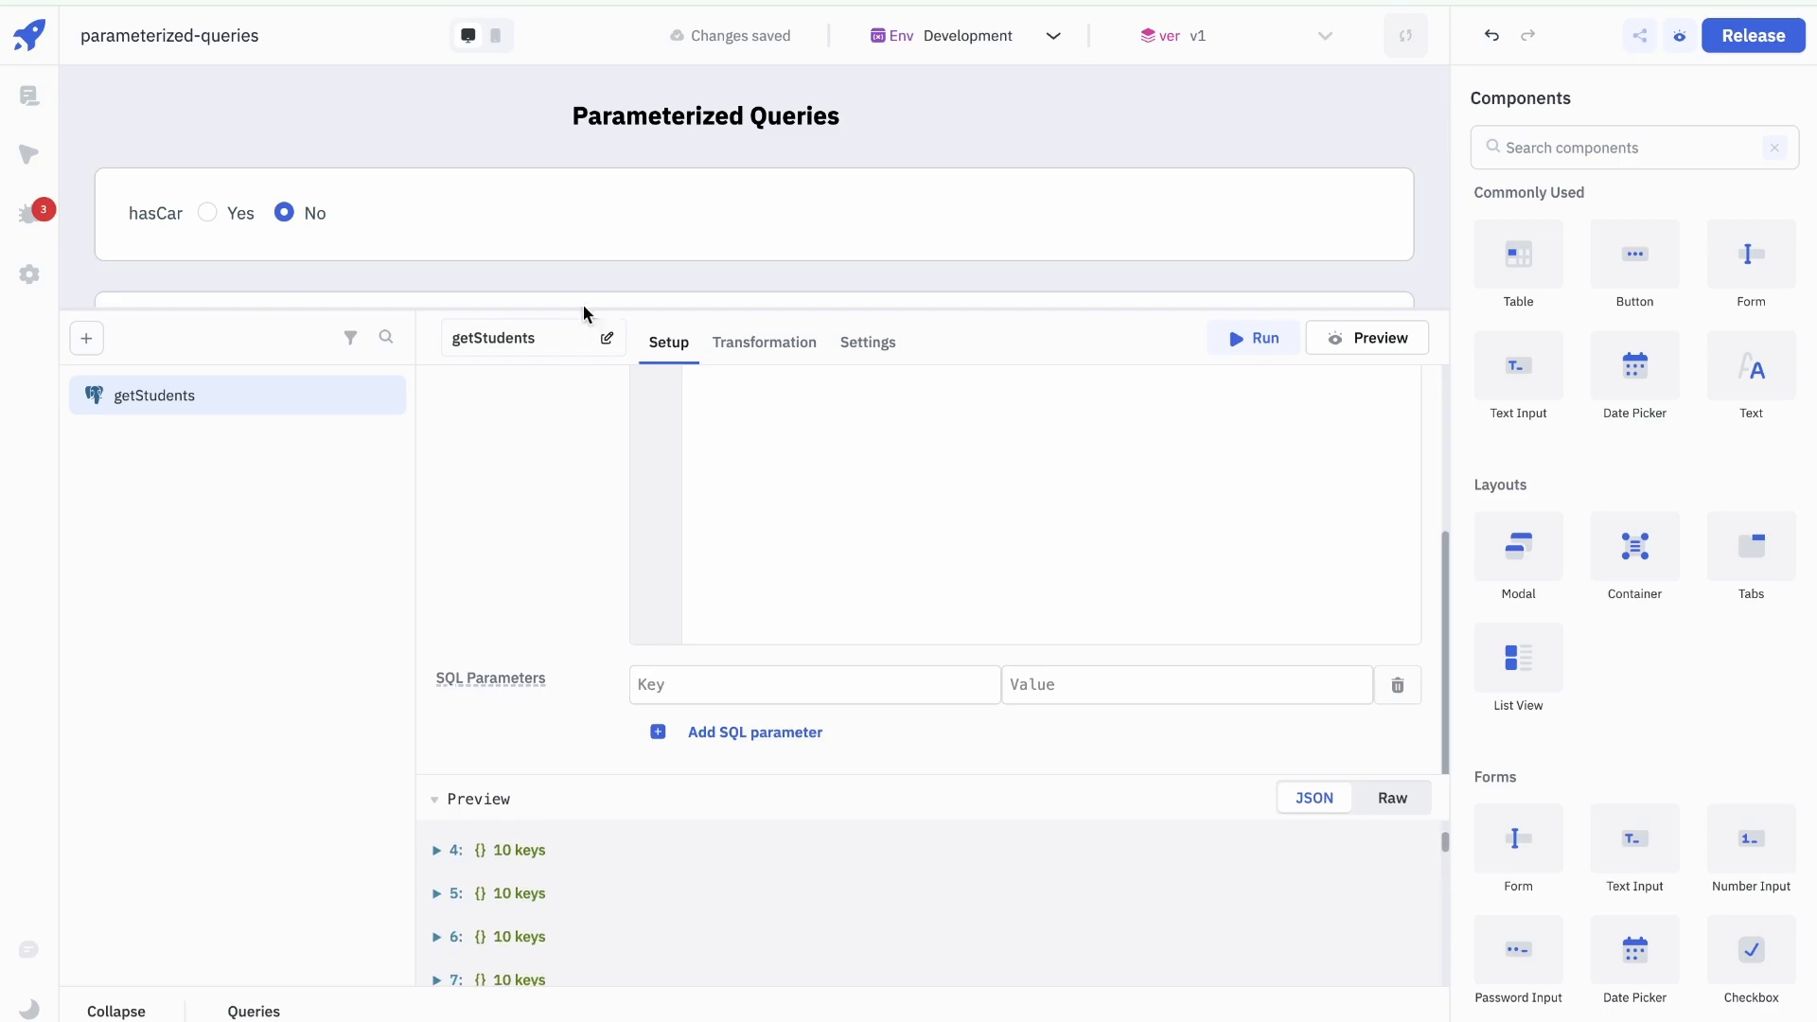
Step: Shrink the query editor to examine the CAR column in the students table, then enlarge the editor partway
{"action": "left_click_drag", "start_coordinate": [597, 313], "coordinate": [597, 714]}
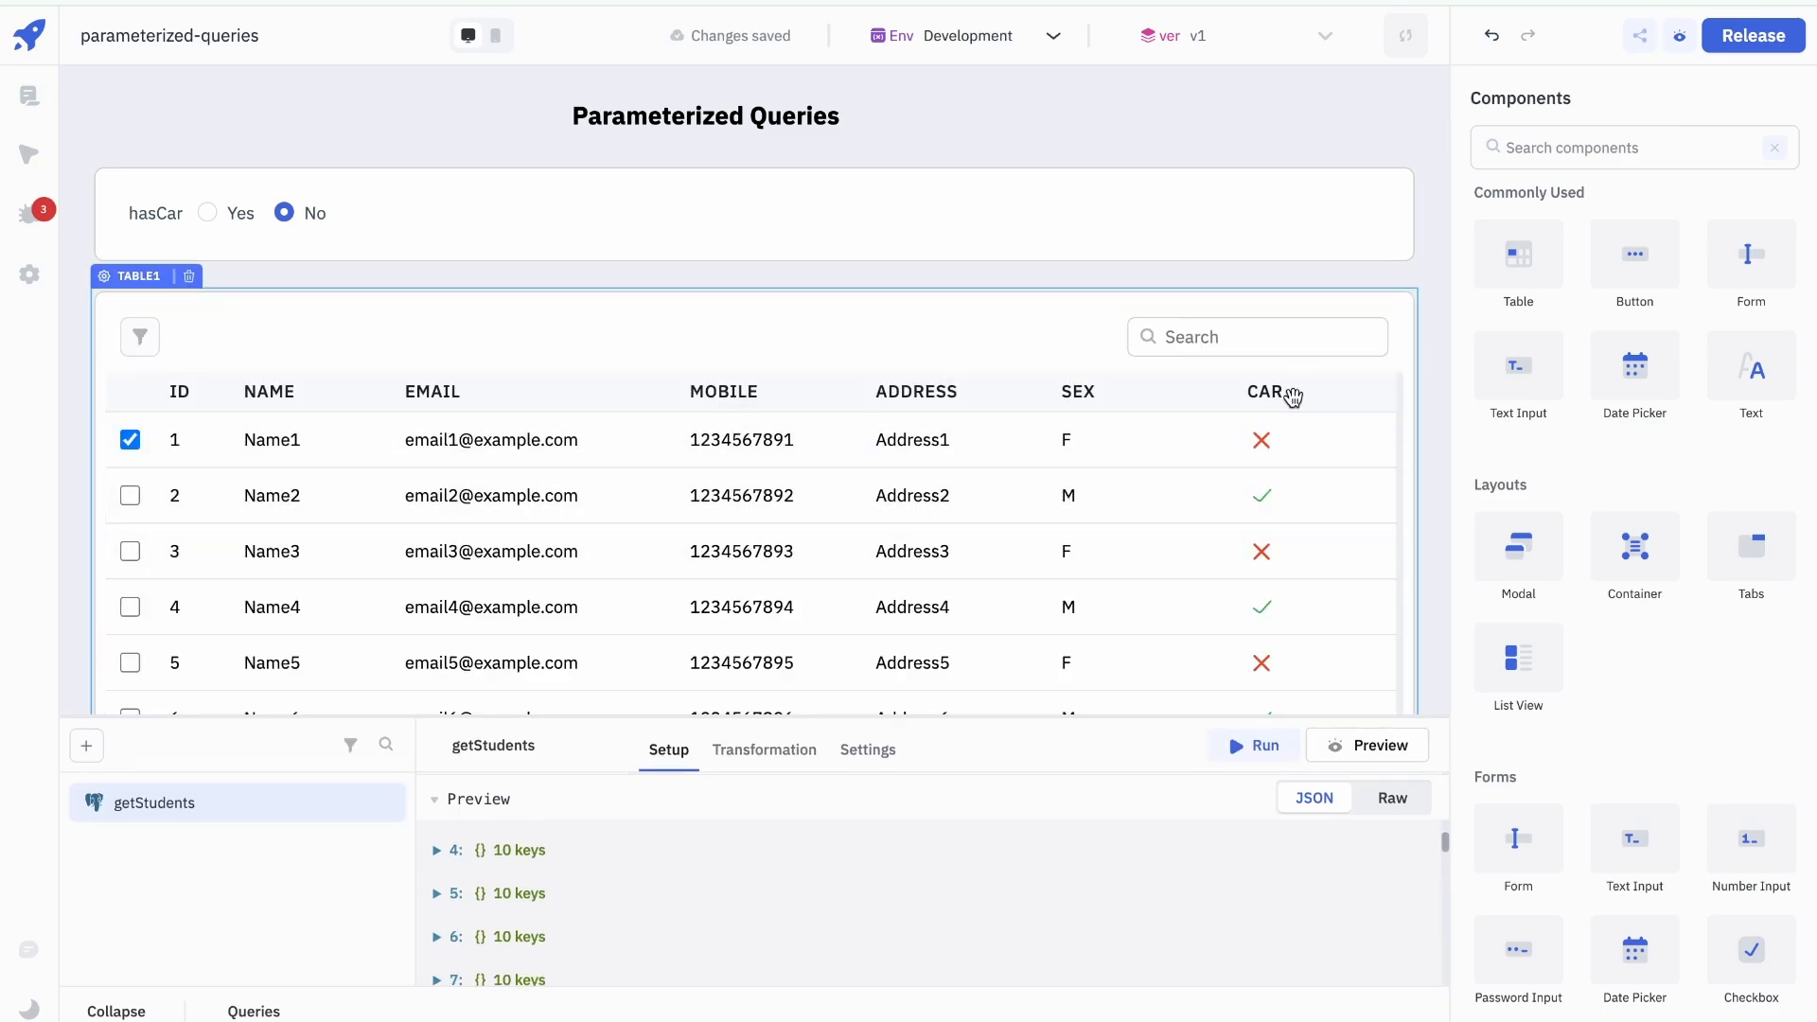
{"action": "scroll", "coordinate": [1303, 512], "scroll_direction": "down", "scroll_amount": 1}
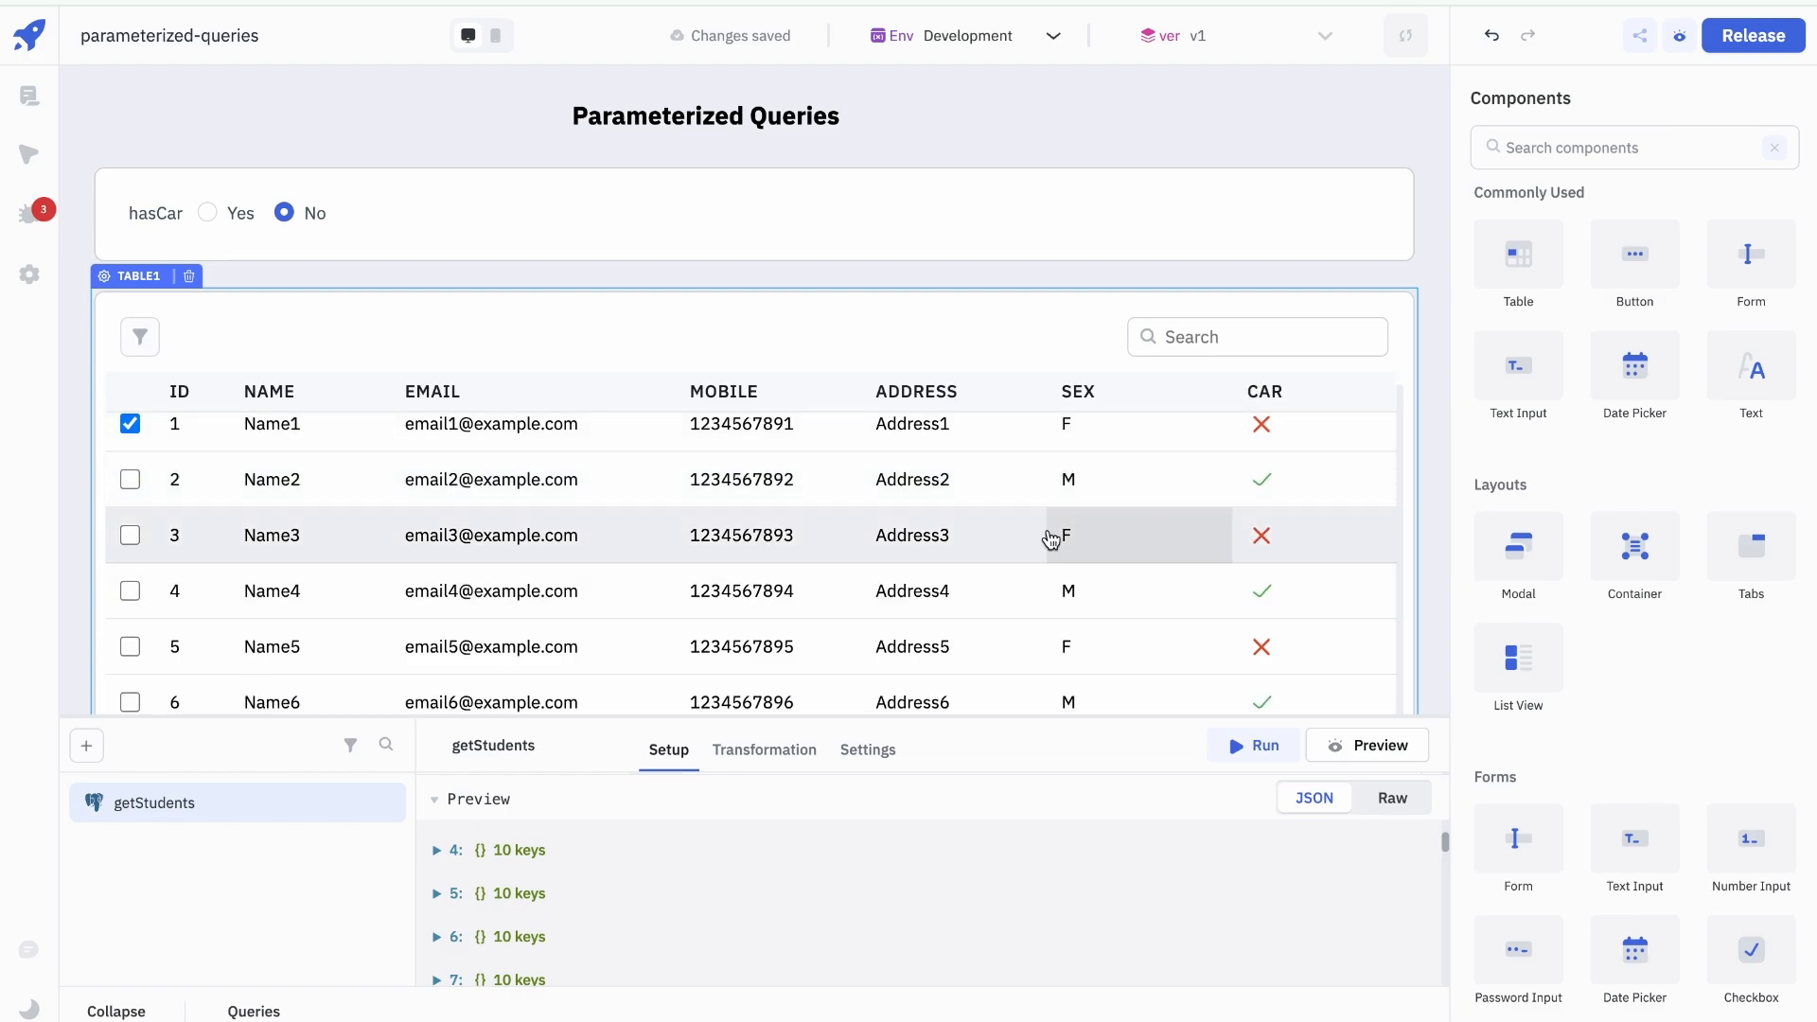
{"action": "left_click_drag", "start_coordinate": [700, 718], "coordinate": [711, 571]}
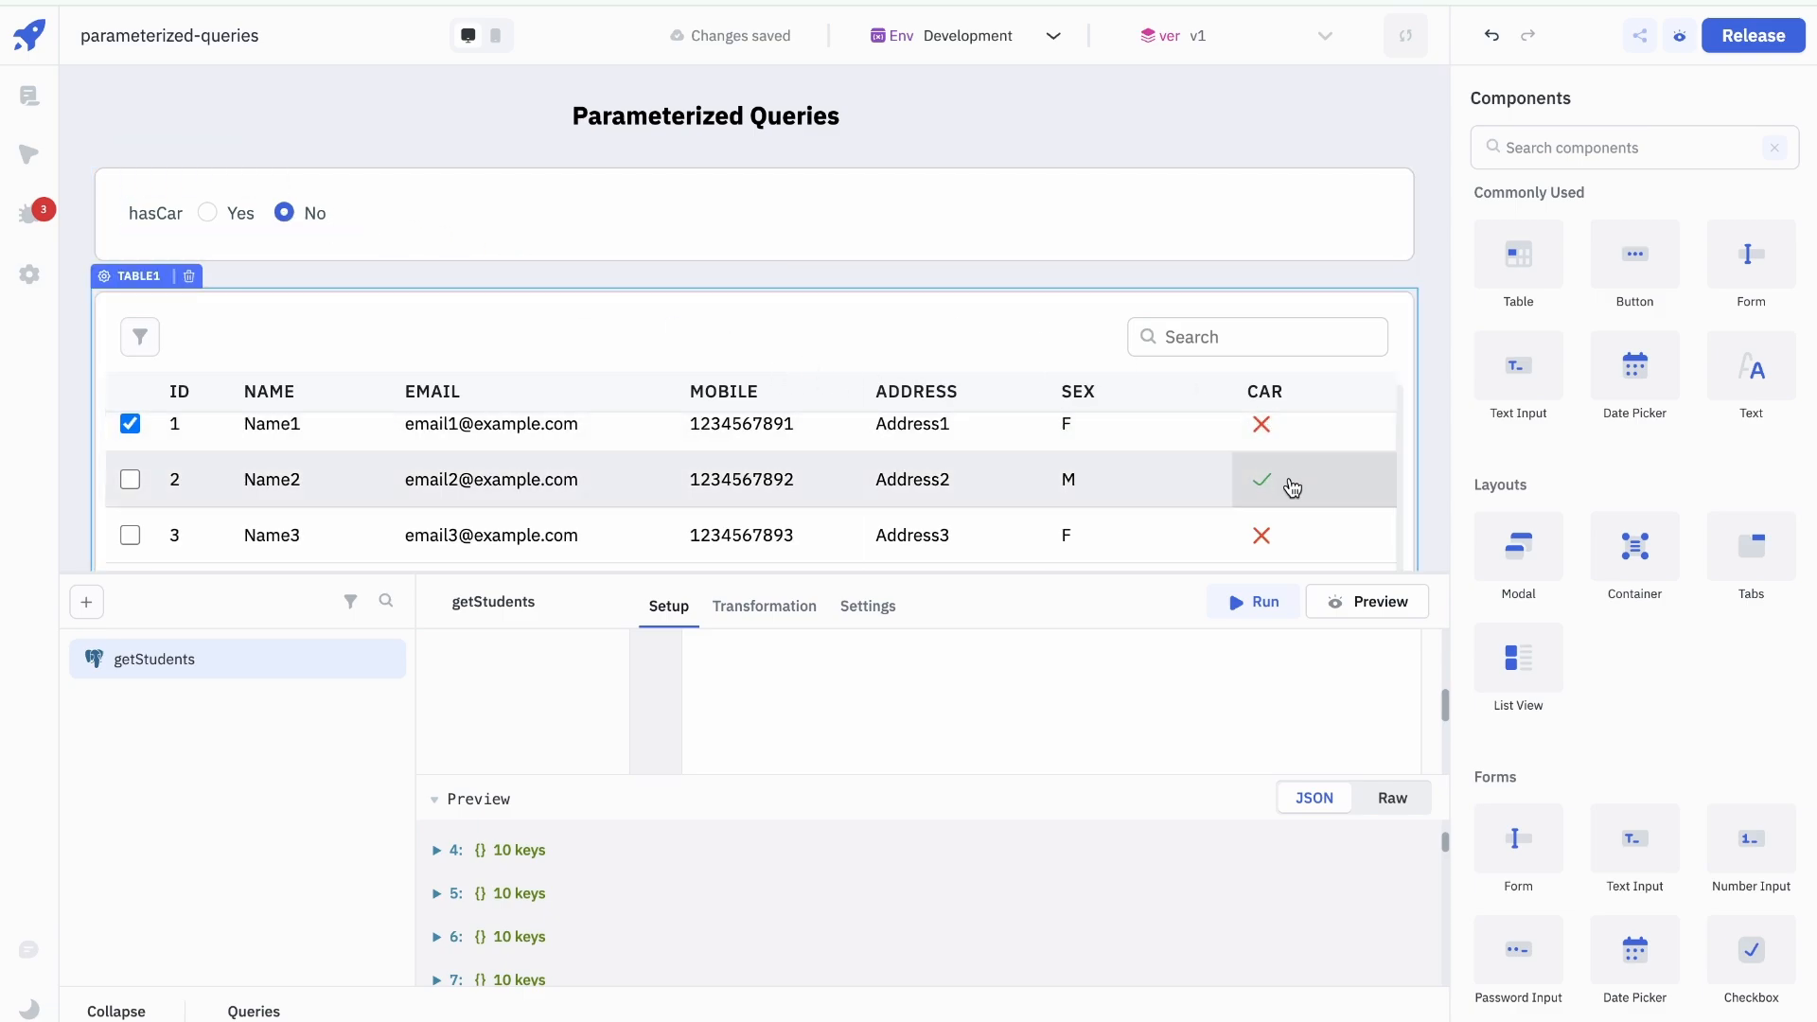
Step: Add an SQL parameter to the getStudents query with key hasCar and value {{components.radiobutton1.value}}
{"action": "left_click", "coordinate": [431, 803]}
{"action": "scroll", "coordinate": [941, 791], "scroll_direction": "up", "scroll_amount": 3}
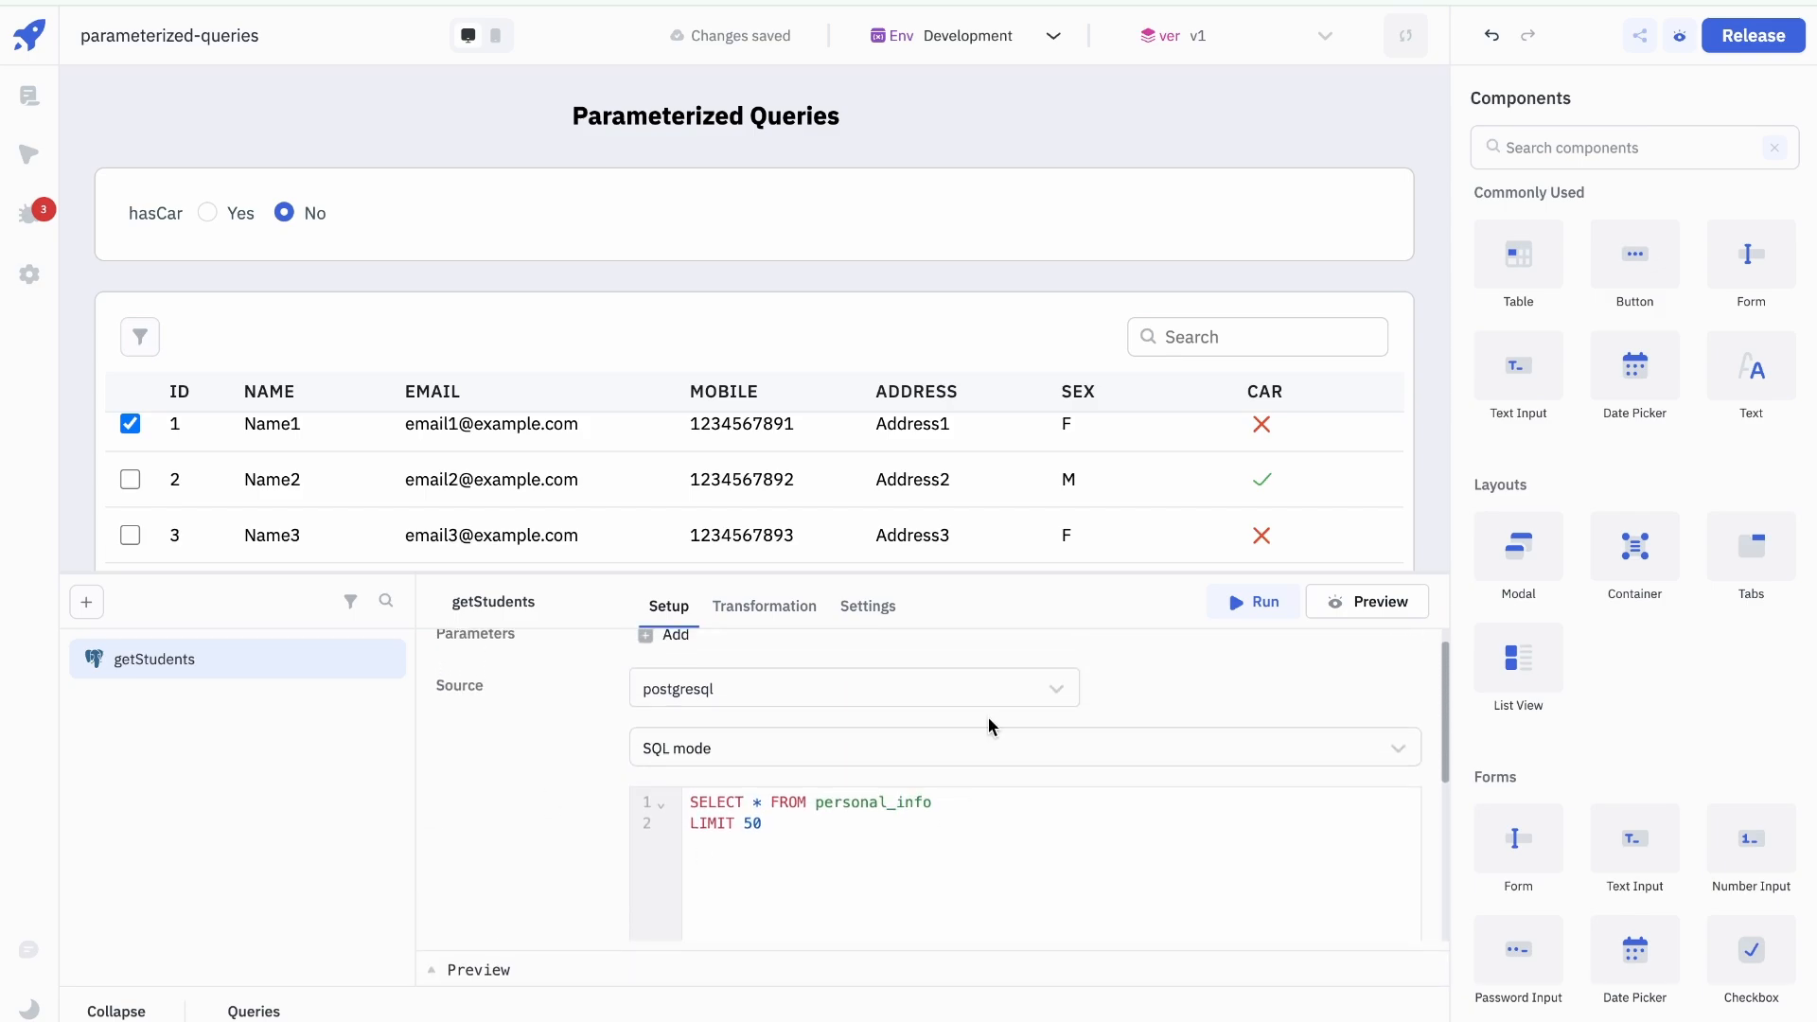
{"action": "left_click_drag", "start_coordinate": [1072, 573], "coordinate": [1149, 335]}
{"action": "scroll", "coordinate": [1055, 592], "scroll_direction": "down", "scroll_amount": 1}
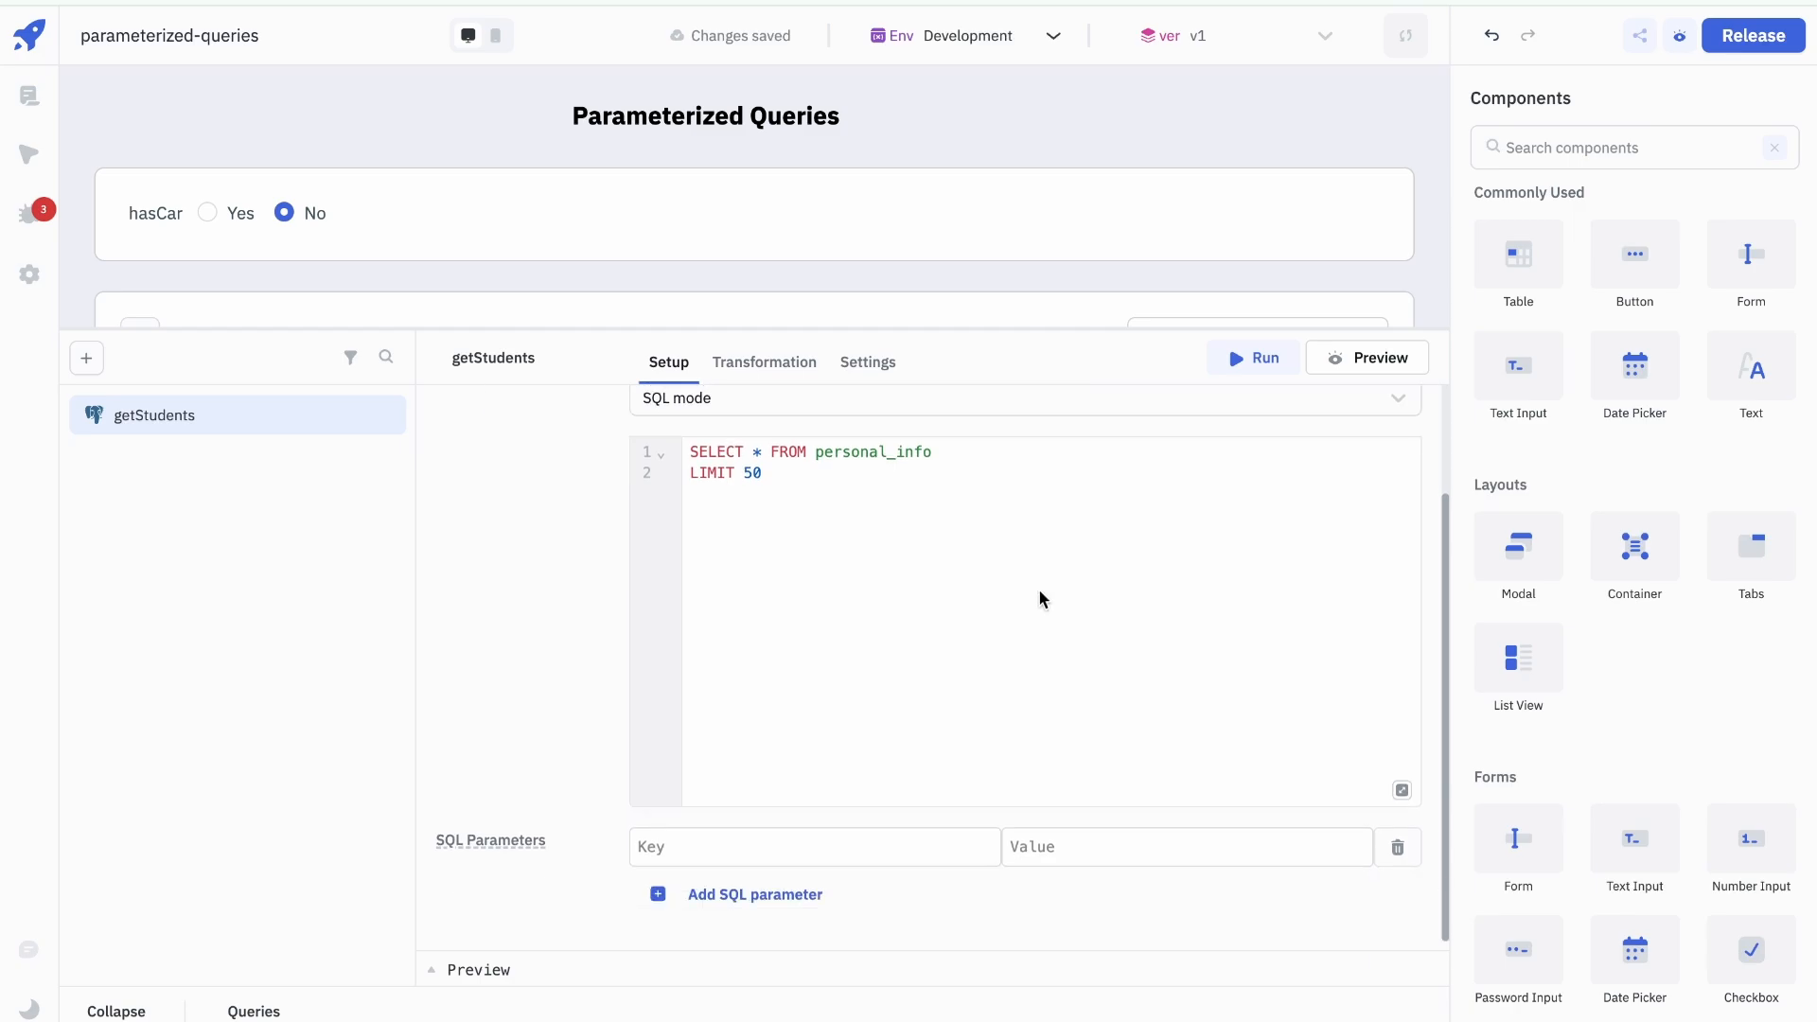
{"action": "left_click", "coordinate": [717, 852]}
{"action": "type", "text": "hasCar"}
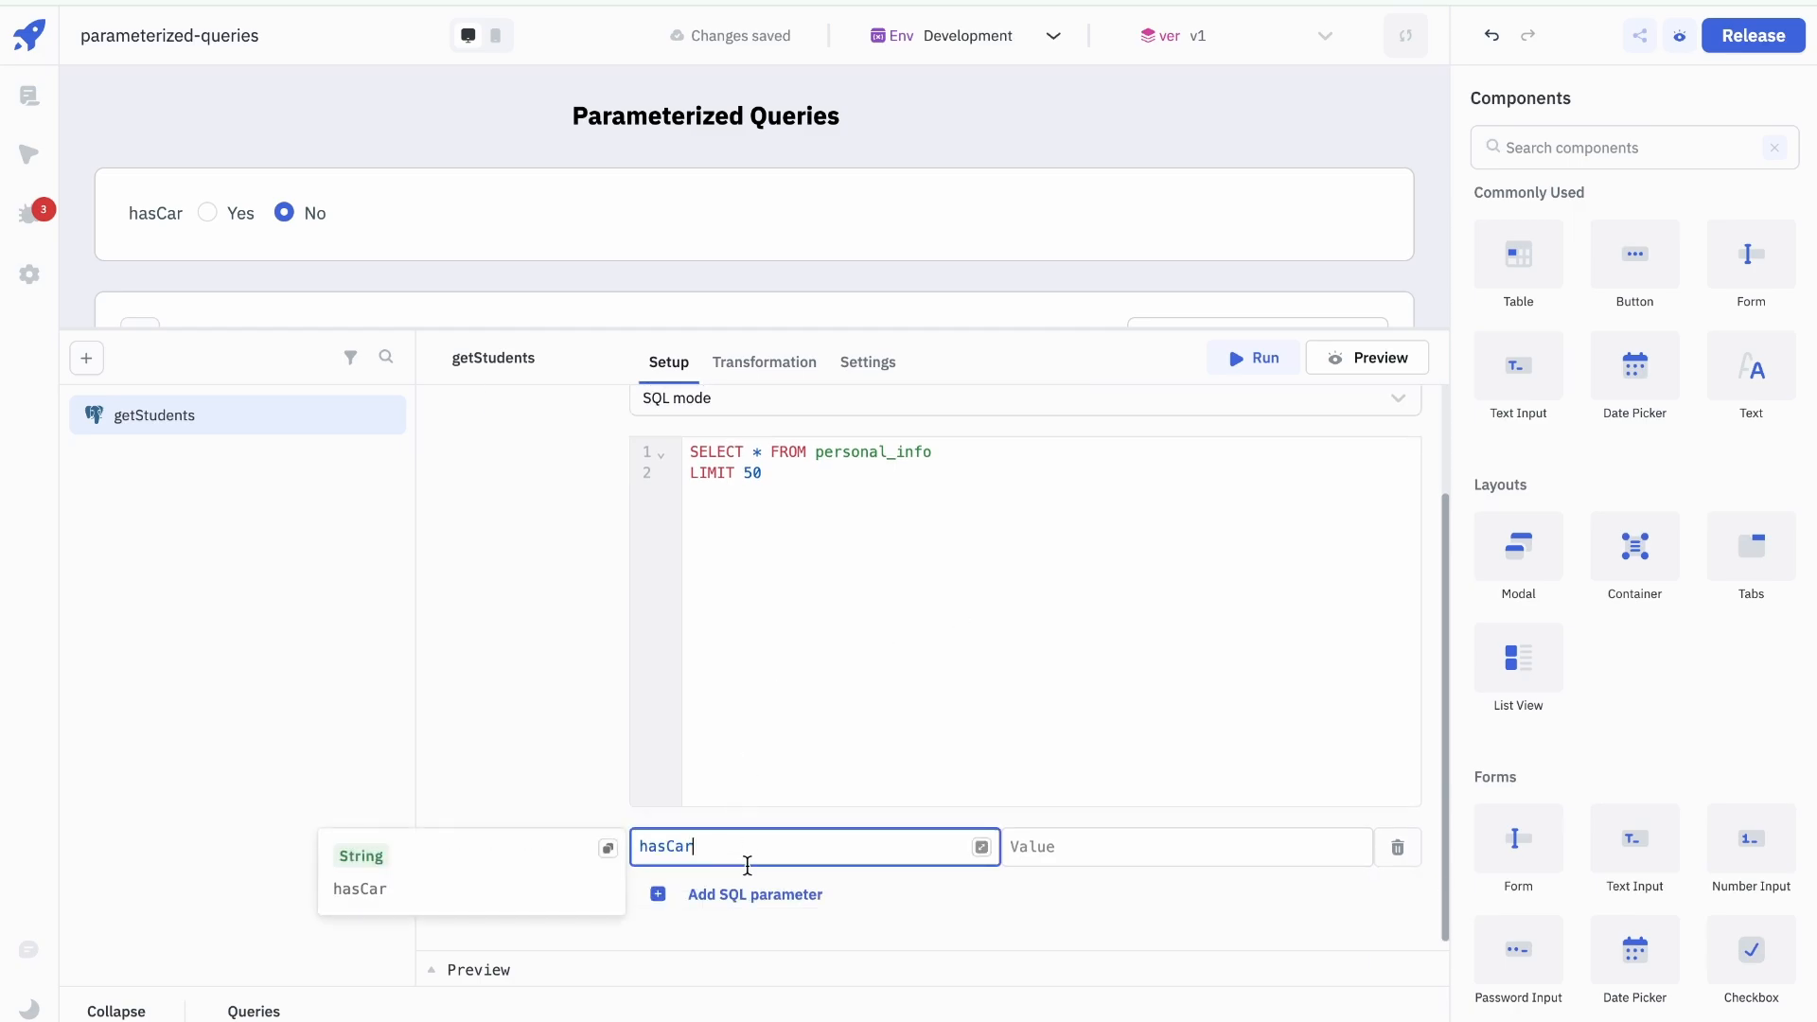
{"action": "left_click", "coordinate": [1075, 847]}
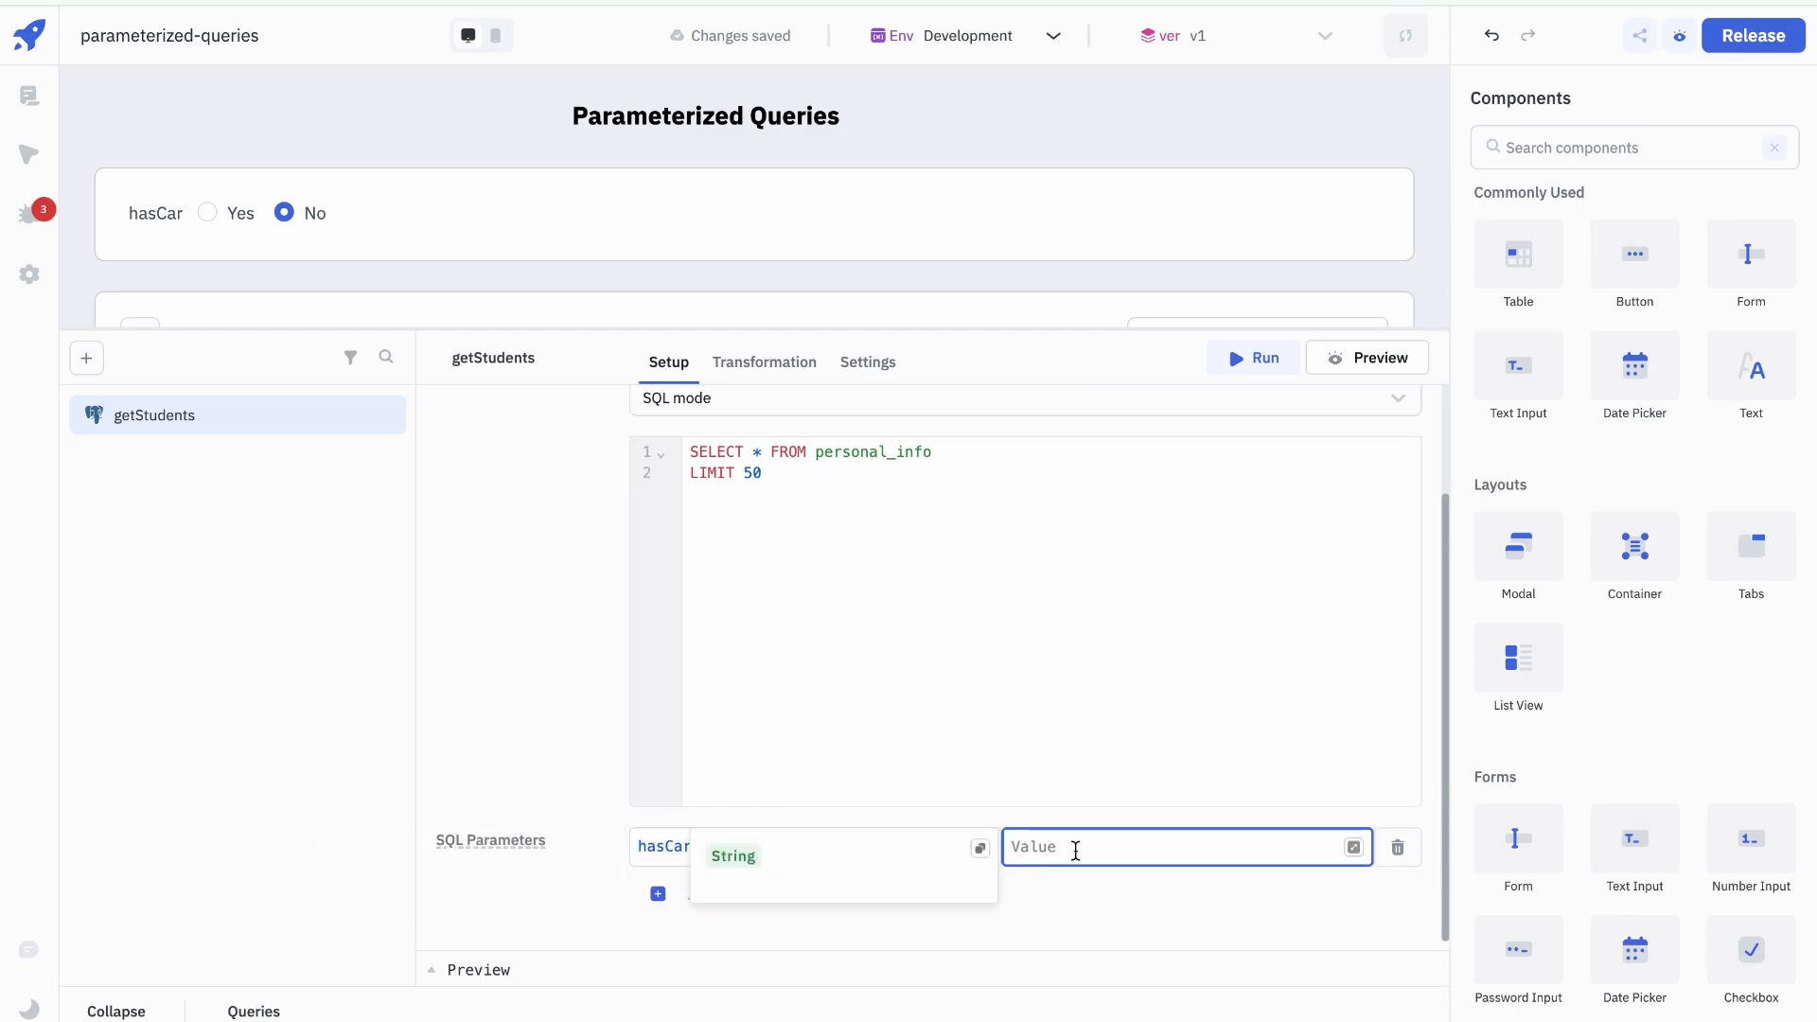
{"action": "type", "text": "{{components.radiobutton1.value}}"}
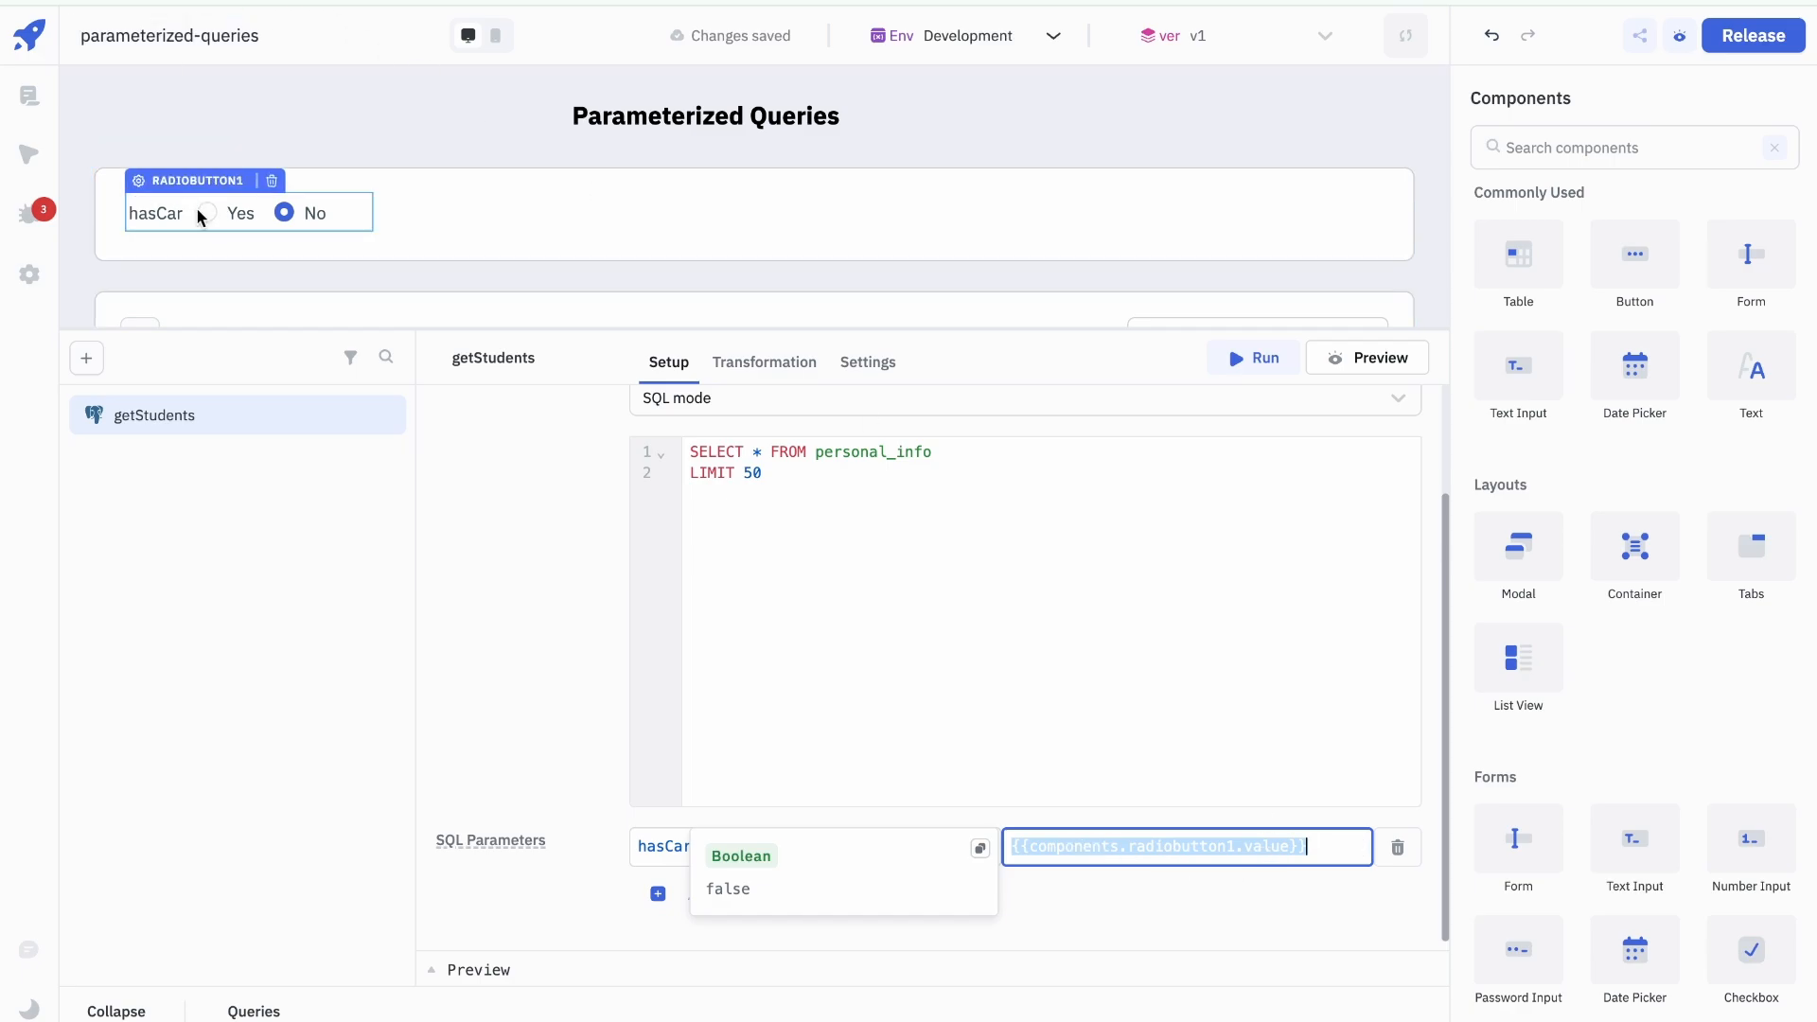
Step: Add the condition WHERE car=:hasCar after personal_info in the getStudents SQL query
{"action": "left_click", "coordinate": [1005, 454]}
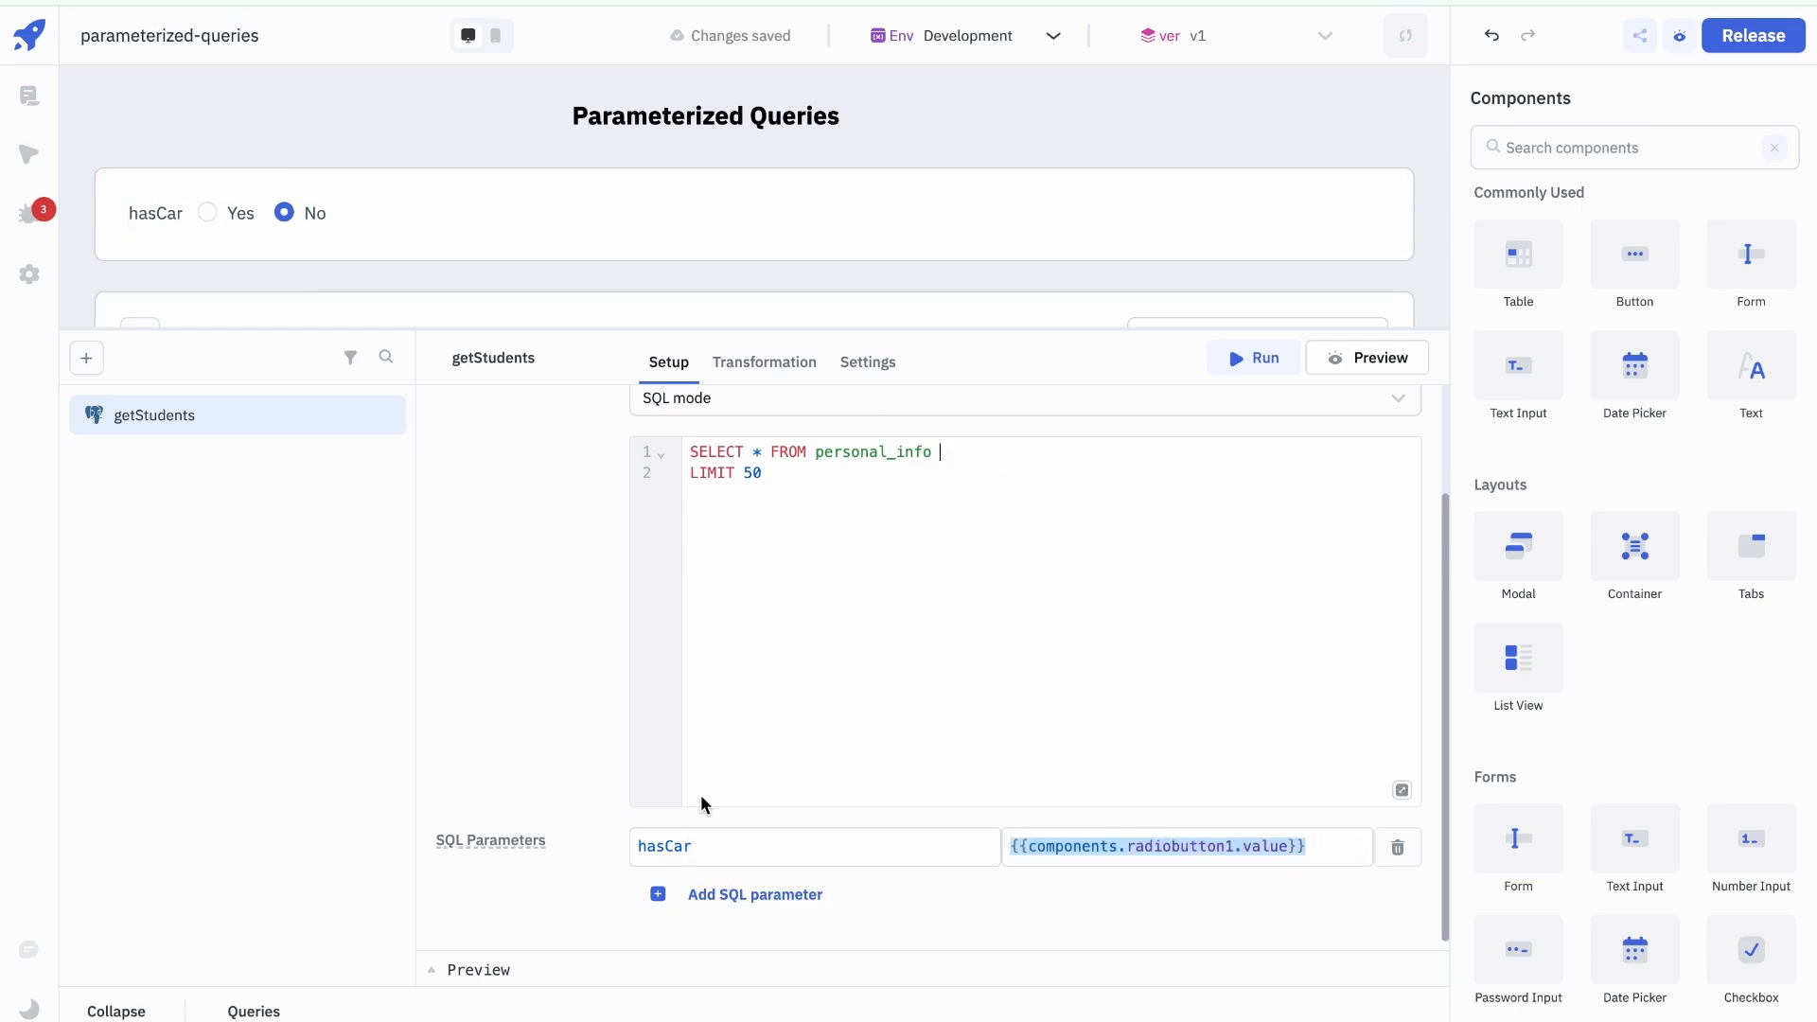
{"action": "double_click", "coordinate": [663, 847]}
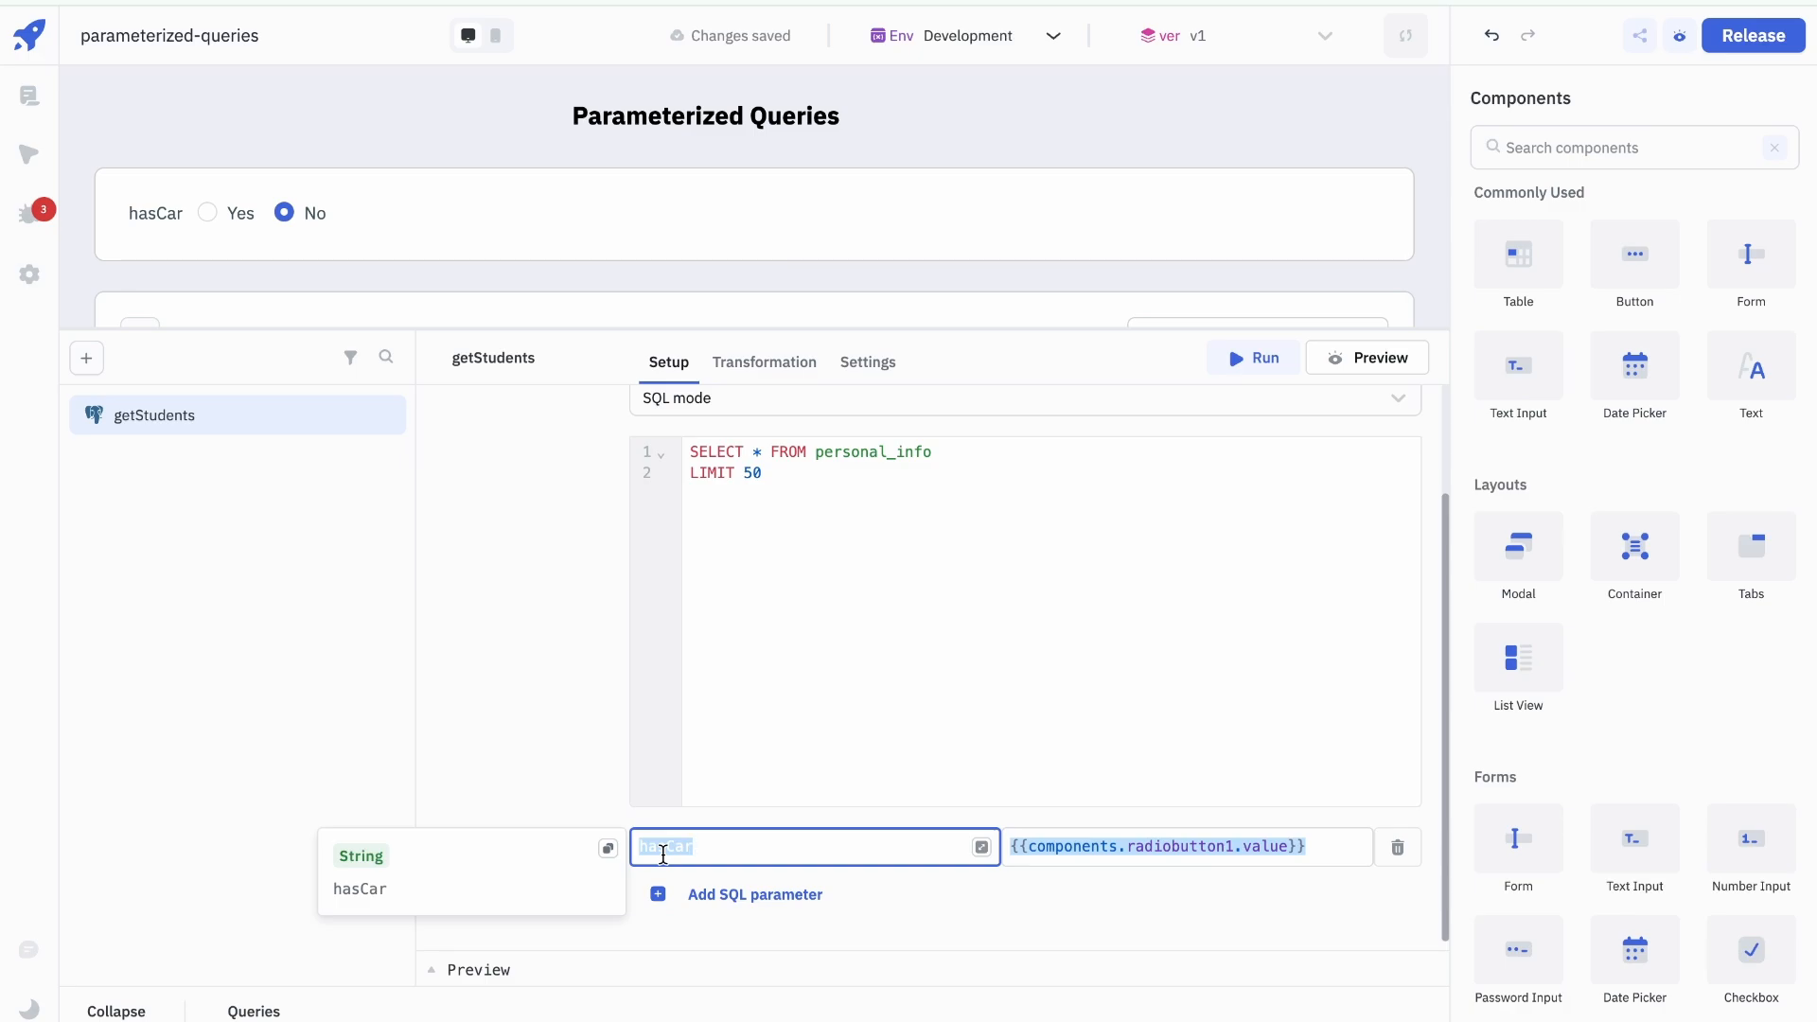
{"action": "left_click", "coordinate": [1055, 447]}
{"action": "type", "text": "H"}
{"action": "key", "text": "BackSpace"}
{"action": "type", "text": "WHERE car"}
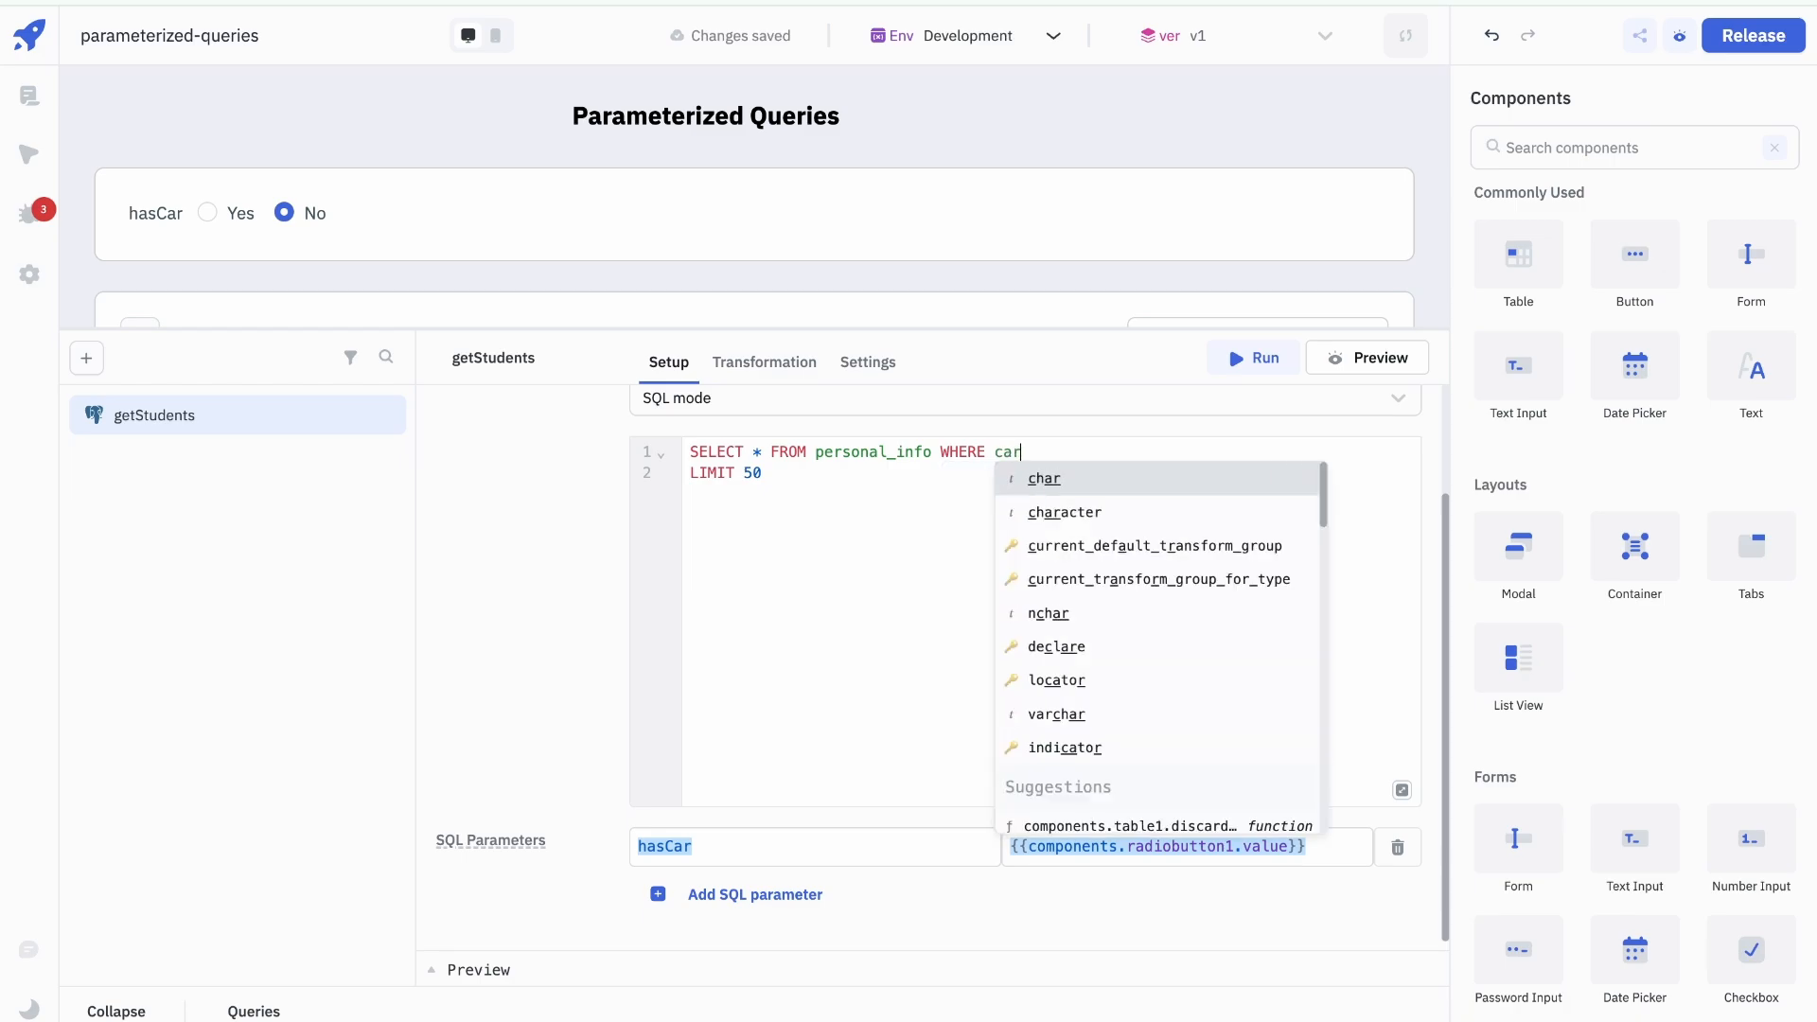
{"action": "type", "text": "=:hasCar"}
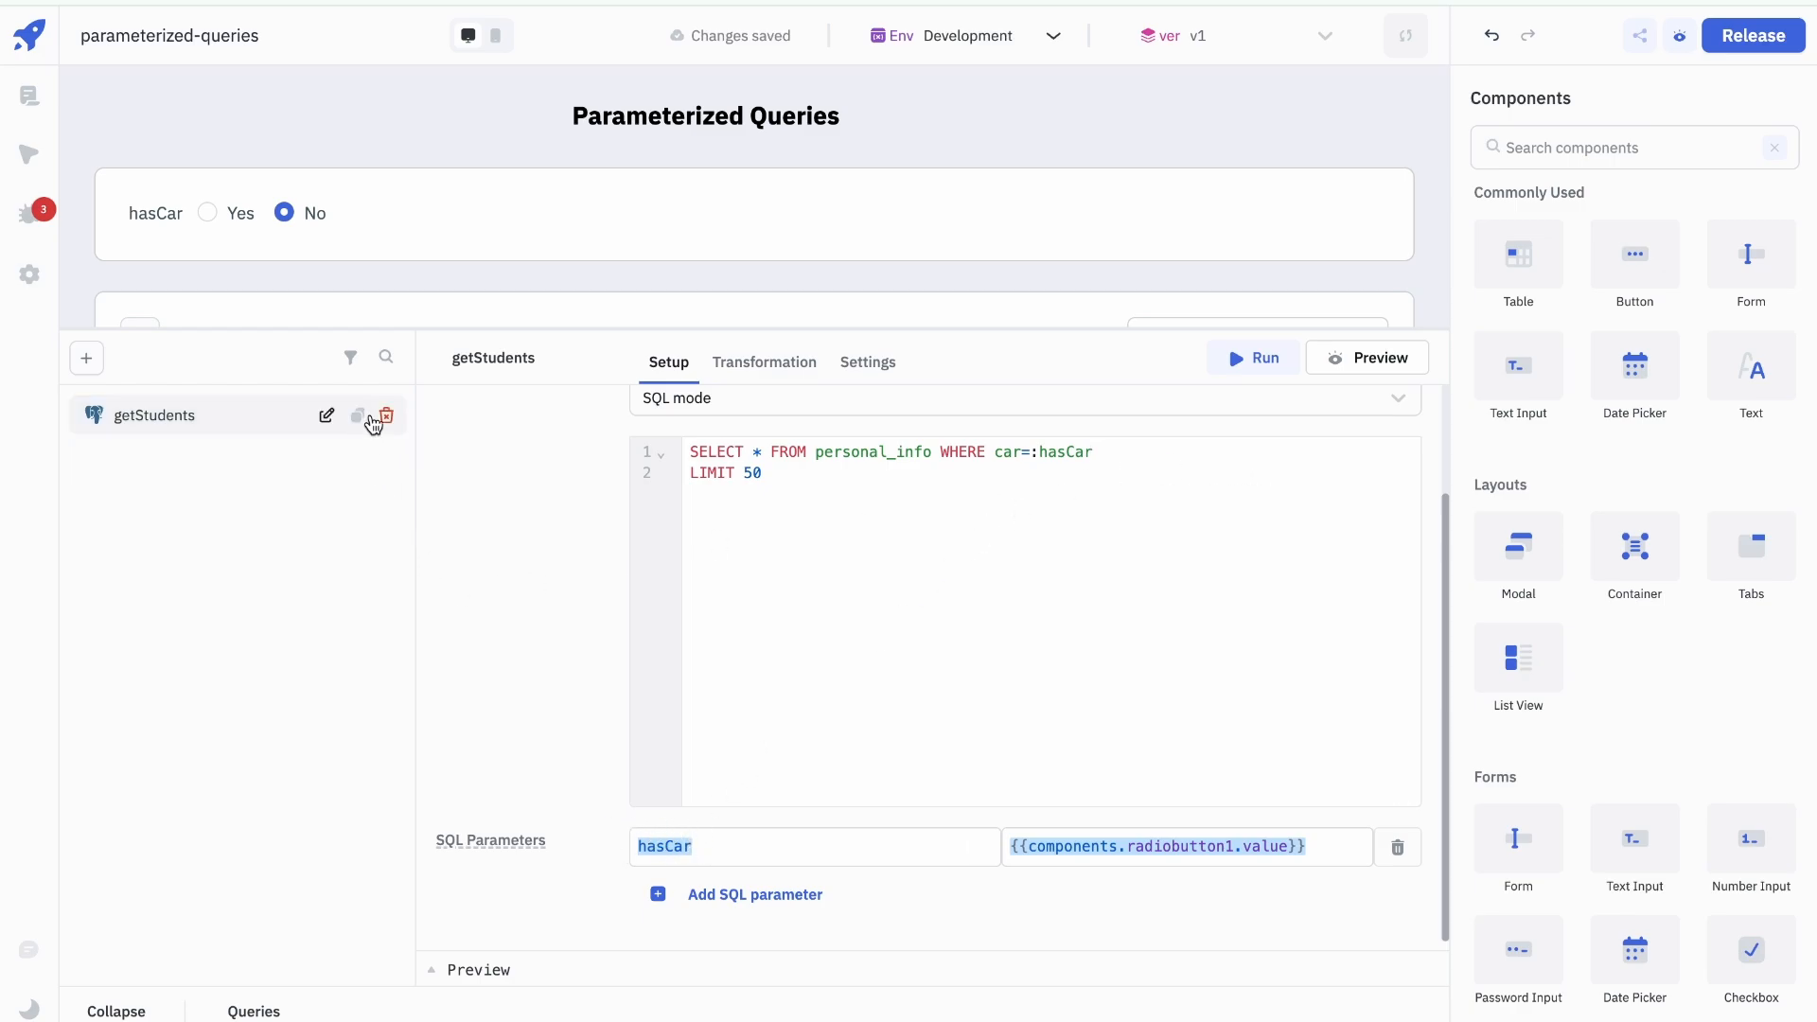
{"action": "left_click", "coordinate": [928, 545]}
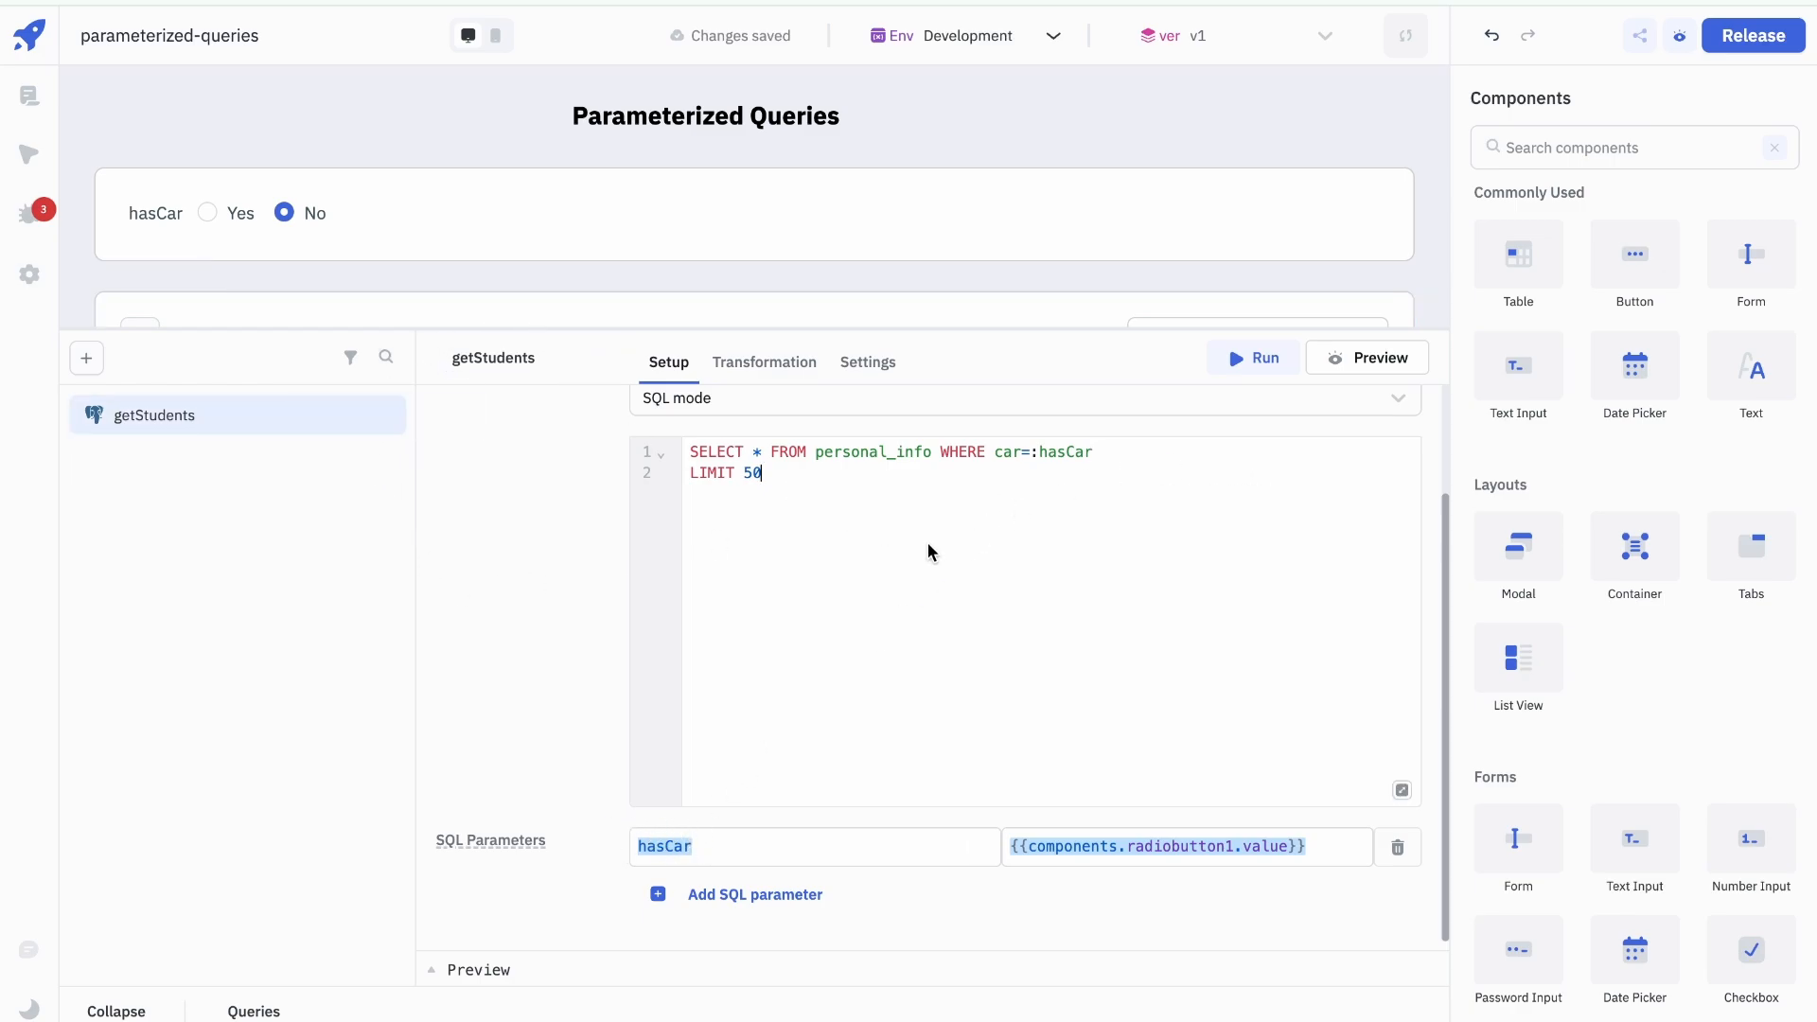
Step: Run the getStudents query and collapse the query editor to view the full students table
{"action": "left_click", "coordinate": [1257, 364]}
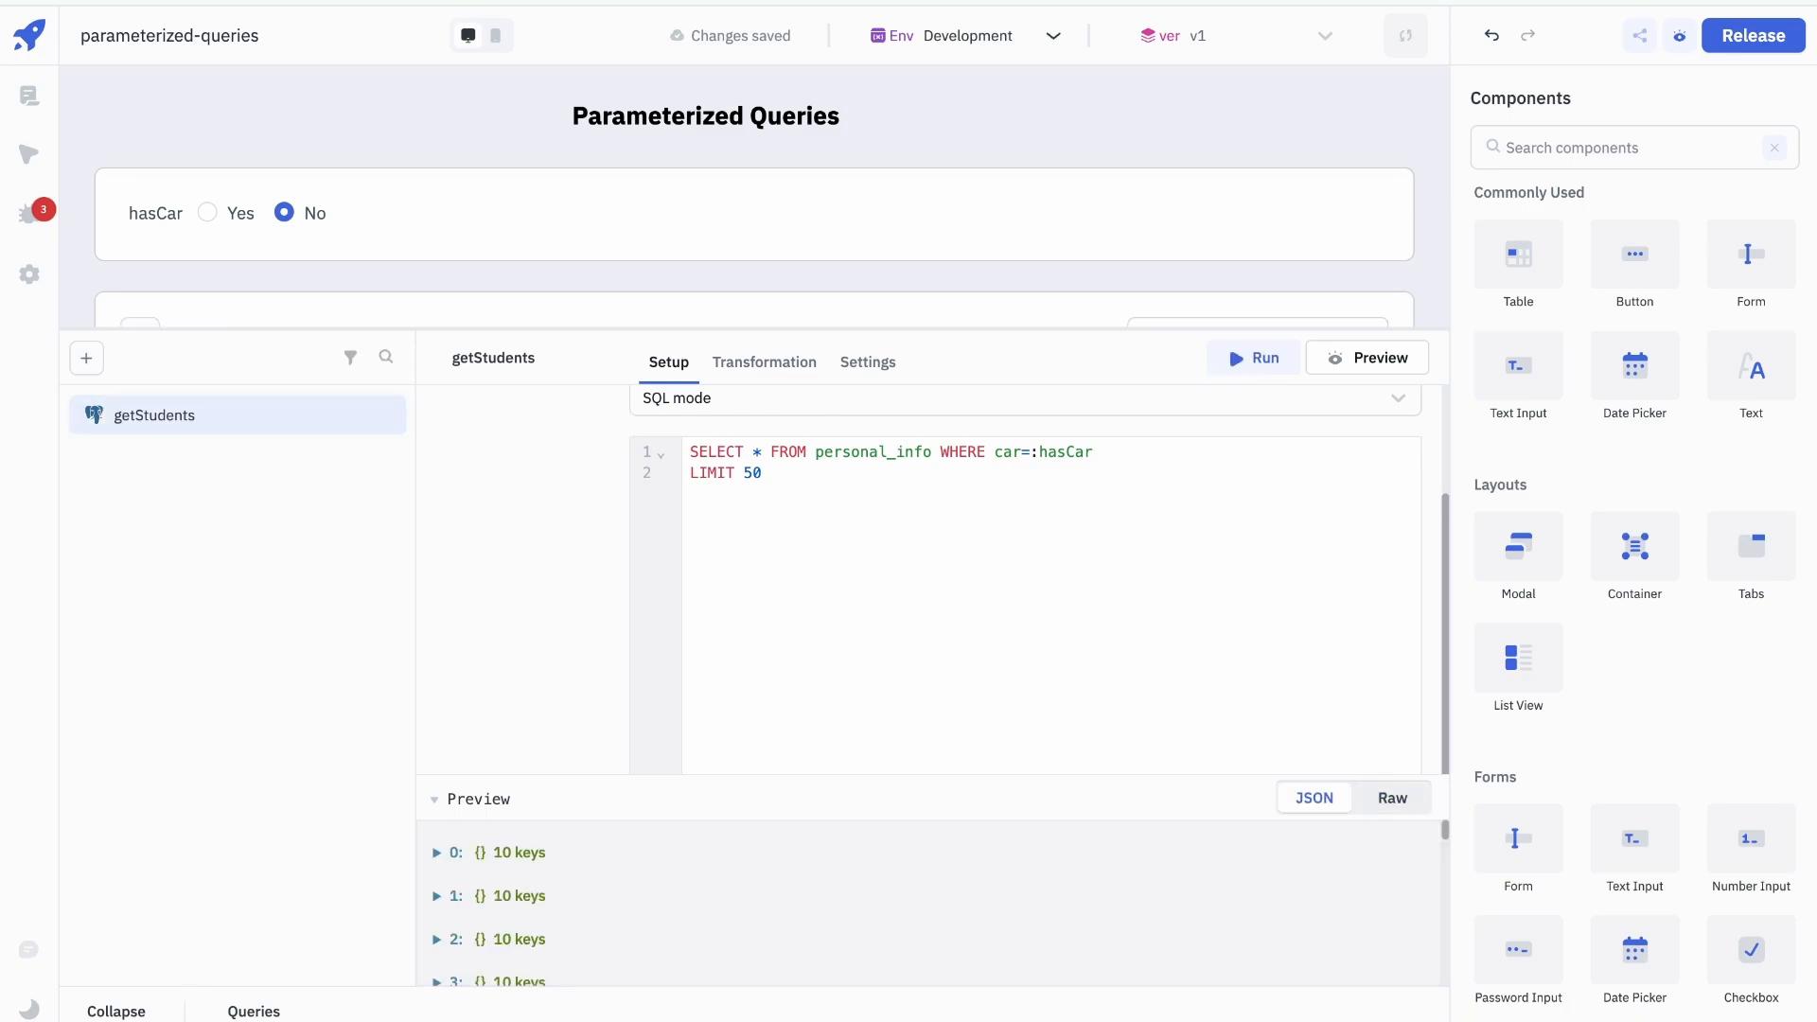
{"action": "left_click", "coordinate": [117, 1010]}
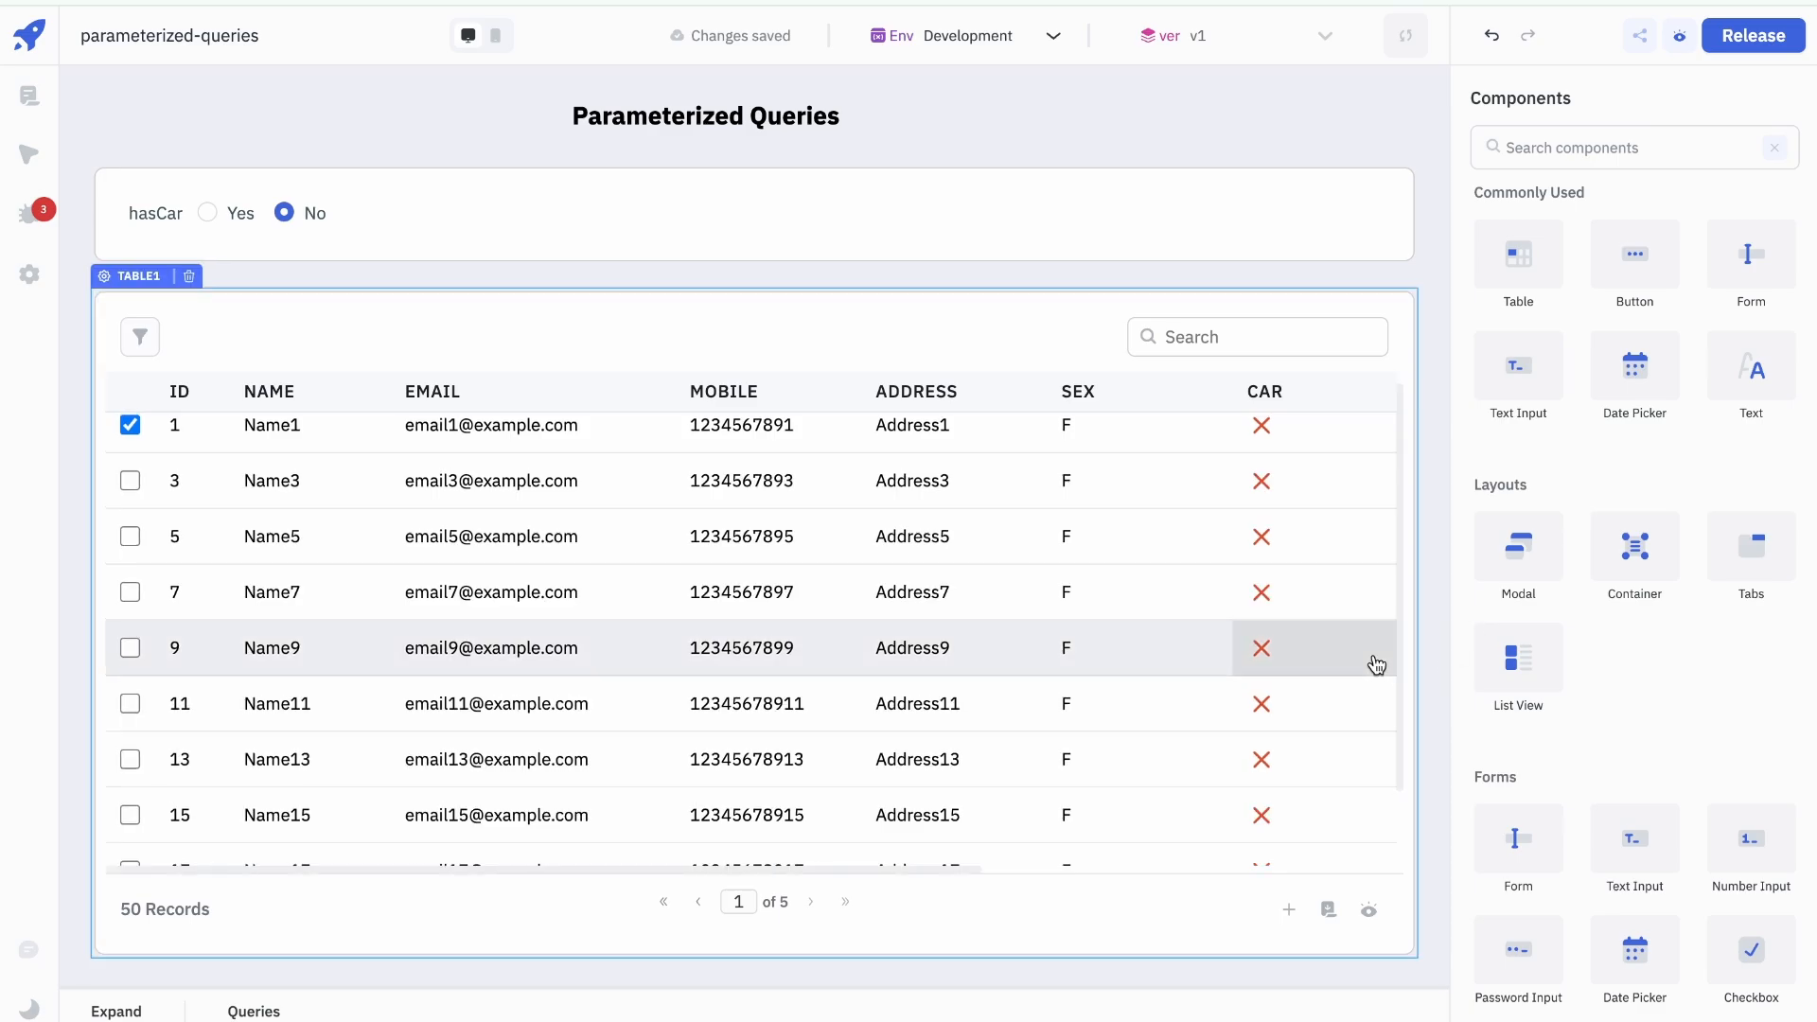
{"action": "scroll", "coordinate": [1363, 624], "scroll_direction": "up", "scroll_amount": 1}
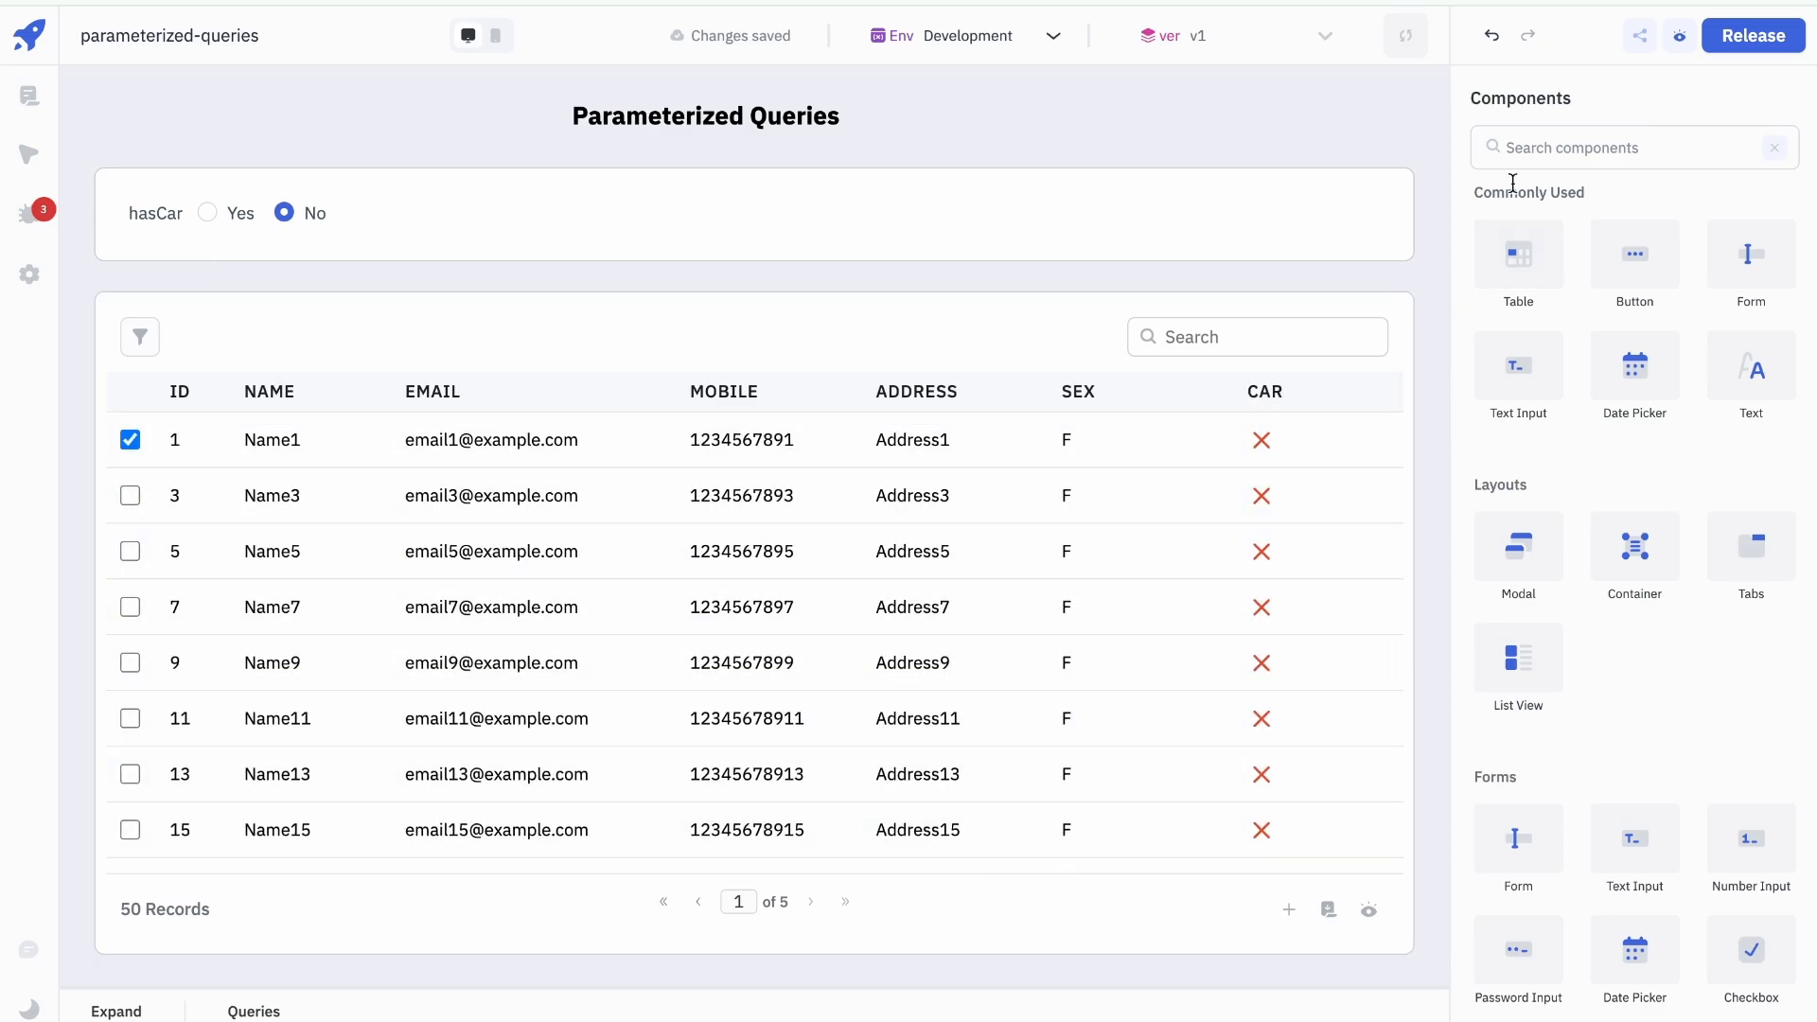
Step: Switch the hasCar choice to Yes and inspect the radio button's On select event handler
{"action": "left_click", "coordinate": [208, 213]}
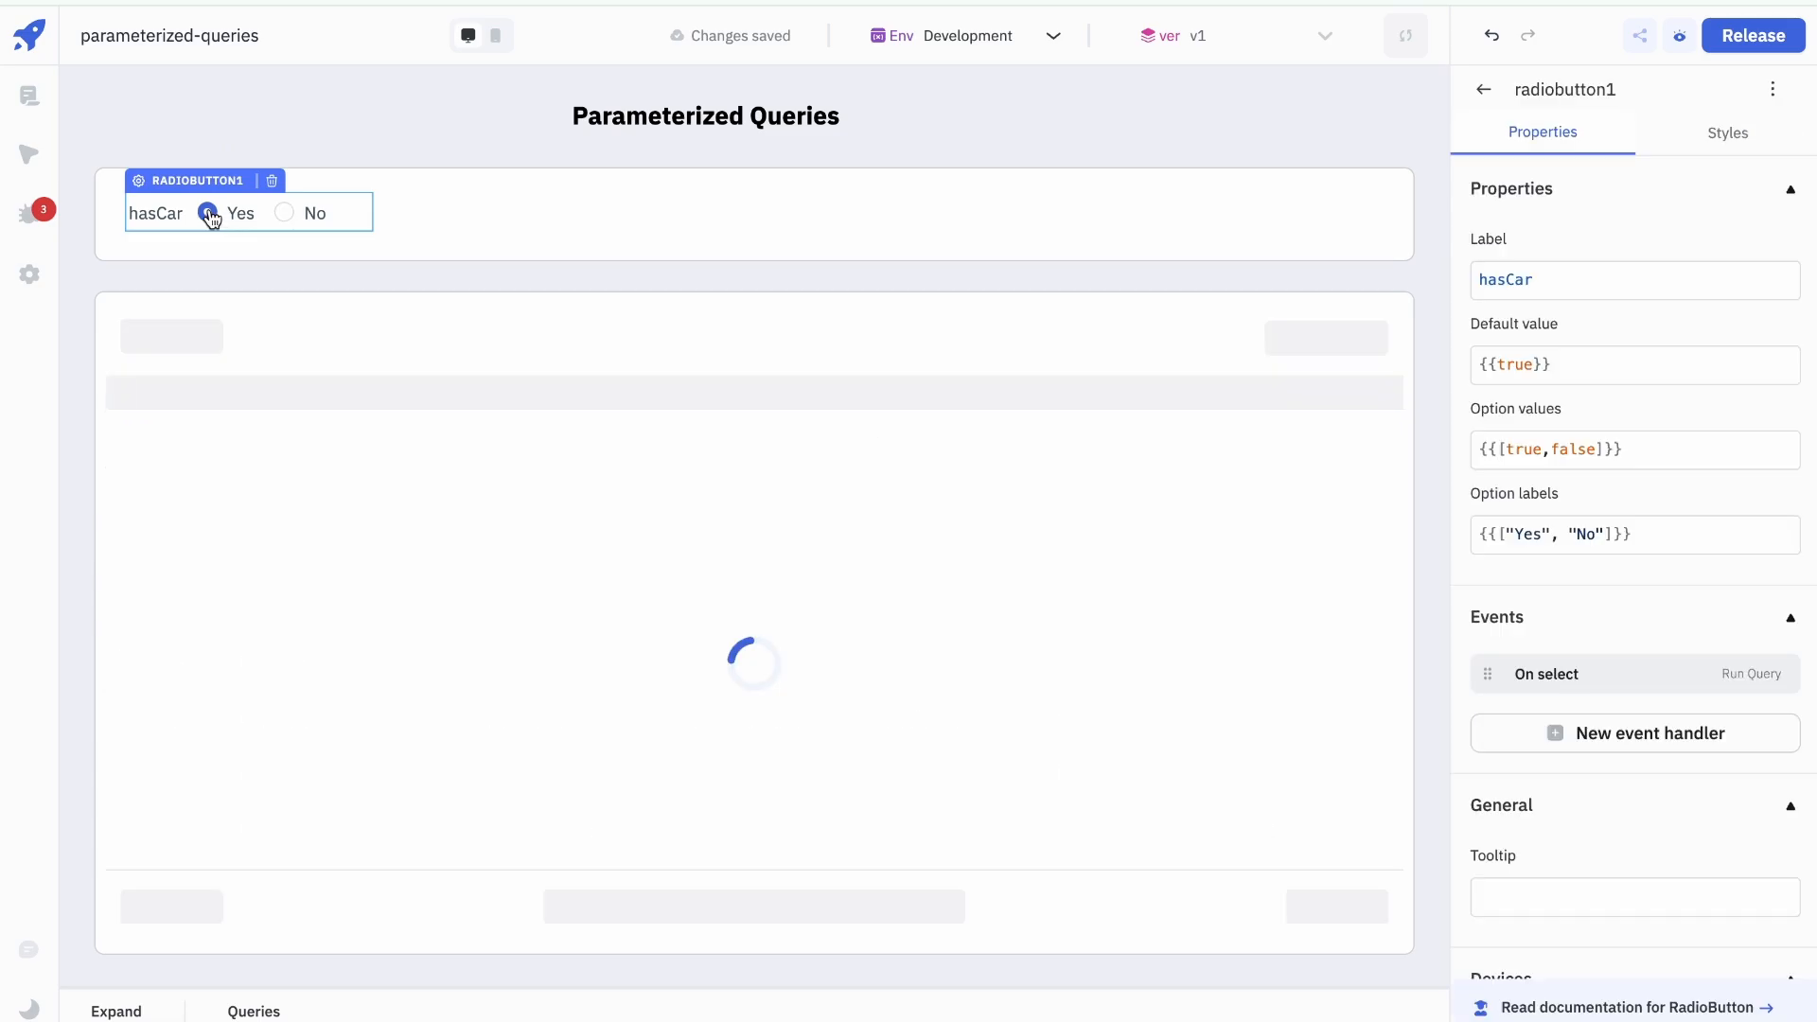
{"action": "left_click", "coordinate": [1613, 682]}
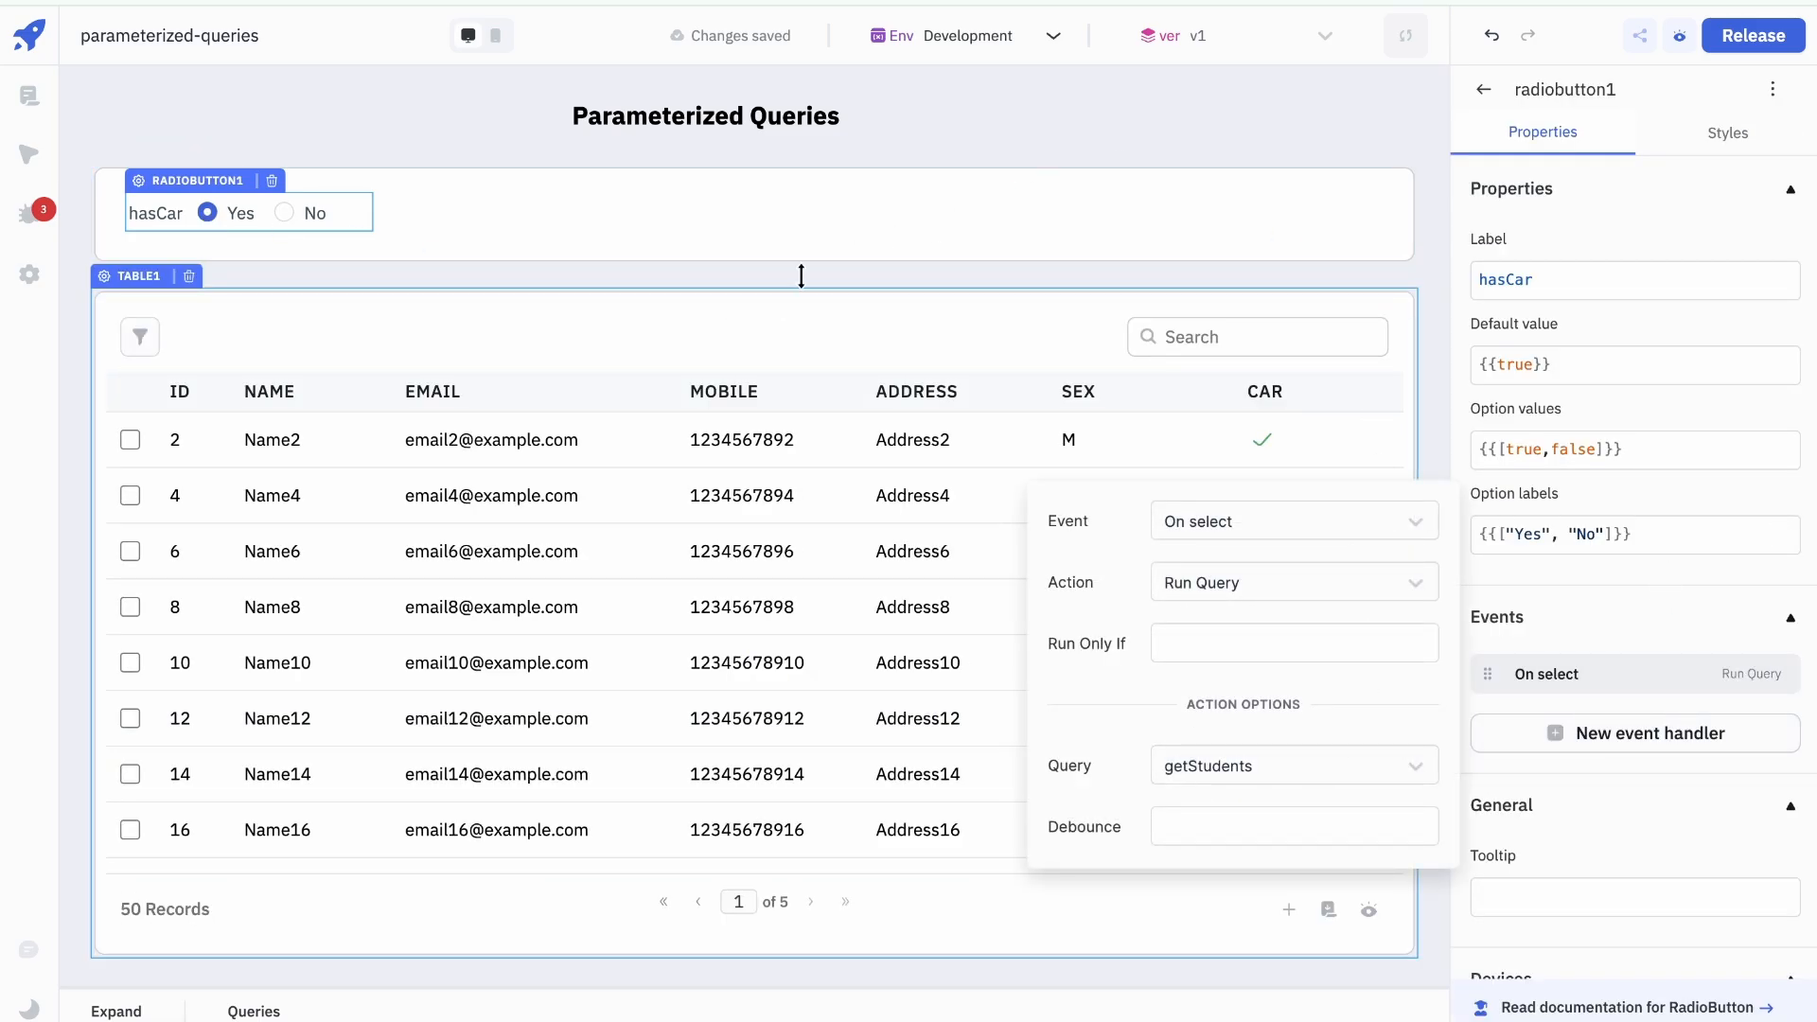
{"action": "left_click", "coordinate": [1110, 119]}
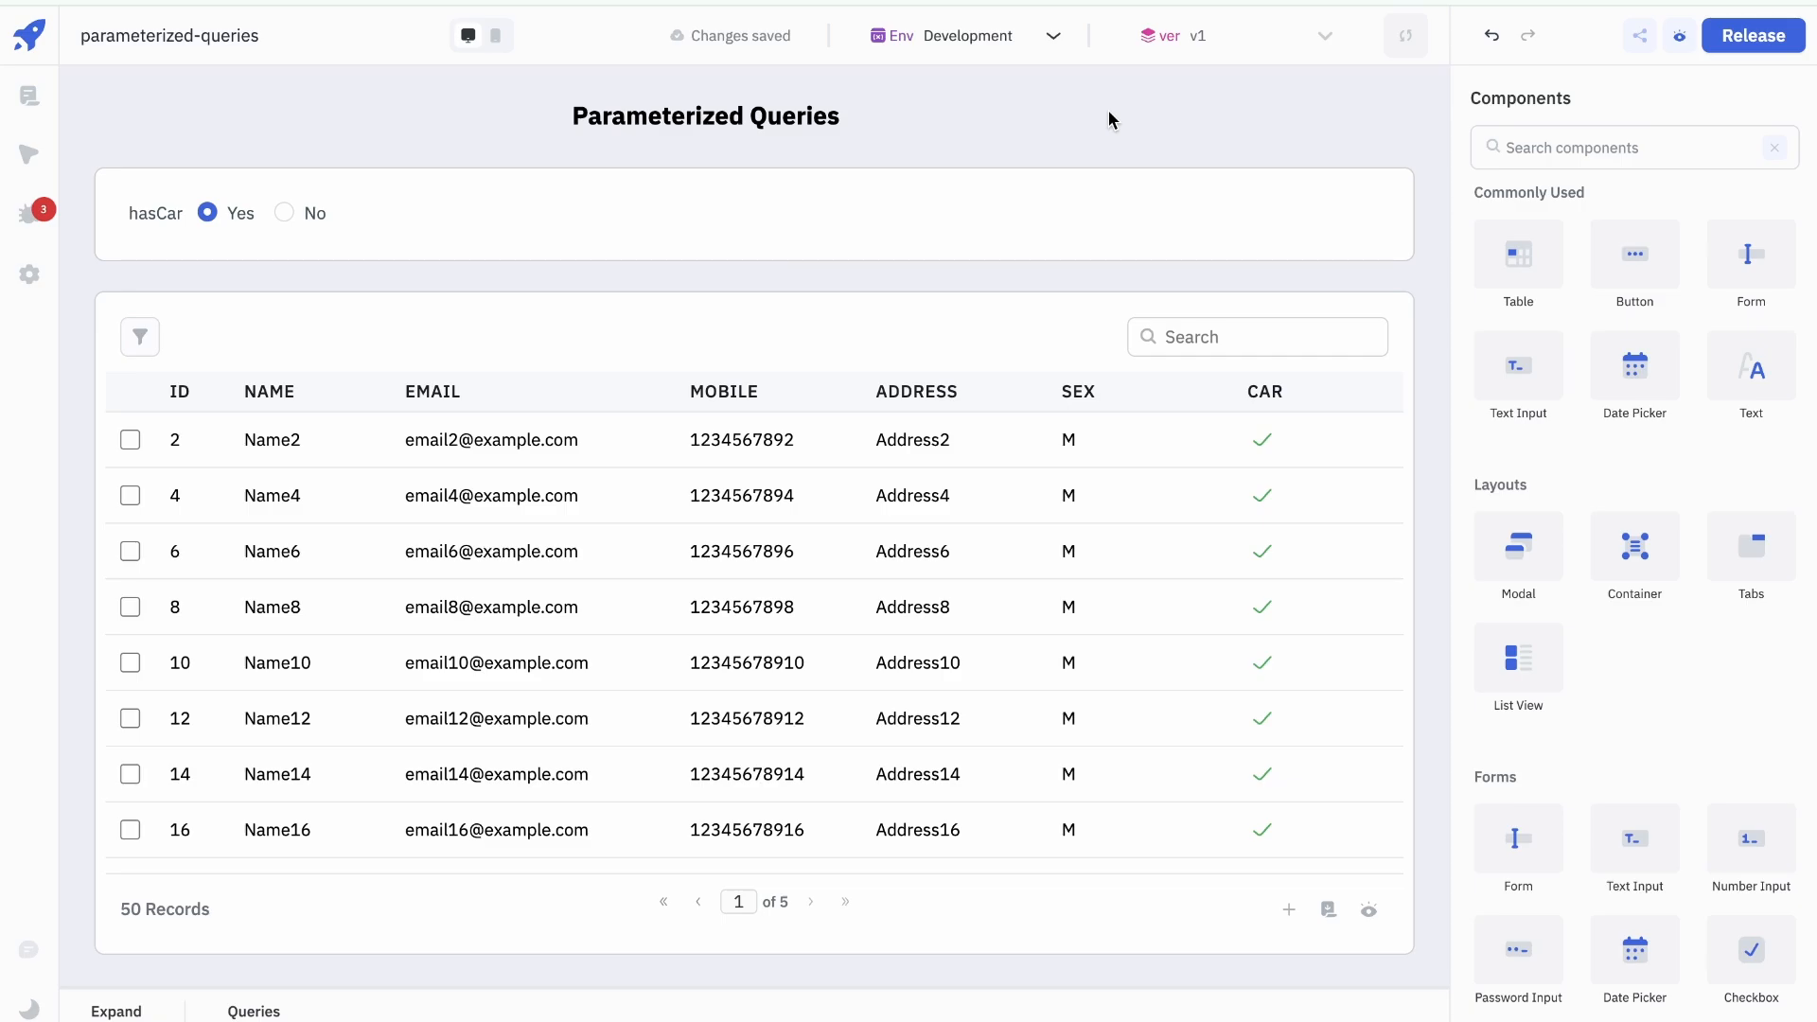
Step: Look through the students table rows, then expand the query editor to review the getStudents SQL and its parameters
{"action": "scroll", "coordinate": [1257, 486], "scroll_direction": "down", "scroll_amount": 2}
{"action": "scroll", "coordinate": [1260, 488], "scroll_direction": "up", "scroll_amount": 1}
{"action": "scroll", "coordinate": [1261, 489], "scroll_direction": "up", "scroll_amount": 1}
{"action": "left_click", "coordinate": [111, 1011]}
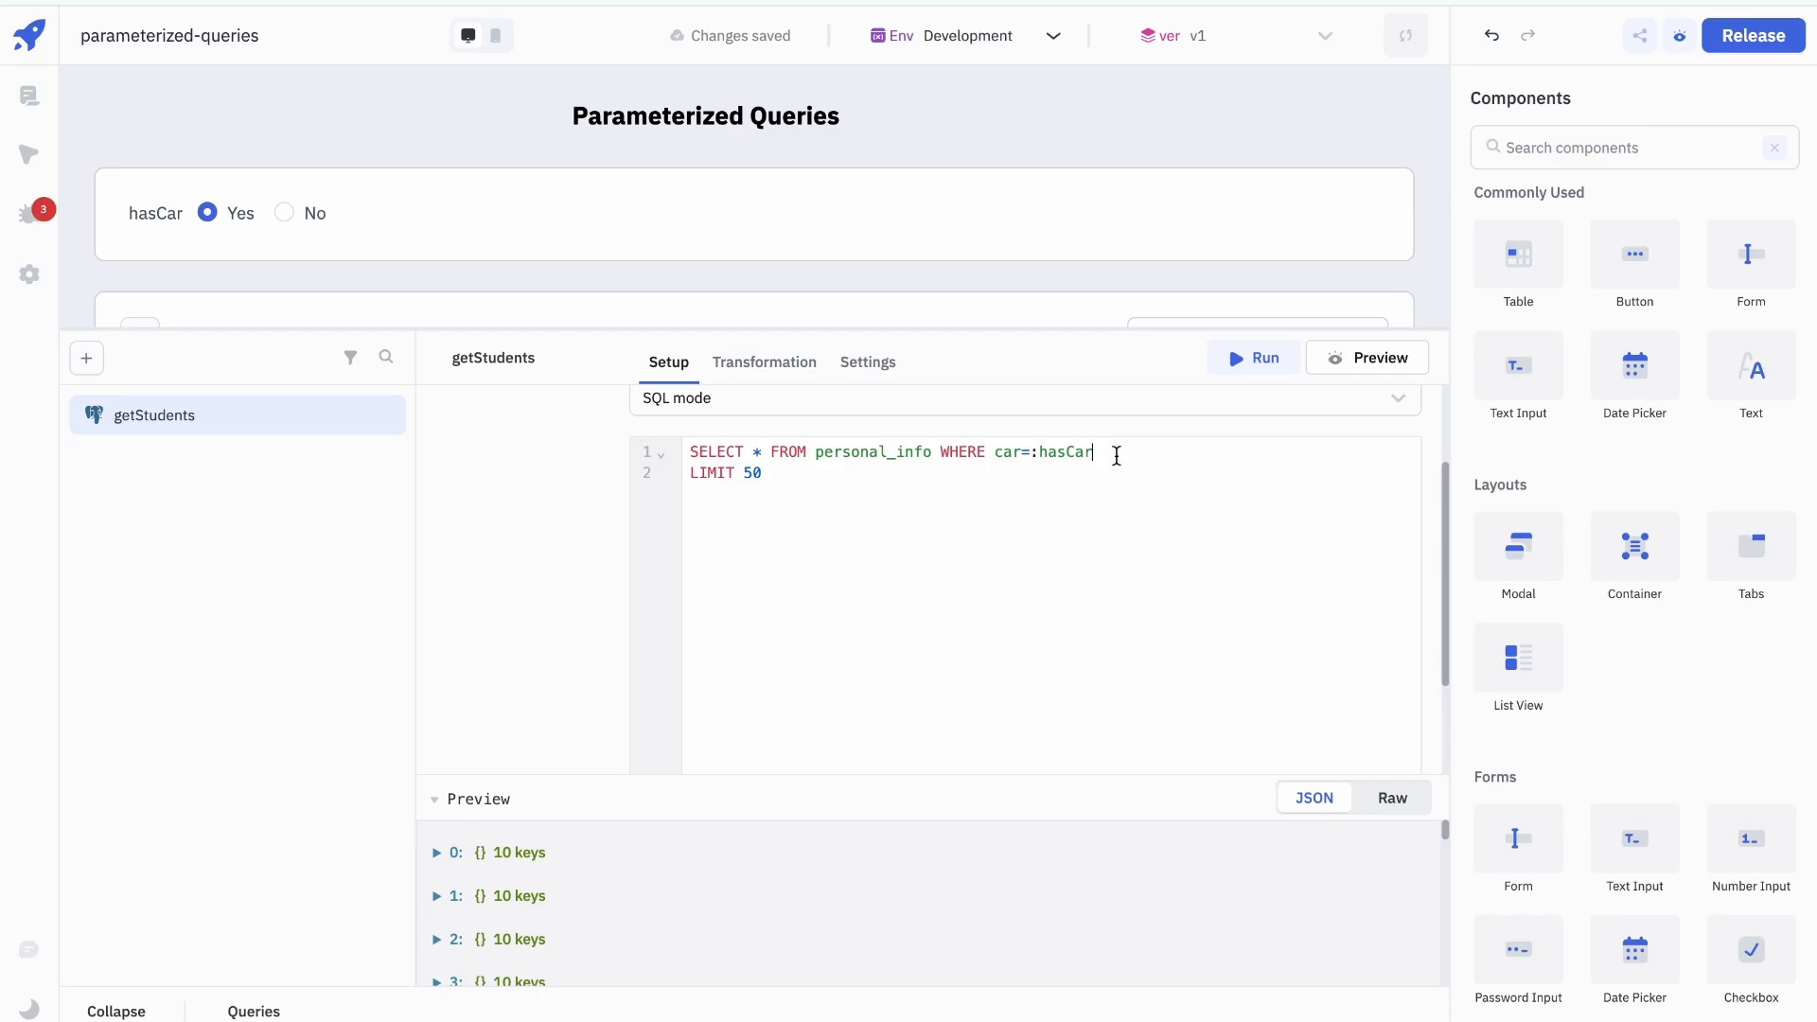
{"action": "scroll", "coordinate": [884, 570], "scroll_direction": "down", "scroll_amount": 2}
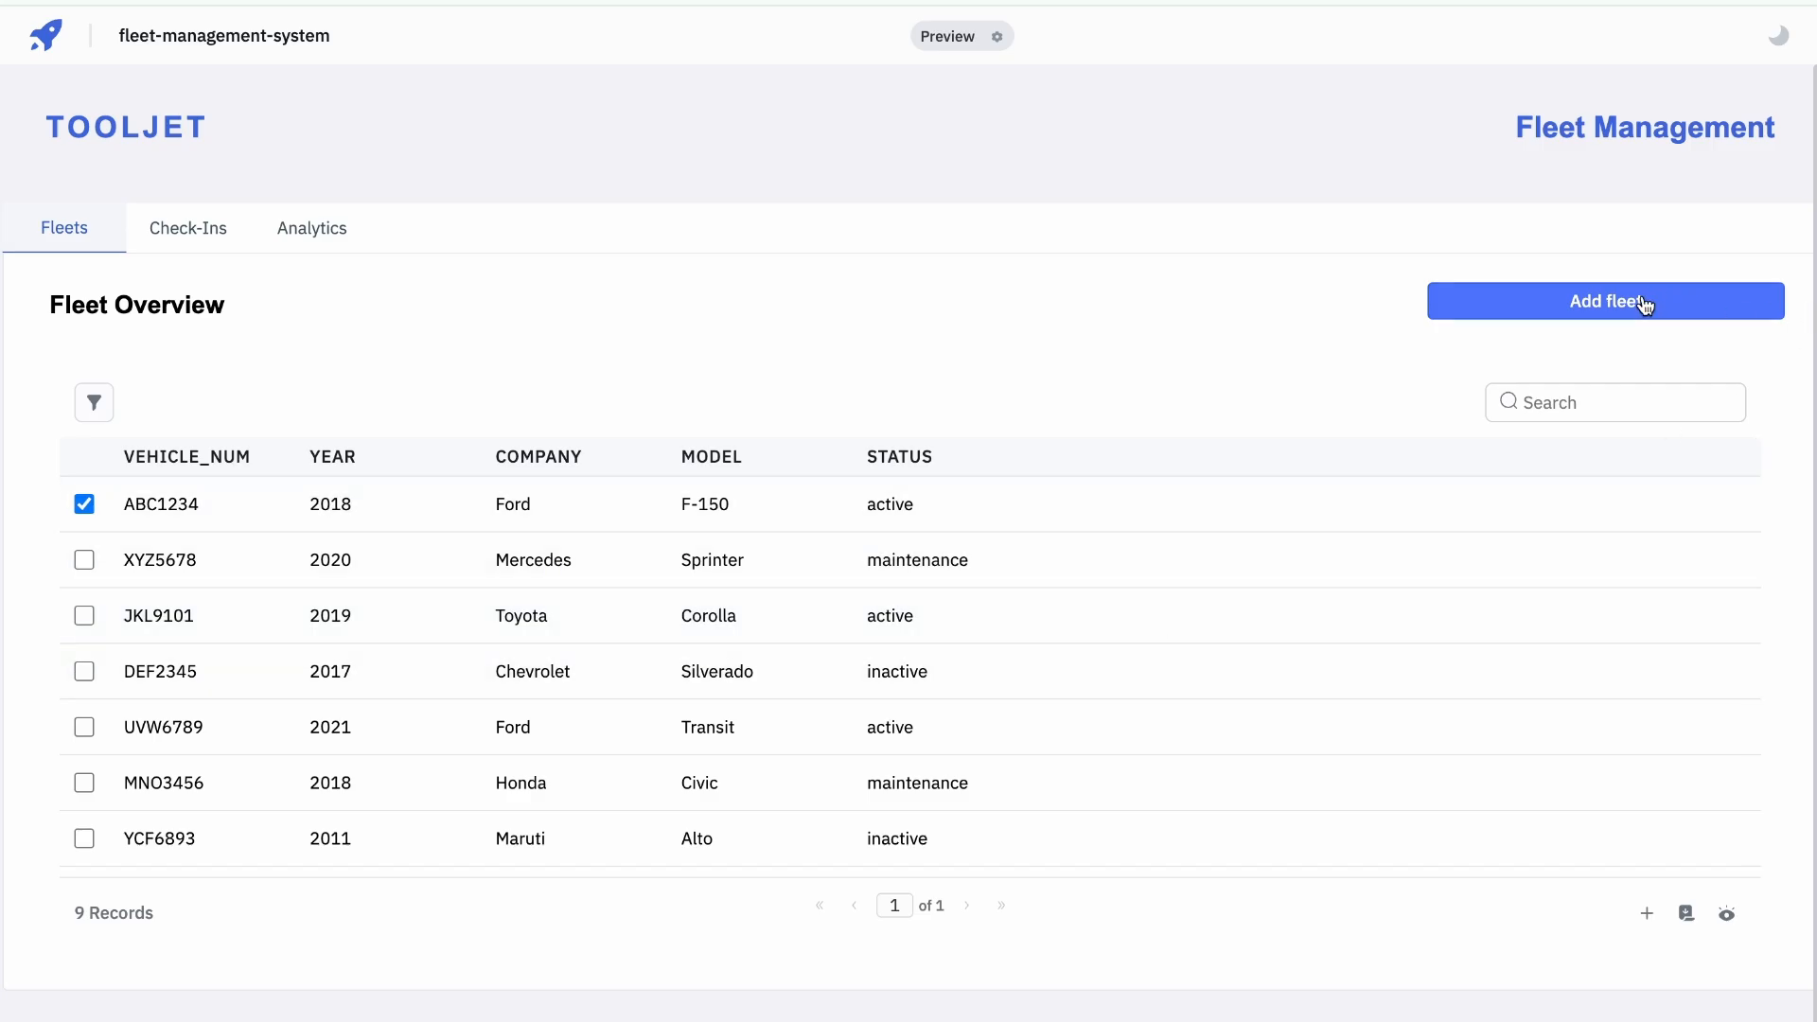
Step: In the fleet-management-system preview, open the Add fleet form, inspect its Status options and close the form
{"action": "left_click", "coordinate": [1644, 304]}
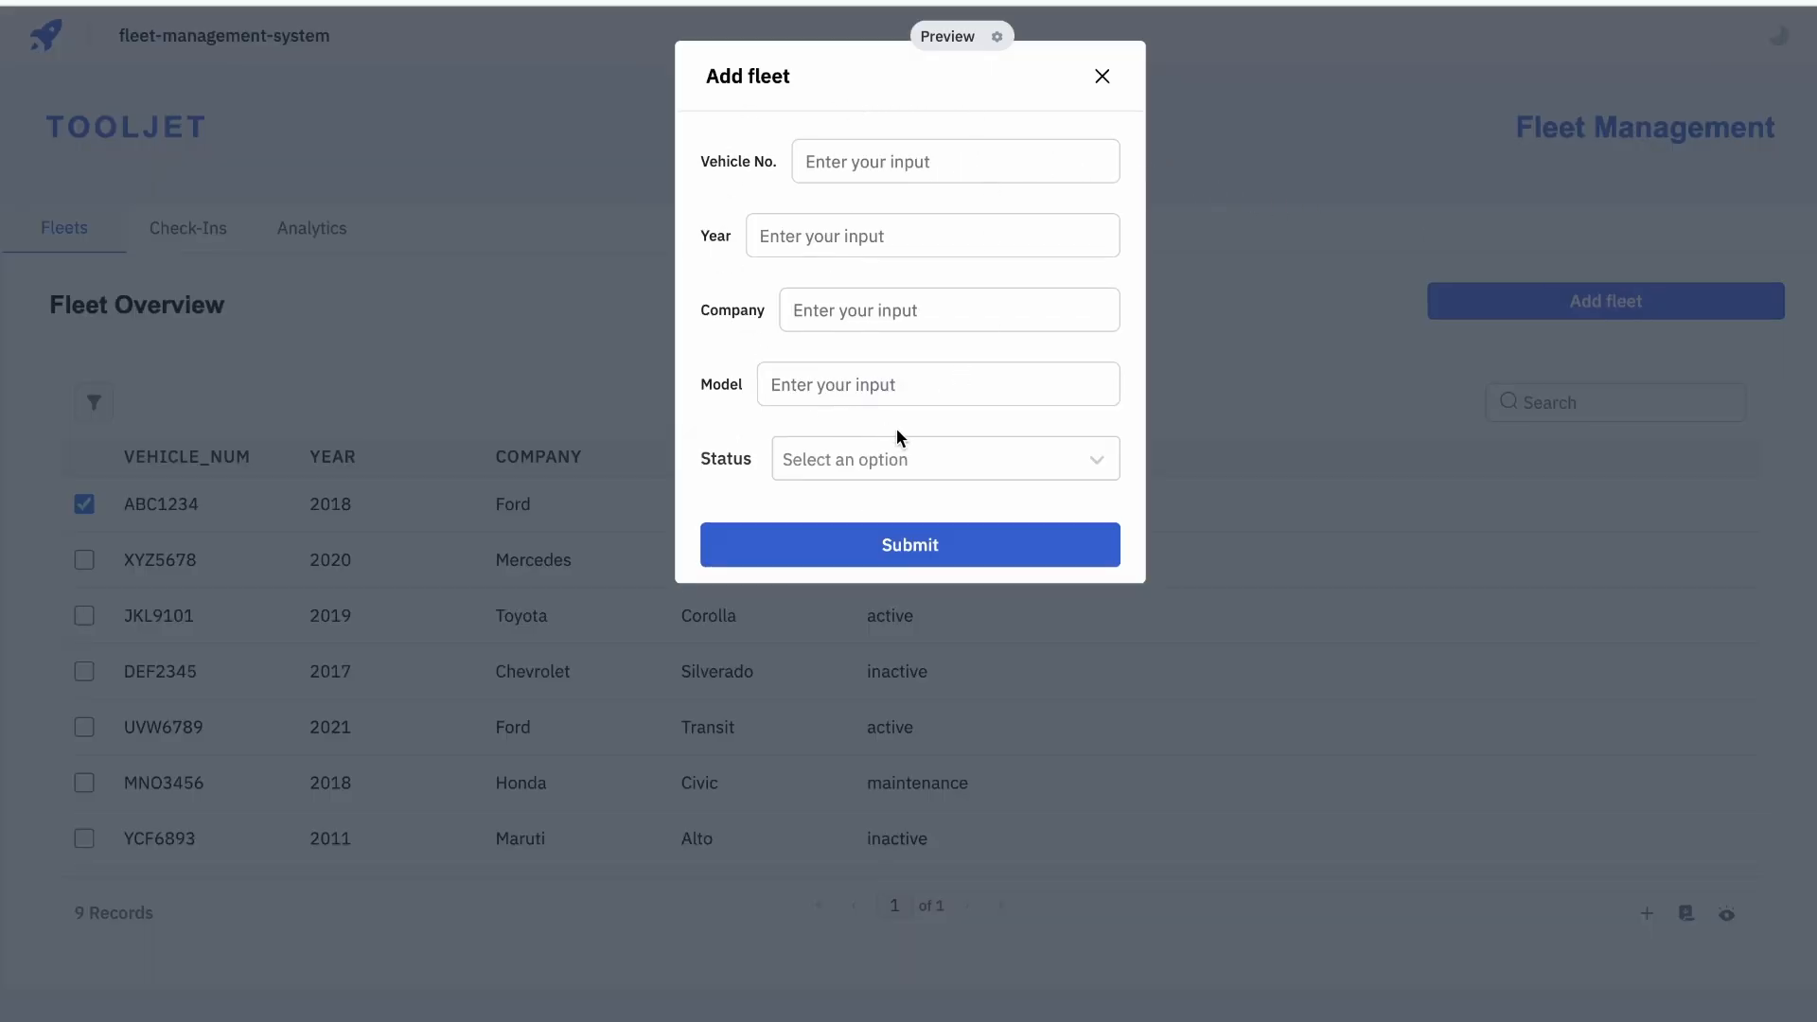
{"action": "left_click", "coordinate": [1025, 462]}
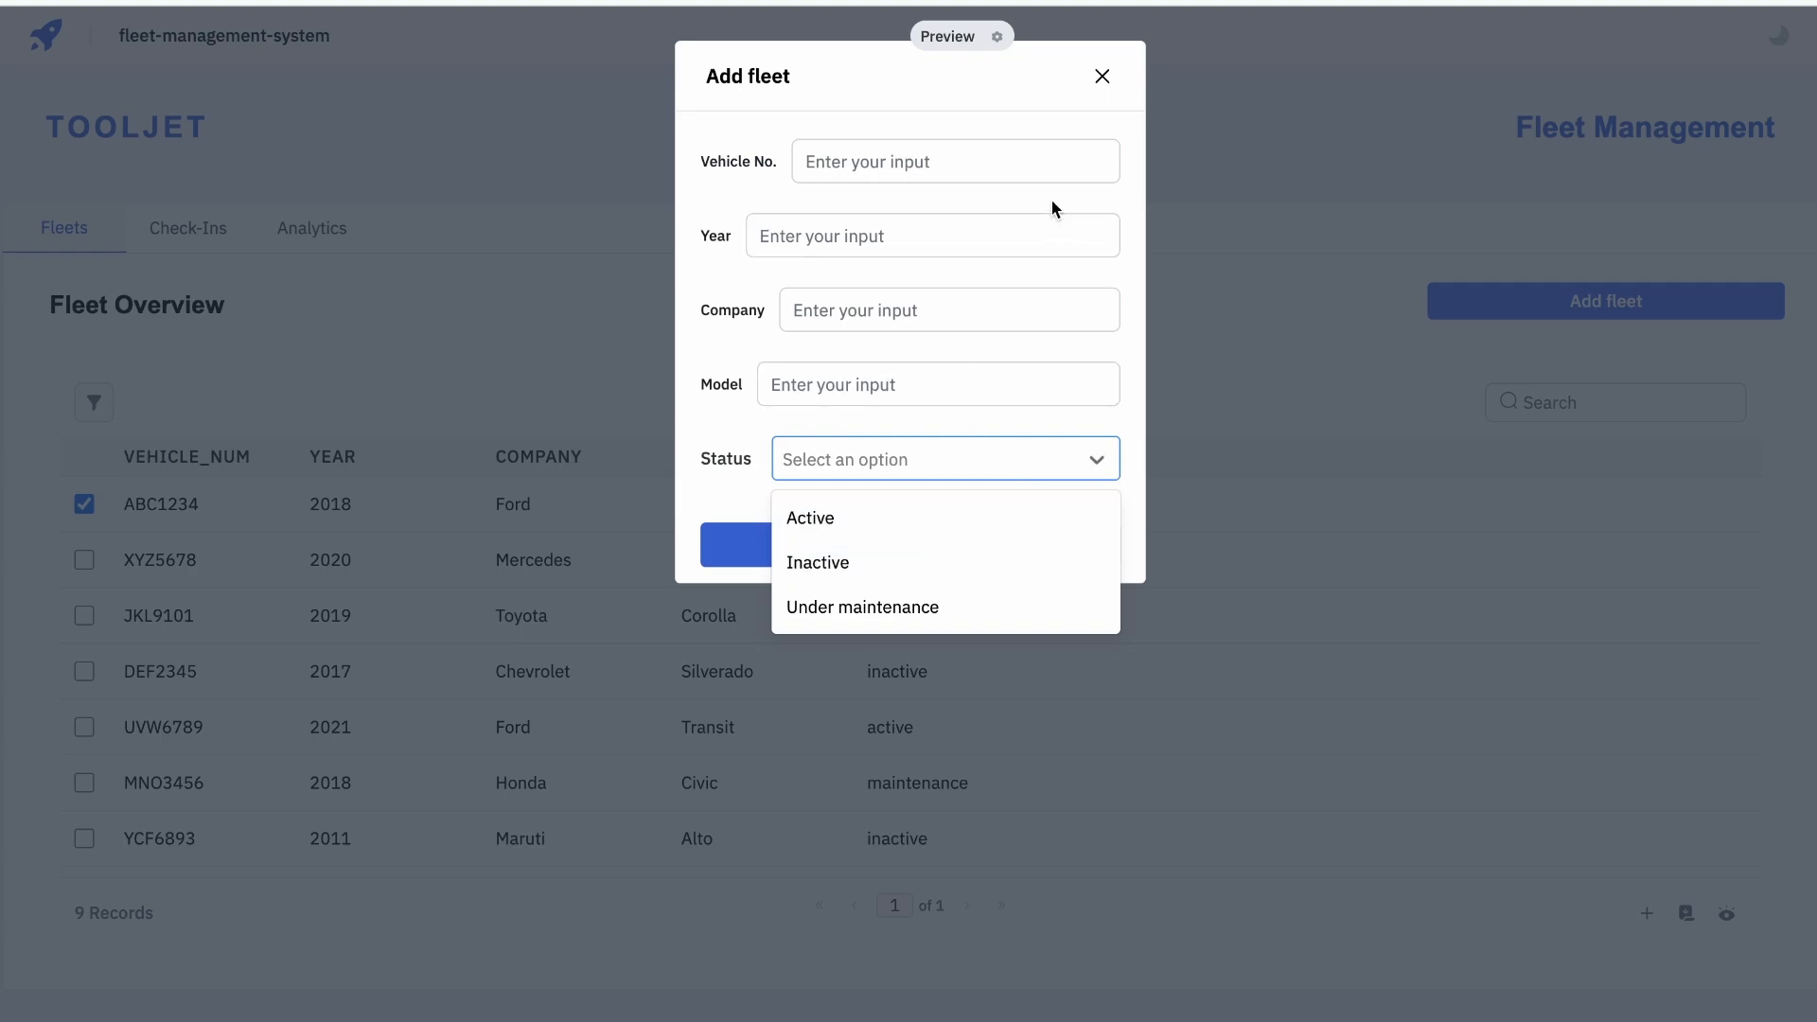
{"action": "left_click", "coordinate": [1104, 78]}
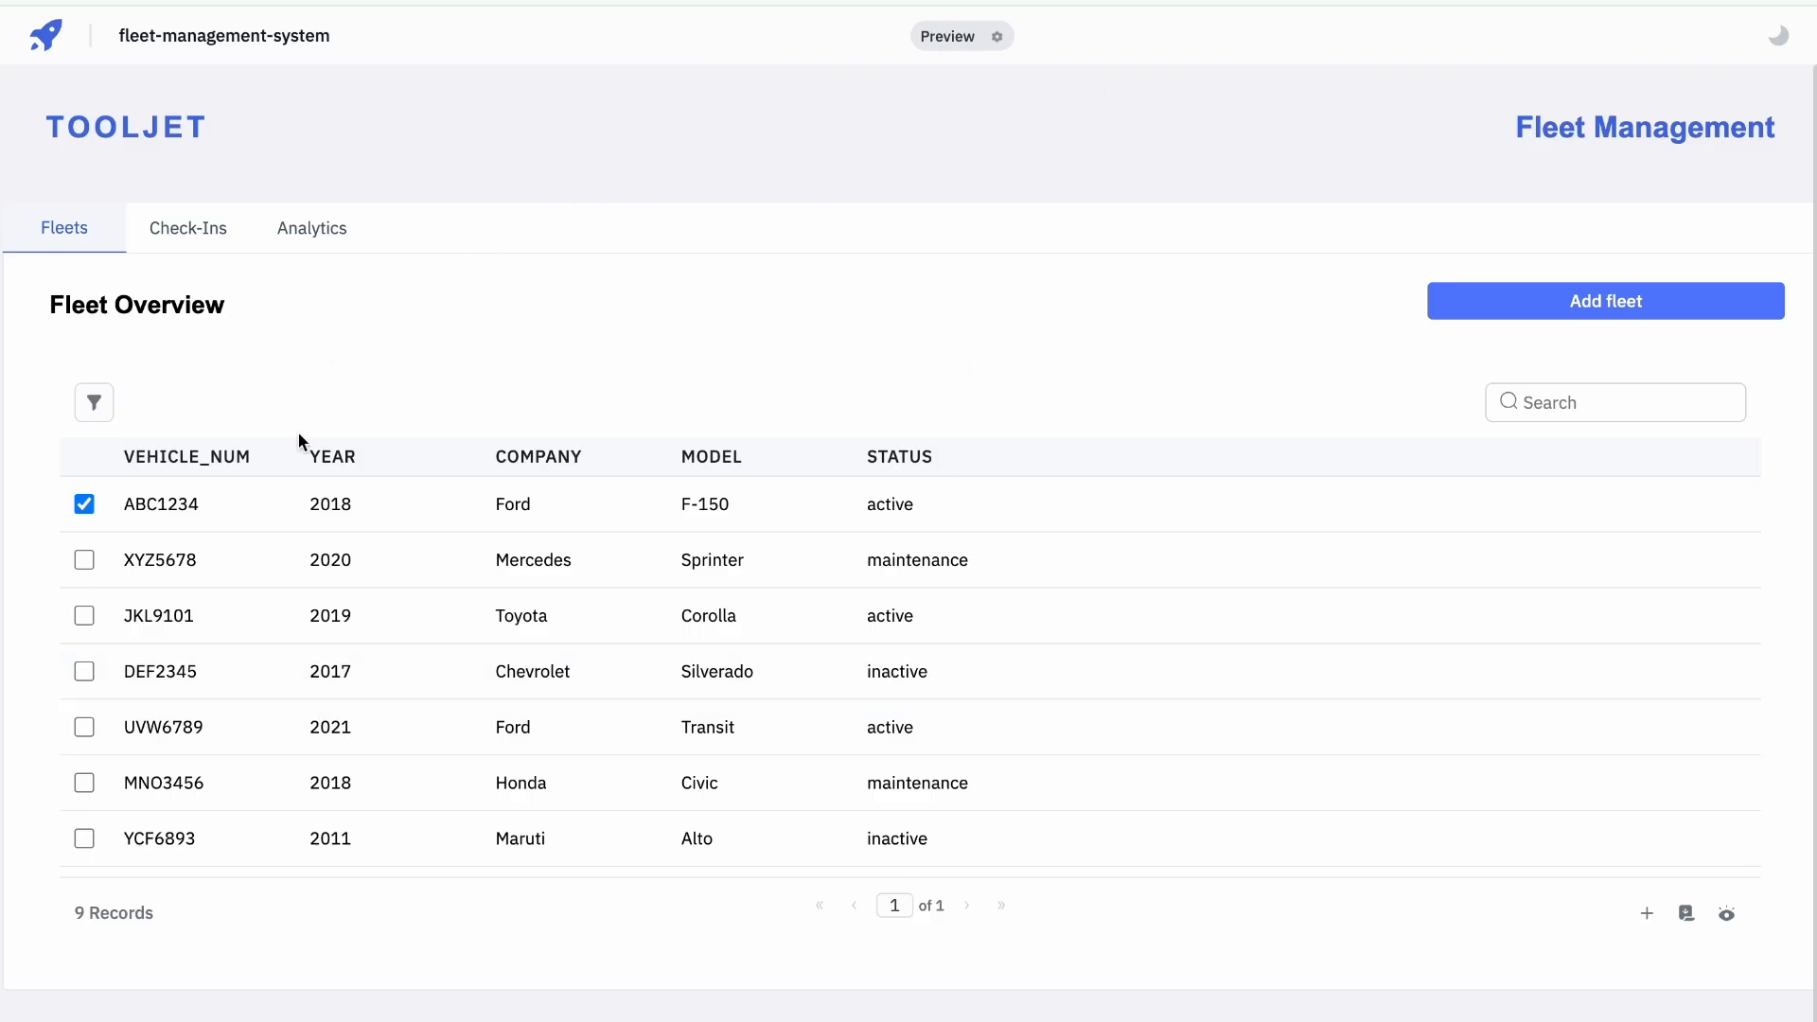
Step: Browse the check-in details for vehicles JKL9101, UVW6789, XYZ5678 and UIP893, including the notes of the last one
{"action": "left_click", "coordinate": [192, 220]}
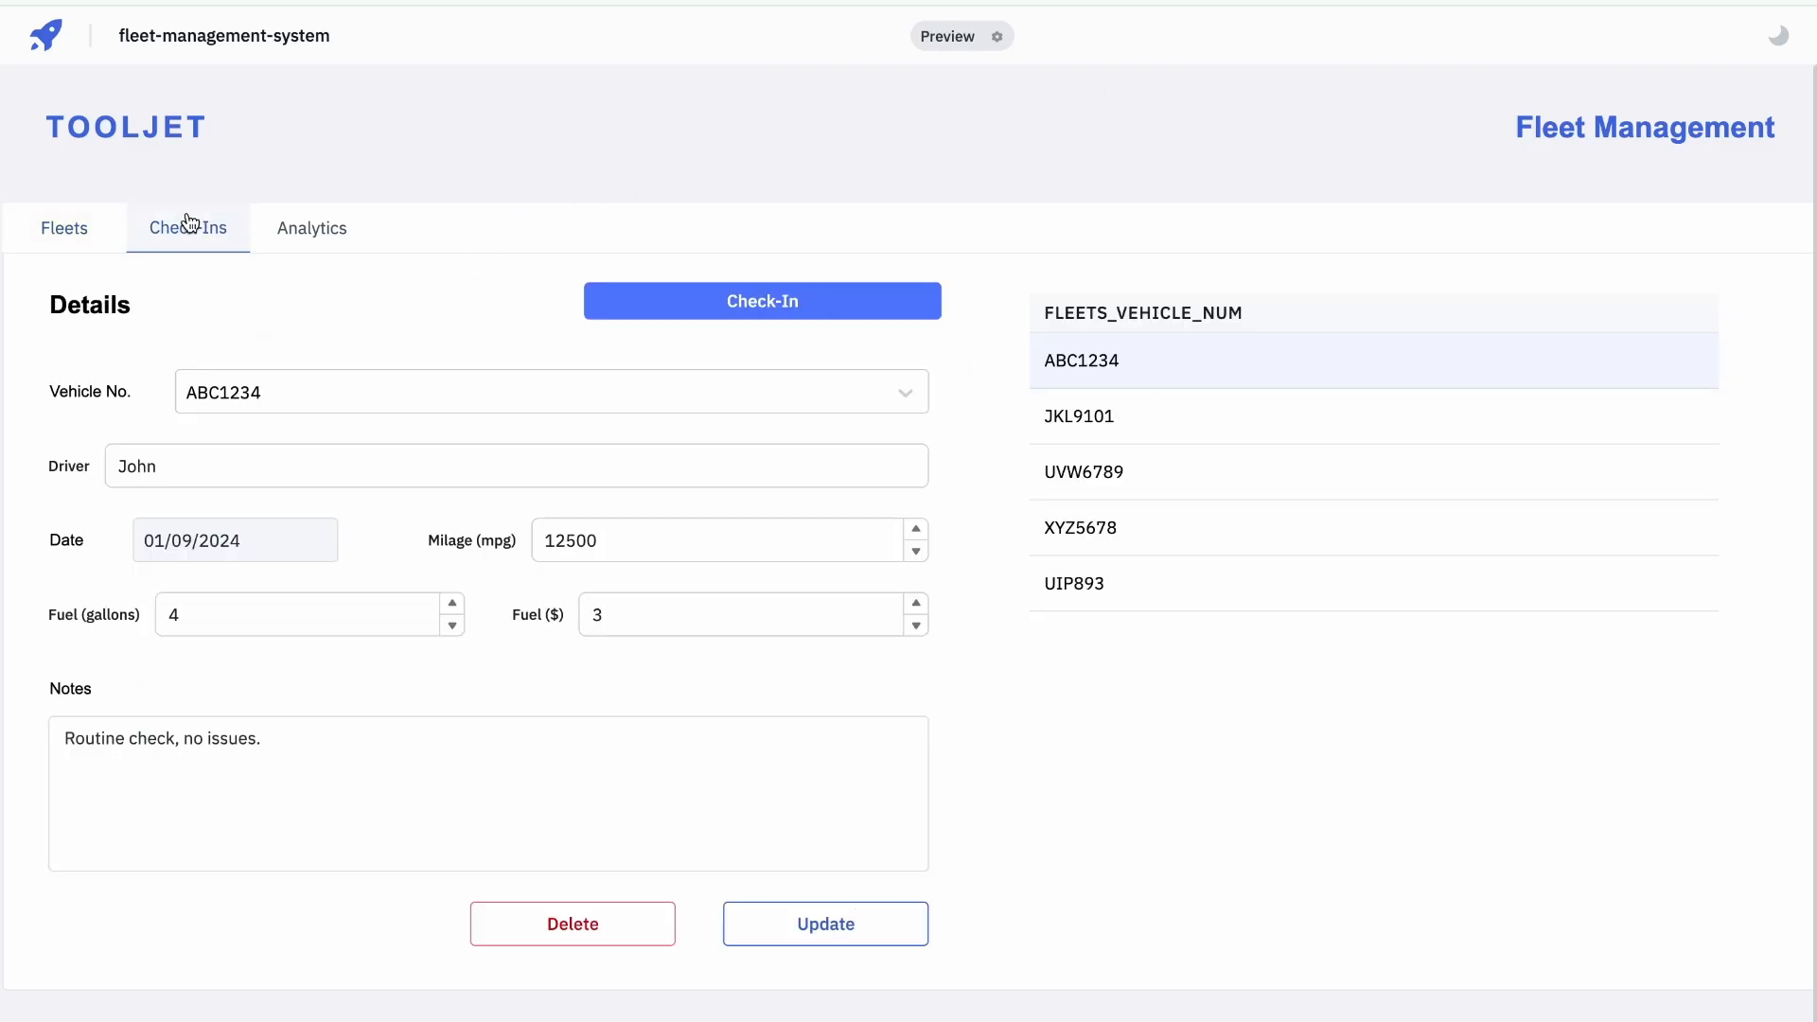
{"action": "left_click", "coordinate": [1155, 432]}
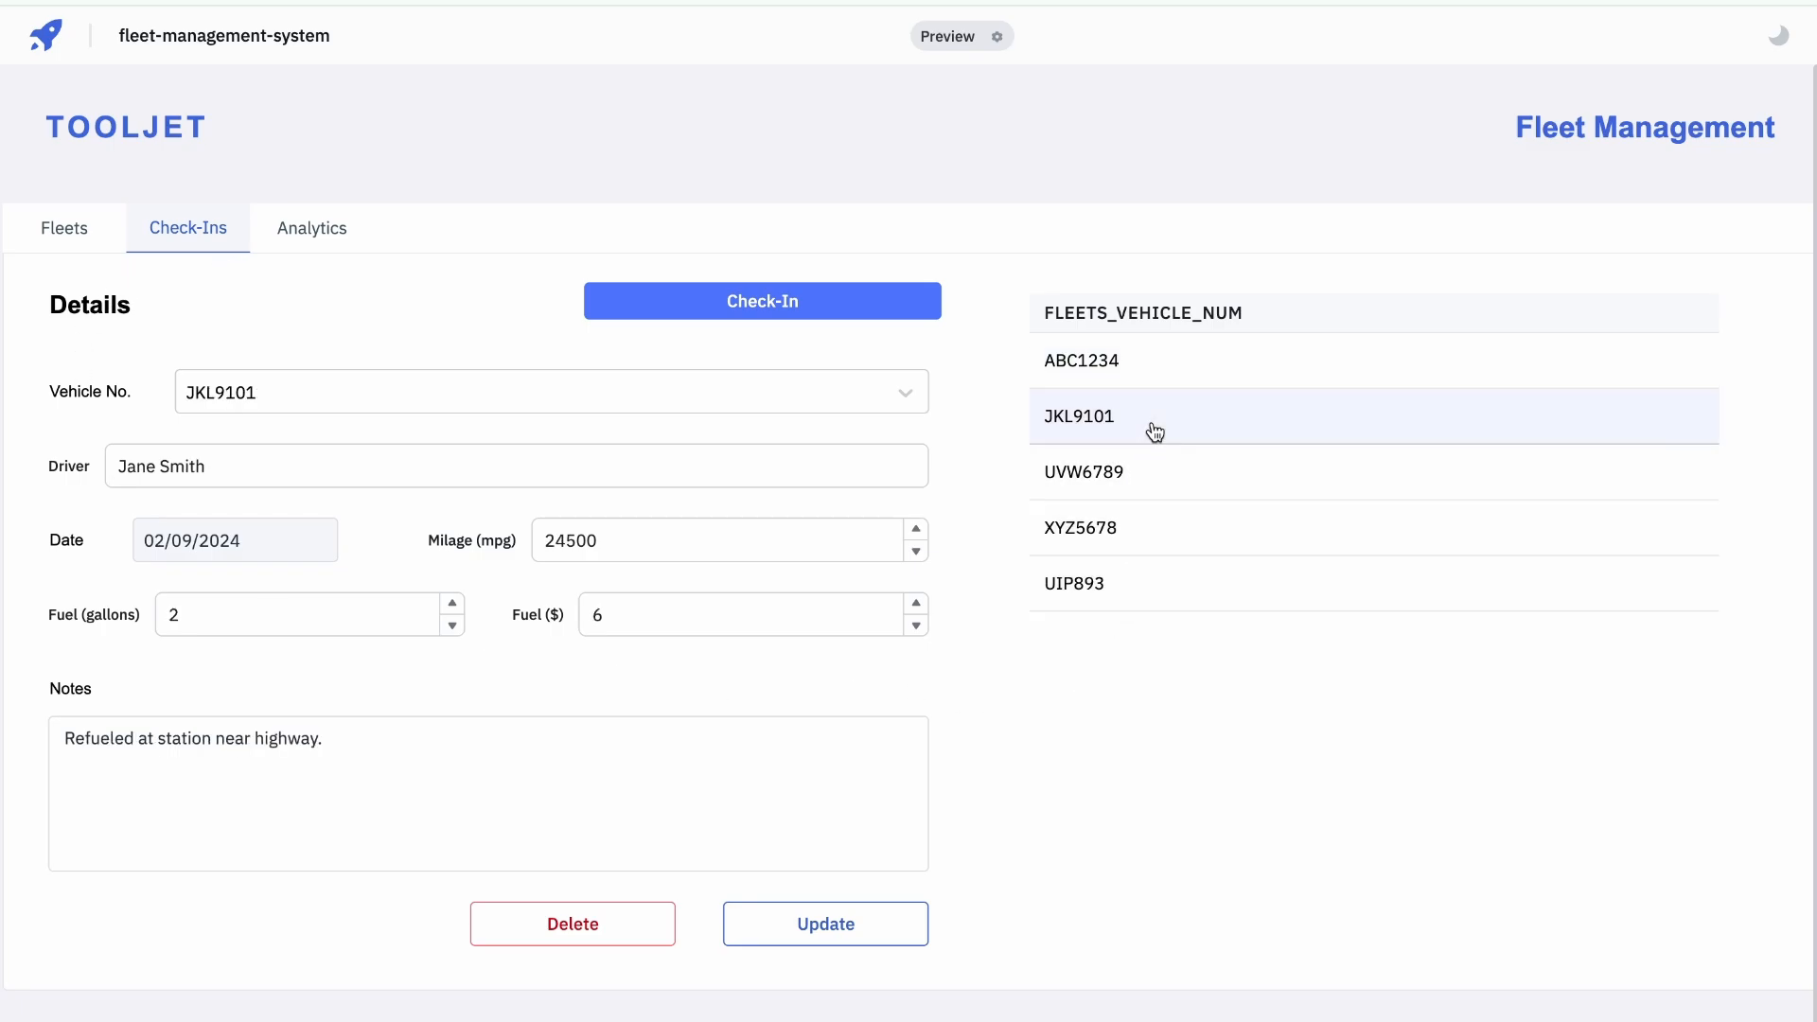
{"action": "left_click", "coordinate": [1138, 489]}
{"action": "left_click", "coordinate": [1140, 529]}
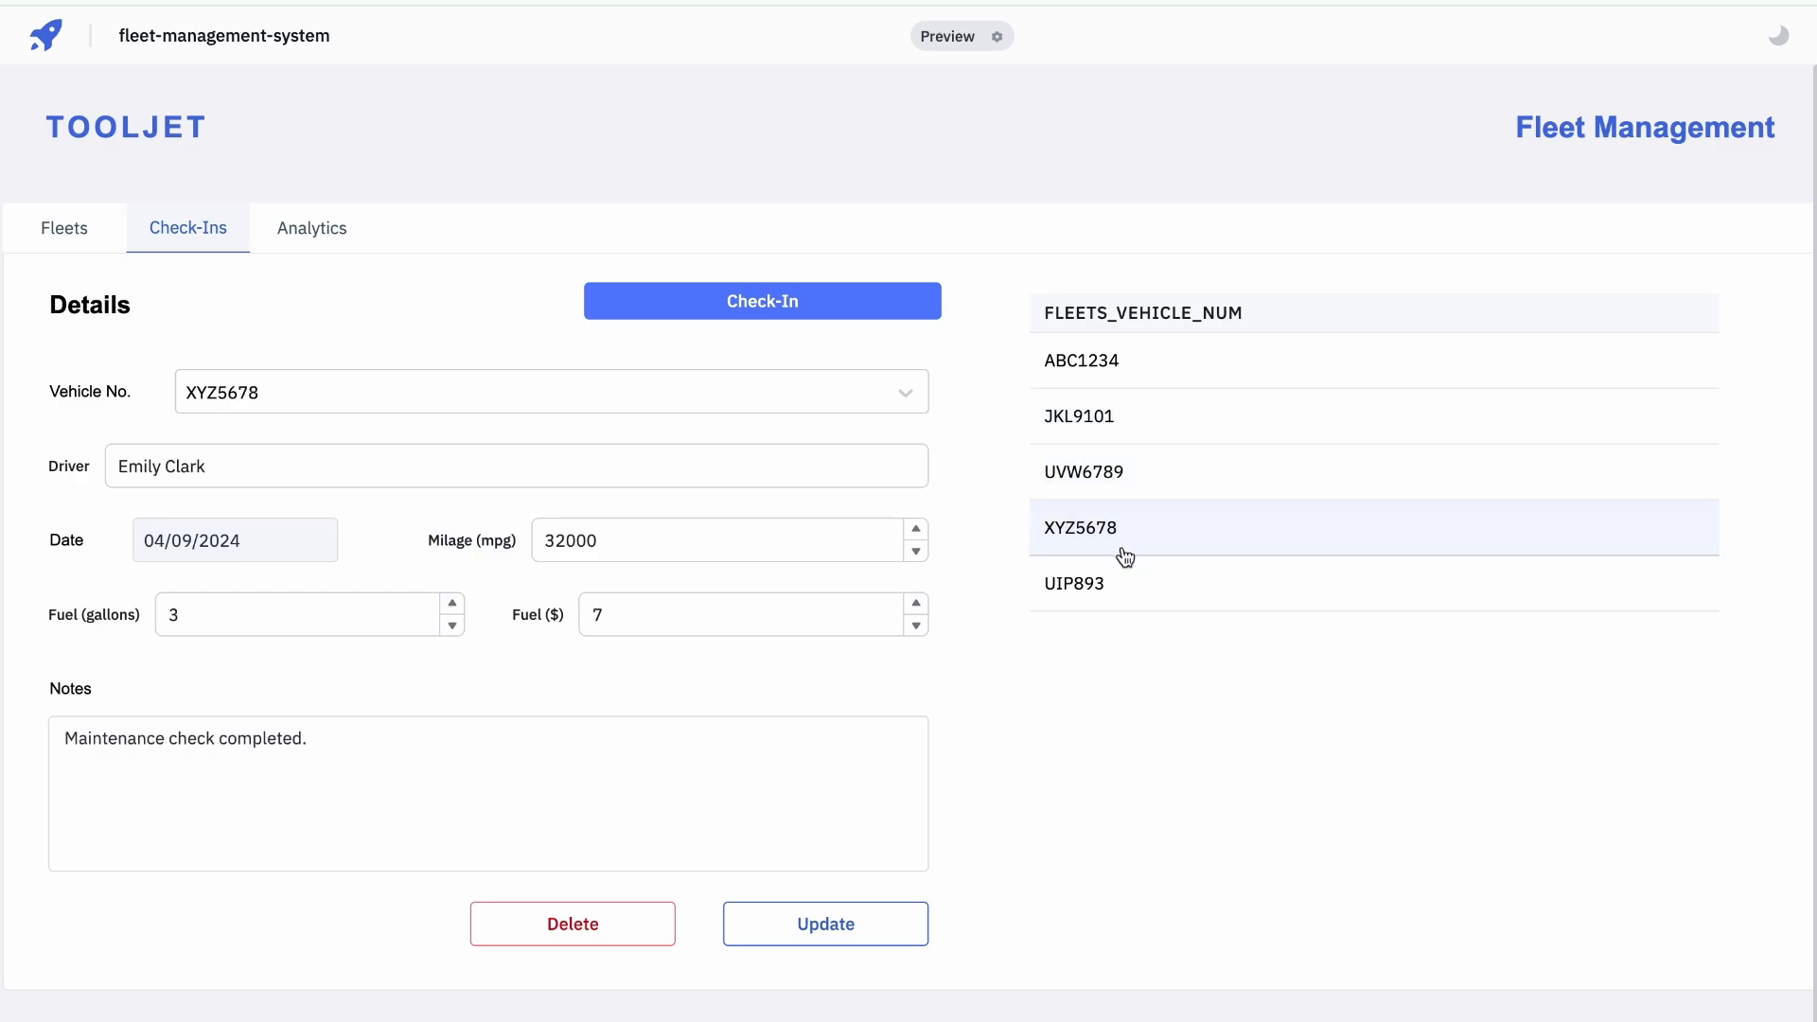
{"action": "left_click", "coordinate": [1098, 596]}
{"action": "left_click", "coordinate": [549, 762]}
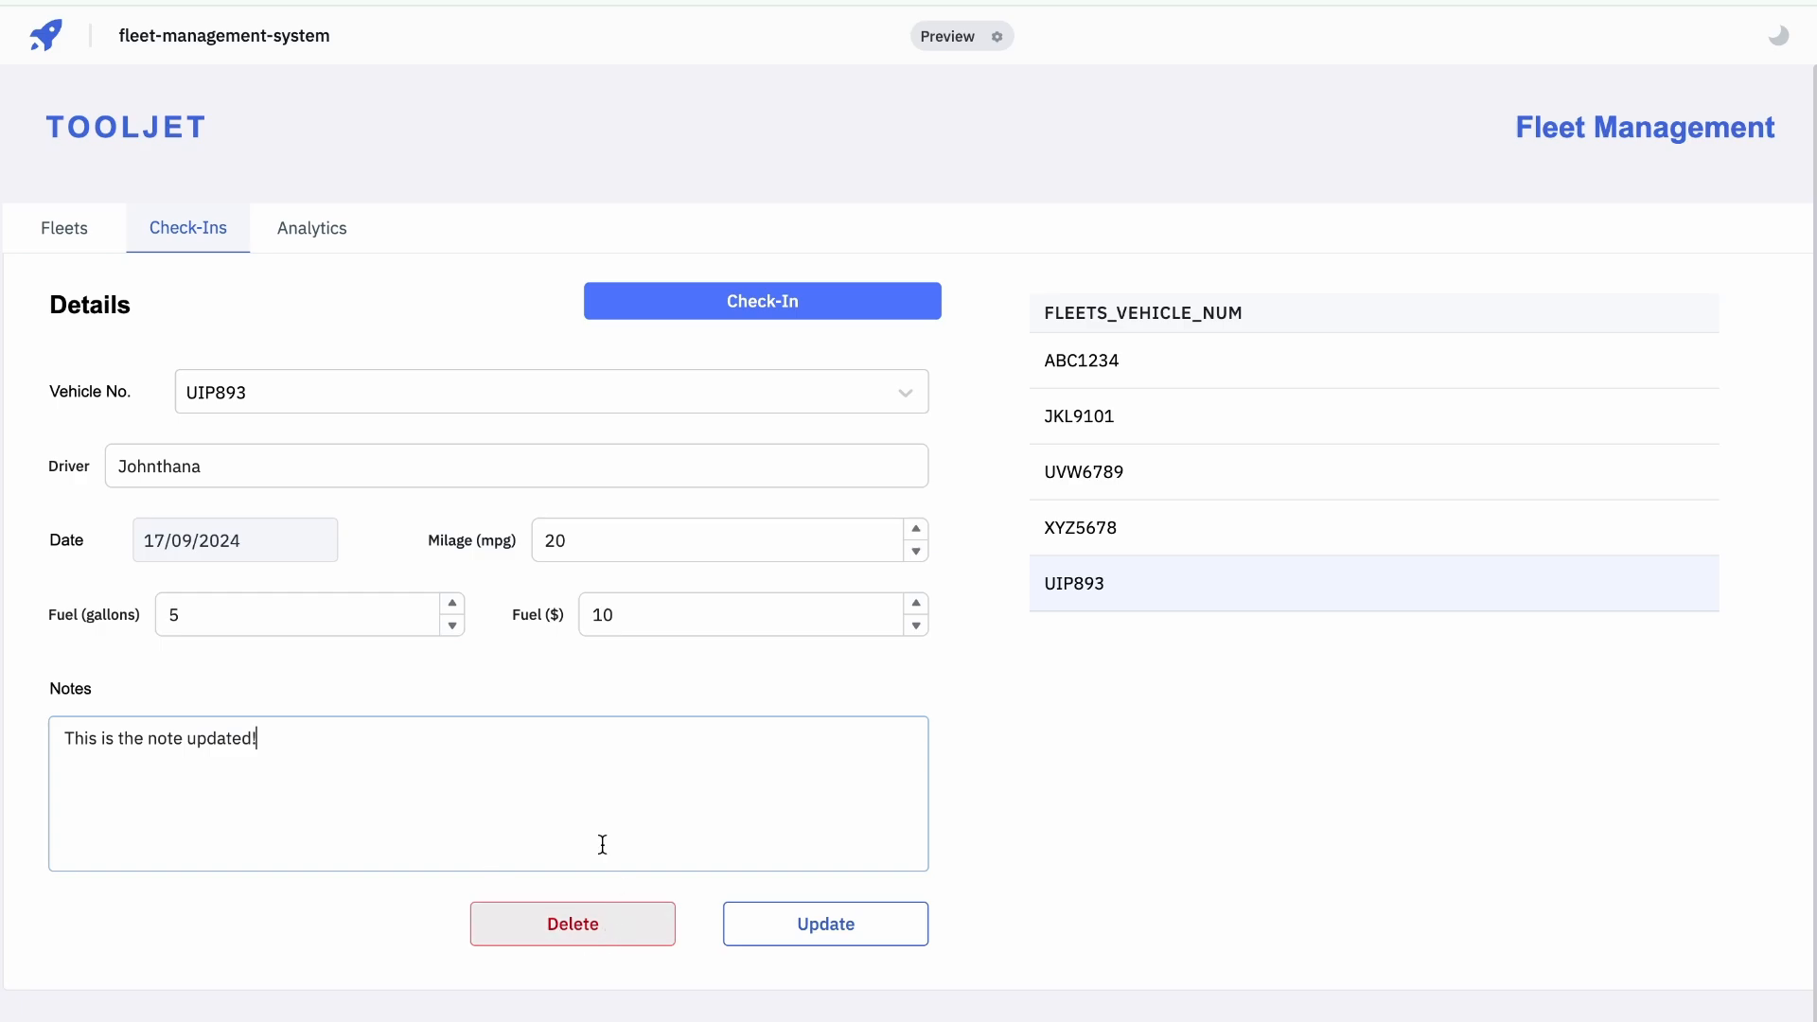
Step: View the blank Check-In form and close it, then examine the Analytics charts, including the Status pie chart
{"action": "left_click", "coordinate": [809, 303]}
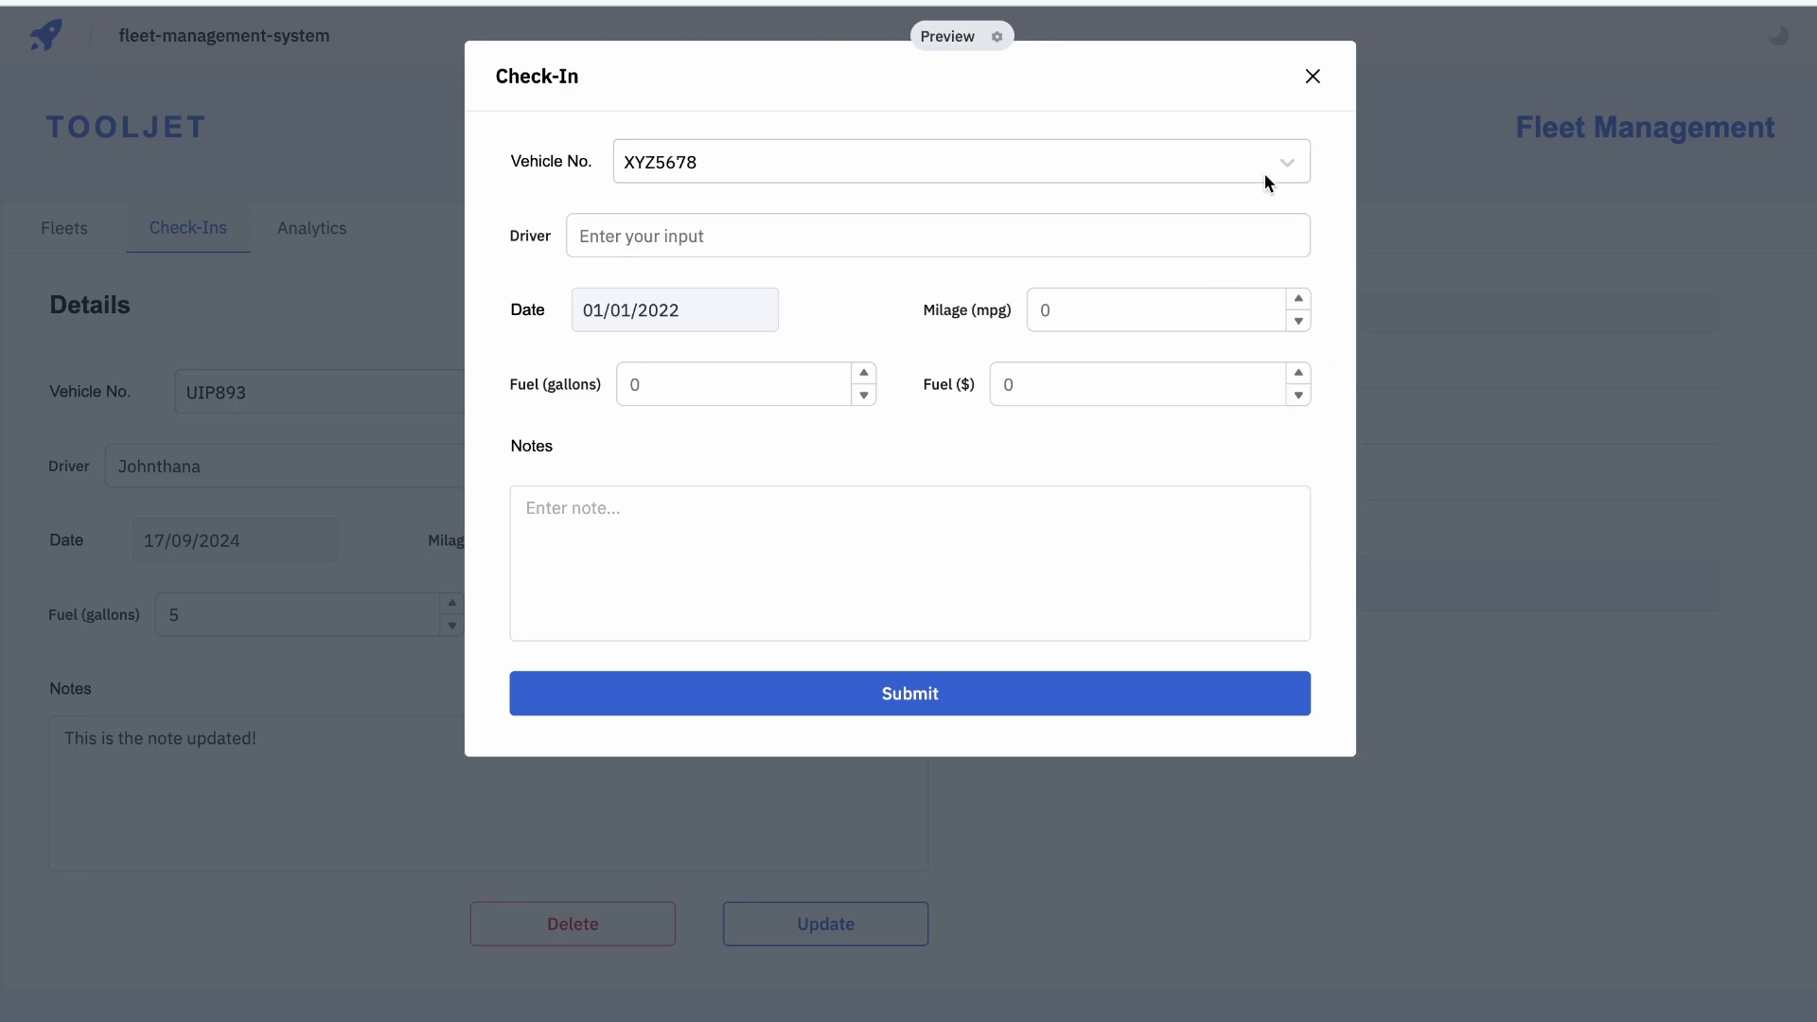
{"action": "left_click", "coordinate": [1312, 76]}
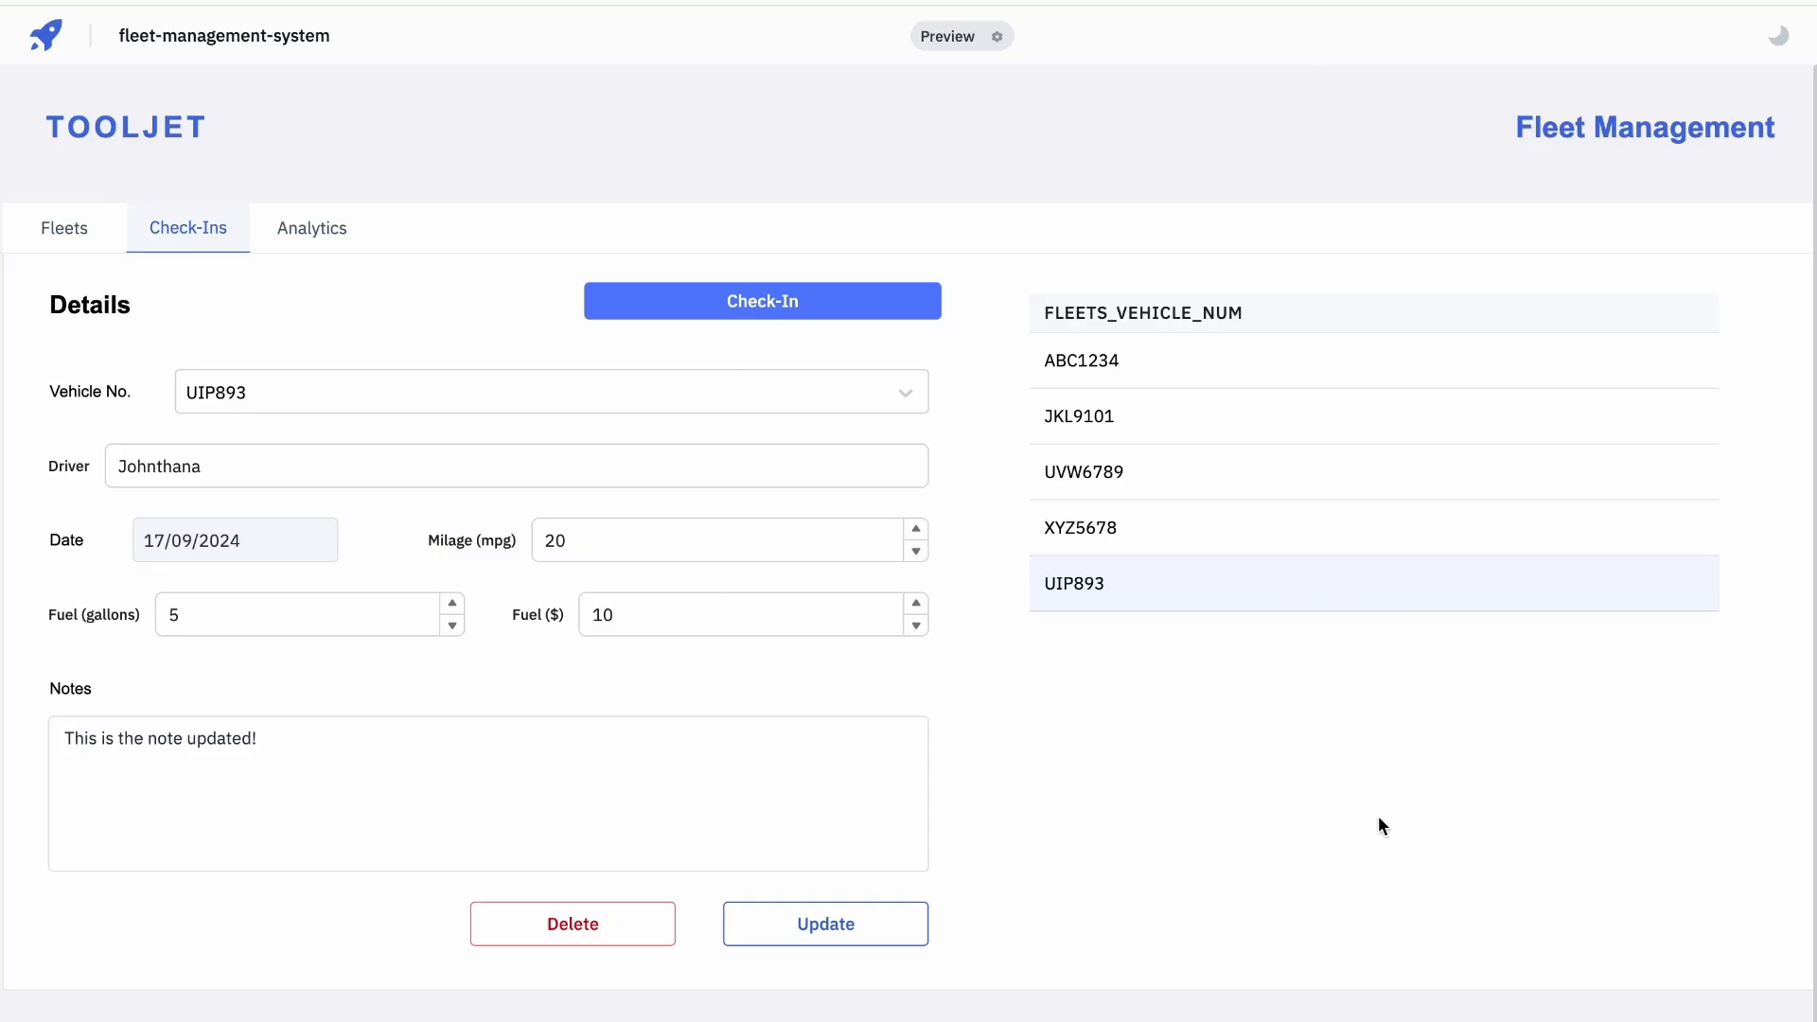
{"action": "left_click", "coordinate": [318, 239]}
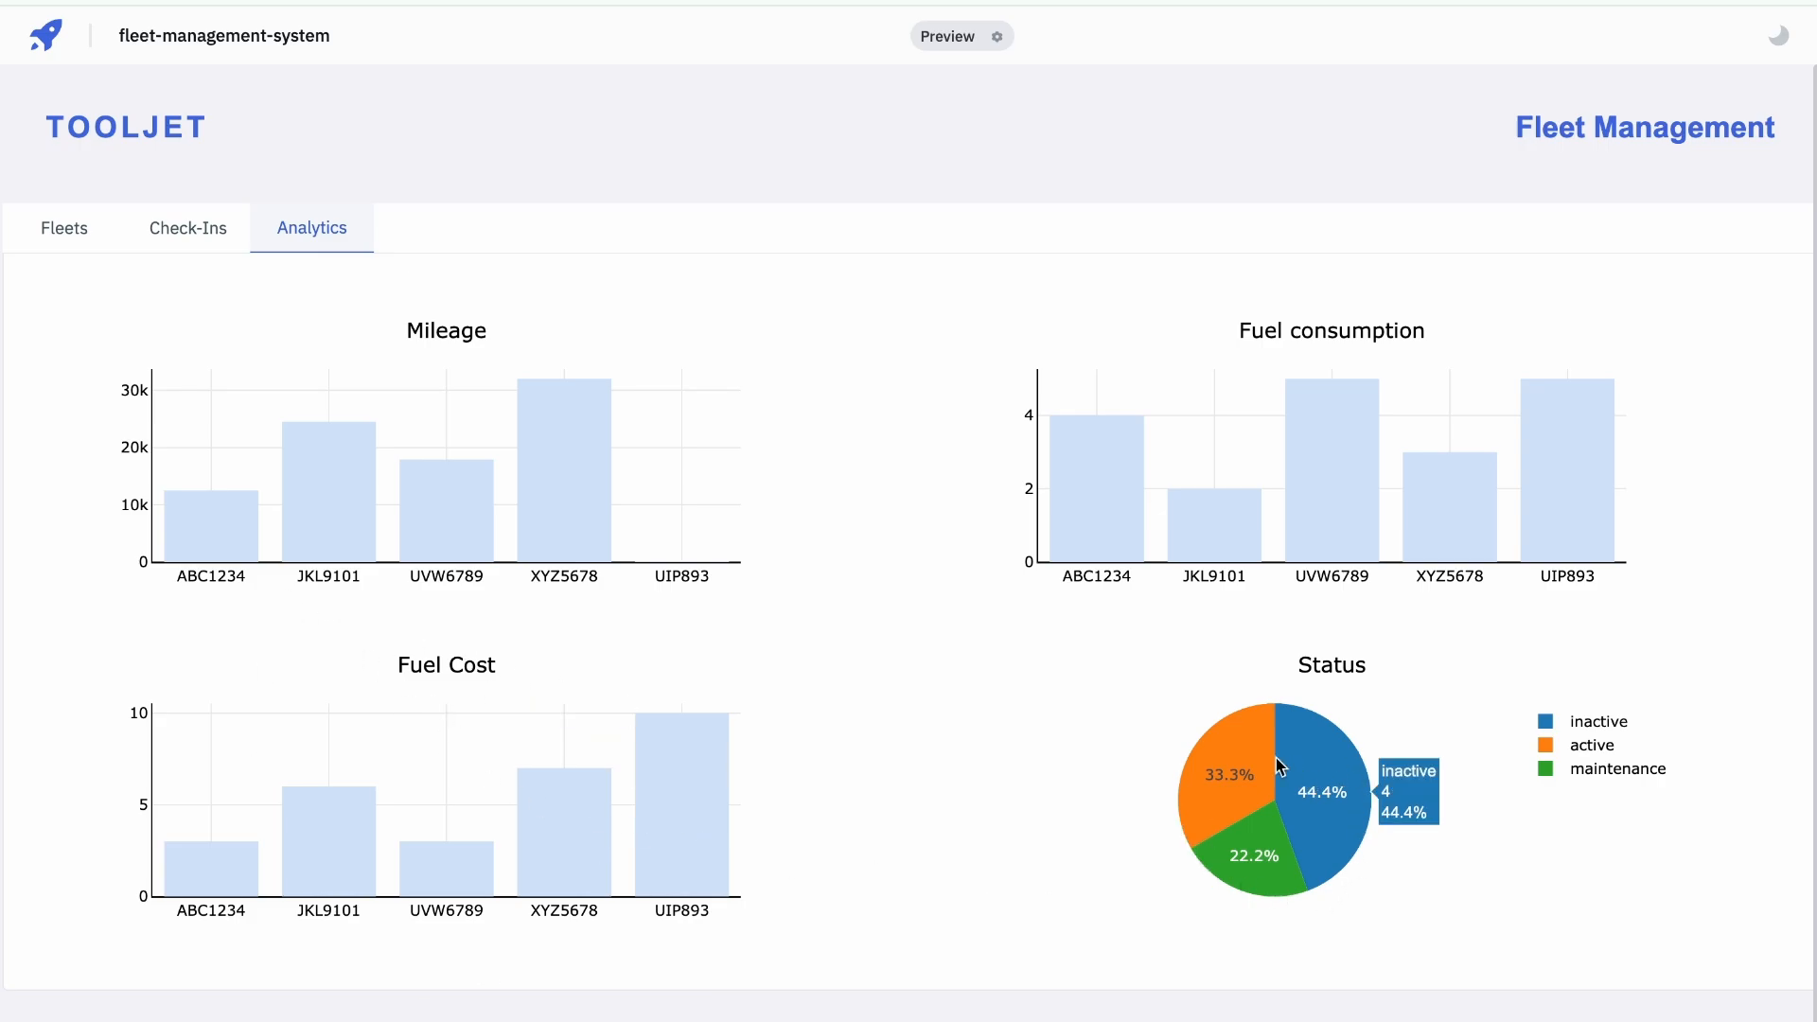
{"action": "mouse_move", "coordinate": [1207, 802]}
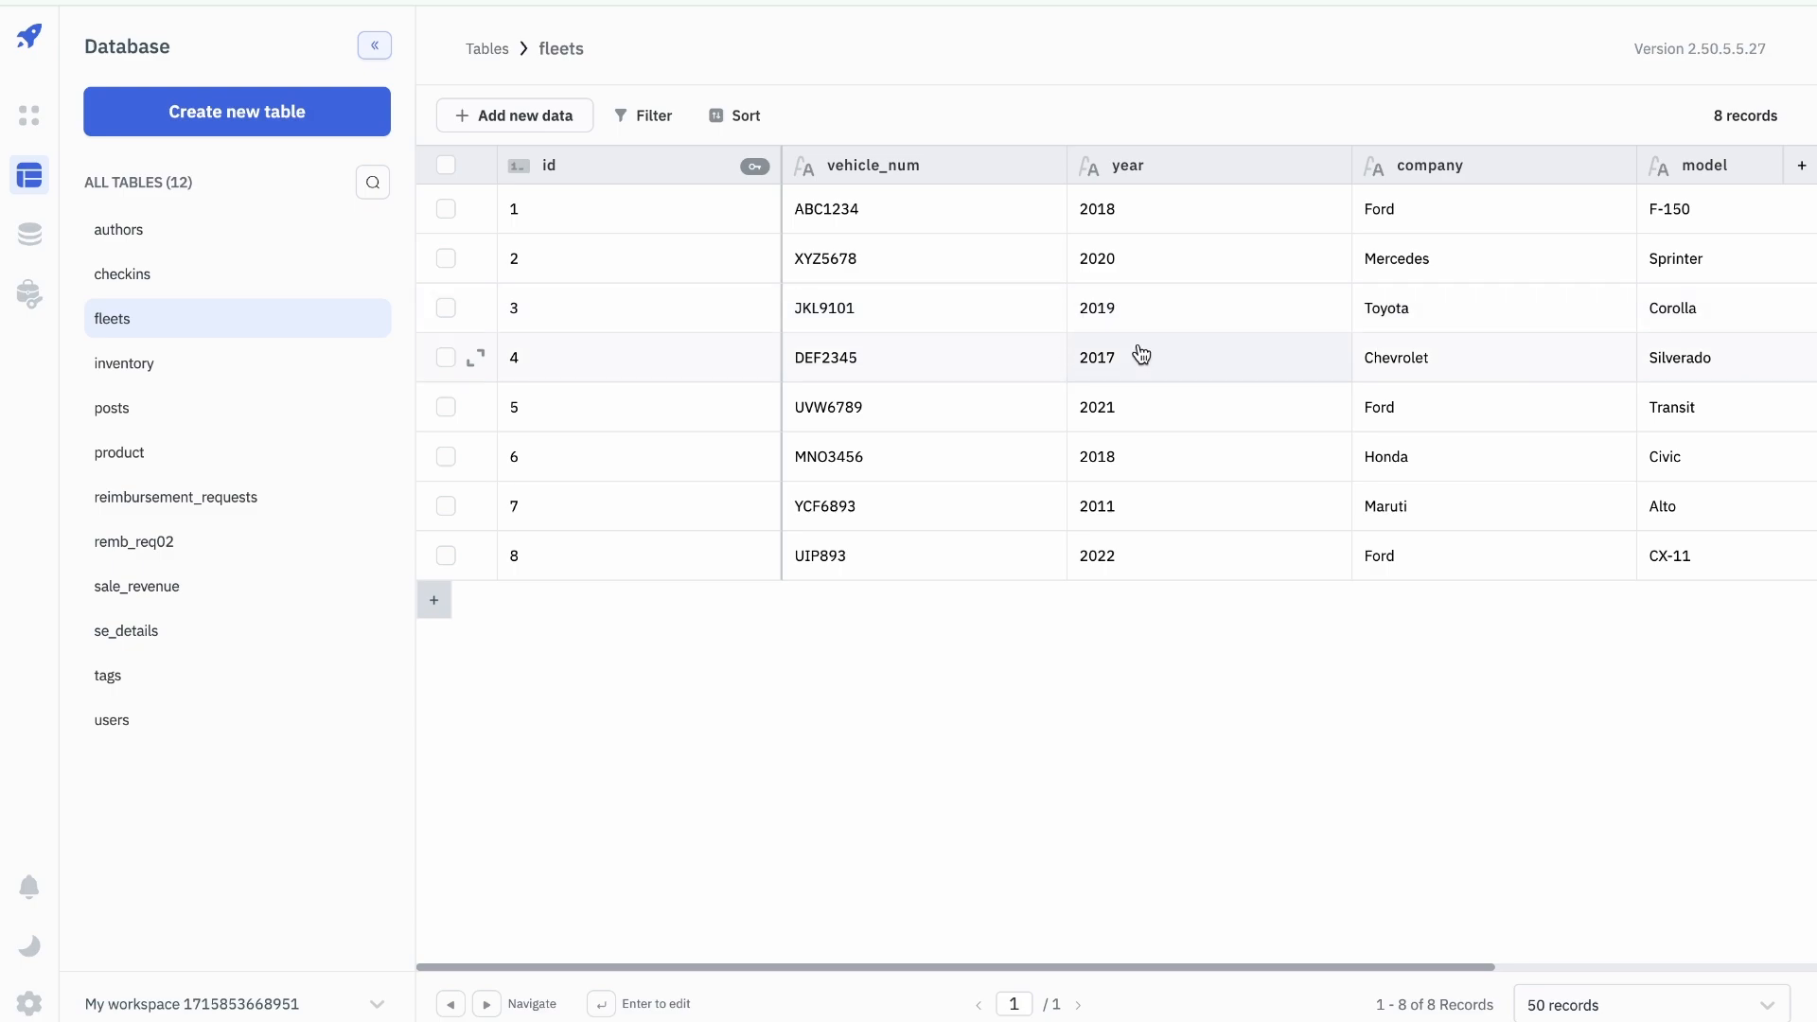
Step: Examine the remaining columns of the fleets database table up to status, then open the checkins table
{"action": "scroll", "coordinate": [1273, 358], "scroll_direction": "right", "scroll_amount": 3}
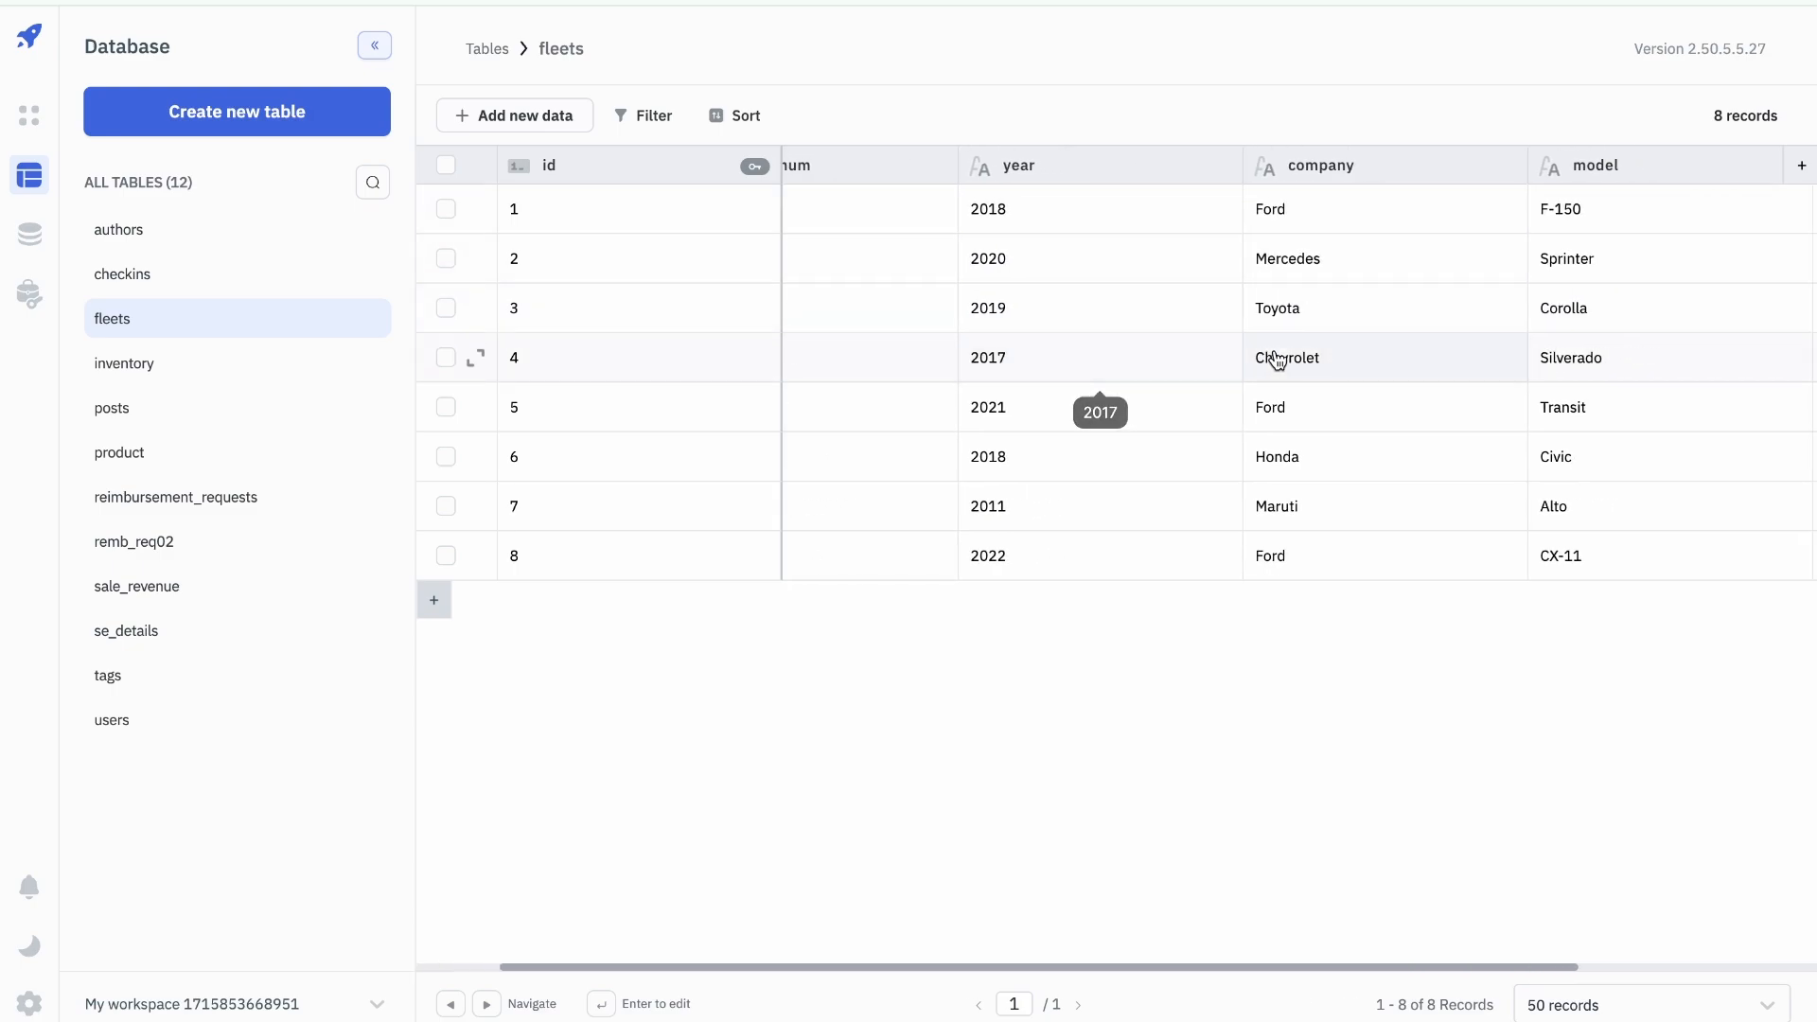
{"action": "scroll", "coordinate": [1278, 358], "scroll_direction": "right", "scroll_amount": 5}
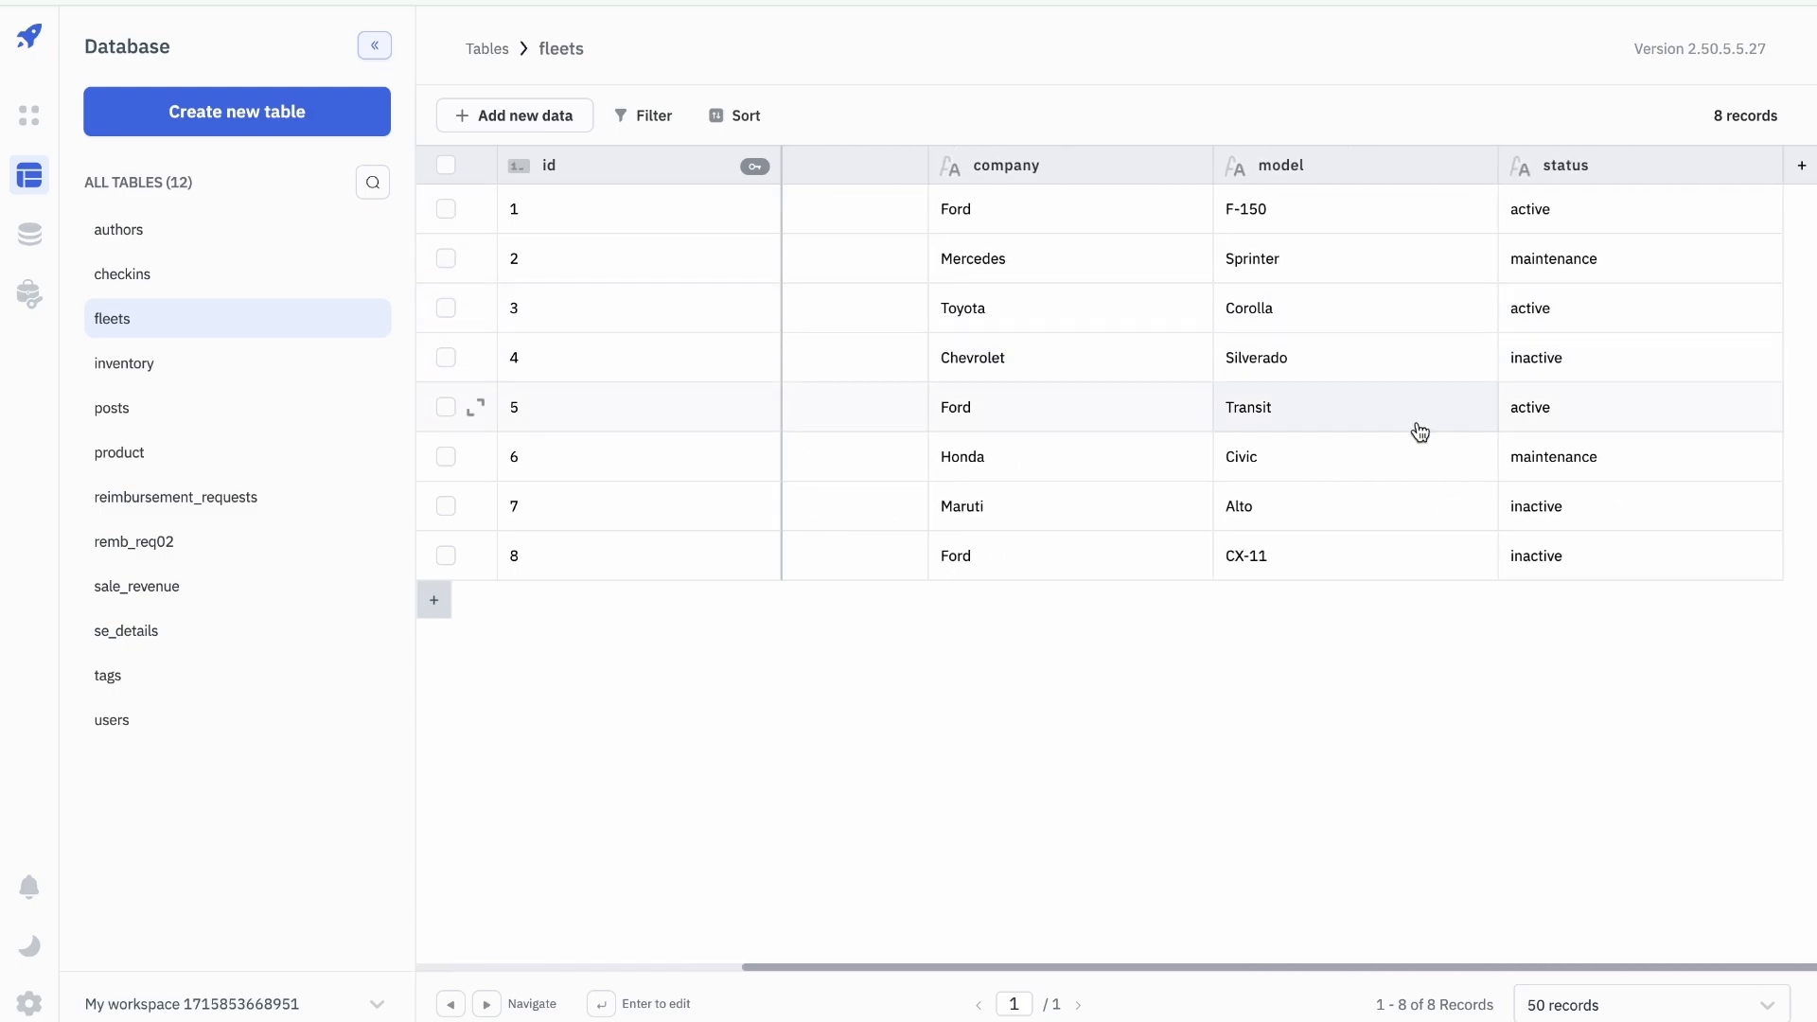
{"action": "left_click", "coordinate": [135, 275]}
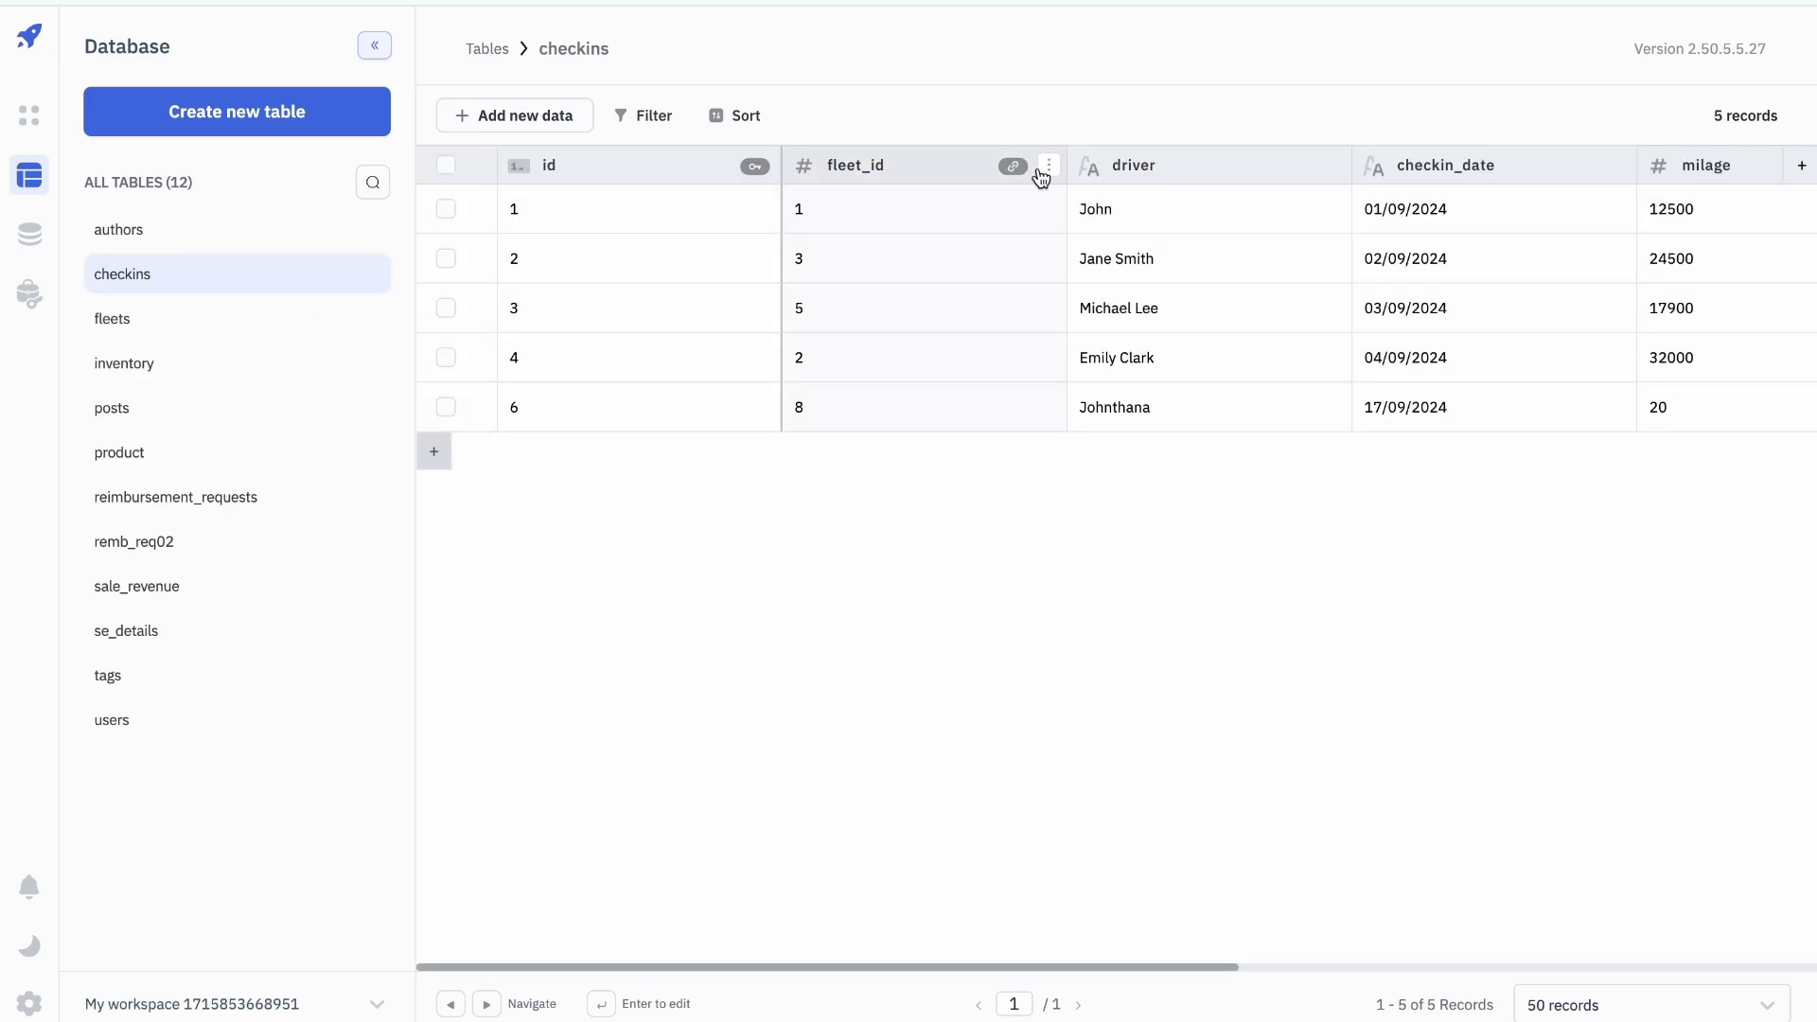
Step: Examine the remaining columns of the checkins table, from fleet_id through note
{"action": "mouse_move", "coordinate": [1020, 177]}
{"action": "scroll", "coordinate": [1337, 310], "scroll_direction": "right", "scroll_amount": 5}
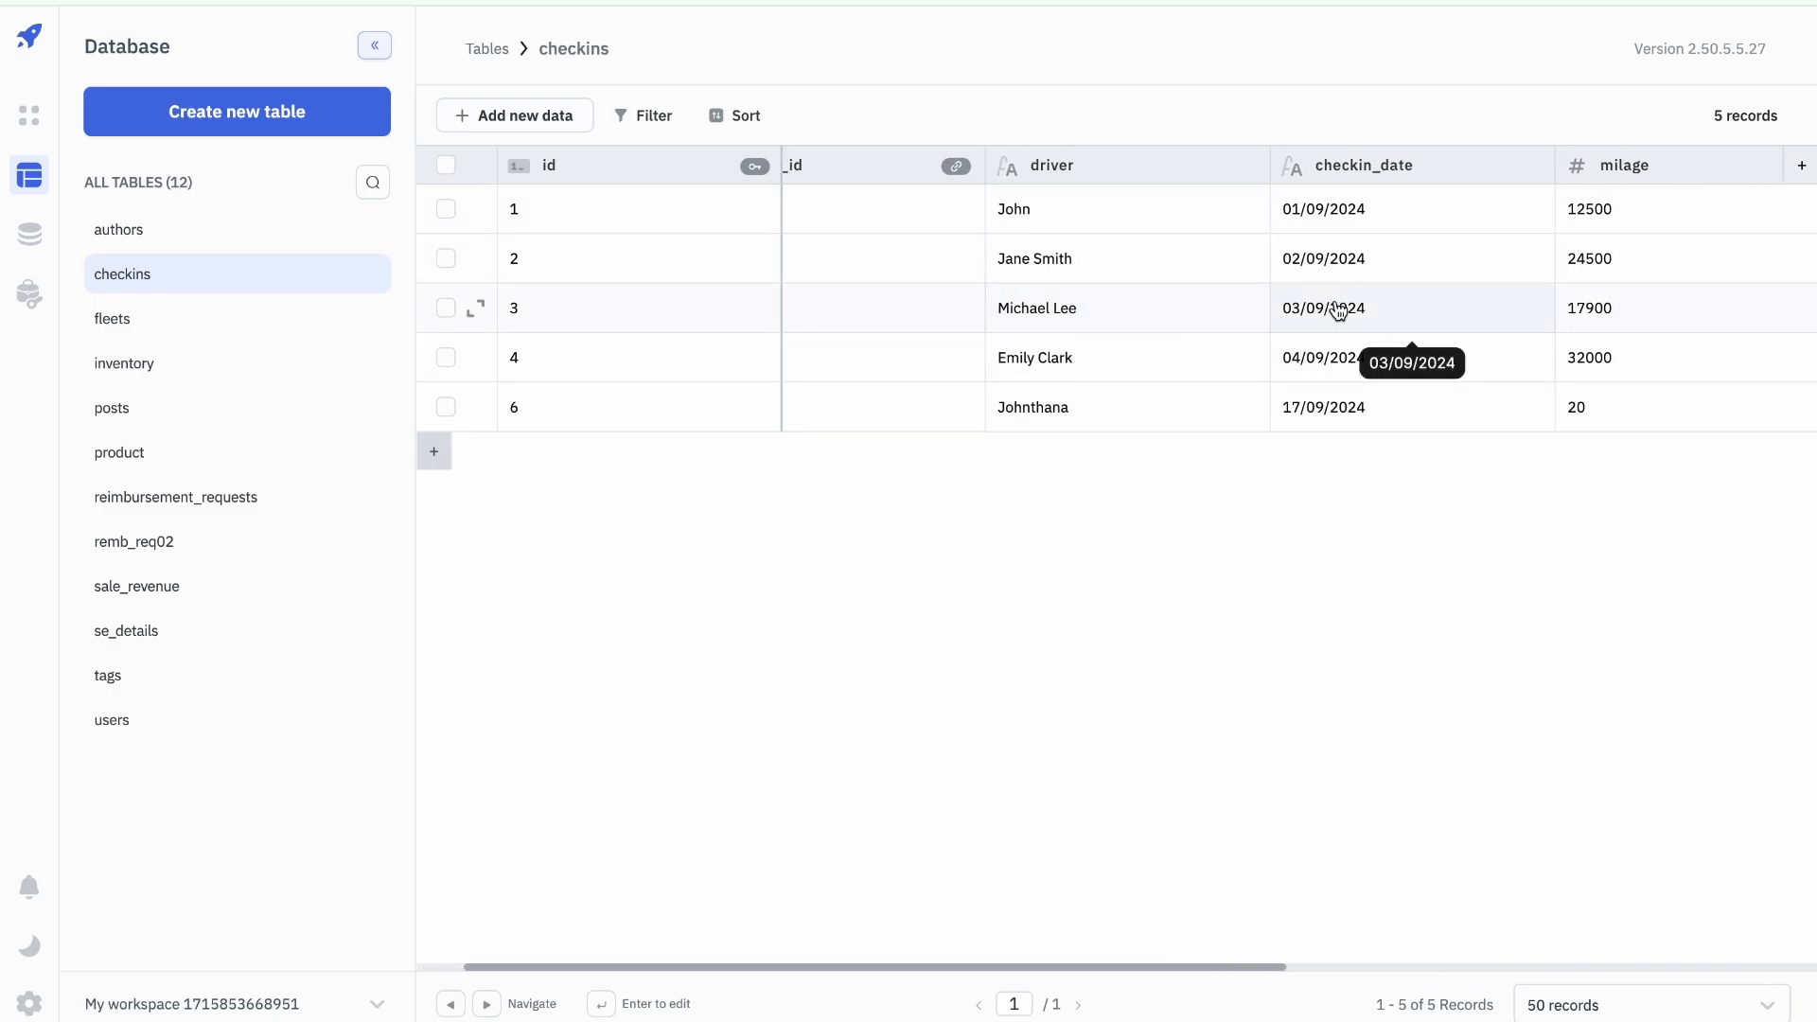
{"action": "scroll", "coordinate": [1243, 306], "scroll_direction": "right", "scroll_amount": 6}
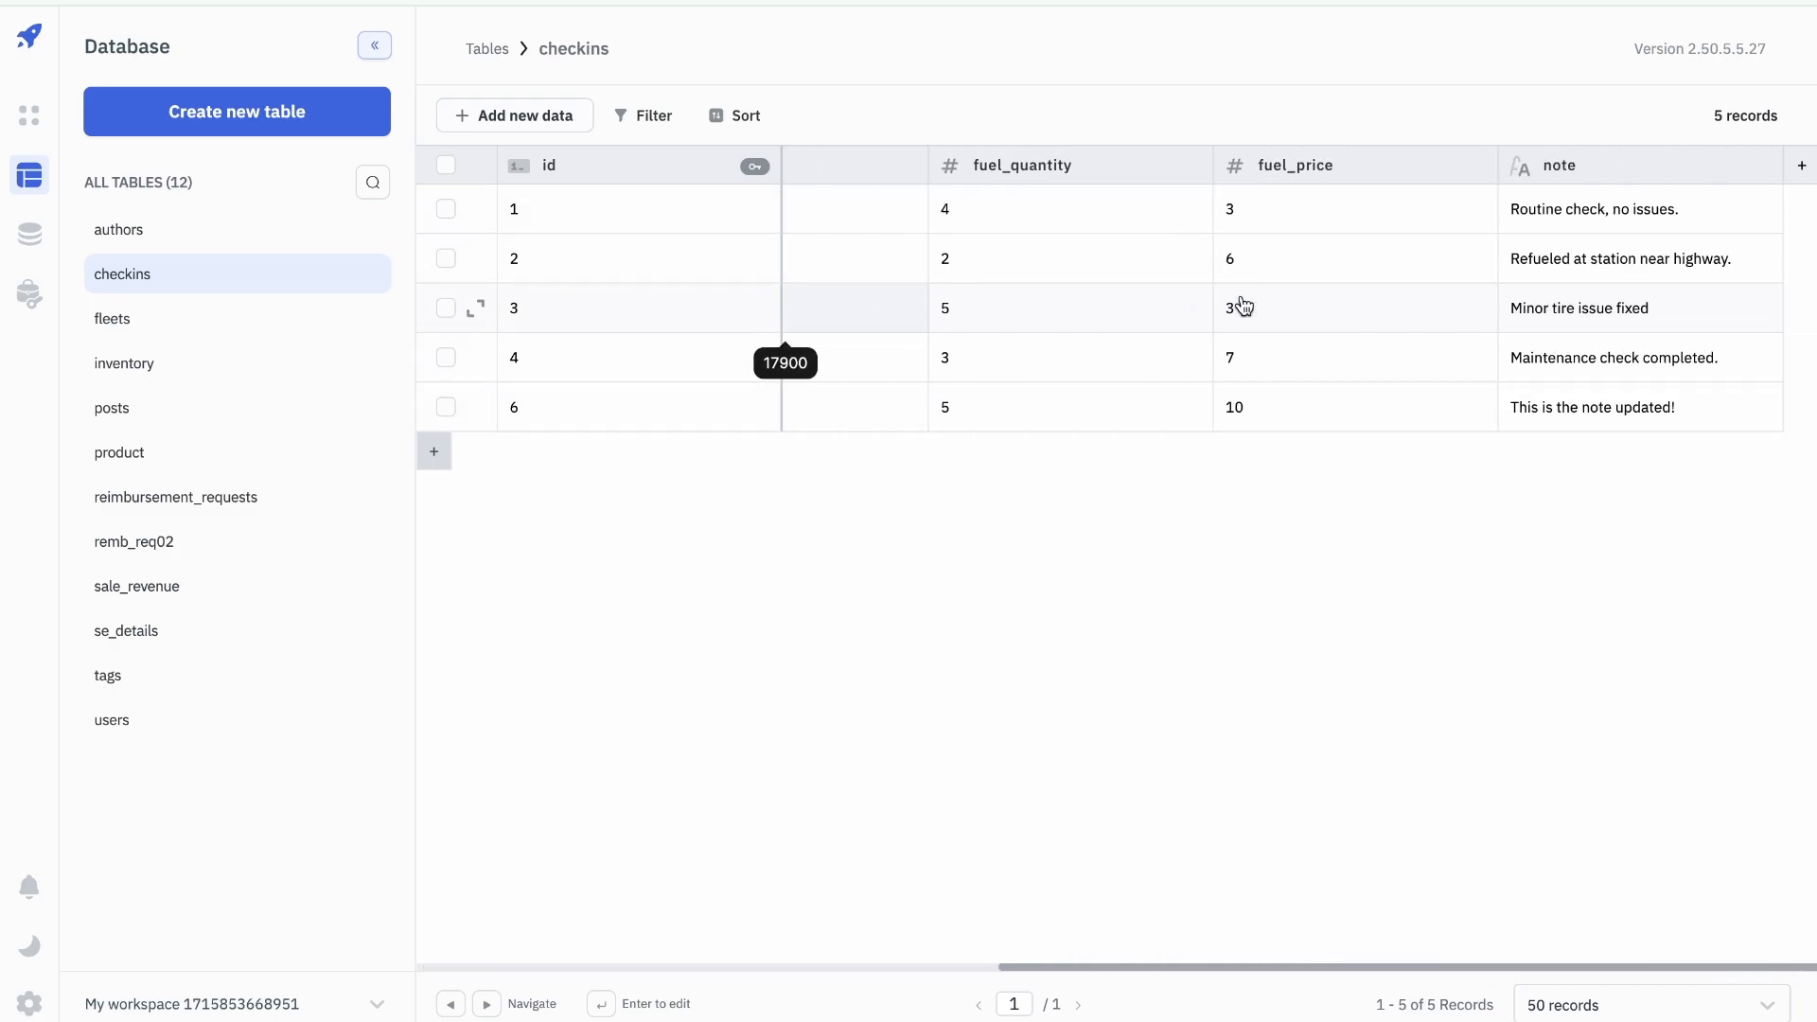
{"action": "scroll", "coordinate": [1221, 540], "scroll_direction": "left", "scroll_amount": 10}
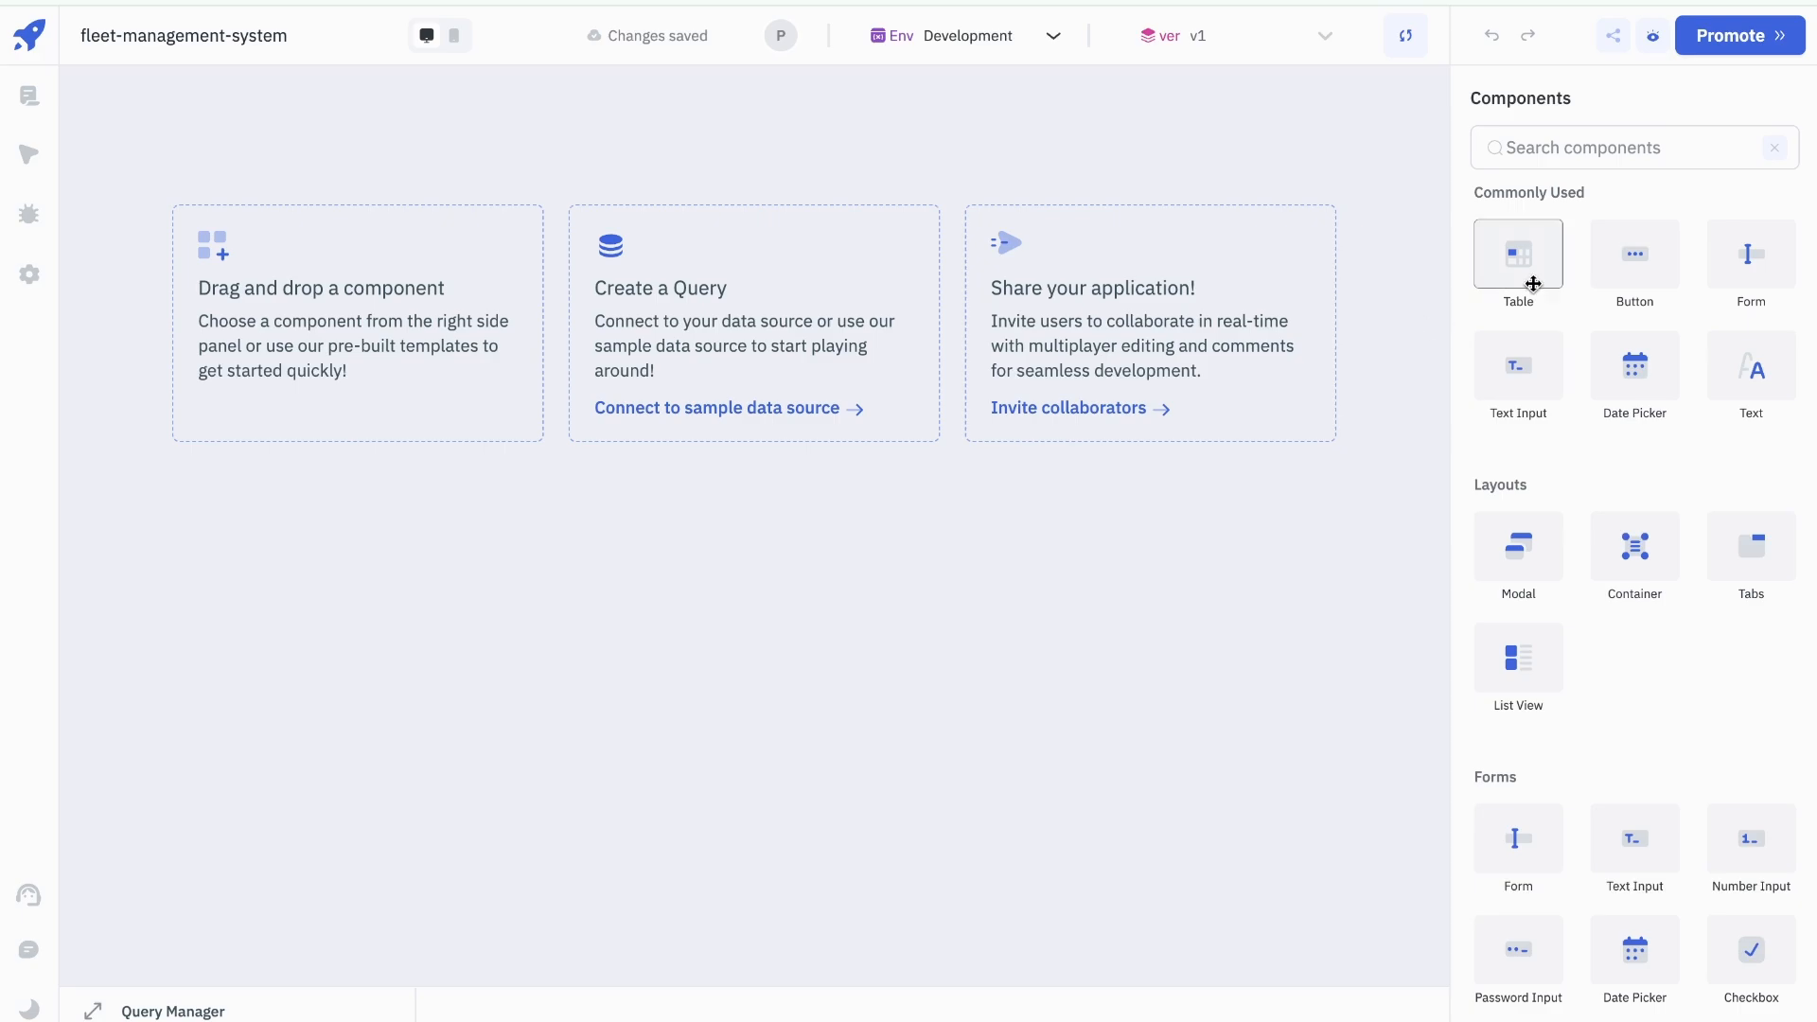
Step: Add a Text component at the upper-left of the fleet-management-system canvas and set its content to "TOOLJET"
{"action": "left_click_drag", "start_coordinate": [1749, 374], "coordinate": [142, 117]}
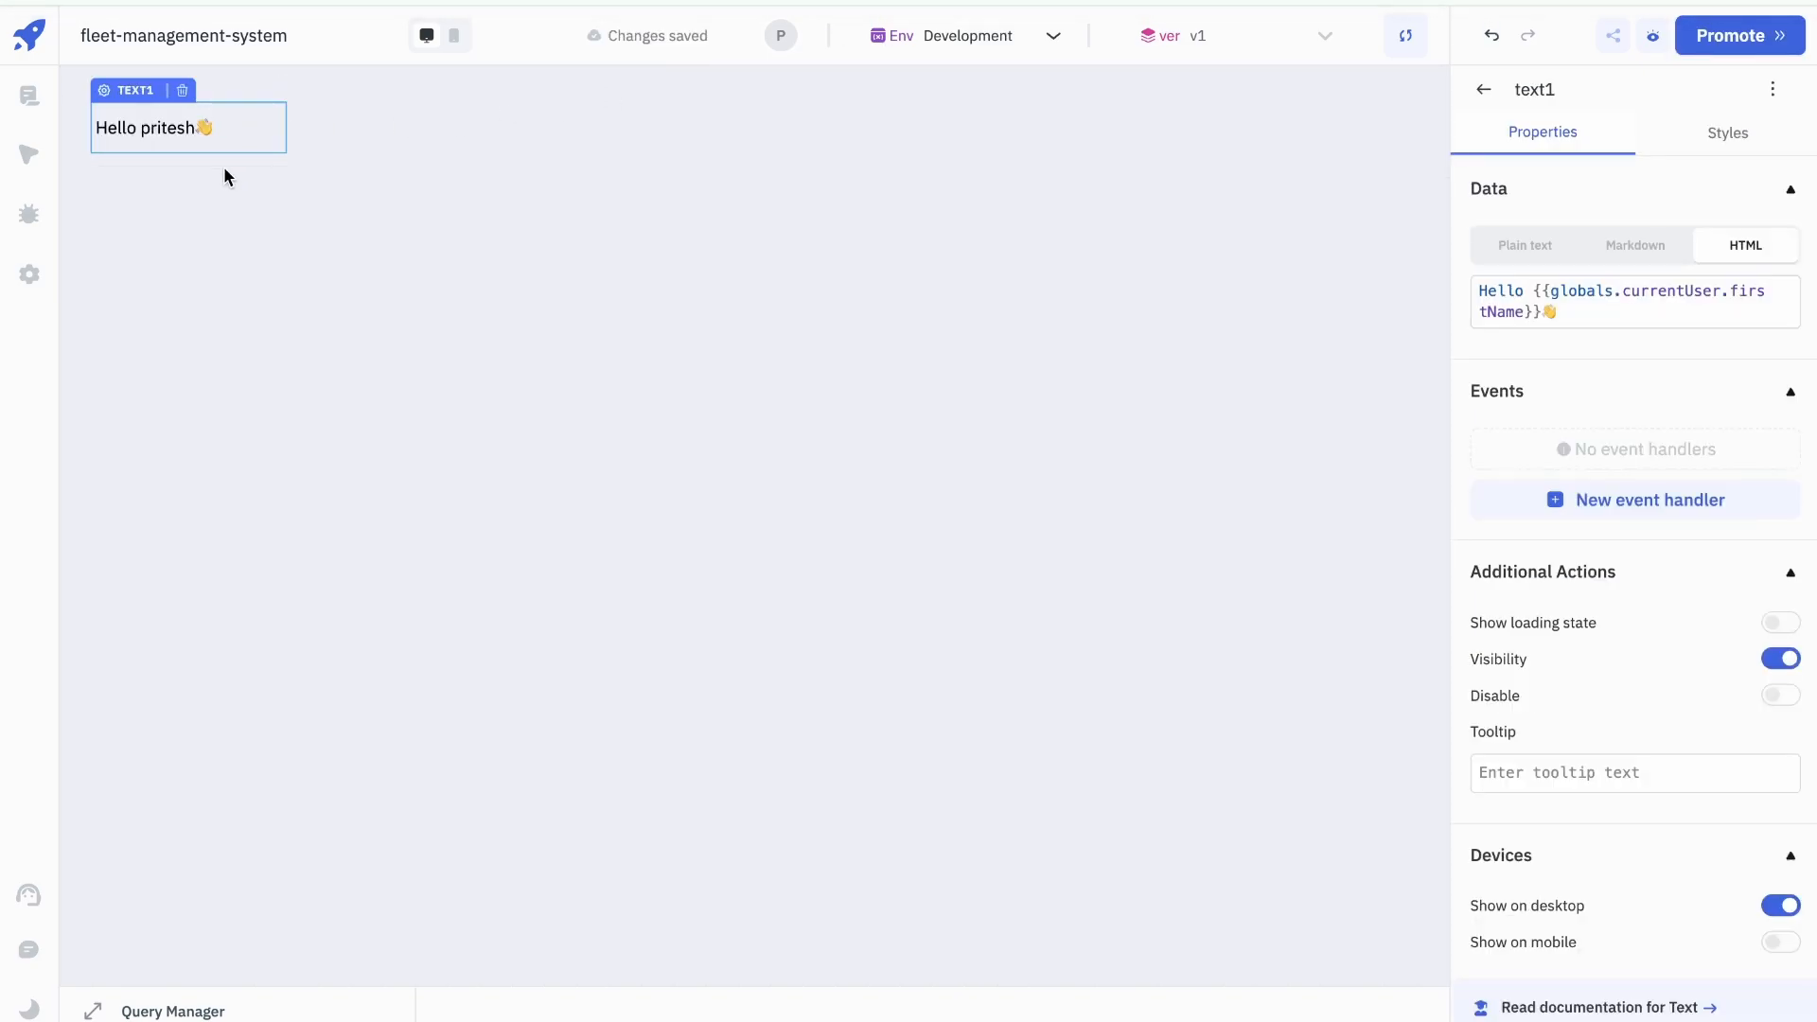
{"action": "left_click", "coordinate": [1749, 143]}
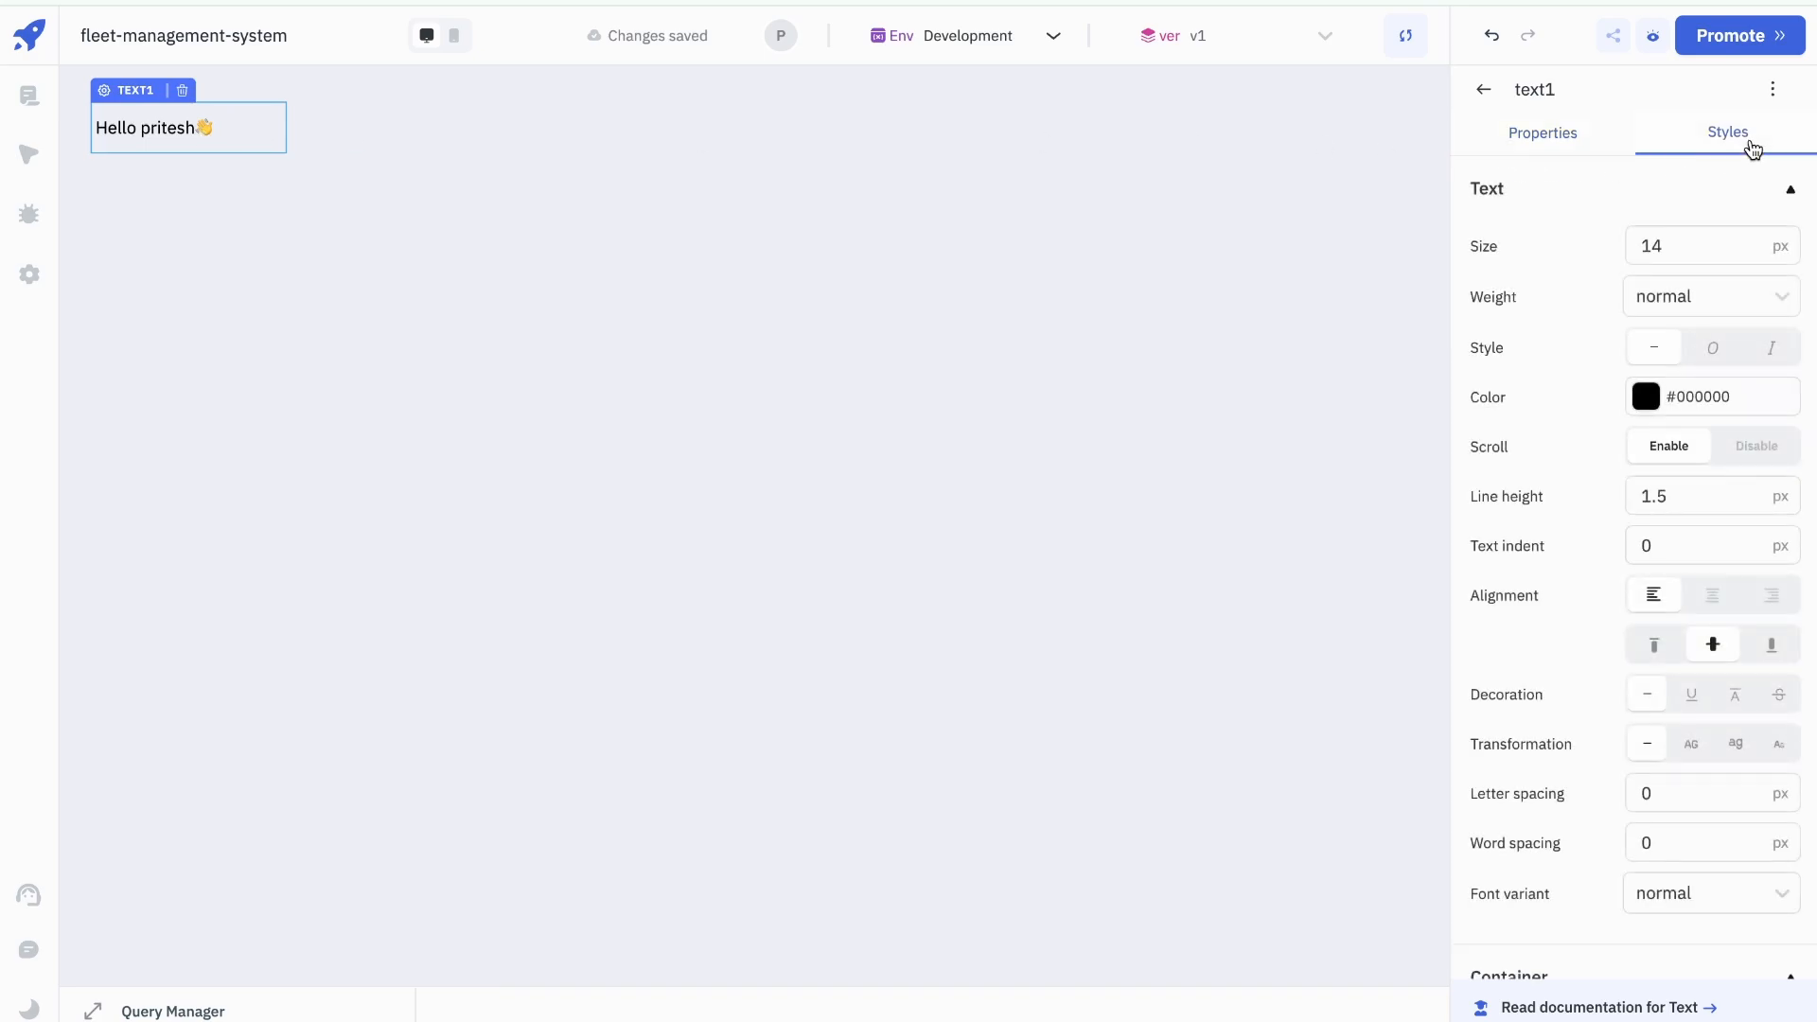
{"action": "left_click", "coordinate": [1611, 153]}
{"action": "left_click", "coordinate": [1671, 296]}
{"action": "key", "text": "ctrl+a"}
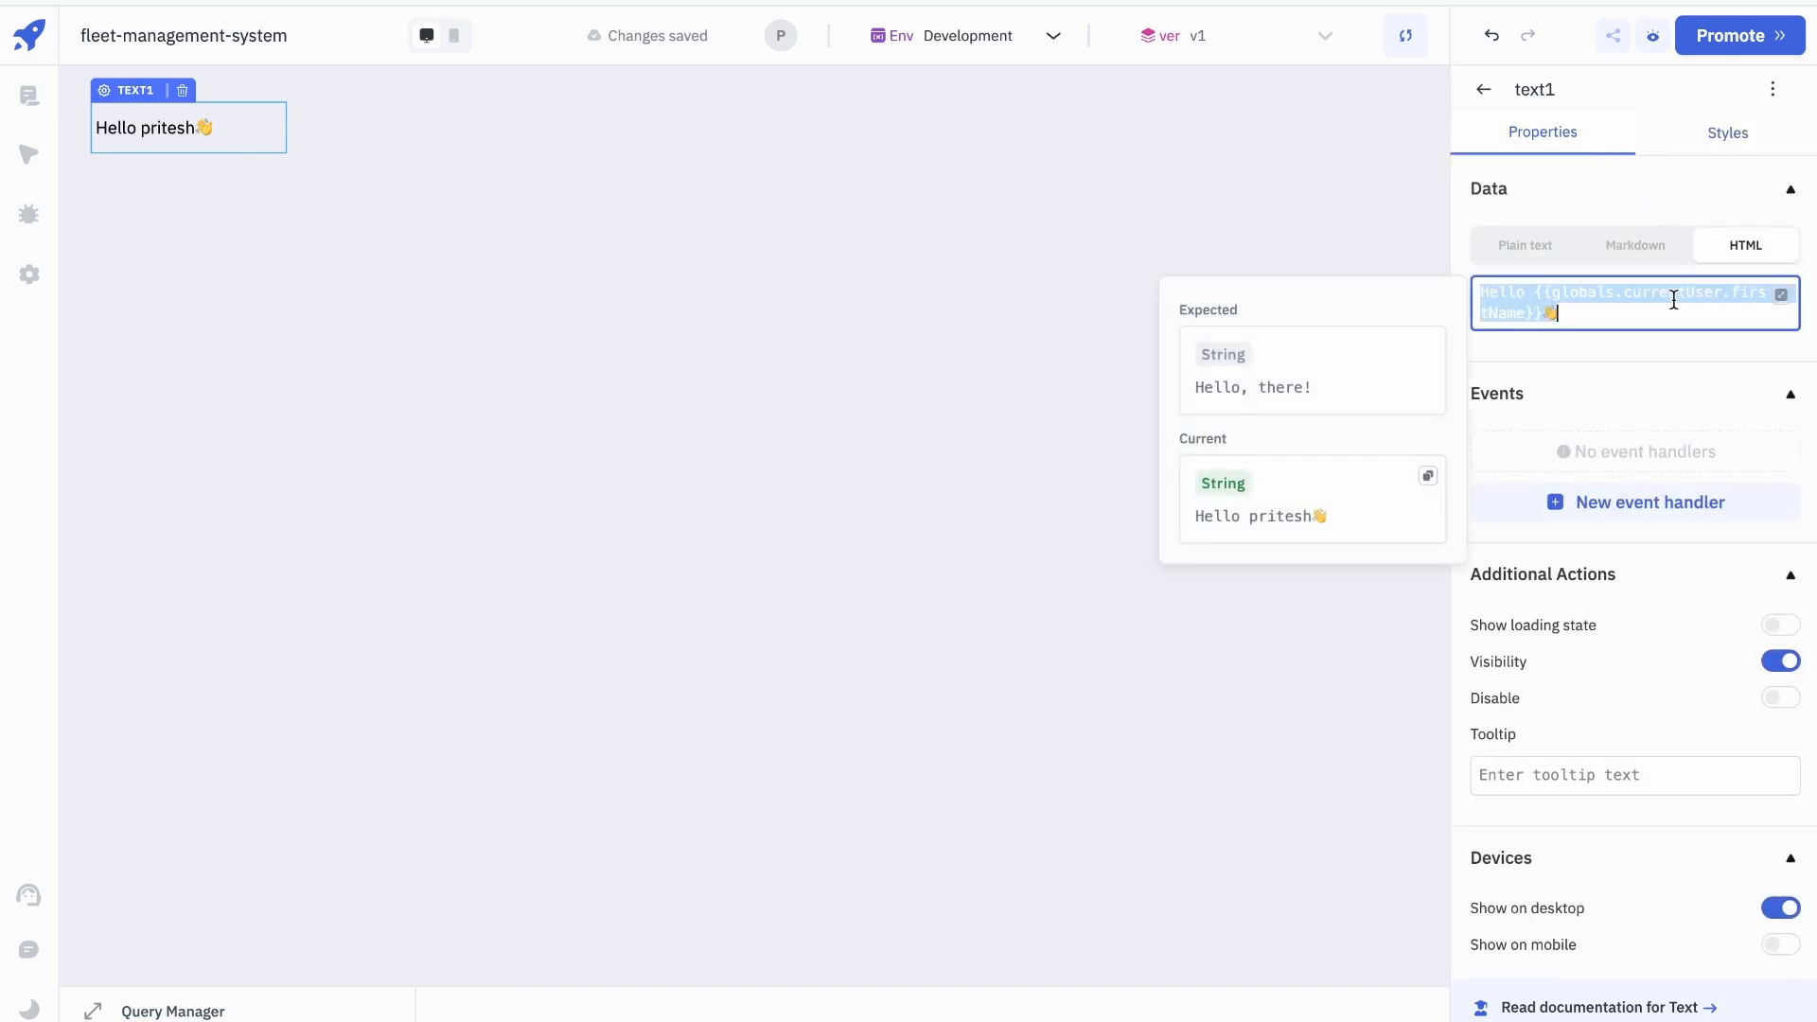
{"action": "type", "text": "TOOLJET"}
Step: Set the TOOLJET text's size to 24 px and its color to #3e63ddff
{"action": "left_click", "coordinate": [1774, 147]}
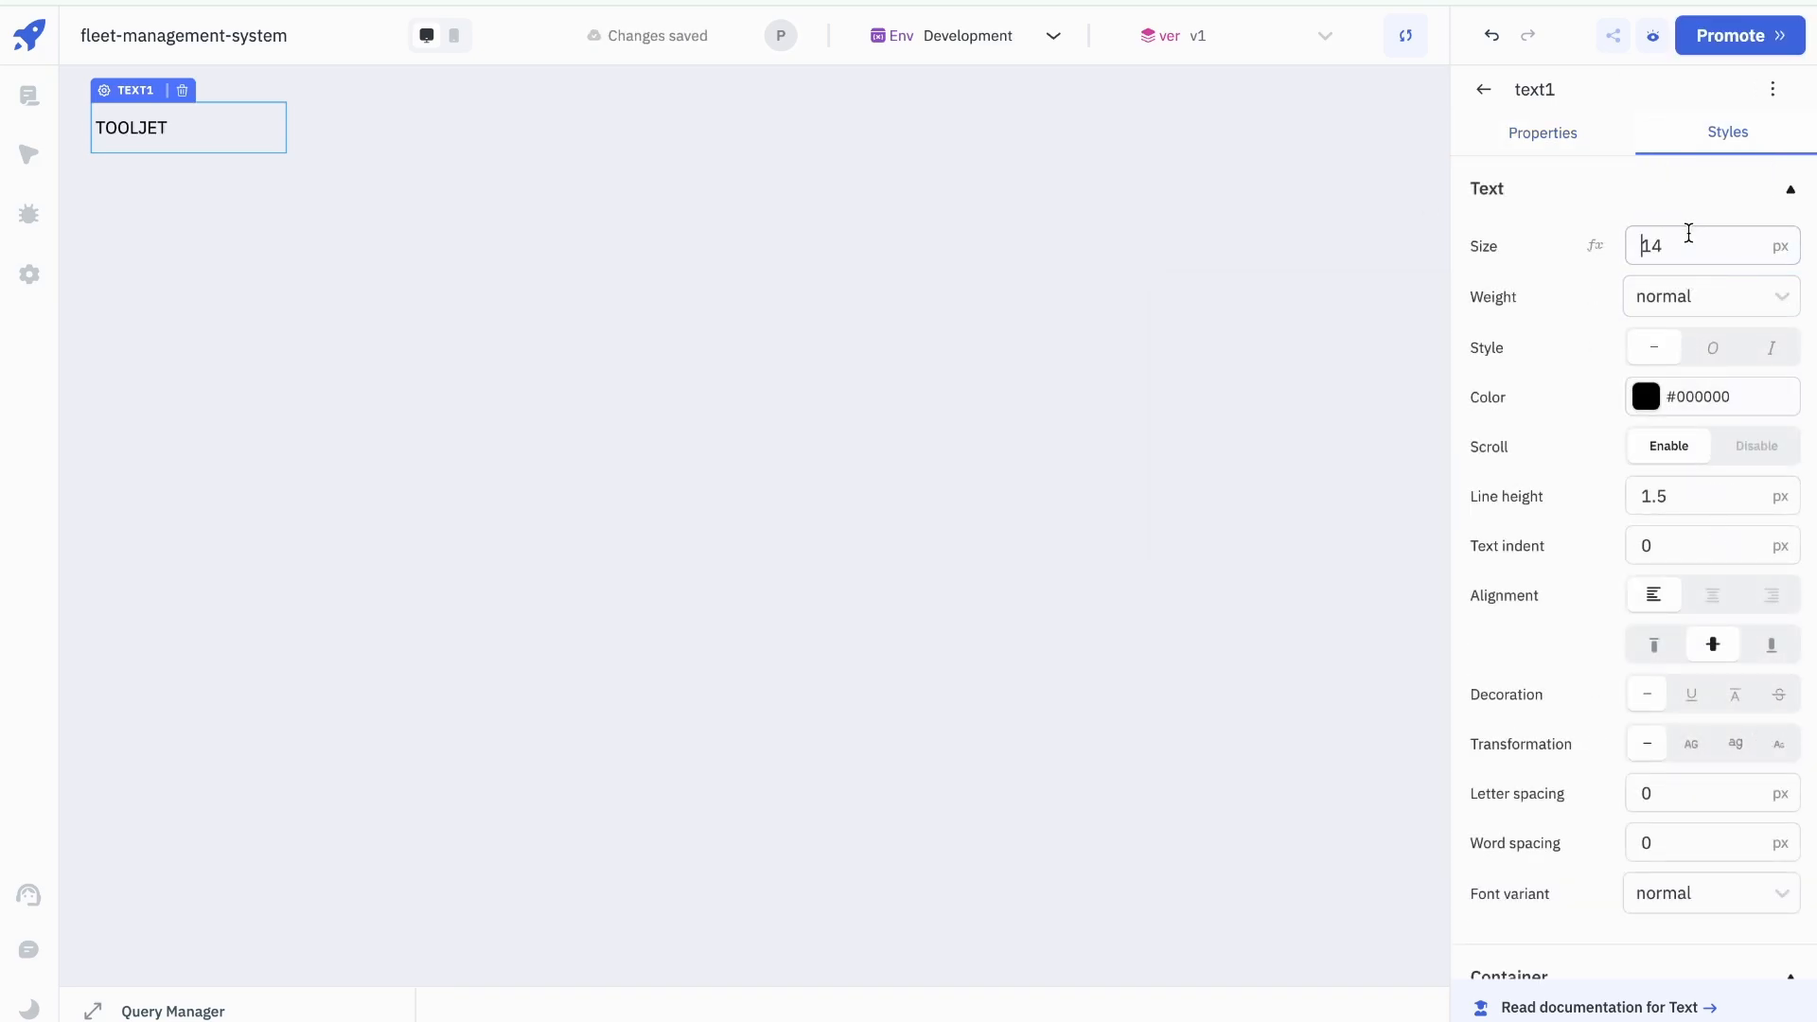
{"action": "key", "text": "BackSpace"}
{"action": "type", "text": "2"}
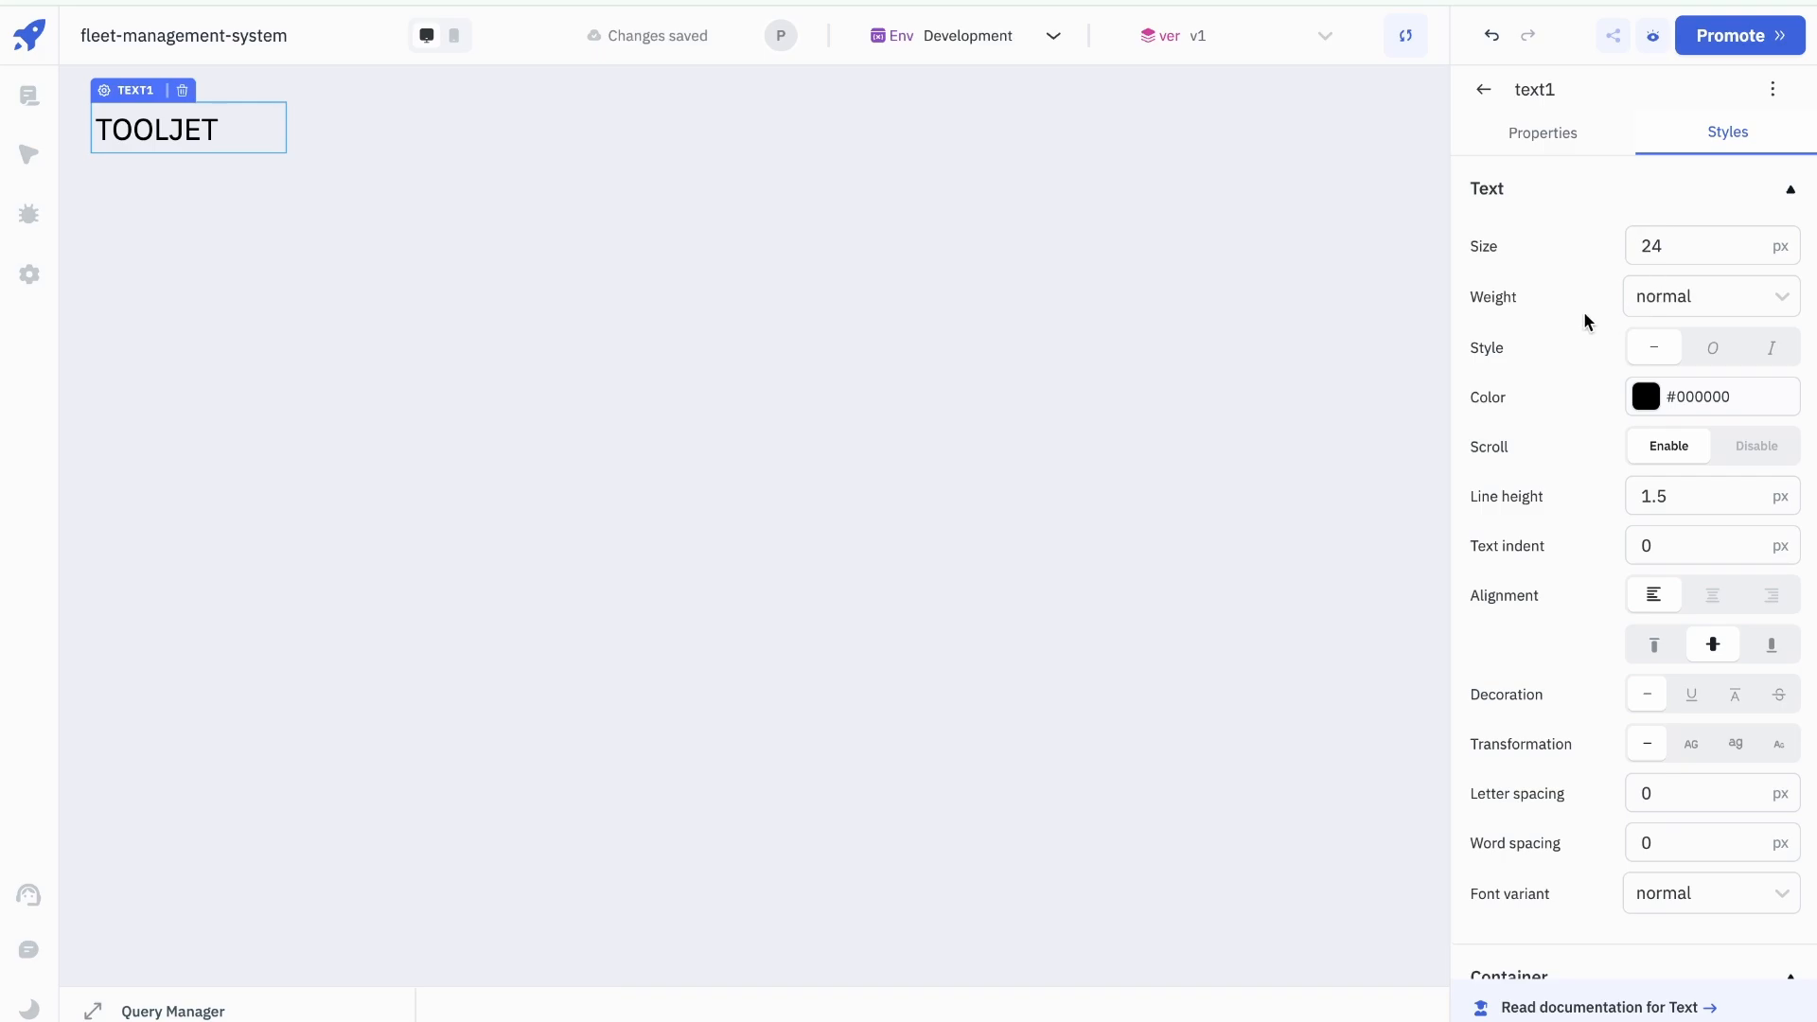
{"action": "left_click", "coordinate": [1594, 397]}
{"action": "double_click", "coordinate": [1580, 431]}
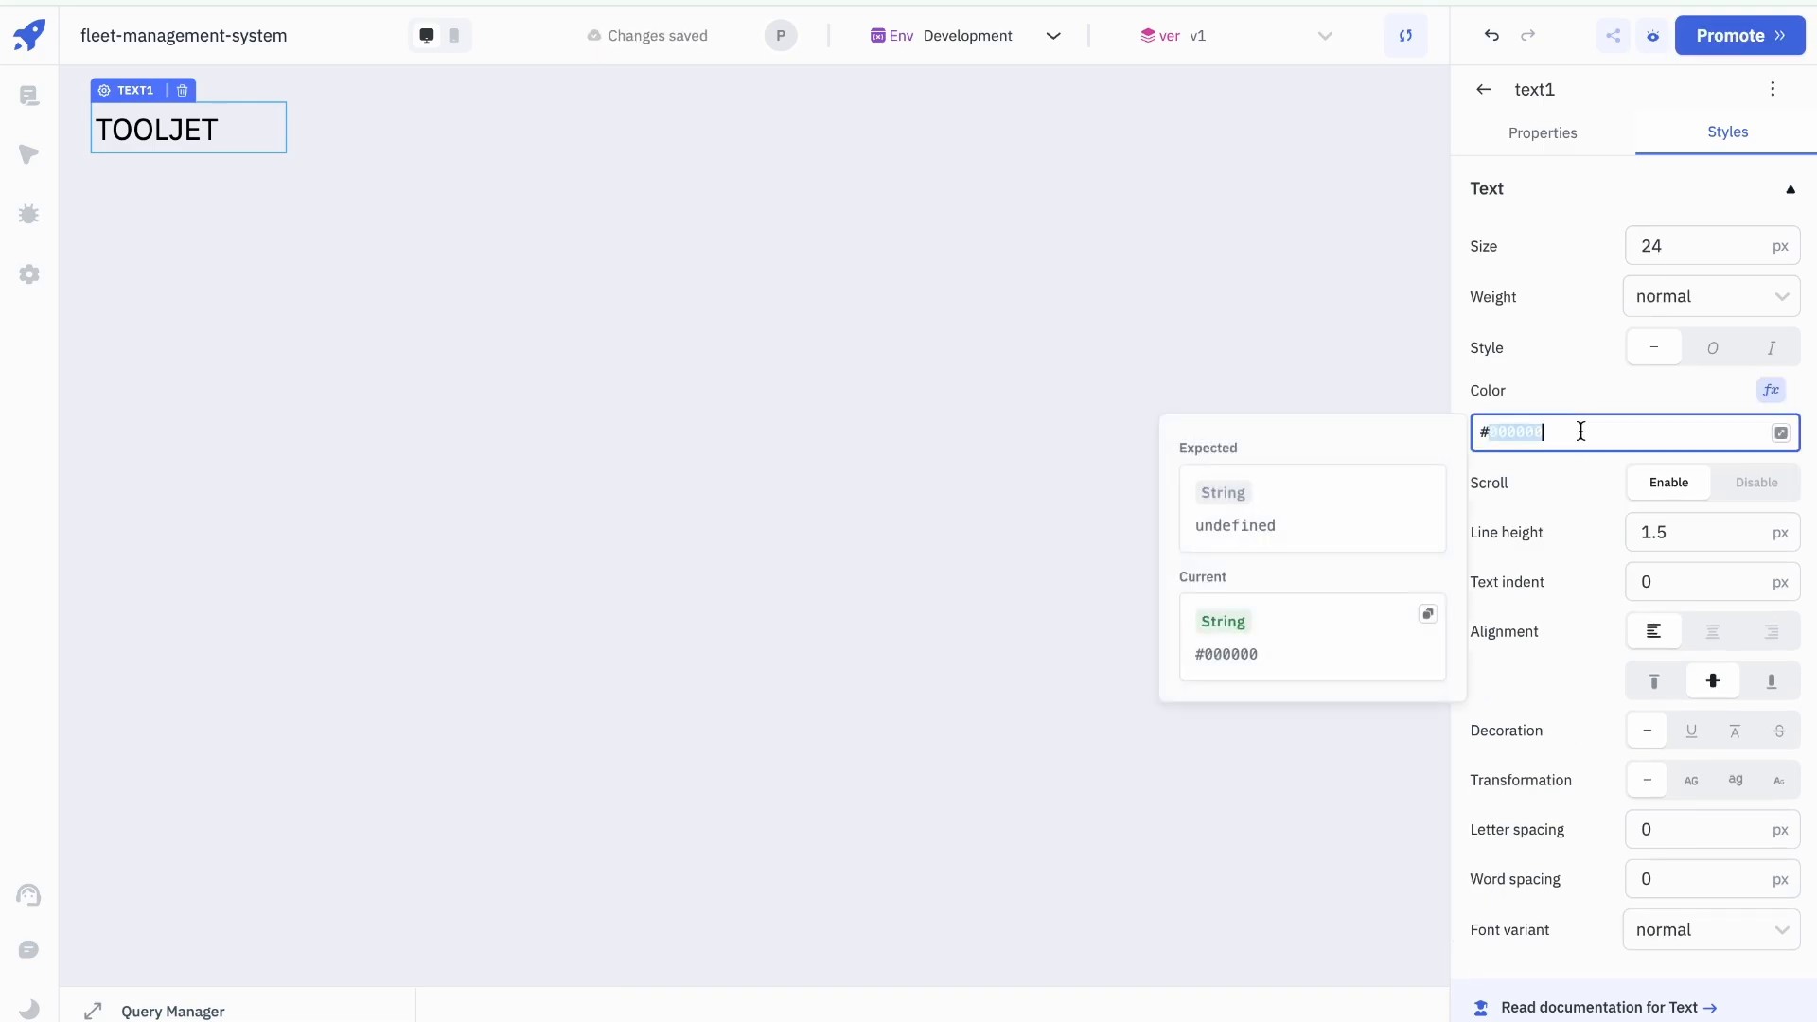
{"action": "key", "text": "ctrl+v"}
{"action": "left_click", "coordinate": [1236, 239]}
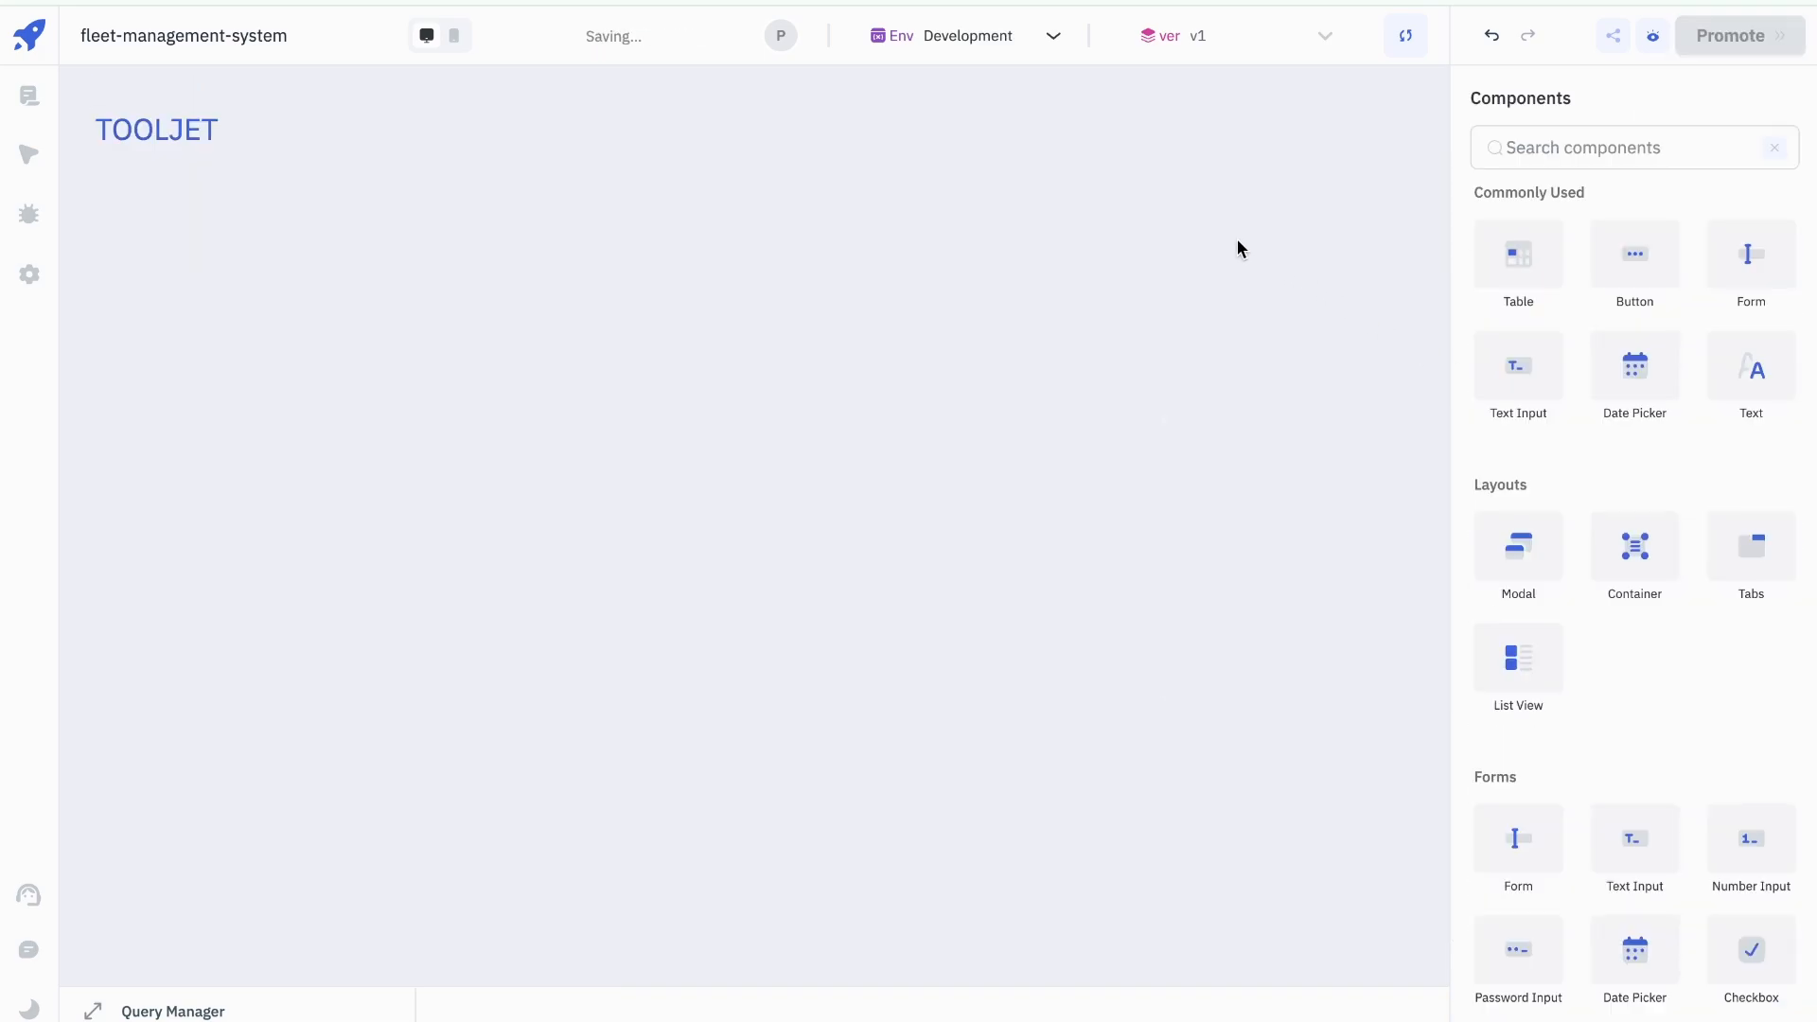
Step: Make the TOOLJET text bold and set its letter spacing to 3 px
{"action": "left_click", "coordinate": [253, 139]}
{"action": "left_click", "coordinate": [1728, 150]}
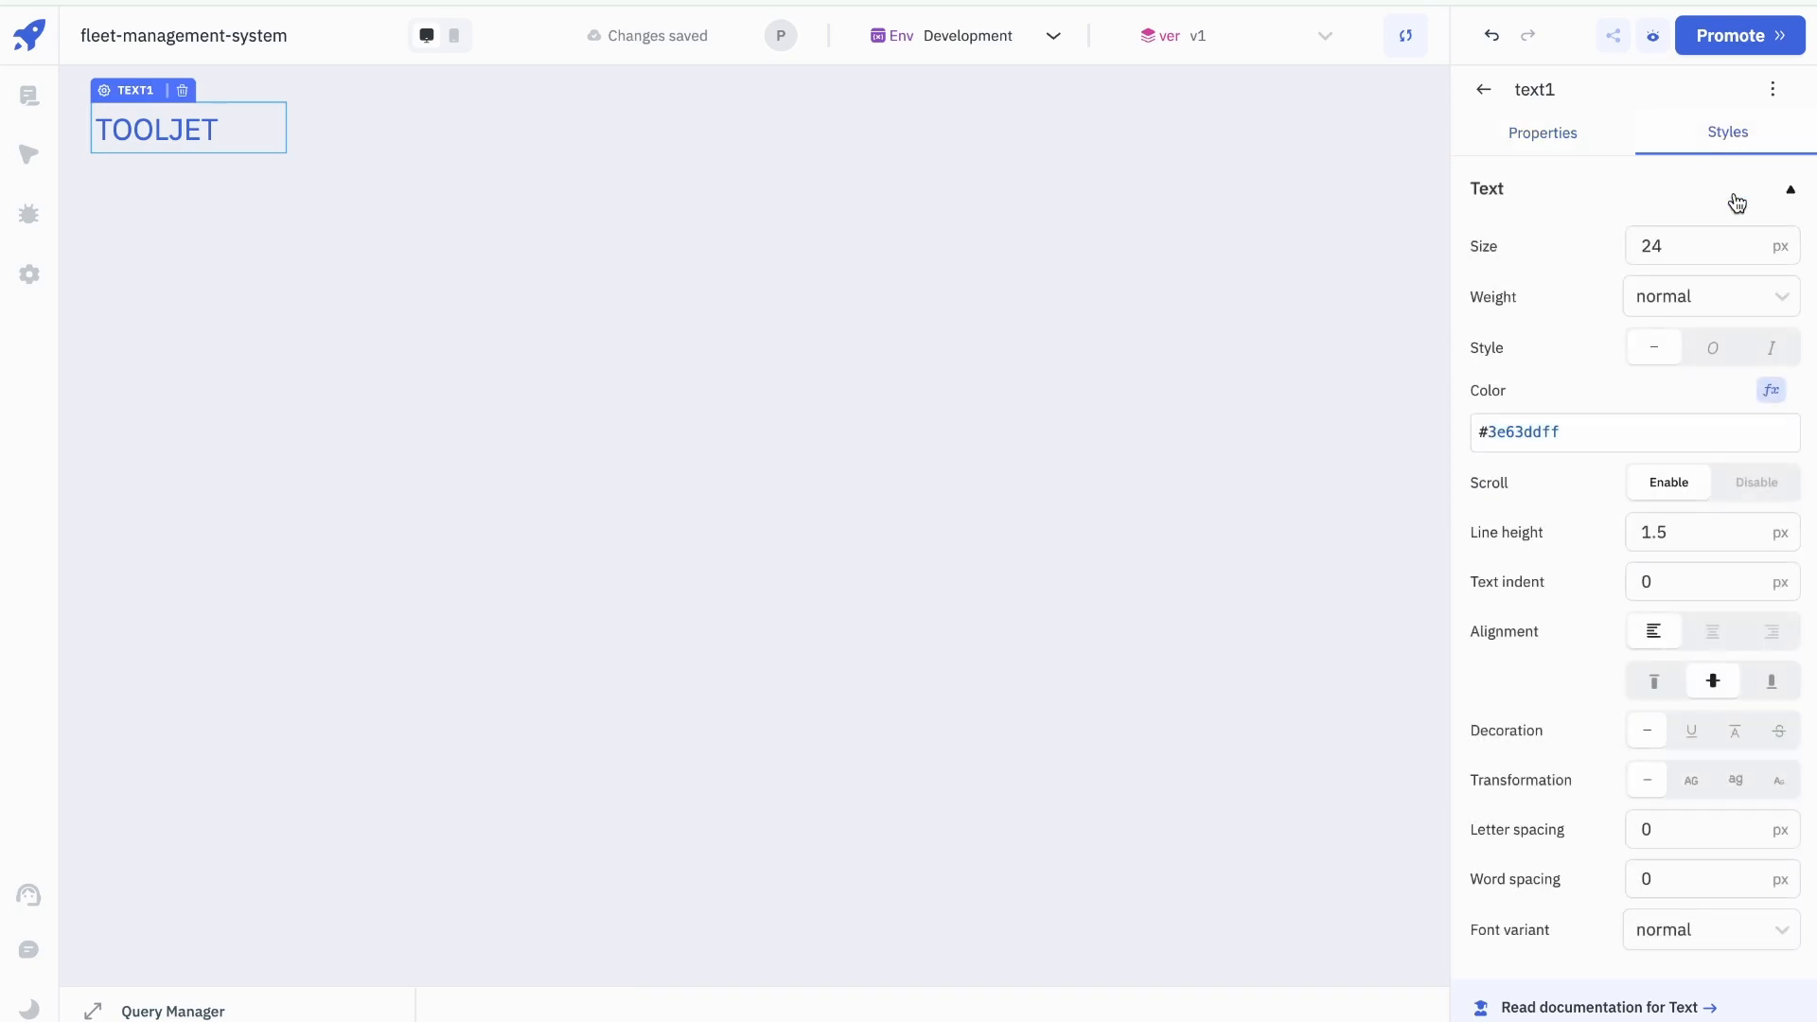
{"action": "left_click", "coordinate": [1776, 289]}
{"action": "left_click", "coordinate": [1694, 390]}
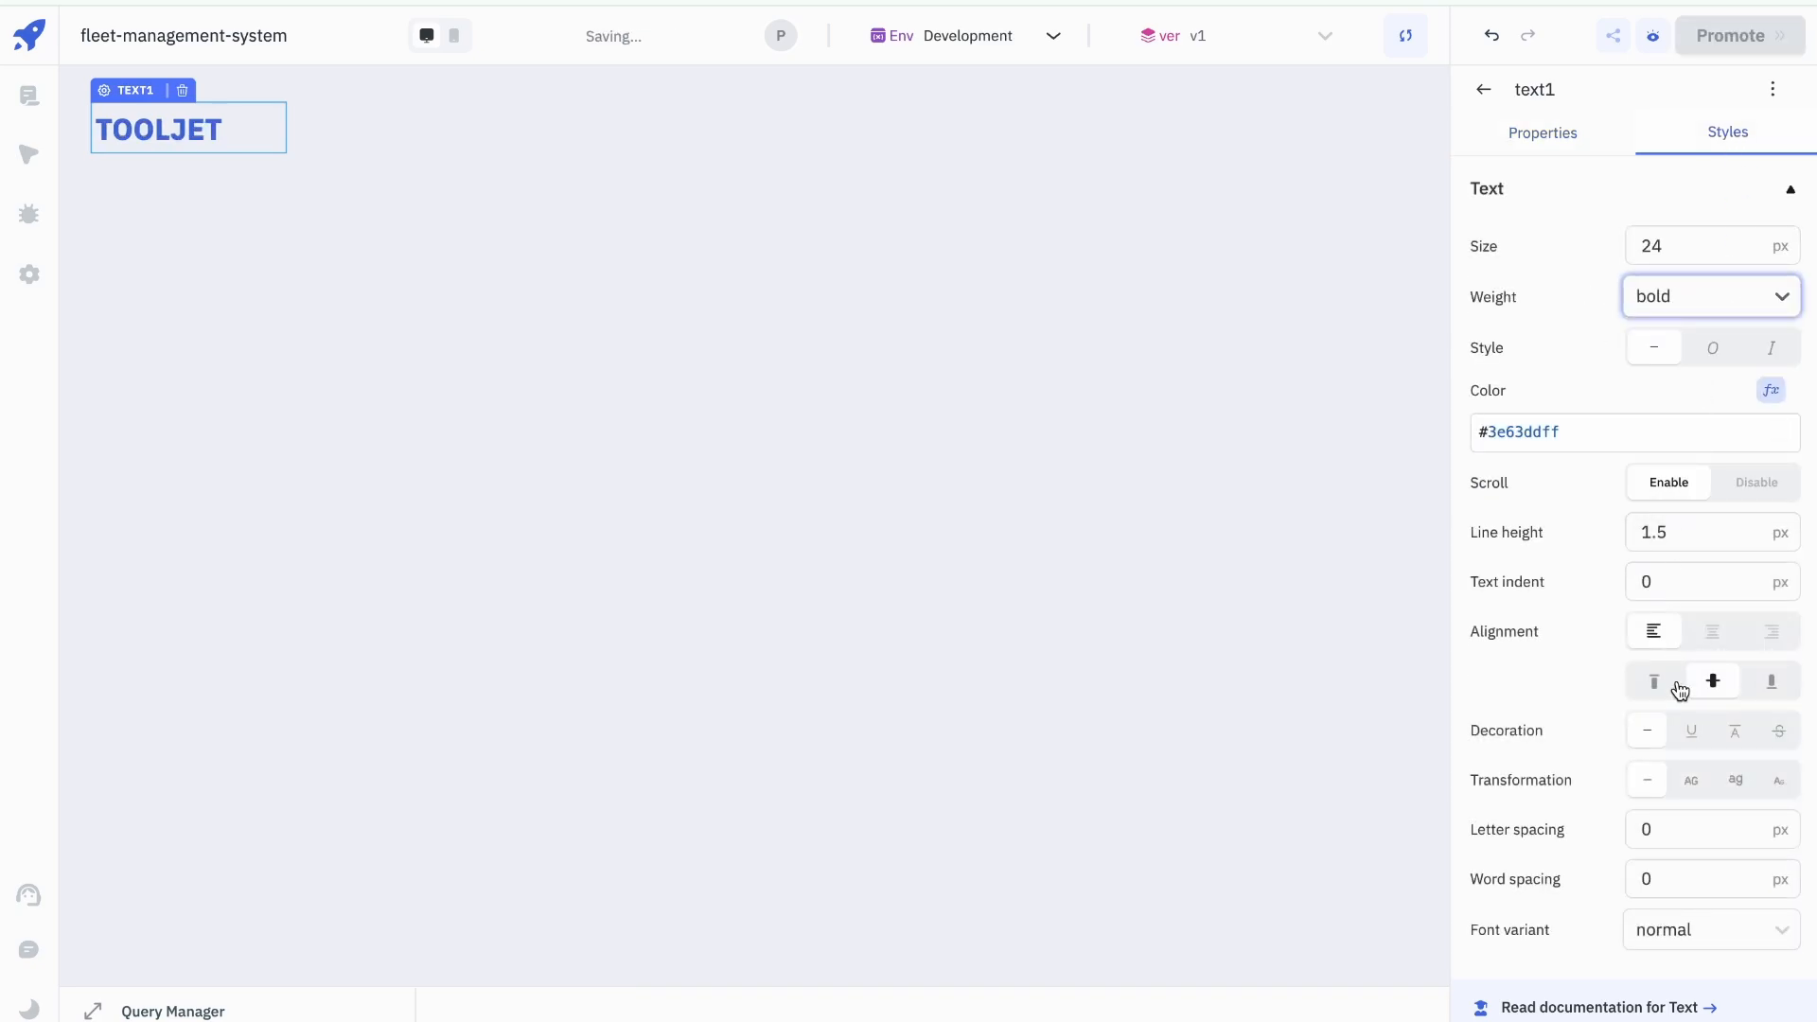
{"action": "scroll", "coordinate": [1680, 700], "scroll_direction": "down", "scroll_amount": 1}
{"action": "left_click", "coordinate": [1695, 780]}
{"action": "type", "text": "1"}
{"action": "key", "text": "Up"}
{"action": "key", "text": "Up"}
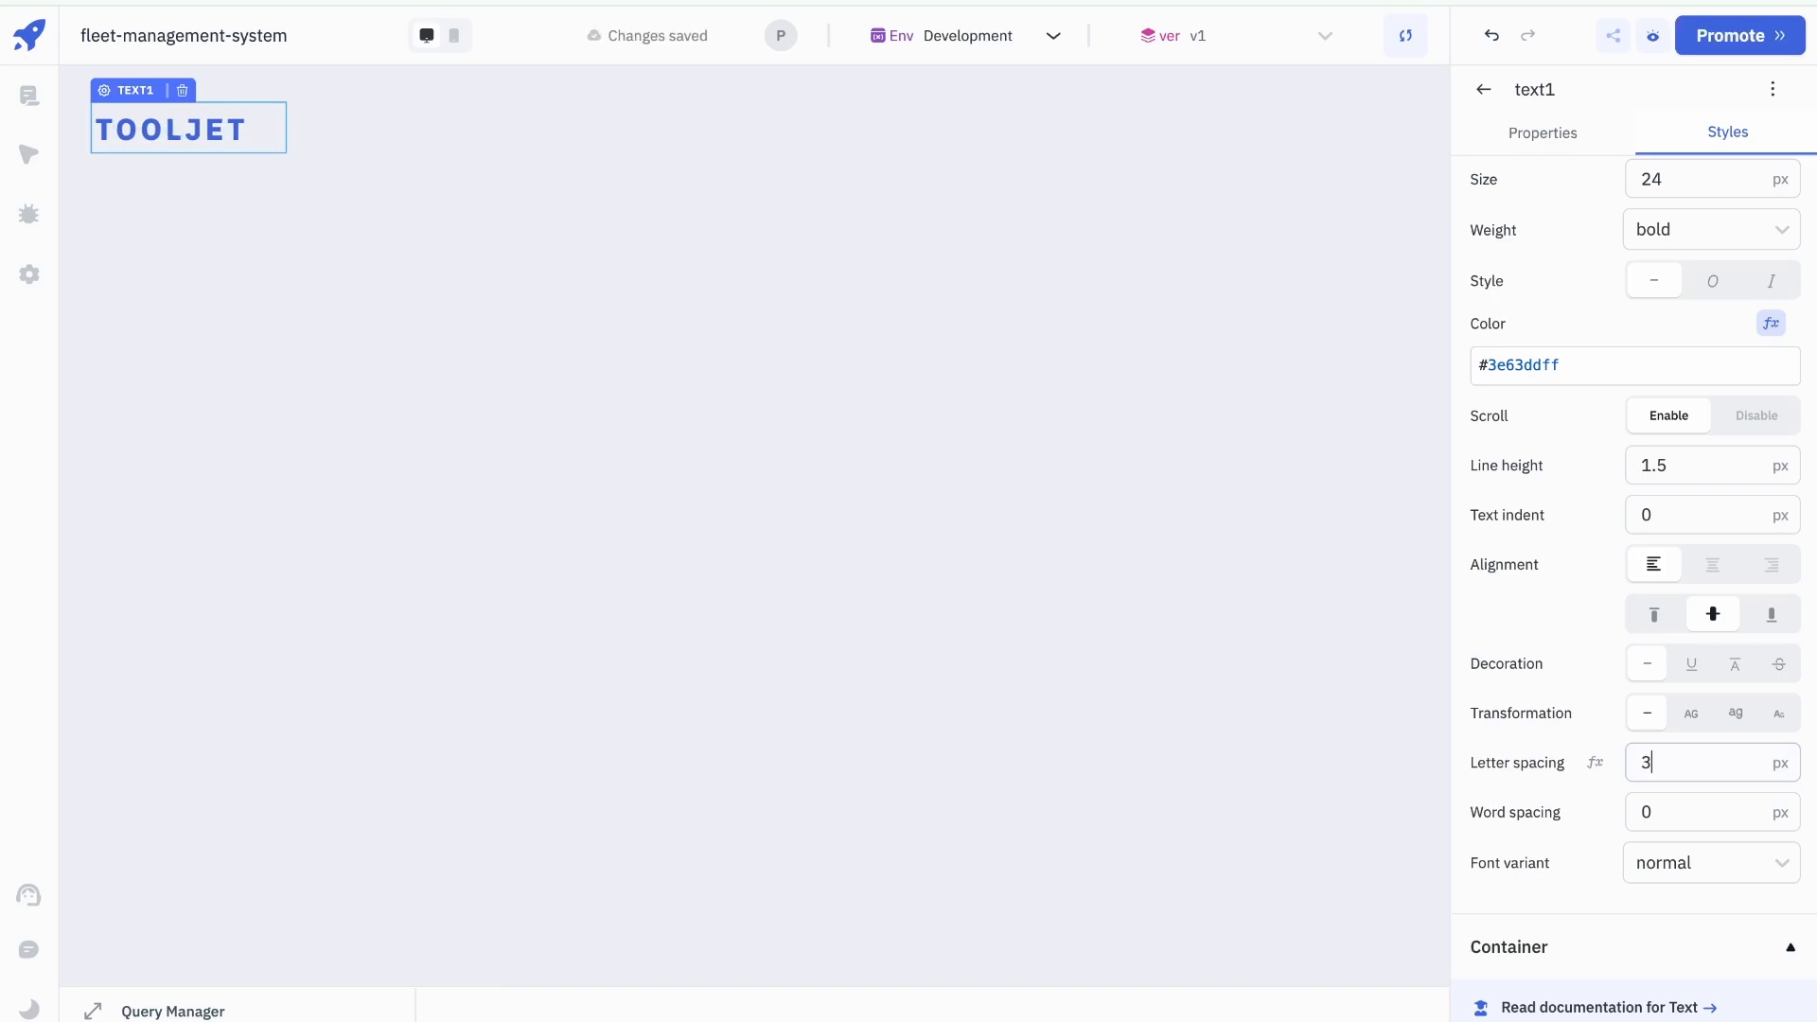
{"action": "left_click", "coordinate": [786, 495]}
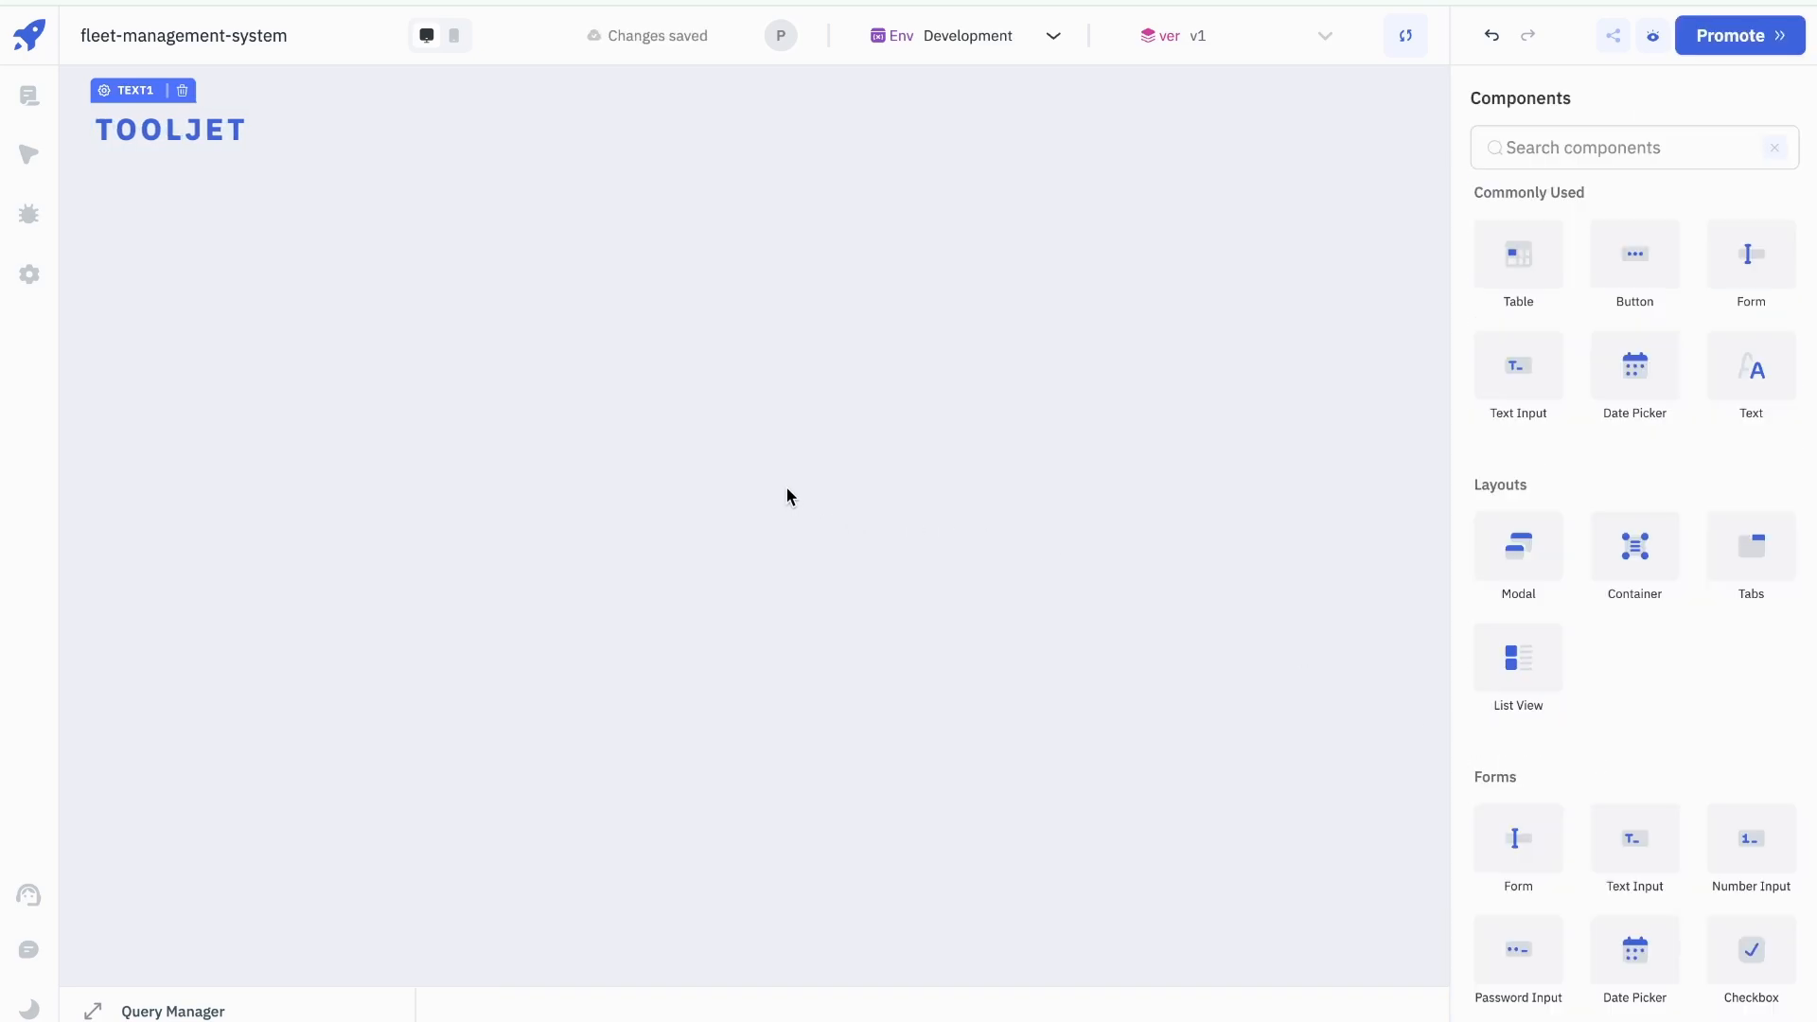
Step: Duplicate the TOOLJET text and place the copy at the upper-right of the canvas
{"action": "left_click", "coordinate": [199, 140]}
{"action": "key", "text": "ctrl+c"}
{"action": "key", "text": "ctrl+v"}
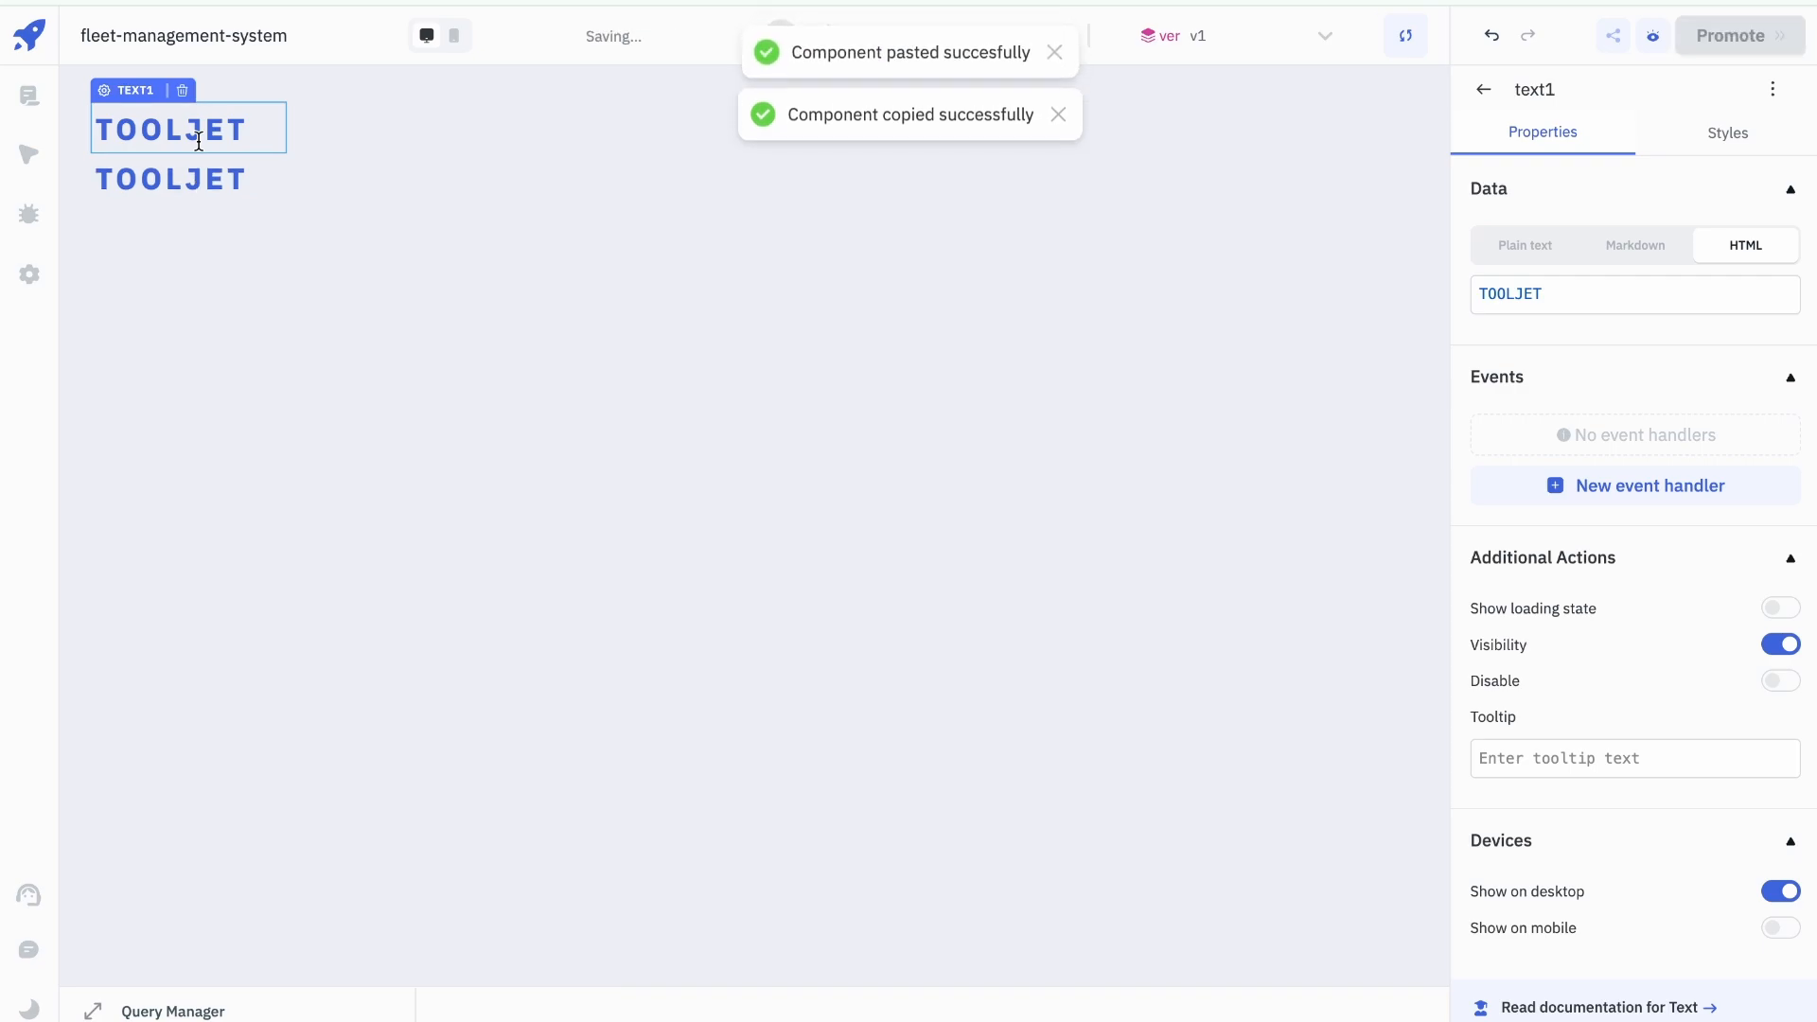
{"action": "left_click_drag", "start_coordinate": [166, 182], "coordinate": [1269, 138]}
Step: Change the copied text to "Fleet Management" and widen it so the full title fits near the canvas's right edge
{"action": "left_click", "coordinate": [1660, 296]}
{"action": "key", "text": "ctrl+a"}
{"action": "type", "text": "F"}
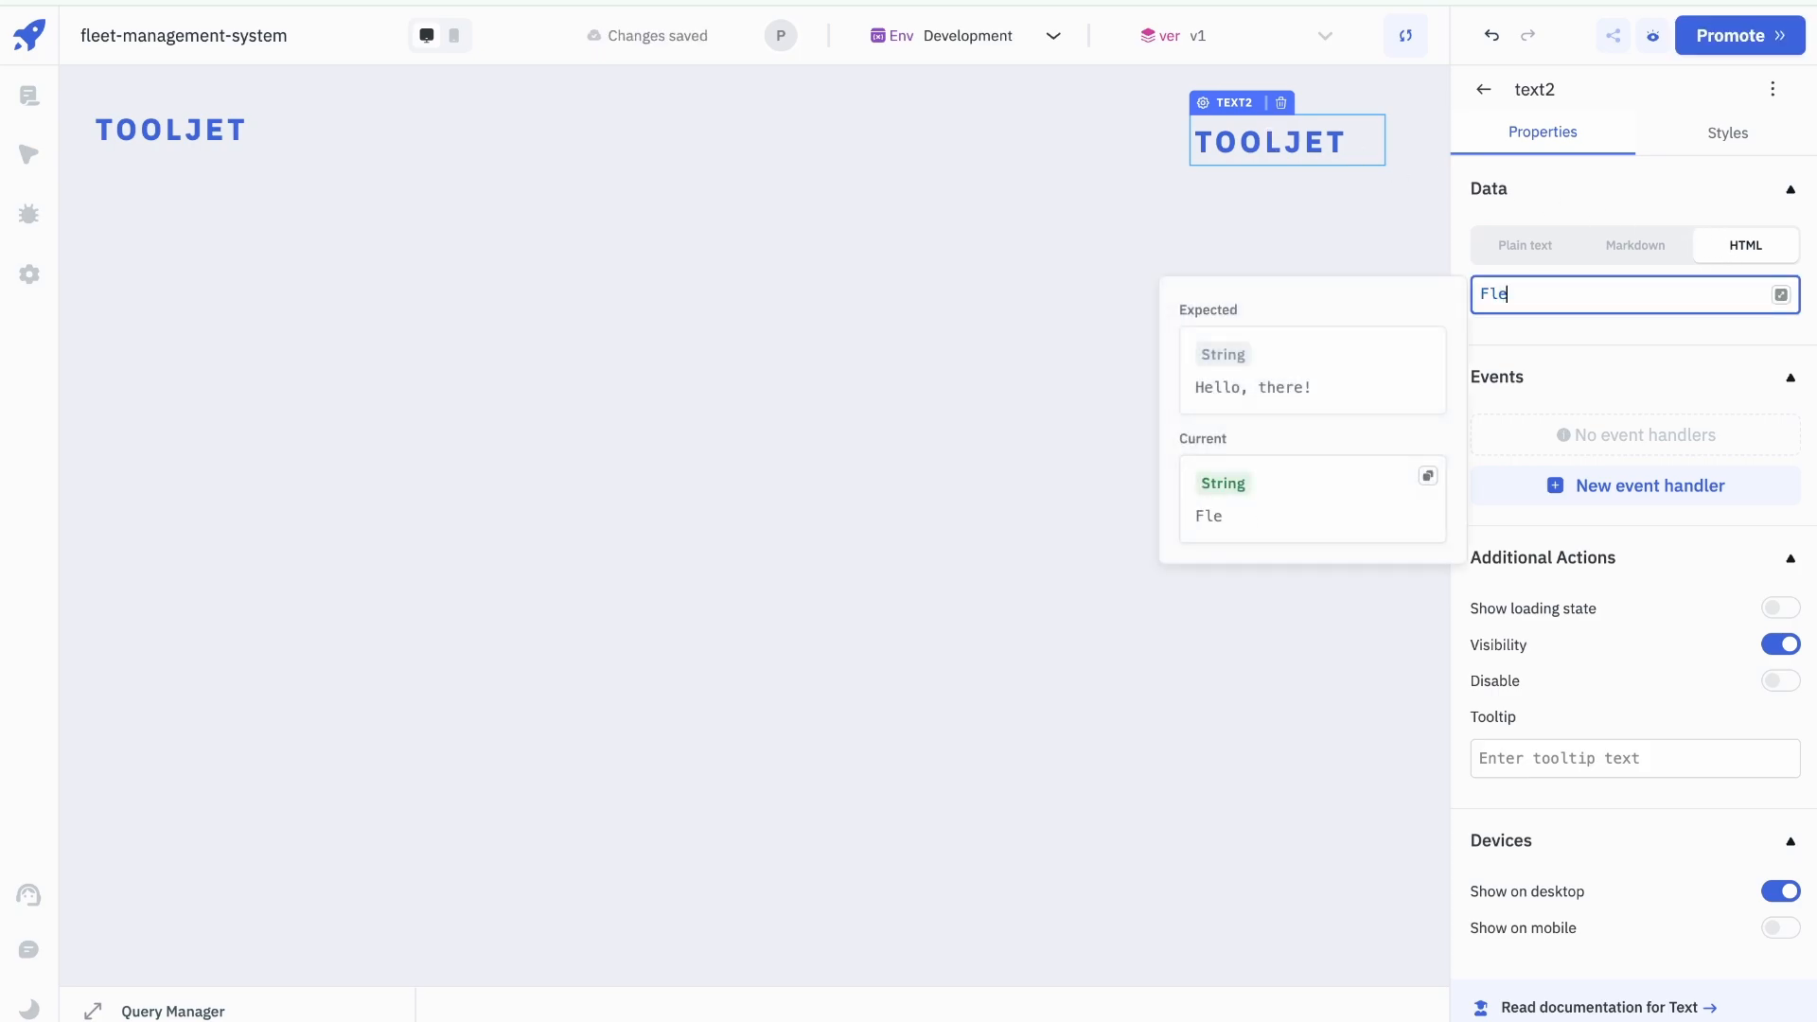
{"action": "type", "text": "leet Management"}
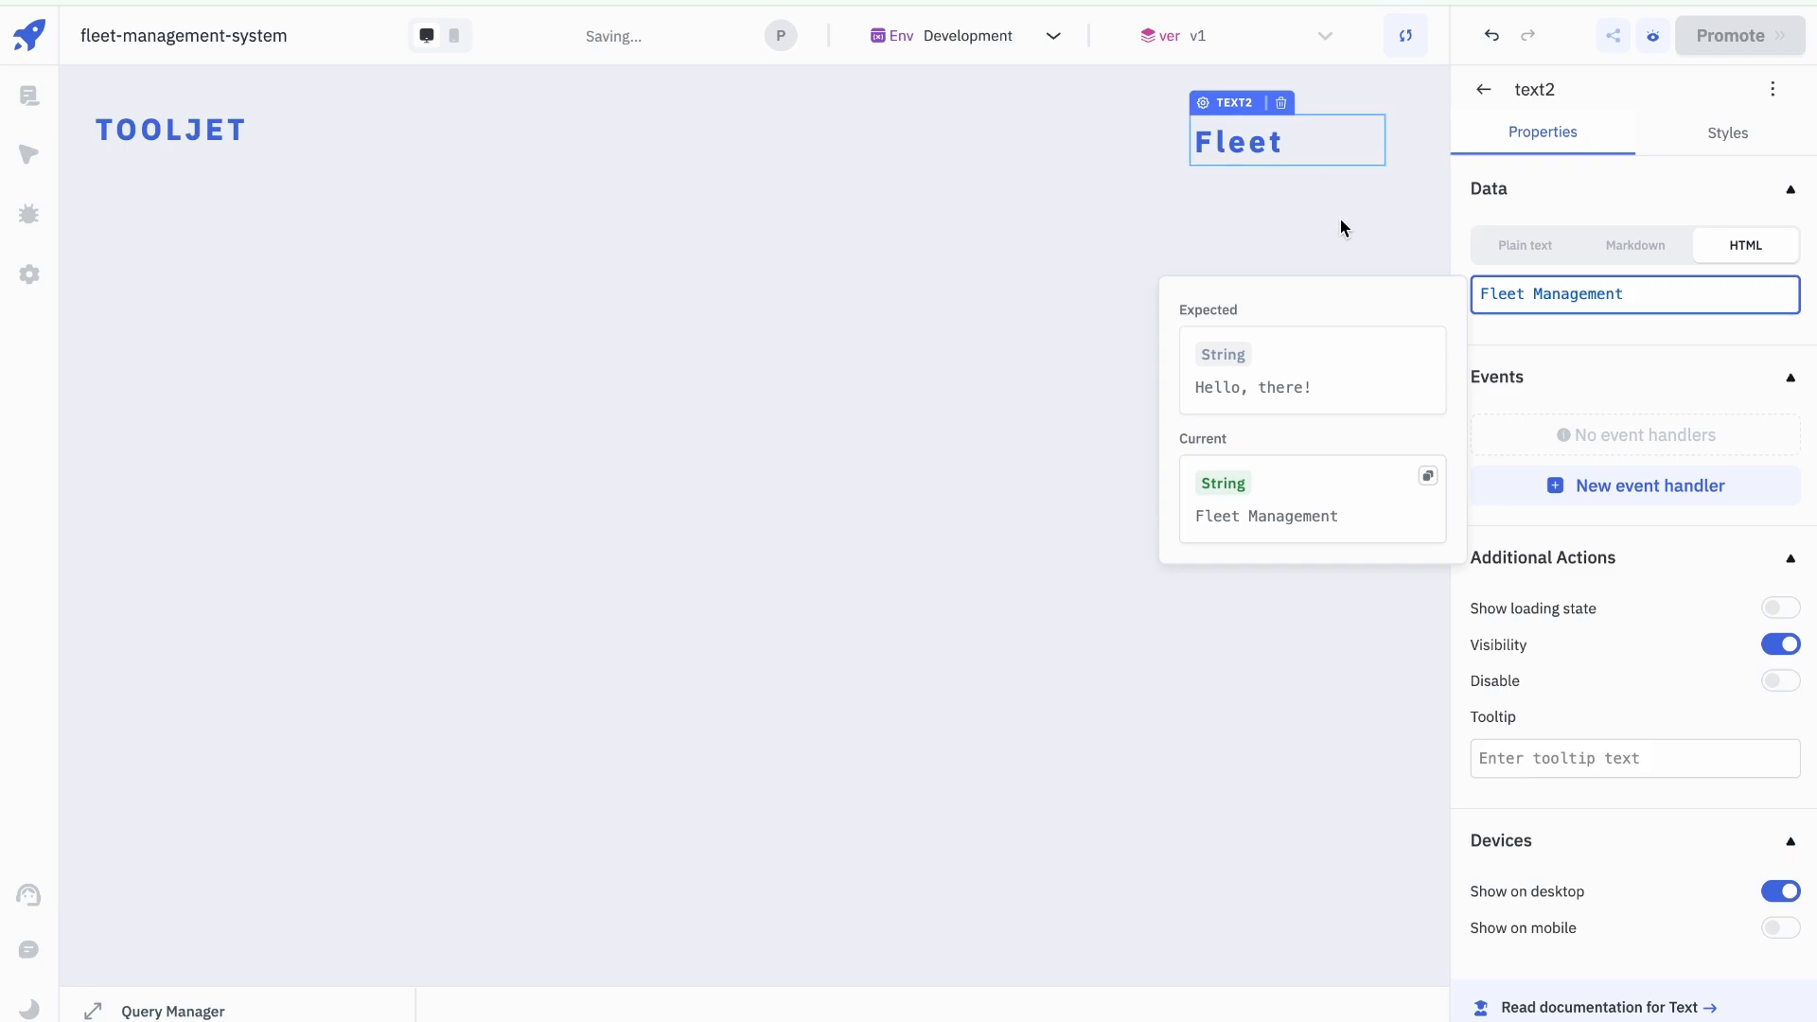
{"action": "left_click_drag", "start_coordinate": [1382, 139], "coordinate": [1429, 138]}
{"action": "left_click_drag", "start_coordinate": [1237, 102], "coordinate": [1109, 102]}
{"action": "left_click_drag", "start_coordinate": [1287, 130], "coordinate": [1422, 121]}
Step: Right-align the Fleet Management text with letter spacing 0 px and level it with the TOOLJET heading
{"action": "left_click", "coordinate": [1744, 156]}
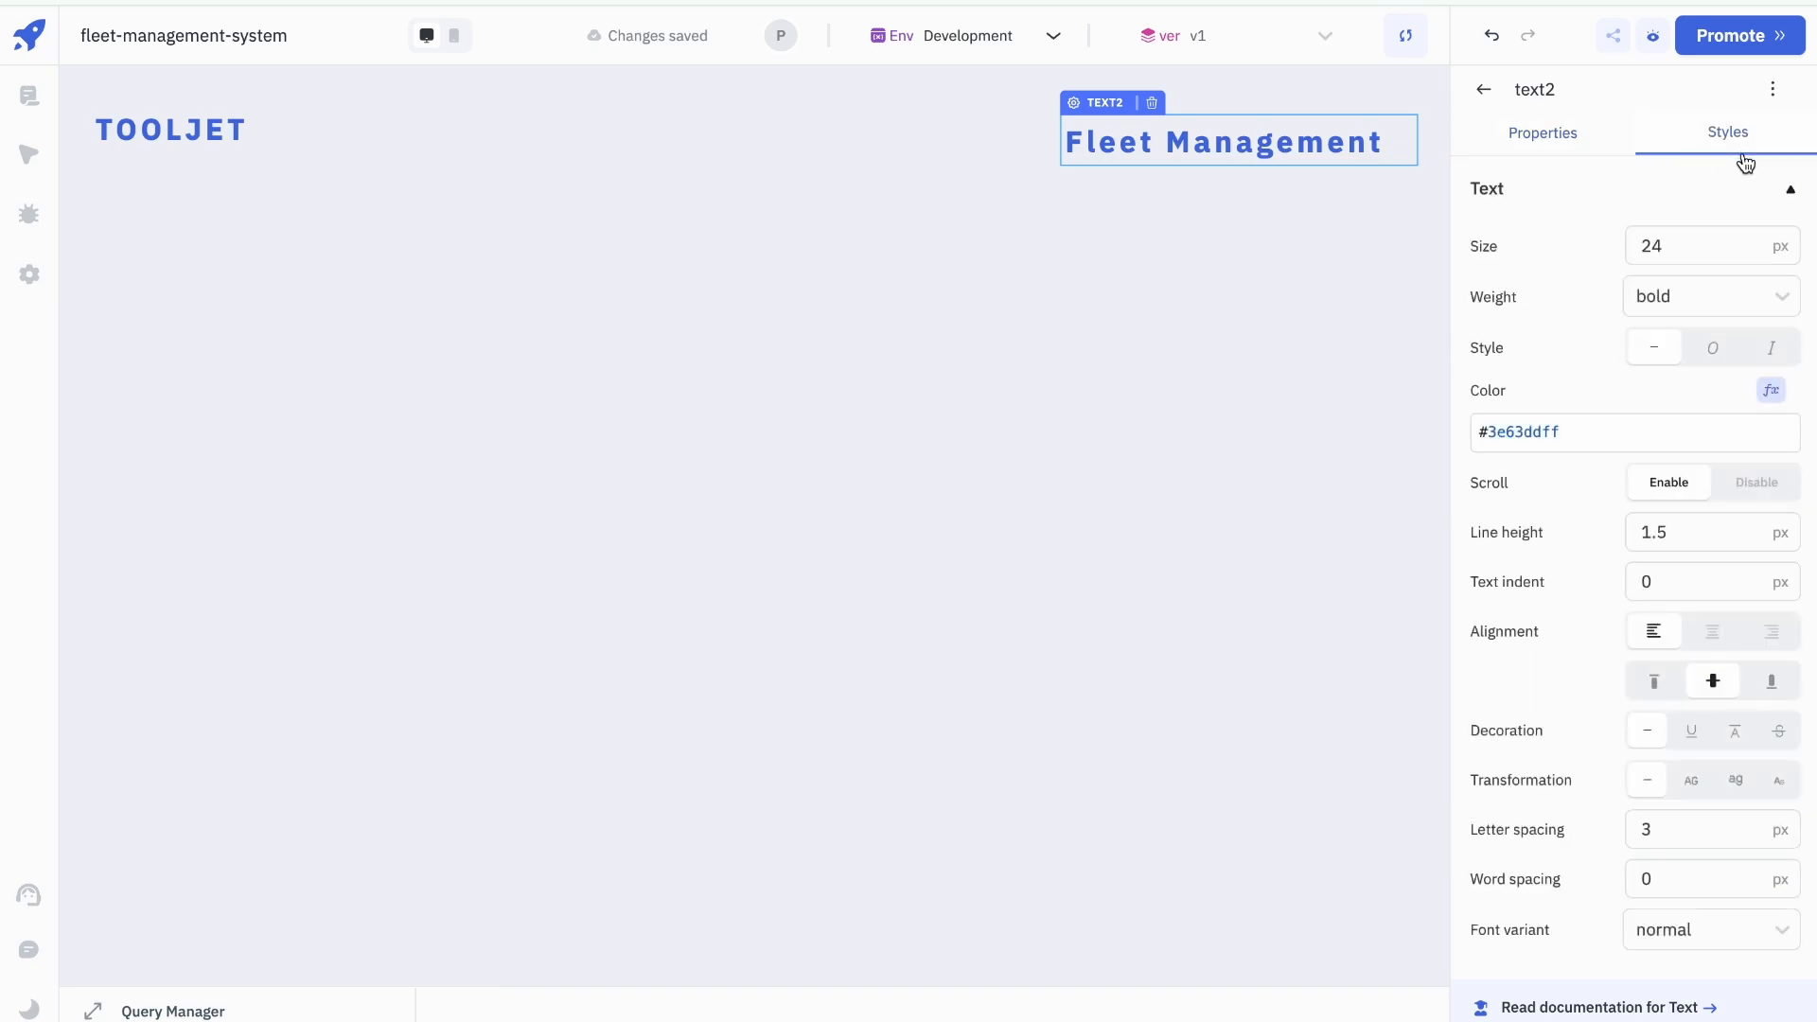
{"action": "left_click", "coordinate": [1773, 632]}
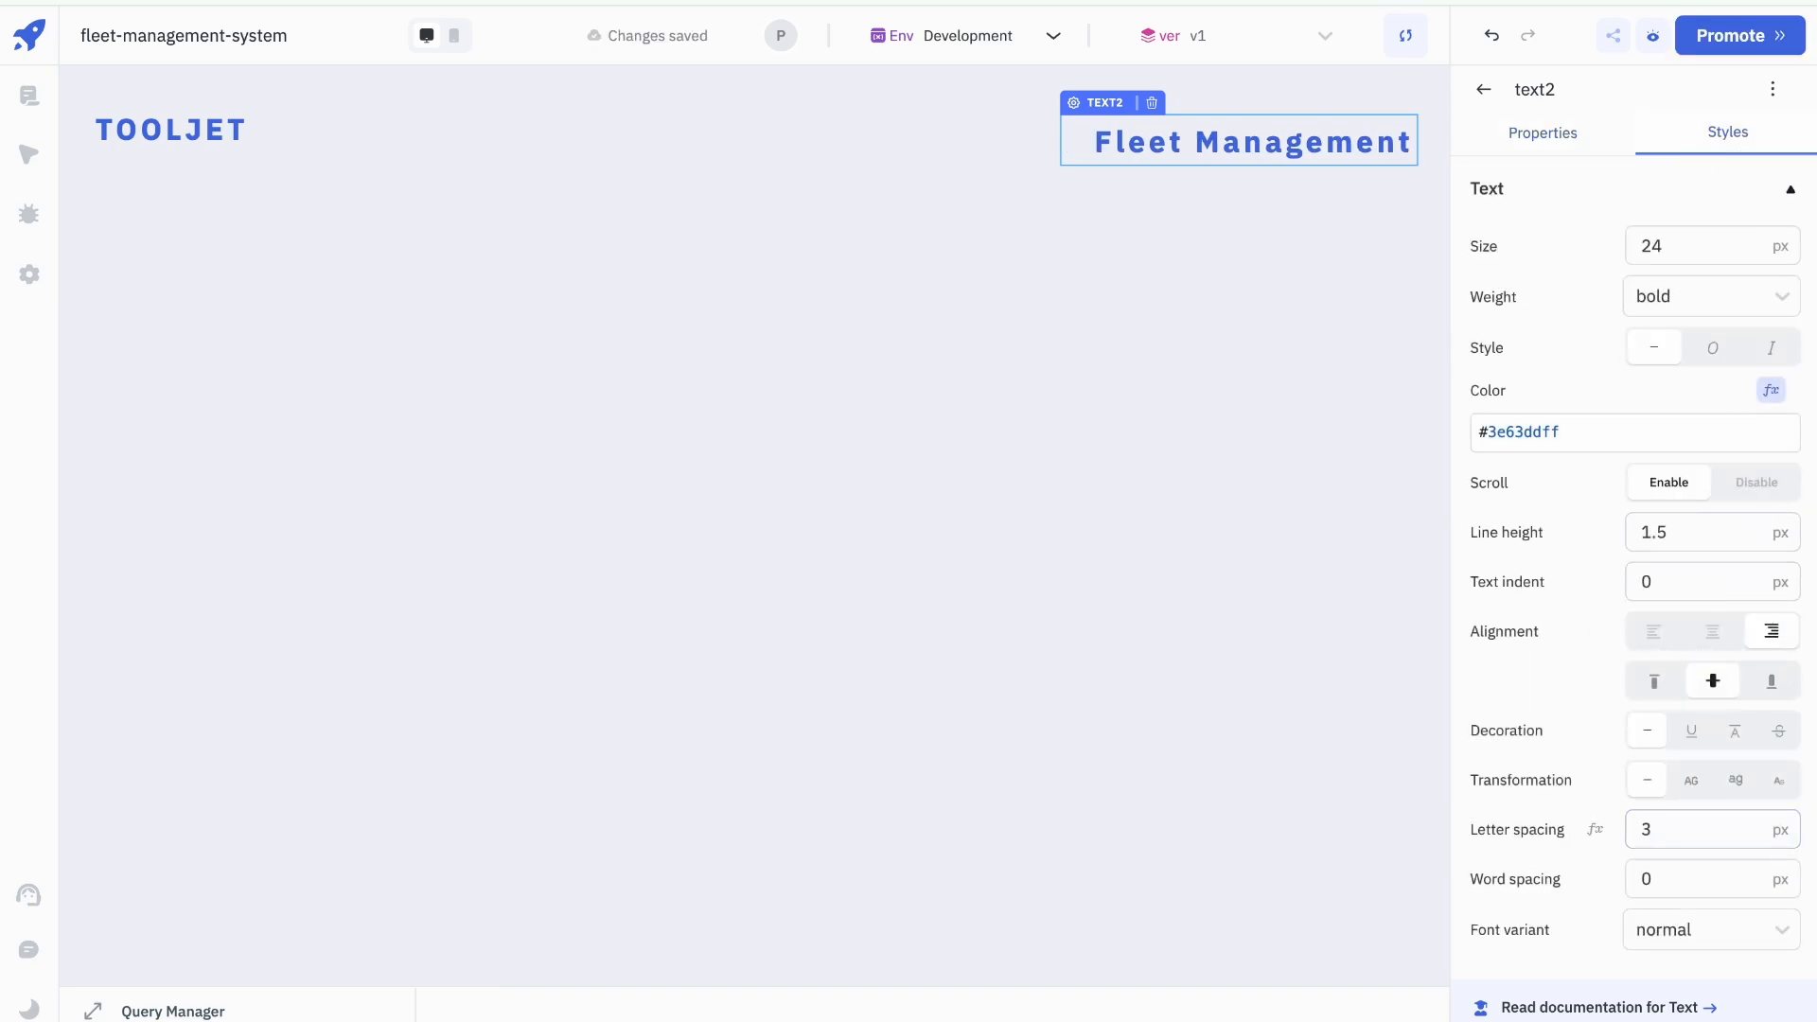
{"action": "key", "text": "BackSpace"}
{"action": "type", "text": "0"}
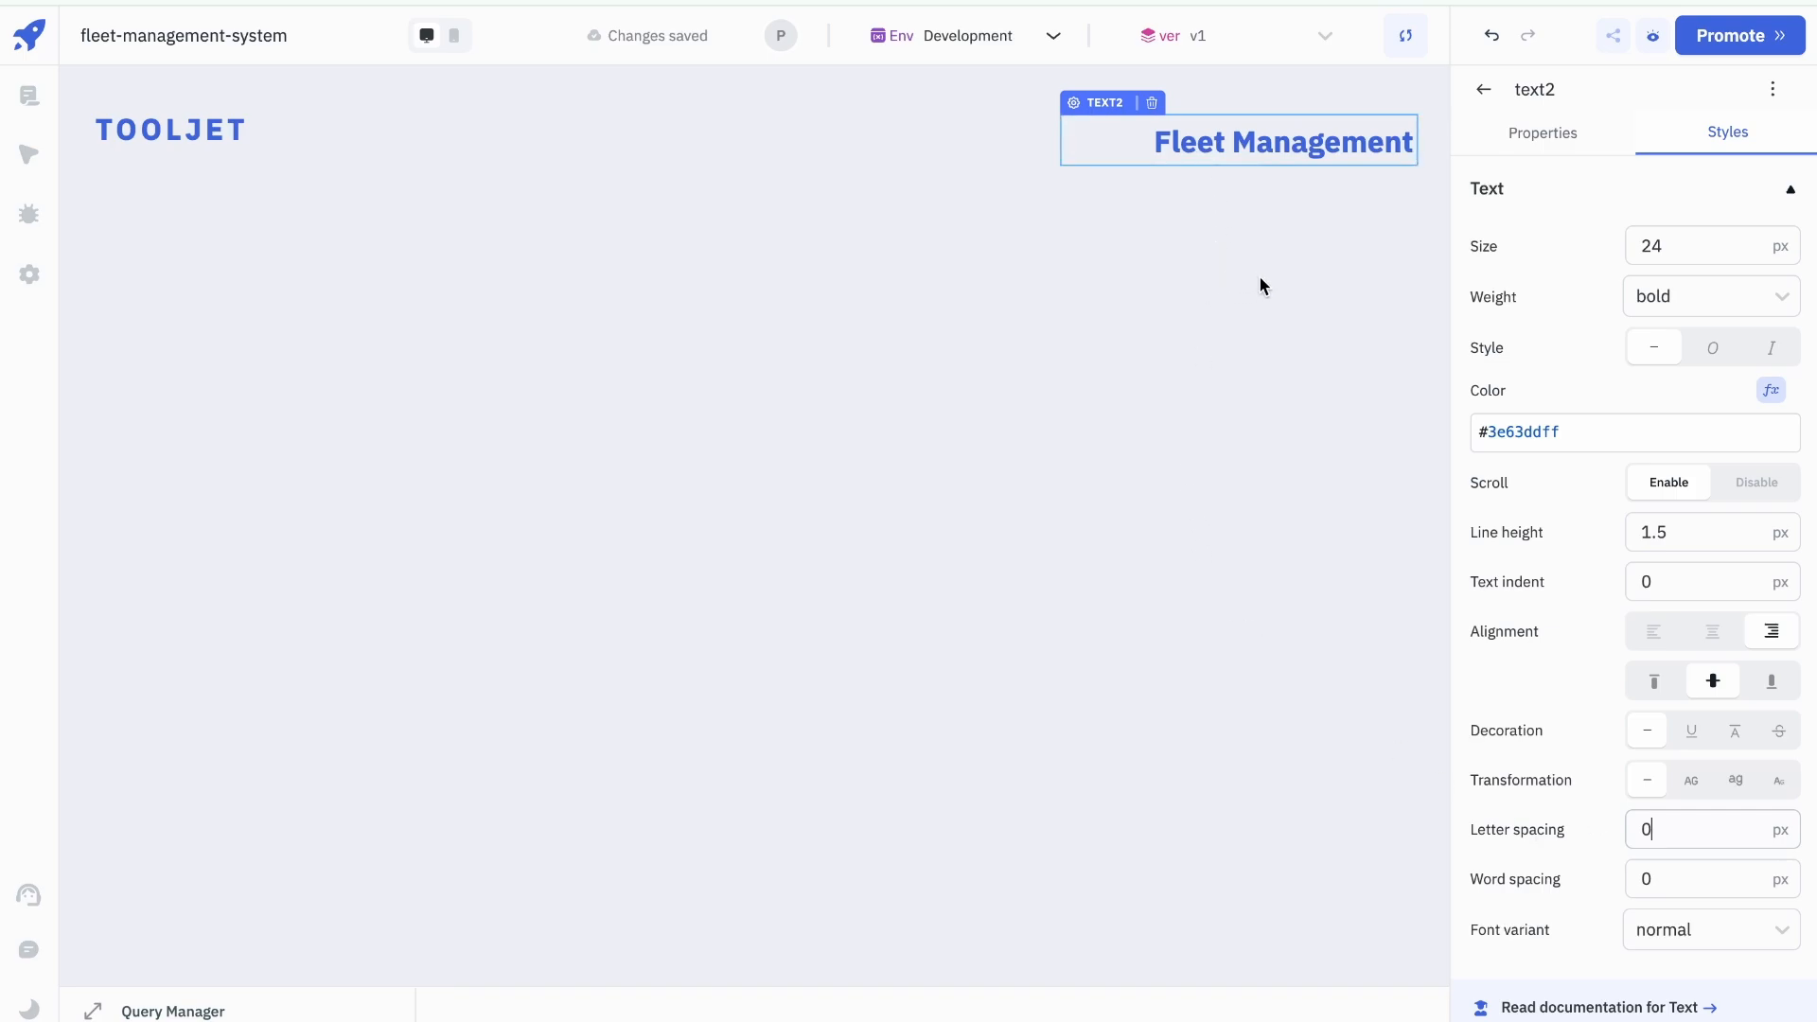
{"action": "left_click", "coordinate": [920, 328]}
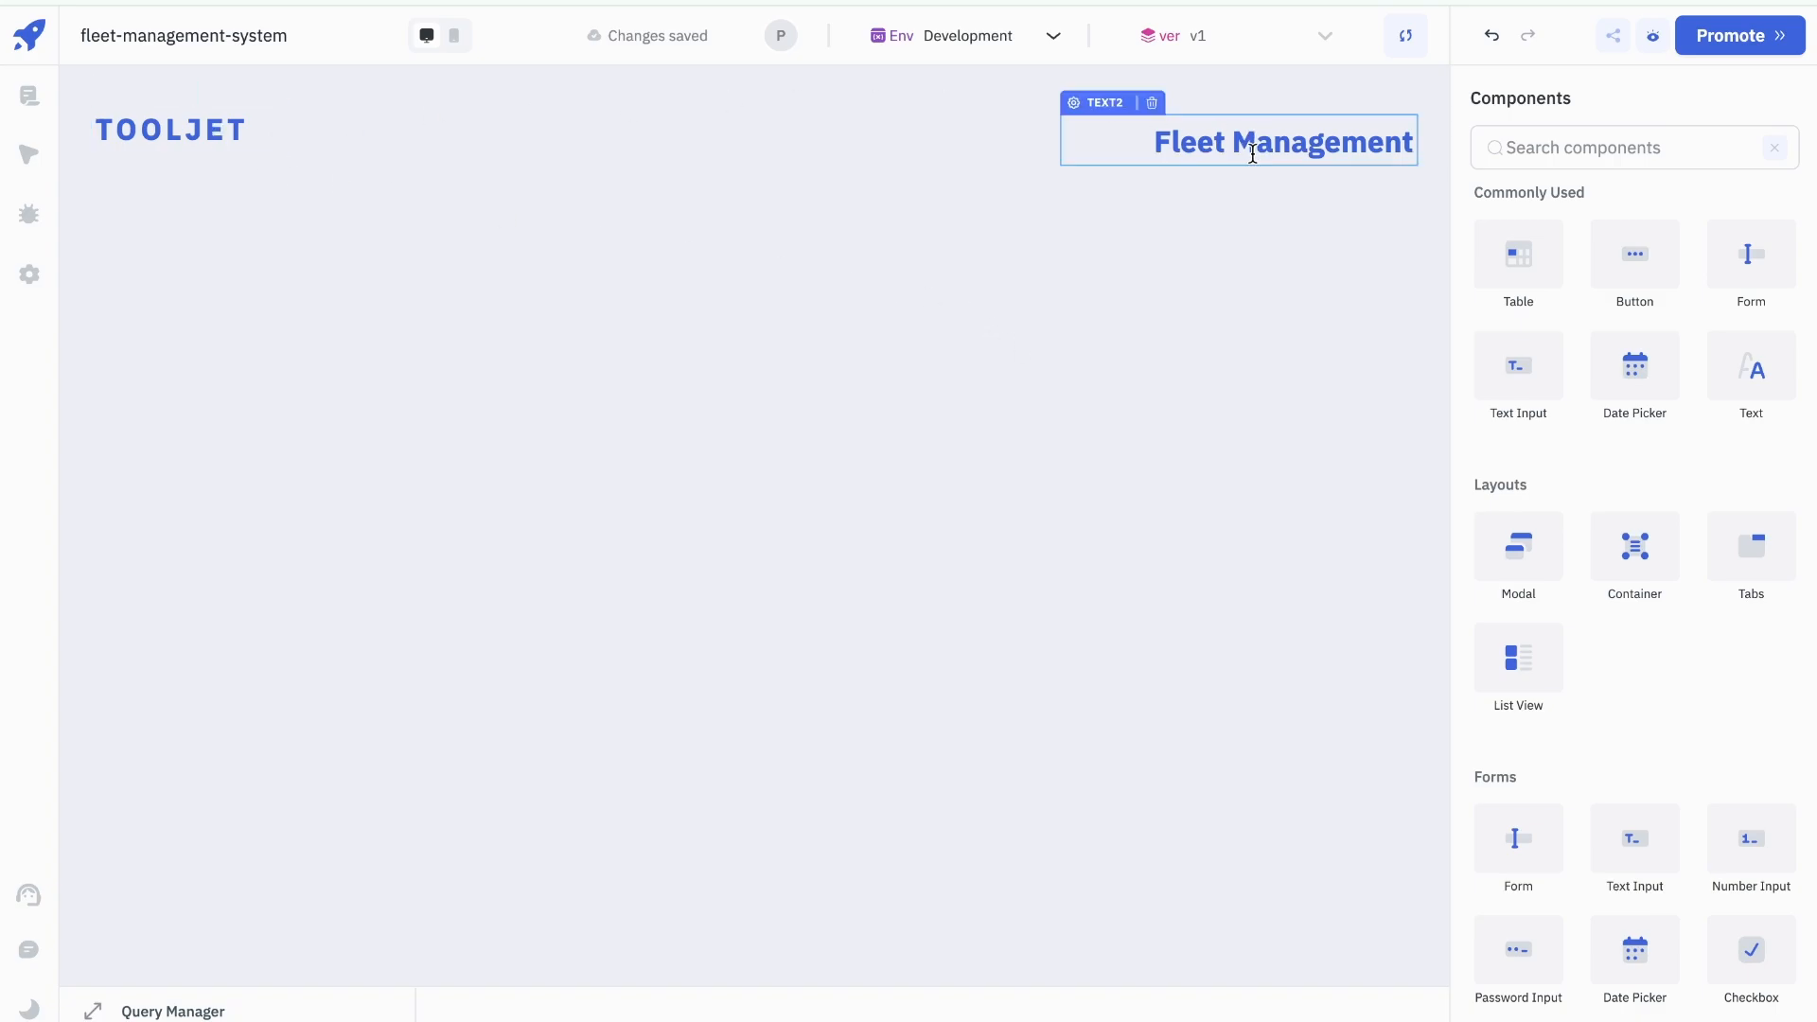
{"action": "left_click_drag", "start_coordinate": [1252, 153], "coordinate": [1249, 141]}
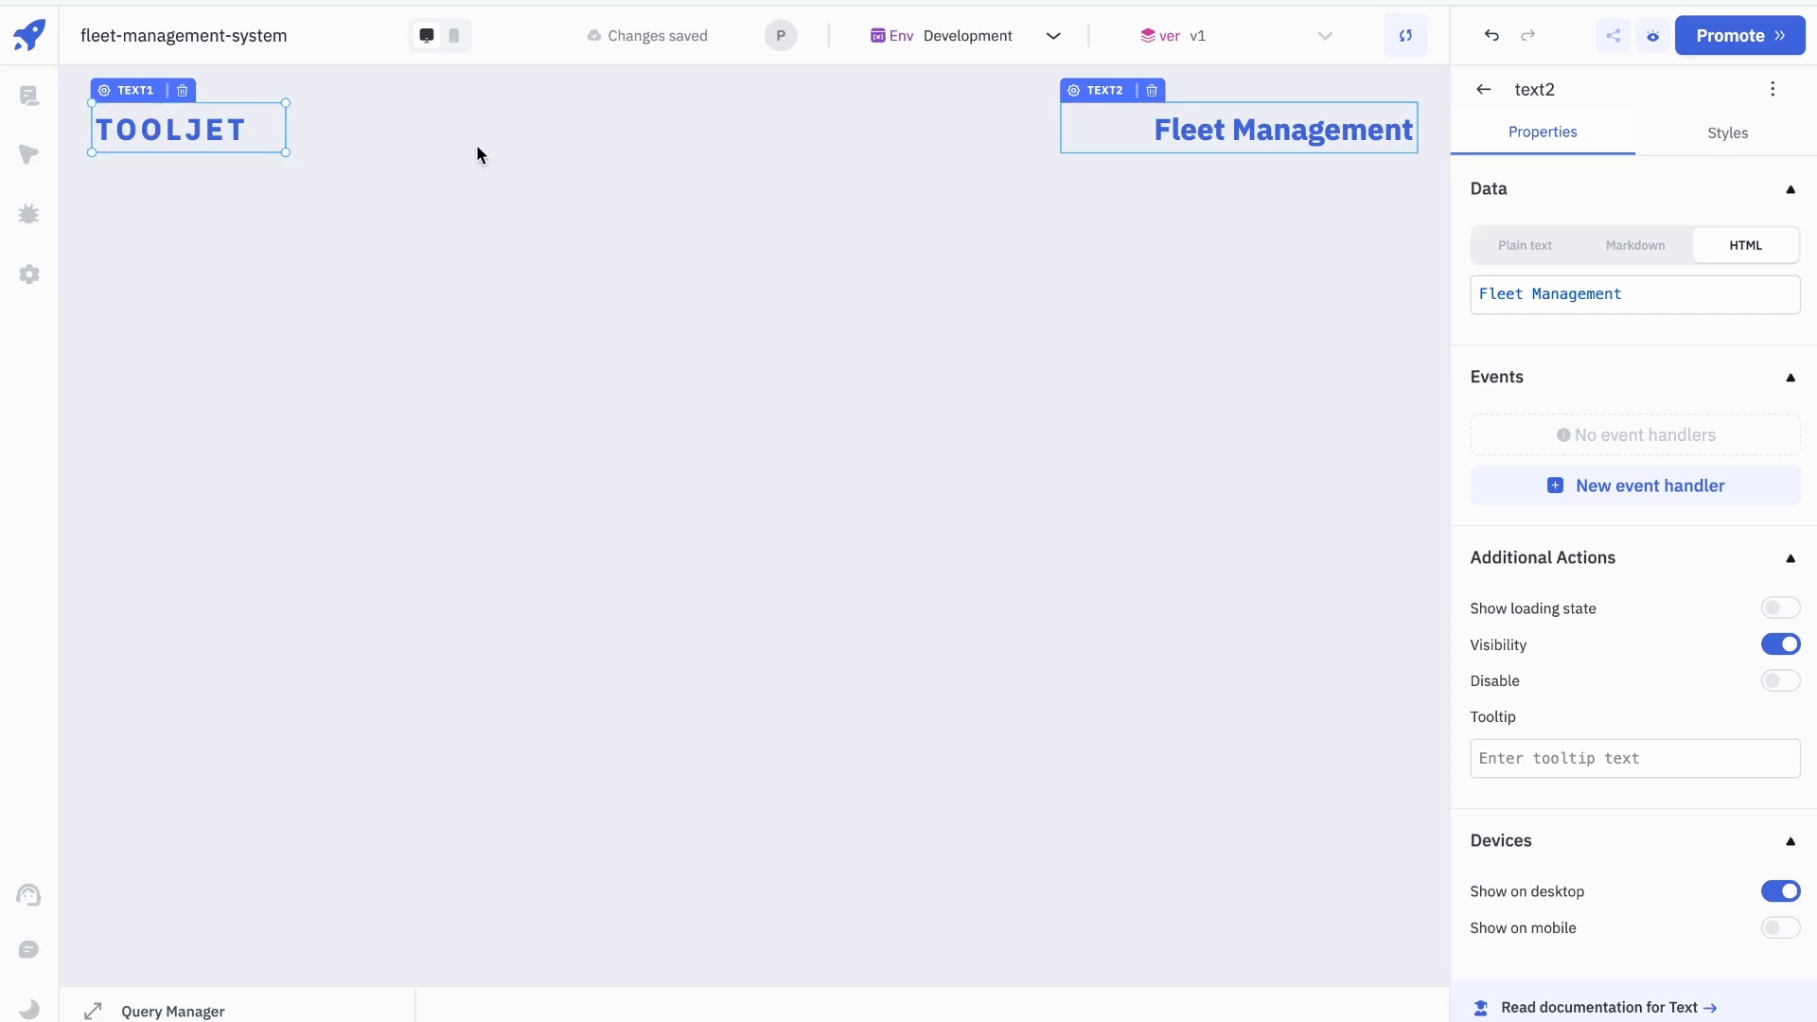
{"action": "left_click", "coordinate": [1030, 360]}
Step: Add a Tabs component below the headings and enlarge it to the canvas's full width and most of its remaining visible height
{"action": "left_click", "coordinate": [1698, 136]}
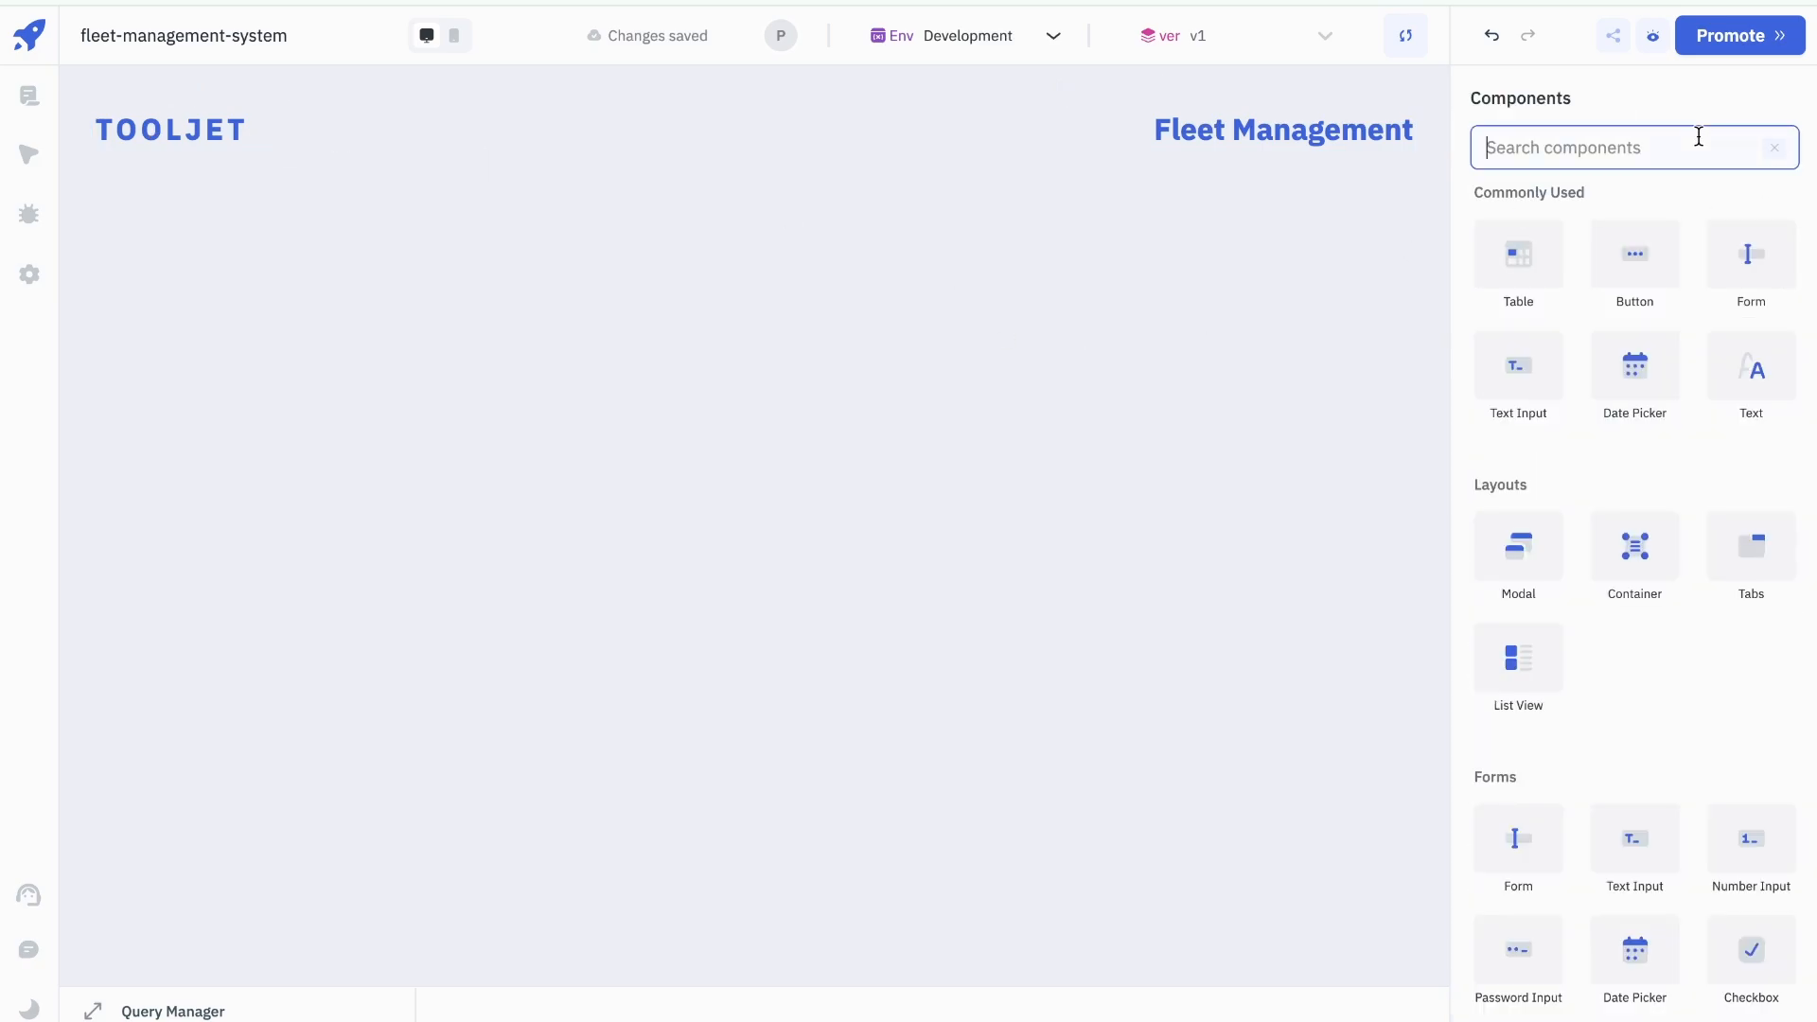
{"action": "type", "text": "ta"}
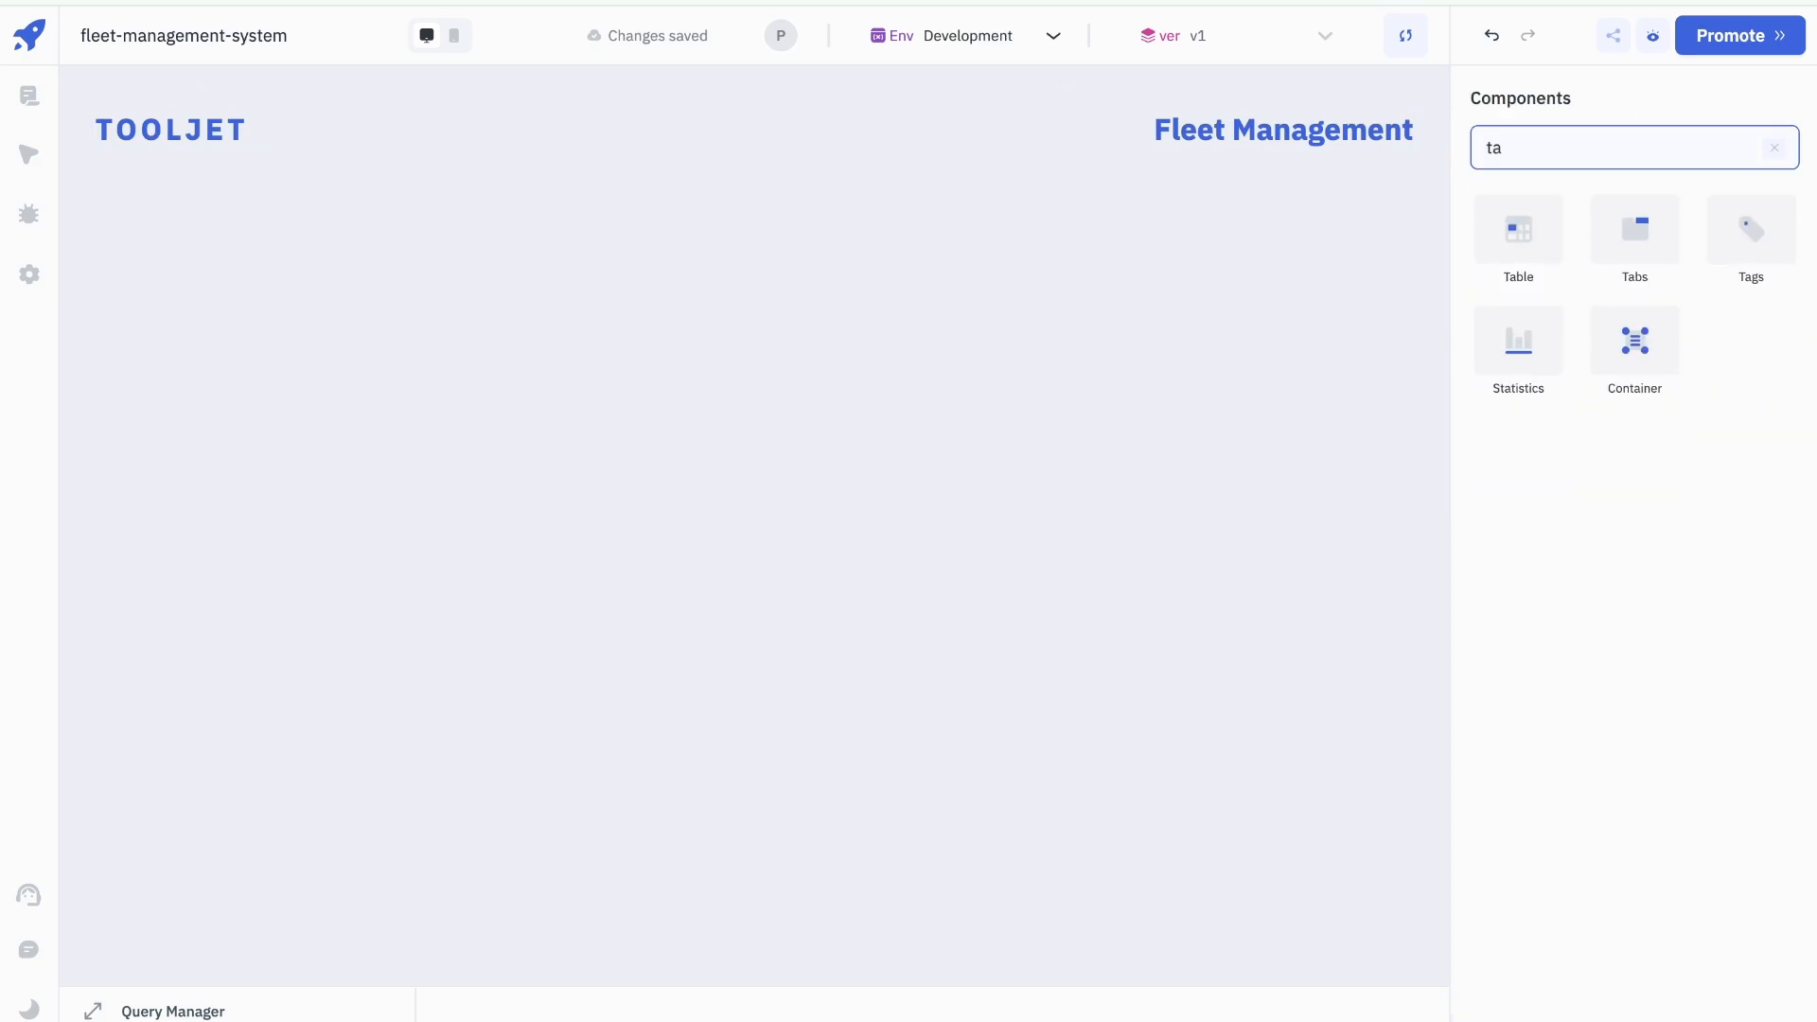
{"action": "left_click_drag", "start_coordinate": [1651, 243], "coordinate": [93, 219]}
{"action": "left_click_drag", "start_coordinate": [996, 573], "coordinate": [1029, 934]}
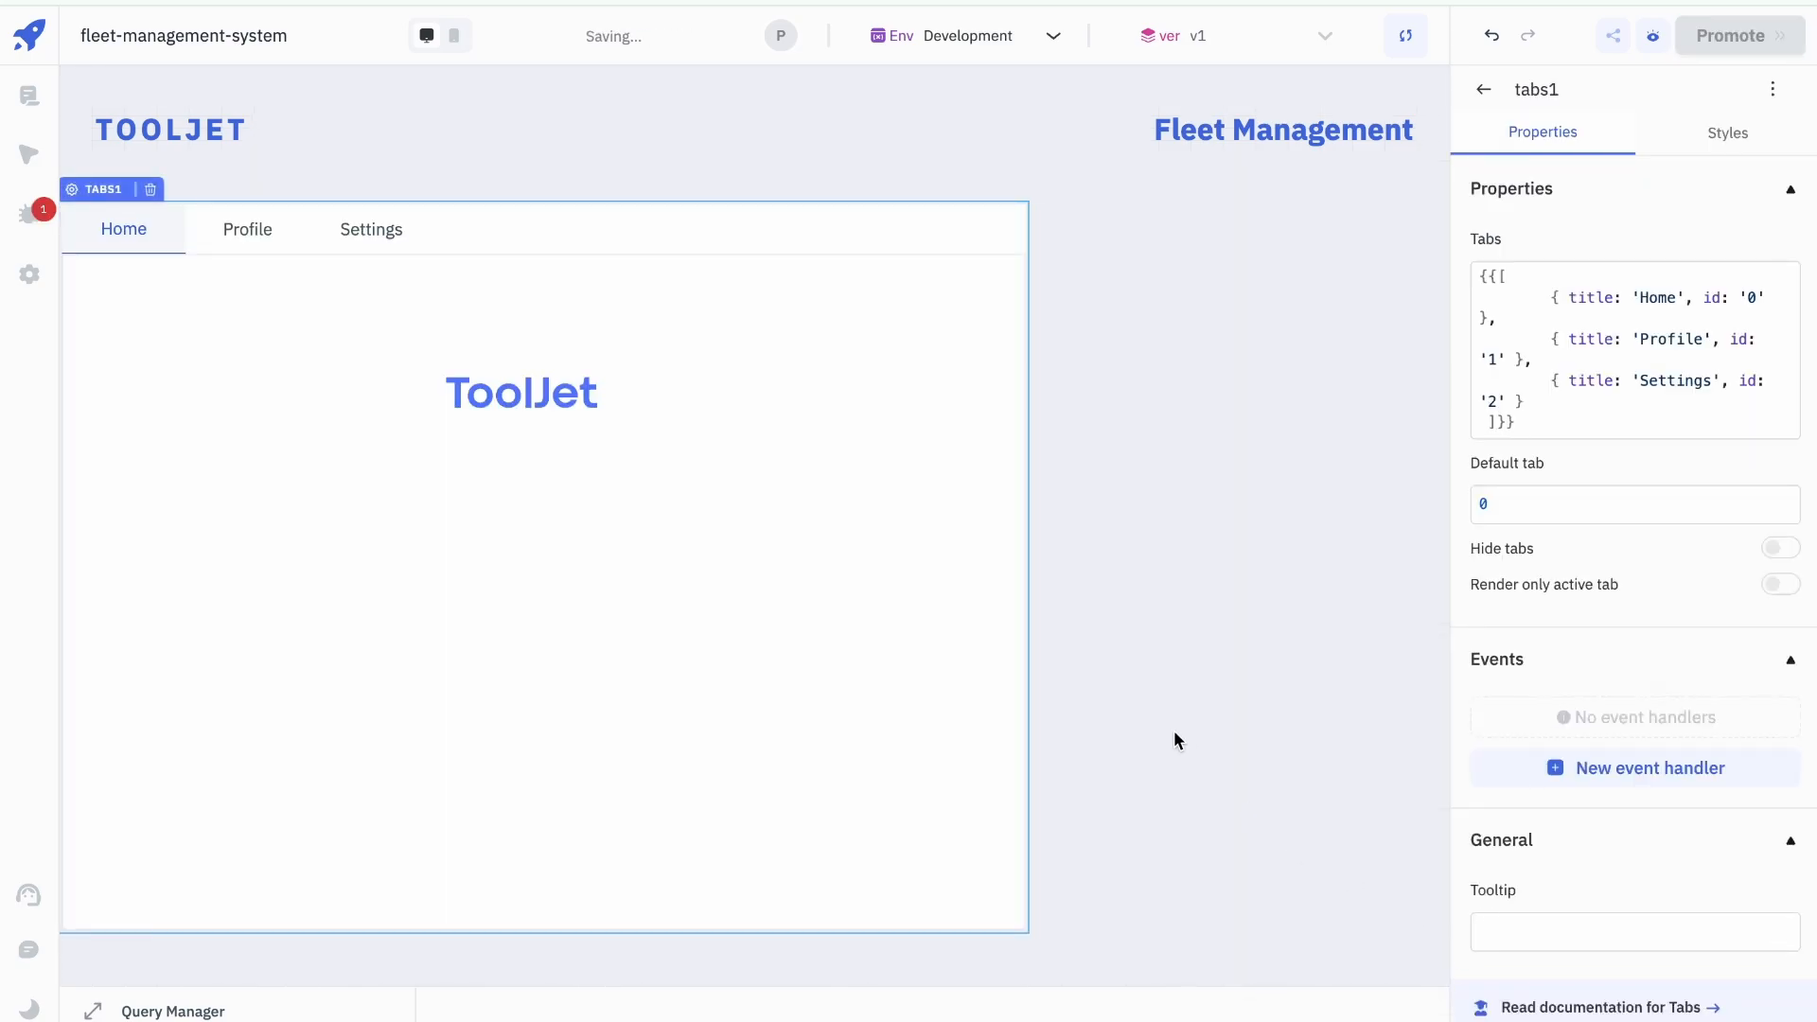
{"action": "left_click_drag", "start_coordinate": [1026, 678], "coordinate": [1508, 694]}
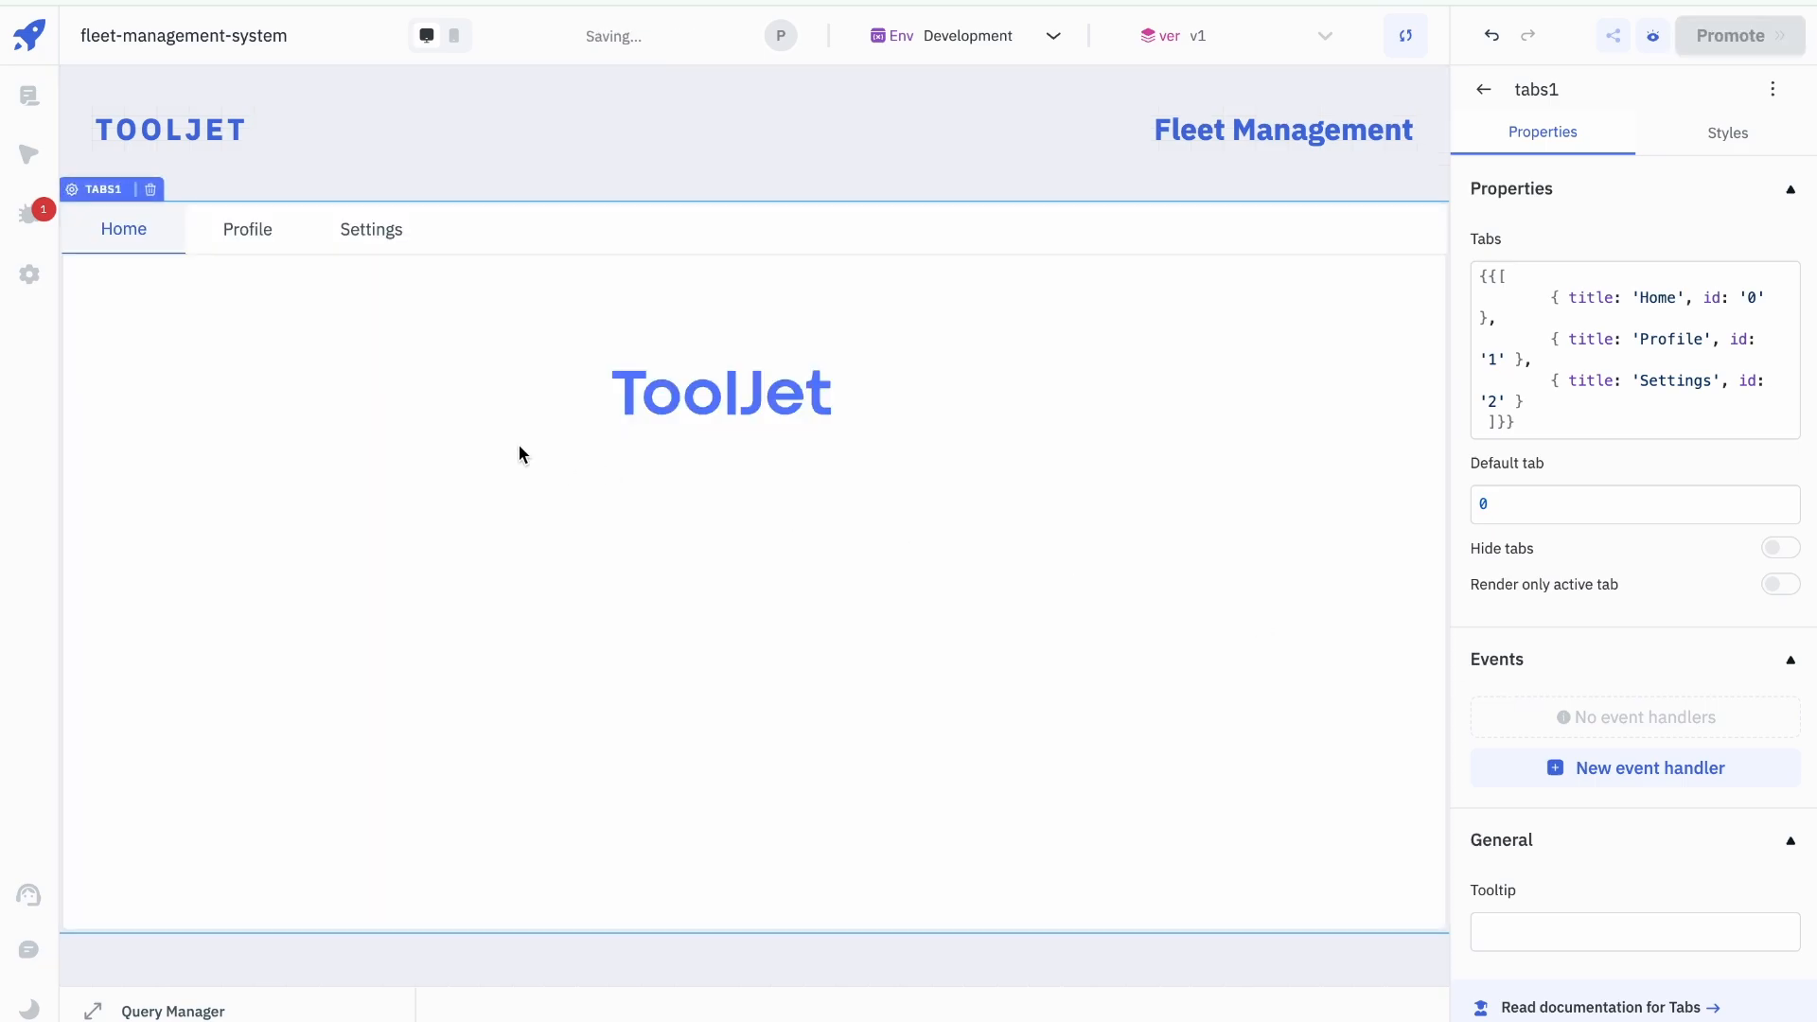
{"action": "left_click_drag", "start_coordinate": [388, 933], "coordinate": [388, 979]}
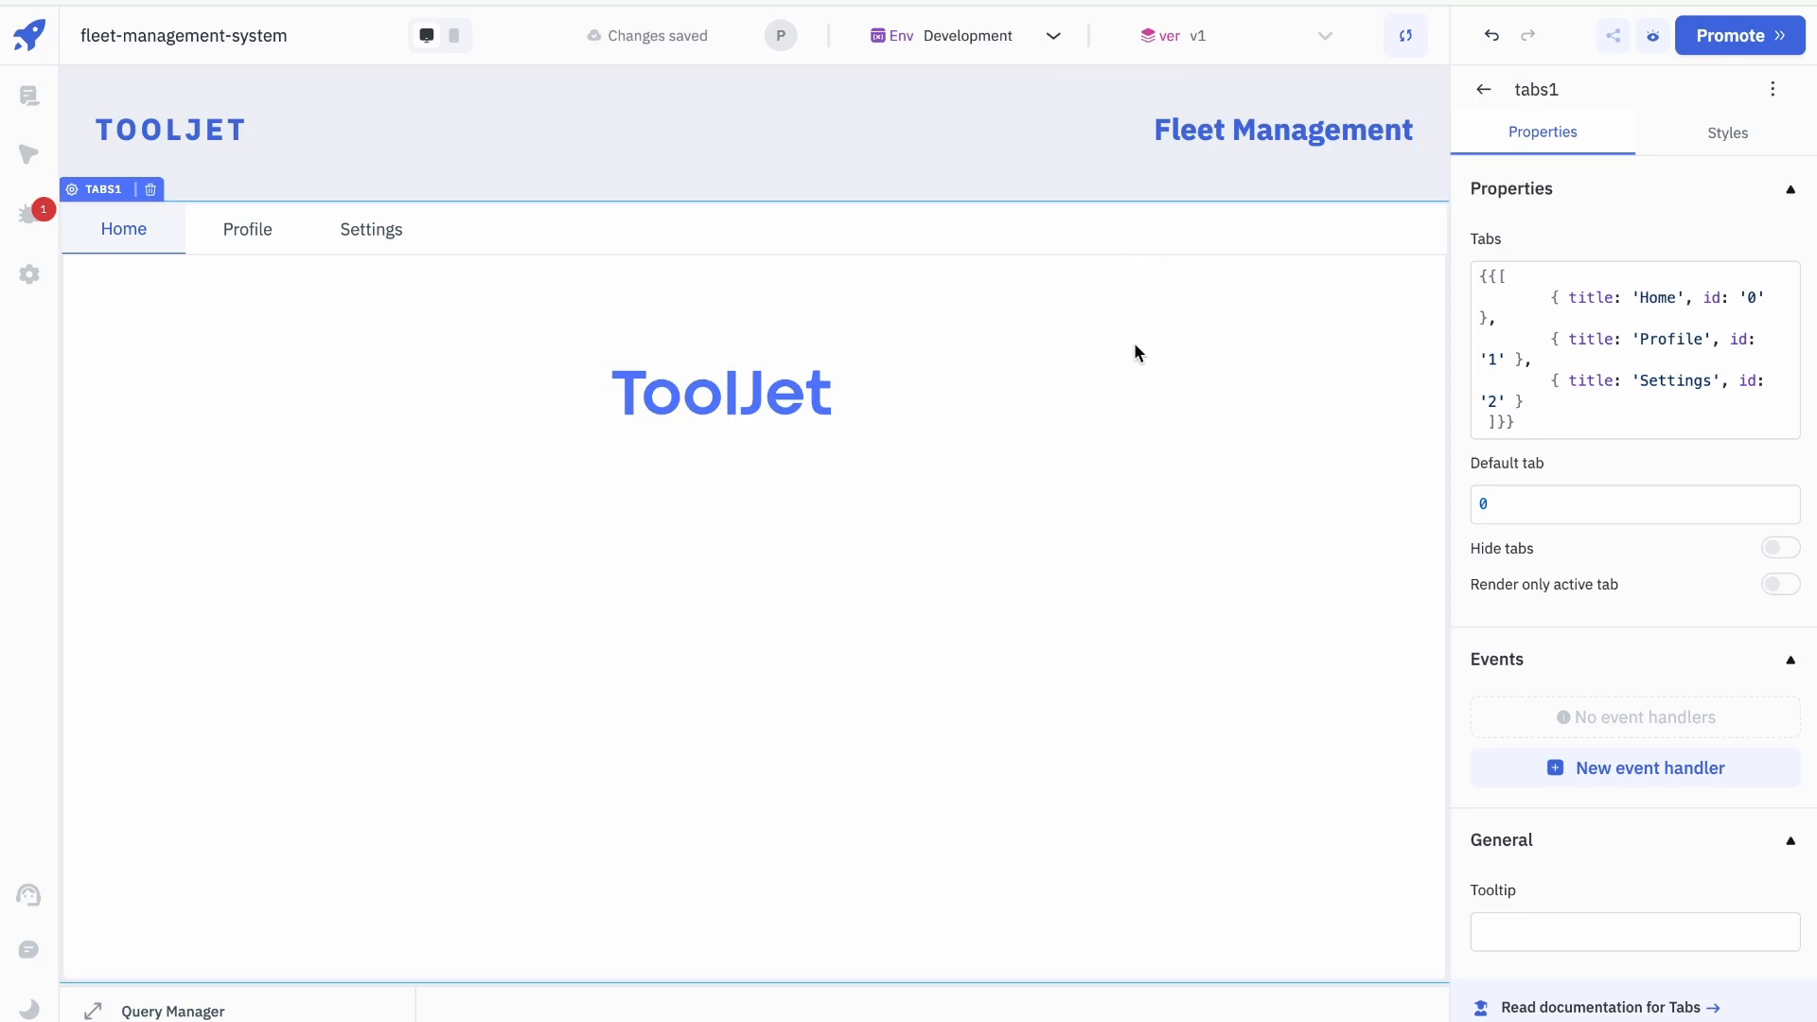
Step: Retitle the three tabs as Fleets, Check-Ins and Analytics, keeping their ids
{"action": "double_click", "coordinate": [1663, 298]}
{"action": "type", "text": "Fleets"}
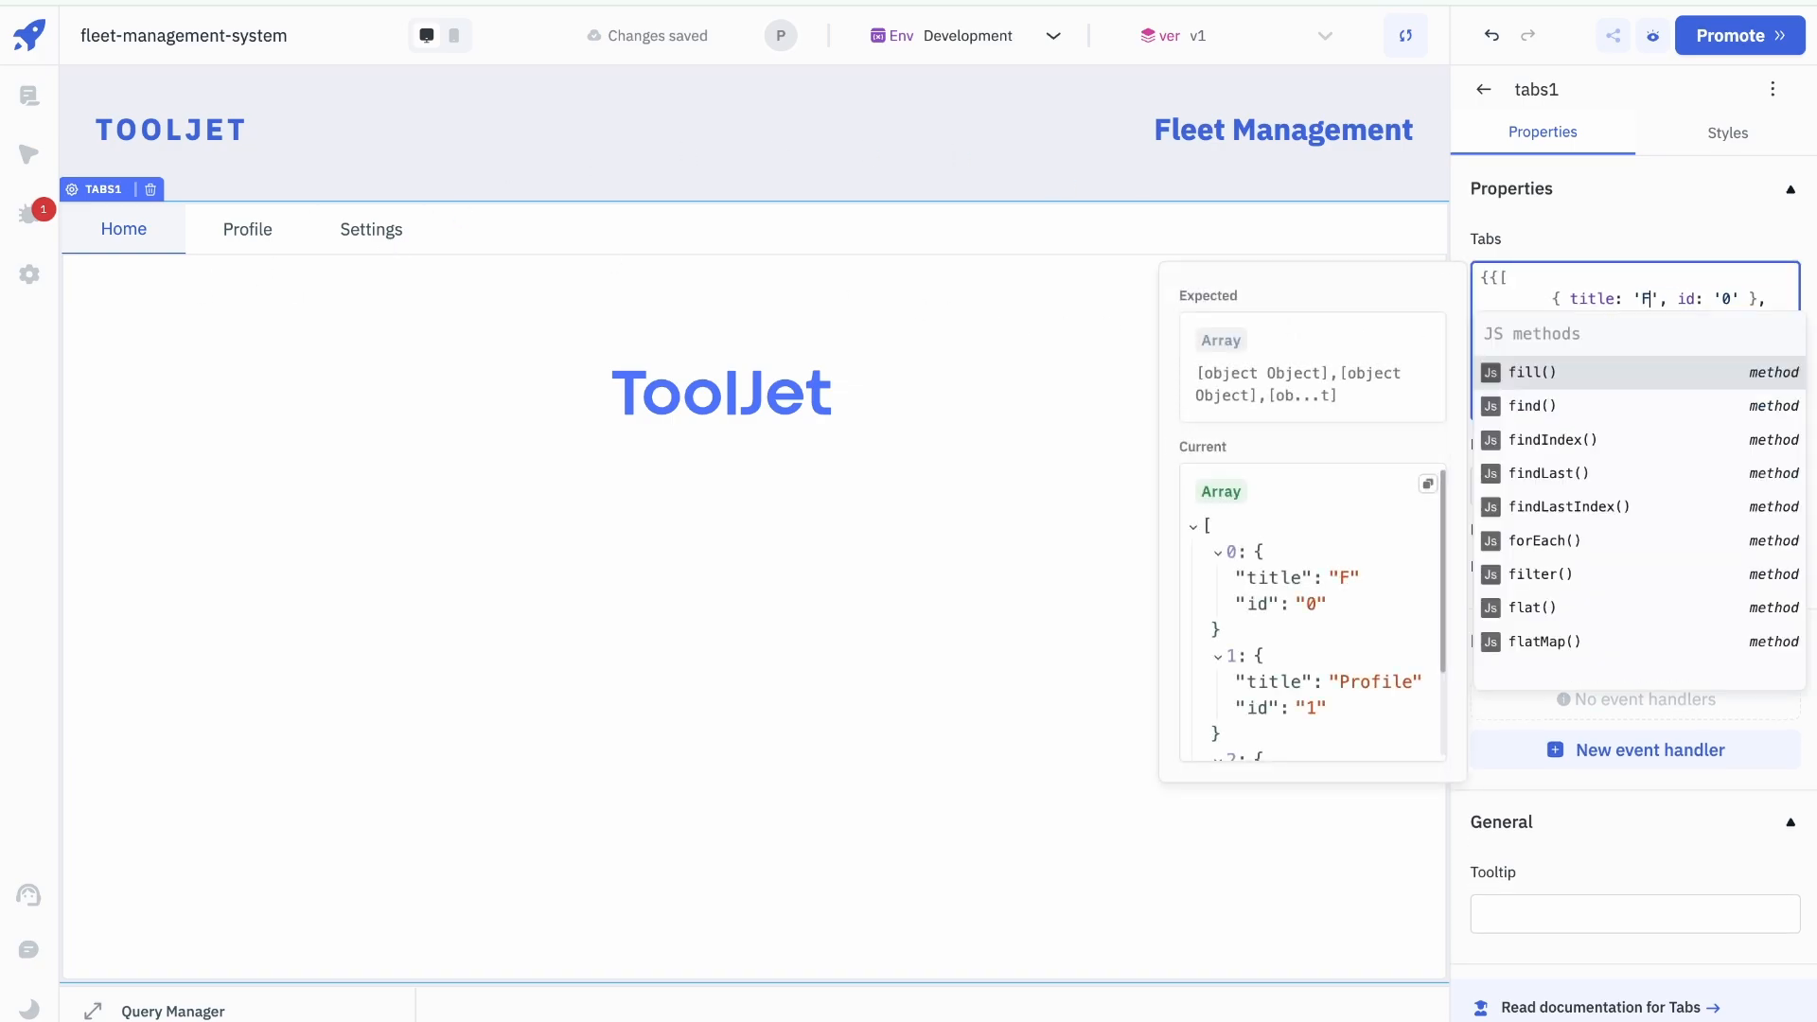
{"action": "double_click", "coordinate": [1679, 343]}
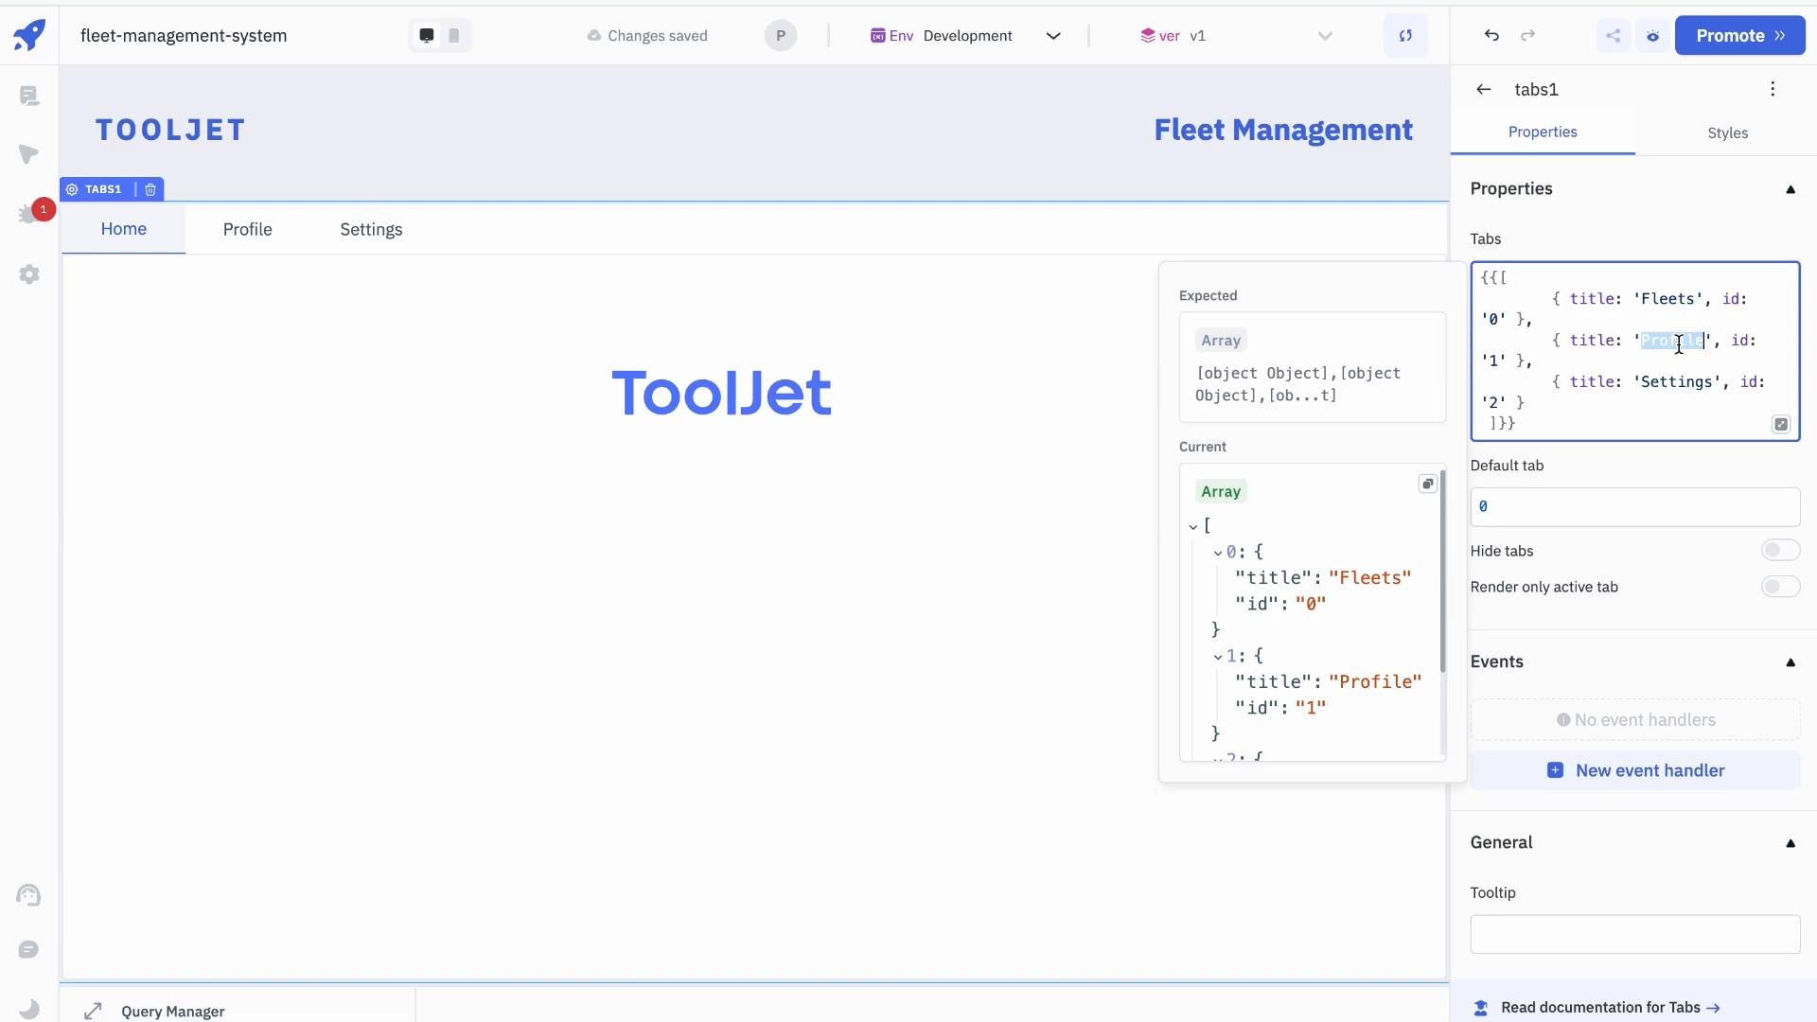
{"action": "type", "text": "Che"}
{"action": "type", "text": "ck"}
{"action": "type", "text": "-Ins"}
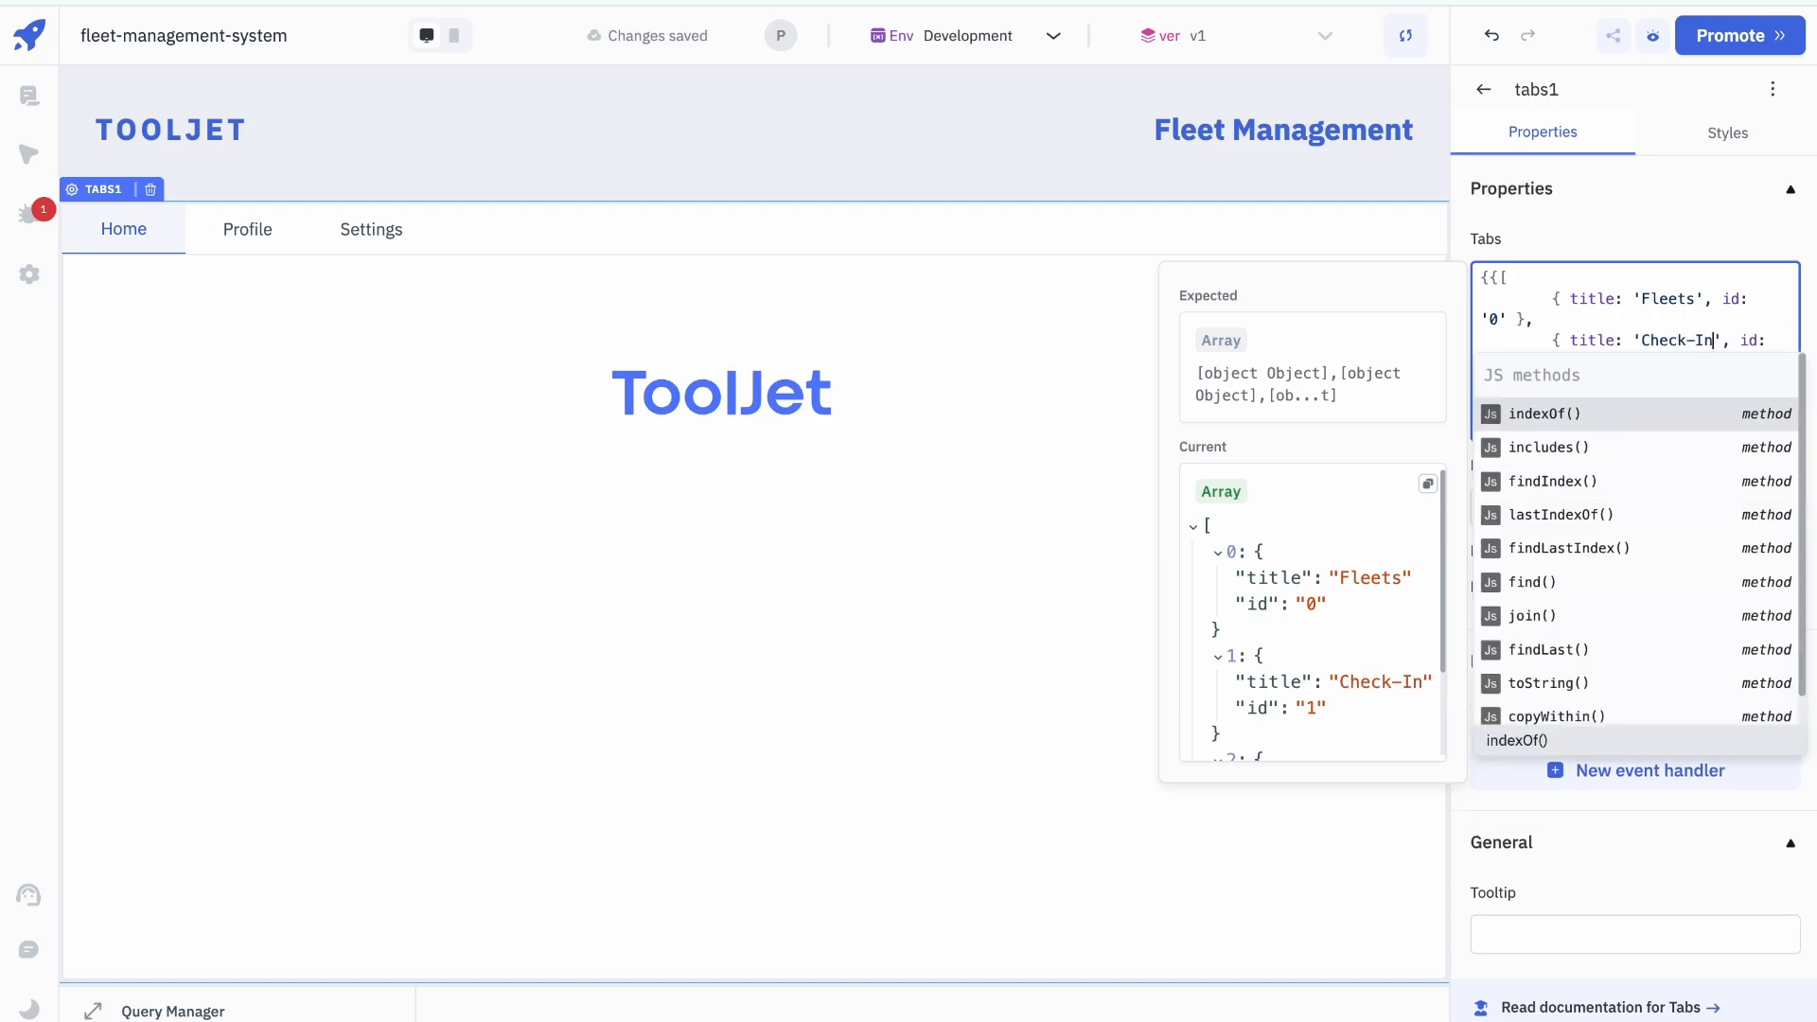
{"action": "left_click", "coordinate": [1716, 301]}
{"action": "double_click", "coordinate": [1662, 388]}
{"action": "type", "text": "Anal"}
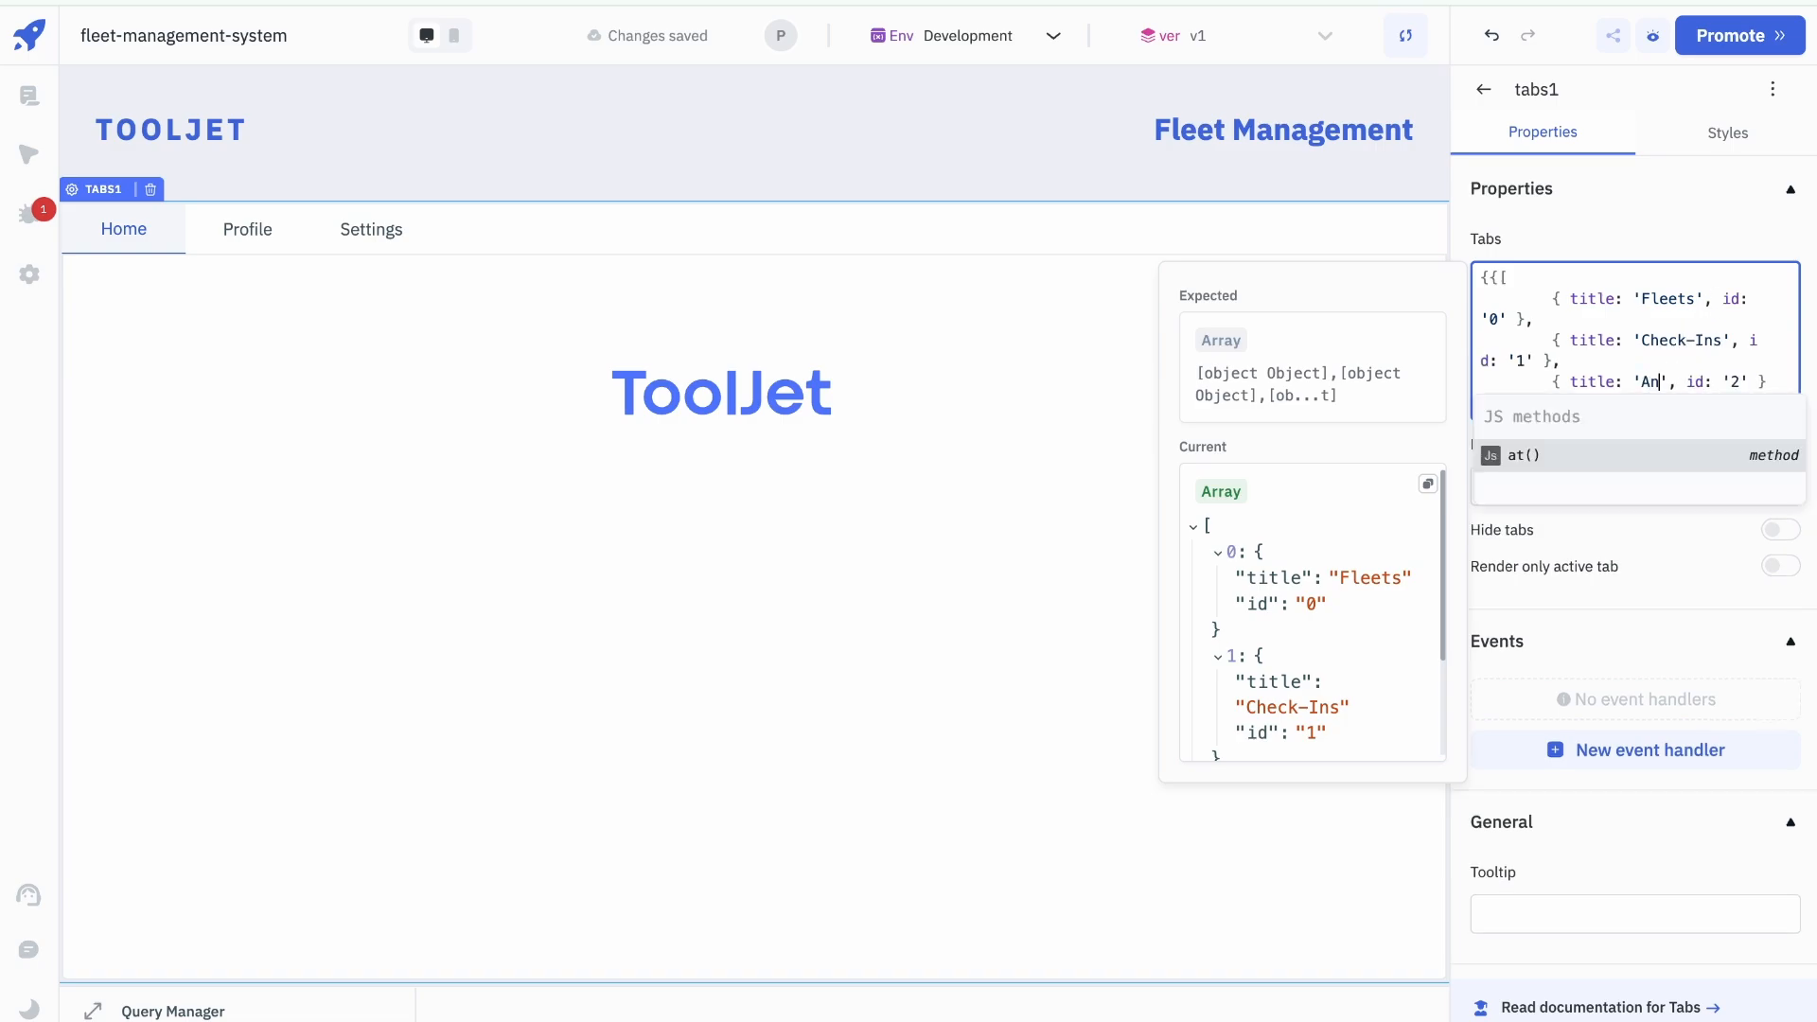
{"action": "type", "text": "ytics"}
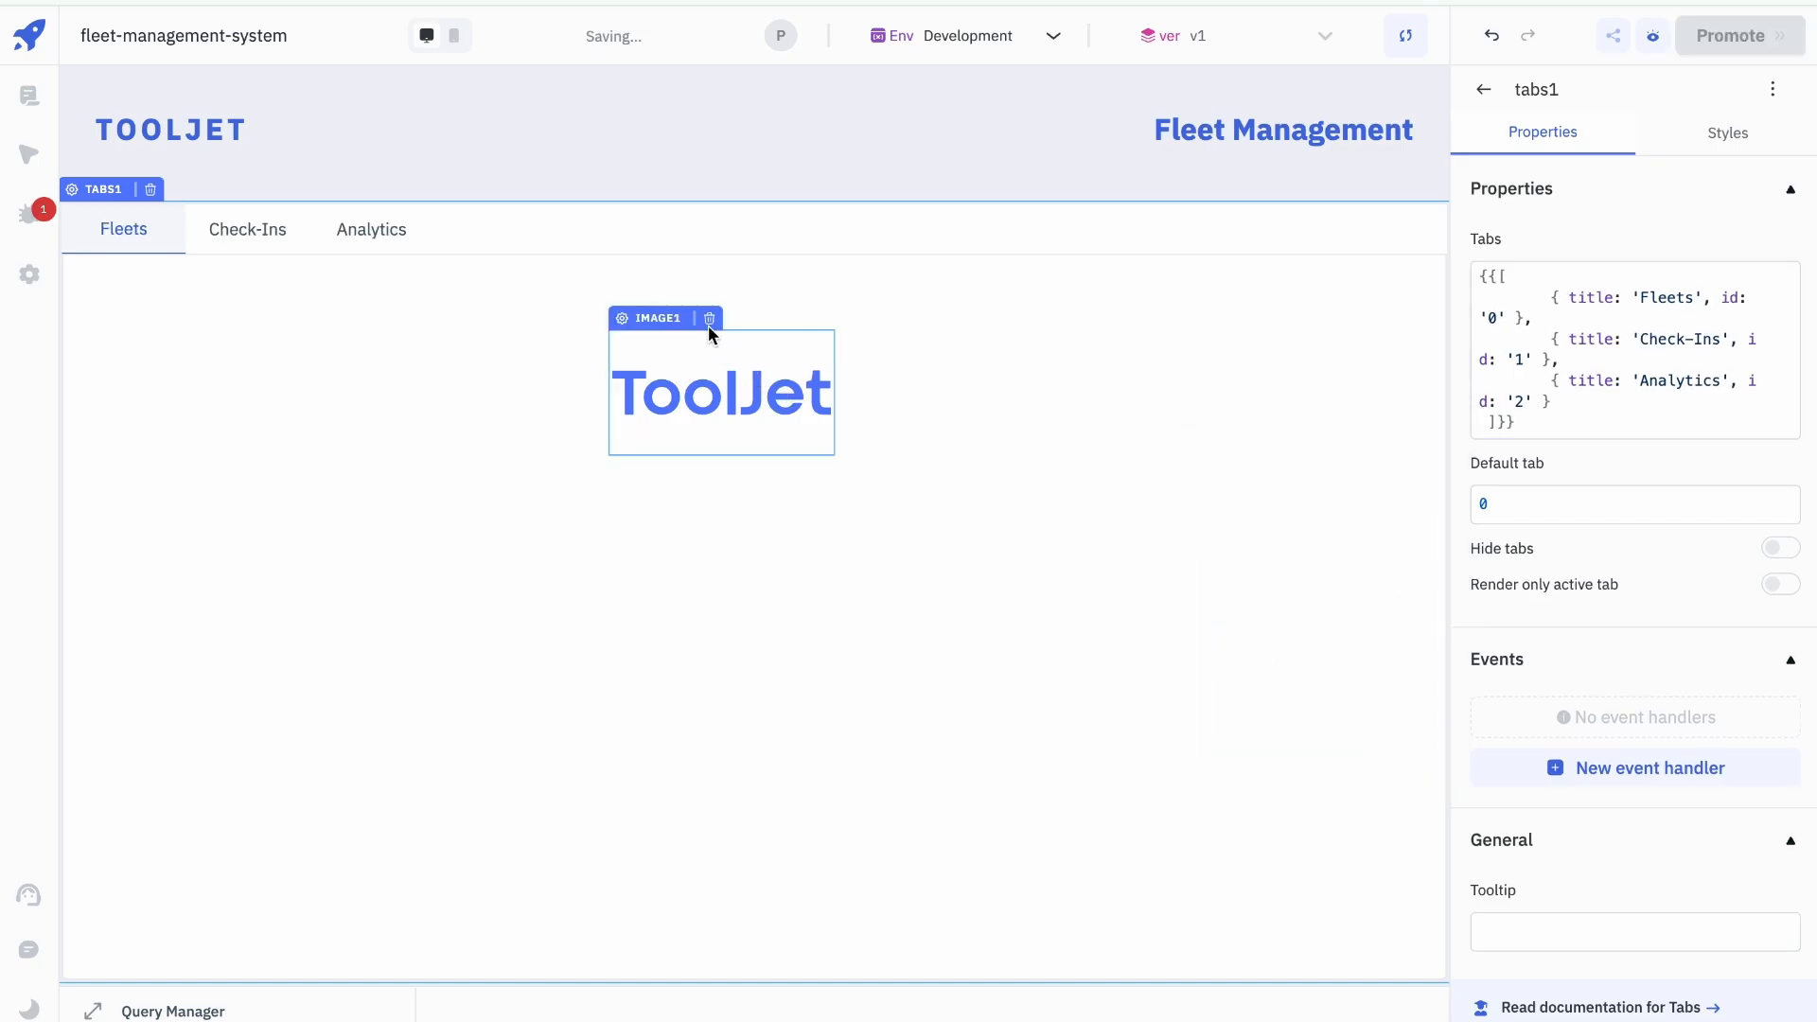
Step: Delete the placeholder image from the Fleets tab and the placeholder text from the Check-Ins tab
{"action": "left_click", "coordinate": [713, 315]}
{"action": "left_click", "coordinate": [244, 231]}
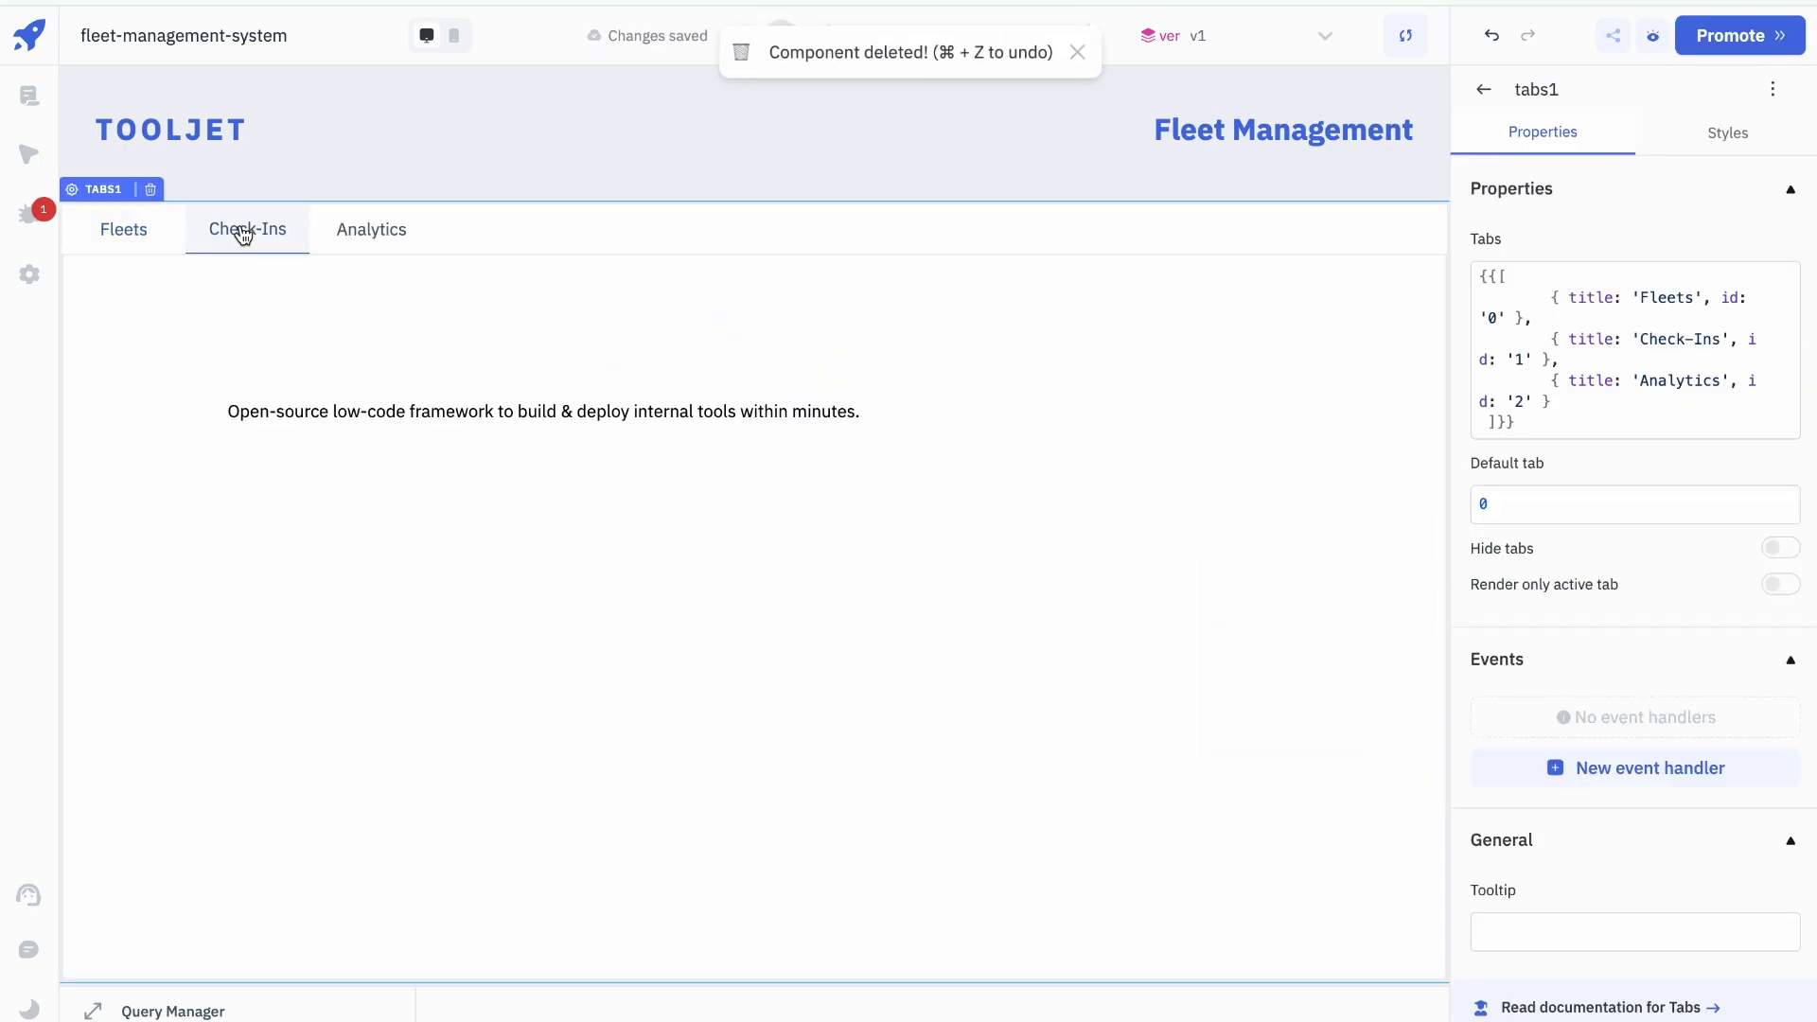
{"action": "left_click", "coordinate": [634, 426]}
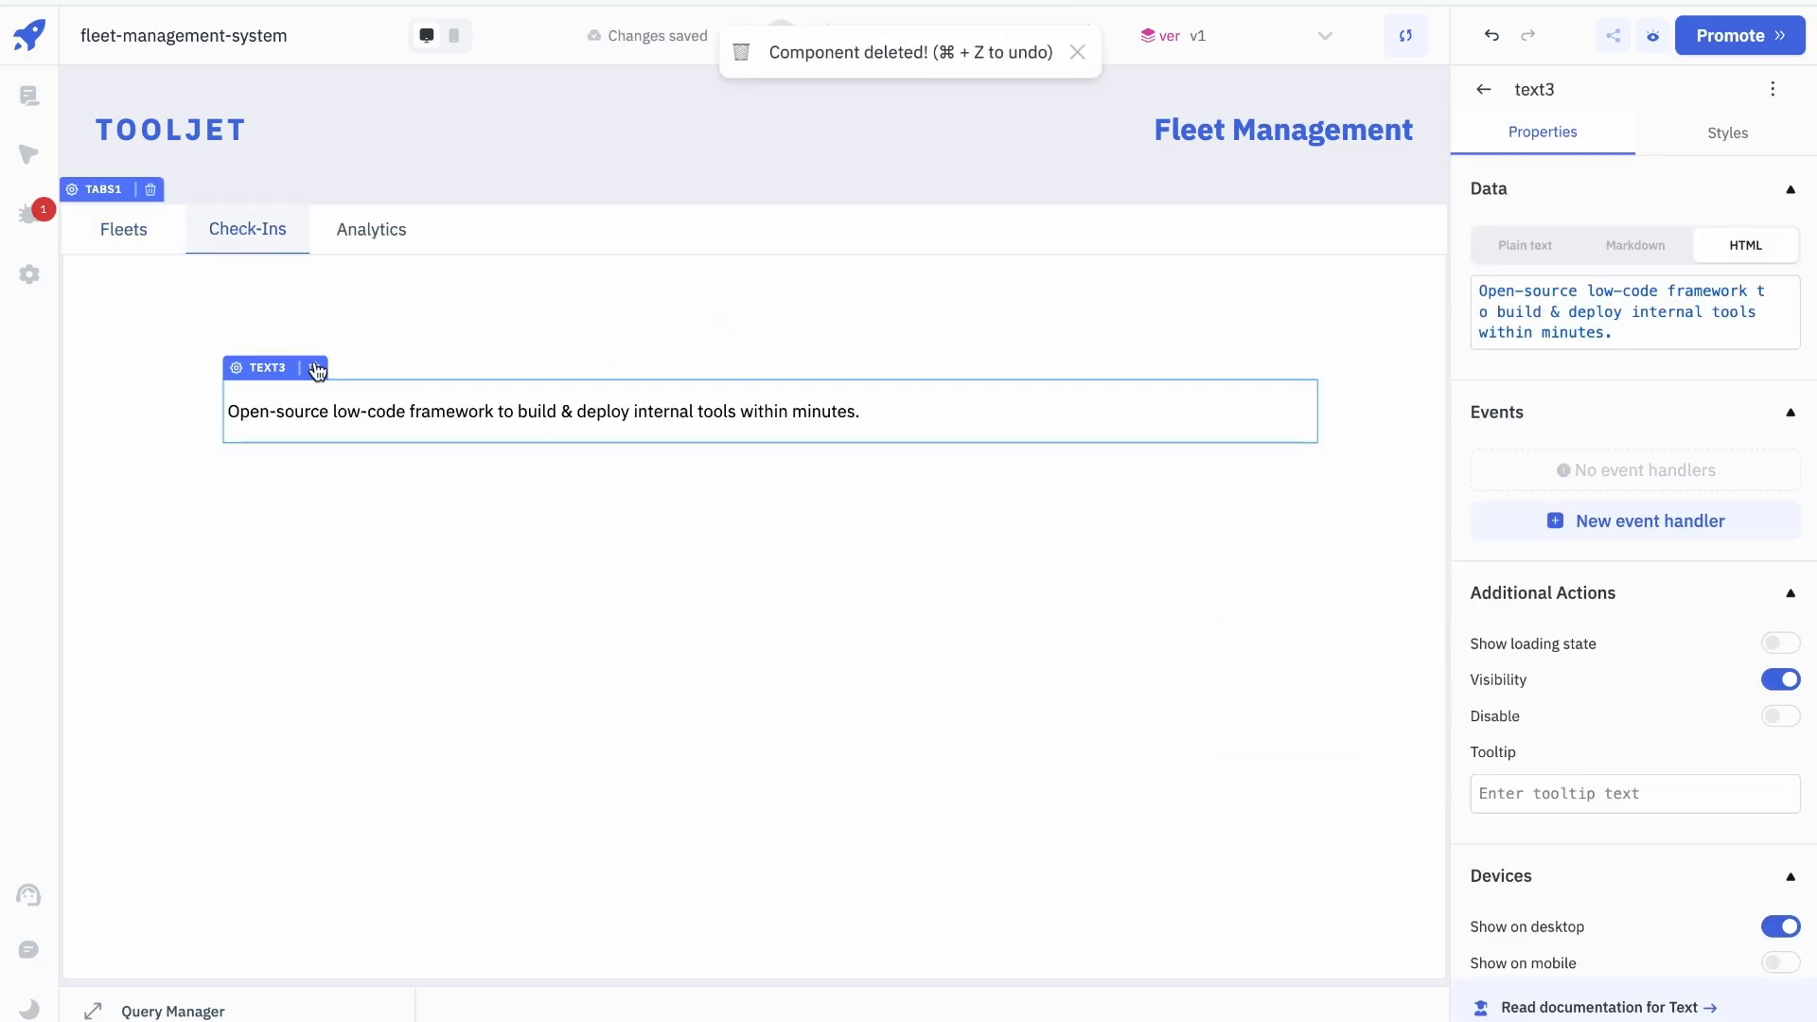
{"action": "left_click", "coordinate": [314, 363]}
Step: Cut the placeholder table from the Analytics tab and paste it into the Fleets tab
{"action": "left_click", "coordinate": [369, 248]}
{"action": "left_click", "coordinate": [377, 284]}
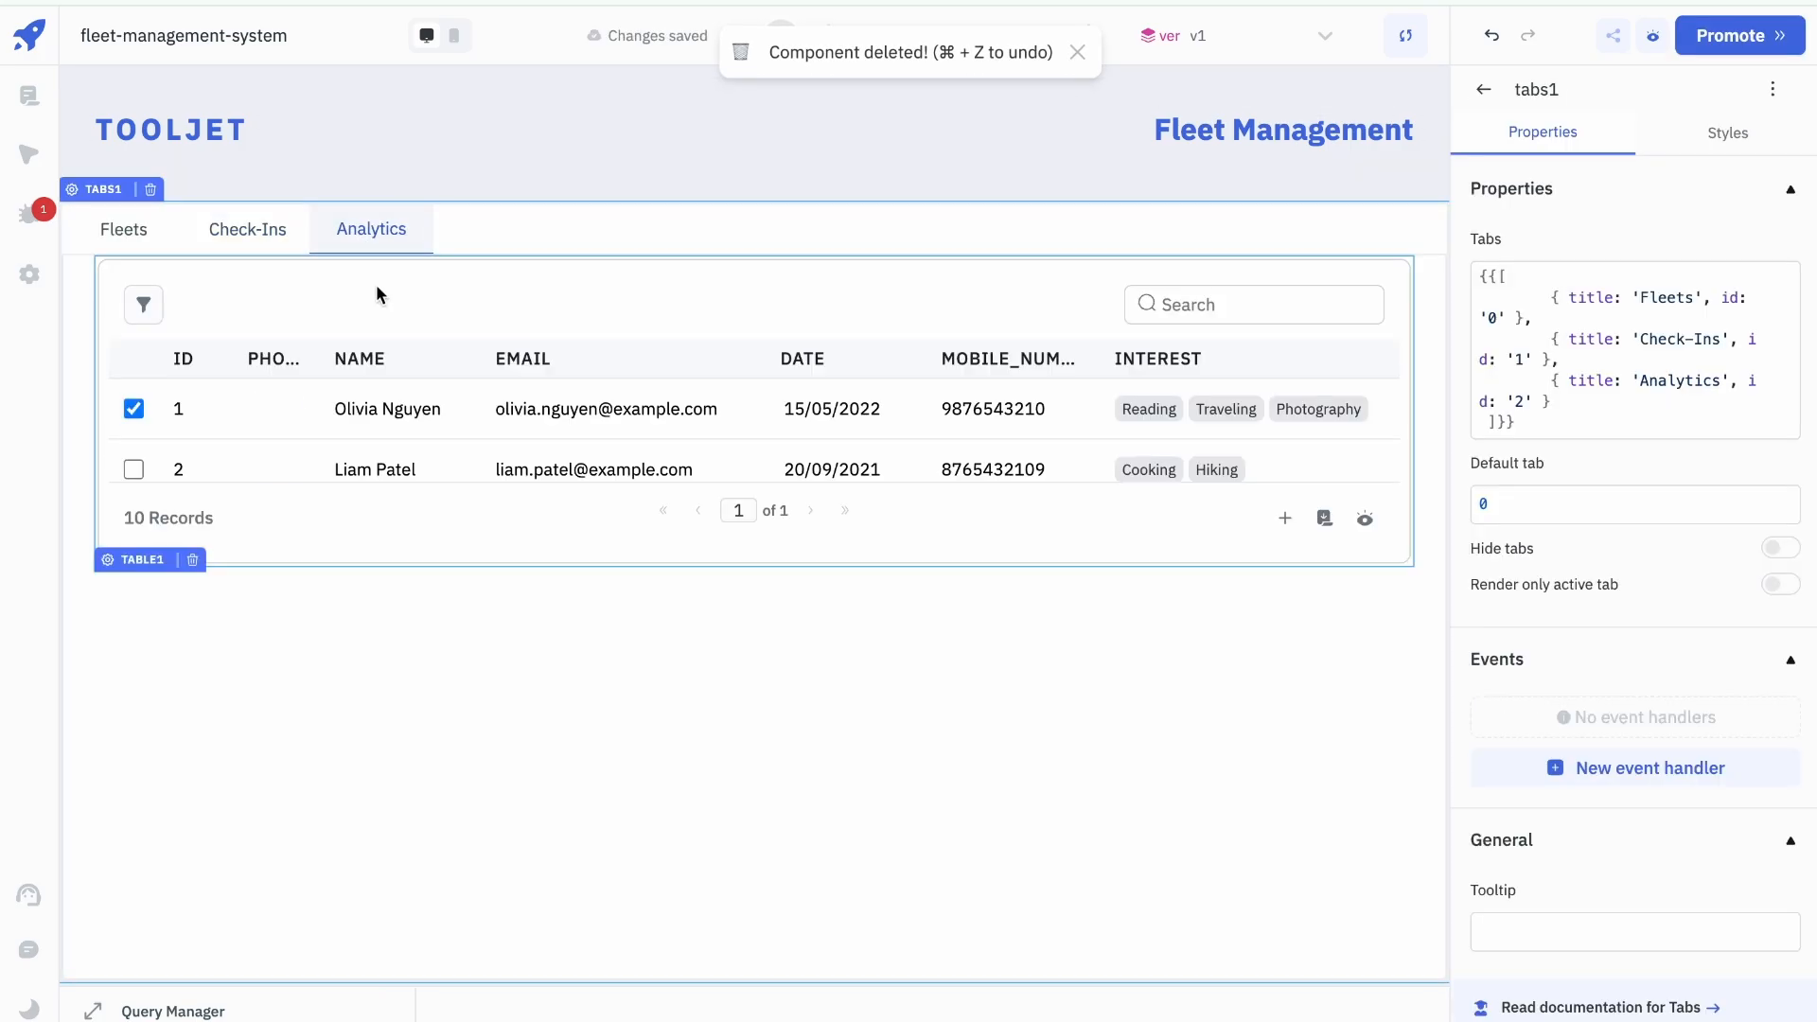
{"action": "key", "text": "Delete"}
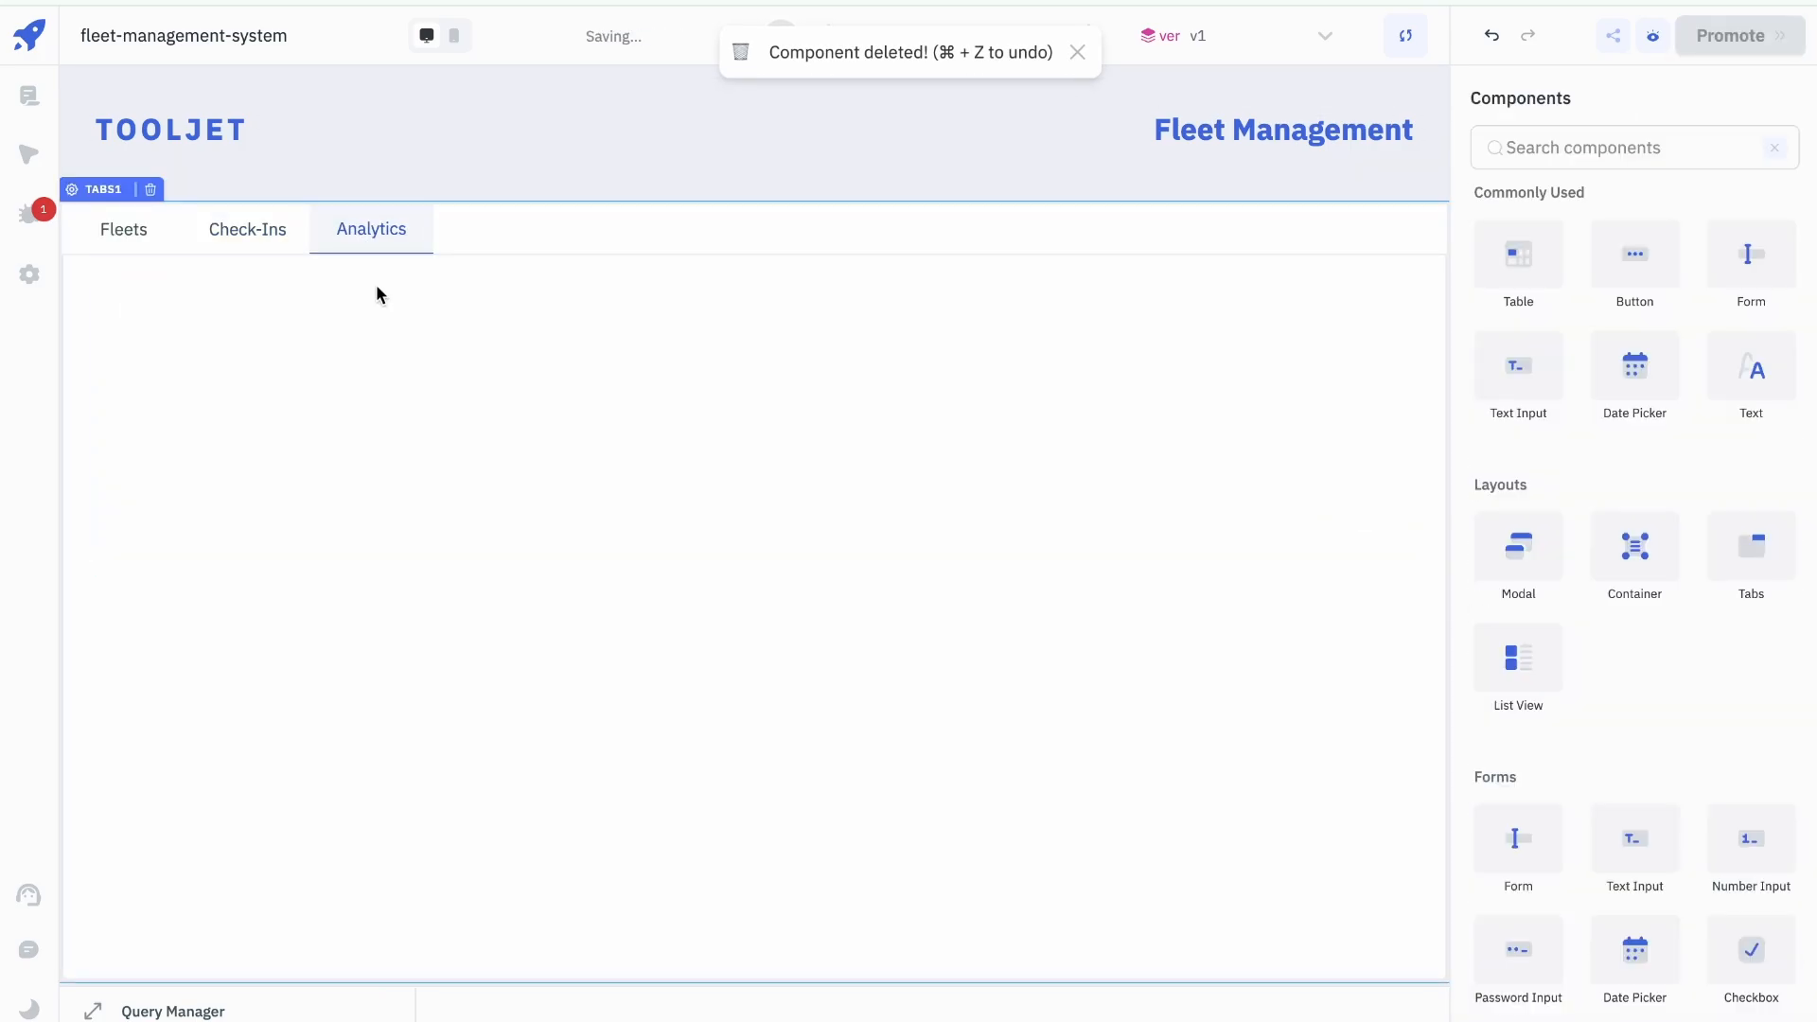
{"action": "left_click", "coordinate": [276, 238]}
{"action": "left_click", "coordinate": [168, 241]}
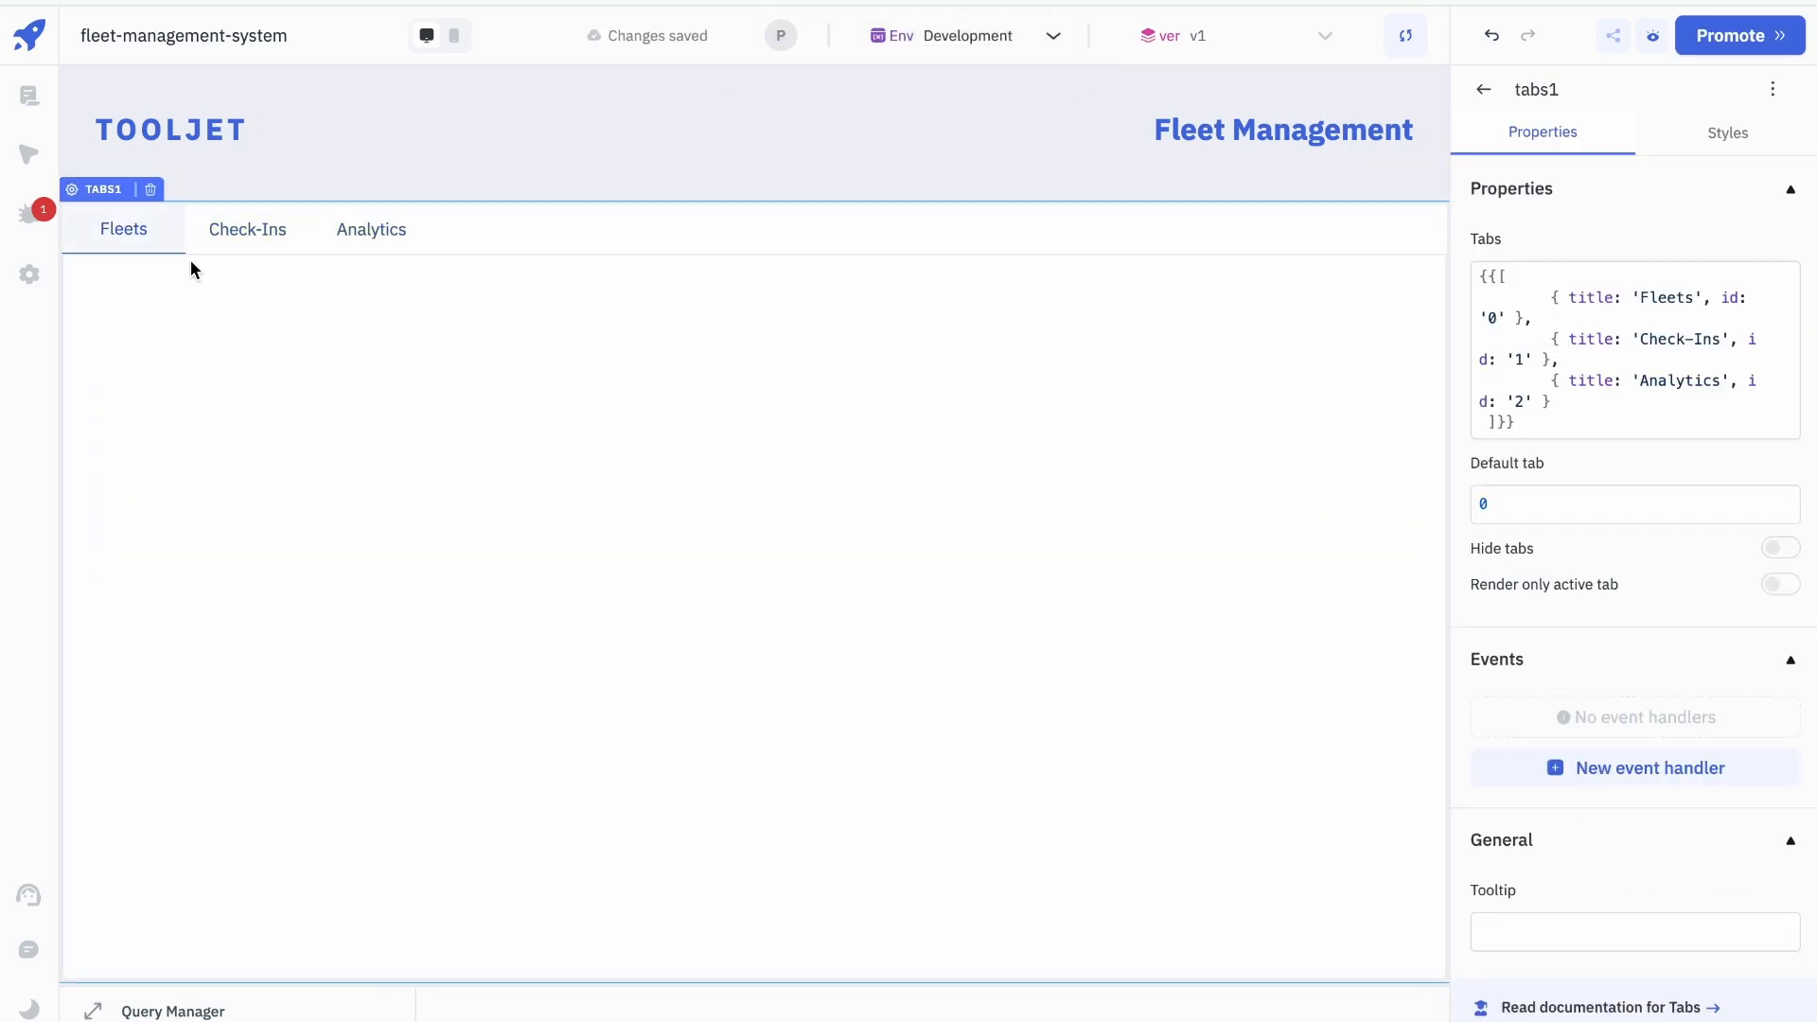
{"action": "key", "text": "ctrl+v"}
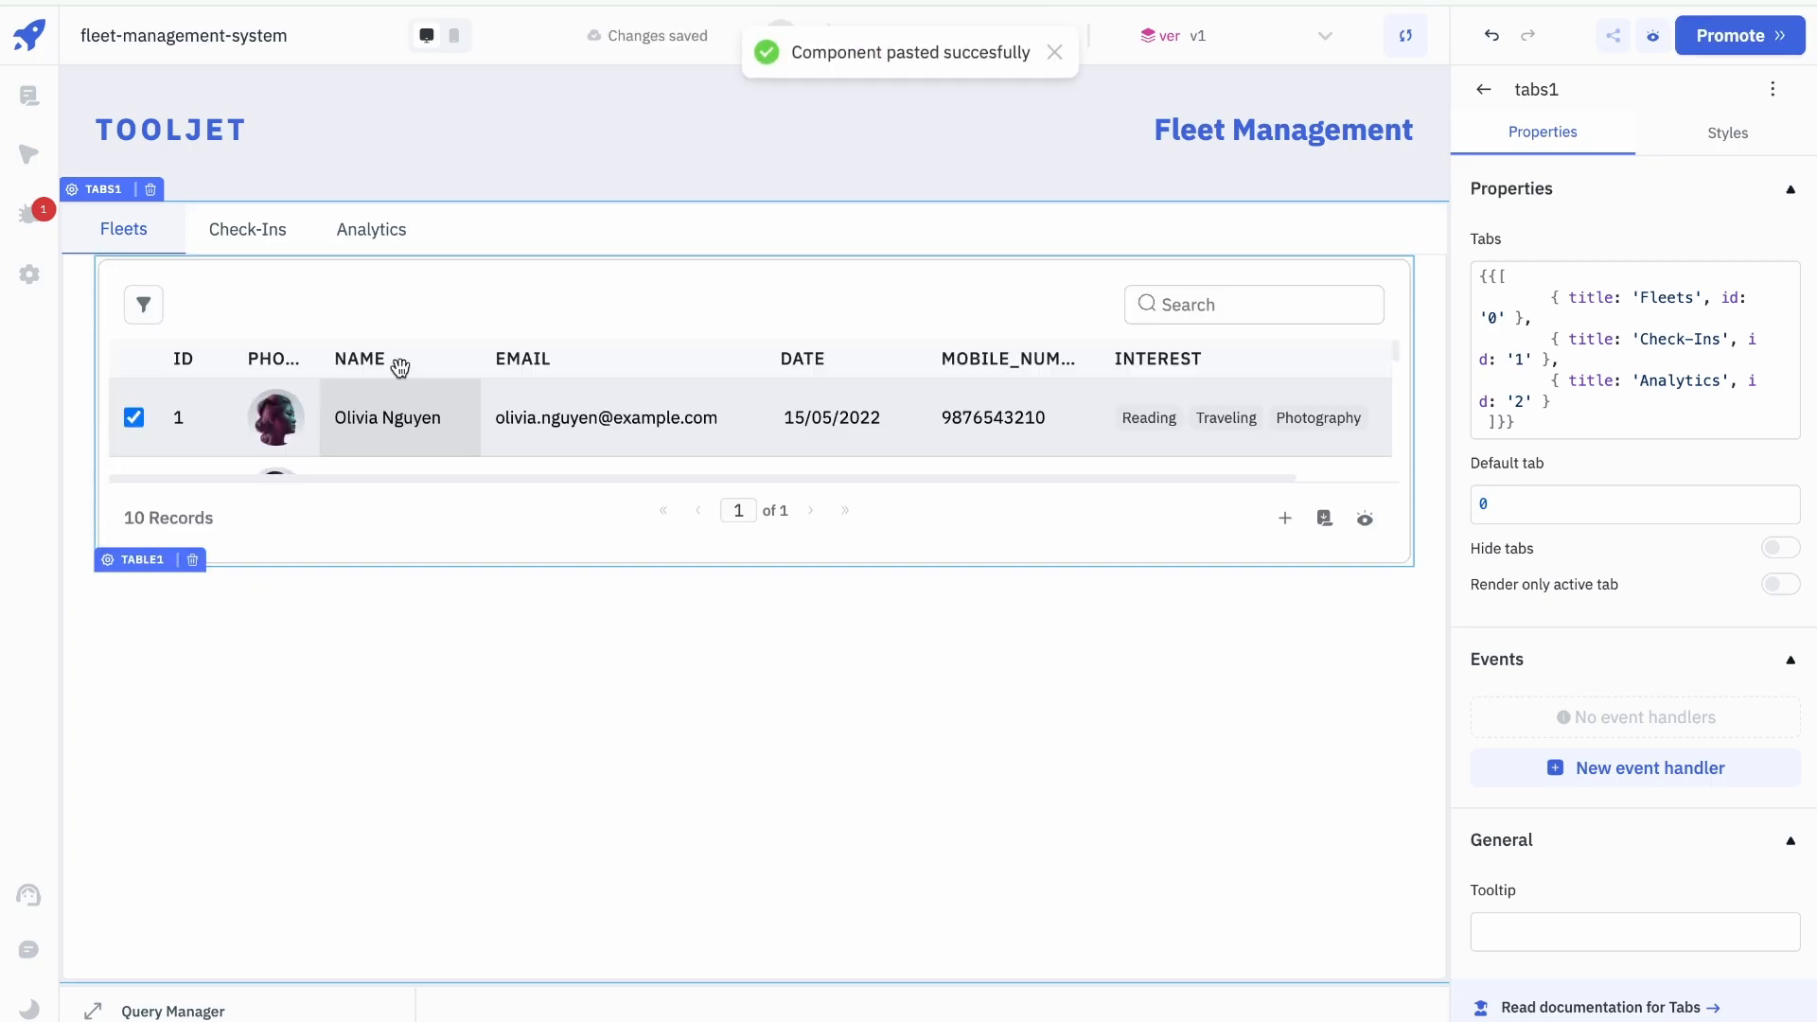
Step: Enlarge the Fleets table to the tab's lower edge, leaving space above it for a heading row, and set its border colour to white #ffffffff
{"action": "left_click_drag", "start_coordinate": [502, 324], "coordinate": [499, 718]}
{"action": "left_click_drag", "start_coordinate": [588, 653], "coordinate": [621, 391]}
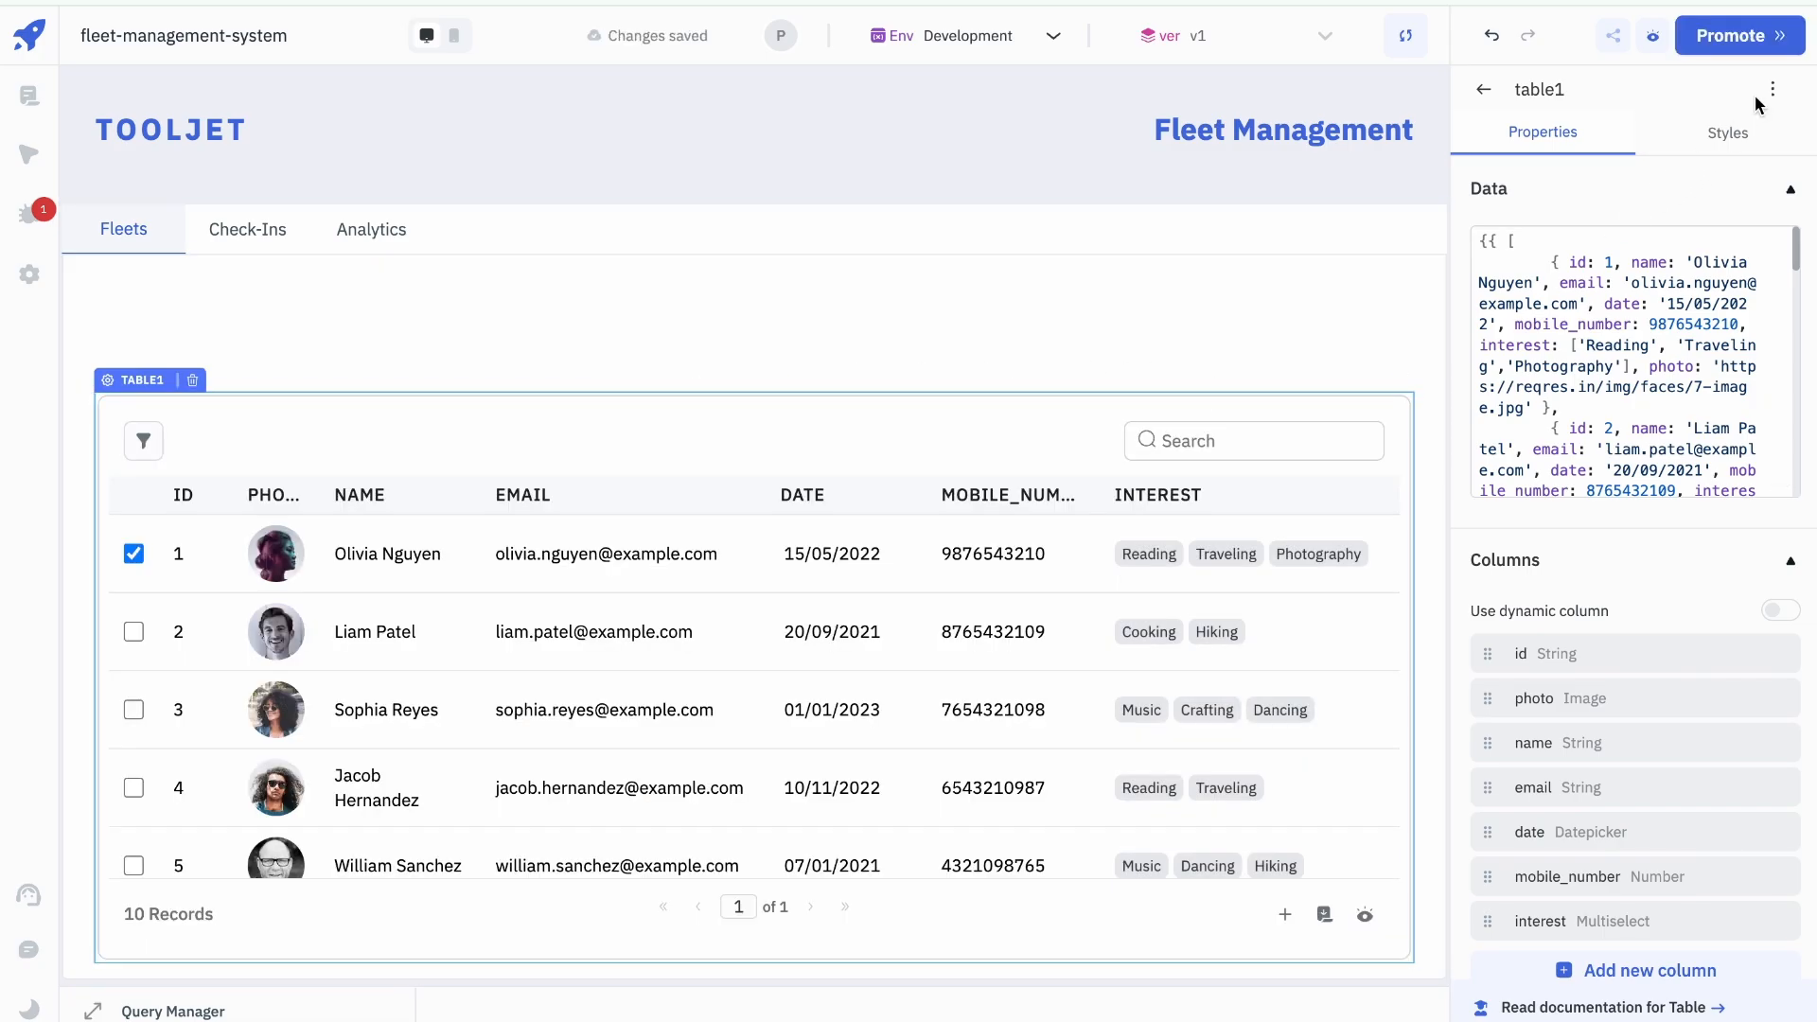
{"action": "left_click", "coordinate": [1750, 131]}
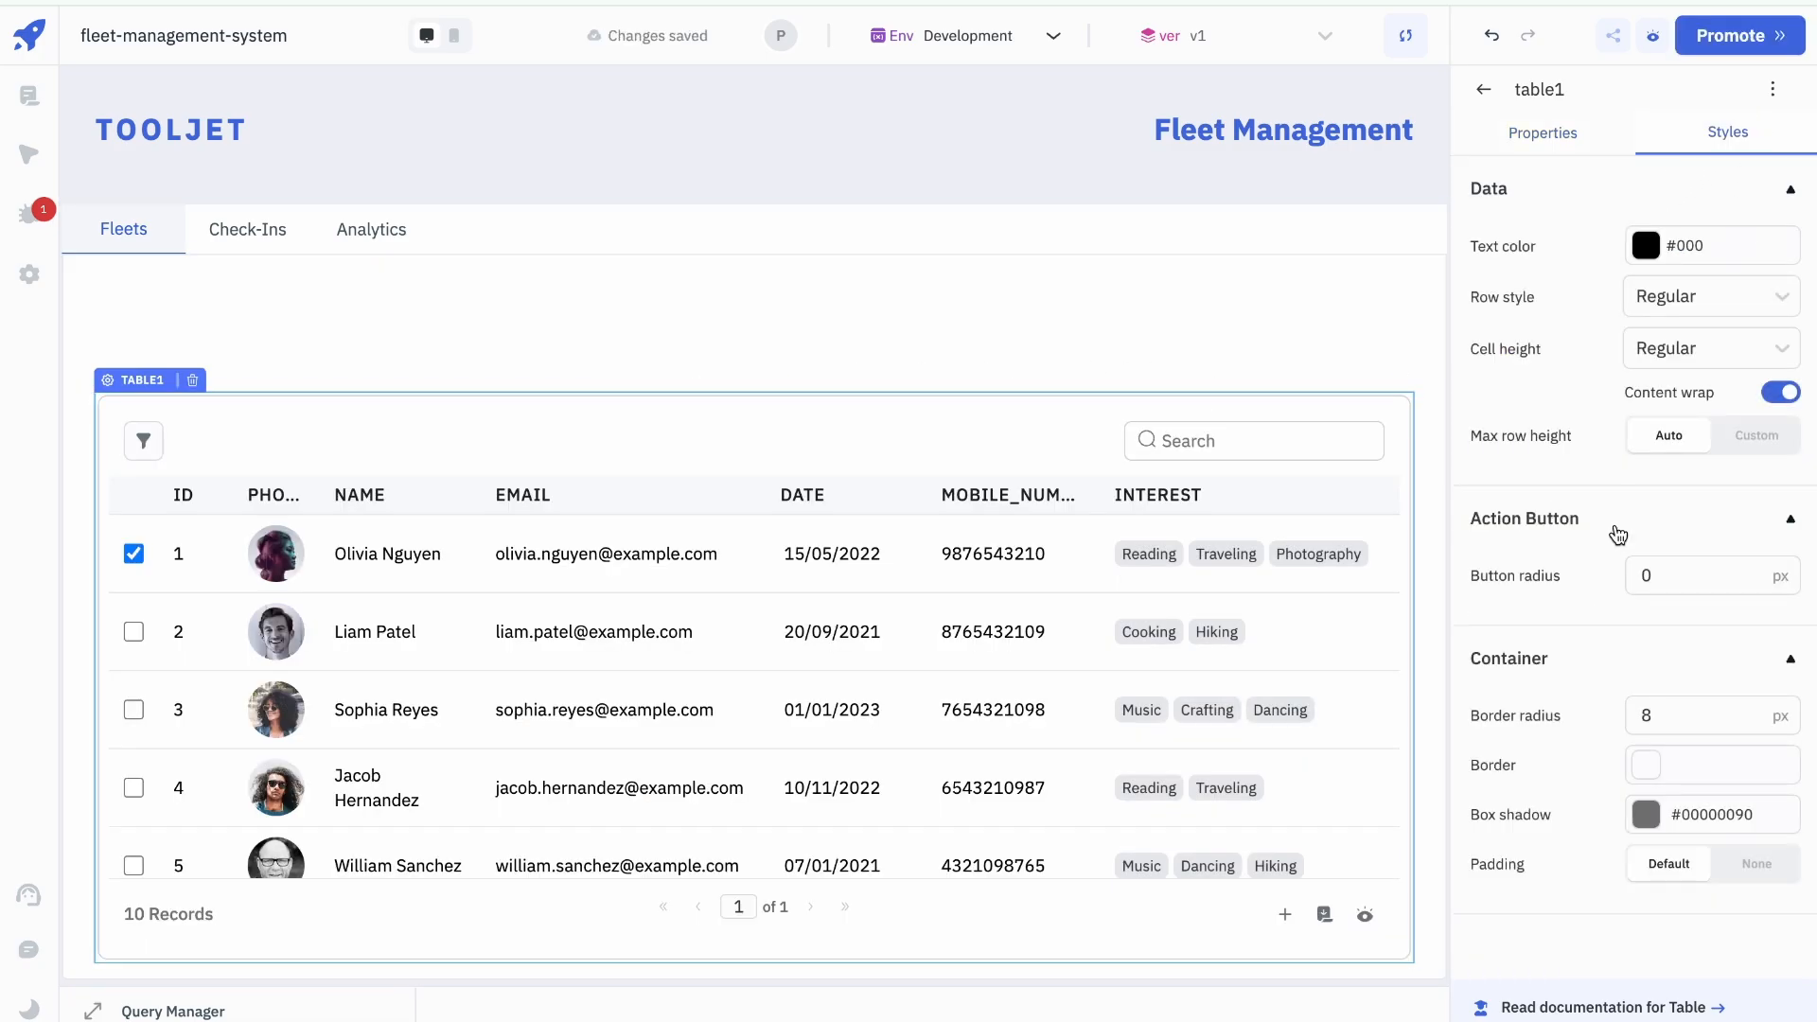
{"action": "left_click", "coordinate": [1647, 766]}
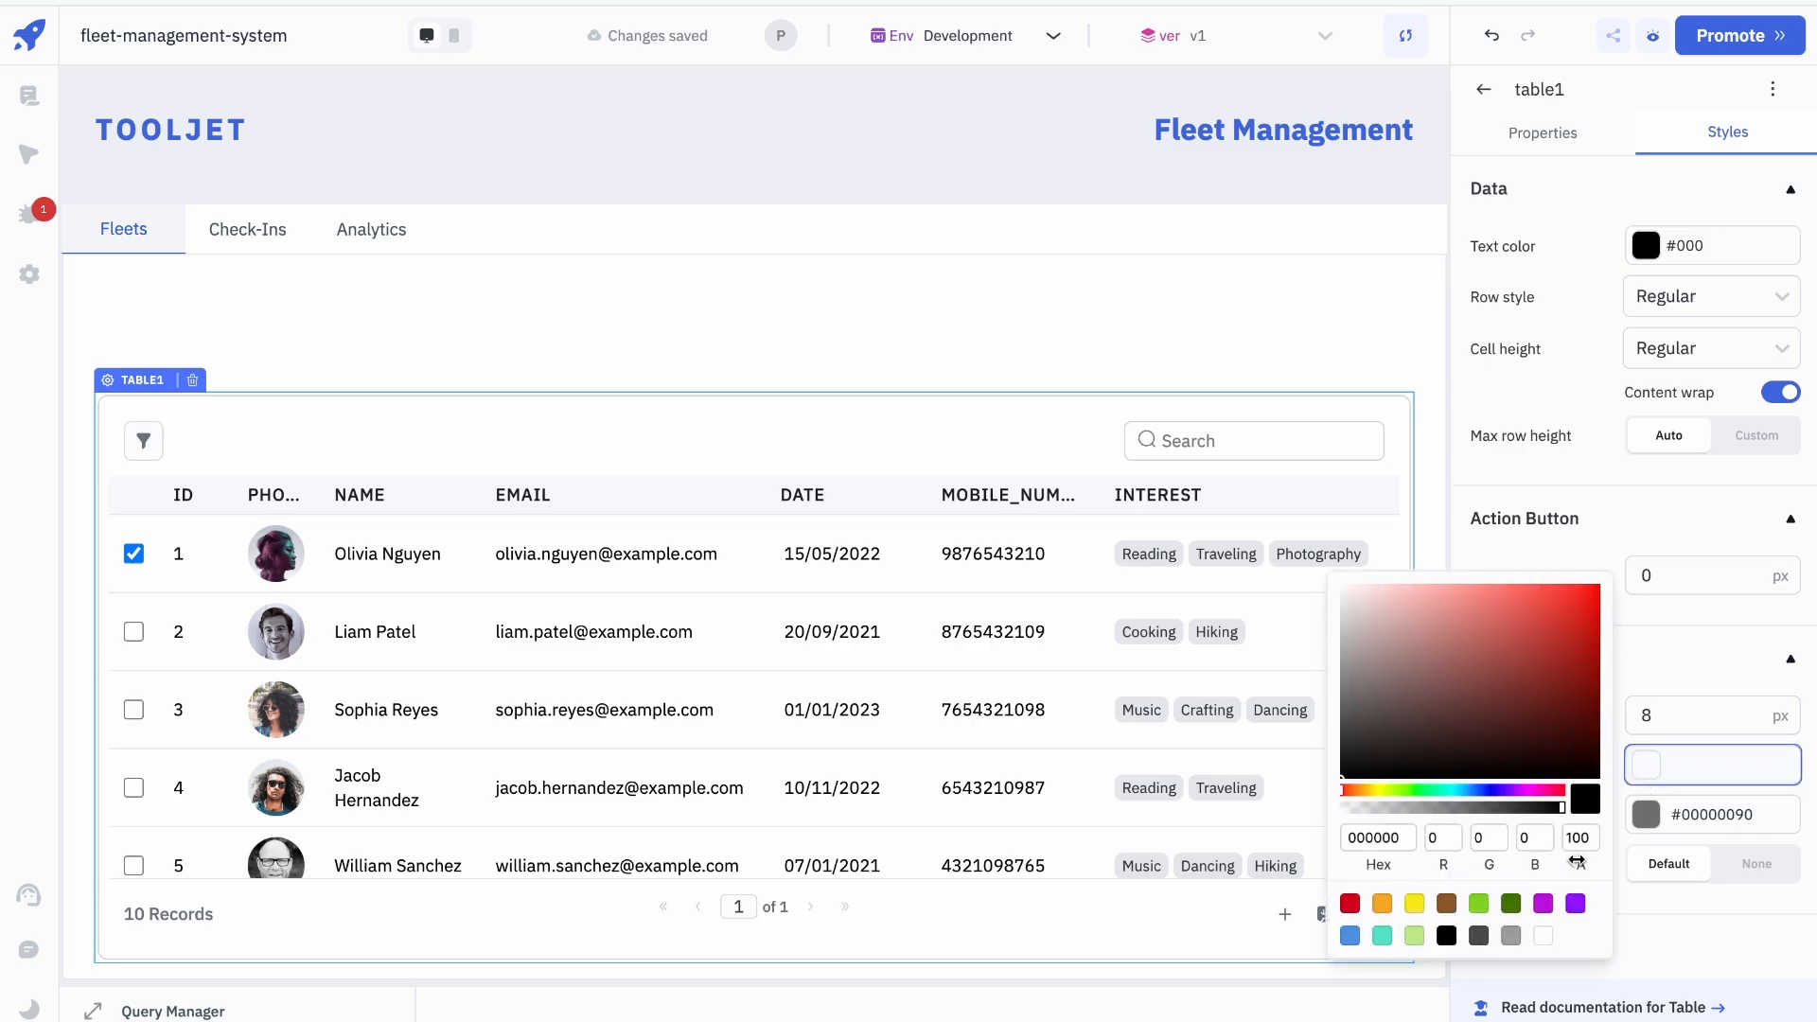
{"action": "left_click", "coordinate": [1544, 936]}
{"action": "left_click", "coordinate": [1318, 330]}
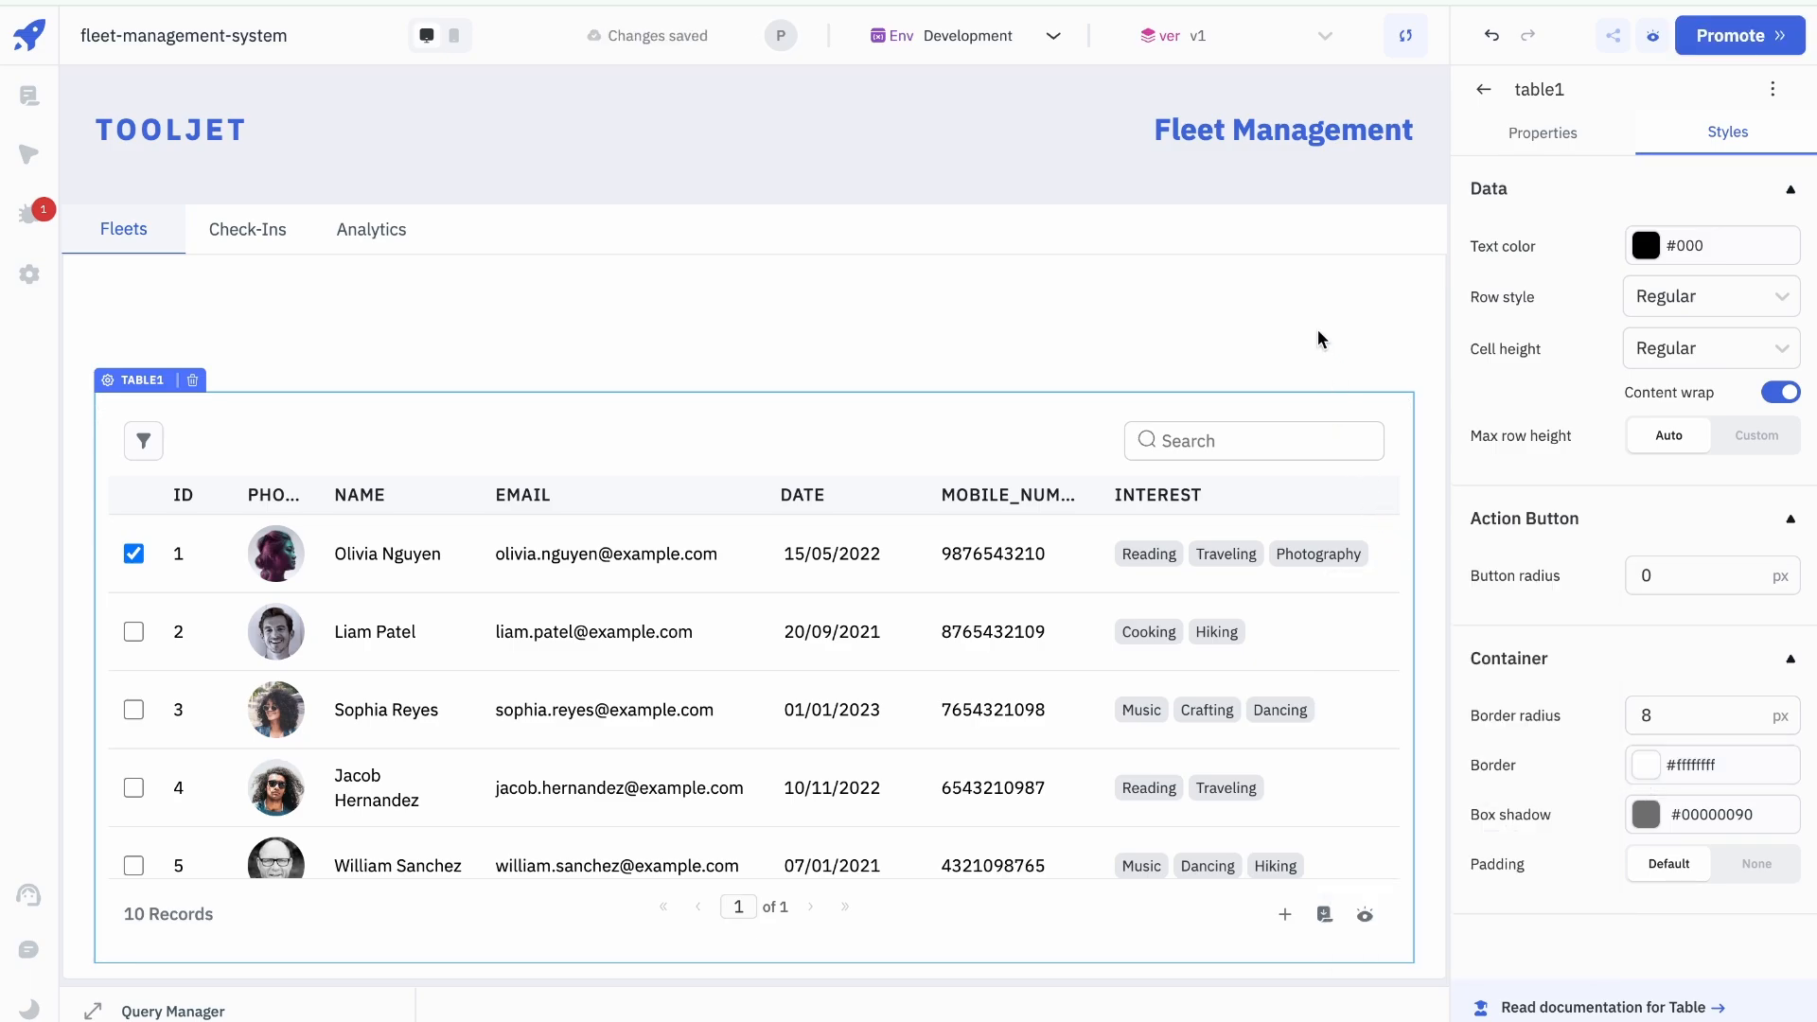
{"action": "left_click", "coordinate": [914, 312]}
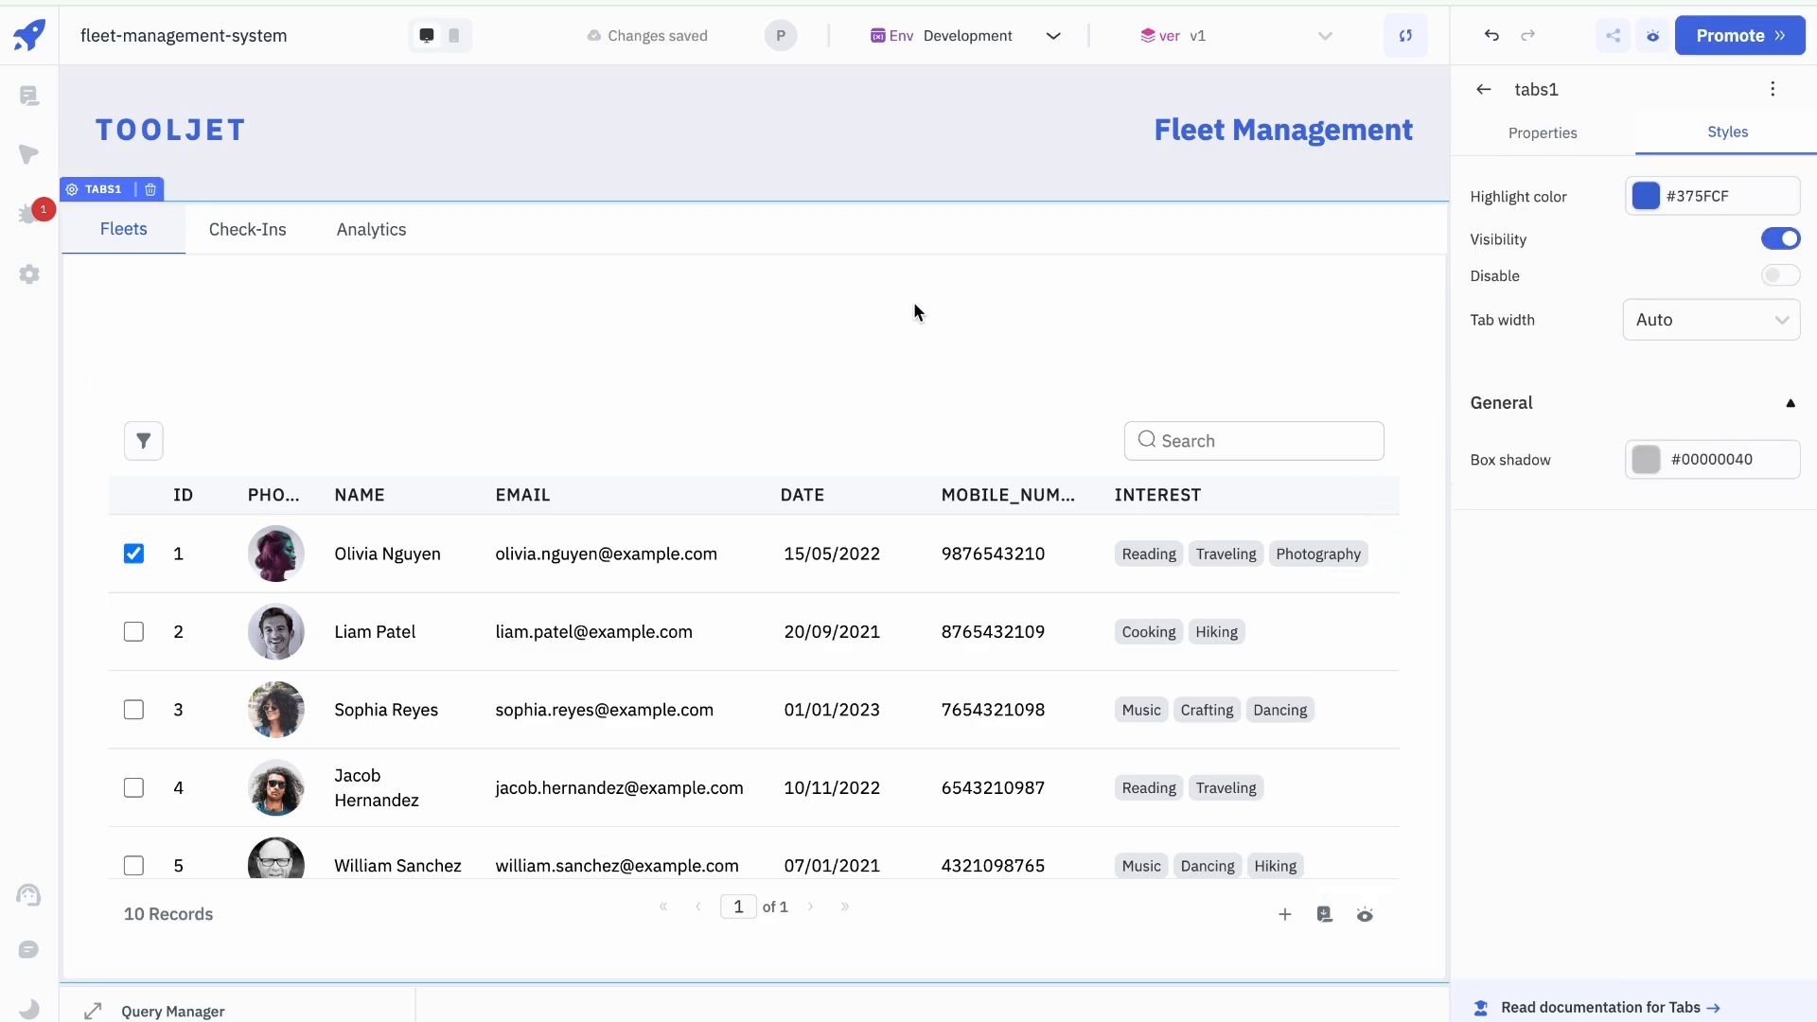
{"action": "left_click_drag", "start_coordinate": [713, 396], "coordinate": [717, 377]}
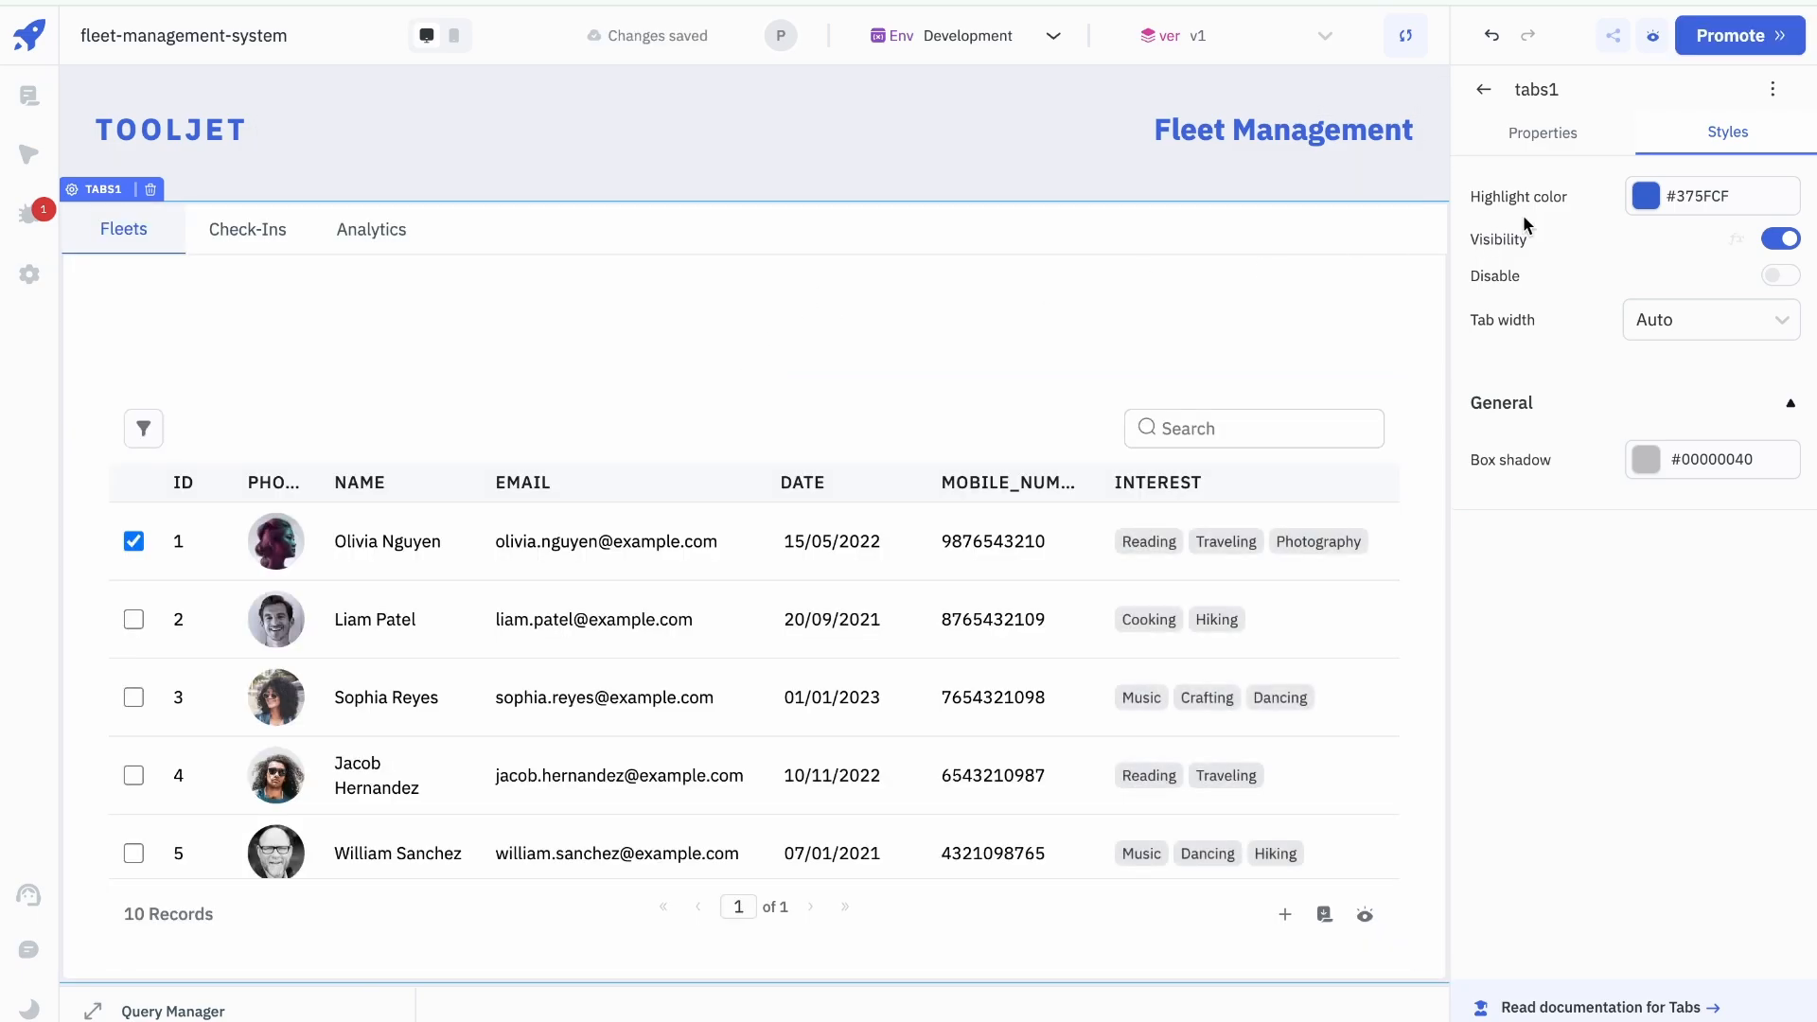
Step: Add a Text component above the table at the Fleets tab's upper left, reading "Fleet Overview"
{"action": "left_click", "coordinate": [1483, 88]}
{"action": "left_click_drag", "start_coordinate": [1716, 373], "coordinate": [146, 305]}
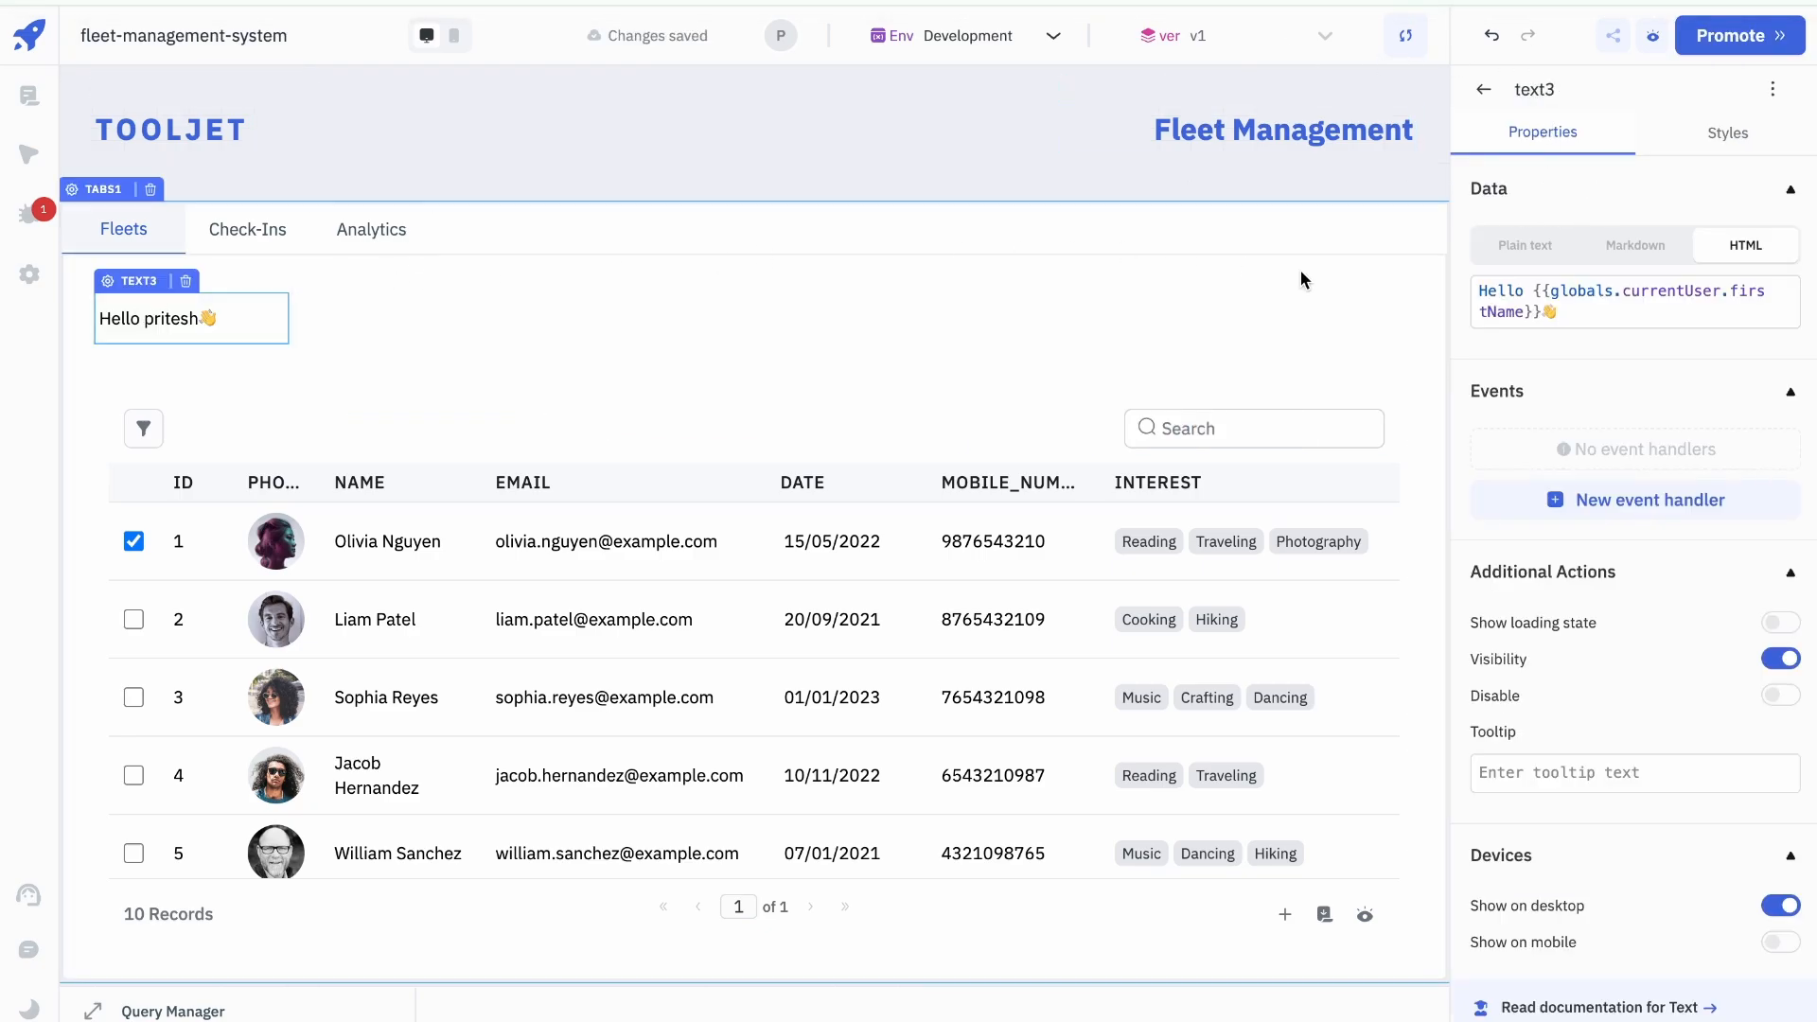
{"action": "left_click", "coordinate": [1647, 310]}
{"action": "key", "text": "ctrl+a"}
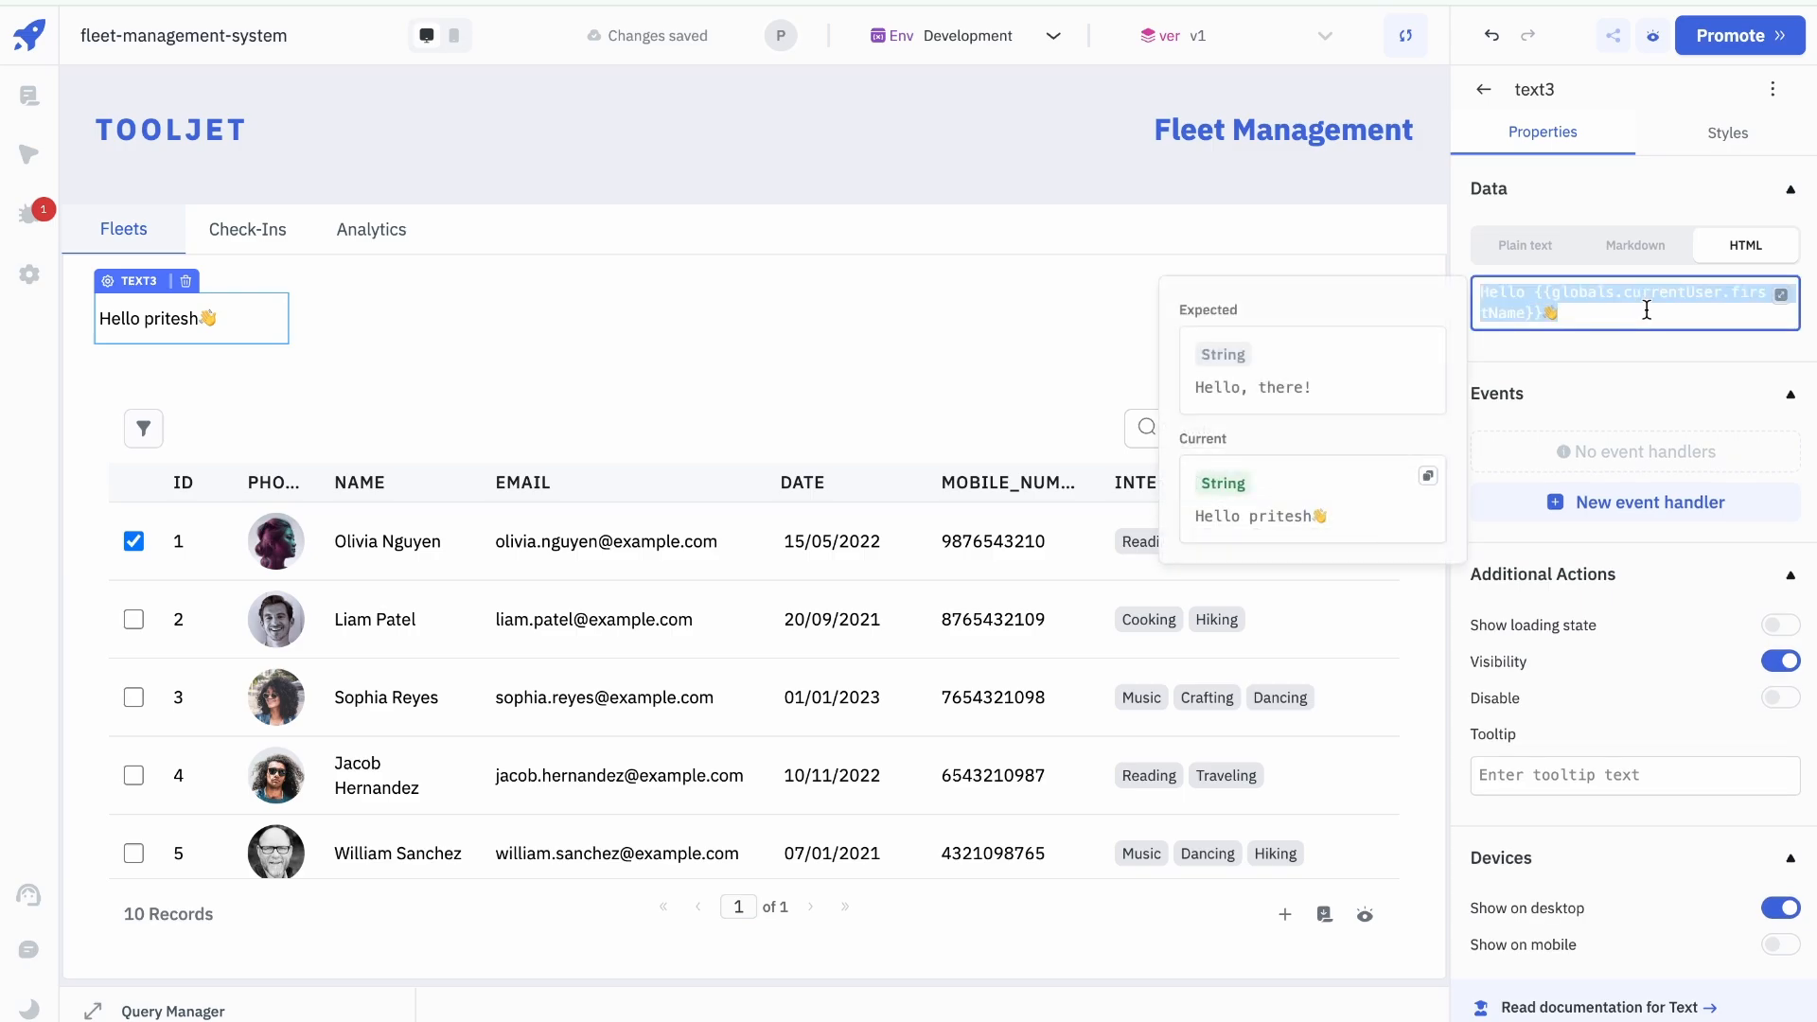
{"action": "type", "text": "Fleet O"}
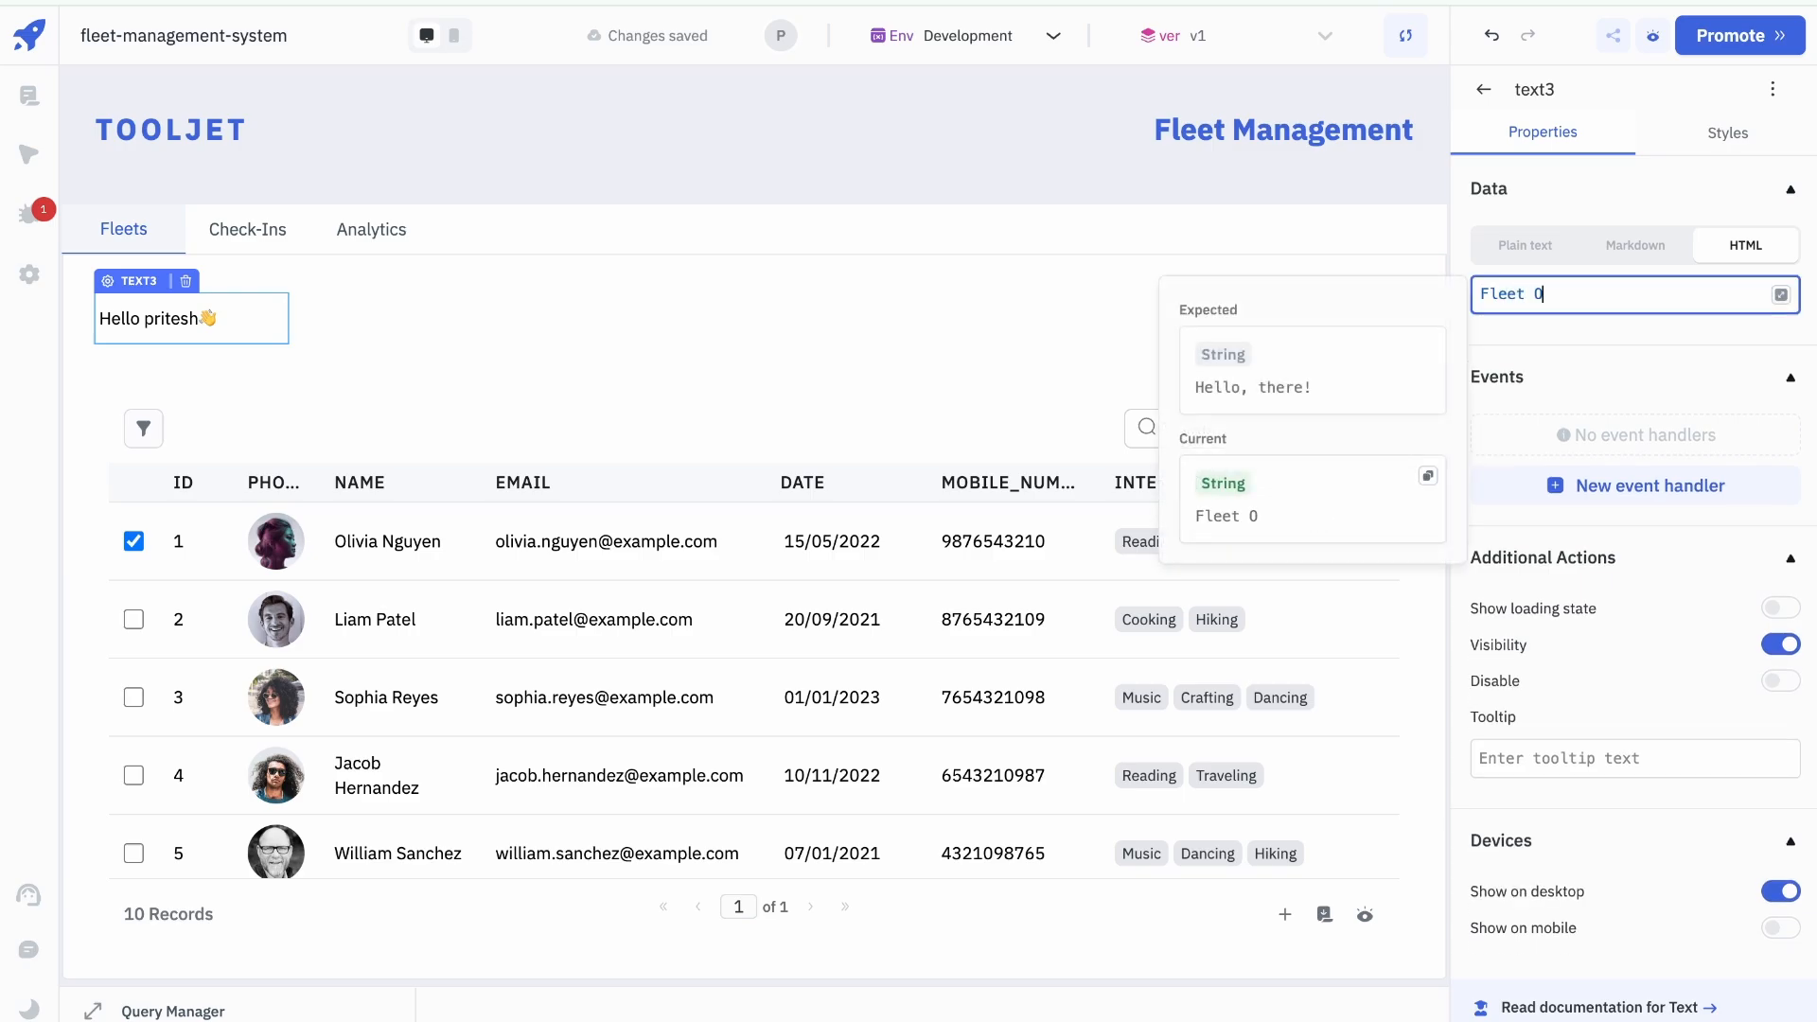
{"action": "type", "text": "verview"}
{"action": "left_click", "coordinate": [865, 351]}
{"action": "left_click", "coordinate": [189, 306]}
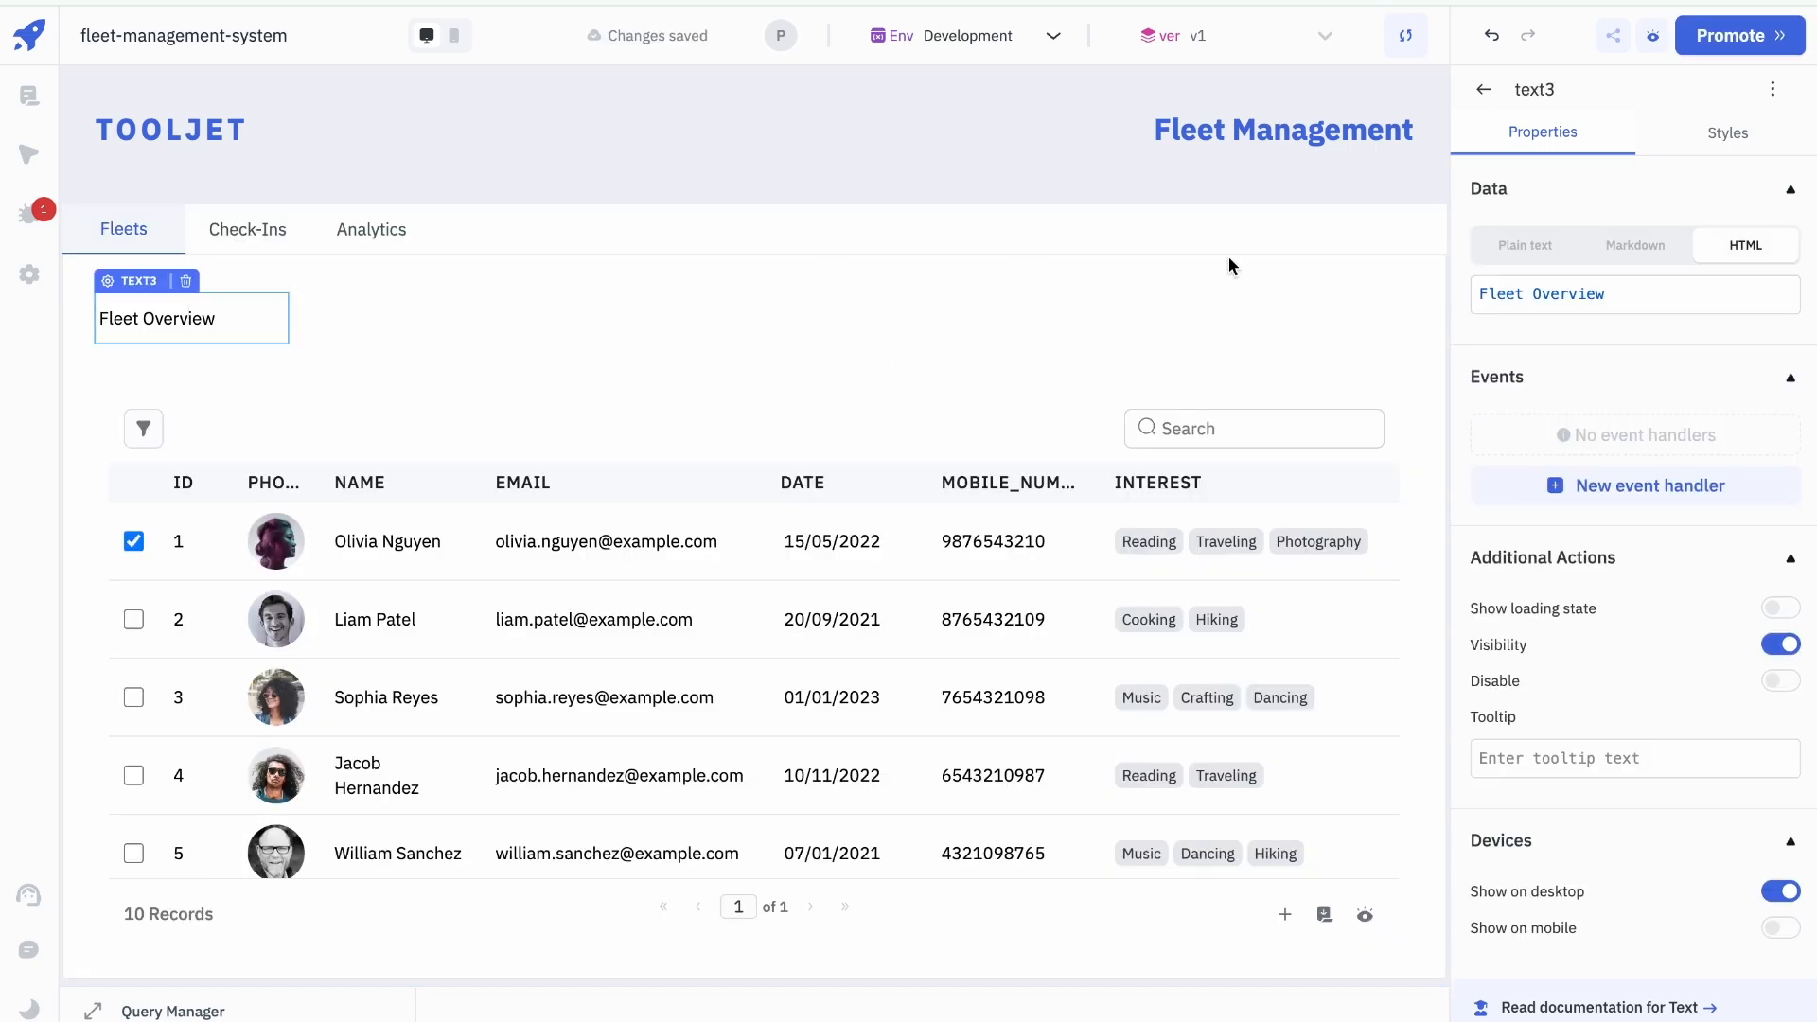
Step: Style the Fleet Overview heading with a 20 px size and bold weight
{"action": "left_click", "coordinate": [1728, 133]}
{"action": "left_click", "coordinate": [1684, 245]}
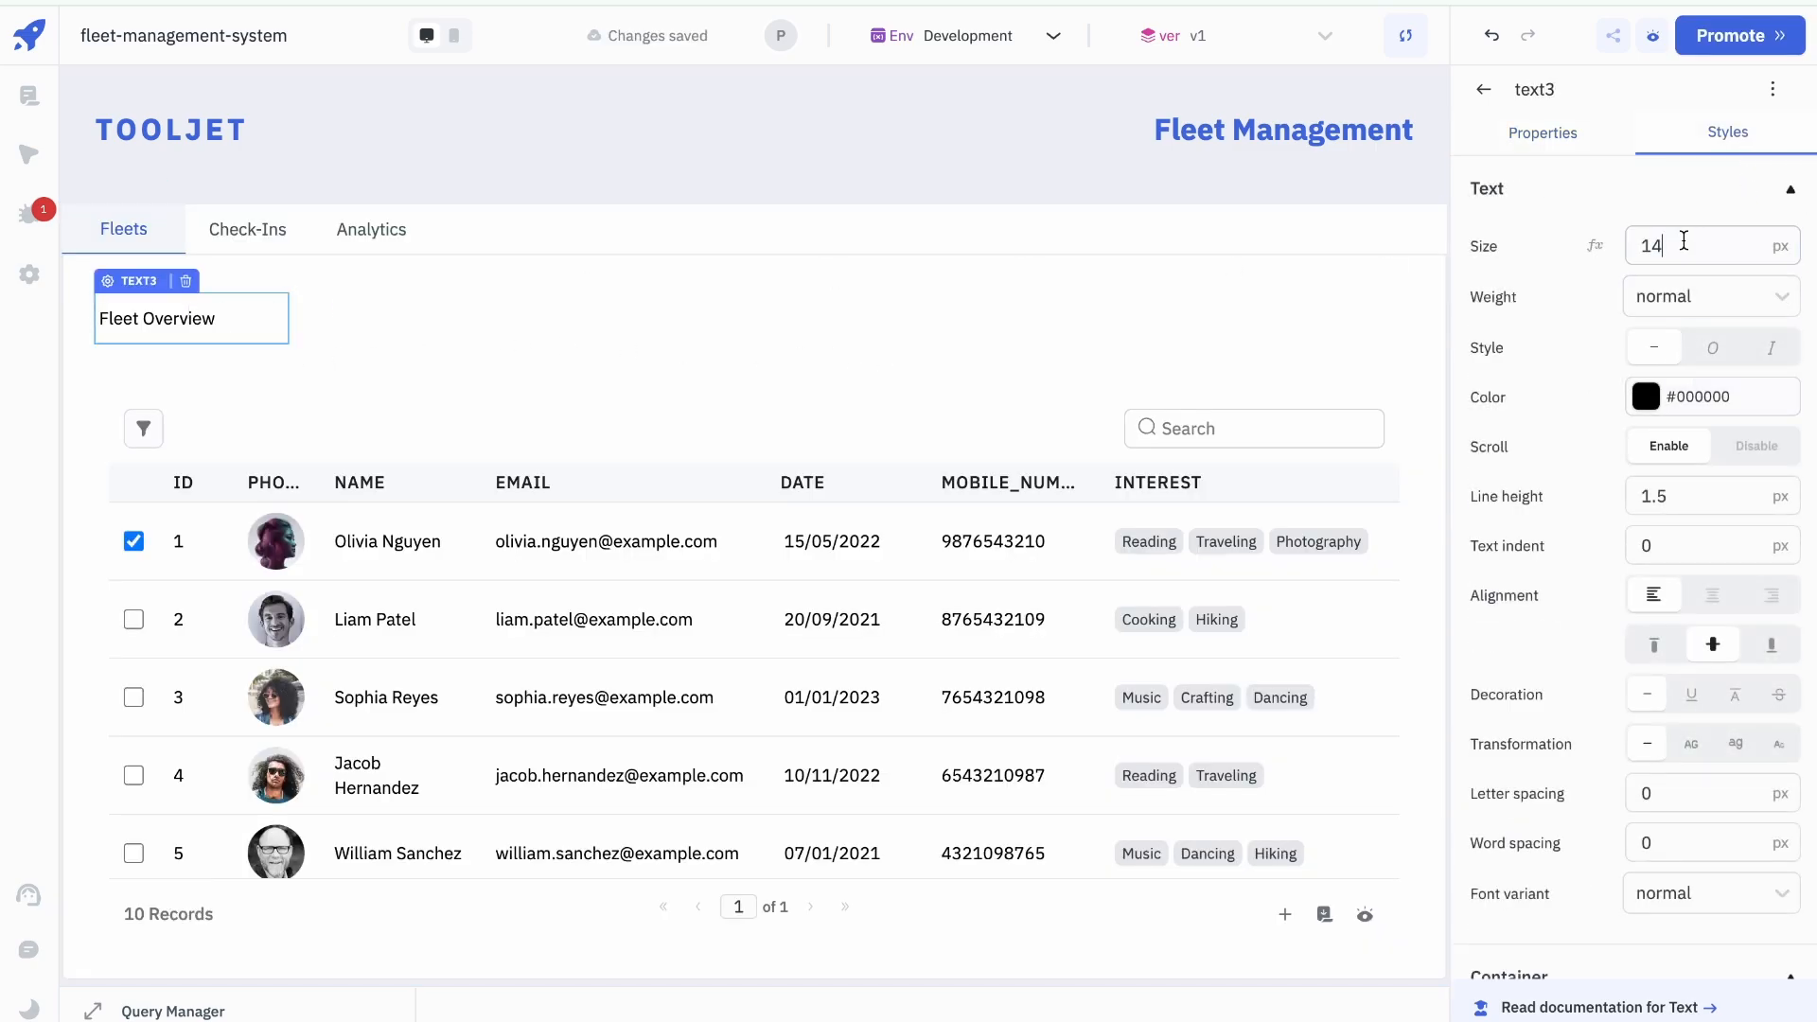
{"action": "key", "text": "BackSpace"}
{"action": "key", "text": "BackSpace"}
{"action": "type", "text": "20"}
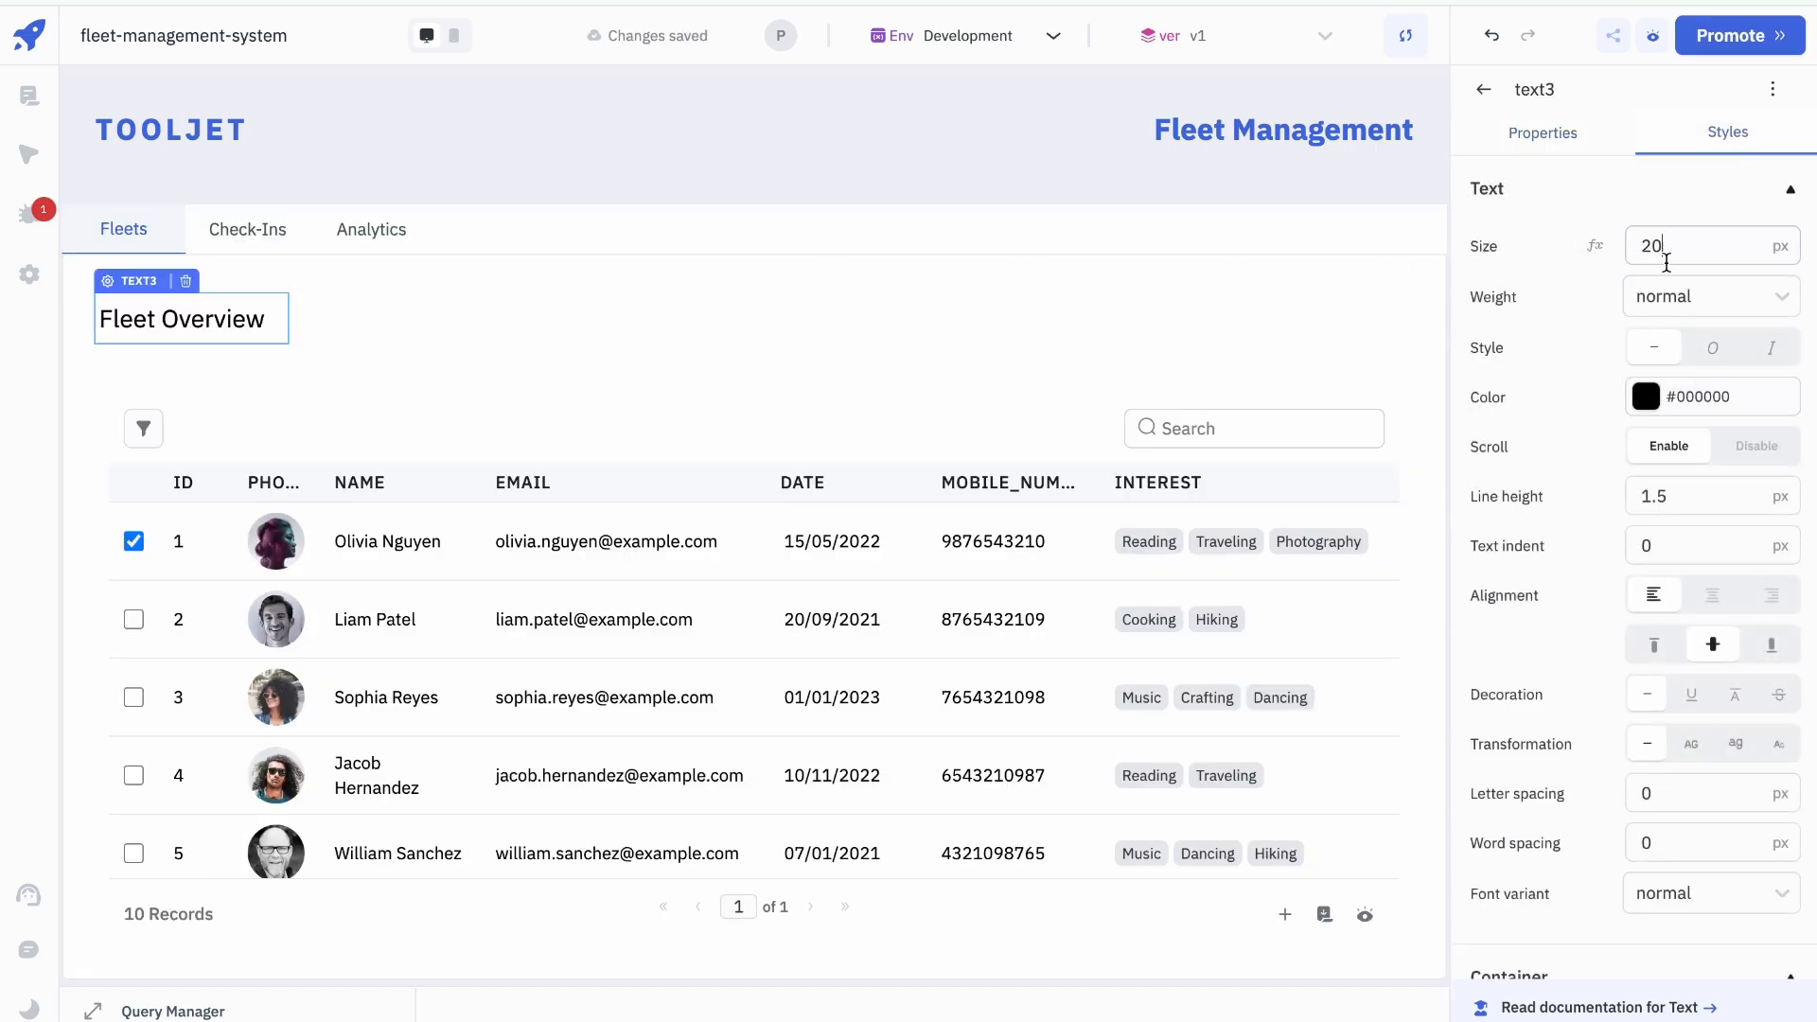
{"action": "left_click", "coordinate": [1694, 297]}
{"action": "left_click", "coordinate": [1688, 395]}
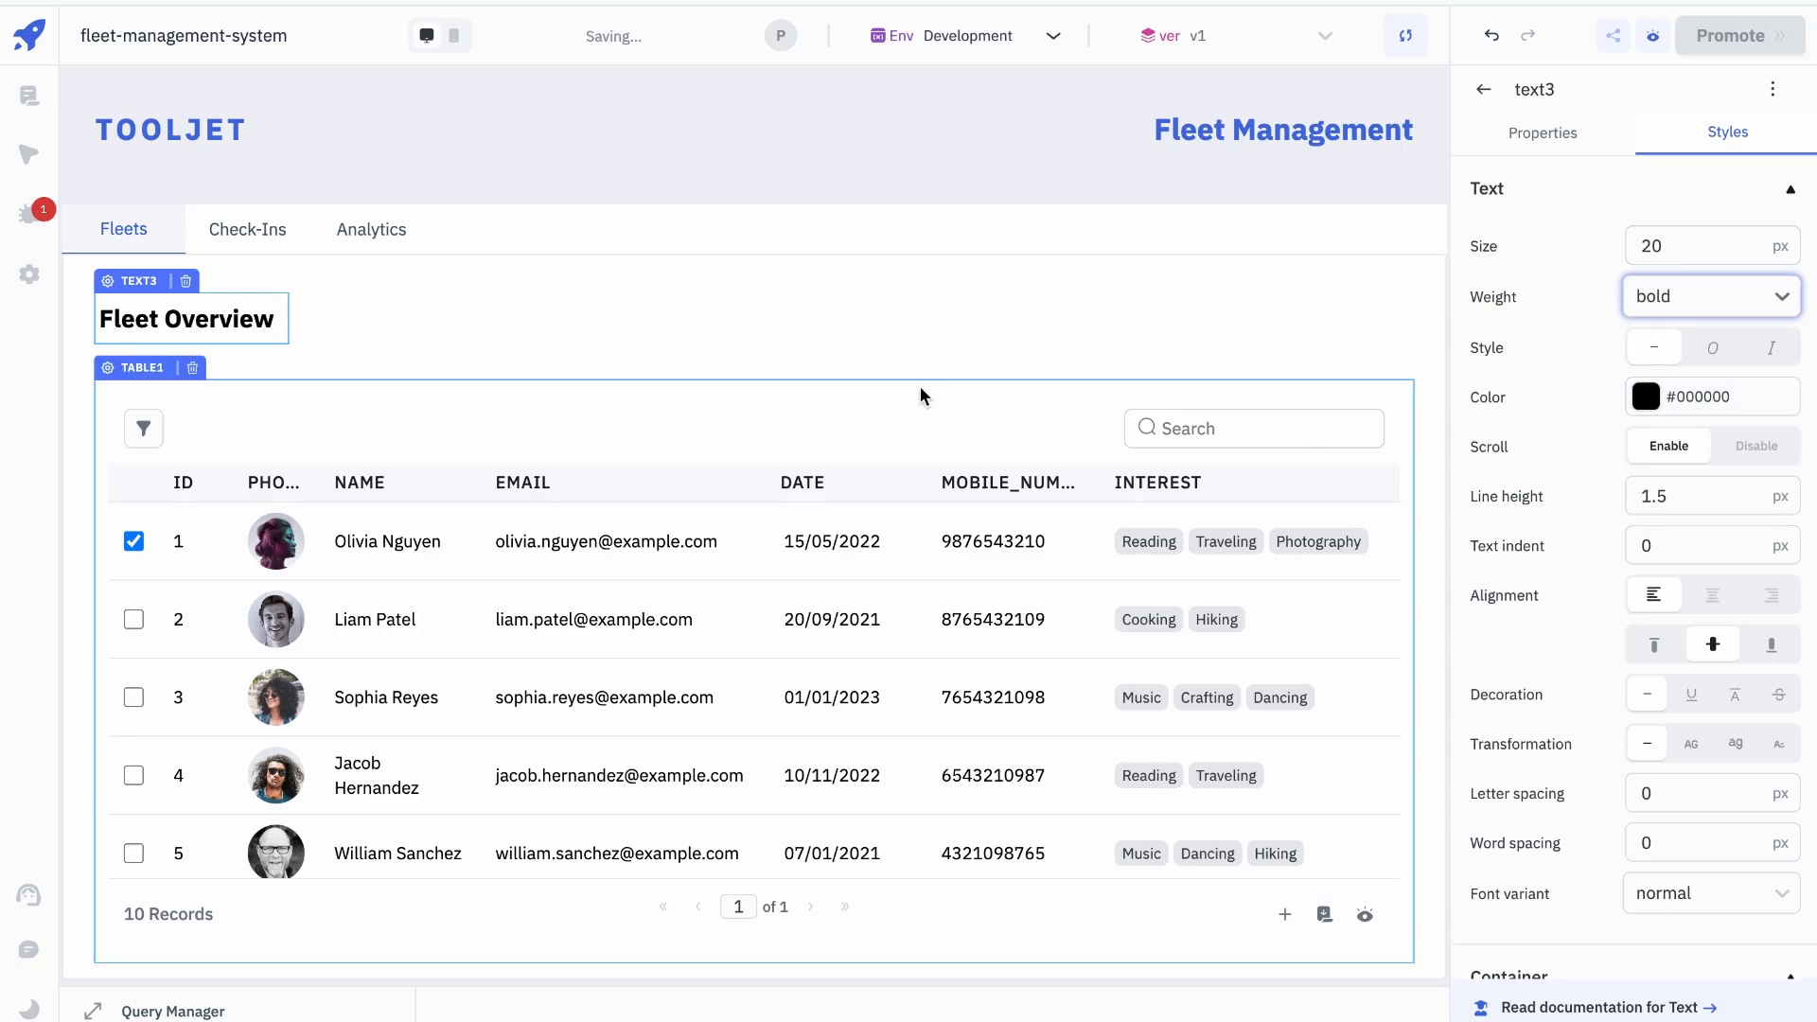
{"action": "left_click", "coordinate": [772, 324]}
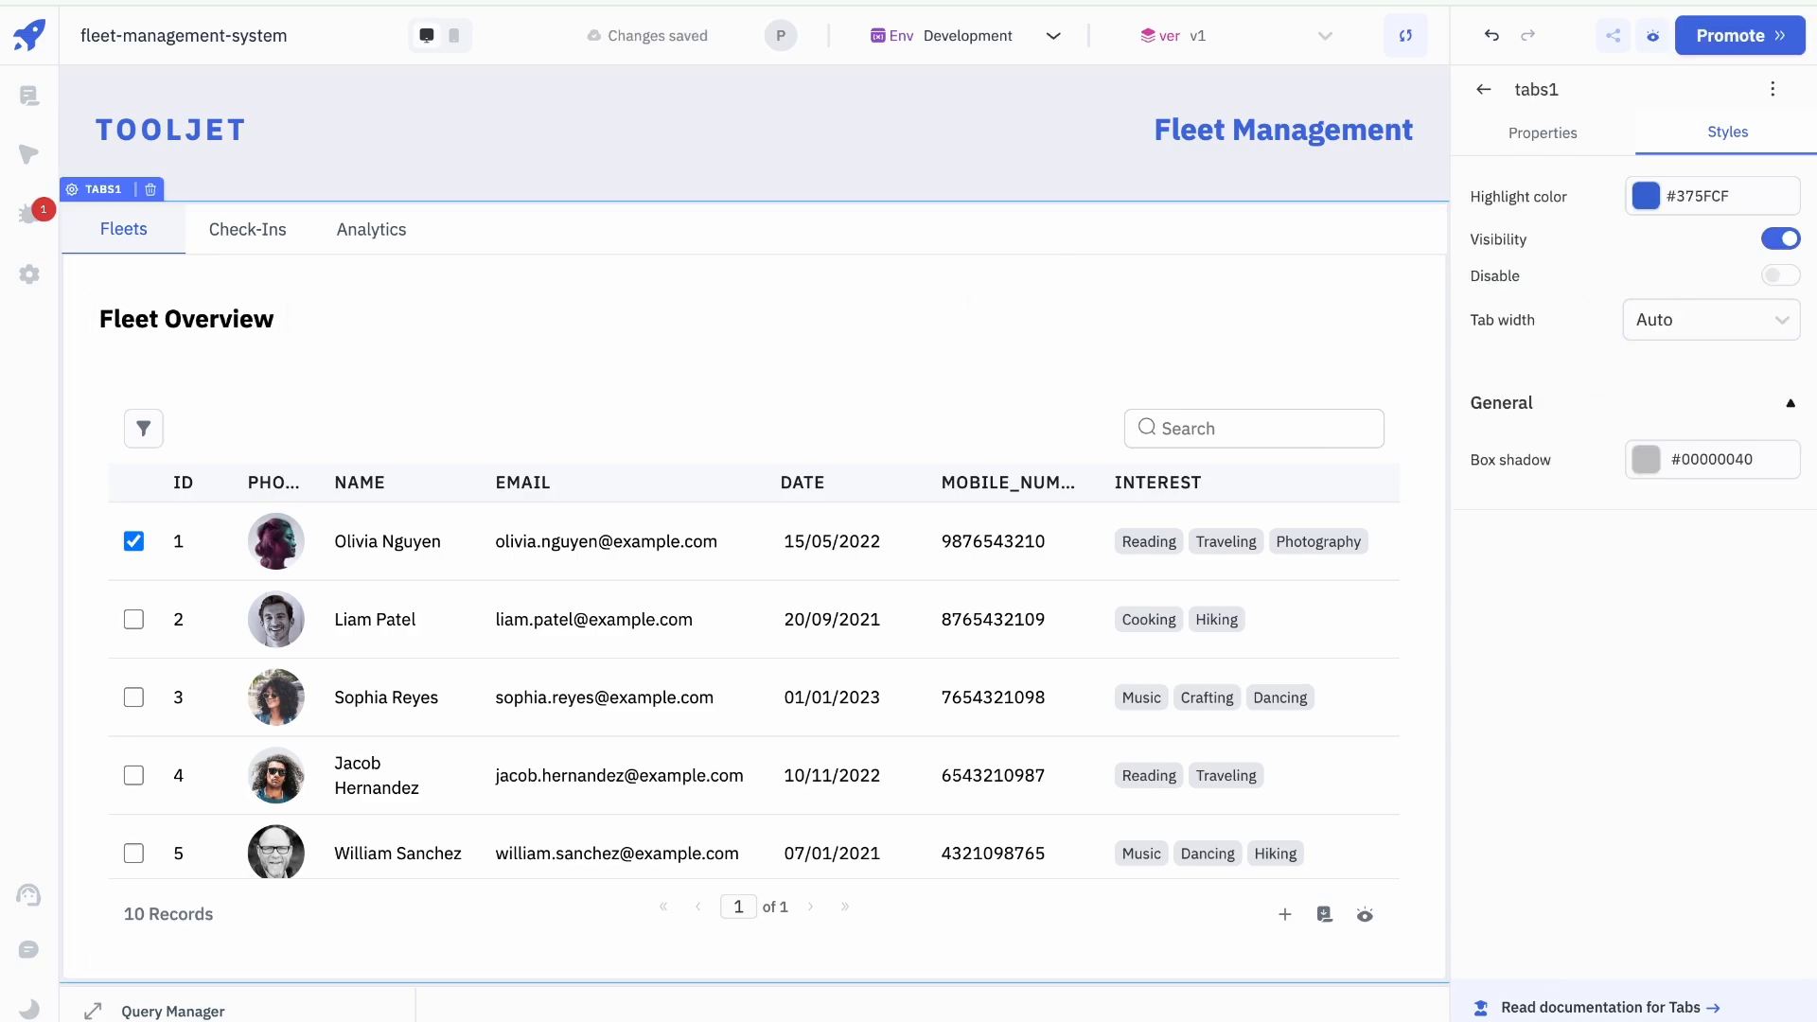
Step: Add a Modal component above the table at the Fleets tab's right edge, level with the Fleet Overview heading
{"action": "left_click", "coordinate": [1486, 90]}
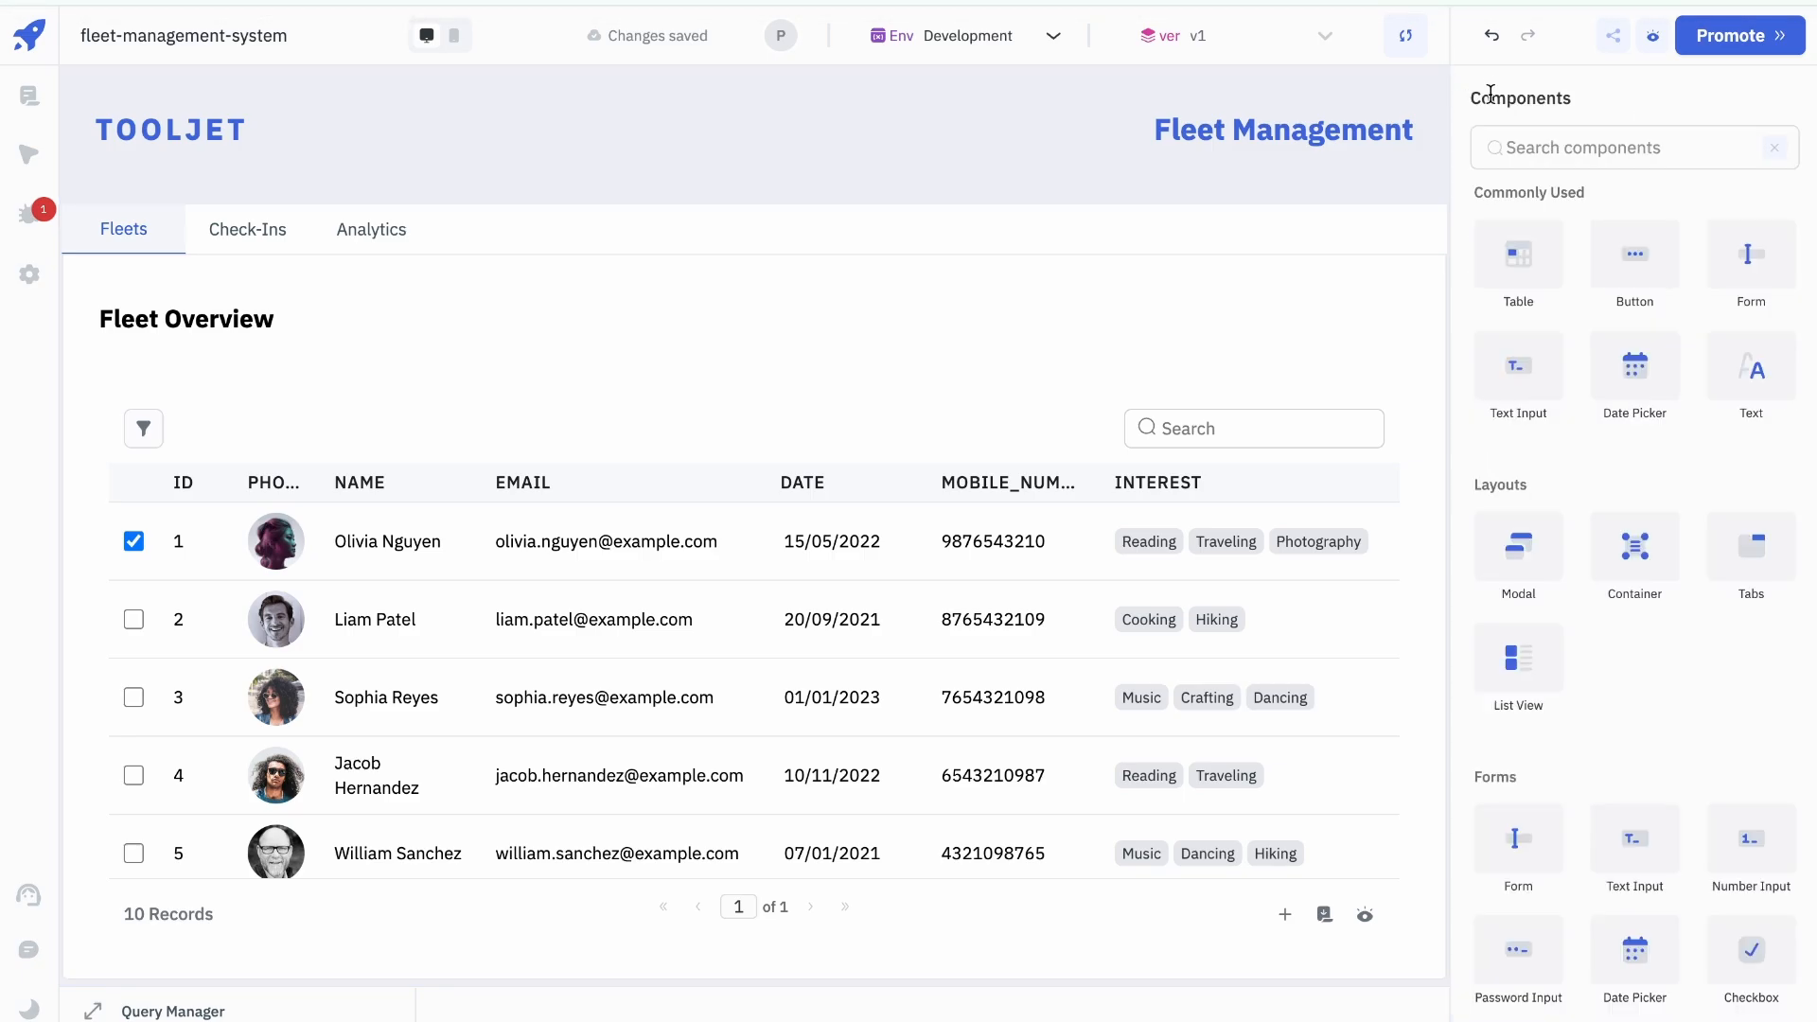
{"action": "left_click", "coordinate": [1620, 148]}
{"action": "type", "text": "mo"}
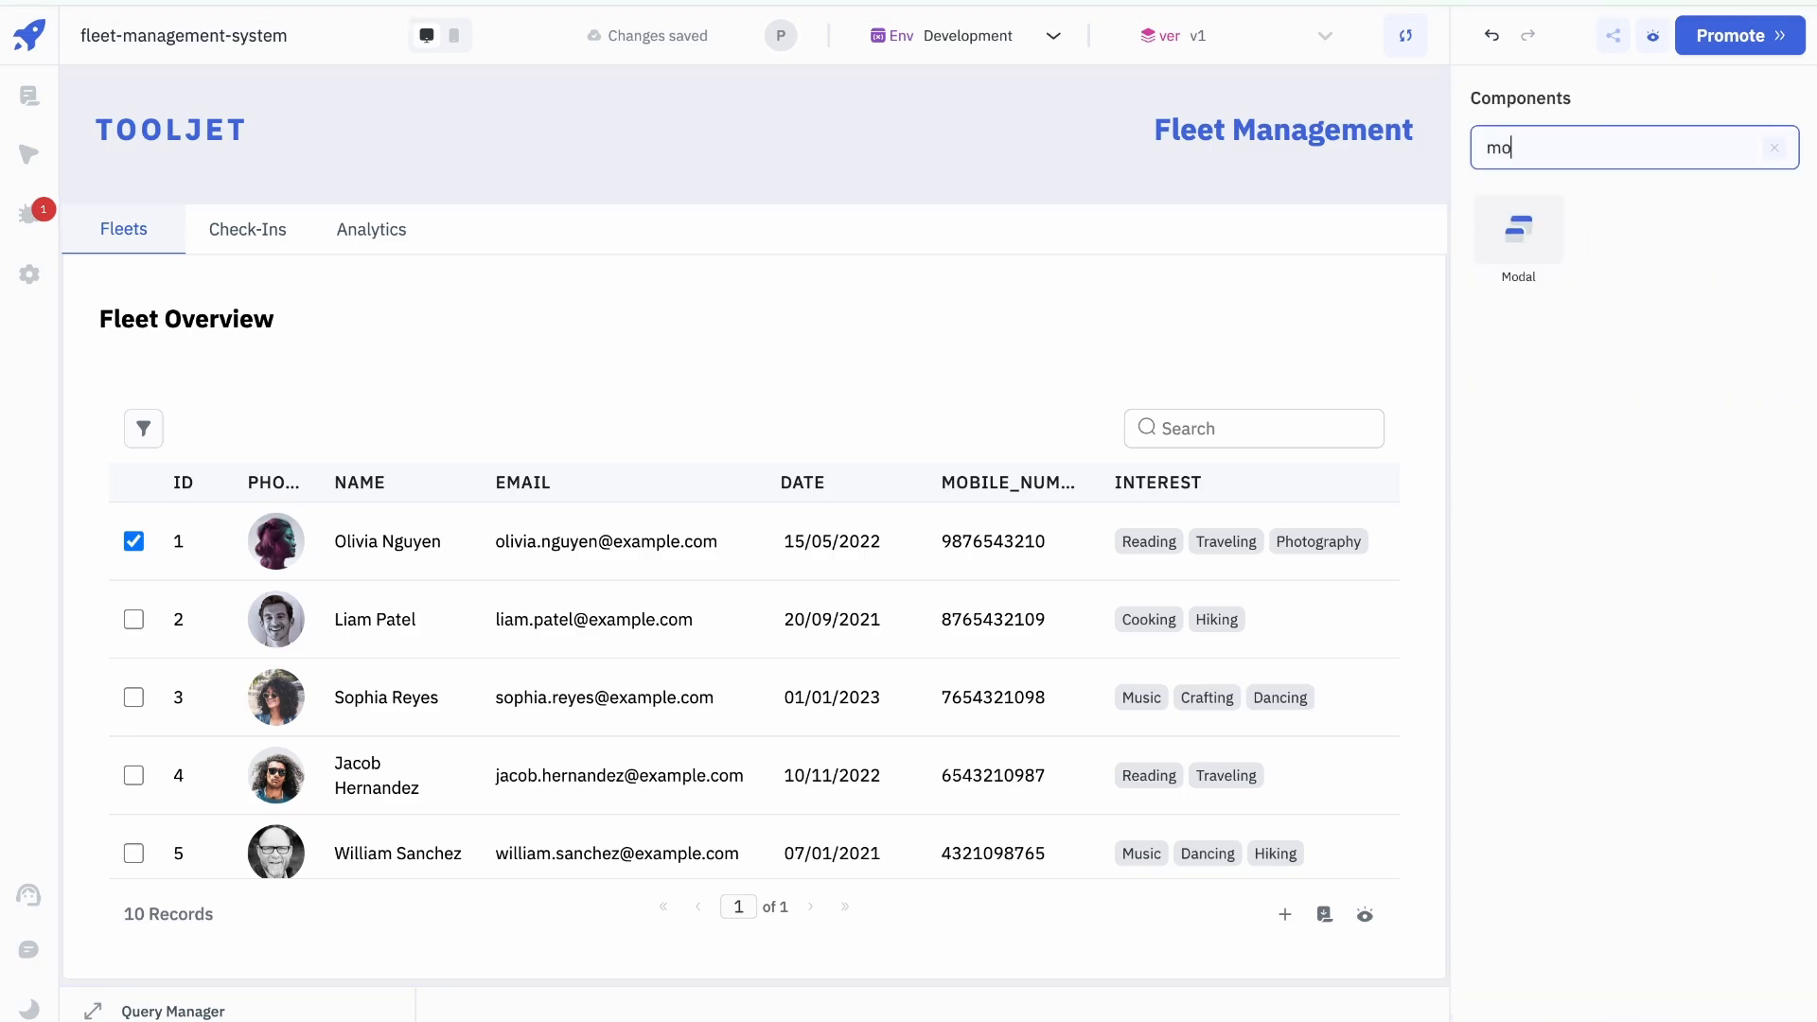
{"action": "left_click_drag", "start_coordinate": [1535, 231], "coordinate": [1179, 310]}
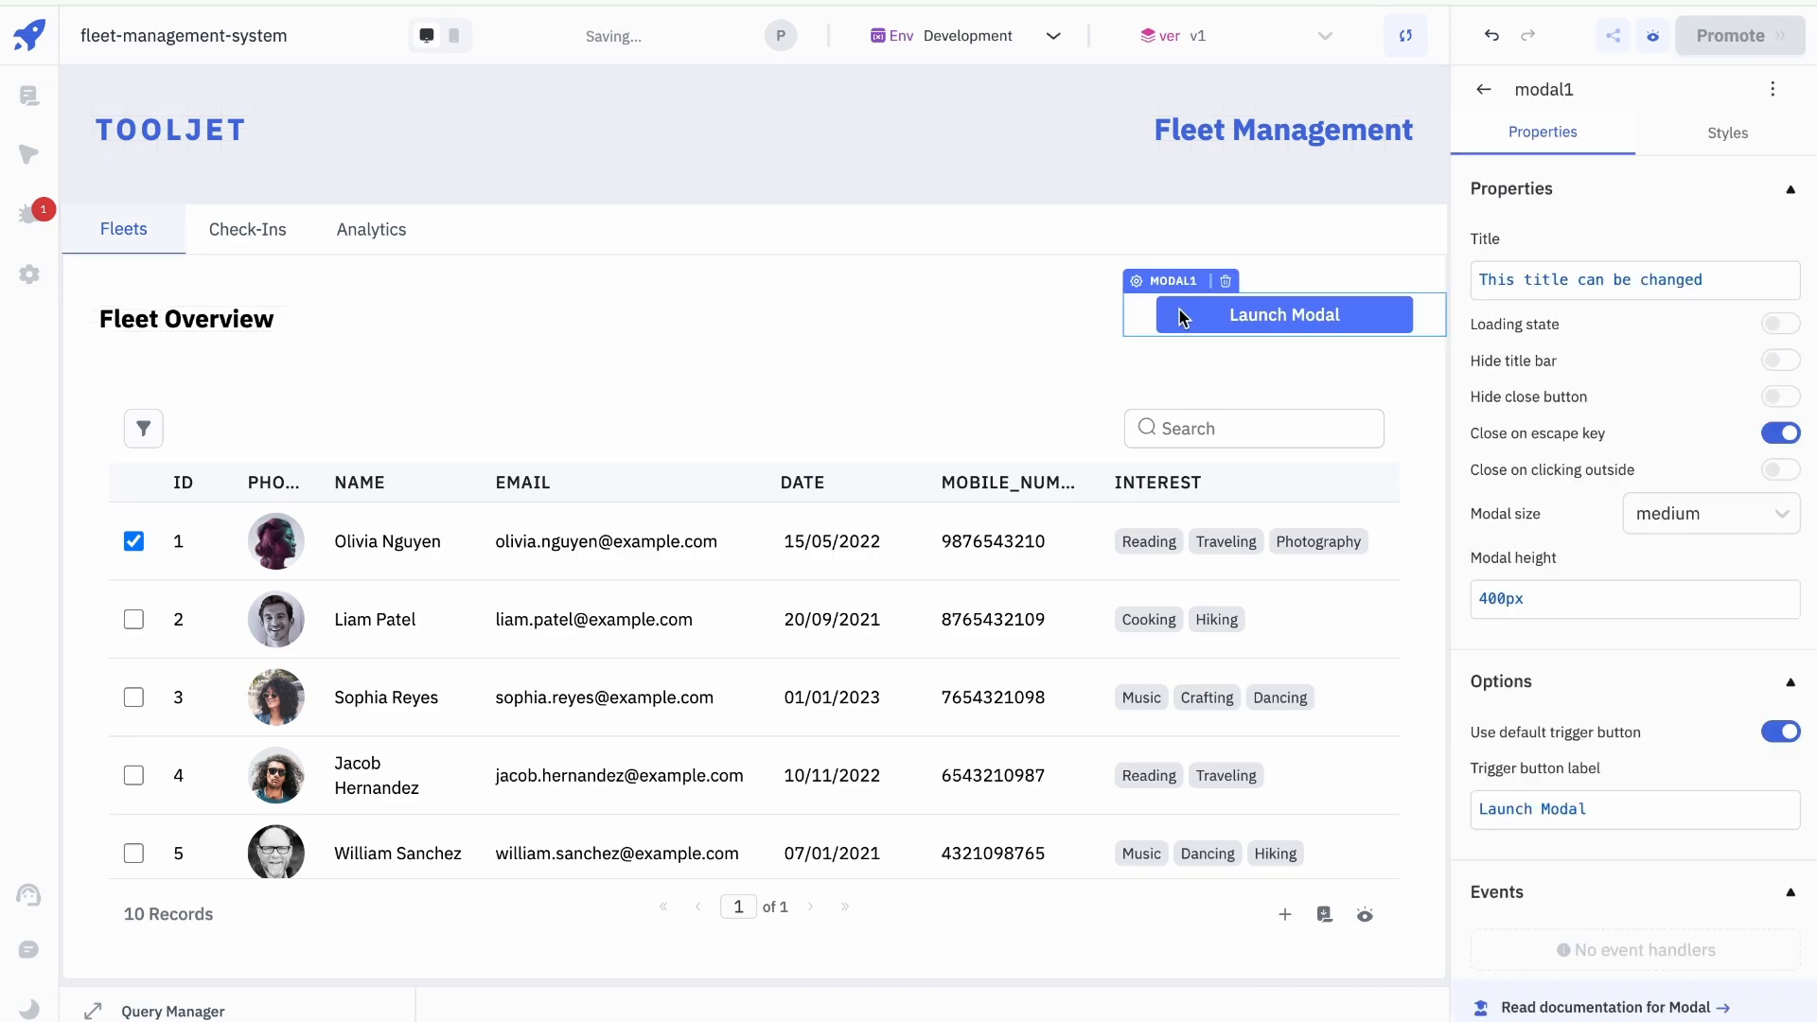
{"action": "left_click", "coordinate": [909, 374]}
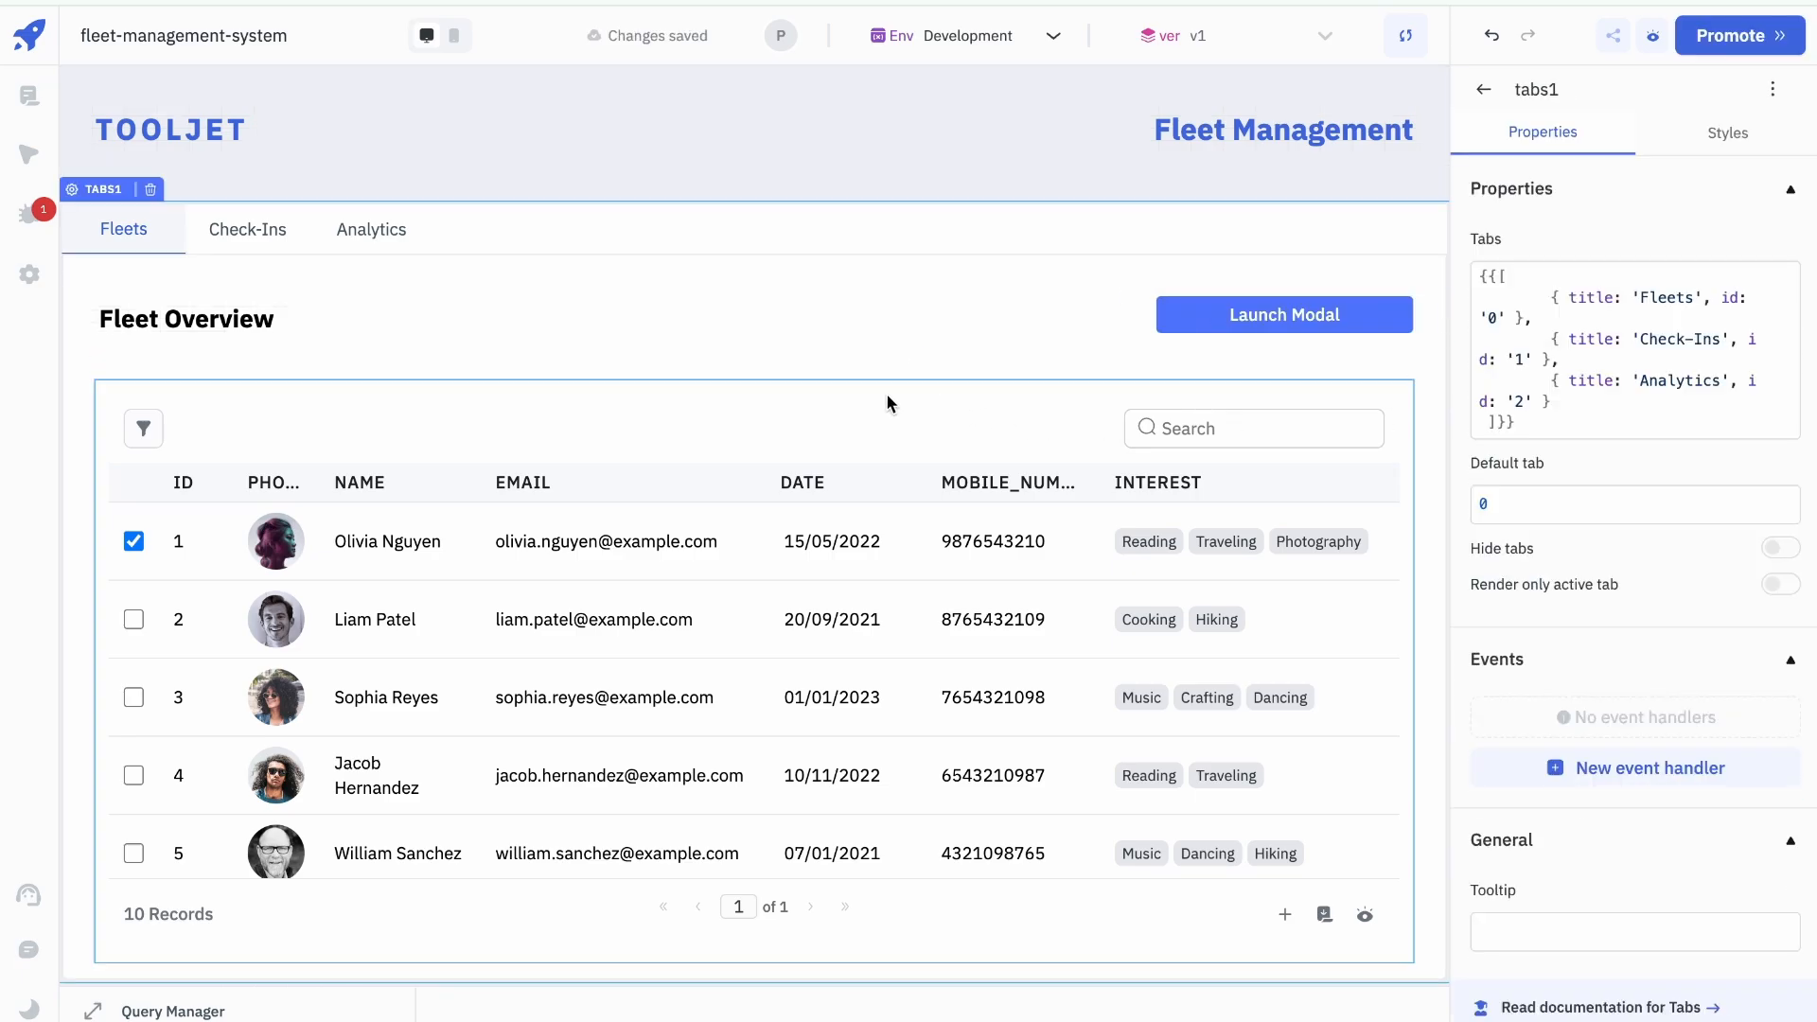
Step: Extend the table's upper edge towards the heading row and shift the Fleet Overview heading and modal trigger button slightly up
{"action": "left_click_drag", "start_coordinate": [867, 382], "coordinate": [868, 355]}
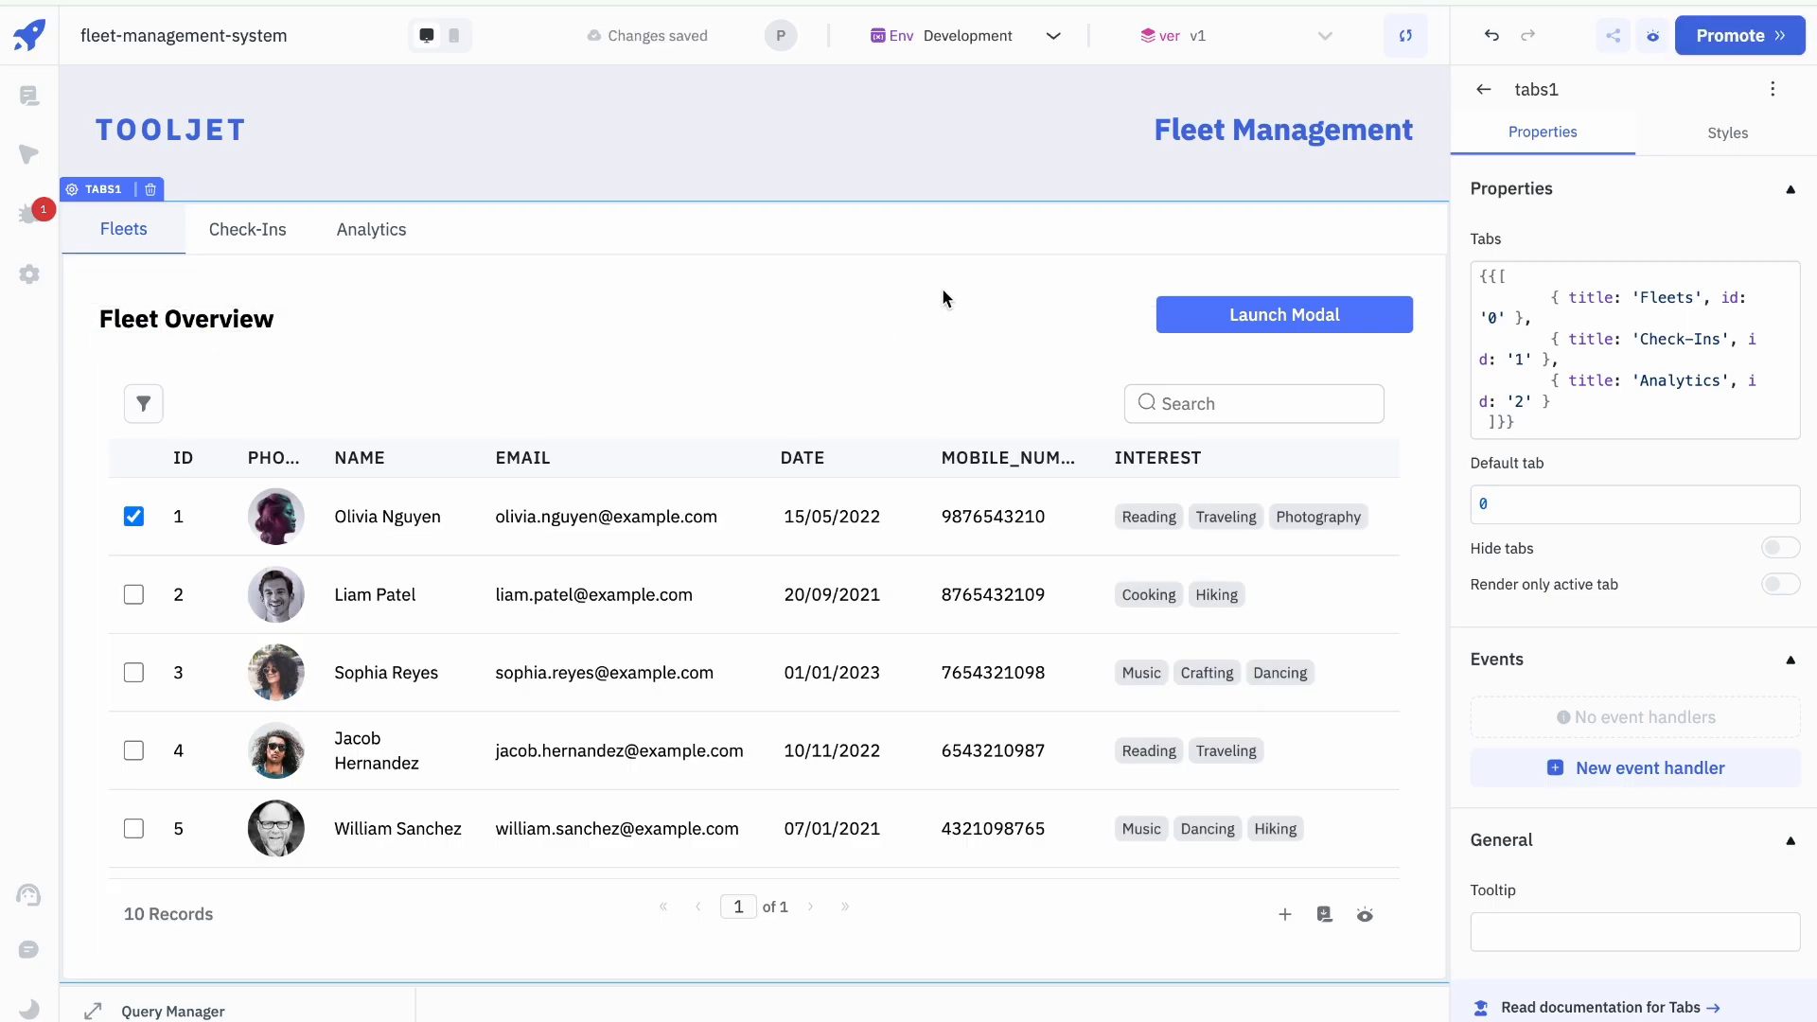
{"action": "left_click_drag", "start_coordinate": [148, 328], "coordinate": [148, 316]}
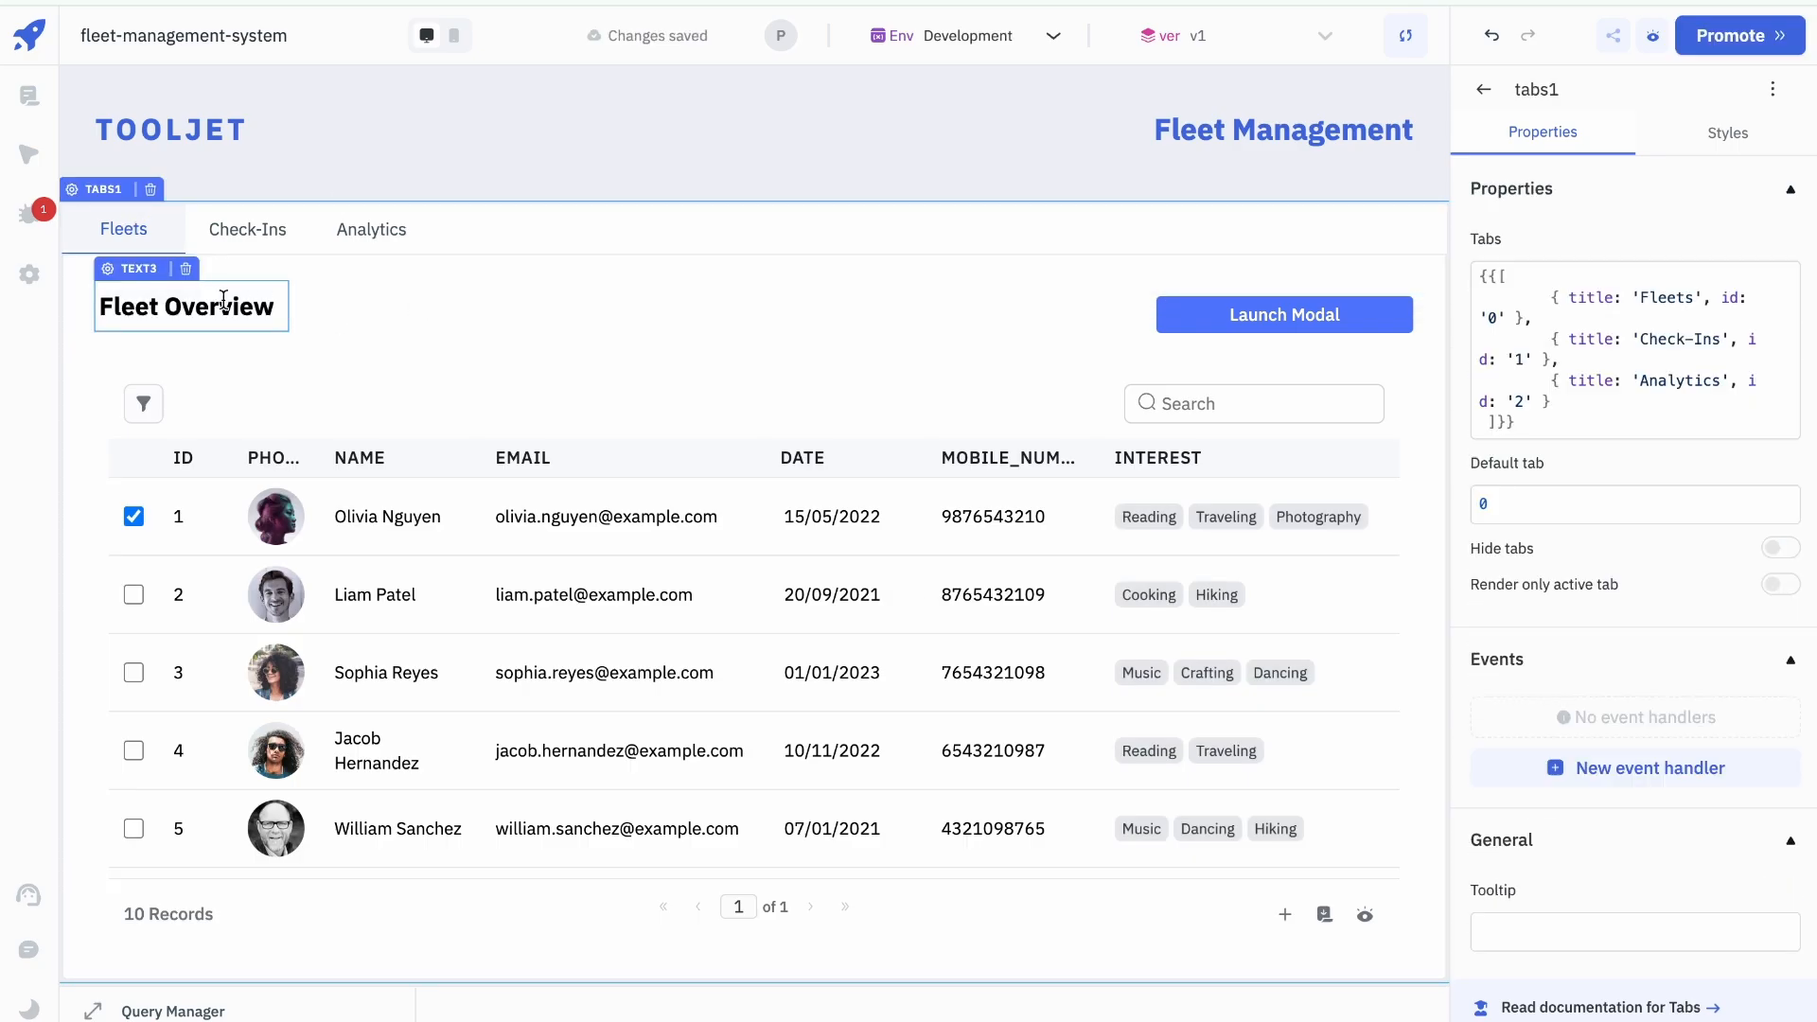
{"action": "left_click_drag", "start_coordinate": [1407, 324], "coordinate": [1407, 319]}
{"action": "left_click", "coordinate": [1061, 308]}
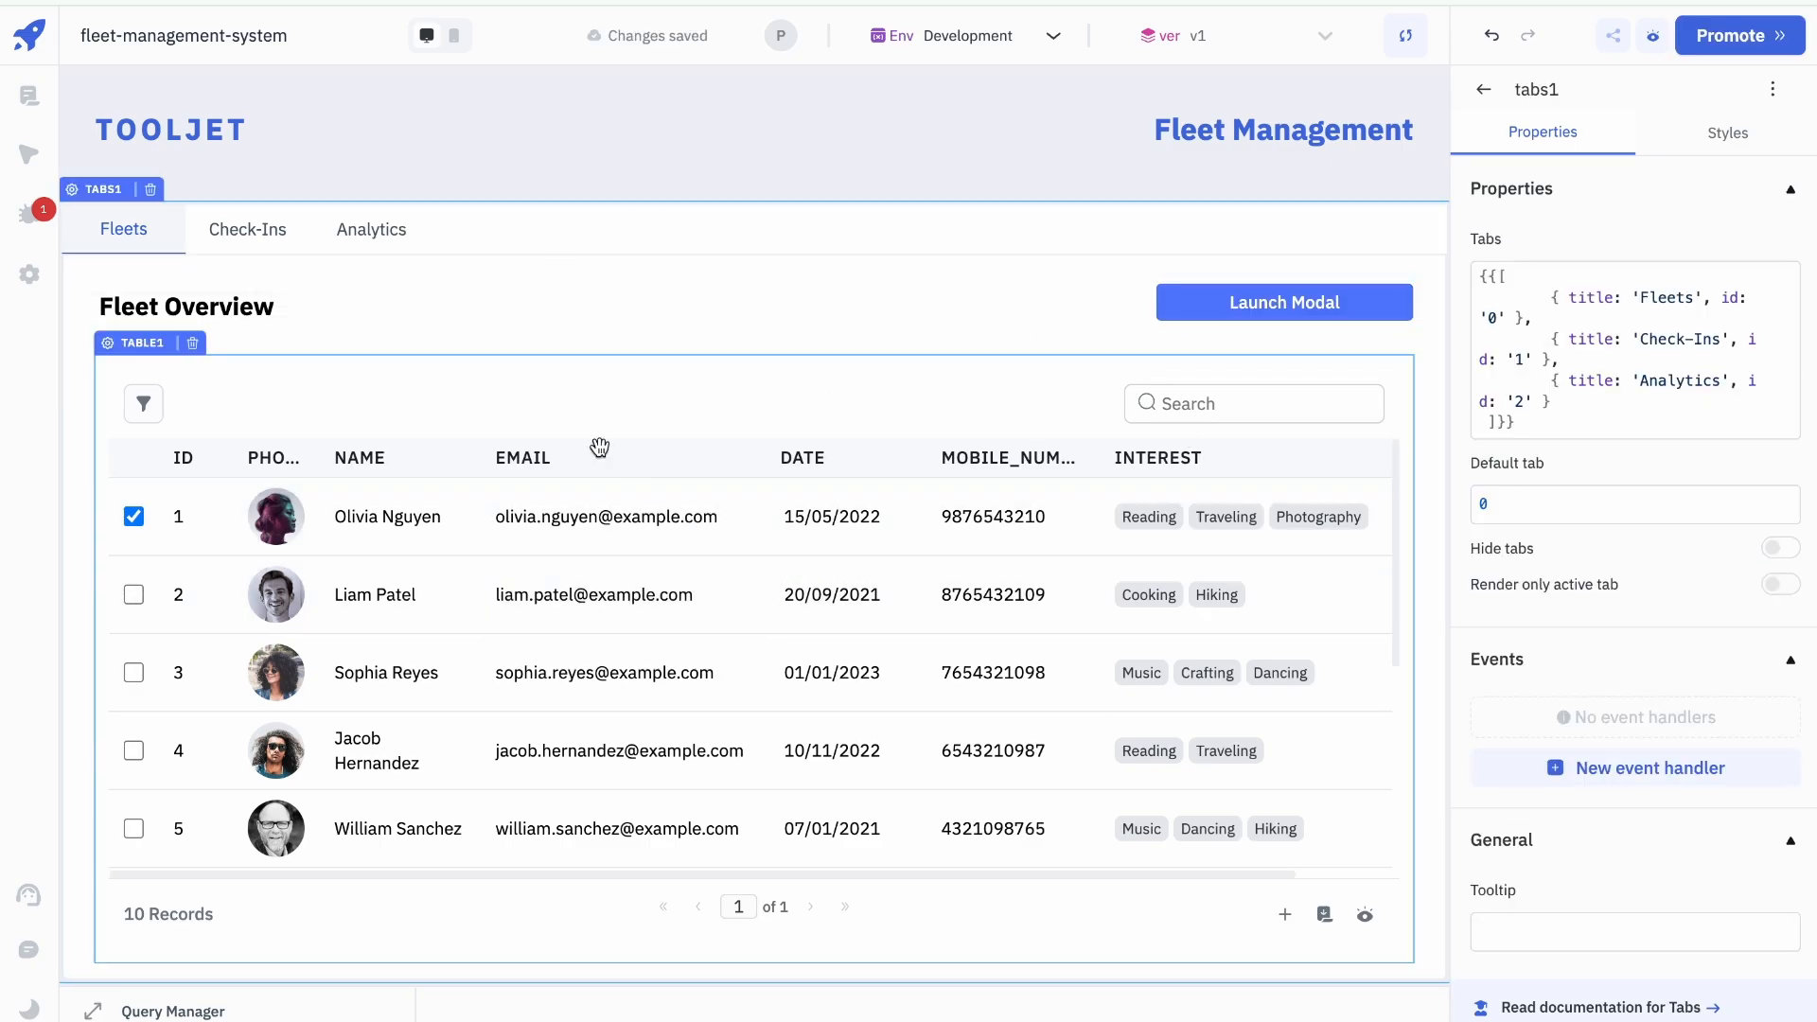
Step: Set both the modal's title and its trigger button label to "Add fleet"
{"action": "left_click", "coordinate": [1262, 322]}
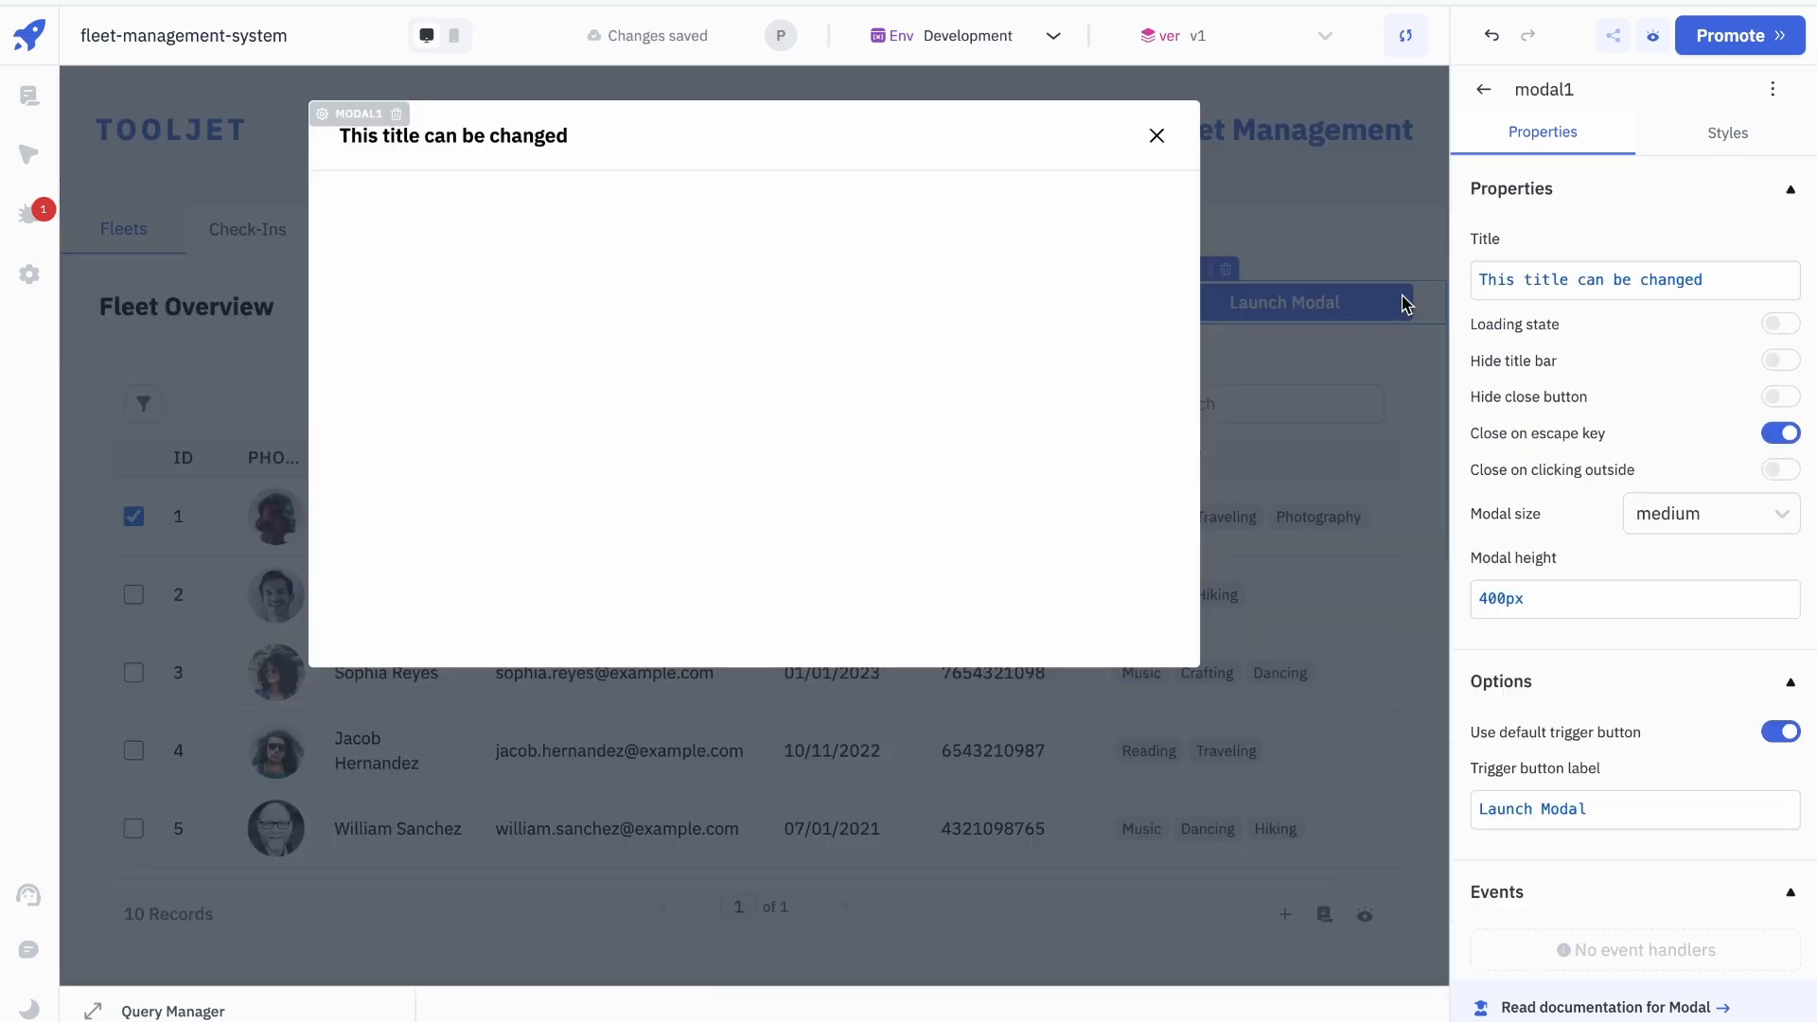
{"action": "left_click", "coordinate": [1697, 292]}
{"action": "key", "text": "ctrl+a"}
{"action": "type", "text": "A"}
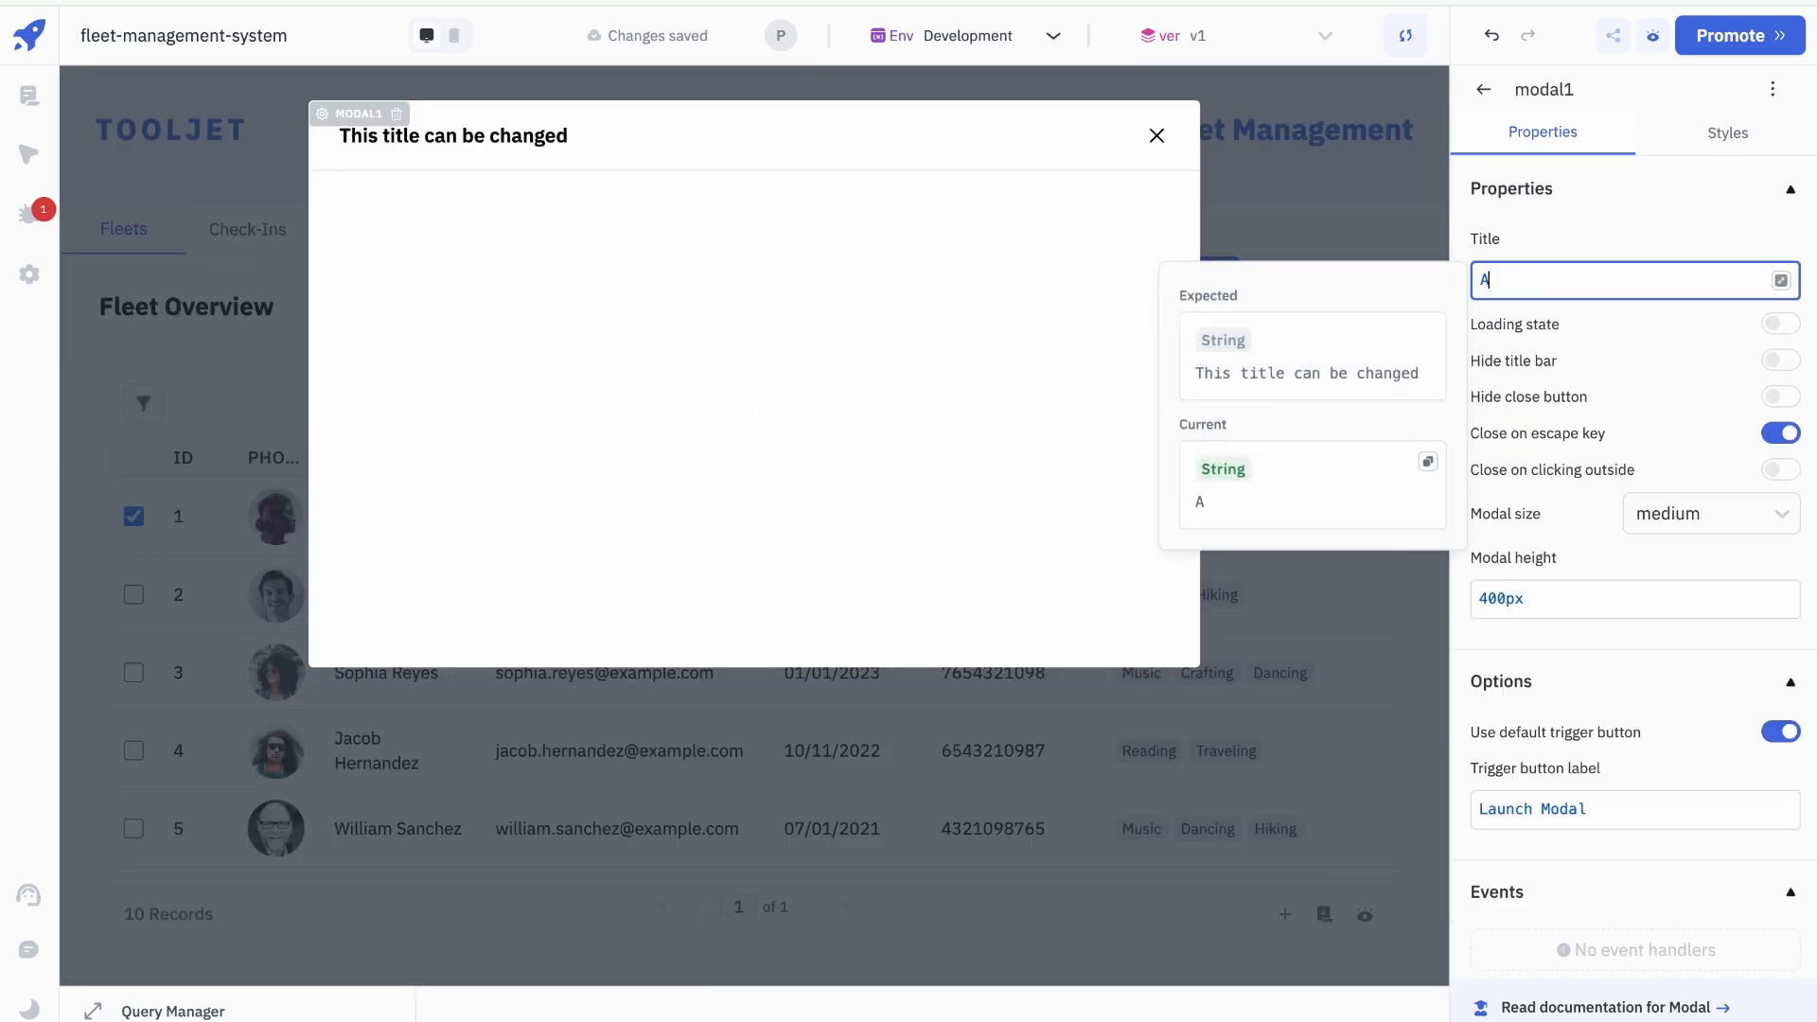
{"action": "type", "text": "dd fleet"}
{"action": "key", "text": "ctrl+a"}
{"action": "key", "text": "BackSpace"}
{"action": "key", "text": "ctrl+z"}
{"action": "key", "text": "ctrl+c"}
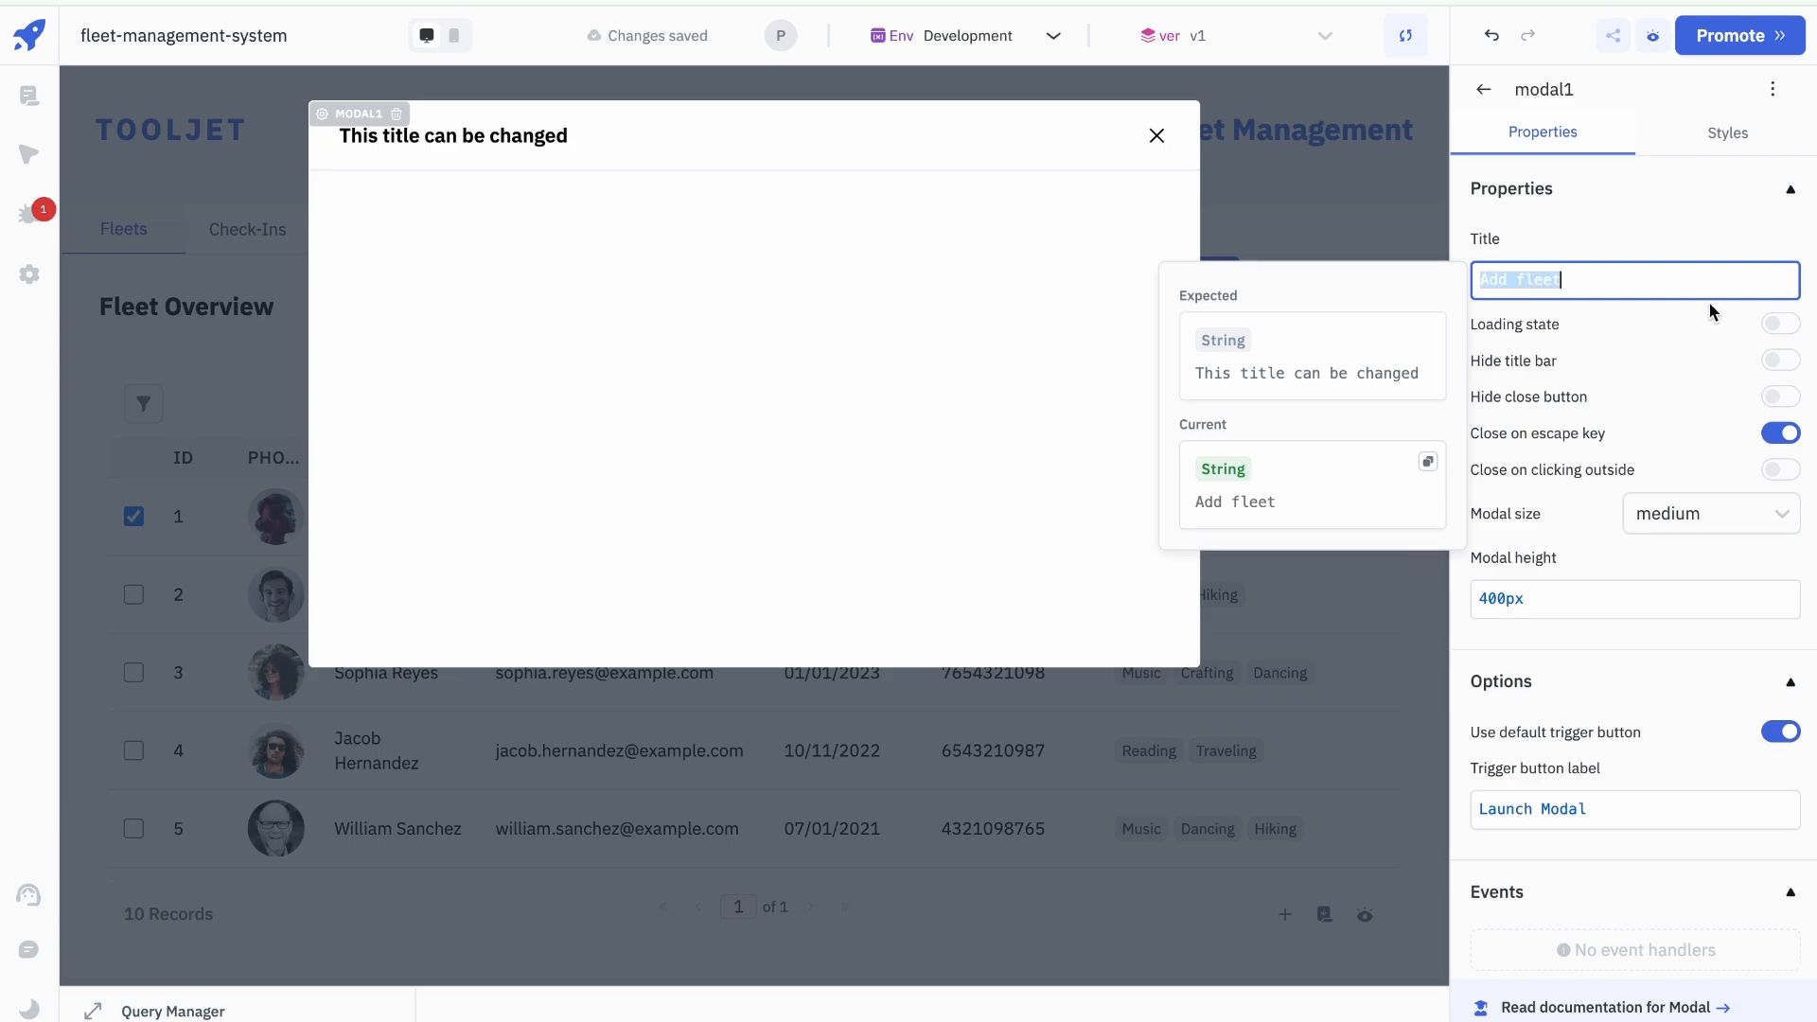
{"action": "left_click", "coordinate": [1657, 819]}
{"action": "key", "text": "ctrl+a"}
{"action": "key", "text": "ctrl+v"}
{"action": "left_click", "coordinate": [807, 337]}
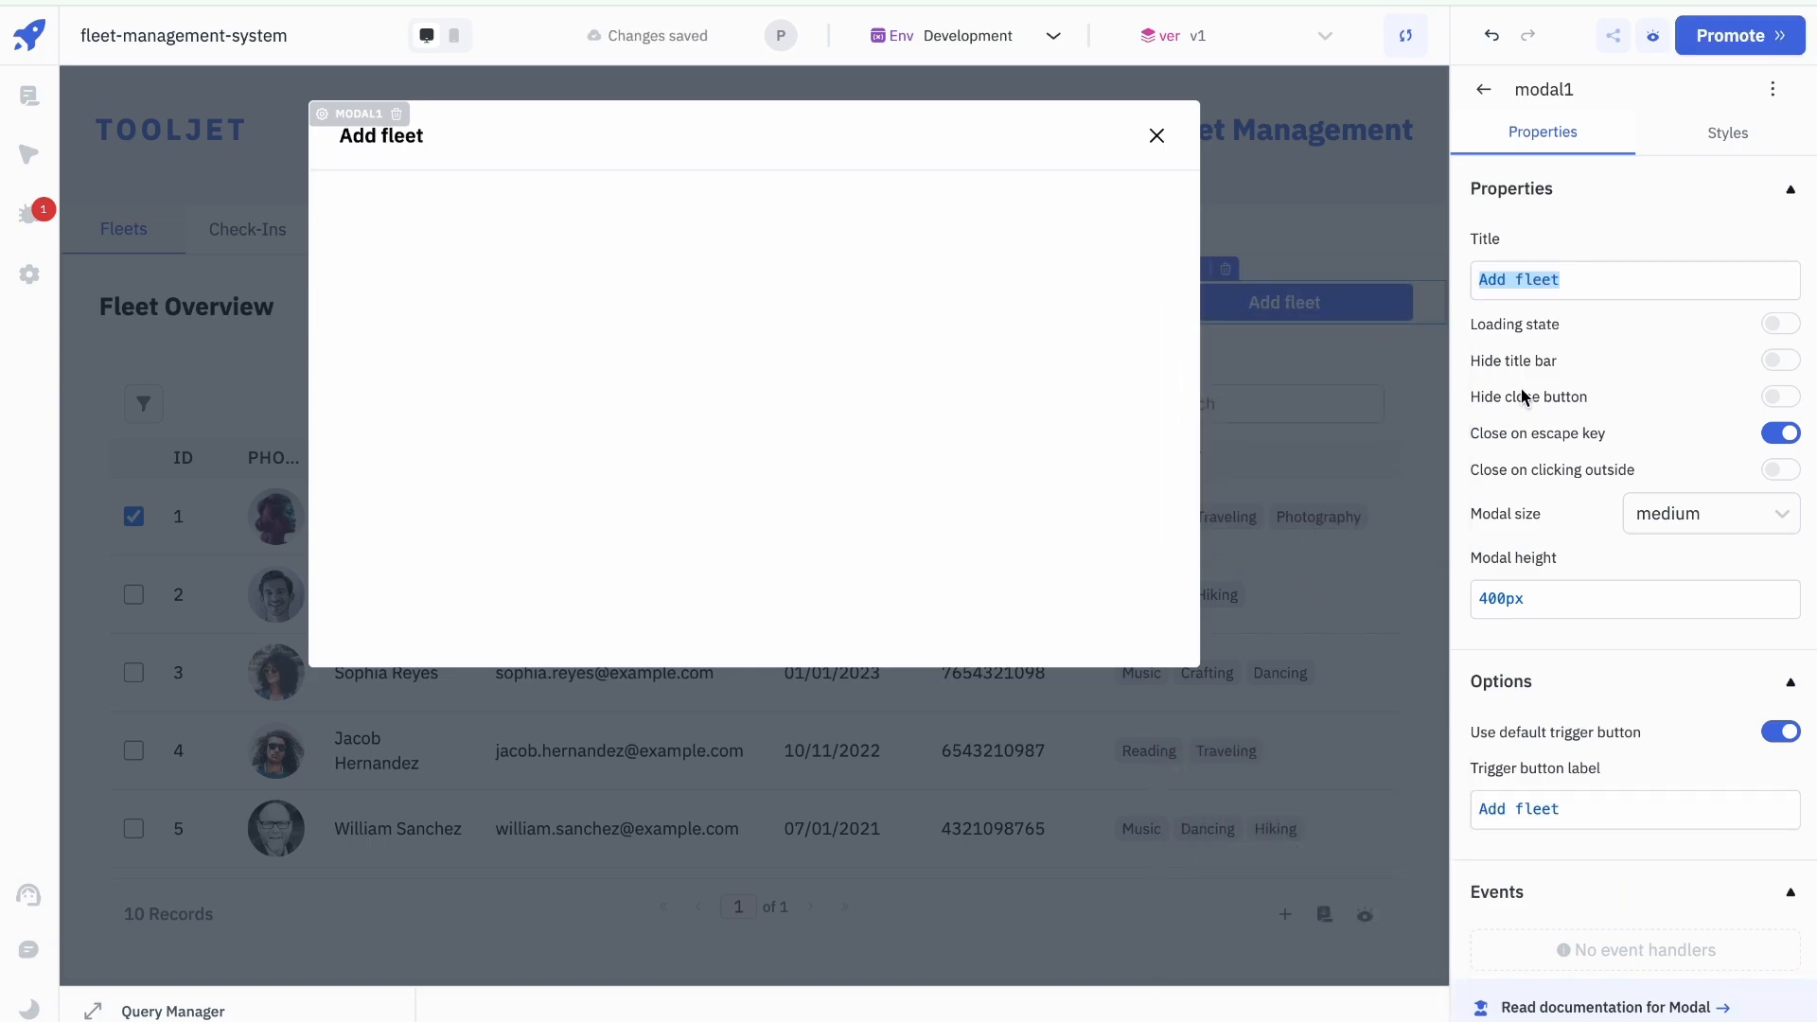
Step: Set the Add fleet modal's size to small and its height to 360px, then return to the component library
{"action": "left_click", "coordinate": [1759, 510]}
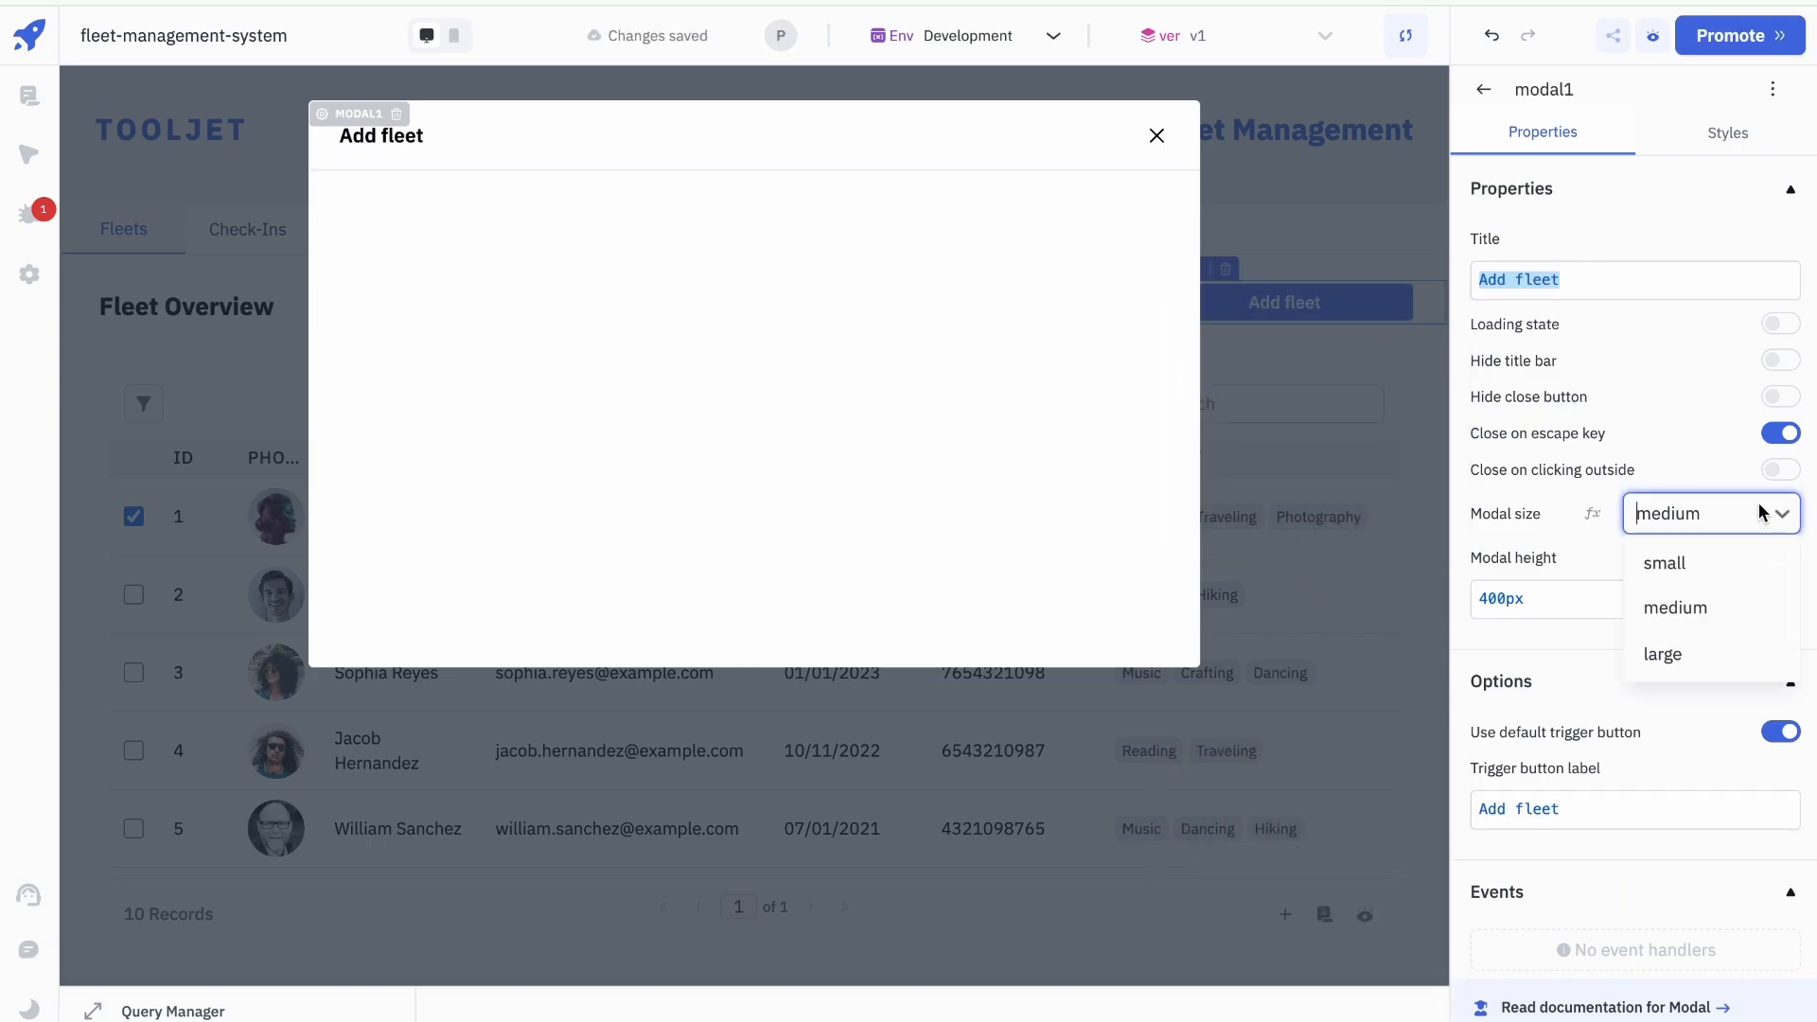
{"action": "left_click", "coordinate": [1683, 547]}
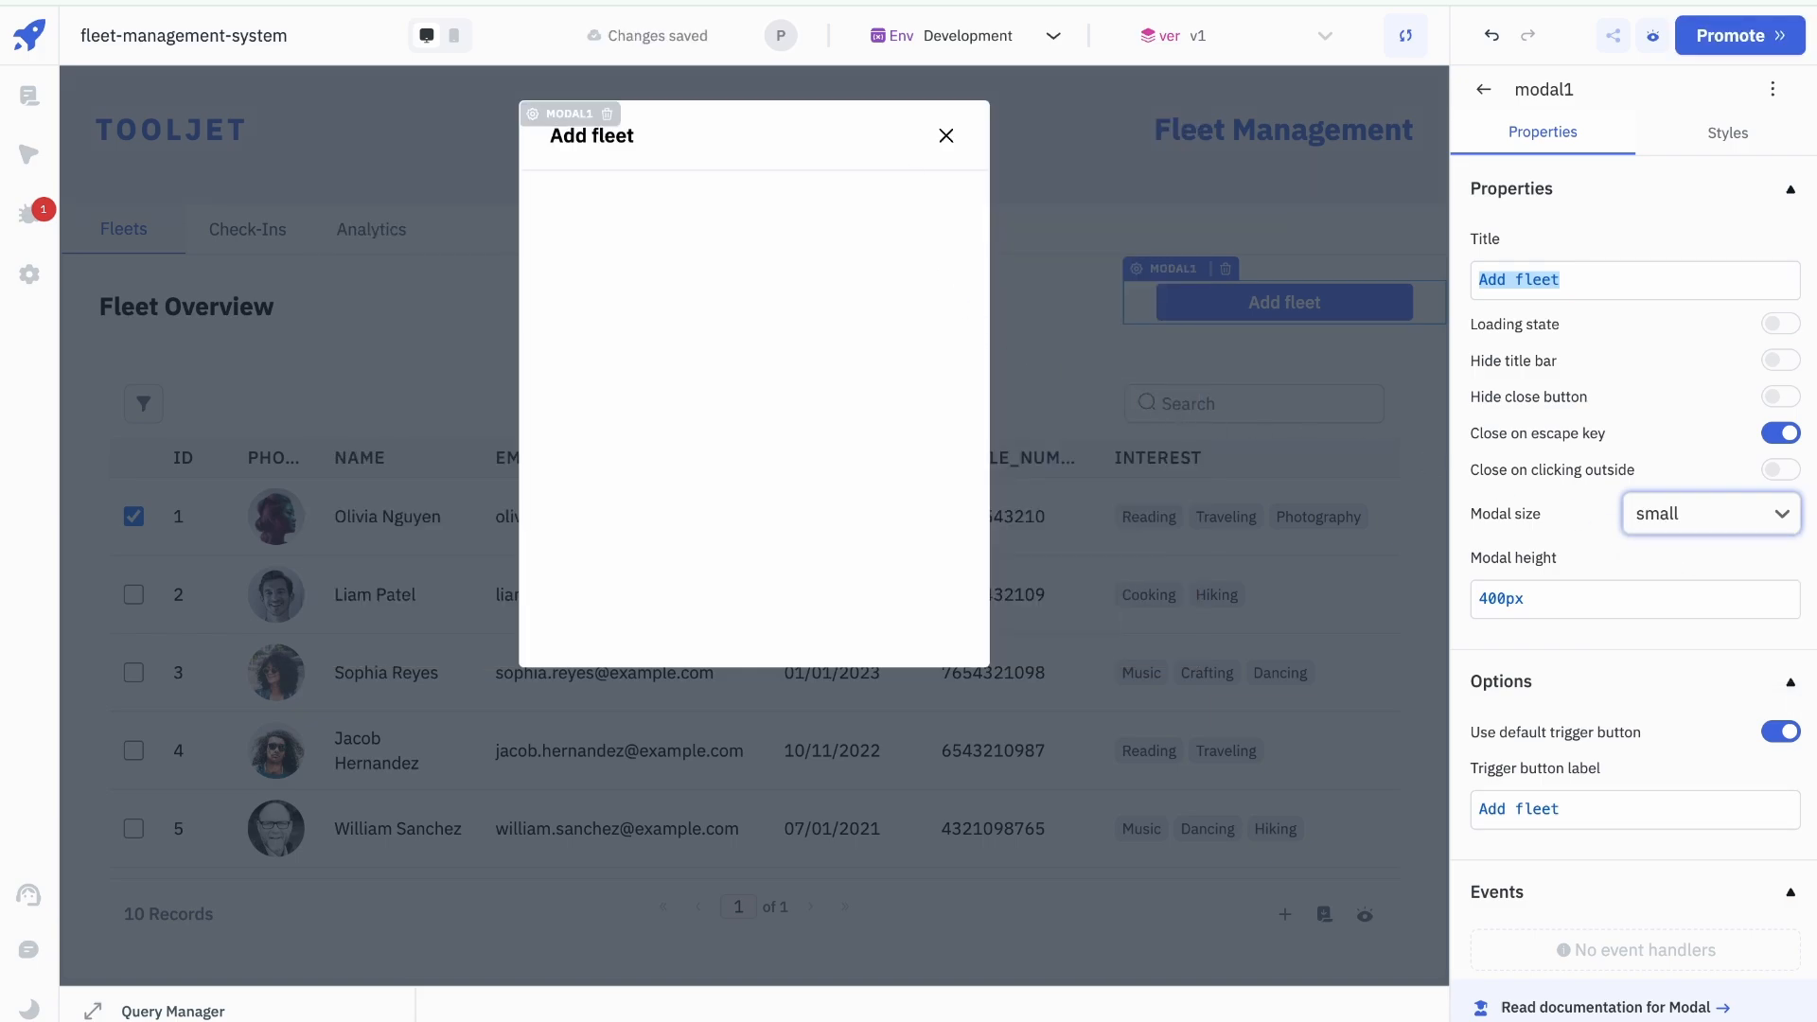
{"action": "left_click", "coordinate": [1511, 602]}
{"action": "key", "text": "BackSpace"}
{"action": "key", "text": "BackSpace"}
{"action": "key", "text": "BackSpace"}
{"action": "type", "text": "360"}
{"action": "left_click", "coordinate": [580, 370]}
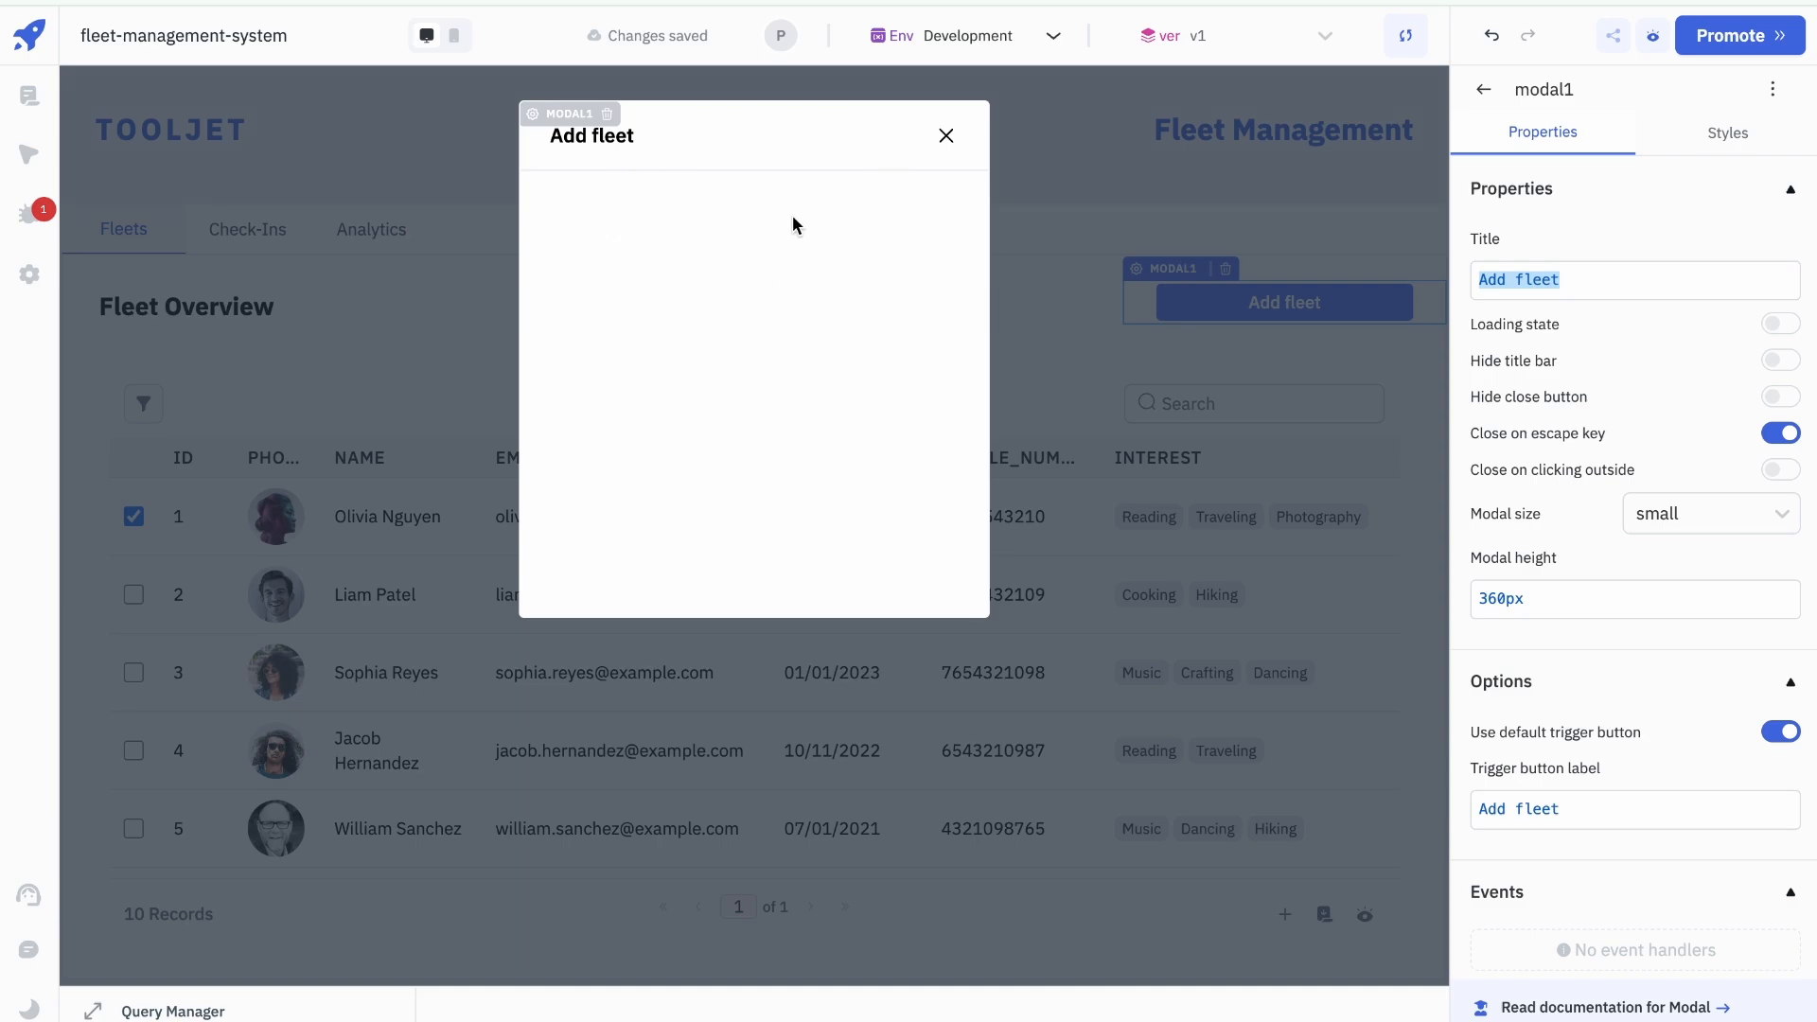
{"action": "left_click", "coordinate": [1482, 90]}
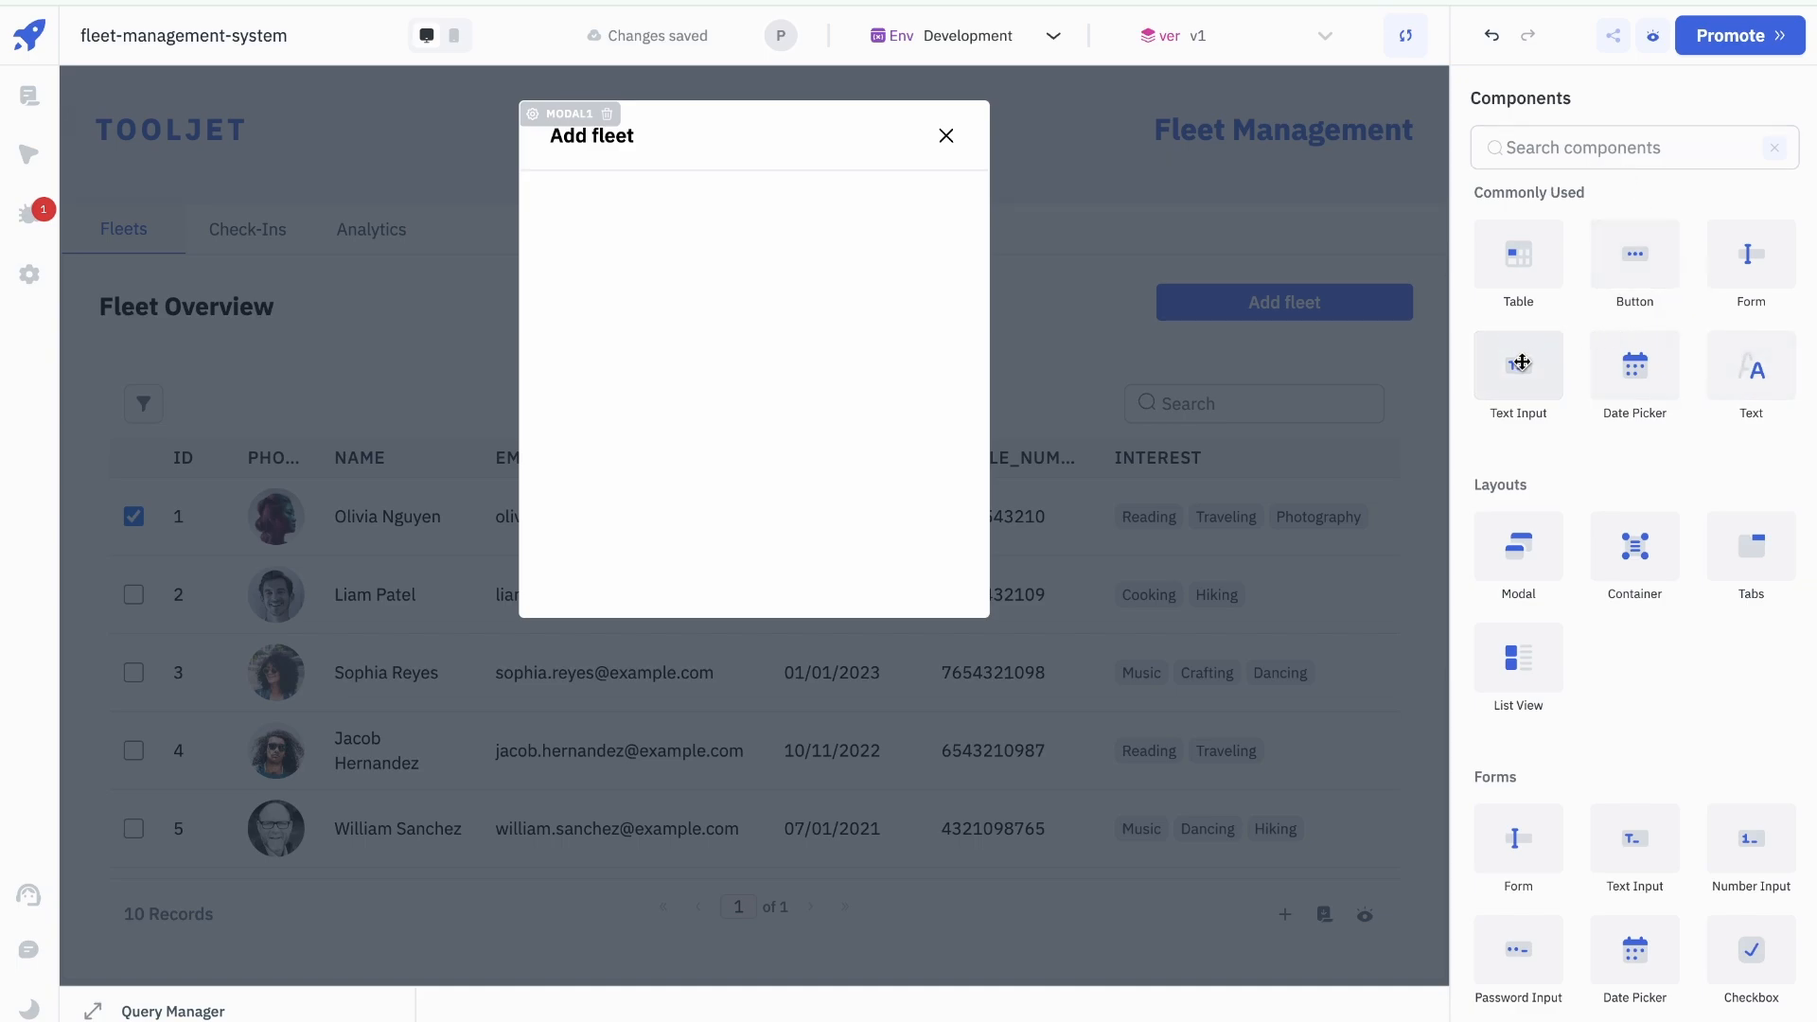
Step: Add a Text Input across the top of the Add fleet modal, label it "Vehicle No." and inset its left edge slightly
{"action": "left_click_drag", "start_coordinate": [1521, 362], "coordinate": [967, 222]}
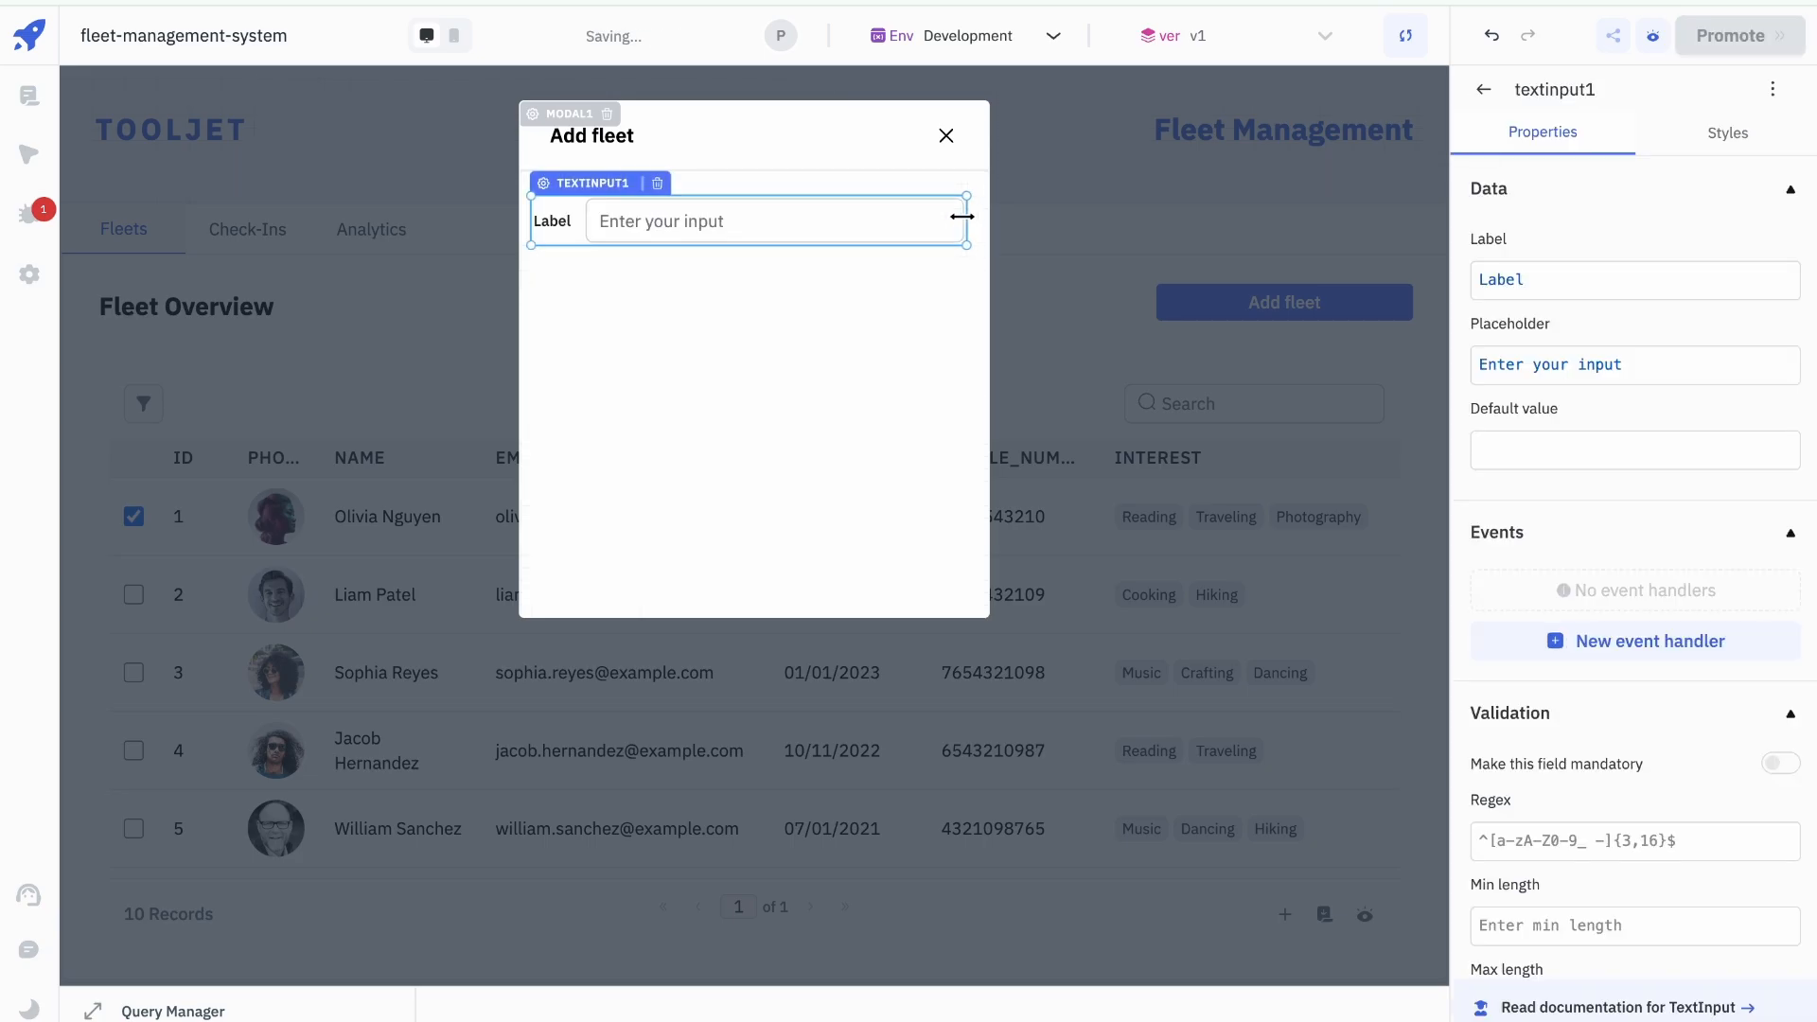
{"action": "double_click", "coordinate": [1557, 276]}
{"action": "type", "text": "Vehicle"}
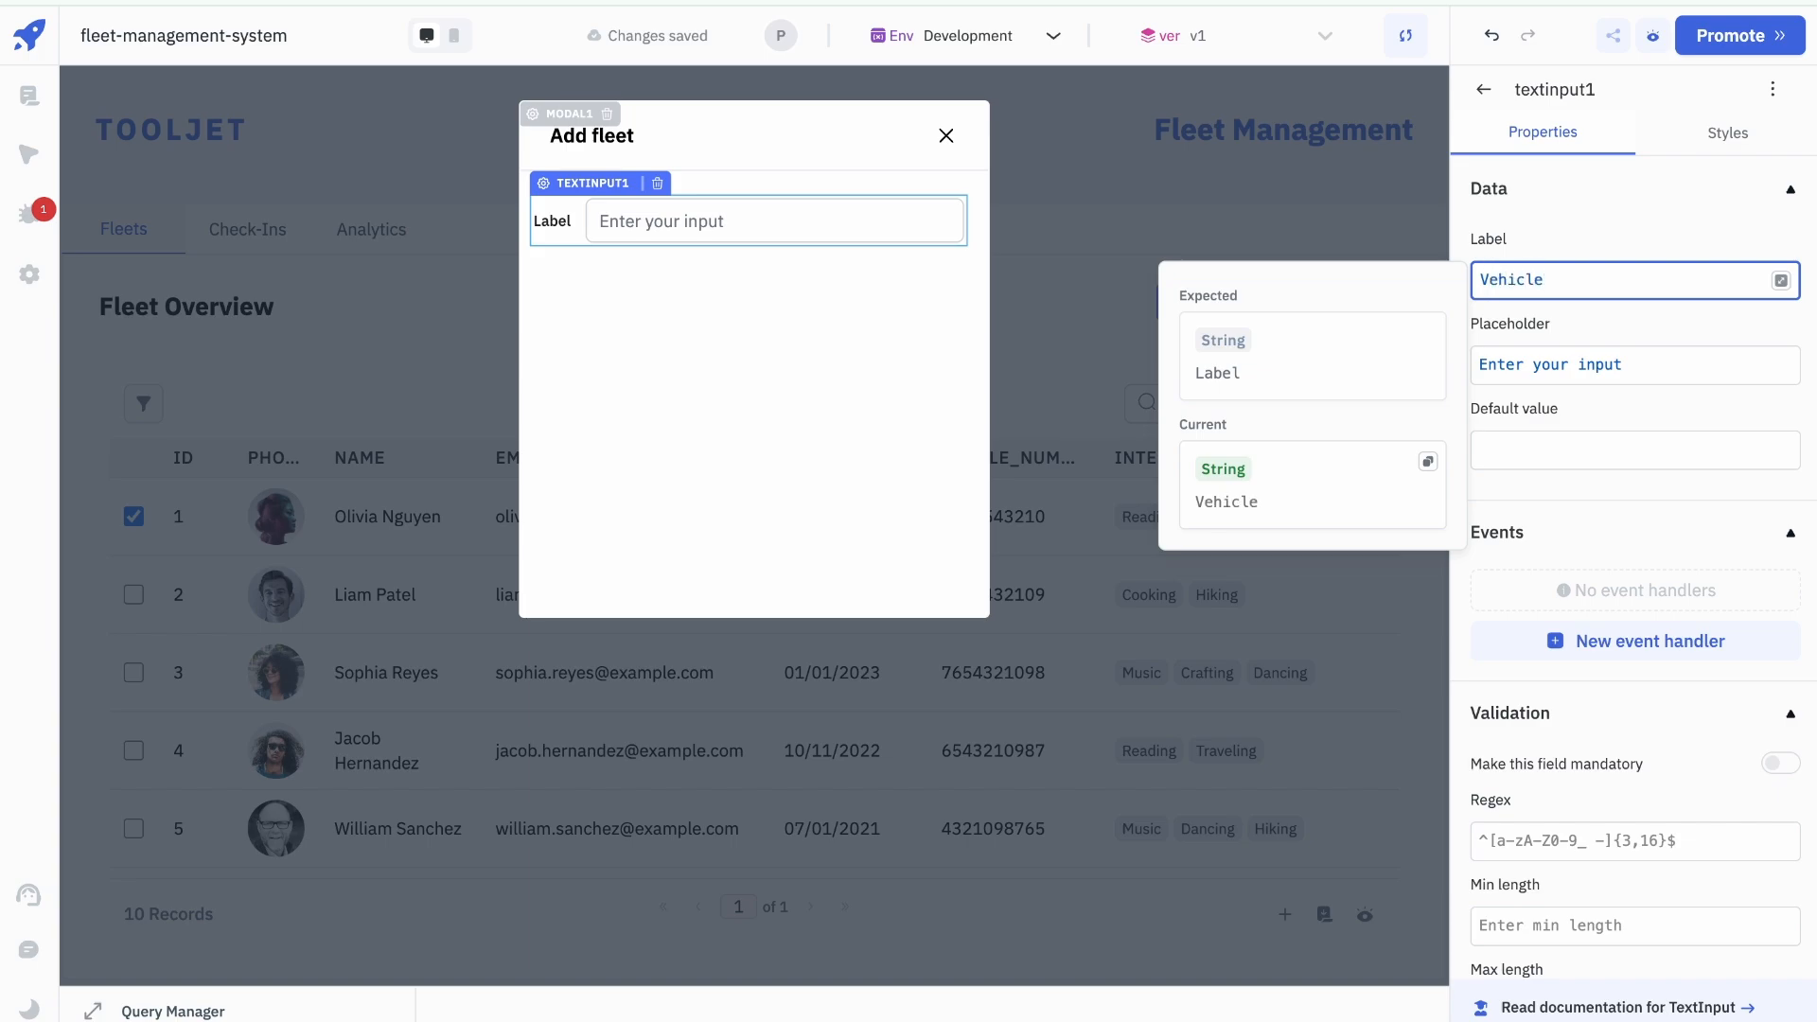
{"action": "type", "text": " No."}
{"action": "left_click", "coordinate": [884, 401]}
{"action": "left_click_drag", "start_coordinate": [528, 216], "coordinate": [541, 217]}
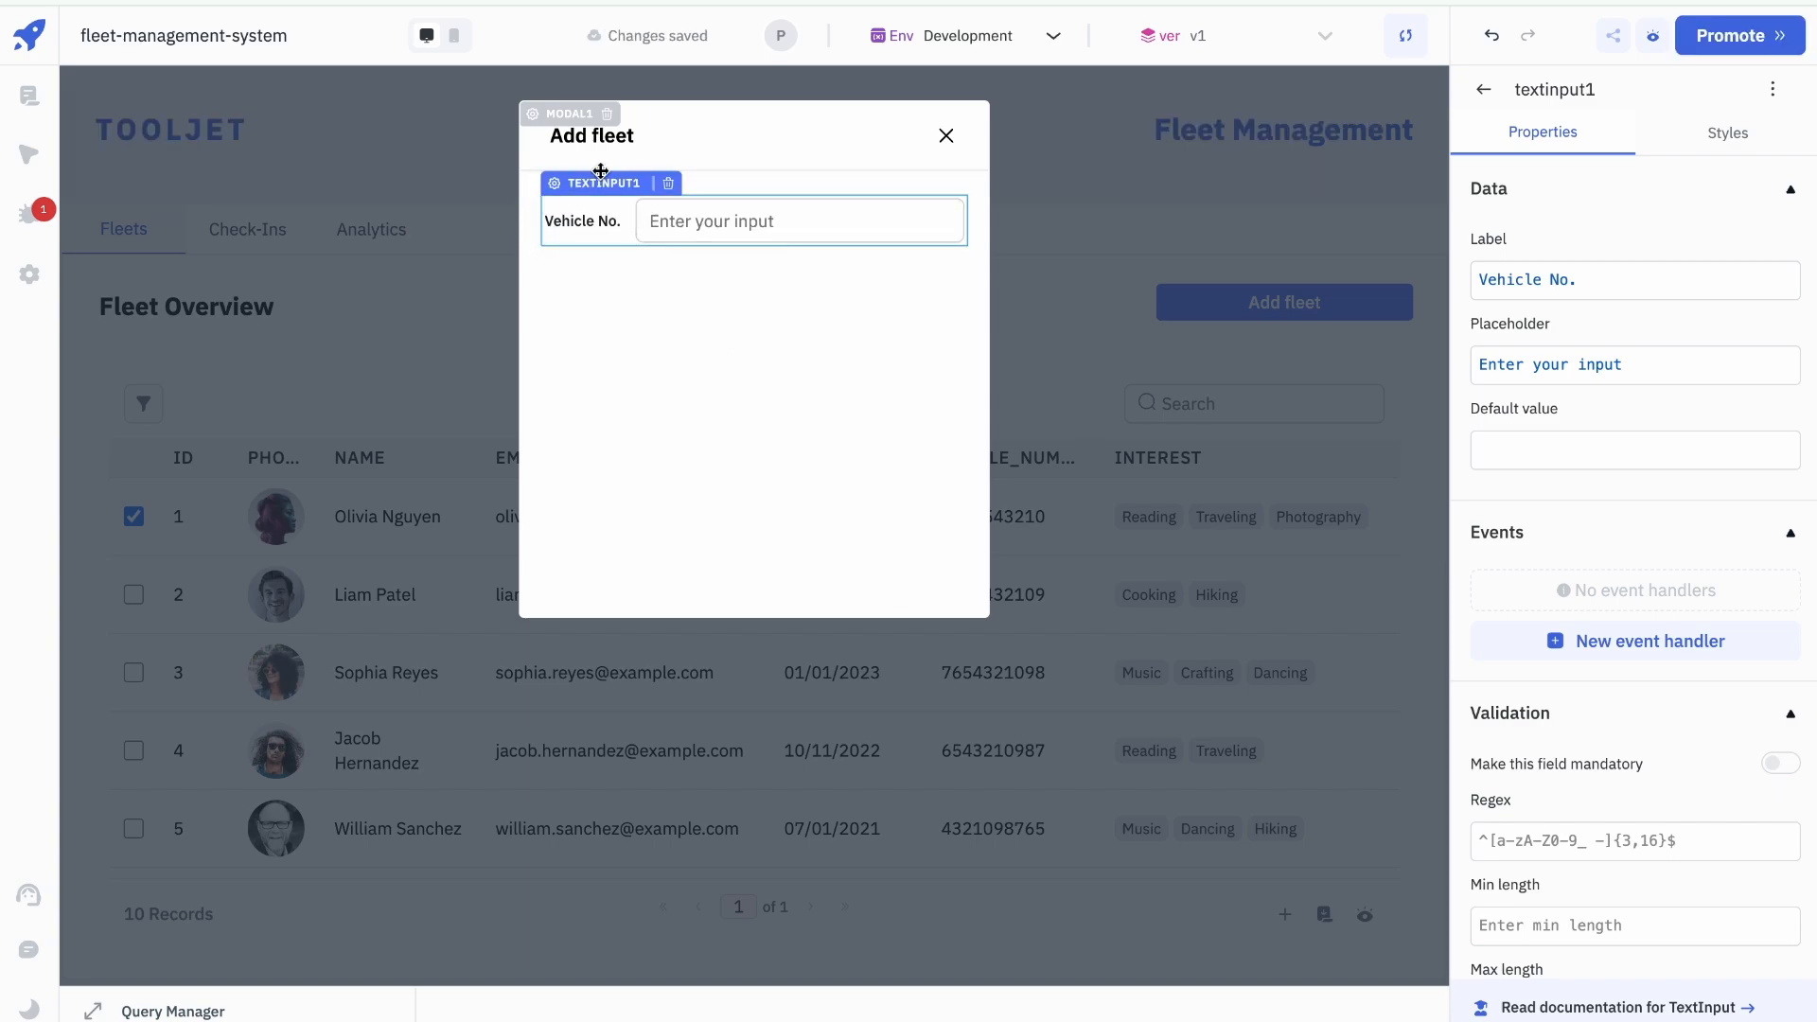
Step: Duplicate the Vehicle No. input, place the copy below it with a small gap, and label it "Year"
{"action": "key", "text": "ctrl+c"}
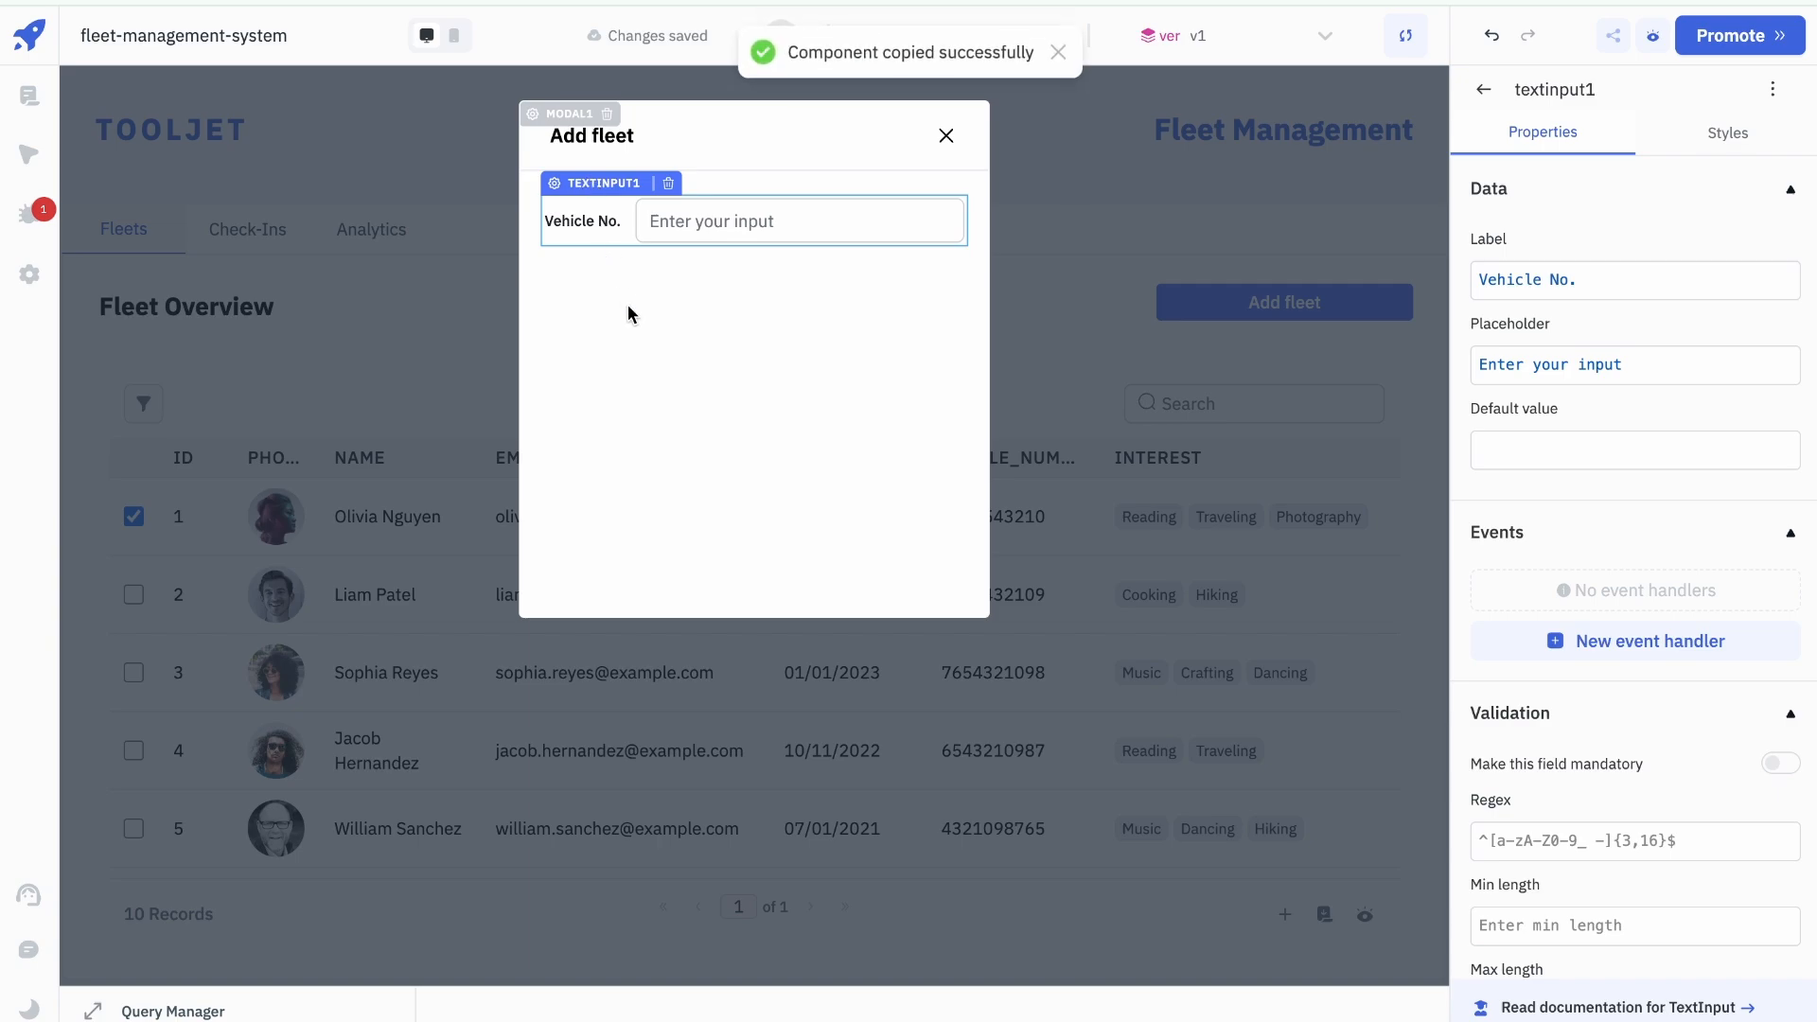
{"action": "key", "text": "ctrl+v"}
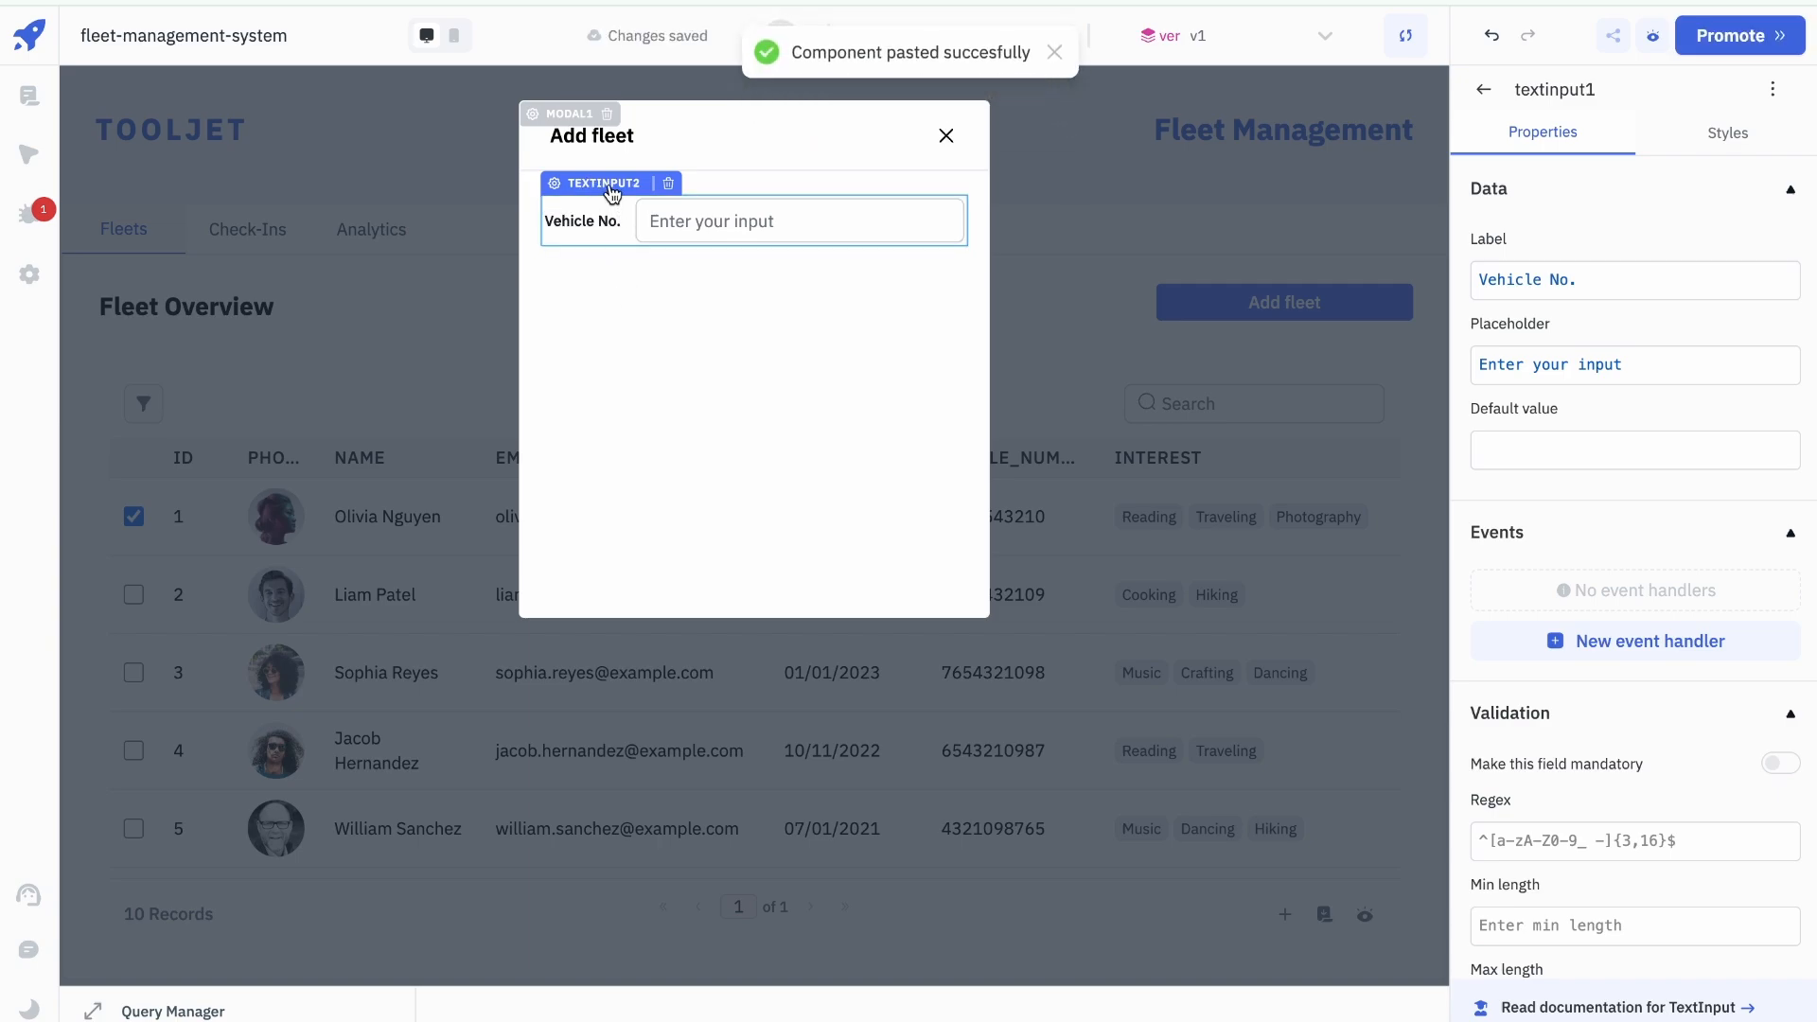
{"action": "left_click_drag", "start_coordinate": [606, 247], "coordinate": [611, 254]}
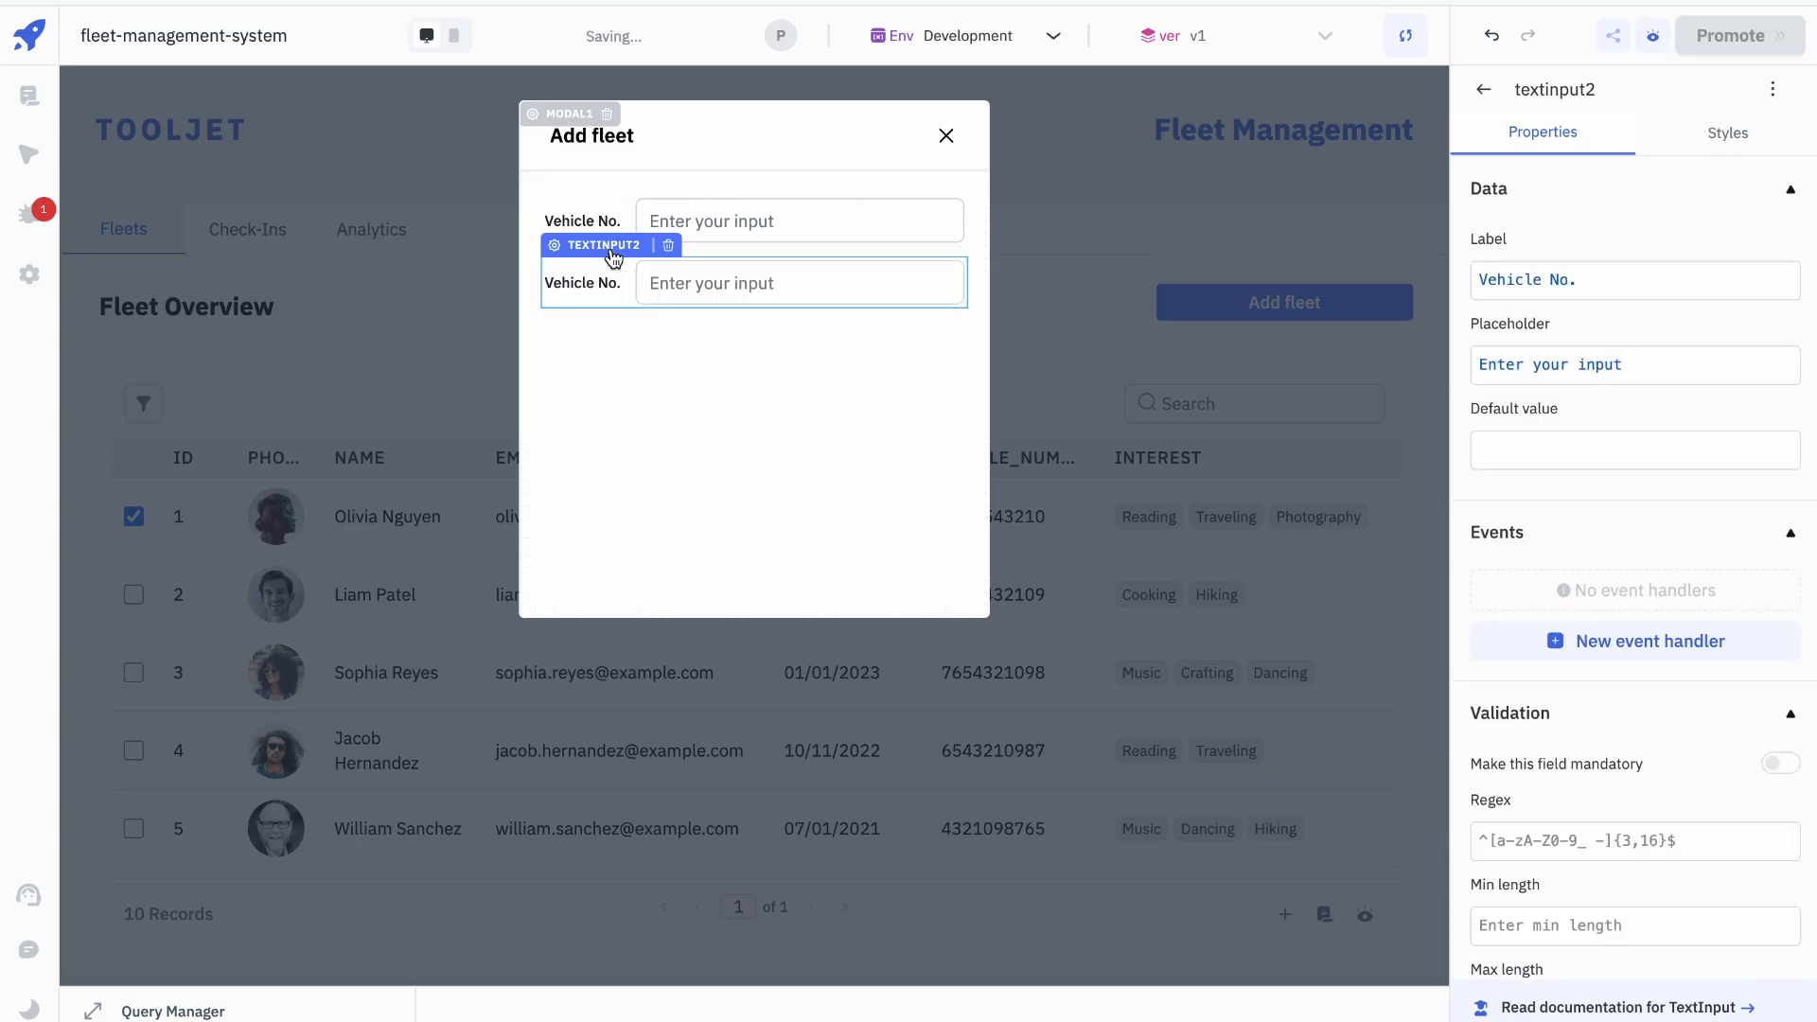
{"action": "left_click", "coordinate": [1582, 281]}
{"action": "key", "text": "ctrl+a"}
{"action": "type", "text": "Year"}
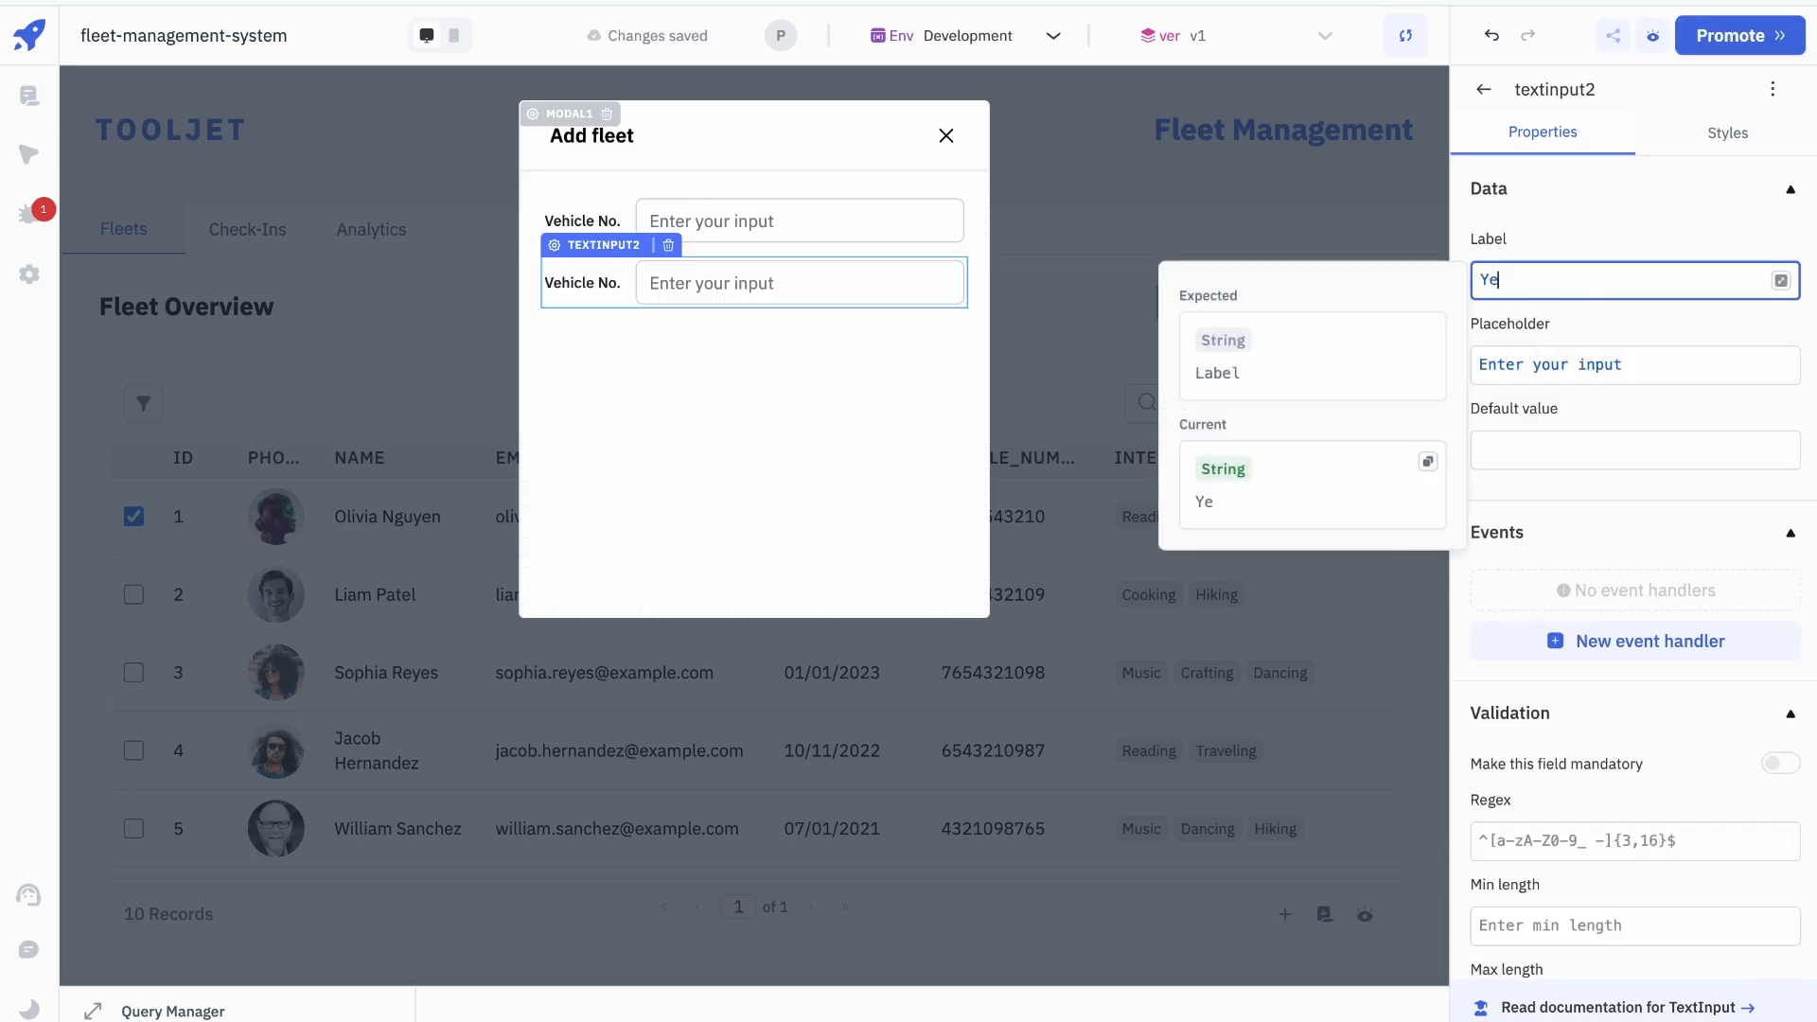
{"action": "left_click", "coordinate": [807, 420]}
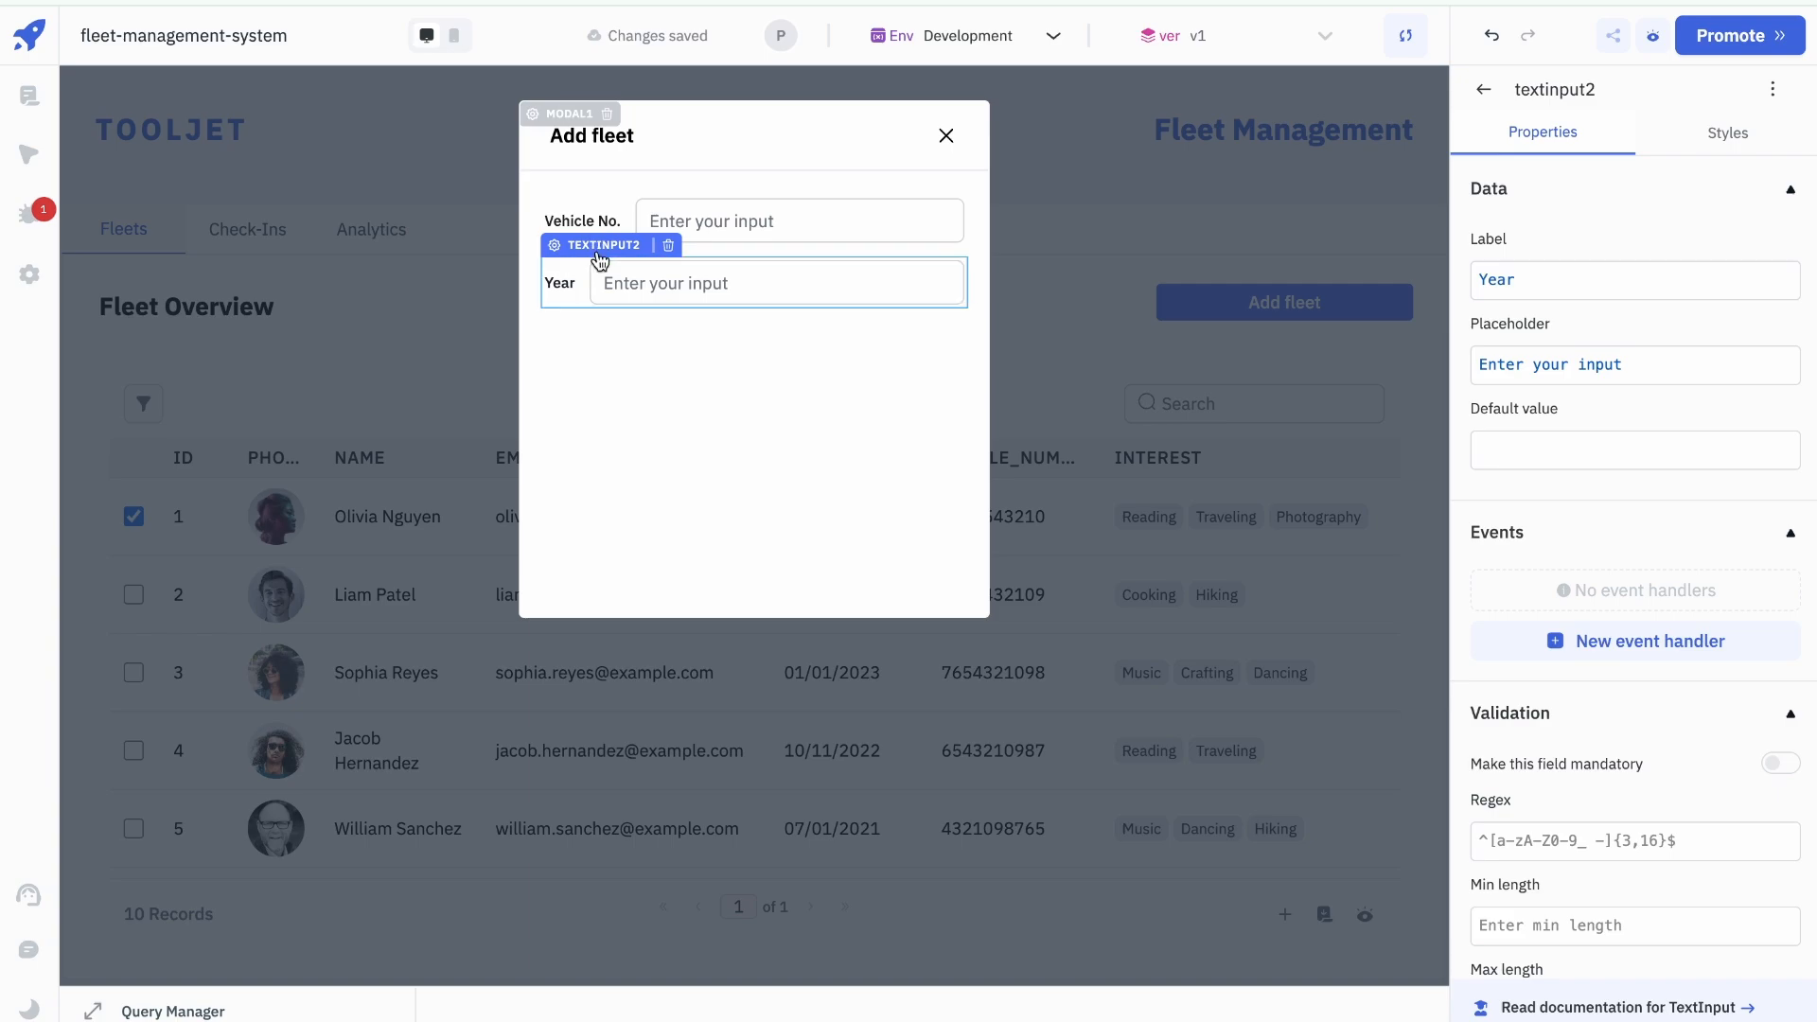
{"action": "left_click_drag", "start_coordinate": [600, 260], "coordinate": [600, 262]}
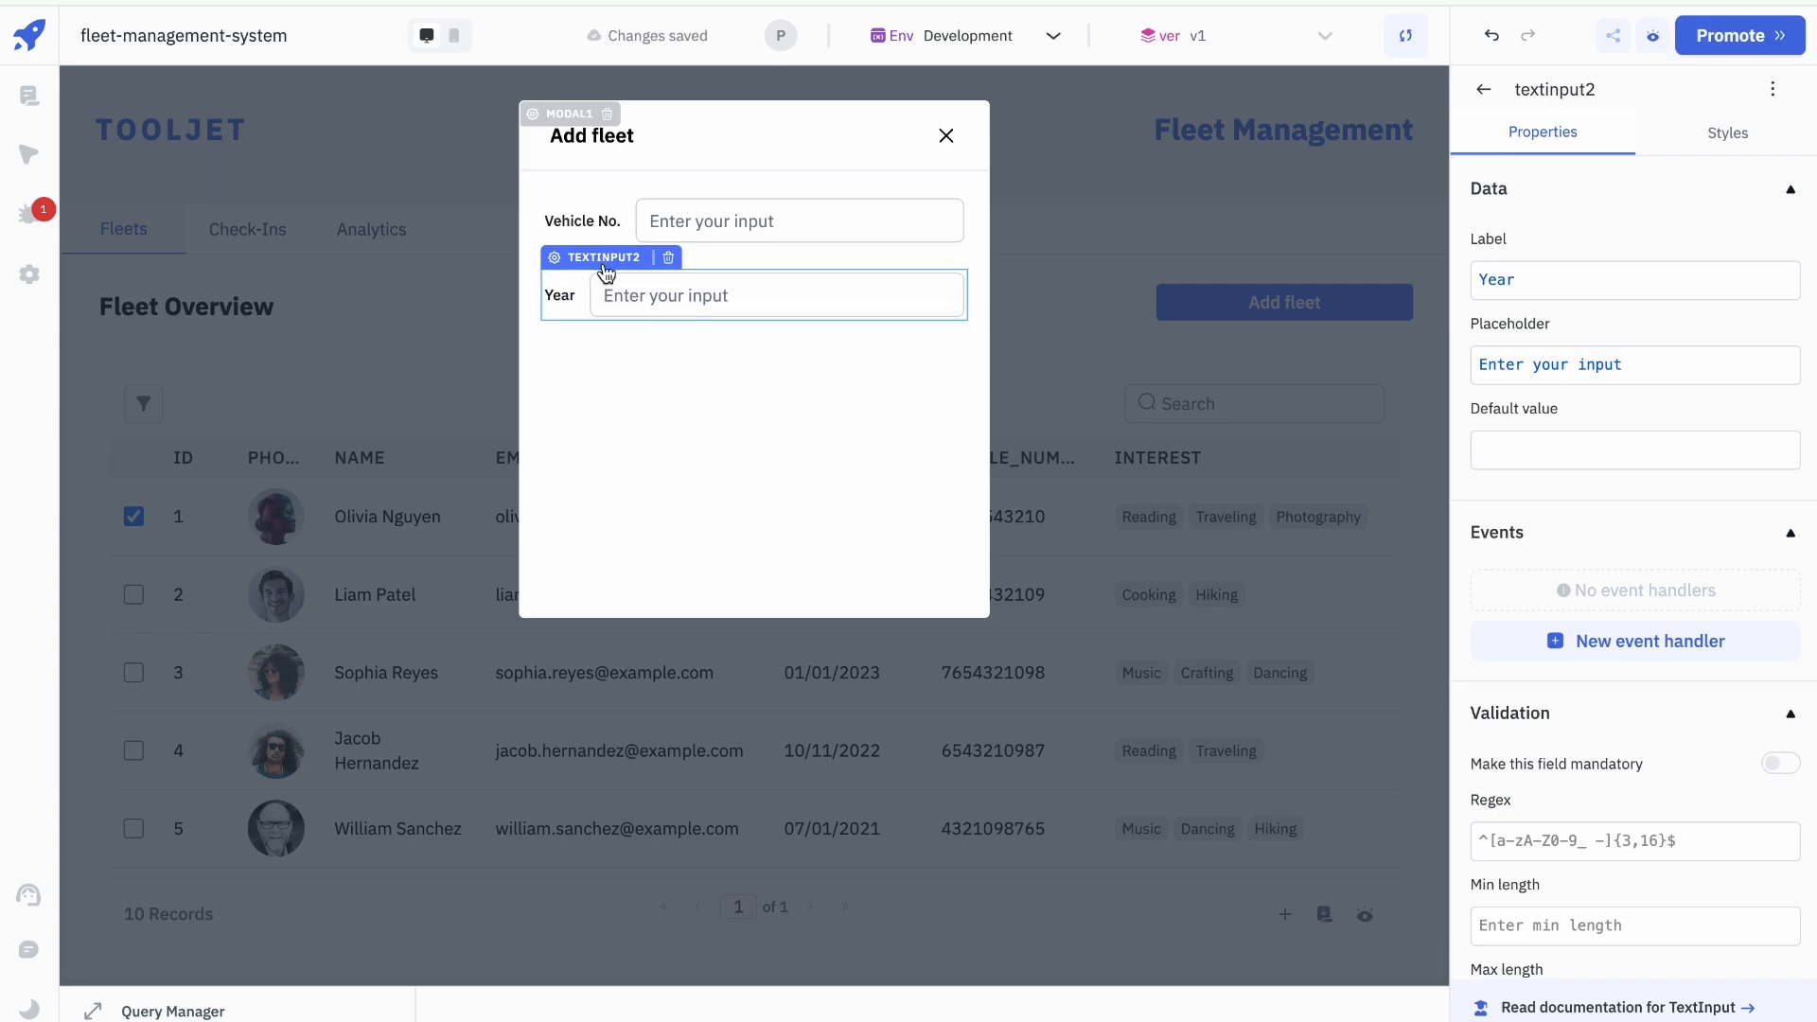
Step: Duplicate the Year input, place the copy below it with the same spacing, and label it "Company"
{"action": "key", "text": "ctrl+c"}
{"action": "key", "text": "ctrl+v"}
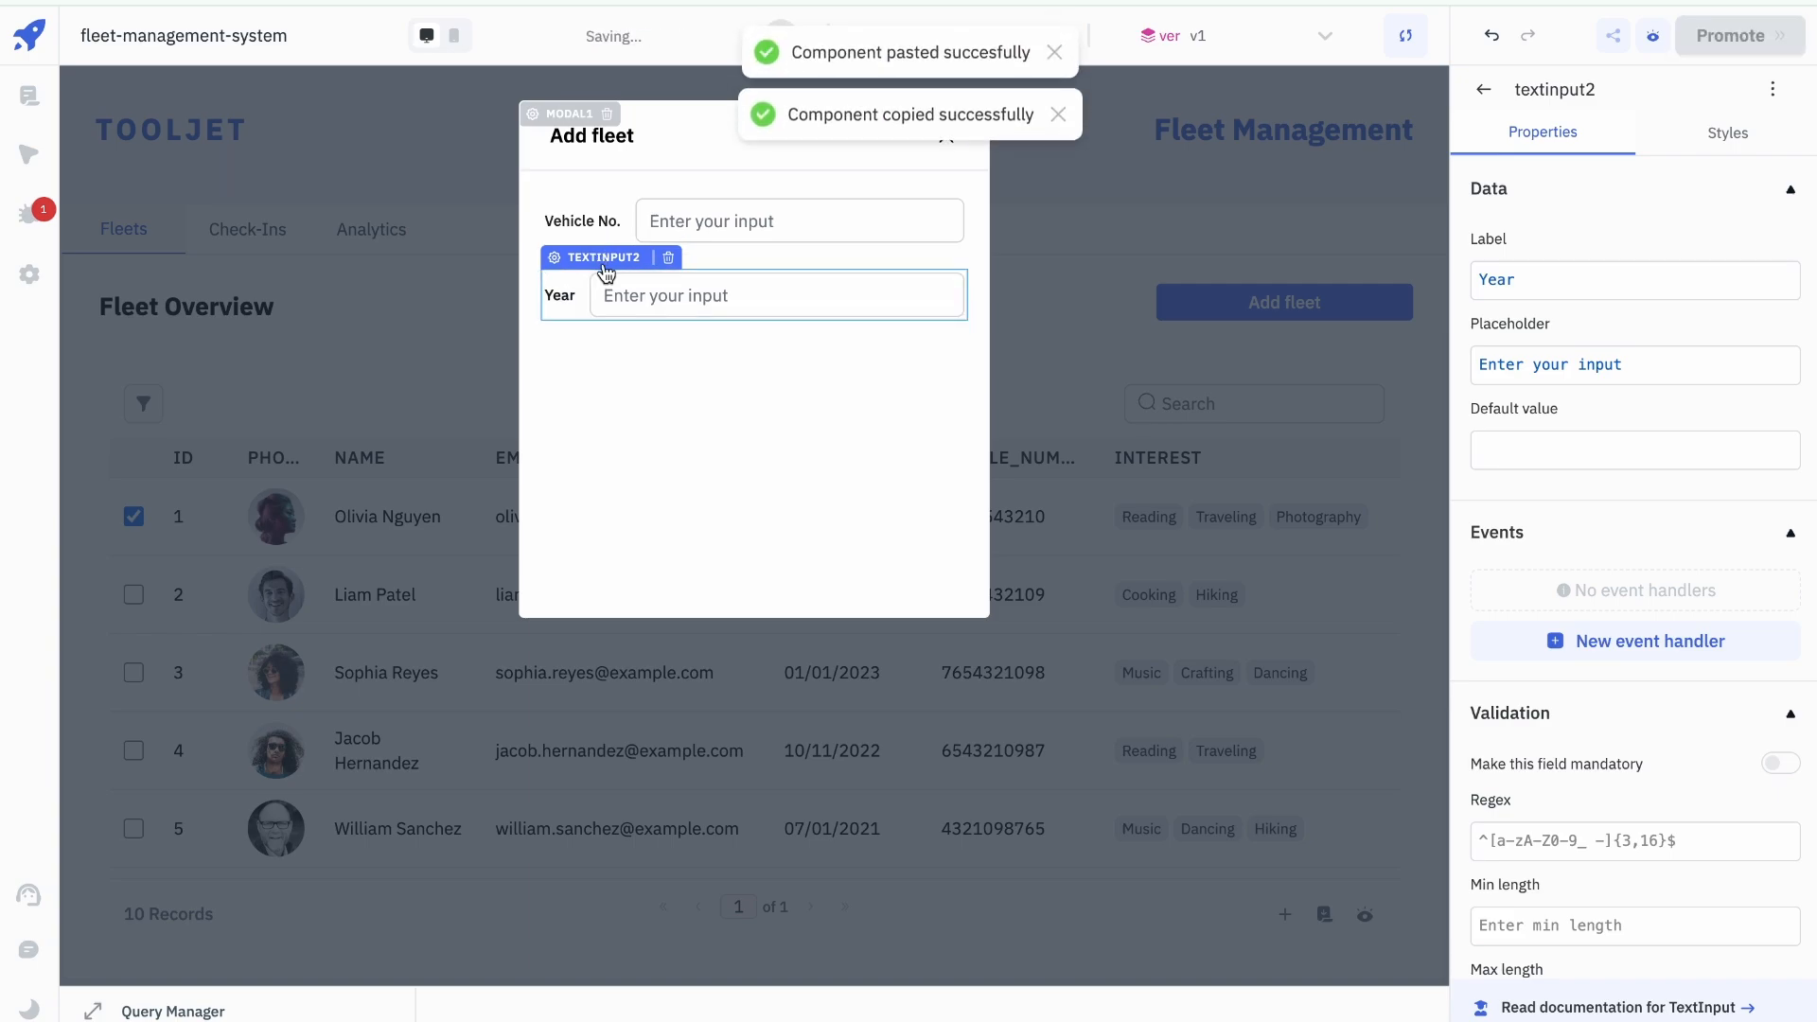
{"action": "left_click_drag", "start_coordinate": [605, 264], "coordinate": [611, 339]}
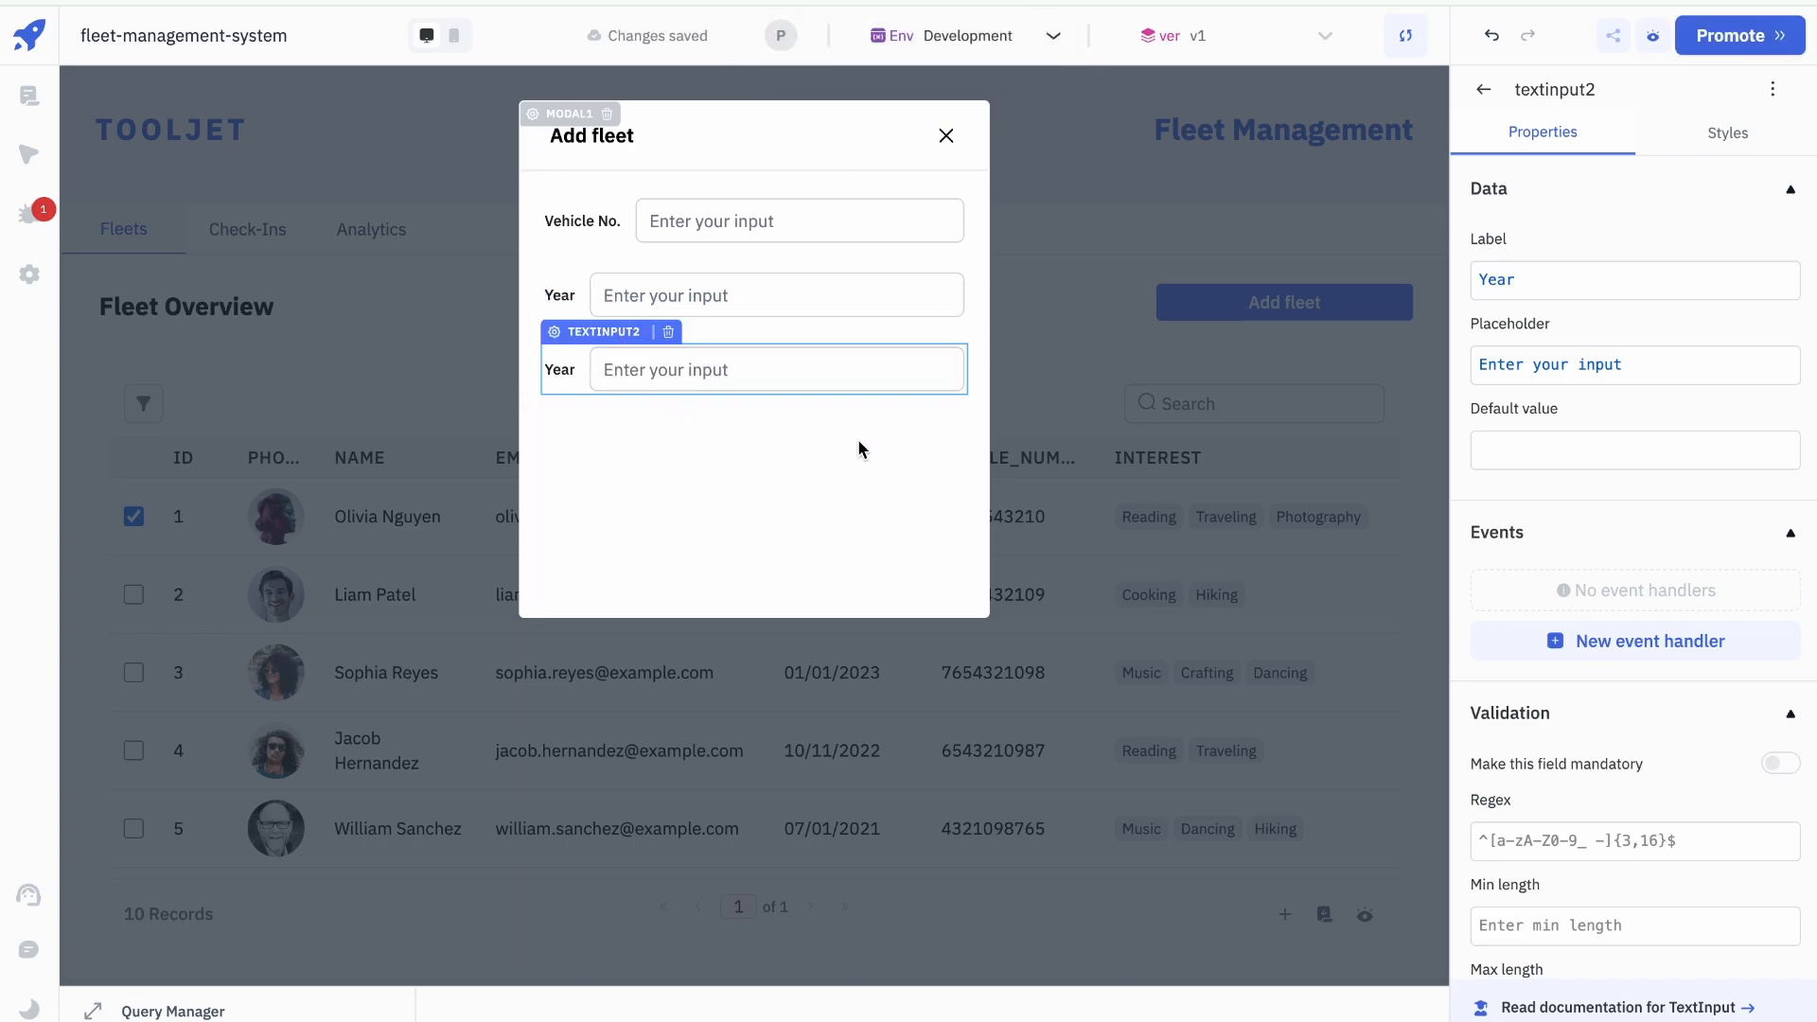
{"action": "left_click", "coordinate": [1603, 293]}
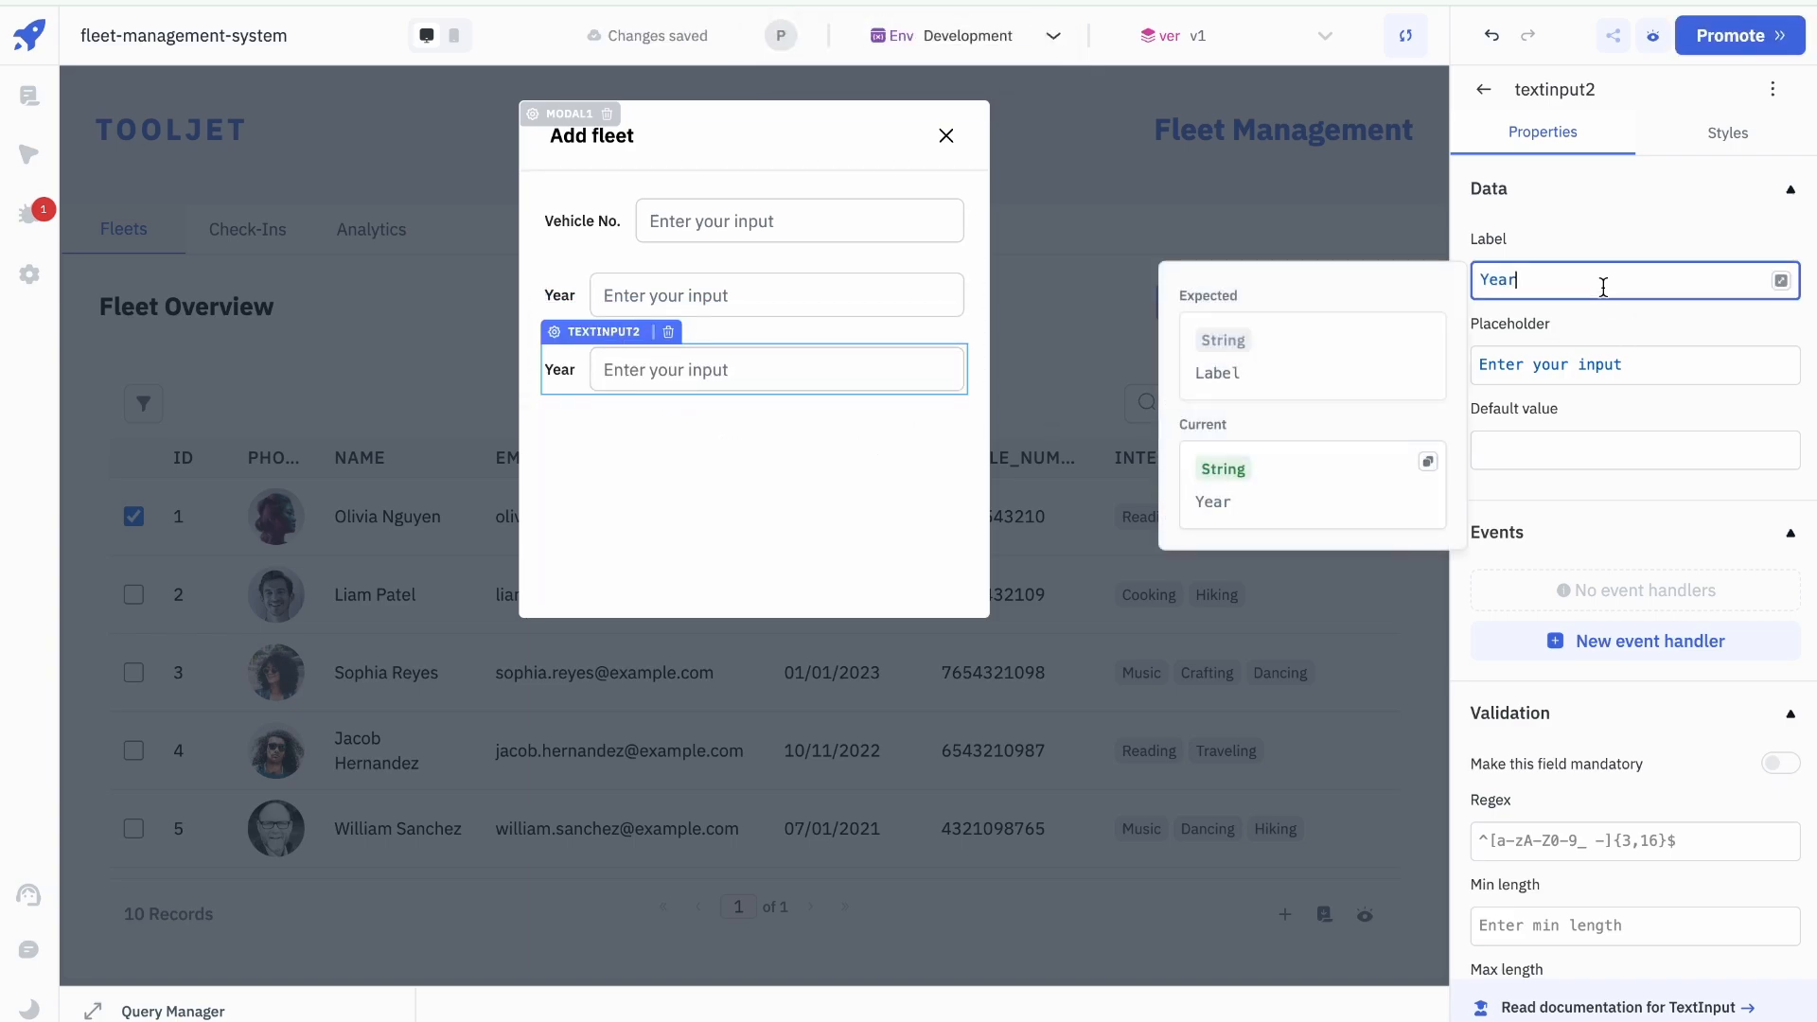
{"action": "key", "text": "ctrl+a"}
{"action": "type", "text": "Coma"}
{"action": "key", "text": "BackSpace"}
{"action": "type", "text": "pany"}
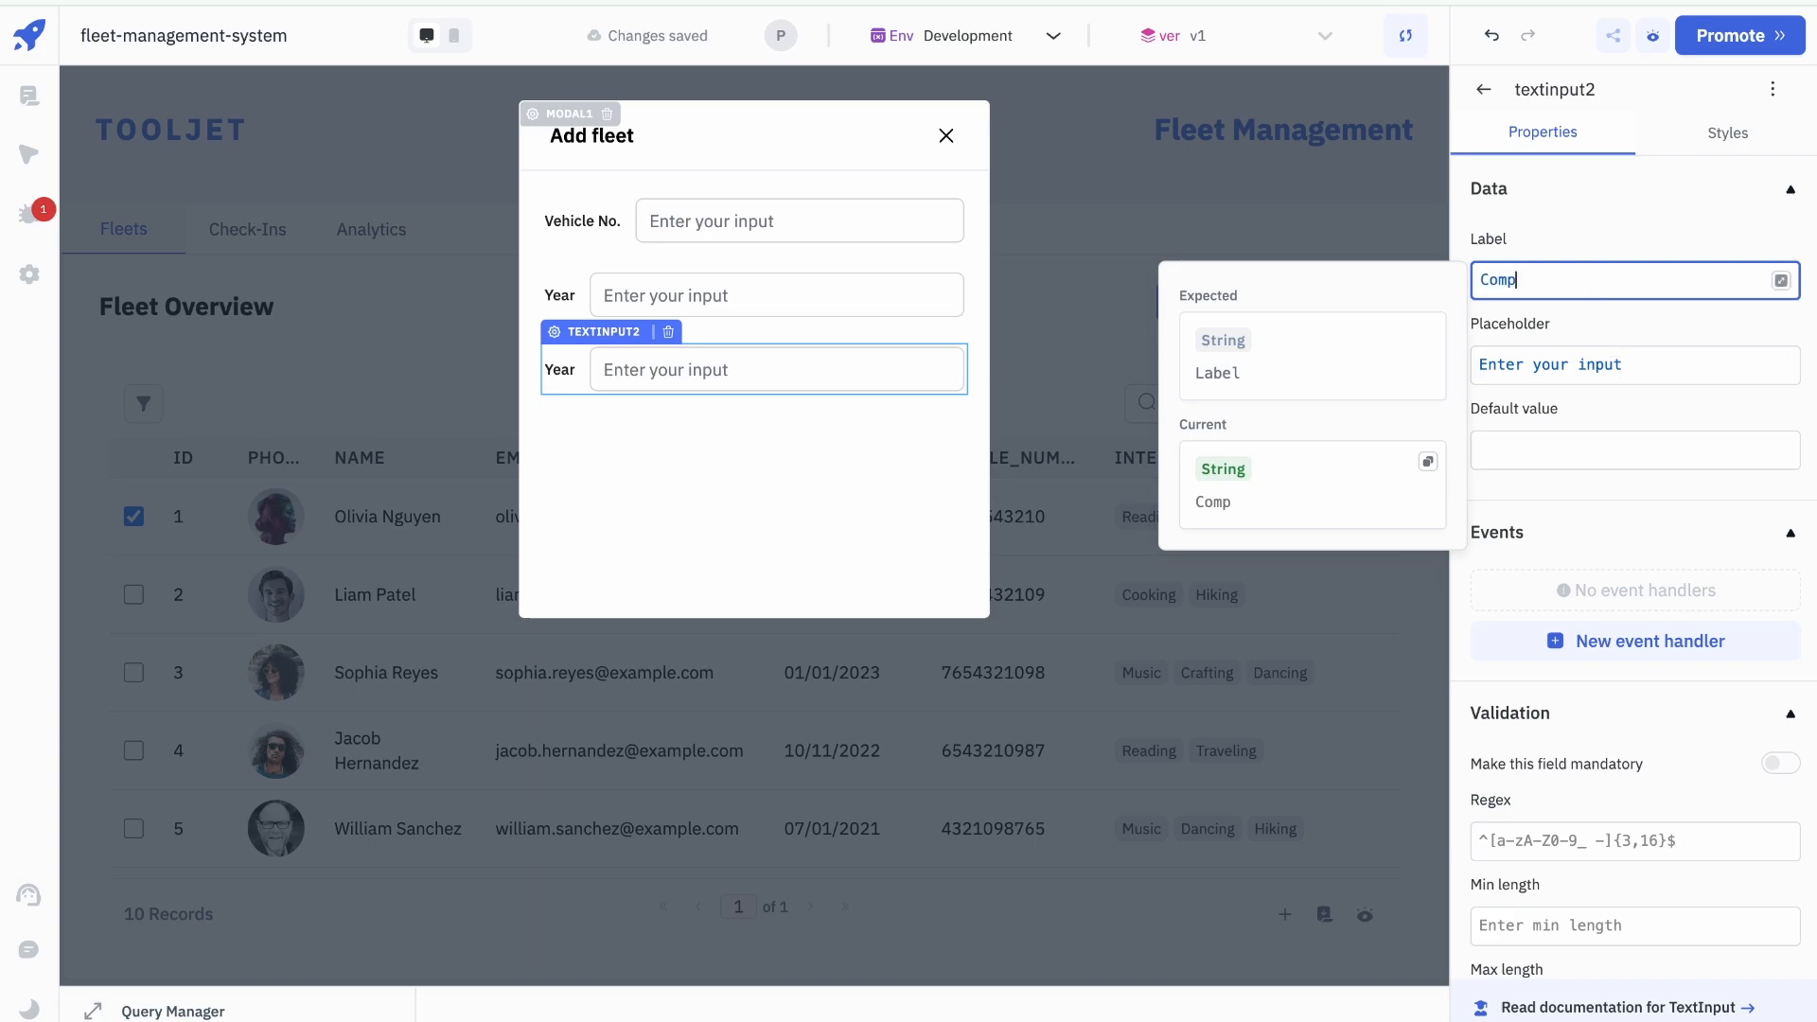
{"action": "left_click", "coordinate": [852, 461]}
Step: Duplicate the Company input, place the copy directly below it, and label it "Model"
{"action": "key", "text": "ctrl+c"}
{"action": "key", "text": "ctrl+v"}
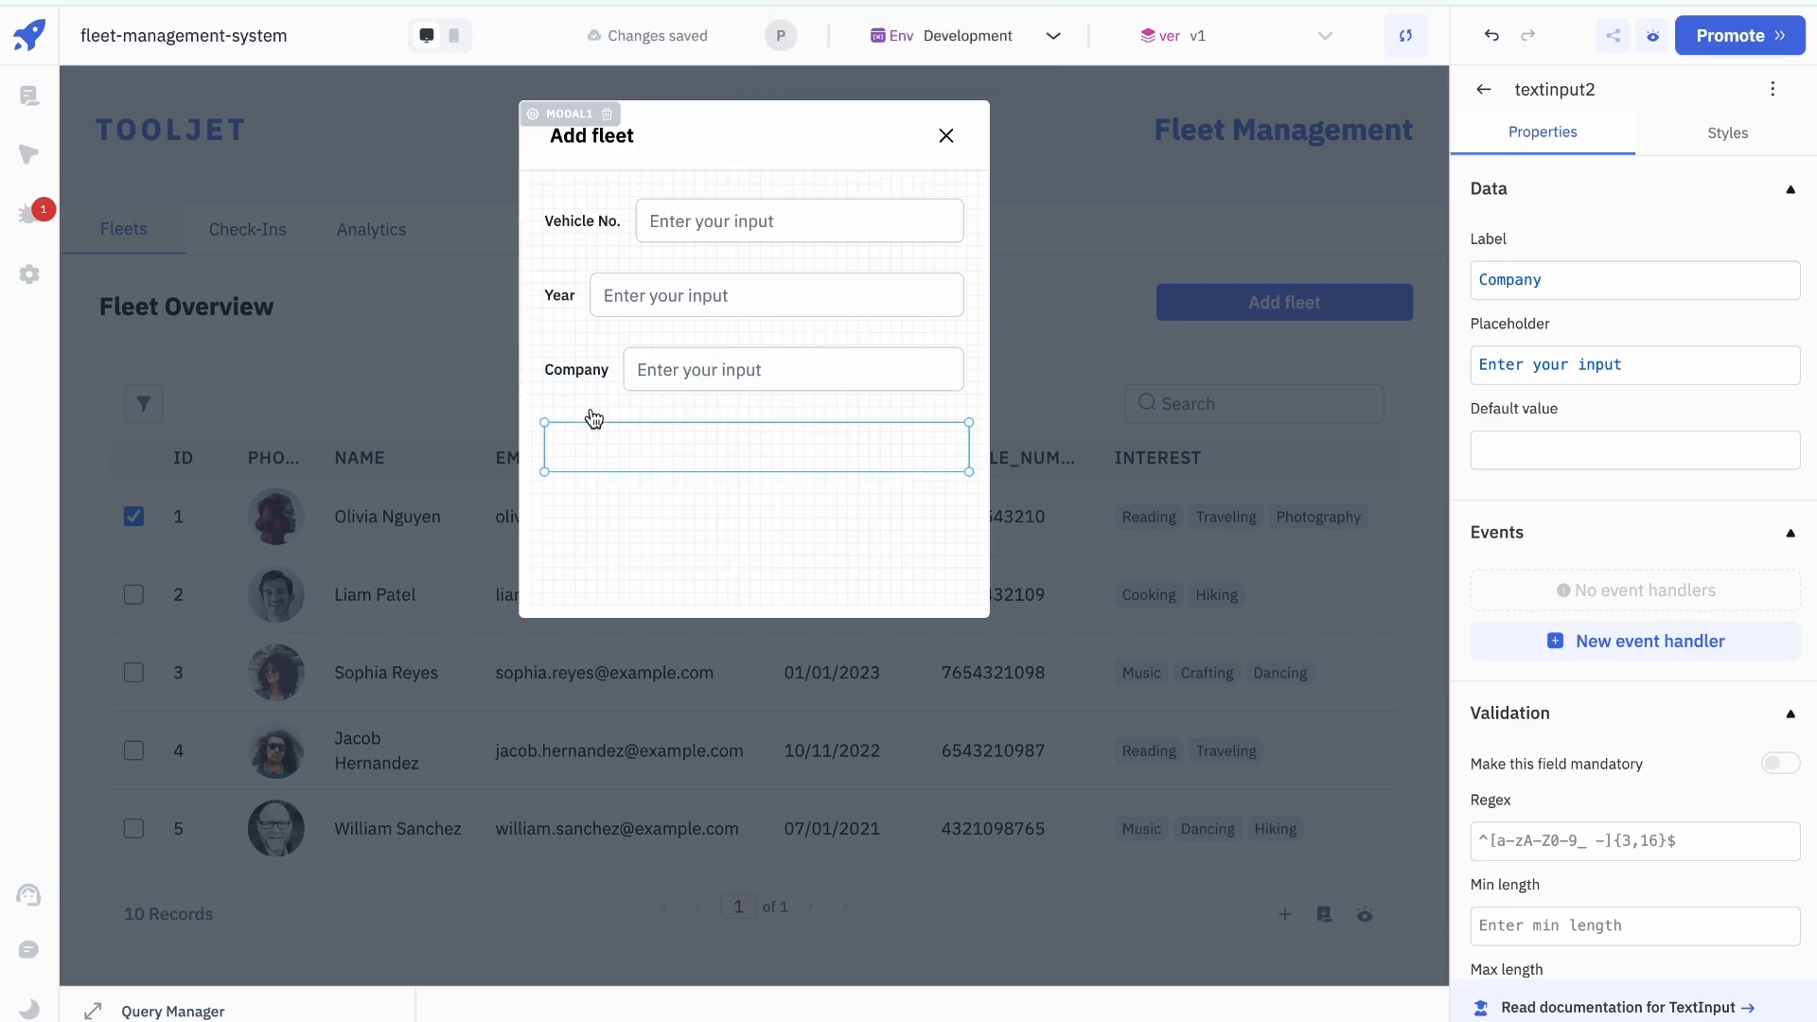
{"action": "triple_click", "coordinate": [1617, 283]}
{"action": "type", "text": "Model"}
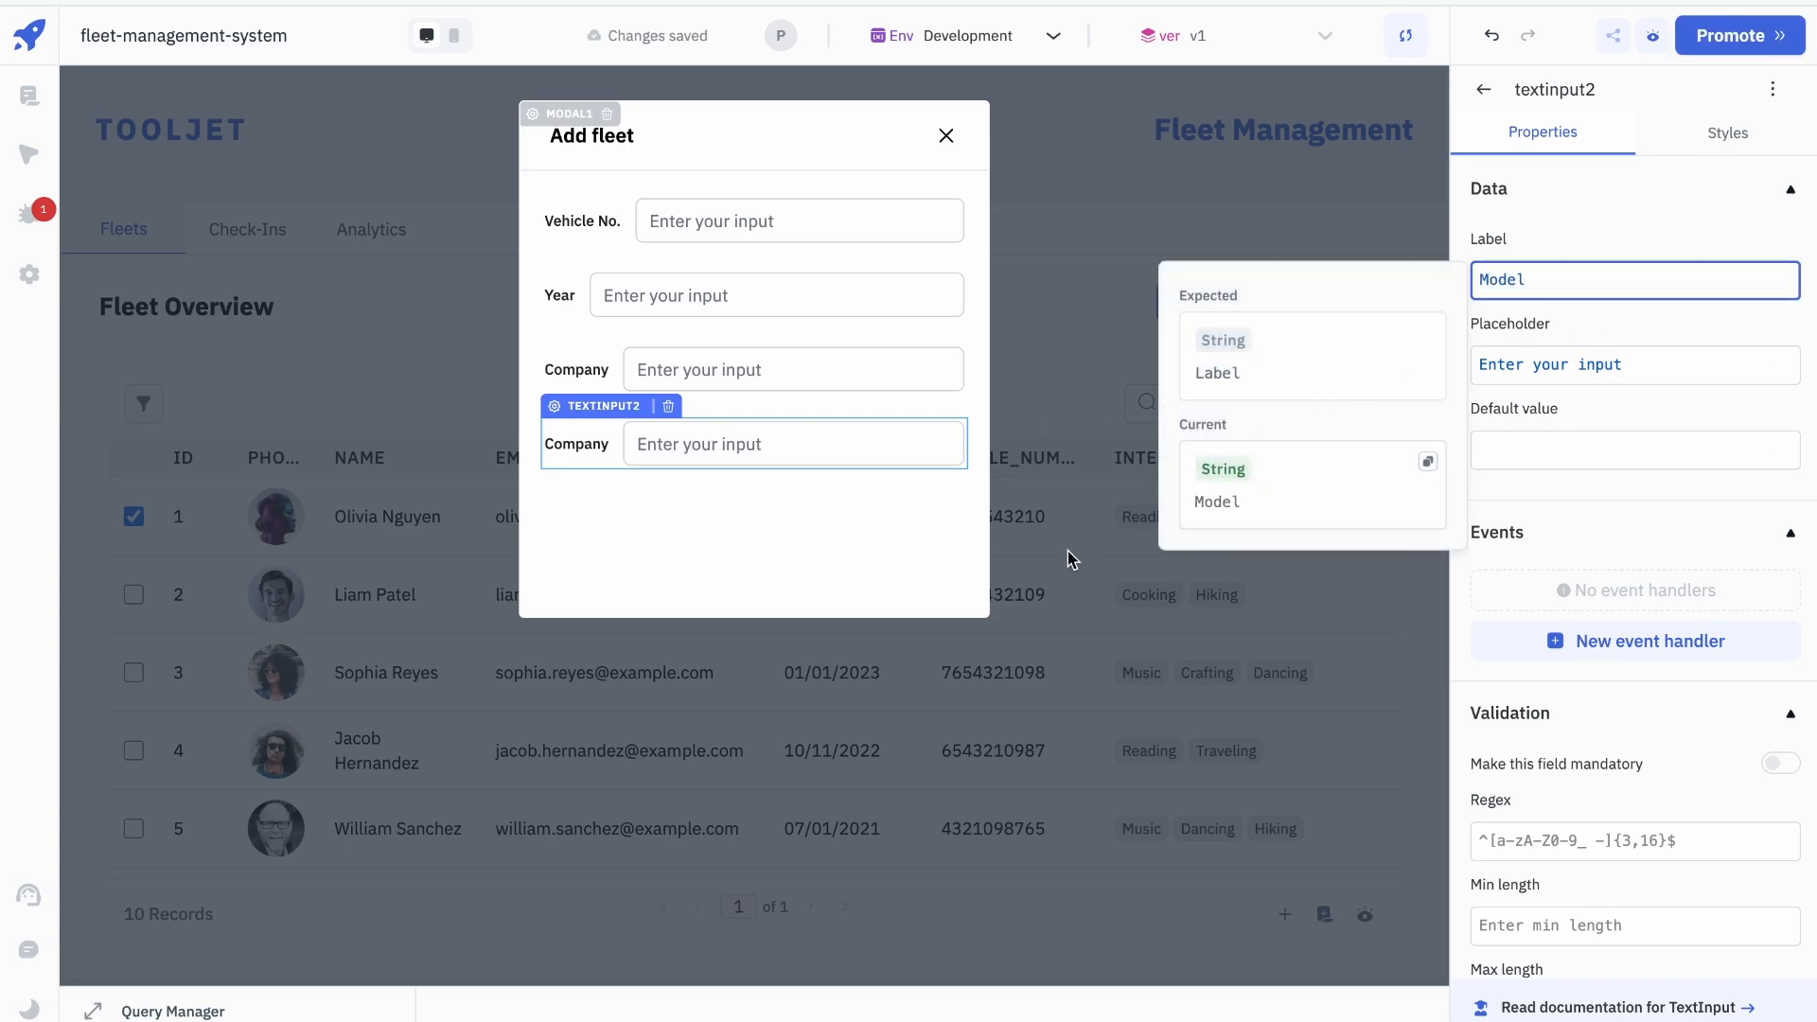
{"action": "left_click", "coordinate": [833, 520]}
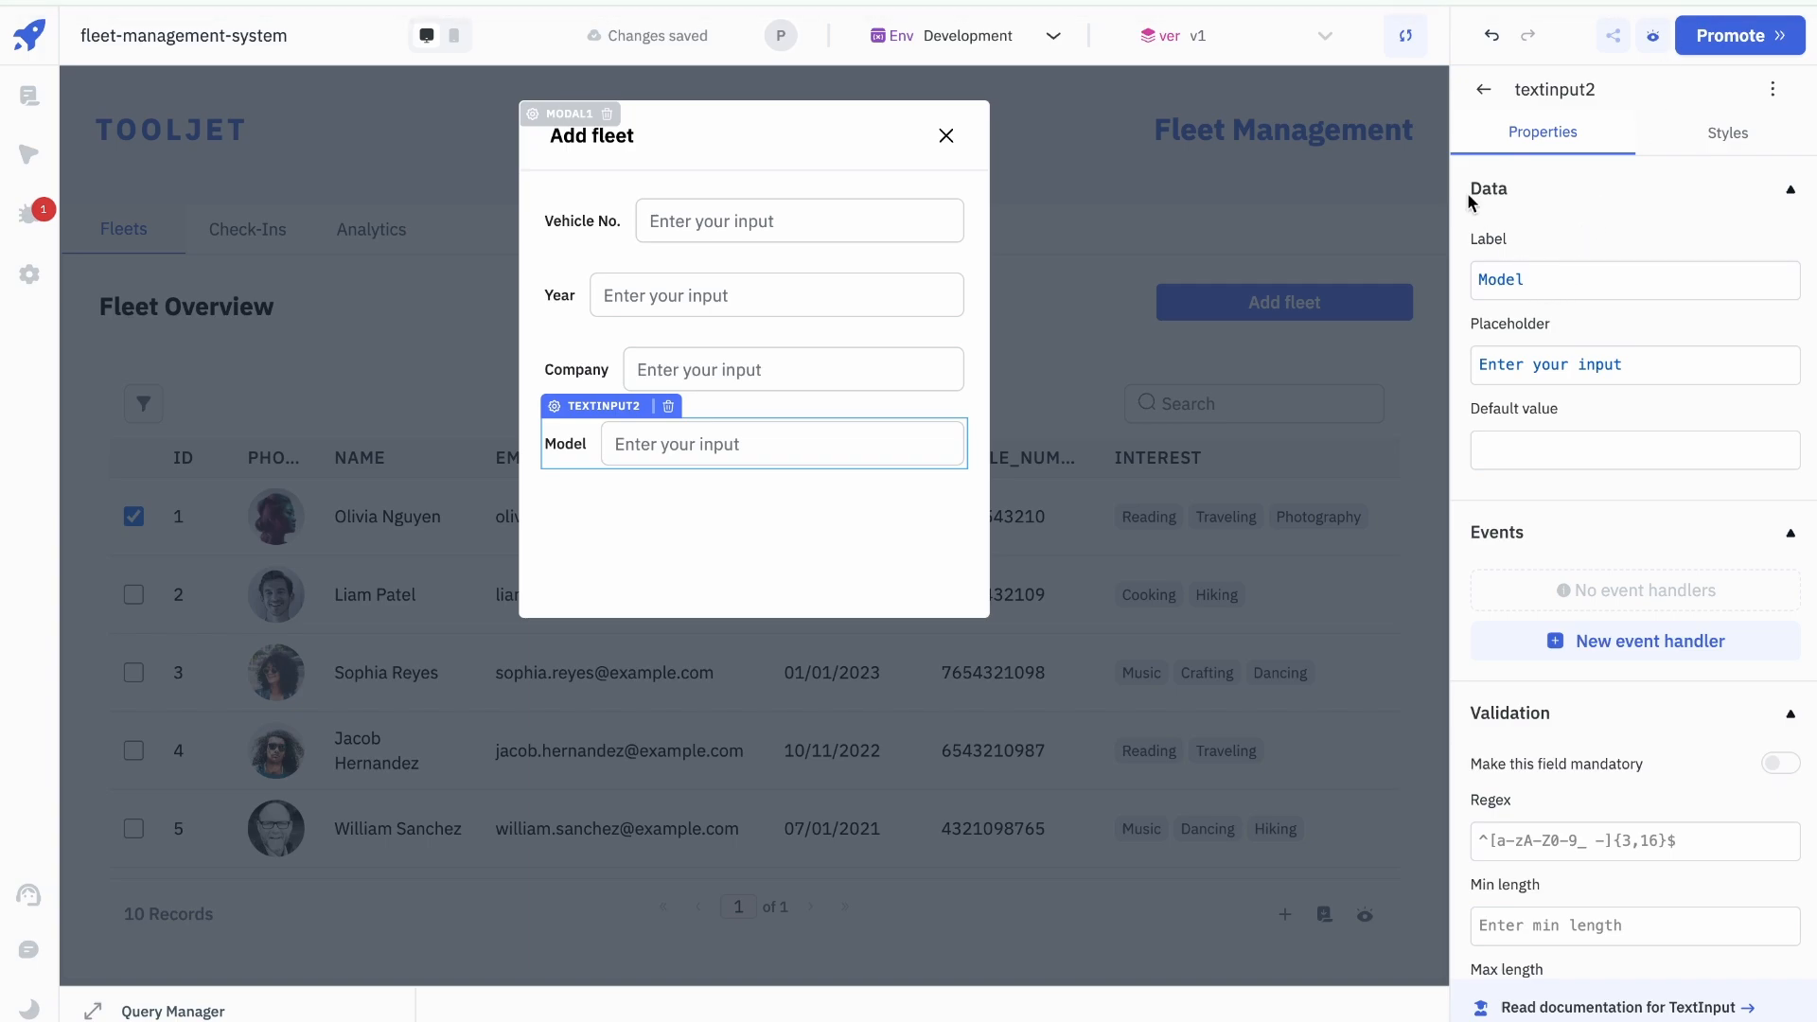
Step: Add a Dropdown component below the Model input in the modal and label it "Status"
{"action": "left_click", "coordinate": [1485, 90]}
{"action": "left_click", "coordinate": [1652, 151]}
{"action": "type", "text": "dr"}
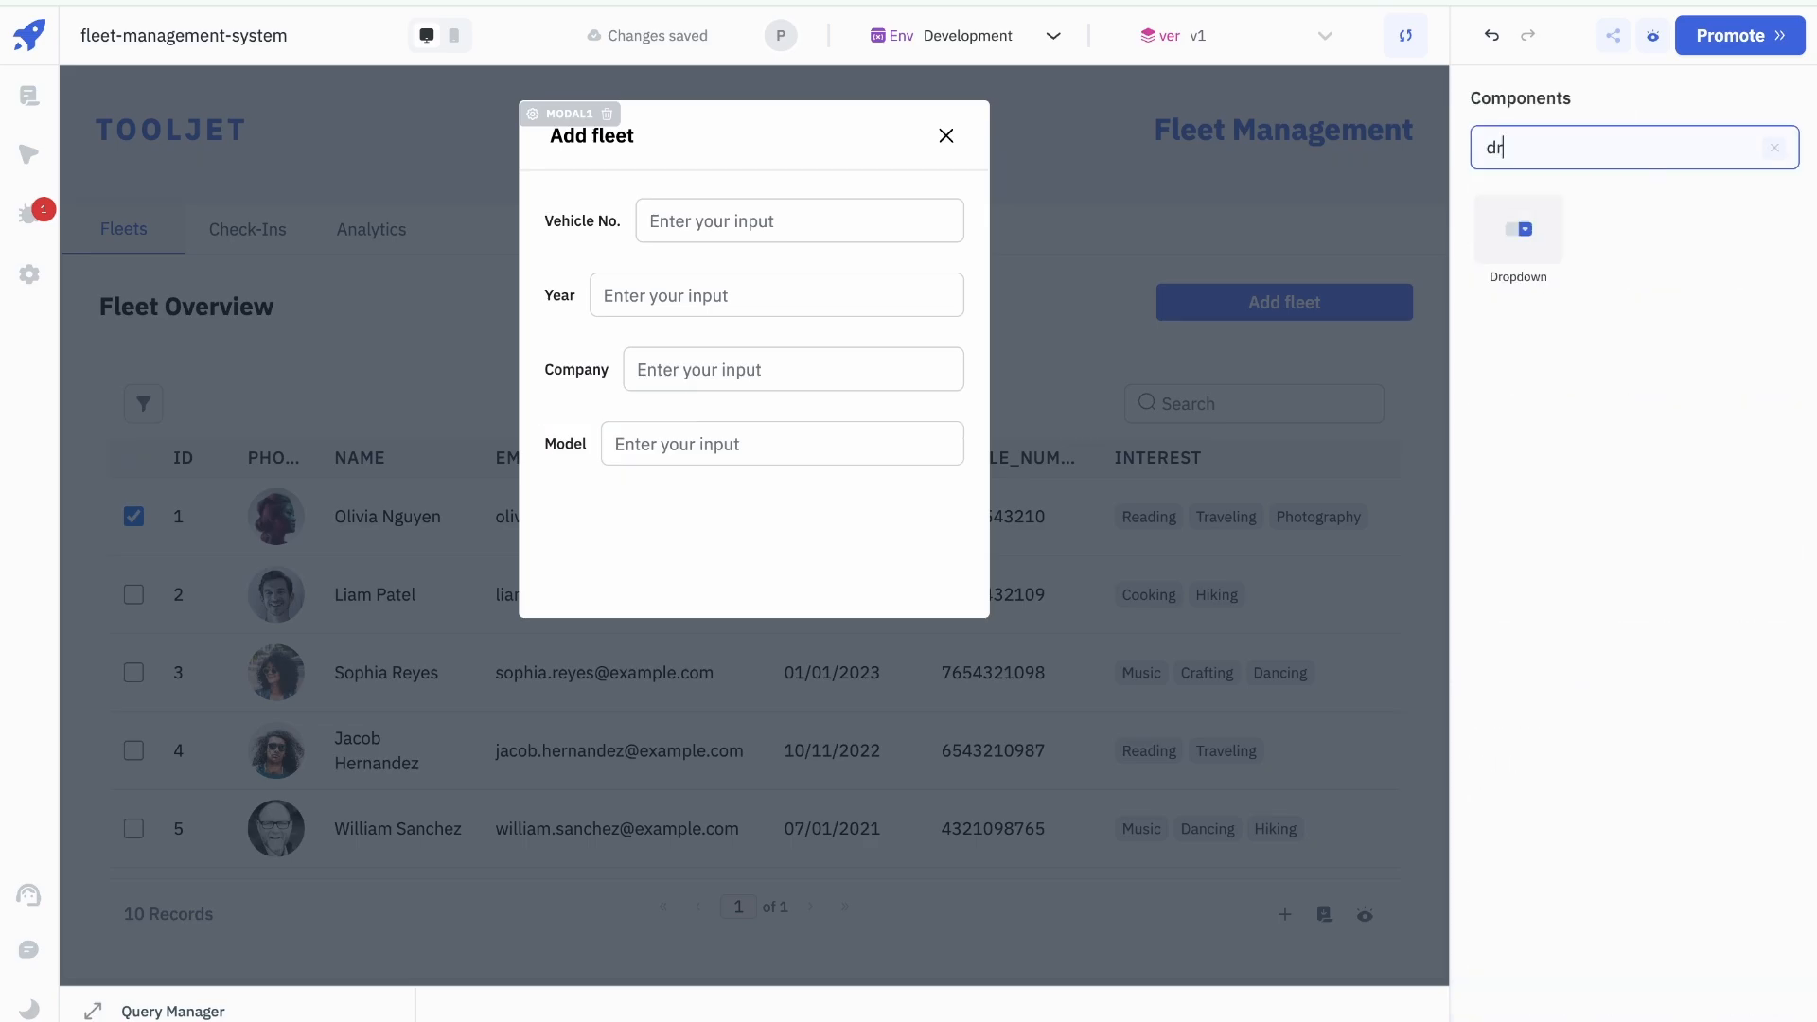
{"action": "type", "text": "p"}
{"action": "left_click_drag", "start_coordinate": [1542, 230], "coordinate": [893, 542]}
{"action": "double_click", "coordinate": [1632, 275]}
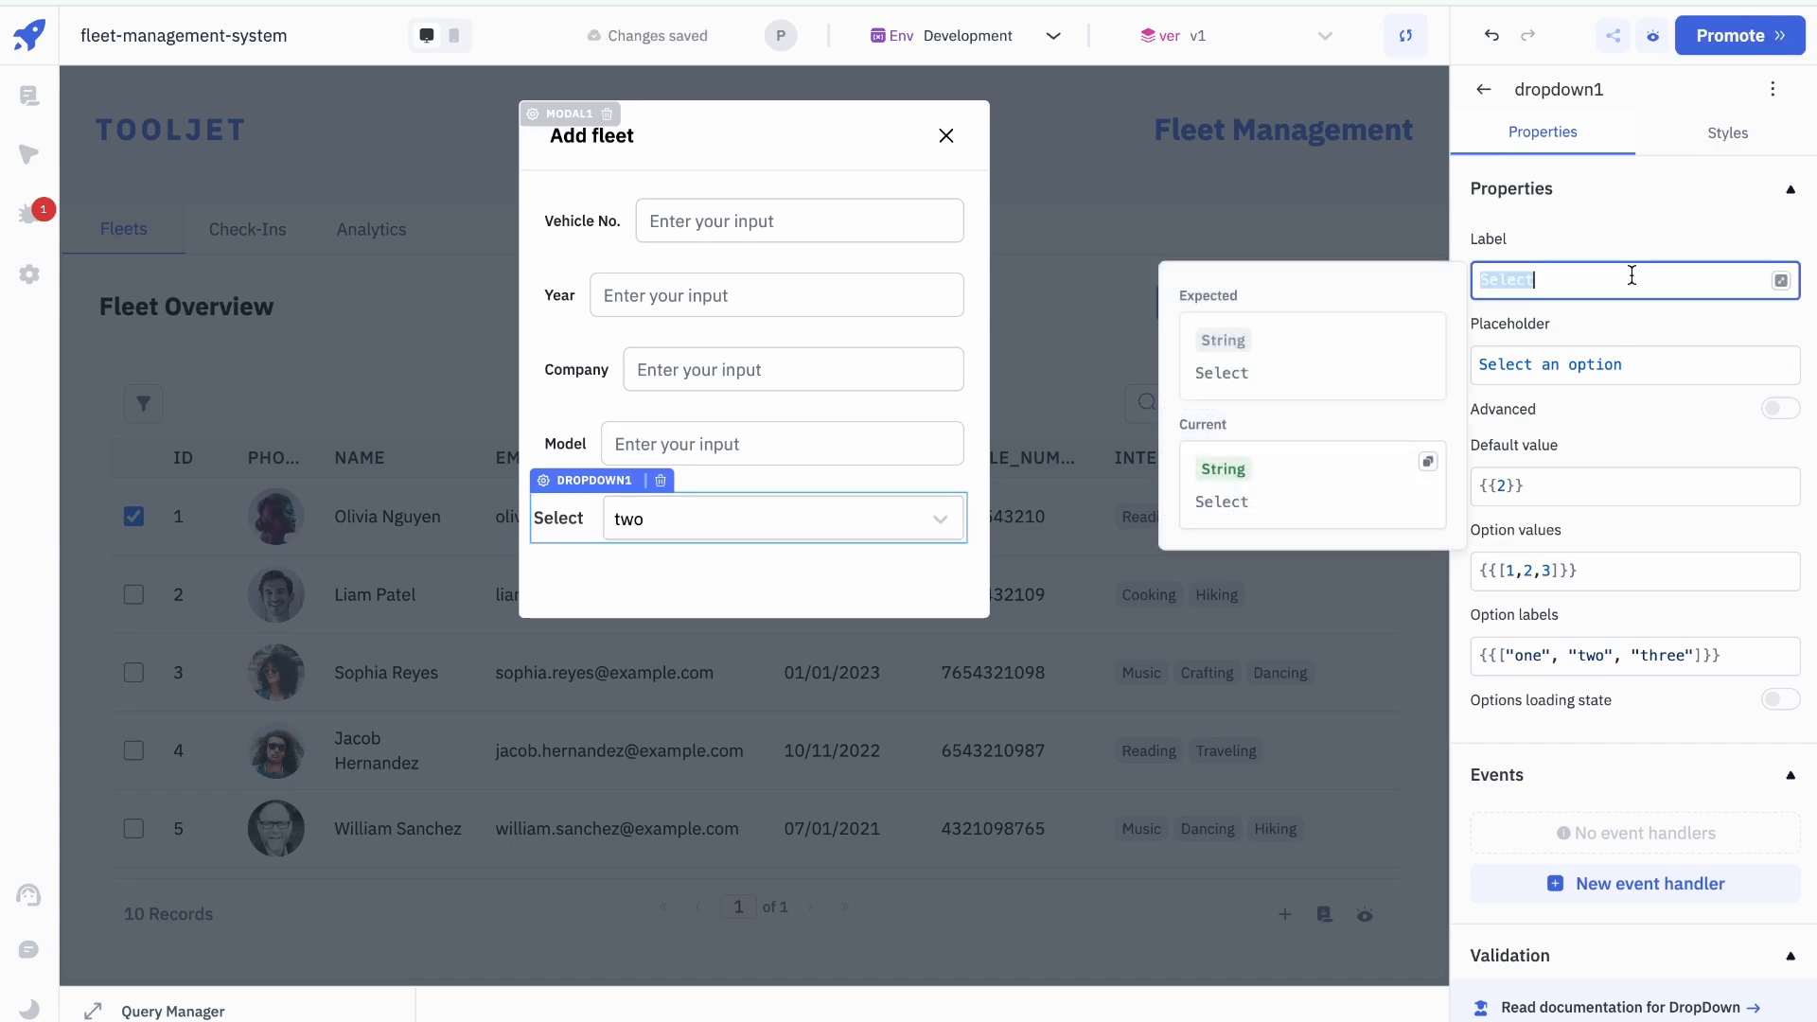
{"action": "type", "text": "Status"}
{"action": "left_click", "coordinate": [884, 409]}
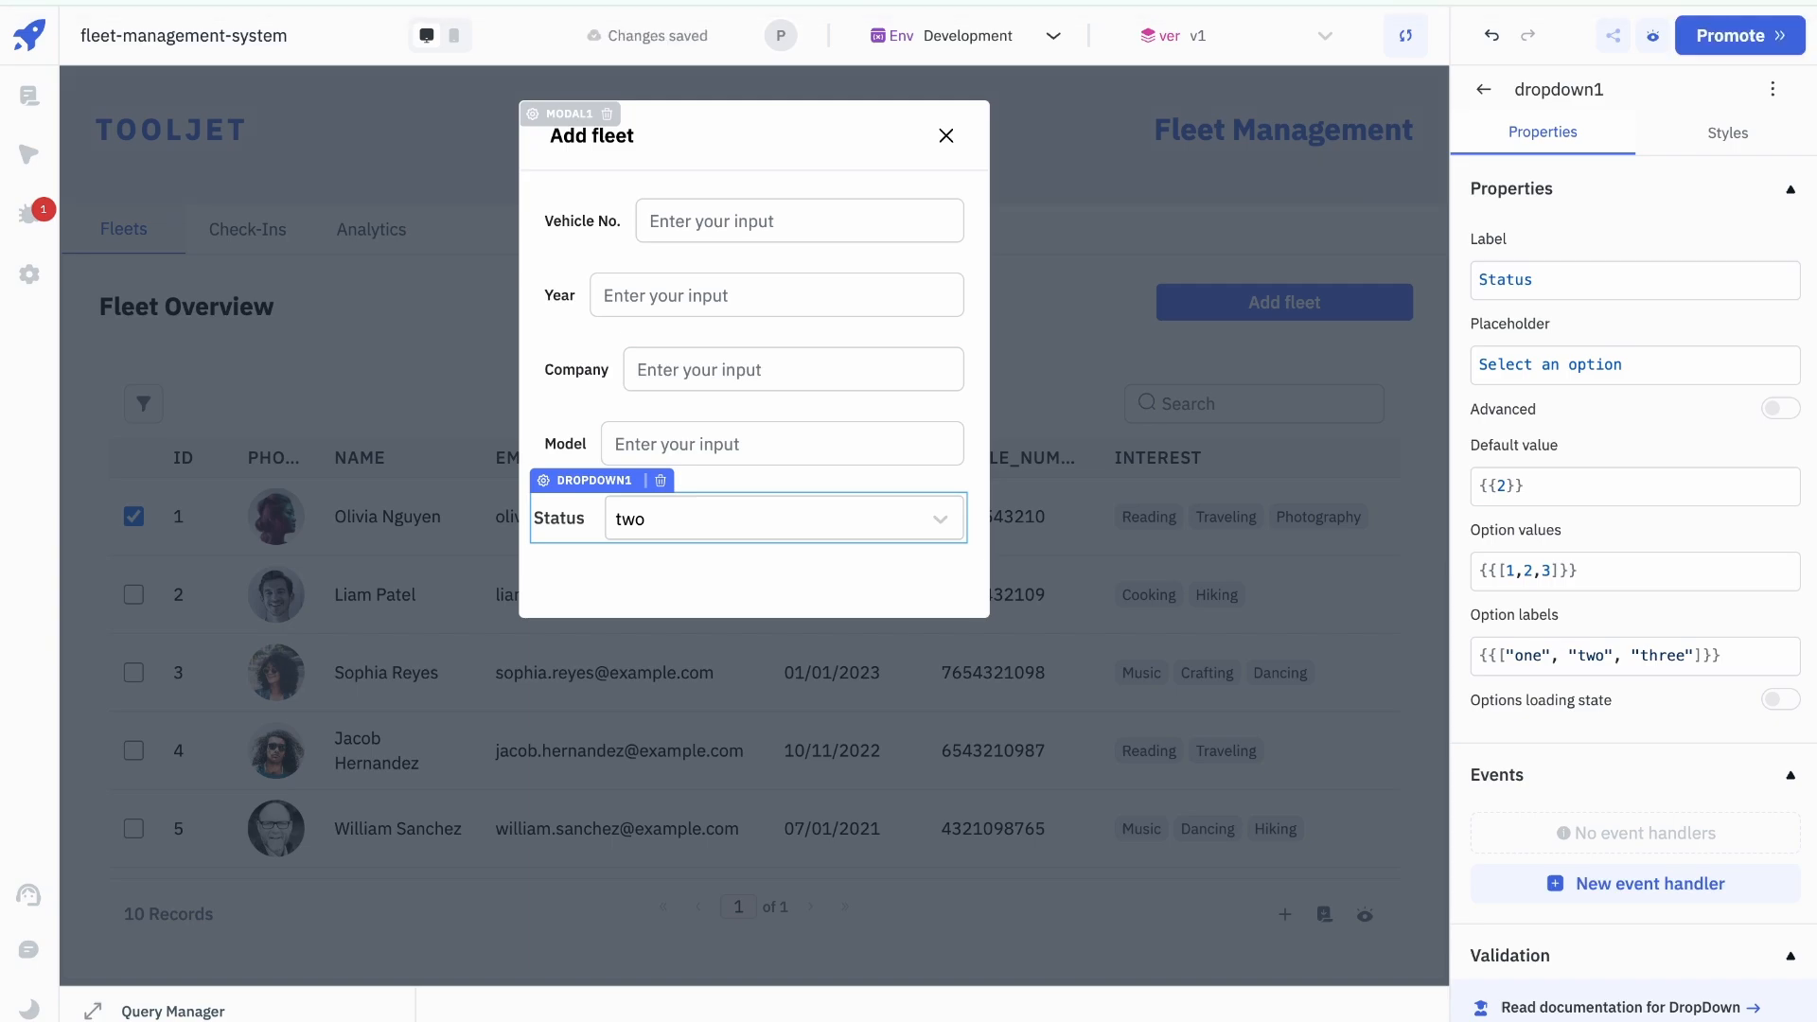
Step: Set the Status dropdown's option labels to {{["Active", "Inactive", "Under maintenance"]}}
{"action": "double_click", "coordinate": [1682, 654]}
{"action": "key", "text": "ctrl+a"}
{"action": "type", "text": "{{[\"Active\", \"Inactive\", \"Under maintenance\"]}}"}
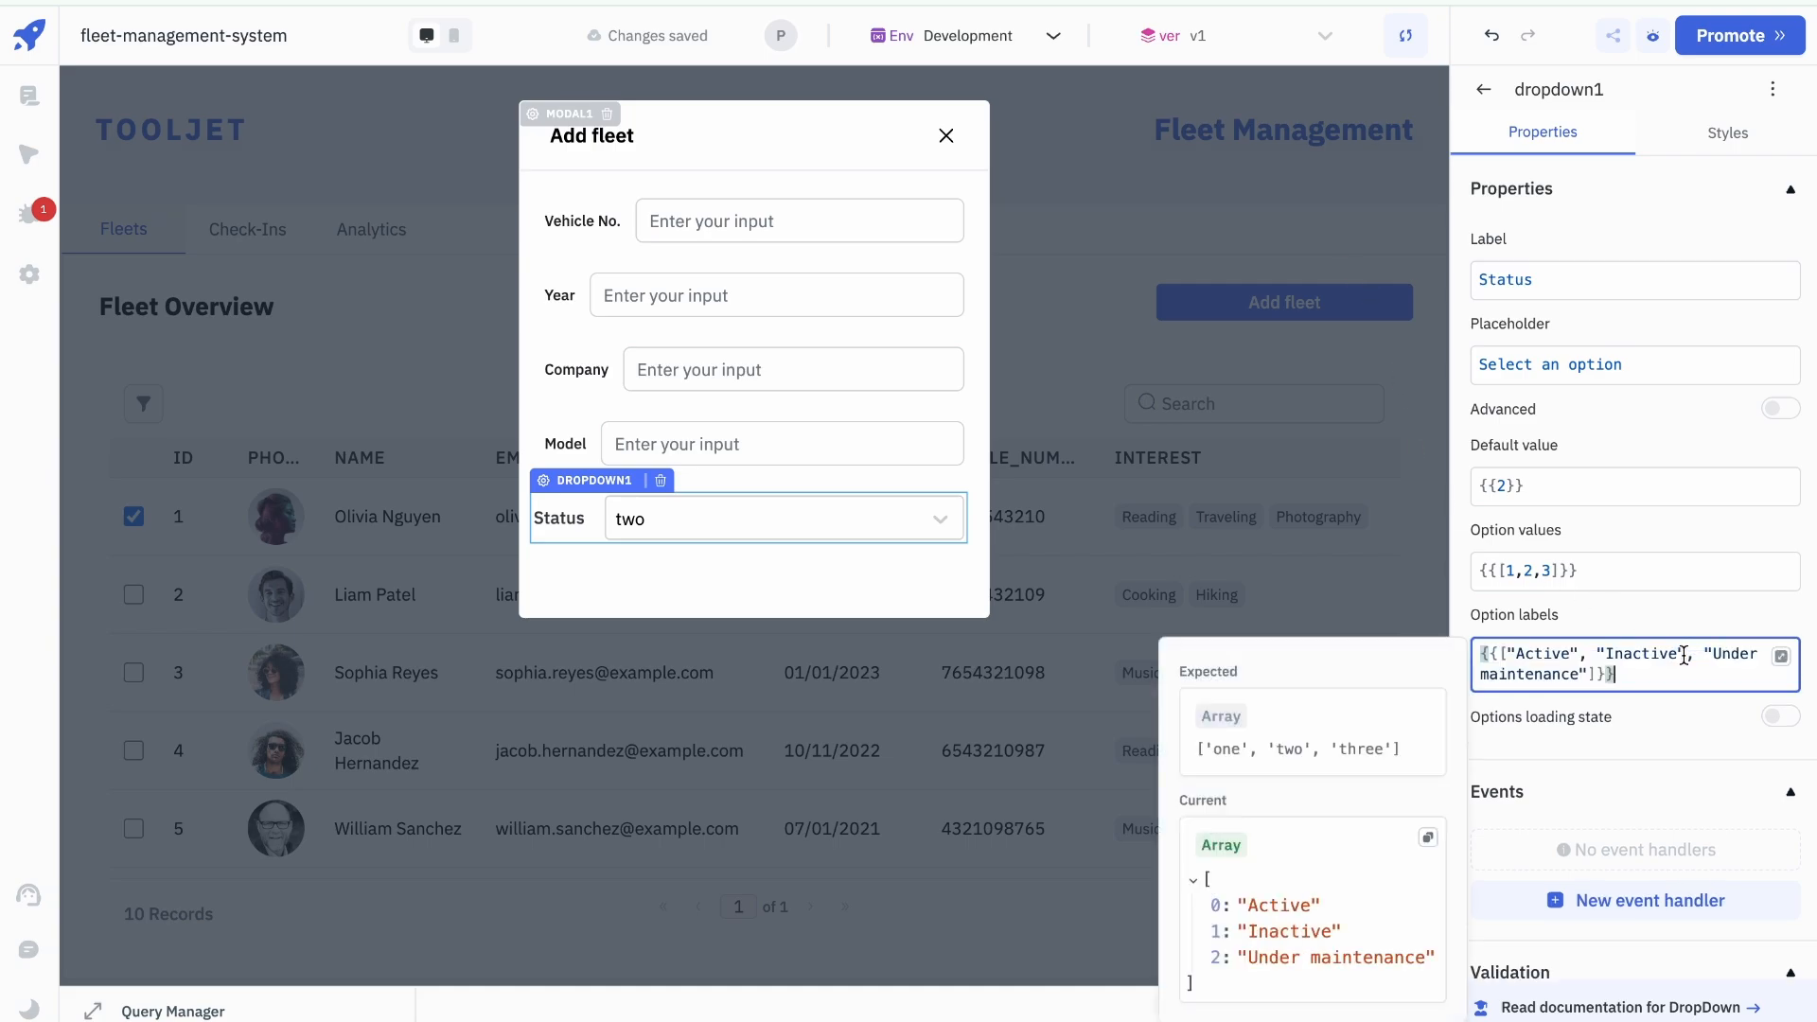
Step: Set the Status dropdown's option values to {{["active", "inactive", "maintenance"]}}
{"action": "left_click", "coordinate": [1677, 571]}
{"action": "key", "text": "ctrl+a"}
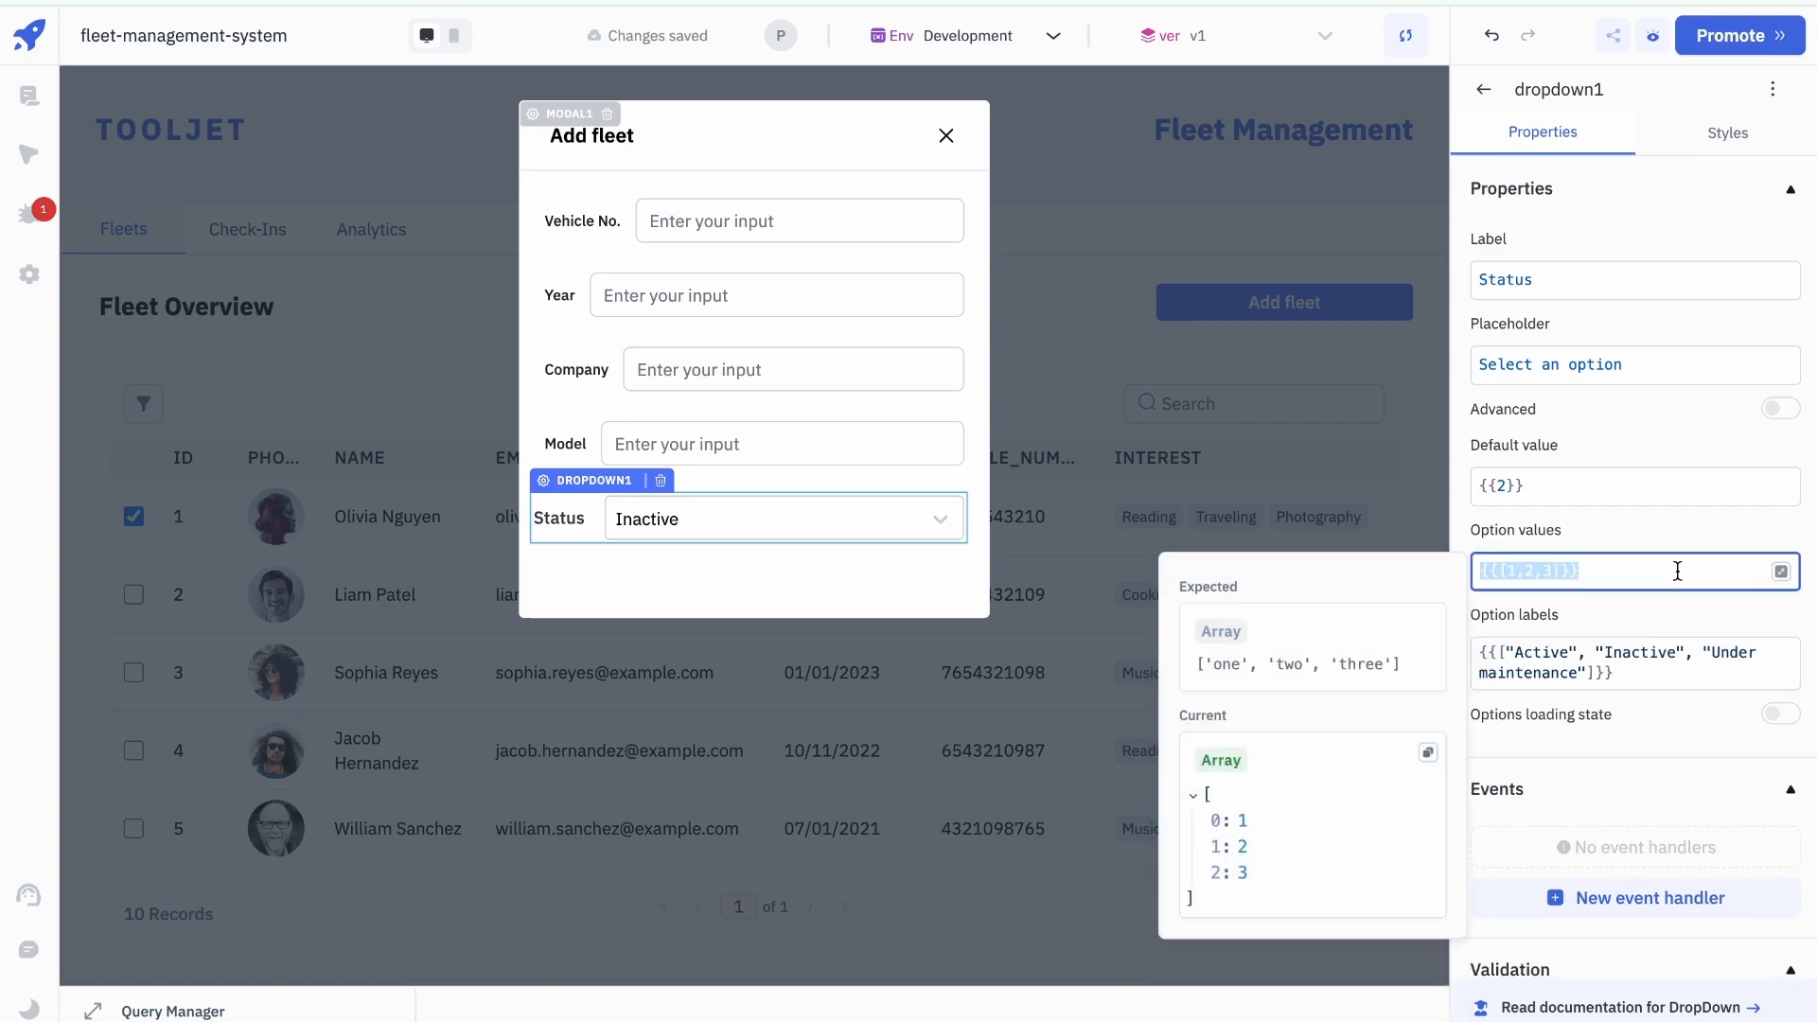
{"action": "type", "text": "{{[\"Active\", \"Inactive\", \"Under maintenance\"]}}"}
{"action": "key", "text": "BackSpace"}
{"action": "type", "text": "a"}
{"action": "left_click", "coordinate": [1616, 568]}
{"action": "key", "text": "BackSpace"}
{"action": "type", "text": "i"}
{"action": "left_click", "coordinate": [1737, 568]}
{"action": "double_click", "coordinate": [1737, 567]}
{"action": "key", "text": "BackSpace"}
{"action": "key", "text": "BackSpace"}
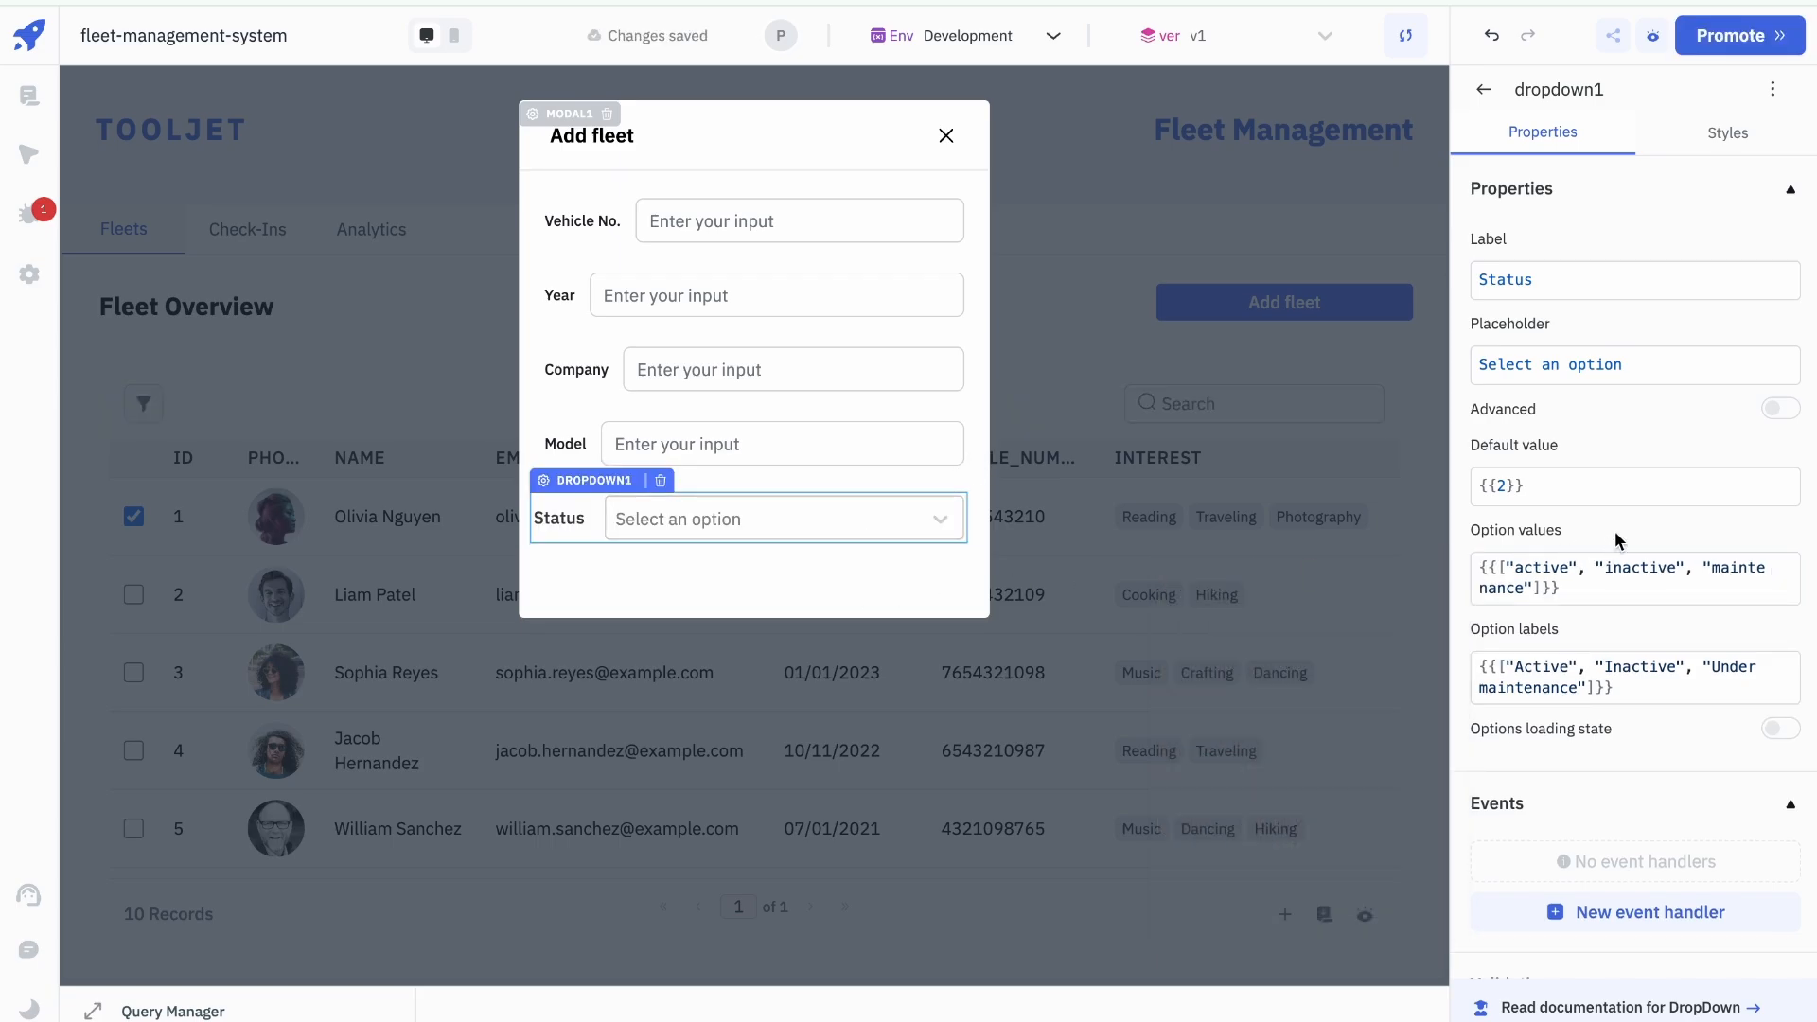
Step: Add a Button spanning the fields' width below the Status dropdown and align the left edges of both with the inputs above
{"action": "left_click", "coordinate": [1483, 89]}
{"action": "left_click_drag", "start_coordinate": [1634, 253], "coordinate": [964, 581]}
{"action": "left_click_drag", "start_coordinate": [553, 580], "coordinate": [542, 579]}
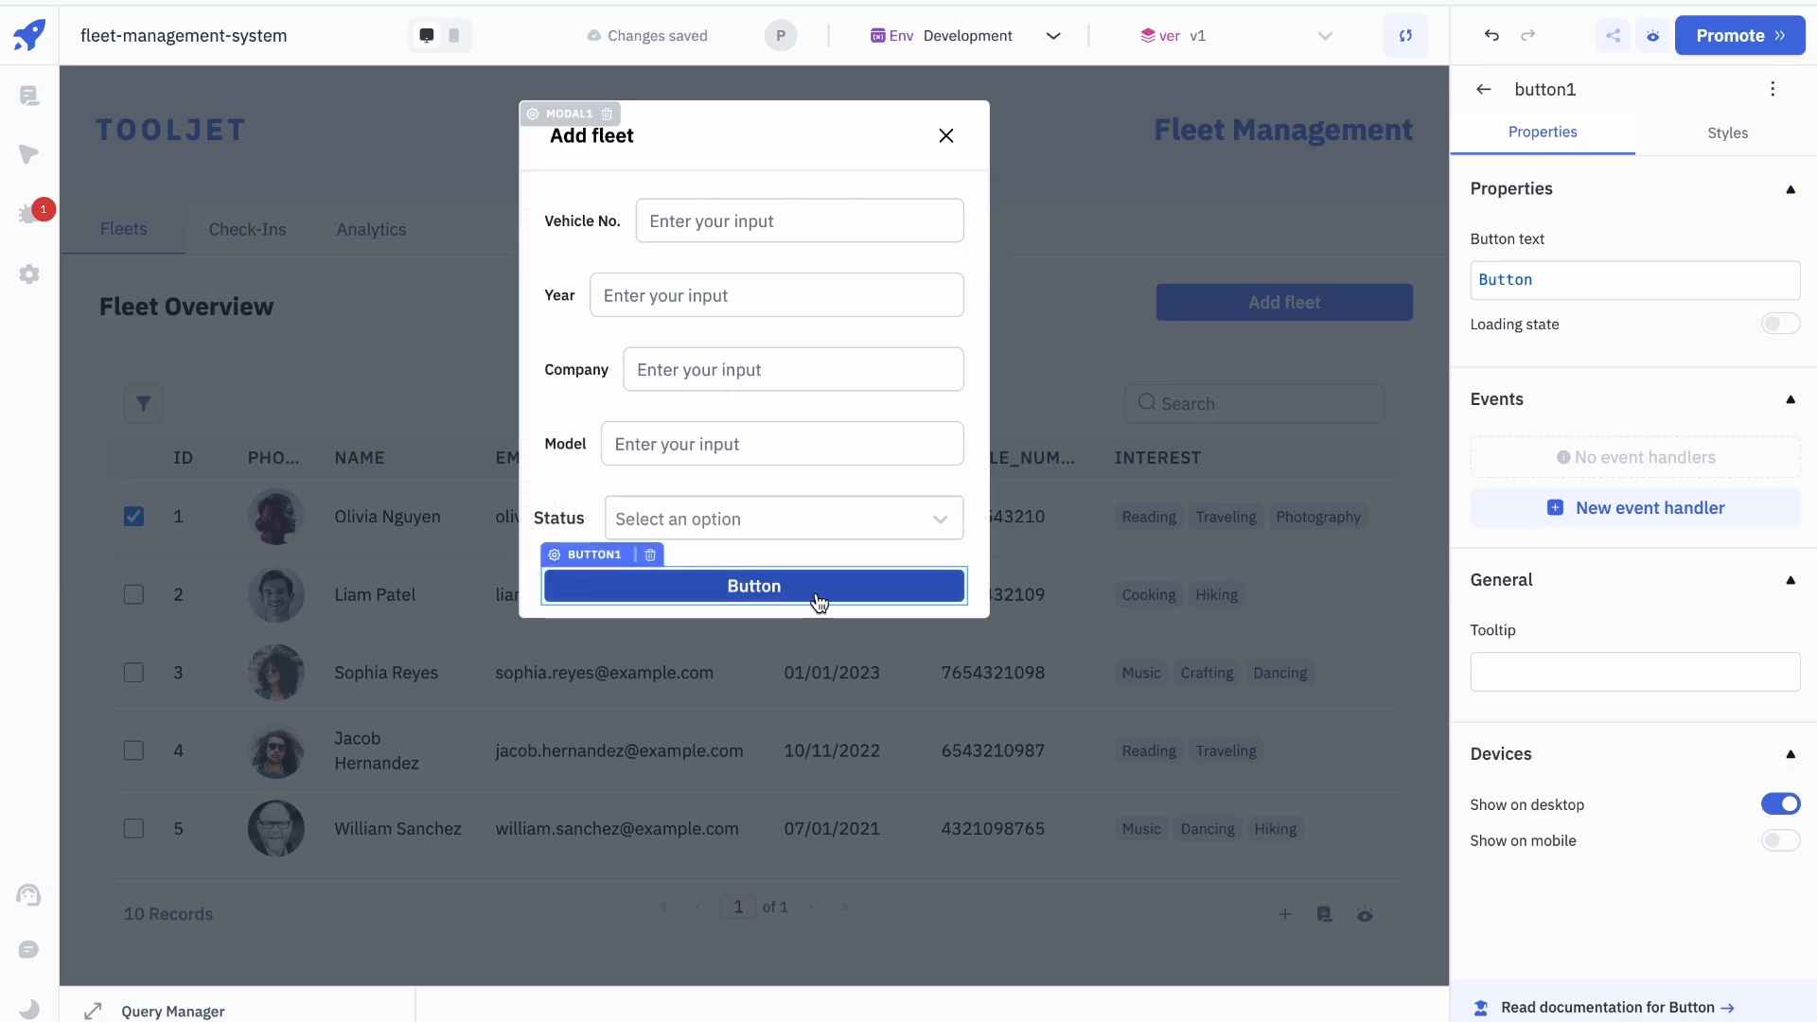
{"action": "left_click", "coordinate": [583, 512]}
{"action": "left_click_drag", "start_coordinate": [531, 512], "coordinate": [545, 511]}
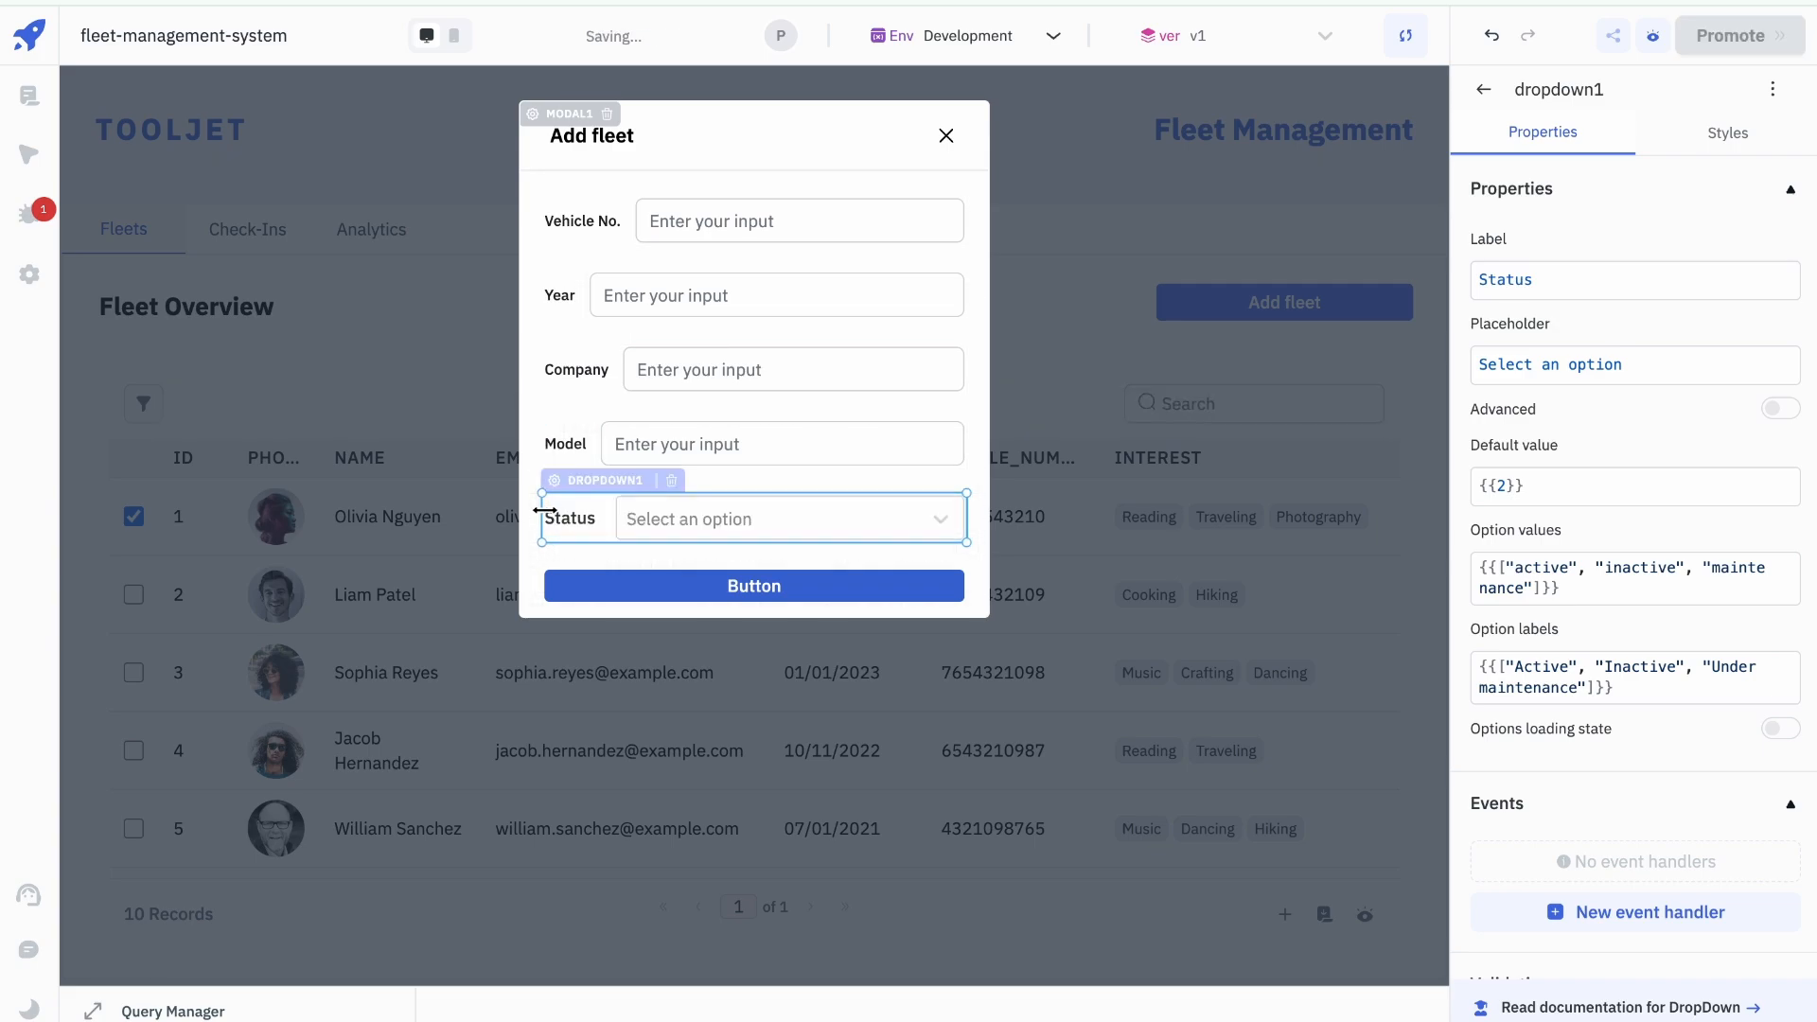
Step: Make the modal's button slightly taller by raising its upper edge and set its text to "Submit"
{"action": "left_click", "coordinate": [793, 576]}
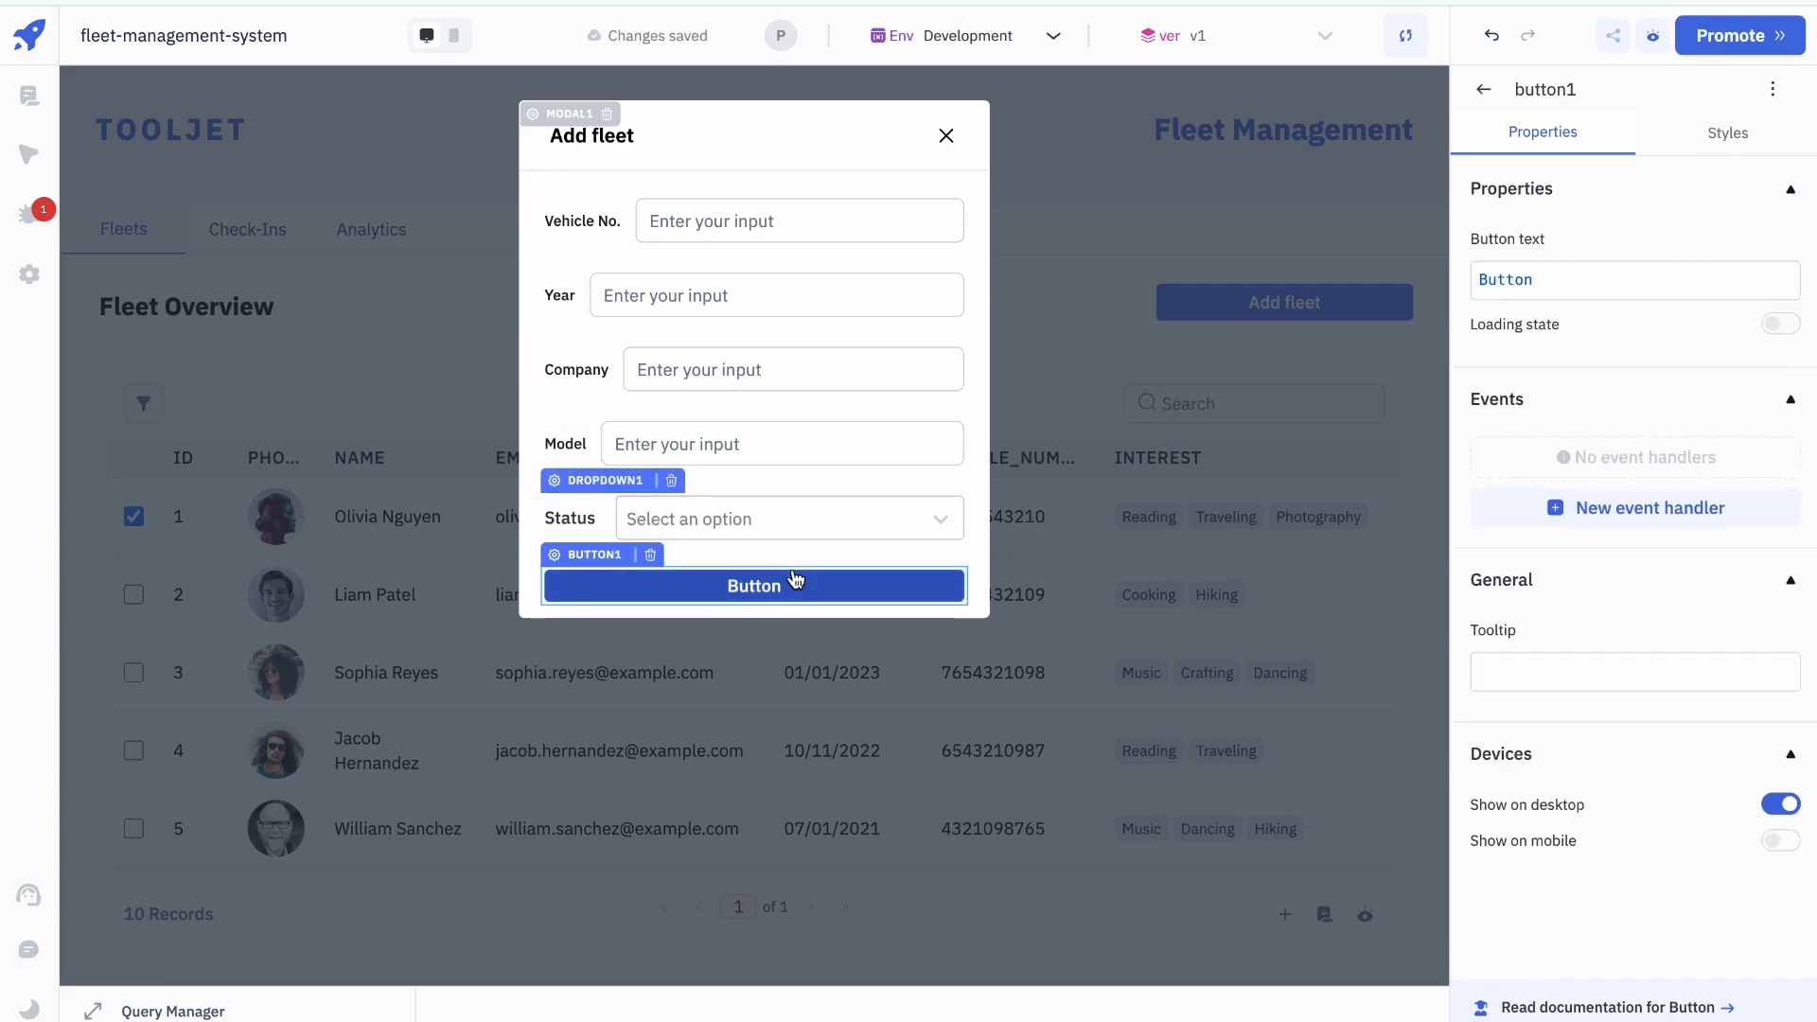
{"action": "left_click_drag", "start_coordinate": [793, 568], "coordinate": [795, 558]}
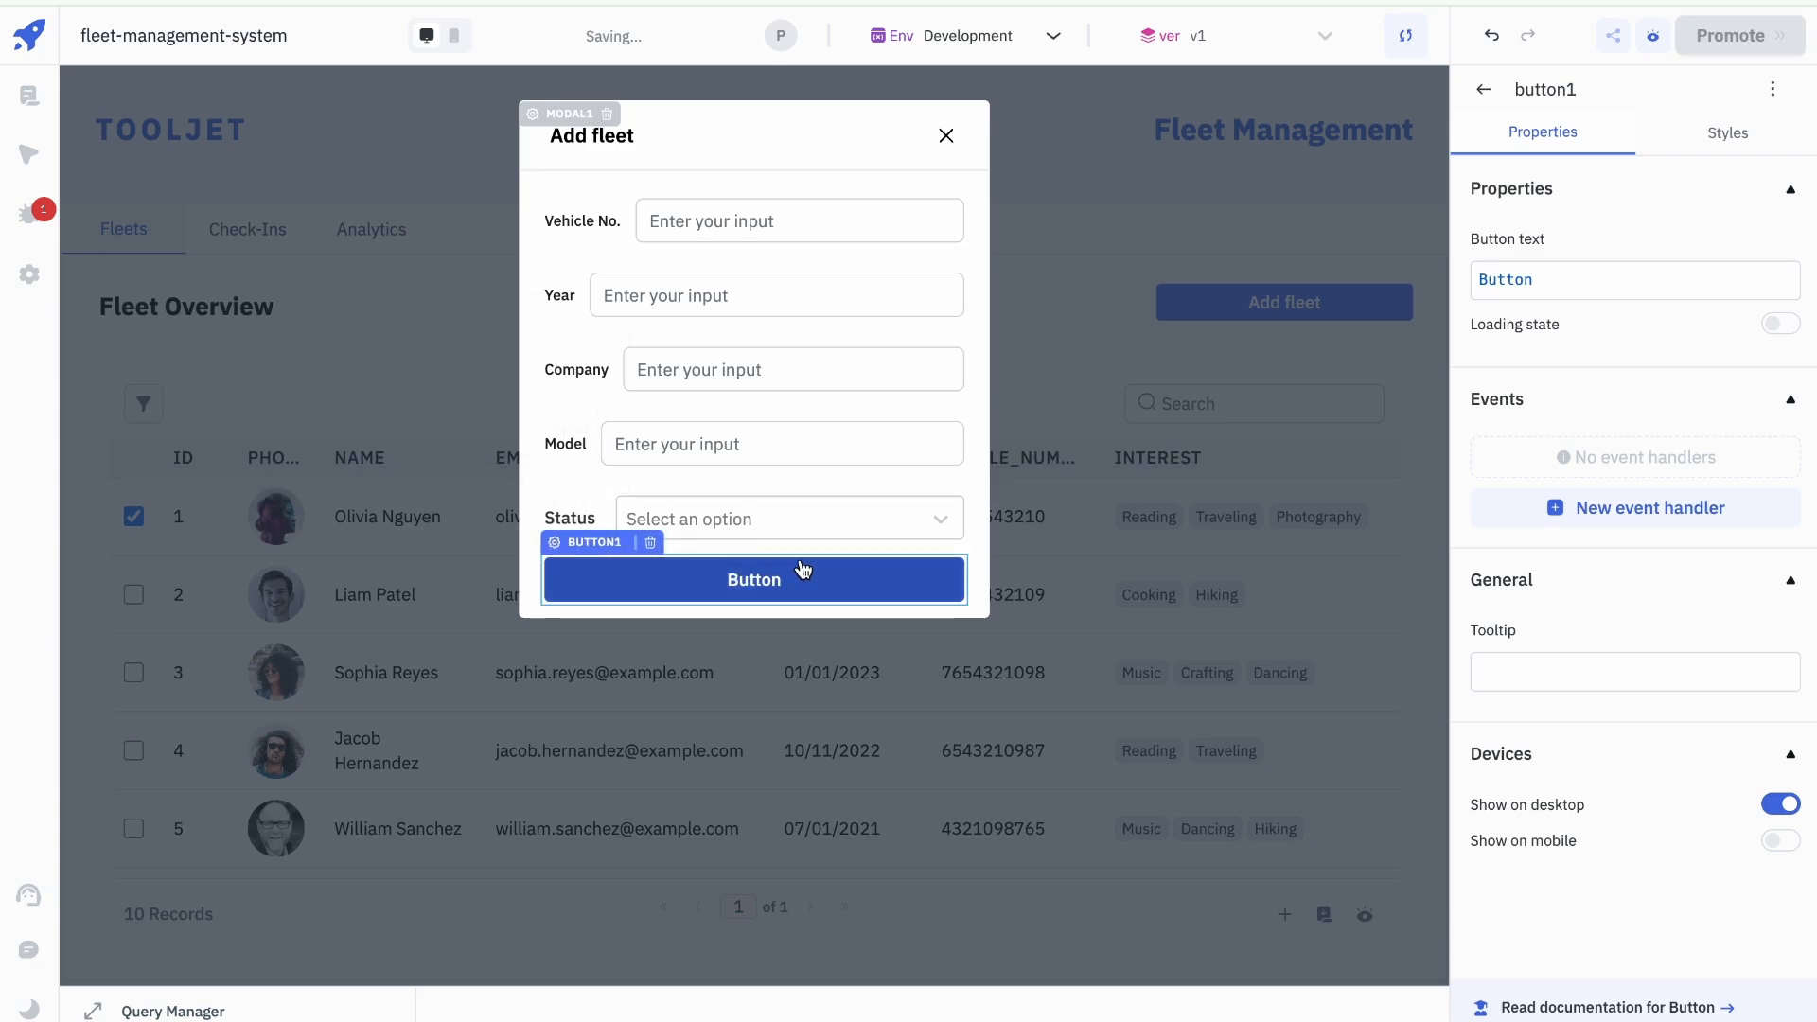
{"action": "left_click", "coordinate": [1569, 280]}
{"action": "key", "text": "ctrl+a"}
{"action": "type", "text": "Submit"}
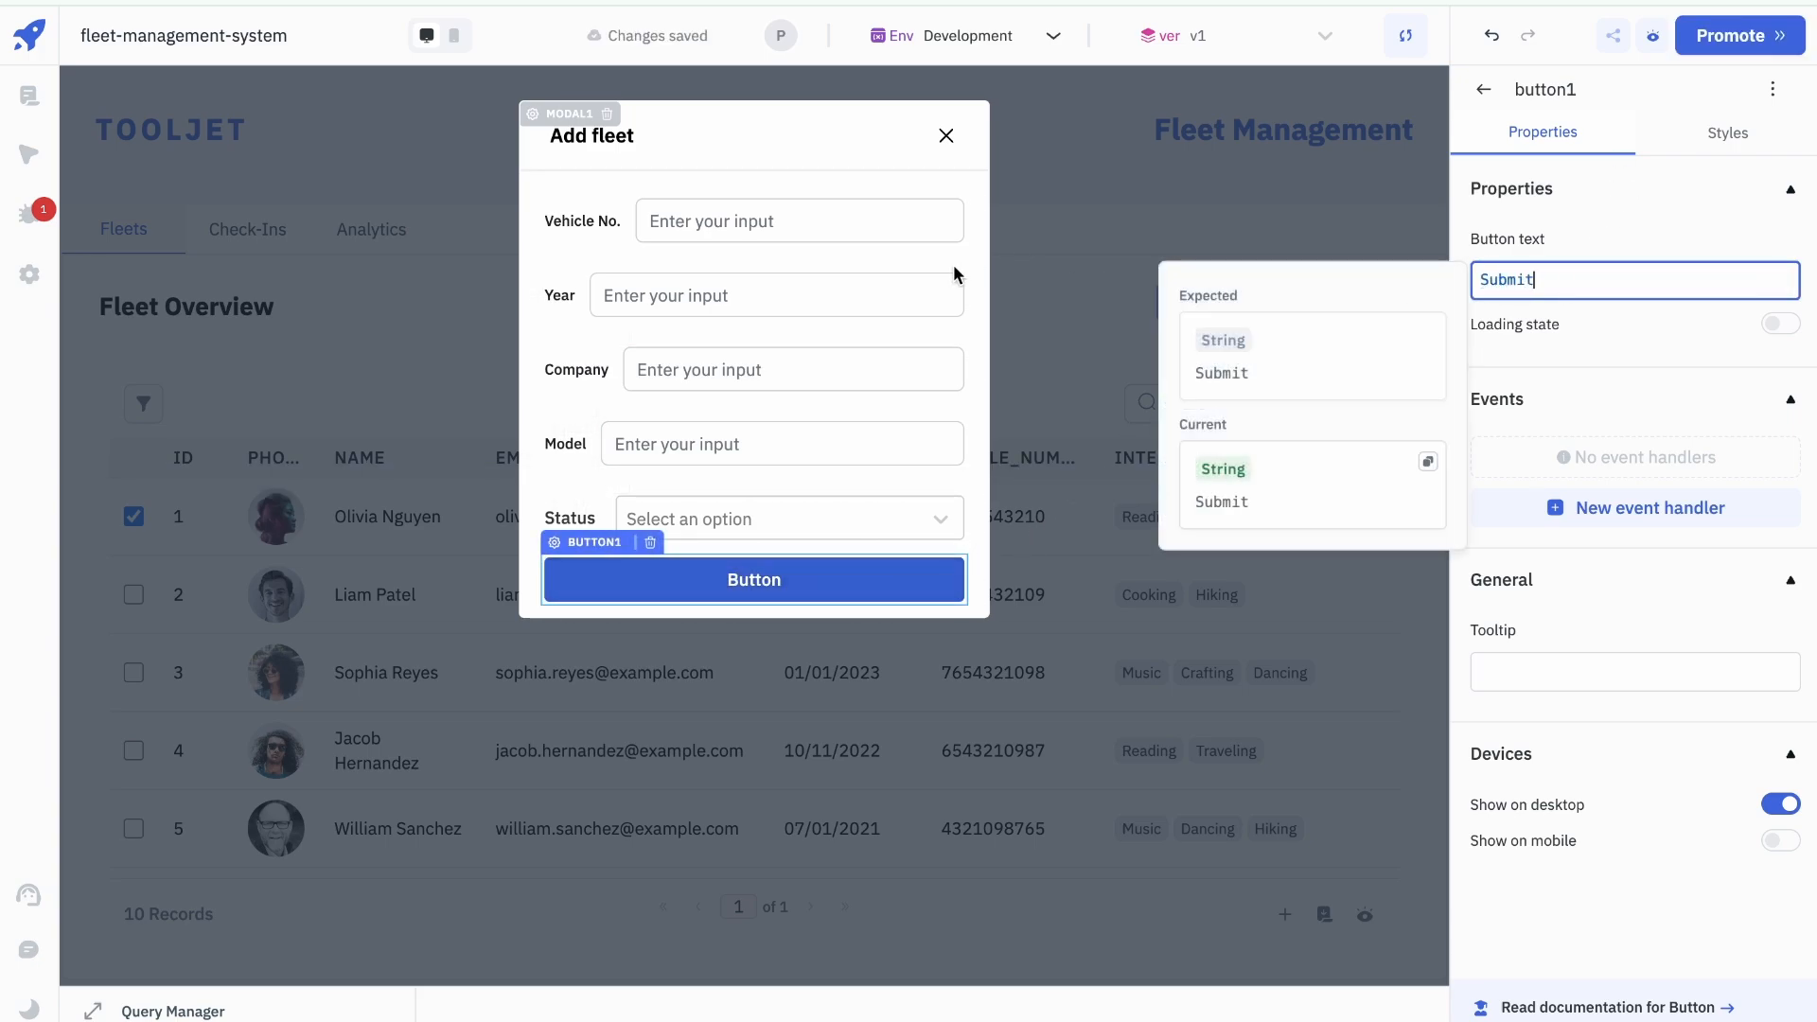
{"action": "left_click", "coordinate": [979, 322]}
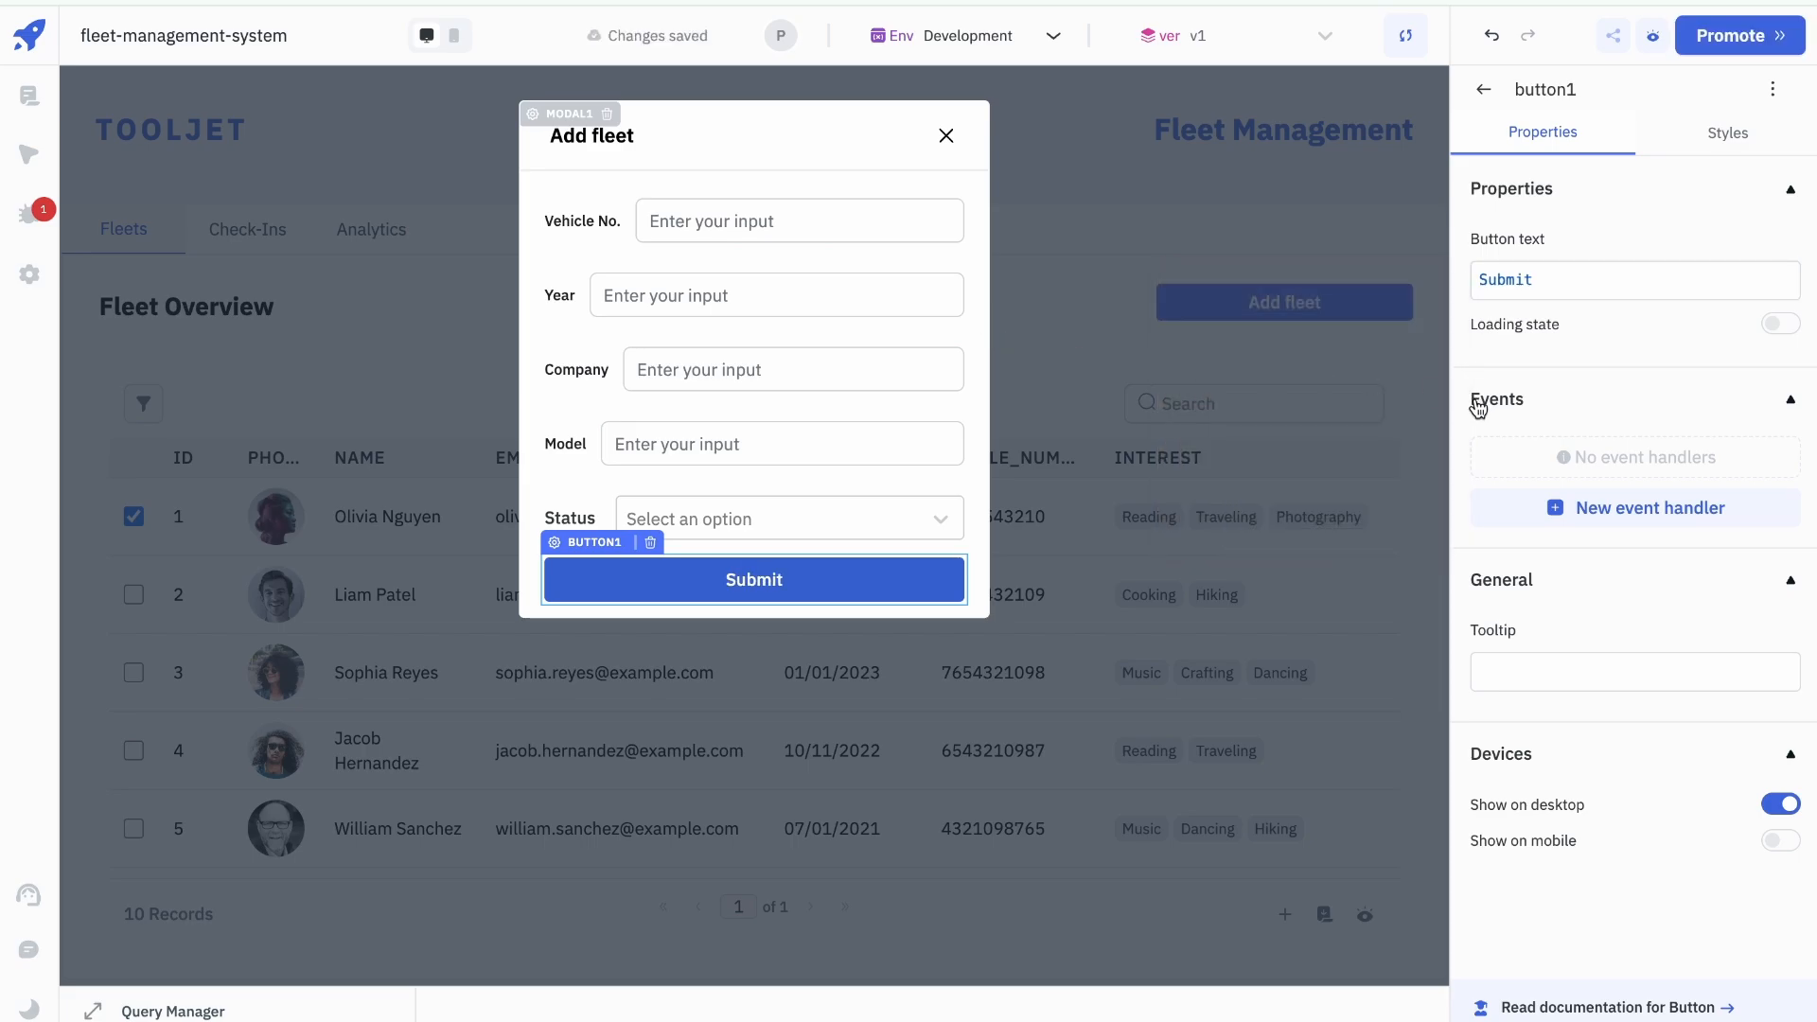
Step: Increase the Add fleet modal's height to 380px and move the Submit button down to leave a gap below the Status dropdown
{"action": "left_click", "coordinate": [546, 108]}
{"action": "left_click", "coordinate": [1496, 600]}
{"action": "key", "text": "BackSpace"}
{"action": "type", "text": "80"}
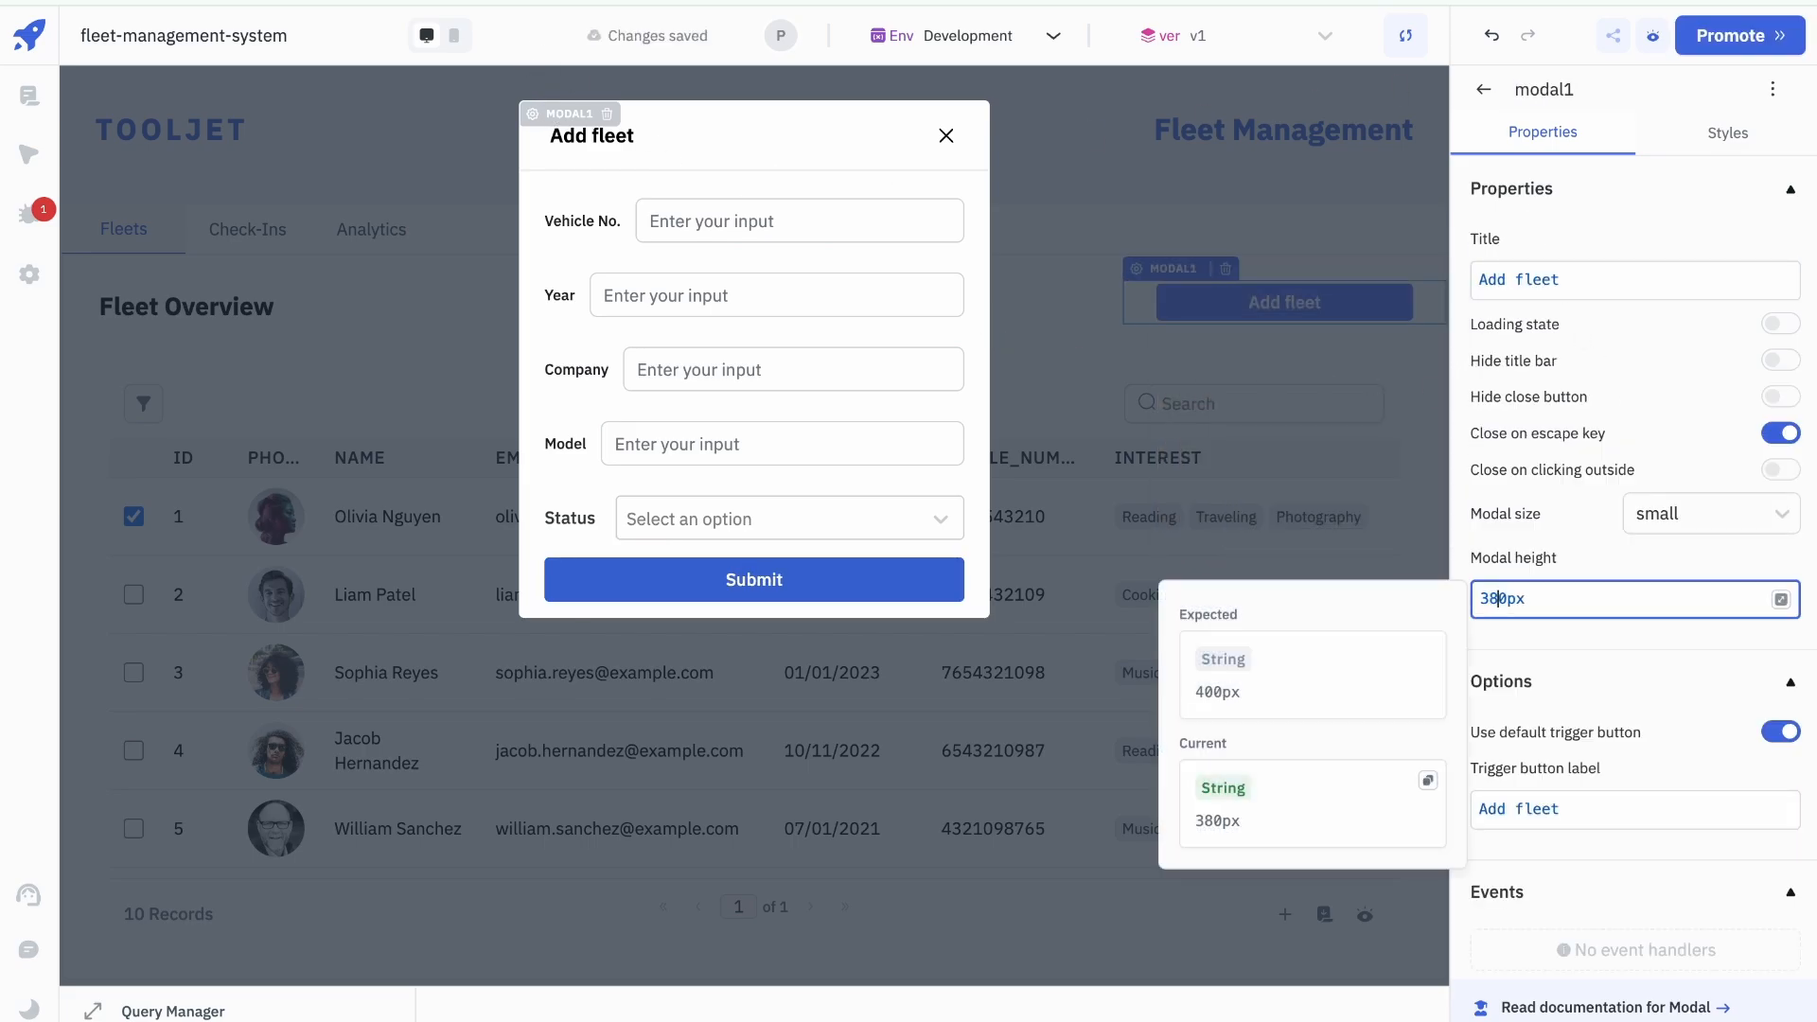
{"action": "left_click", "coordinate": [972, 337]}
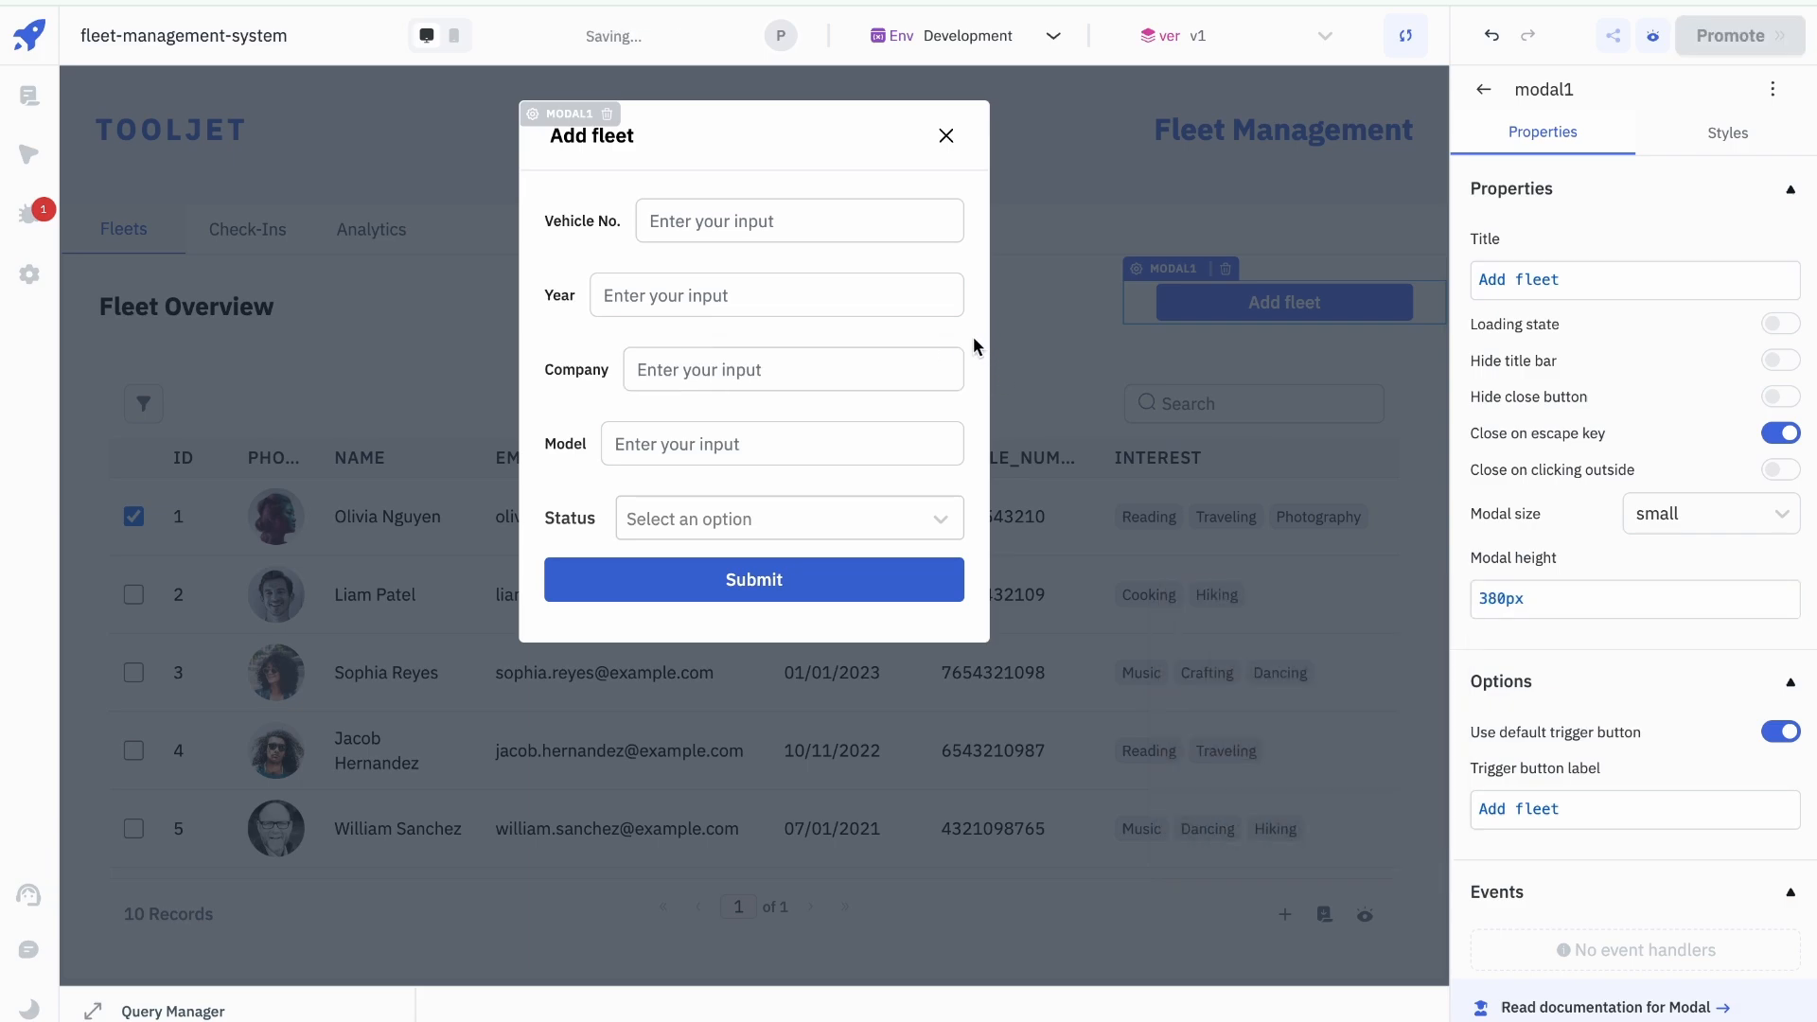
{"action": "left_click_drag", "start_coordinate": [755, 577], "coordinate": [748, 596]}
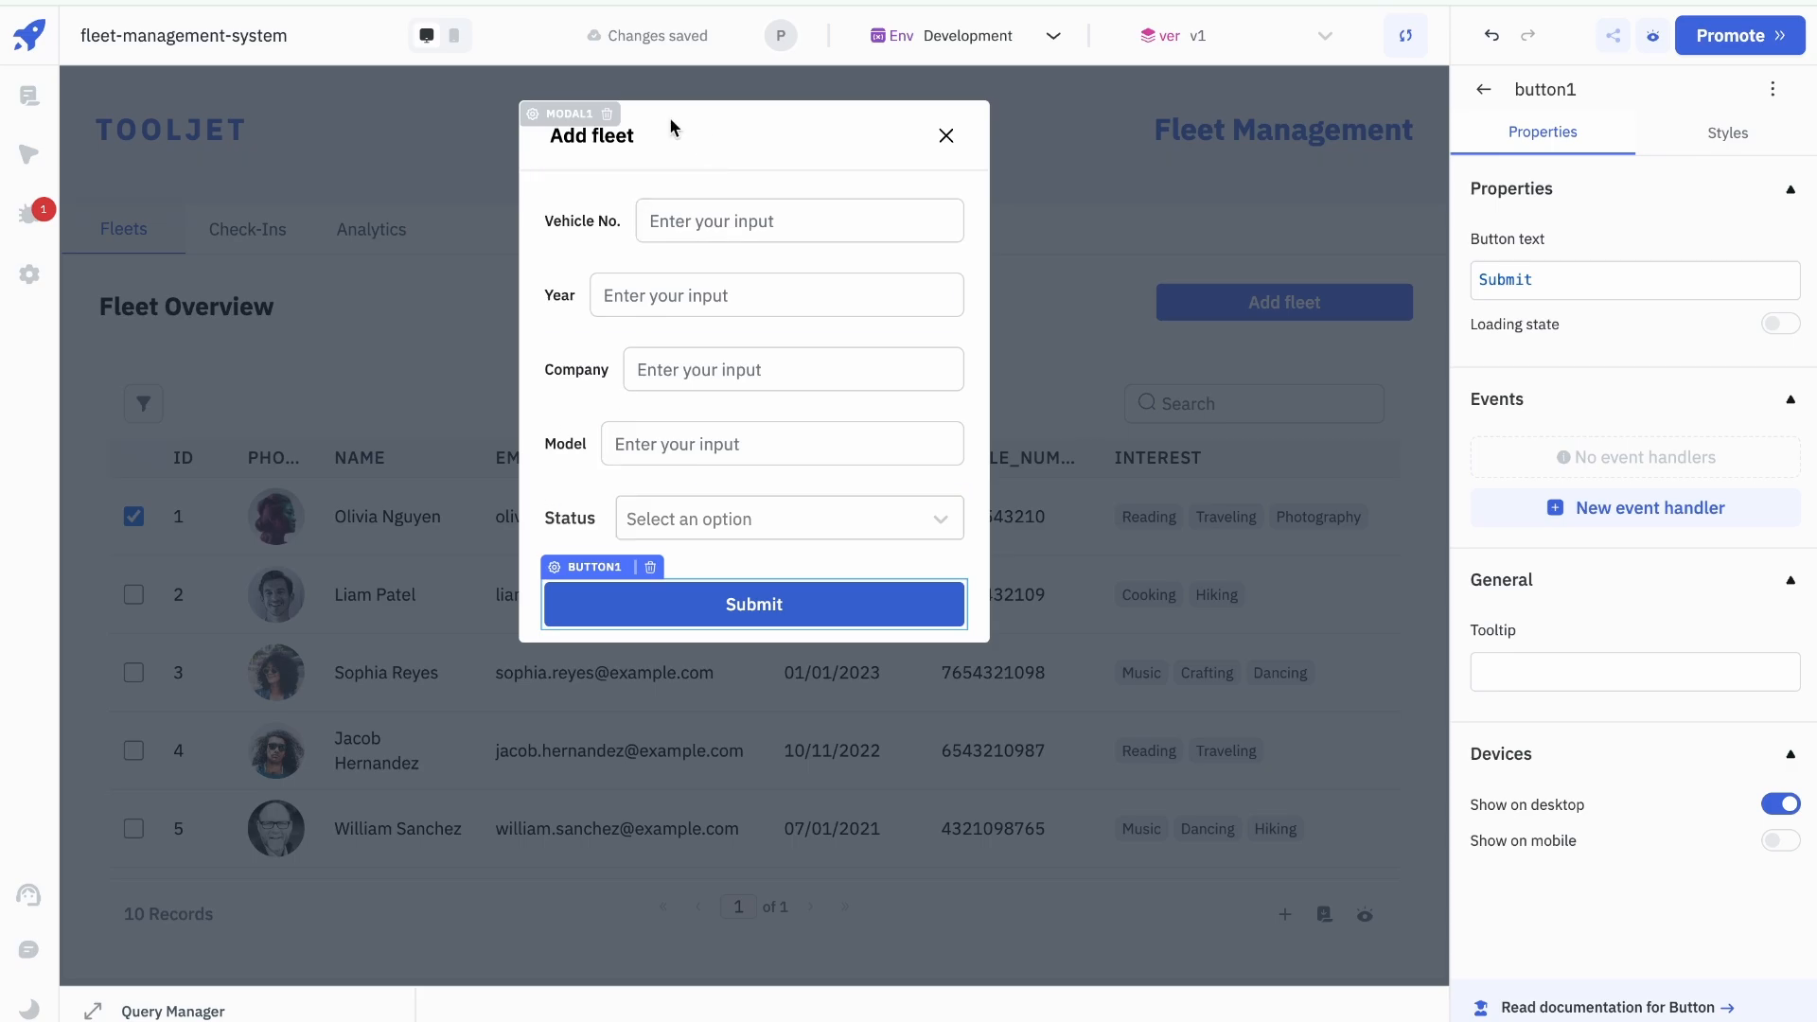
Step: Close the Add fleet modal and create a ToolJet Database query named getFleets
{"action": "left_click", "coordinate": [944, 138]}
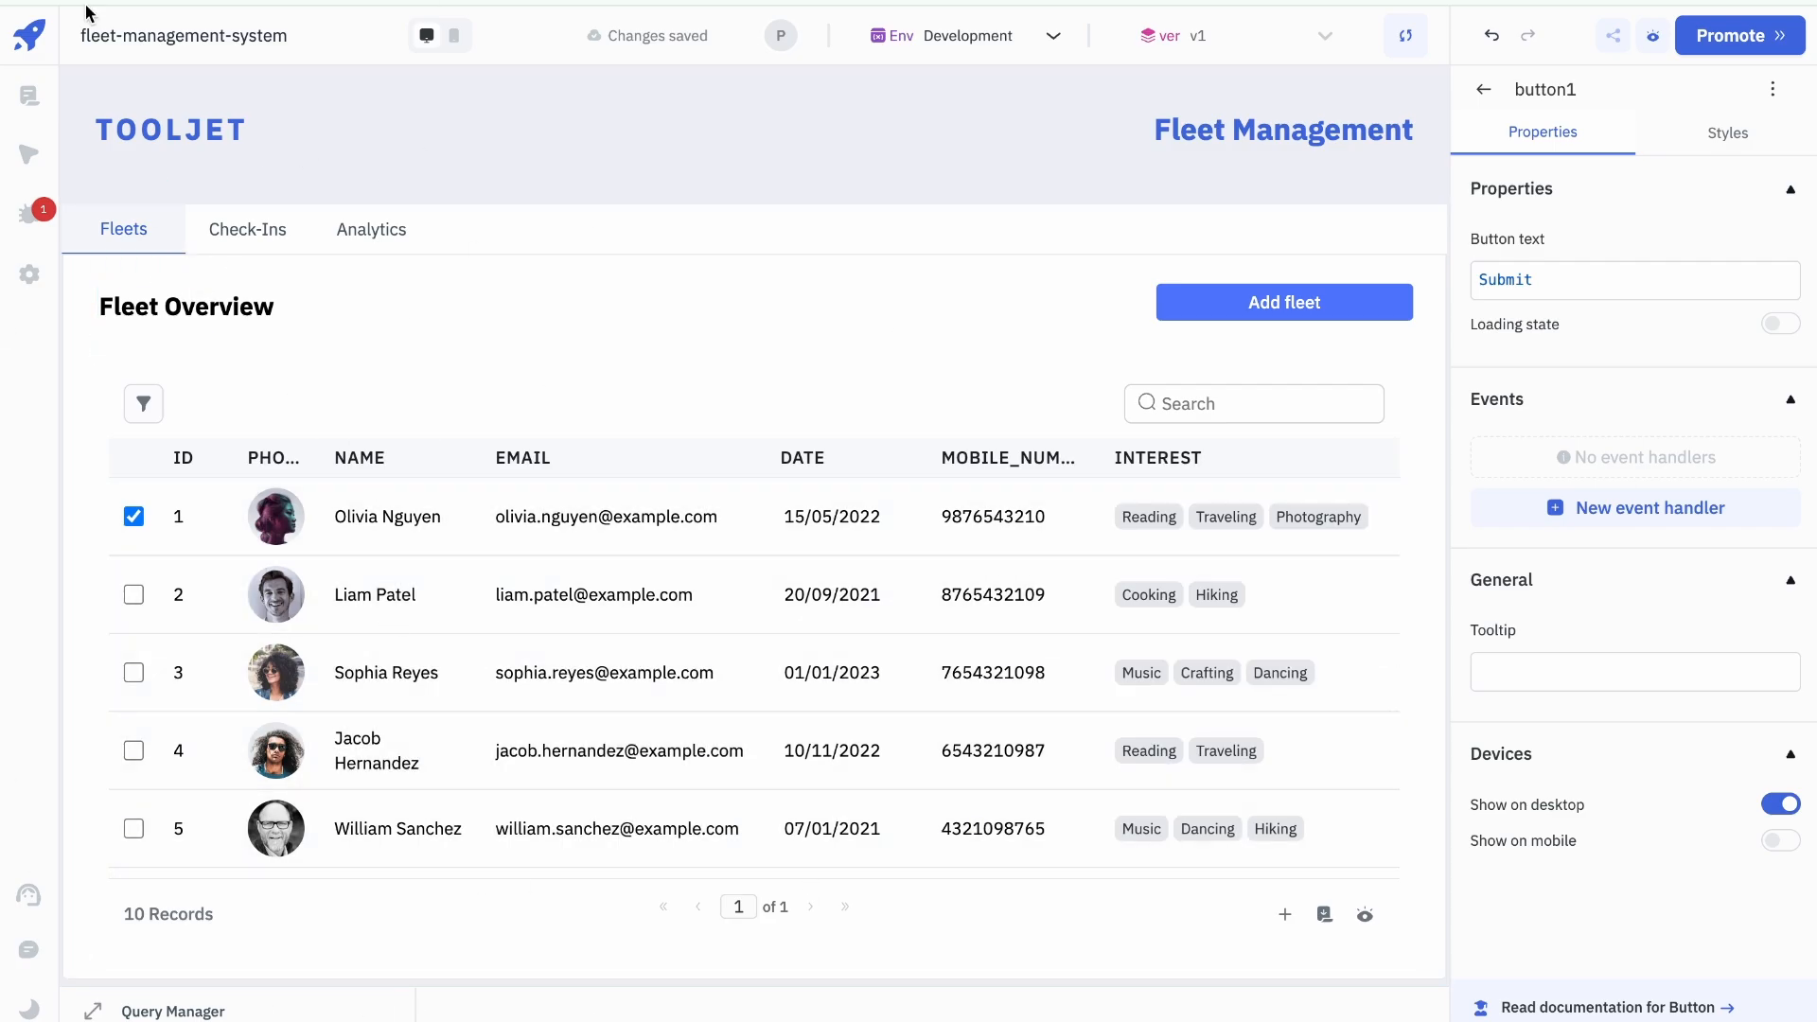
{"action": "left_click", "coordinate": [92, 1011]}
{"action": "left_click", "coordinate": [352, 498]}
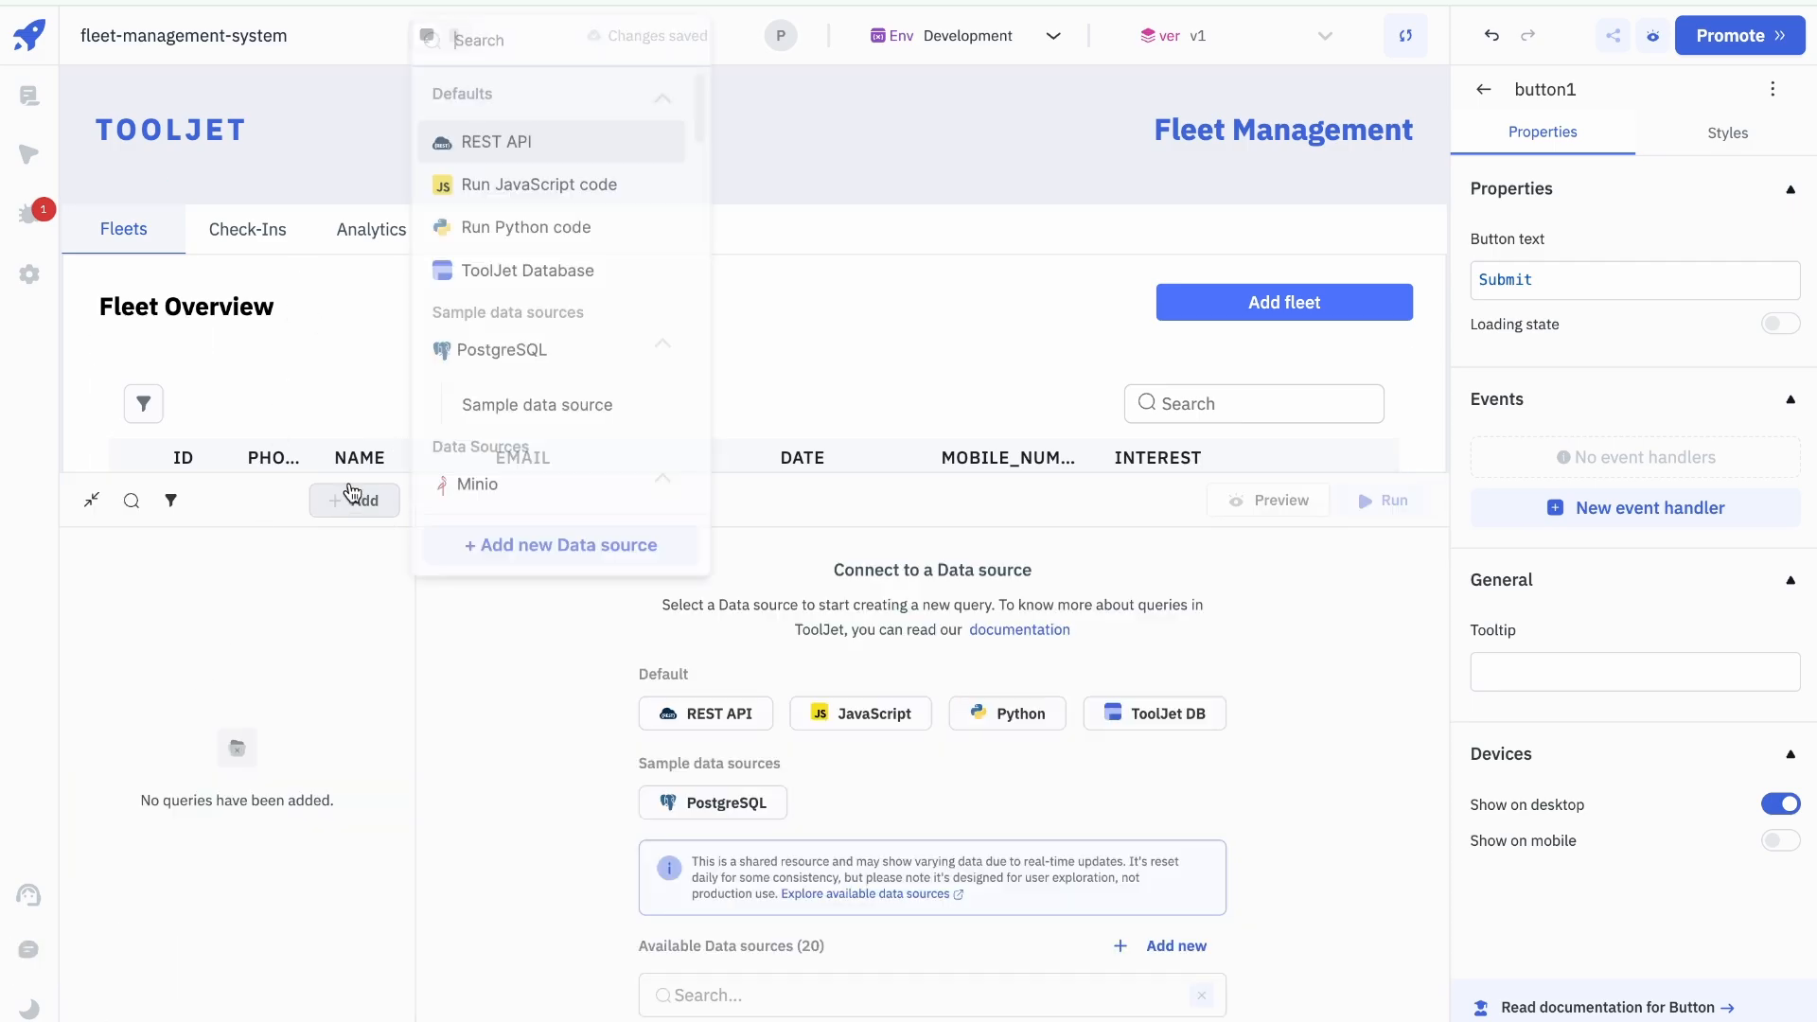
{"action": "left_click", "coordinate": [508, 272]}
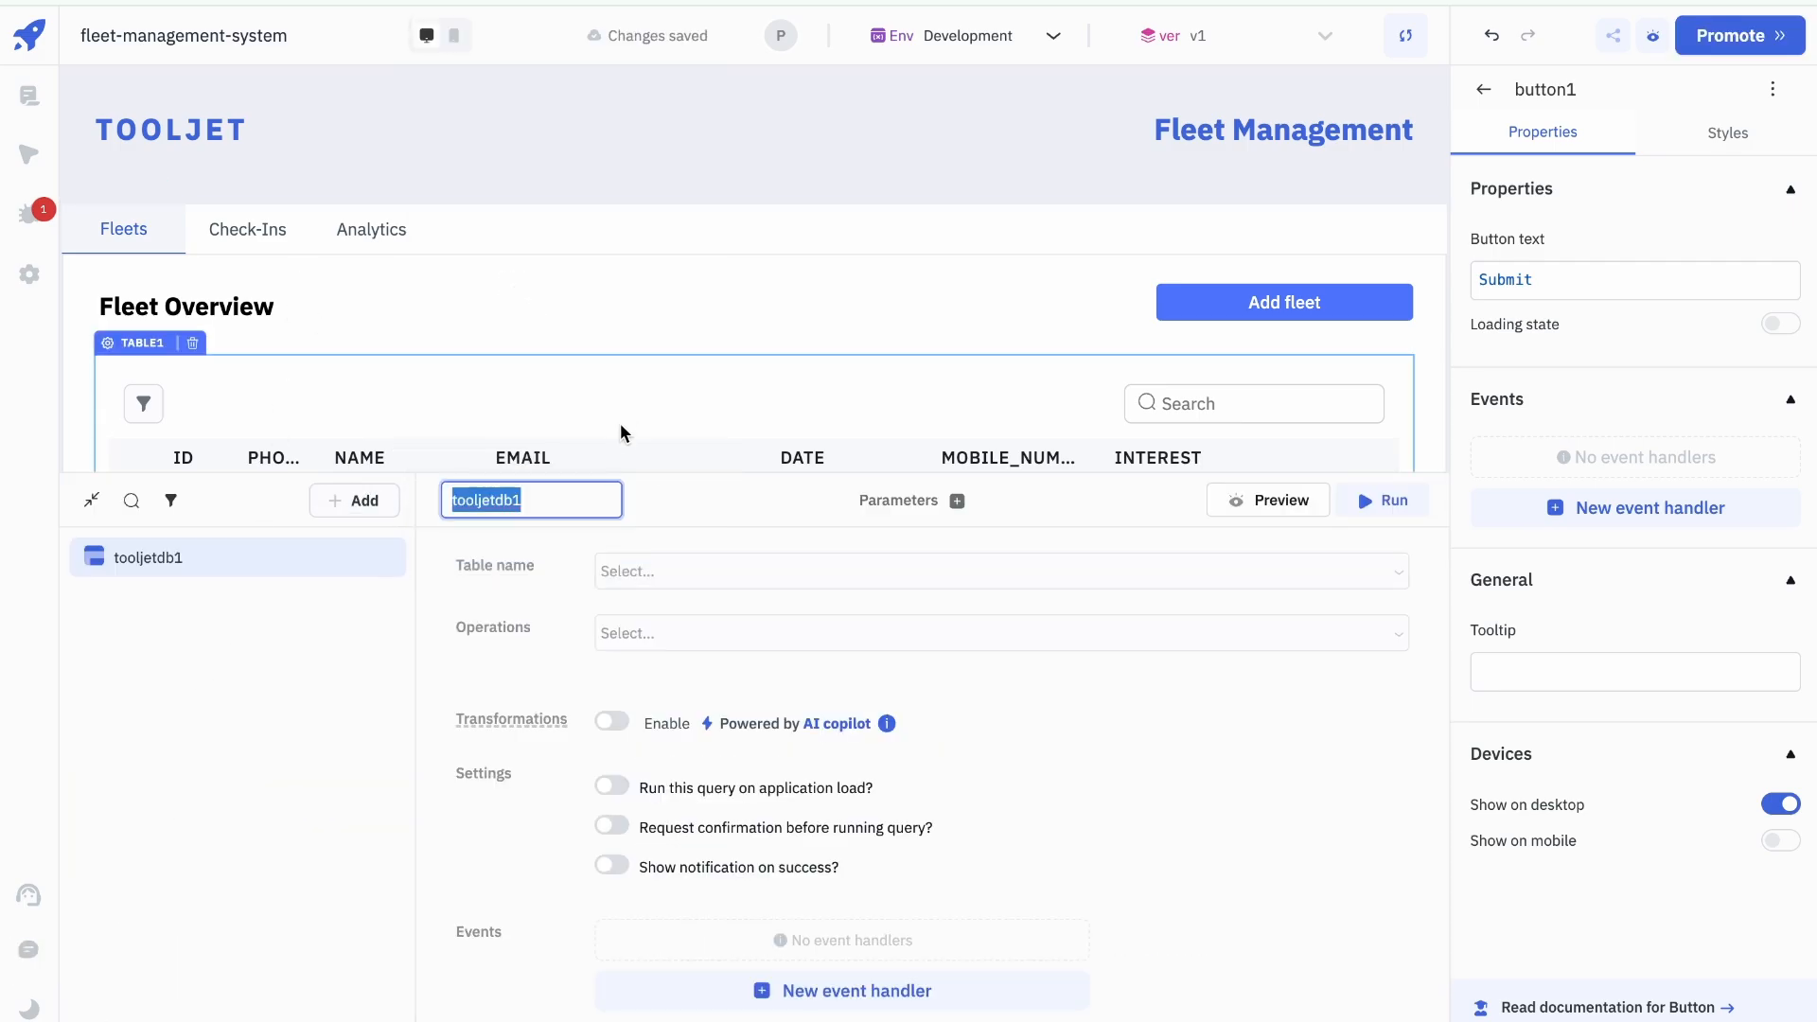
{"action": "type", "text": "get"}
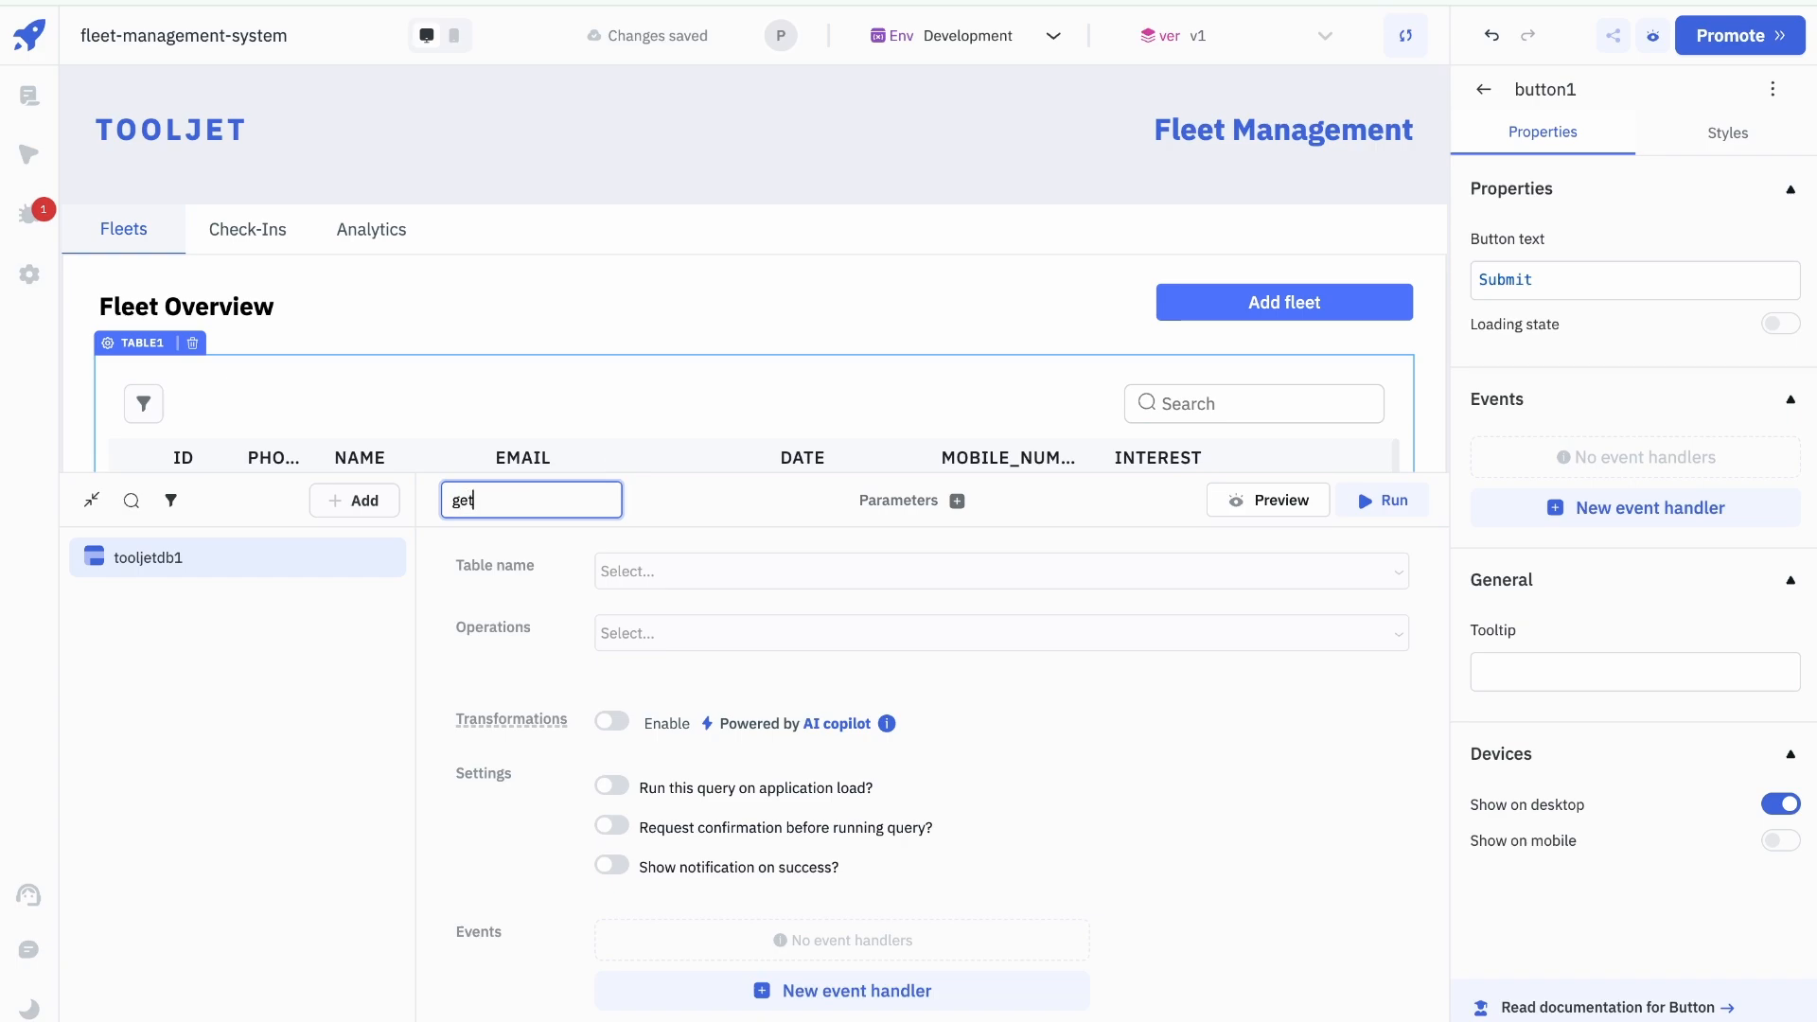
{"action": "type", "text": "Fleets"}
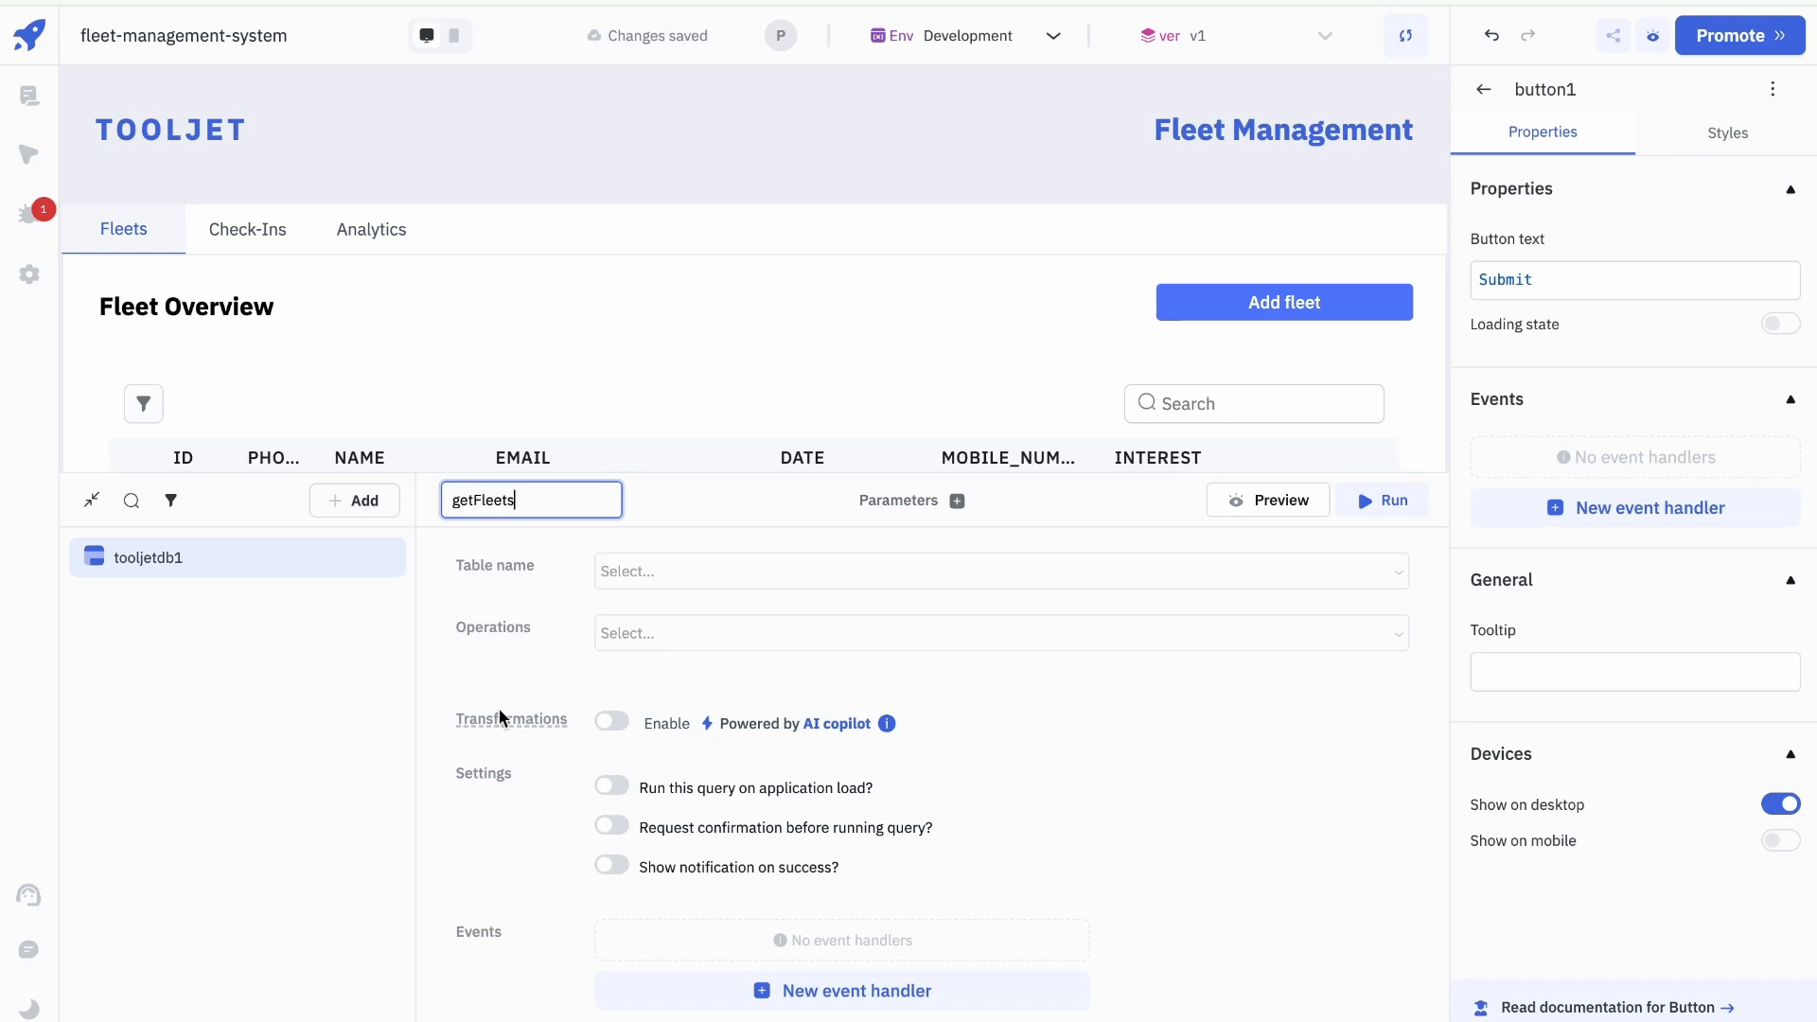
{"action": "key", "text": "Return"}
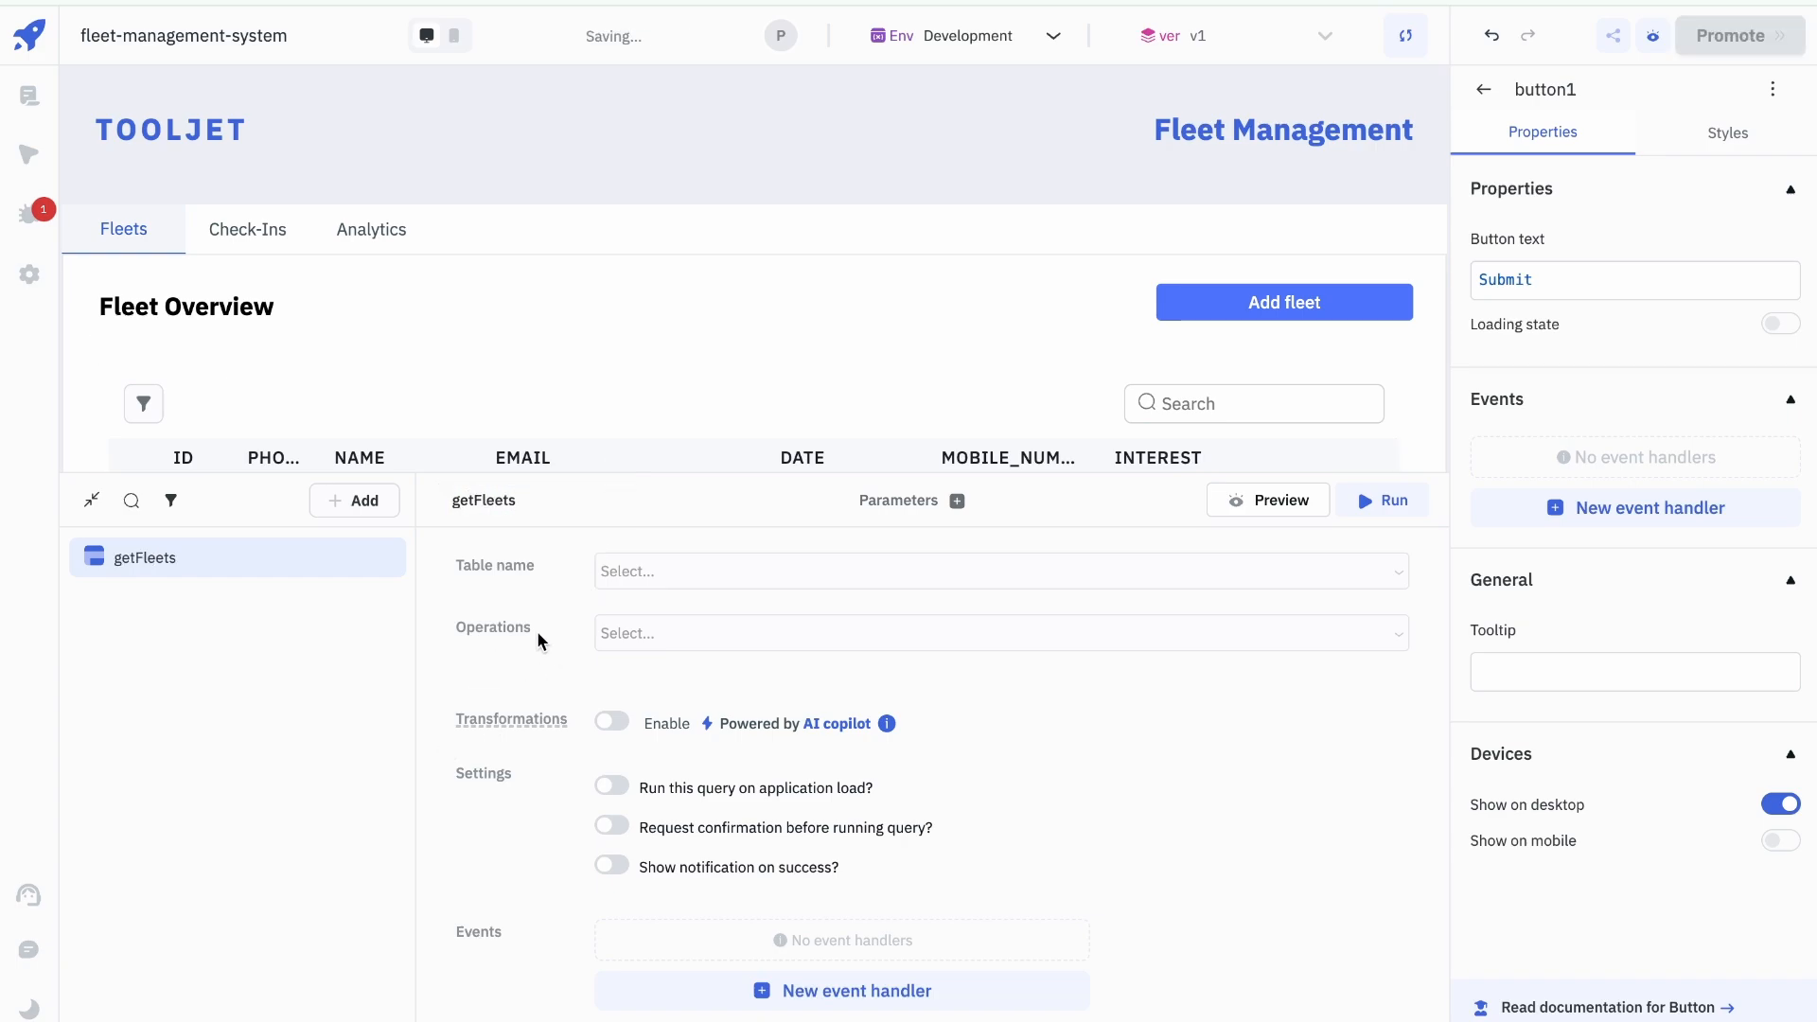
Step: Configure getFleets to list rows from the fleets table and run on application load
{"action": "left_click", "coordinate": [708, 579]}
{"action": "type", "text": "fl"}
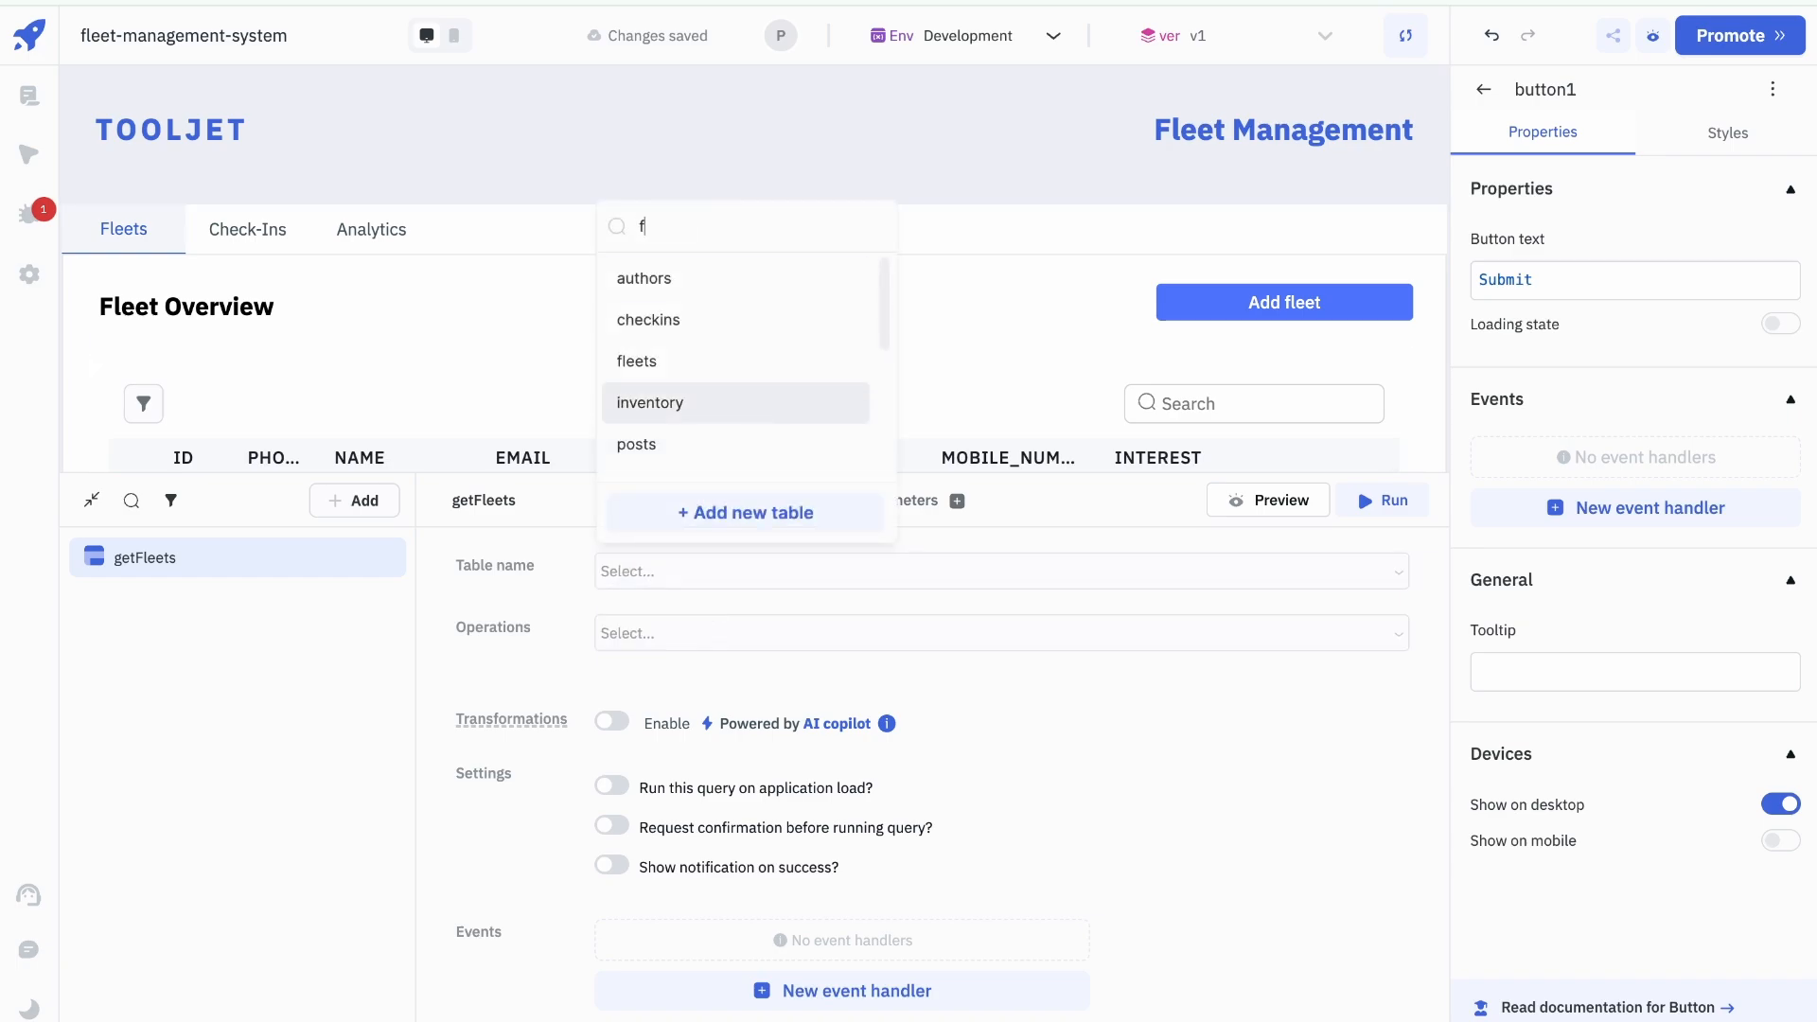
{"action": "left_click", "coordinate": [757, 437]}
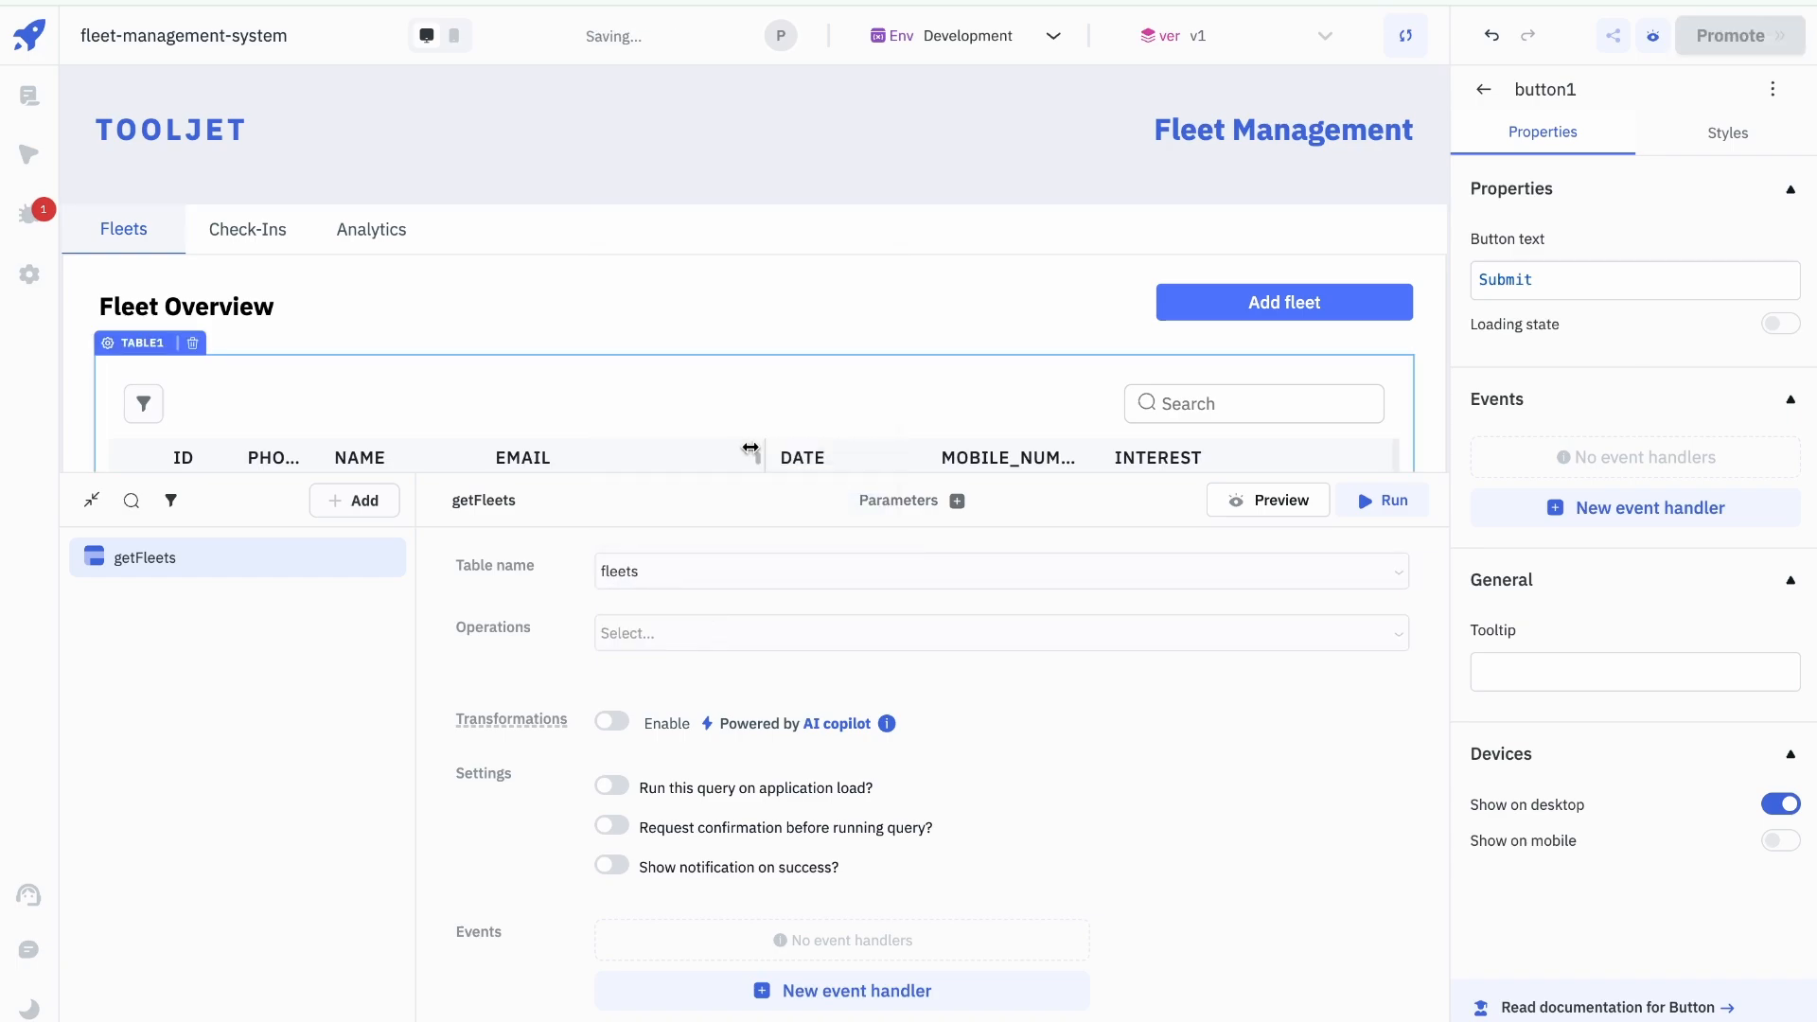
{"action": "left_click", "coordinate": [720, 633]}
{"action": "left_click", "coordinate": [666, 410]}
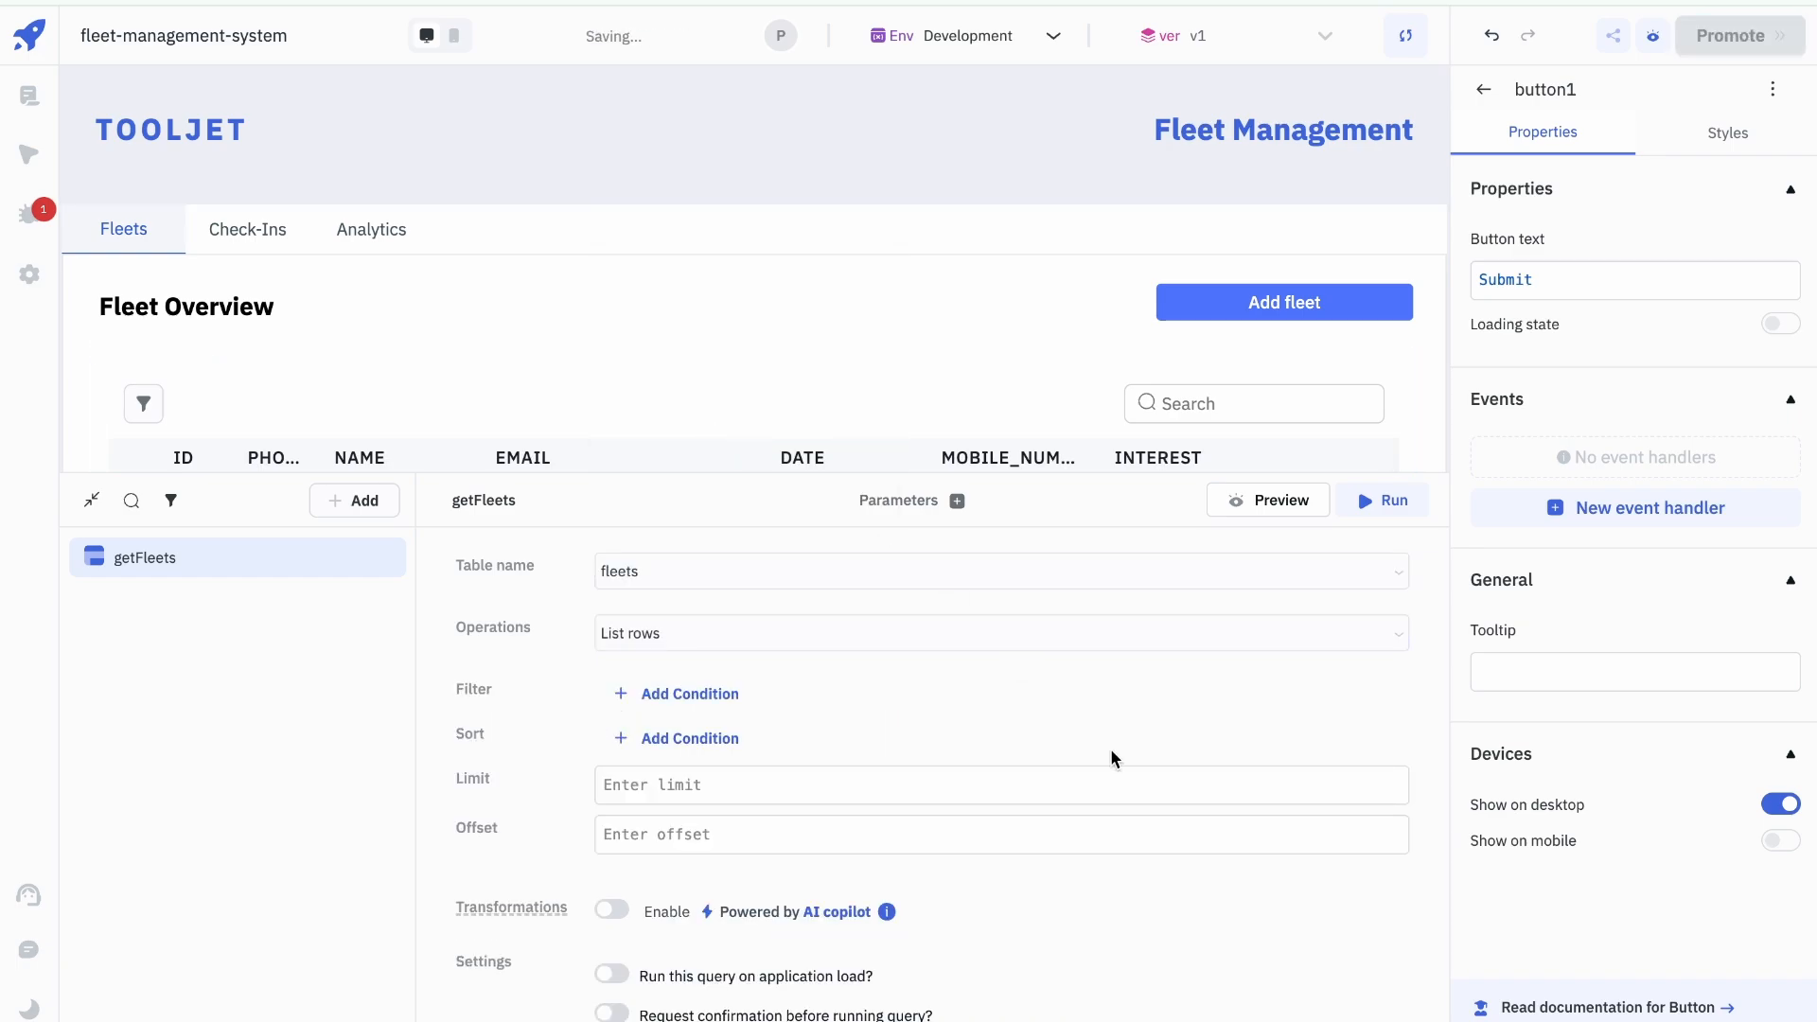
{"action": "scroll", "coordinate": [1174, 739], "scroll_direction": "down", "scroll_amount": 4}
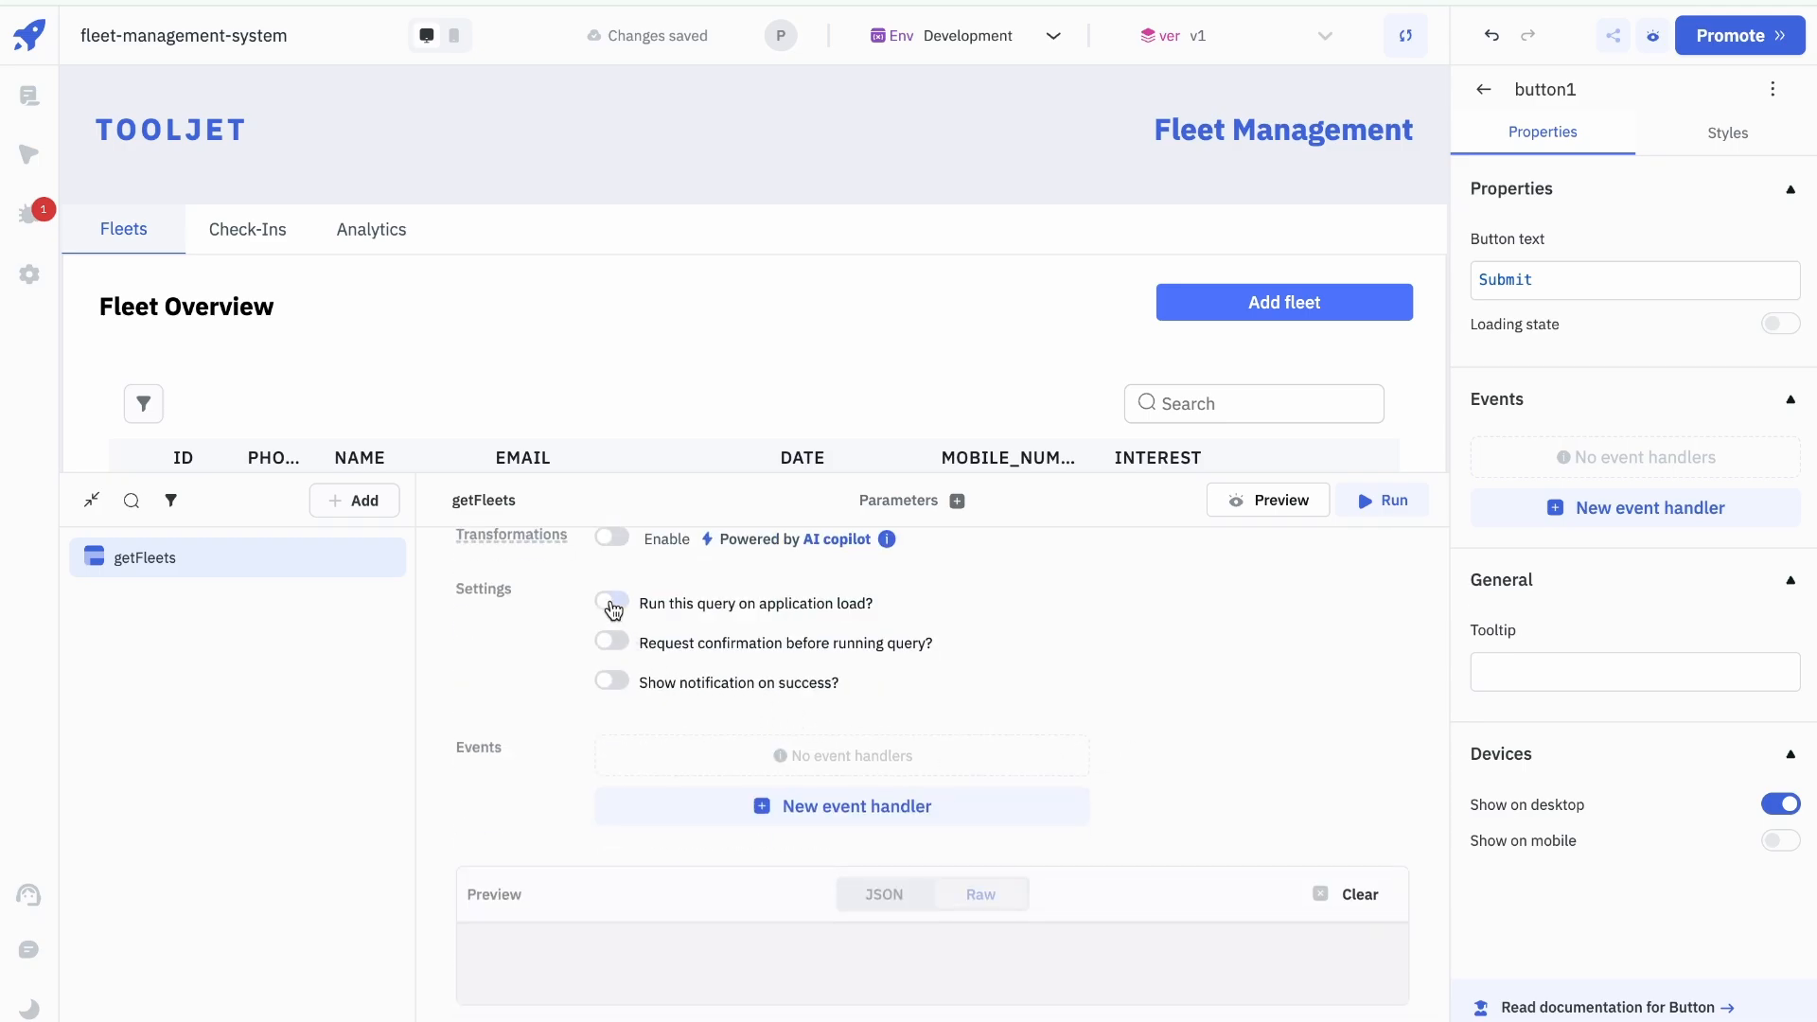
{"action": "left_click", "coordinate": [613, 601]}
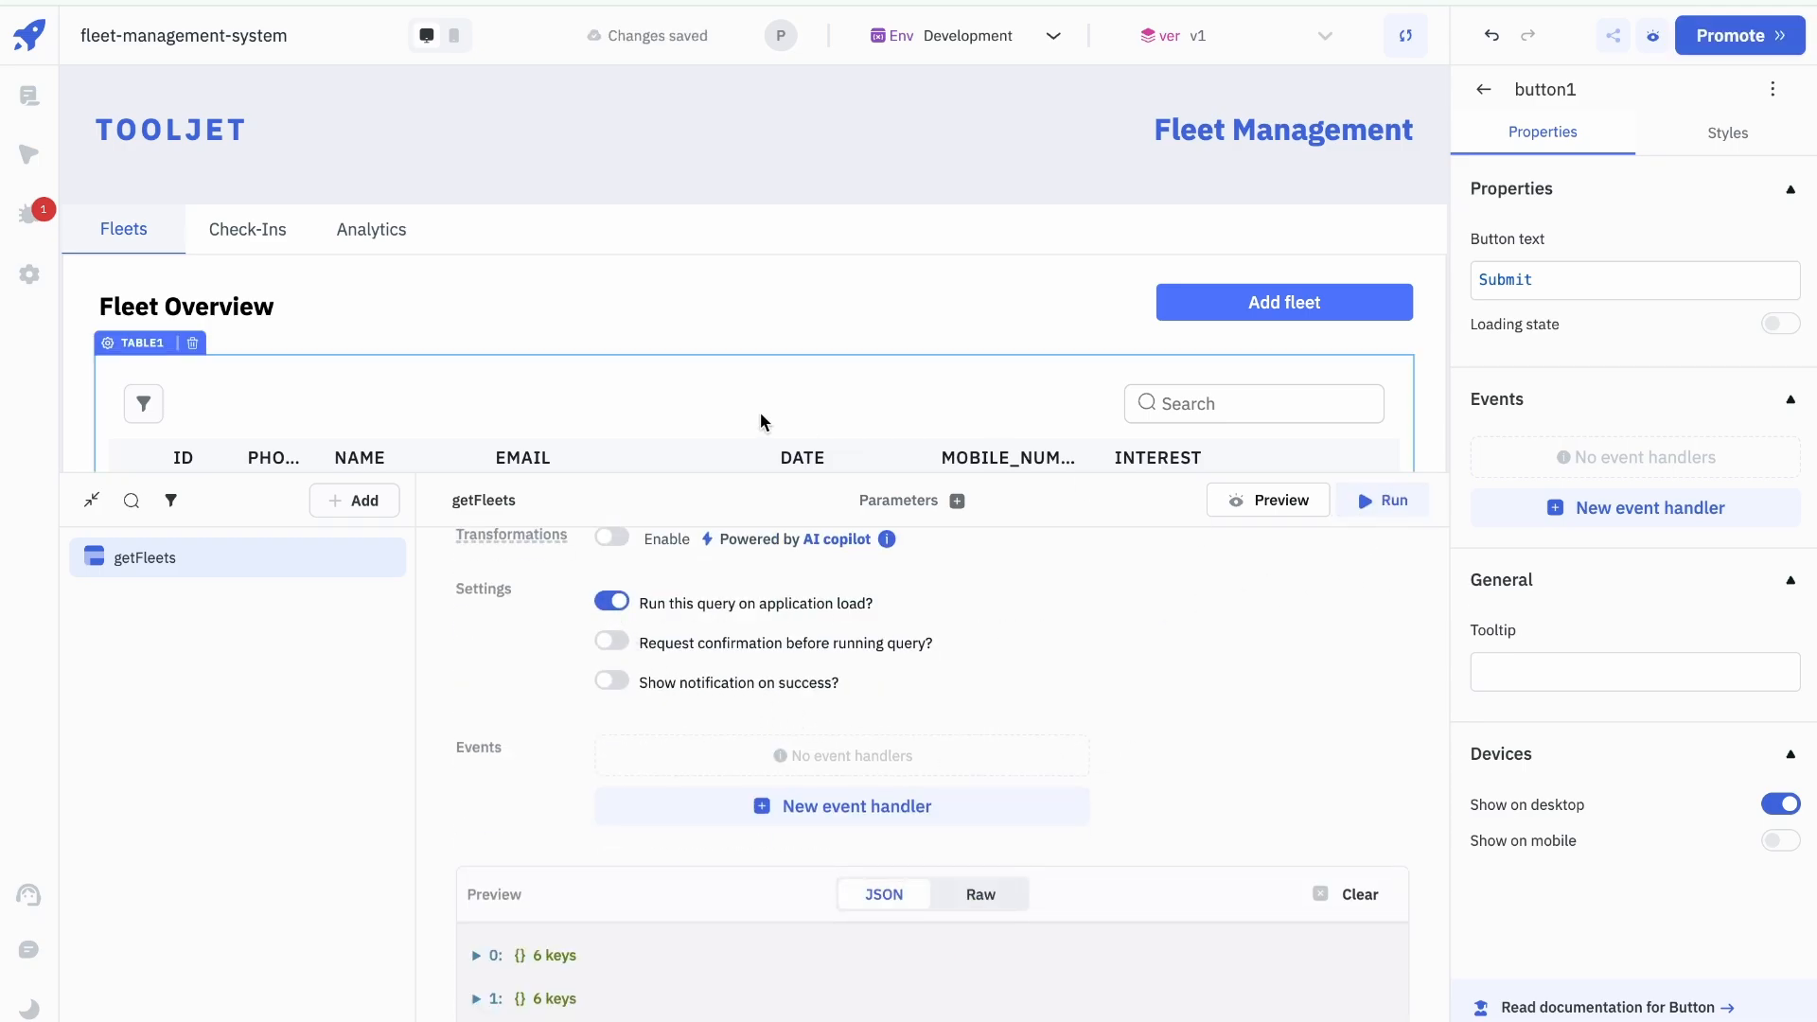
Step: Set the Fleet Overview table's data source to {{queries.getFleets.data}}
{"action": "scroll", "coordinate": [731, 336], "scroll_direction": "down", "scroll_amount": 2}
{"action": "scroll", "coordinate": [735, 331], "scroll_direction": "down", "scroll_amount": 1}
{"action": "left_click", "coordinate": [760, 242]}
{"action": "left_click", "coordinate": [1691, 360]}
{"action": "key", "text": "super+a"}
{"action": "key", "text": "BackSpace"}
{"action": "type", "text": "{{q"}
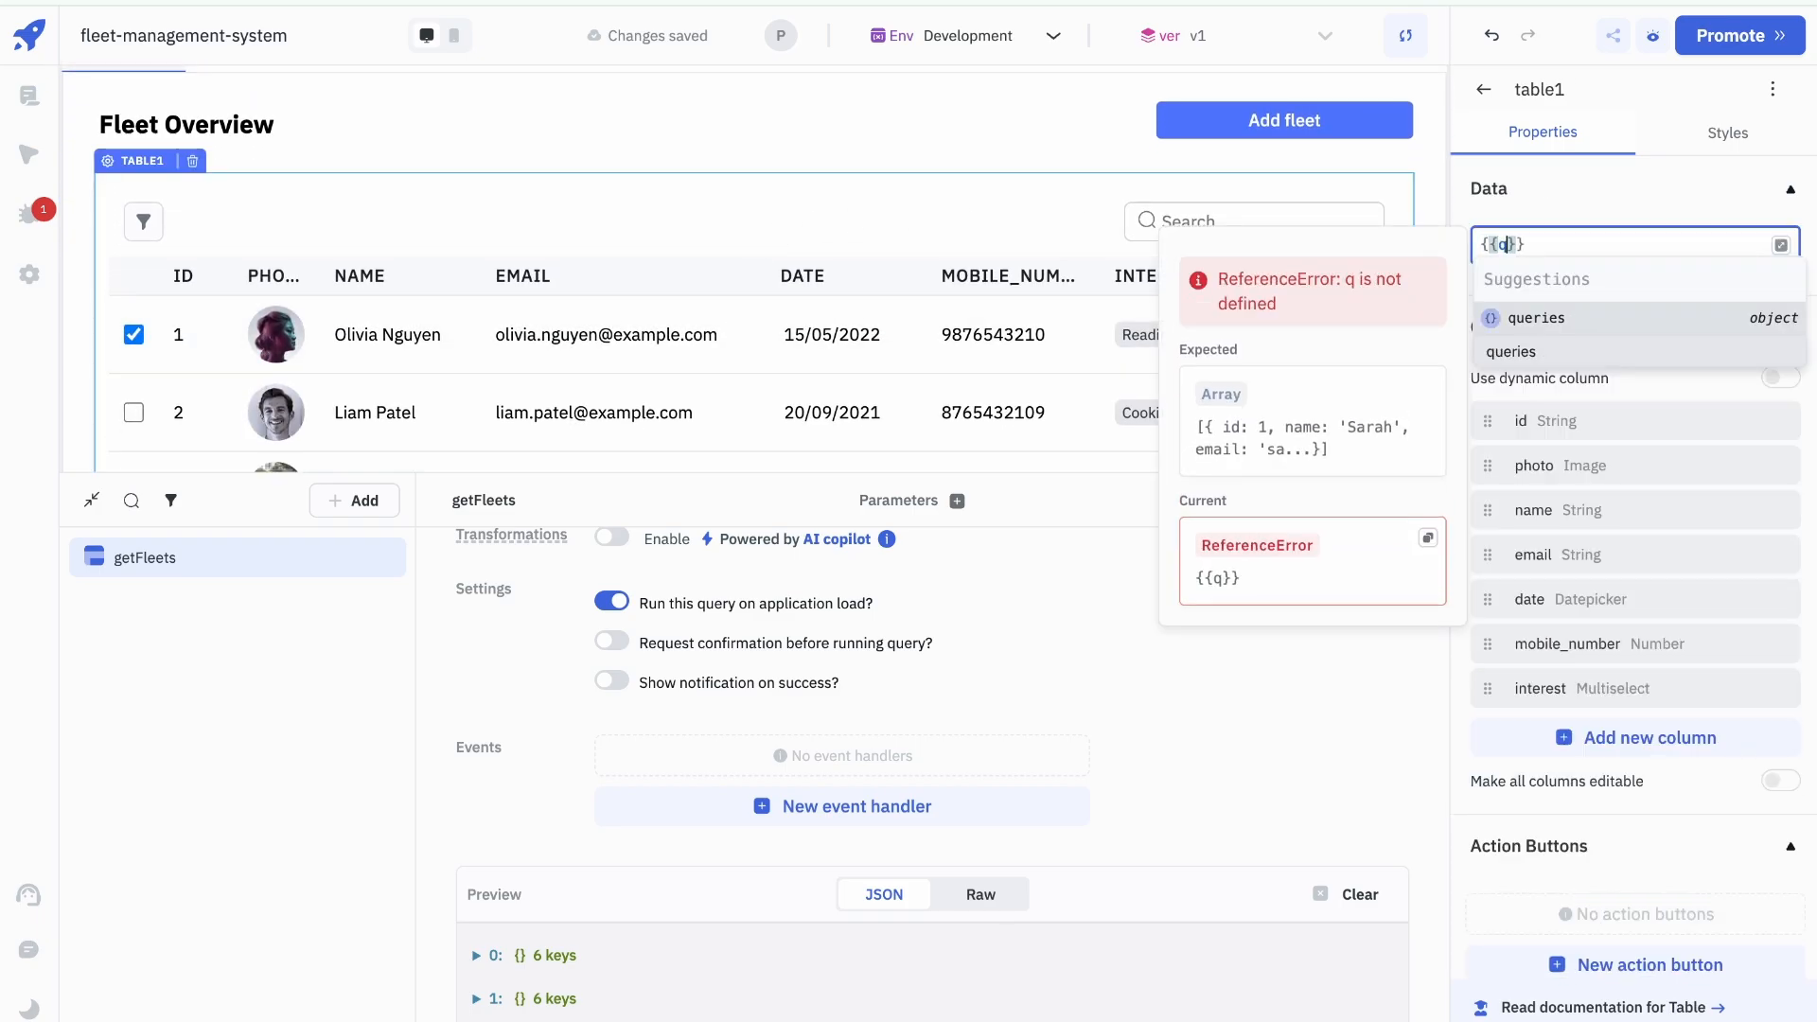
{"action": "key", "text": "Return"}
{"action": "type", "text": "."}
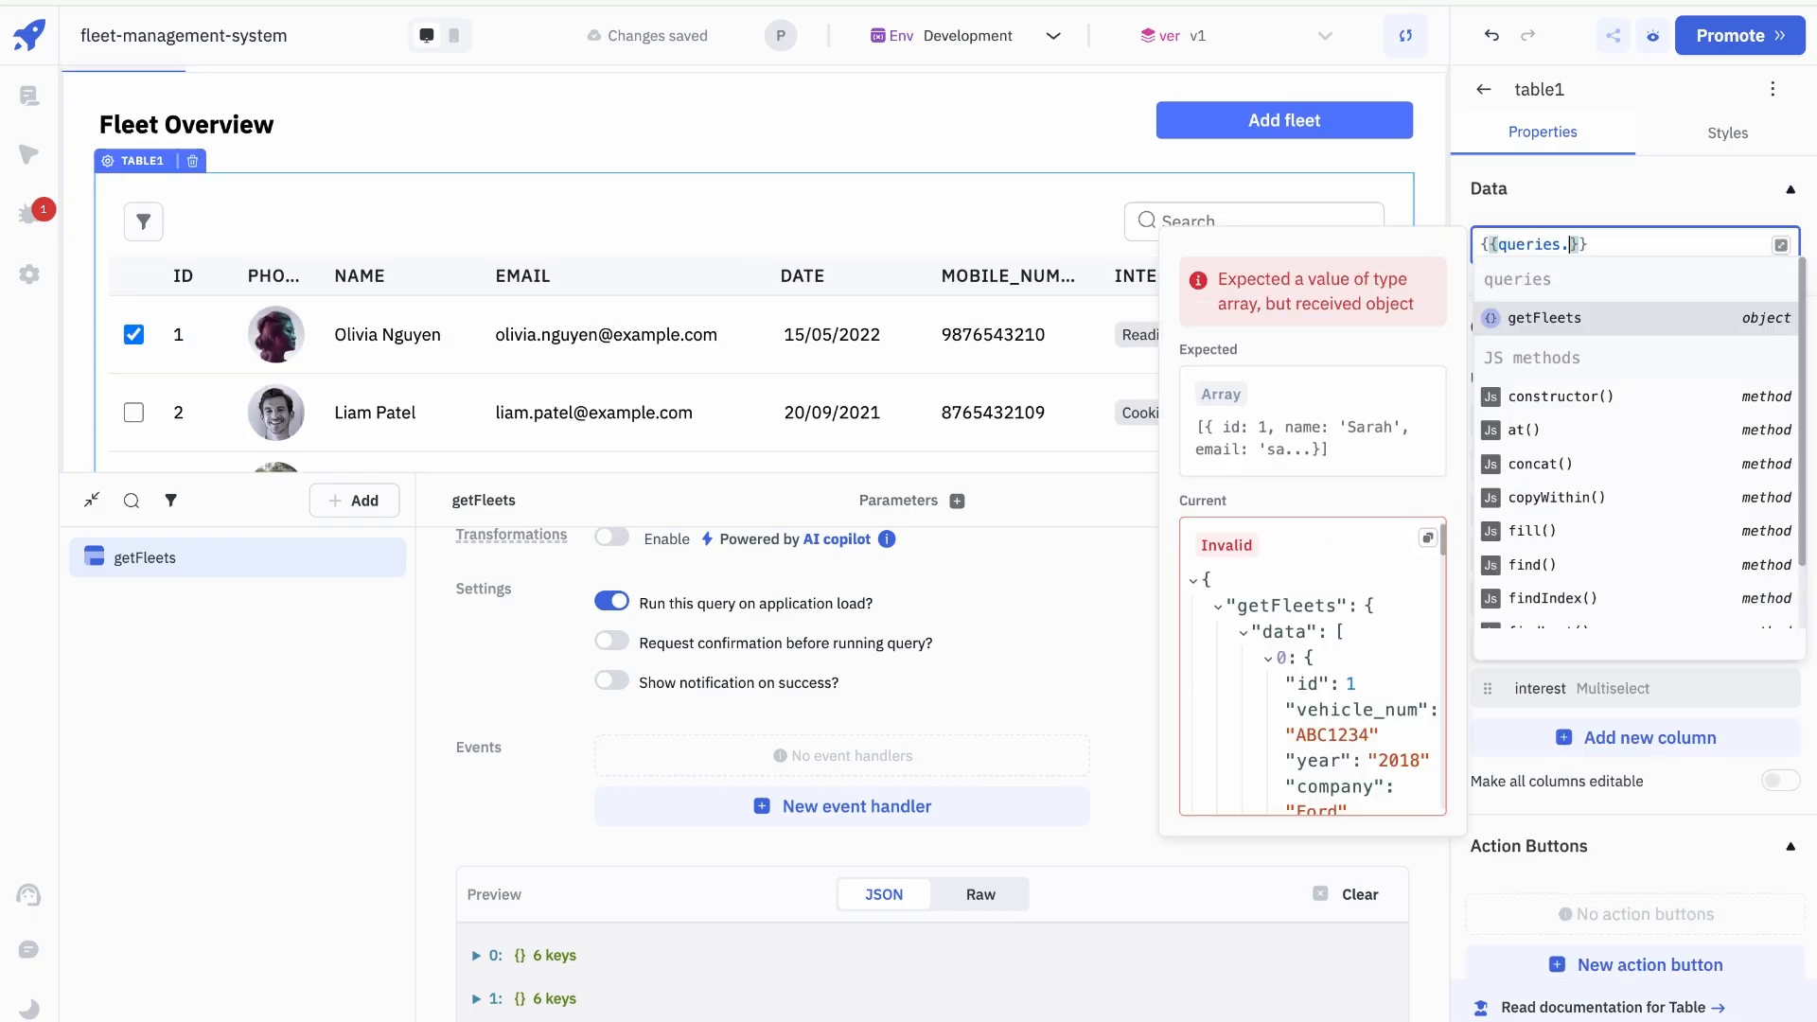
{"action": "key", "text": "Return"}
{"action": "type", "text": "."}
{"action": "key", "text": "Return"}
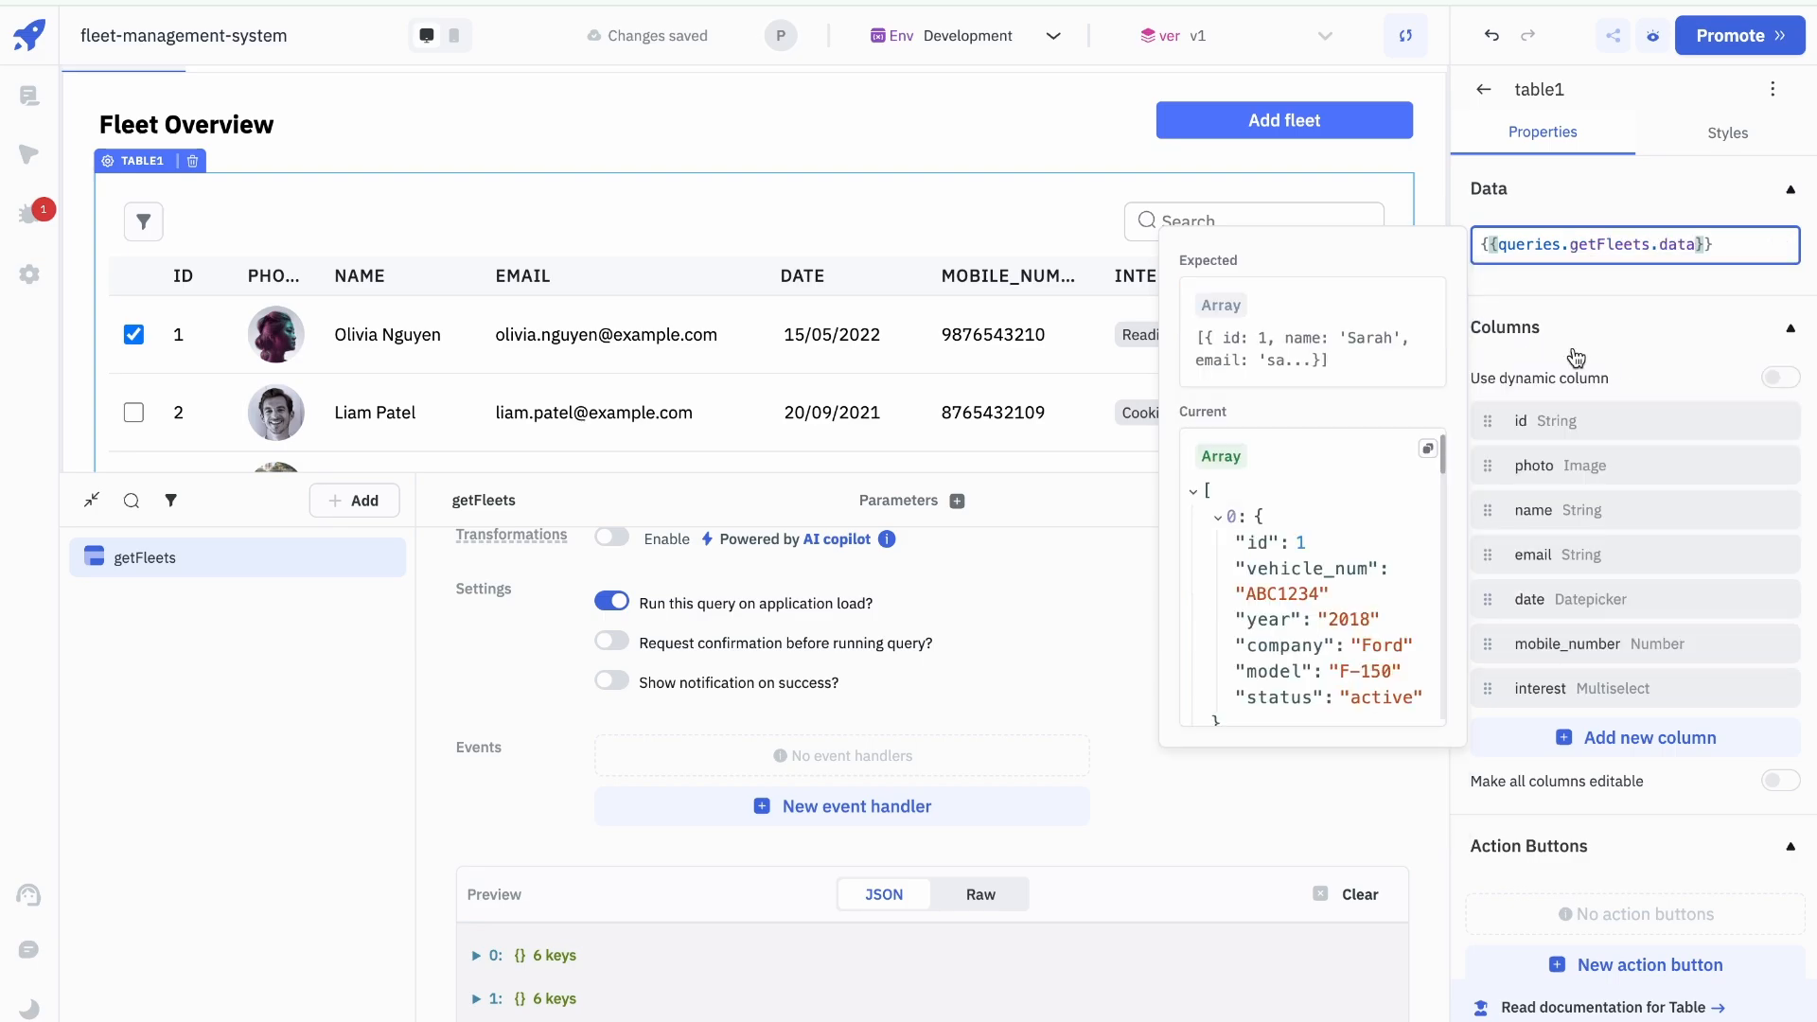
{"action": "left_click", "coordinate": [1009, 132]}
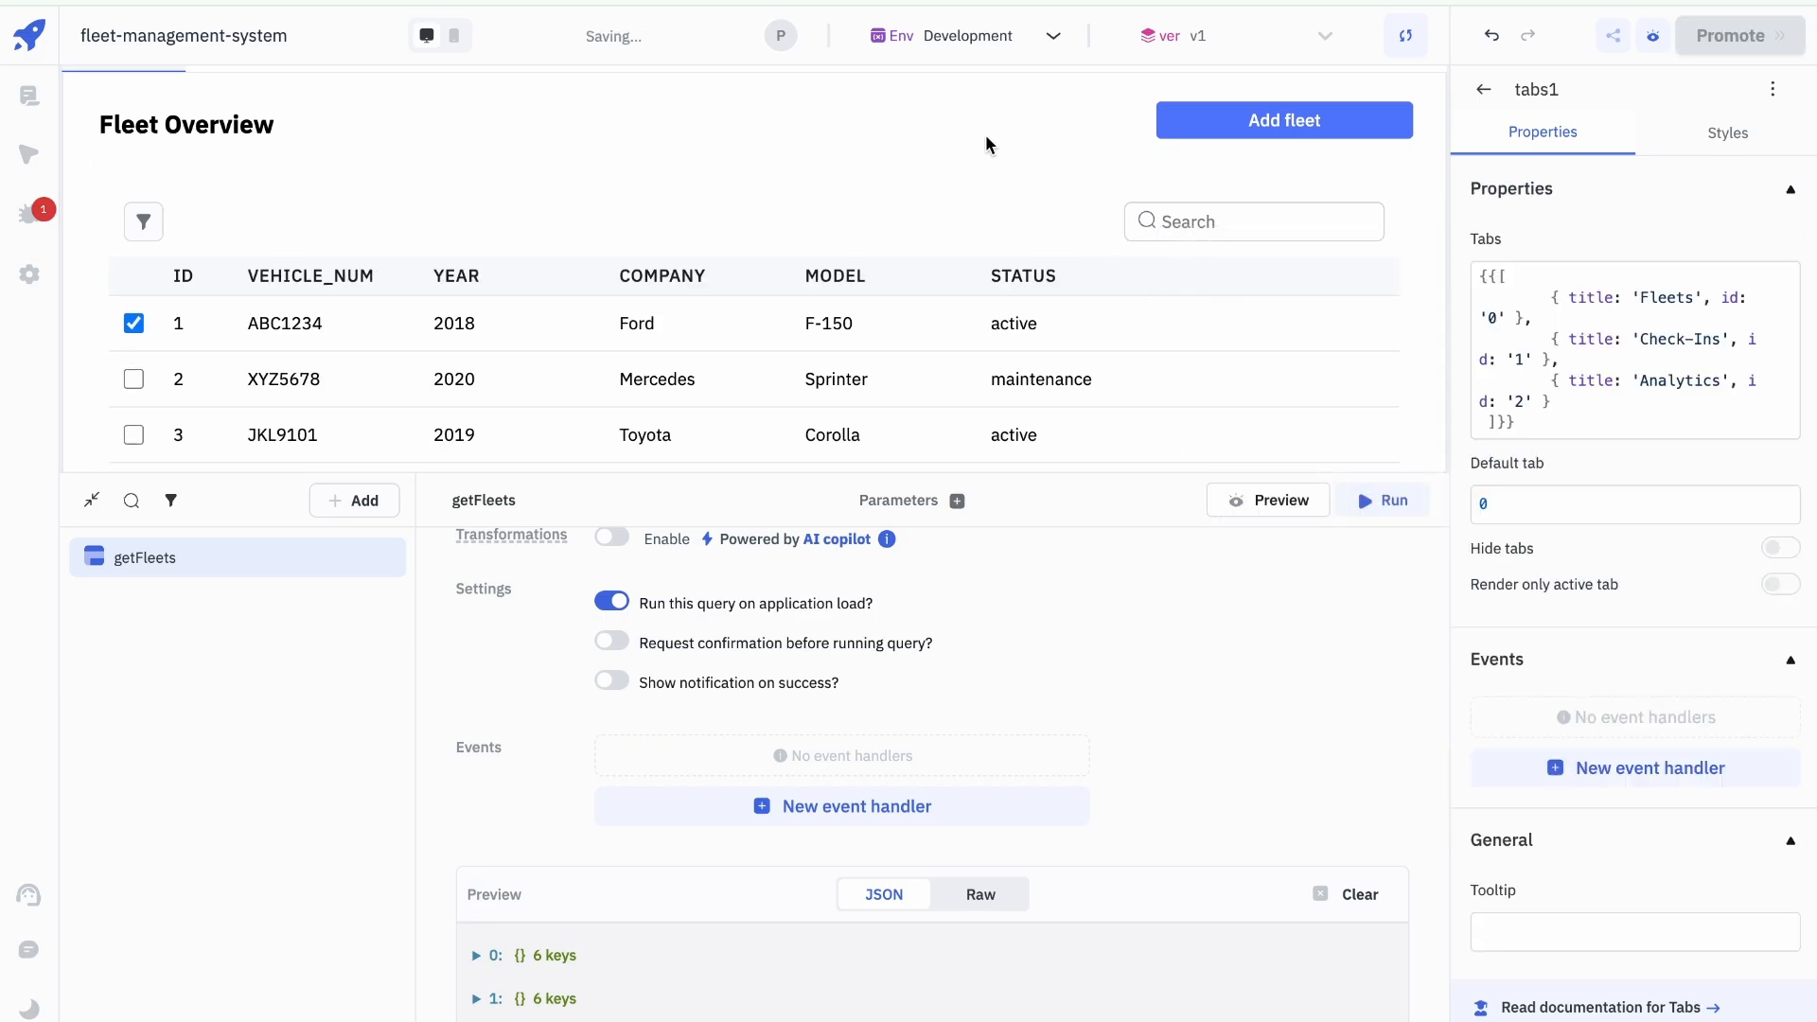
Step: Delete the id column from the Fleet Overview table and collapse the query manager
{"action": "left_click", "coordinate": [819, 210]}
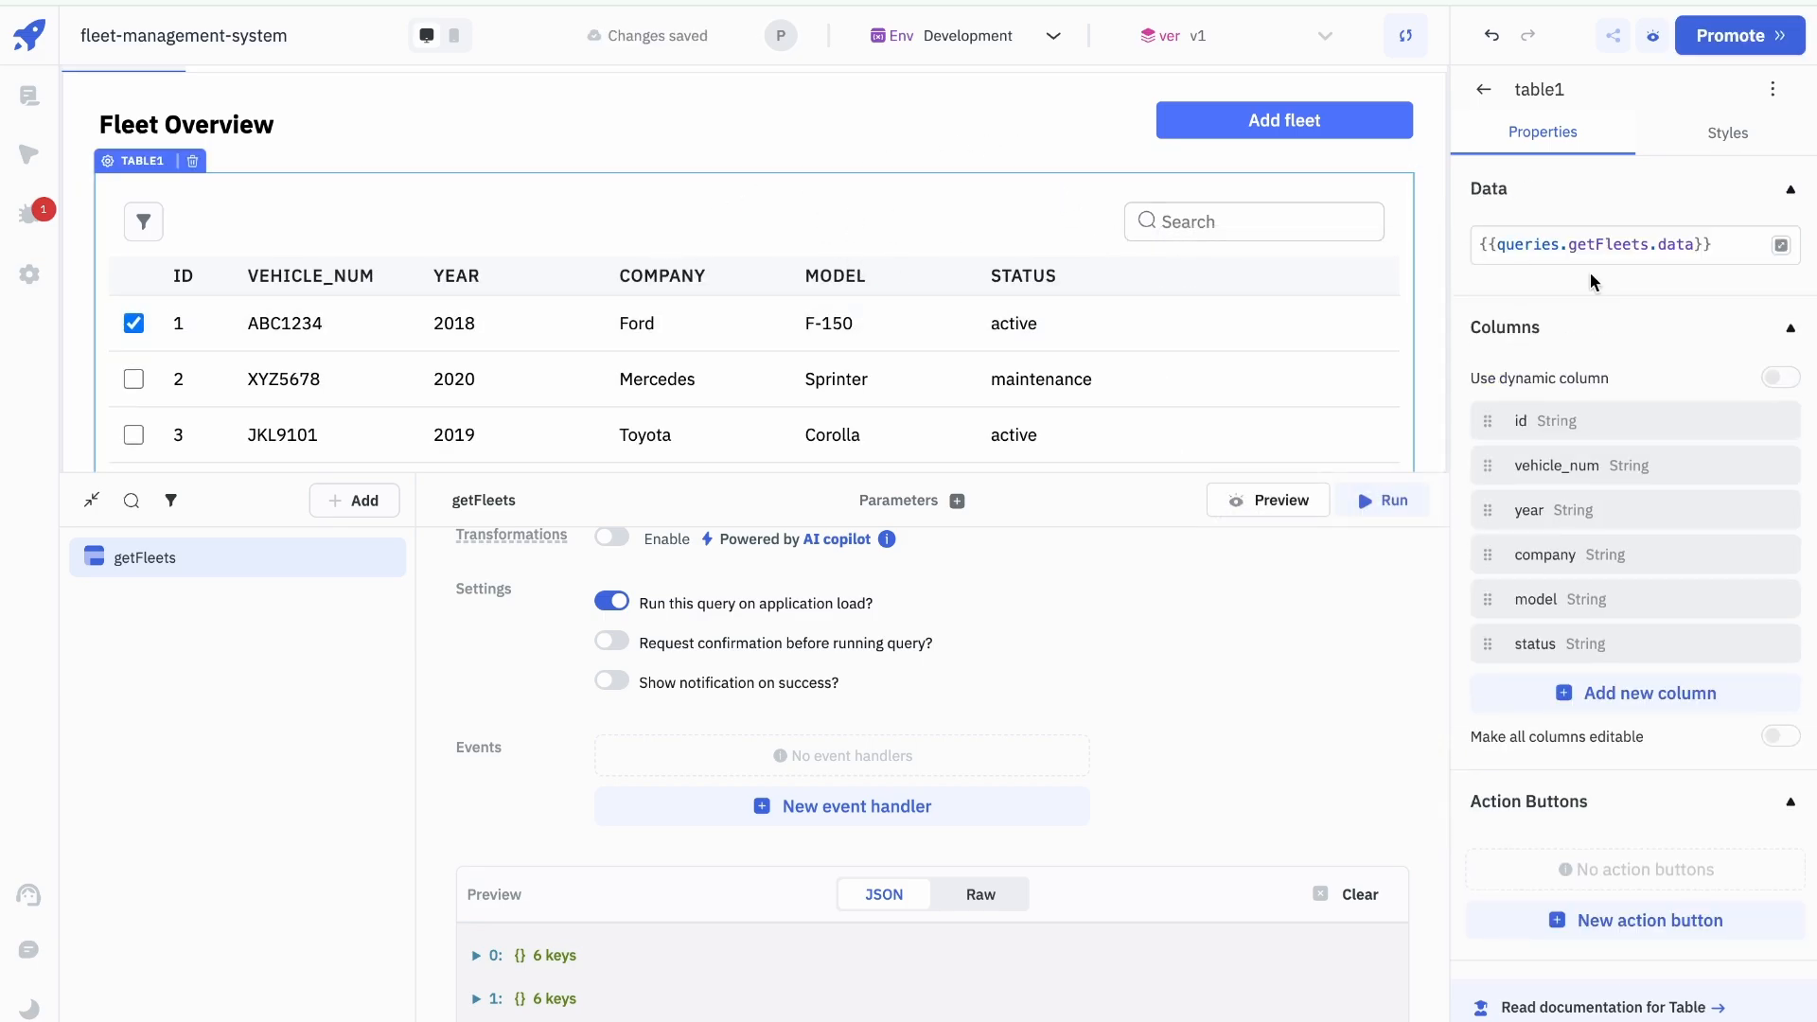
{"action": "left_click", "coordinate": [1785, 432]}
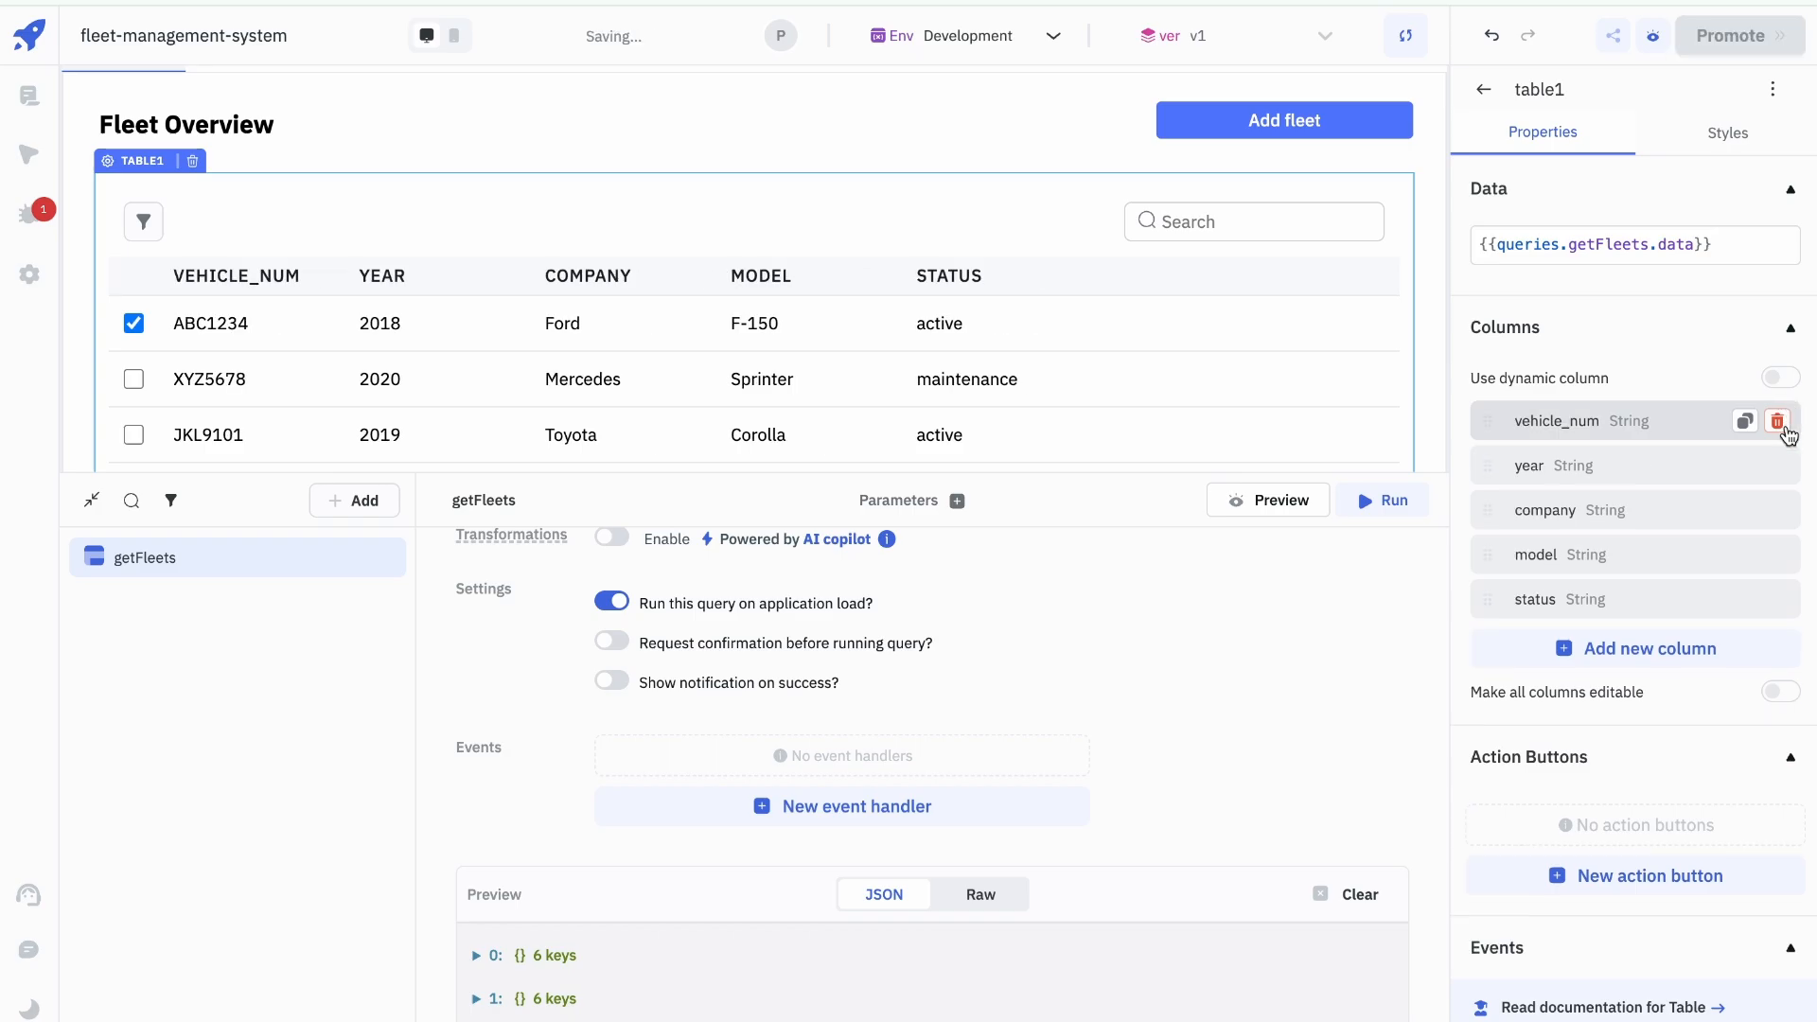
{"action": "left_click", "coordinate": [735, 117]}
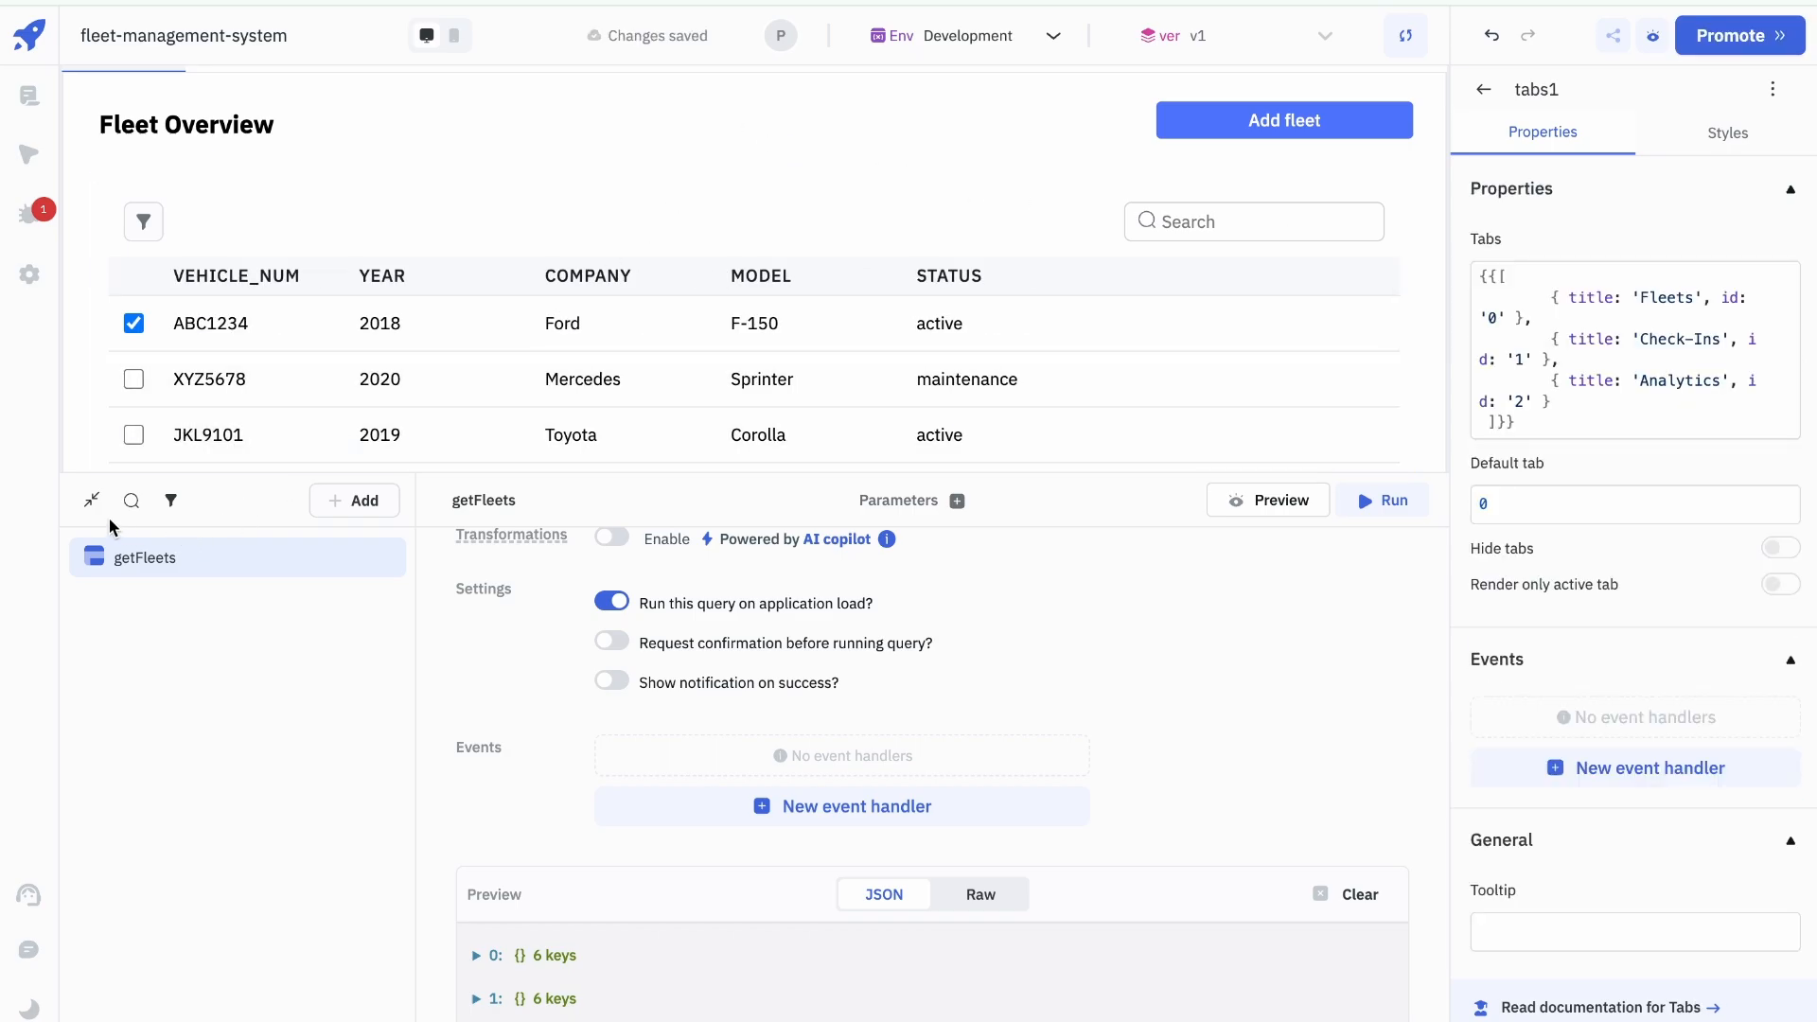
{"action": "left_click", "coordinate": [92, 499]}
{"action": "left_click", "coordinate": [1166, 936]}
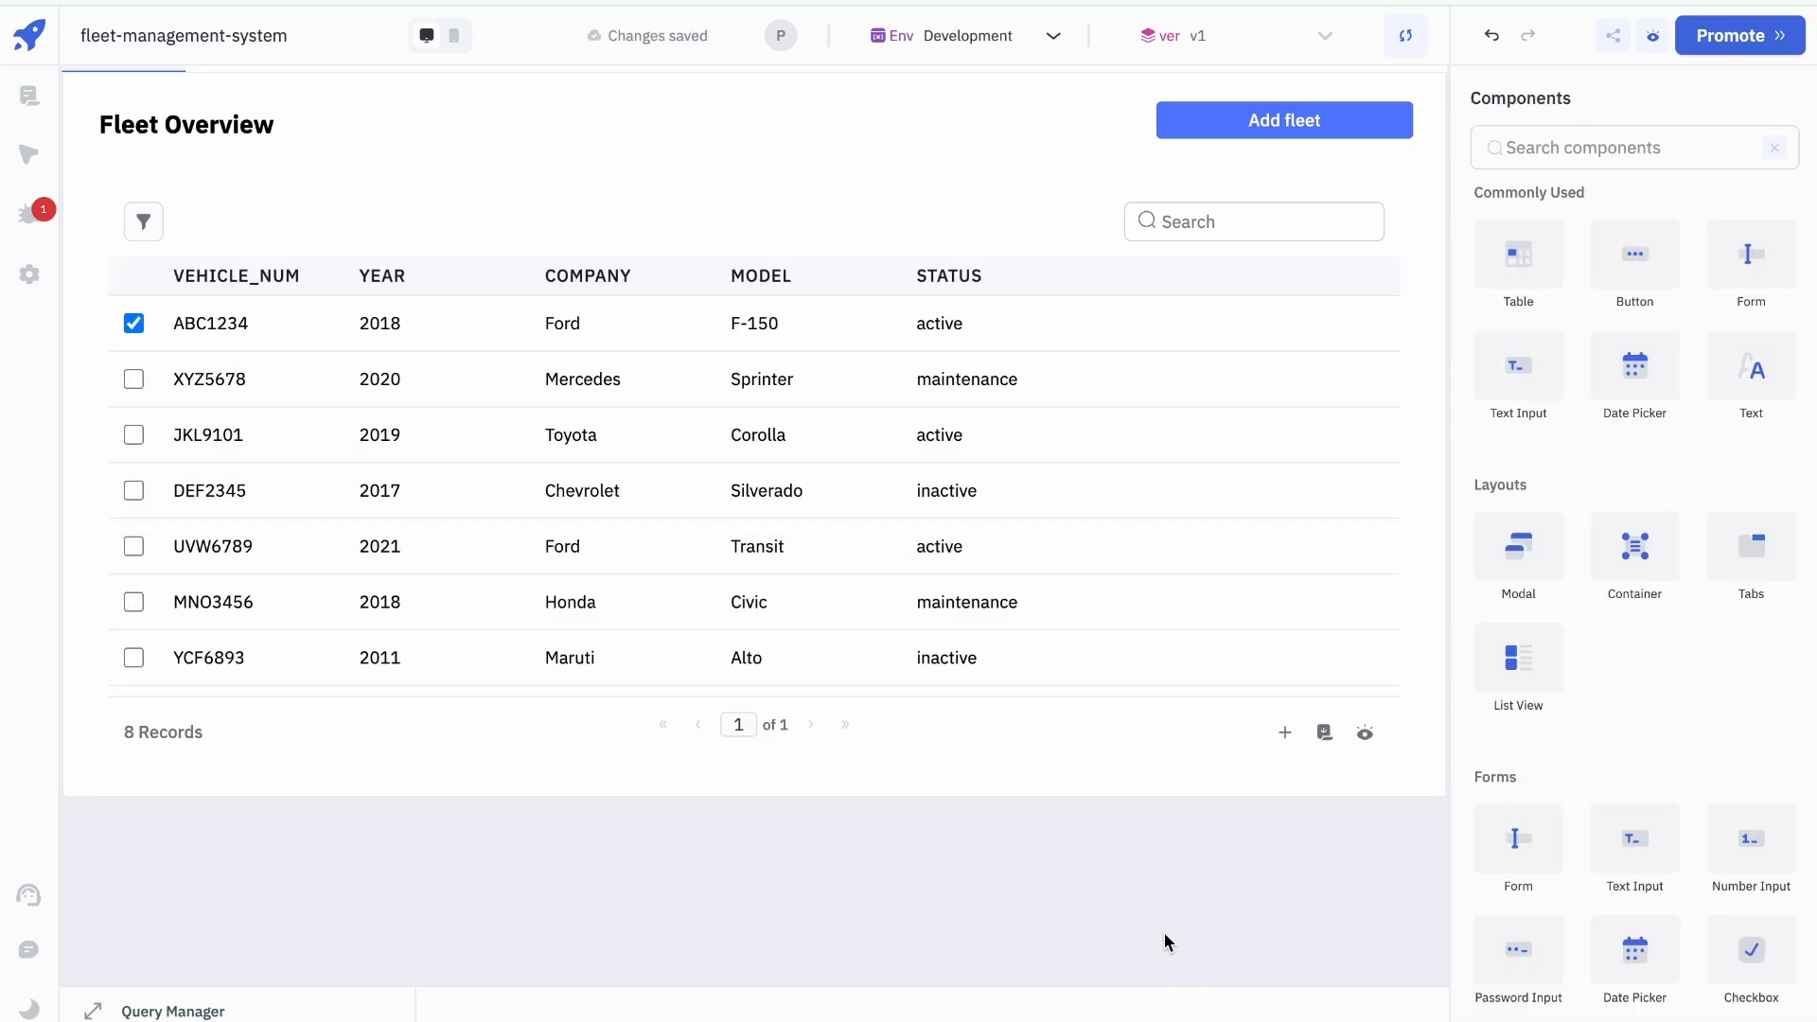
Step: Create a second ToolJet Database query named addFleet
{"action": "scroll", "coordinate": [1166, 937], "scroll_direction": "up", "scroll_amount": 1}
{"action": "scroll", "coordinate": [824, 687], "scroll_direction": "down", "scroll_amount": 1}
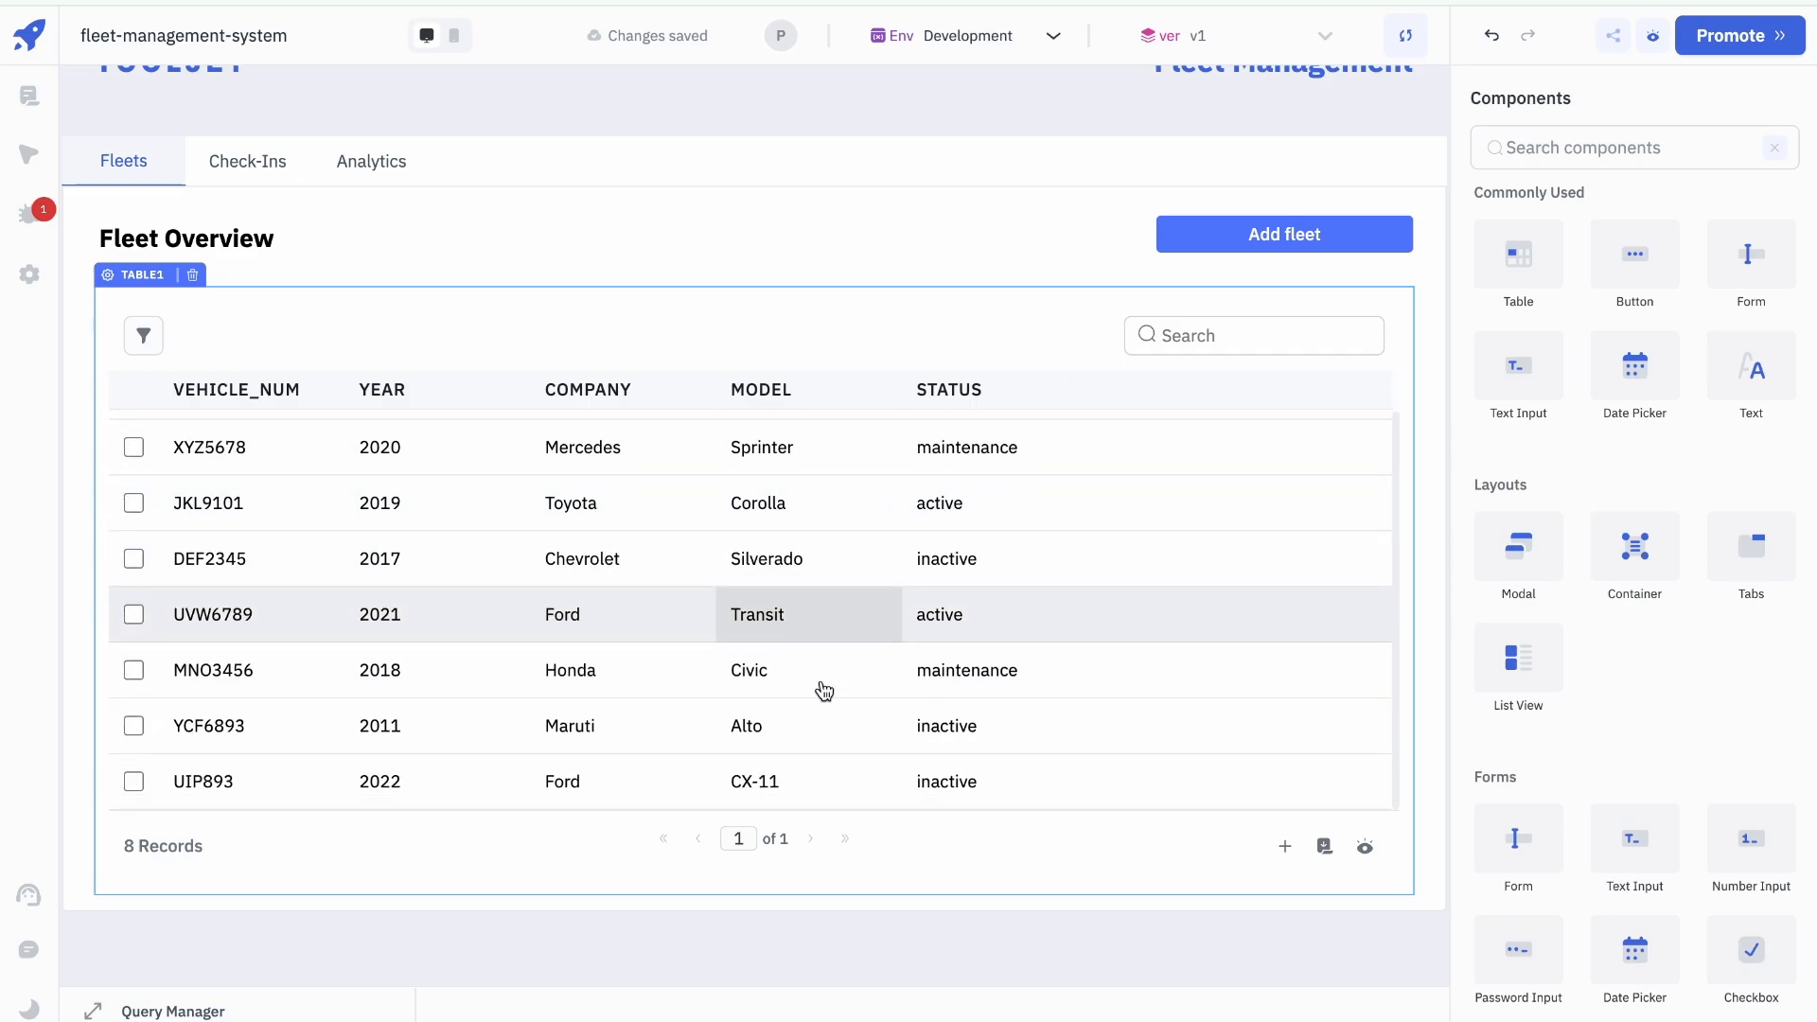
{"action": "scroll", "coordinate": [847, 634], "scroll_direction": "up", "scroll_amount": 2}
{"action": "left_click", "coordinate": [175, 1010]}
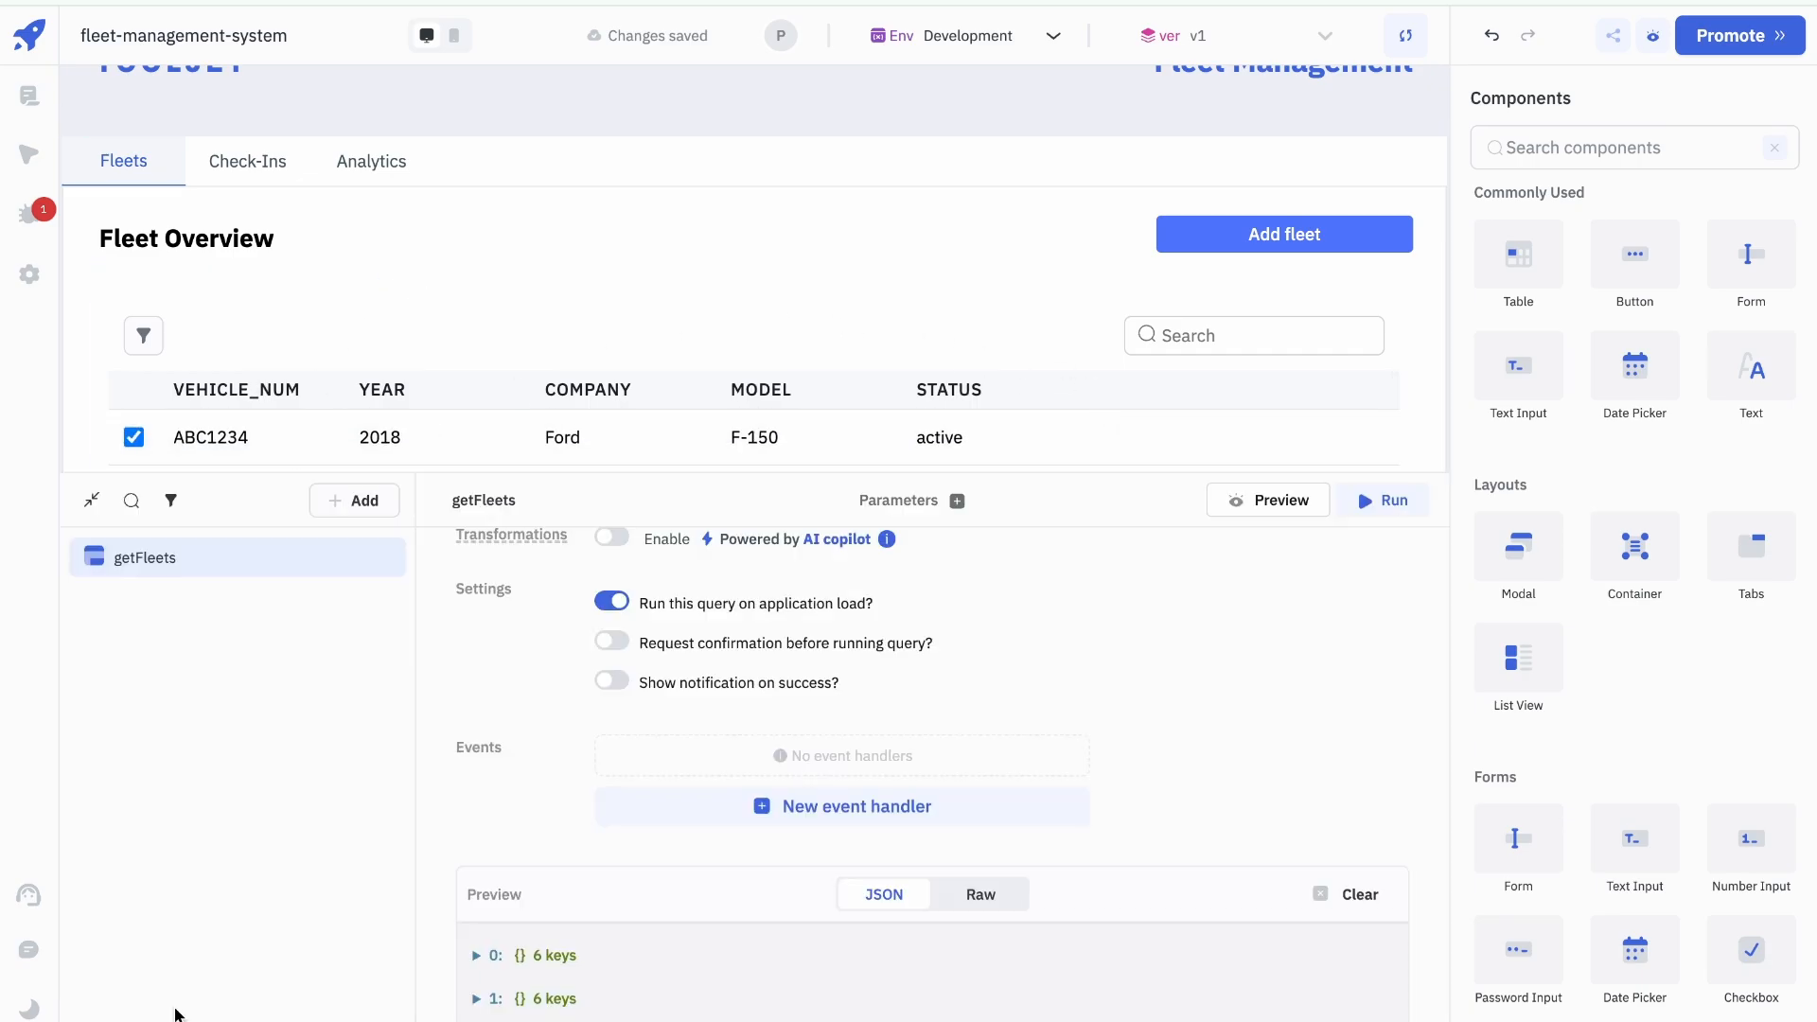
{"action": "left_click", "coordinate": [359, 509]}
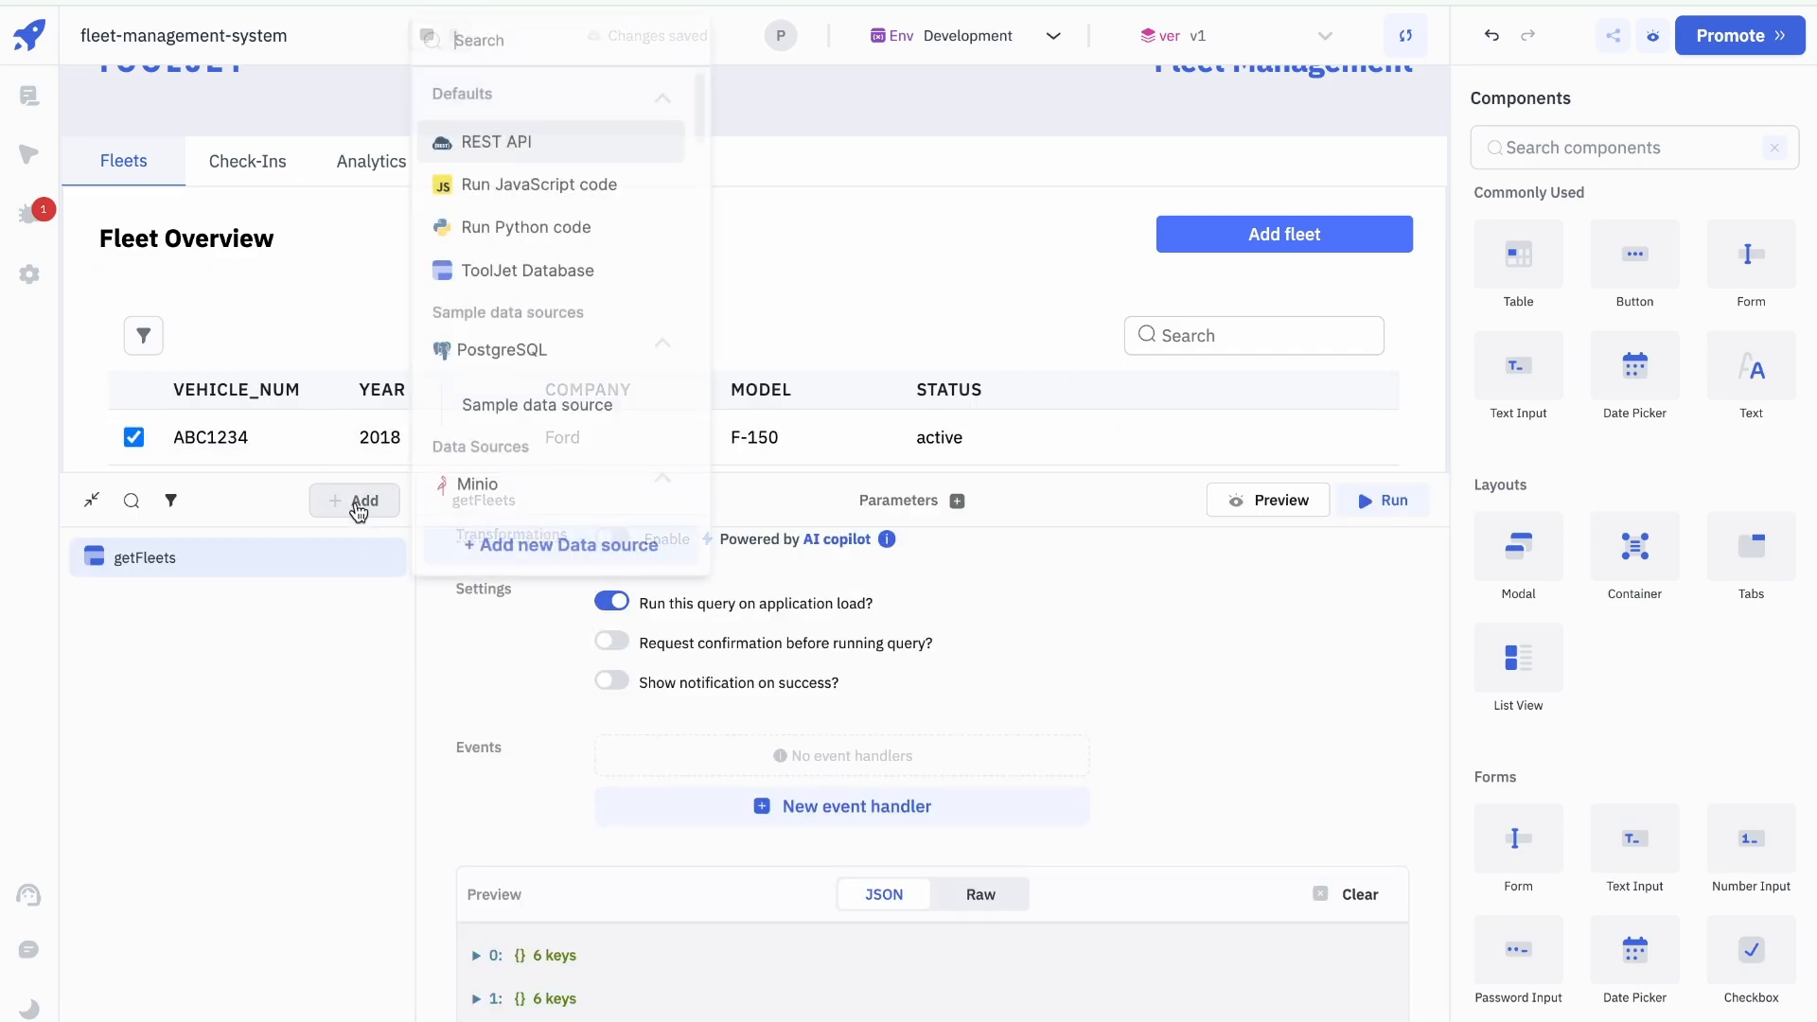
{"action": "left_click", "coordinate": [563, 271]}
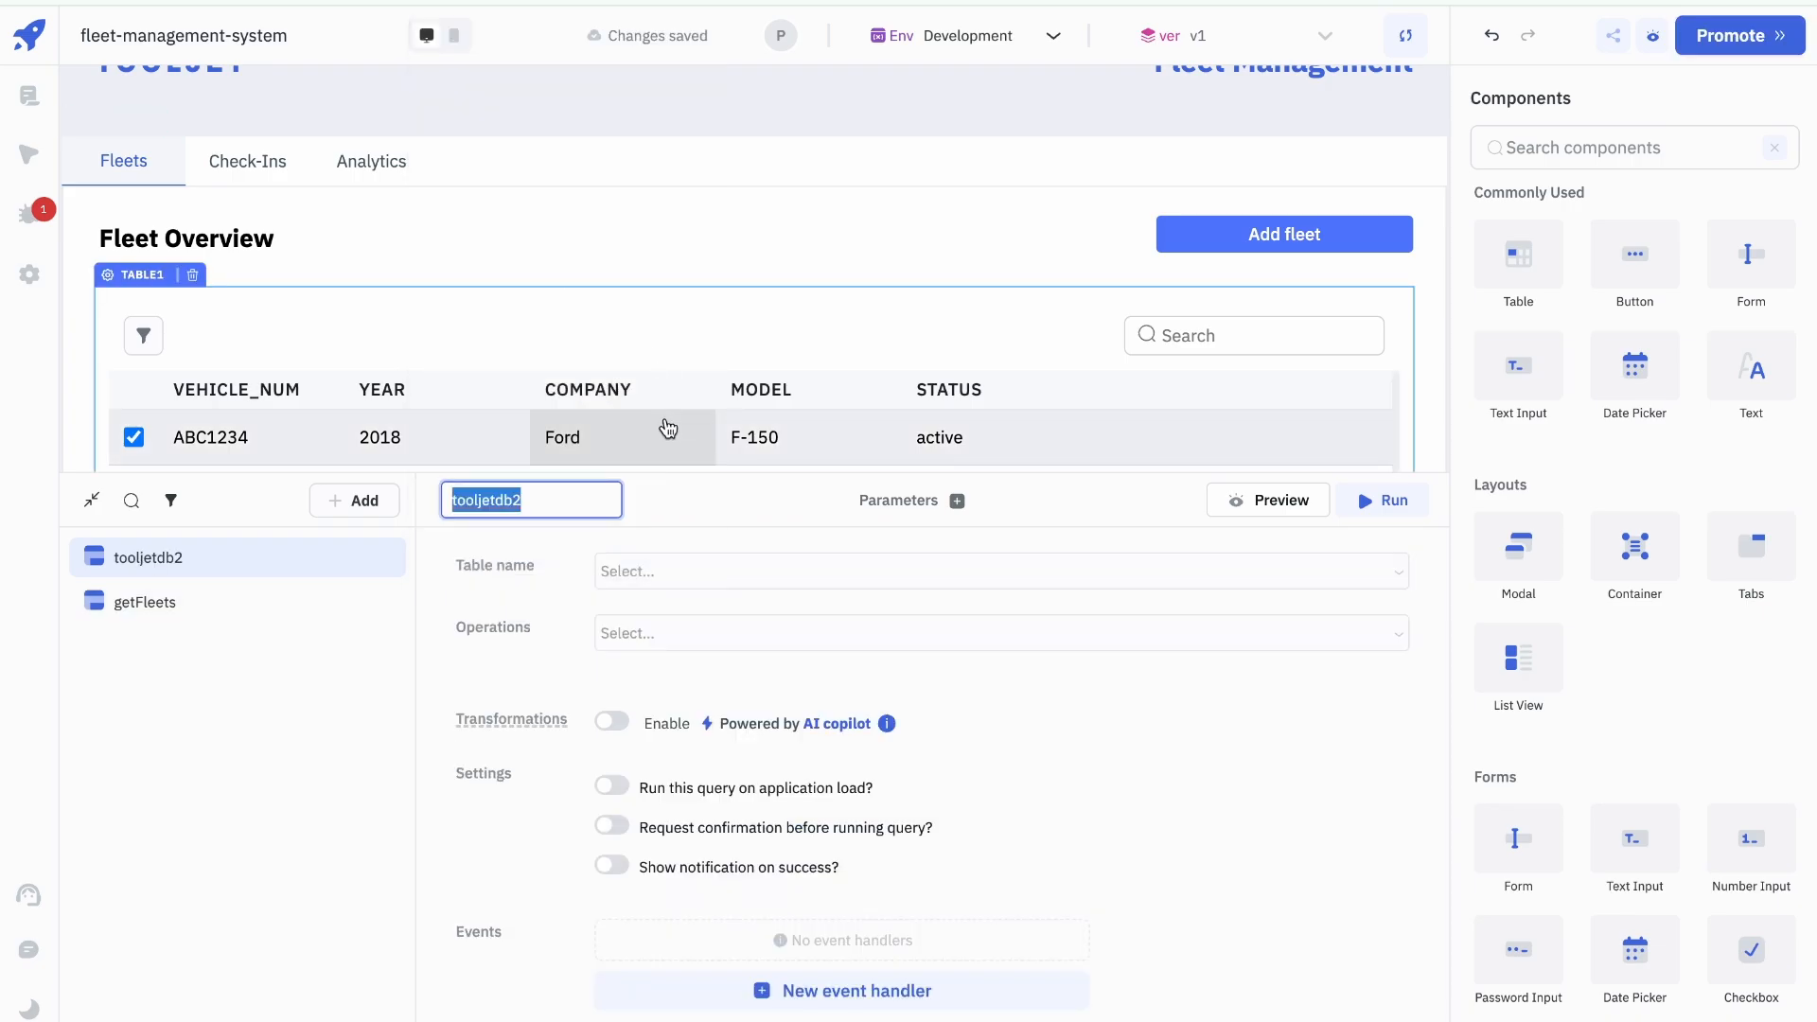
{"action": "type", "text": "addFlee"}
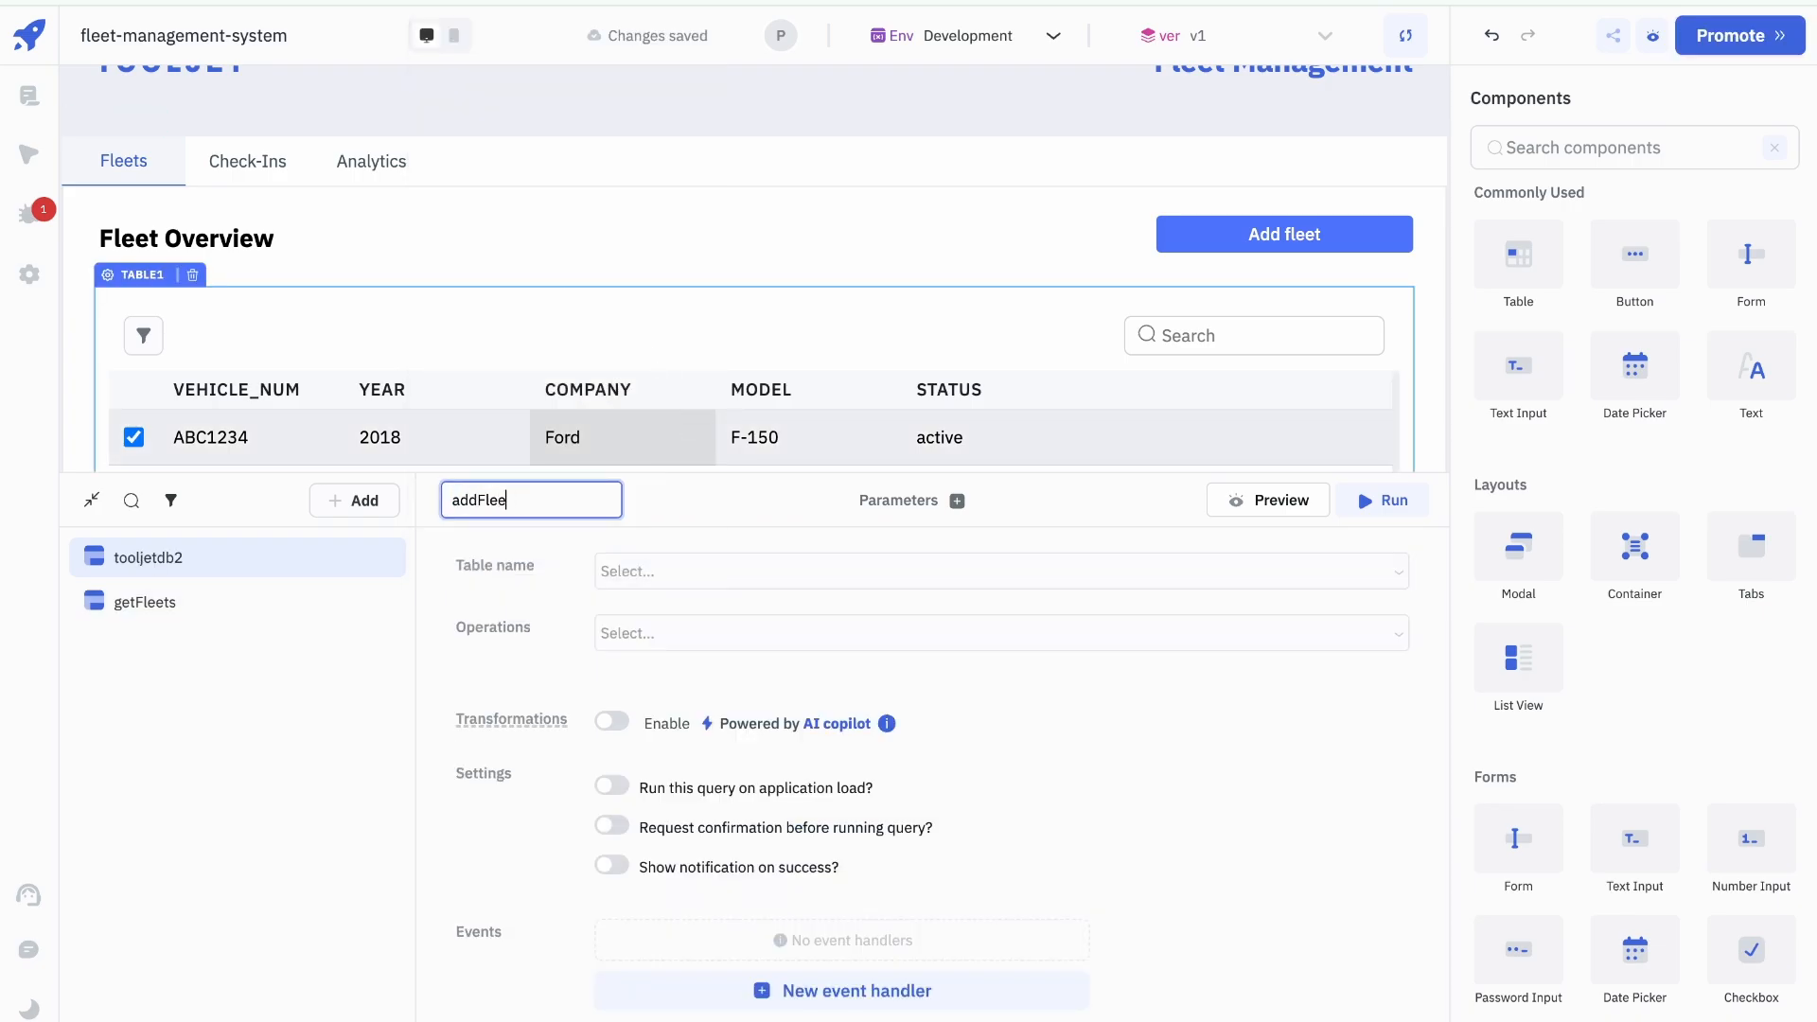
{"action": "type", "text": "t"}
{"action": "left_click", "coordinate": [582, 570]}
Step: Set the addFleet query to the Create row operation on the fleets table
{"action": "left_click", "coordinate": [657, 571]}
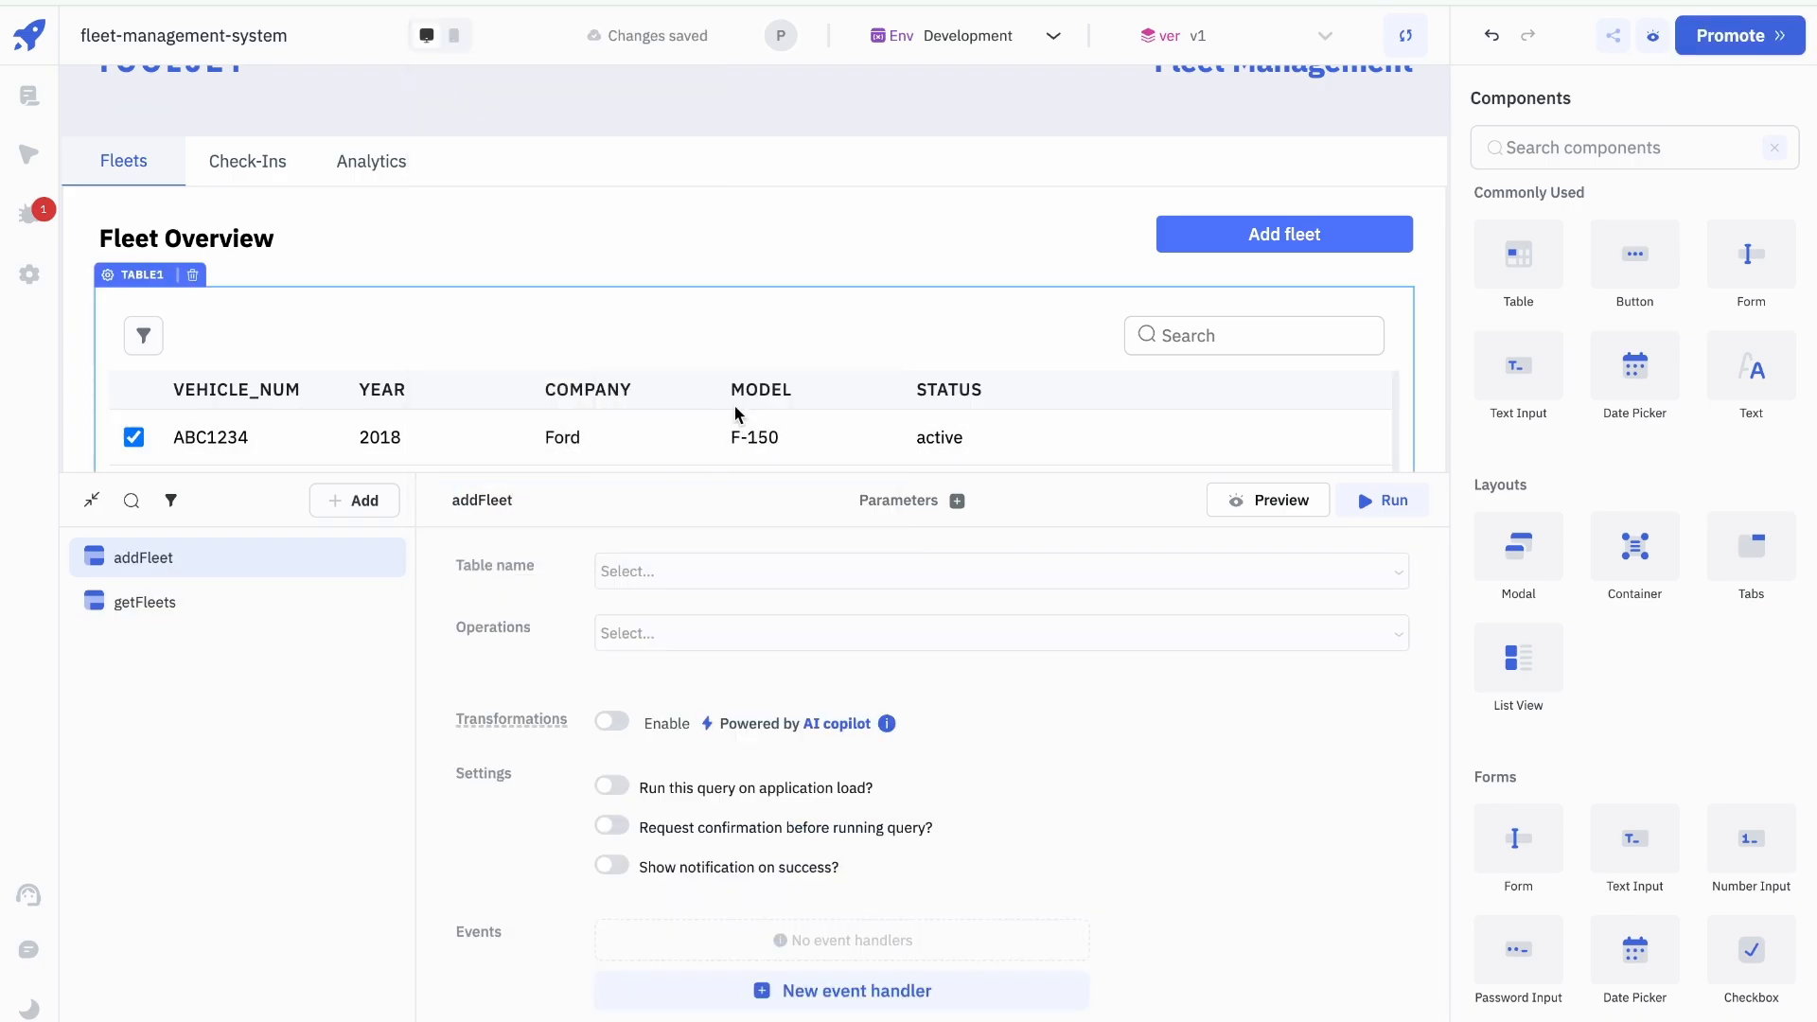
{"action": "left_click", "coordinate": [698, 573]}
{"action": "type", "text": "fle"}
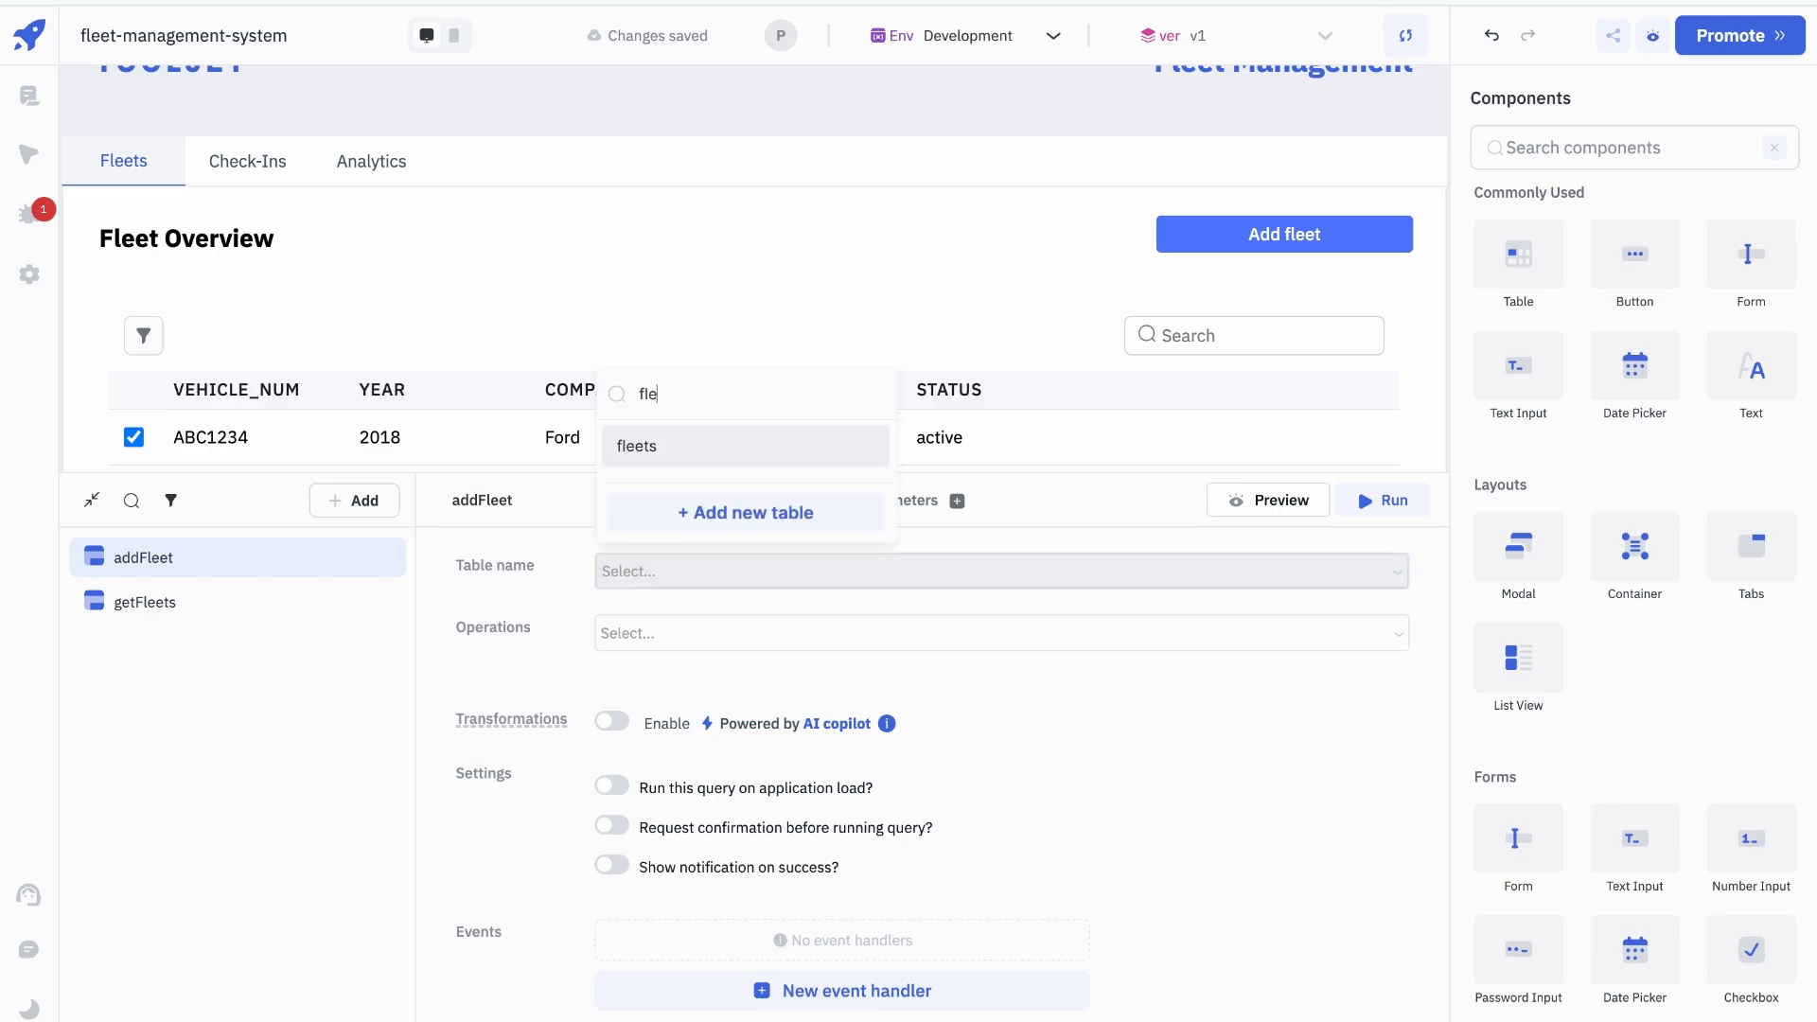
{"action": "key", "text": "Return"}
{"action": "left_click", "coordinate": [749, 634]}
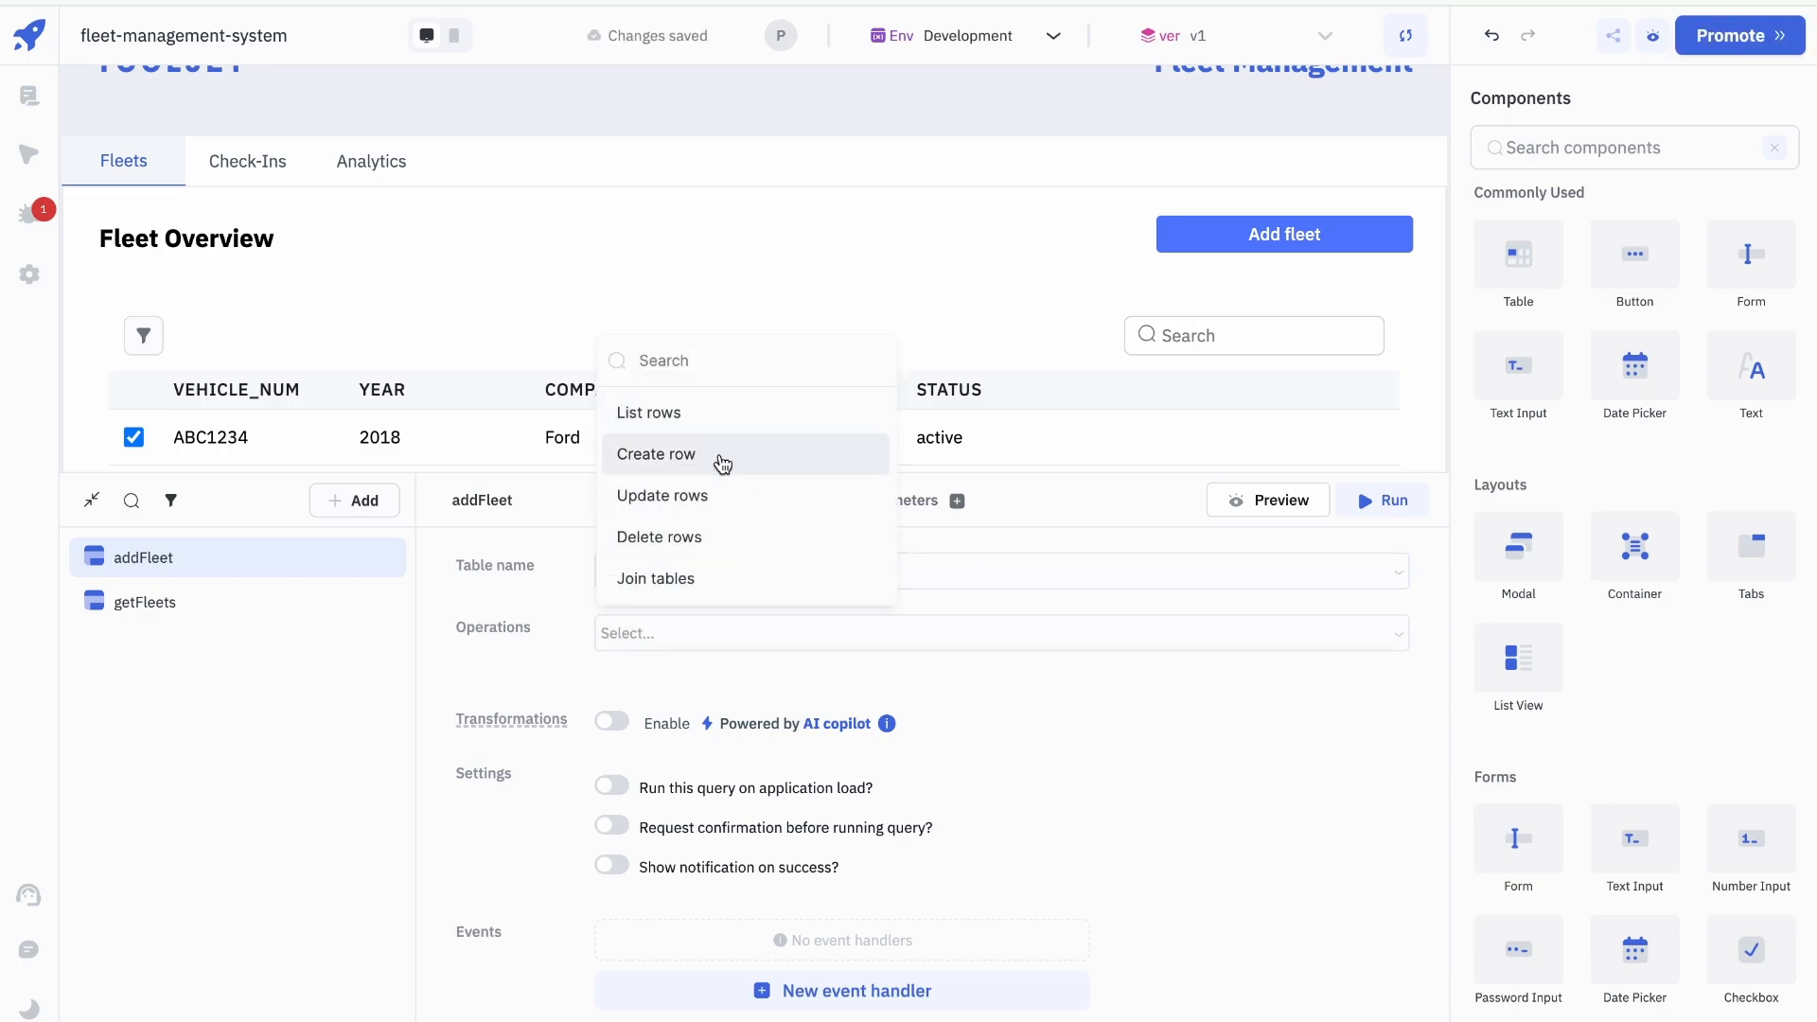
{"action": "left_click", "coordinate": [722, 463]}
Step: Assign the columns vehicle_num, year, company, model and status to the addFleet query
{"action": "left_click", "coordinate": [705, 716]}
{"action": "left_click", "coordinate": [705, 717]}
{"action": "left_click", "coordinate": [697, 758]}
{"action": "left_click", "coordinate": [695, 757]}
{"action": "left_click", "coordinate": [690, 757]}
{"action": "left_click", "coordinate": [678, 804]}
{"action": "left_click", "coordinate": [670, 805]}
{"action": "left_click", "coordinate": [669, 801]}
{"action": "left_click", "coordinate": [666, 846]}
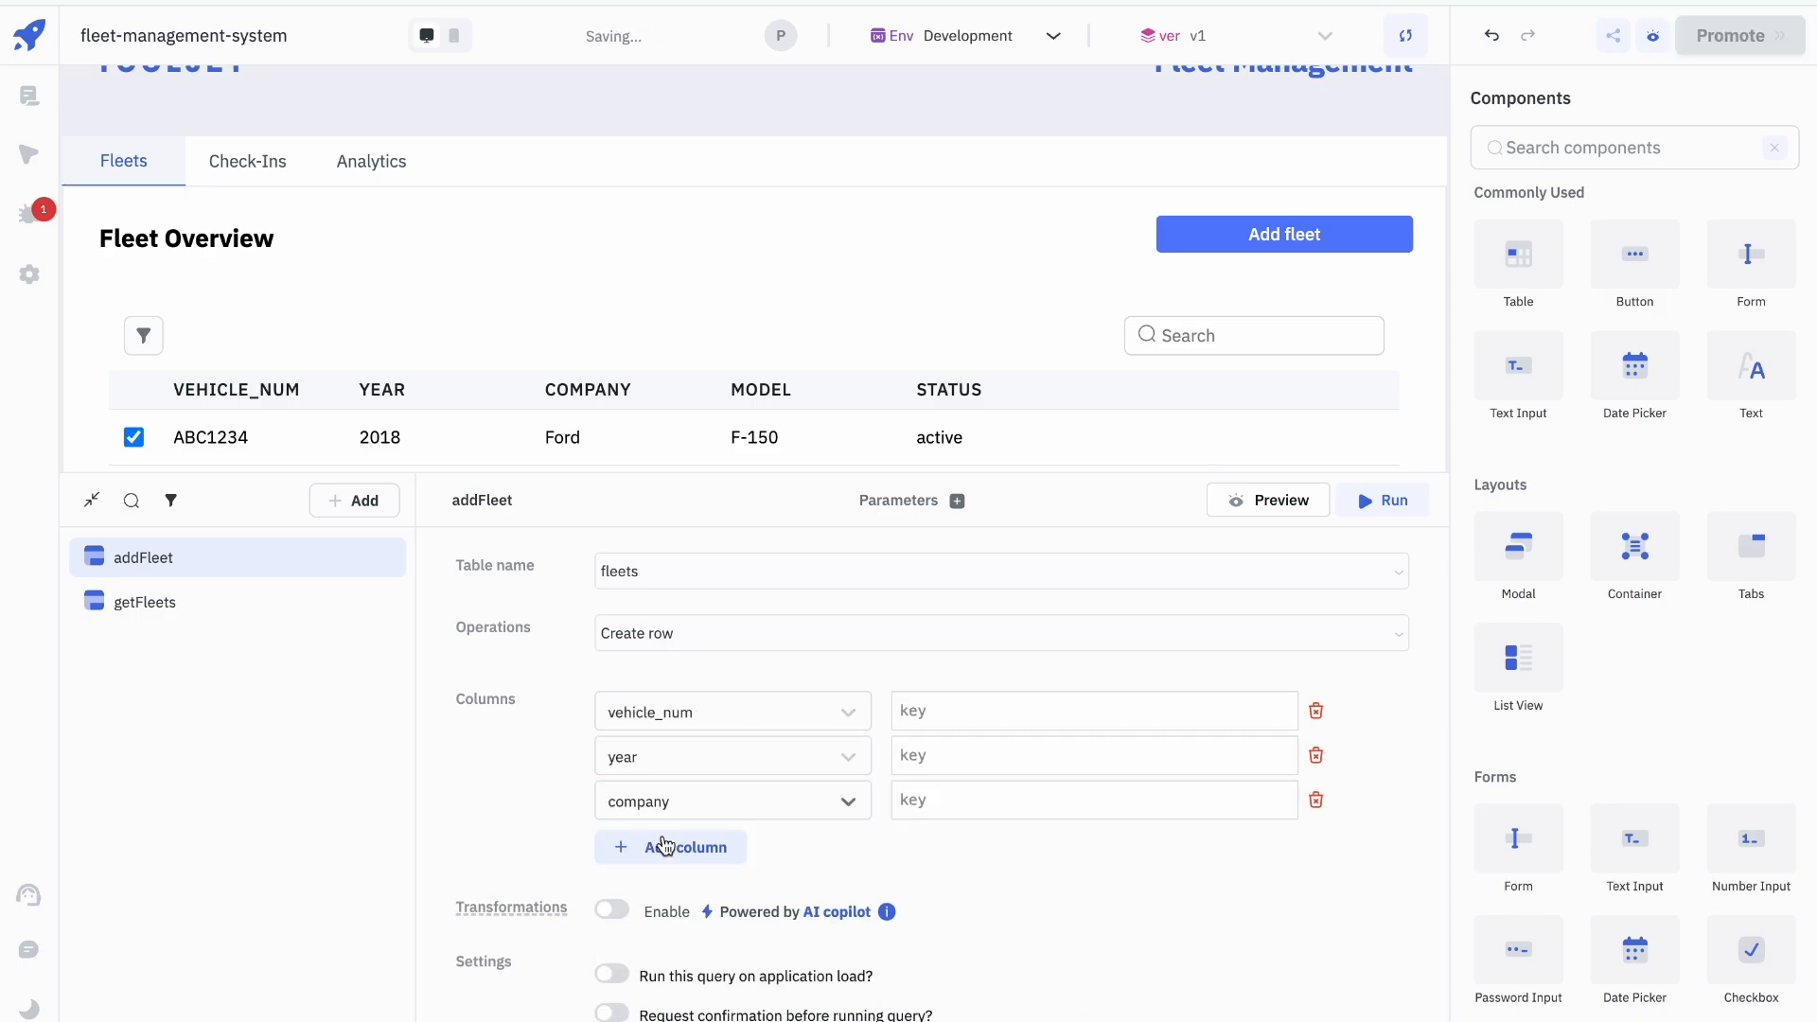
{"action": "left_click", "coordinate": [665, 845]}
{"action": "left_click", "coordinate": [666, 848]}
{"action": "left_click", "coordinate": [662, 890]}
{"action": "left_click", "coordinate": [662, 890]}
{"action": "left_click", "coordinate": [661, 900]}
{"action": "left_click", "coordinate": [662, 932]}
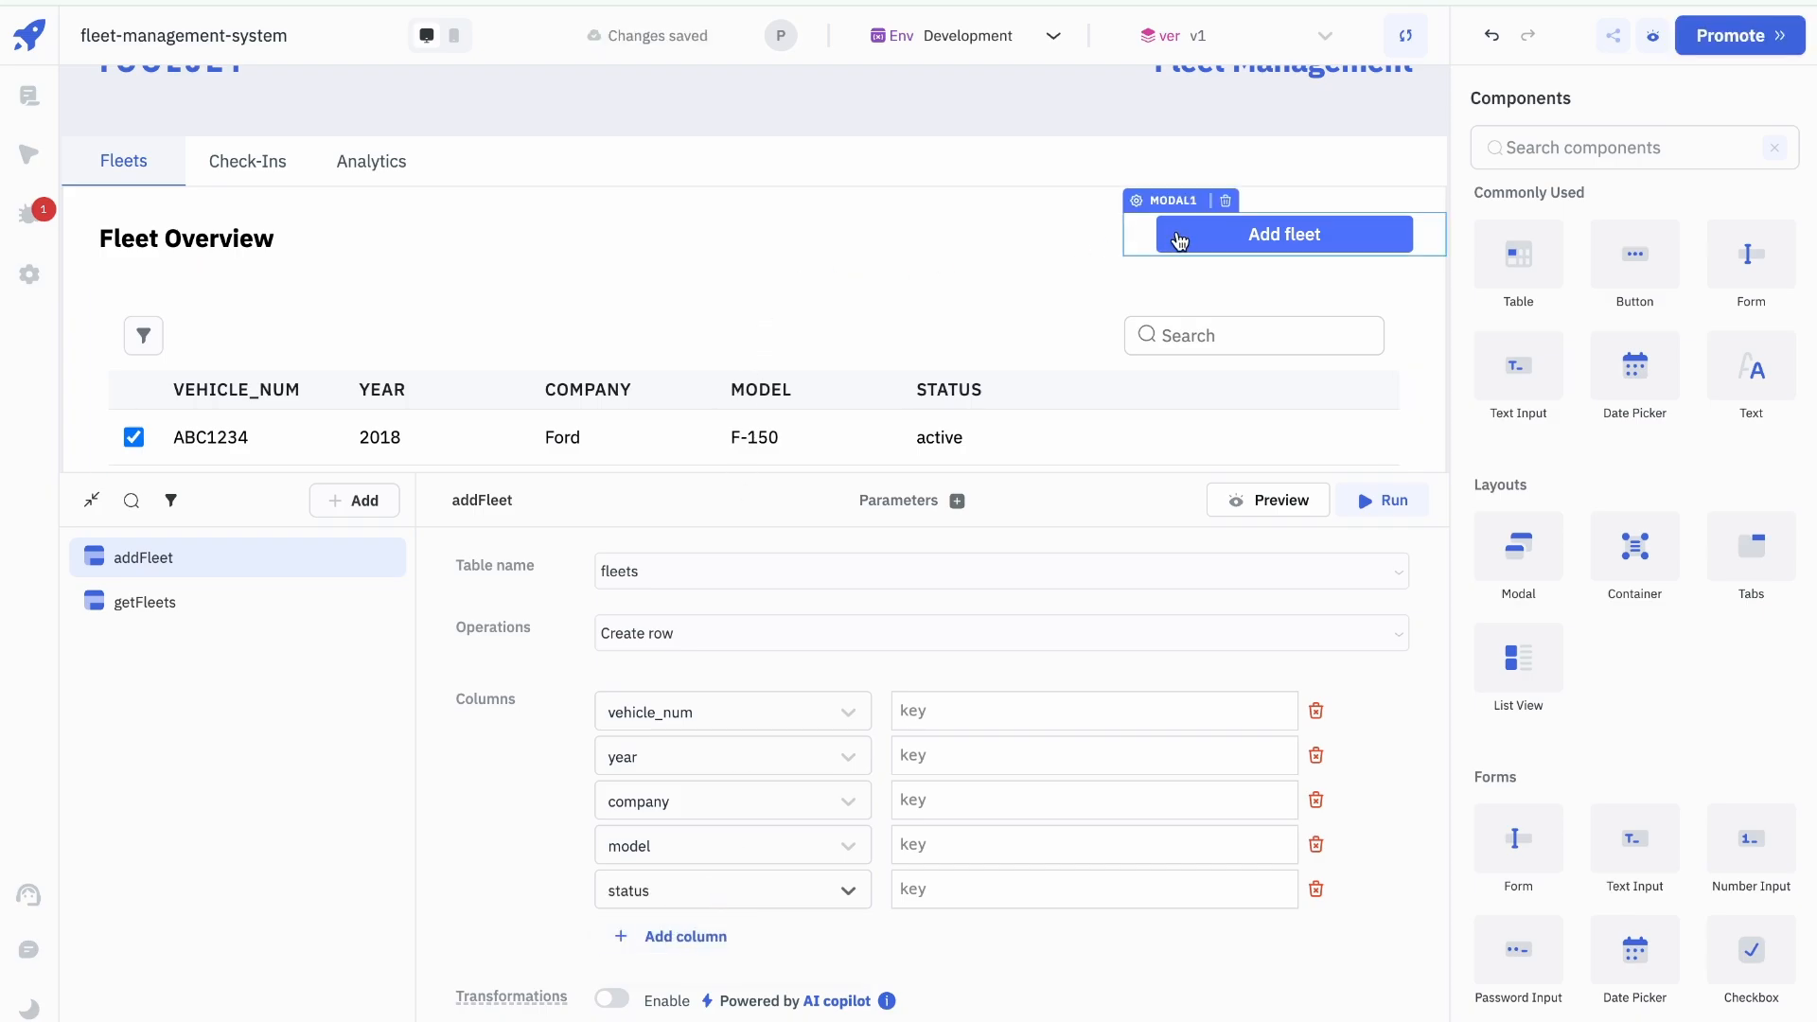
Step: Open the Add fleet modal for reference and set addFleet's vehicle_num value to {{components.textinput1.value}}
{"action": "left_click", "coordinate": [1179, 240]}
{"action": "scroll", "coordinate": [852, 237], "scroll_direction": "up", "scroll_amount": 1}
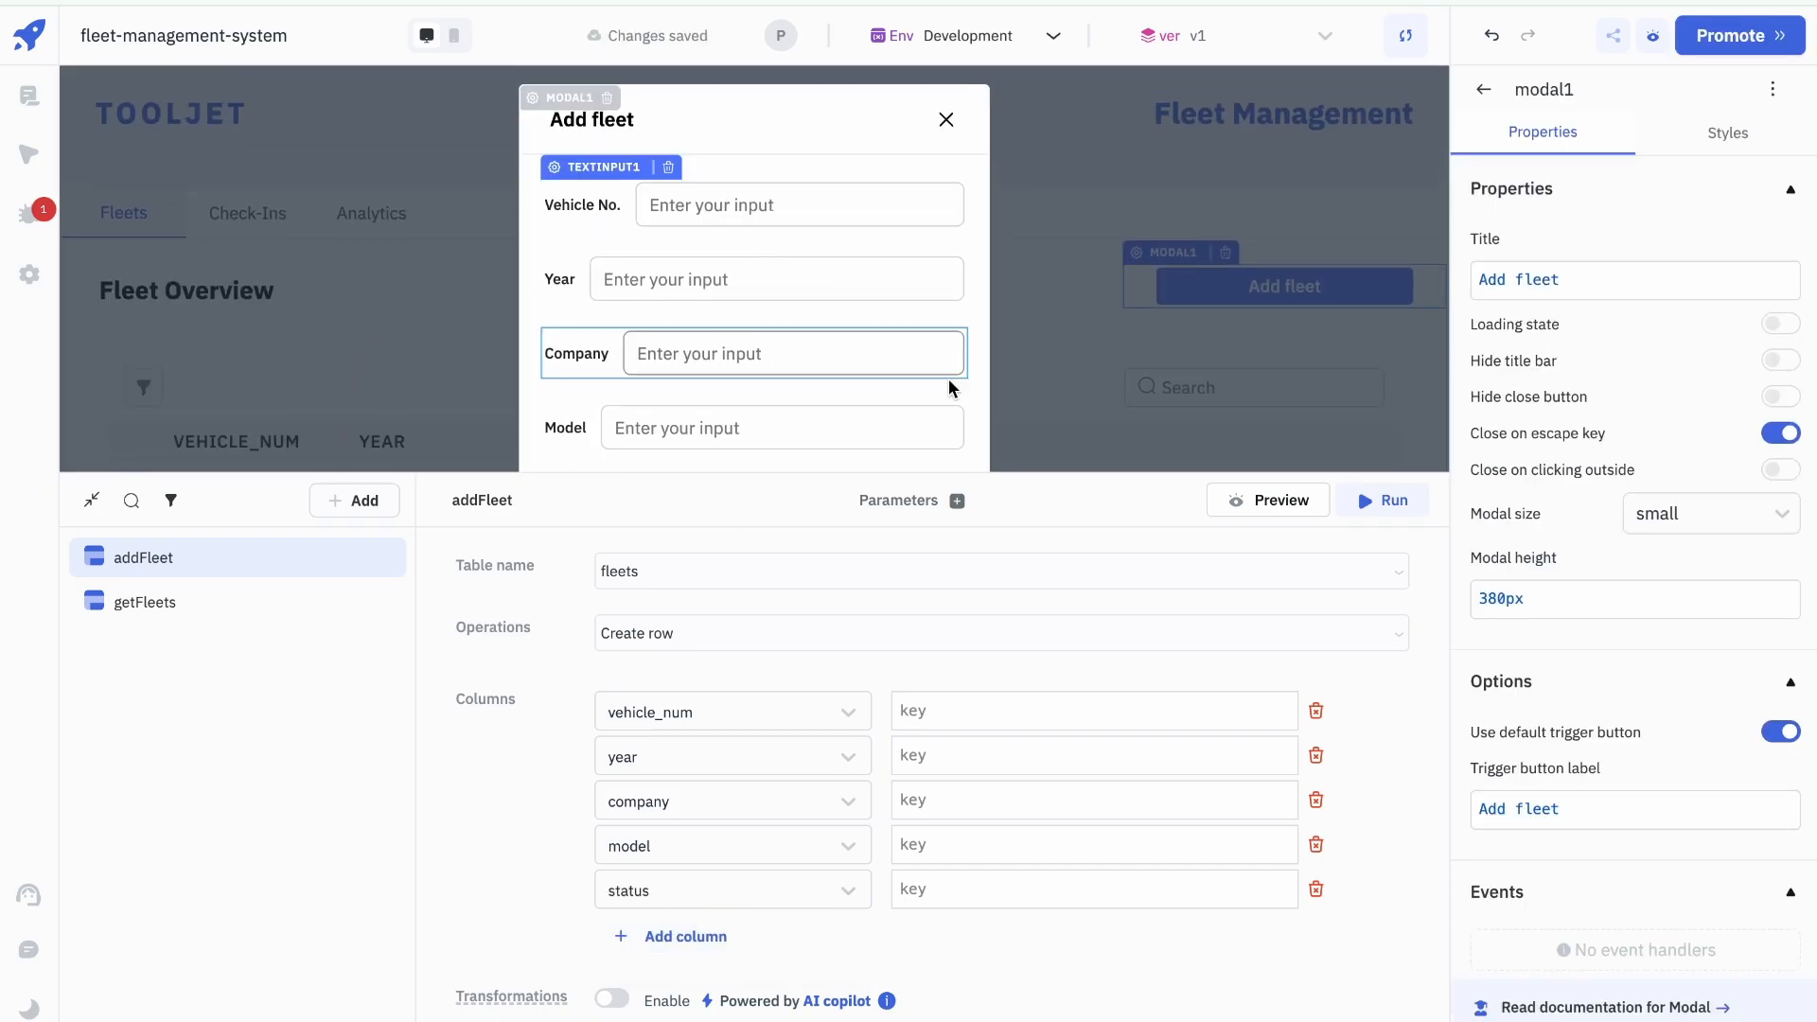
{"action": "left_click", "coordinate": [1009, 717]}
{"action": "type", "text": "{{components."}
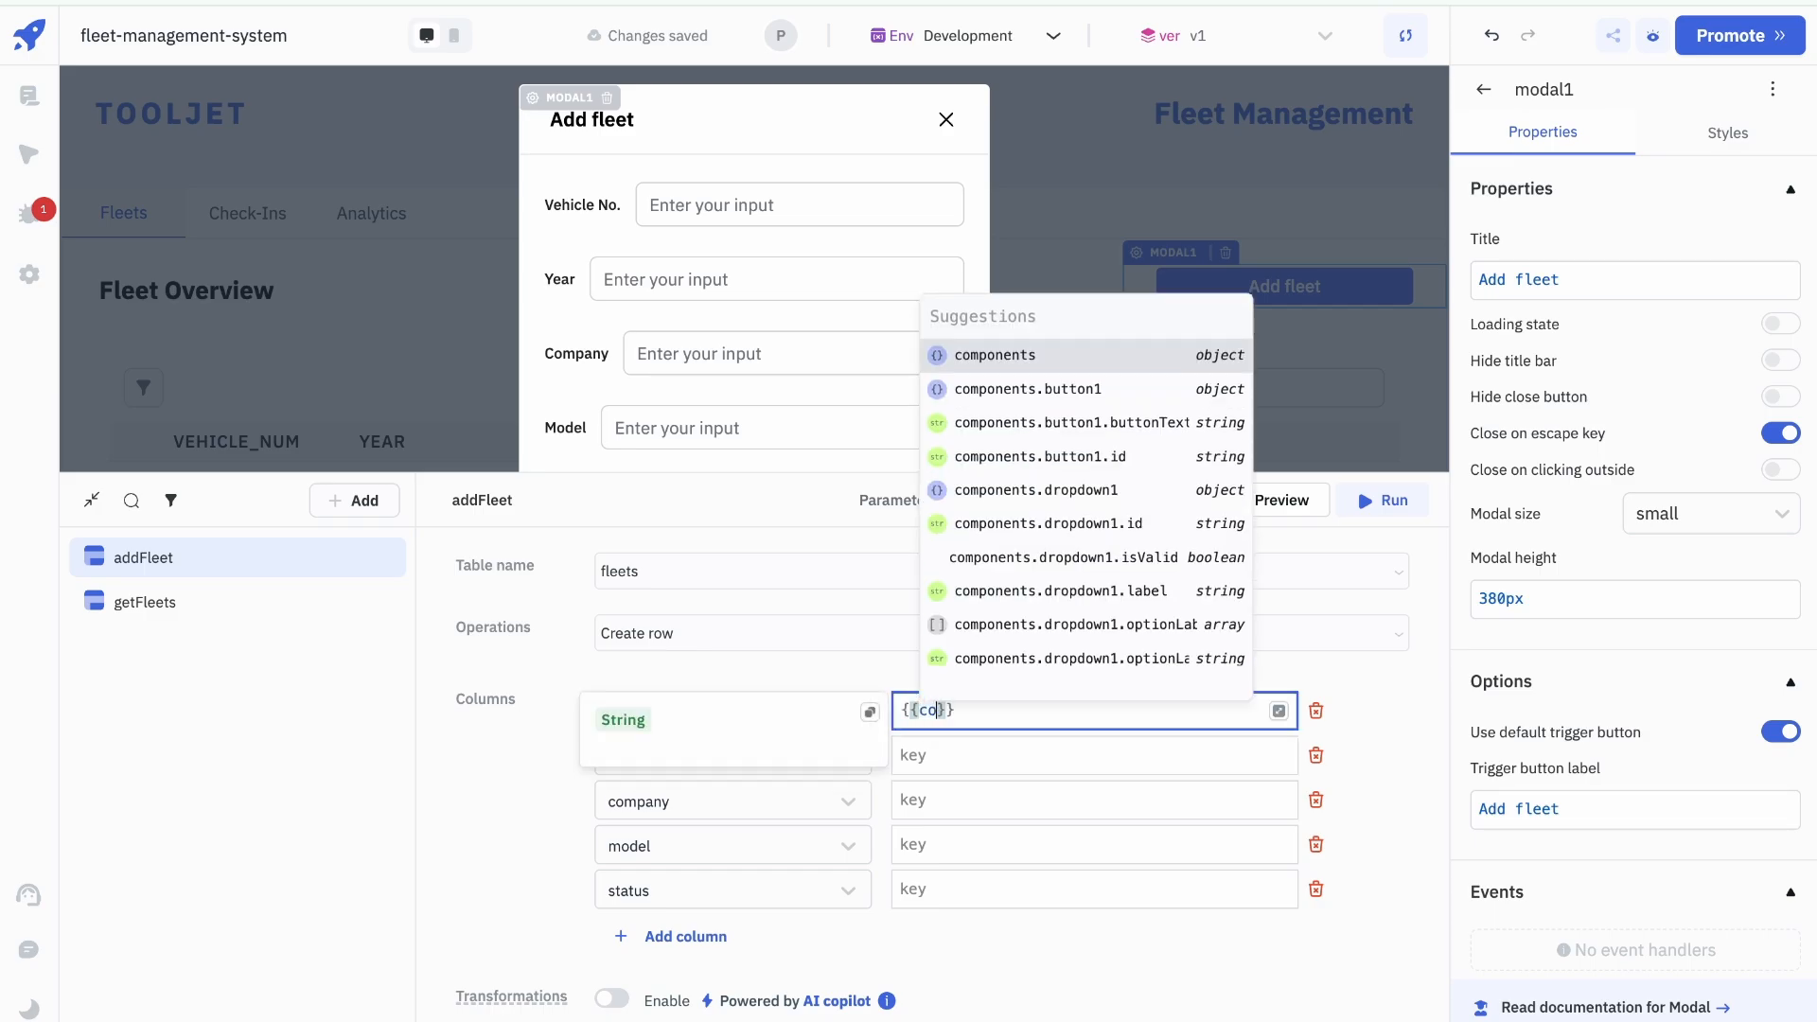
{"action": "type", "text": "te"}
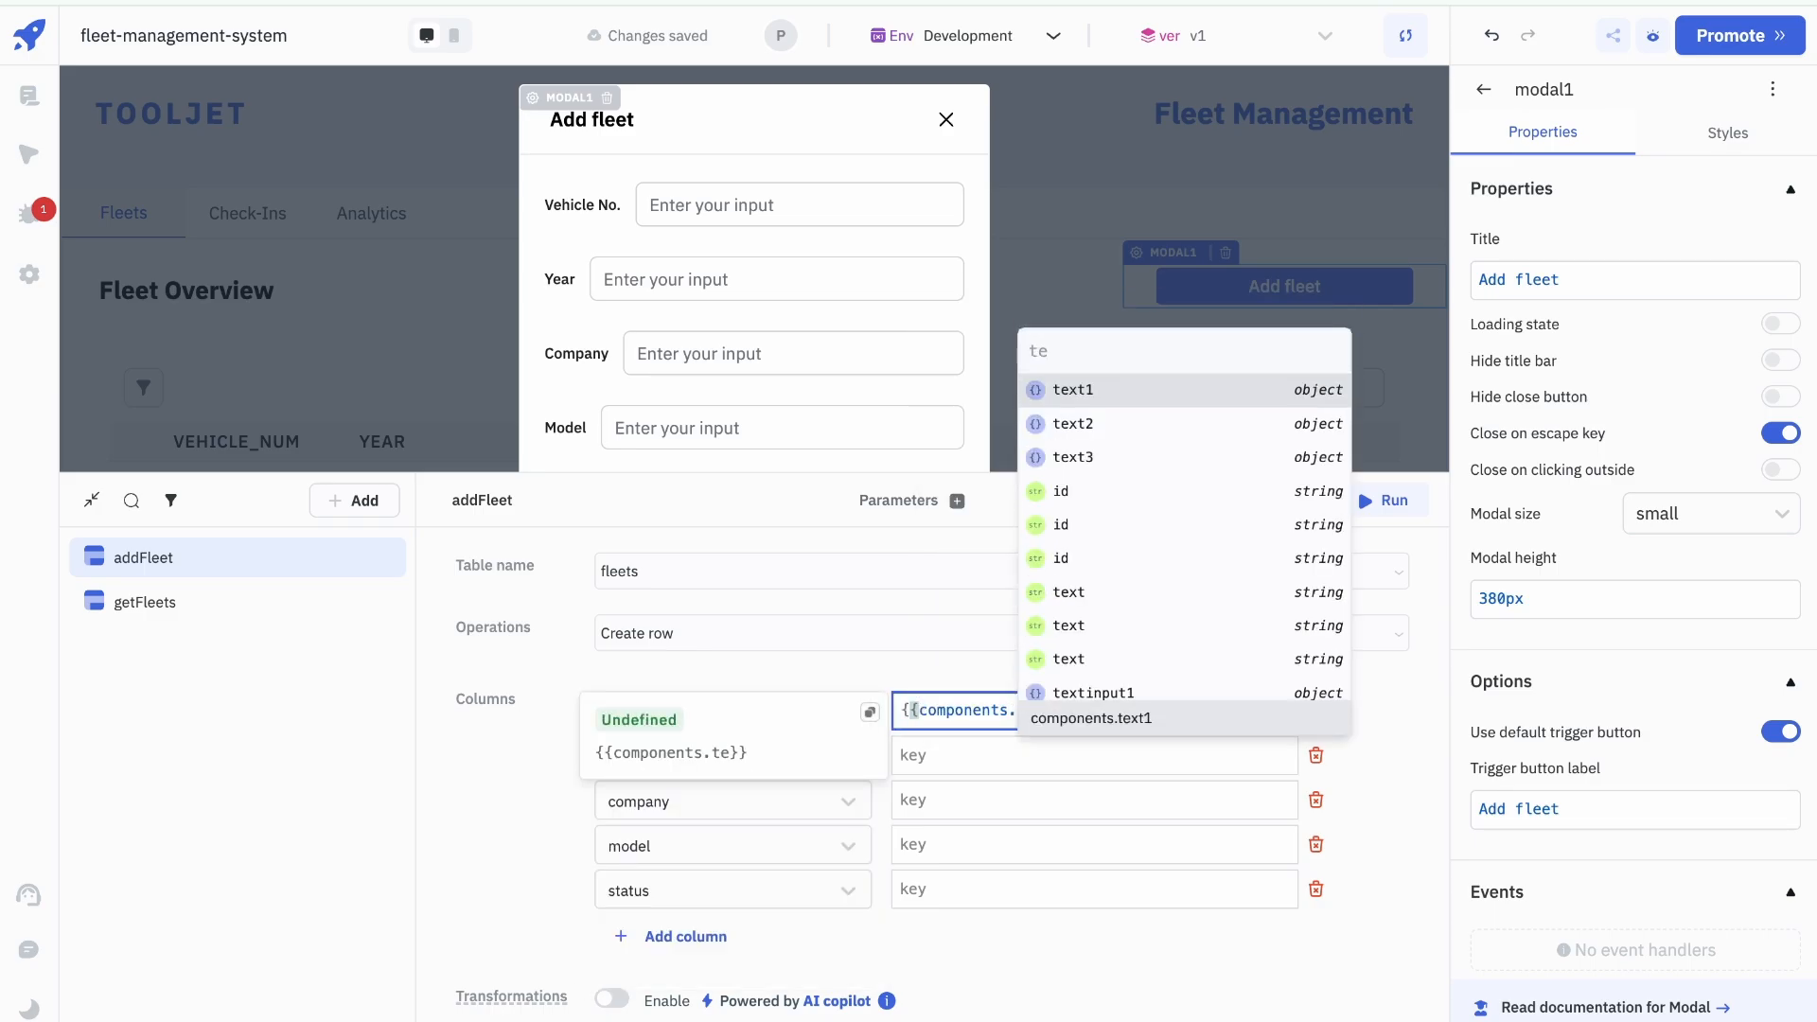
{"action": "type", "text": "xt"}
{"action": "left_click", "coordinate": [1093, 692]}
{"action": "type", "text": "."}
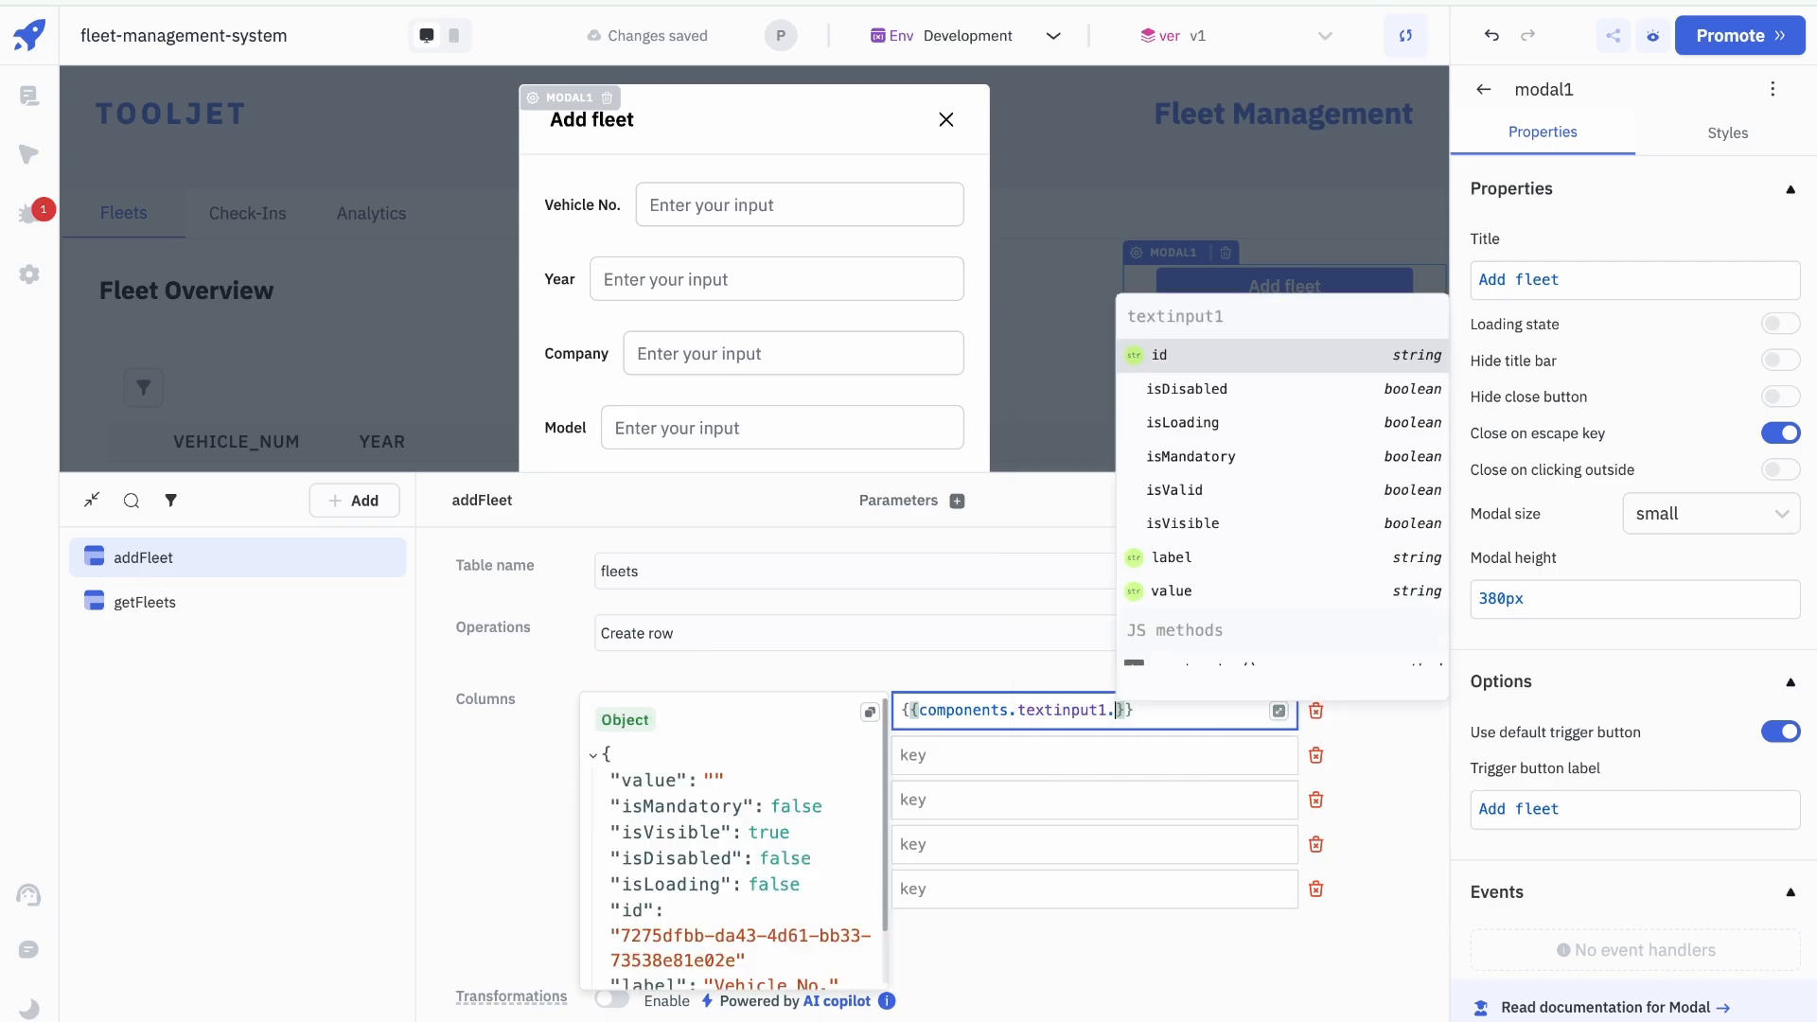
{"action": "type", "text": "value"}
Step: Reuse the vehicle_num expression for the year column of addFleet, setting it to {{components.textinput3.value}}
{"action": "key", "text": "ctrl+a"}
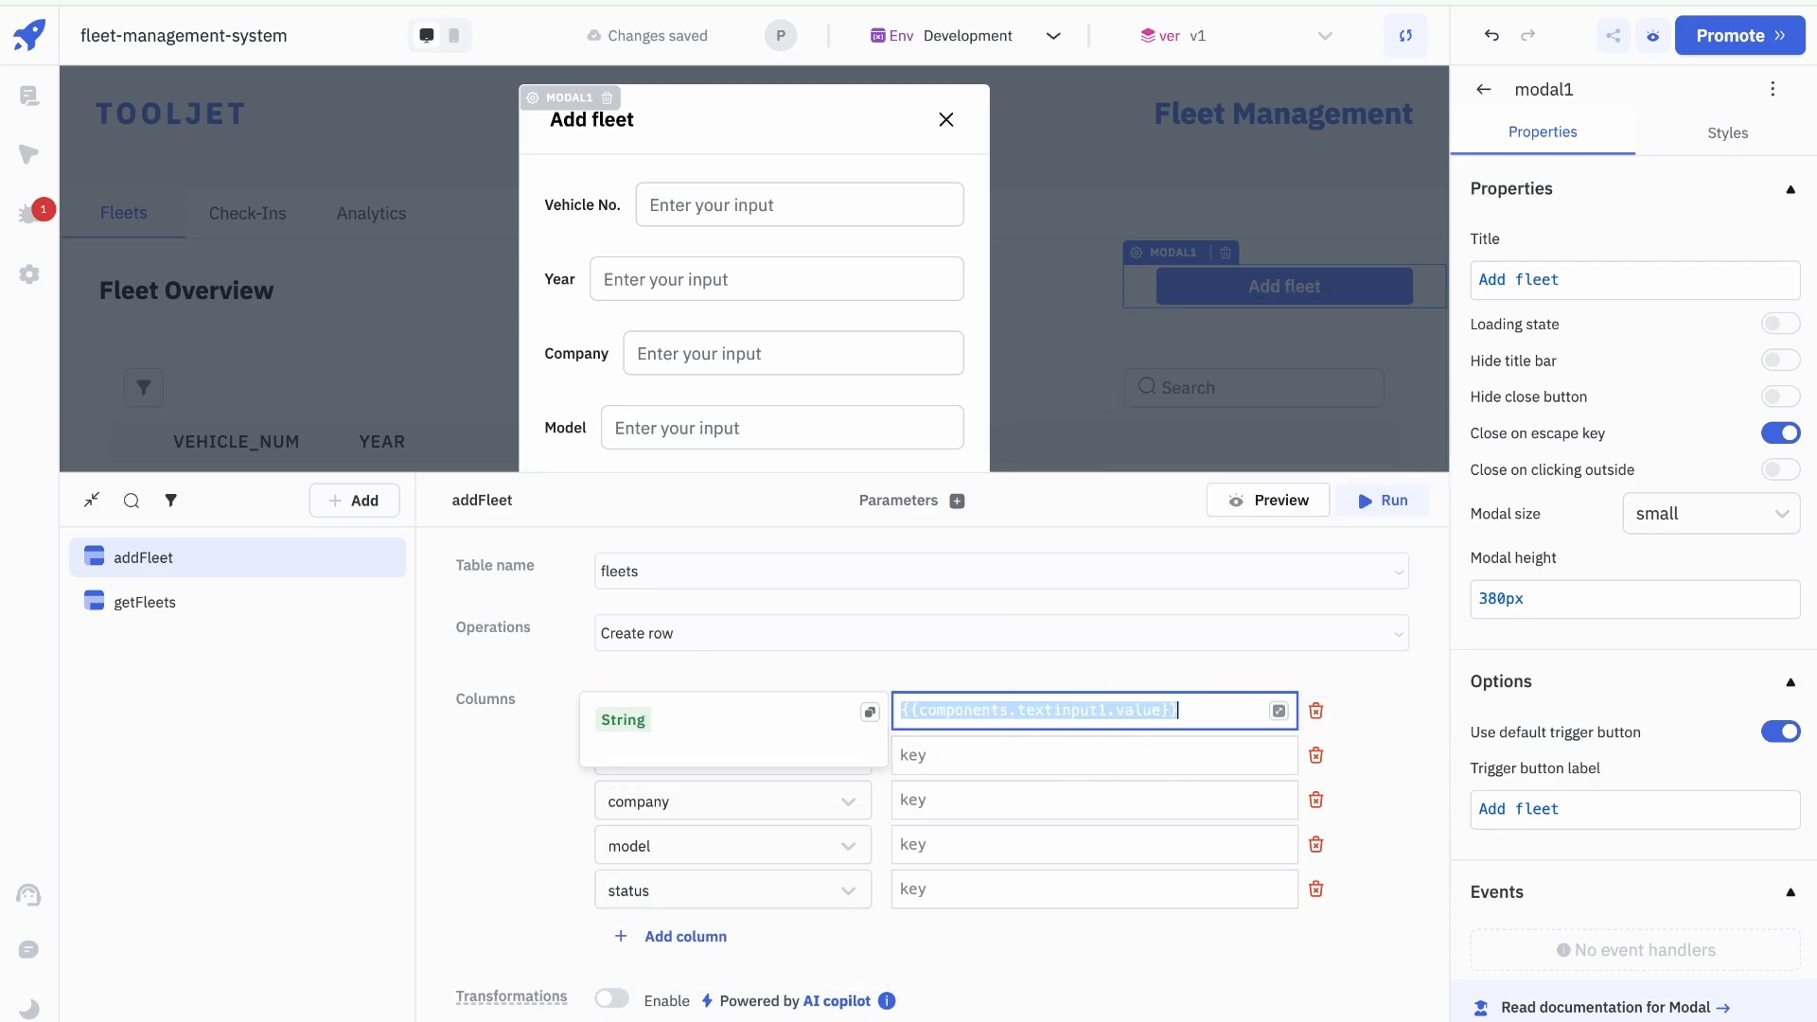
{"action": "key", "text": "ctrl+c"}
{"action": "left_click", "coordinate": [1070, 754]}
{"action": "key", "text": "ctrl+v"}
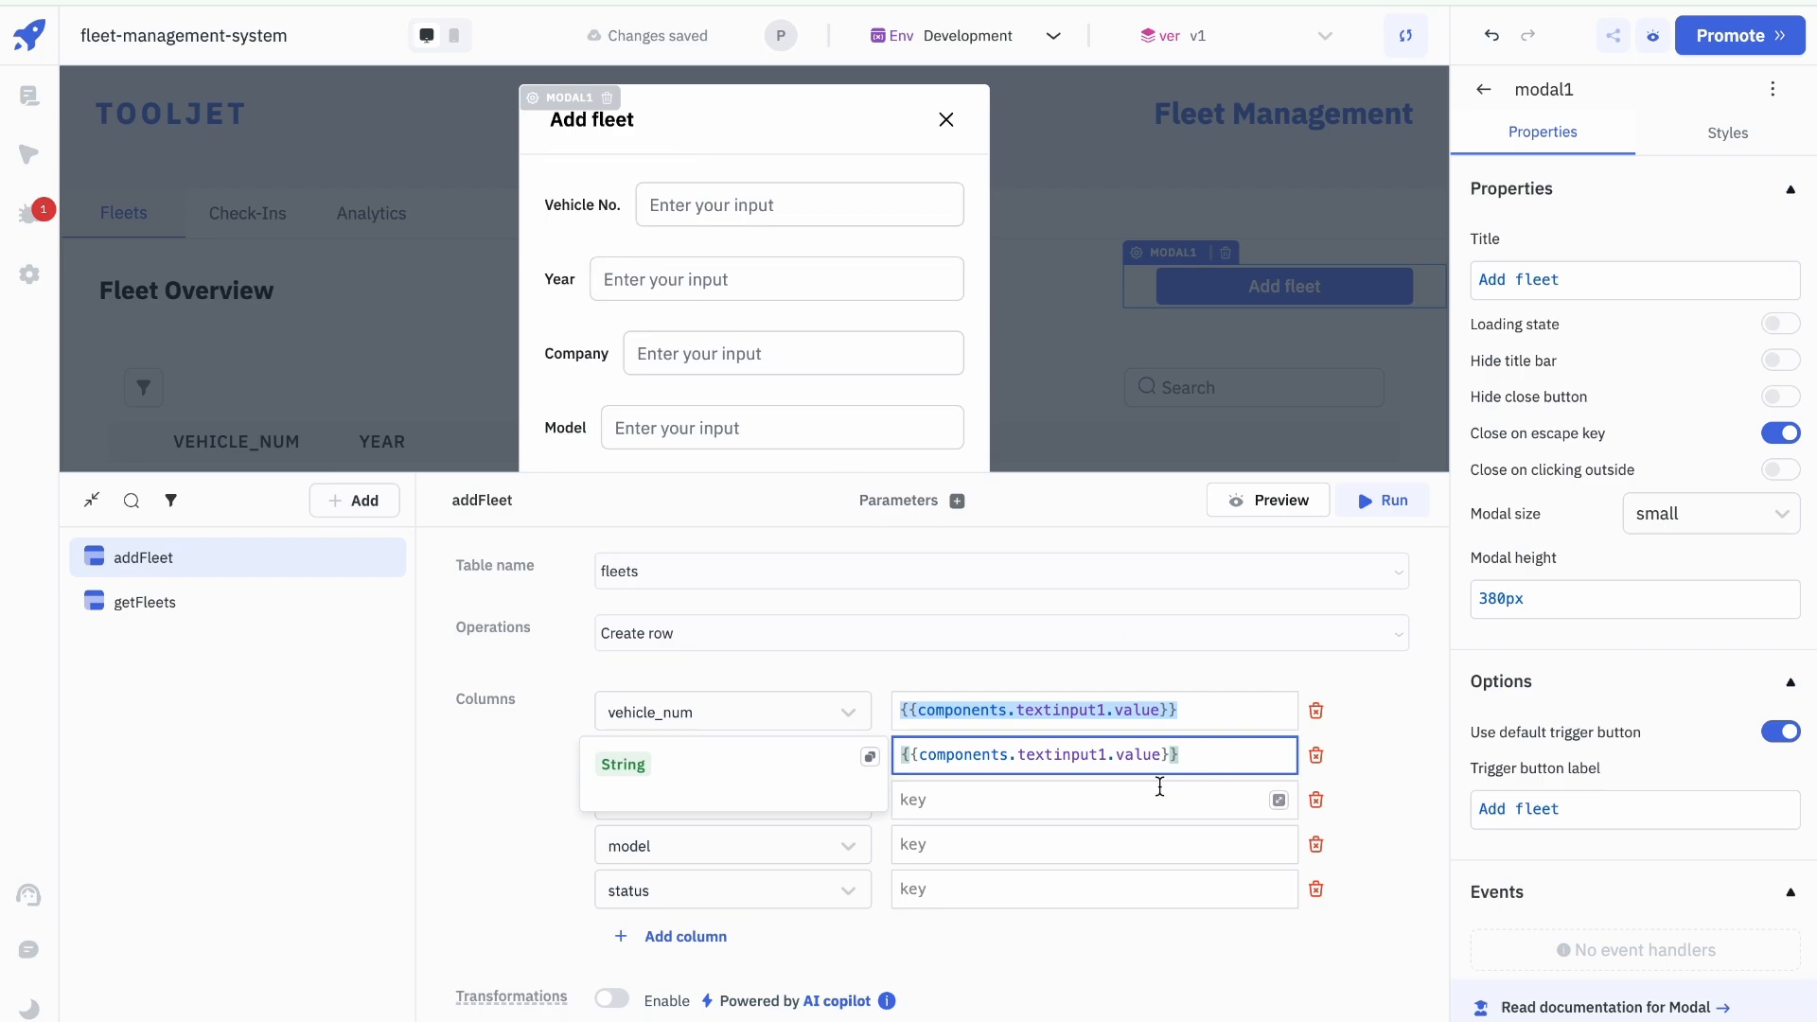
{"action": "left_click", "coordinate": [1105, 754]}
{"action": "key", "text": "BackSpace"}
{"action": "type", "text": "3"}
Step: Set addFleet's company column value to {{components.textinput4.value}}
{"action": "left_click", "coordinate": [1074, 787]}
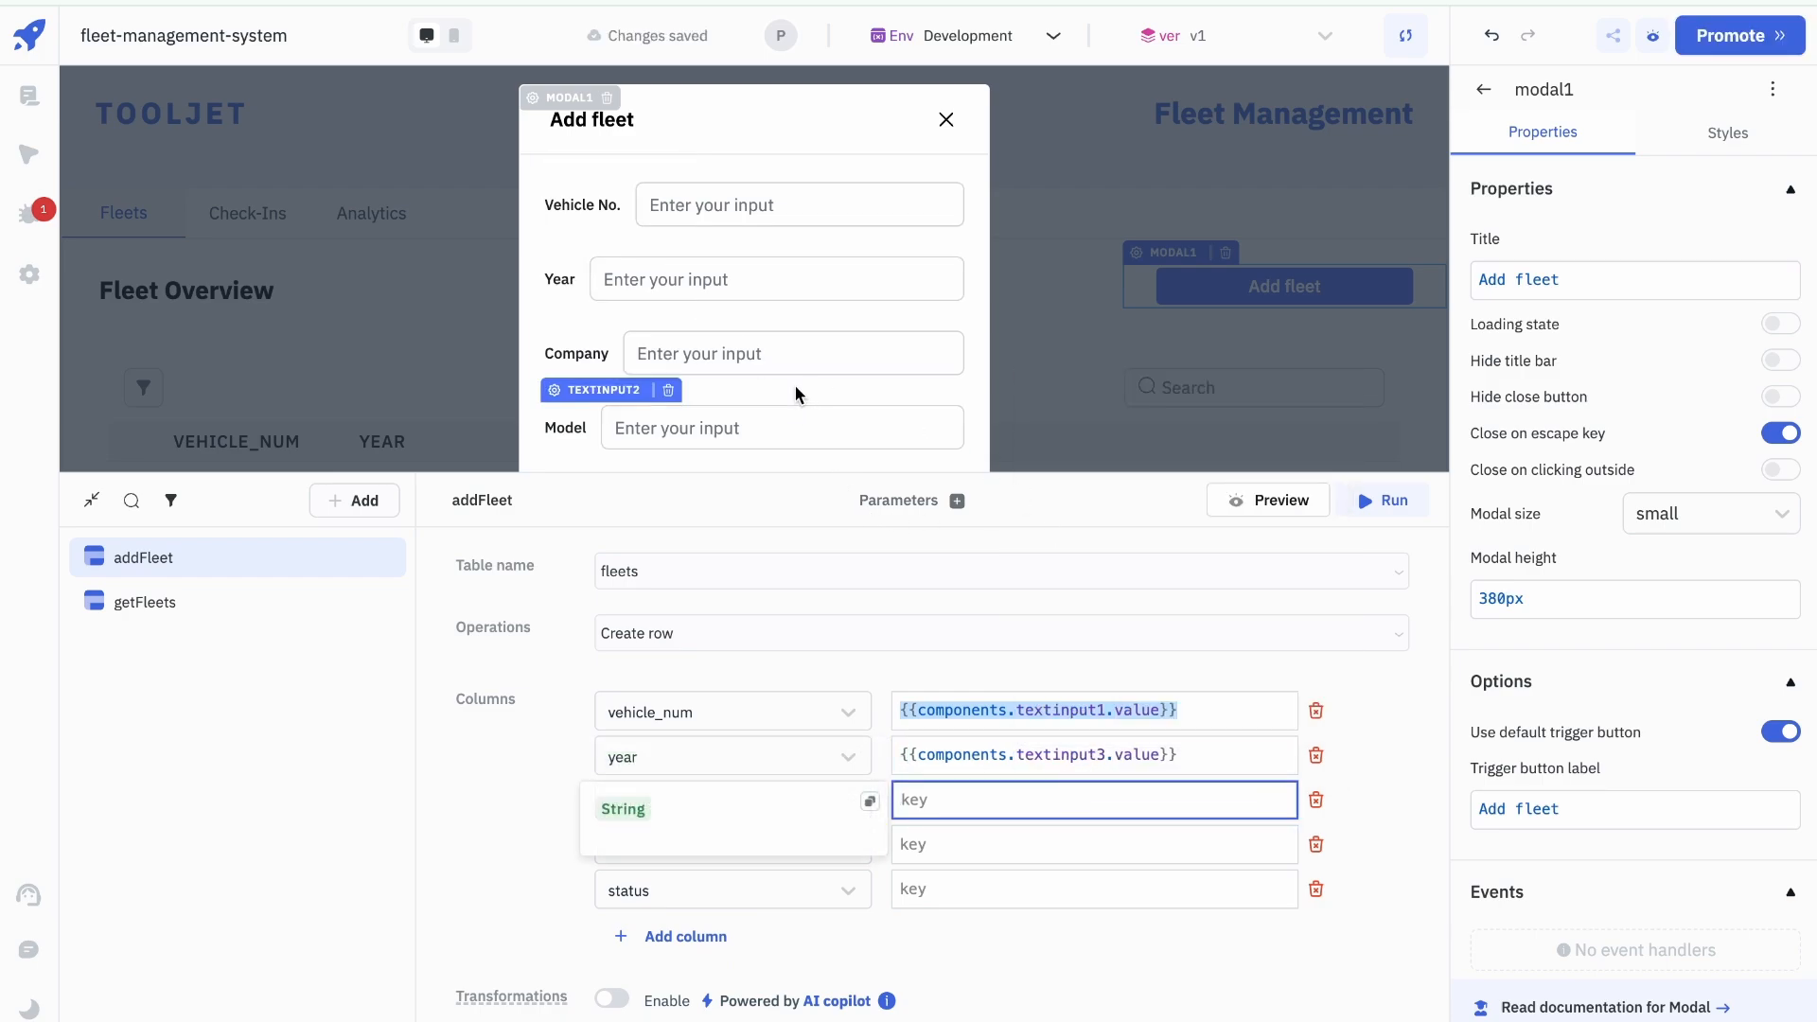
{"action": "key", "text": "ctrl+v"}
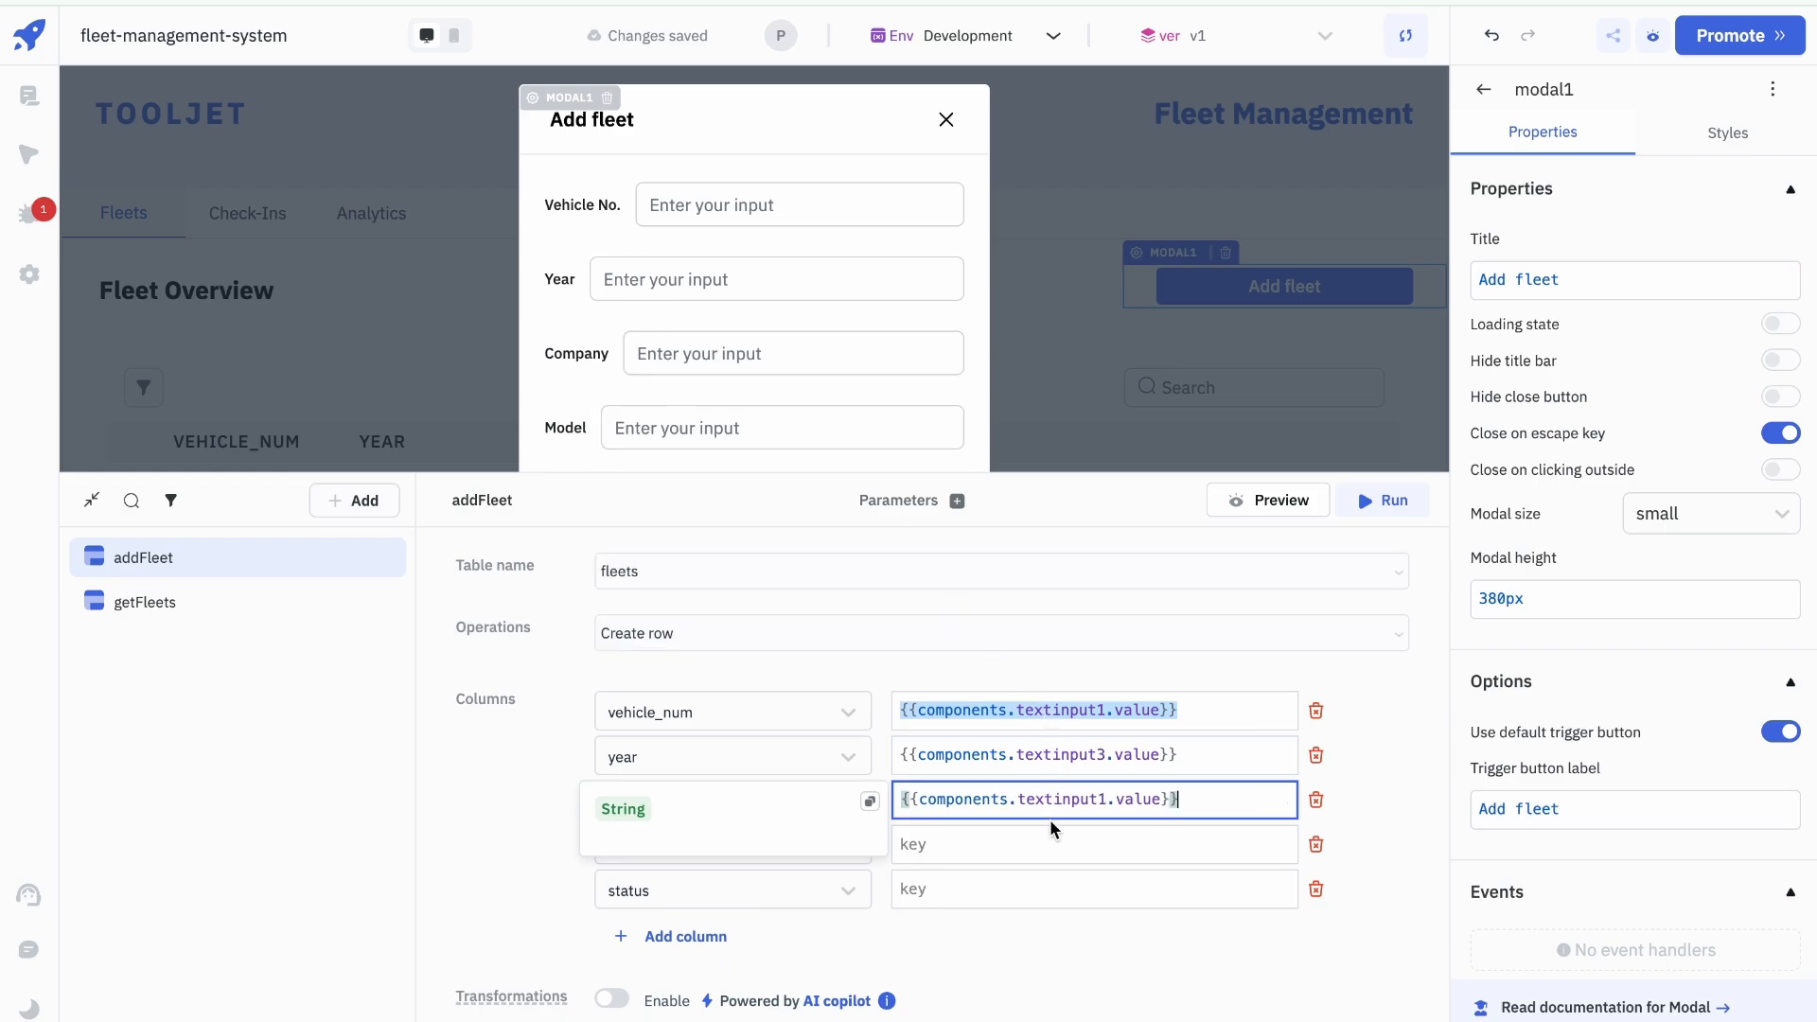
{"action": "left_click", "coordinate": [1105, 800]}
{"action": "key", "text": "BackSpace"}
{"action": "type", "text": "4"}
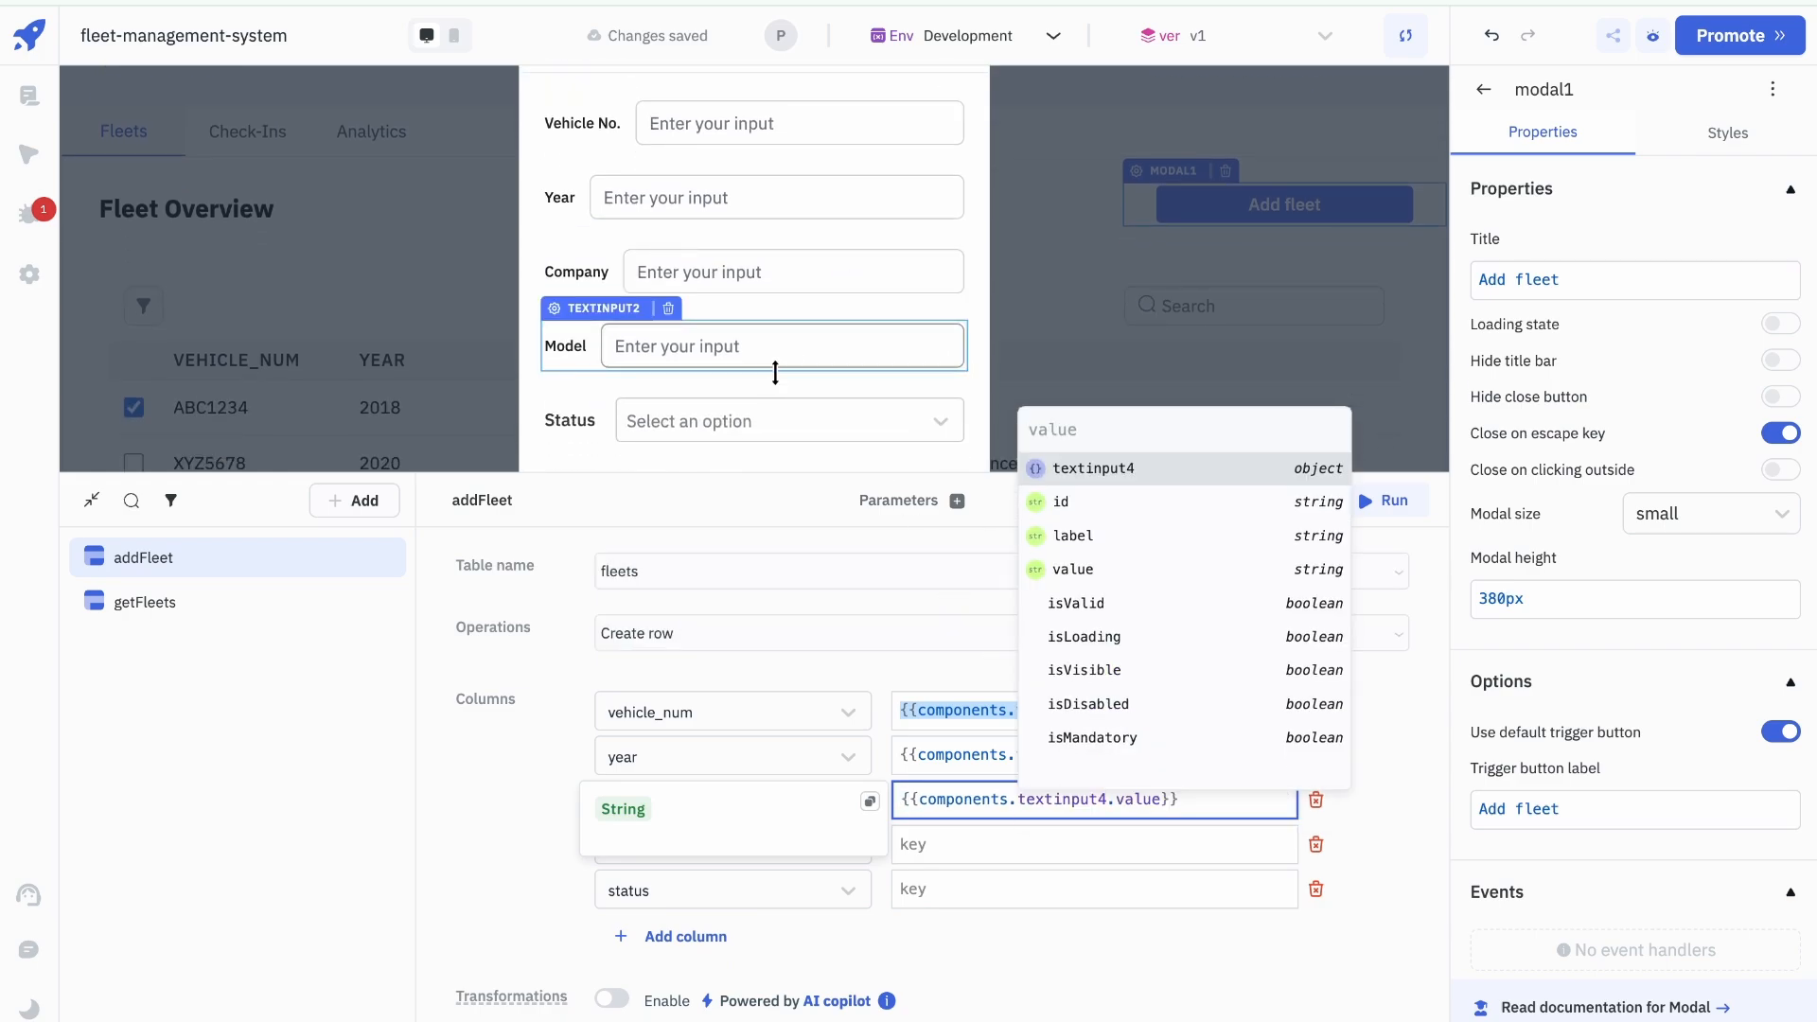
Step: Set addFleet's model column value to {{components.textinput2.value}}
{"action": "left_click", "coordinate": [957, 854]}
{"action": "key", "text": "ctrl+v"}
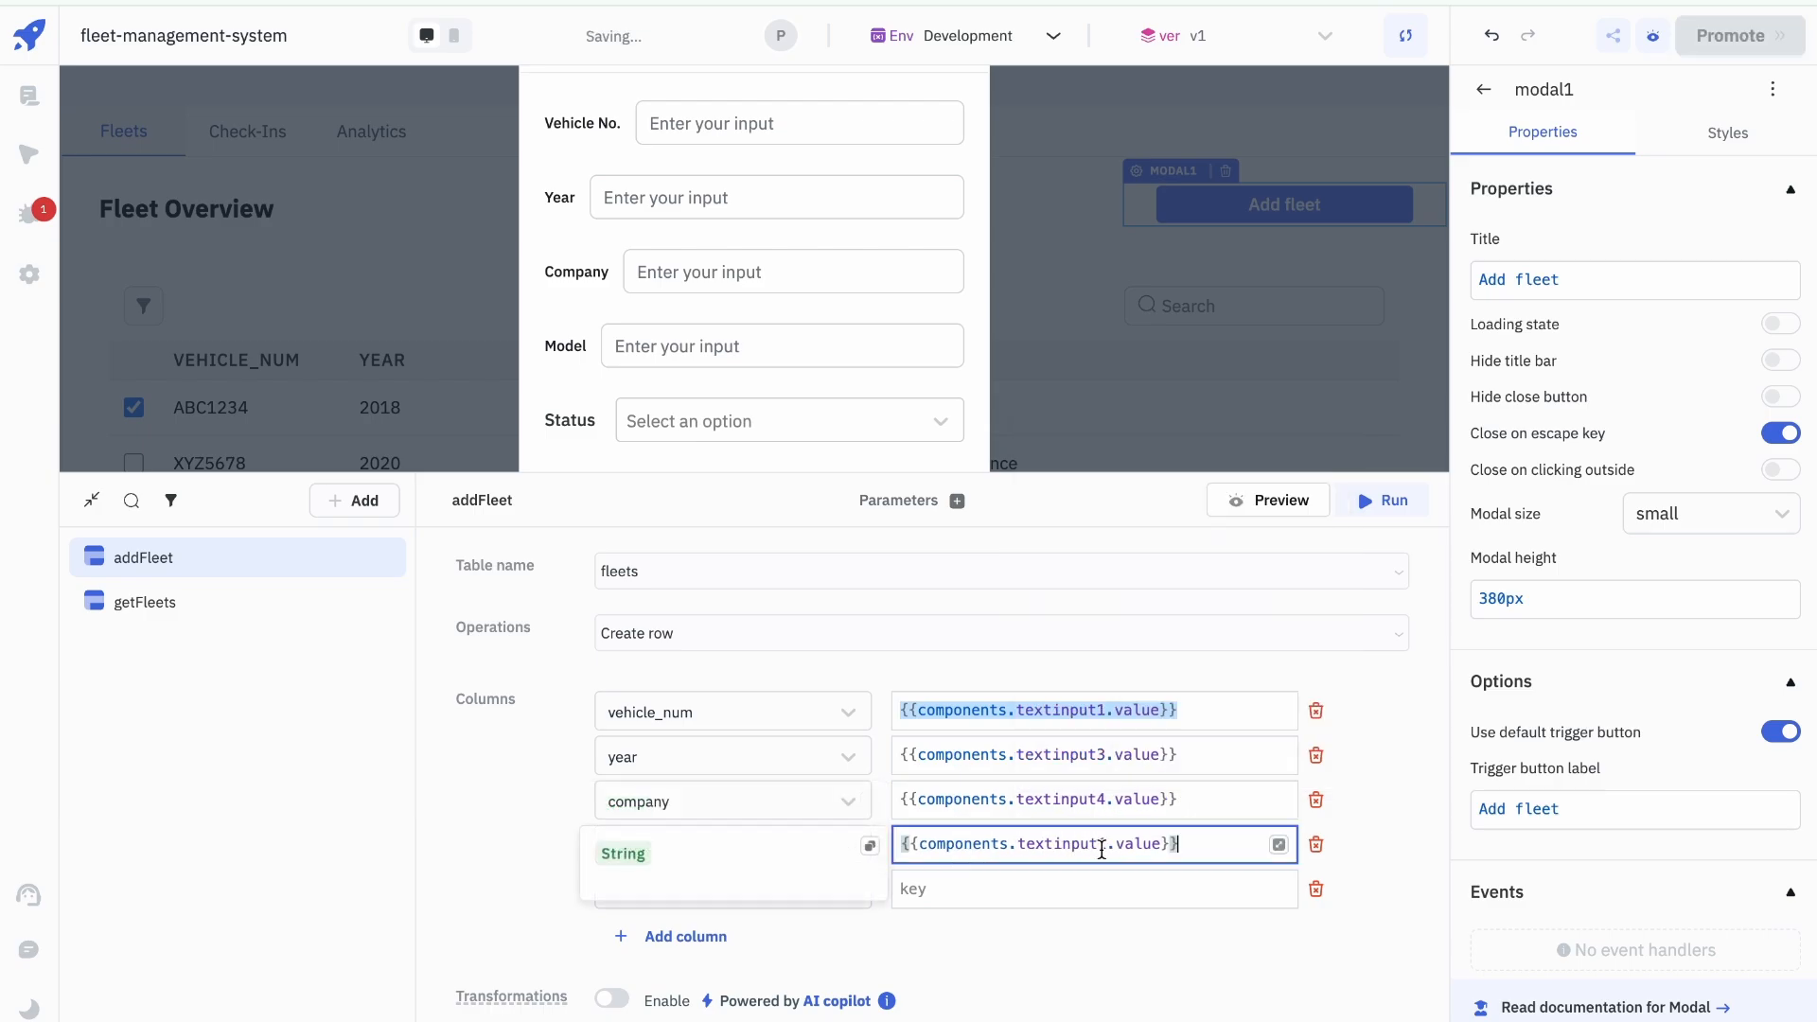
{"action": "left_click", "coordinate": [1105, 845]}
{"action": "key", "text": "BackSpace"}
{"action": "type", "text": "2"}
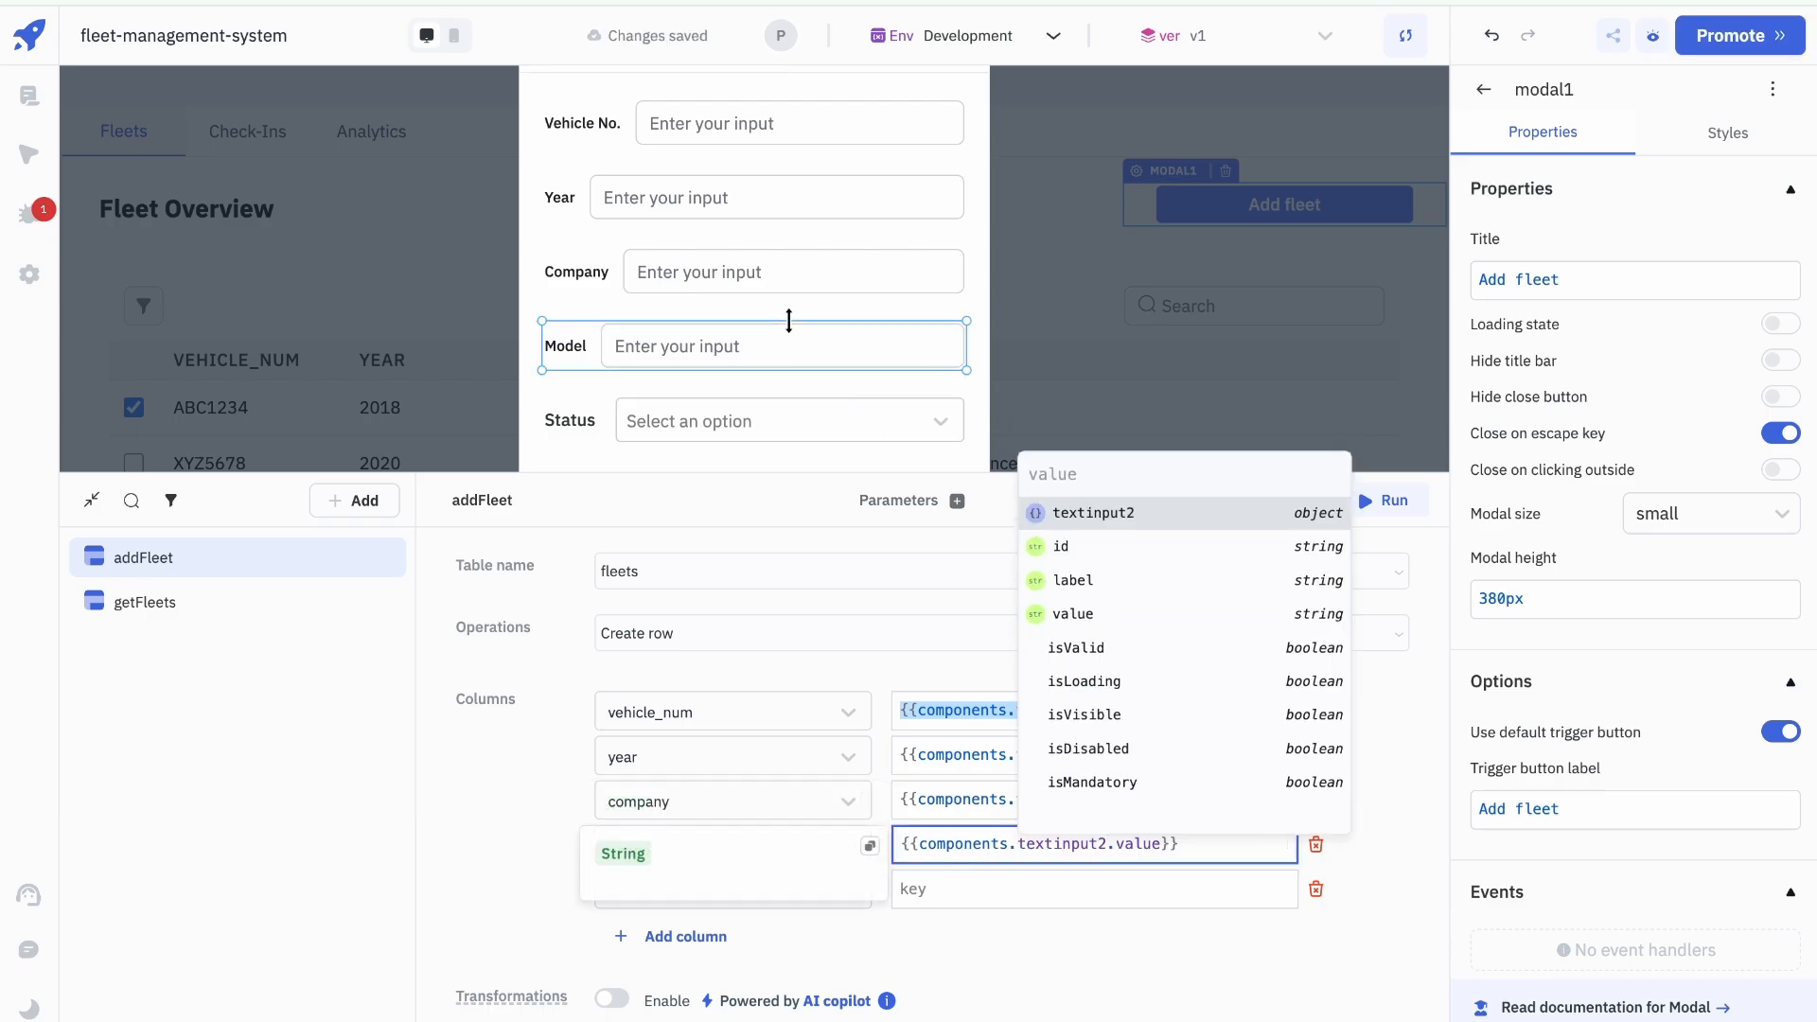
Step: Set addFleet's status column value to {{components.dropdown1.value}}
{"action": "scroll", "coordinate": [787, 323], "scroll_direction": "down", "scroll_amount": 1}
{"action": "left_click", "coordinate": [1113, 906]}
{"action": "left_click", "coordinate": [1134, 893]}
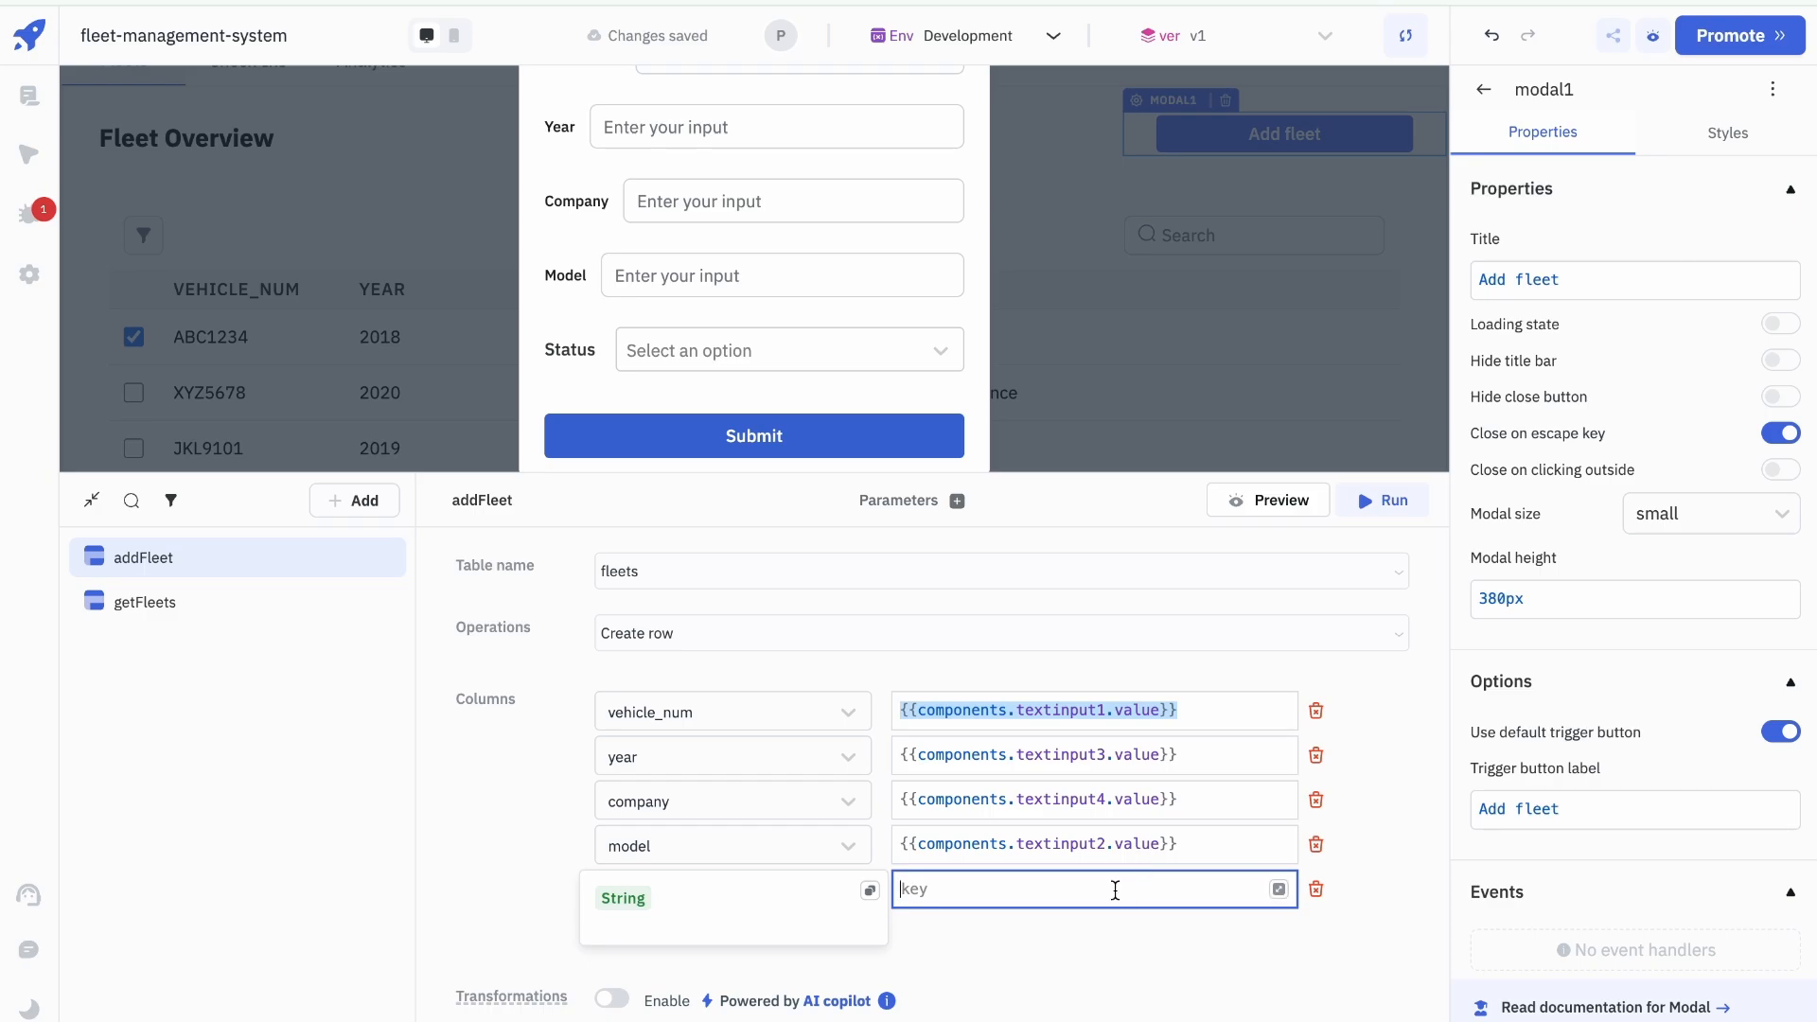
{"action": "type", "text": "{{components.textinput1.value}}"}
{"action": "double_click", "coordinate": [1060, 889]}
{"action": "type", "text": "dropdown1"}
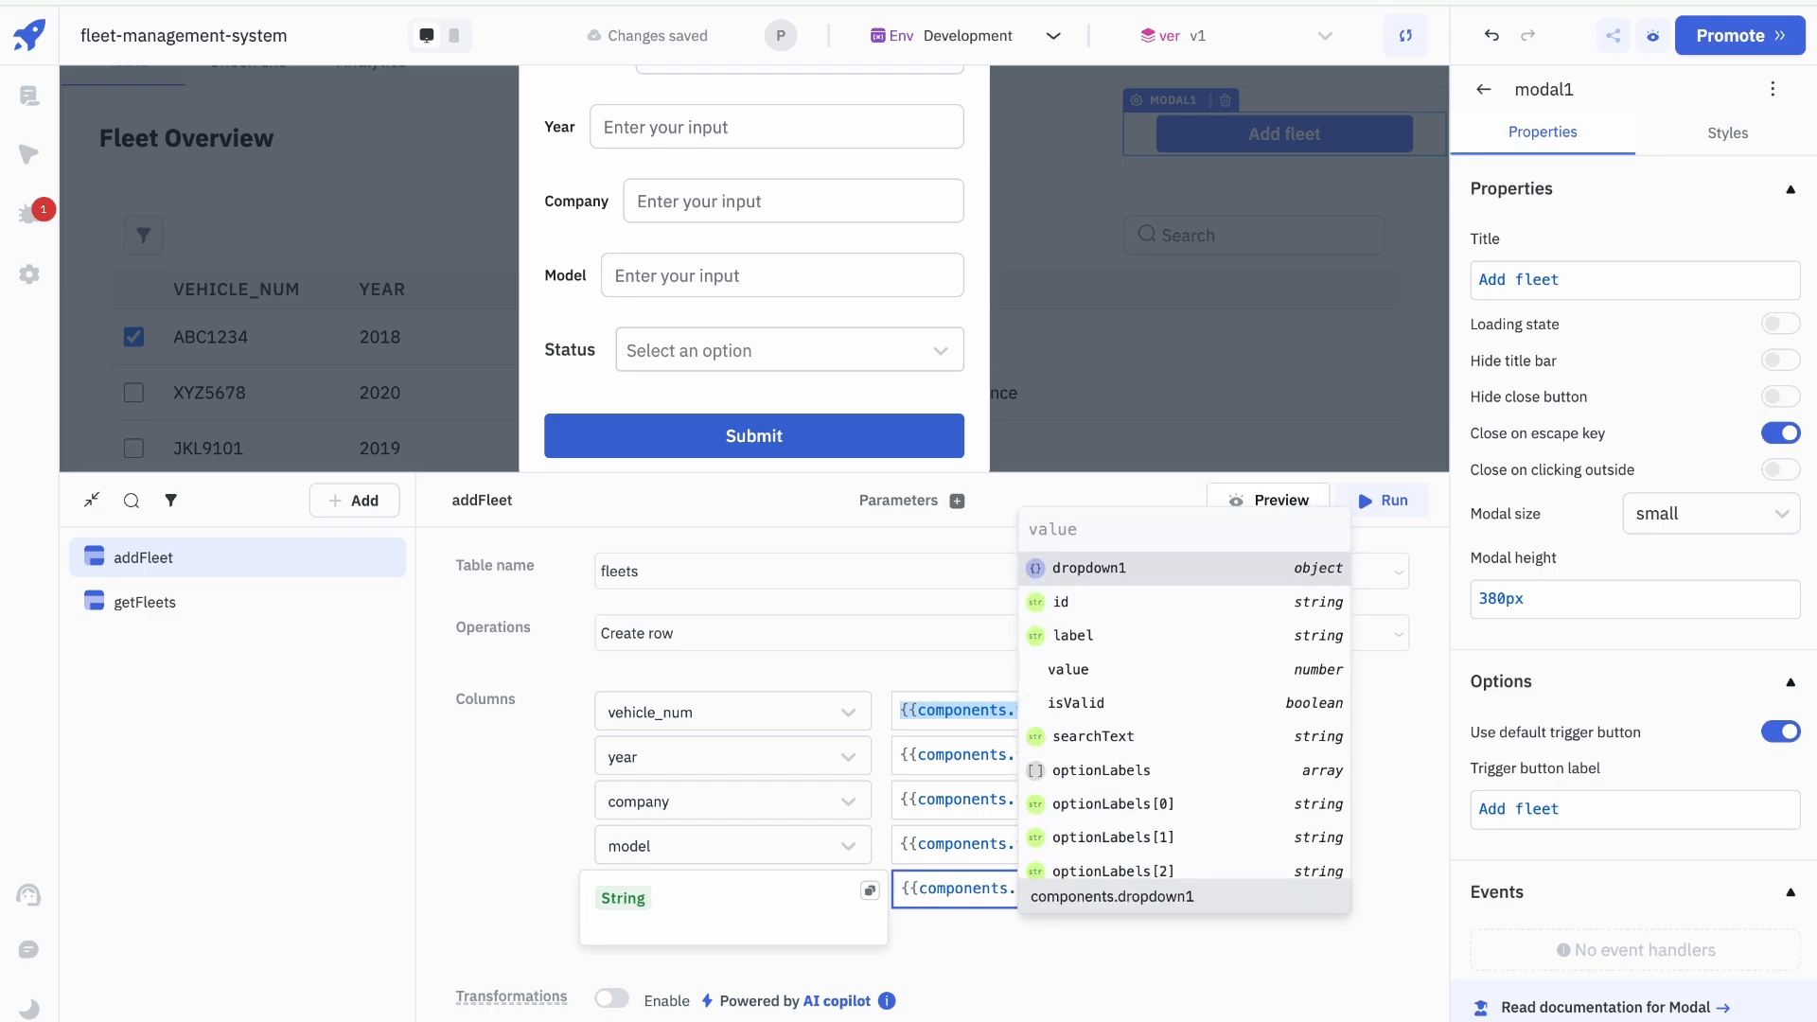
{"action": "key", "text": "Return"}
{"action": "left_click", "coordinate": [1159, 935]}
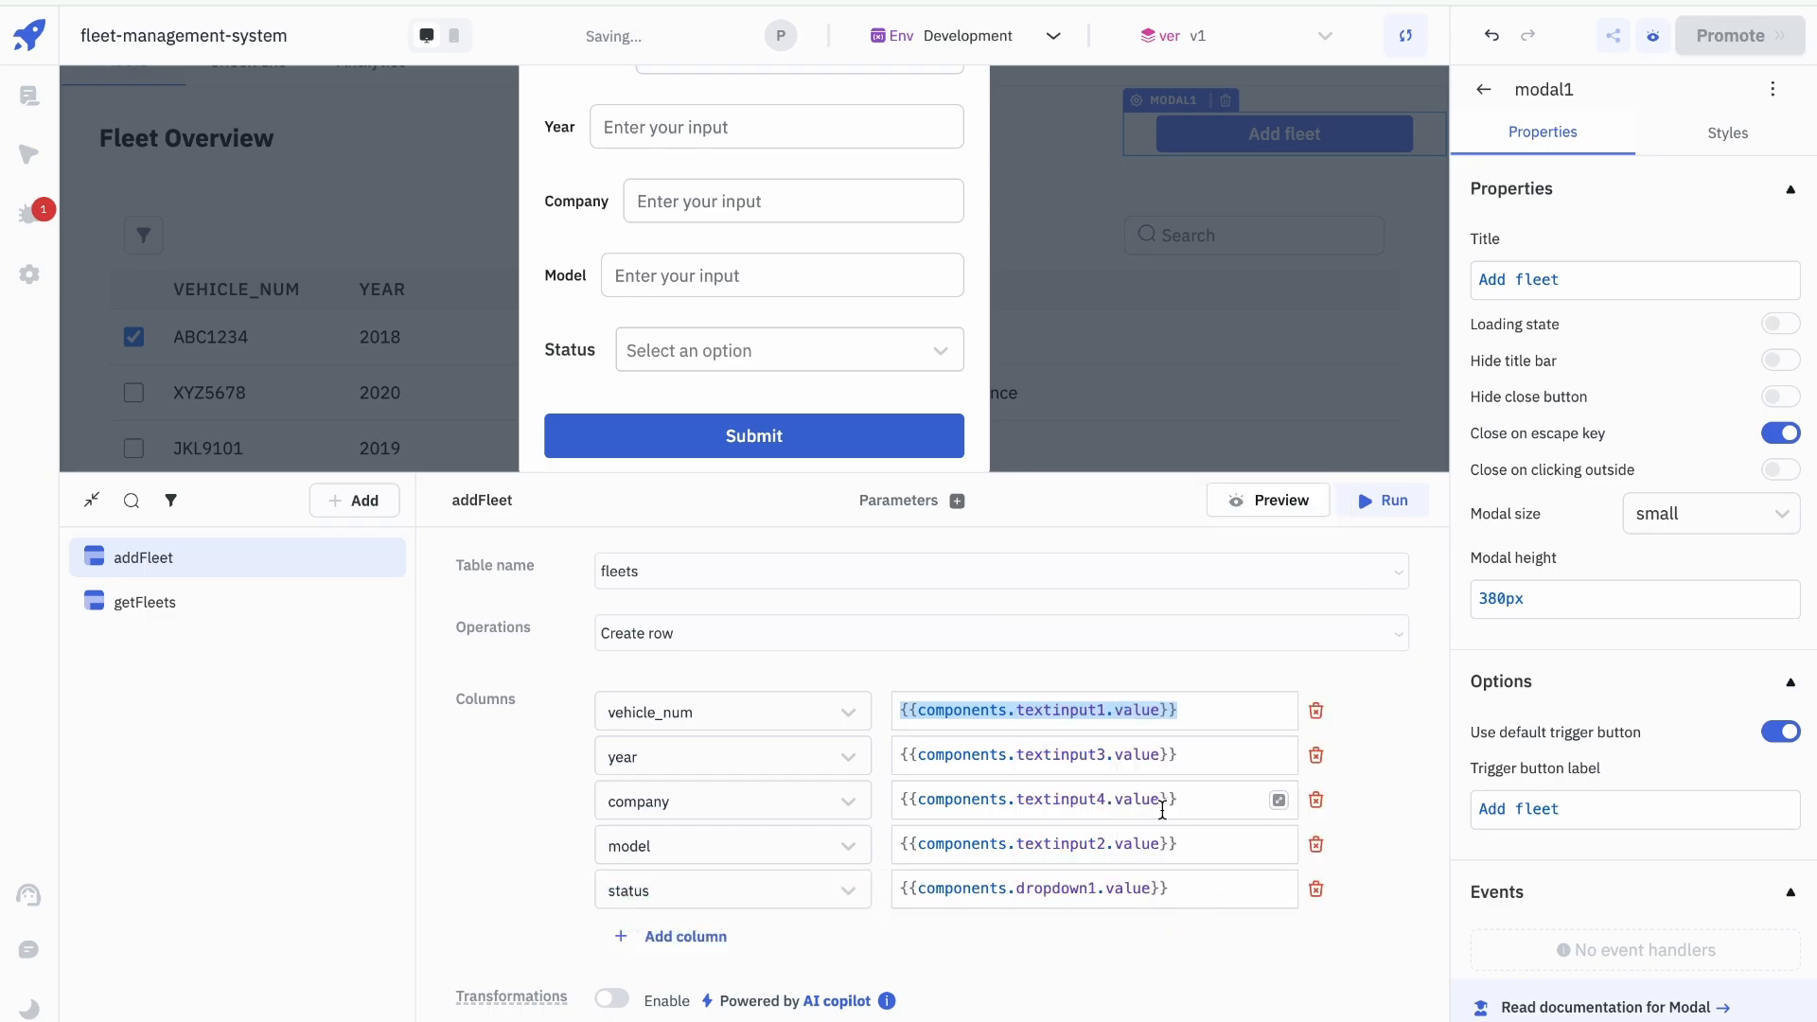
Step: Add three Query Success event handlers to the addFleet query
{"action": "scroll", "coordinate": [1162, 810], "scroll_direction": "down", "scroll_amount": 5}
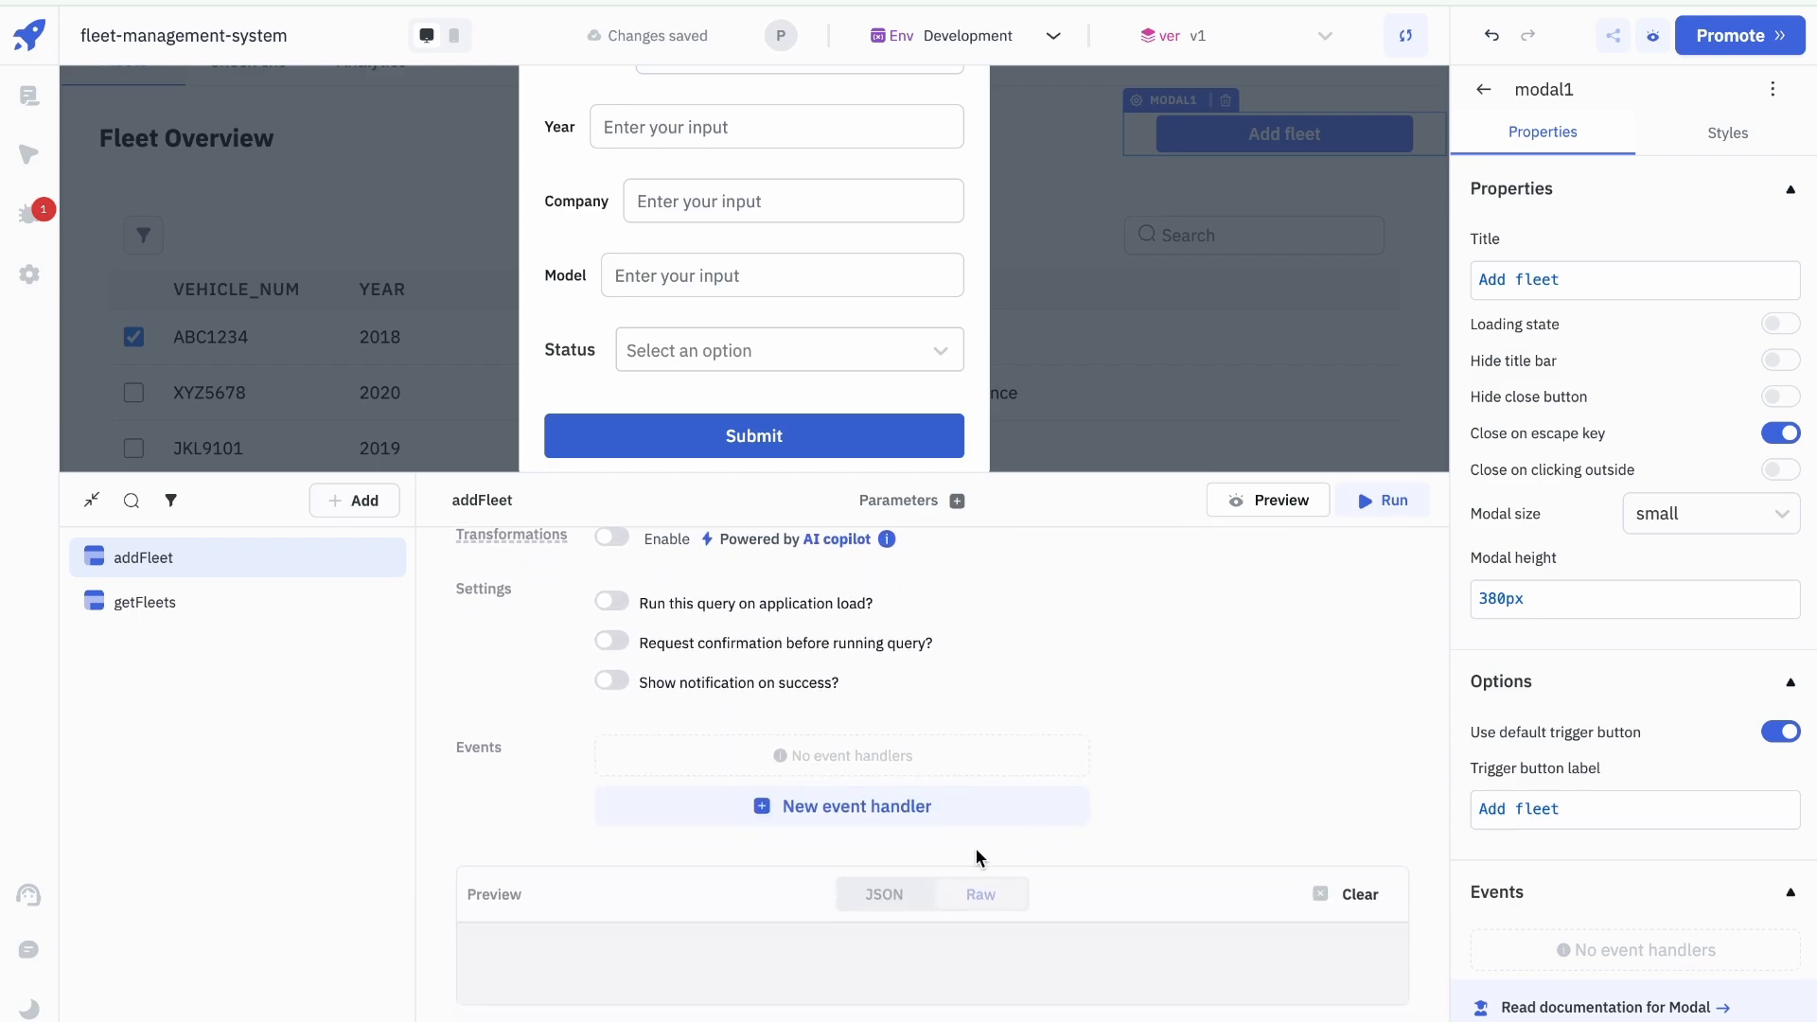
{"action": "left_click", "coordinate": [952, 820]}
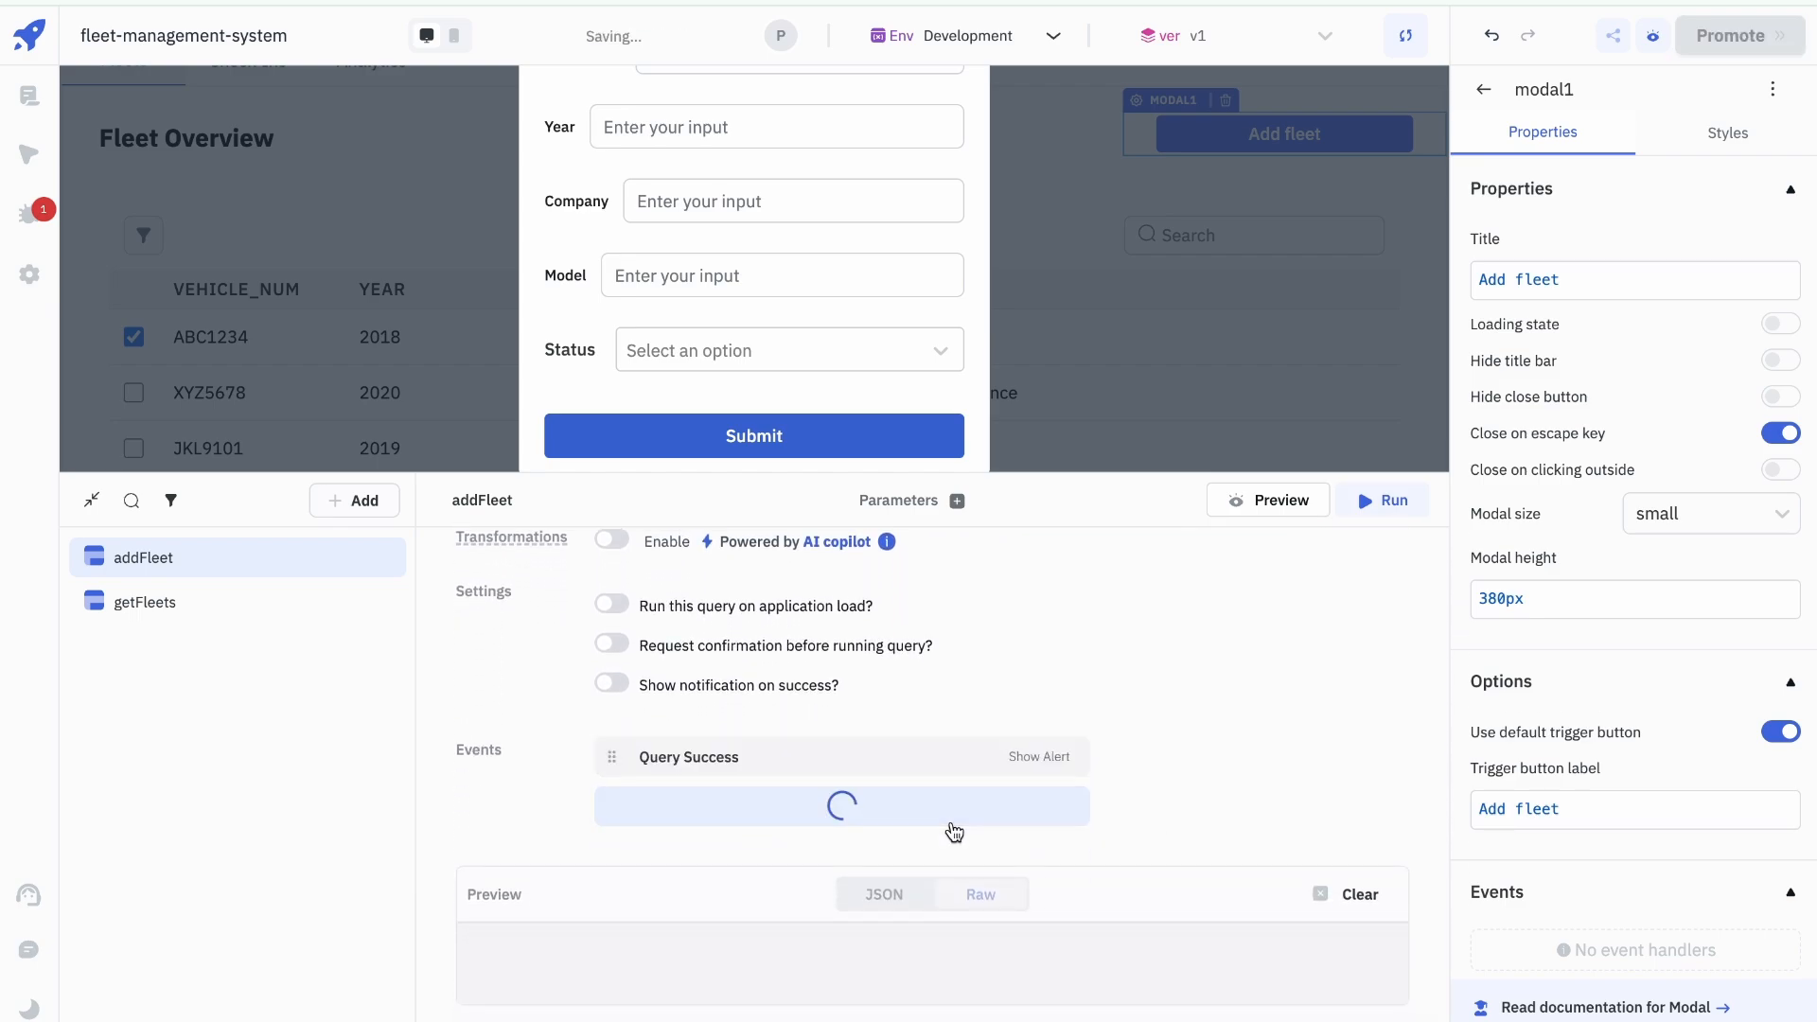
{"action": "left_click", "coordinate": [940, 866]}
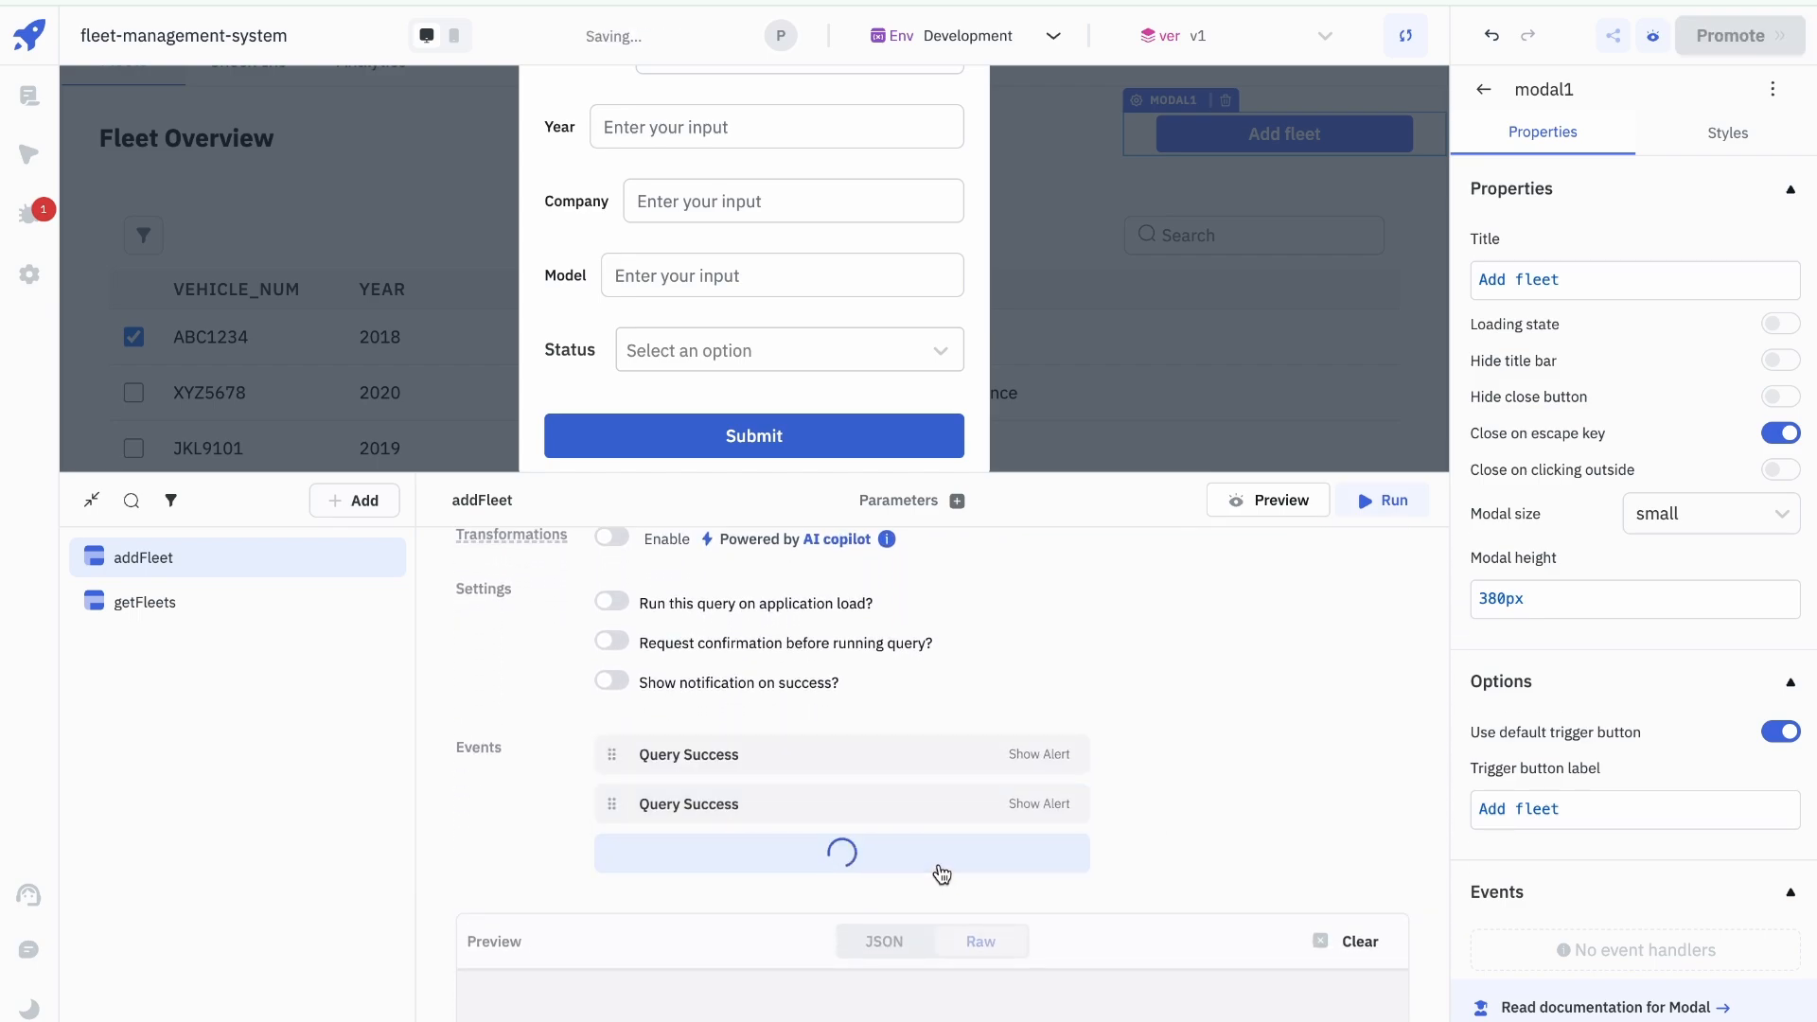
Step: Make the first Query Success handler show a Success alert with a message that the fleet was added
{"action": "left_click", "coordinate": [861, 754]}
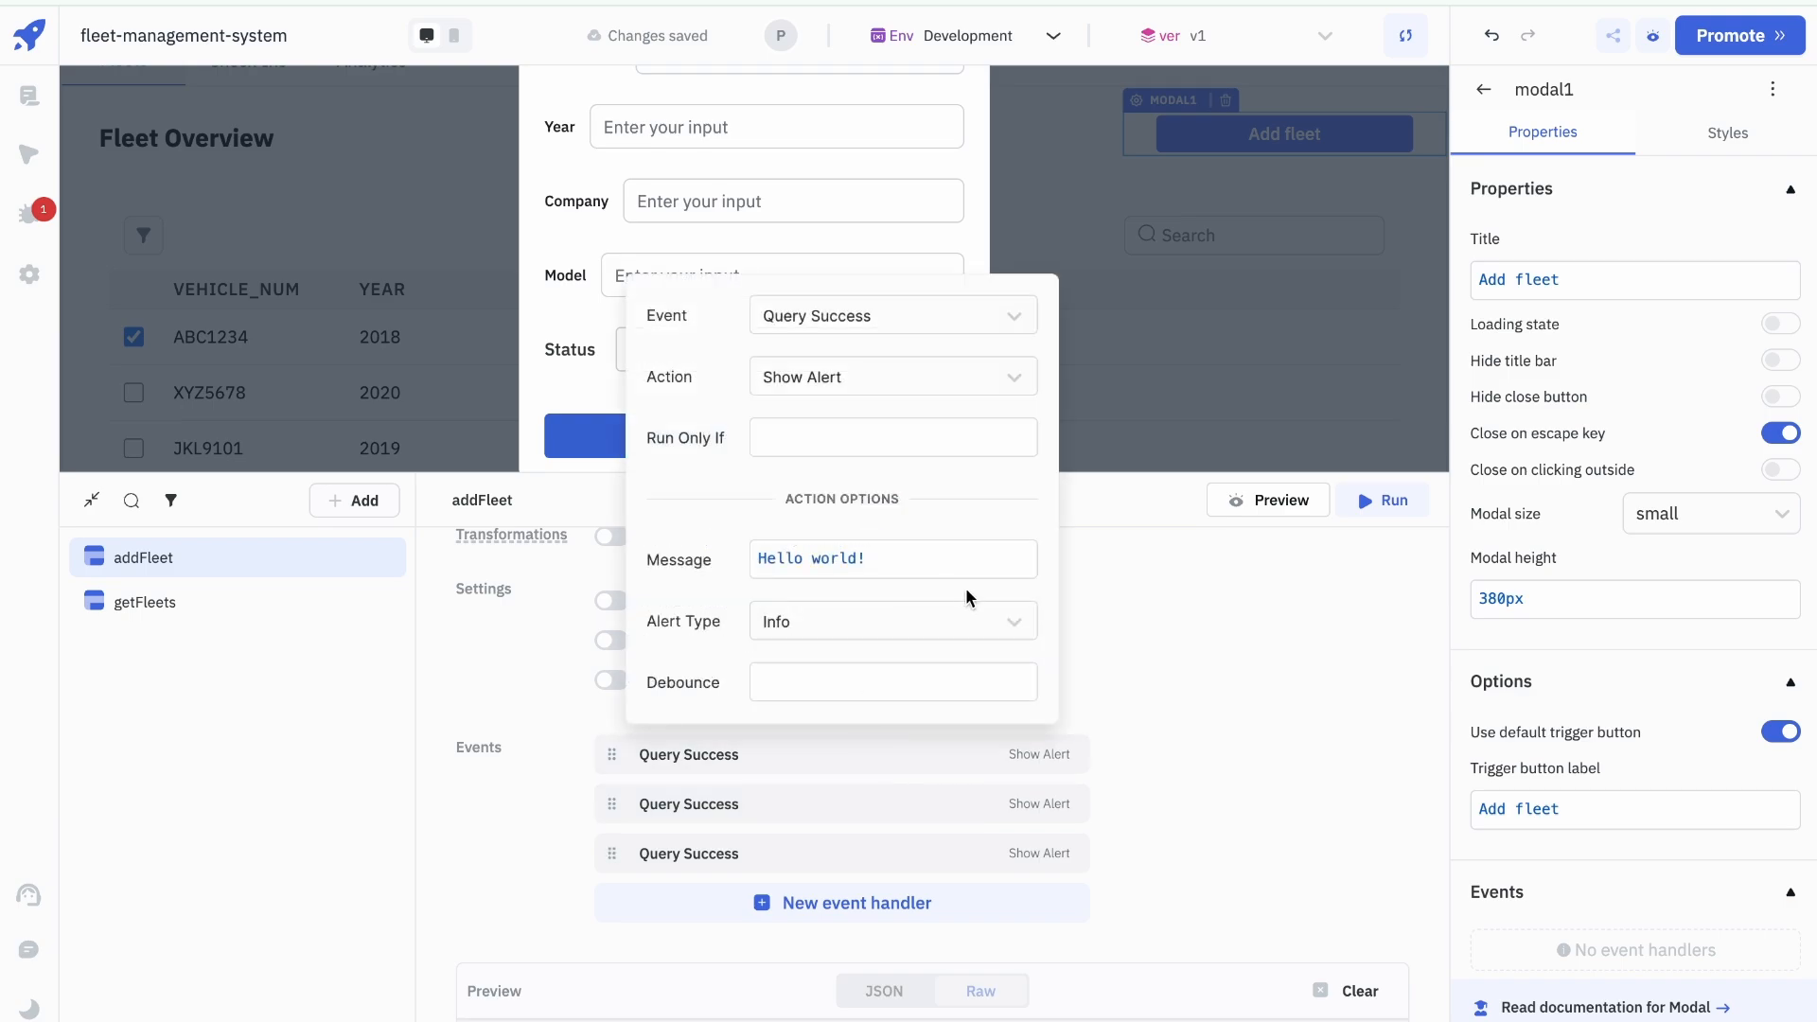
{"action": "left_click", "coordinate": [951, 625]}
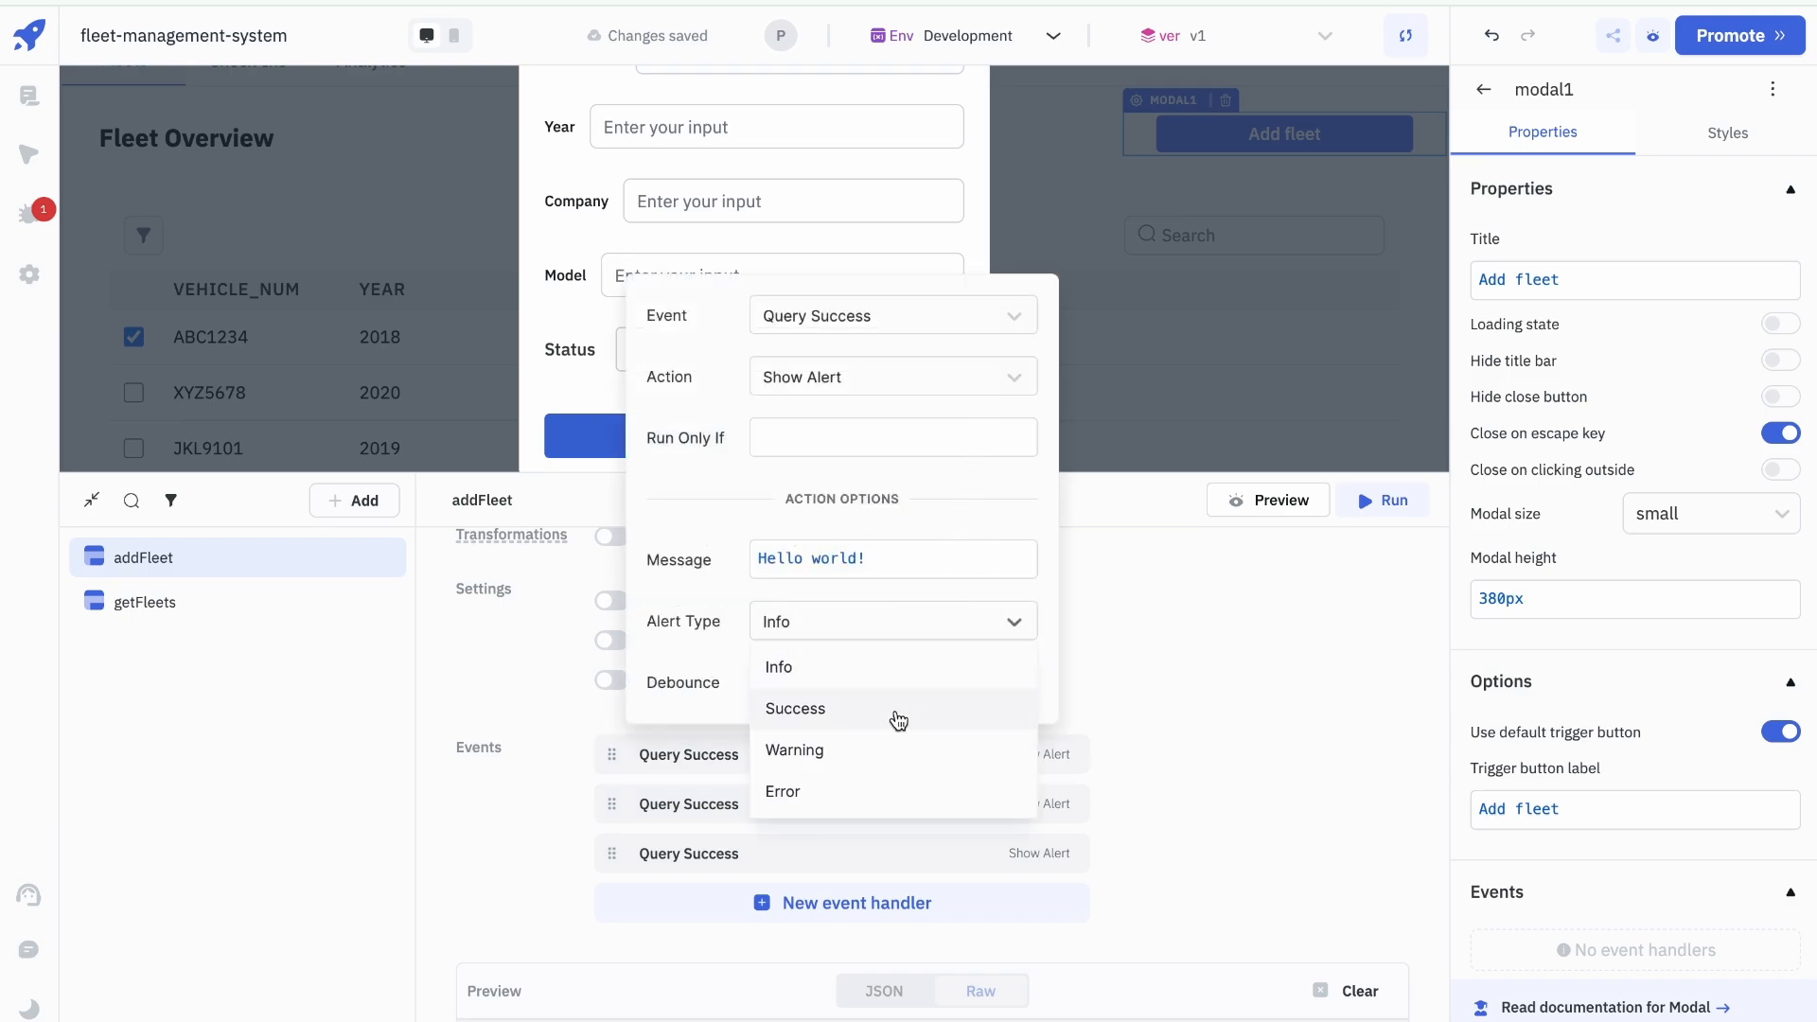
{"action": "left_click", "coordinate": [898, 719]}
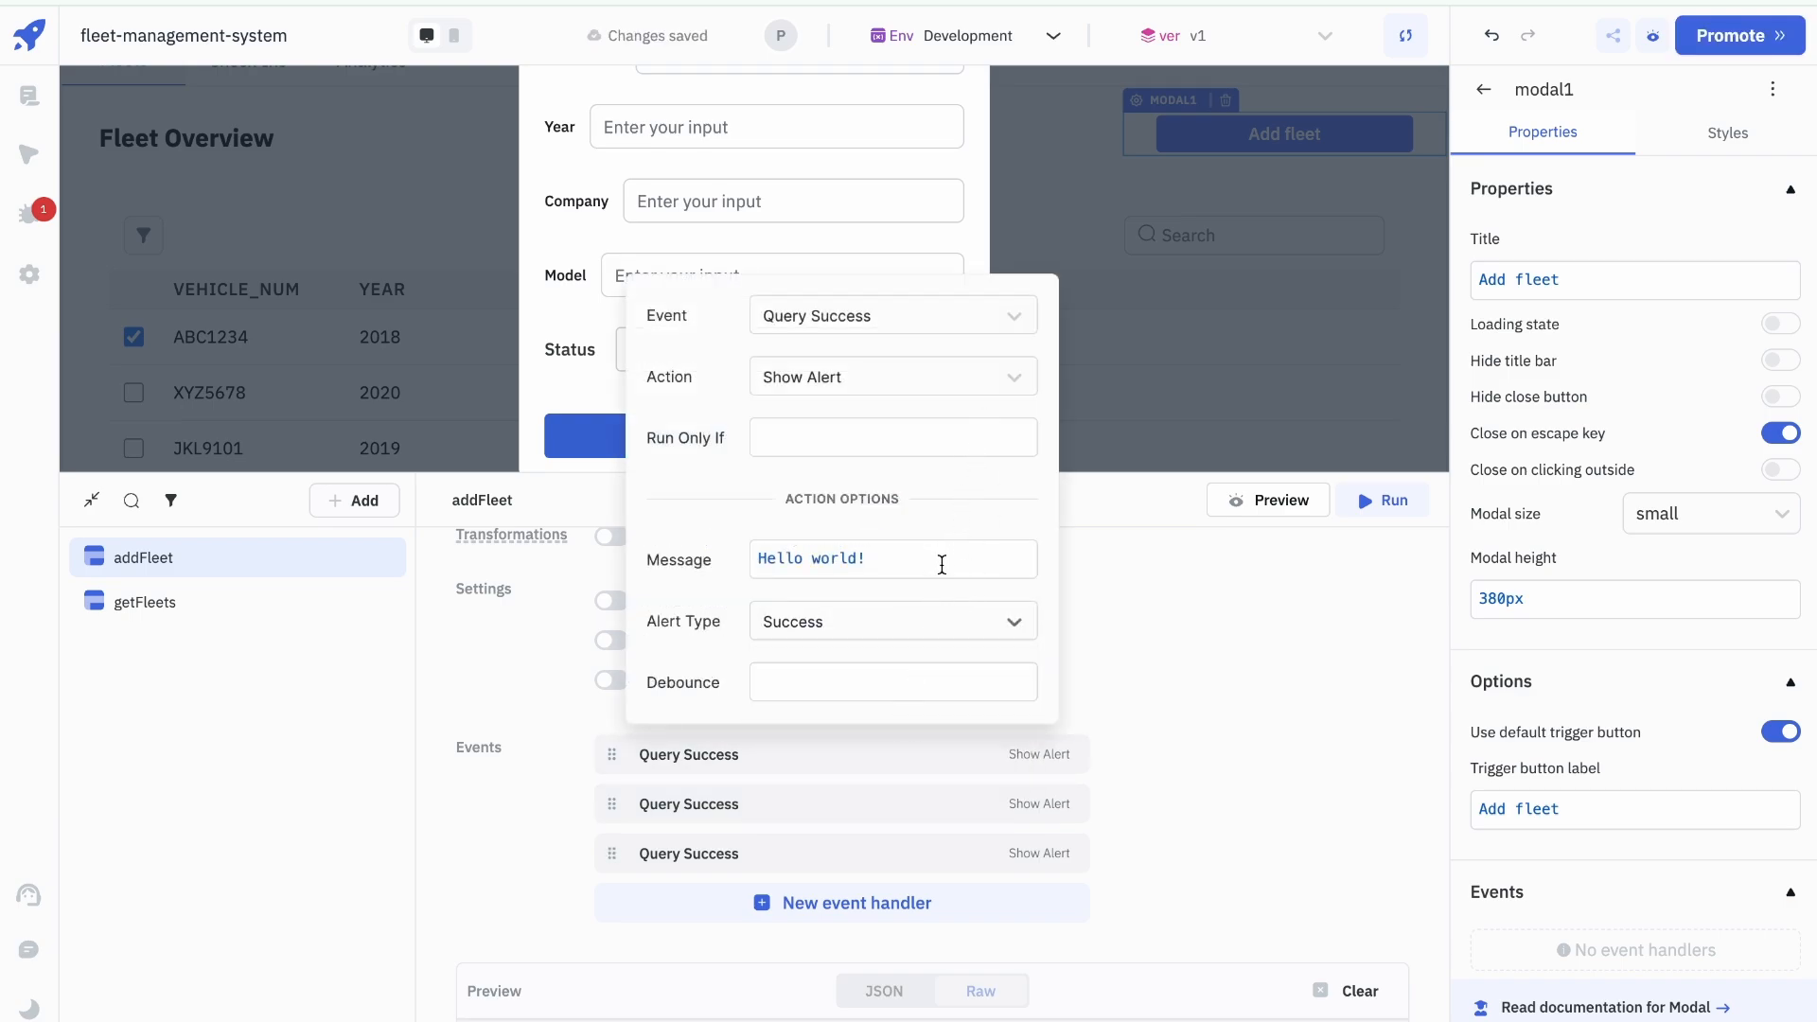
{"action": "left_click", "coordinate": [942, 565]}
{"action": "key", "text": "ctrl+a"}
{"action": "type", "text": "Fl"}
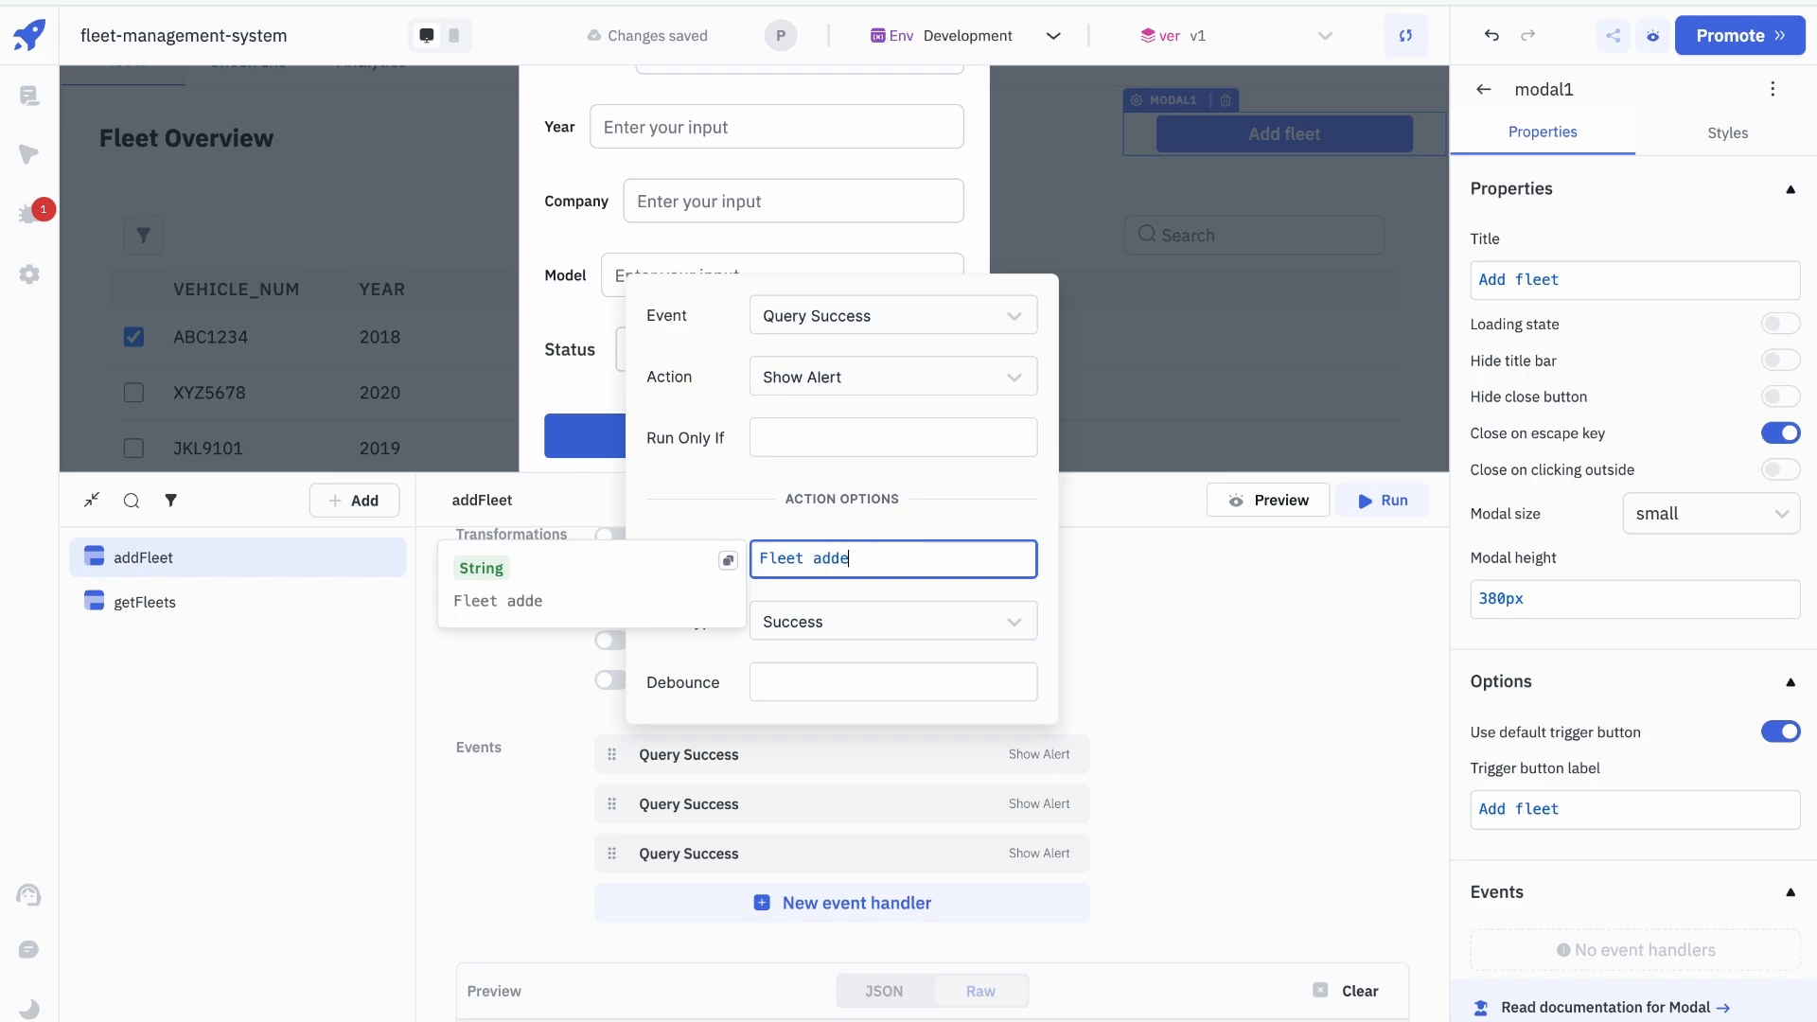
{"action": "left_click", "coordinate": [1210, 664]}
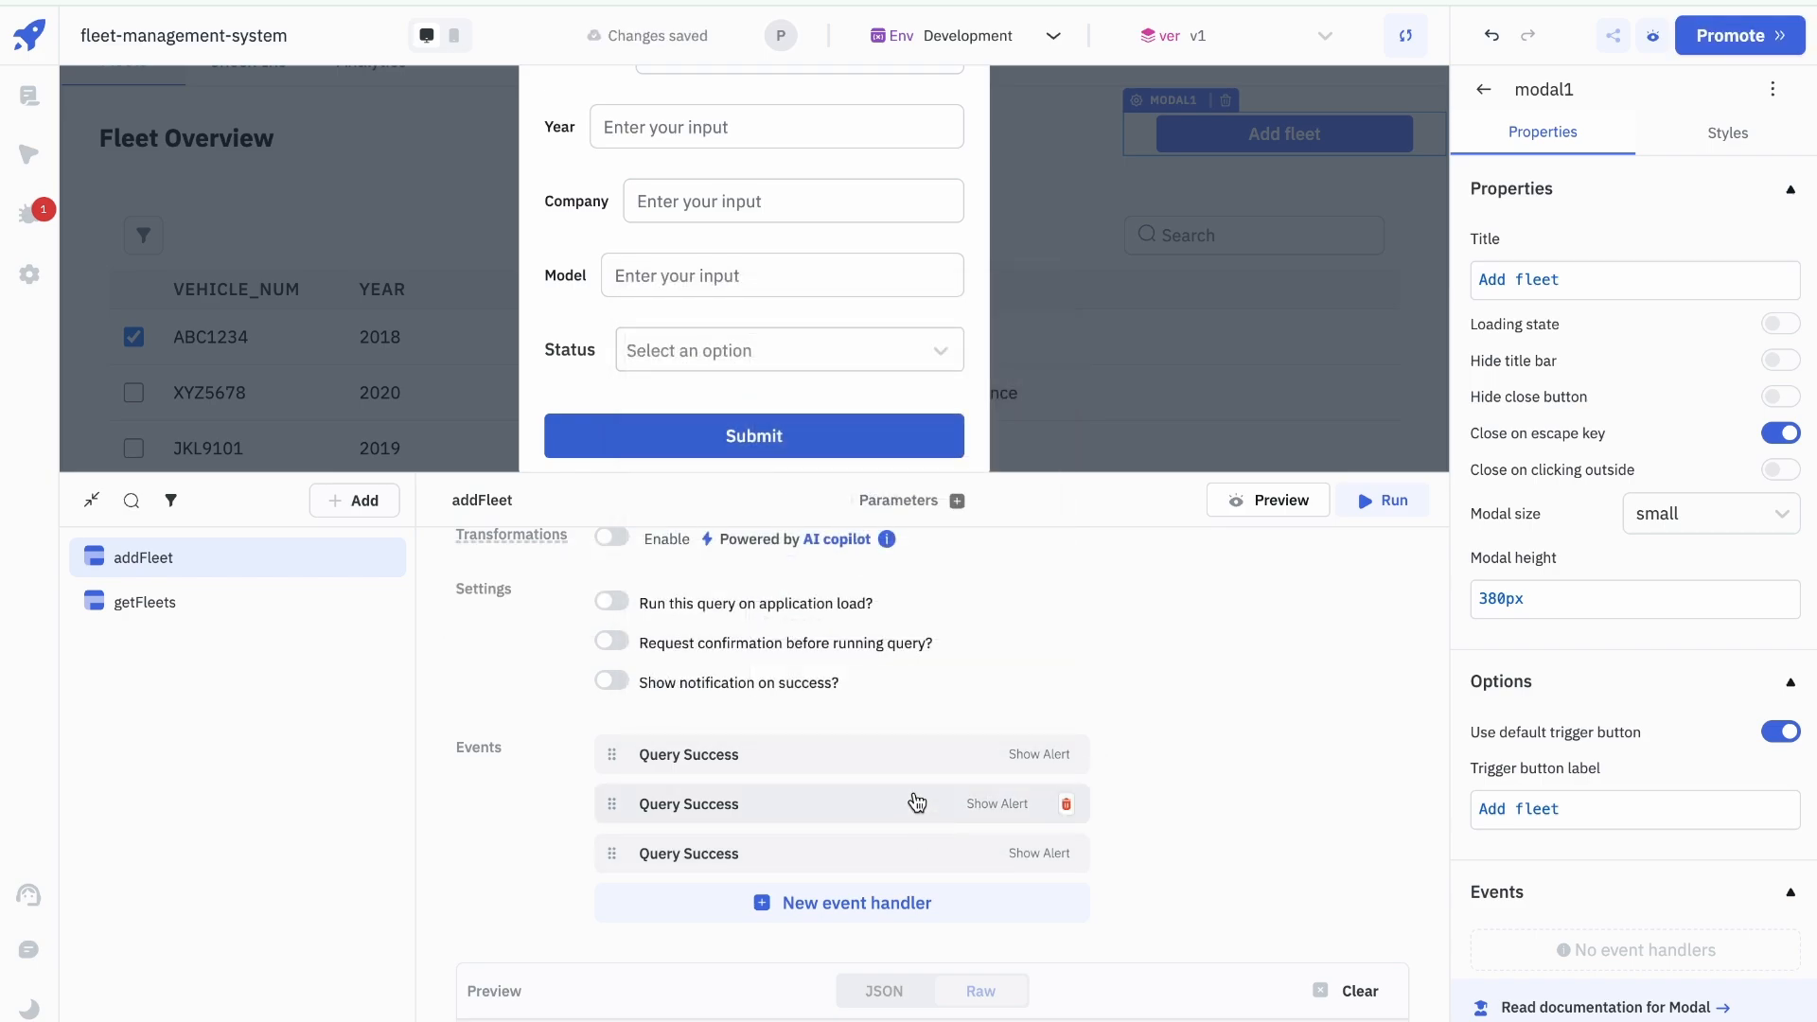
Step: Set the second Query Success handler's action to Close Modal and choose the modal it closes
{"action": "left_click", "coordinate": [925, 804]}
{"action": "left_click", "coordinate": [953, 424]}
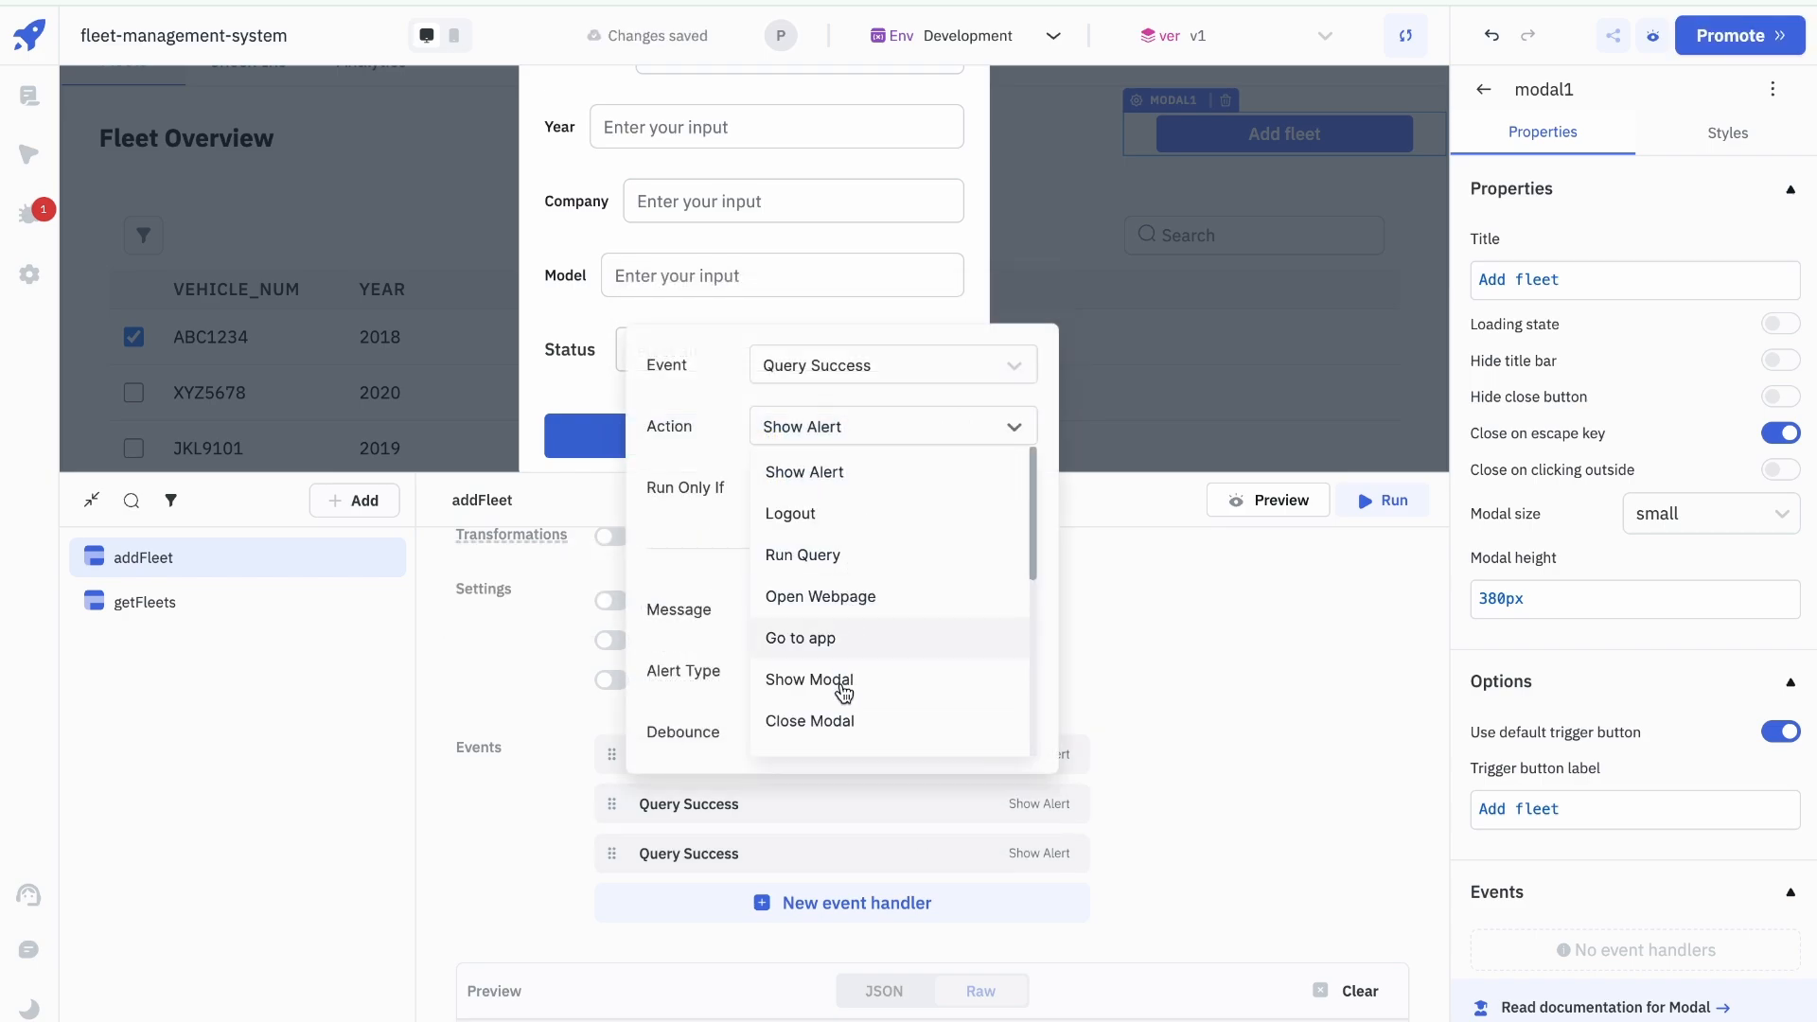
{"action": "left_click", "coordinate": [841, 715]}
{"action": "left_click", "coordinate": [961, 673]}
{"action": "left_click", "coordinate": [1206, 683]}
Step: Set the third Query Success handler's action to Run Query with the getFleets query
{"action": "left_click", "coordinate": [963, 856]}
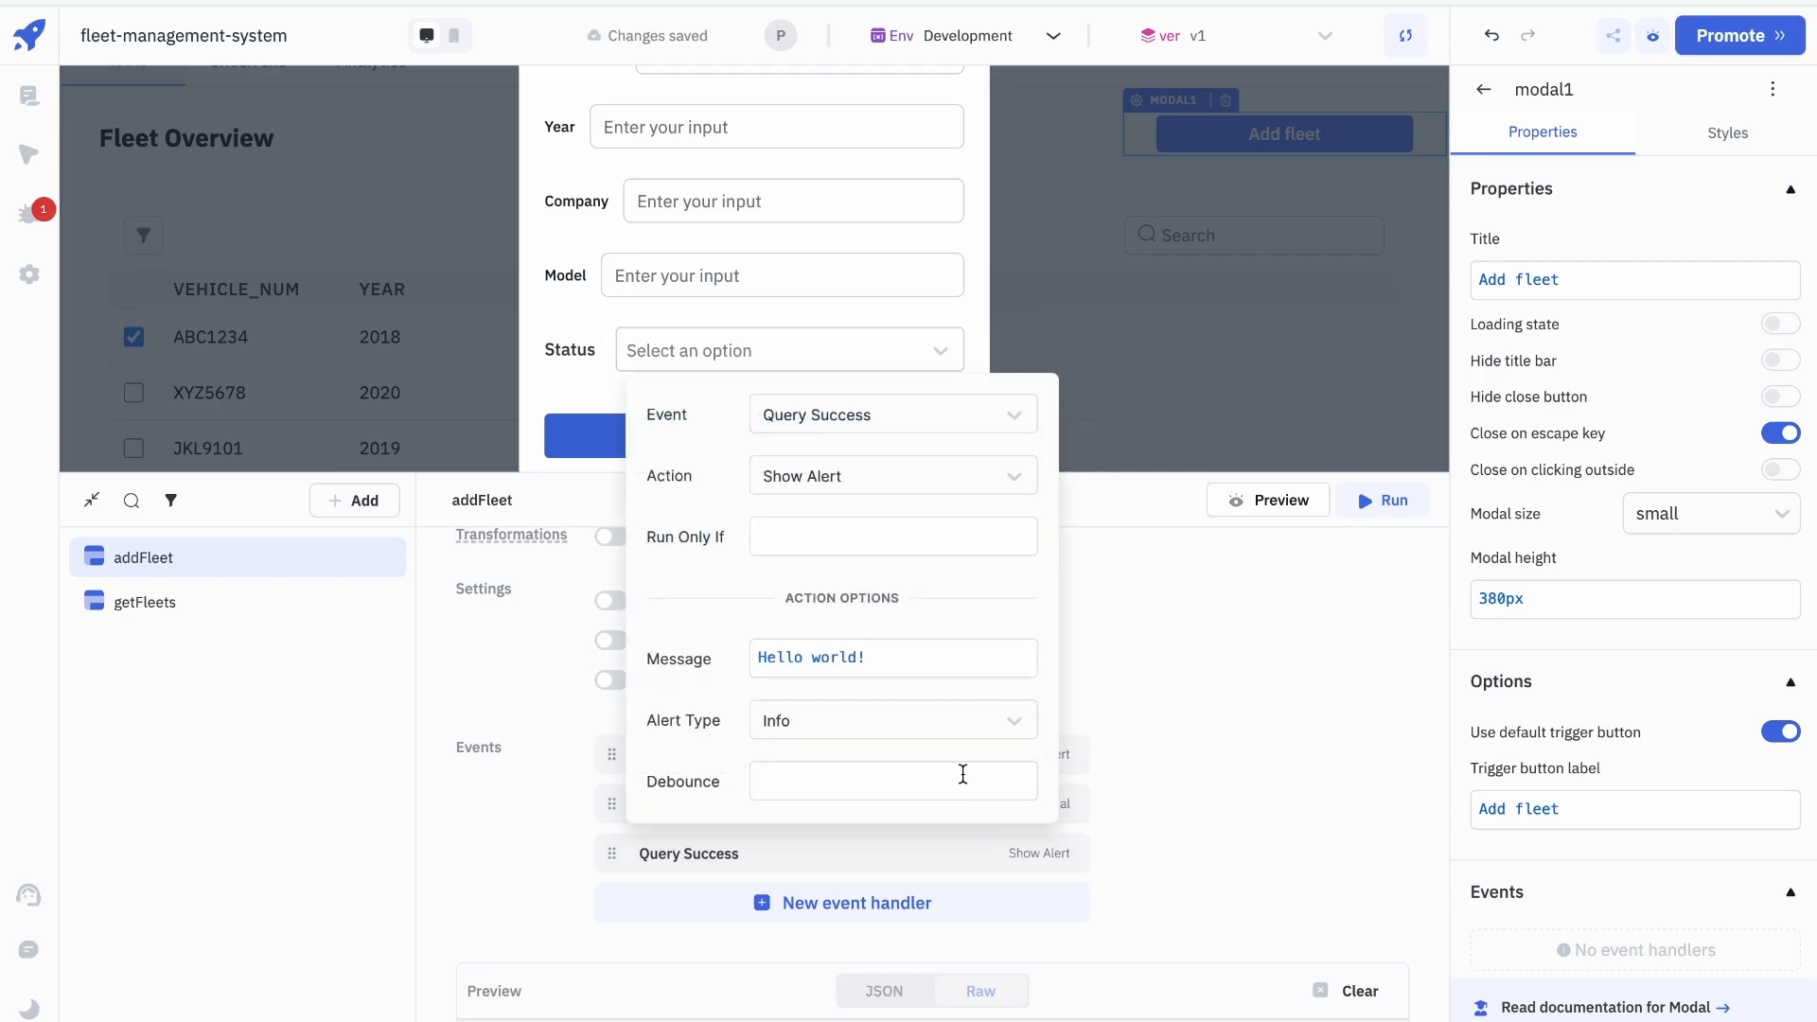
{"action": "left_click", "coordinate": [984, 478]}
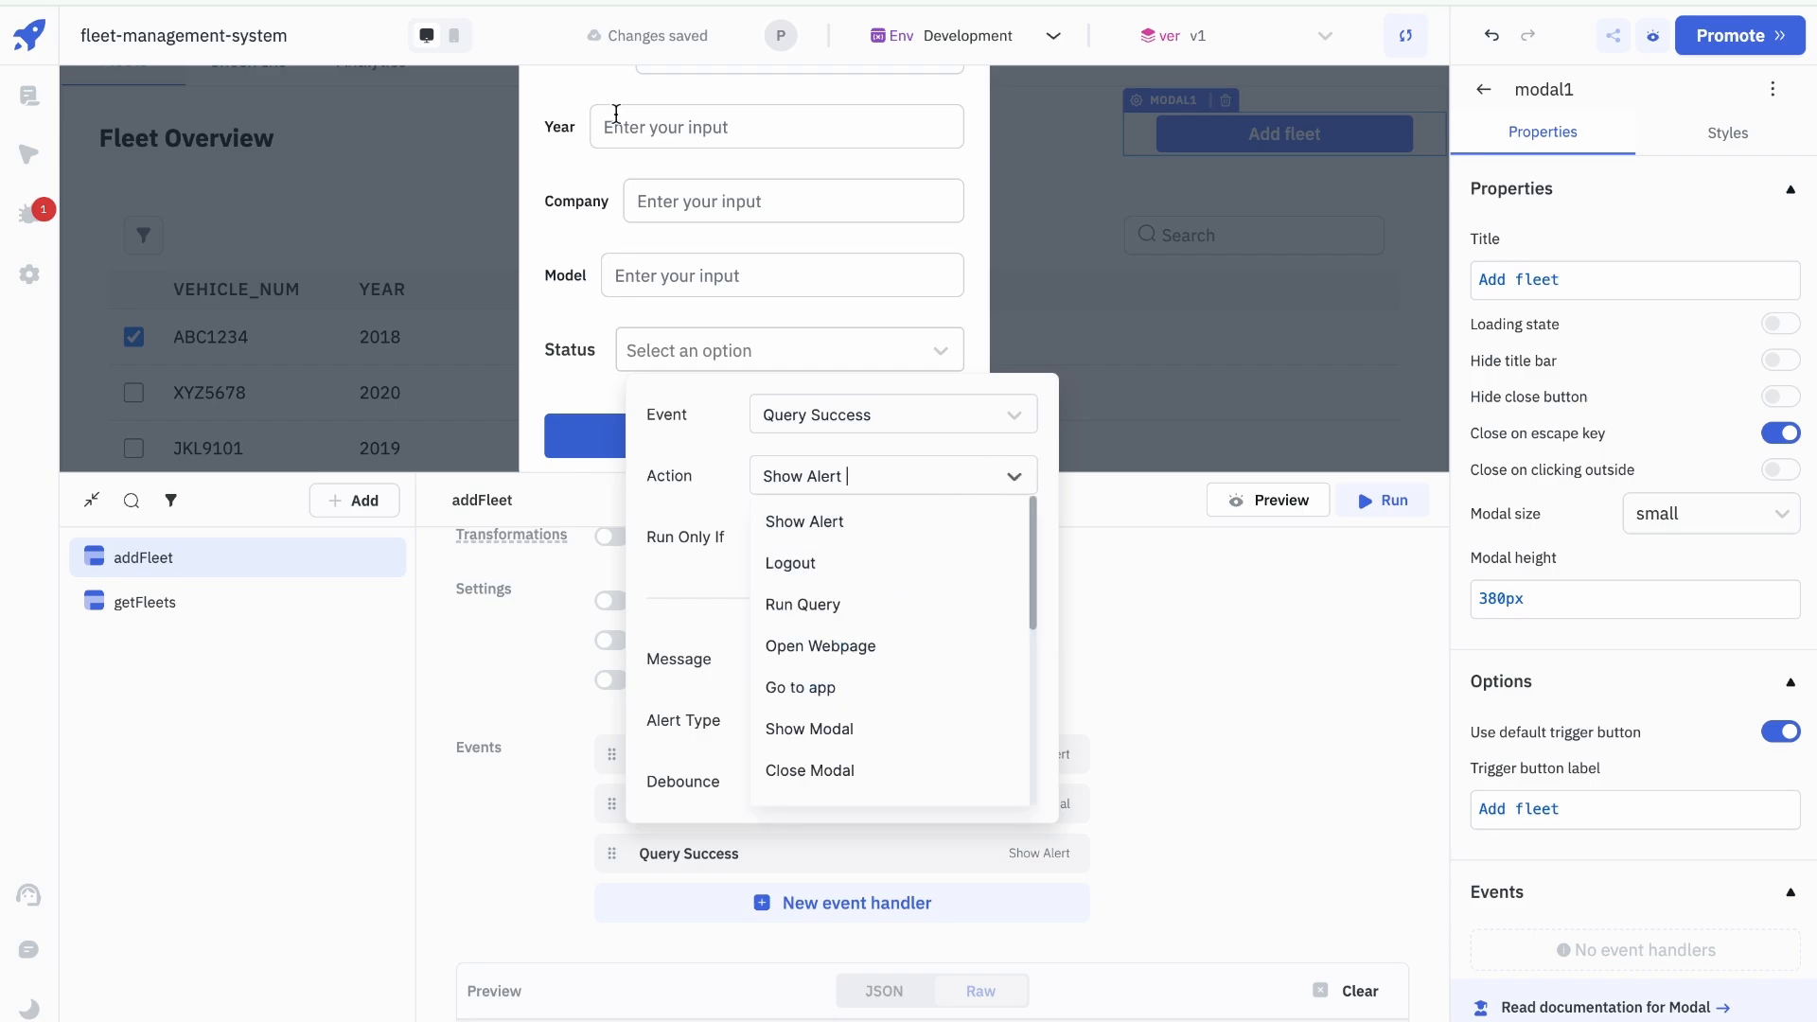
{"action": "left_click", "coordinate": [901, 610]}
{"action": "left_click", "coordinate": [961, 719]}
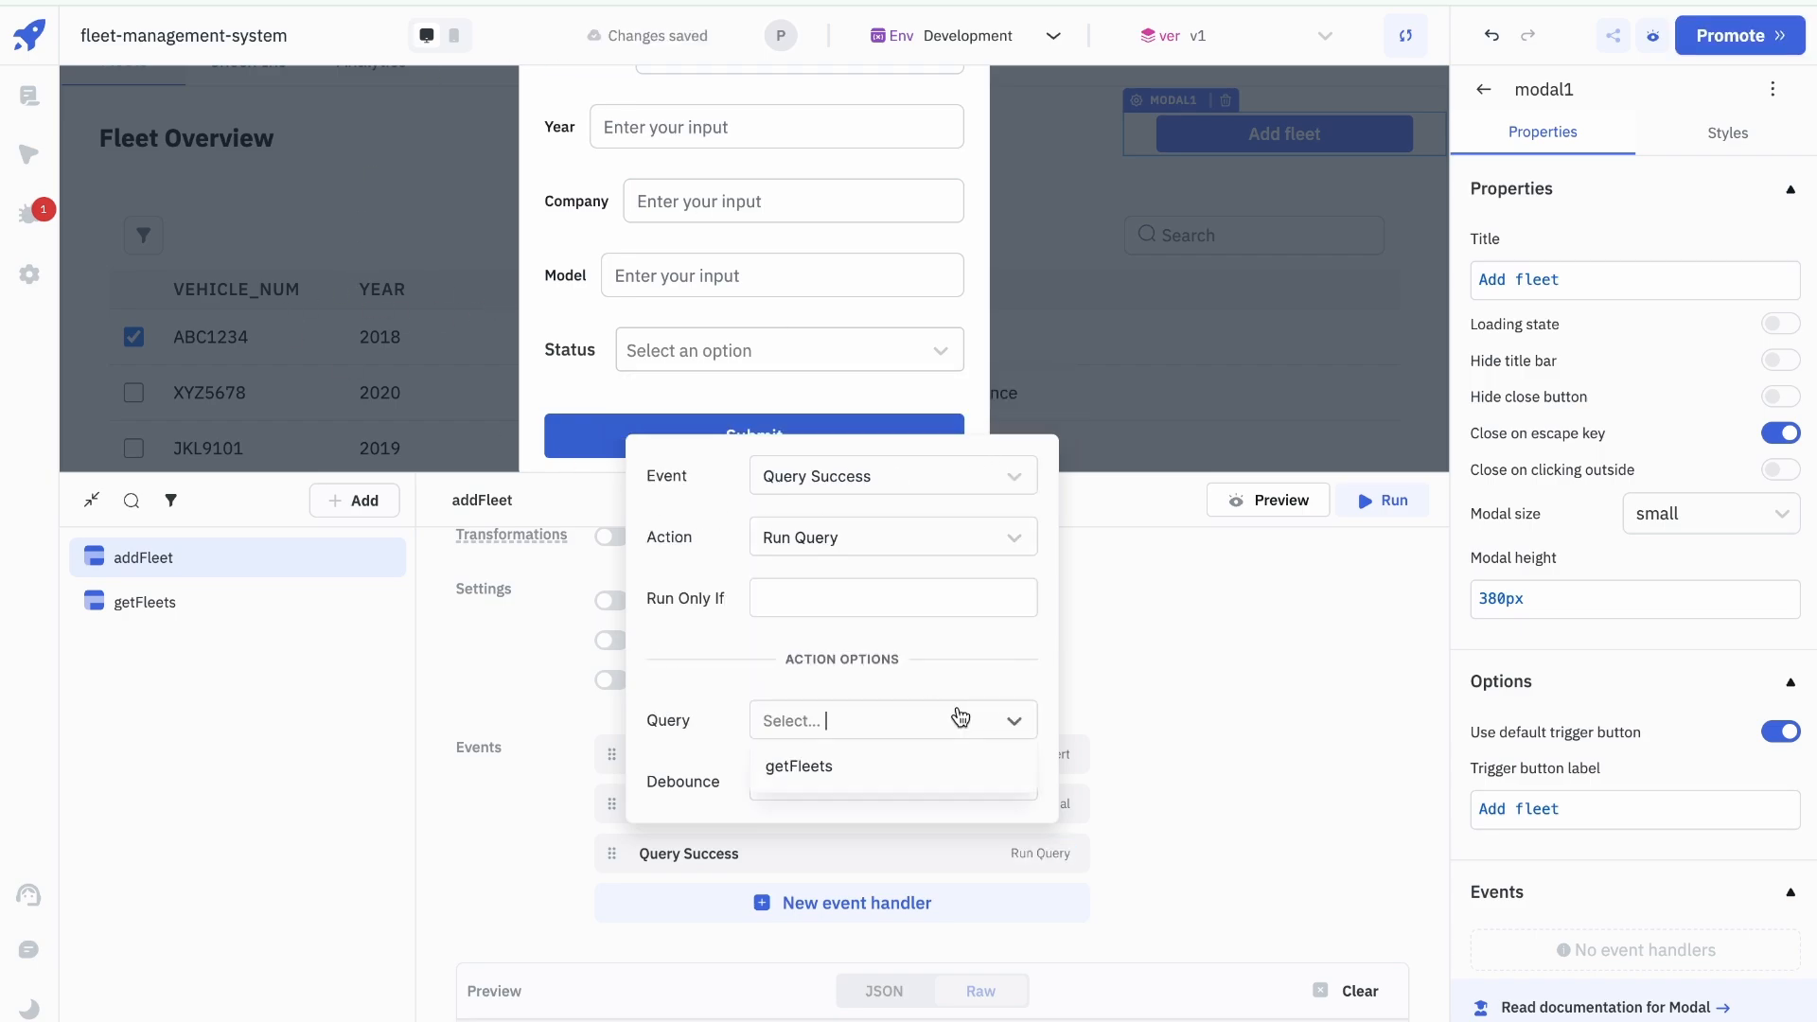
{"action": "left_click", "coordinate": [931, 763]}
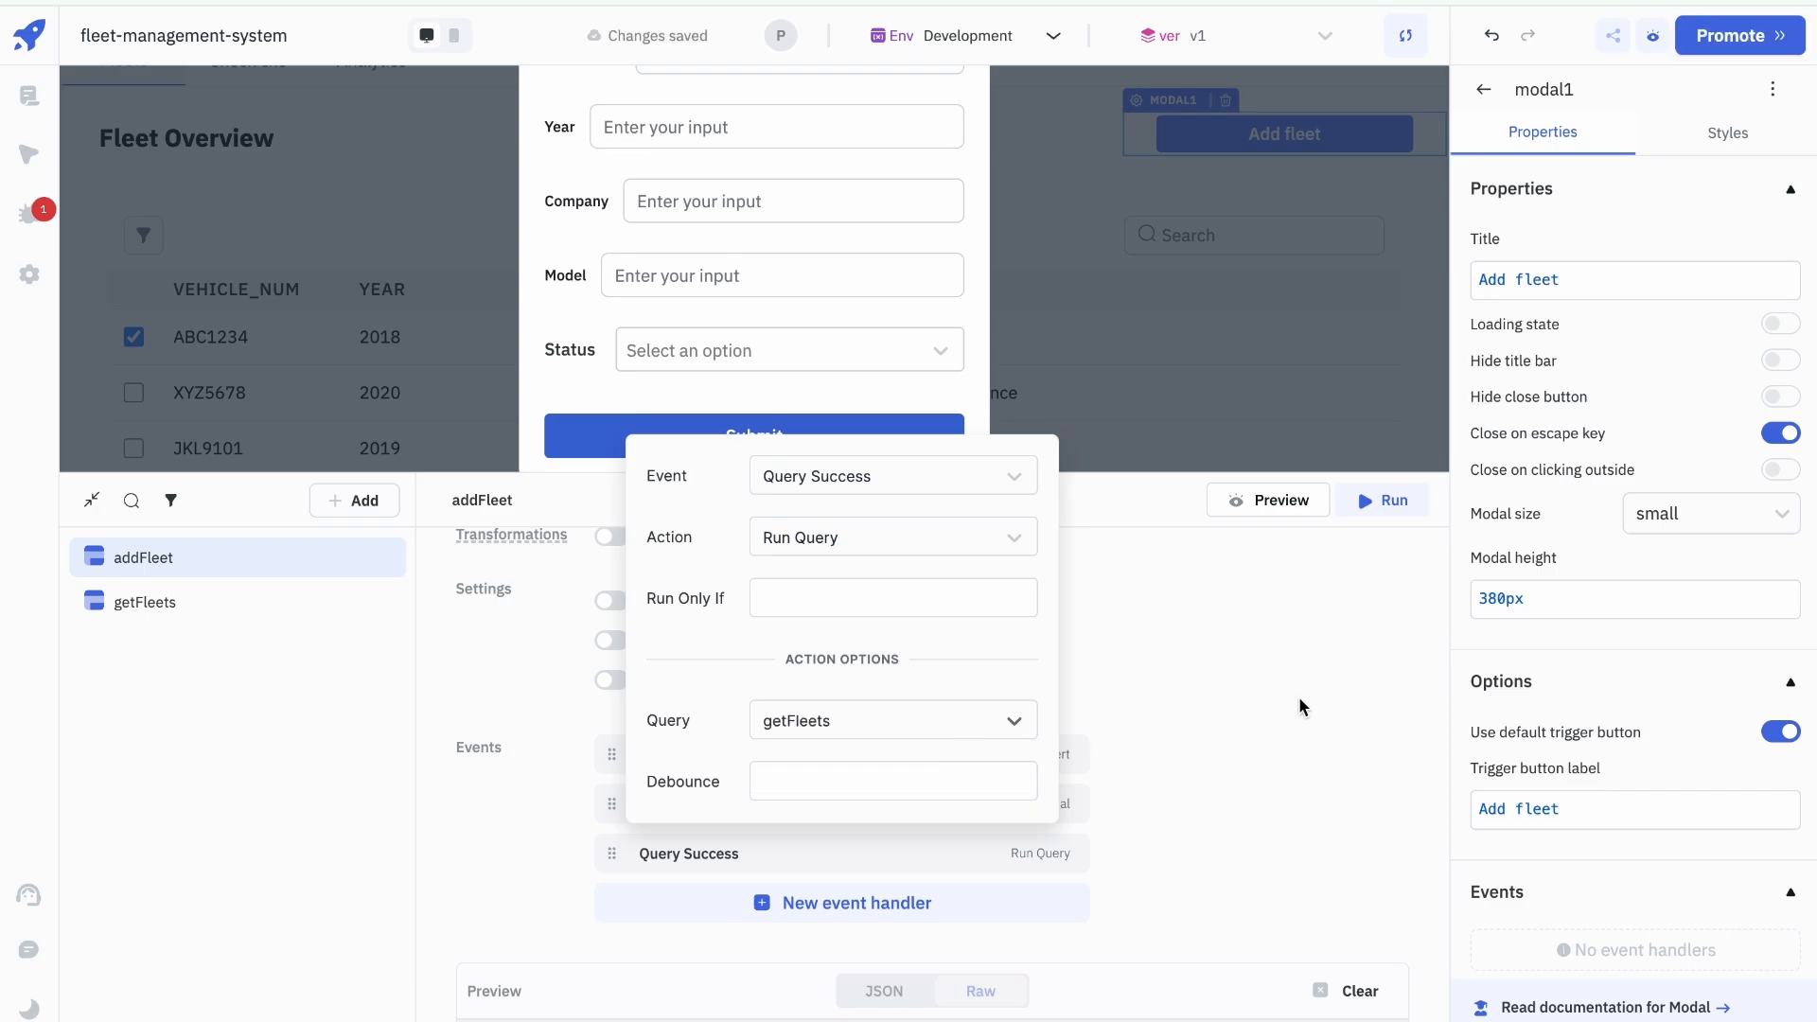
{"action": "left_click", "coordinate": [1256, 704]}
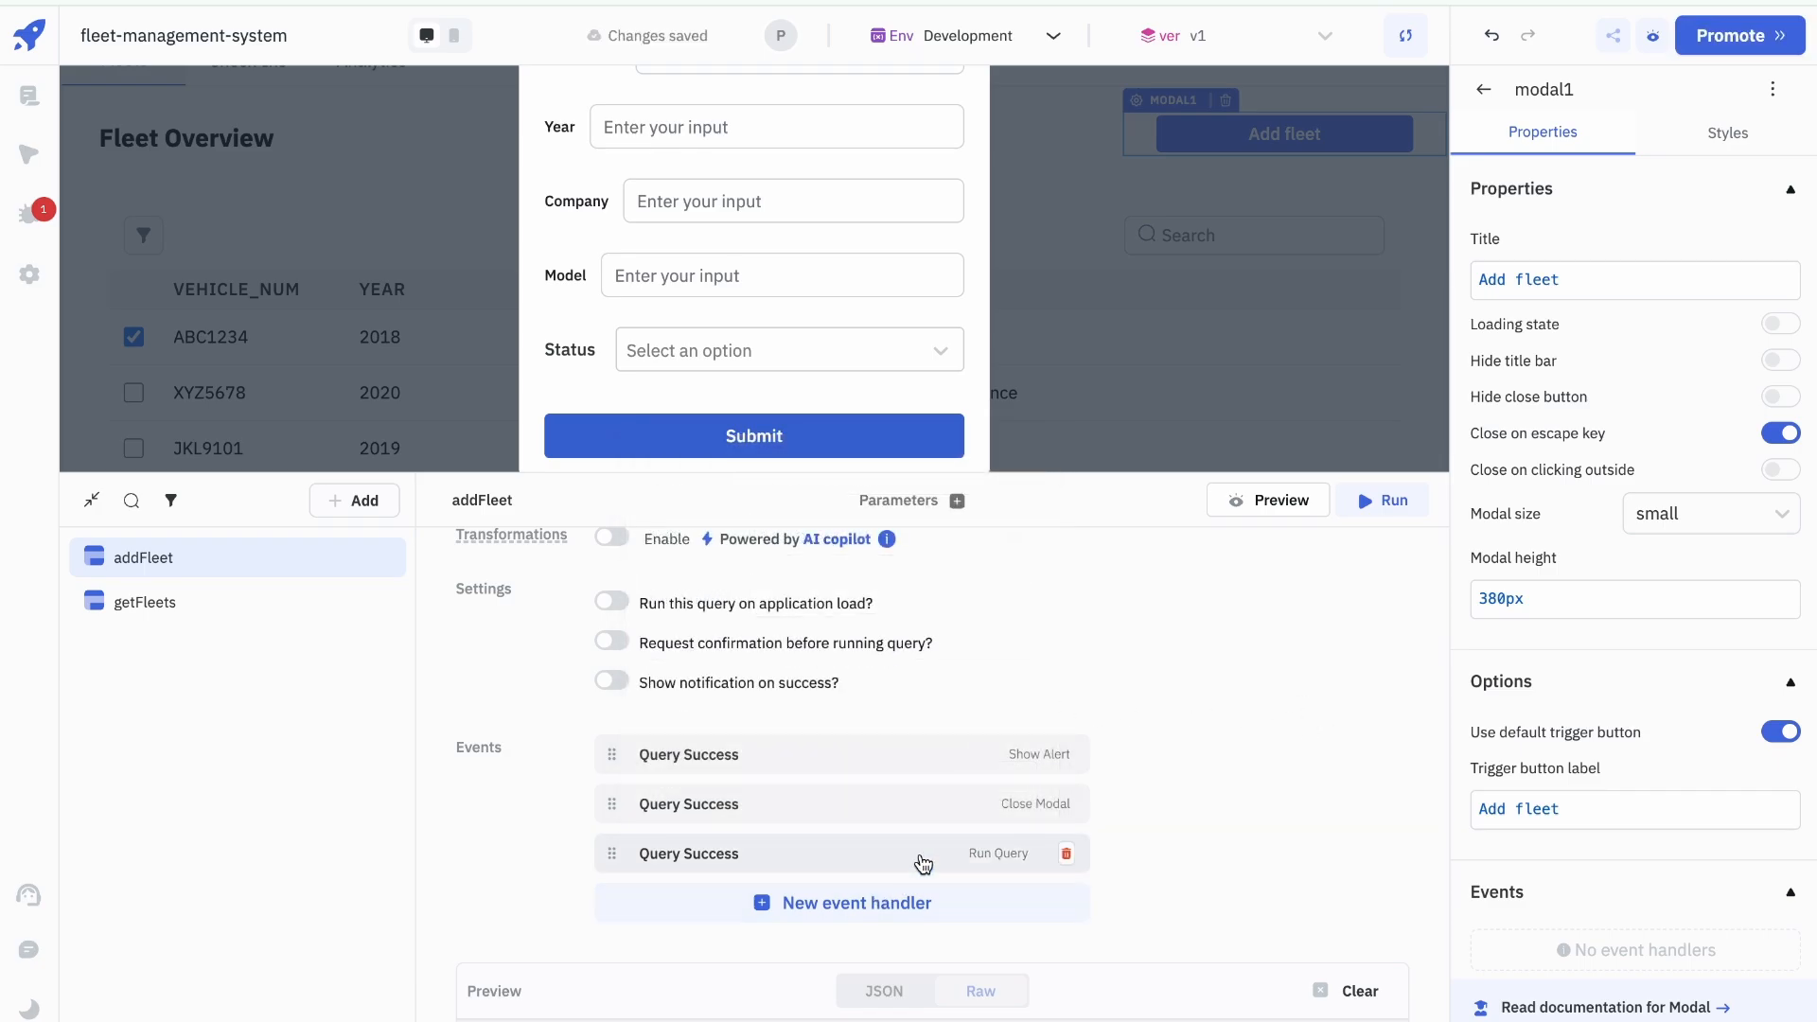
Step: Collapse the query manager and close the Add fleet modal on the canvas
{"action": "scroll", "coordinate": [923, 863], "scroll_direction": "down", "scroll_amount": 1}
{"action": "left_click", "coordinate": [90, 499]}
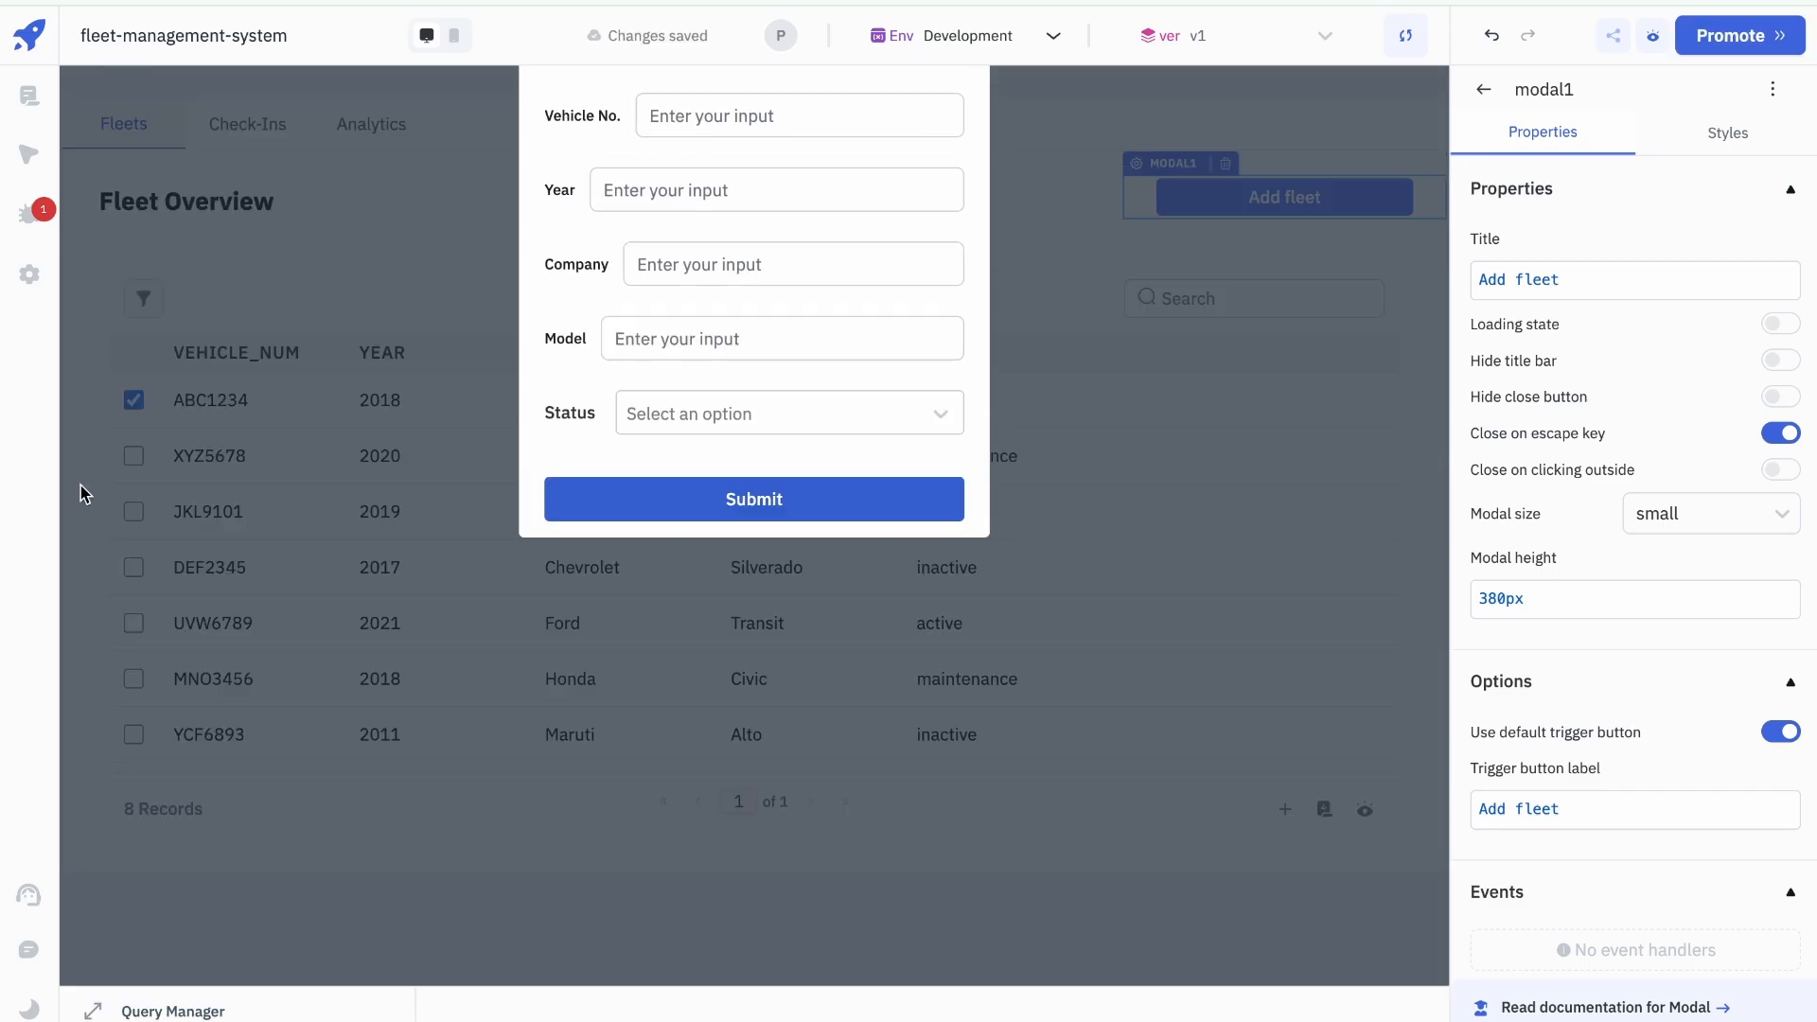
{"action": "left_click", "coordinate": [81, 485]}
Step: Bind the Fleet Overview table's loading state to {{queries.getFleets.isLoading}}
{"action": "left_click", "coordinate": [645, 286]}
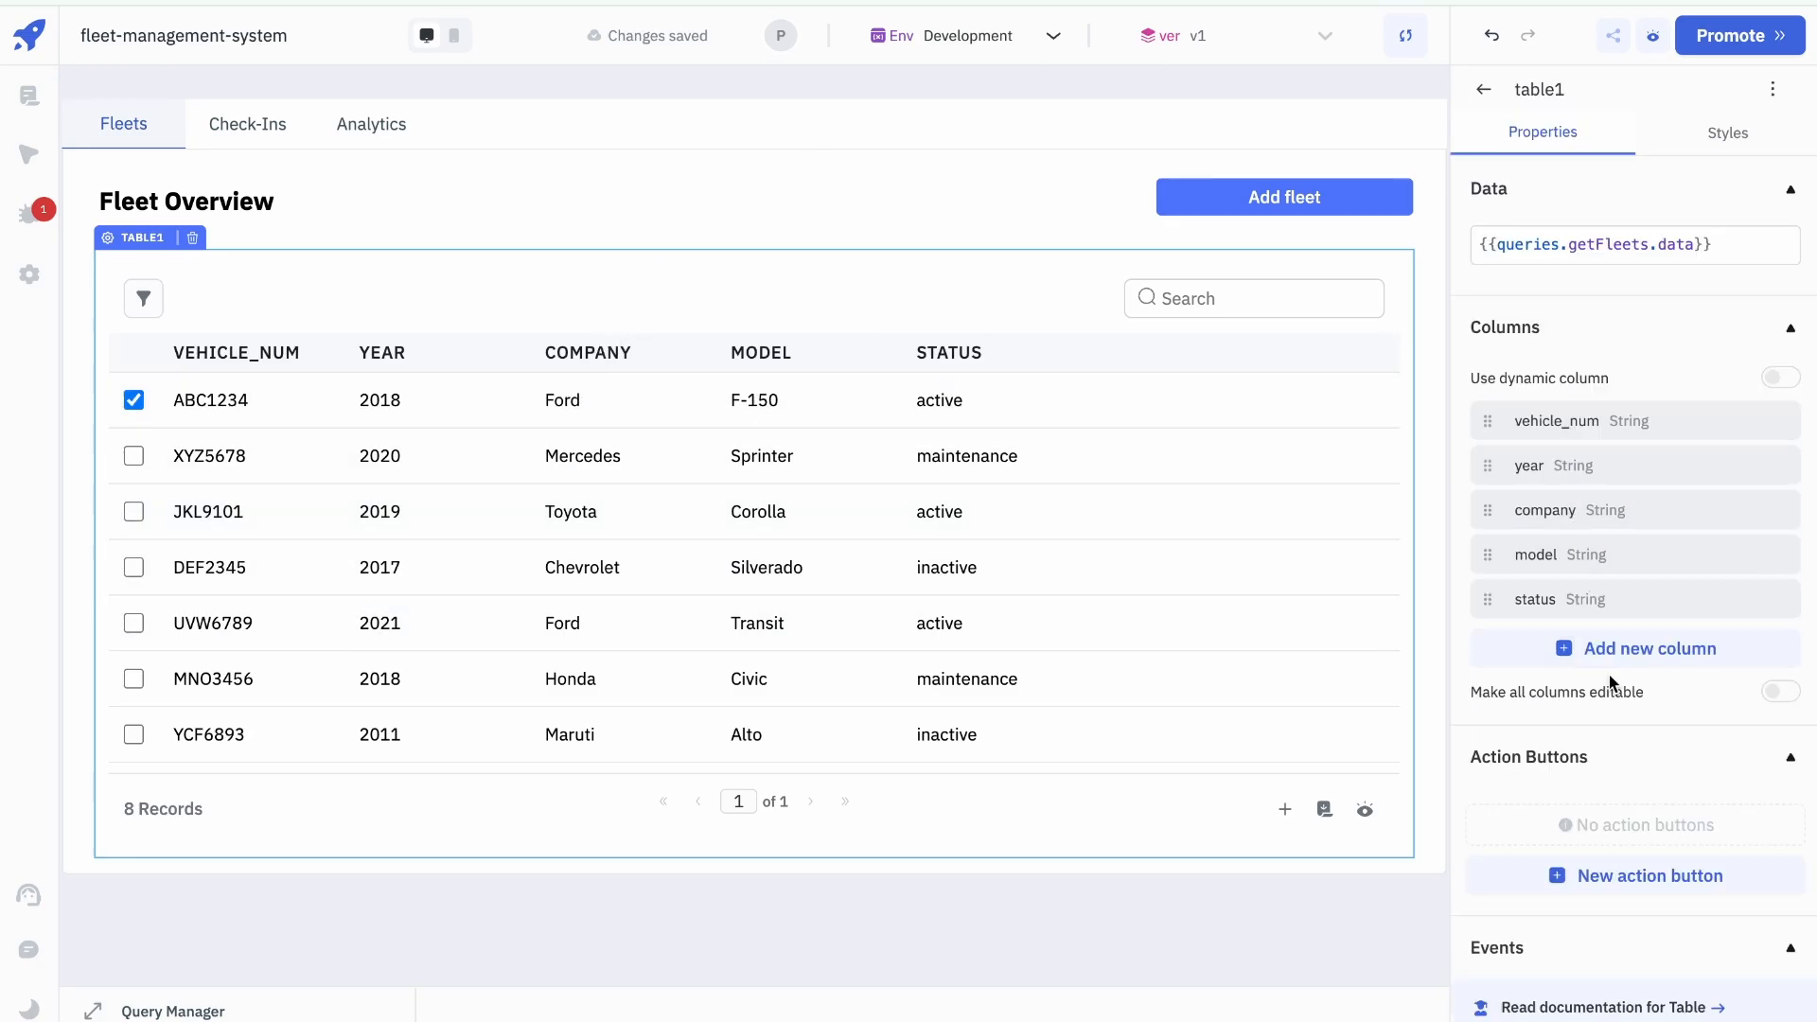
{"action": "scroll", "coordinate": [1612, 667], "scroll_direction": "down", "scroll_amount": 10}
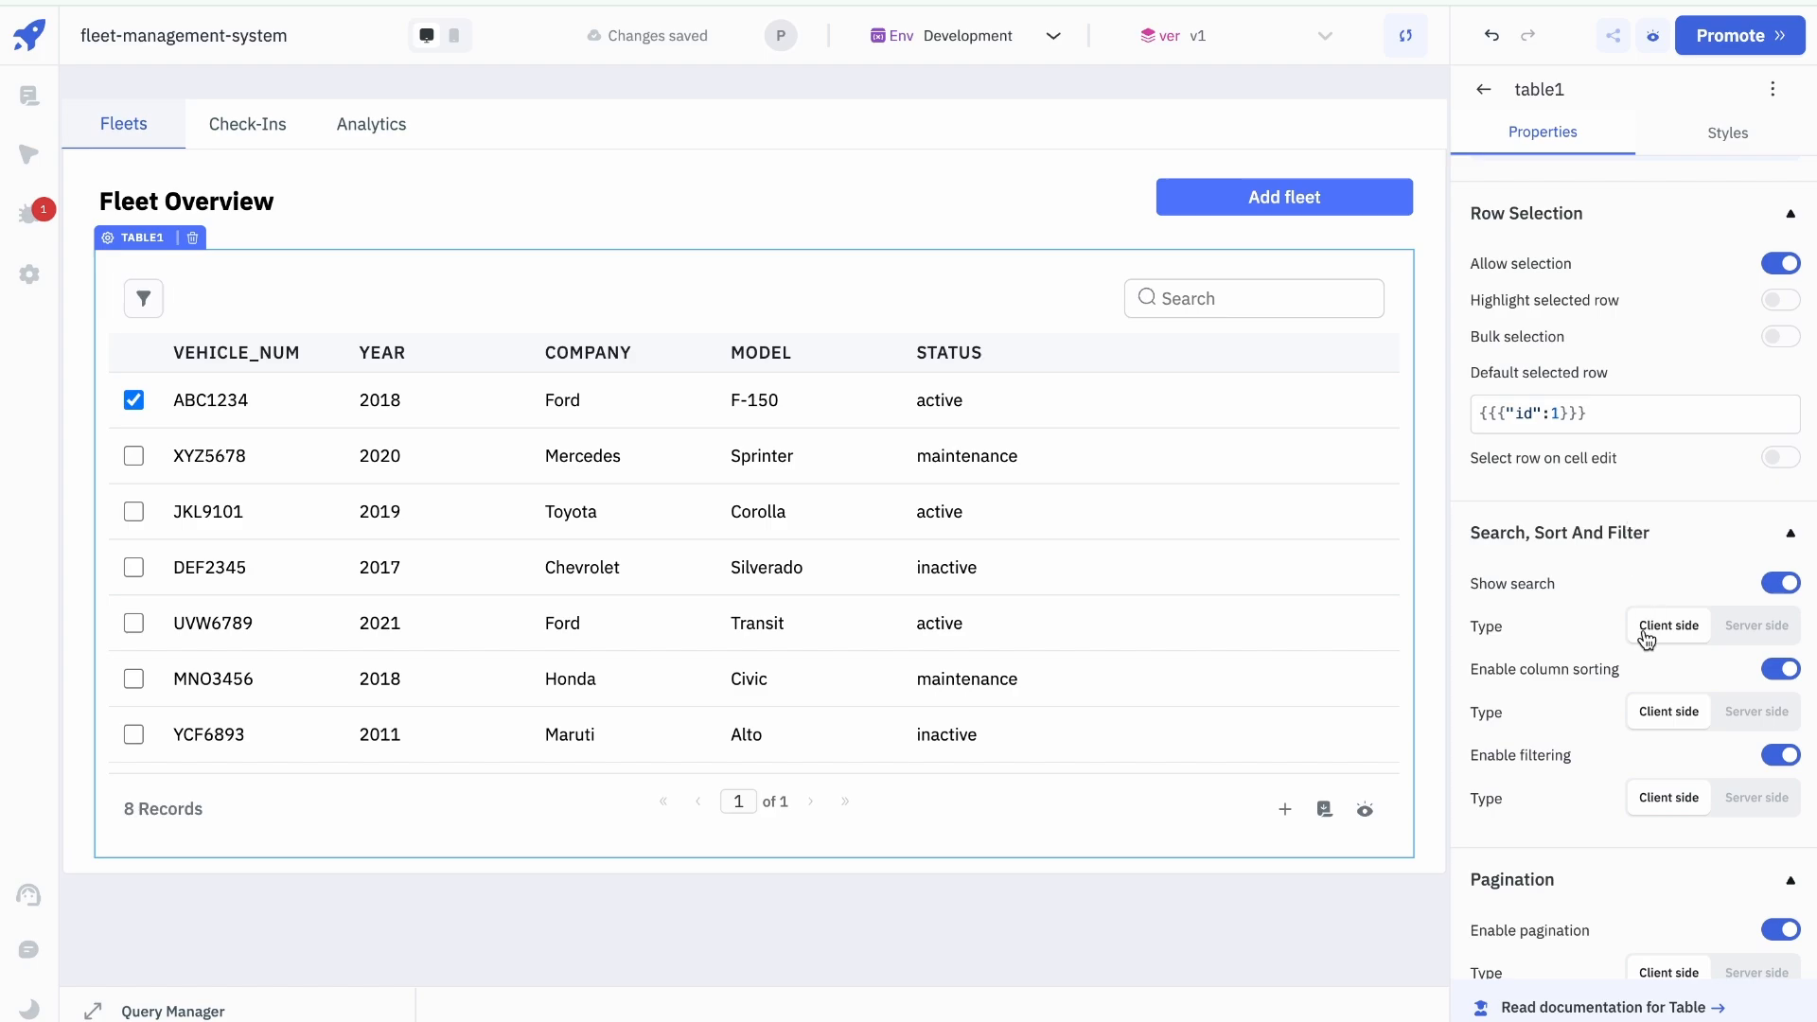
{"action": "scroll", "coordinate": [1647, 632], "scroll_direction": "down", "scroll_amount": 6}
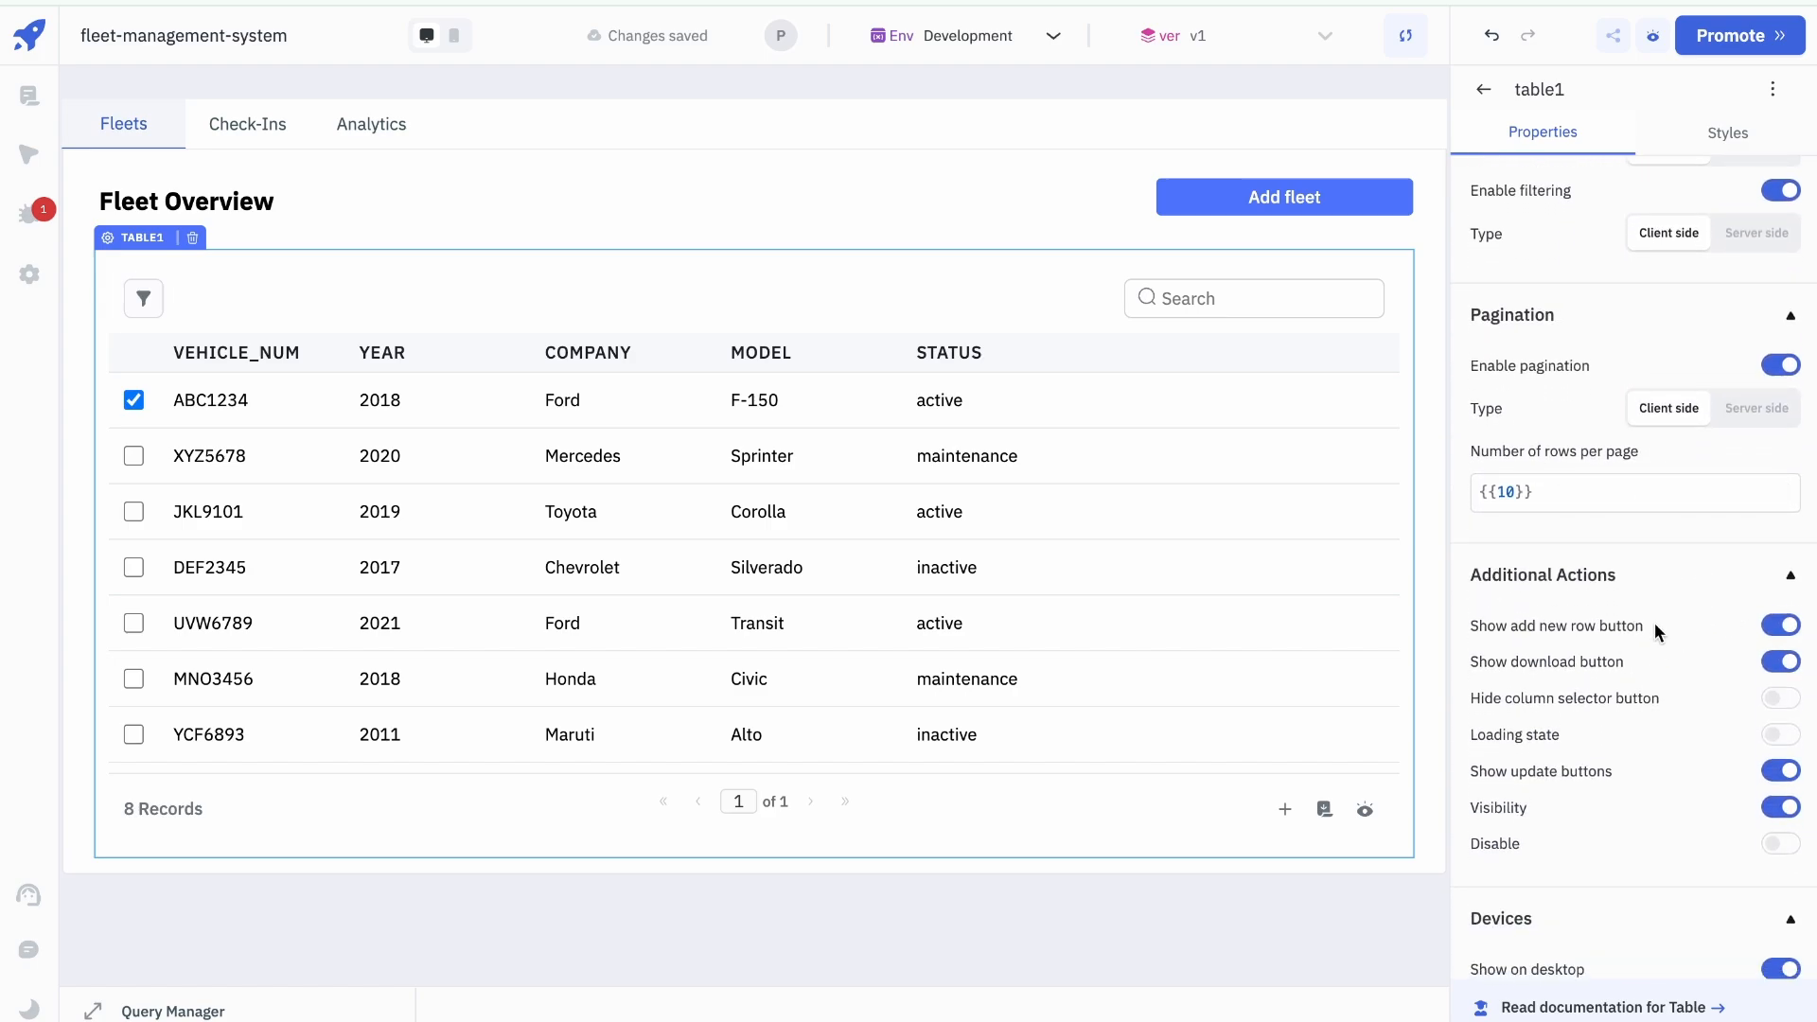
{"action": "scroll", "coordinate": [1597, 607], "scroll_direction": "down", "scroll_amount": 1}
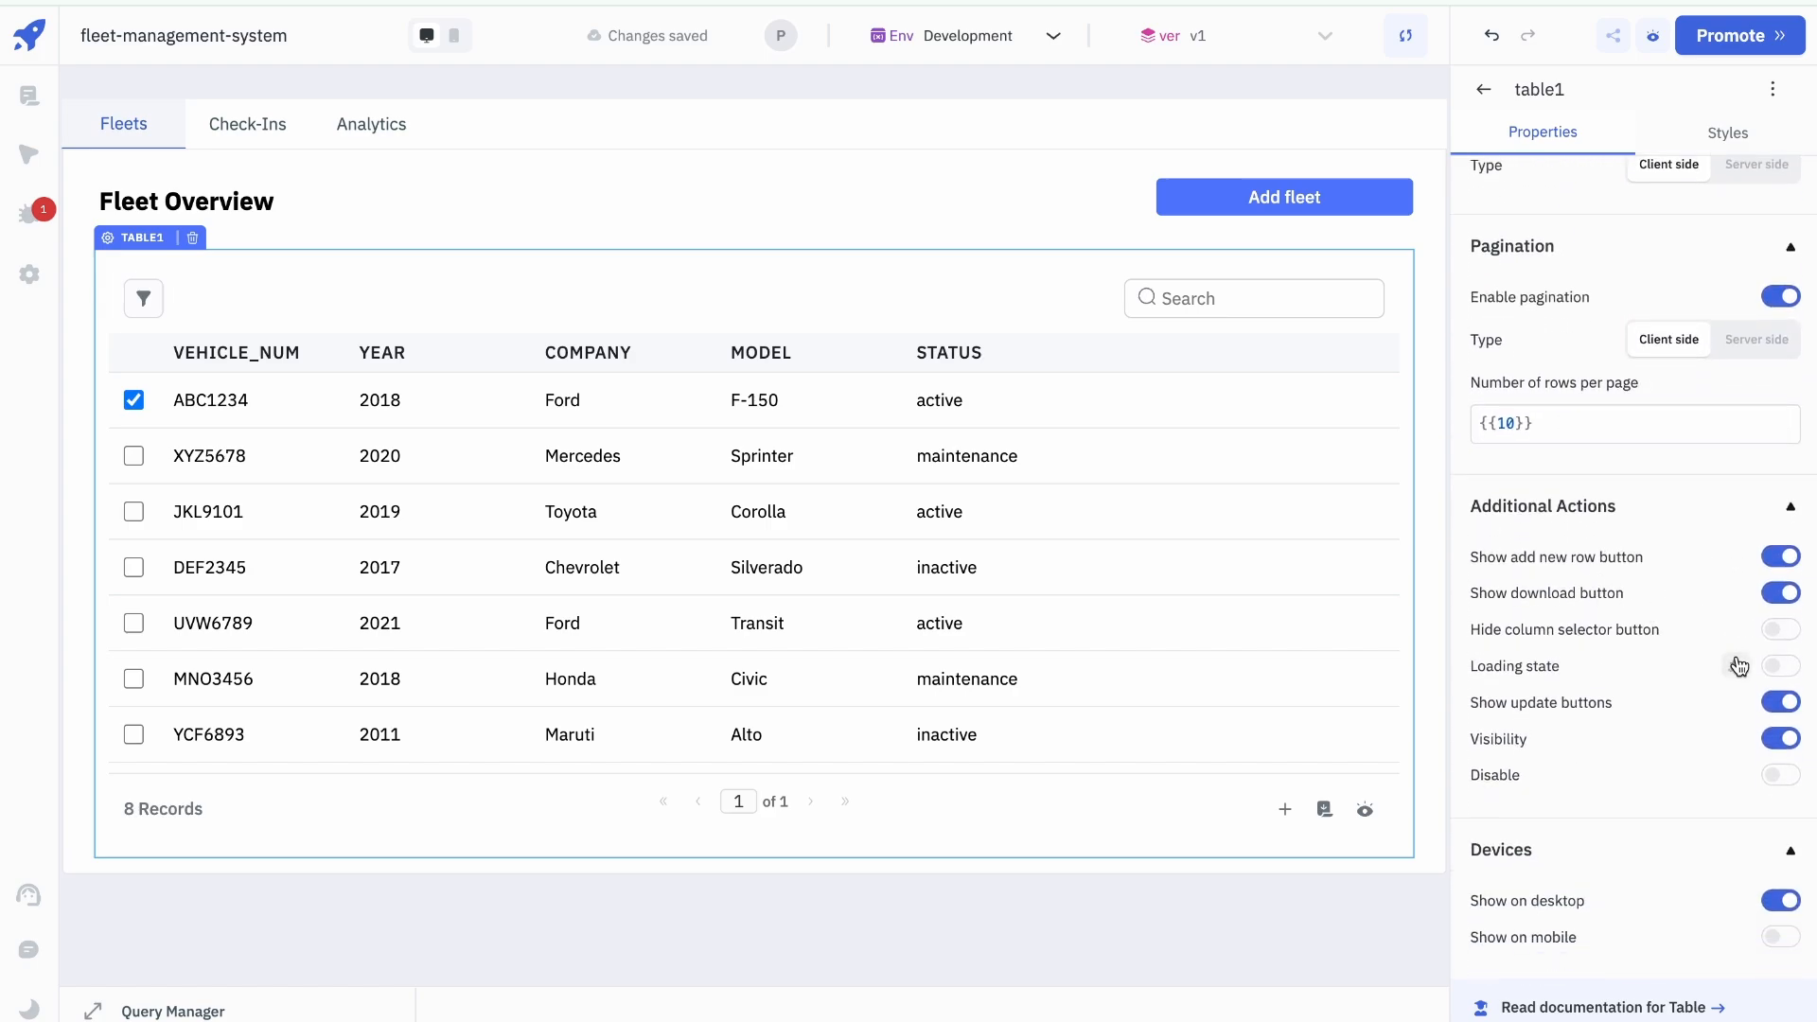
{"action": "left_click", "coordinate": [1740, 667]}
{"action": "triple_click", "coordinate": [1700, 708]}
{"action": "key", "text": "BackSpace"}
{"action": "type", "text": "{"}
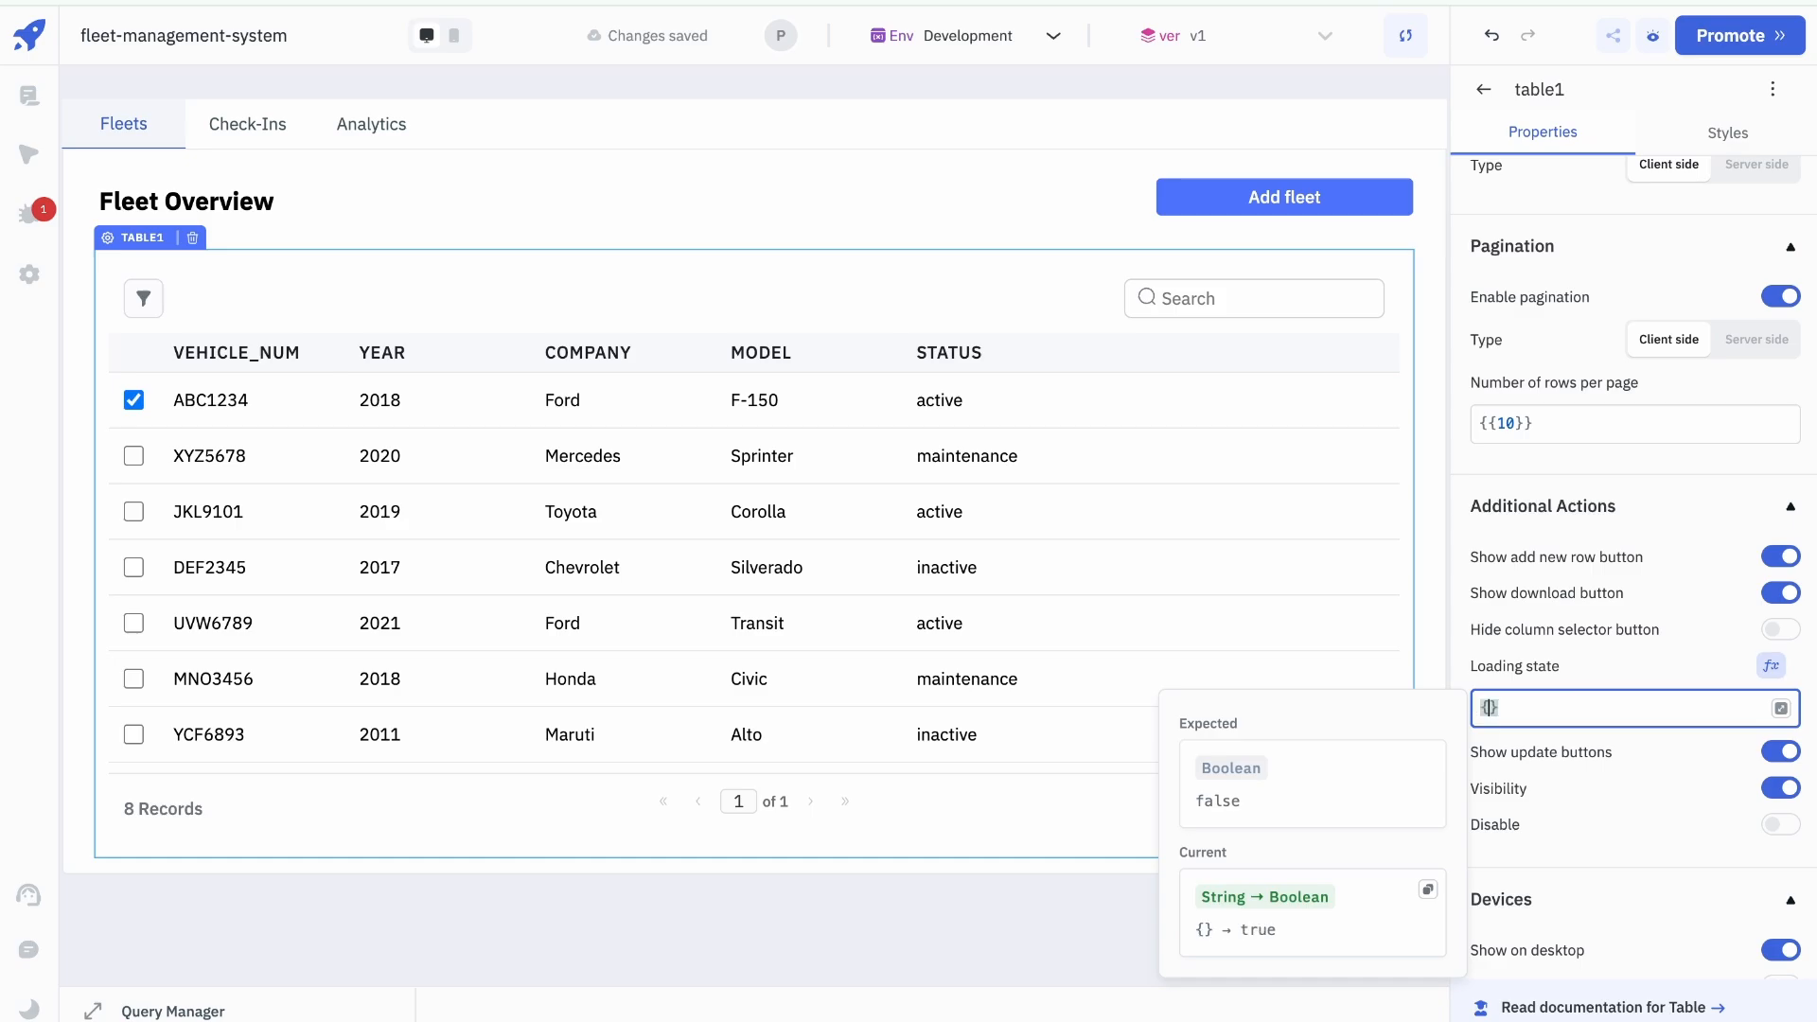
{"action": "type", "text": "{"}
{"action": "type", "text": "queries.g"}
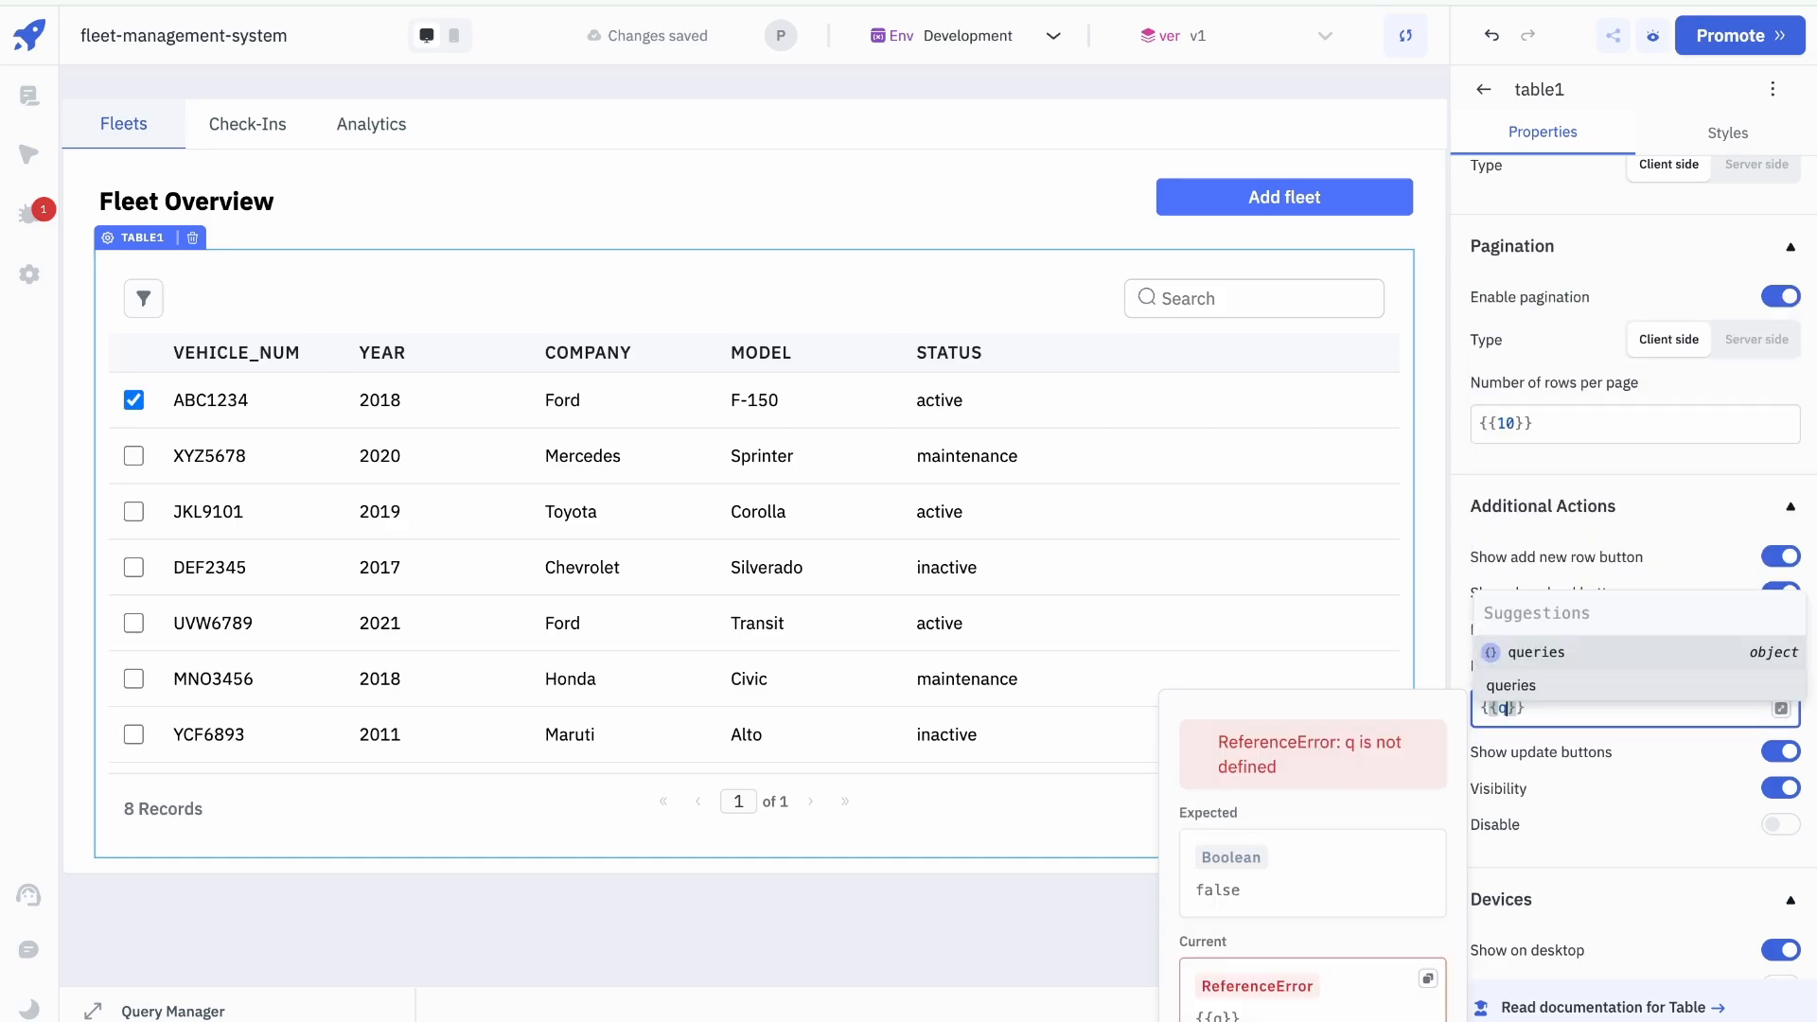
{"action": "key", "text": "Return"}
{"action": "key", "text": "BackSpace"}
{"action": "key", "text": "BackSpace"}
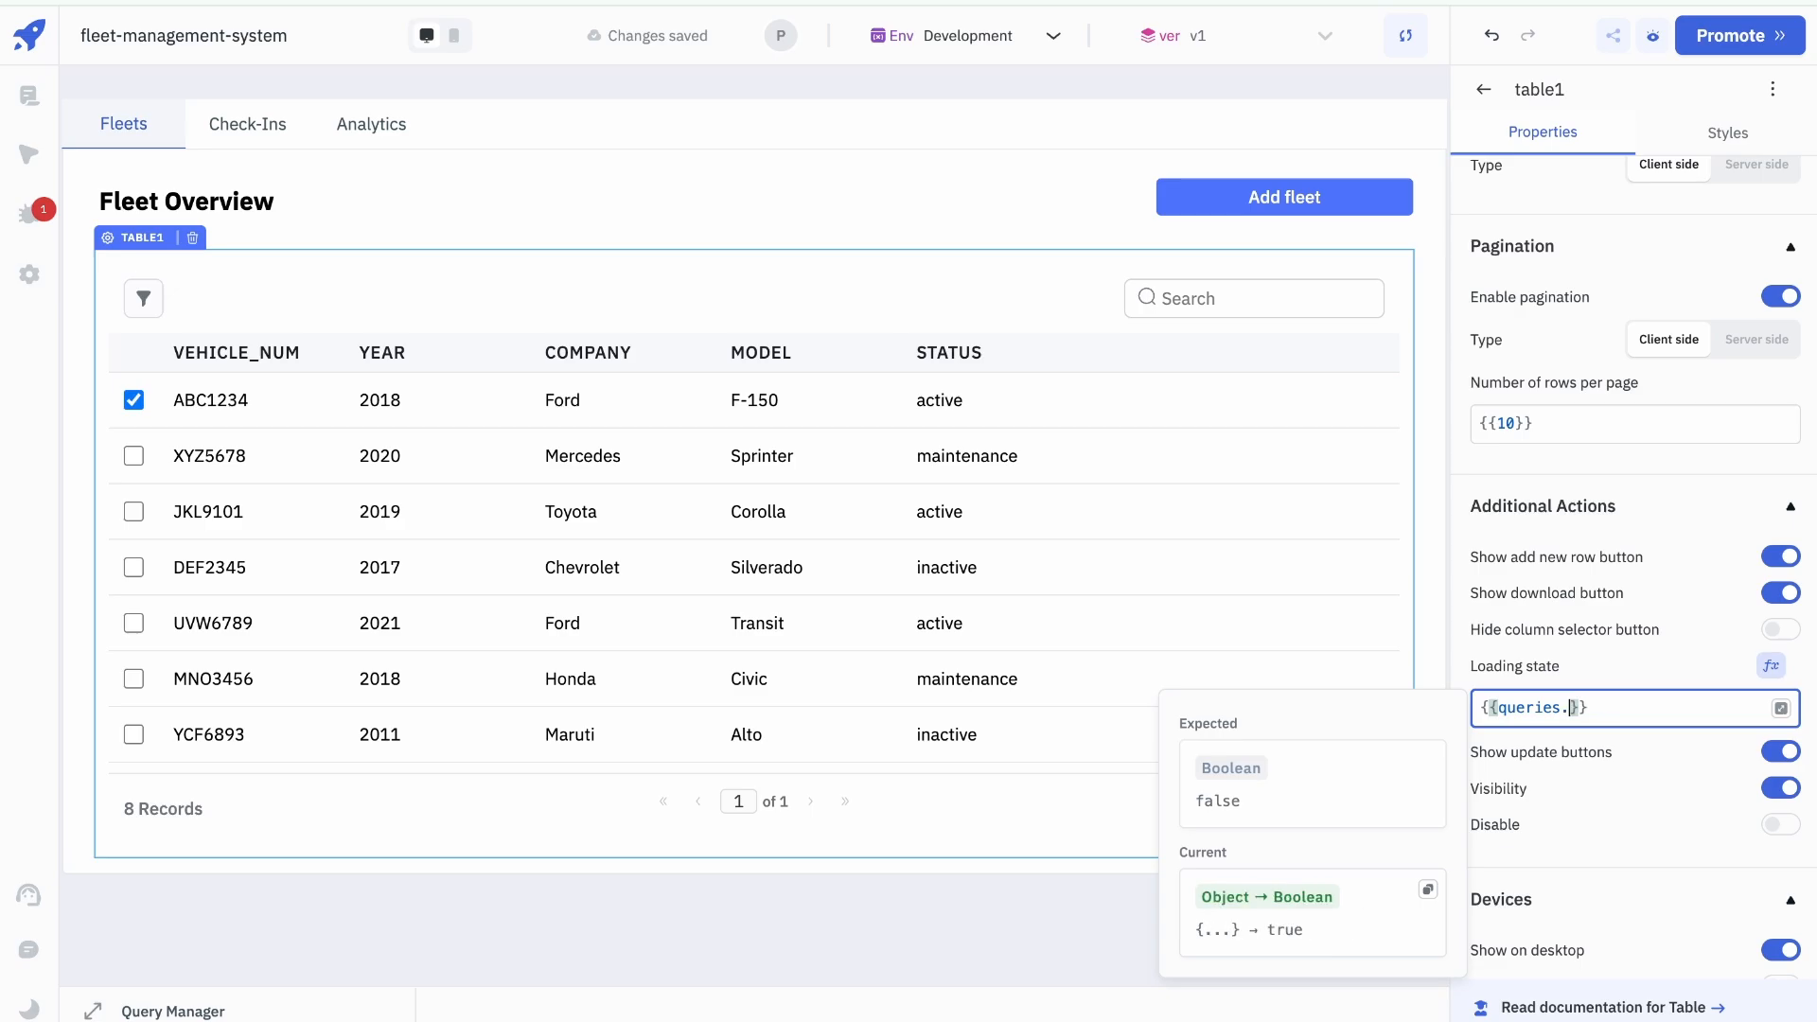
{"action": "type", "text": "e"}
{"action": "key", "text": "Return"}
{"action": "type", "text": ".i"}
{"action": "key", "text": "Return"}
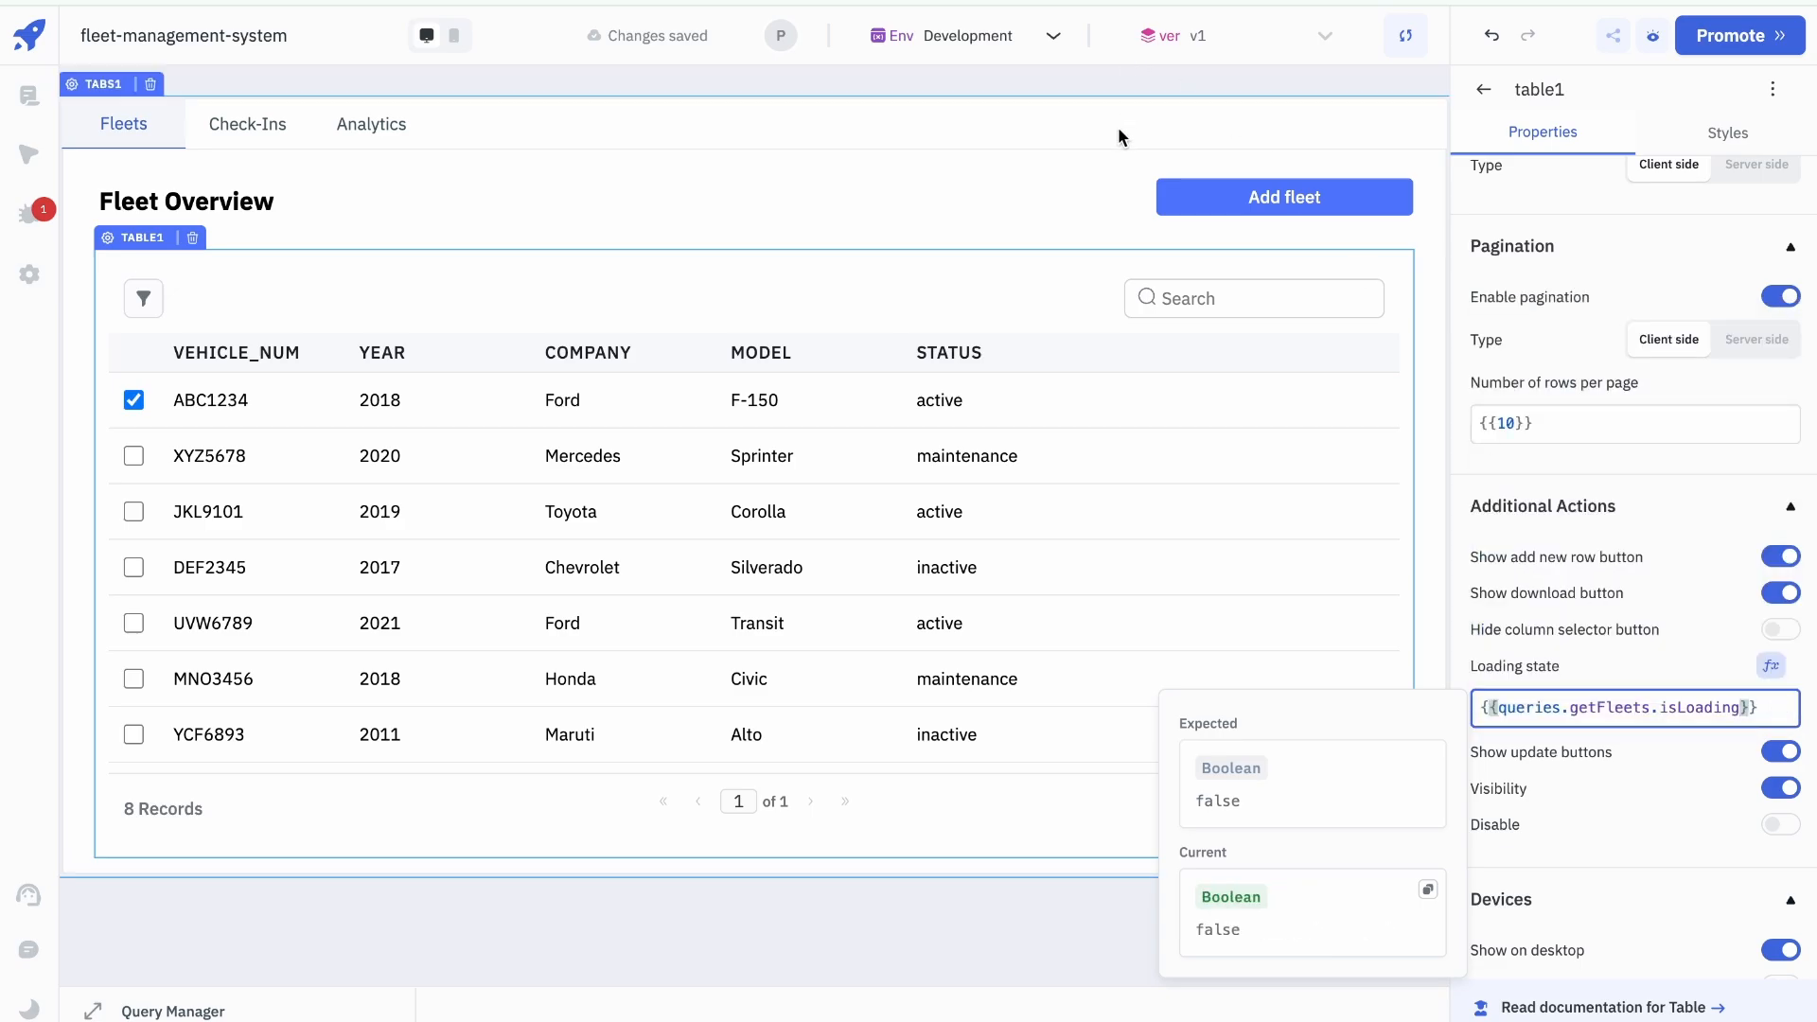
{"action": "left_click", "coordinate": [1076, 184]}
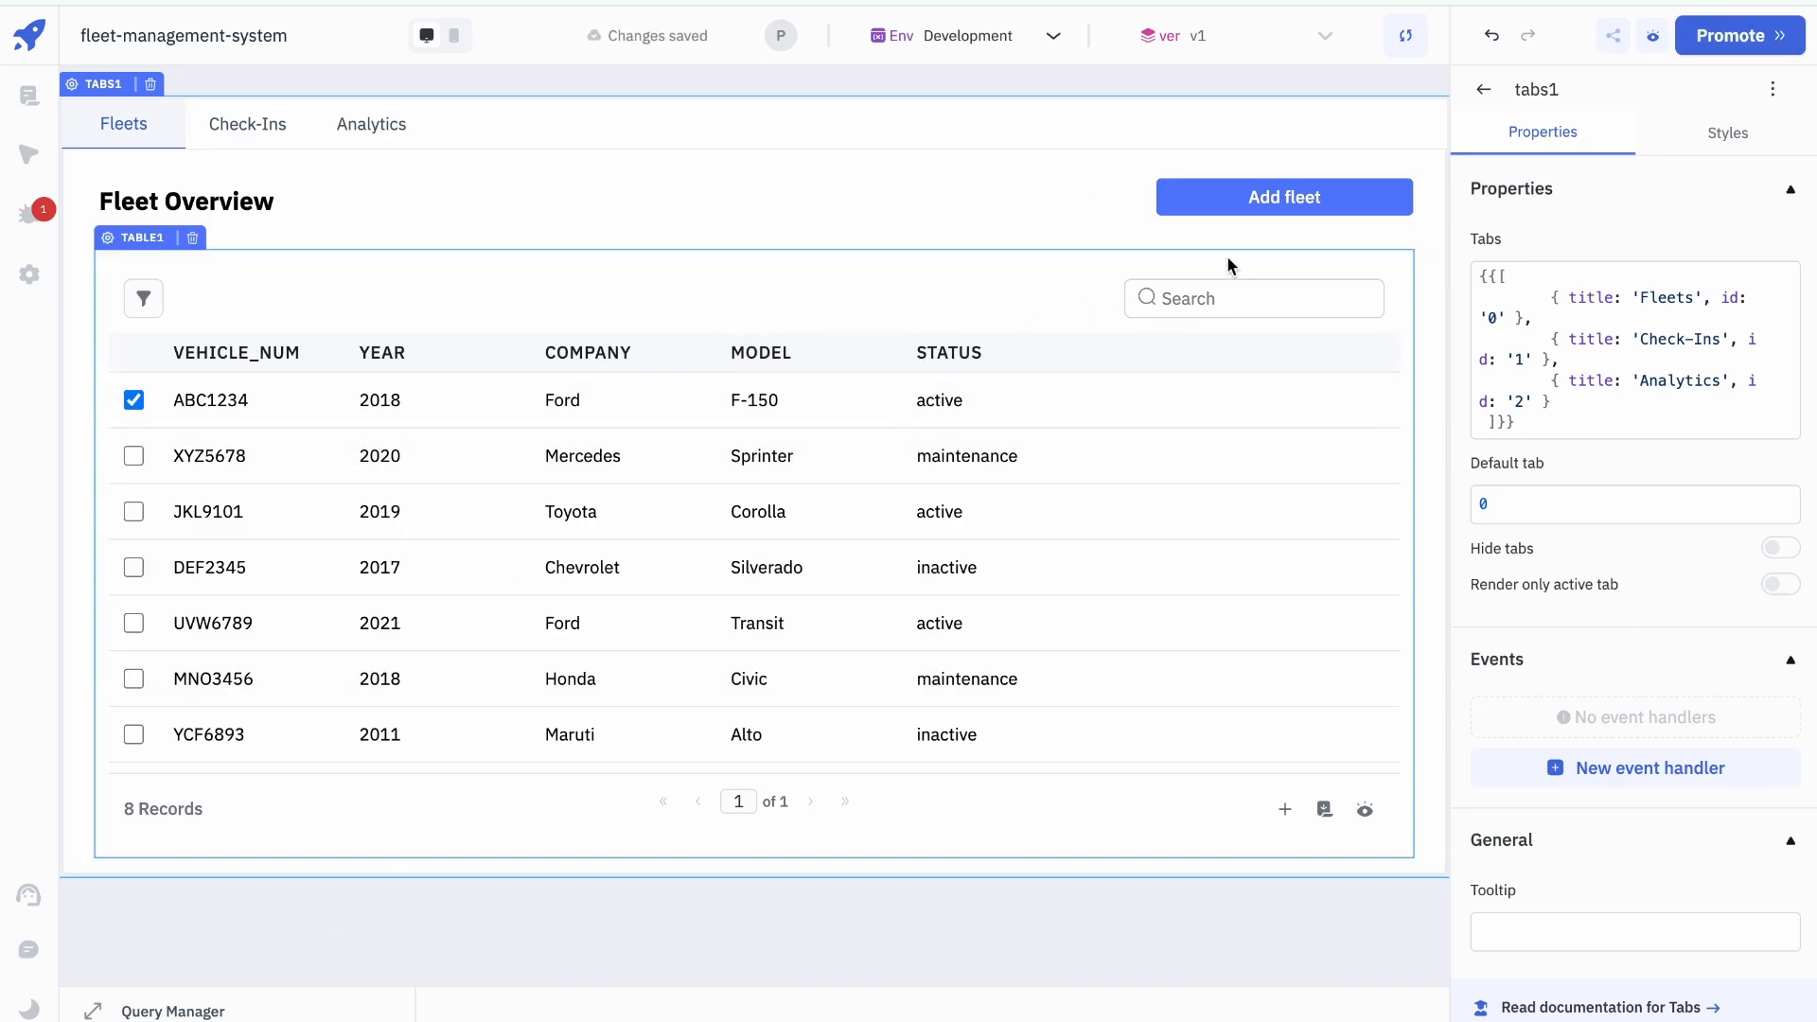
{"action": "scroll", "coordinate": [1039, 420], "scroll_direction": "down", "scroll_amount": 1}
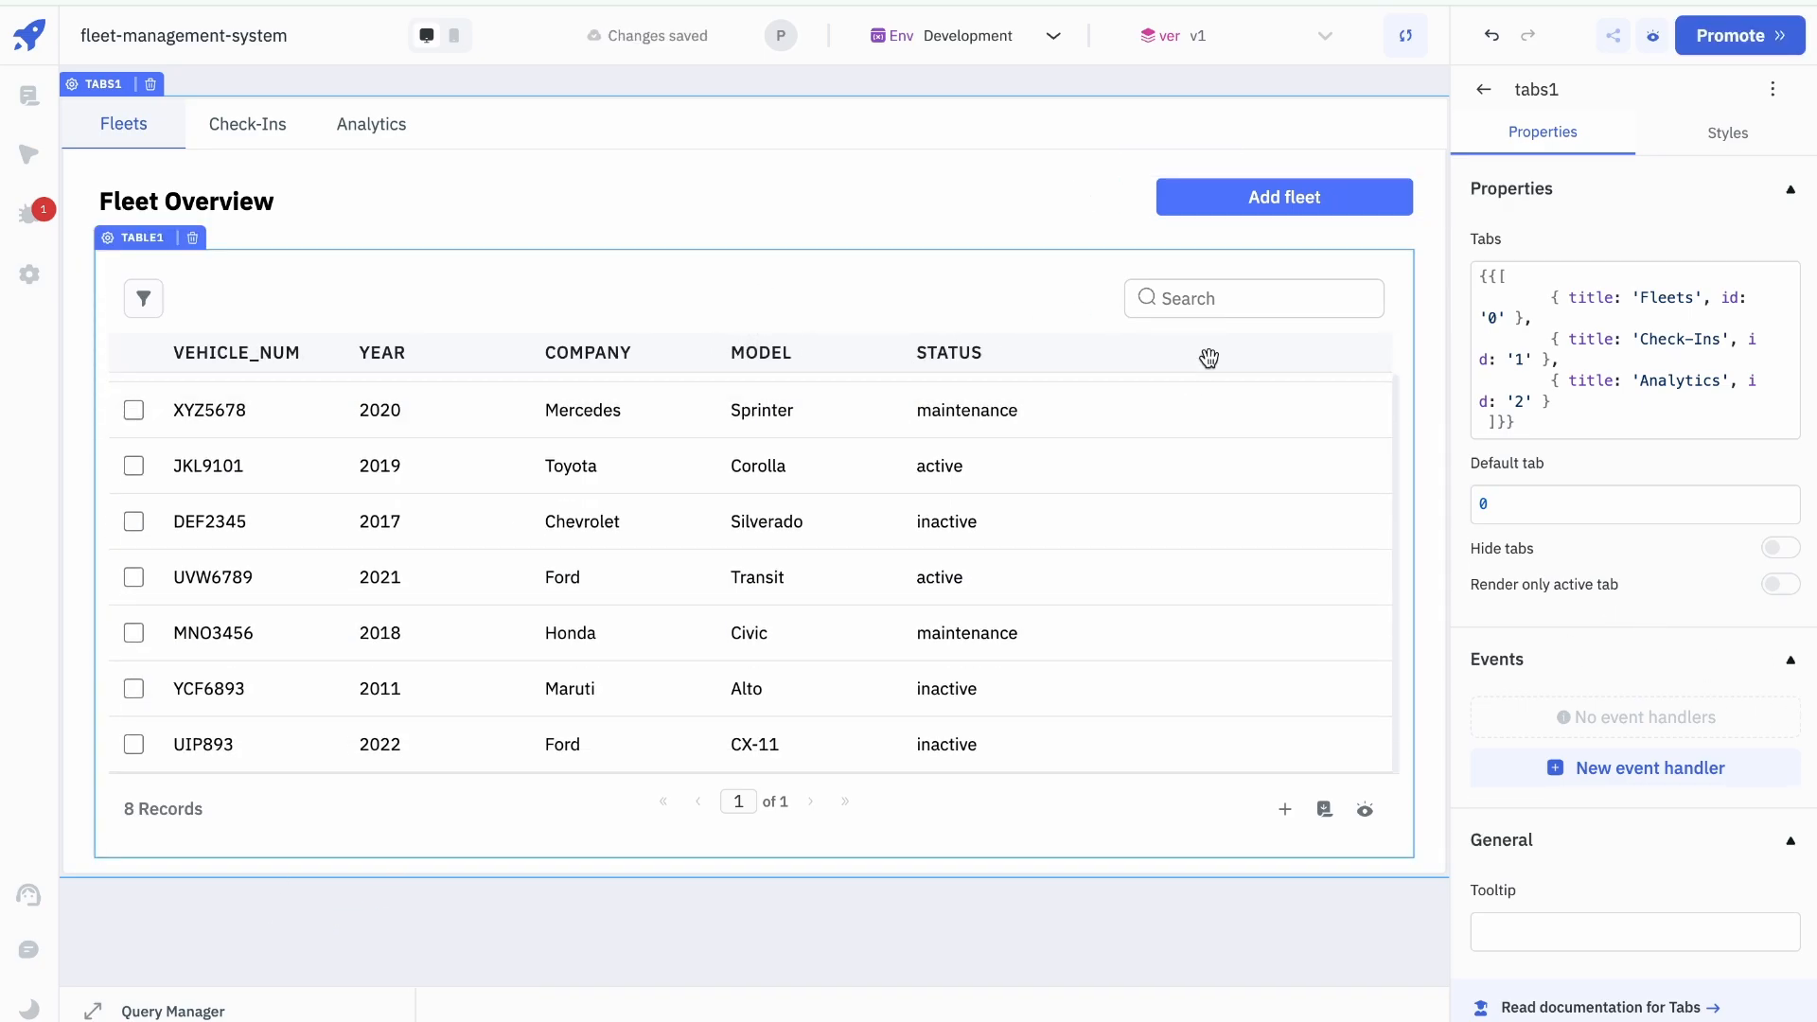
{"action": "left_click", "coordinate": [1317, 199]}
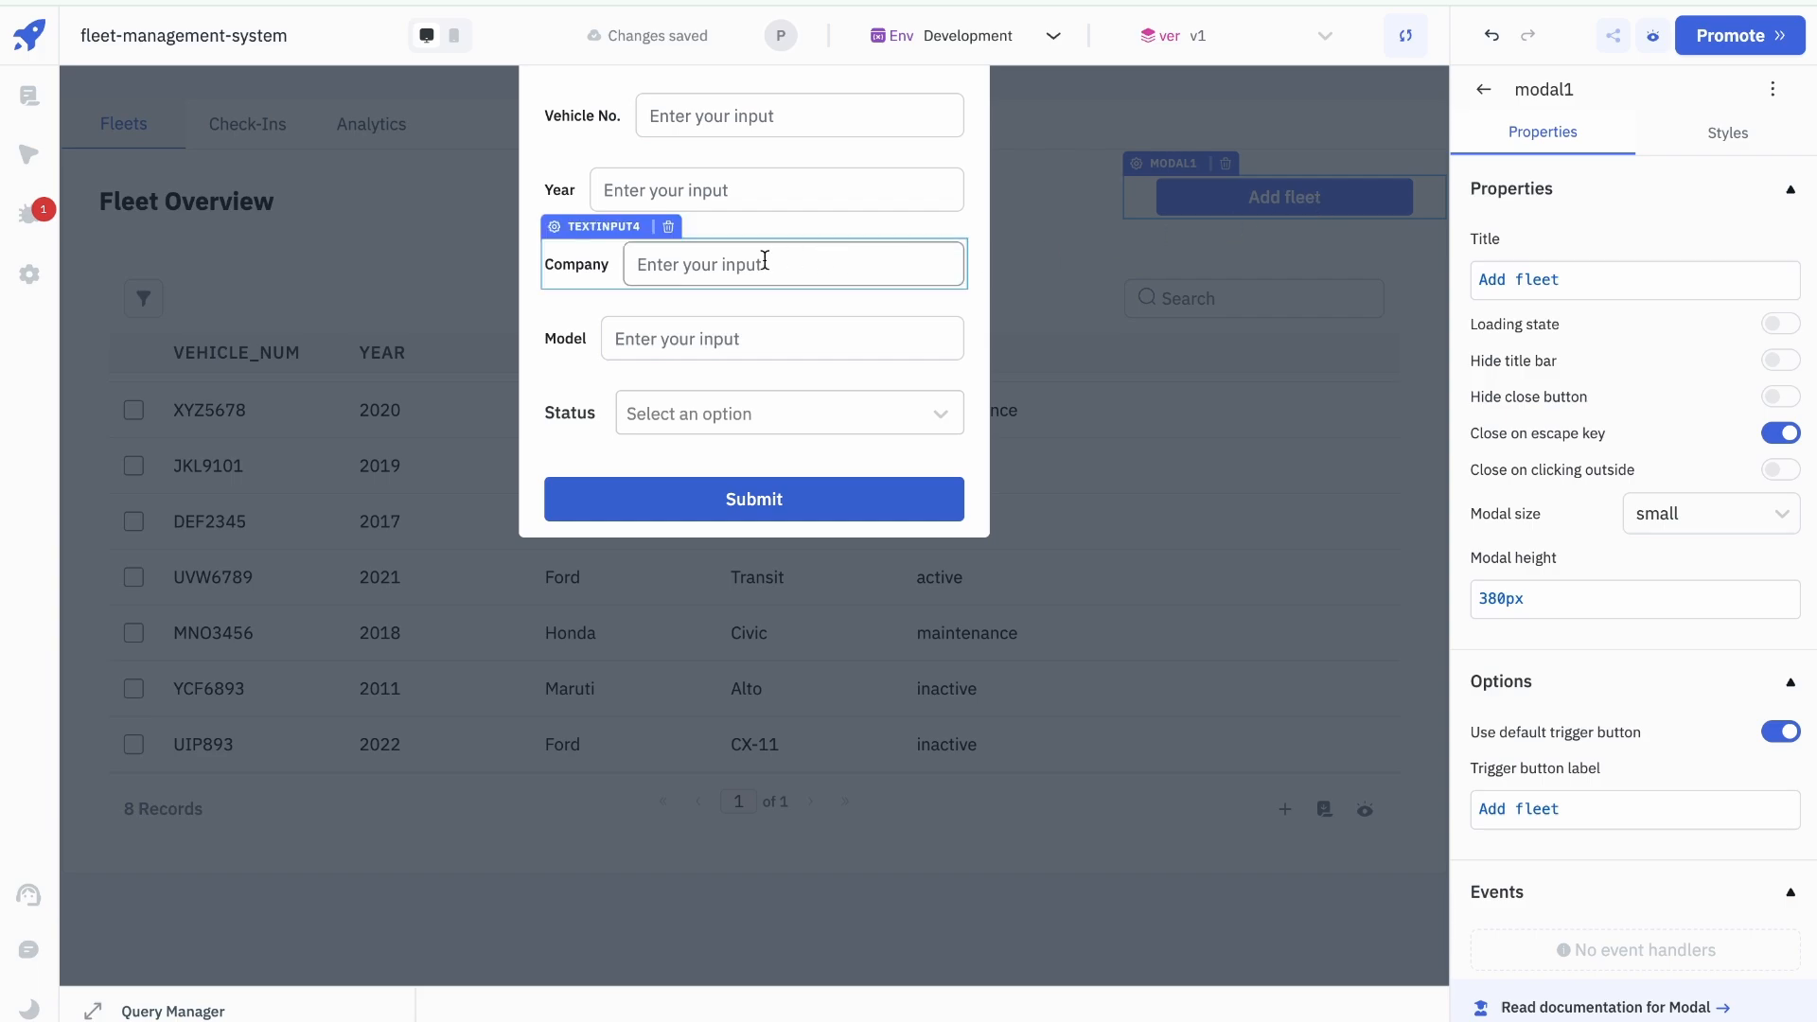
{"action": "scroll", "coordinate": [716, 239], "scroll_direction": "up", "scroll_amount": 1}
{"action": "scroll", "coordinate": [717, 240], "scroll_direction": "up", "scroll_amount": 1}
{"action": "left_click", "coordinate": [730, 221]}
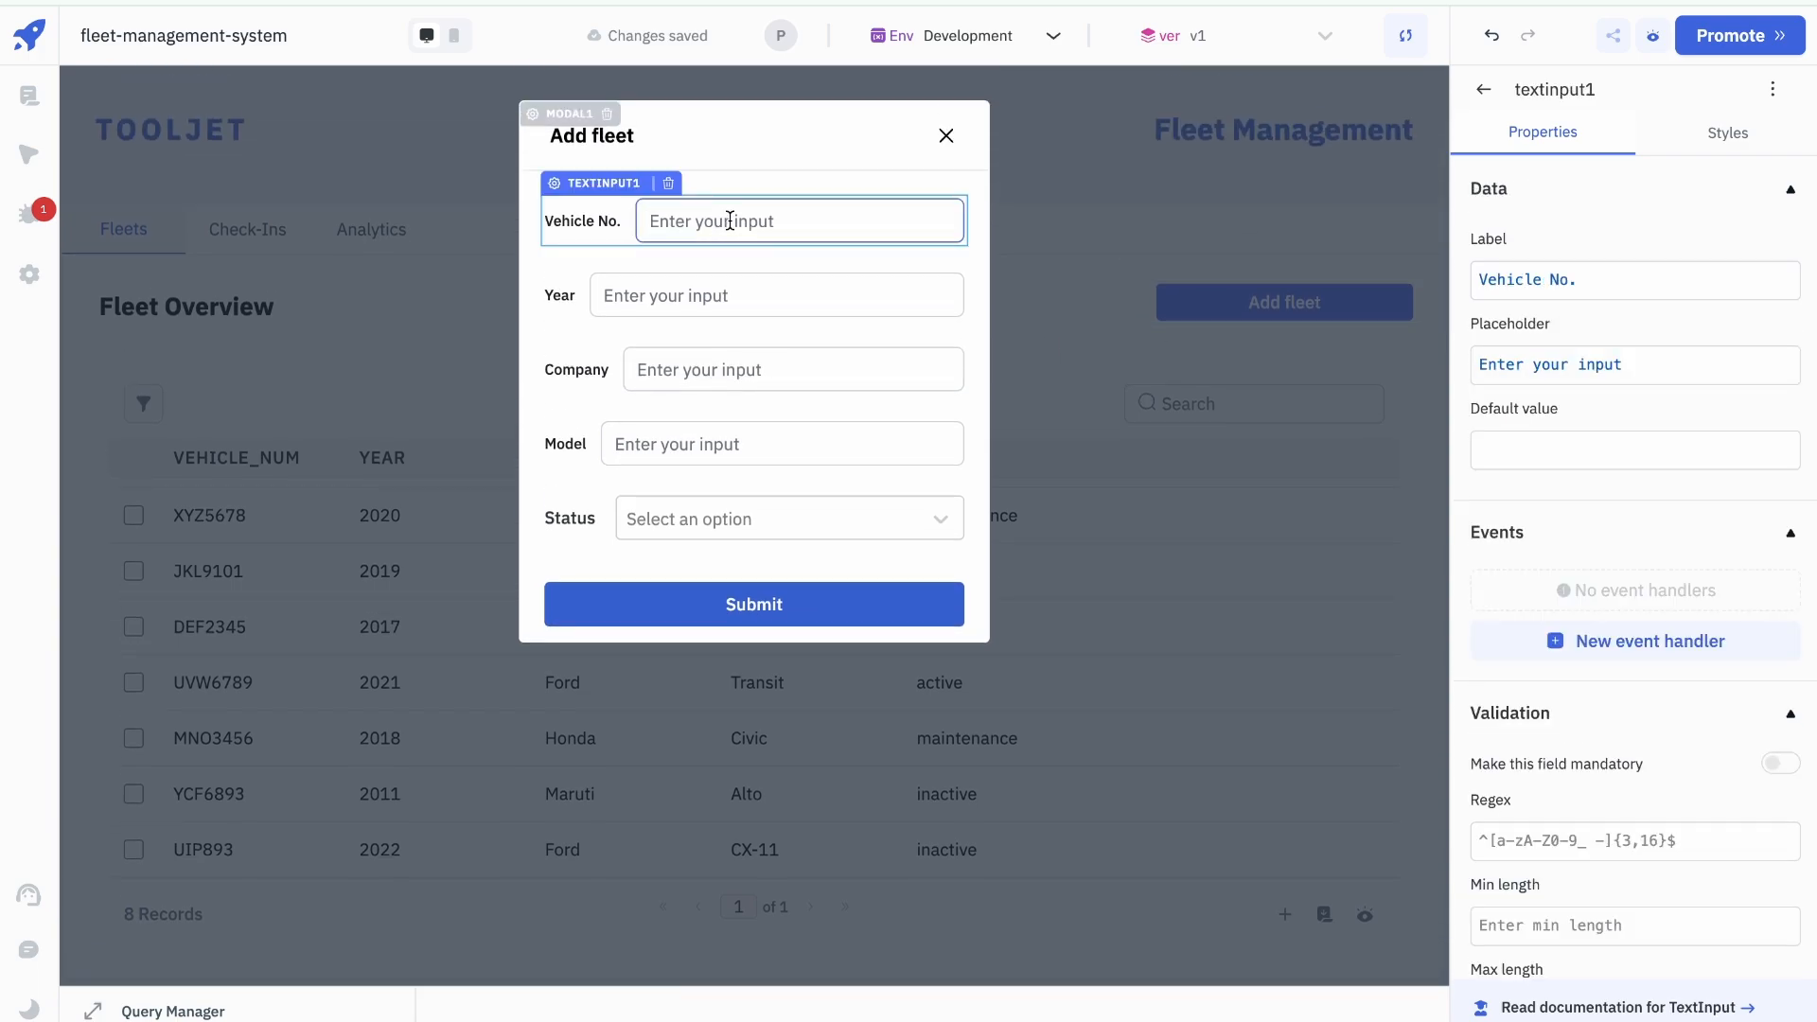
{"action": "type", "text": "OFK949"}
{"action": "left_click", "coordinate": [696, 291]}
{"action": "type", "text": "2"}
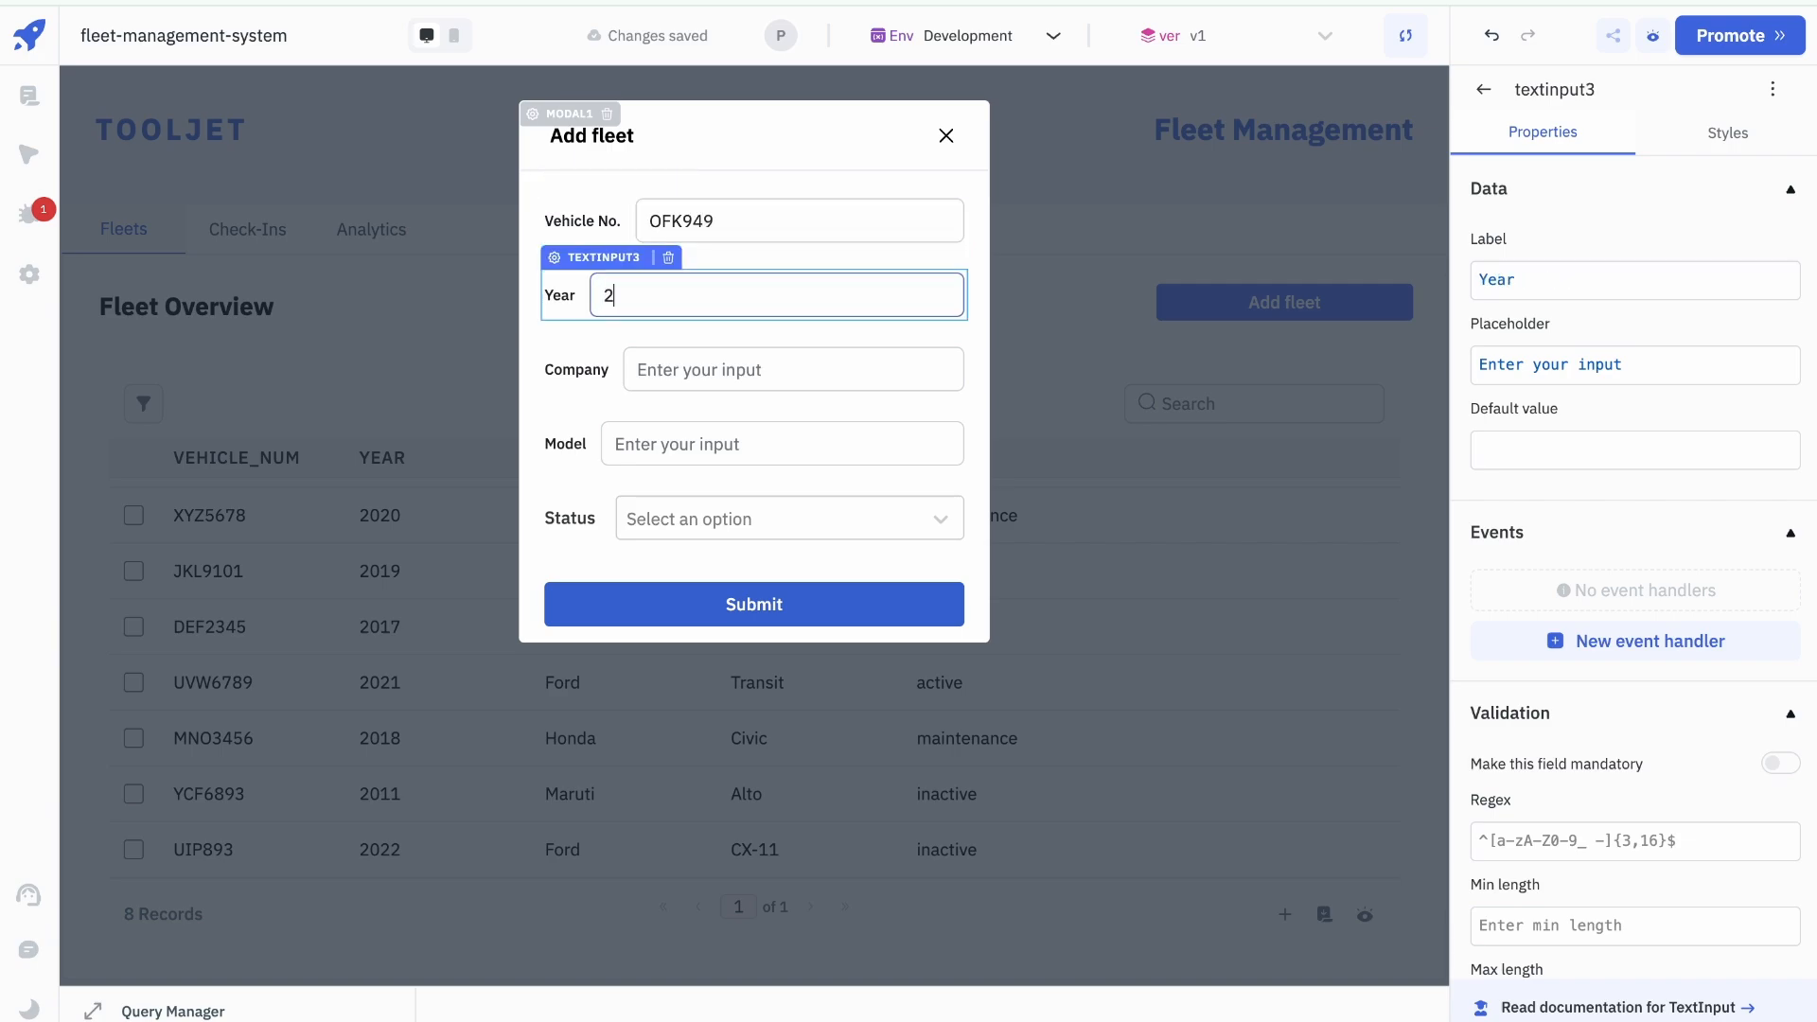
{"action": "type", "text": "021"}
Step: Fill in the Add fleet form with company Ford, model KA-21 and status Inactive
{"action": "left_click", "coordinate": [699, 373]}
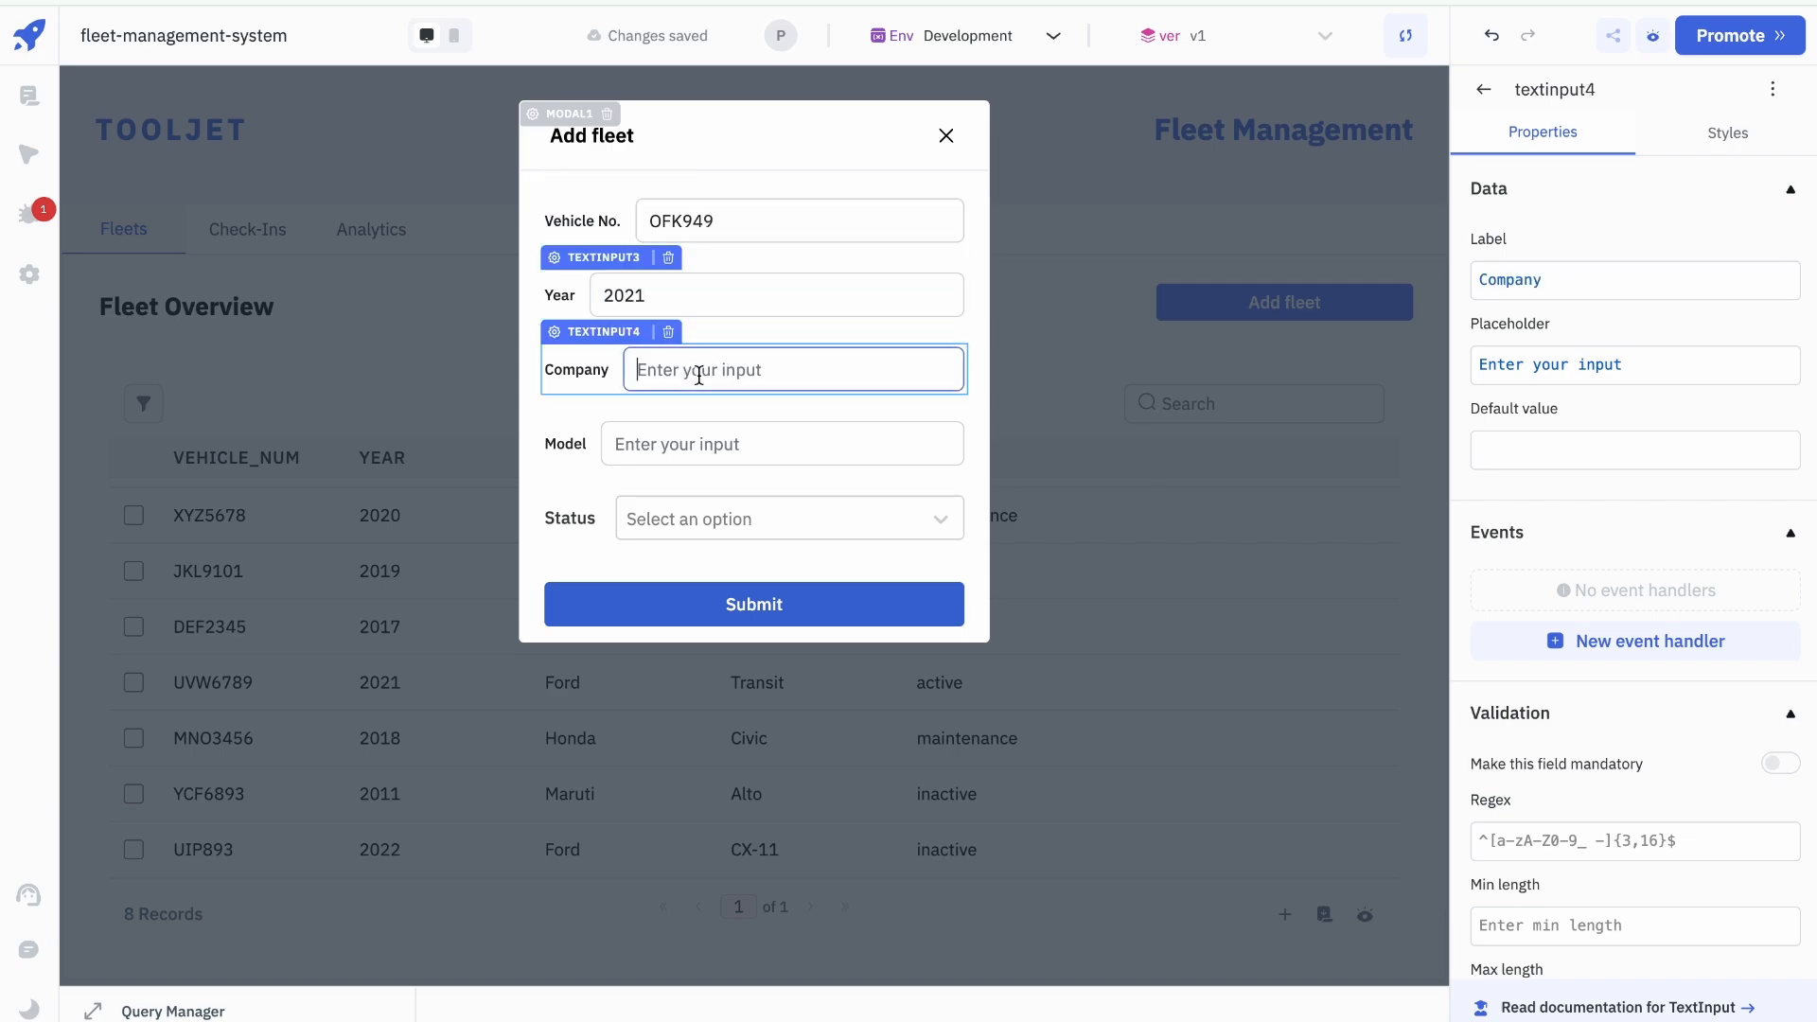
{"action": "type", "text": "F"}
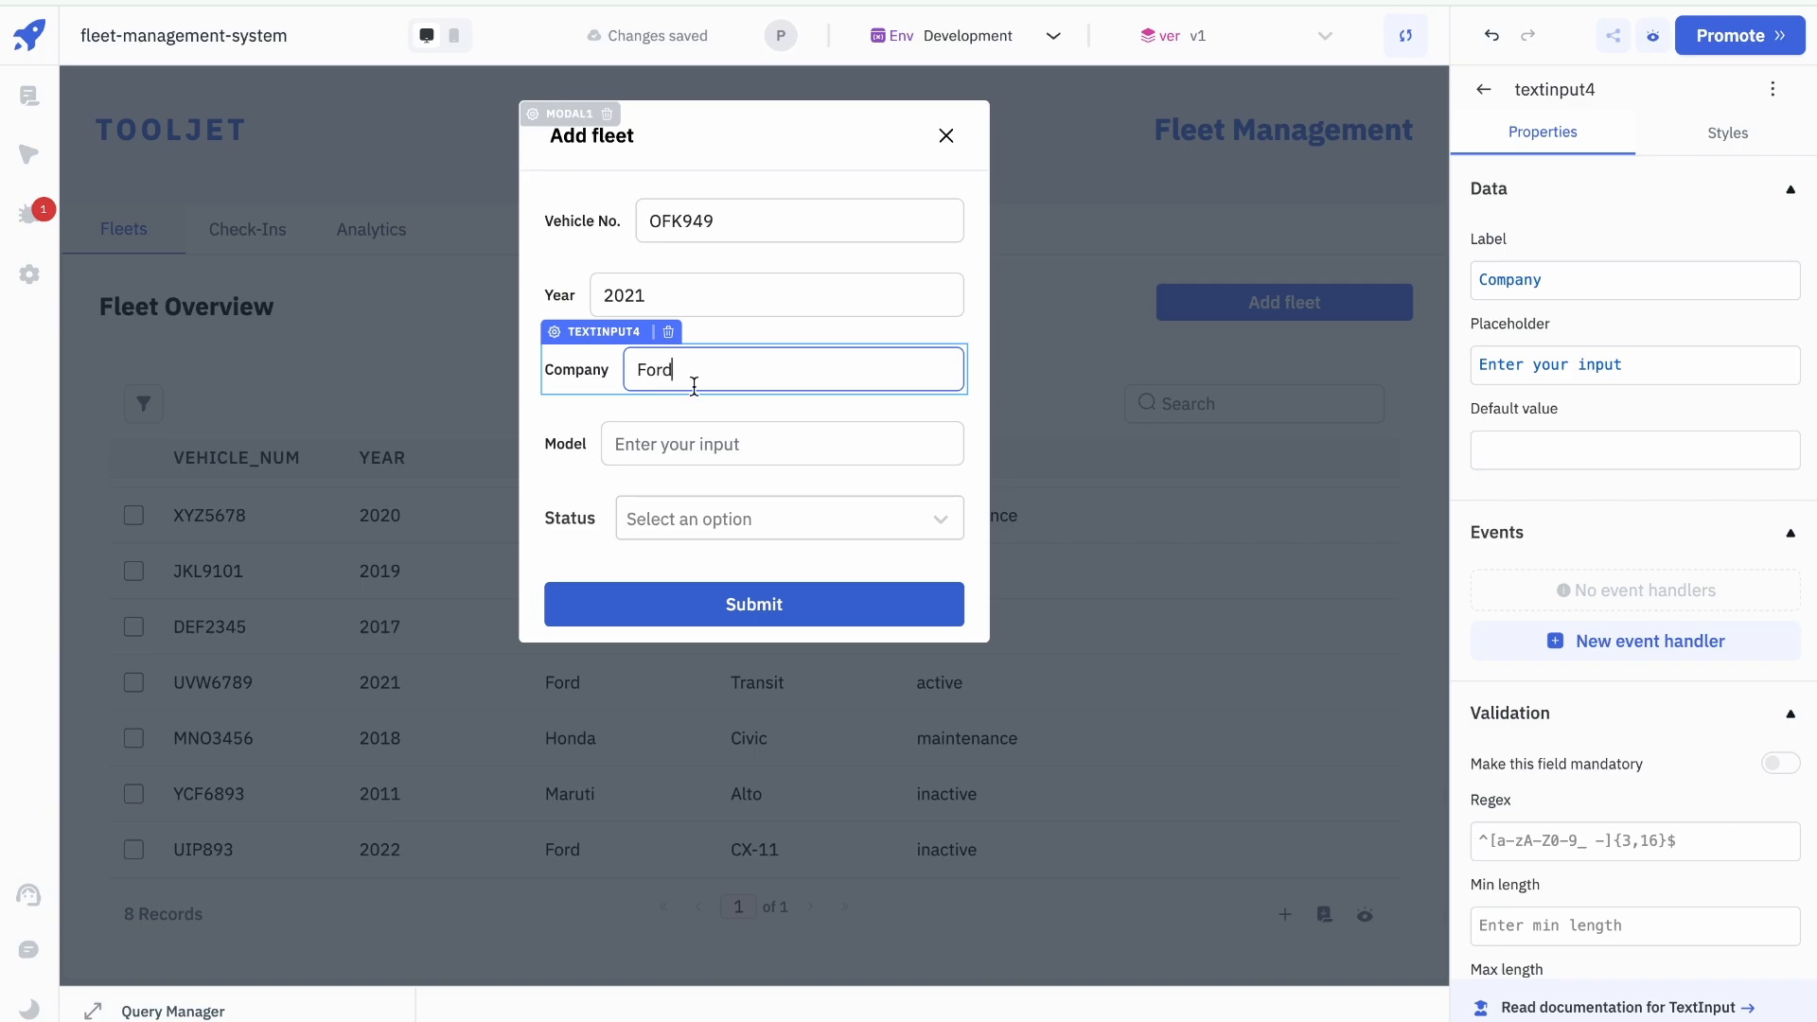
{"action": "type", "text": "ord"}
{"action": "left_click", "coordinate": [717, 444]}
{"action": "type", "text": "KA-21"}
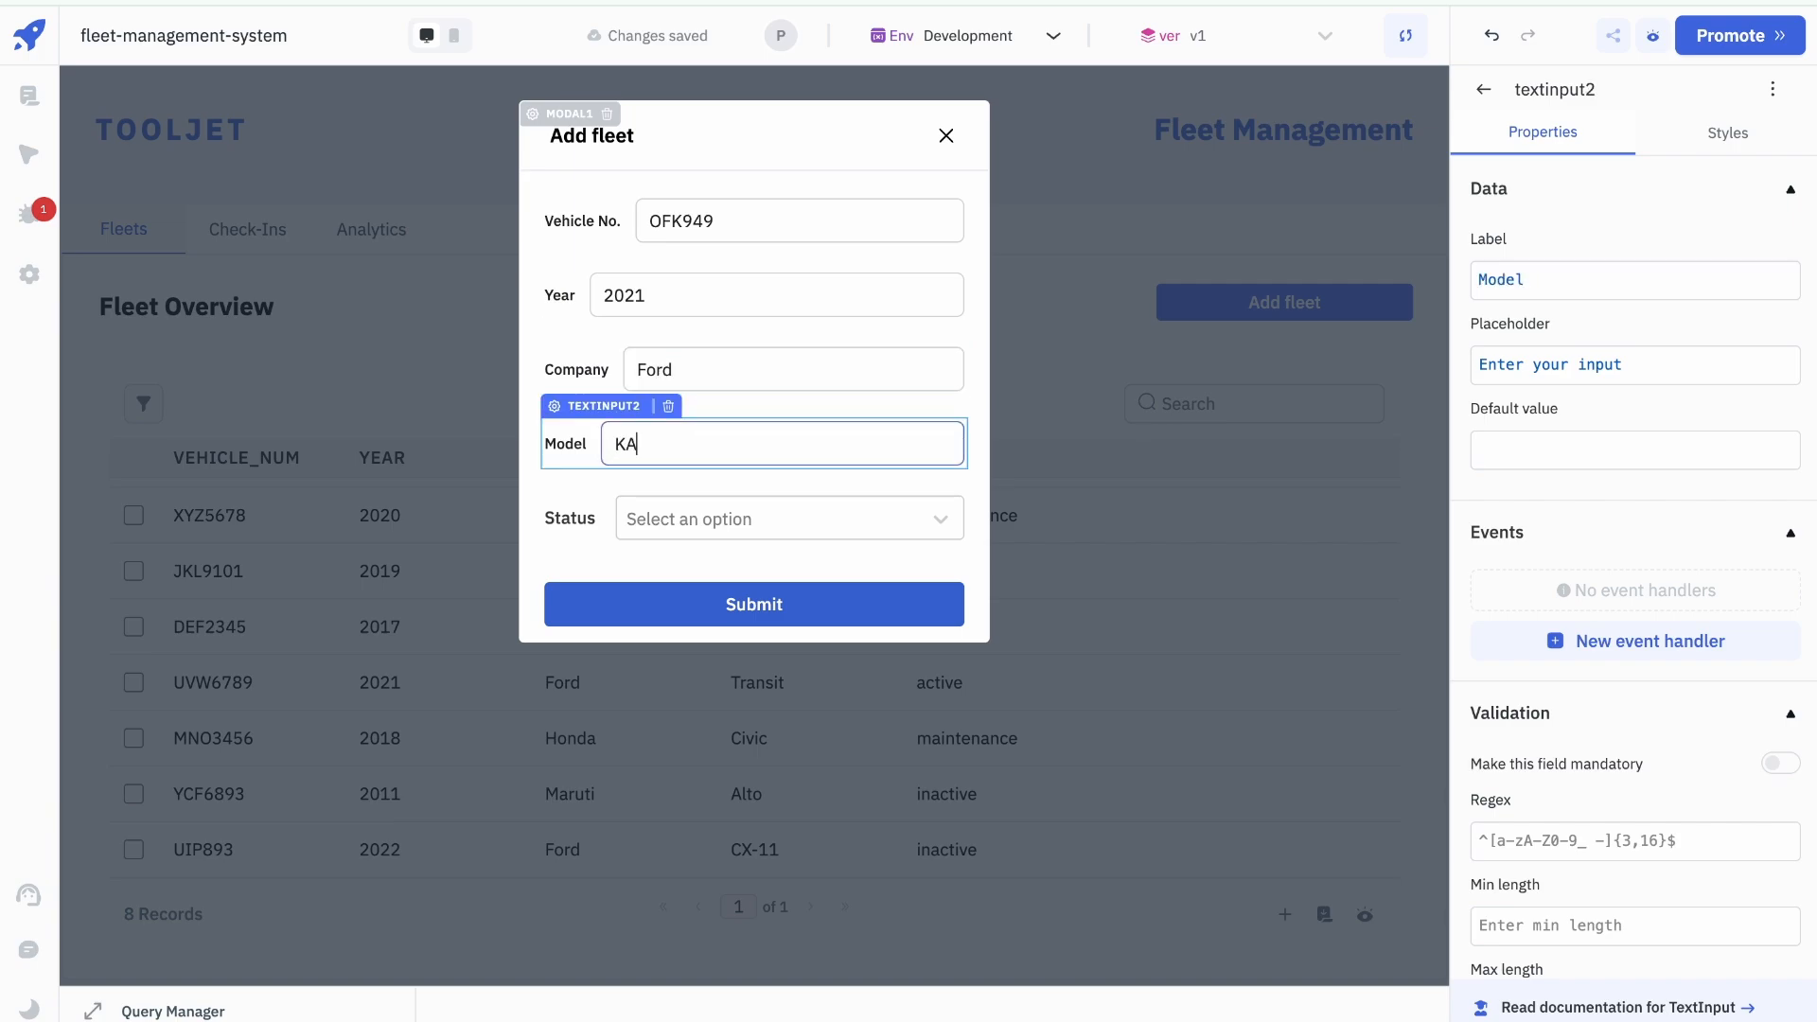
{"action": "left_click", "coordinate": [907, 518]}
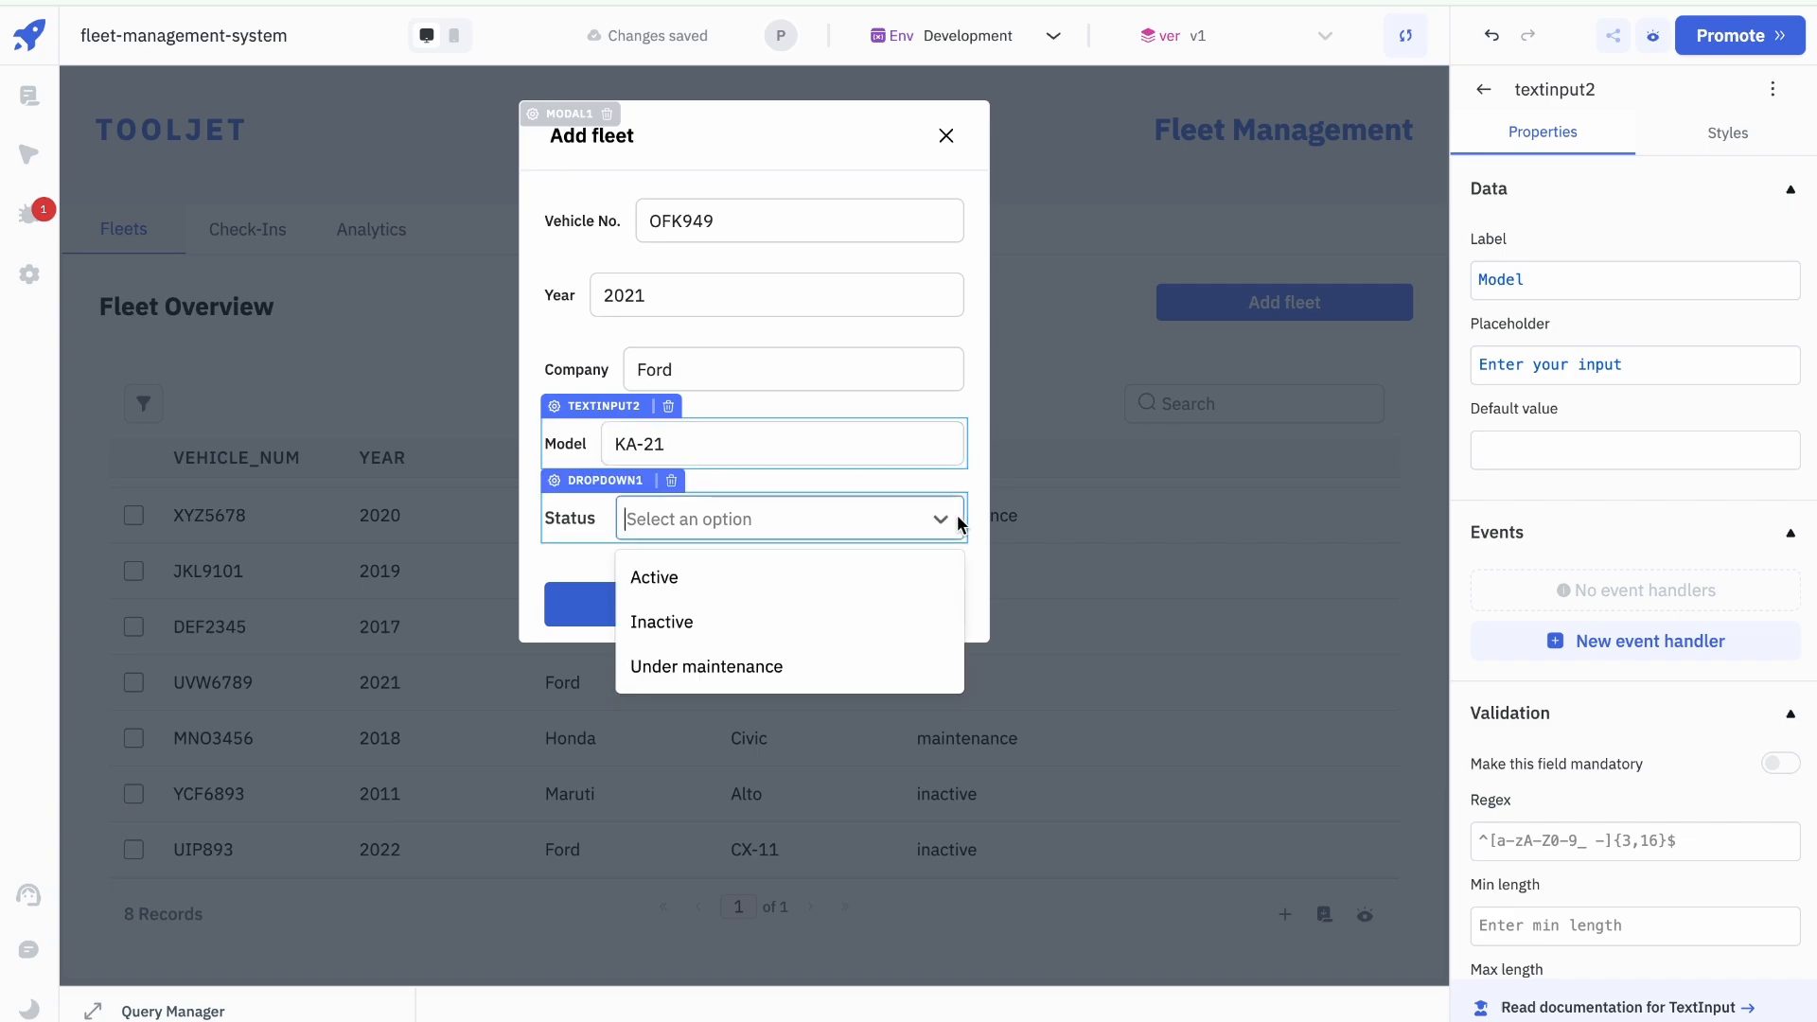
{"action": "left_click", "coordinate": [865, 601]}
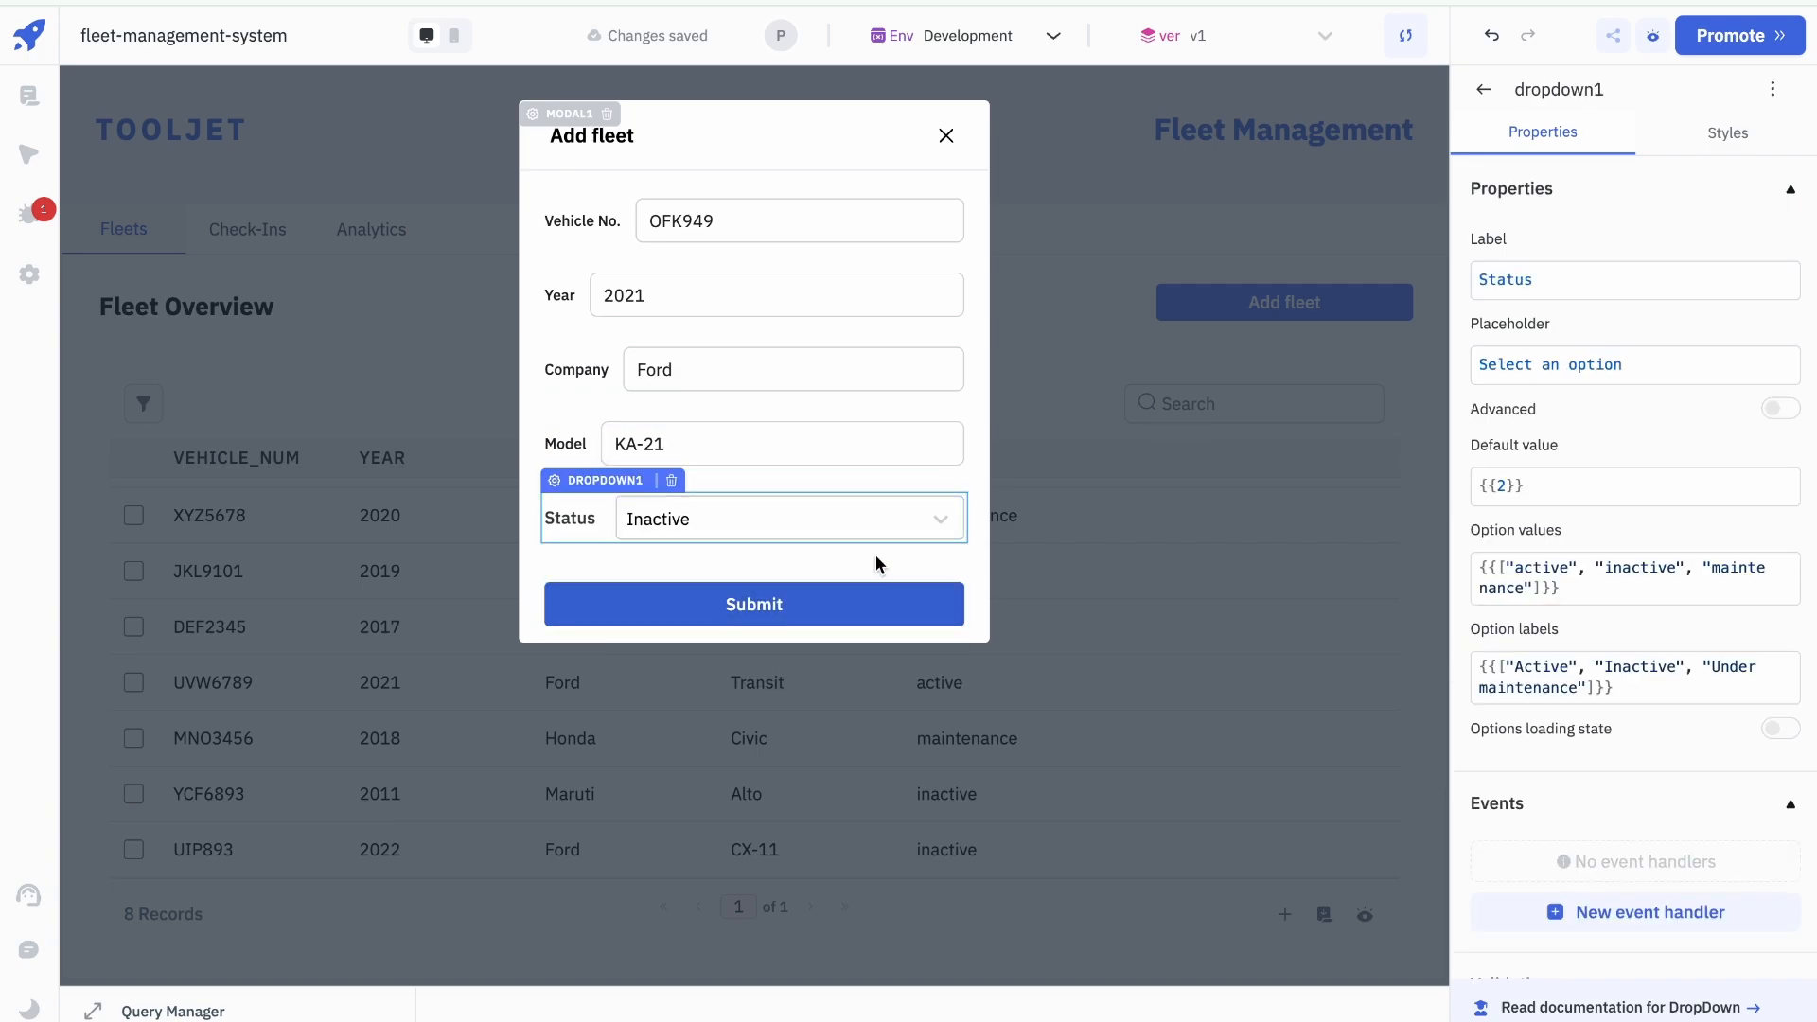
Step: Add an On click event handler to the Submit button that runs the addFleet query
{"action": "left_click", "coordinate": [747, 602]}
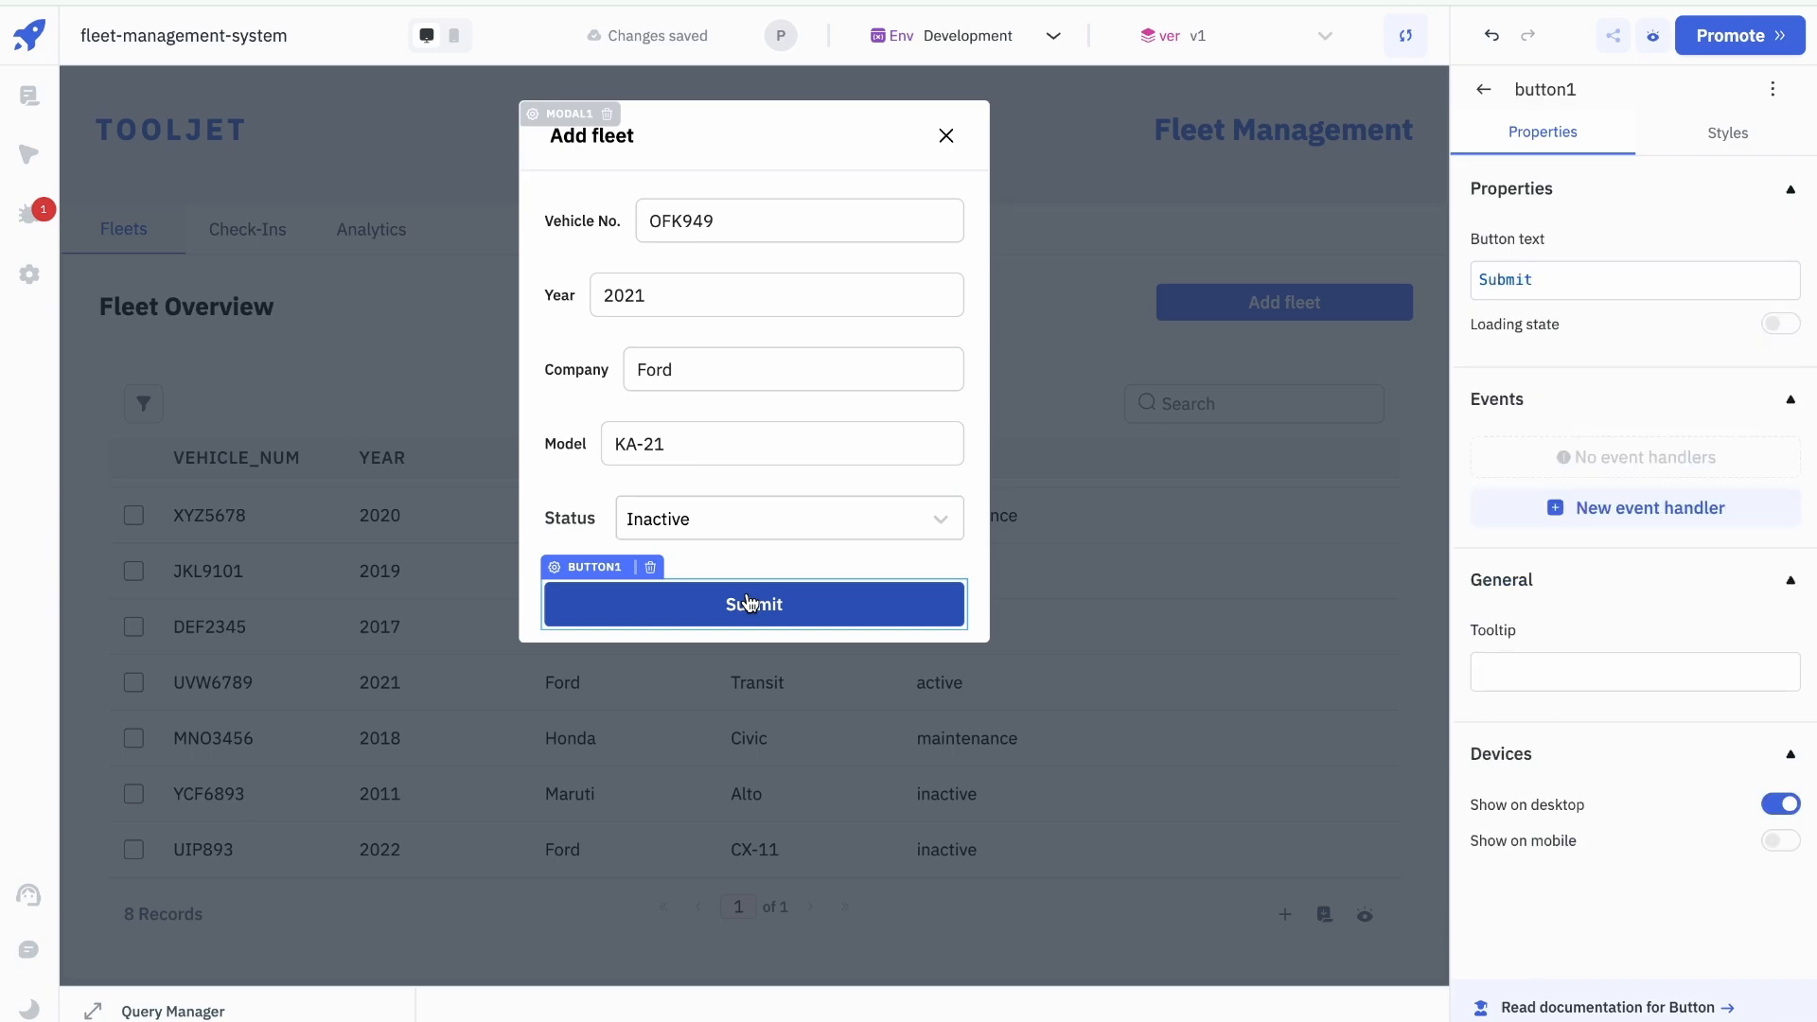
{"action": "left_click", "coordinate": [1506, 504]}
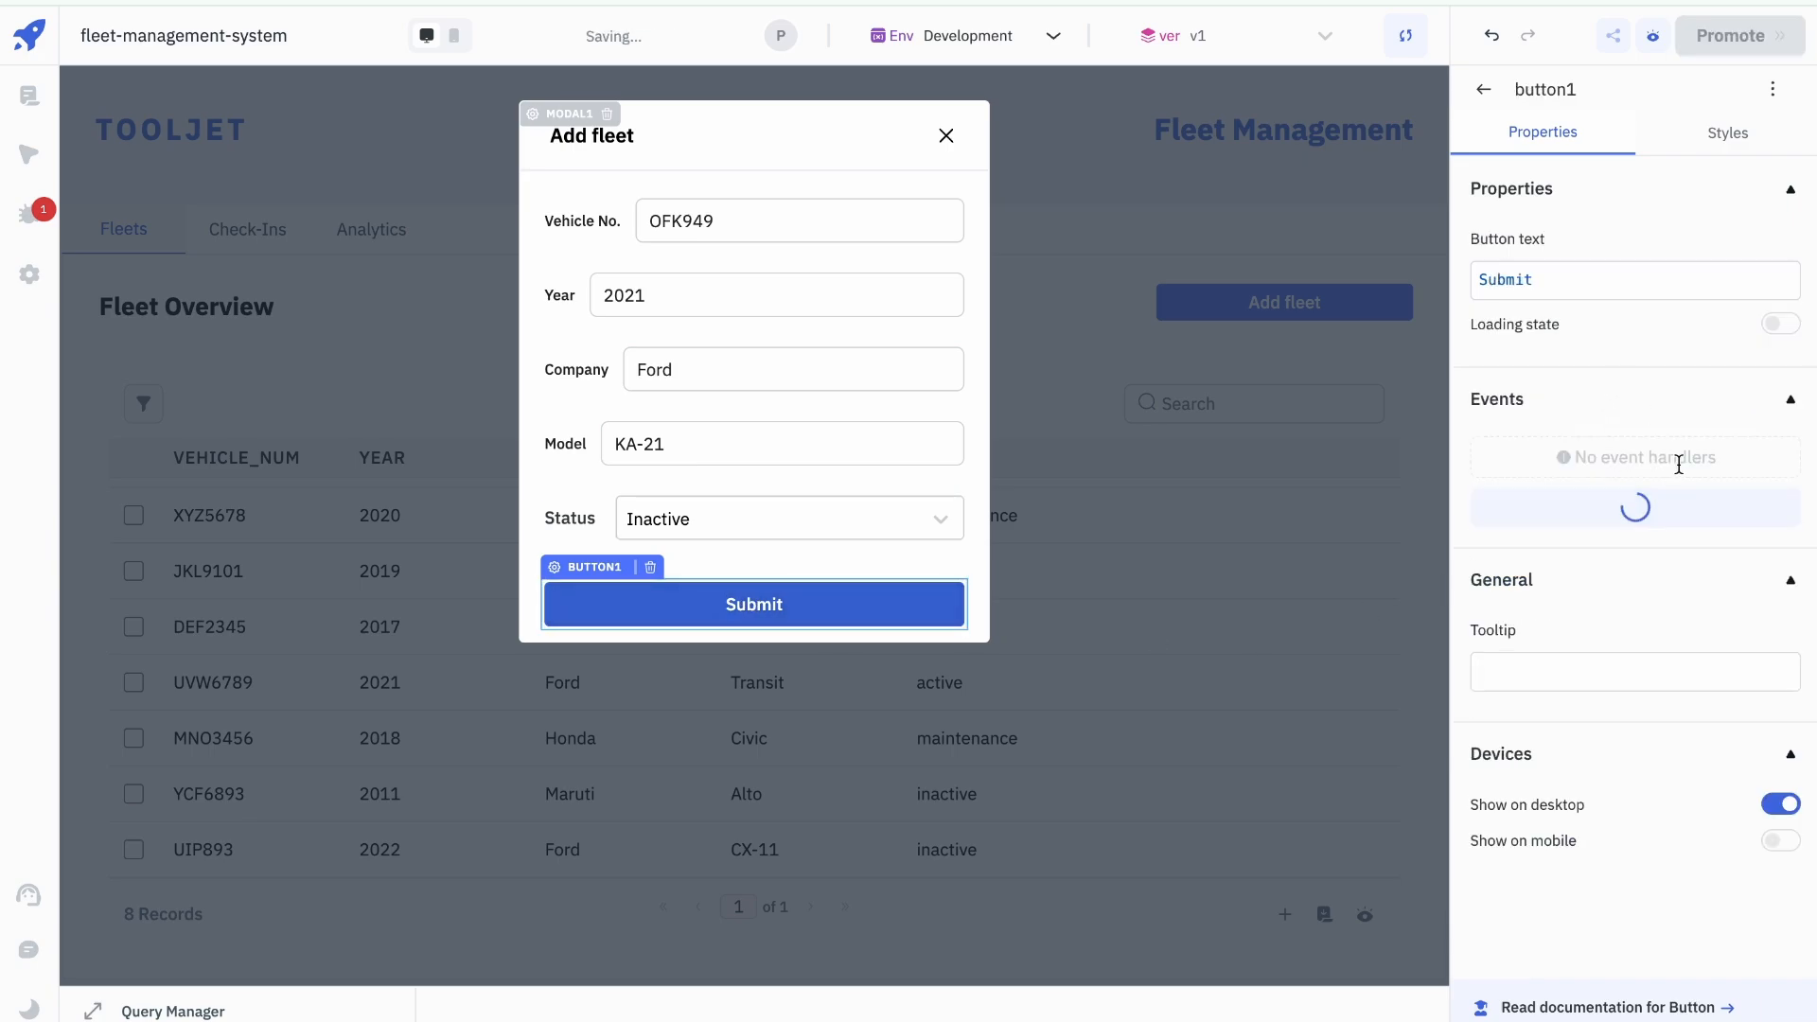
{"action": "left_click", "coordinate": [1638, 473]}
{"action": "left_click", "coordinate": [1410, 333]}
{"action": "left_click", "coordinate": [1225, 464]}
{"action": "left_click", "coordinate": [1337, 538]}
{"action": "left_click", "coordinate": [1241, 560]}
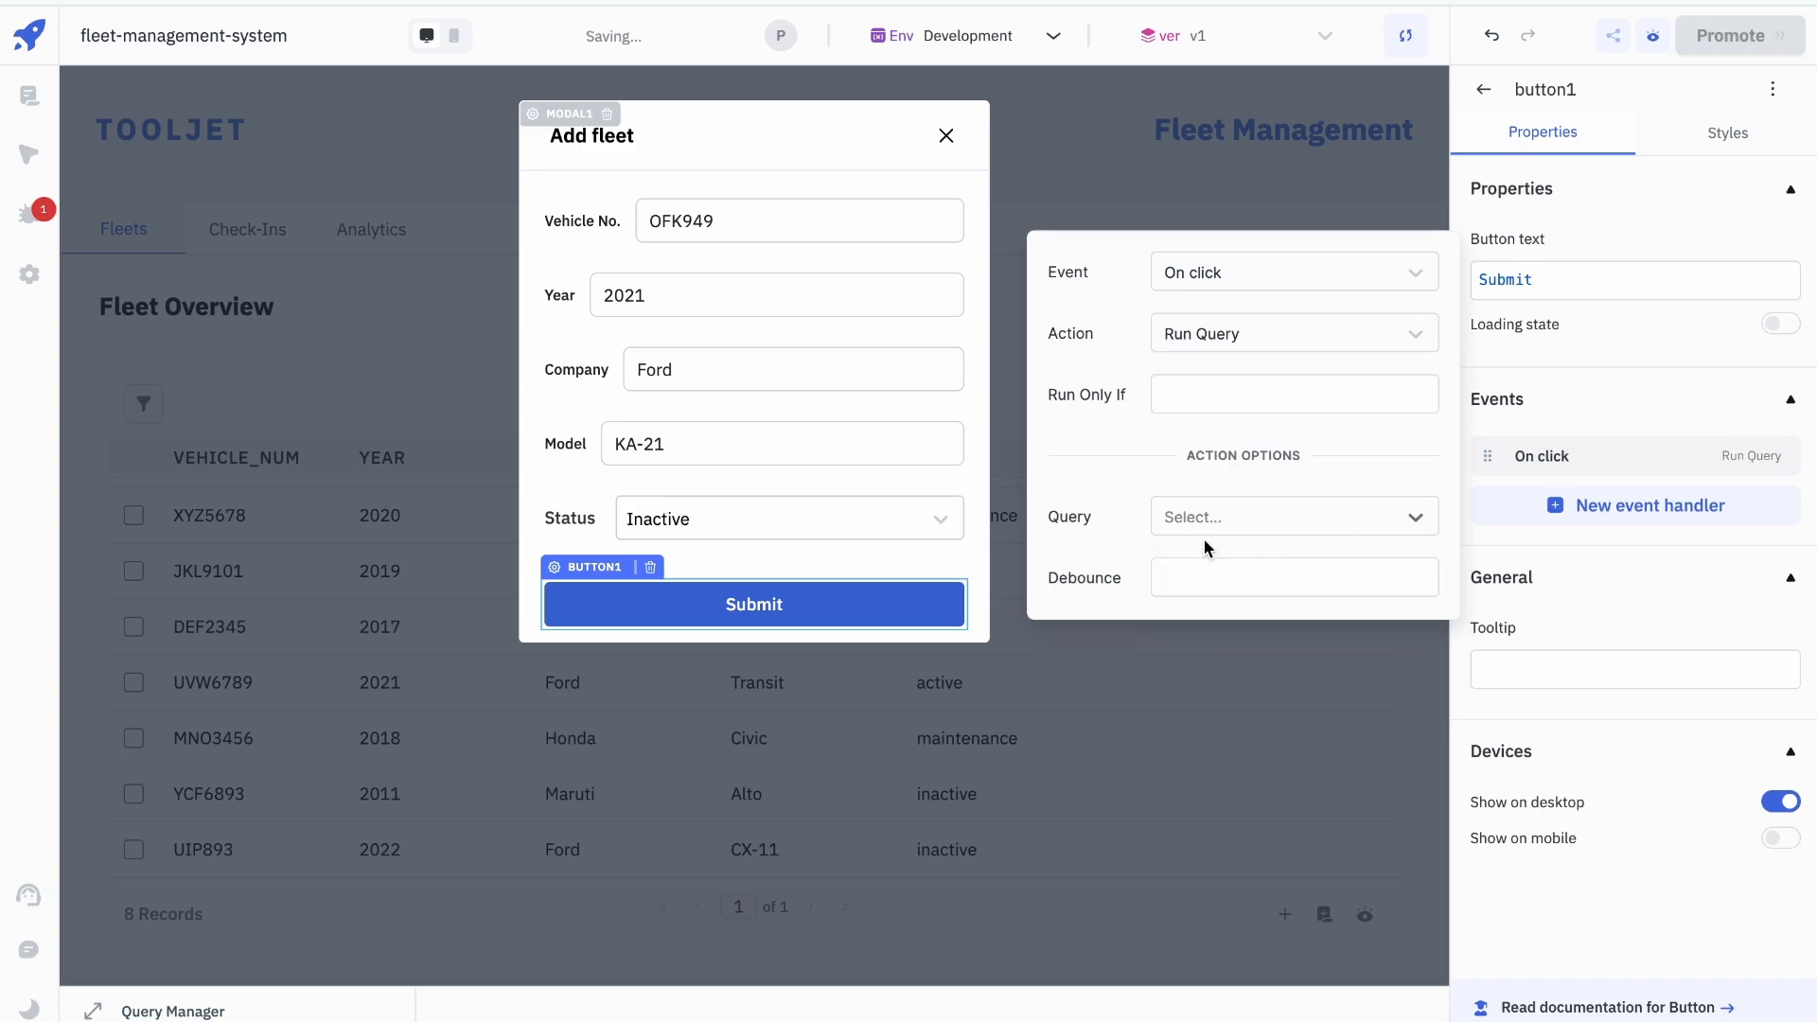
{"action": "left_click", "coordinate": [978, 411]}
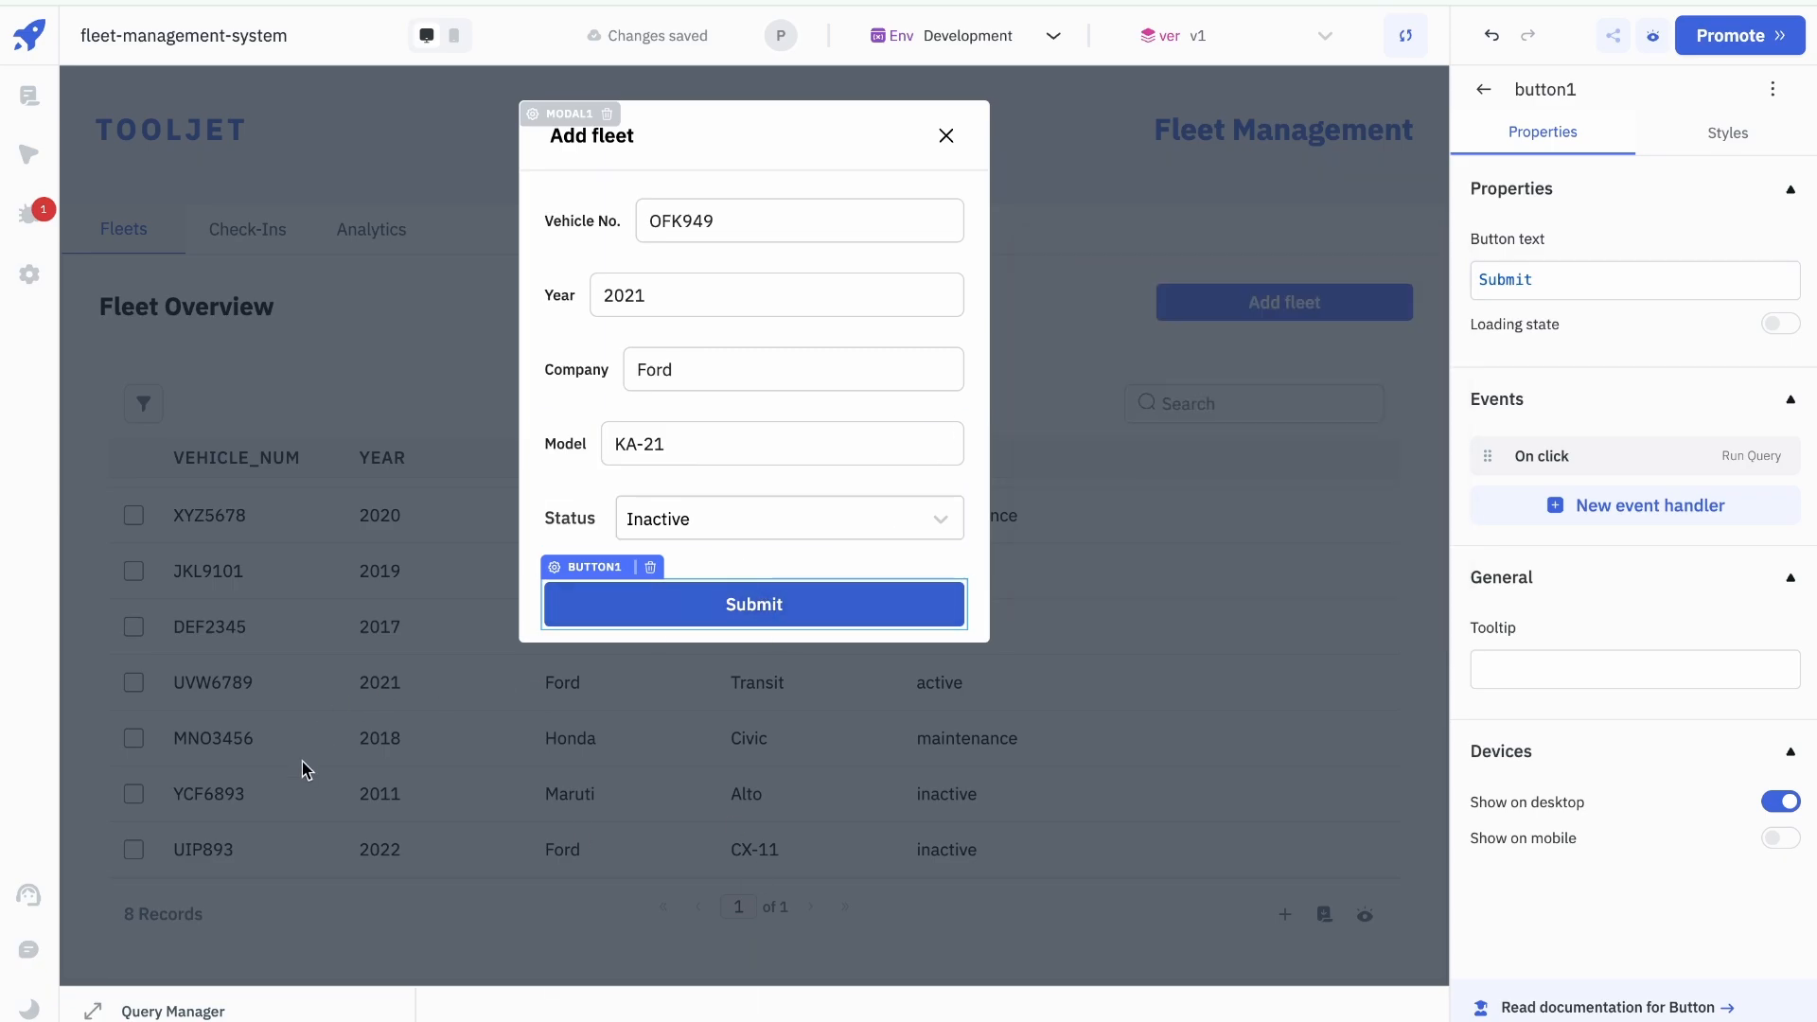
Step: Submit the Add fleet form, collapse the query manager and check the Fleet Overview table for the new record
{"action": "left_click", "coordinate": [754, 604]}
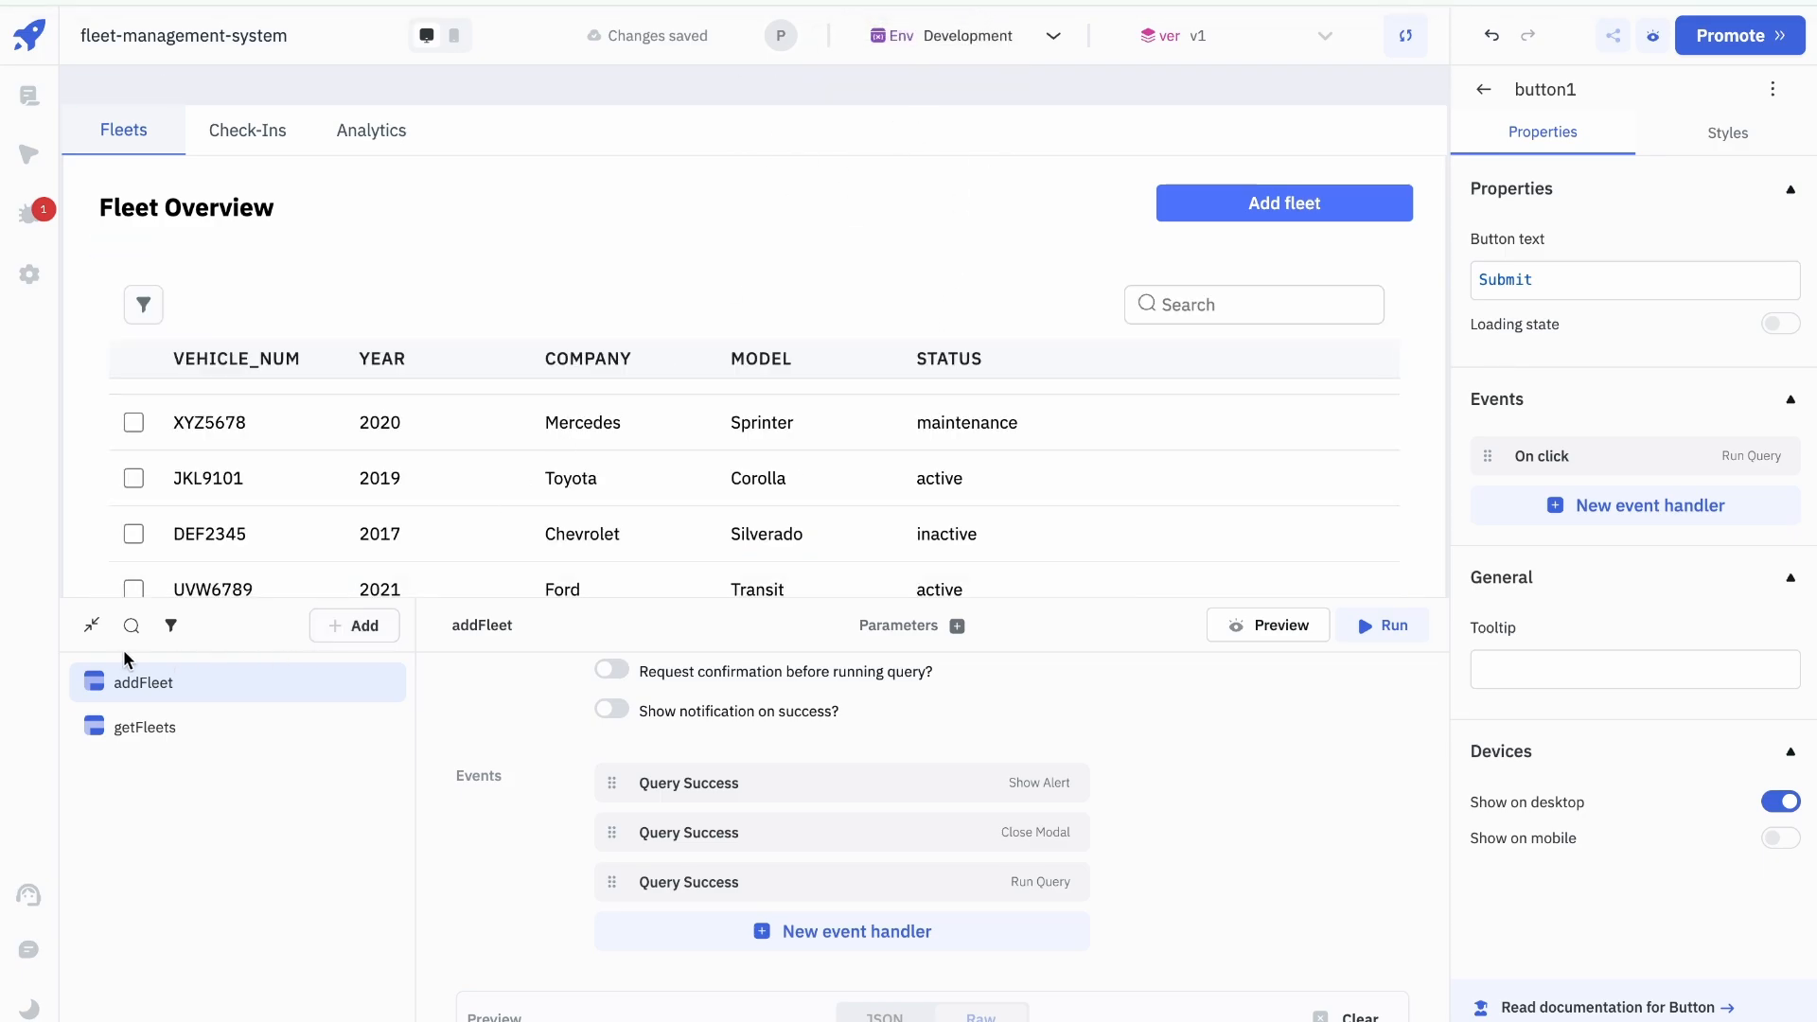
{"action": "left_click", "coordinate": [88, 627]}
{"action": "scroll", "coordinate": [397, 578], "scroll_direction": "down", "scroll_amount": 2}
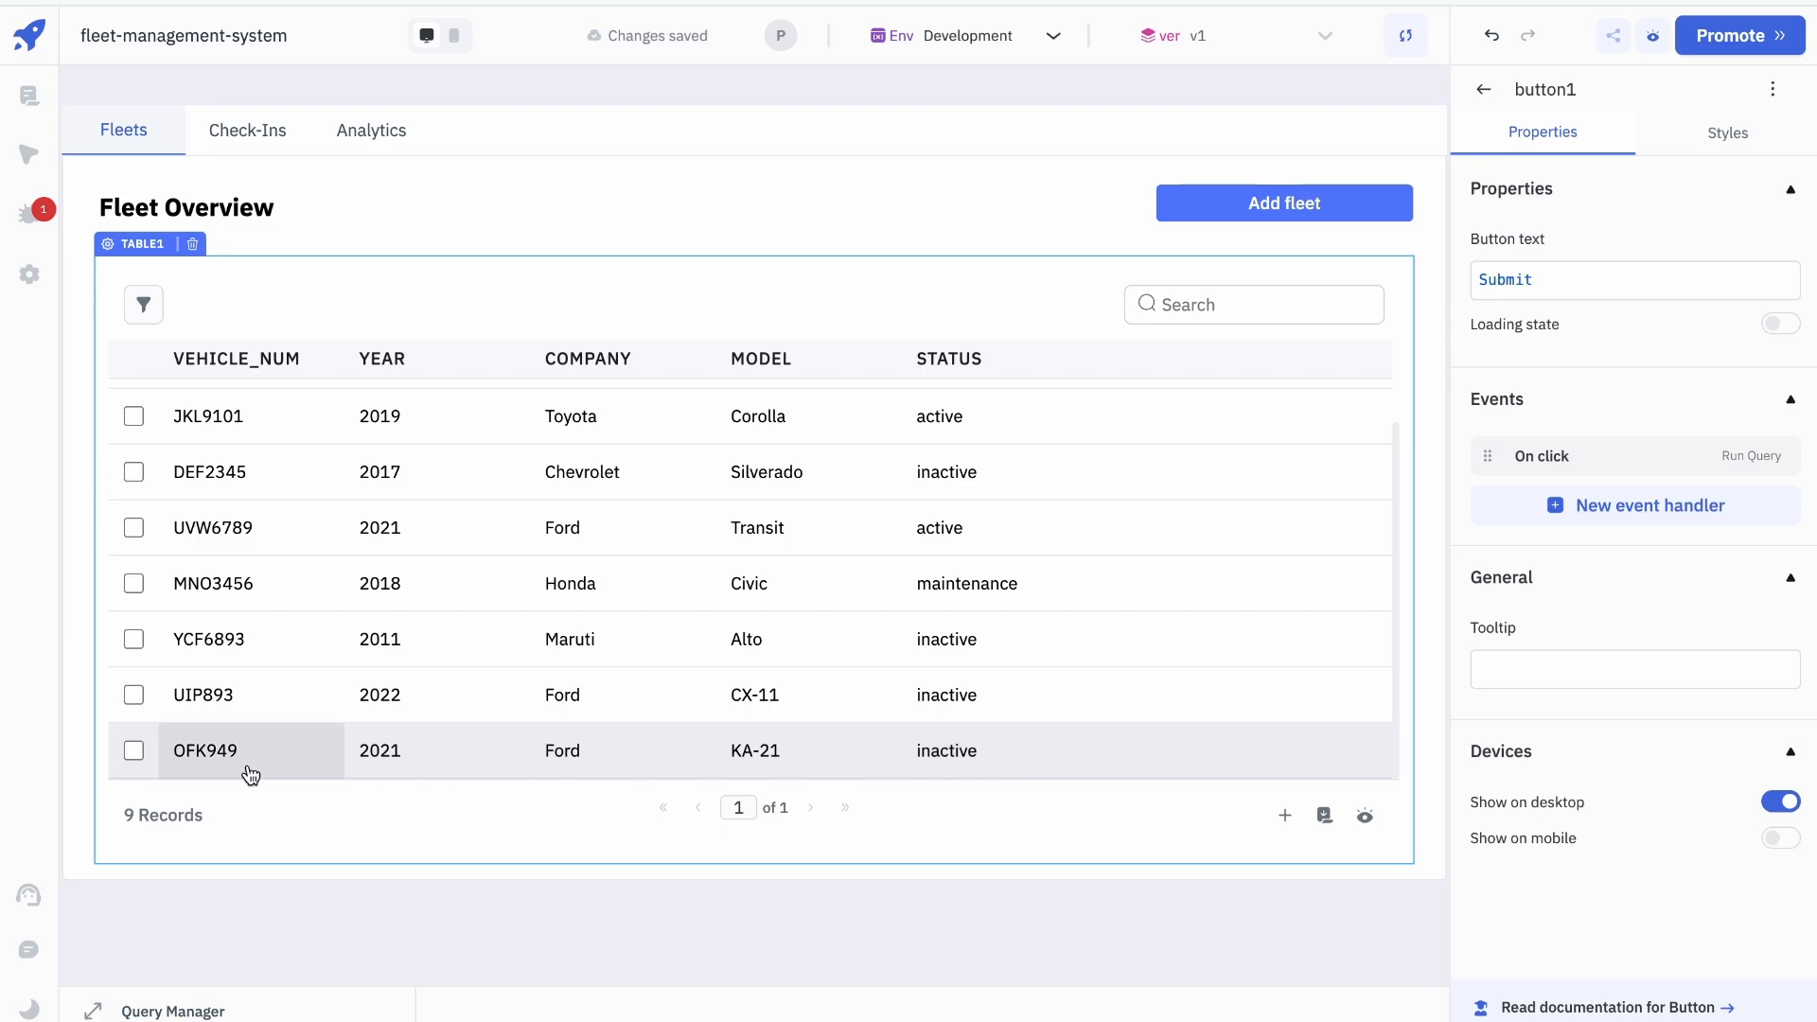
{"action": "scroll", "coordinate": [783, 410], "scroll_direction": "up", "scroll_amount": 2}
{"action": "scroll", "coordinate": [913, 100], "scroll_direction": "up", "scroll_amount": 2}
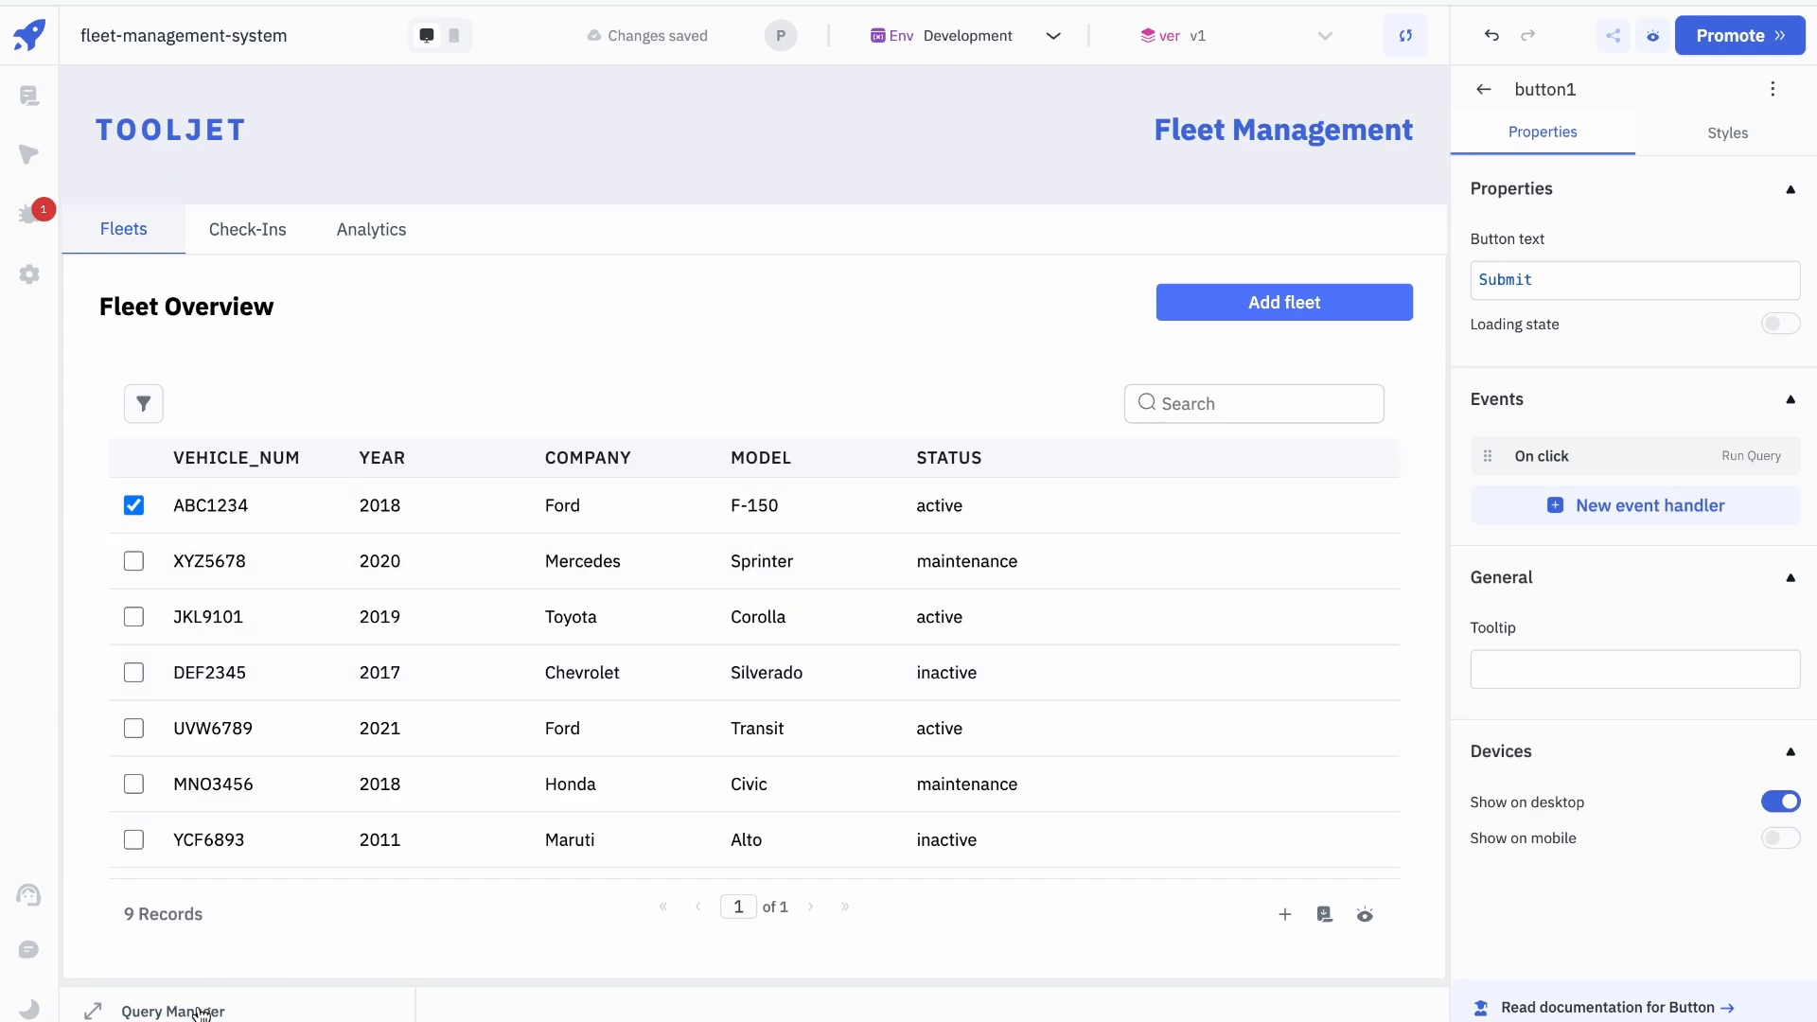
Step: Copy the Fleet Overview heading from the Fleets tab into the Check-Ins tab
{"action": "left_click", "coordinate": [233, 231]}
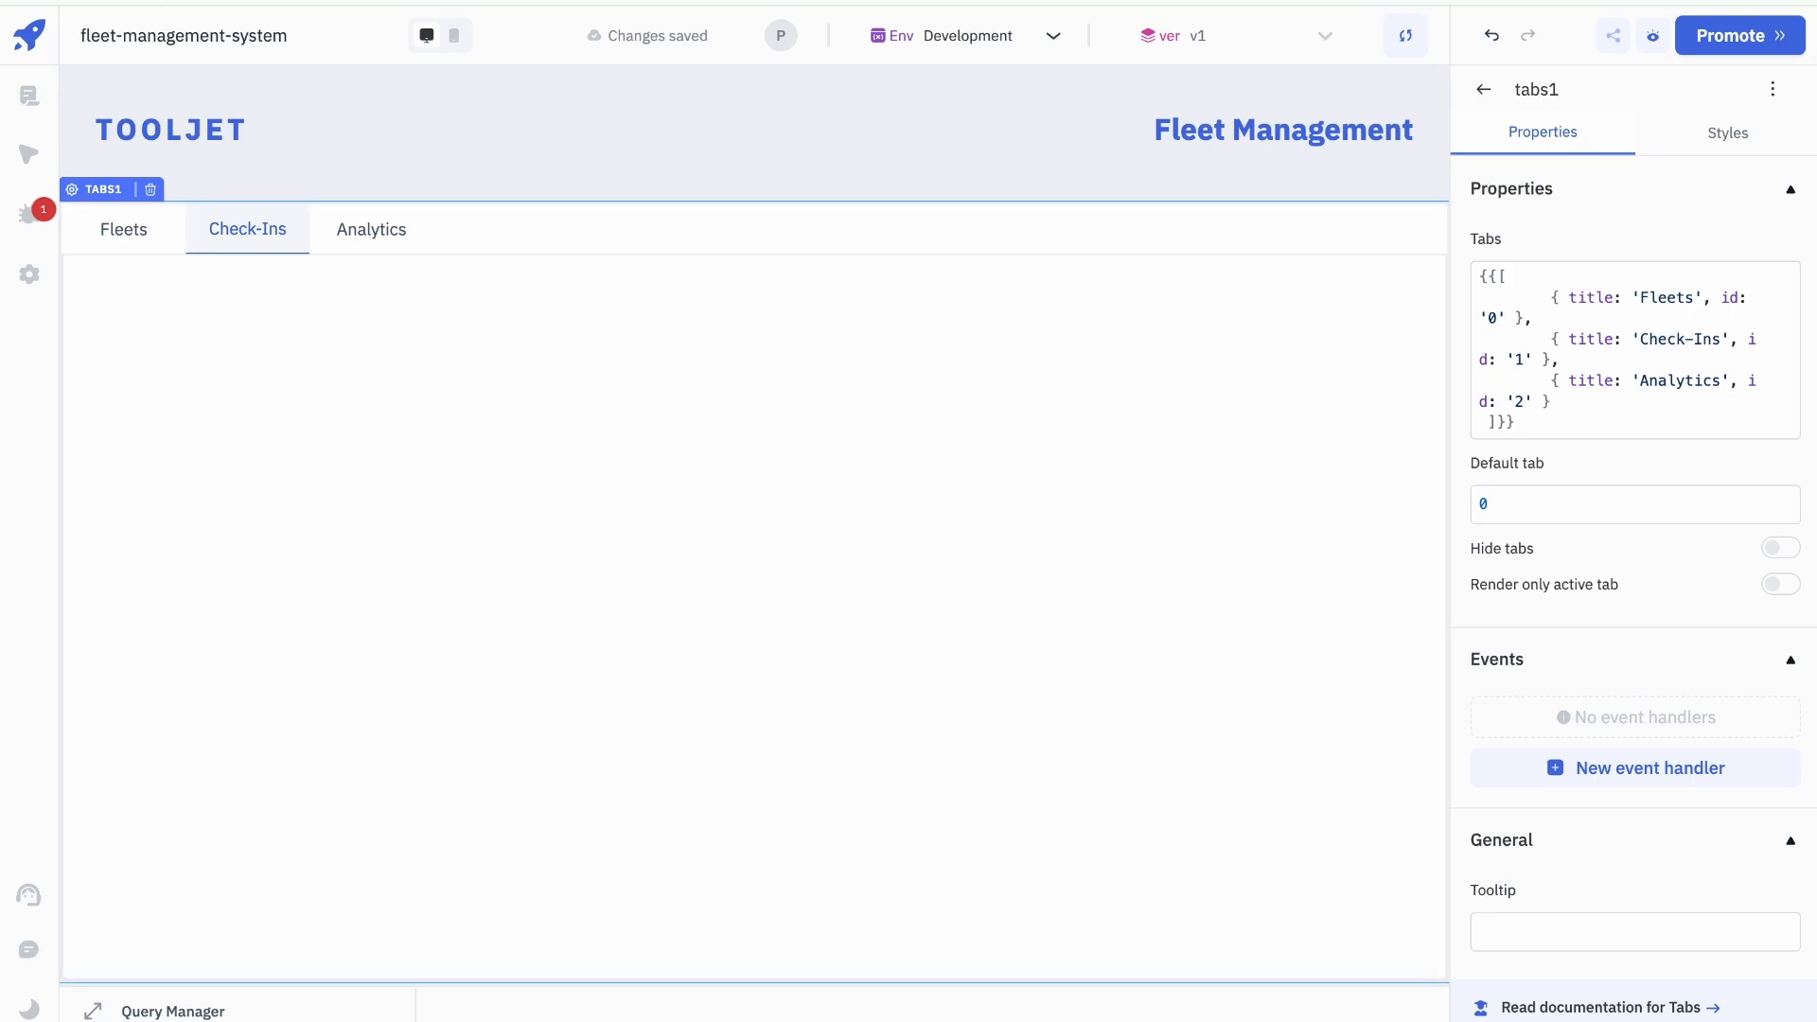
{"action": "left_click", "coordinate": [1483, 89]}
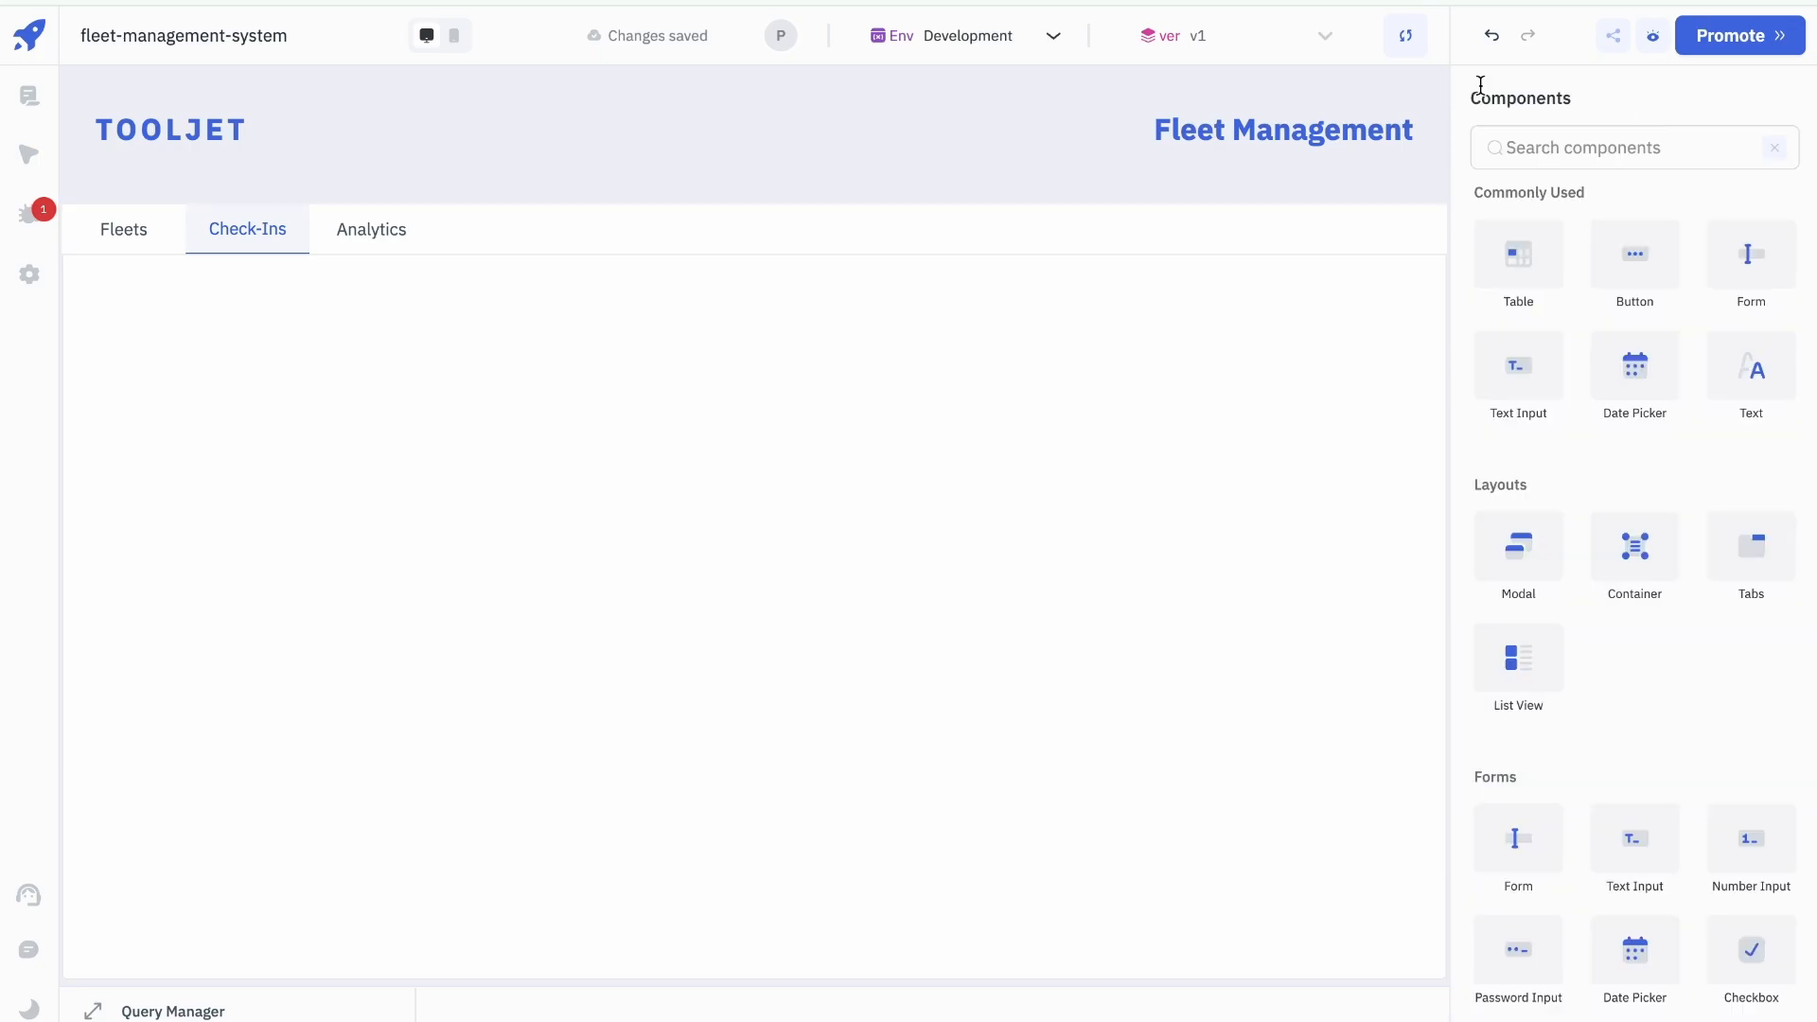
{"action": "left_click", "coordinate": [117, 225]}
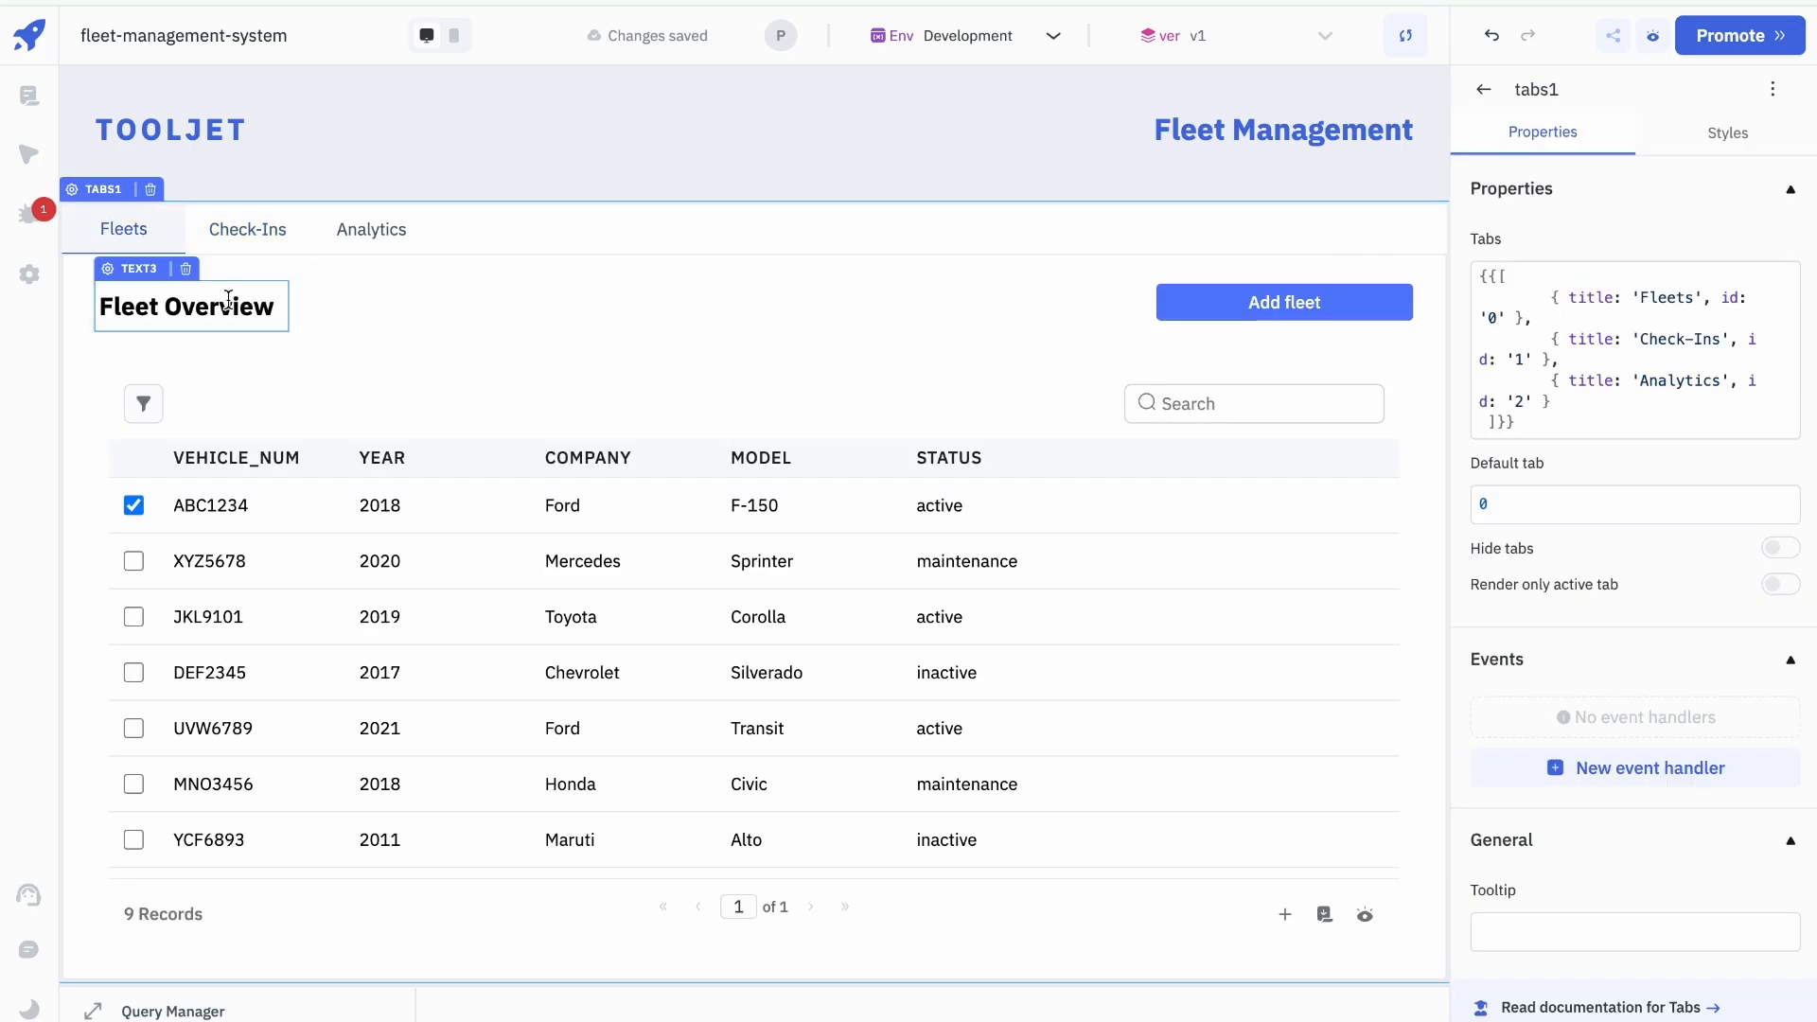
{"action": "left_click", "coordinate": [227, 301]}
{"action": "key", "text": "ctrl+c"}
{"action": "left_click", "coordinate": [275, 228]}
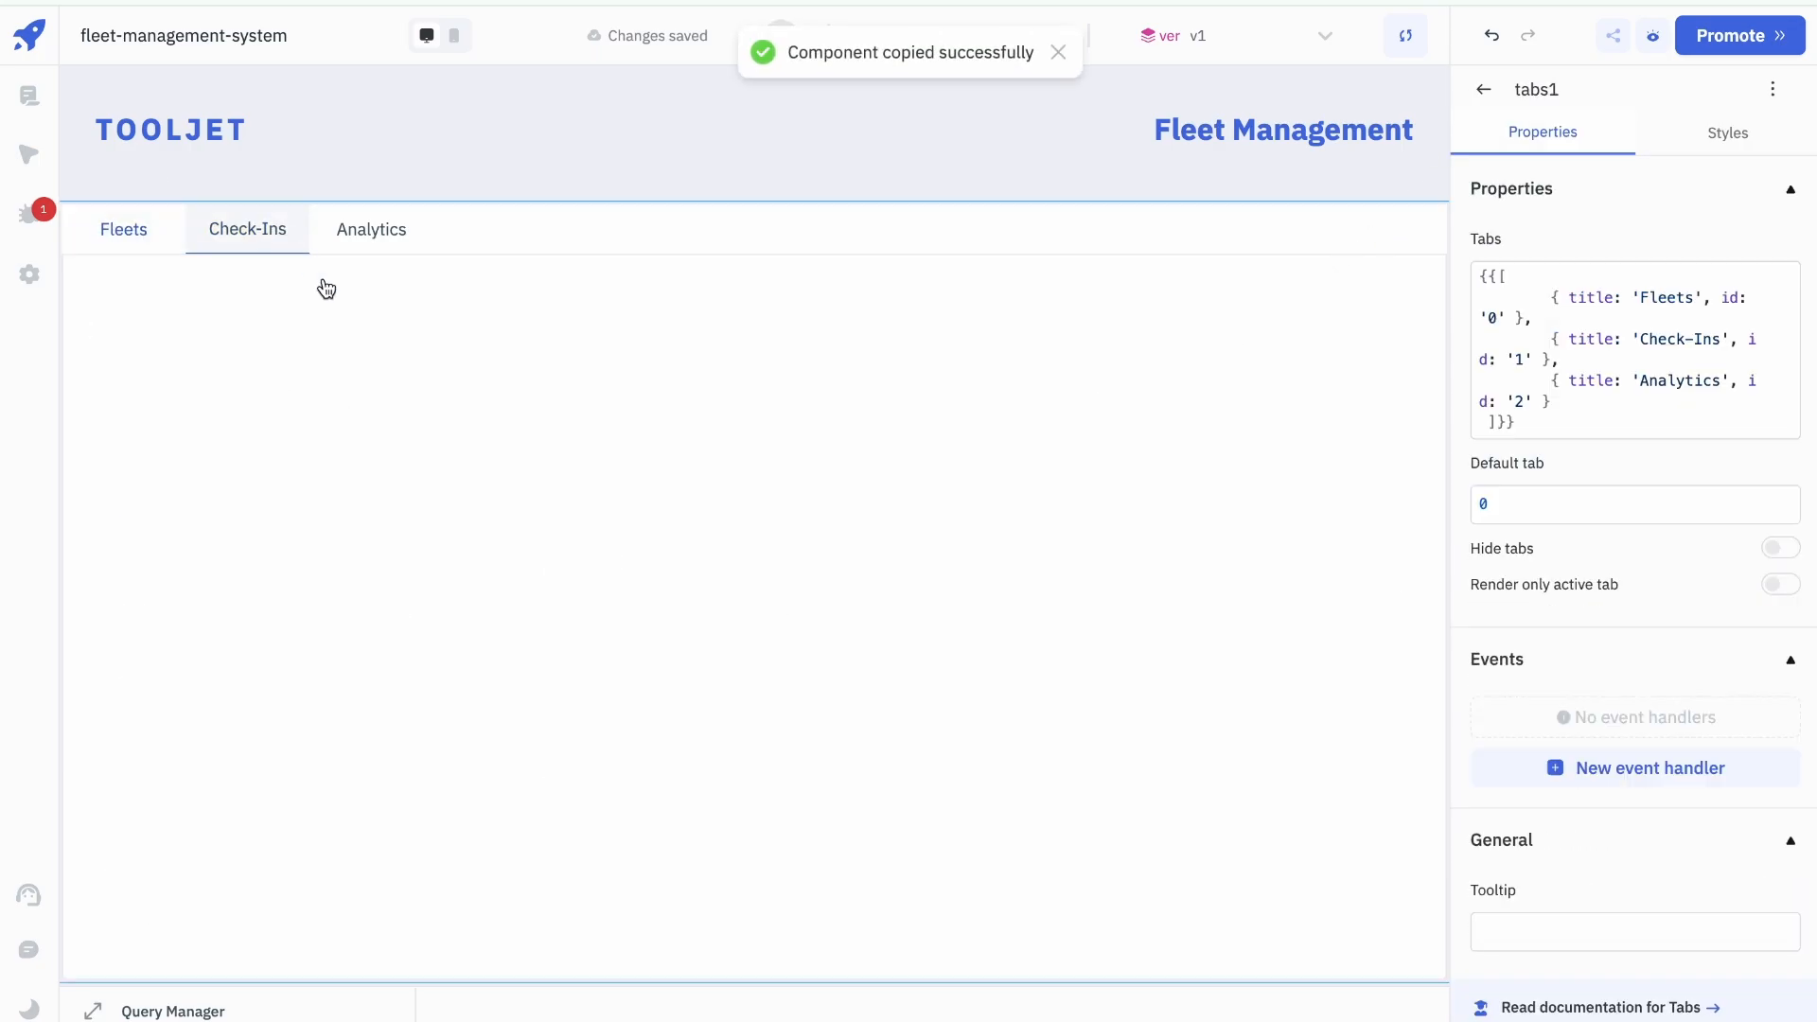
{"action": "key", "text": "ctrl+v"}
Step: Change the text of the copied heading in the Check-Ins tab to "Details"
{"action": "left_click", "coordinate": [242, 300]}
{"action": "left_click", "coordinate": [1705, 289]}
{"action": "key", "text": "ctrl+a"}
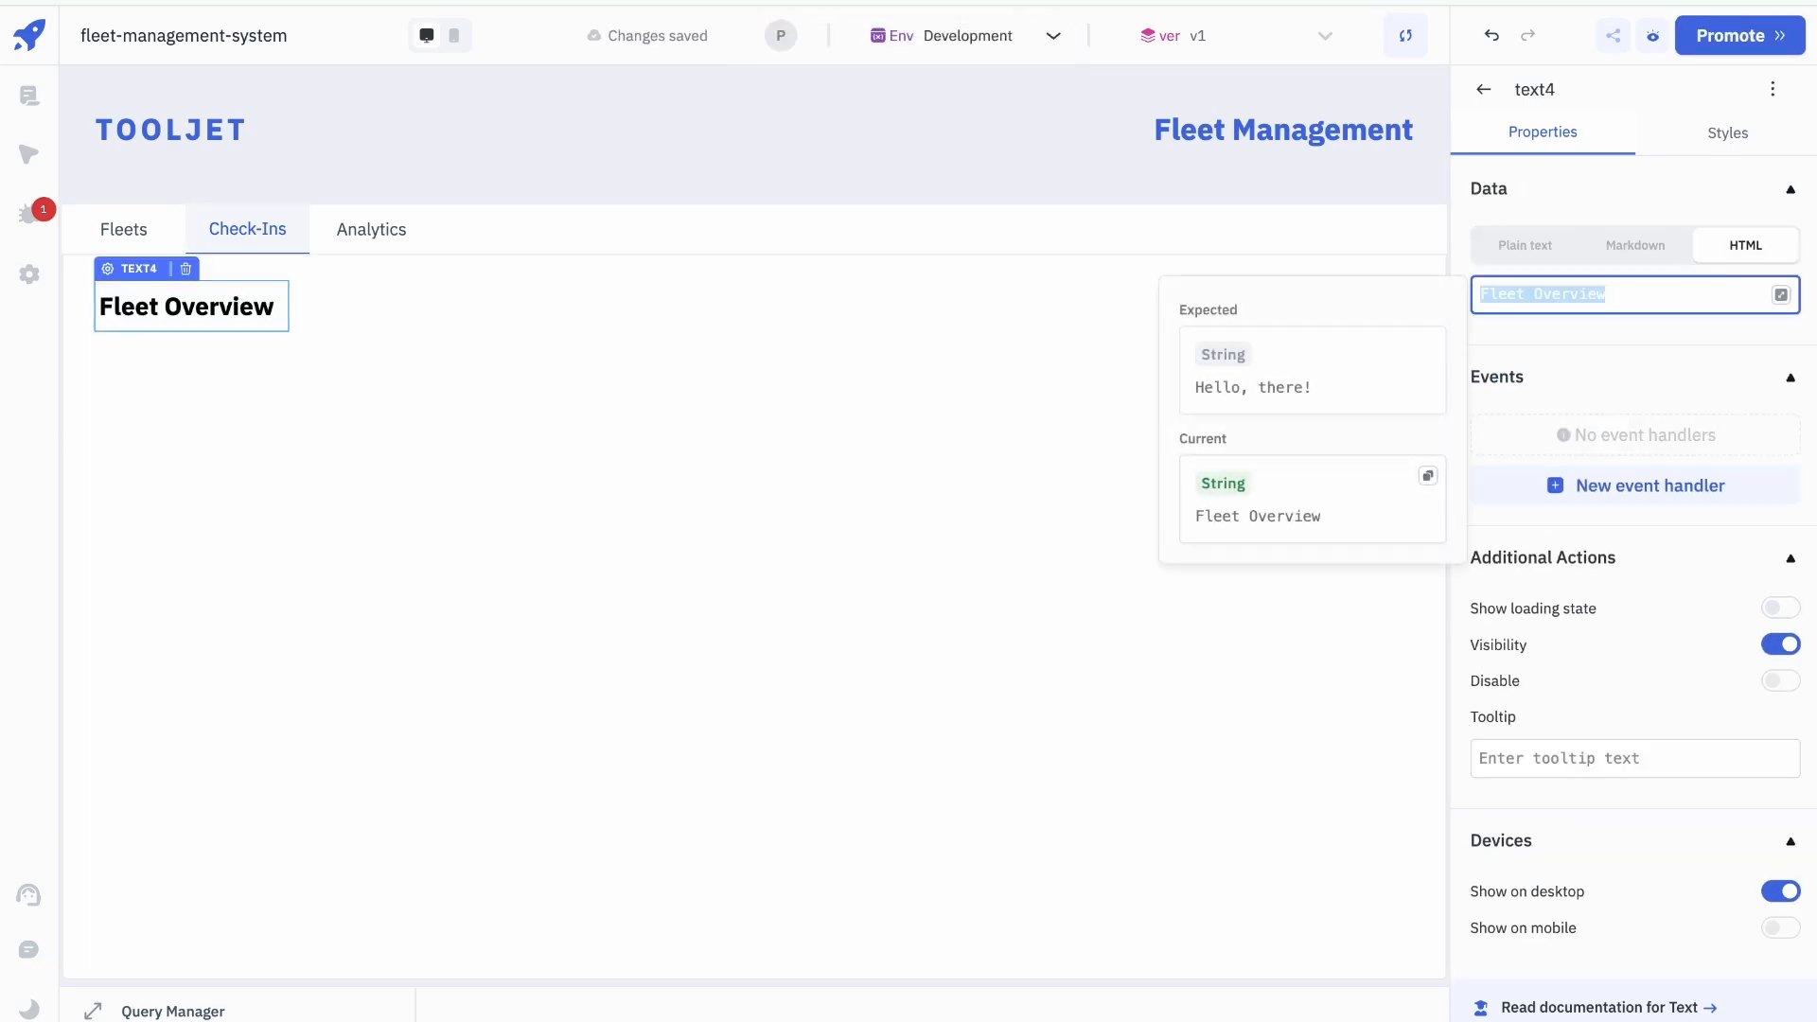
{"action": "type", "text": "Details"}
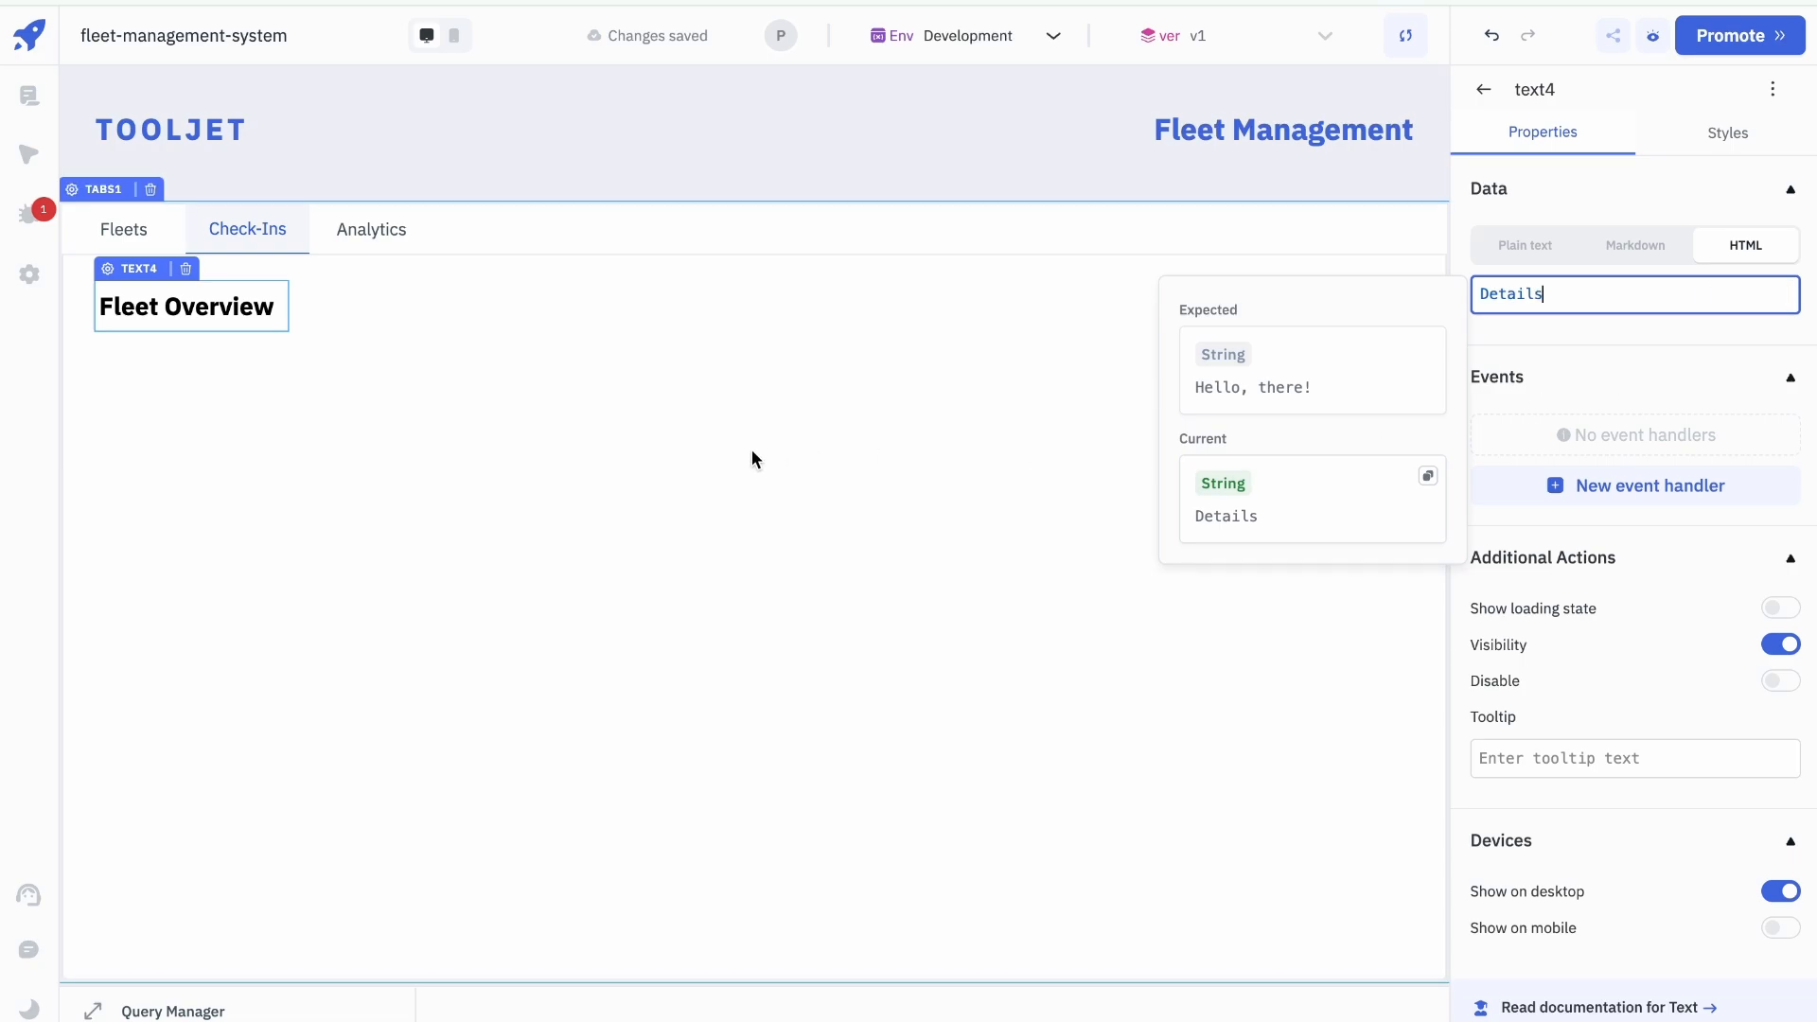
{"action": "left_click", "coordinate": [604, 377]}
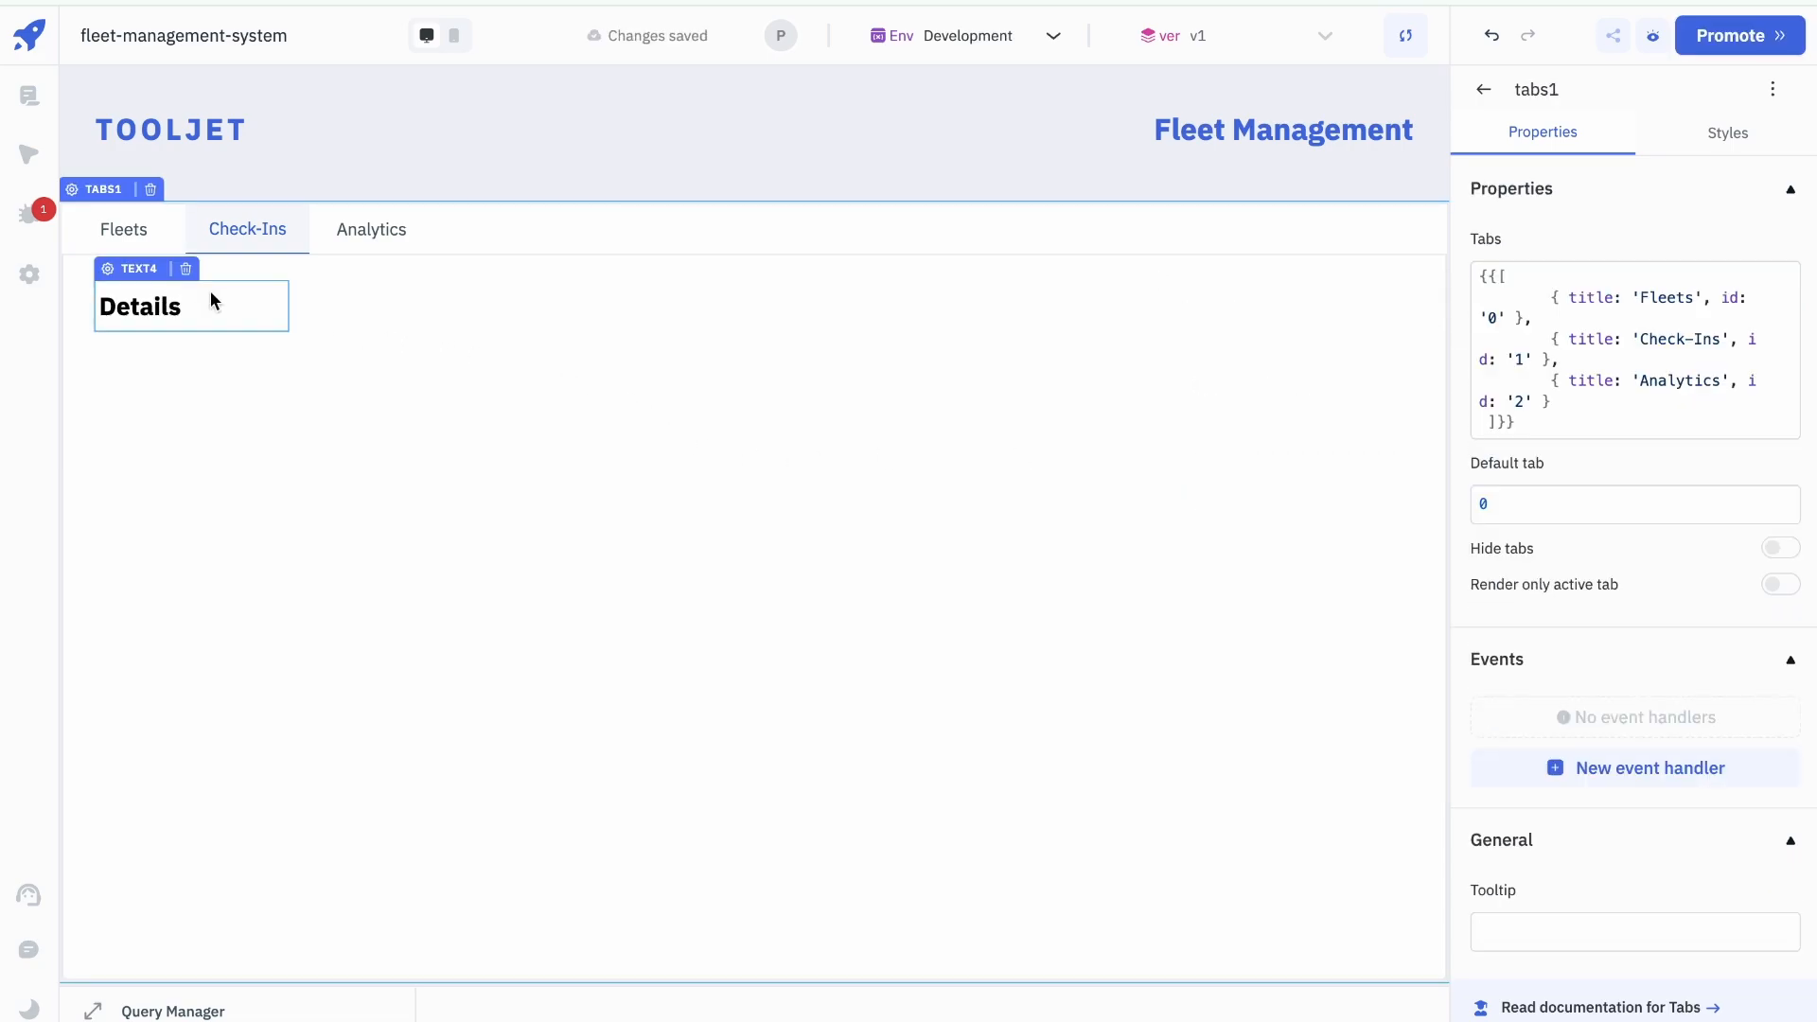
Step: Add a Modal component to the Check-Ins tab and align its launch button with the Details heading
{"action": "left_click", "coordinate": [1483, 89]}
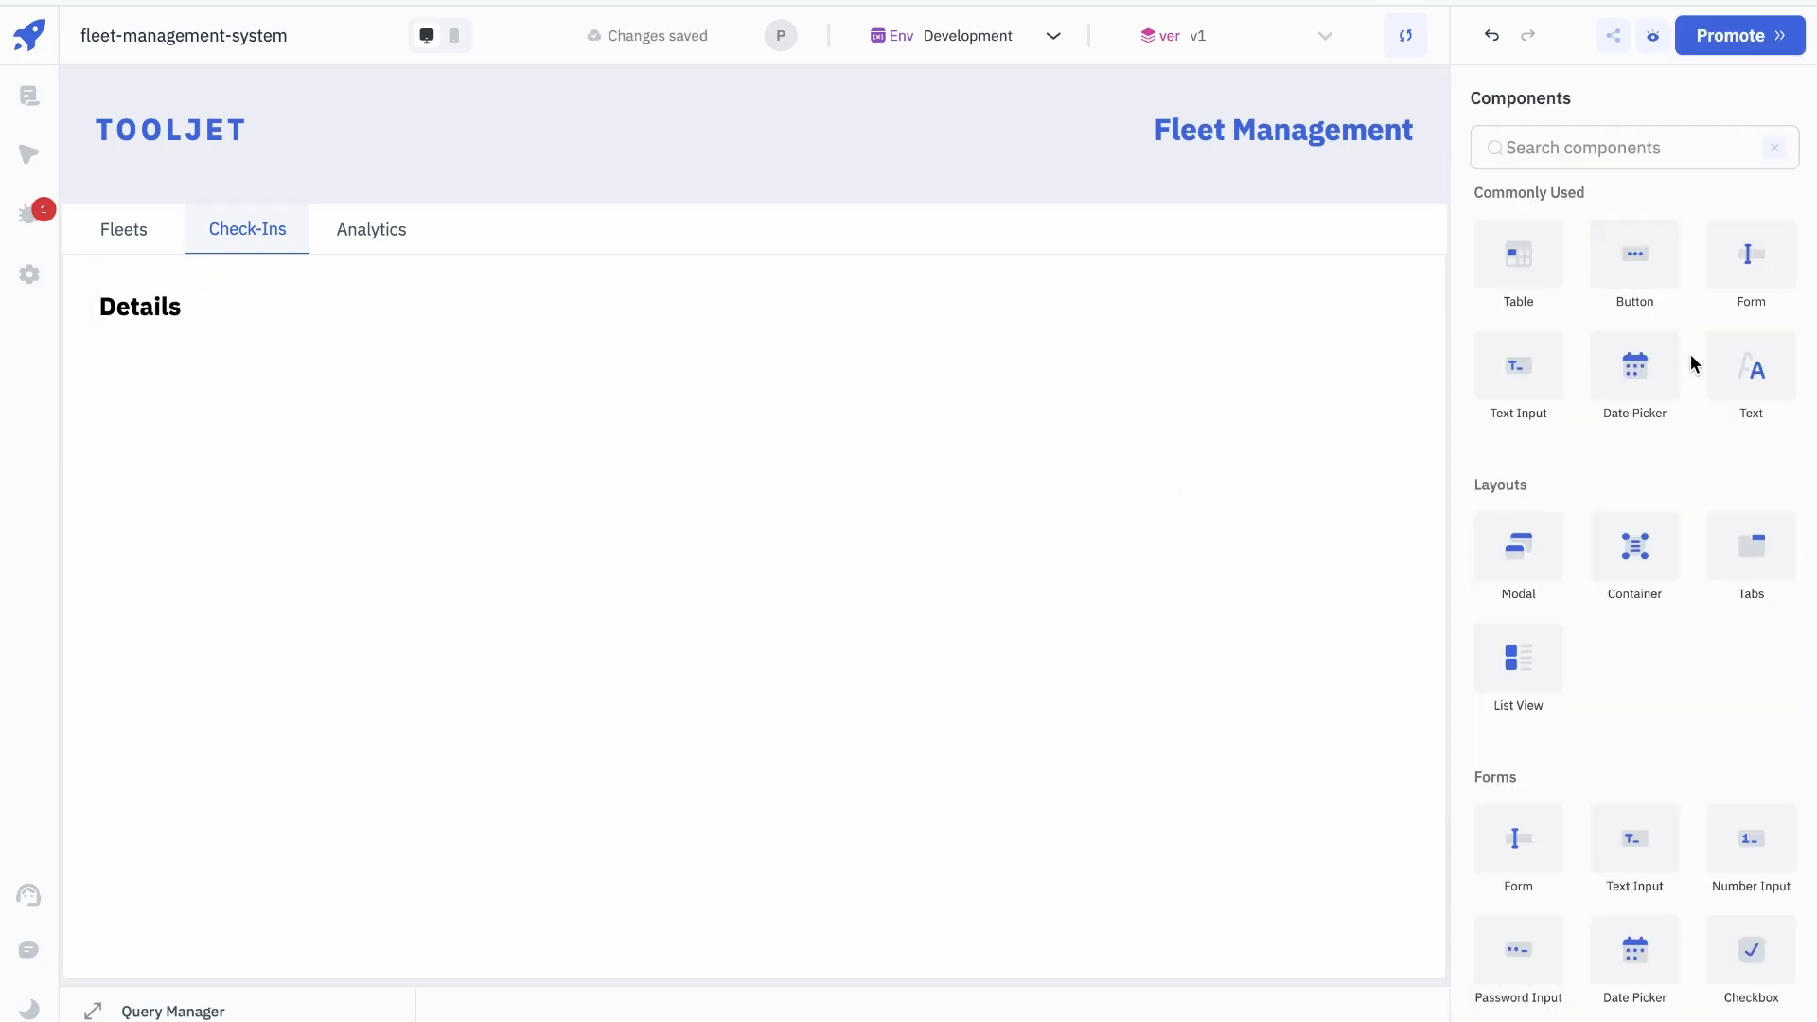
{"action": "left_click_drag", "start_coordinate": [1521, 547], "coordinate": [538, 304]}
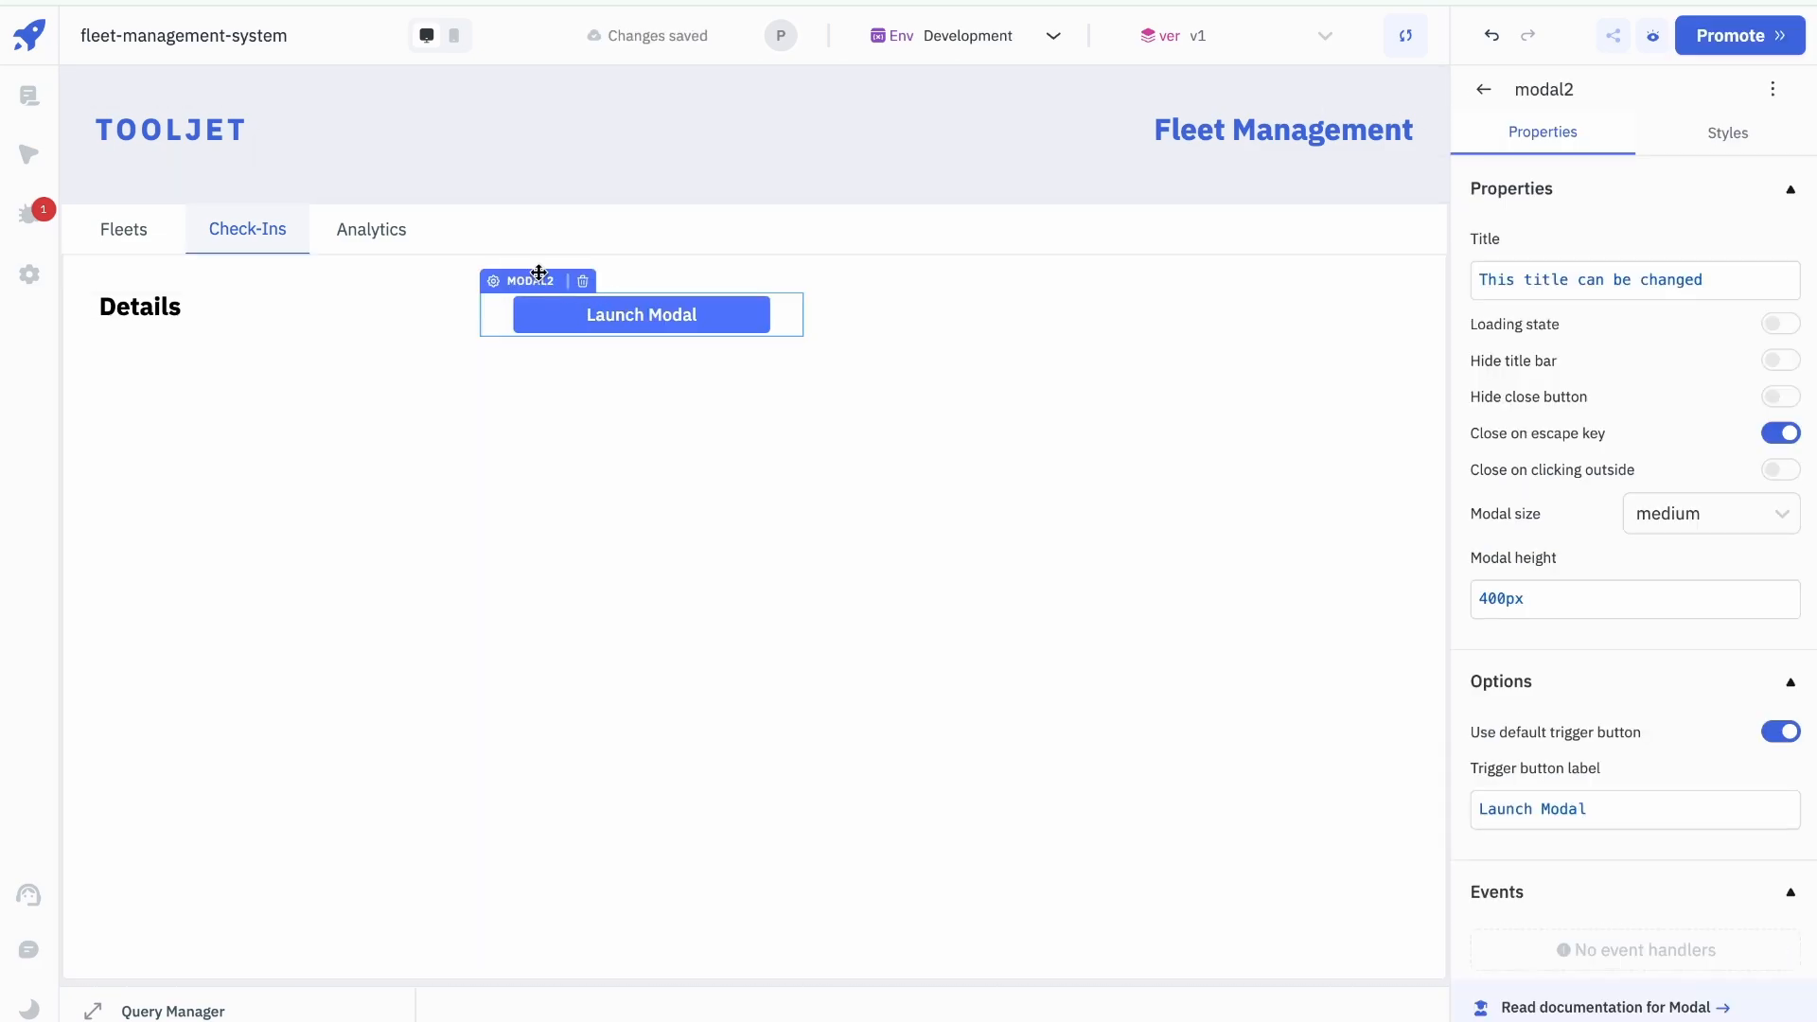
{"action": "left_click_drag", "start_coordinate": [538, 273], "coordinate": [538, 263]}
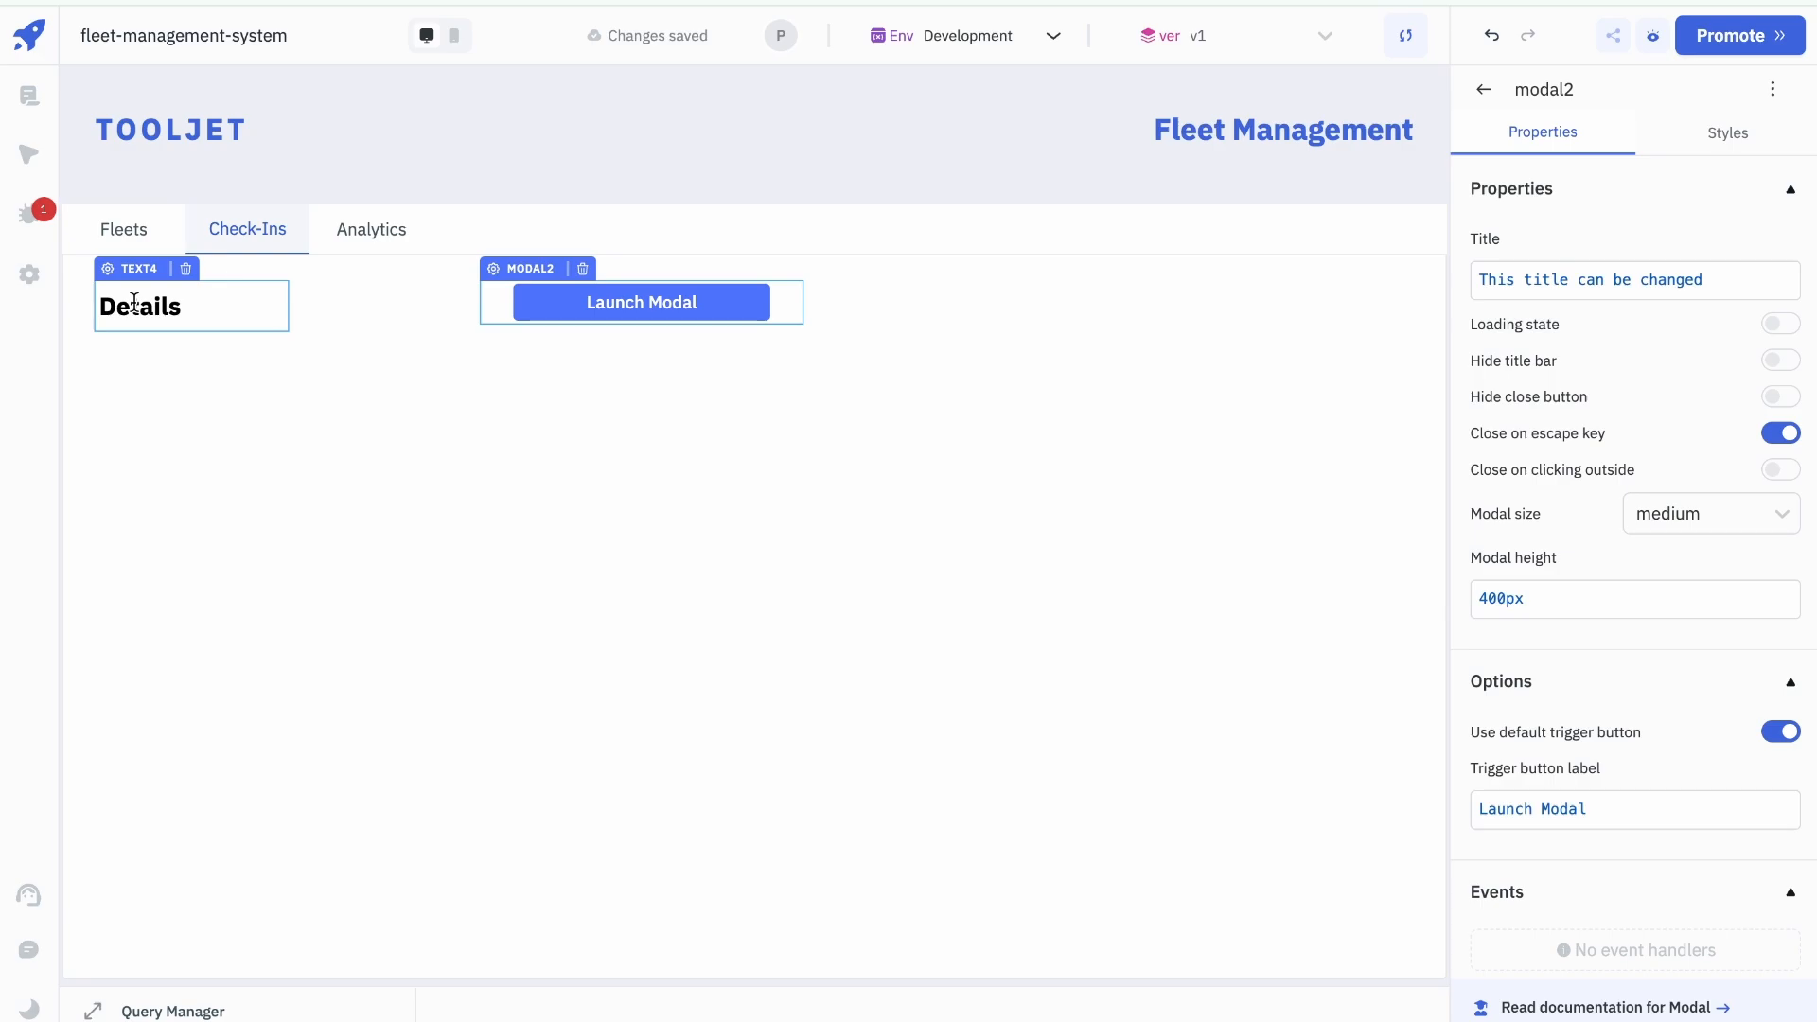
Step: Add a Table component beside the launch button in the Check-Ins tab, align it with the heading and extend its height downward
{"action": "left_click", "coordinate": [920, 335]}
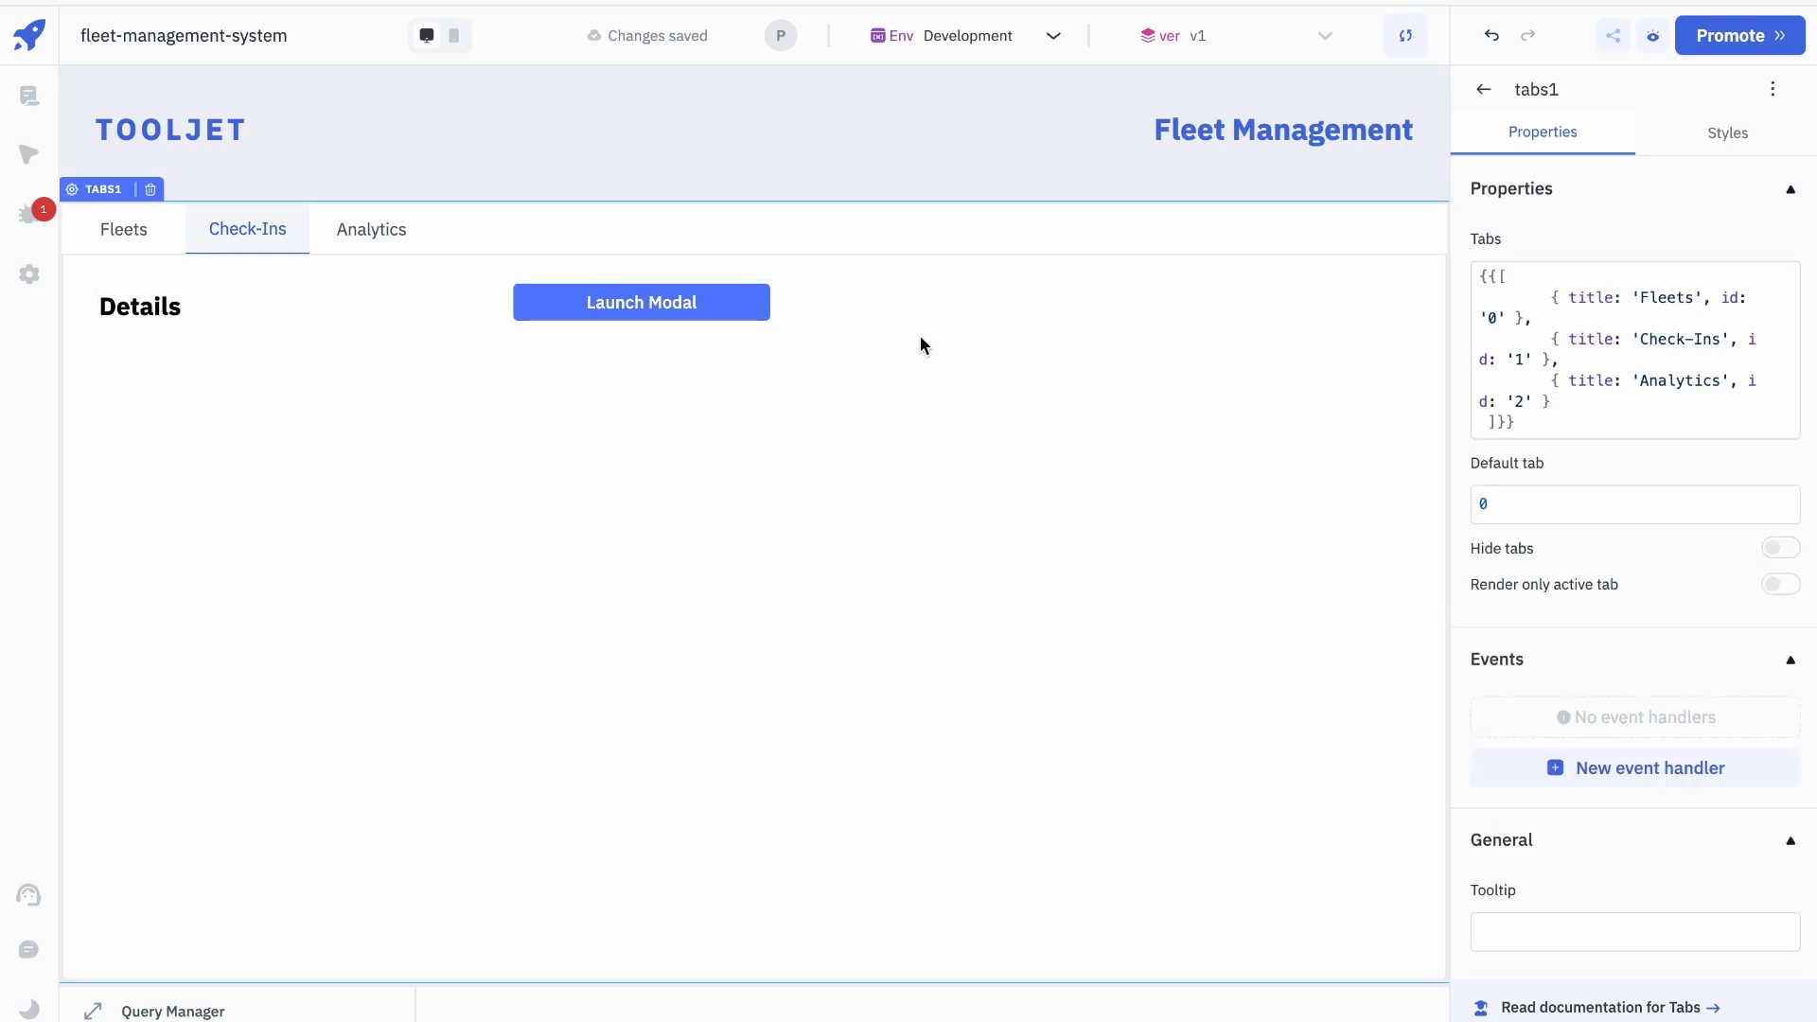
{"action": "left_click", "coordinate": [1484, 95]}
{"action": "left_click_drag", "start_coordinate": [1515, 286], "coordinate": [957, 442]}
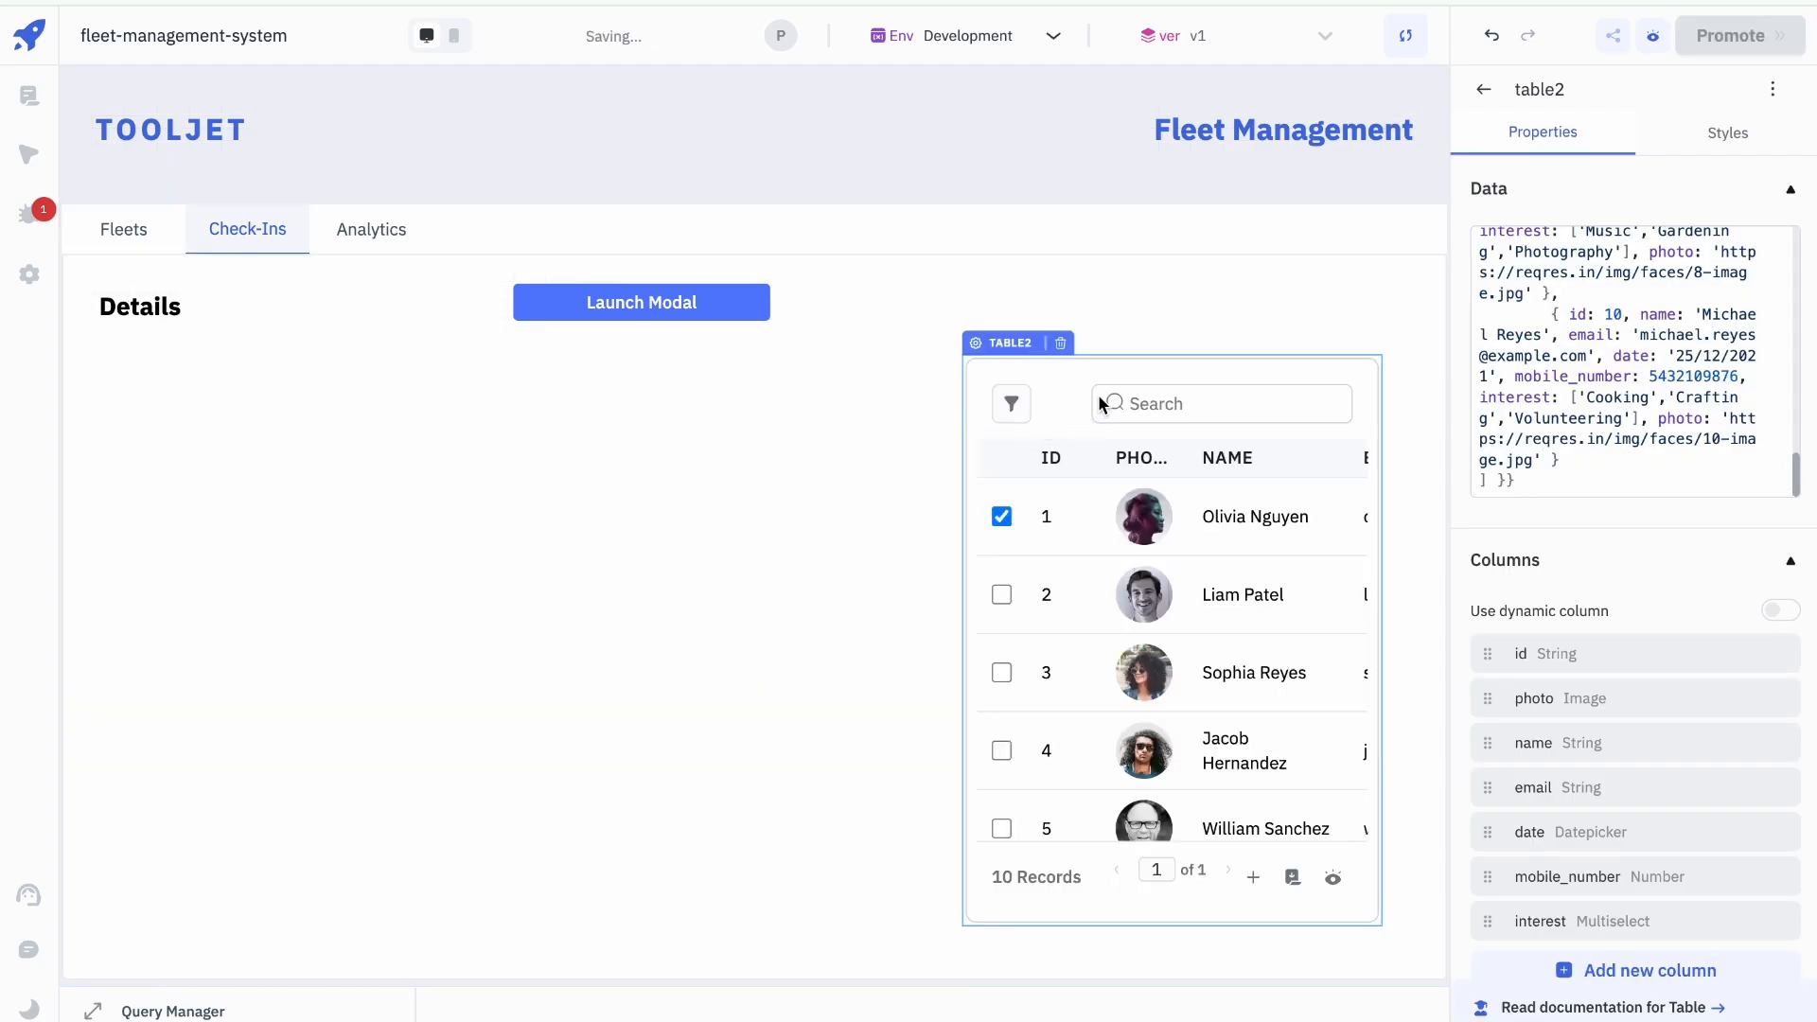
{"action": "left_click_drag", "start_coordinate": [1058, 380], "coordinate": [1054, 305]}
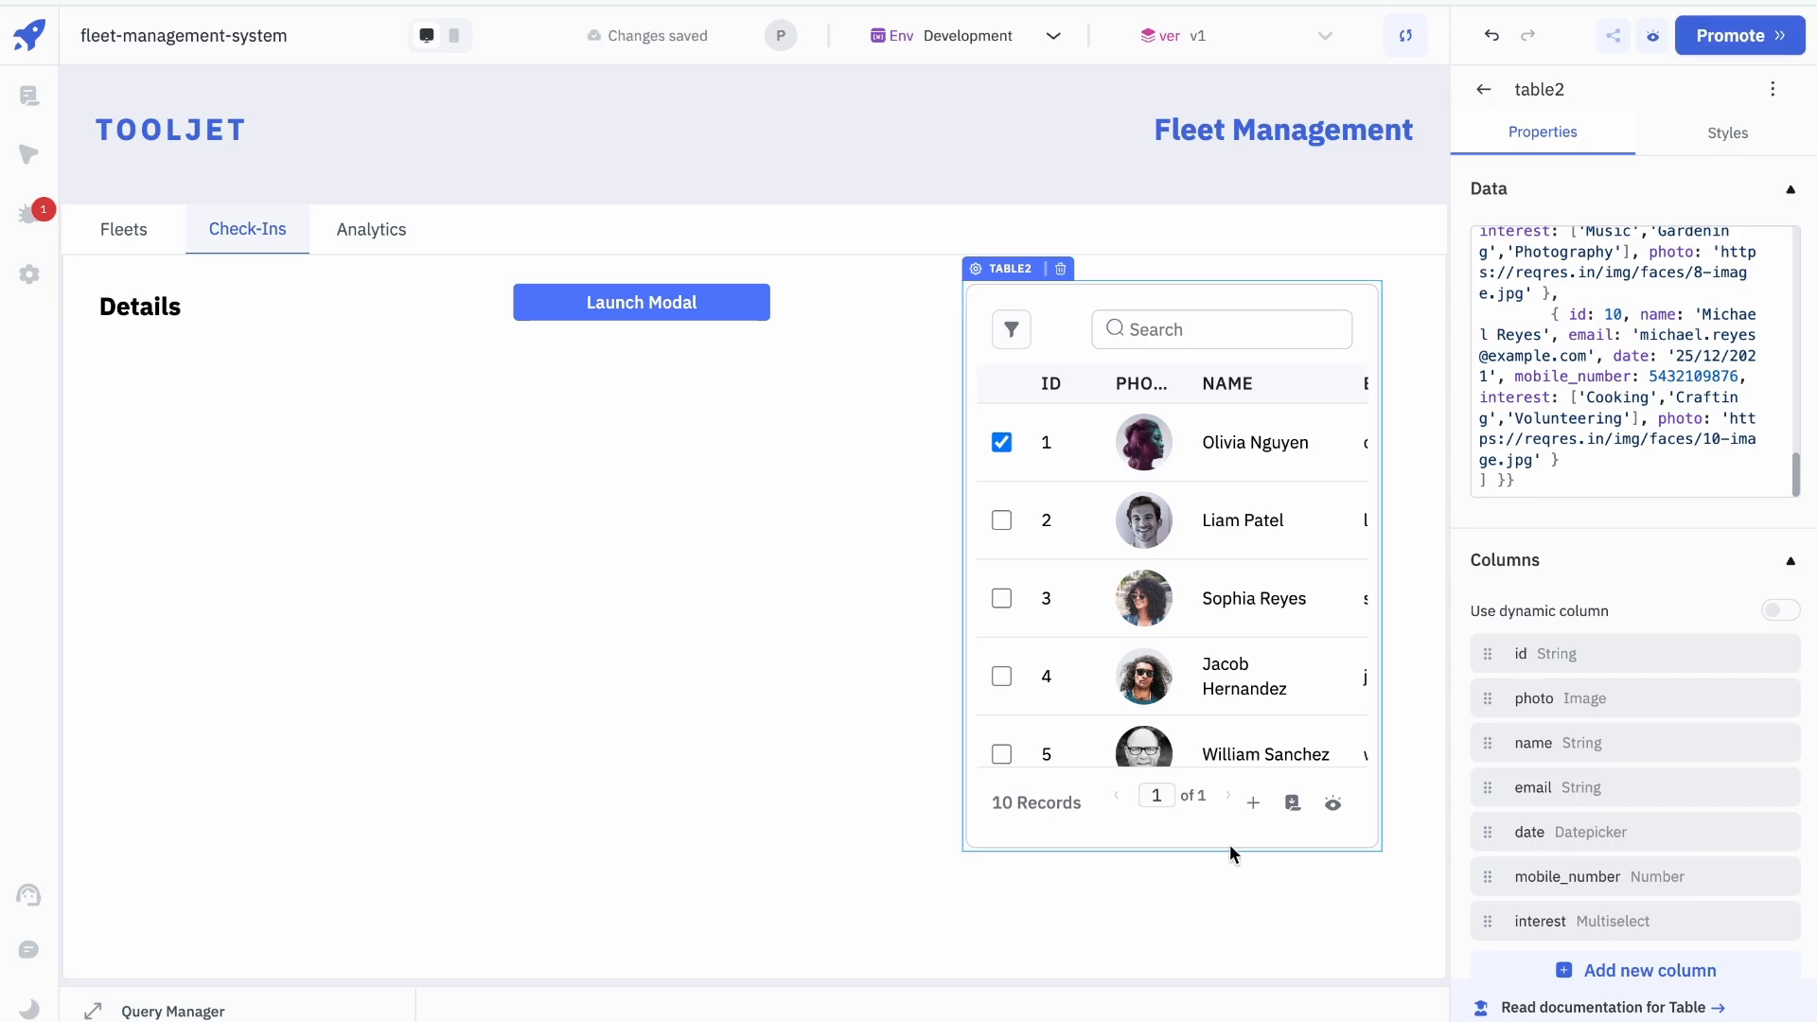
{"action": "left_click_drag", "start_coordinate": [1229, 849], "coordinate": [1222, 945]}
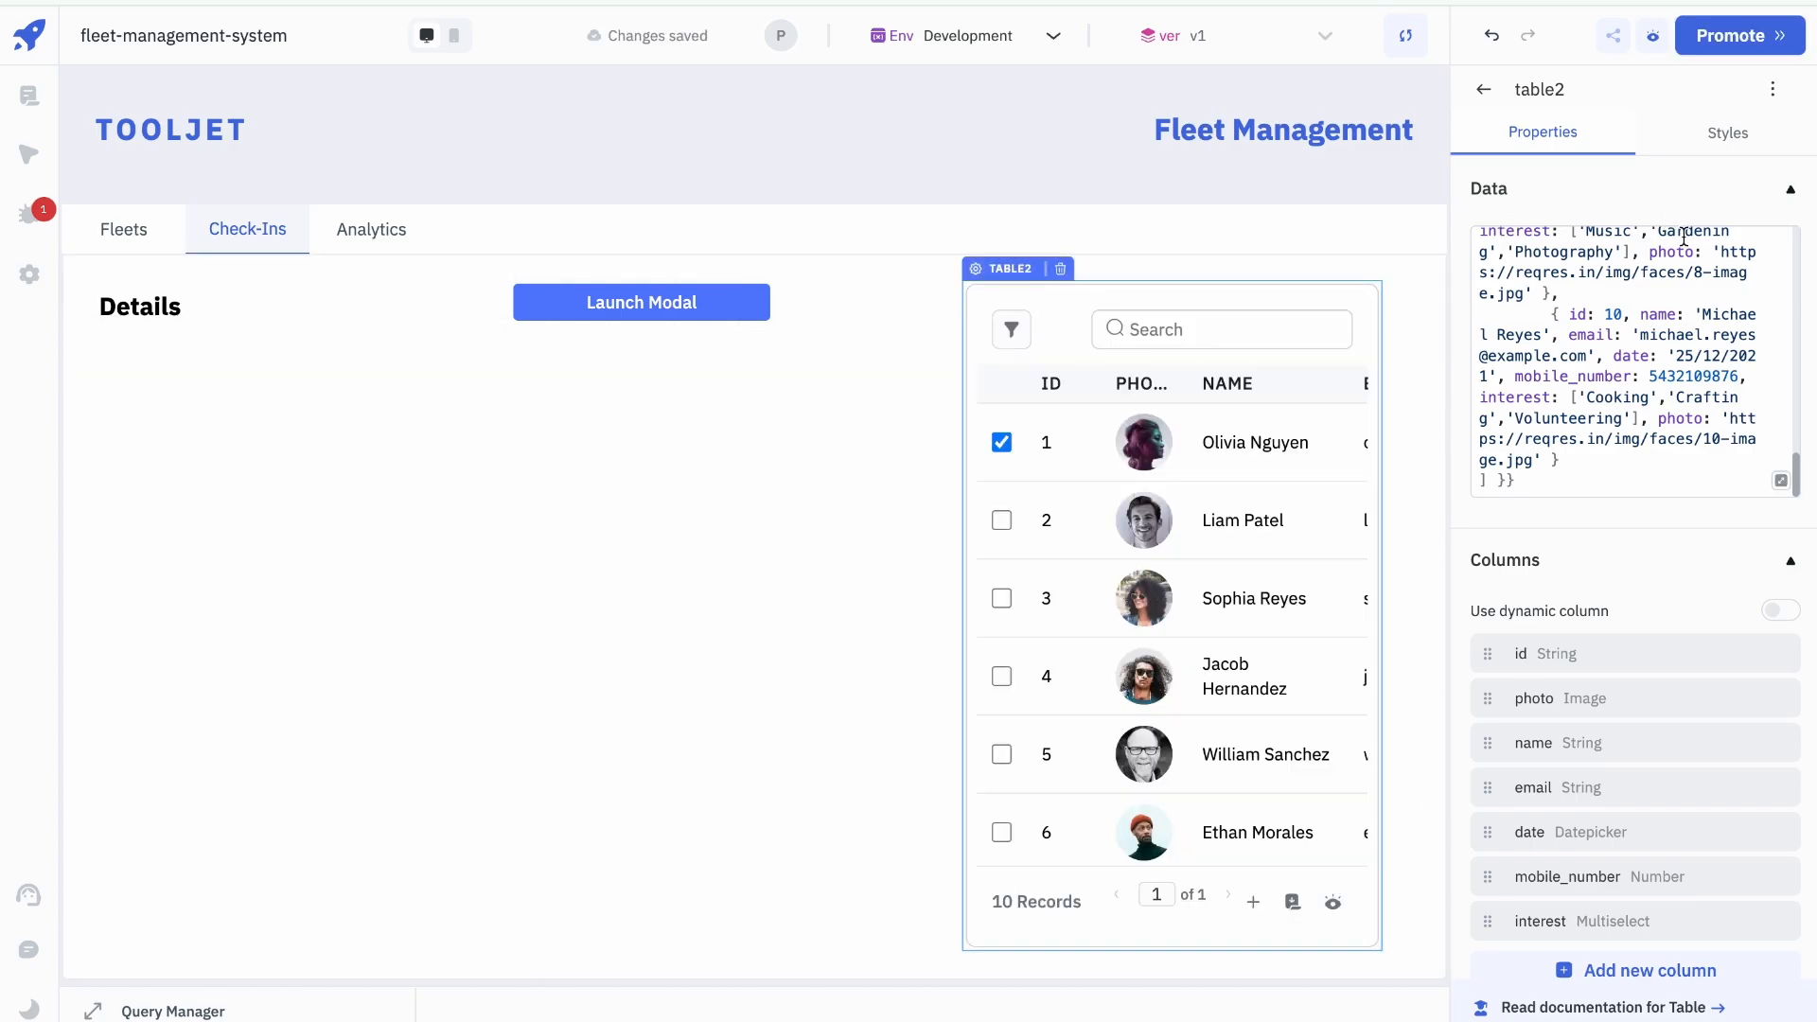
Step: Disable filtering, column sorting, search and pagination for the new Check-Ins table
{"action": "scroll", "coordinate": [1677, 600], "scroll_direction": "down", "scroll_amount": 10}
{"action": "scroll", "coordinate": [1677, 600], "scroll_direction": "down", "scroll_amount": 4}
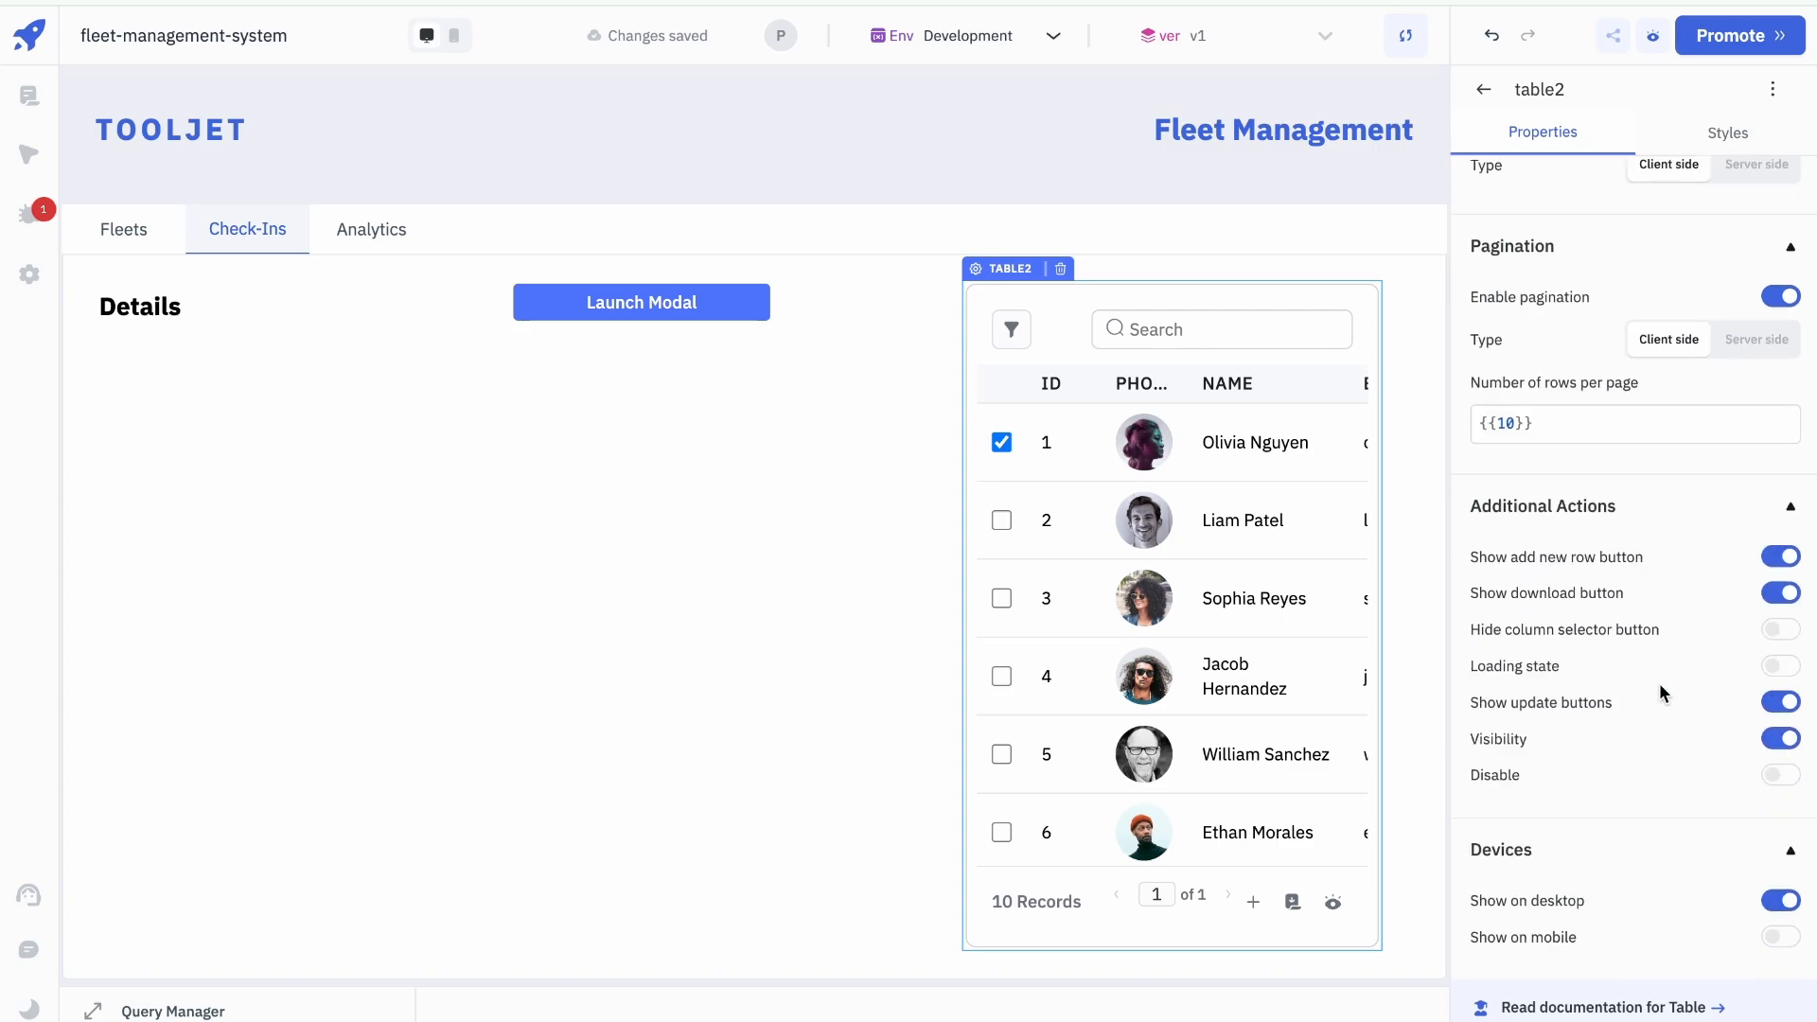
{"action": "scroll", "coordinate": [1660, 683], "scroll_direction": "up", "scroll_amount": 4}
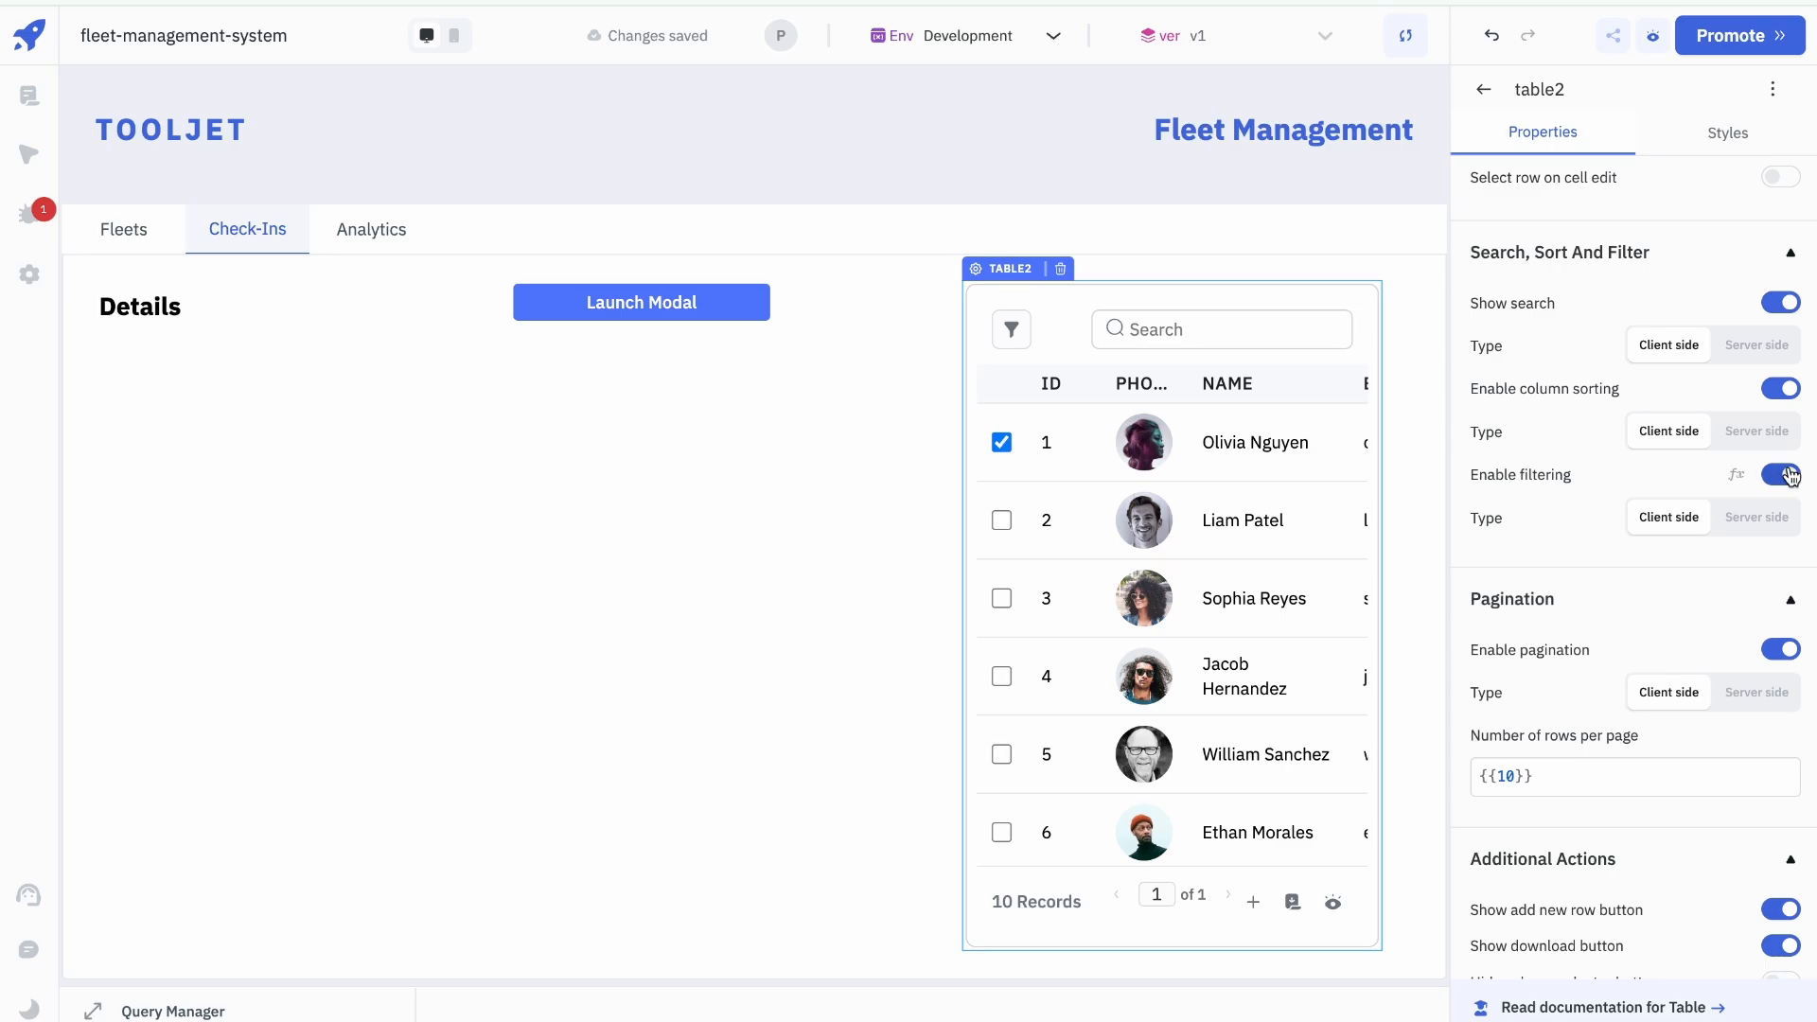
{"action": "left_click", "coordinate": [1768, 474]}
{"action": "left_click", "coordinate": [1774, 397]}
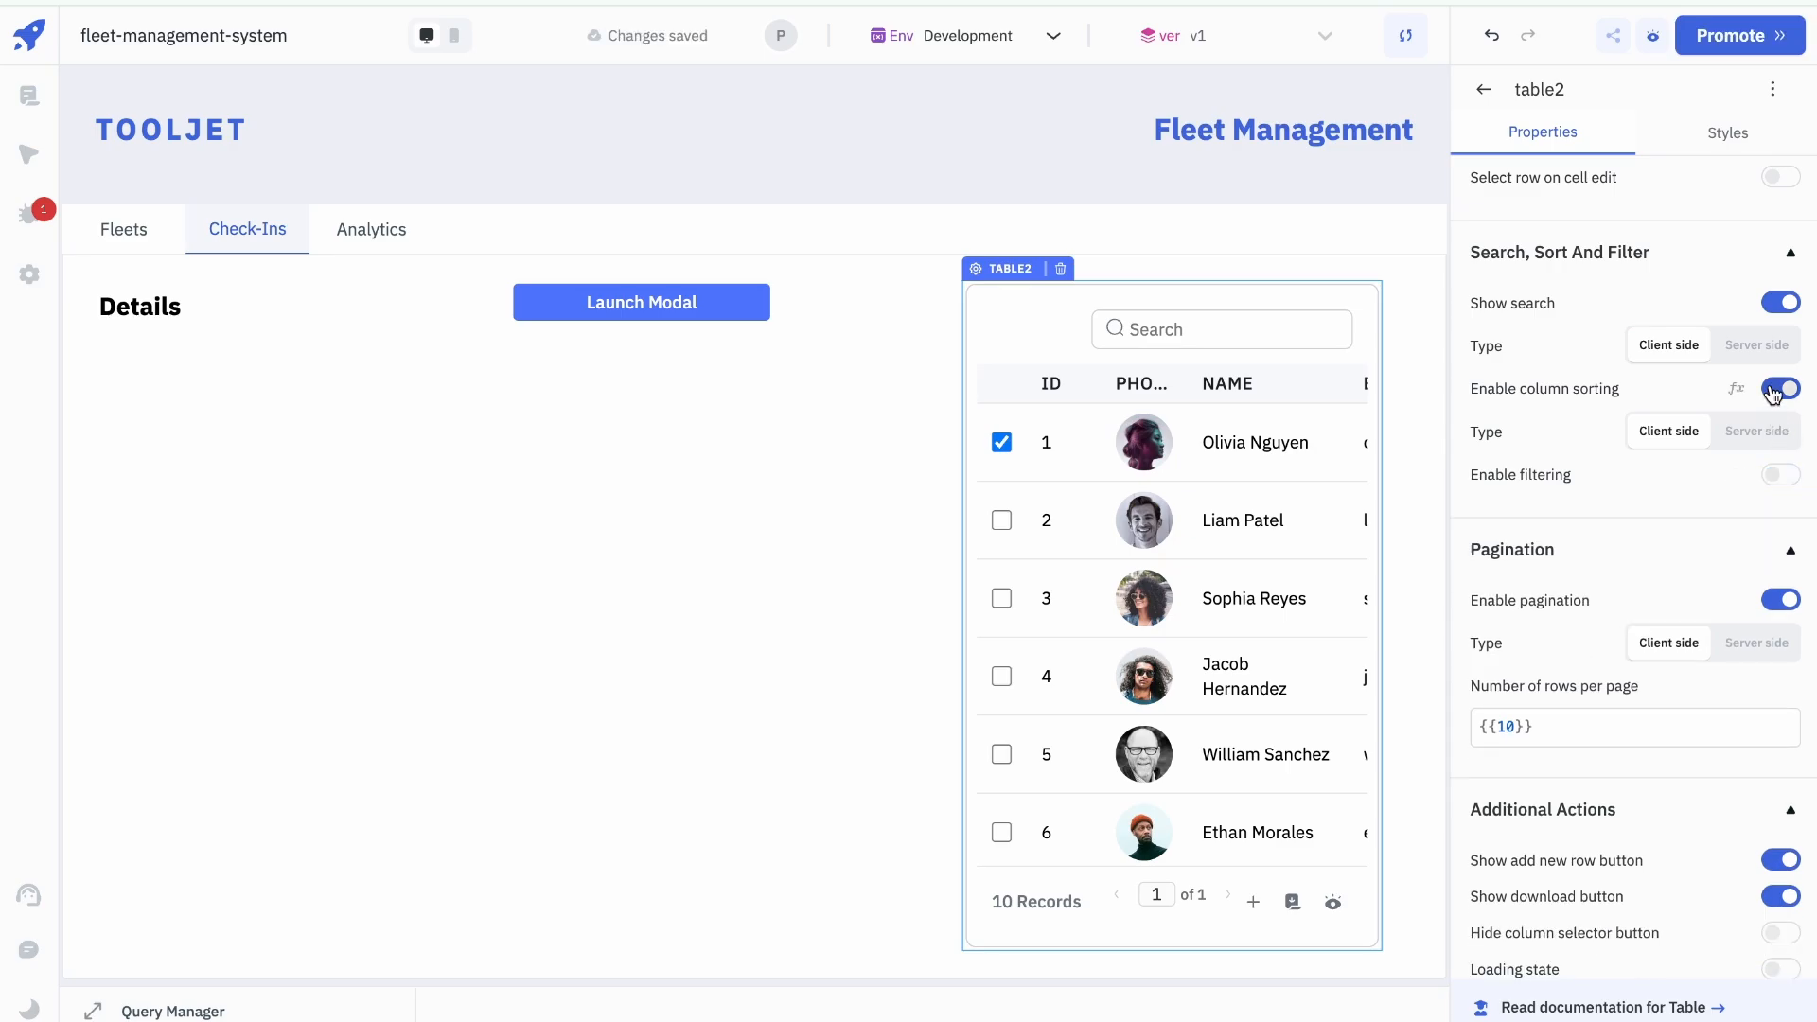
{"action": "left_click", "coordinate": [1785, 309]}
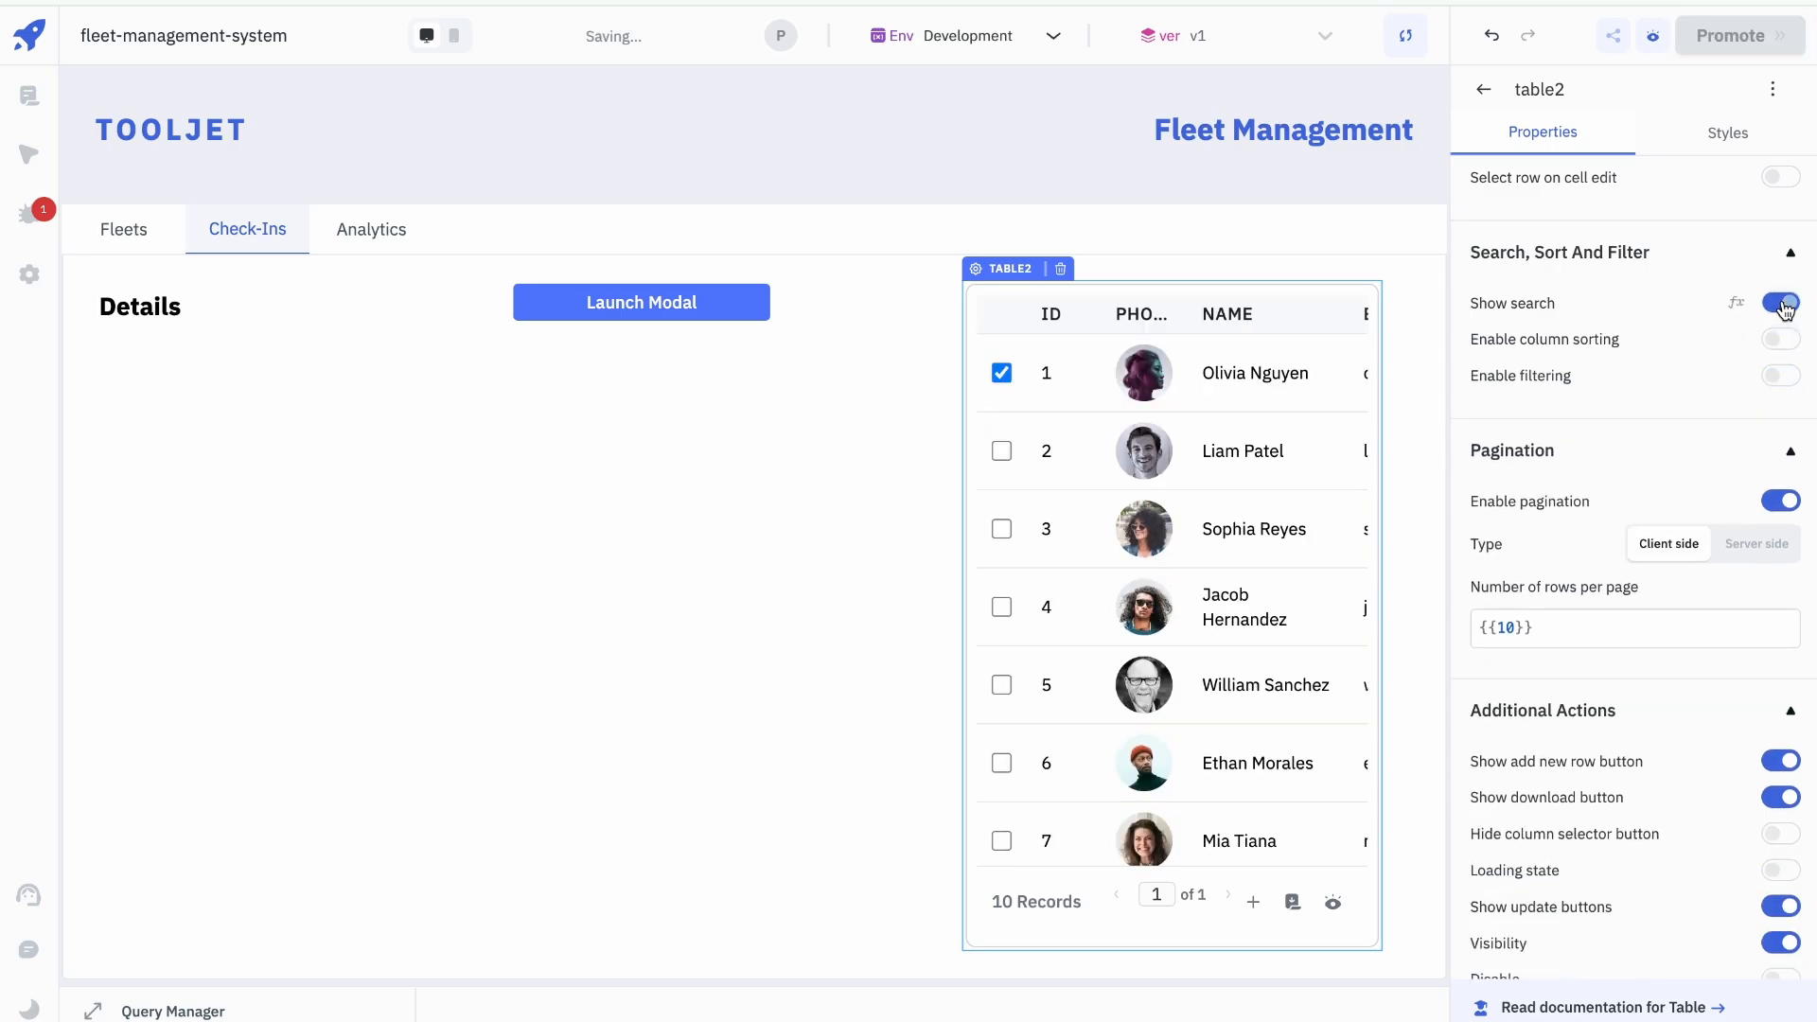
{"action": "left_click", "coordinate": [1781, 502]}
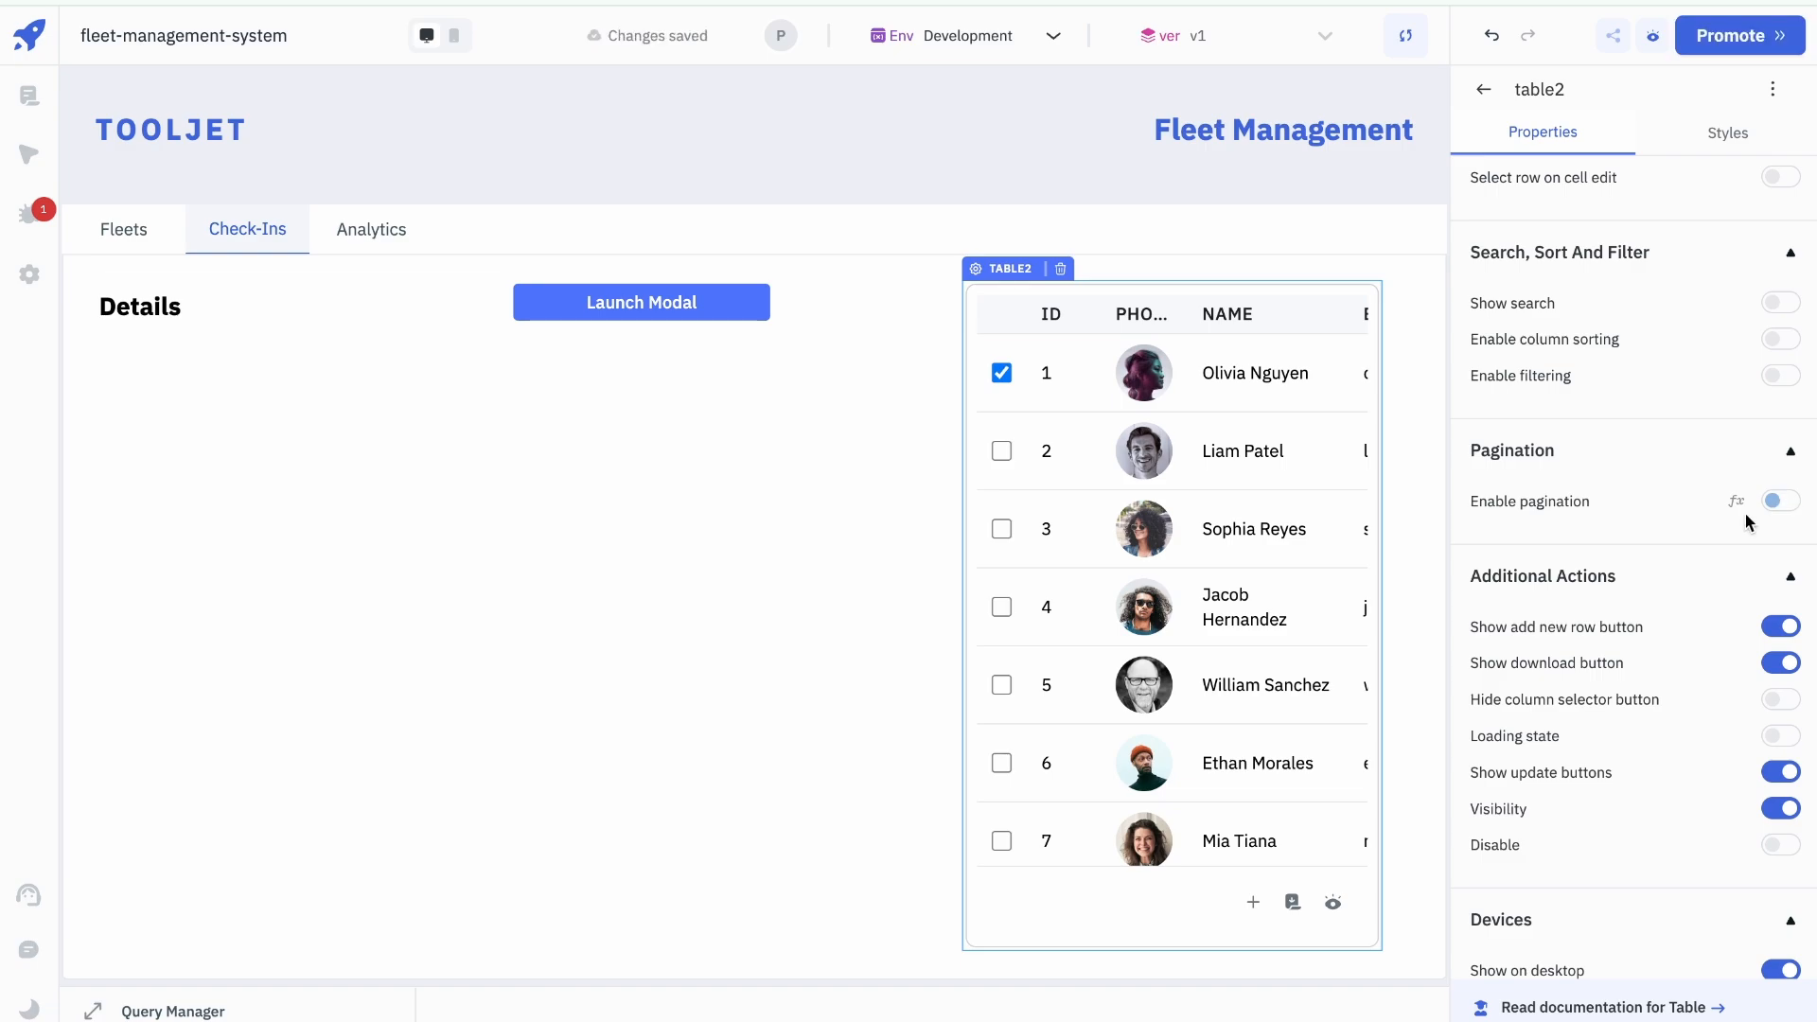
{"action": "scroll", "coordinate": [1652, 596], "scroll_direction": "down", "scroll_amount": 1}
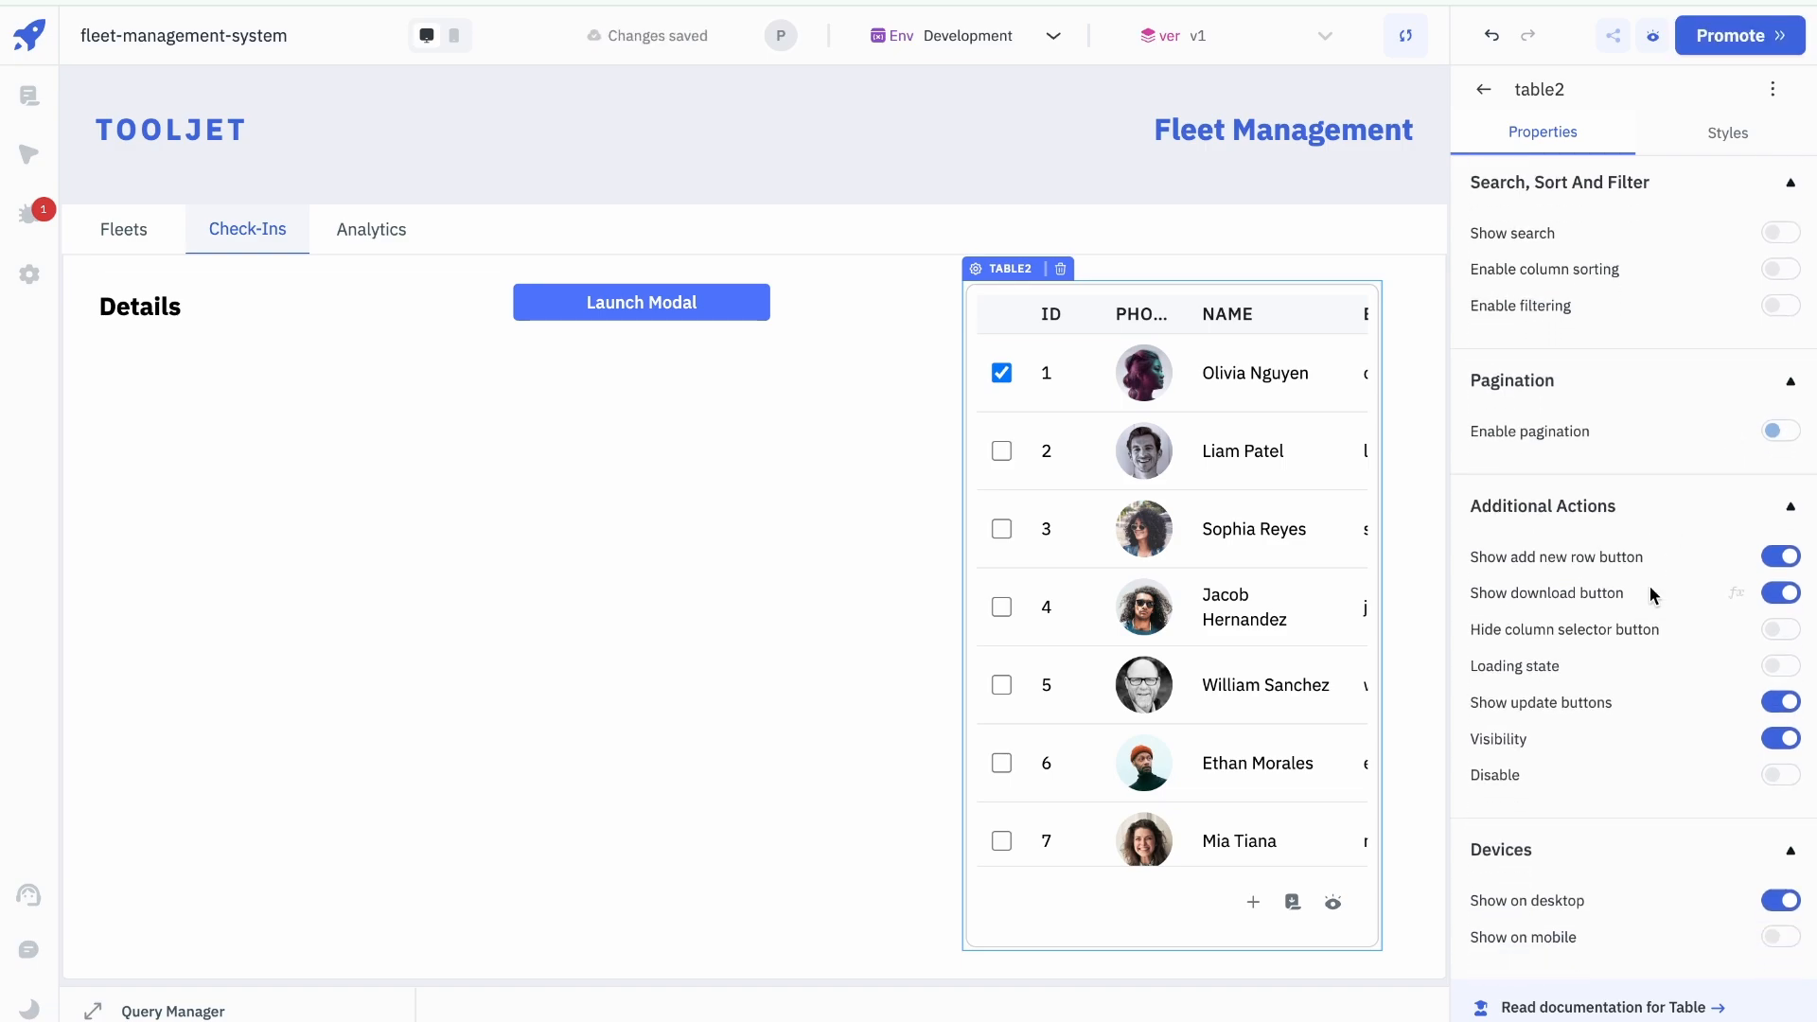
Step: Disable the add new row and download buttons for the Check-Ins table
{"action": "left_click", "coordinate": [1787, 560]}
{"action": "left_click", "coordinate": [1781, 594]}
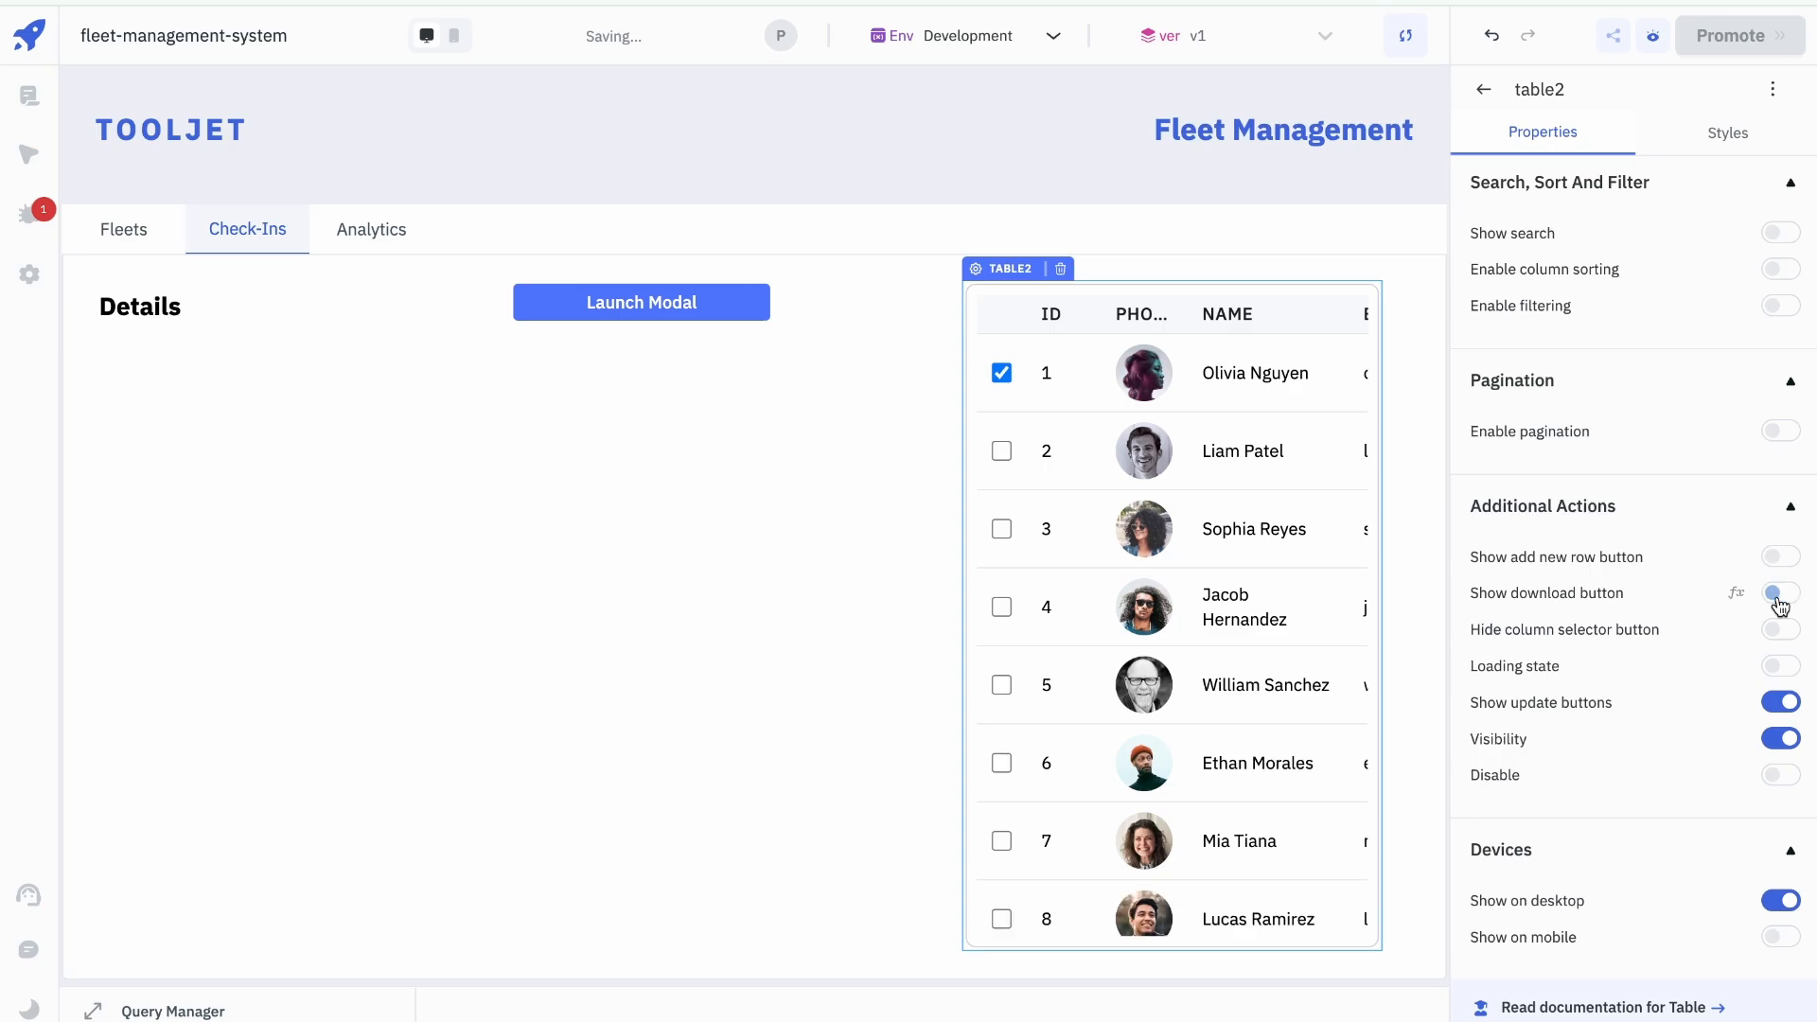
{"action": "scroll", "coordinate": [1189, 772], "scroll_direction": "down", "scroll_amount": 2}
{"action": "scroll", "coordinate": [1188, 776], "scroll_direction": "right", "scroll_amount": 5}
{"action": "scroll", "coordinate": [1189, 776], "scroll_direction": "left", "scroll_amount": 5}
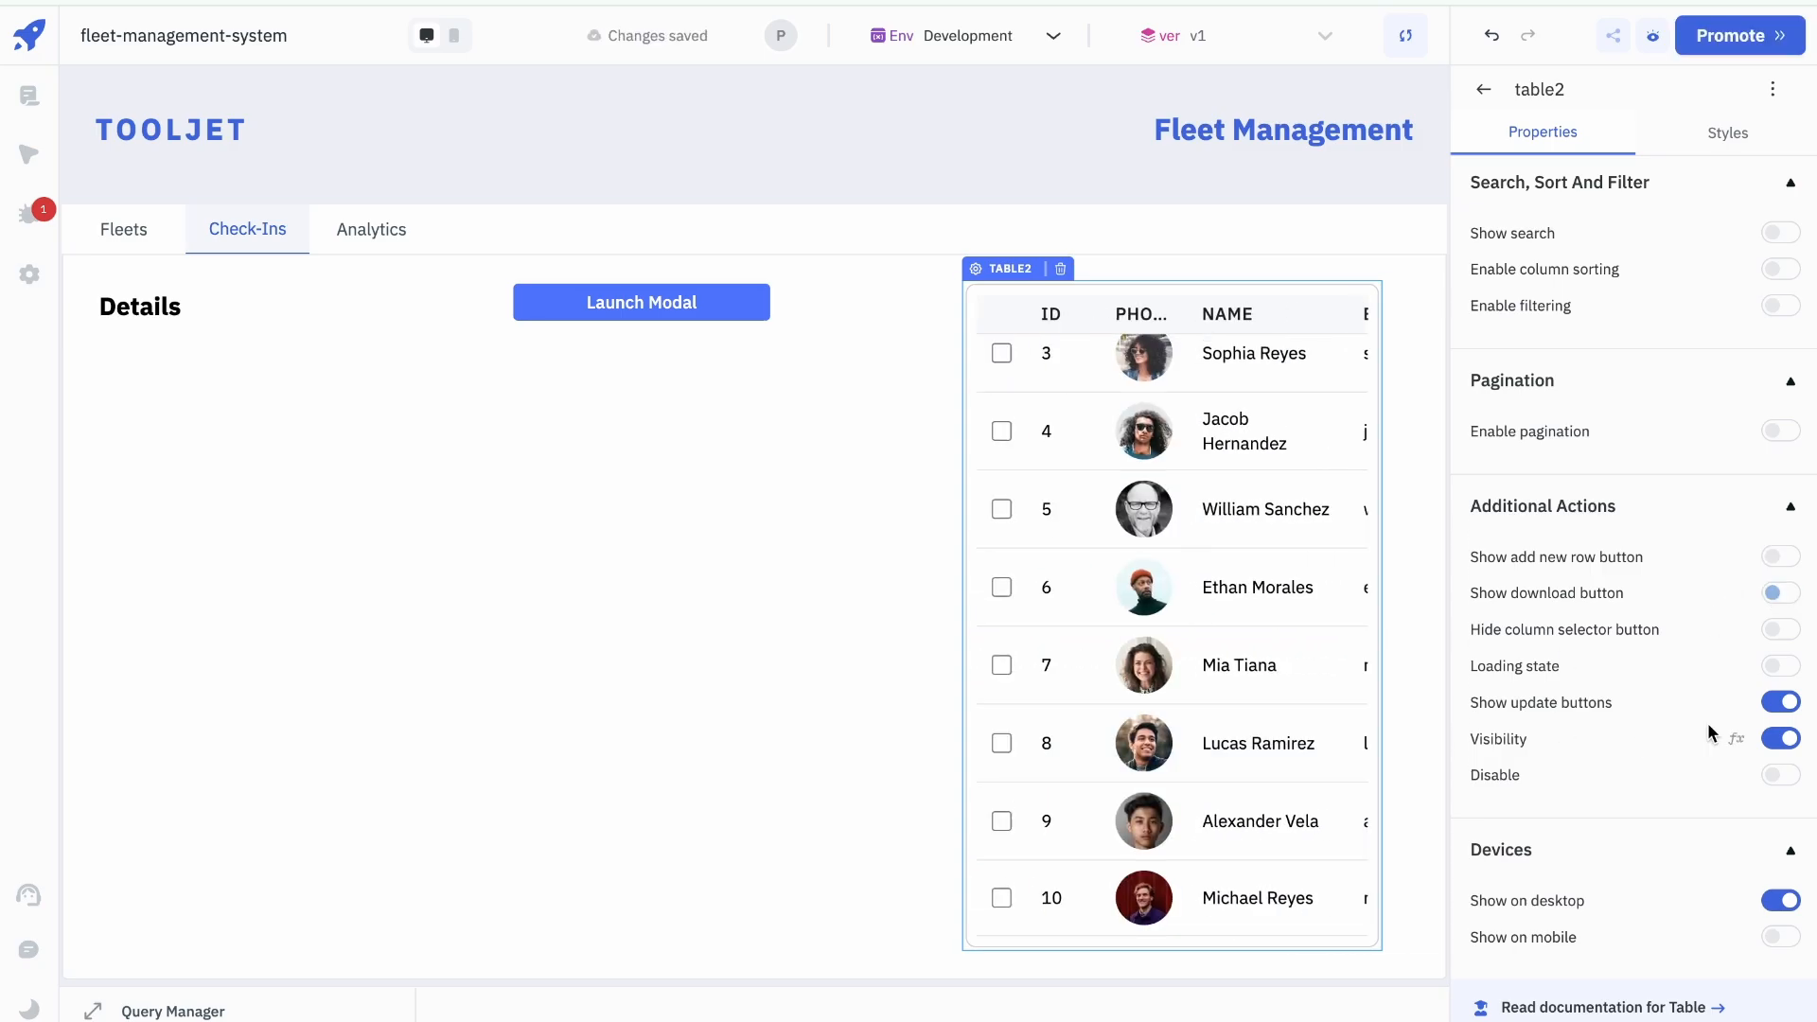
Step: Set the Check-Ins table's border colour to white and widen the table toward the launch button
{"action": "left_click", "coordinate": [1743, 147]}
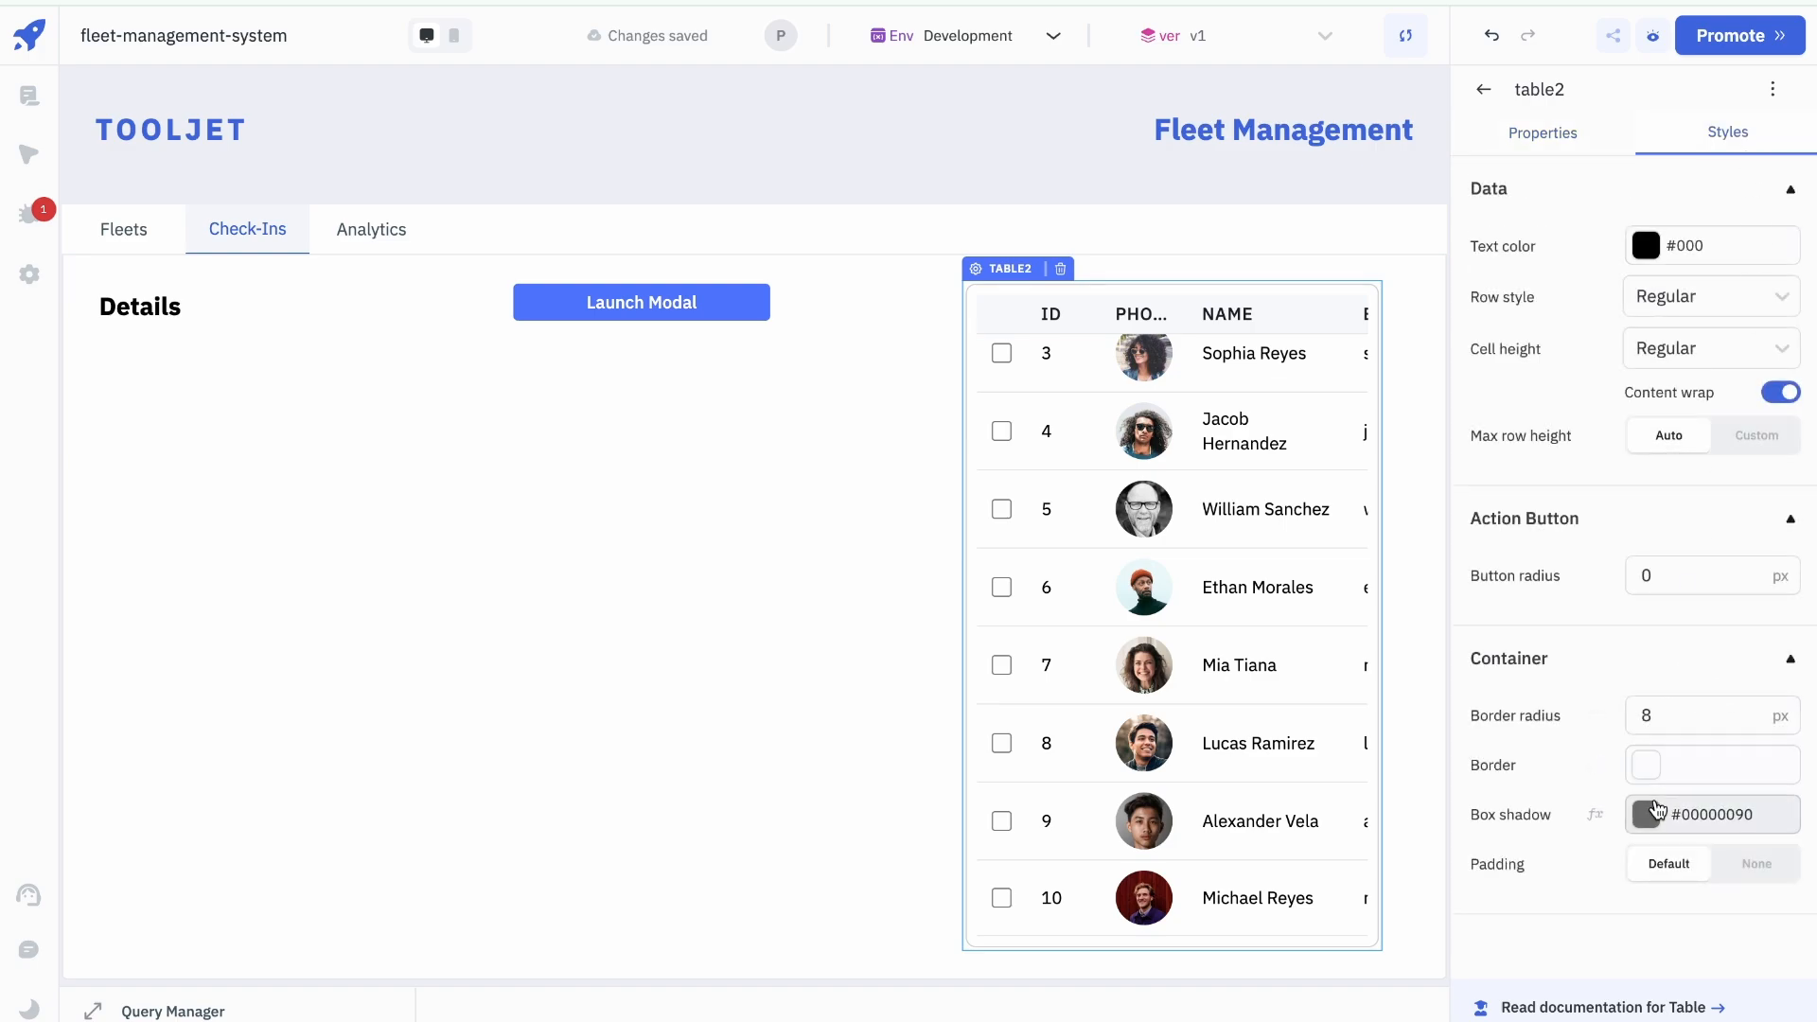
{"action": "left_click", "coordinate": [1647, 771]}
{"action": "left_click", "coordinate": [1543, 936]}
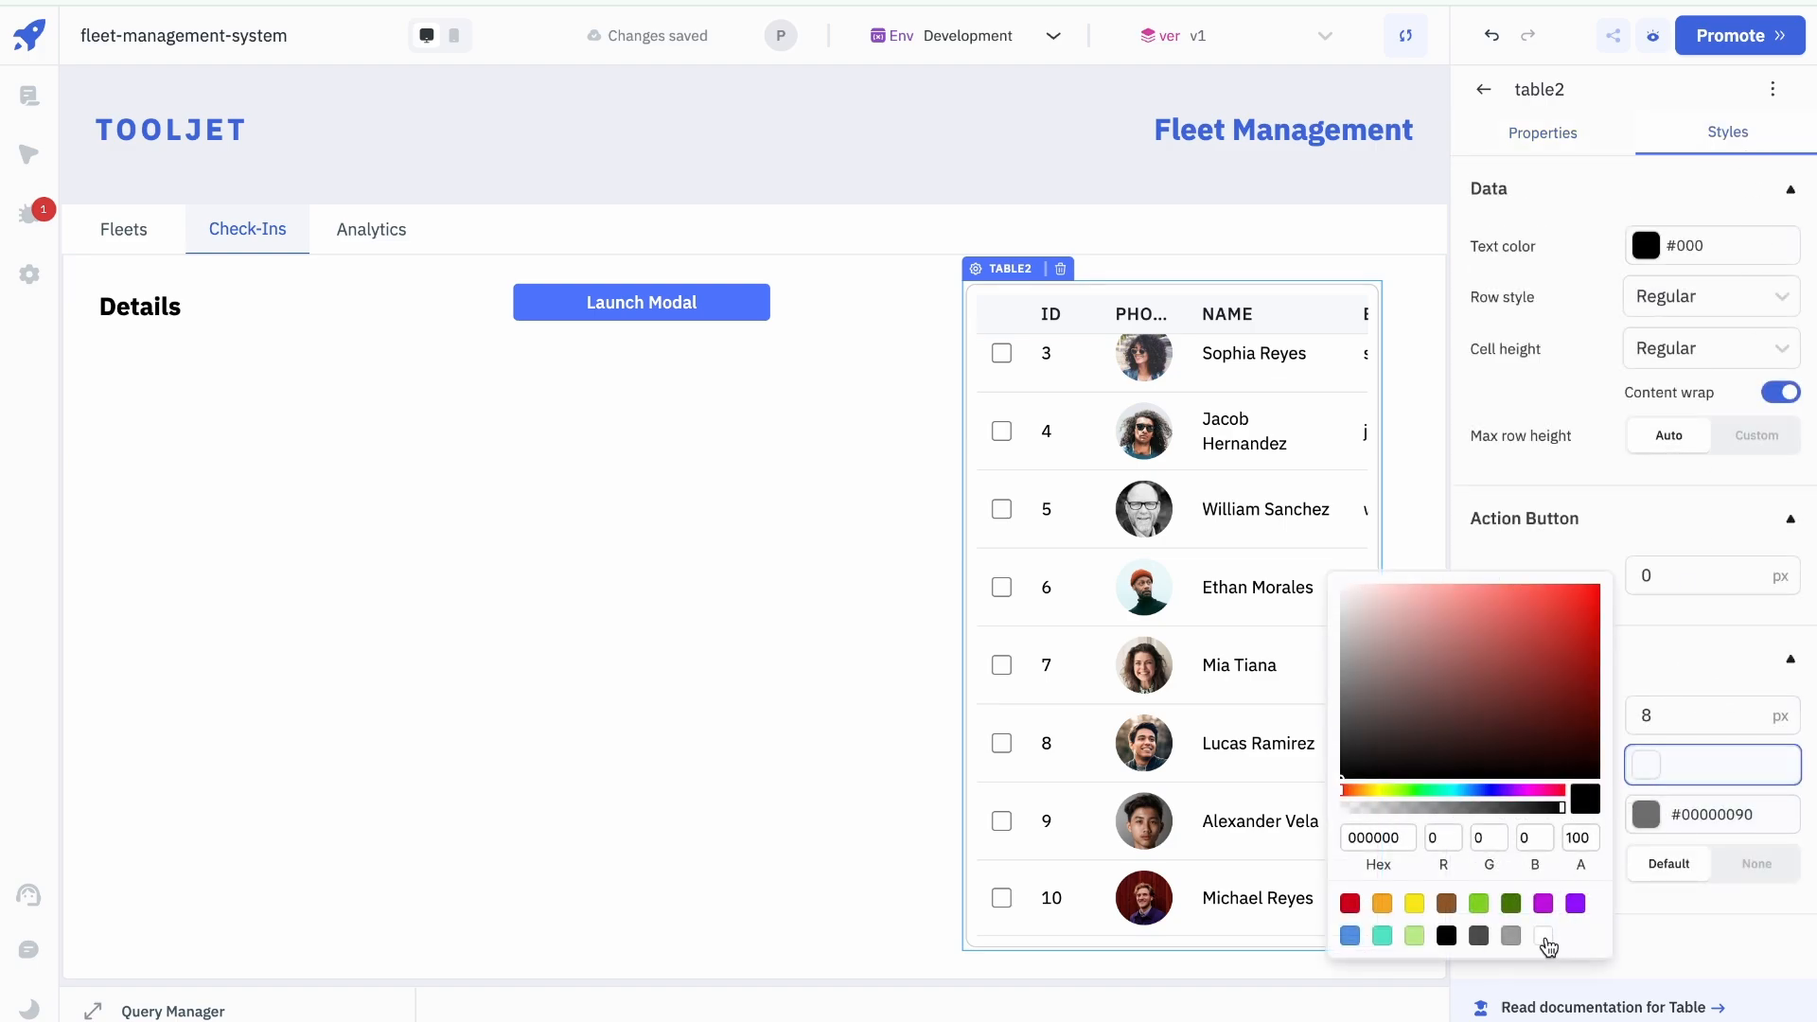
{"action": "left_click", "coordinate": [1404, 281]}
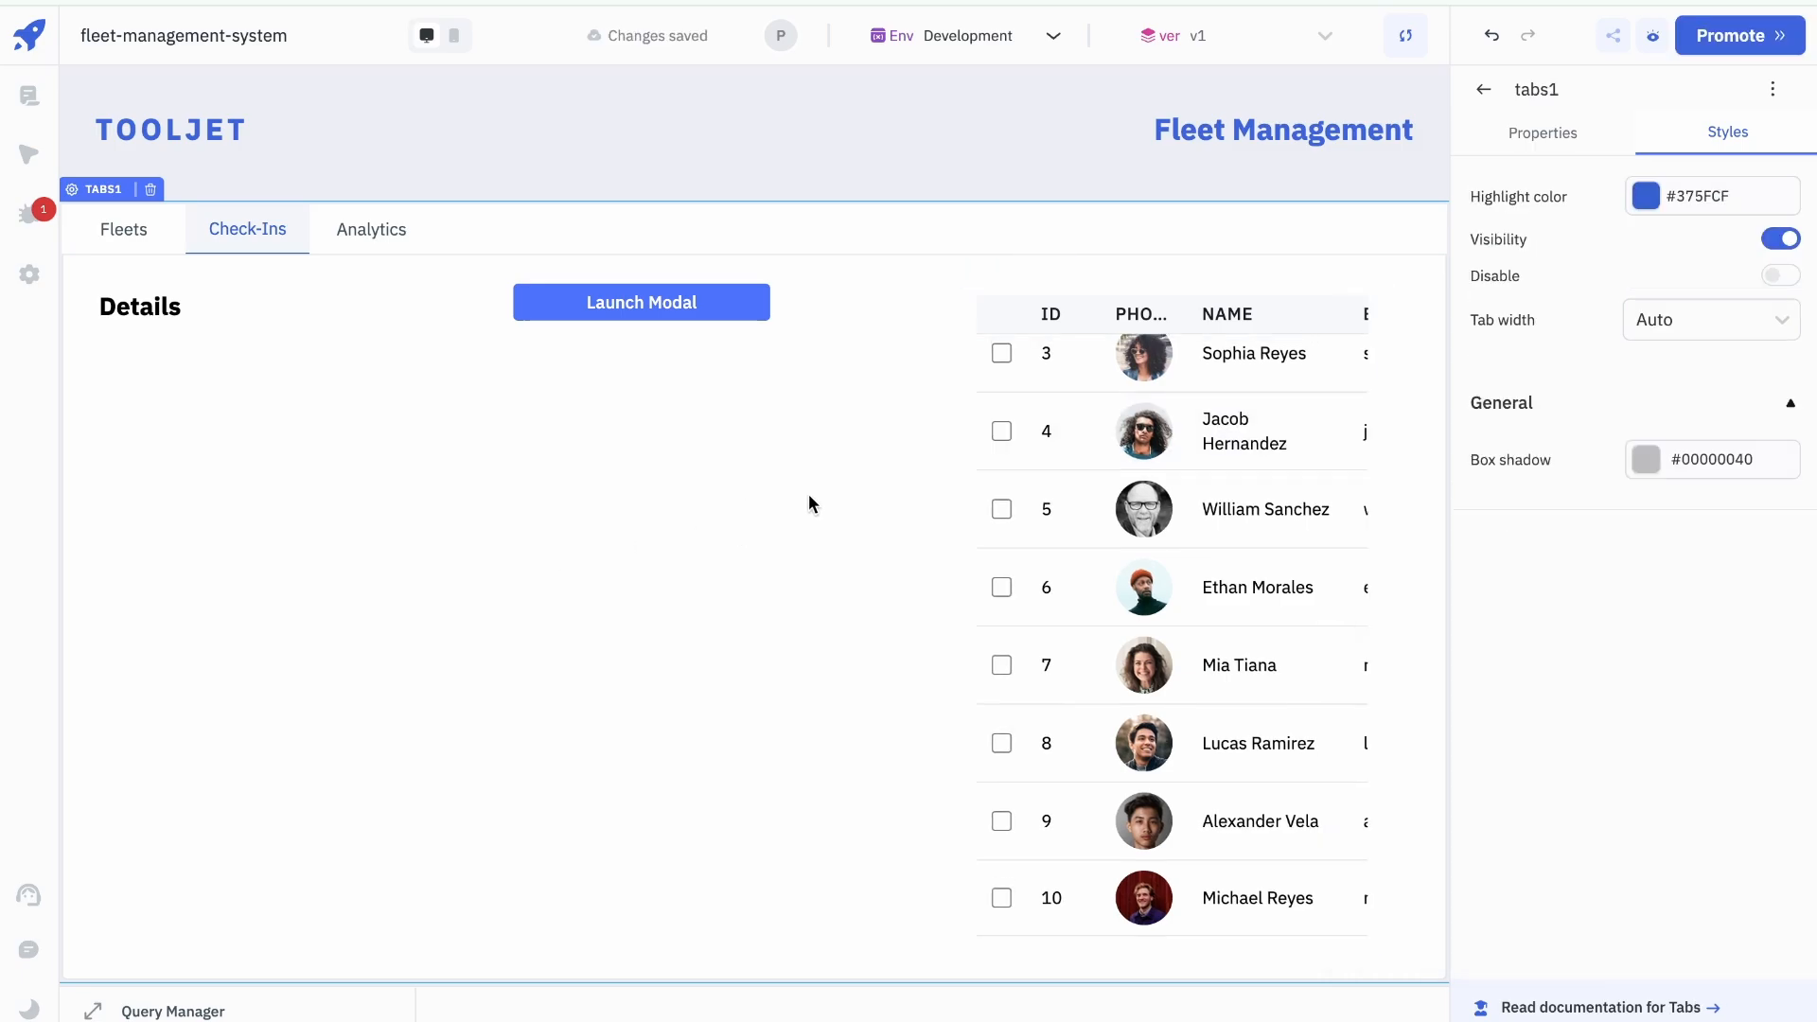
{"action": "left_click_drag", "start_coordinate": [962, 381], "coordinate": [909, 385]}
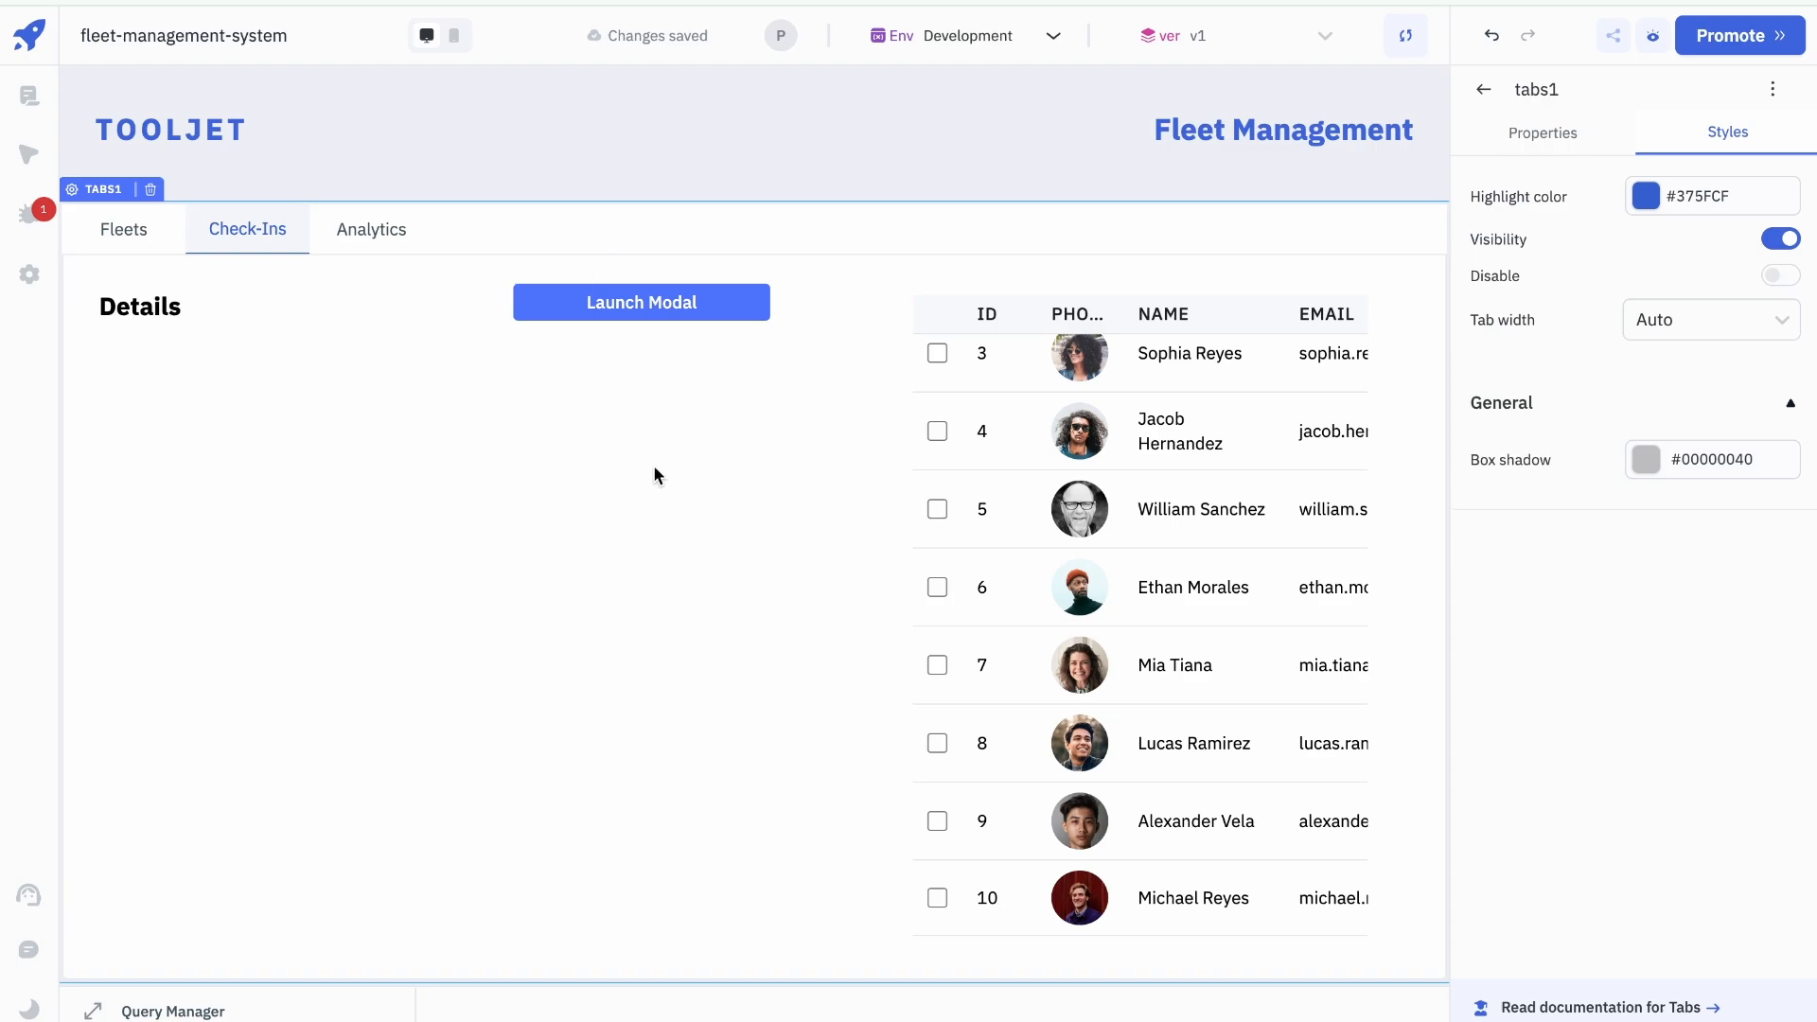
{"action": "scroll", "coordinate": [653, 473], "scroll_direction": "down", "scroll_amount": 2}
{"action": "scroll", "coordinate": [655, 473], "scroll_direction": "up", "scroll_amount": 2}
Step: Add a Dropdown component below the Details heading and stretch it from the heading's left edge to the launch button's right edge
{"action": "left_click", "coordinate": [1484, 89]}
{"action": "left_click", "coordinate": [1664, 150]}
{"action": "type", "text": "dro"}
{"action": "left_click_drag", "start_coordinate": [1518, 229], "coordinate": [218, 385]}
{"action": "left_click_drag", "start_coordinate": [405, 388], "coordinate": [698, 436]}
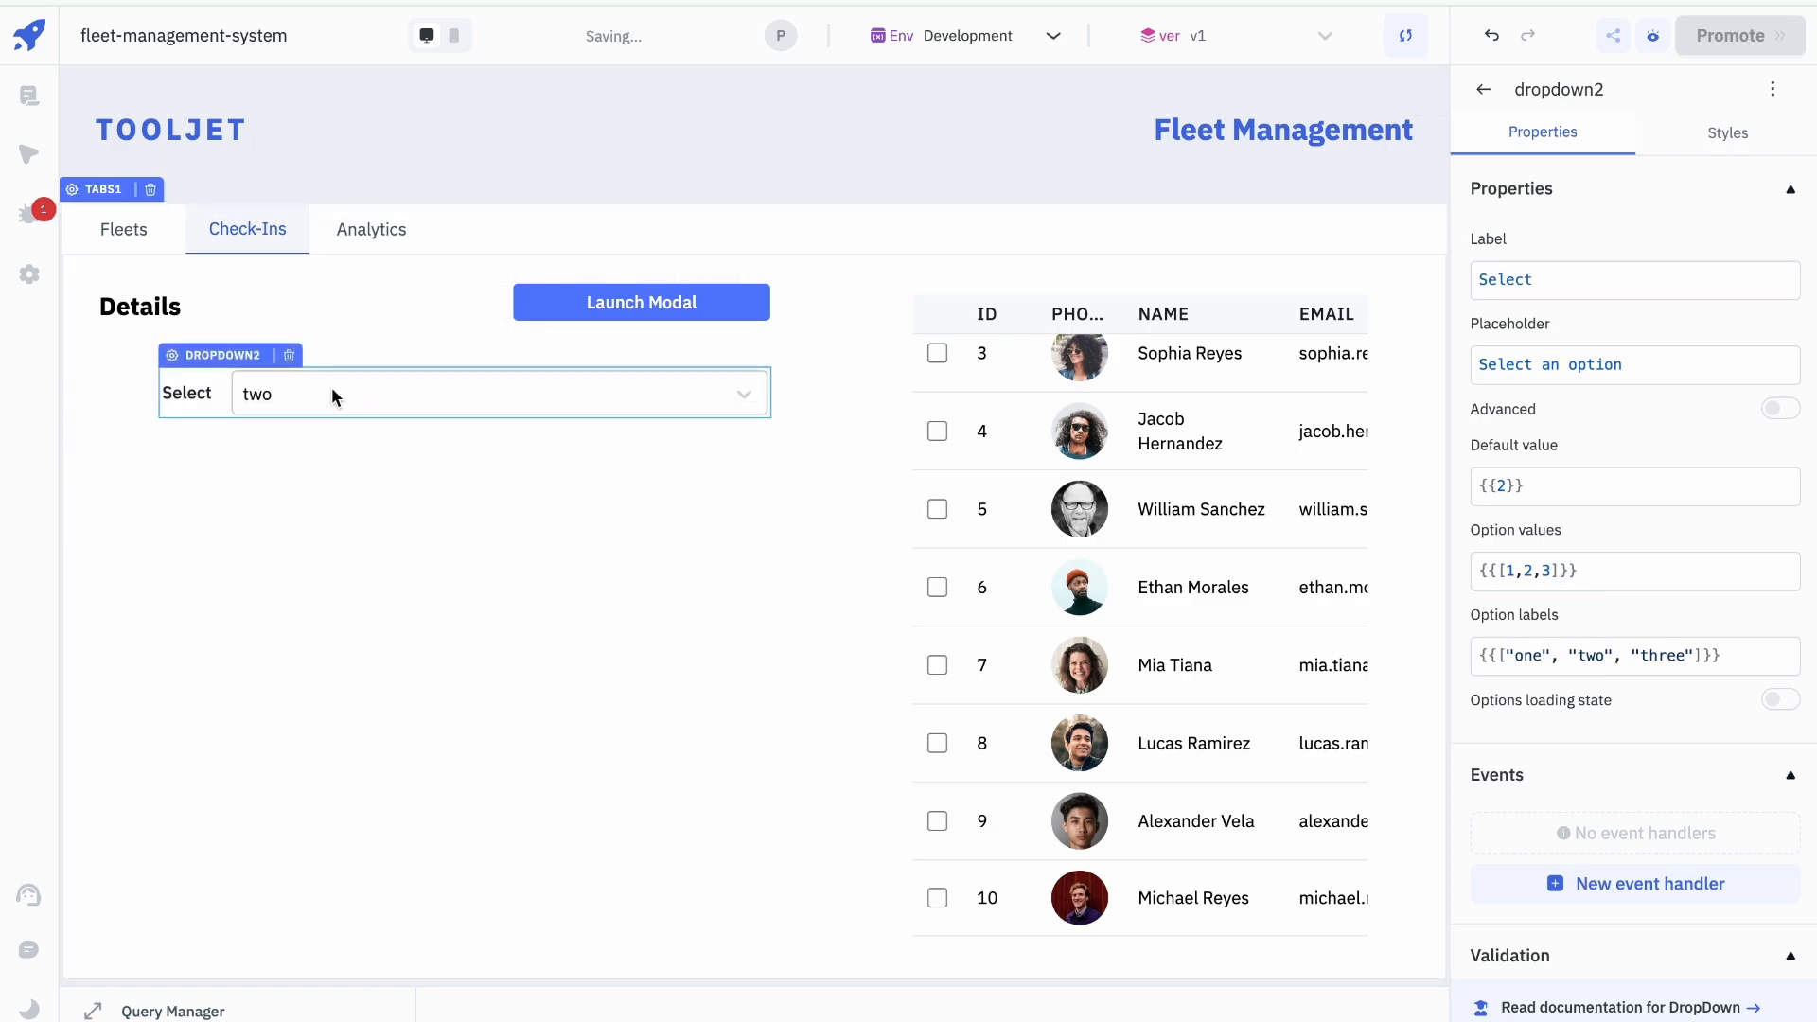
{"action": "left_click_drag", "start_coordinate": [159, 391], "coordinate": [97, 389]}
Step: Clear the new dropdown's label and move its left edge inward to free space for a separate text label
{"action": "left_click", "coordinate": [1643, 282]}
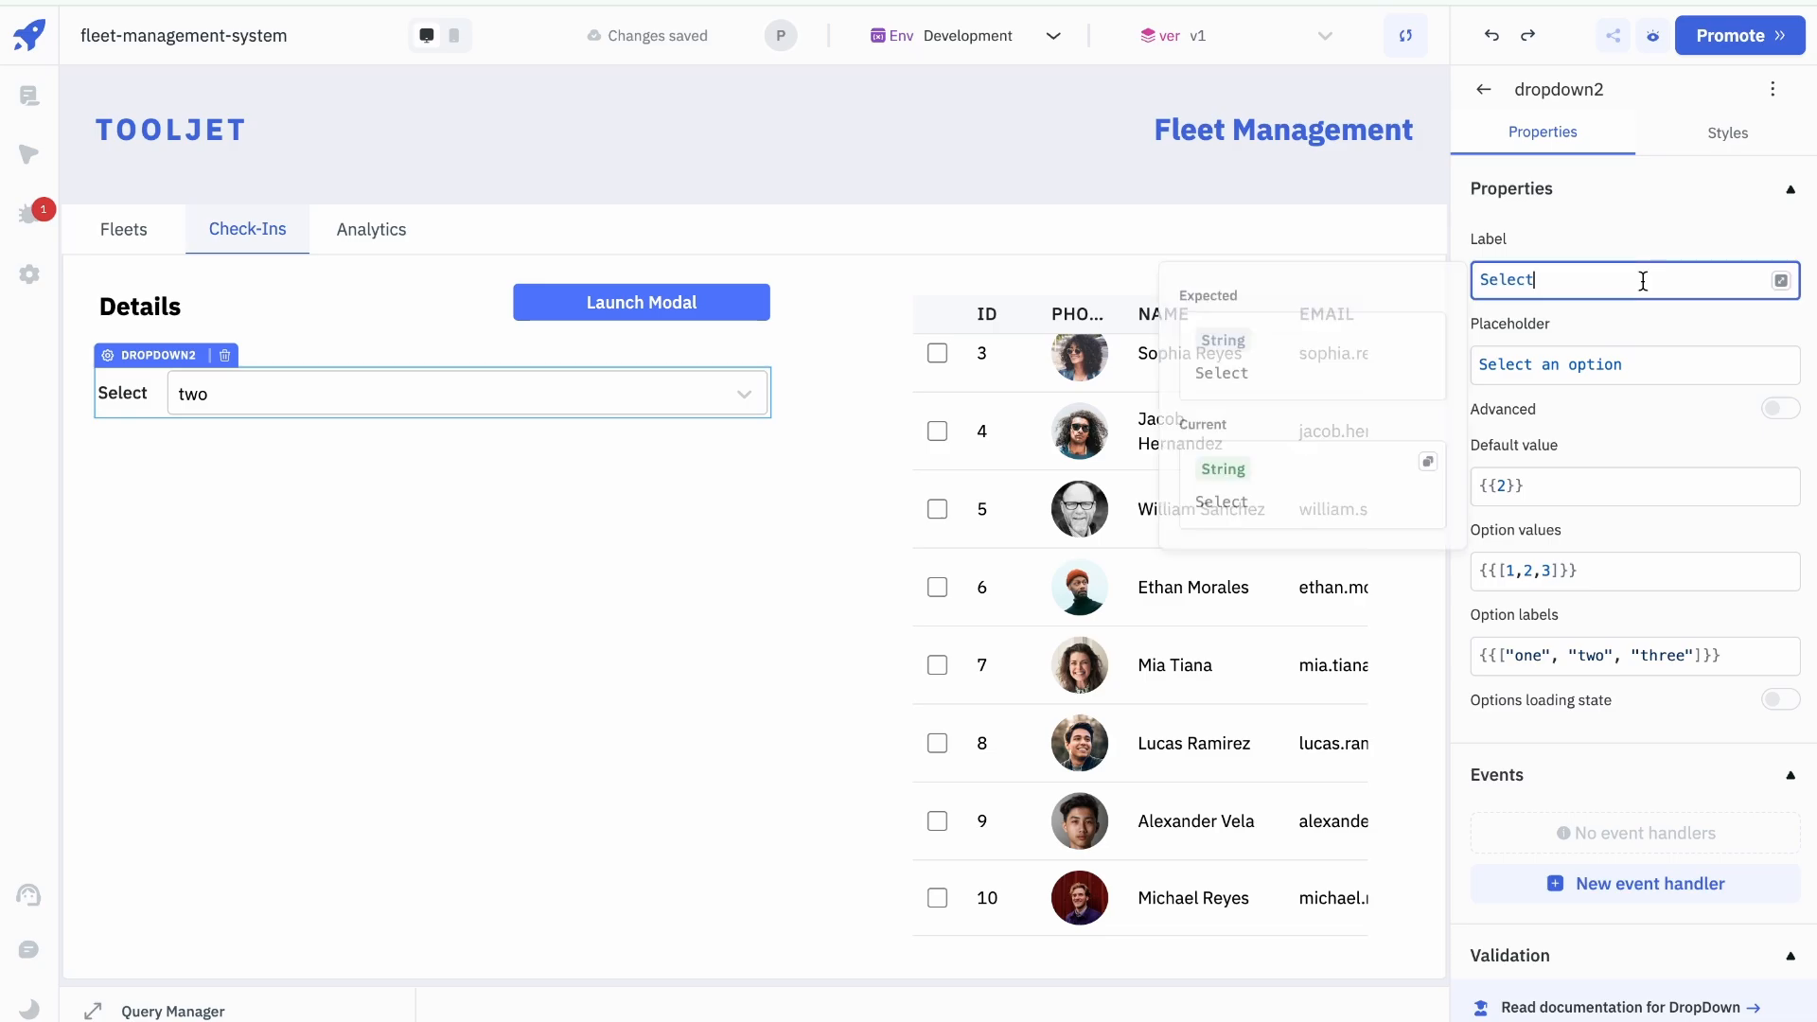
{"action": "left_click", "coordinate": [721, 698]}
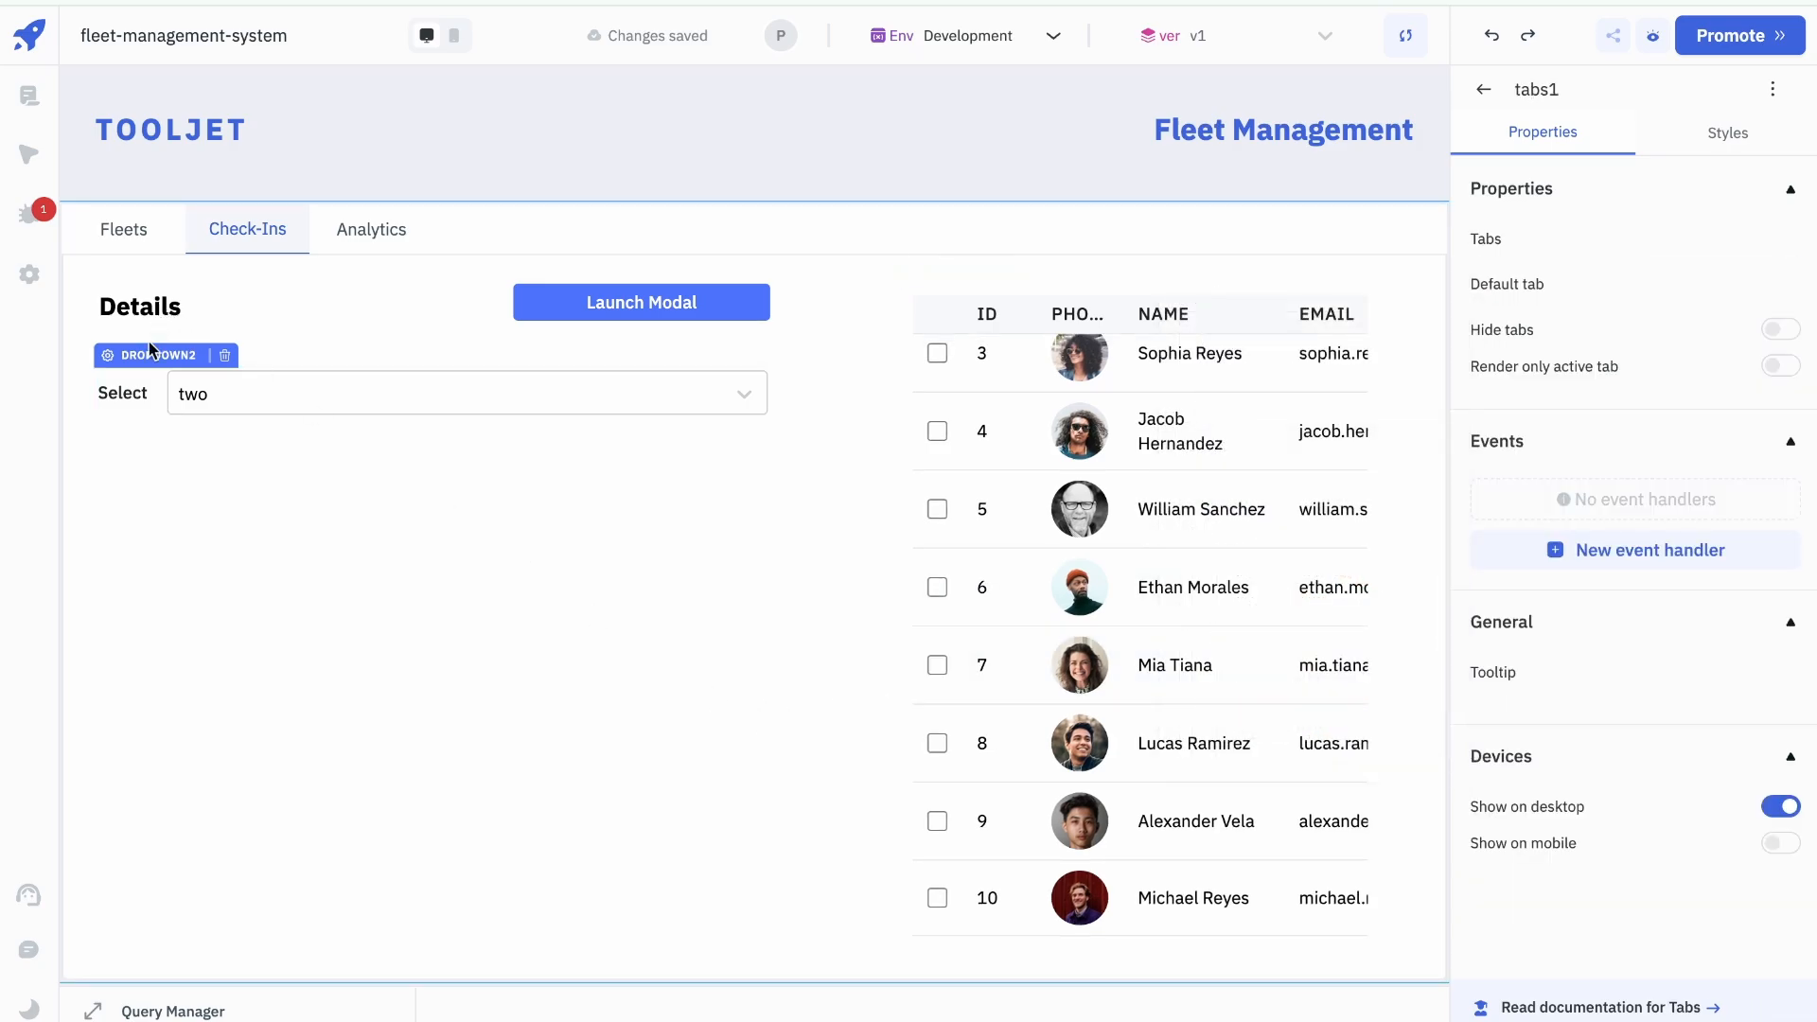
{"action": "left_click_drag", "start_coordinate": [106, 394], "coordinate": [227, 394]}
Step: Add a Text component below the dropdown in the Check-Ins tab and set its text to "Vehicle No."
{"action": "left_click", "coordinate": [1483, 89]}
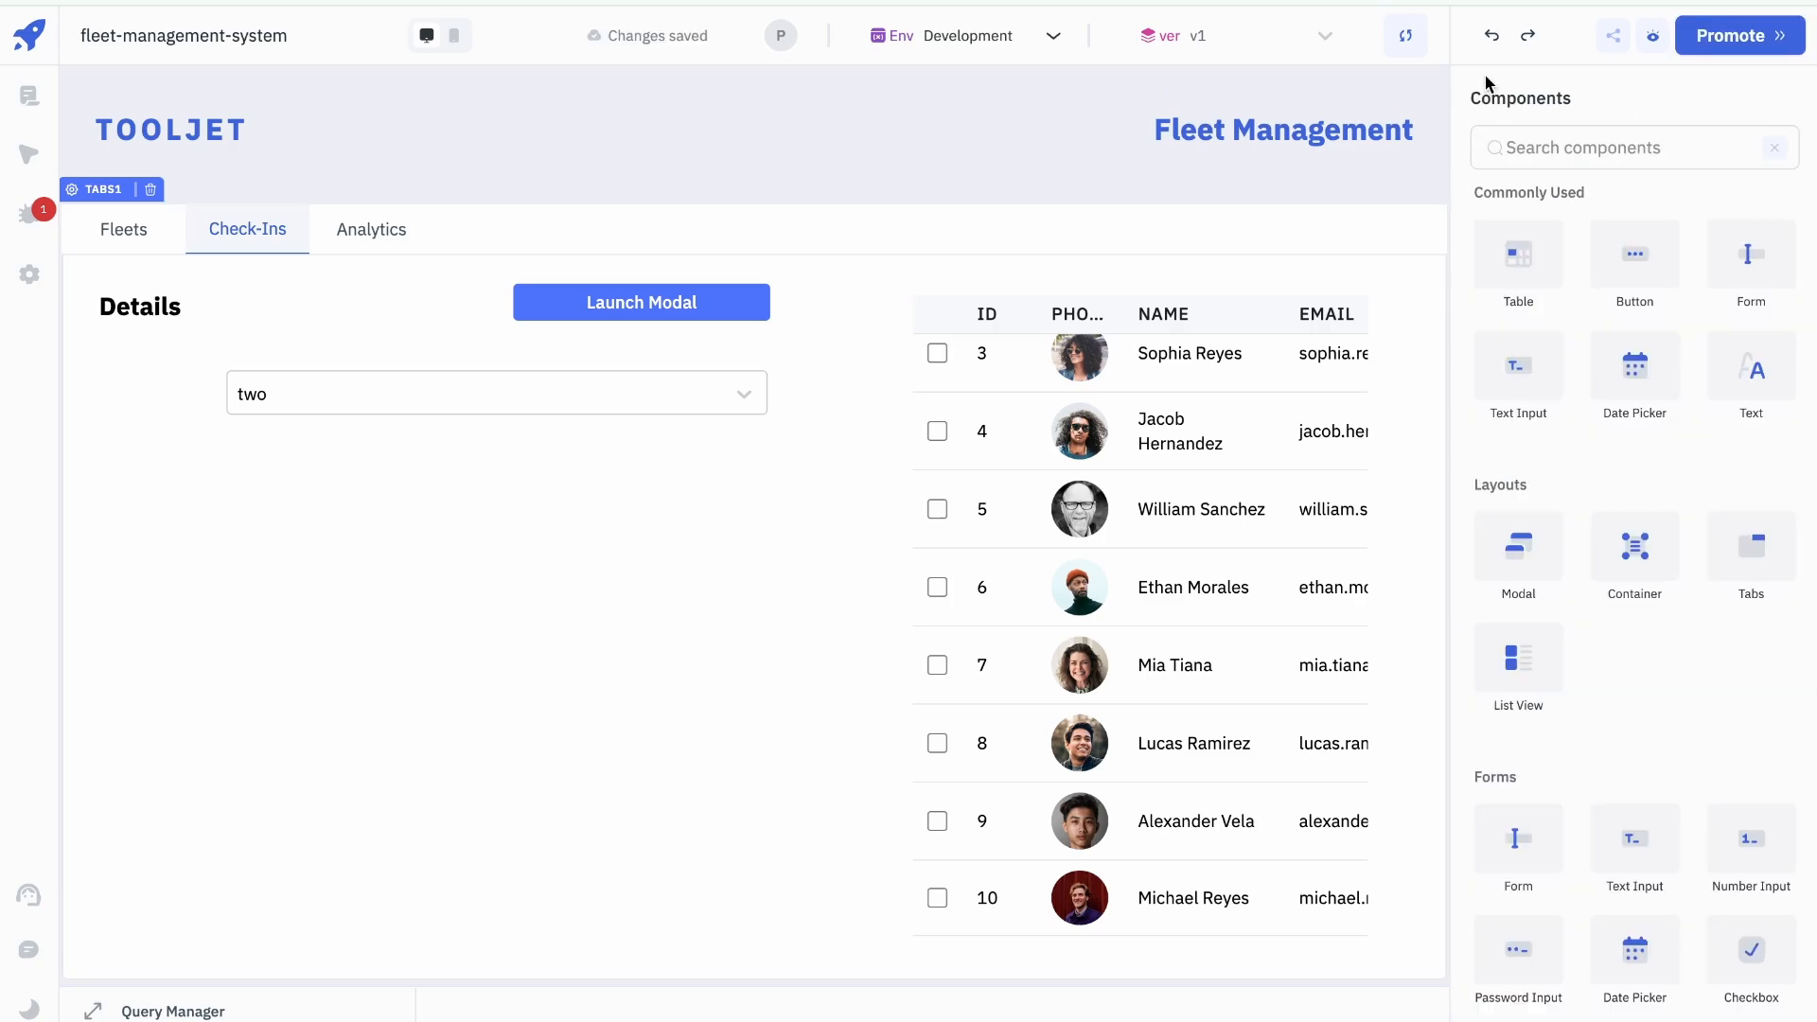
{"action": "left_click_drag", "start_coordinate": [1771, 364], "coordinate": [355, 508]}
{"action": "left_click", "coordinate": [1629, 301]}
{"action": "key", "text": "ctrl+a"}
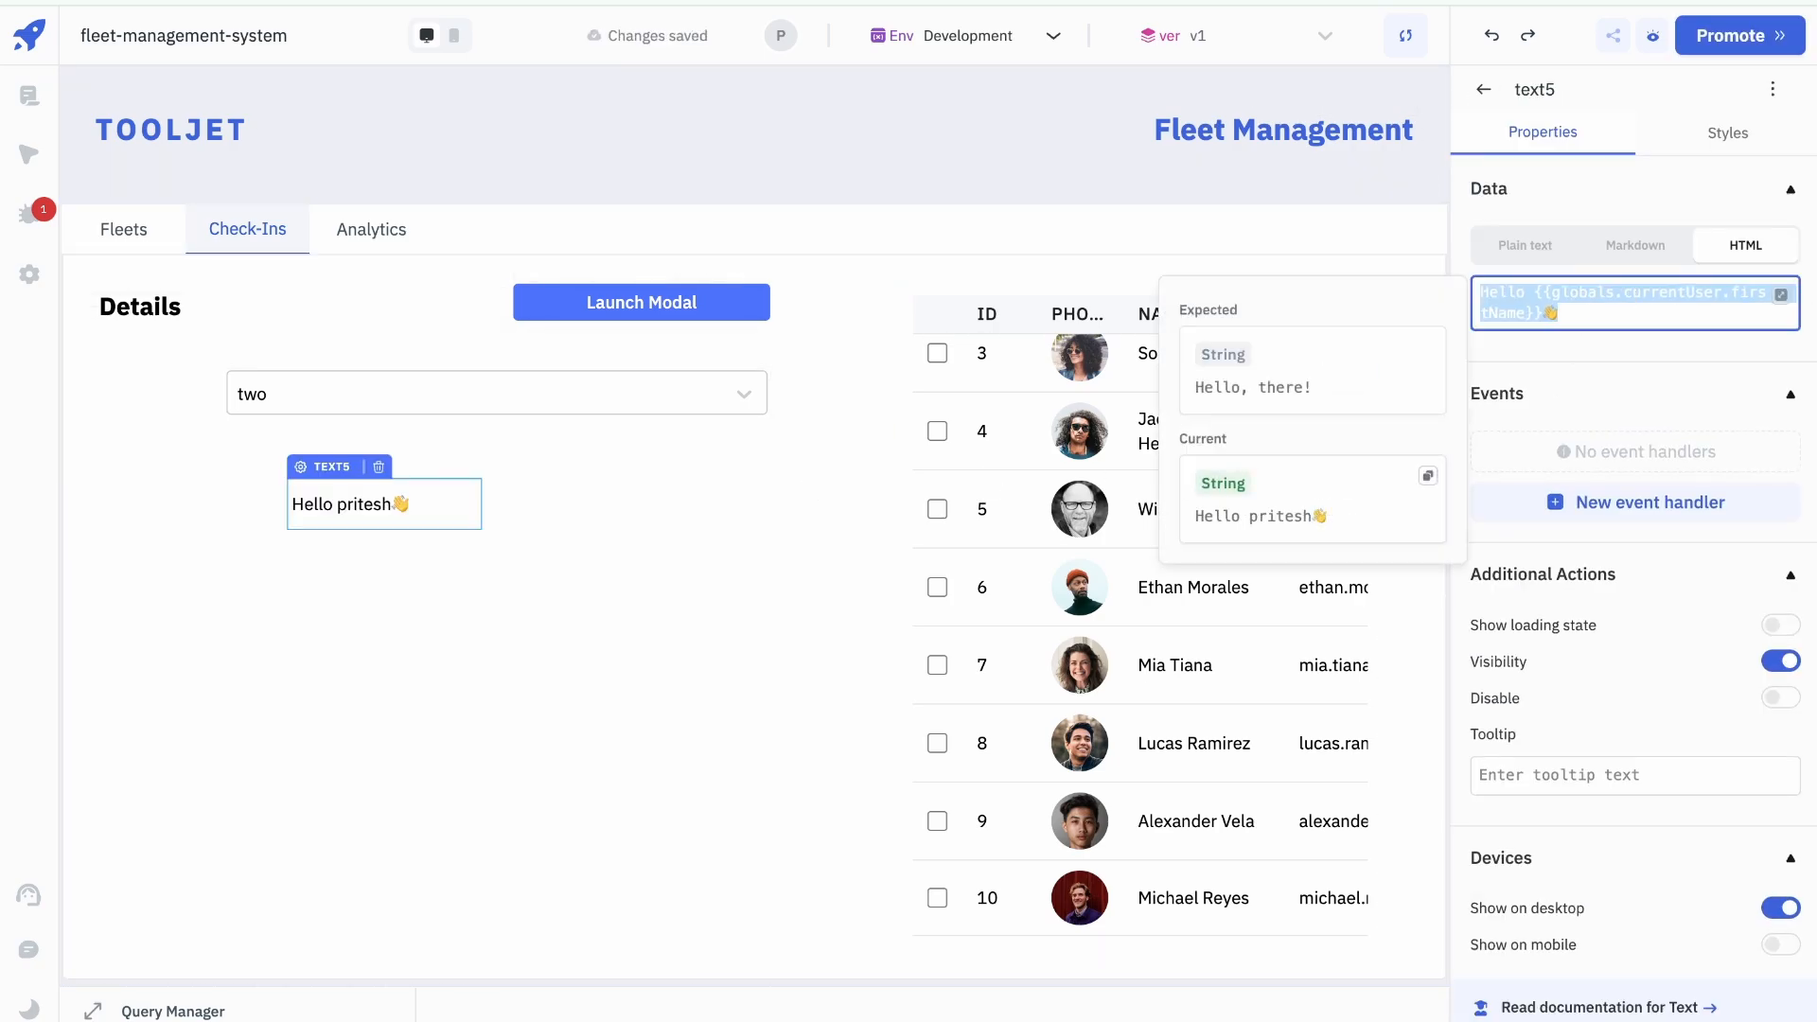
{"action": "type", "text": "Vehicle"}
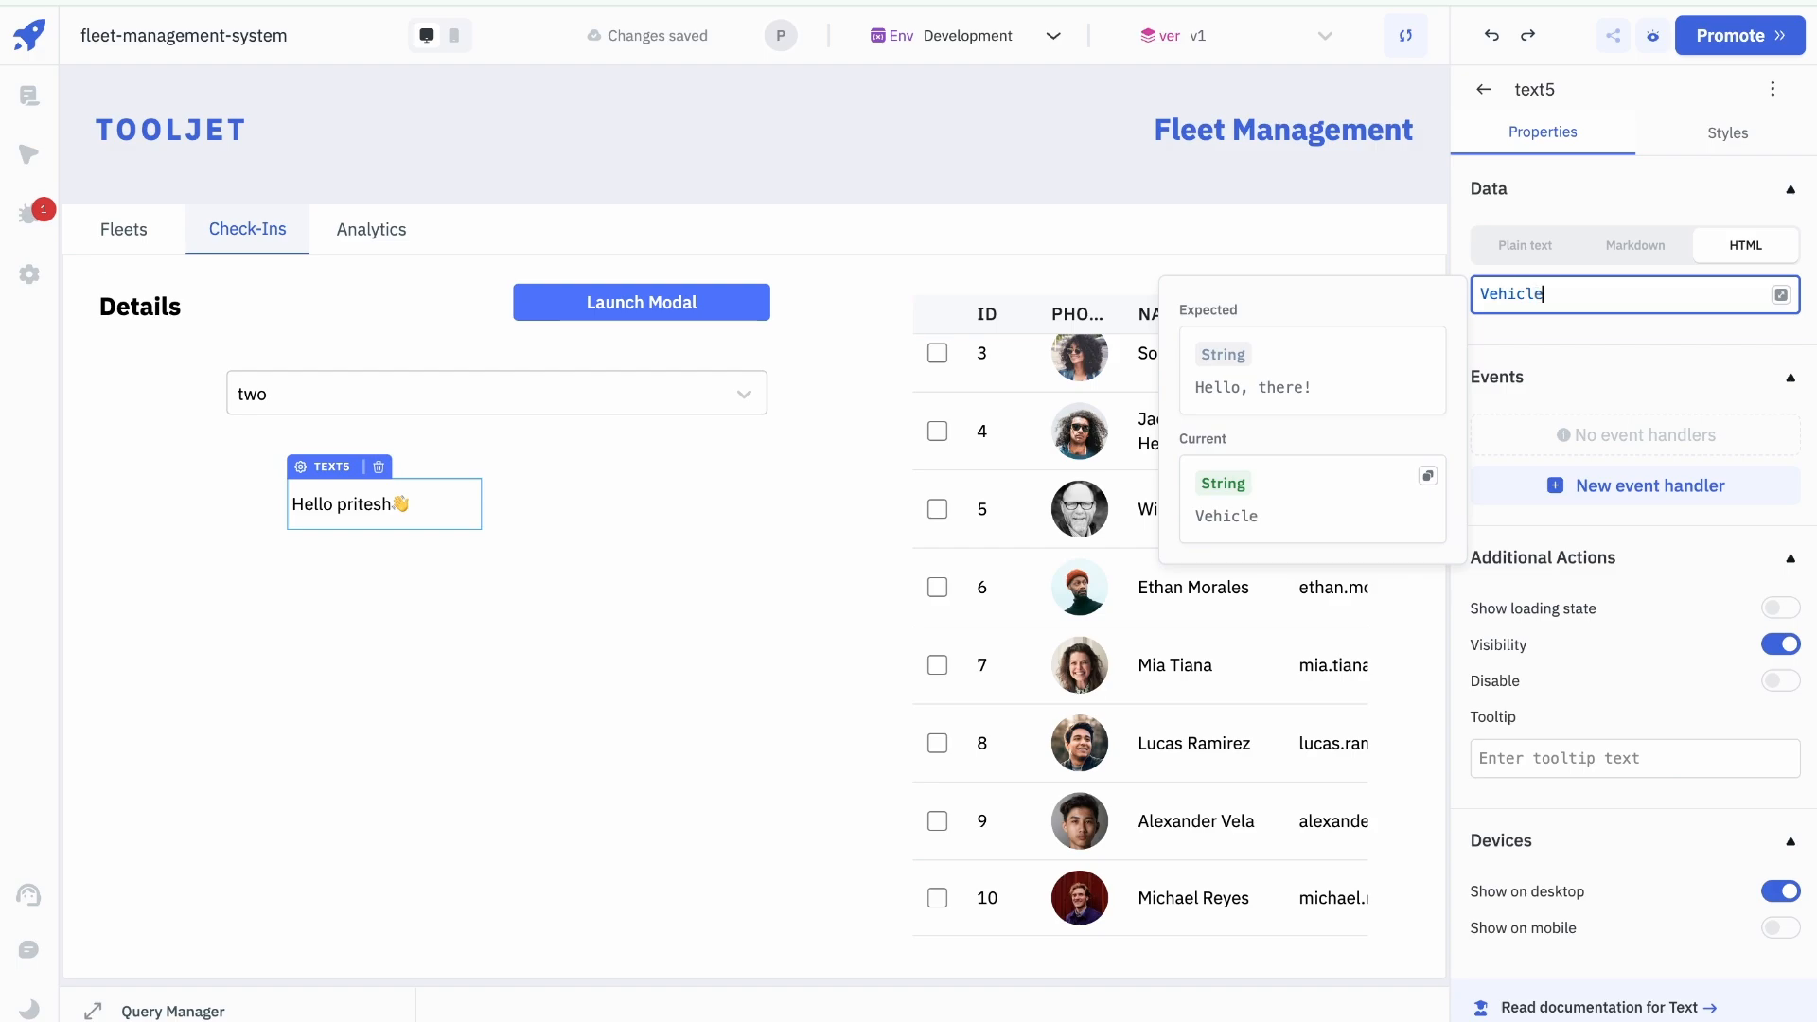
{"action": "type", "text": " No."}
Step: Set the Vehicle No. text size to 13 px, then place it in front of the dropdown and narrow it to fit
{"action": "left_click", "coordinate": [1741, 140]}
{"action": "left_click", "coordinate": [1712, 235]}
{"action": "key", "text": "BackSpace"}
{"action": "type", "text": "3"}
{"action": "left_click", "coordinate": [600, 616]}
{"action": "left_click_drag", "start_coordinate": [349, 497], "coordinate": [156, 391]}
{"action": "left_click_drag", "start_coordinate": [286, 388], "coordinate": [212, 388]}
{"action": "left_click", "coordinate": [419, 545]}
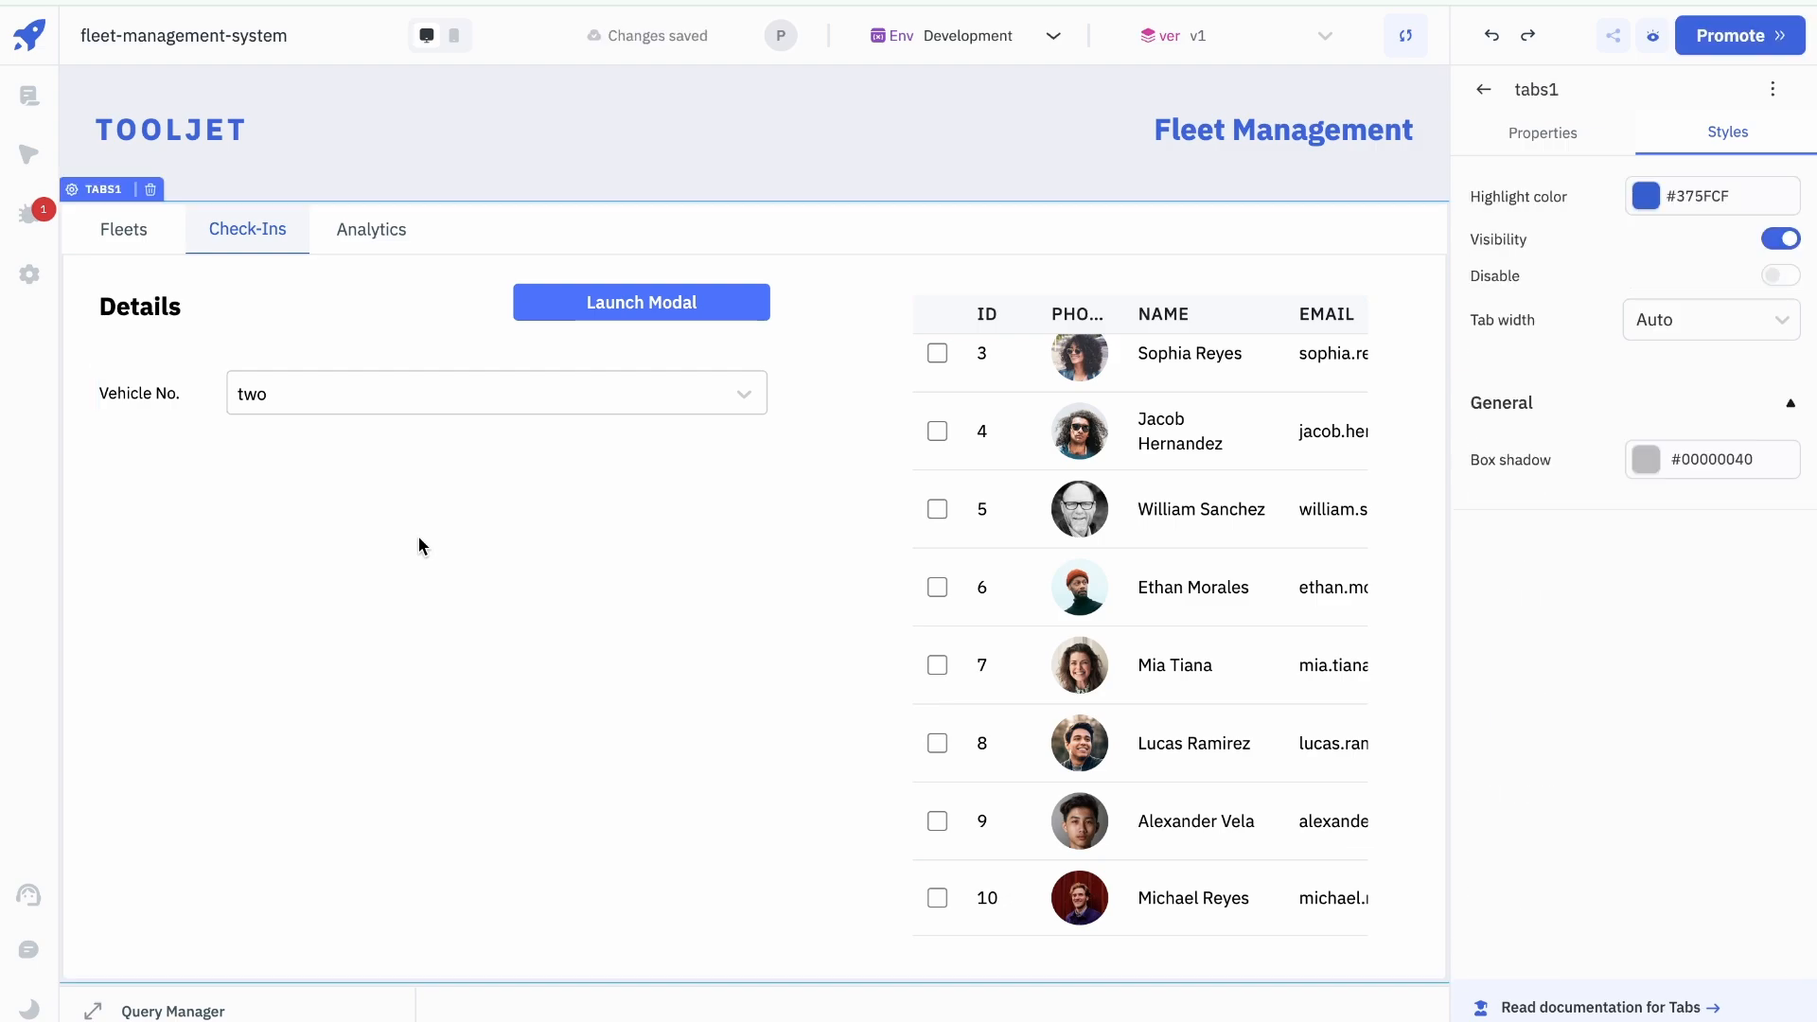
Step: Adjust the widths of the Vehicle No. label and the dropdown so that they sit directly next to each other
{"action": "left_click", "coordinate": [227, 393]}
{"action": "mouse_move", "coordinate": [226, 393]}
{"action": "left_mouse_down"}
{"action": "mouse_move", "coordinate": [205, 395]}
{"action": "mouse_move", "coordinate": [225, 394]}
{"action": "left_mouse_up"}
{"action": "left_click_drag", "start_coordinate": [130, 391], "coordinate": [194, 398]}
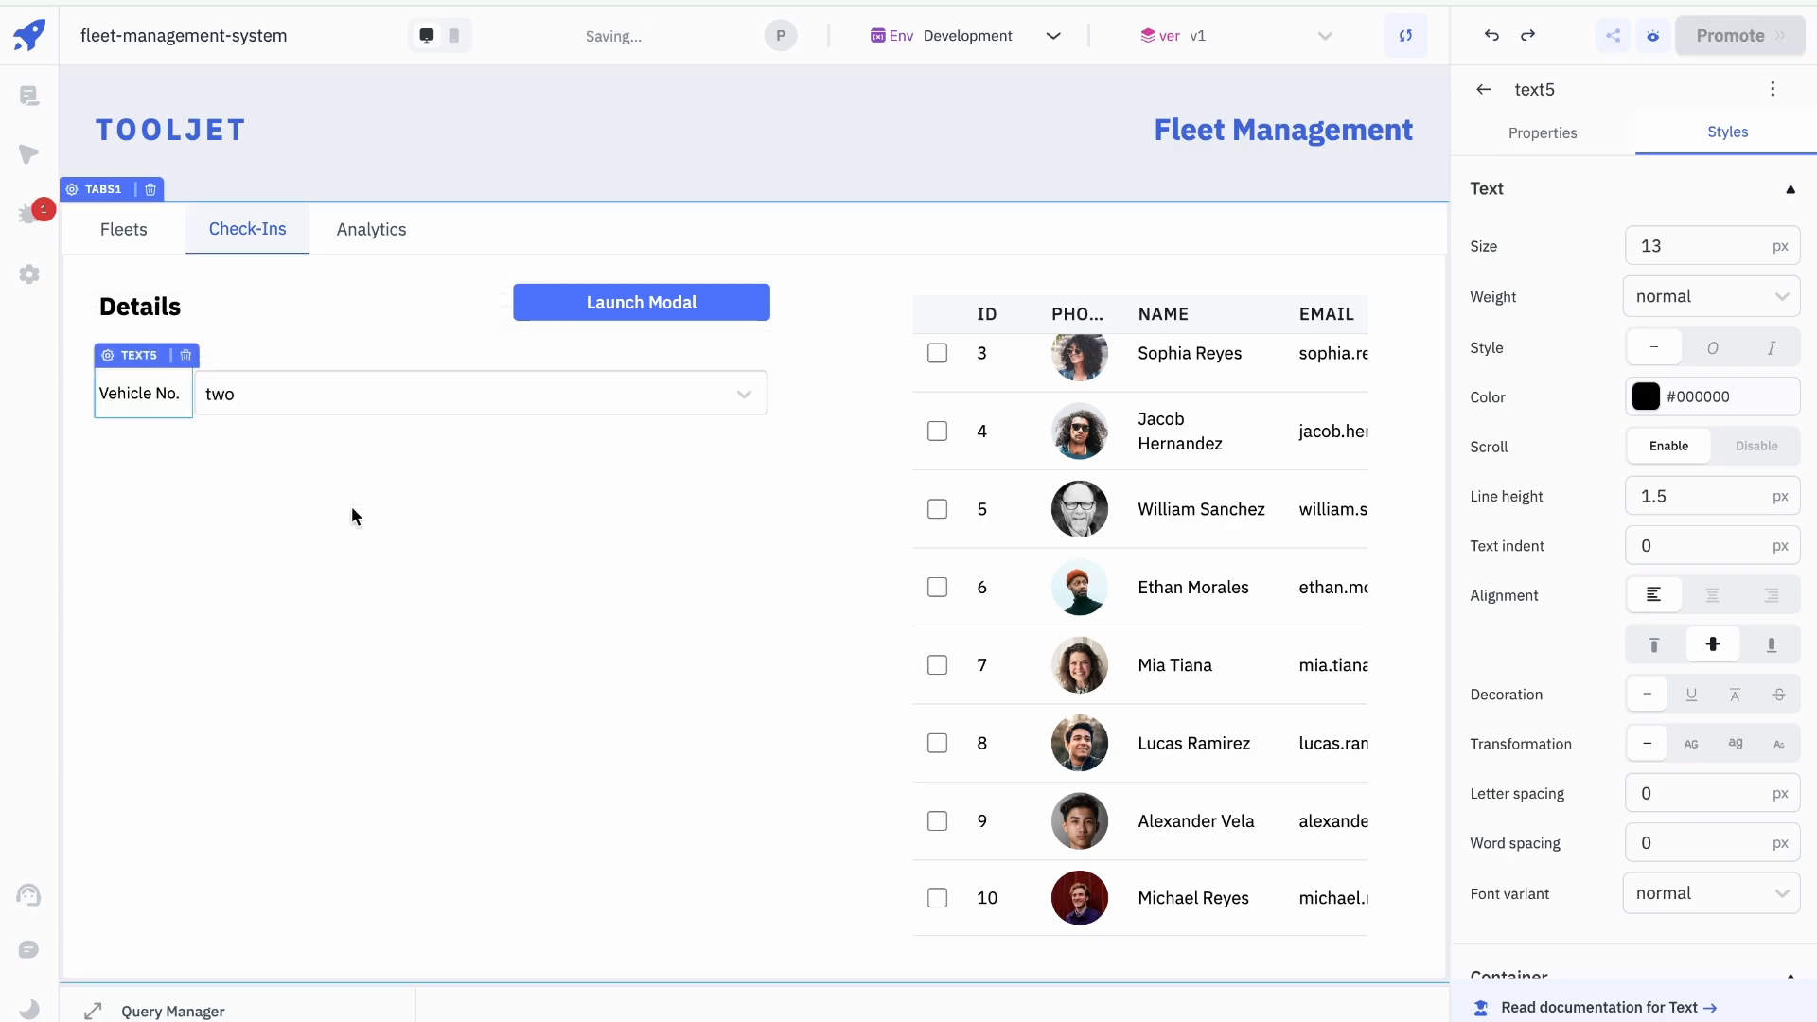
{"action": "left_click", "coordinate": [351, 509]}
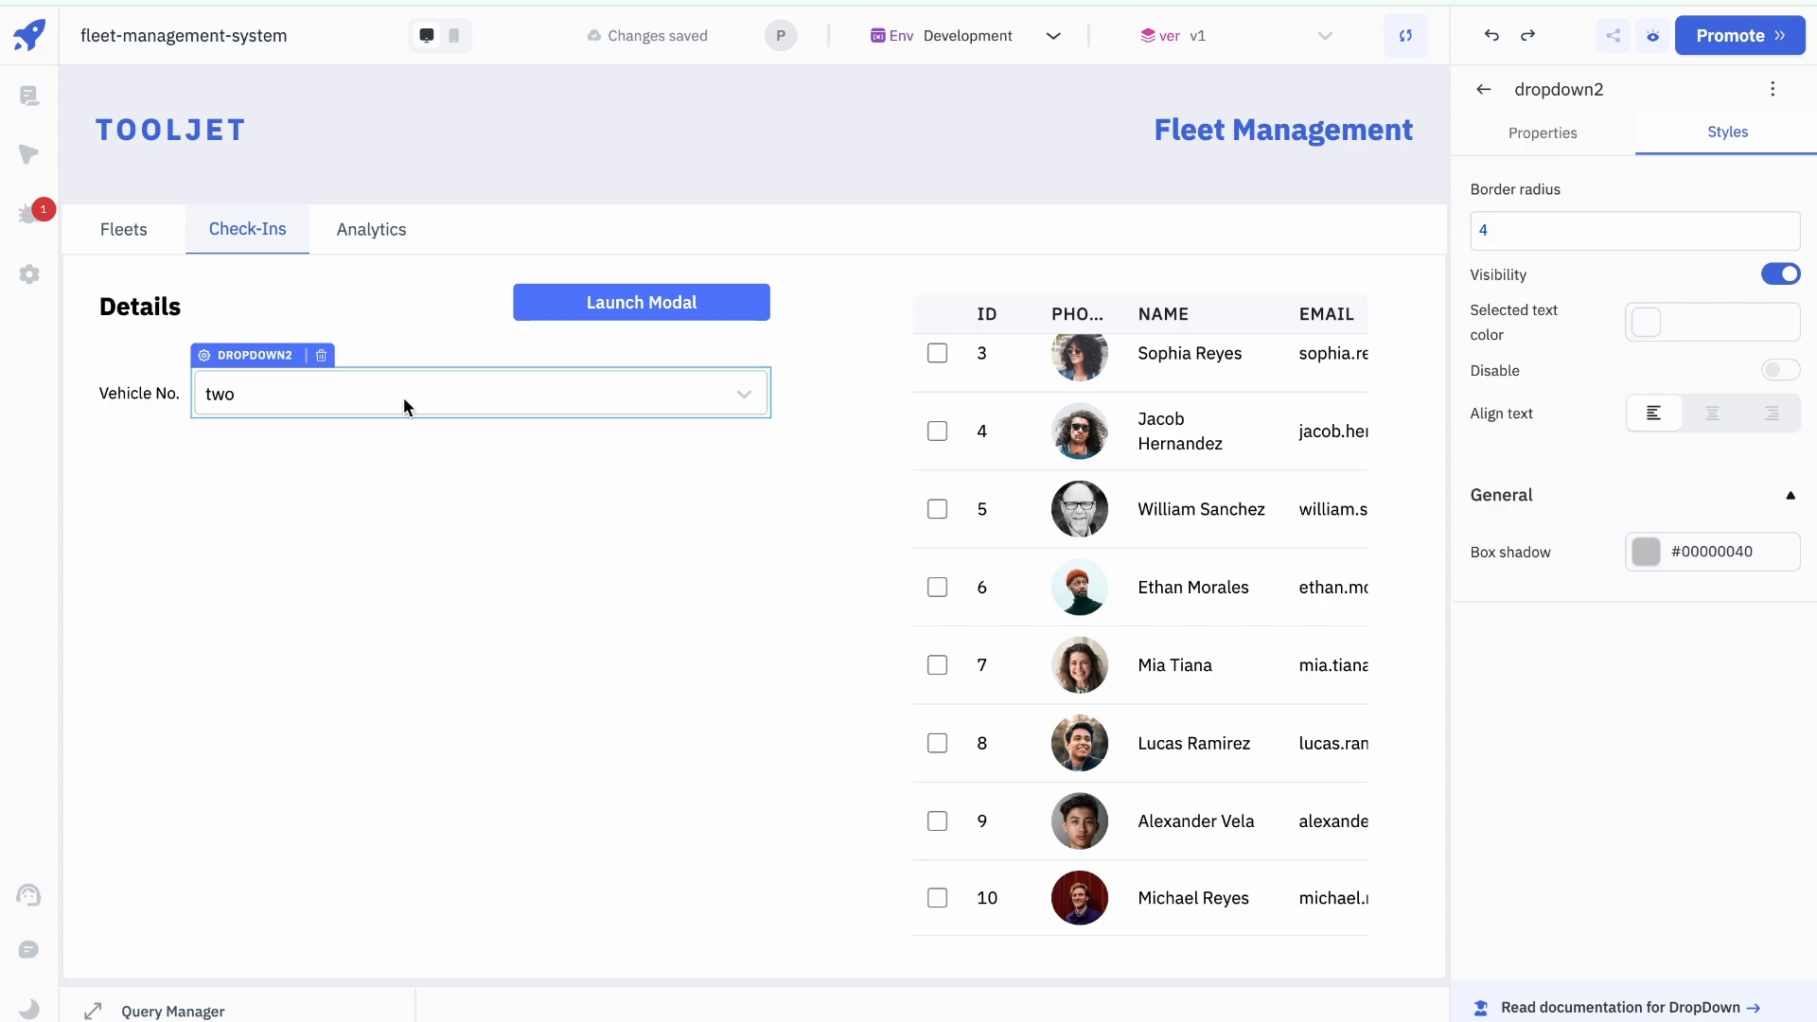
Step: Set the vehicle dropdown's option labels to {{queries.getFleets.data.map( i => i.vehicle_num )}}
{"action": "left_click", "coordinate": [1577, 129]}
{"action": "left_click", "coordinate": [1744, 655]}
{"action": "key", "text": "ctrl+a"}
{"action": "type", "text": "{{queries.getFleets.data.map( i => i.vehicle_num )}}"}
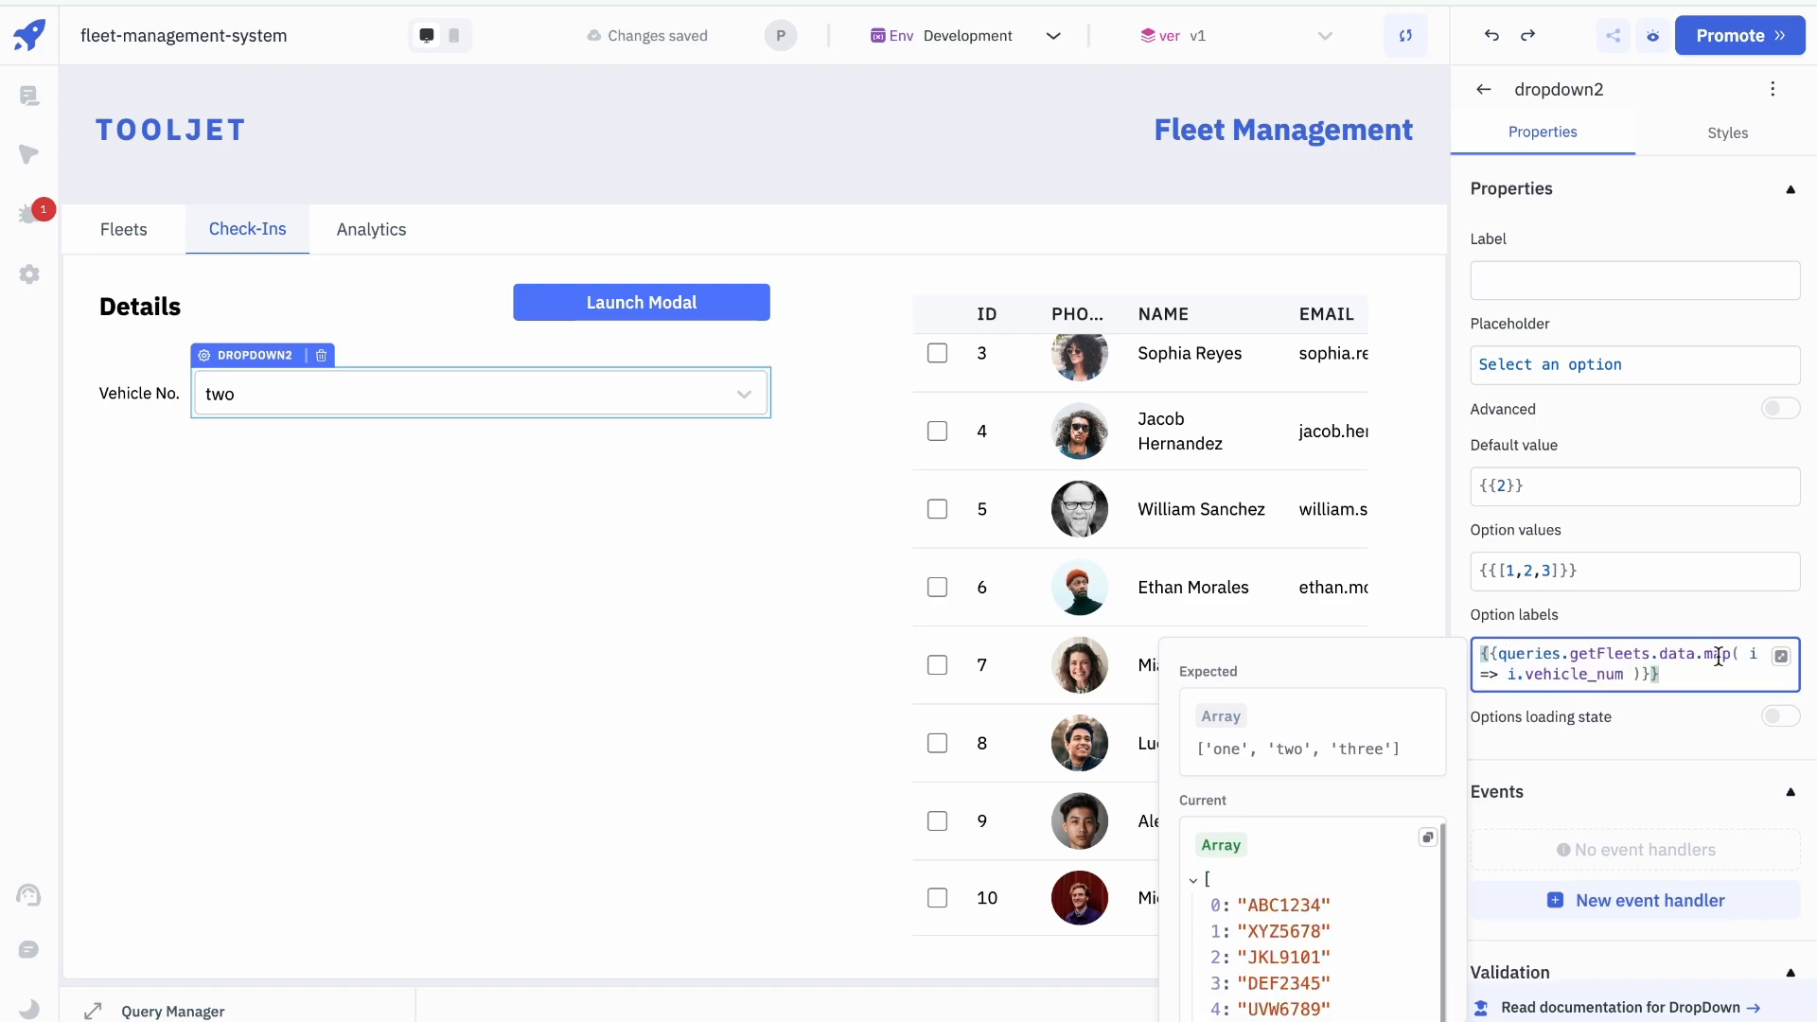
{"action": "left_click", "coordinate": [1477, 159]}
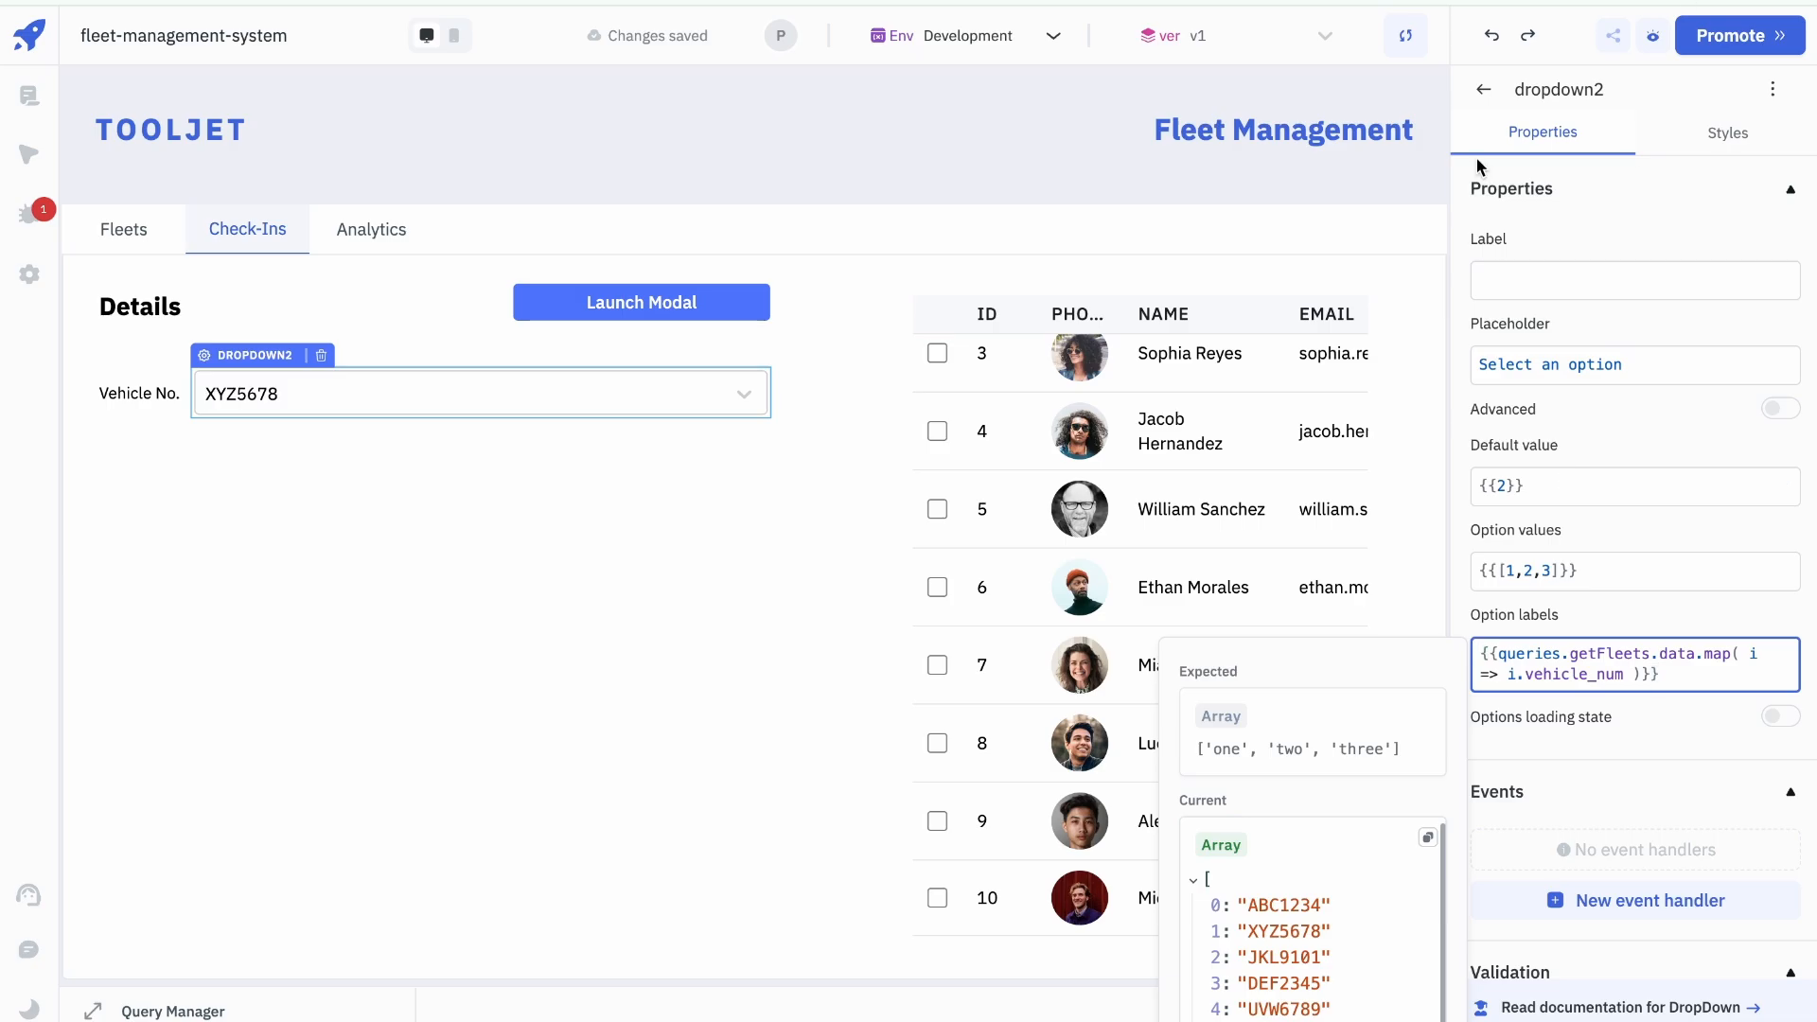
Step: Set the vehicle dropdown's option values to {{queries.getFleets.data.map( i => i.id )}}
{"action": "left_click", "coordinate": [1628, 564]}
{"action": "key", "text": "ctrl+a"}
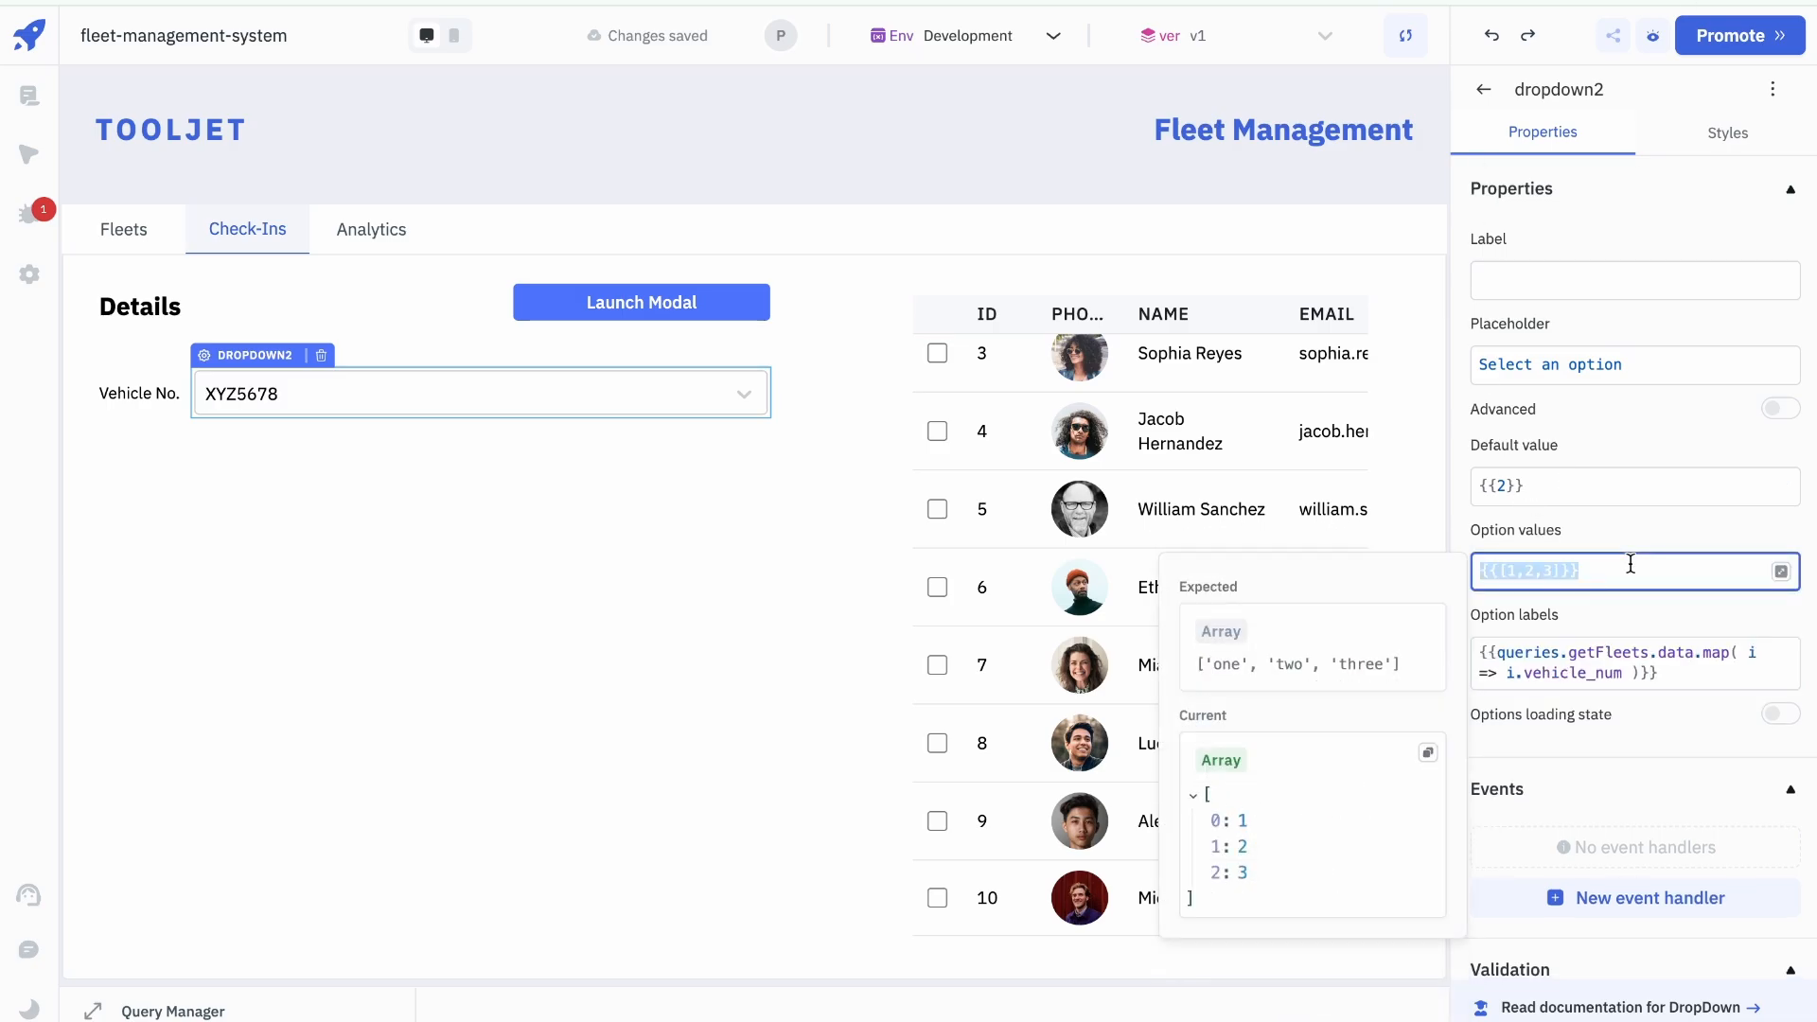
{"action": "type", "text": "{{queries.getFleets.data.map( i => i.vehicle_num )}}"}
{"action": "double_click", "coordinate": [1593, 589]}
{"action": "type", "text": "id"}
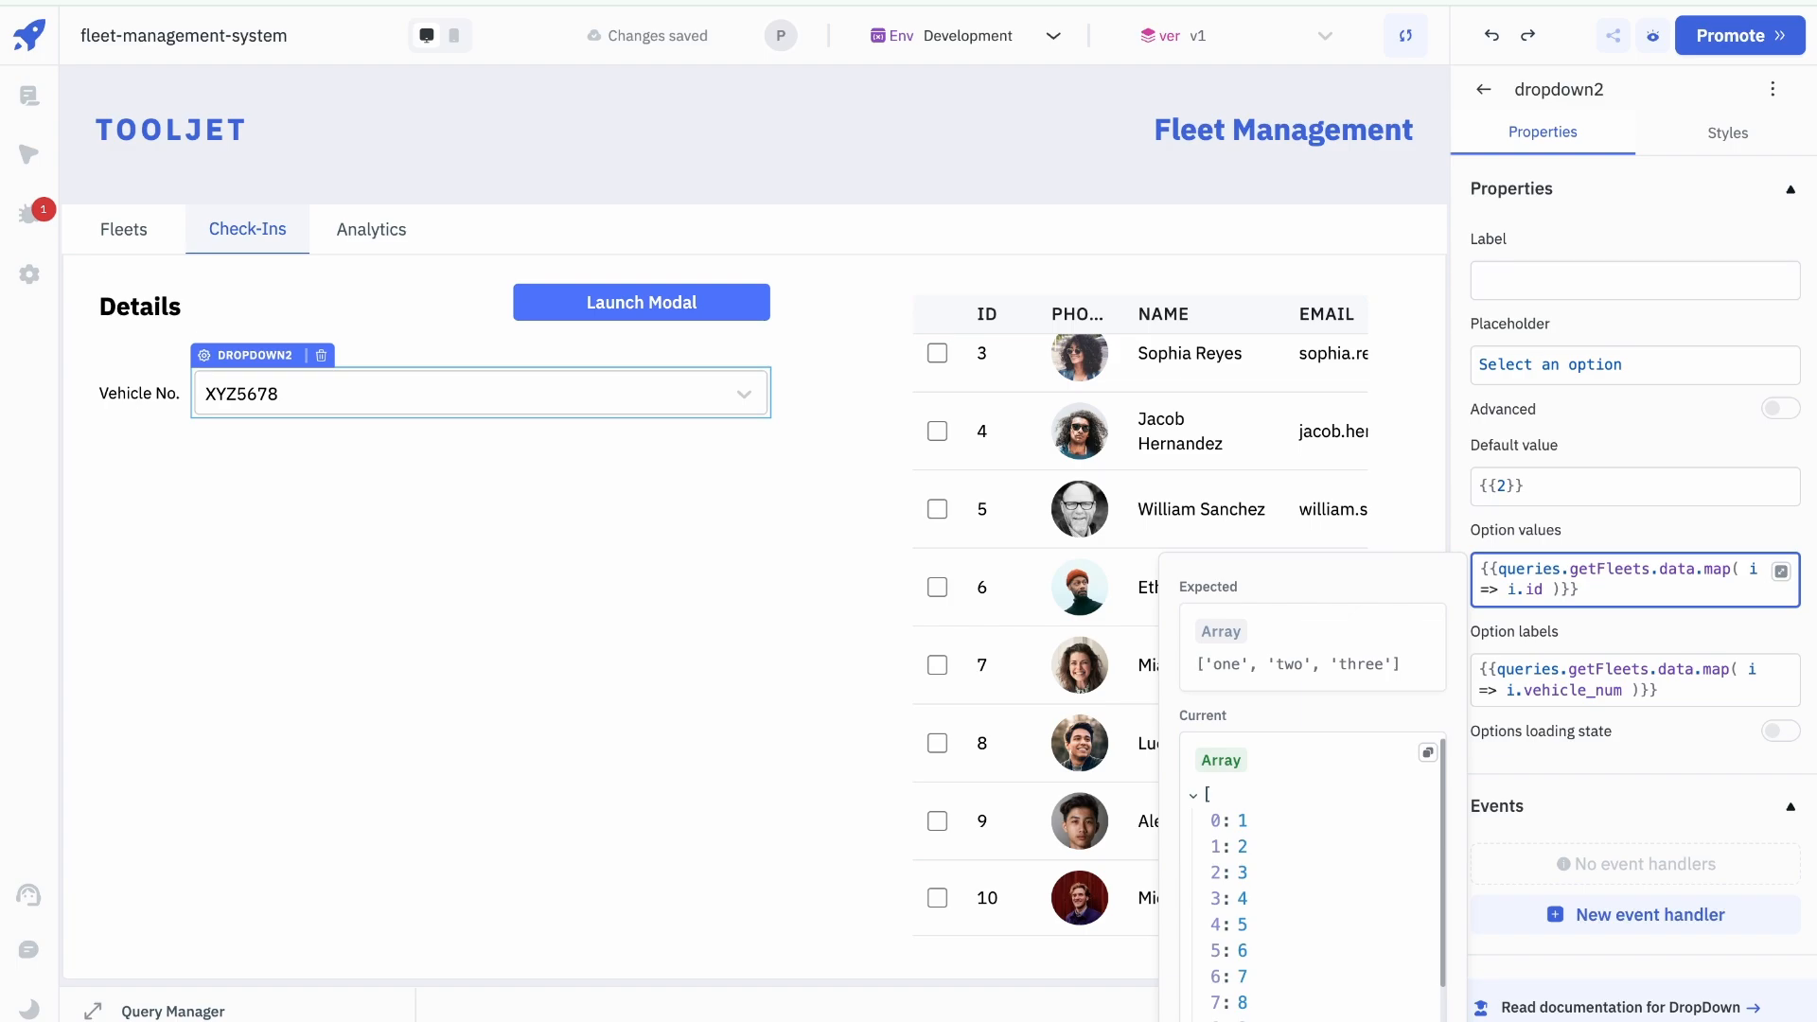
{"action": "left_click", "coordinate": [1628, 536]}
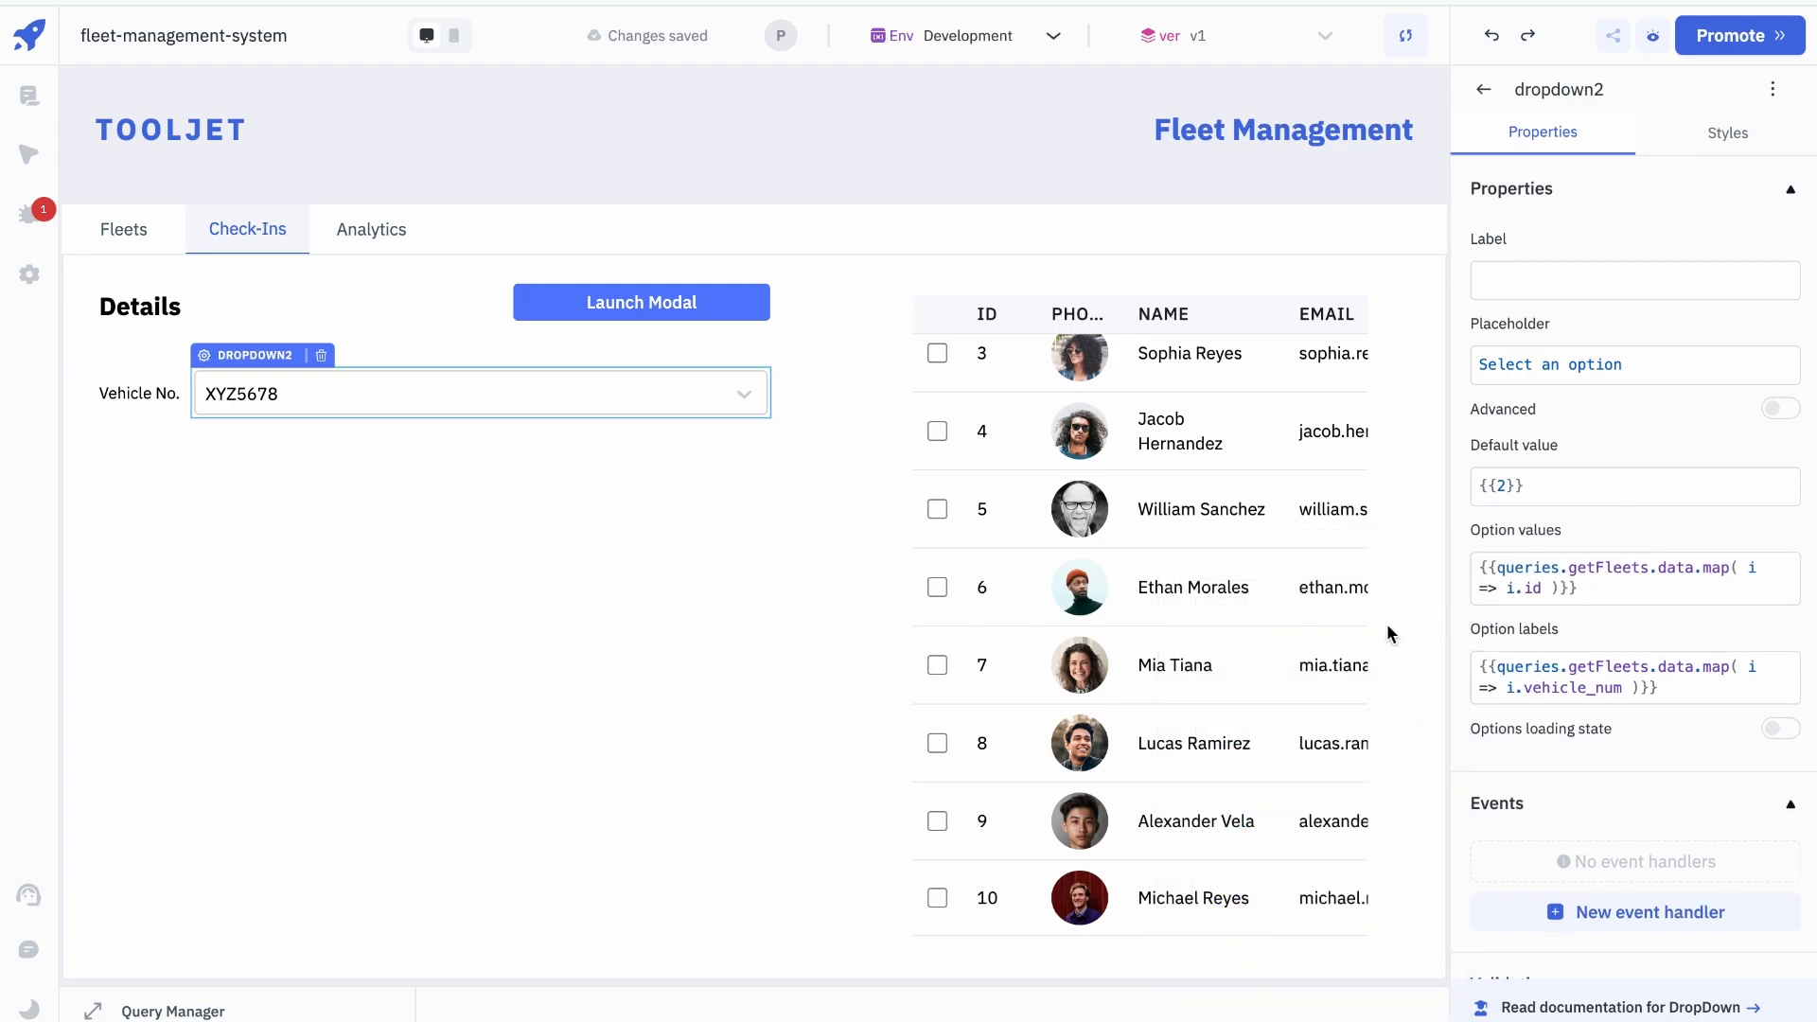
{"action": "left_click", "coordinate": [573, 554]}
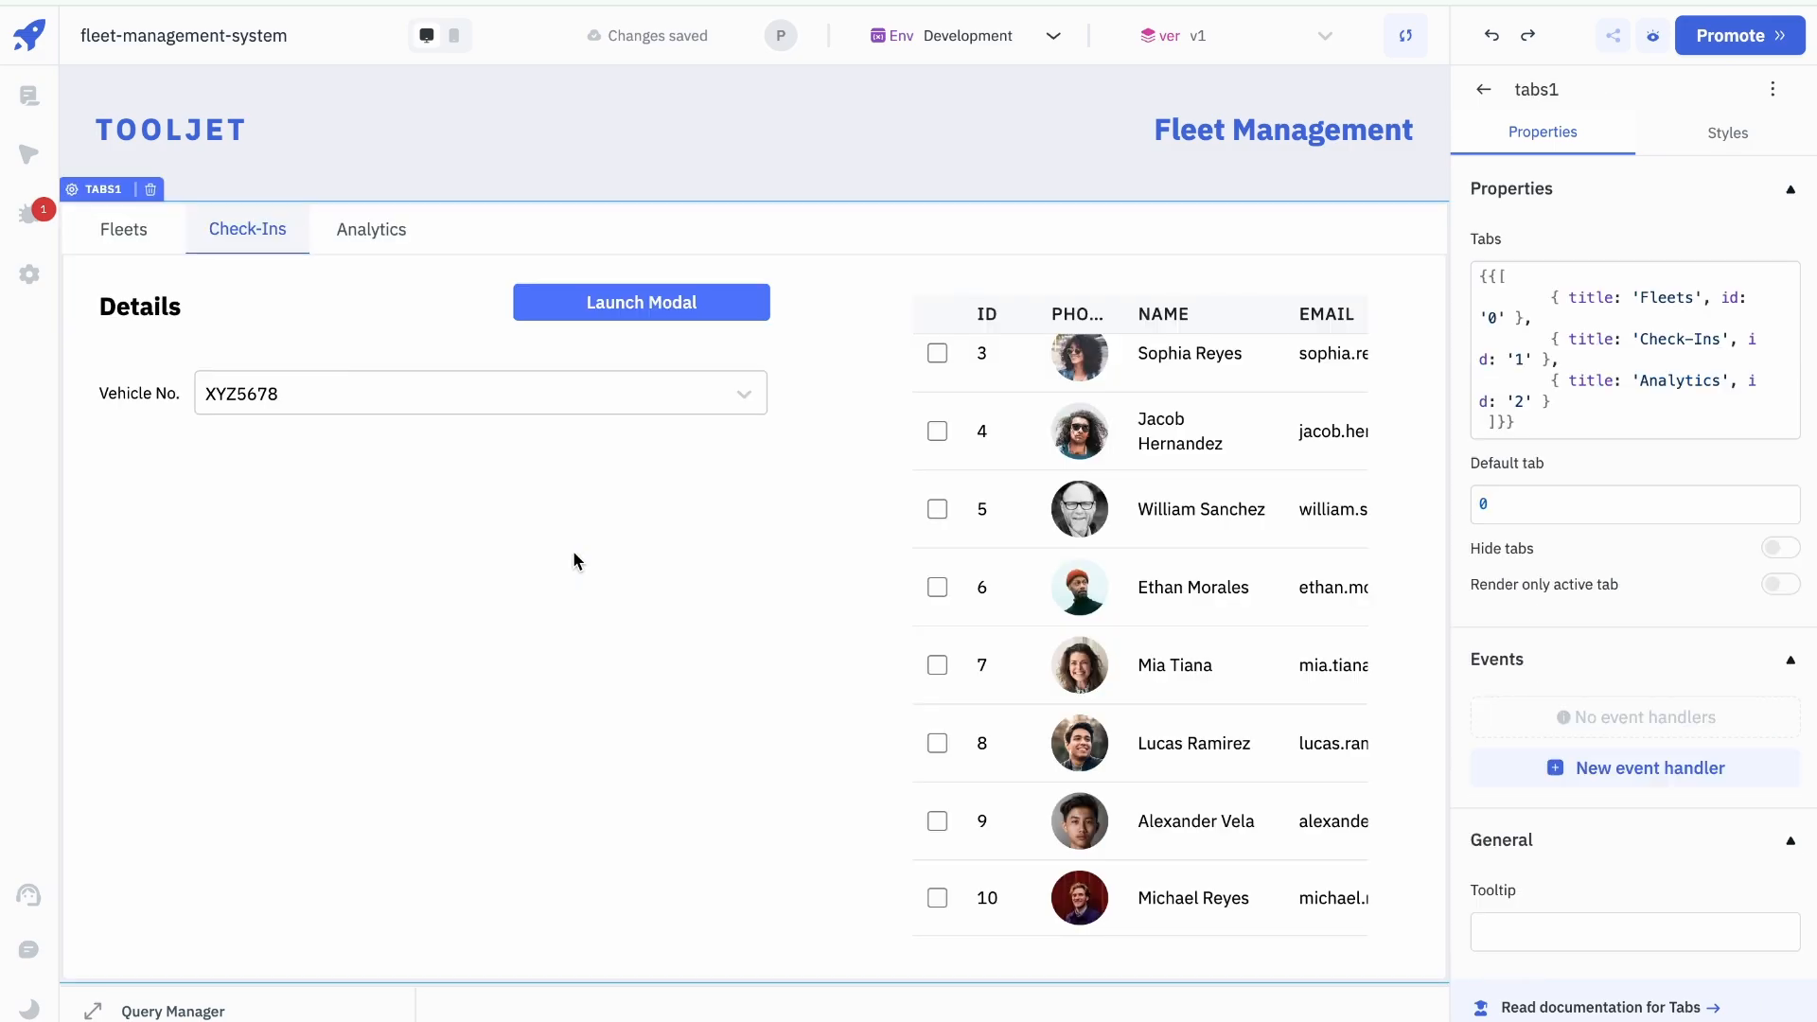
Step: Add a Text Input below the vehicle dropdown, widen it to match the dropdown row, and label it "Driver"
{"action": "left_click", "coordinate": [1482, 92]}
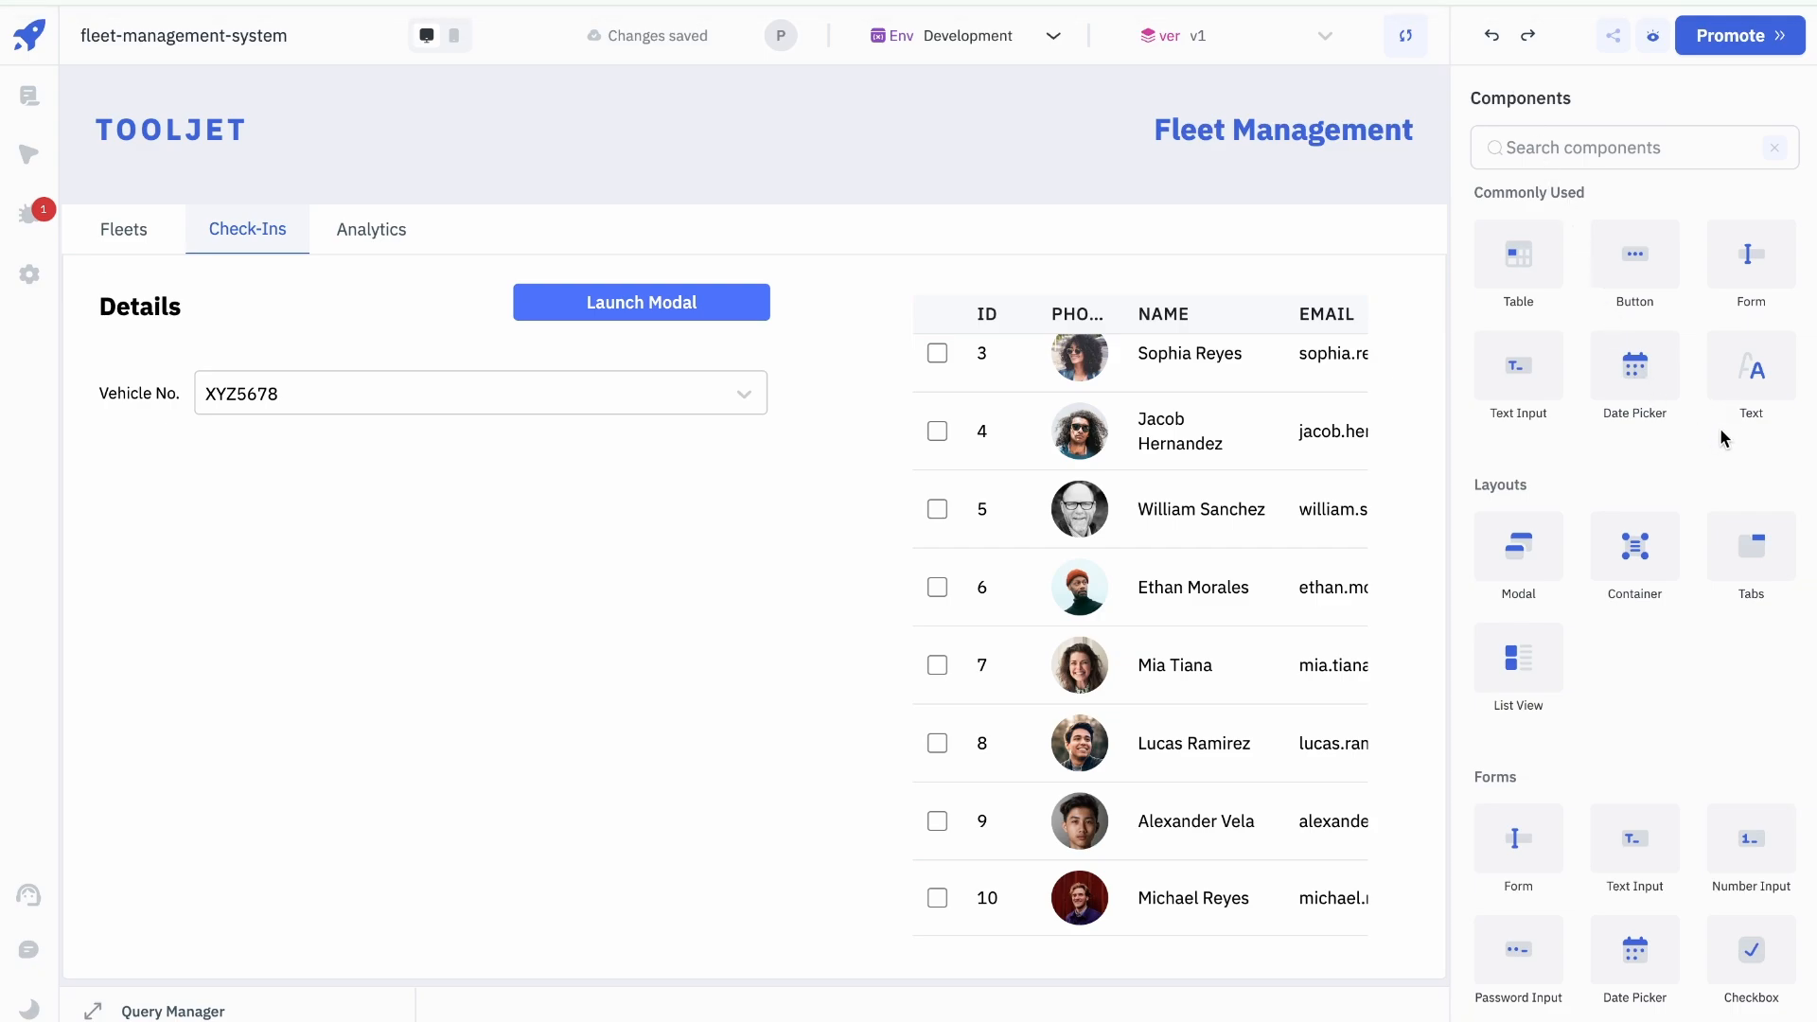
{"action": "left_click_drag", "start_coordinate": [1535, 372], "coordinate": [154, 450]}
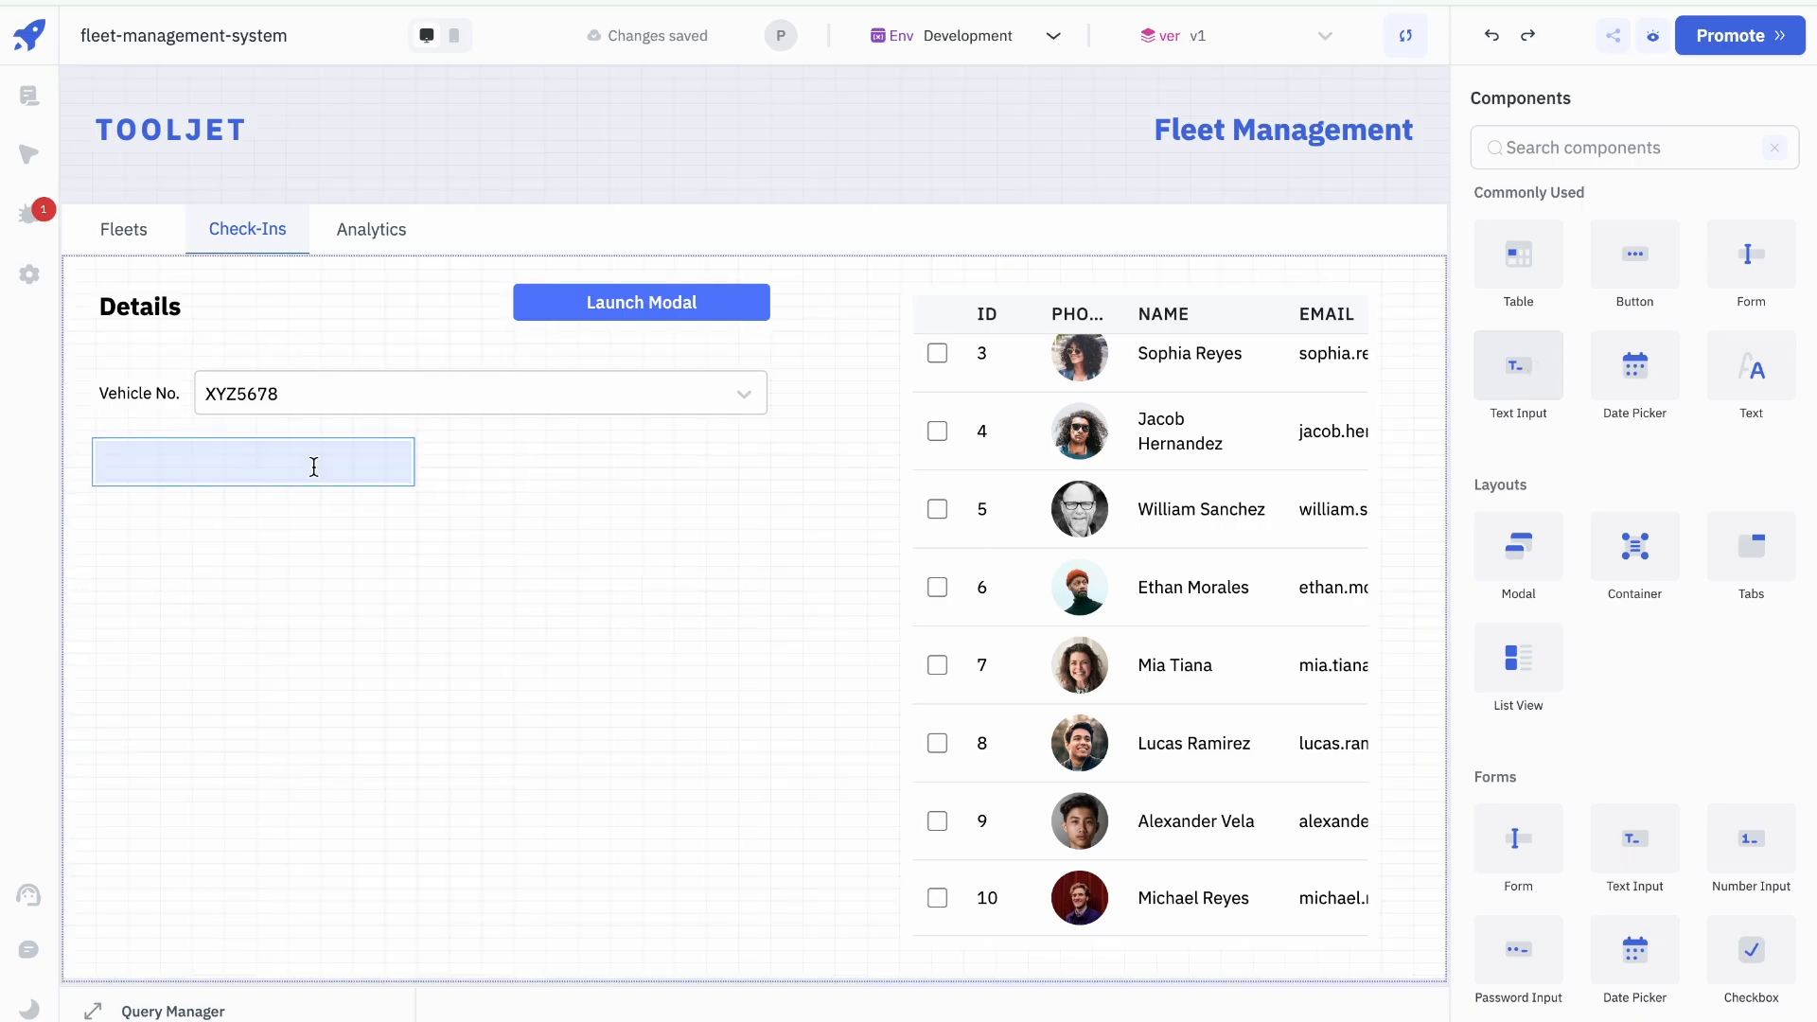
{"action": "left_click_drag", "start_coordinate": [413, 469], "coordinate": [760, 469]}
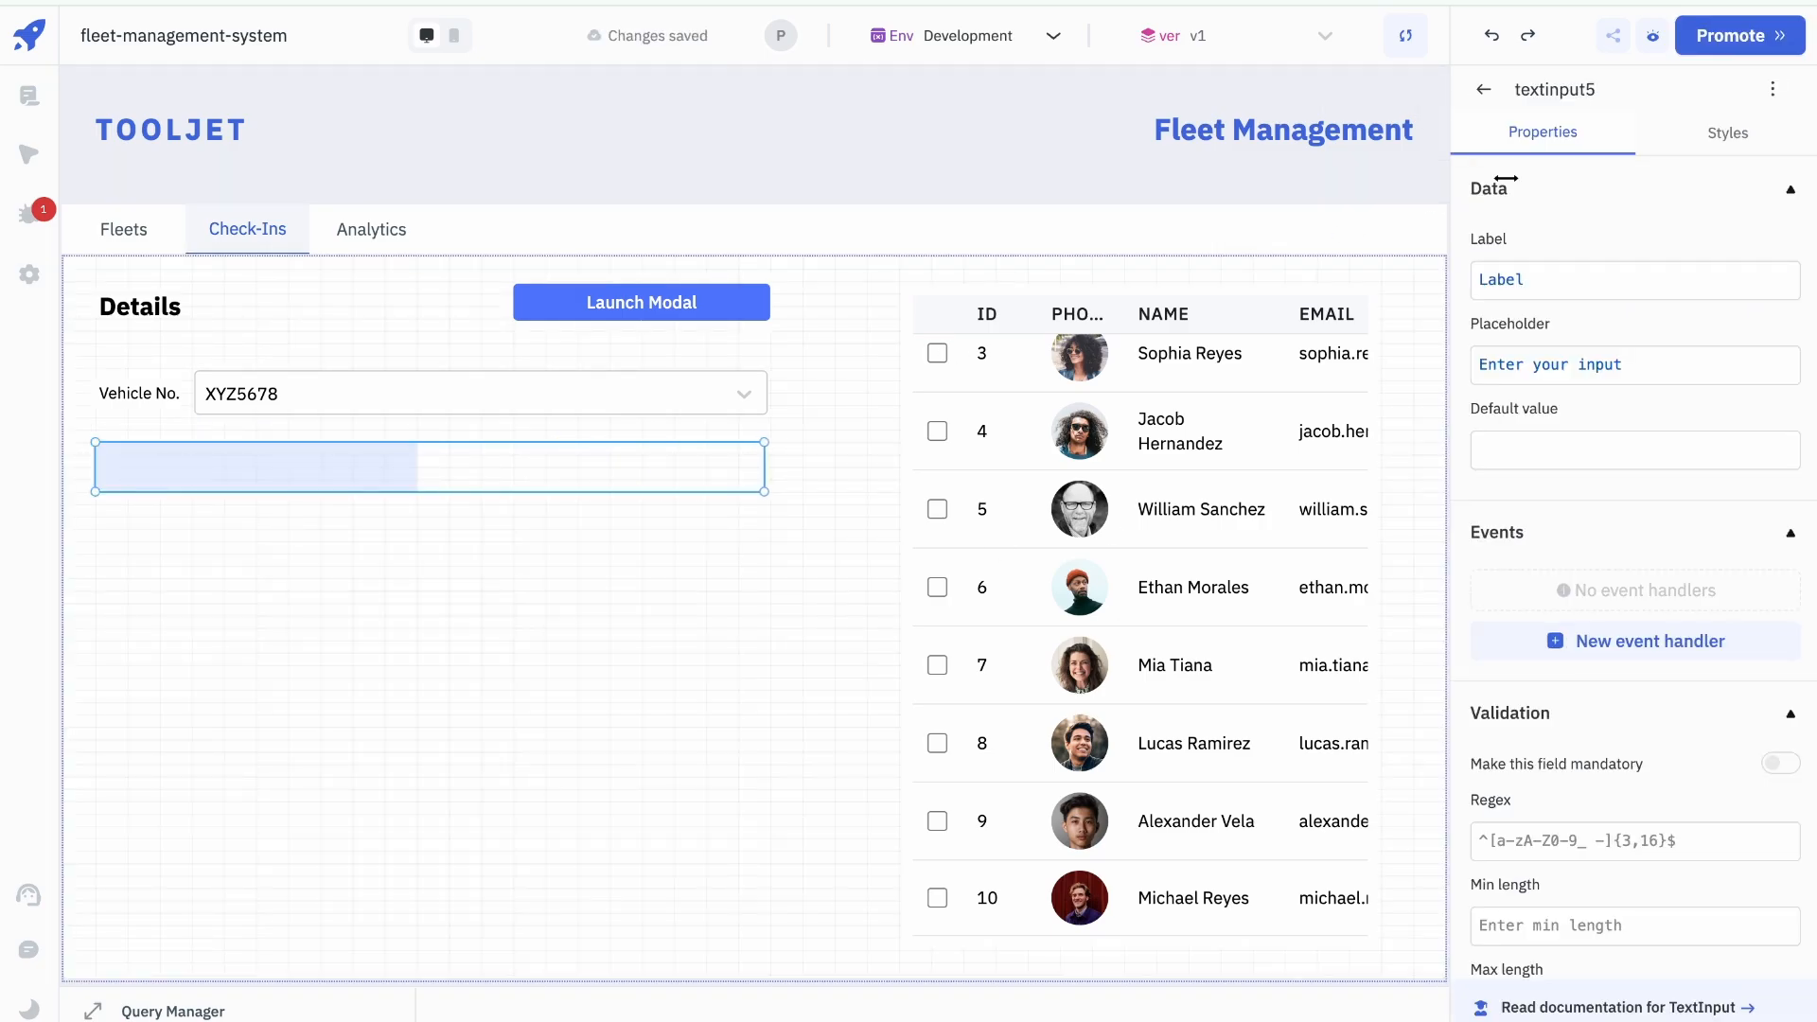
{"action": "left_click", "coordinate": [1621, 262]}
{"action": "key", "text": "ctrl+a"}
{"action": "type", "text": "Driver"}
{"action": "left_click", "coordinate": [636, 727]}
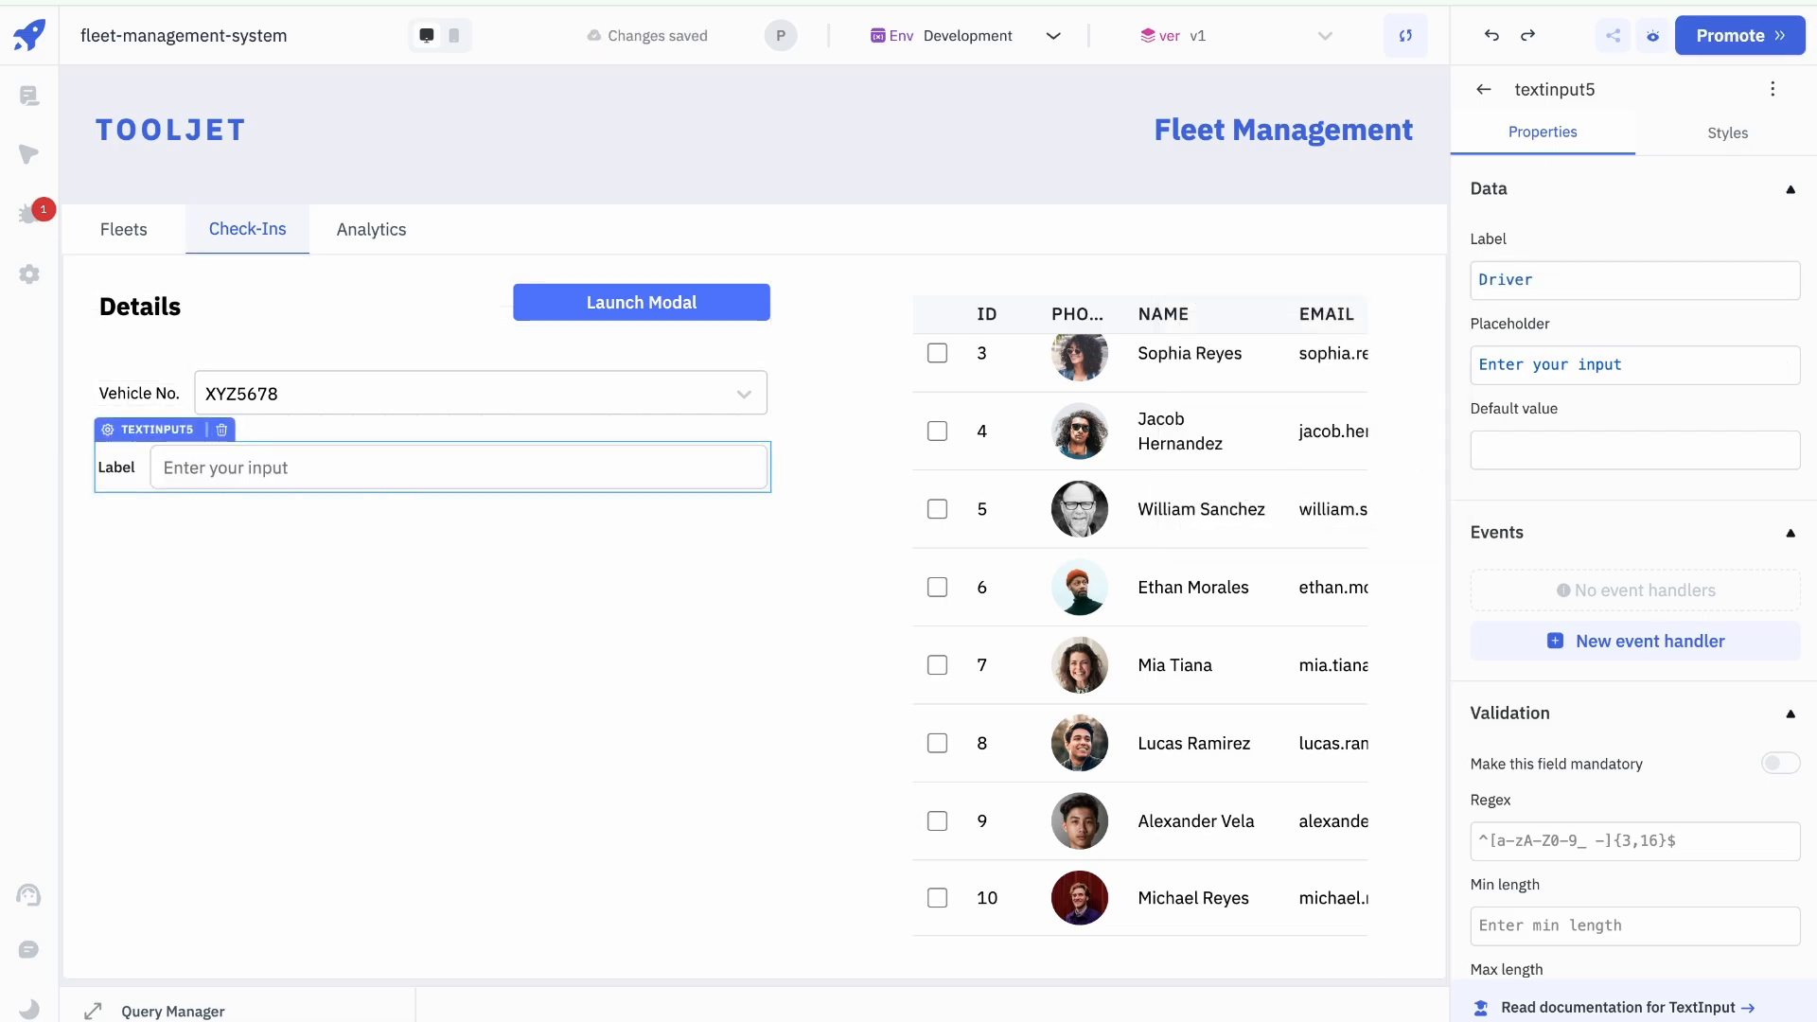
{"action": "left_click", "coordinate": [506, 576]}
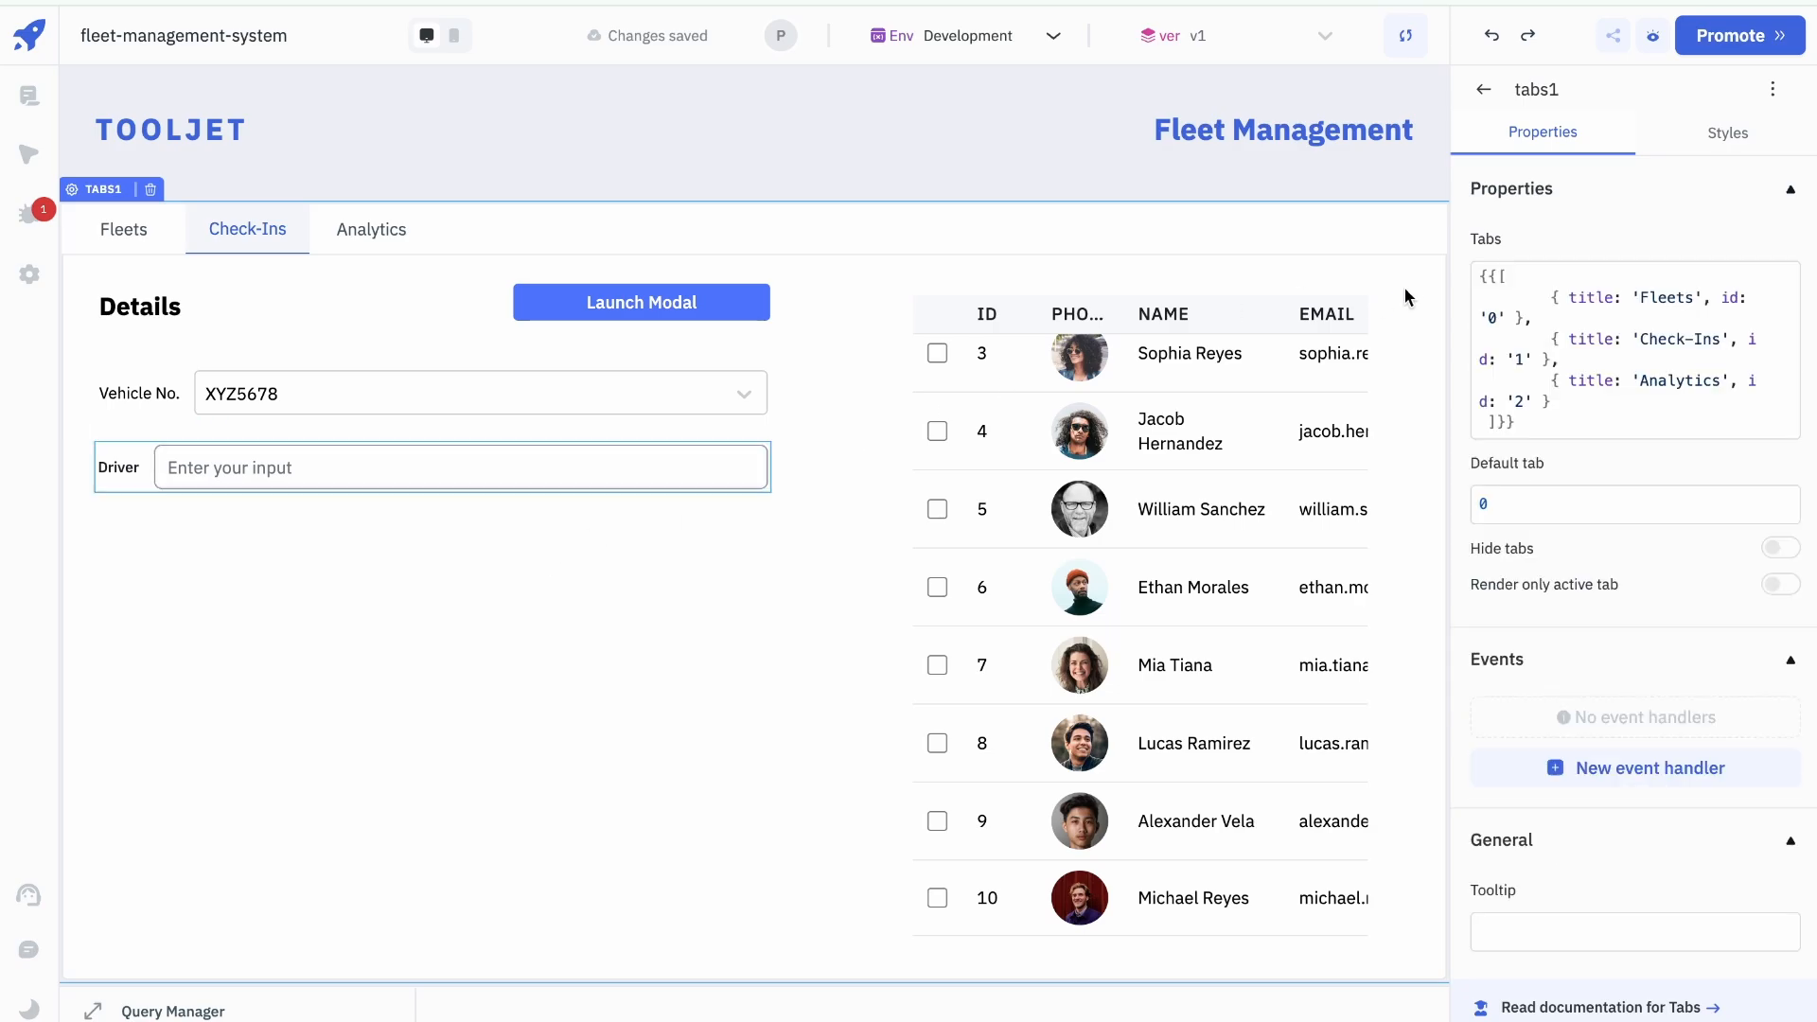
Step: Search the components for "date" and add a Date Picker below the Driver input
{"action": "left_click", "coordinate": [1483, 89]}
{"action": "left_click", "coordinate": [1588, 153]}
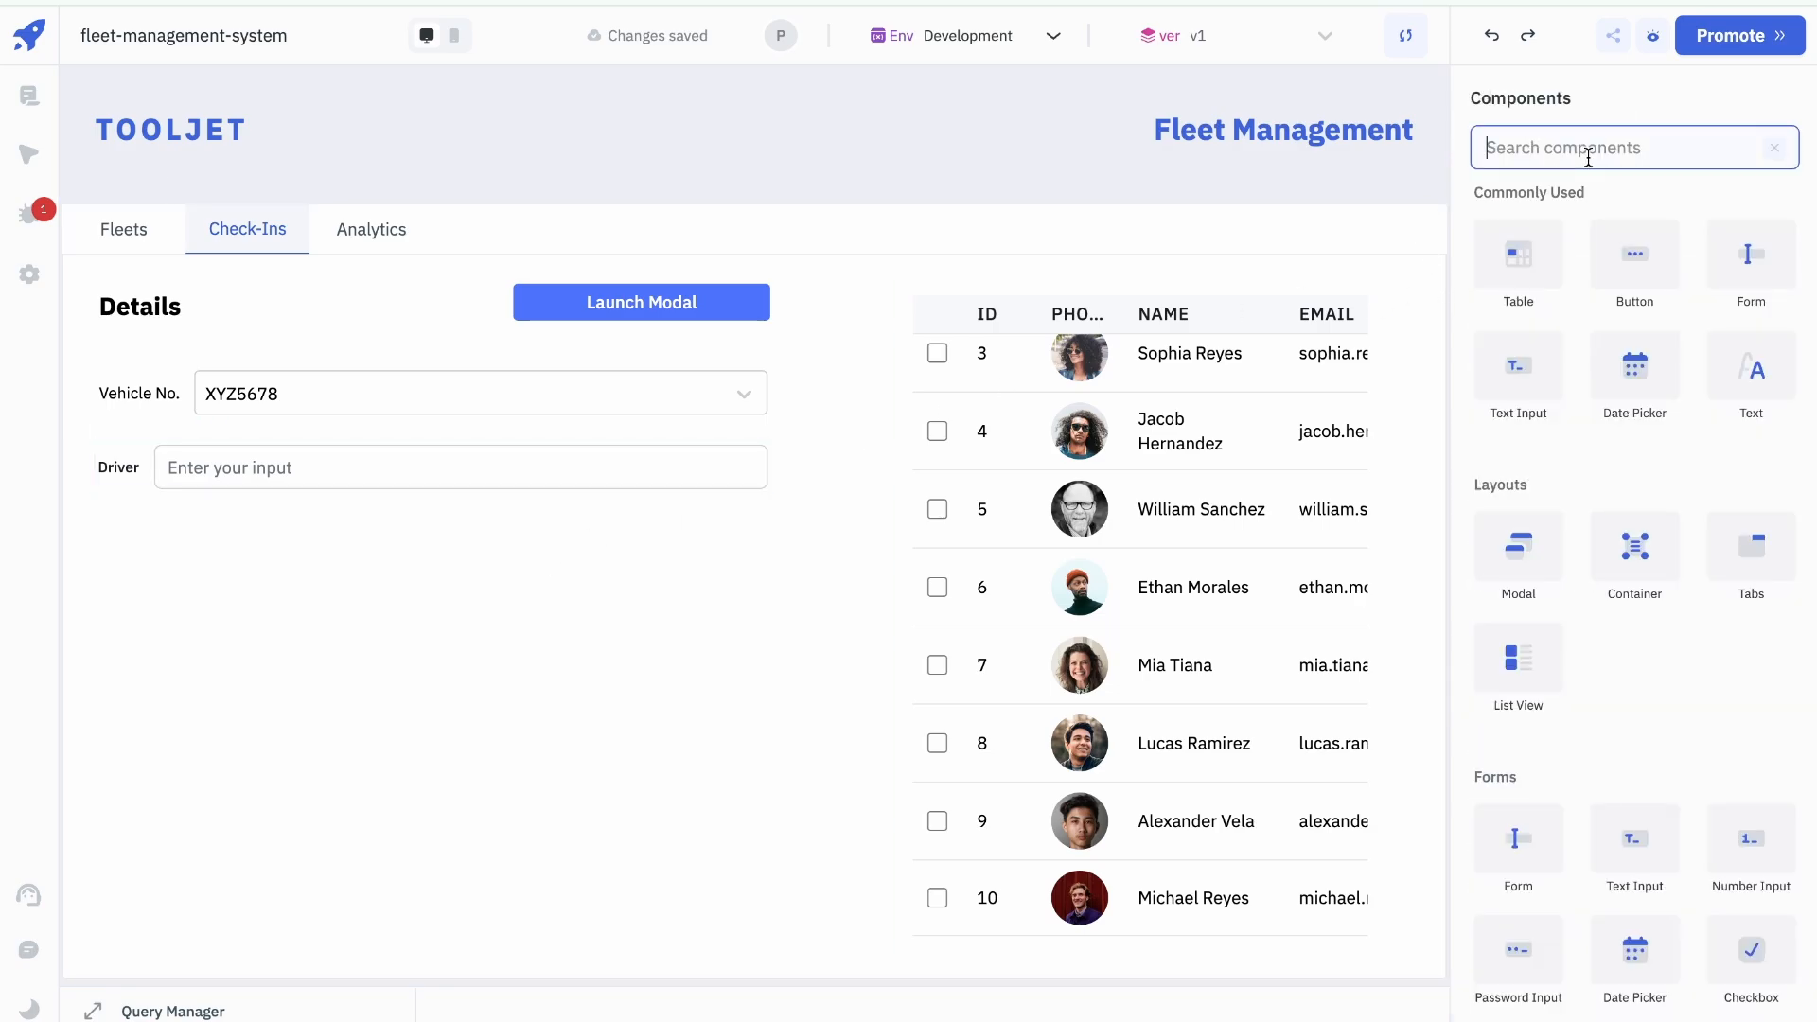
{"action": "type", "text": "d"}
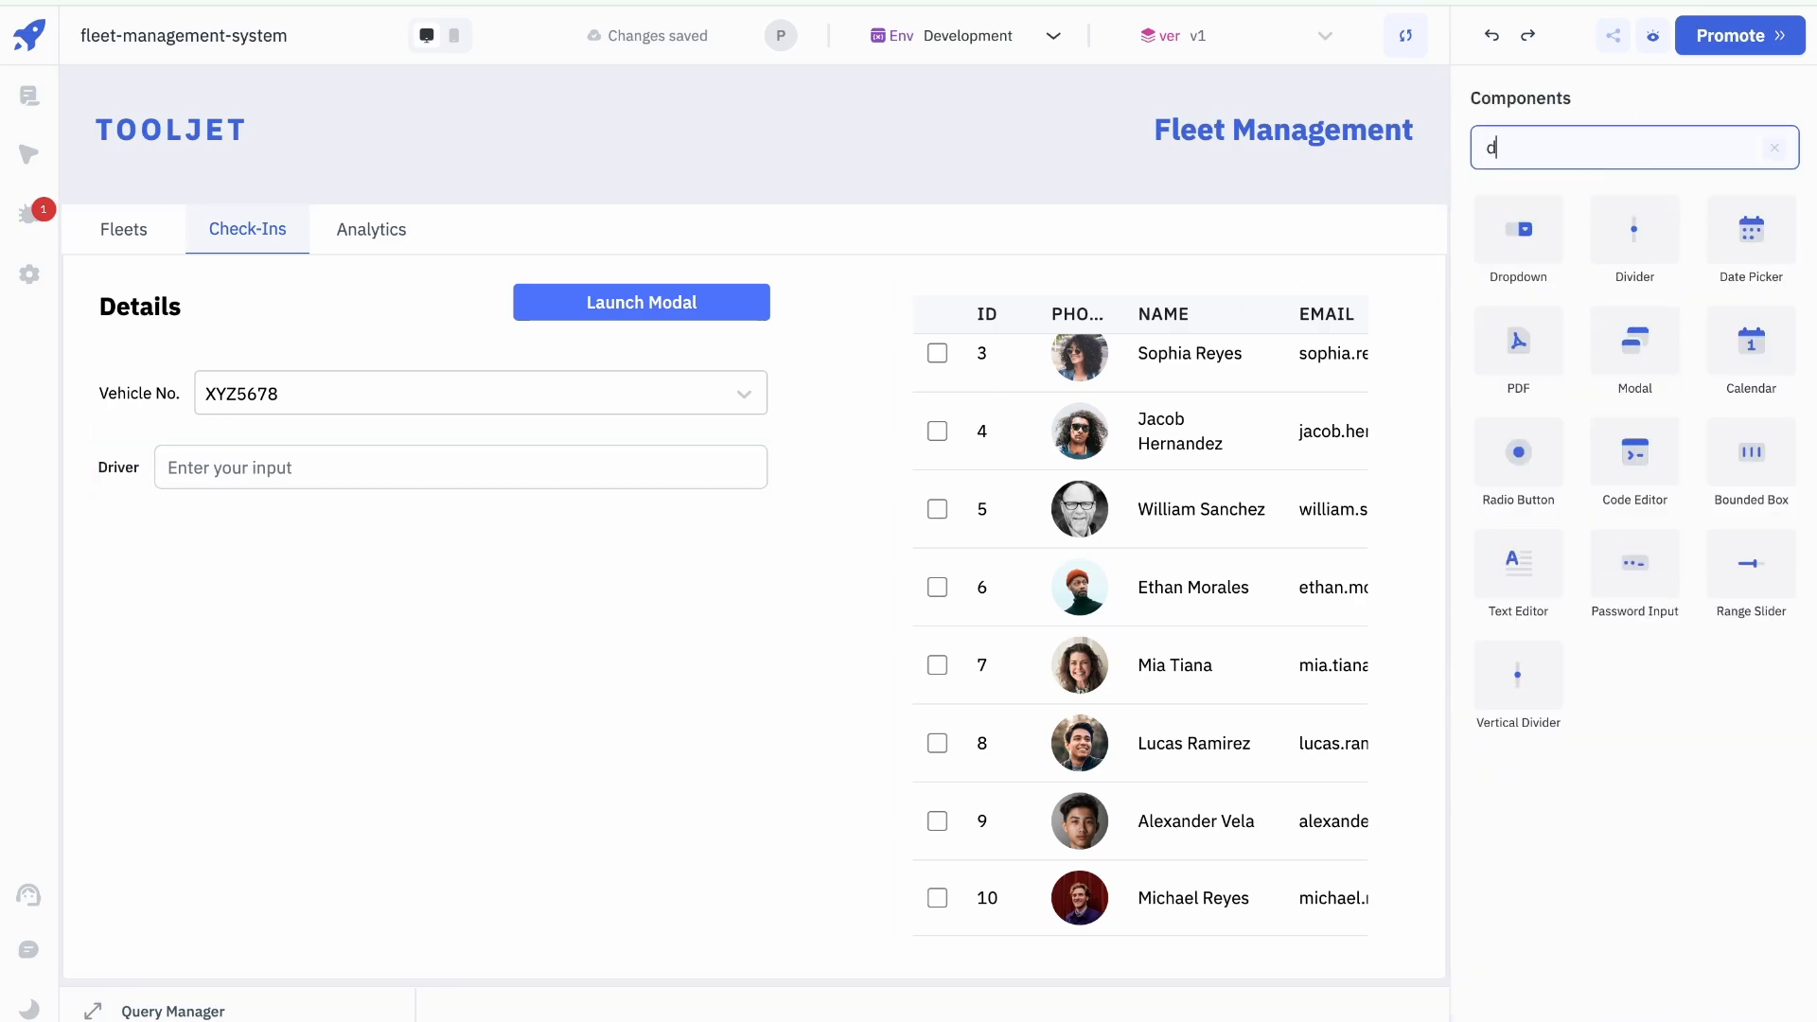
{"action": "key", "text": "BackSpace"}
{"action": "type", "text": "date"}
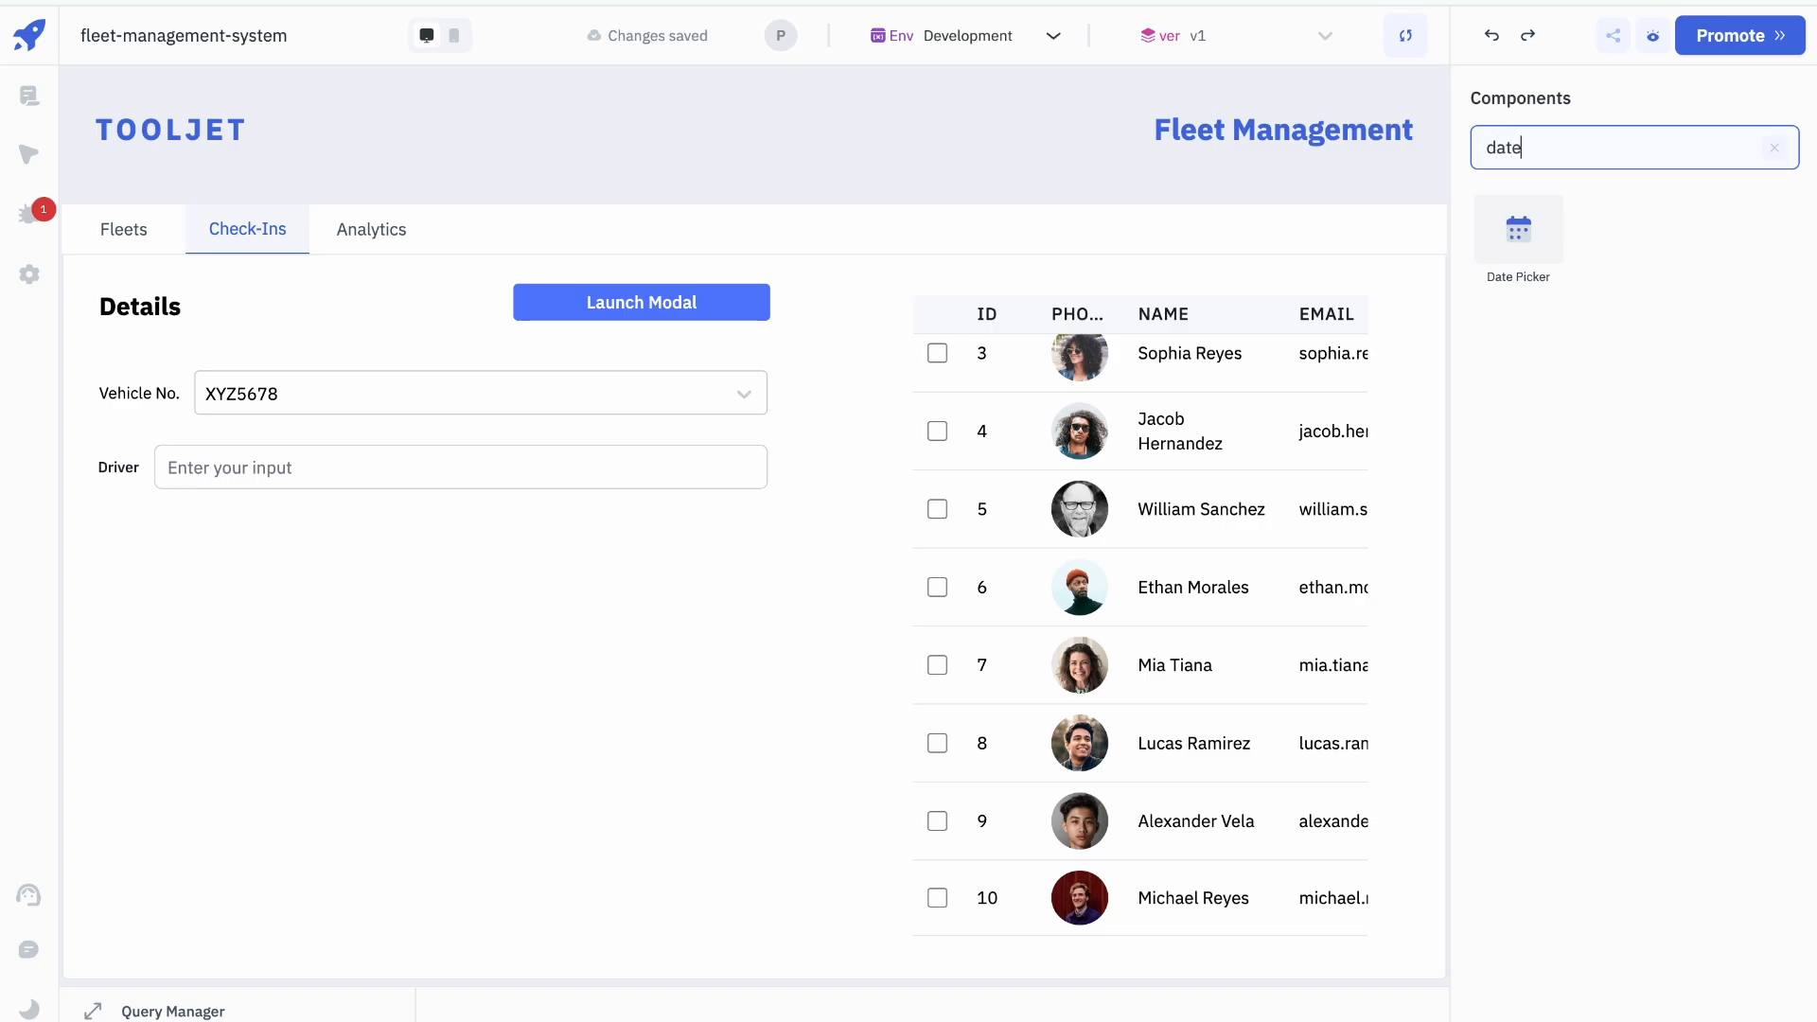
{"action": "left_click_drag", "start_coordinate": [1518, 229], "coordinate": [208, 566]}
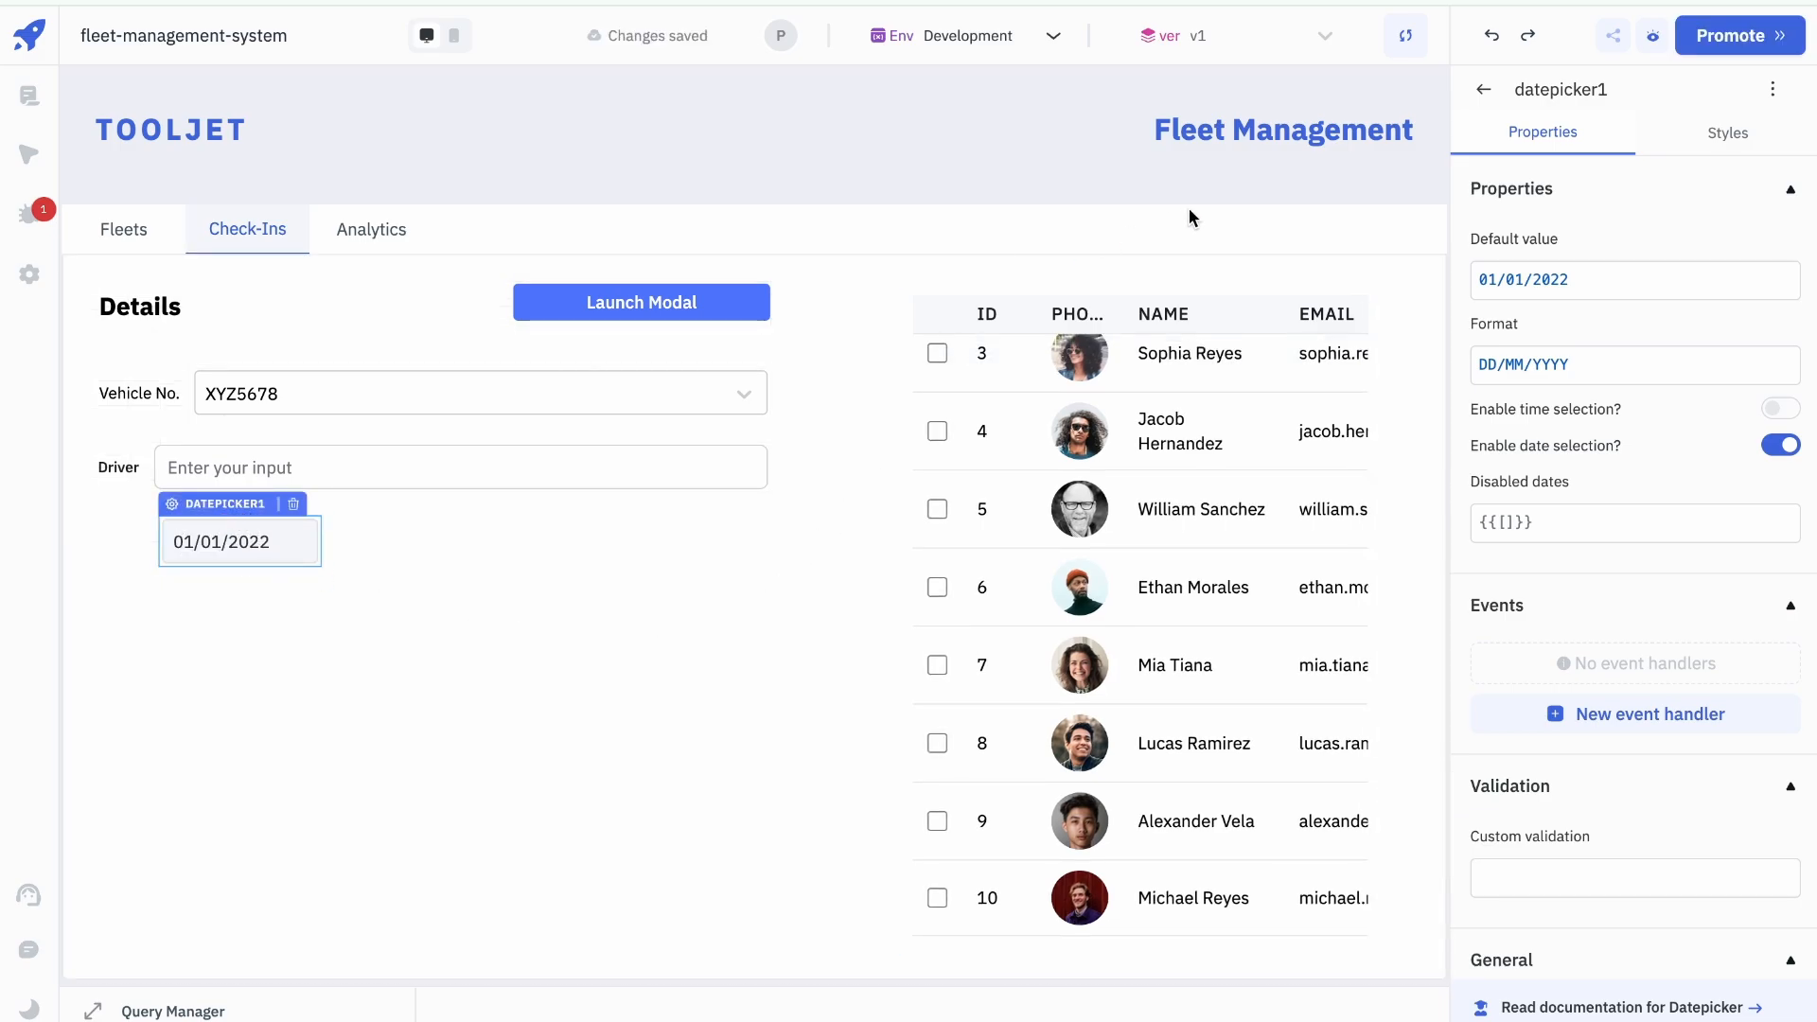
Step: Duplicate the Vehicle No. label, place the copy on the date picker's row, and shift the date picker right to clear it
{"action": "left_click", "coordinate": [151, 390]}
{"action": "key", "text": "ctrl+c"}
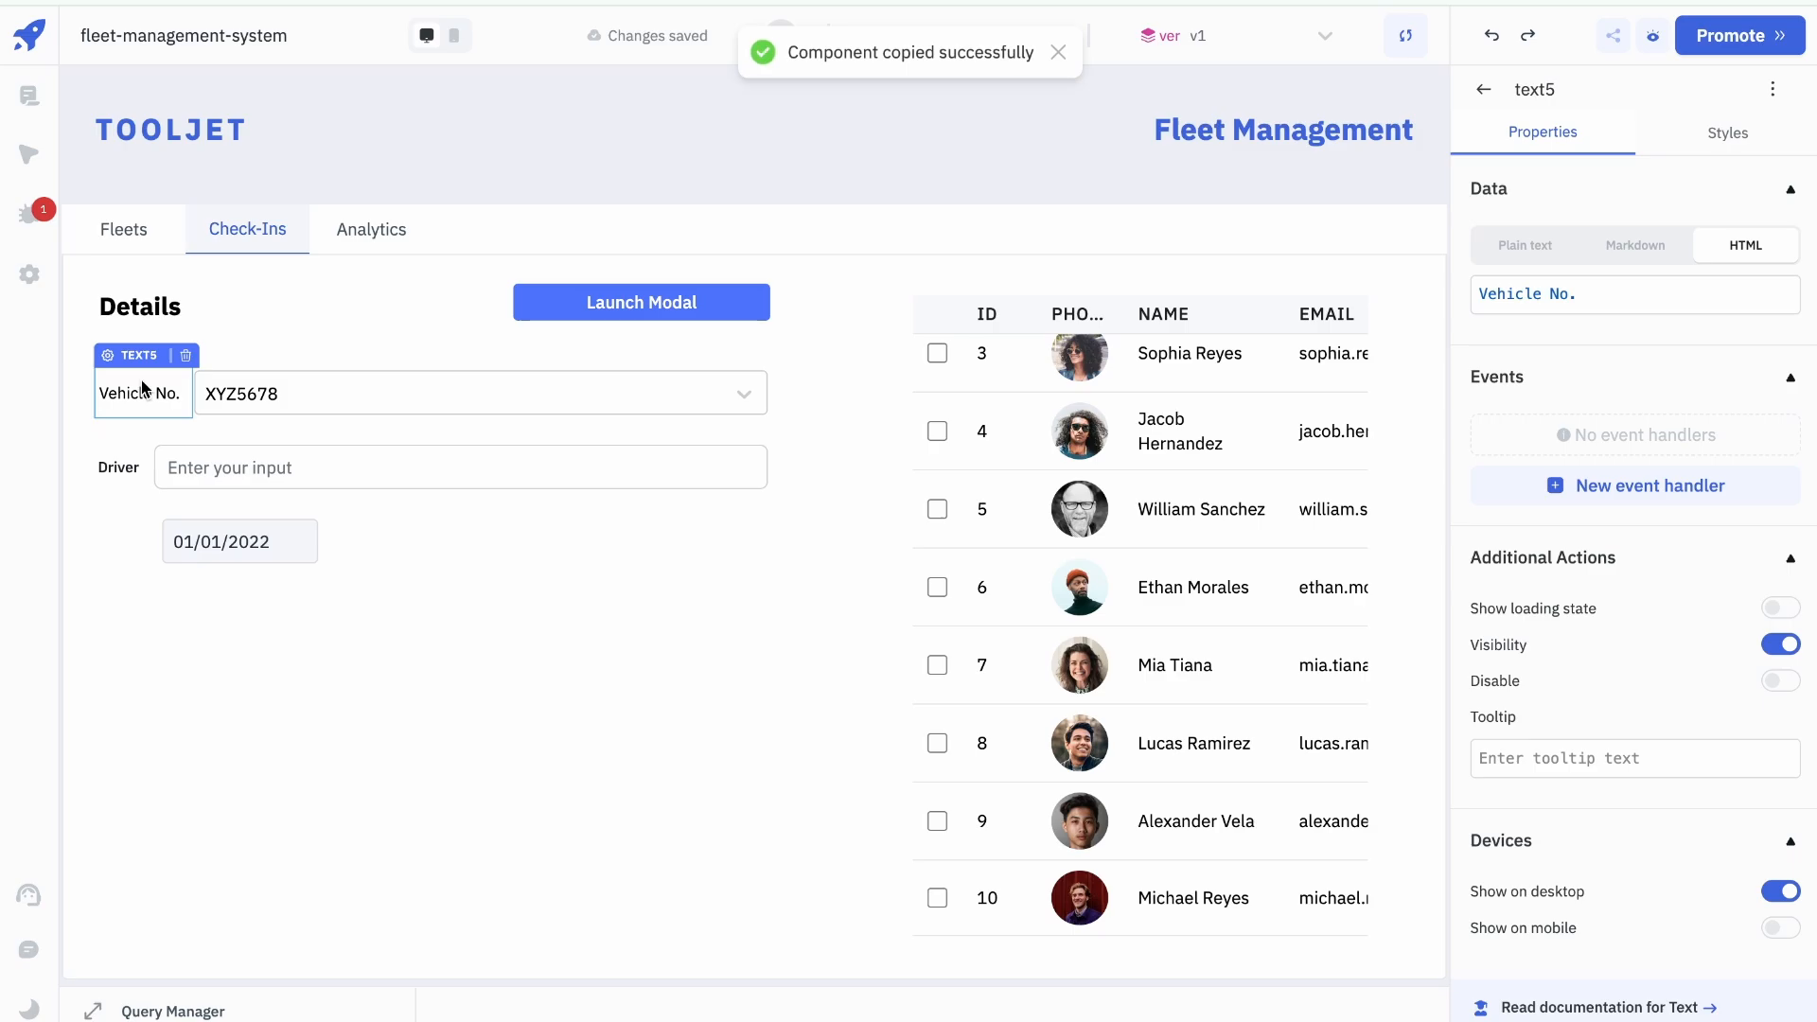
{"action": "key", "text": "ctrl+v"}
{"action": "left_click_drag", "start_coordinate": [144, 388], "coordinate": [150, 526]}
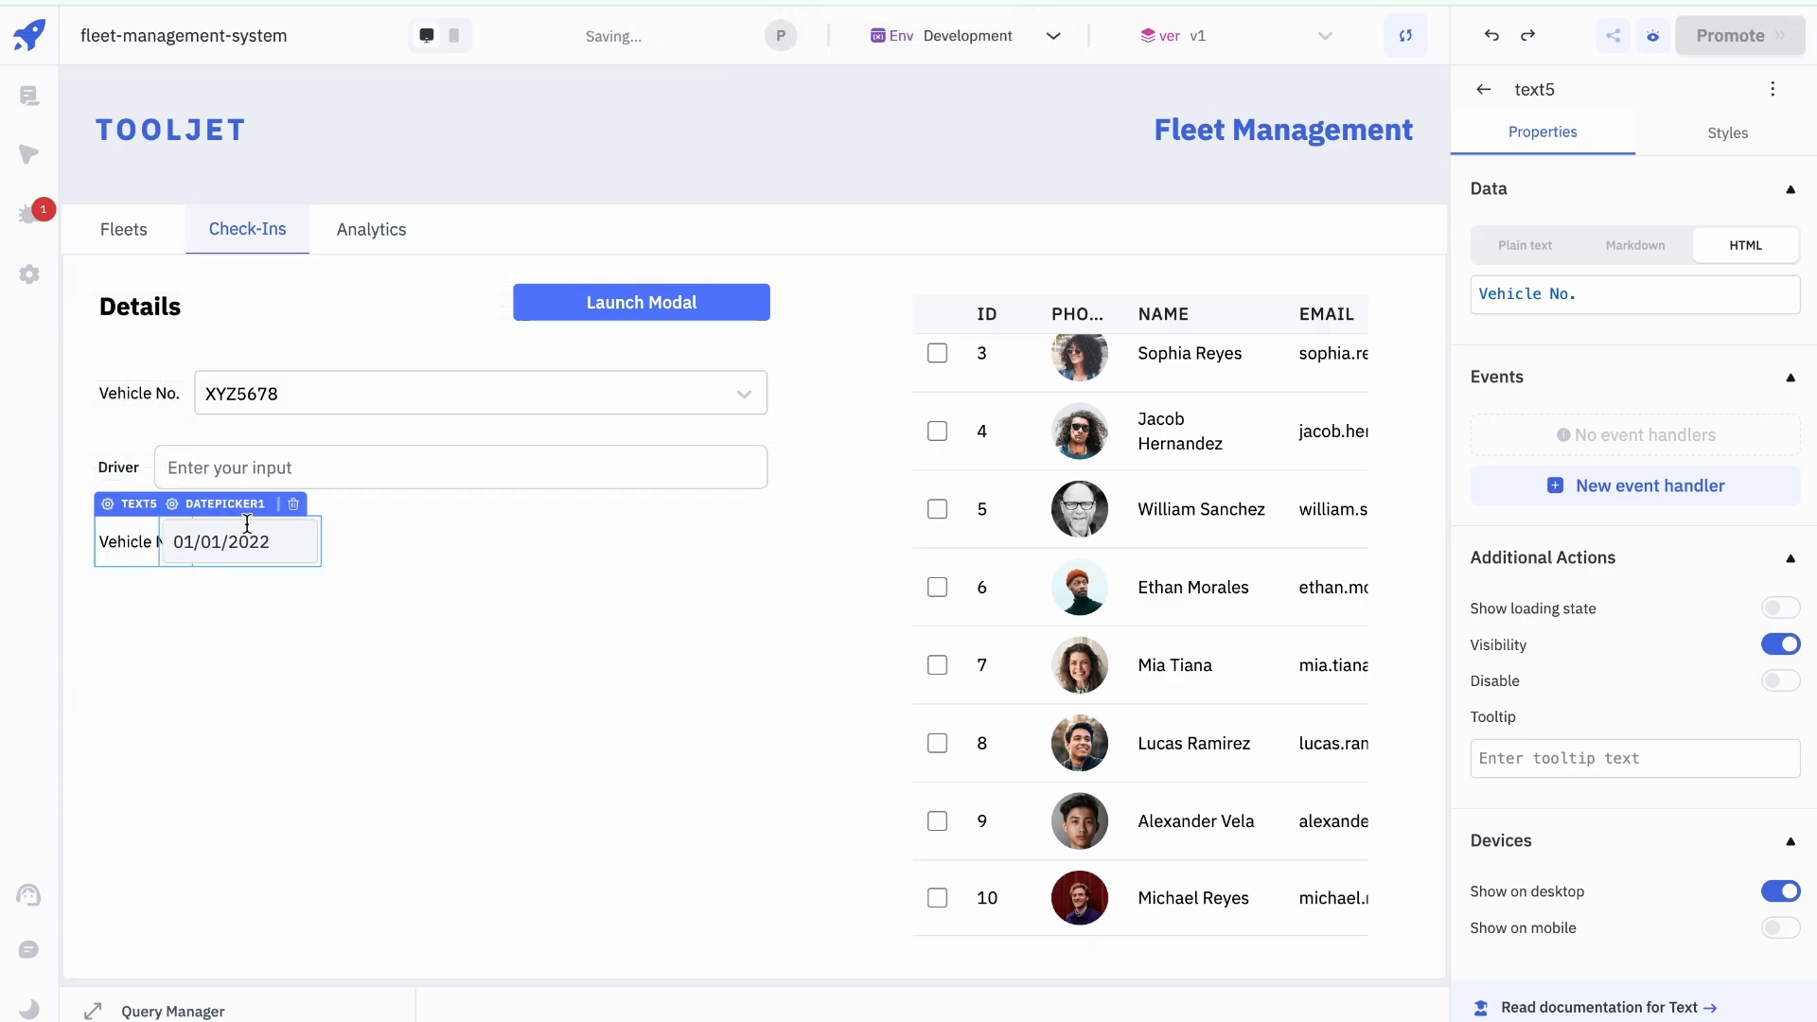
{"action": "left_click", "coordinate": [297, 543]}
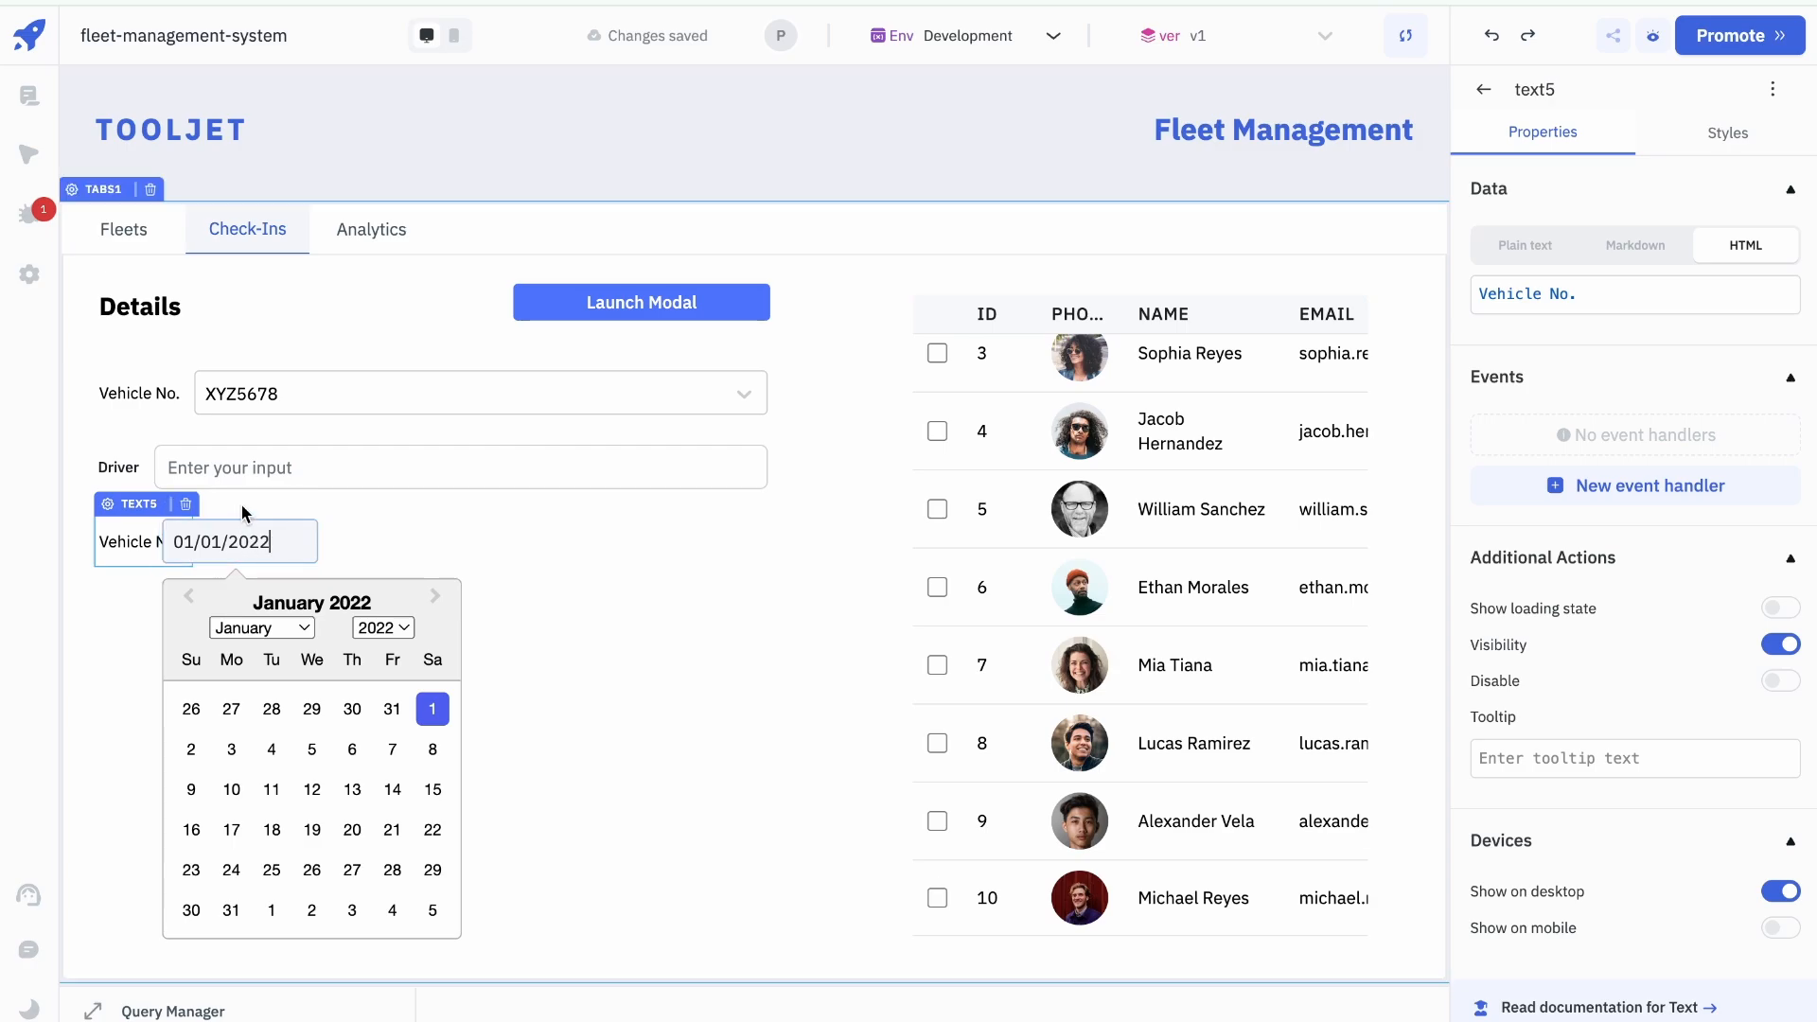
{"action": "left_click", "coordinate": [131, 544]}
{"action": "left_click_drag", "start_coordinate": [248, 516], "coordinate": [327, 514]}
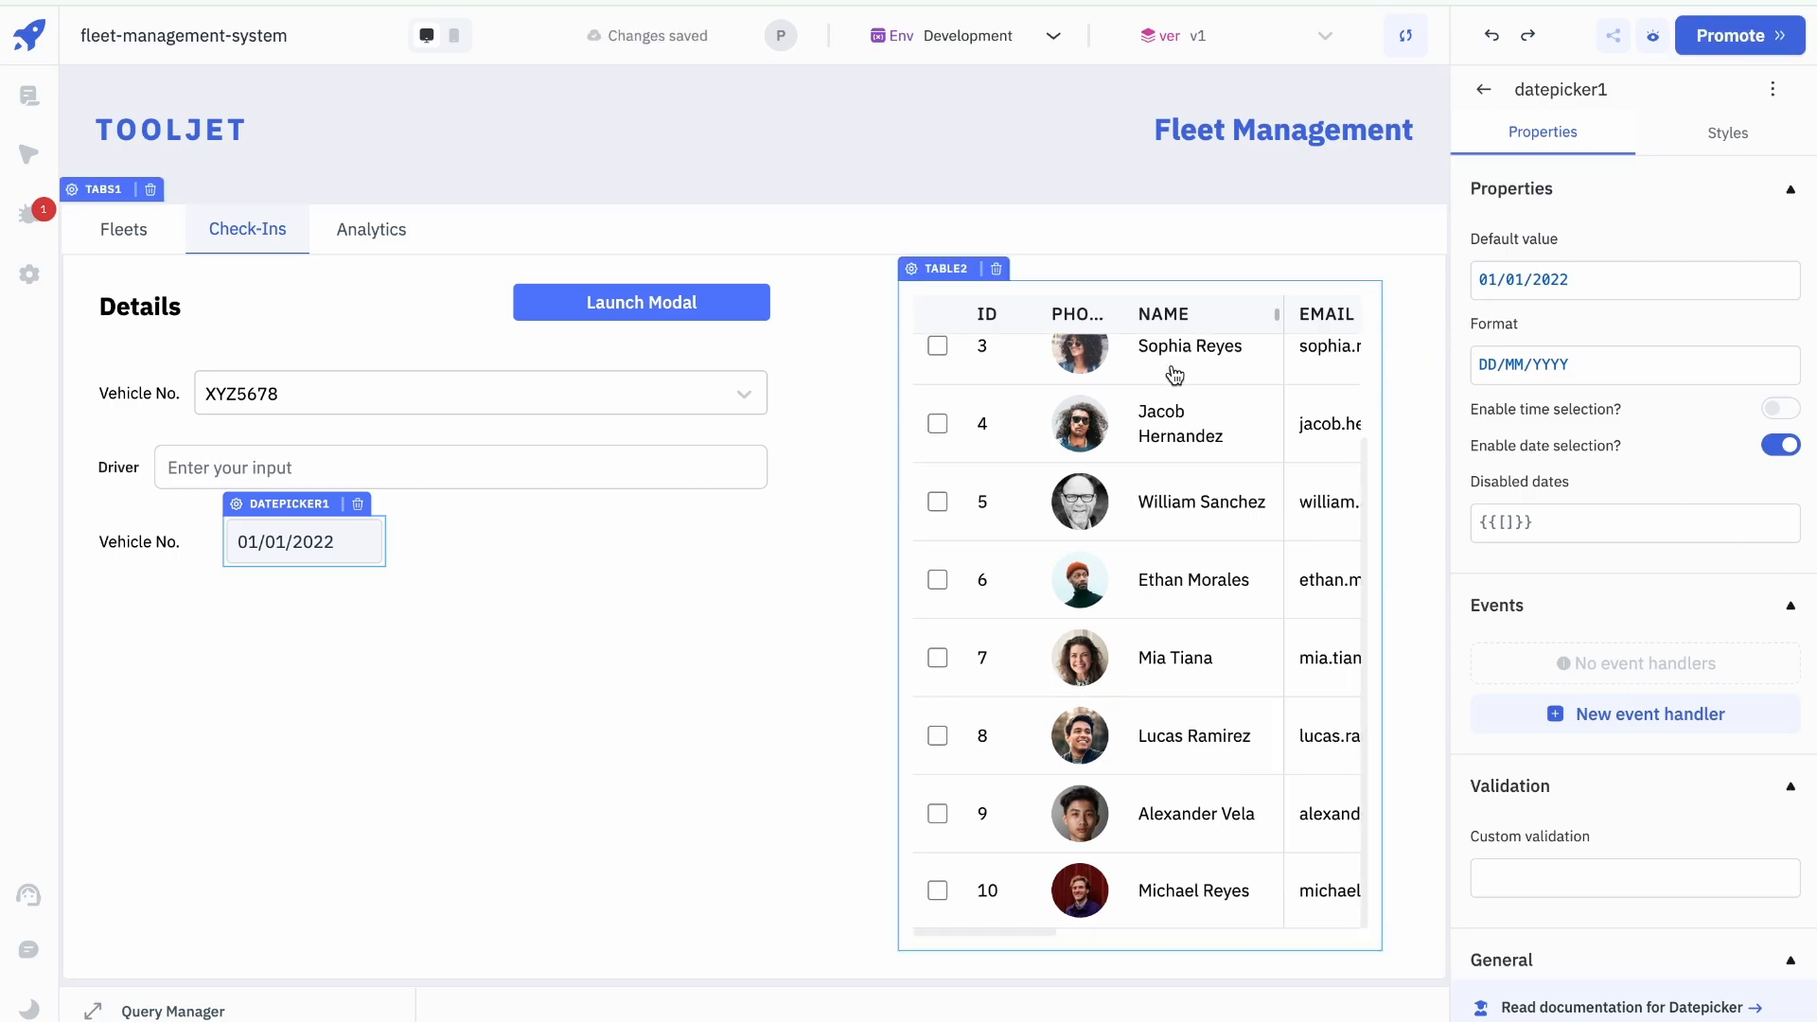
Step: Change the text of the copied label in front of the date picker to "Date"
{"action": "left_click", "coordinate": [142, 543]}
{"action": "left_click", "coordinate": [1658, 294]}
{"action": "key", "text": "ctrl+a"}
{"action": "type", "text": "Date"}
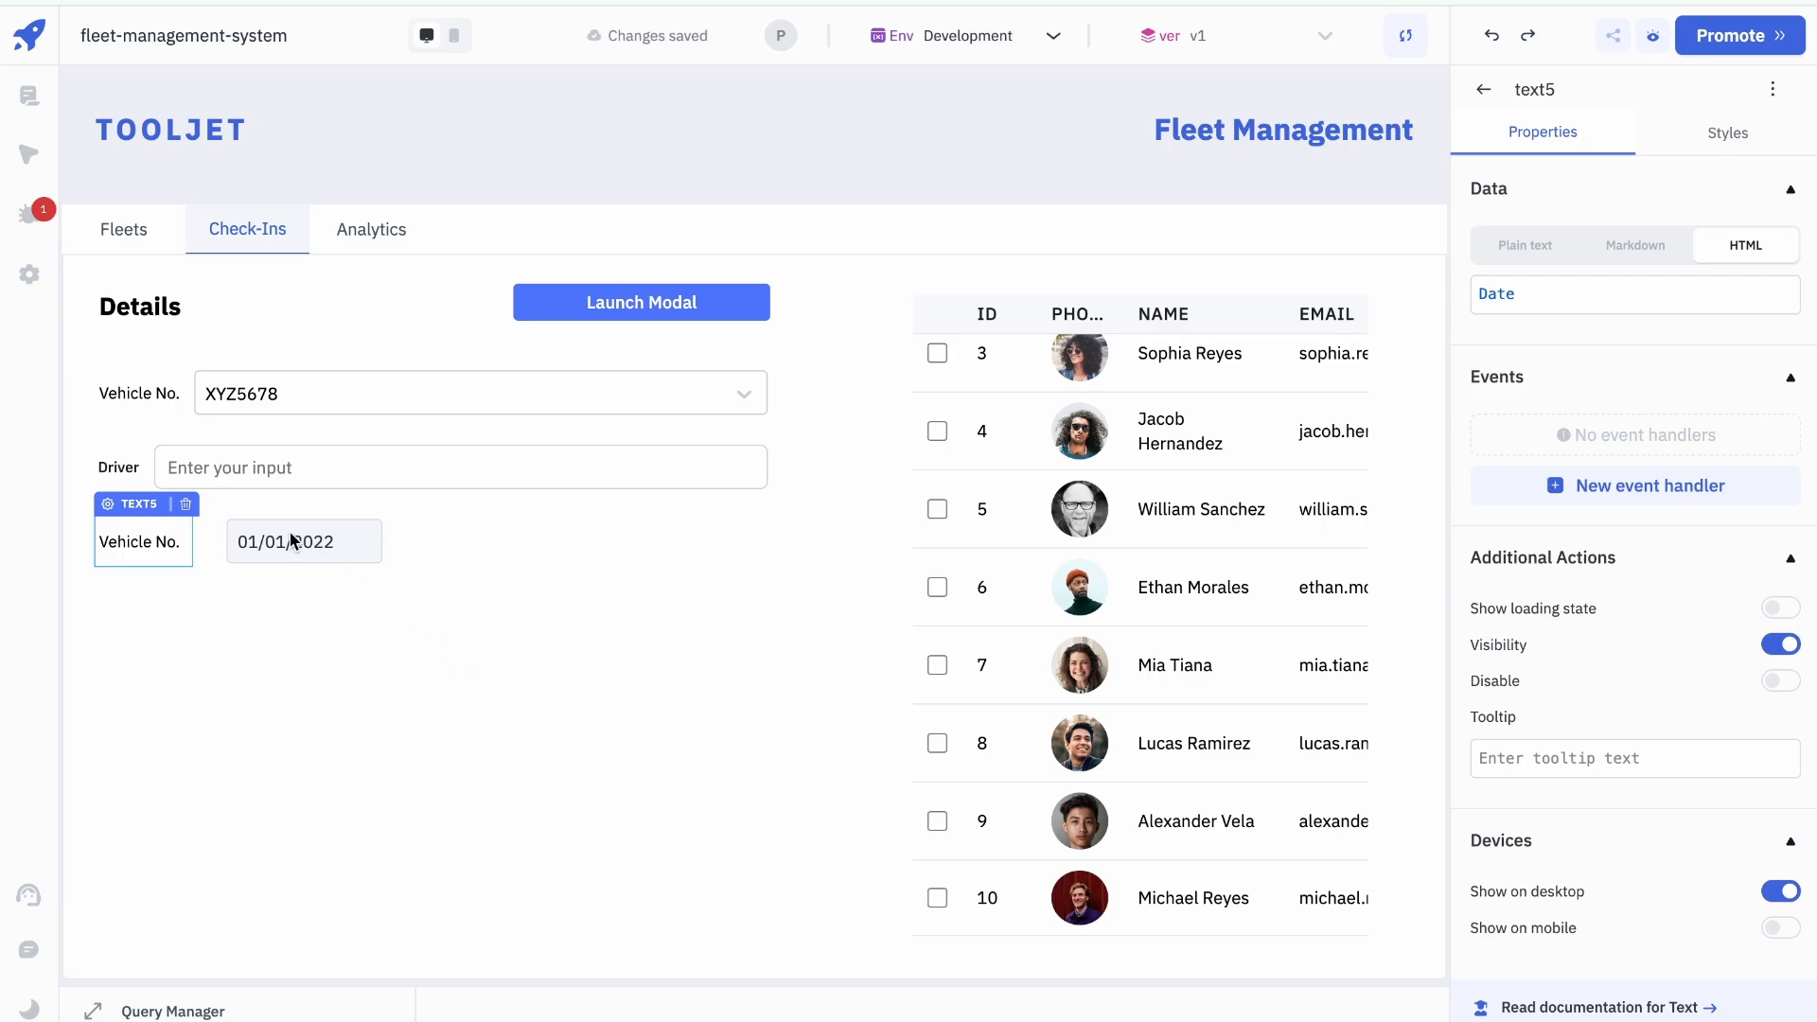
Step: Move the date picker next to the Date label, keeping it on the label's row below the Driver input
{"action": "left_click", "coordinate": [253, 503]}
{"action": "left_click_drag", "start_coordinate": [249, 511], "coordinate": [183, 517]}
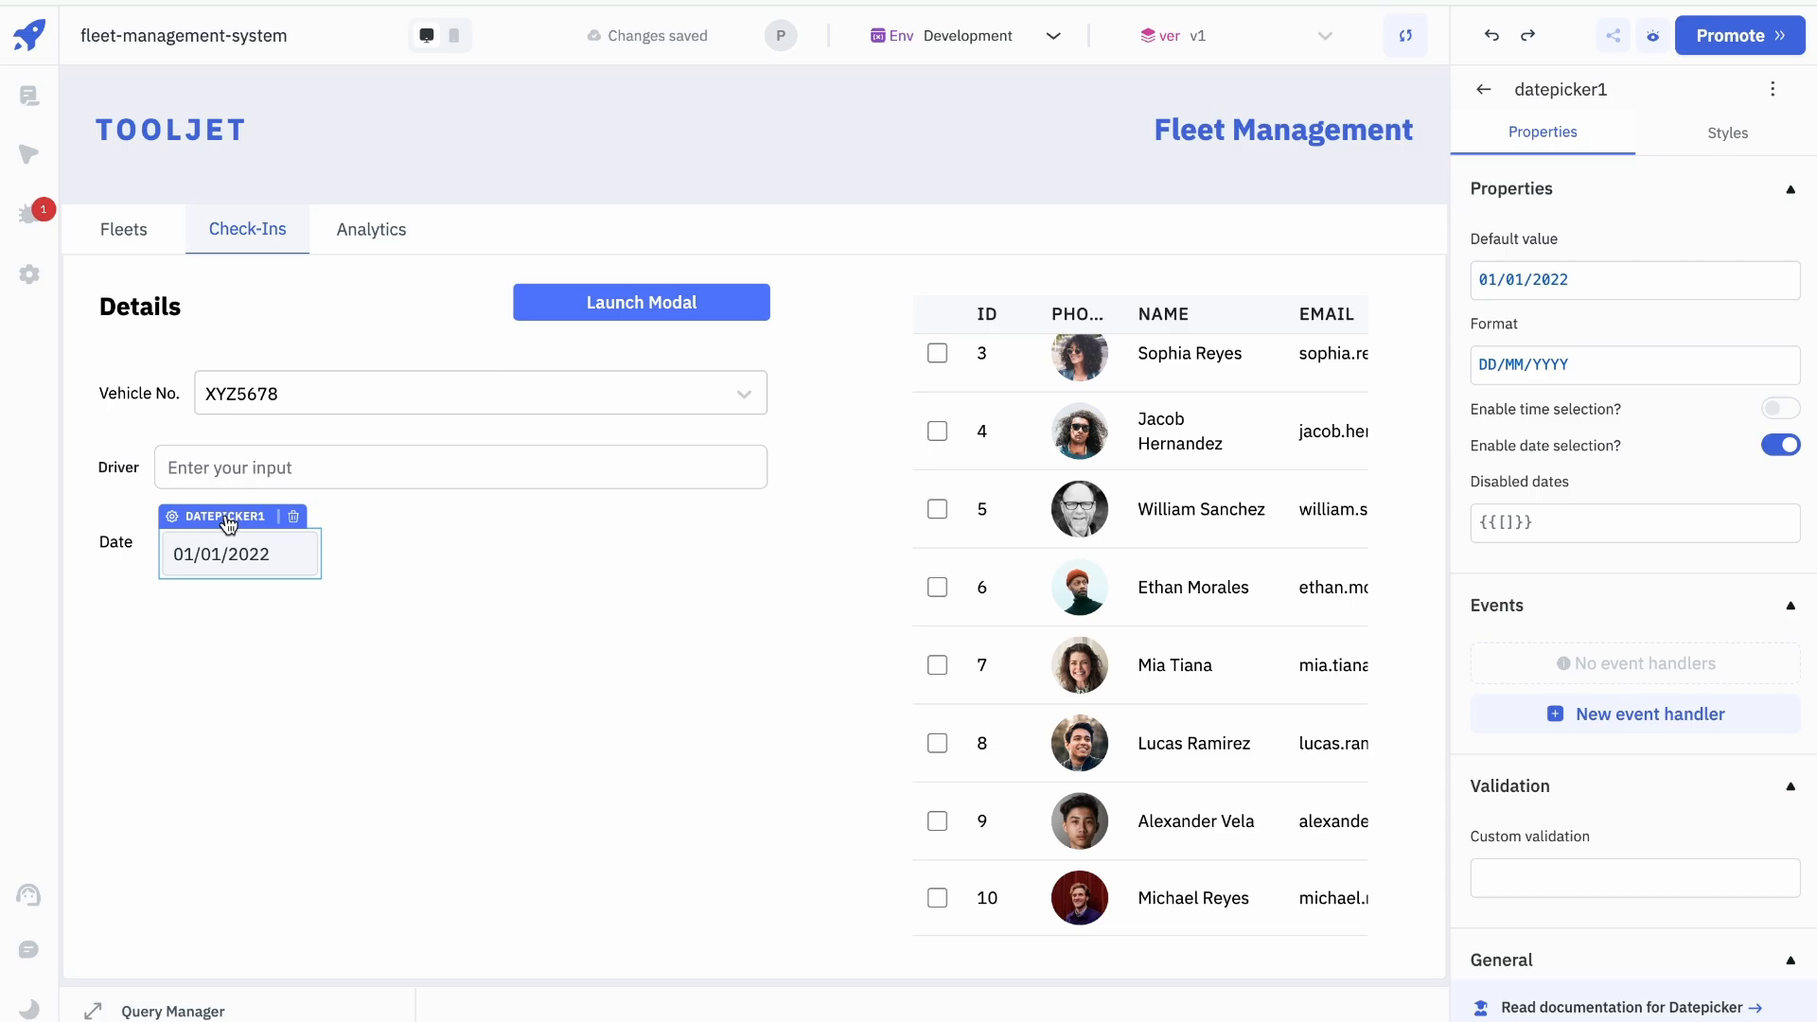
{"action": "left_click", "coordinate": [410, 563]}
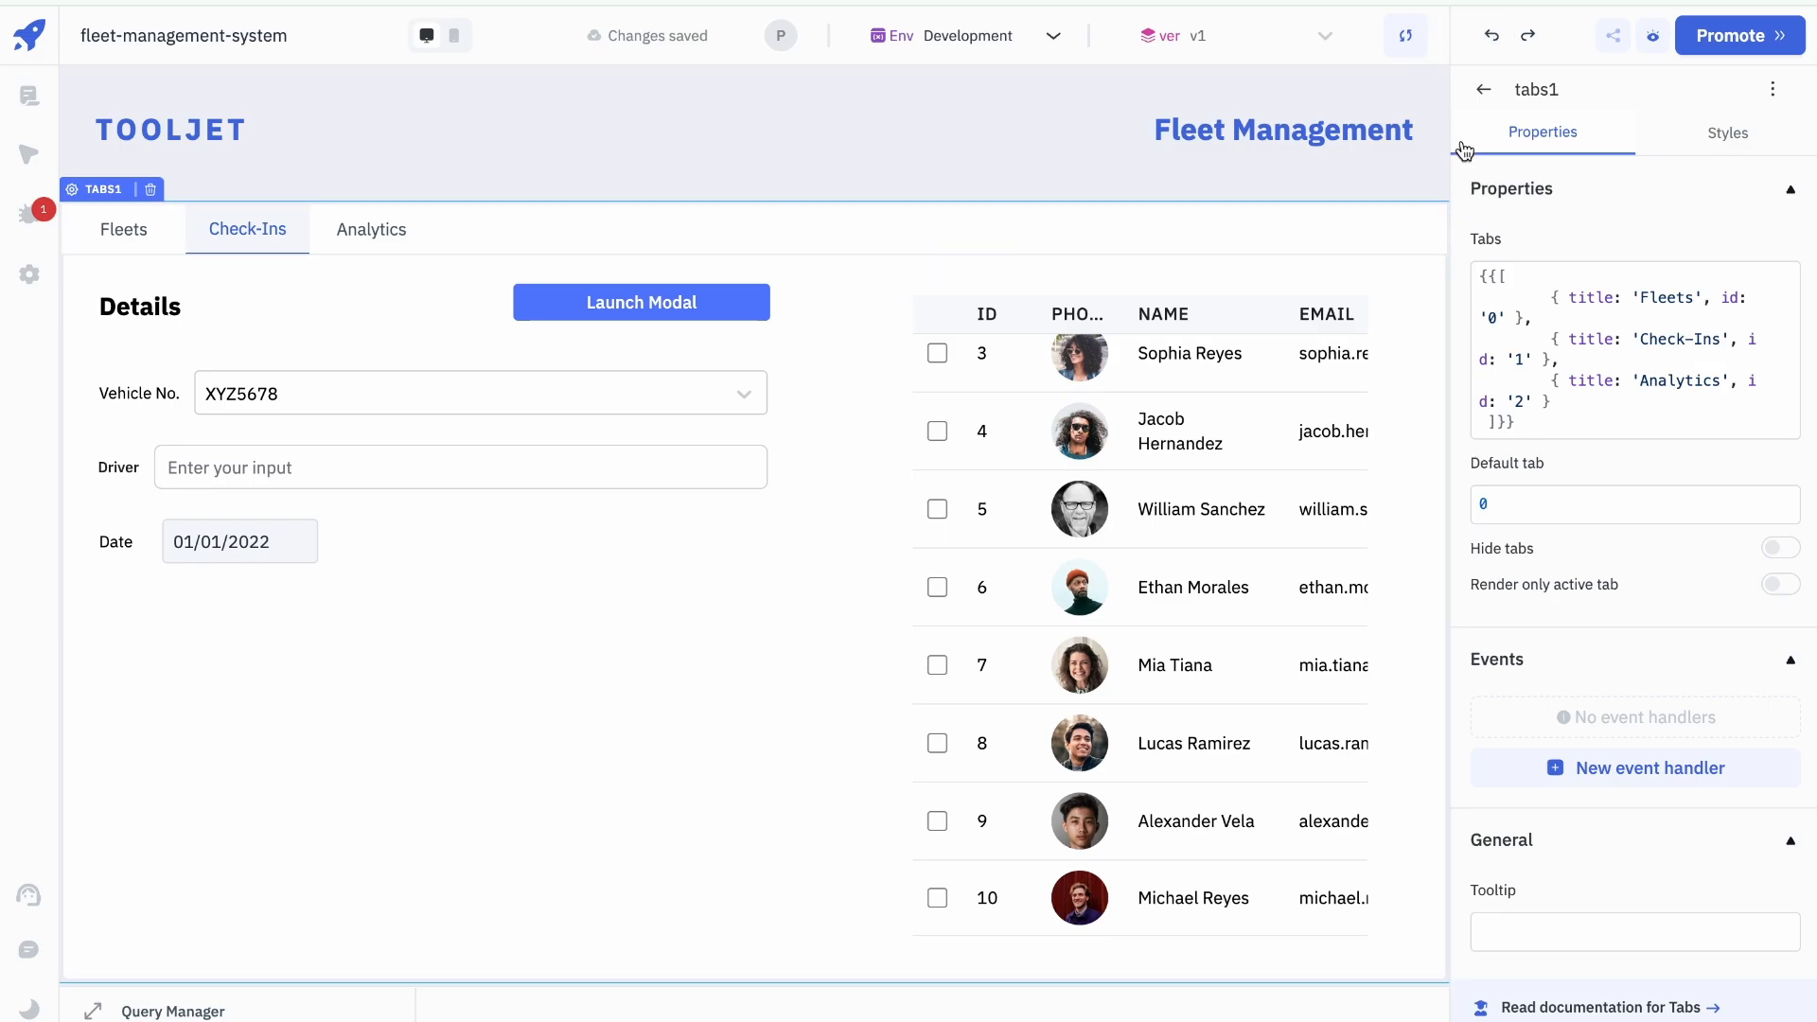
Step: Search the components for "num" and add a Number Input beside the date picker on the Date row
{"action": "left_click", "coordinate": [1480, 90]}
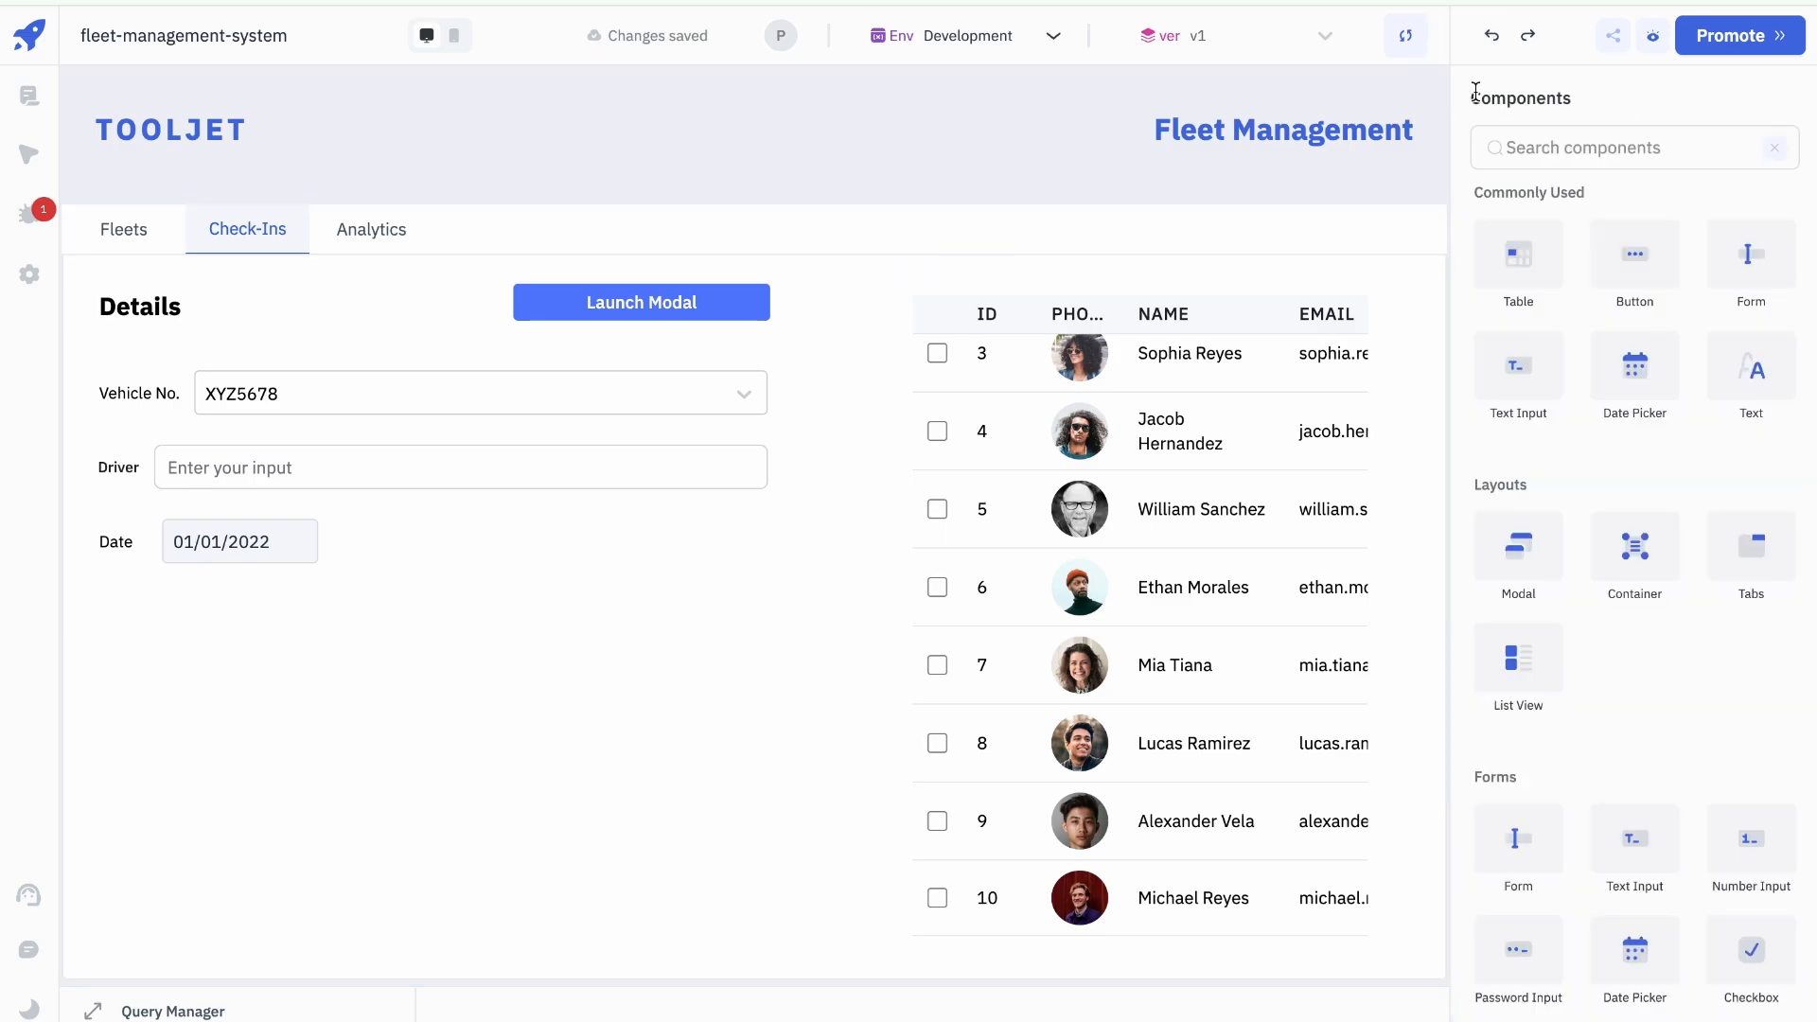
{"action": "left_click", "coordinate": [1552, 147]}
{"action": "type", "text": "num"}
{"action": "left_click_drag", "start_coordinate": [1518, 230], "coordinate": [418, 536]}
Step: Label the new number input "Milage (mpg)" and widen it to end flush with the Driver input
{"action": "double_click", "coordinate": [1556, 275]}
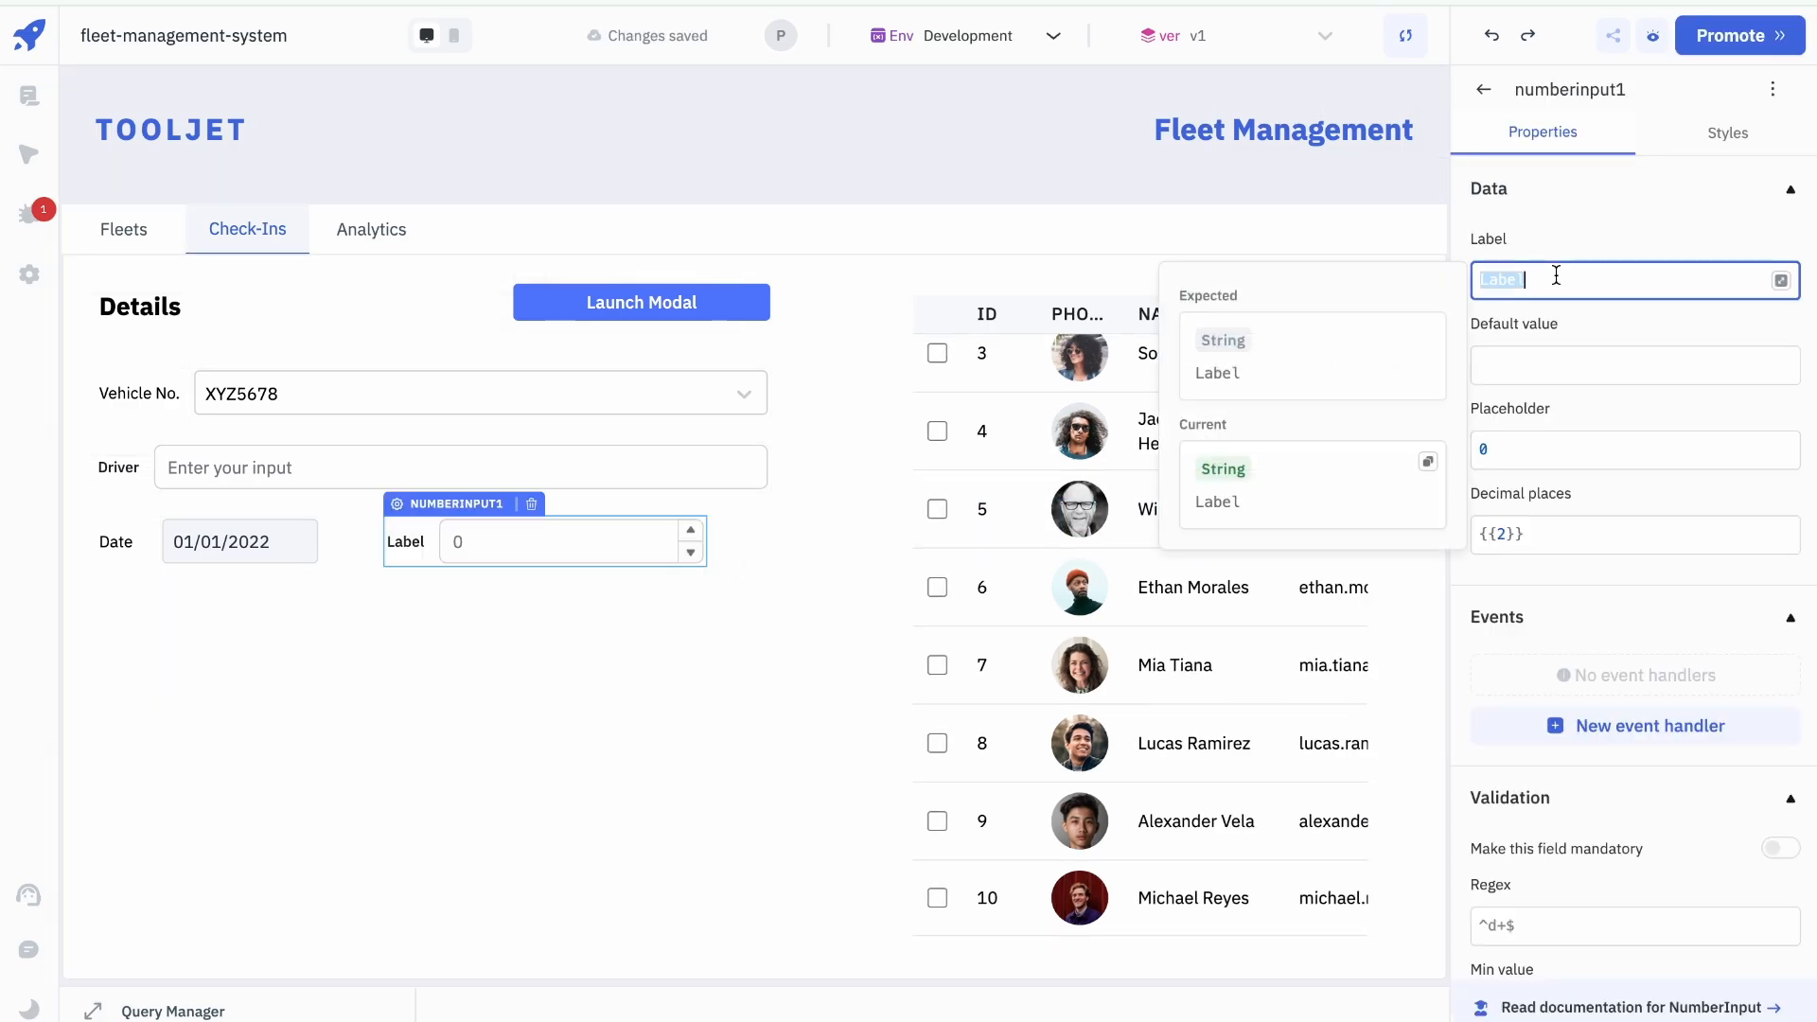
{"action": "type", "text": "Milage (mpg"}
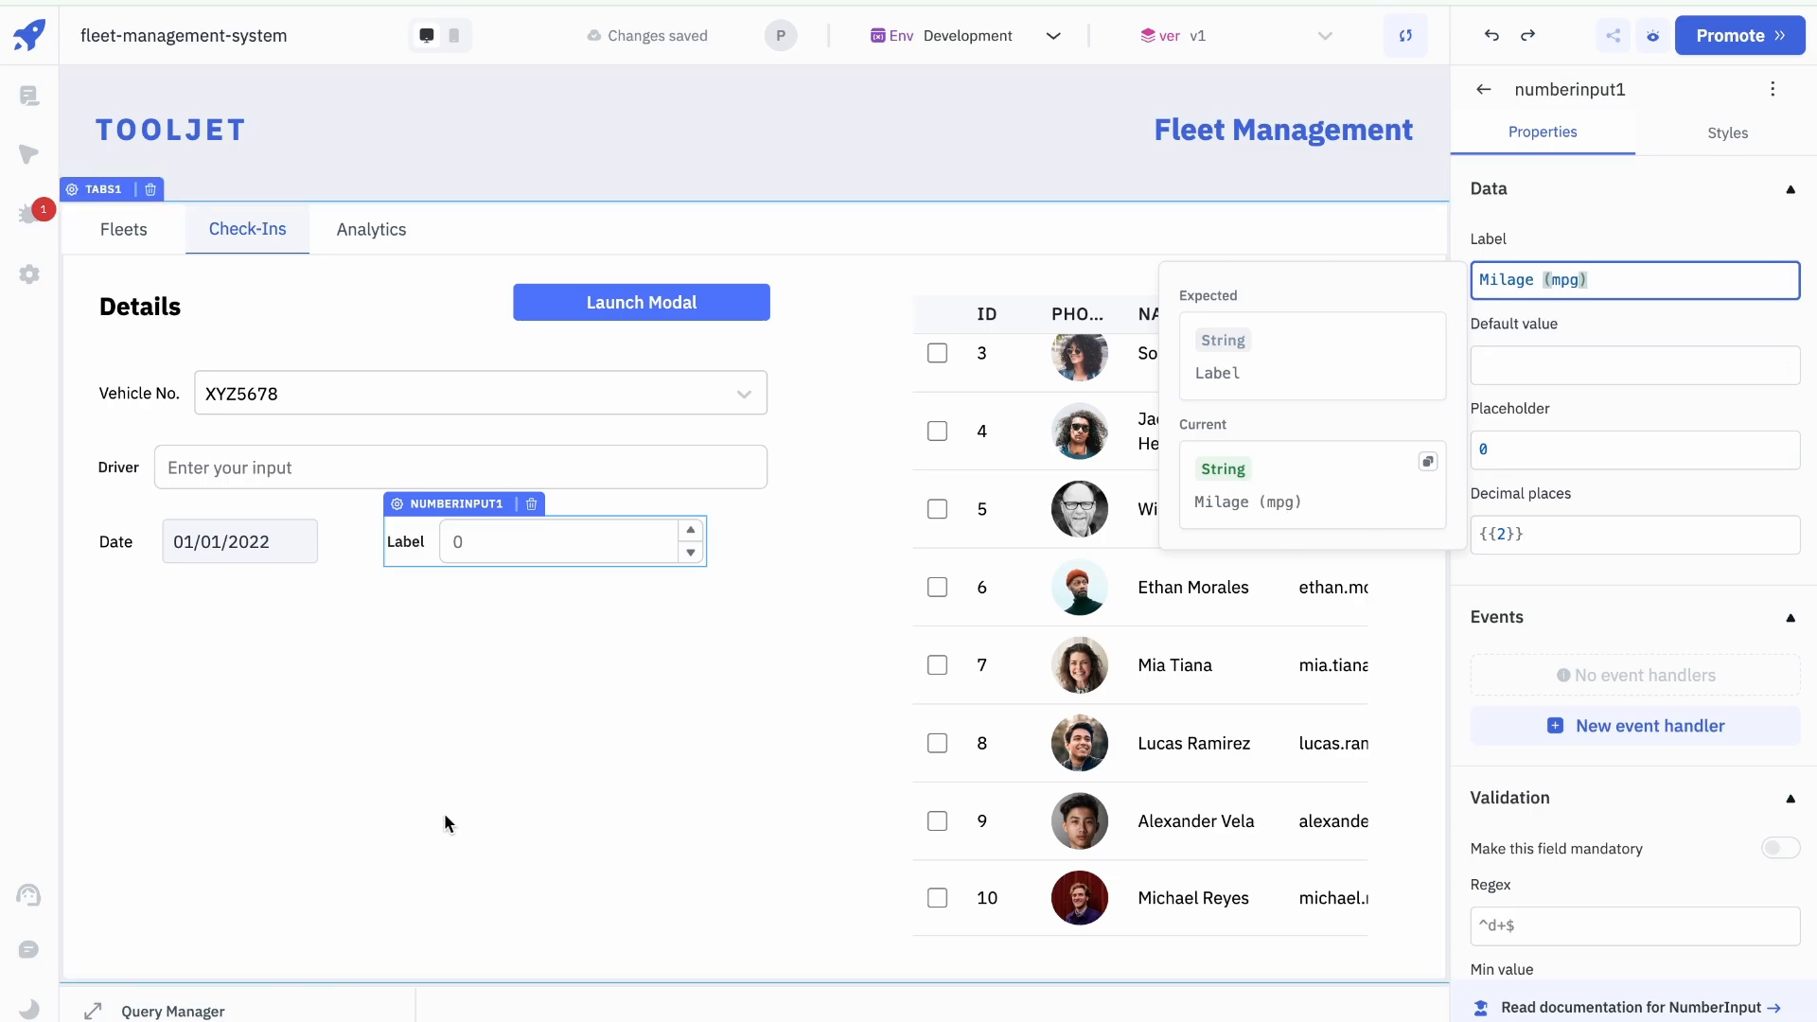
{"action": "left_click", "coordinate": [535, 723]}
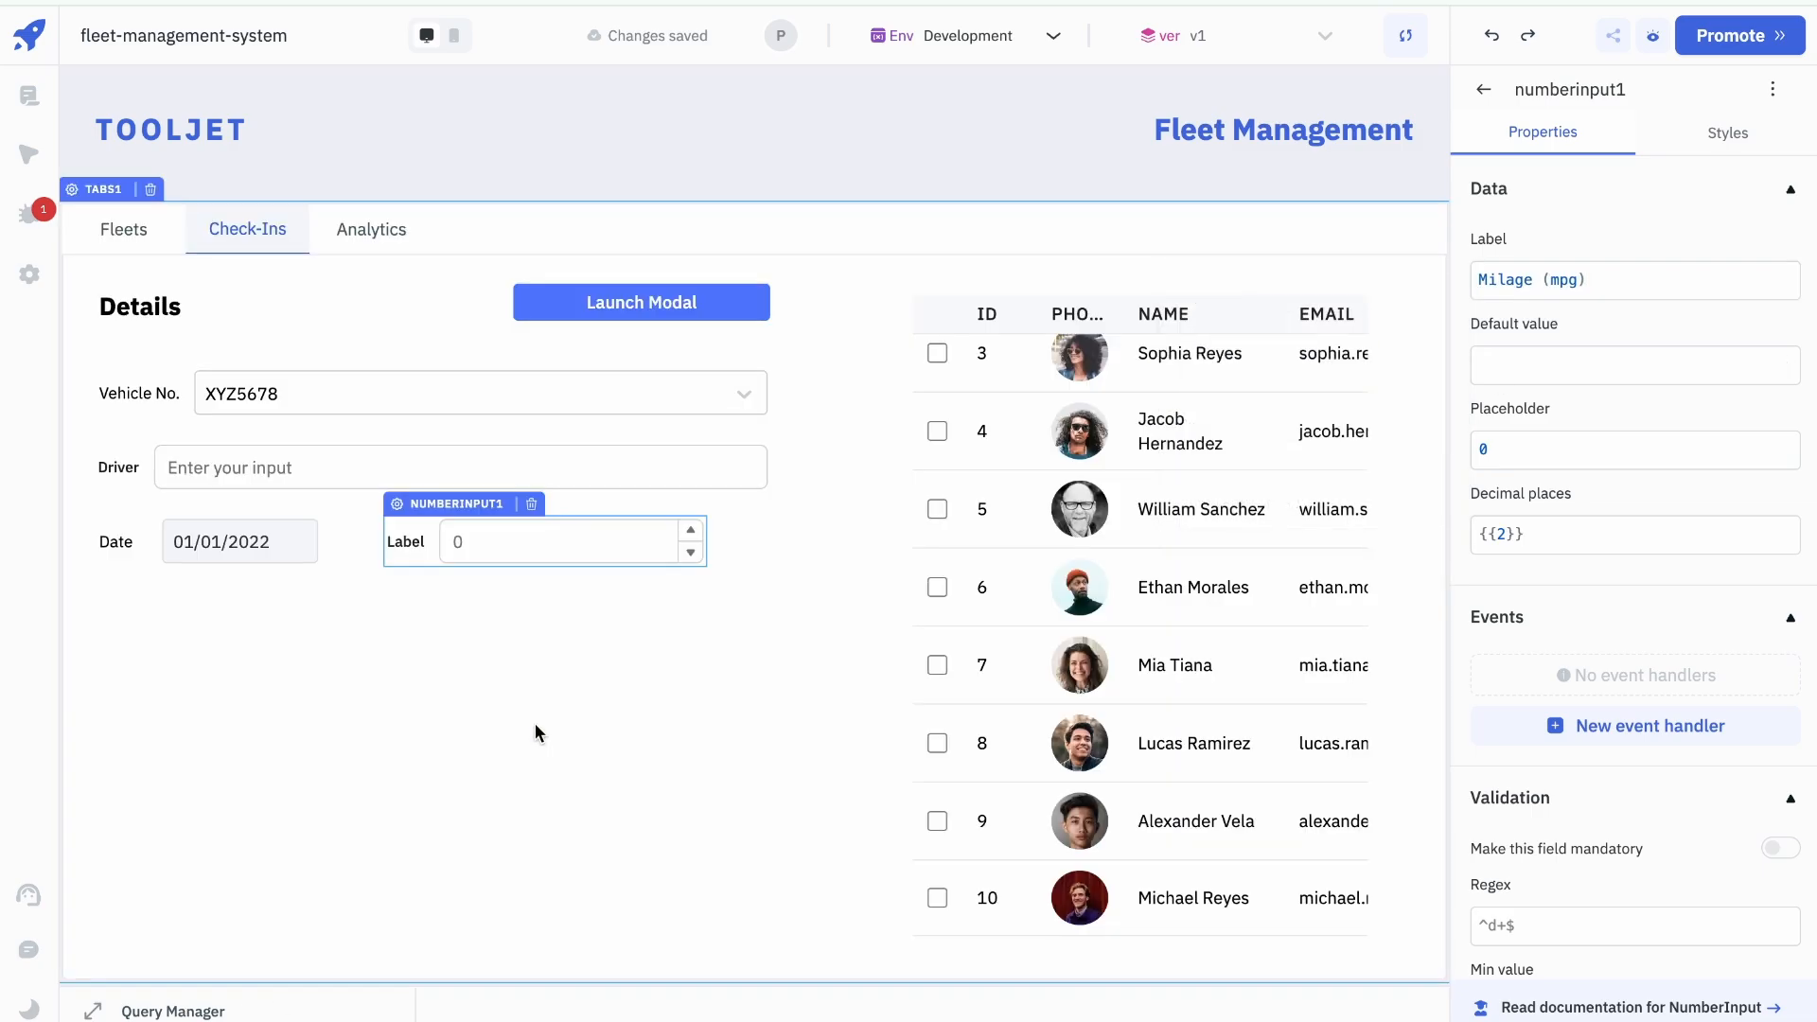
{"action": "left_click", "coordinate": [701, 539]}
{"action": "left_click_drag", "start_coordinate": [706, 539], "coordinate": [765, 541]}
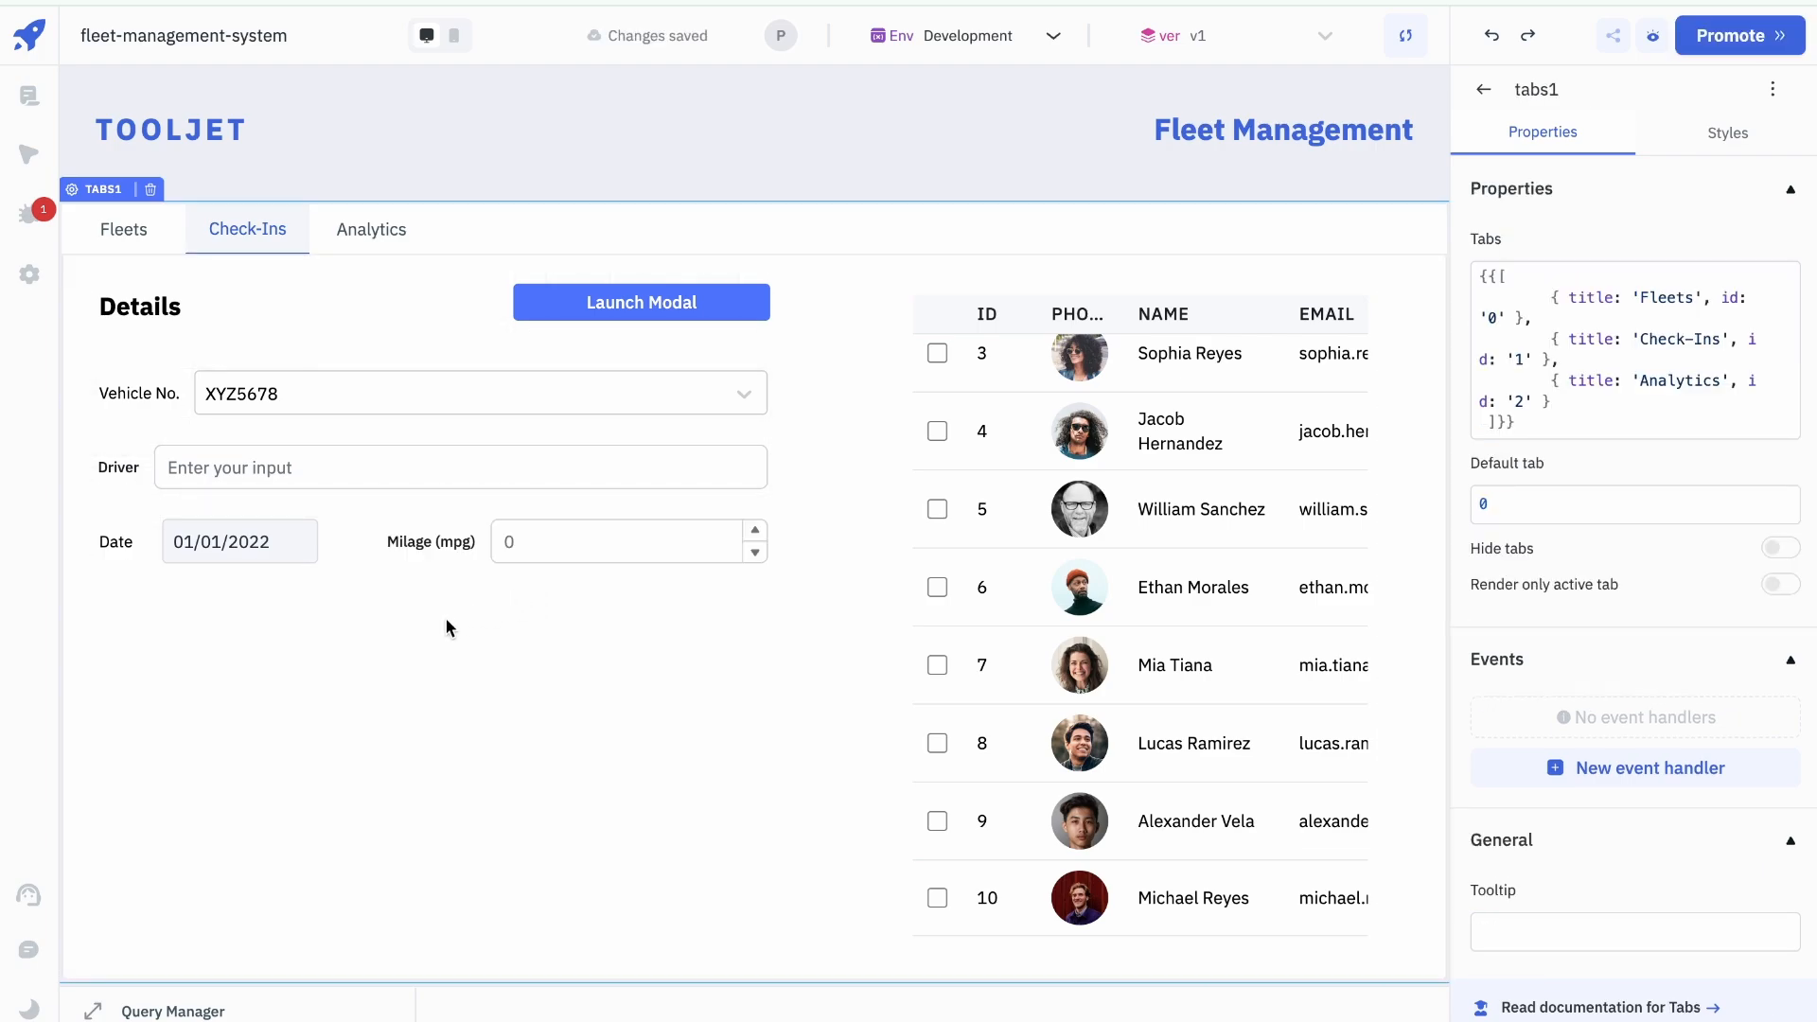
Step: Duplicate the Milage (mpg) number input and place the copy below the Date label
{"action": "left_click", "coordinate": [430, 550]}
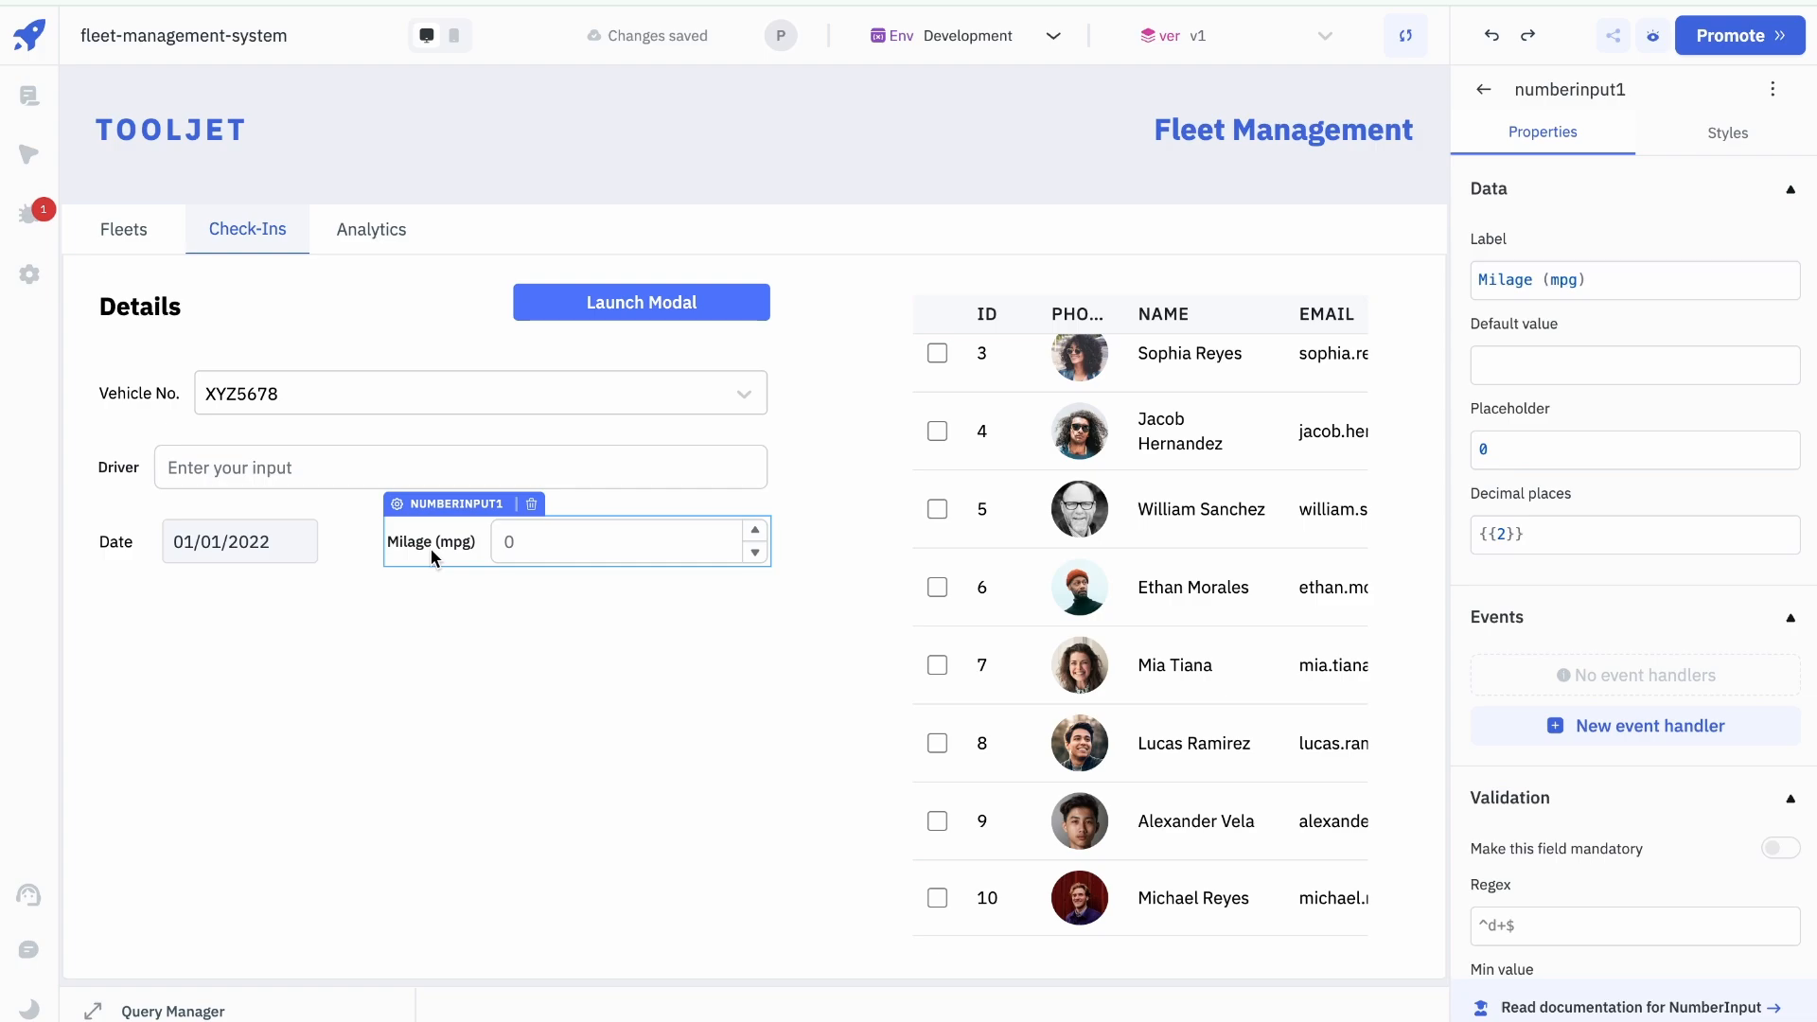
{"action": "key", "text": "ctrl+c"}
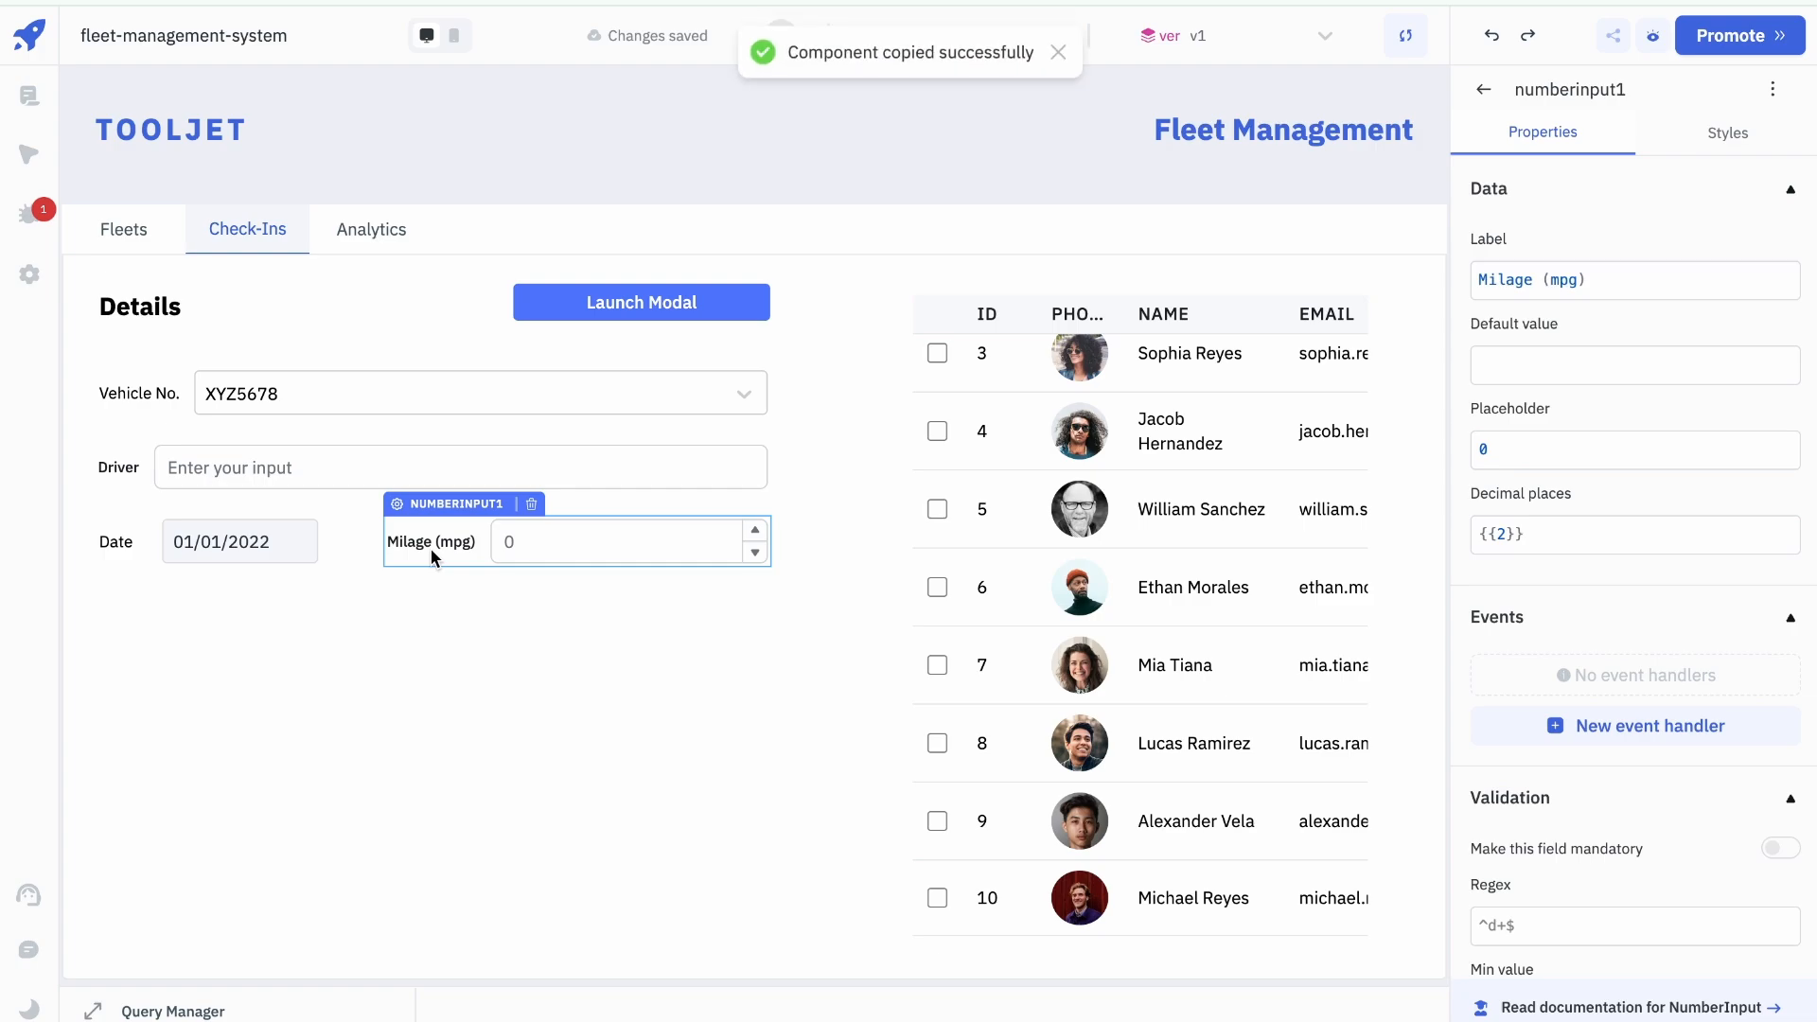
{"action": "key", "text": "ctrl+v"}
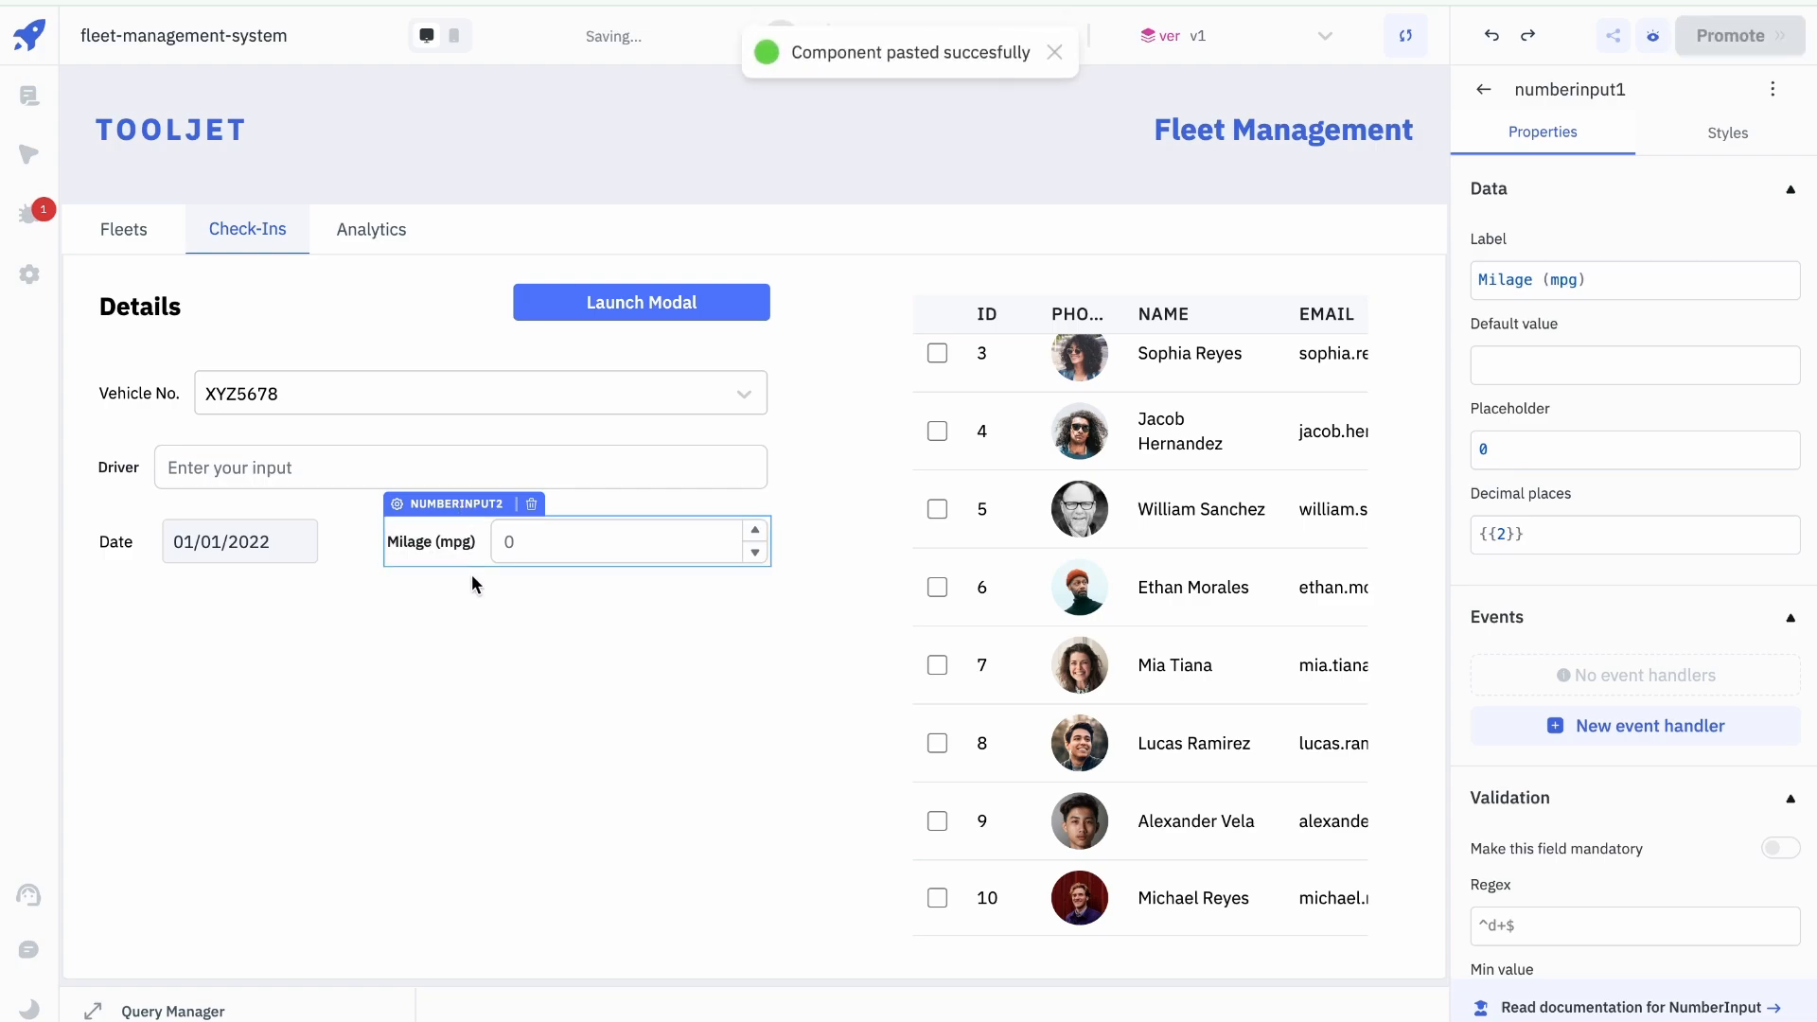
{"action": "left_click_drag", "start_coordinate": [480, 547], "coordinate": [195, 582]}
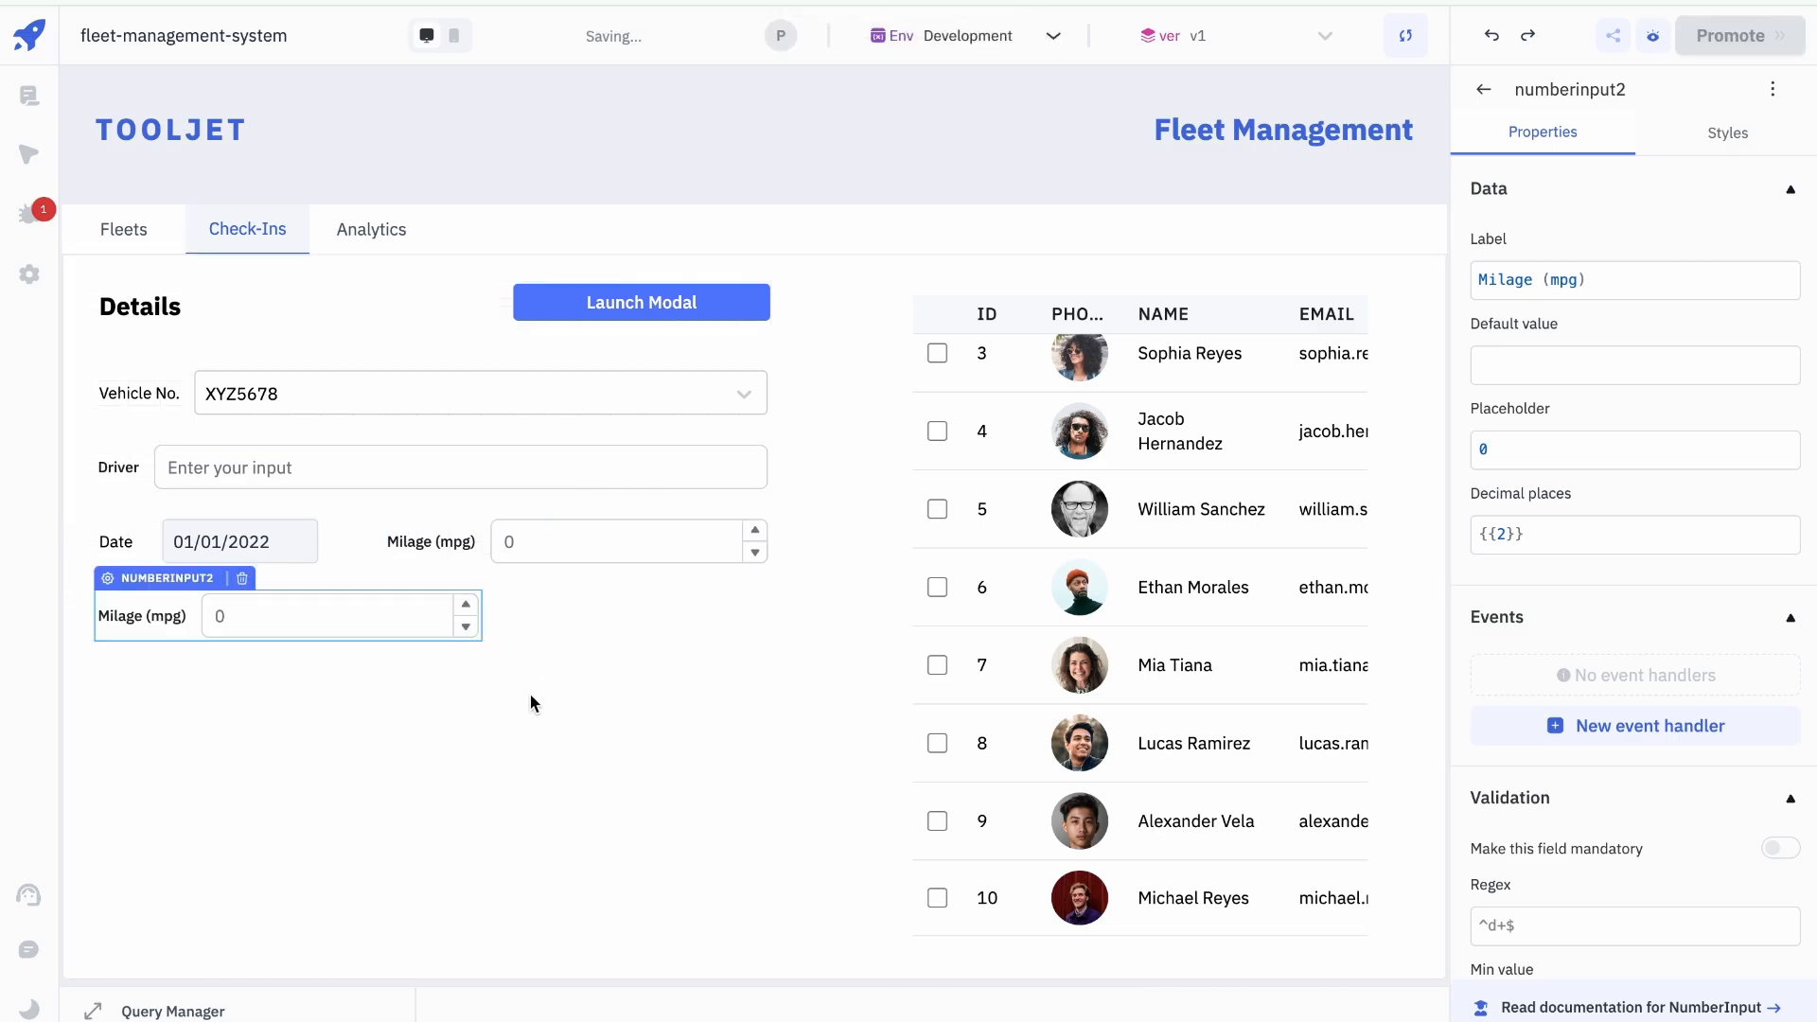
Step: Label the copied number input "Fuel (gallons)" and narrow it to about half the form's width
{"action": "left_click", "coordinate": [1605, 280]}
{"action": "key", "text": "ctrl+a"}
{"action": "type", "text": "Fuel"}
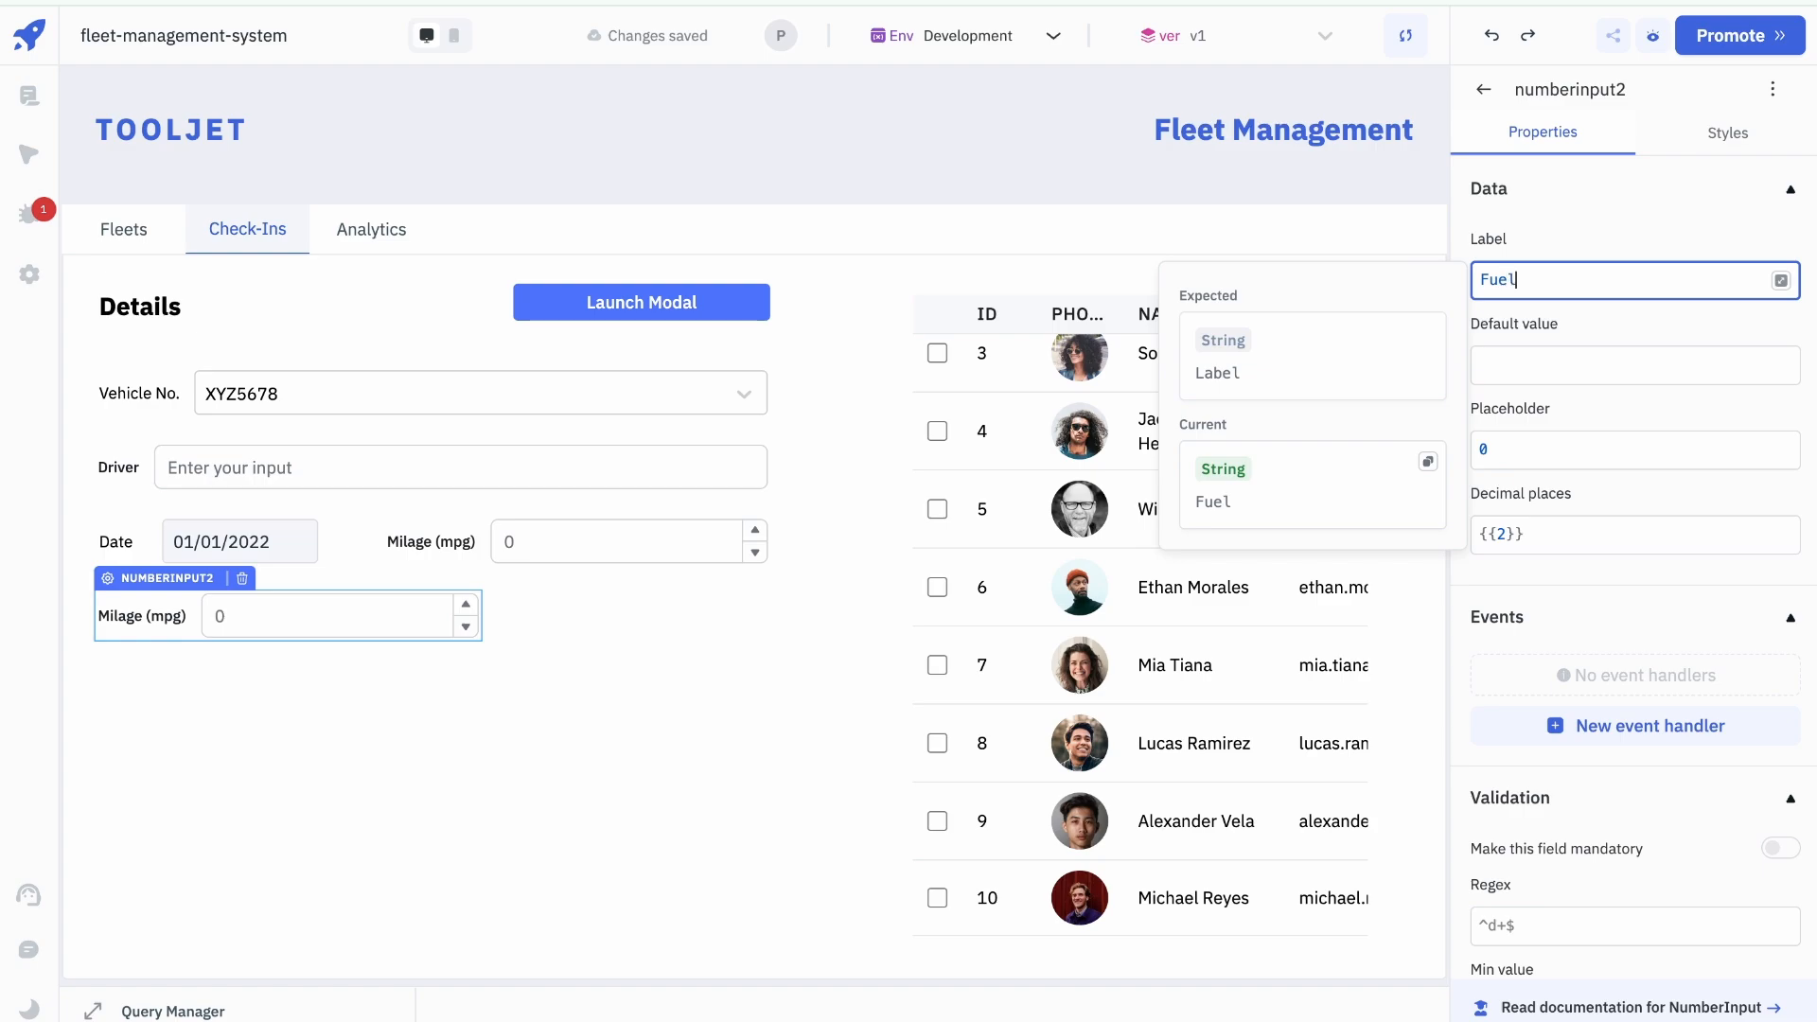
{"action": "type", "text": " (gallons"}
{"action": "left_click", "coordinate": [572, 725]}
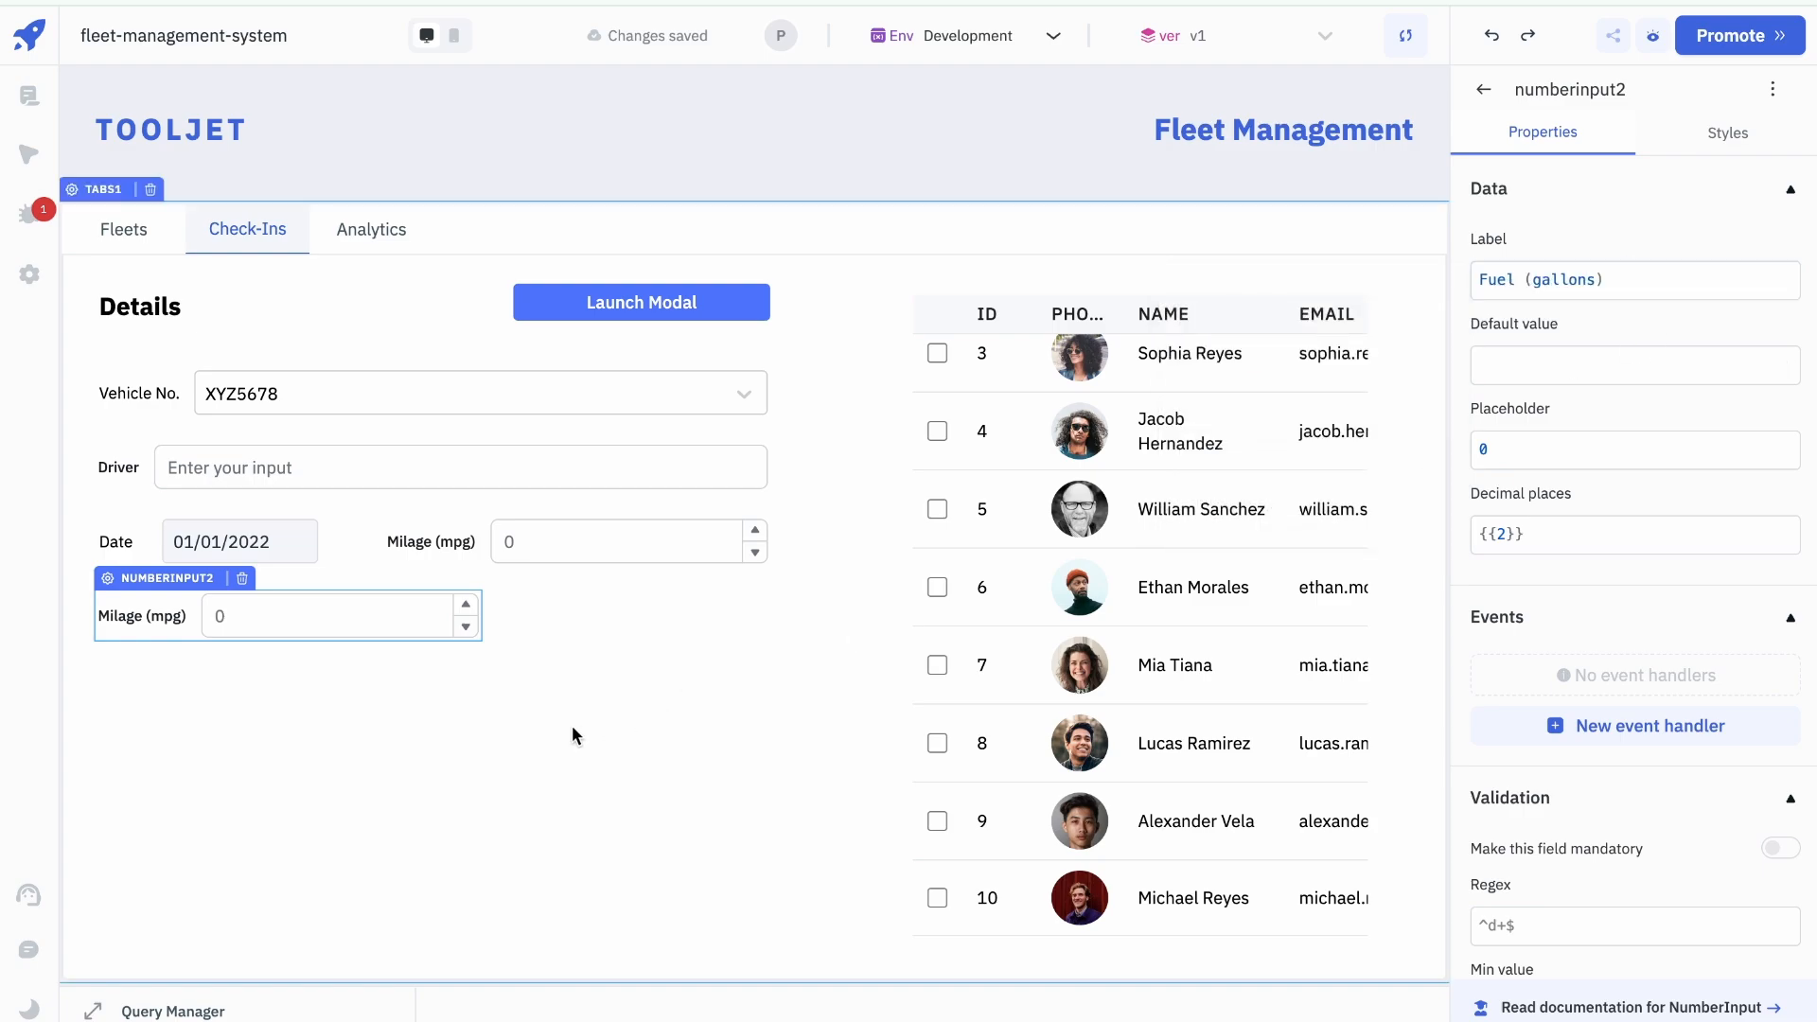
{"action": "left_click", "coordinate": [500, 605]}
{"action": "left_click_drag", "start_coordinate": [474, 616], "coordinate": [414, 617]}
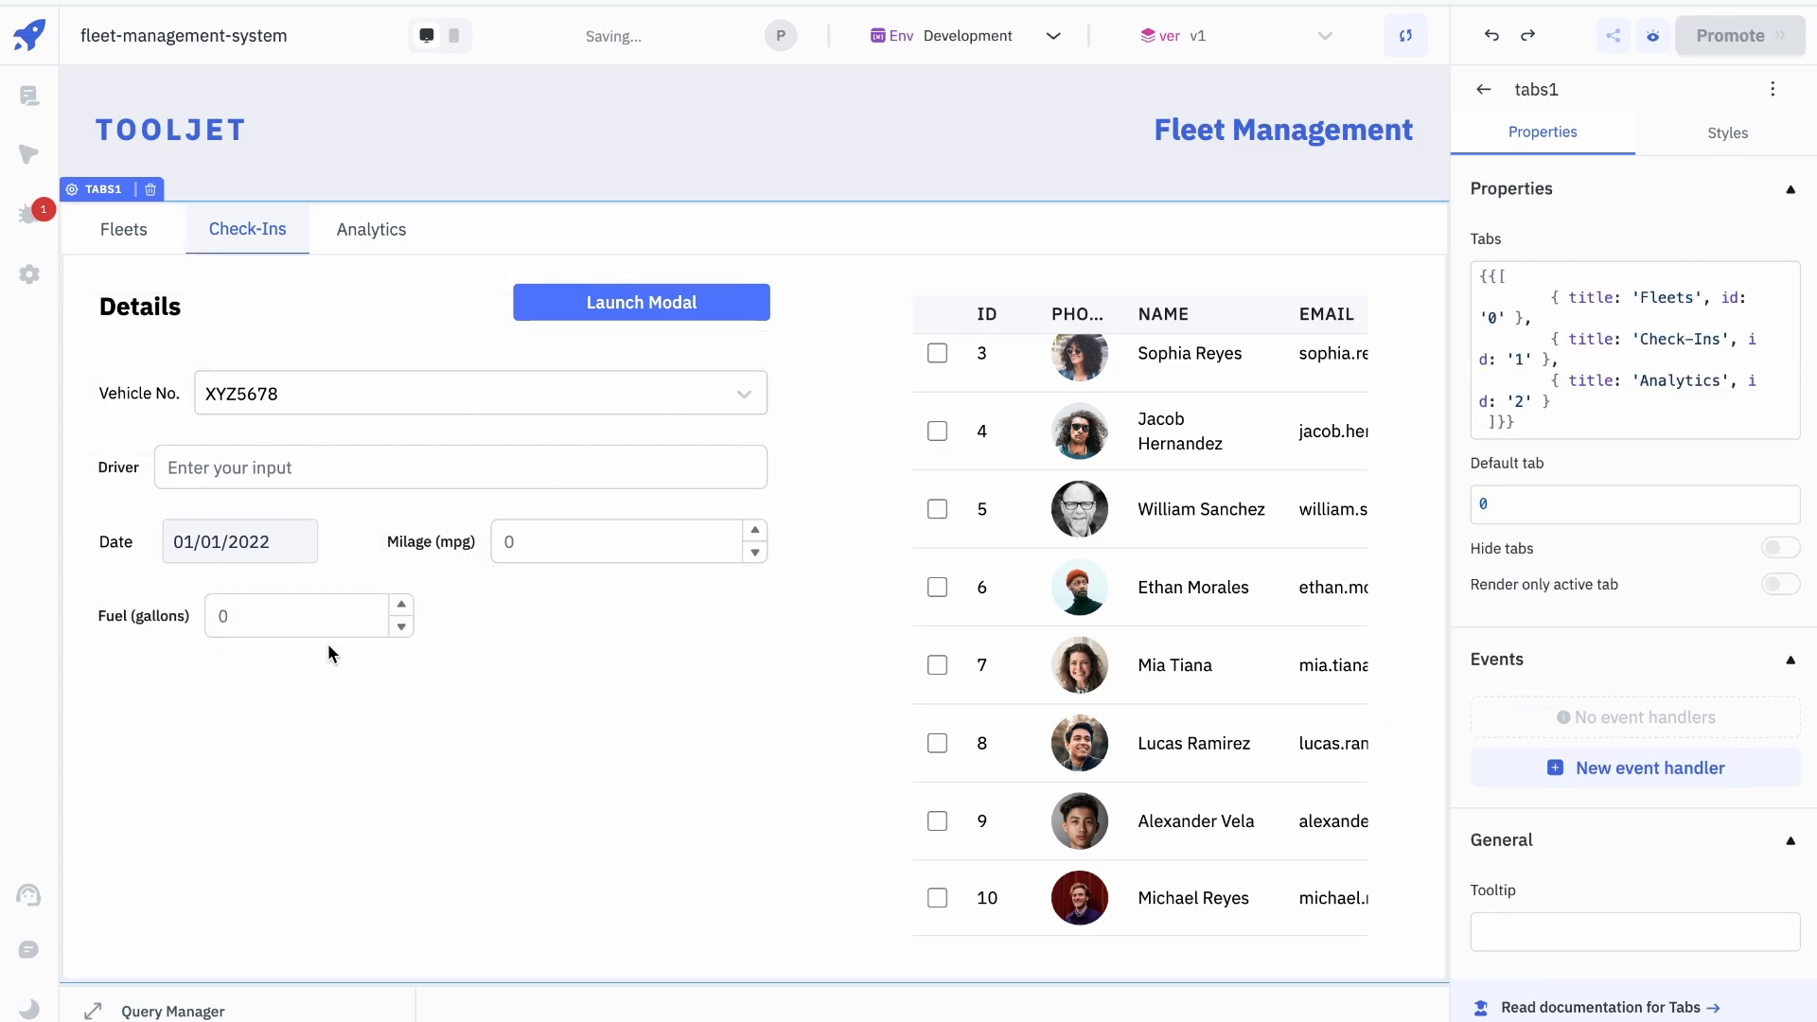
Step: Duplicate the Fuel (gallons) input beside the original on the same row and label the copy "Fuel ($)"
{"action": "left_click", "coordinate": [159, 617]}
{"action": "key", "text": "ctrl+c"}
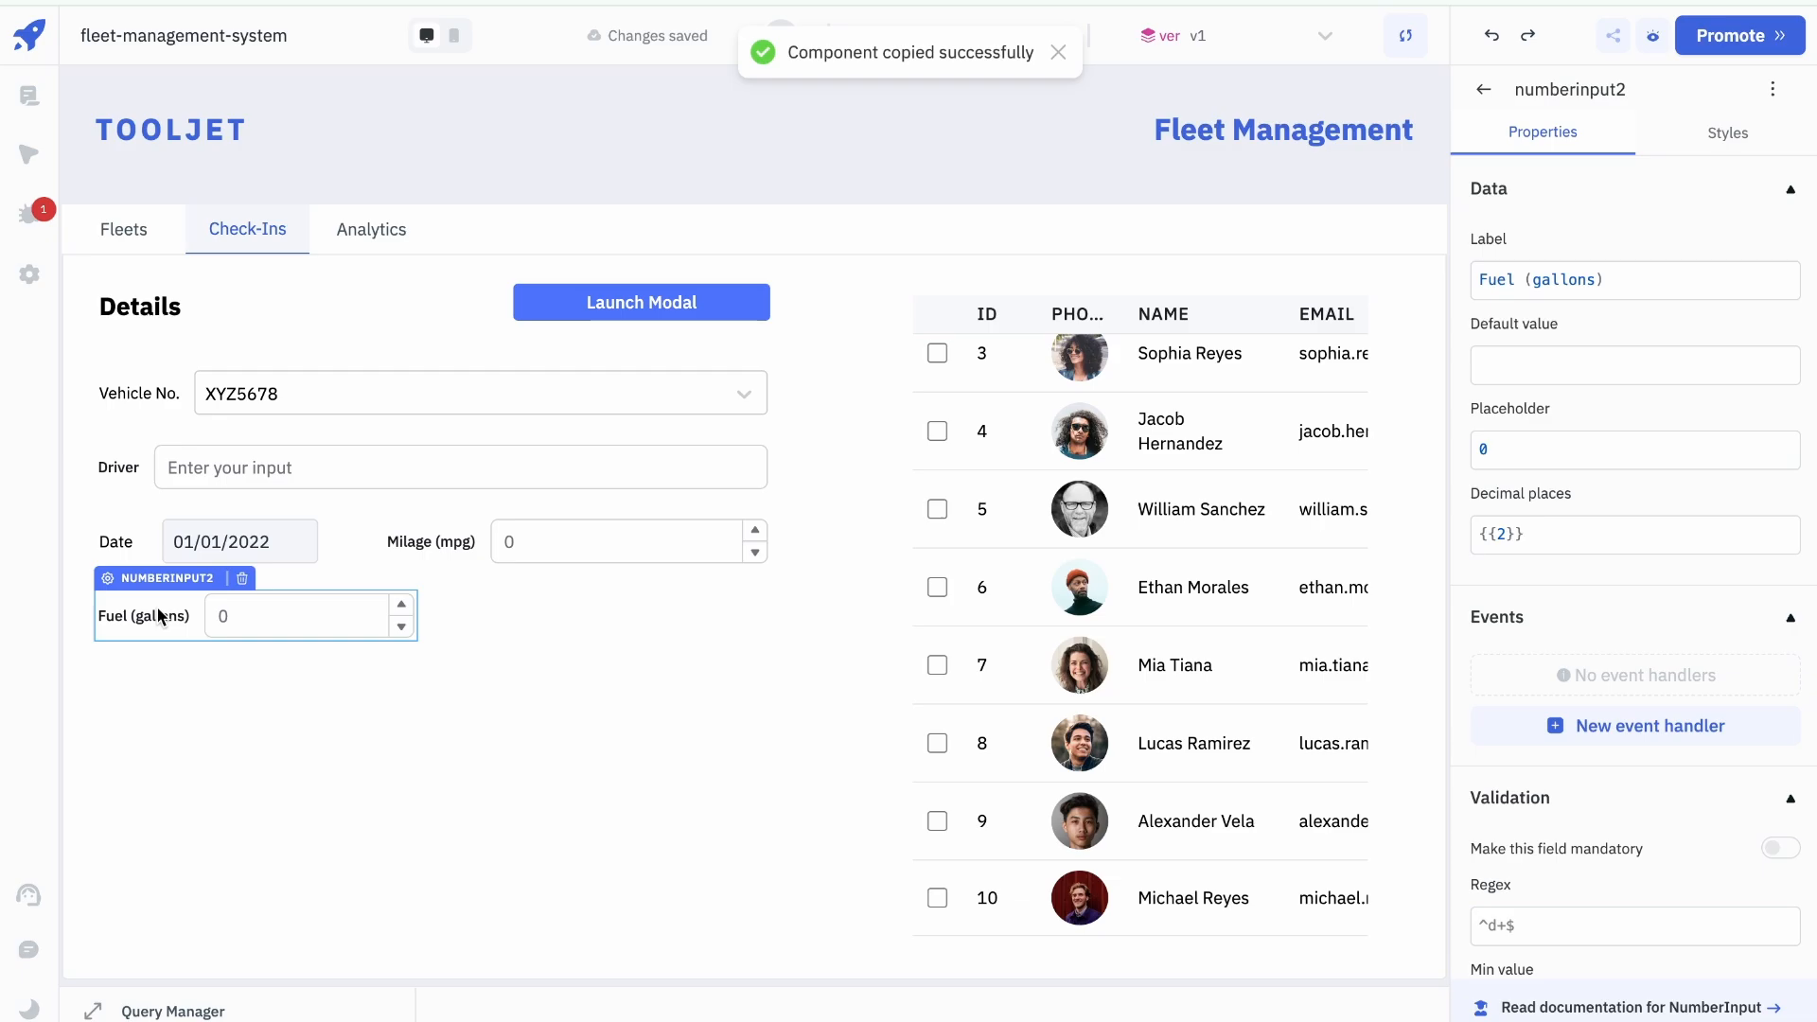
{"action": "key", "text": "ctrl+v"}
{"action": "left_click_drag", "start_coordinate": [159, 616], "coordinate": [520, 599]}
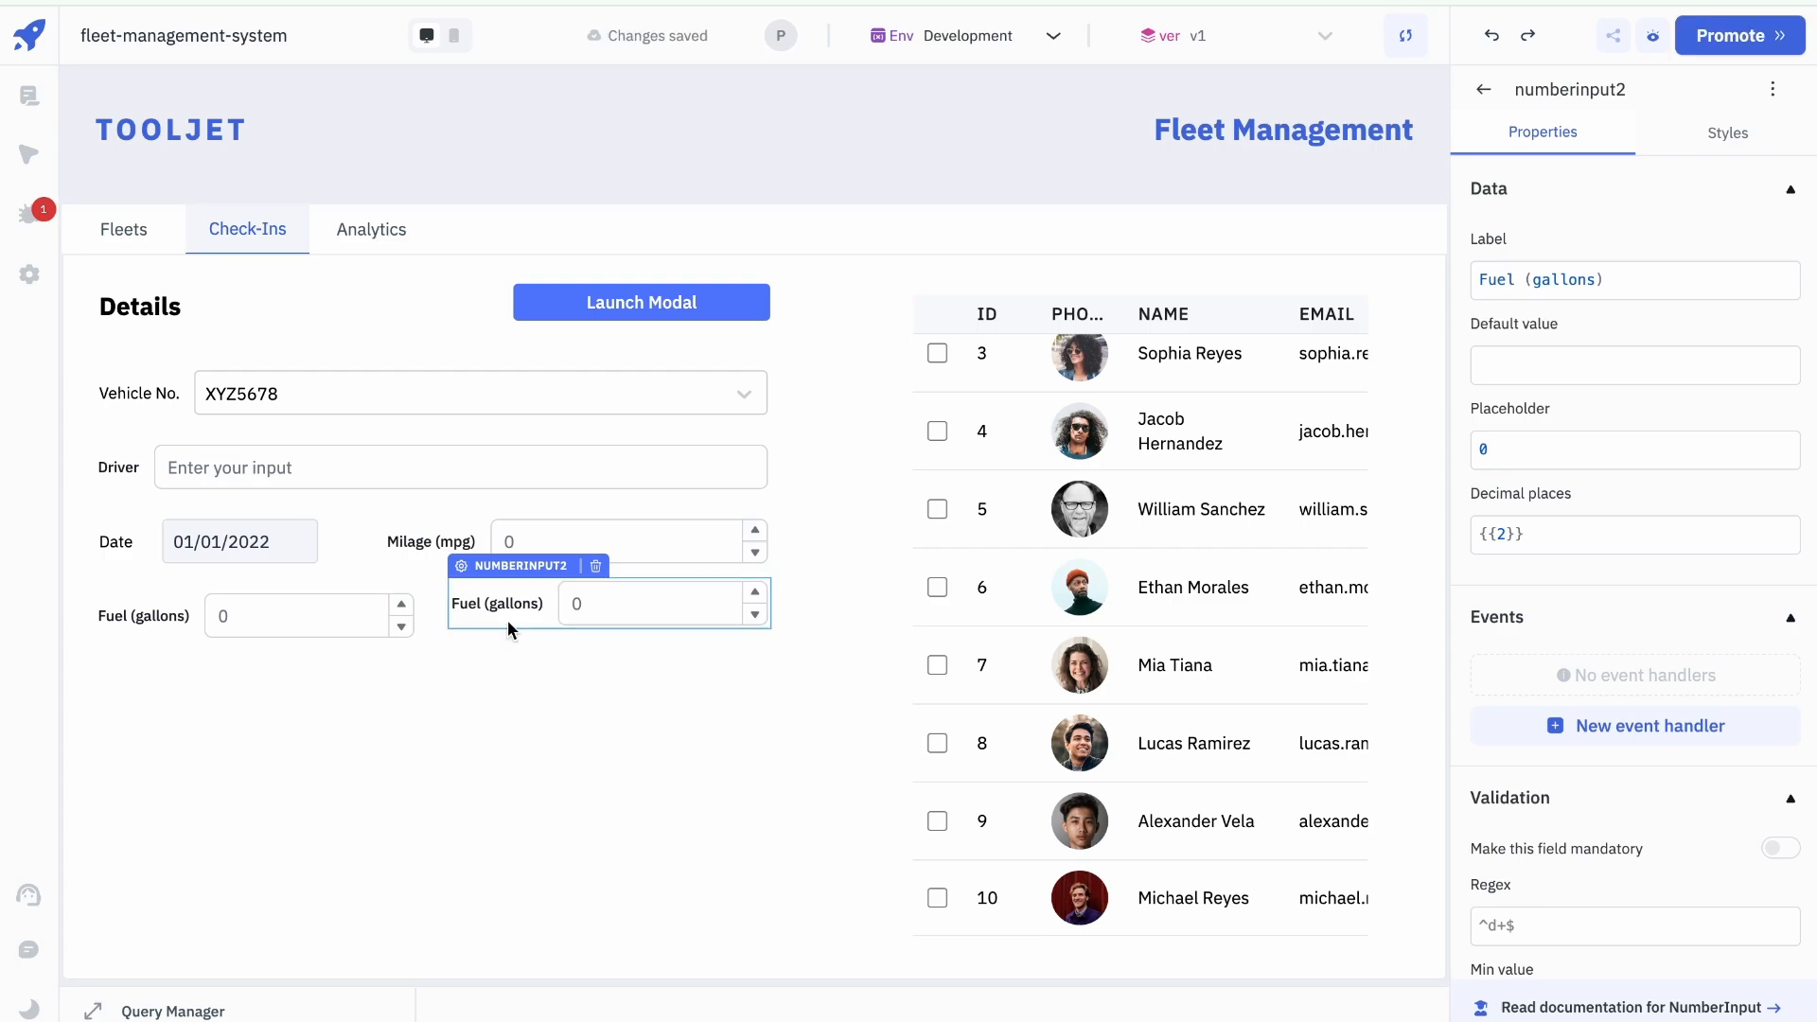
{"action": "left_click_drag", "start_coordinate": [507, 621], "coordinate": [508, 645]}
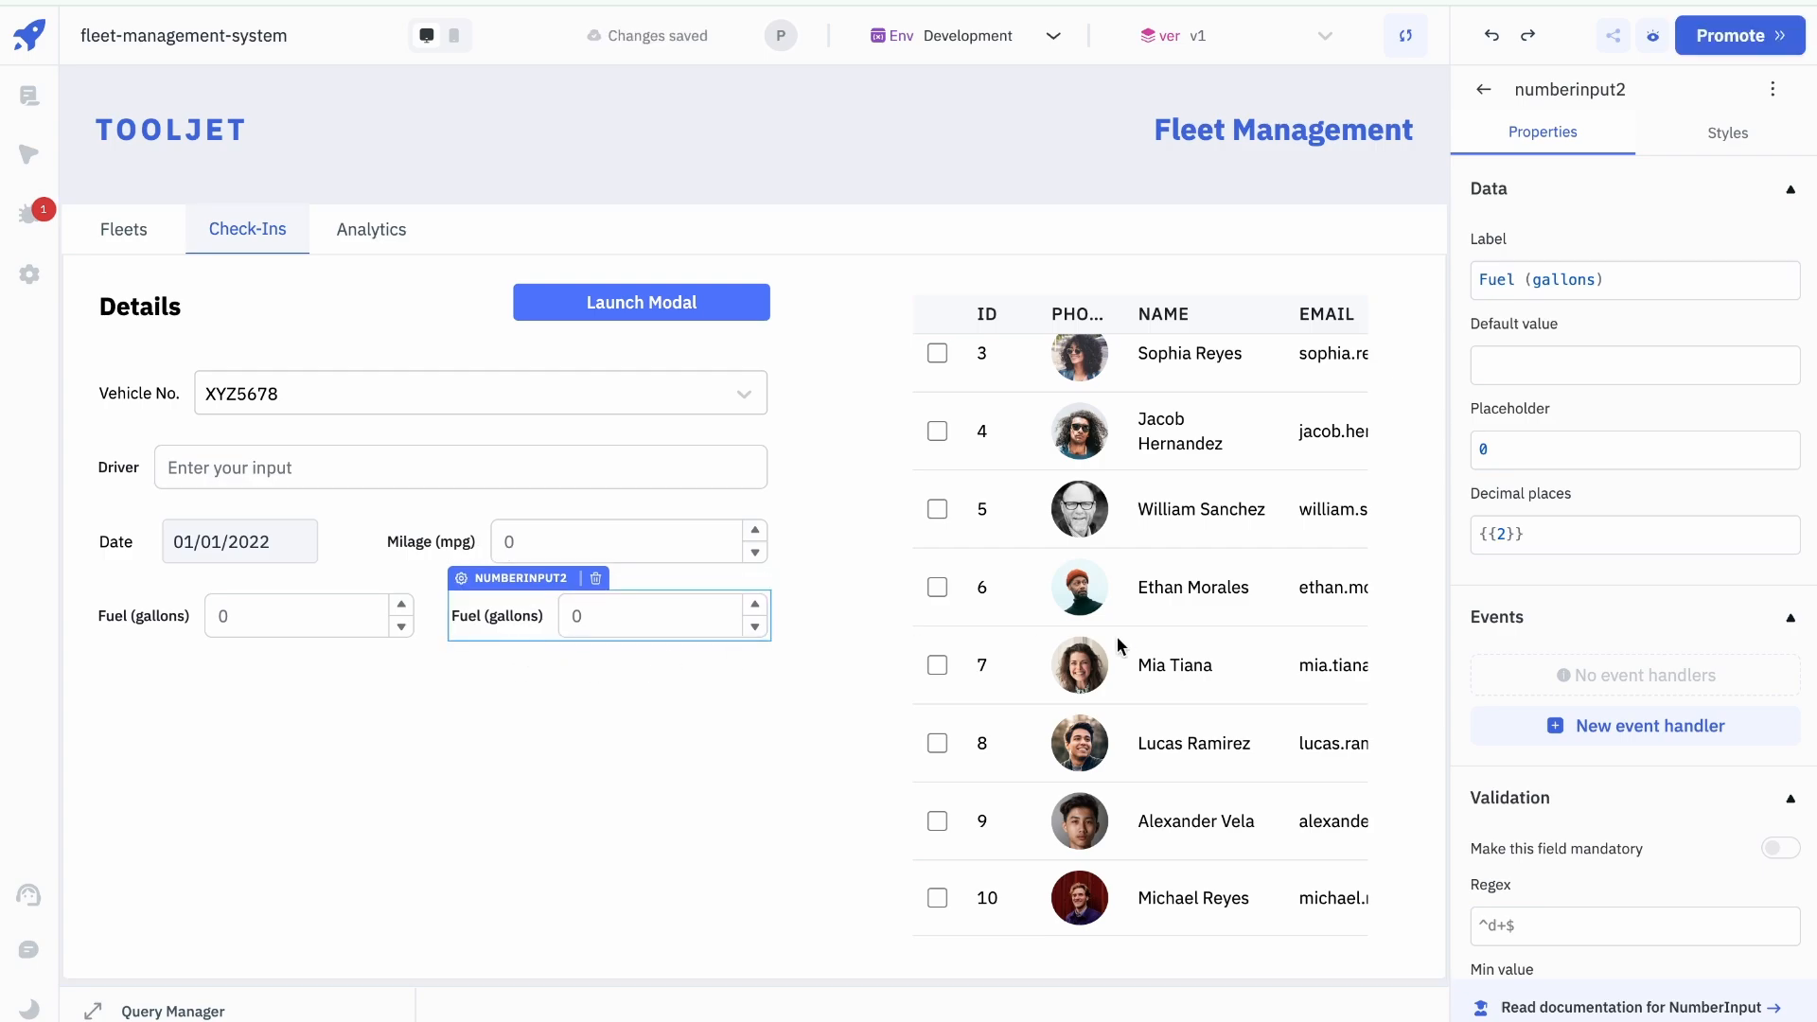
{"action": "double_click", "coordinate": [1583, 281]}
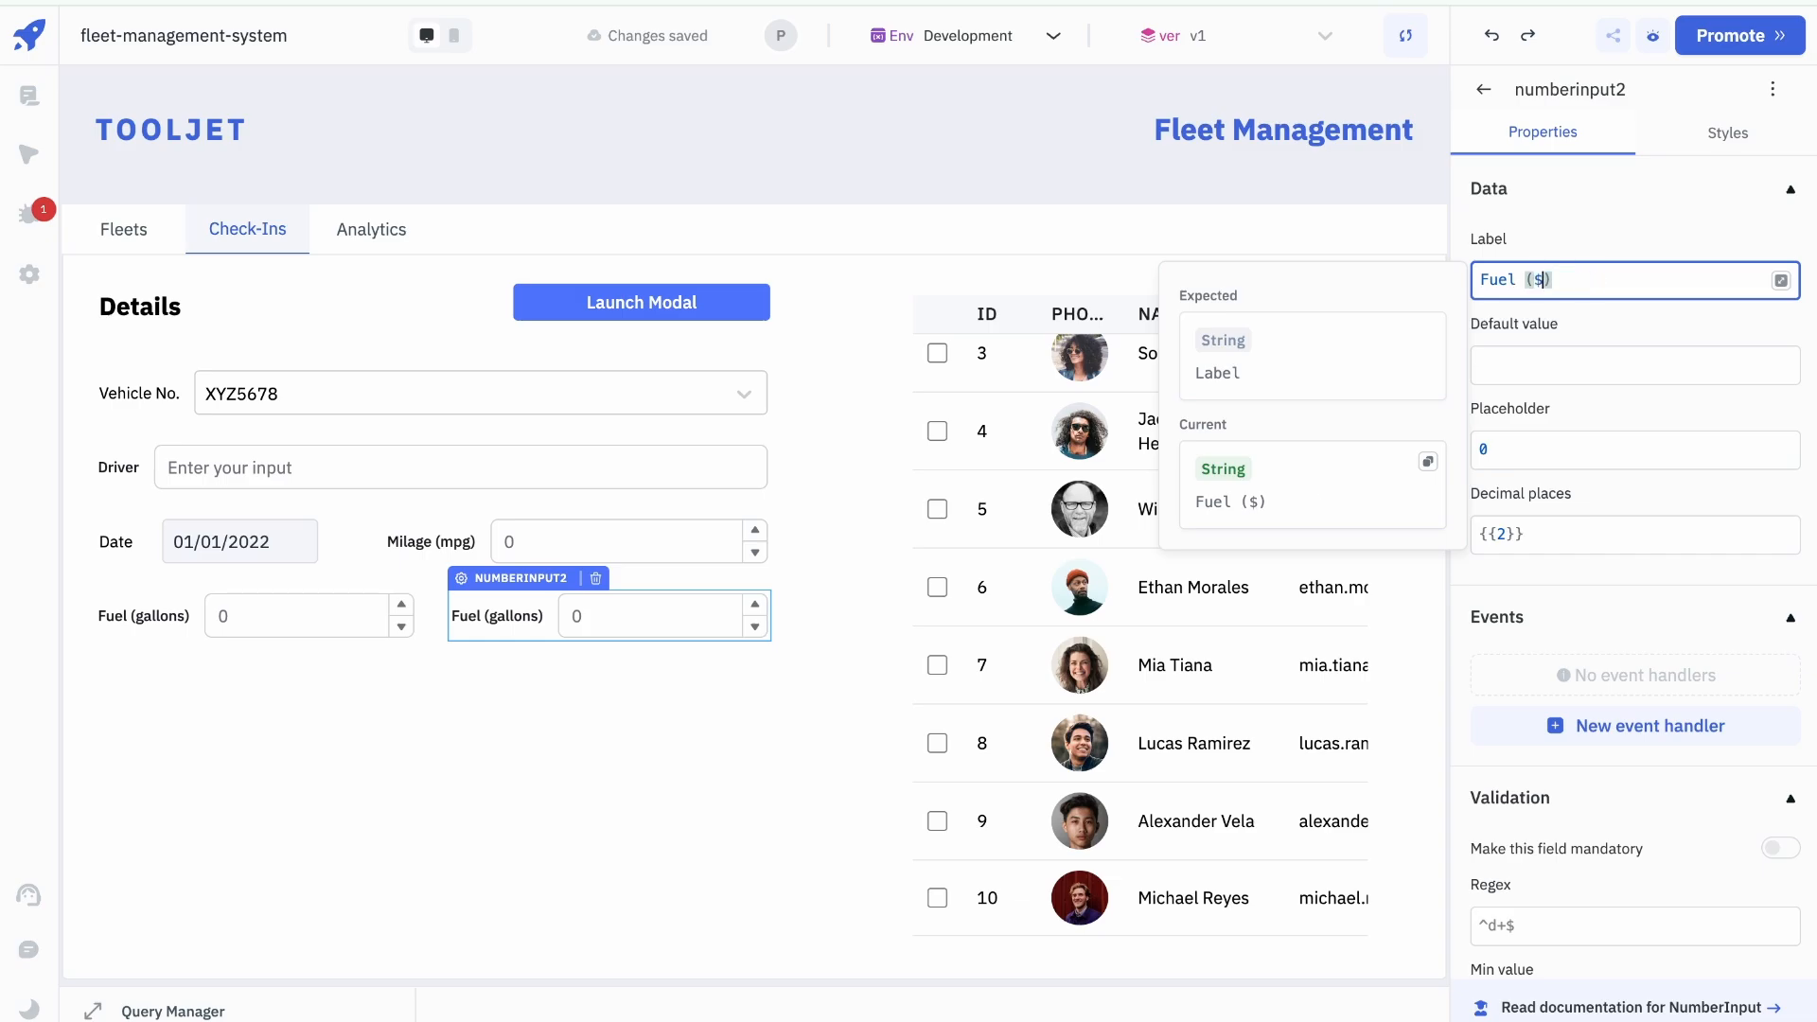
{"action": "left_click", "coordinate": [611, 752]}
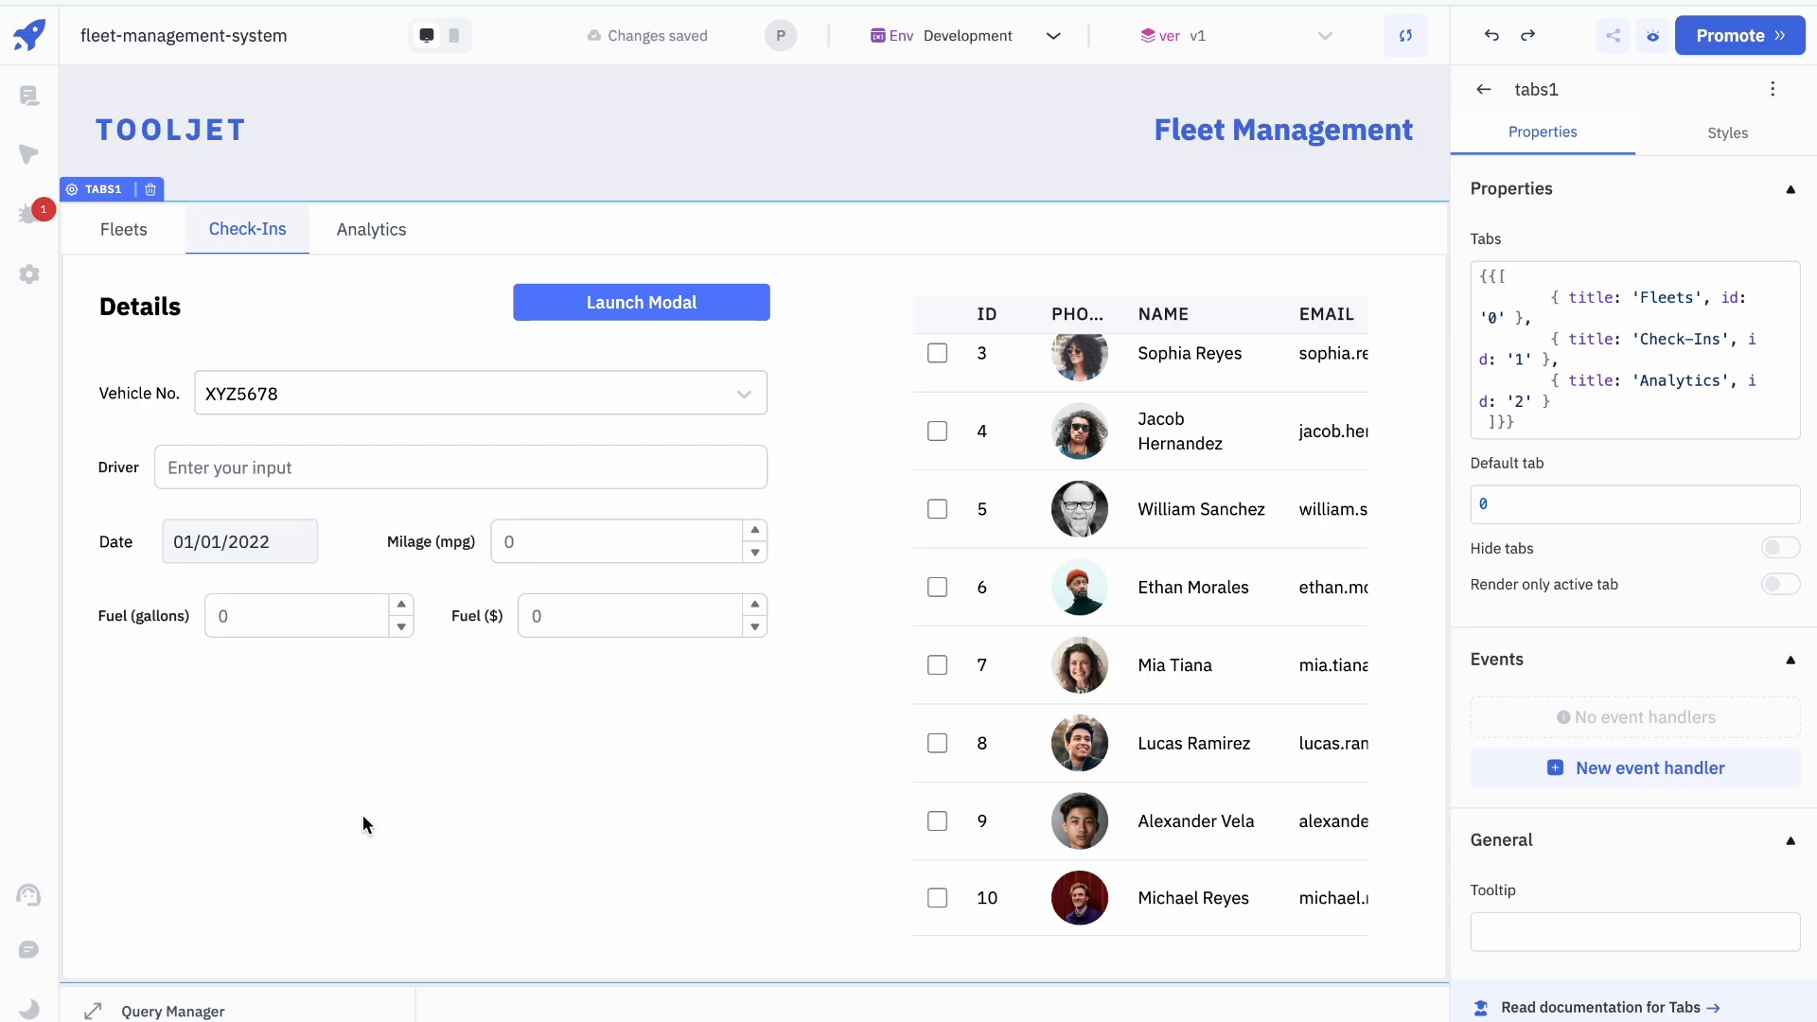
Step: Duplicate the Date label below the Fuel (gallons) input and change the copy's text to "Notes"
{"action": "left_click", "coordinate": [125, 543]}
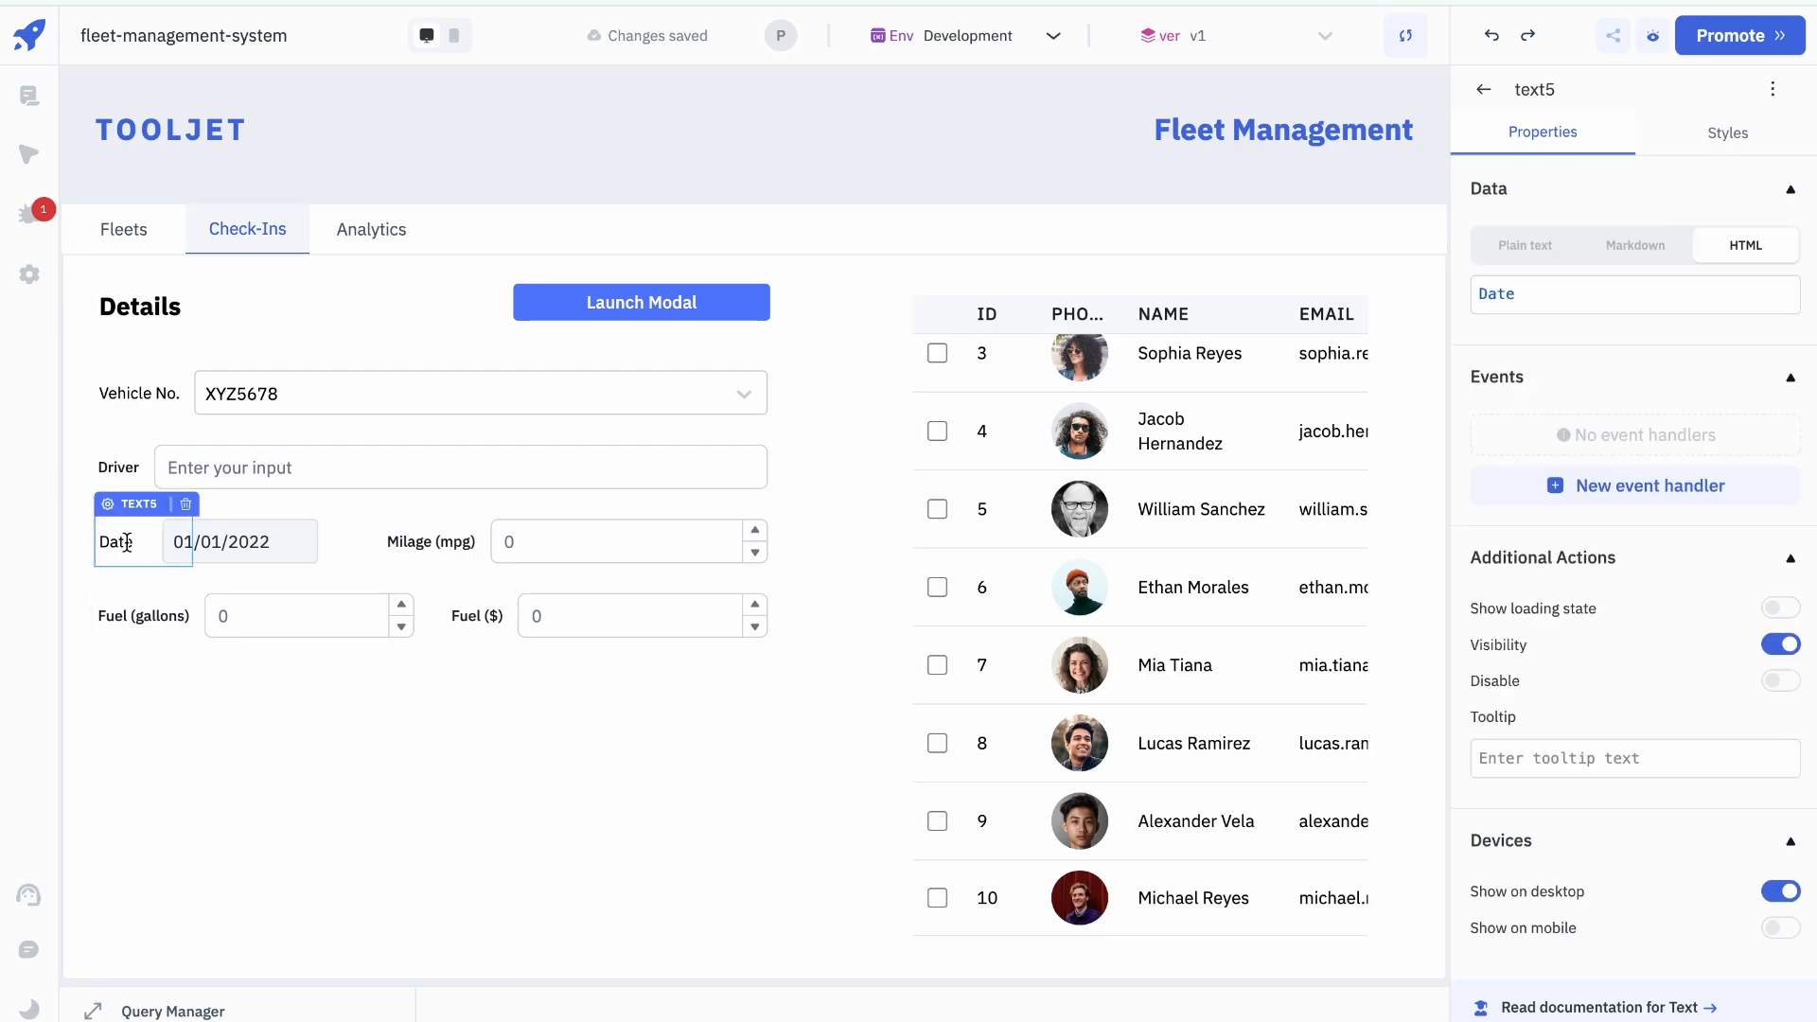
{"action": "key", "text": "ctrl+c"}
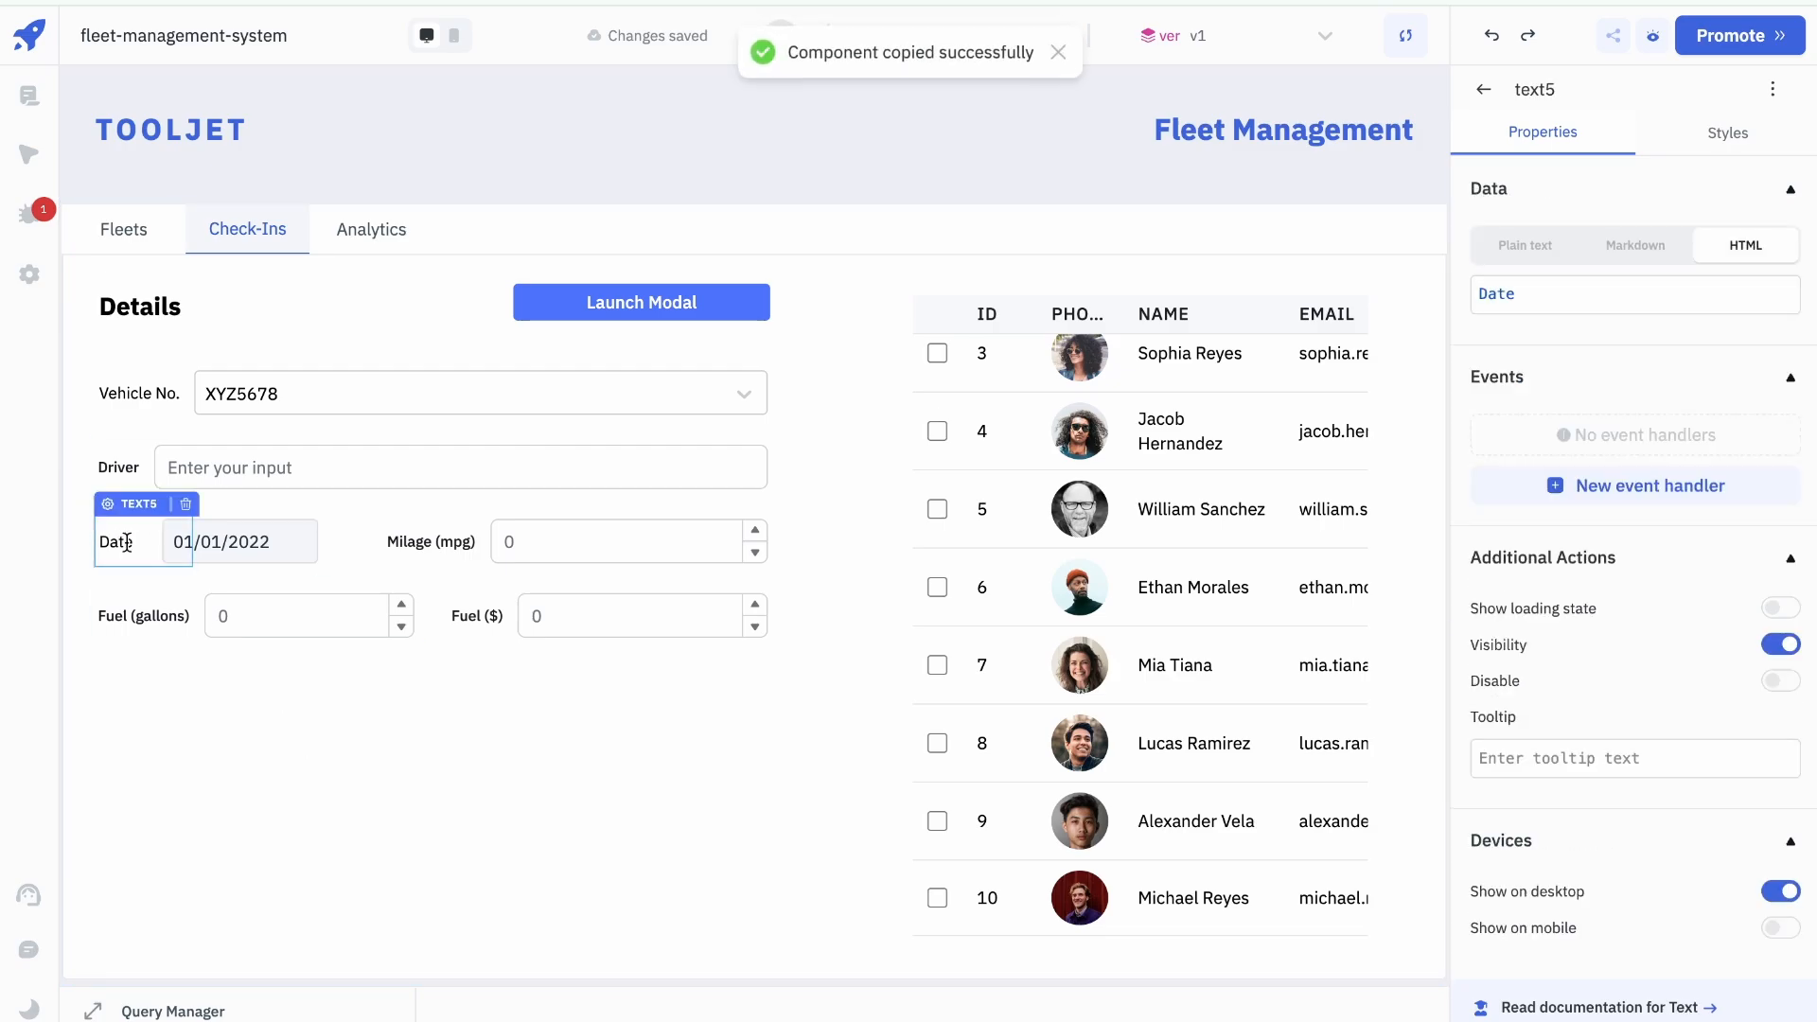
{"action": "key", "text": "ctrl+v"}
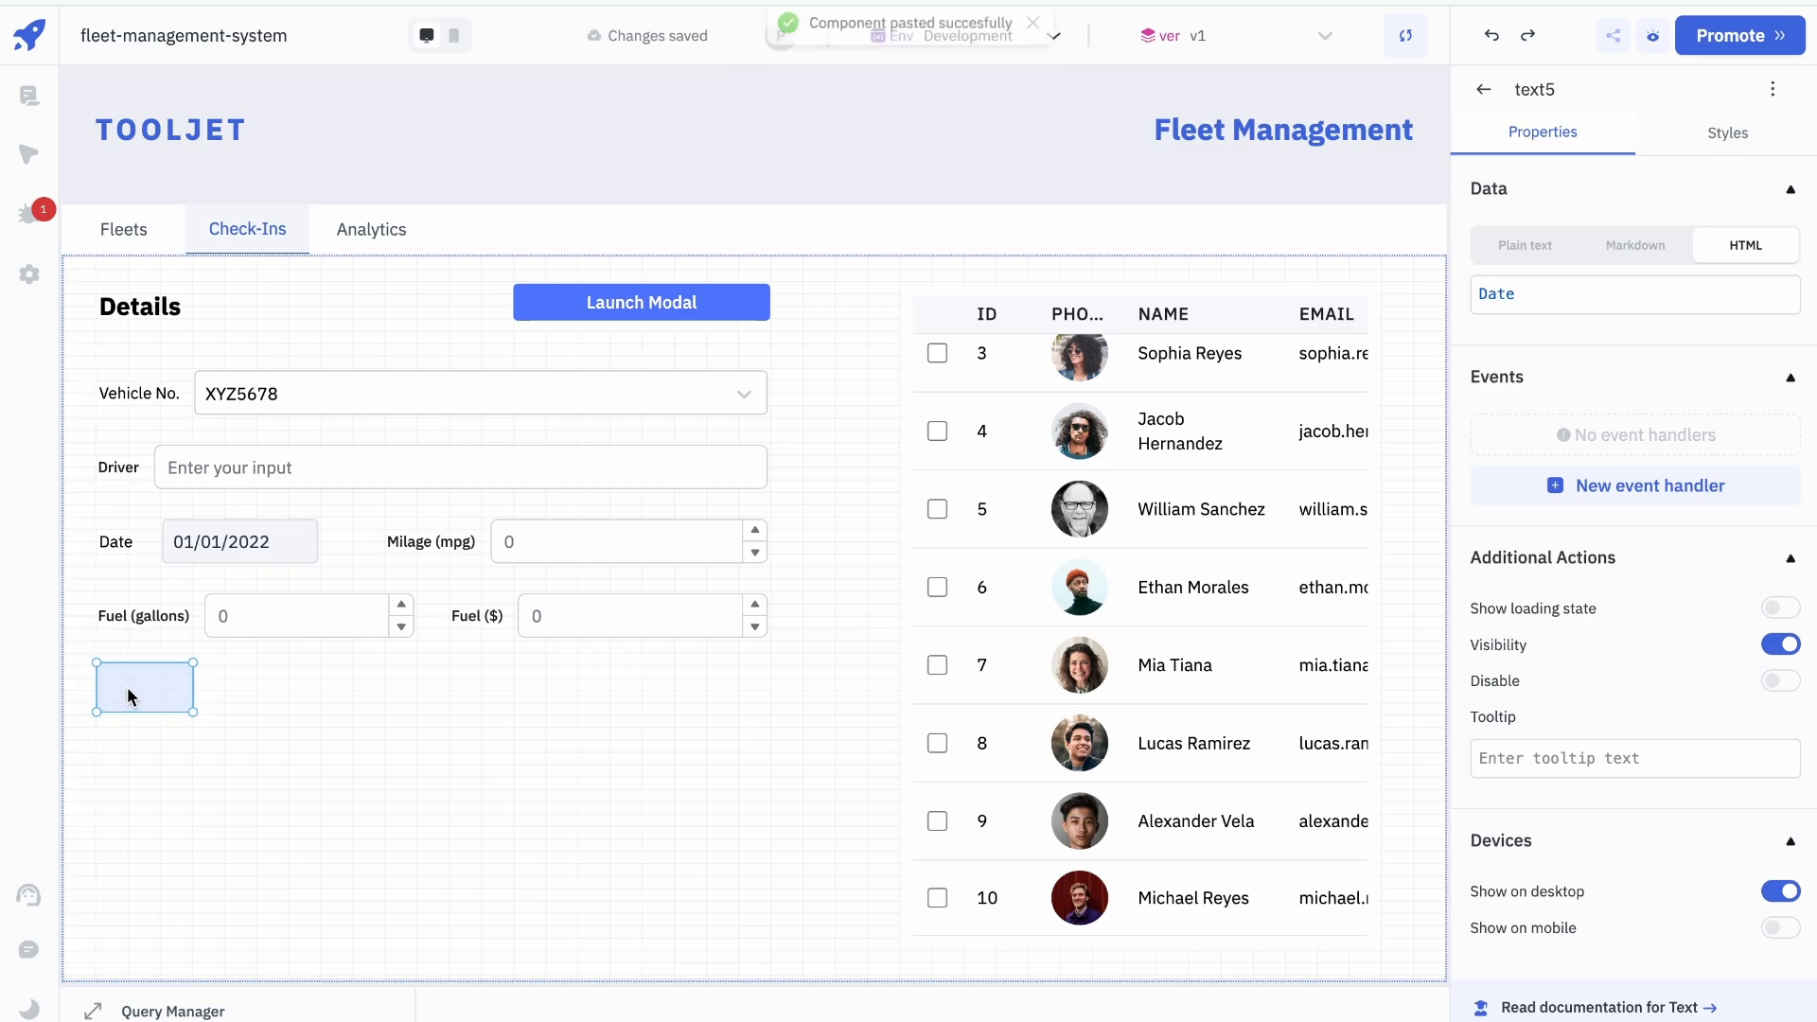
{"action": "left_click", "coordinate": [1643, 295]}
{"action": "key", "text": "ctrl+a"}
{"action": "type", "text": "N"}
{"action": "left_click", "coordinate": [533, 718]}
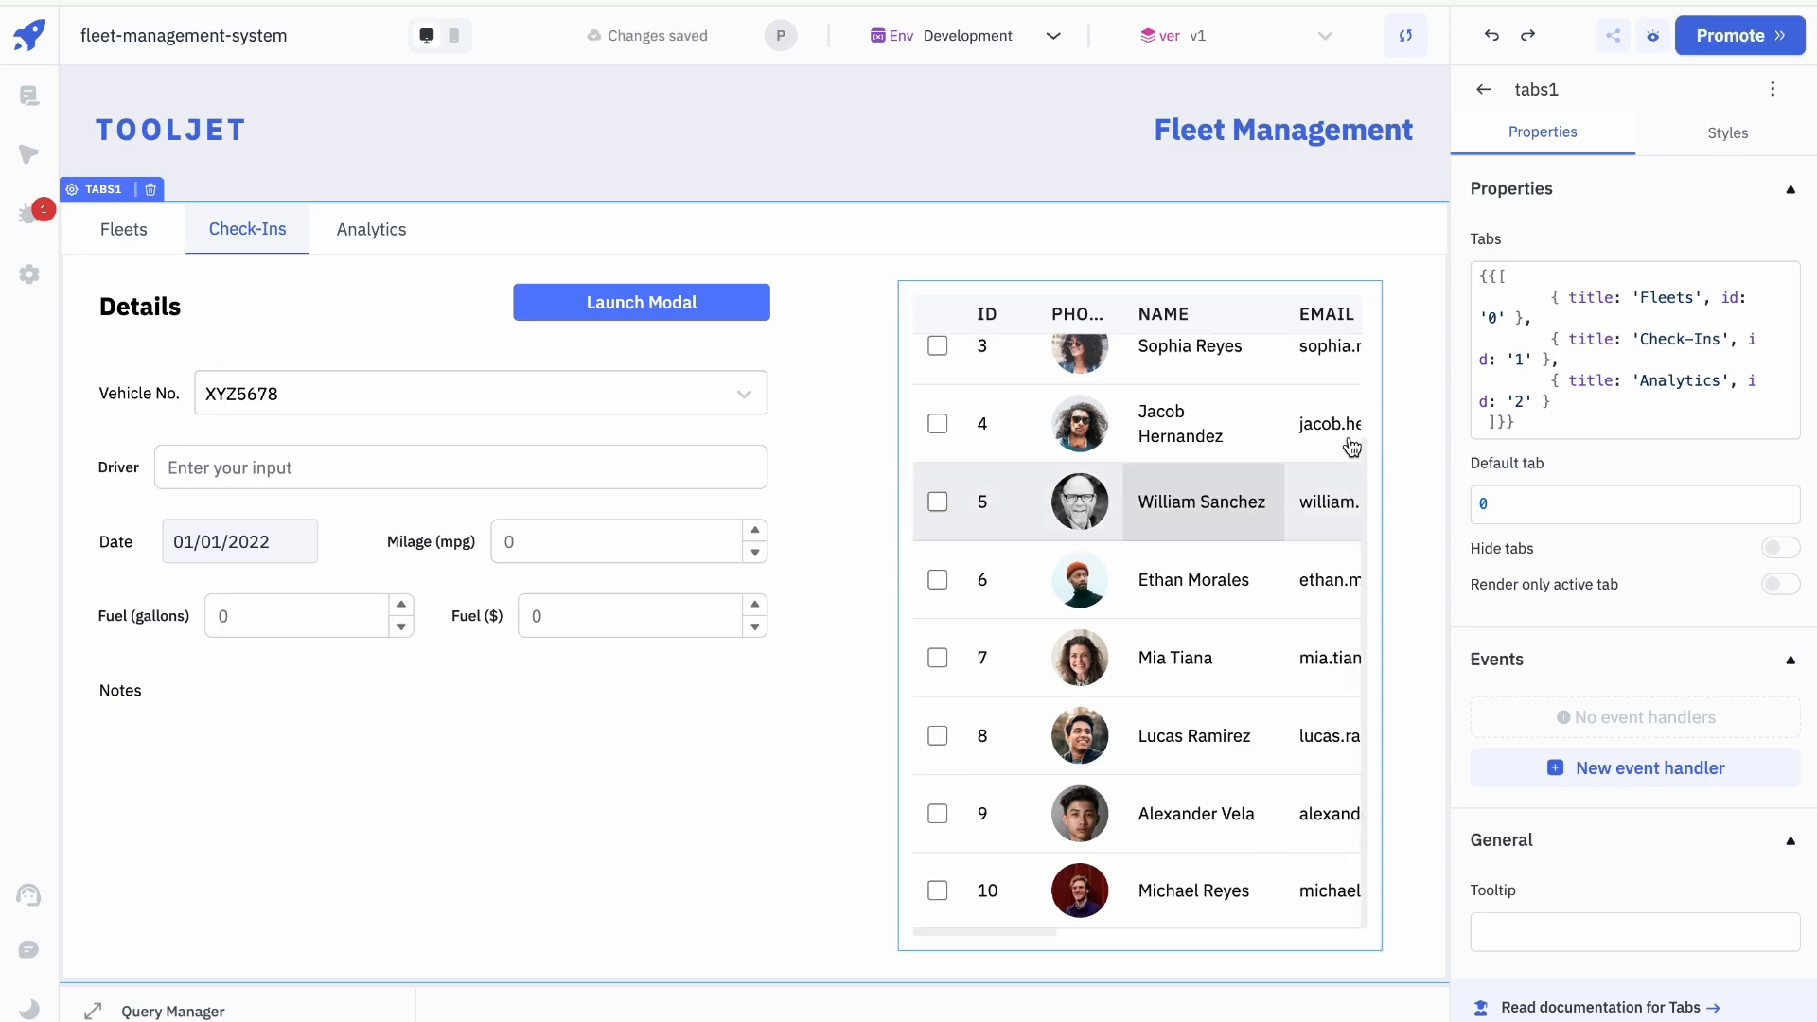
Step: Search the components for "te", add a Textarea below the Notes label, and widen it to the full form width
{"action": "key", "text": "Escape"}
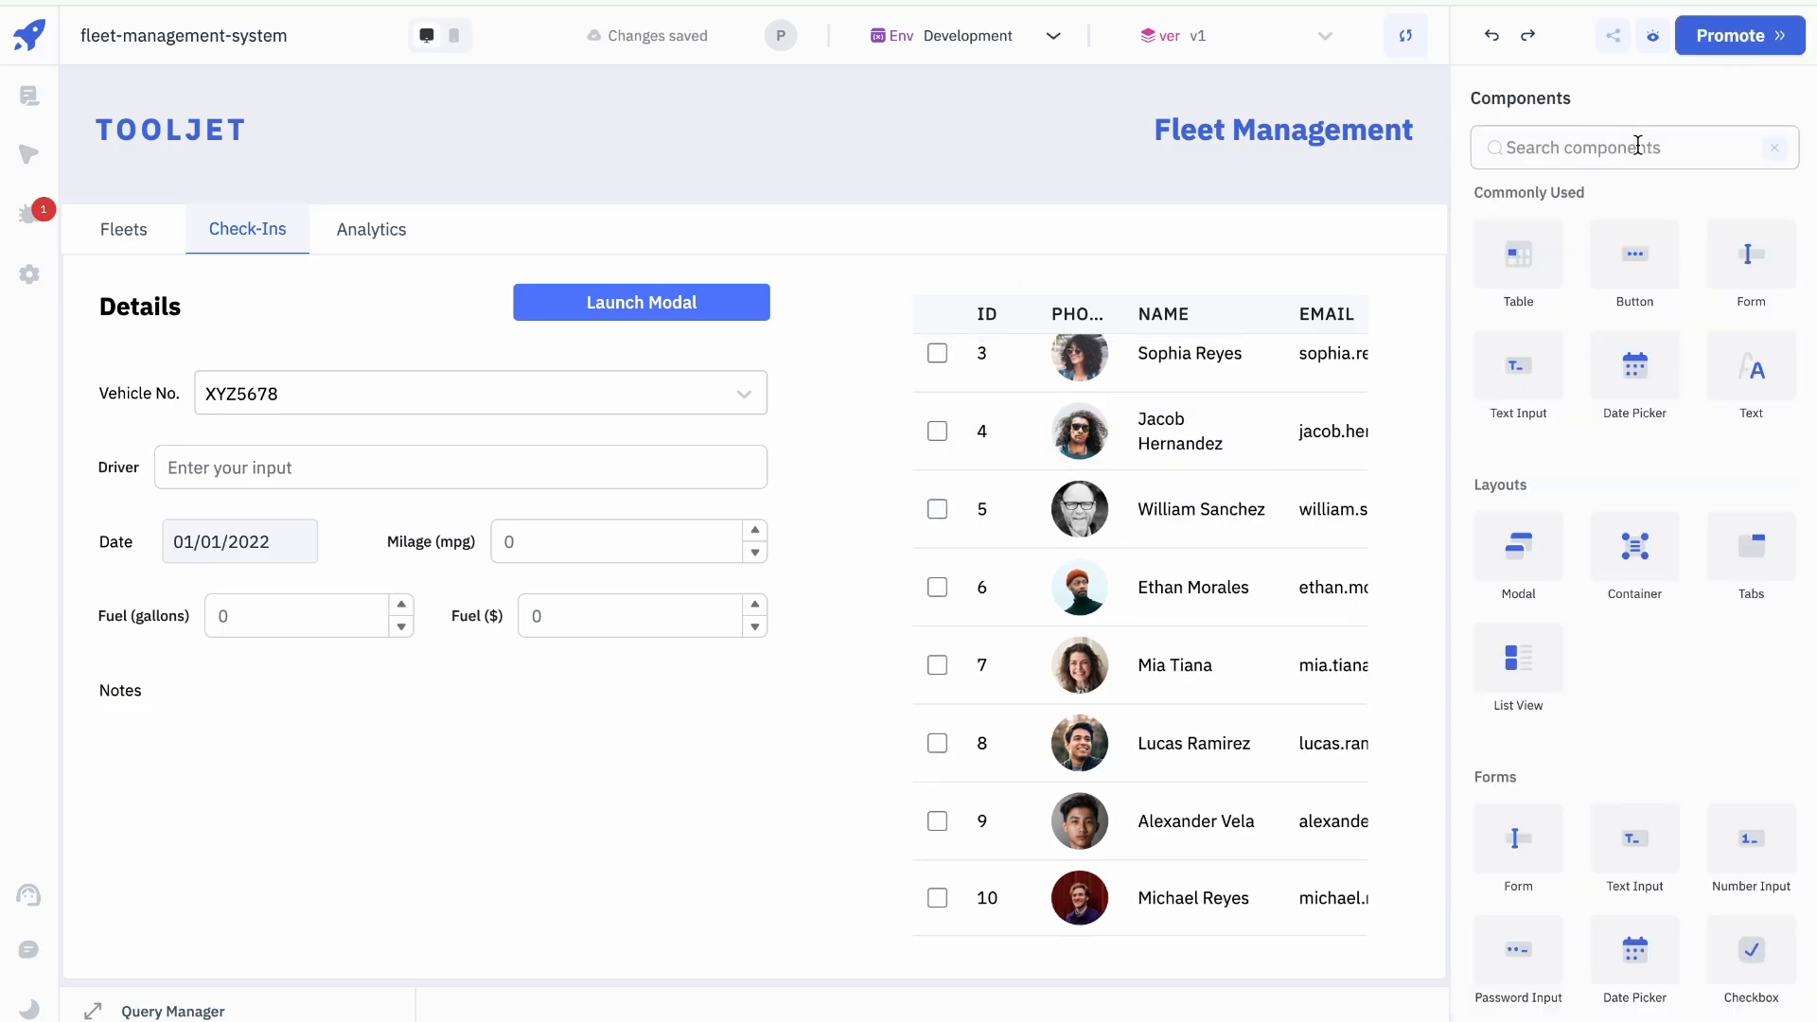
{"action": "type", "text": "te"}
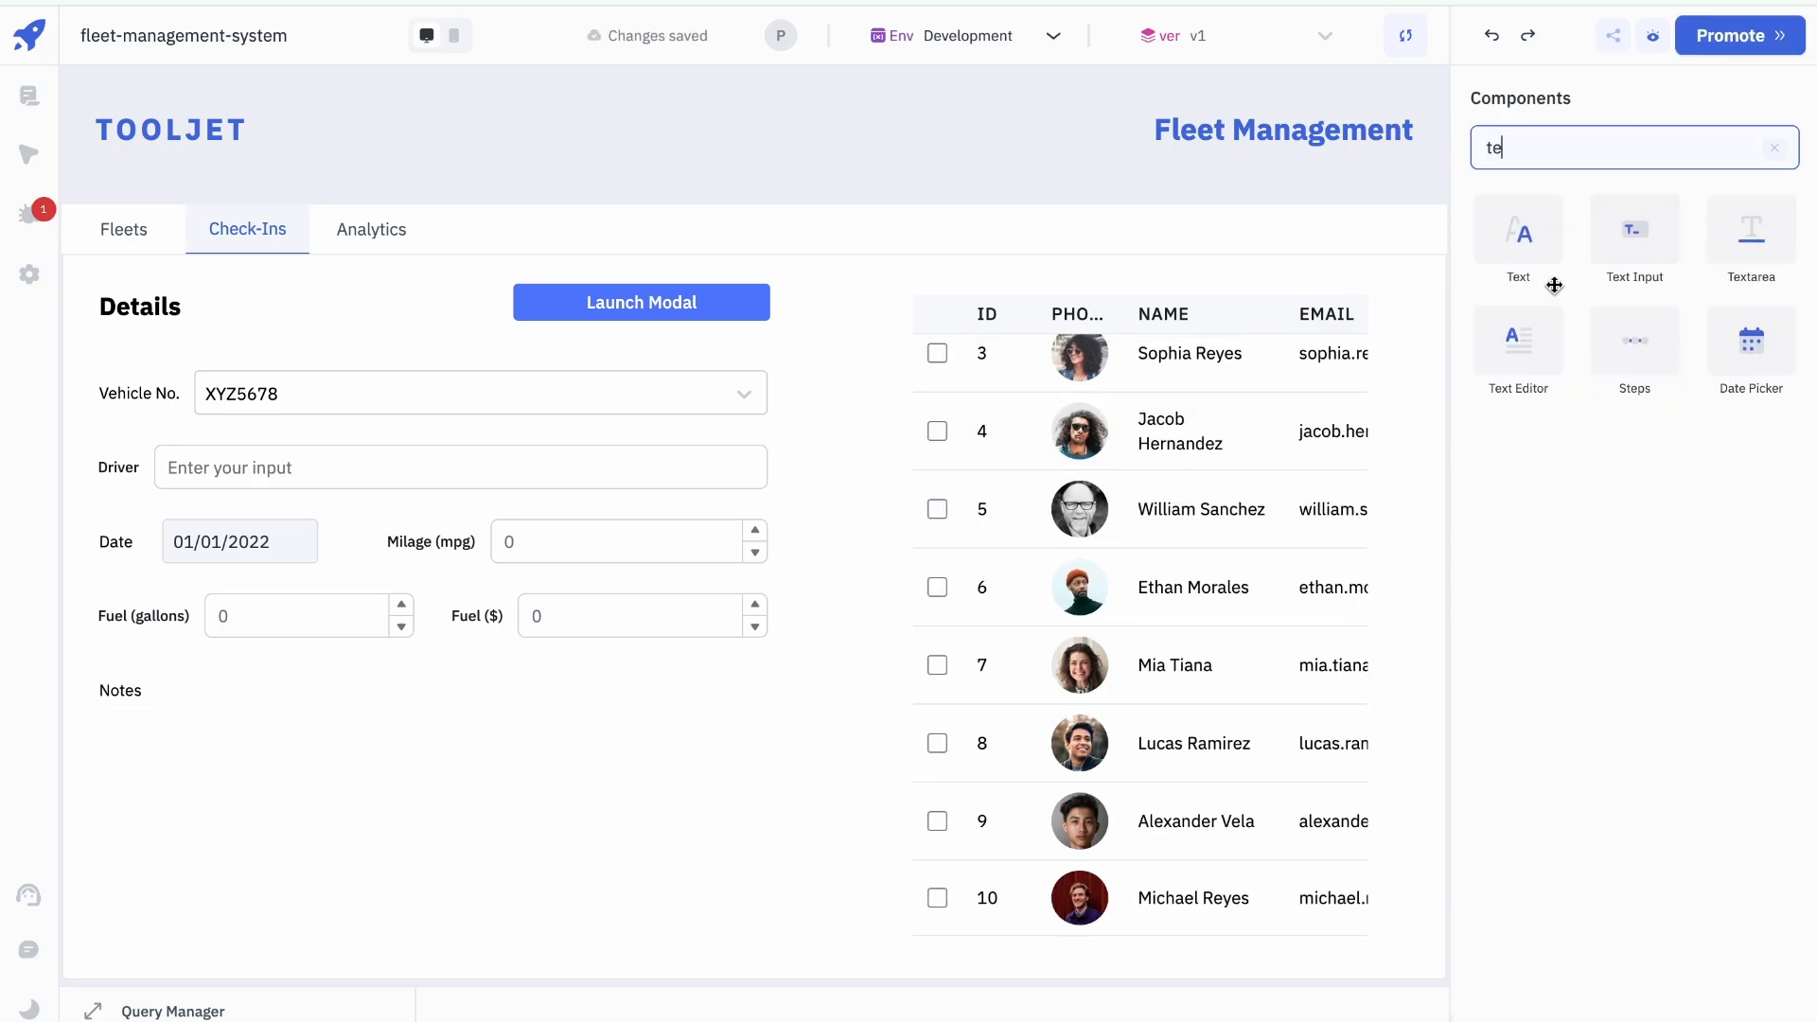
{"action": "left_click_drag", "start_coordinate": [1744, 250], "coordinate": [143, 729]}
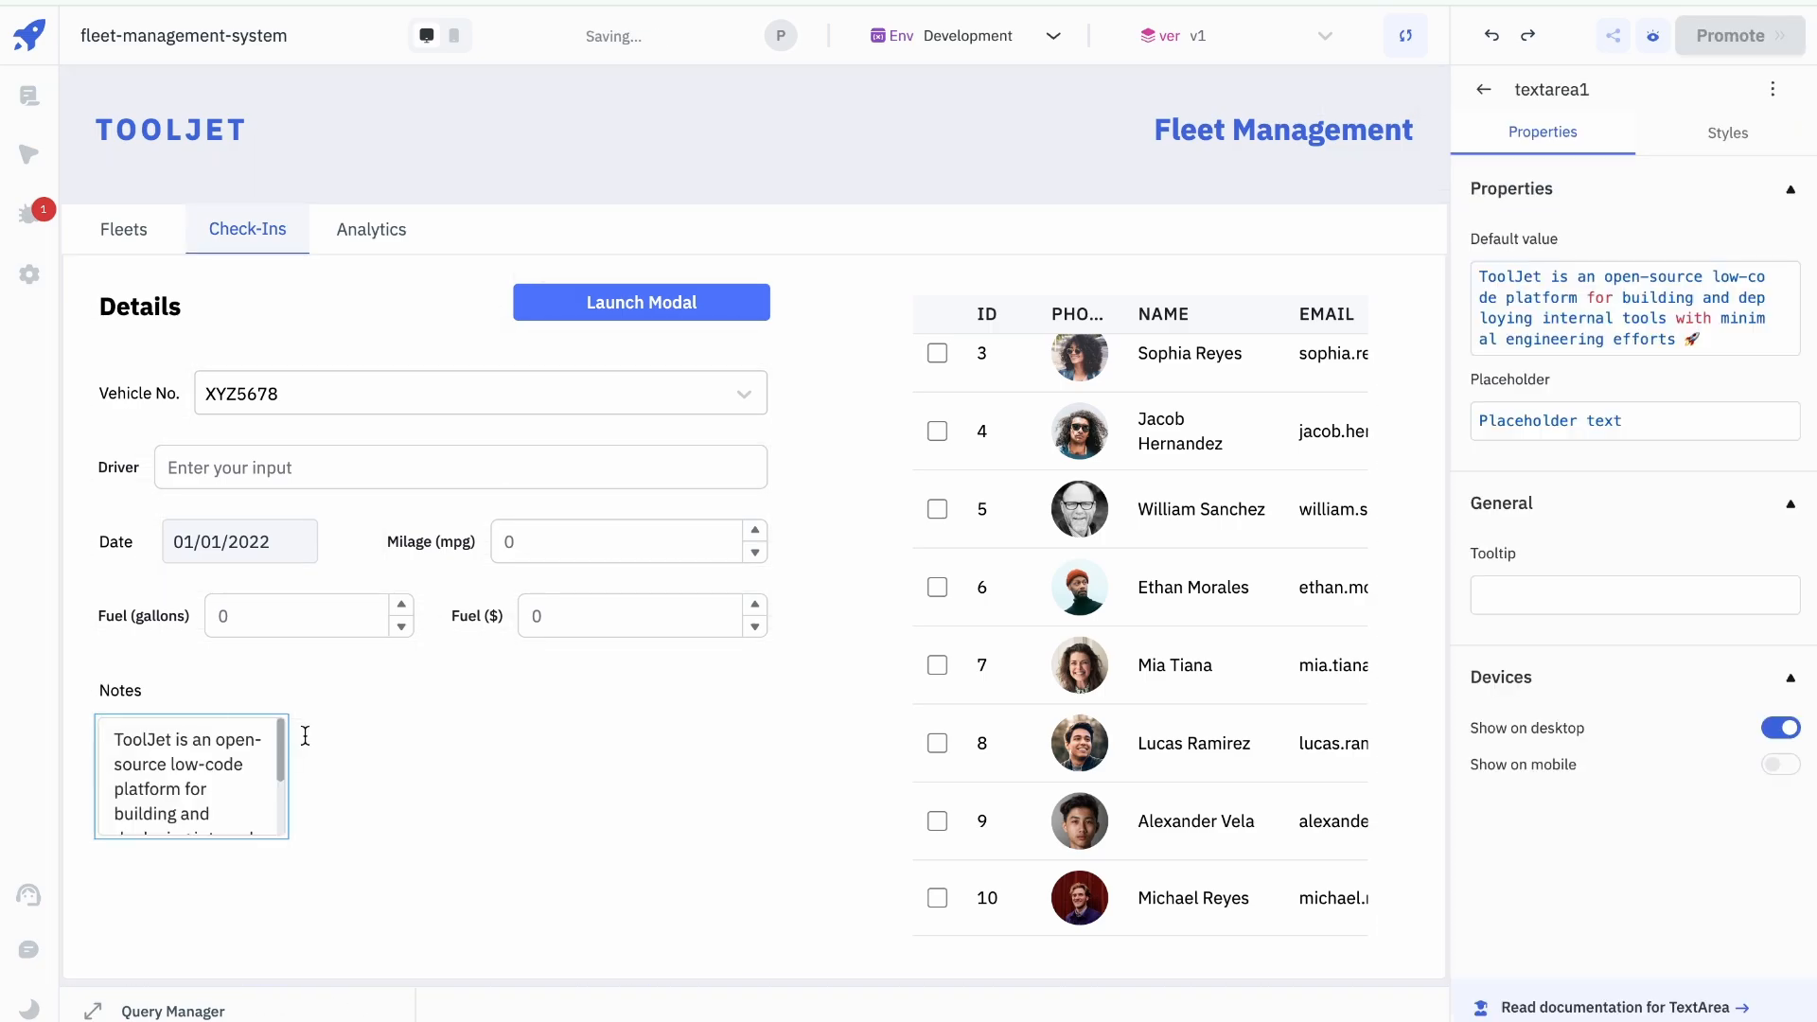
{"action": "left_click_drag", "start_coordinate": [290, 757], "coordinate": [786, 751]}
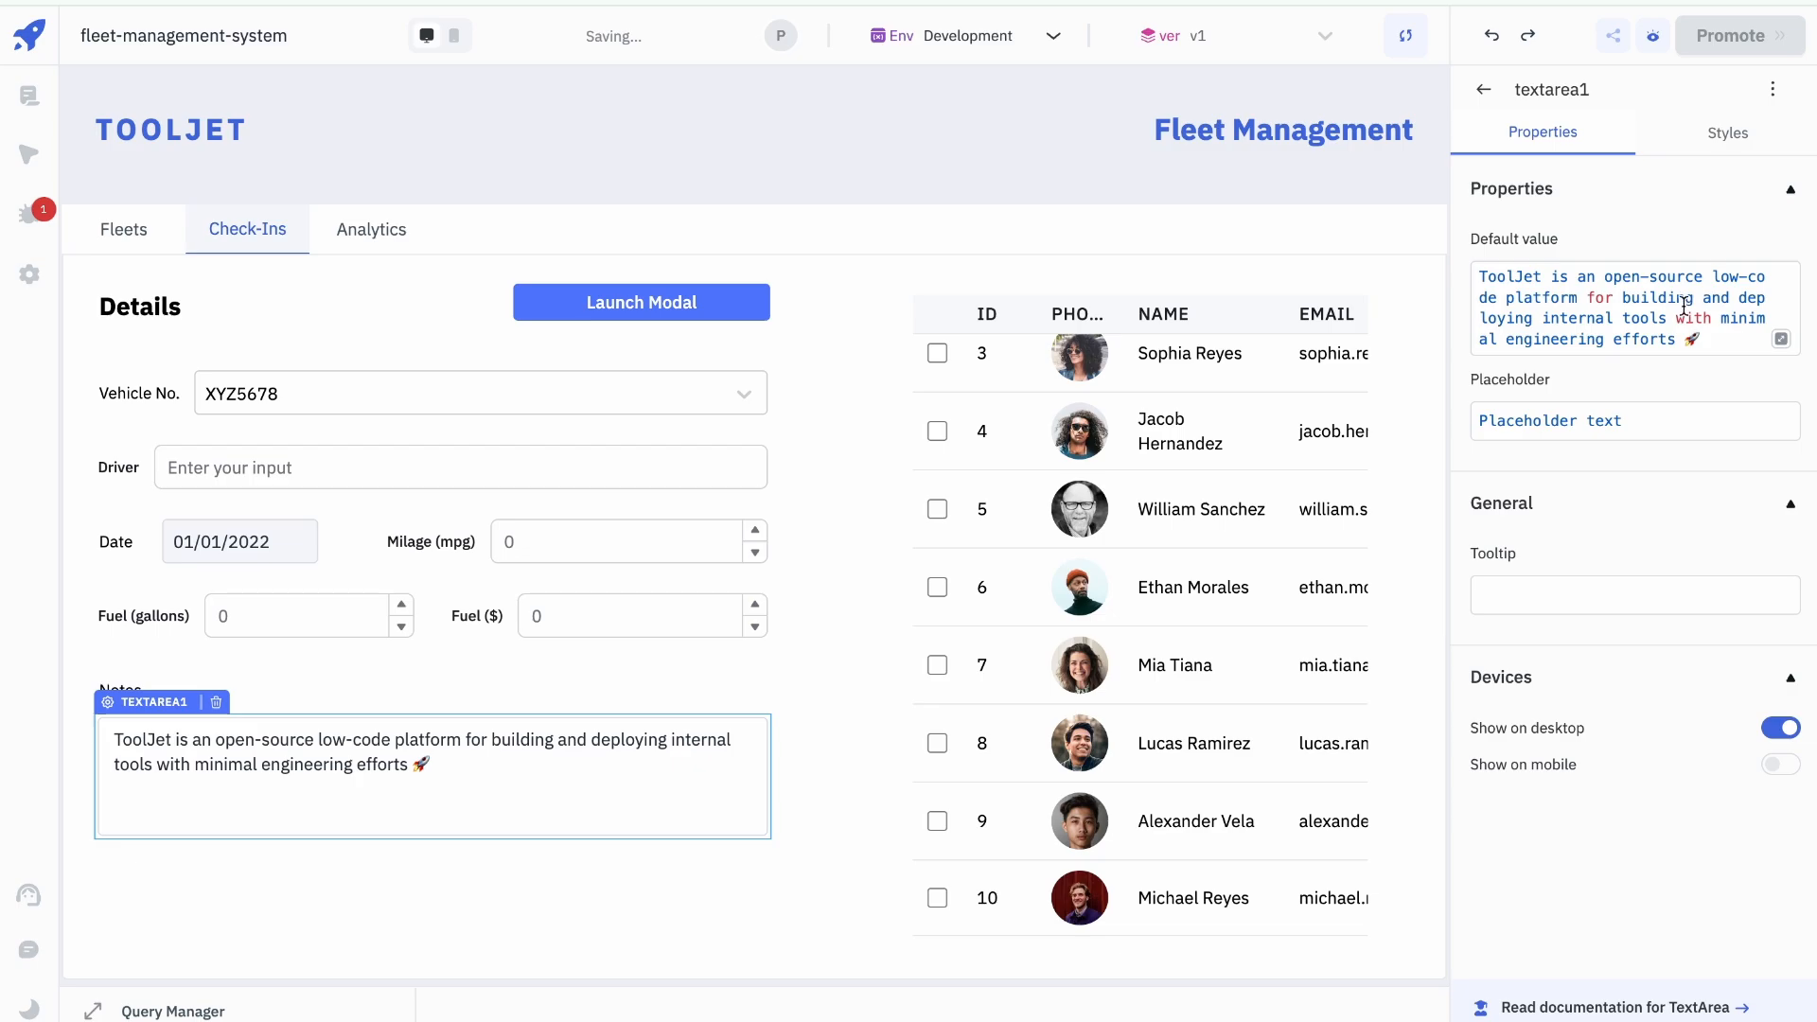
Step: Clear the text area's default value and set its placeholder to "Enter note..."
{"action": "left_click", "coordinate": [1685, 308]}
{"action": "key", "text": "ctrl+a"}
{"action": "key", "text": "BackSpace"}
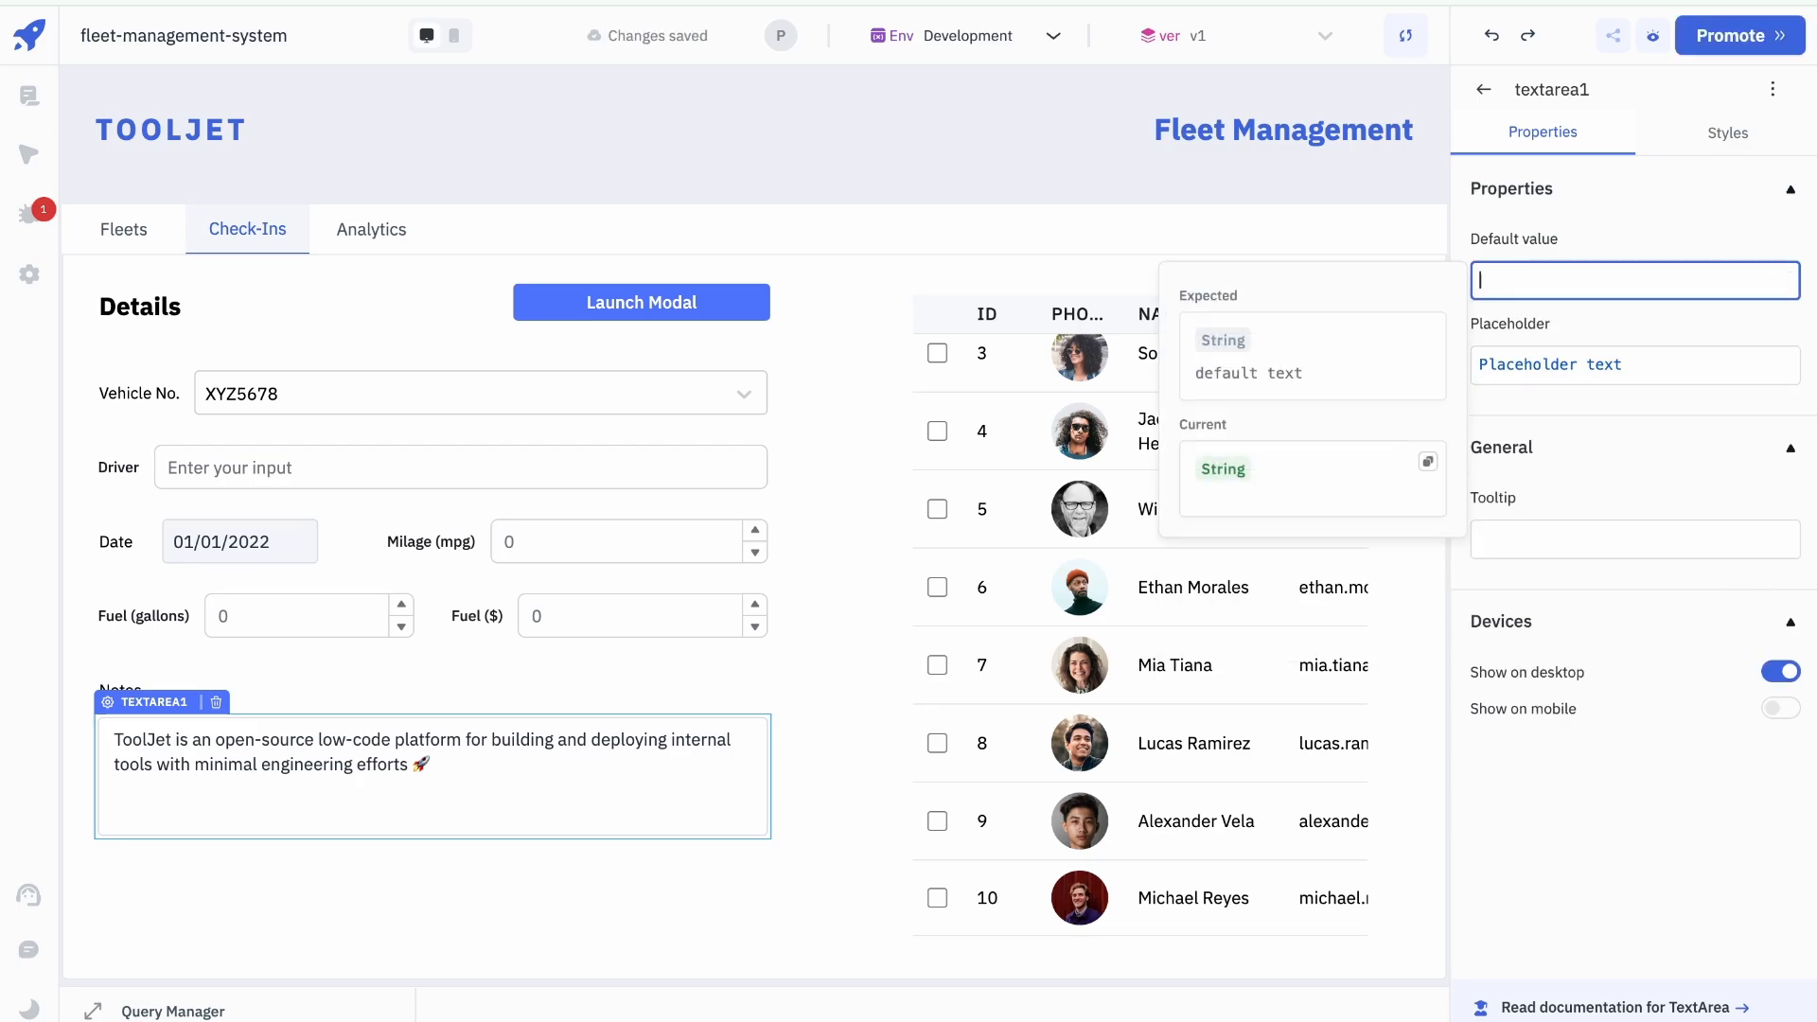
{"action": "left_click", "coordinate": [1689, 377]}
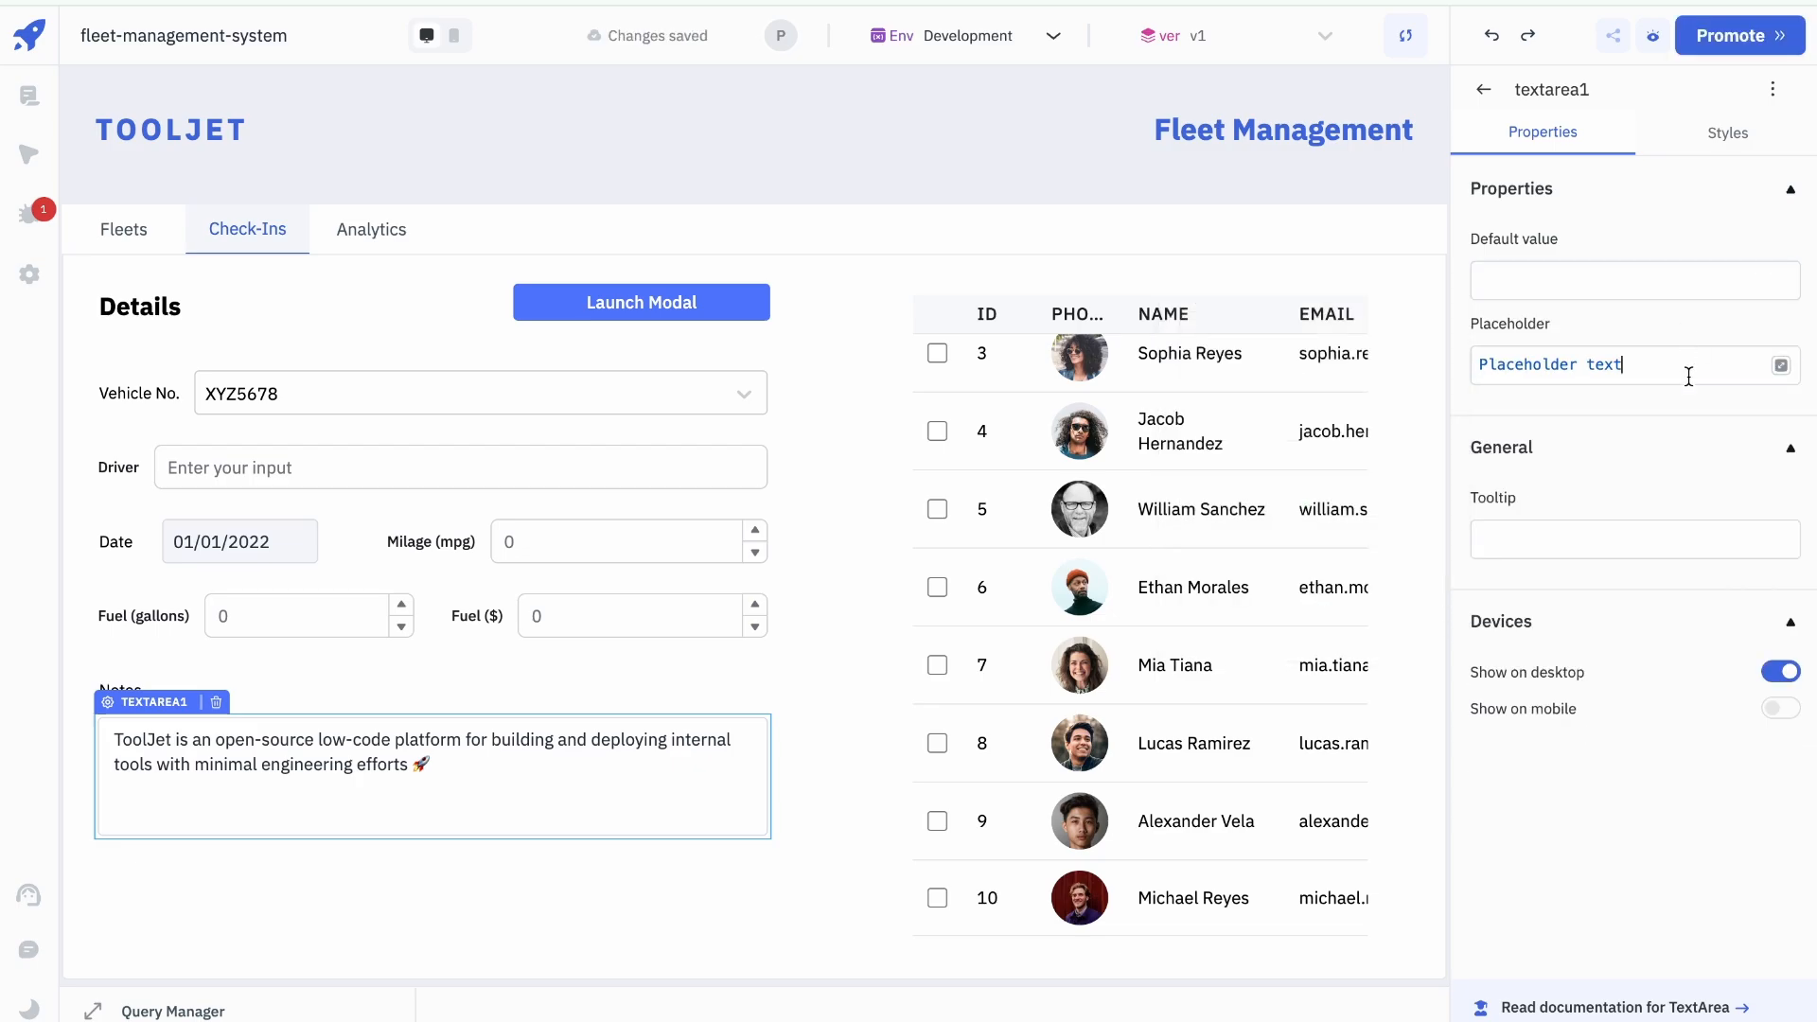
{"action": "key", "text": "ctrl+a"}
{"action": "type", "text": "Ente"}
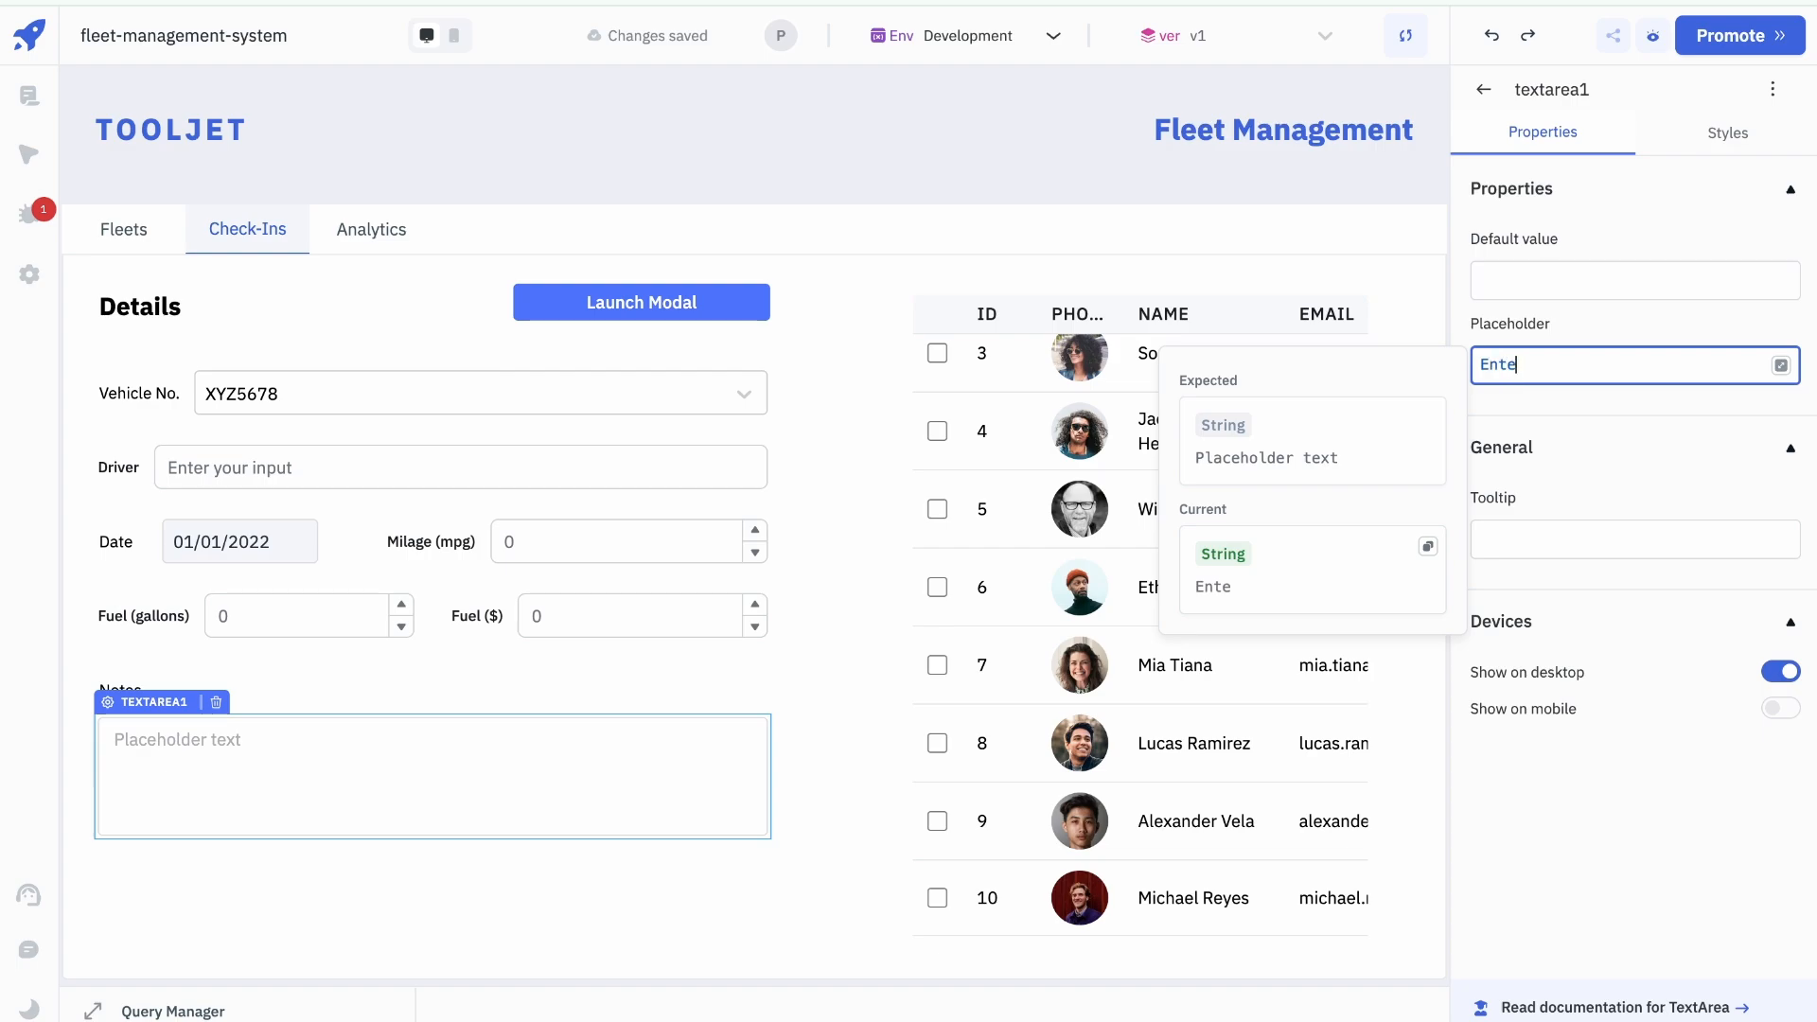
{"action": "type", "text": "r note..."}
{"action": "left_click", "coordinate": [625, 879]}
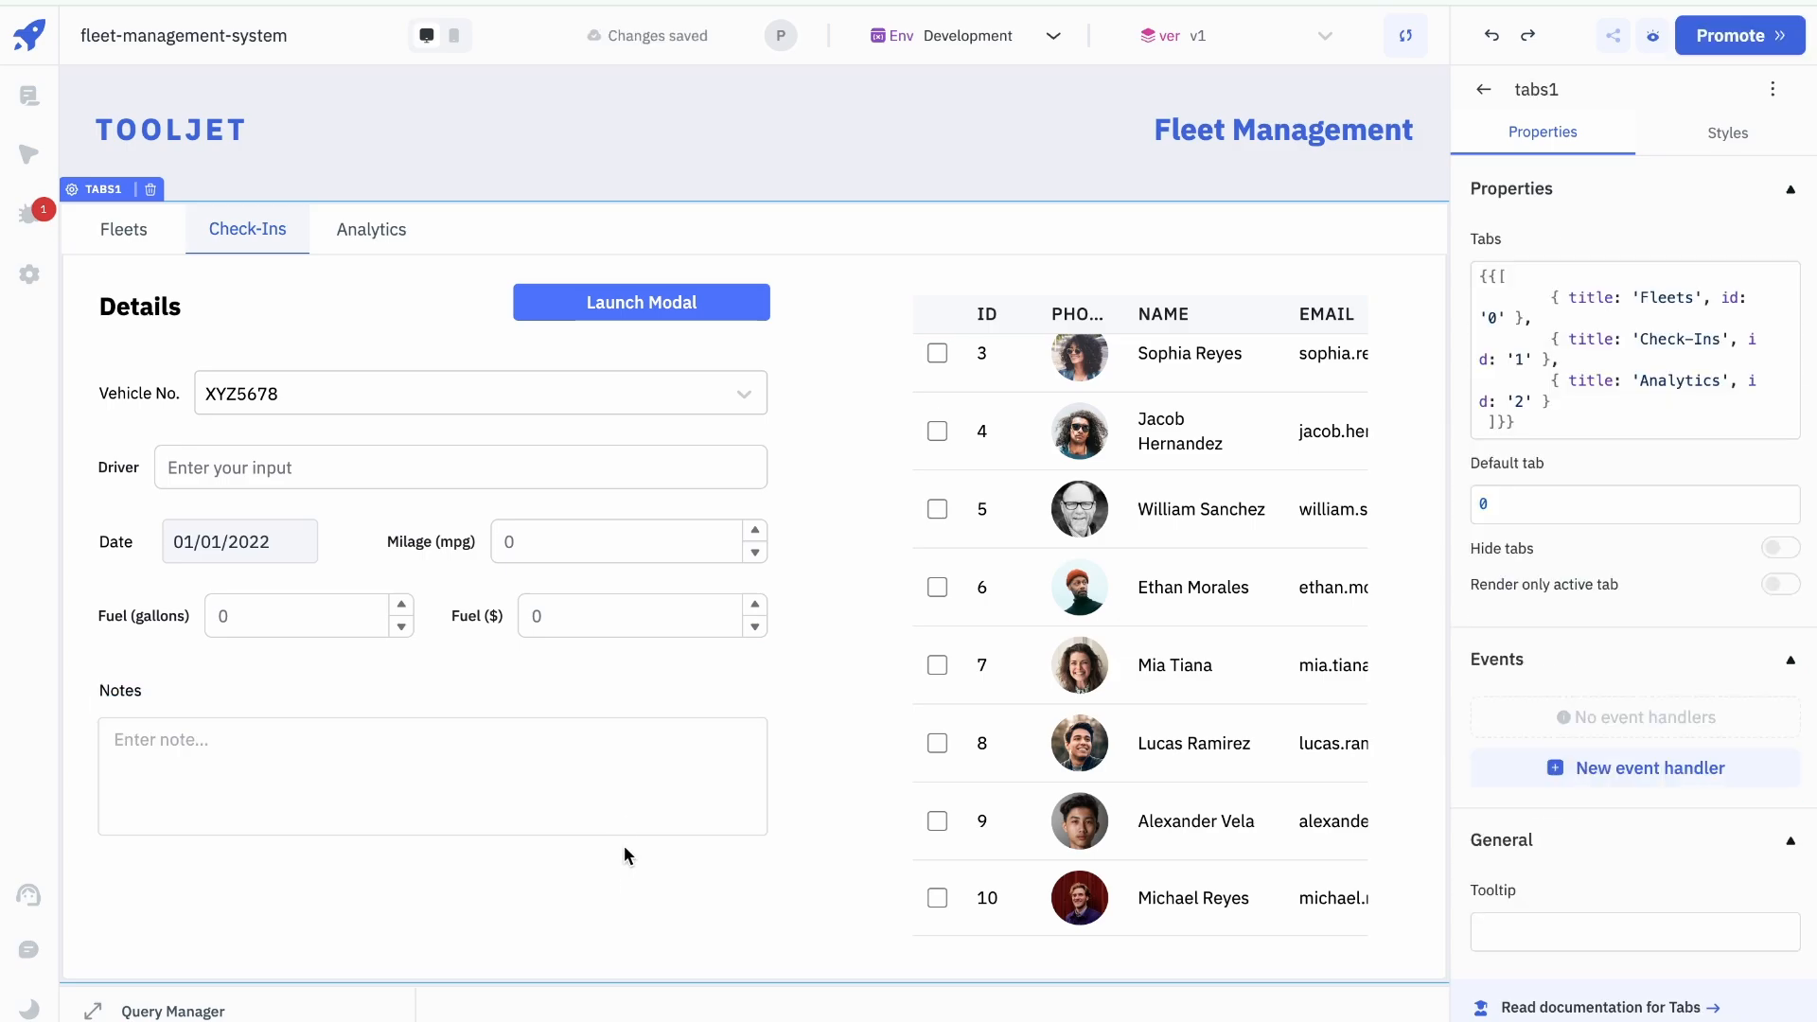
Step: Extend the notes text area downward to make it taller
{"action": "scroll", "coordinate": [623, 851], "scroll_direction": "down", "scroll_amount": 2}
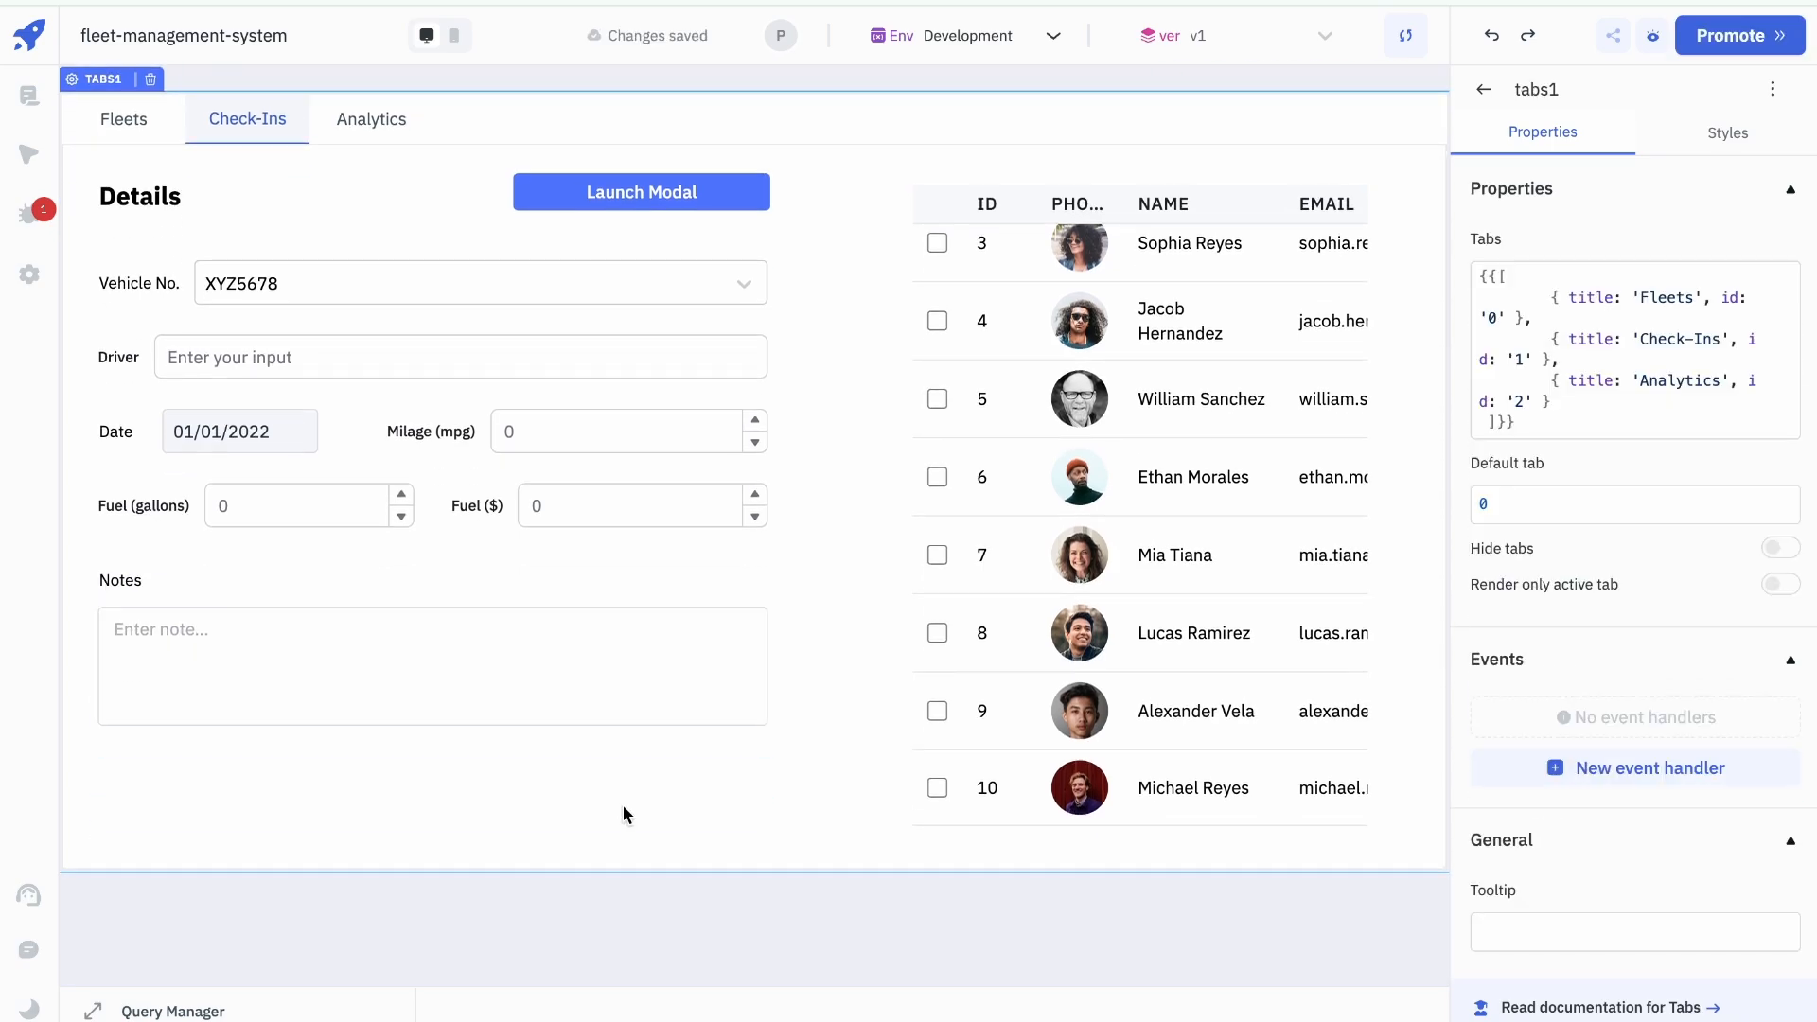
{"action": "left_click_drag", "start_coordinate": [630, 726], "coordinate": [629, 775]}
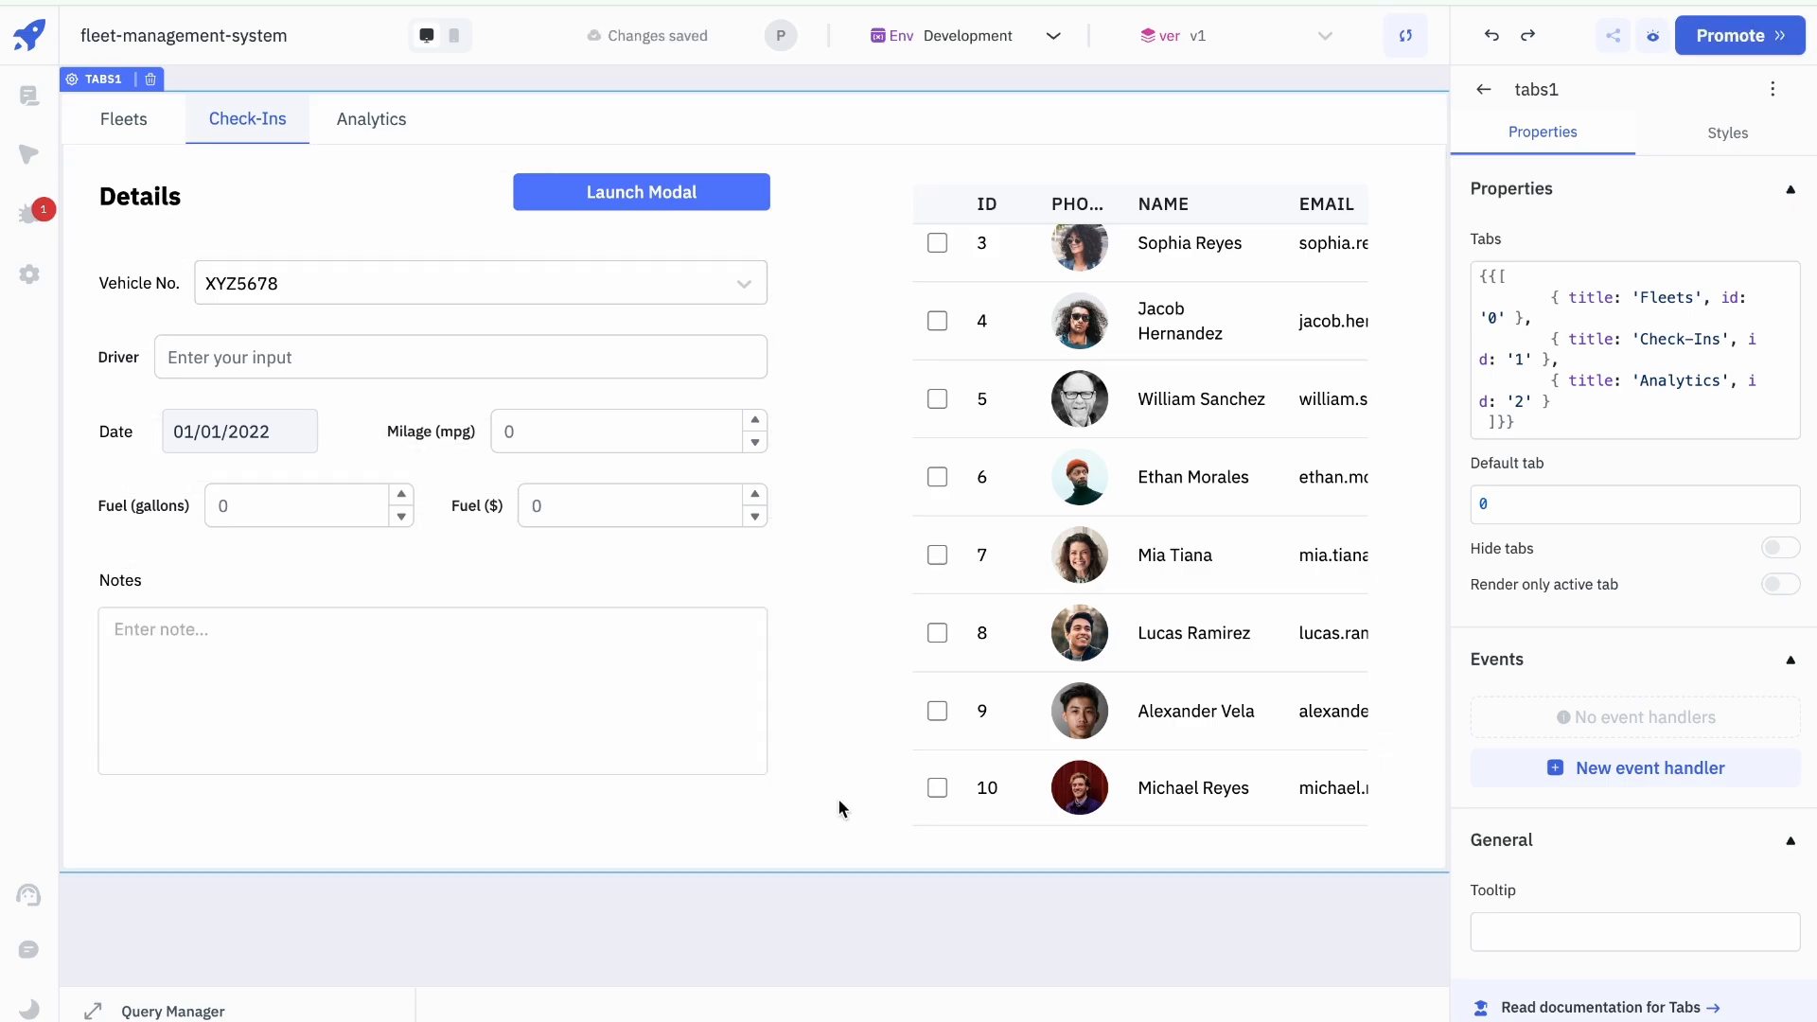
{"action": "scroll", "coordinate": [838, 801], "scroll_direction": "up", "scroll_amount": 2}
Step: Add a Button below the notes text area, aligned with its right edge
{"action": "left_click", "coordinate": [1484, 89]}
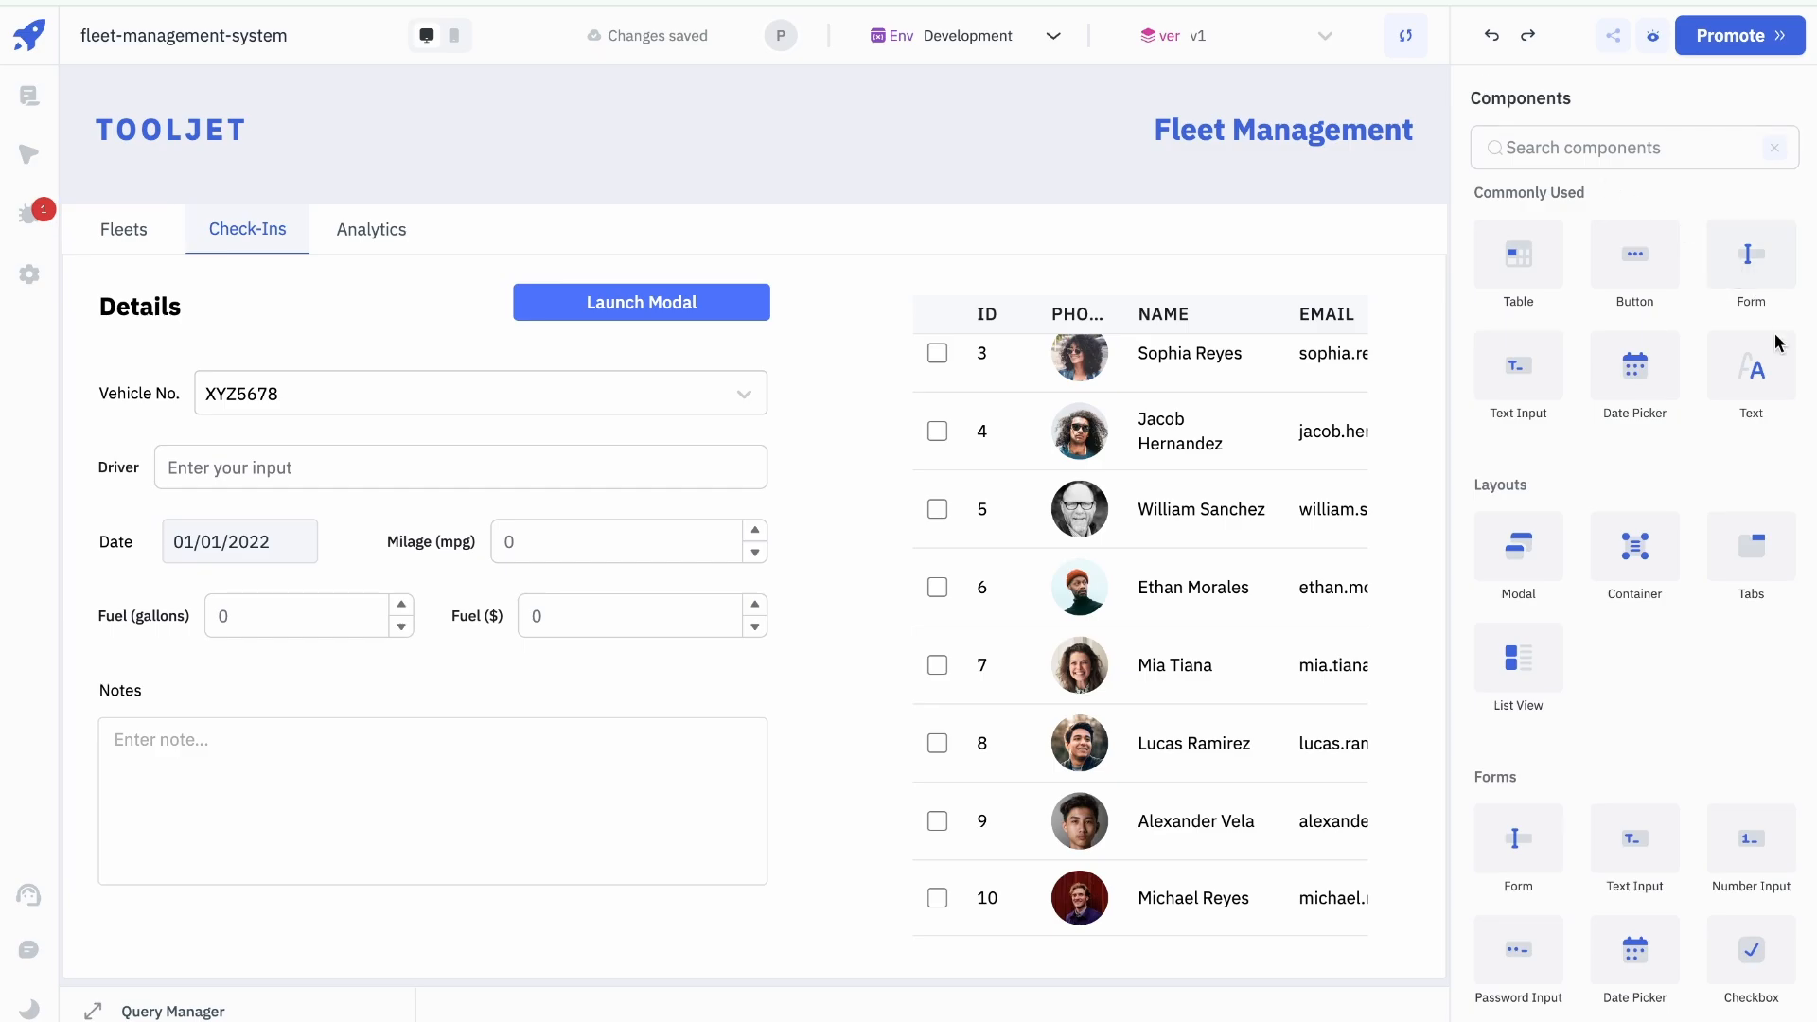
{"action": "left_click_drag", "start_coordinate": [1657, 276], "coordinate": [610, 937]}
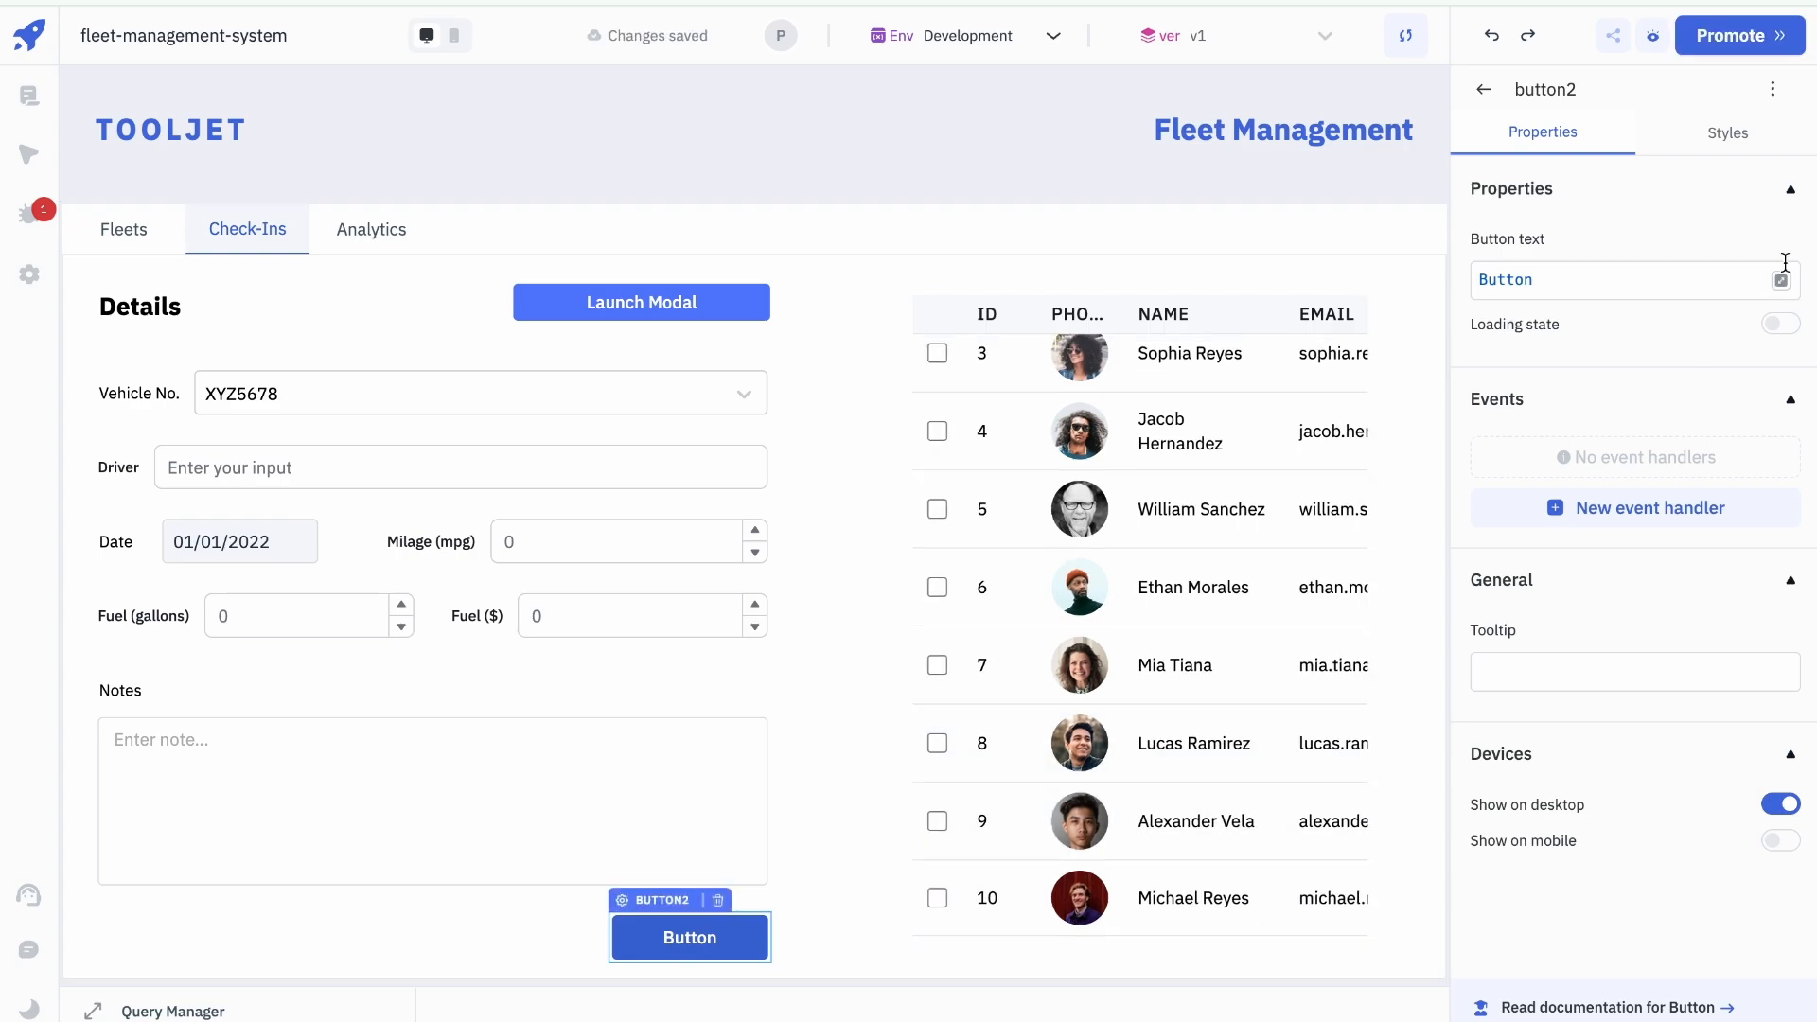
Step: Set the text of the new button below the notes area to "Update"
{"action": "double_click", "coordinate": [1700, 271]}
{"action": "type", "text": "up"}
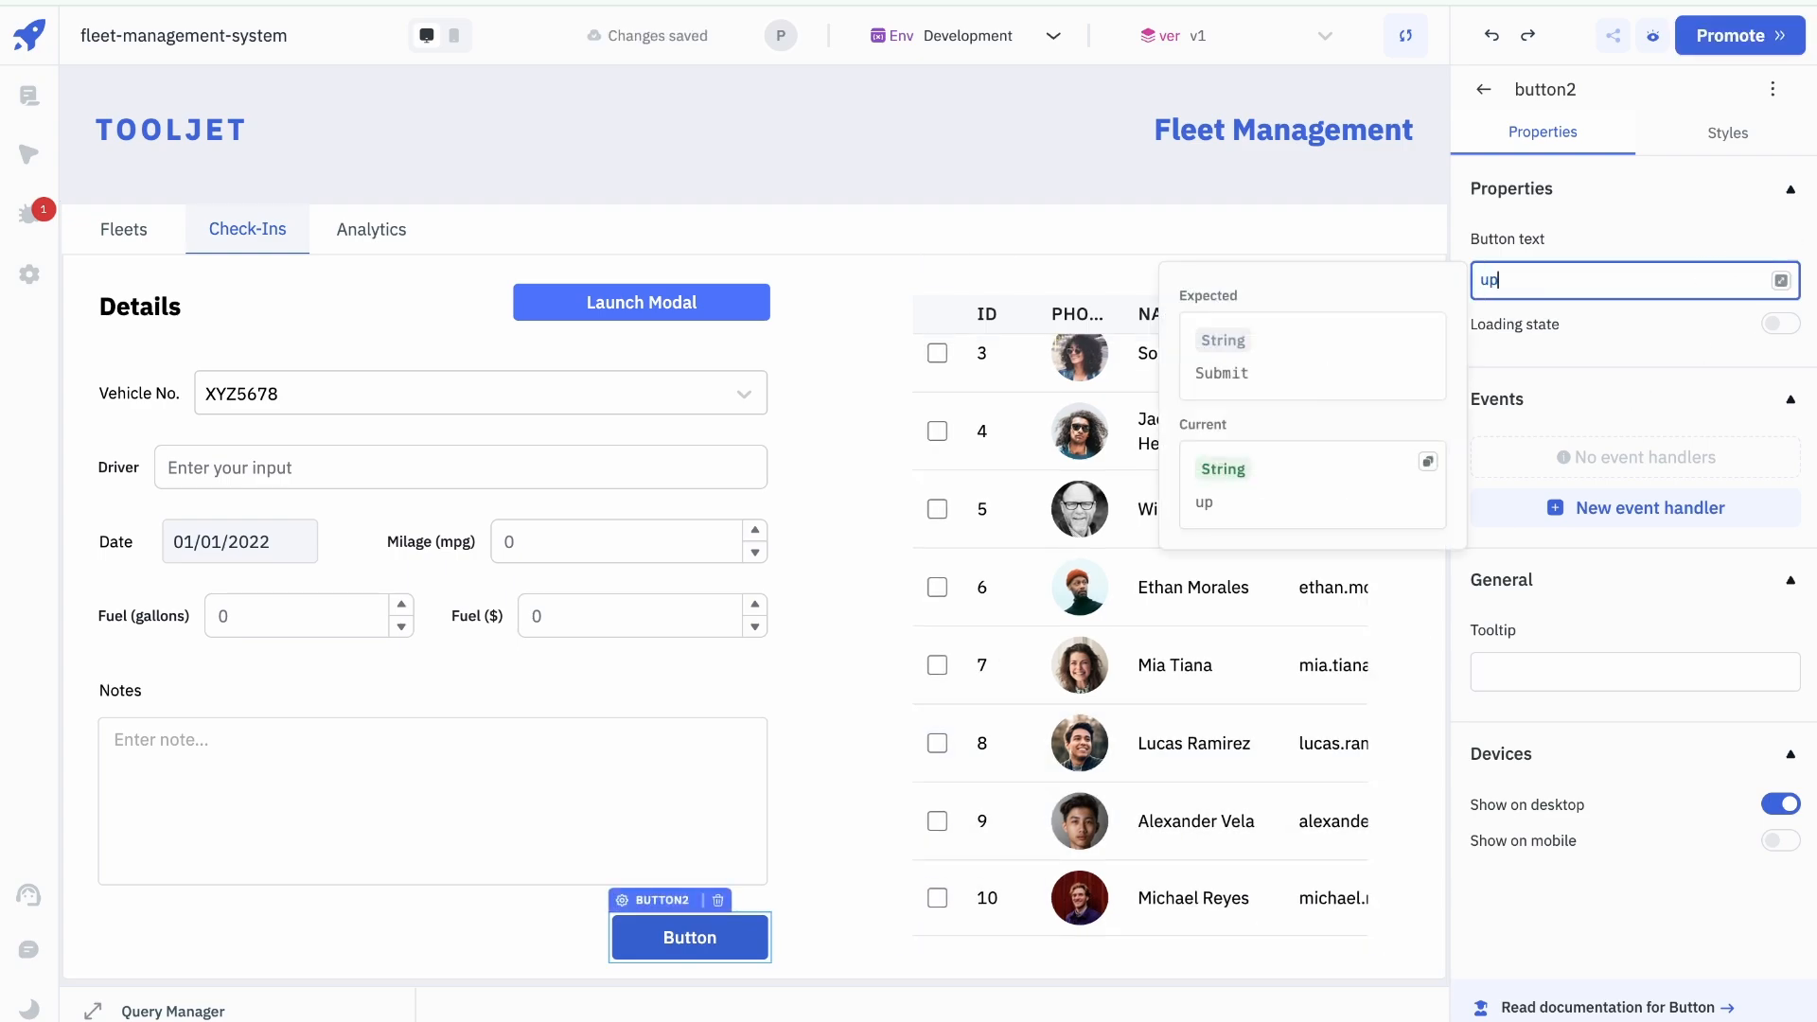
{"action": "type", "text": "date"}
{"action": "key", "text": "ctrl+a"}
{"action": "type", "text": "Update"}
Step: Copy the Update button's background colour code #375FCF and change its background to white
{"action": "left_click", "coordinate": [1717, 126]}
{"action": "left_click", "coordinate": [1717, 126]}
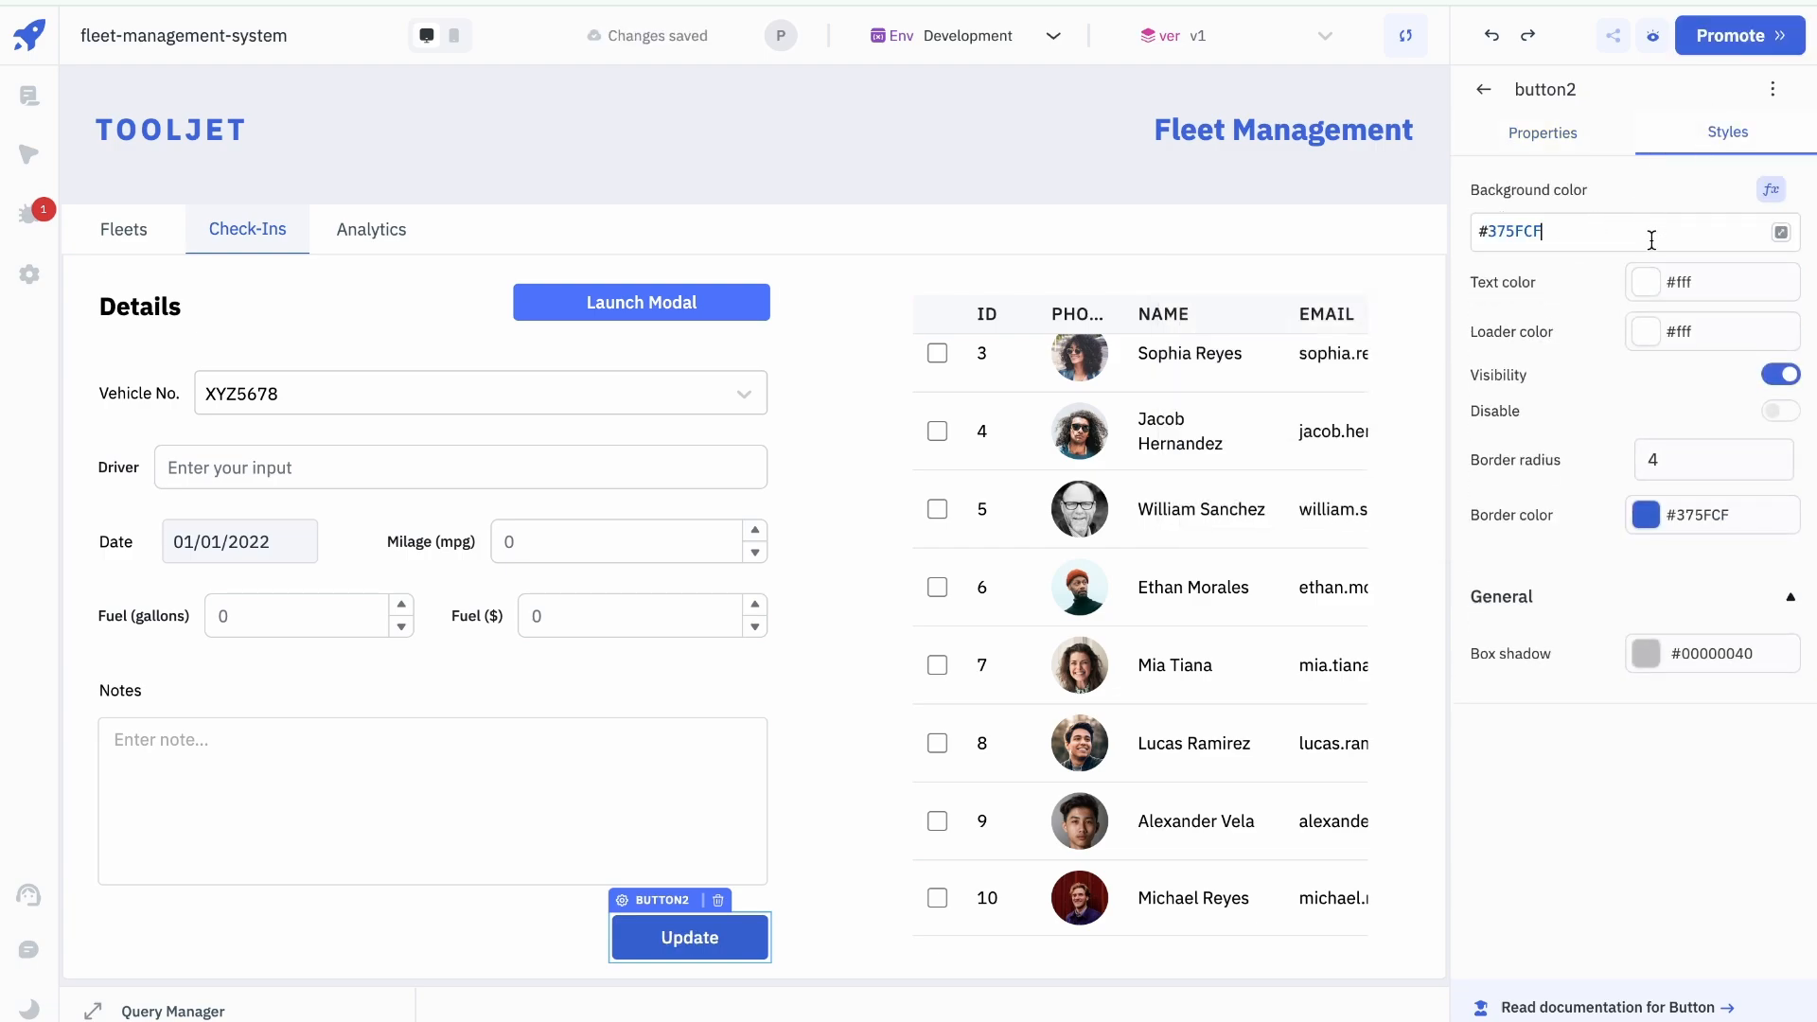
{"action": "left_click", "coordinate": [1652, 237]}
{"action": "key", "text": "super+c"}
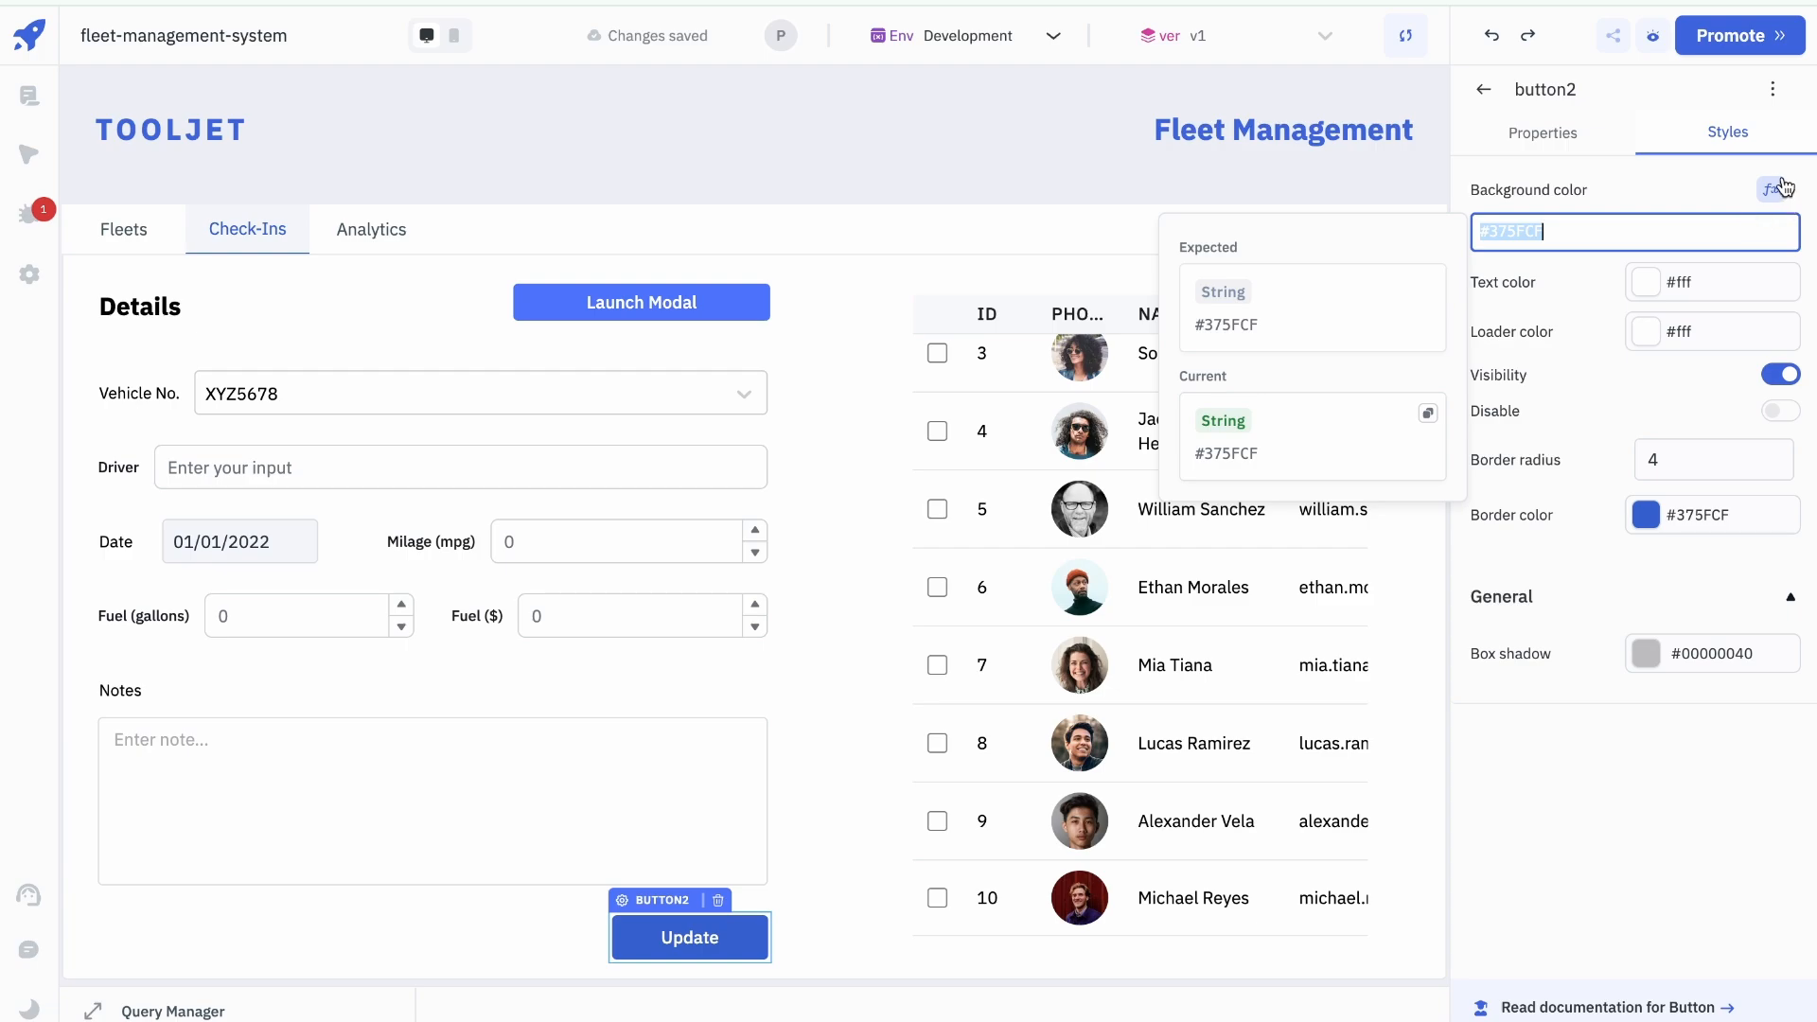
{"action": "left_click", "coordinate": [1771, 189]}
{"action": "left_click", "coordinate": [1646, 202]}
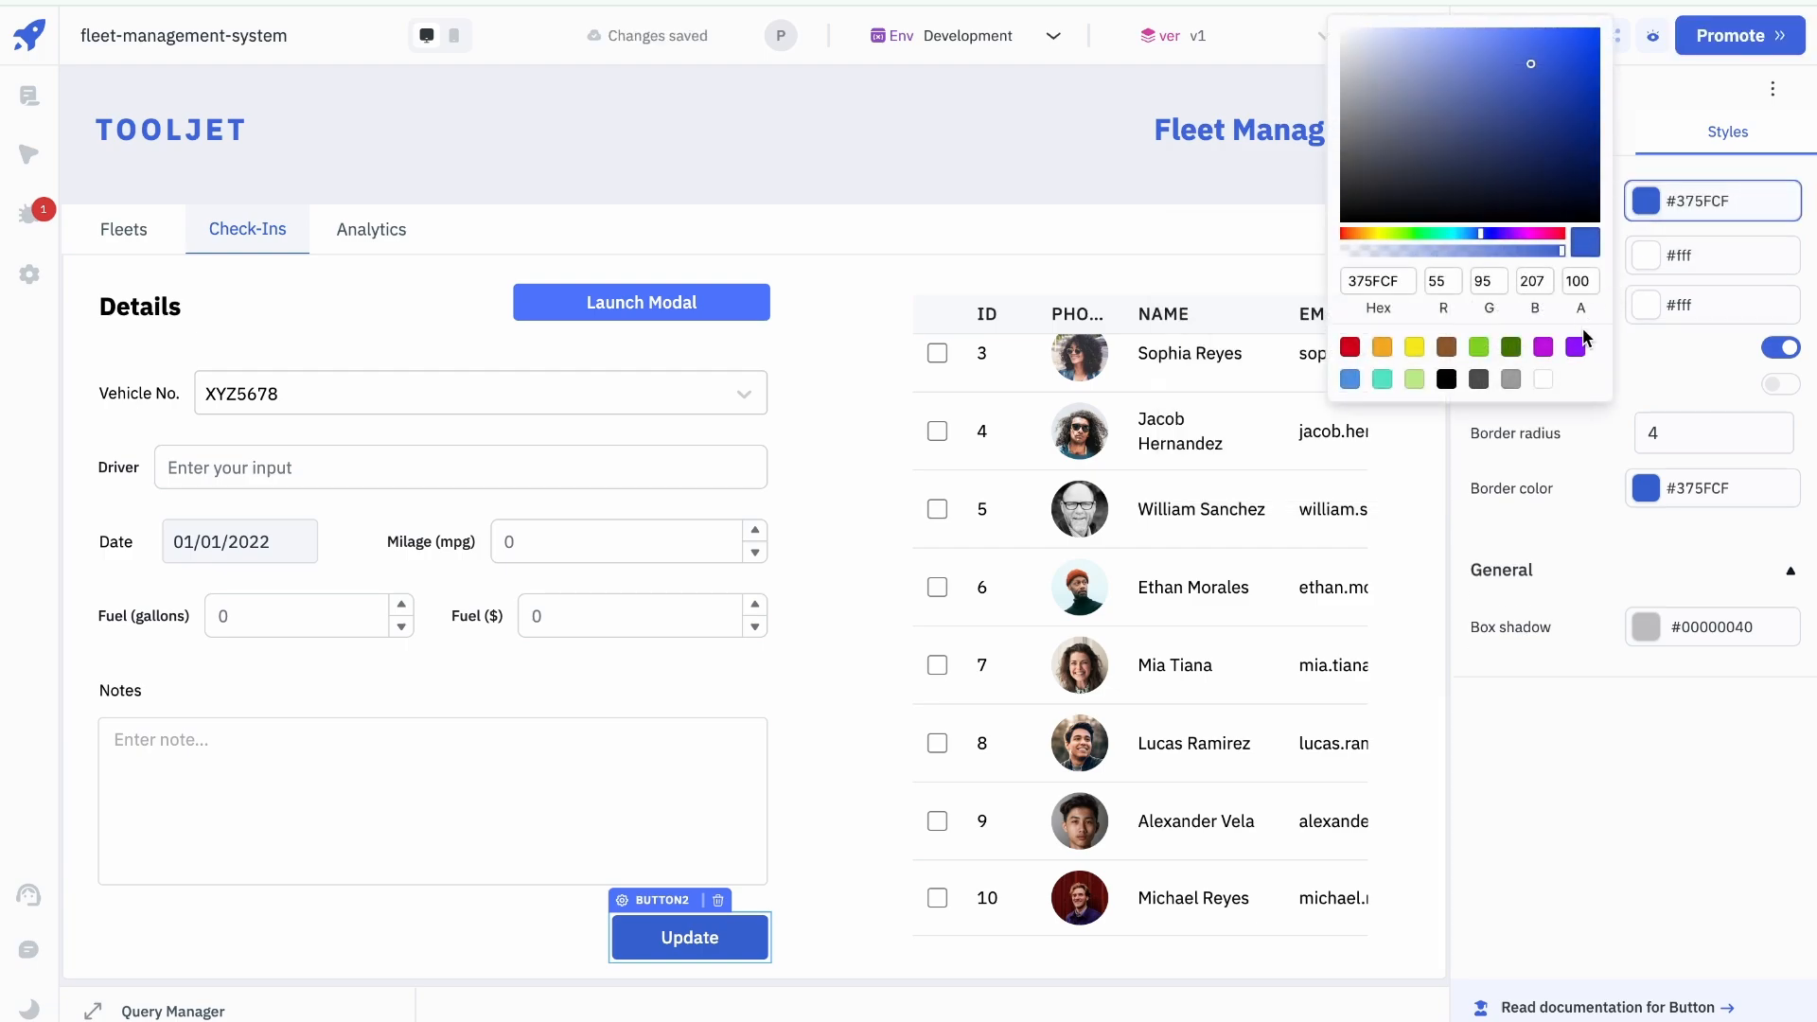
{"action": "left_click", "coordinate": [1544, 380]}
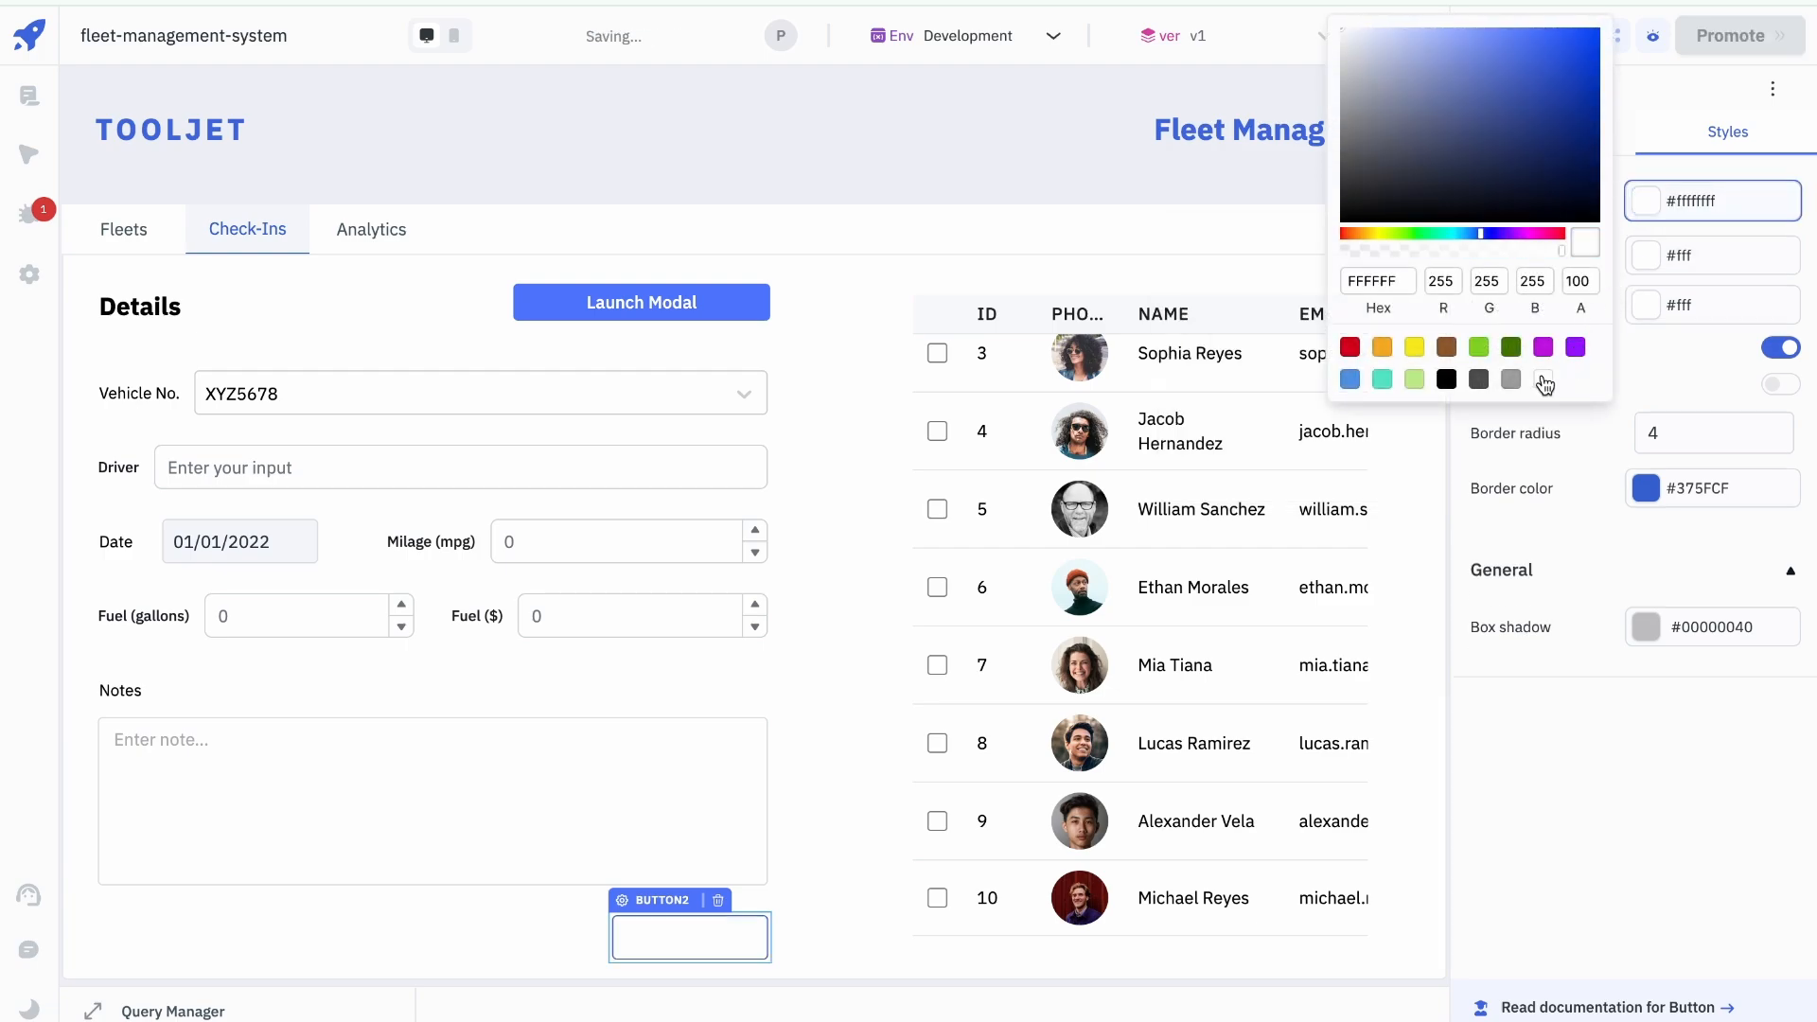
Step: Set the Update button's text colour to the copied code #375FCF
{"action": "left_click", "coordinate": [1675, 343]}
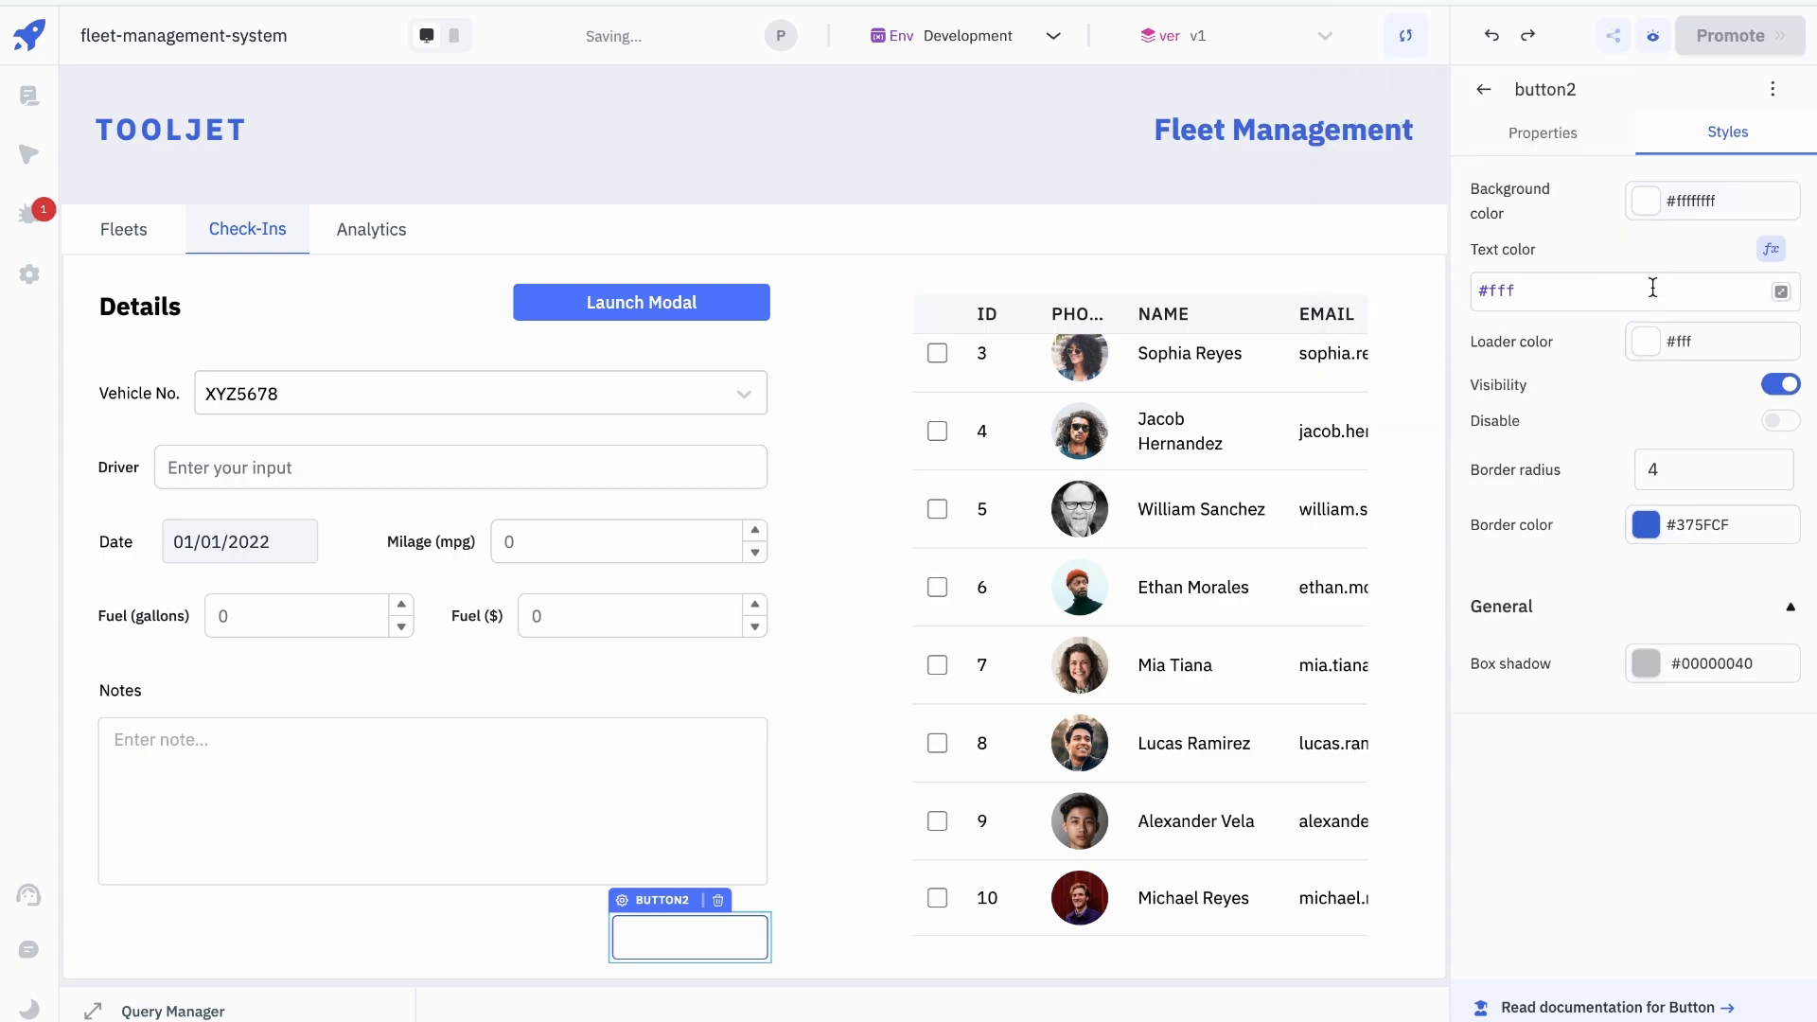
{"action": "triple_click", "coordinate": [1651, 289]}
{"action": "key", "text": "super+v"}
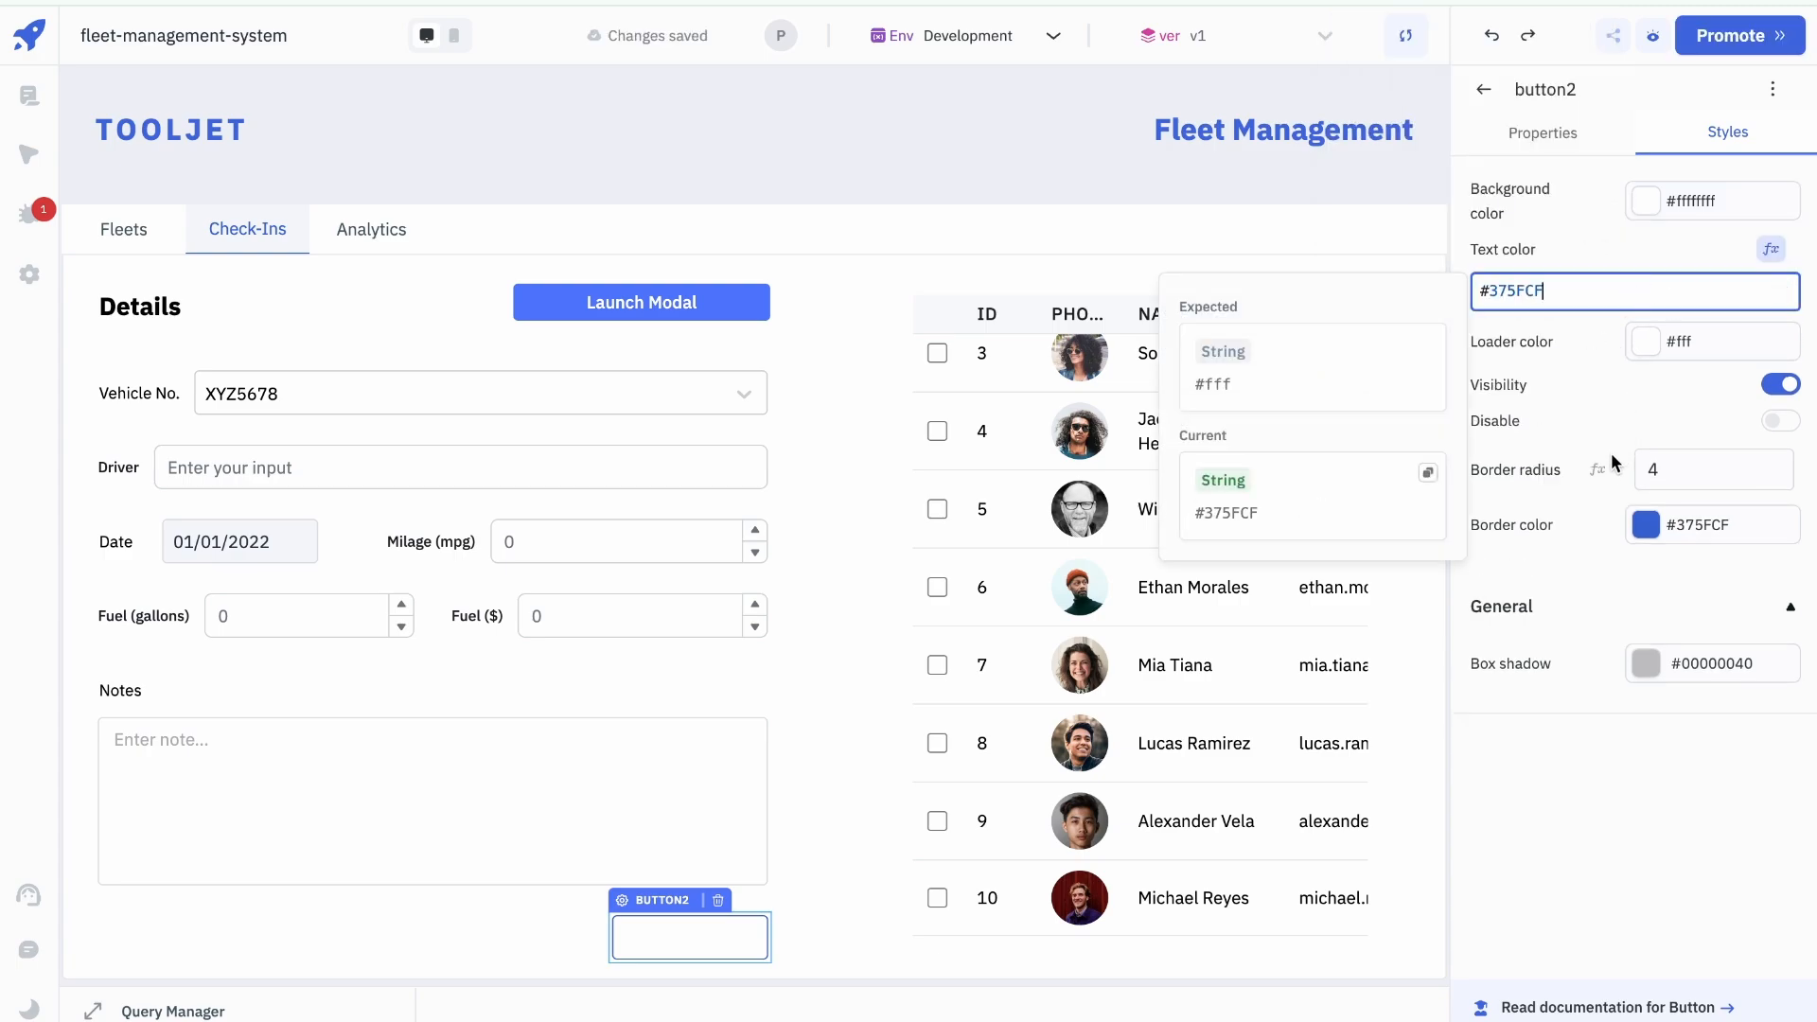
Step: Set the Update button's loader colour to #375FCF
{"action": "left_click", "coordinate": [1598, 342]}
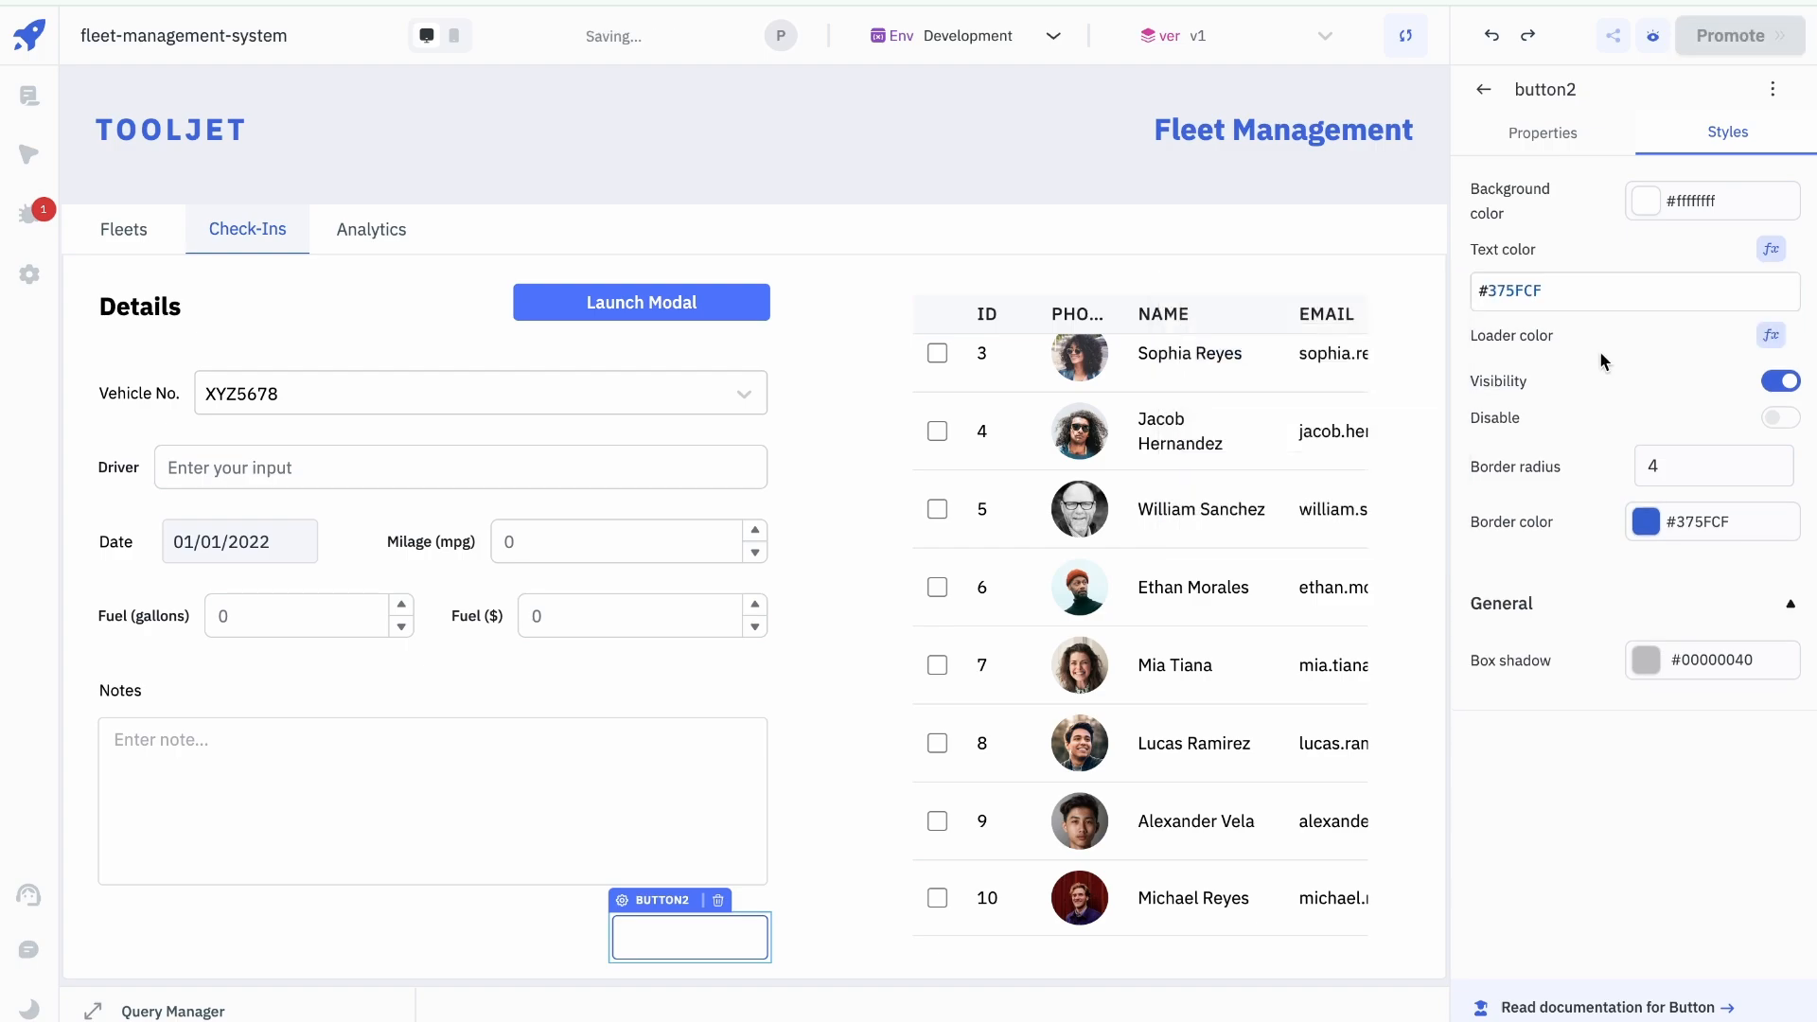
{"action": "left_click", "coordinate": [1771, 335]}
{"action": "left_click", "coordinate": [1651, 341]}
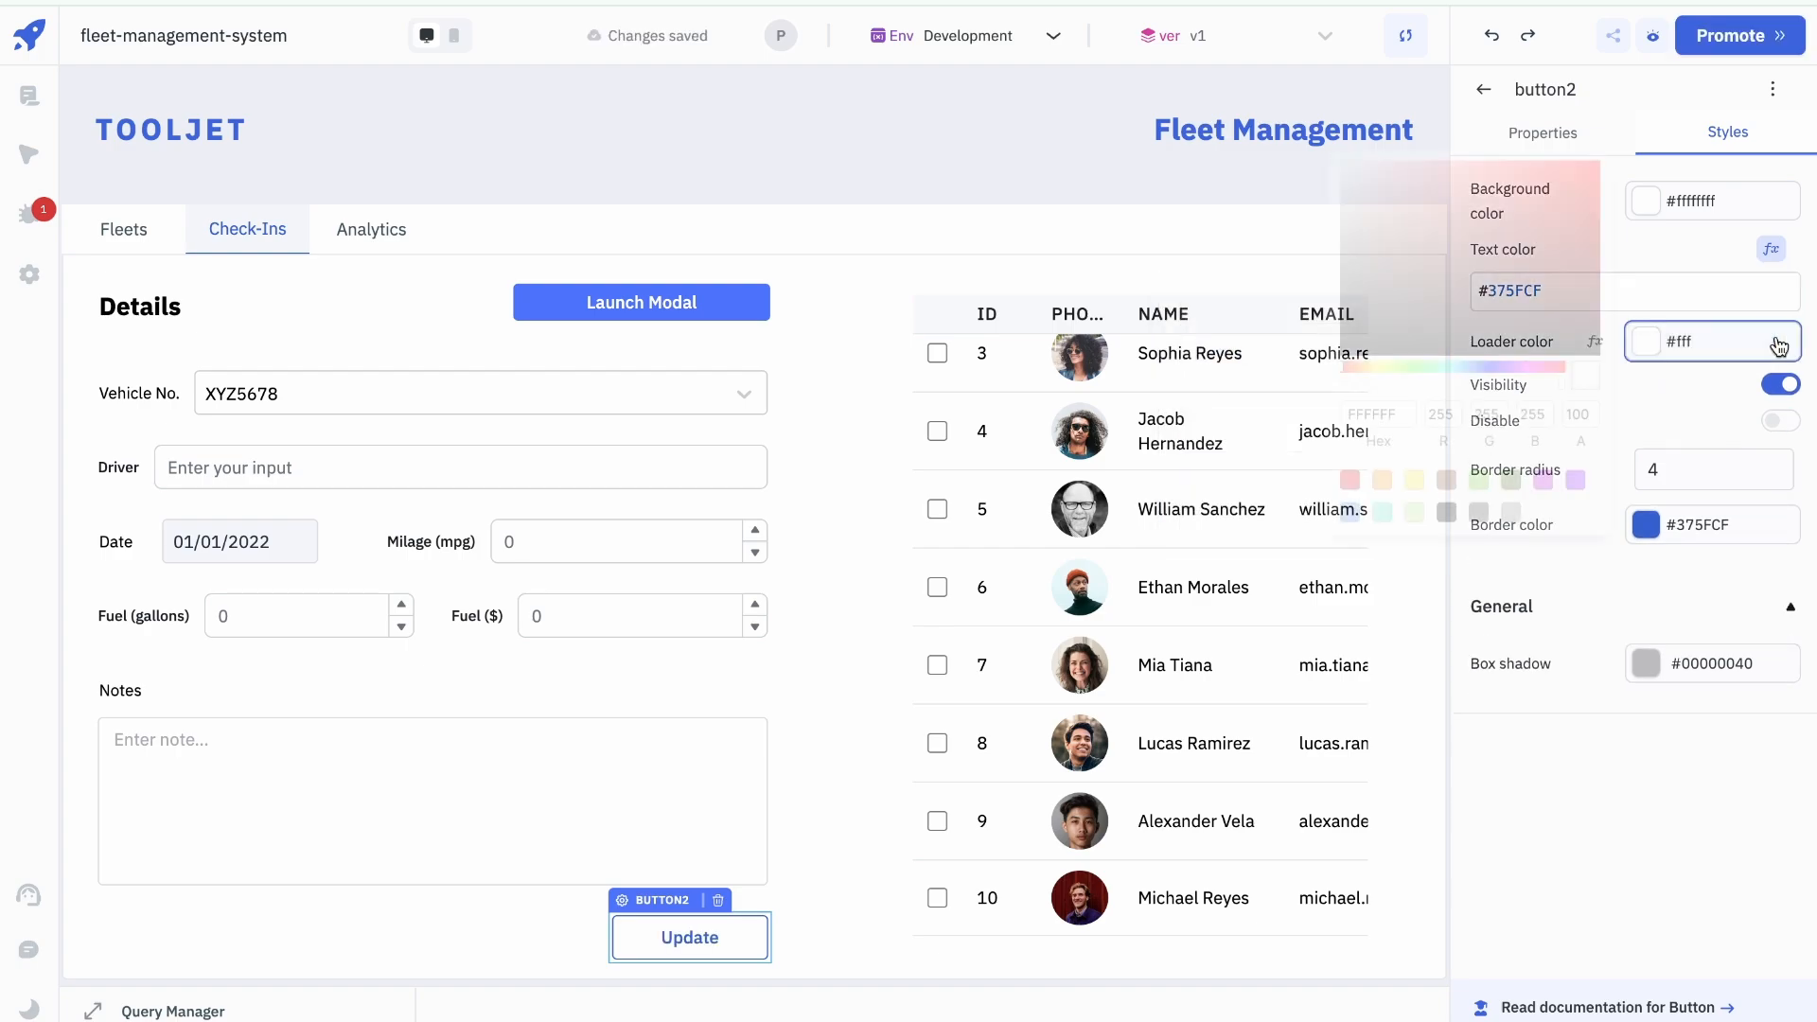
{"action": "left_click", "coordinate": [1660, 388]}
{"action": "left_click", "coordinate": [1598, 343]}
{"action": "left_click", "coordinate": [1603, 376]}
{"action": "key", "text": "super+a"}
{"action": "type", "text": "#375FCF"}
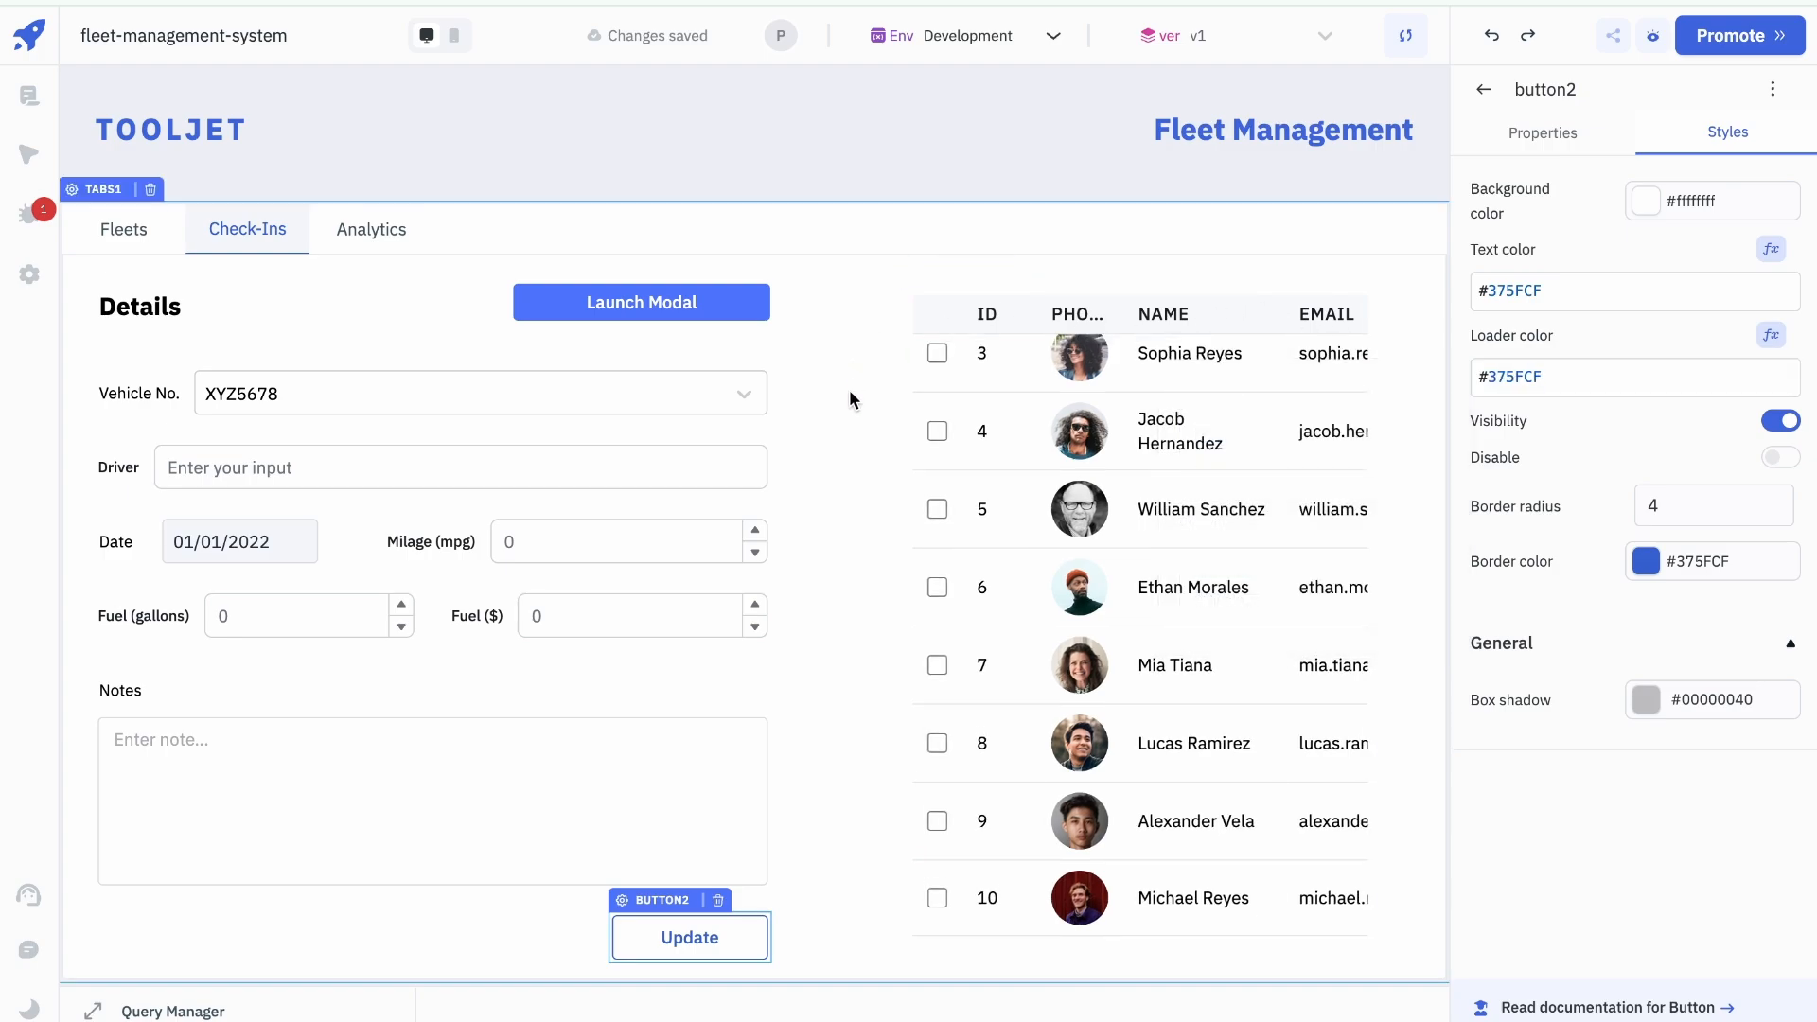
Step: Move the Update button up slightly and shorten the notes text area from its lower edge to keep a gap between them
{"action": "left_click", "coordinate": [833, 428]}
{"action": "scroll", "coordinate": [822, 768], "scroll_direction": "down", "scroll_amount": 2}
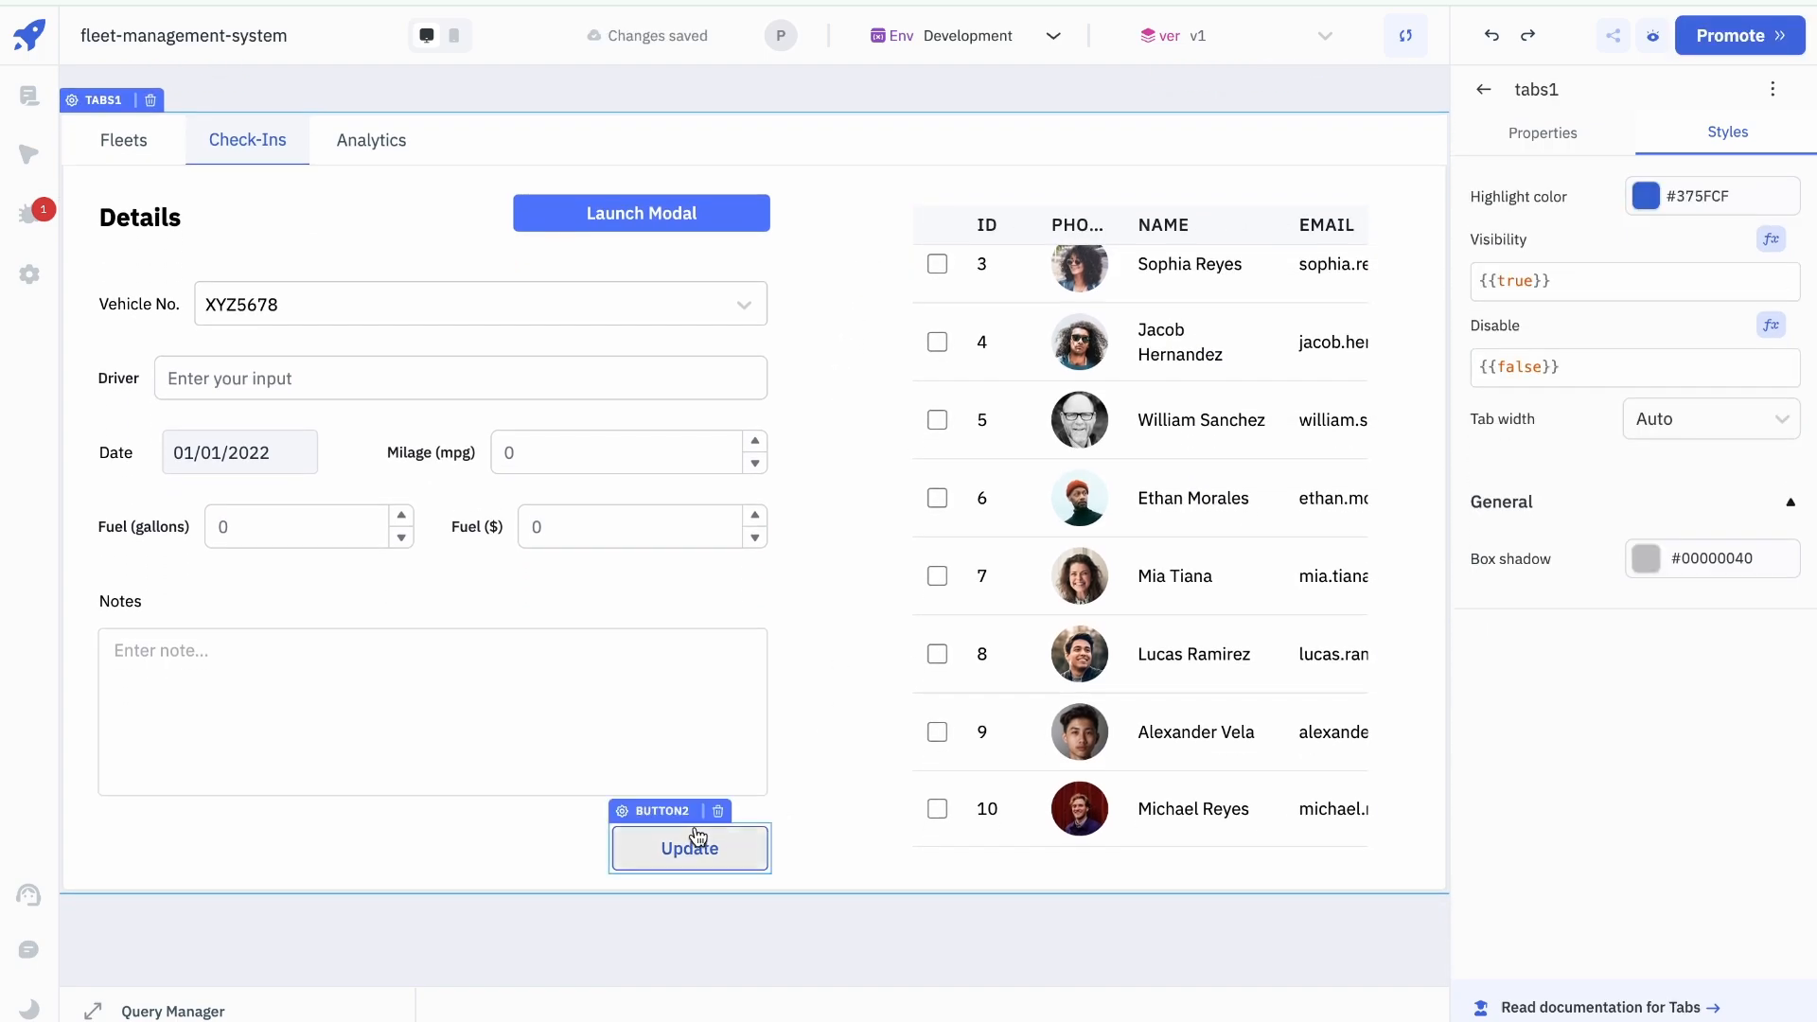
{"action": "left_click", "coordinate": [743, 847]}
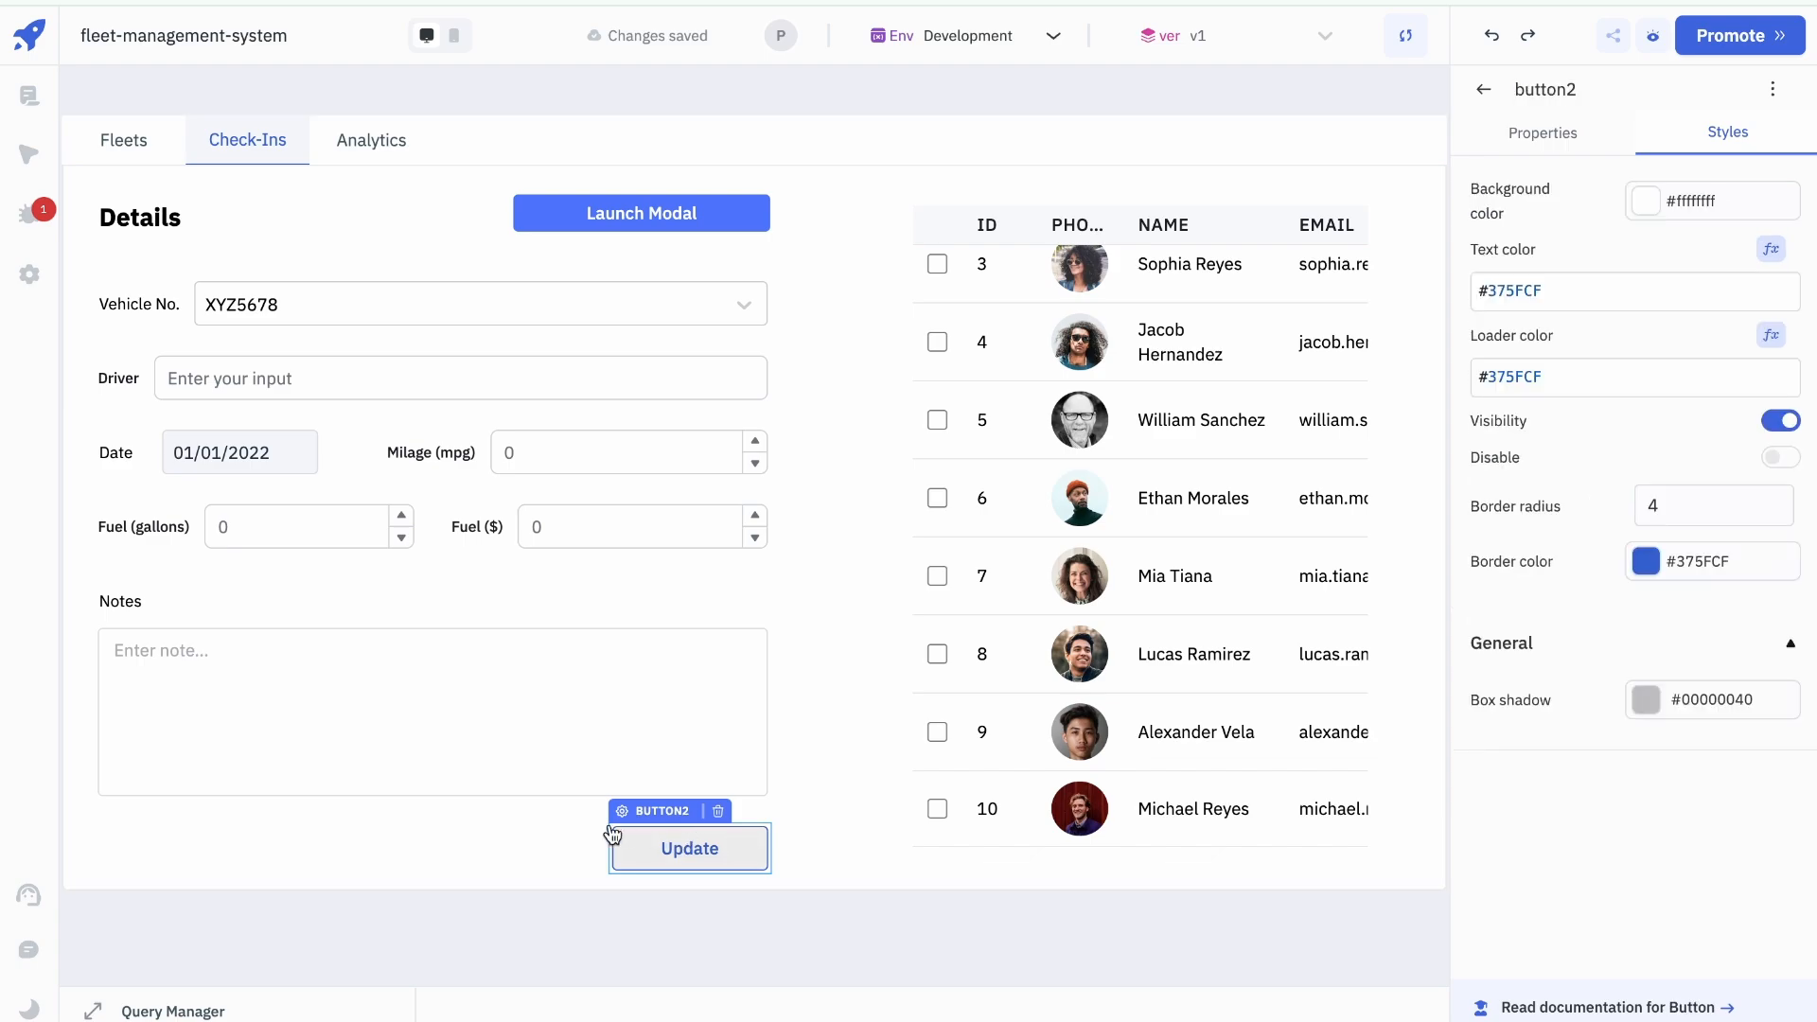
{"action": "left_click_drag", "start_coordinate": [743, 846], "coordinate": [743, 834]}
{"action": "left_click", "coordinate": [532, 793]}
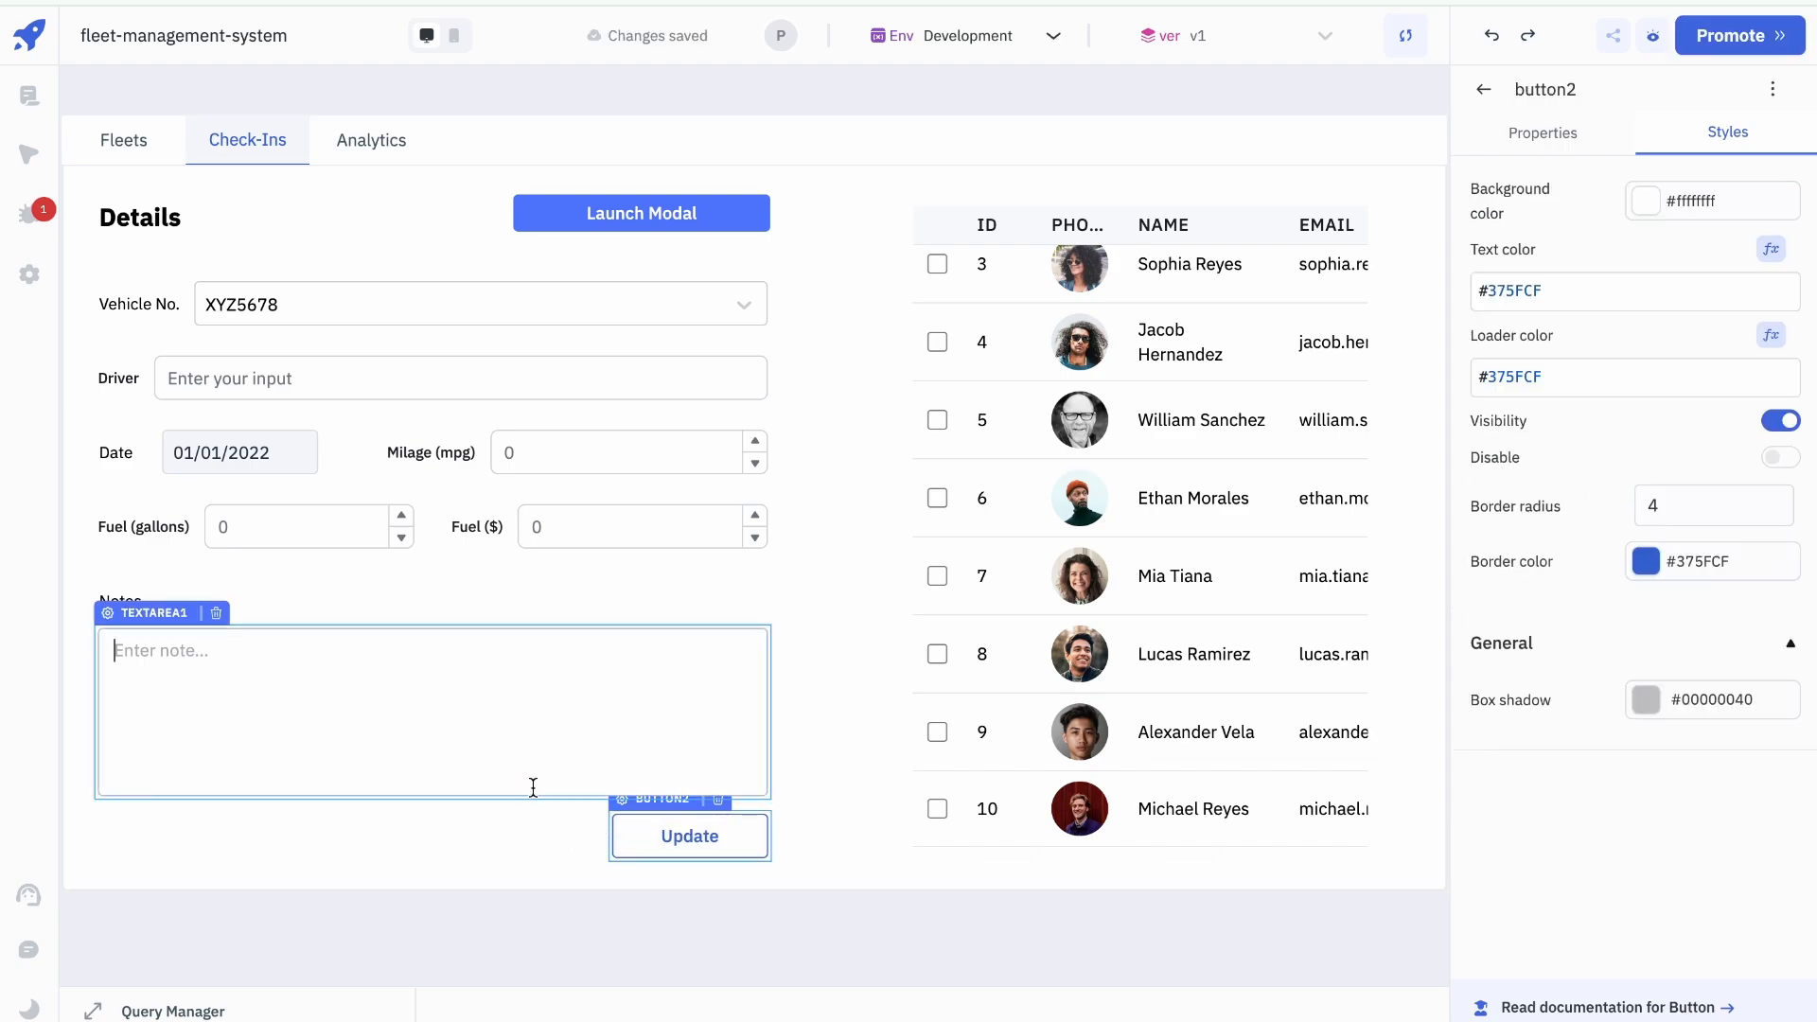
{"action": "left_click", "coordinate": [508, 806]}
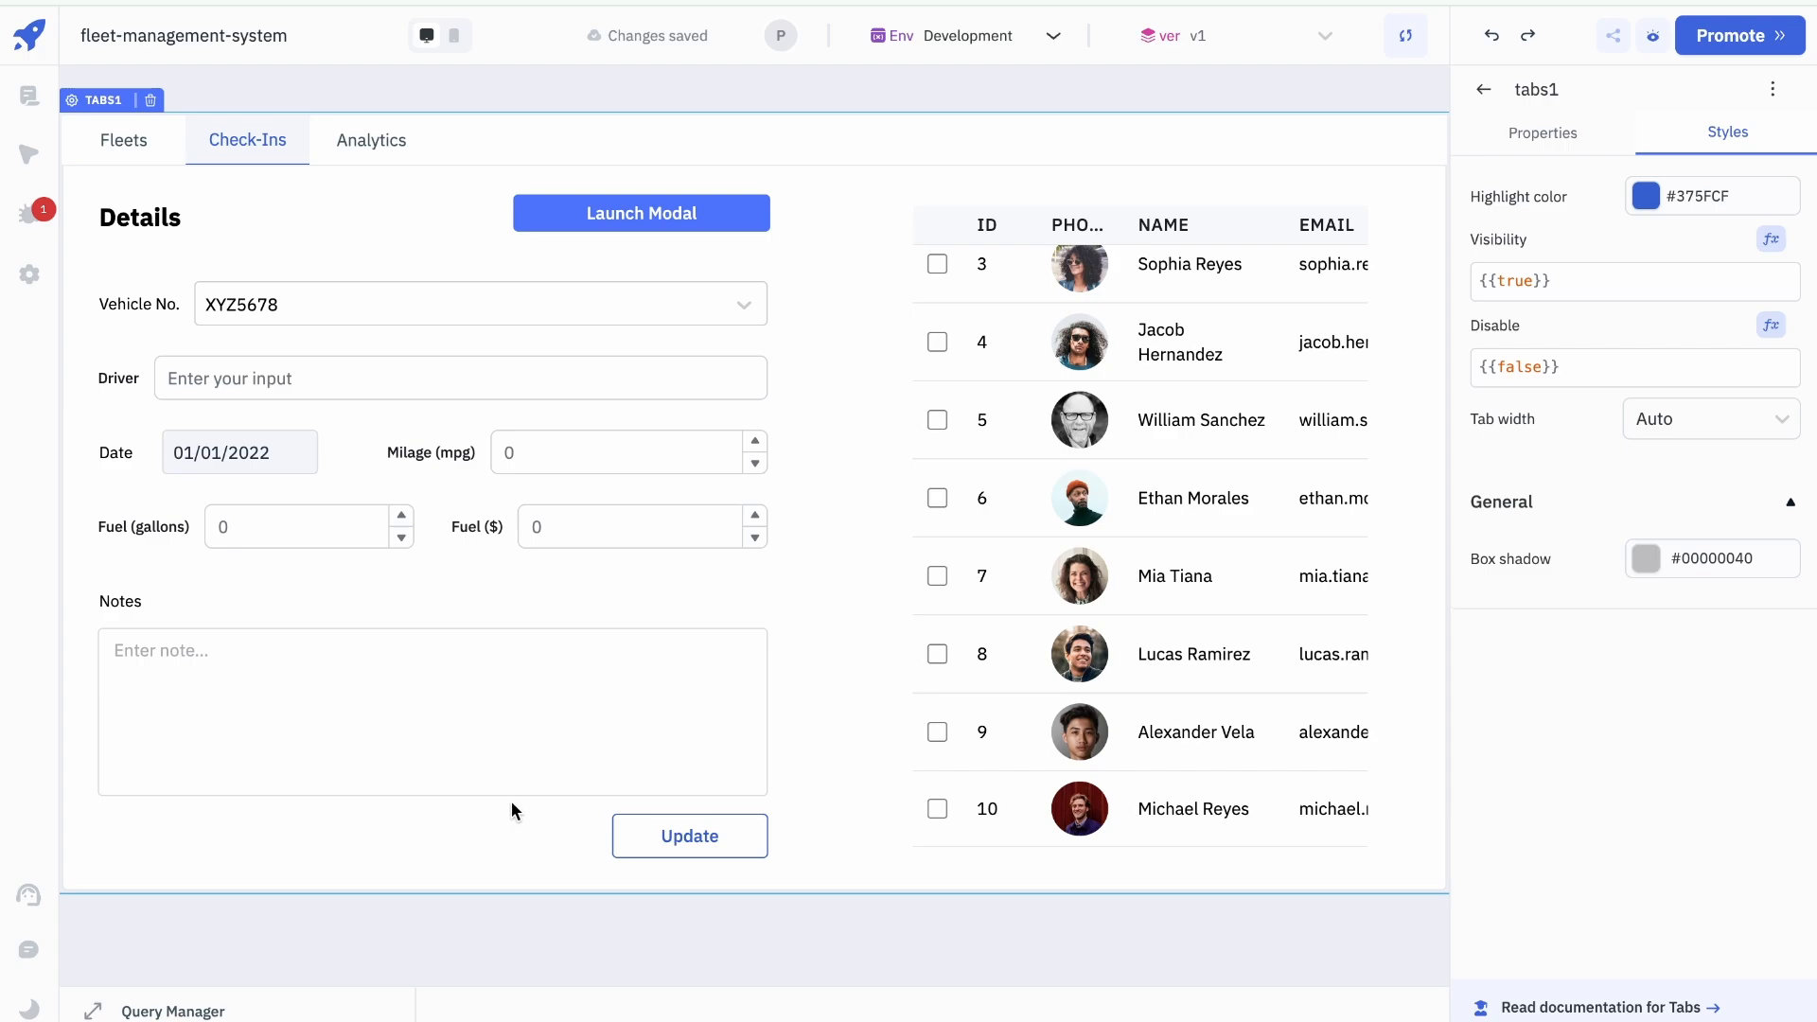
{"action": "left_click_drag", "start_coordinate": [511, 793], "coordinate": [512, 776]}
{"action": "scroll", "coordinate": [837, 811], "scroll_direction": "up", "scroll_amount": 1}
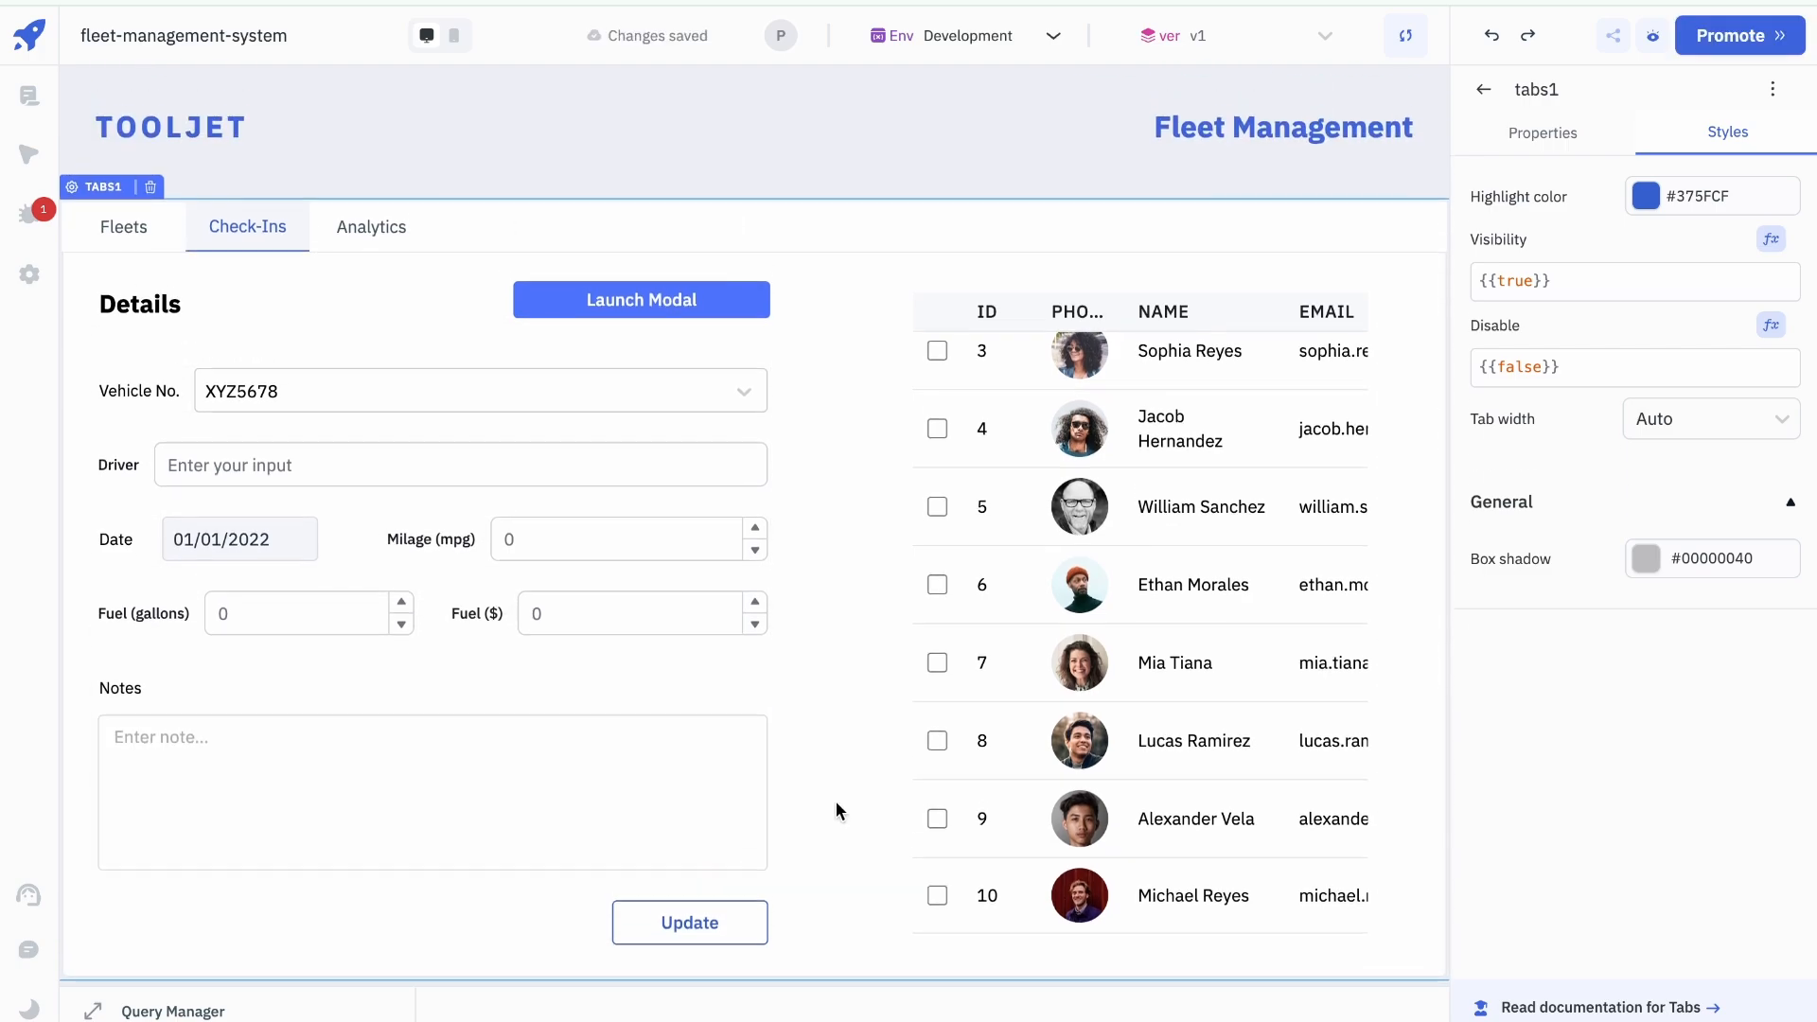
Step: Duplicate the Update button and place one copy to the left of the other, on the same row
{"action": "left_click", "coordinate": [734, 942]}
{"action": "key", "text": "ctrl+c"}
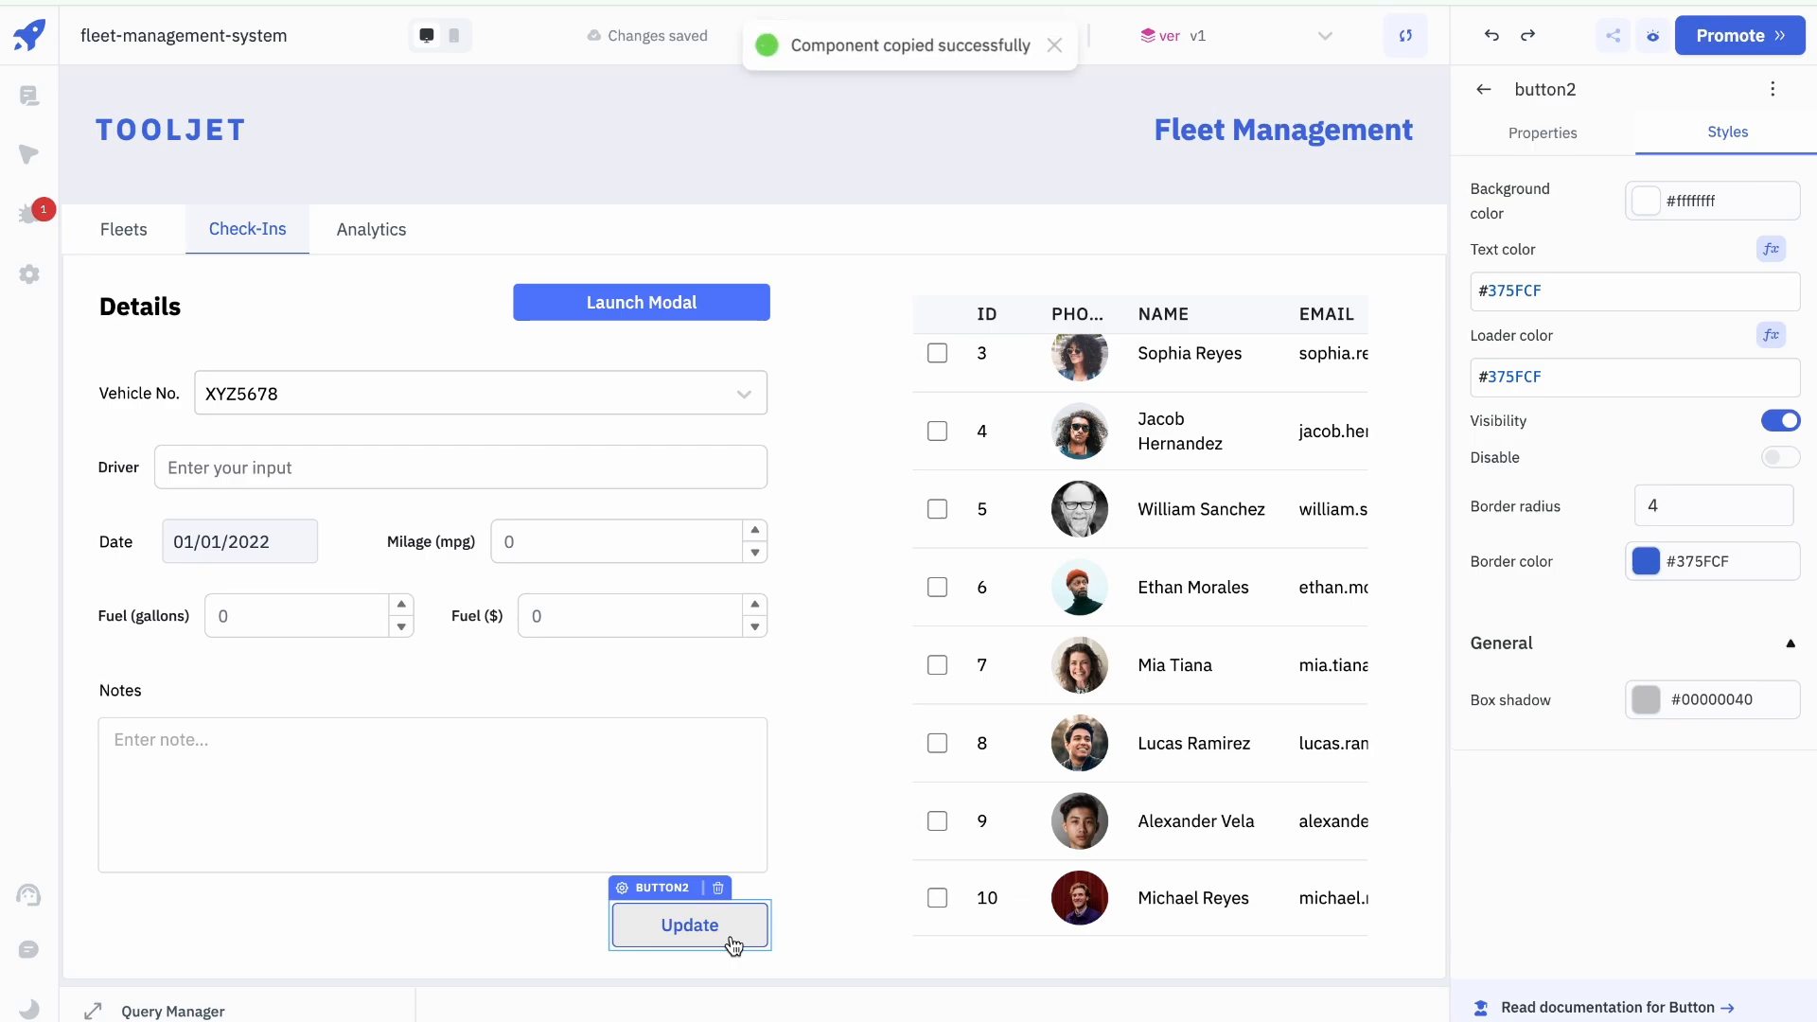
{"action": "key", "text": "ctrl+v"}
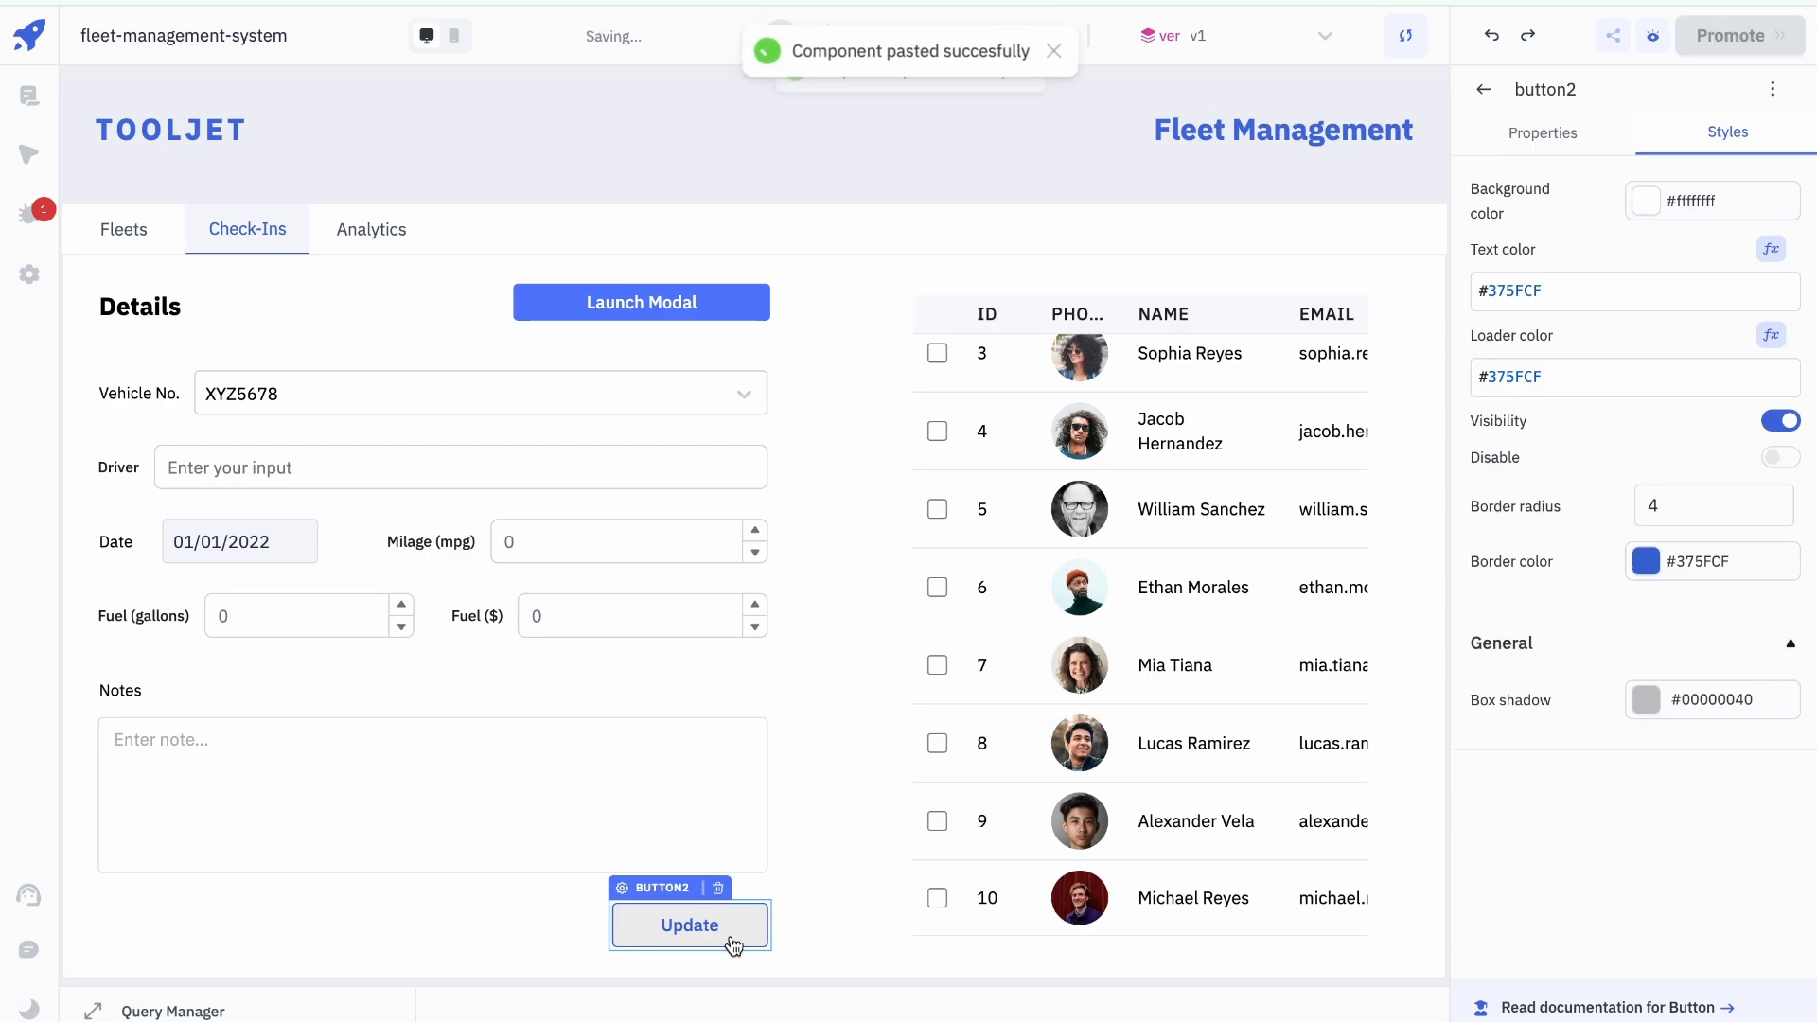
{"action": "left_click_drag", "start_coordinate": [710, 928], "coordinate": [518, 931]}
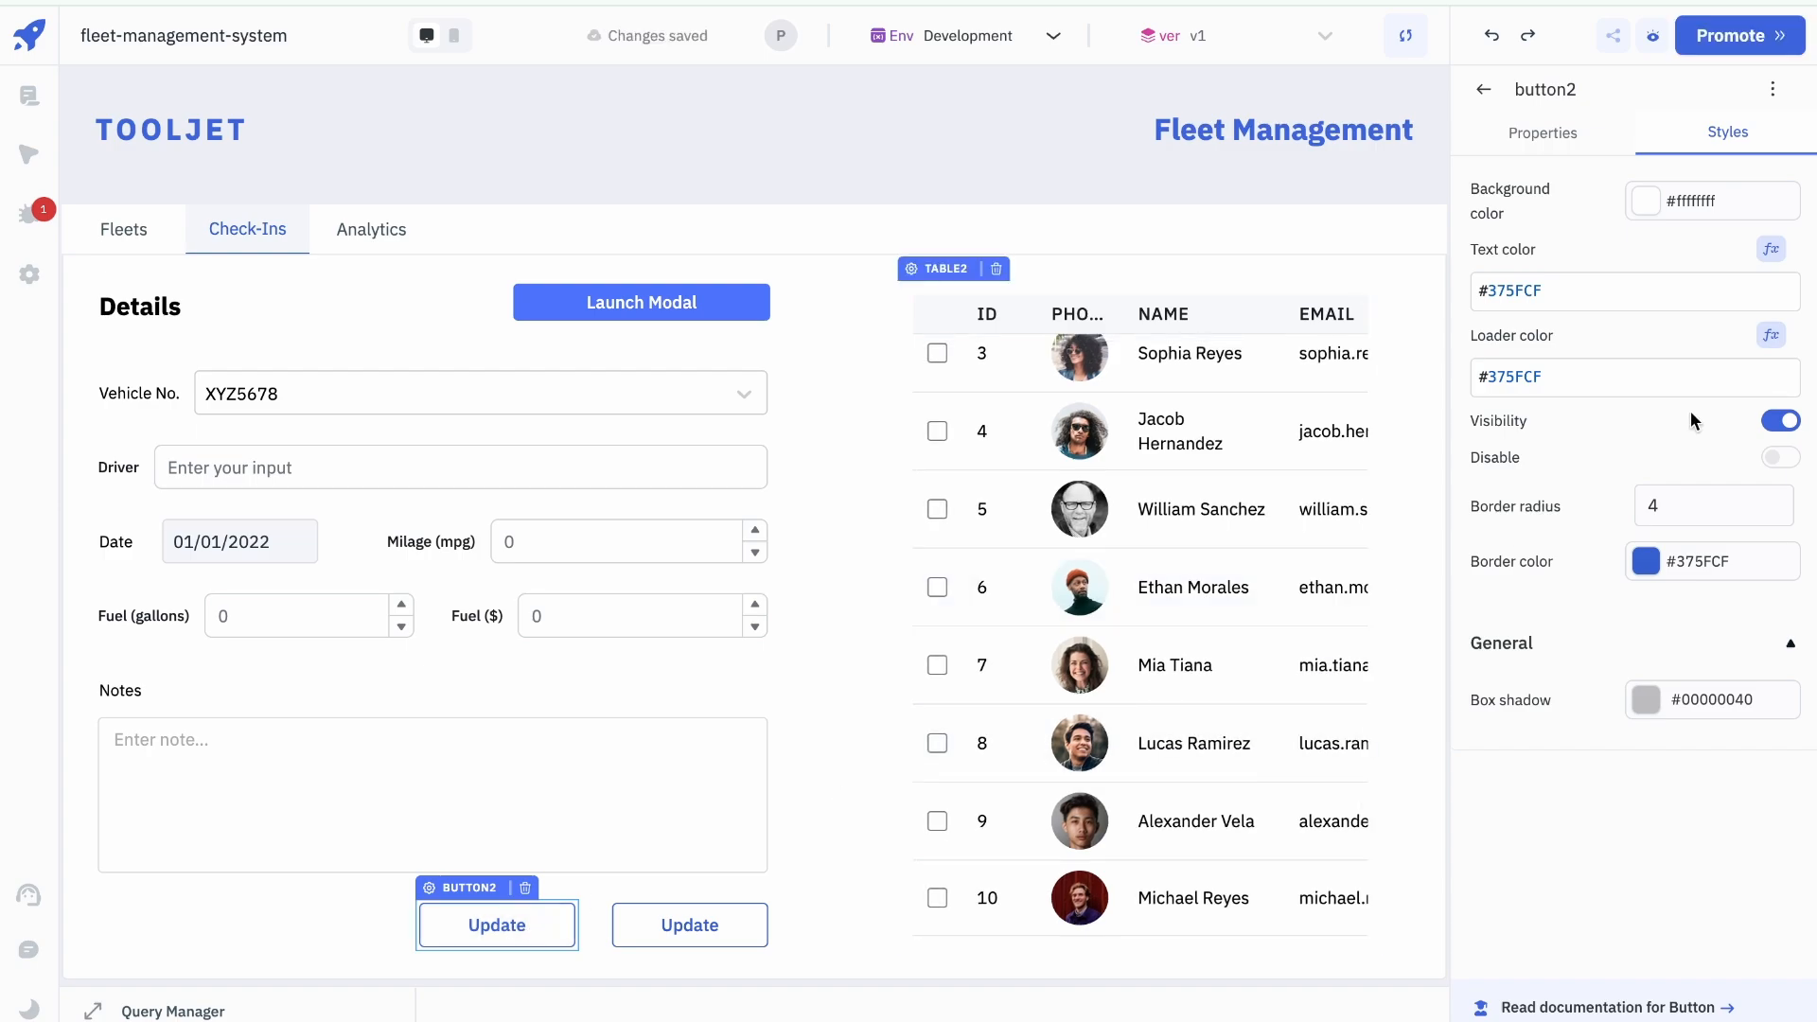
Step: Change the text of the left button below the notes area to "Delete"
{"action": "left_click", "coordinate": [1543, 142]}
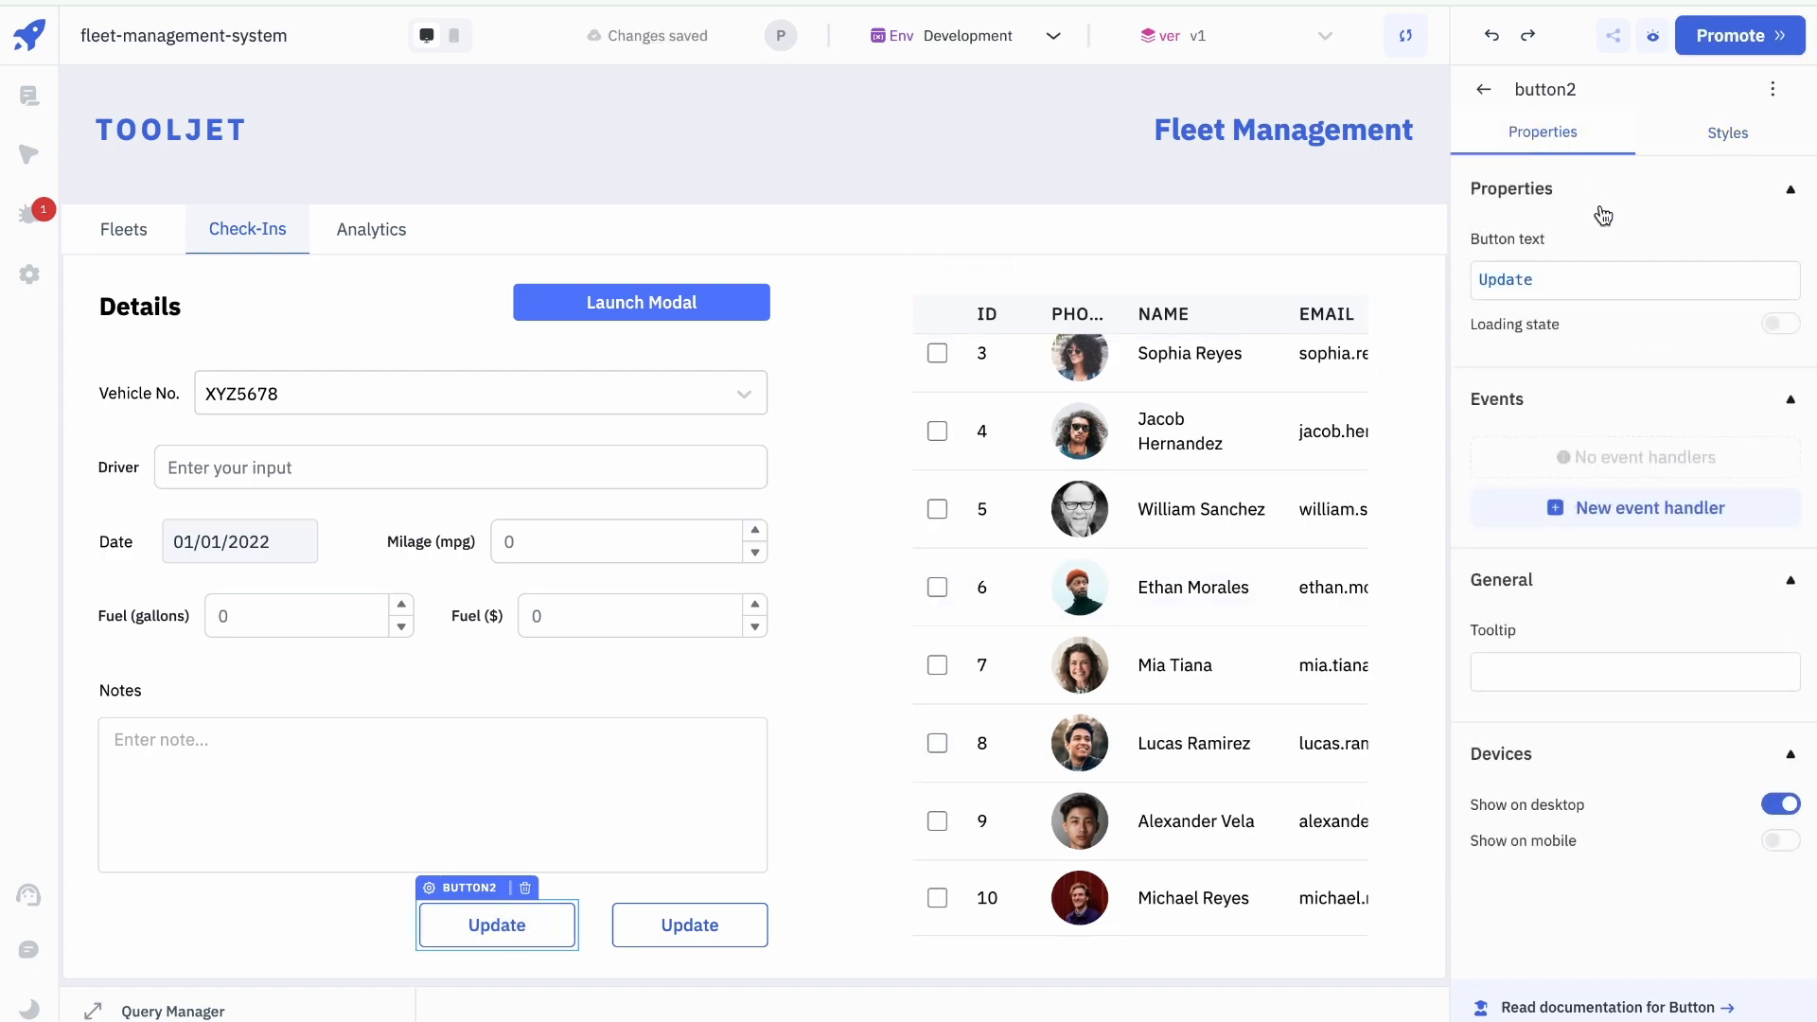
{"action": "double_click", "coordinate": [1615, 267]}
{"action": "type", "text": "Delete"}
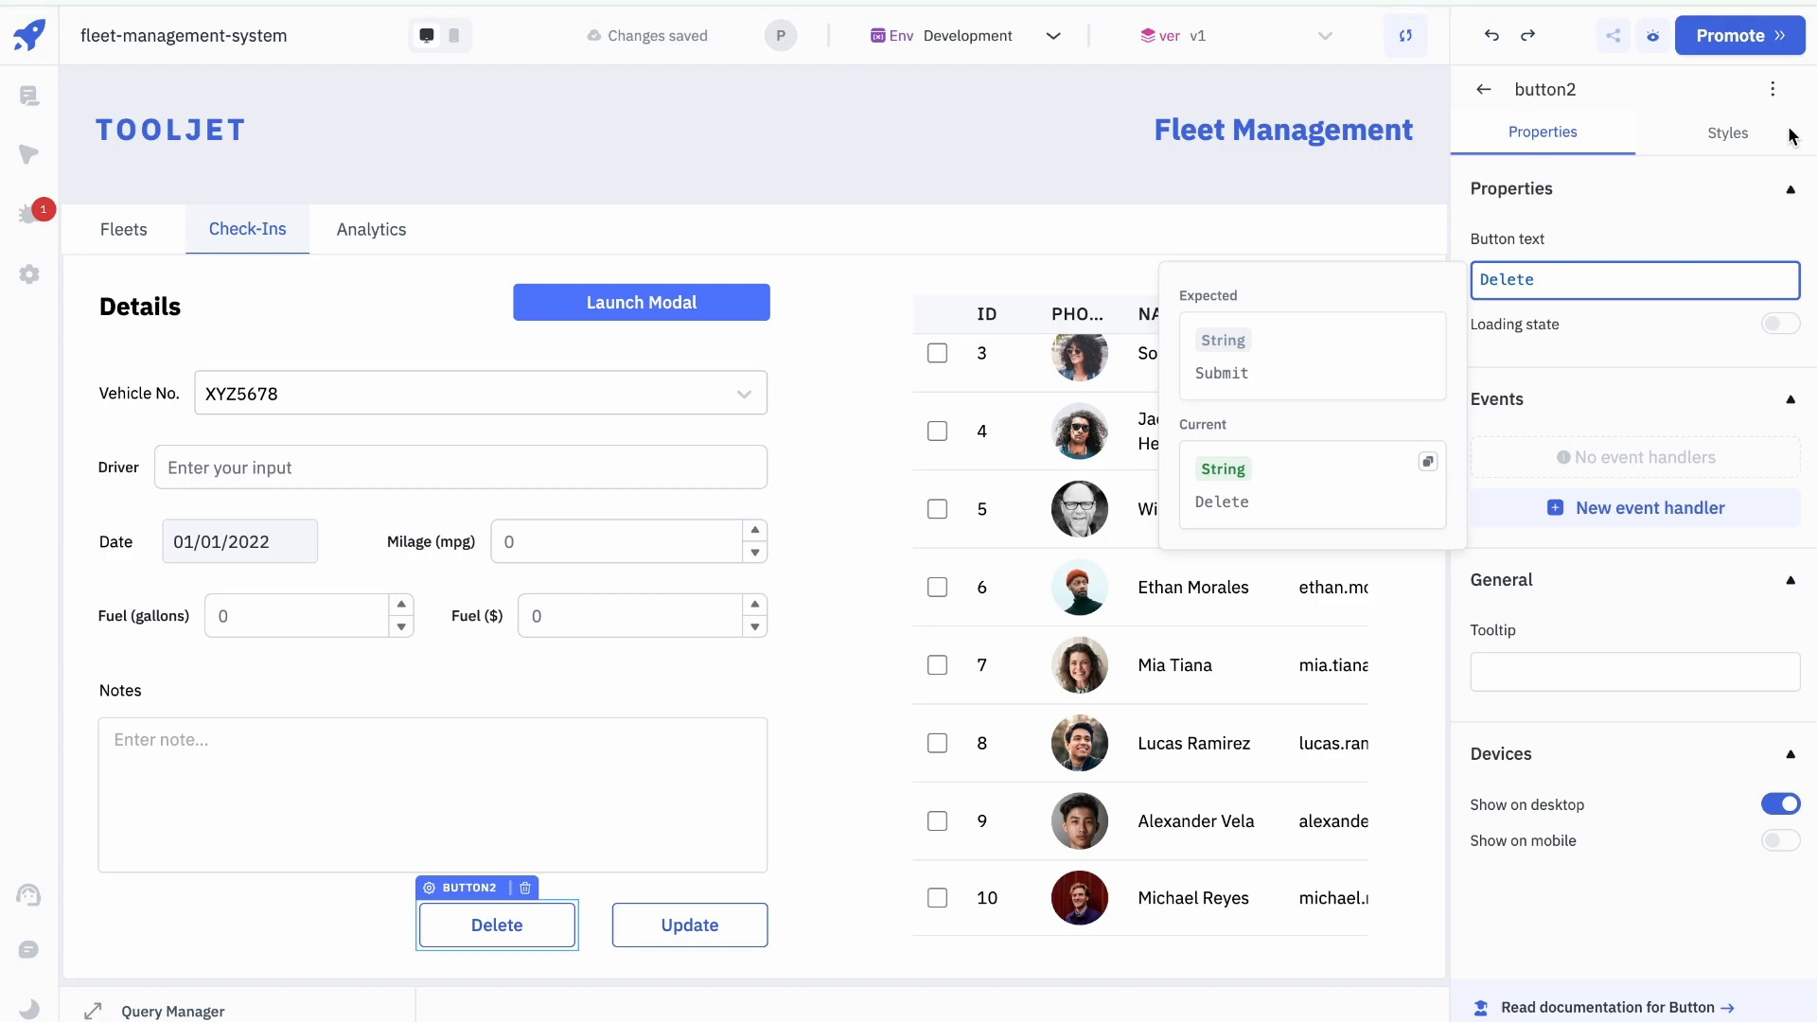
Step: Set the Delete button's text colour to the red preset #d0021bff
{"action": "left_click", "coordinate": [1732, 132]}
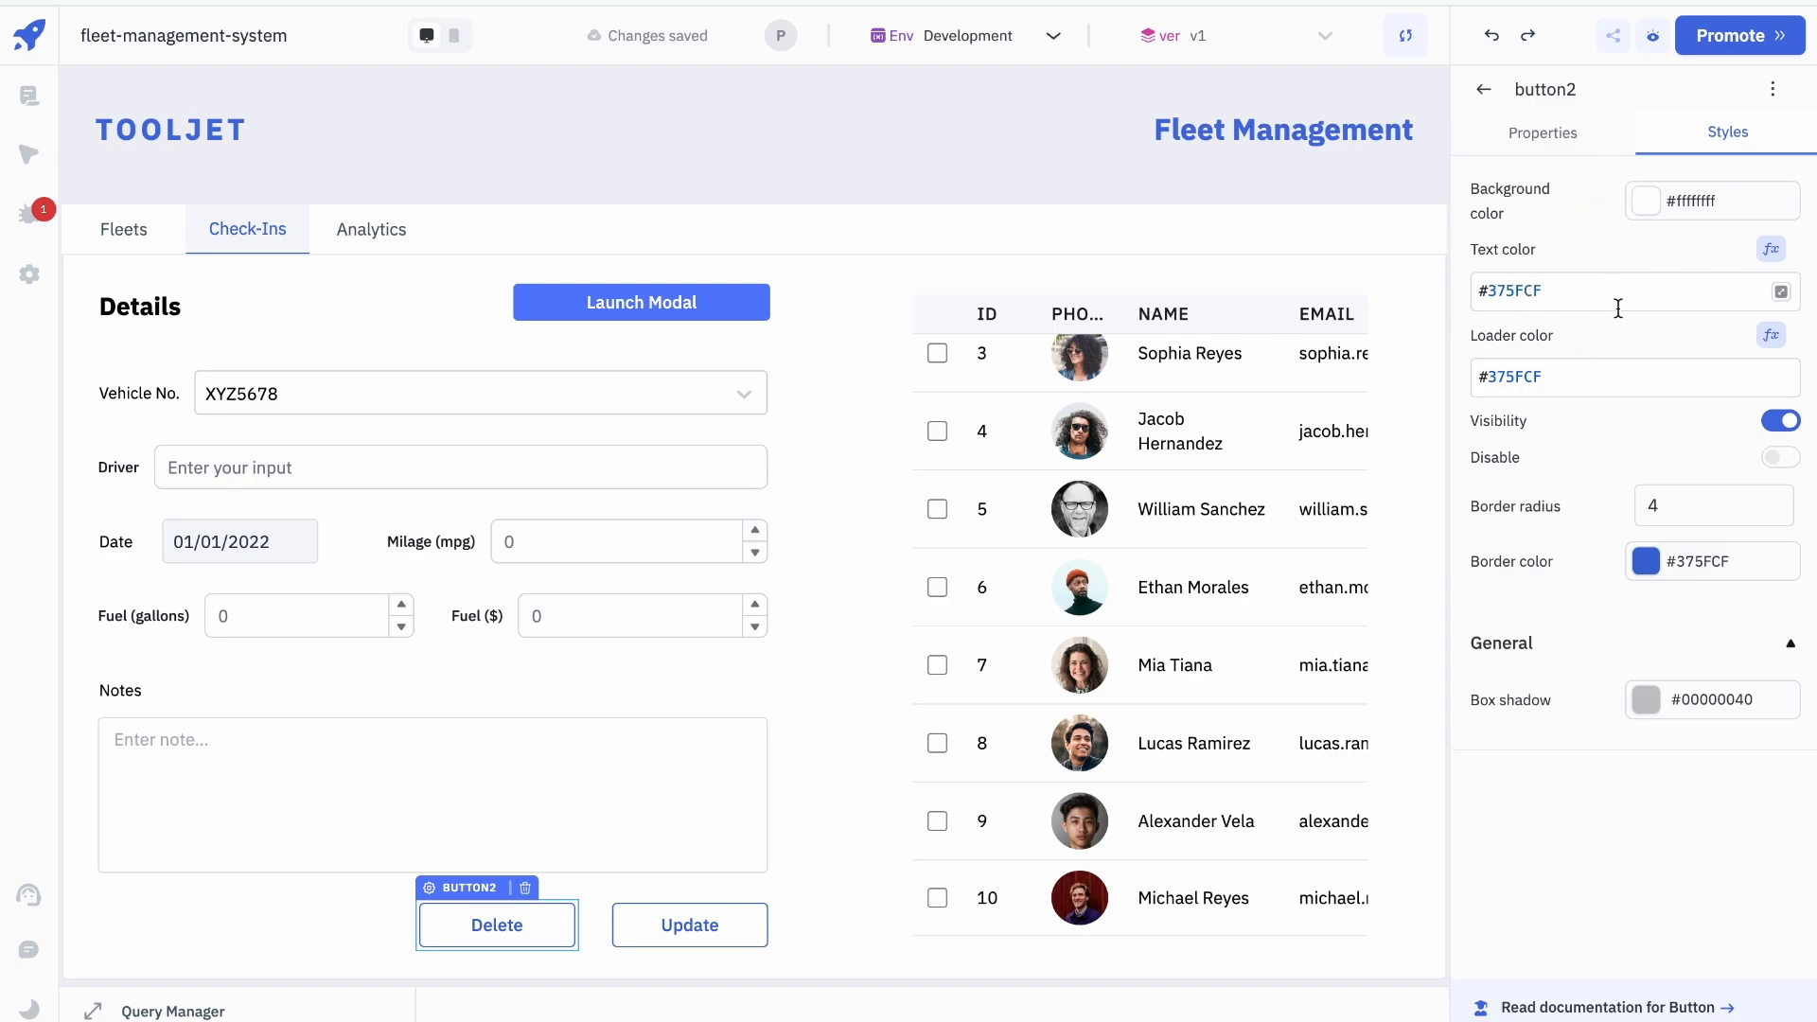
{"action": "left_click", "coordinate": [1766, 251]}
{"action": "left_click", "coordinate": [1646, 256]}
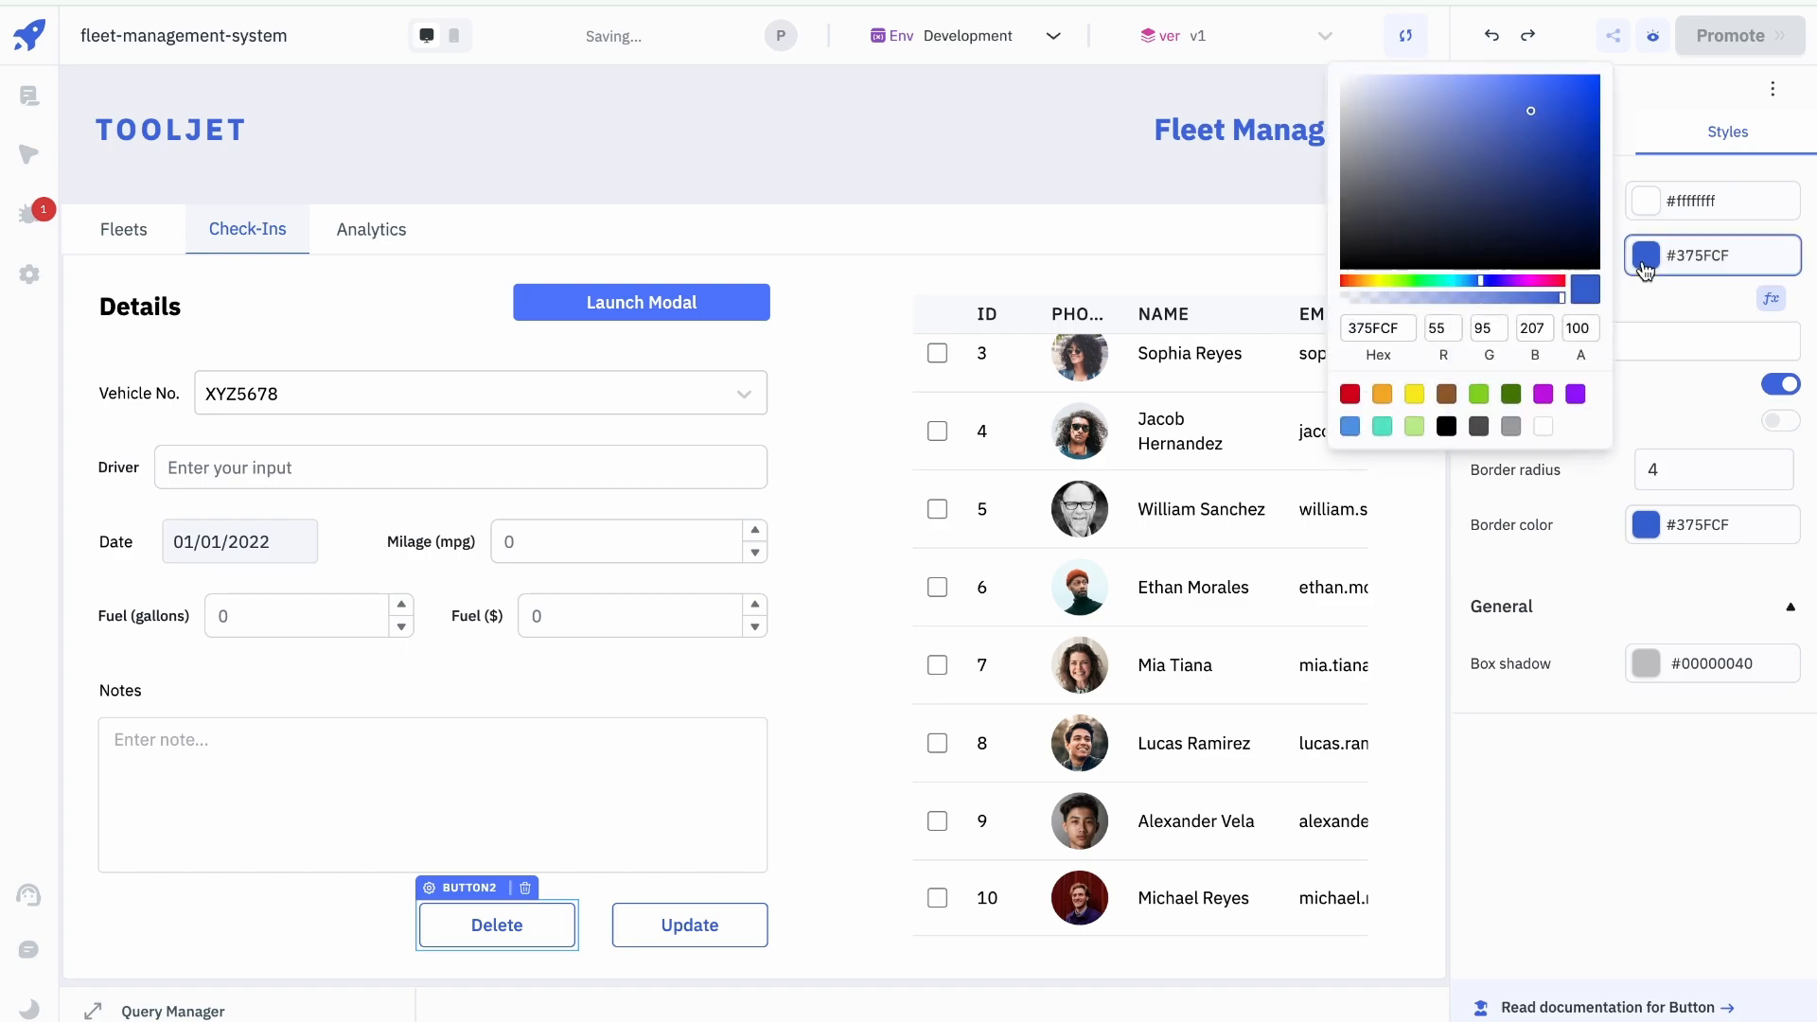
{"action": "left_click", "coordinate": [1358, 400]}
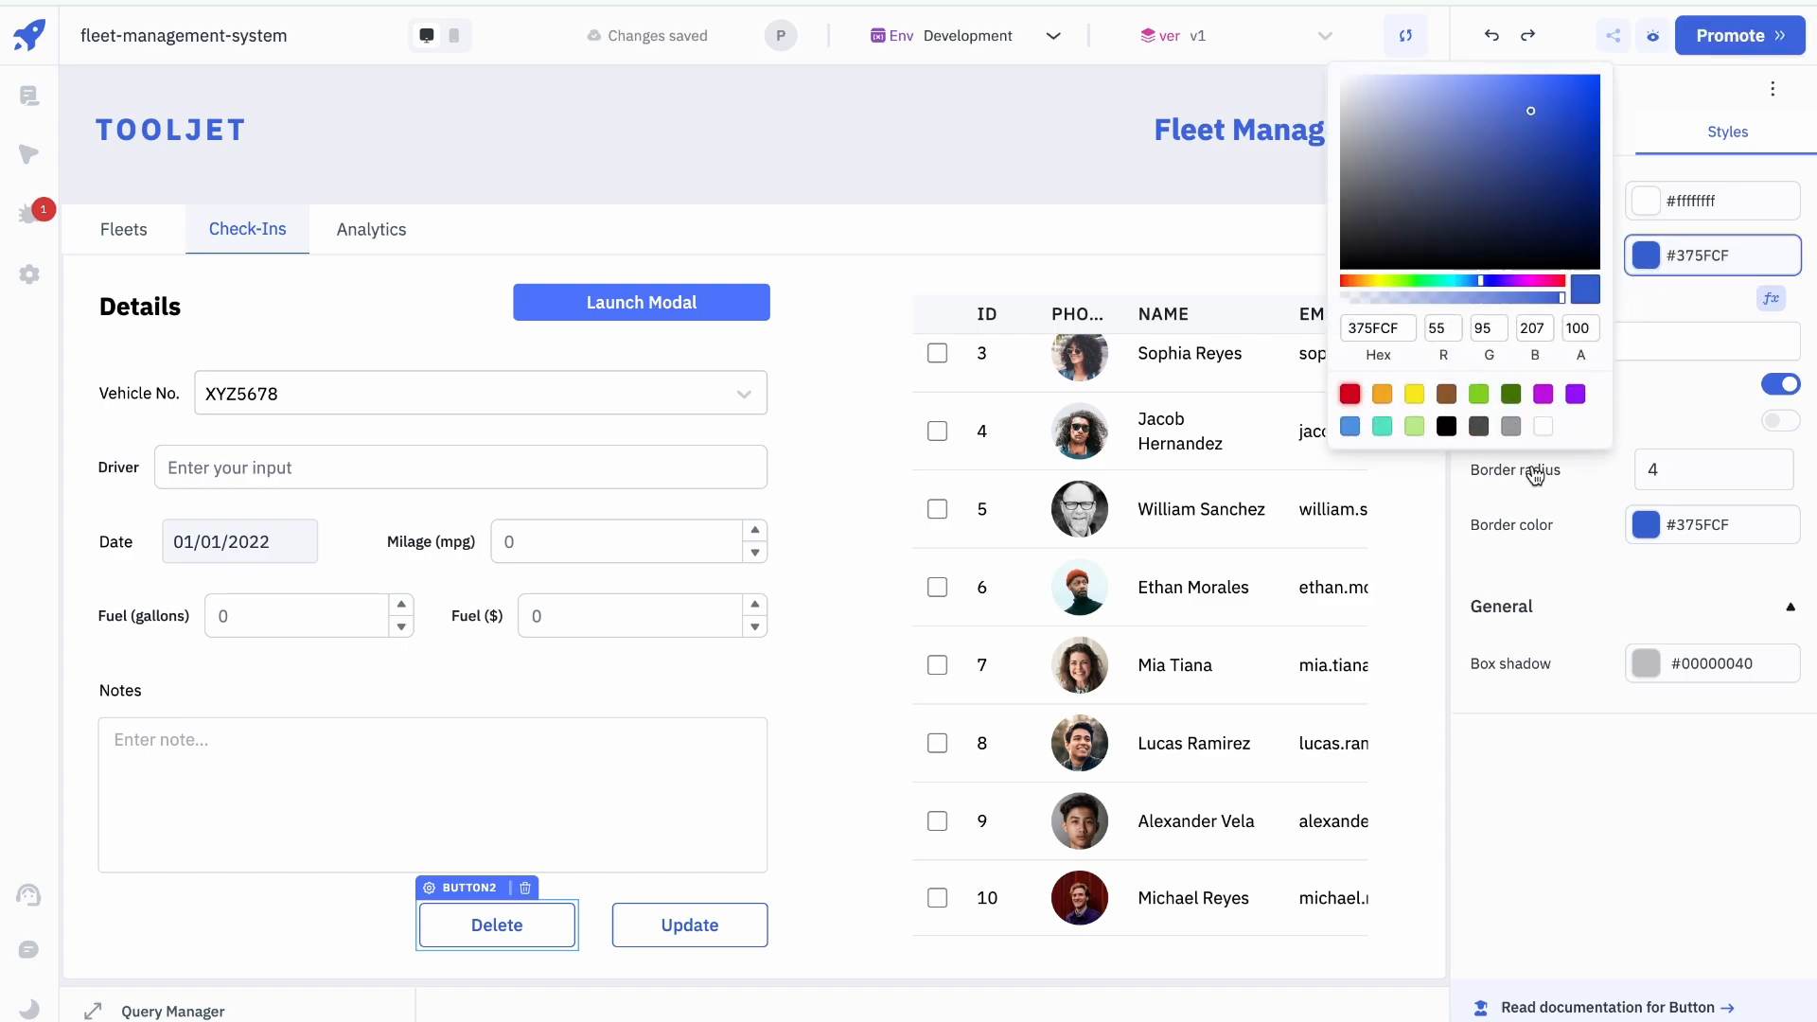
Step: Set the Delete button's border colour to red
{"action": "left_click", "coordinate": [1598, 528]}
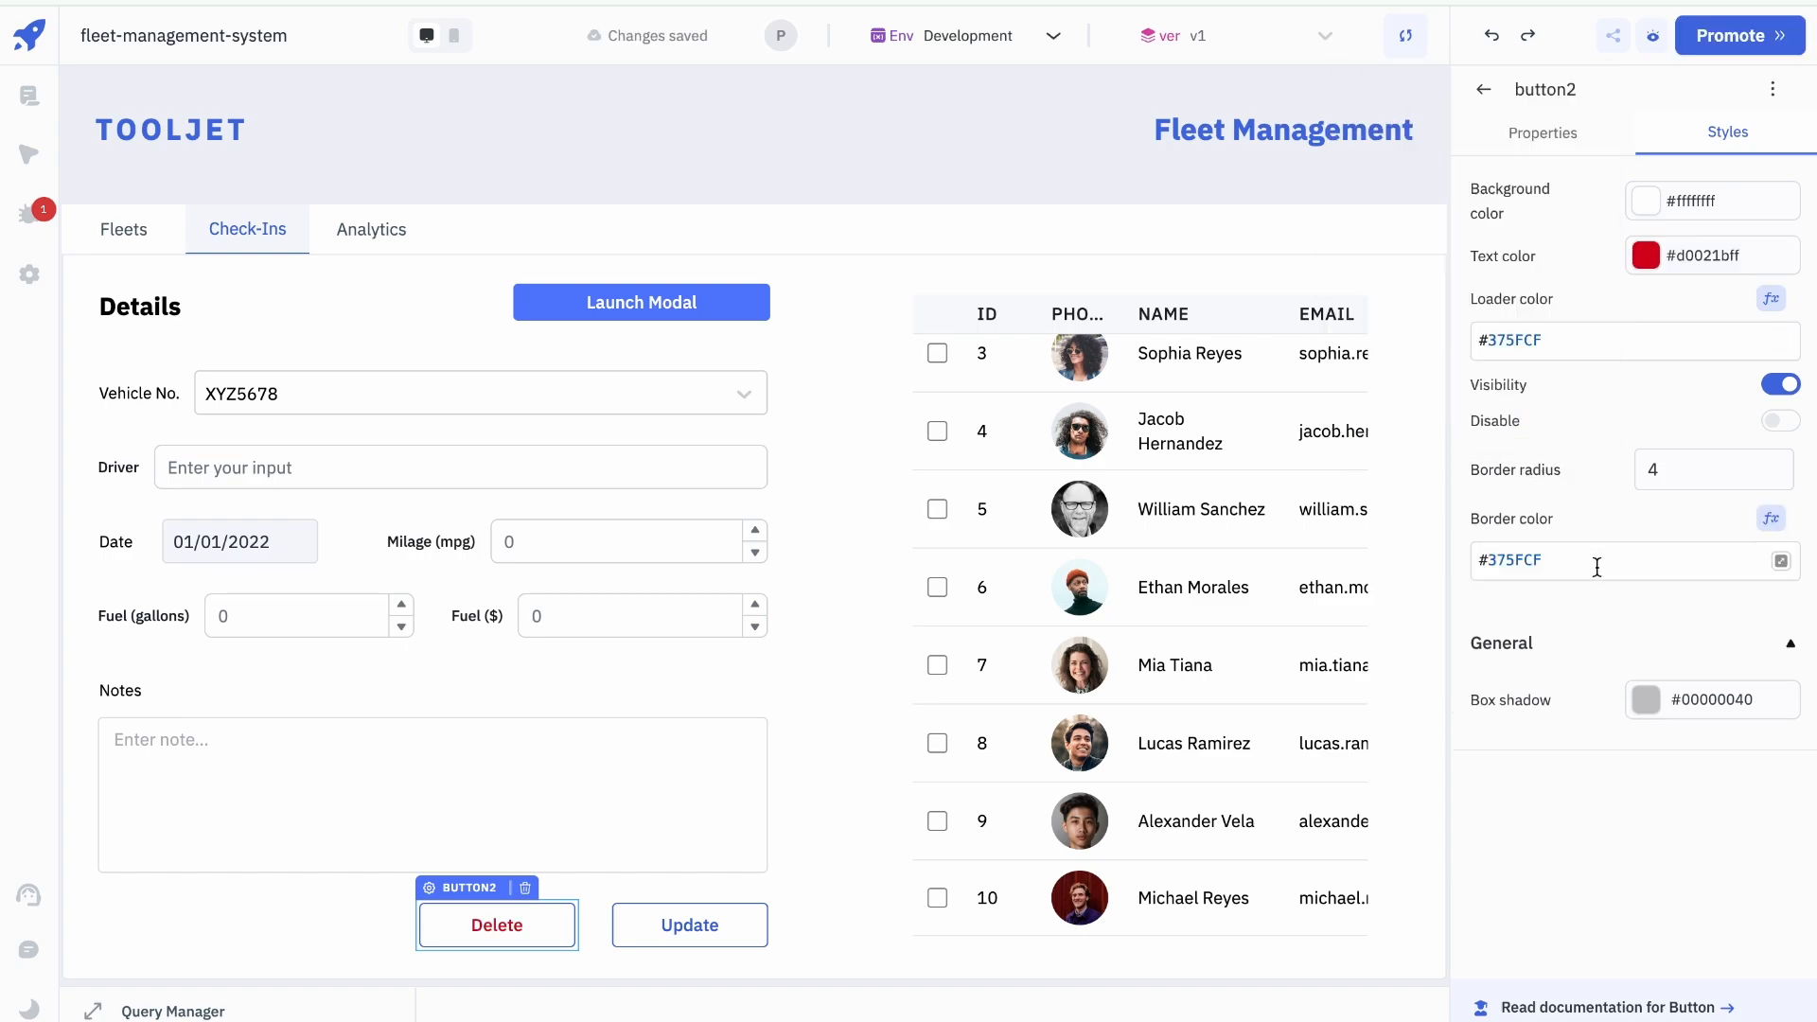
{"action": "double_click", "coordinate": [1595, 564]}
{"action": "type", "text": "f46e7bff"}
{"action": "left_click", "coordinate": [1650, 803]}
{"action": "left_click", "coordinate": [827, 913]}
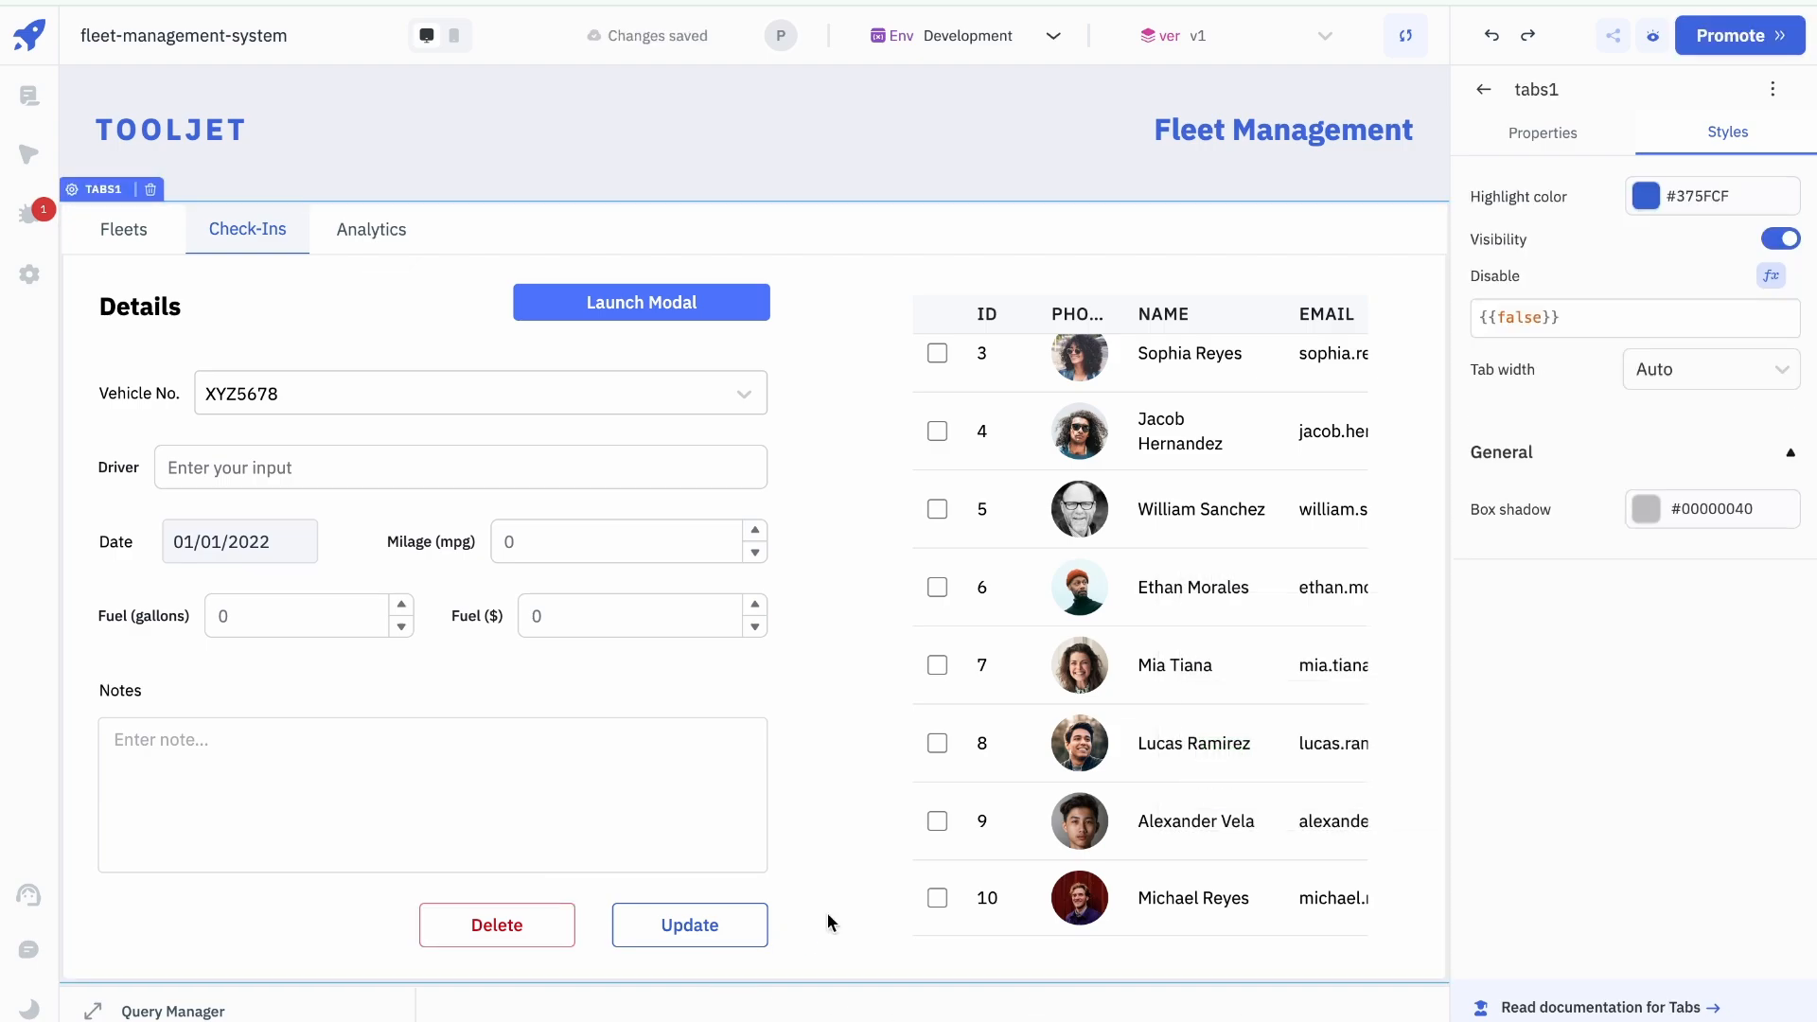
Step: Copy the Vehicle No. dropdown into the Check-Ins modal, place it near the modal's top and widen it towards both sides
{"action": "left_click", "coordinate": [653, 304]}
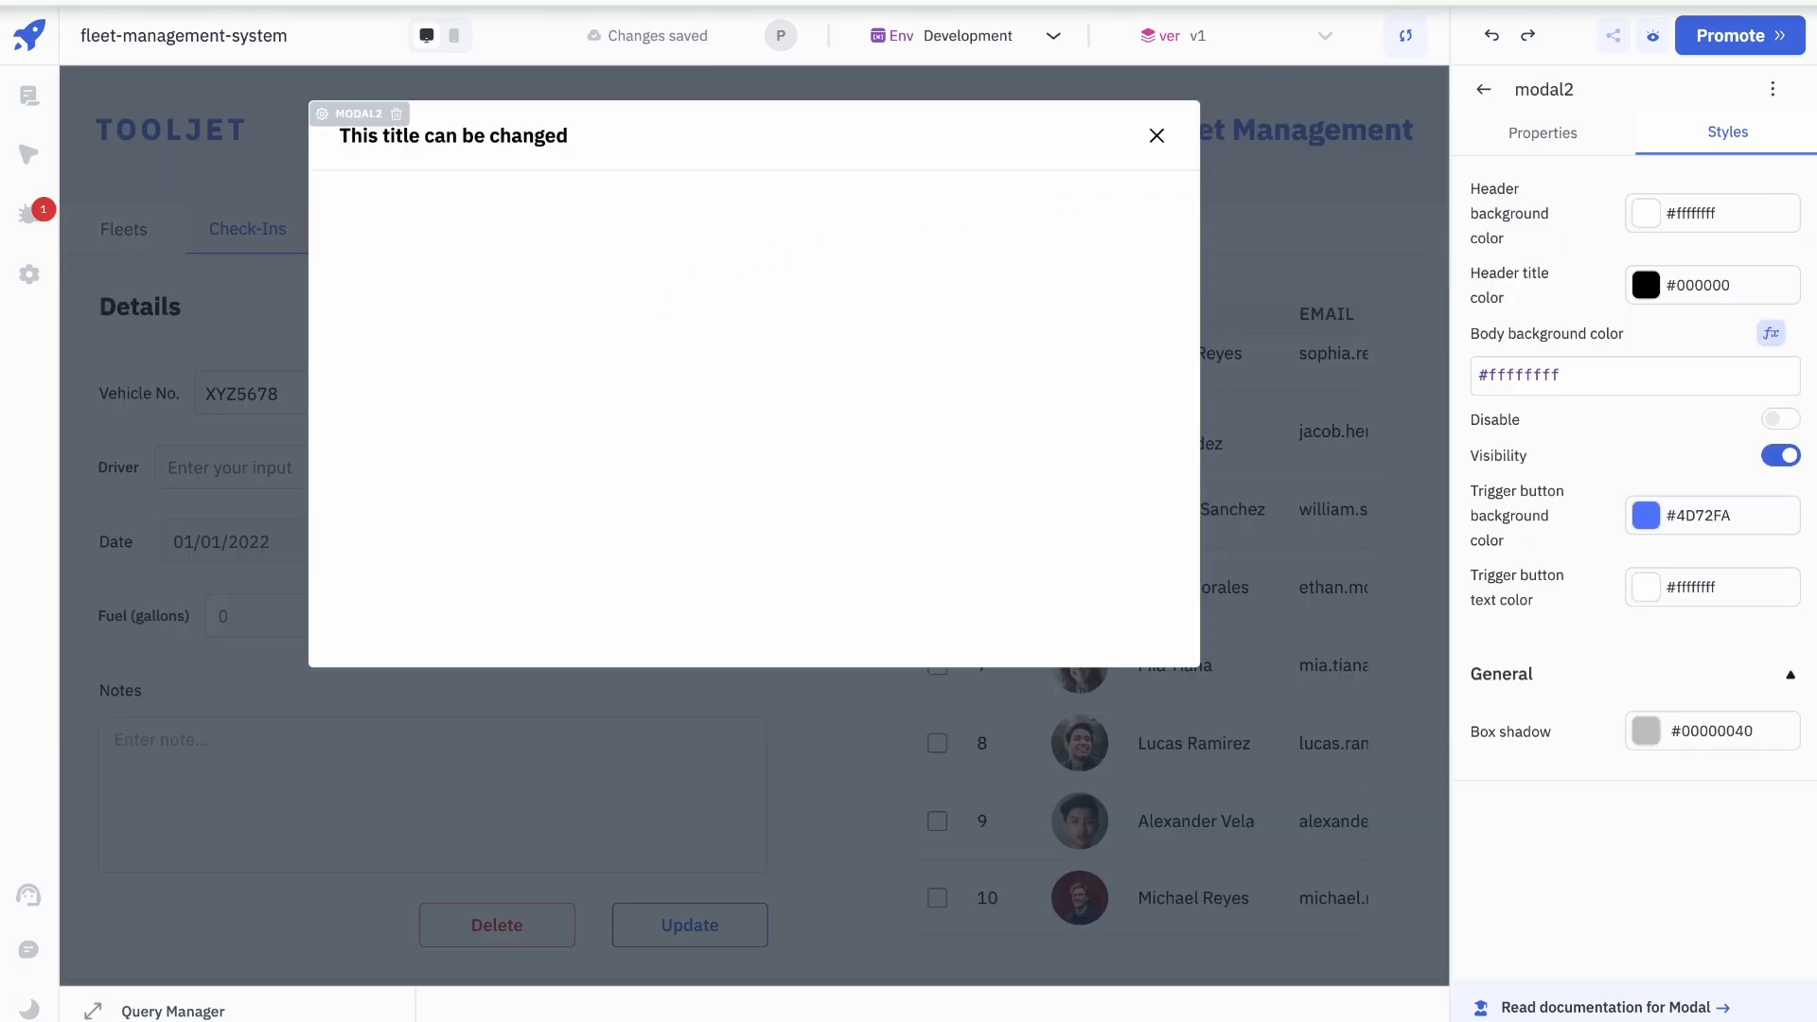
{"action": "left_click", "coordinate": [1157, 135]}
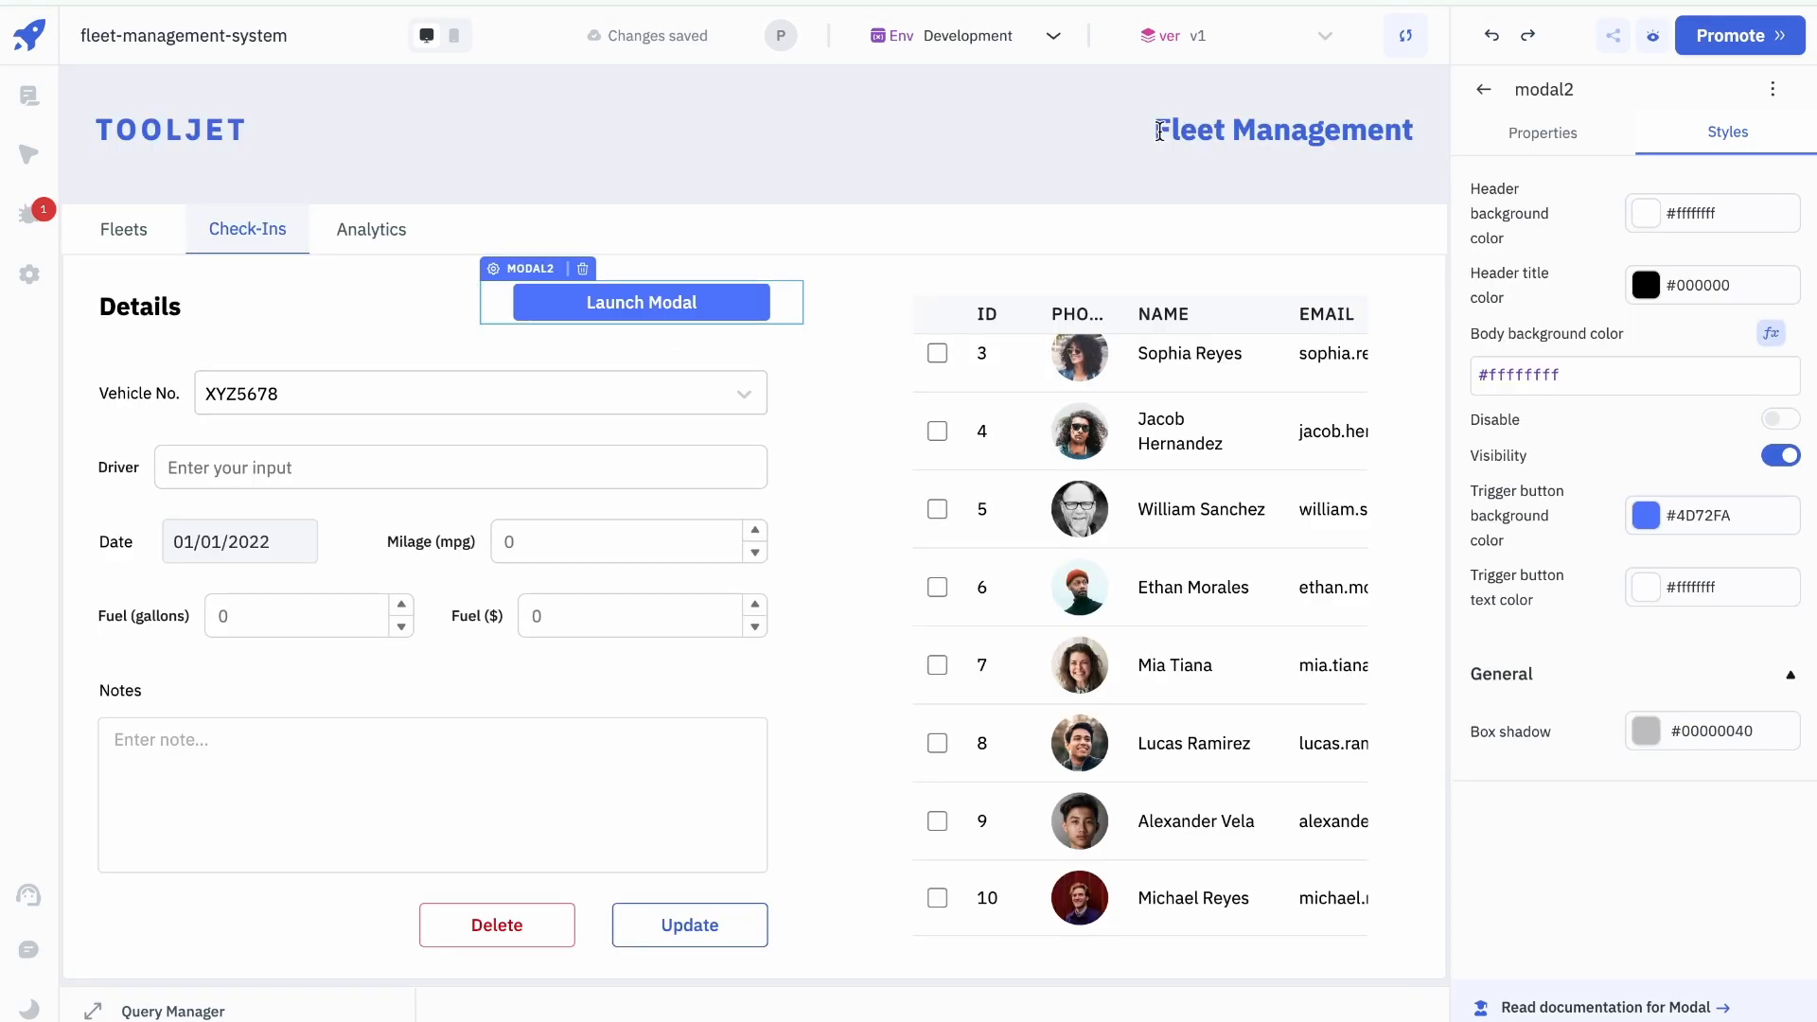
{"action": "left_click", "coordinate": [224, 396]}
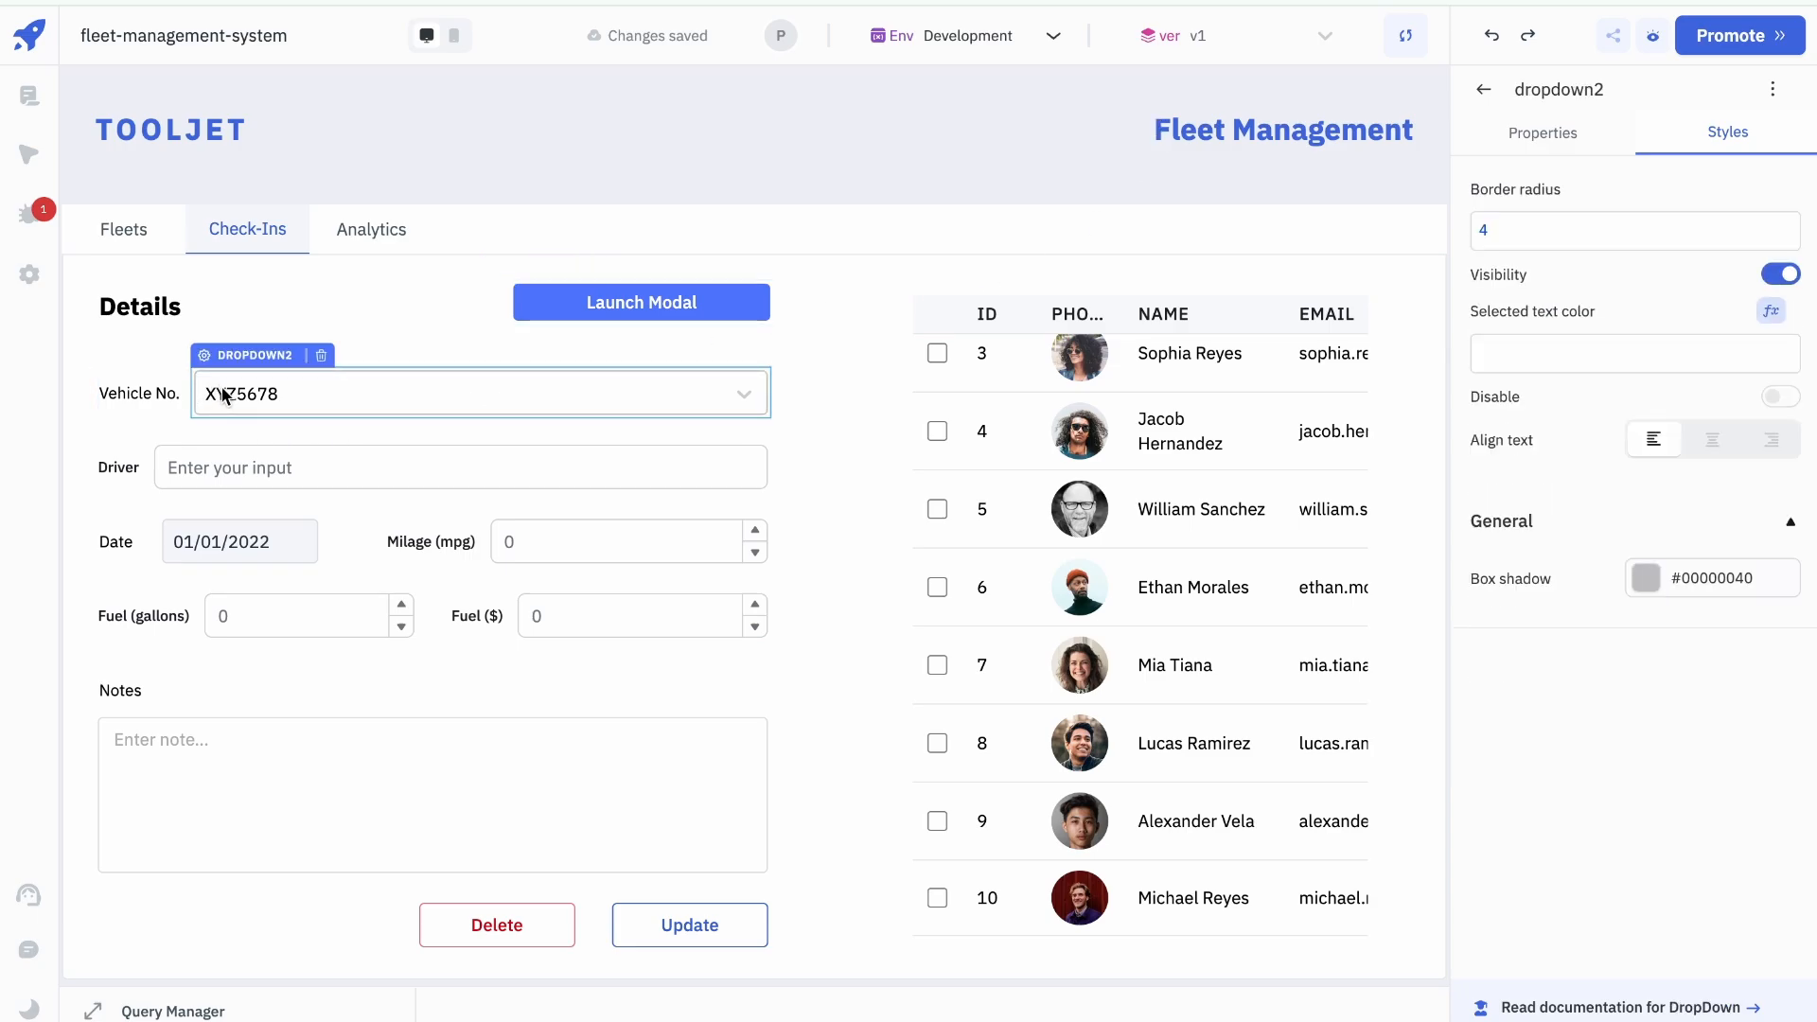
{"action": "key", "text": "ctrl+c"}
{"action": "left_click", "coordinate": [596, 303]}
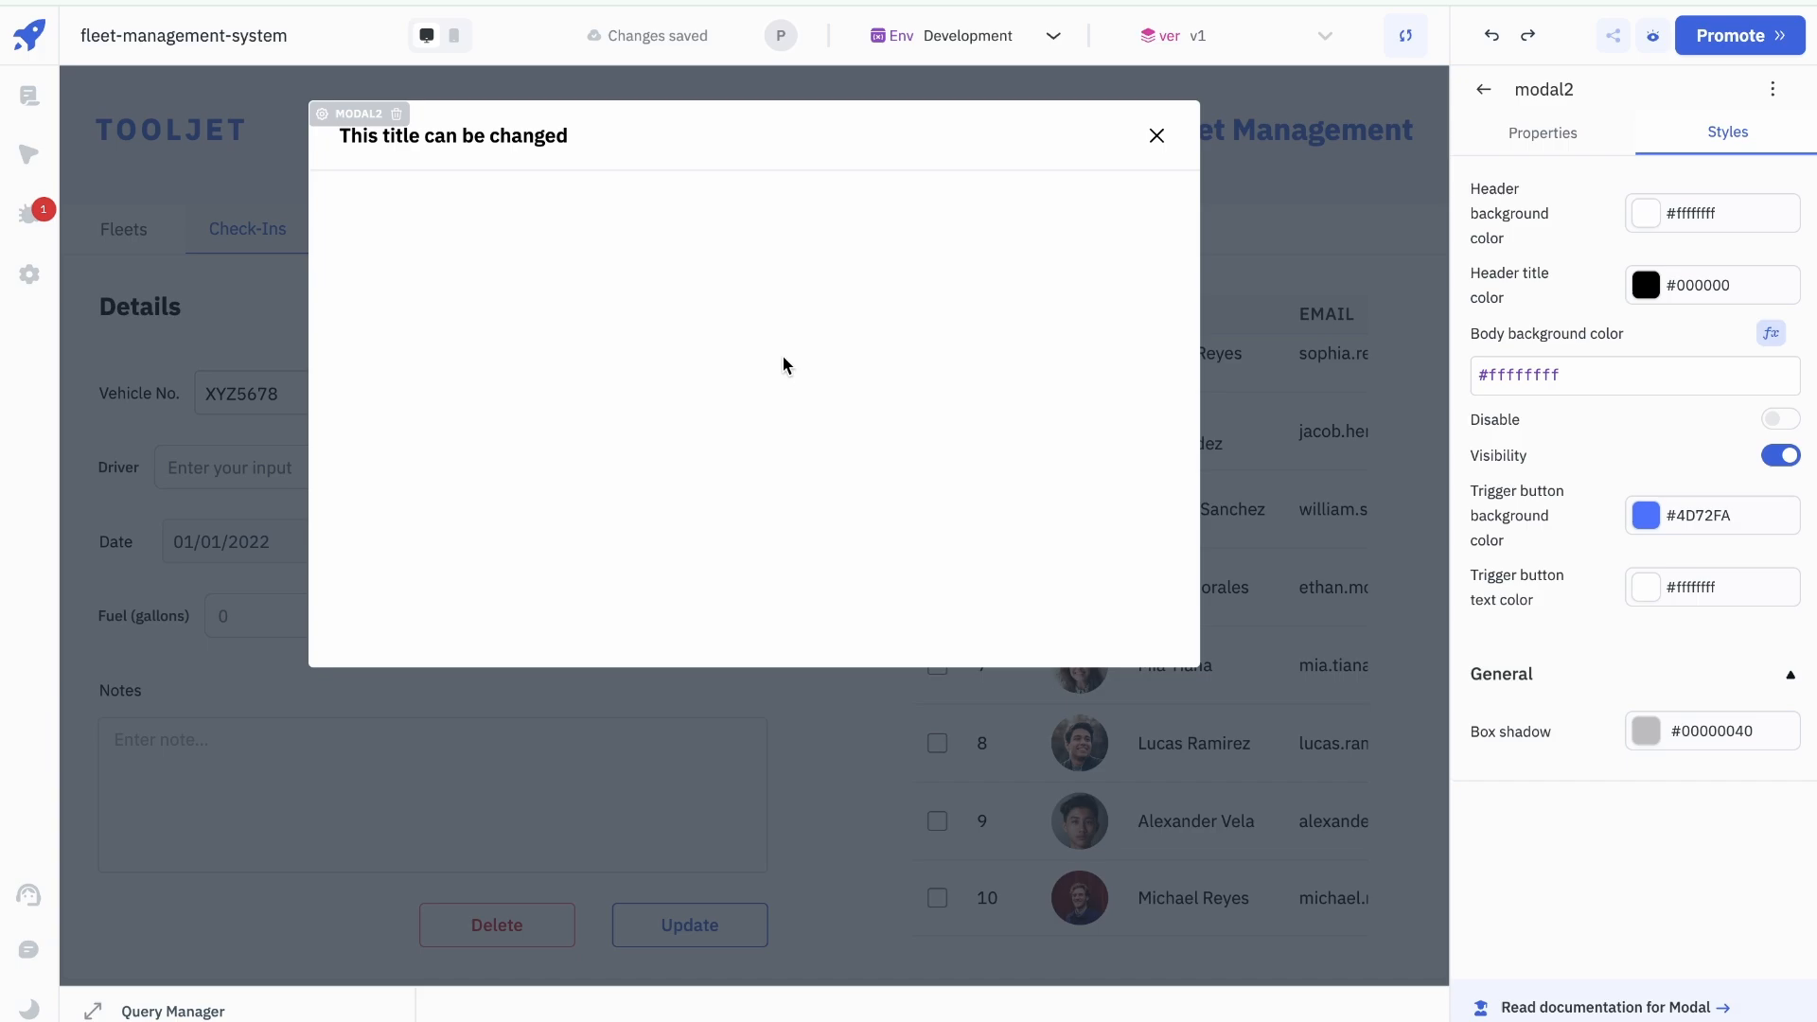
{"action": "key", "text": "ctrl+v"}
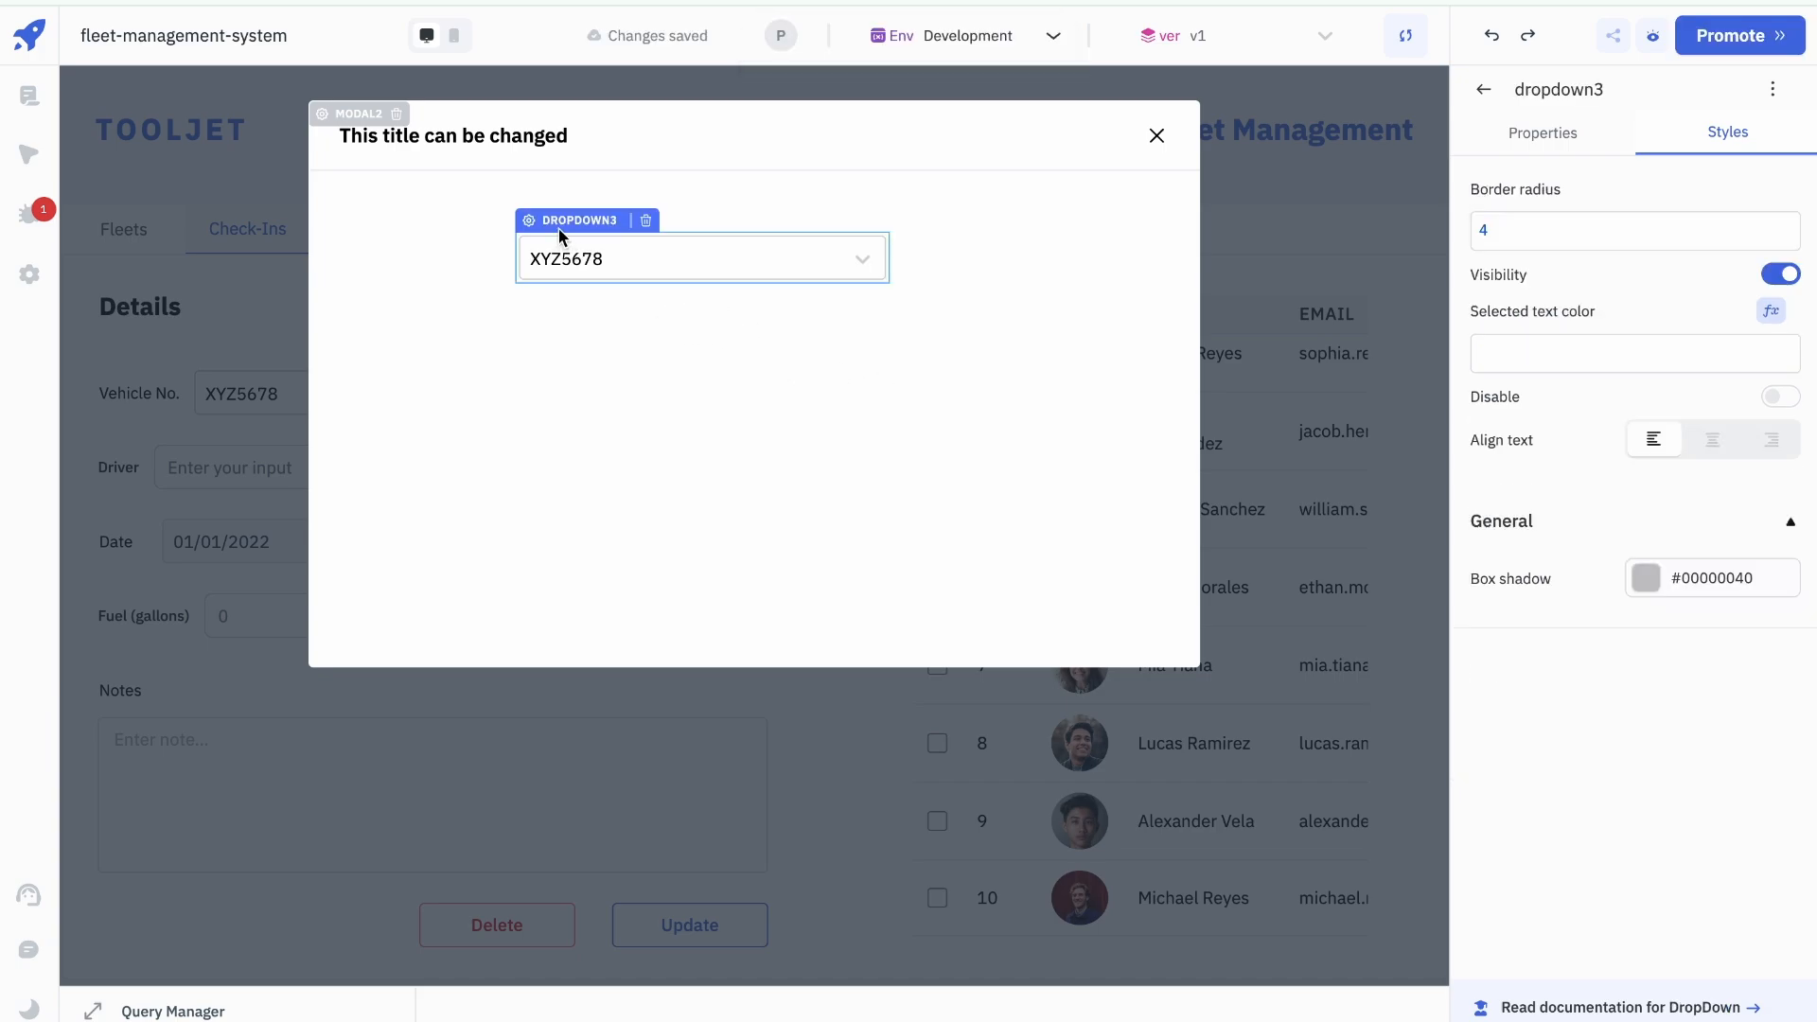
{"action": "left_click_drag", "start_coordinate": [595, 230], "coordinate": [453, 231]}
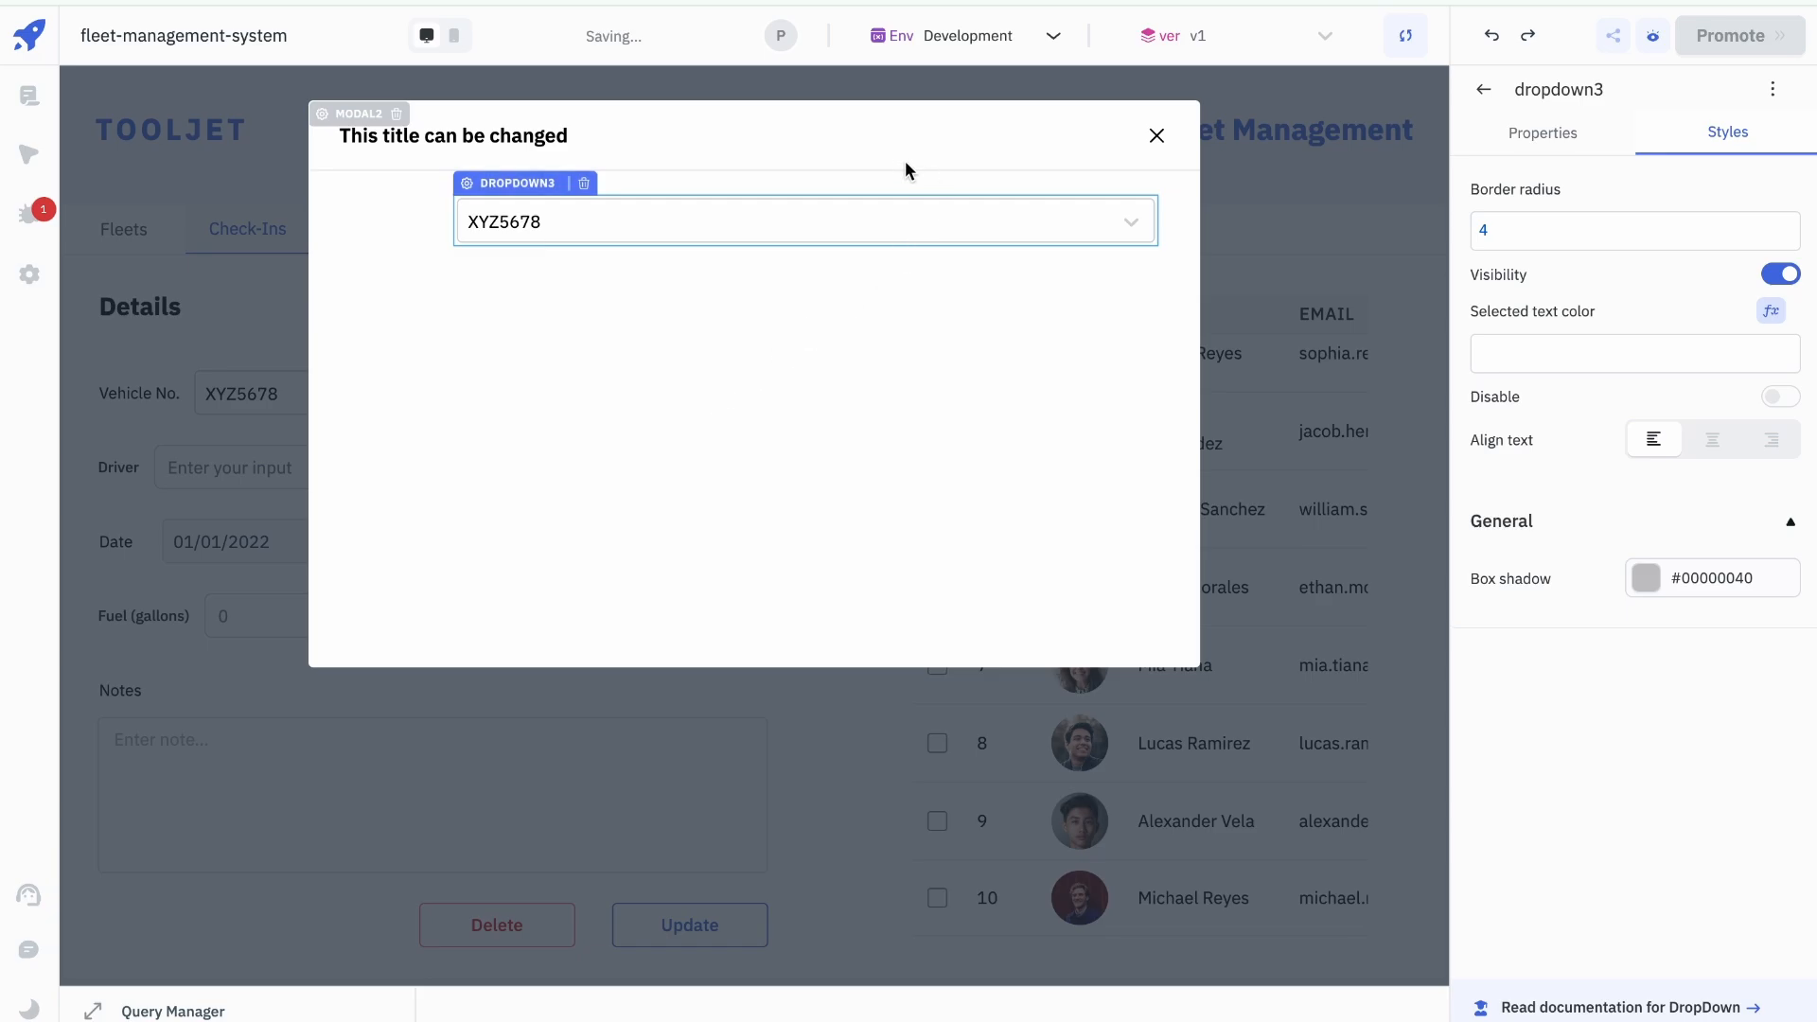
Step: Copy the Vehicle No. label into the modal, position it left of the dropdown and widen it to fit on one line
{"action": "left_click", "coordinate": [1159, 137]}
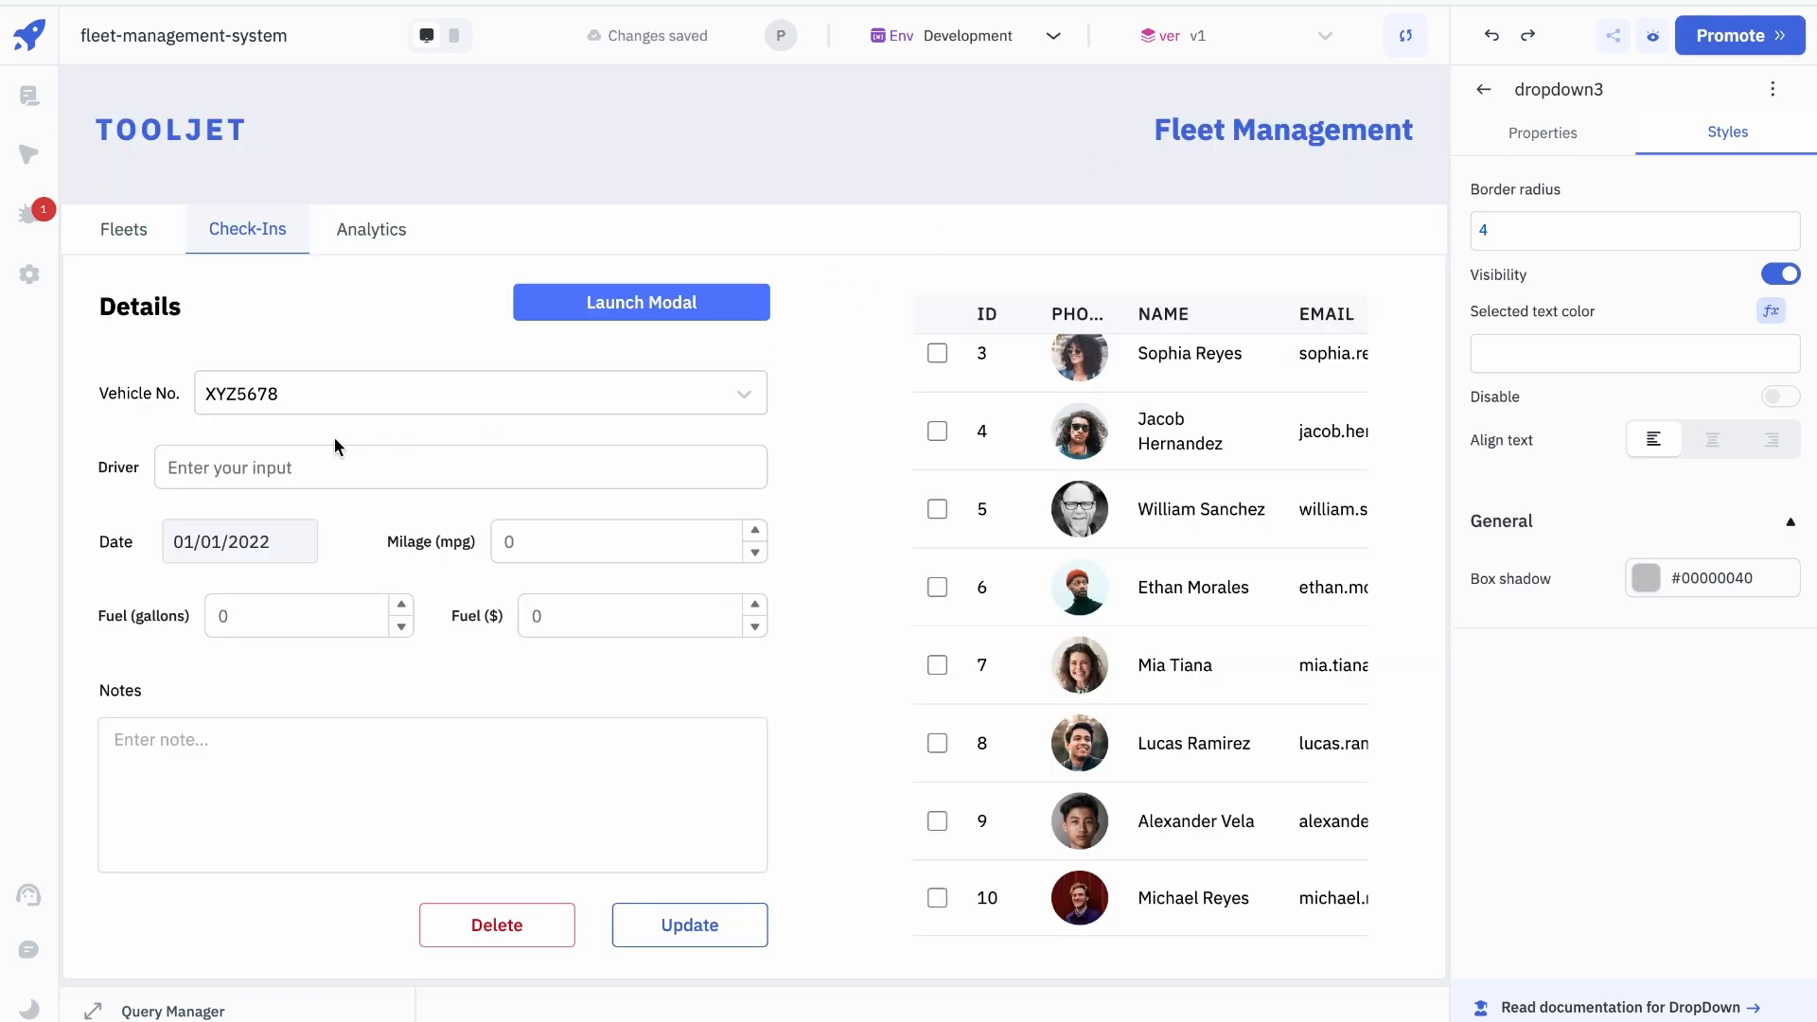
{"action": "left_click", "coordinate": [137, 409]}
{"action": "key", "text": "ctrl+c"}
{"action": "left_click", "coordinate": [688, 323]}
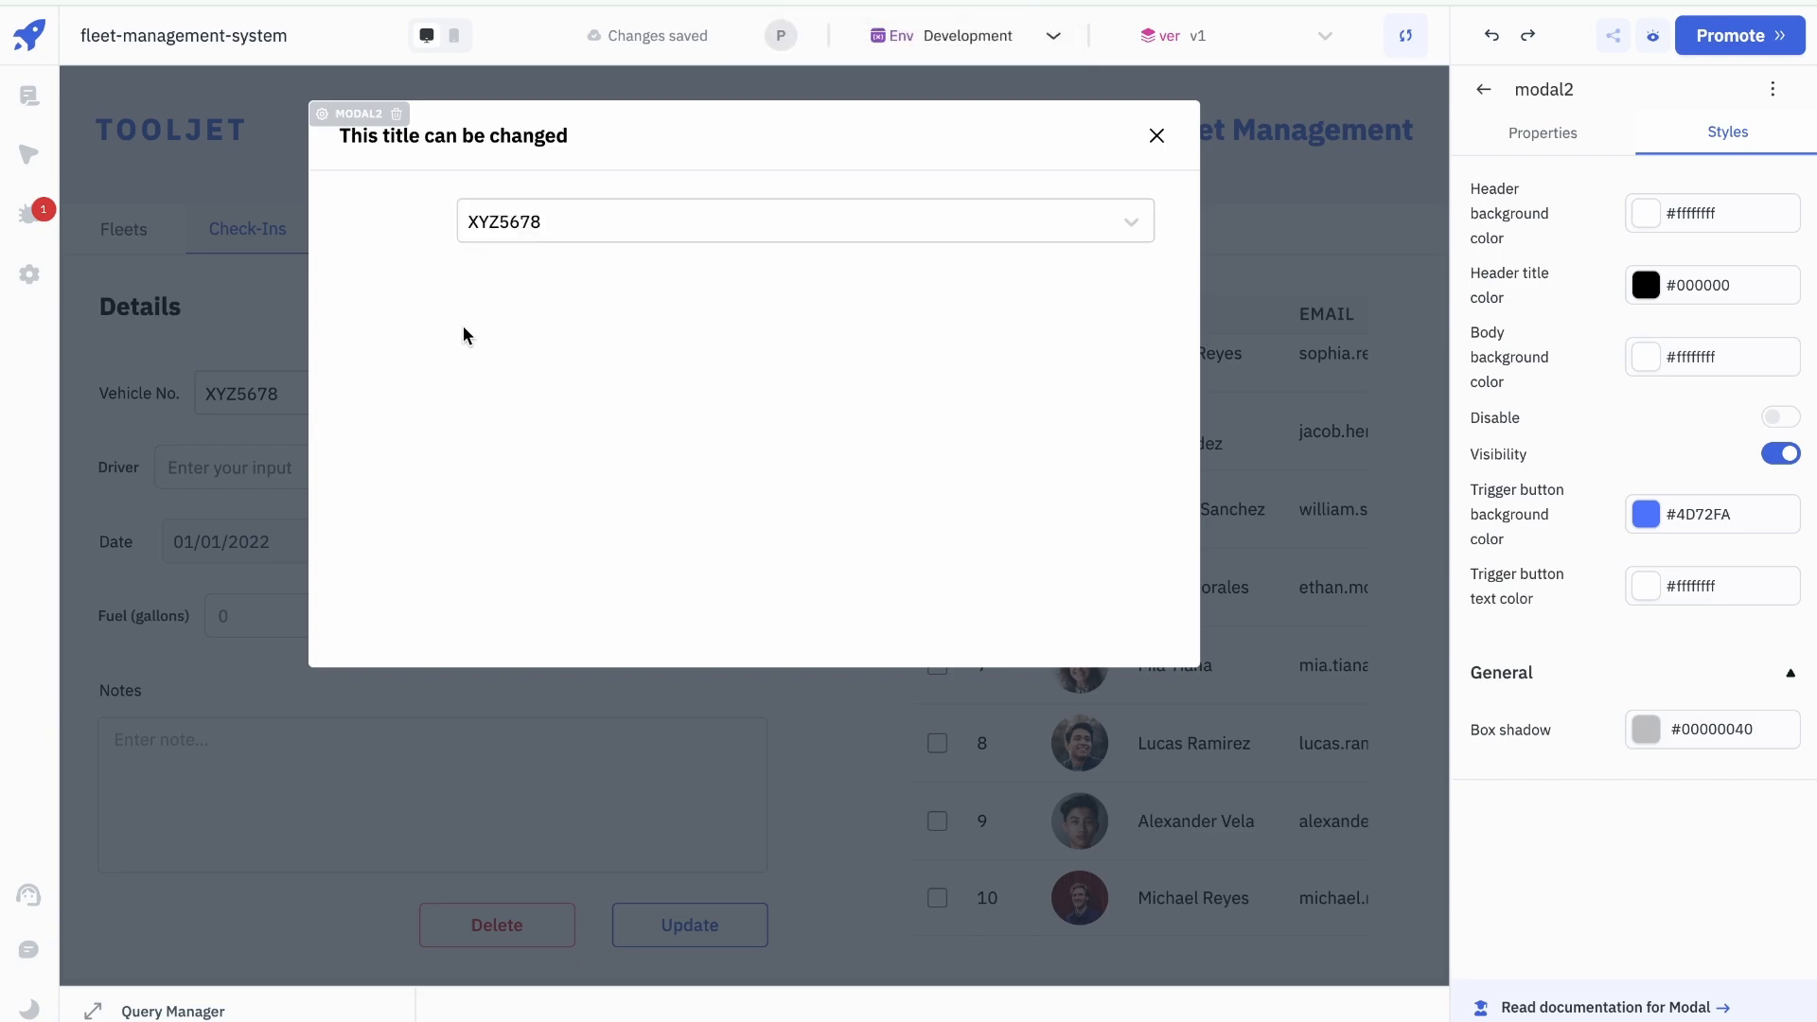
{"action": "key", "text": "ctrl+v"}
{"action": "left_click", "coordinate": [386, 318]}
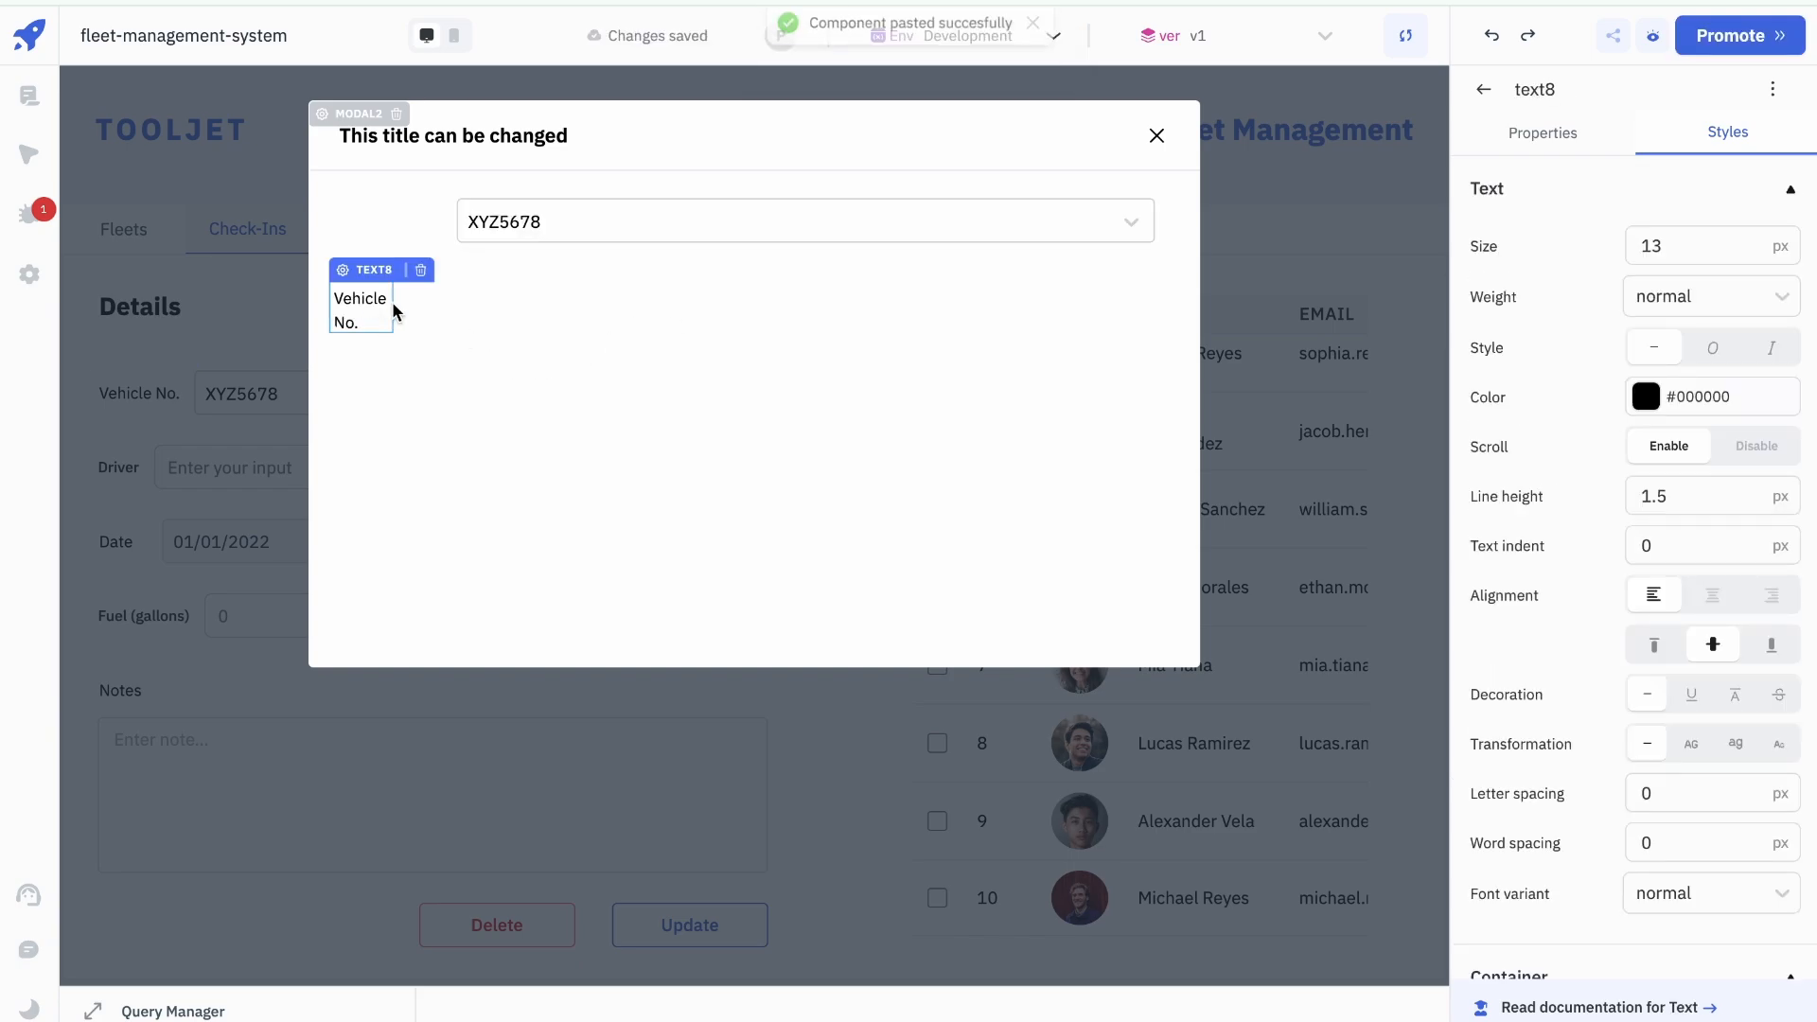
{"action": "left_click_drag", "start_coordinate": [392, 302], "coordinate": [401, 191]}
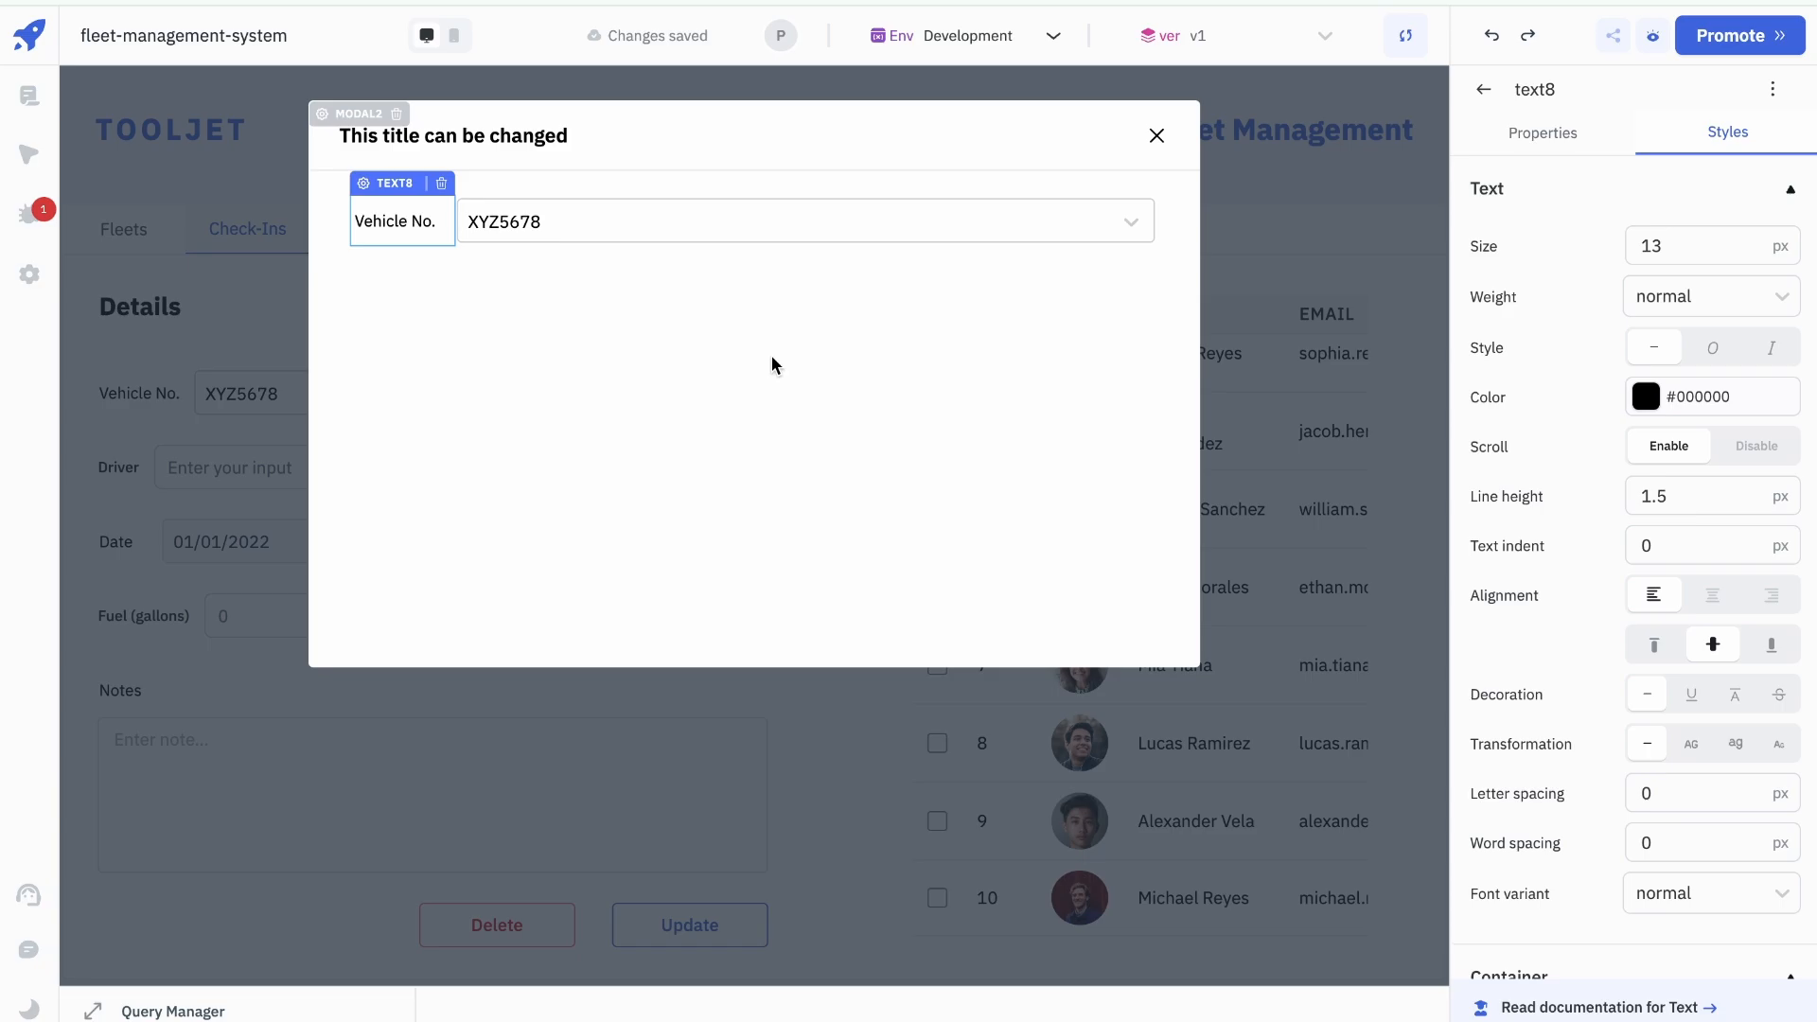
Step: Copy the Driver text input into the Check-Ins modal, place it below Vehicle No. with a small gap and widen it to the dropdown's far edge
{"action": "left_click", "coordinate": [1069, 351]}
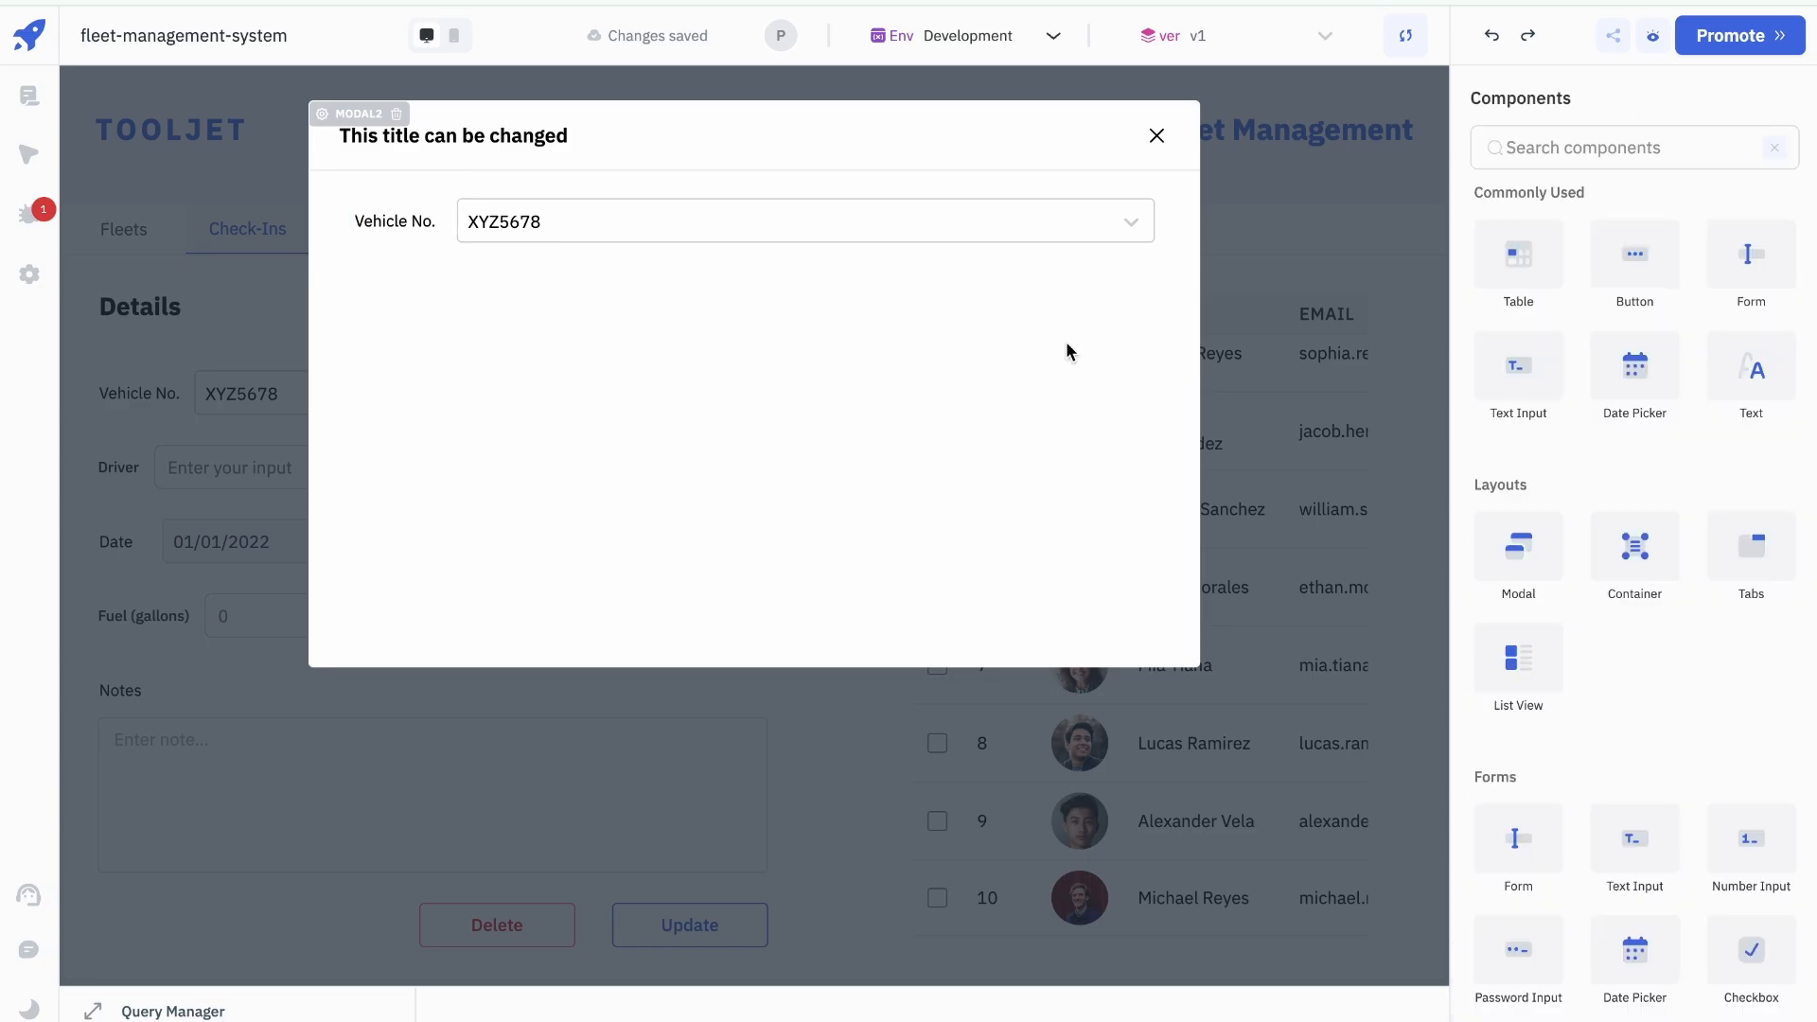
{"action": "key", "text": "Escape"}
{"action": "left_click", "coordinate": [221, 465]}
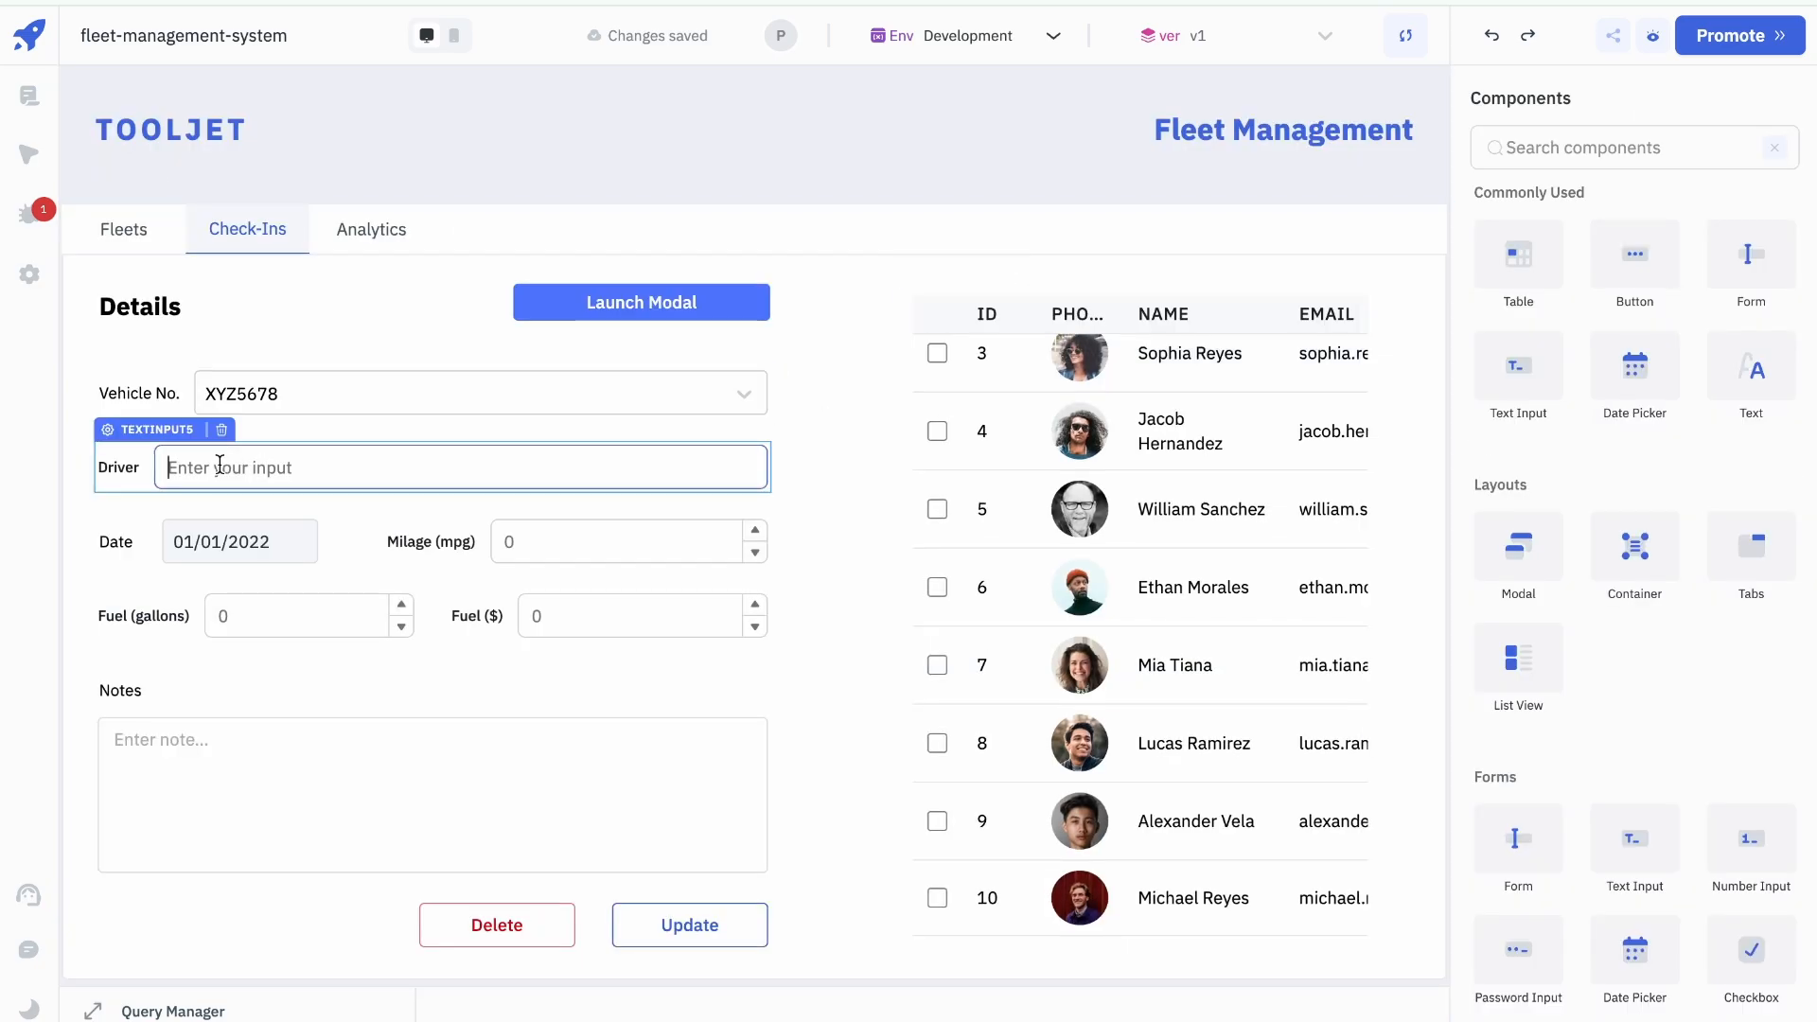
{"action": "left_click", "coordinate": [144, 436]}
{"action": "key", "text": "ctrl+c"}
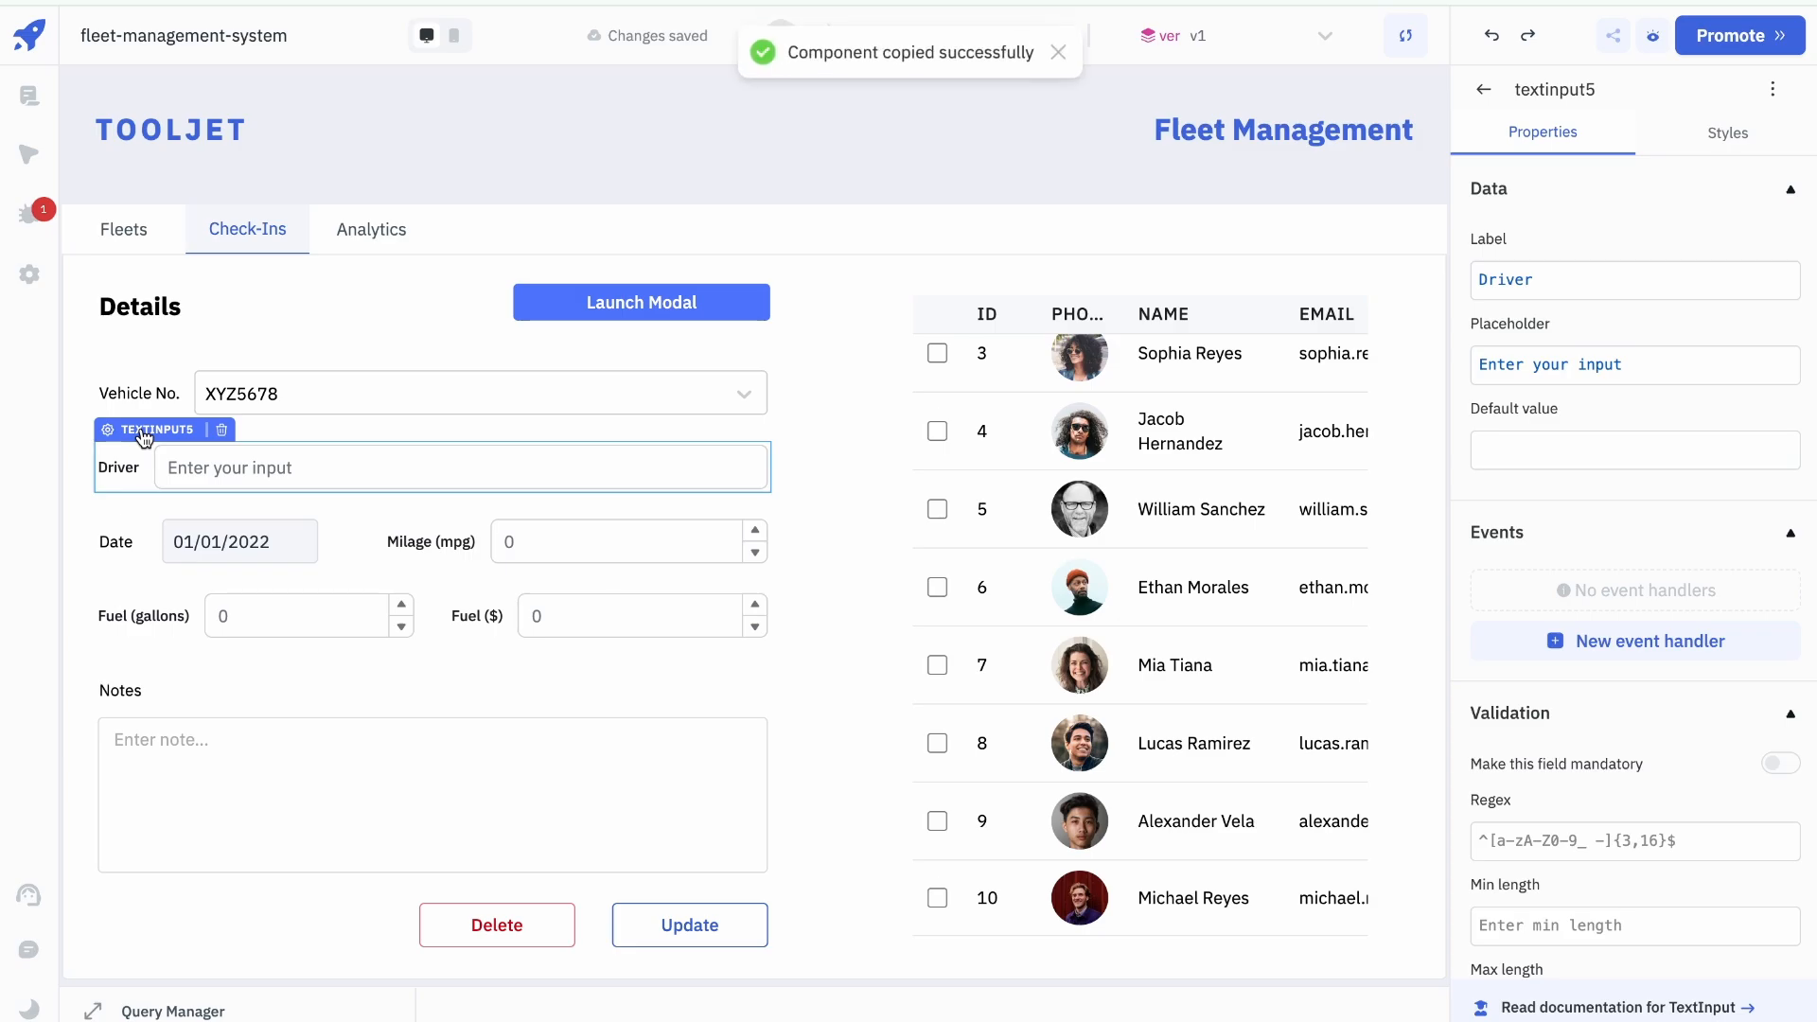
{"action": "left_click", "coordinate": [696, 308]}
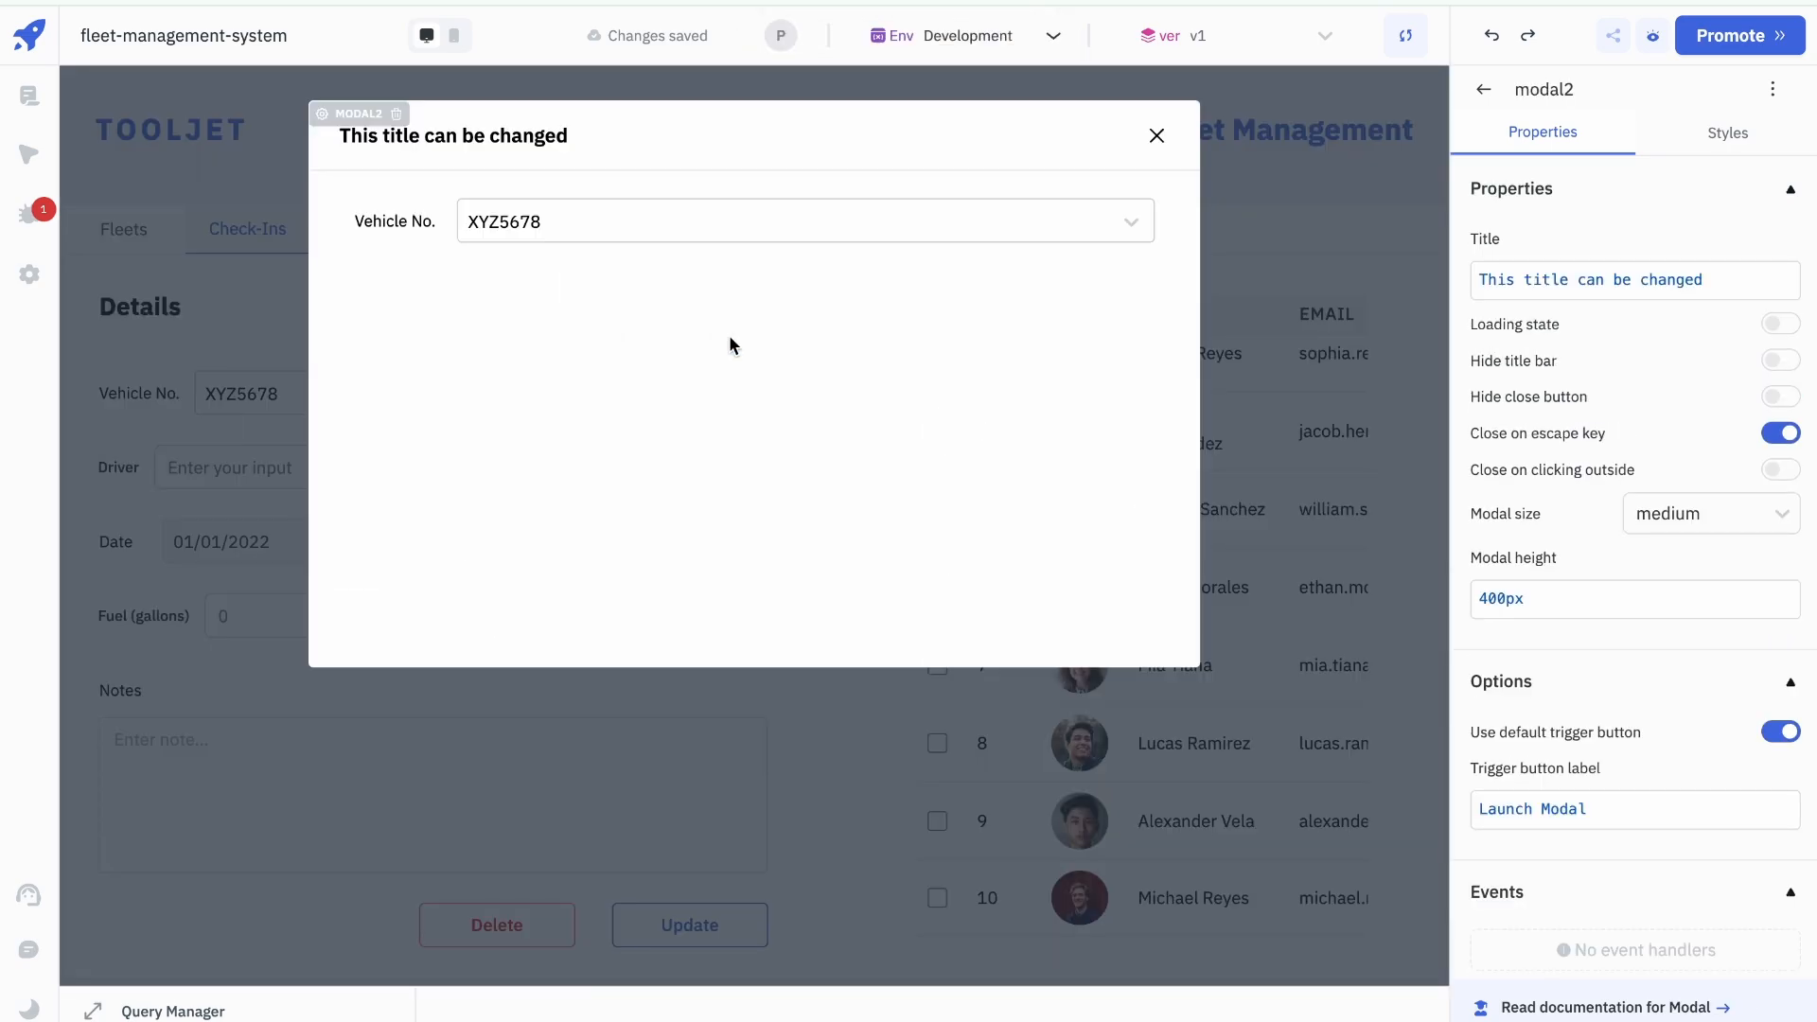
{"action": "key", "text": "ctrl+v"}
{"action": "left_click_drag", "start_coordinate": [473, 367], "coordinate": [370, 279]}
{"action": "left_click_drag", "start_coordinate": [783, 293], "coordinate": [1149, 290]}
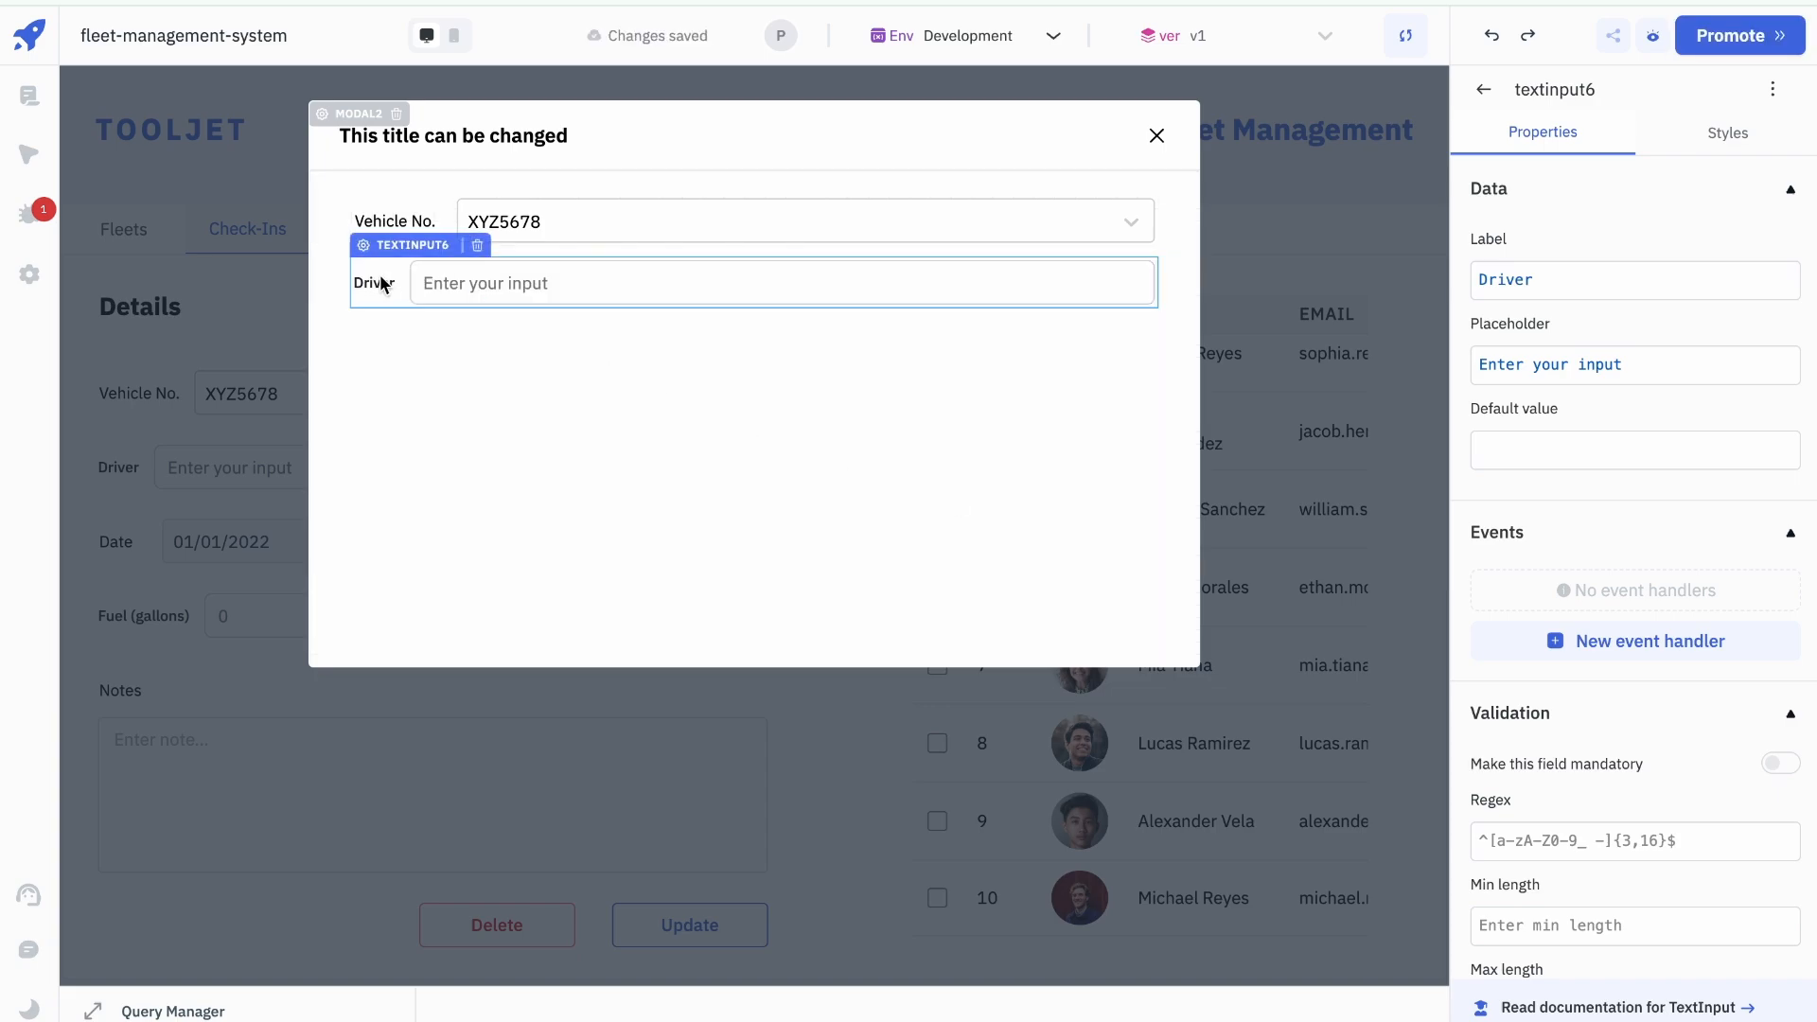
{"action": "key", "text": "Down"}
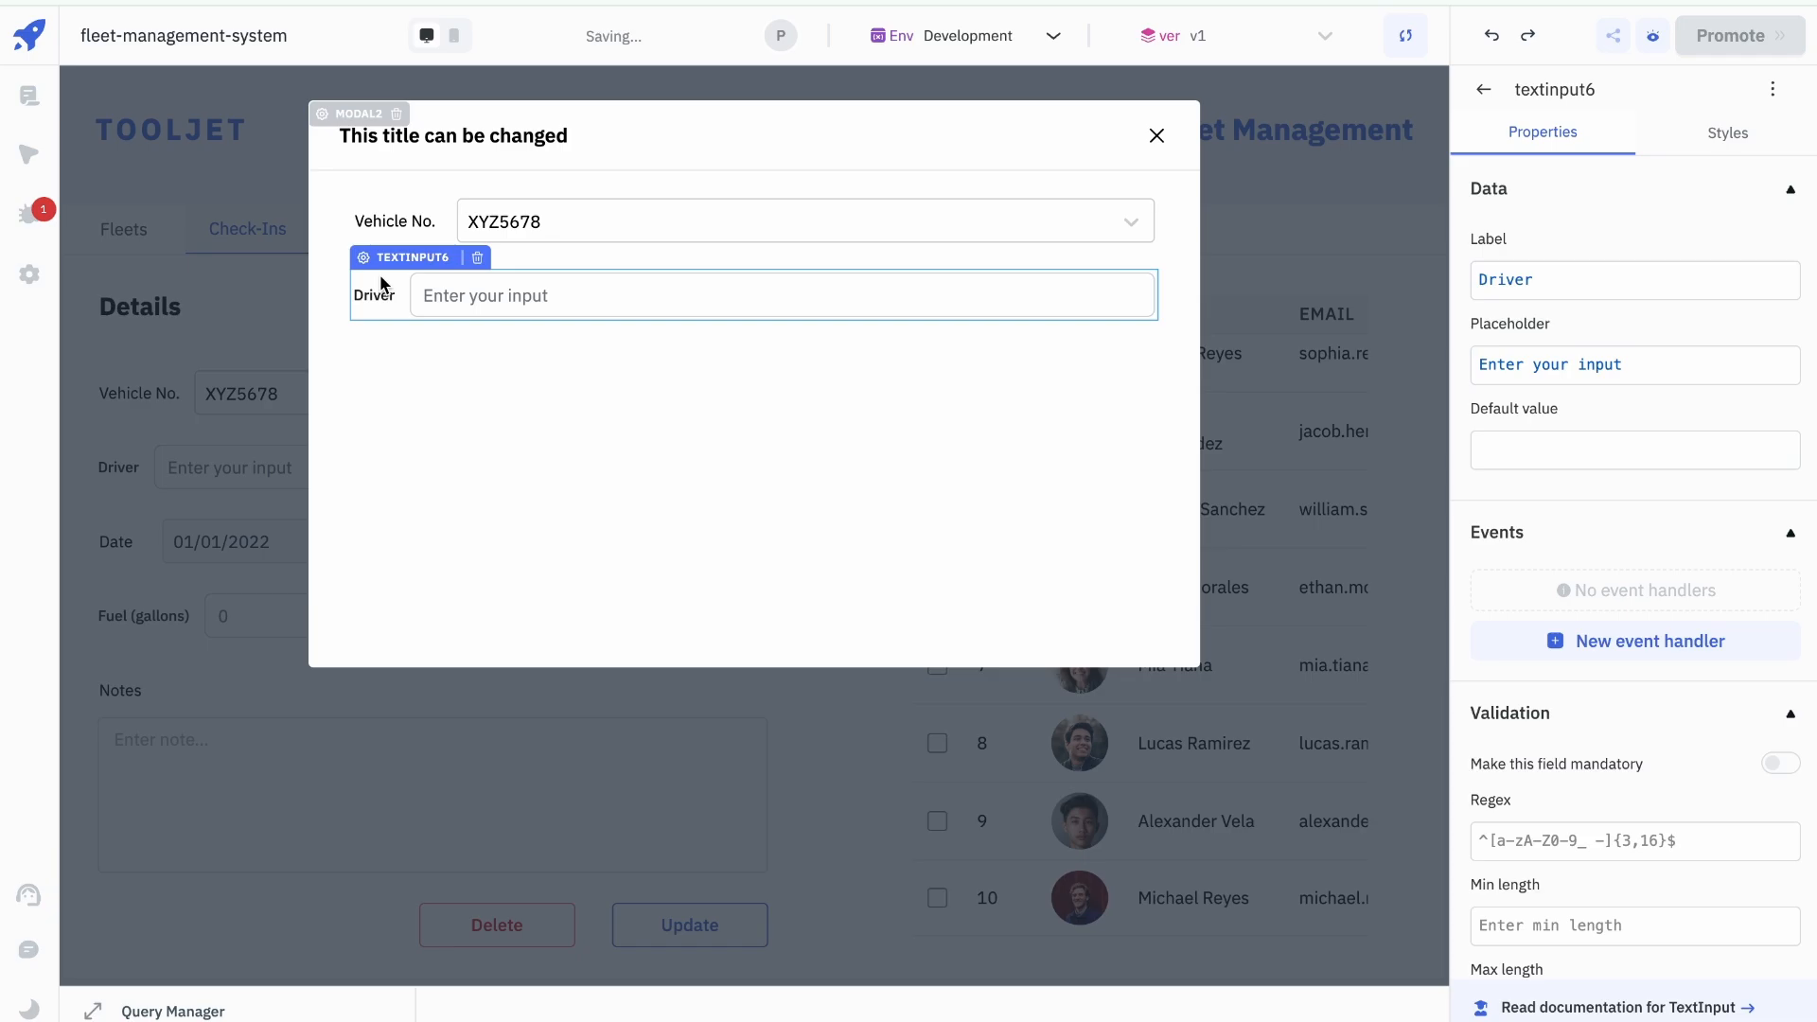
Step: Copy the date picker from the Details form into the modal, place it below the Driver input and widen it to show the full date
{"action": "left_click", "coordinate": [1157, 135]}
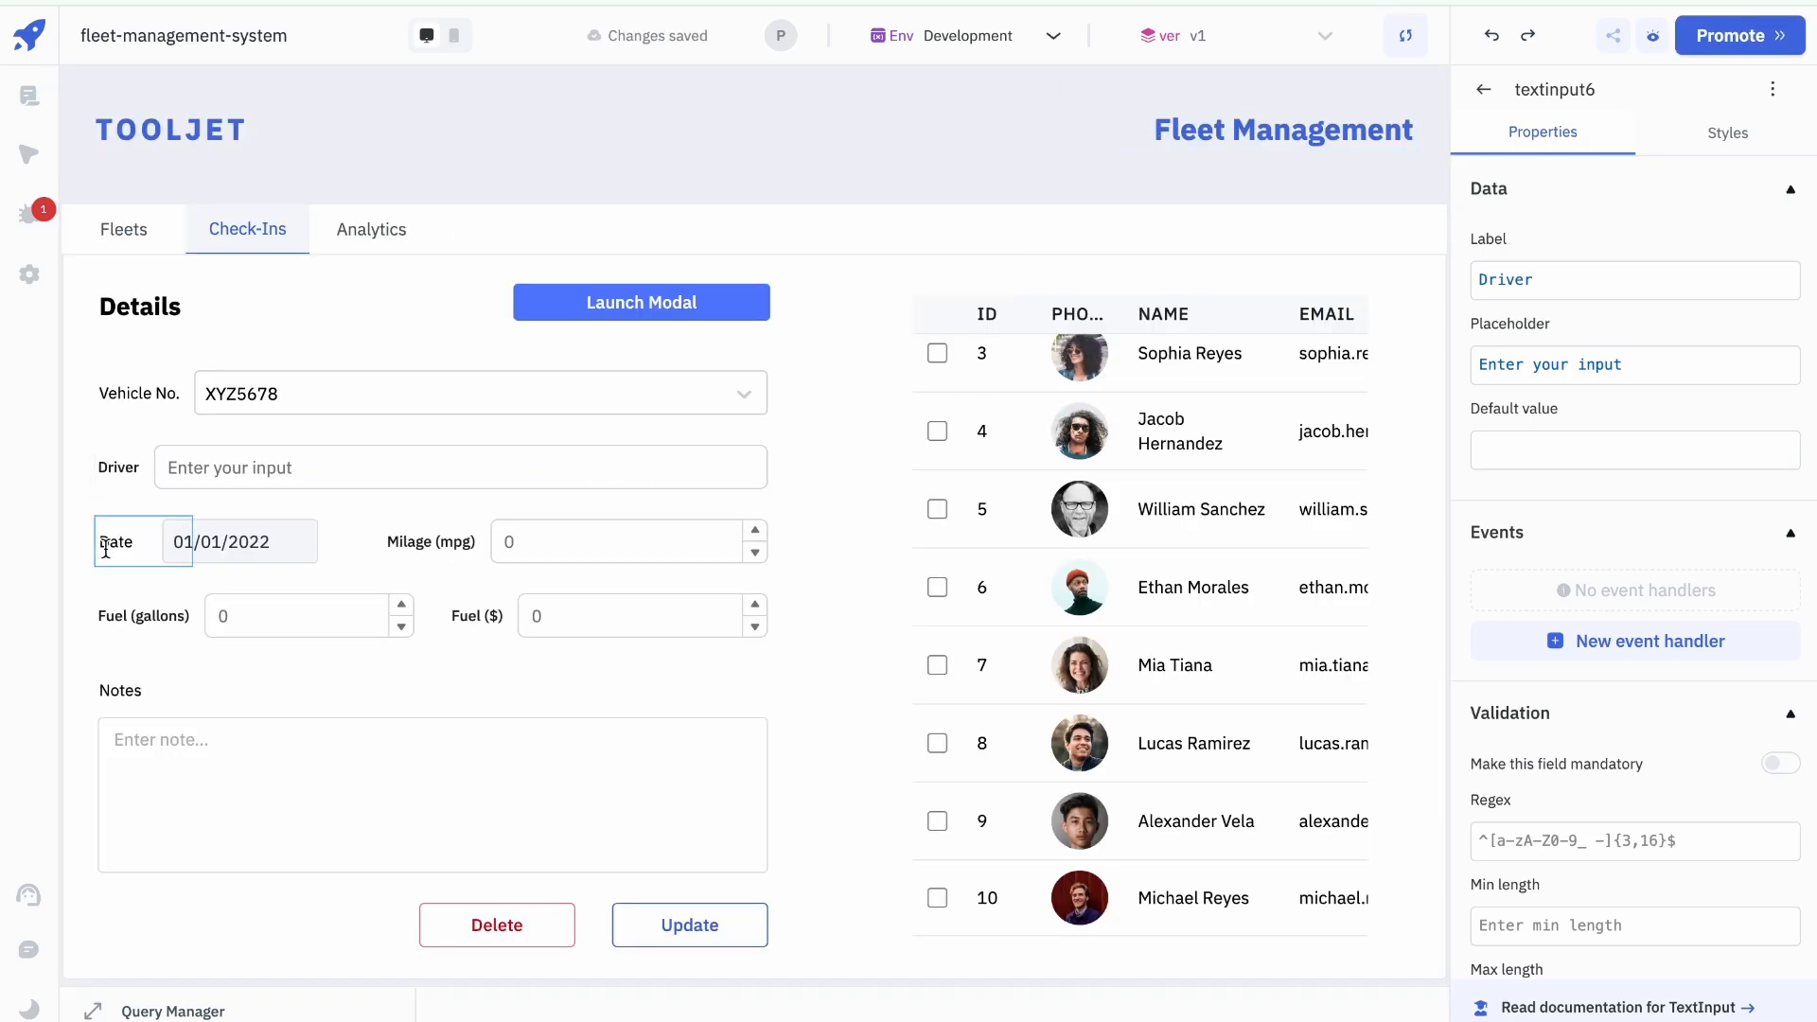
{"action": "left_click", "coordinate": [228, 526]}
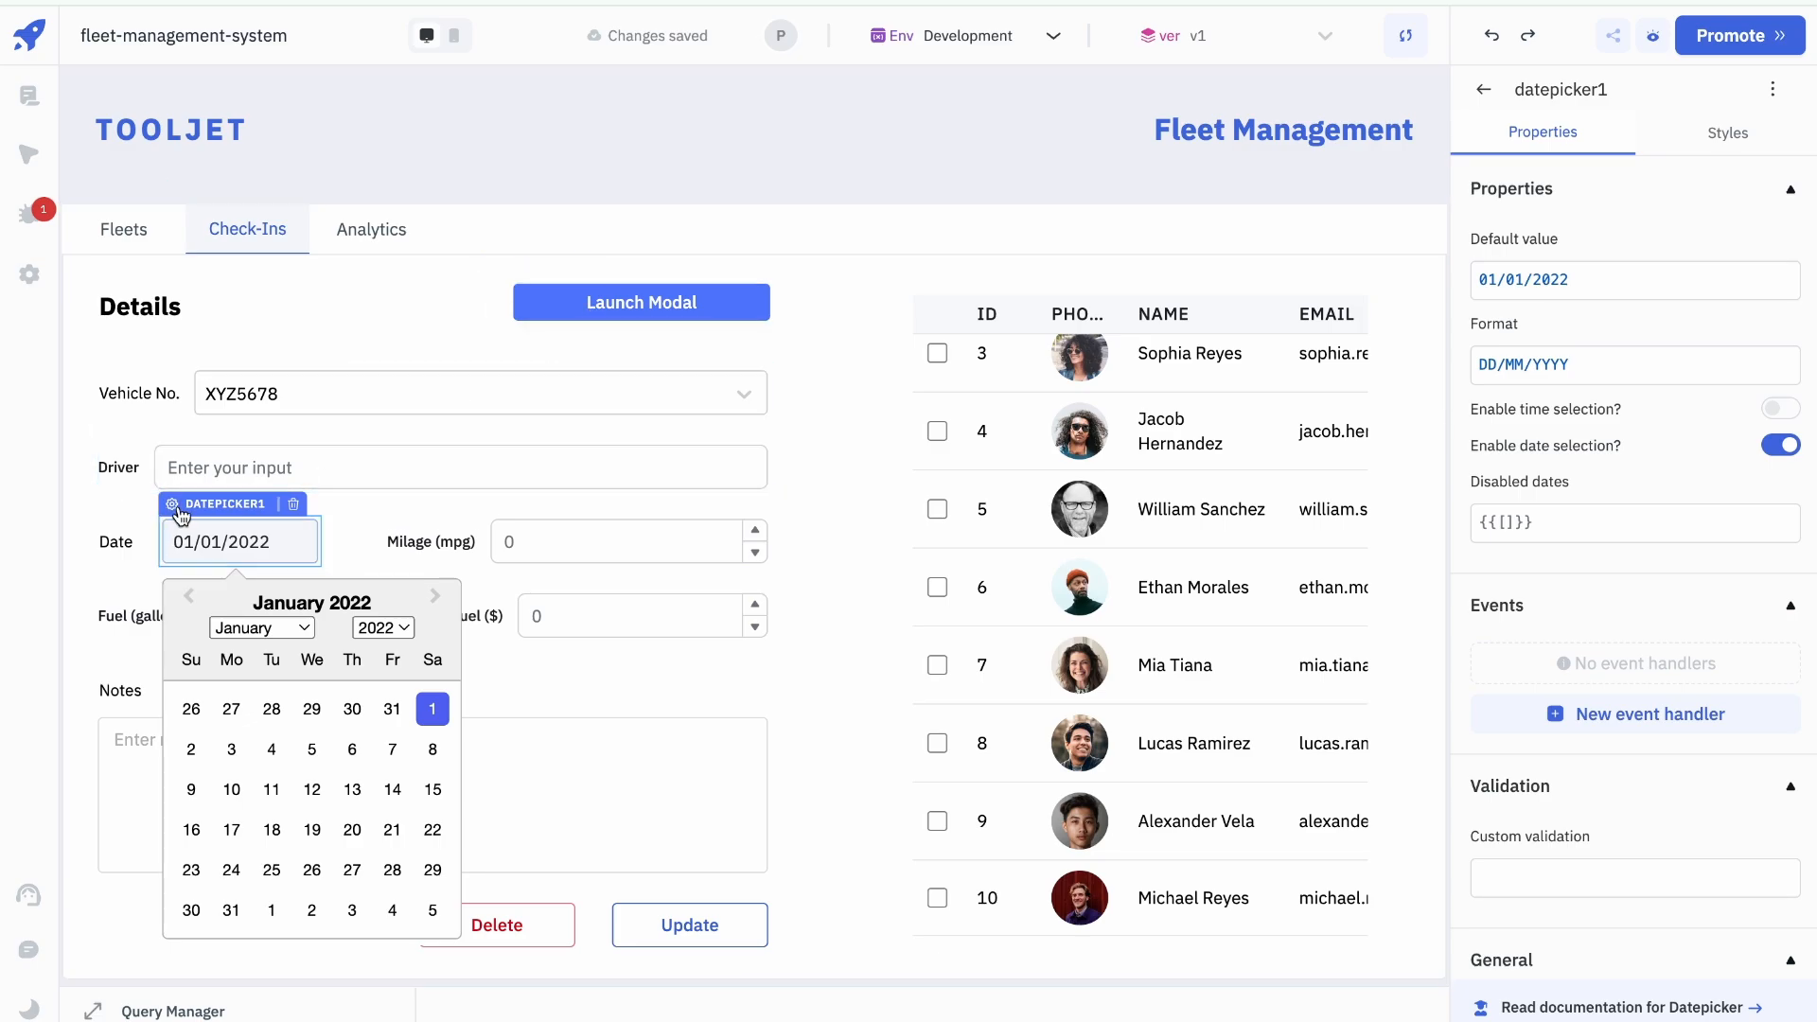
{"action": "left_click", "coordinate": [182, 515]}
{"action": "key", "text": "ctrl+c"}
{"action": "left_click", "coordinate": [598, 312]}
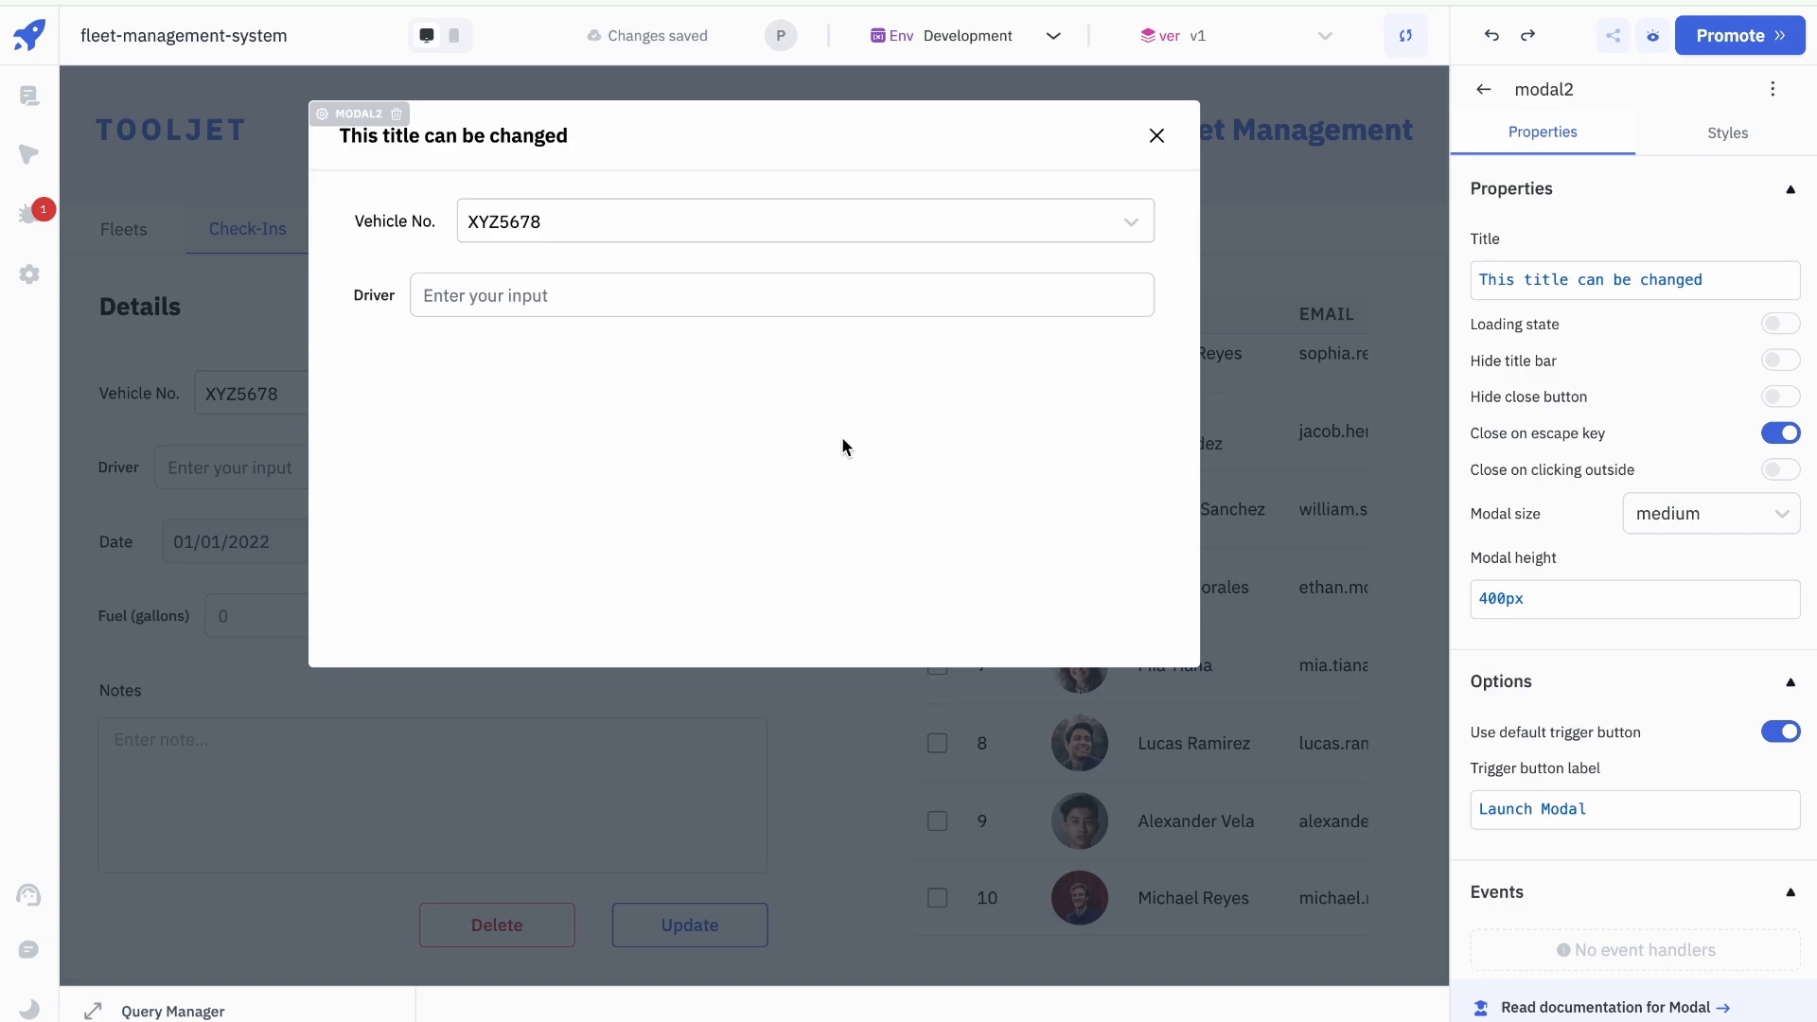
{"action": "key", "text": "ctrl+v"}
{"action": "left_click", "coordinate": [398, 432]}
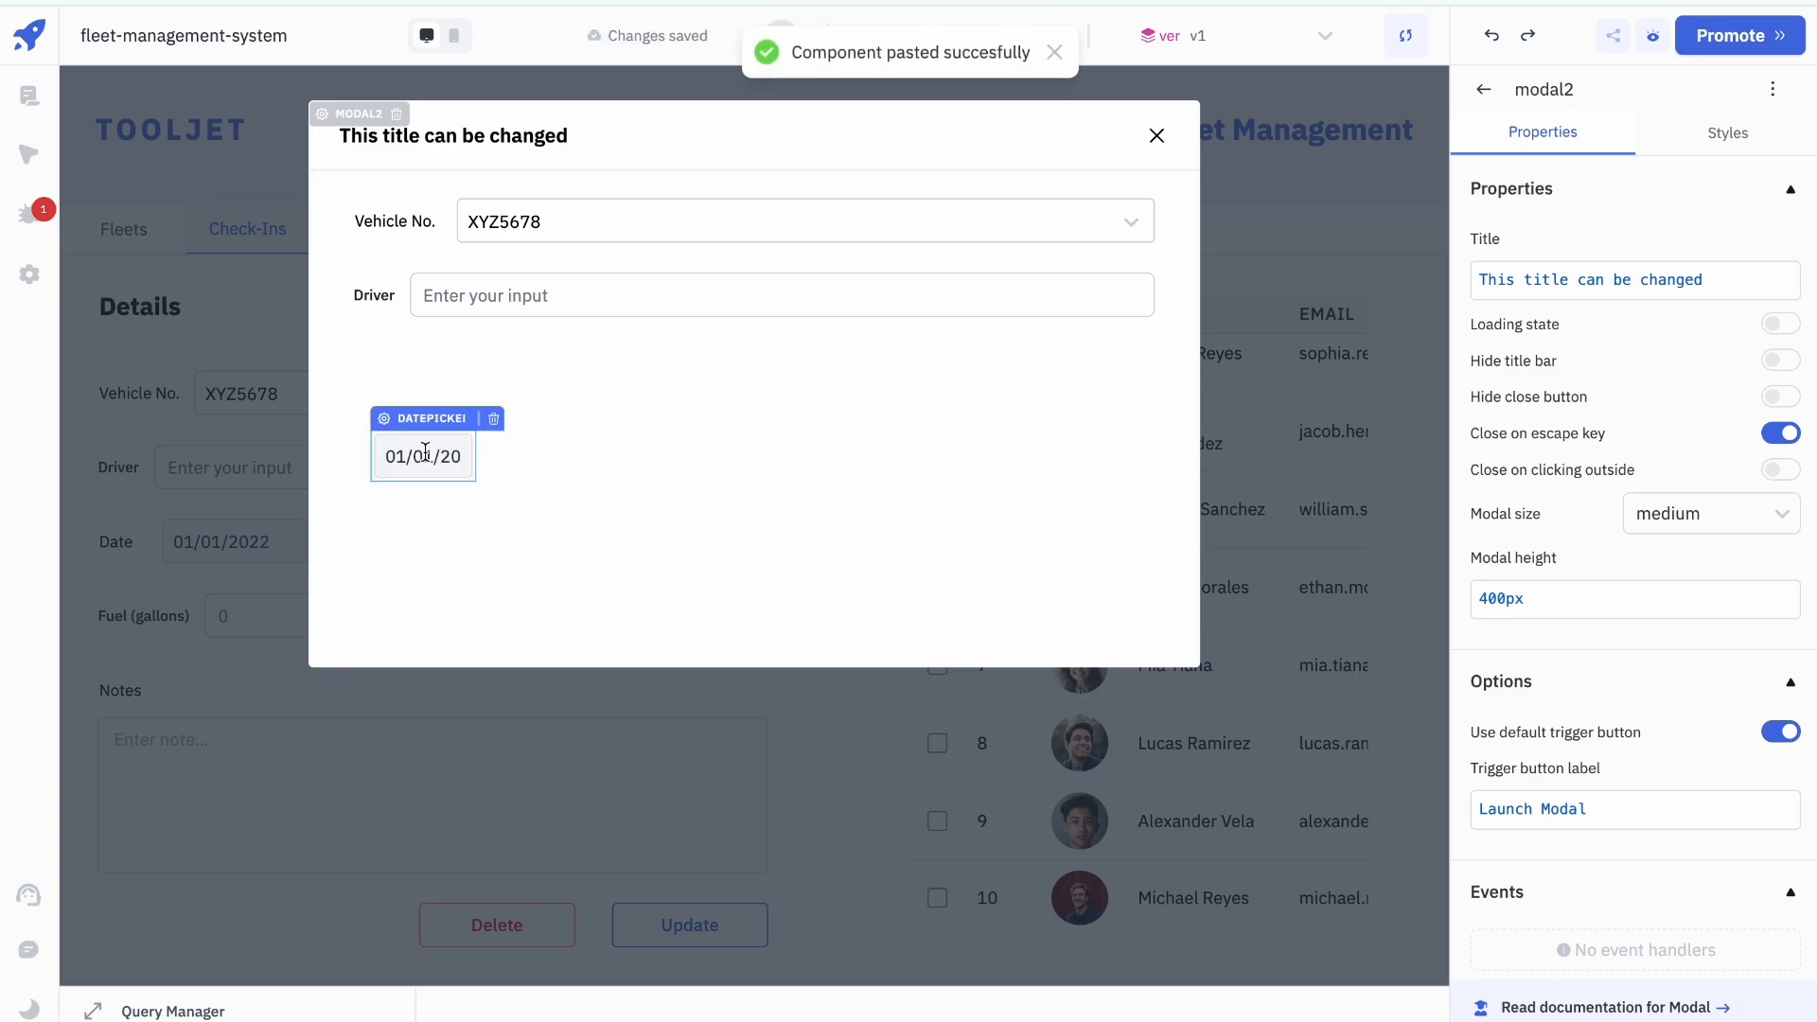
{"action": "left_click_drag", "start_coordinate": [426, 440], "coordinate": [579, 371]}
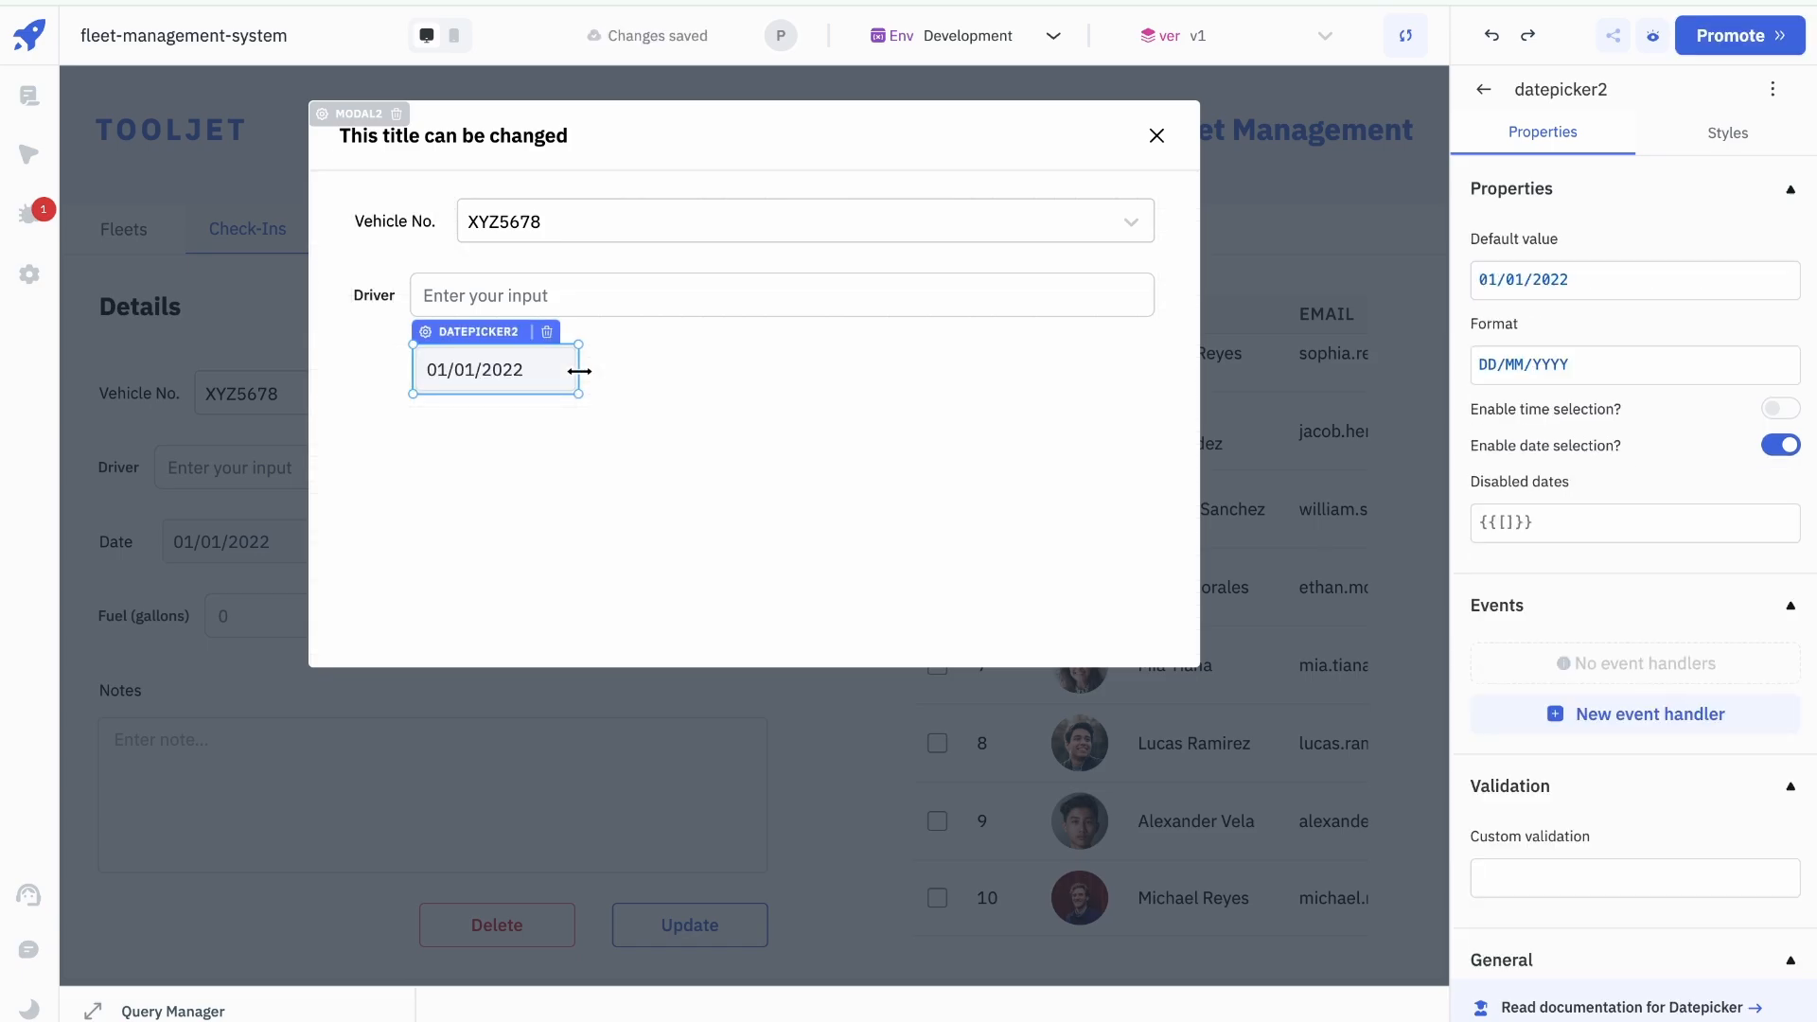
Step: Duplicate the modal's Vehicle No. label, place it in the date picker's row and set its text to Date
{"action": "left_click", "coordinate": [395, 227]}
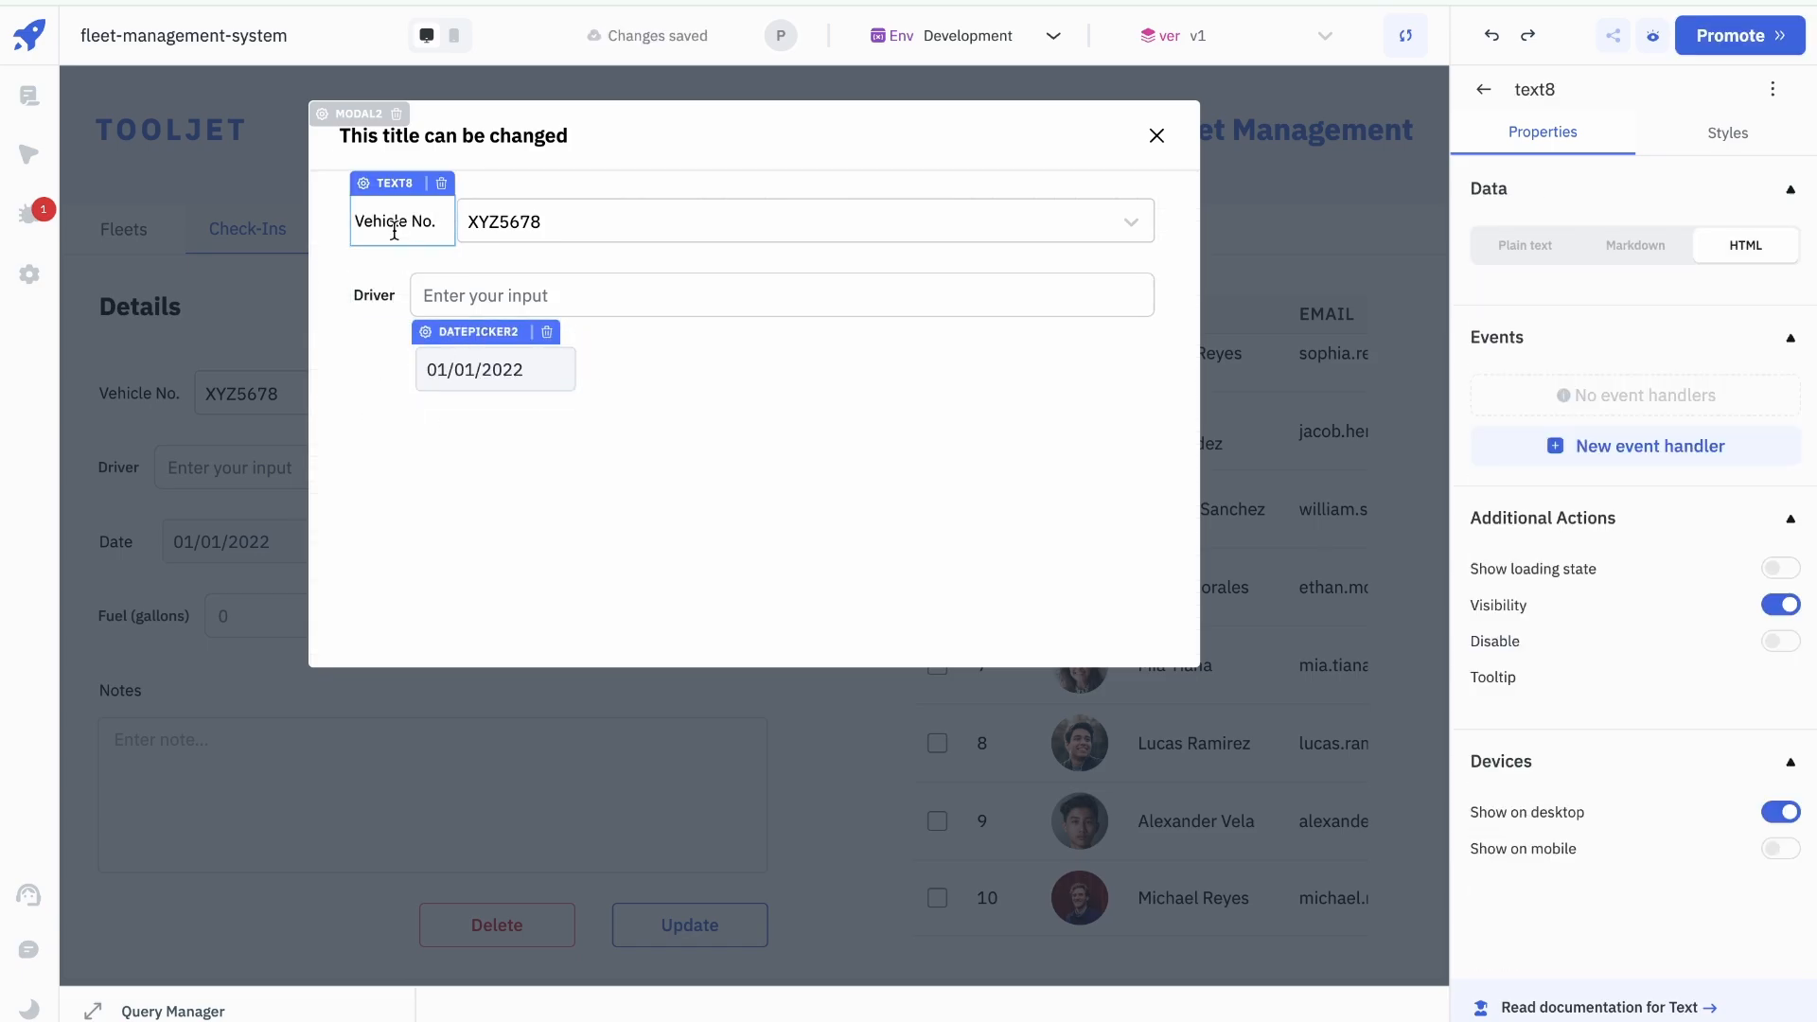
{"action": "key", "text": "ctrl+c"}
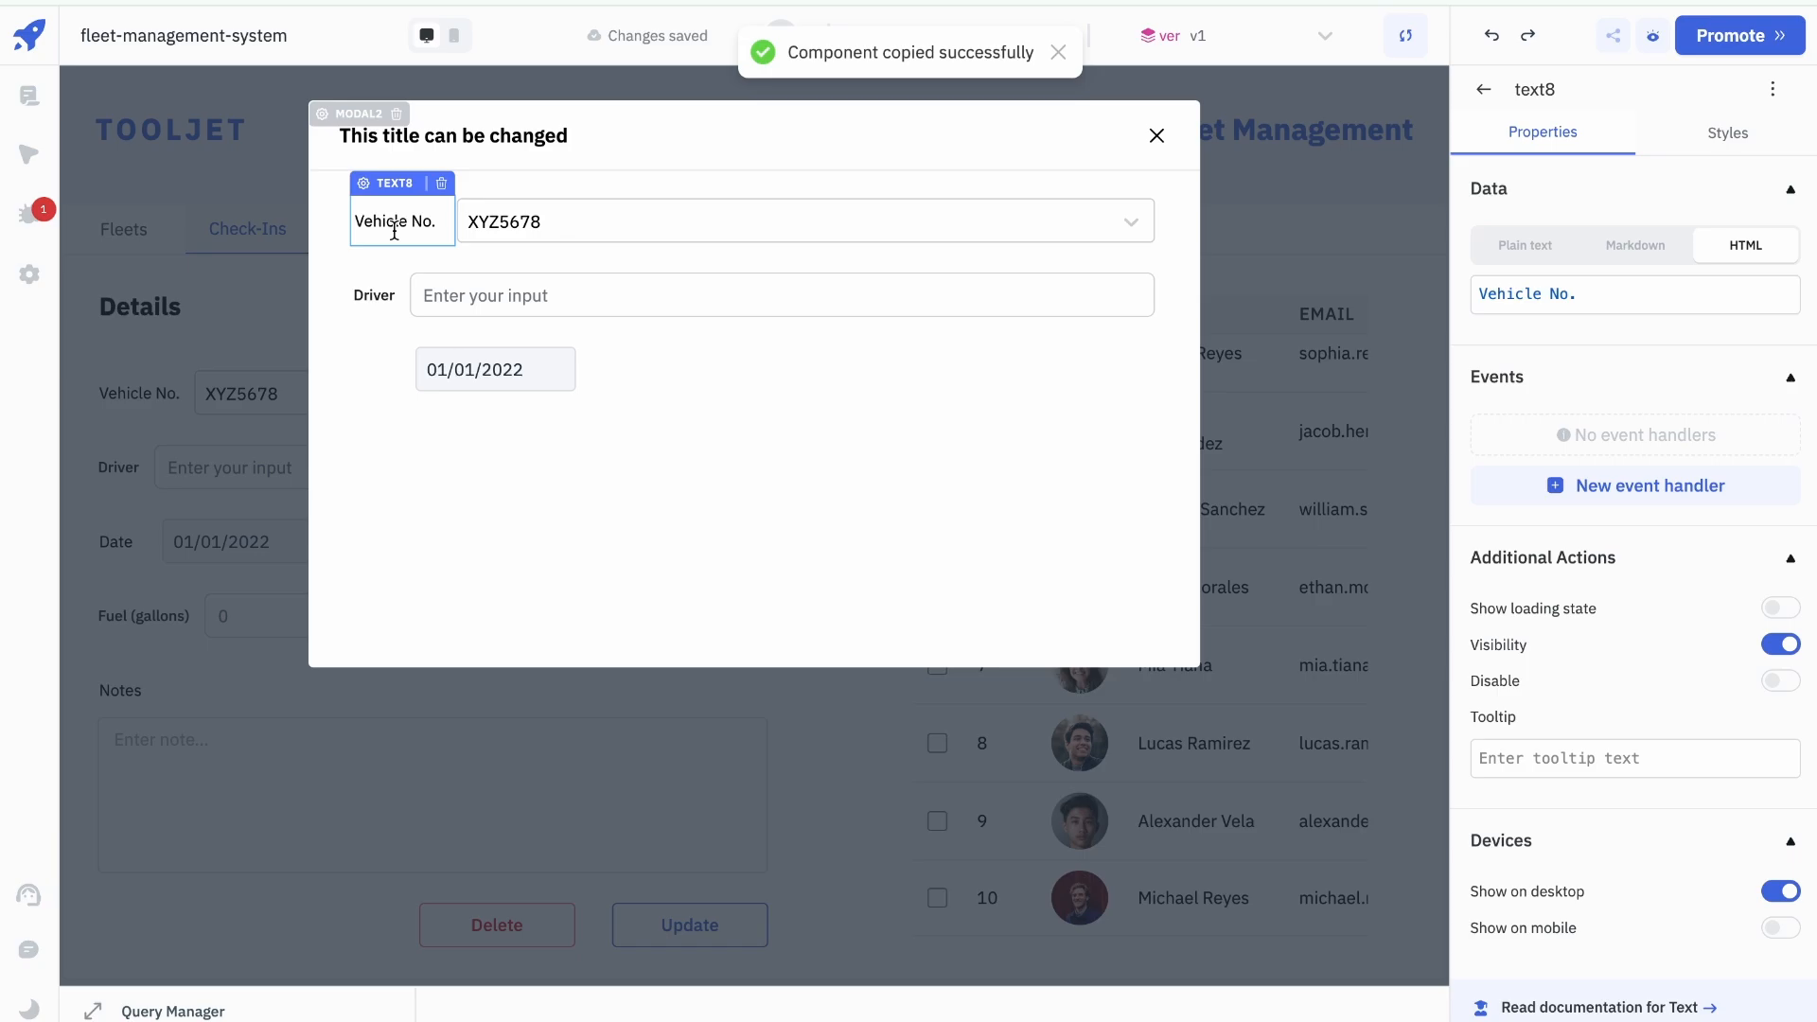
{"action": "key", "text": "ctrl+v"}
{"action": "left_click_drag", "start_coordinate": [397, 266], "coordinate": [374, 369]}
{"action": "left_click_drag", "start_coordinate": [494, 354], "coordinate": [584, 343]}
{"action": "left_click", "coordinate": [1619, 297]}
{"action": "triple_click", "coordinate": [1620, 296]}
{"action": "type", "text": "Date"}
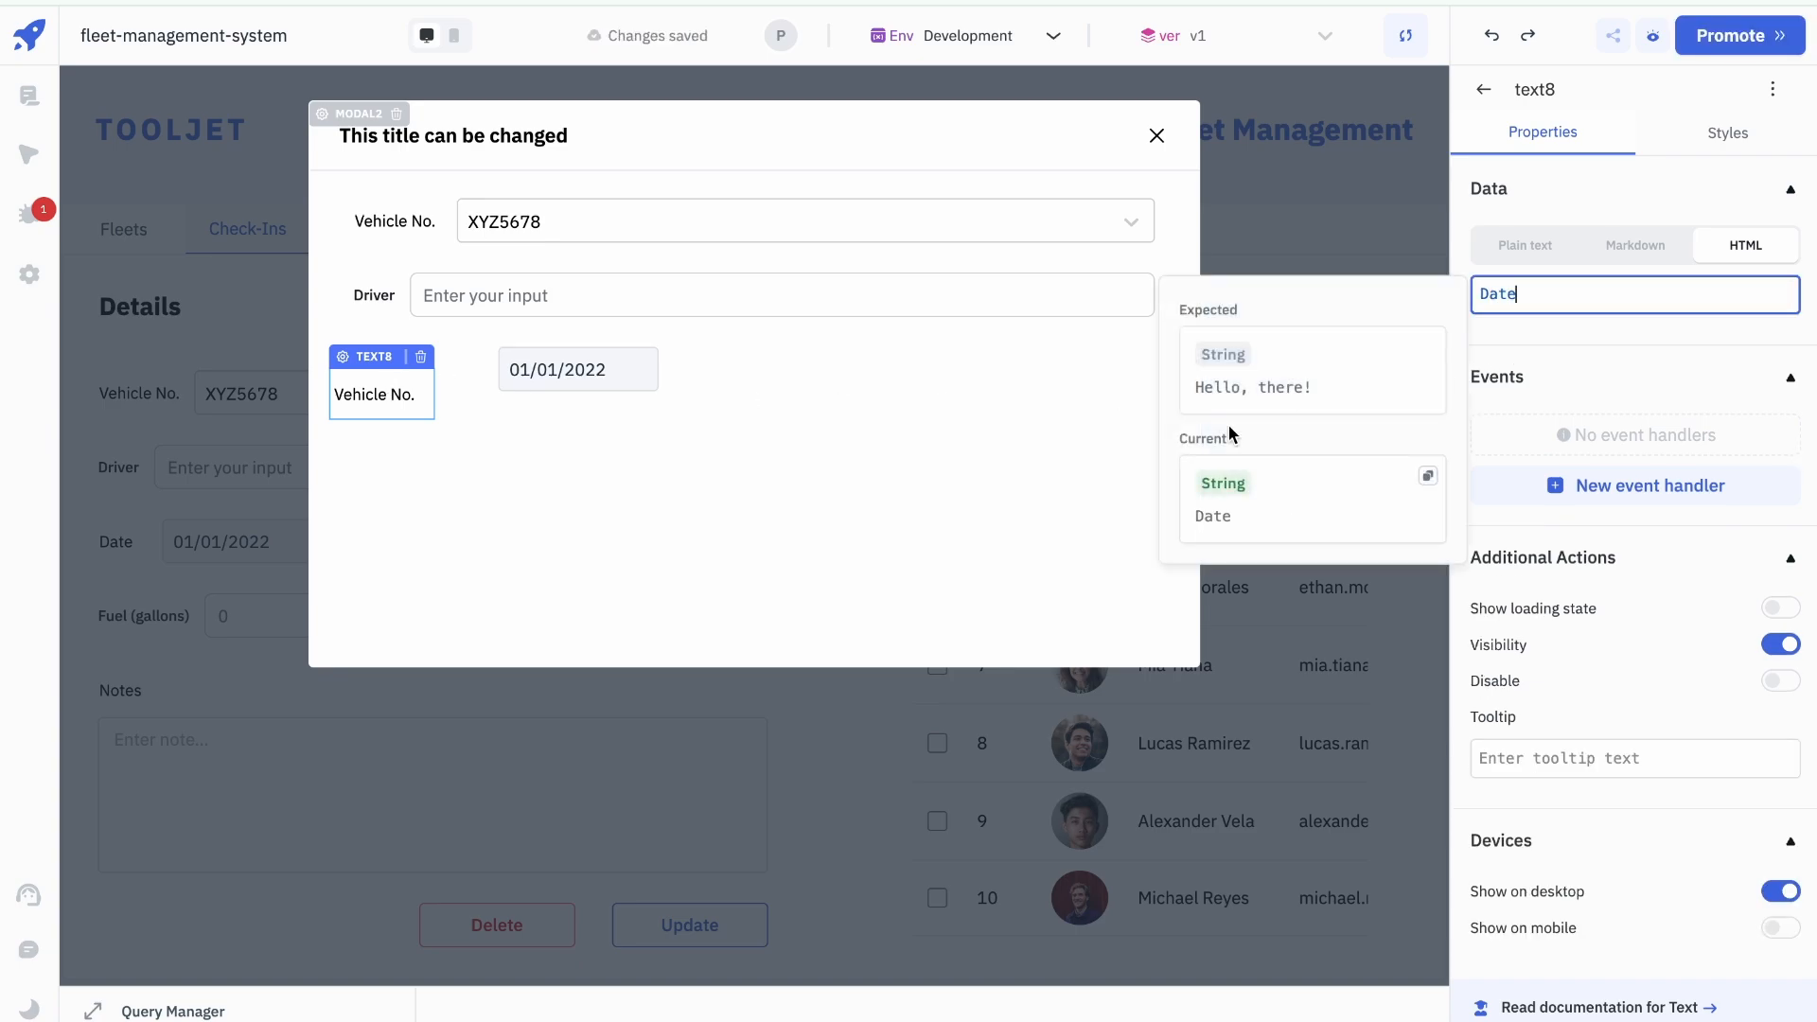
{"action": "left_click", "coordinate": [1052, 481]}
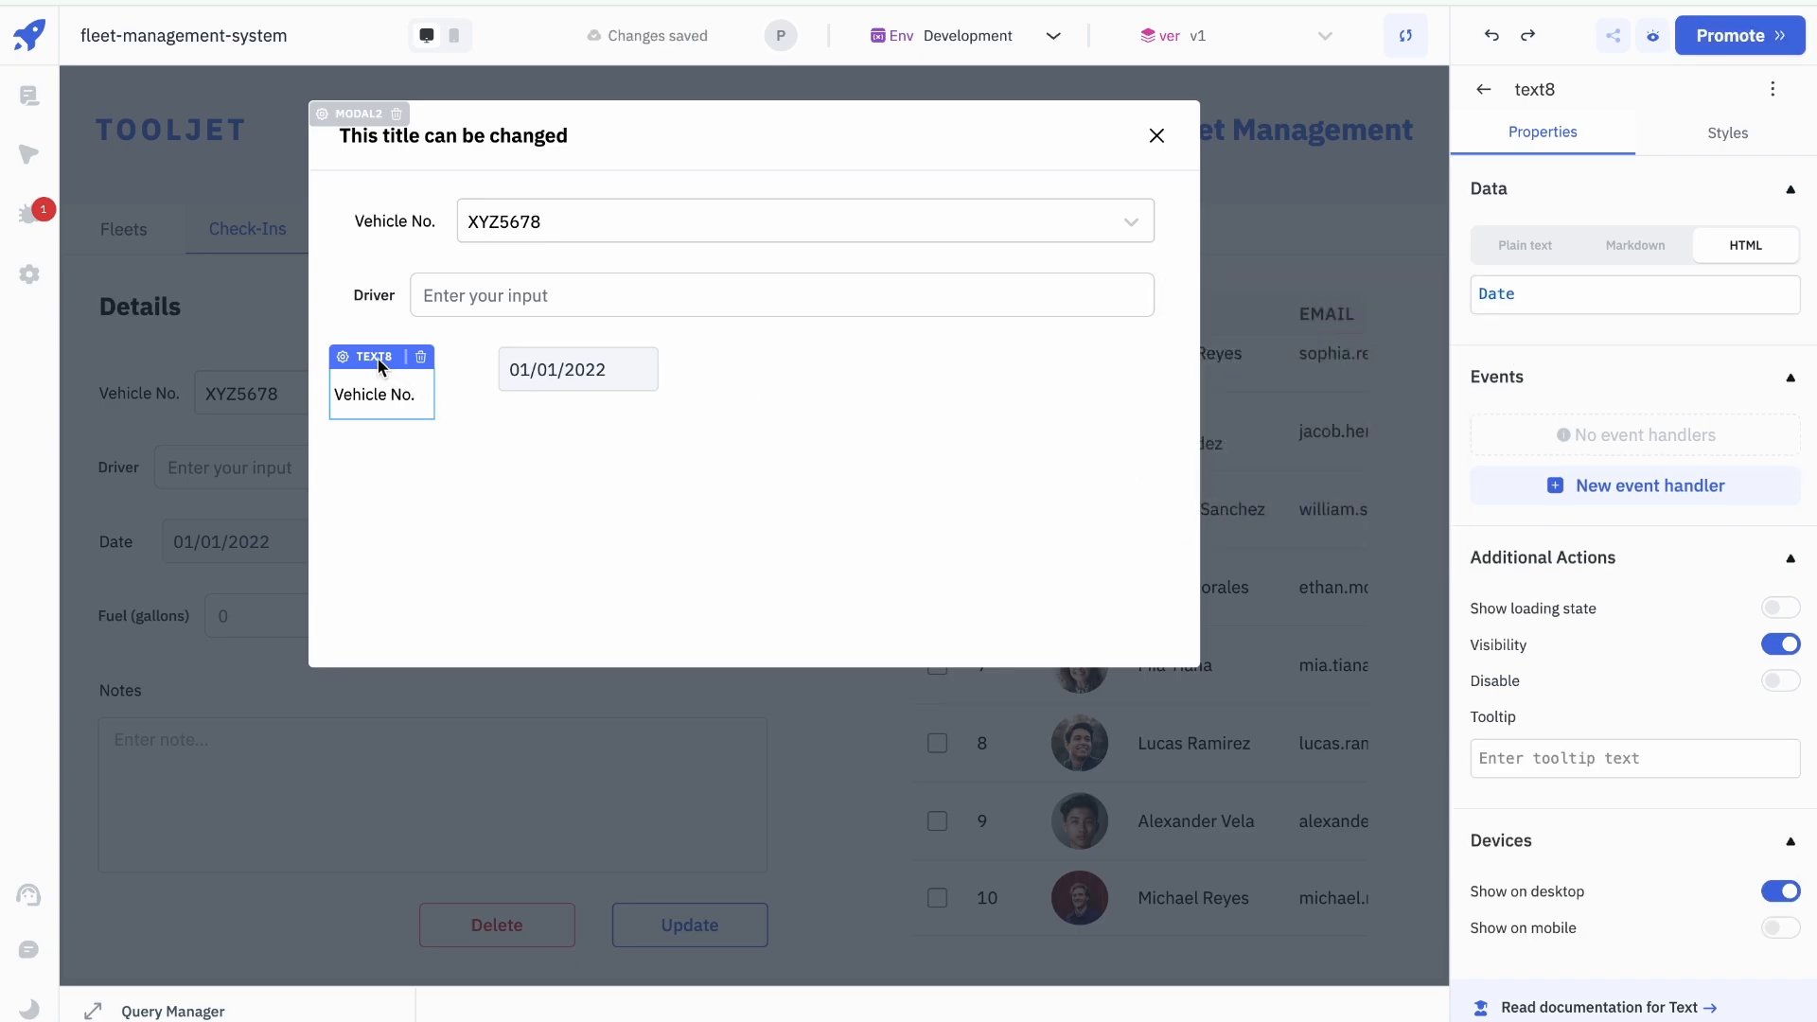
Step: Align the Date label under the Driver label, narrow it and move the date picker directly beside it
{"action": "mouse_move", "coordinate": [378, 364]}
{"action": "left_mouse_down"}
{"action": "mouse_move", "coordinate": [392, 327]}
{"action": "mouse_move", "coordinate": [392, 345]}
{"action": "left_mouse_up"}
{"action": "mouse_move", "coordinate": [564, 338]}
{"action": "left_mouse_down"}
{"action": "mouse_move", "coordinate": [503, 349]}
{"action": "mouse_move", "coordinate": [560, 345]}
{"action": "left_mouse_up"}
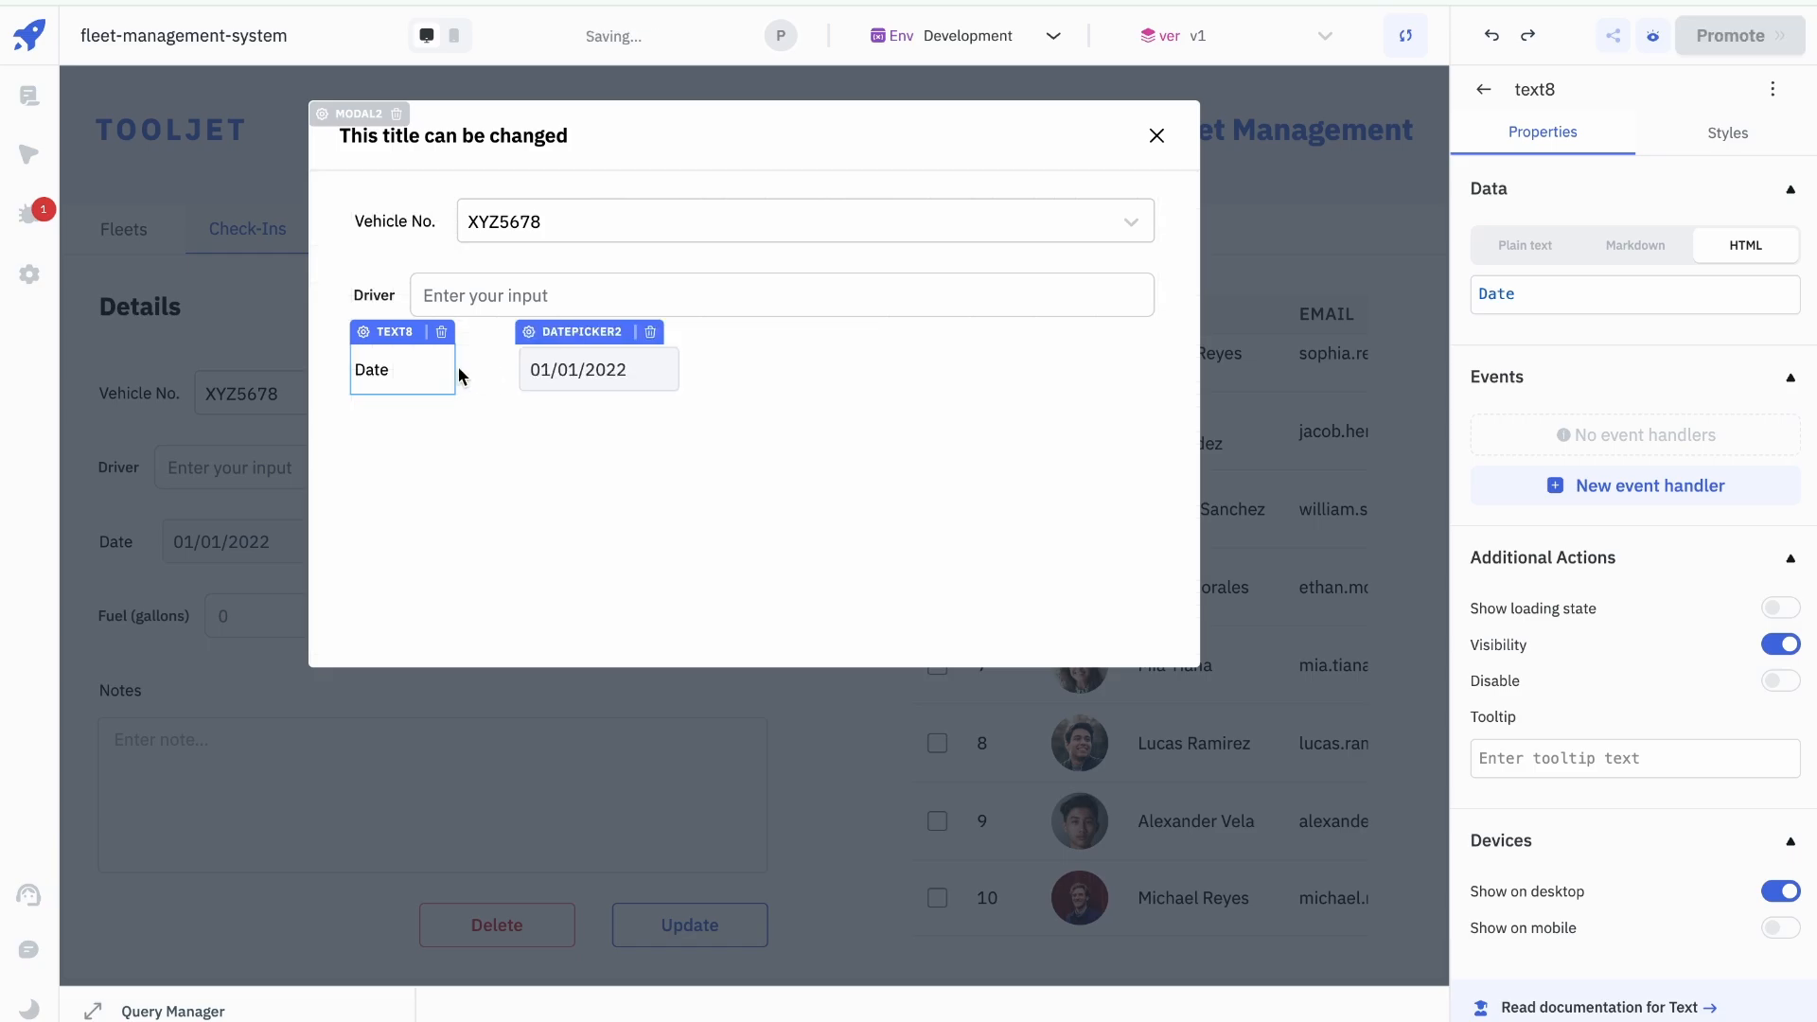
{"action": "left_click_drag", "start_coordinate": [455, 366], "coordinate": [405, 366]}
{"action": "left_click_drag", "start_coordinate": [615, 341], "coordinate": [511, 342]}
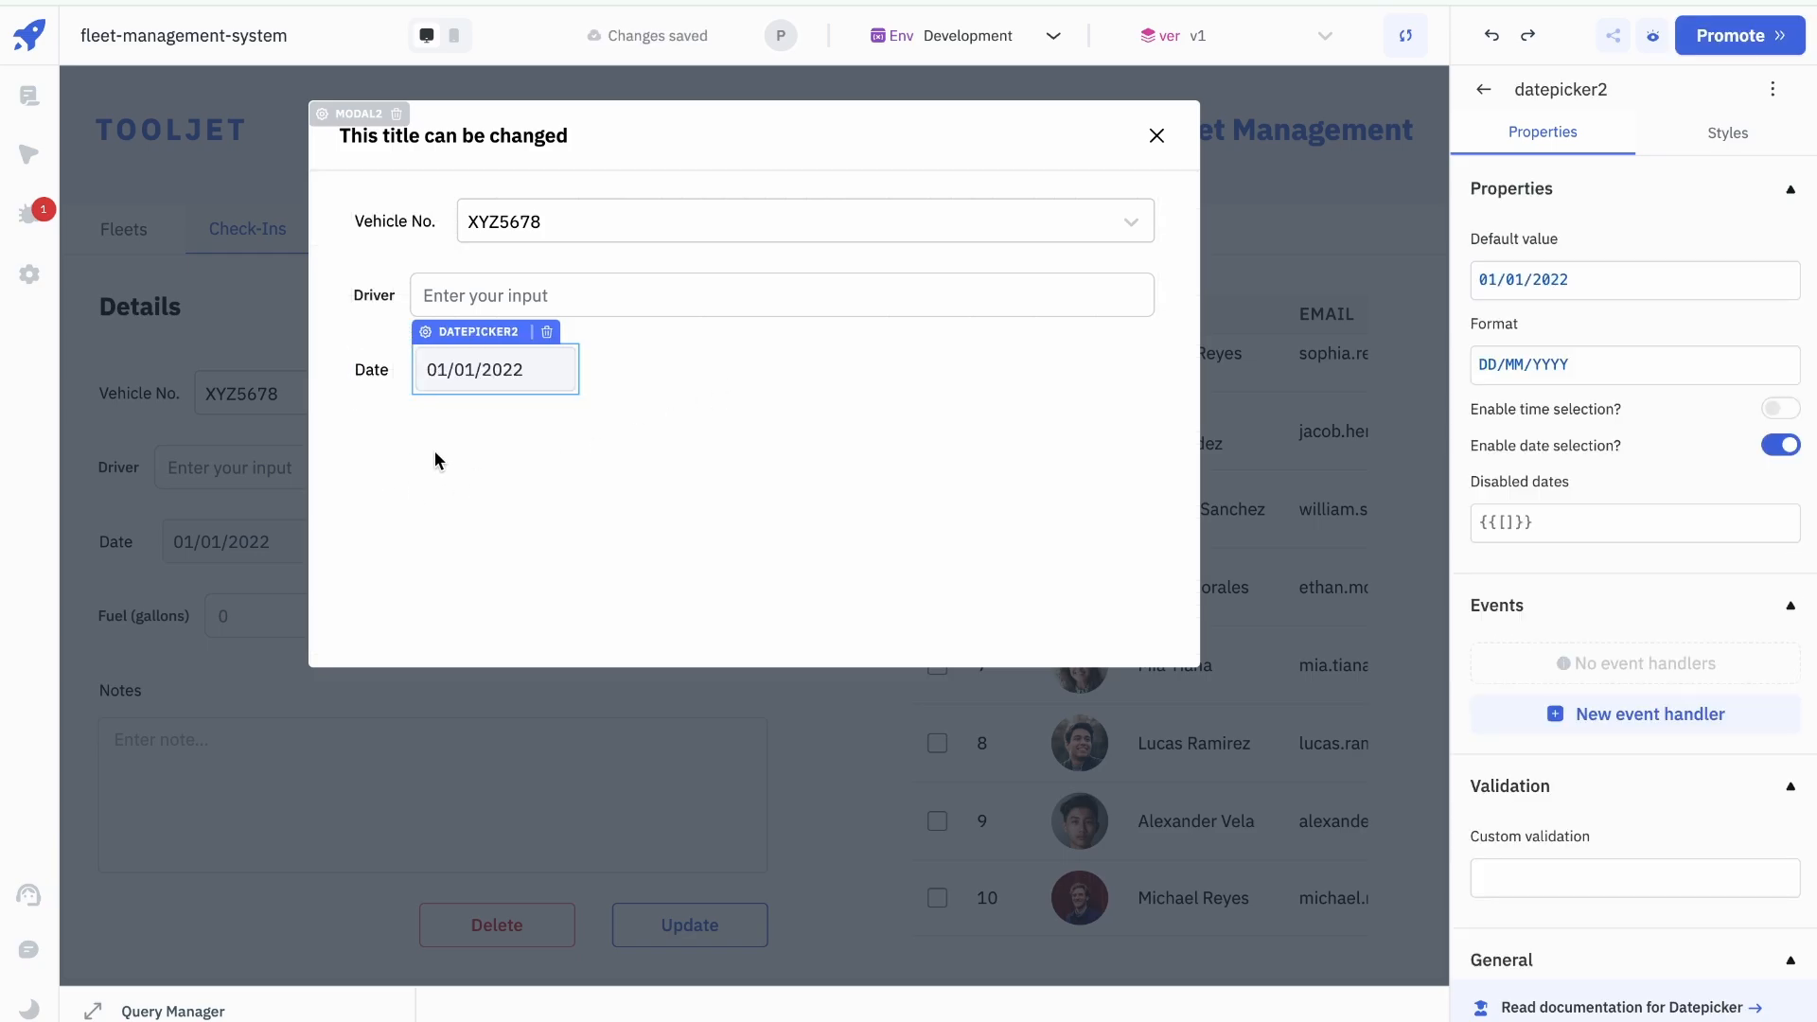
{"action": "left_click", "coordinate": [685, 291]}
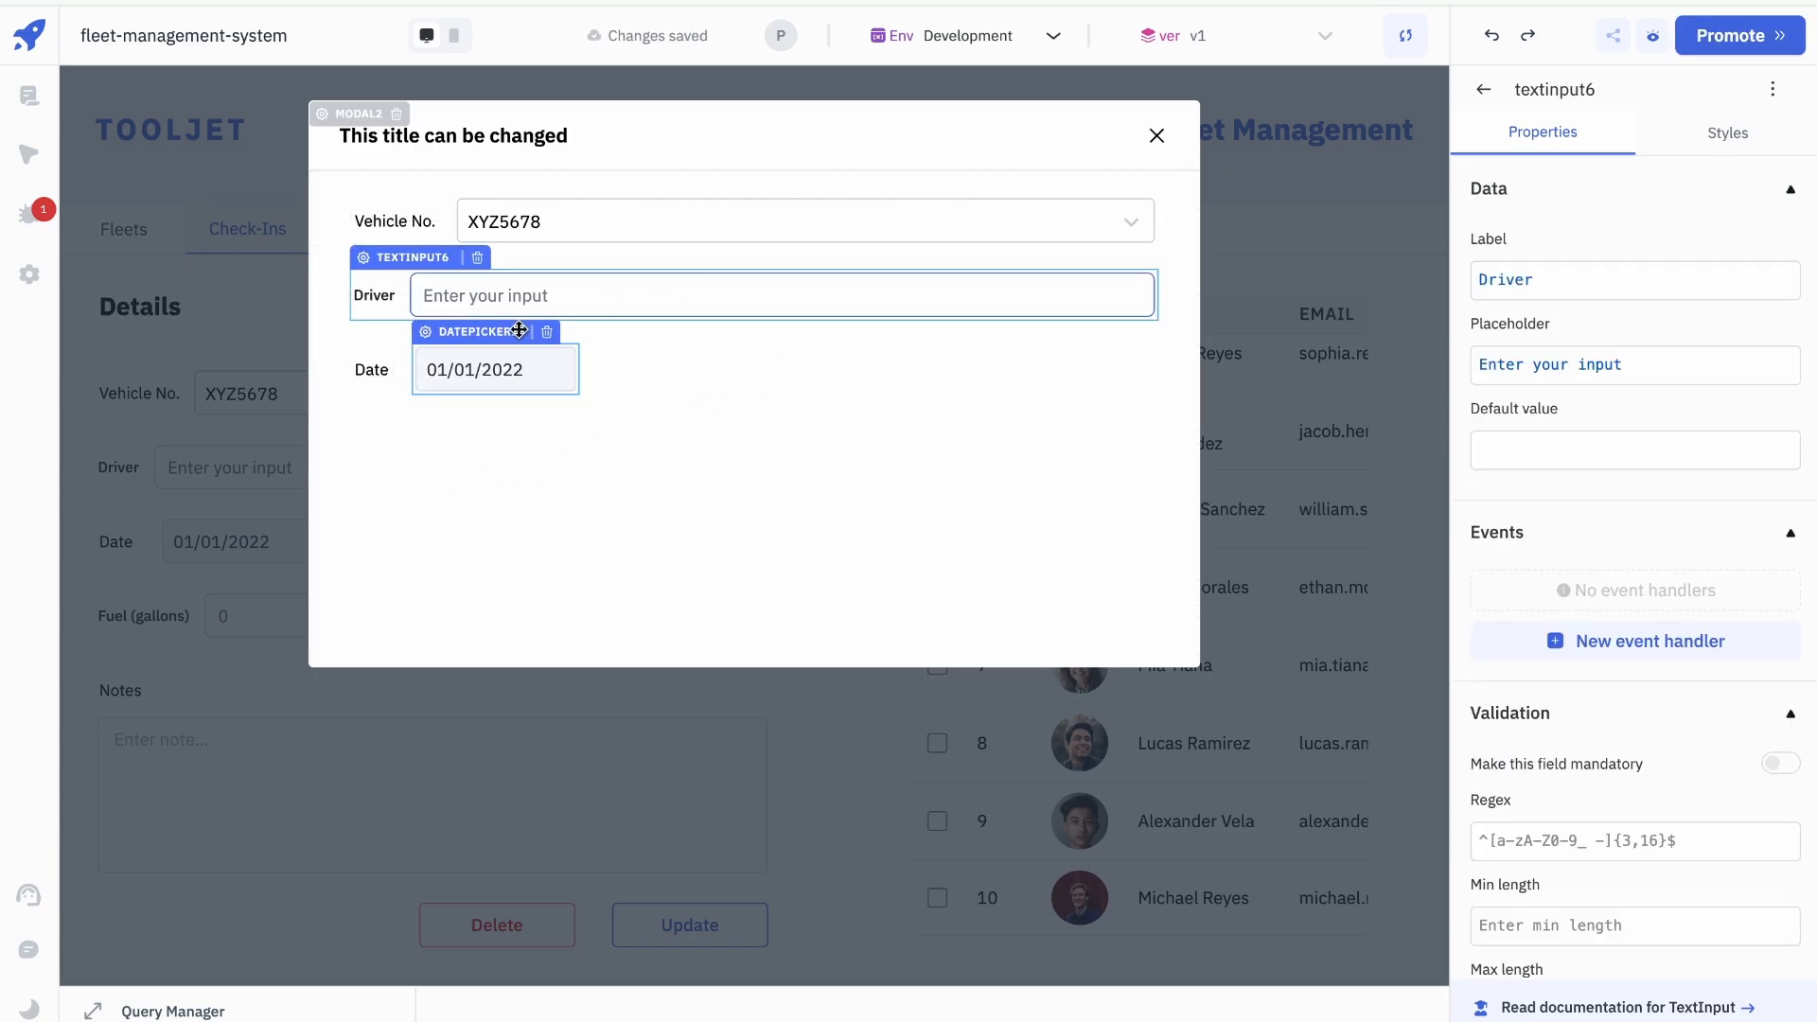
Step: Copy the Milage (mpg) number input into the modal and place it in the Date row, widened to the Driver input's far edge
{"action": "left_click", "coordinate": [1156, 136]}
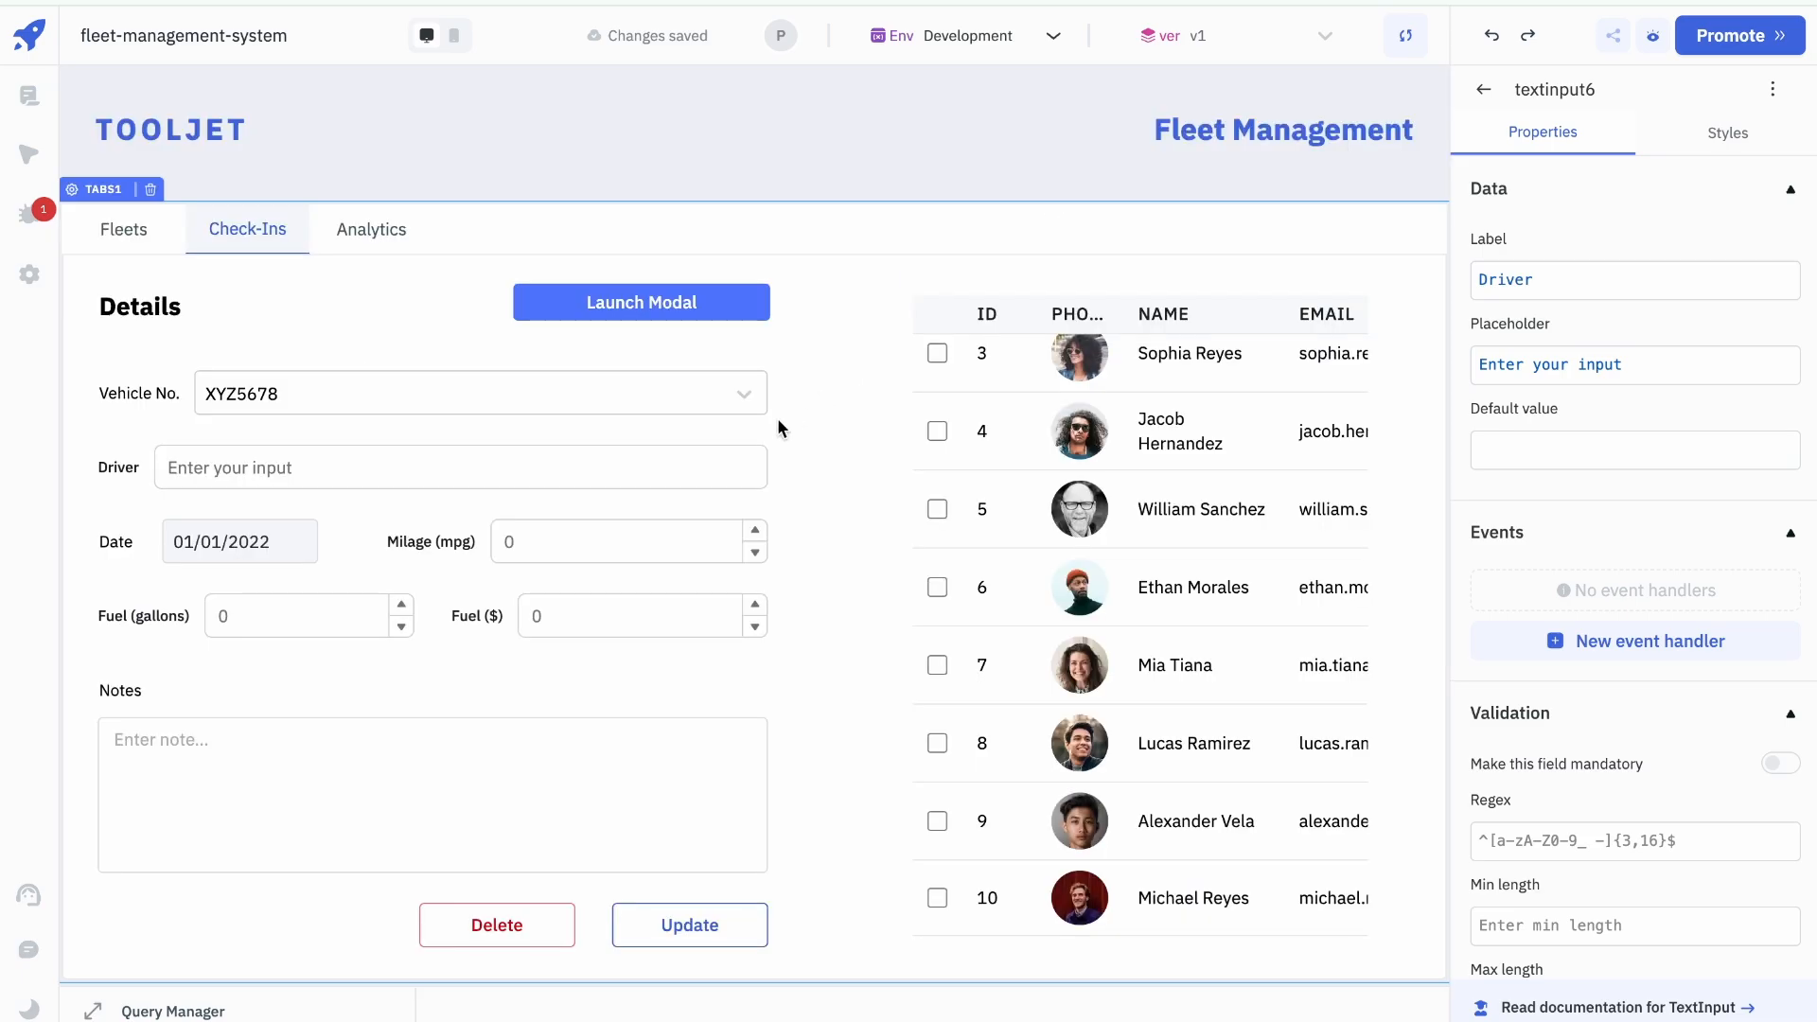
{"action": "left_click", "coordinate": [581, 553]}
{"action": "key", "text": "ctrl+c"}
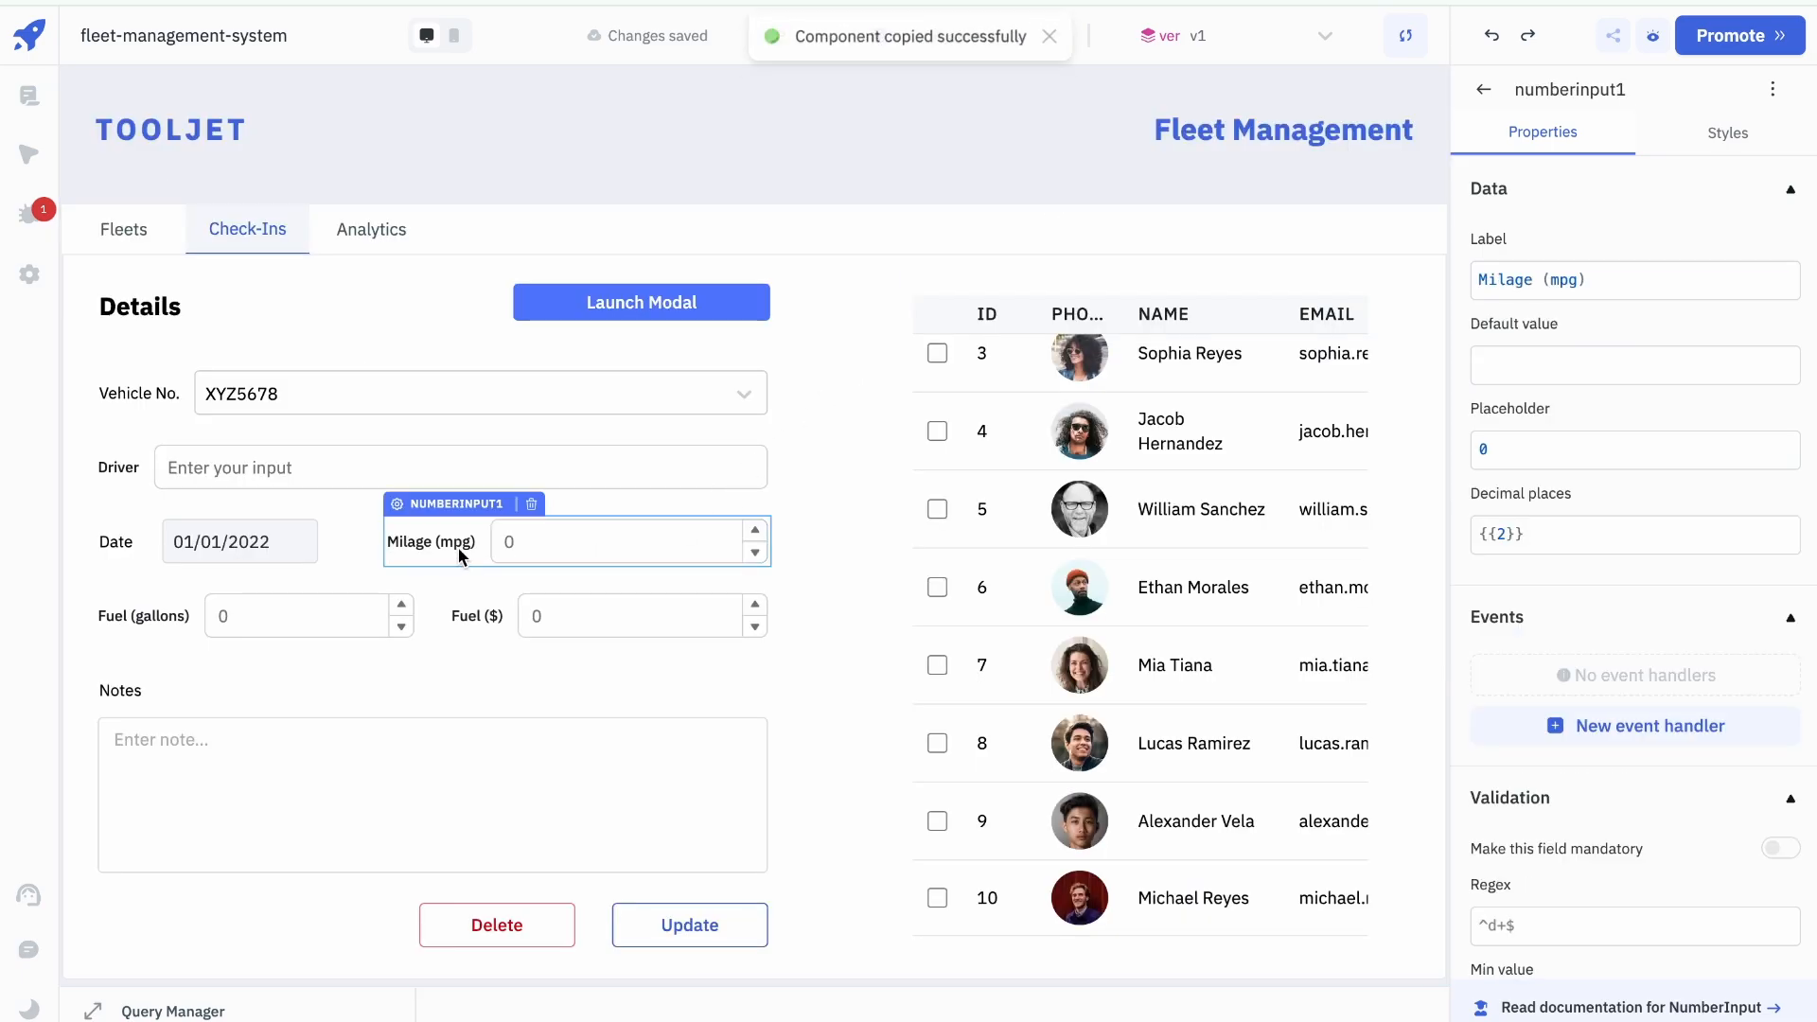
{"action": "left_click", "coordinate": [616, 307]}
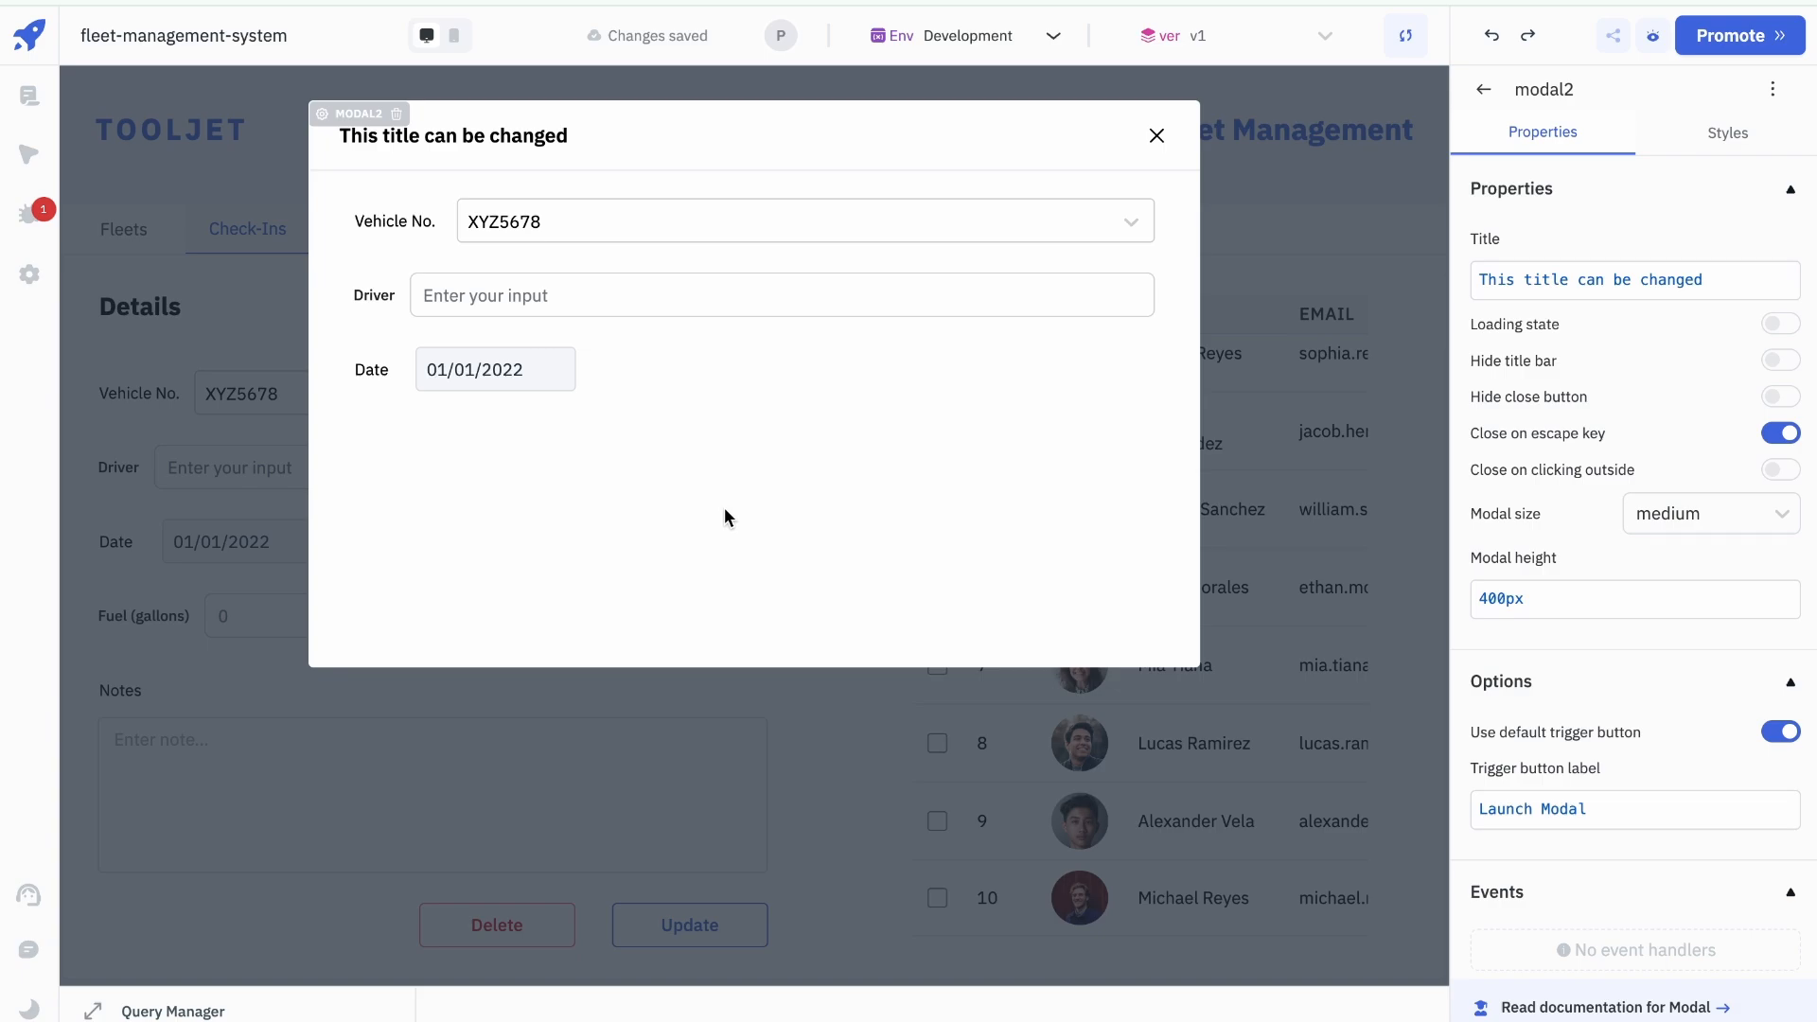
{"action": "key", "text": "ctrl+v"}
{"action": "left_click_drag", "start_coordinate": [580, 441], "coordinate": [755, 370]}
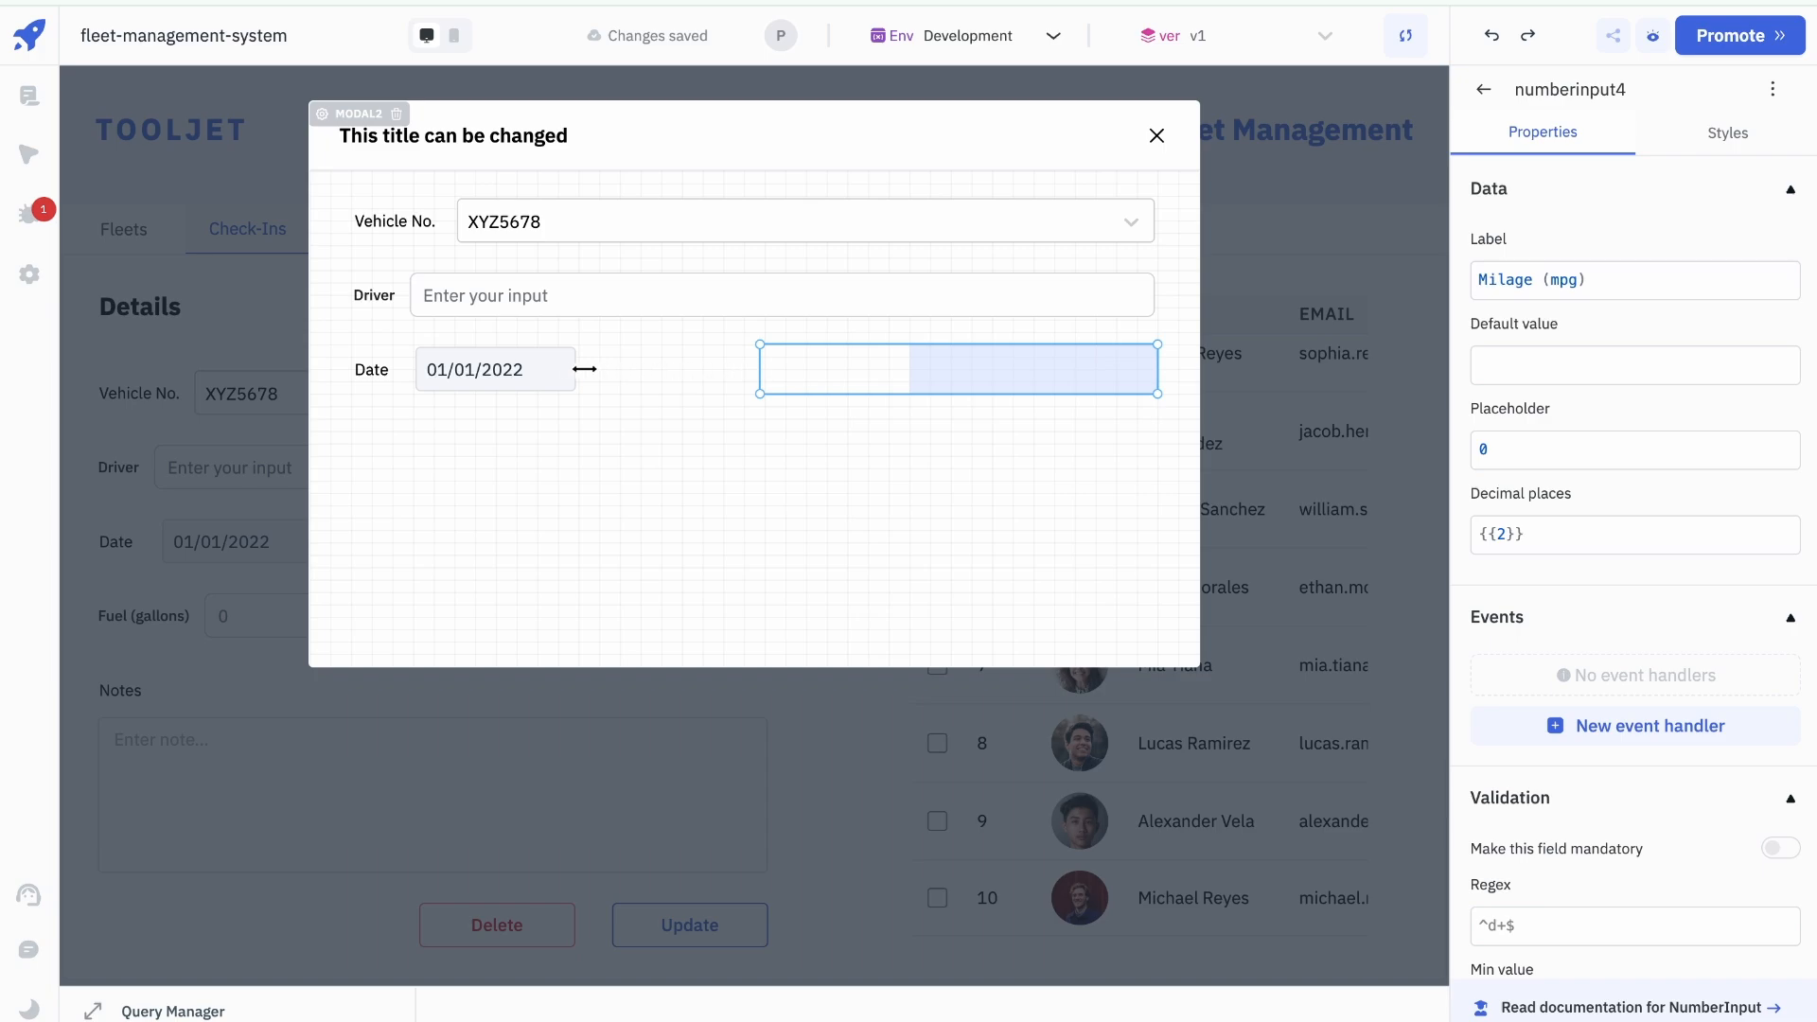
Step: Widen the modal's date picker slightly towards the Milage (mpg) input
{"action": "left_click_drag", "start_coordinate": [572, 370], "coordinate": [572, 370]}
{"action": "left_click_drag", "start_coordinate": [574, 370], "coordinate": [626, 370]}
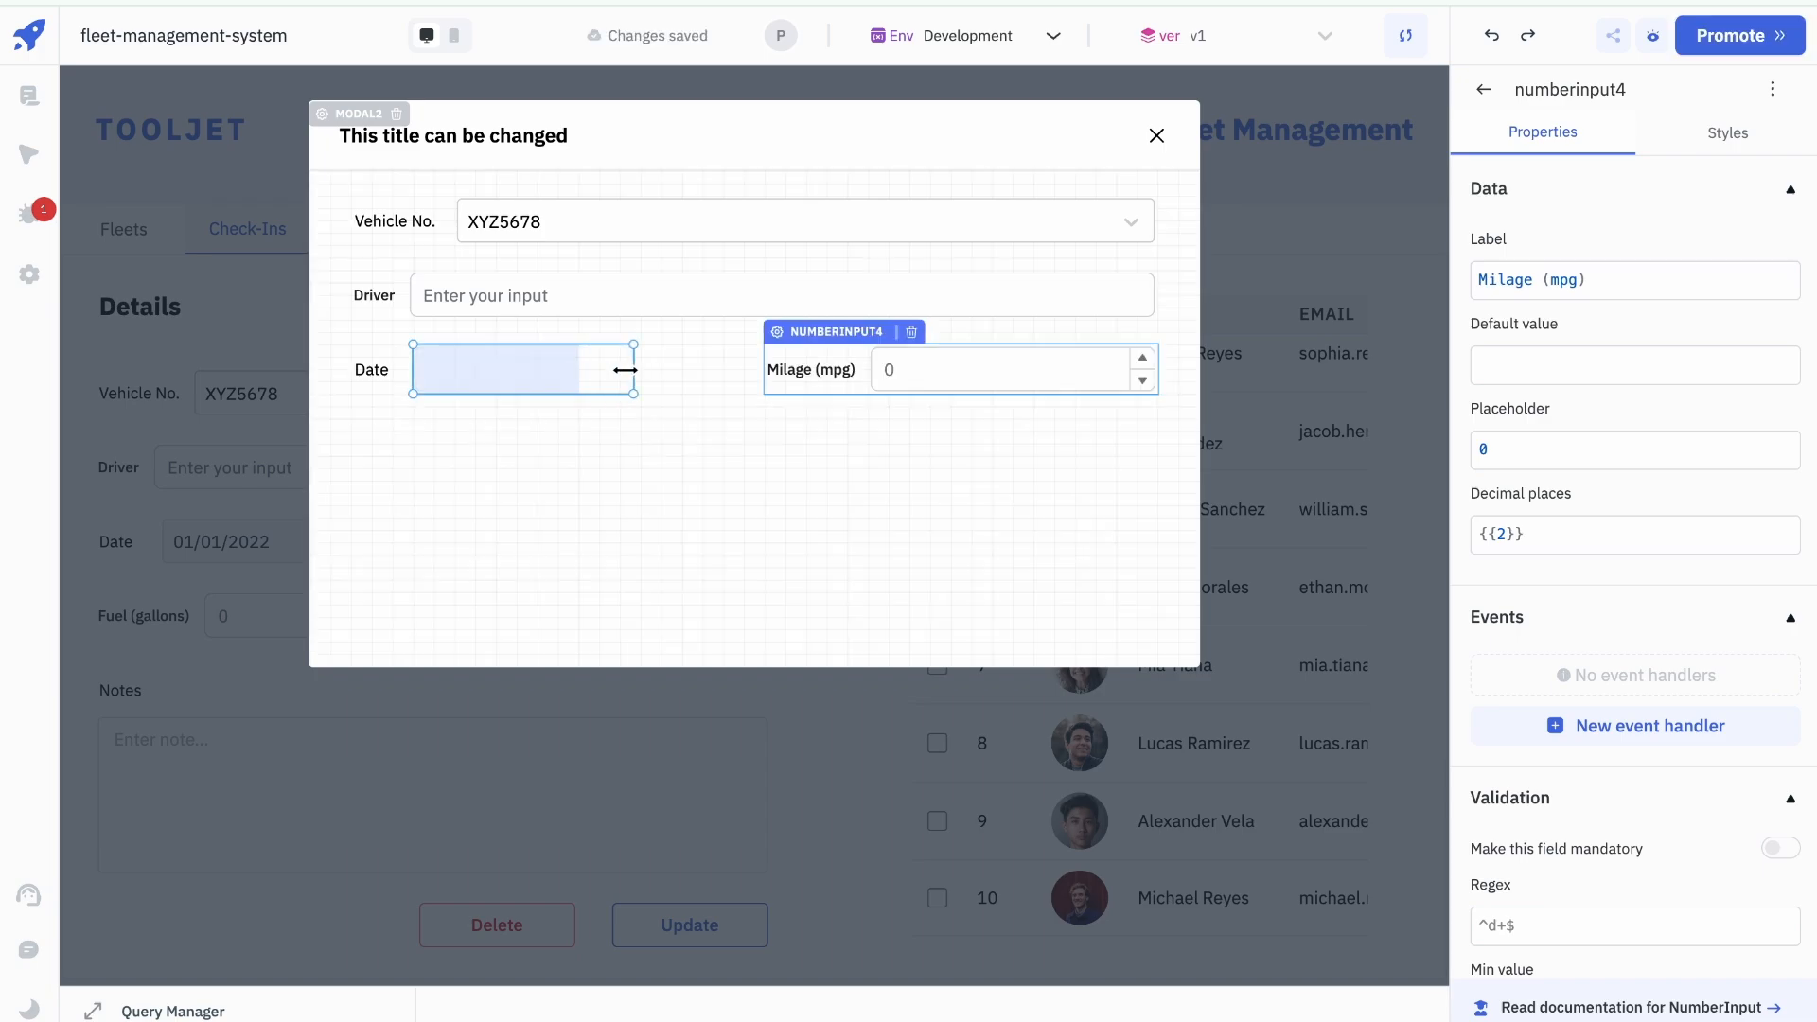
{"action": "left_click_drag", "start_coordinate": [653, 493], "coordinate": [678, 491]}
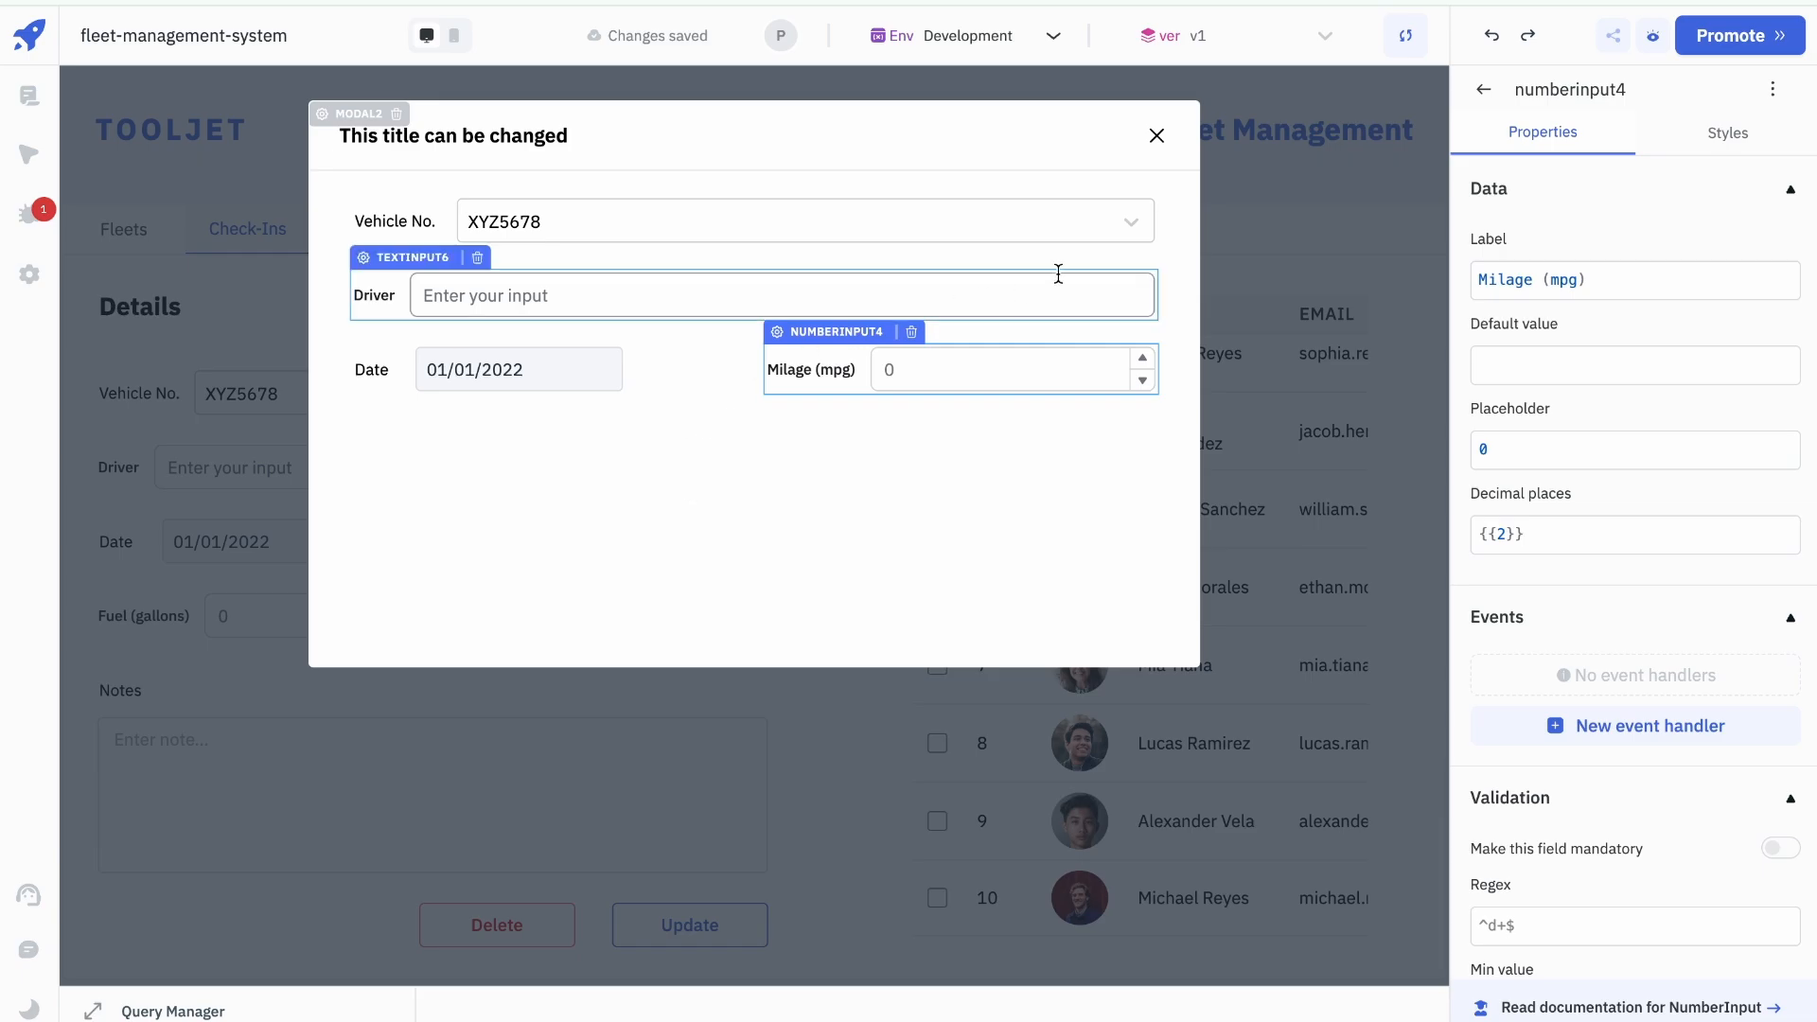
Step: Copy the Fuel (gallons) number input into the modal, place it below the Date row and widen it to about half the modal's width
{"action": "left_click", "coordinate": [1155, 136]}
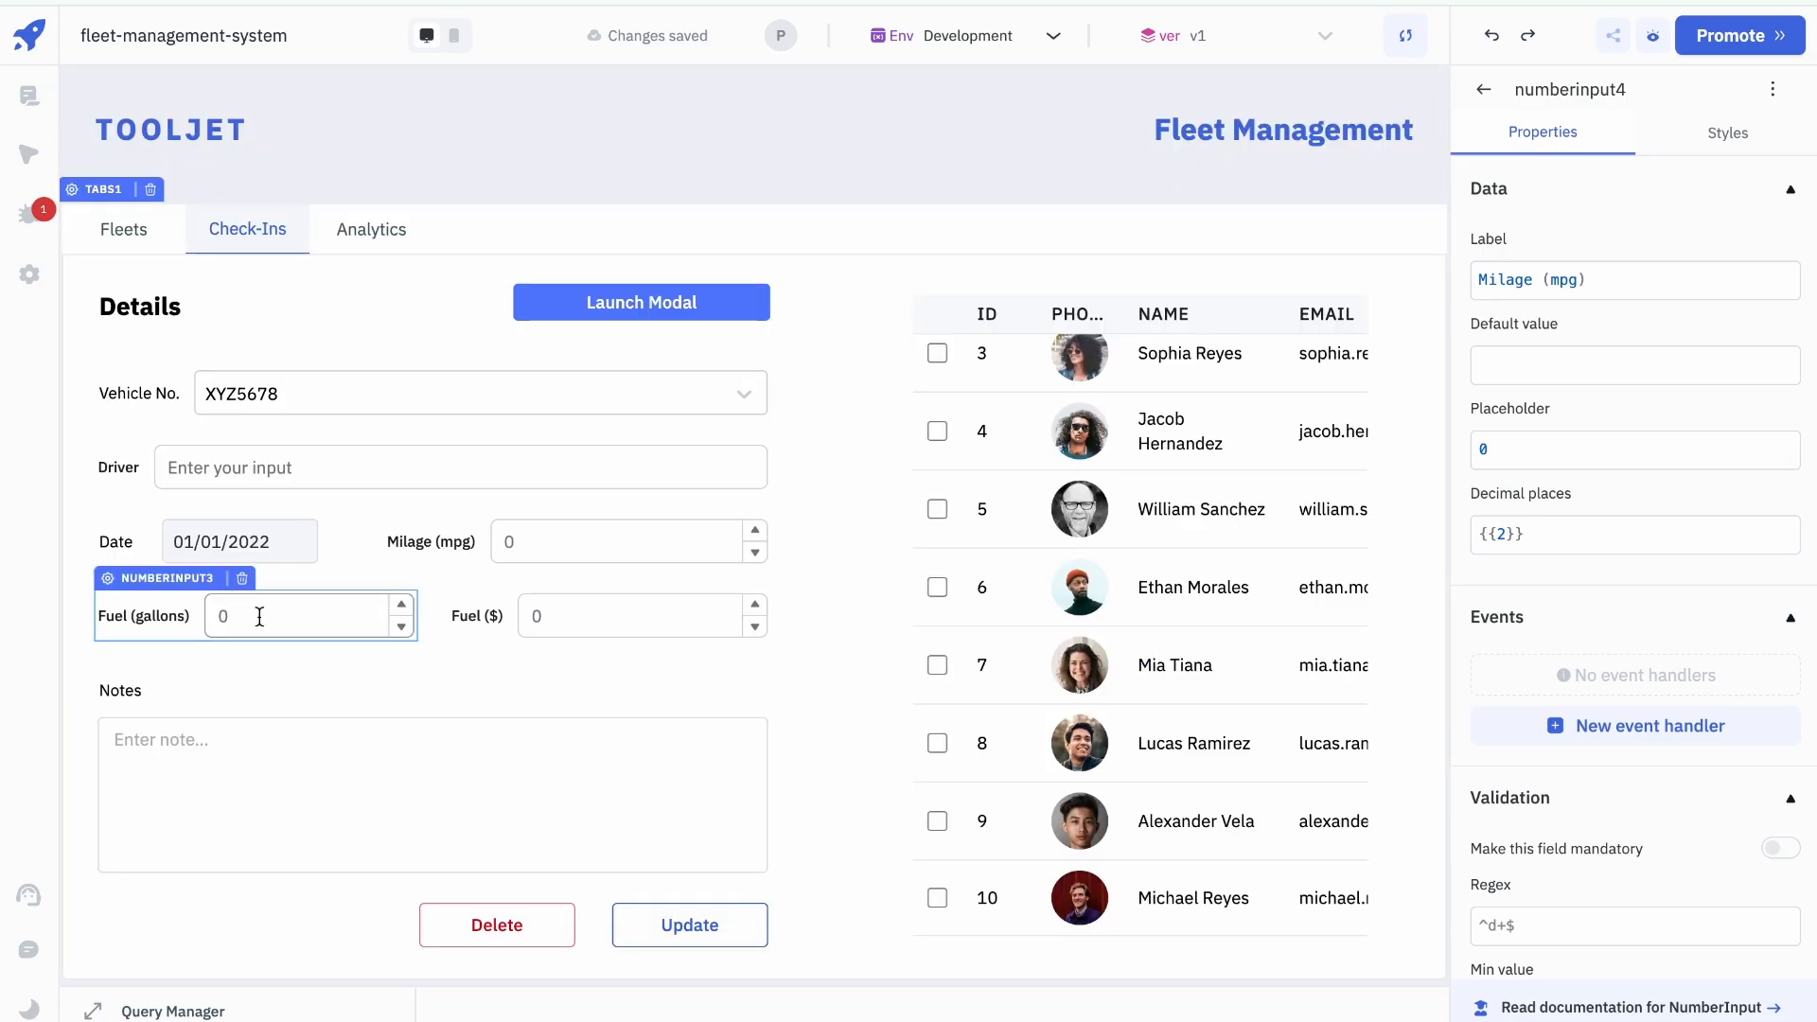
{"action": "left_click", "coordinate": [113, 626]}
{"action": "key", "text": "ctrl+c"}
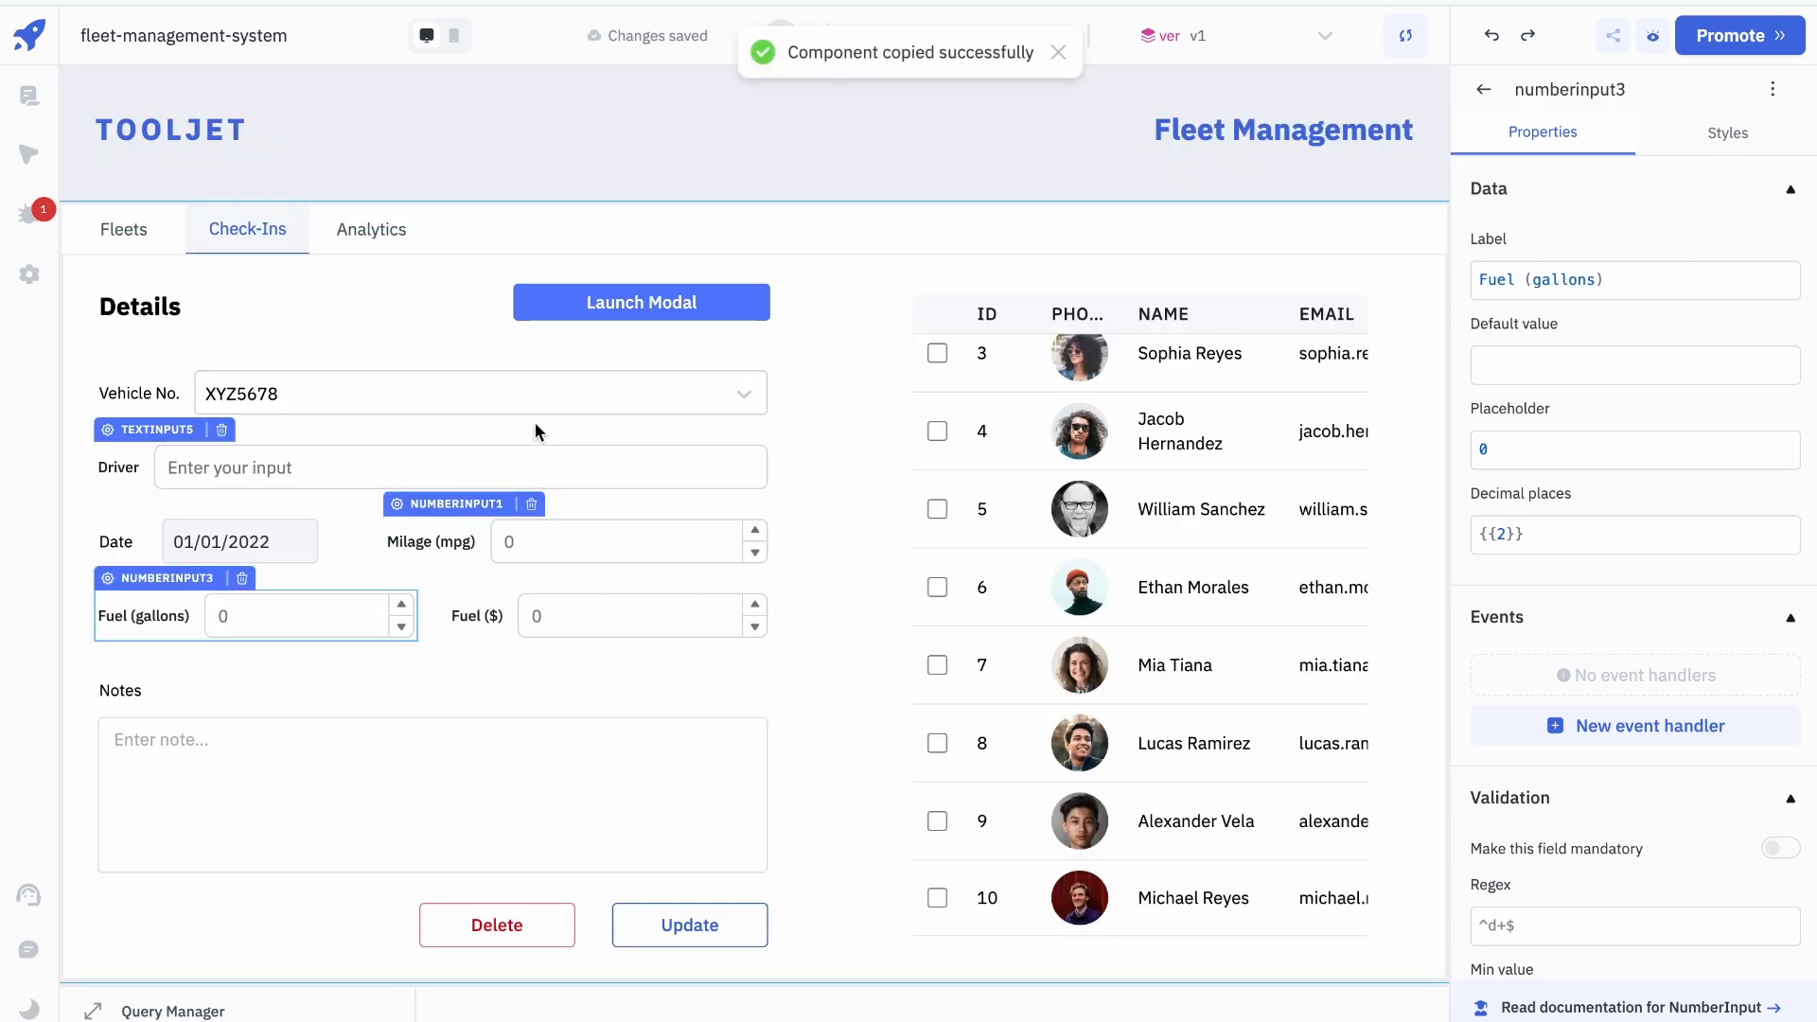
{"action": "left_click", "coordinate": [602, 312]}
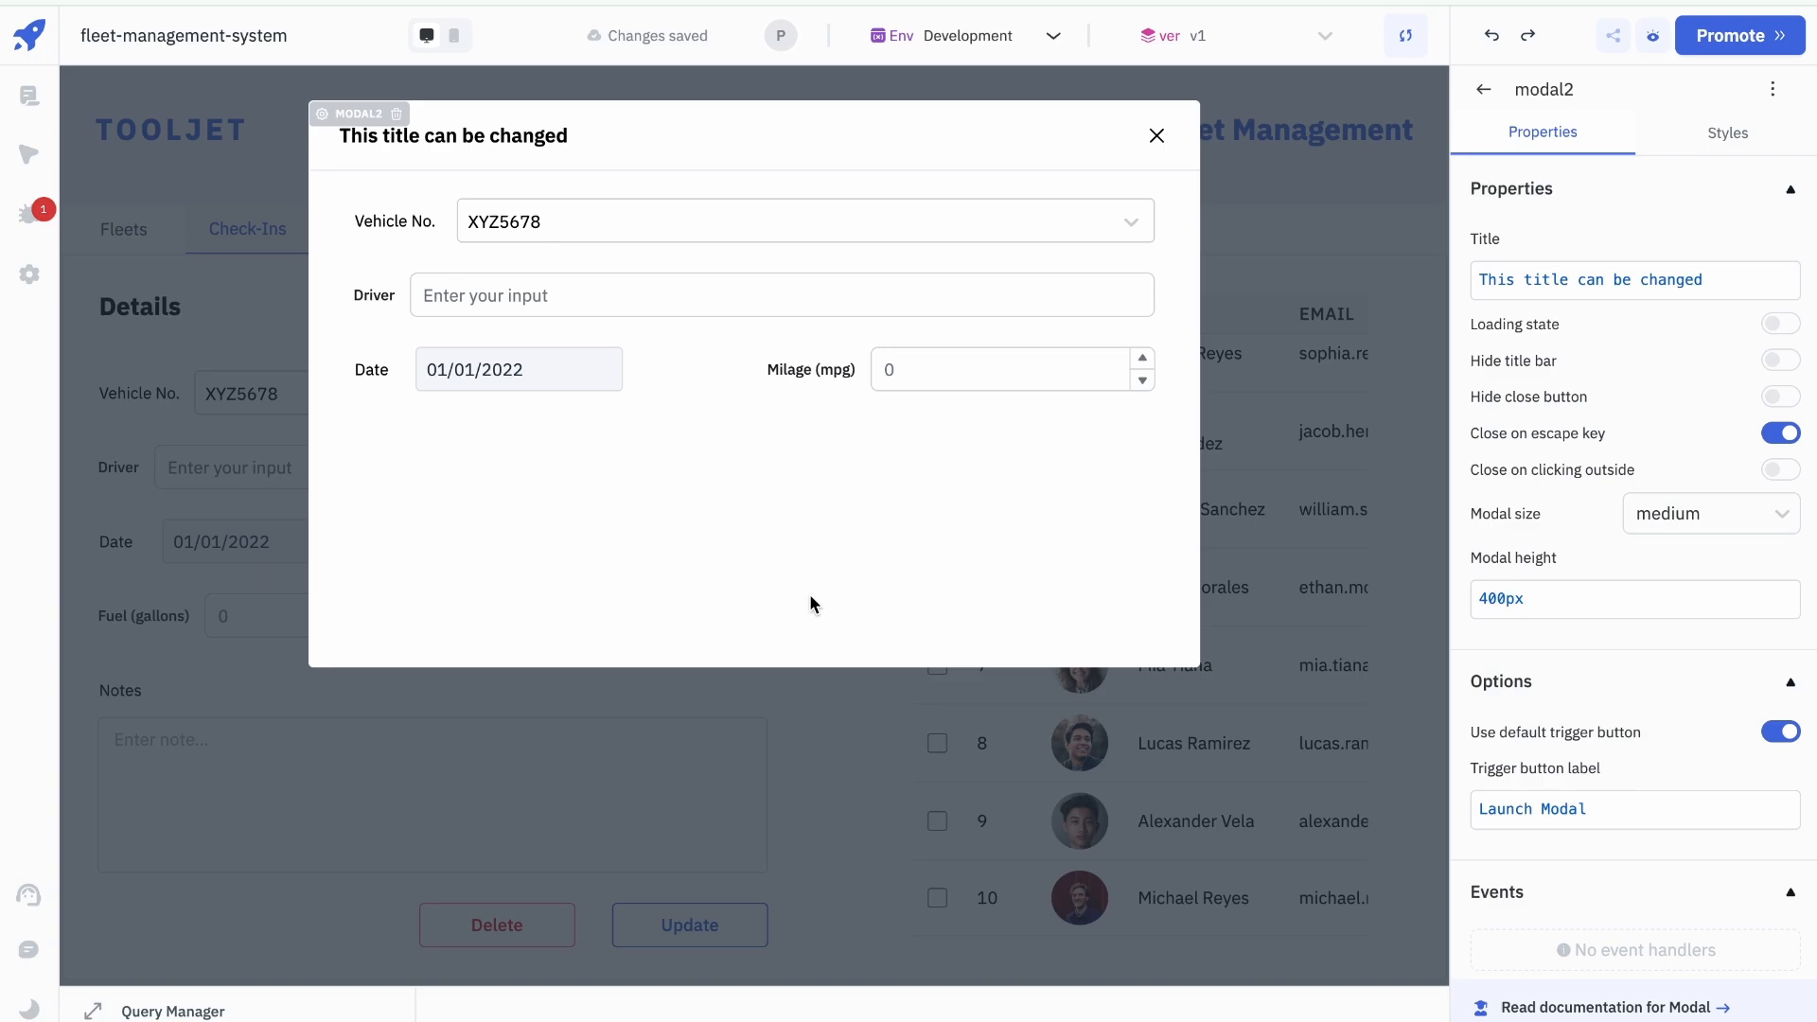
{"action": "key", "text": "ctrl+v"}
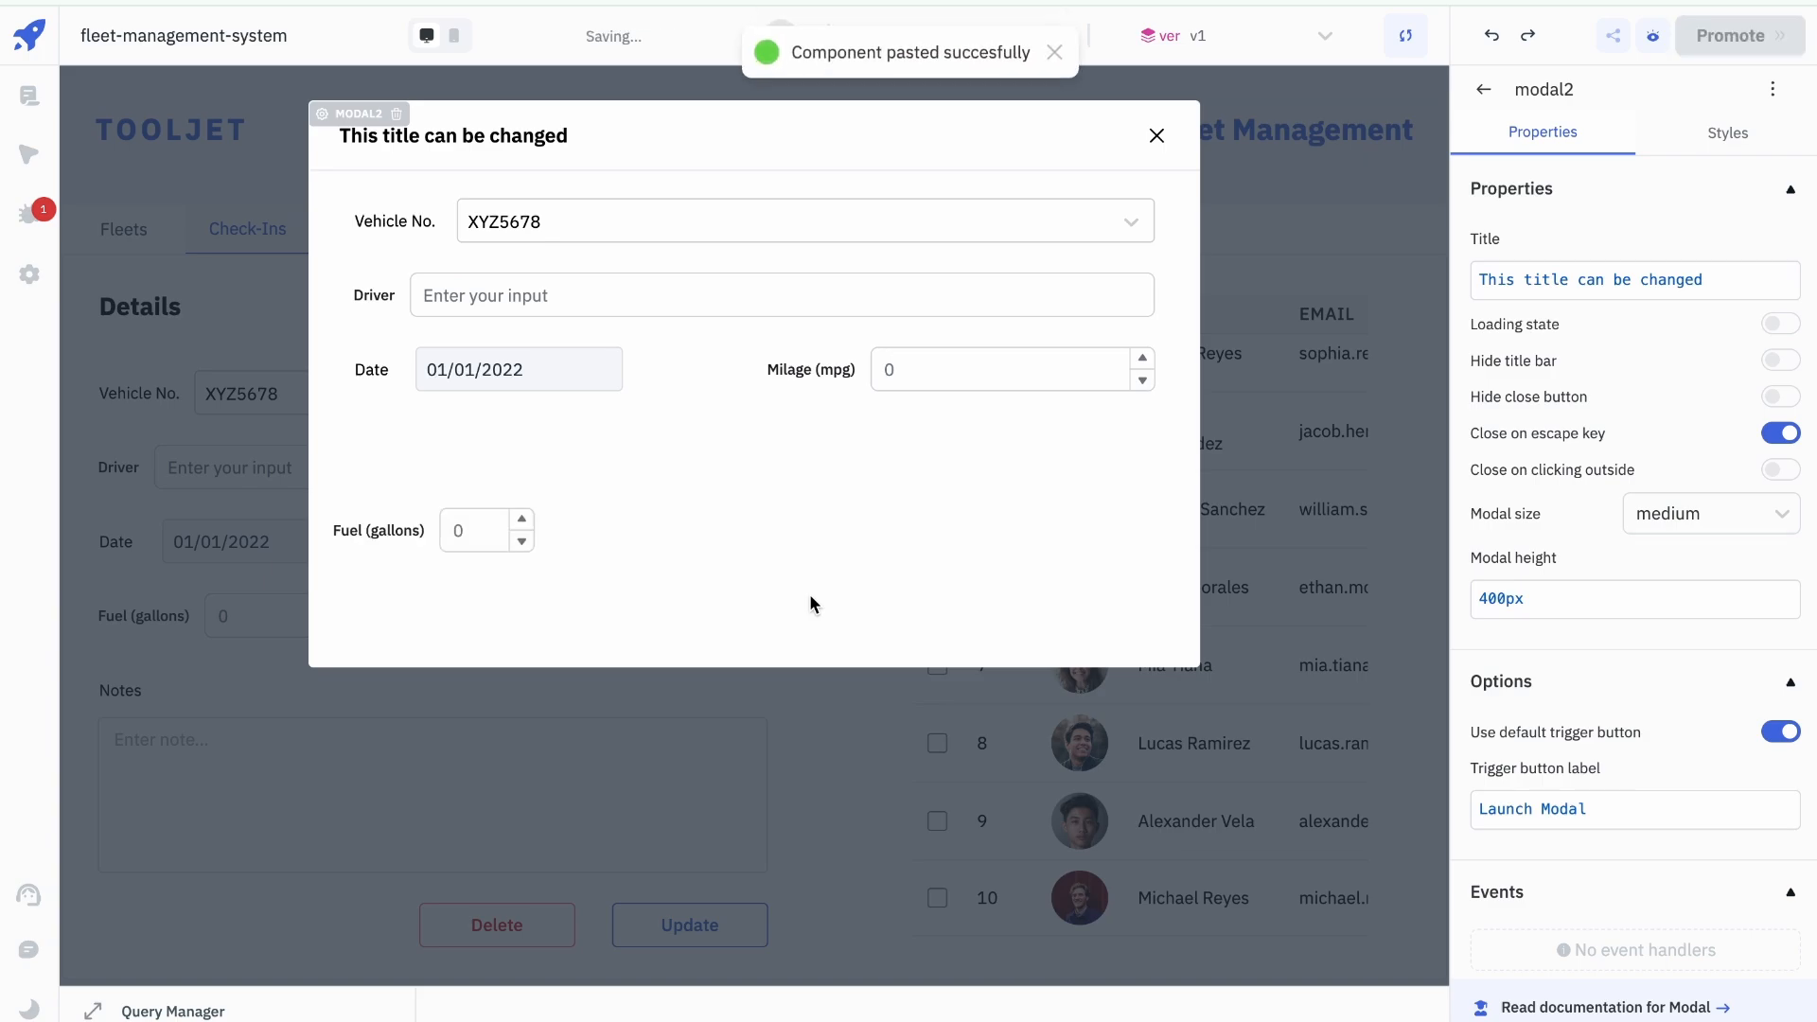
{"action": "left_click", "coordinate": [369, 530]}
{"action": "left_click_drag", "start_coordinate": [383, 495], "coordinate": [394, 413]}
{"action": "left_click", "coordinate": [535, 442]}
{"action": "left_click_drag", "start_coordinate": [594, 442], "coordinate": [715, 441]}
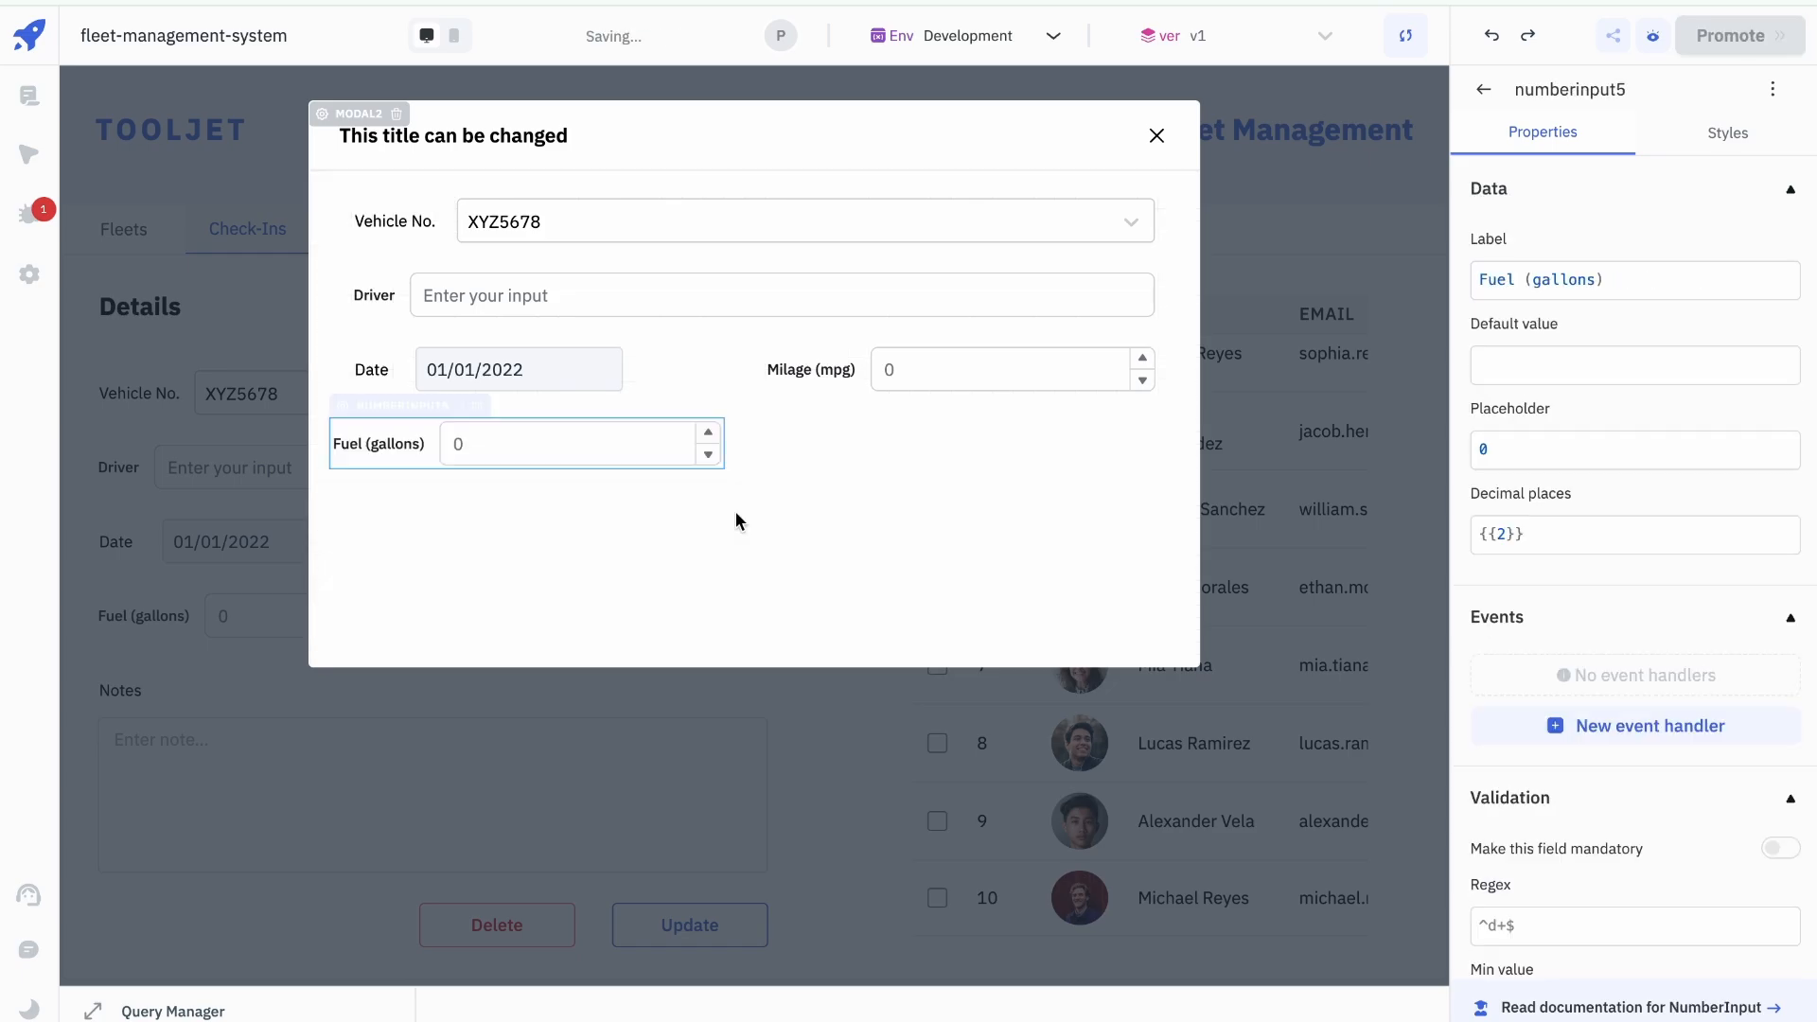
Step: Copy the Fuel ($) number input into the modal, place it beside Fuel (gallons) below Milage (mpg) and widen it to the same far edge
{"action": "left_click", "coordinate": [1153, 136]}
{"action": "left_click", "coordinate": [497, 620]}
{"action": "key", "text": "ctrl+c"}
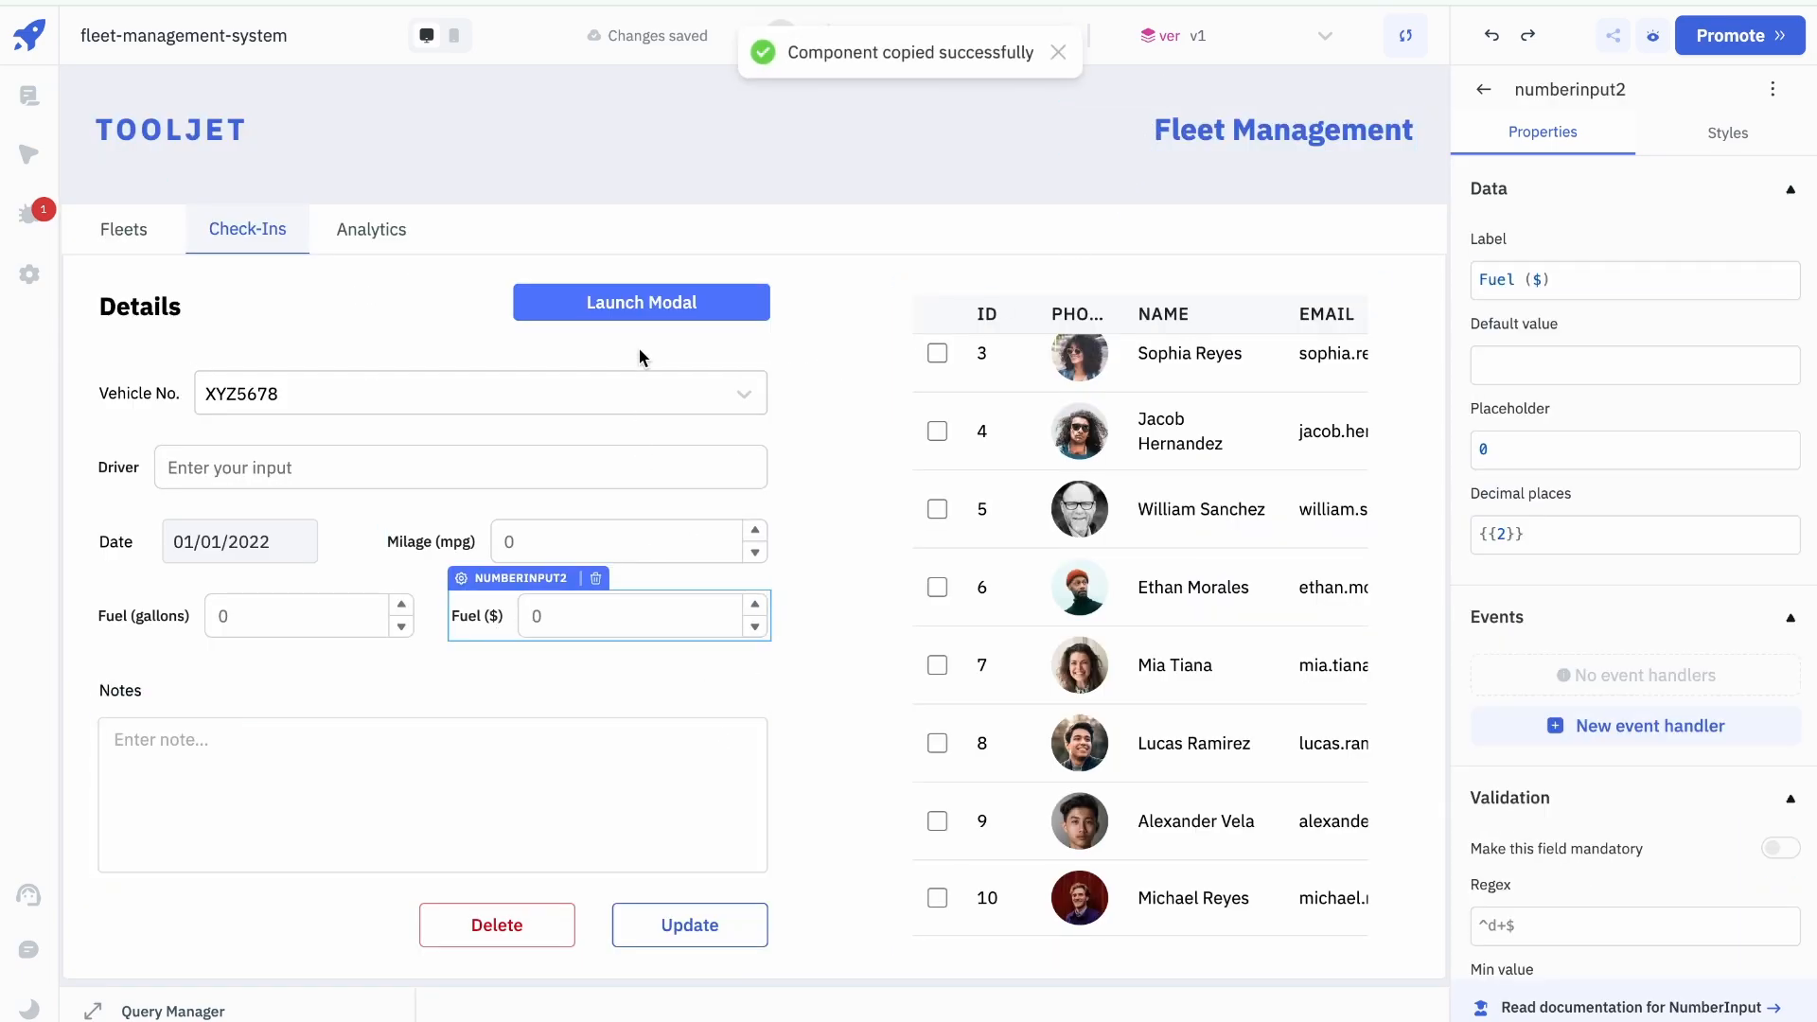
{"action": "left_click", "coordinate": [662, 302]}
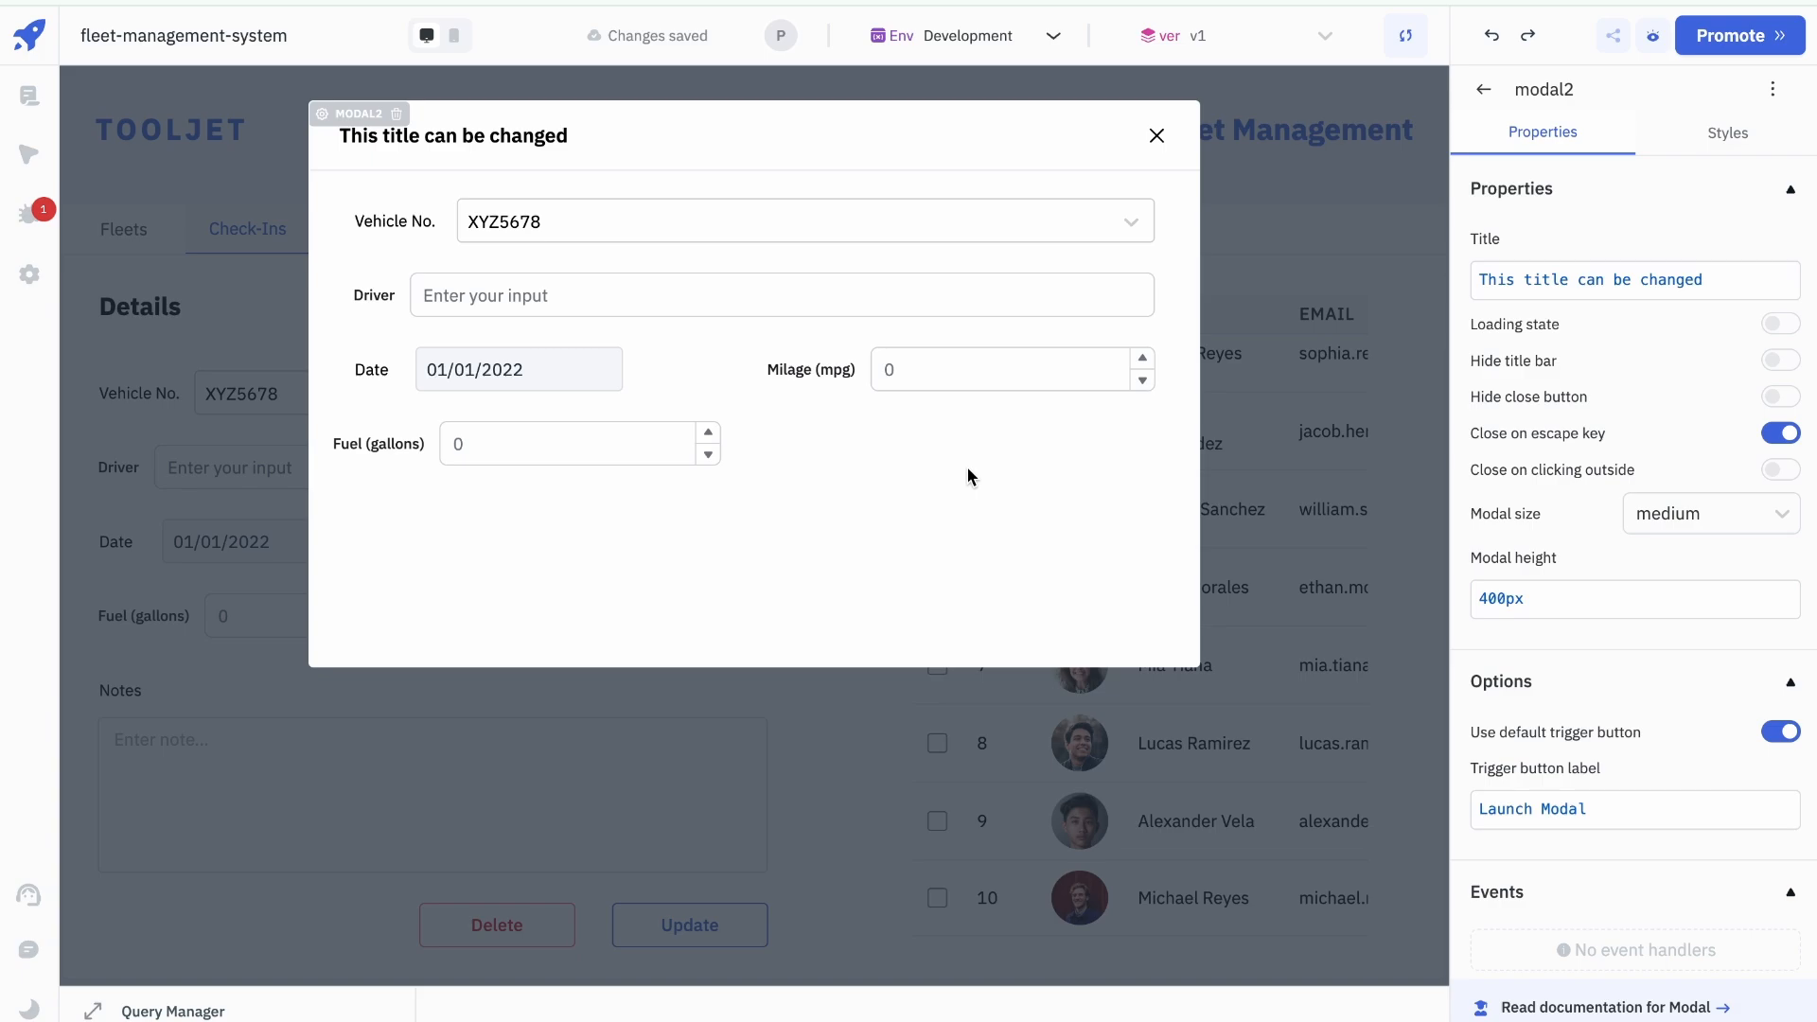
{"action": "key", "text": "ctrl+v"}
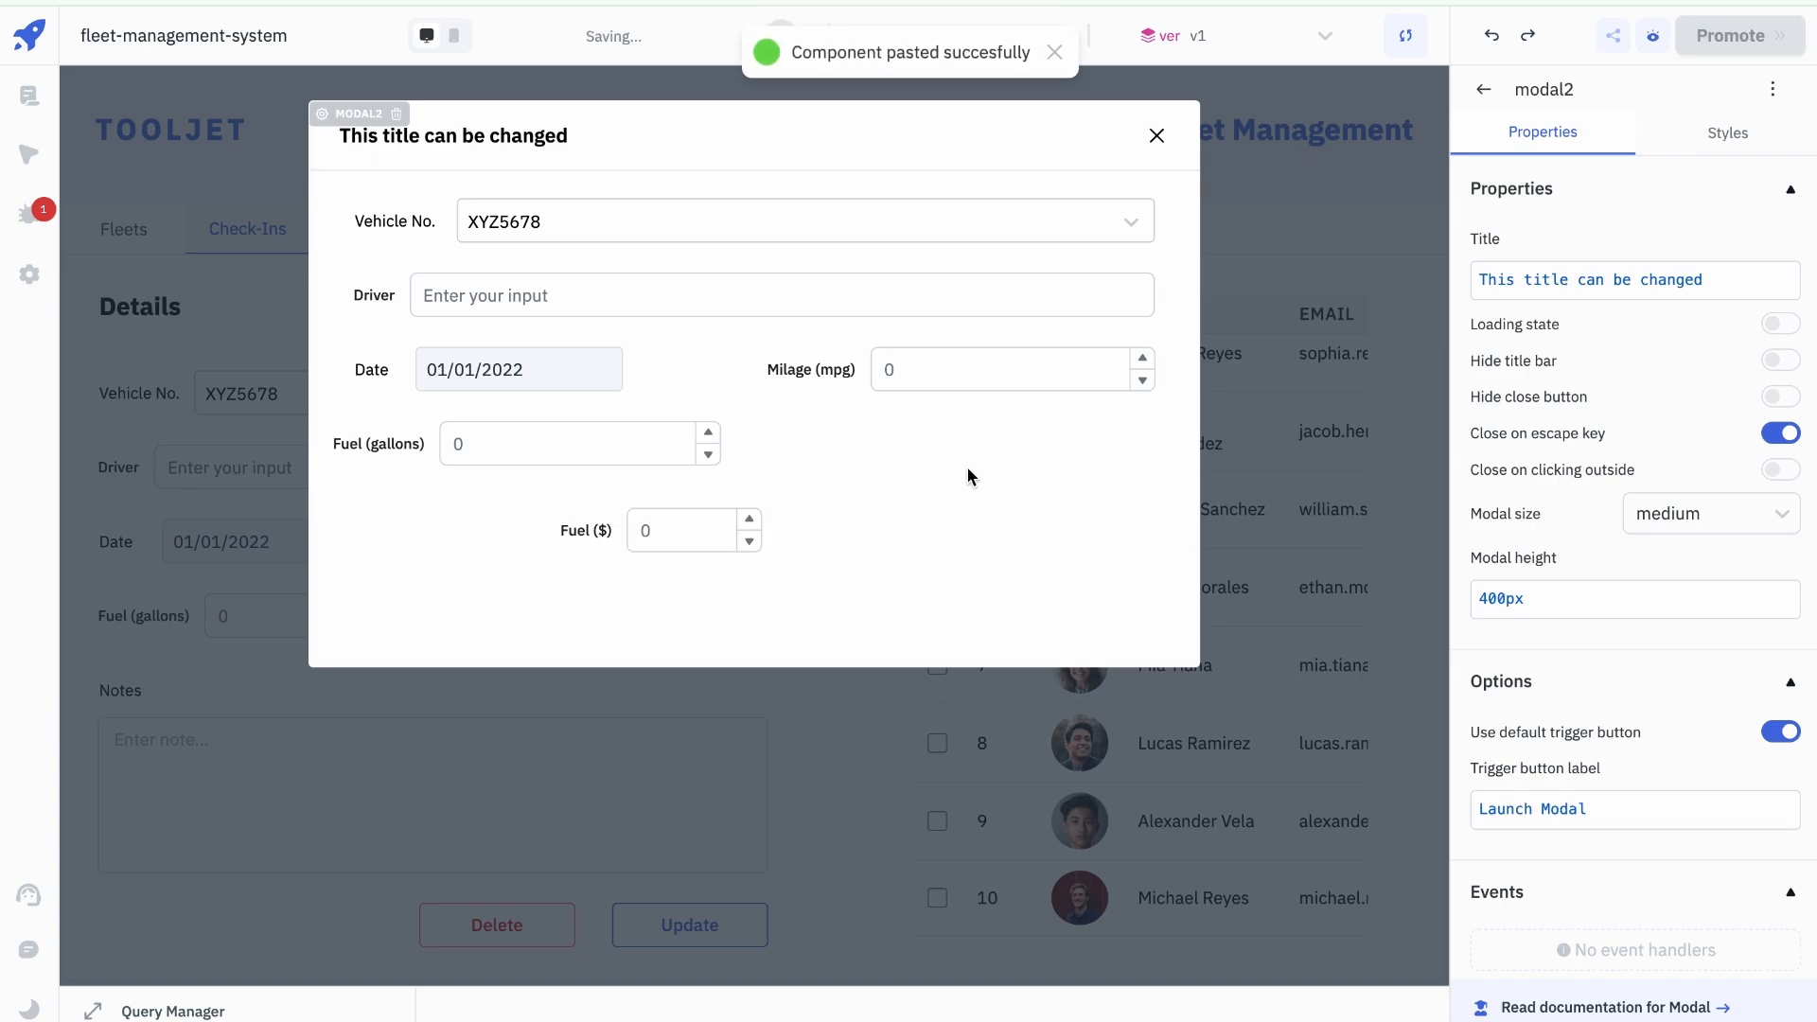
{"action": "left_click", "coordinate": [587, 538]}
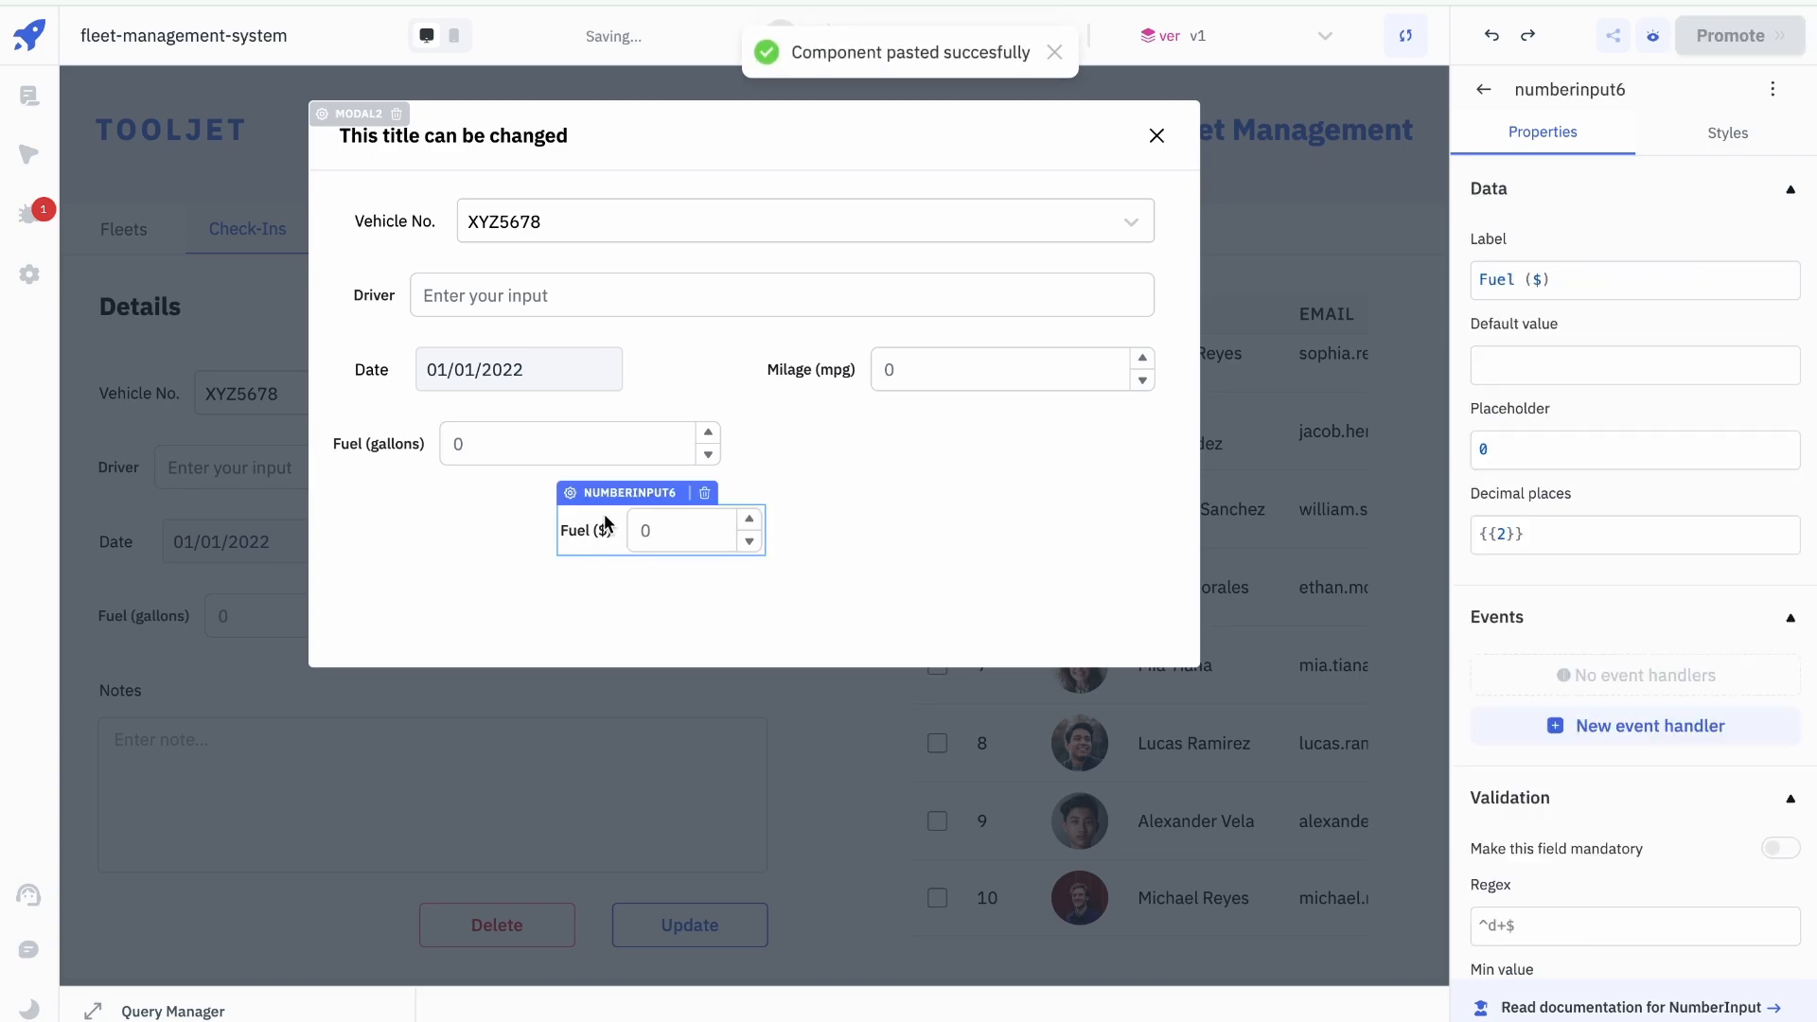
{"action": "left_click_drag", "start_coordinate": [800, 478], "coordinate": [828, 416]}
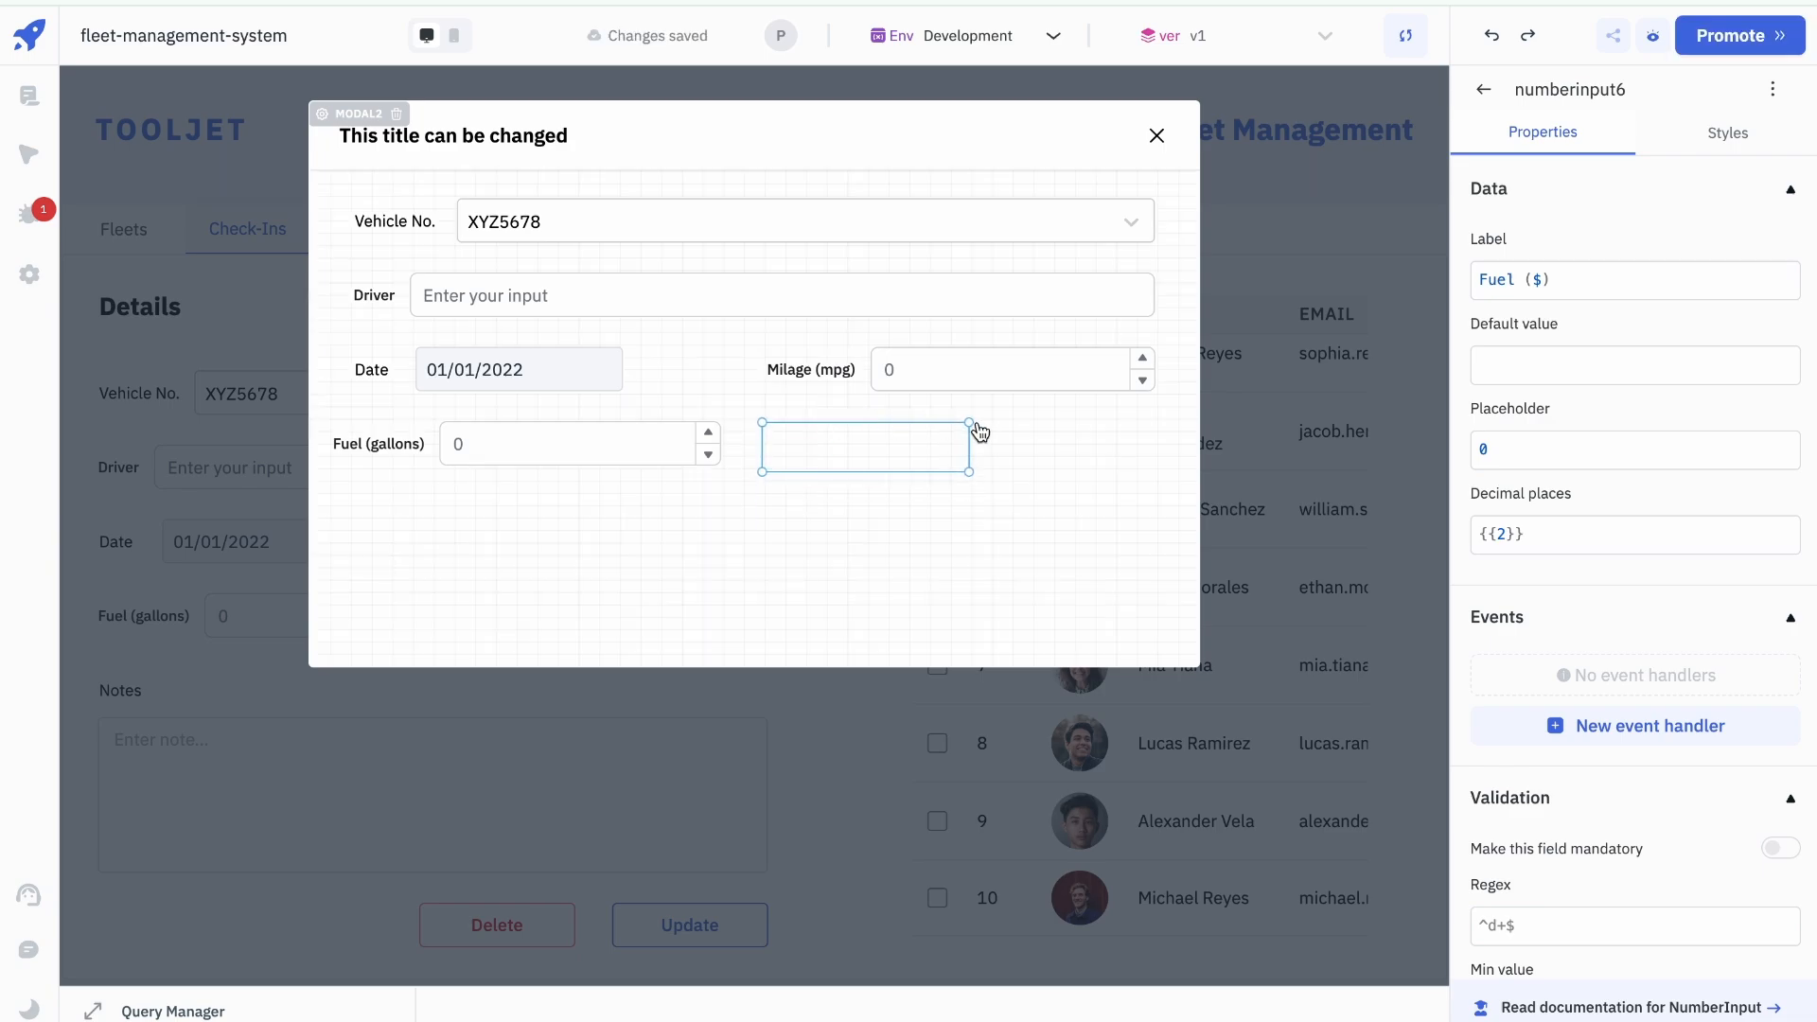
{"action": "left_click_drag", "start_coordinate": [1038, 441], "coordinate": [1152, 436]}
{"action": "left_click_drag", "start_coordinate": [682, 598], "coordinate": [630, 623]}
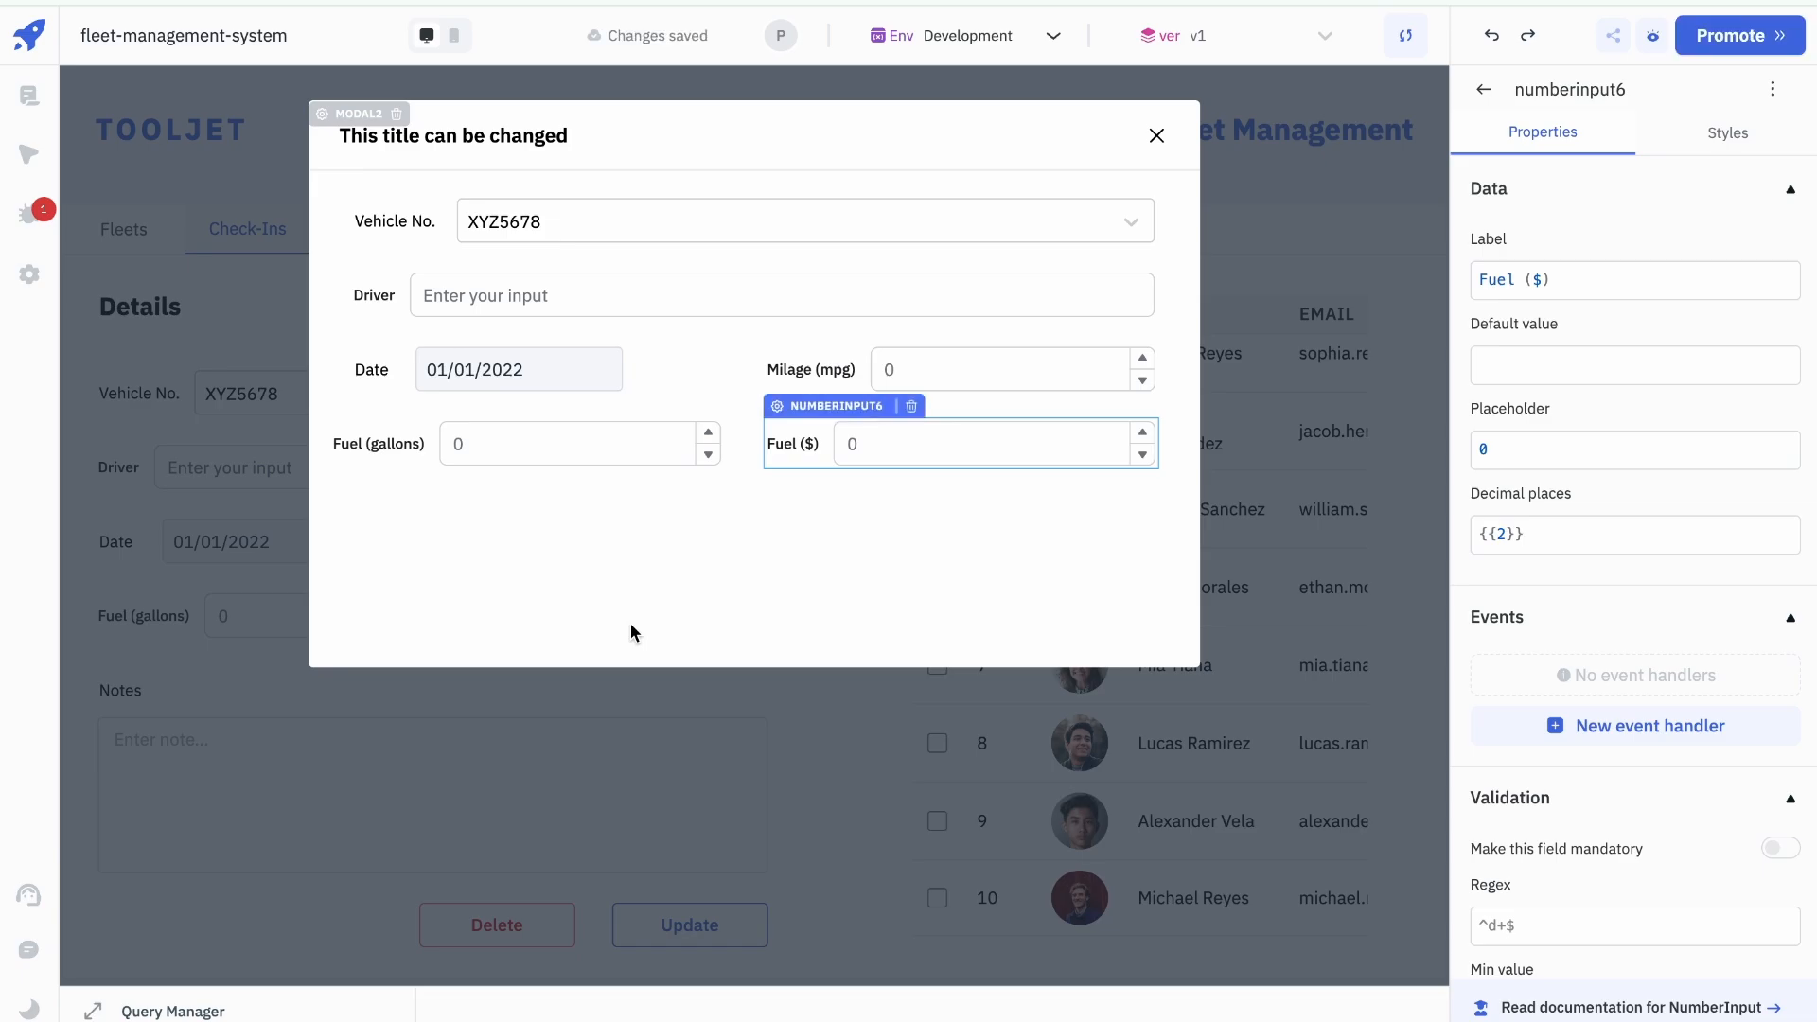
Step: Copy the Notes text area from the Details form and reopen the Check-Ins modal for pasting
{"action": "left_click", "coordinate": [1156, 135]}
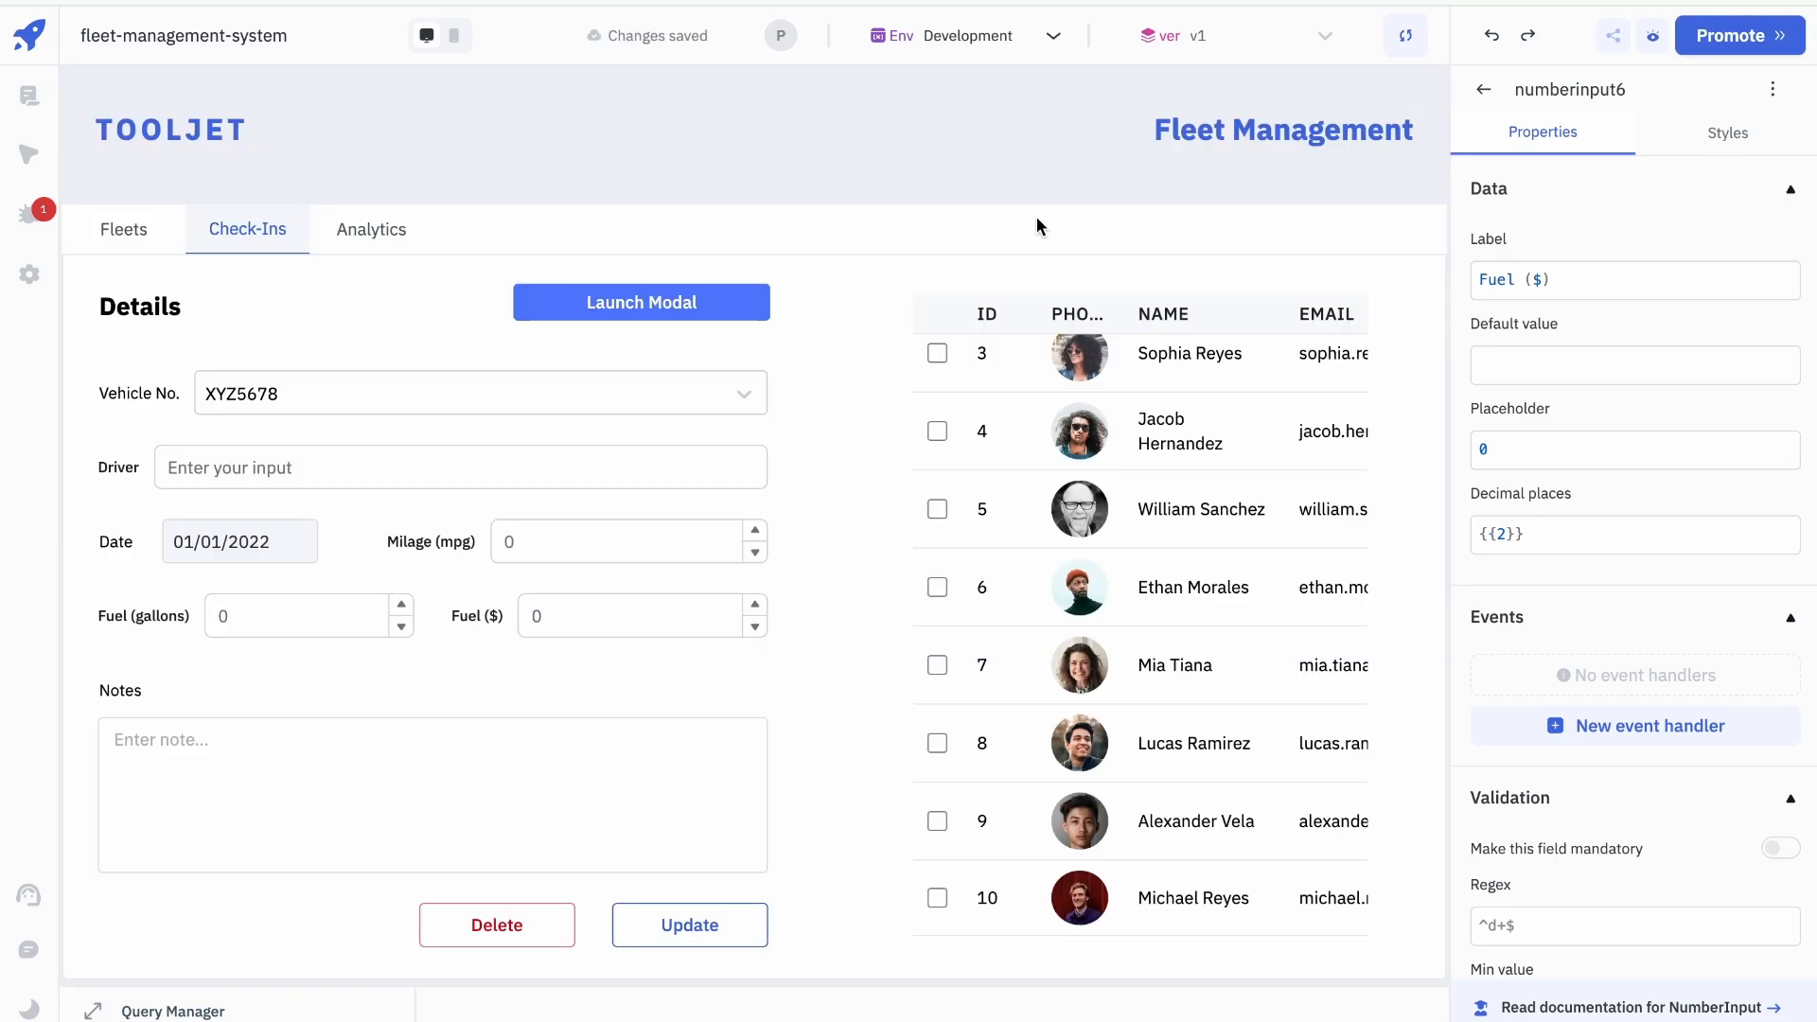
{"action": "left_click", "coordinate": [127, 737]}
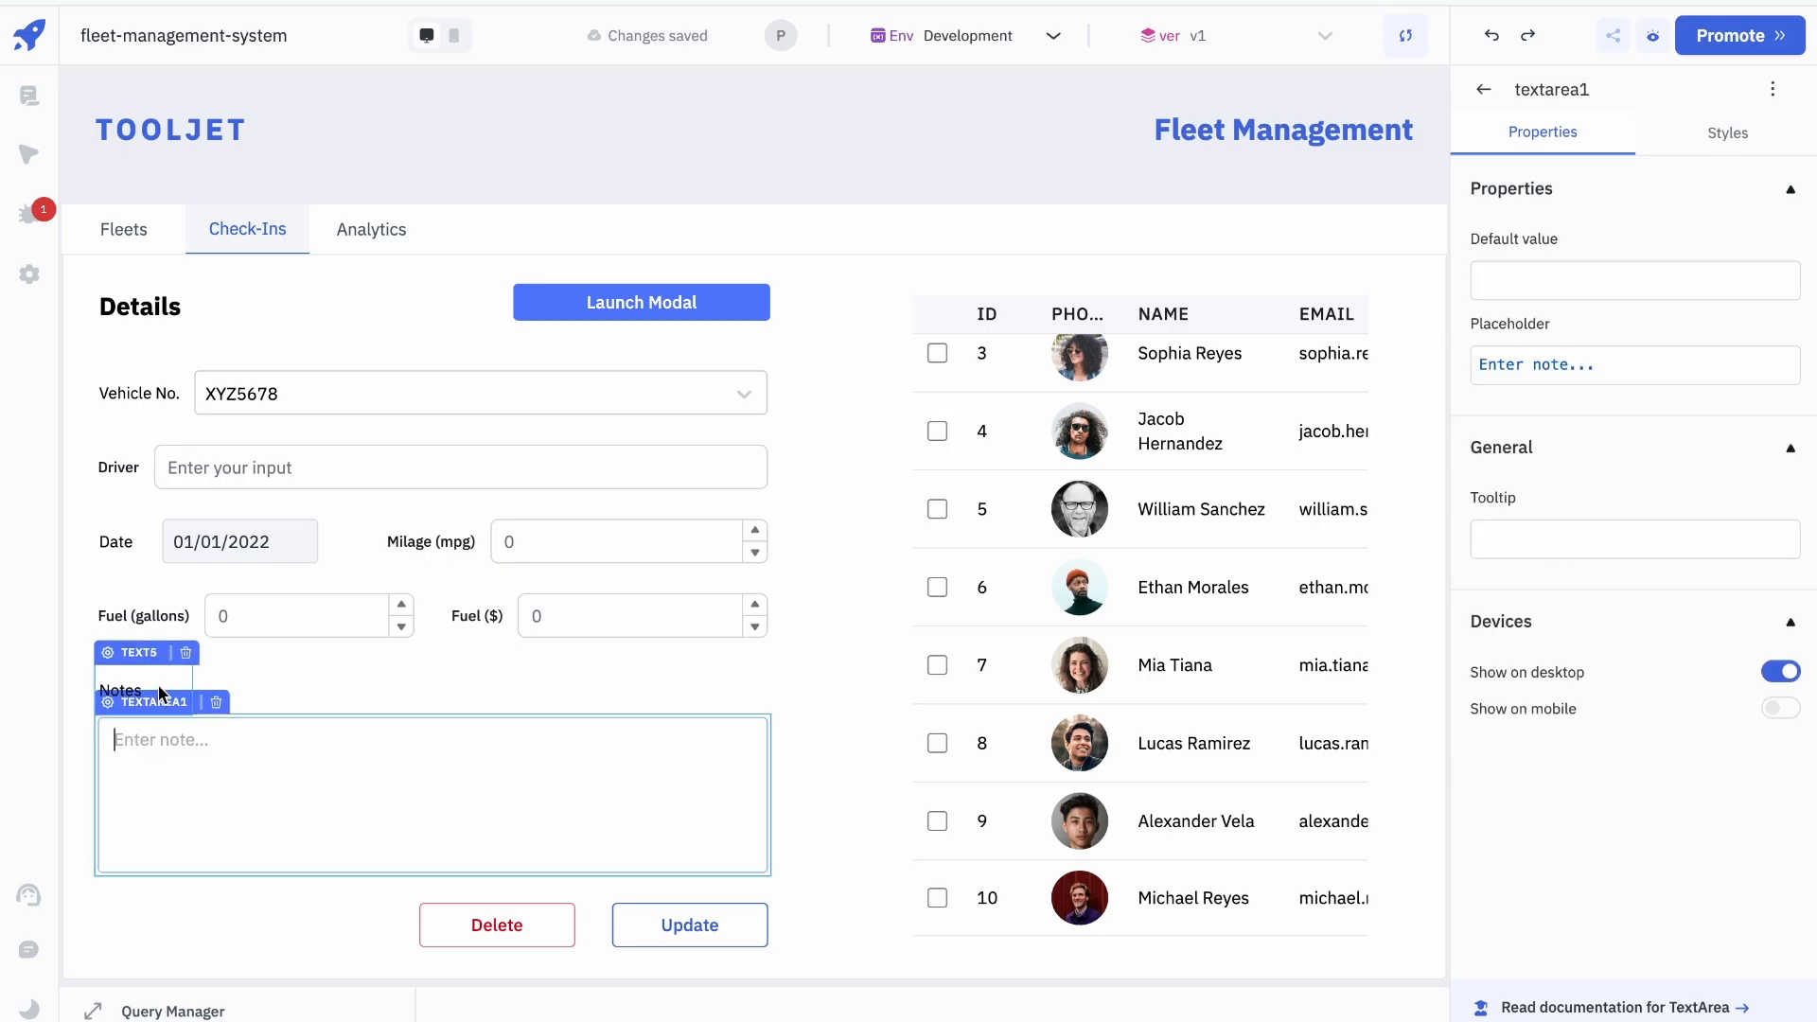
{"action": "key", "text": "ctrl+c"}
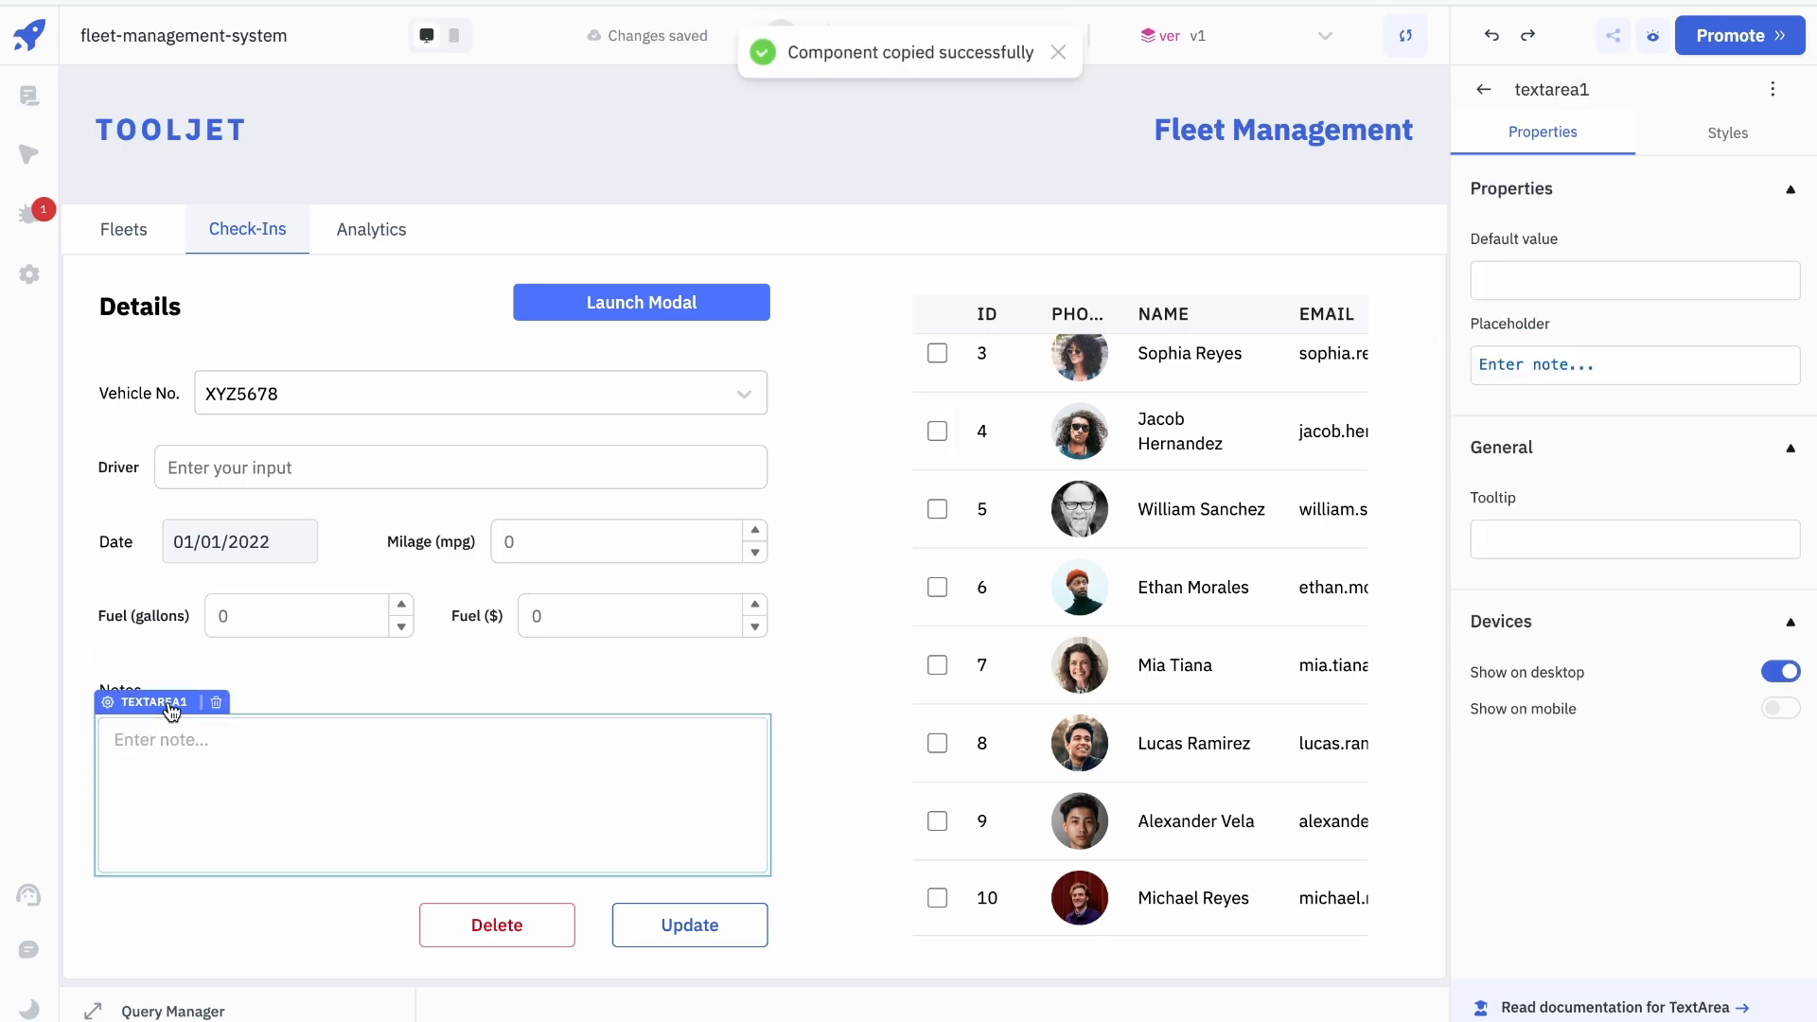
{"action": "left_click", "coordinate": [699, 303]}
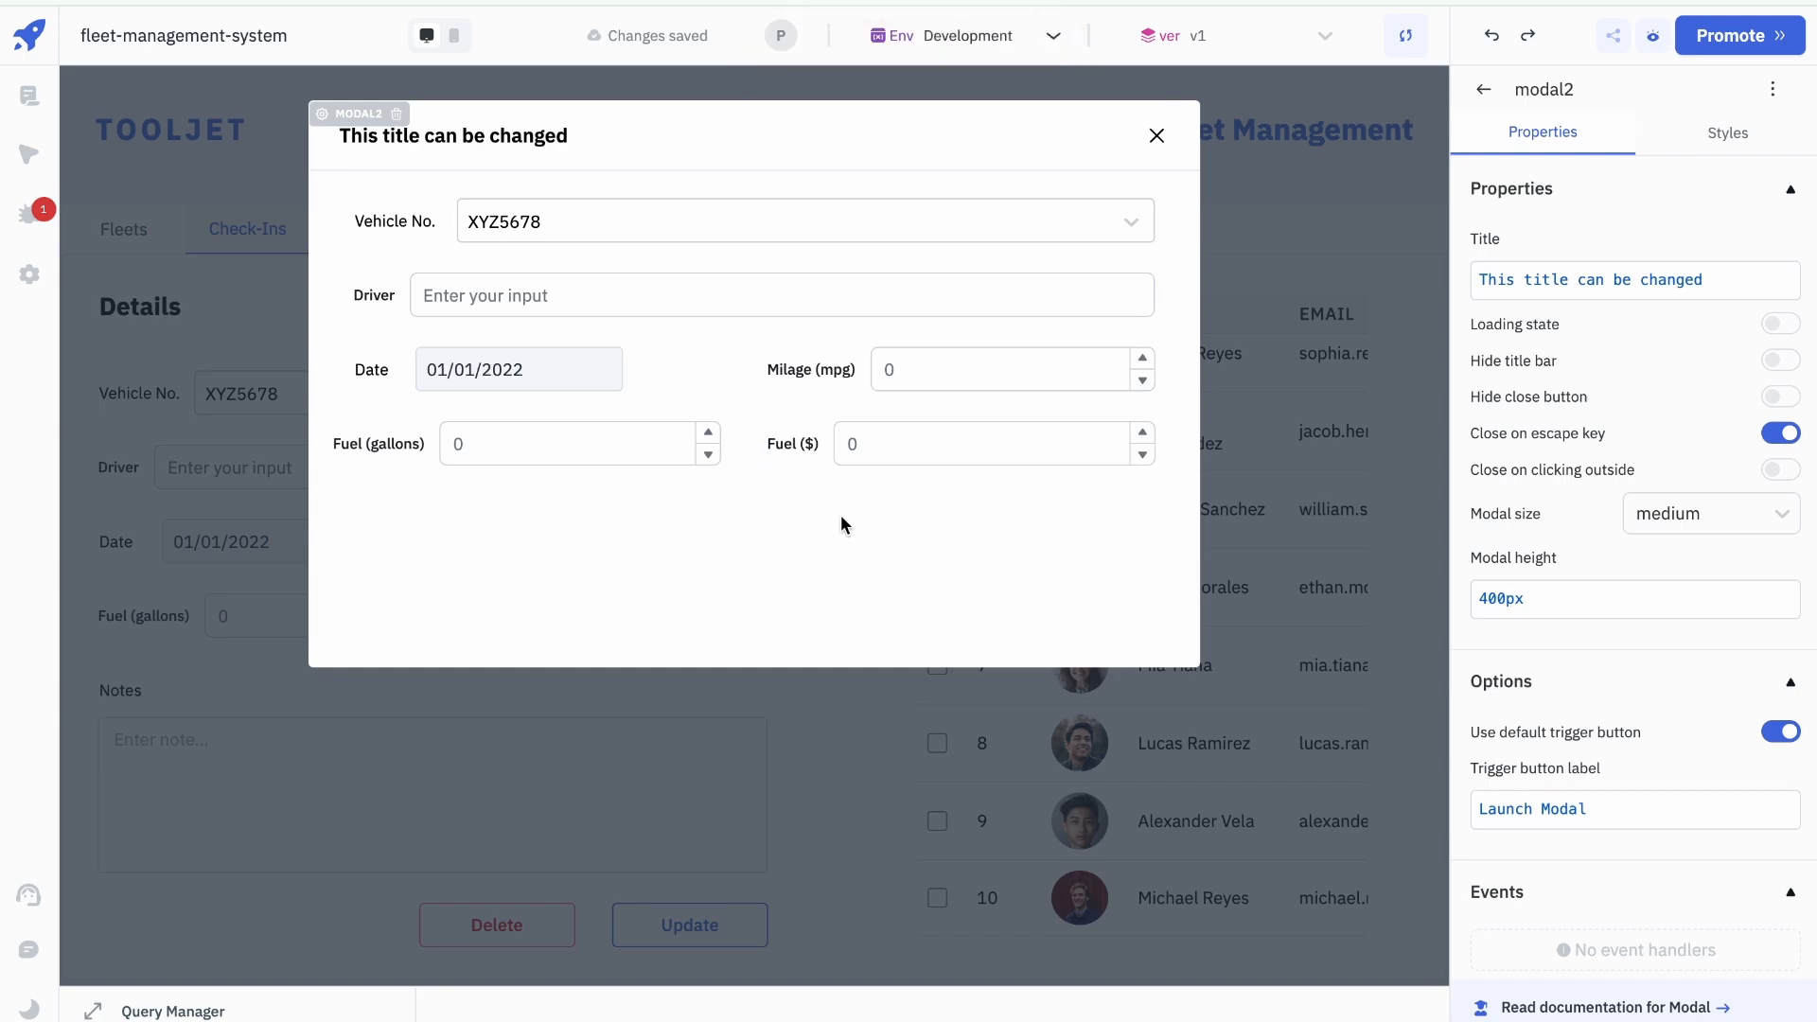
Step: Align the Fuel (gallons) field's left edge with the labels above and paste the copied note text area into the modal
{"action": "left_click", "coordinate": [360, 443]}
{"action": "left_click_drag", "start_coordinate": [328, 441], "coordinate": [353, 428]}
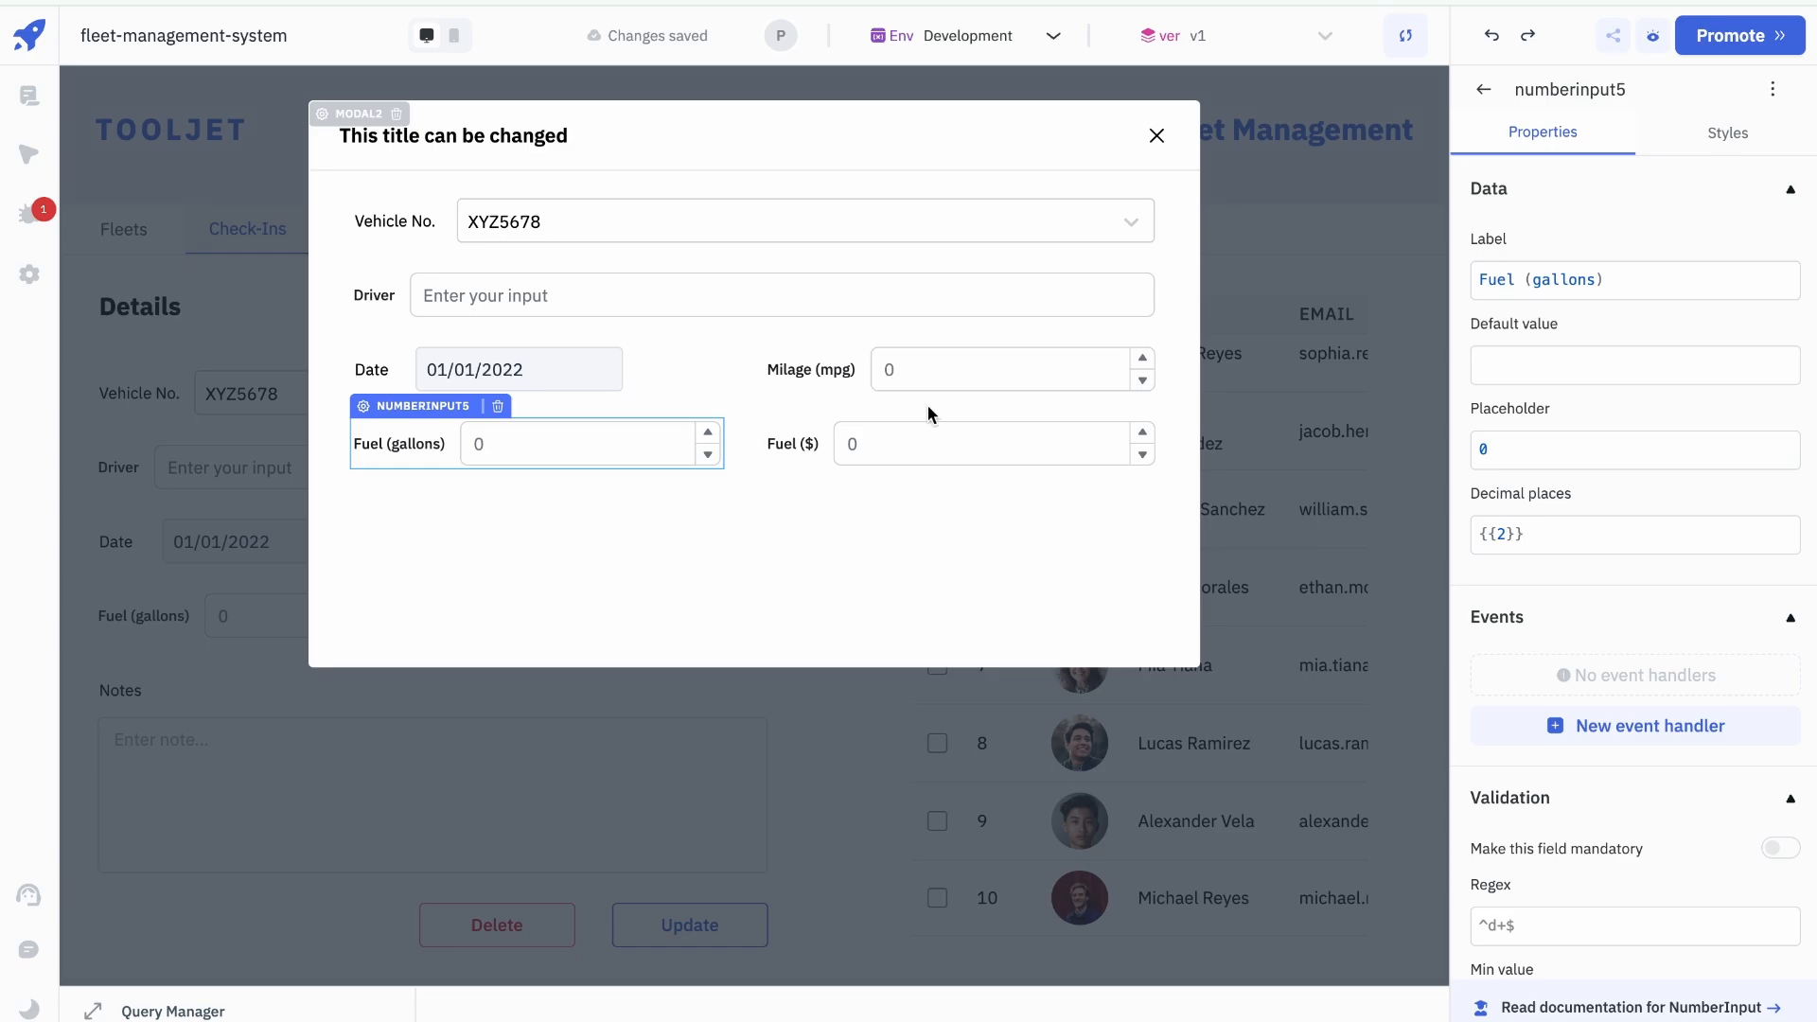
{"action": "key", "text": "ctrl+v"}
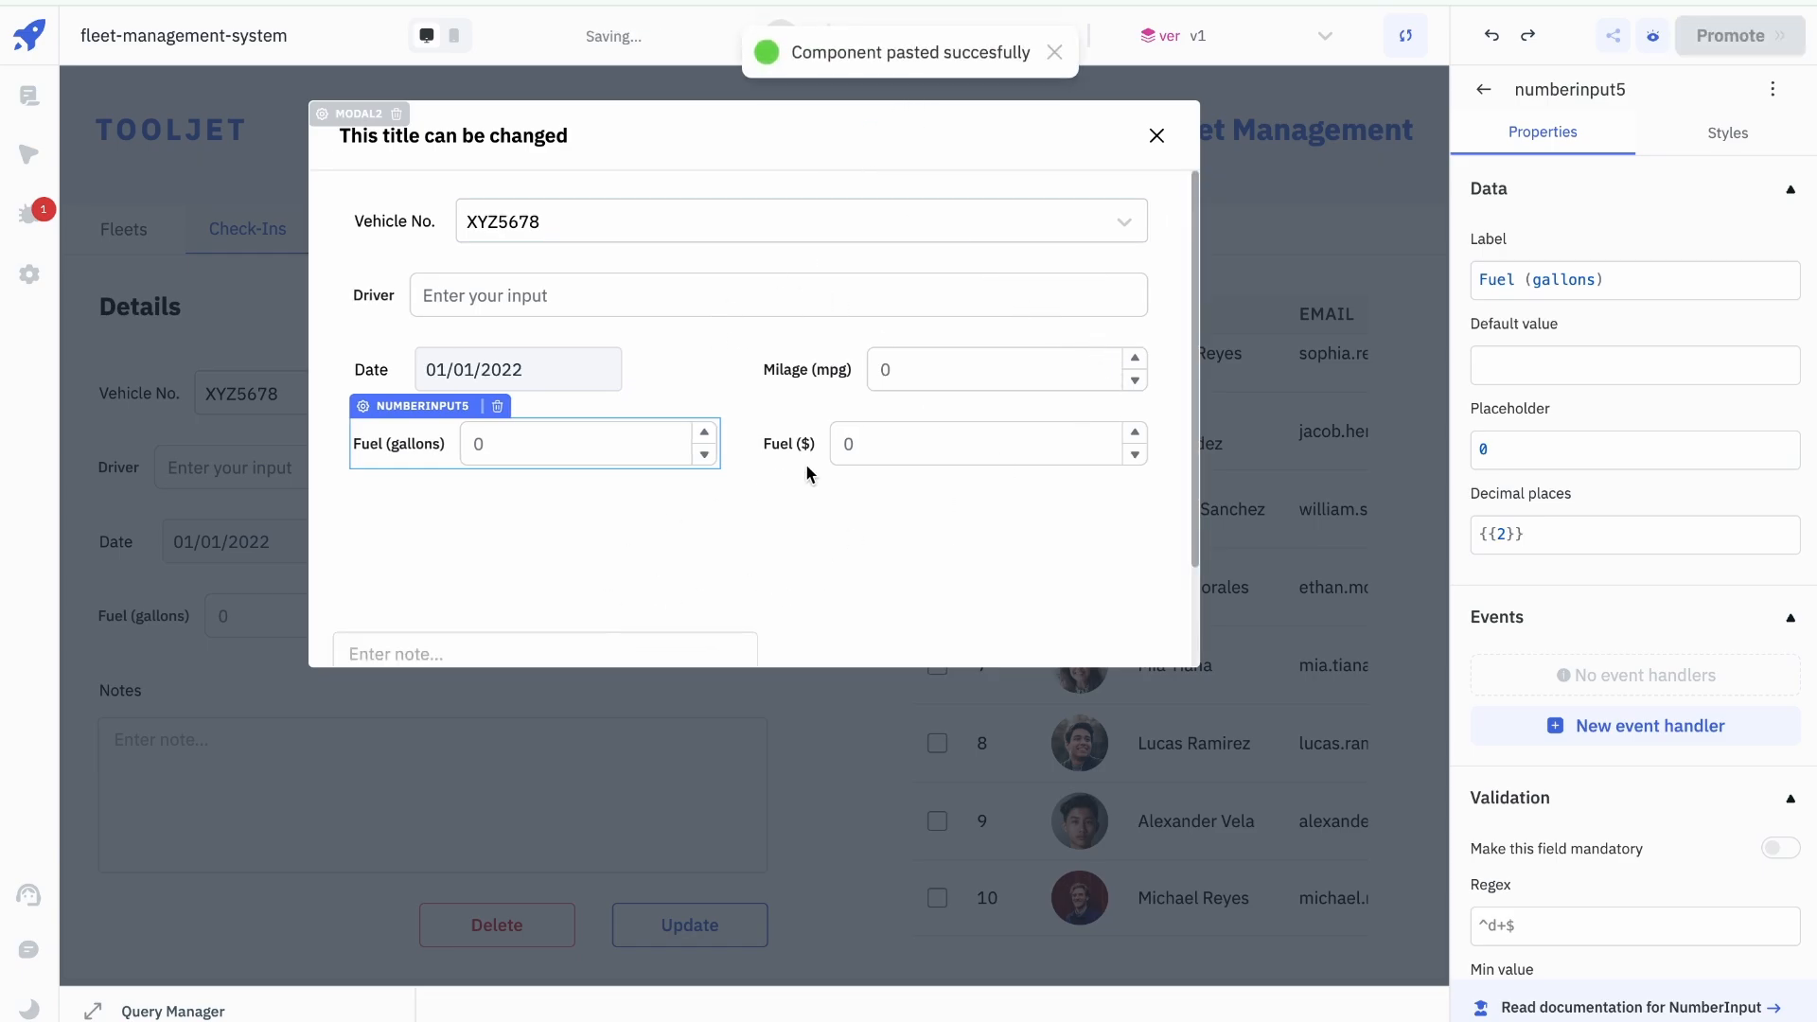
{"action": "scroll", "coordinate": [807, 471], "scroll_direction": "down", "scroll_amount": 2}
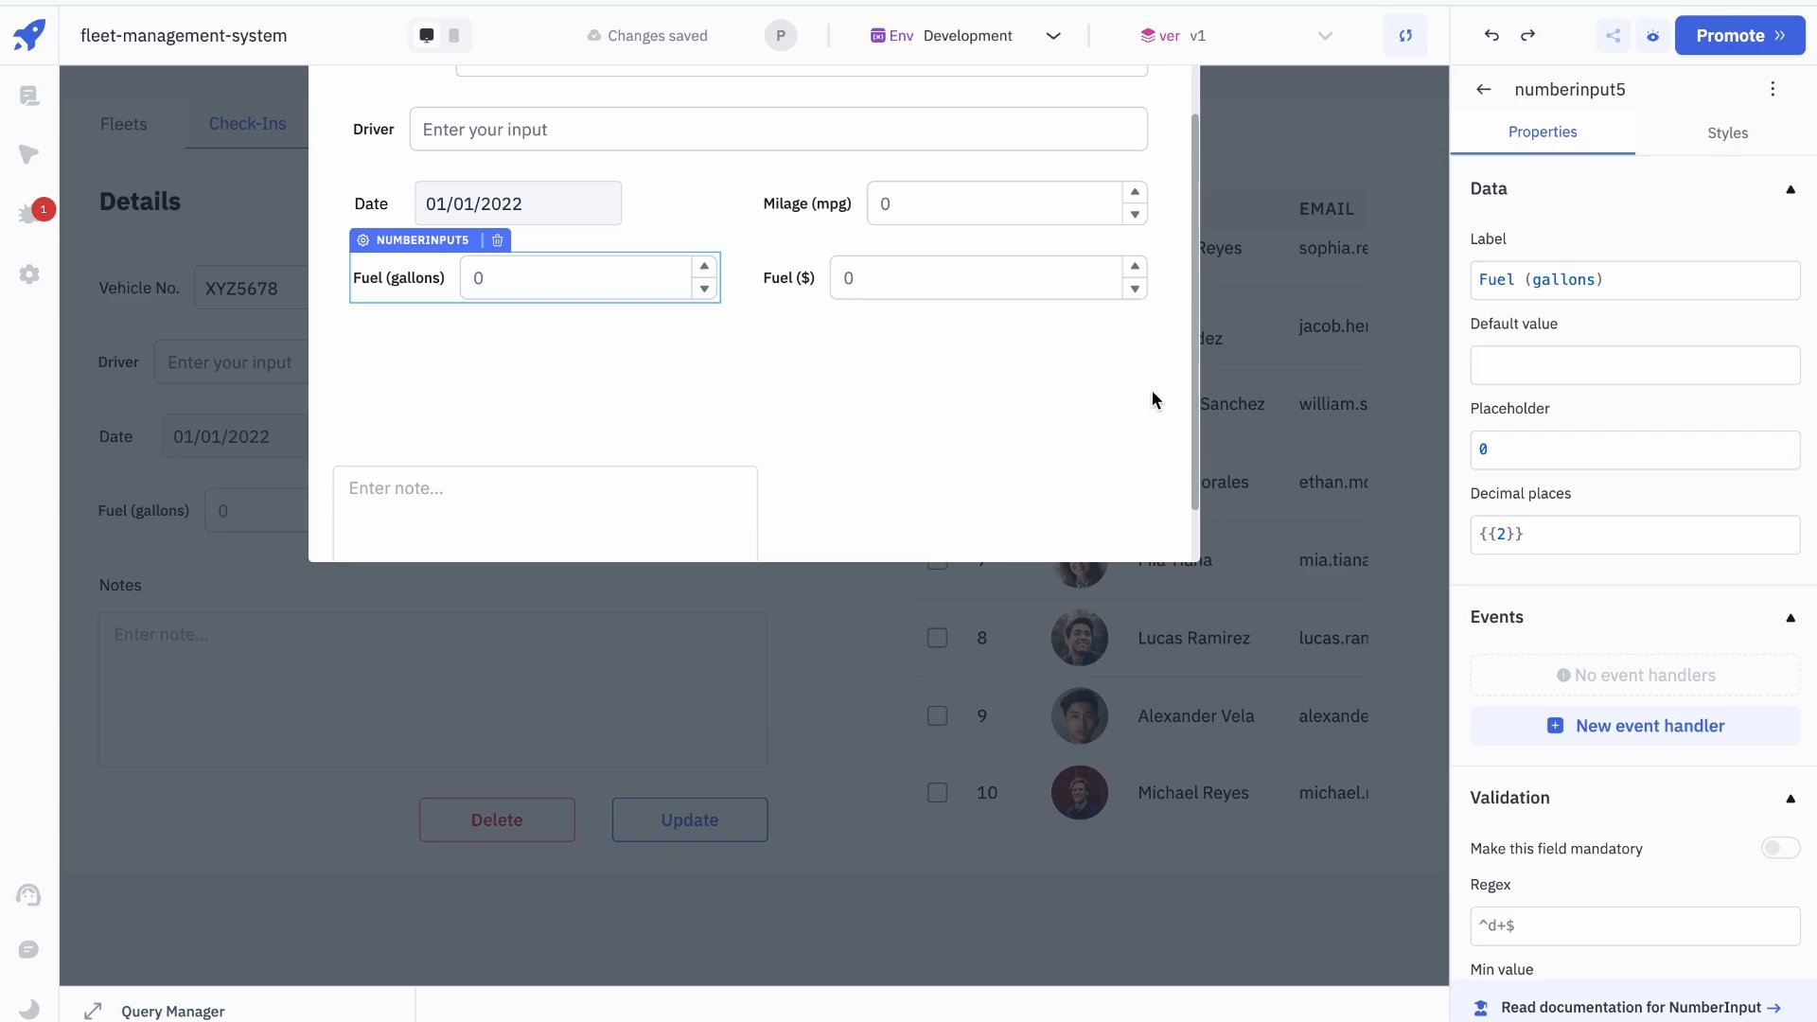
{"action": "scroll", "coordinate": [1006, 297], "scroll_direction": "up", "scroll_amount": 3}
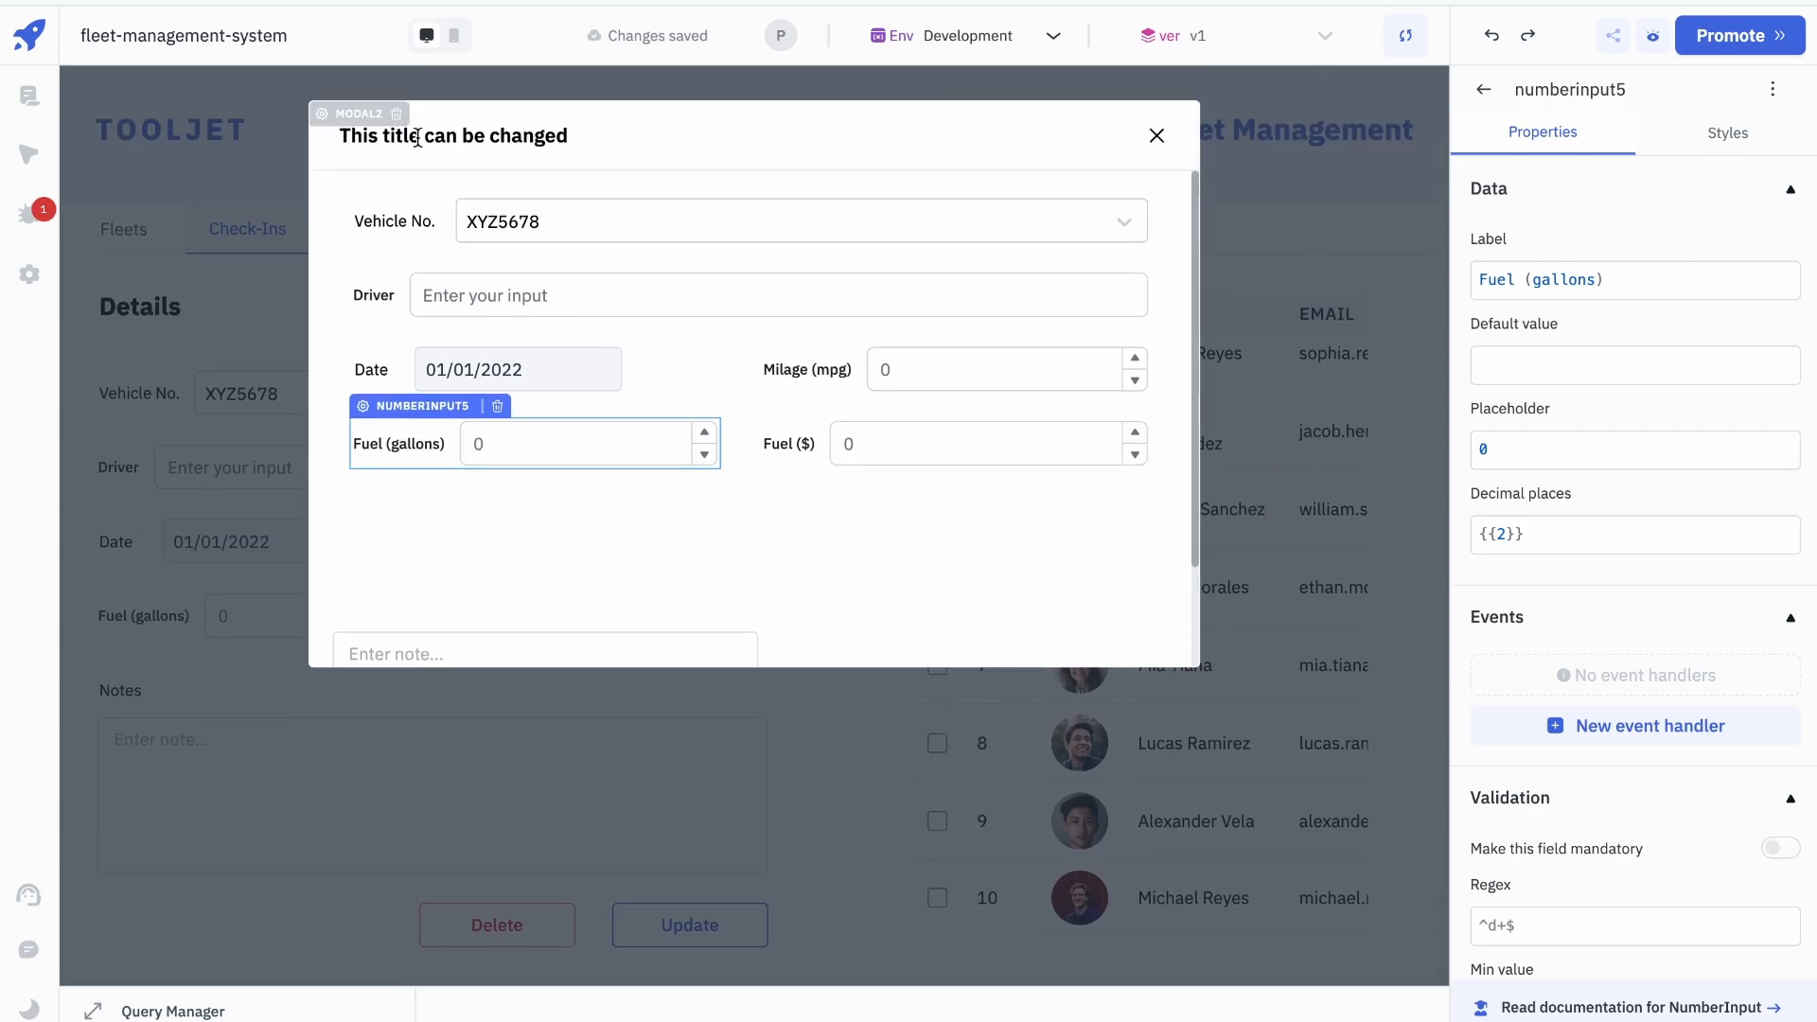
Step: Set both the modal's title and its trigger button label to Check-In
{"action": "left_click", "coordinate": [352, 129]}
{"action": "triple_click", "coordinate": [1742, 282]}
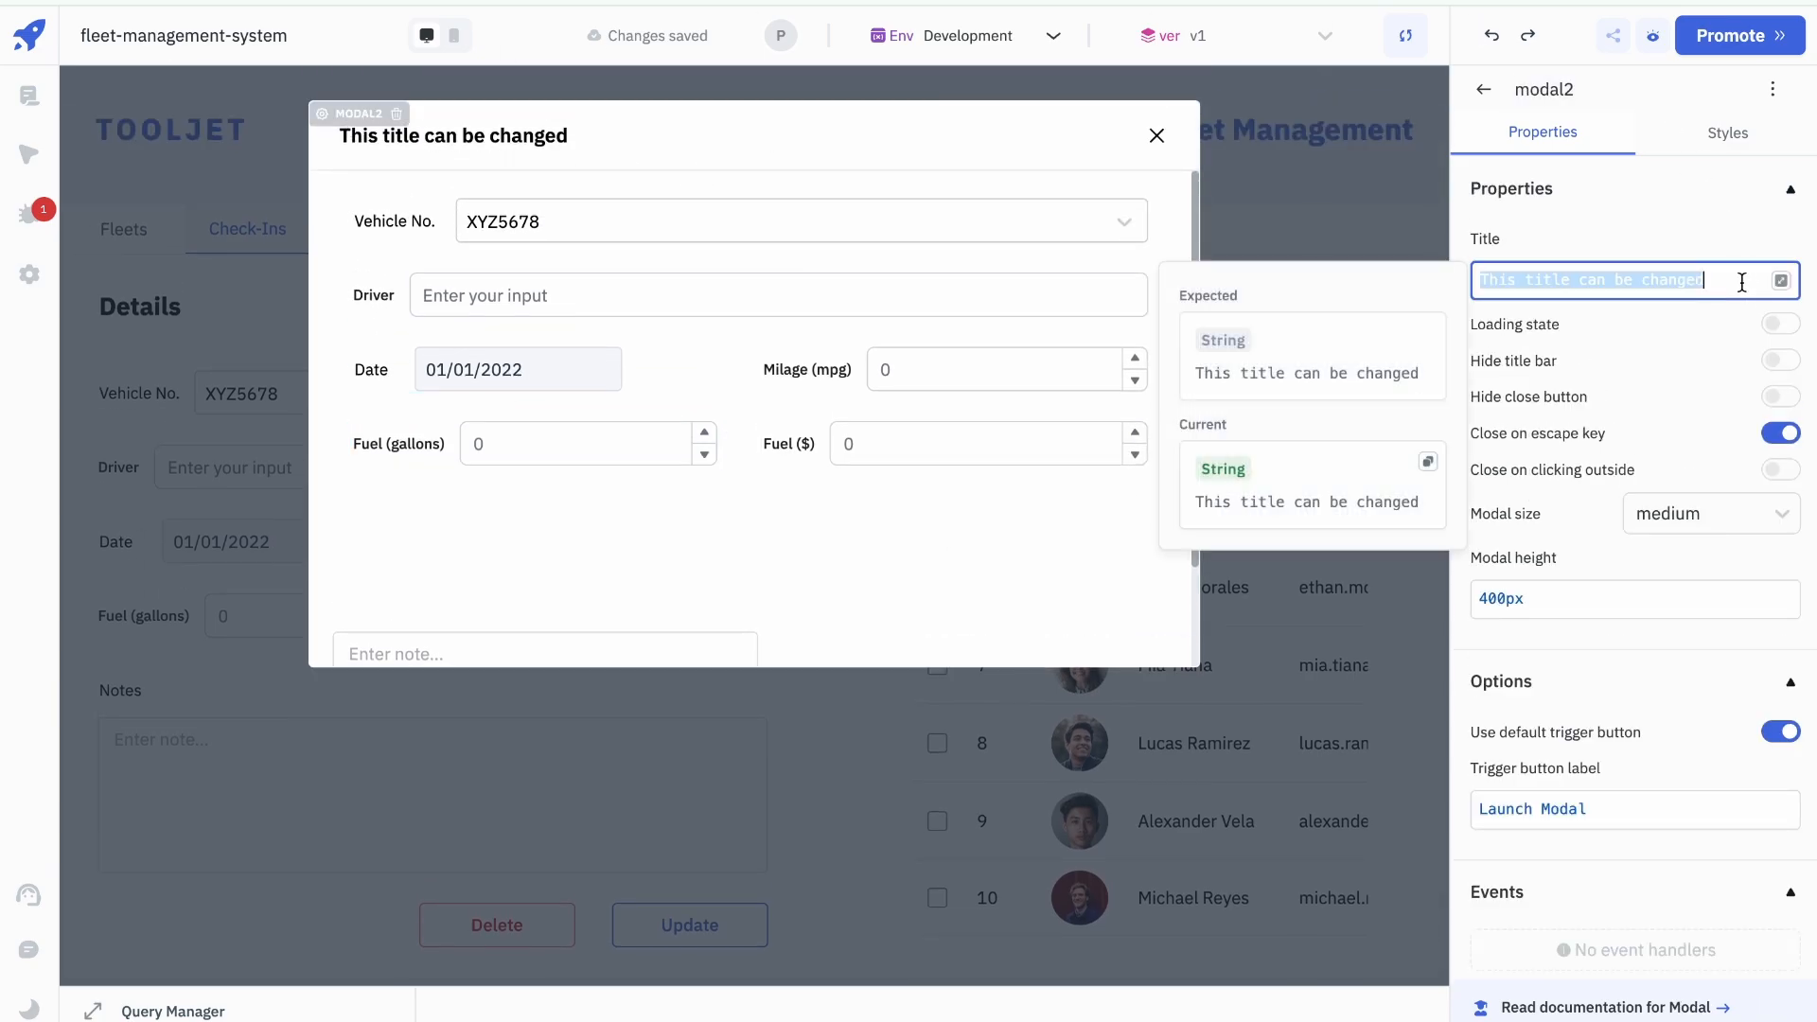
{"action": "type", "text": "Check"}
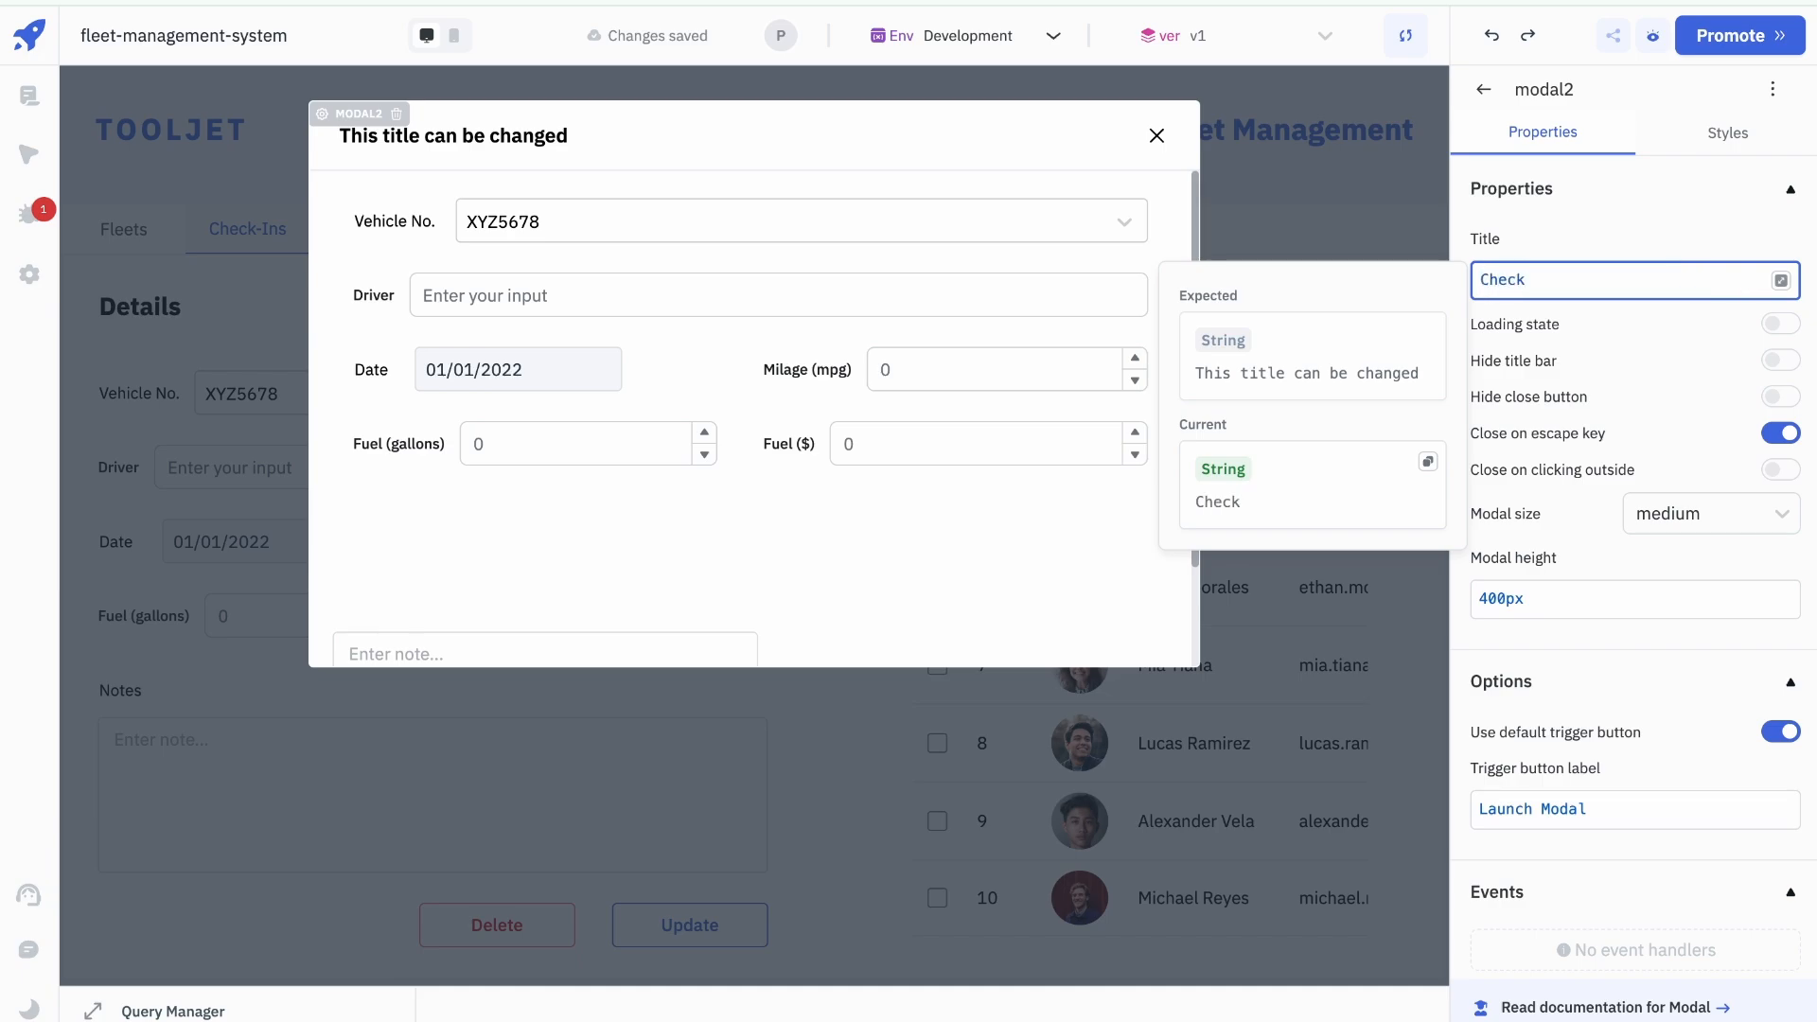
{"action": "type", "text": "-InI"}
{"action": "key", "text": "ctrl+a"}
{"action": "key", "text": "ctrl+c"}
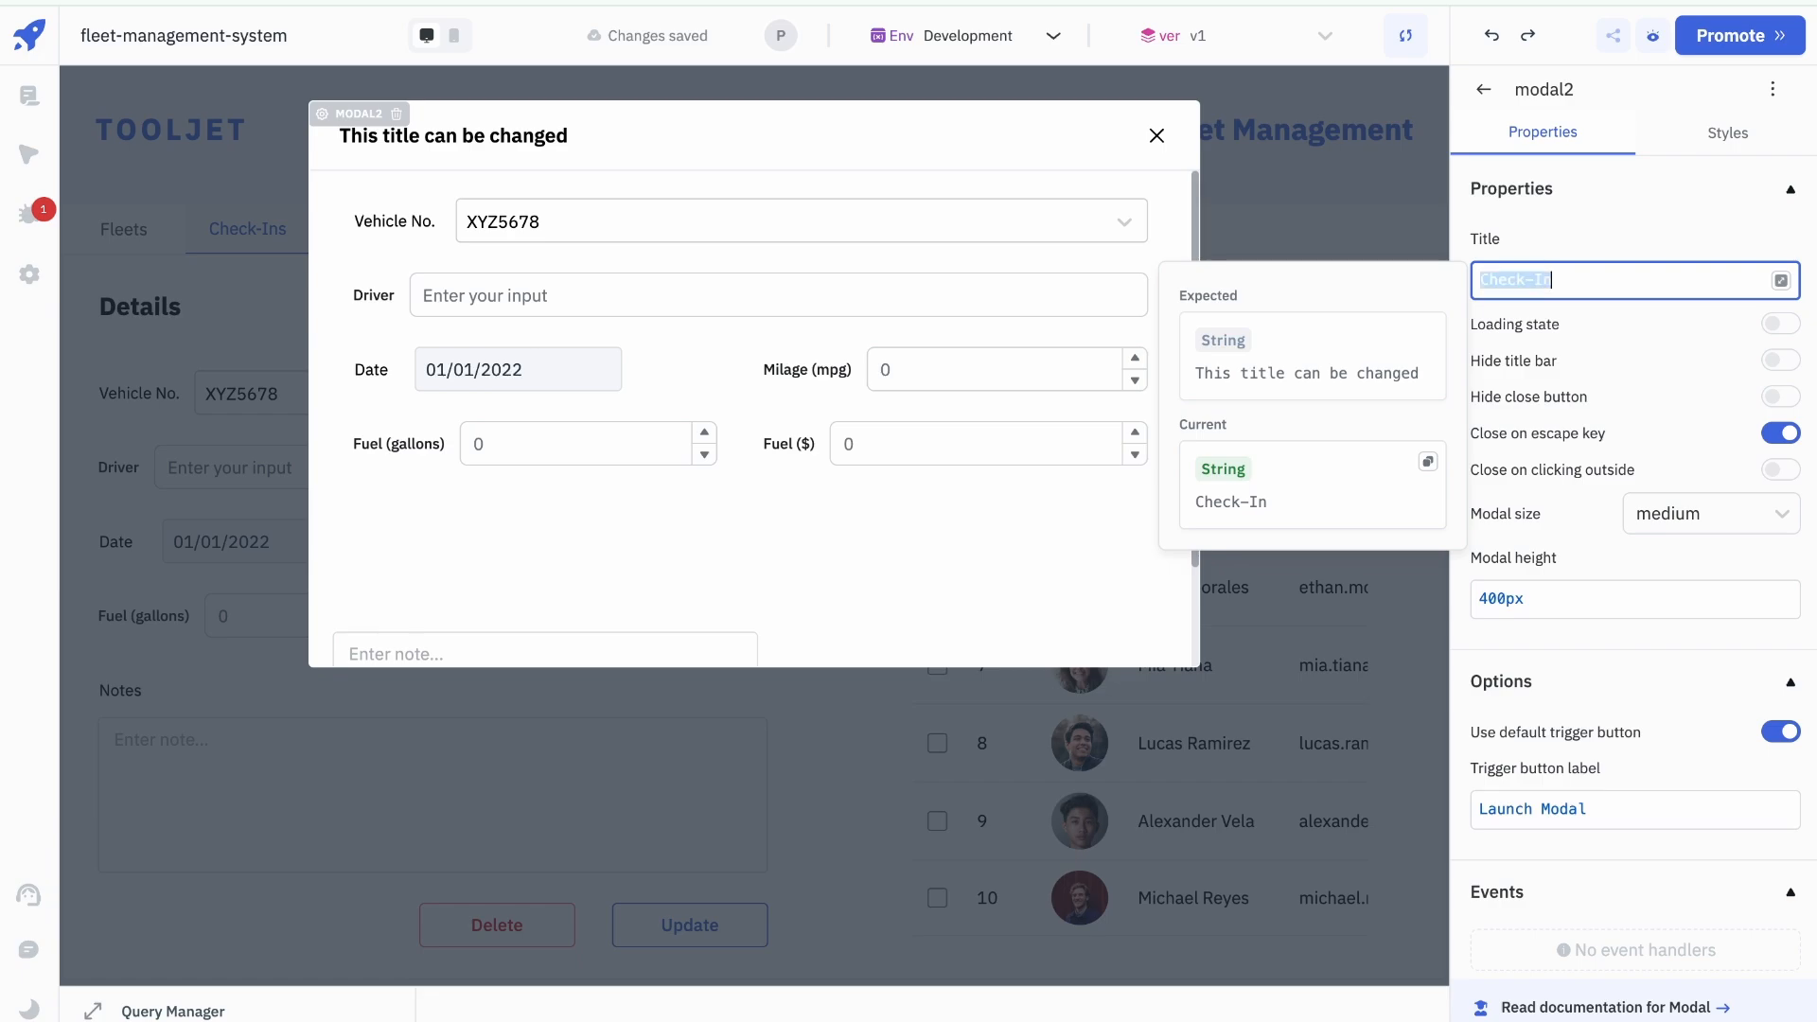
{"action": "left_click", "coordinate": [1628, 811]}
{"action": "key", "text": "ctrl+a"}
{"action": "key", "text": "ctrl+v"}
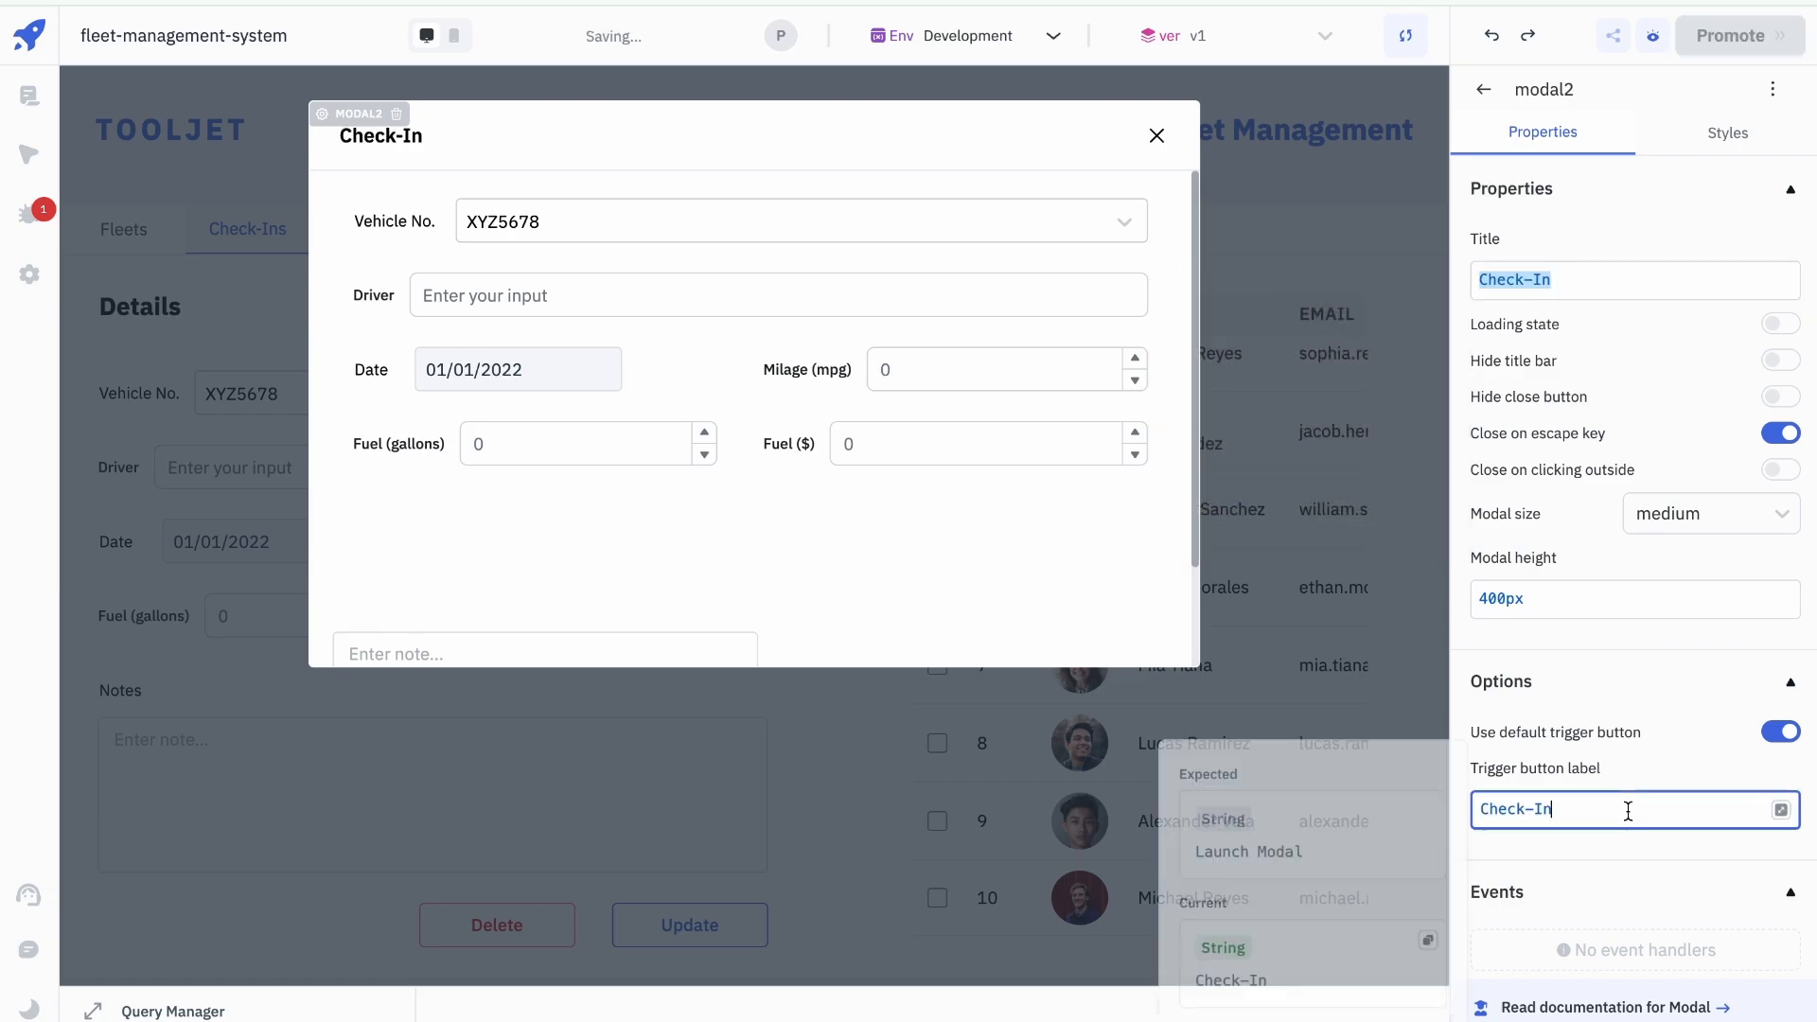
Step: Set the modal height to 520px
{"action": "left_click", "coordinate": [1494, 588]}
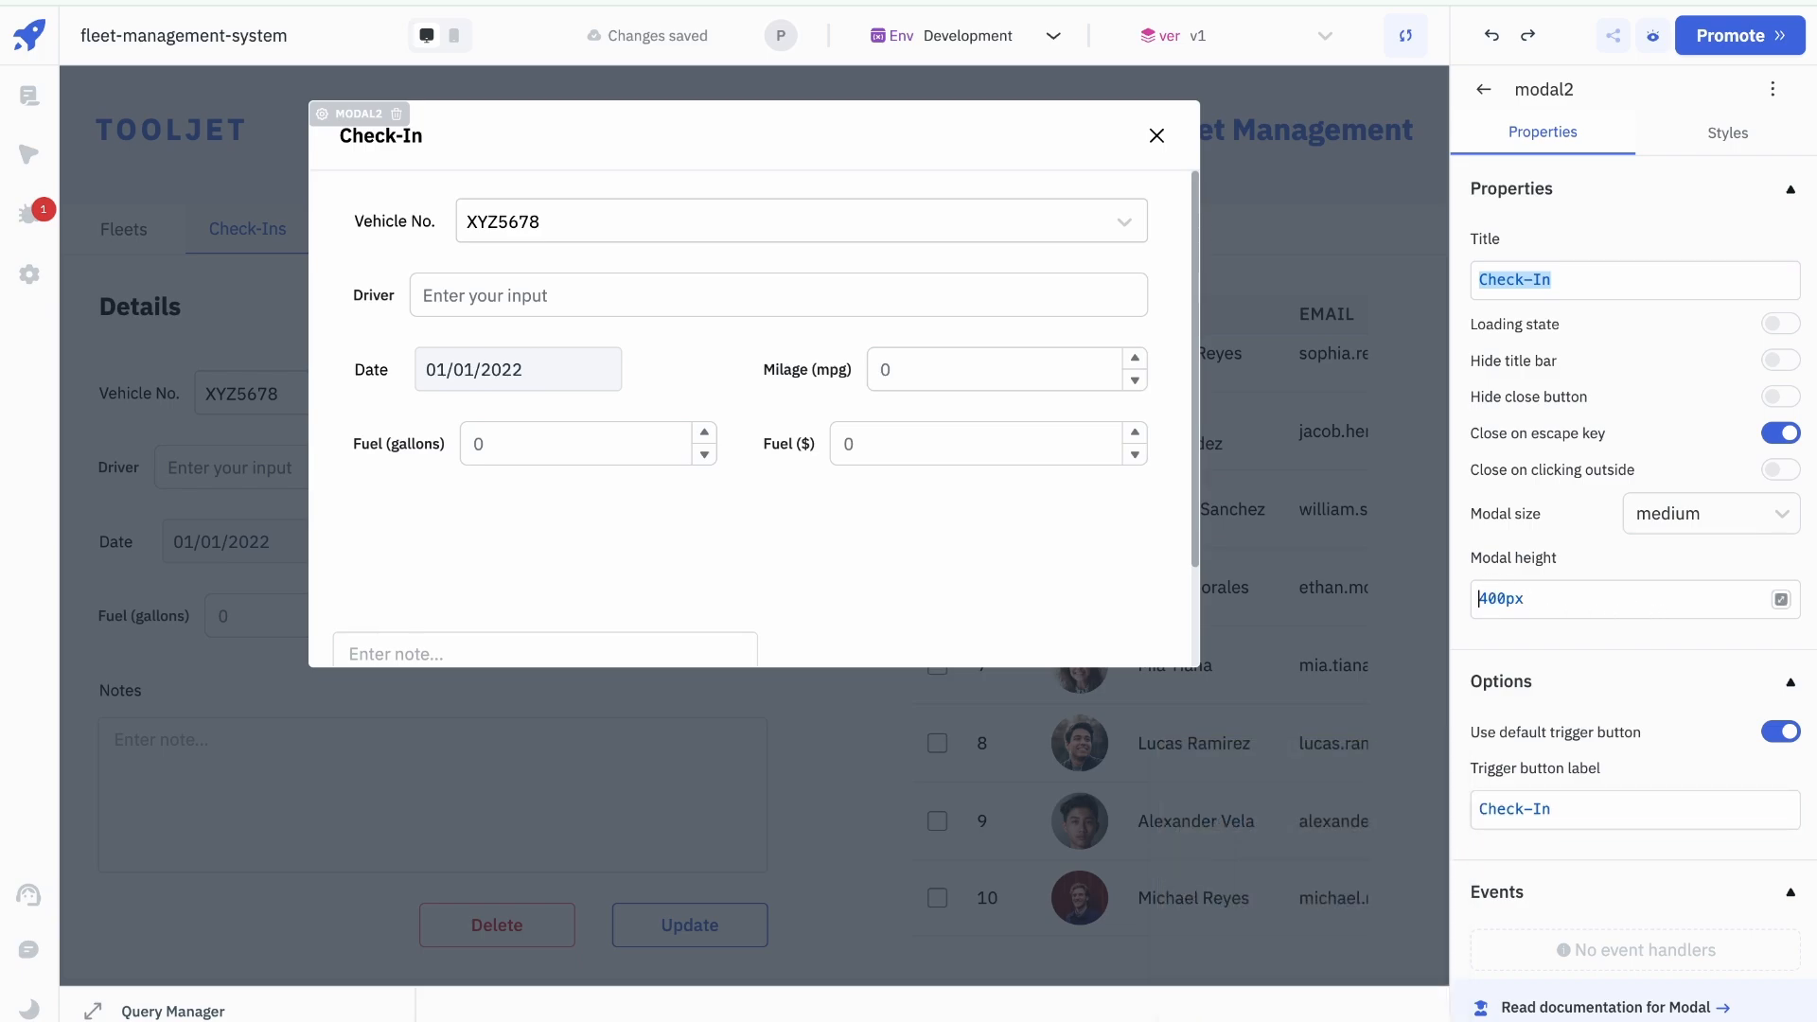
{"action": "key", "text": "Delete"}
{"action": "key", "text": "Delete"}
{"action": "type", "text": "52"}
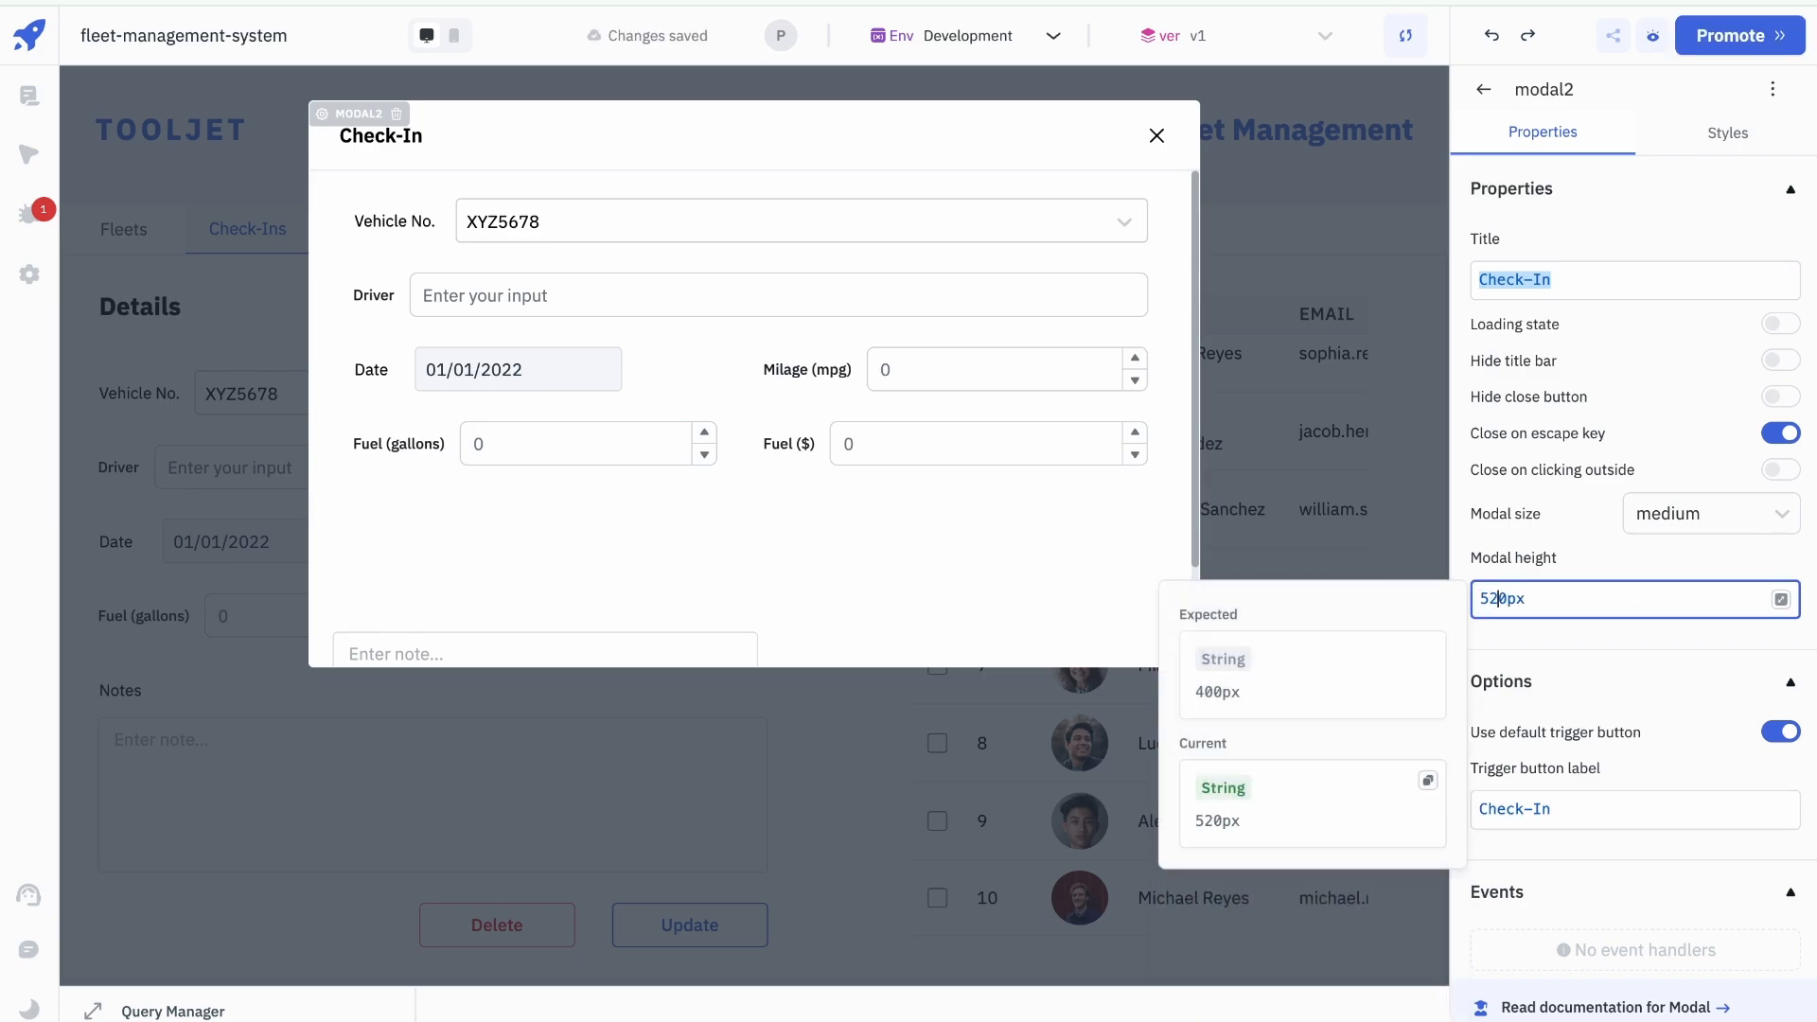
{"action": "left_click", "coordinate": [898, 533]}
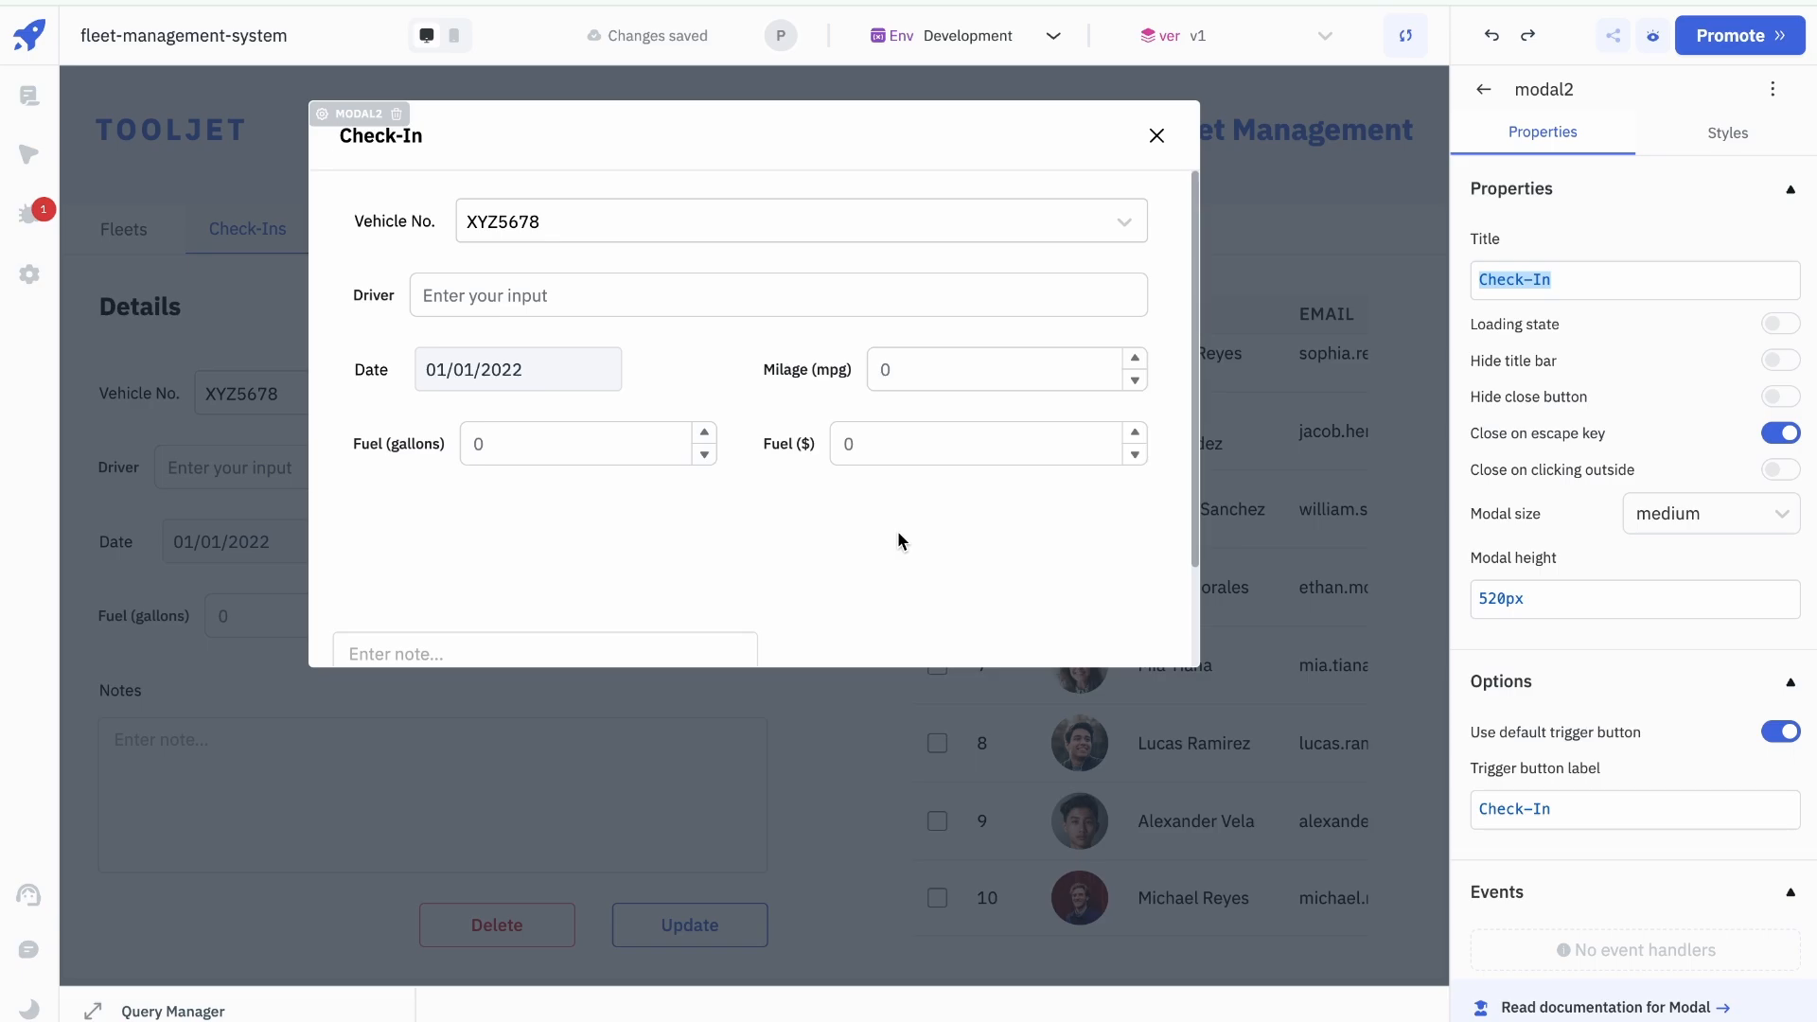
Step: Move the note text area up beneath the fuel fields, aligned with the left edge of the form labels
{"action": "scroll", "coordinate": [897, 541], "scroll_direction": "down", "scroll_amount": 1}
{"action": "left_click", "coordinate": [491, 564]}
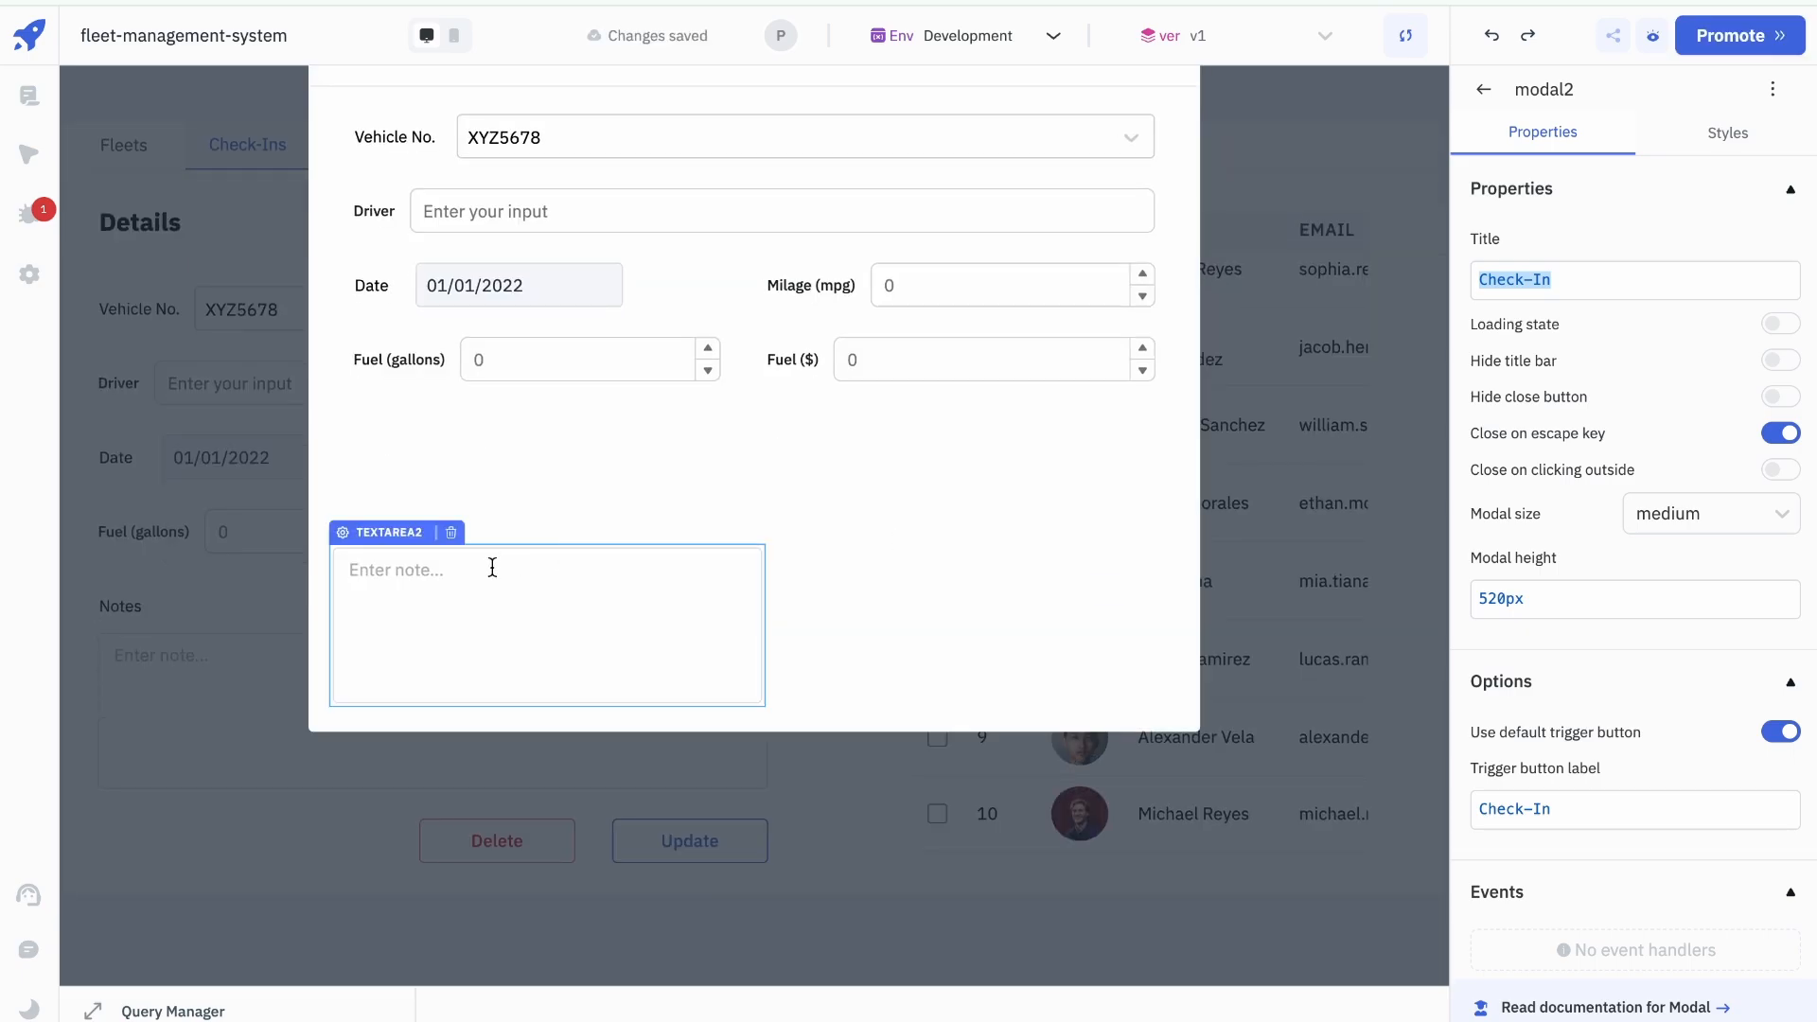
{"action": "left_click", "coordinate": [390, 547]}
{"action": "left_click_drag", "start_coordinate": [390, 547], "coordinate": [407, 422]}
Step: Duplicate the modal's Date label and place the copy below the Fuel (gallons) field
{"action": "left_click", "coordinate": [375, 289]}
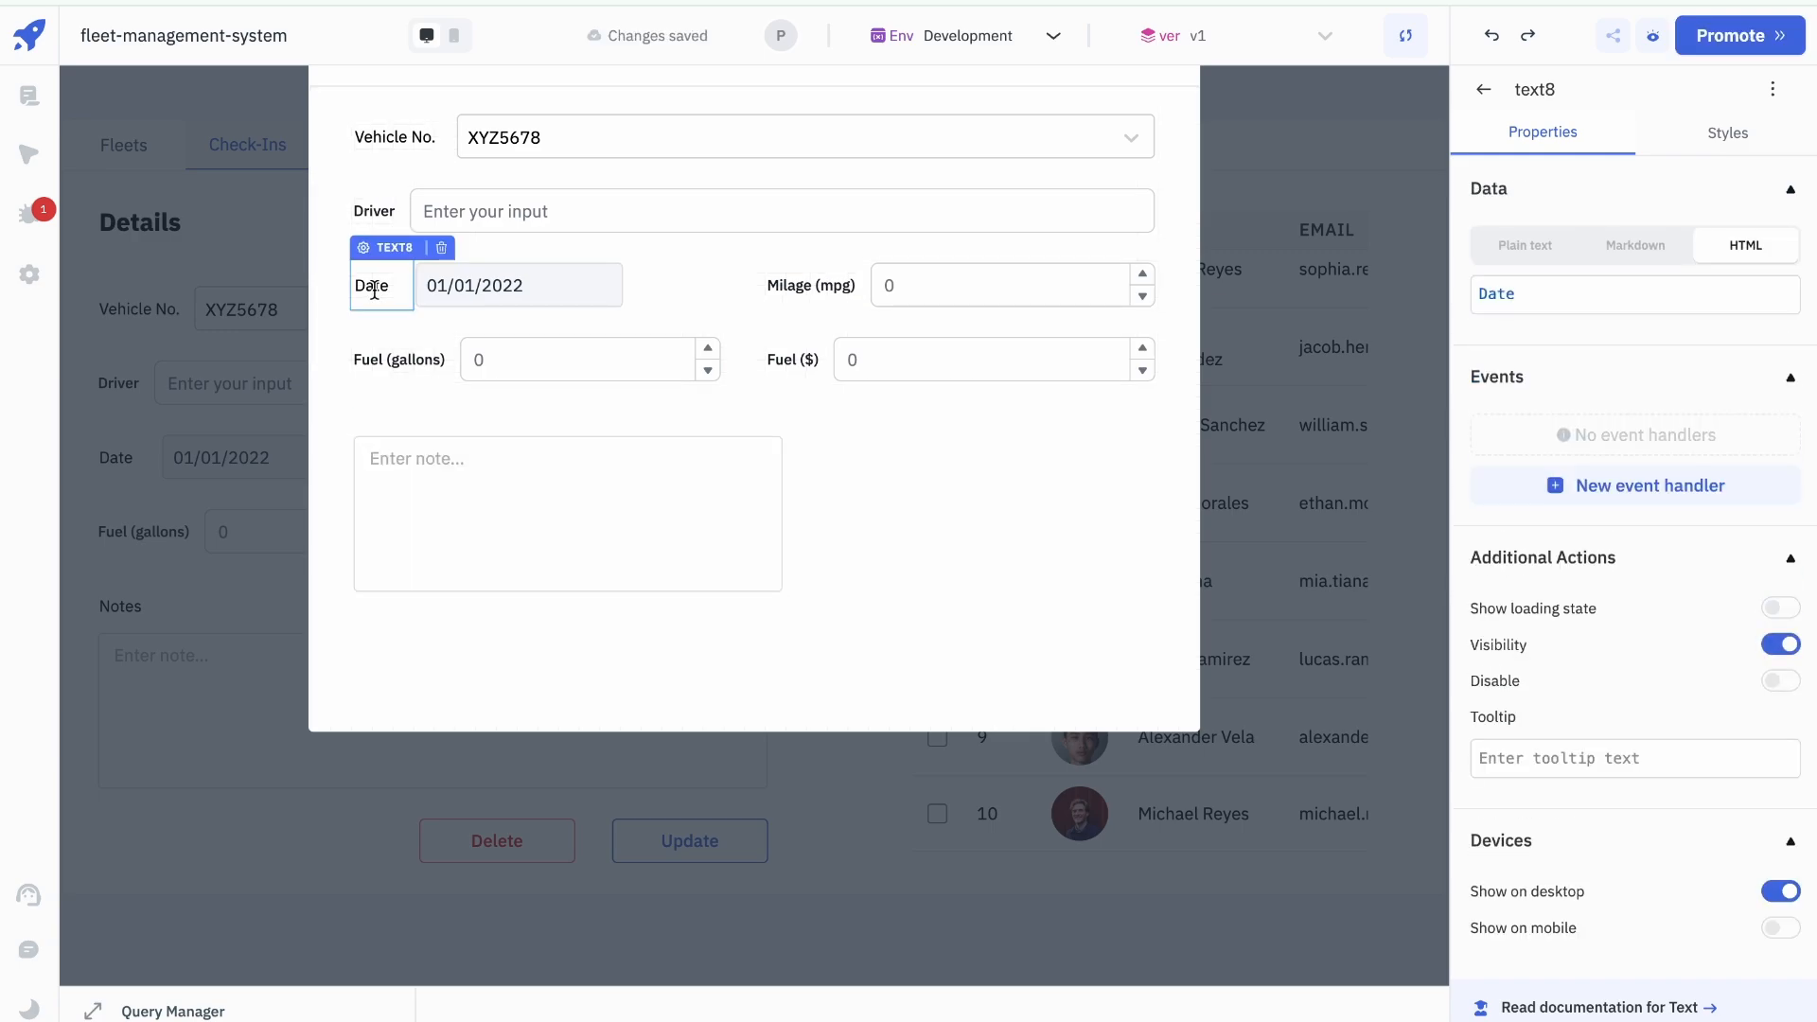
{"action": "key", "text": "ctrl+c"}
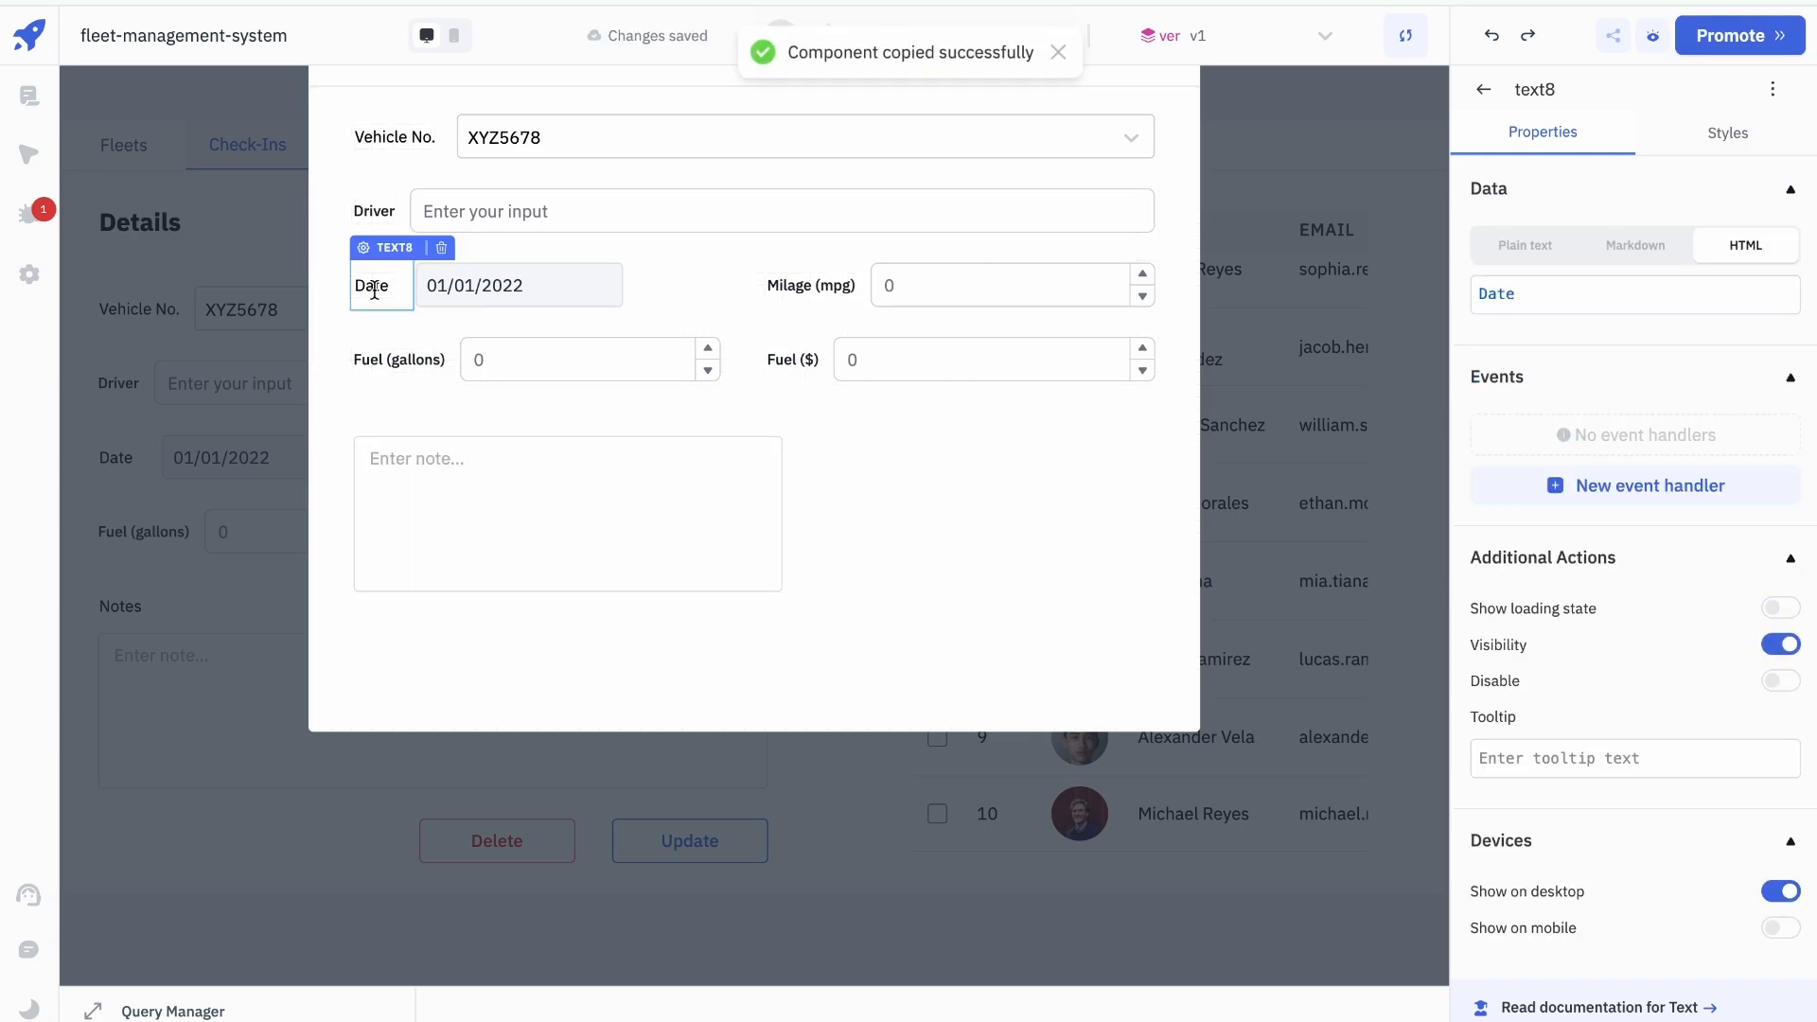
{"action": "key", "text": "ctrl+v"}
{"action": "scroll", "coordinate": [554, 326], "scroll_direction": "up", "scroll_amount": 1}
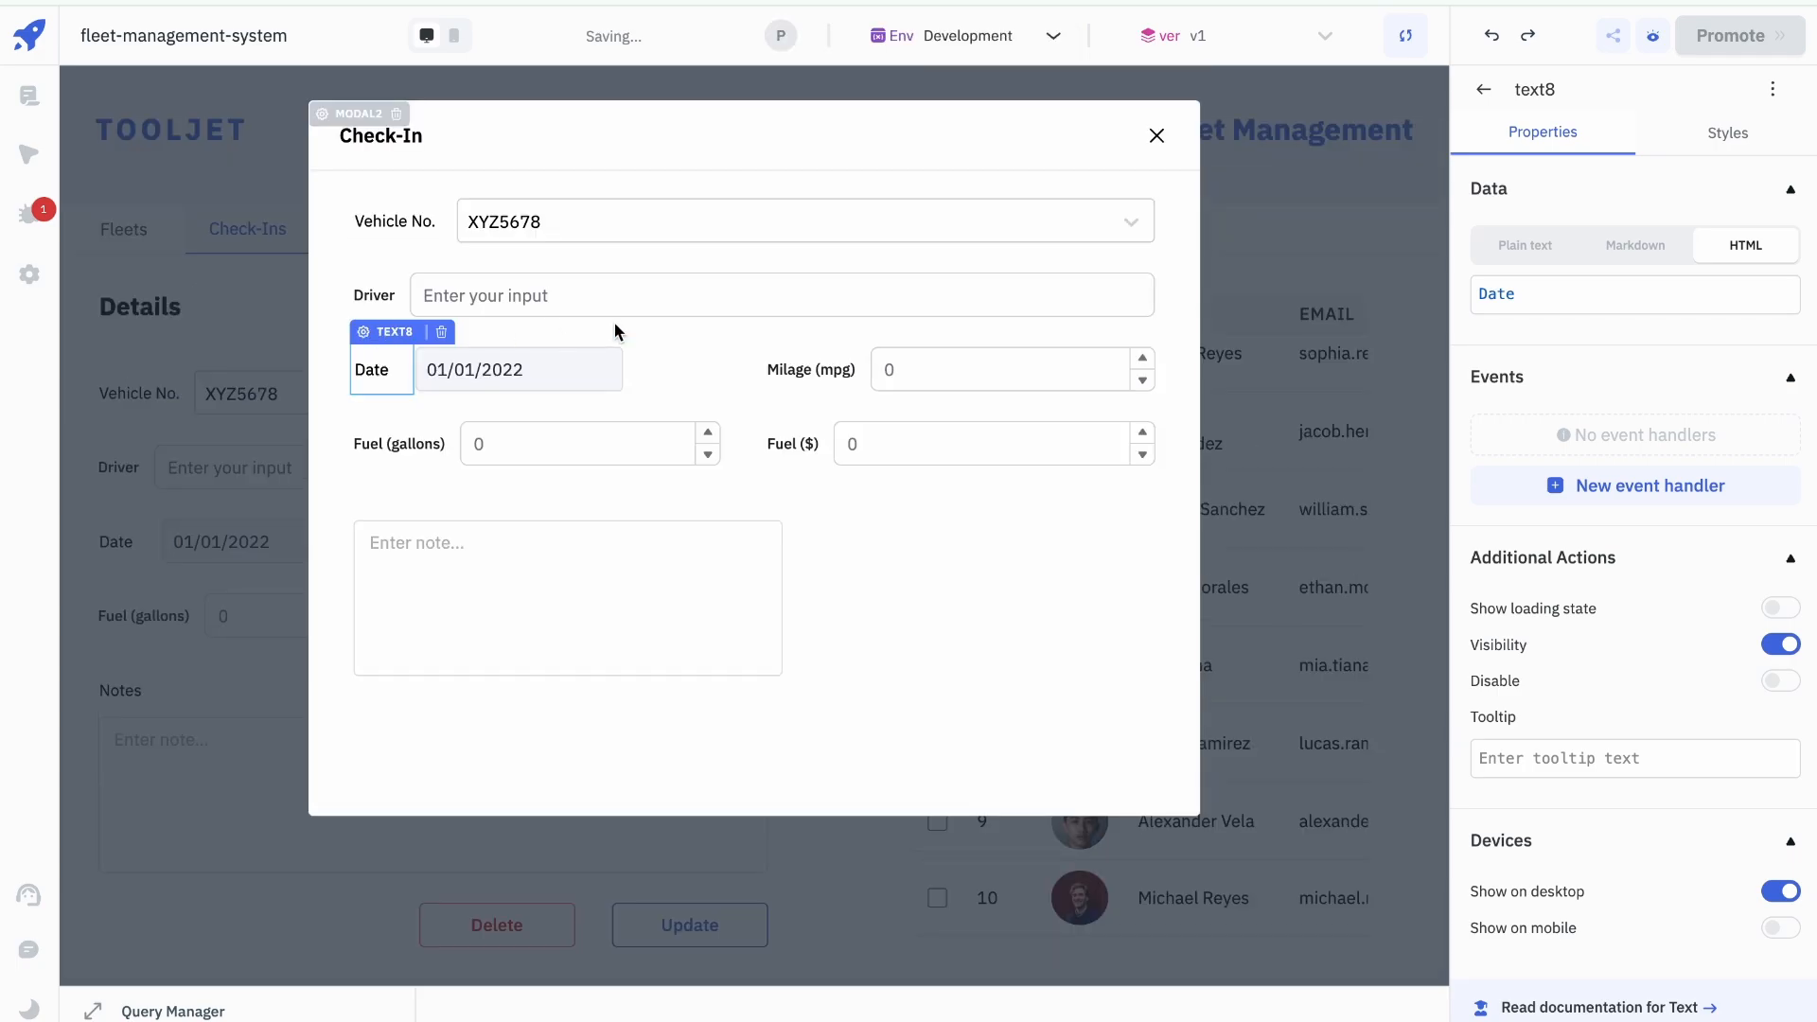
{"action": "left_click_drag", "start_coordinate": [398, 339], "coordinate": [408, 476]}
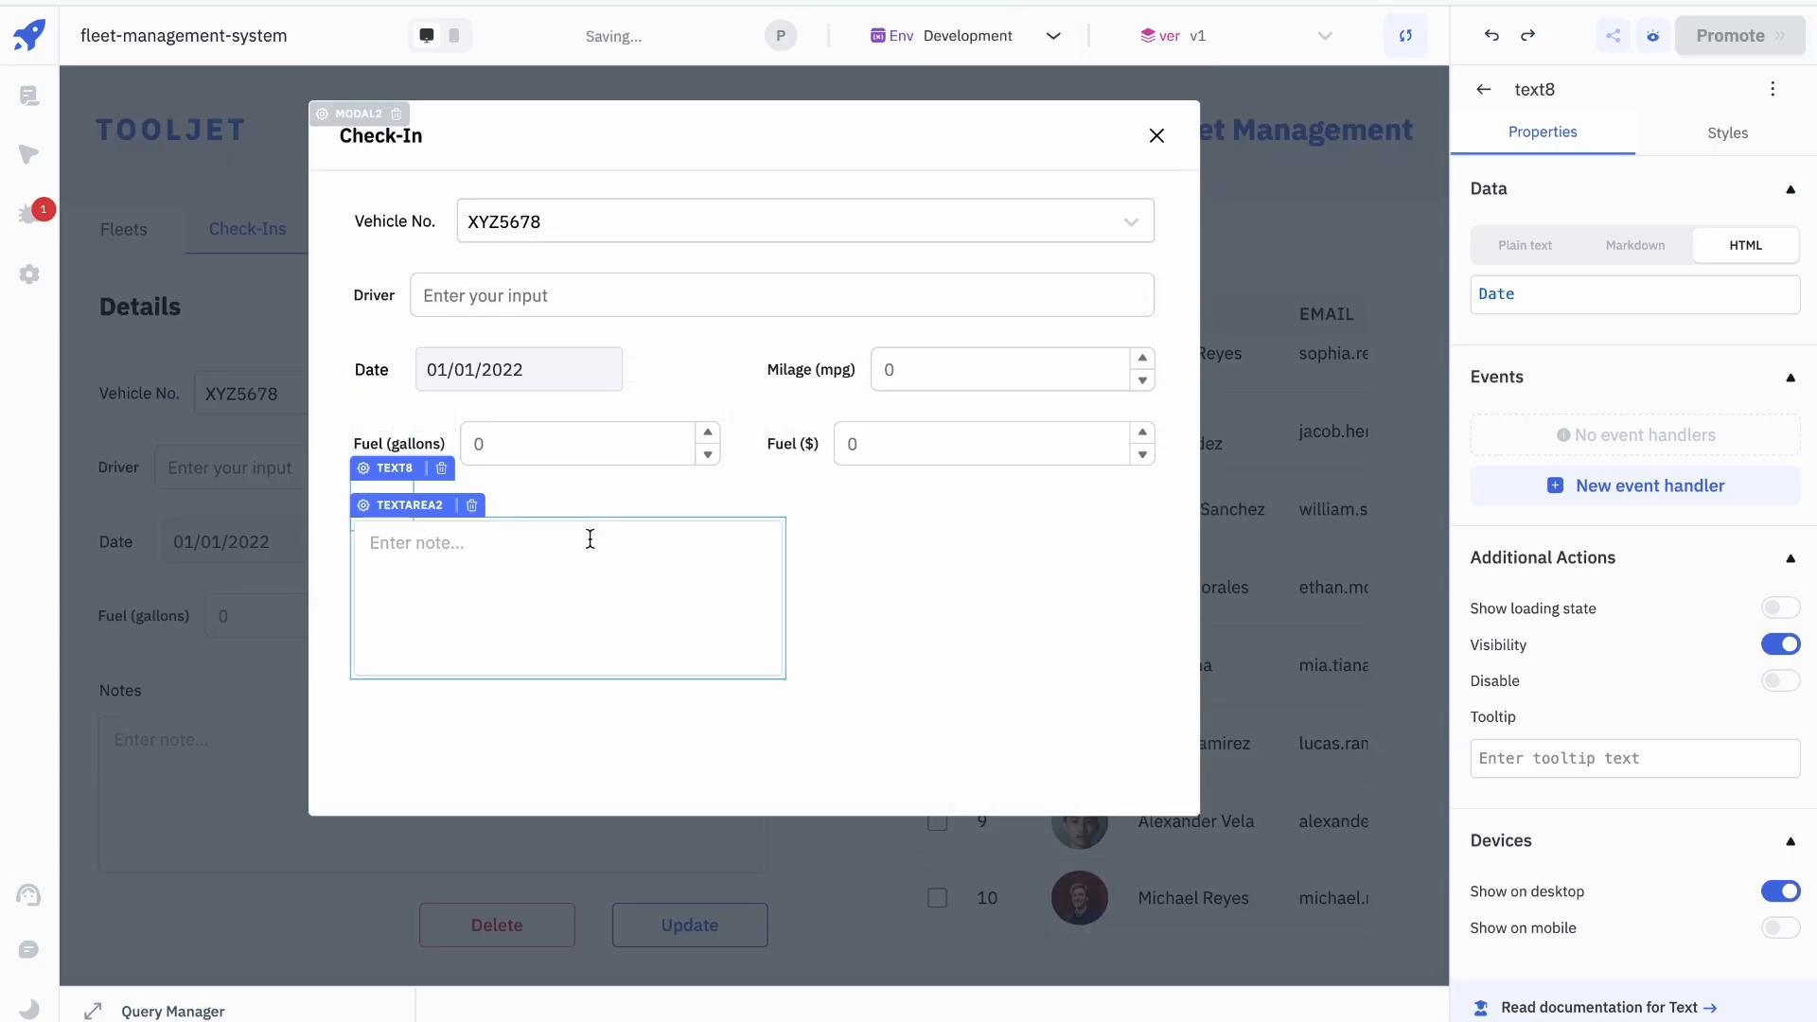
Step: Shift the note text area clear of the copied label and change that label's text to Notes
{"action": "left_click", "coordinate": [606, 580]}
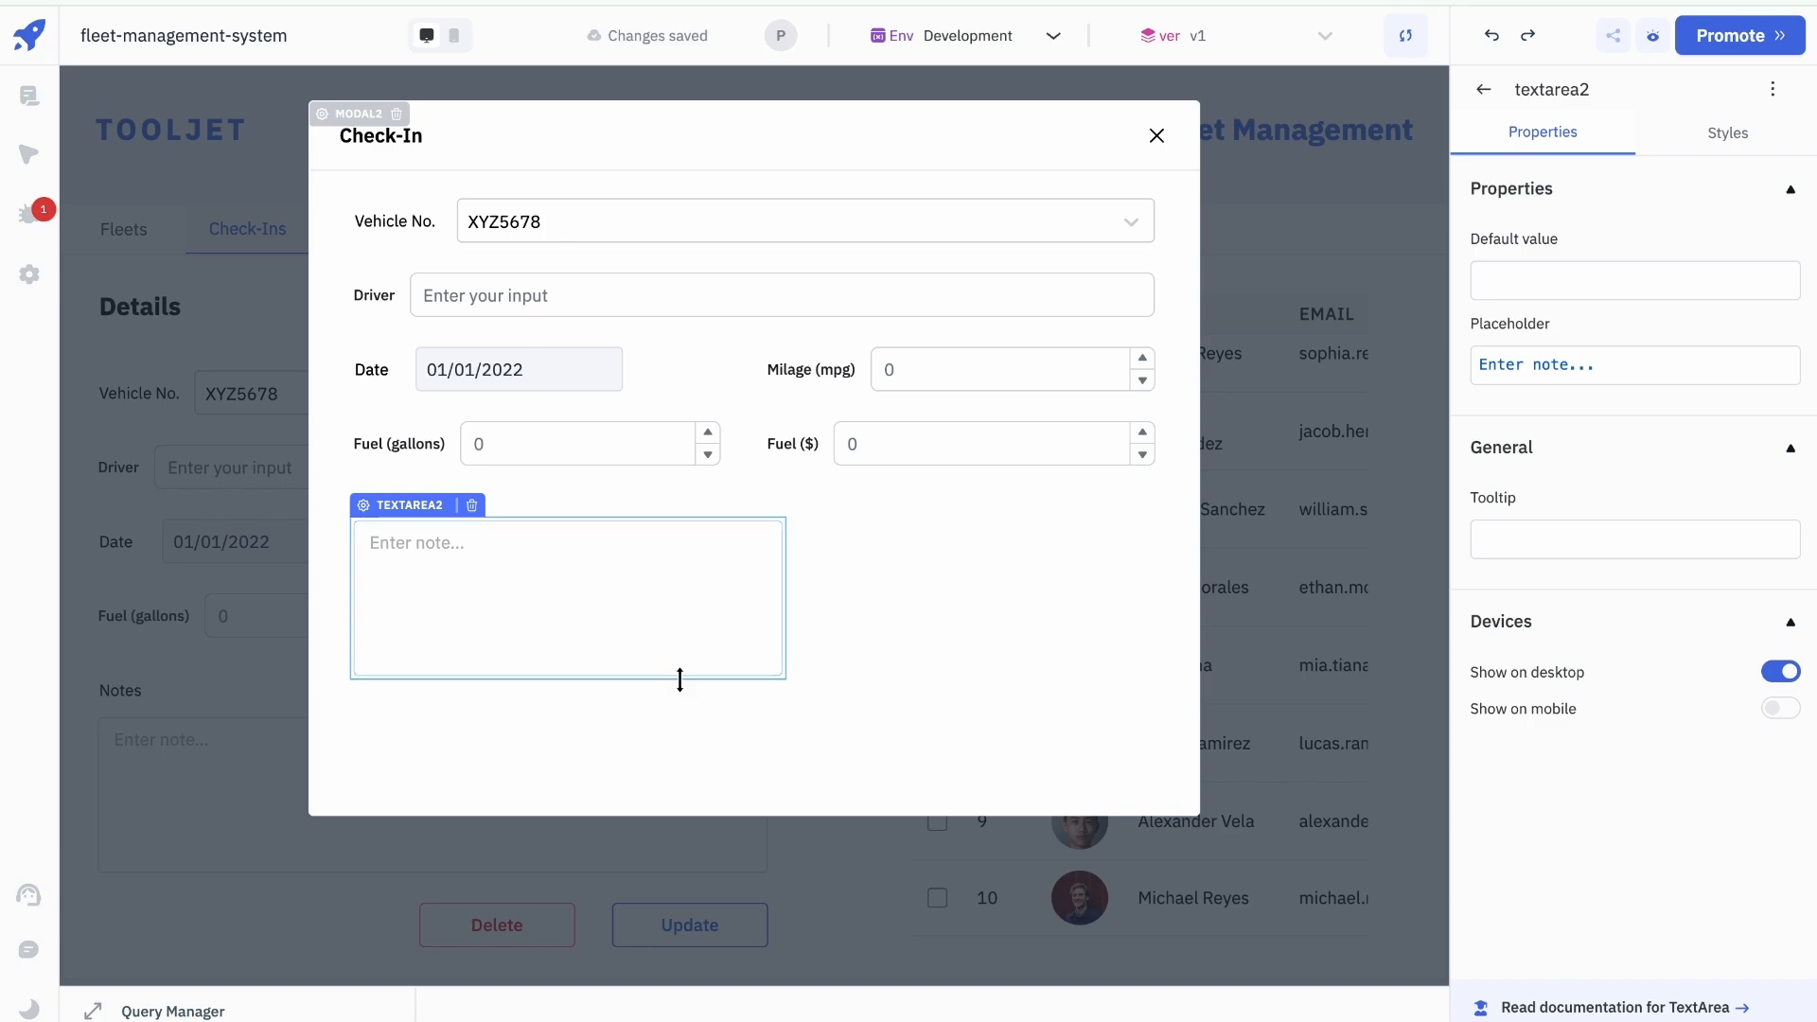
{"action": "left_click_drag", "start_coordinate": [418, 506], "coordinate": [502, 556]}
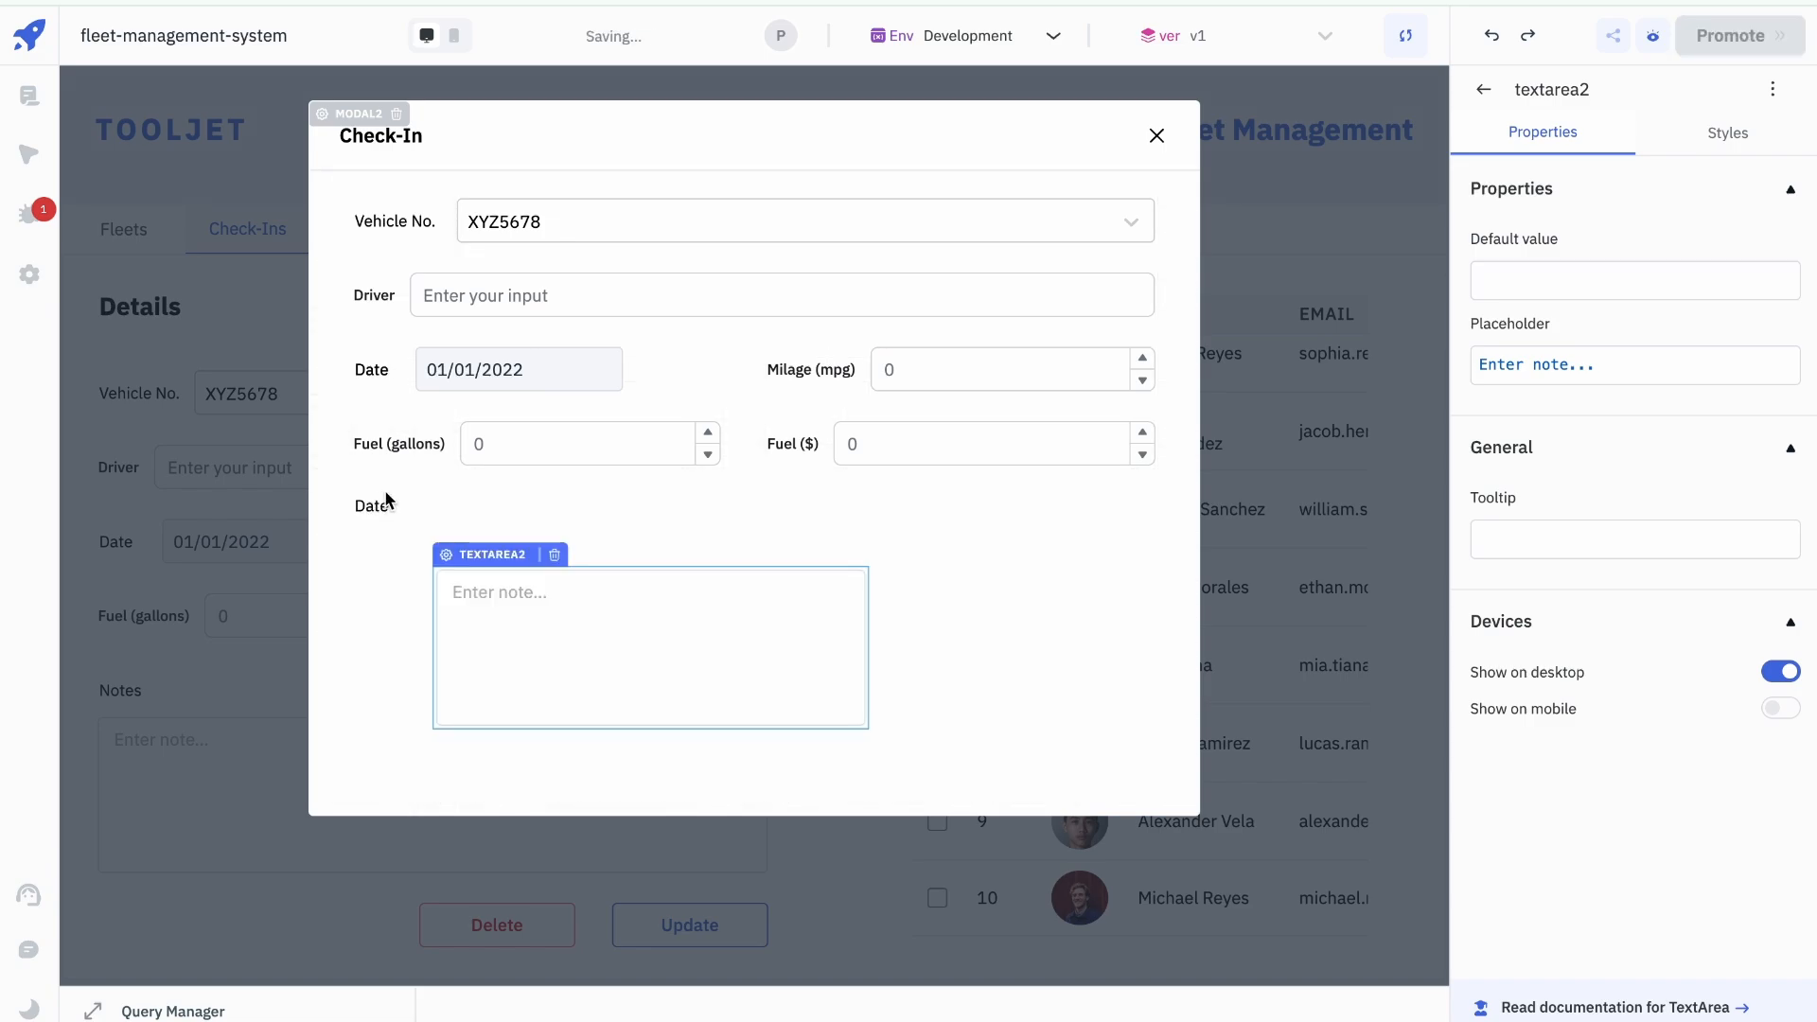
{"action": "left_click", "coordinate": [1683, 313]}
{"action": "key", "text": "ctrl+a"}
{"action": "type", "text": "No"}
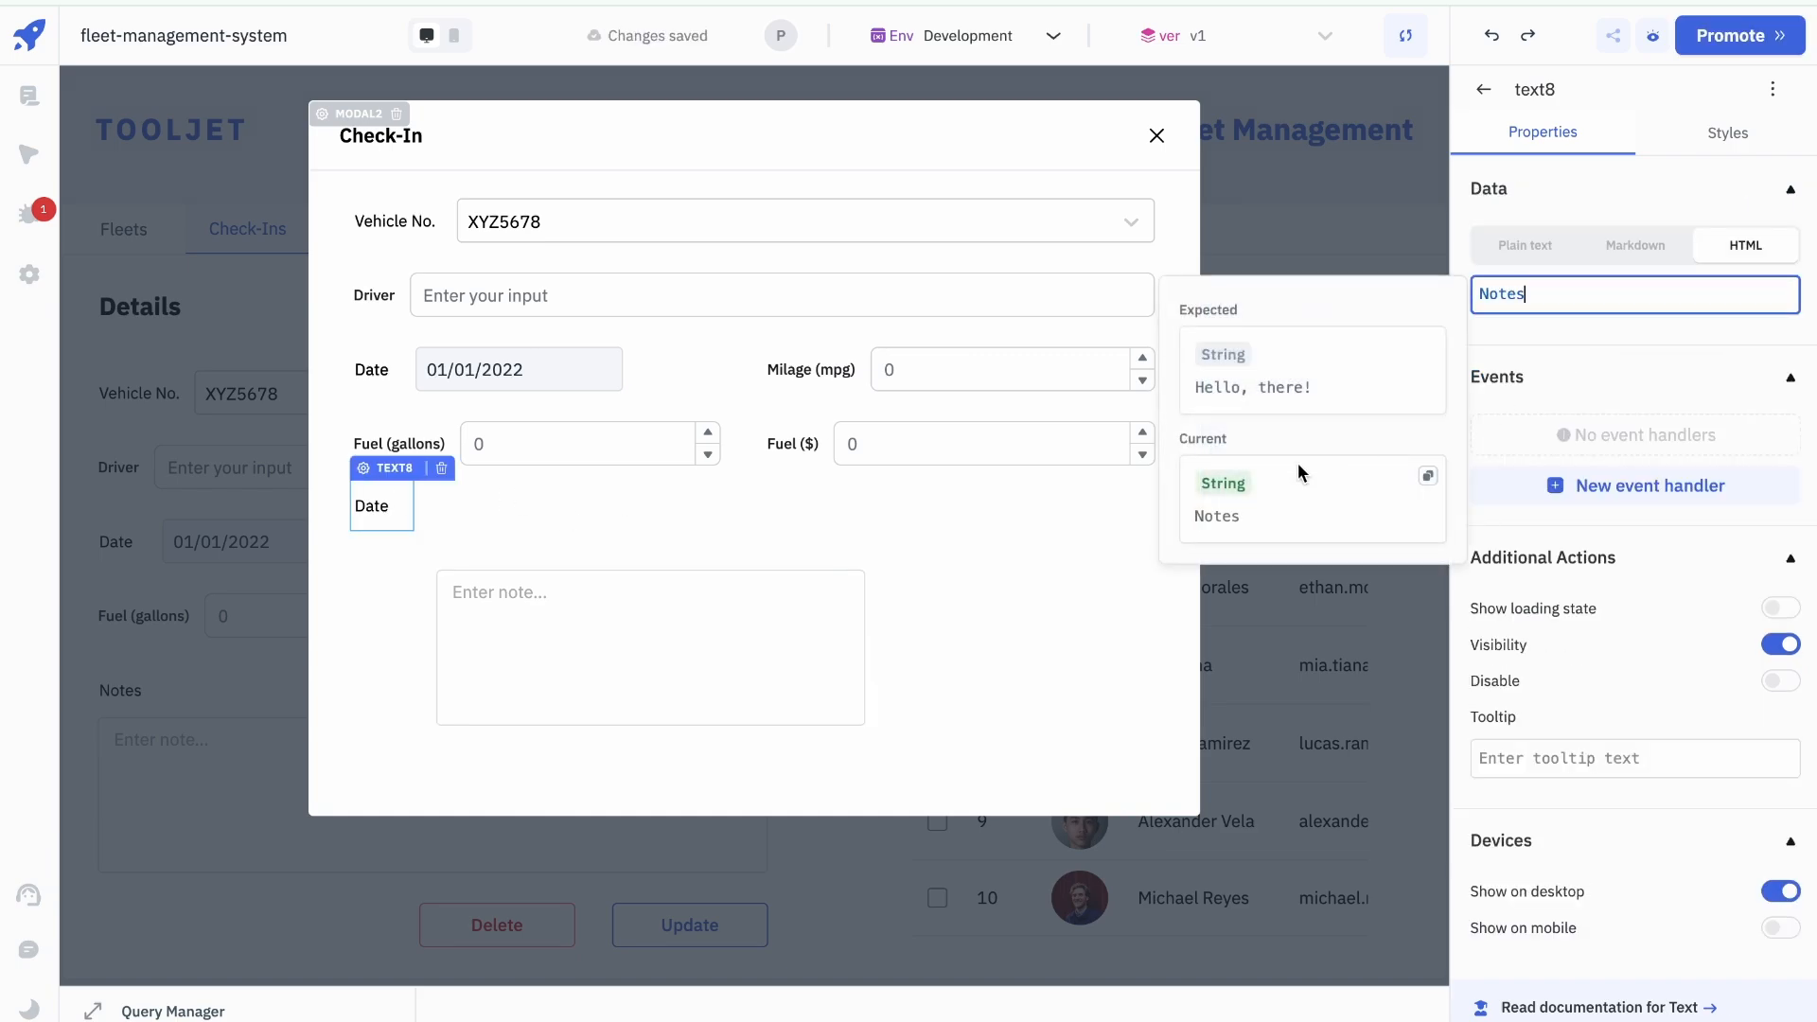
{"action": "left_click", "coordinate": [487, 621]}
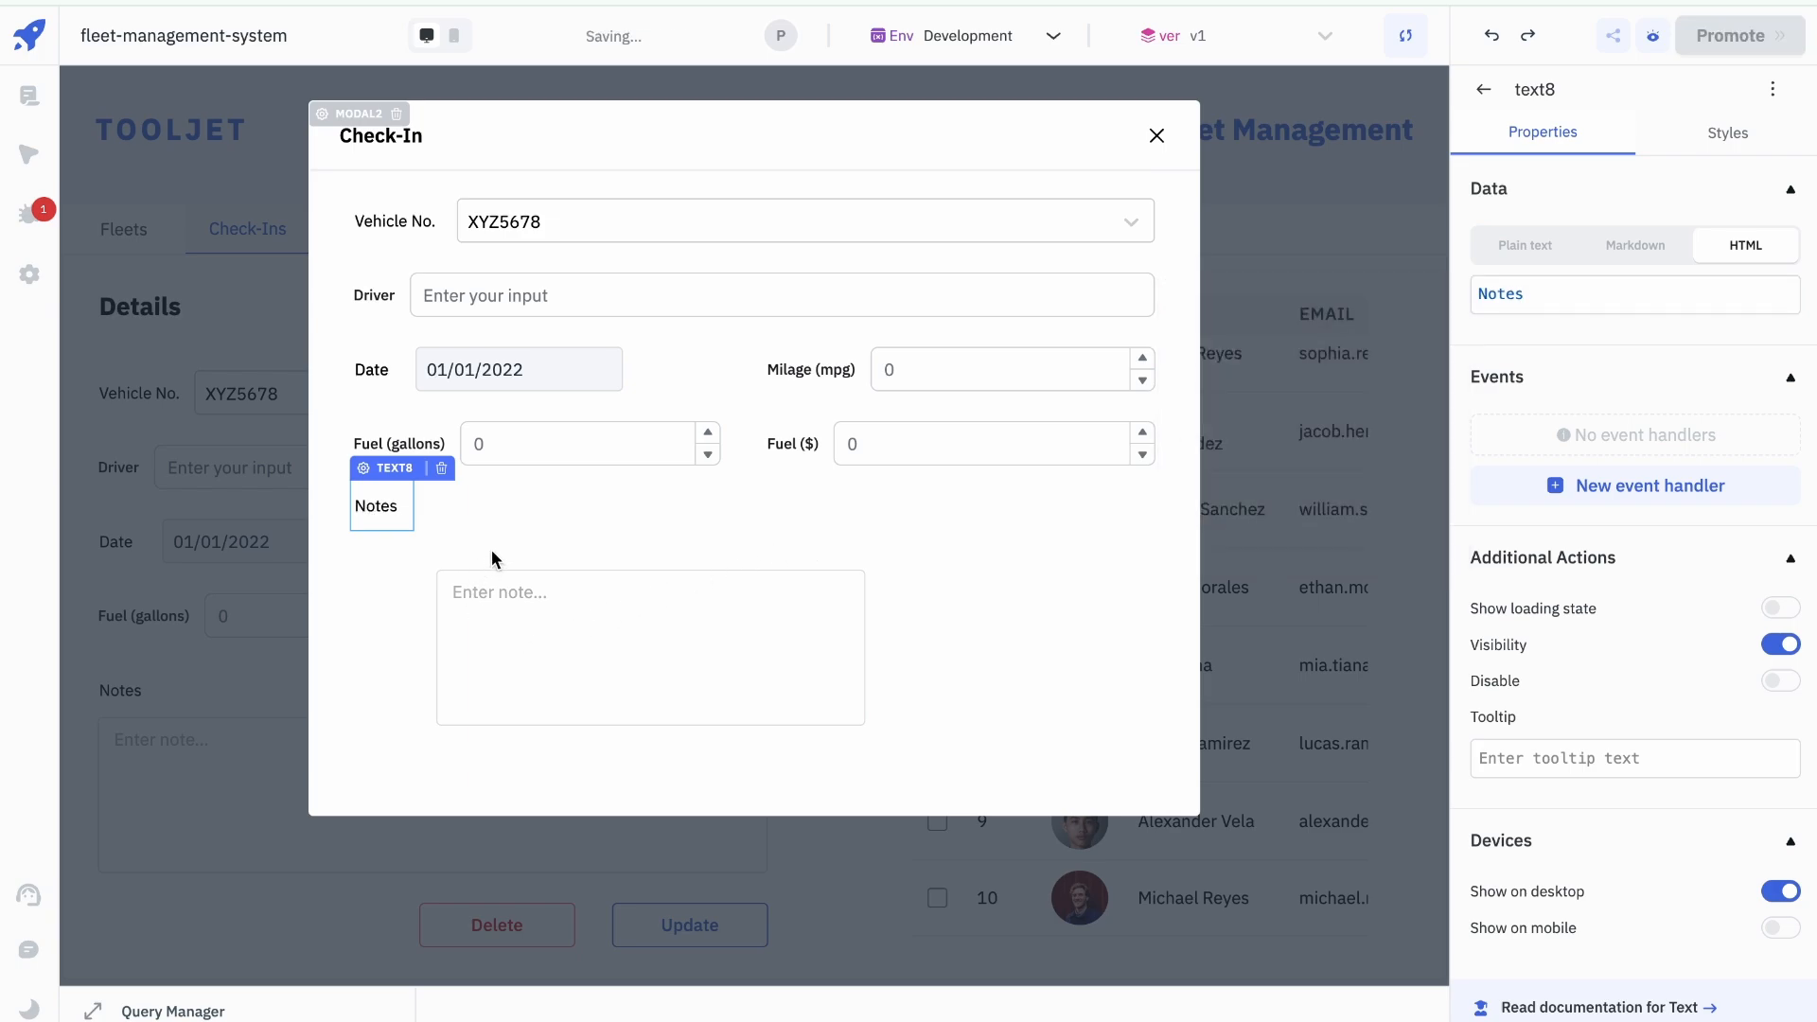
Step: Place the note text area directly under the Notes label and widen it to the right edge of the fields above
{"action": "left_click", "coordinate": [476, 586]}
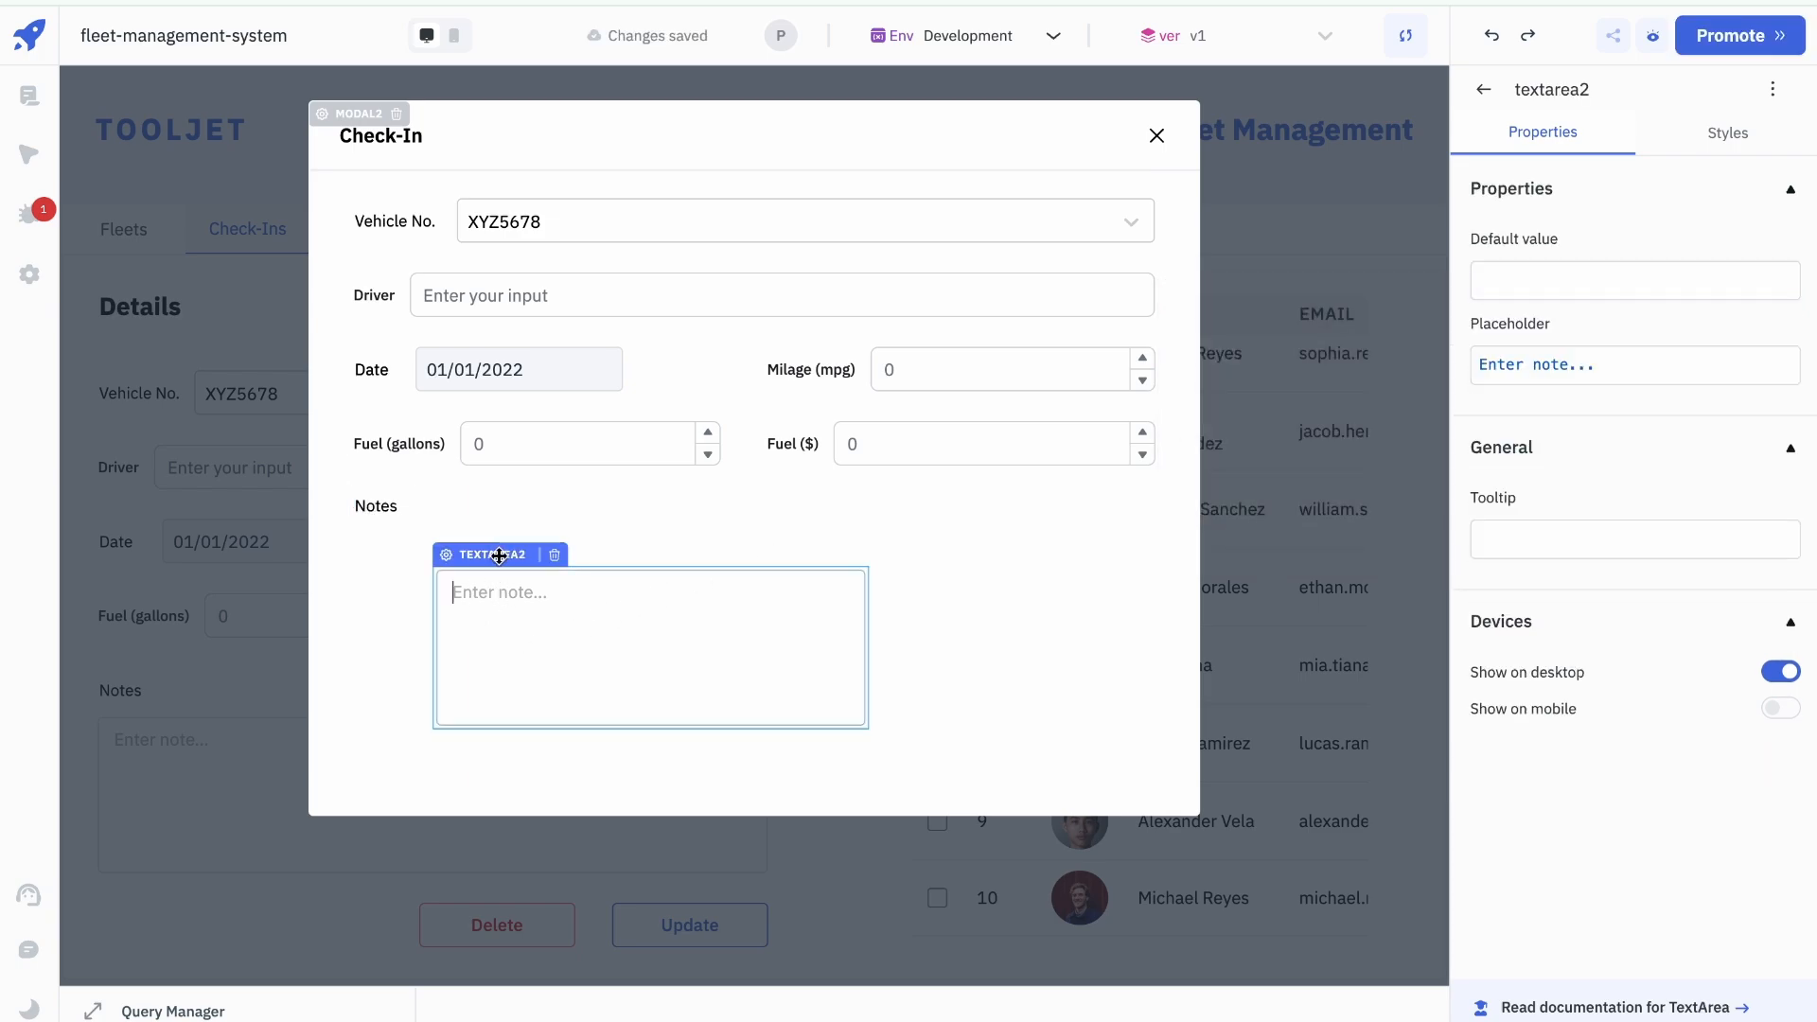
{"action": "left_click_drag", "start_coordinate": [500, 565], "coordinate": [418, 535]}
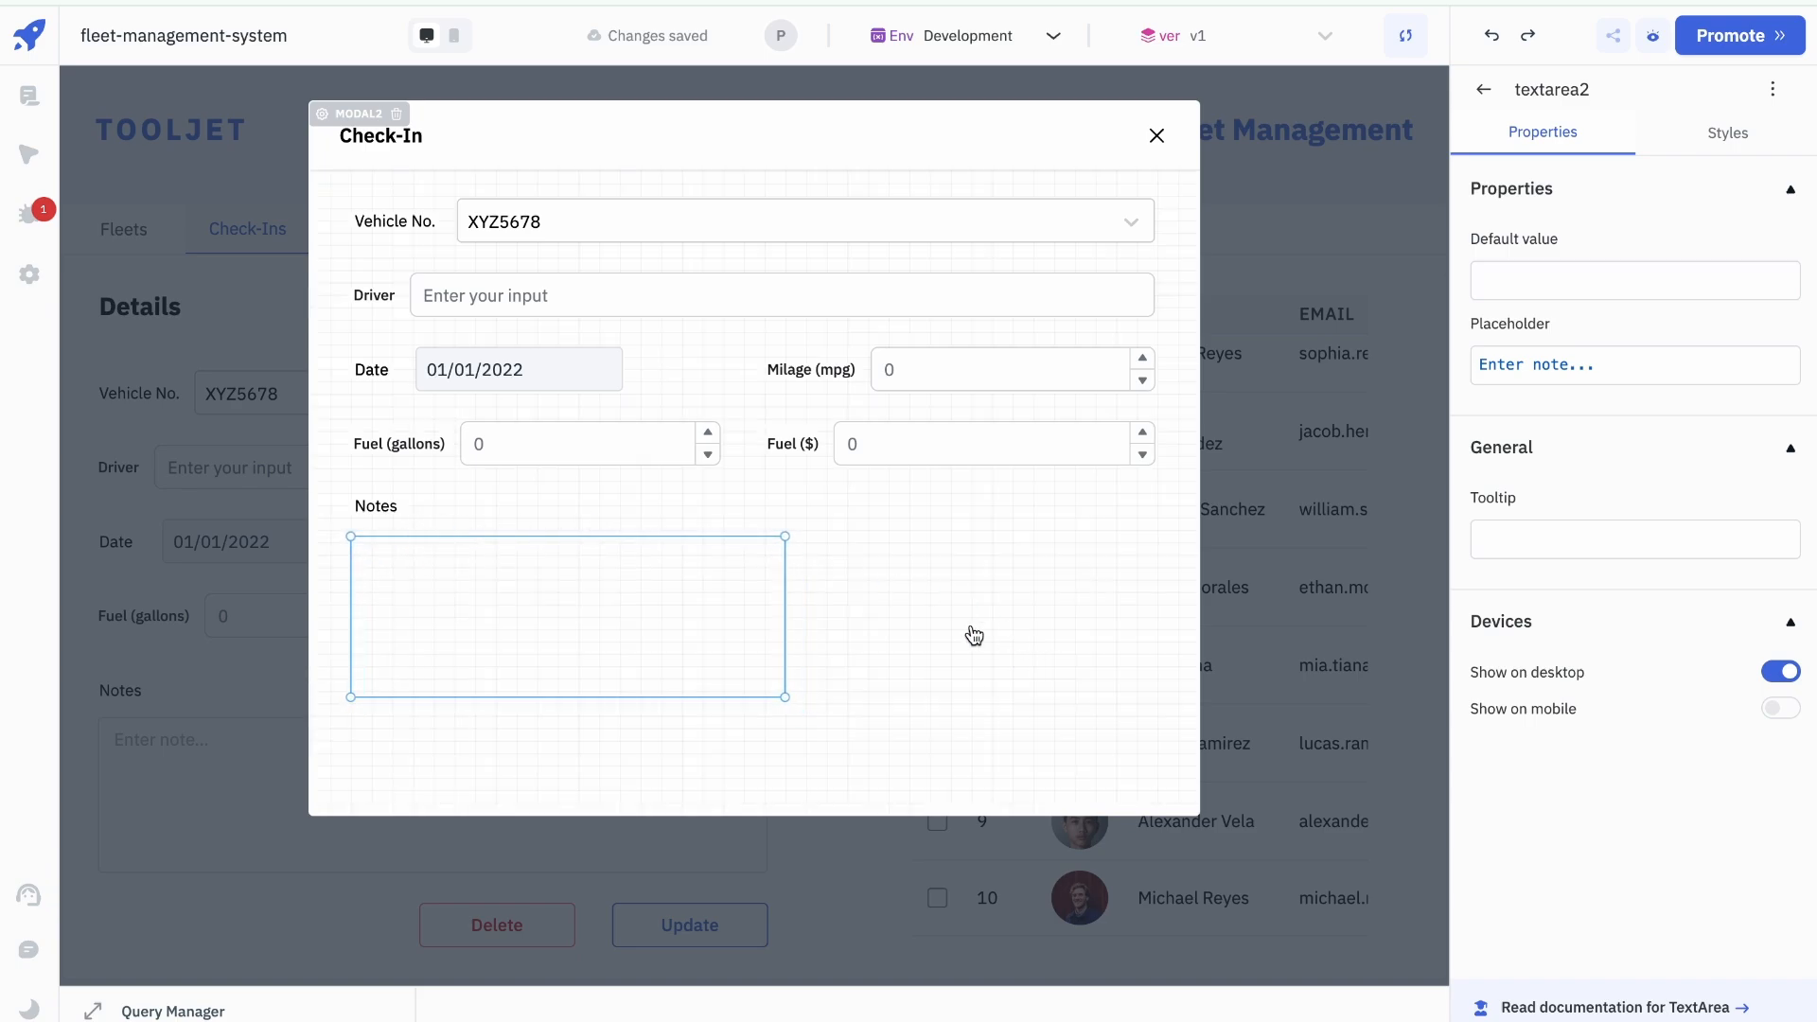
{"action": "left_click_drag", "start_coordinate": [784, 602], "coordinate": [1154, 574]}
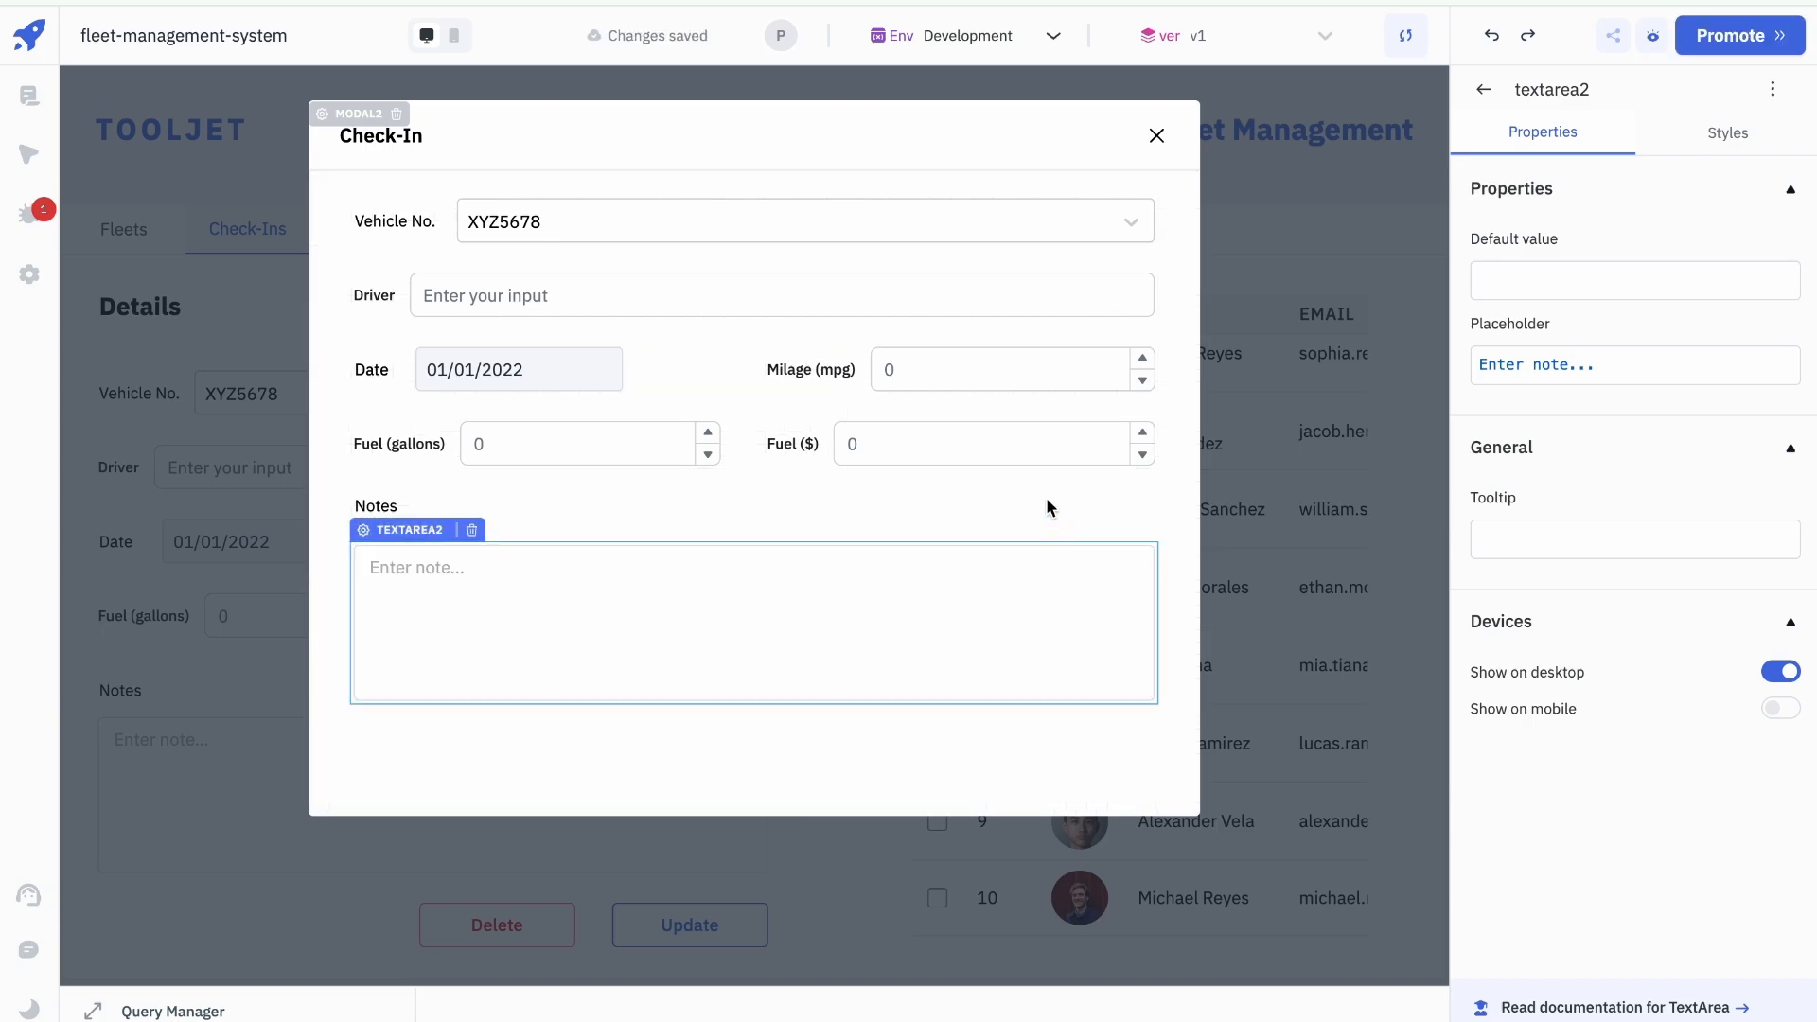
Step: Add a button below the note text area, make it slightly taller and stretch it to the text area's full width
{"action": "left_click", "coordinate": [1485, 90]}
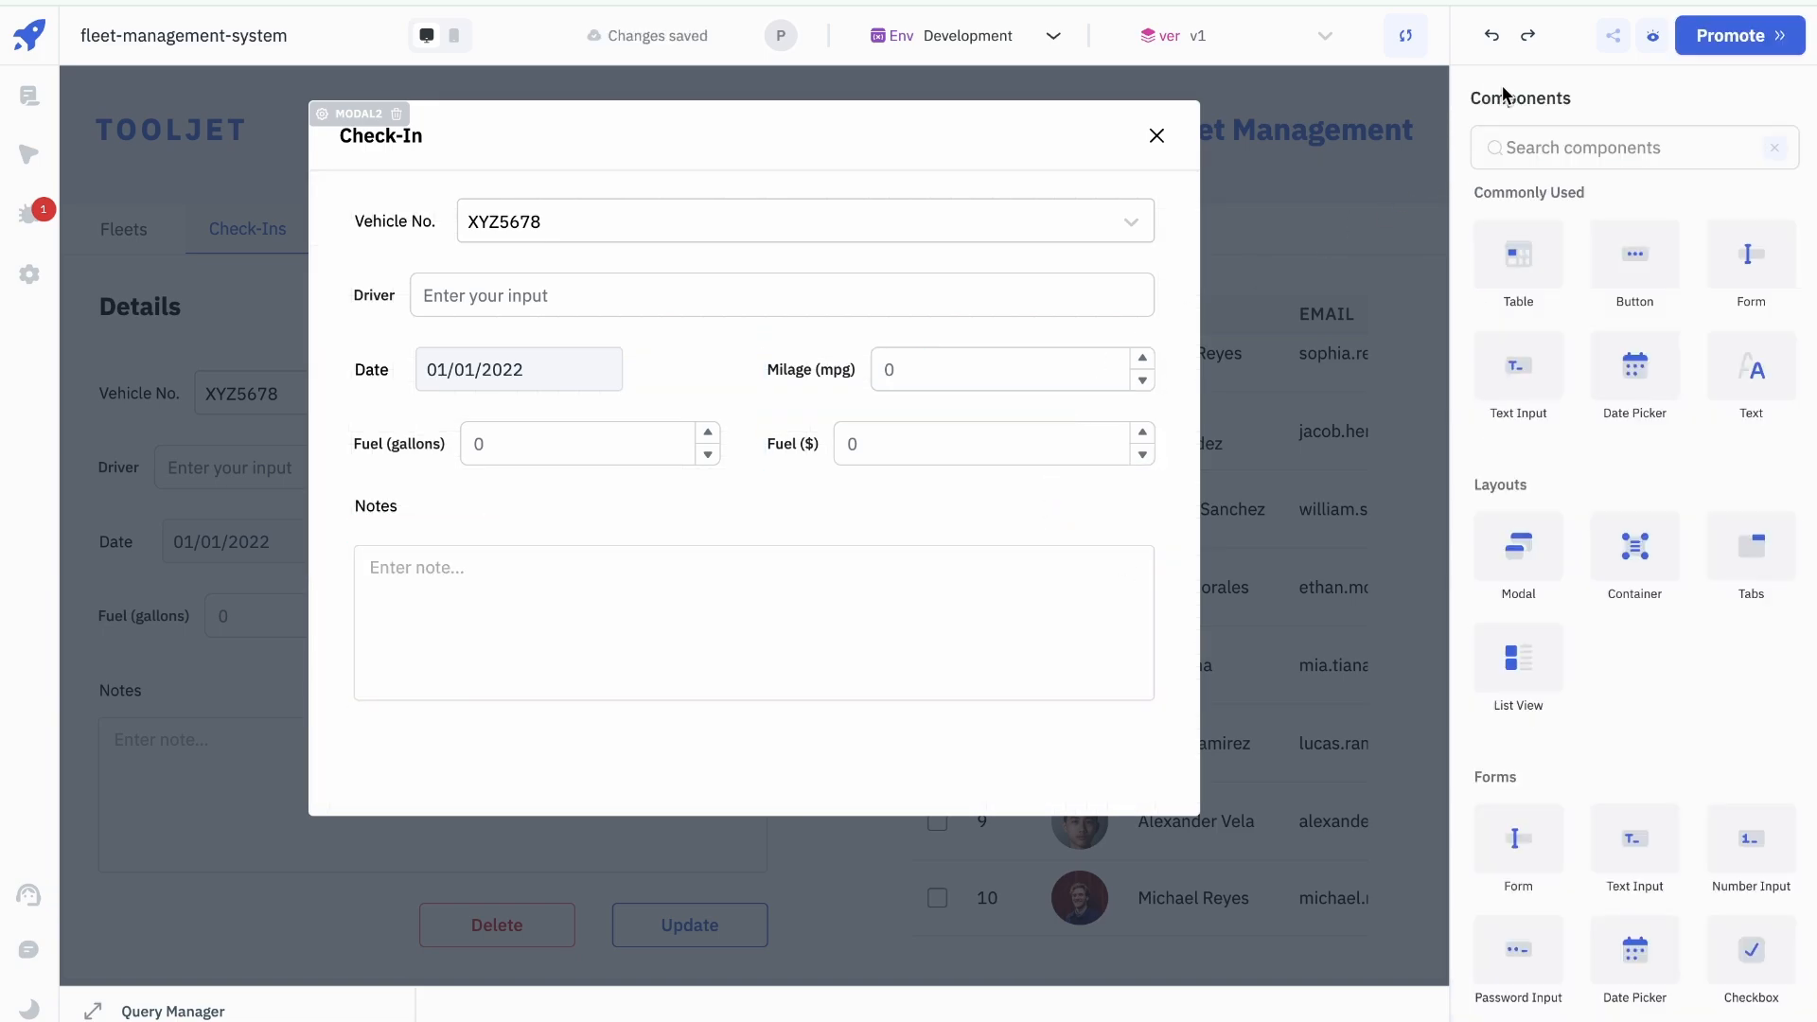
{"action": "left_click_drag", "start_coordinate": [1633, 256], "coordinate": [1228, 536]}
{"action": "mouse_move", "coordinate": [418, 760]}
{"action": "left_mouse_down"}
{"action": "mouse_move", "coordinate": [405, 748]}
{"action": "mouse_move", "coordinate": [434, 758]}
{"action": "left_mouse_up"}
{"action": "left_click_drag", "start_coordinate": [1028, 771], "coordinate": [1159, 768]}
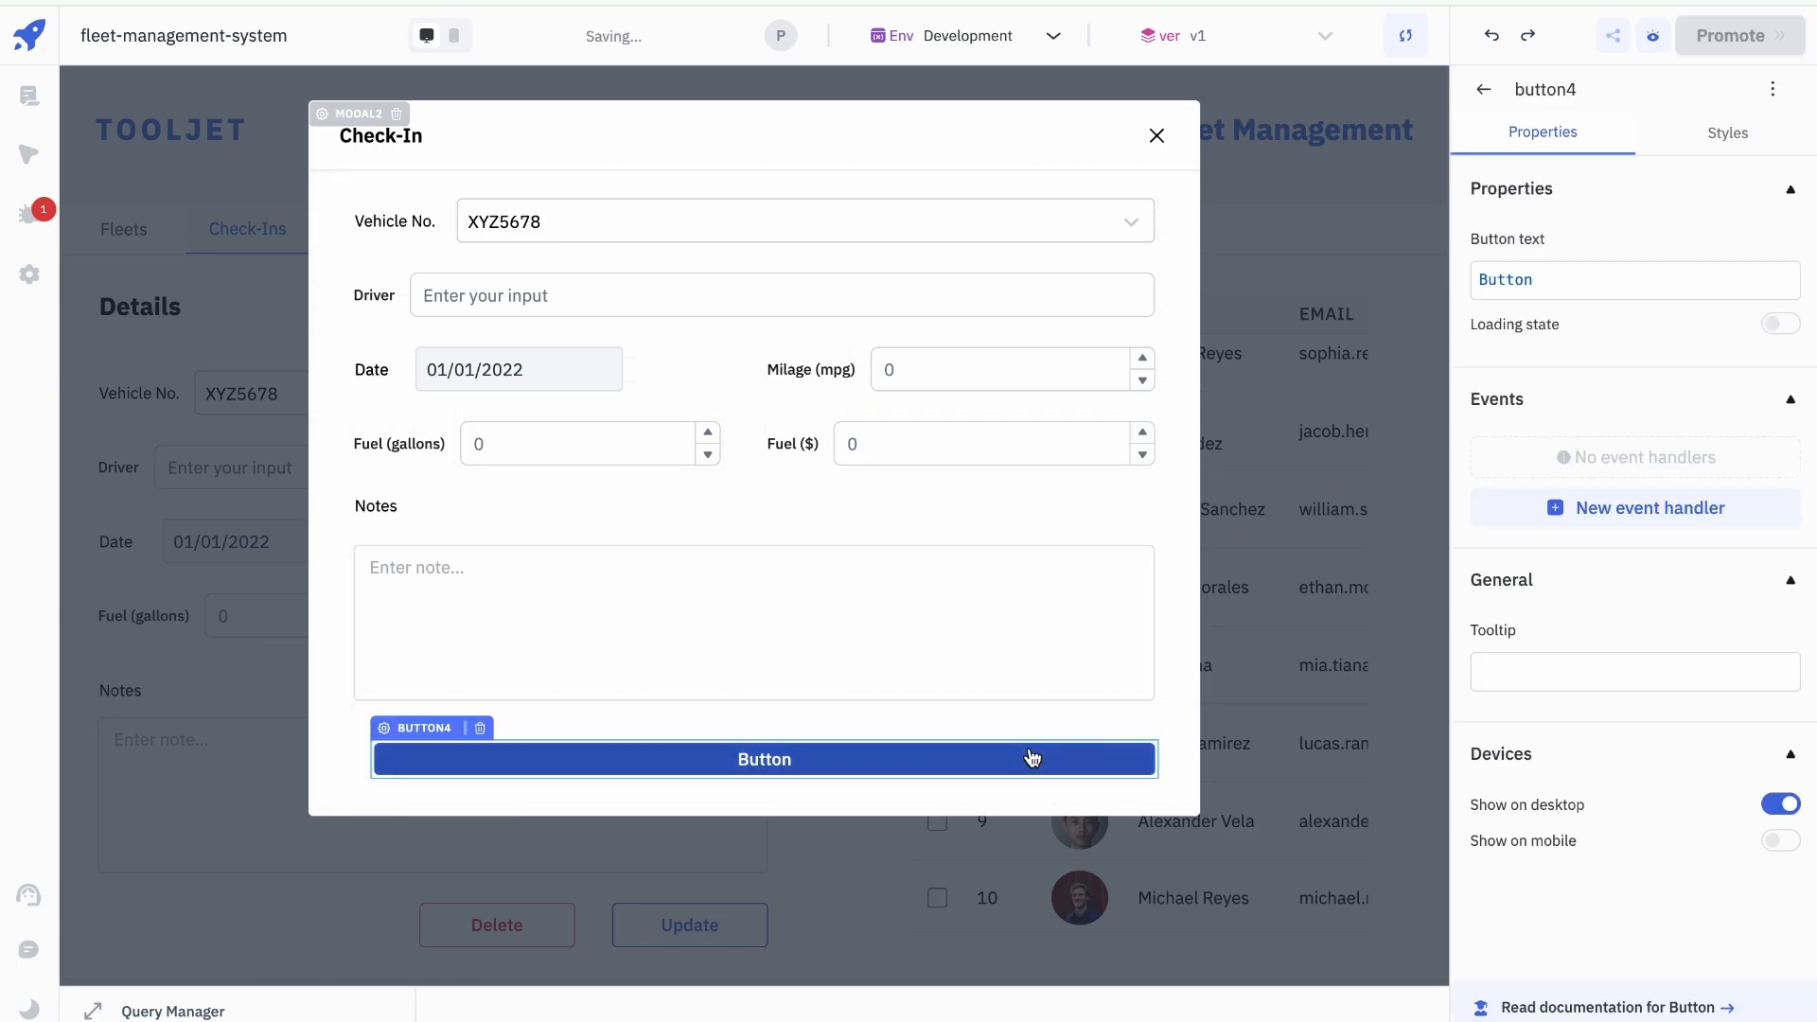
{"action": "left_click_drag", "start_coordinate": [1026, 737], "coordinate": [1027, 729]}
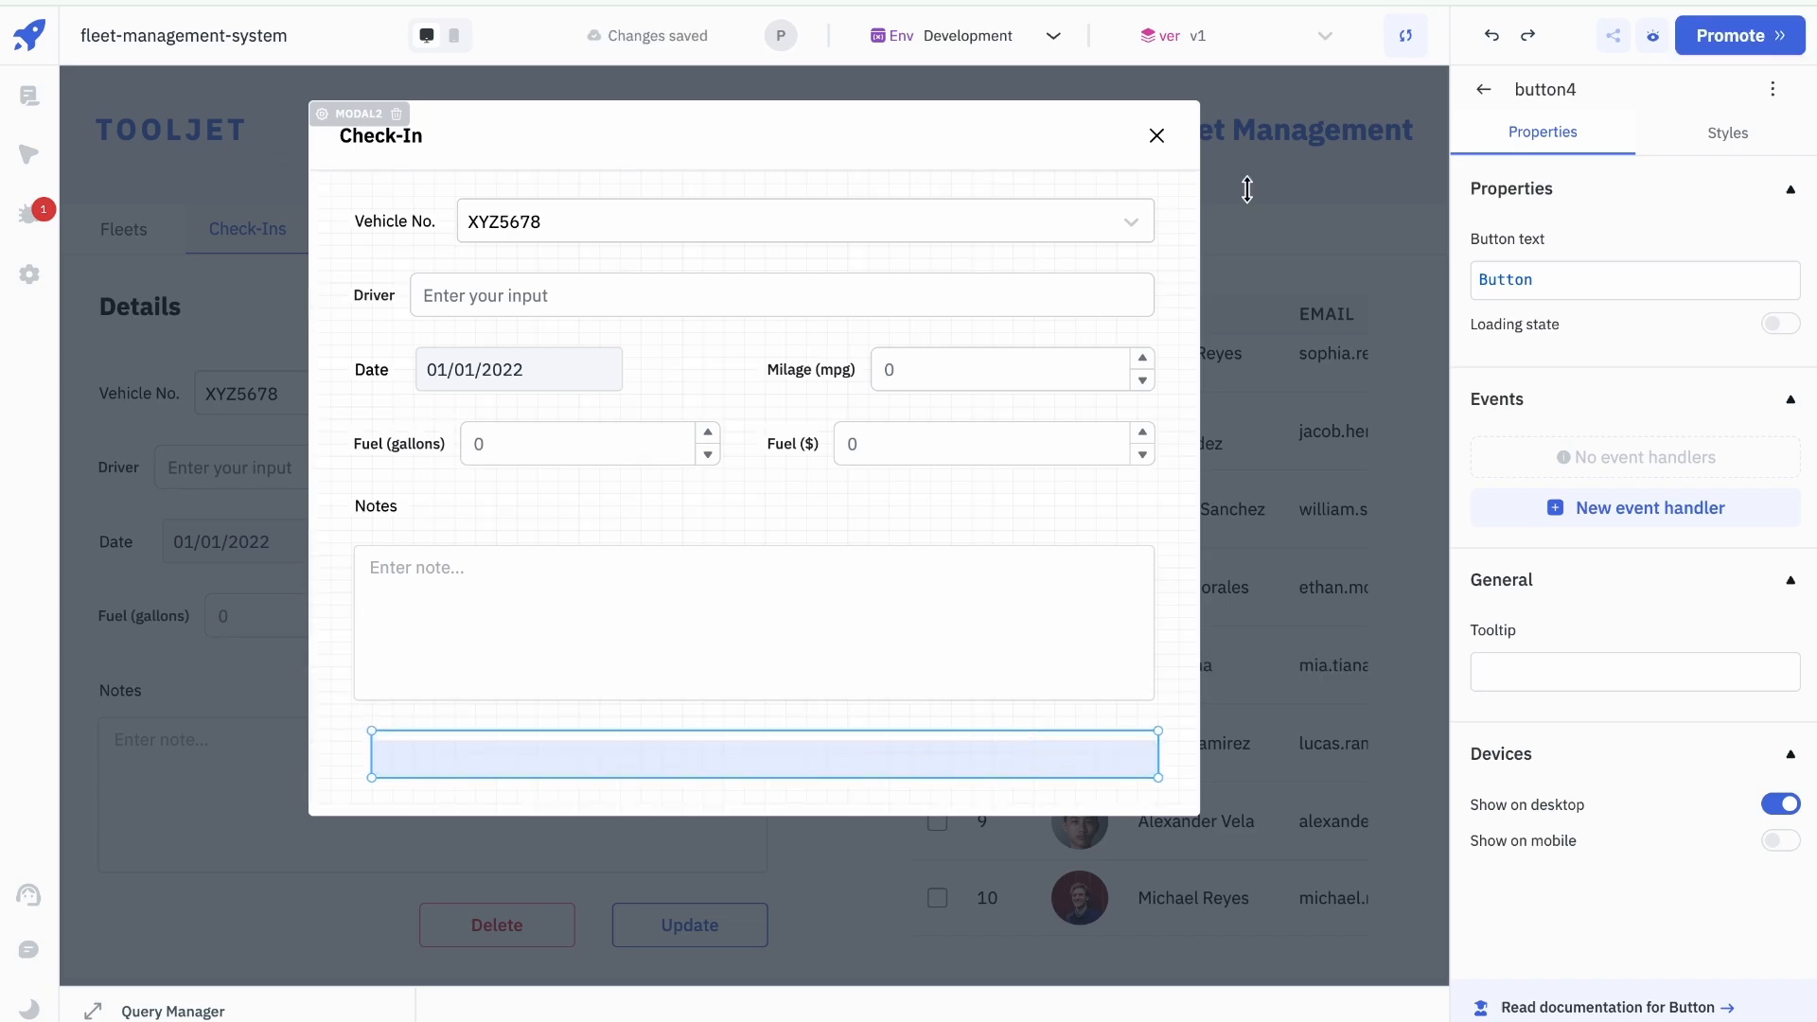
{"action": "left_click_drag", "start_coordinate": [1136, 430], "coordinate": [1135, 431]}
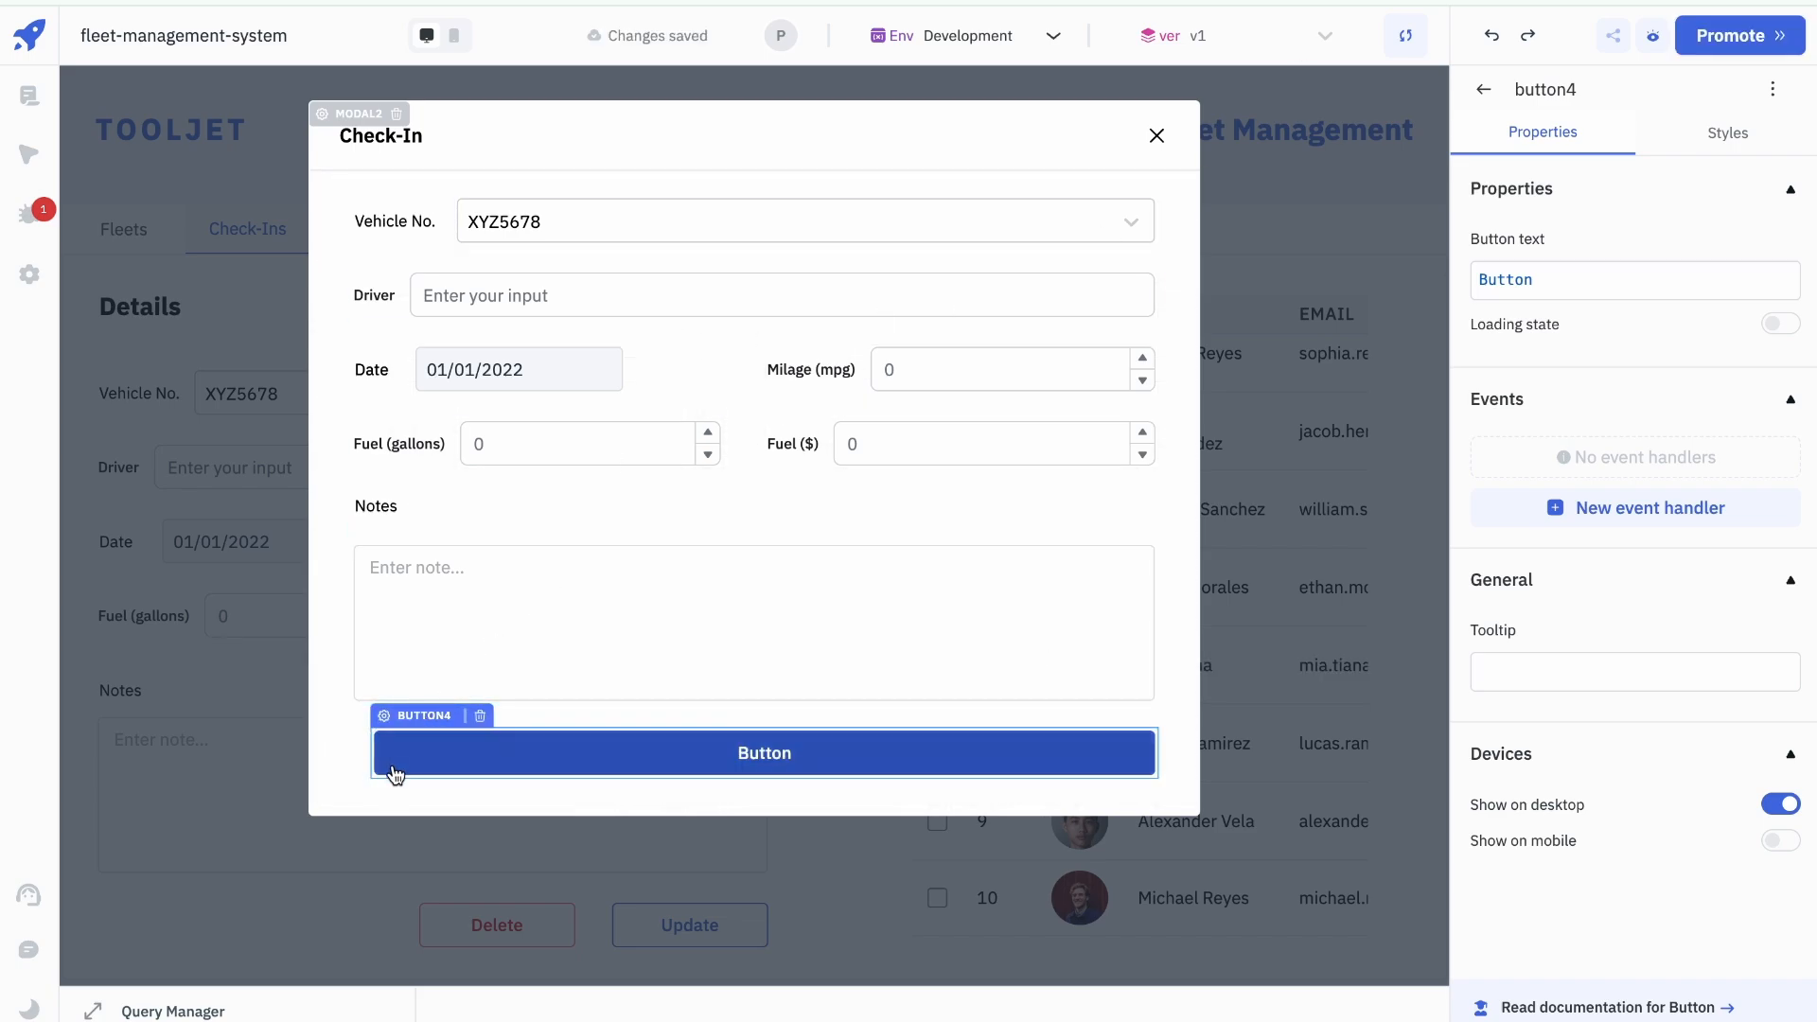
{"action": "left_click_drag", "start_coordinate": [367, 754], "coordinate": [350, 757]}
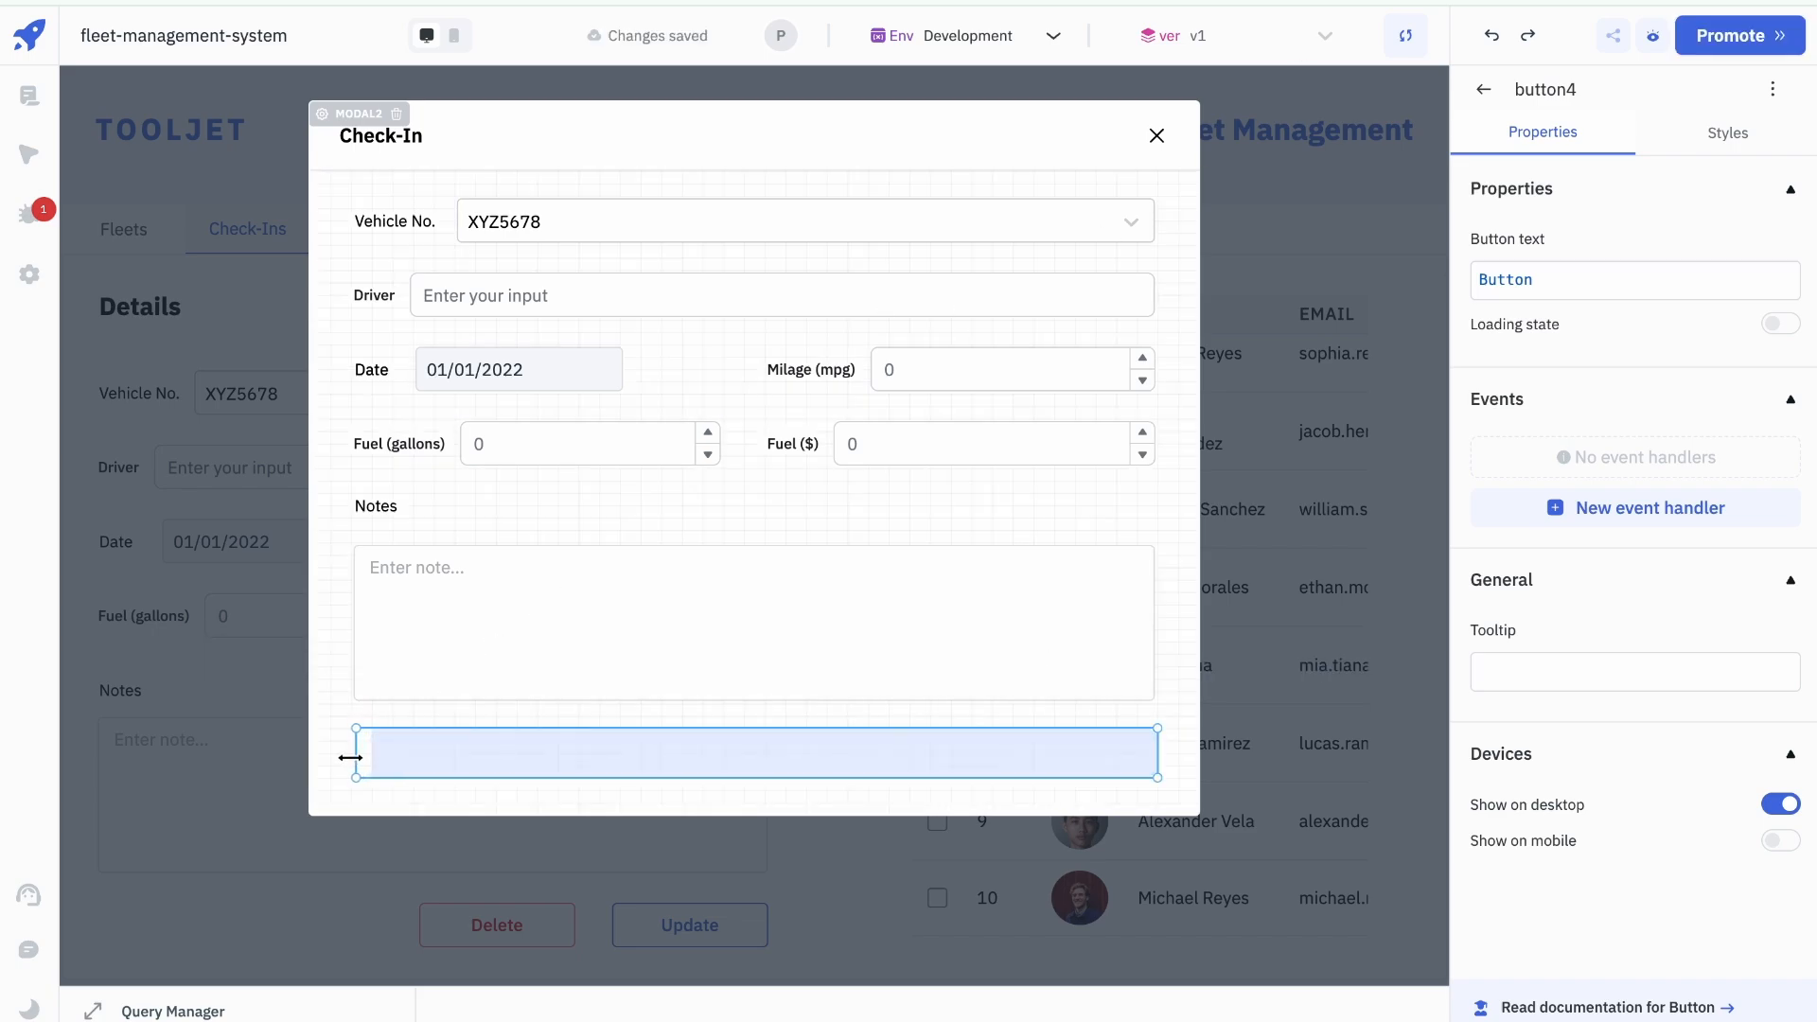
{"action": "left_click_drag", "start_coordinate": [779, 630], "coordinate": [780, 630]}
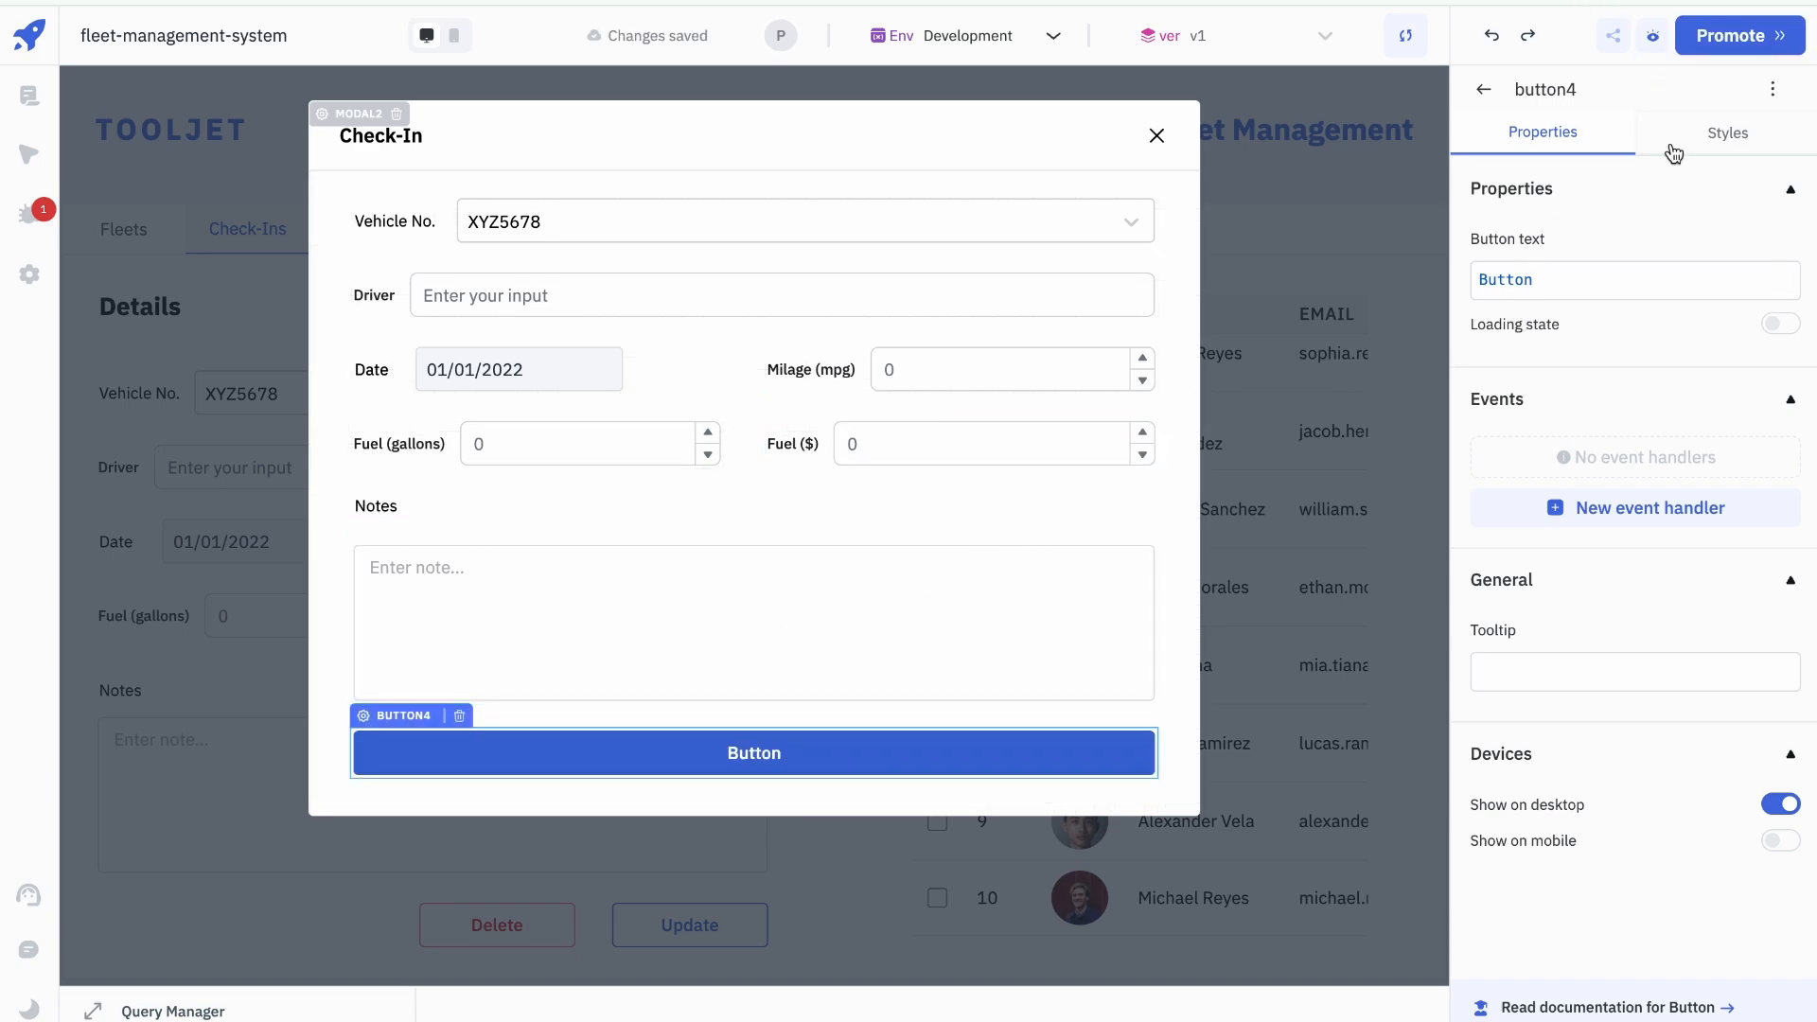
Step: Set the new button's text to Submit and close the Check-In modal
{"action": "left_click", "coordinate": [1612, 273]}
{"action": "key", "text": "ctrl+a"}
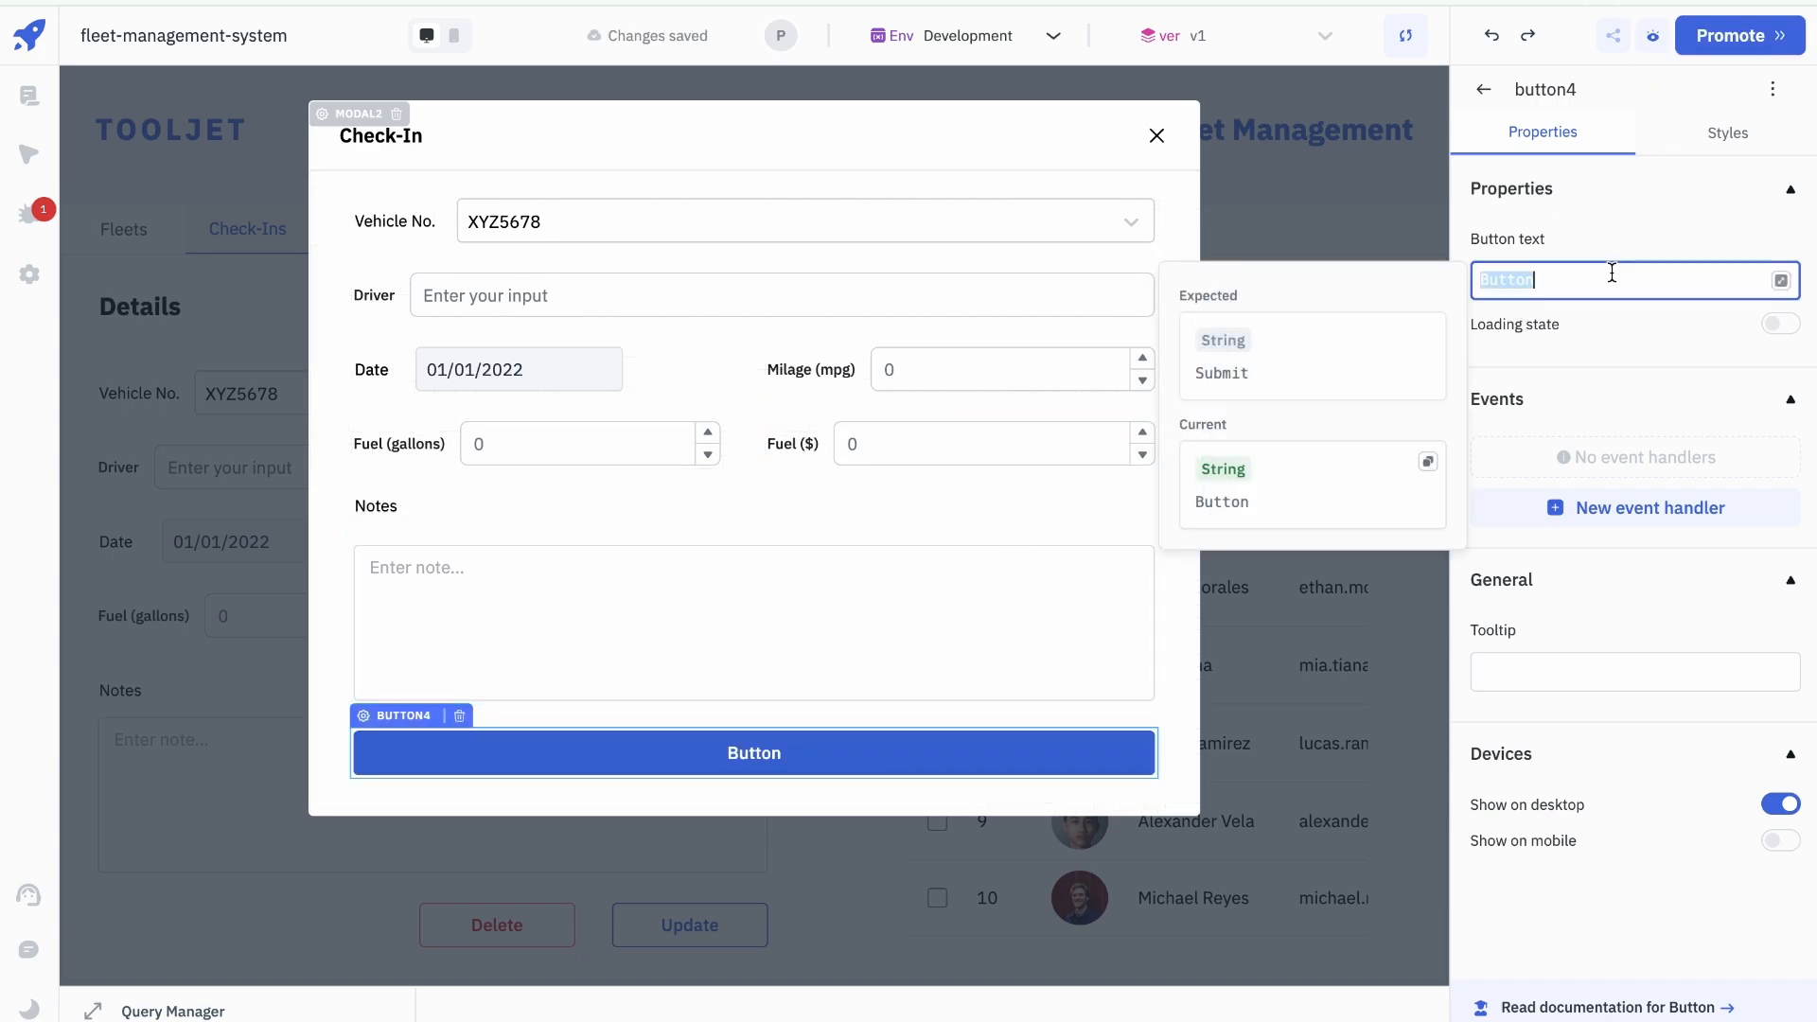
{"action": "type", "text": "Submit"}
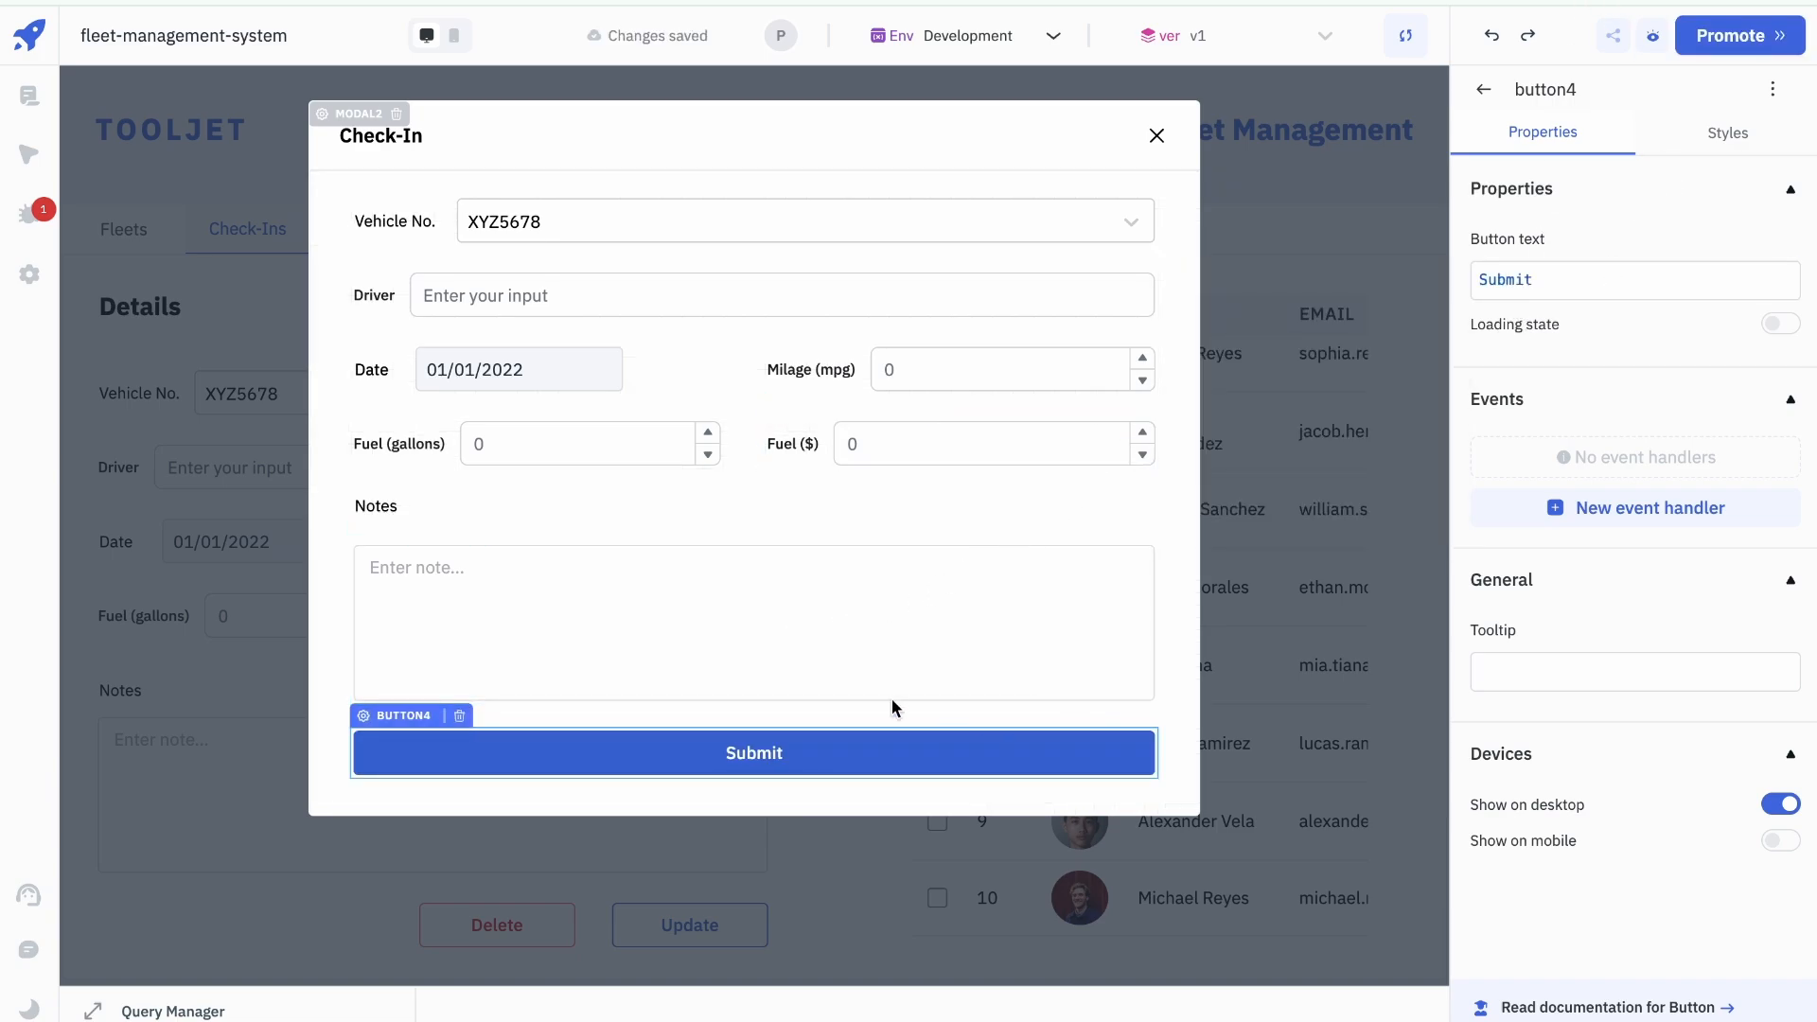
{"action": "left_click", "coordinate": [1156, 136]}
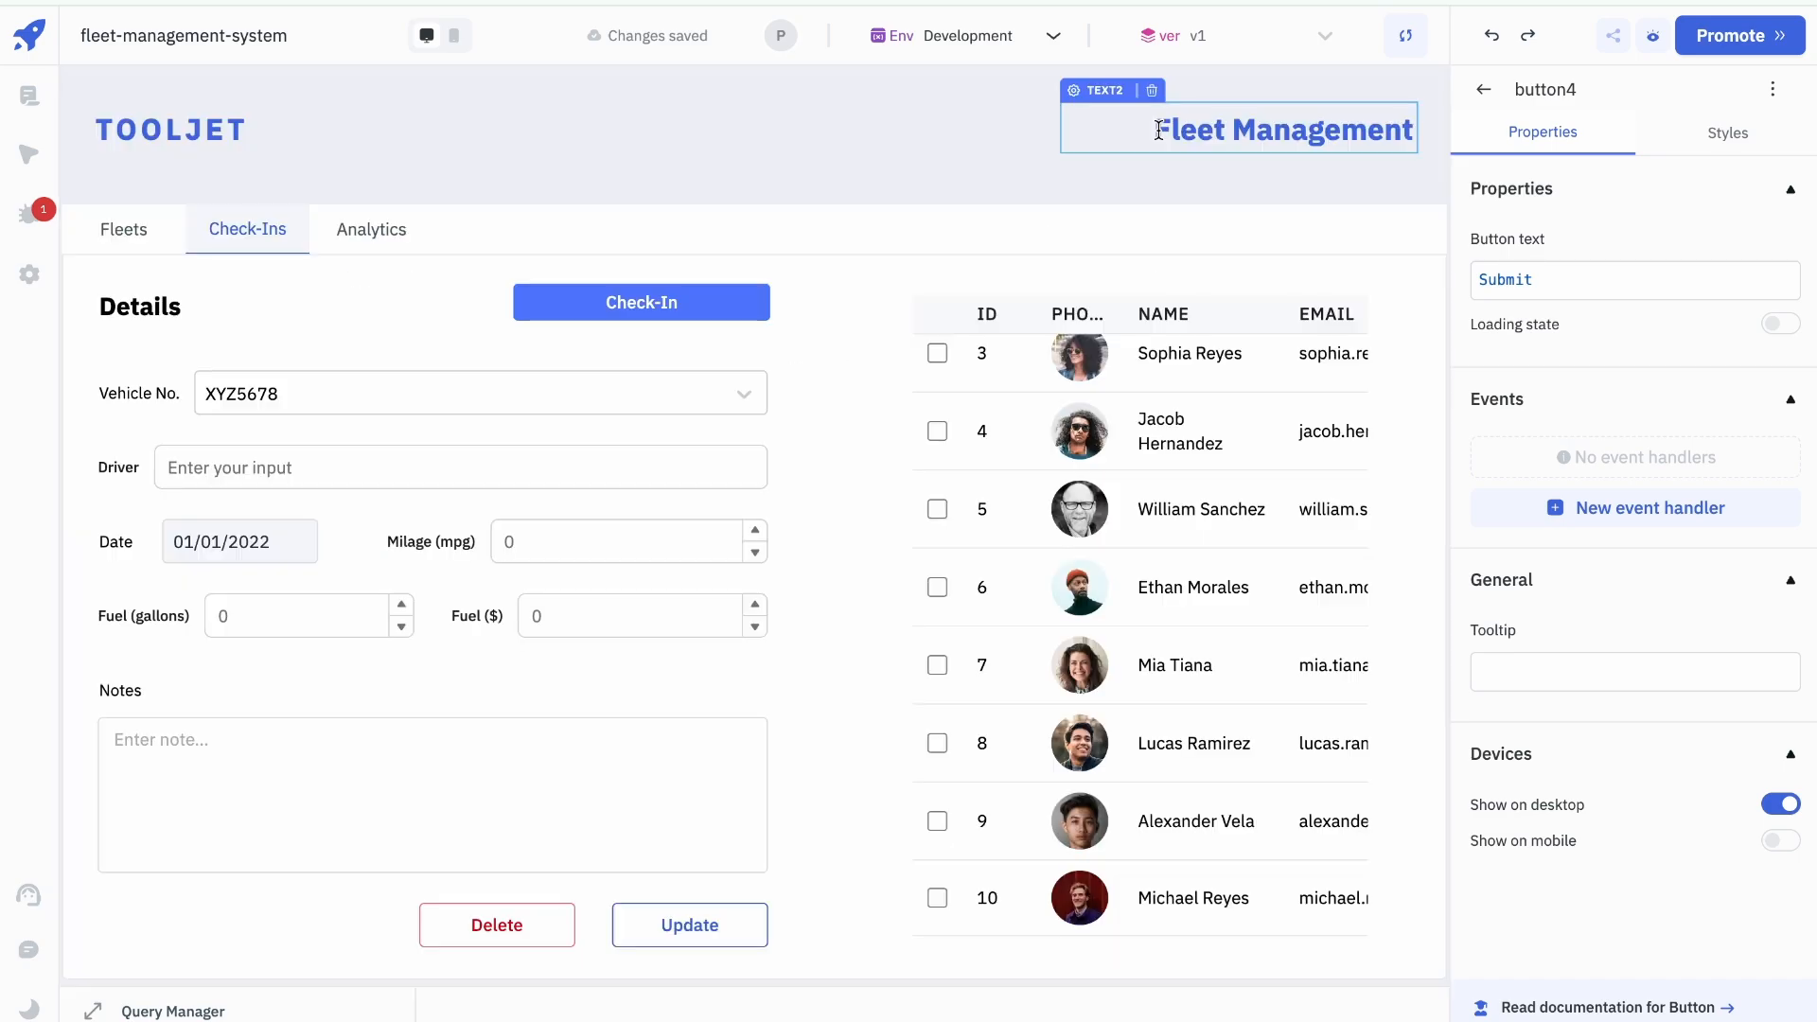
Step: Create a new ToolJet Database query and name it getCheckins
{"action": "scroll", "coordinate": [821, 305], "scroll_direction": "down", "scroll_amount": 2}
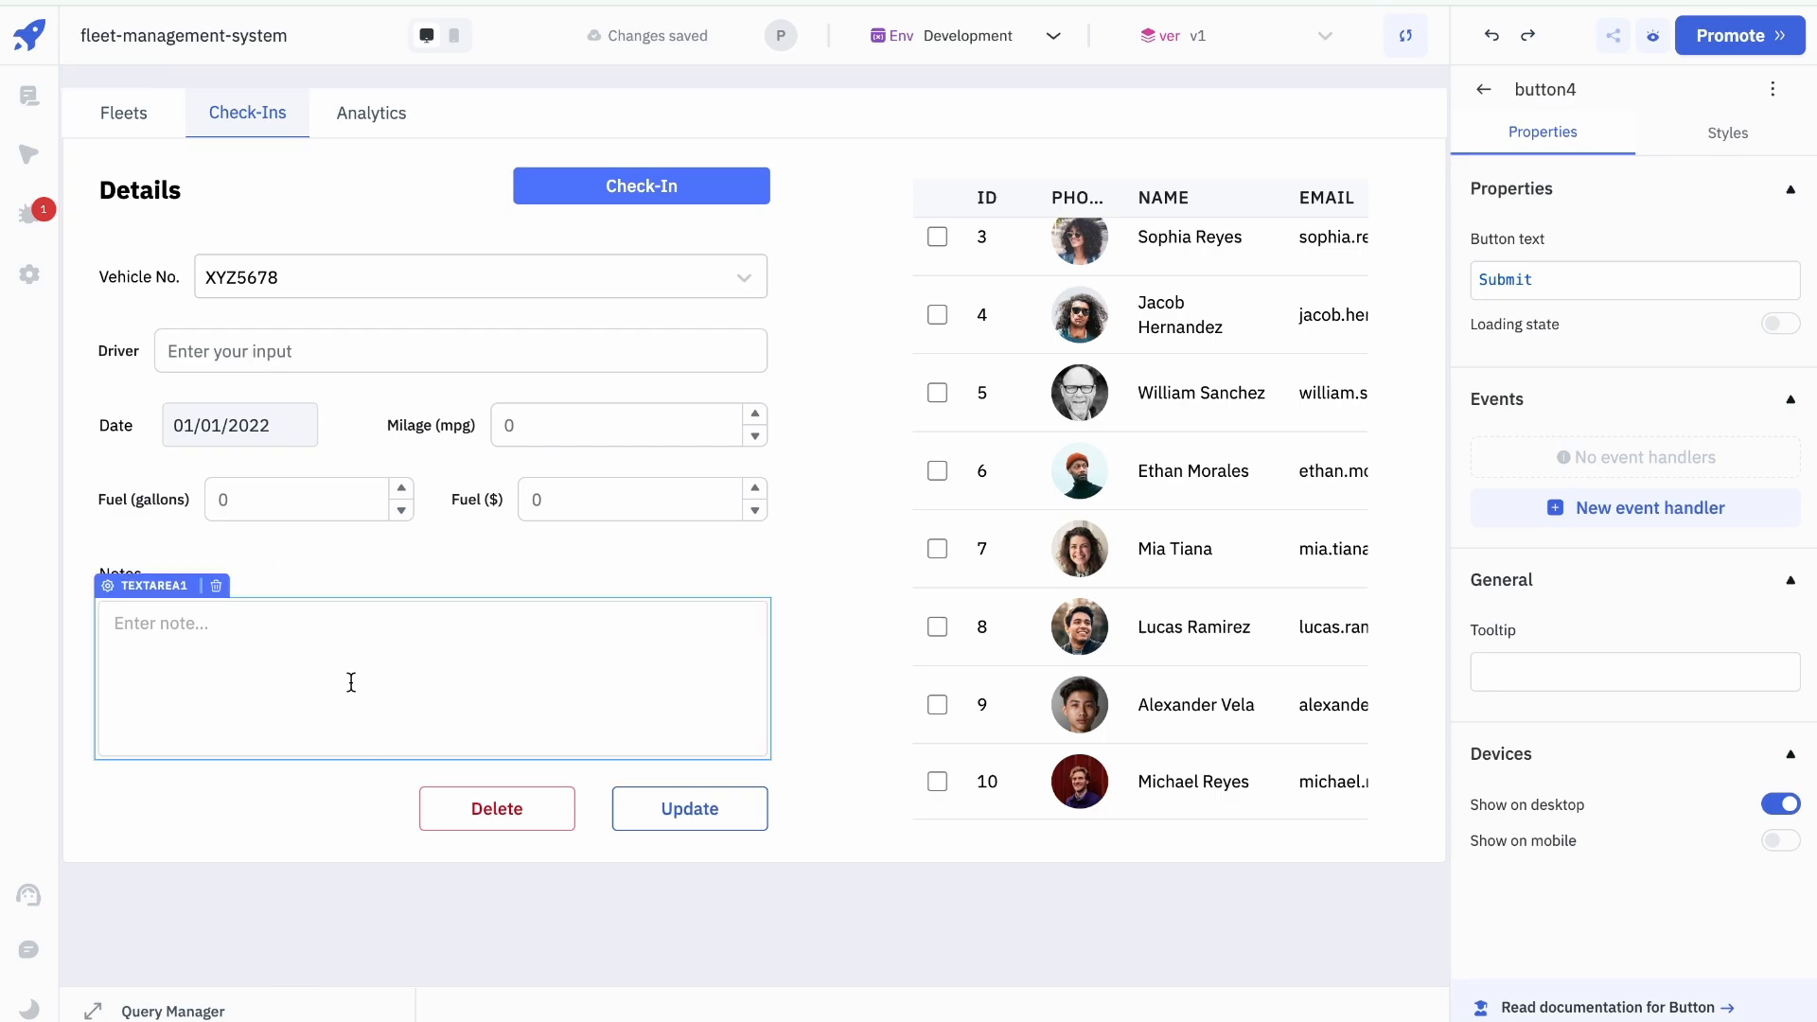
{"action": "left_click", "coordinate": [100, 1012]}
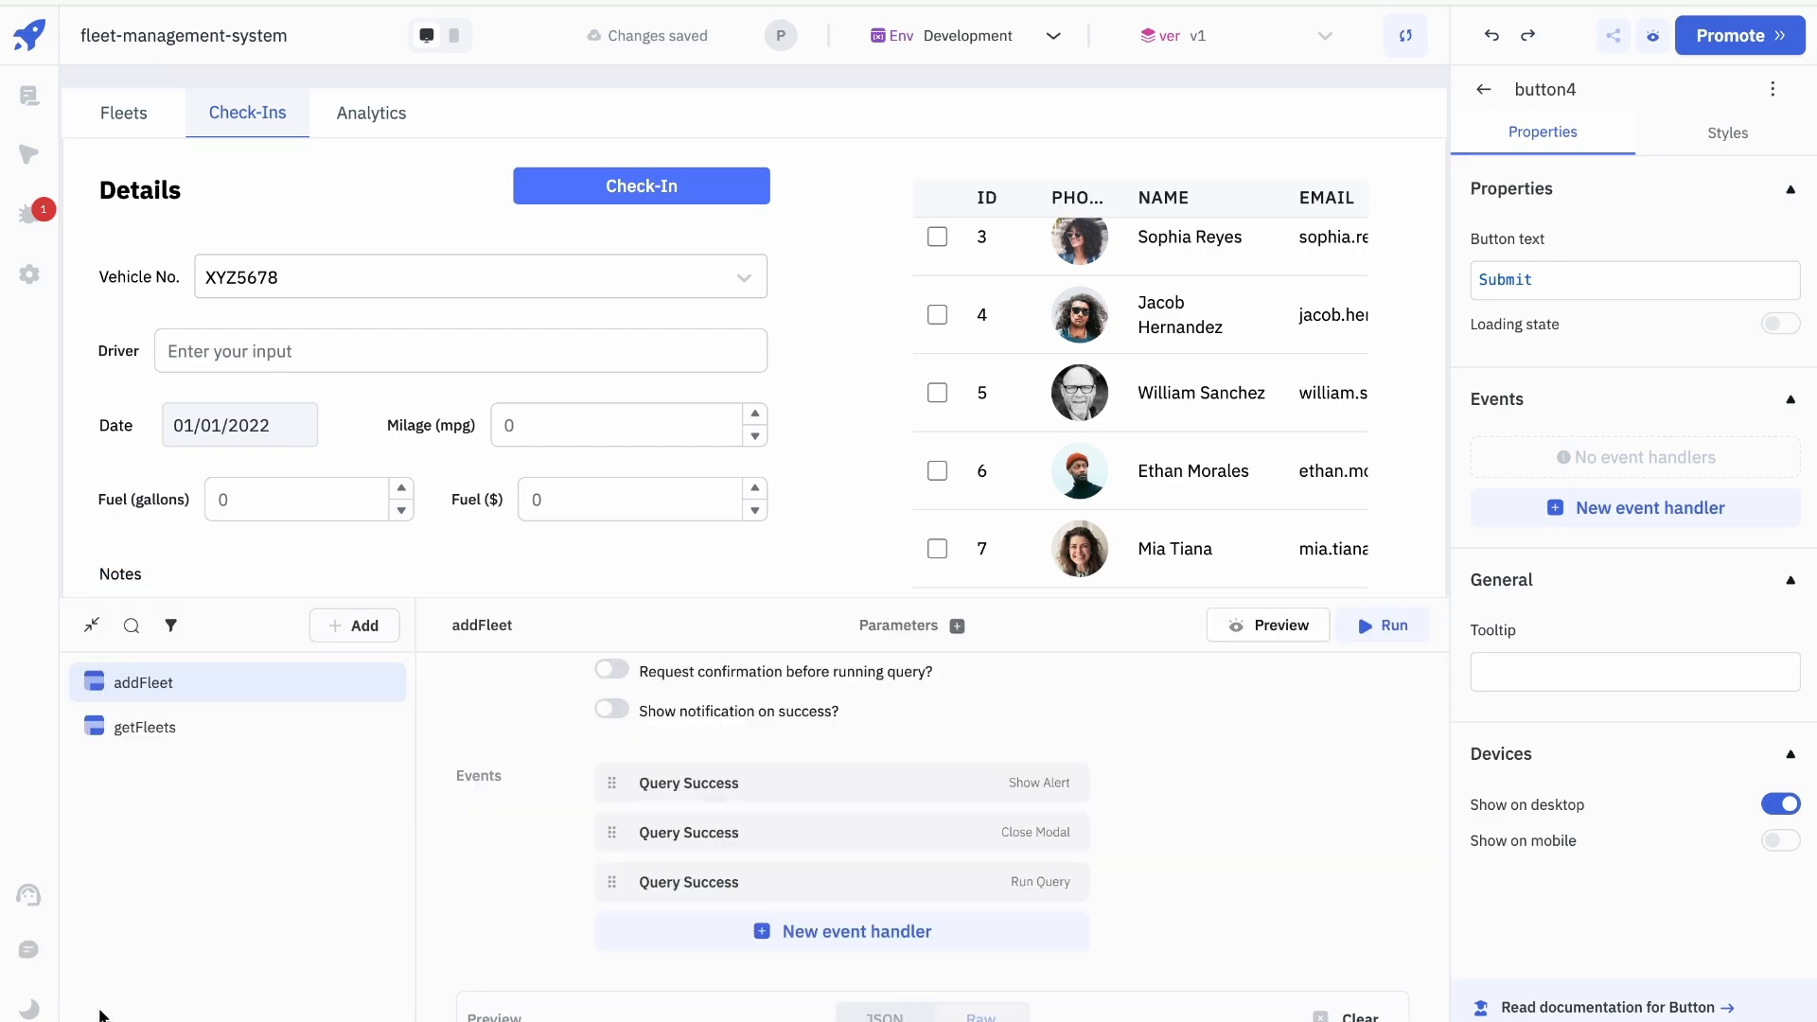
{"action": "left_click", "coordinate": [360, 626]}
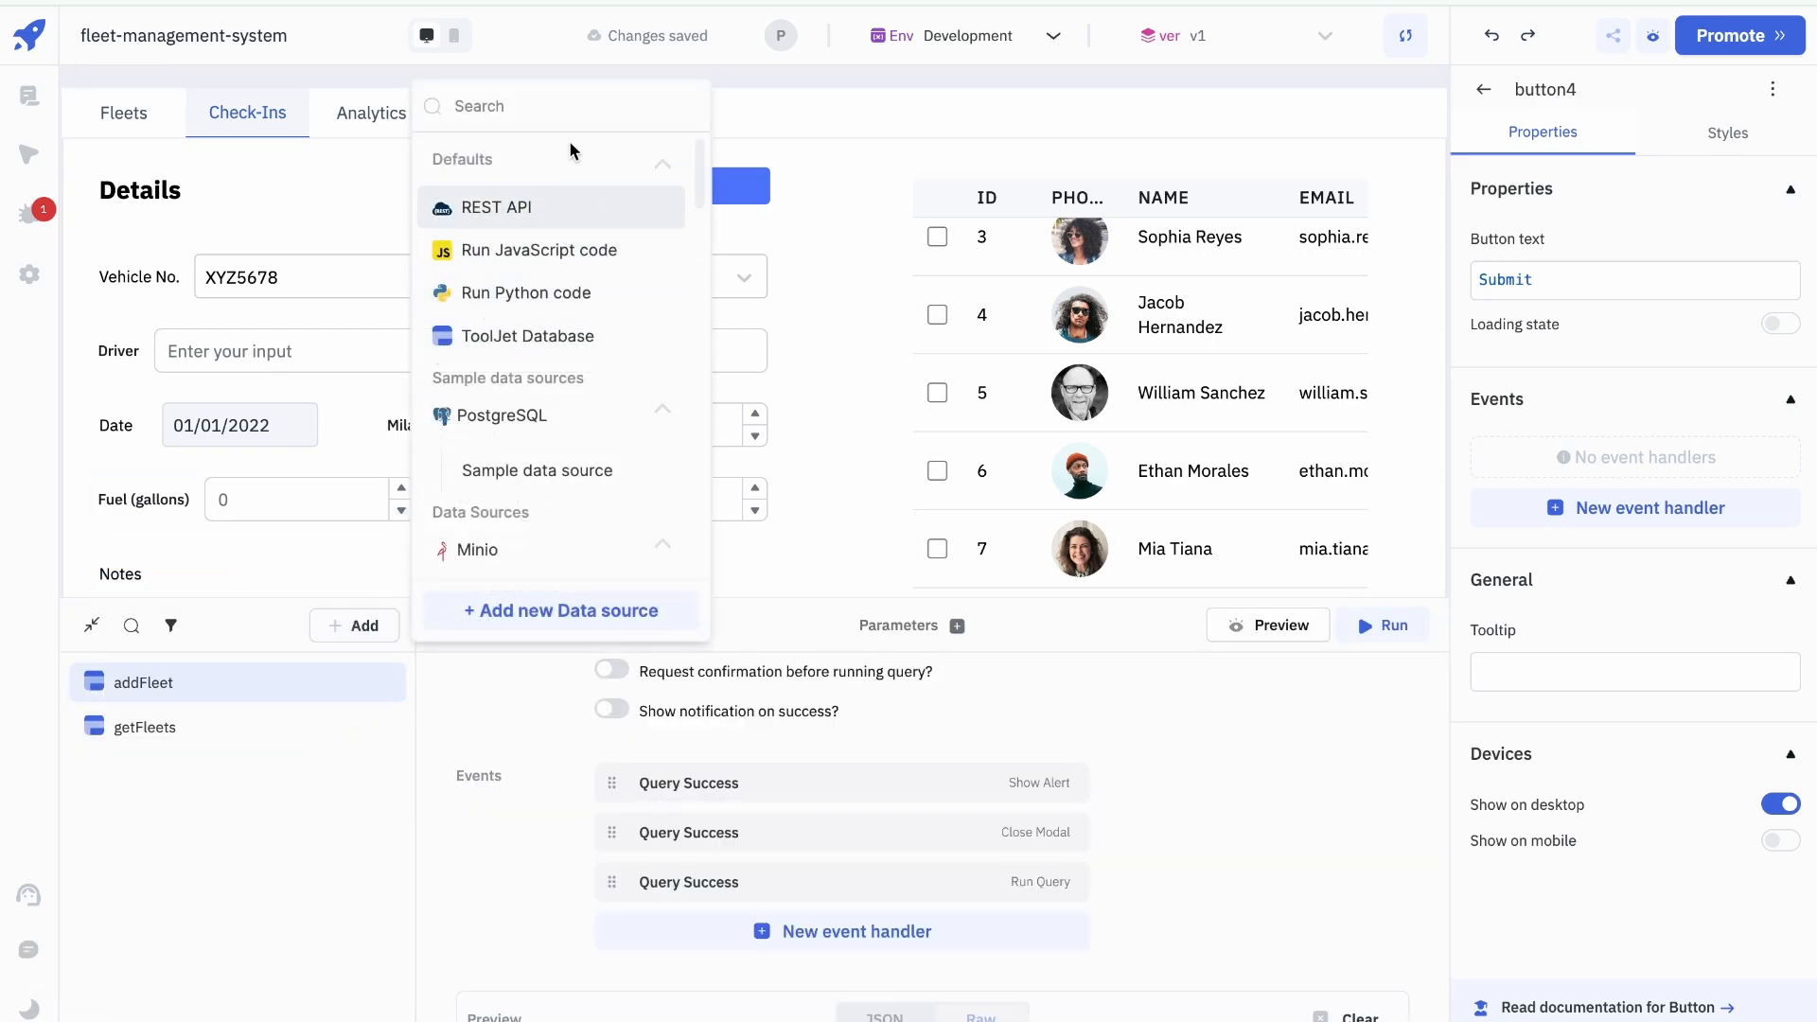
{"action": "left_click", "coordinate": [554, 335]}
{"action": "type", "text": "getCheckins"}
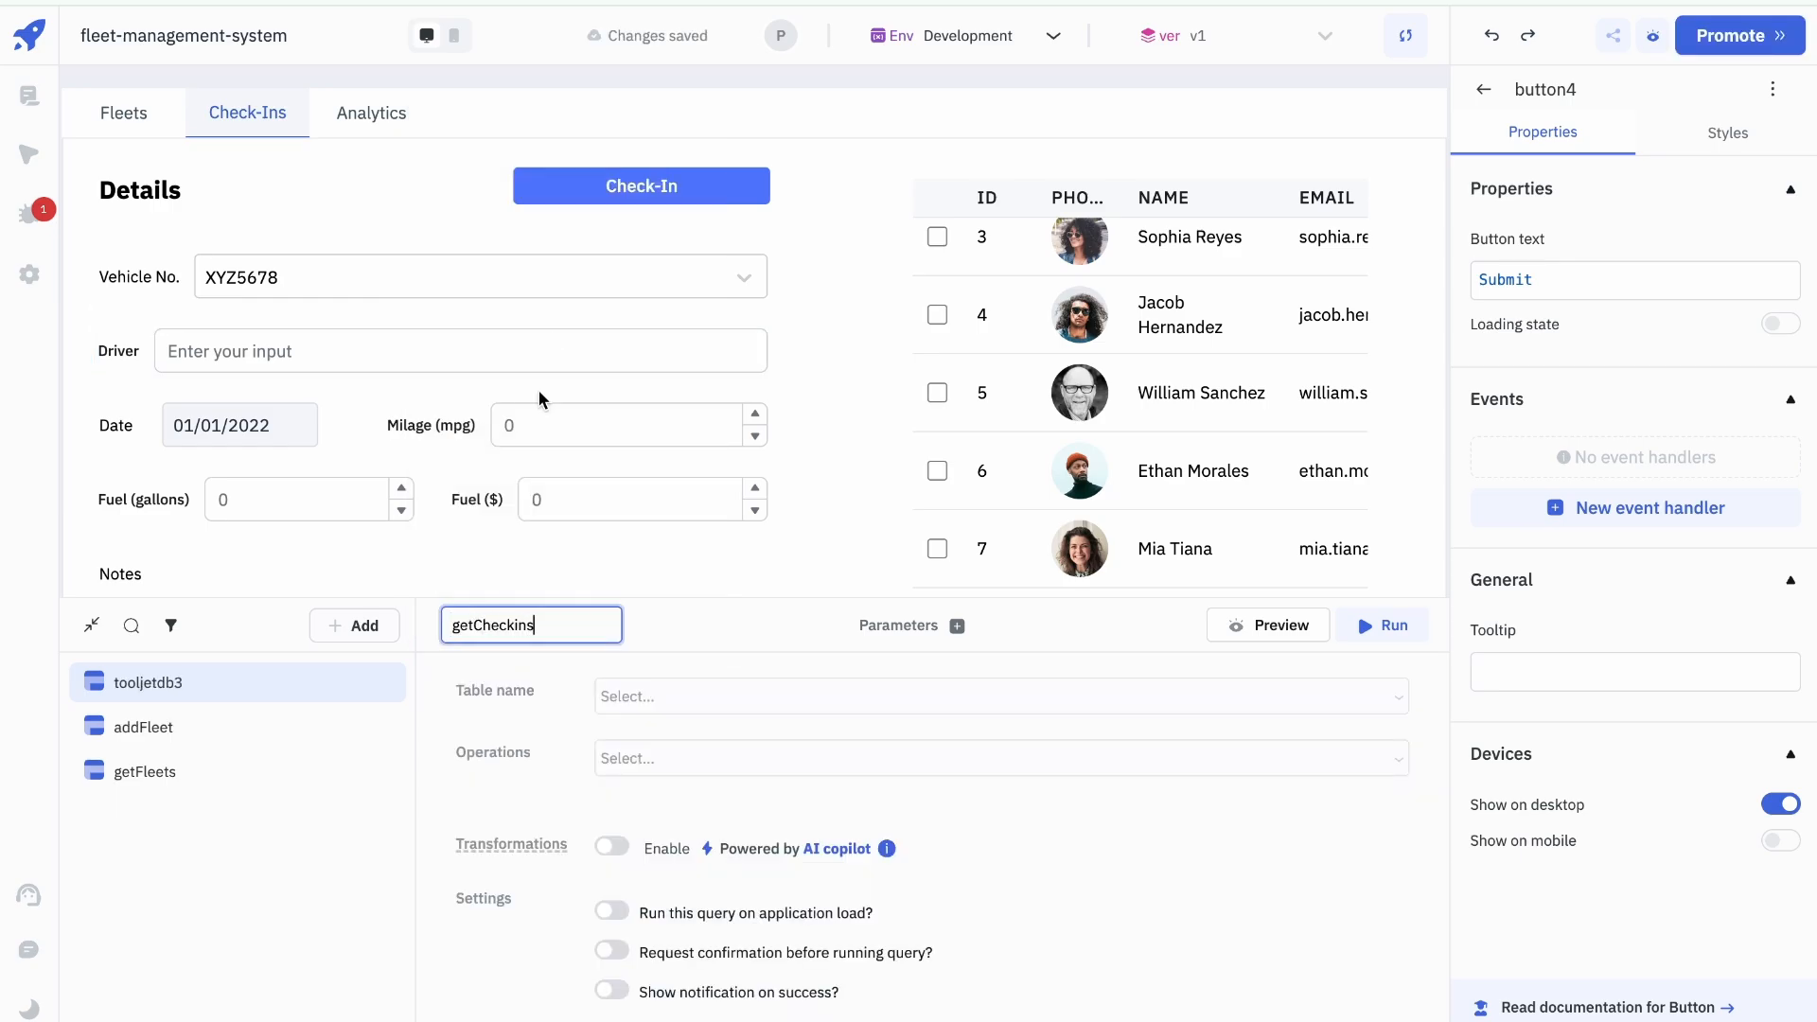
{"action": "left_click", "coordinate": [687, 626]}
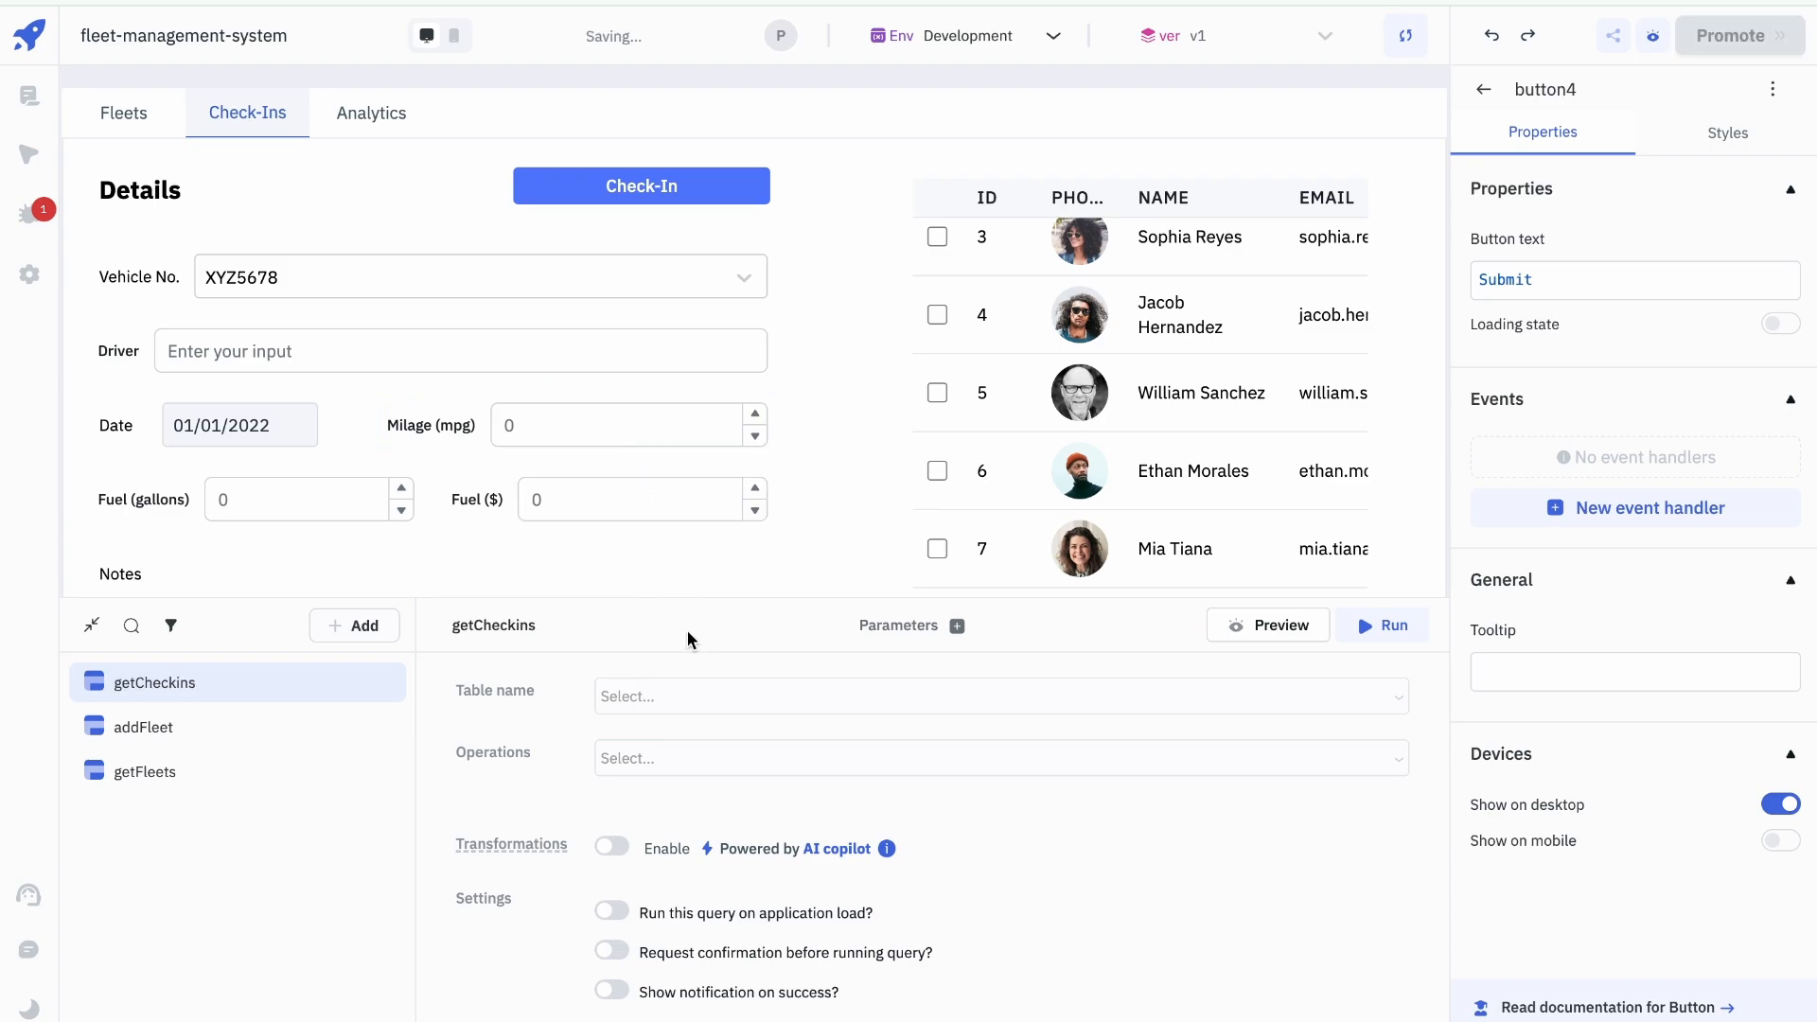
Step: Set the getCheckins query's table to checkins and its operation to Join tables
{"action": "left_click", "coordinate": [772, 717]}
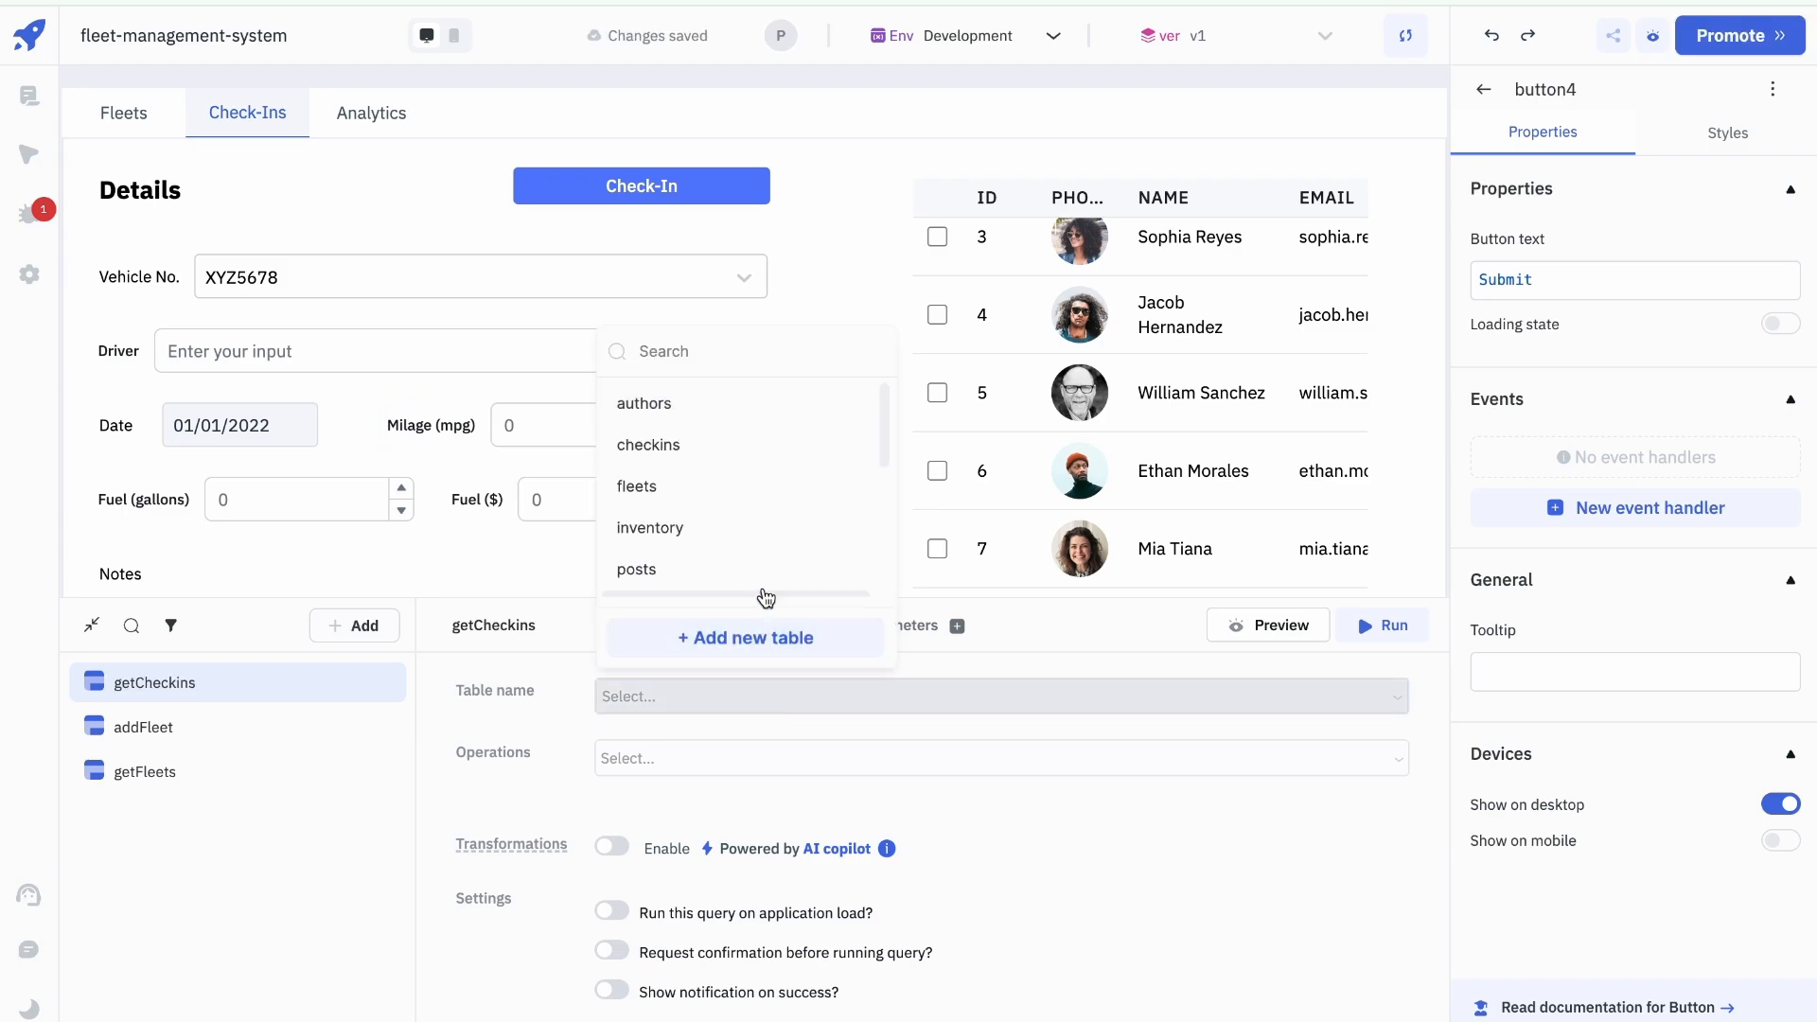
{"action": "scroll", "coordinate": [755, 536], "scroll_direction": "down", "scroll_amount": 3}
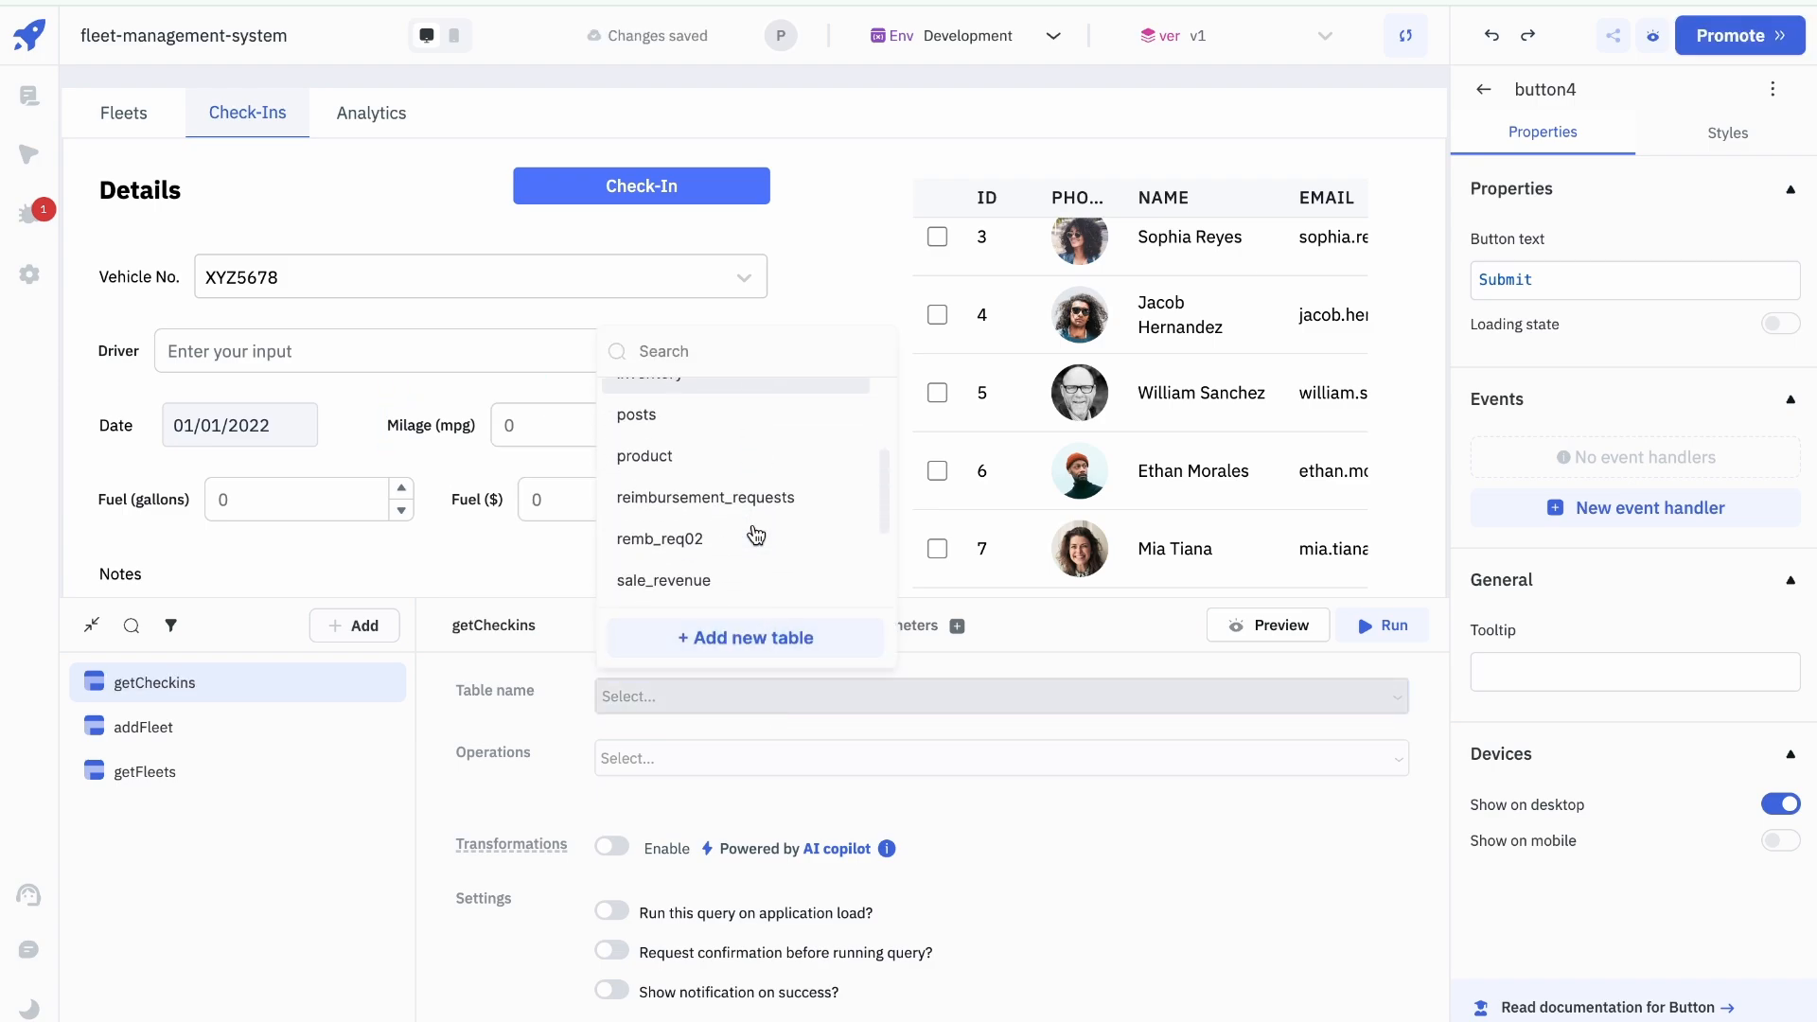
{"action": "scroll", "coordinate": [755, 536], "scroll_direction": "up", "scroll_amount": 3}
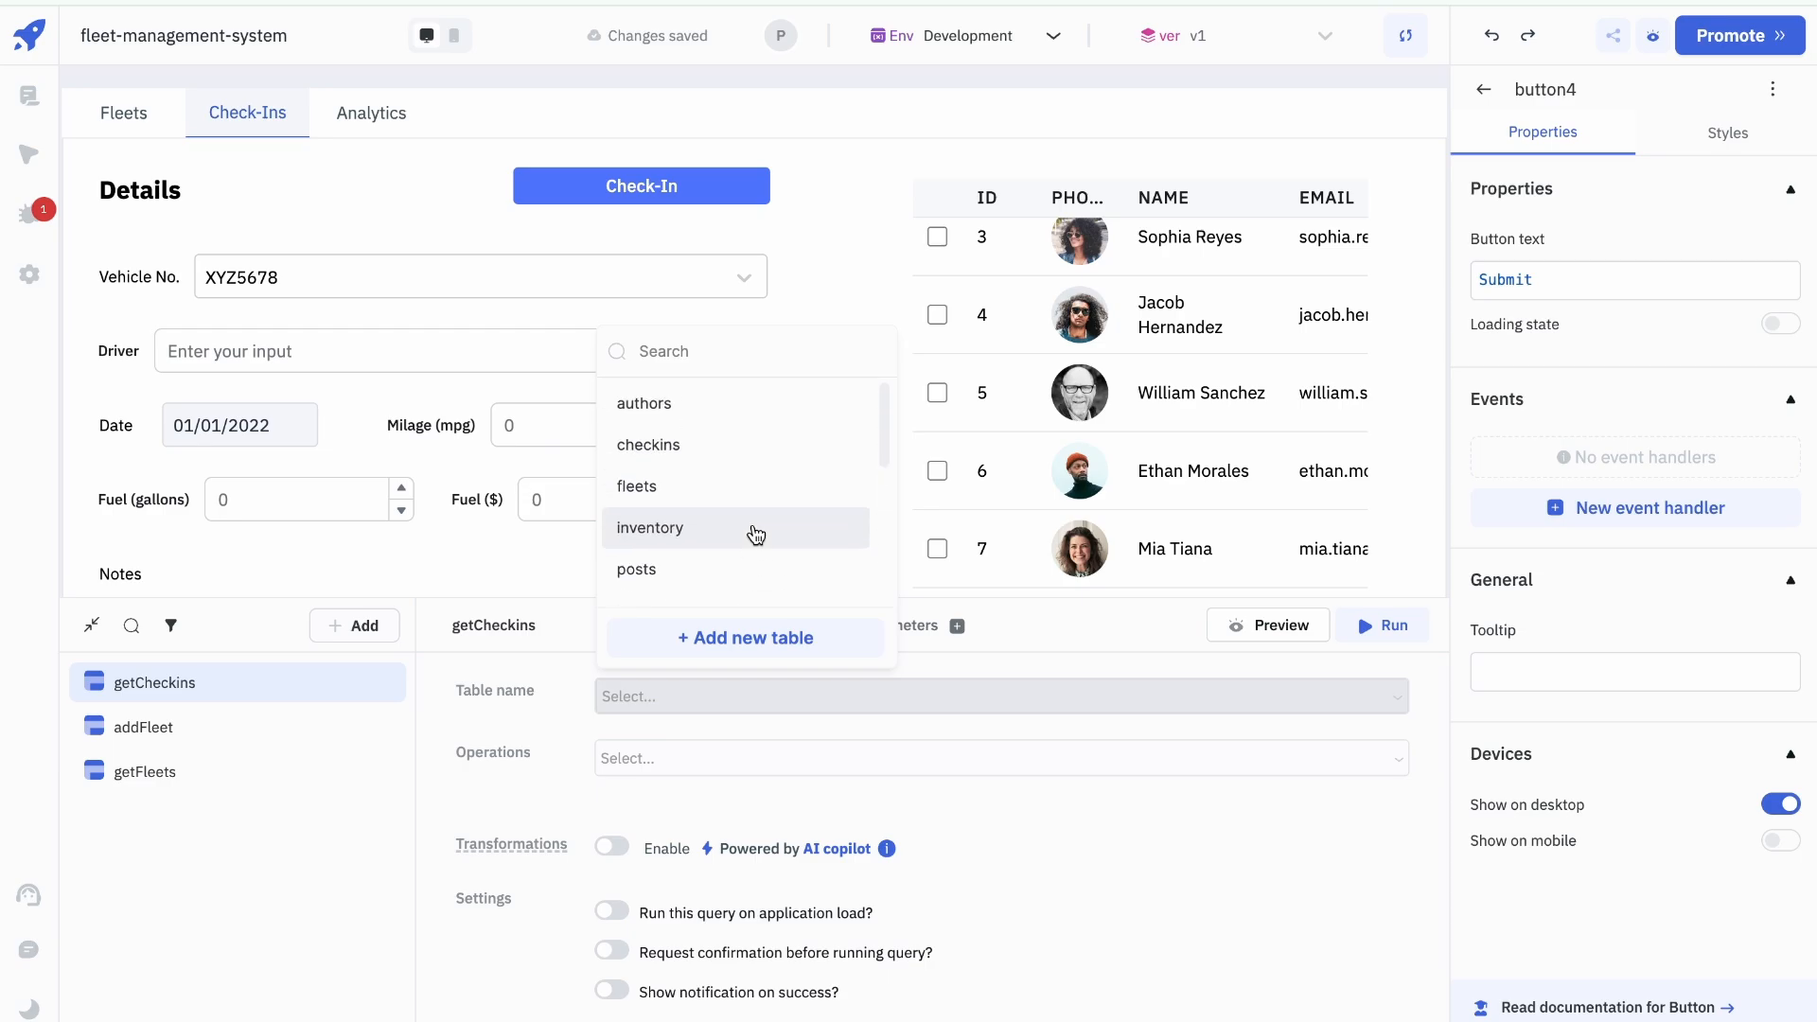
{"action": "left_click", "coordinate": [687, 455]}
{"action": "left_click", "coordinate": [843, 764]}
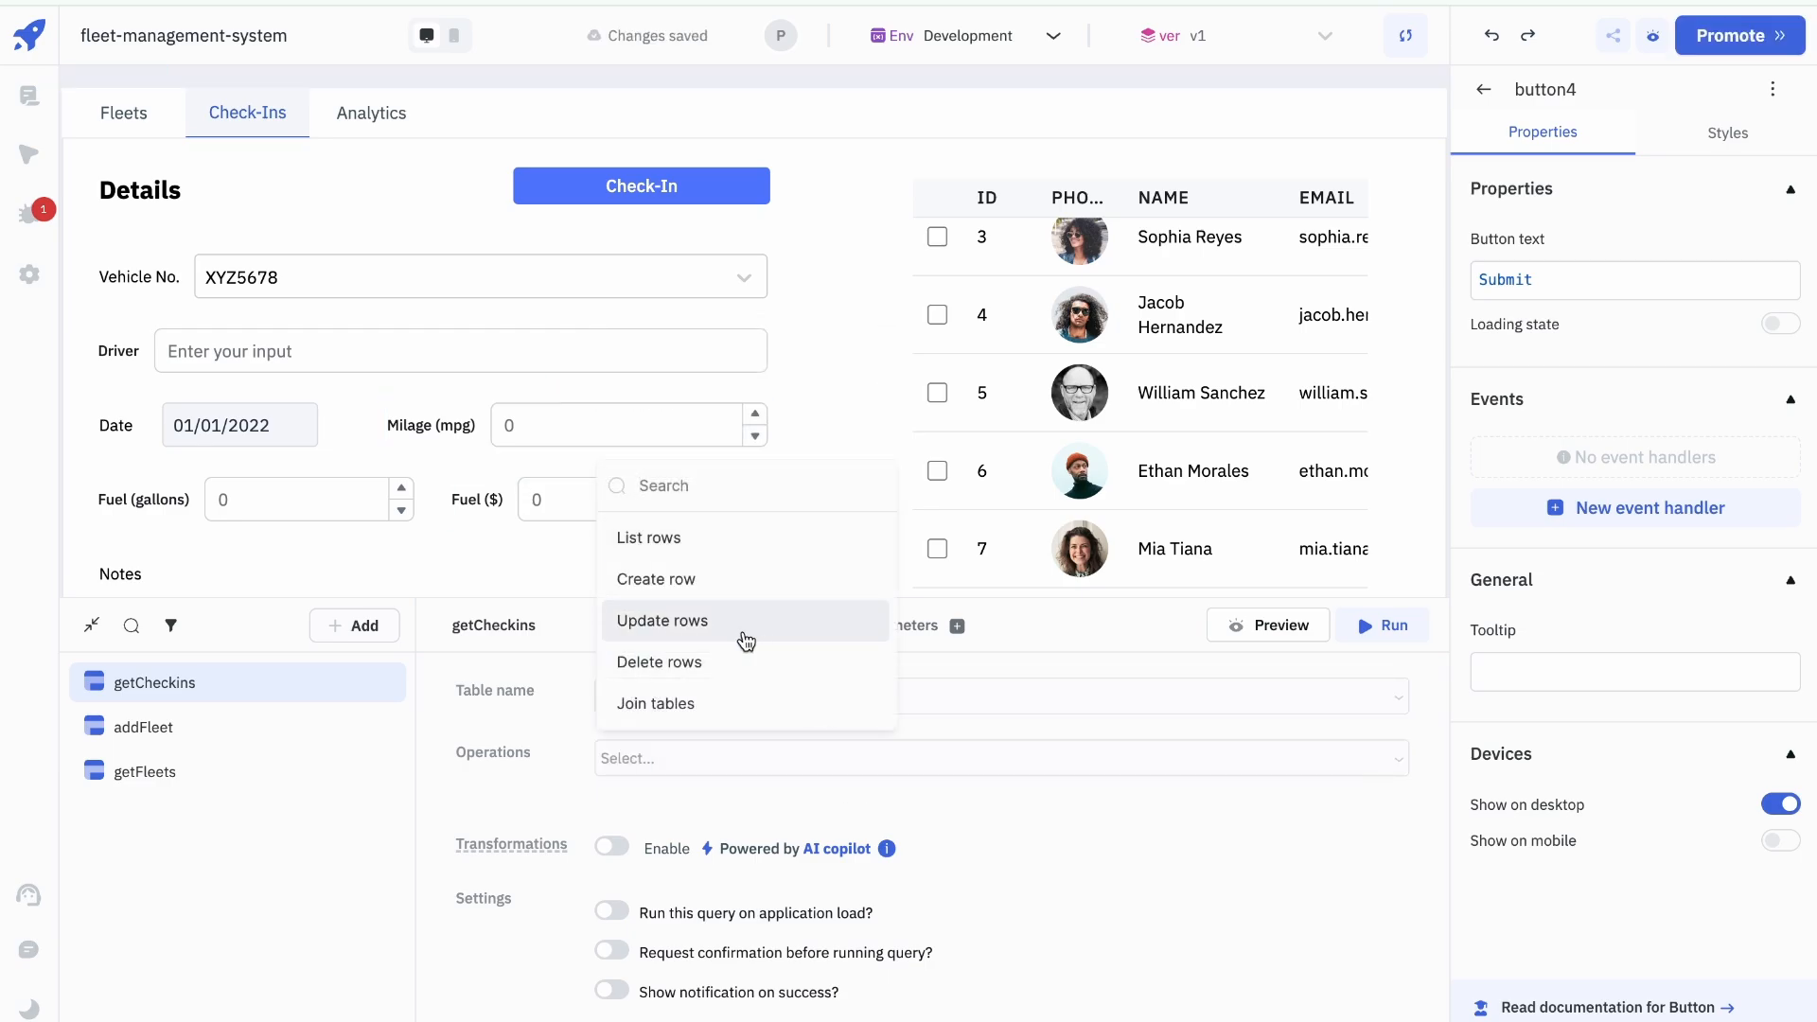
{"action": "left_click", "coordinate": [709, 700]}
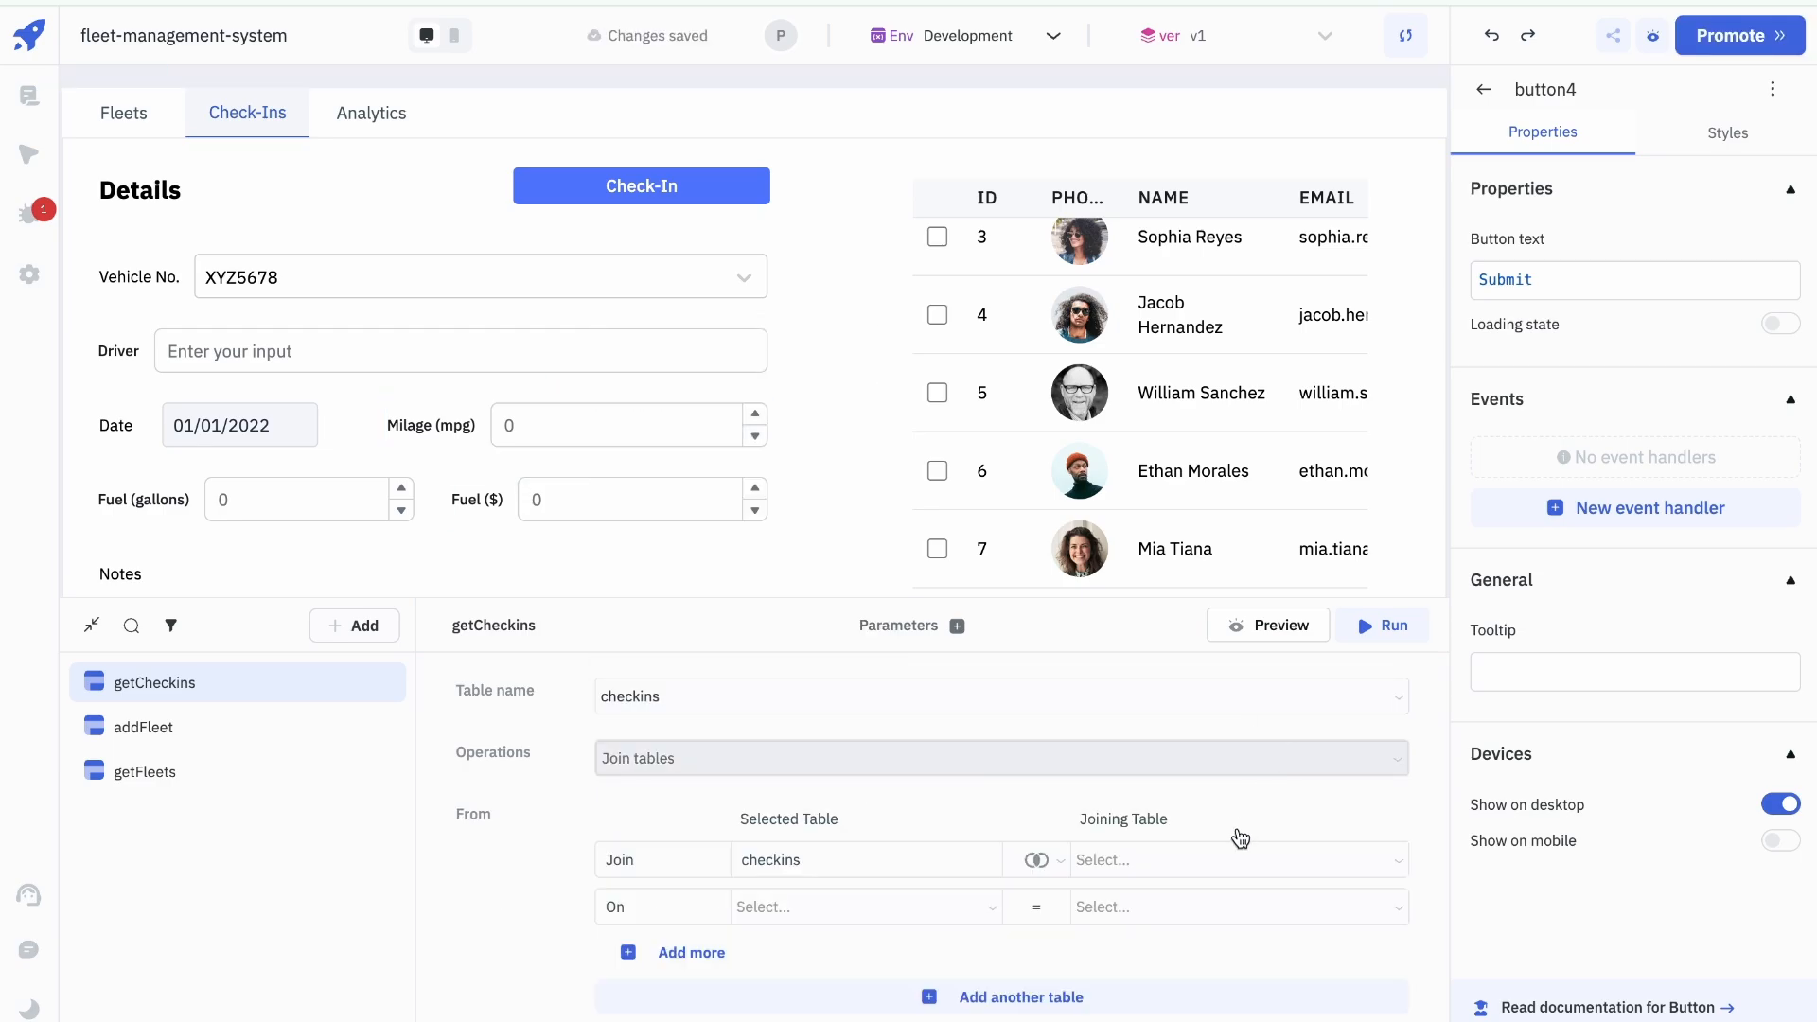
Step: Join the checkins table with the fleets table in getCheckins and run the query
{"action": "left_click", "coordinate": [1217, 859]}
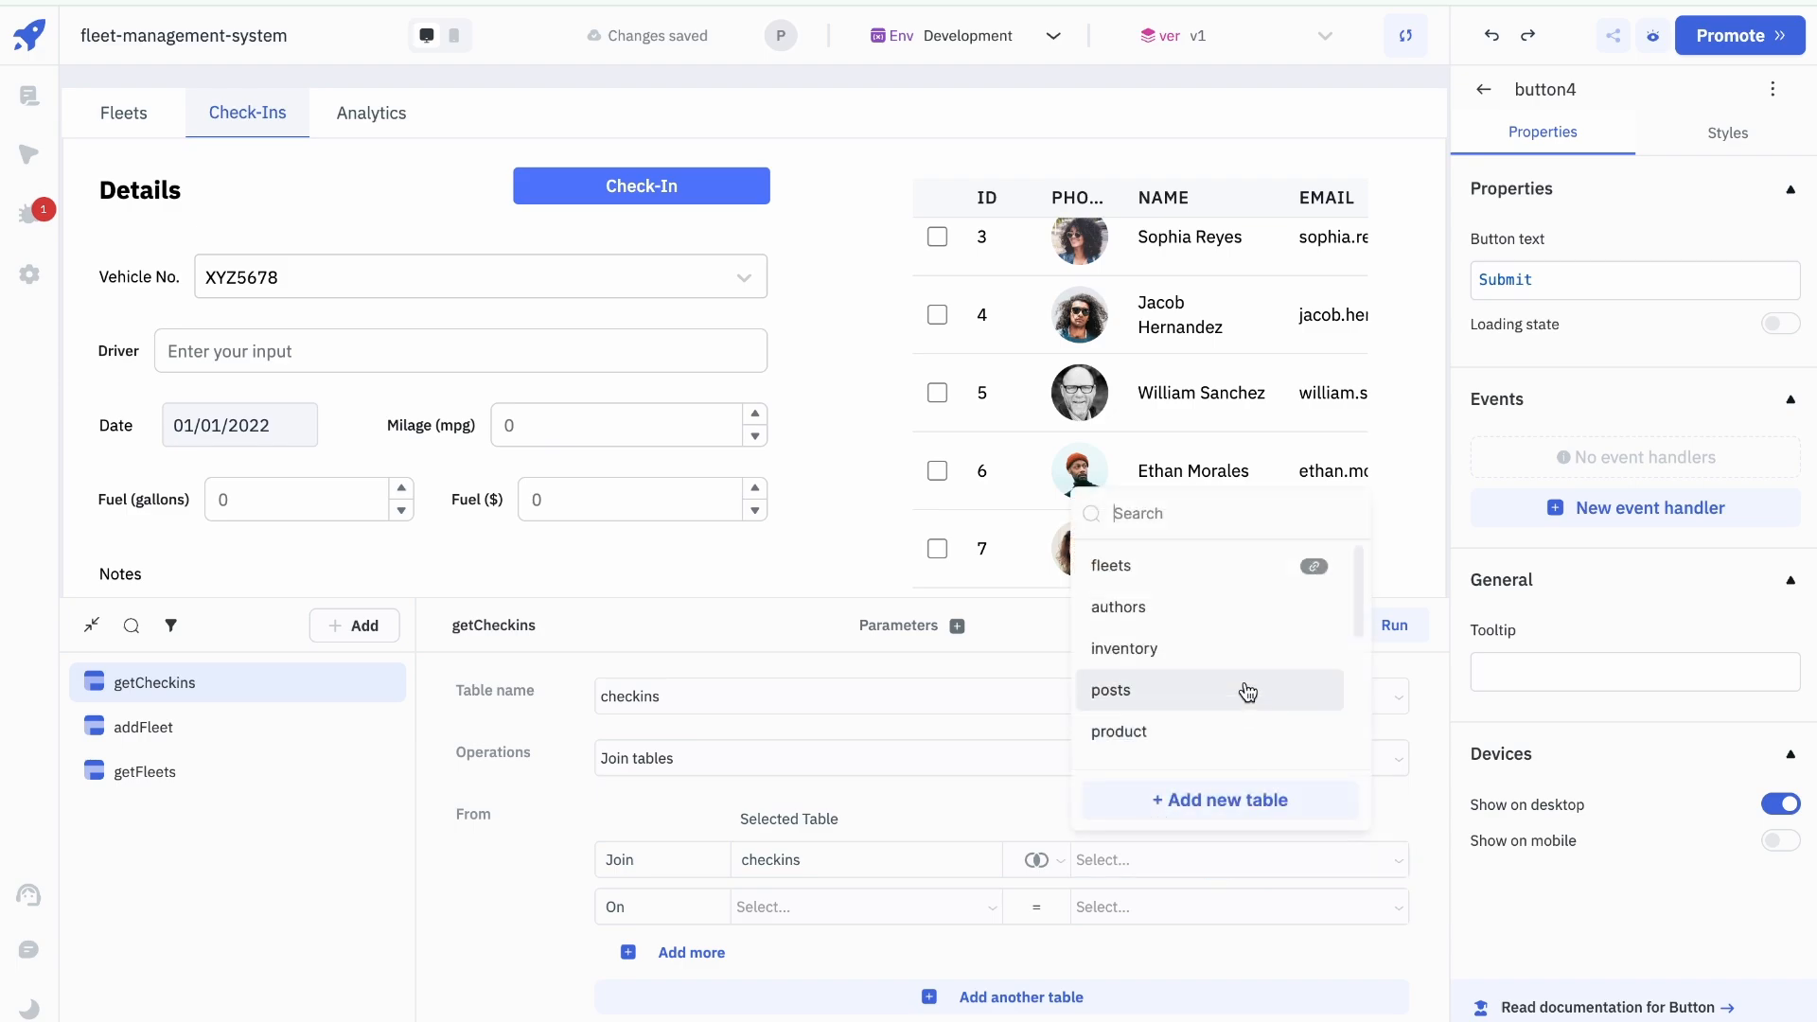
{"action": "left_click", "coordinate": [1241, 574]}
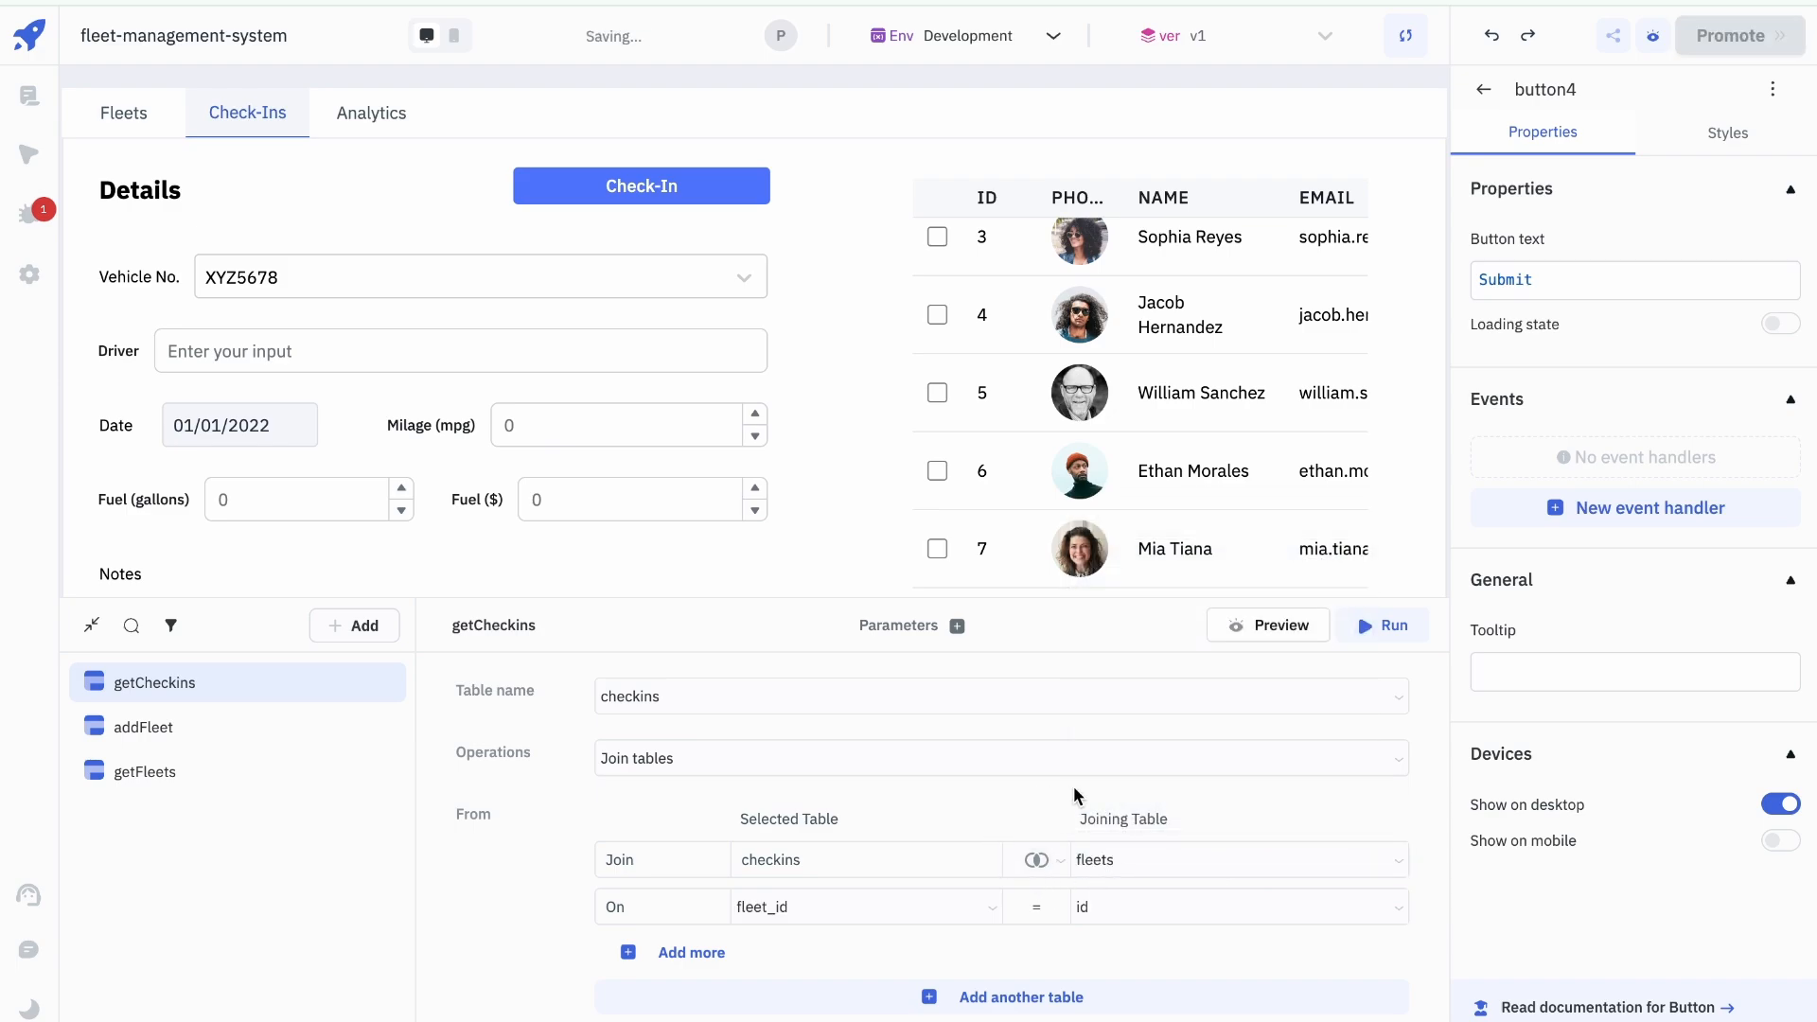
{"action": "scroll", "coordinate": [1076, 795], "scroll_direction": "down", "scroll_amount": 3}
{"action": "left_click", "coordinate": [1368, 630]}
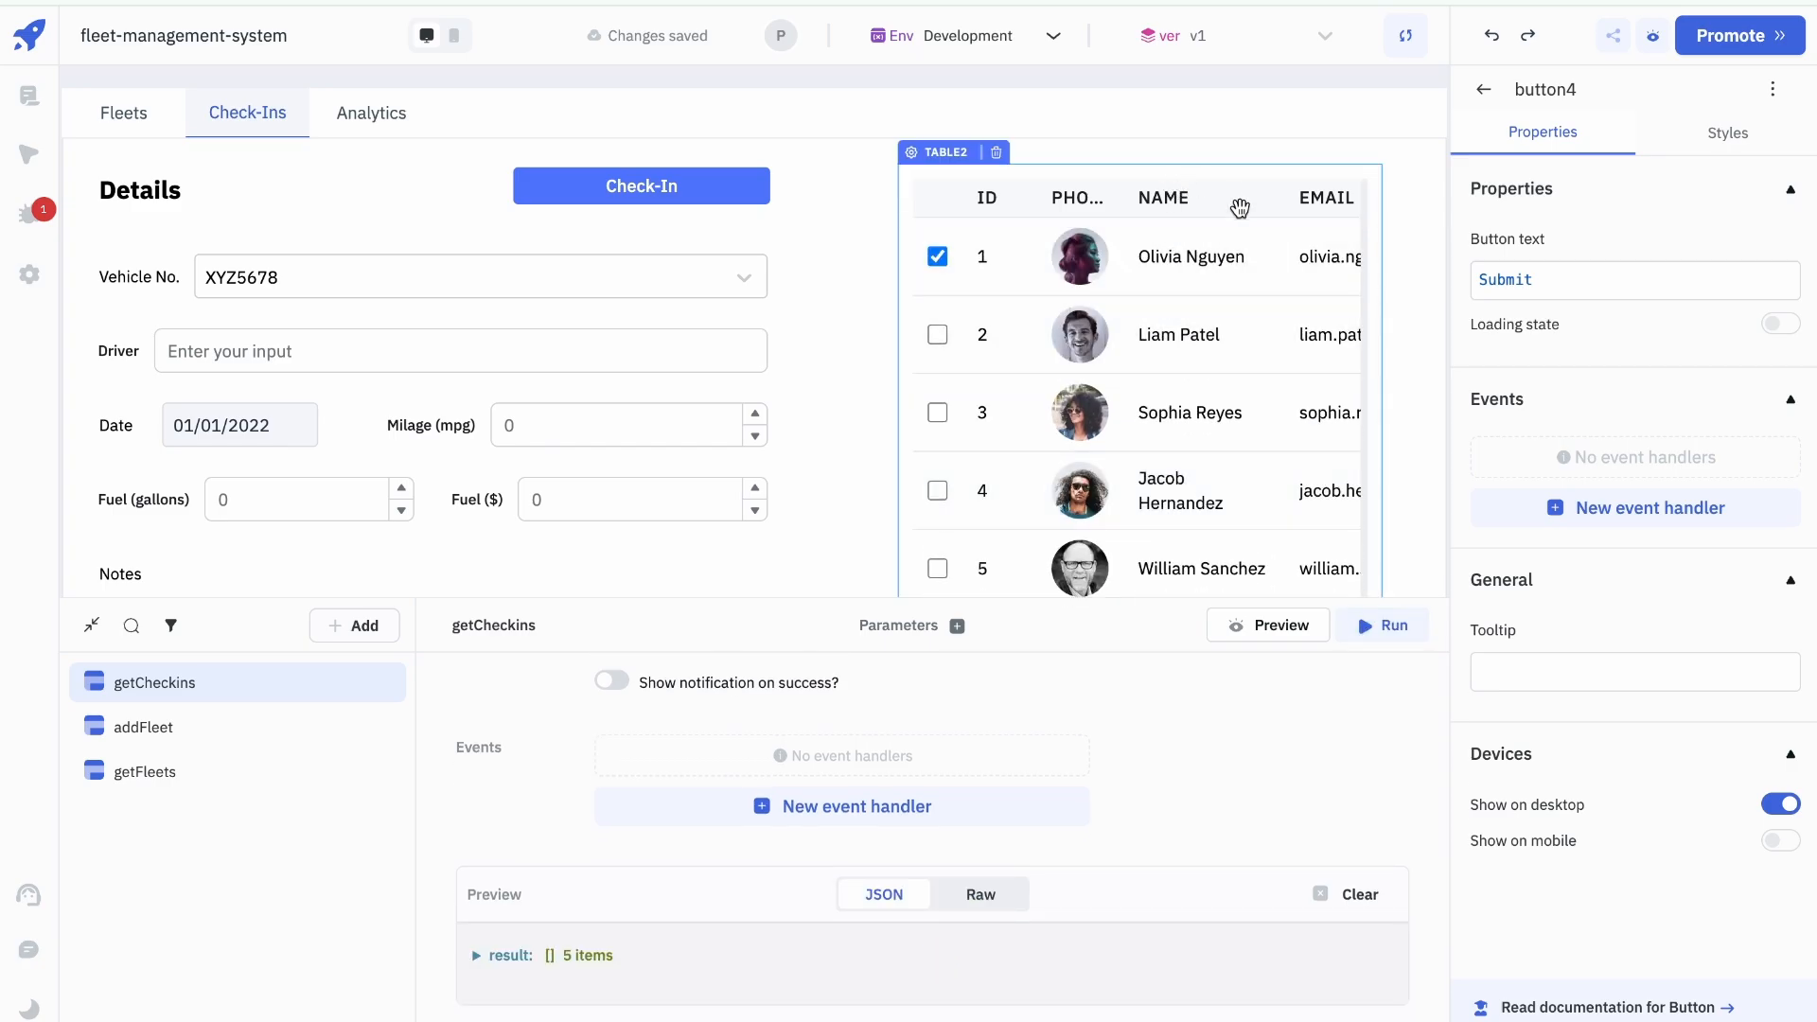
Step: Replace the data source of the table beside the check-in details with {{queries.getCheckins.data.result}}
{"action": "left_click", "coordinate": [1164, 197]}
{"action": "left_click", "coordinate": [1634, 274]}
{"action": "key", "text": "ctrl+a"}
{"action": "key", "text": "BackSpace"}
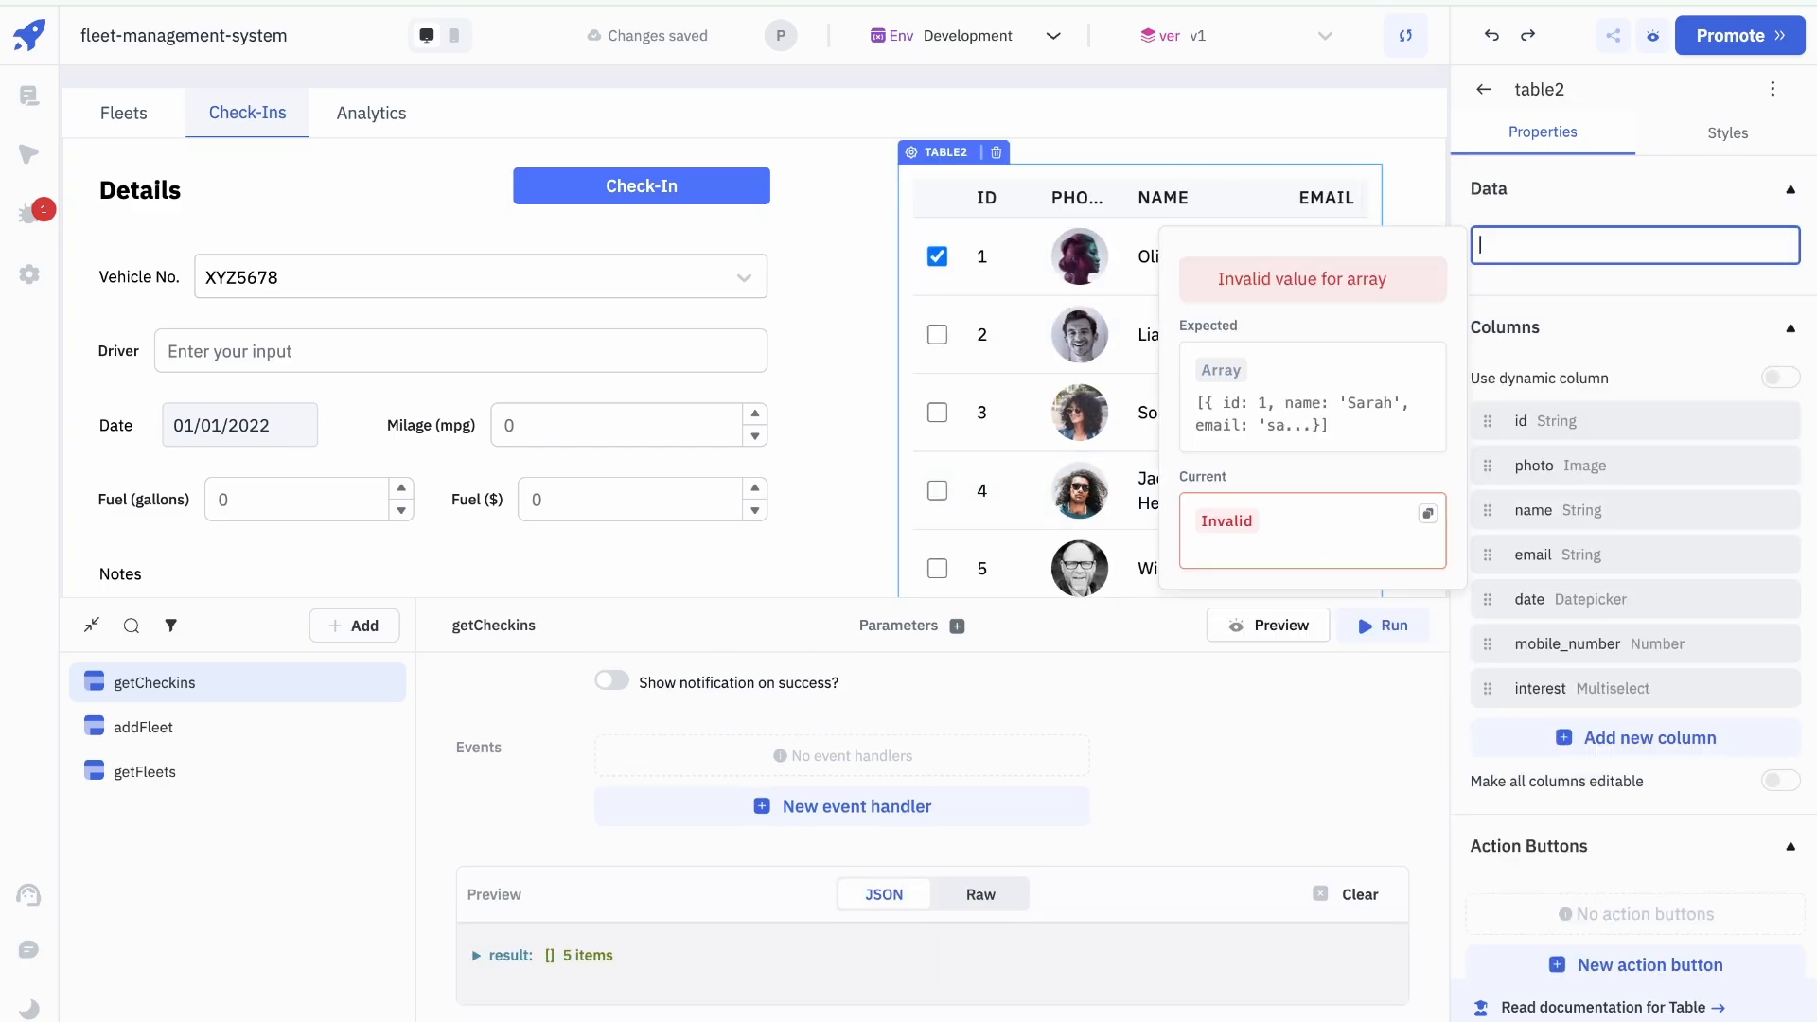
{"action": "type", "text": "{{get"}
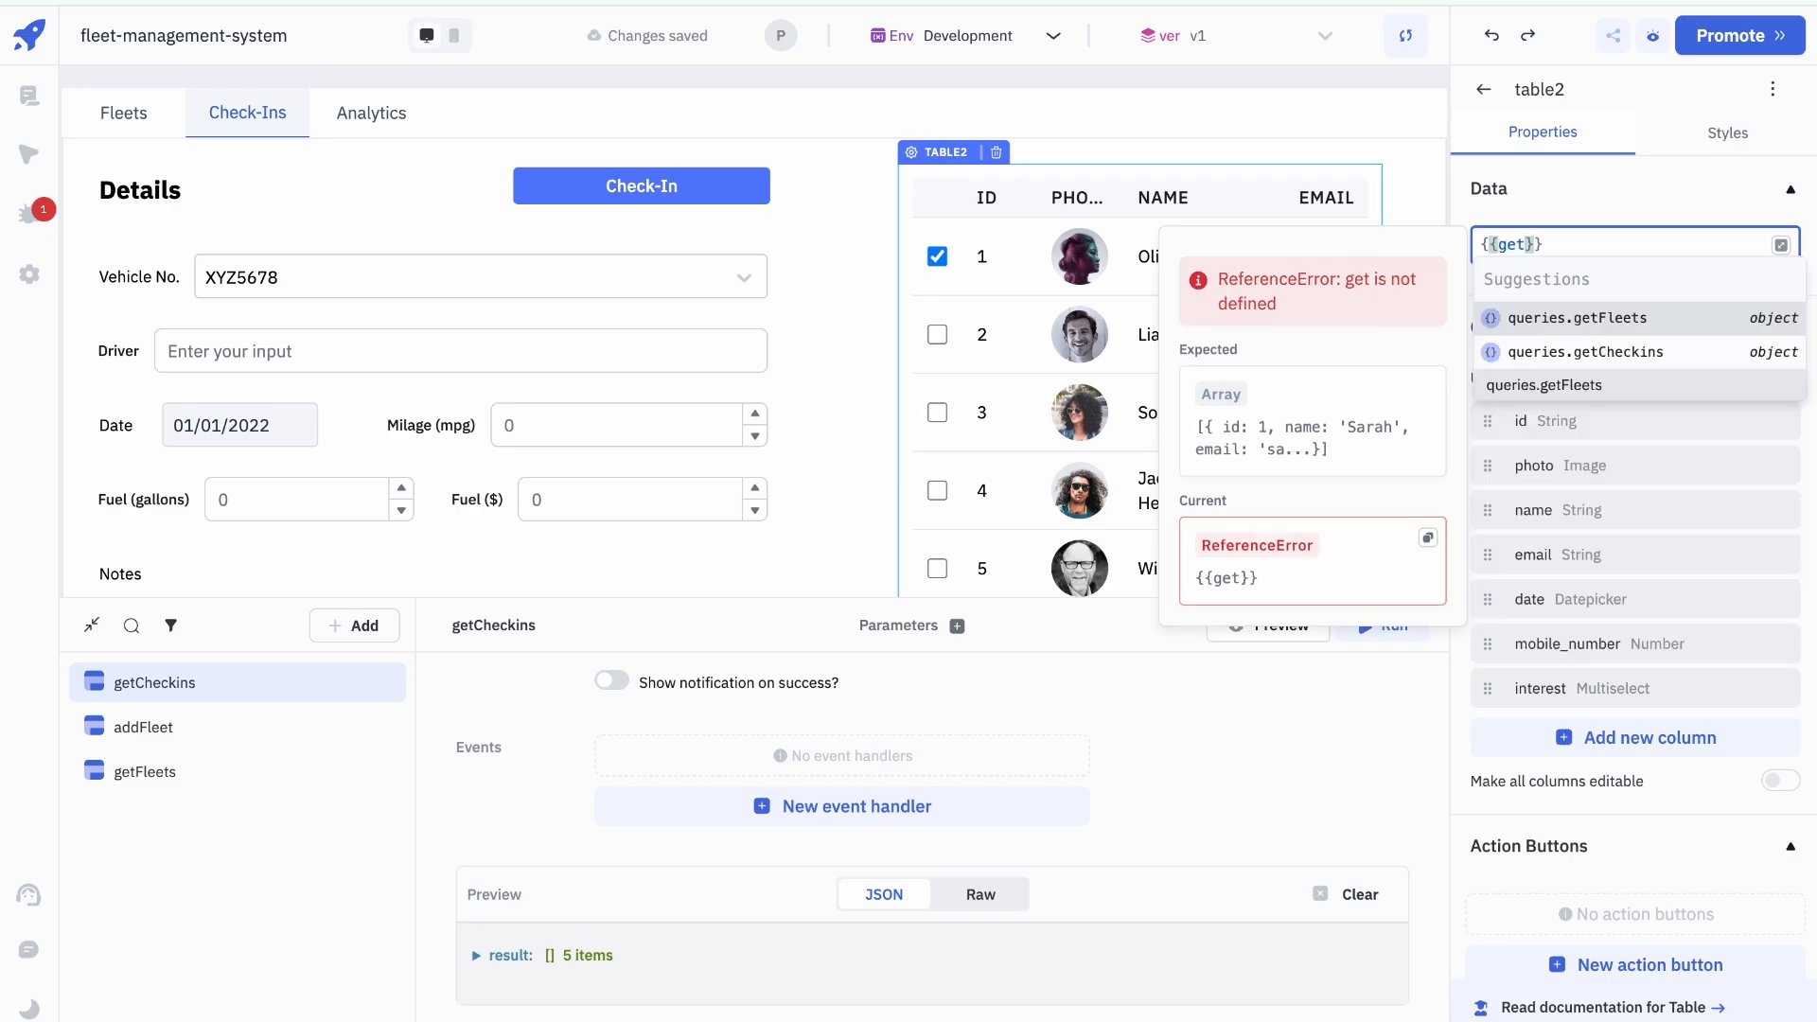
{"action": "left_click", "coordinate": [1685, 322]}
{"action": "key", "text": "ctrl+a"}
{"action": "key", "text": "BackSpace"}
{"action": "type", "text": "{{resu"}
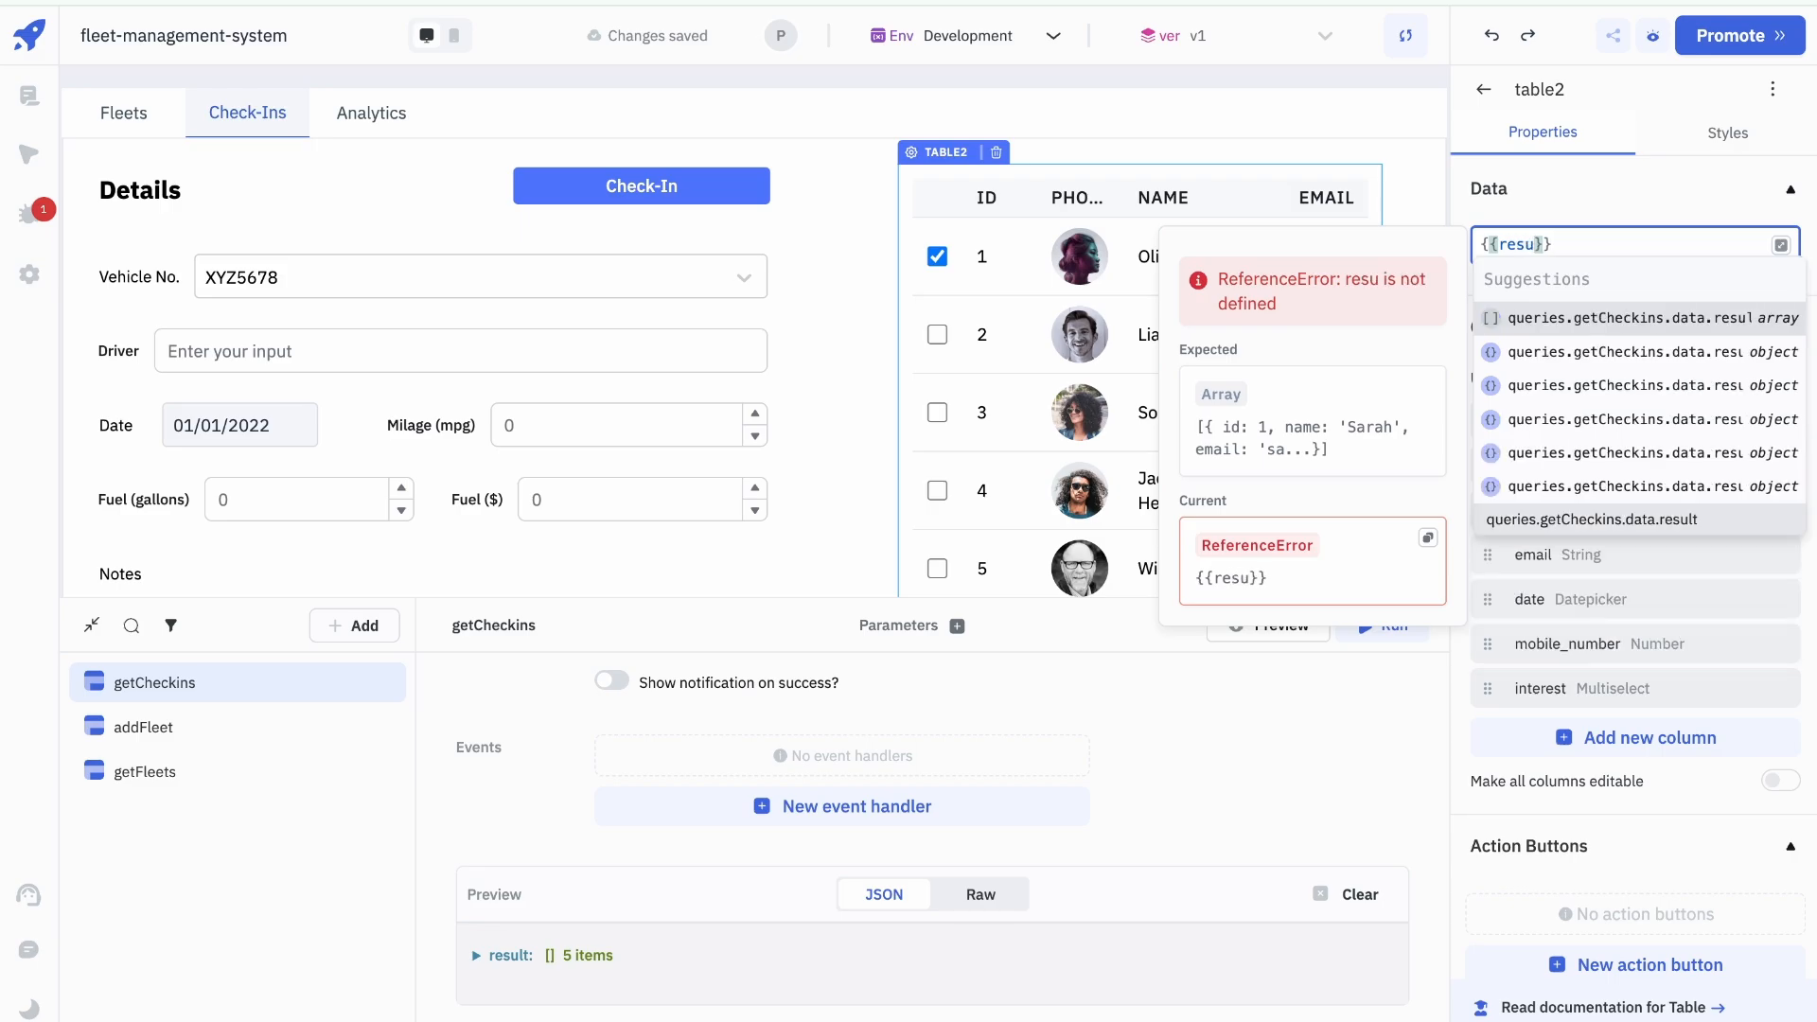
{"action": "key", "text": "Return"}
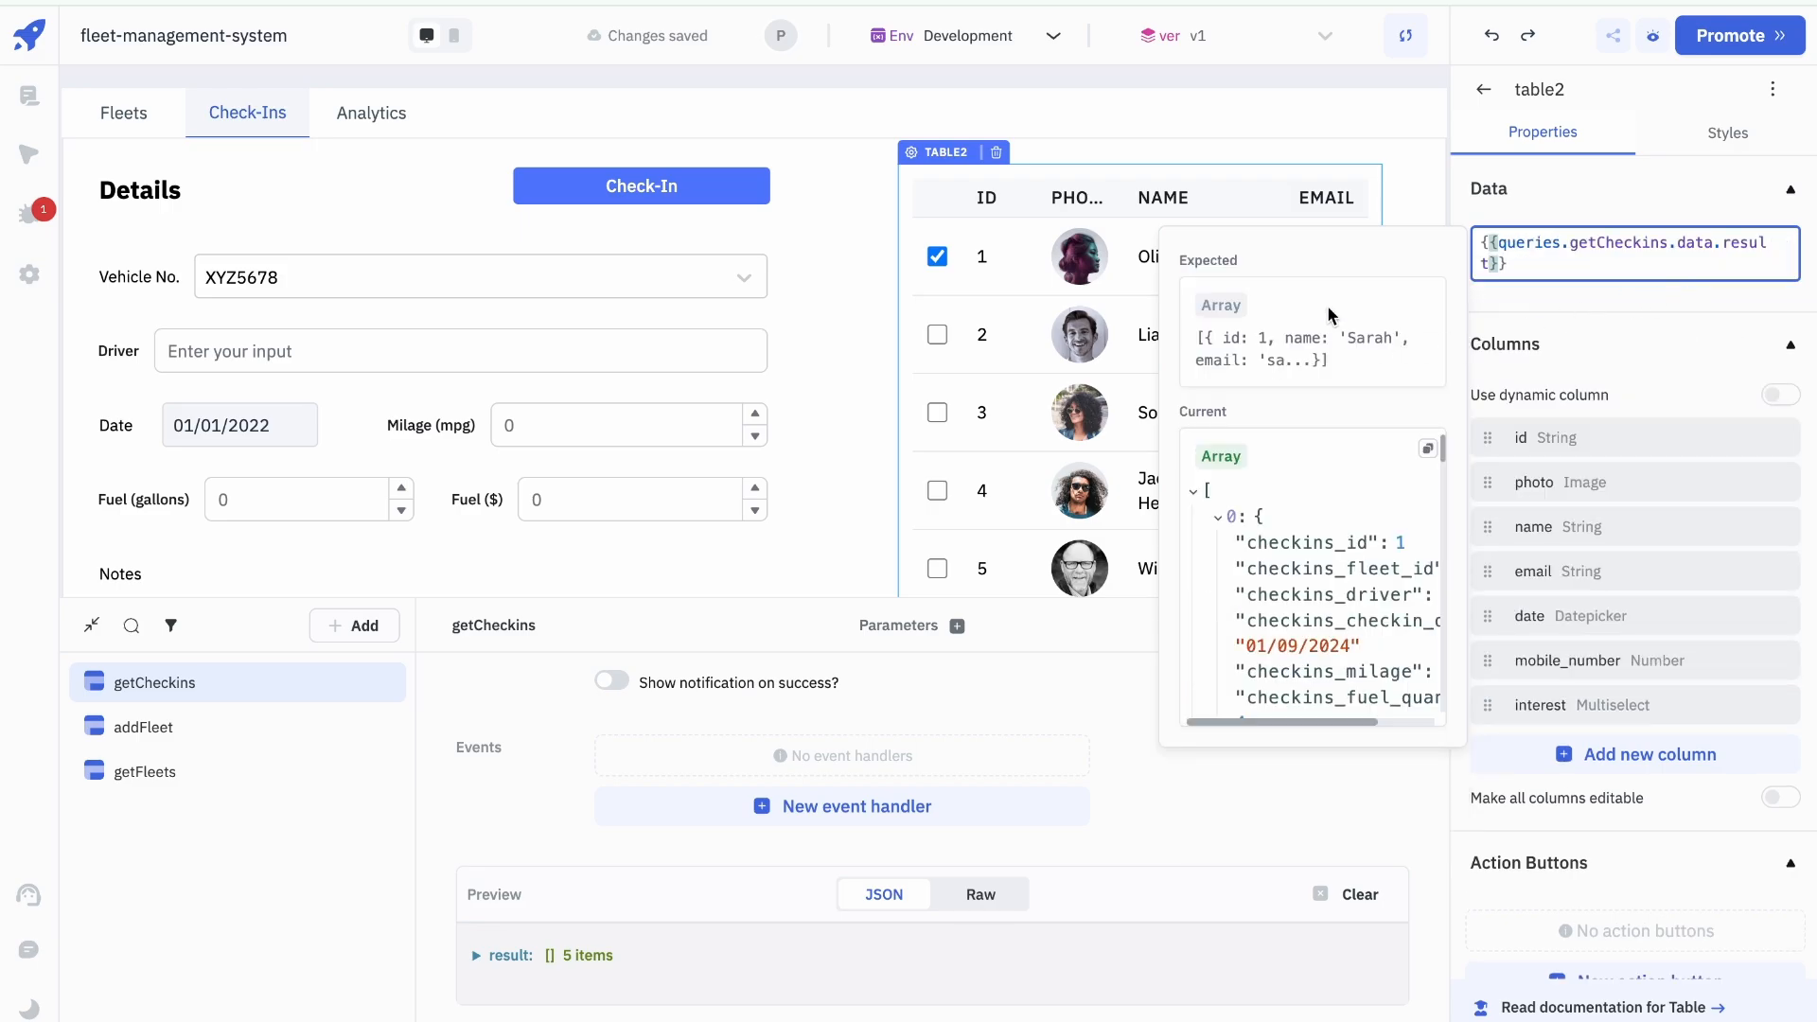
{"action": "left_click", "coordinate": [1427, 156]}
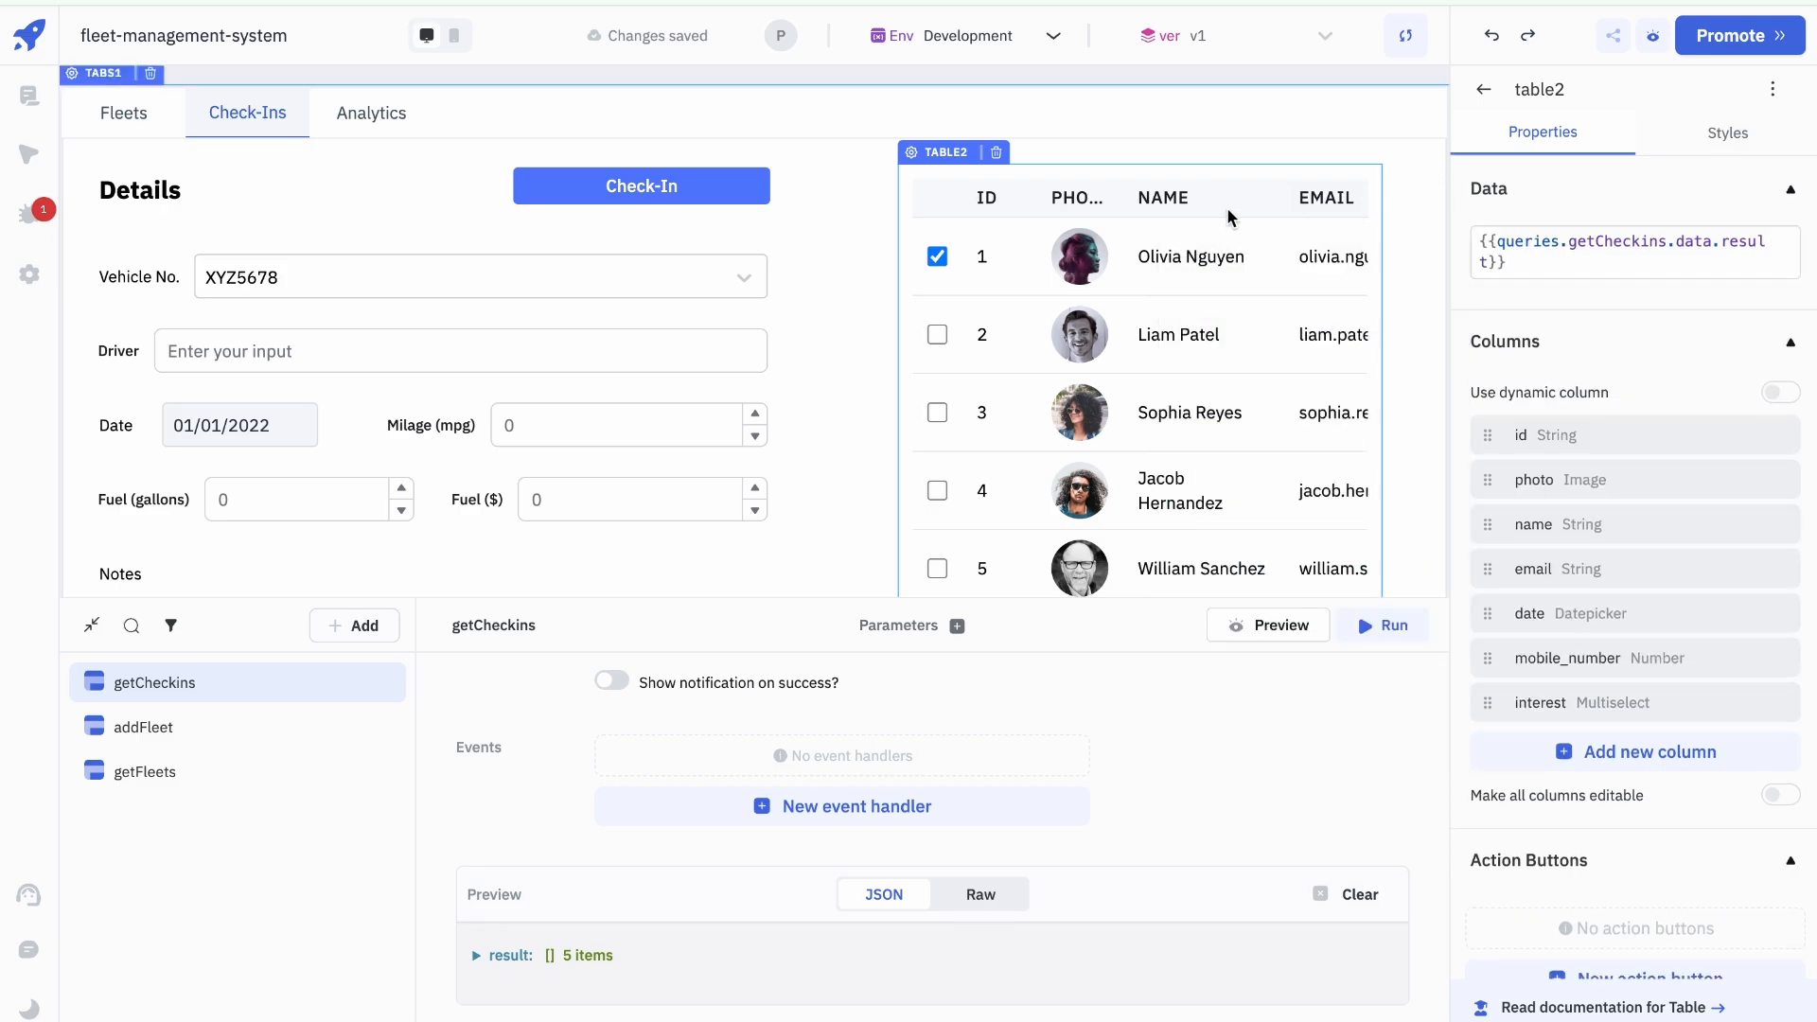
Step: Move the fleets_vehicle_num column to the first position in the check-ins table's column list
{"action": "left_click", "coordinate": [1192, 163]}
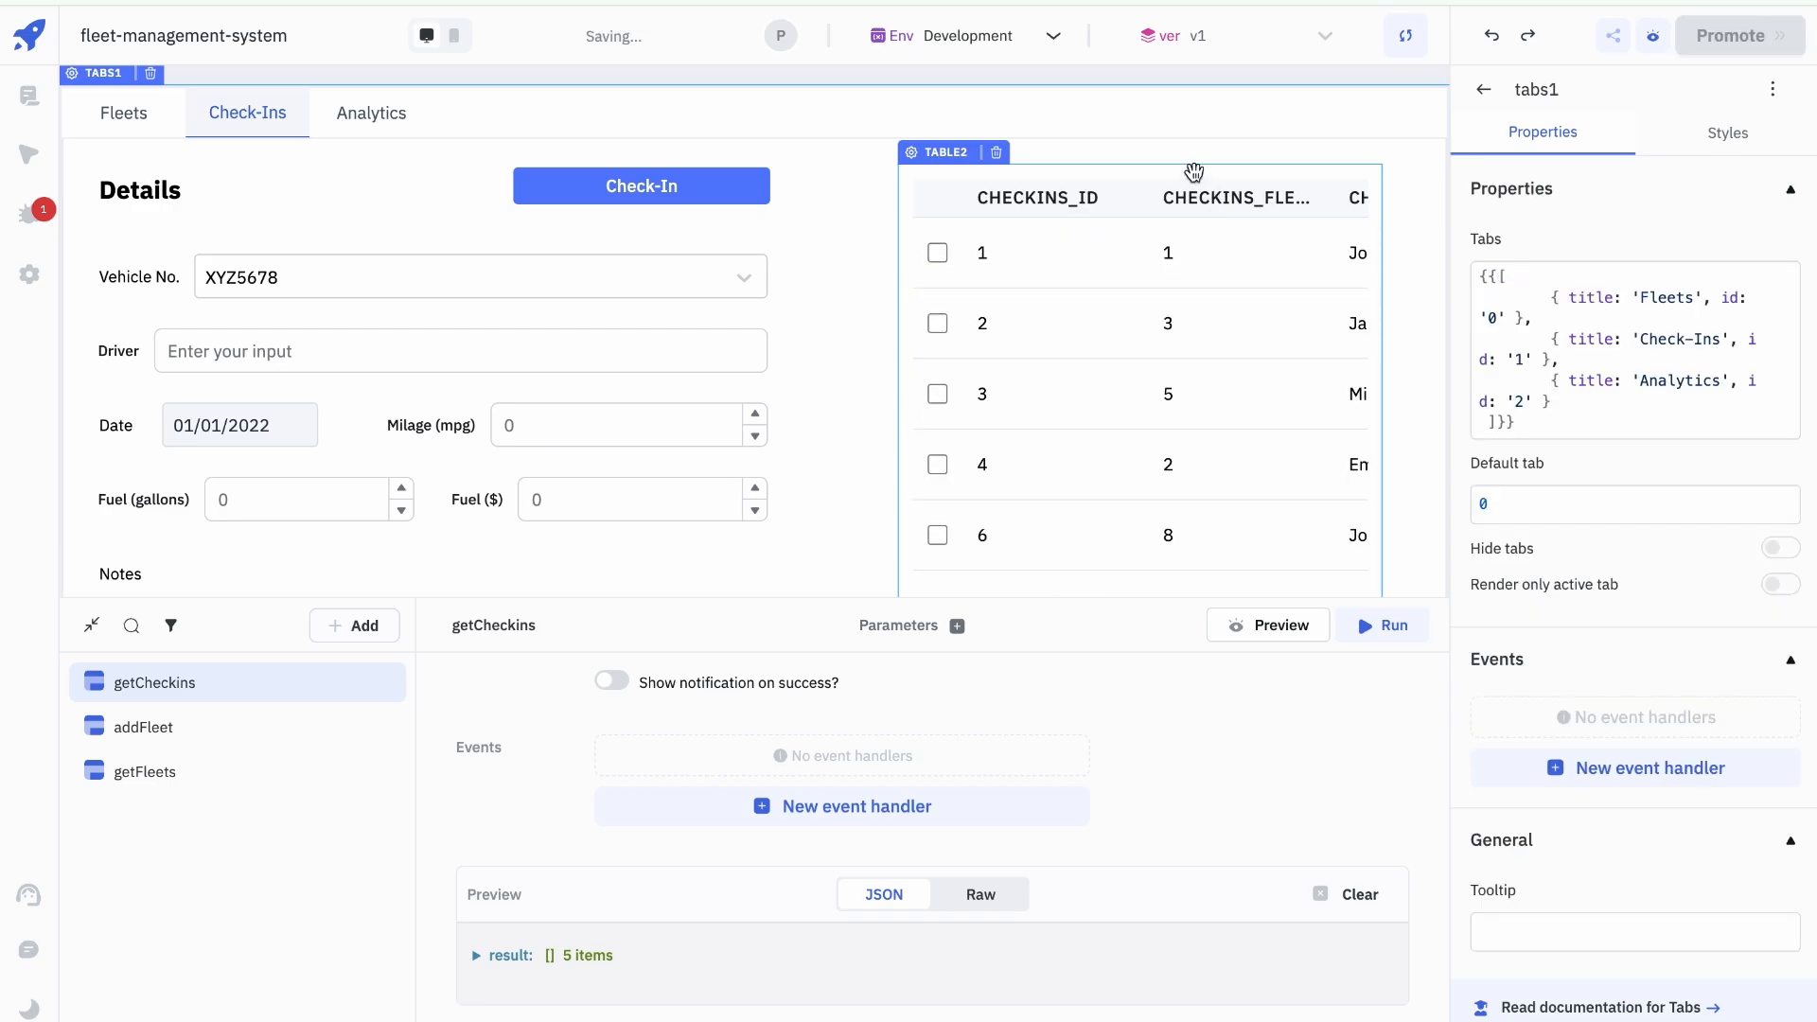
{"action": "left_click", "coordinate": [1189, 173]}
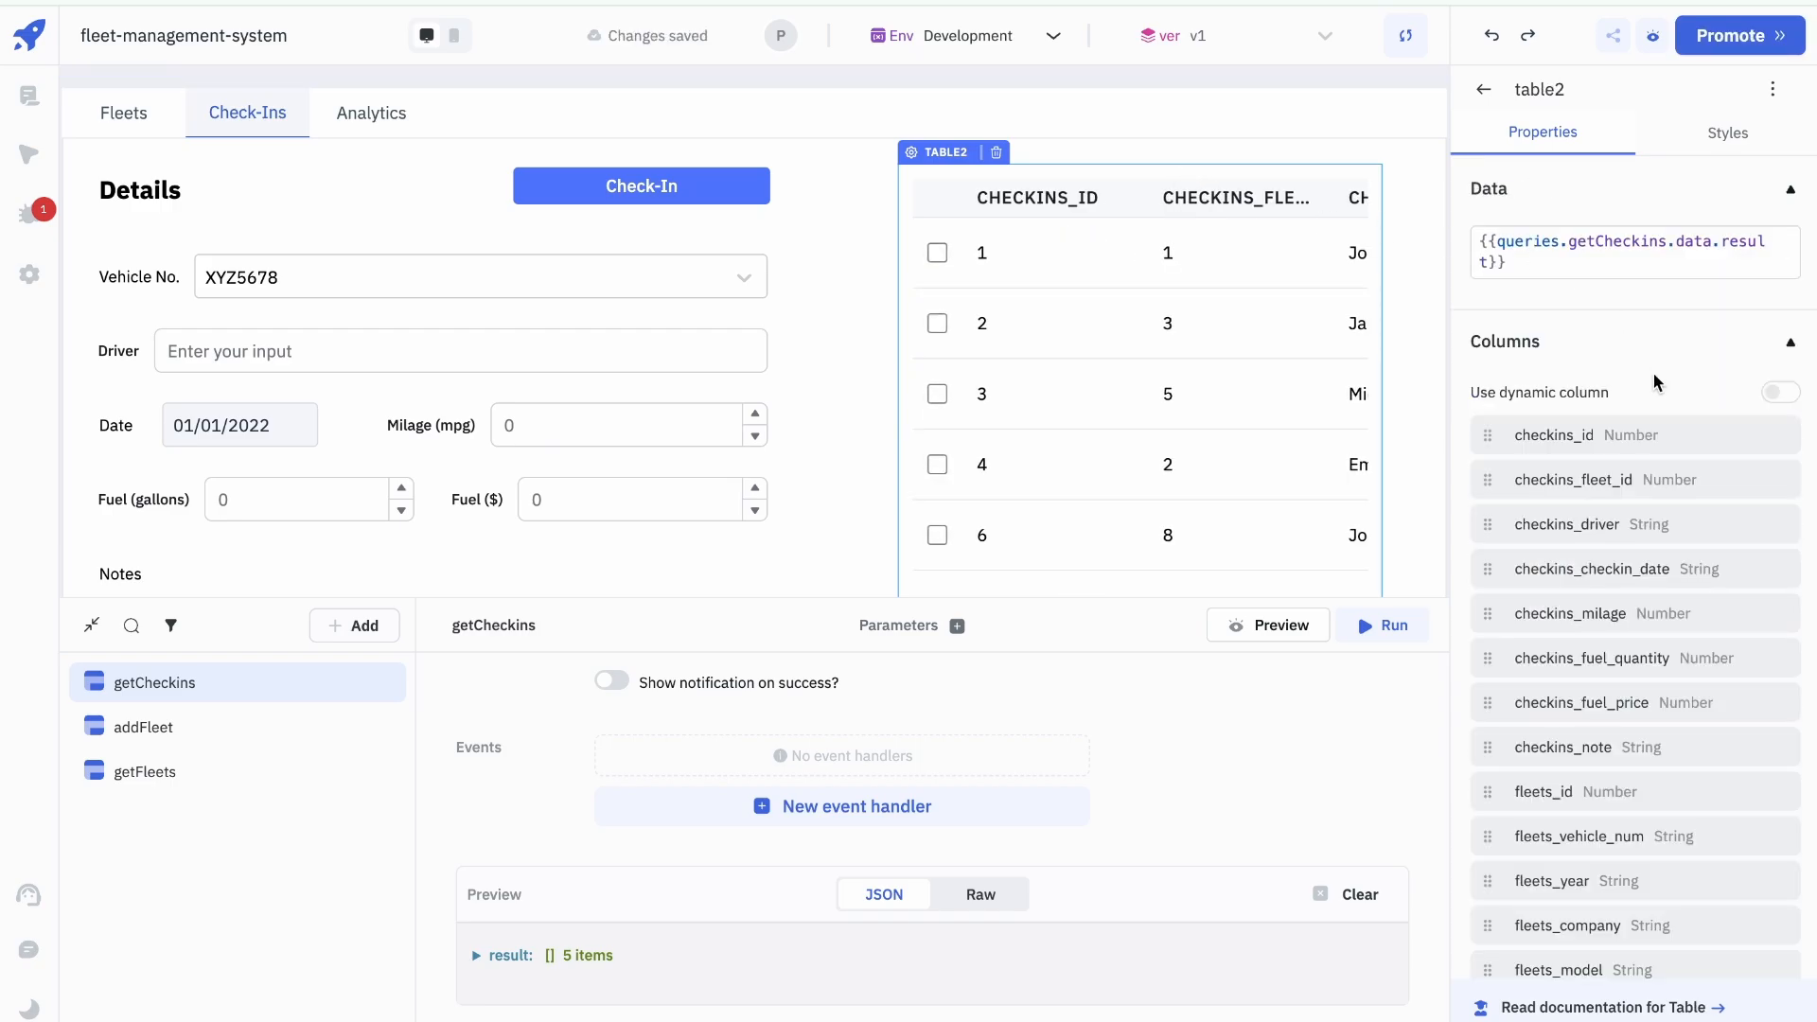
{"action": "scroll", "coordinate": [1744, 496], "scroll_direction": "down", "scroll_amount": 5}
{"action": "scroll", "coordinate": [1694, 544], "scroll_direction": "up", "scroll_amount": 4}
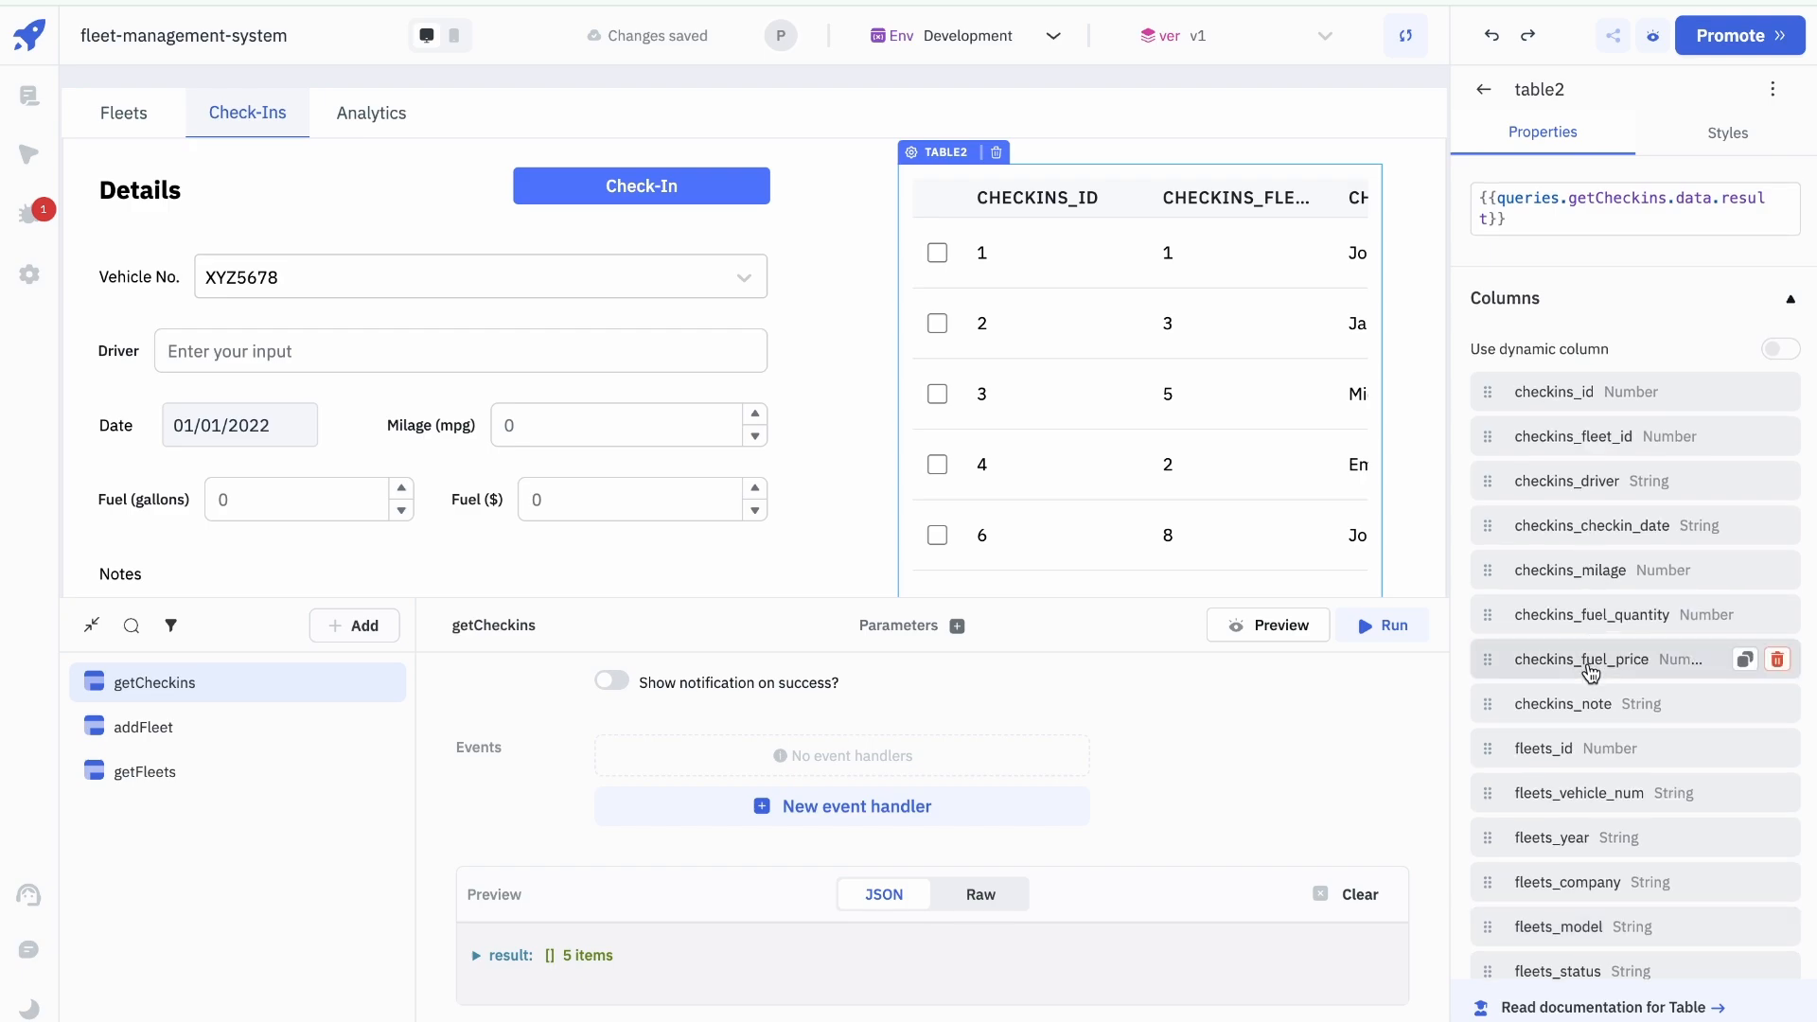
{"action": "left_click_drag", "start_coordinate": [1492, 795], "coordinate": [1489, 374]}
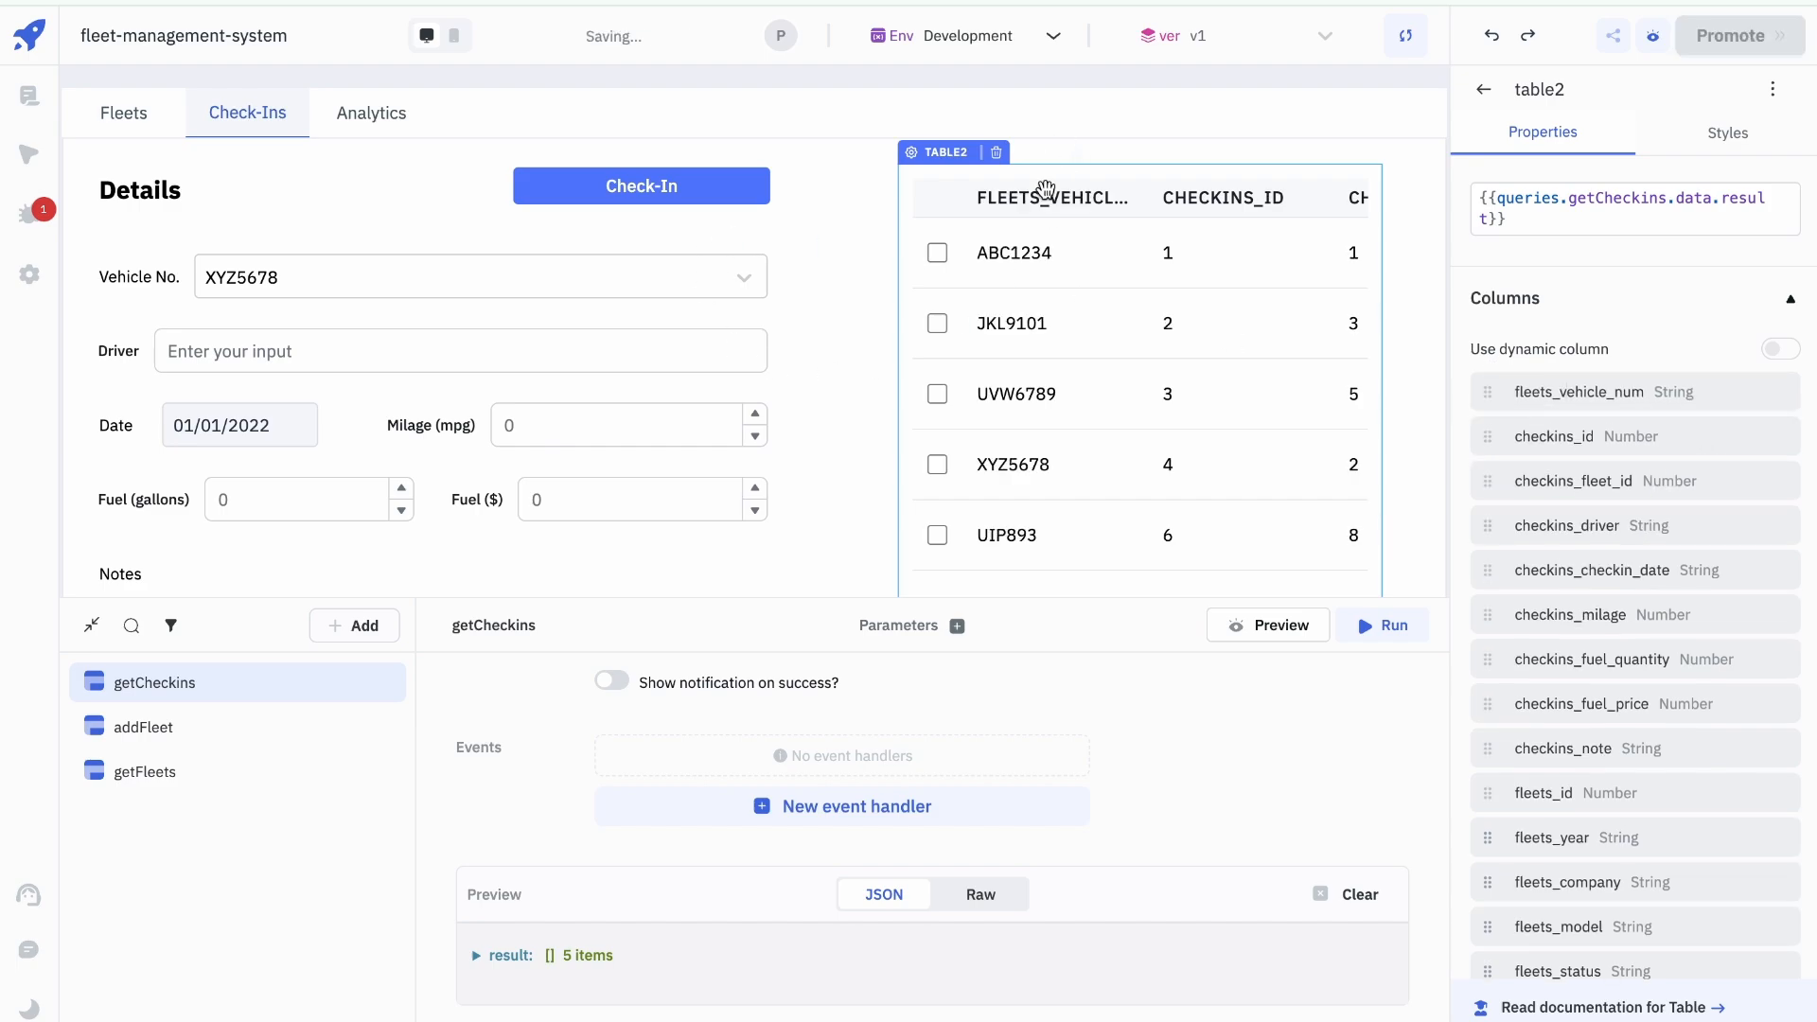
Step: Delete all the checkins_ columns from the check-ins table, from checkins_id through checkins_note
{"action": "mouse_move", "coordinate": [1777, 438]}
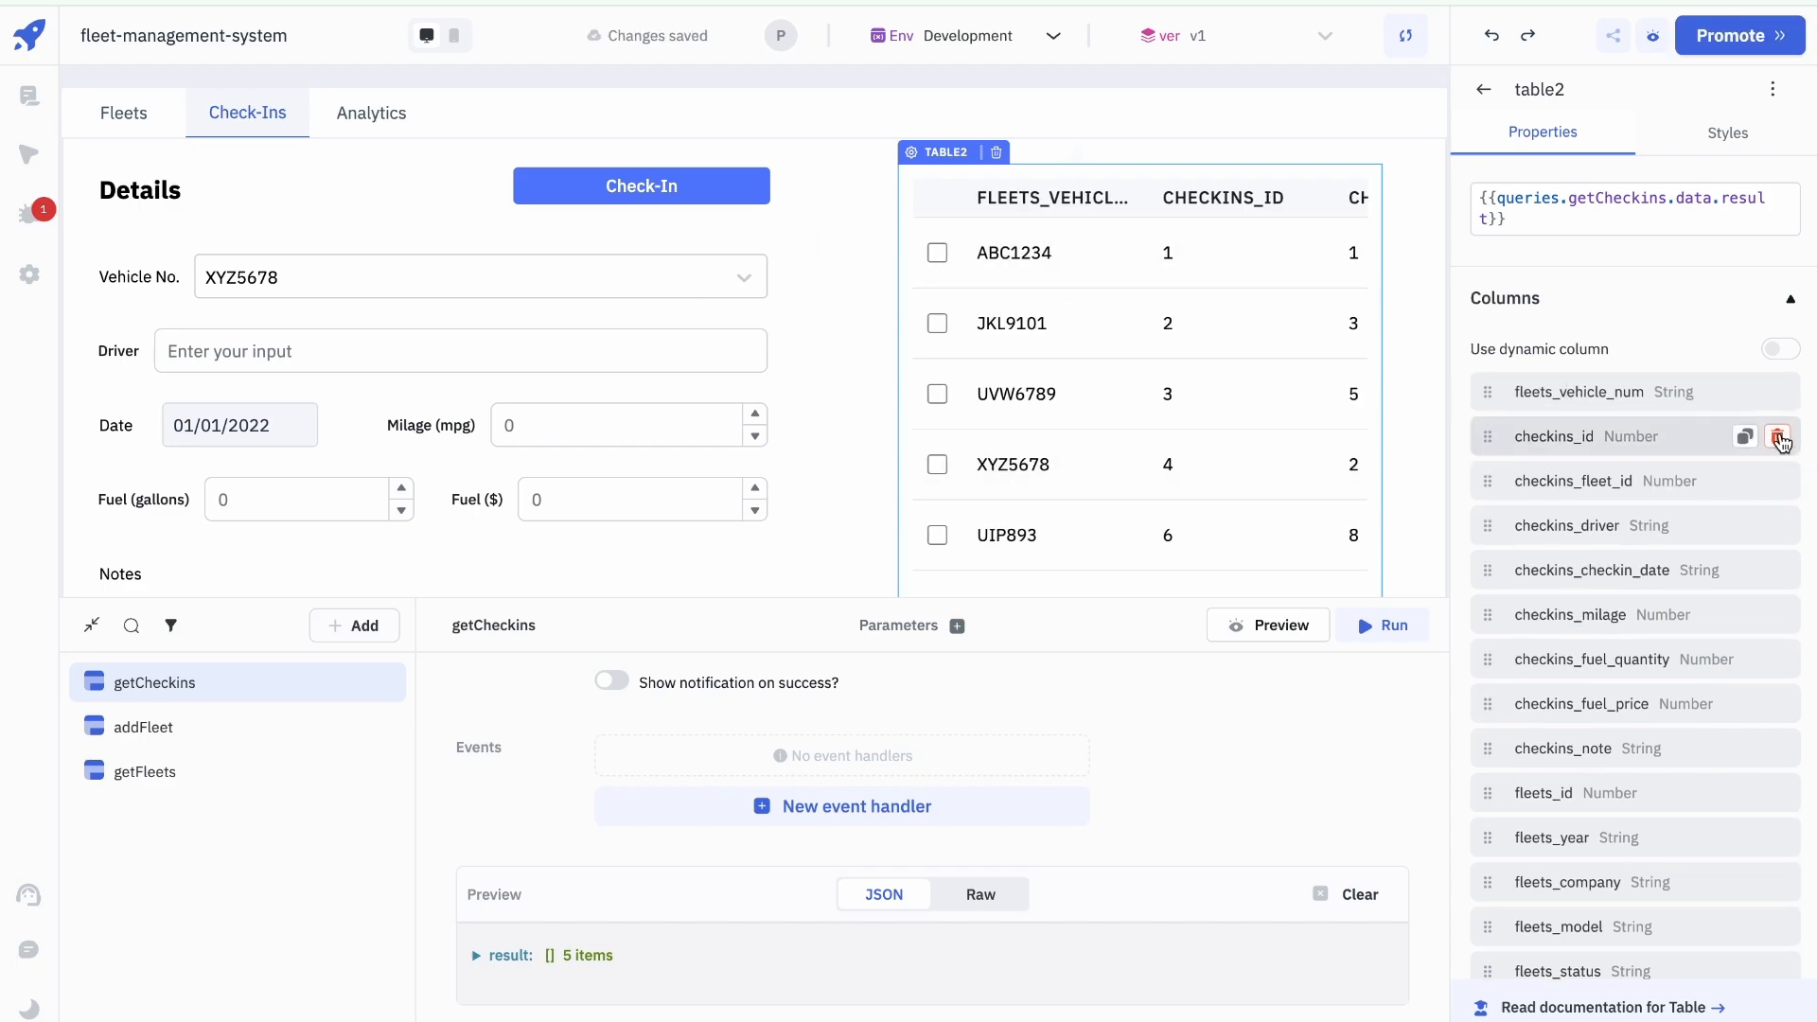
{"action": "left_click", "coordinate": [1778, 438]}
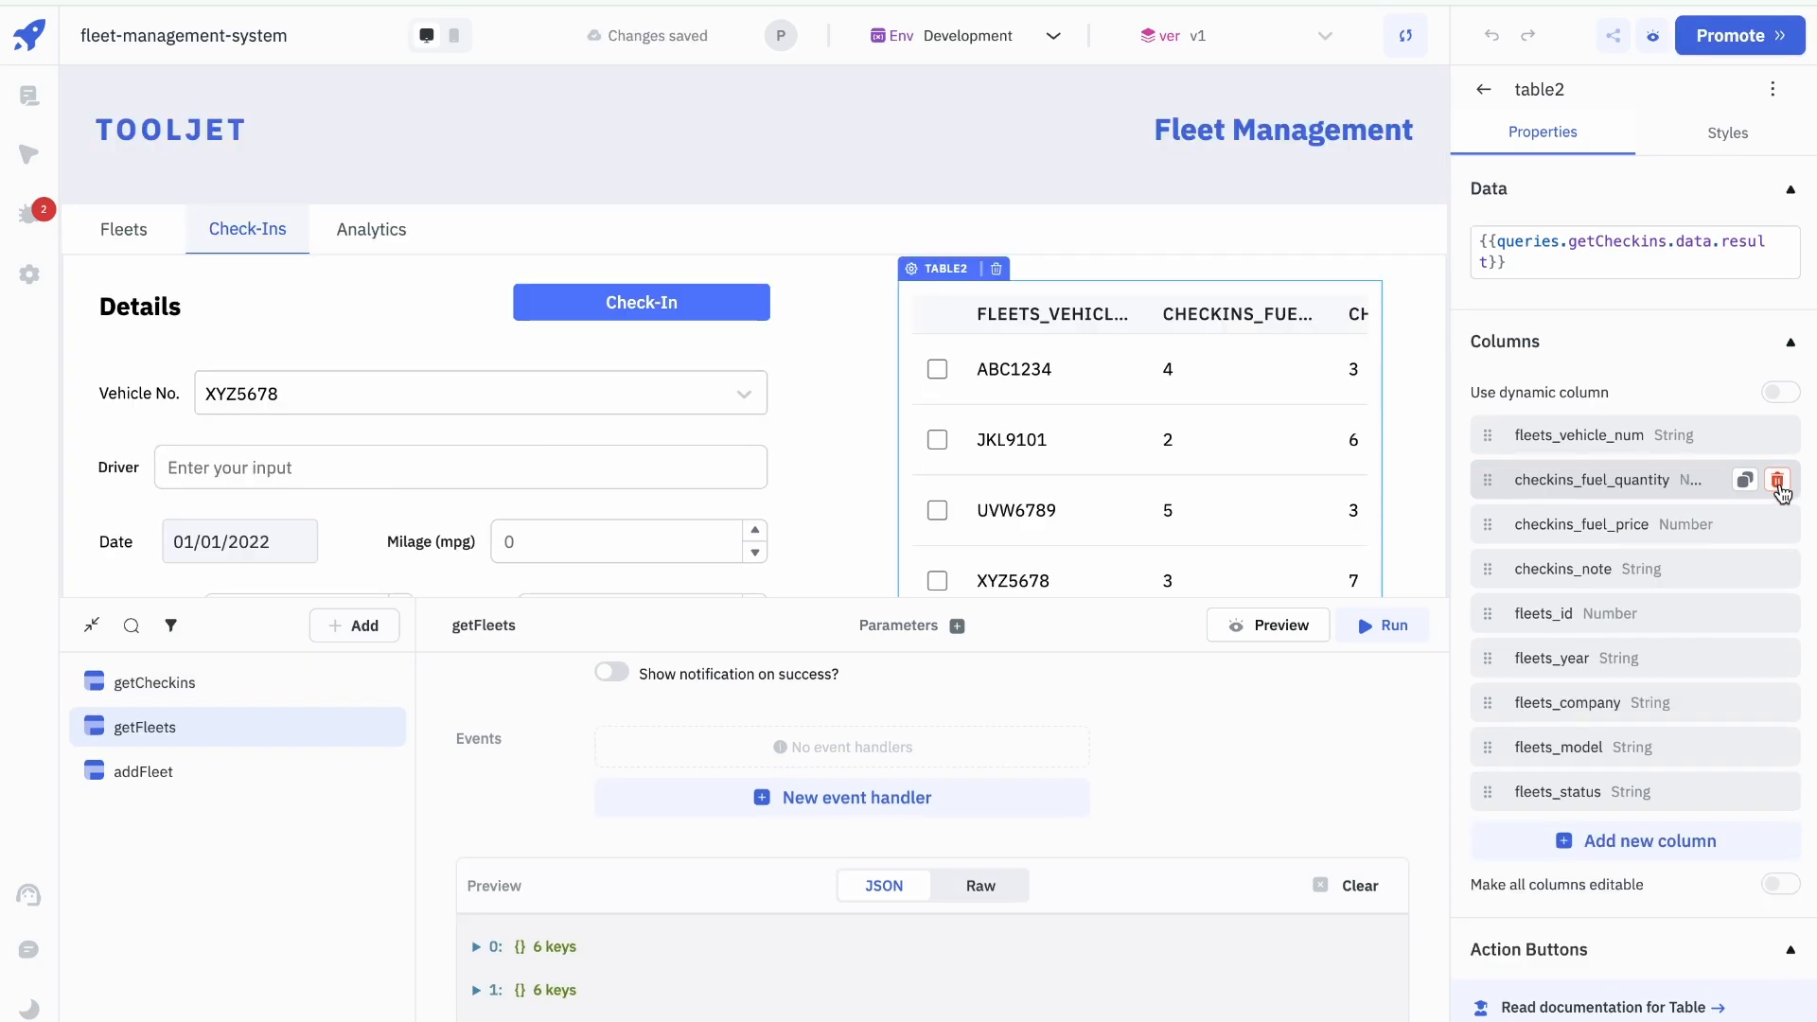
{"action": "left_click", "coordinate": [1779, 481]}
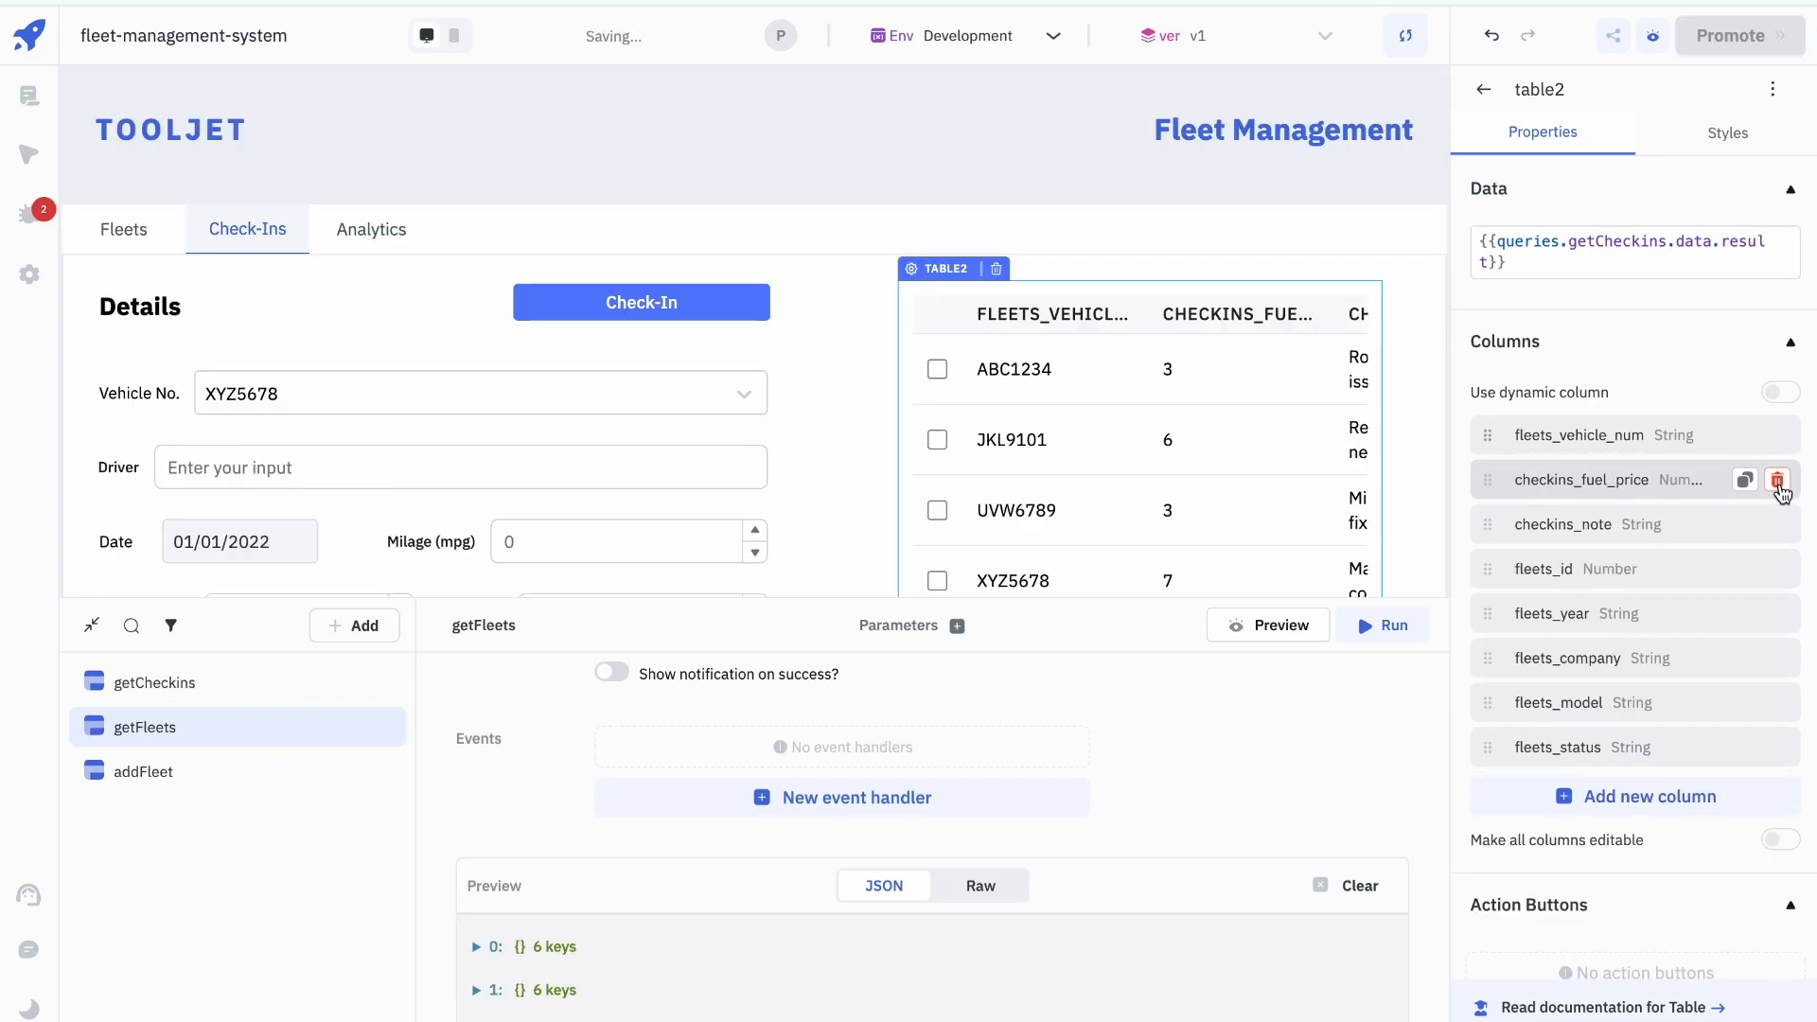
{"action": "left_click", "coordinate": [1778, 480]}
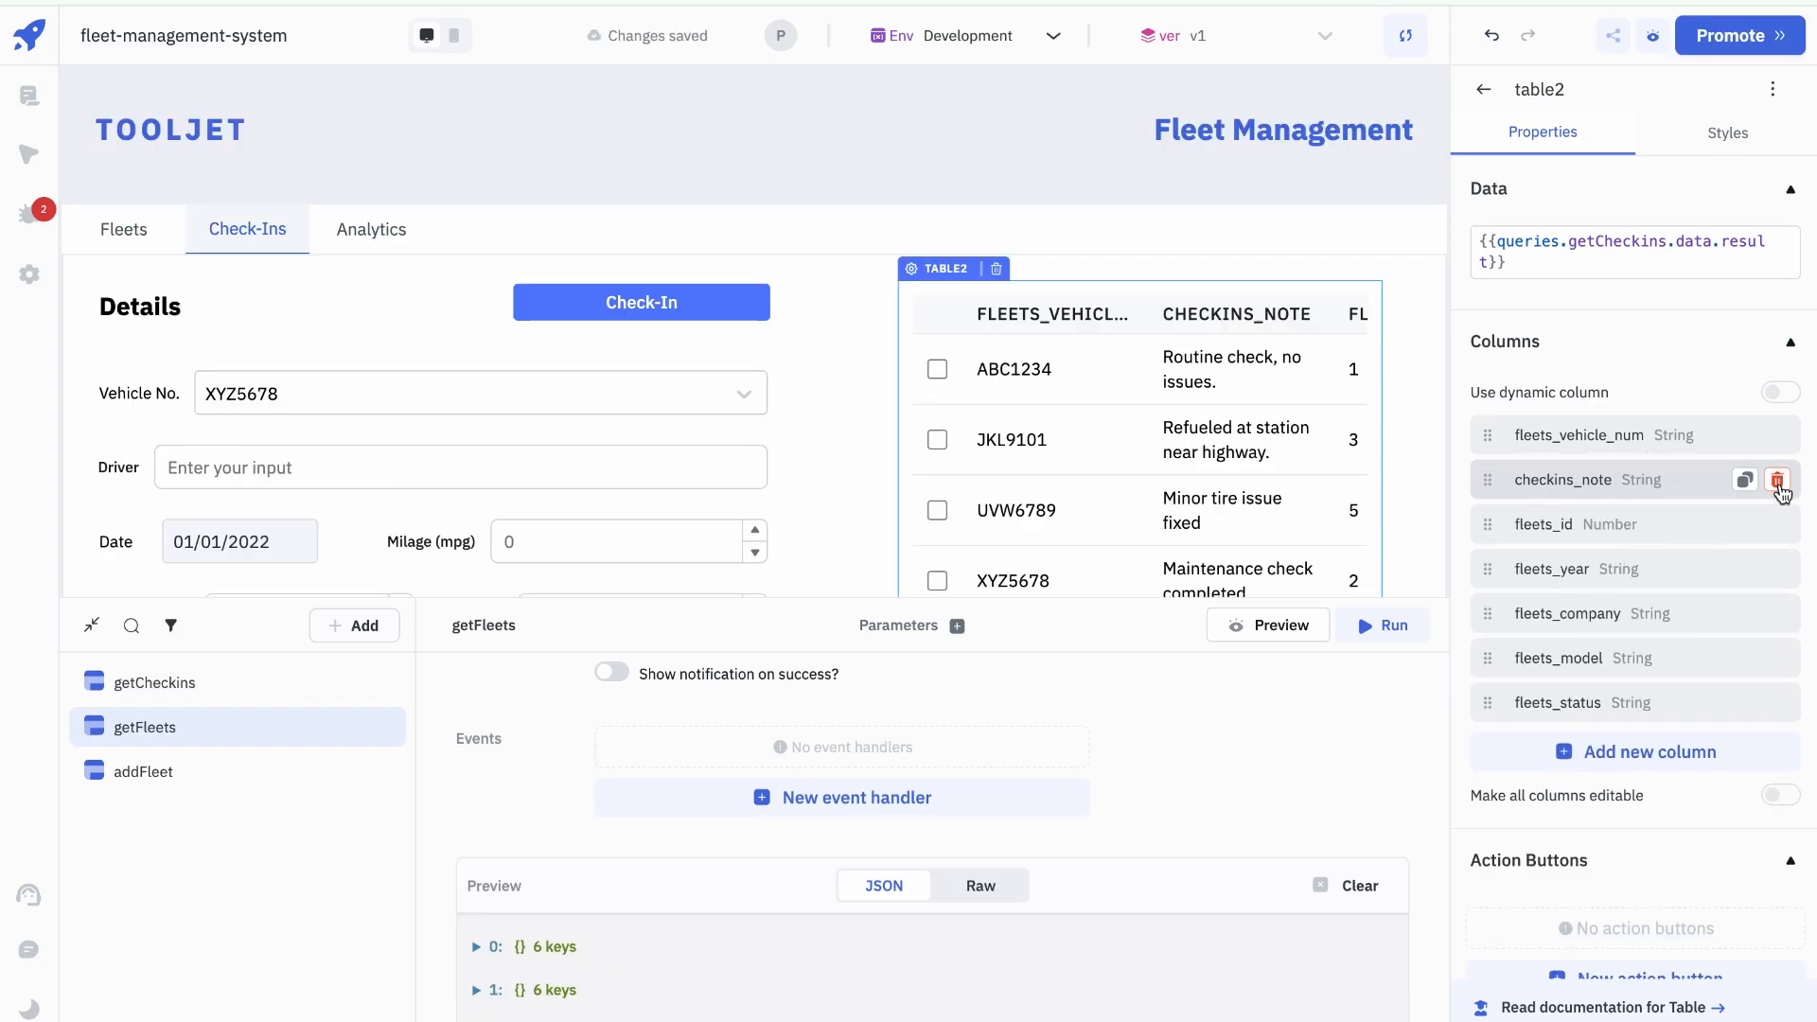
{"action": "left_click", "coordinate": [1779, 481]}
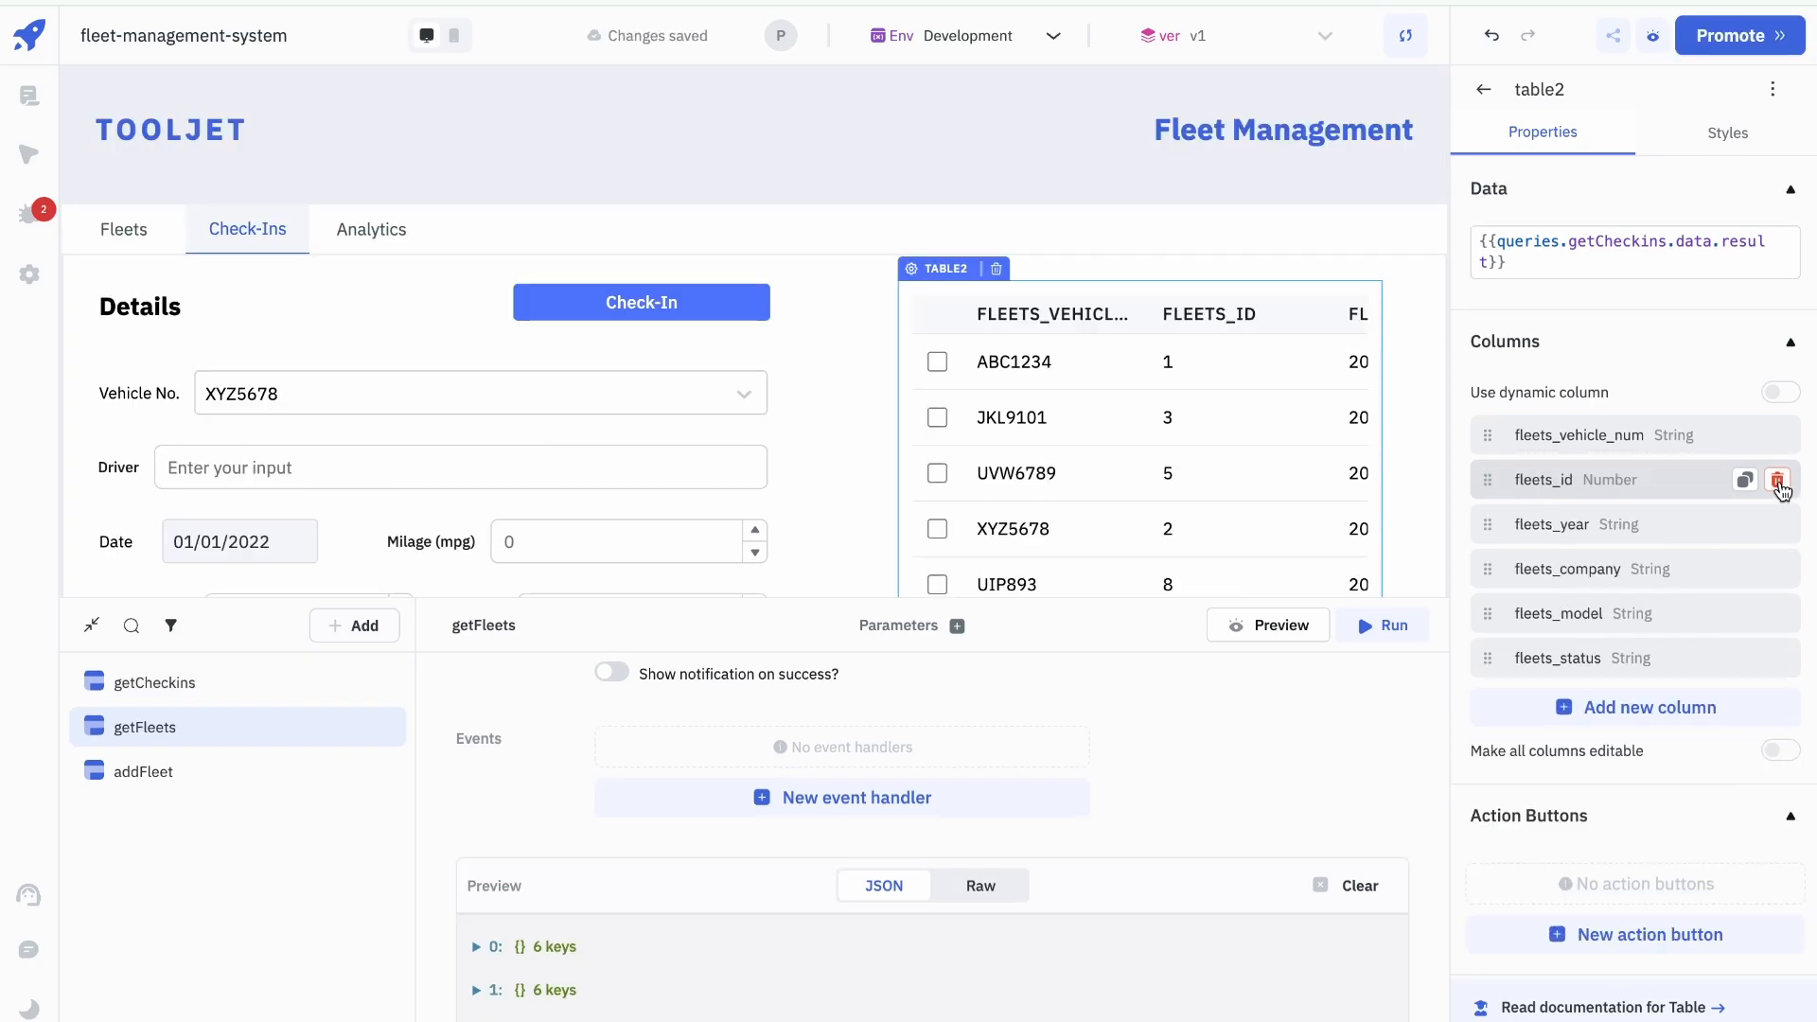
Step: Delete the fleets_id, fleets_year, fleets_company, fleets_model and fleets_status columns, keeping only fleets_vehicle_num
{"action": "left_click", "coordinate": [1778, 481]}
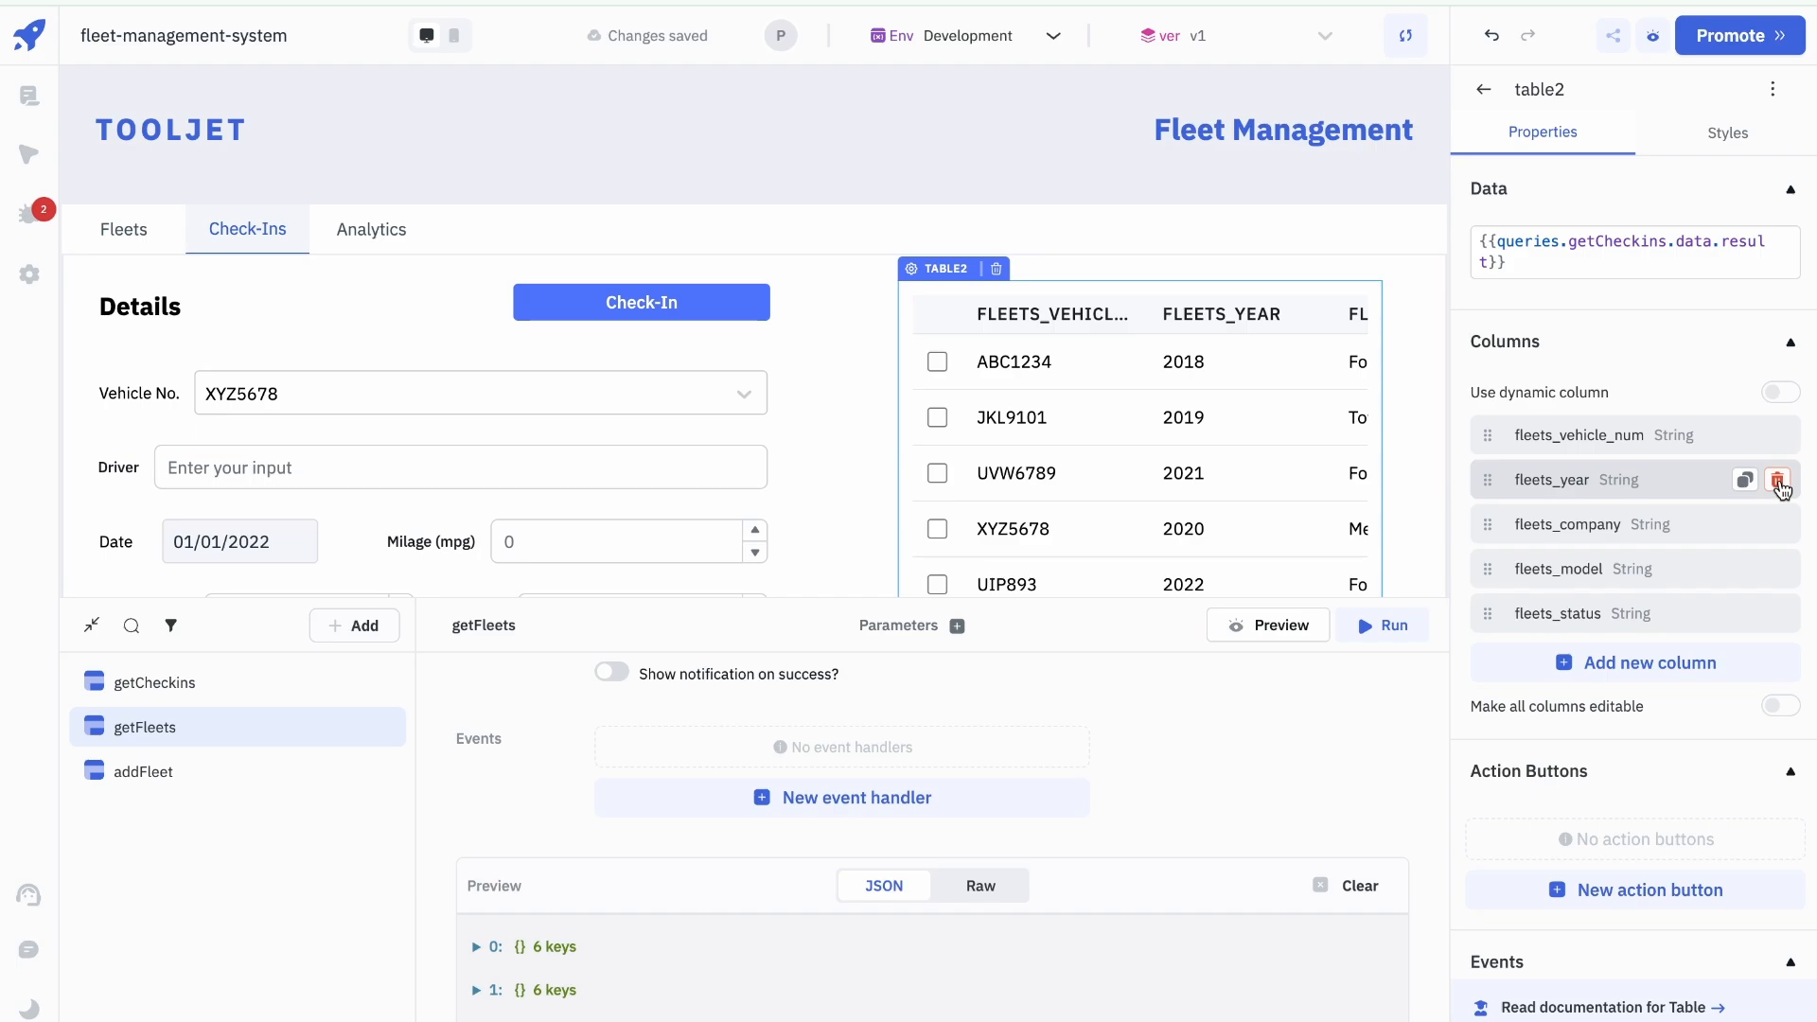
{"action": "left_click", "coordinate": [1779, 481]}
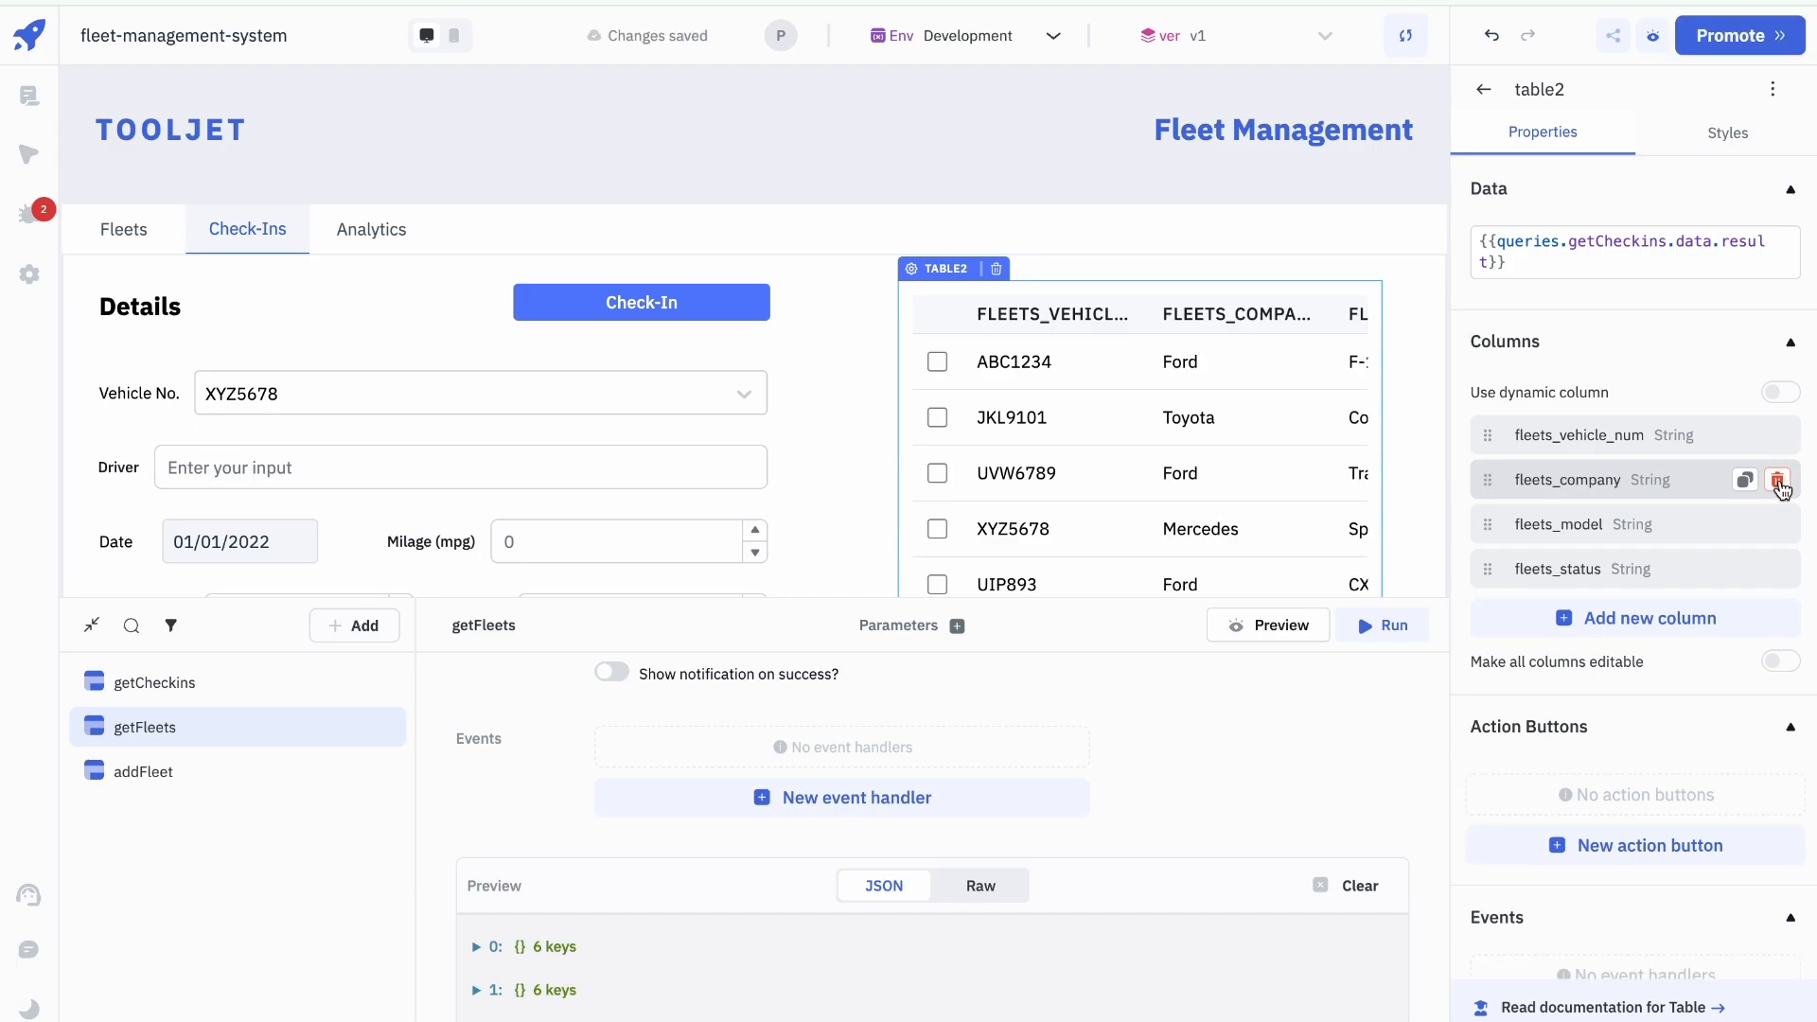
{"action": "left_click", "coordinate": [1778, 481]}
{"action": "left_click", "coordinate": [1778, 481]}
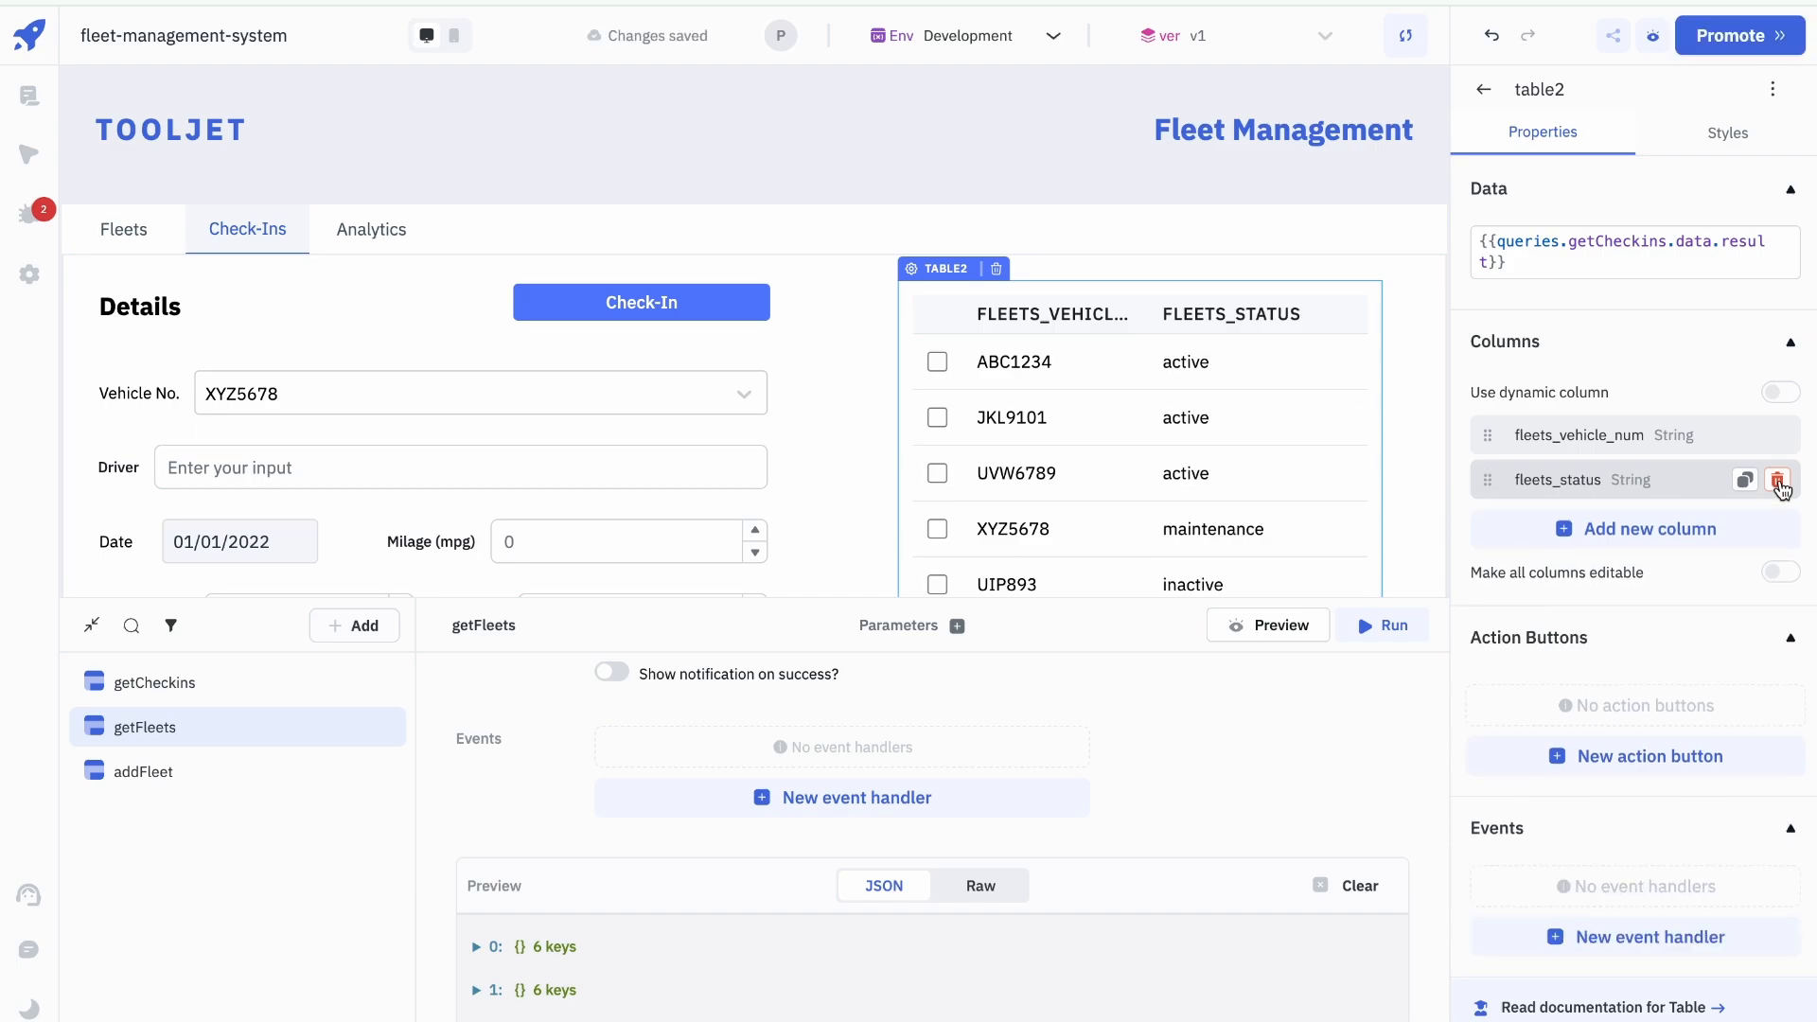
{"action": "left_click", "coordinate": [1779, 481]}
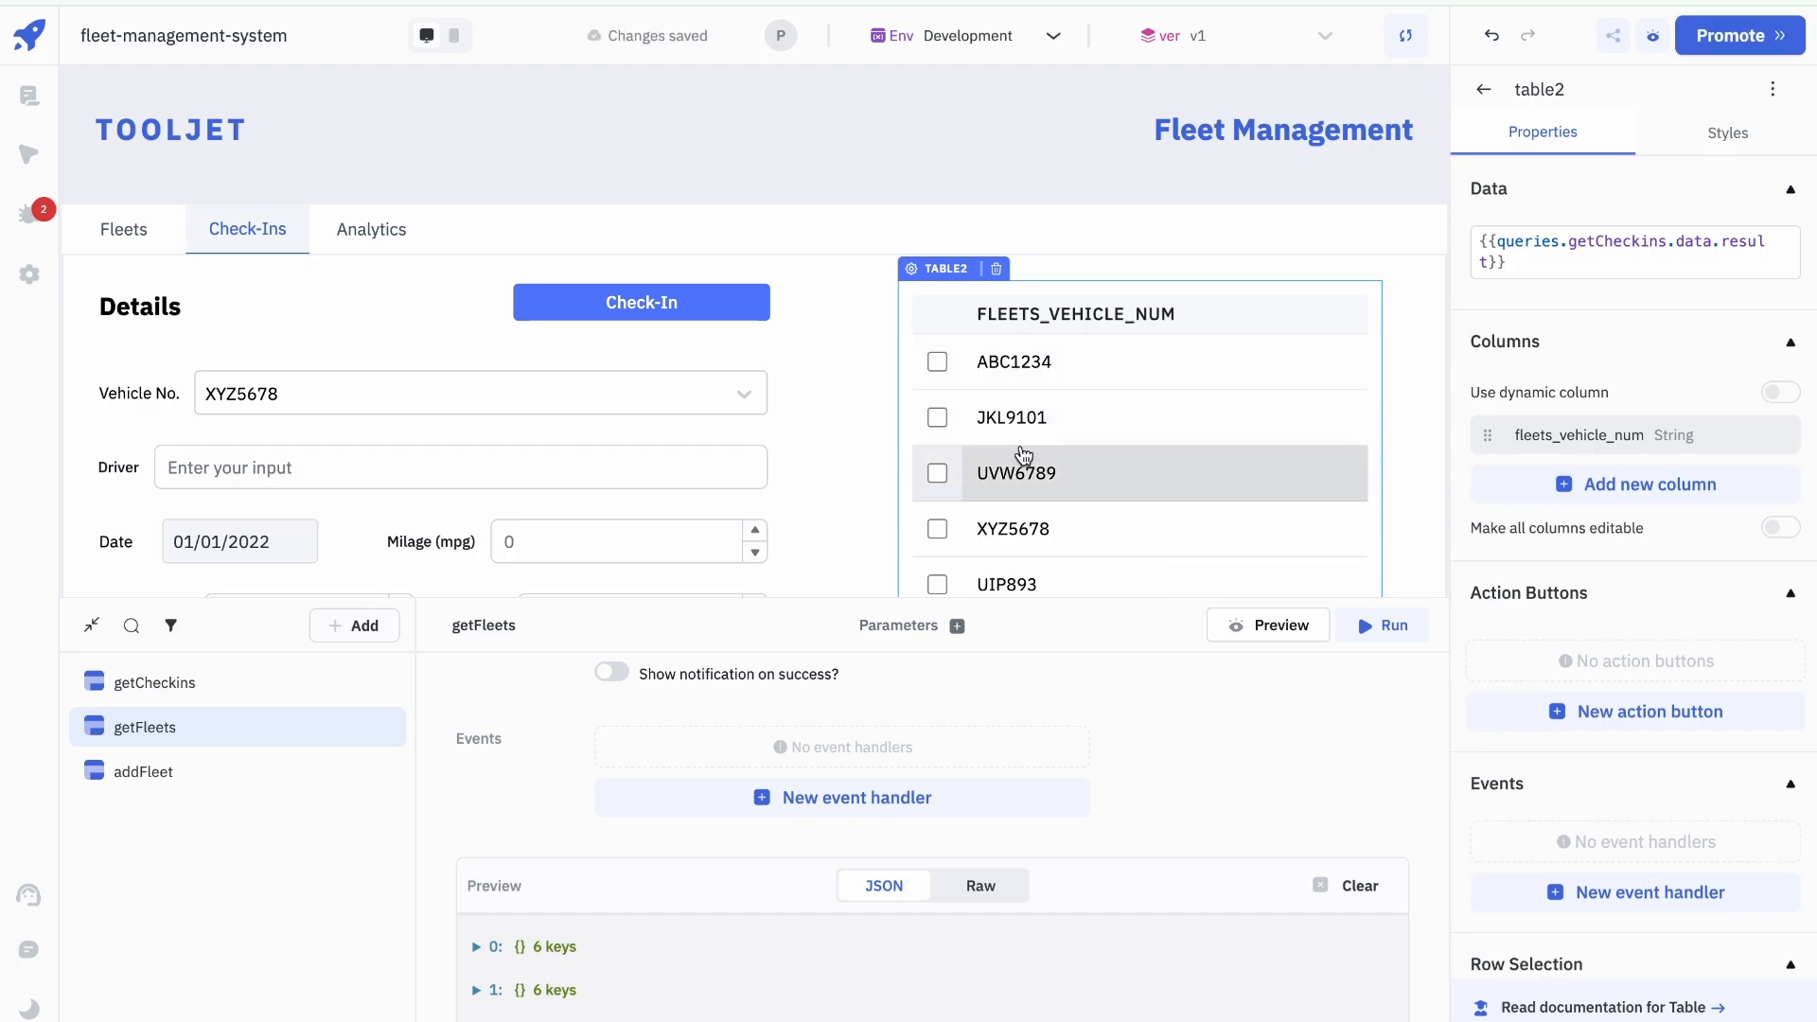
Step: Enable highlighting of the selected row in the check-ins table's row selection settings
{"action": "scroll", "coordinate": [320, 324], "scroll_direction": "down", "scroll_amount": 1}
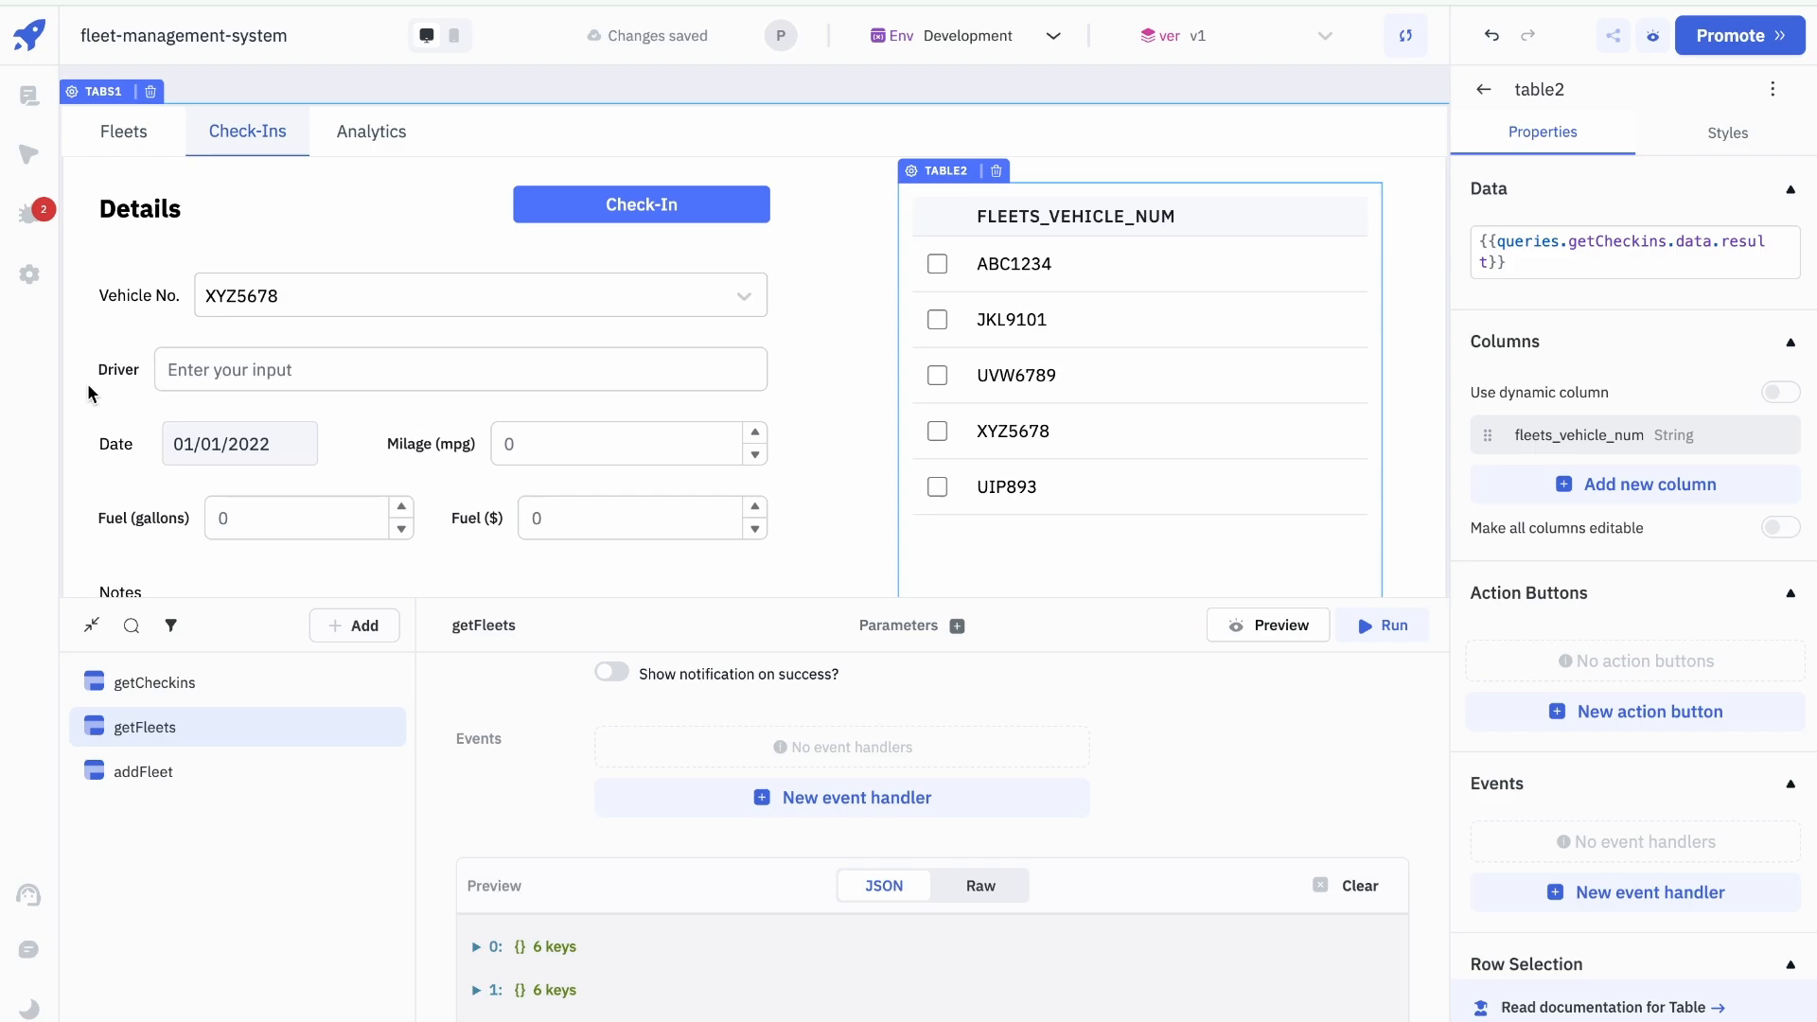
{"action": "scroll", "coordinate": [299, 280], "scroll_direction": "down", "scroll_amount": 1}
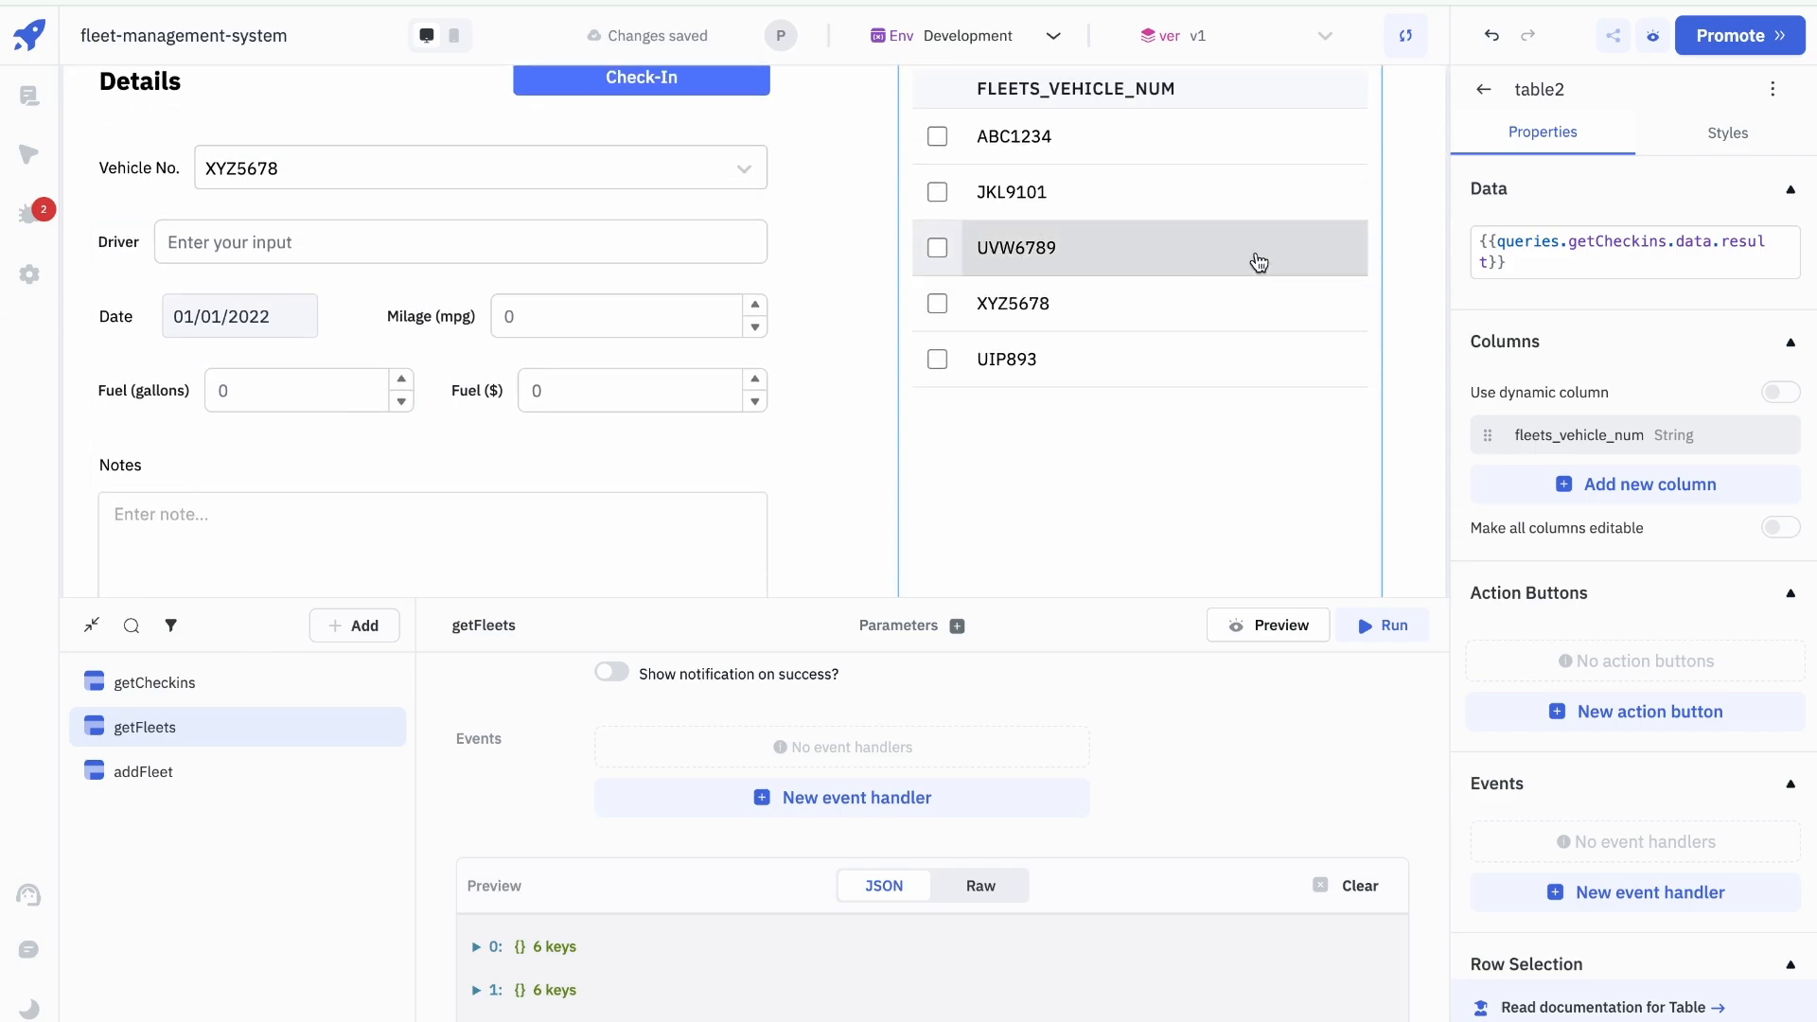
{"action": "scroll", "coordinate": [1315, 256], "scroll_direction": "up", "scroll_amount": 1}
{"action": "scroll", "coordinate": [1599, 436], "scroll_direction": "down", "scroll_amount": 2}
{"action": "scroll", "coordinate": [1584, 450], "scroll_direction": "down", "scroll_amount": 3}
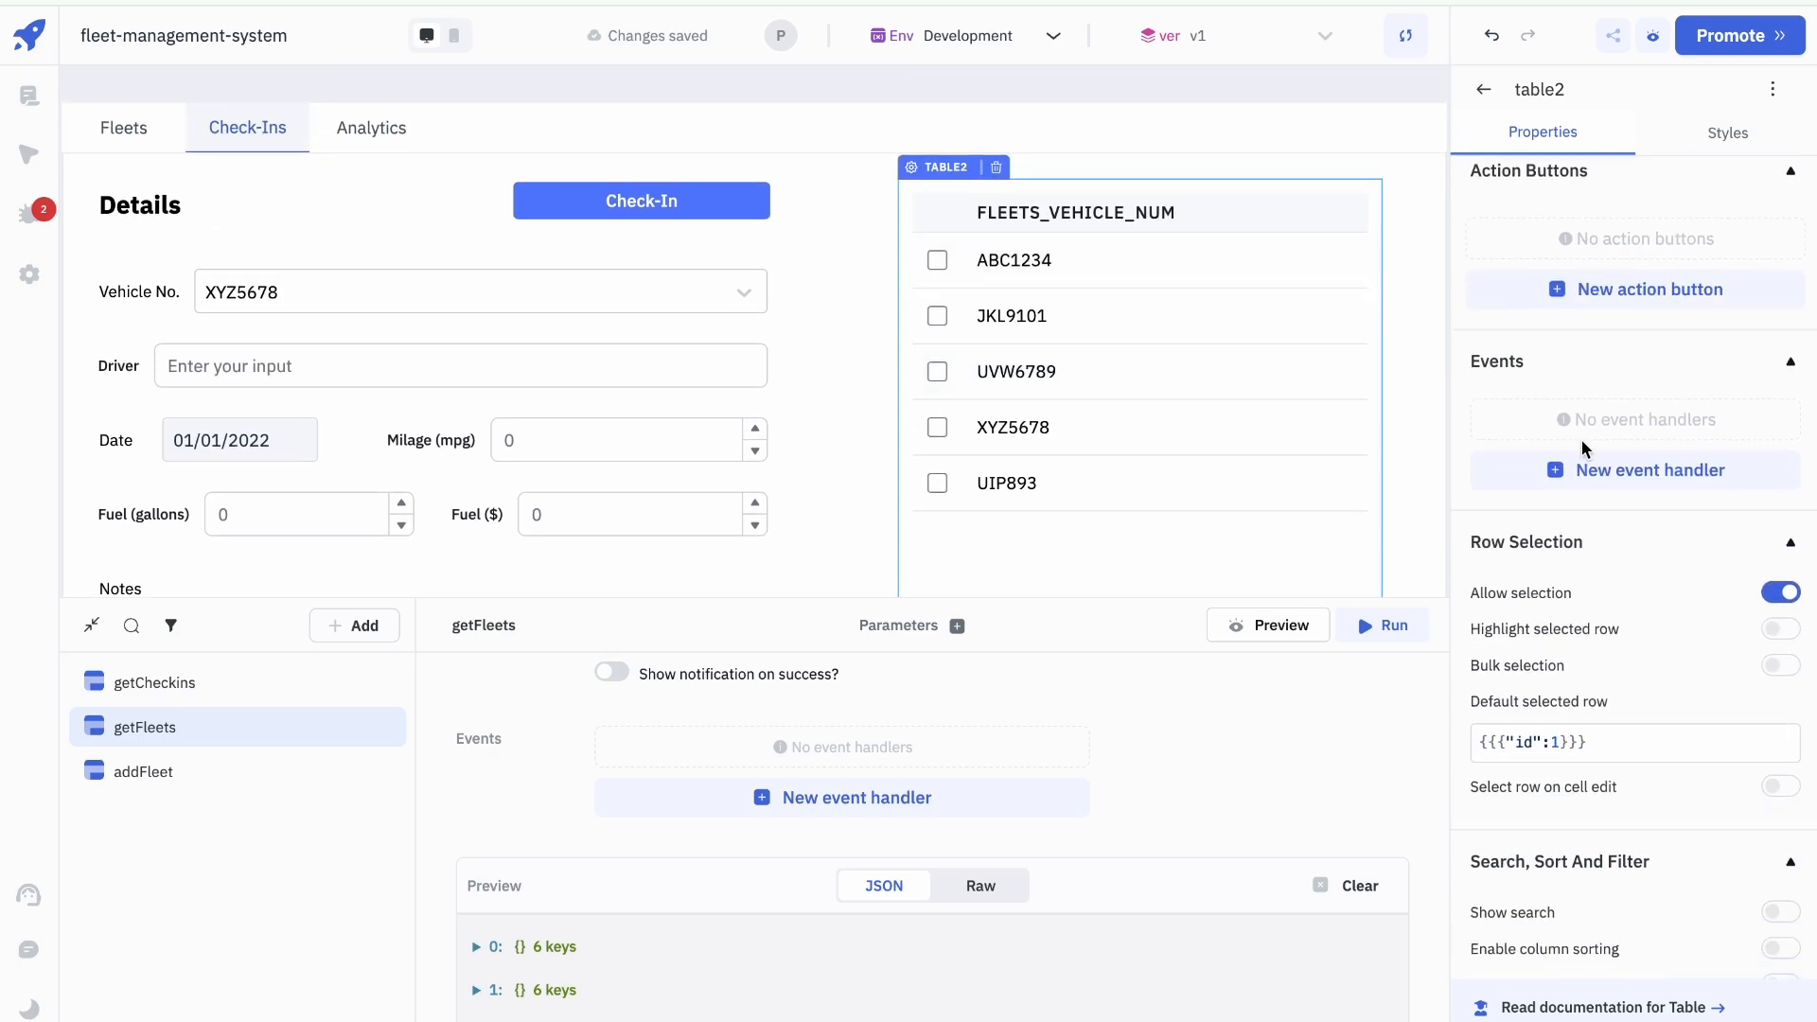
{"action": "left_click", "coordinate": [1782, 620]}
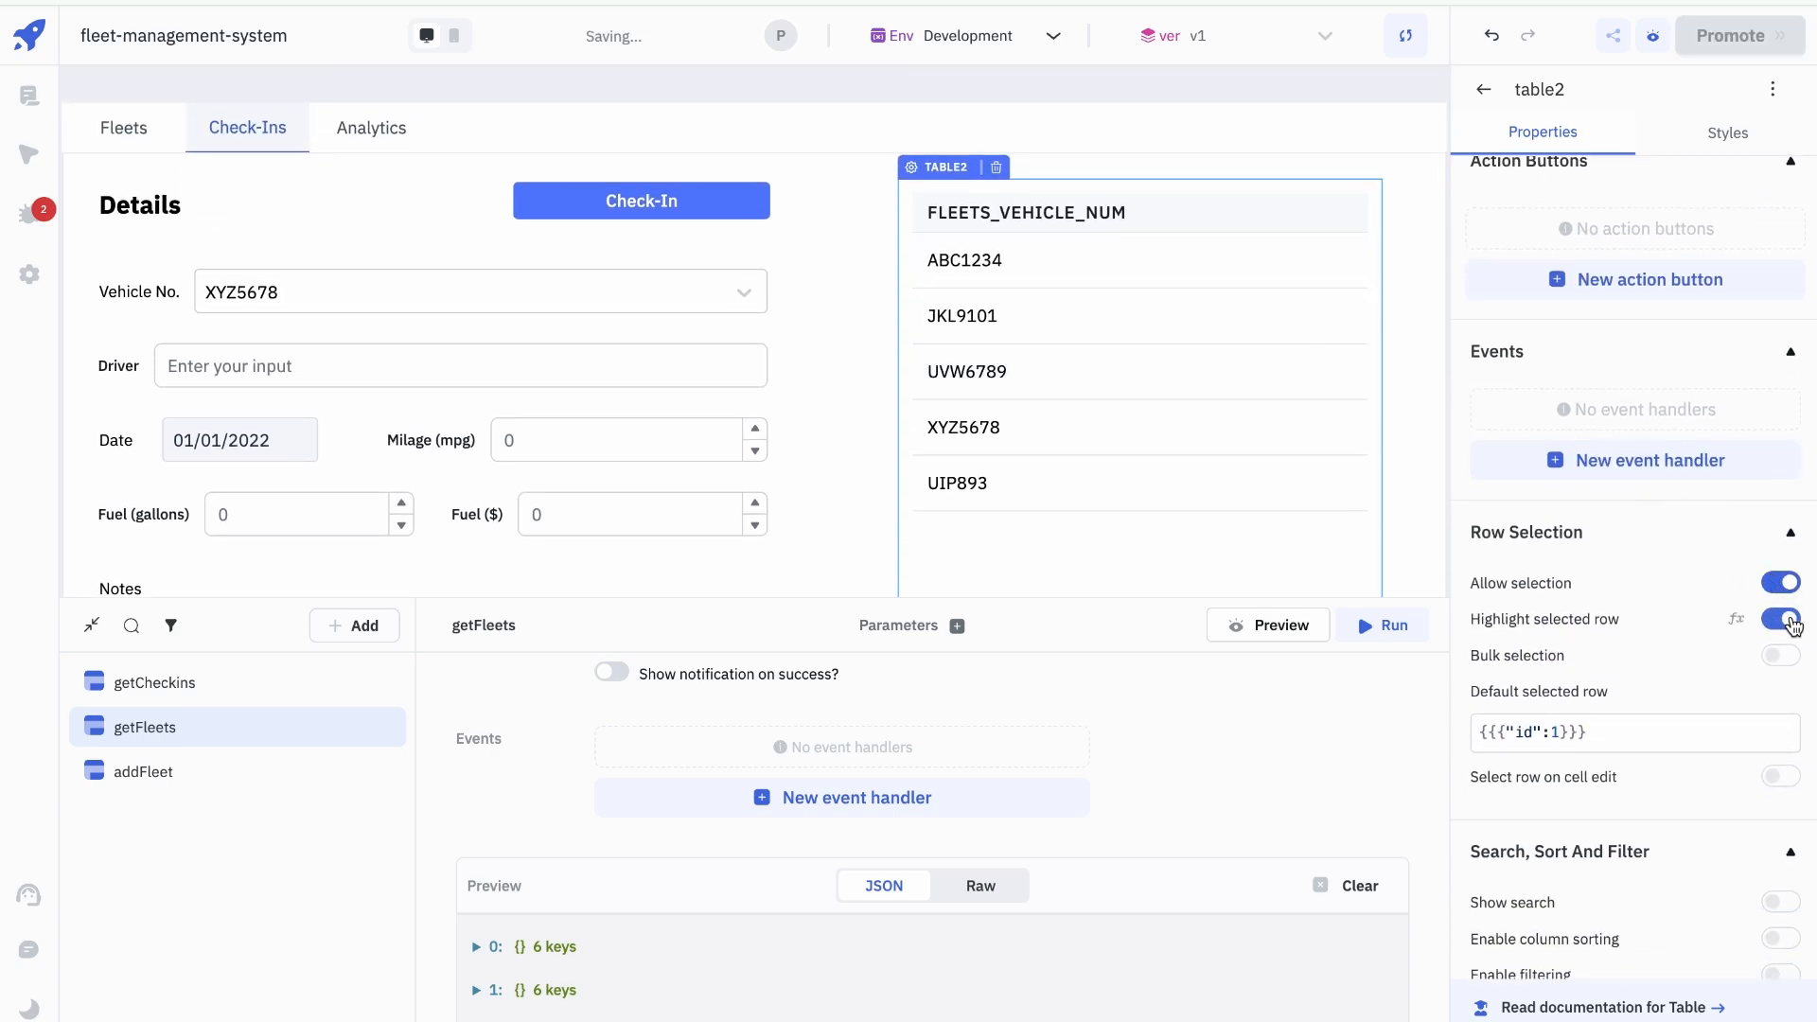
Step: Set the check-ins table's default selected row to {{{"checkins_id":1}}}
{"action": "left_click", "coordinate": [1194, 254]}
{"action": "scroll", "coordinate": [1192, 252], "scroll_direction": "up", "scroll_amount": 2}
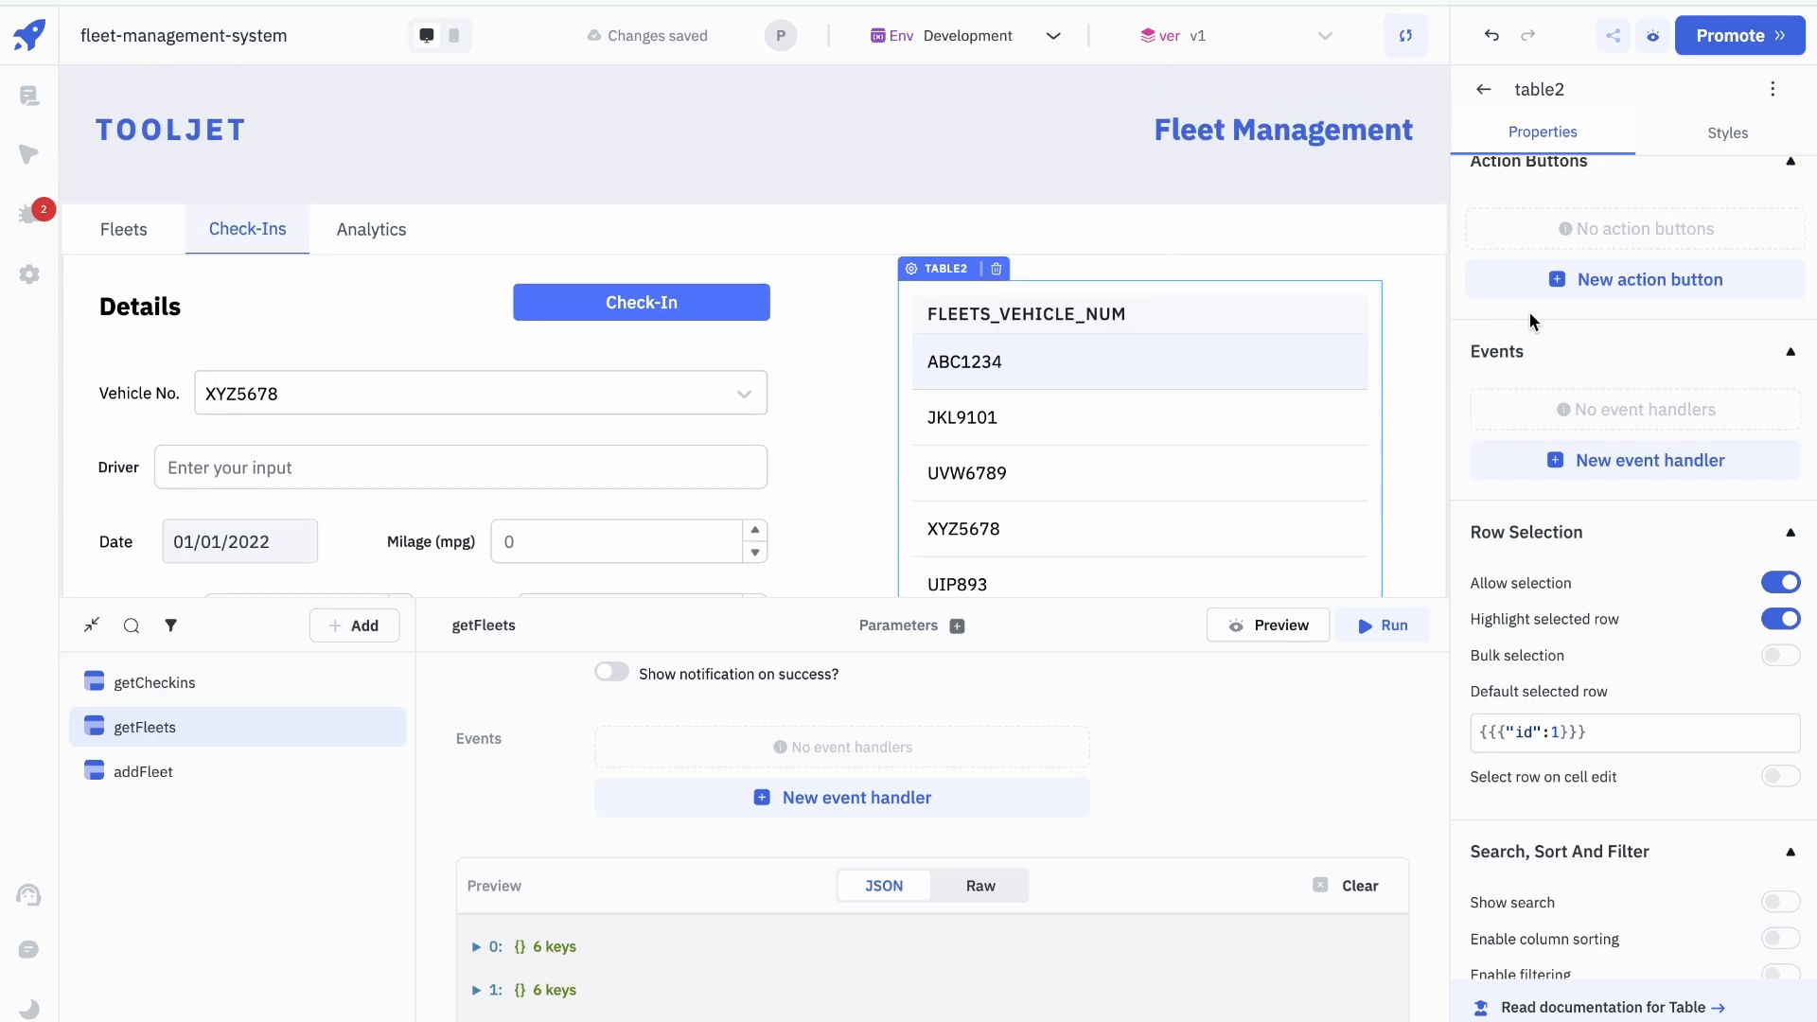
{"action": "scroll", "coordinate": [1655, 388], "scroll_direction": "up", "scroll_amount": 5}
{"action": "scroll", "coordinate": [1654, 388], "scroll_direction": "down", "scroll_amount": 7}
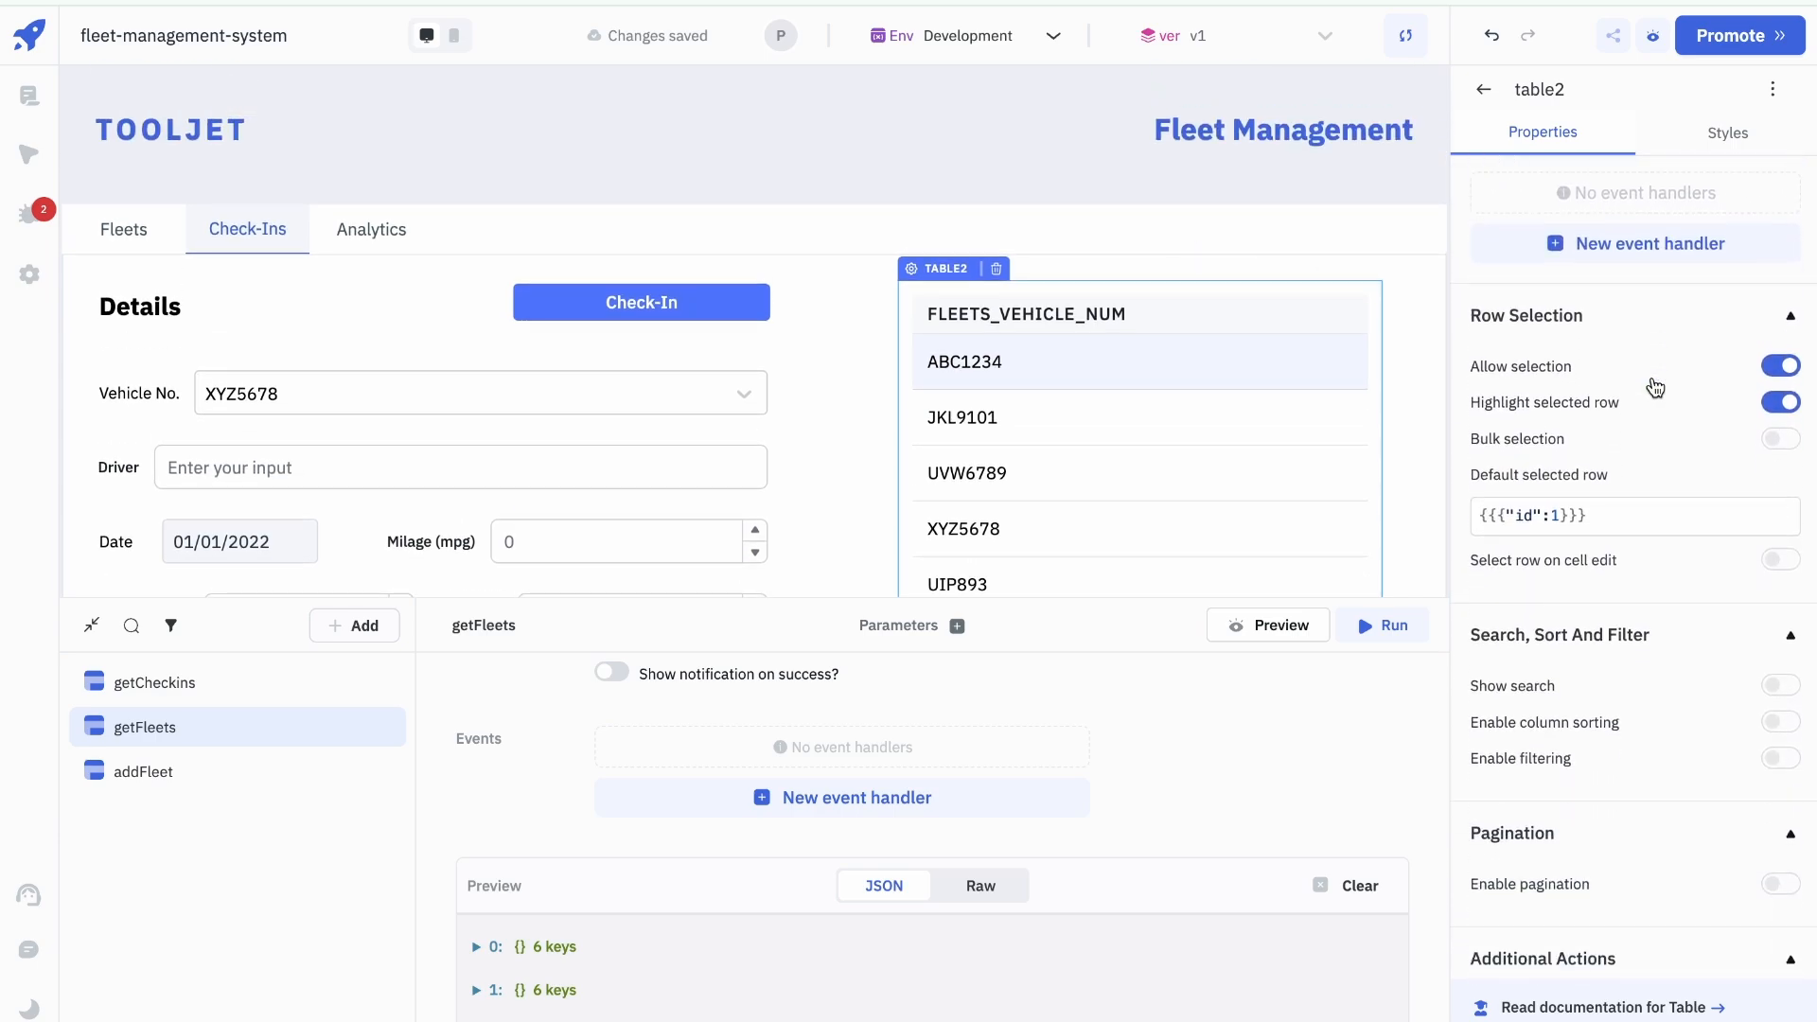
{"action": "left_click", "coordinate": [1521, 496]}
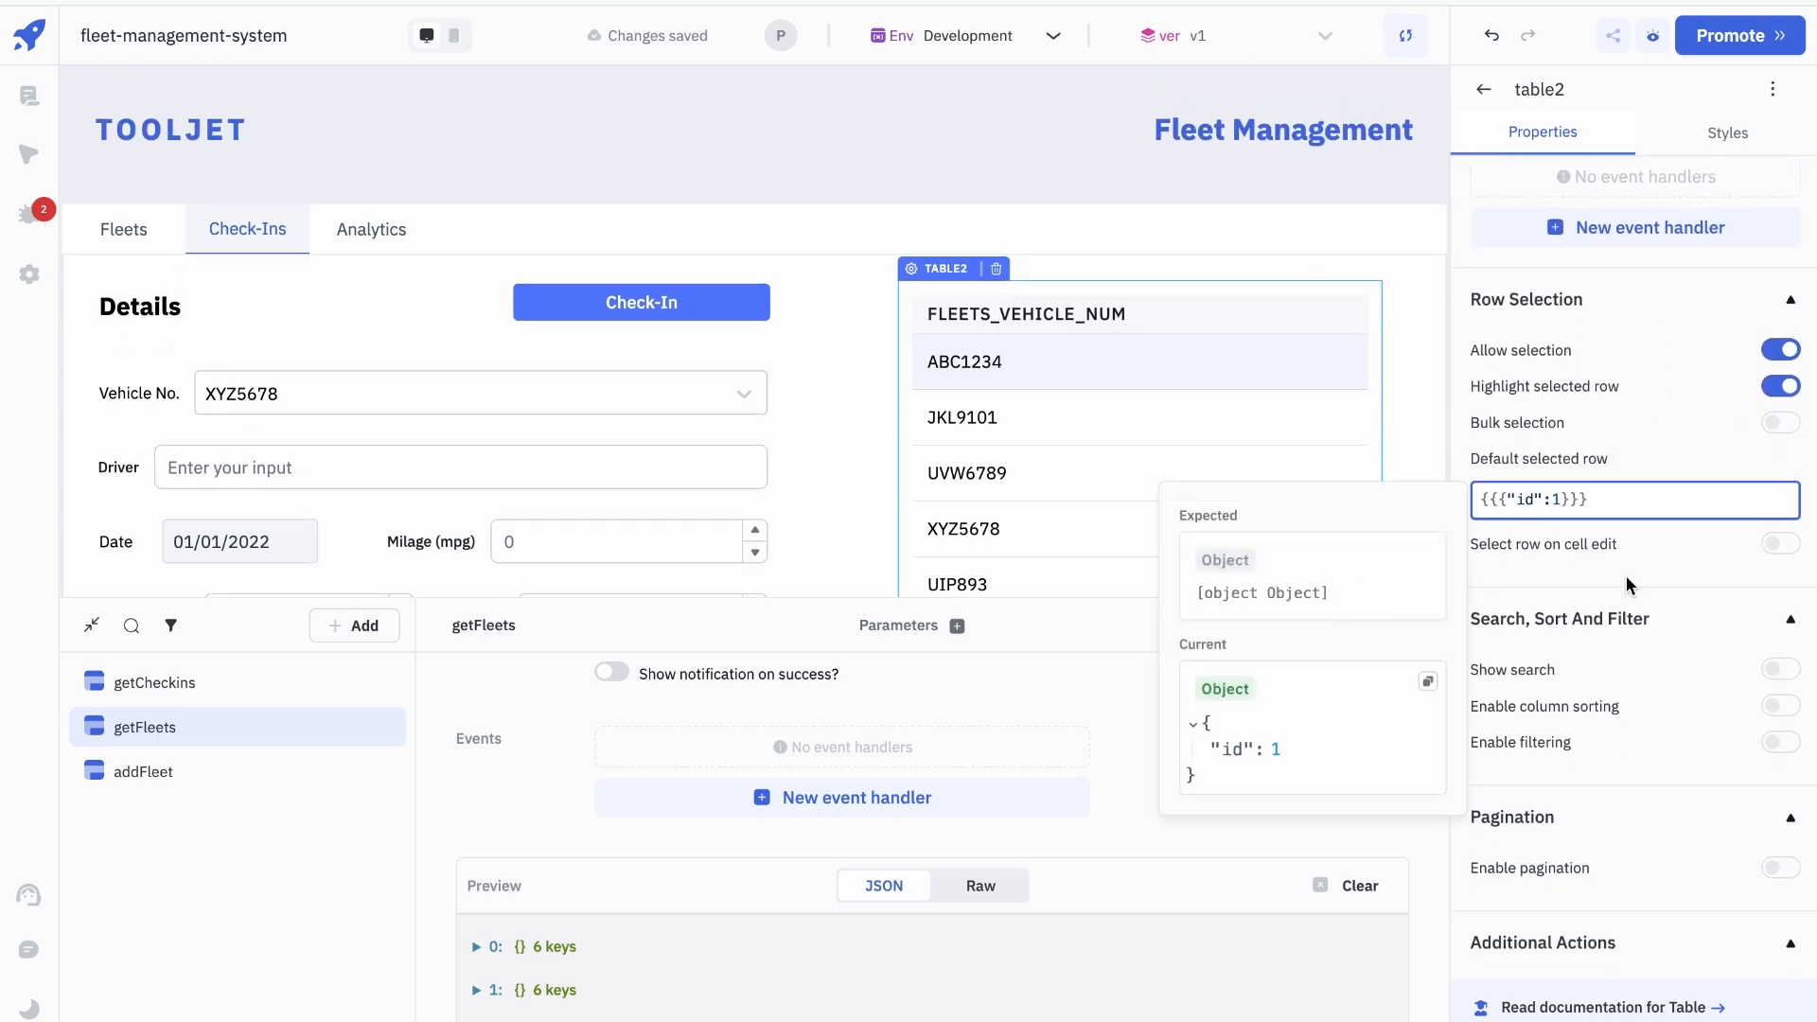
{"action": "type", "text": "checkins_"}
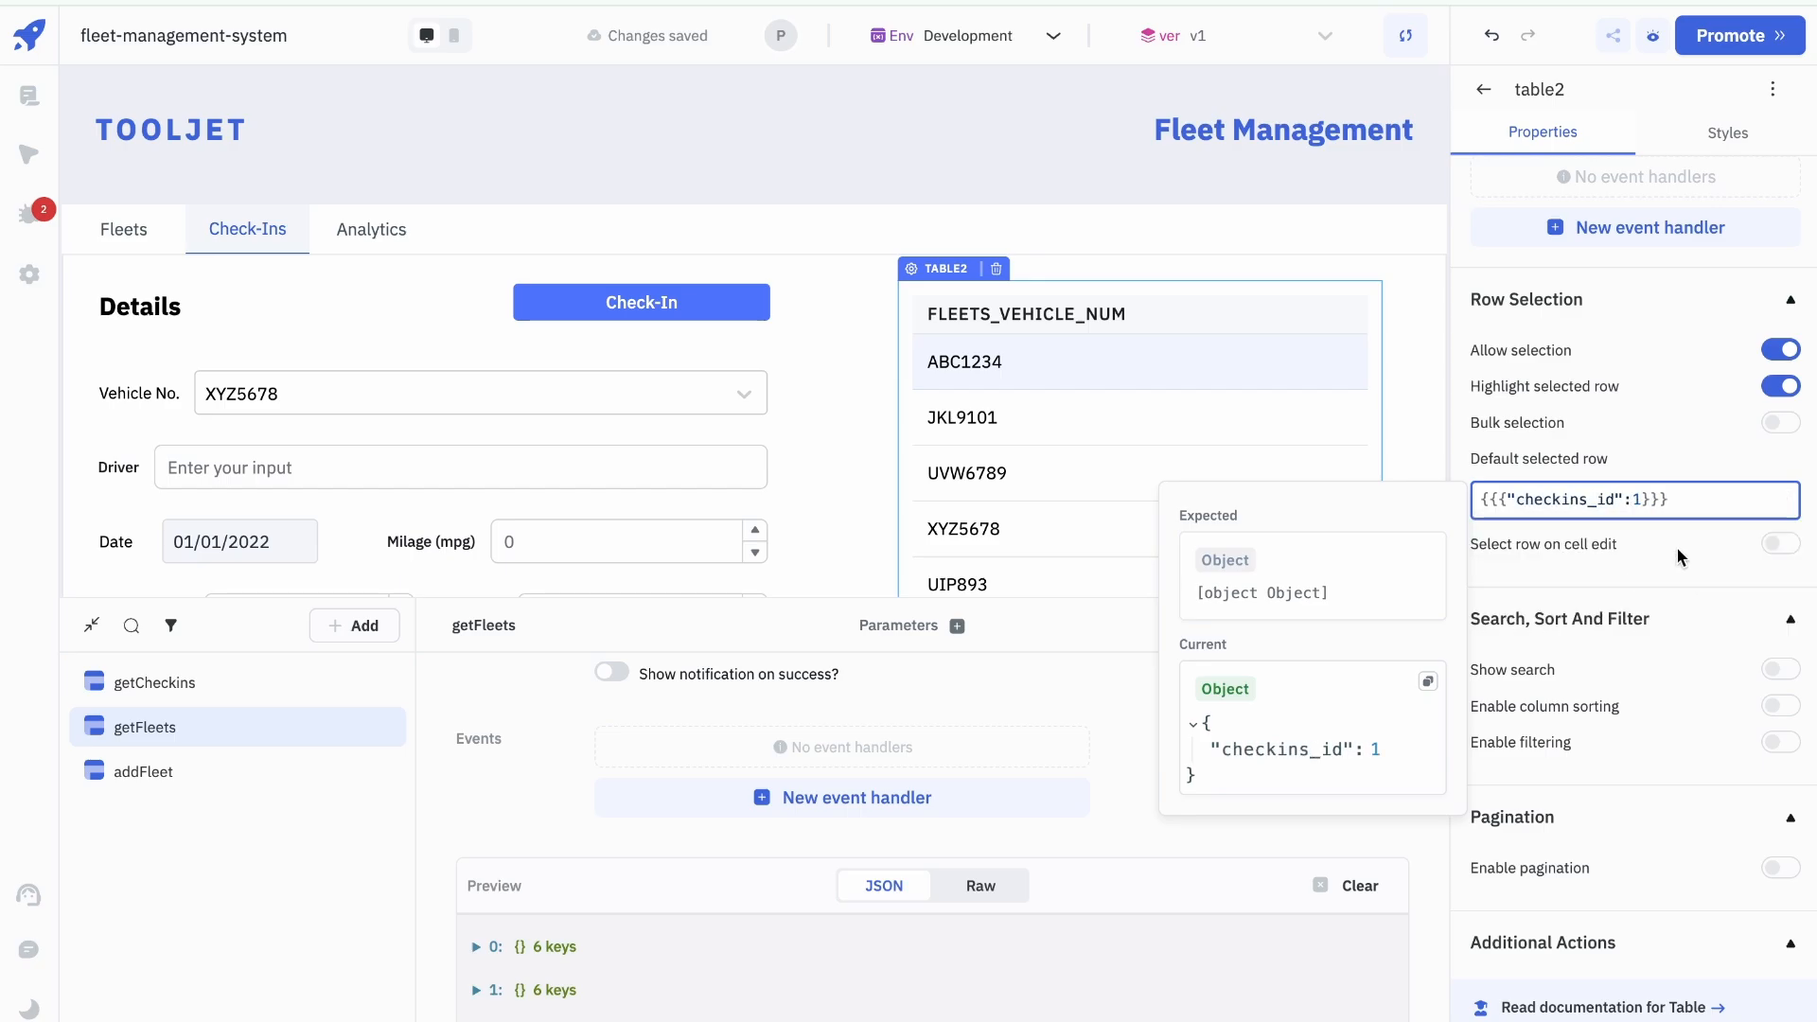
{"action": "left_click", "coordinate": [1342, 224]}
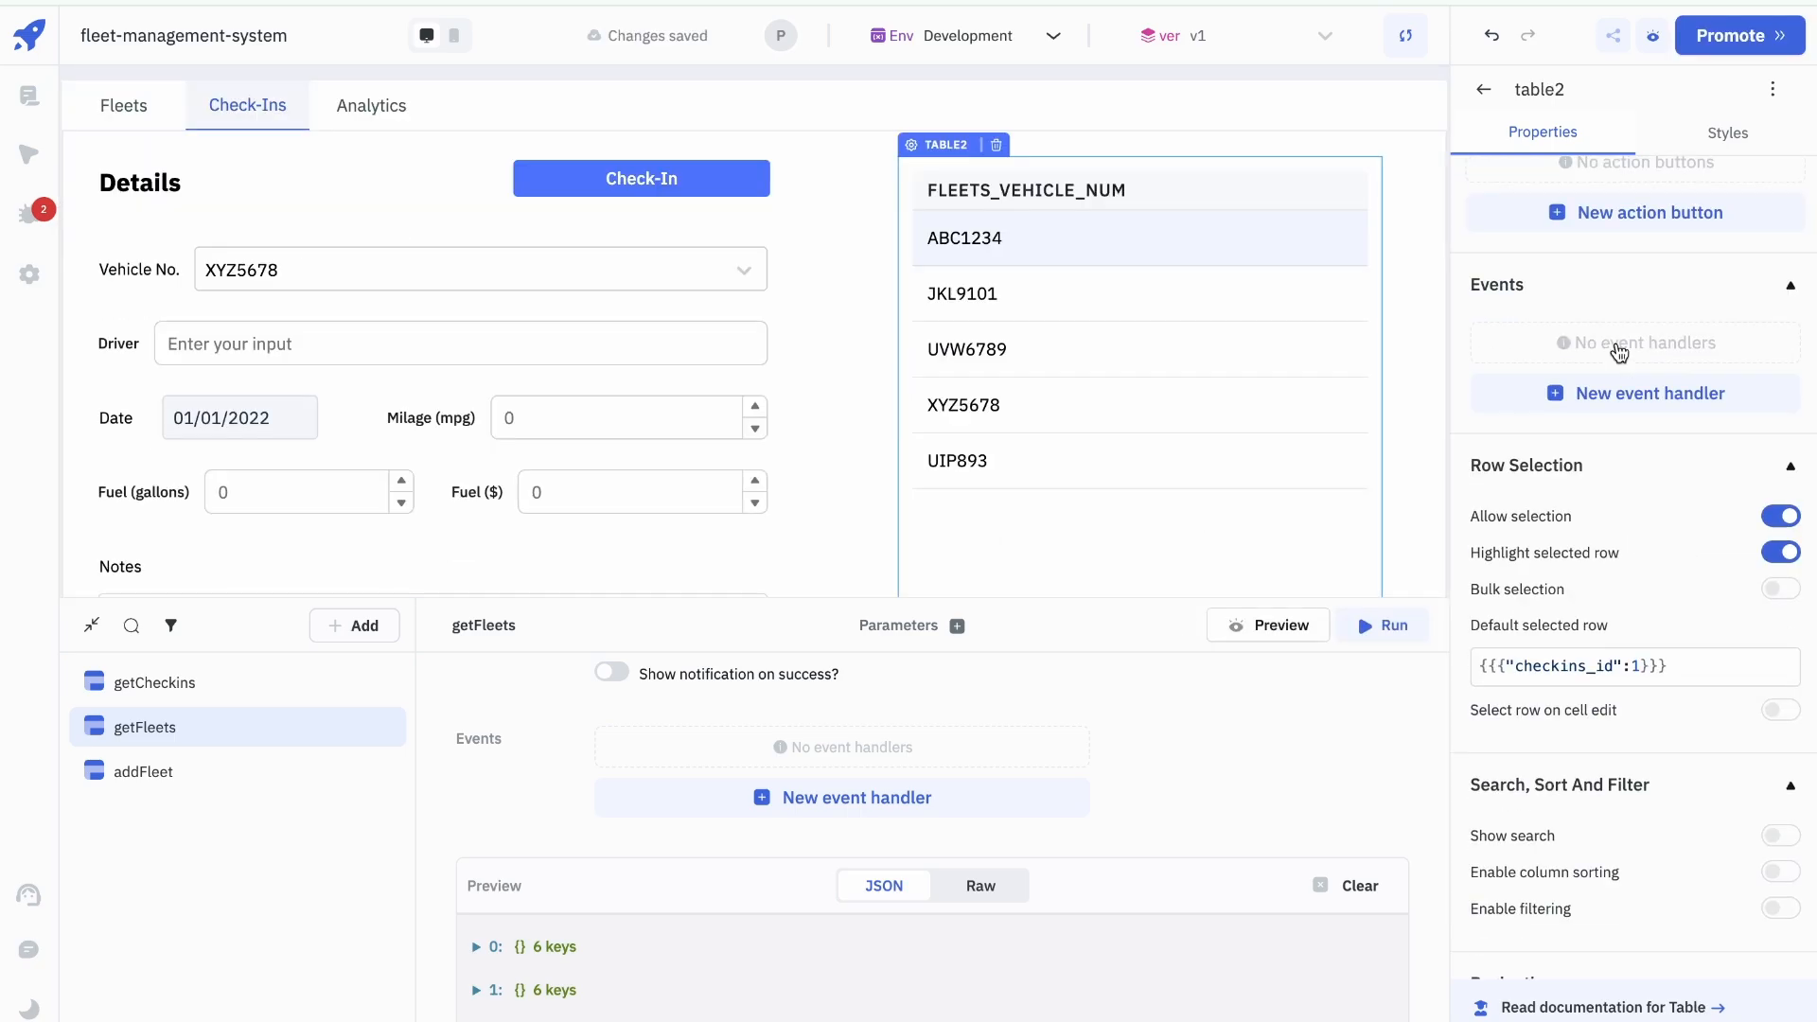
{"action": "scroll", "coordinate": [1620, 354], "scroll_direction": "down", "scroll_amount": 3}
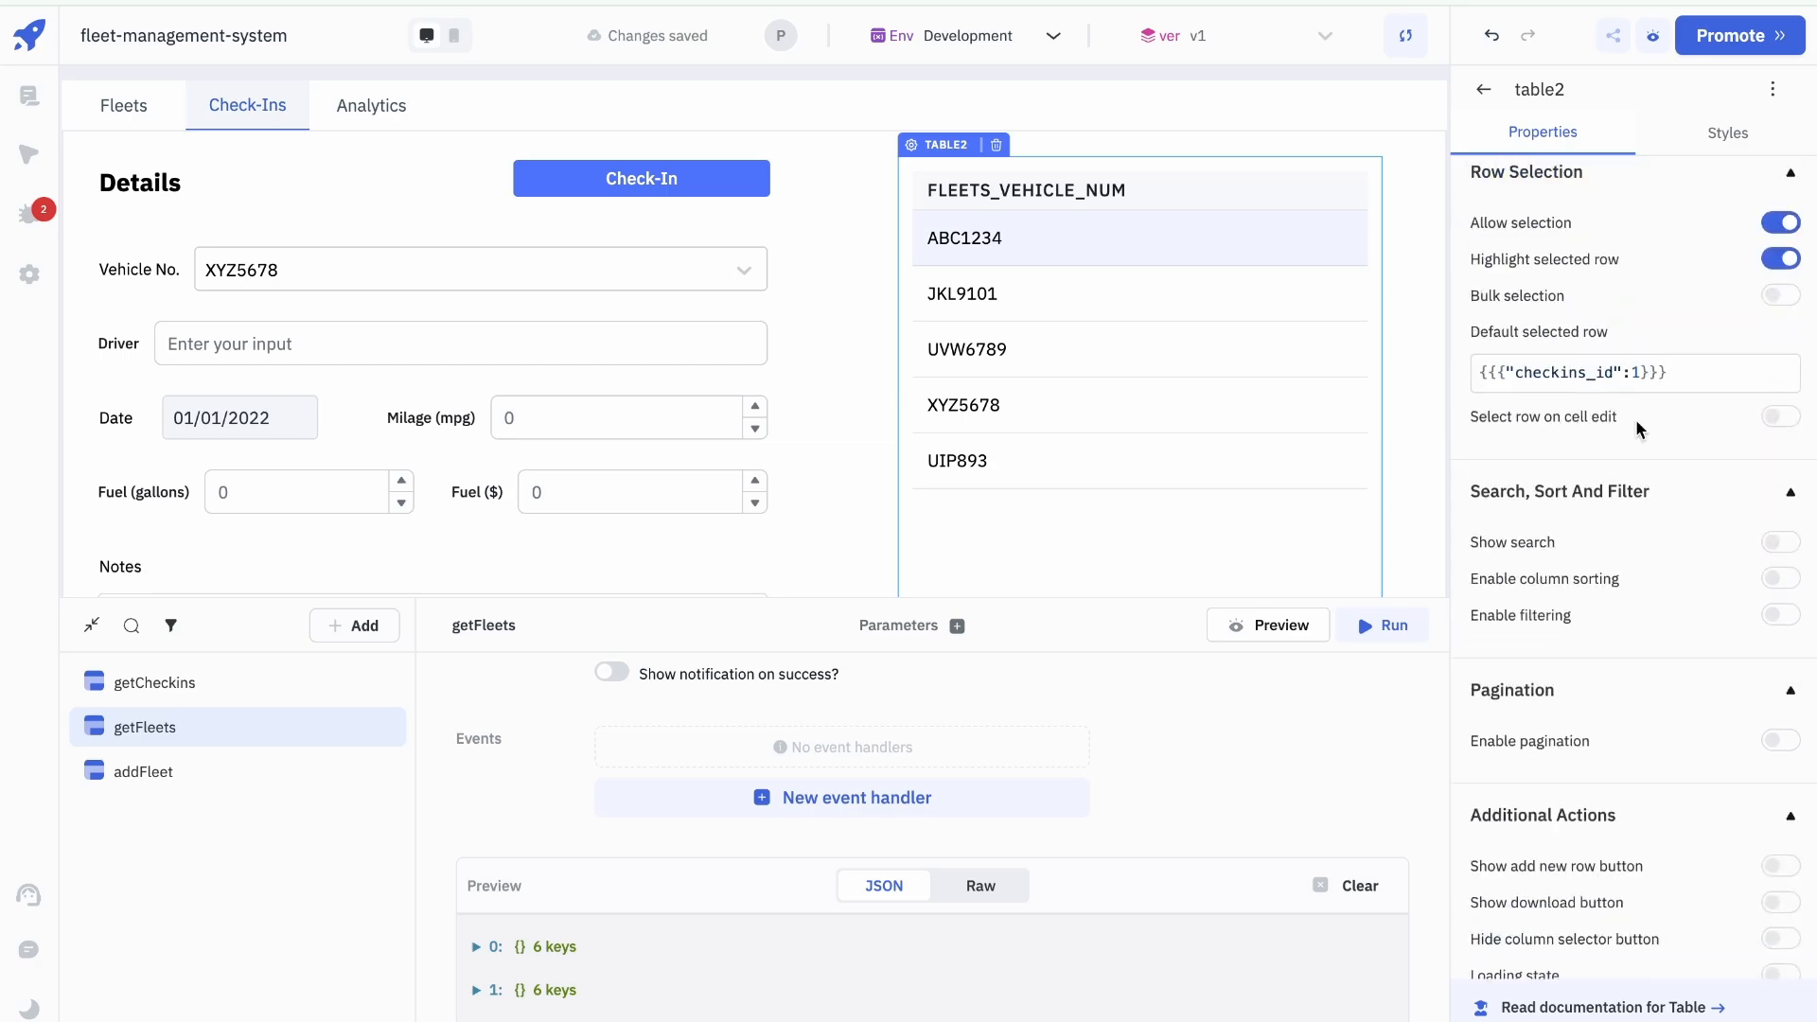
{"action": "left_click", "coordinate": [1691, 384]}
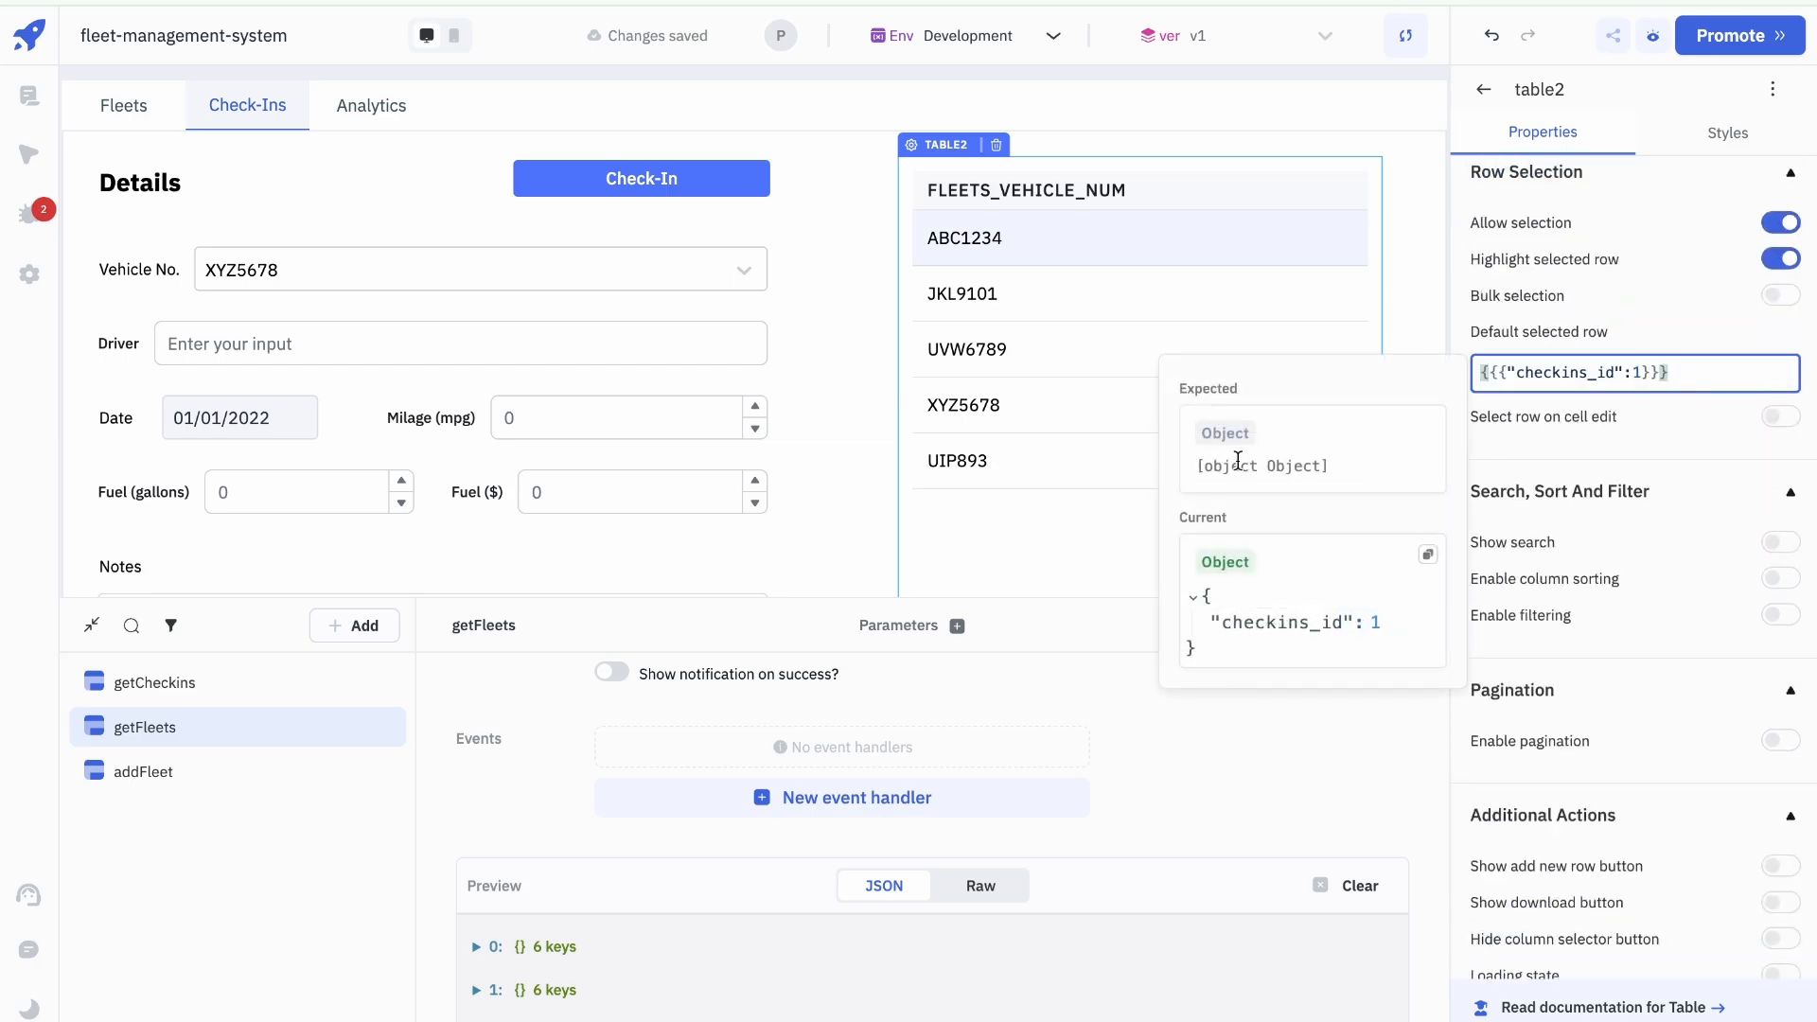
{"action": "left_click", "coordinate": [844, 424]}
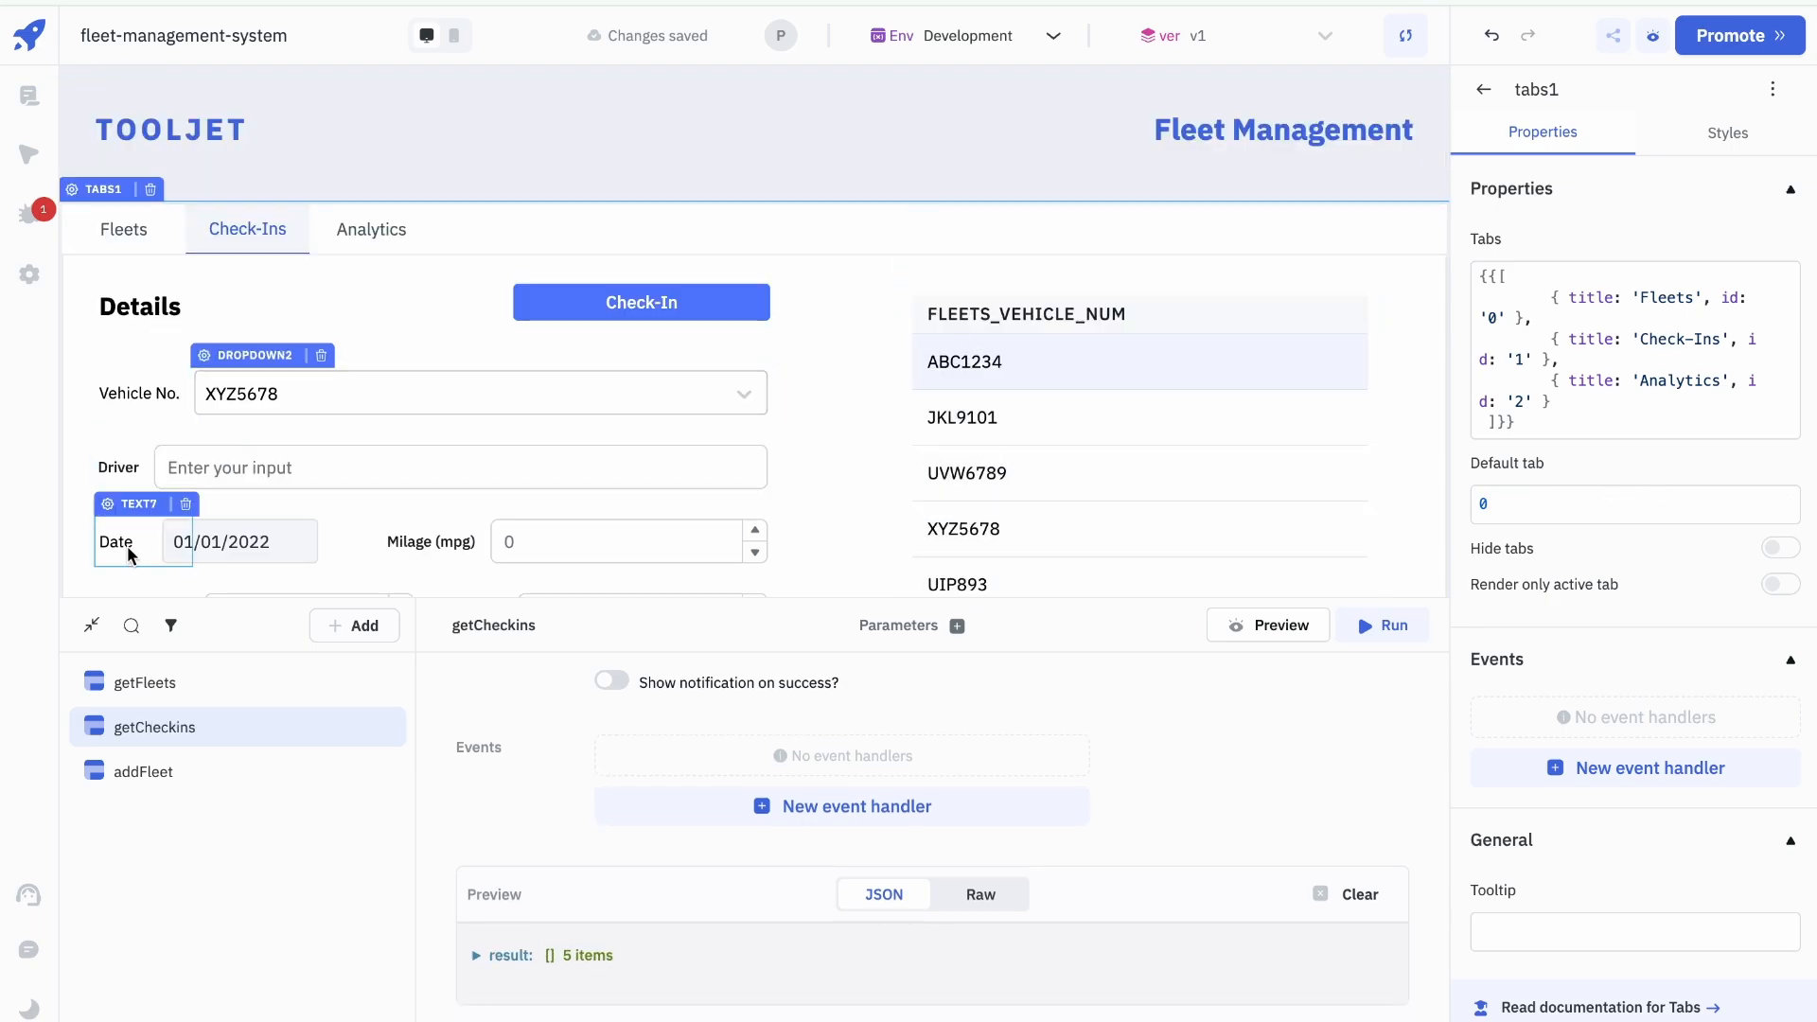
Step: Collapse the query manager and set the Vehicle No. dropdown's default value to {{components.table2.selectedRow.checkins_fleet_id}}
{"action": "left_click", "coordinate": [92, 625]}
{"action": "left_click", "coordinate": [435, 401]}
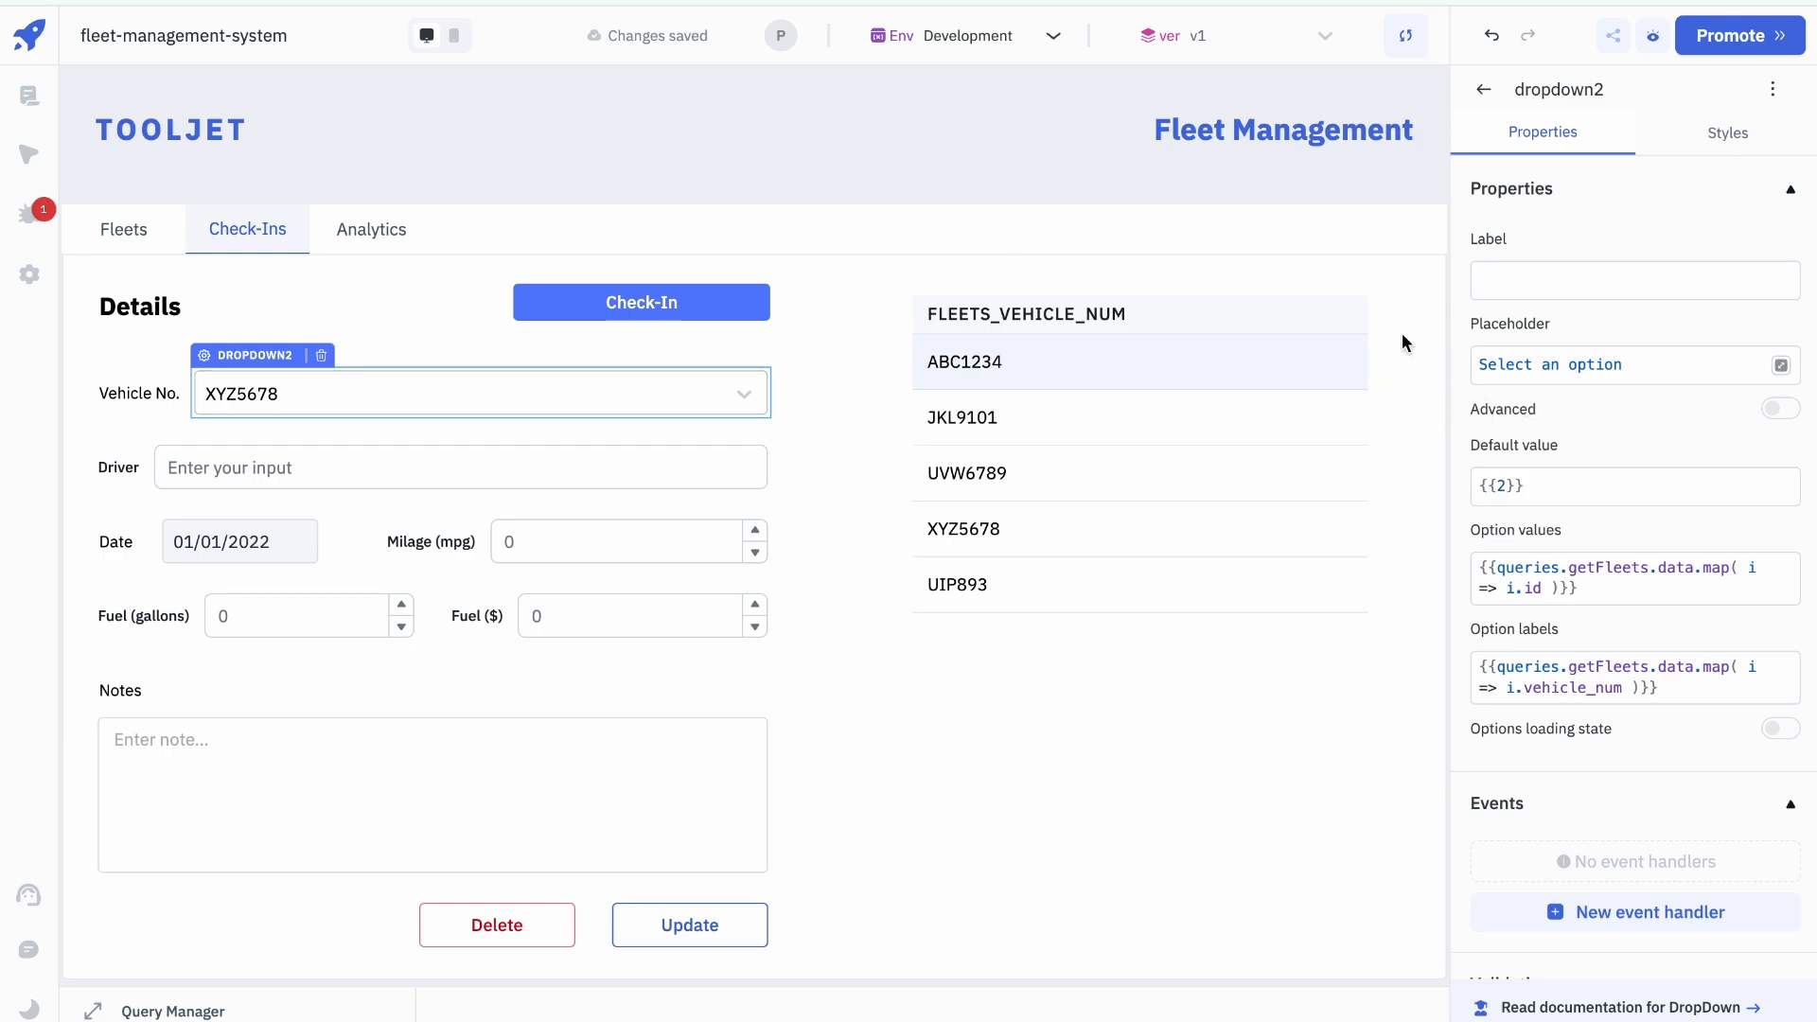
{"action": "left_click", "coordinate": [1586, 493]}
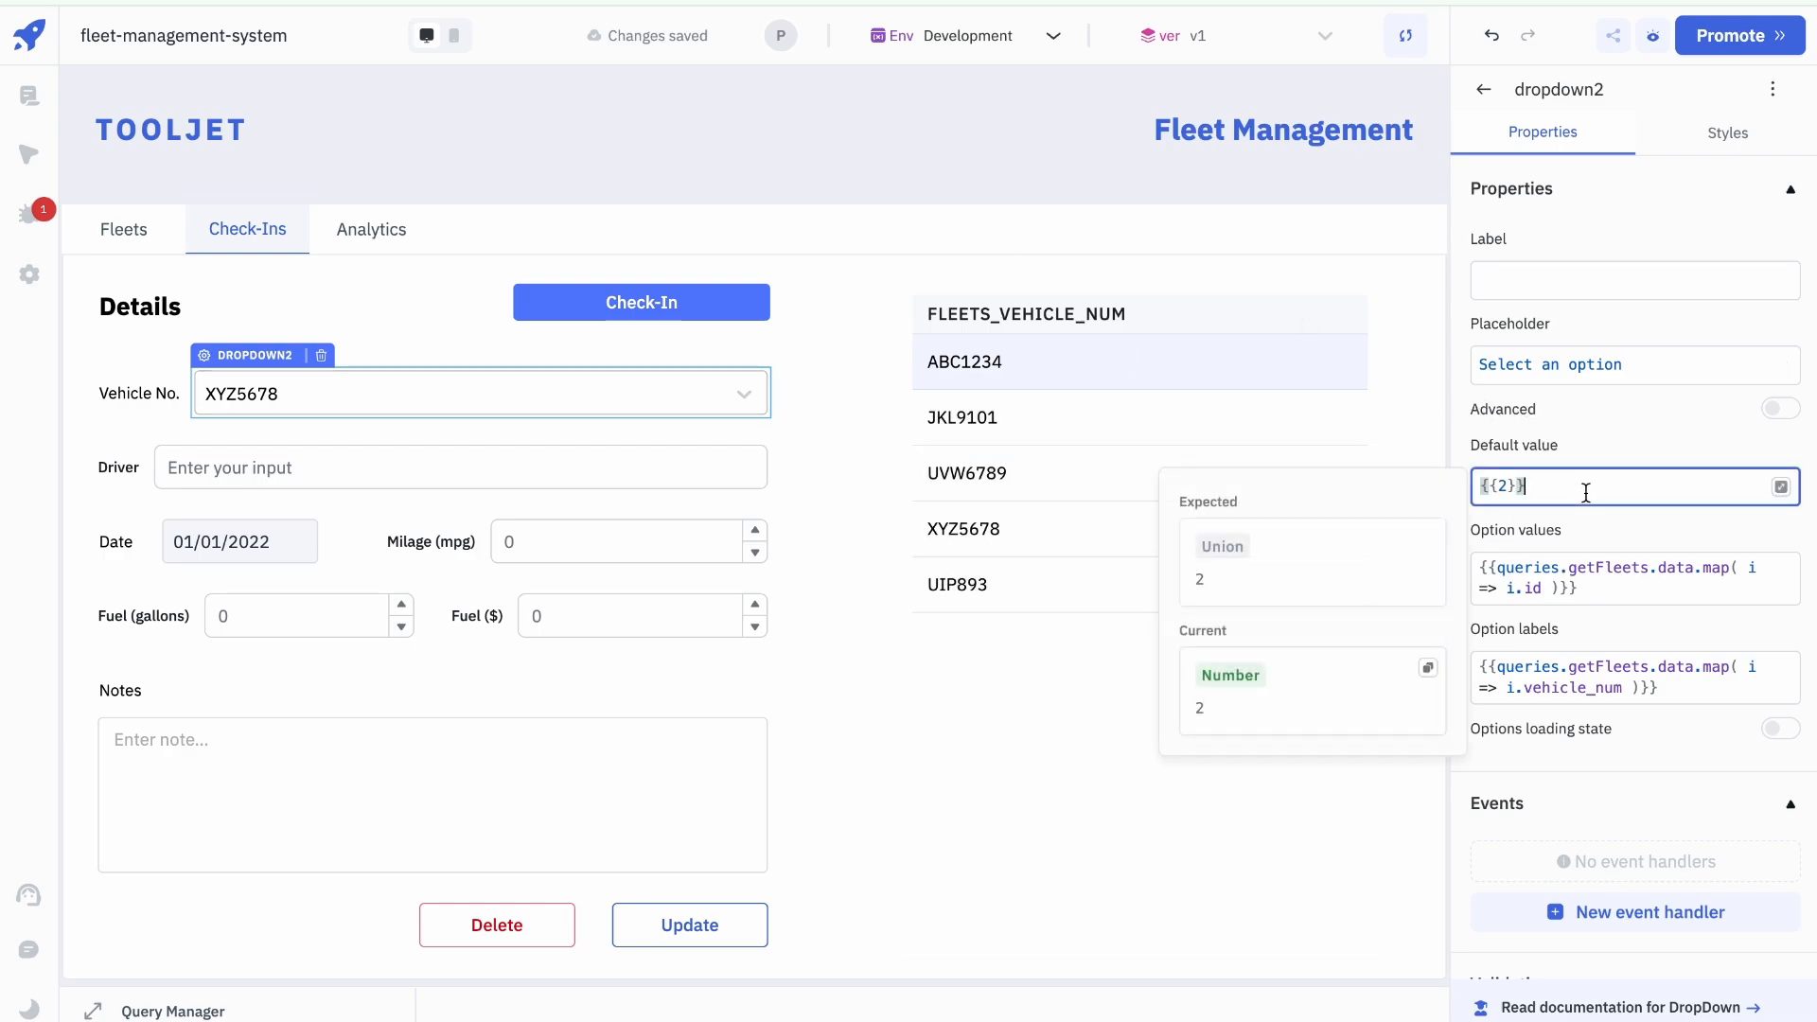
{"action": "key", "text": "ctrl+a"}
{"action": "type", "text": "{{components.table2.selectedRow.checkins_fleet_id}}"}
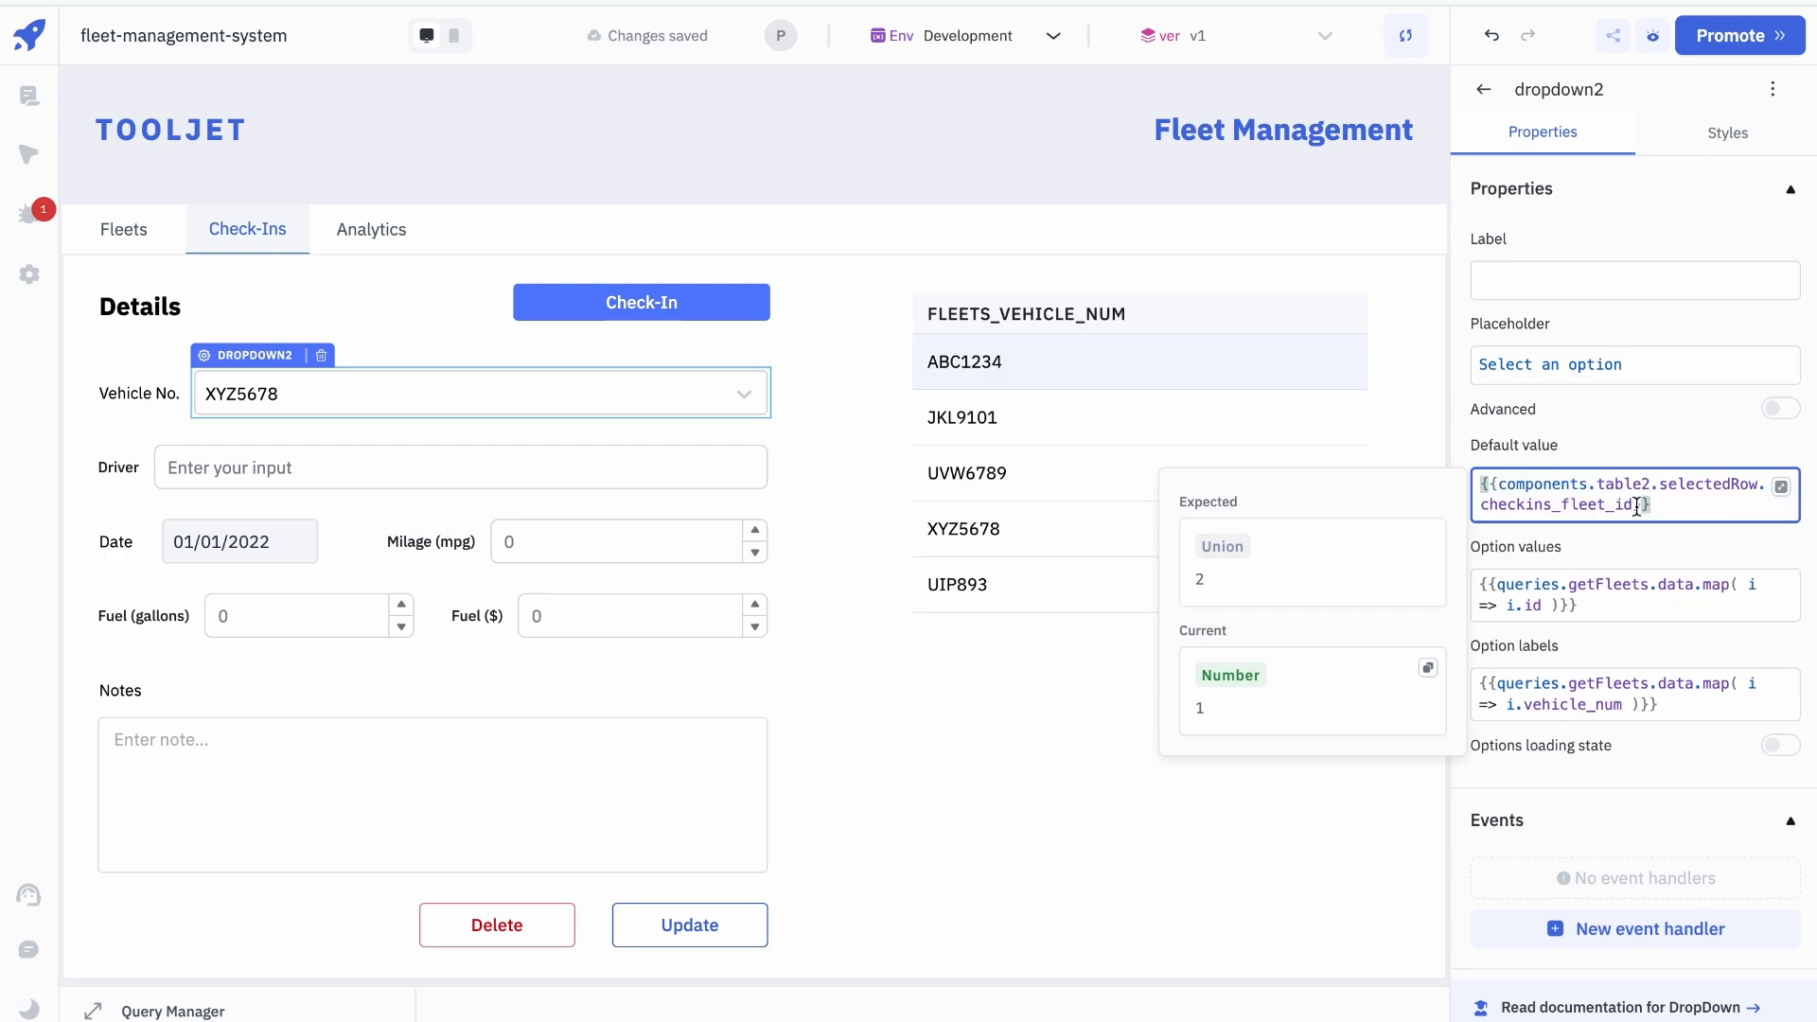
{"action": "left_click", "coordinate": [1070, 818]}
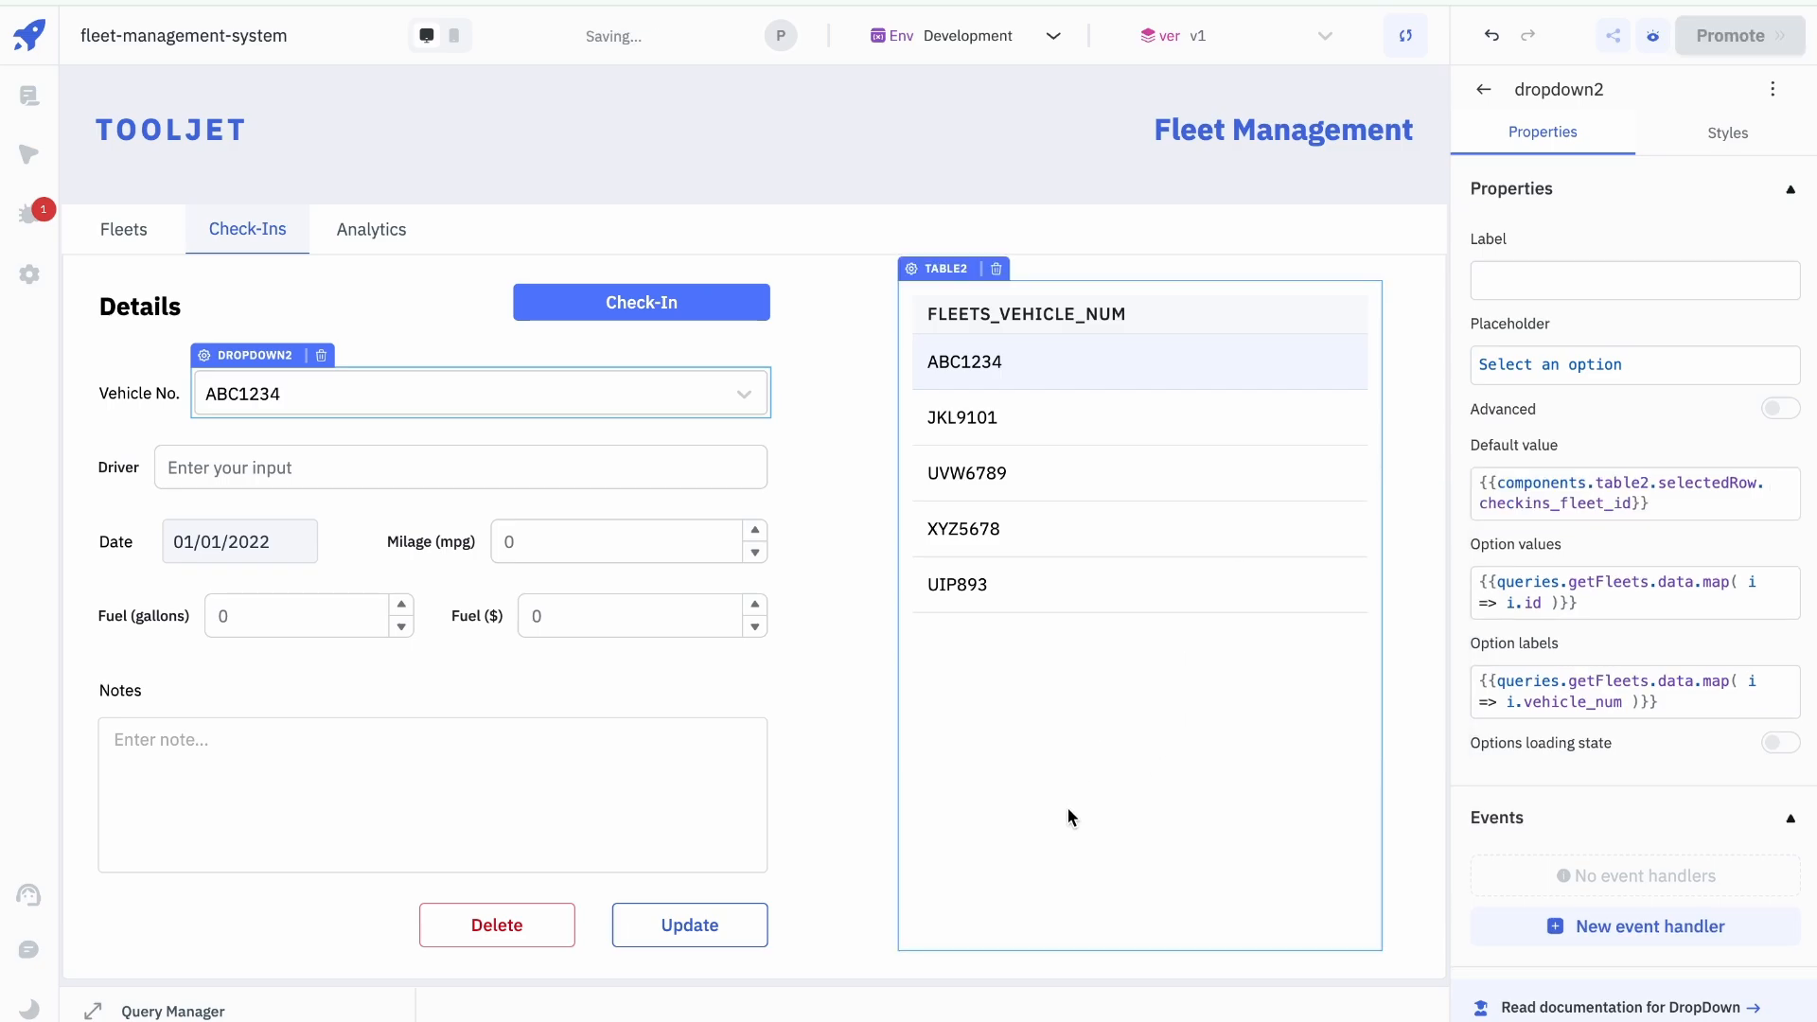
Step: Examine the check-in and fleet fields that getCheckins supplies in the check-ins table's data preview
{"action": "left_click", "coordinate": [1269, 690]}
{"action": "left_click", "coordinate": [1662, 258]}
{"action": "scroll", "coordinate": [1333, 610], "scroll_direction": "down", "scroll_amount": 5}
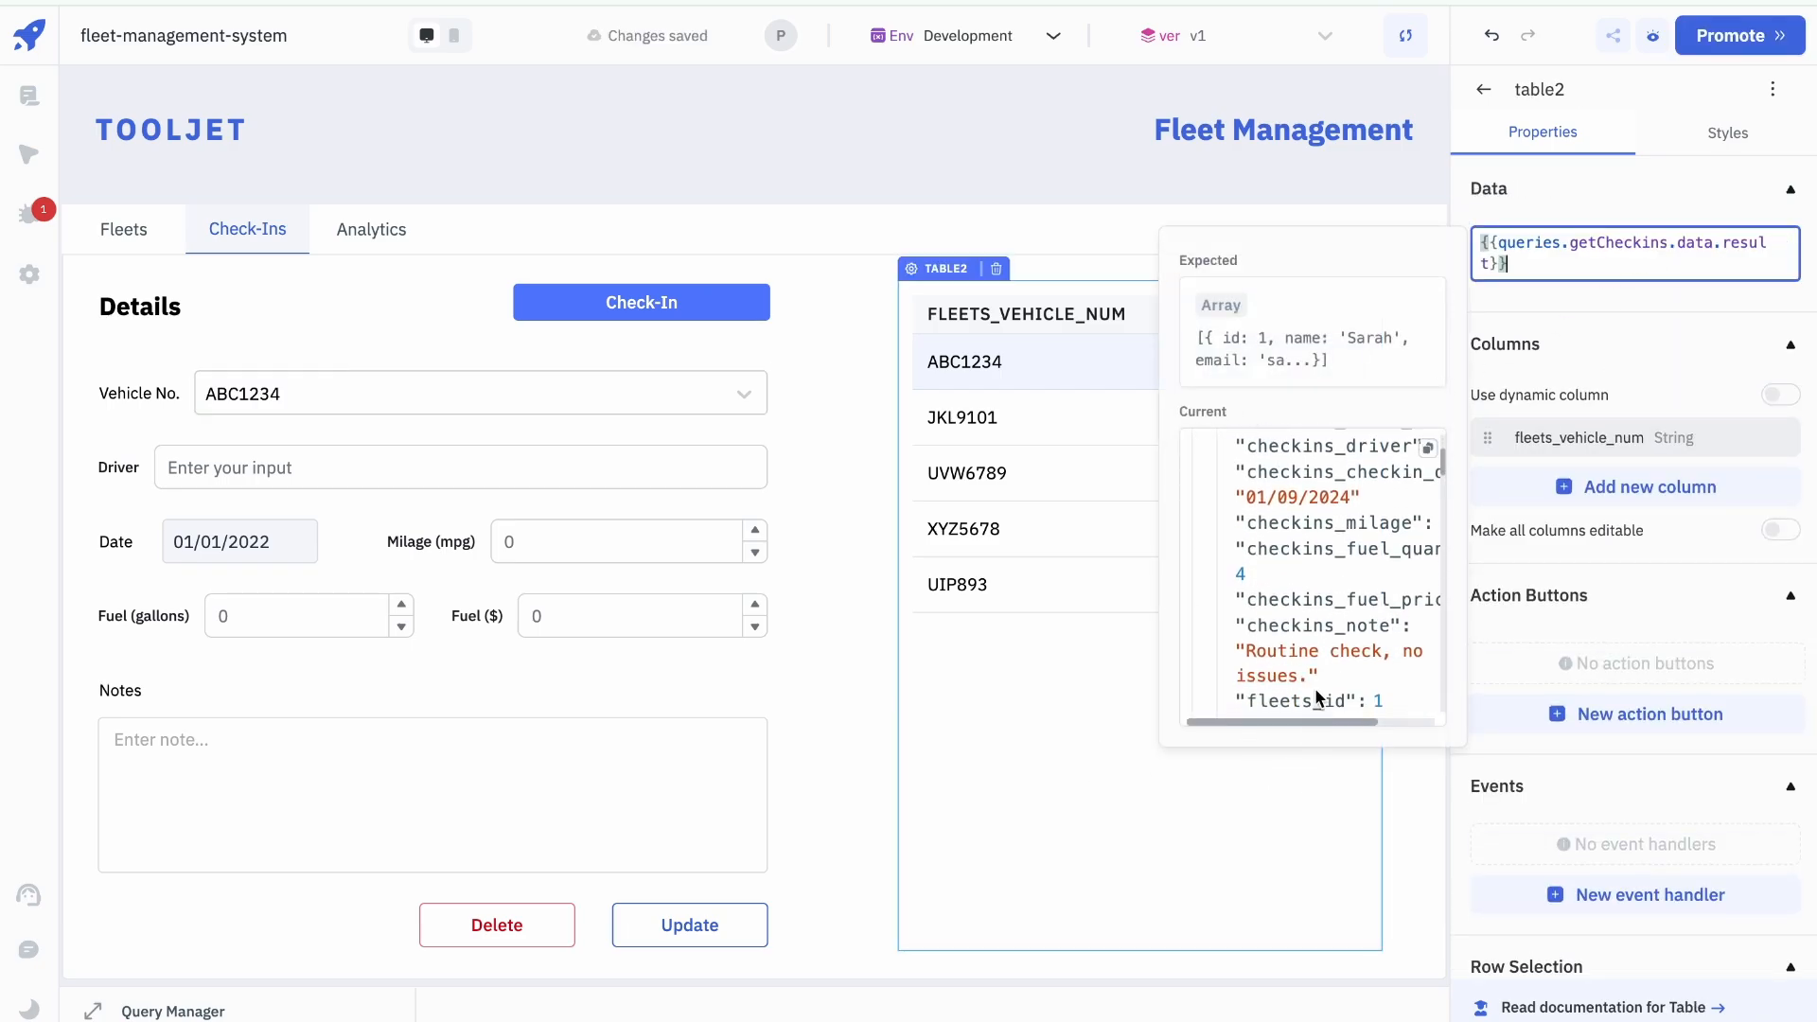
{"action": "scroll", "coordinate": [1324, 593], "scroll_direction": "down", "scroll_amount": 3}
{"action": "scroll", "coordinate": [1334, 596], "scroll_direction": "up", "scroll_amount": 3}
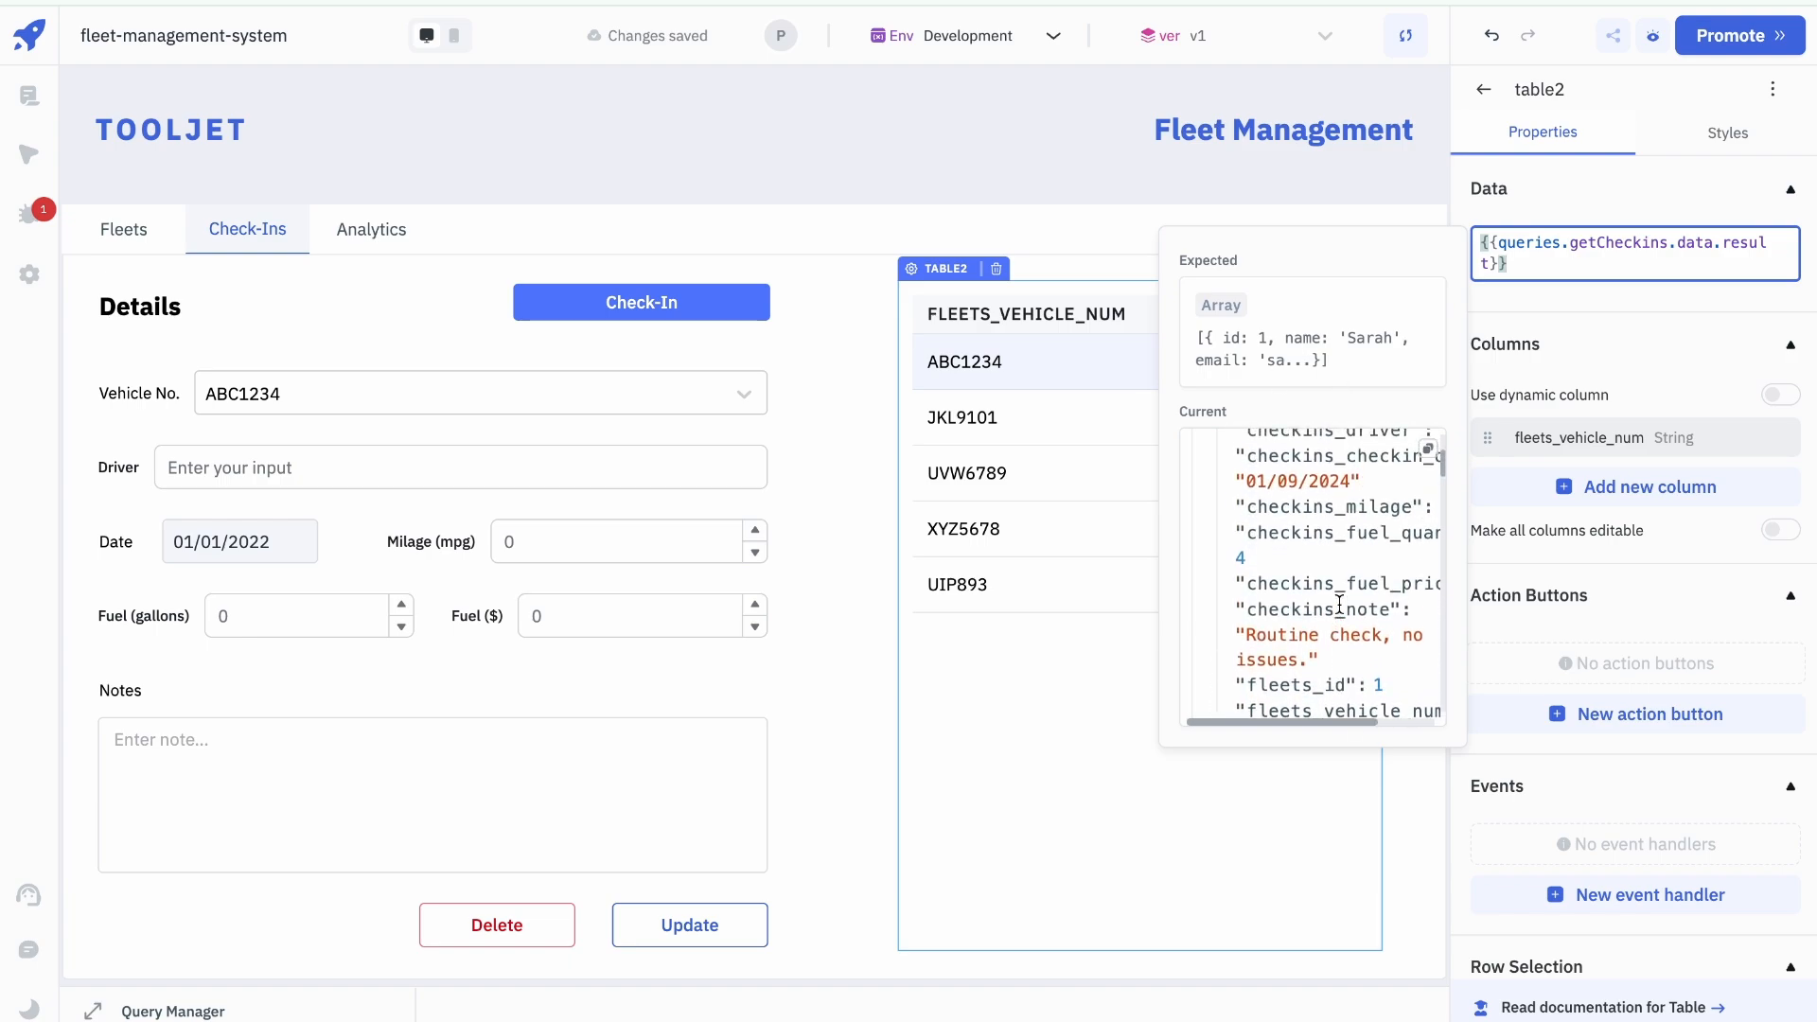
{"action": "scroll", "coordinate": [1318, 533], "scroll_direction": "up", "scroll_amount": 2}
Step: Select the JKL9101, UVW6789 and XYZ5678 rows in turn to check whether the Vehicle No. dropdown follows the selection
{"action": "left_click", "coordinate": [863, 512]}
{"action": "left_click", "coordinate": [960, 418]}
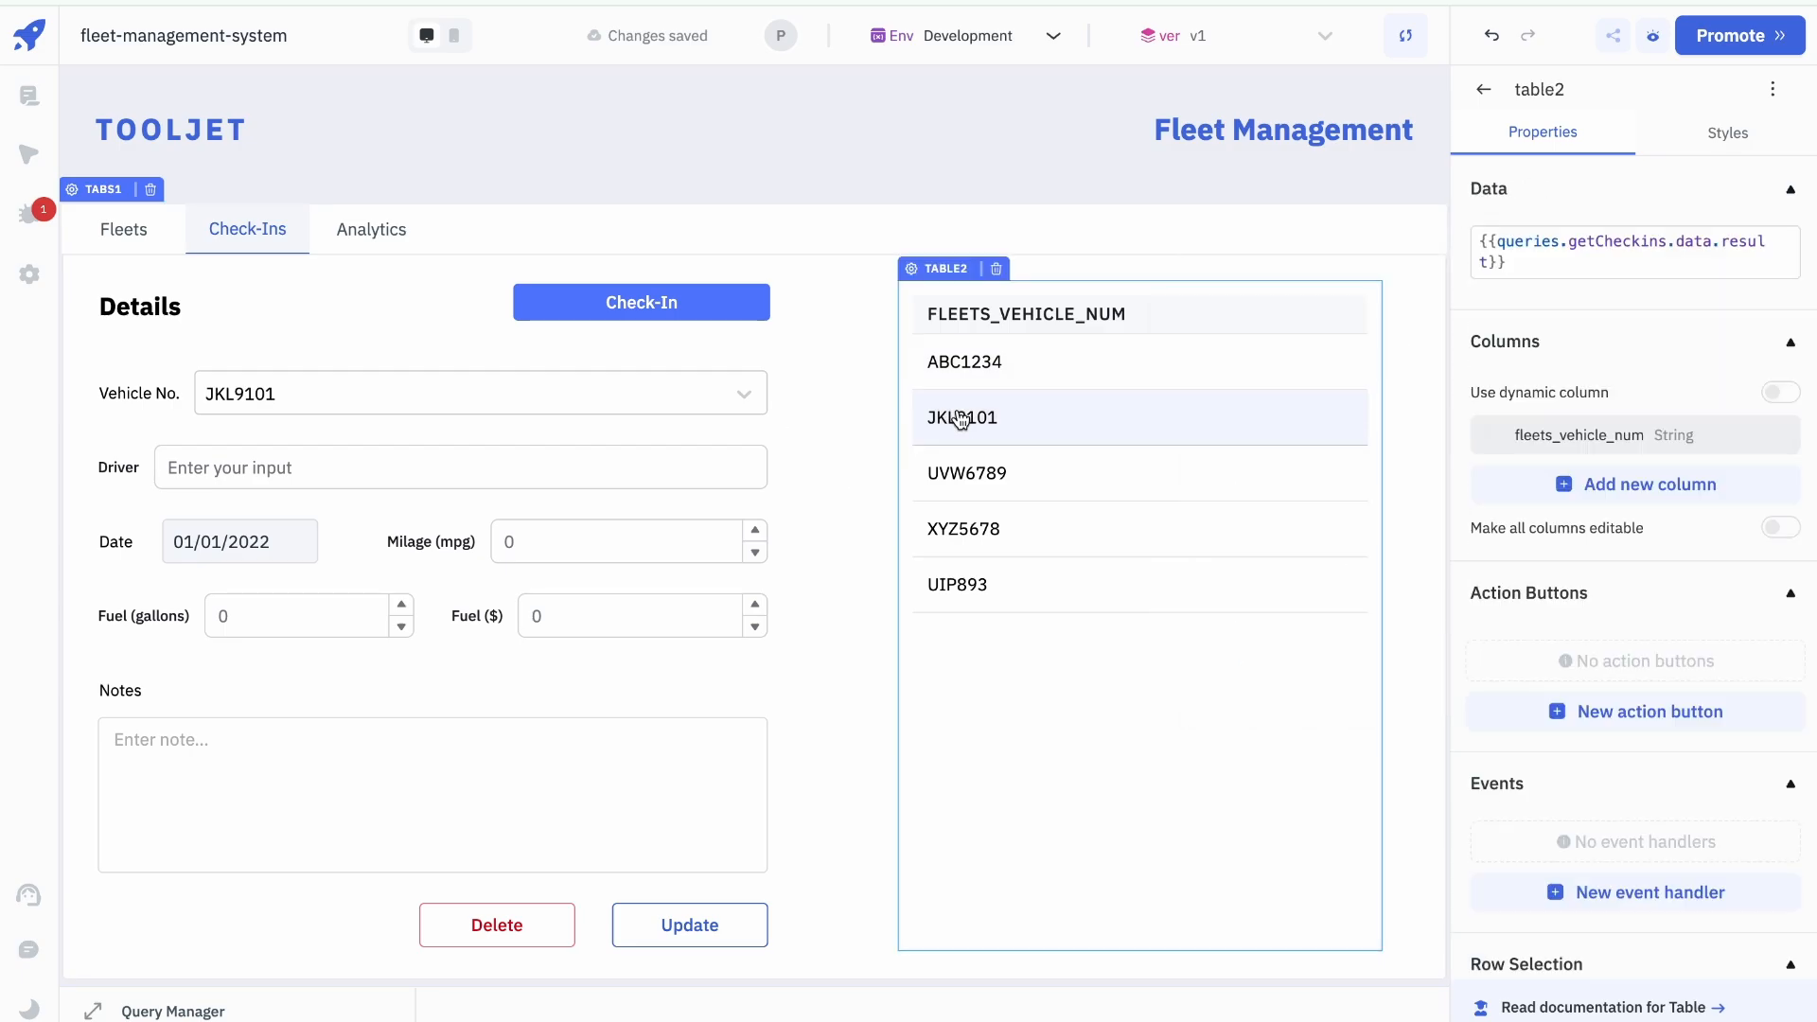
{"action": "left_click", "coordinate": [956, 472]}
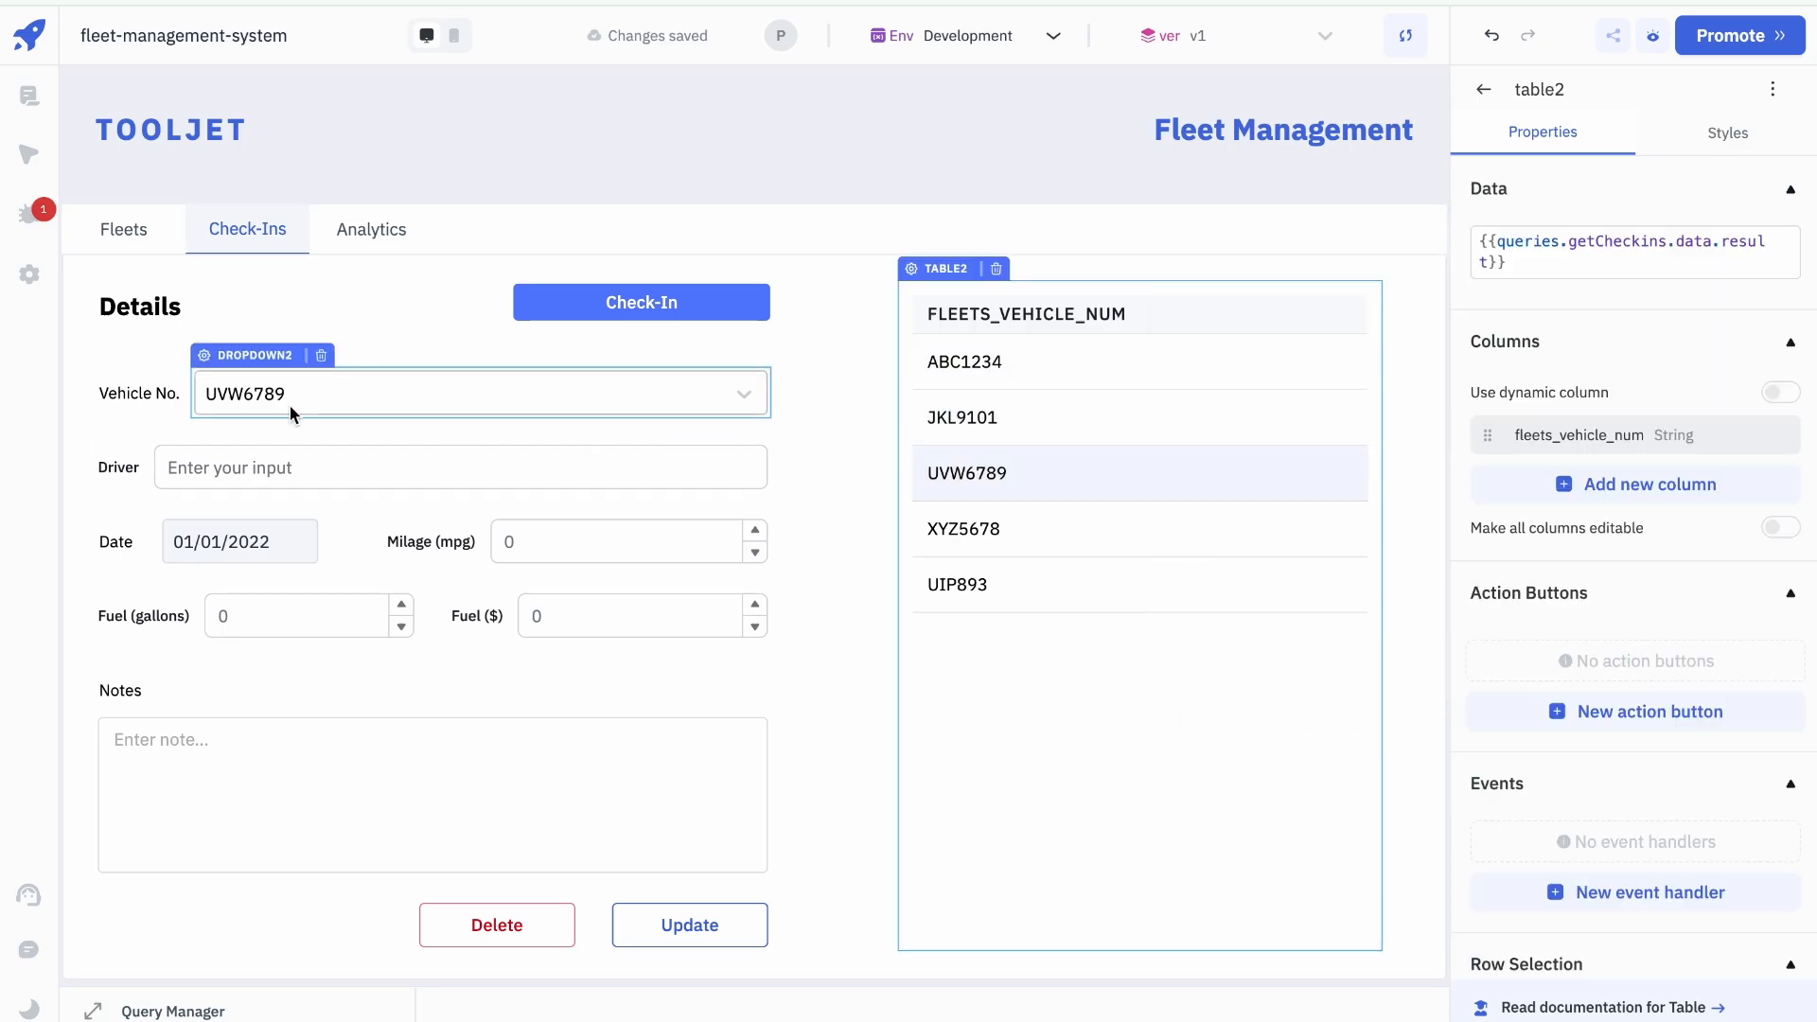
{"action": "left_click", "coordinate": [986, 528]}
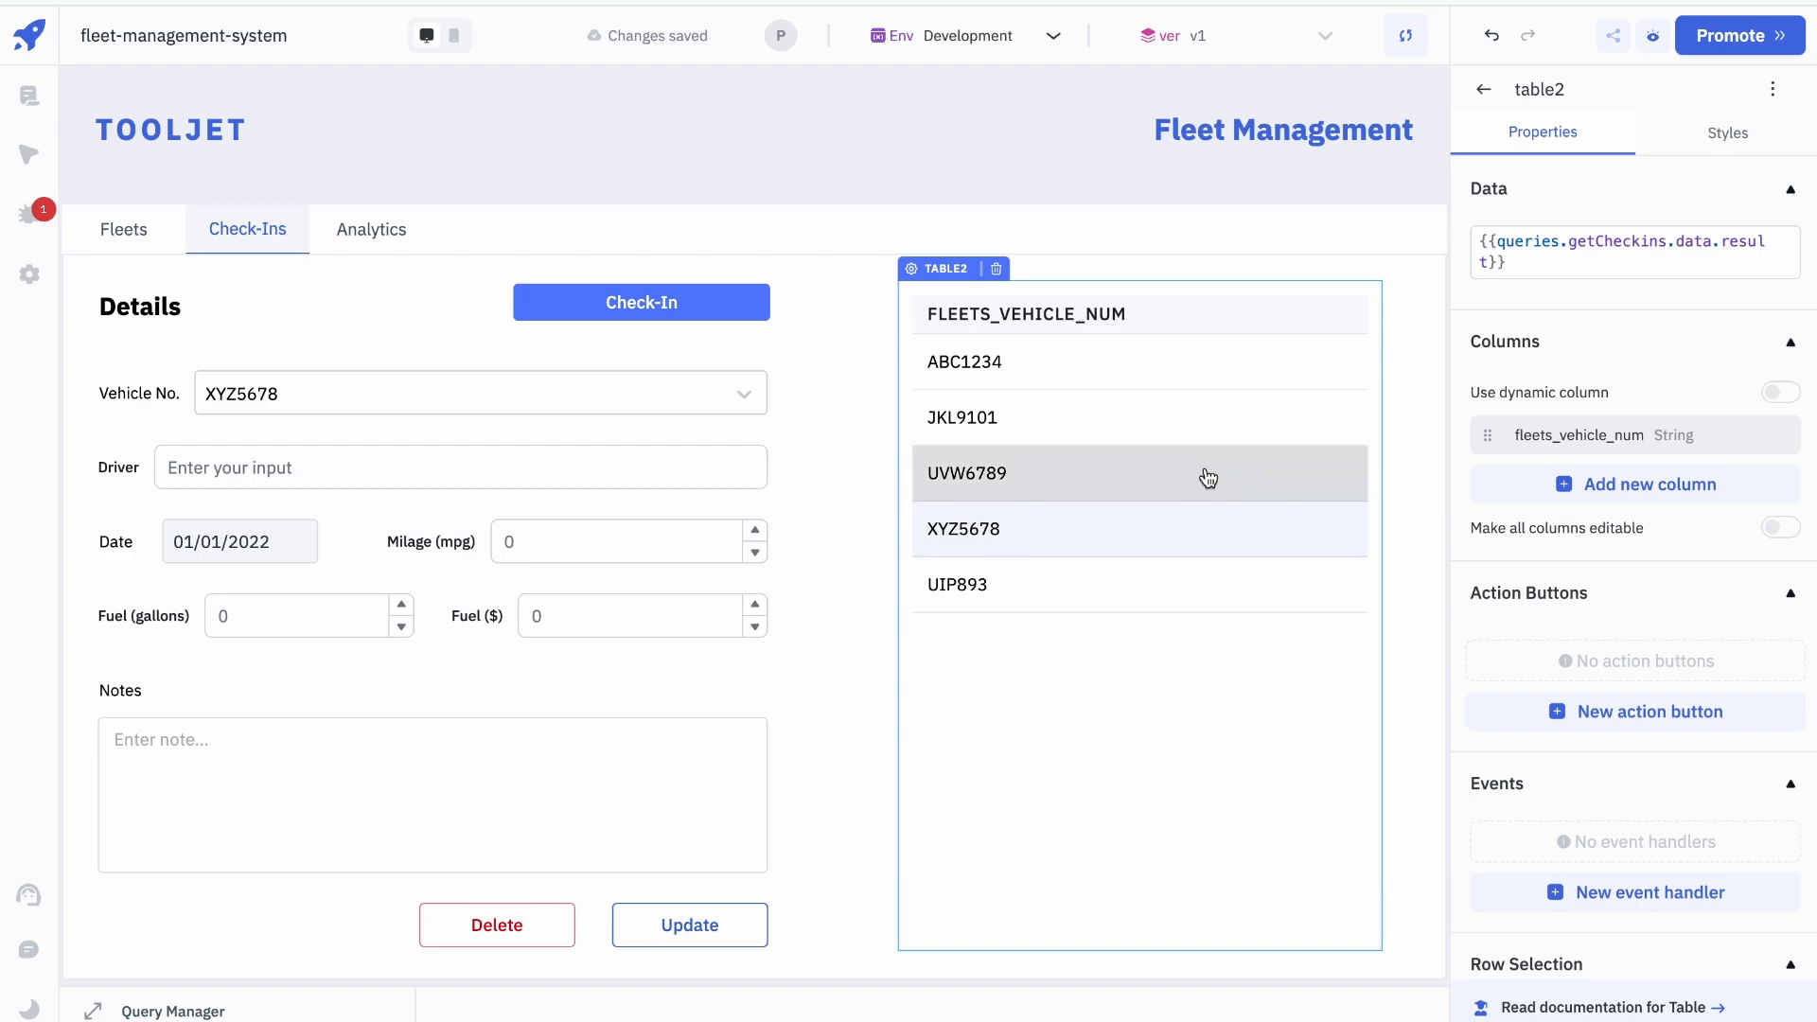
Step: Select the ABC1234 row and examine the table's data preview for the field that holds the driver
{"action": "left_click", "coordinate": [705, 475]}
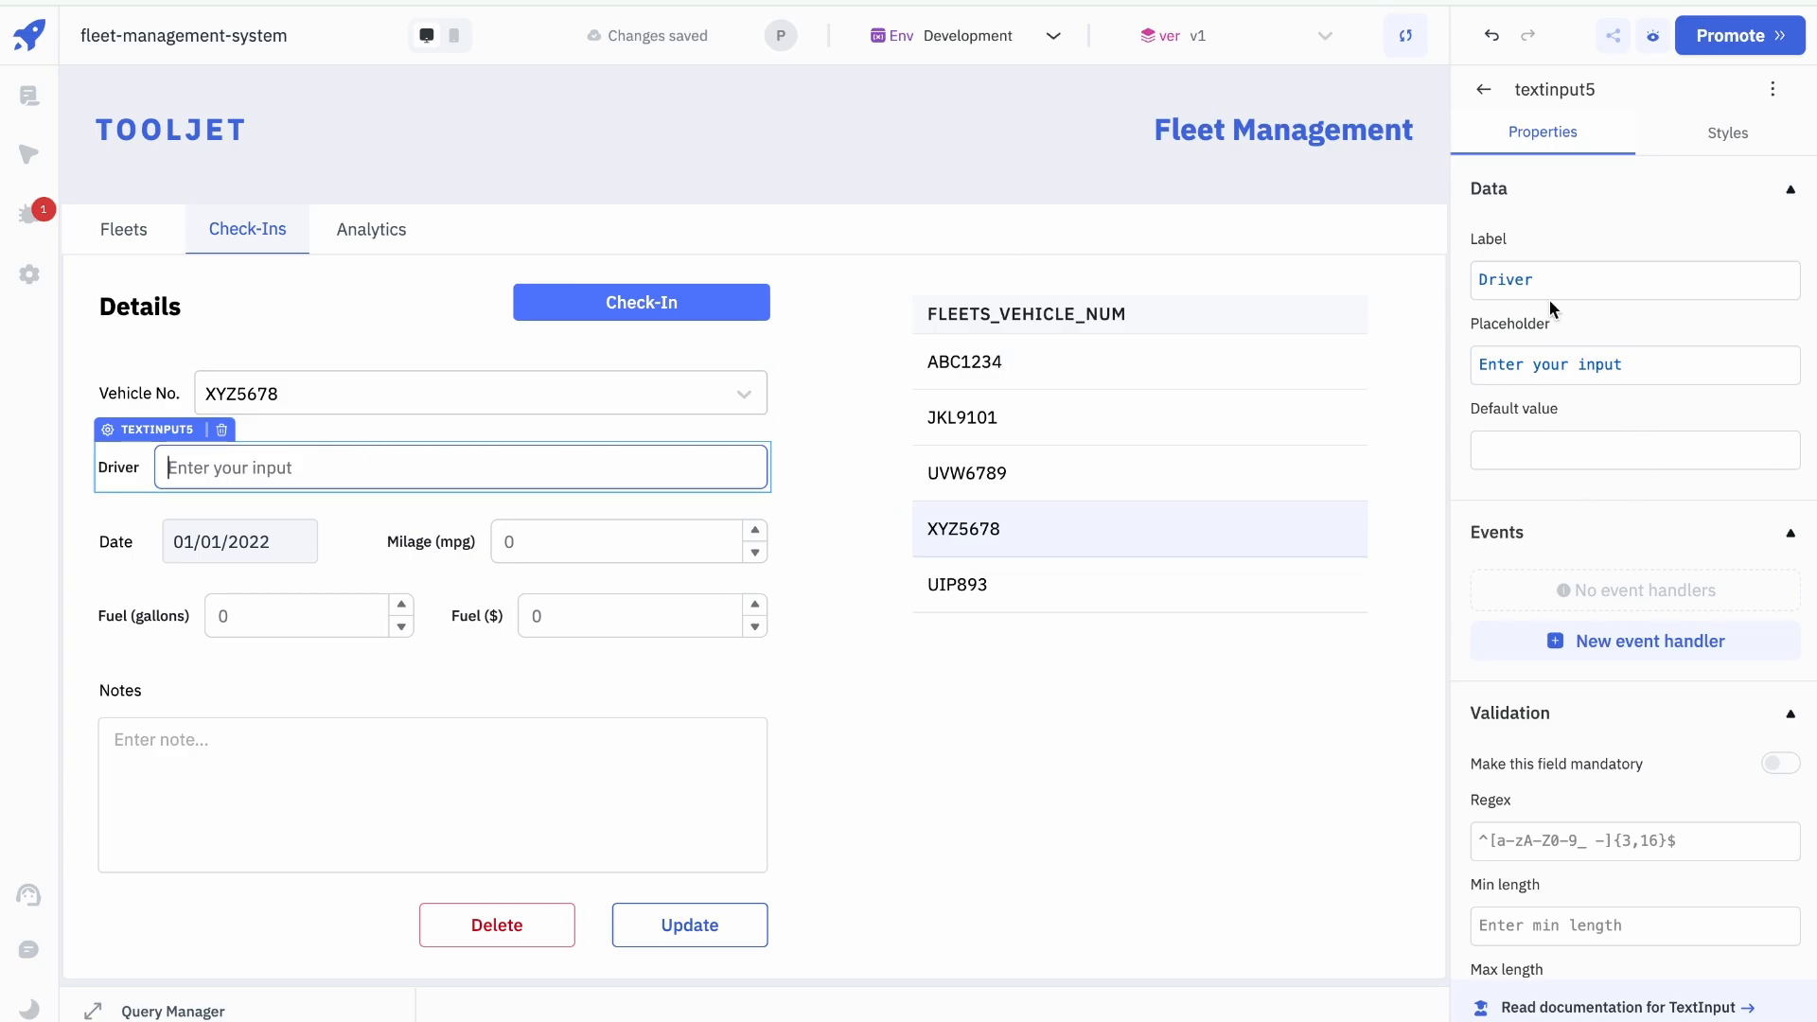
{"action": "left_click", "coordinate": [1038, 361]}
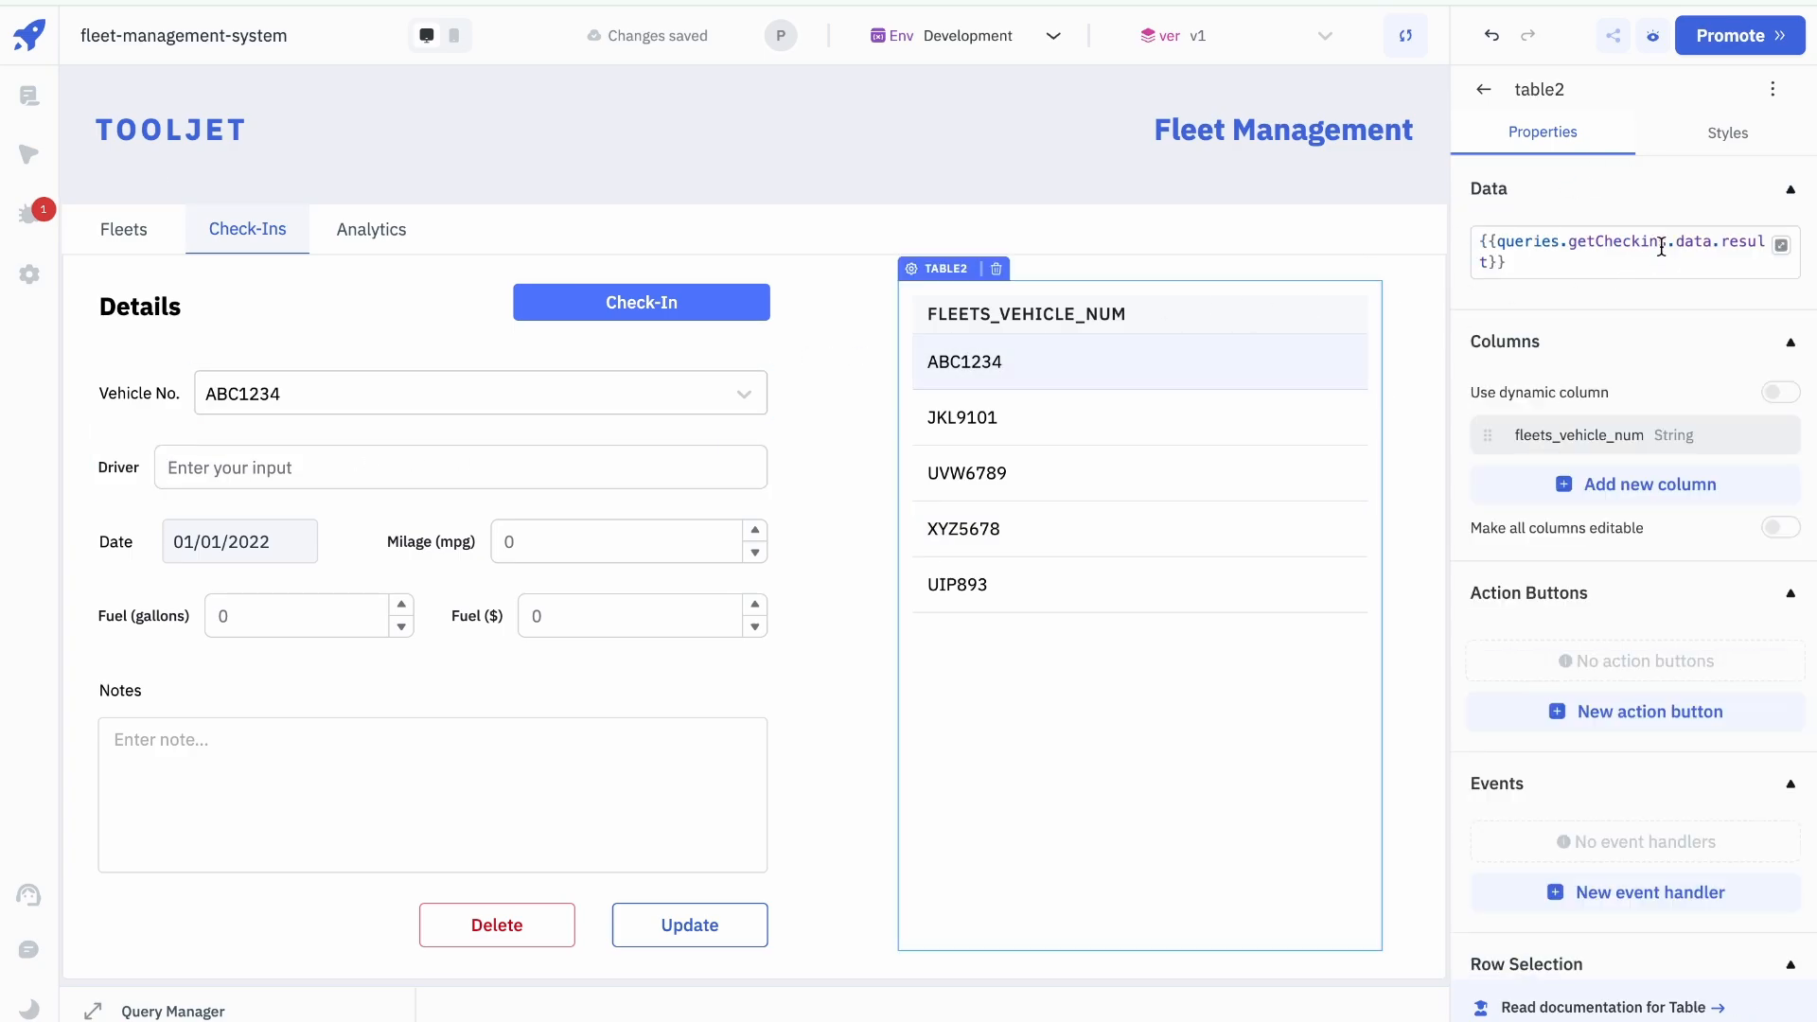
{"action": "left_click", "coordinate": [1655, 254]}
{"action": "scroll", "coordinate": [1330, 613], "scroll_direction": "right", "scroll_amount": 2}
{"action": "scroll", "coordinate": [1331, 613], "scroll_direction": "down", "scroll_amount": 1}
{"action": "scroll", "coordinate": [1330, 614], "scroll_direction": "left", "scroll_amount": 1}
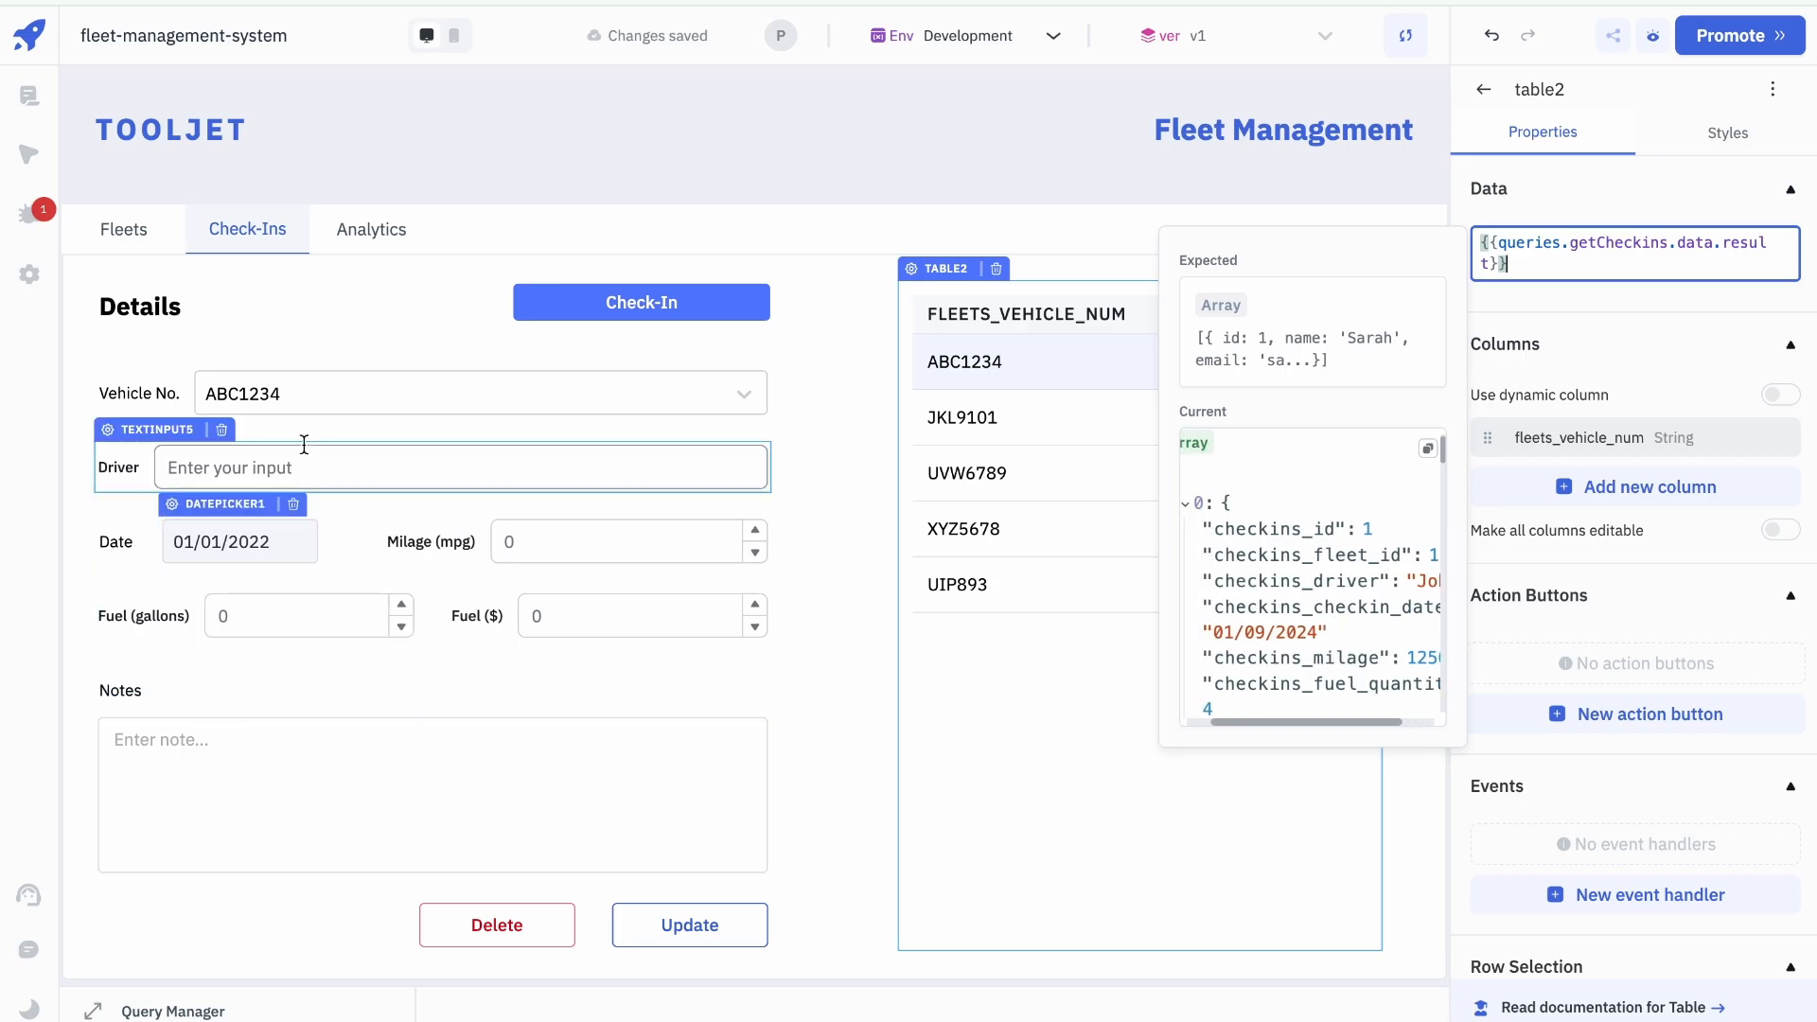
Step: Set the Driver input's default value to {{components.table2.selectedRow.checkins_driver}} and copy the whole expression
{"action": "left_click", "coordinate": [288, 467]}
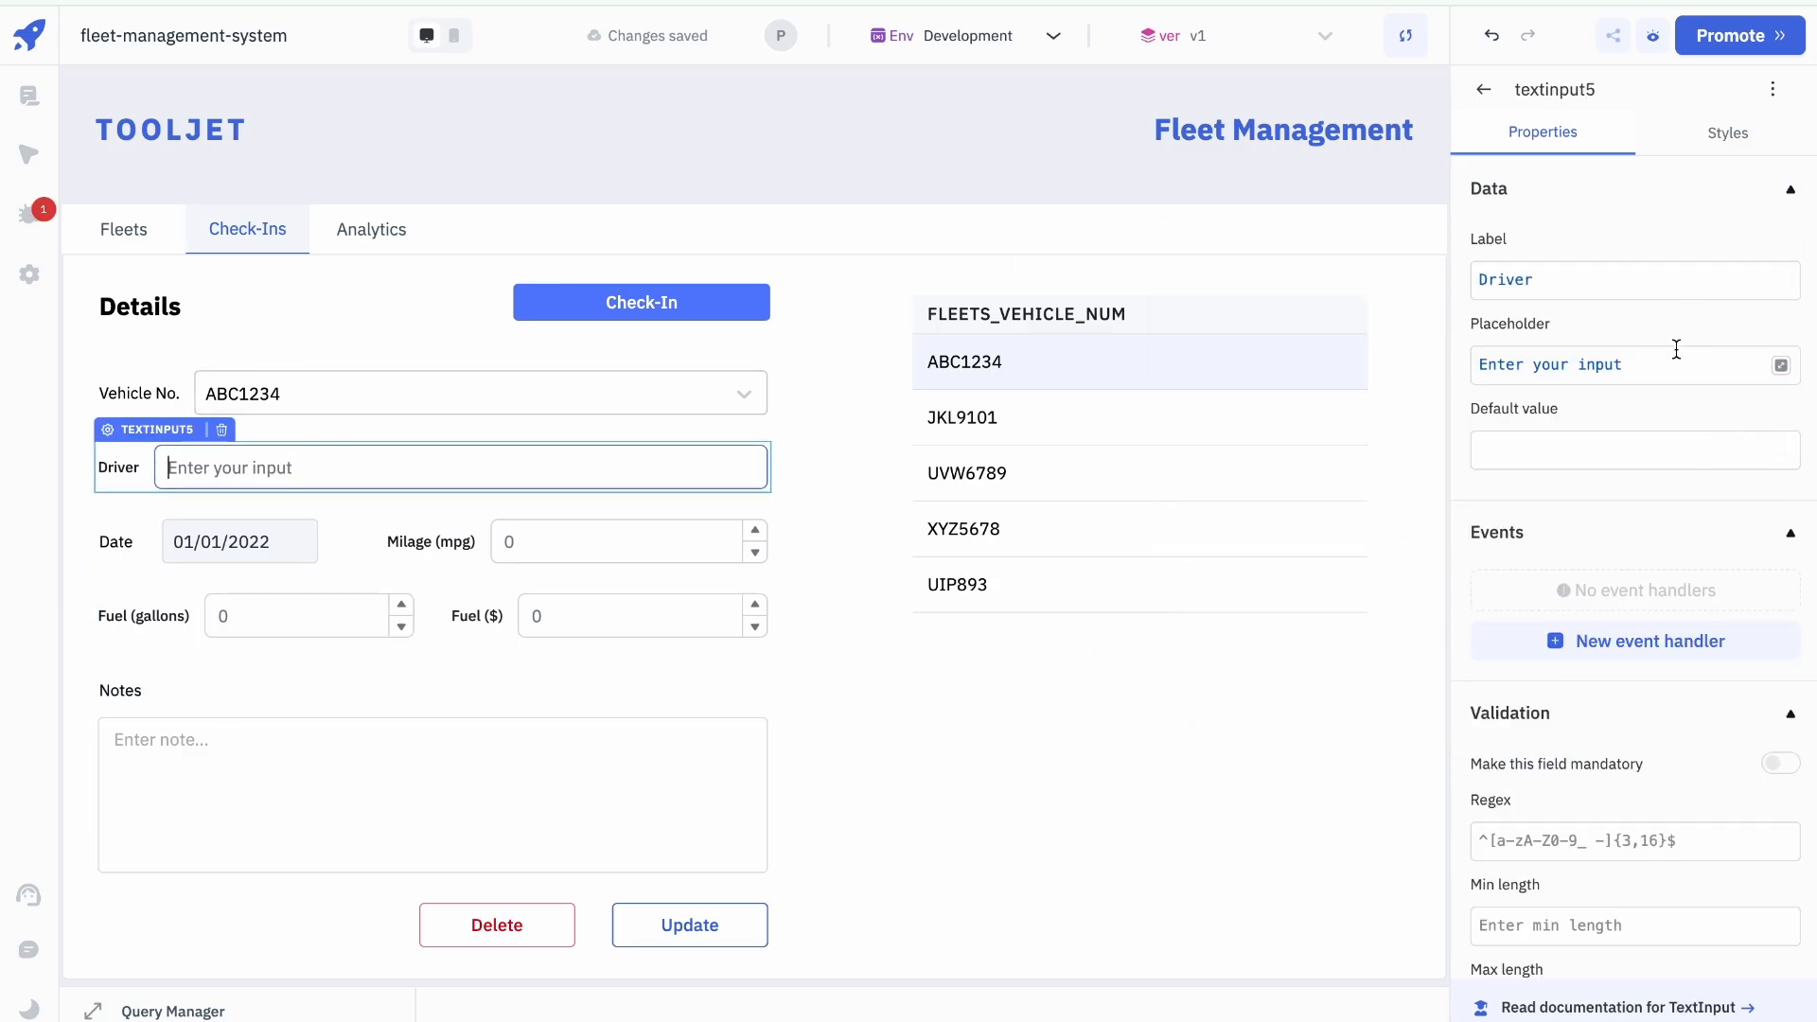
{"action": "left_click", "coordinate": [1634, 449]}
{"action": "type", "text": "{{components.table2.selectedRow.checkins_fleet_id}}"}
{"action": "double_click", "coordinate": [1586, 468]}
{"action": "key", "text": "Right"}
{"action": "key", "text": "BackSpace"}
{"action": "key", "text": "BackSpace"}
{"action": "key", "text": "BackSpace"}
{"action": "key", "text": "BackSpace"}
{"action": "key", "text": "BackSpace"}
{"action": "key", "text": "BackSpace"}
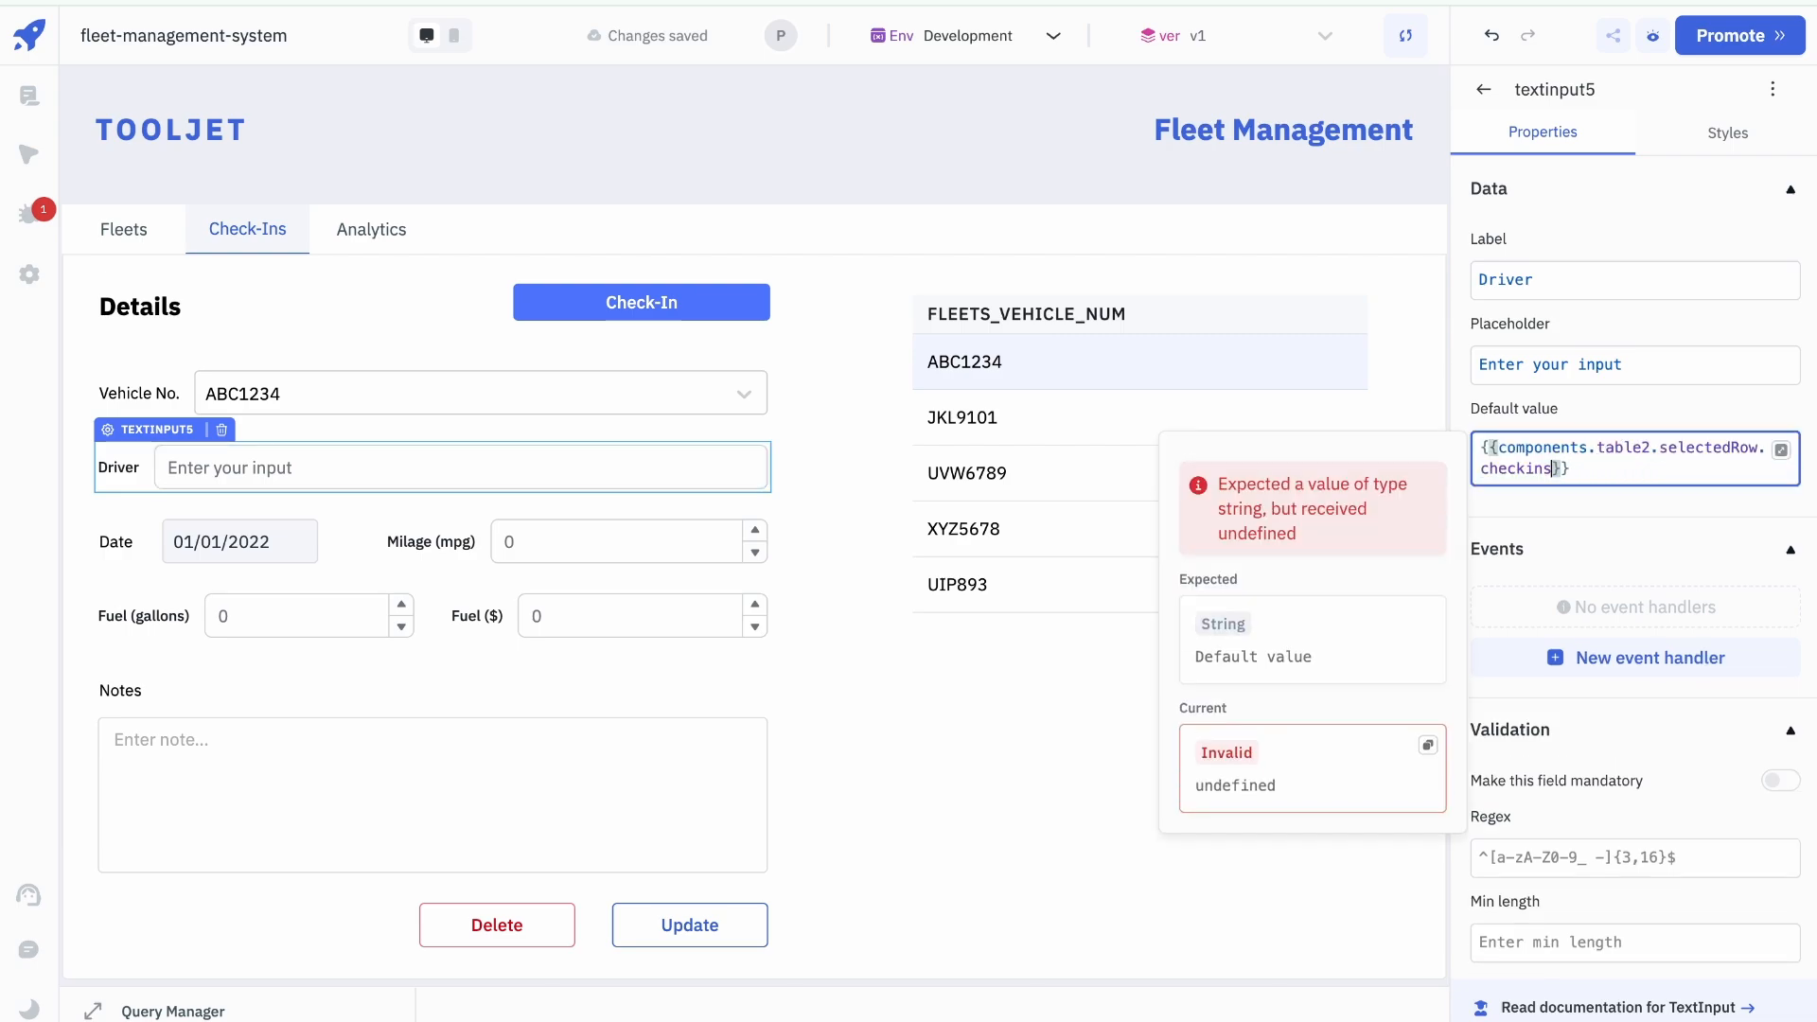
{"action": "type", "text": "_"}
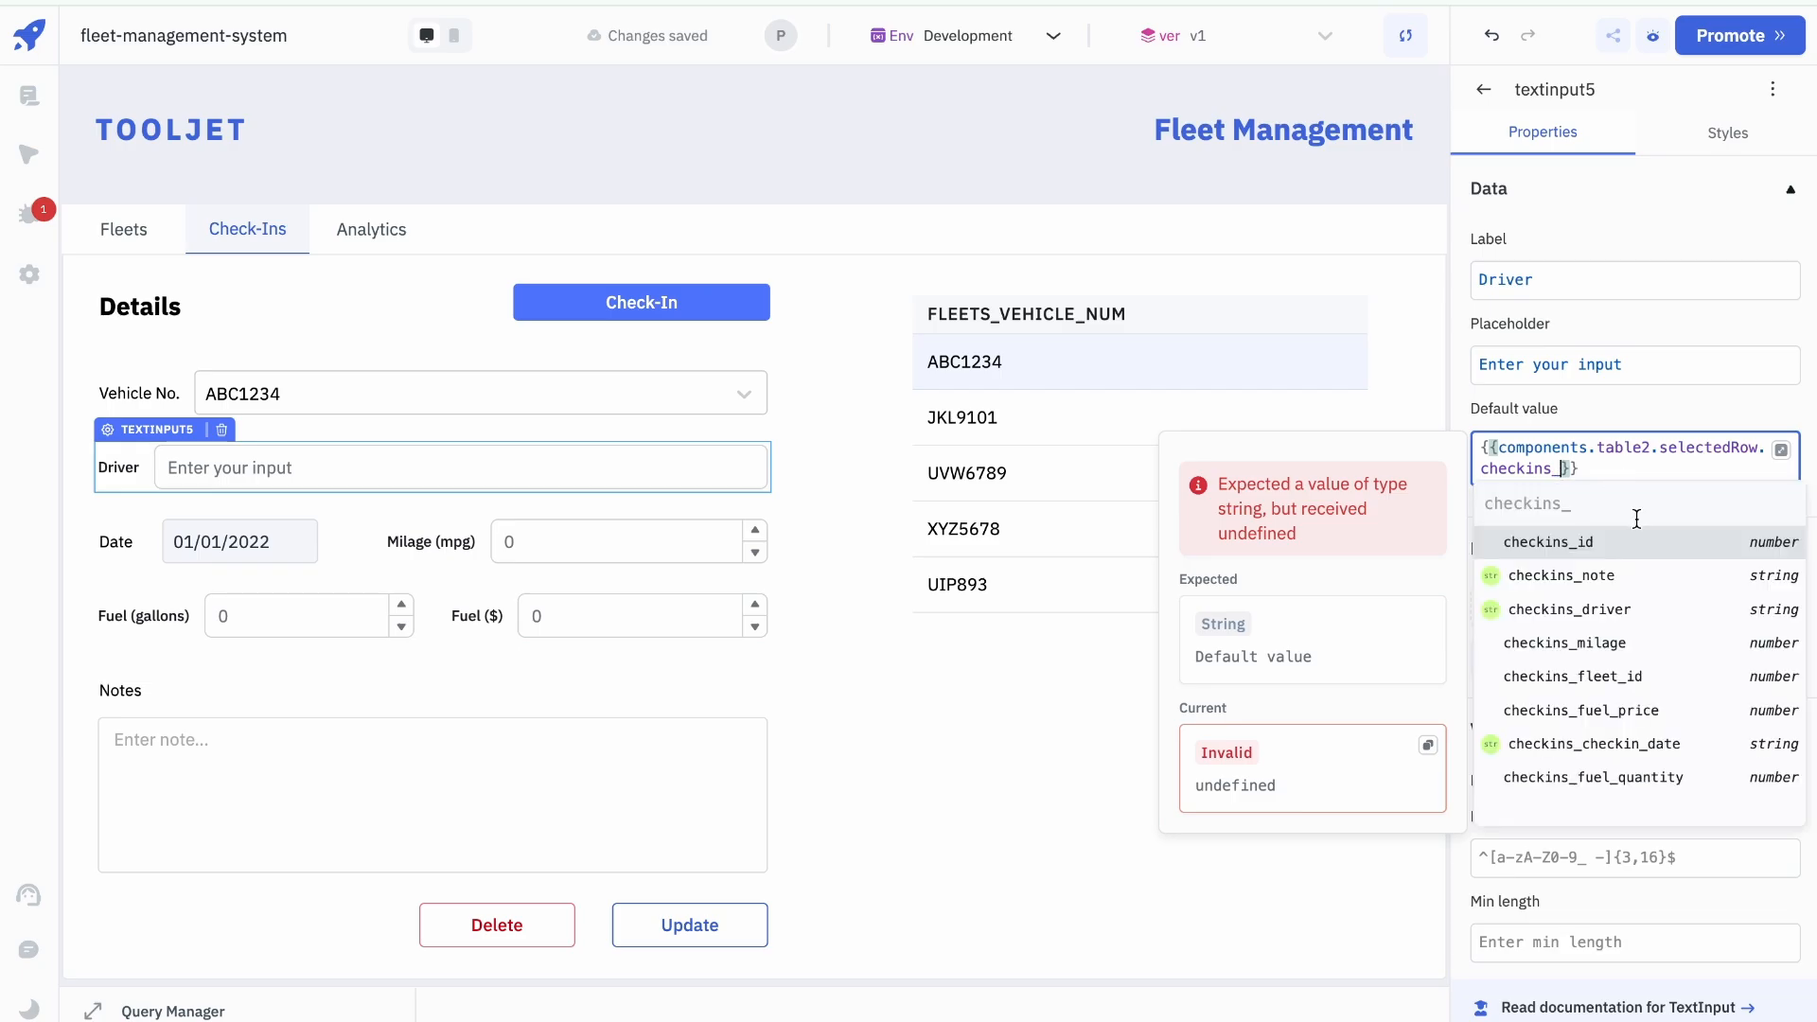
{"action": "left_click", "coordinate": [1618, 608]}
{"action": "key", "text": "ctrl+a"}
{"action": "key", "text": "ctrl+c"}
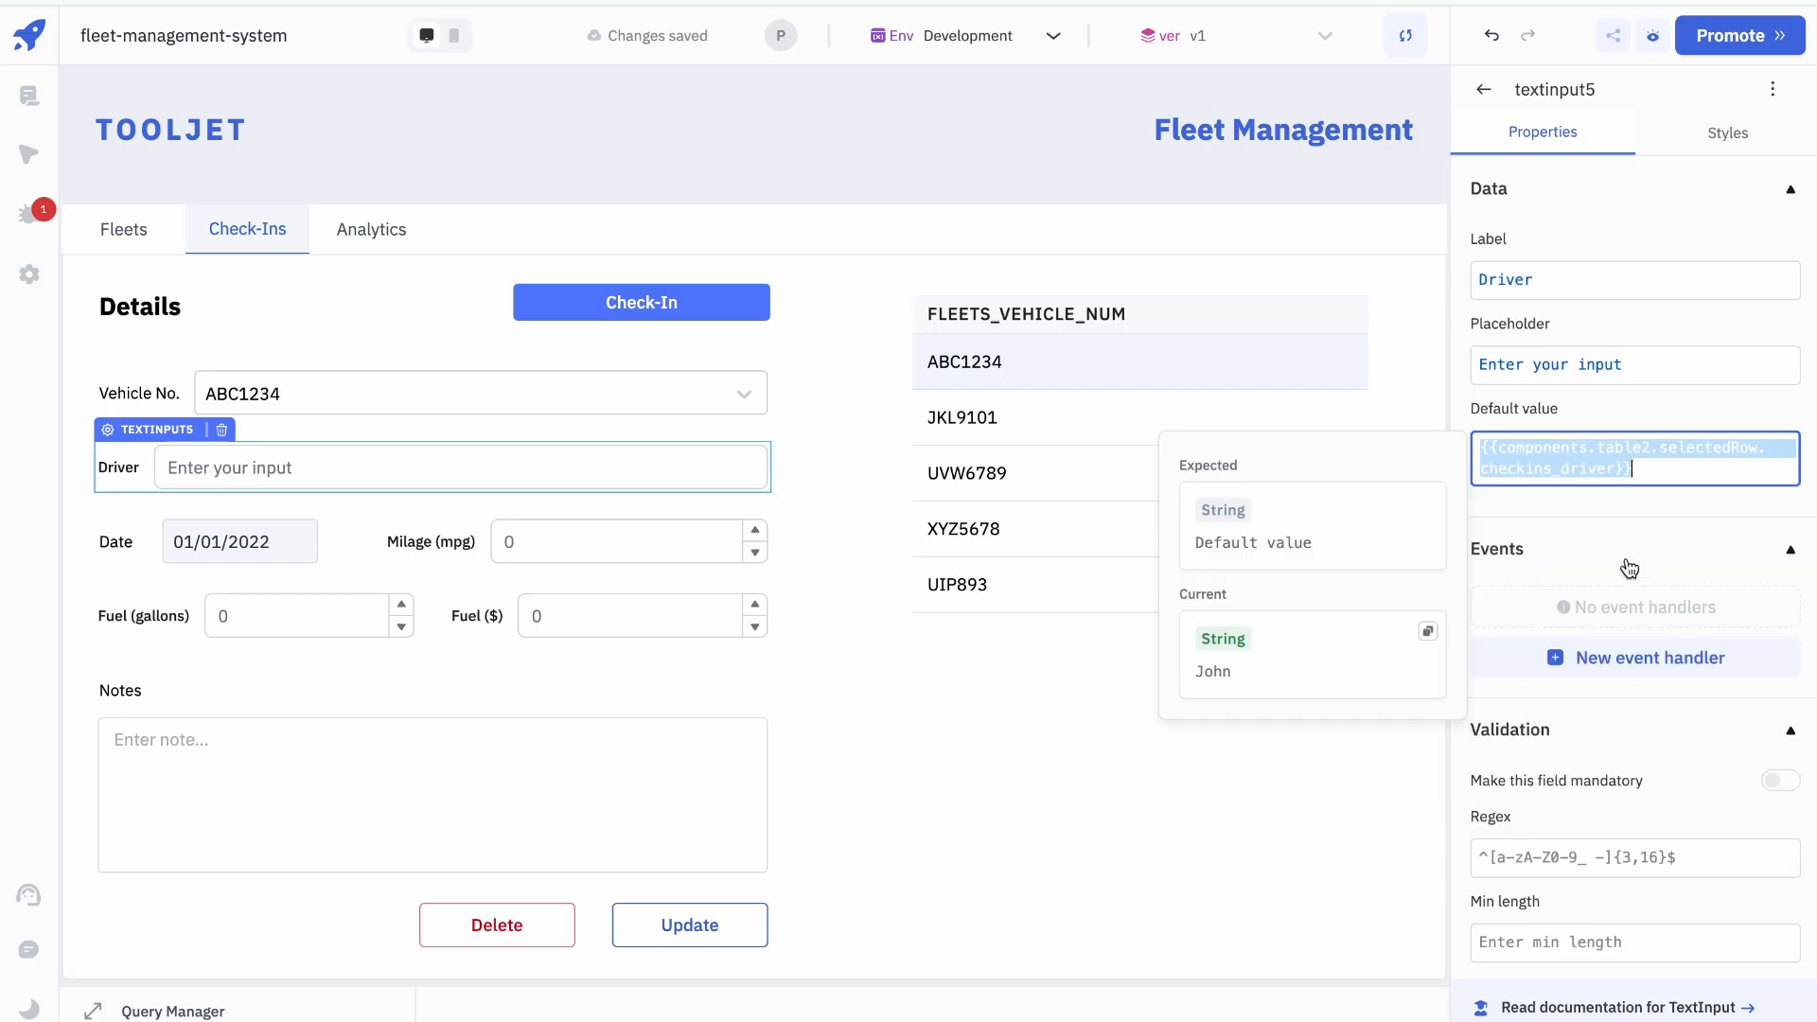
Step: Set the Date picker's default value to {{components.table2.selectedRow.checkins_checkin_date}}, adapting the copied driver expression
{"action": "left_click", "coordinate": [210, 523]}
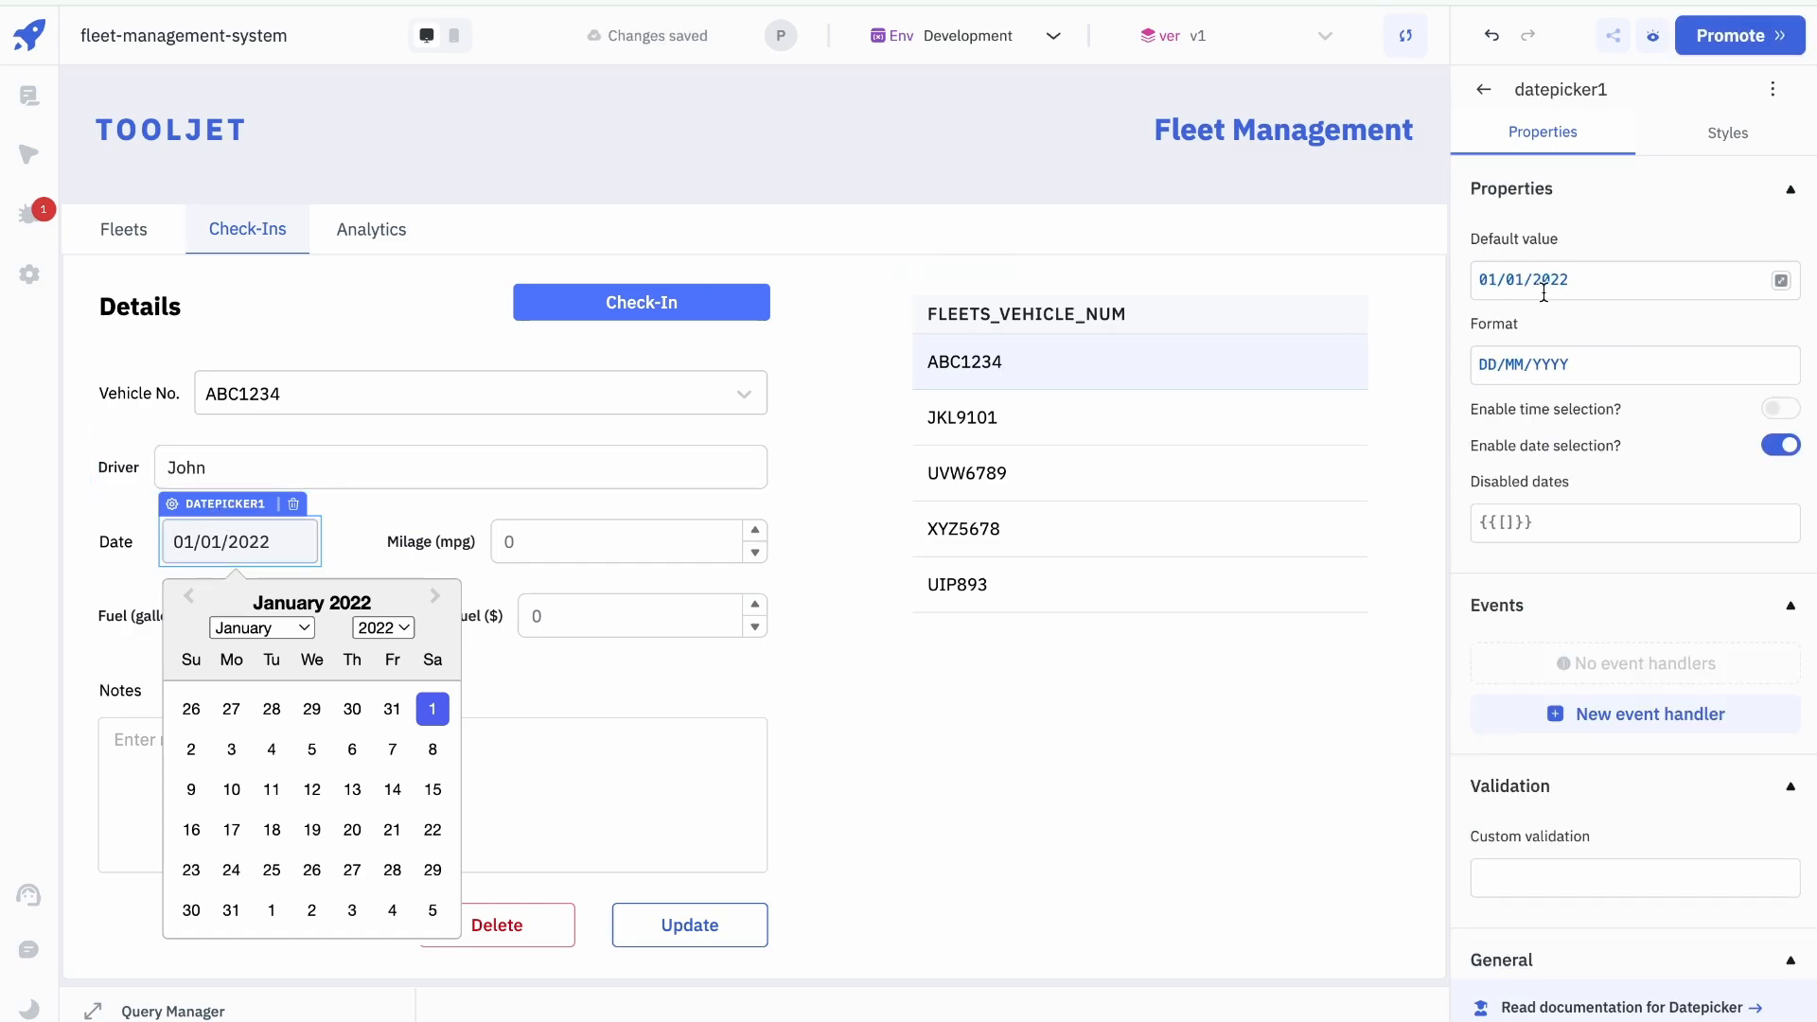
{"action": "left_click", "coordinate": [1596, 280]}
{"action": "key", "text": "ctrl+a"}
{"action": "key", "text": "ctrl+v"}
{"action": "left_click", "coordinate": [1617, 301]}
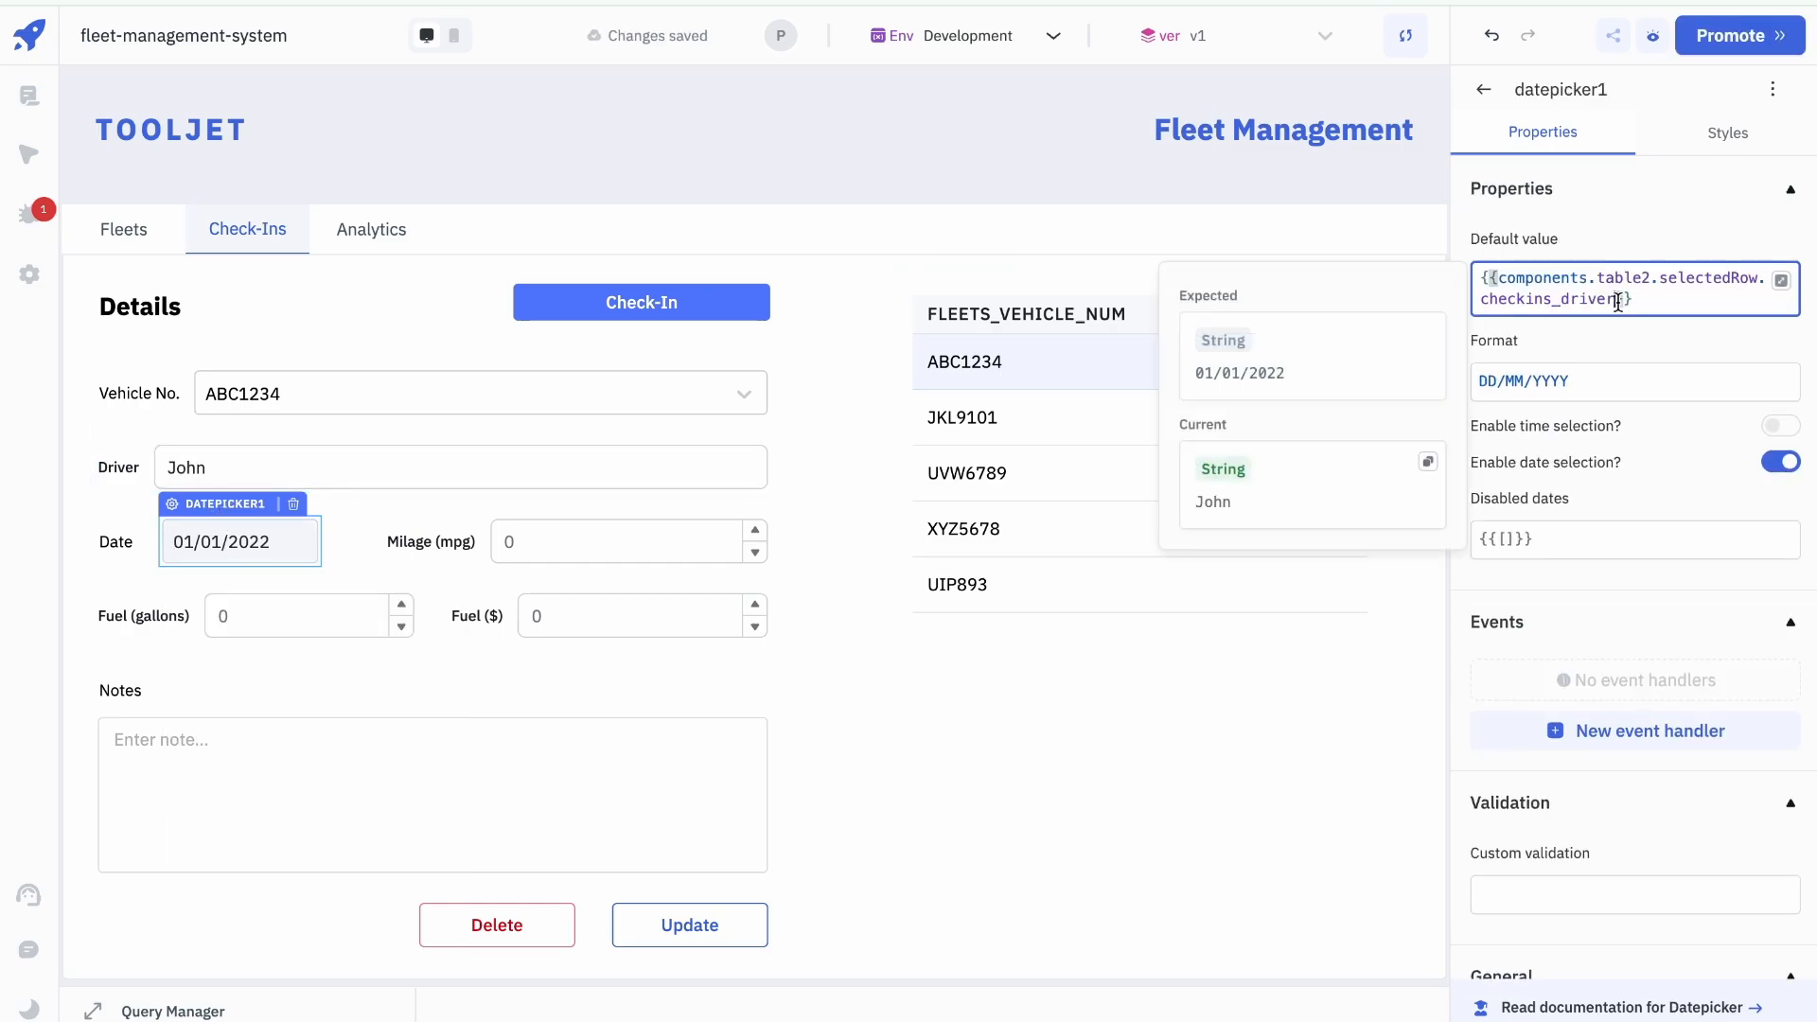
{"action": "key", "text": "BackSpace"}
{"action": "key", "text": "BackSpace"}
{"action": "key", "text": "BackSpace"}
{"action": "key", "text": "BackSpace"}
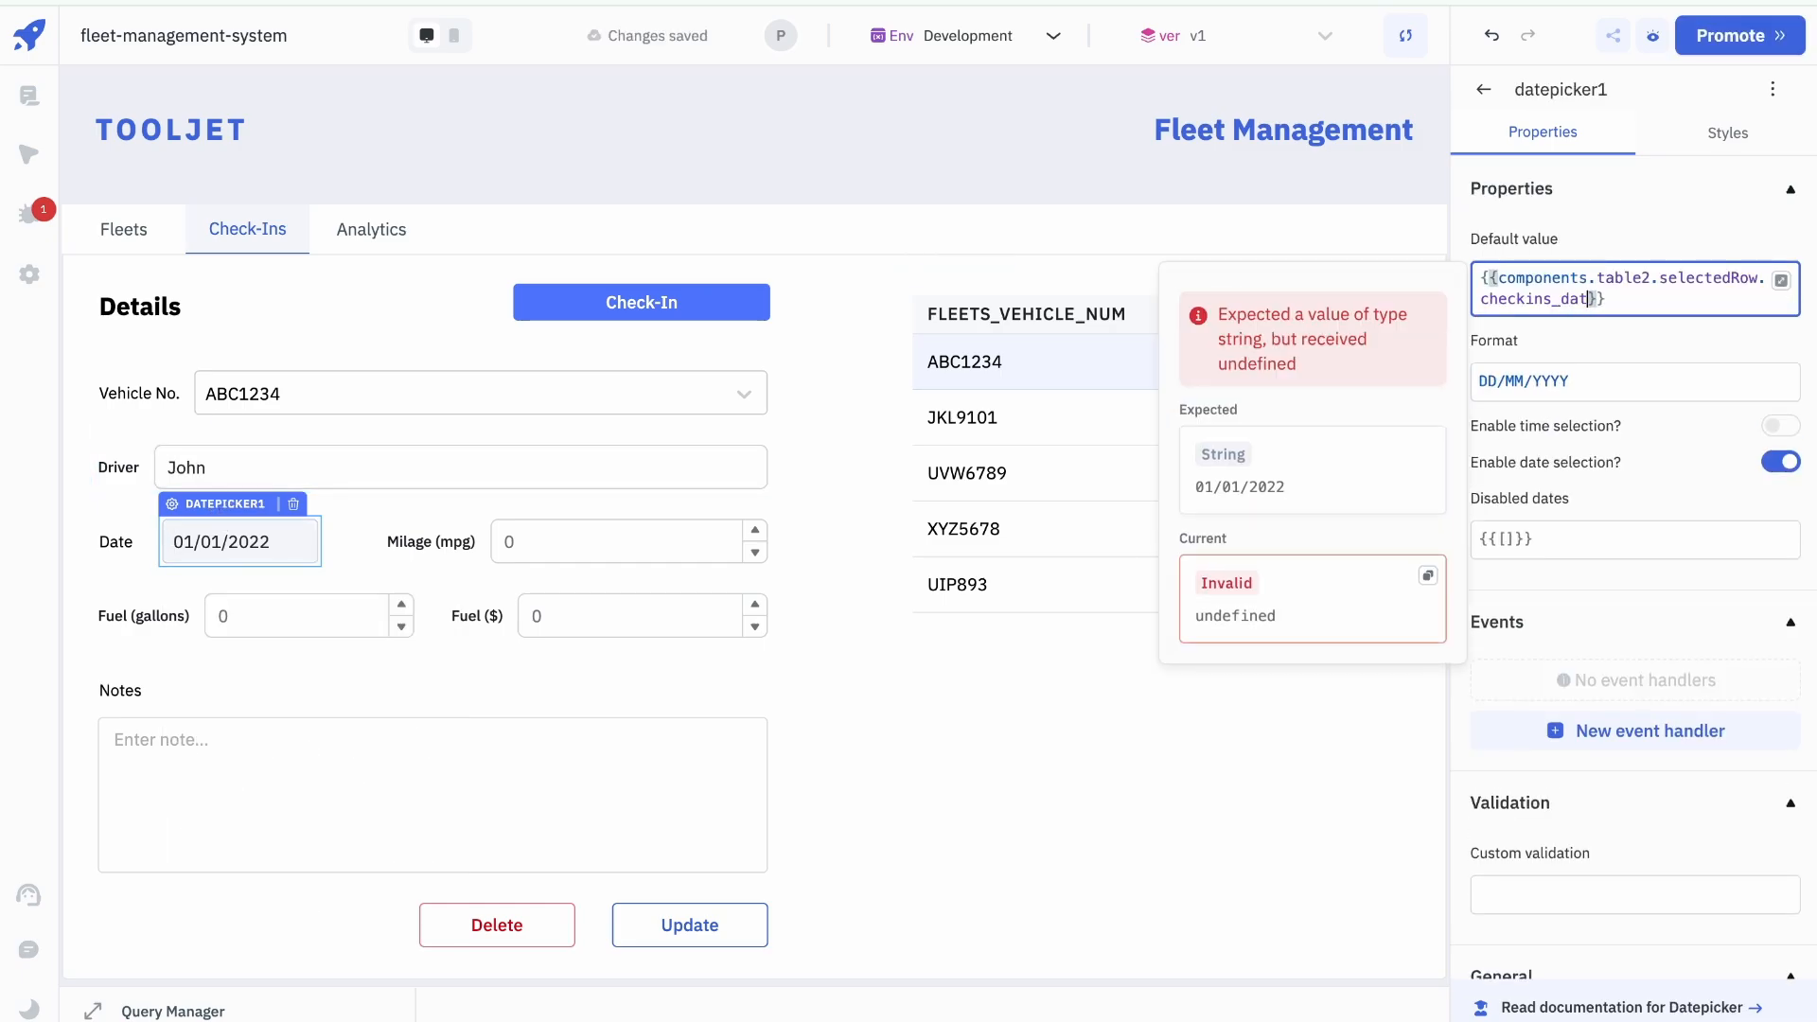
{"action": "key", "text": "BackSpace"}
{"action": "key", "text": "BackSpace"}
{"action": "key", "text": "BackSpace"}
{"action": "type", "text": "s"}
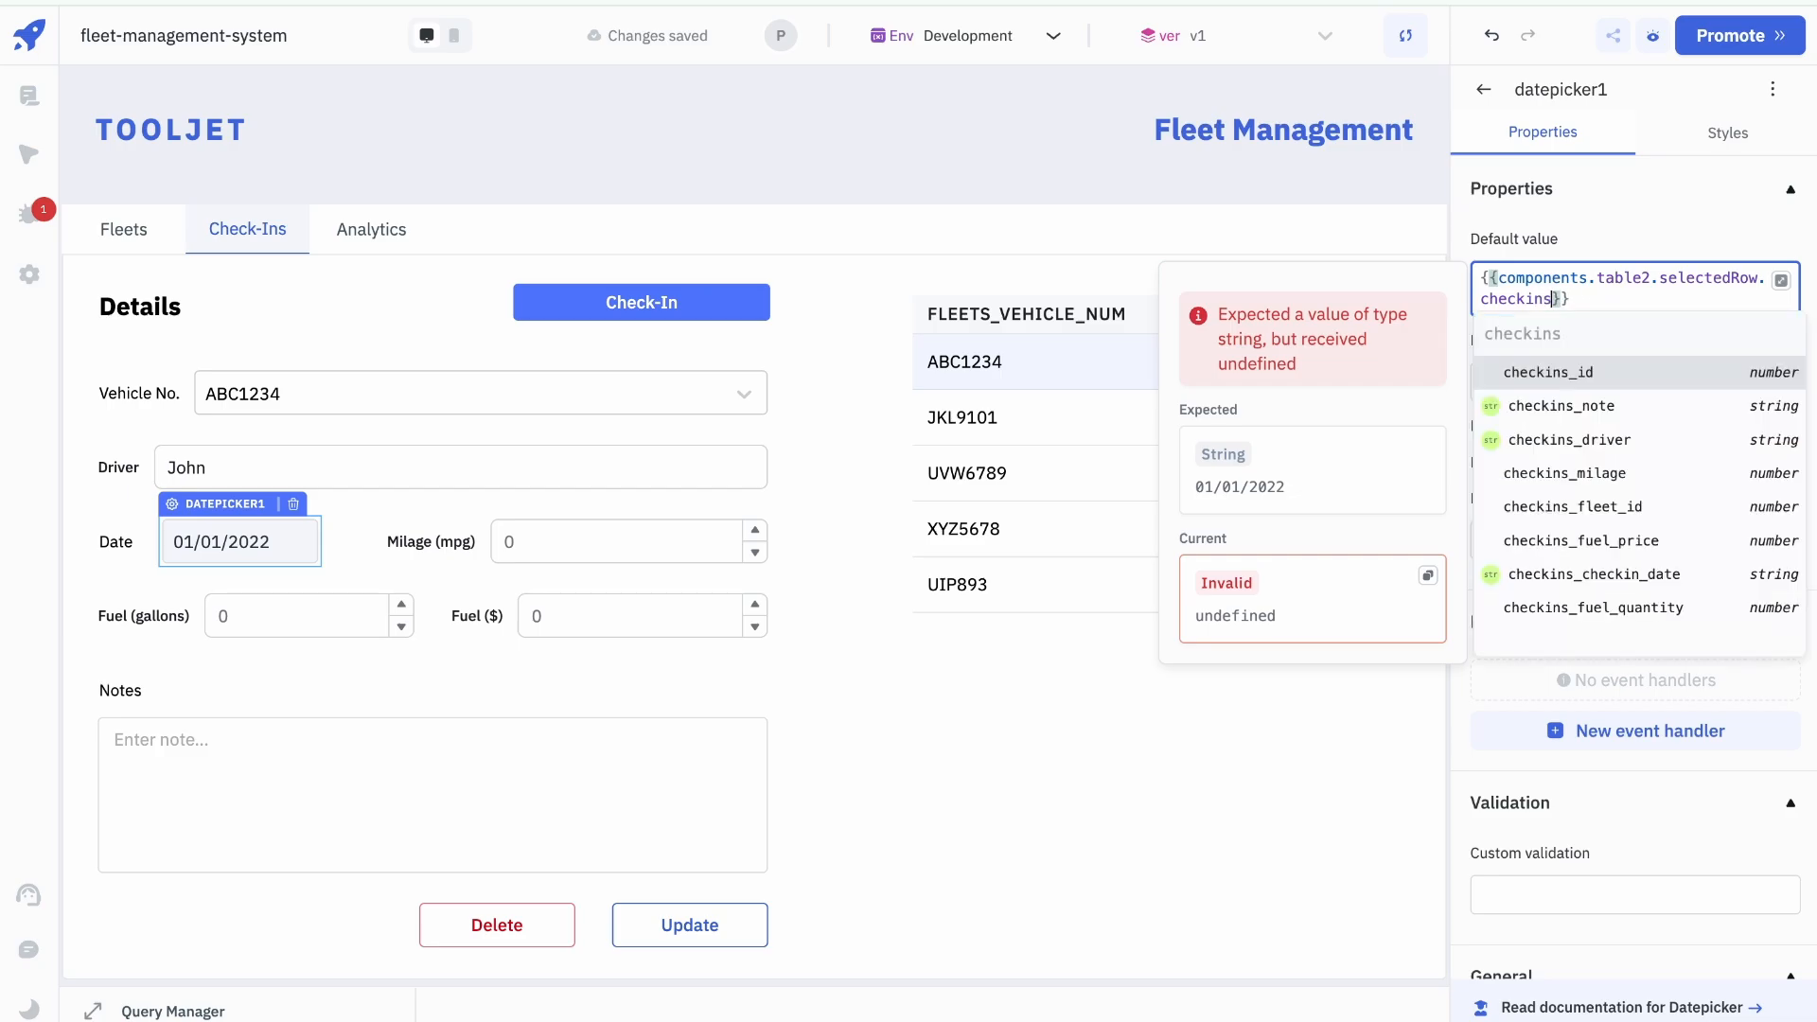
{"action": "left_click", "coordinate": [1690, 587]}
{"action": "key", "text": "ctrl+a"}
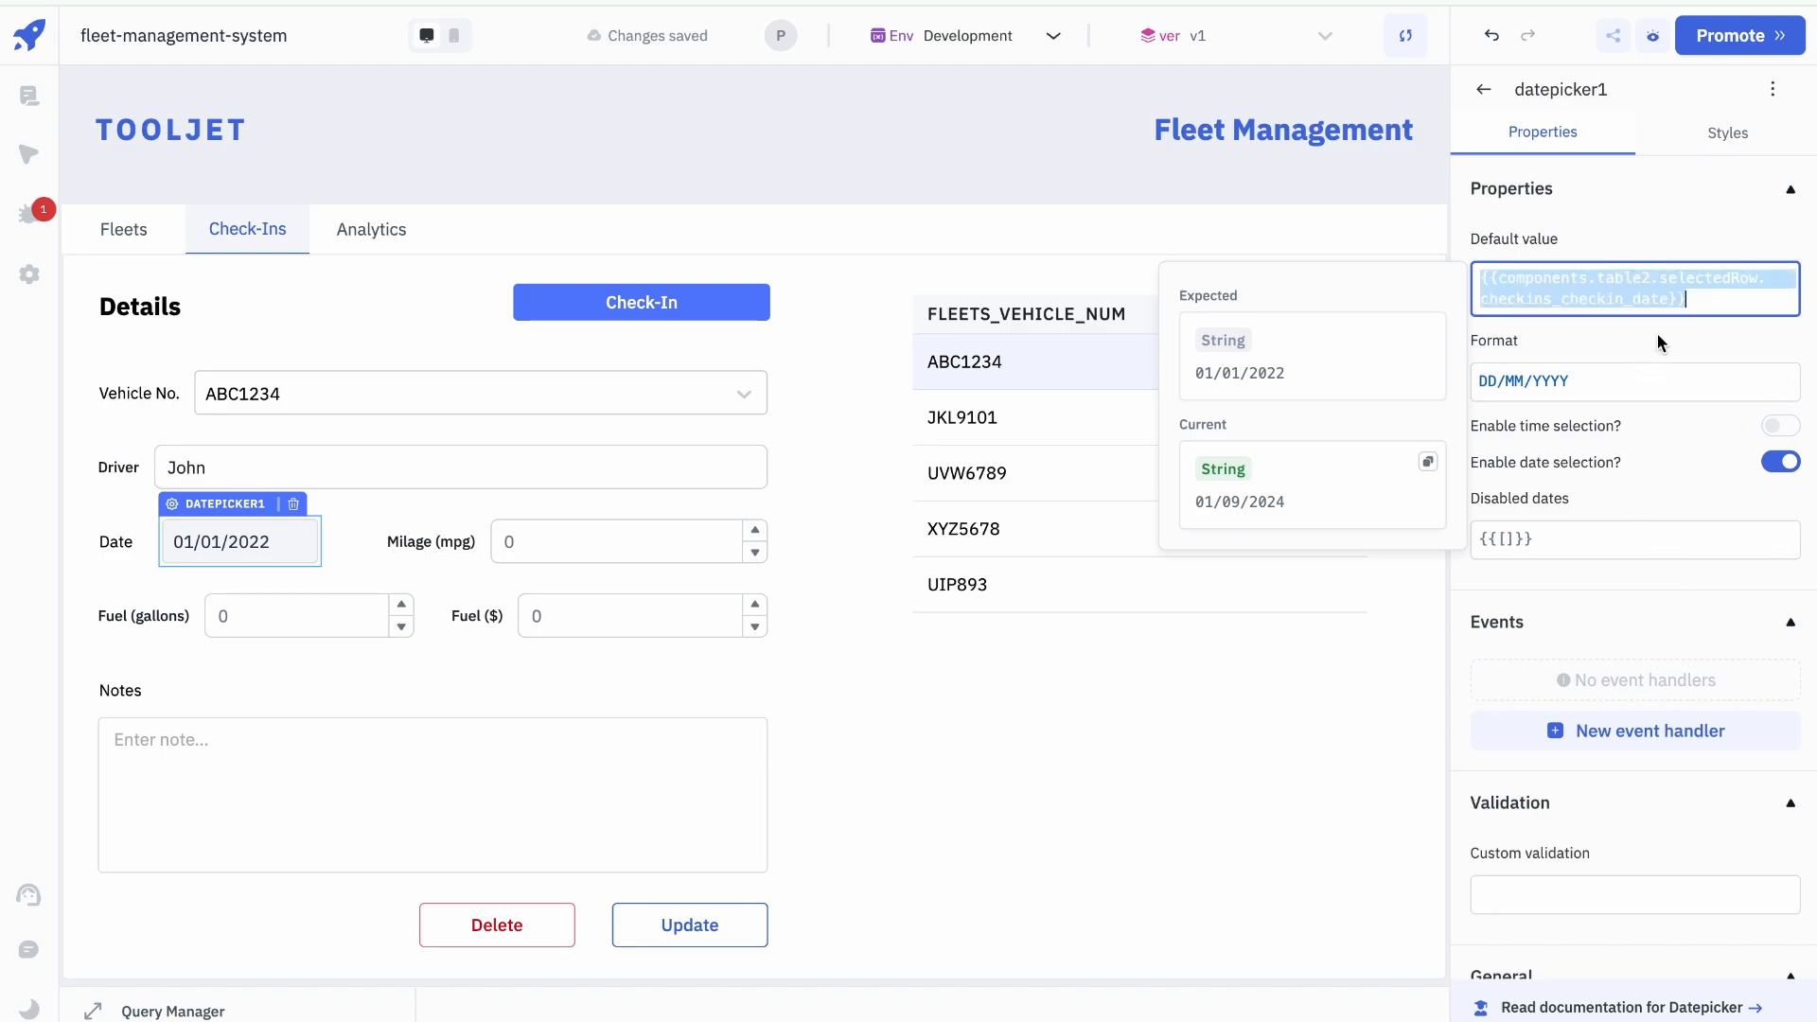
Step: Set the Milage (mpg) input's default value to {{components.table2.selectedRow.checkins_milage}}
{"action": "left_click_drag", "start_coordinate": [413, 541], "coordinate": [423, 536]}
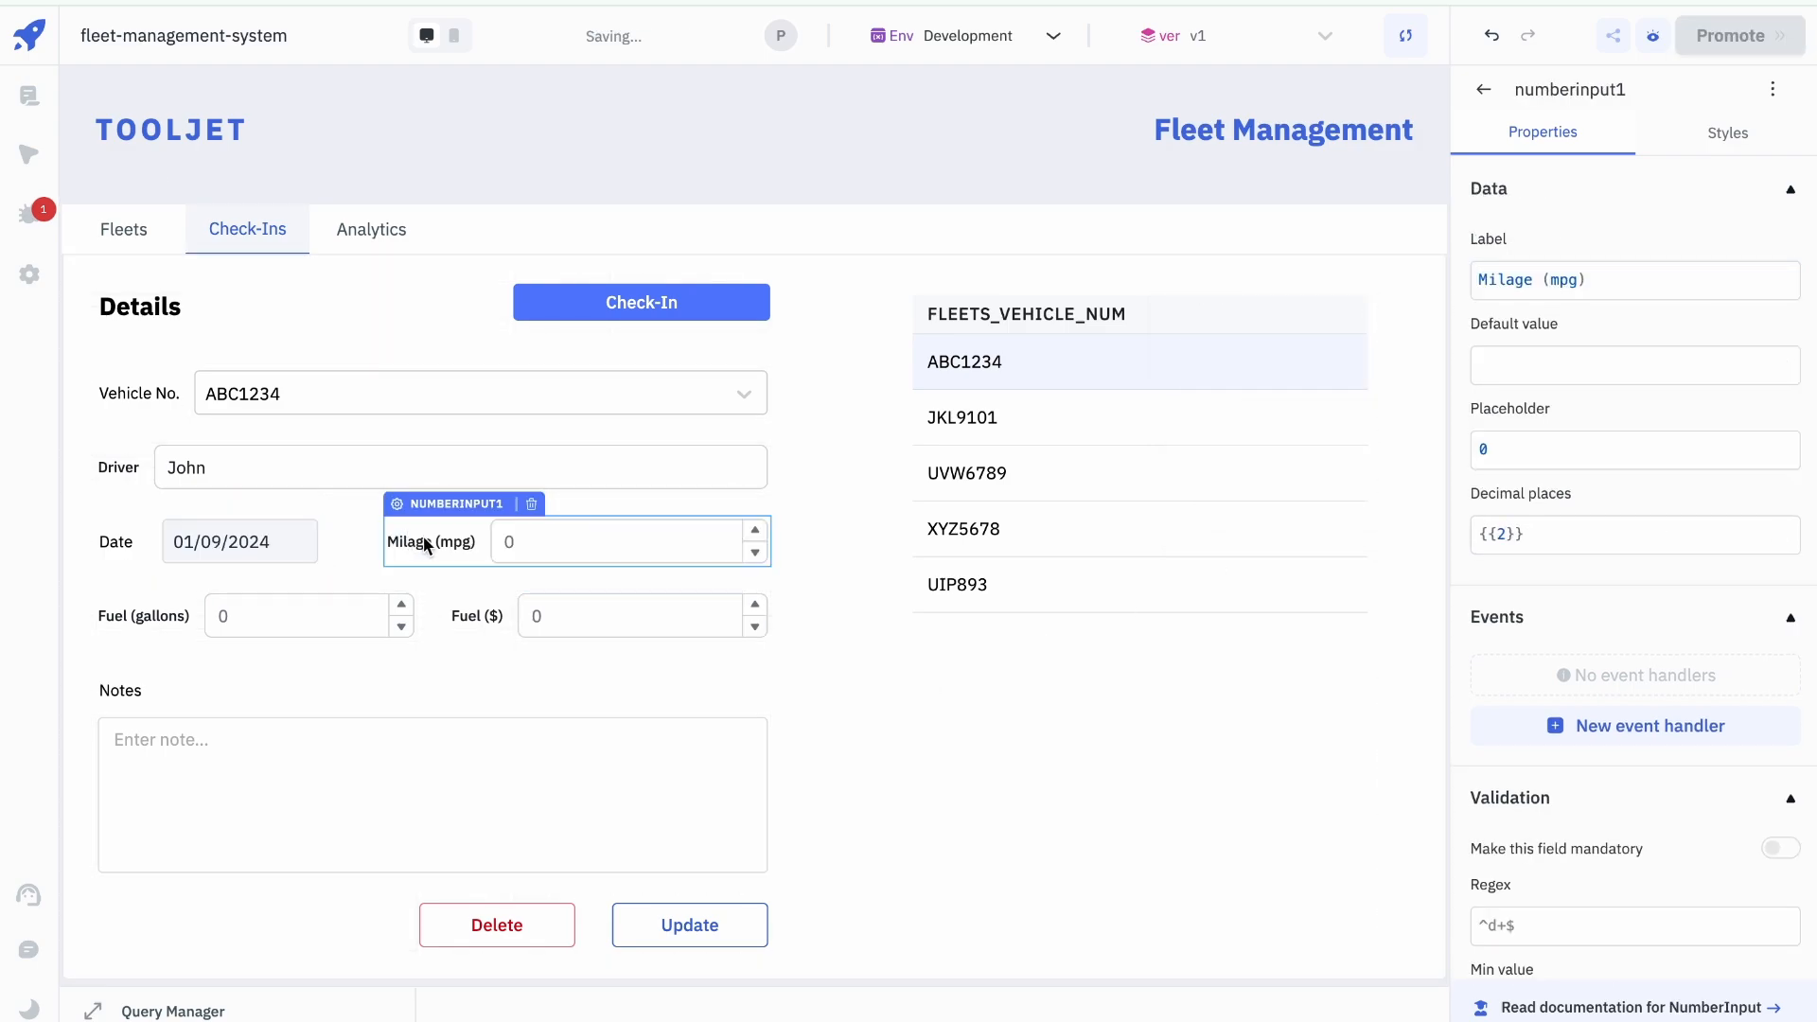
{"action": "left_click", "coordinate": [1588, 357]}
{"action": "type", "text": "{{components.table2.selectedRow.checkins_driver}}"}
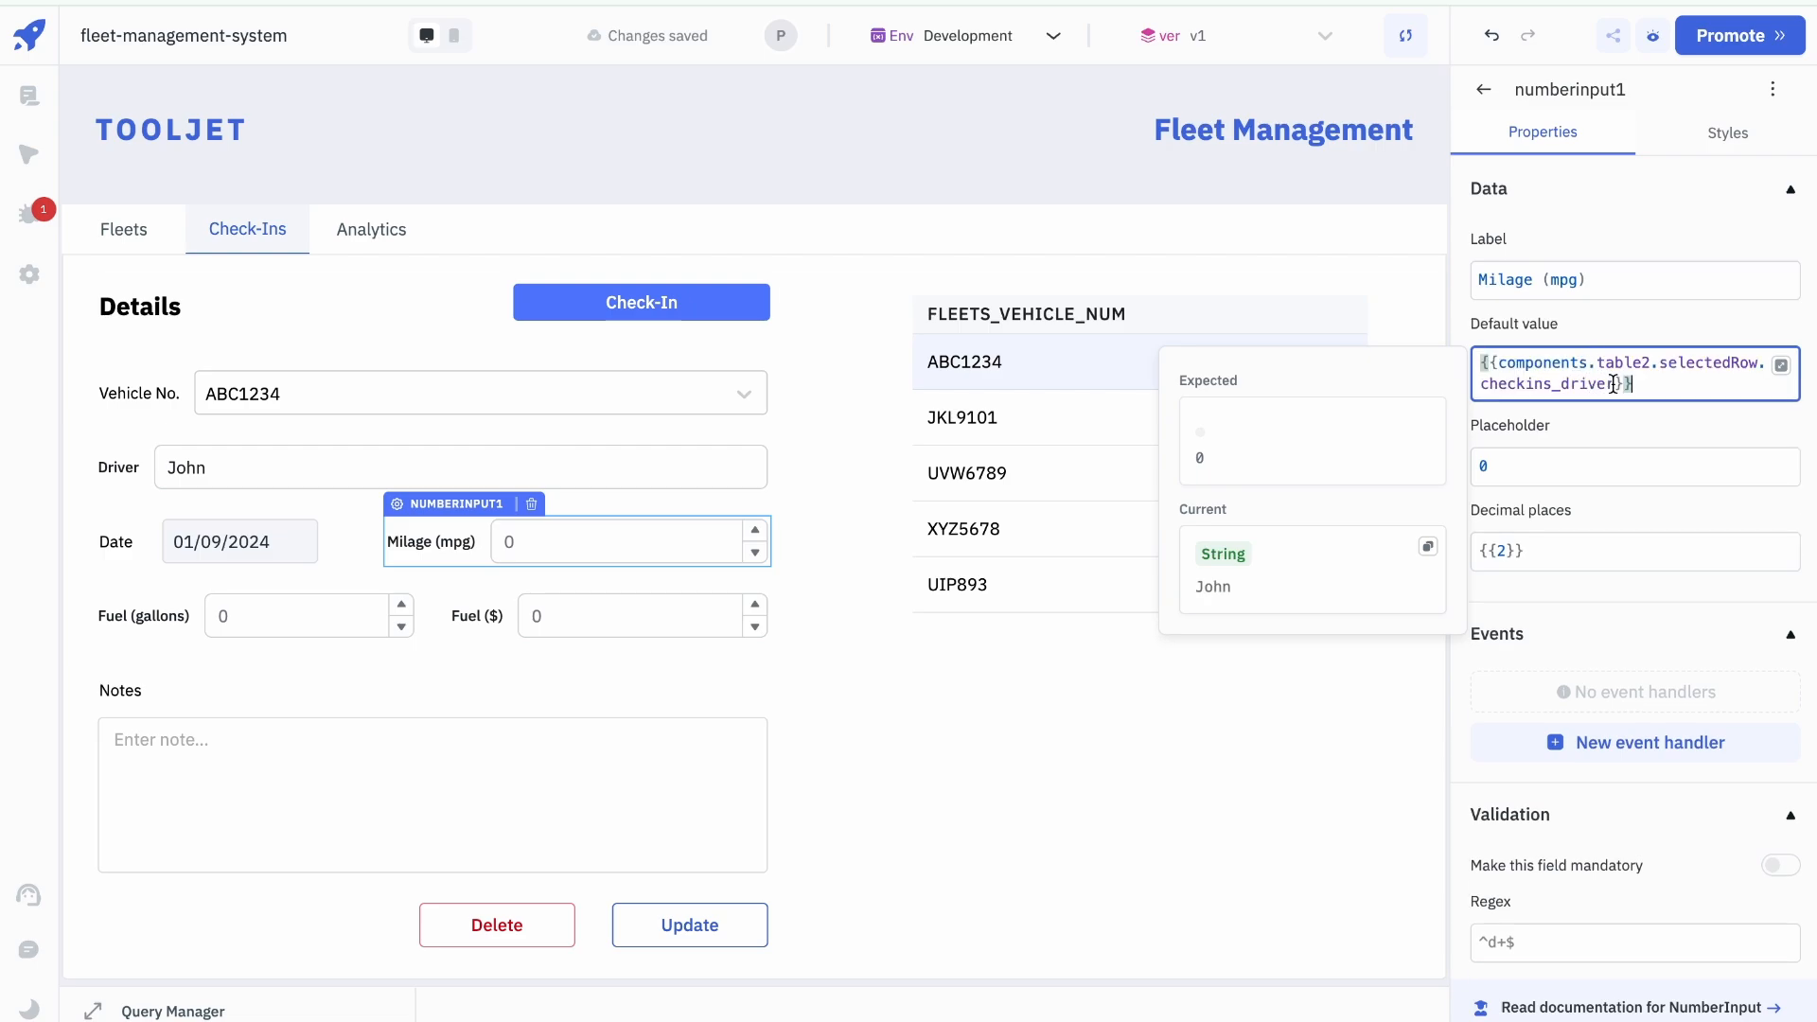
{"action": "key", "text": "BackSpace"}
{"action": "key", "text": "BackSpace"}
{"action": "key", "text": "BackSpace"}
{"action": "key", "text": "BackSpace"}
{"action": "key", "text": "BackSpace"}
{"action": "type", "text": "milage"}
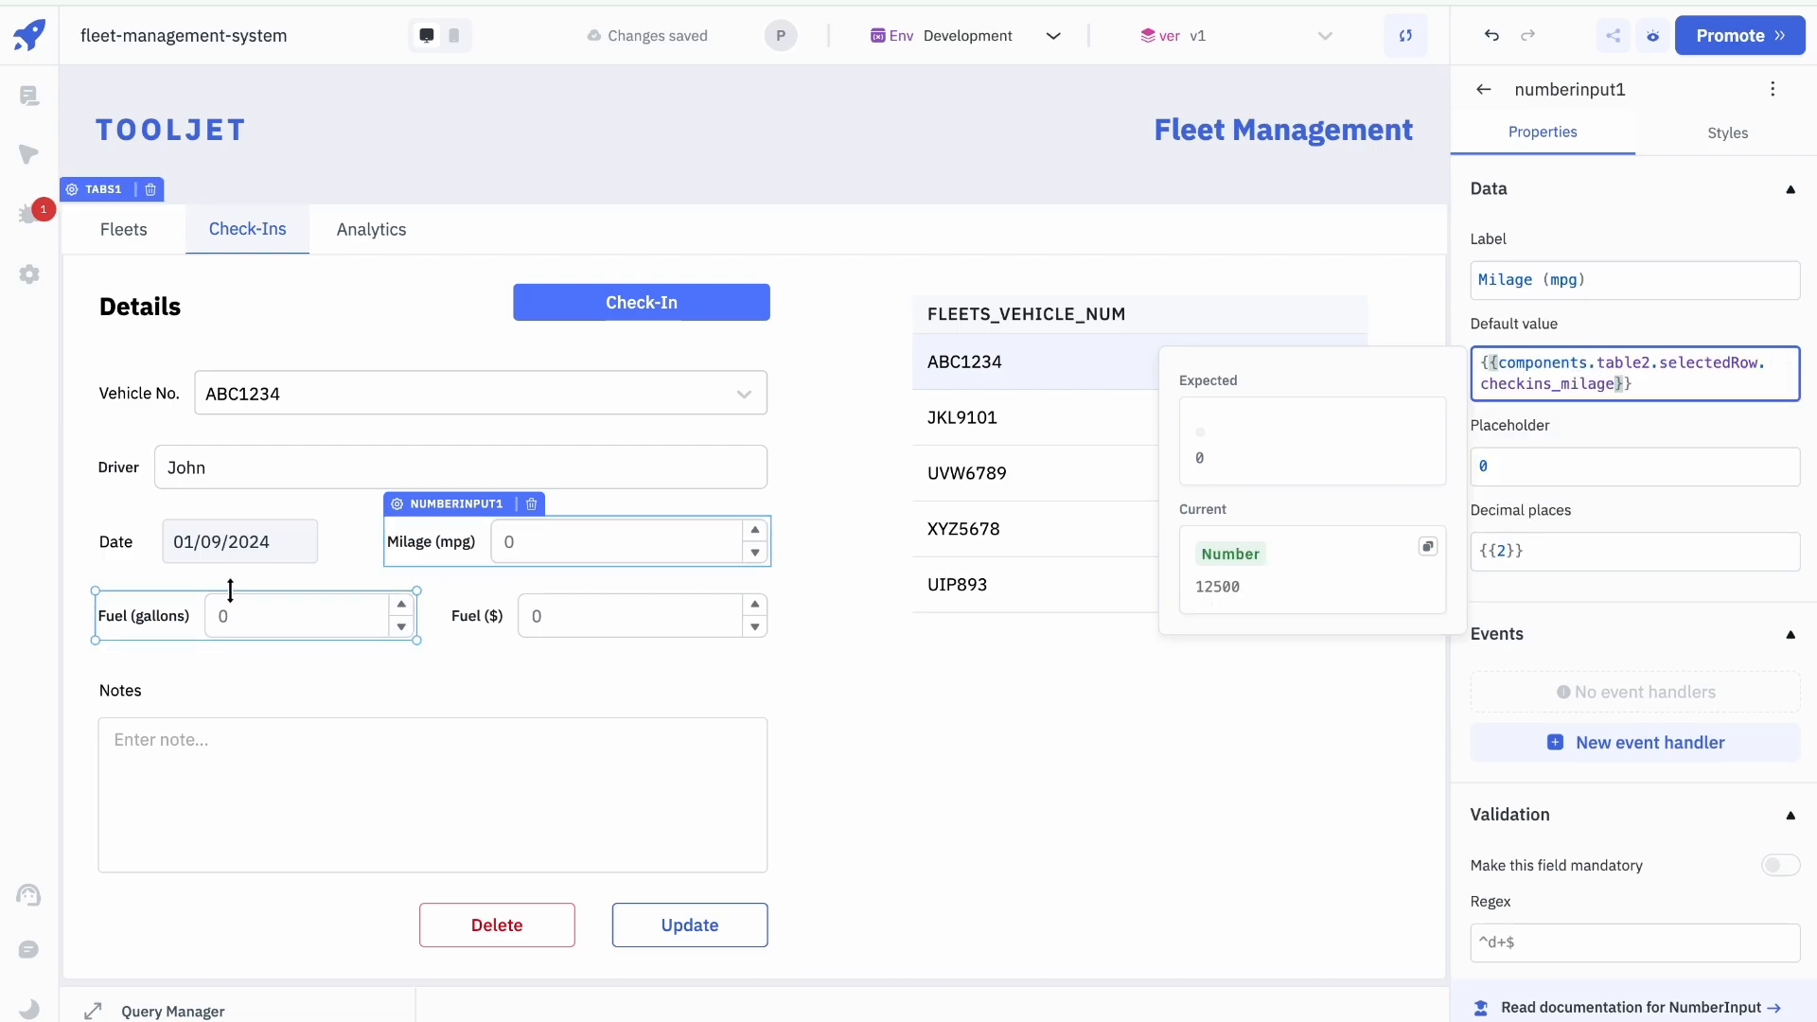
Step: Set the Fuel (gallons) input's default value to {{components.table2.selectedRow.checkins_fuel_quantity}}, adapting the copied driver expression
{"action": "left_click", "coordinate": [252, 632]}
{"action": "left_click", "coordinate": [168, 622]}
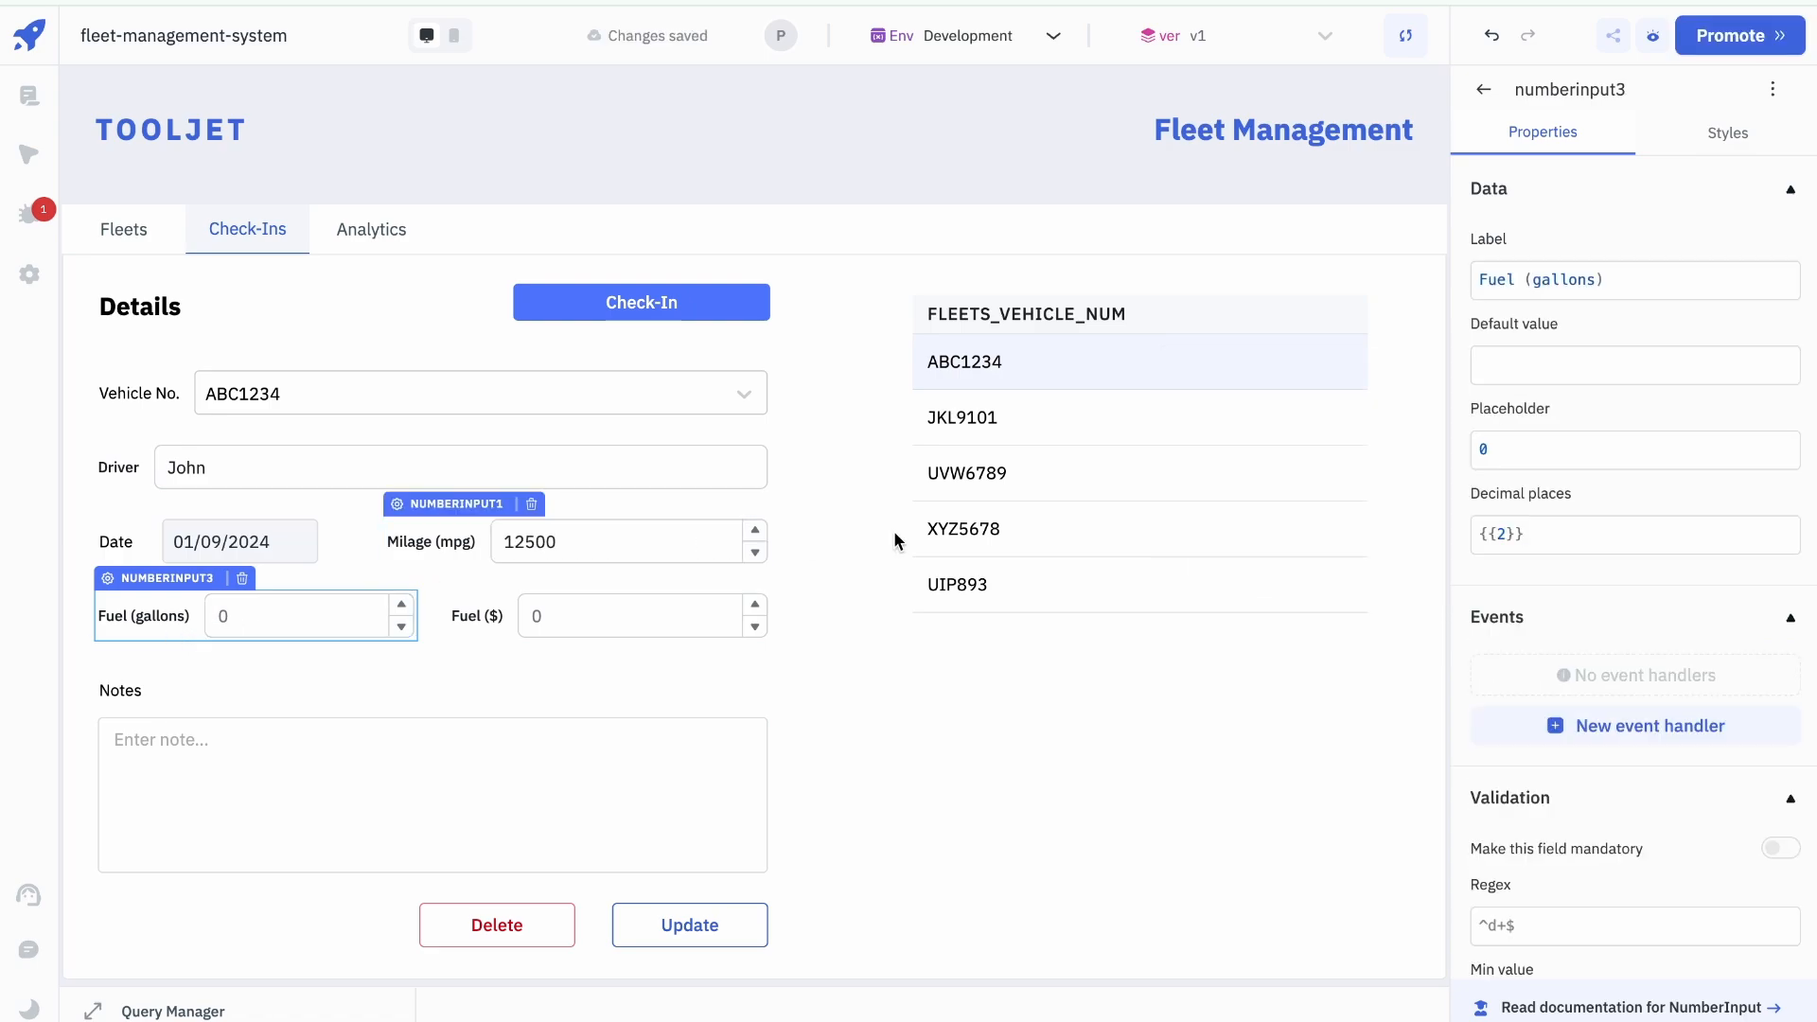
{"action": "left_click", "coordinate": [1615, 364]}
{"action": "type", "text": "{{components.table2.selectedRow.checkins_driver}}"}
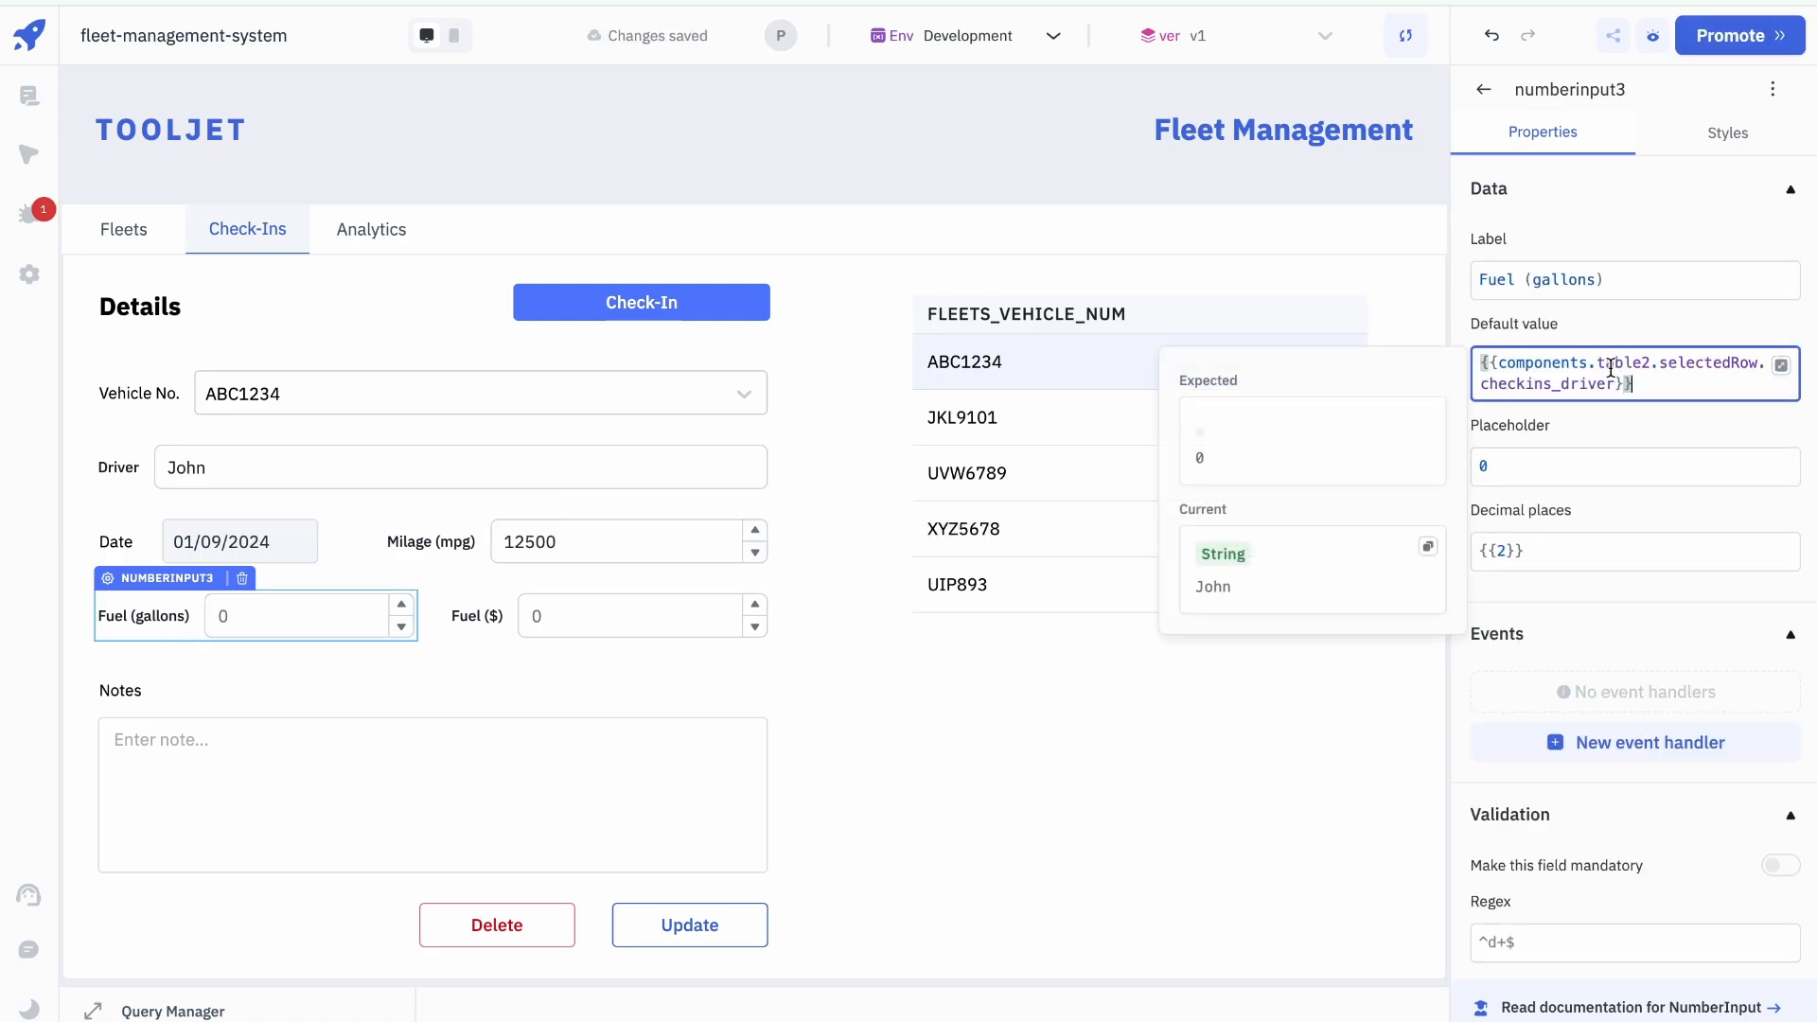
{"action": "left_click", "coordinate": [1608, 383]}
{"action": "key", "text": "BackSpace"}
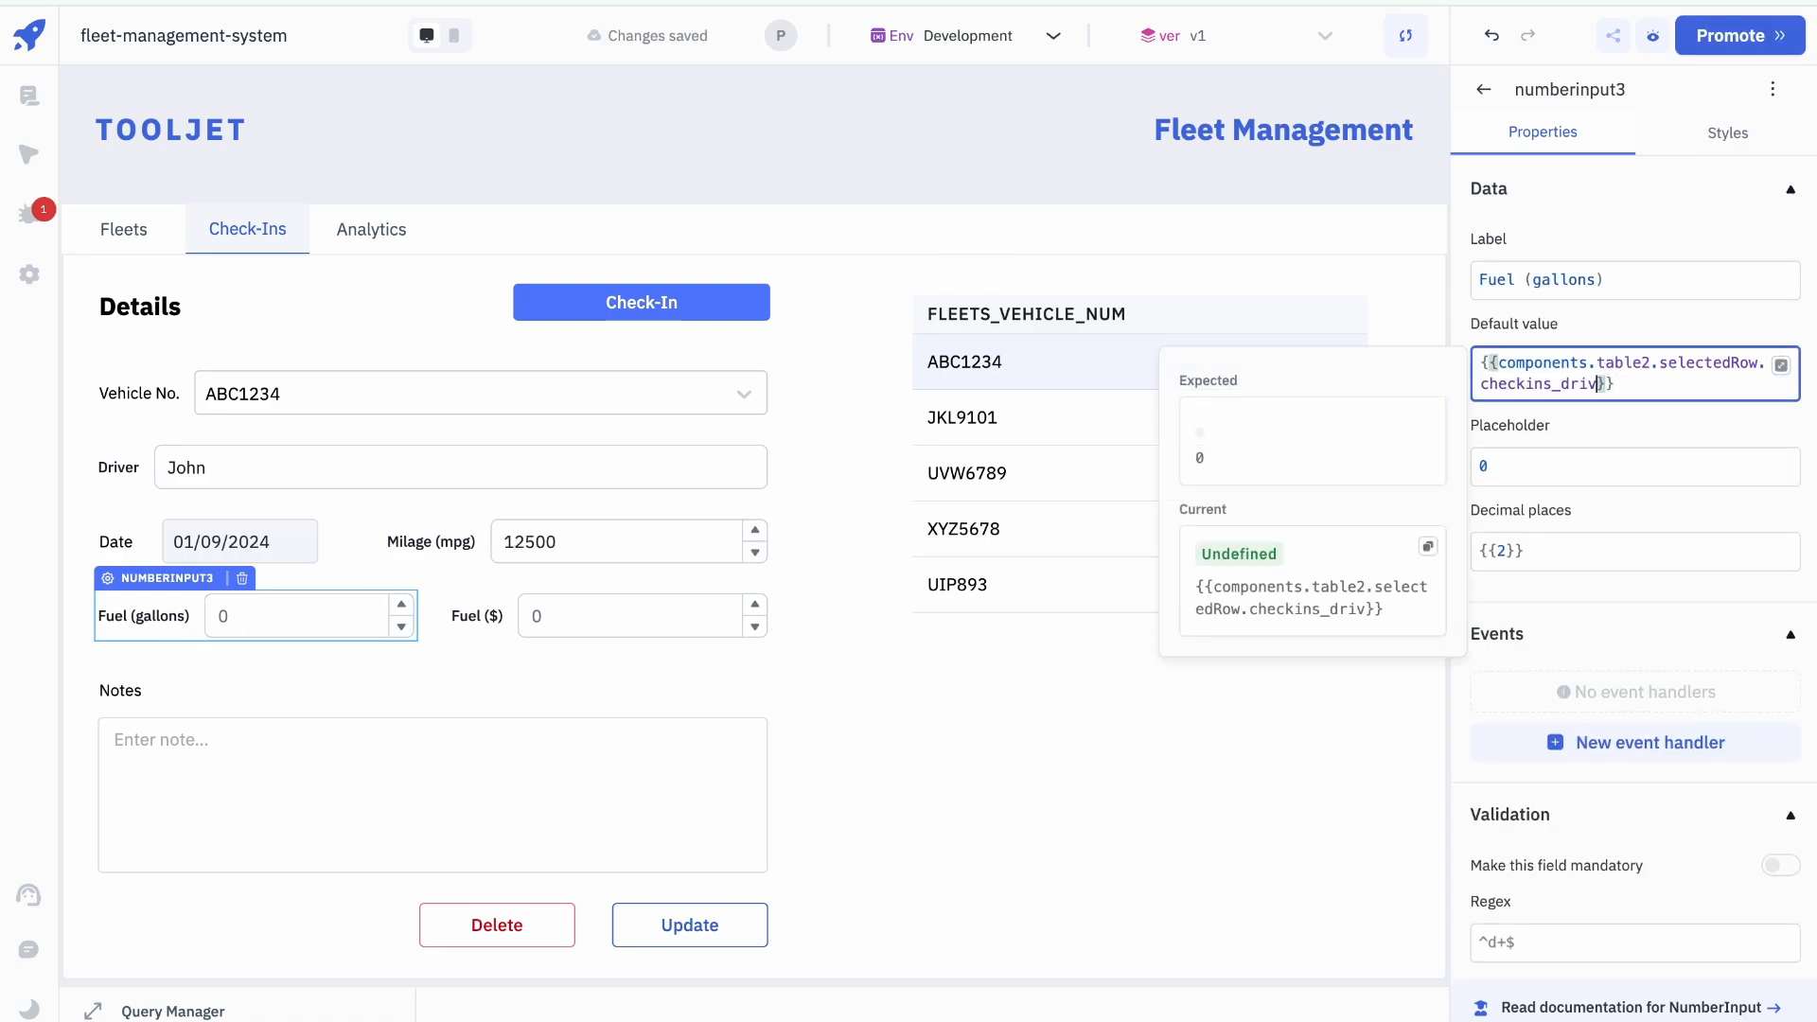
{"action": "key", "text": "BackSpace"}
{"action": "key", "text": "BackSpace"}
{"action": "type", "text": "f"}
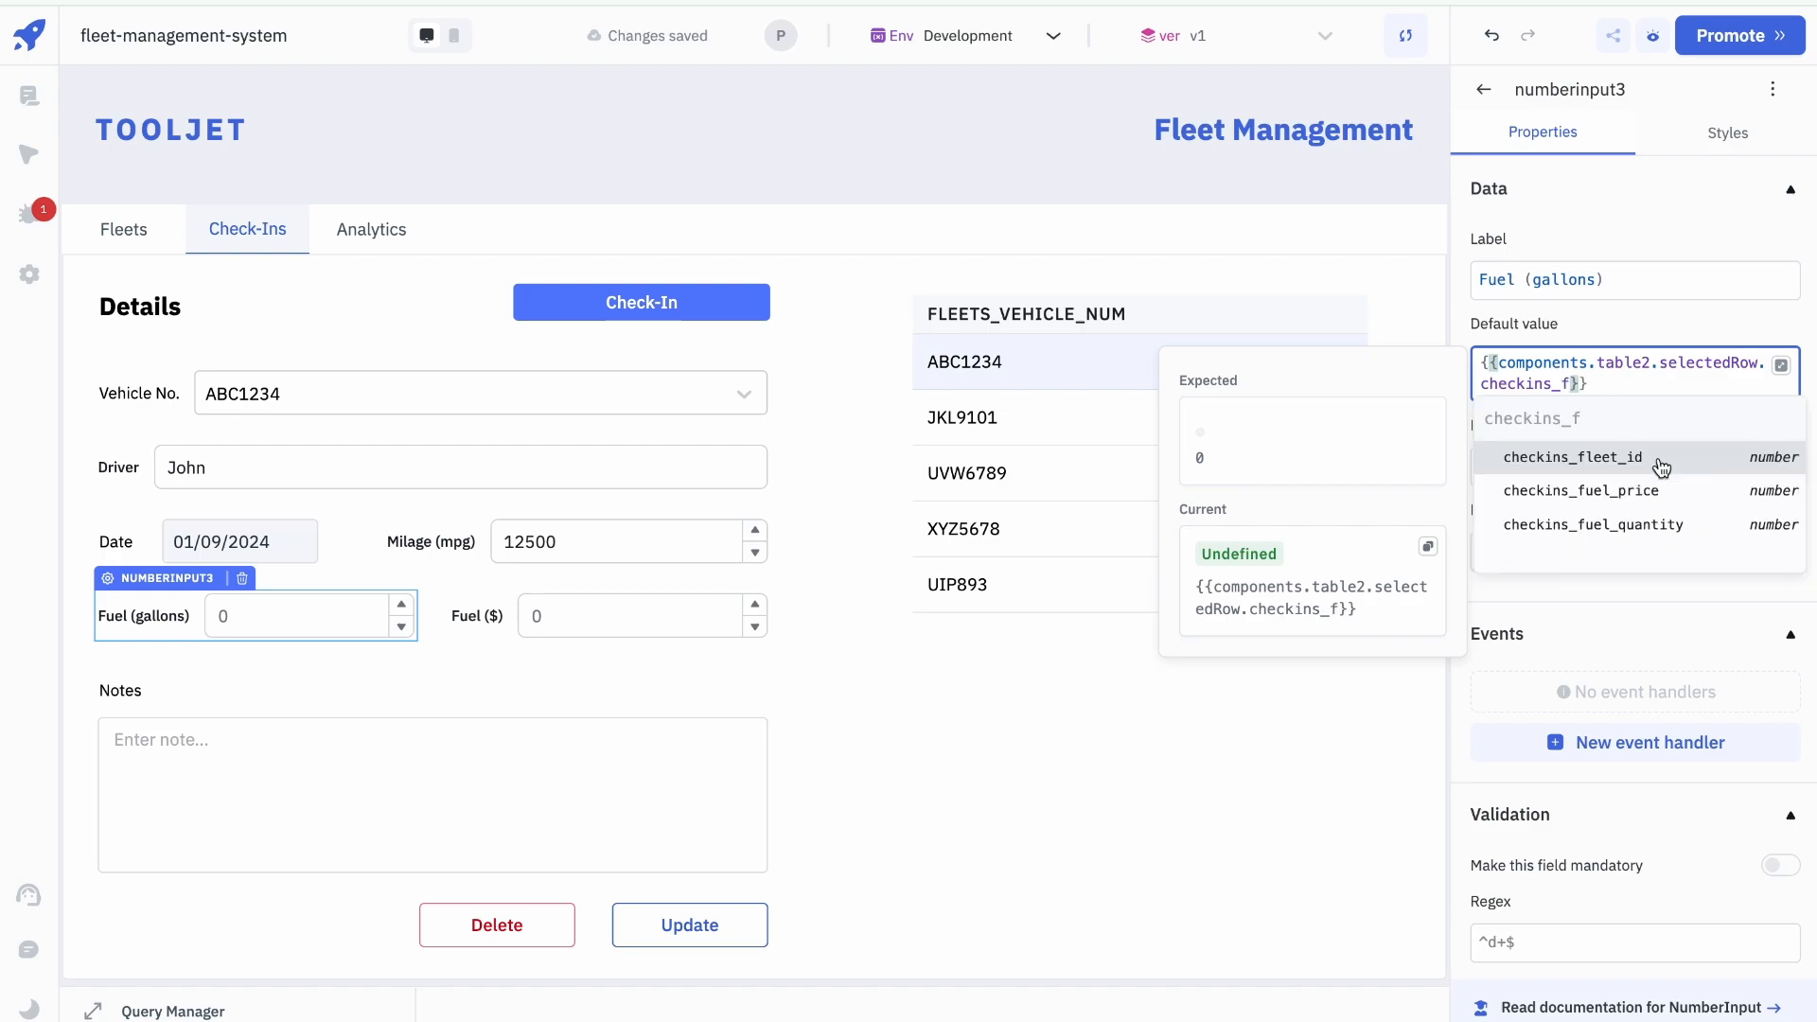
{"action": "left_click", "coordinate": [1660, 523]}
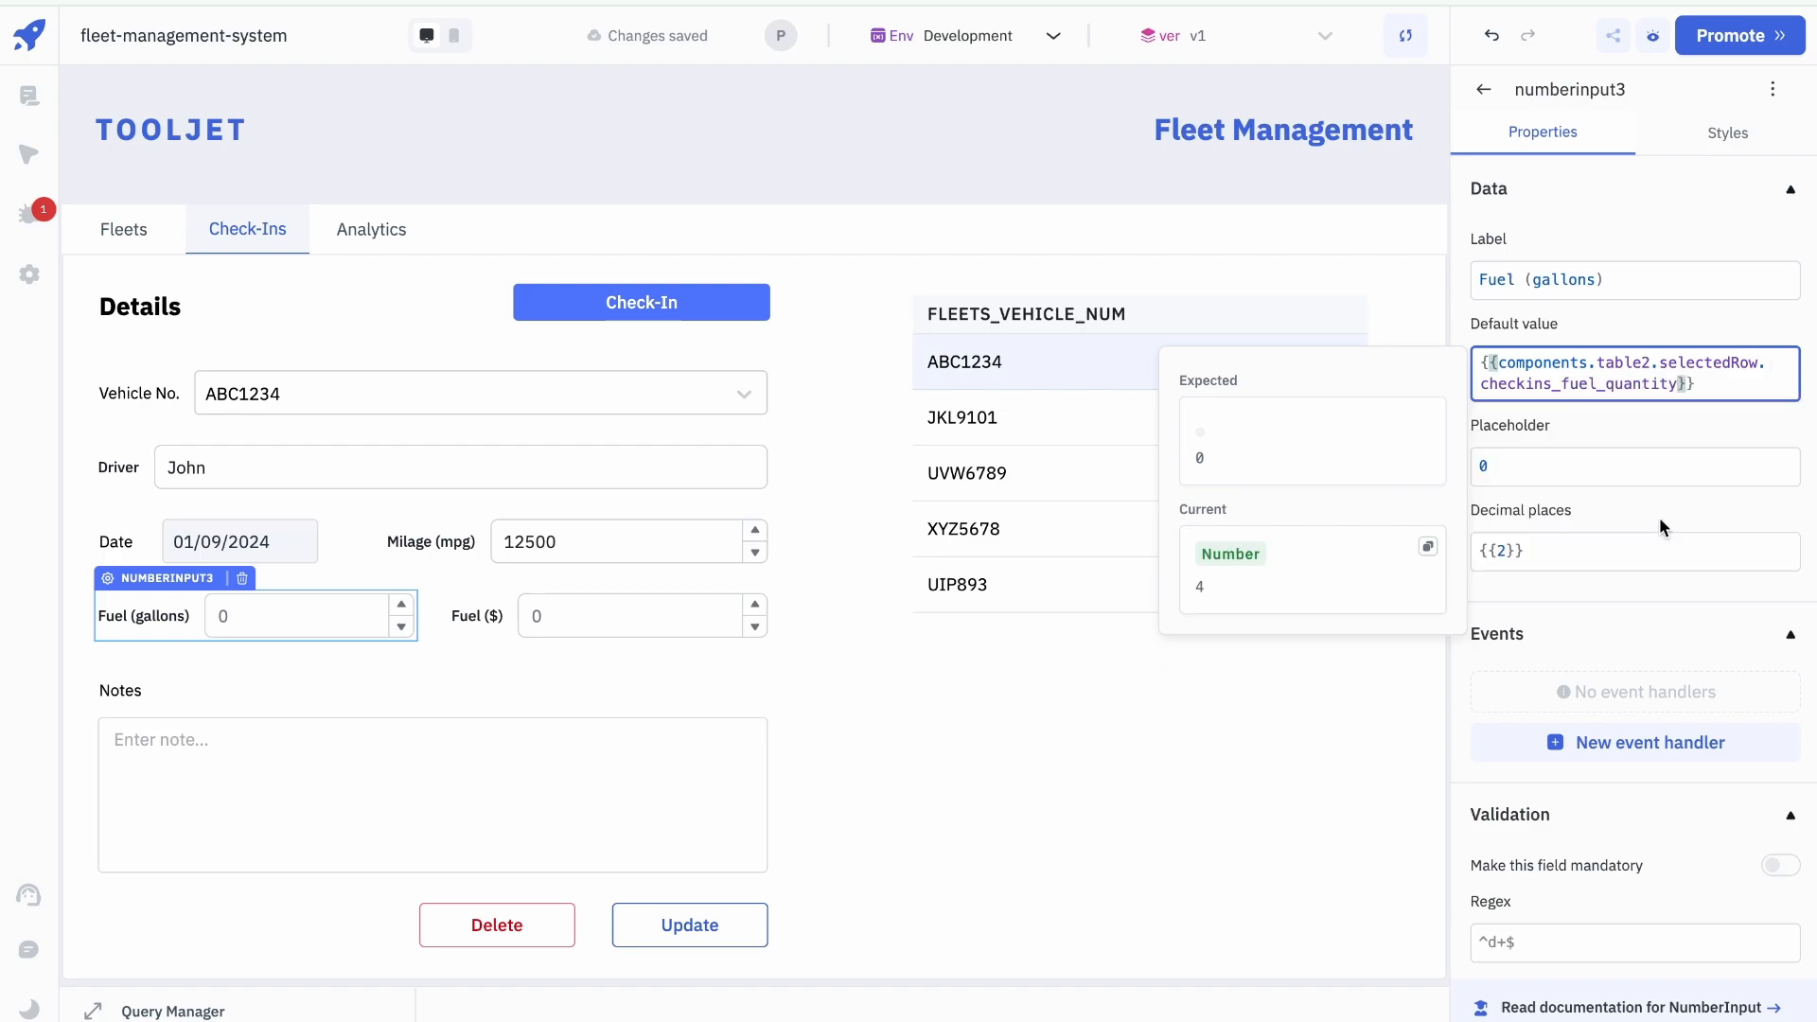
Step: Set the Fuel ($) input's default value to {{components.table2.selectedRow.checkins_fuel_price}}, adapting the copied driver expression
{"action": "left_click", "coordinate": [467, 611]}
{"action": "left_click", "coordinate": [1558, 357]}
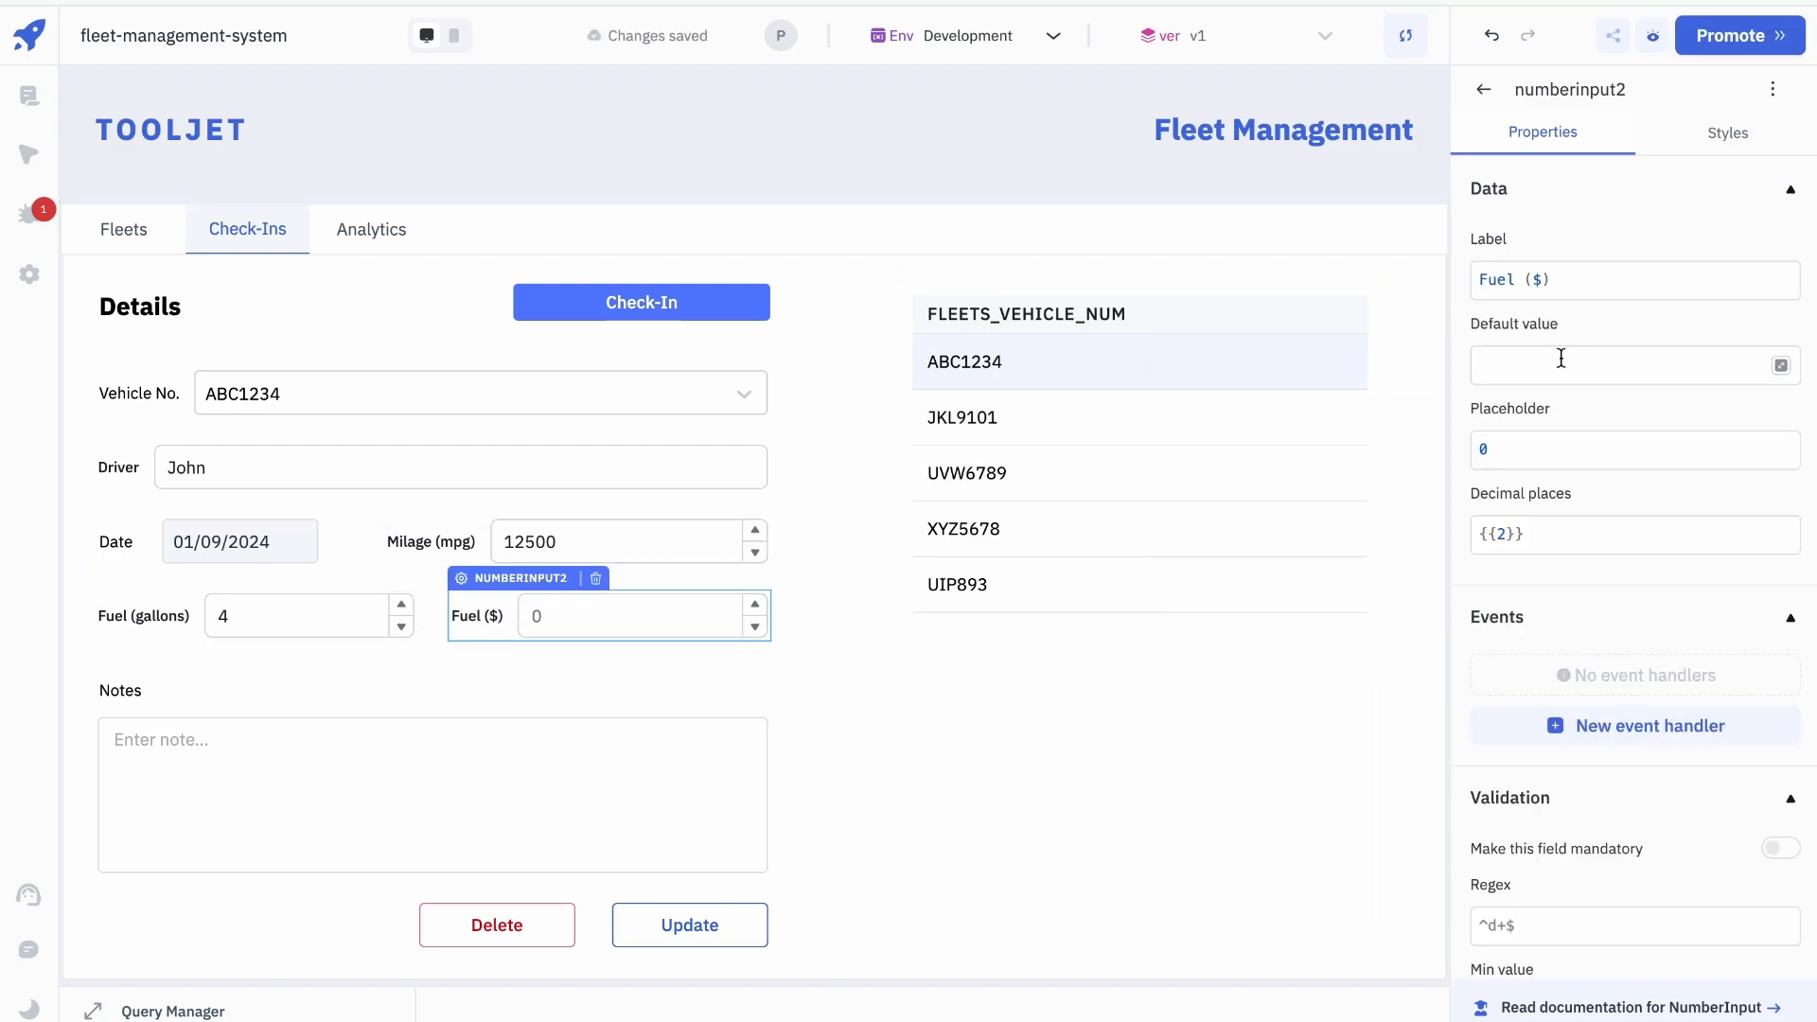
{"action": "type", "text": "{{components.table2.selectedRow.checkins_driver}}"}
{"action": "left_click", "coordinate": [1620, 388]}
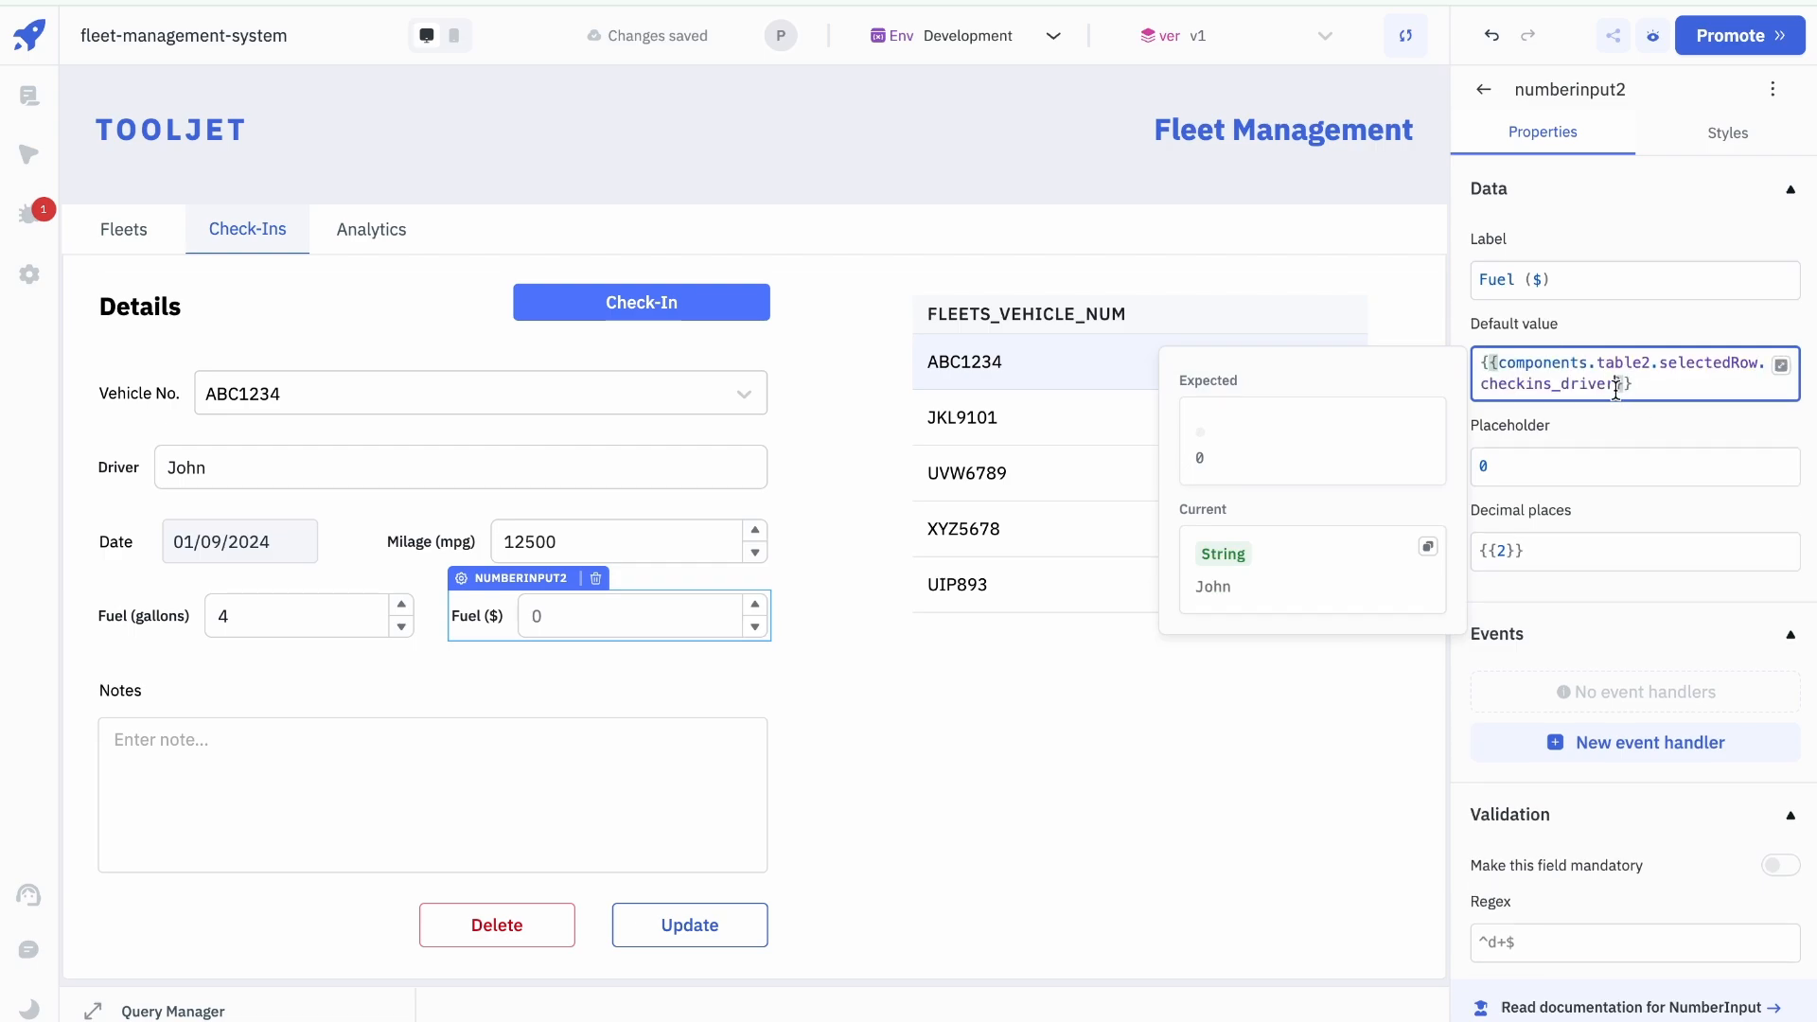
{"action": "key", "text": "BackSpace"}
{"action": "key", "text": "BackSpace"}
{"action": "key", "text": "BackSpace"}
{"action": "key", "text": "BackSpace"}
{"action": "key", "text": "BackSpace"}
{"action": "key", "text": "BackSpace"}
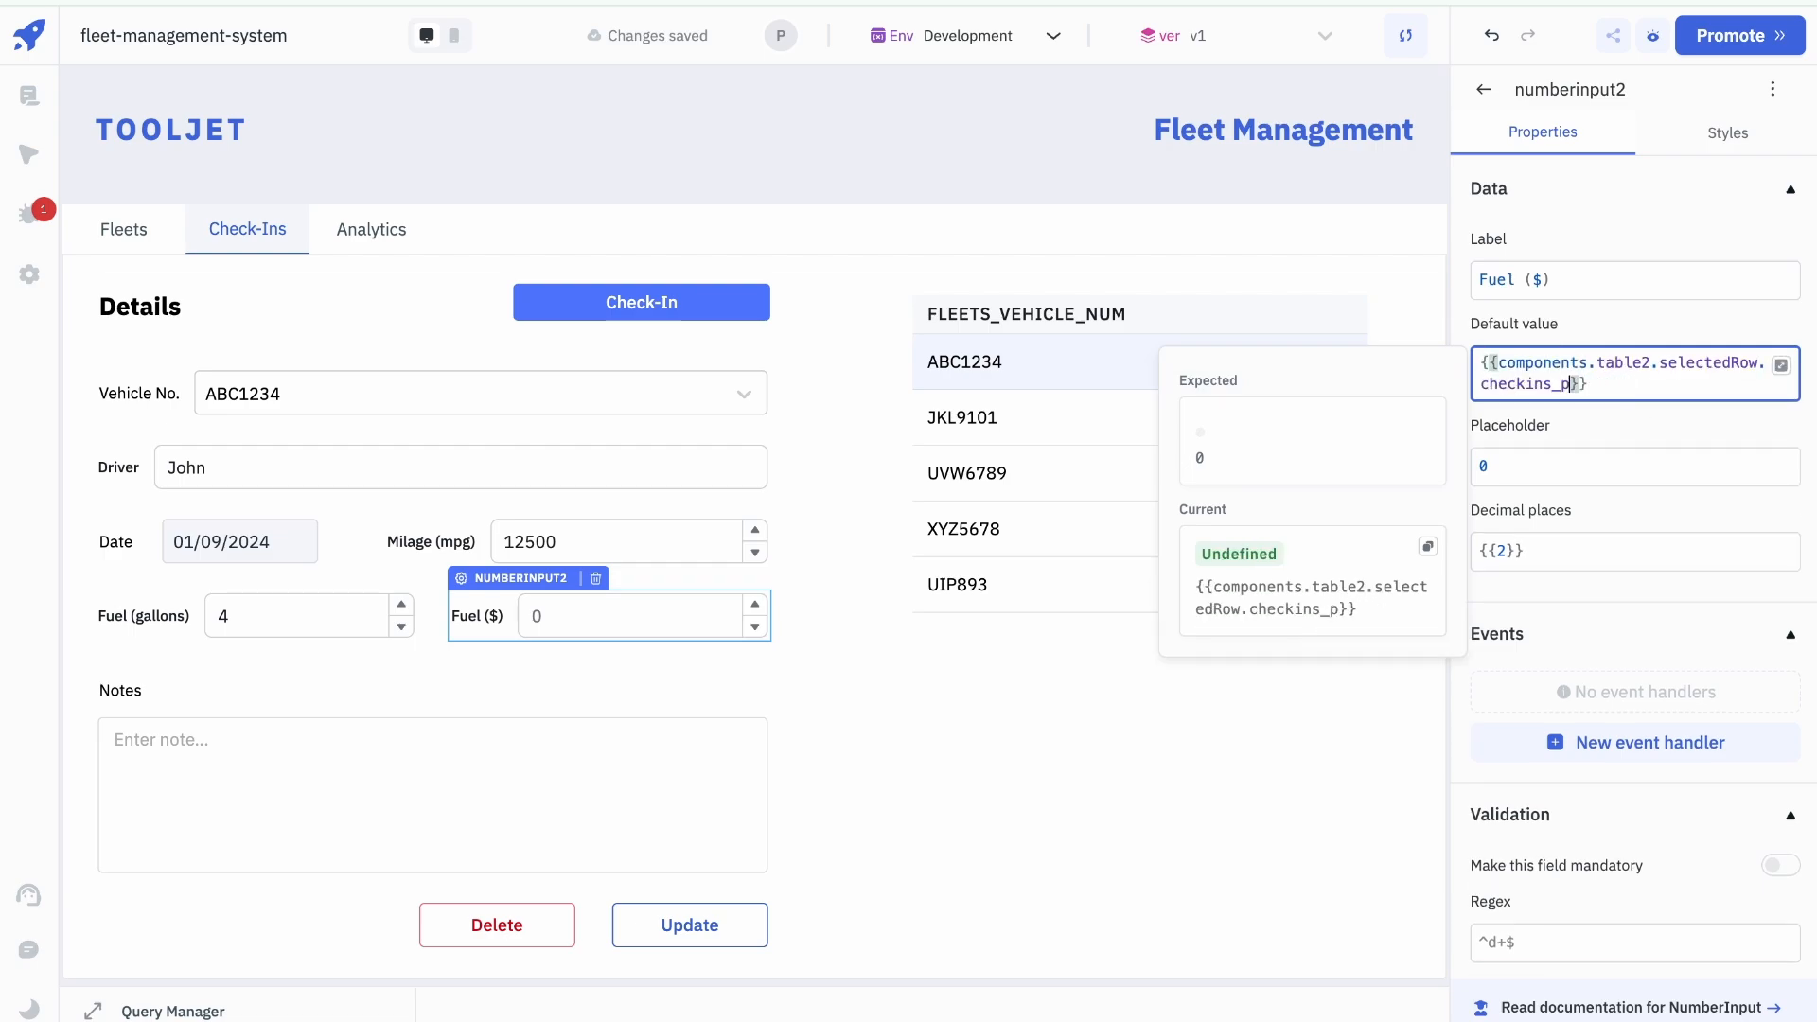
{"action": "key", "text": "BackSpace"}
{"action": "key", "text": "BackSpace"}
{"action": "key", "text": "BackSpace"}
{"action": "type", "text": "_"}
{"action": "scroll", "coordinate": [1657, 568], "scroll_direction": "down", "scroll_amount": 1}
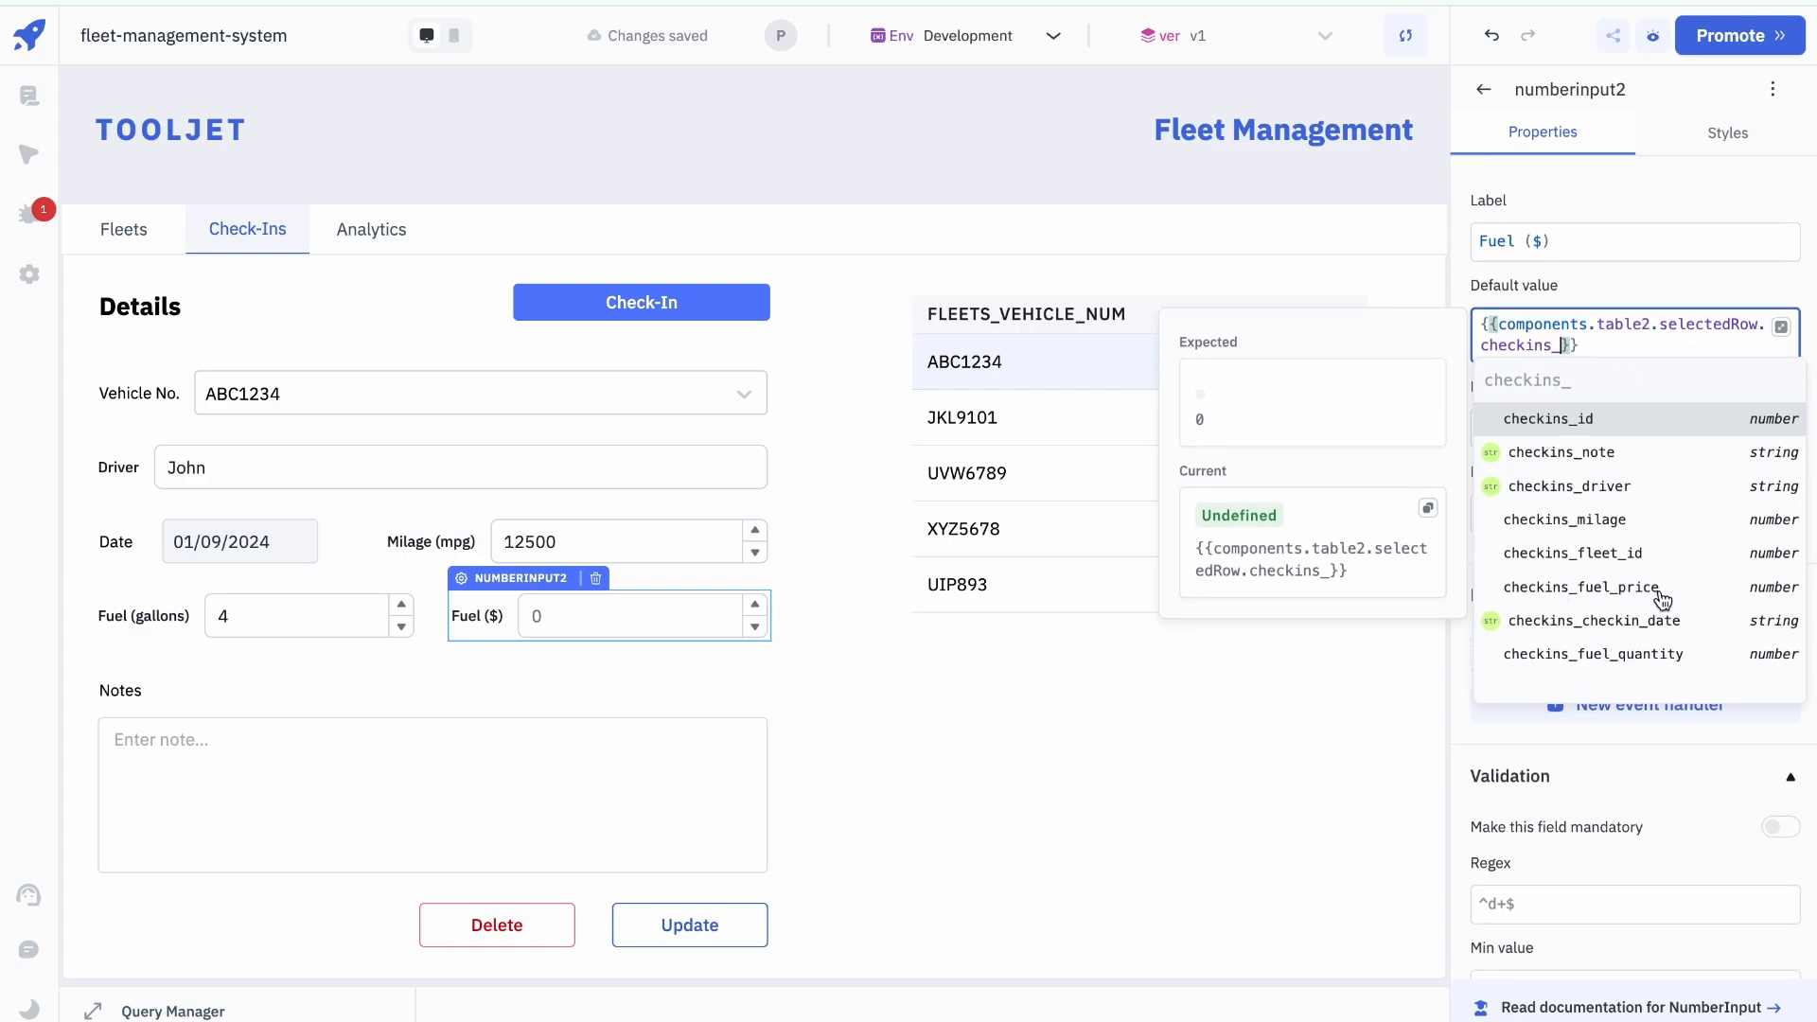
{"action": "left_click", "coordinate": [1652, 574]}
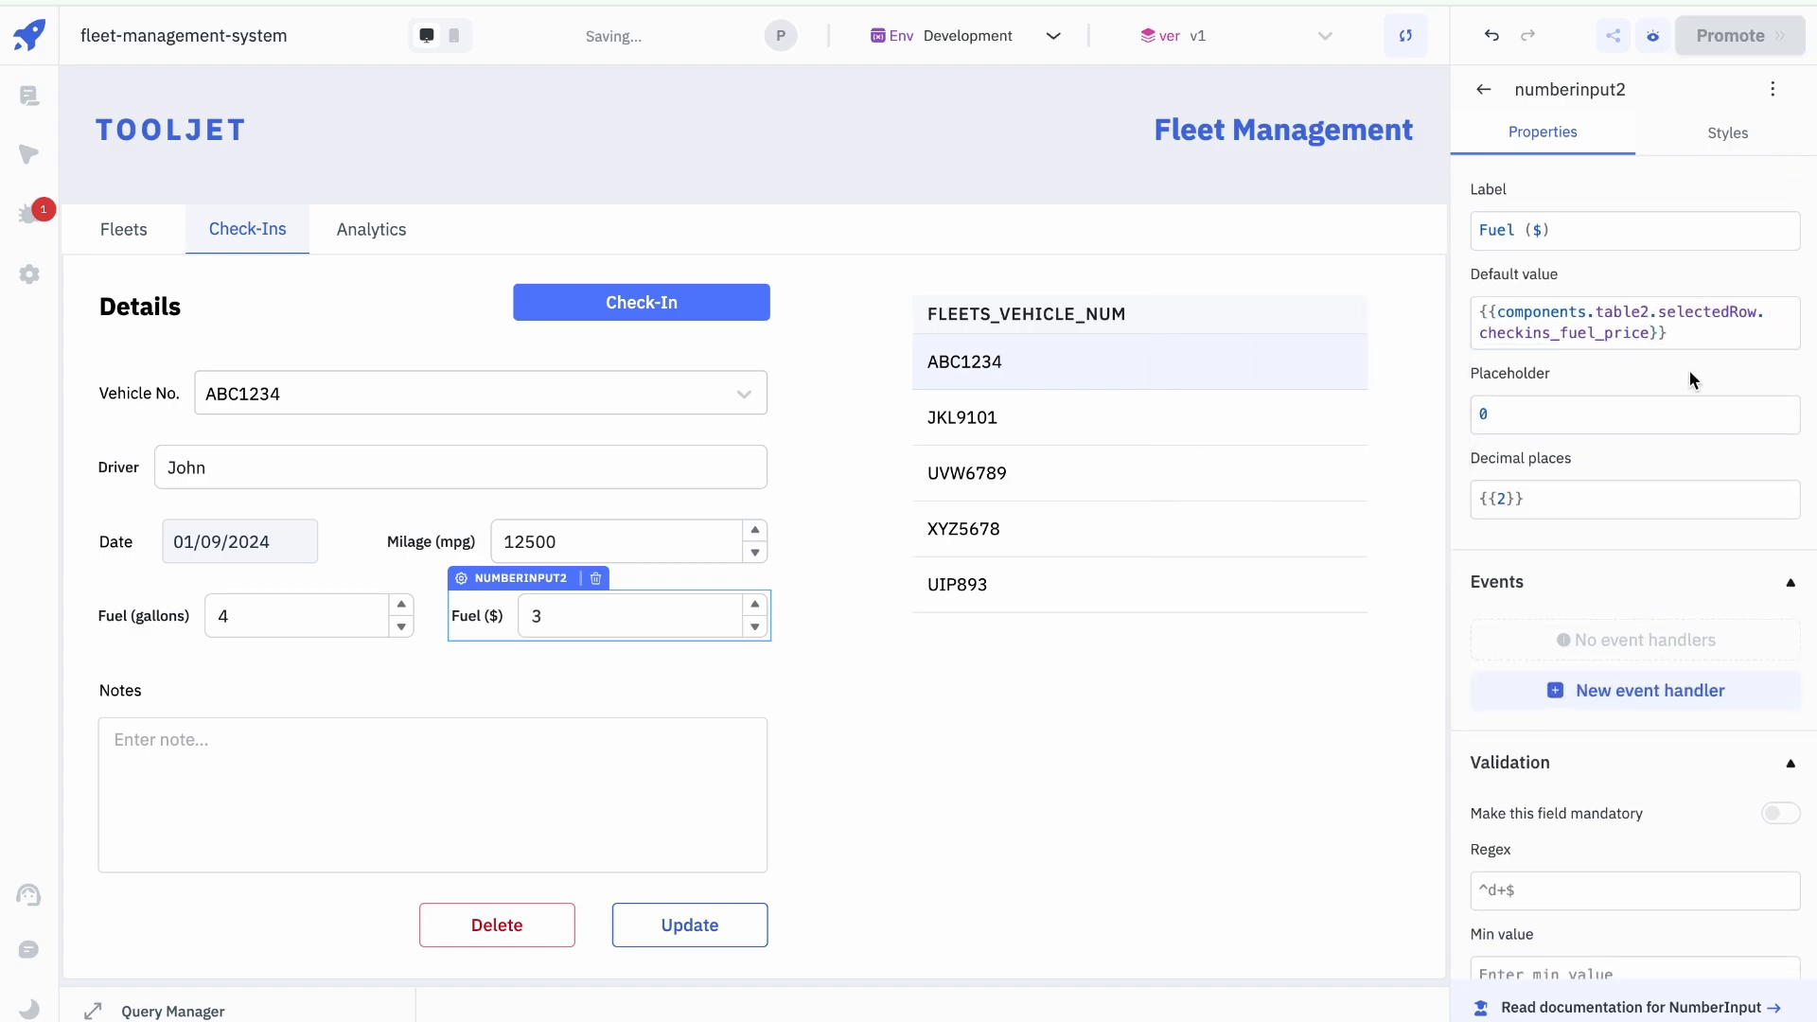
Step: Set the Notes text area's default value to {{components.table2.selectedRow.checkins_note}}, adapting the copied driver expression
{"action": "left_click", "coordinate": [195, 787]}
{"action": "left_click", "coordinate": [1603, 277]}
{"action": "type", "text": "{{components.table2.selectedRow.checkins_driver}}"}
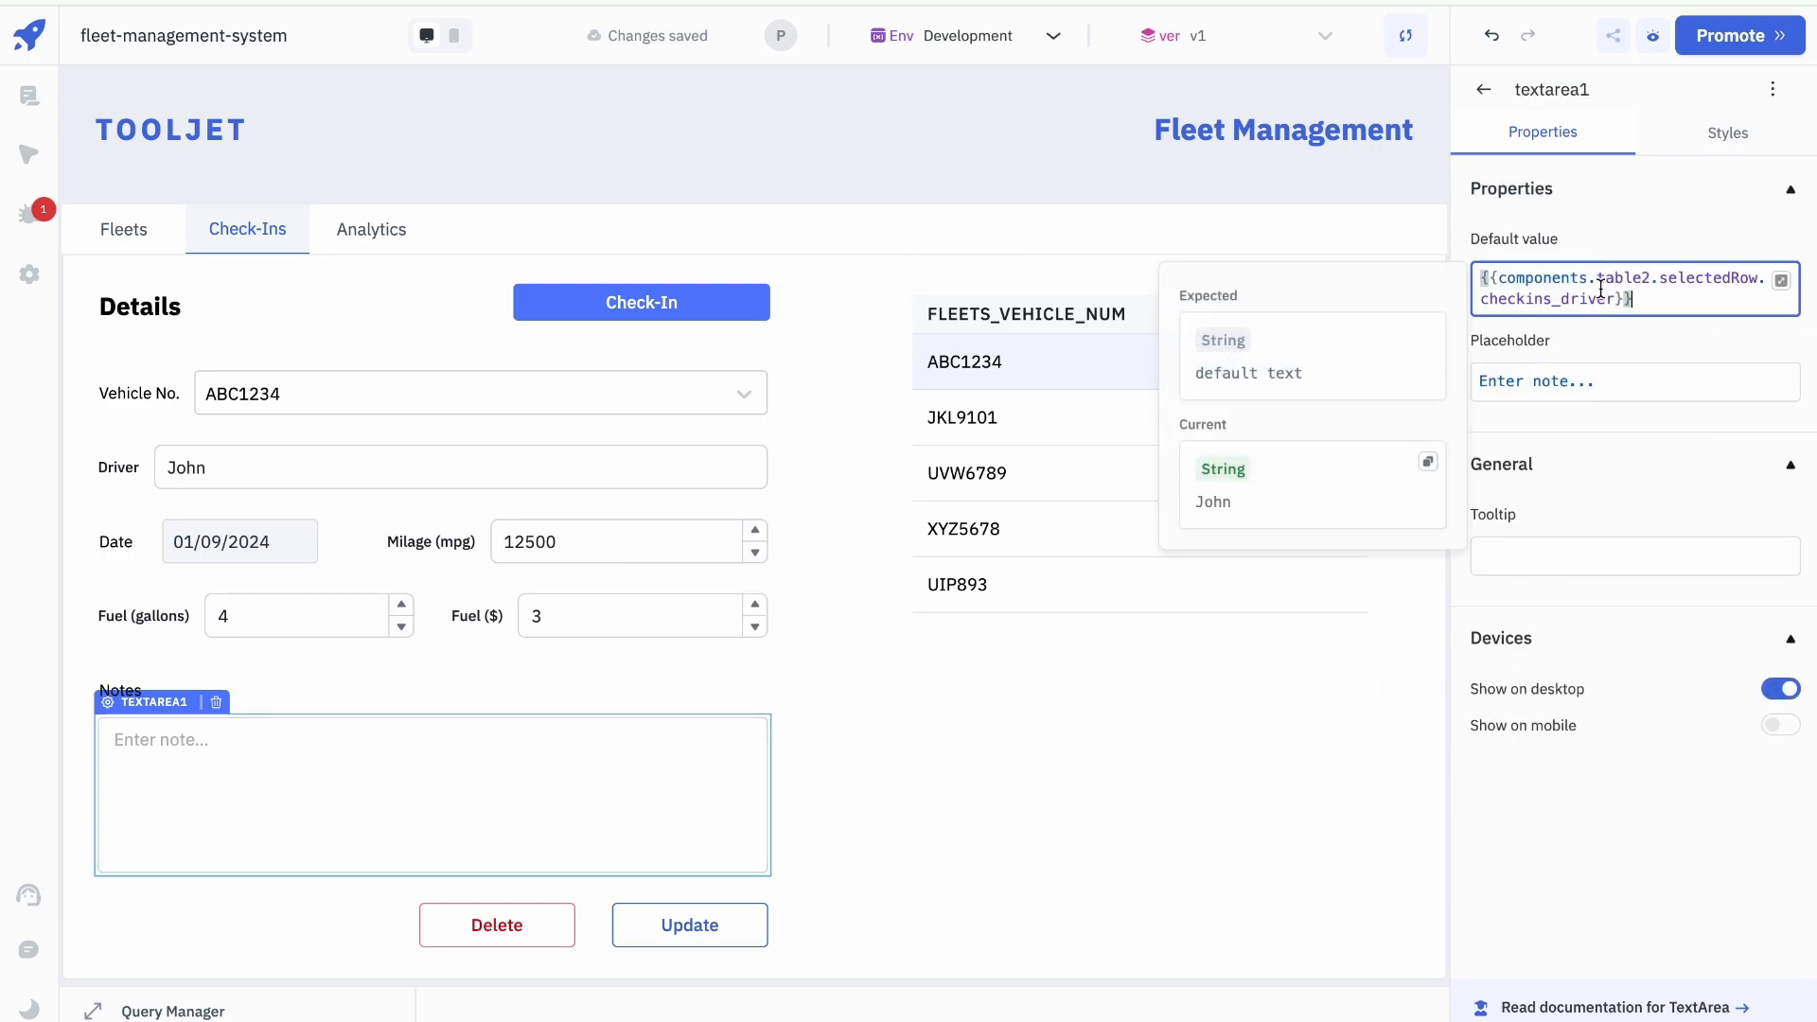
{"action": "key", "text": "BackSpace"}
{"action": "key", "text": "BackSpace"}
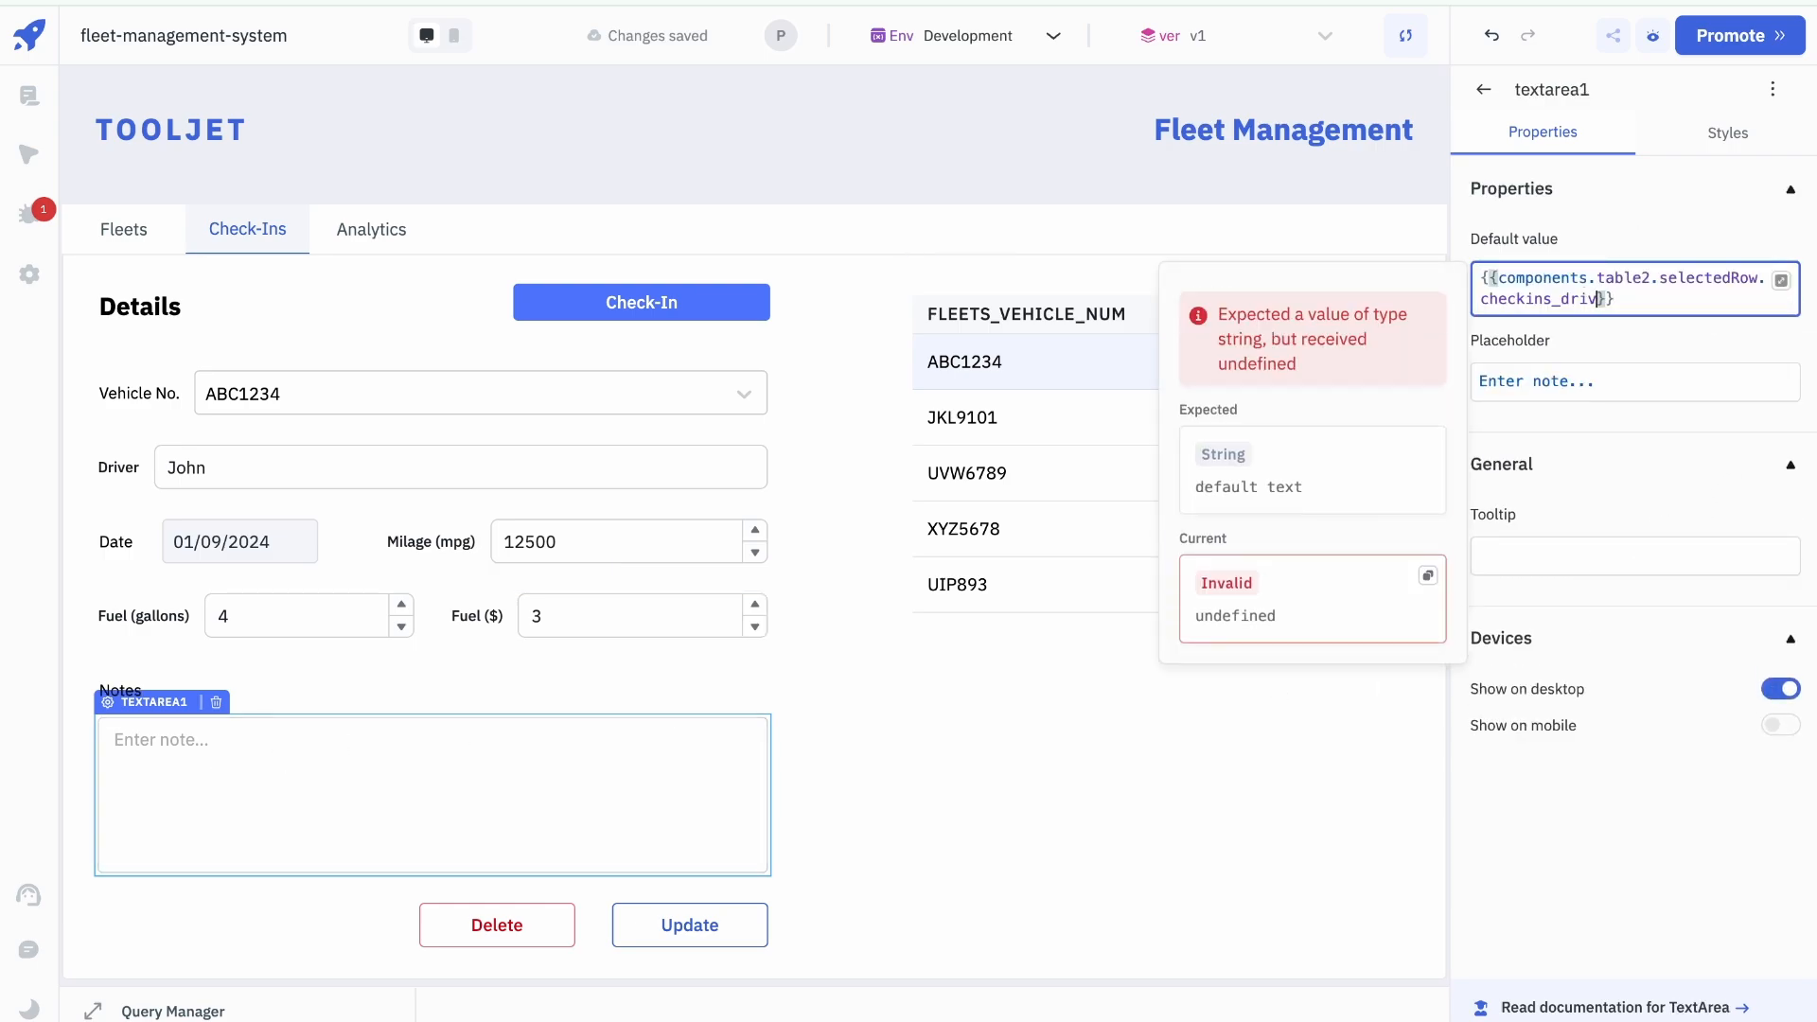
{"action": "type", "text": "note"}
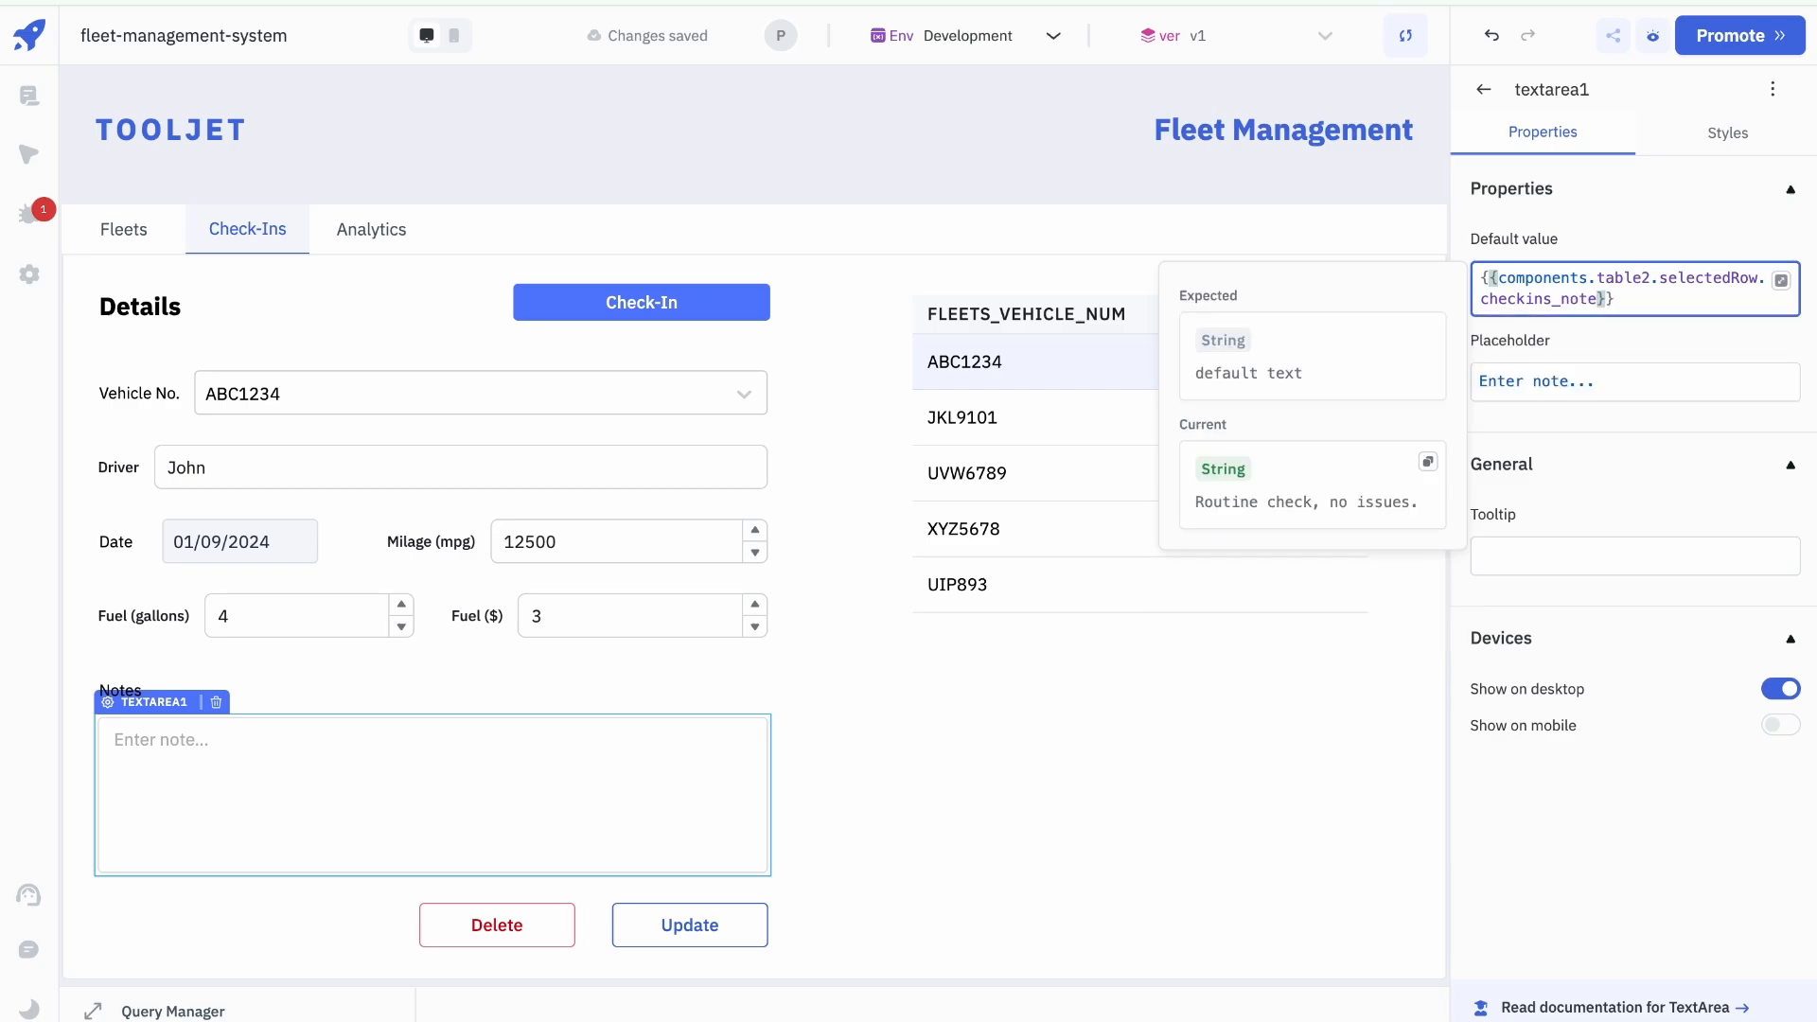
{"action": "left_click", "coordinate": [822, 698]}
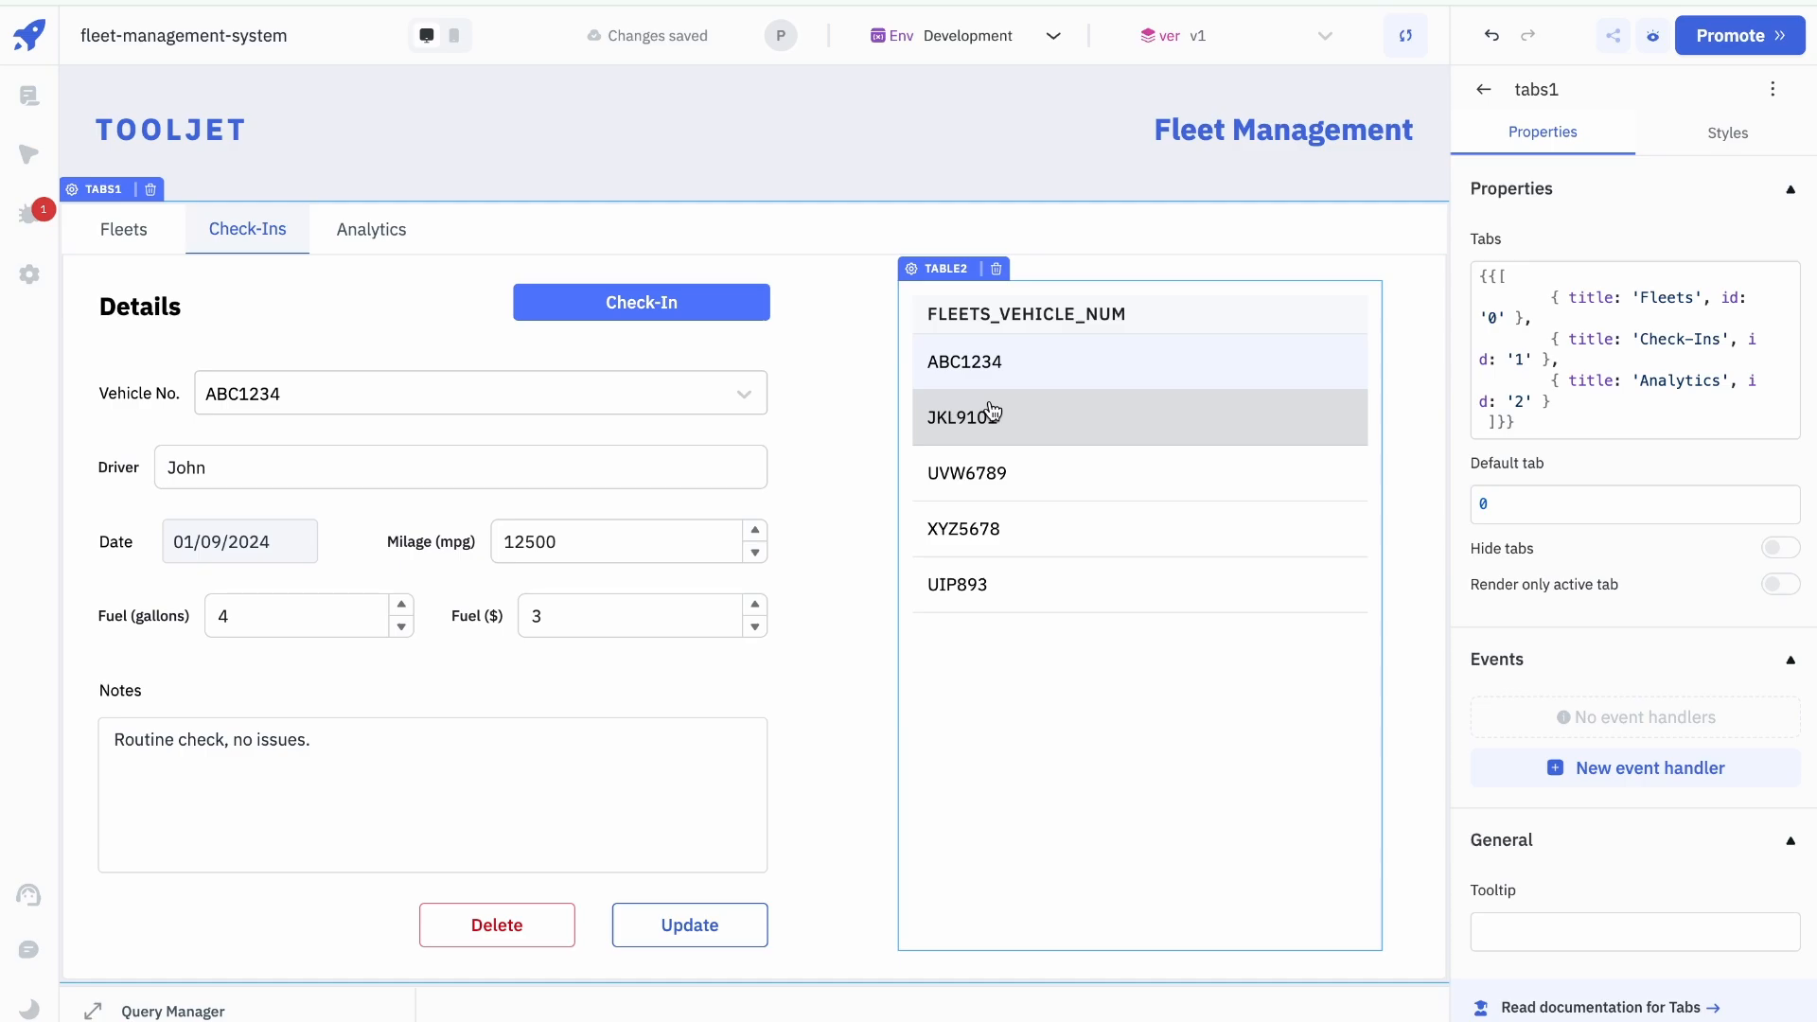
Step: Select the UVW6789, XYZ5678, UIP893 and JKL9101 table rows in turn to check that the Details form follows the selection
{"action": "left_click", "coordinate": [1018, 475]}
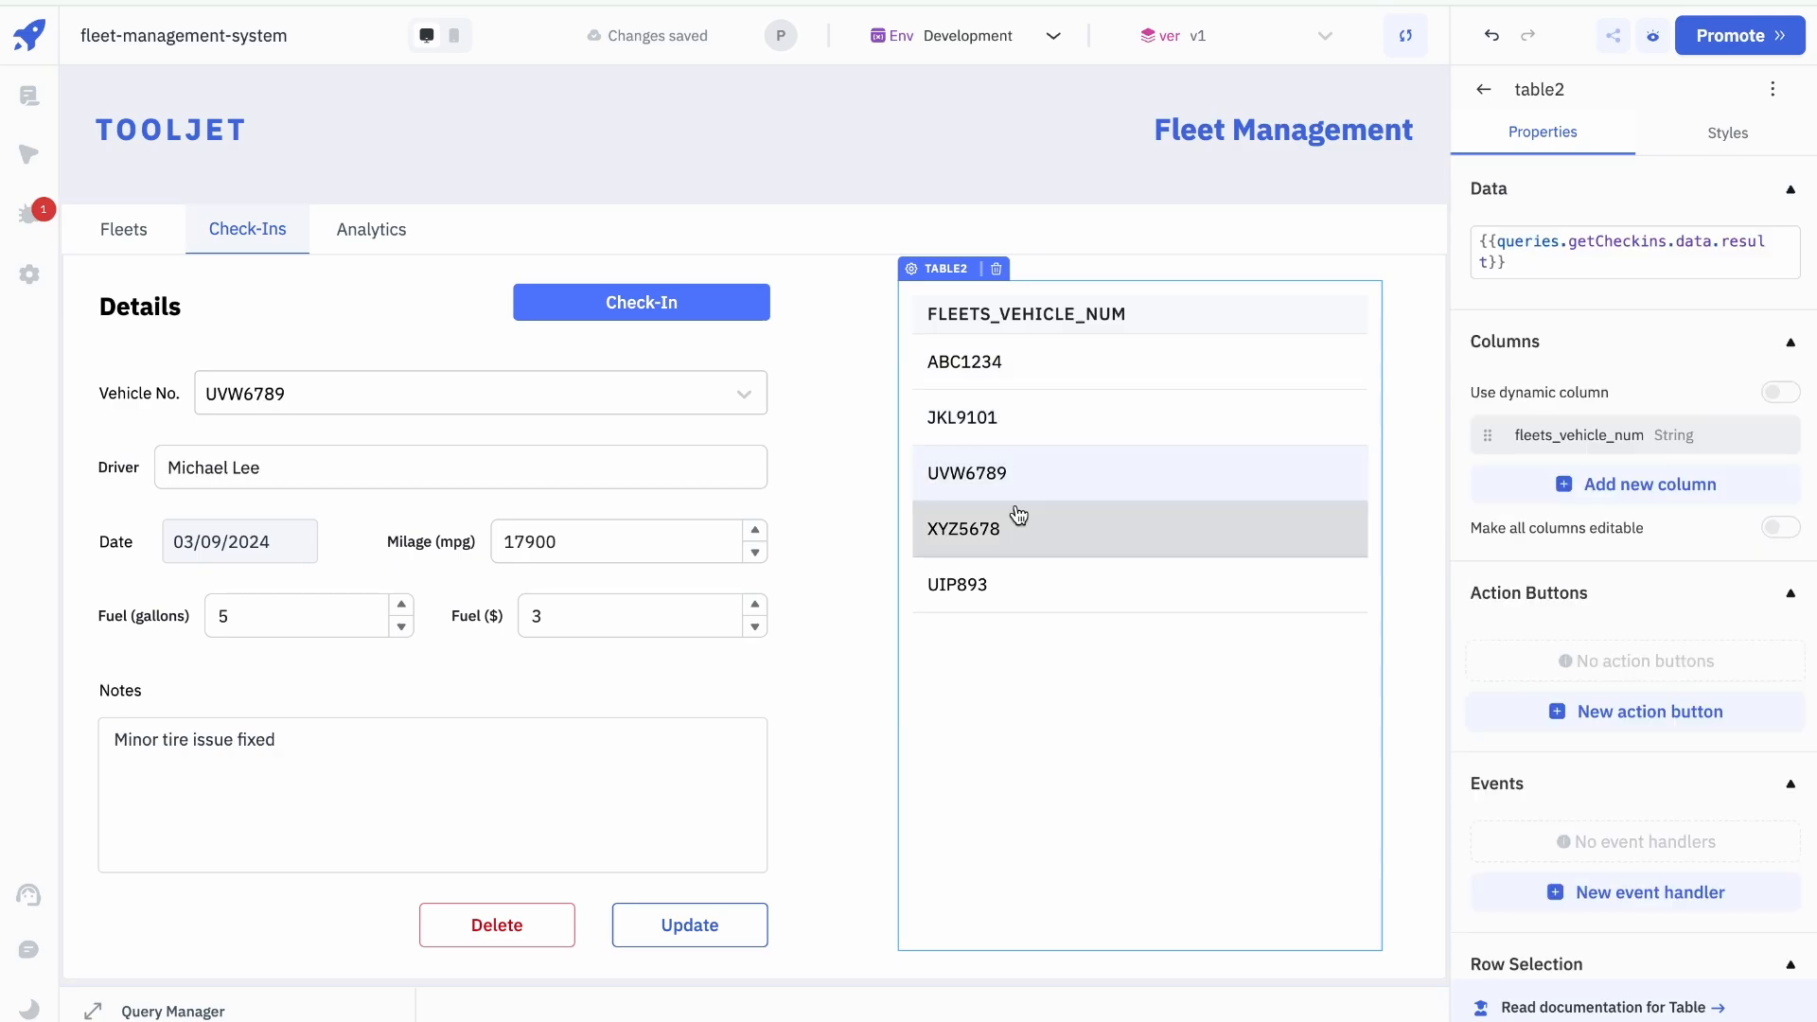
{"action": "left_click", "coordinate": [1018, 520]}
{"action": "left_click", "coordinate": [1030, 573]}
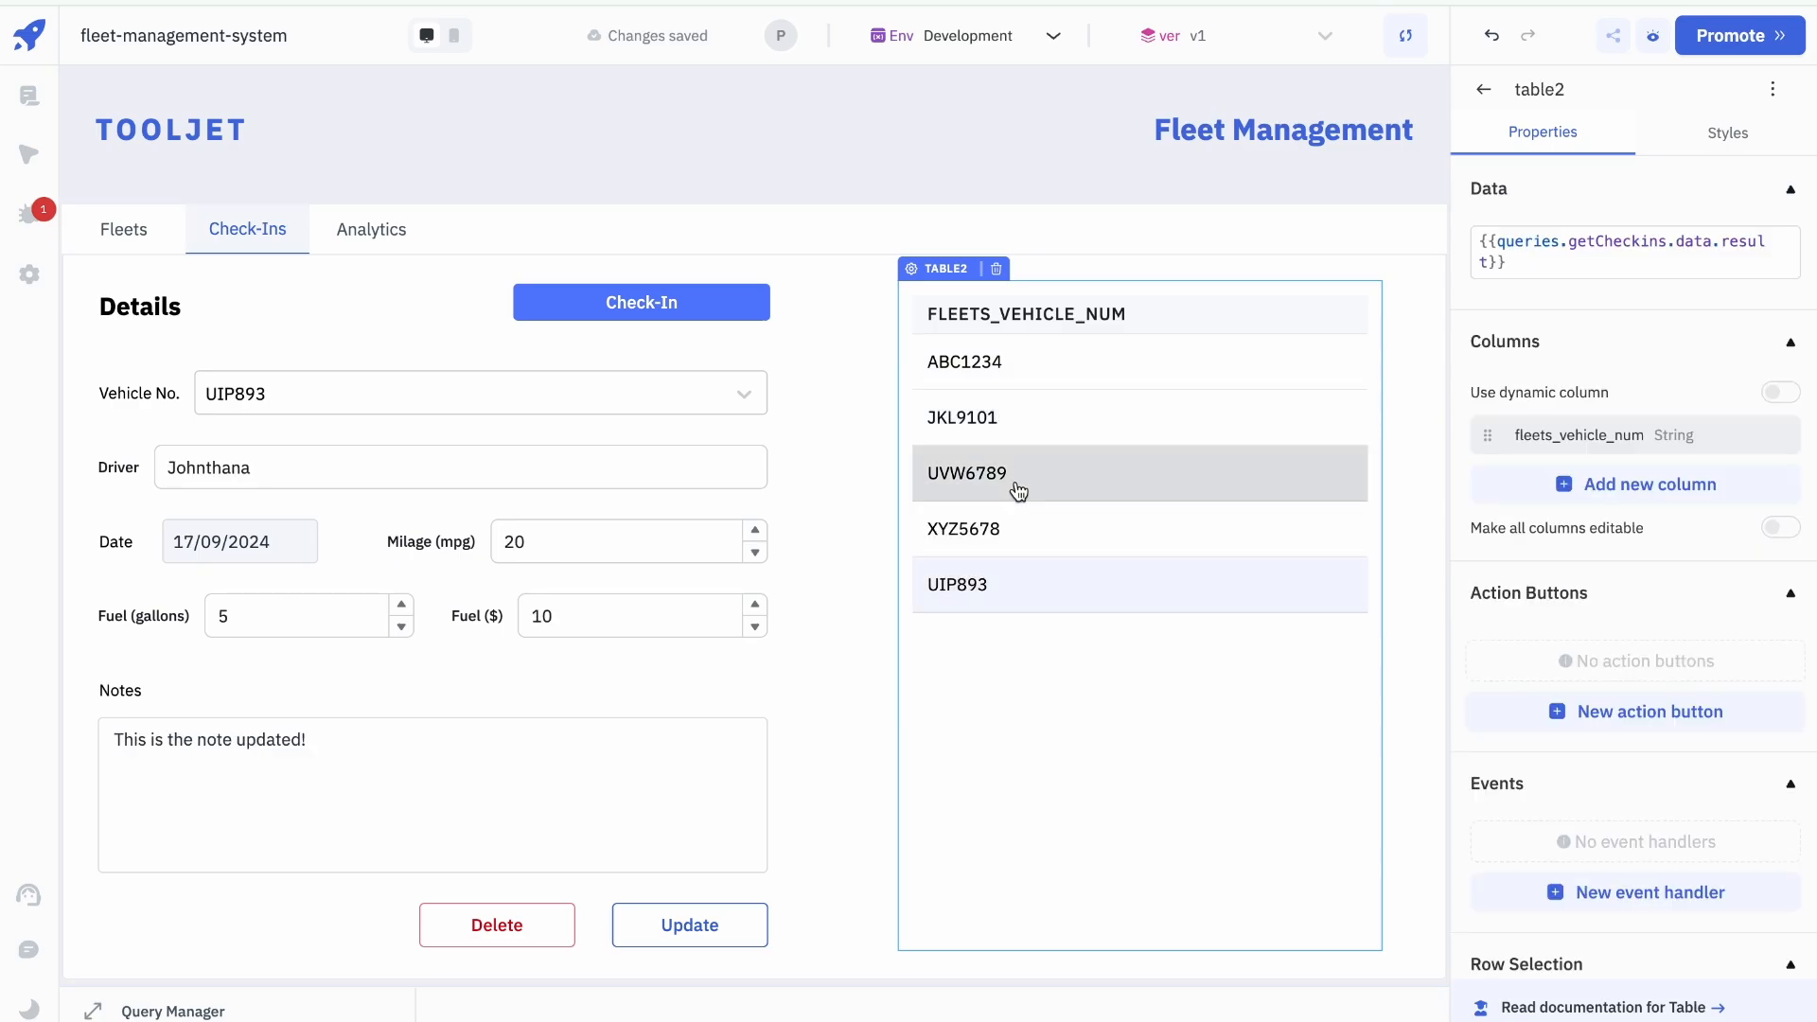
{"action": "left_click", "coordinate": [1018, 489]}
{"action": "left_click", "coordinate": [1023, 438]}
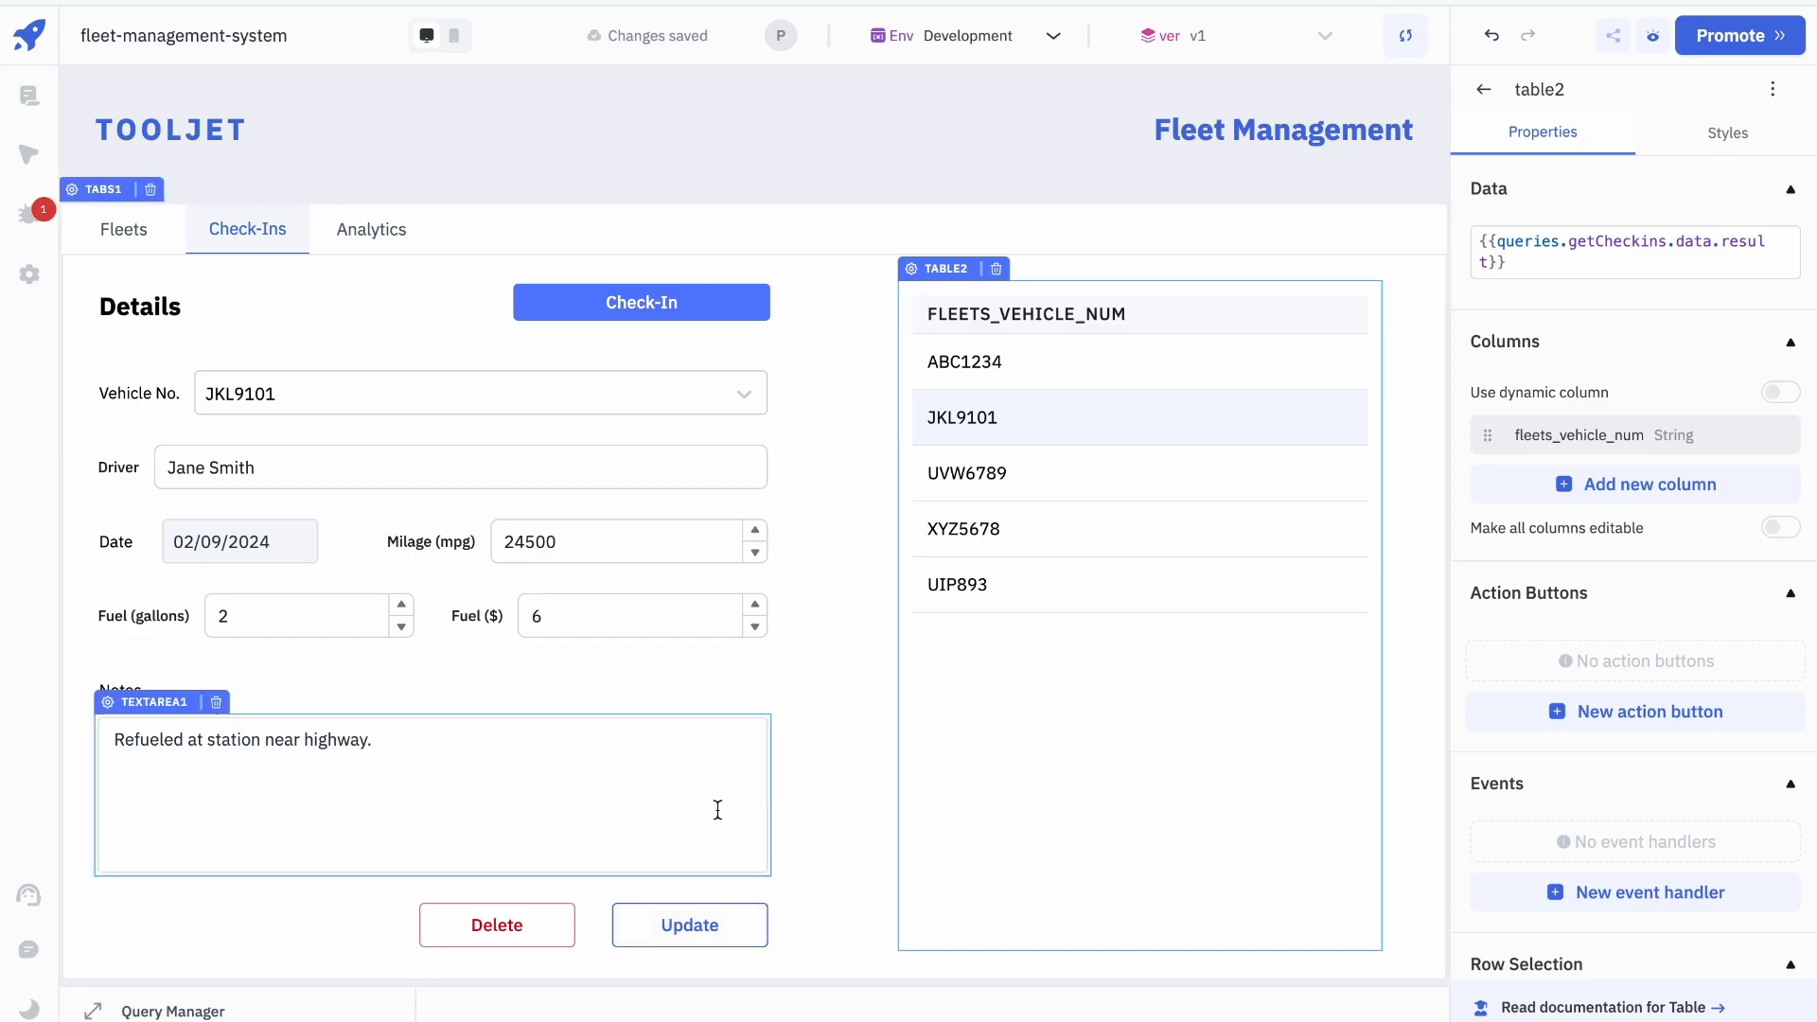
Step: Try choosing YCF6893 as the Vehicle No. in the Details form, and reload the form by selecting the UIP893 row
{"action": "left_click", "coordinate": [465, 479]}
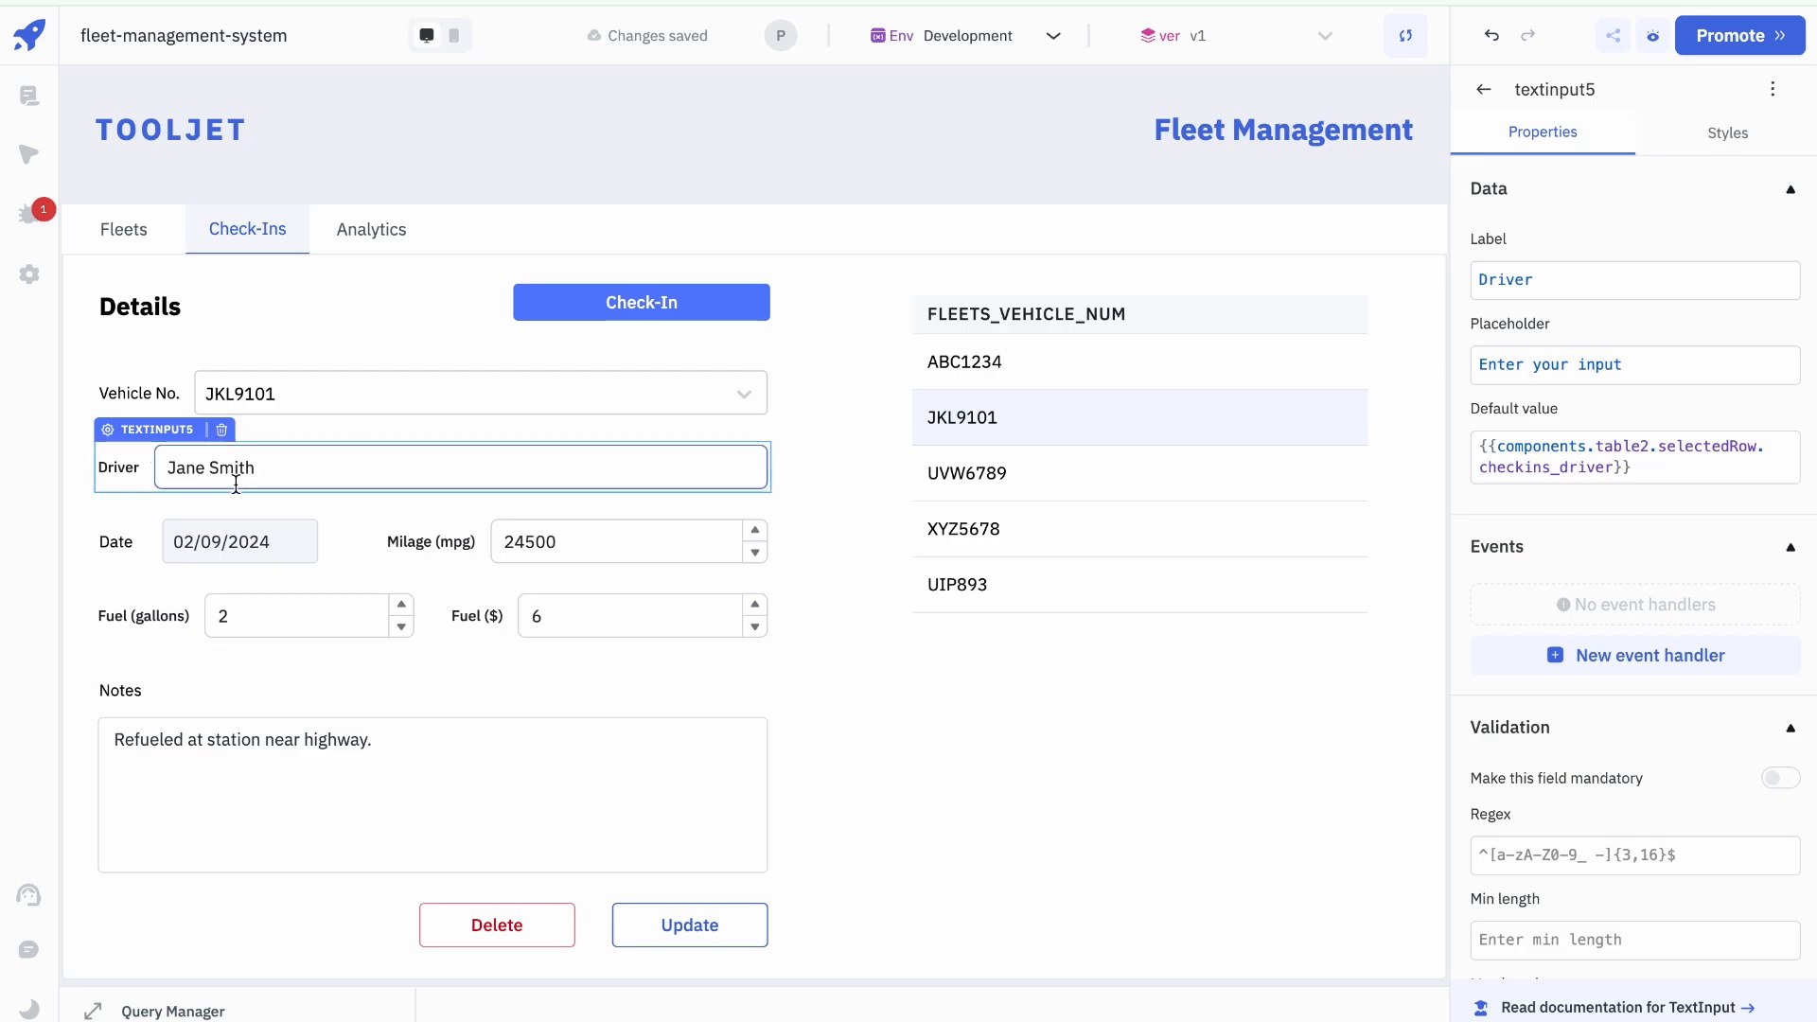
{"action": "left_click", "coordinate": [435, 759]}
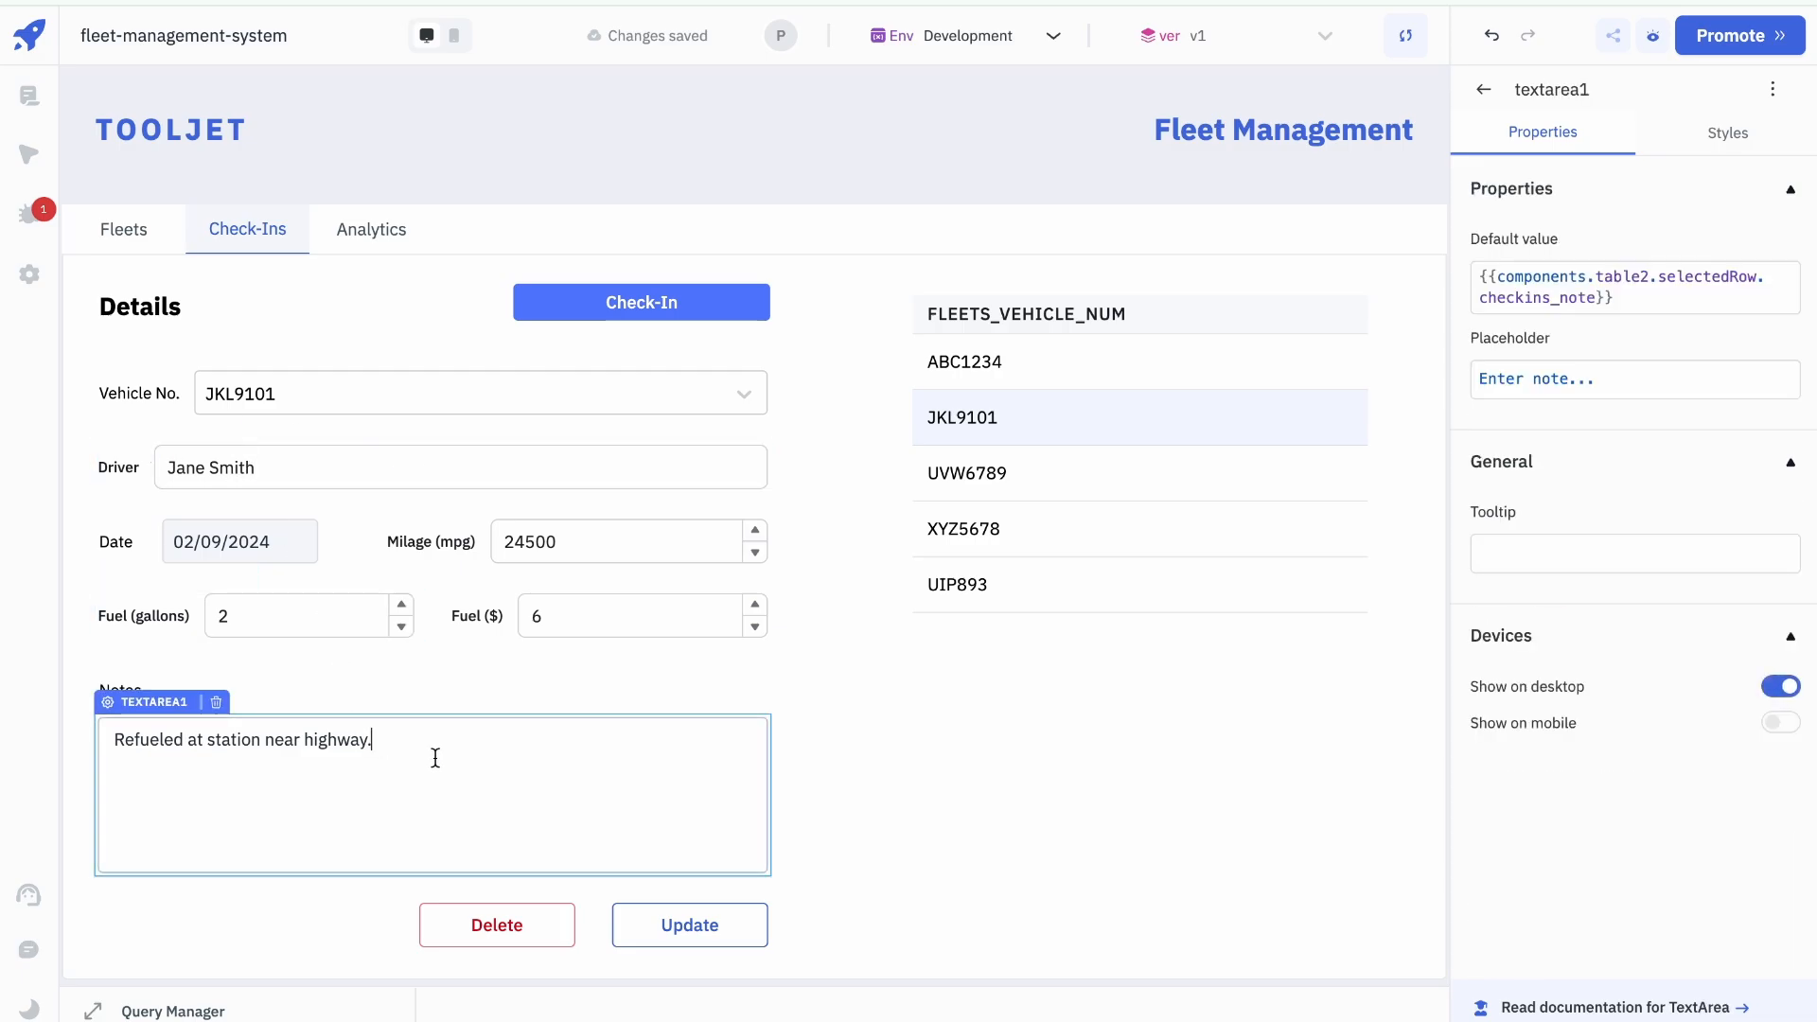
{"action": "left_click", "coordinate": [558, 390]}
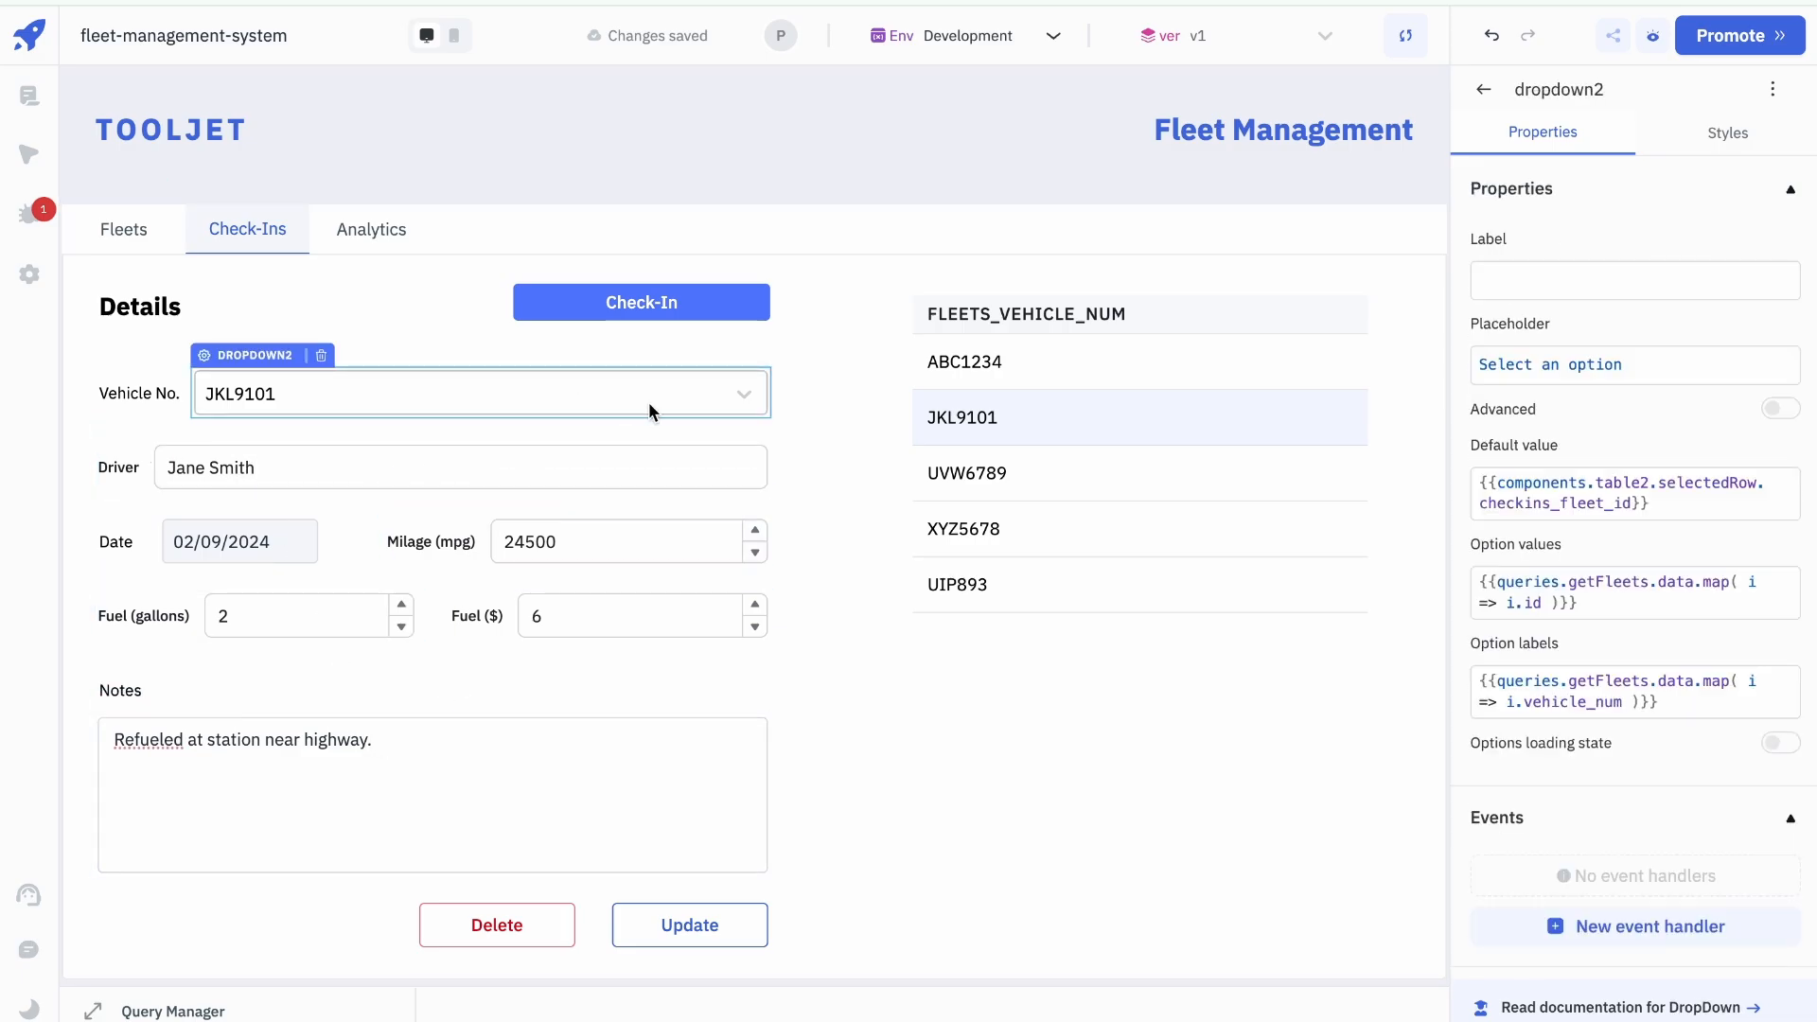
{"action": "left_click", "coordinate": [719, 398]}
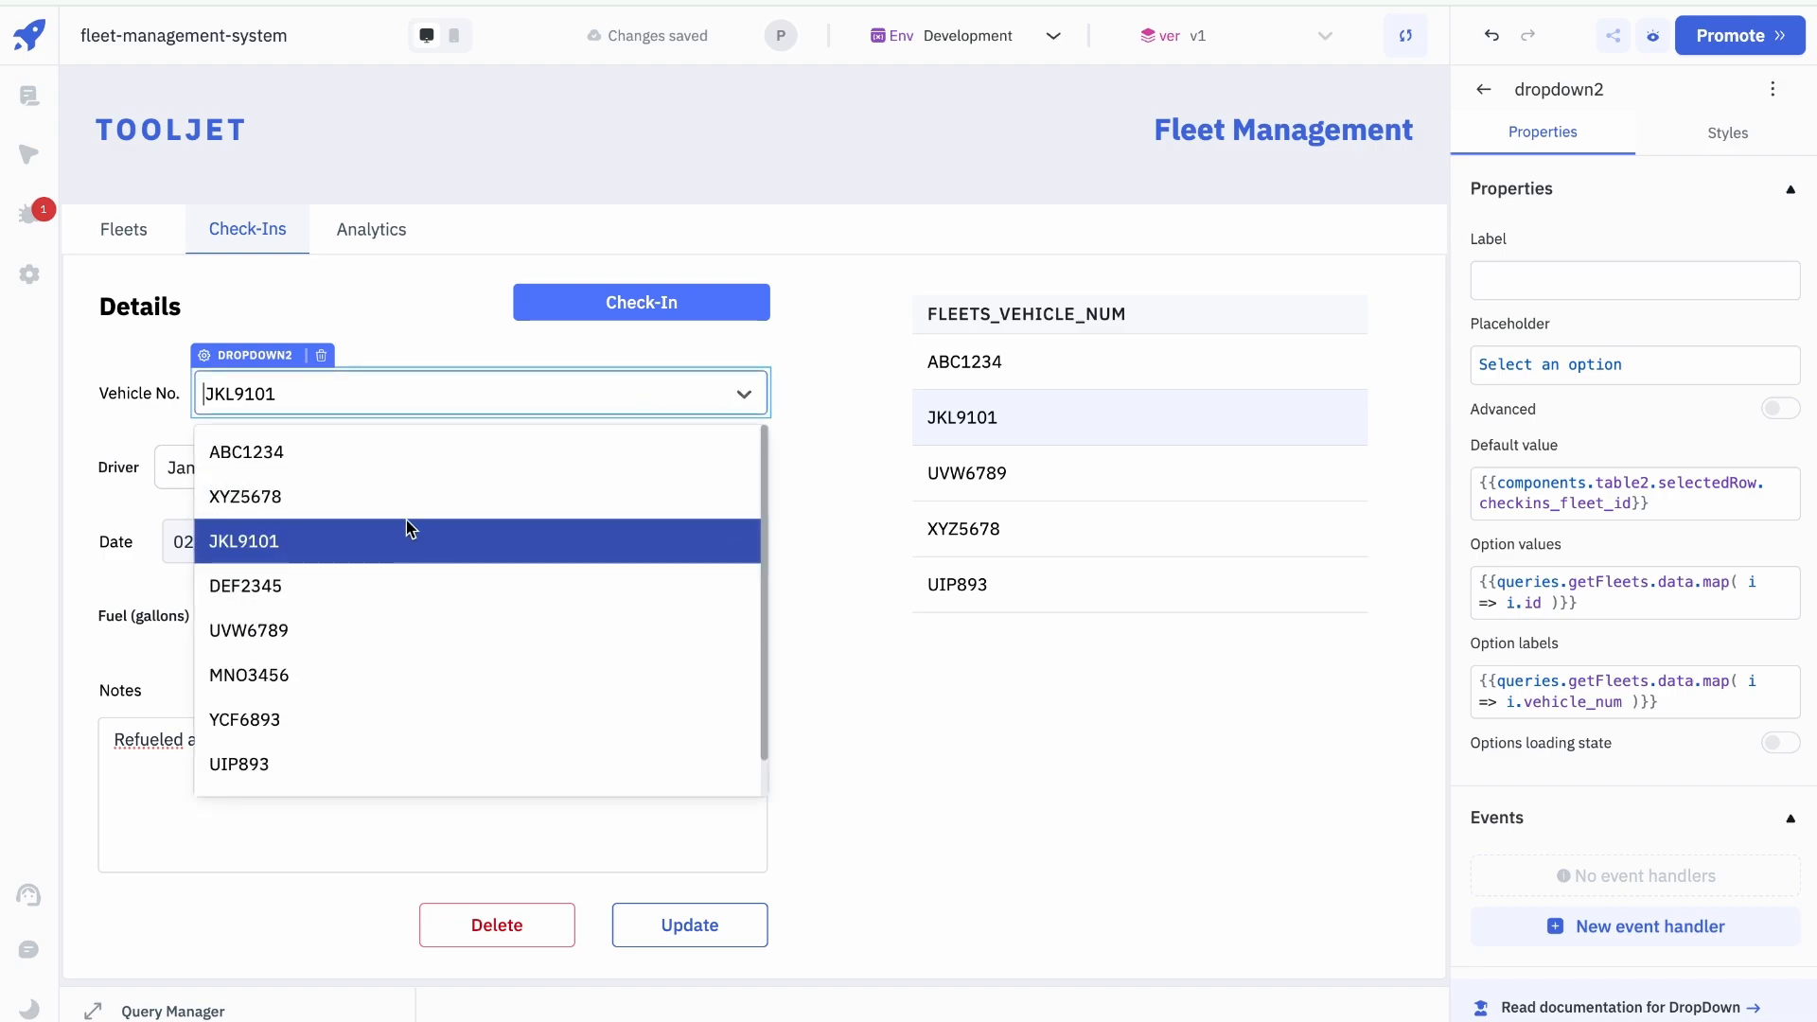
{"action": "left_click", "coordinate": [350, 707]}
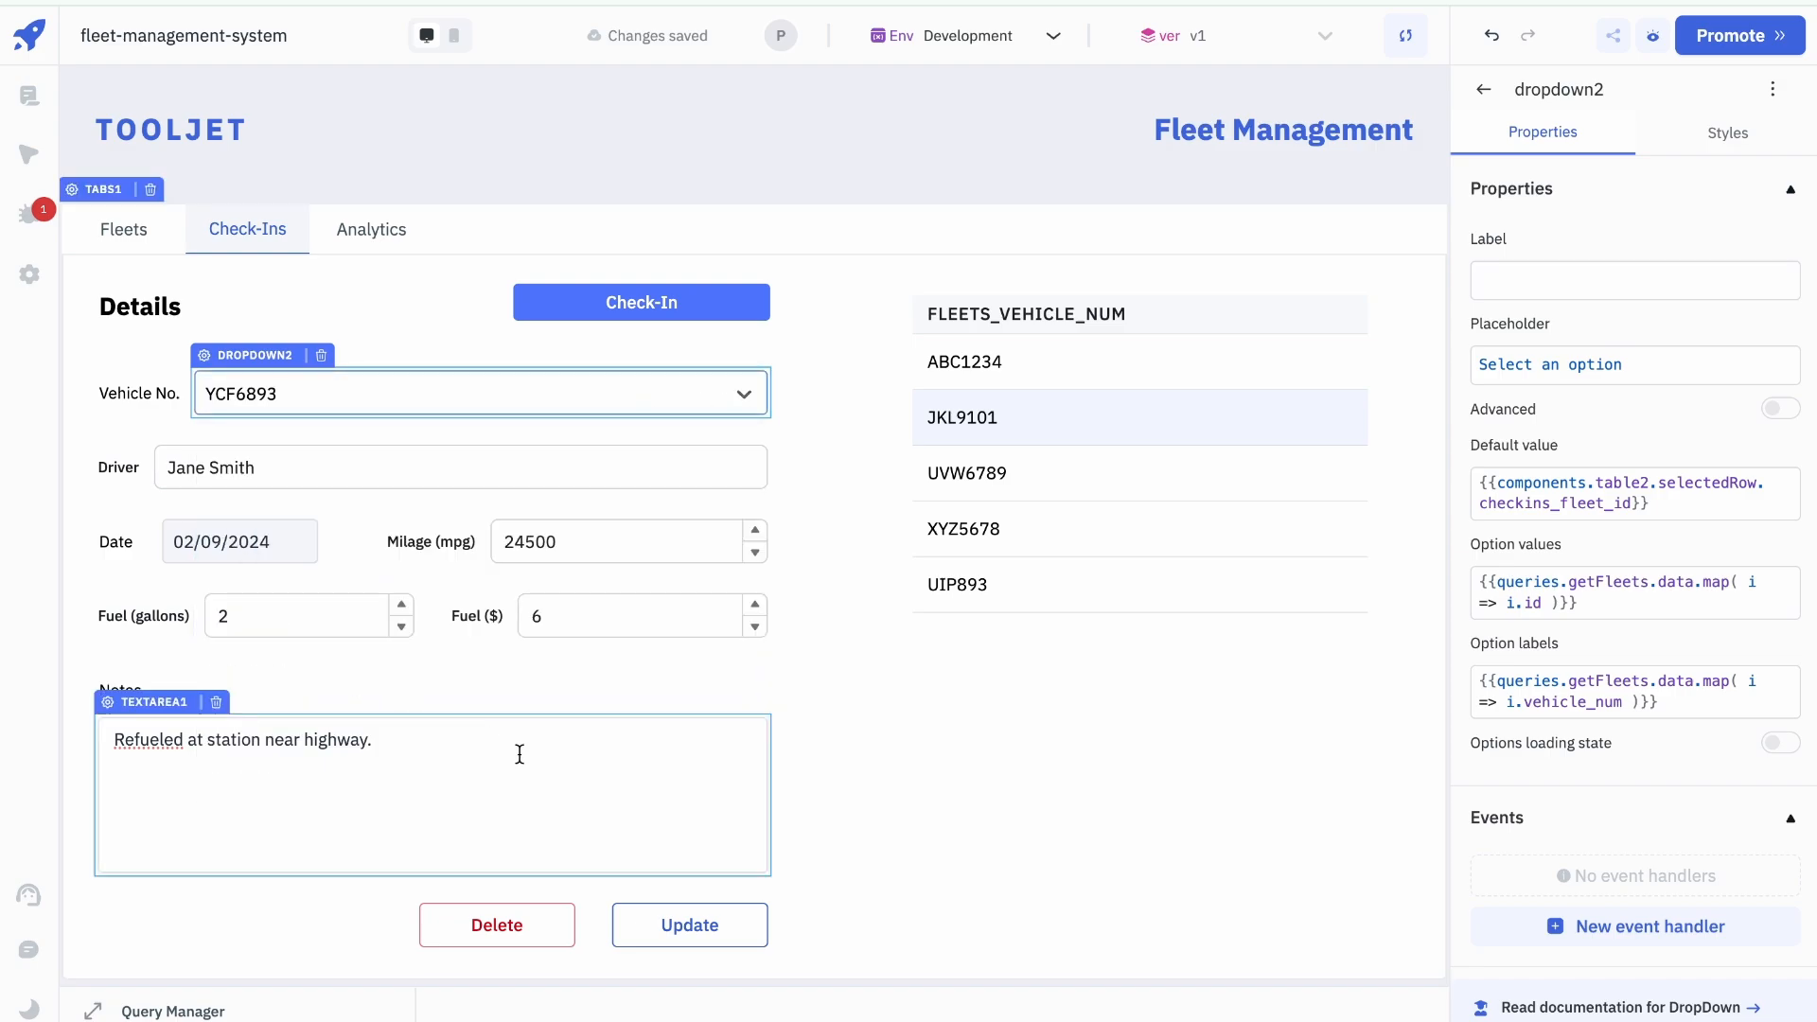
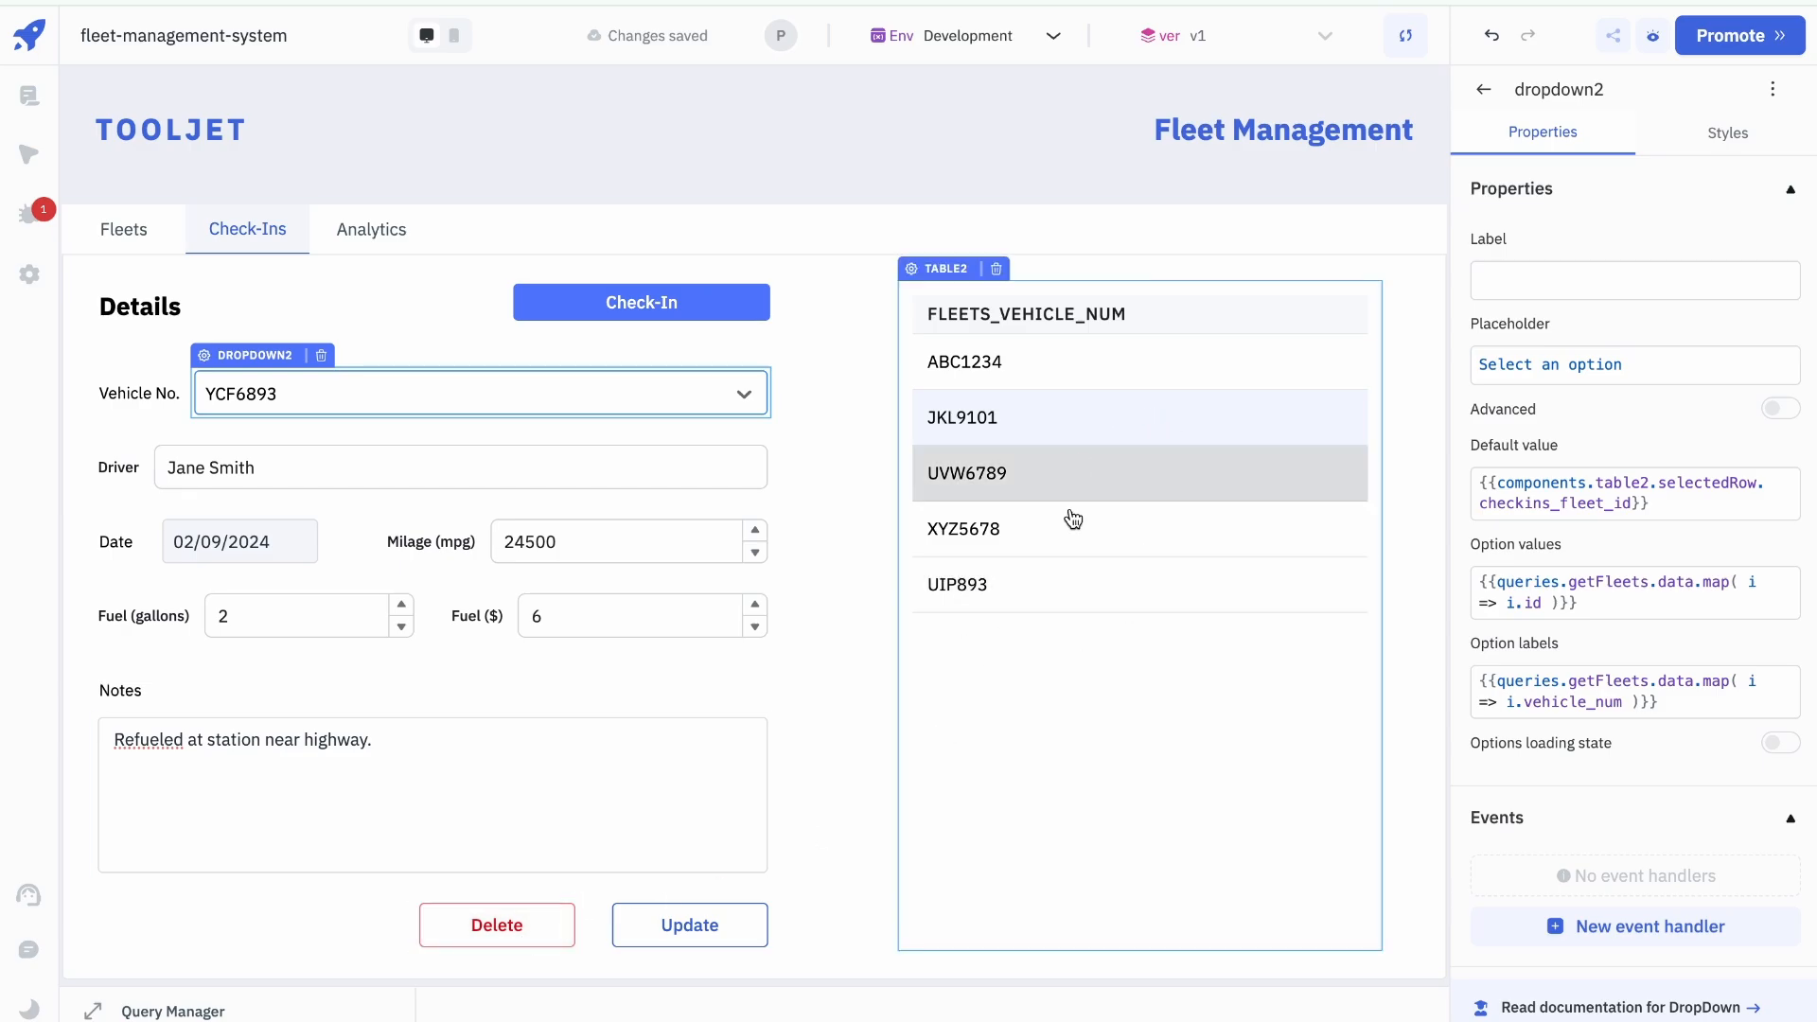
{"action": "left_click", "coordinate": [1051, 580]}
{"action": "scroll", "coordinate": [1053, 570], "scroll_direction": "down", "scroll_amount": 1}
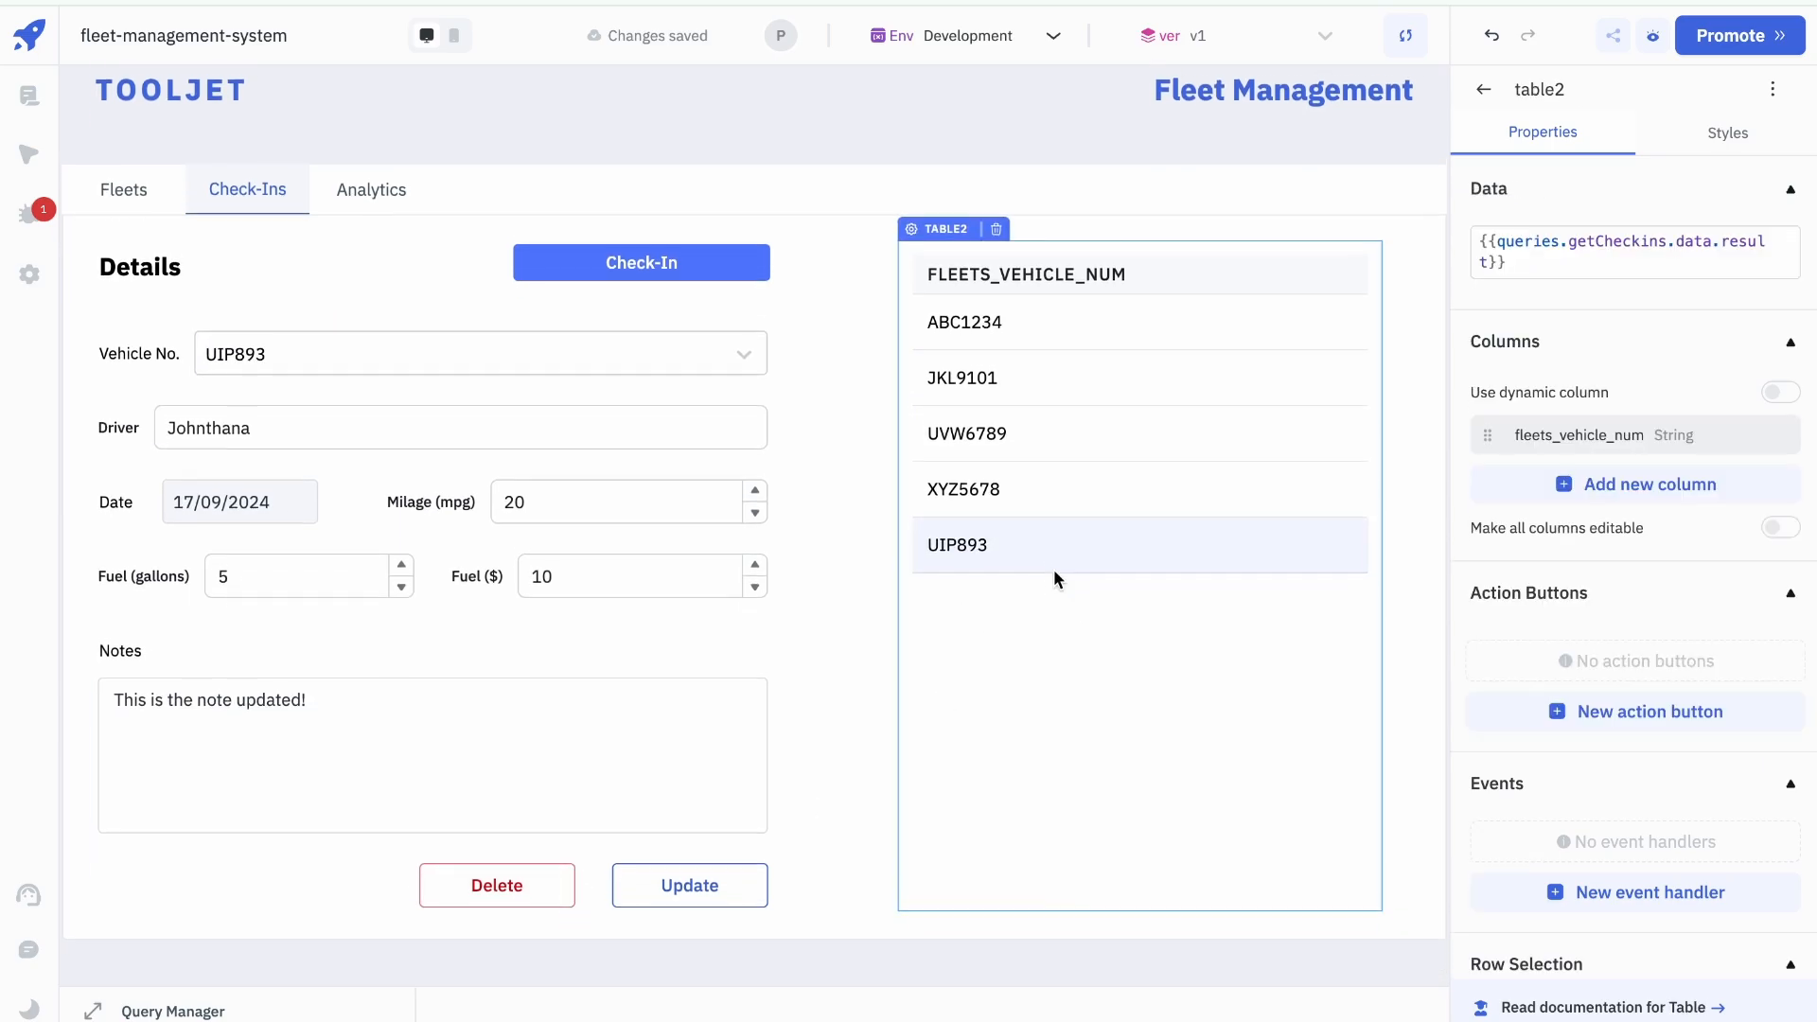
Step: Open the Check-In modal on the Check-Ins tab
{"action": "left_click", "coordinate": [1156, 108]}
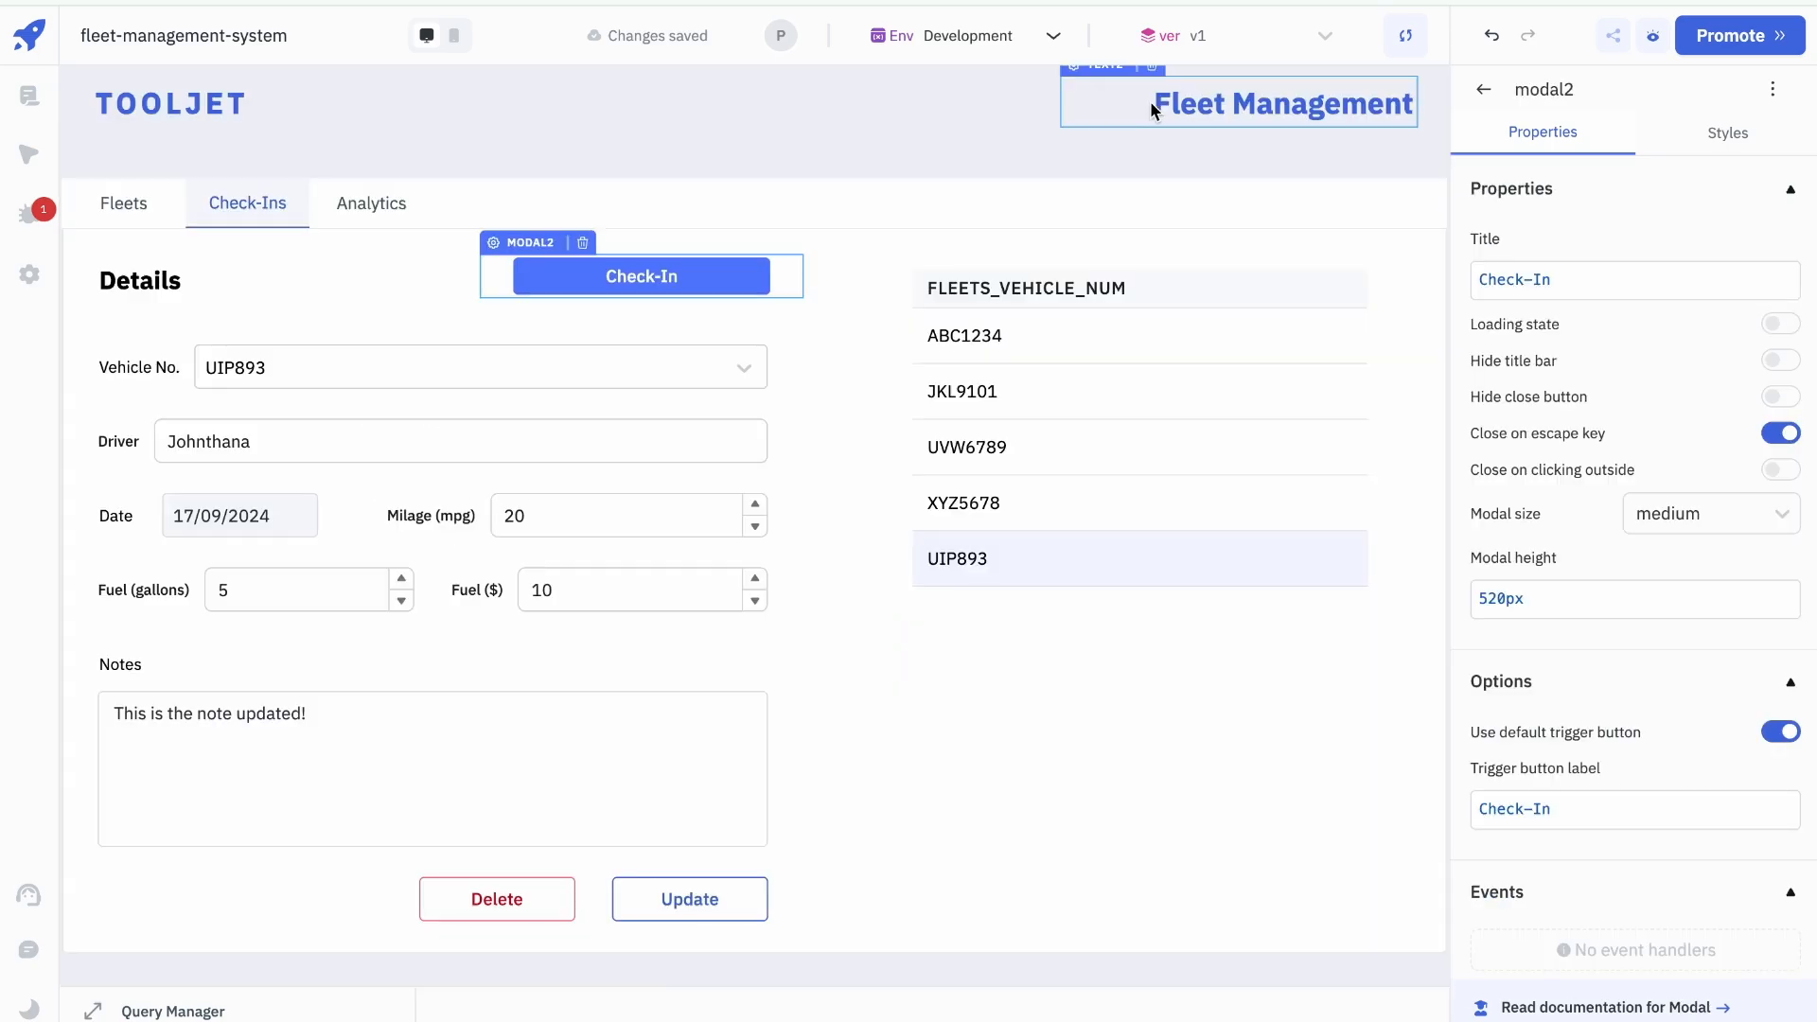
{"action": "scroll", "coordinate": [977, 646], "scroll_direction": "up", "scroll_amount": 1}
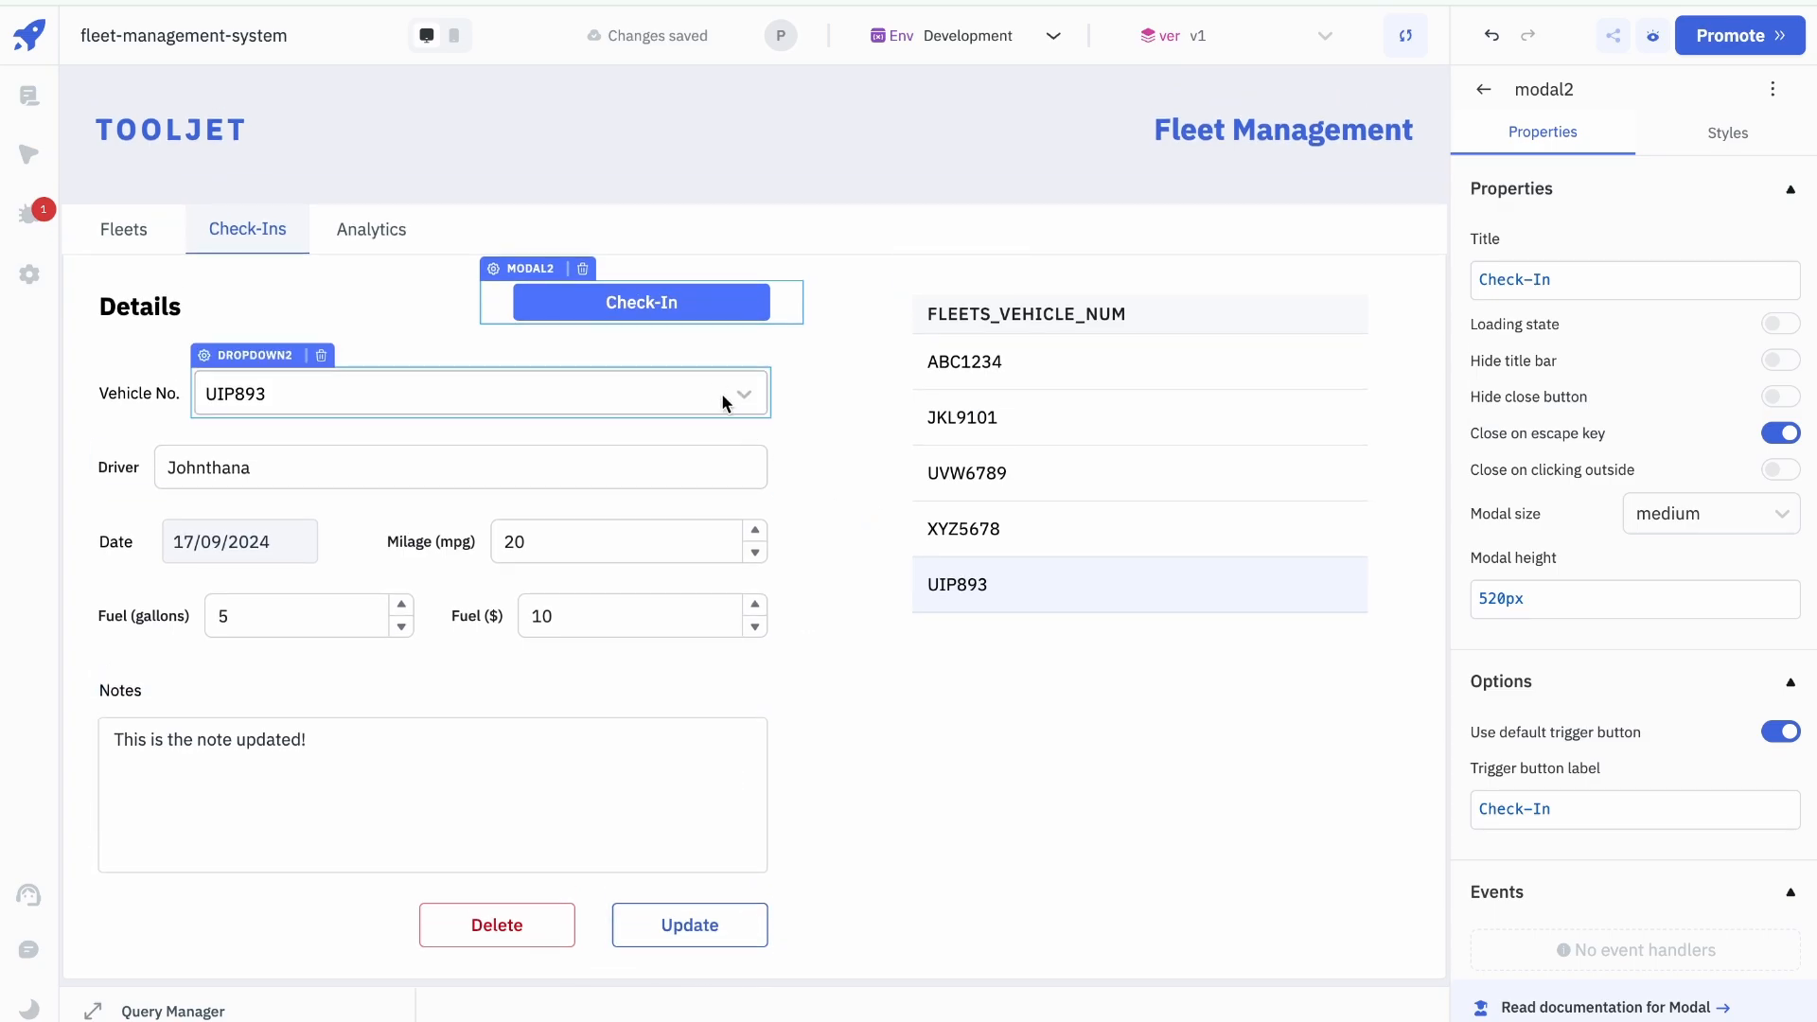
{"action": "left_click", "coordinate": [641, 301]}
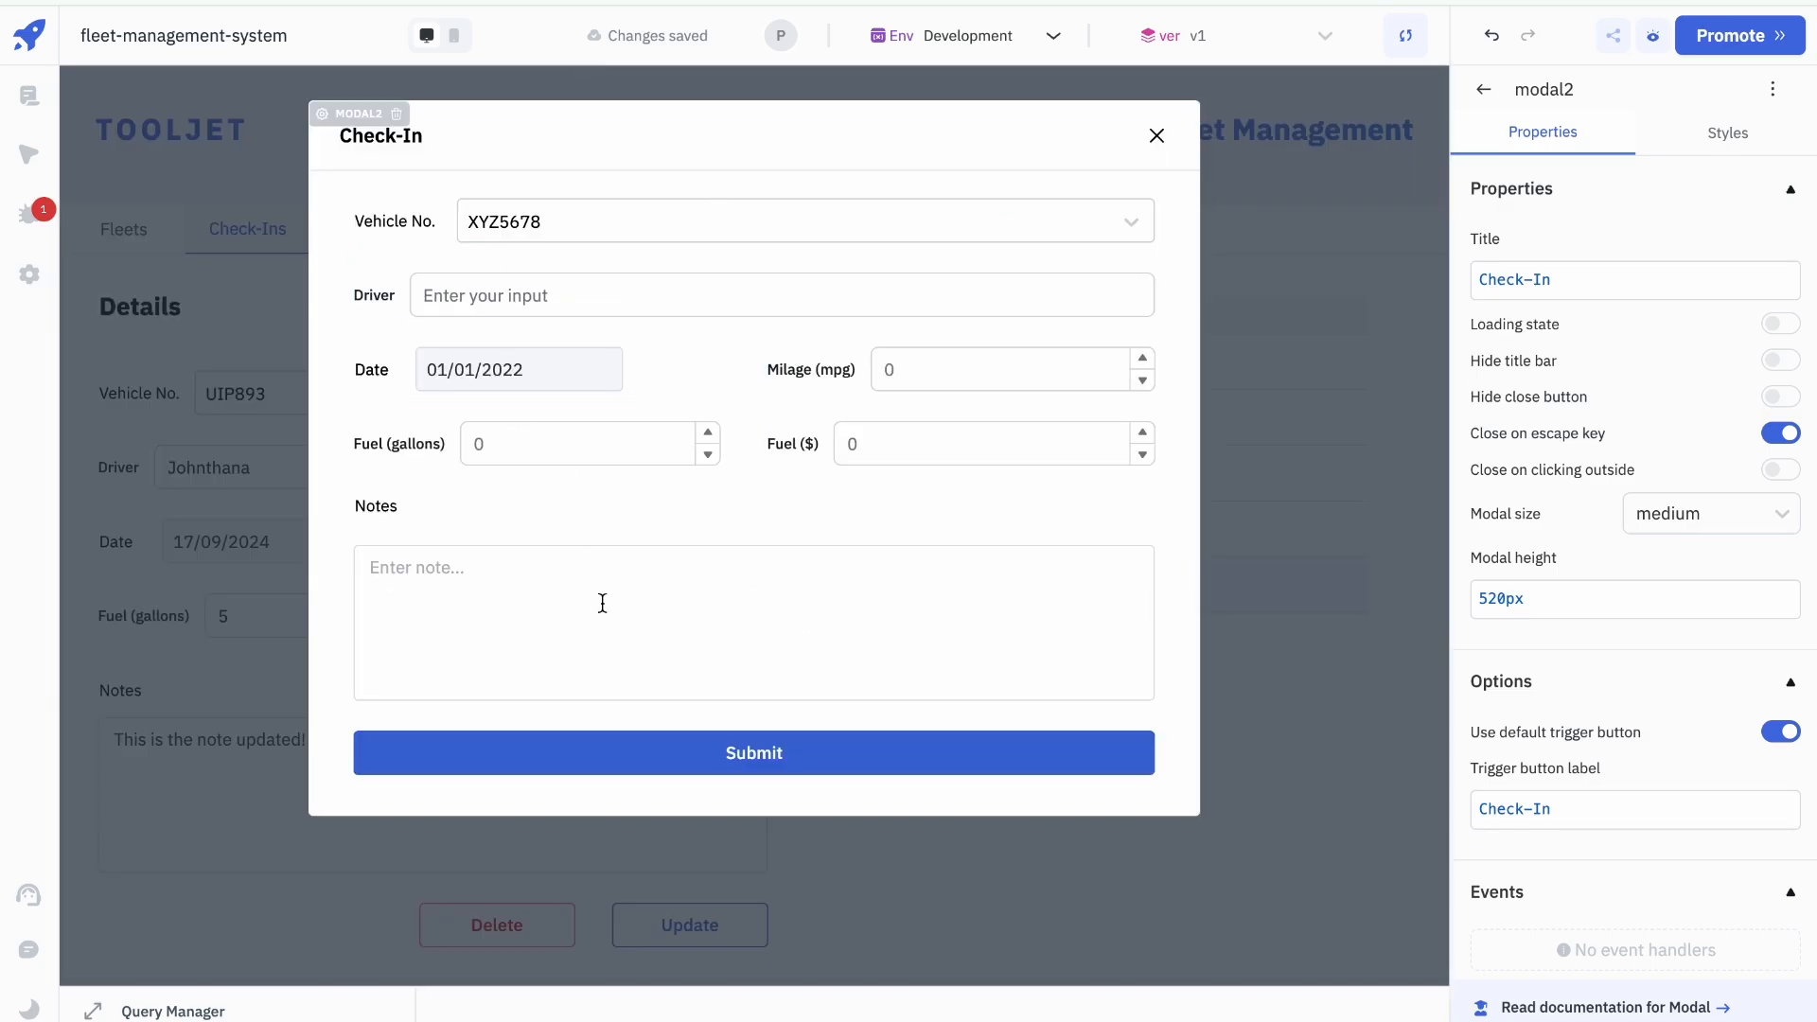
Step: Create a new ToolJet Database query named addCheckins
{"action": "left_click", "coordinate": [92, 1011]}
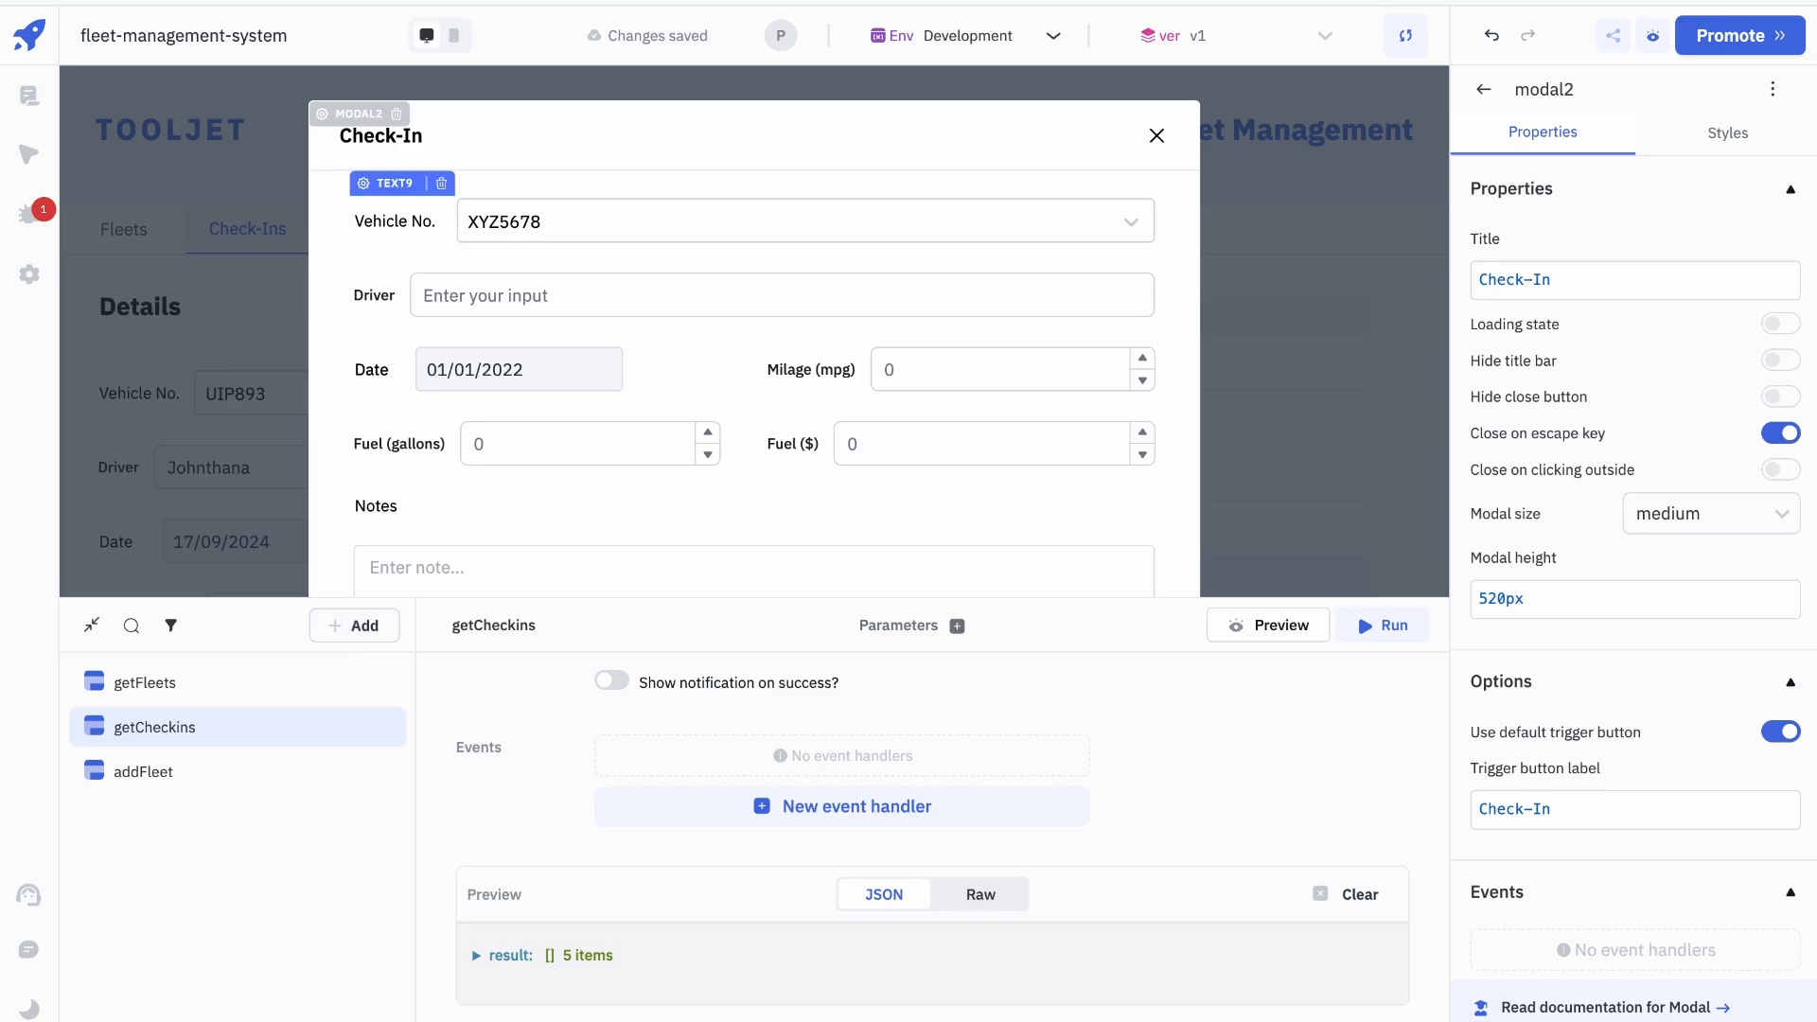
{"action": "left_click", "coordinate": [377, 626]}
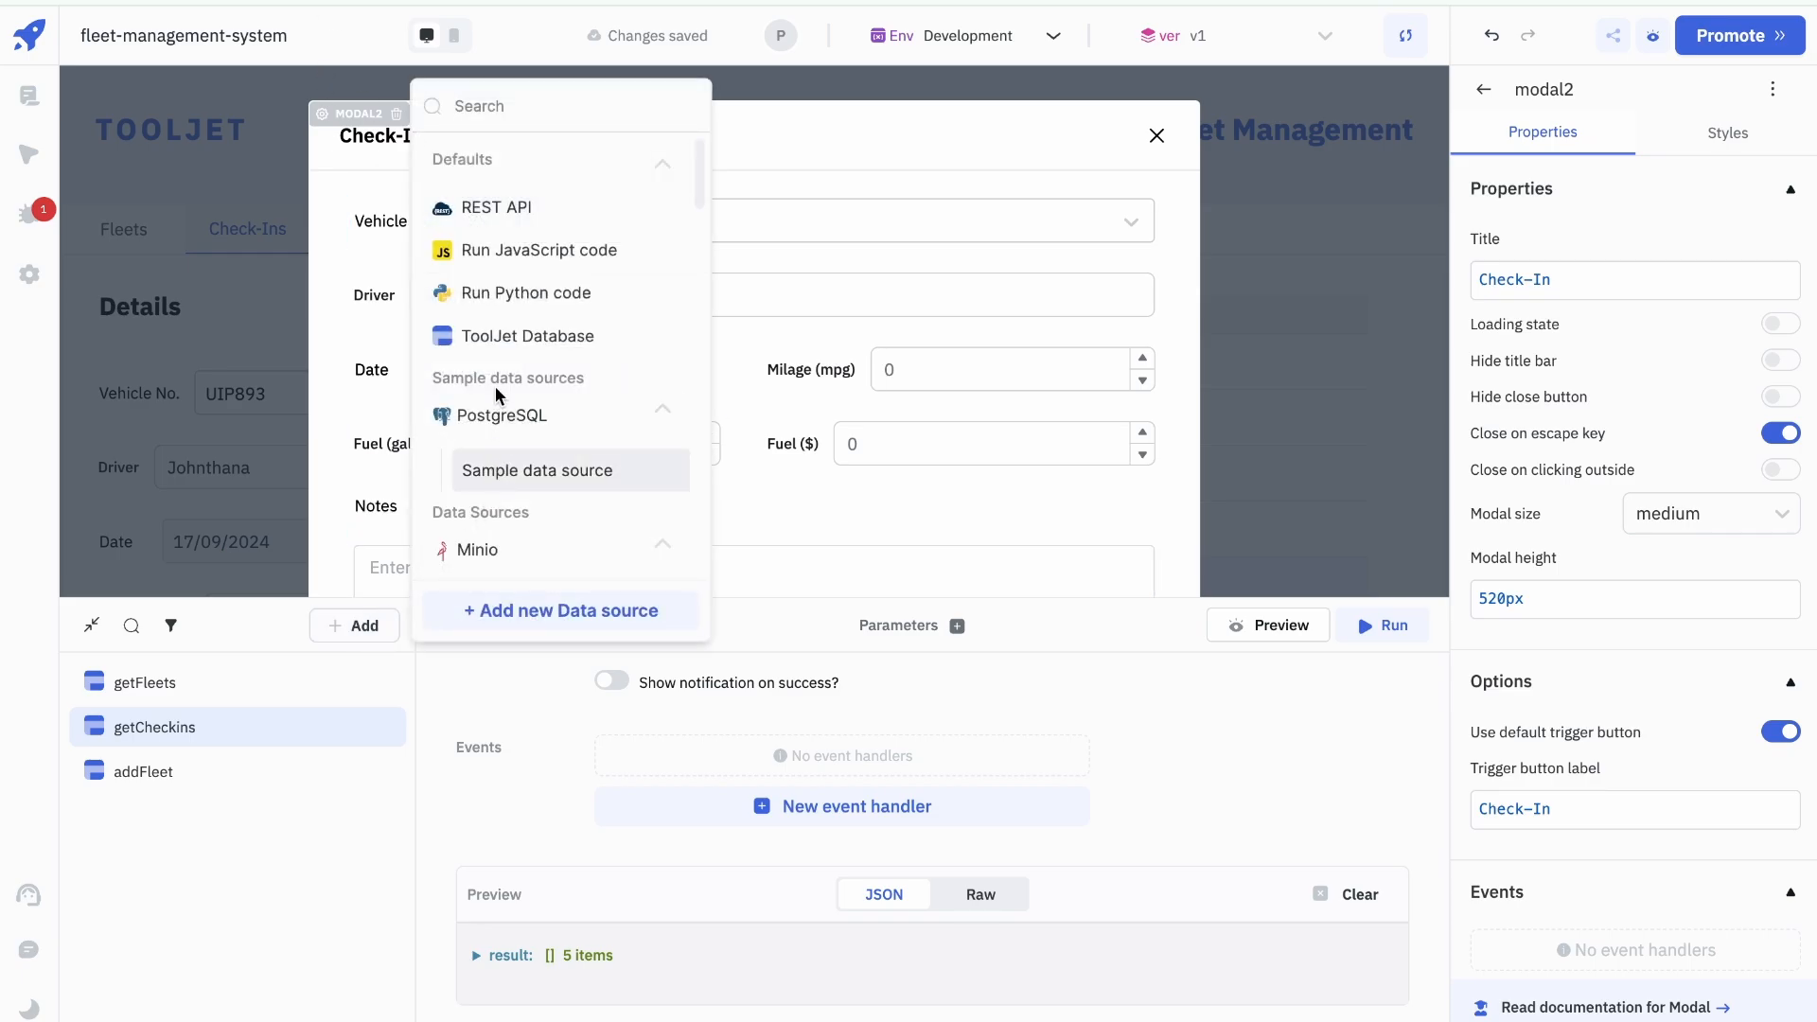
{"action": "left_click", "coordinate": [492, 339]}
{"action": "key", "text": "ctrl+a"}
{"action": "type", "text": "add"}
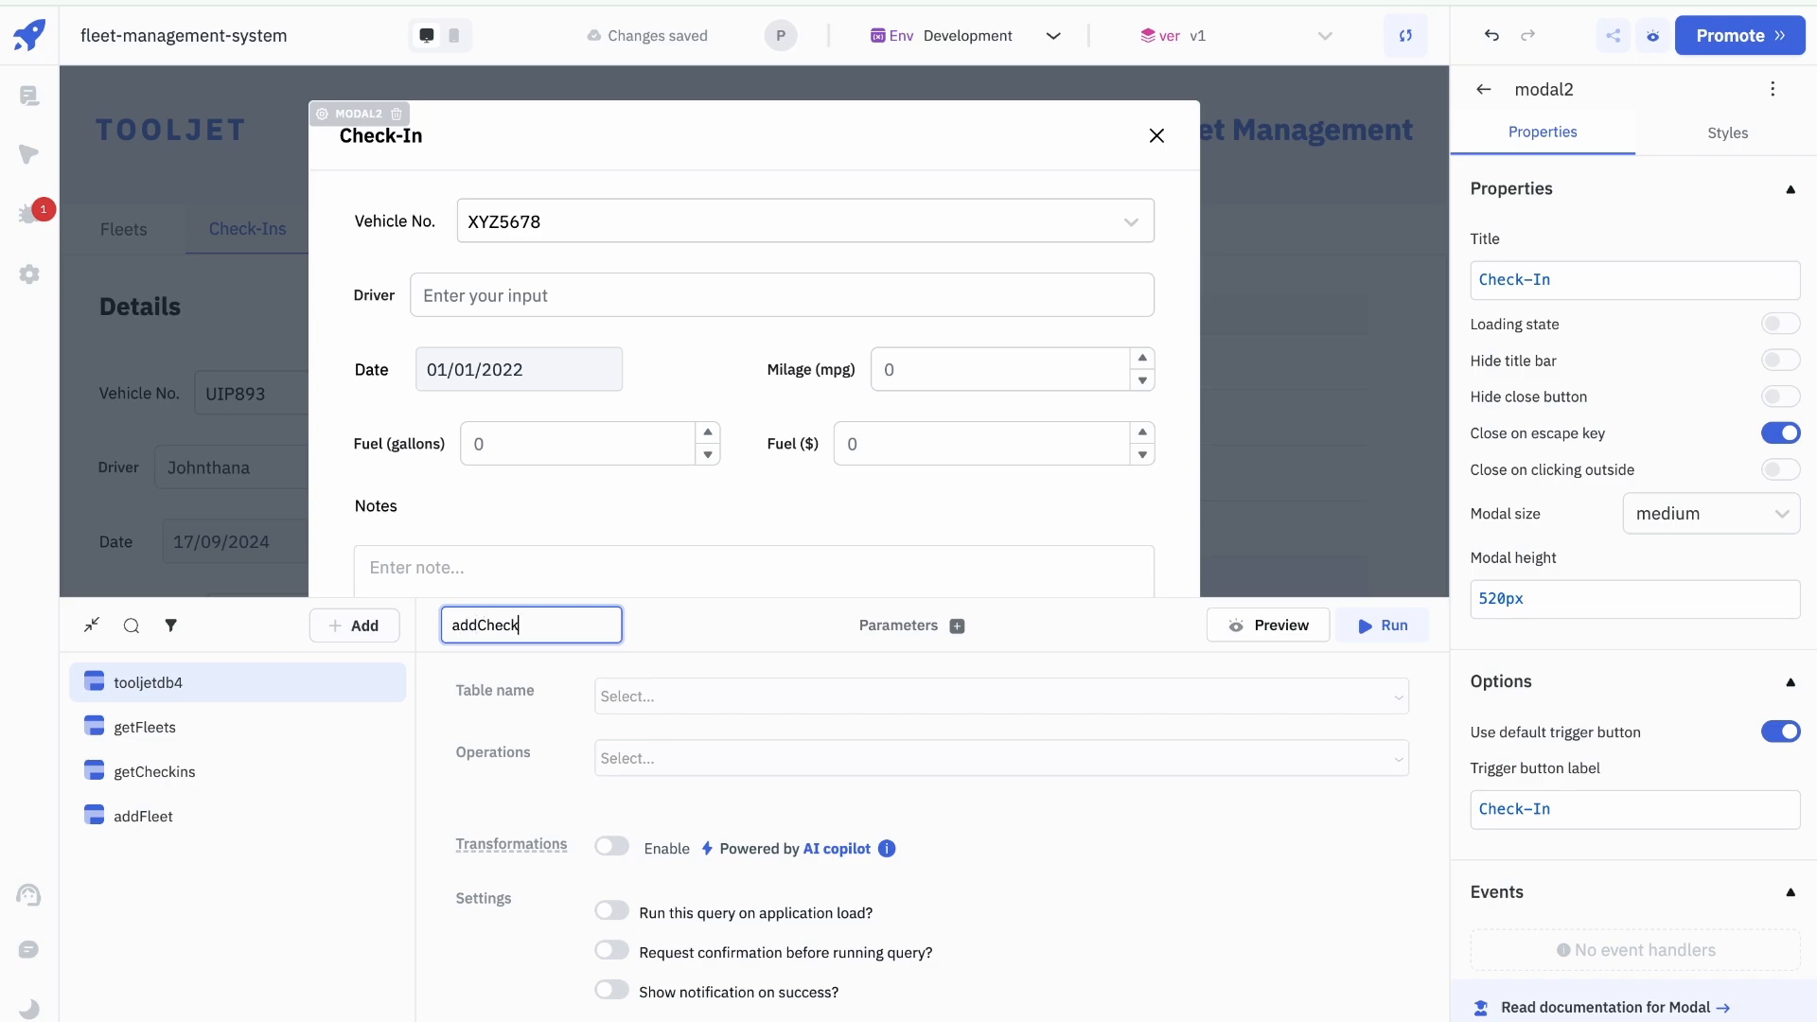
{"action": "key", "text": "Return"}
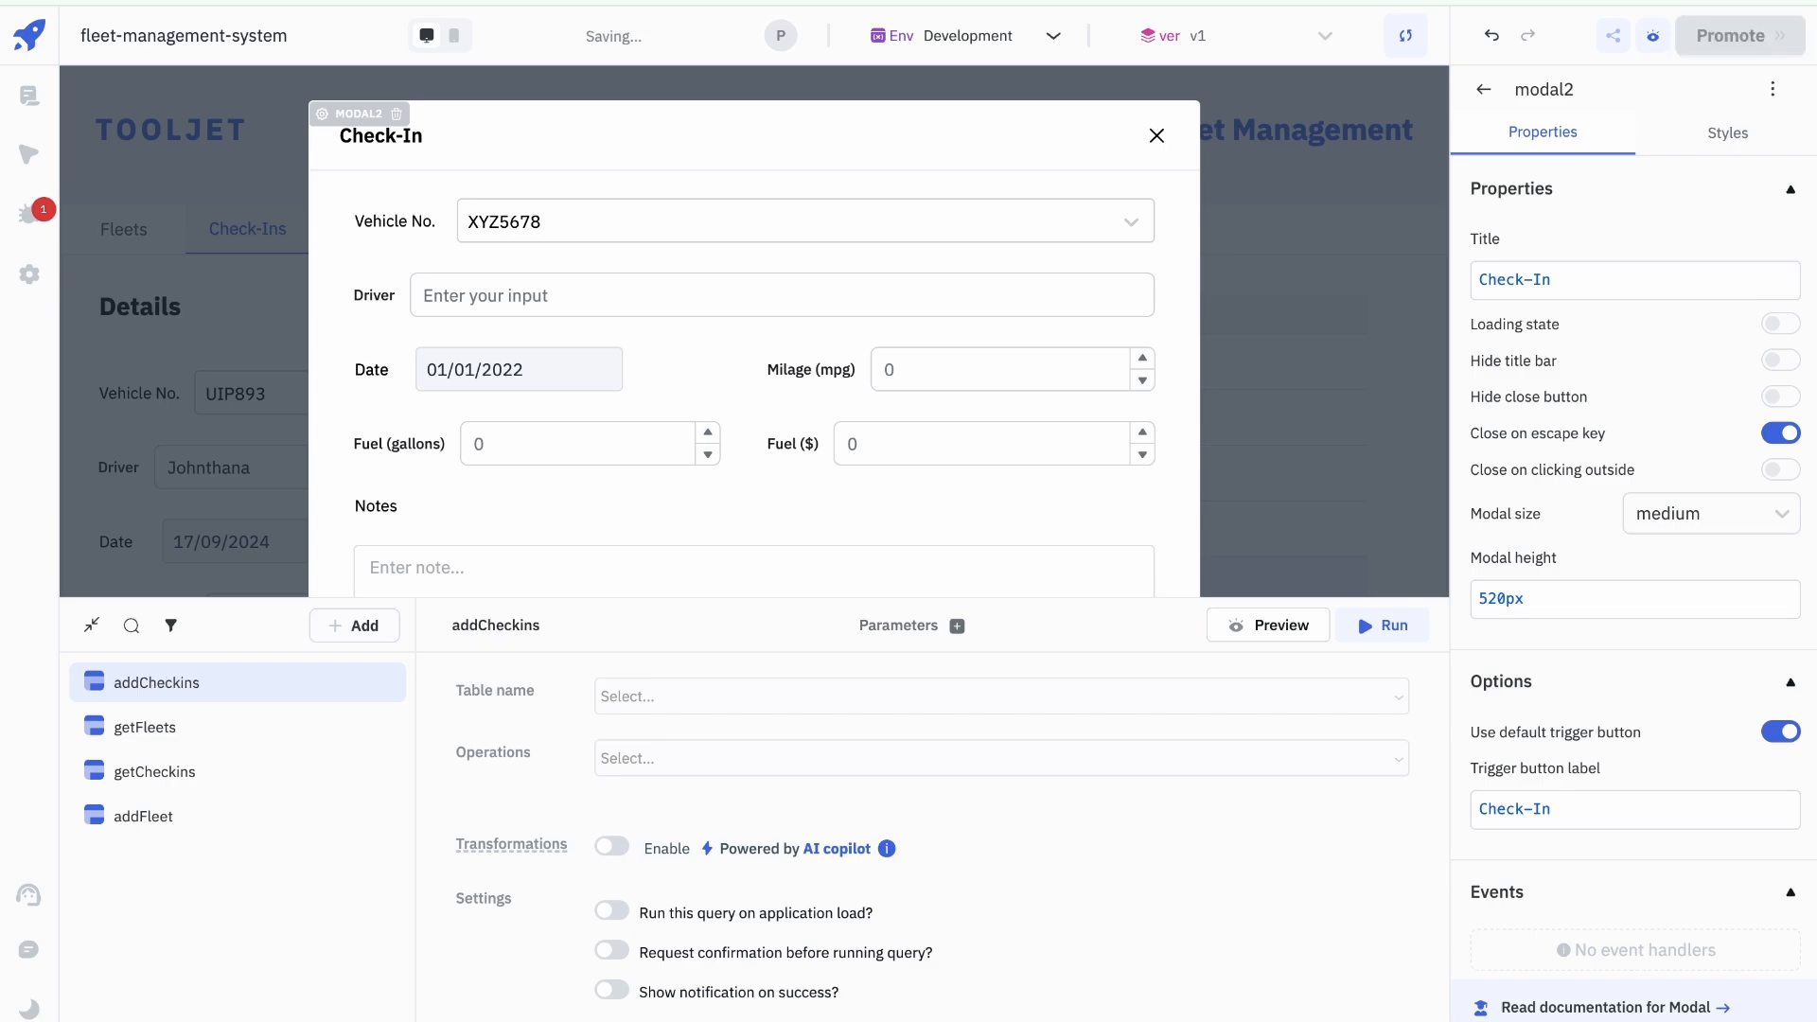
Step: Set the addCheckins query to the checkins table with the Create row operation
{"action": "left_click", "coordinate": [778, 697]}
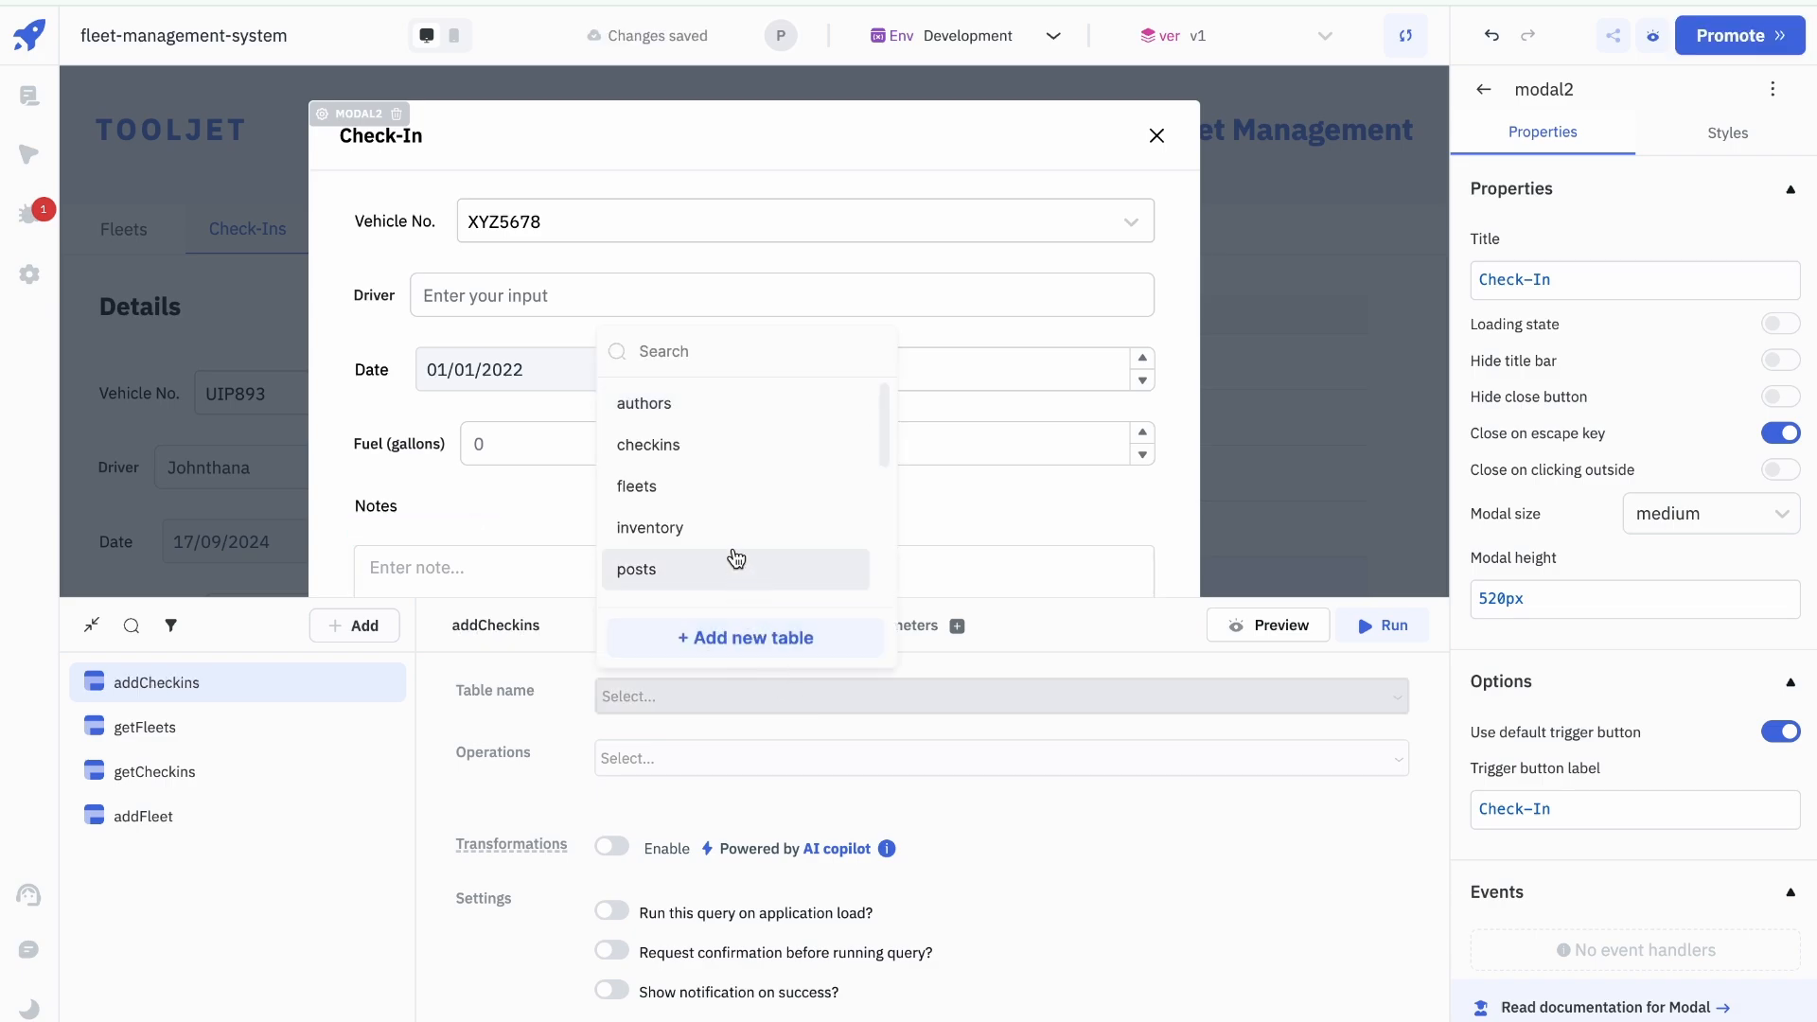
{"action": "left_click", "coordinate": [738, 444]}
{"action": "left_click", "coordinate": [737, 764]}
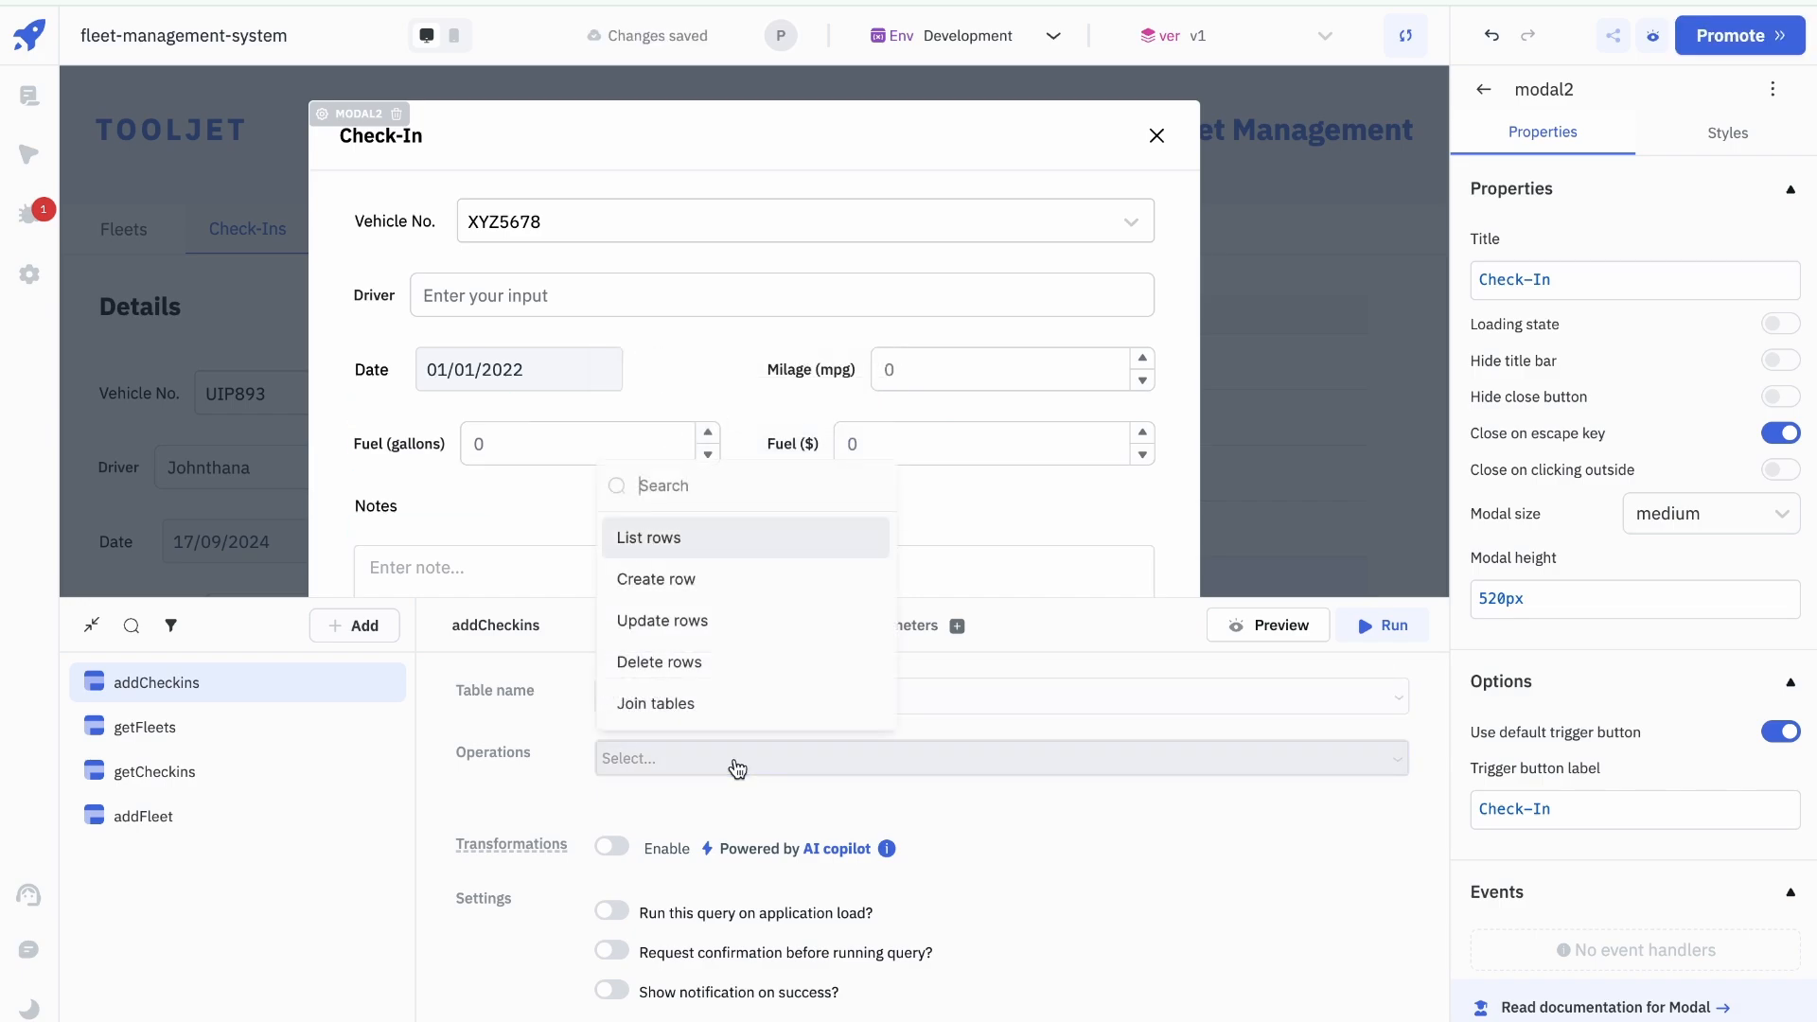
{"action": "left_click", "coordinate": [706, 579]}
Step: Add the fleet_id, driver and checkin_date columns to the addCheckins query's Create row operation
{"action": "scroll", "coordinate": [829, 889], "scroll_direction": "down", "scroll_amount": 1}
{"action": "left_click", "coordinate": [683, 763]}
{"action": "left_click", "coordinate": [662, 769]}
{"action": "left_click", "coordinate": [722, 811]}
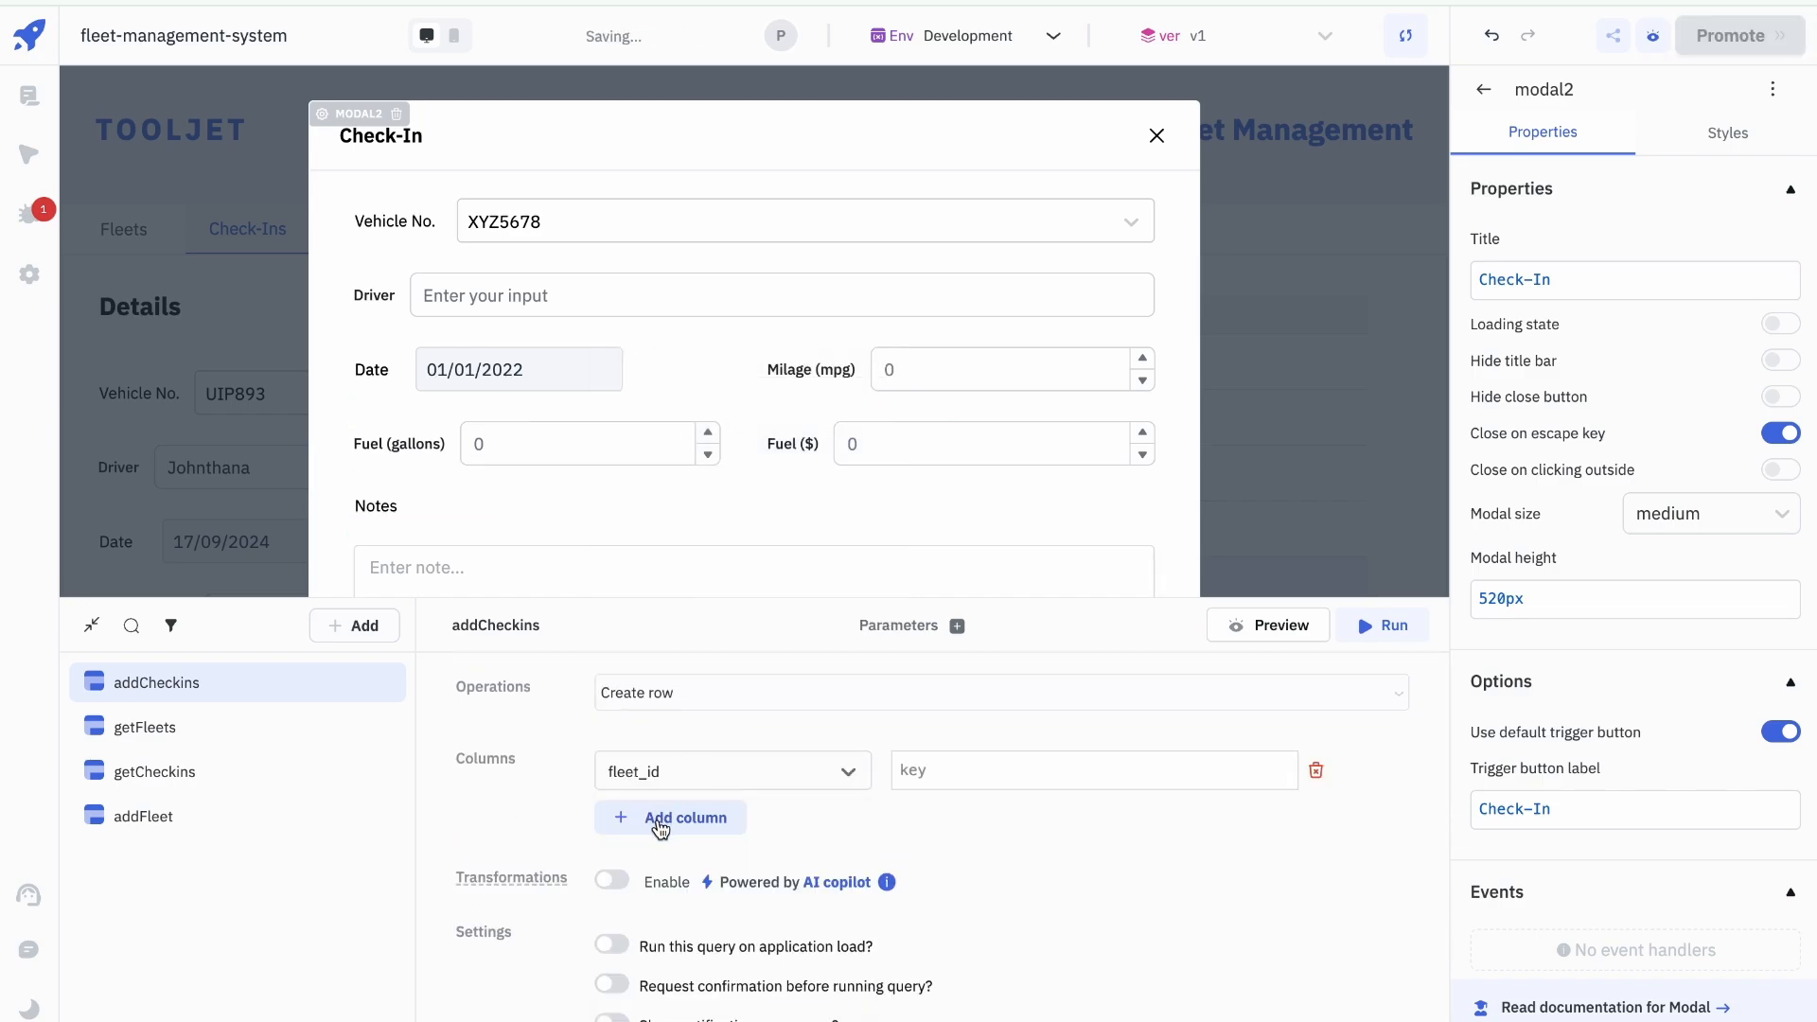
{"action": "left_click", "coordinate": [661, 829]}
{"action": "left_click", "coordinate": [661, 822]}
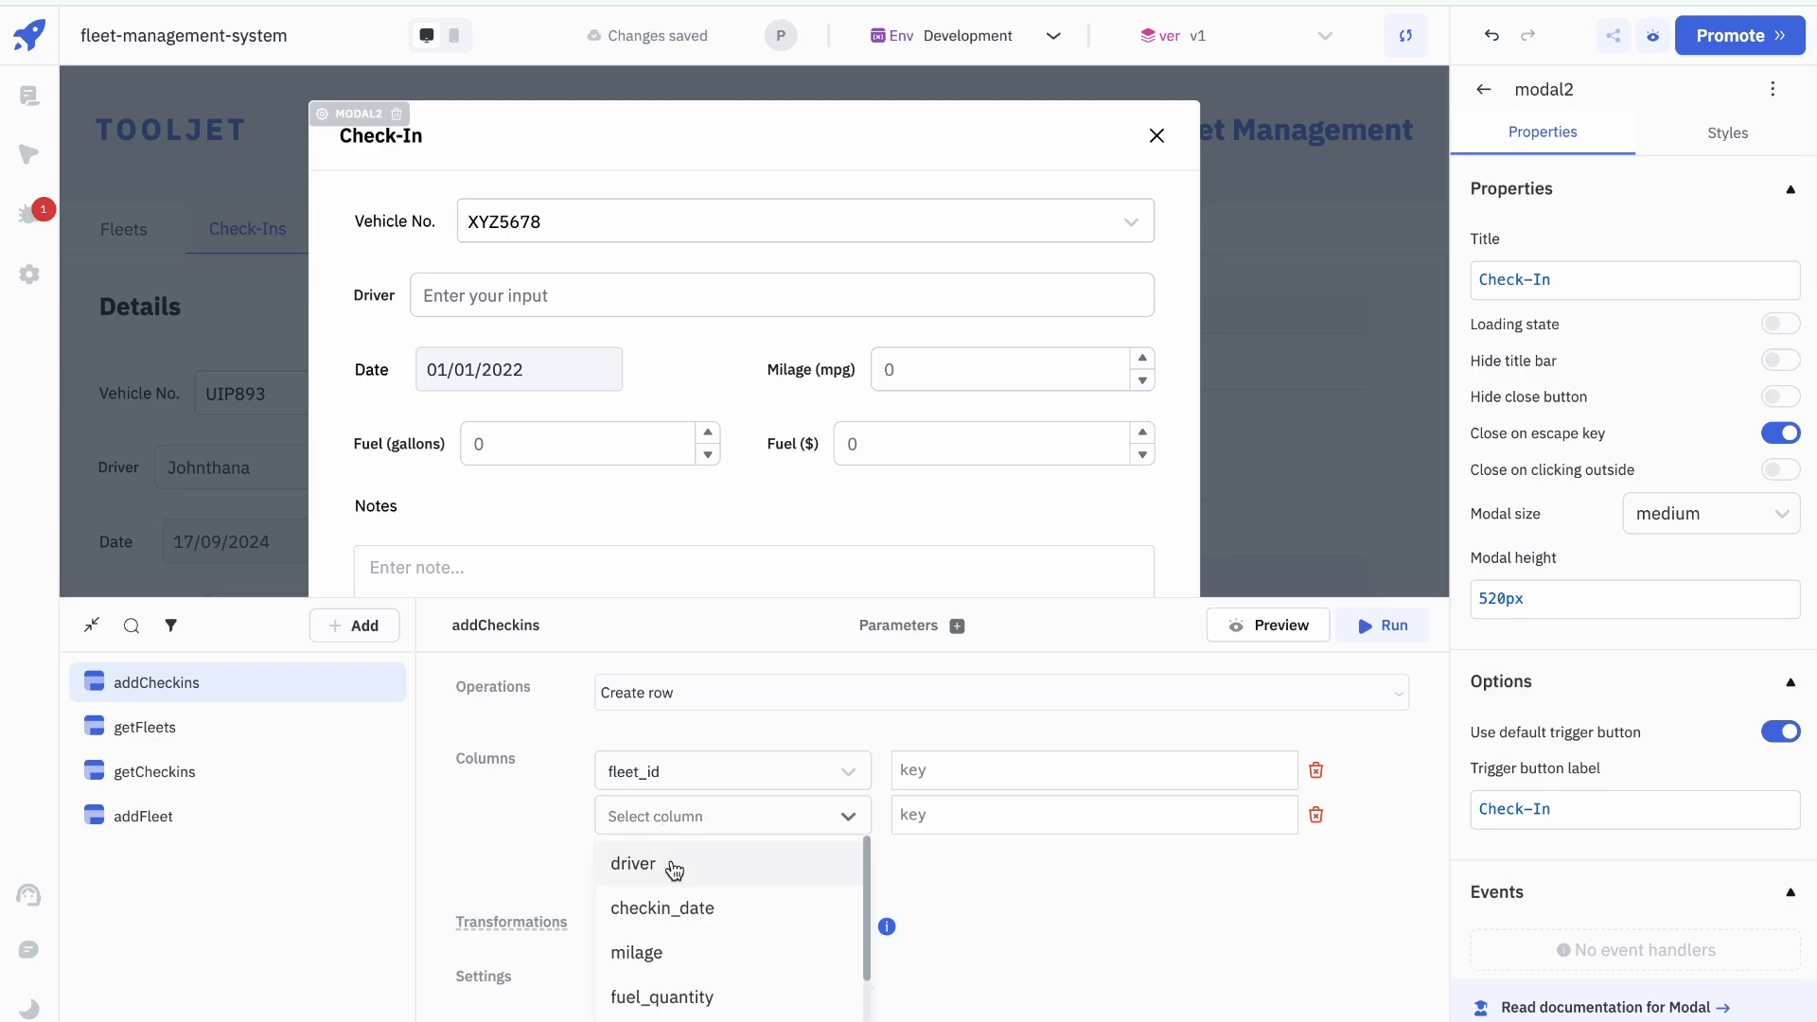
{"action": "left_click", "coordinate": [674, 868]}
{"action": "left_click", "coordinate": [663, 862]}
{"action": "left_click", "coordinate": [669, 865]}
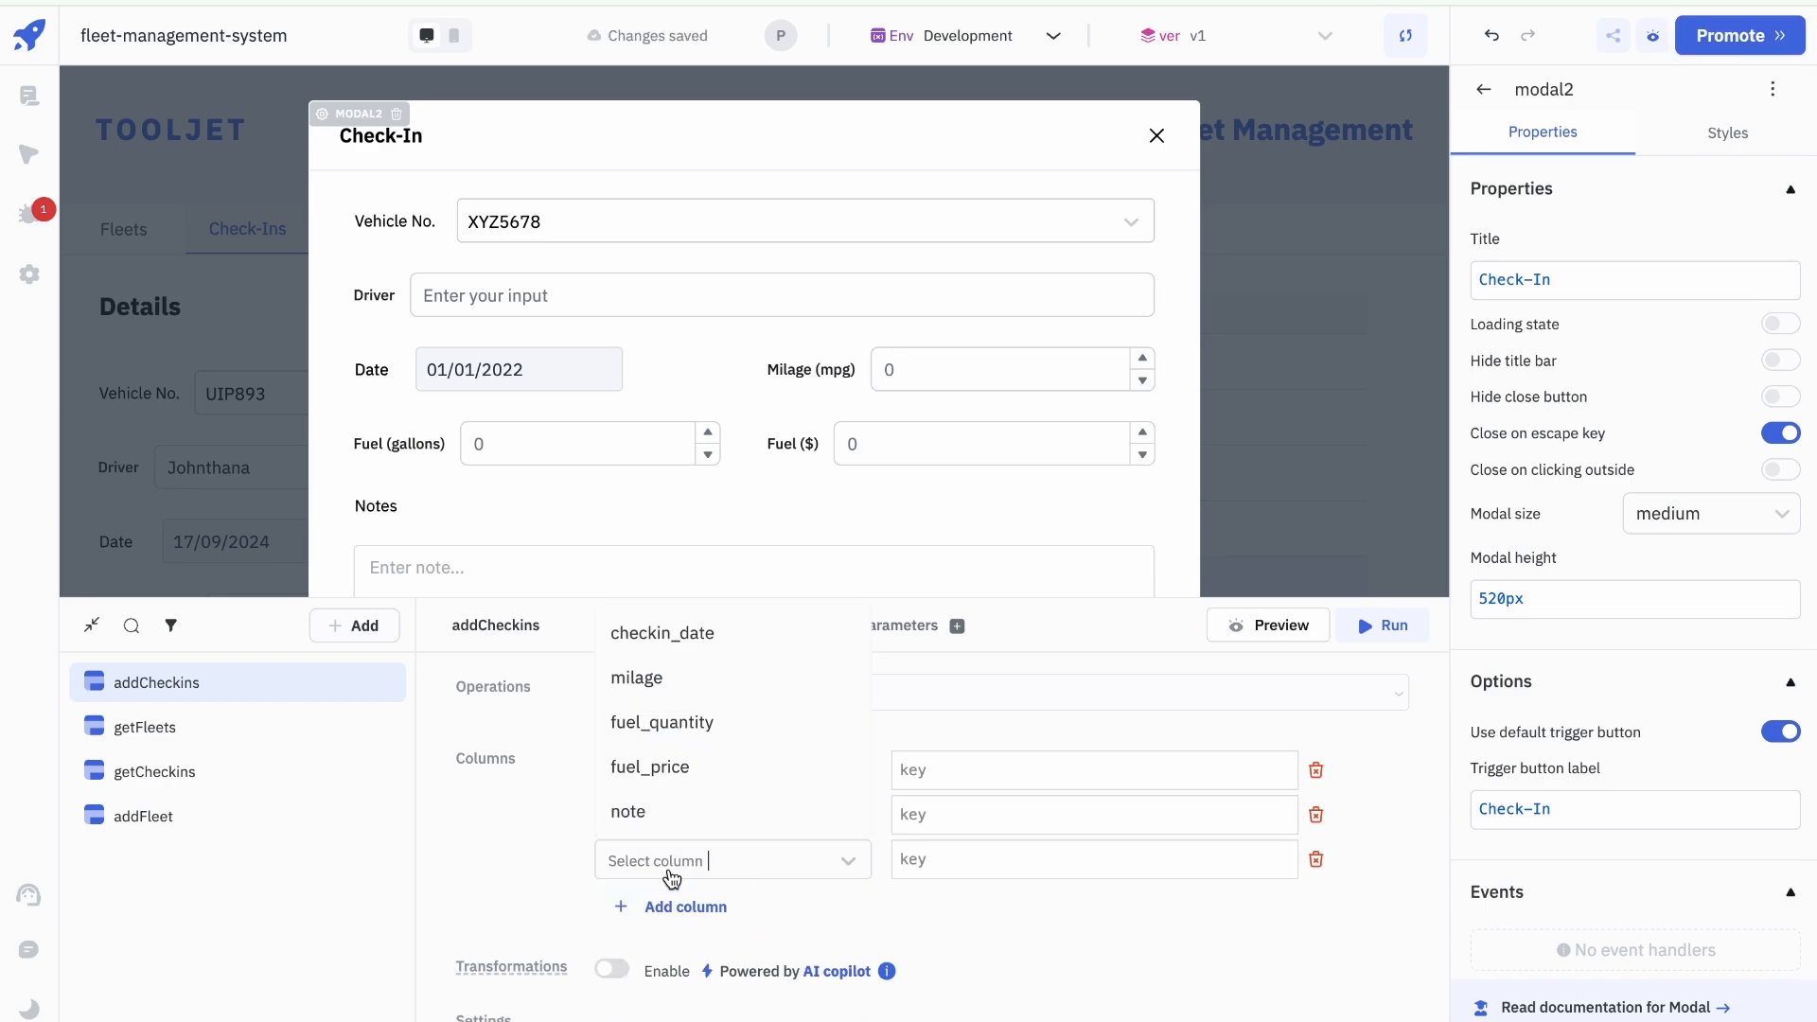
{"action": "left_click", "coordinate": [674, 635]}
Step: Add the milage and fuel_quantity columns to the addCheckins query
{"action": "scroll", "coordinate": [662, 710], "scroll_direction": "down", "scroll_amount": 2}
{"action": "left_click", "coordinate": [662, 736]}
{"action": "left_click", "coordinate": [670, 734]}
{"action": "left_click", "coordinate": [674, 777]}
{"action": "left_click", "coordinate": [670, 769]}
{"action": "left_click", "coordinate": [672, 778]}
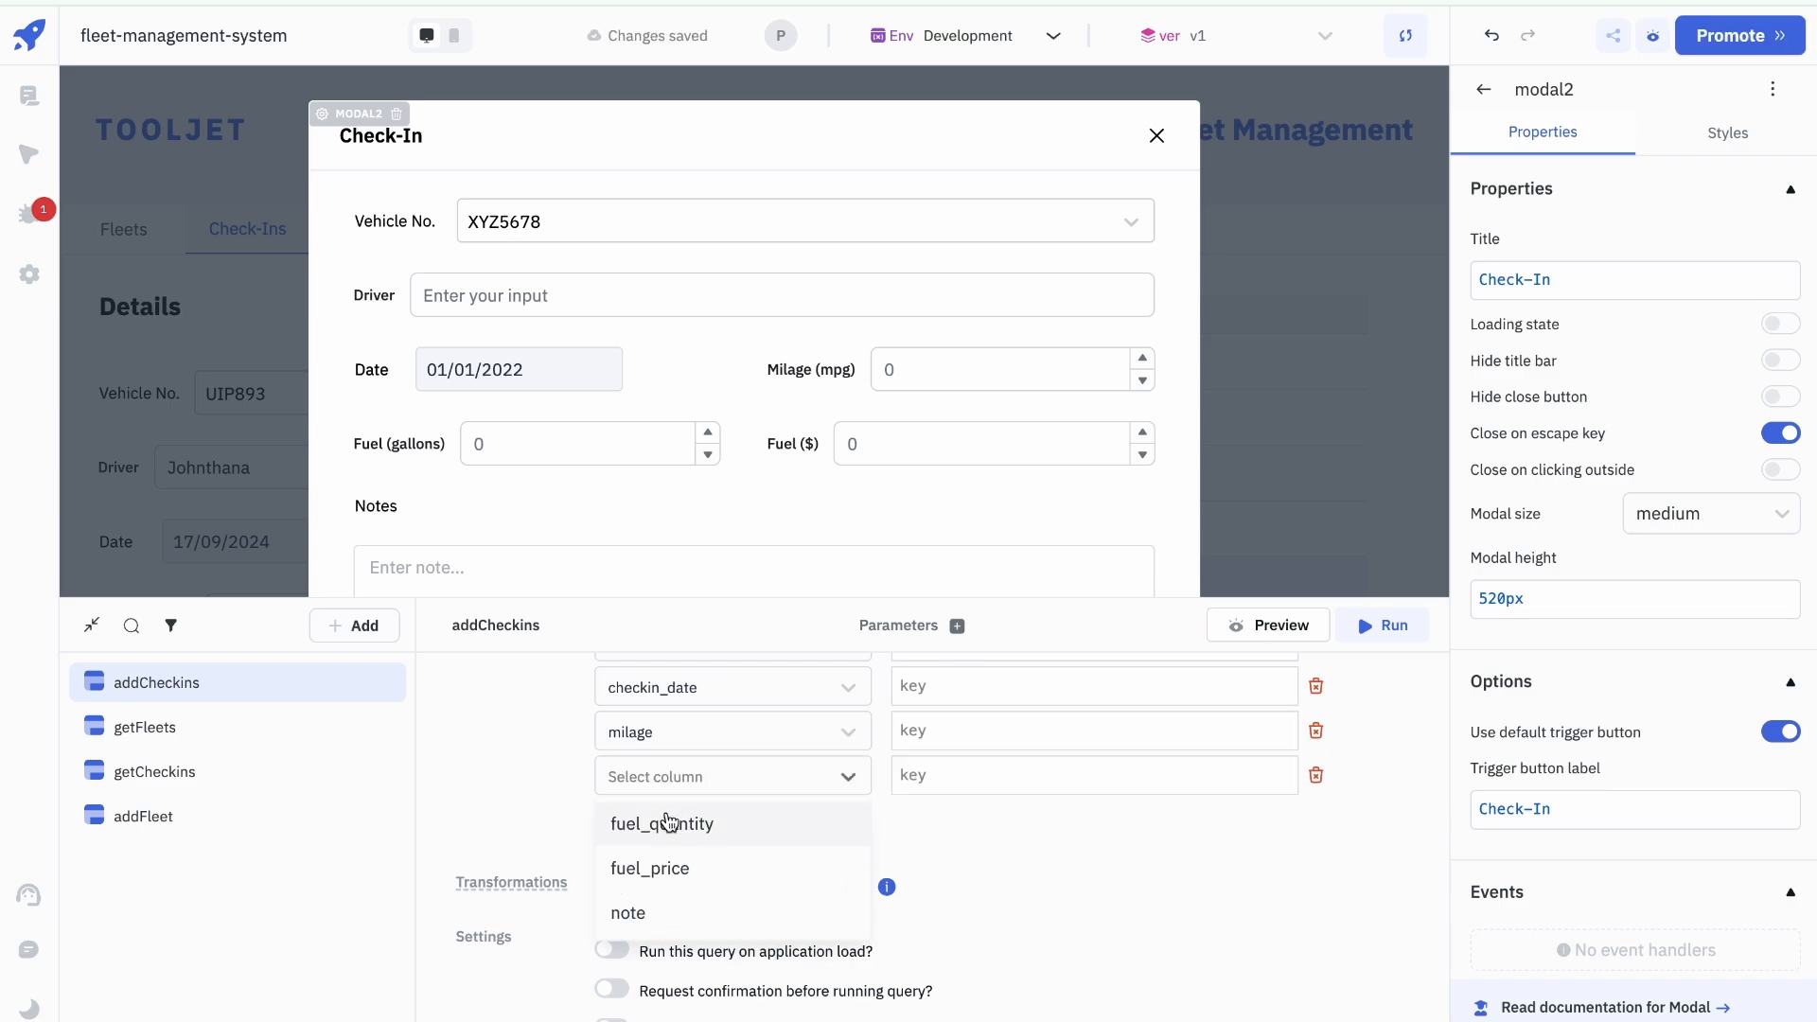
{"action": "left_click", "coordinate": [670, 823]}
Step: Add the fuel_price and note columns to the addCheckins query
{"action": "left_click", "coordinate": [667, 820]}
{"action": "left_click", "coordinate": [666, 820]}
{"action": "left_click", "coordinate": [653, 865]}
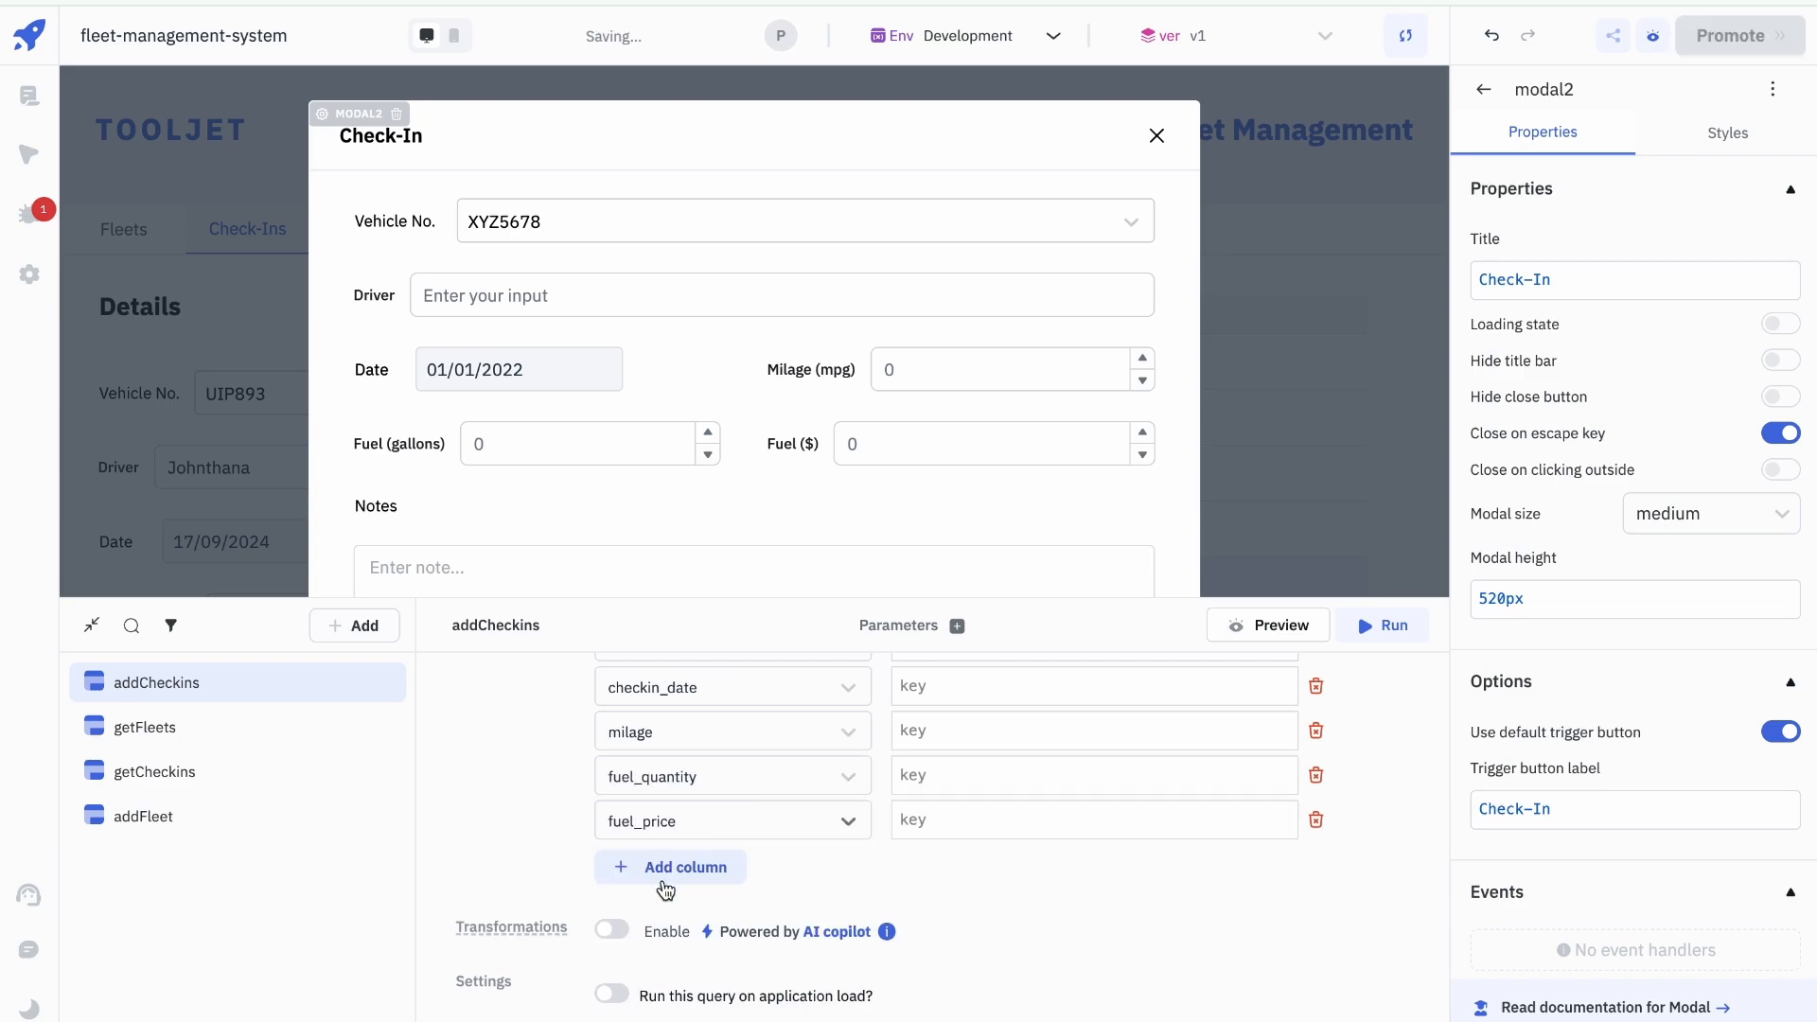
{"action": "left_click", "coordinate": [667, 890]}
{"action": "left_click", "coordinate": [683, 865]}
{"action": "left_click", "coordinate": [689, 915]}
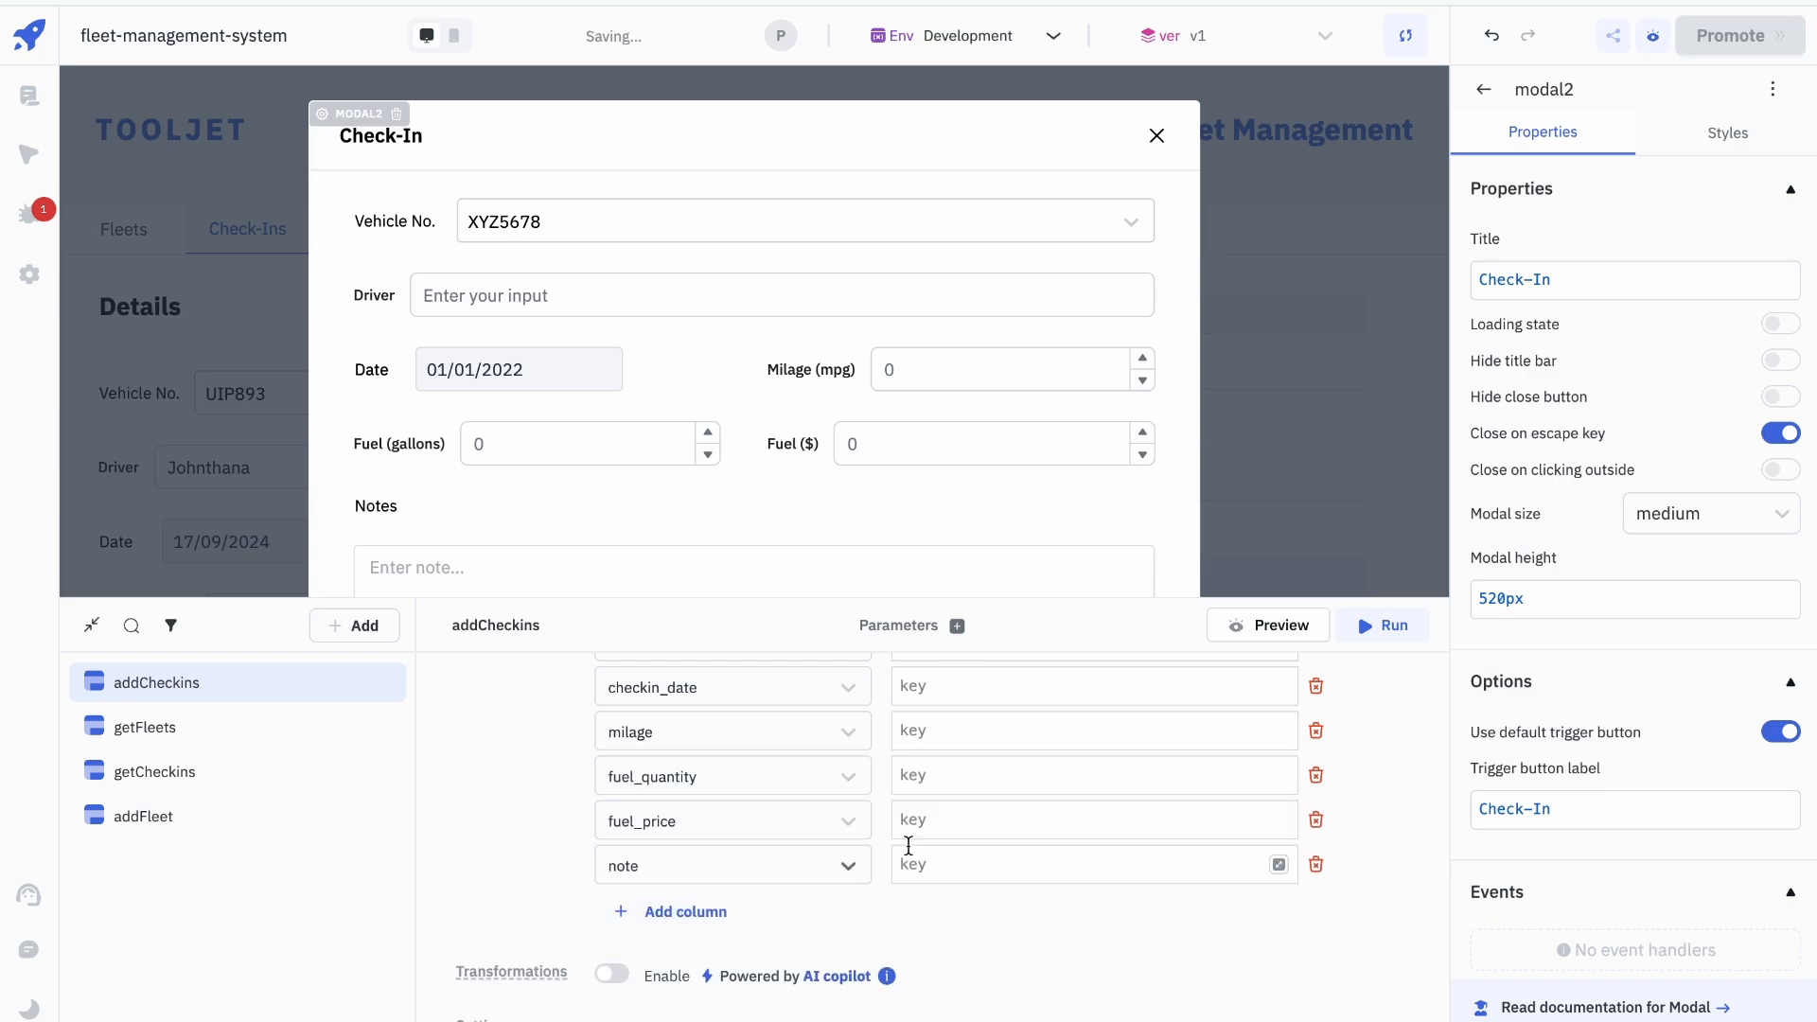
Step: Set the fleet_id column's value to {{components.dropdown3.value}} in the addCheckins query
{"action": "scroll", "coordinate": [930, 837], "scroll_direction": "up", "scroll_amount": 3}
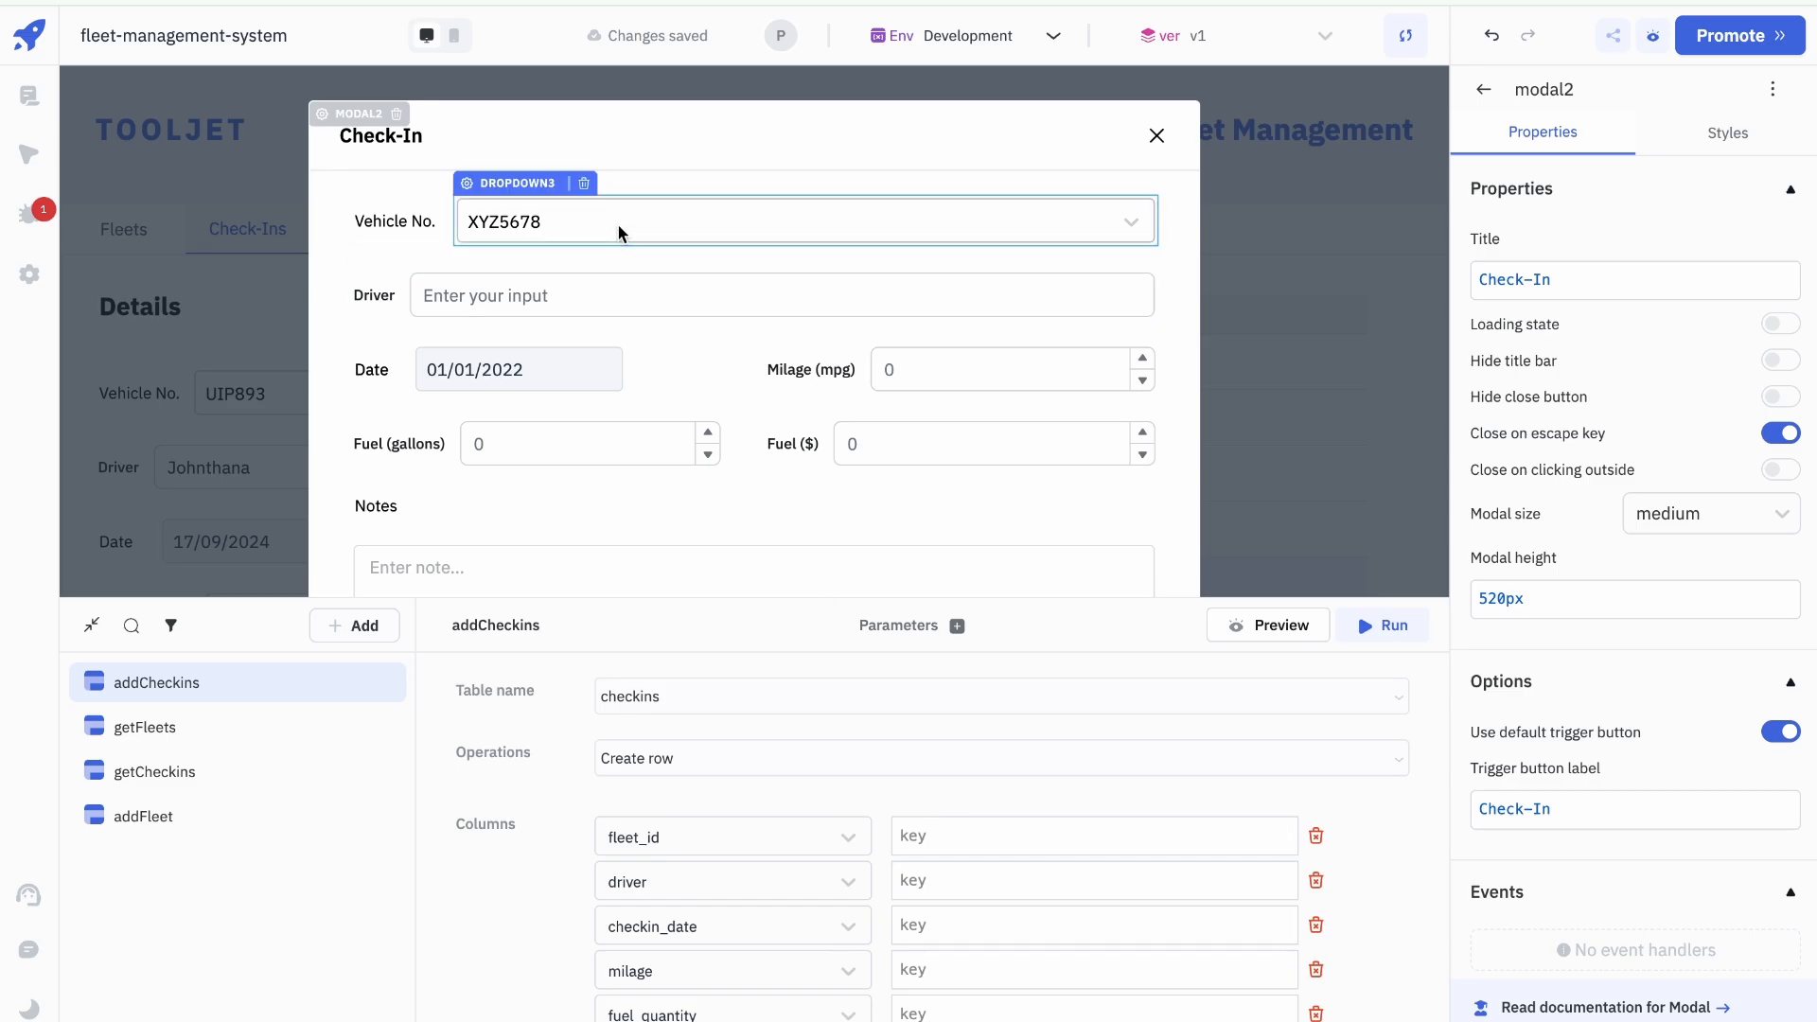
{"action": "left_click", "coordinate": [1077, 844]}
{"action": "type", "text": "{{"}
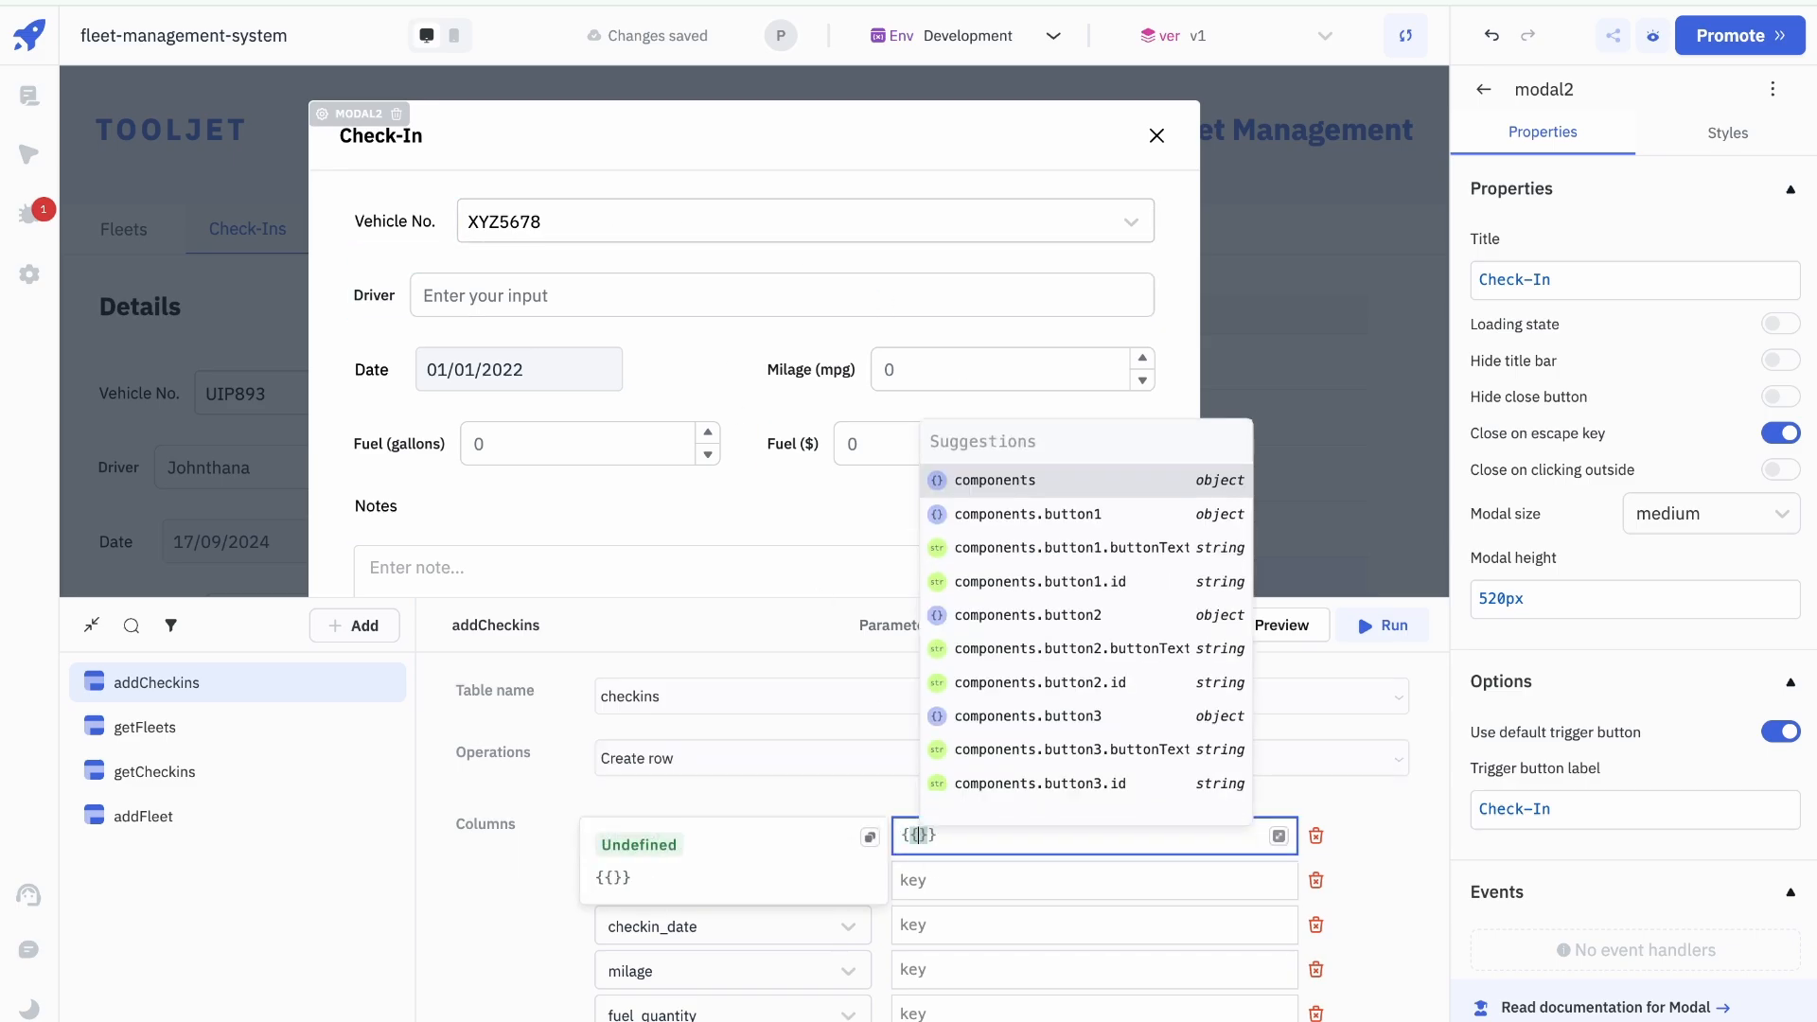
{"action": "key", "text": "Return"}
{"action": "type", "text": ".drop"}
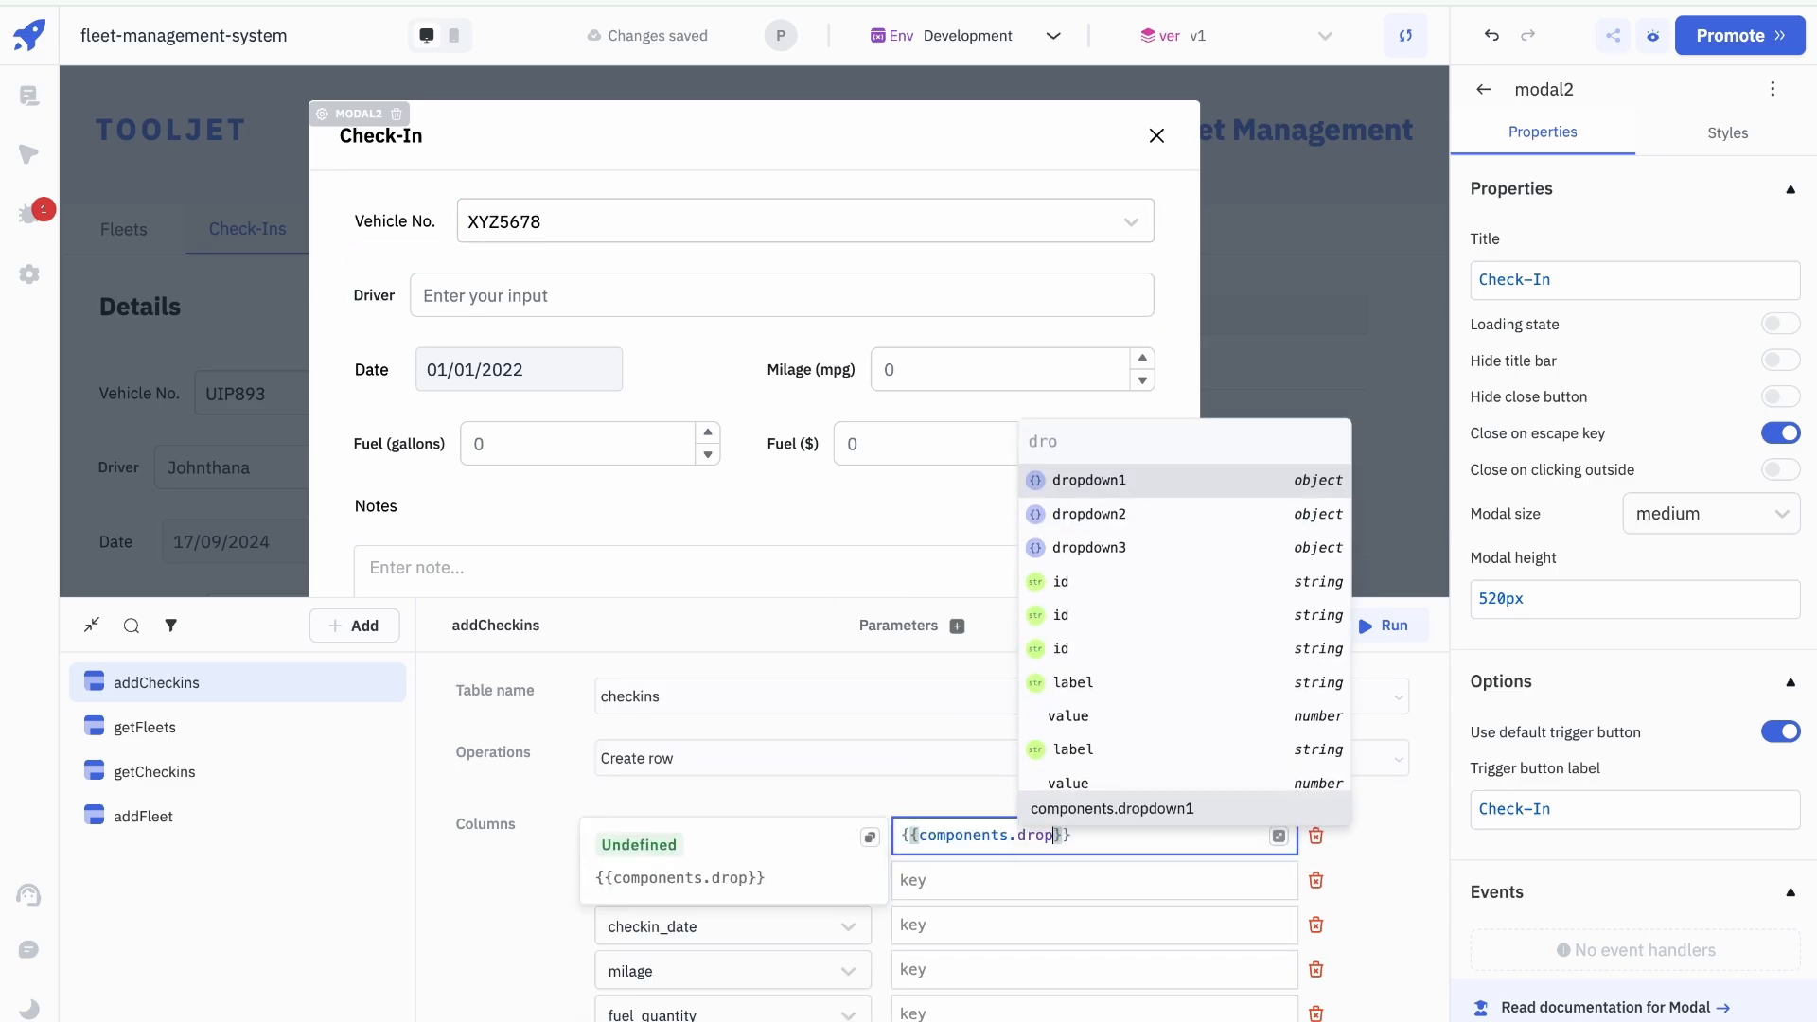
{"action": "left_click", "coordinate": [1125, 584]}
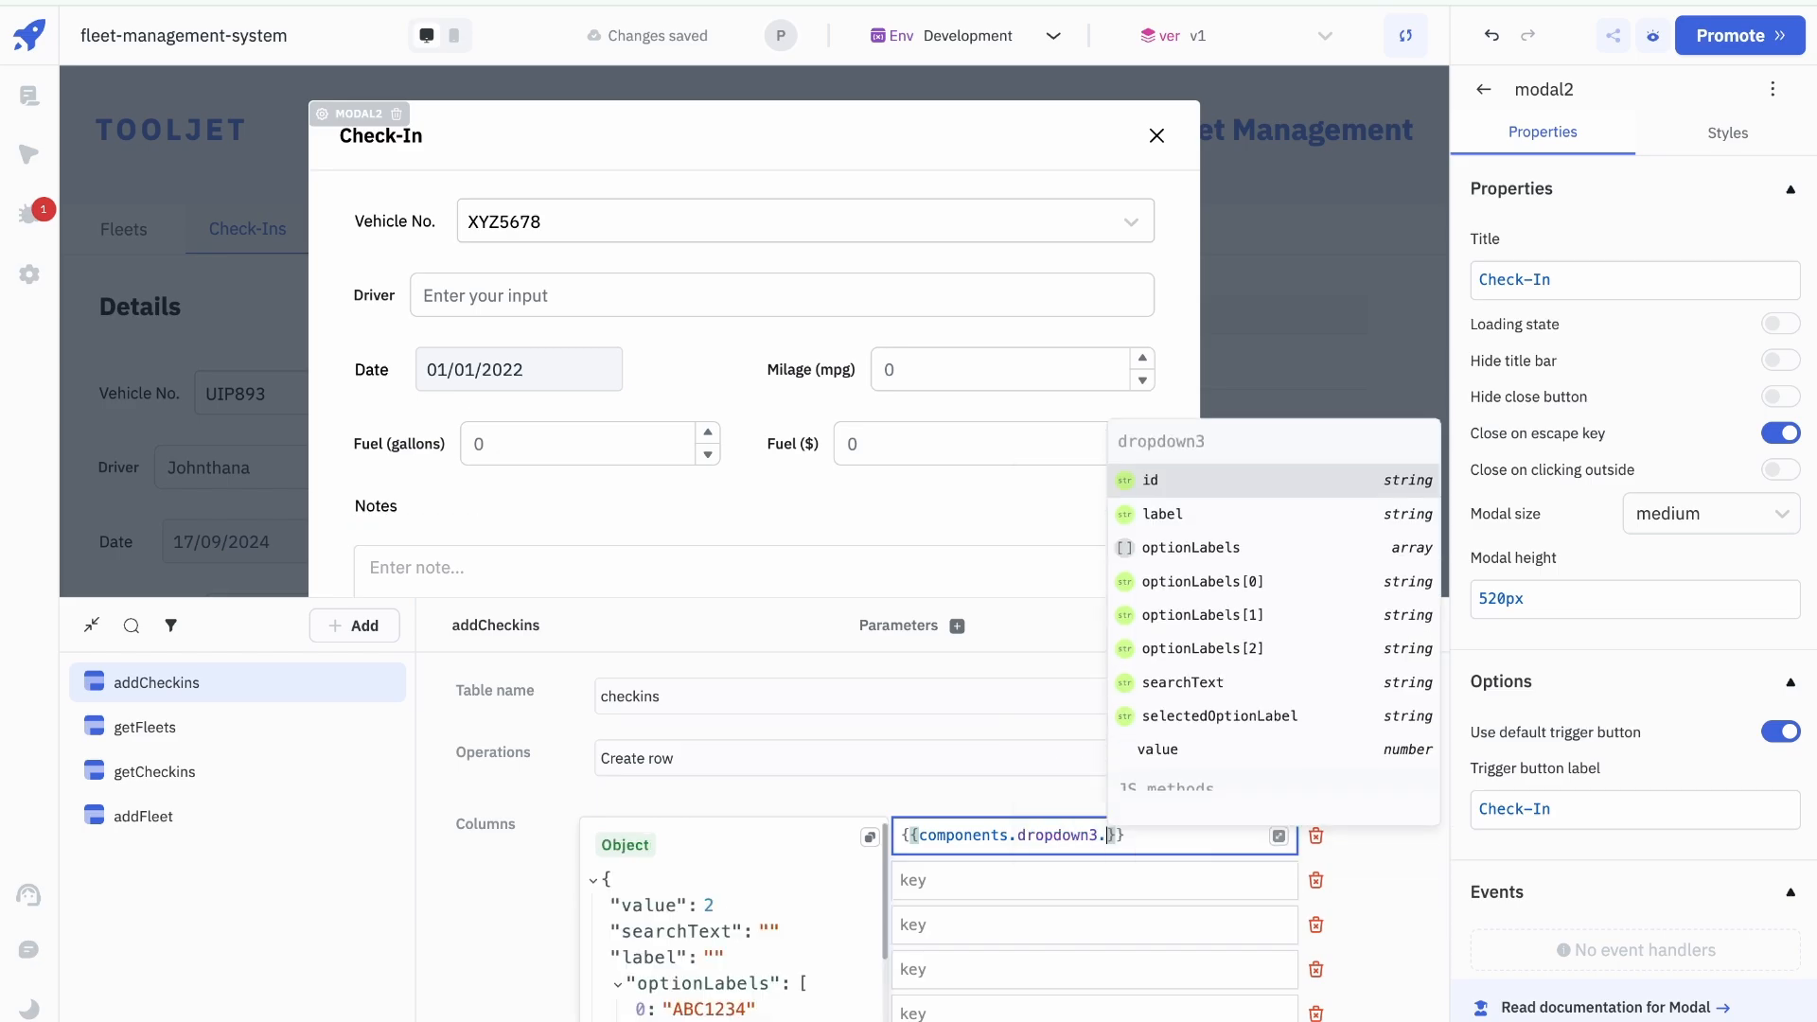
{"action": "type", "text": "va"}
{"action": "key", "text": "Return"}
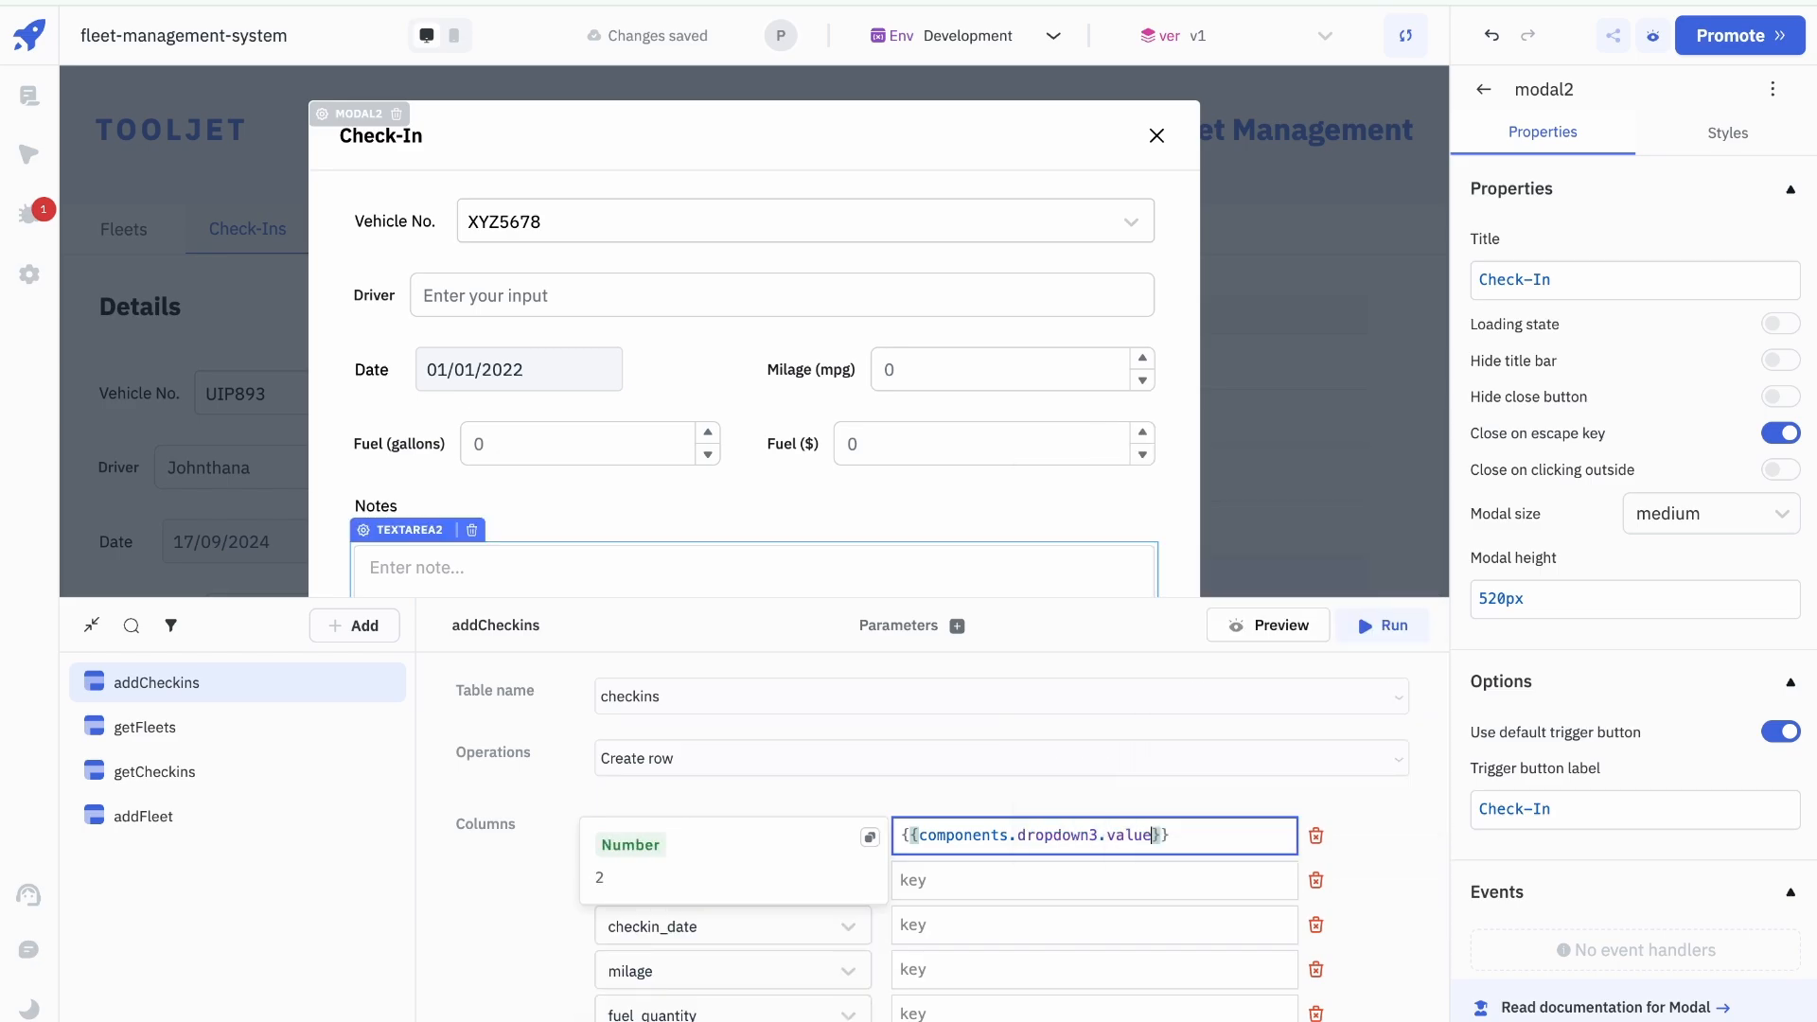
Step: Copy the fleet_id expression into the driver column and adapt it to {{components.textinput6.value}}
{"action": "key", "text": "ctrl+a"}
{"action": "key", "text": "ctrl+c"}
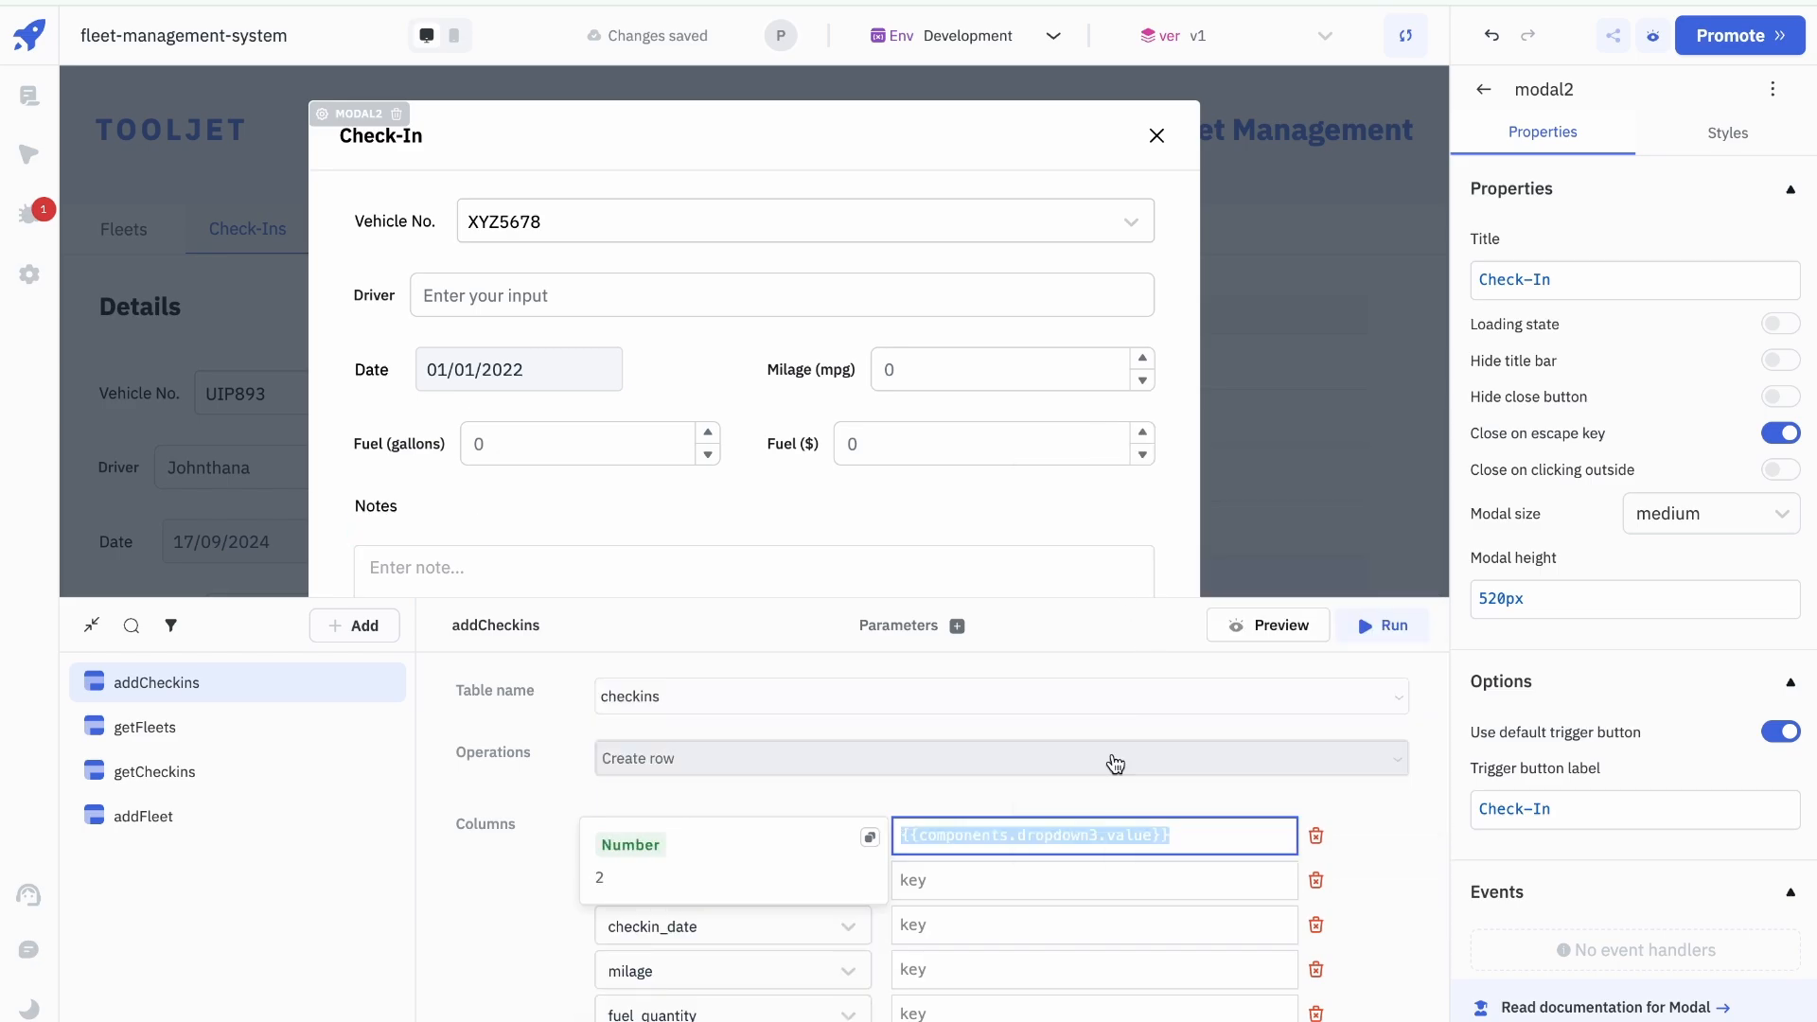
{"action": "left_click", "coordinate": [1020, 882]}
{"action": "key", "text": "ctrl+v"}
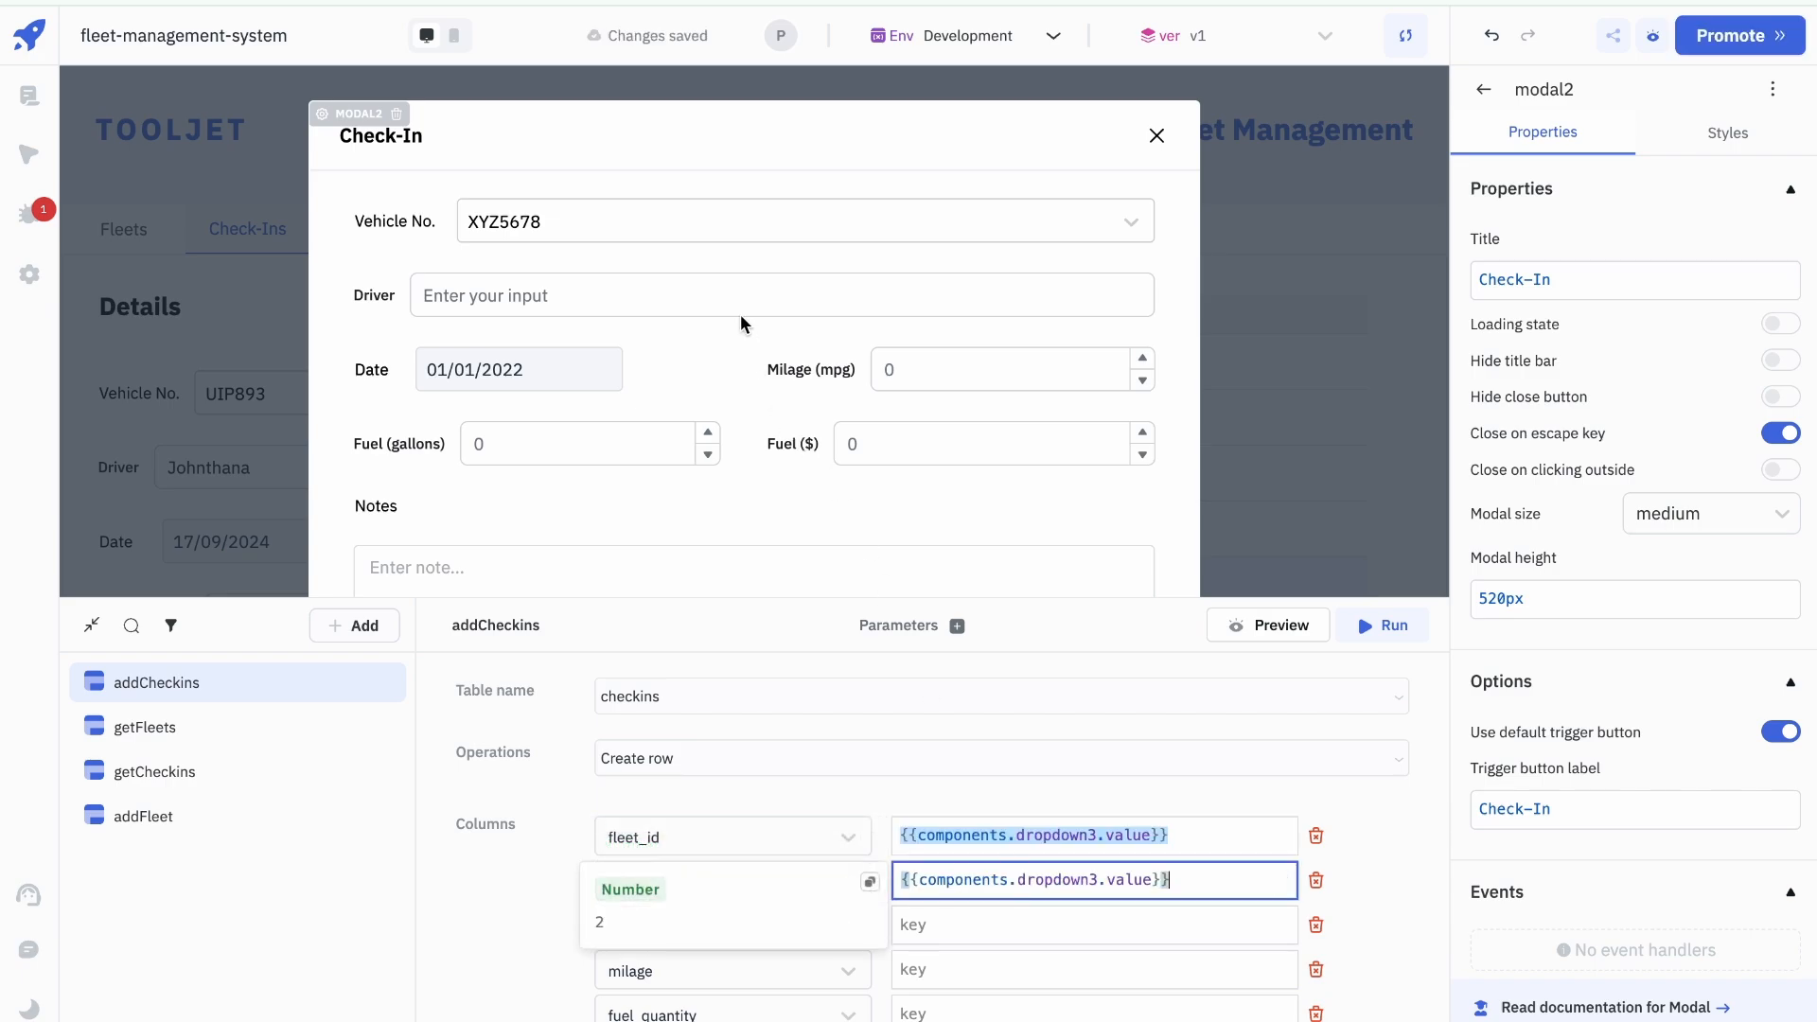
{"action": "double_click", "coordinate": [1063, 876]}
{"action": "type", "text": "text"}
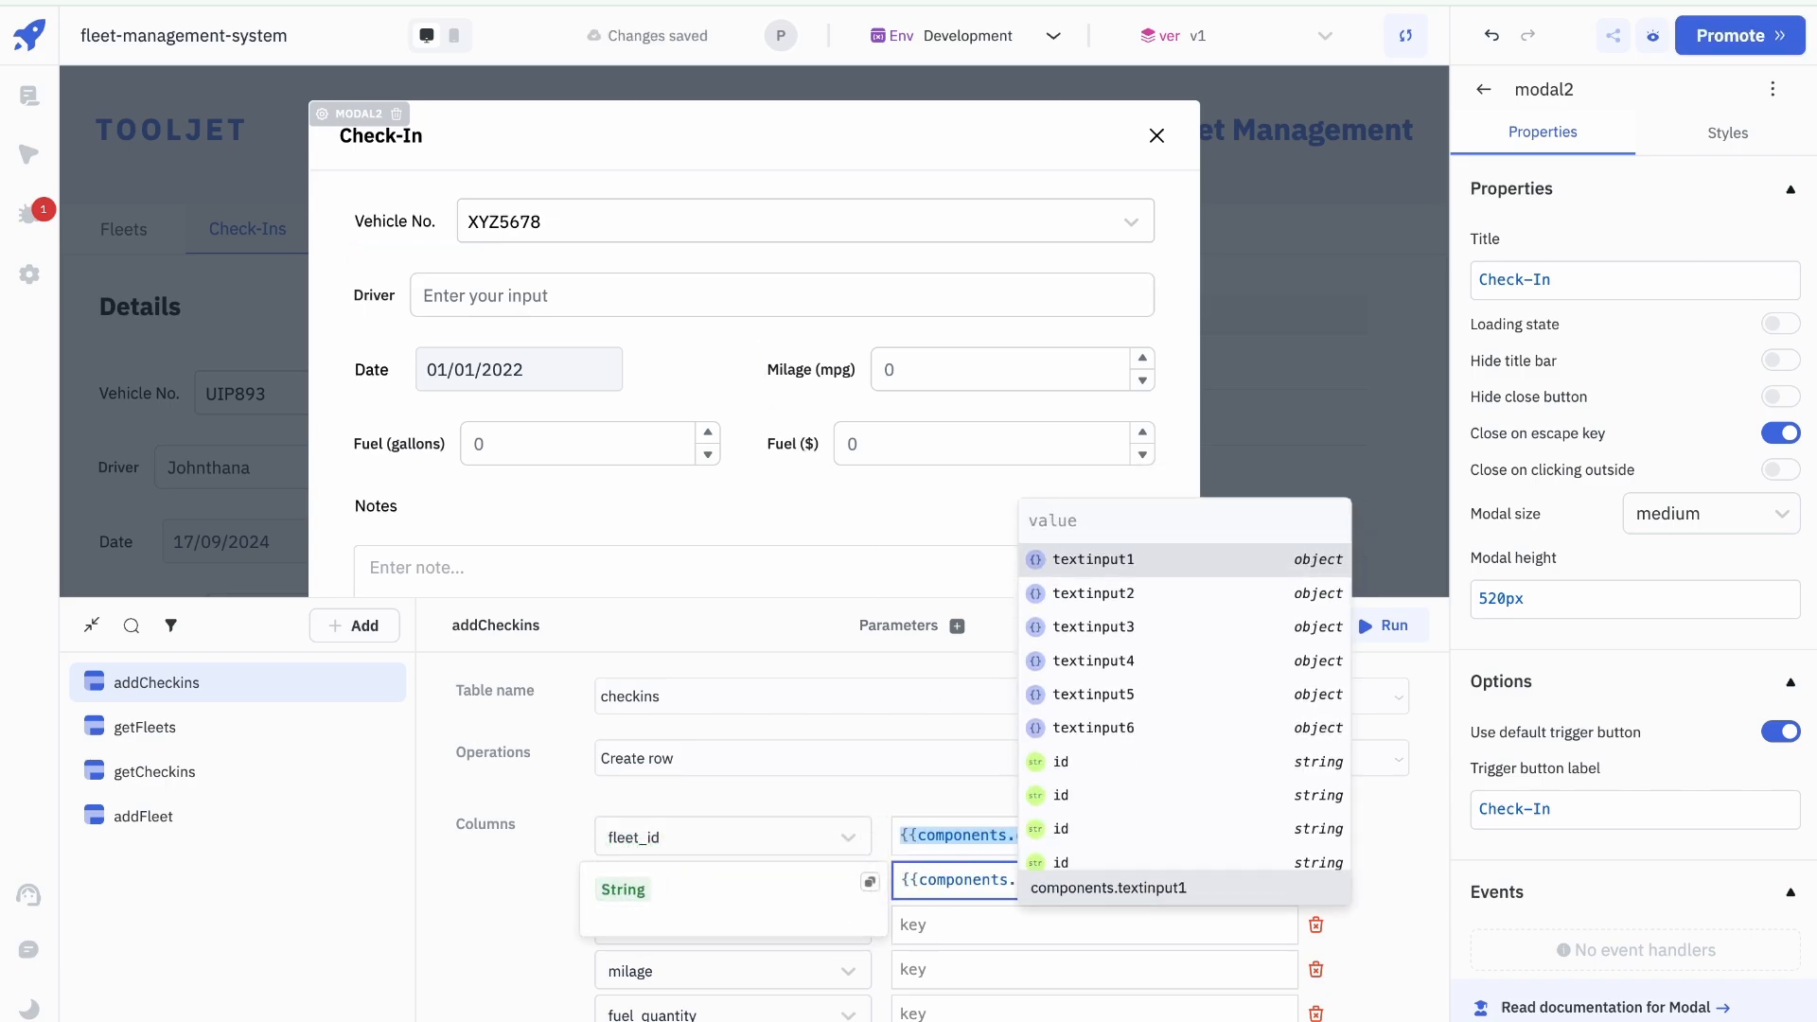
{"action": "left_click", "coordinate": [1085, 714]}
Step: Set the checkin_date column's value to {{components.datepicker2.value}}, reusing the copied expression
{"action": "key", "text": "Tab"}
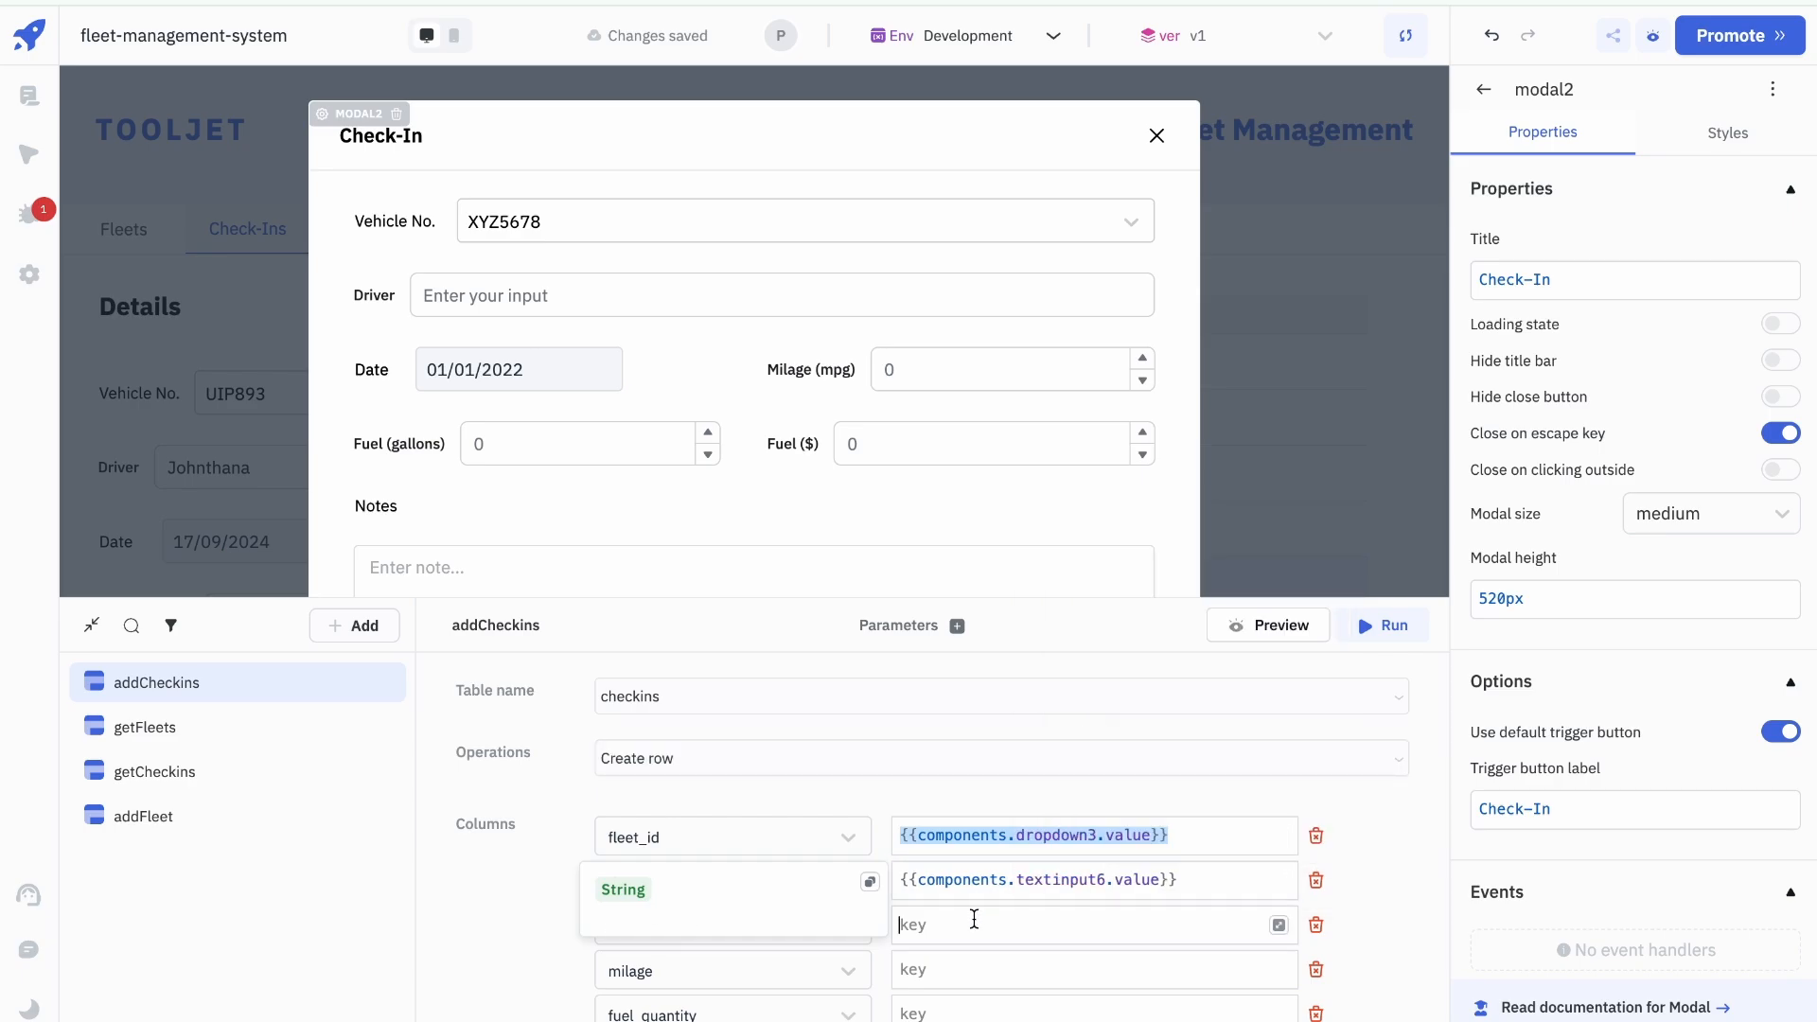
{"action": "key", "text": "ctrl+v"}
{"action": "double_click", "coordinate": [1070, 926]}
{"action": "type", "text": "date"}
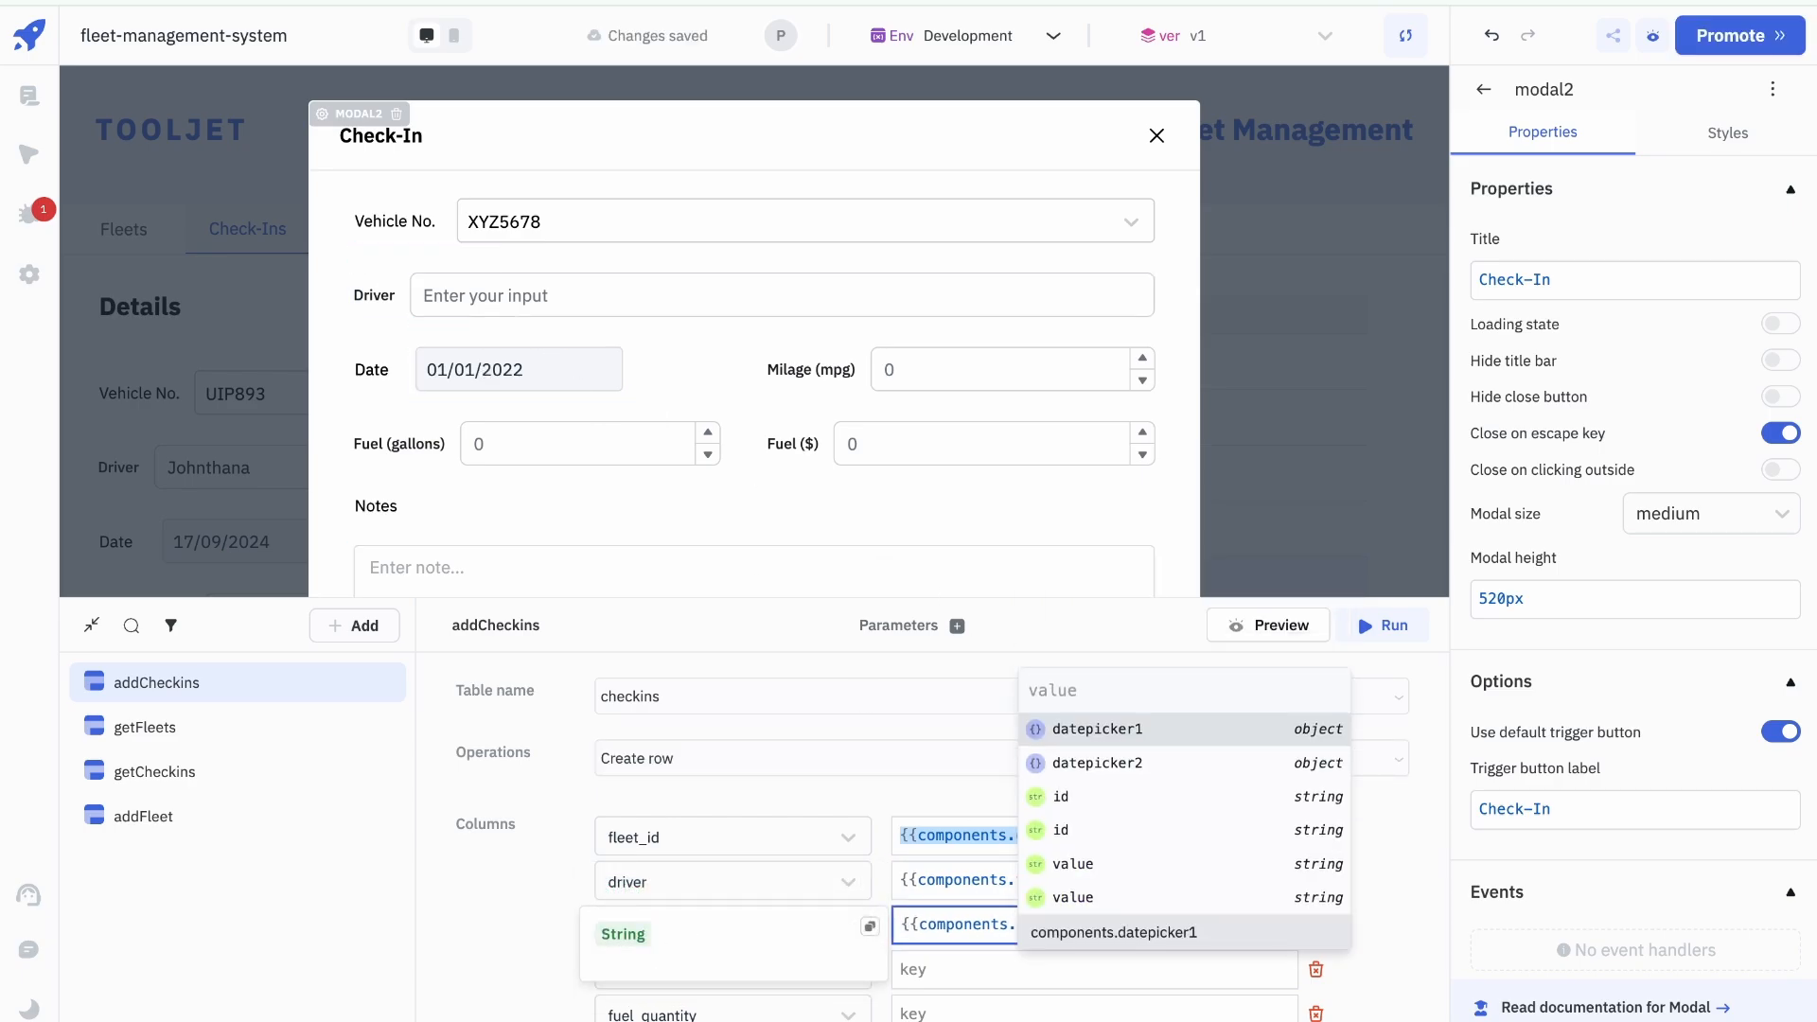
{"action": "key", "text": "Down"}
{"action": "key", "text": "Return"}
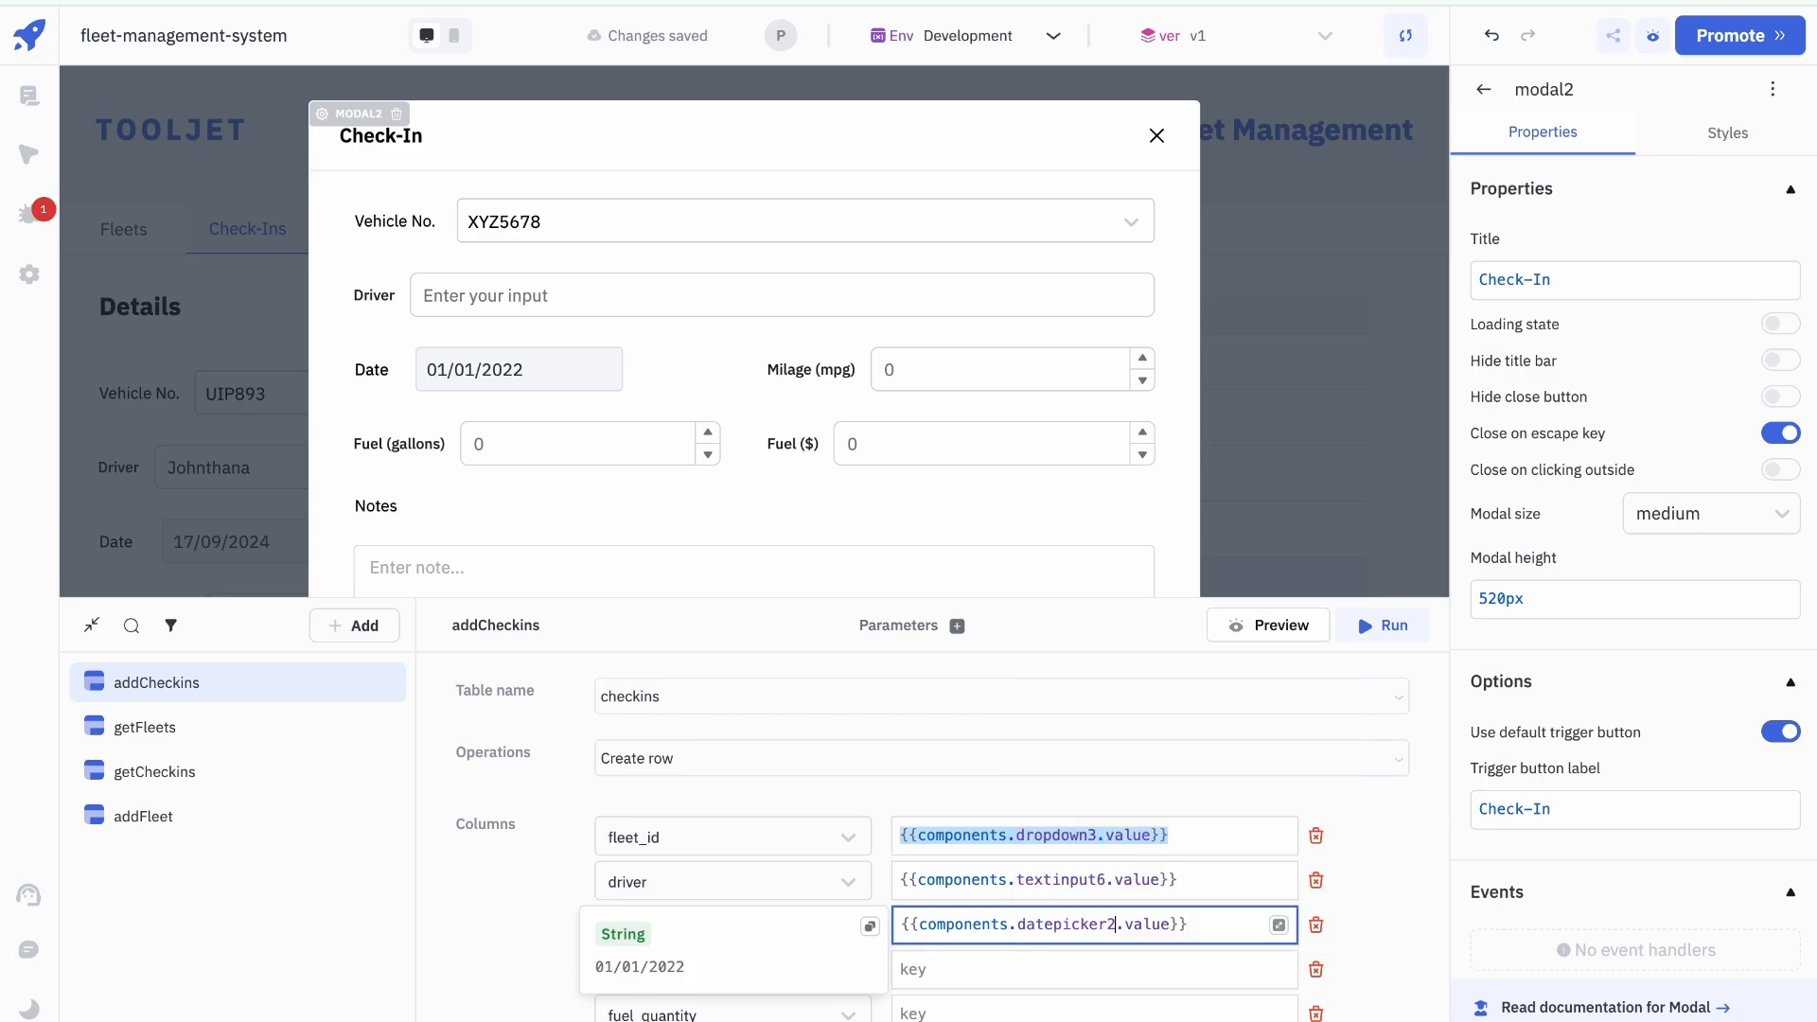
Step: Set the milage column's value to {{components.numberinput4.value}}, reusing the copied expression
{"action": "left_click", "coordinate": [982, 971]}
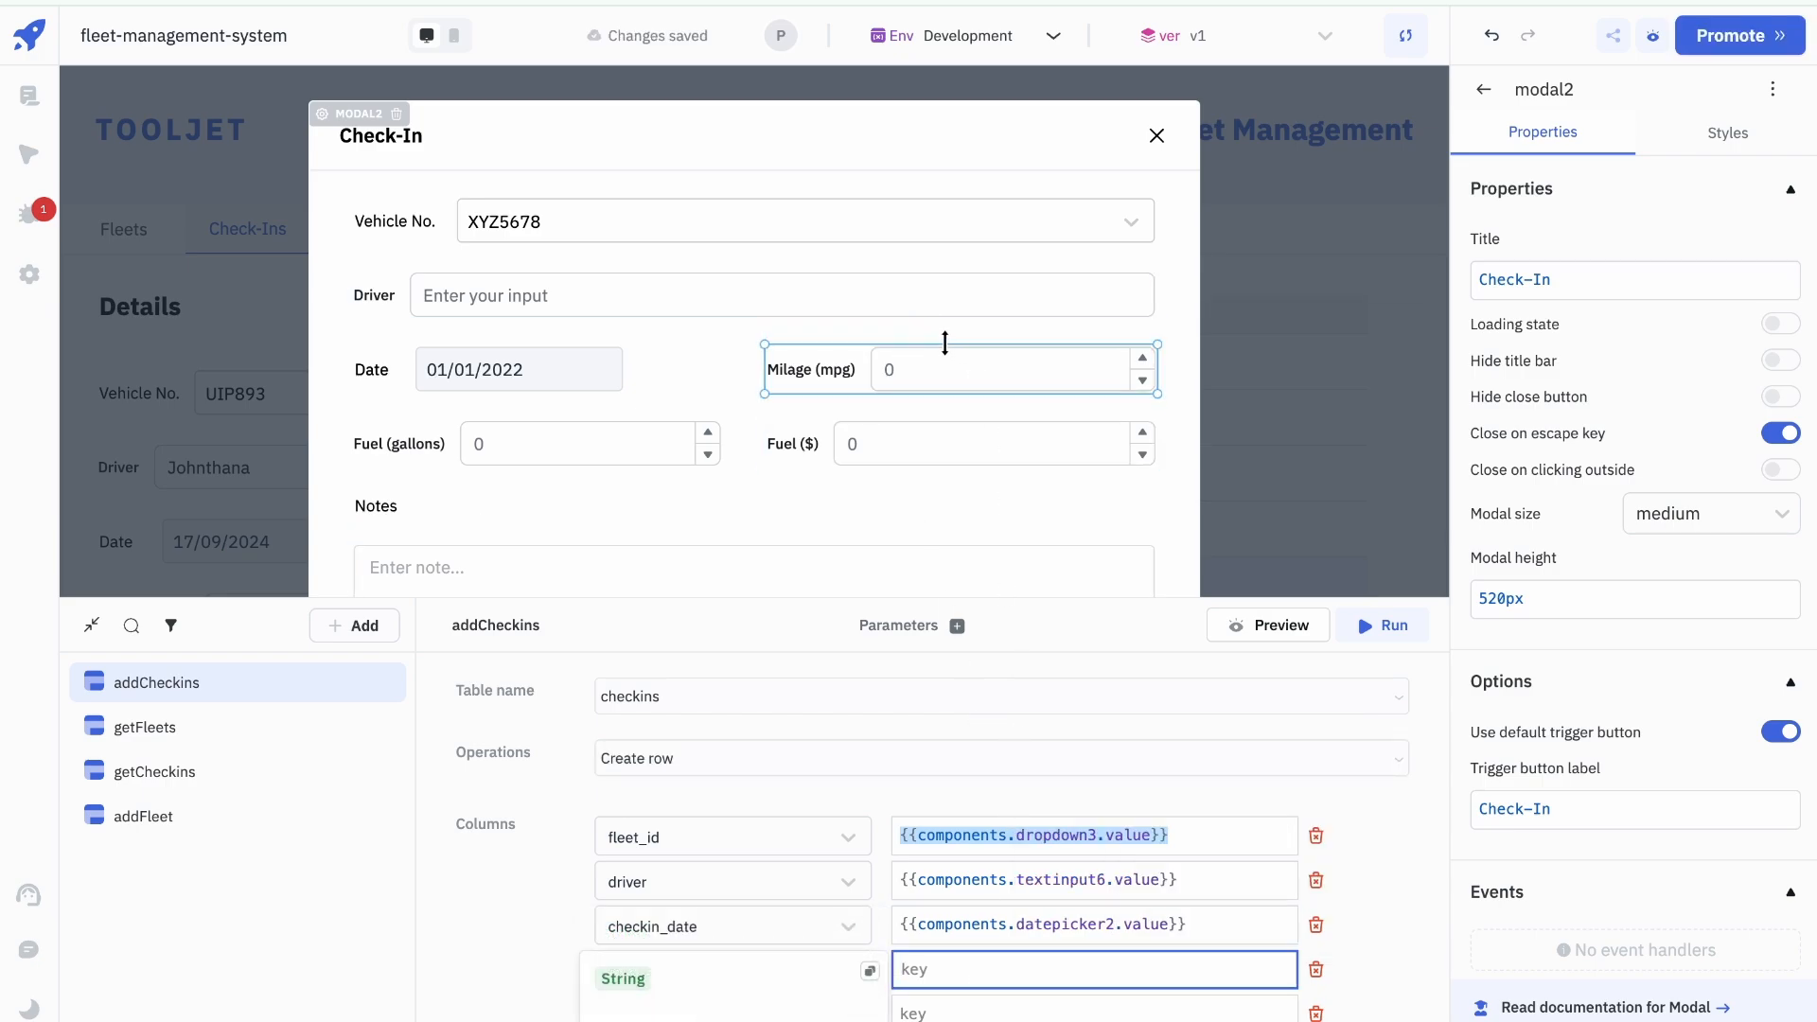
{"action": "type", "text": "{{components.dropdown3.value}}"}
{"action": "double_click", "coordinate": [1068, 963]}
{"action": "type", "text": "bum"}
{"action": "key", "text": "BackSpace"}
{"action": "key", "text": "BackSpace"}
{"action": "key", "text": "BackSpace"}
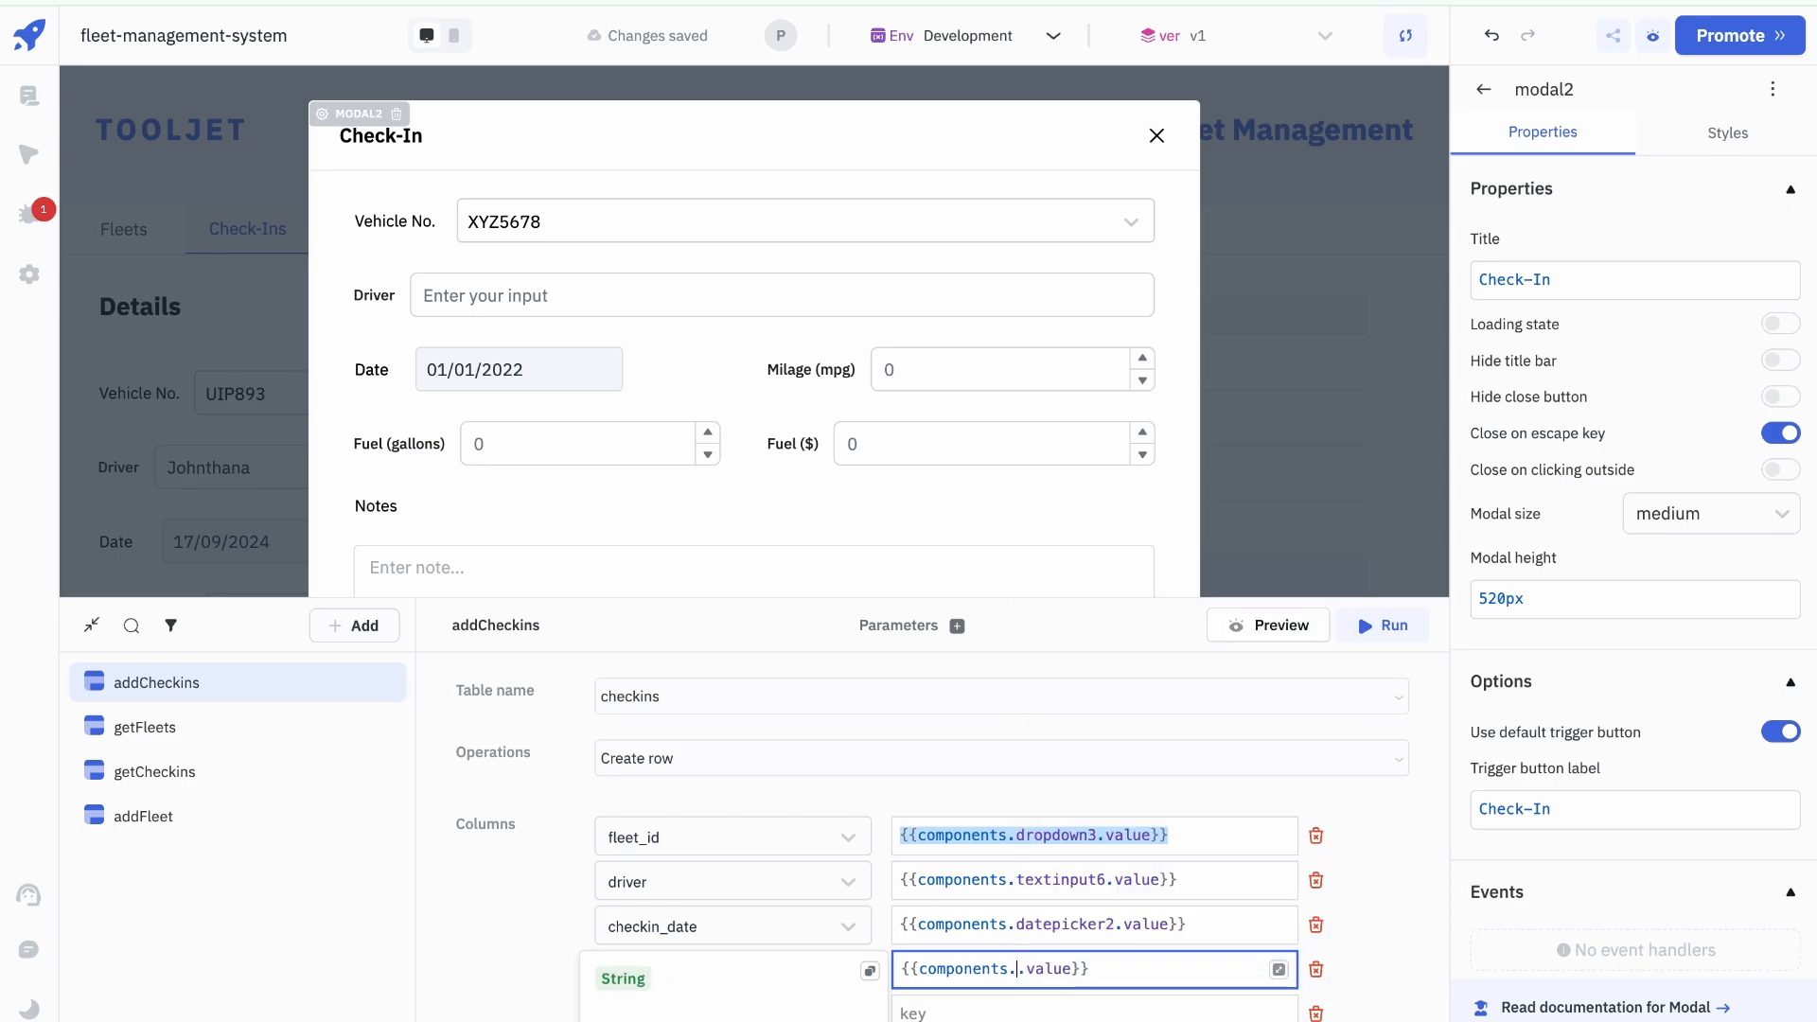
{"action": "type", "text": "nuim"}
{"action": "key", "text": "BackSpace"}
{"action": "key", "text": "BackSpace"}
{"action": "key", "text": "BackSpace"}
{"action": "key", "text": "Down"}
{"action": "key", "text": "Down"}
{"action": "key", "text": "Down"}
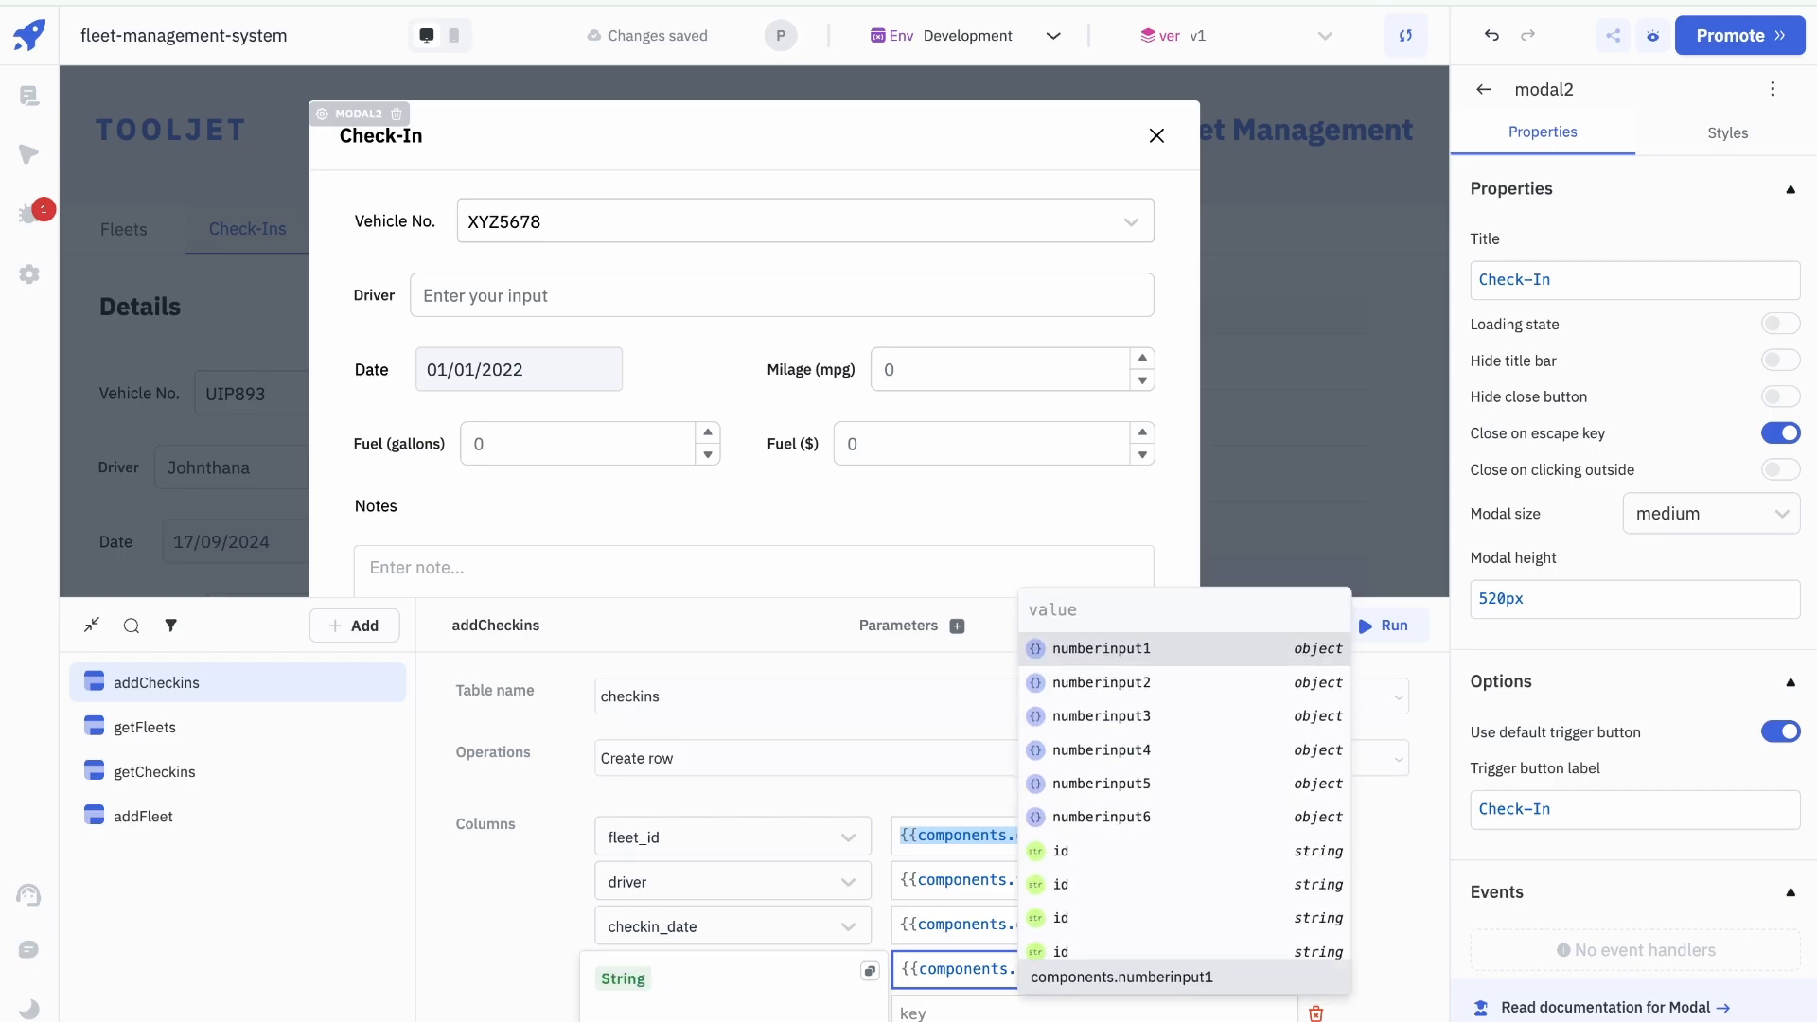
{"action": "key", "text": "Return"}
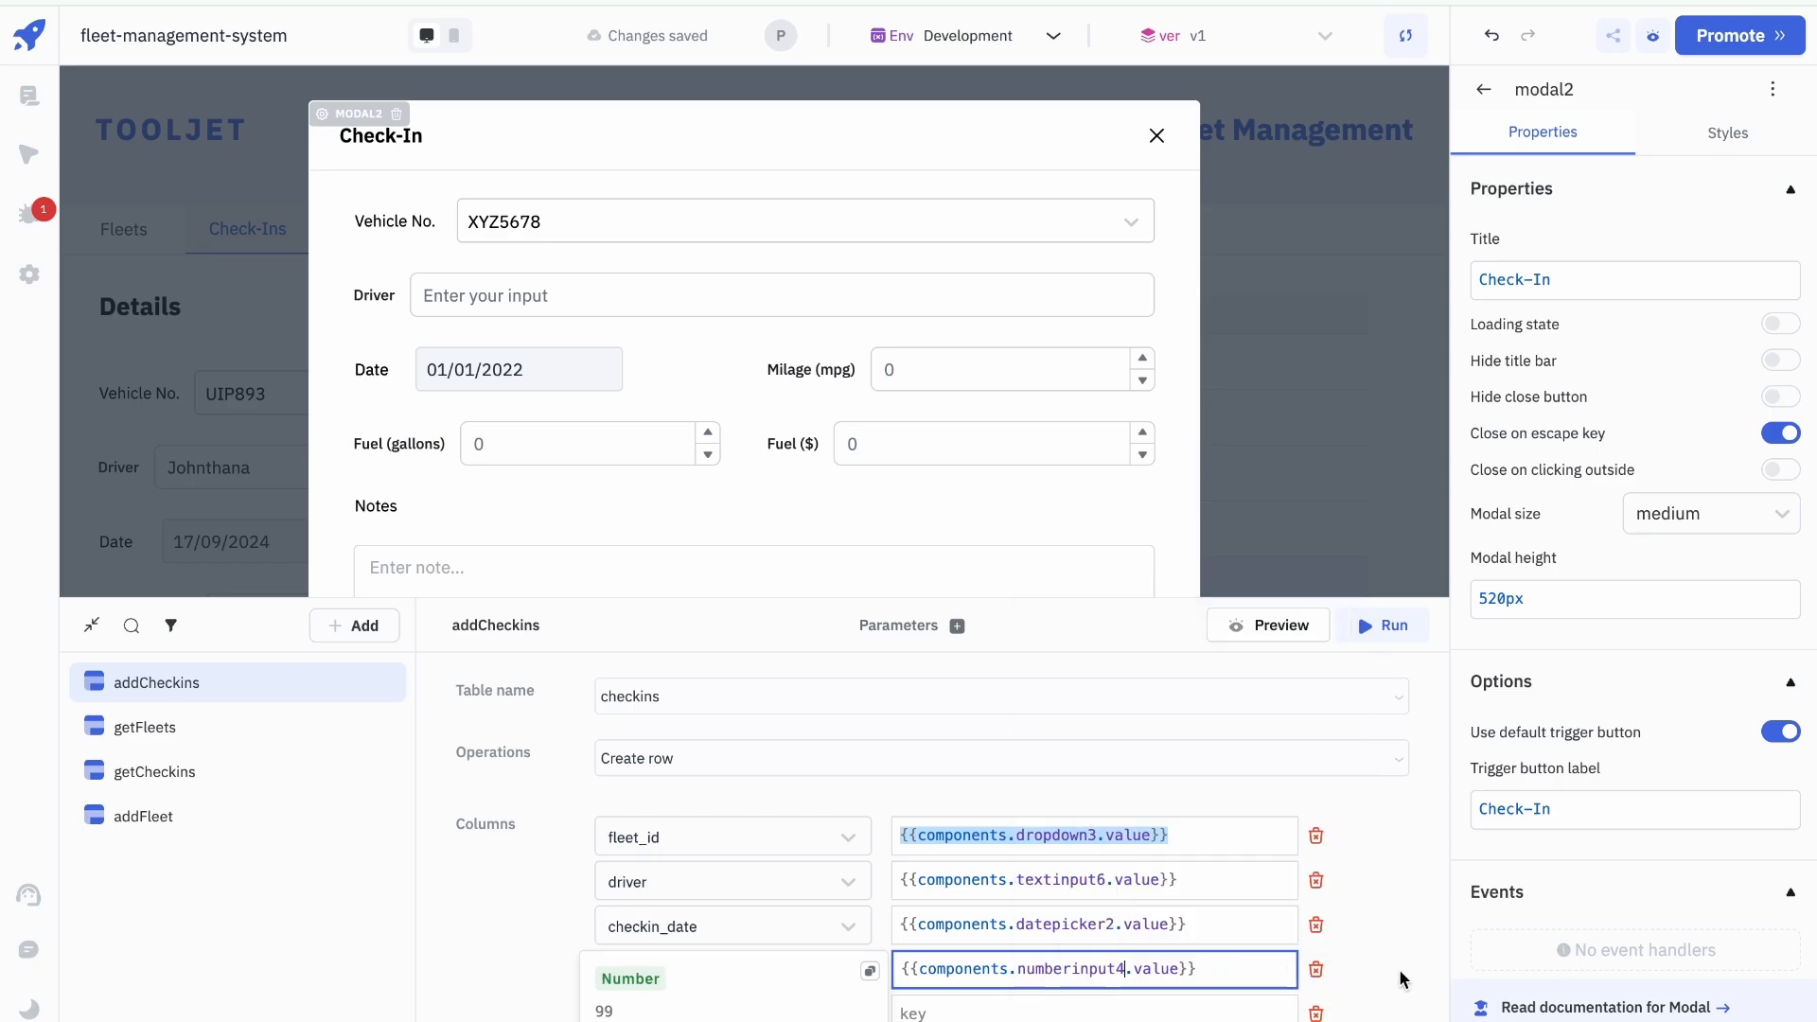
Step: Set the fuel_quantity column's value to {{components.numberinput5.value}}, reusing the copied expression
{"action": "scroll", "coordinate": [1399, 968], "scroll_direction": "down", "scroll_amount": 3}
{"action": "left_click", "coordinate": [1093, 878]}
{"action": "type", "text": "{{components.dropdown3.value}}"}
{"action": "double_click", "coordinate": [1065, 876]}
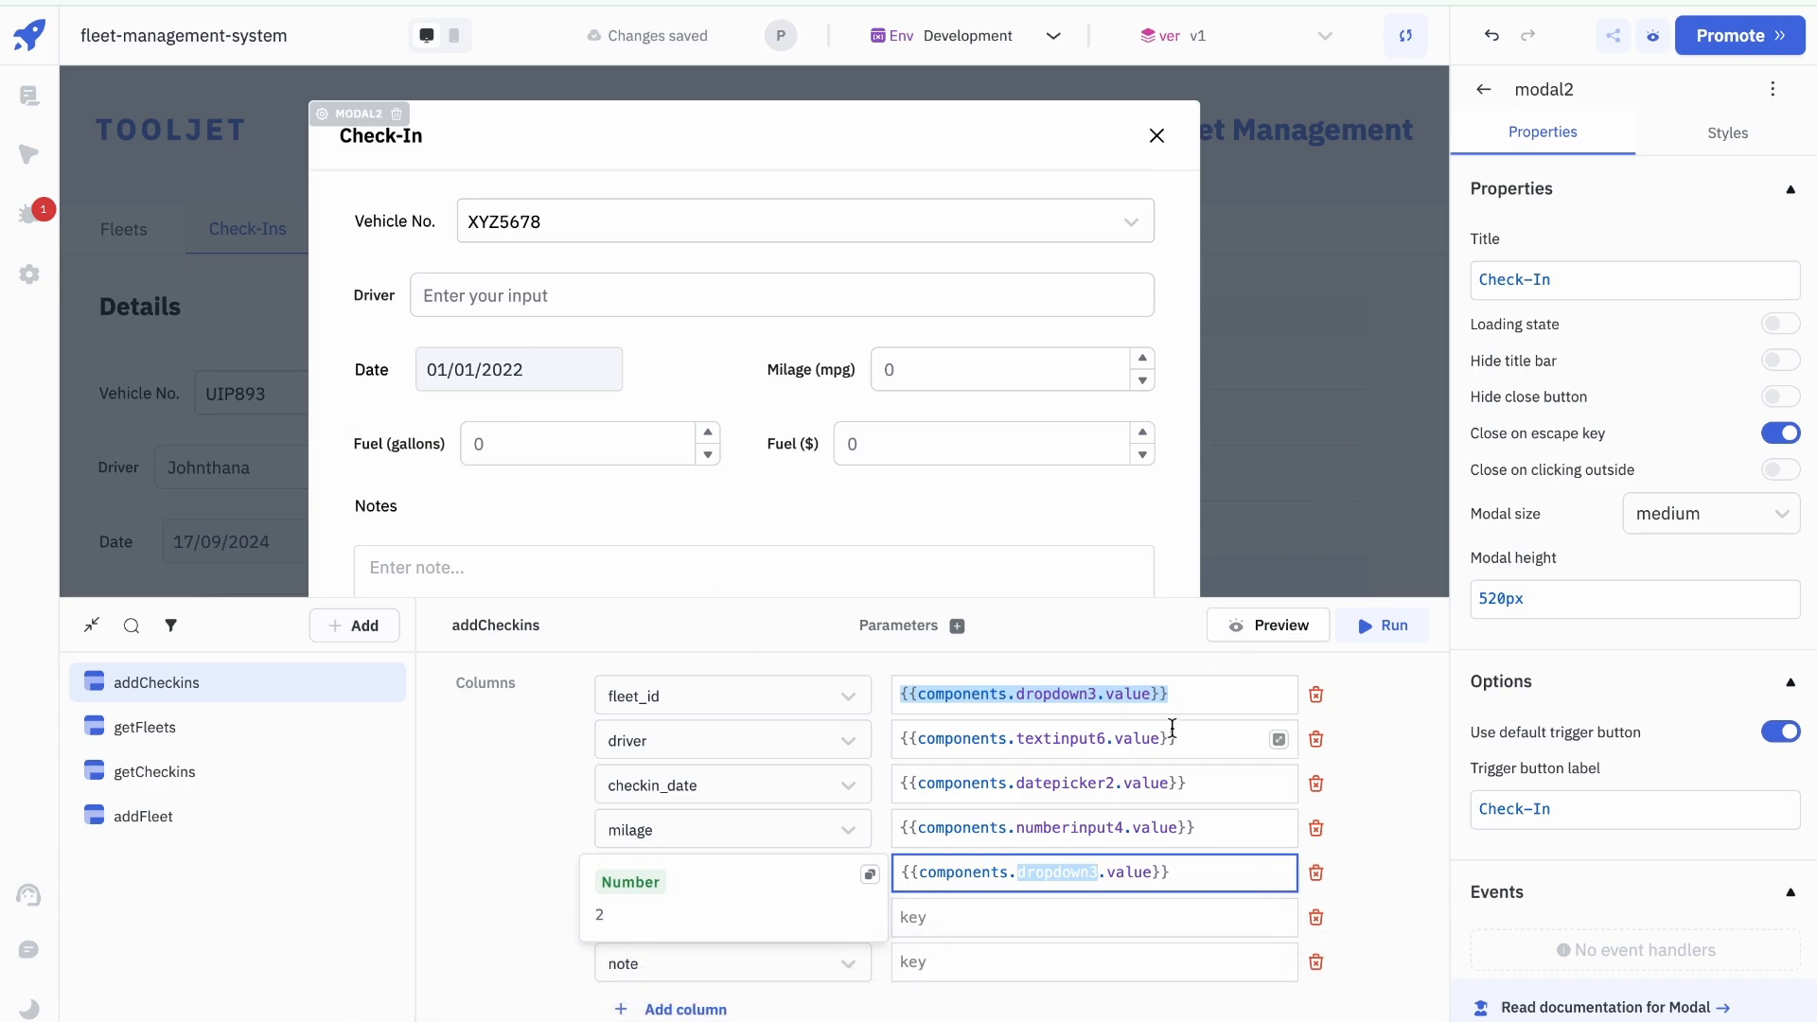
{"action": "type", "text": "n"}
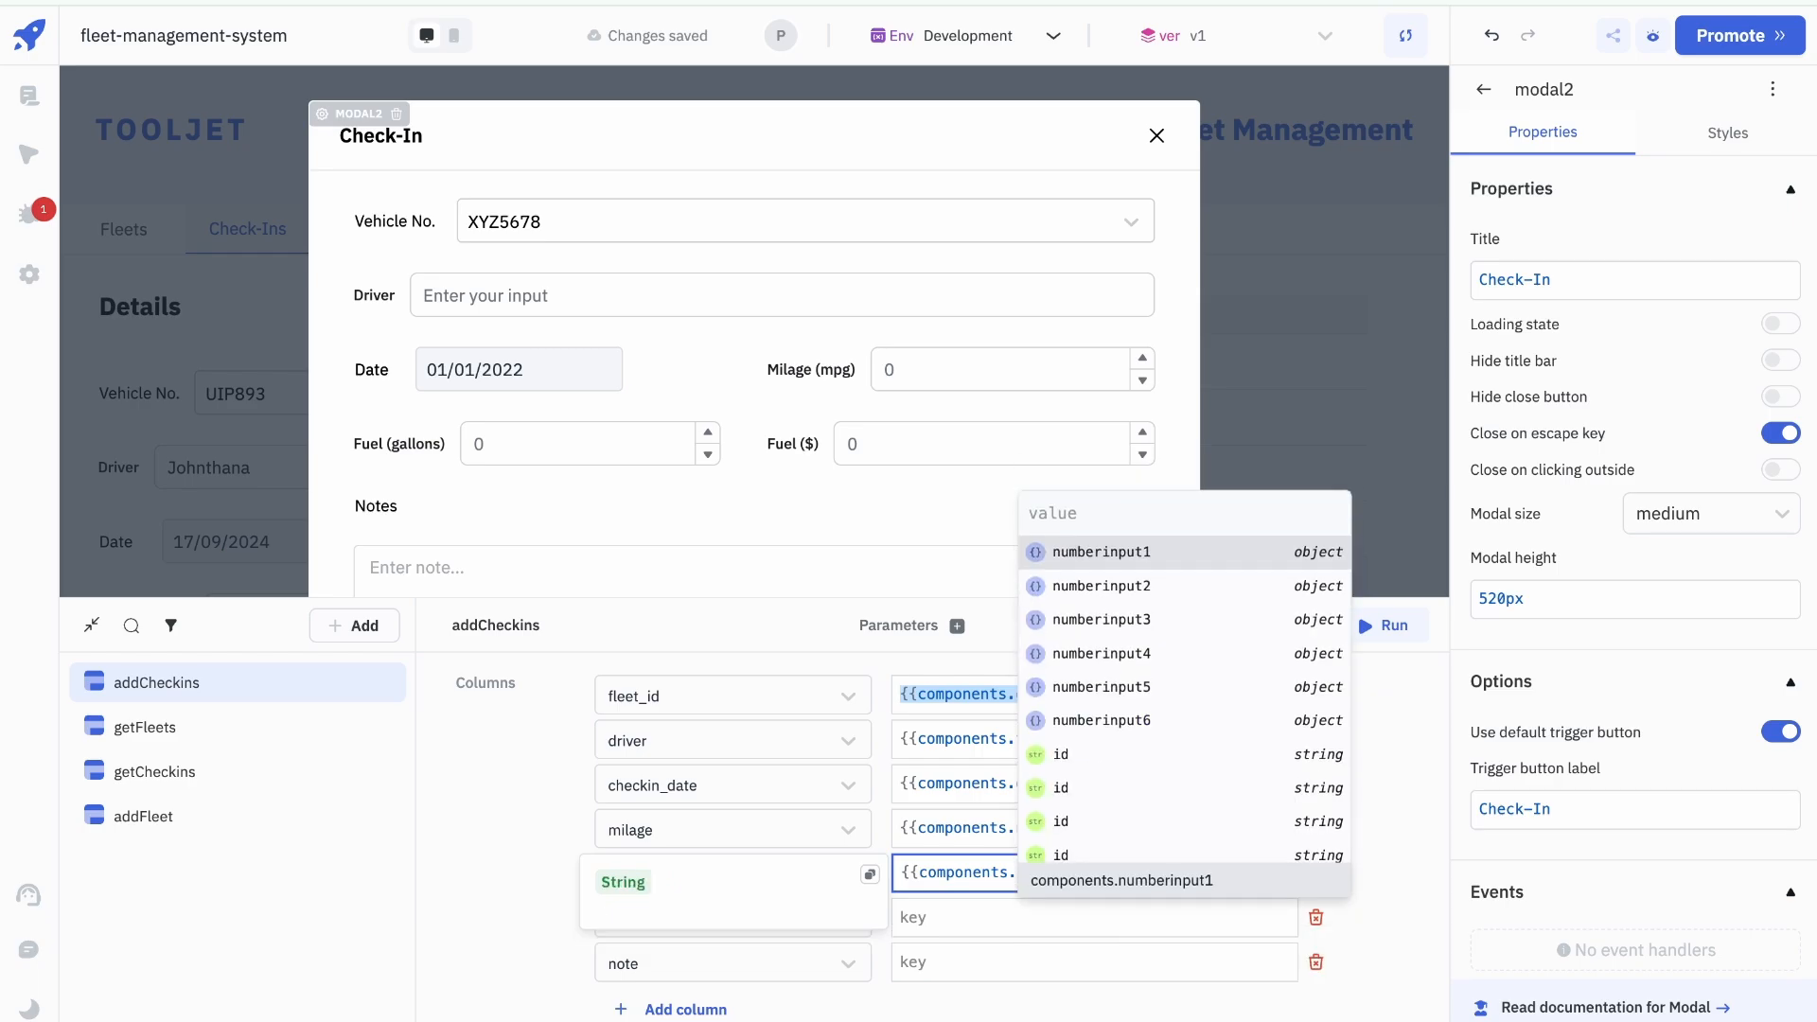
{"action": "key", "text": "Down"}
{"action": "key", "text": "Down"}
{"action": "key", "text": "Down"}
{"action": "key", "text": "Down"}
{"action": "key", "text": "Return"}
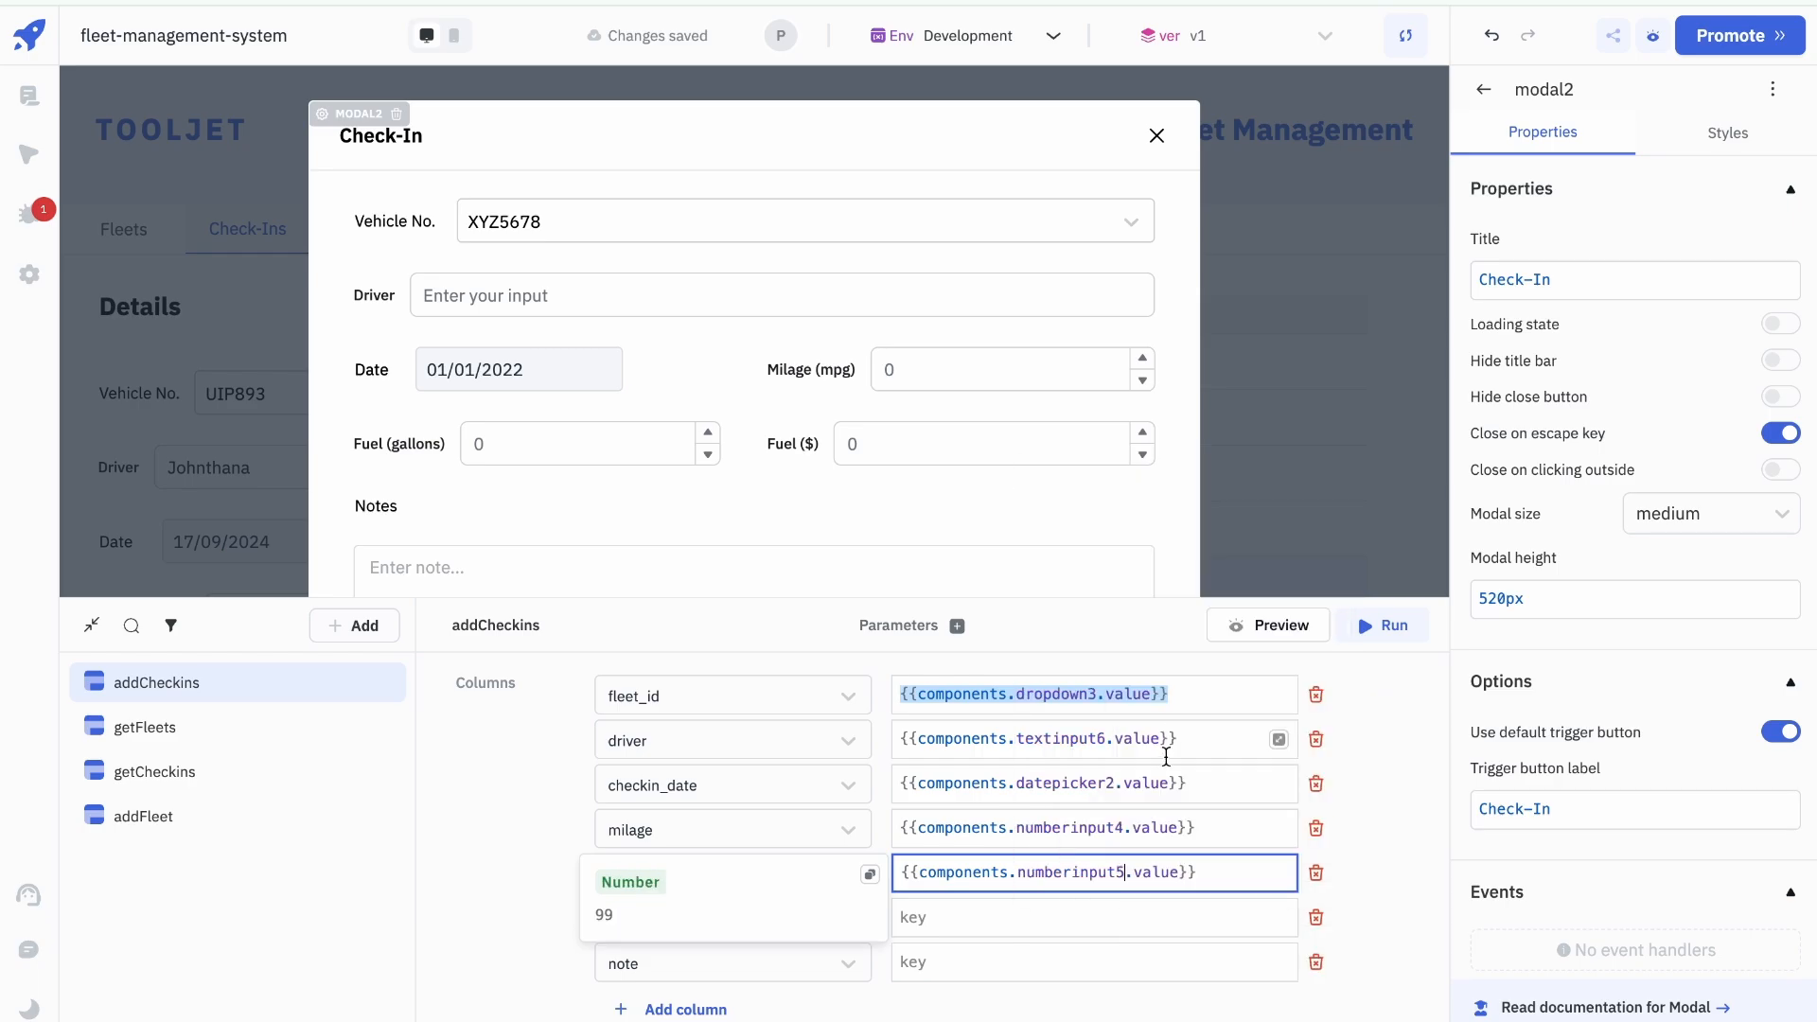
Step: Set the fuel_price column's value to {{components.numberinput6.value}}, reusing the copied expression
{"action": "left_click", "coordinate": [1075, 918]}
{"action": "type", "text": "{{components.dropdown3.value}}"}
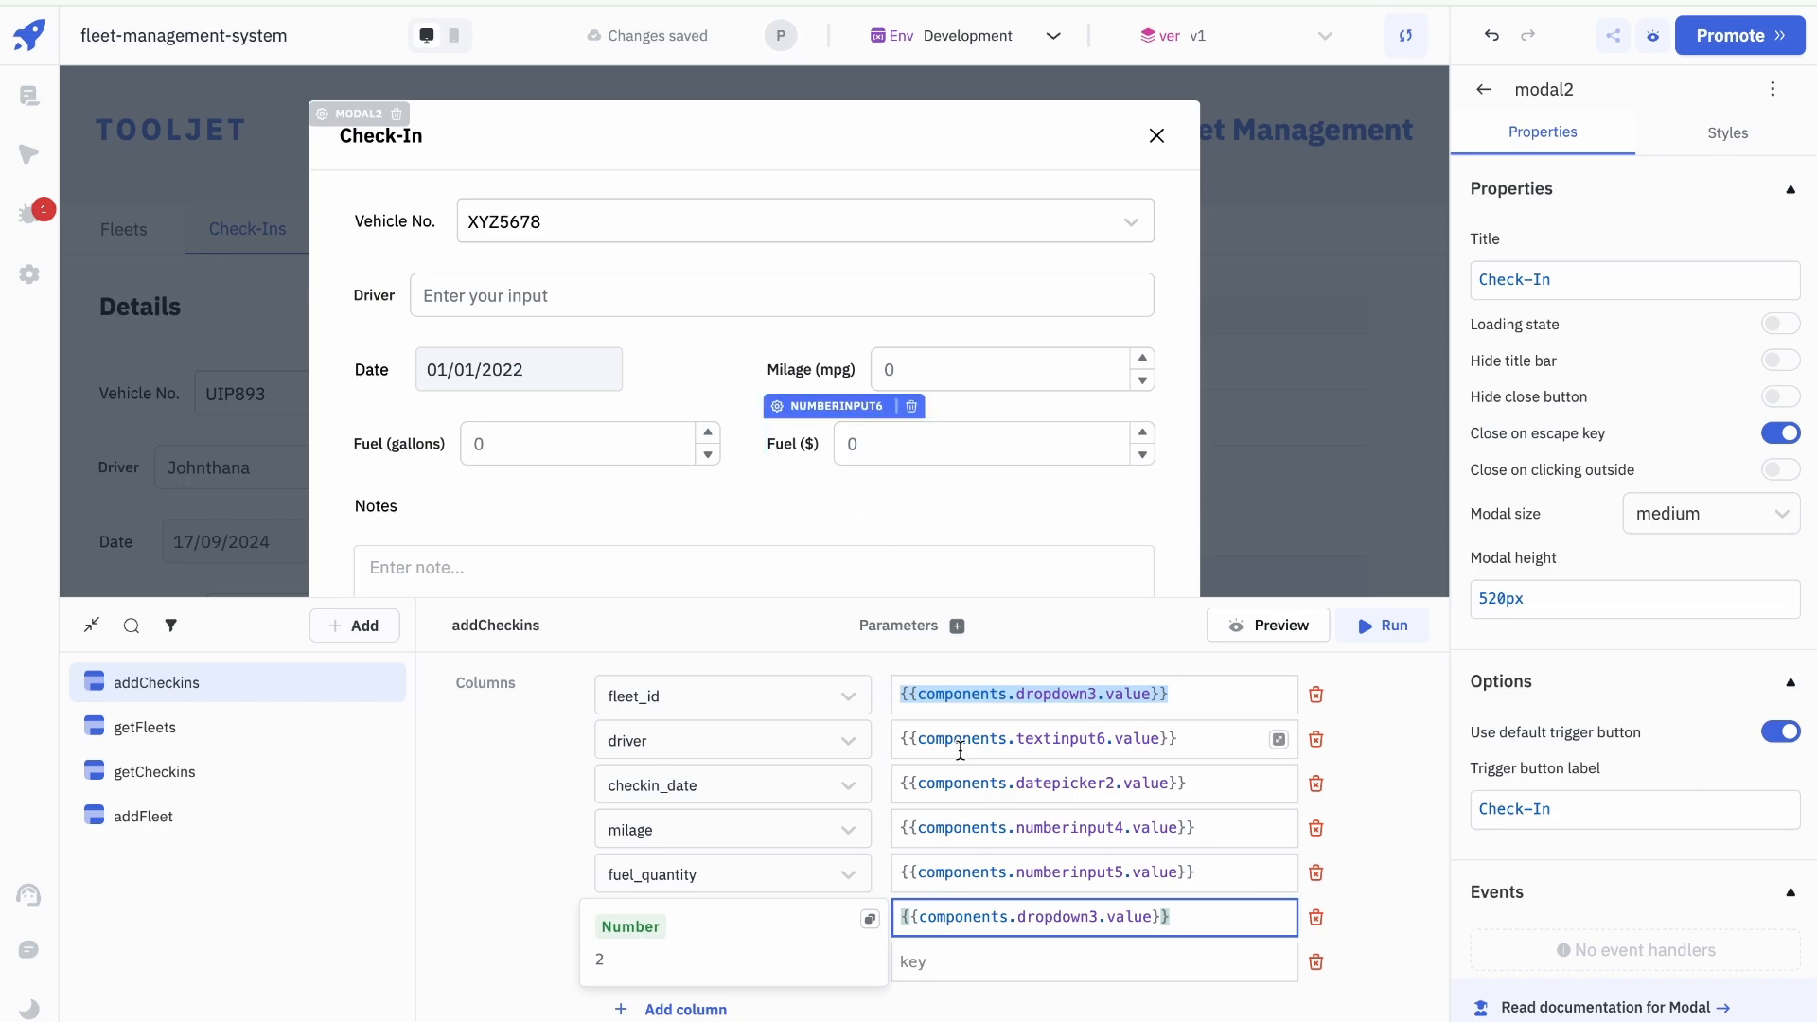
{"action": "double_click", "coordinate": [1049, 918]}
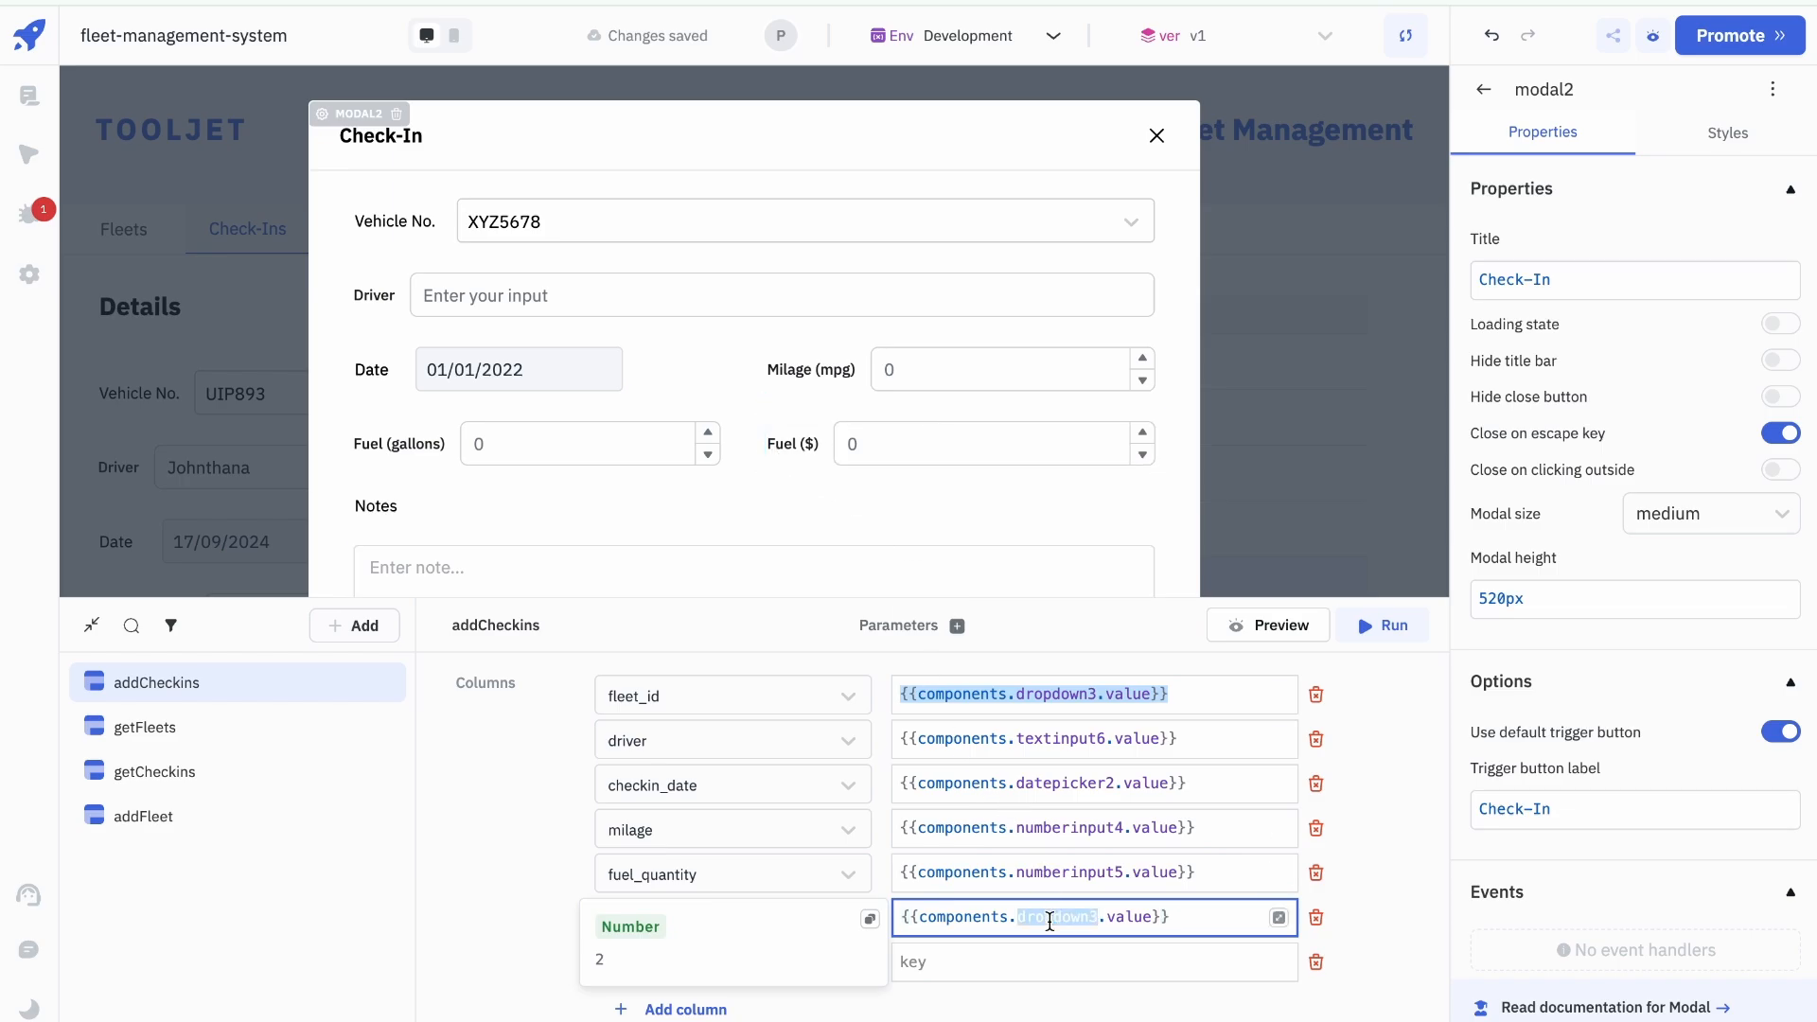
{"action": "type", "text": "nu"}
{"action": "left_click", "coordinate": [1134, 746]}
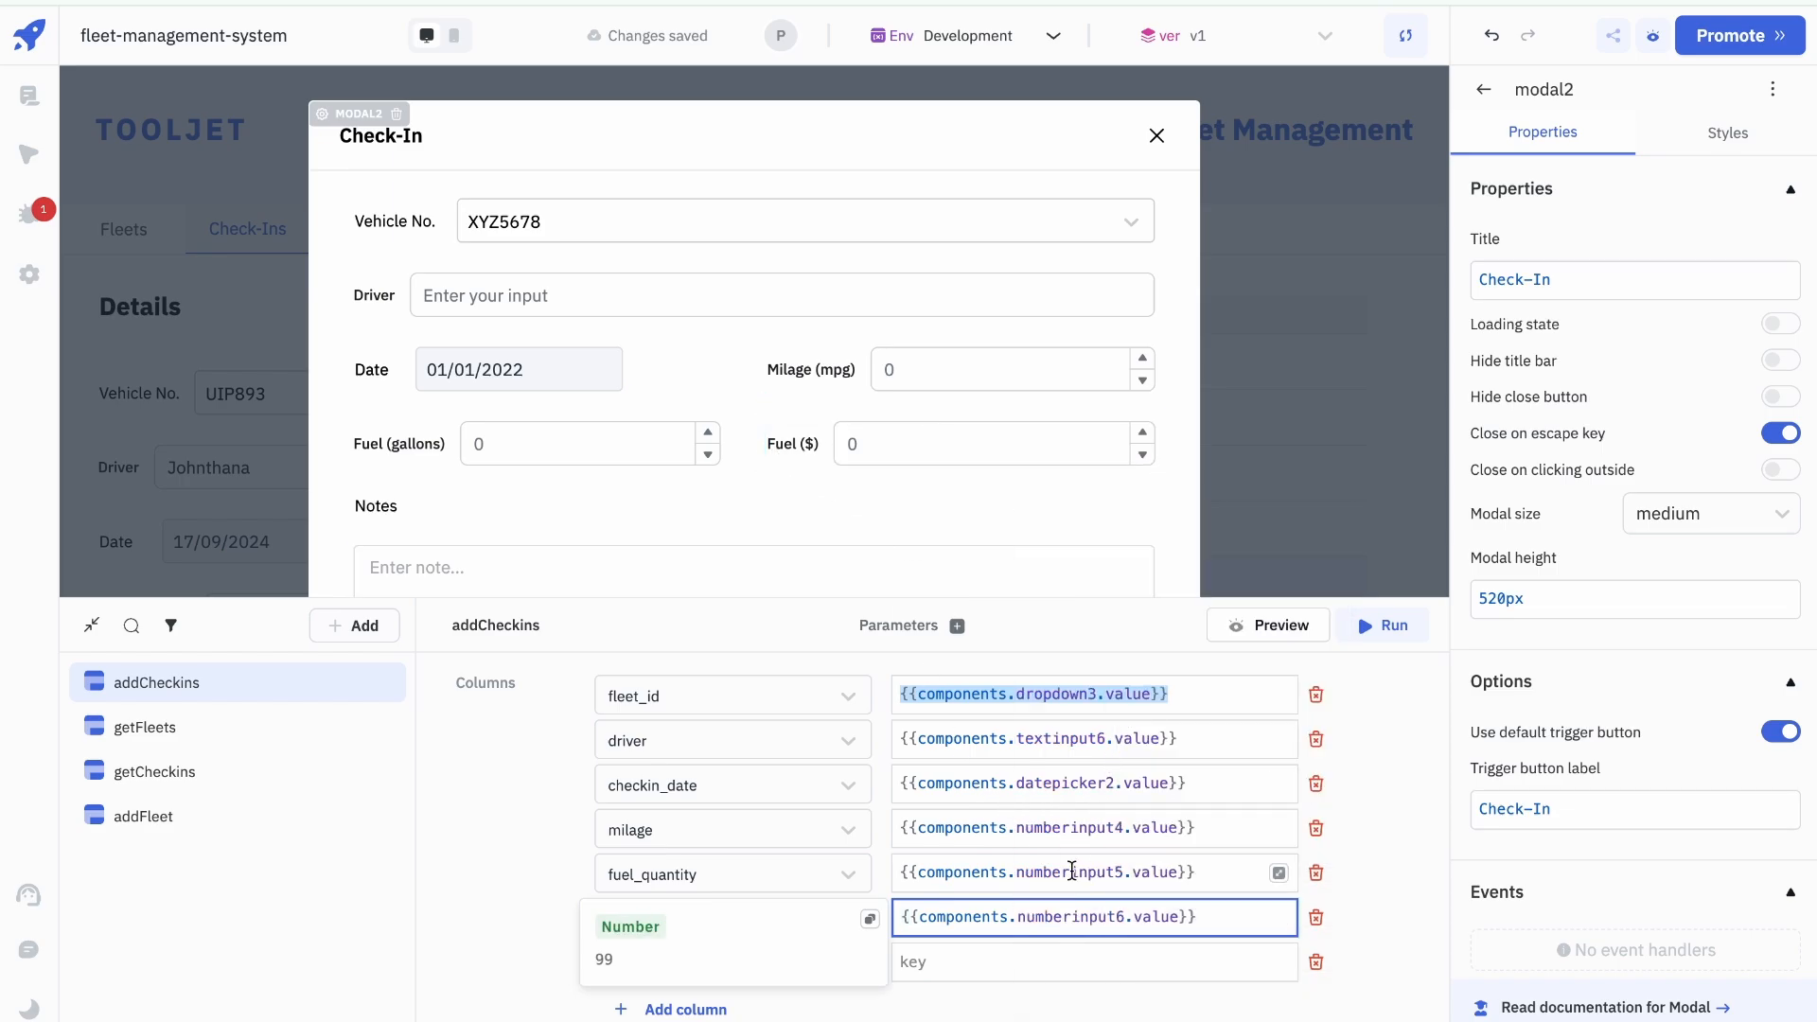
Step: Set the note column's value to {{components.textarea2.value}}, reusing the copied expression
{"action": "left_click", "coordinate": [1027, 961]}
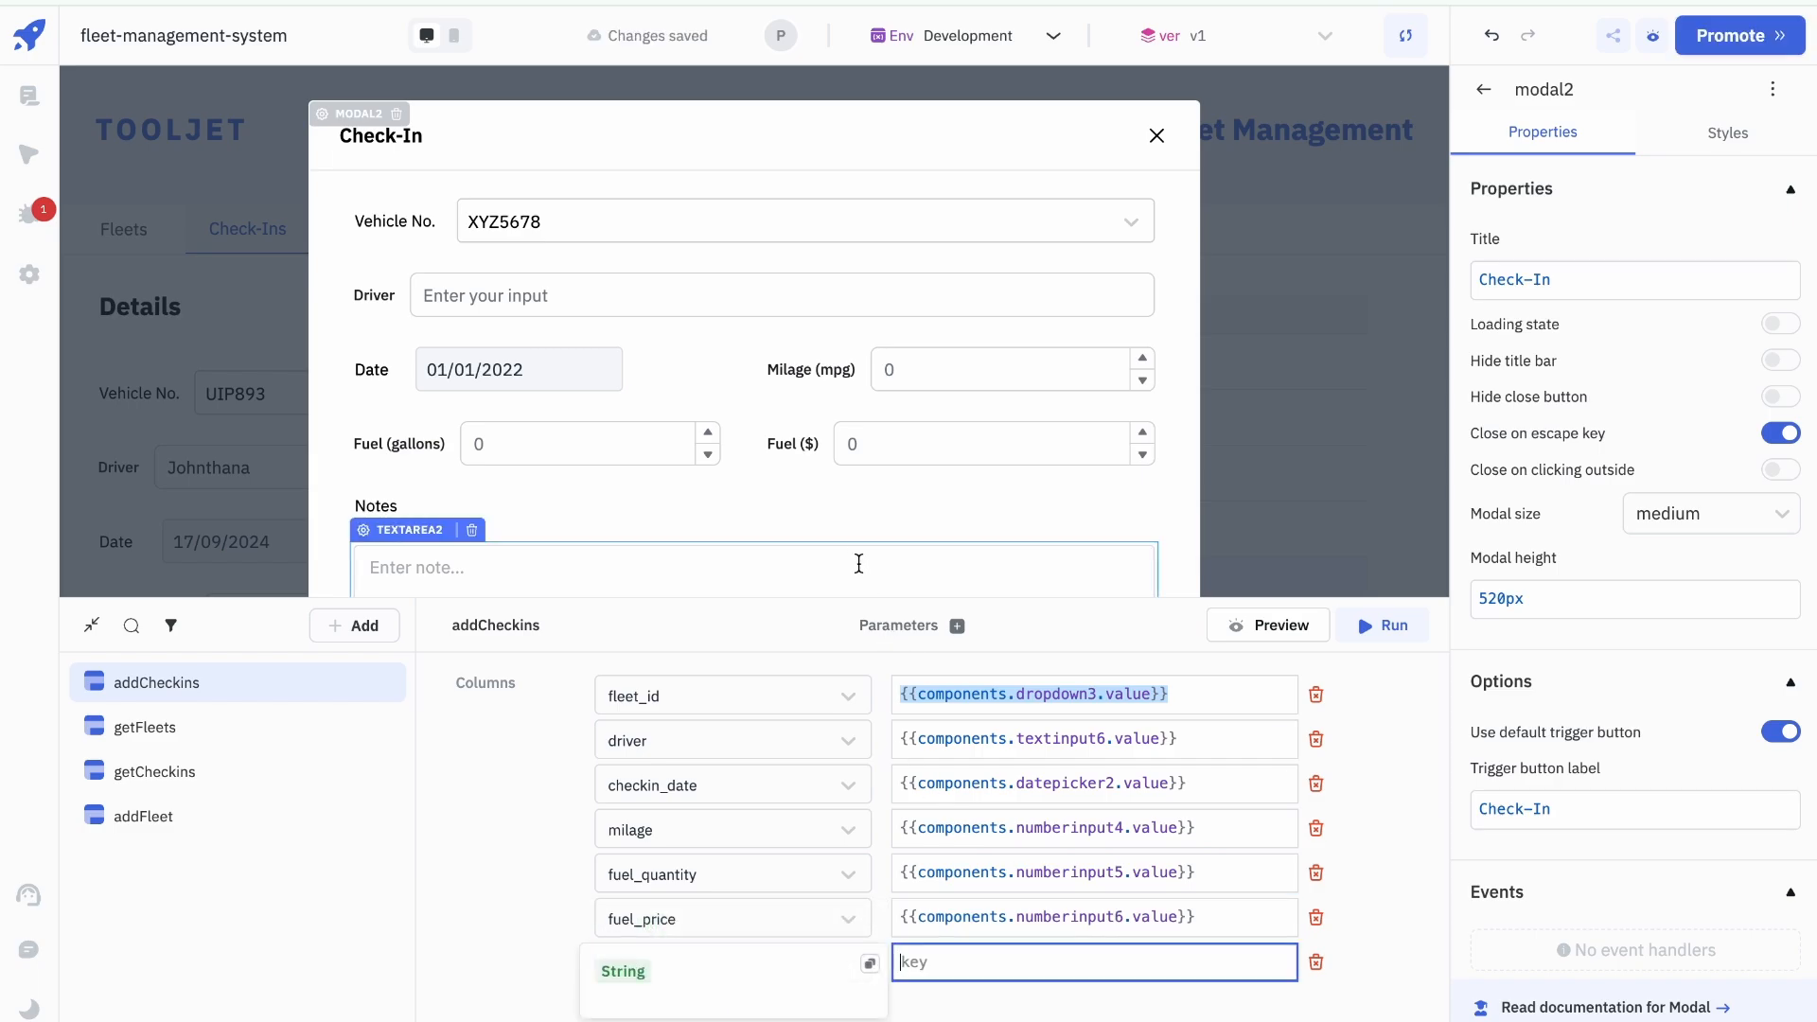
{"action": "type", "text": "{{components.dropdown3.value}}"}
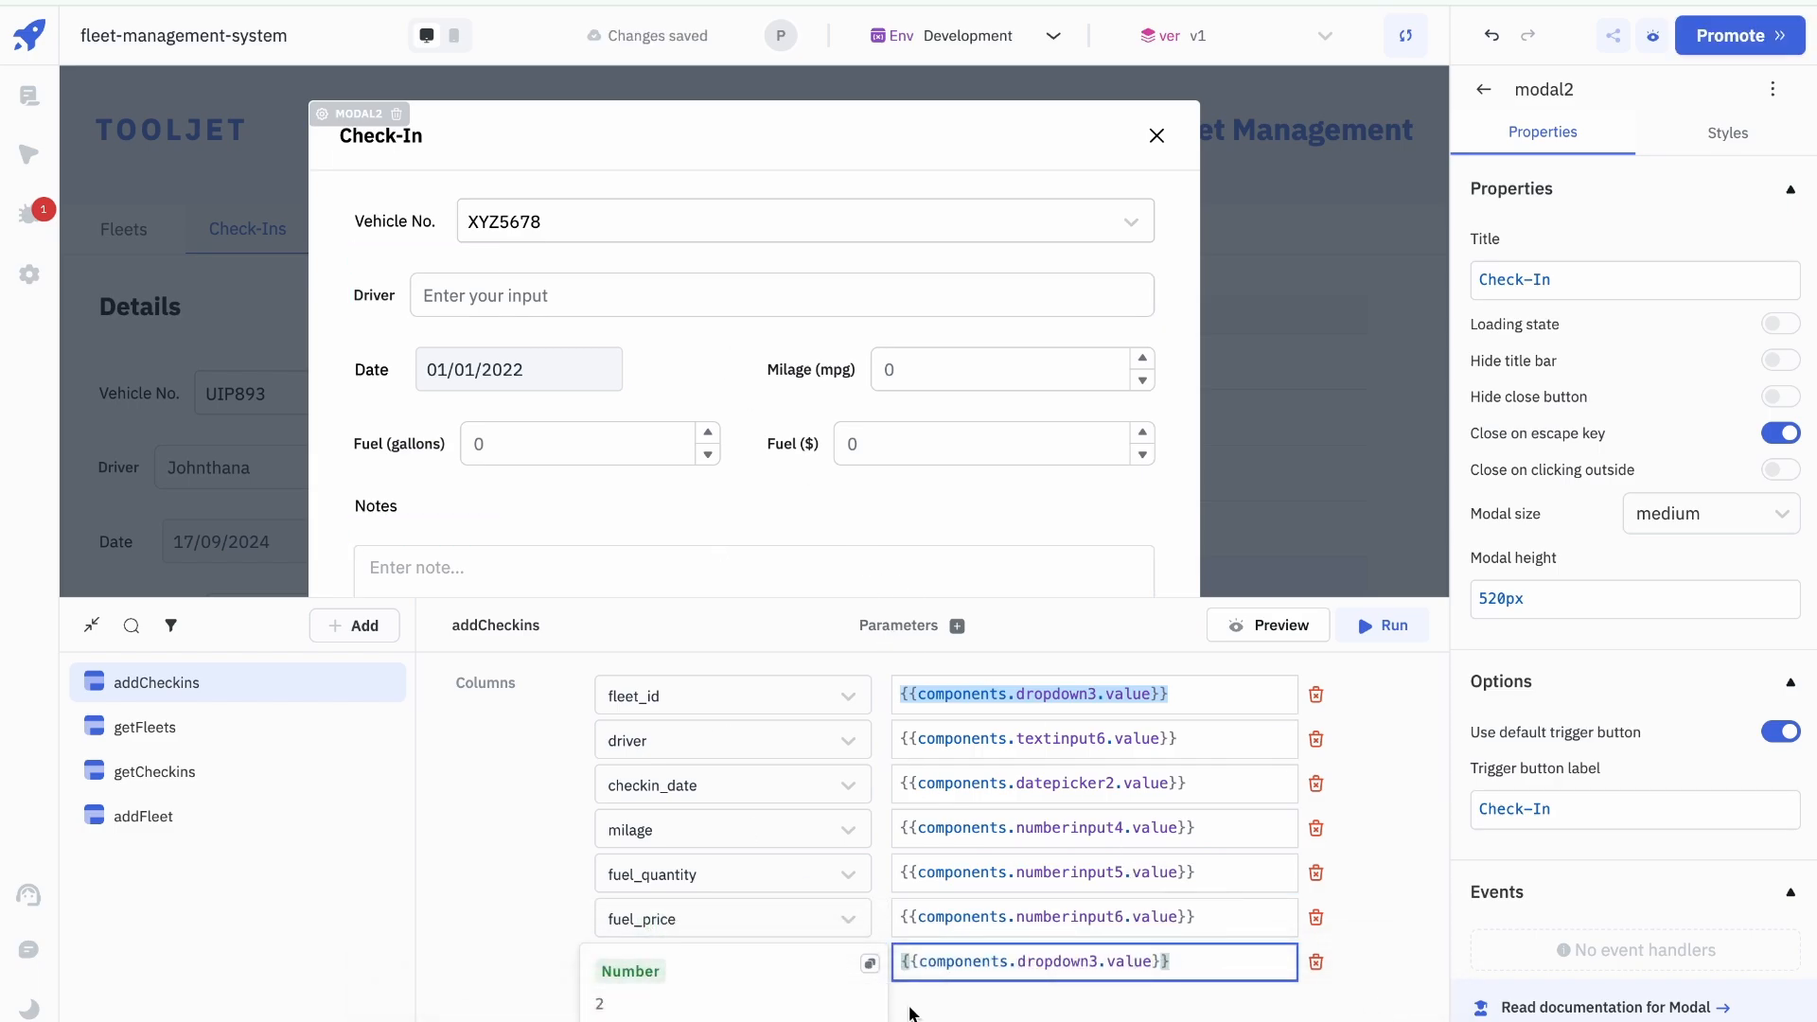
{"action": "double_click", "coordinate": [1051, 960]}
{"action": "key", "text": "BackSpace"}
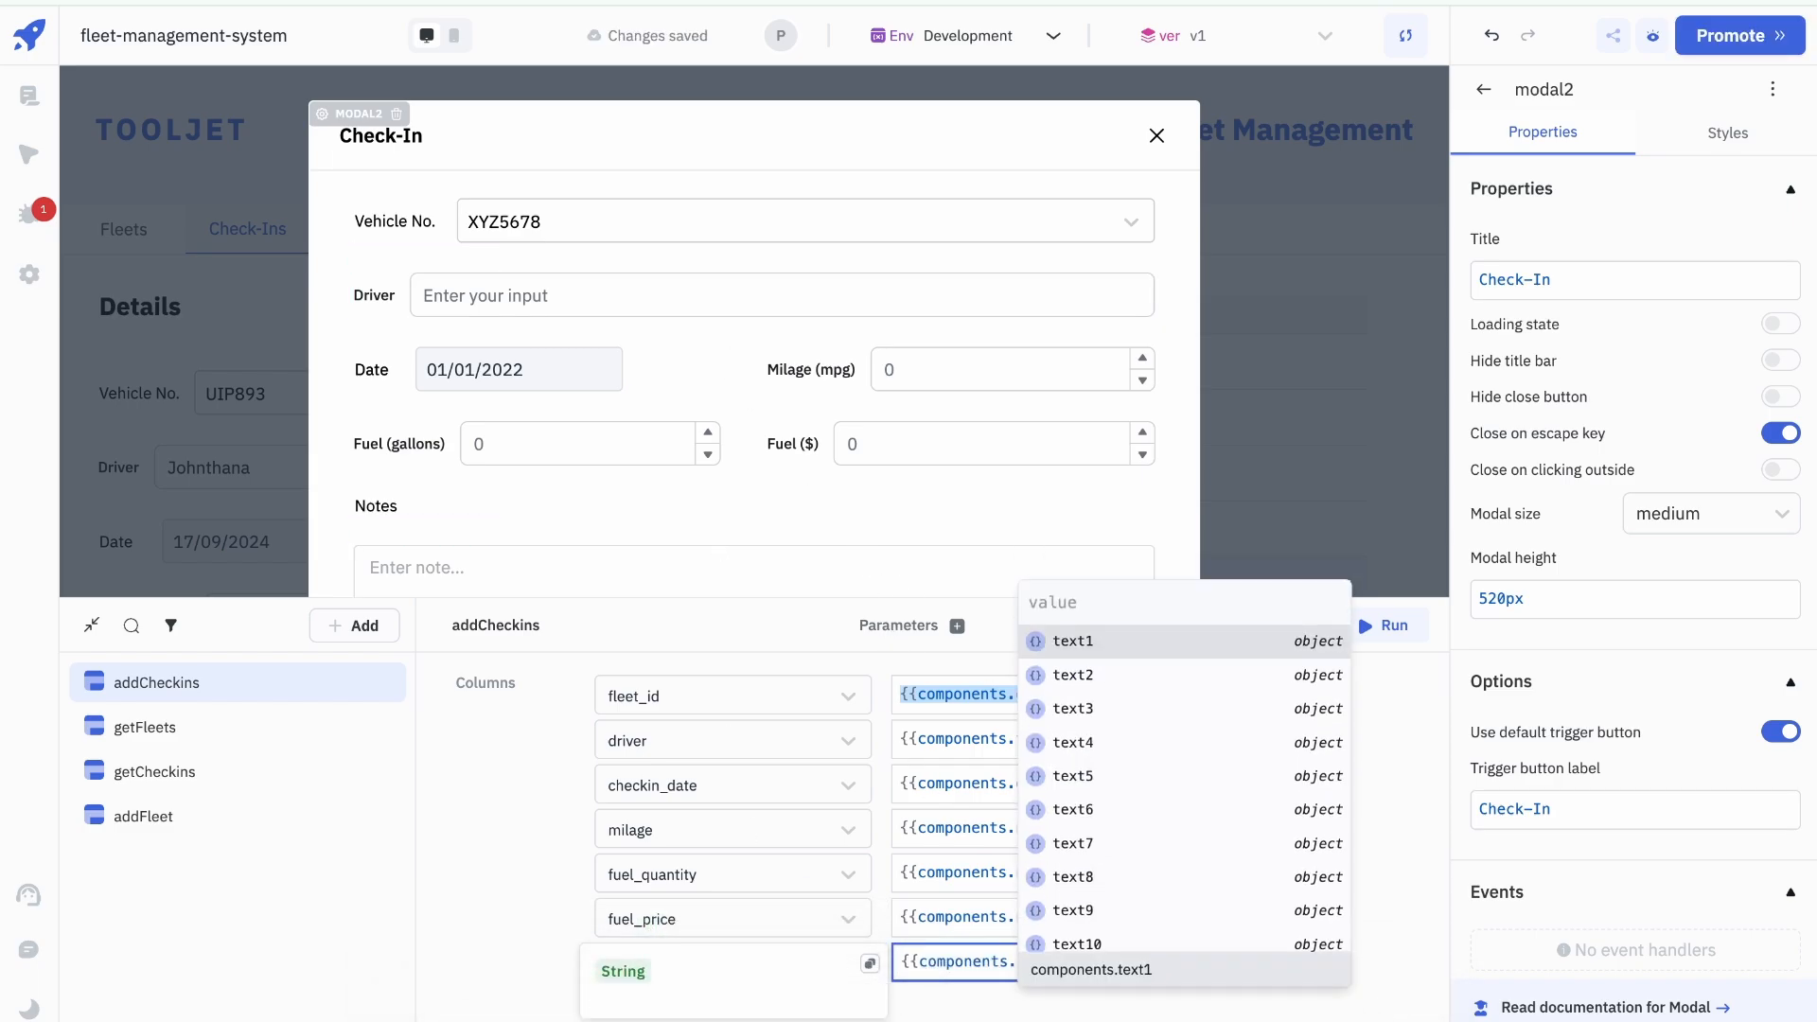
{"action": "type", "text": "texta.value"}
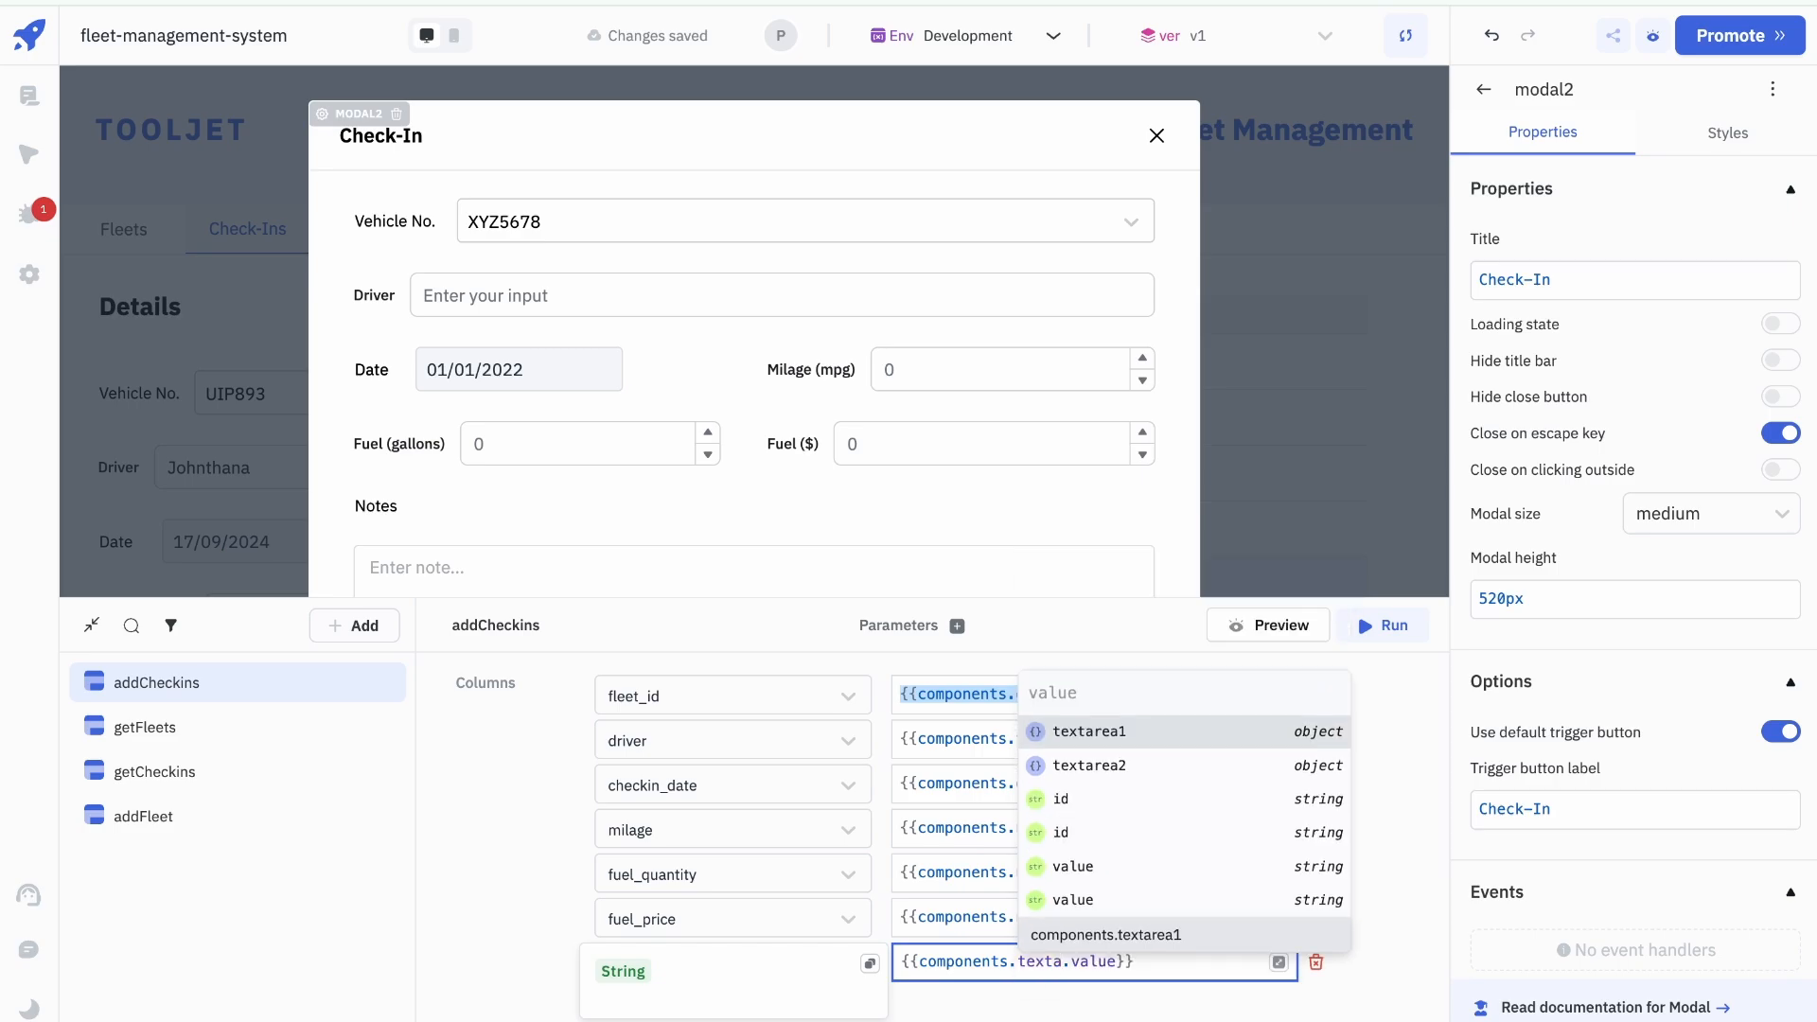
{"action": "key", "text": "Down"}
{"action": "key", "text": "Return"}
{"action": "left_click", "coordinate": [1389, 862]}
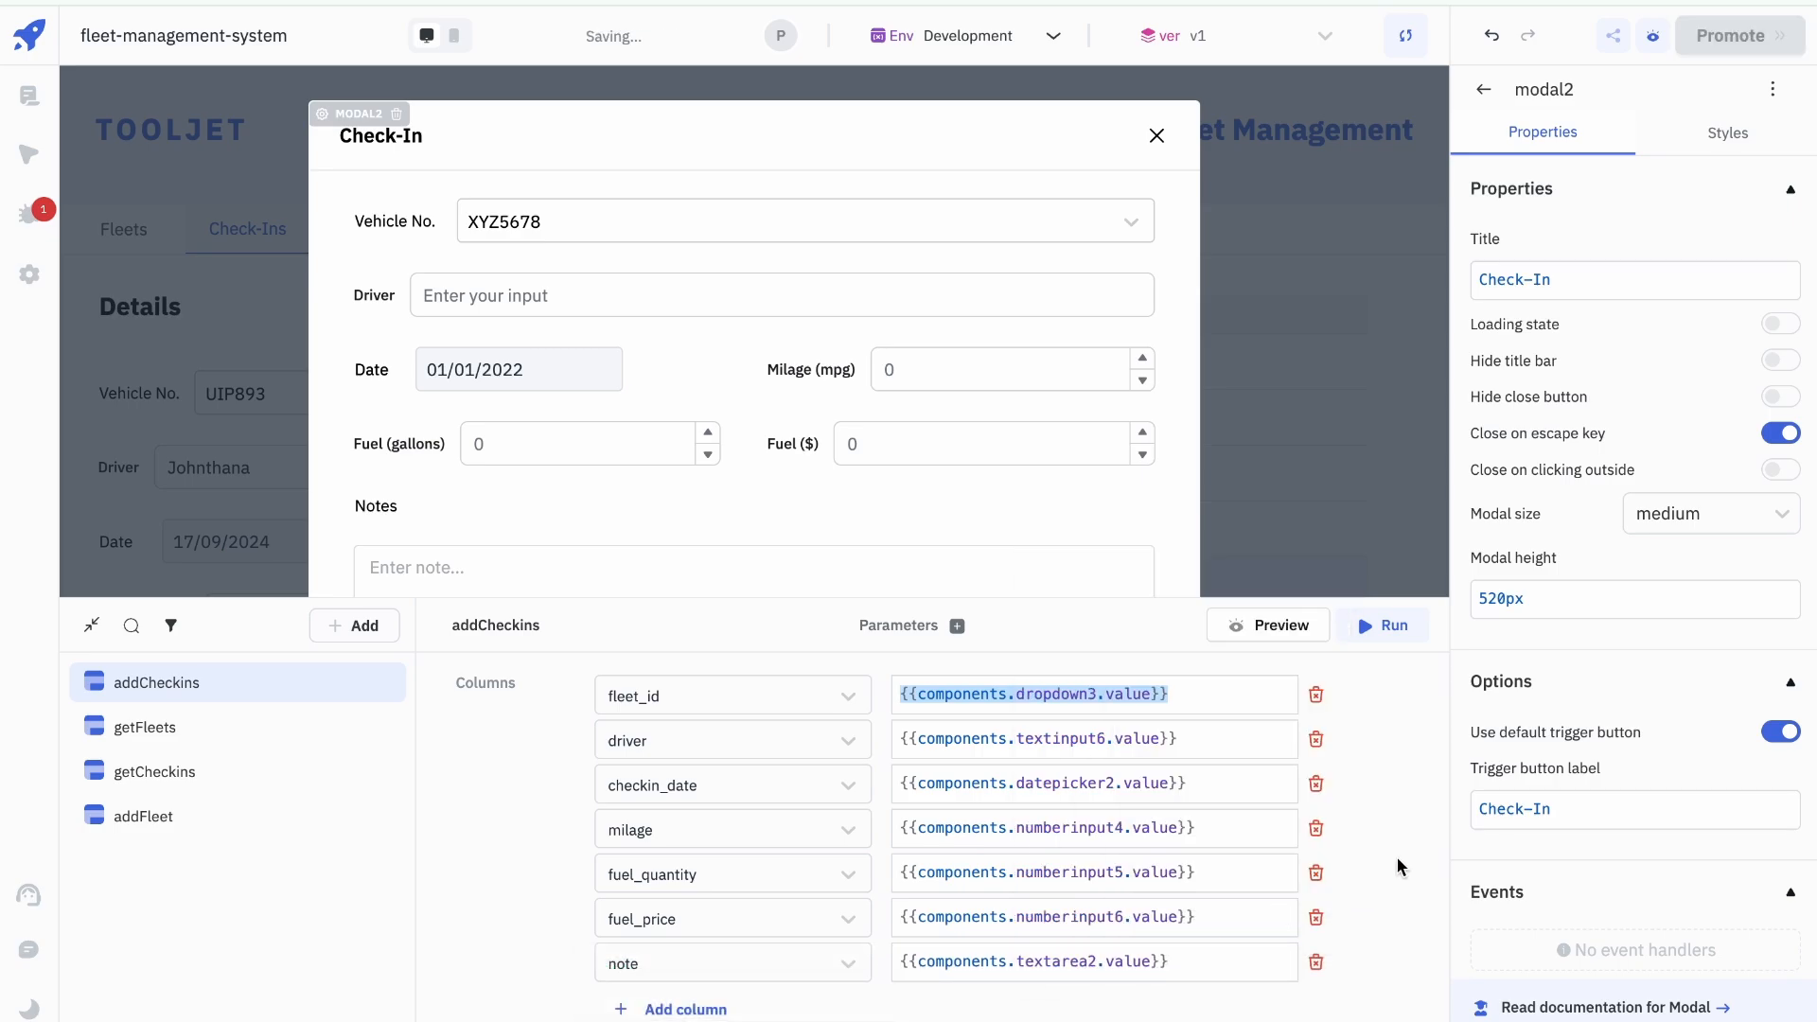
Step: Add three new event handlers to the addCheckins query
{"action": "scroll", "coordinate": [1397, 855], "scroll_direction": "down", "scroll_amount": 6}
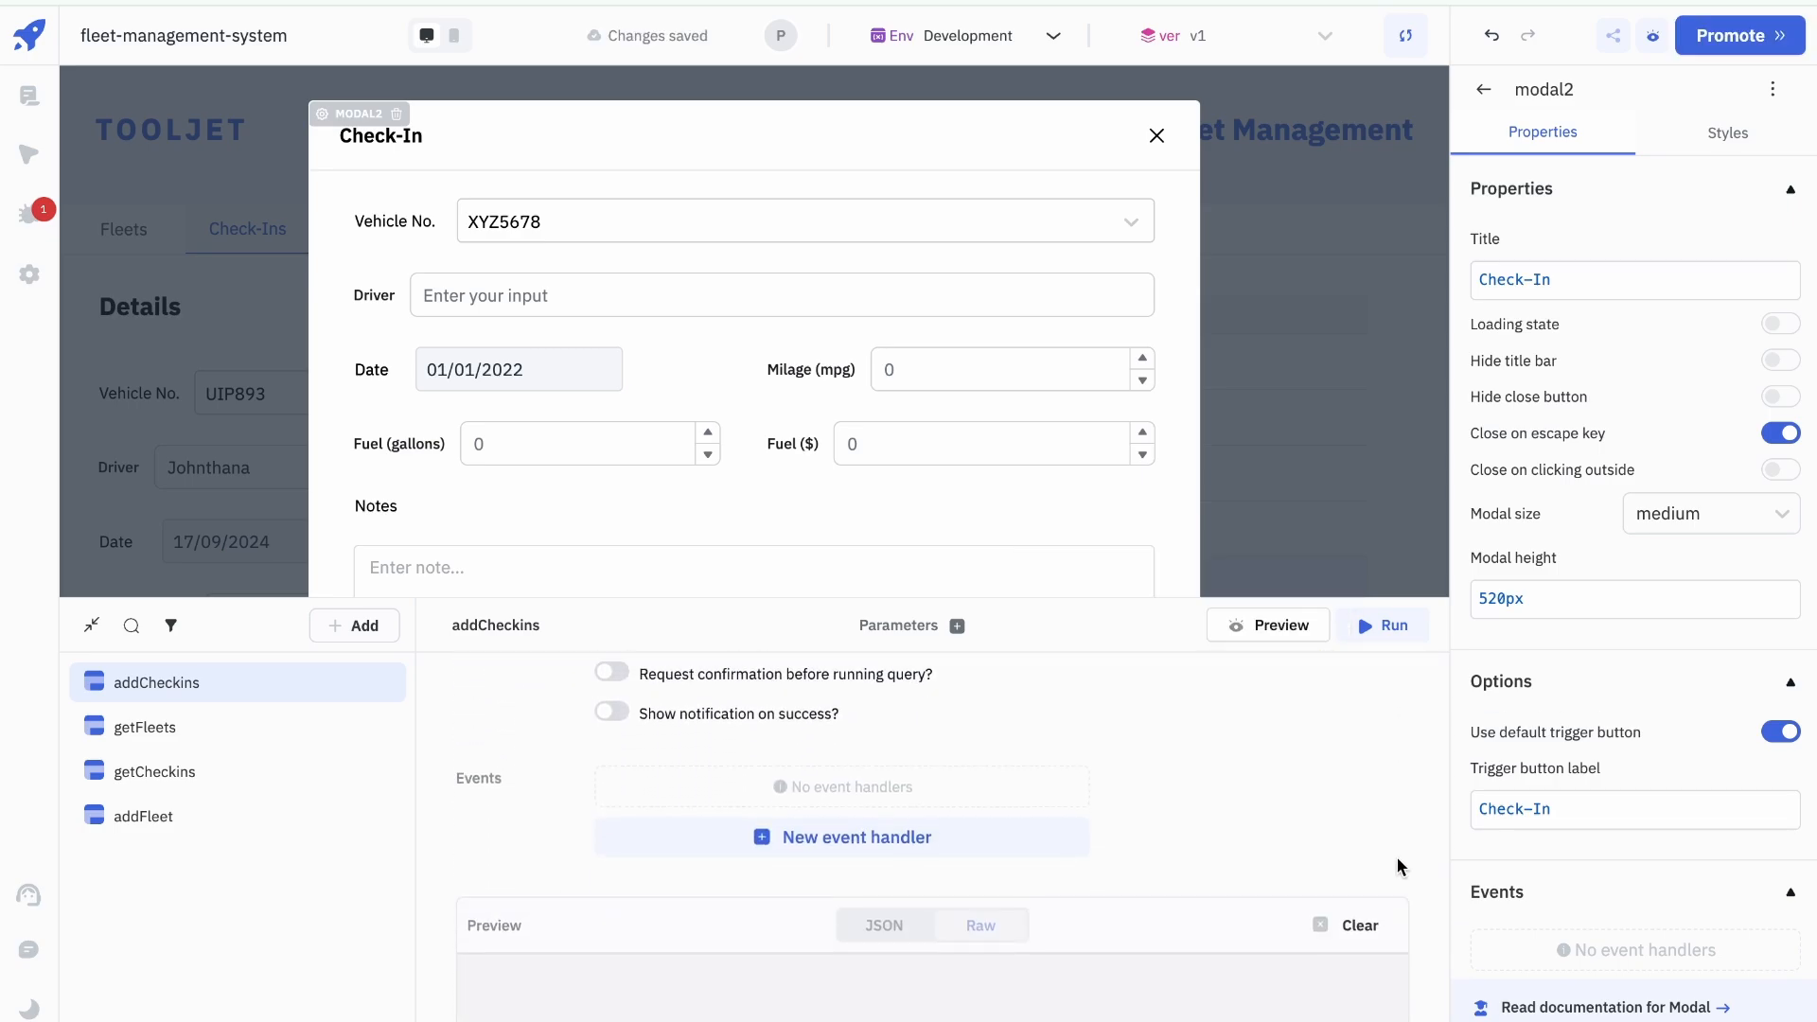
{"action": "left_click", "coordinate": [863, 795]}
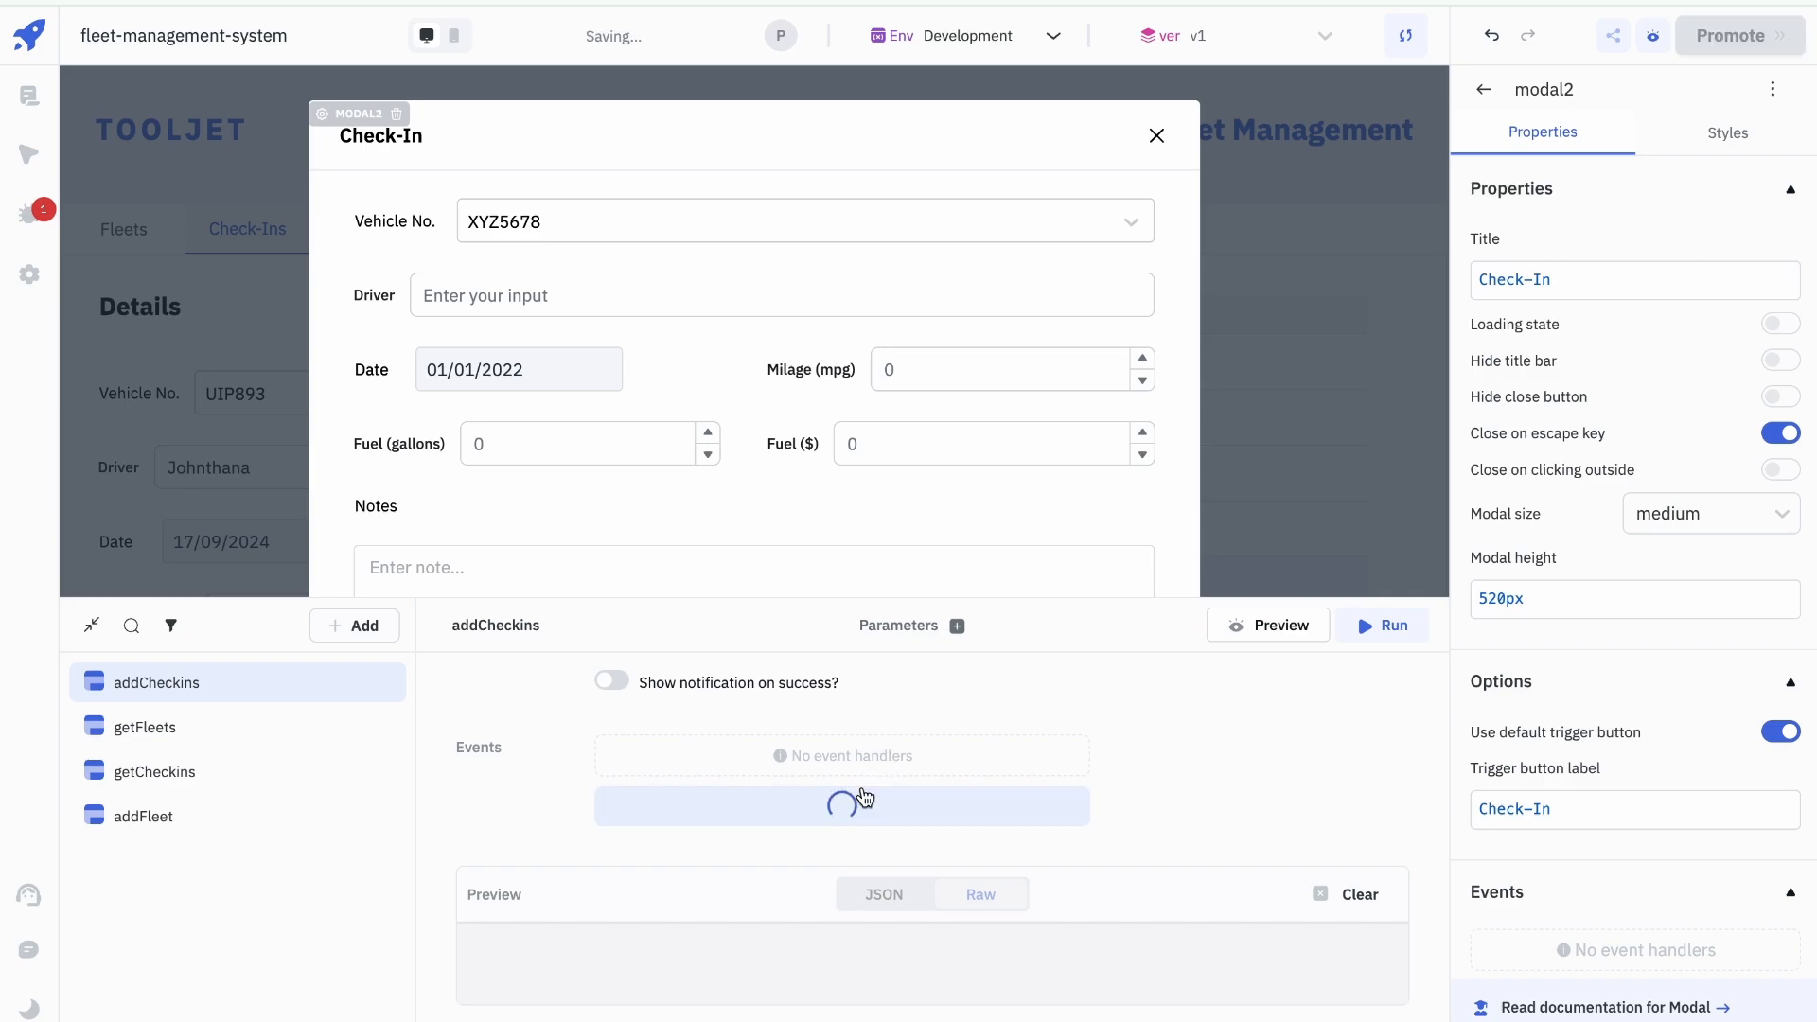
{"action": "left_click", "coordinate": [852, 803]}
{"action": "left_click", "coordinate": [850, 856]}
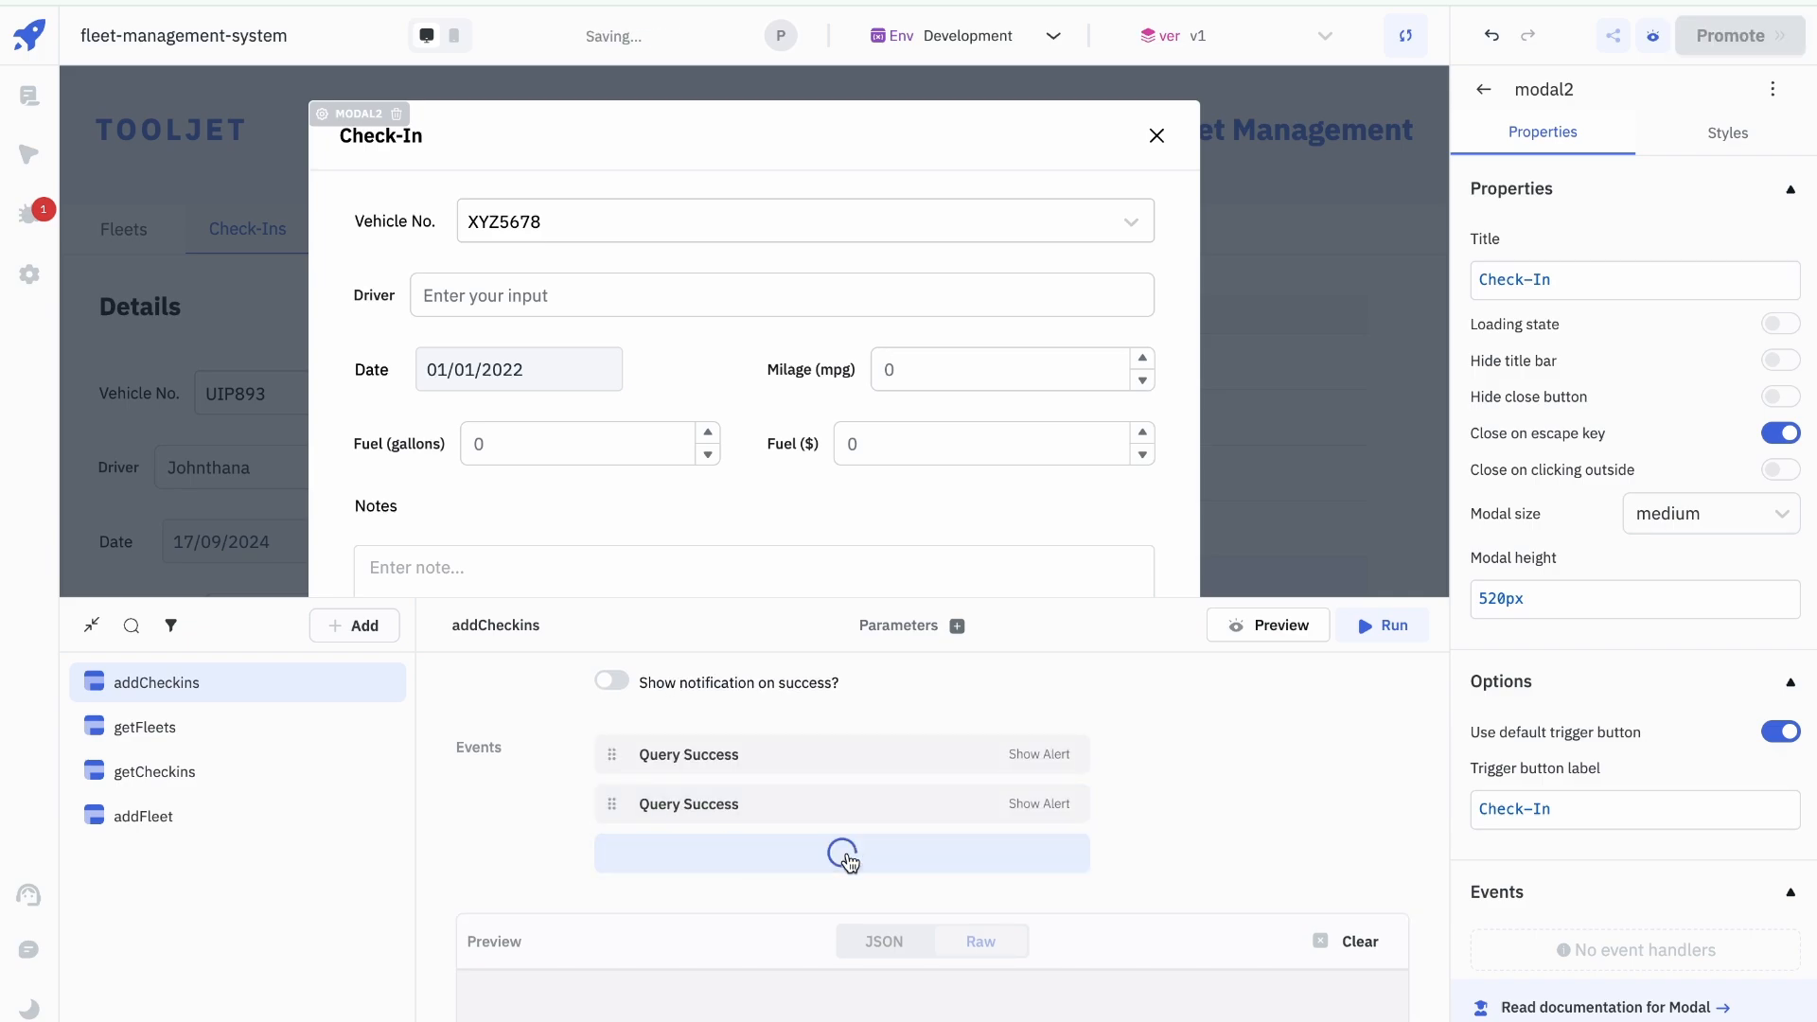
Step: Set the alert type of the addCheckins query's first Query Success handler to Success
{"action": "left_click", "coordinate": [981, 754]}
{"action": "left_click", "coordinate": [937, 630]}
{"action": "left_click", "coordinate": [822, 700]}
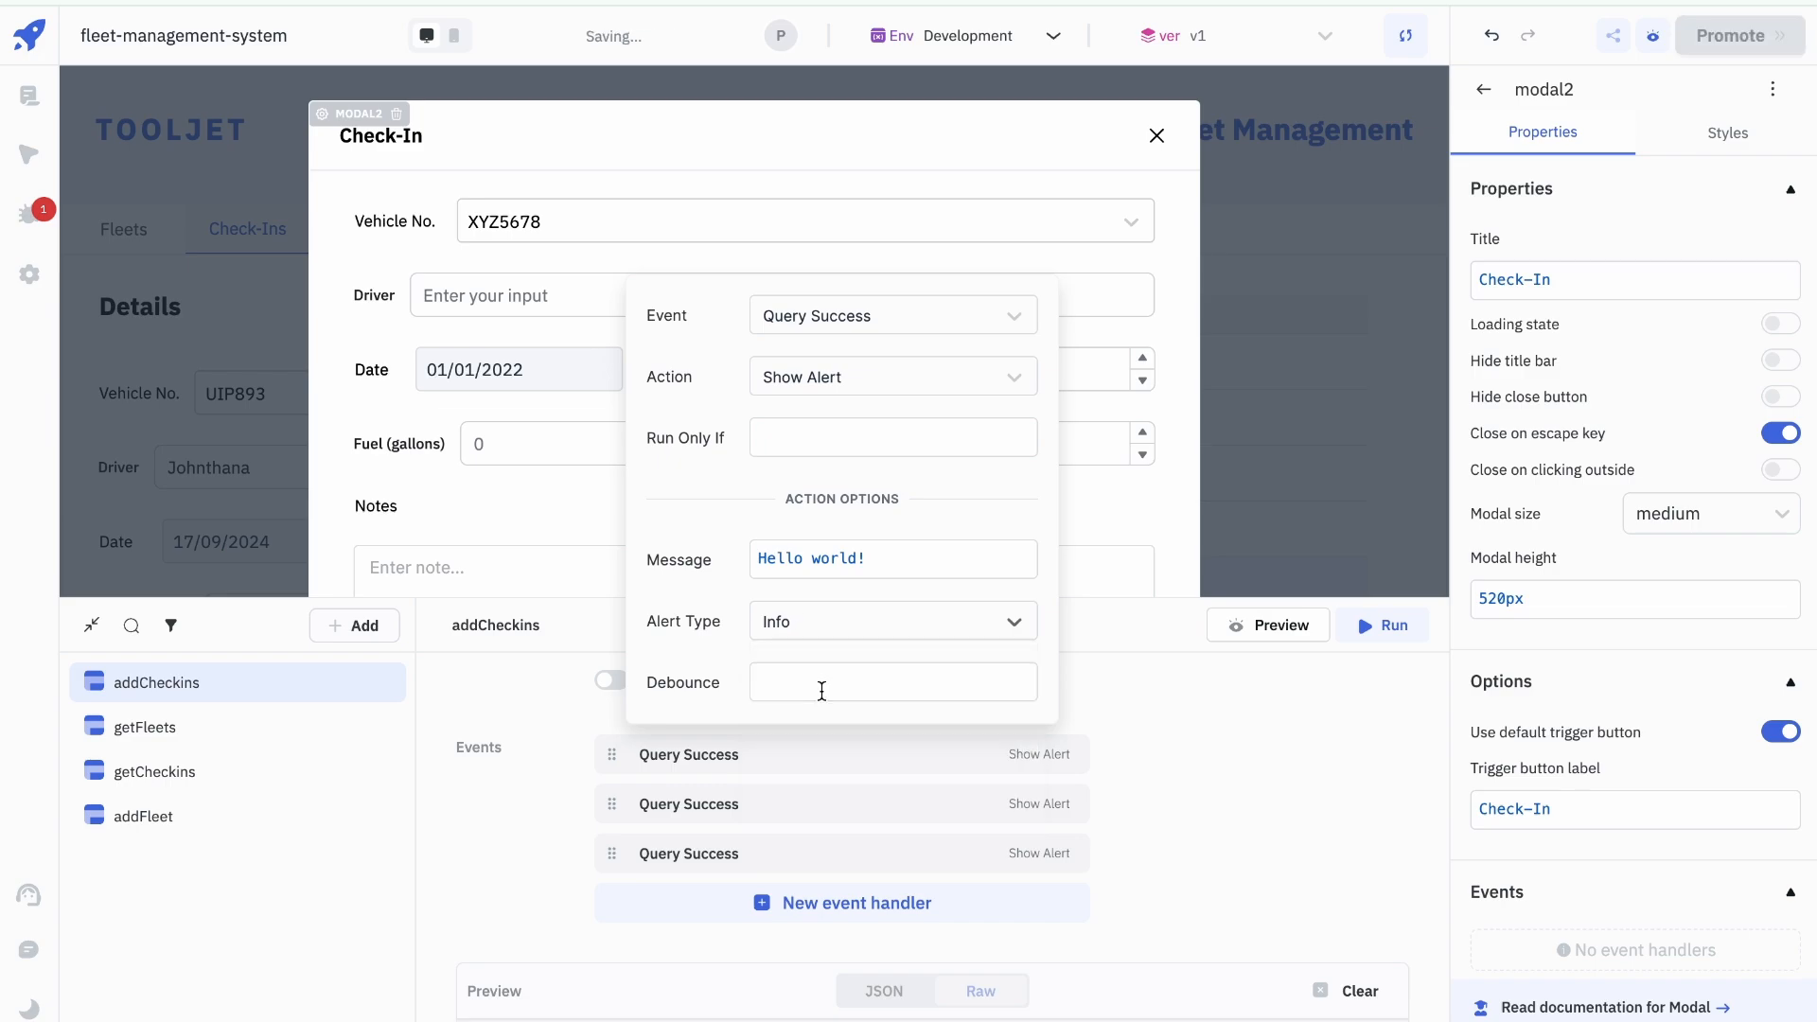
Step: Replace the first Query Success handler's alert message with "Checkin successfull!"
{"action": "left_click", "coordinate": [906, 564]}
{"action": "key", "text": "ctrl+a"}
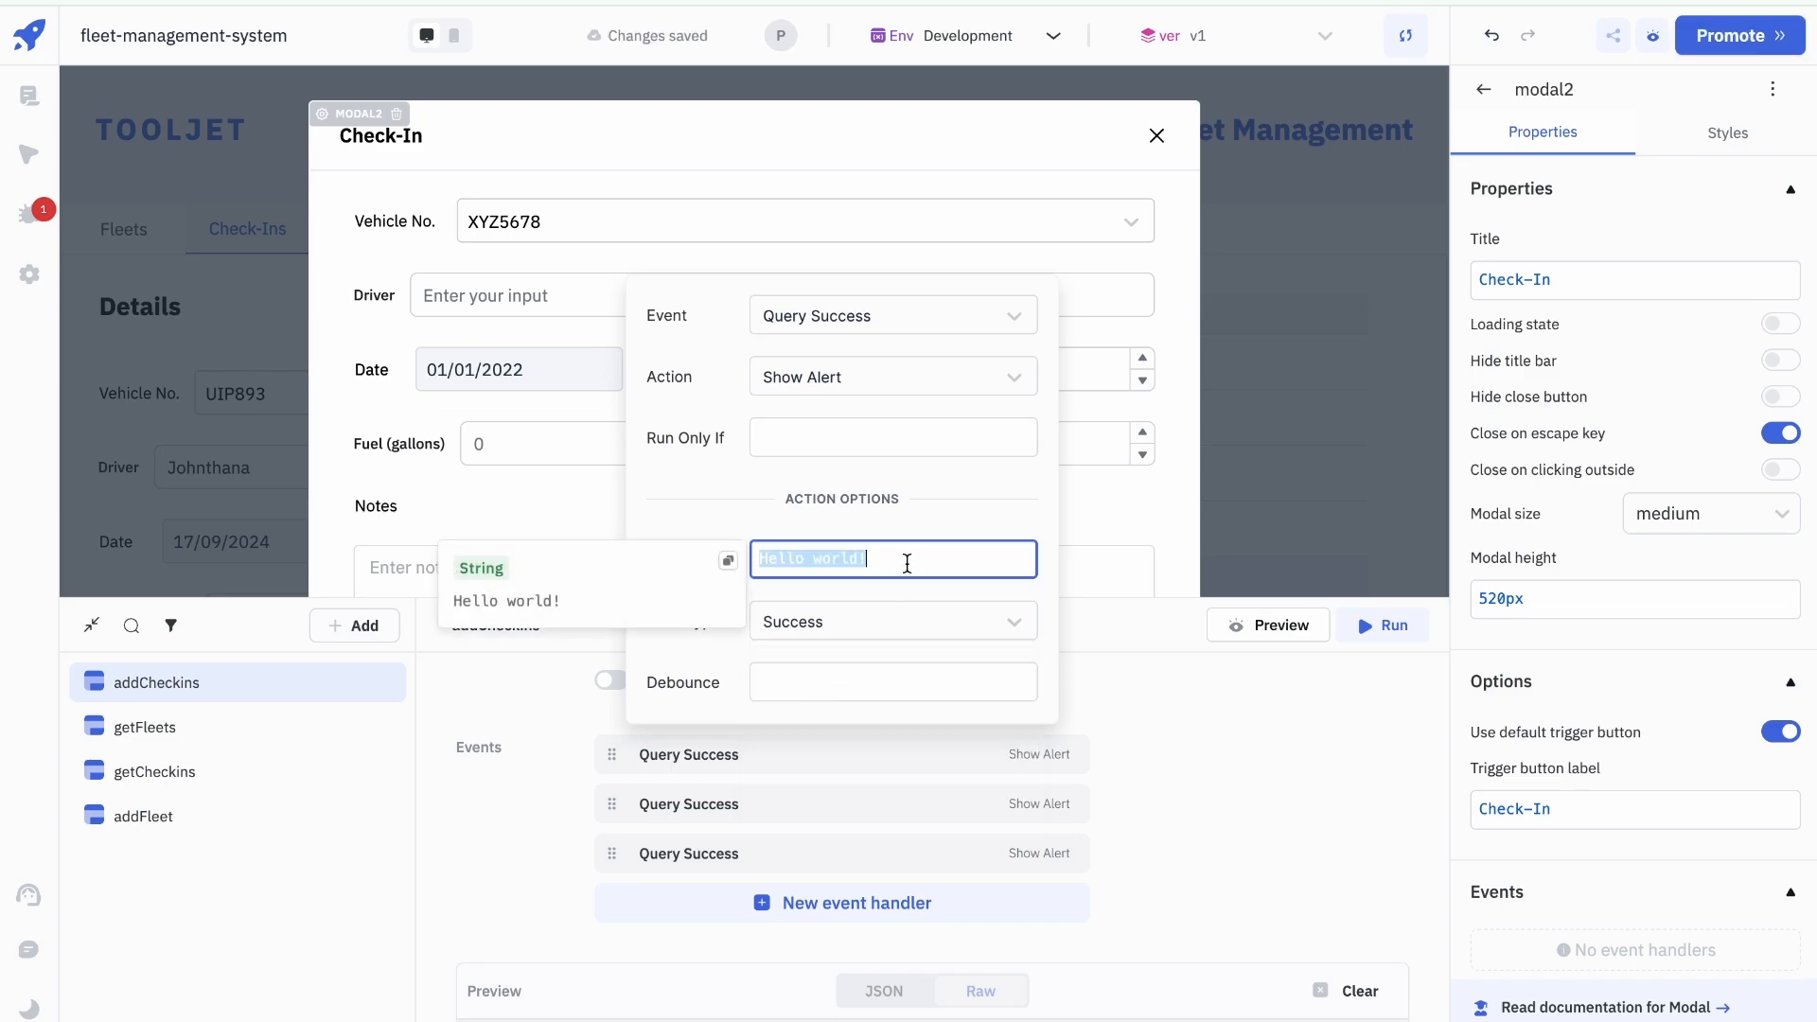
{"action": "type", "text": "CHche"}
{"action": "key", "text": "BackSpace"}
{"action": "key", "text": "BackSpace"}
{"action": "key", "text": "BackSpace"}
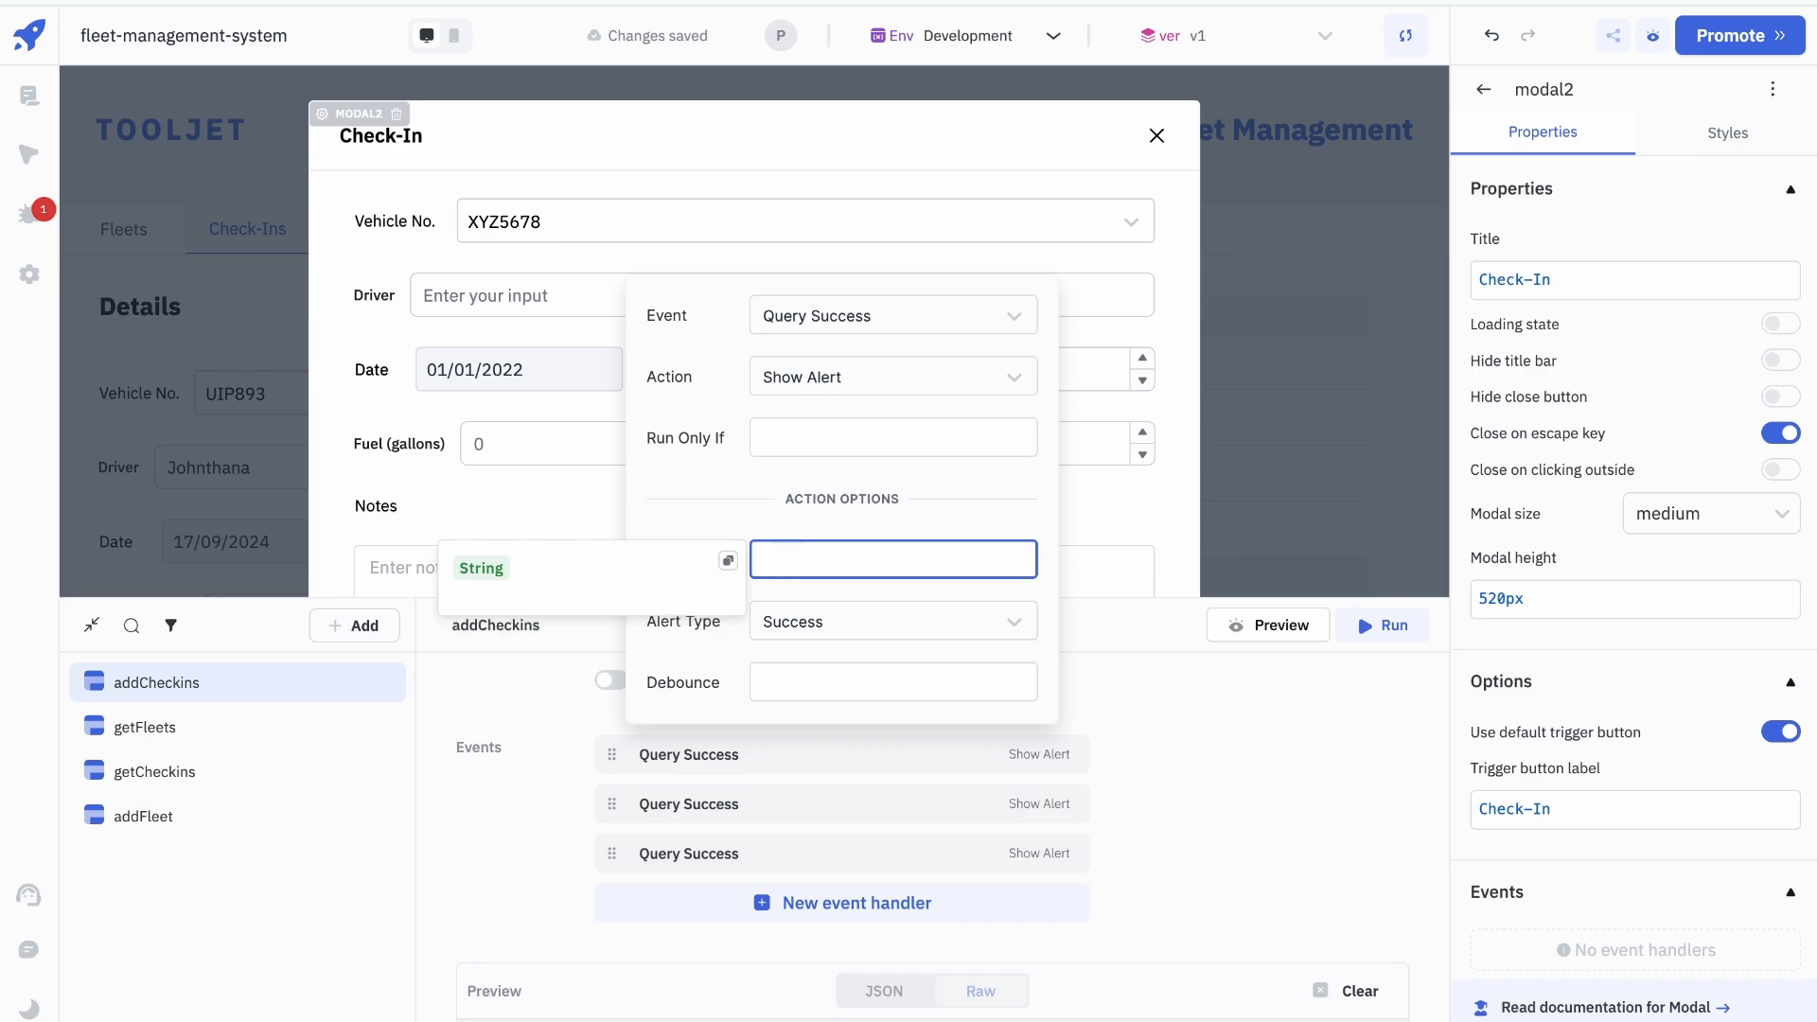
{"action": "type", "text": "Check"}
{"action": "key", "text": "BackSpace"}
{"action": "key", "text": "BackSpace"}
{"action": "key", "text": "BackSpace"}
{"action": "key", "text": "BackSpace"}
{"action": "key", "text": "BackSpace"}
{"action": "type", "text": "Checkin"}
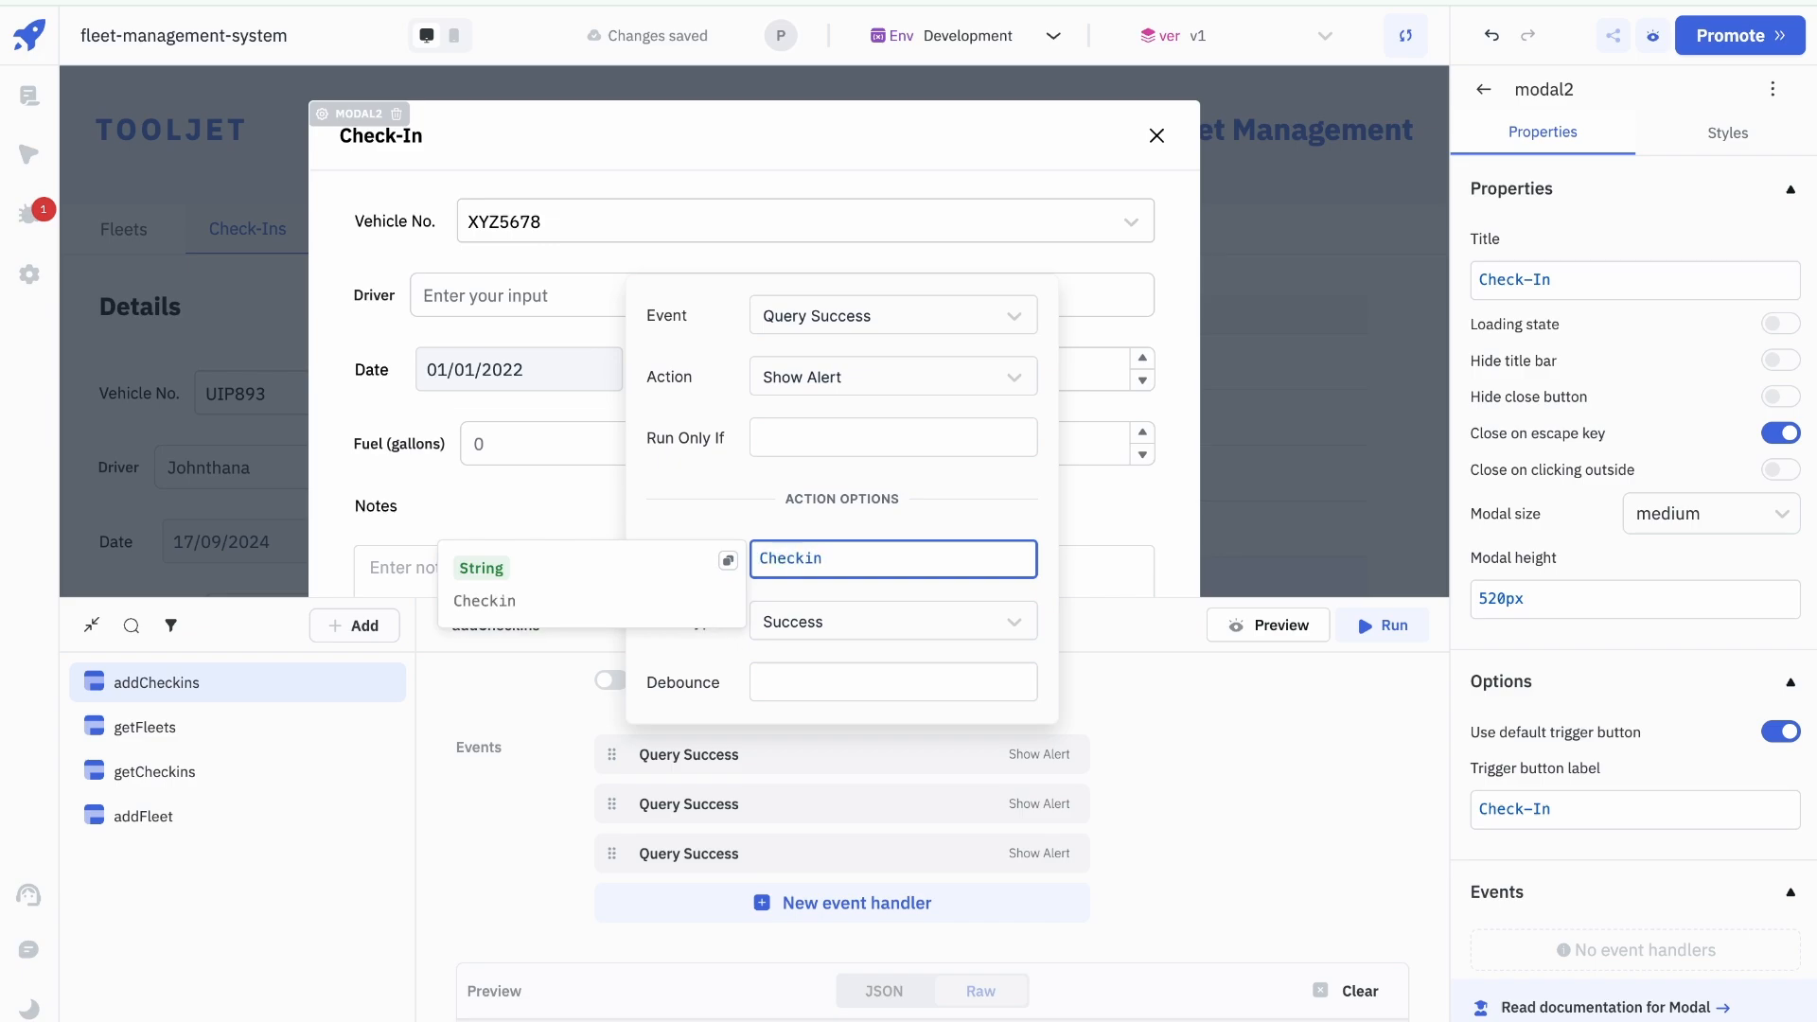
{"action": "type", "text": " successfull!@"}
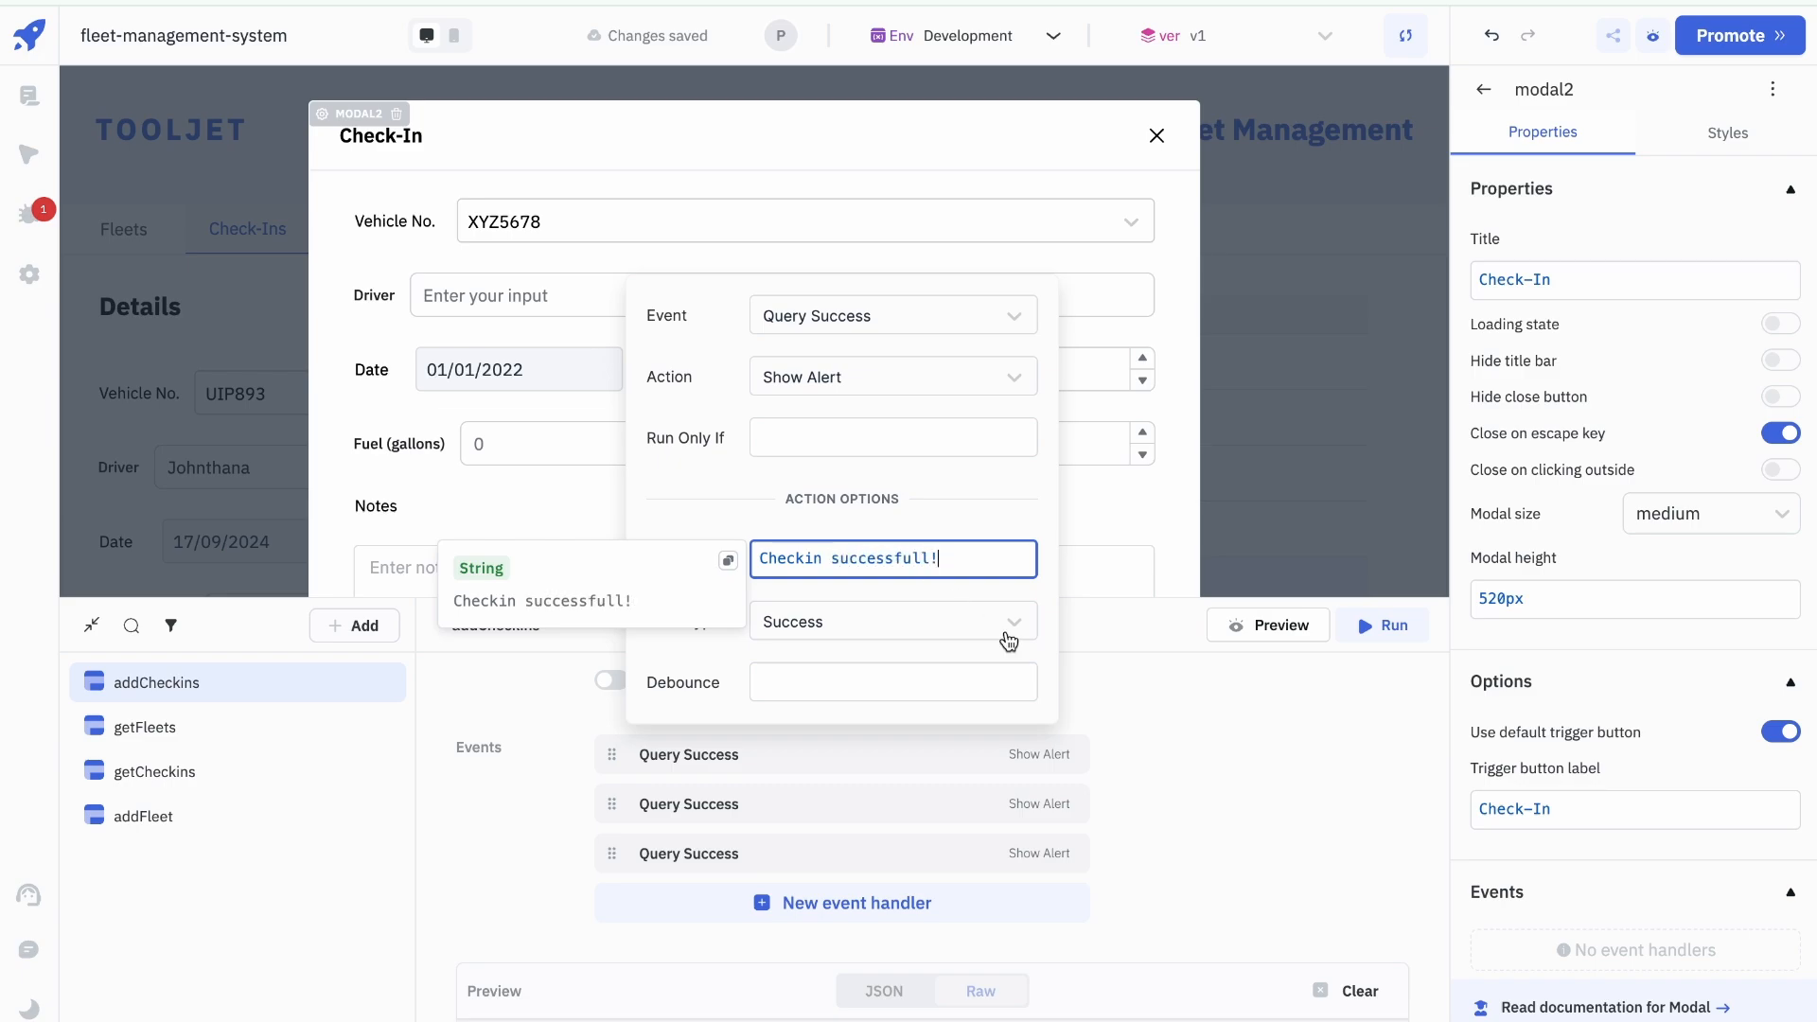
{"action": "left_click", "coordinate": [1223, 792]}
Step: Configure the second Query Success handler of addCheckins to perform the Close Modal action on modal2
{"action": "left_click", "coordinate": [953, 812]}
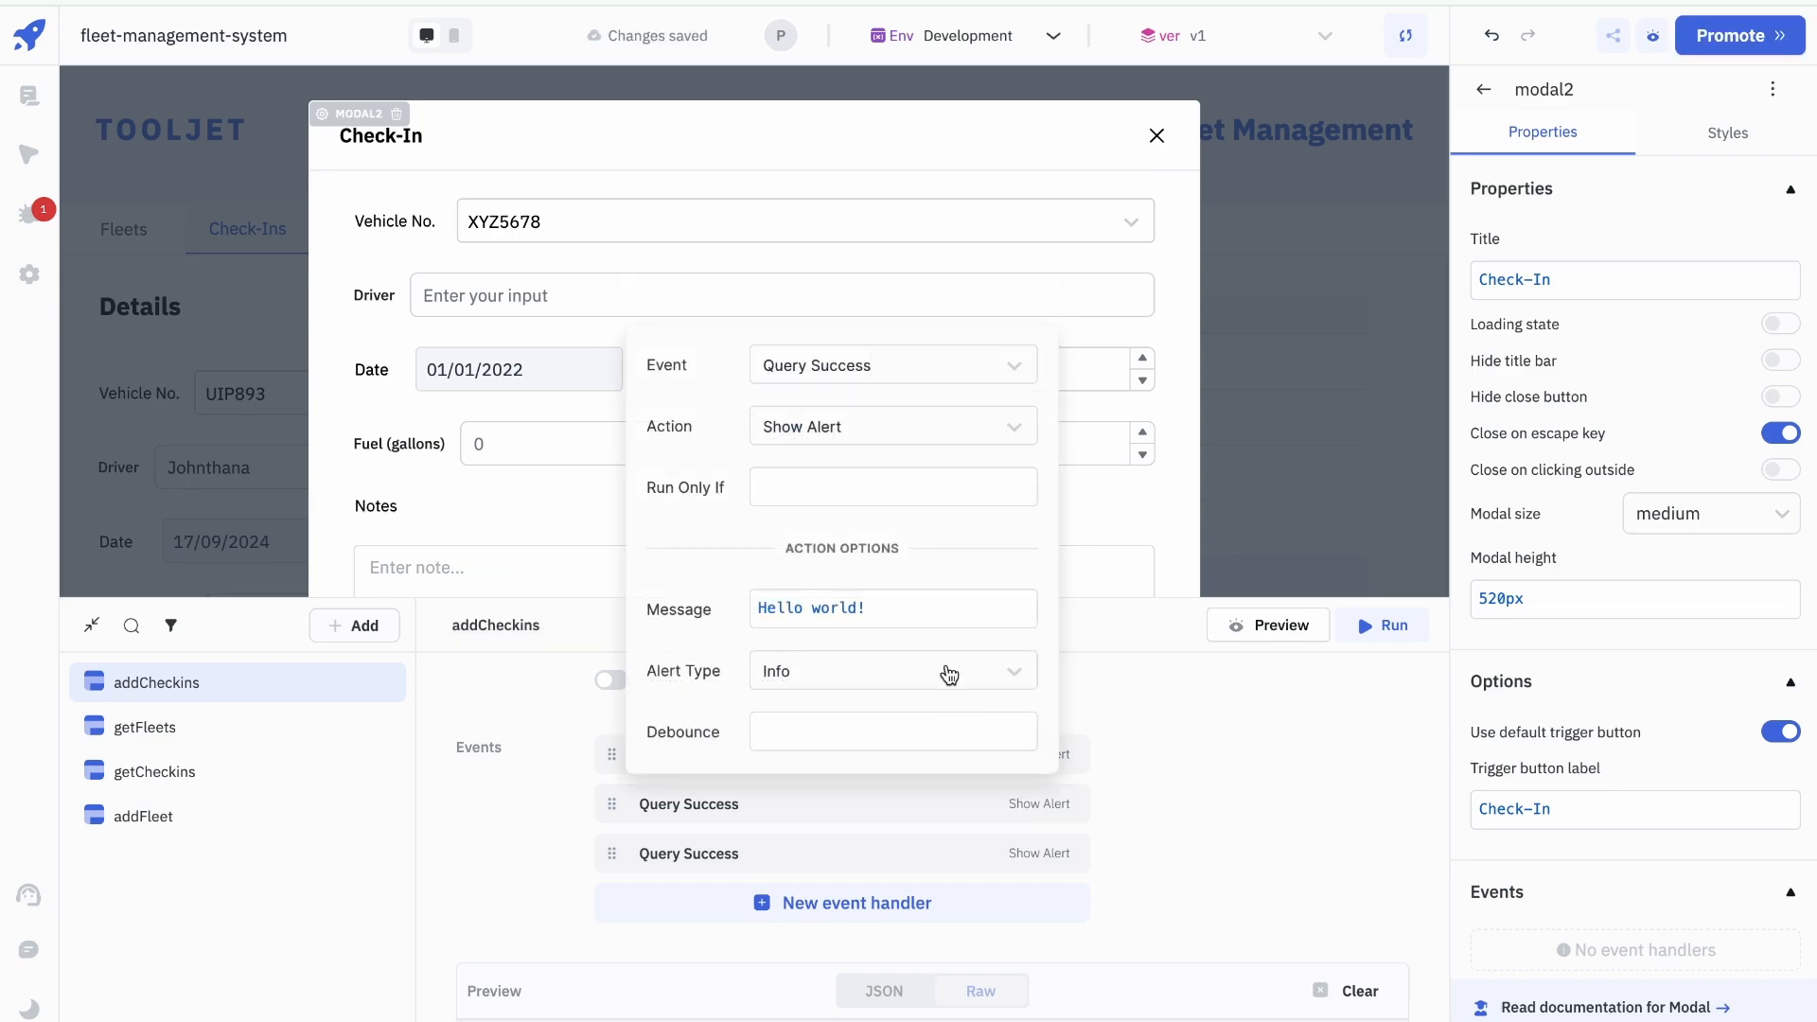
{"action": "left_click", "coordinate": [952, 431]}
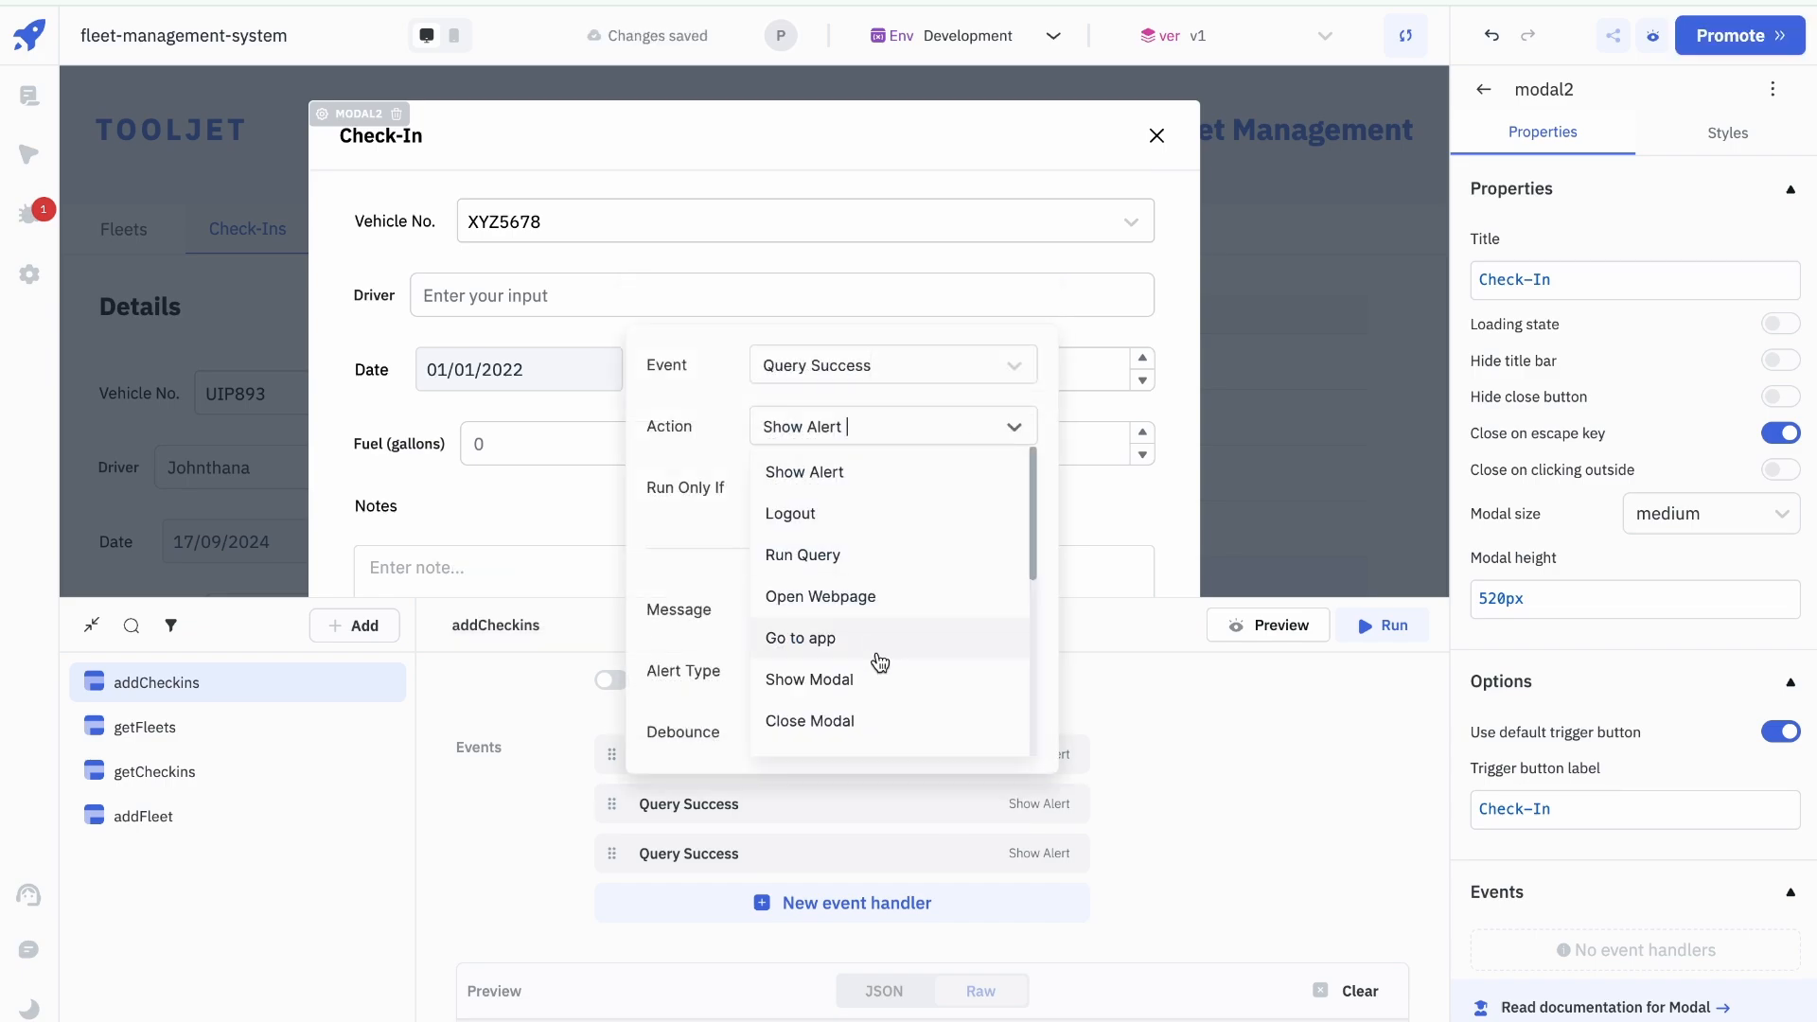
{"action": "left_click", "coordinate": [870, 727]}
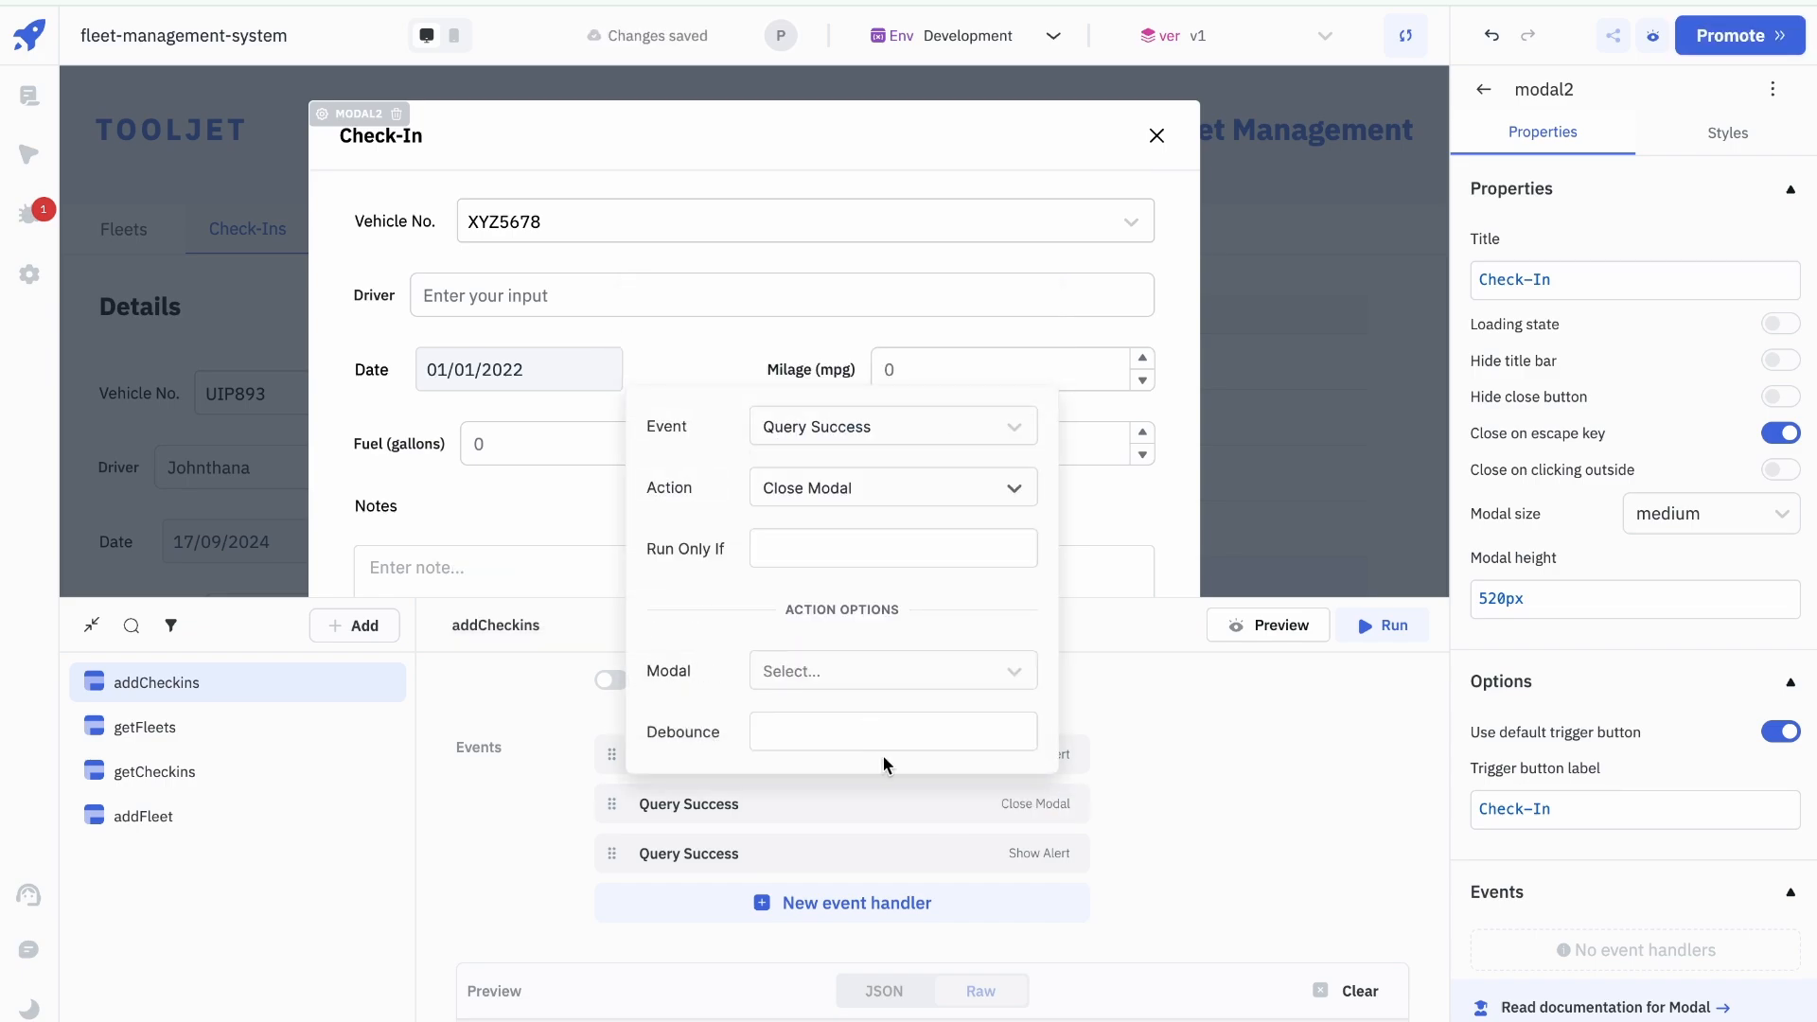
{"action": "left_click", "coordinate": [1168, 736]}
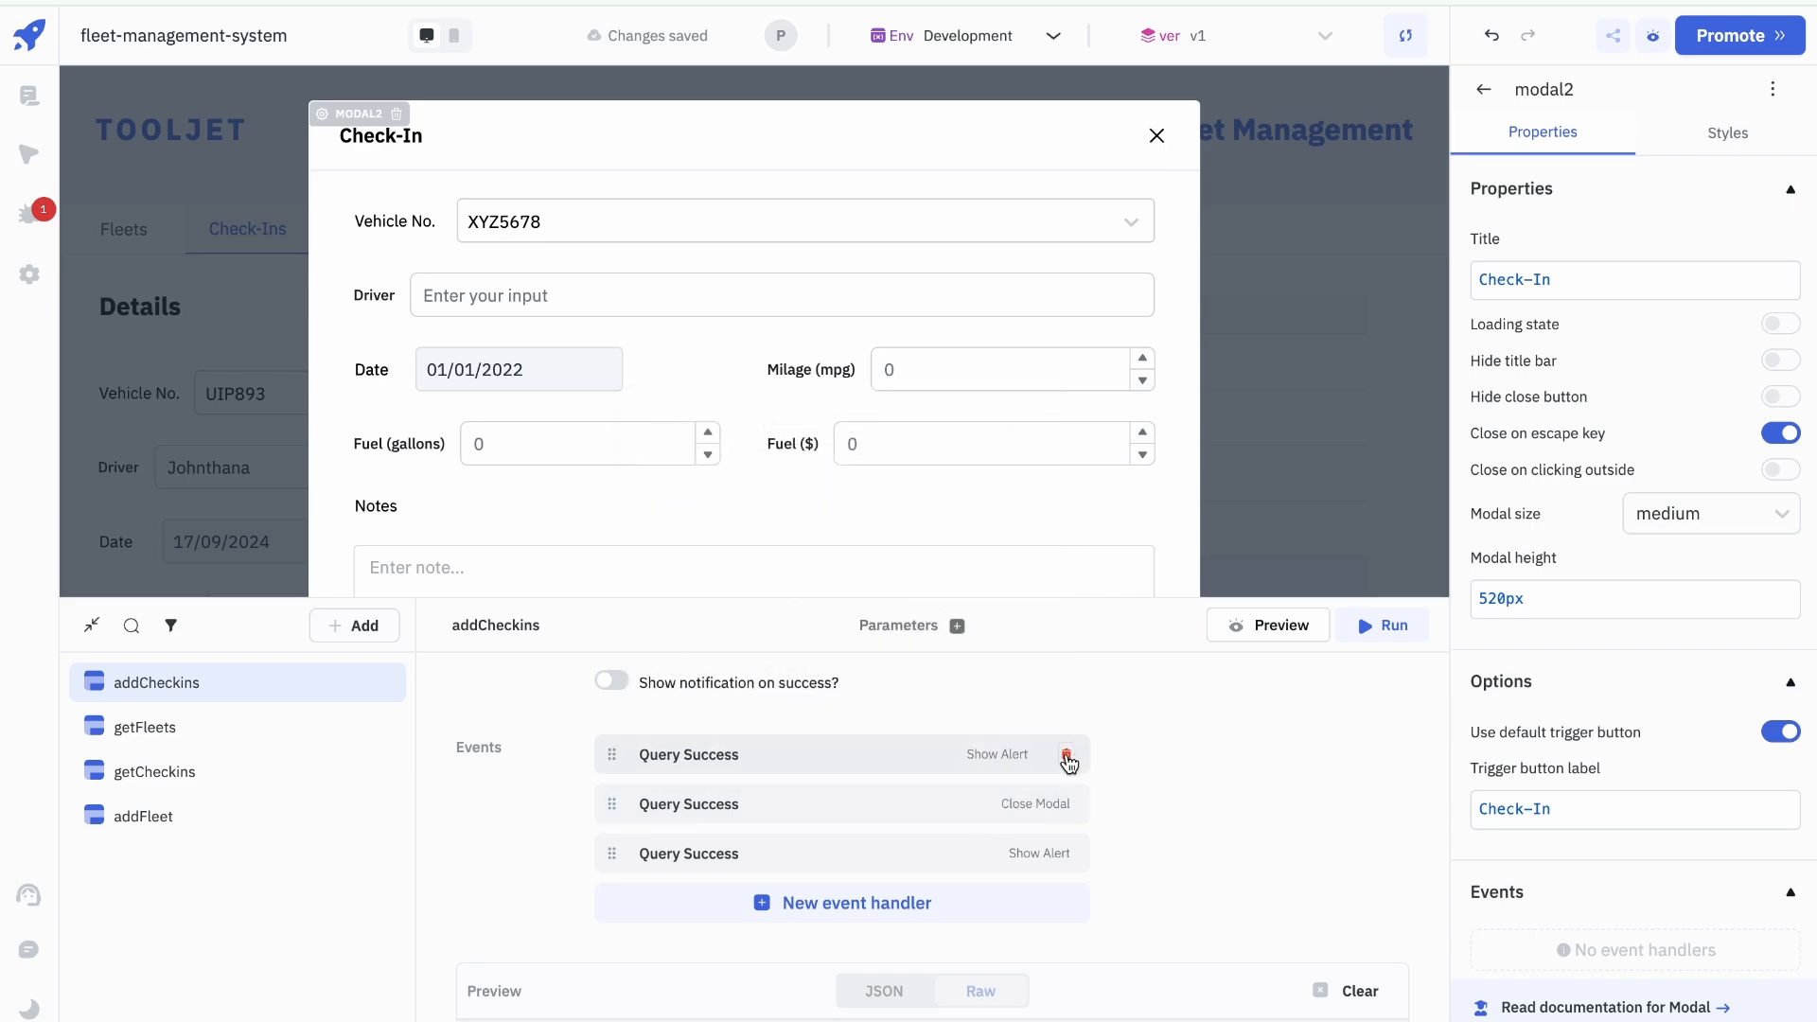
{"action": "left_click", "coordinate": [1001, 803]}
{"action": "left_click", "coordinate": [965, 681]}
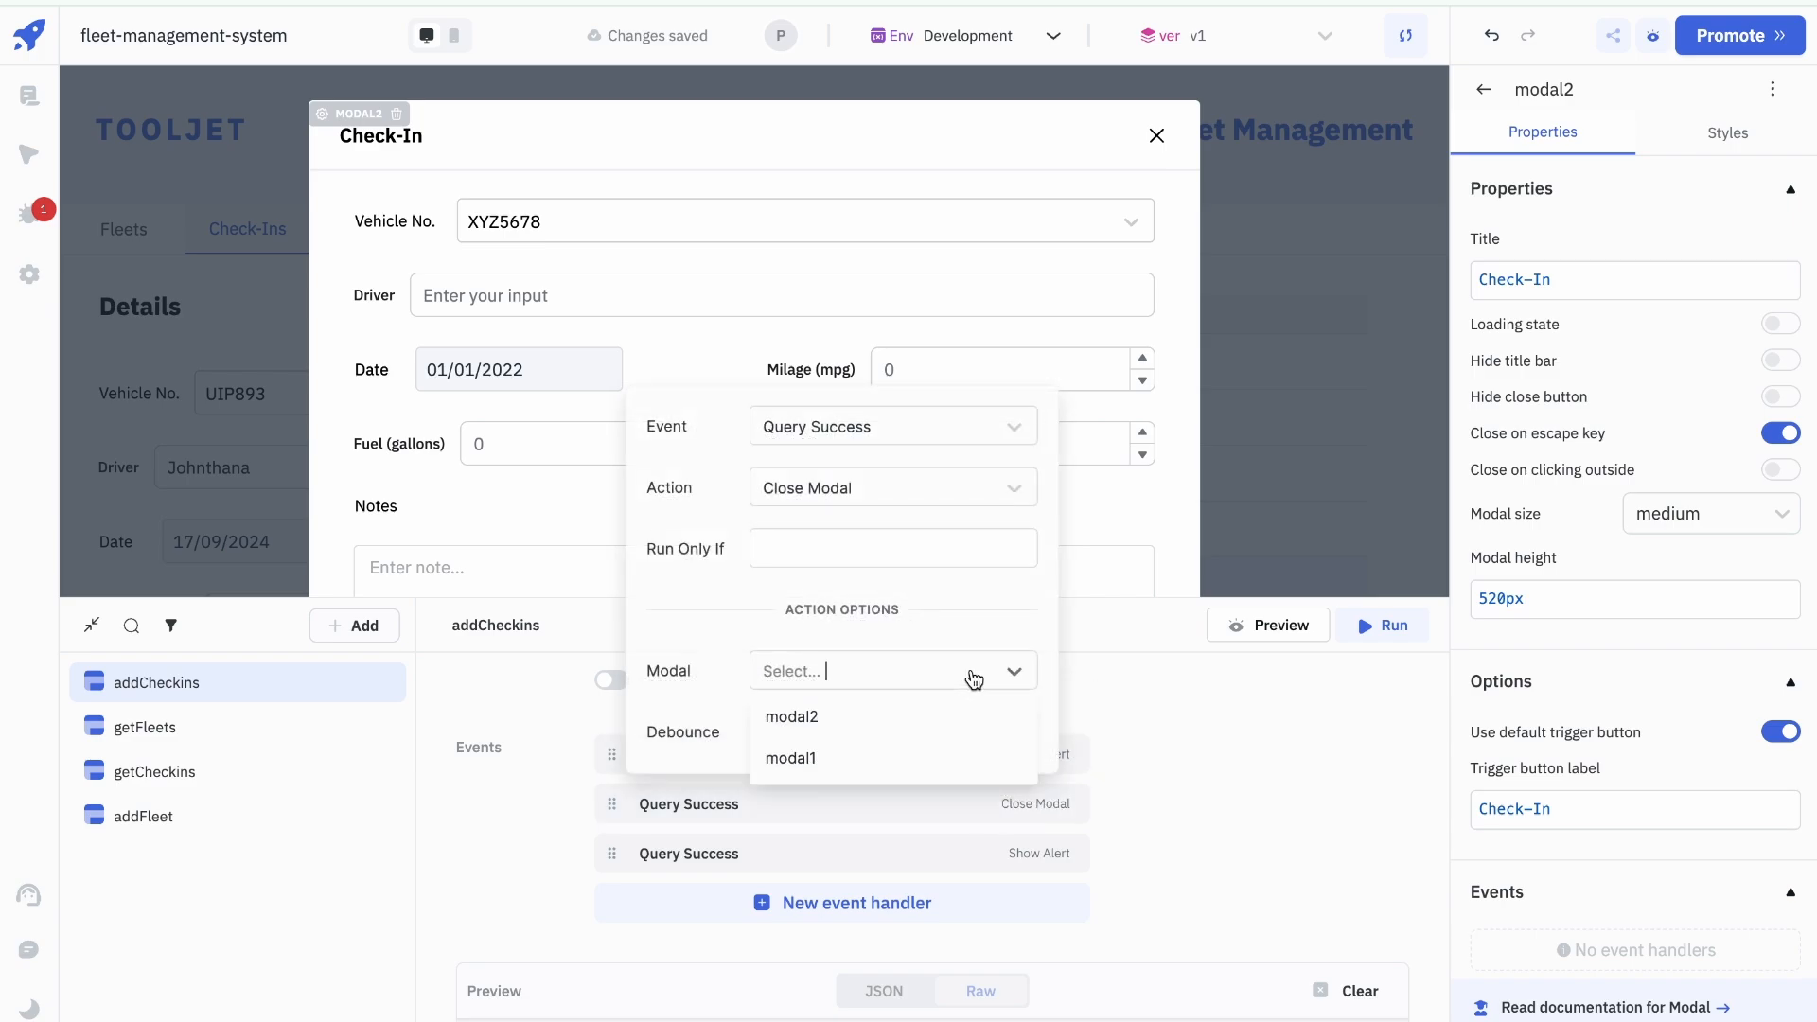
{"action": "left_click", "coordinate": [864, 724]}
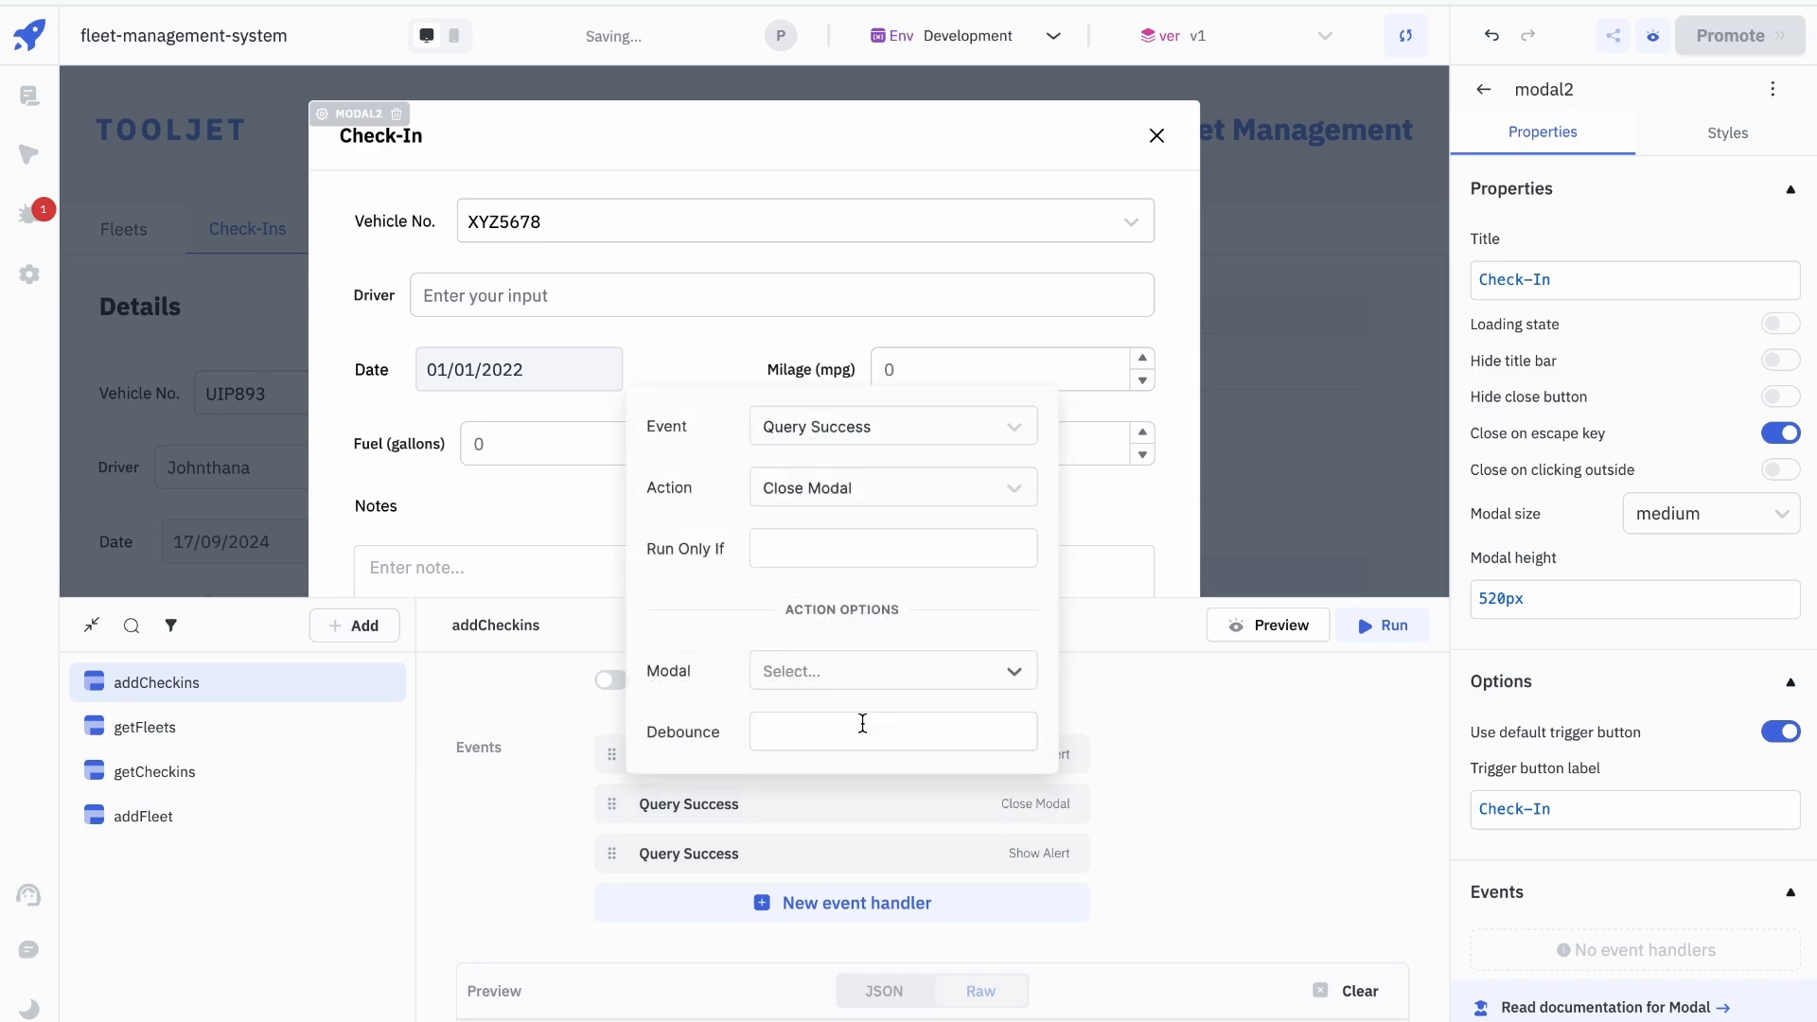
{"action": "left_click", "coordinate": [1174, 813]}
Step: Configure the third Query Success handler of addCheckins to perform the Run Query action with getCheckins
{"action": "left_click", "coordinate": [932, 852]}
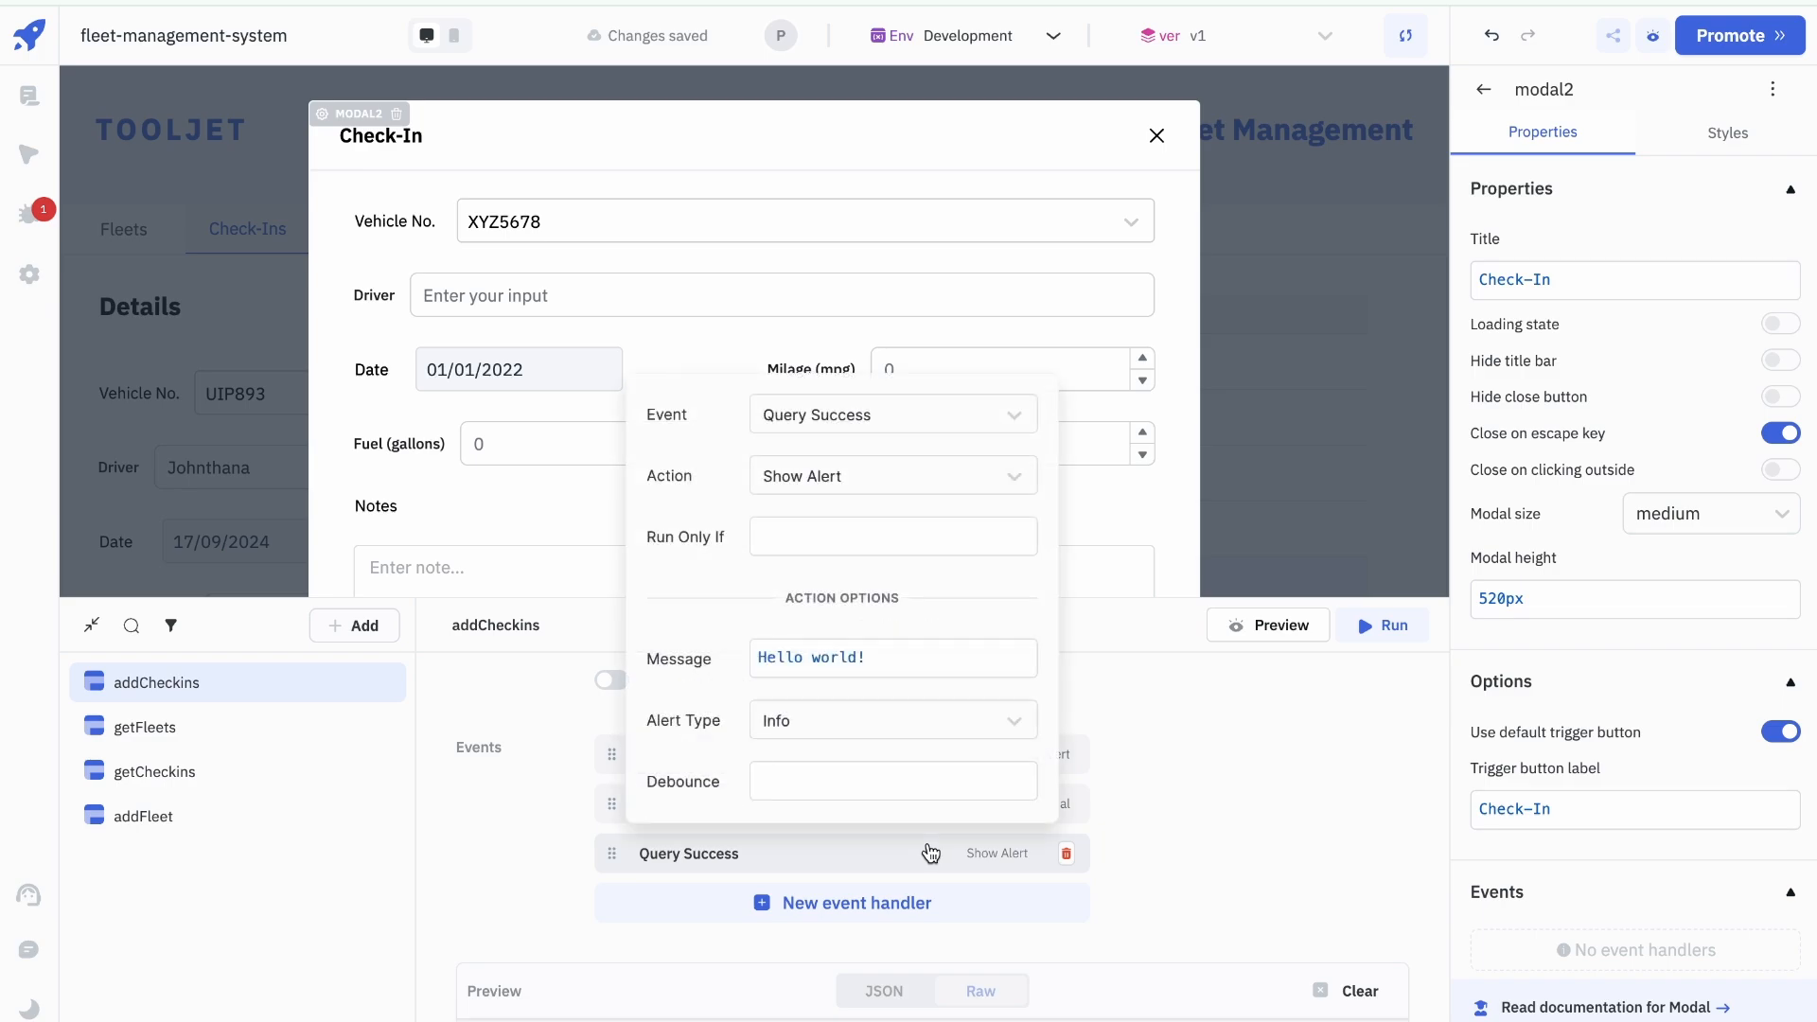
{"action": "left_click", "coordinate": [863, 475]}
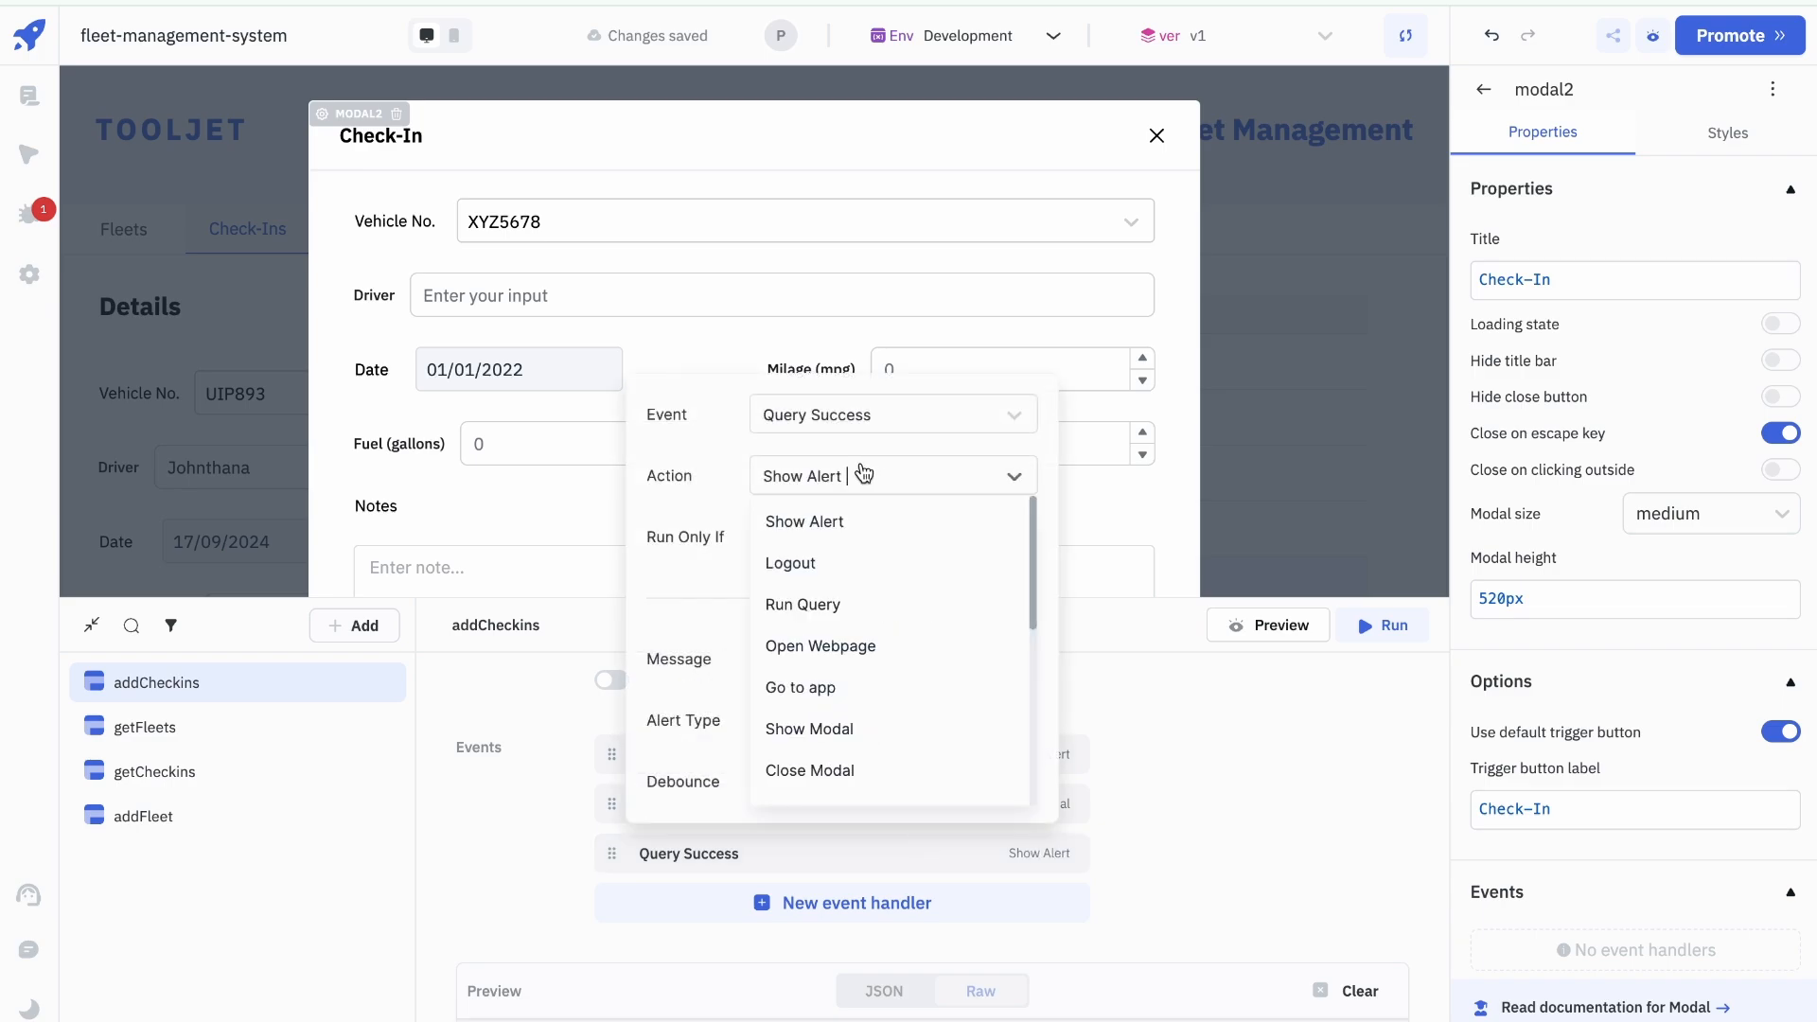
{"action": "left_click", "coordinate": [871, 599]}
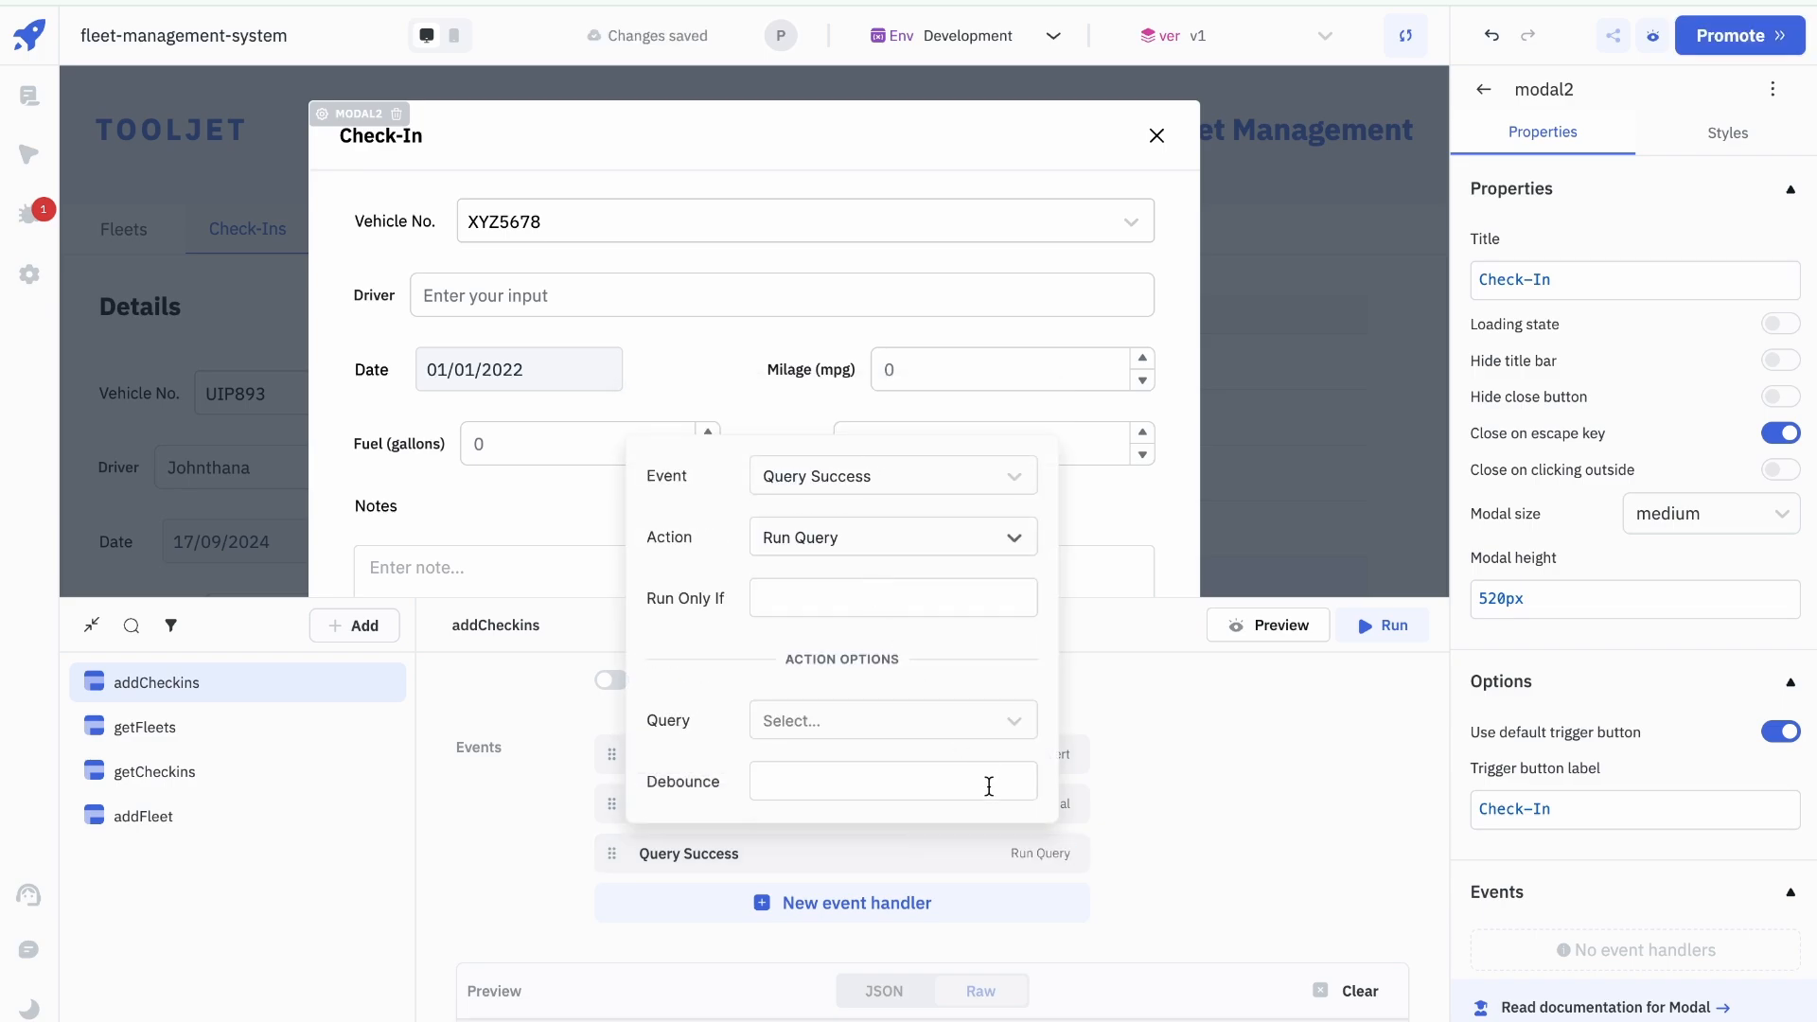
{"action": "left_click", "coordinate": [912, 726]}
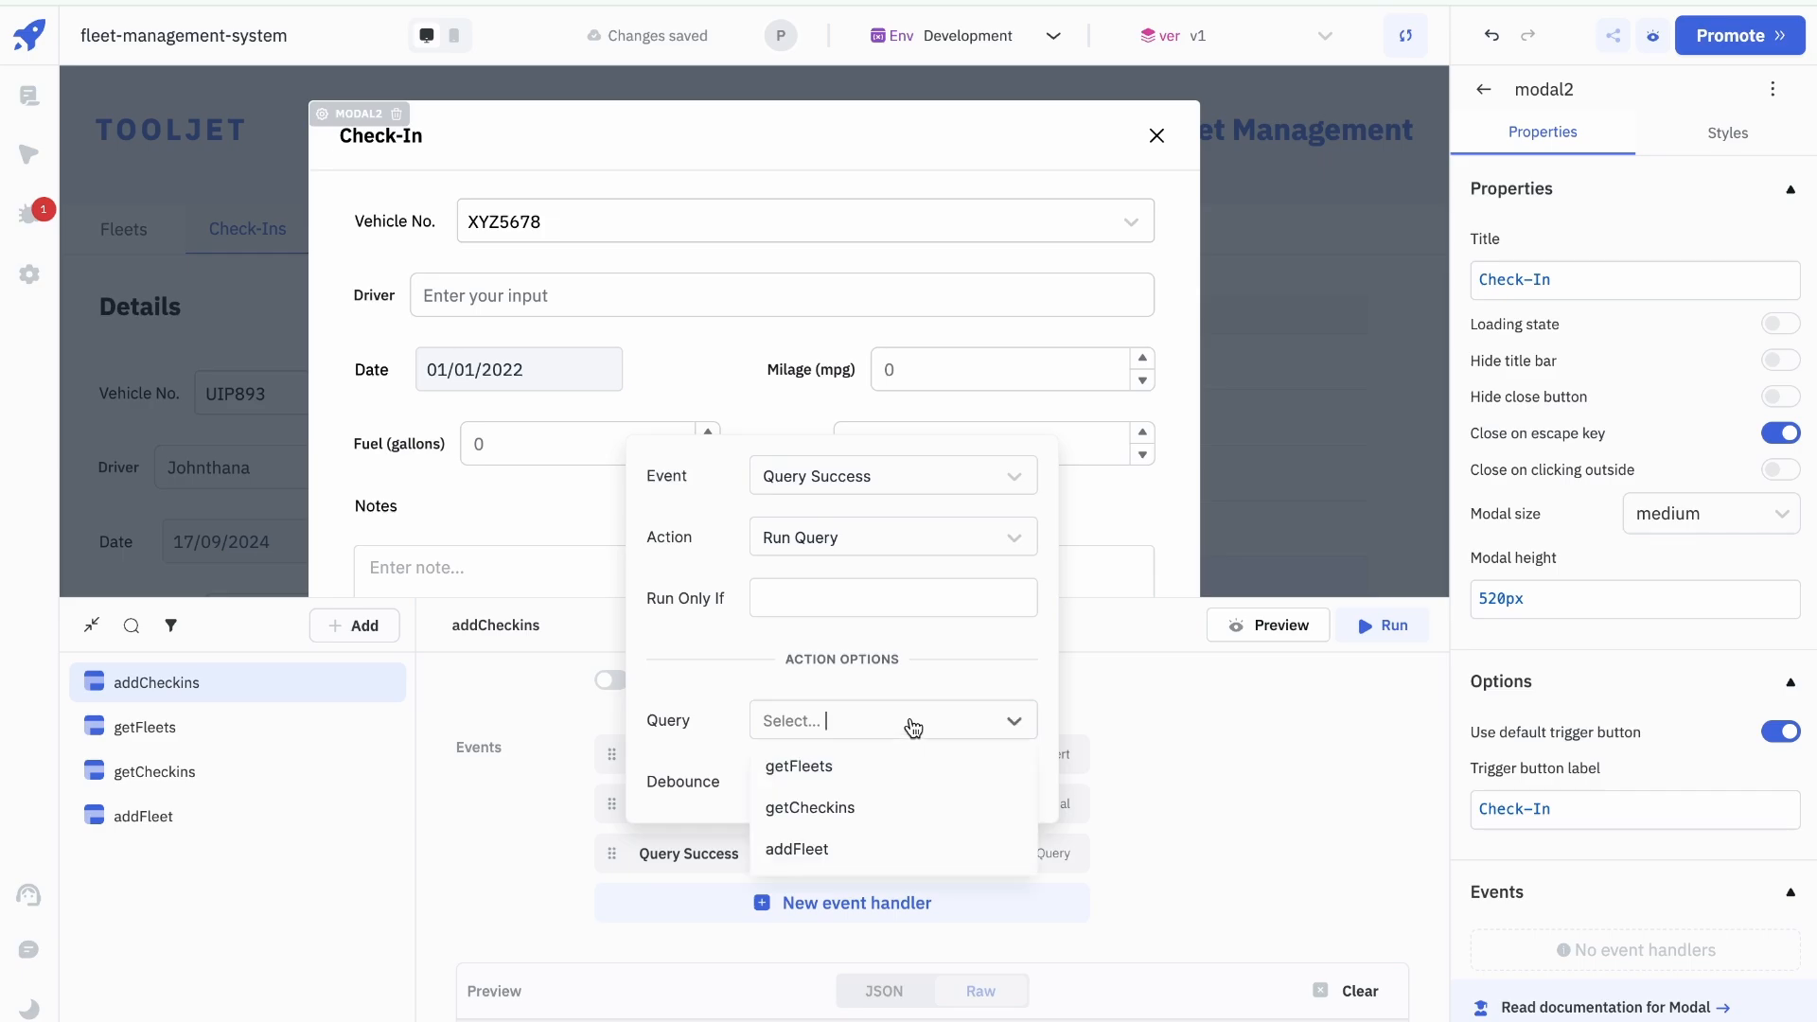
{"action": "left_click", "coordinate": [873, 800]}
{"action": "left_click", "coordinate": [1313, 262]}
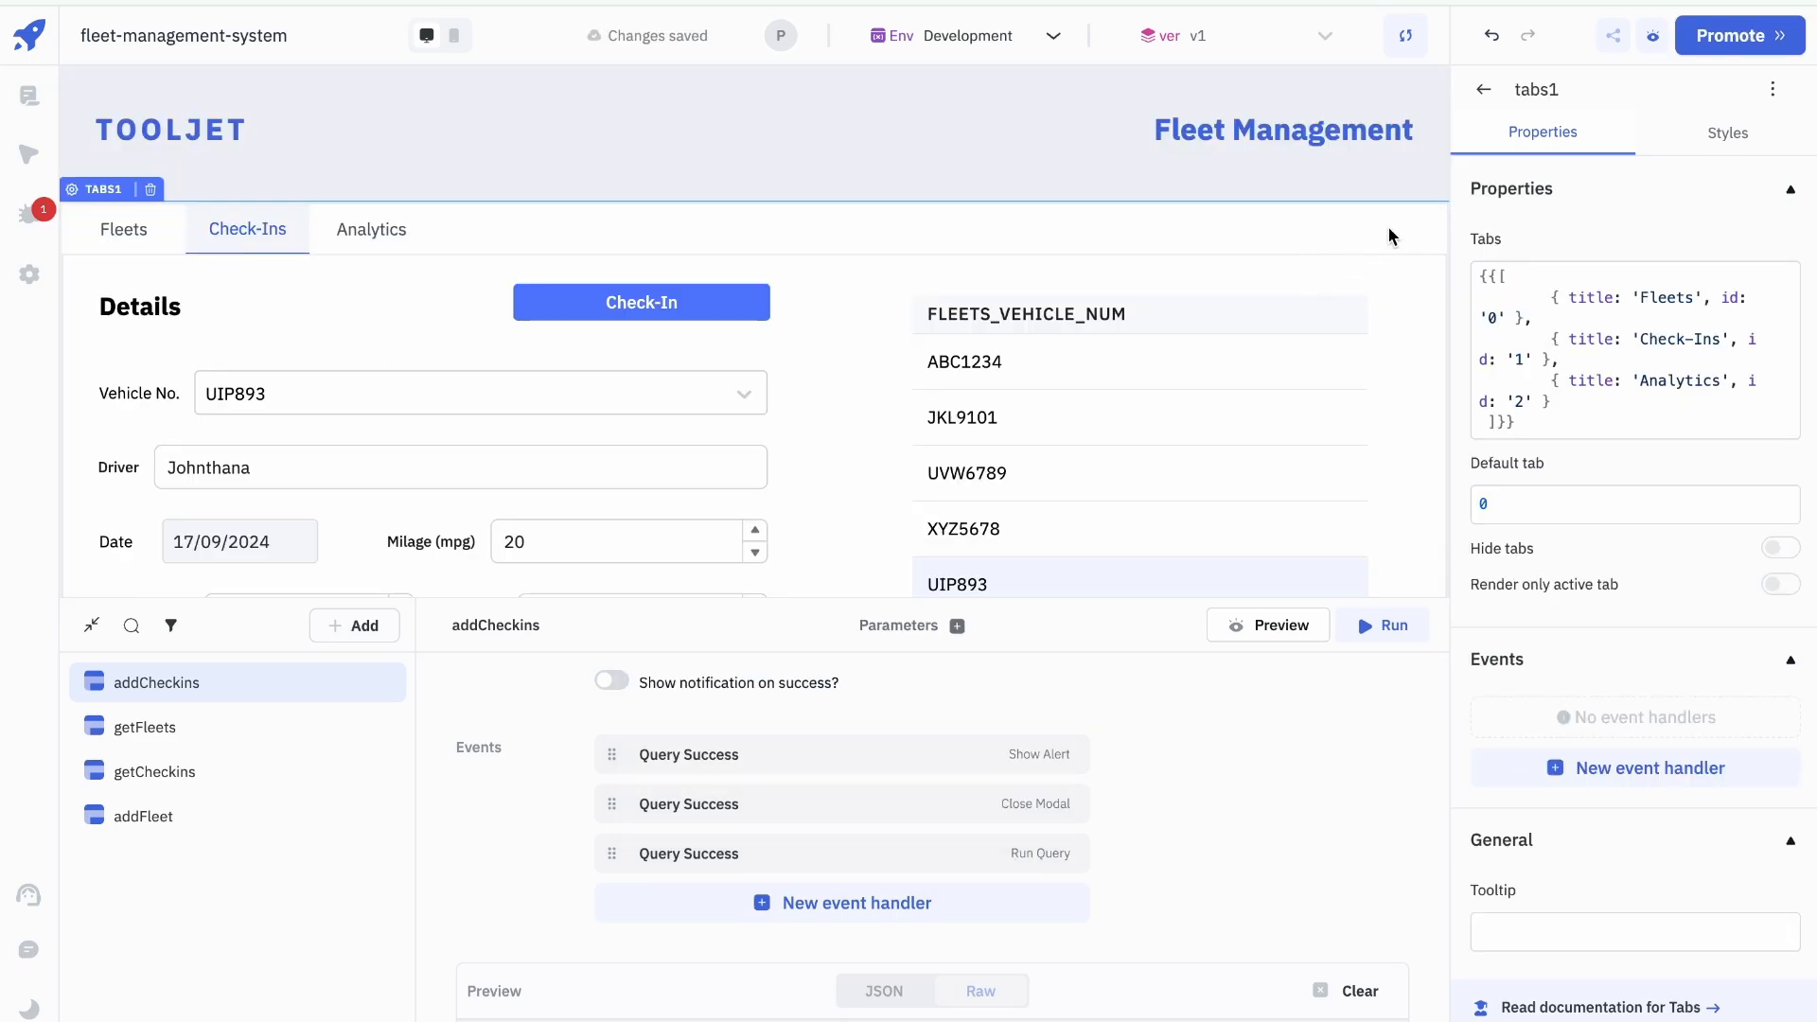
Step: Set the loading state of the Check-Ins vehicle table (table2) to {{queries.getCheckins.isLoading}}
{"action": "left_click", "coordinate": [1170, 299]}
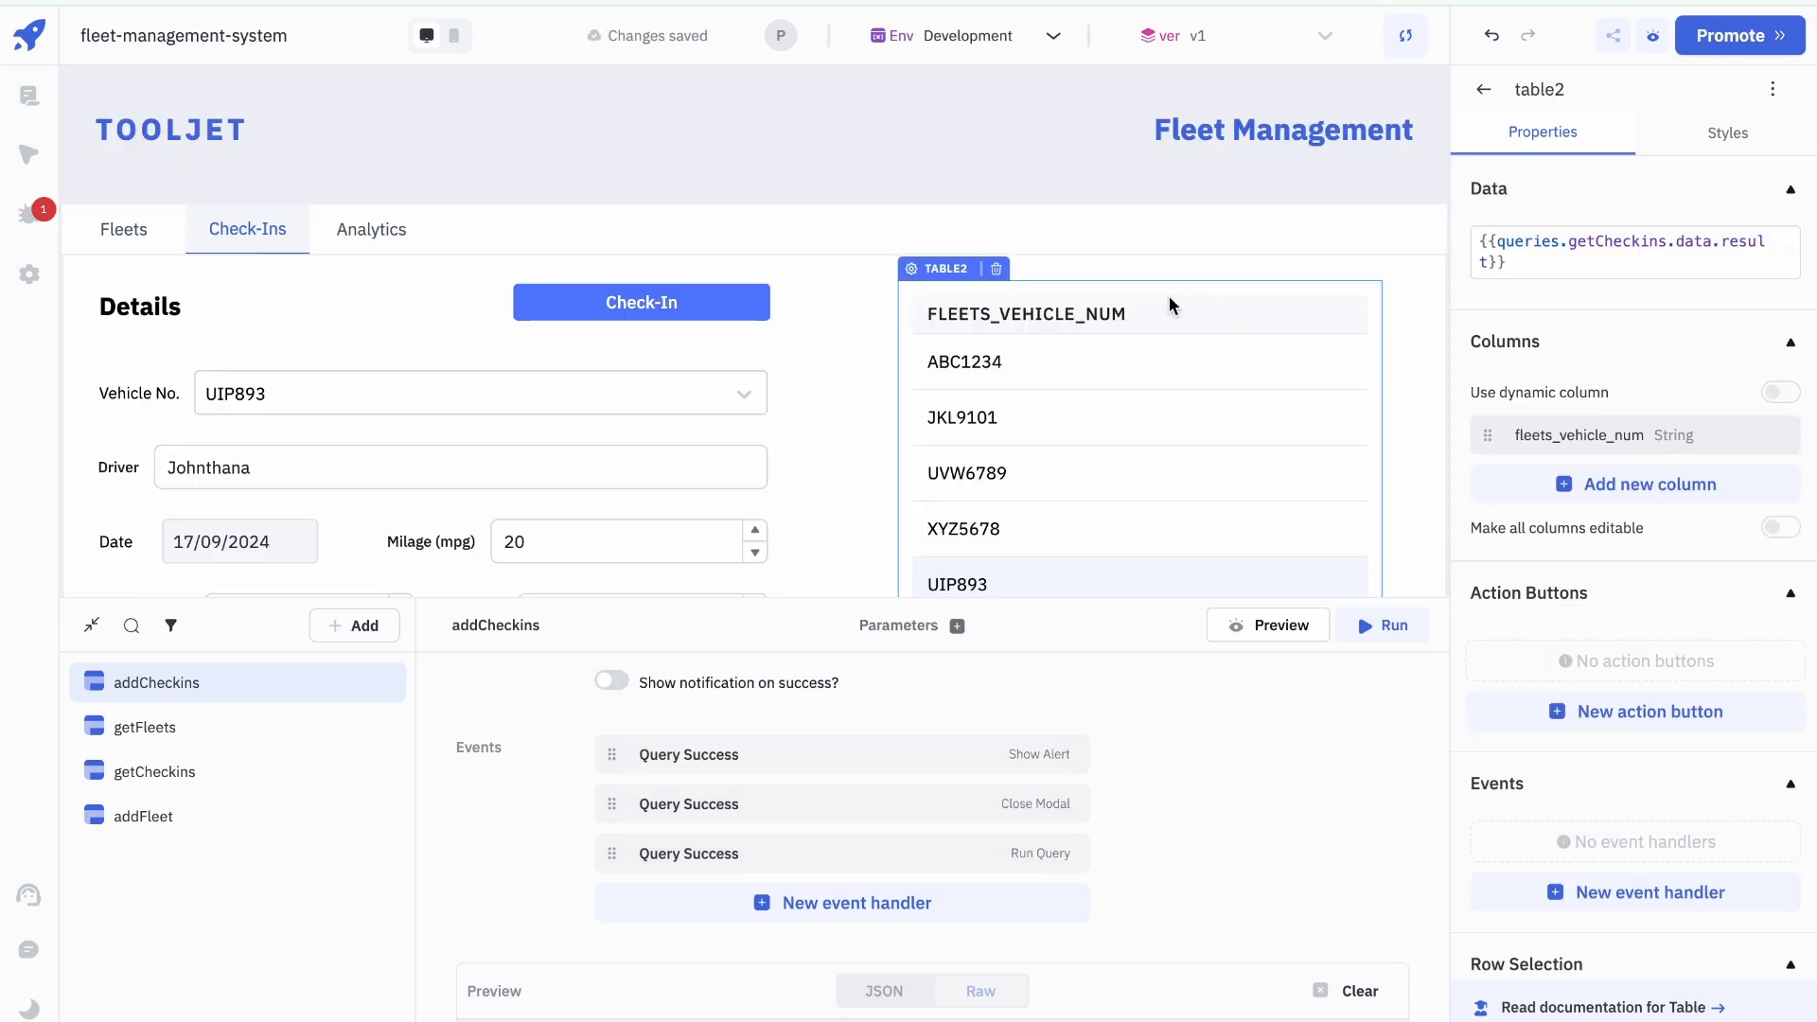
{"action": "scroll", "coordinate": [1616, 666], "scroll_direction": "down", "scroll_amount": 10}
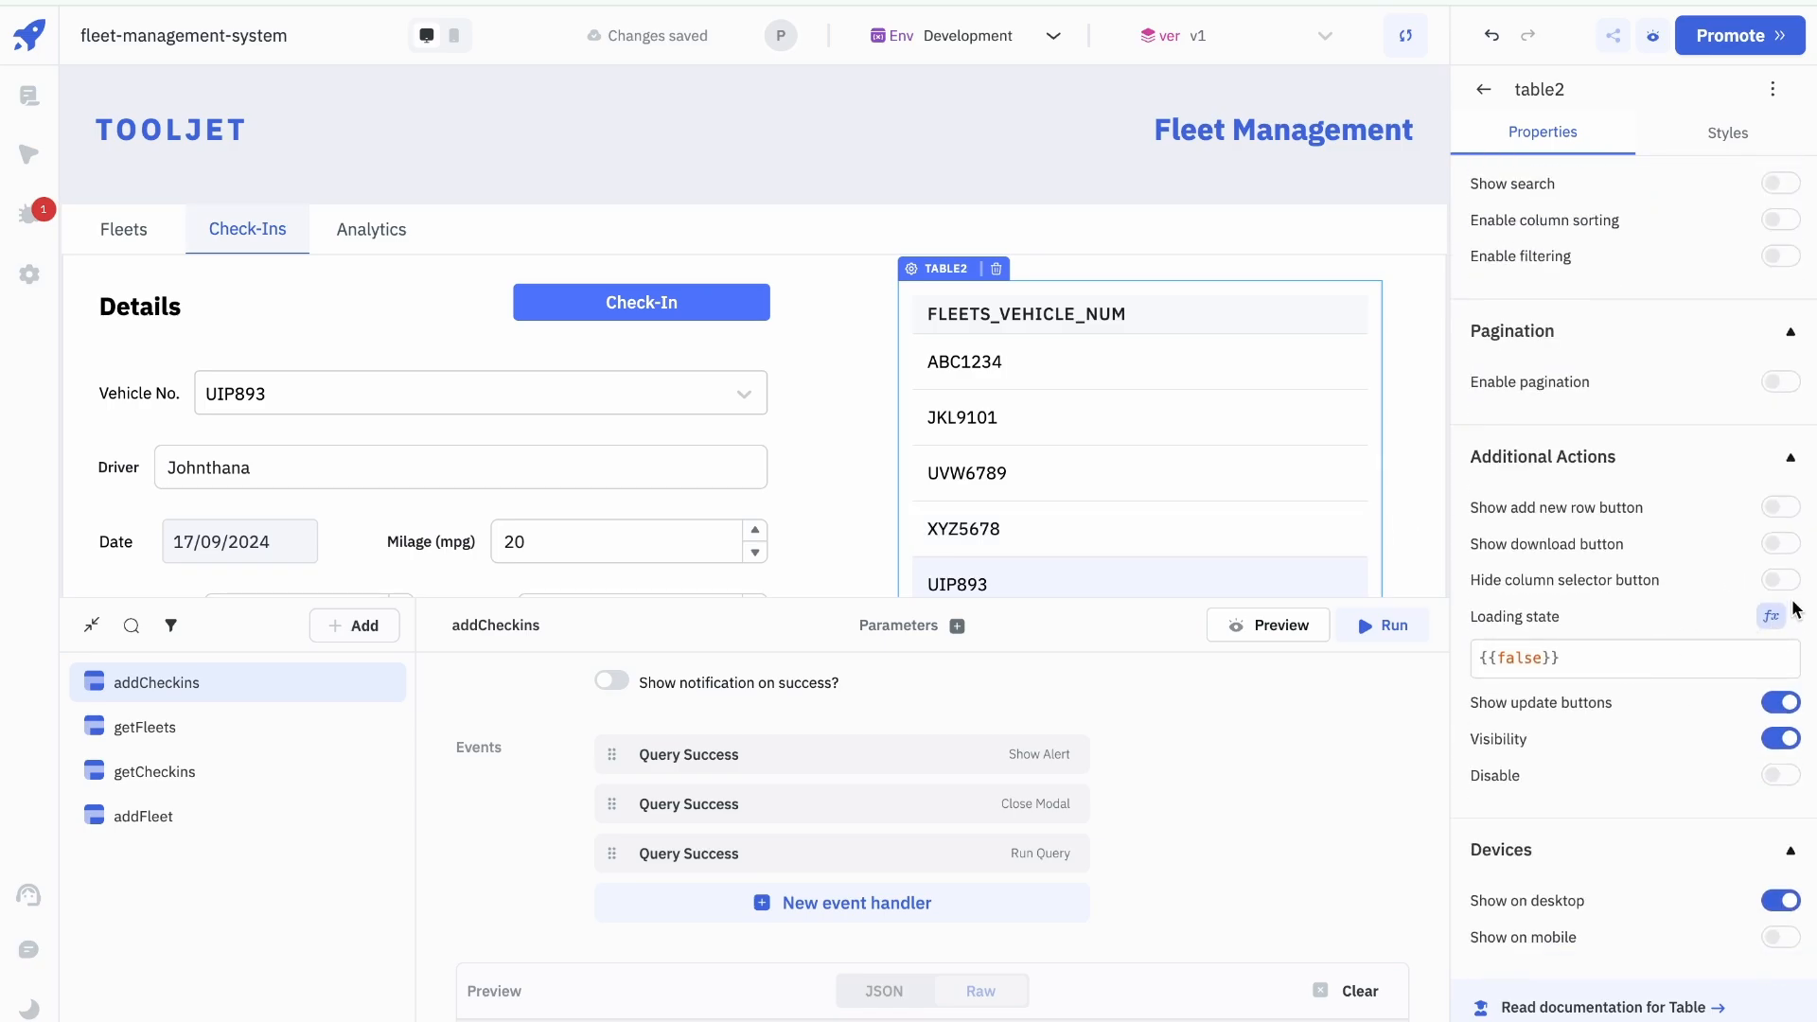
{"action": "left_click", "coordinate": [1642, 659]}
{"action": "key", "text": "ctrl+a"}
{"action": "type", "text": "{{queries."}
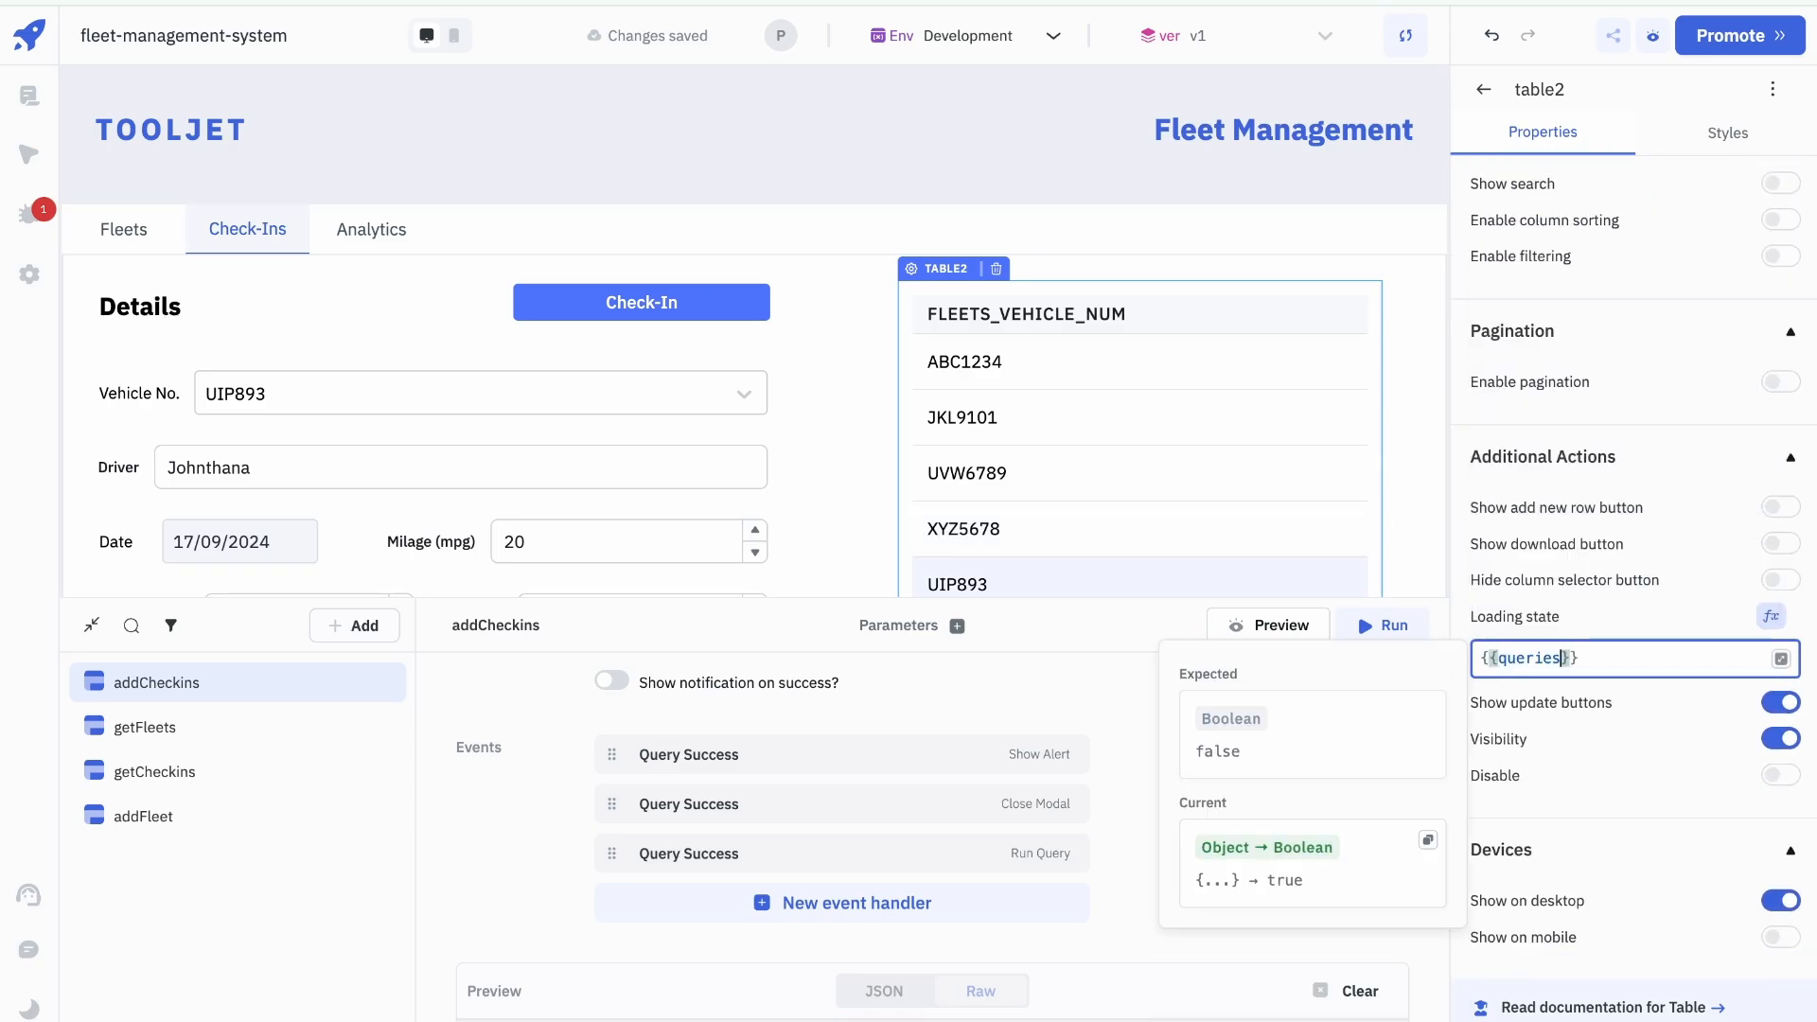
{"action": "key", "text": "Down"}
{"action": "key", "text": "Return"}
{"action": "type", "text": "."}
{"action": "key", "text": "Return"}
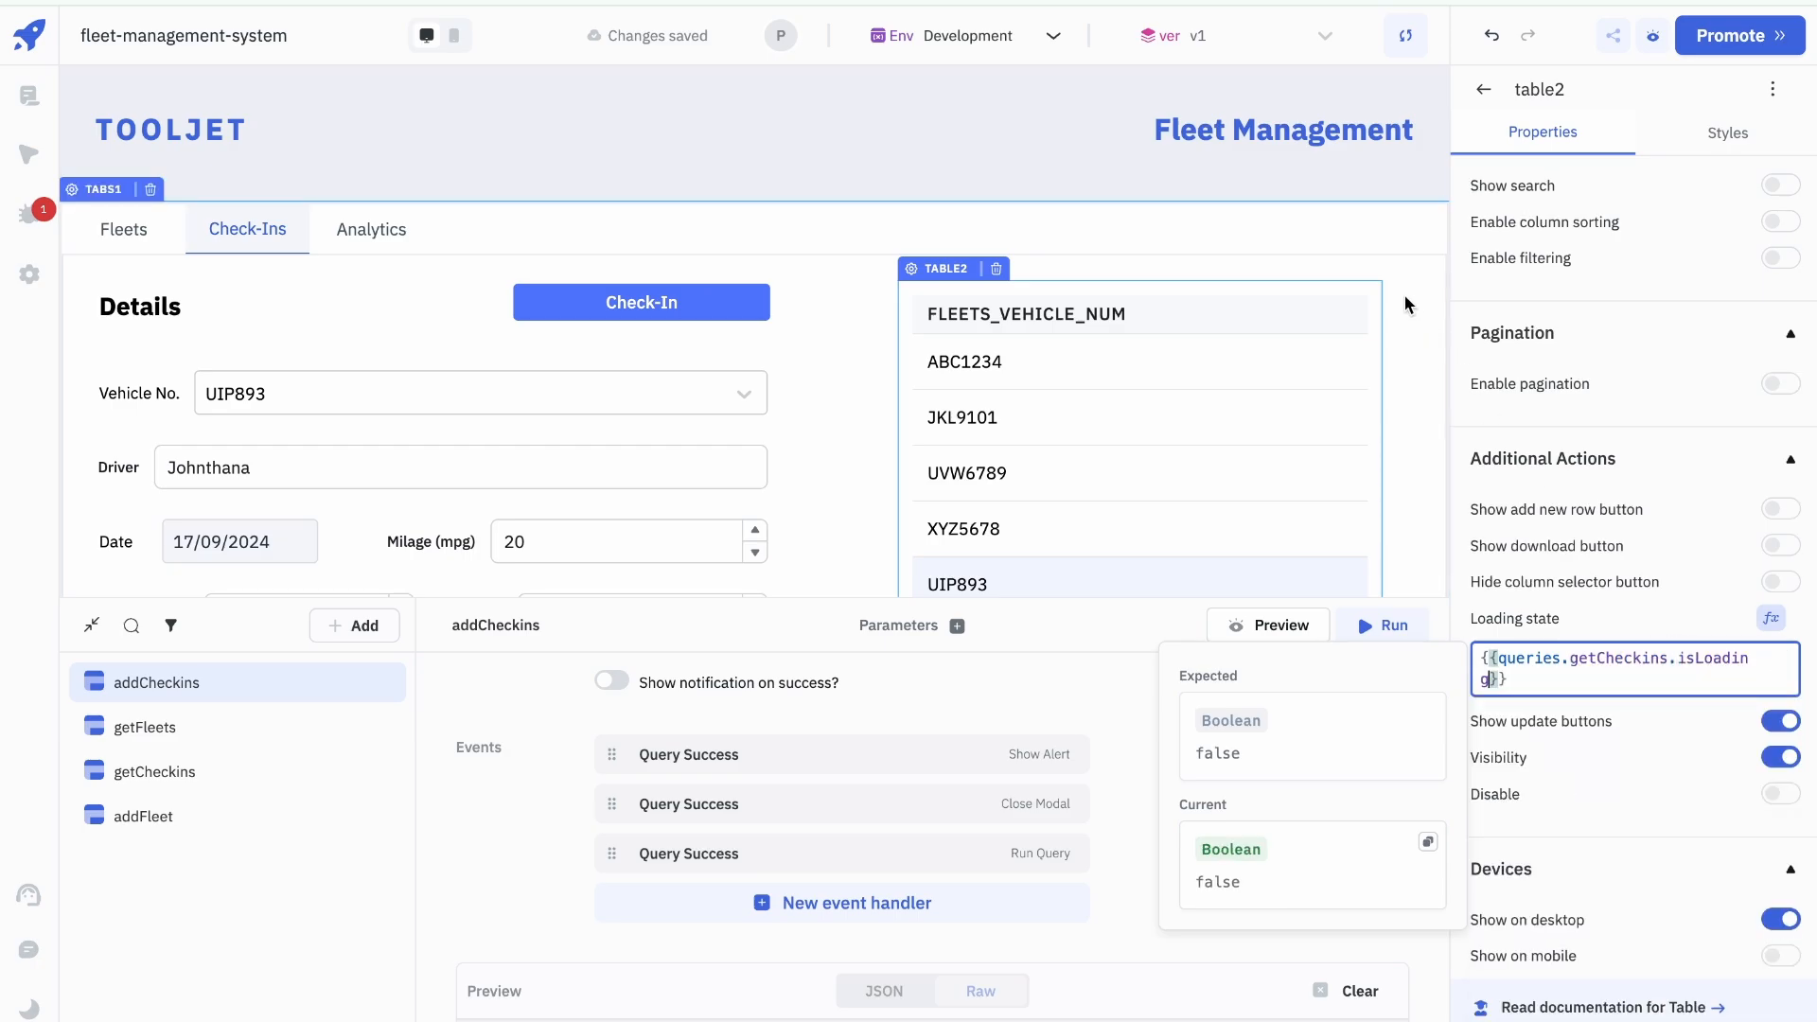
{"action": "left_click", "coordinate": [1361, 206]}
Step: Add an On click event handler to the Check-In modal's Submit button that runs the addCheckins query
{"action": "left_click", "coordinate": [681, 313]}
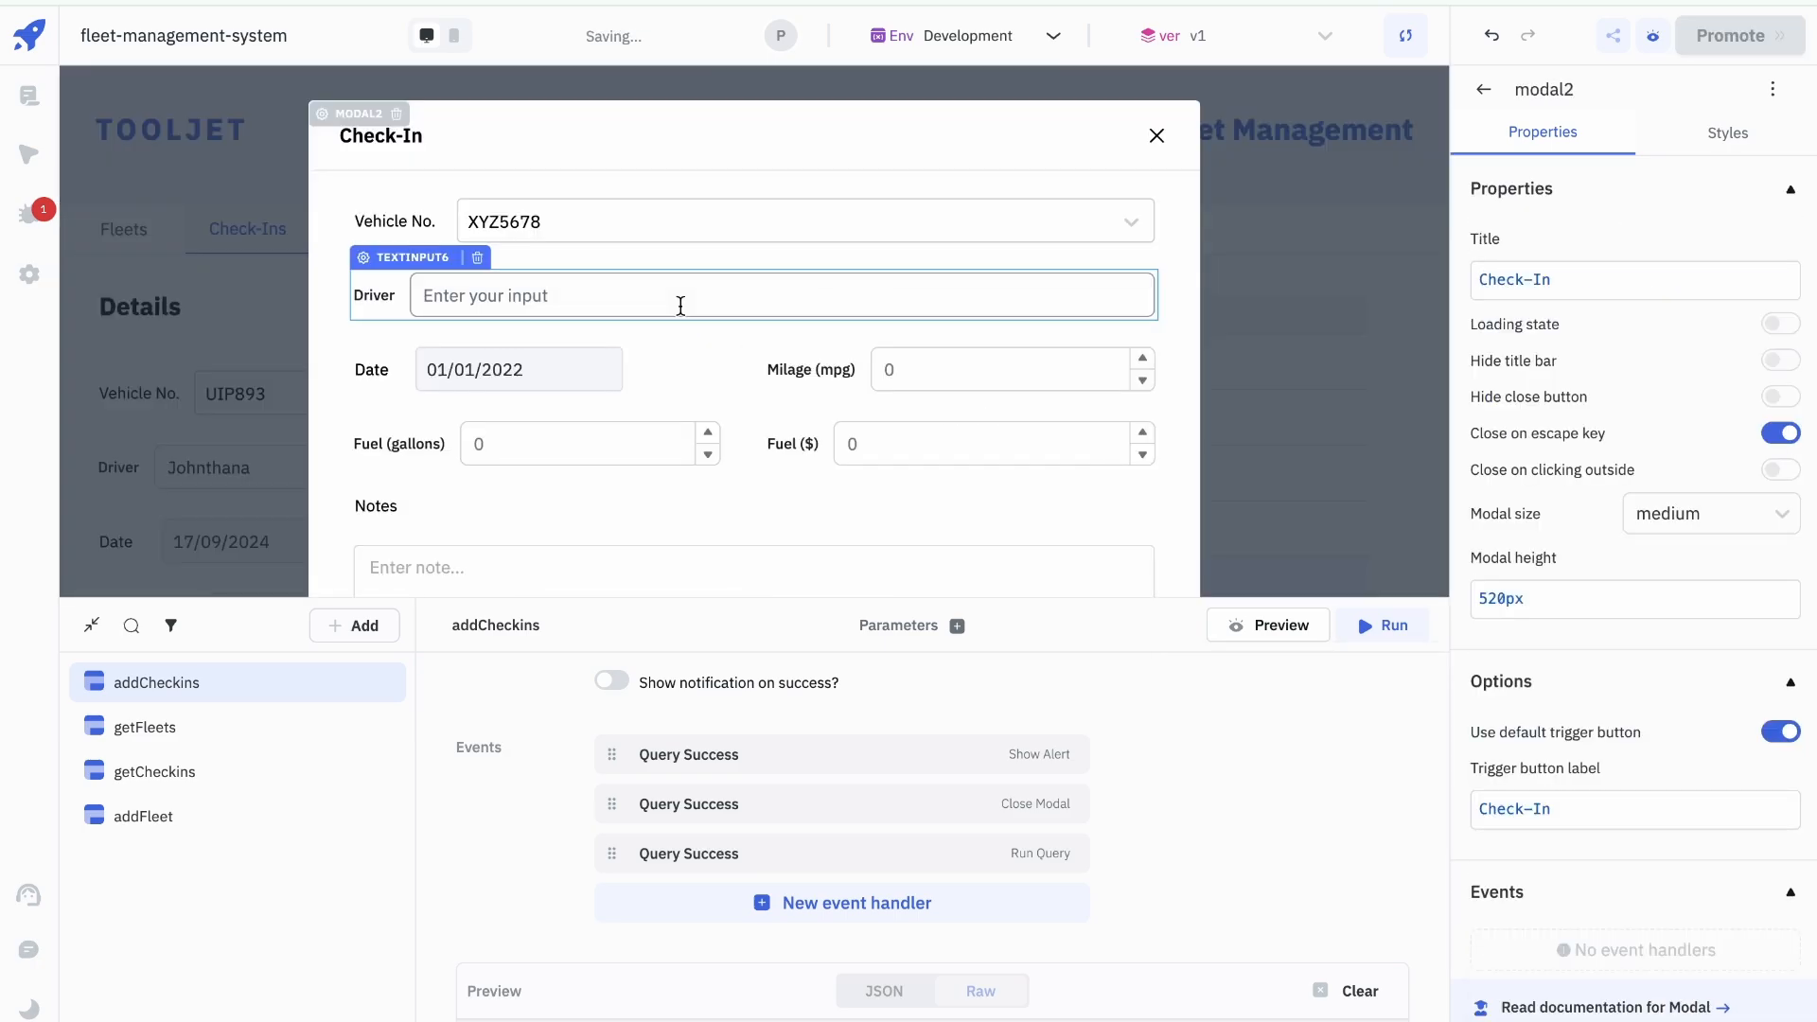
{"action": "scroll", "coordinate": [784, 334], "scroll_direction": "down", "scroll_amount": 3}
{"action": "left_click", "coordinate": [774, 491]}
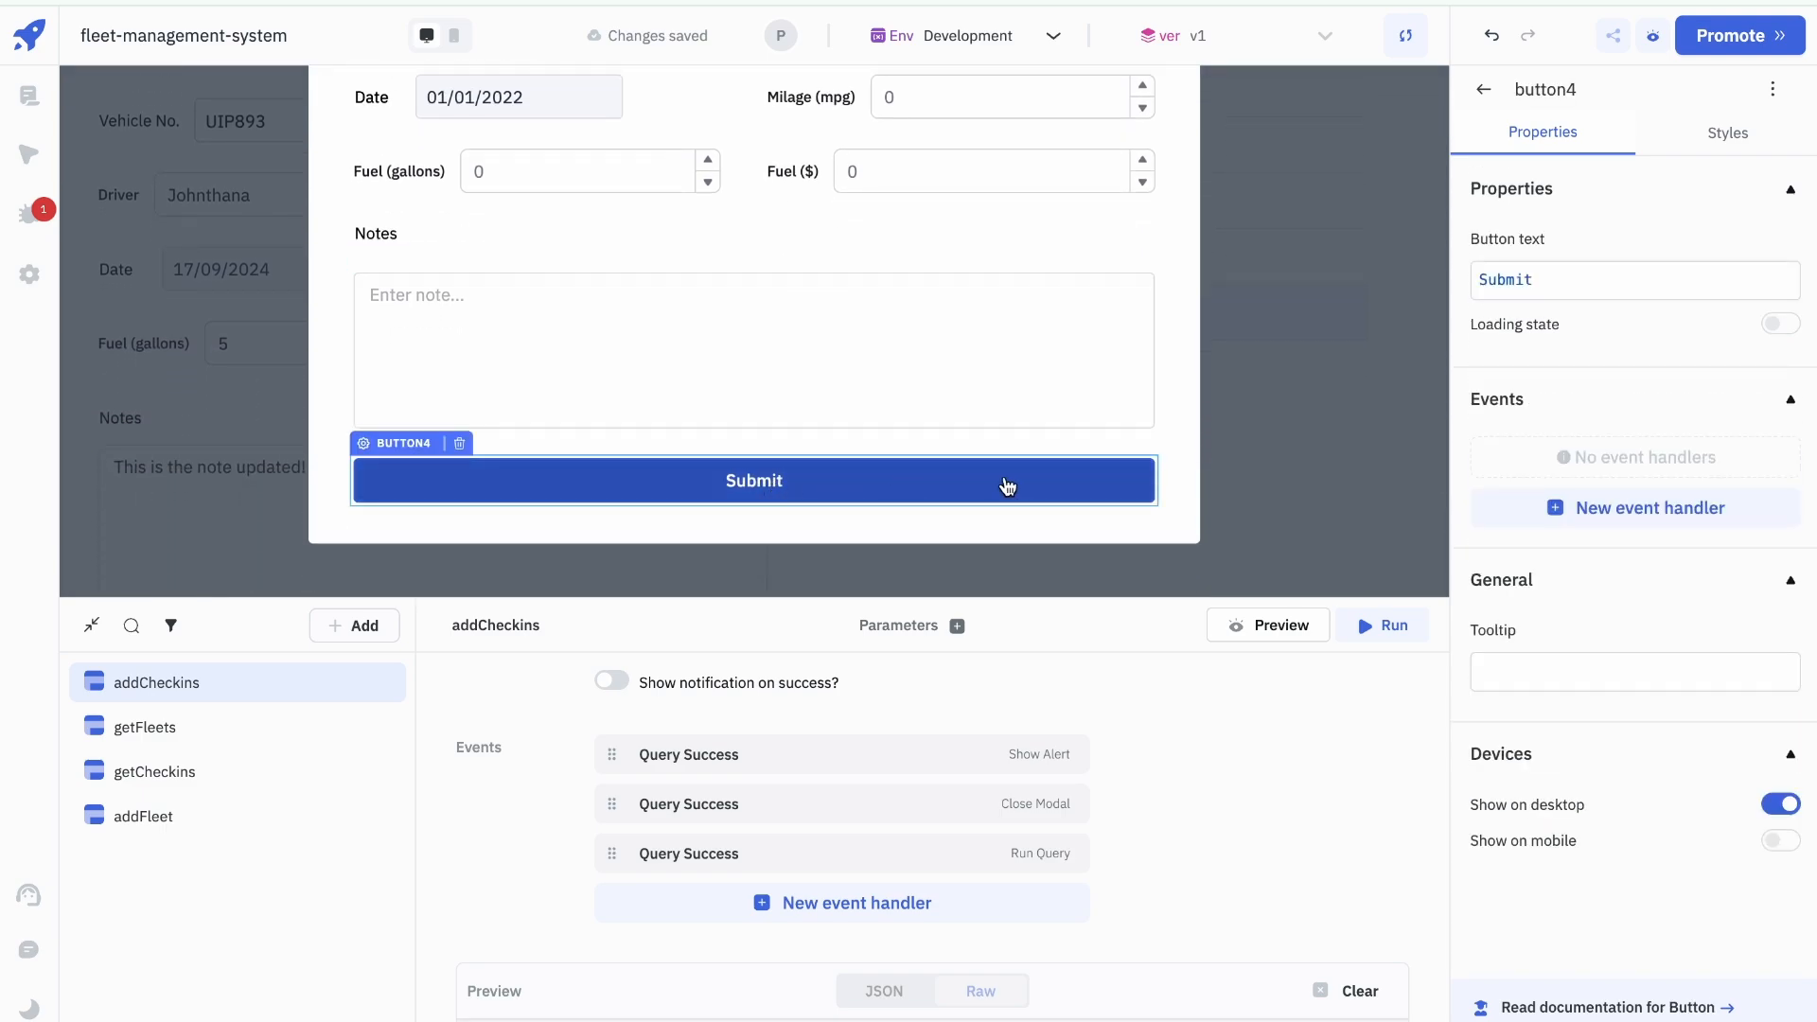
{"action": "left_click", "coordinate": [1642, 507]}
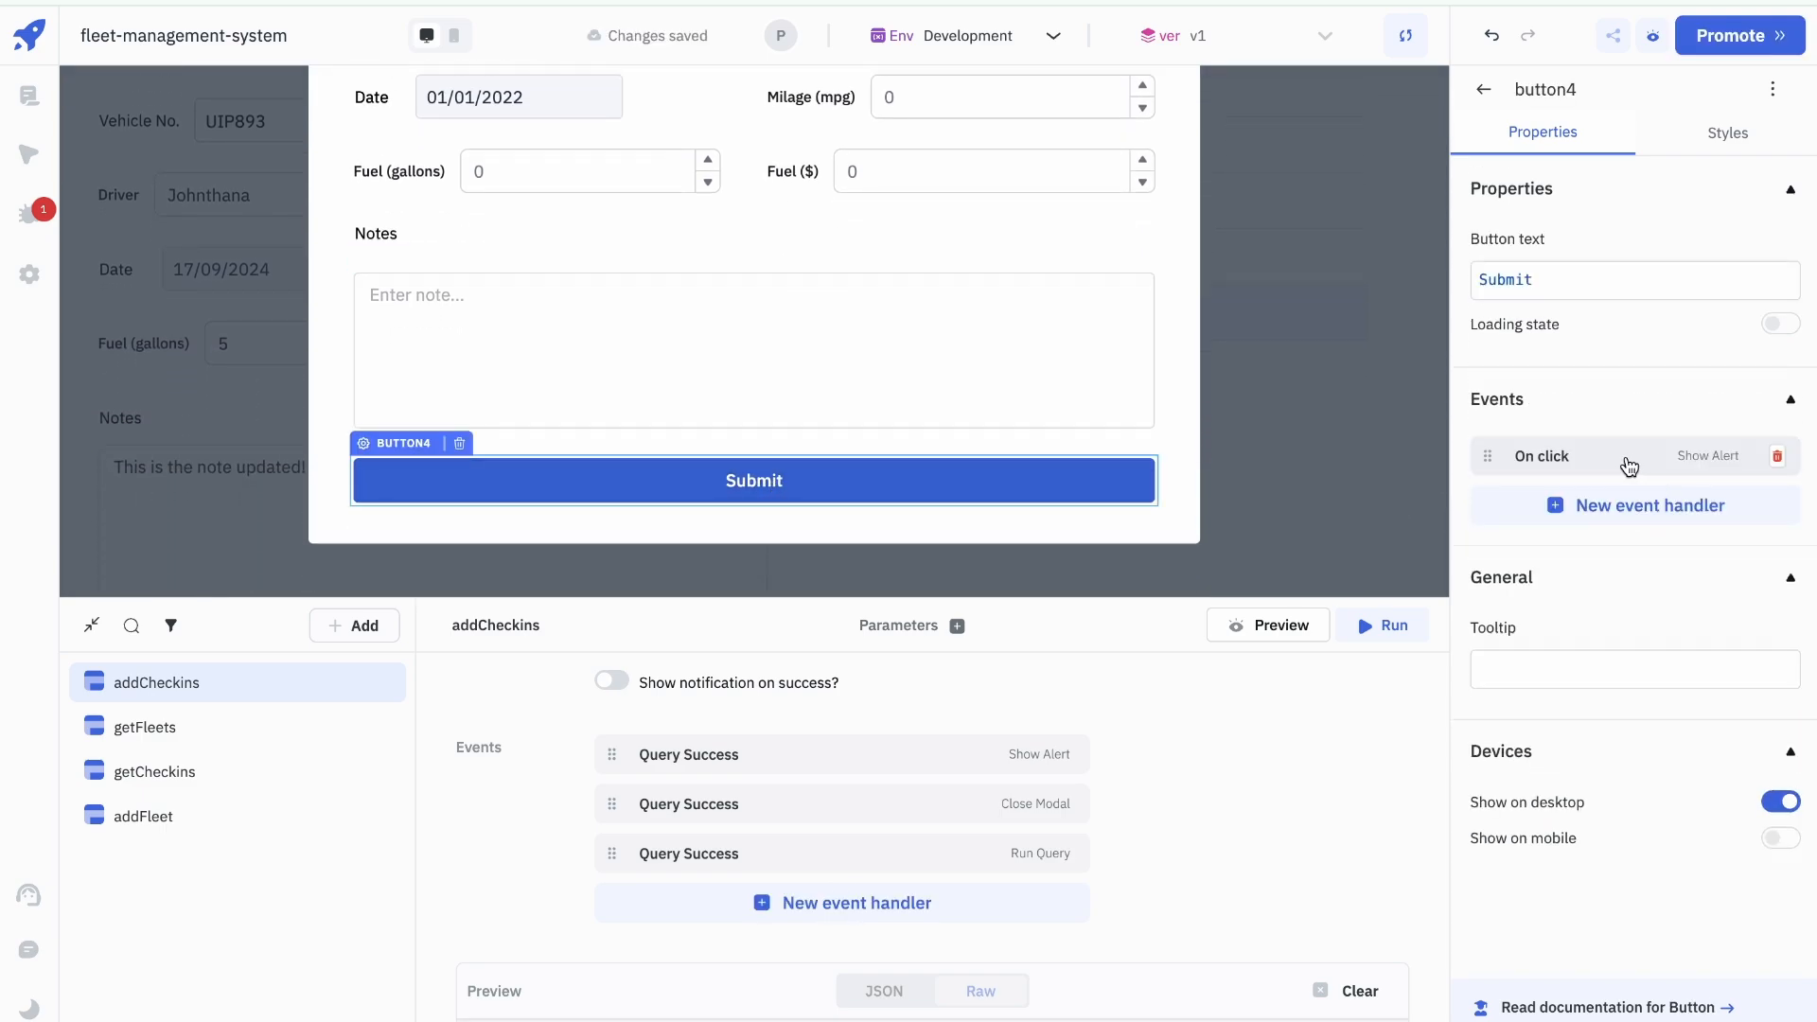
{"action": "left_click", "coordinate": [1623, 457]}
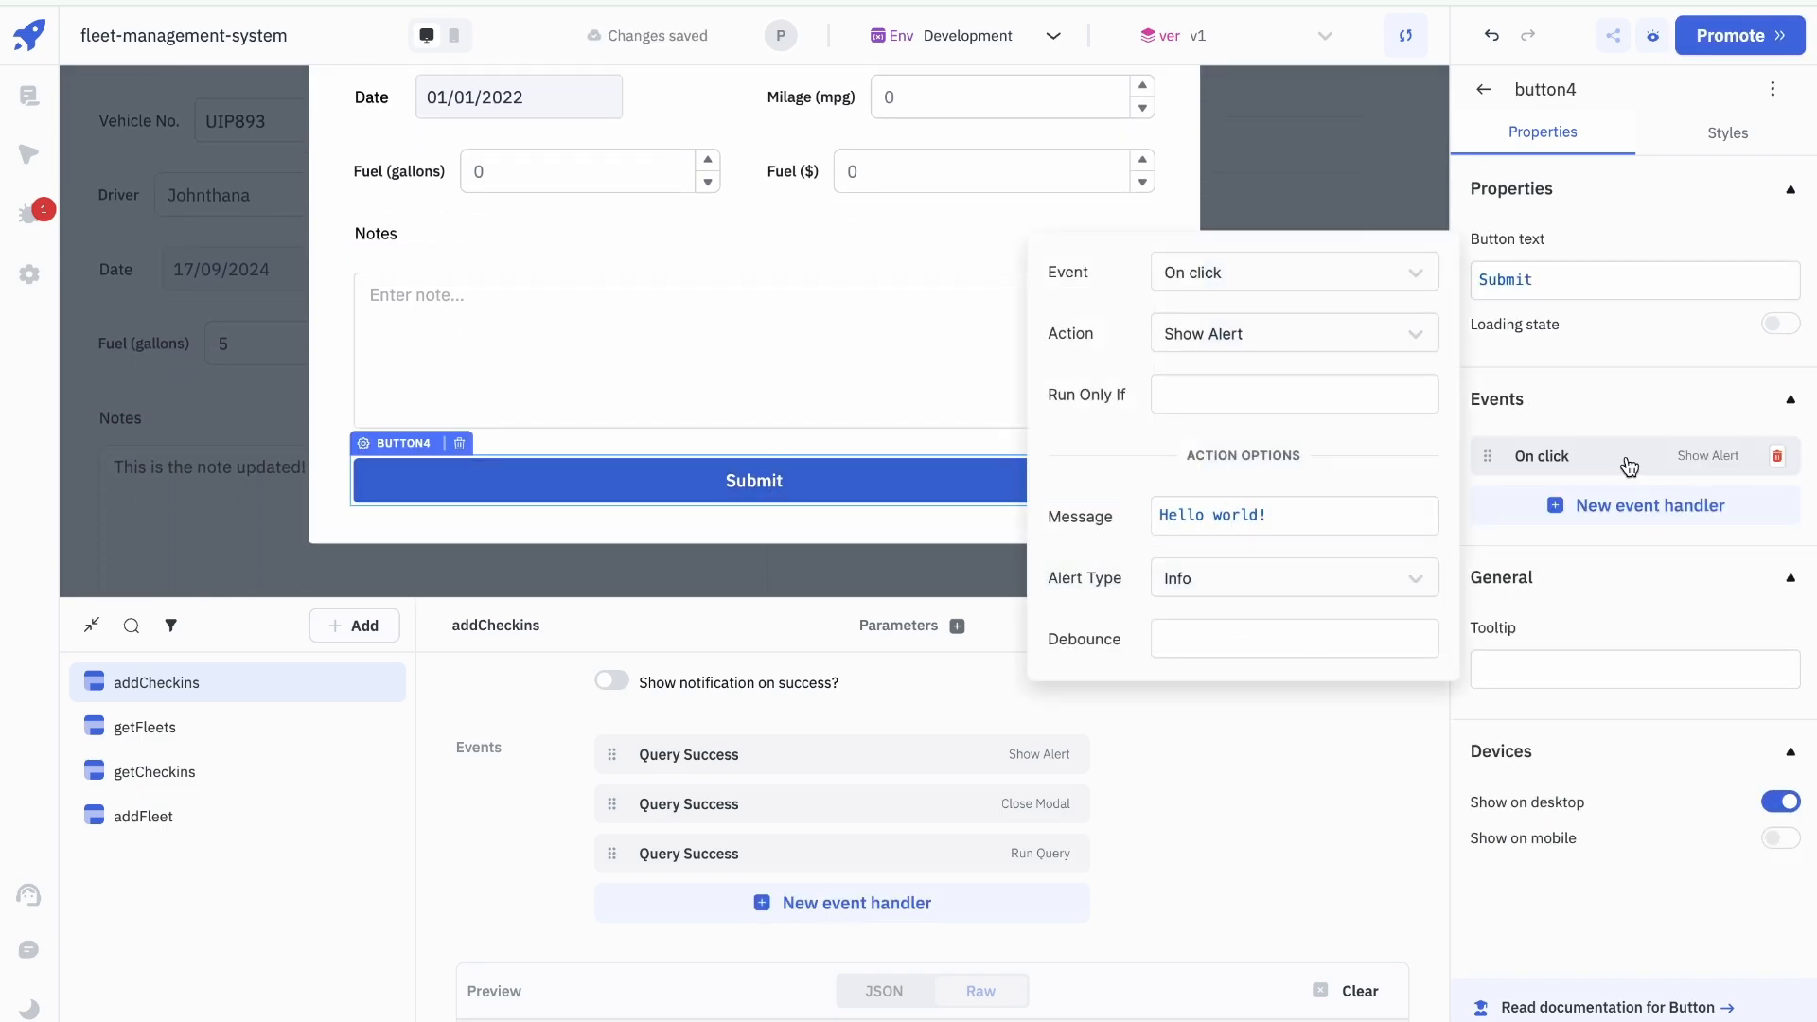
{"action": "left_click", "coordinate": [1316, 333]}
{"action": "left_click", "coordinate": [1225, 461]}
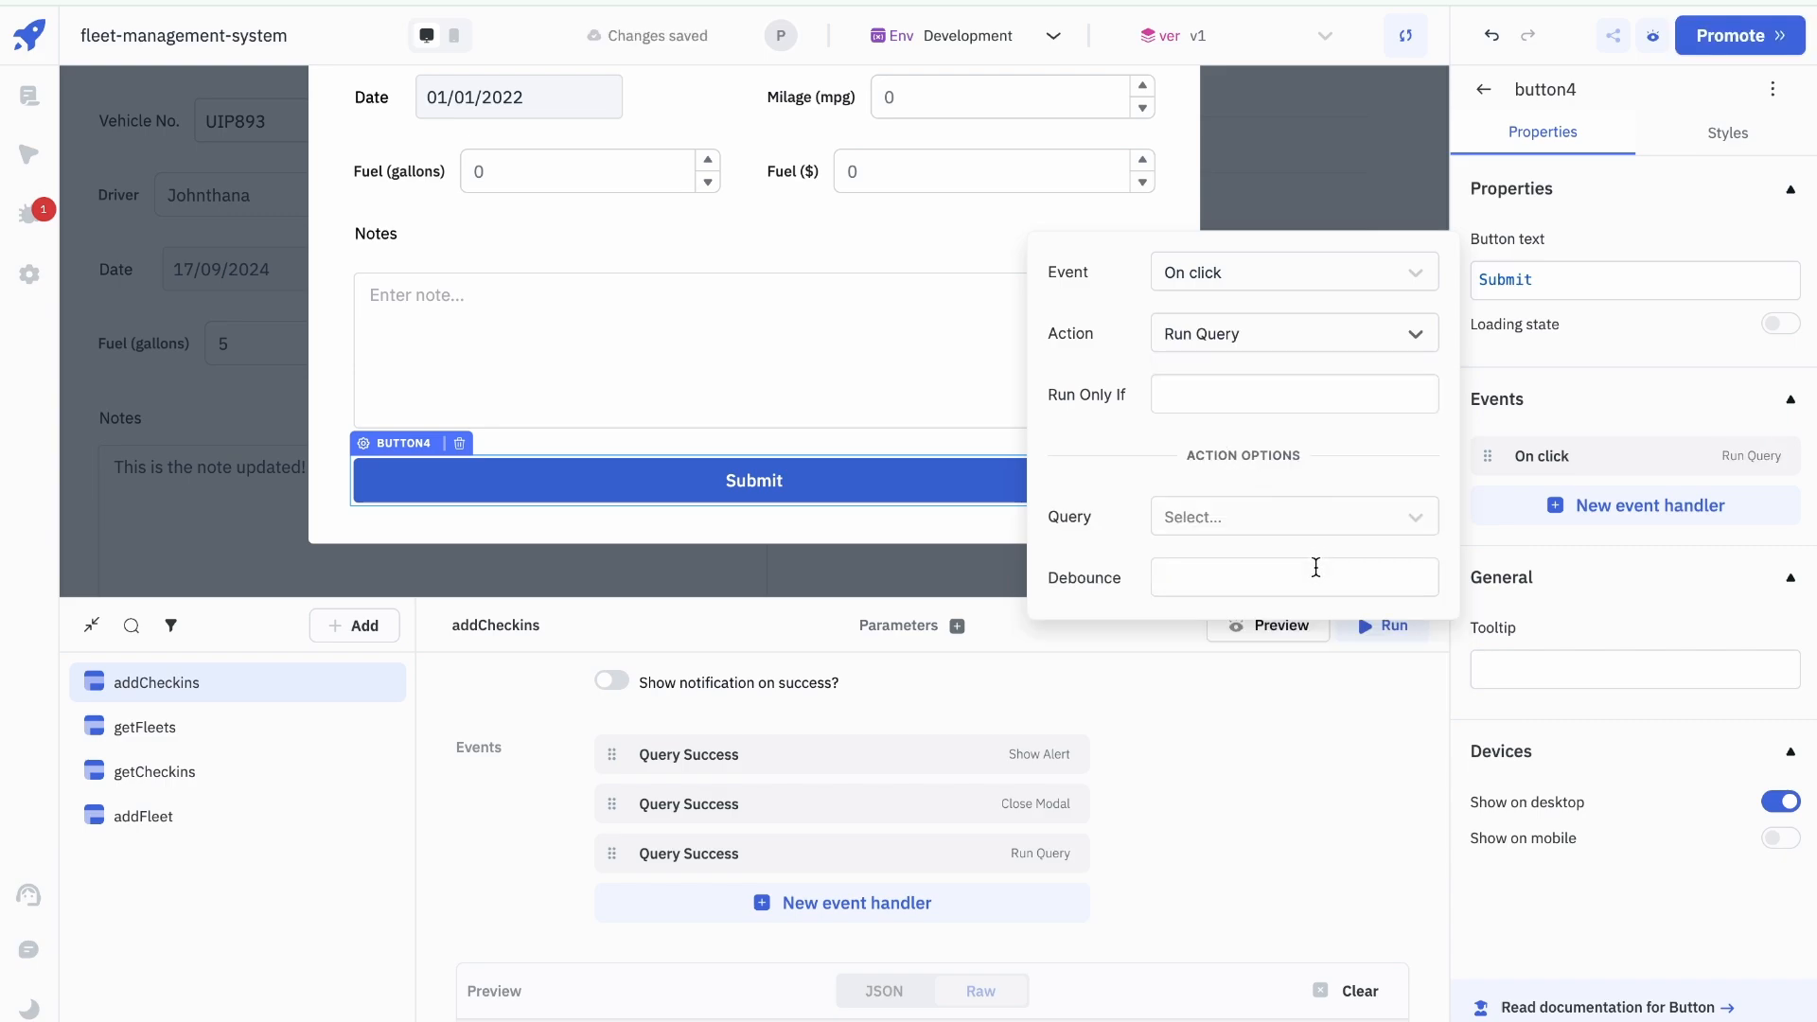
{"action": "left_click", "coordinate": [1331, 528]}
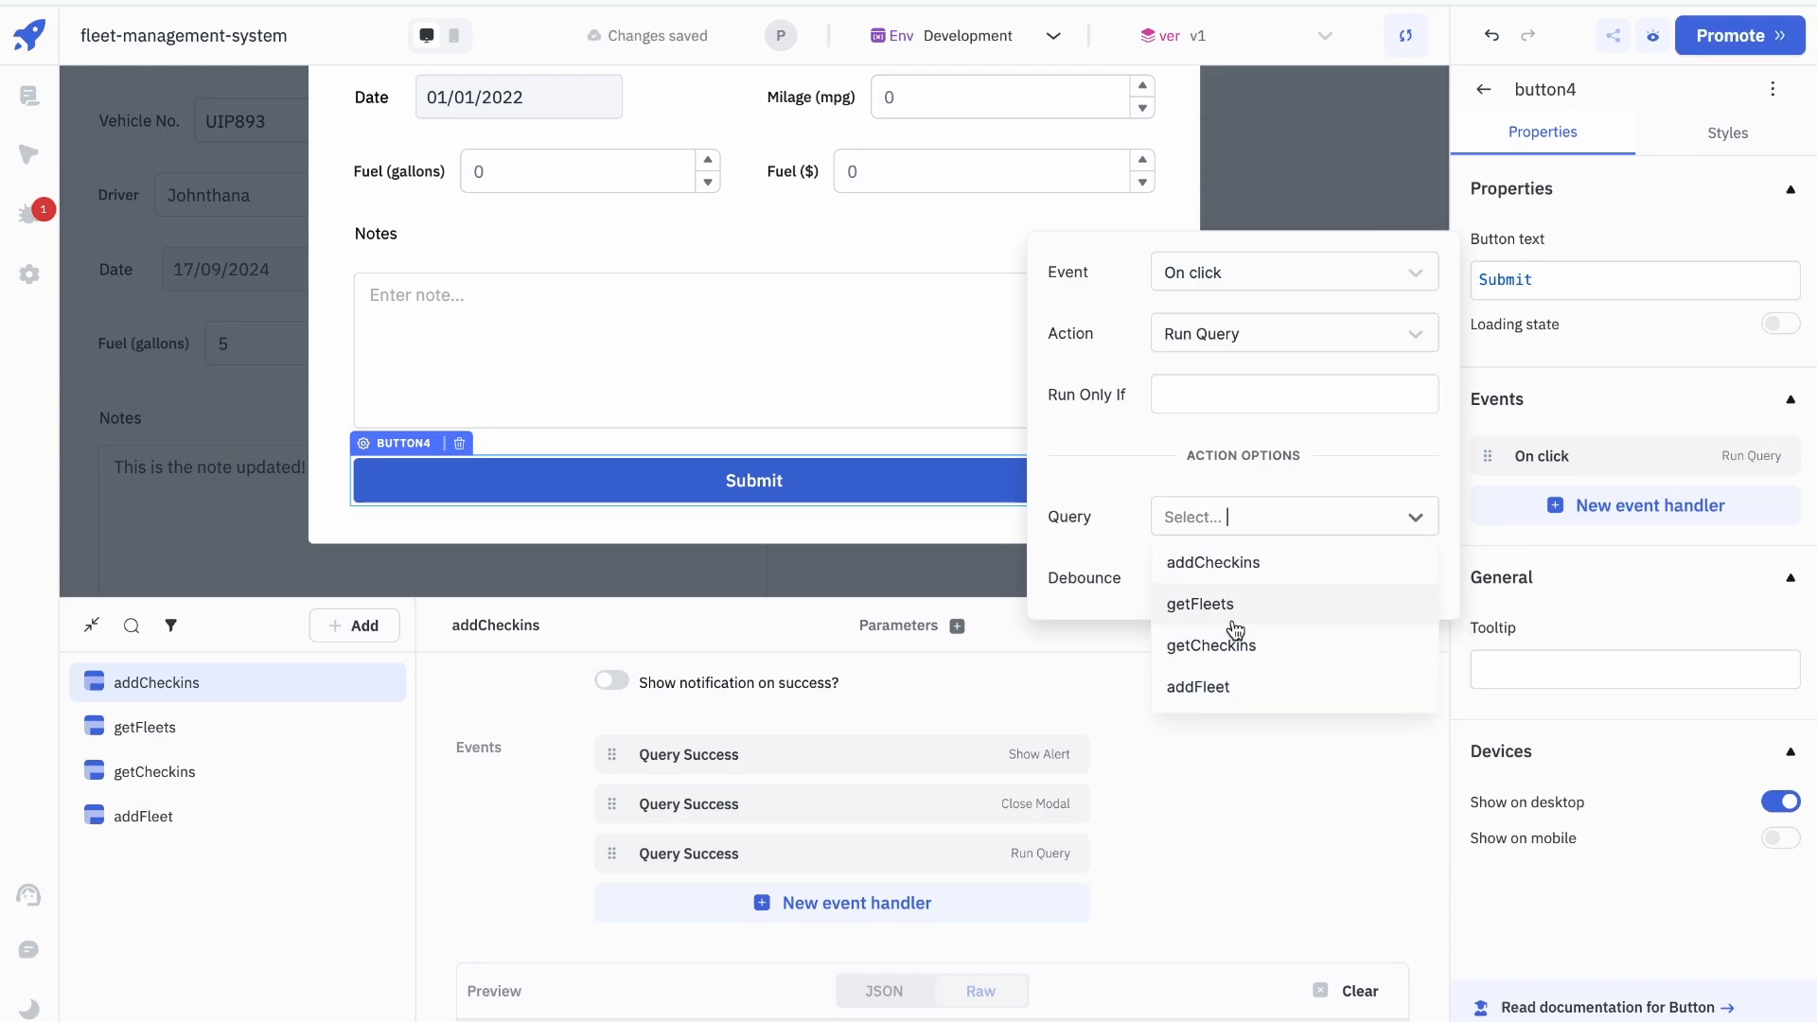
{"action": "left_click", "coordinate": [1255, 566]}
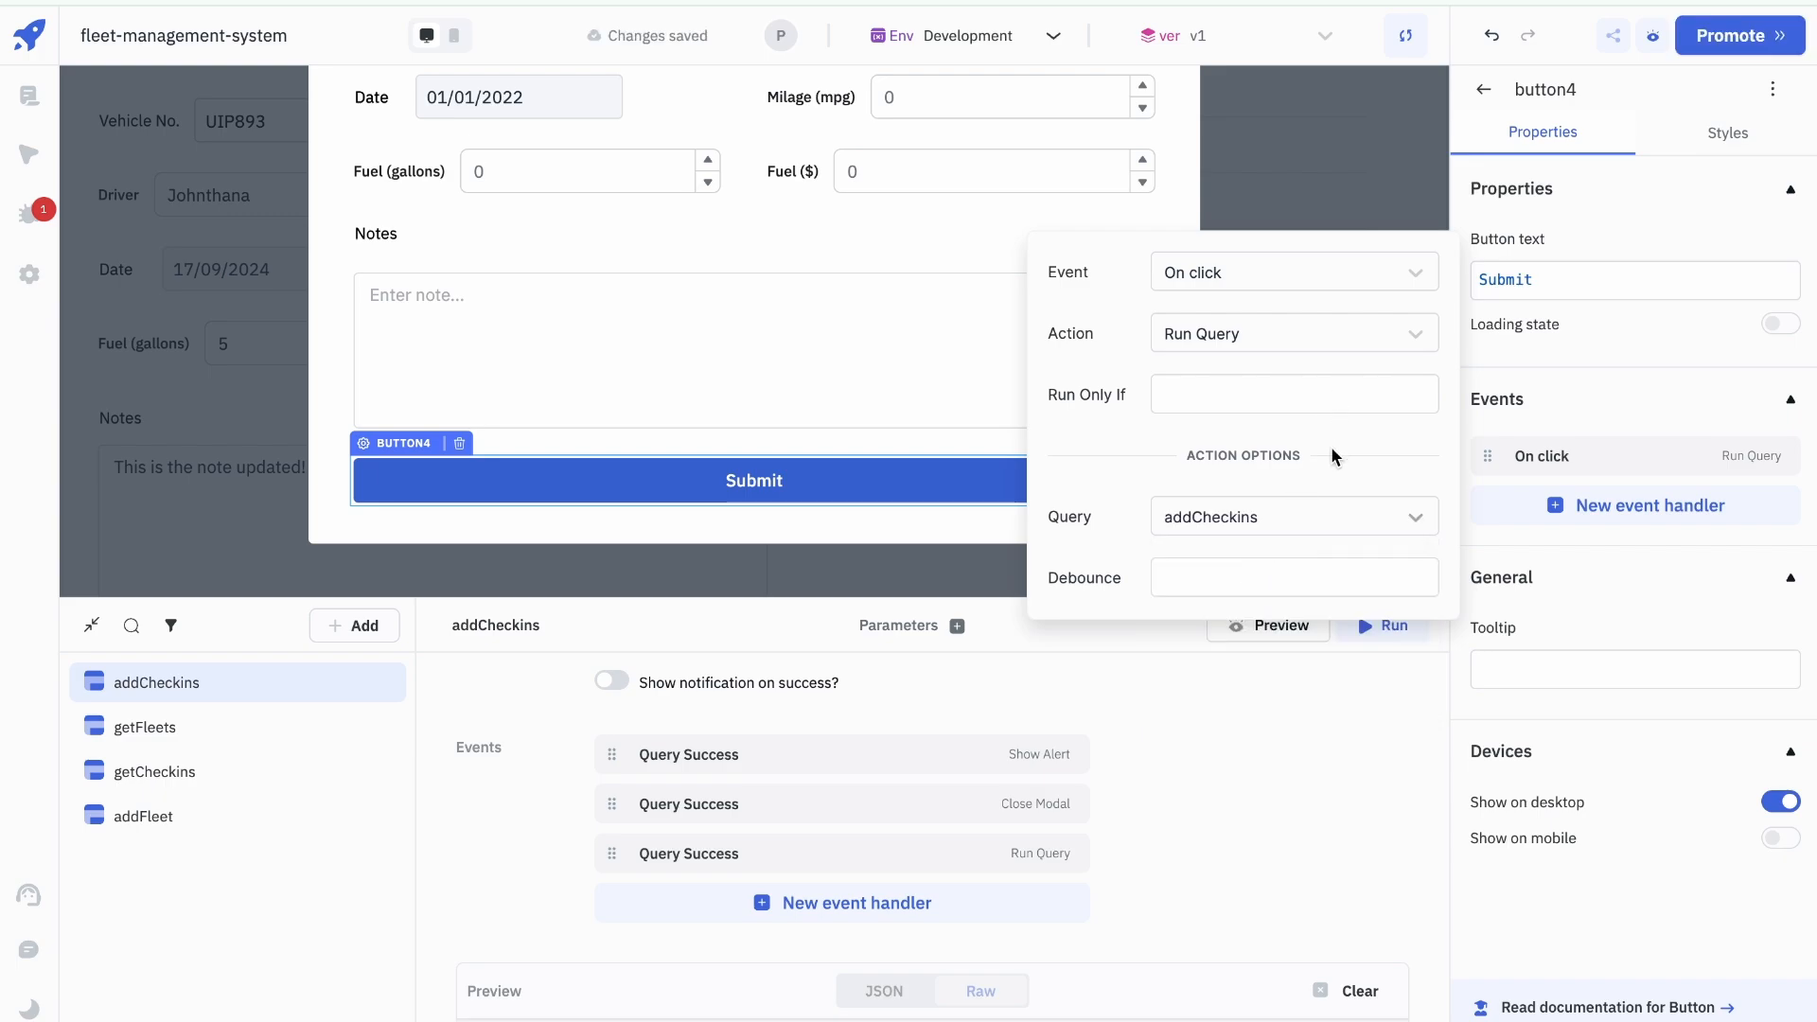
{"action": "left_click", "coordinate": [868, 243]}
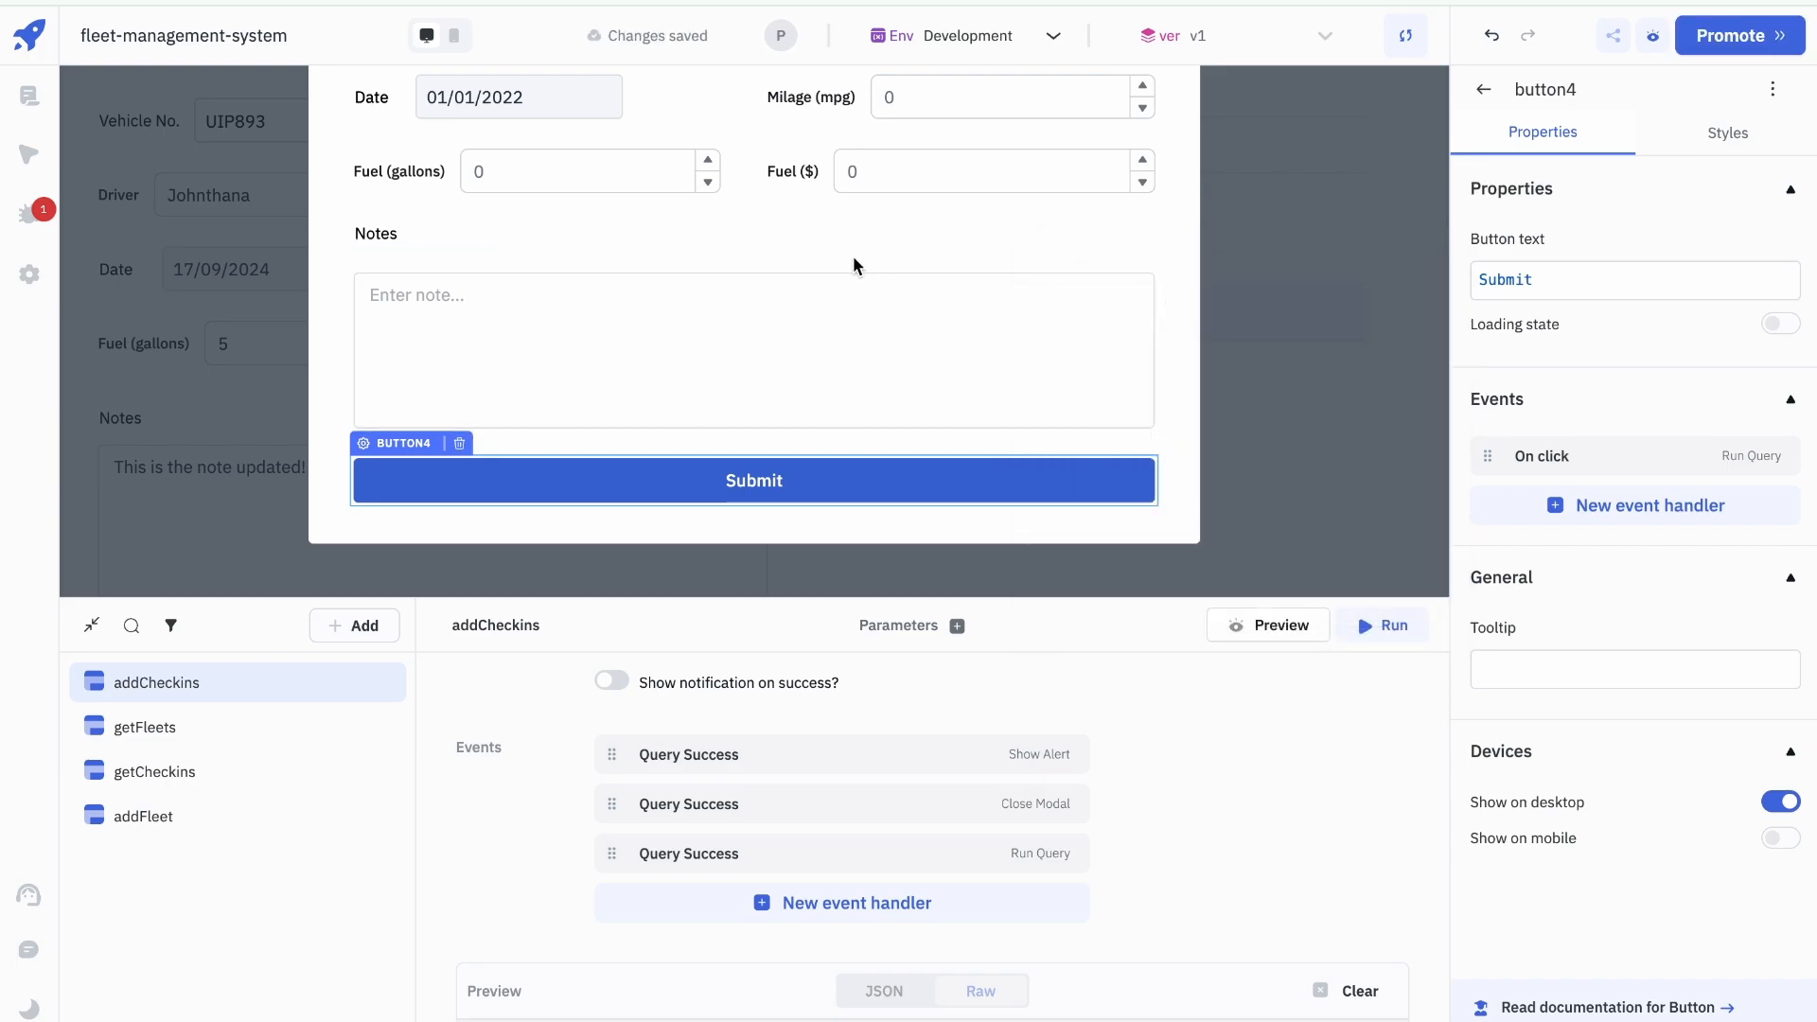
Step: Choose OFK949 as the Vehicle No. in the Check-In modal
{"action": "scroll", "coordinate": [766, 409], "scroll_direction": "up", "scroll_amount": 3}
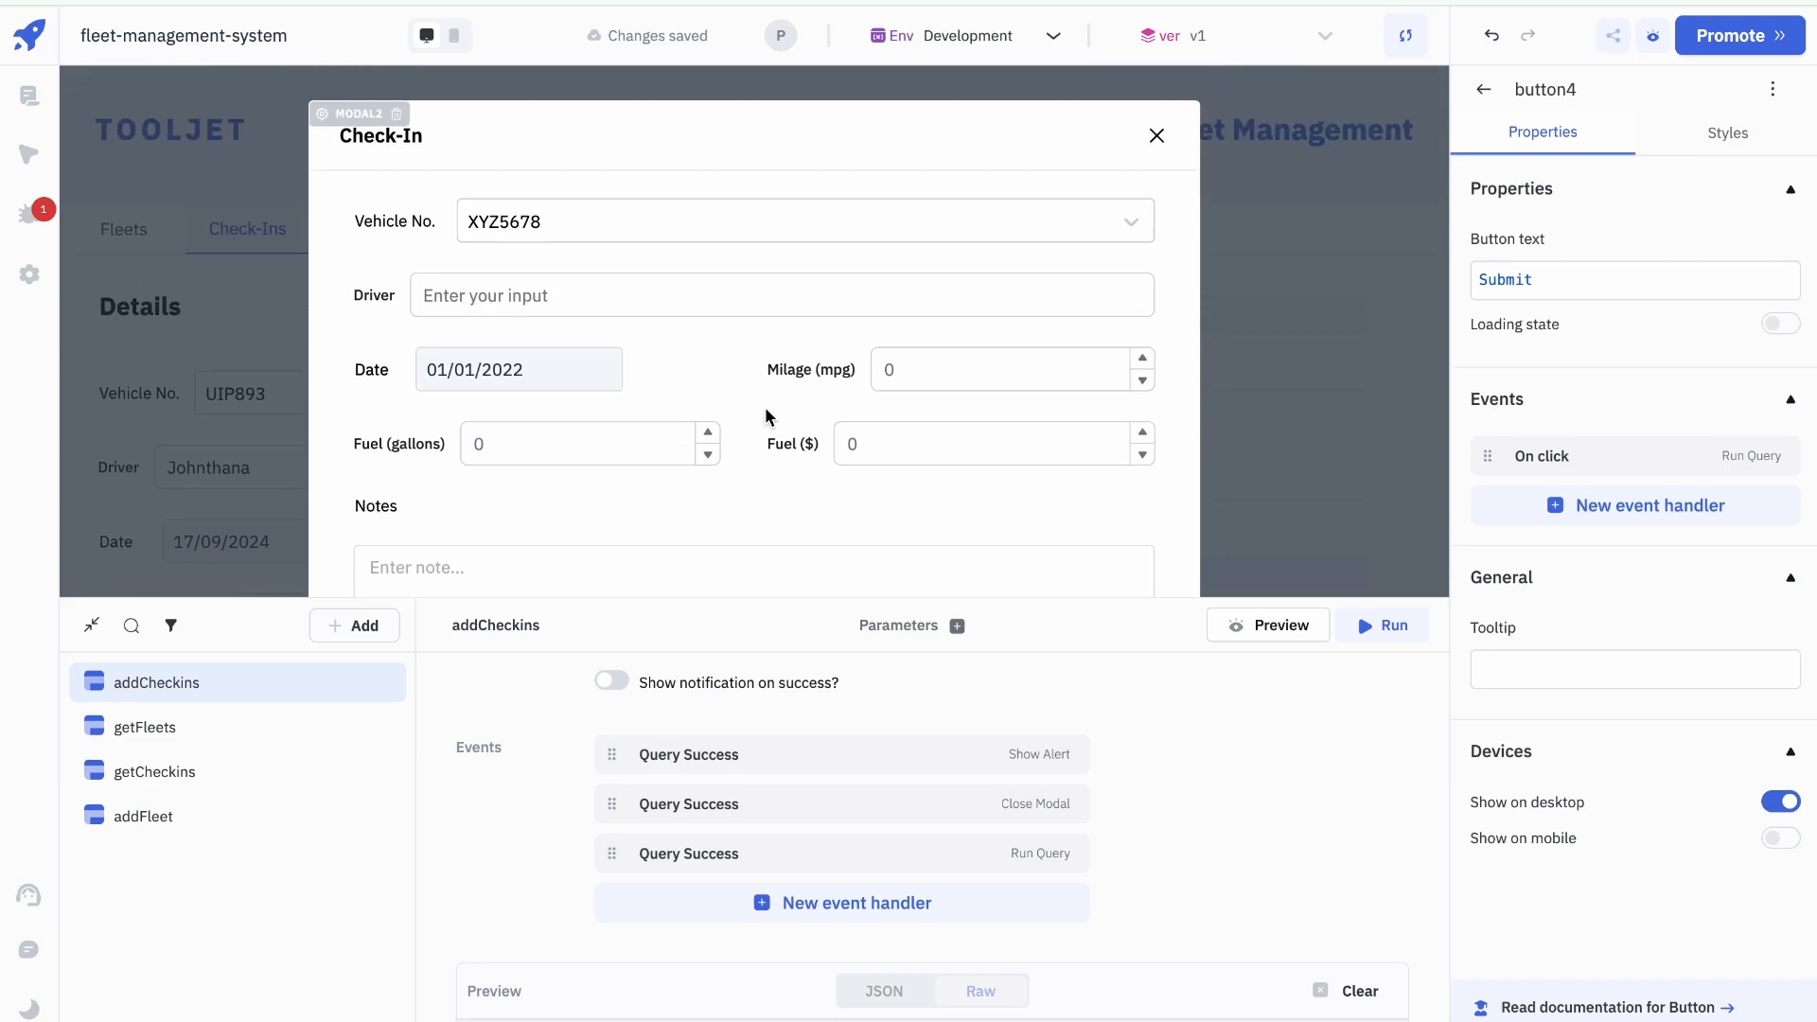
{"action": "left_click", "coordinate": [1124, 220]}
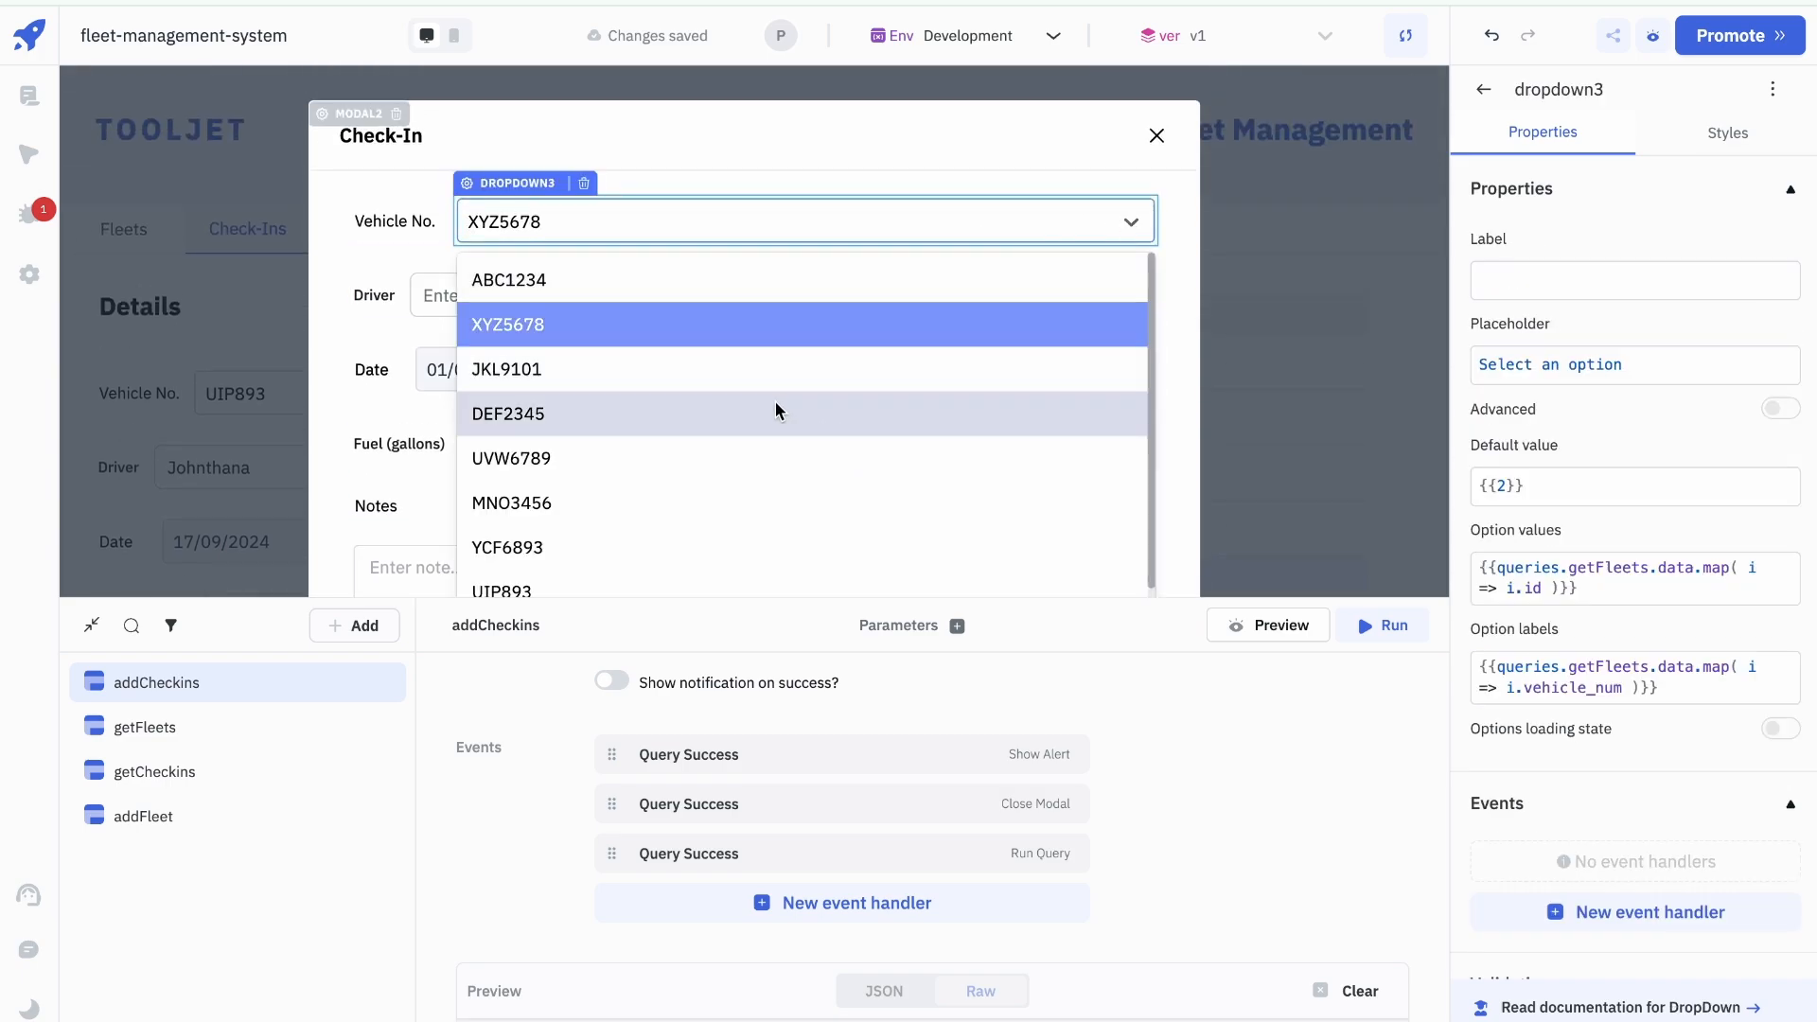
{"action": "scroll", "coordinate": [734, 458], "scroll_direction": "down", "scroll_amount": 1}
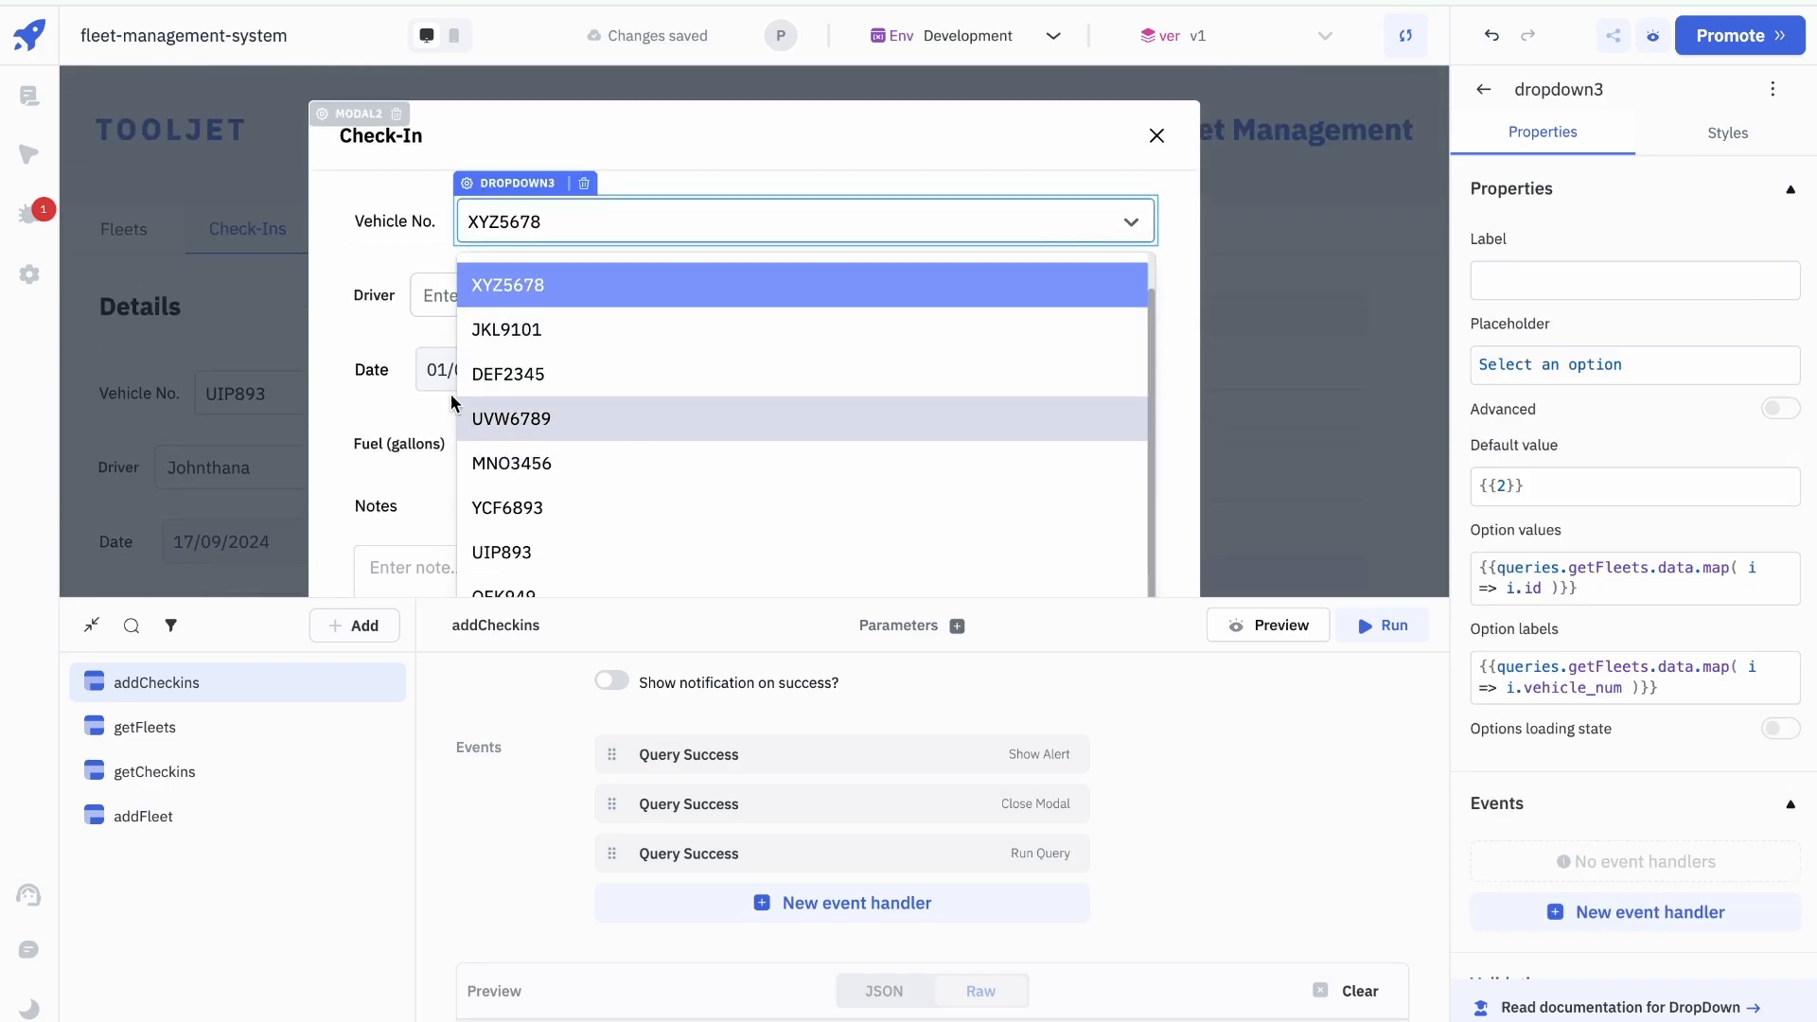
{"action": "scroll", "coordinate": [364, 369], "scroll_direction": "down", "scroll_amount": 1}
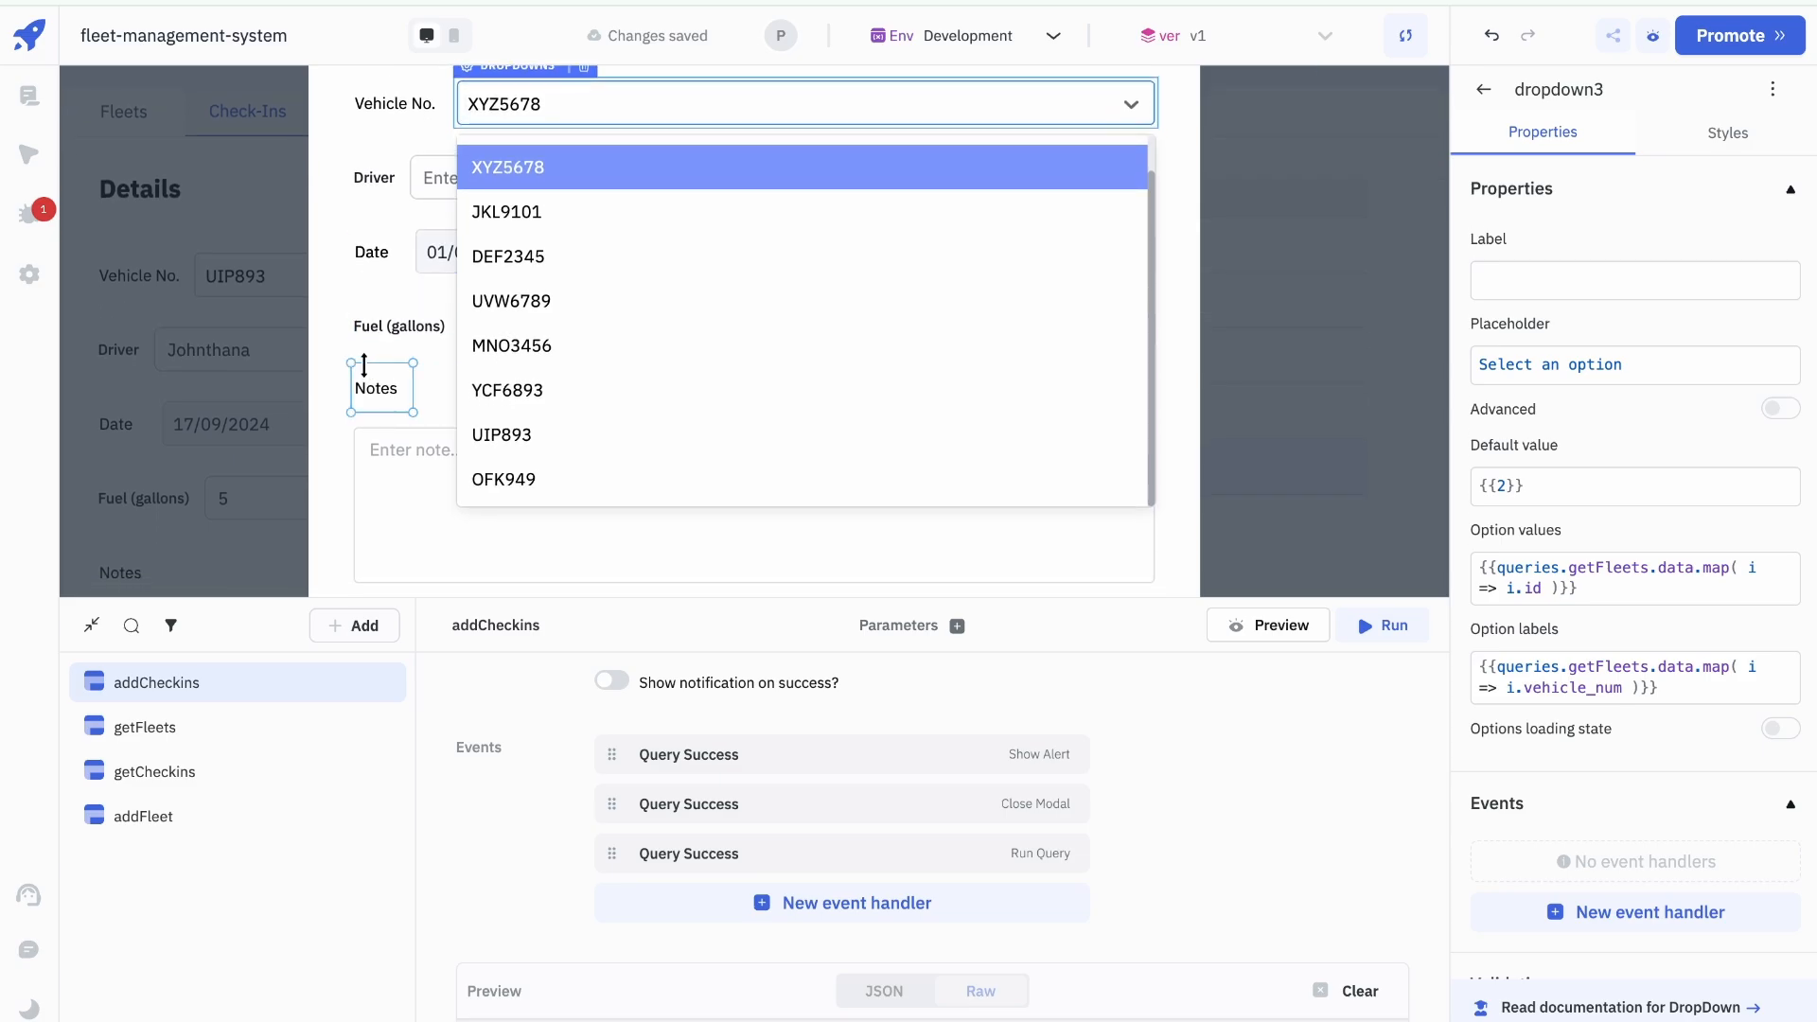
{"action": "left_click", "coordinate": [521, 479]}
{"action": "scroll", "coordinate": [715, 292], "scroll_direction": "up", "scroll_amount": 1}
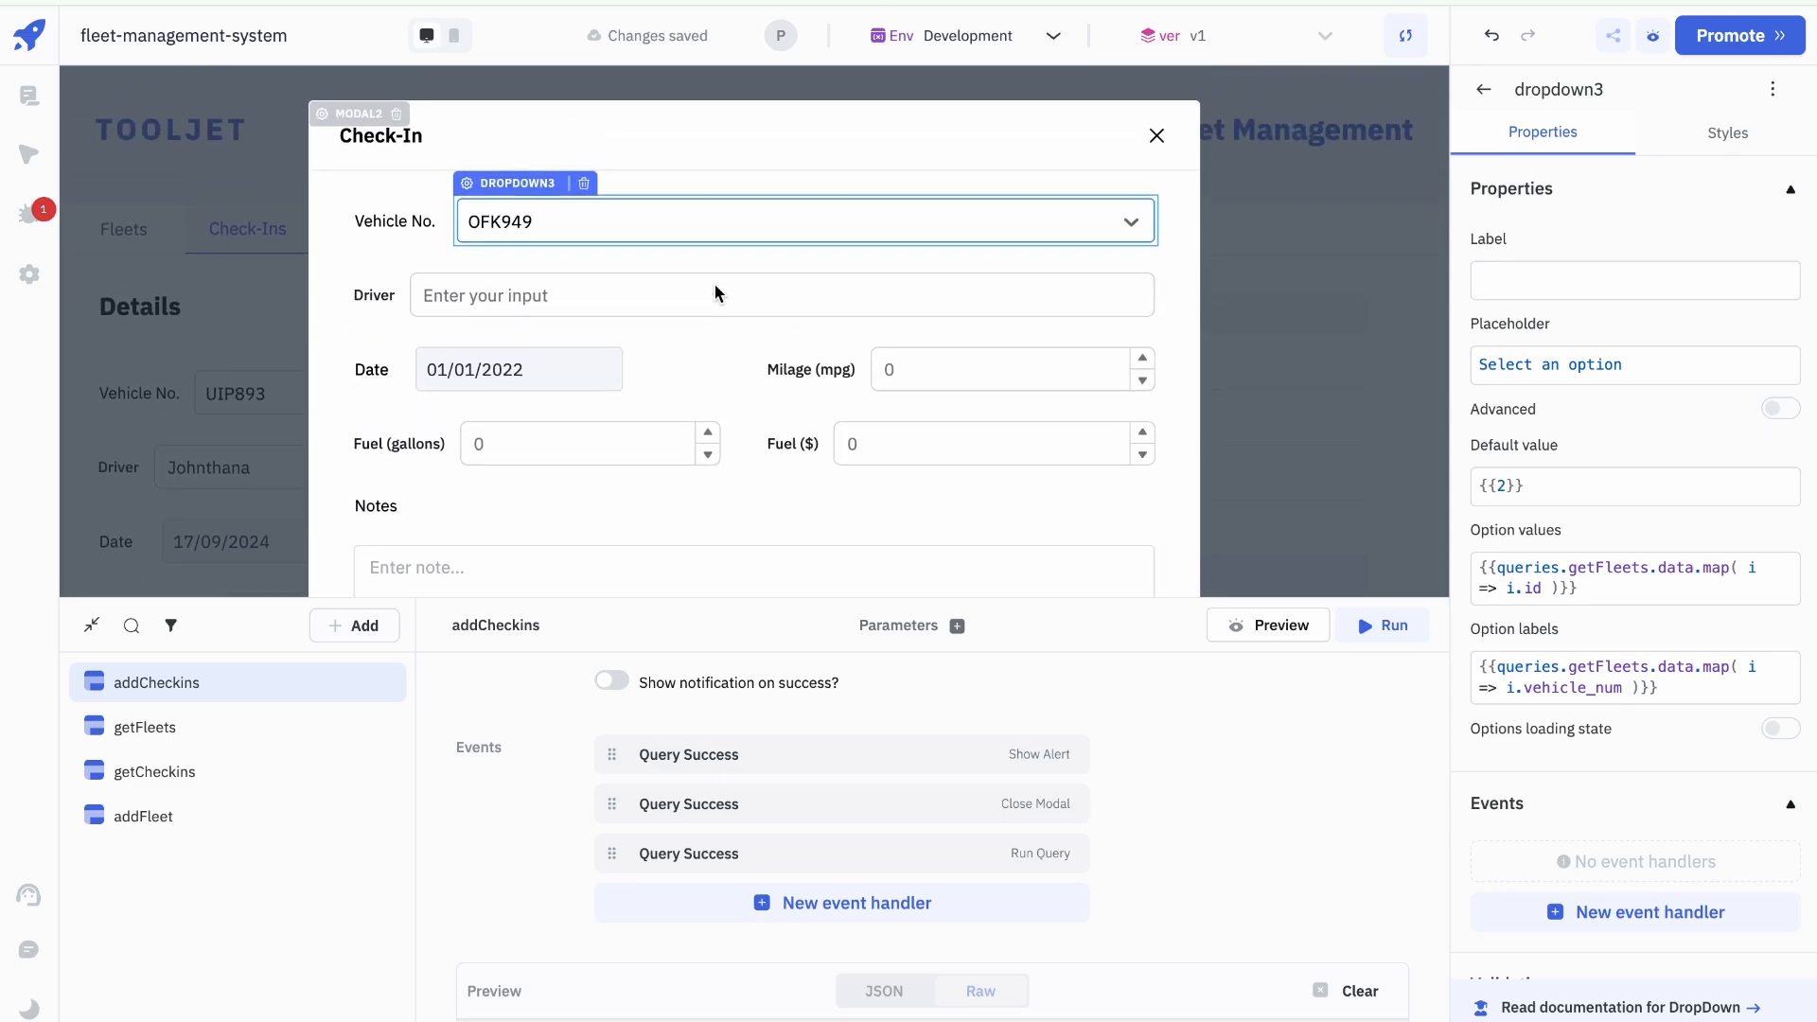
Step: Hide the query panel and enter the driver's name in the Check-In modal
{"action": "left_click", "coordinate": [715, 288]}
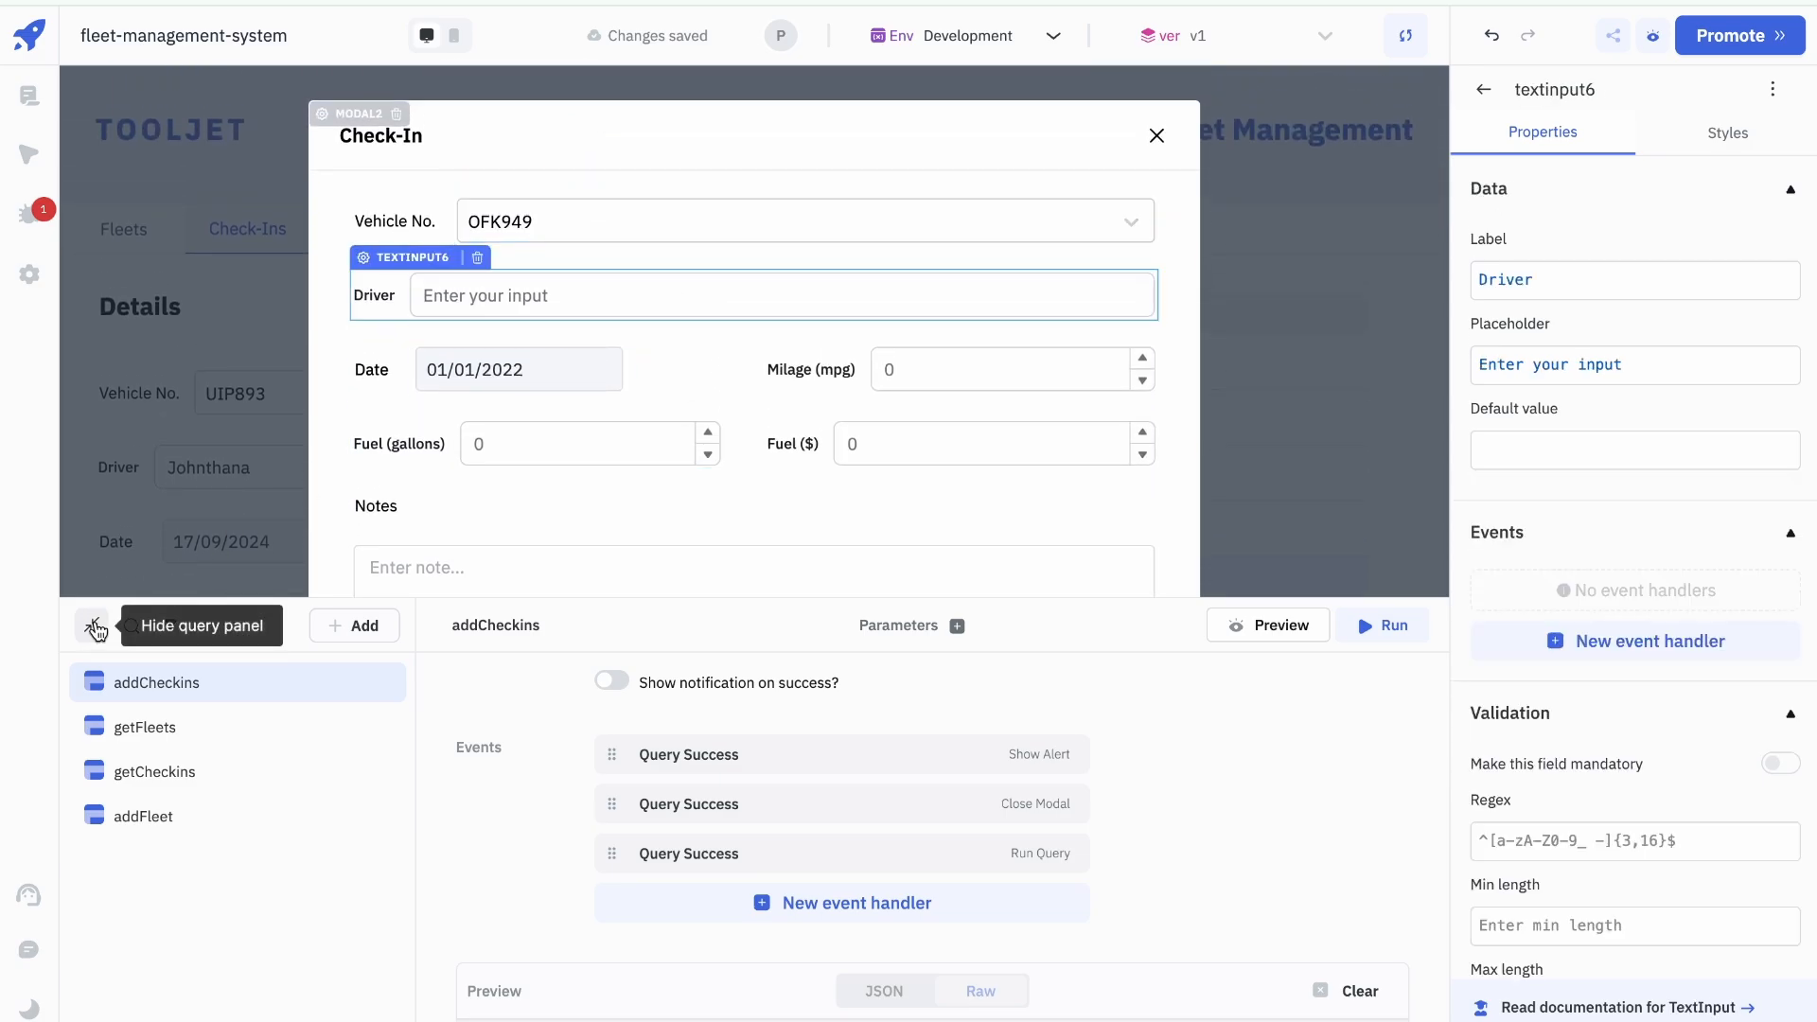
{"action": "left_click", "coordinate": [92, 625]}
{"action": "left_click", "coordinate": [669, 298]}
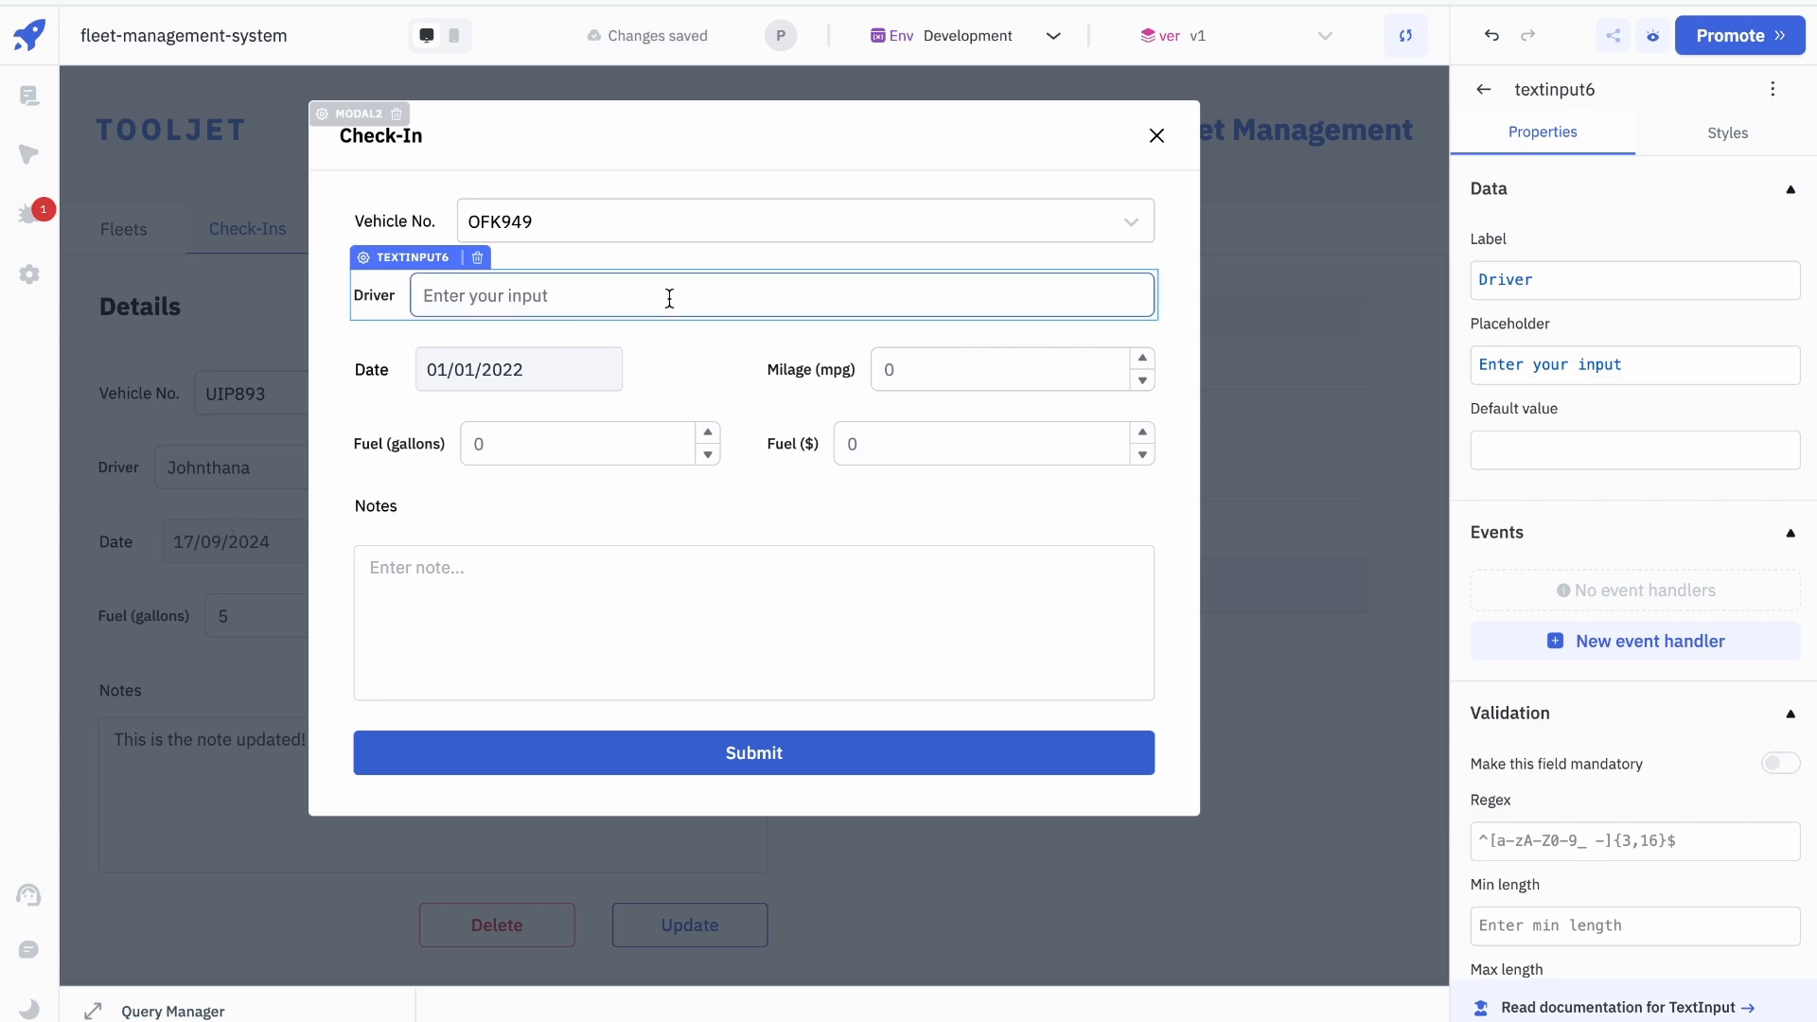
{"action": "type", "text": "Patrox"}
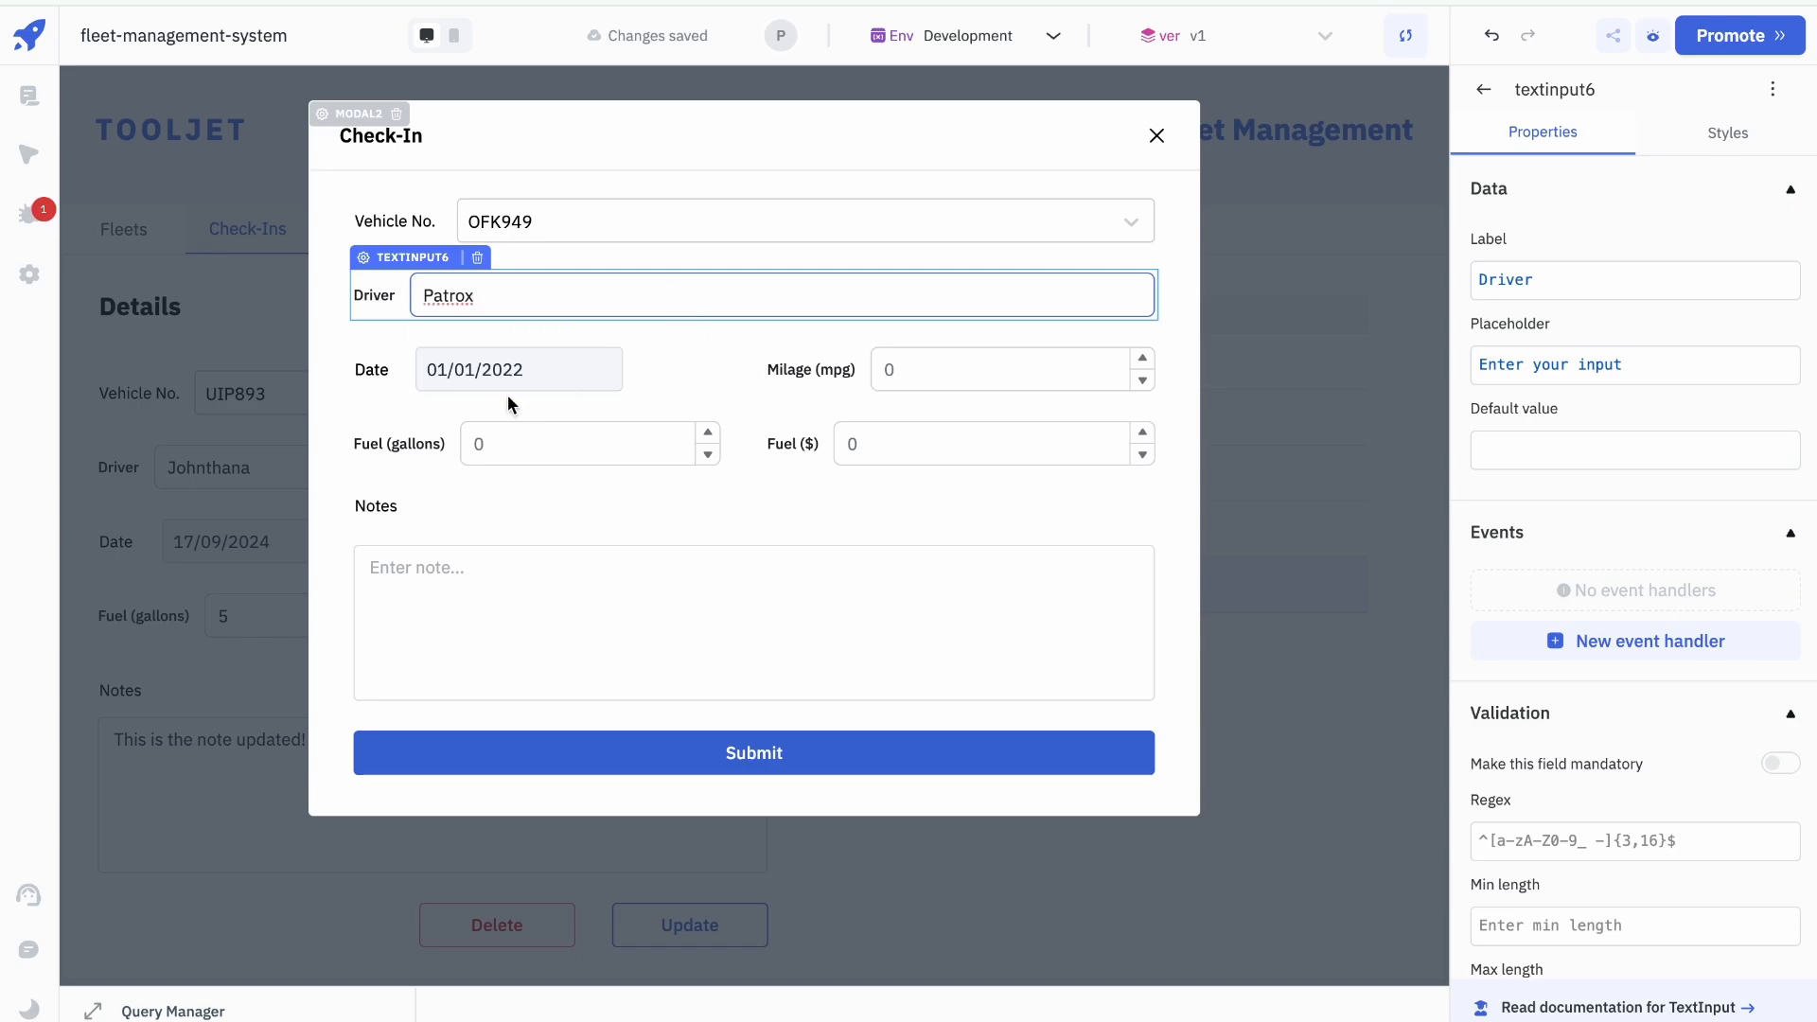
Step: Set the Check-In modal's Date to 08/01/2024
{"action": "left_click", "coordinate": [485, 377]}
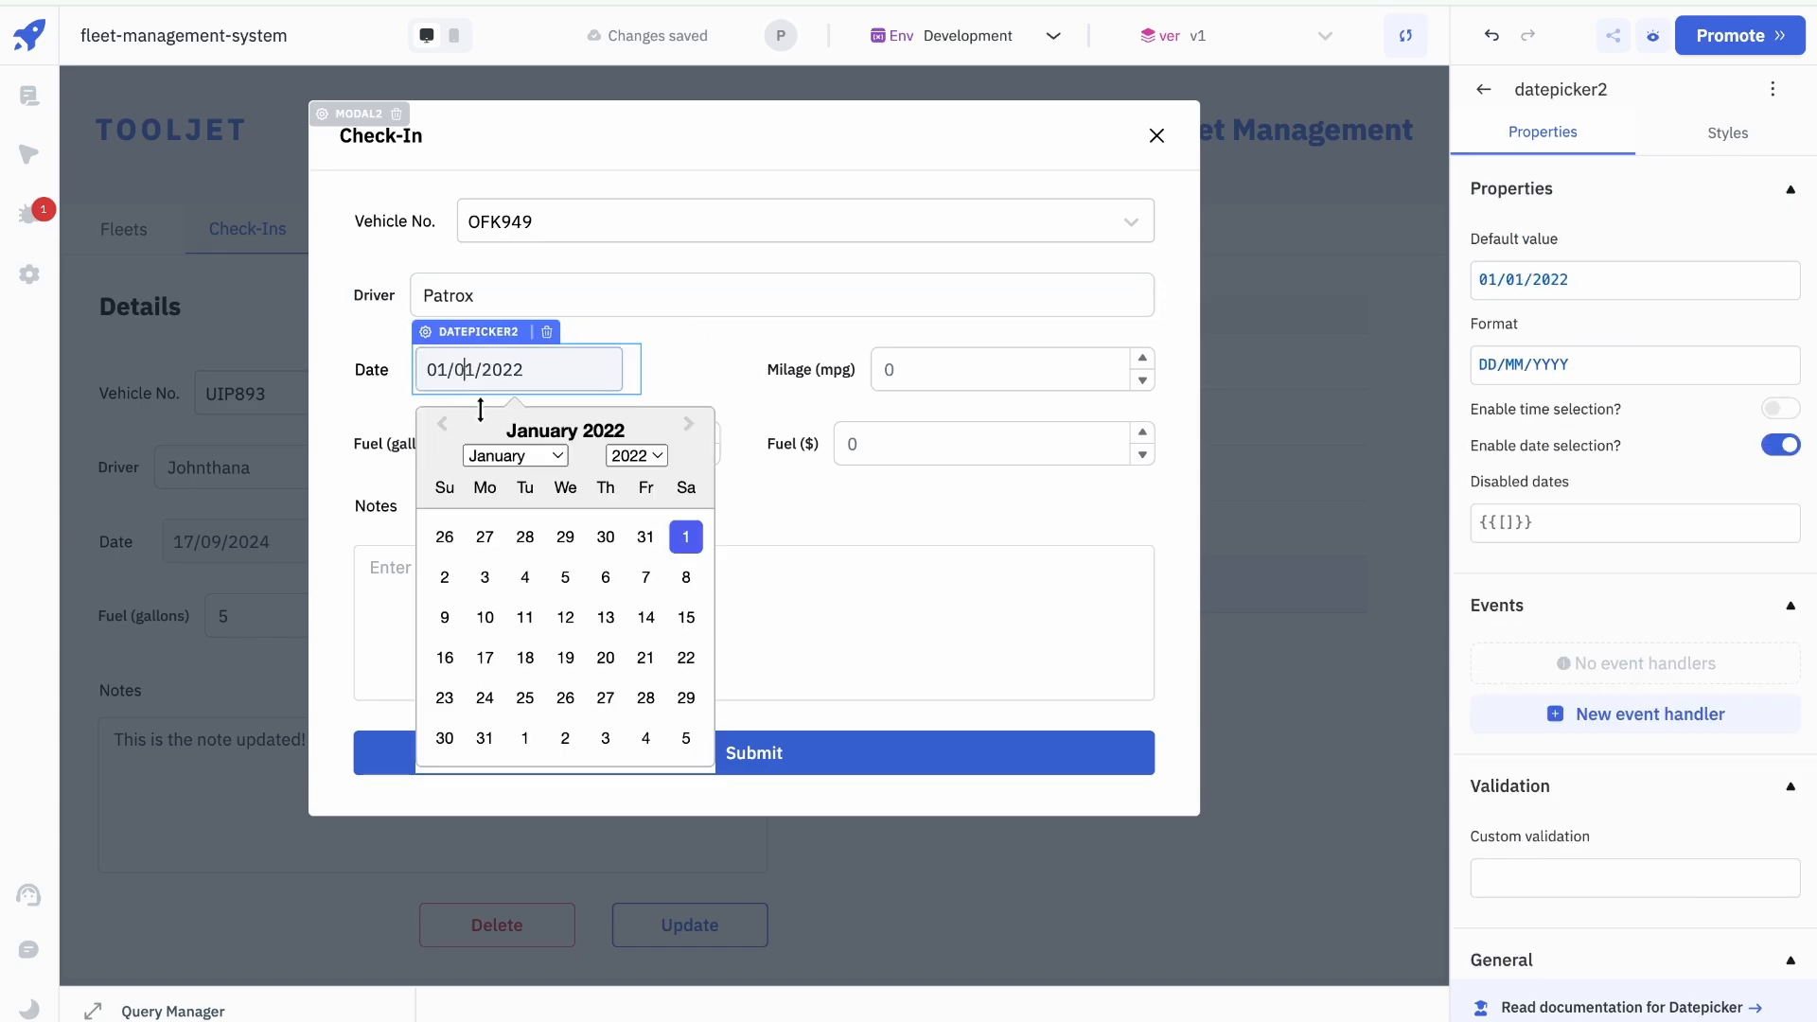
{"action": "left_click", "coordinate": [636, 455]}
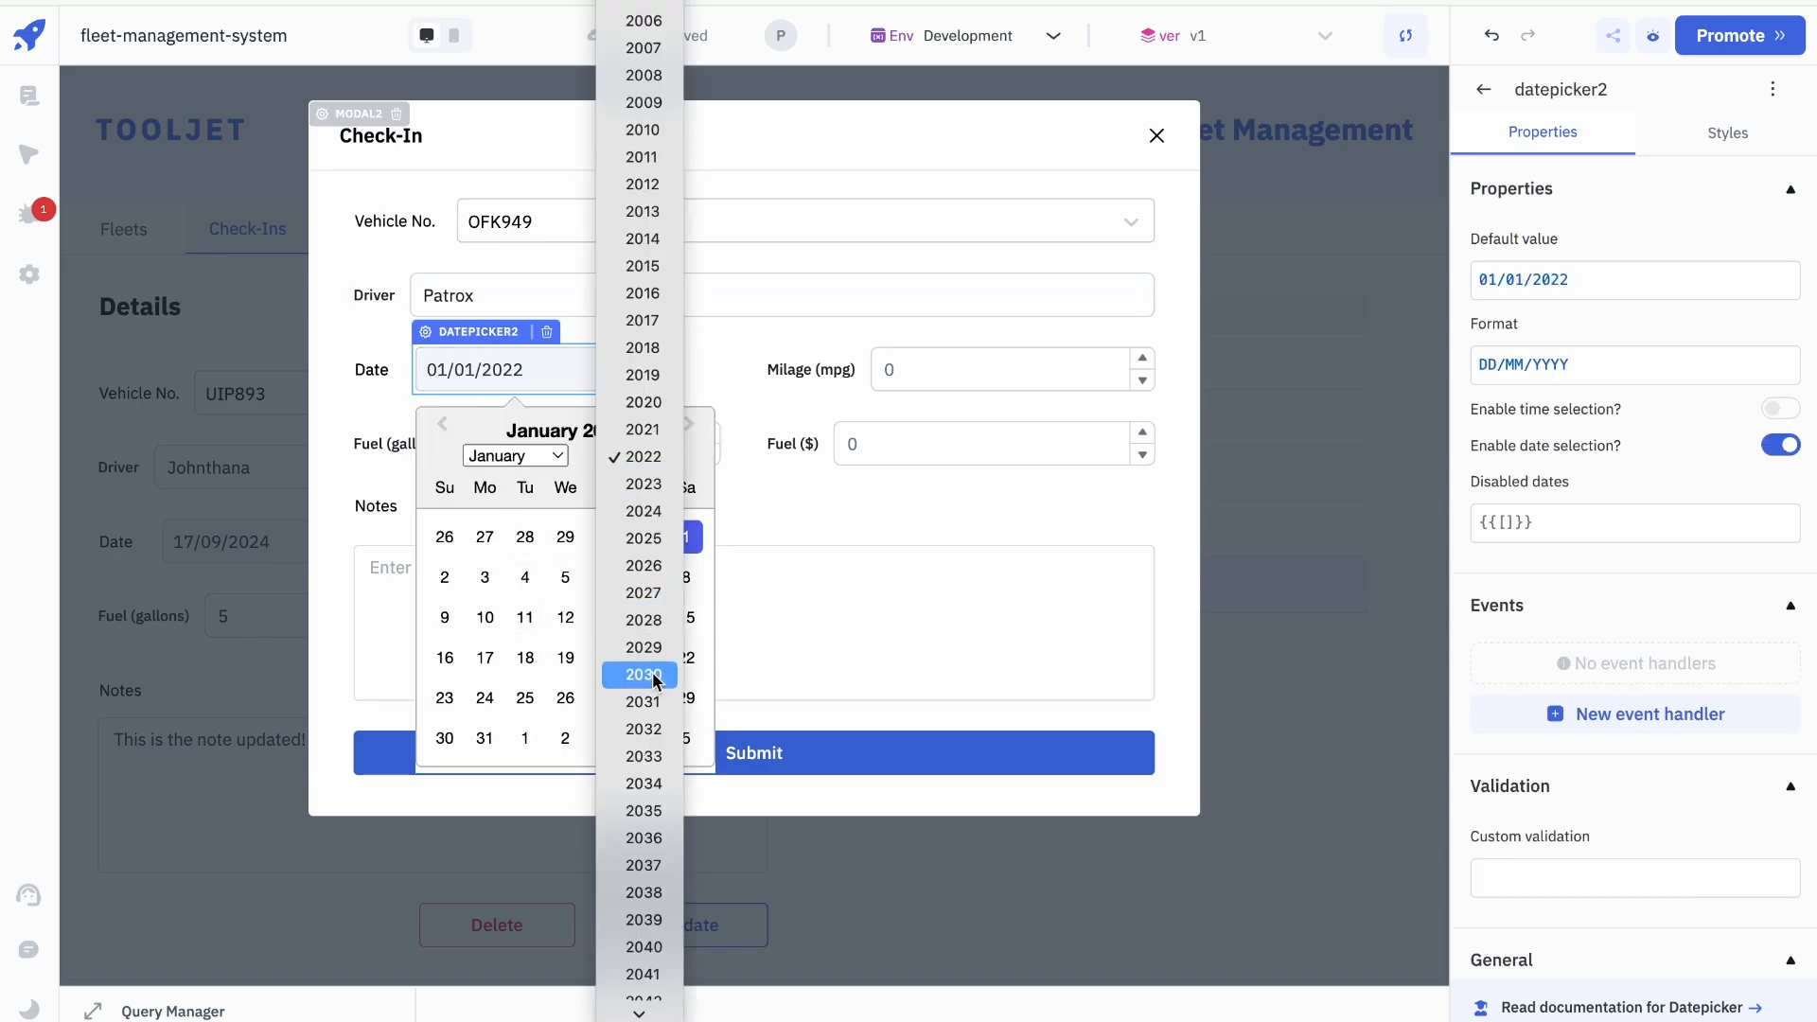
{"action": "left_click", "coordinate": [651, 511]}
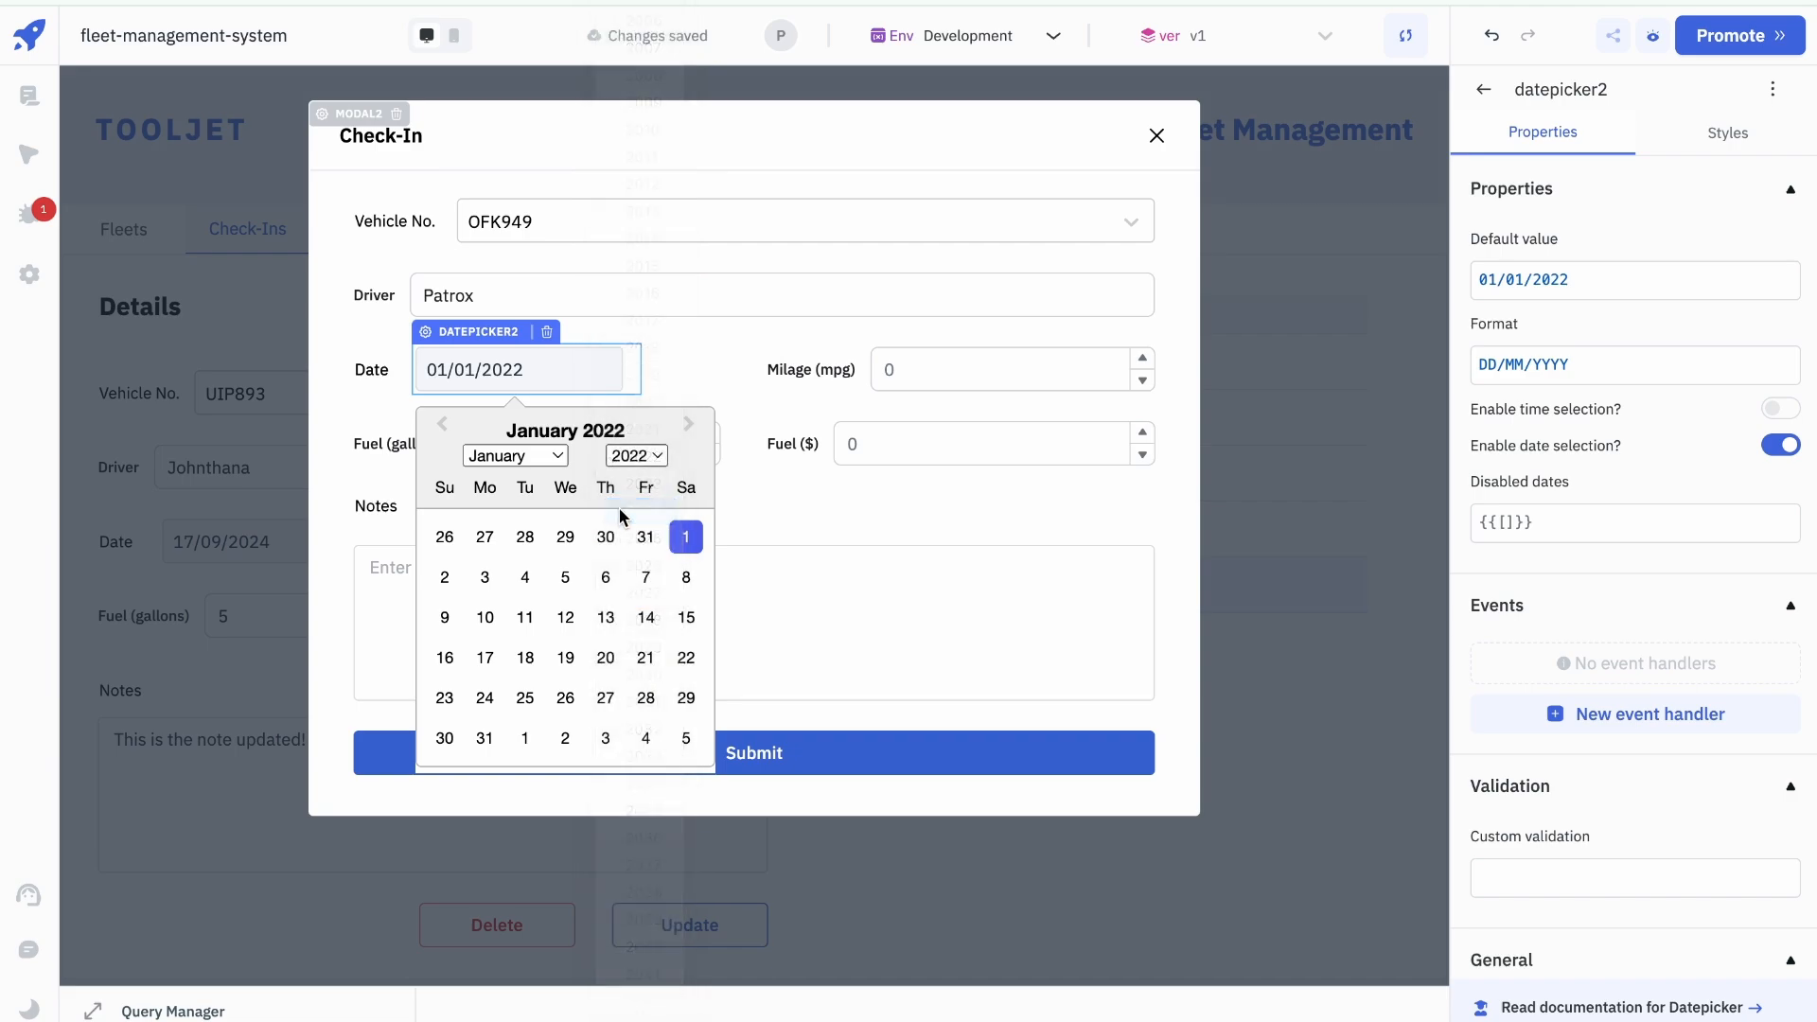
{"action": "left_click", "coordinate": [484, 578]}
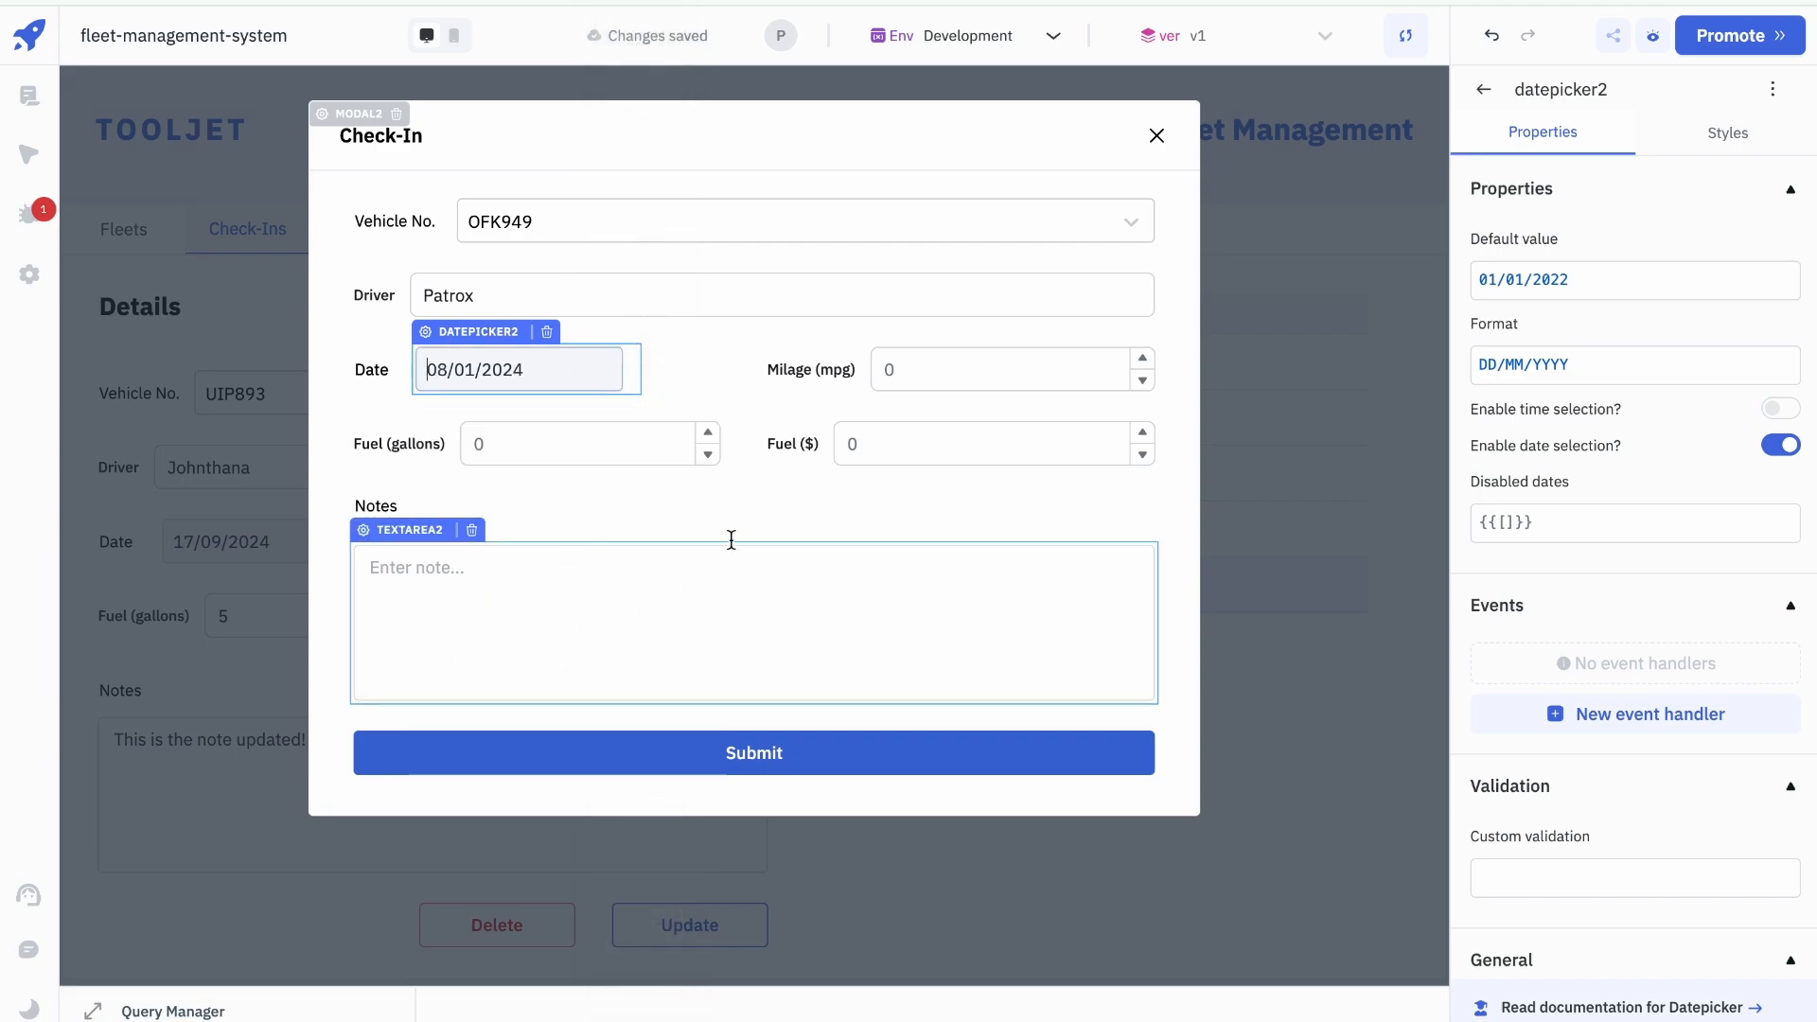
Step: Enter a Milage (mpg) of 20, Fuel (gallons) of 8 and Fuel ($) of 7 in the Check-In modal
{"action": "left_click", "coordinate": [961, 372]}
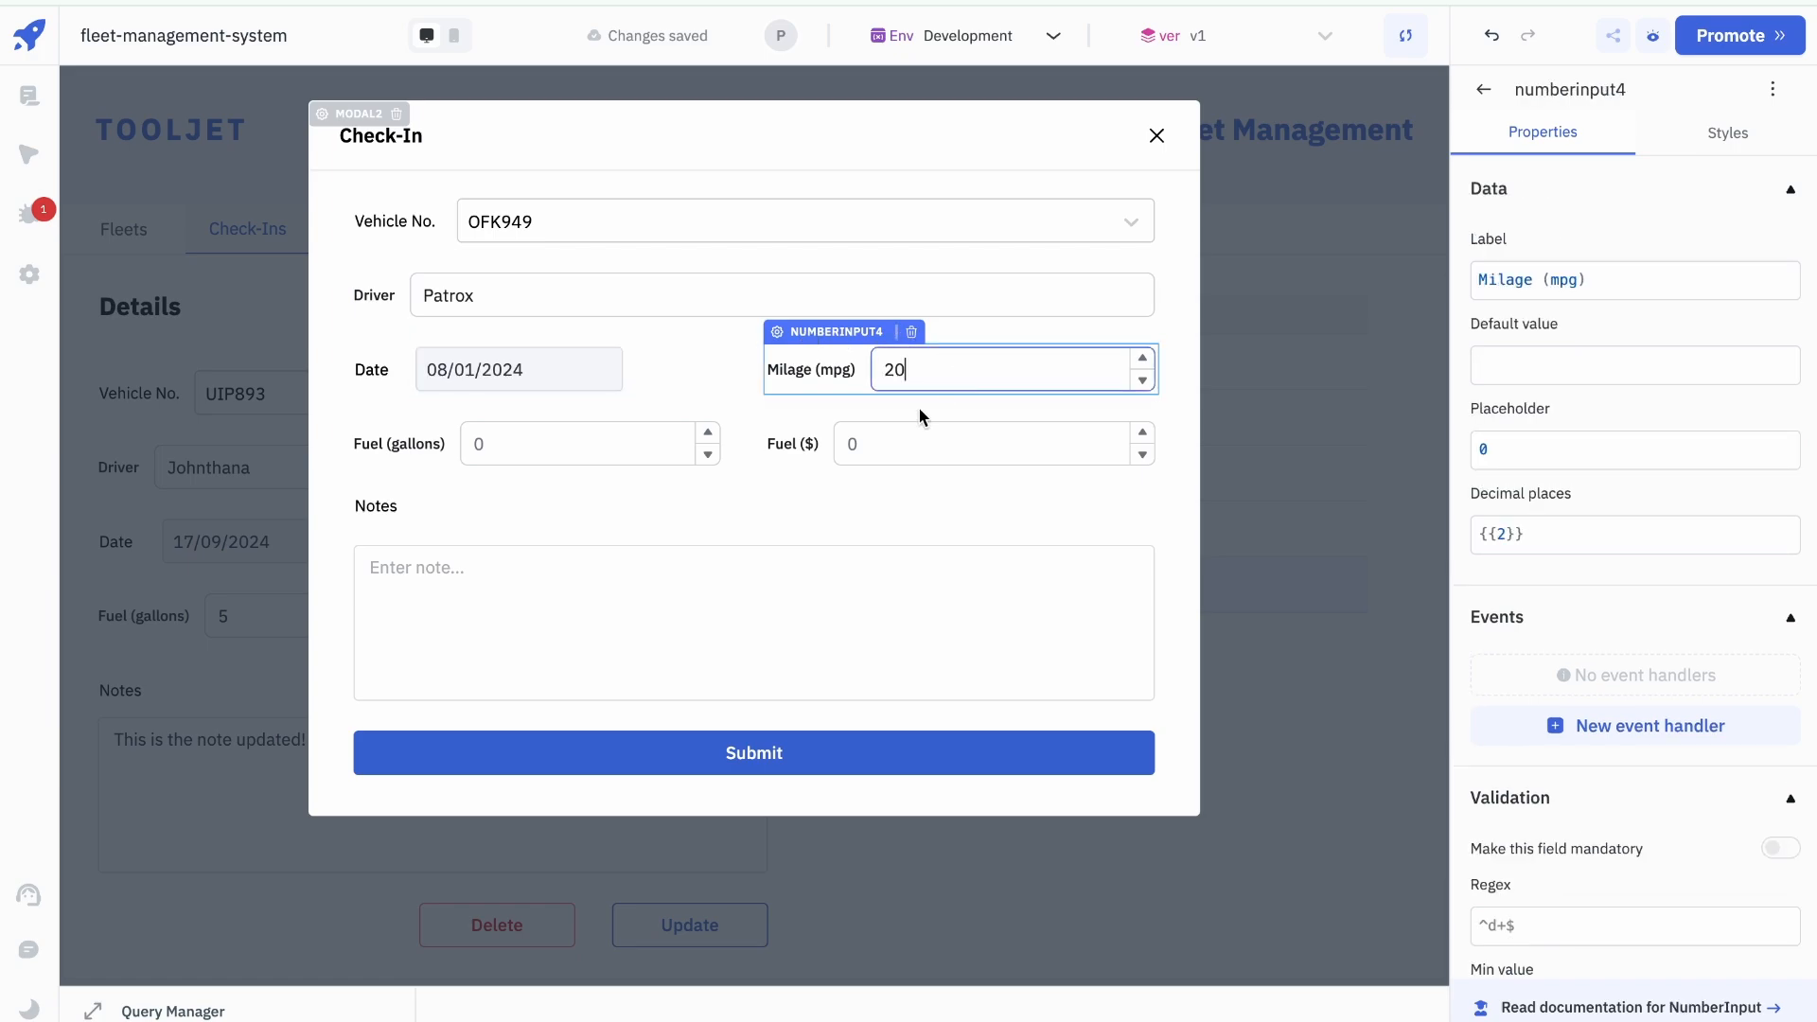
{"action": "left_click", "coordinate": [665, 441]}
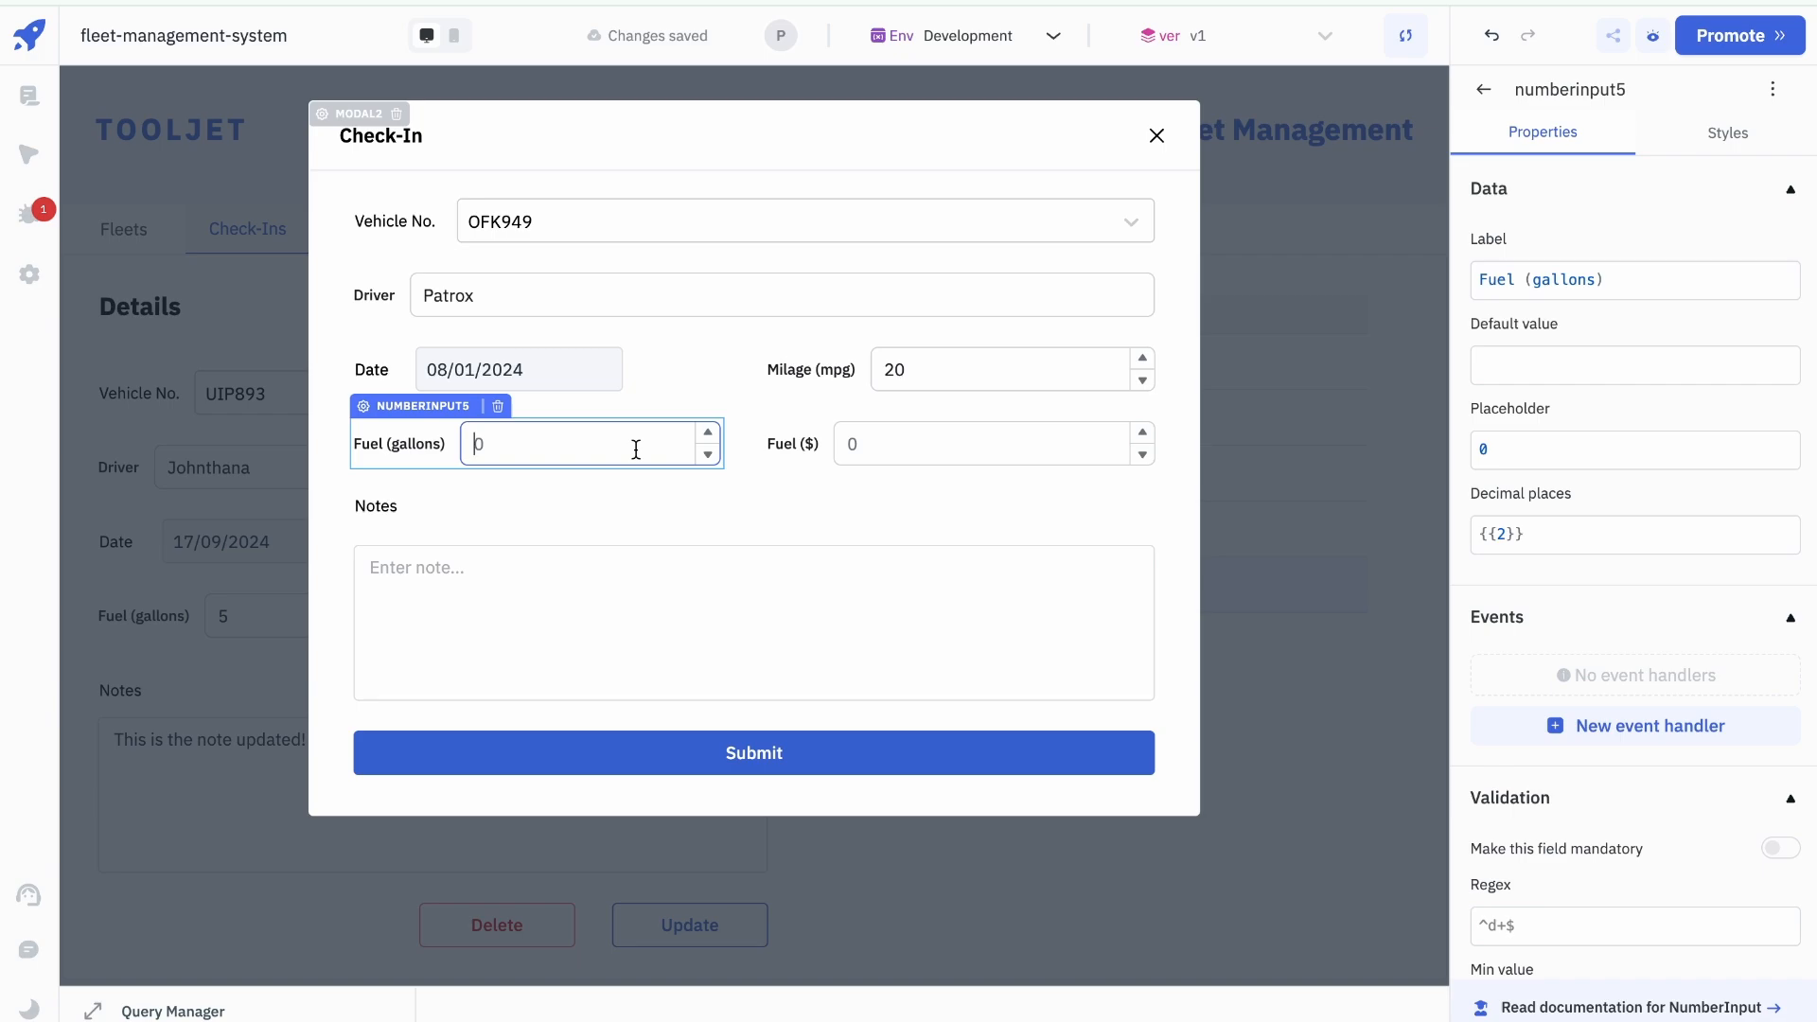
{"action": "type", "text": "88"}
{"action": "left_click", "coordinate": [925, 444]}
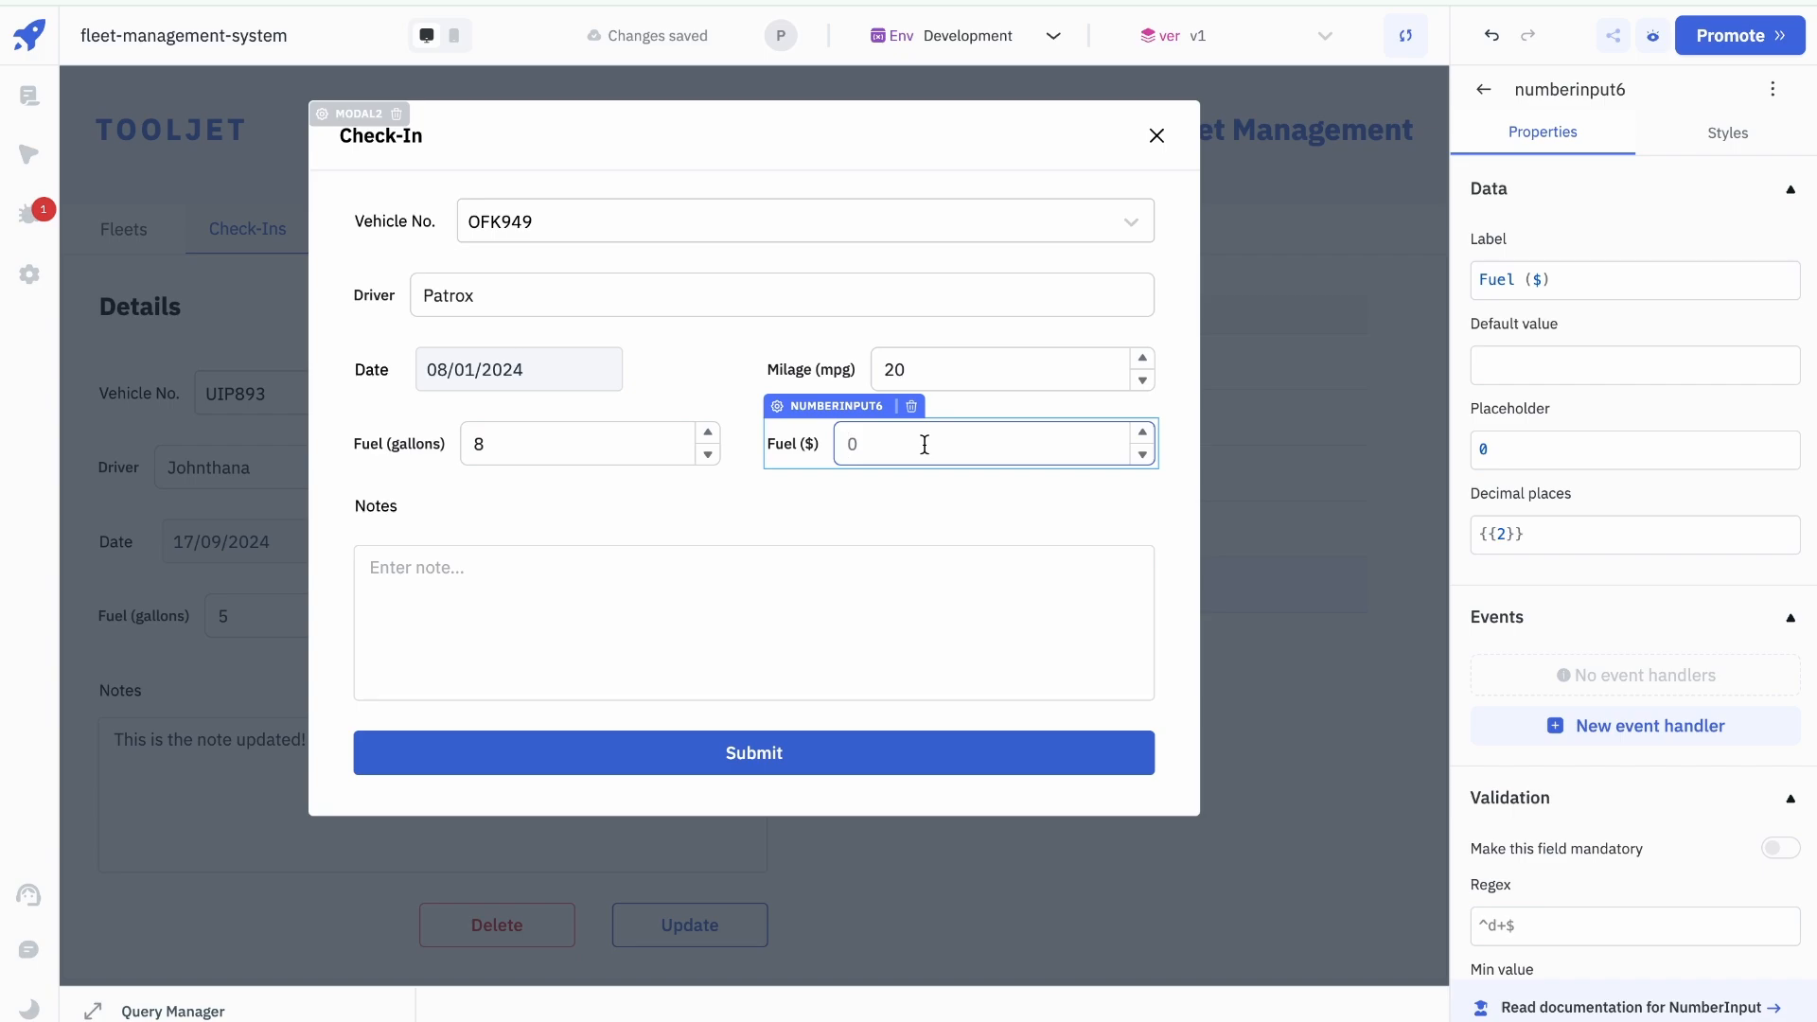
Step: Enter the note "Headlights are not working" in the Check-In modal
{"action": "left_click", "coordinate": [815, 649]}
{"action": "type", "text": "Headl"}
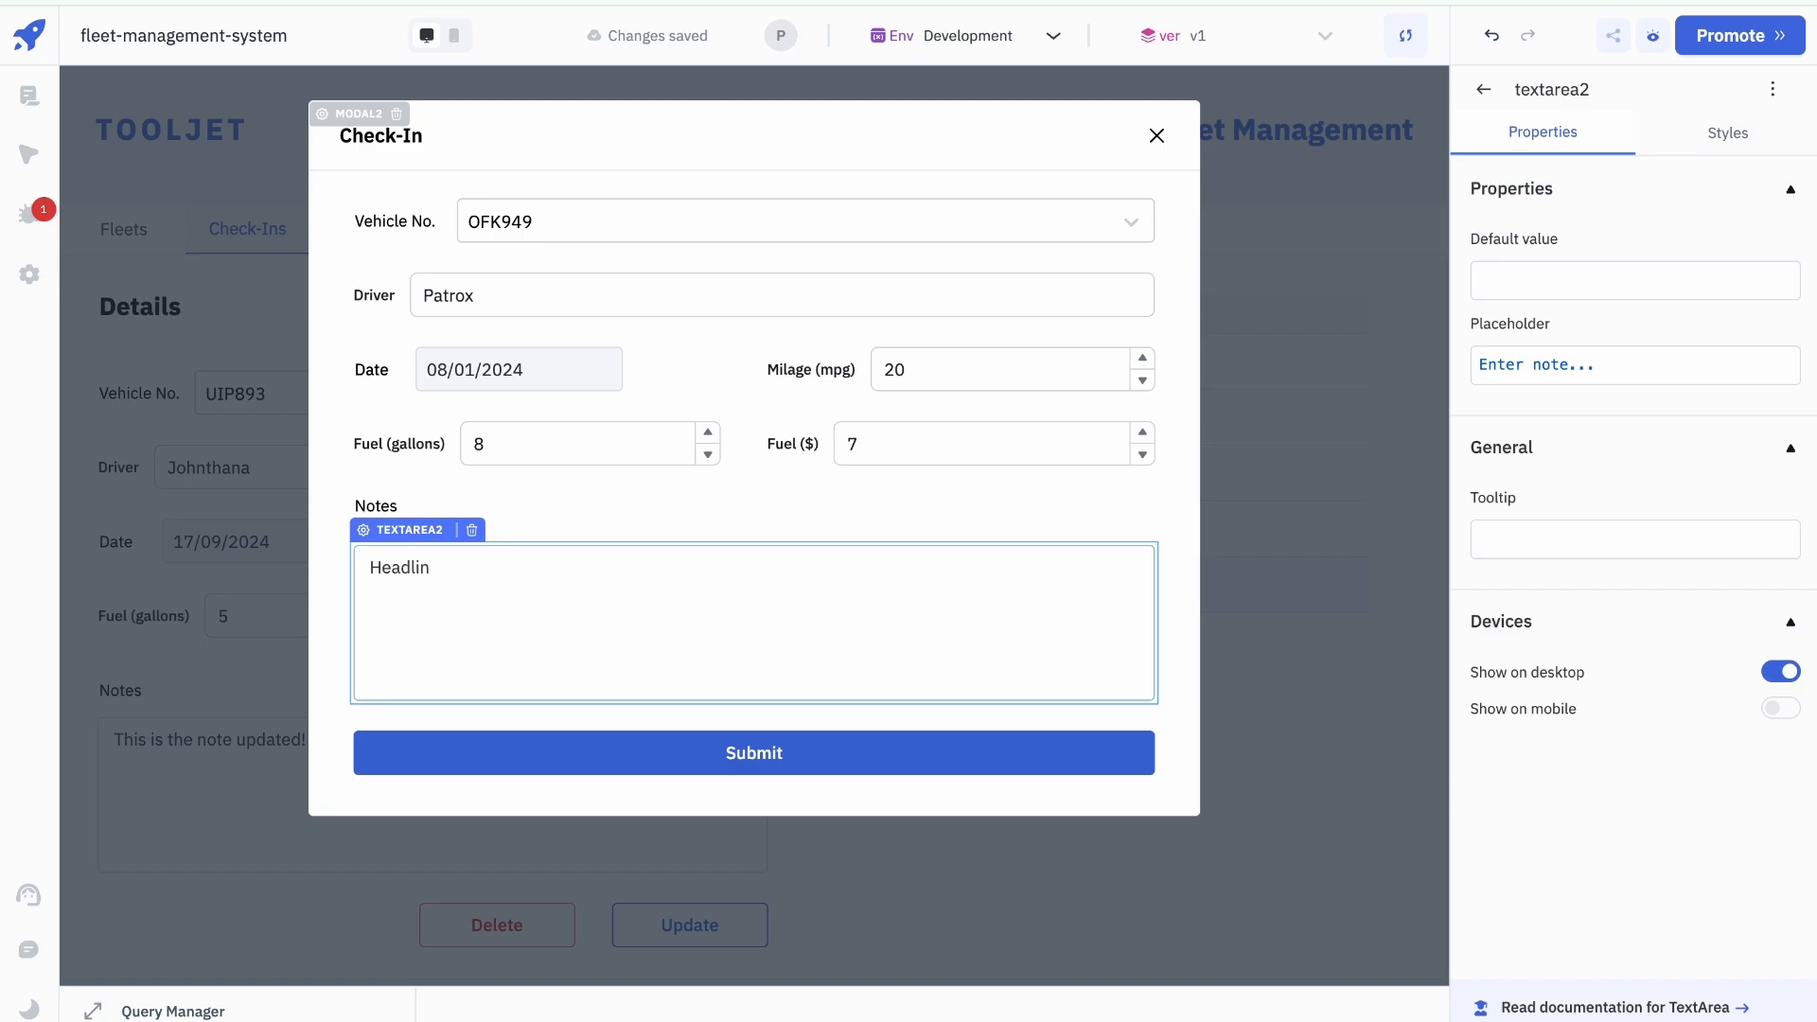
{"action": "type", "text": "ights are not working"}
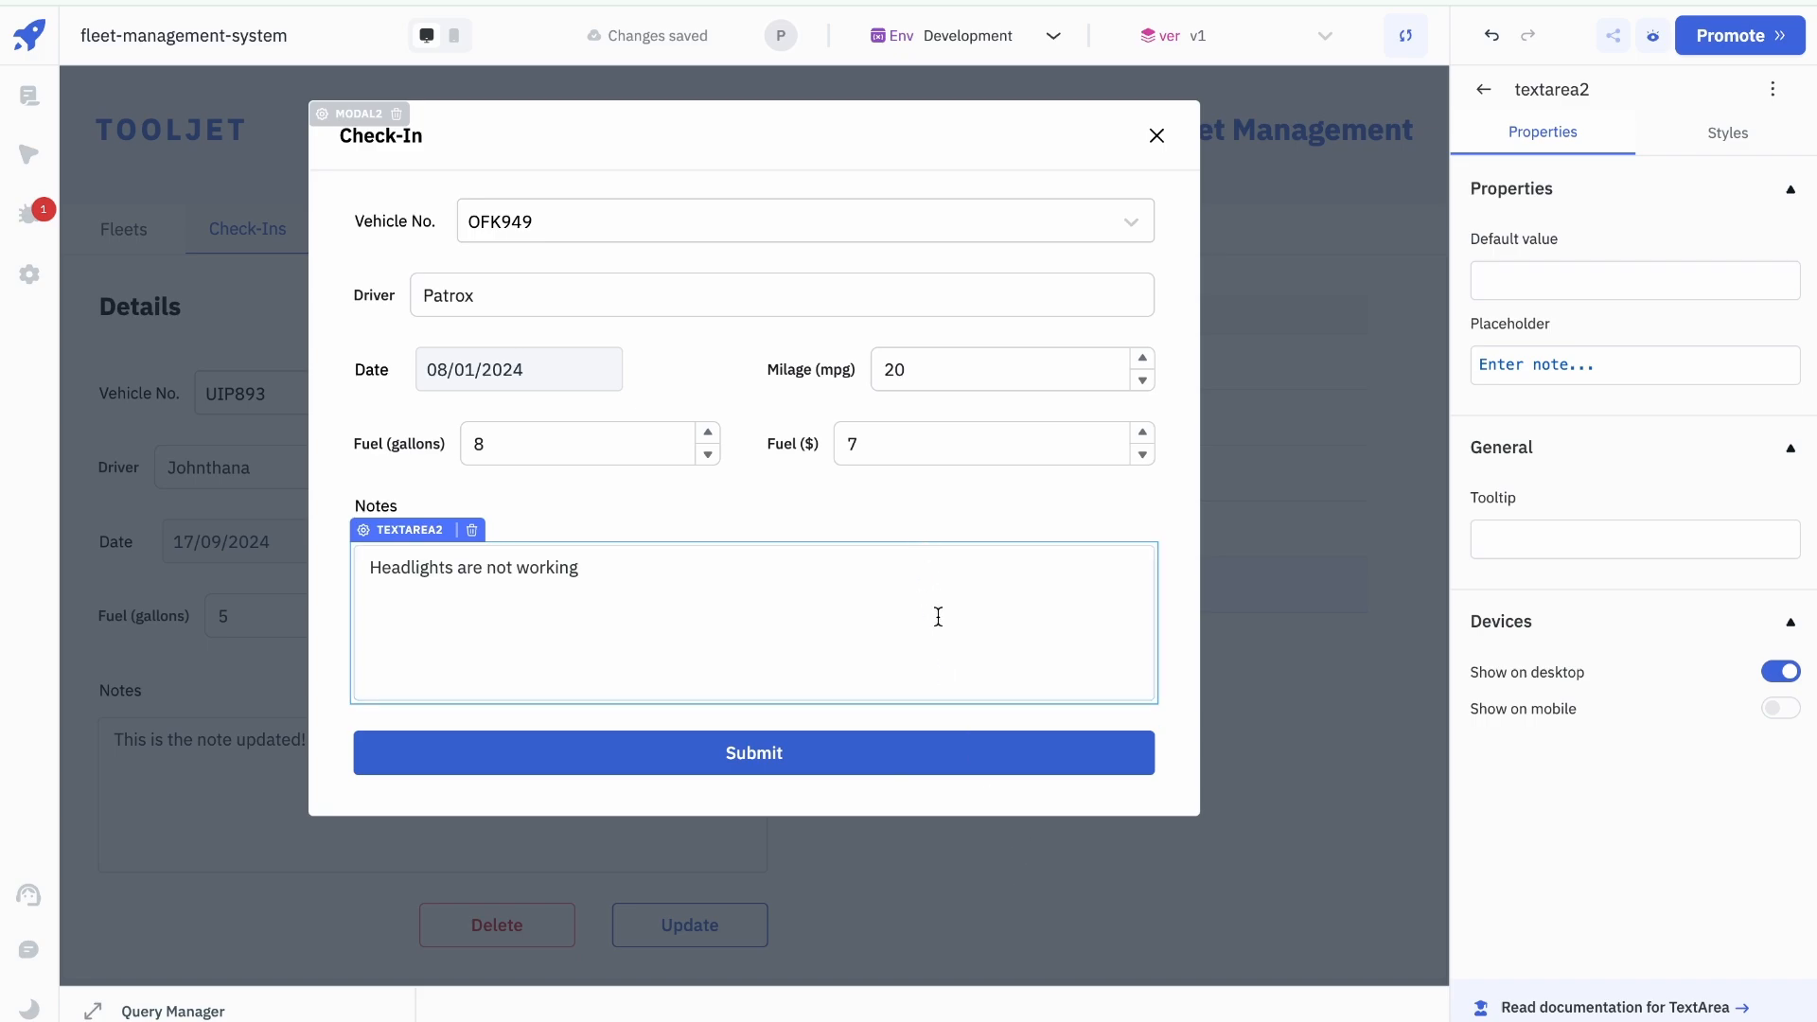
Step: Submit the check-in and select the OFK949 row in the vehicle table to show its details
{"action": "left_click", "coordinate": [778, 763]}
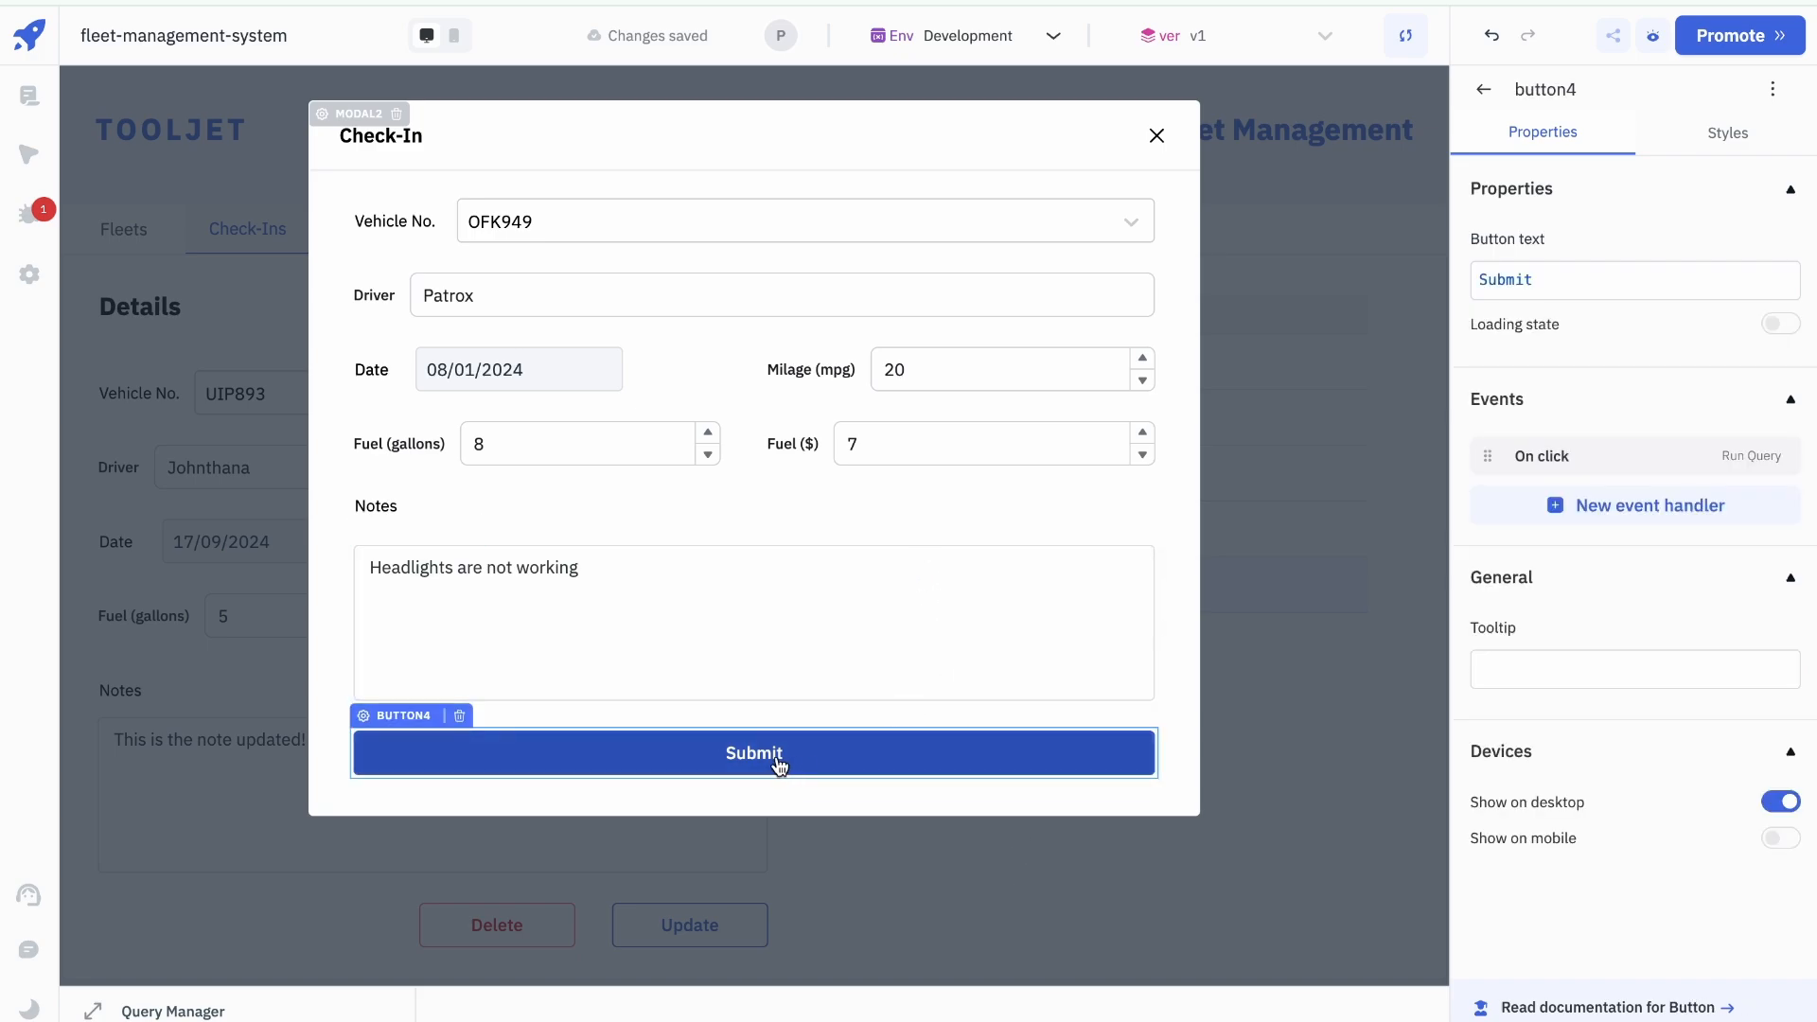
{"action": "left_click", "coordinate": [778, 763]}
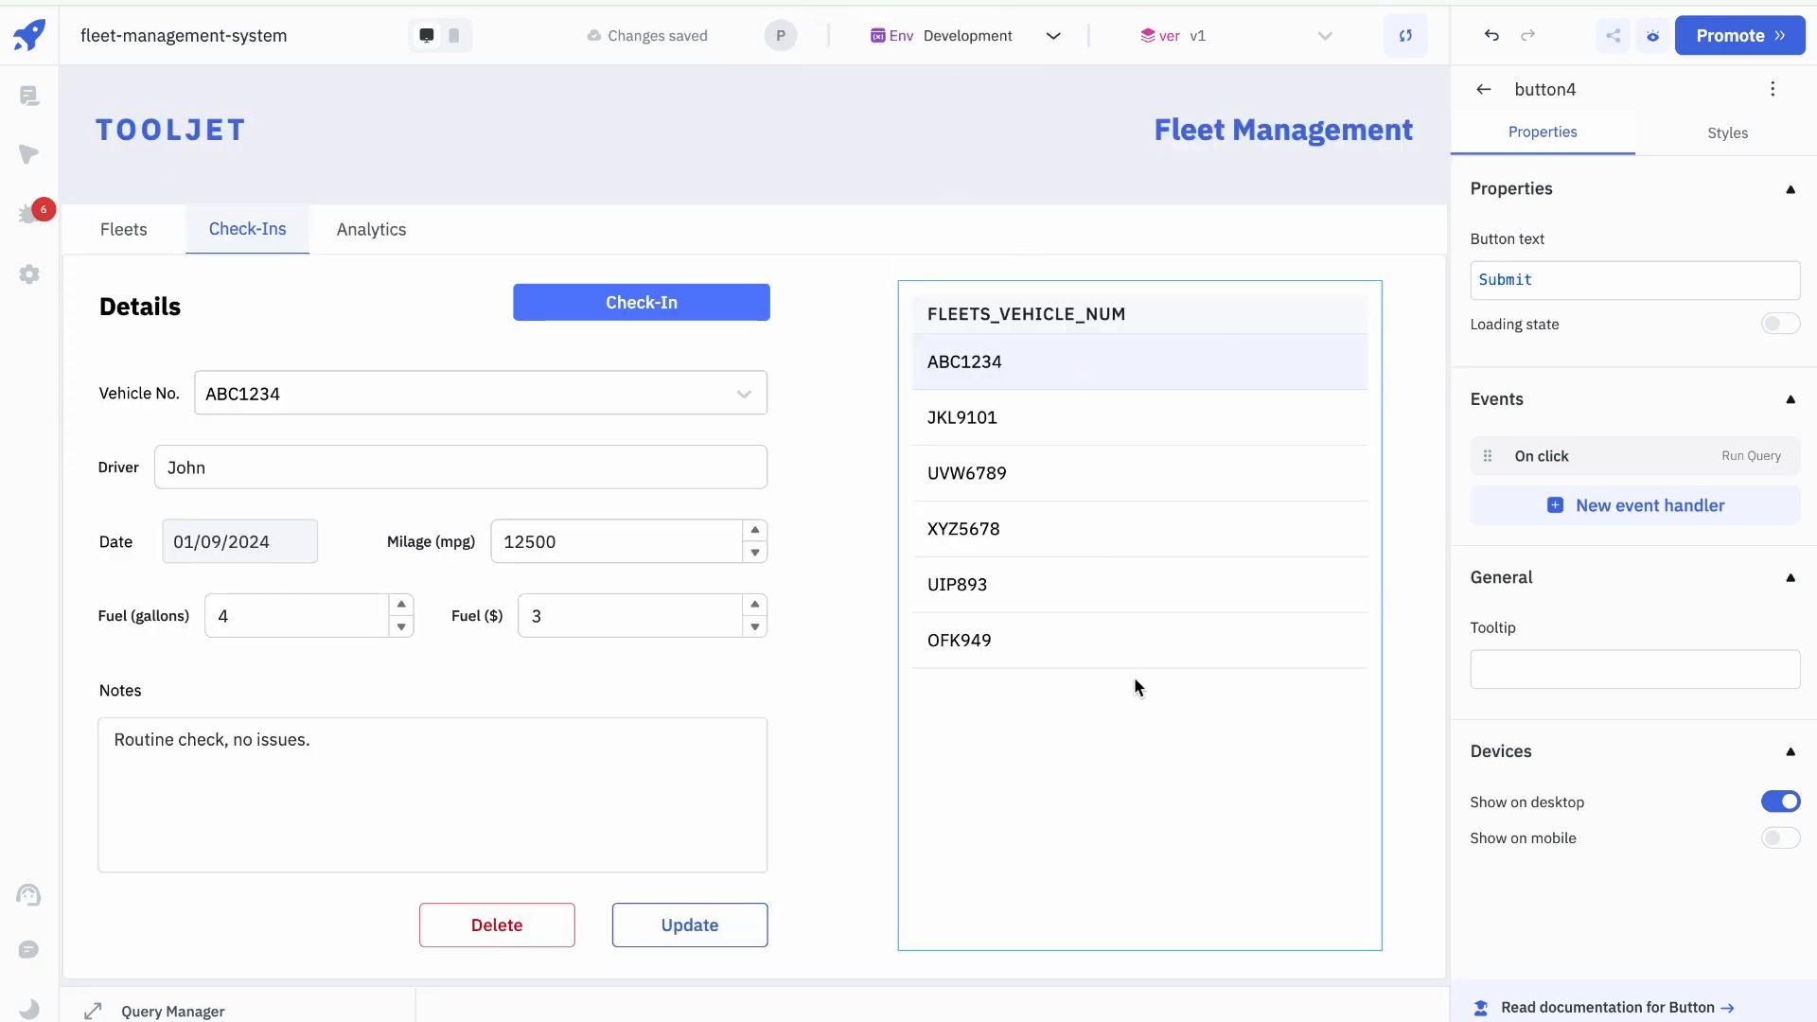
{"action": "left_click", "coordinate": [1088, 641]}
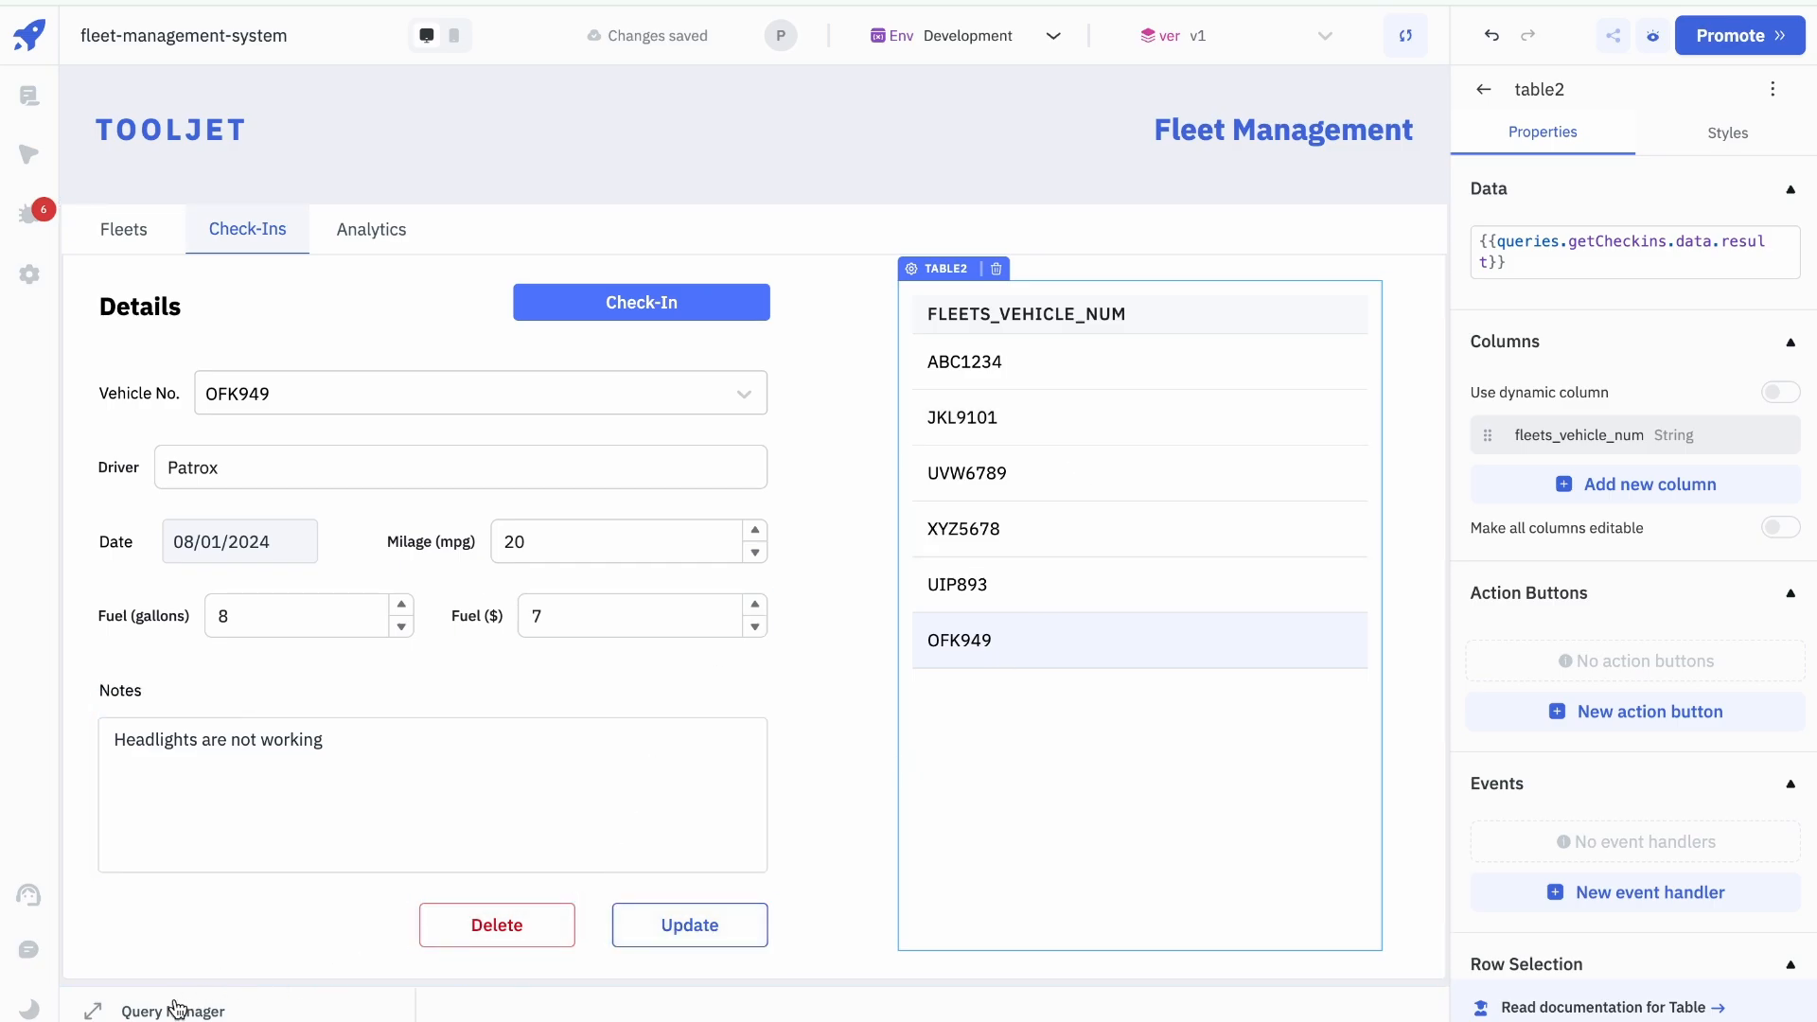
Step: Duplicate the addCheckins query and change the copy's operation to Update rows
{"action": "left_click", "coordinate": [98, 1013]}
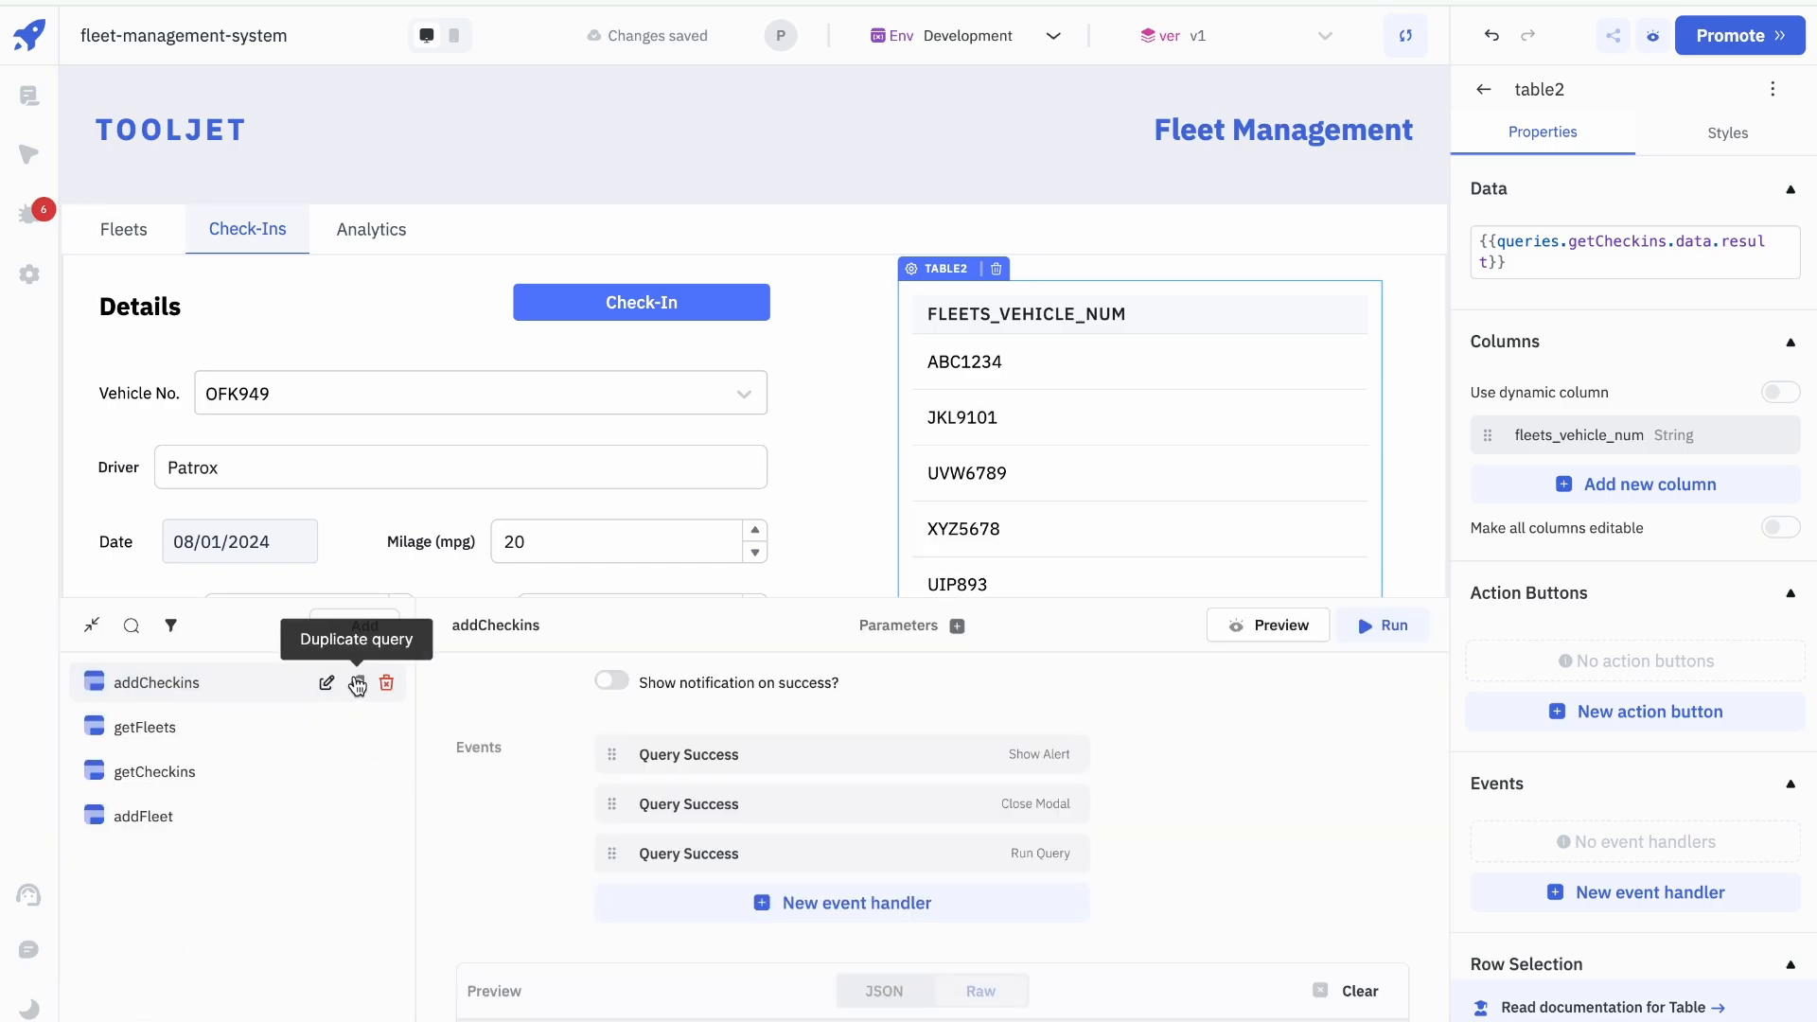
{"action": "left_click", "coordinate": [359, 684]}
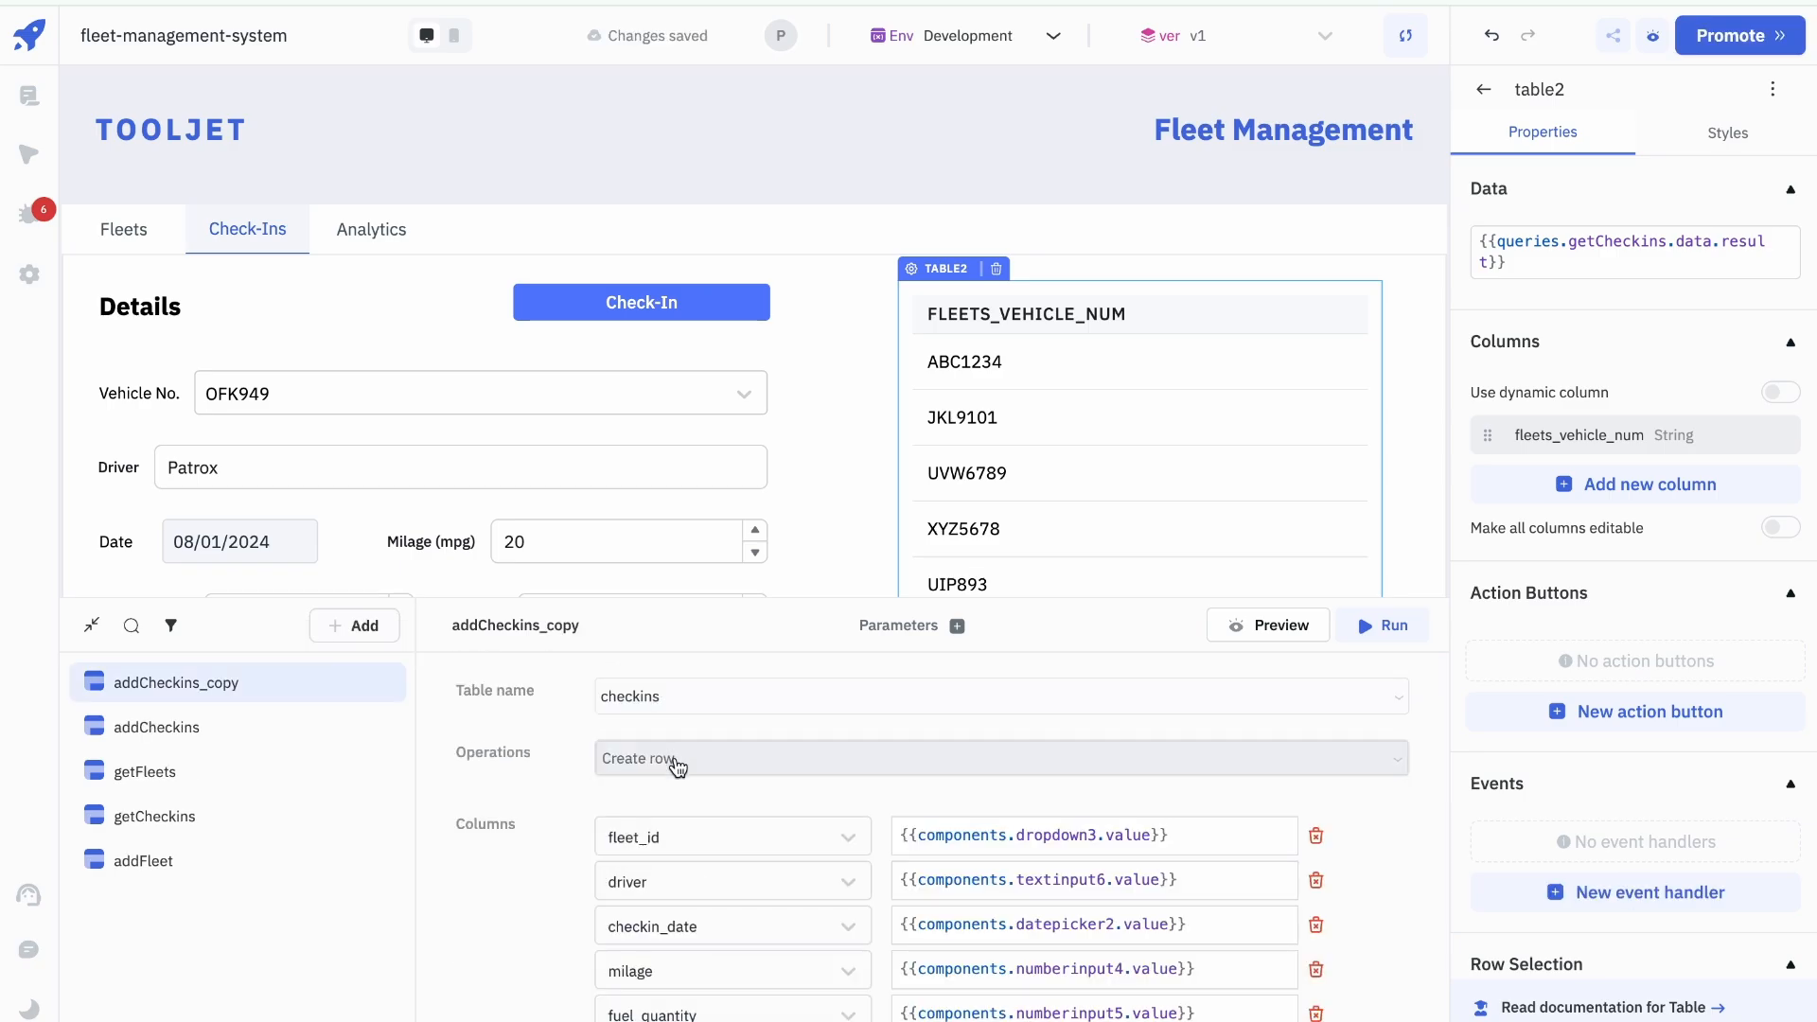
{"action": "left_click", "coordinate": [677, 767]}
{"action": "left_click", "coordinate": [699, 625]}
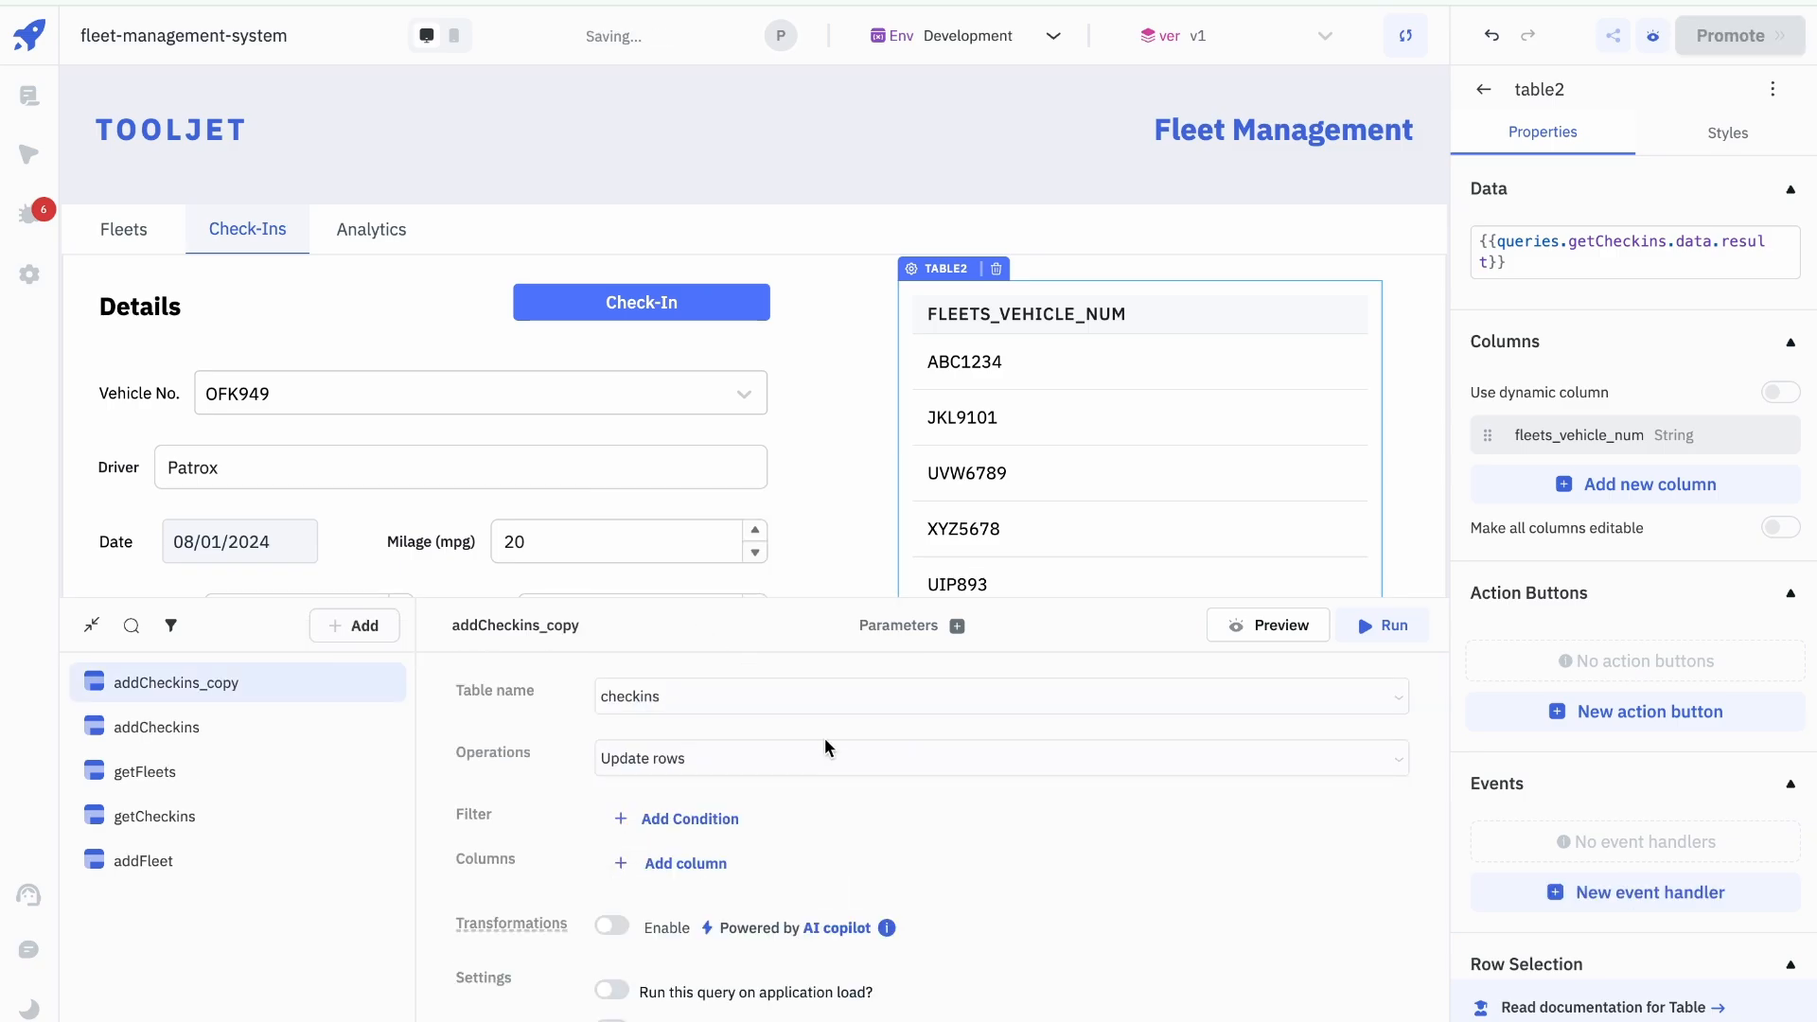
{"action": "left_click", "coordinate": [823, 770]}
Step: Add a filter condition to the duplicated query using the id column with the equals operator
{"action": "left_click", "coordinate": [696, 819]}
{"action": "left_click", "coordinate": [682, 826]}
{"action": "left_click", "coordinate": [690, 872]}
{"action": "left_click", "coordinate": [915, 836]}
{"action": "left_click", "coordinate": [906, 981]}
Step: Set the id filter's value to {{components.table2.selectedRow.checkins_id}}
{"action": "left_click", "coordinate": [1204, 823]}
{"action": "type", "text": "{{"}
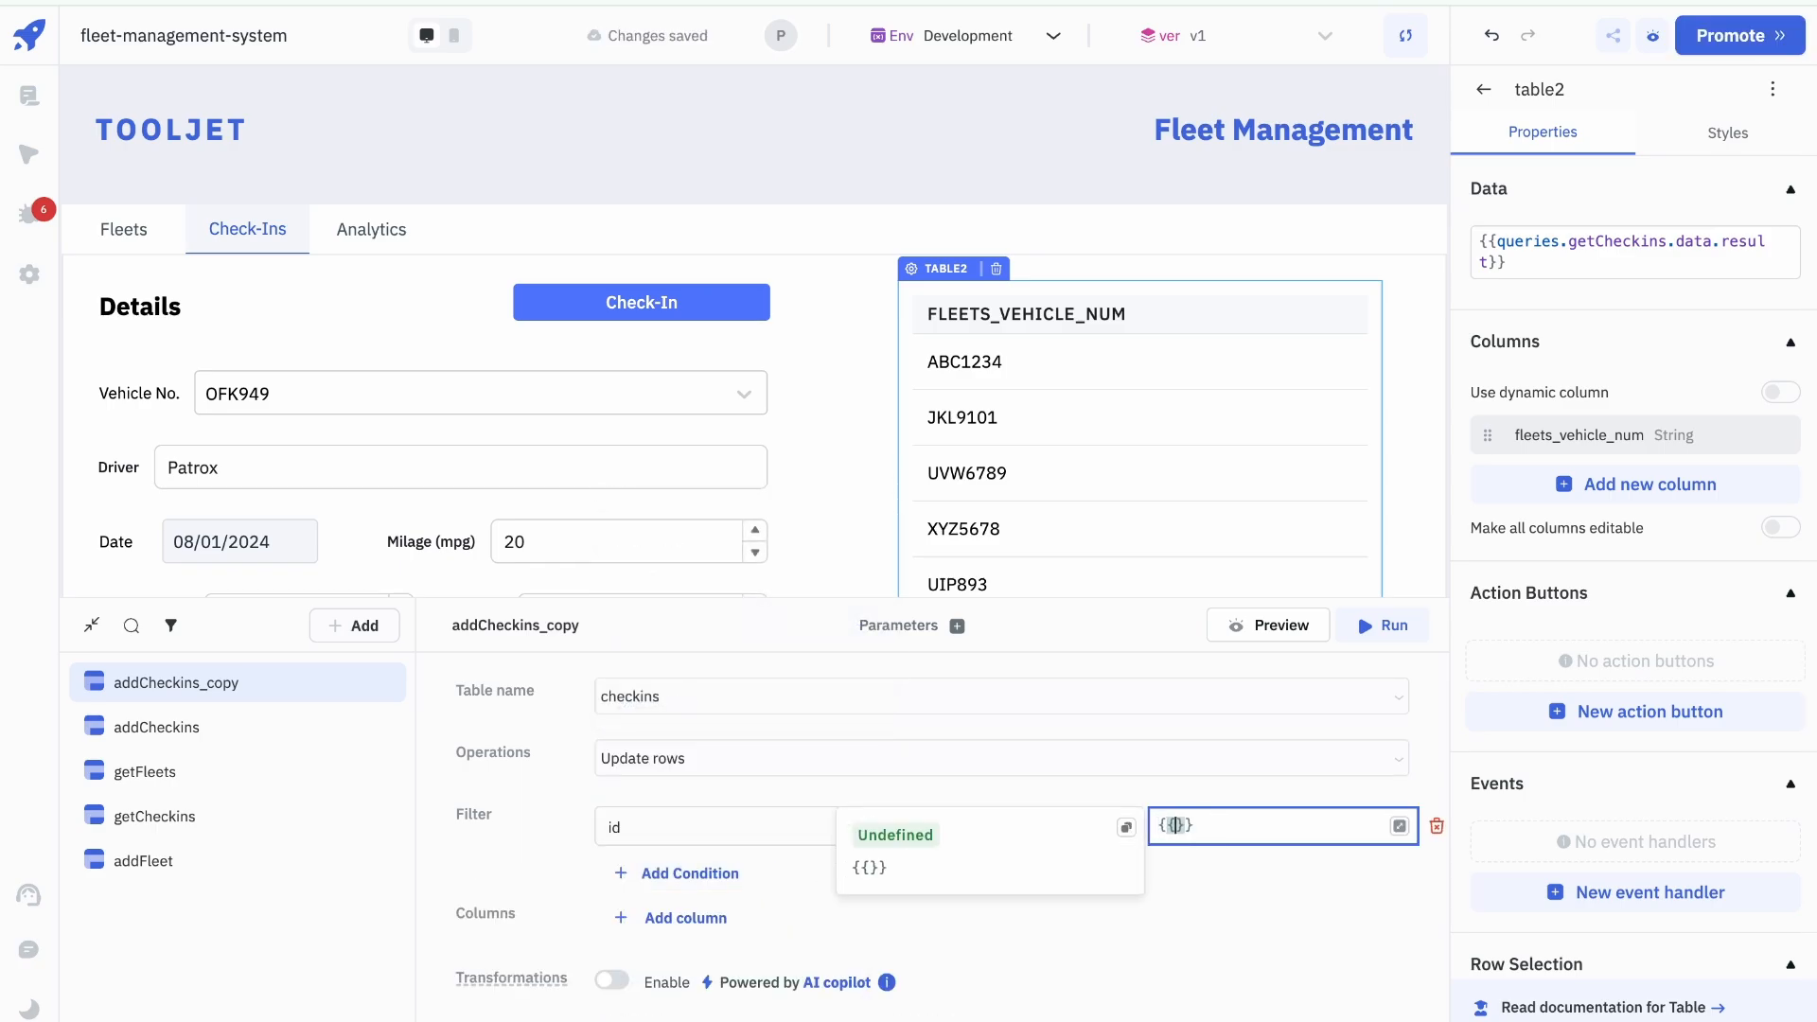
{"action": "type", "text": "{c"}
{"action": "key", "text": "ctrl+a"}
{"action": "key", "text": "BackSpace"}
{"action": "type", "text": "{{"}
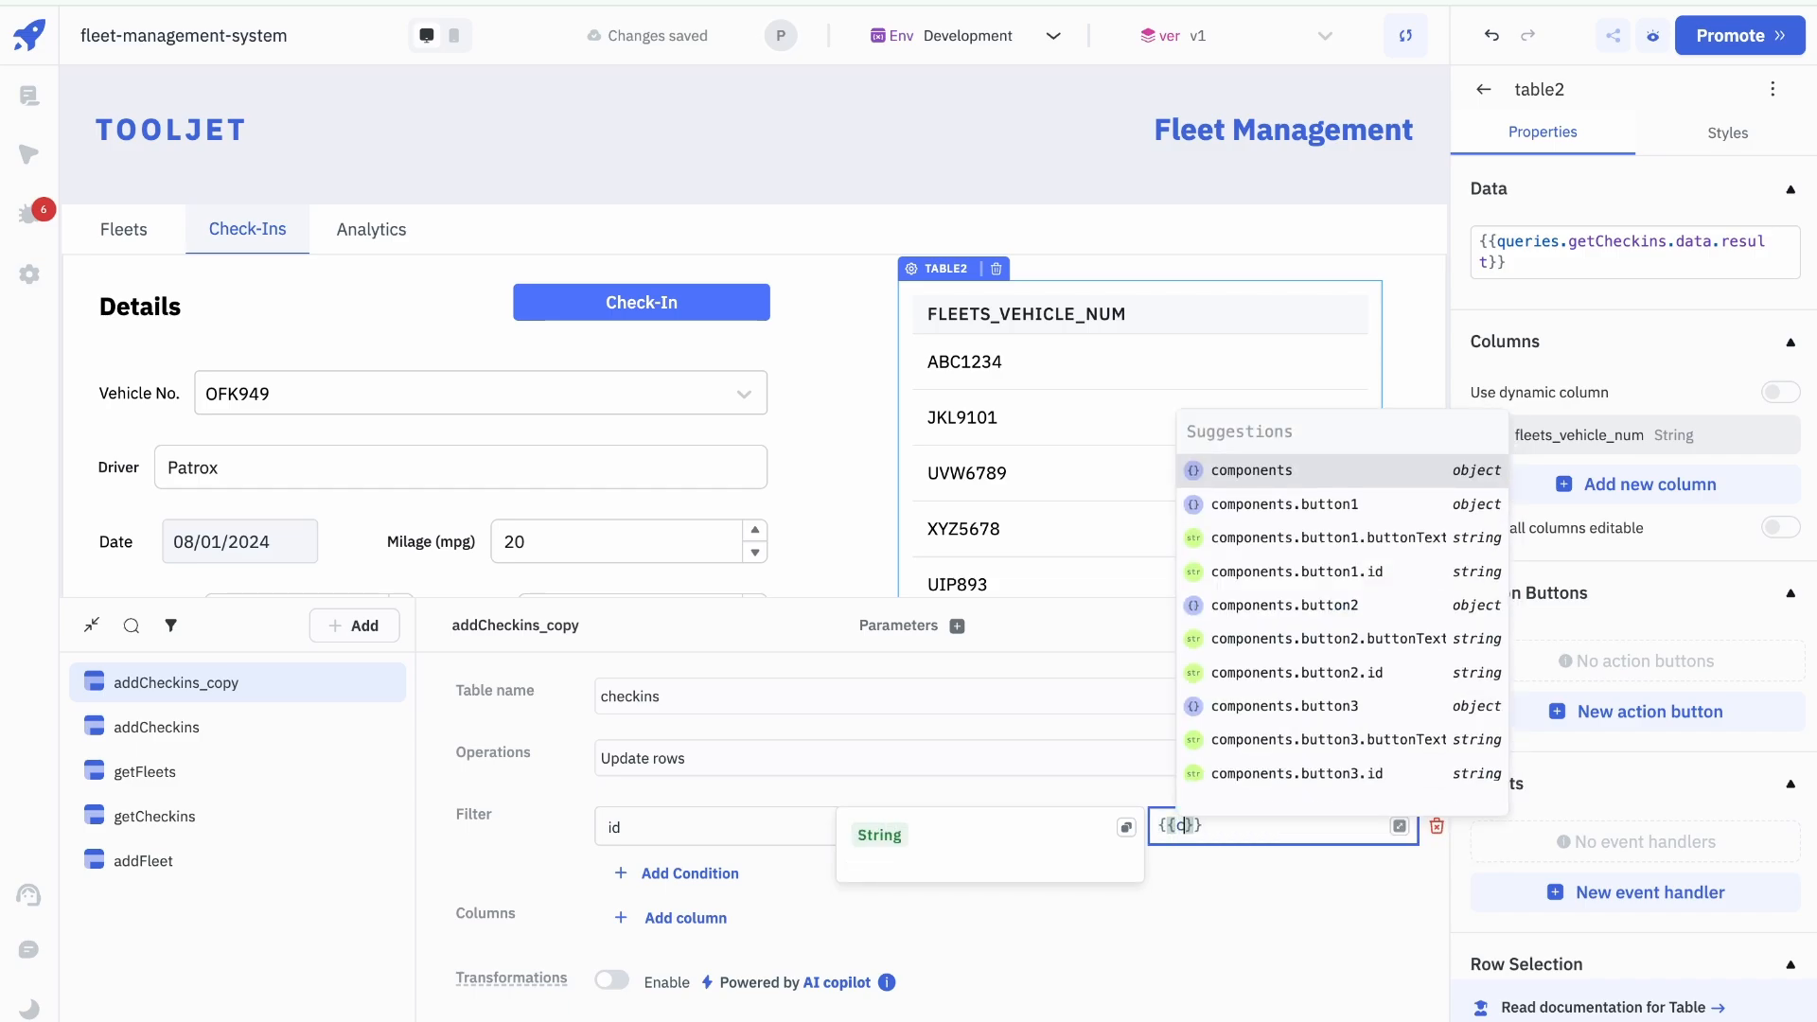
{"action": "type", "text": "components.ta"}
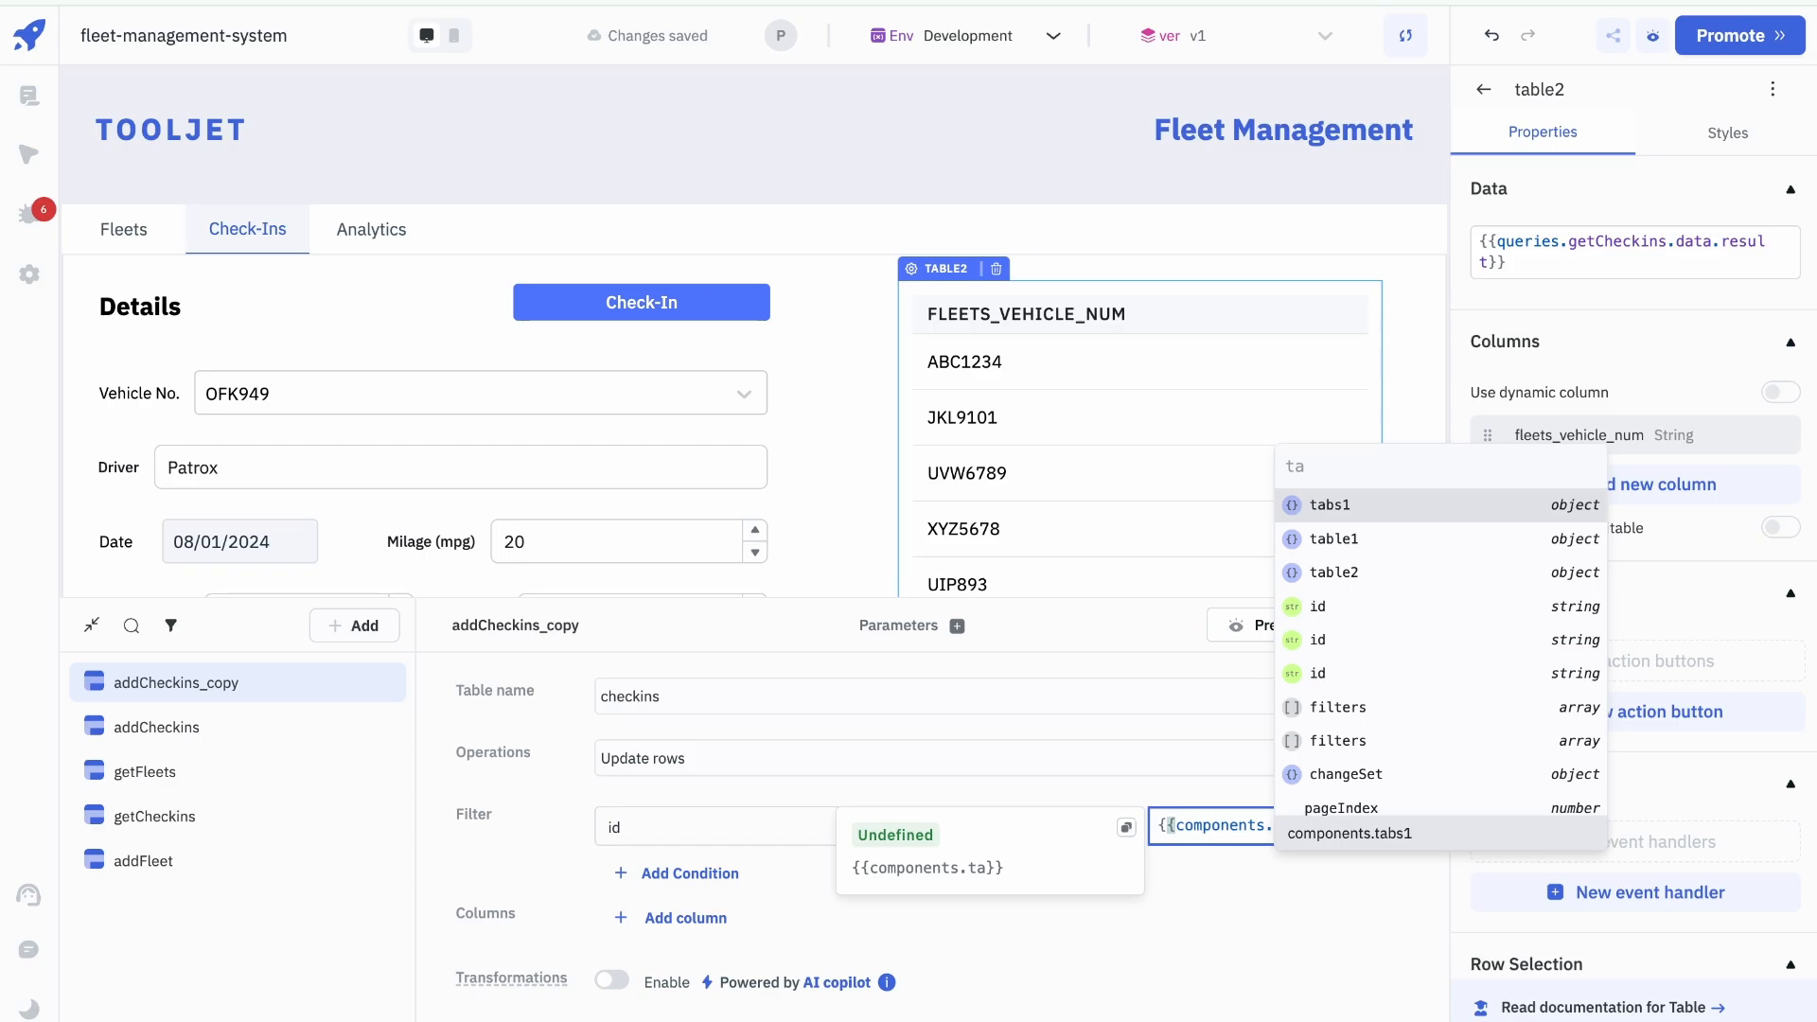
{"action": "left_click", "coordinate": [1353, 576]}
{"action": "type", "text": "."}
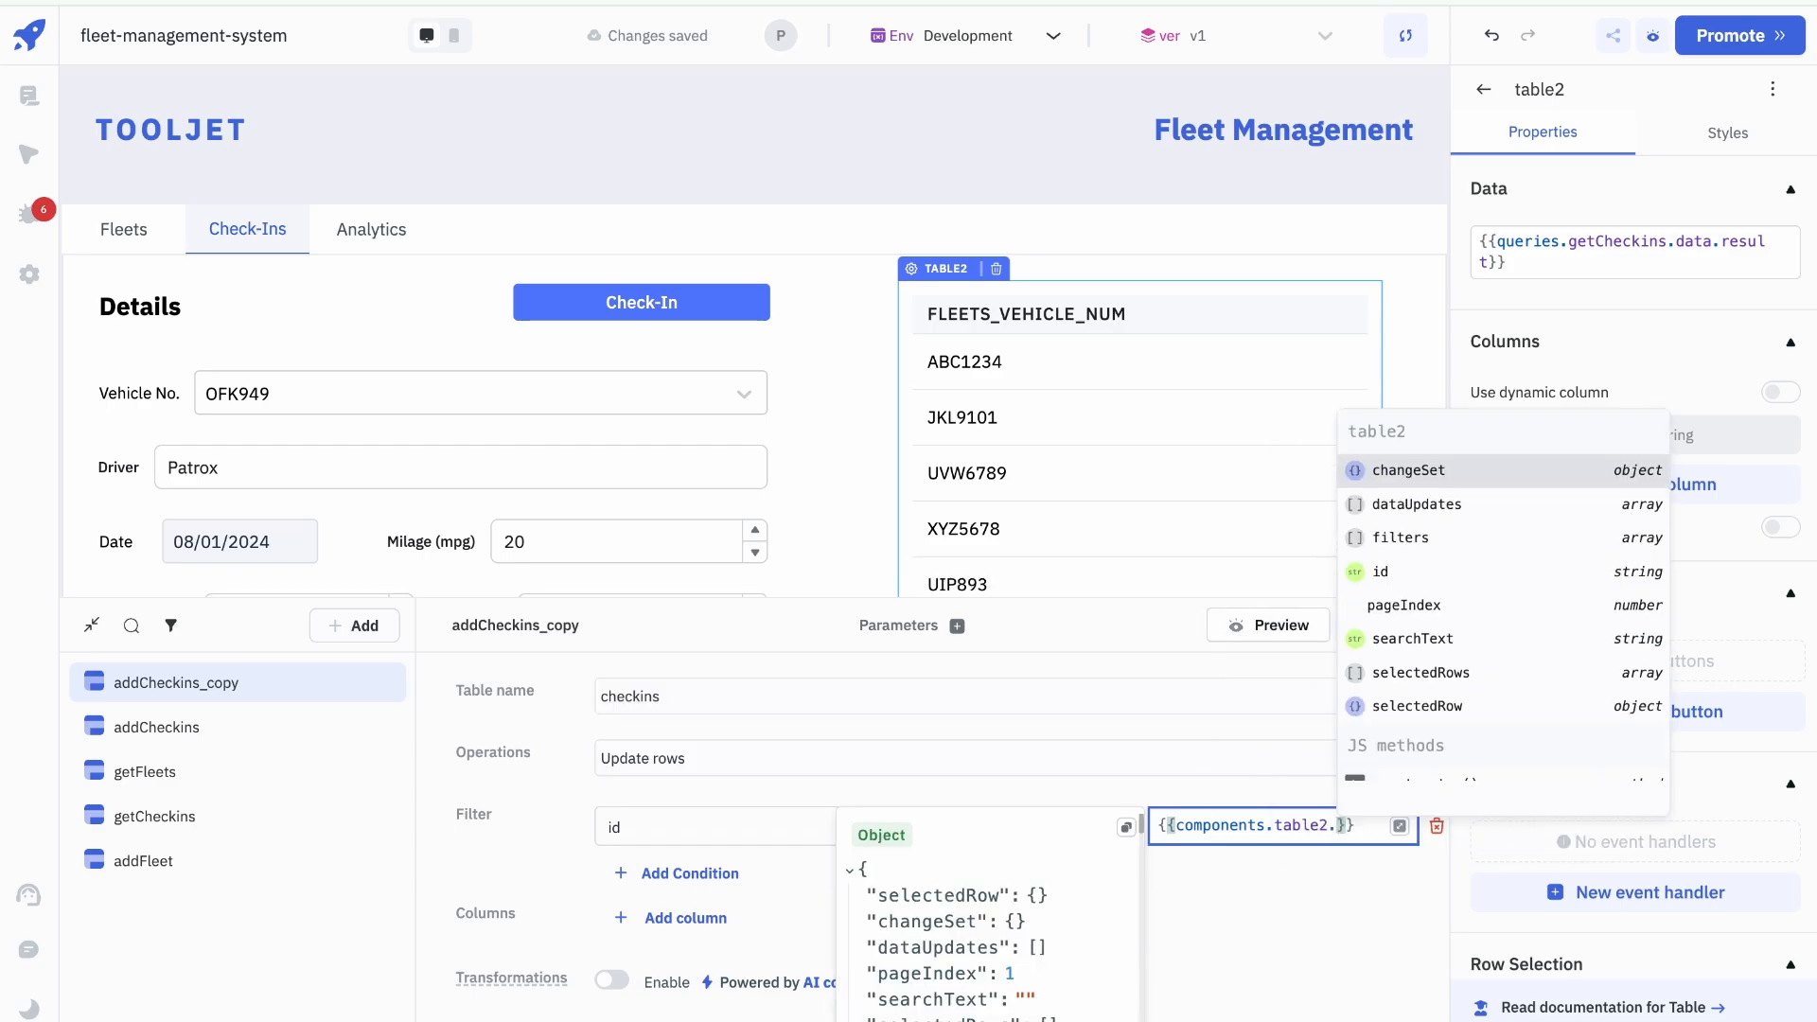
{"action": "type", "text": "se"}
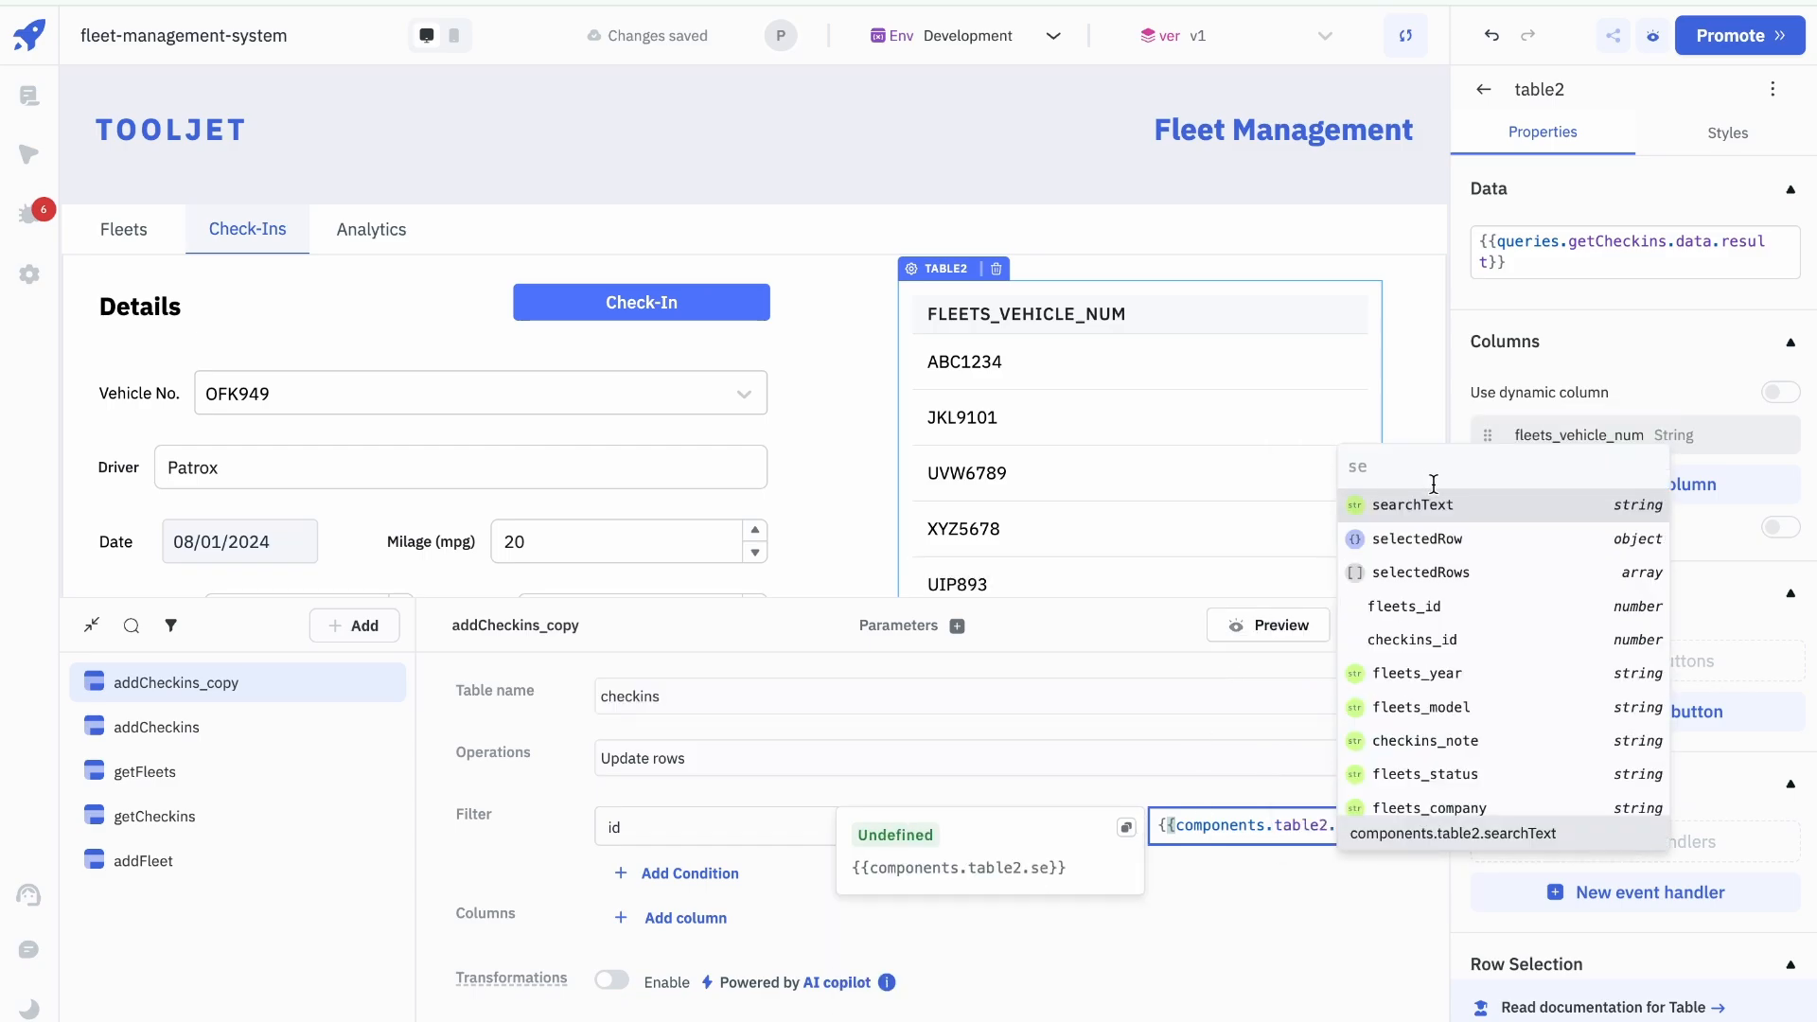
{"action": "left_click", "coordinate": [1440, 554]}
{"action": "type", "text": "."}
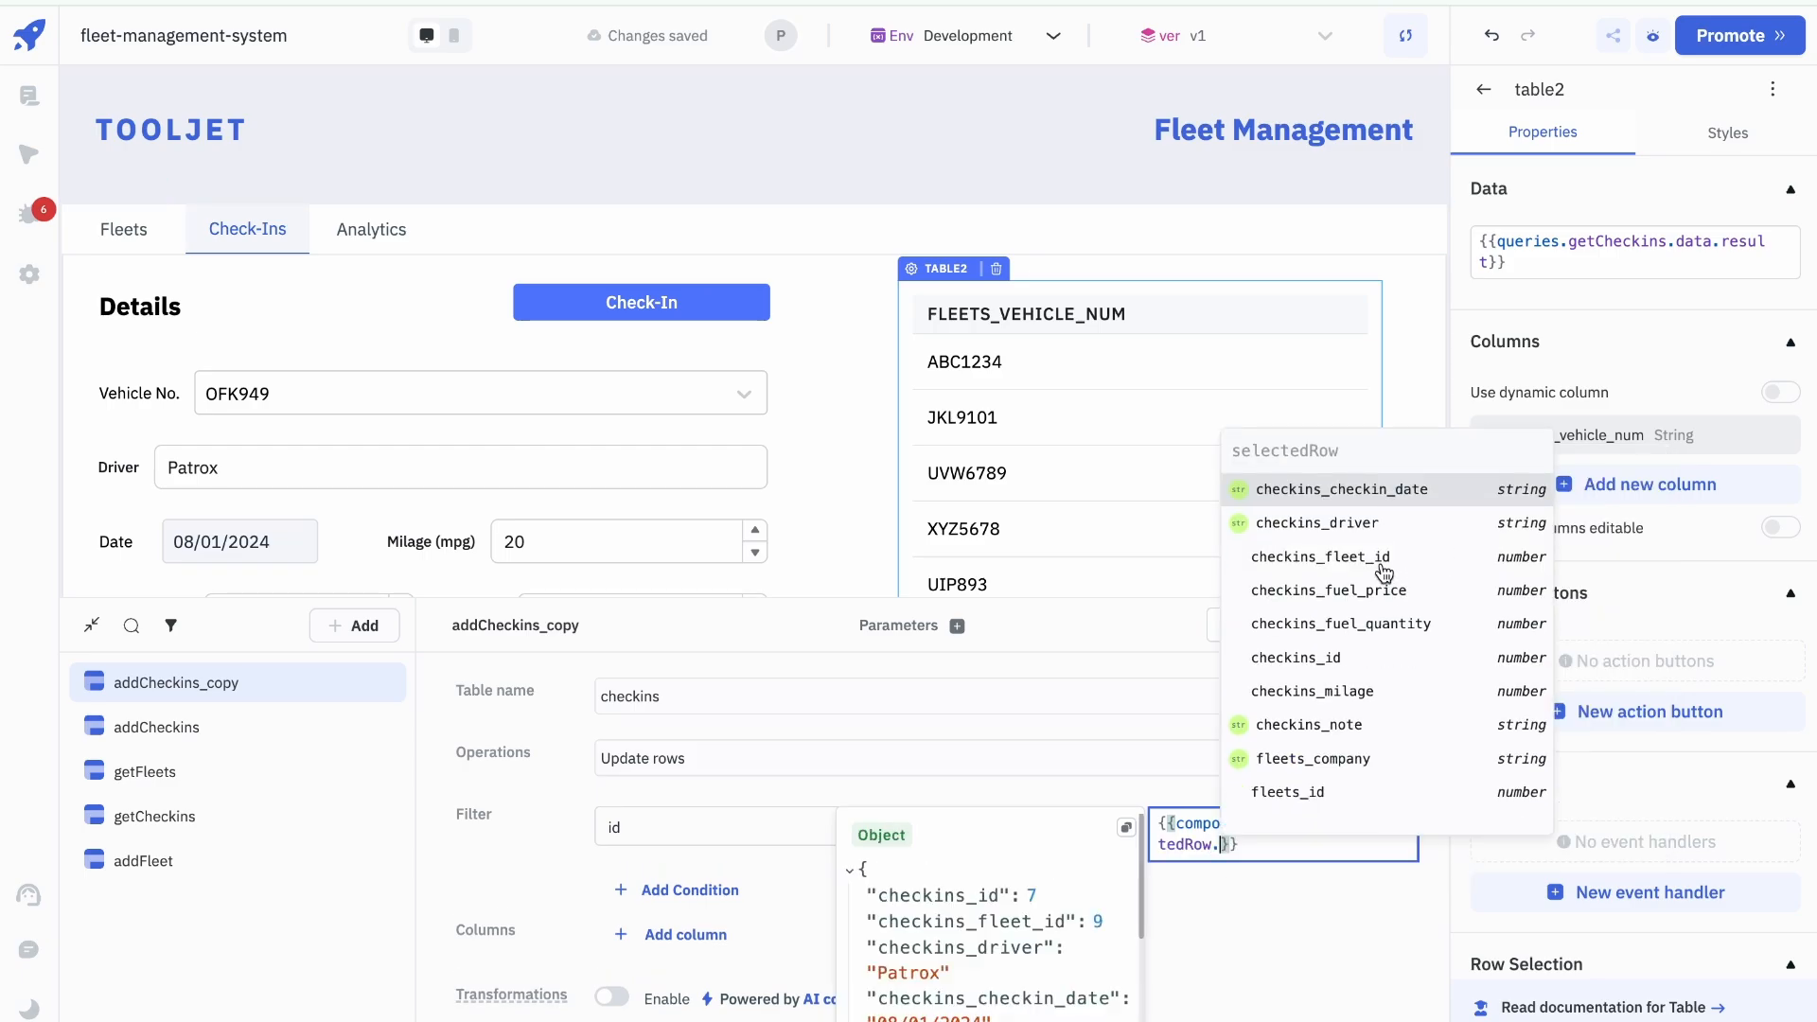
{"action": "left_click", "coordinate": [1321, 657]}
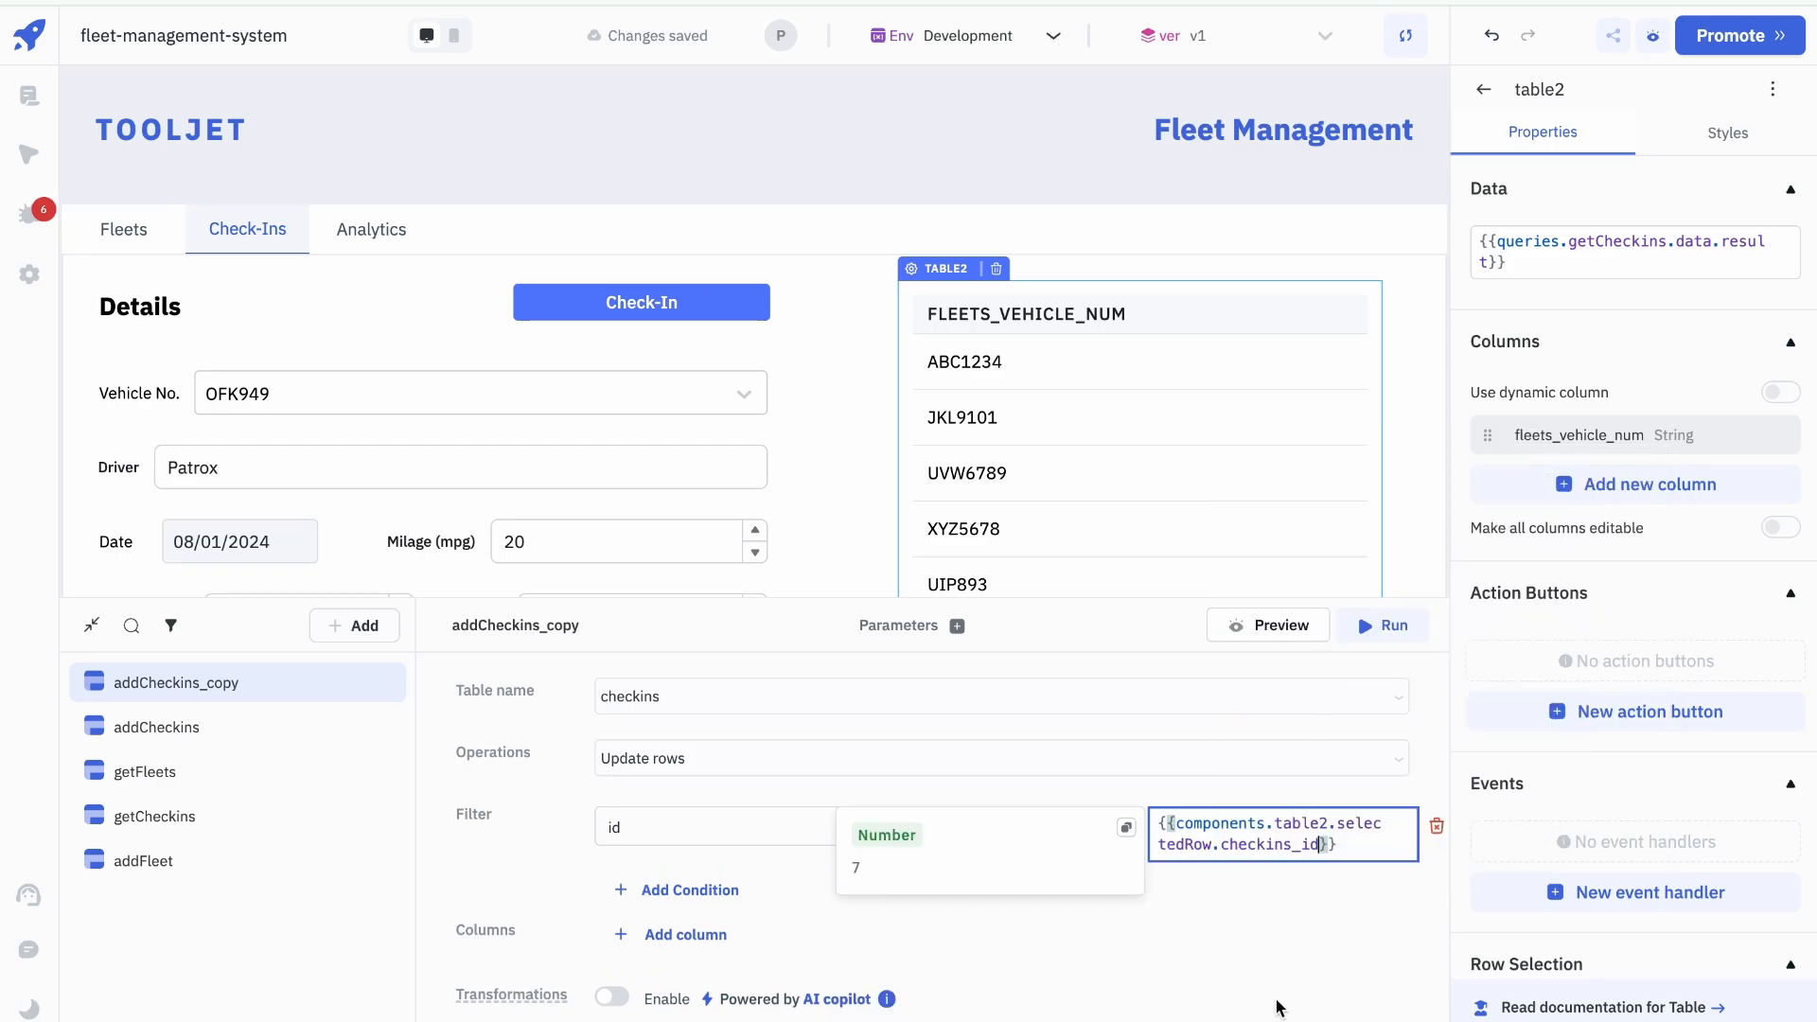
{"action": "left_click", "coordinate": [1296, 901]}
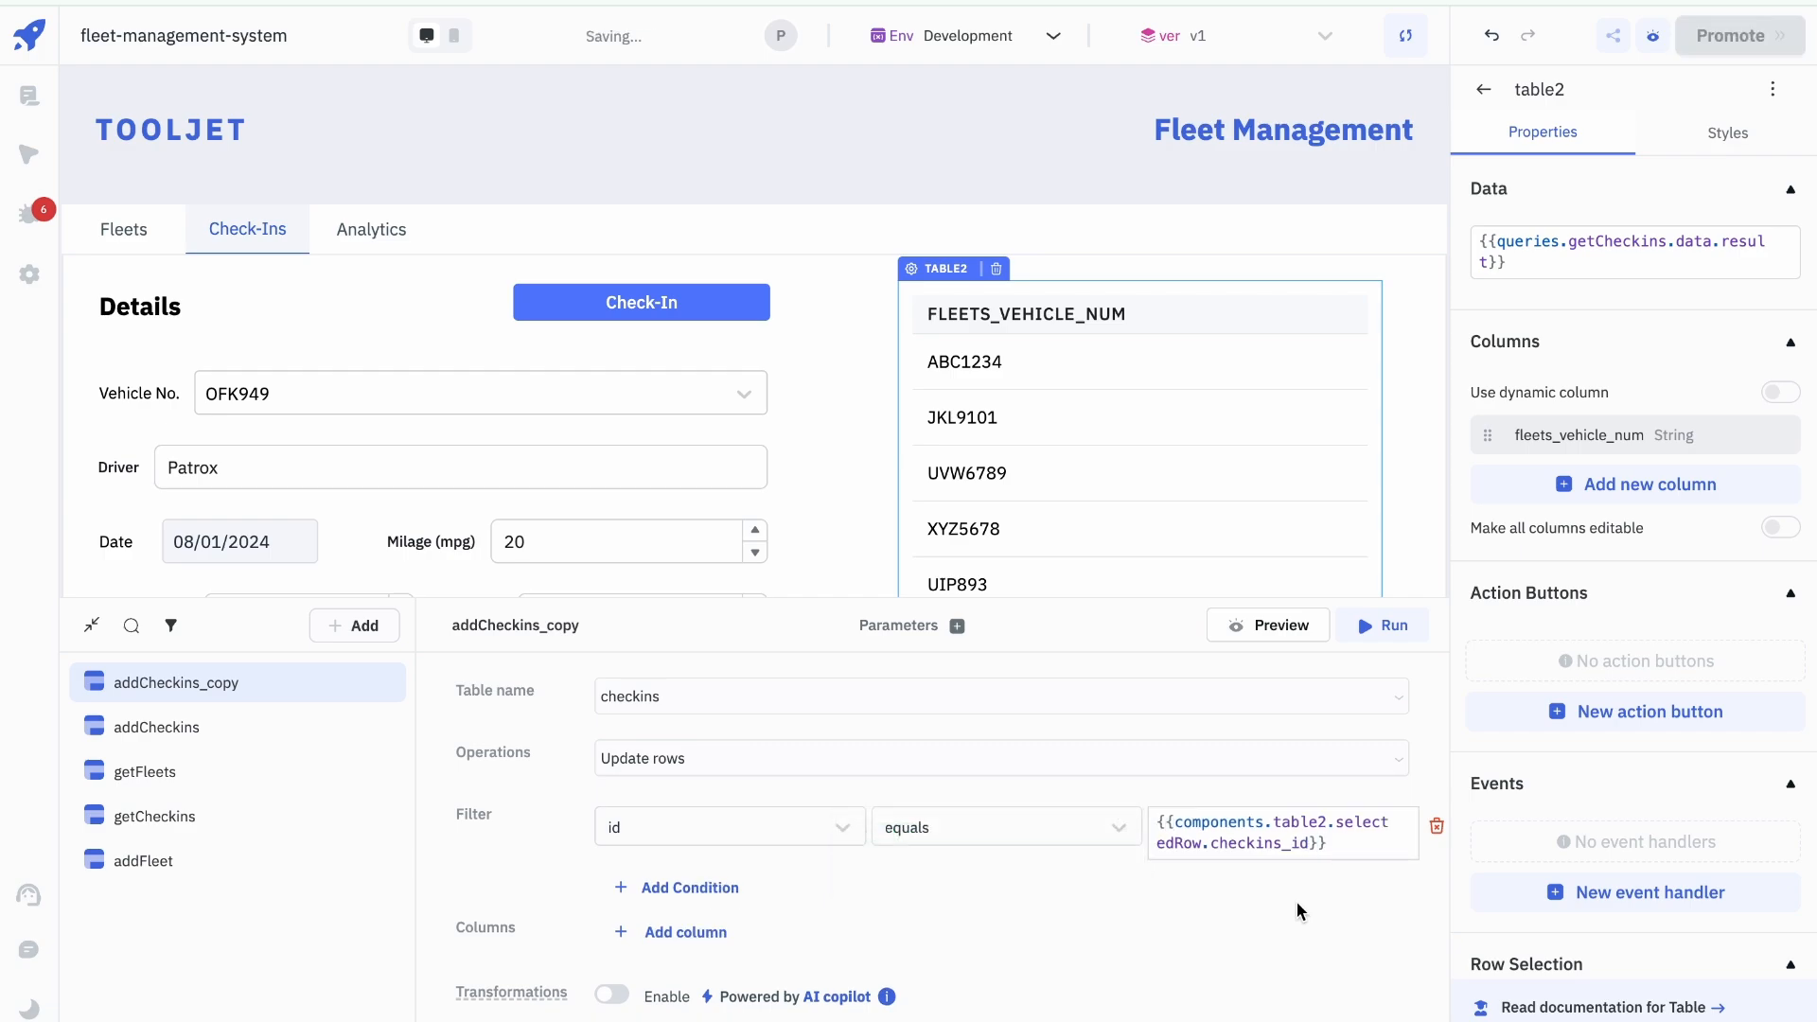
Step: Add the fleet_id and driver columns to the duplicated query's update columns
{"action": "scroll", "coordinate": [1297, 901], "scroll_direction": "down", "scroll_amount": 2}
{"action": "left_click", "coordinate": [665, 816]}
{"action": "left_click", "coordinate": [663, 823]}
{"action": "left_click", "coordinate": [644, 869]}
{"action": "scroll", "coordinate": [665, 856], "scroll_direction": "down", "scroll_amount": 1}
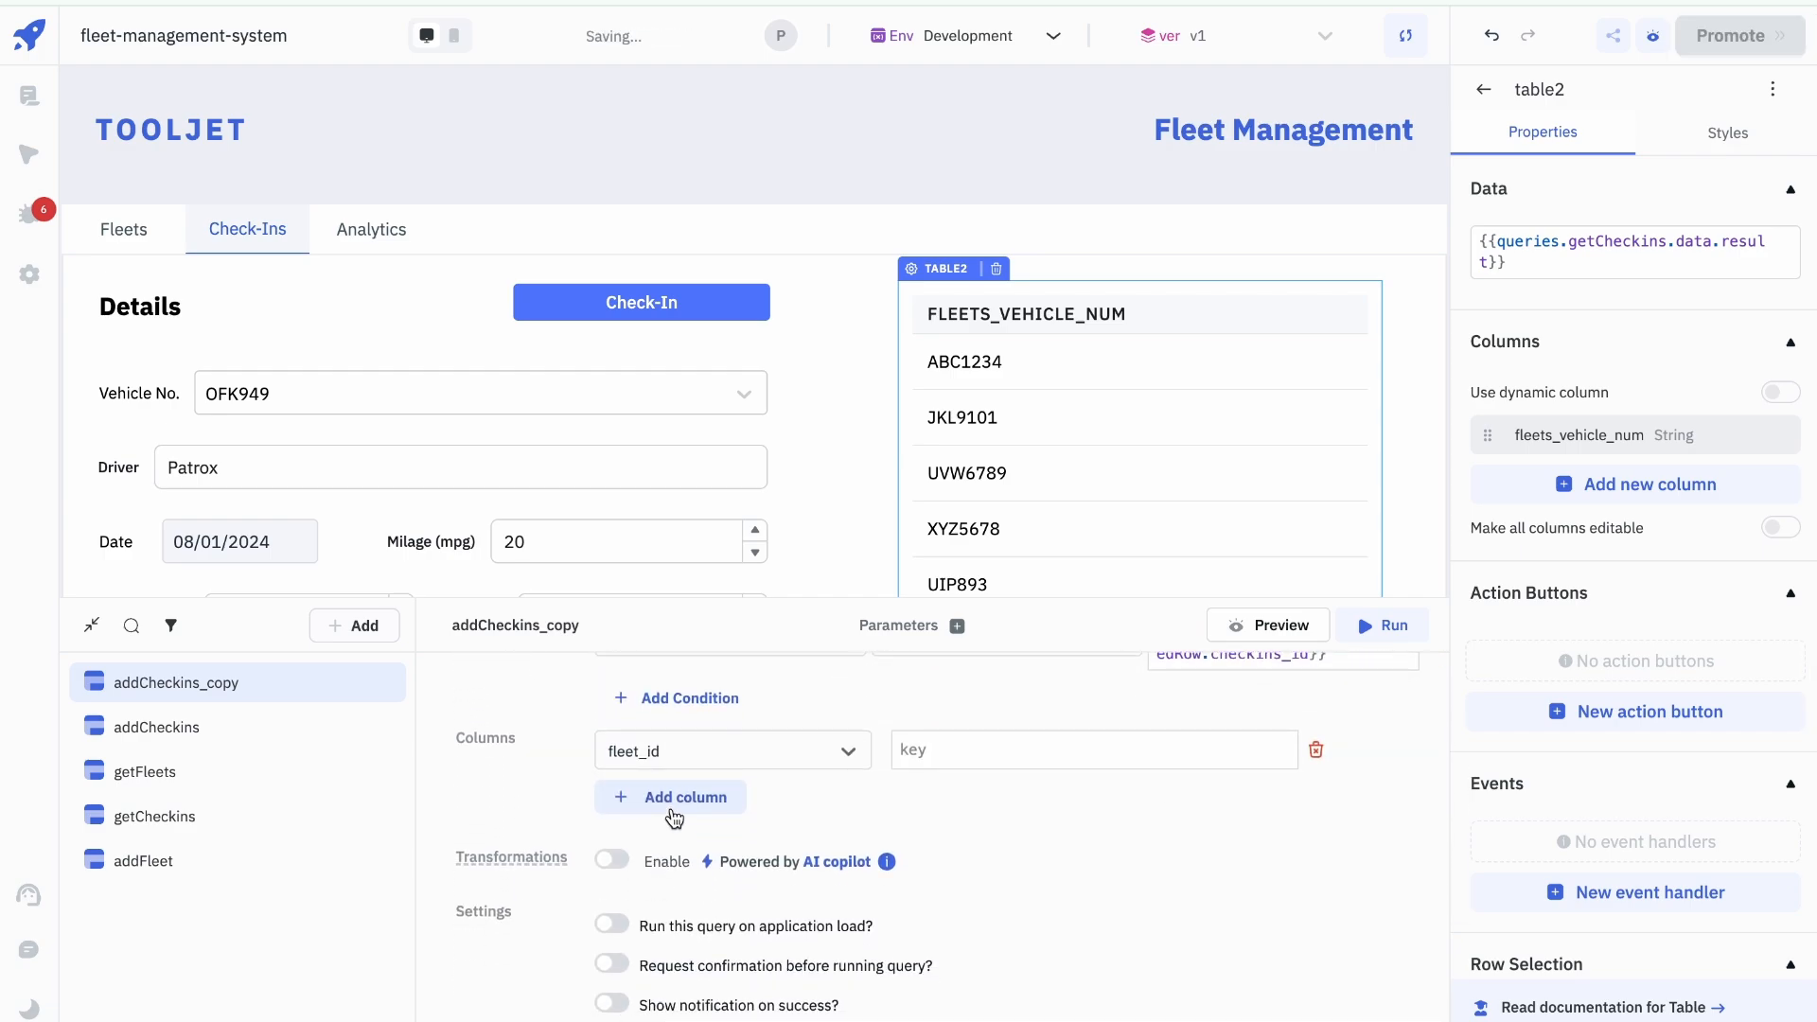
{"action": "left_click", "coordinate": [672, 805]}
{"action": "left_click", "coordinate": [673, 799]}
{"action": "left_click", "coordinate": [662, 839]}
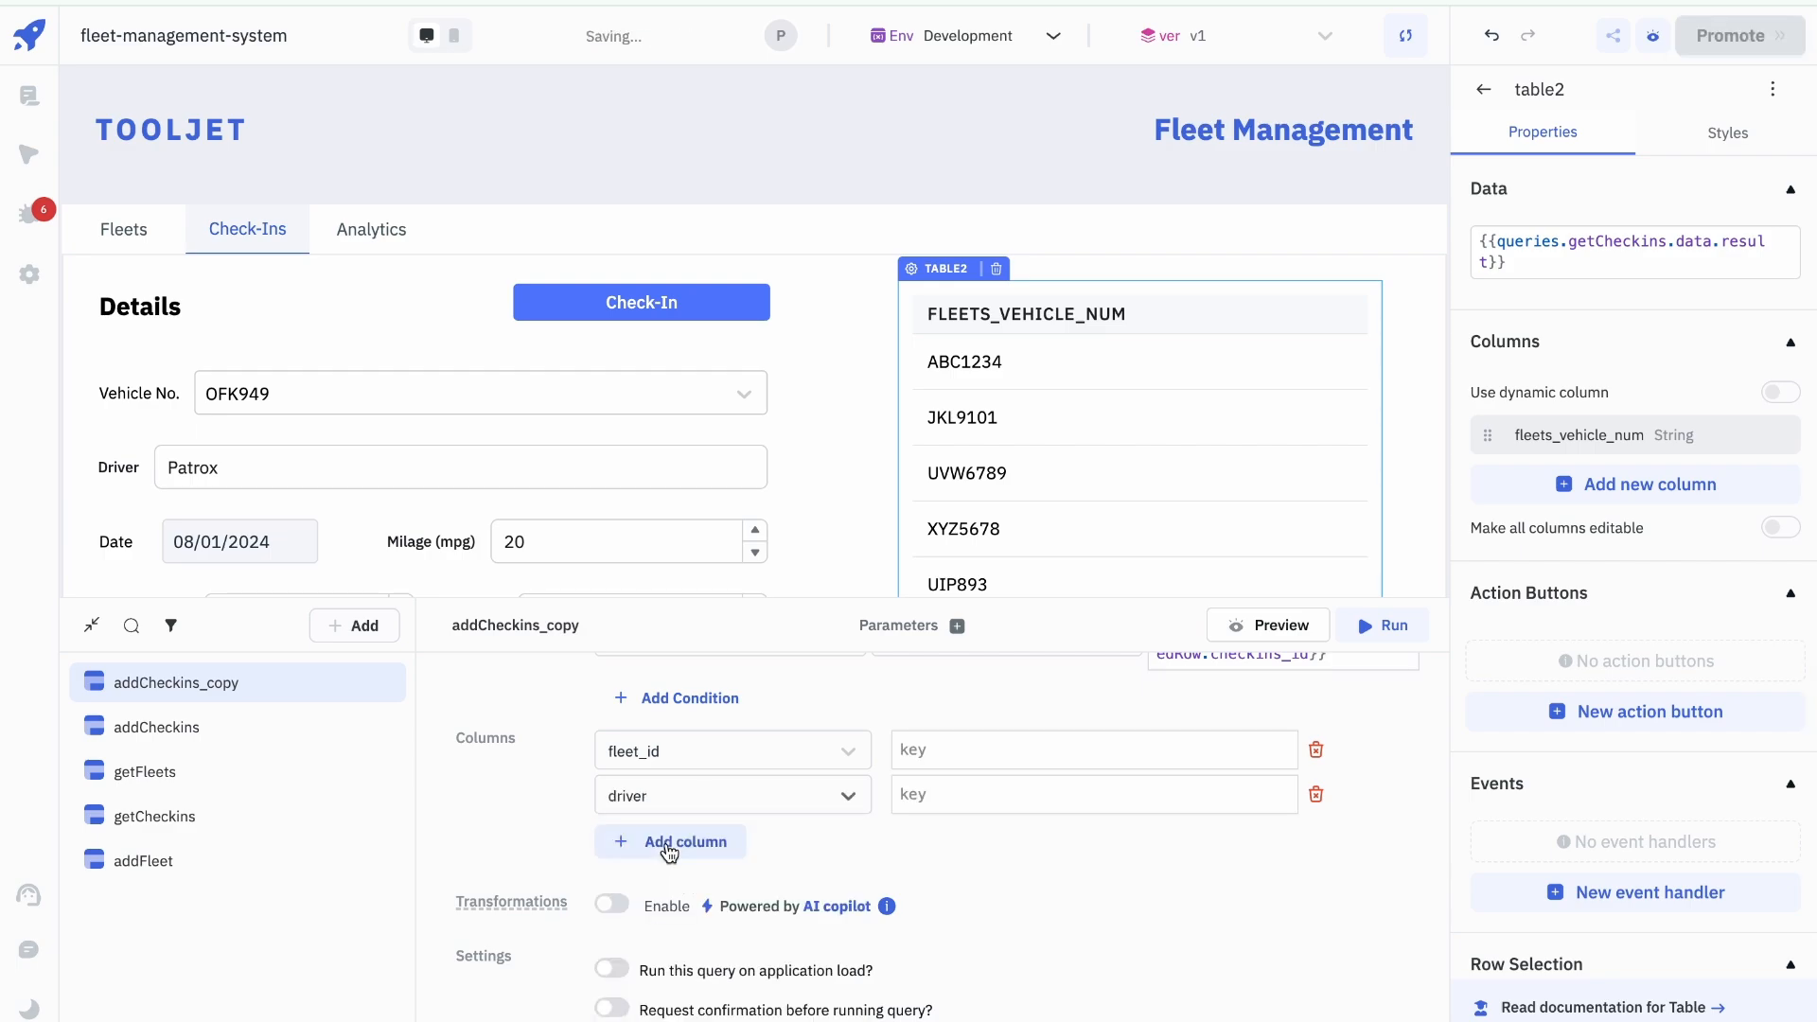
Step: Add the checkin_date and milage columns to the duplicated query's update columns
{"action": "left_click", "coordinate": [669, 843]}
{"action": "left_click", "coordinate": [669, 851]}
{"action": "left_click", "coordinate": [663, 884]}
{"action": "left_click", "coordinate": [663, 886]}
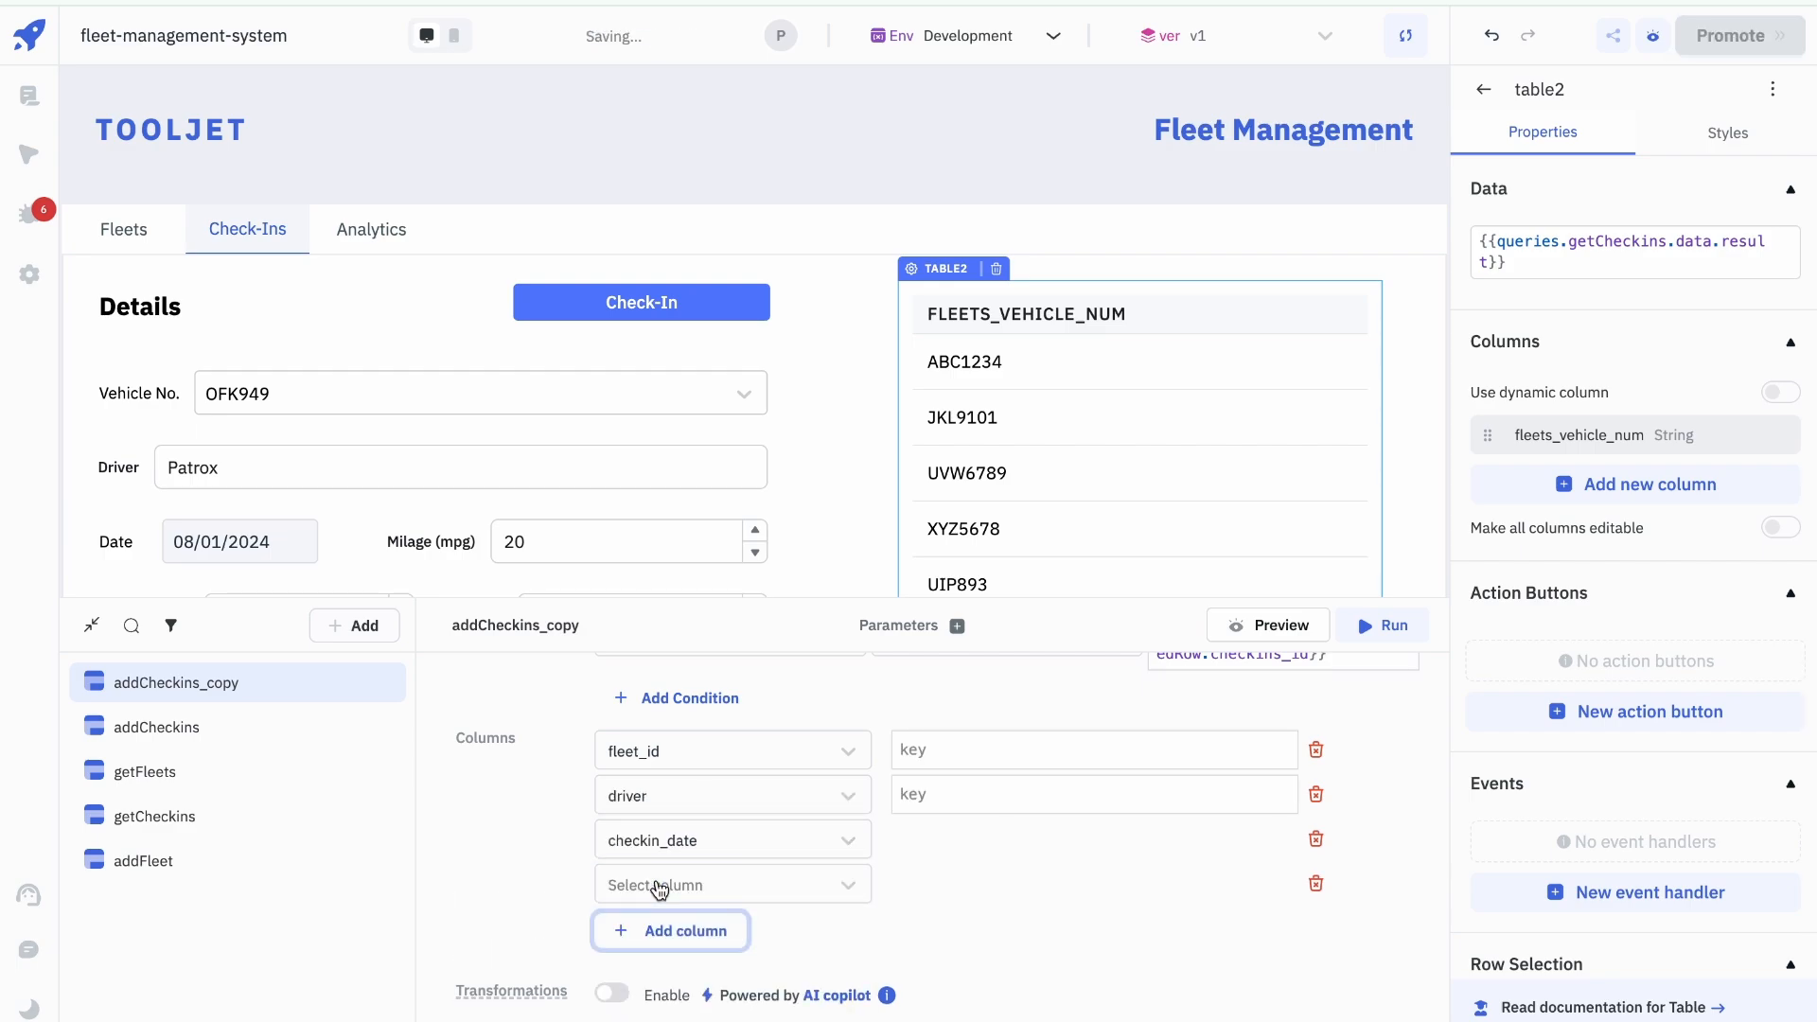
{"action": "left_click", "coordinate": [660, 890]}
{"action": "left_click", "coordinate": [698, 702]}
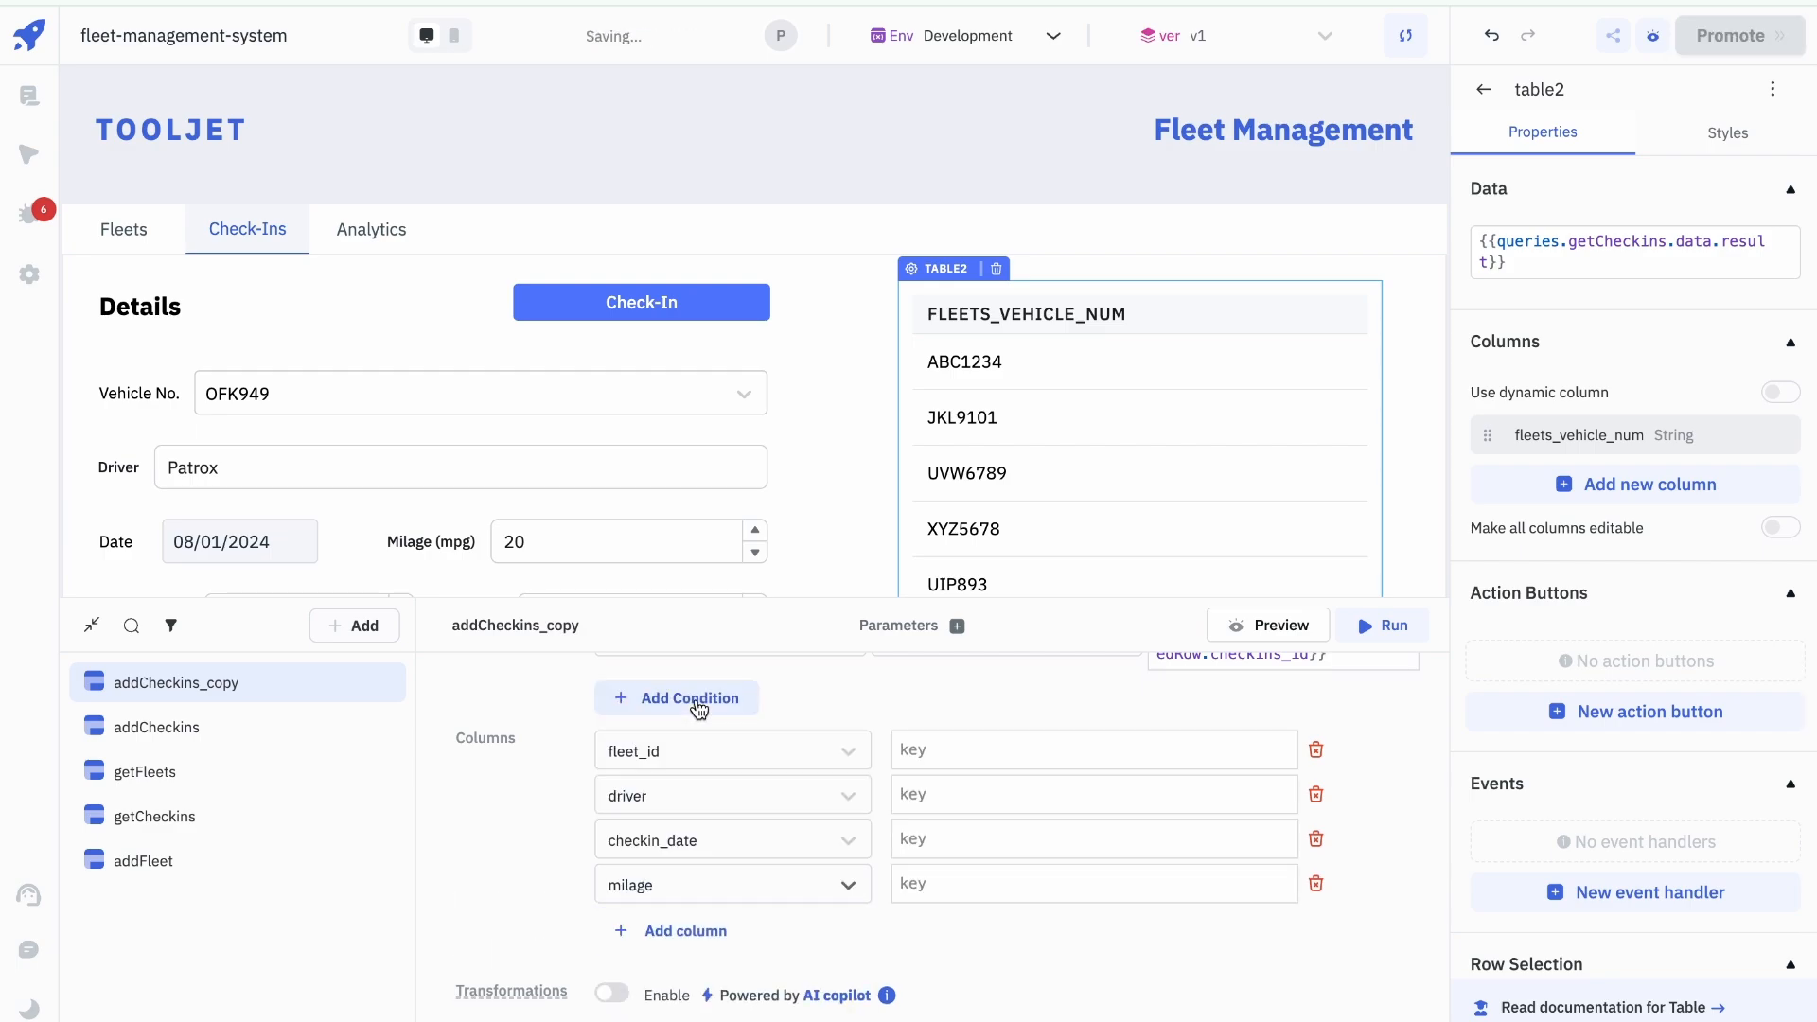
Step: Add the fuel_quantity and fuel_price columns to the duplicated query's update columns
{"action": "scroll", "coordinate": [697, 705], "scroll_direction": "down", "scroll_amount": 1}
{"action": "left_click", "coordinate": [671, 833]}
{"action": "left_click", "coordinate": [669, 832]}
{"action": "left_click", "coordinate": [678, 880]}
{"action": "left_click", "coordinate": [677, 880]}
{"action": "left_click", "coordinate": [670, 885]}
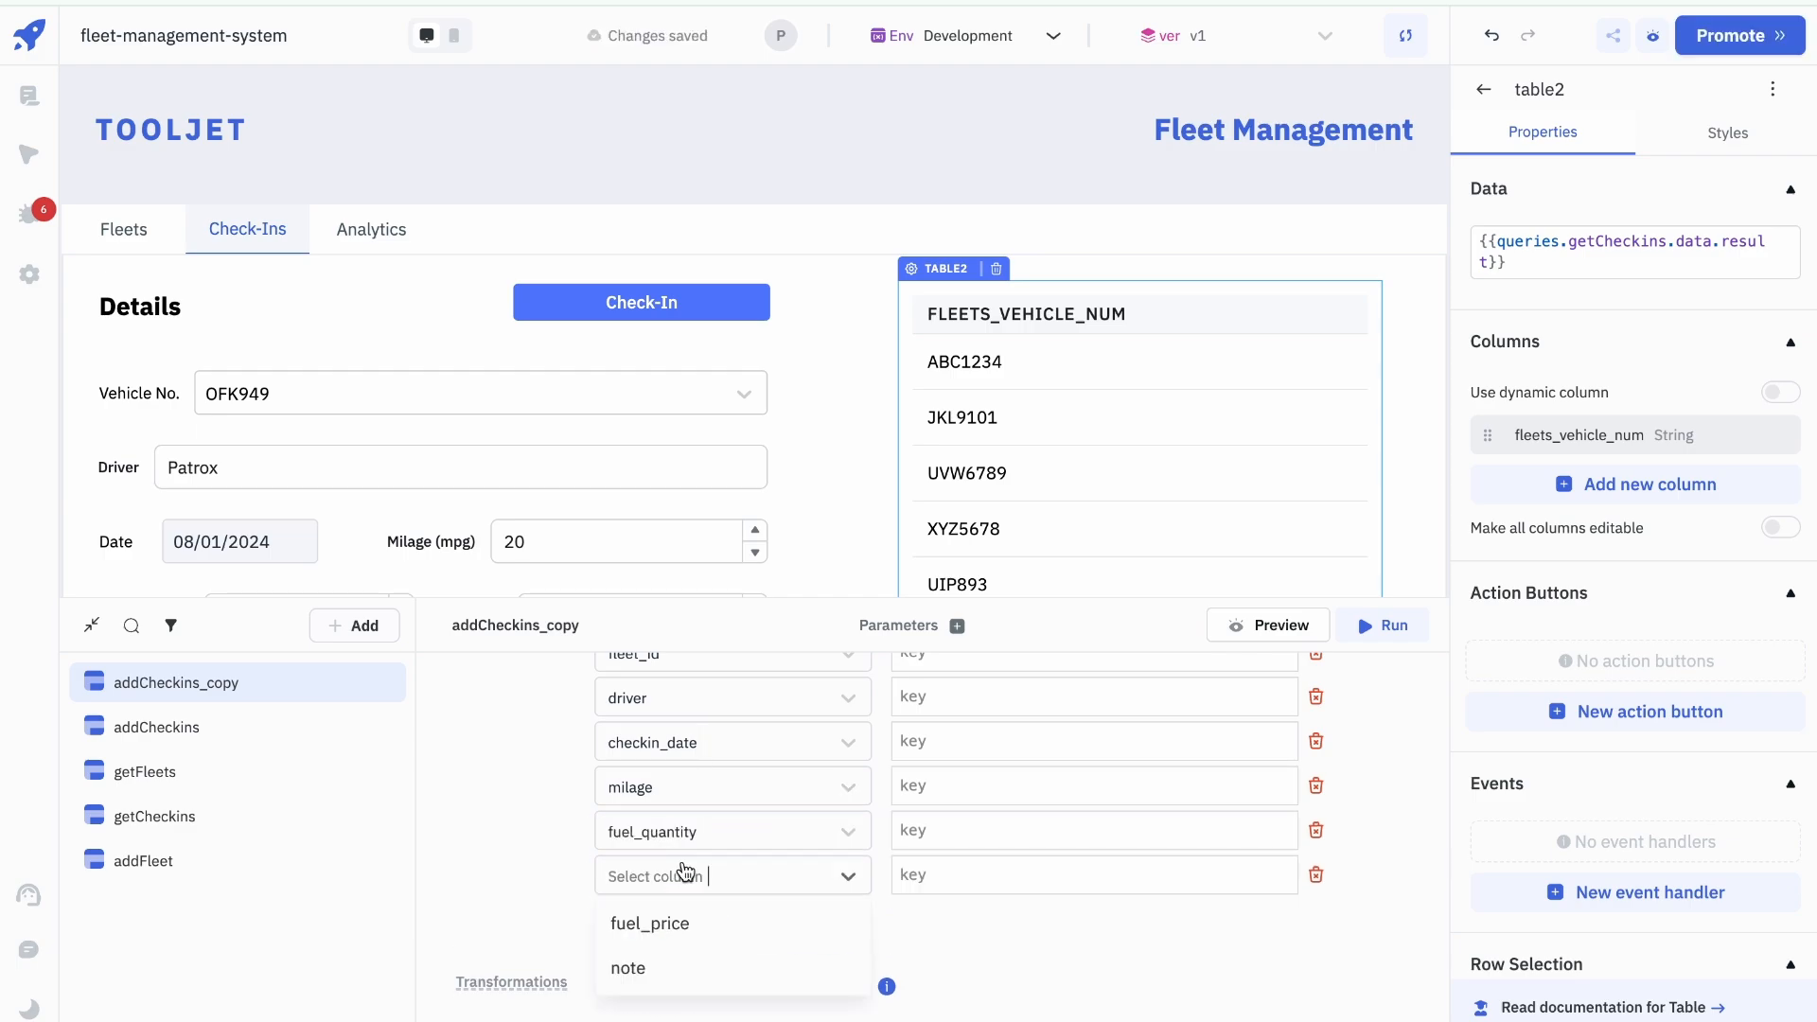
{"action": "left_click", "coordinate": [662, 923]}
Step: Add the note column to the duplicated query's update columns and delete the extra empty column row
{"action": "left_click", "coordinate": [672, 921]}
{"action": "left_click", "coordinate": [669, 966]}
{"action": "left_click", "coordinate": [683, 923]}
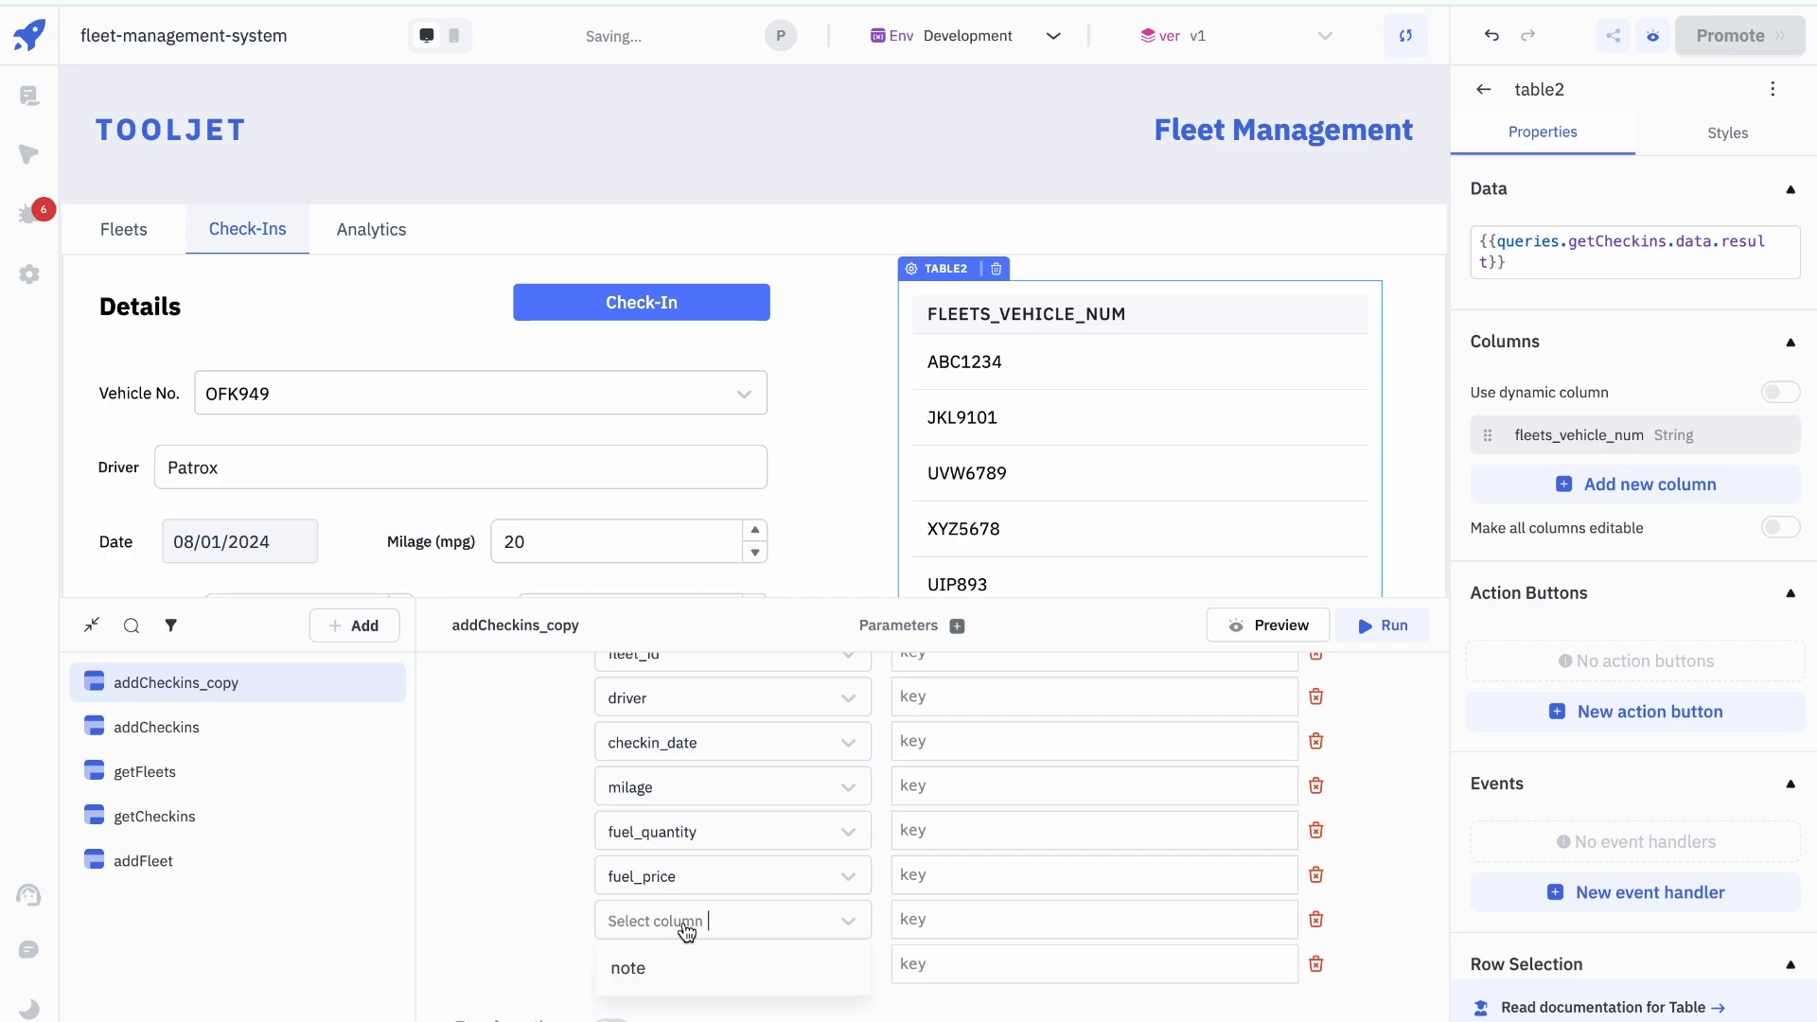
{"action": "left_click", "coordinate": [771, 966]}
{"action": "left_click", "coordinate": [1315, 964]}
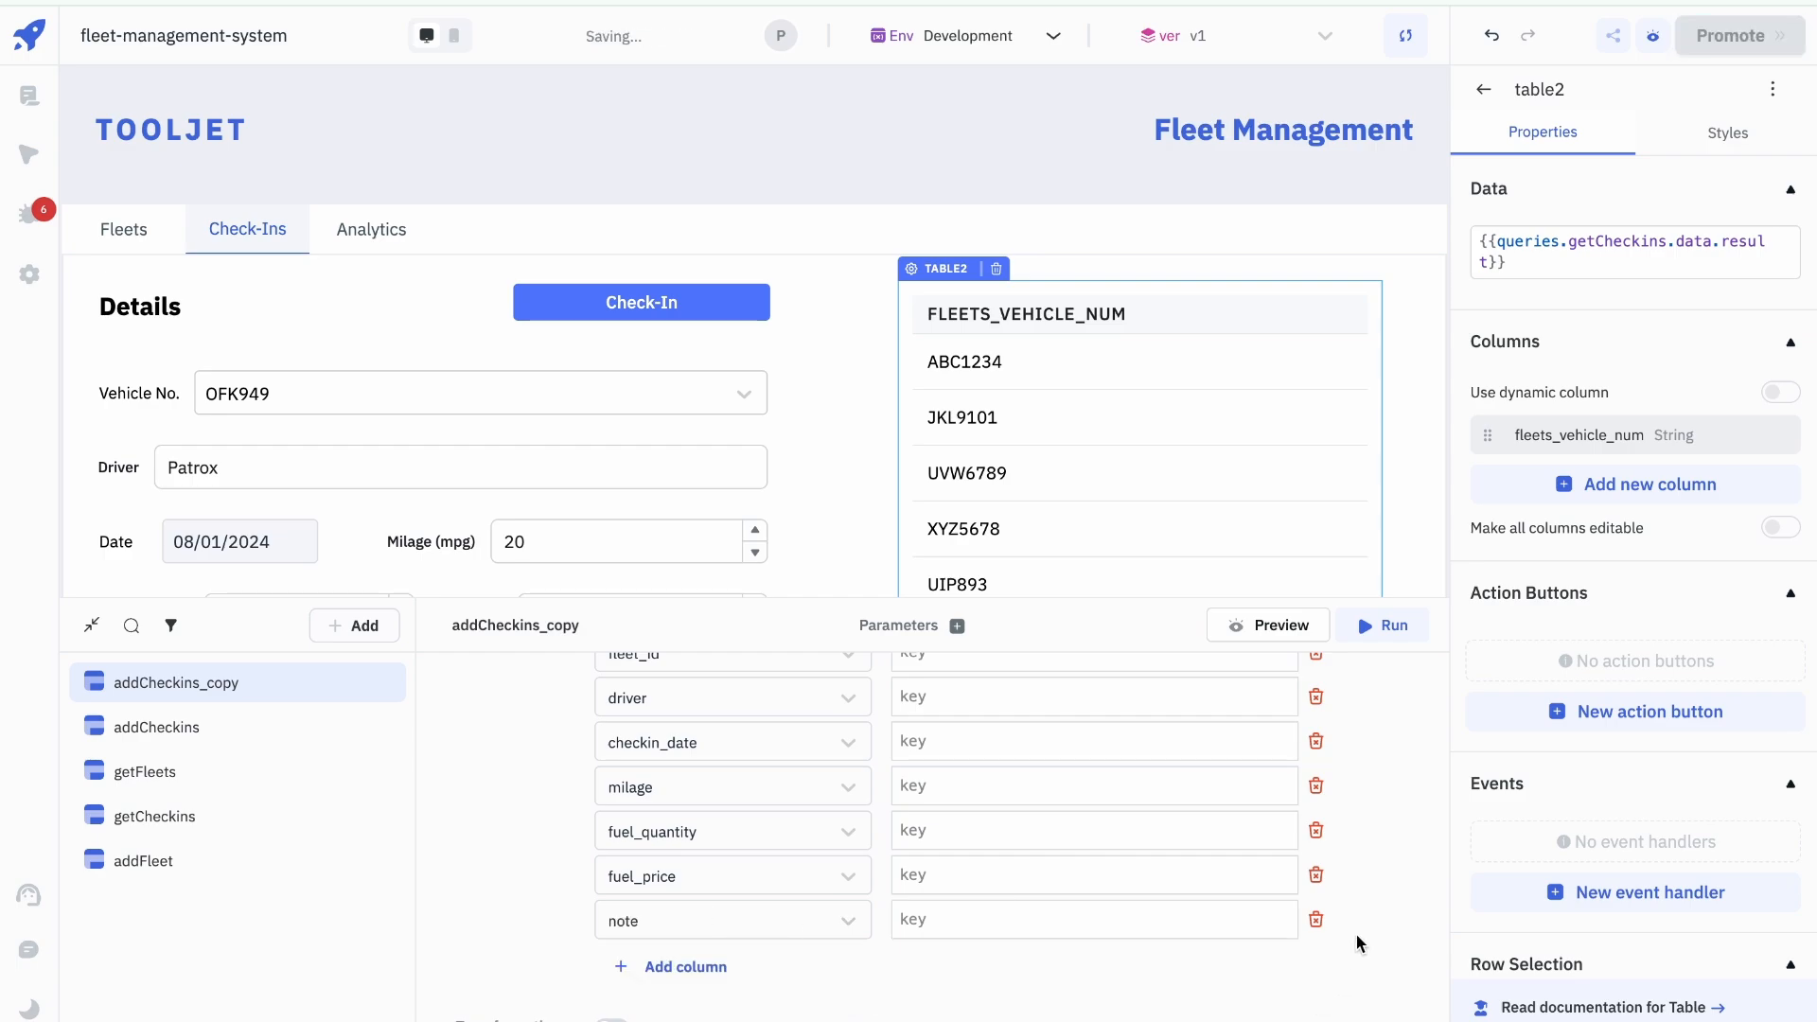
Step: Set the fleet_id column's value to {{components.dropdown2.value}} in the addCheckins_copy query
{"action": "scroll", "coordinate": [1347, 890], "scroll_direction": "up", "scroll_amount": 3}
{"action": "scroll", "coordinate": [1348, 893], "scroll_direction": "down", "scroll_amount": 2}
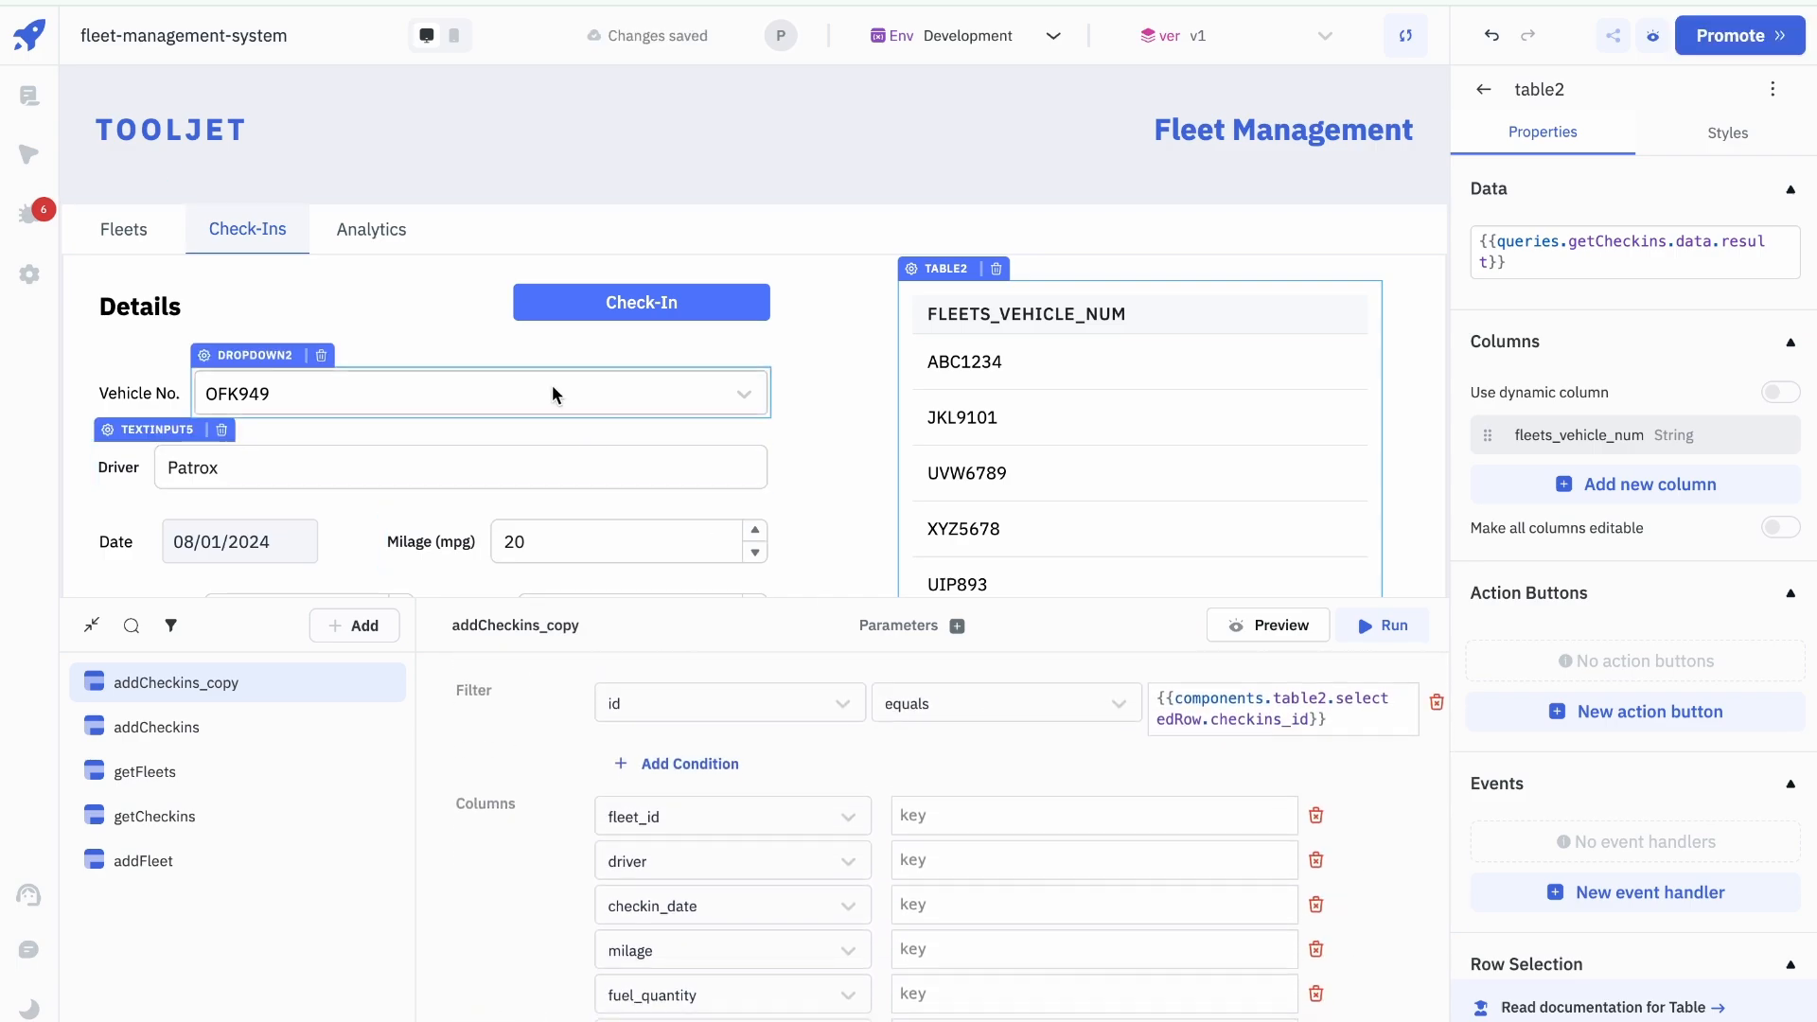
{"action": "left_click", "coordinate": [1136, 815]}
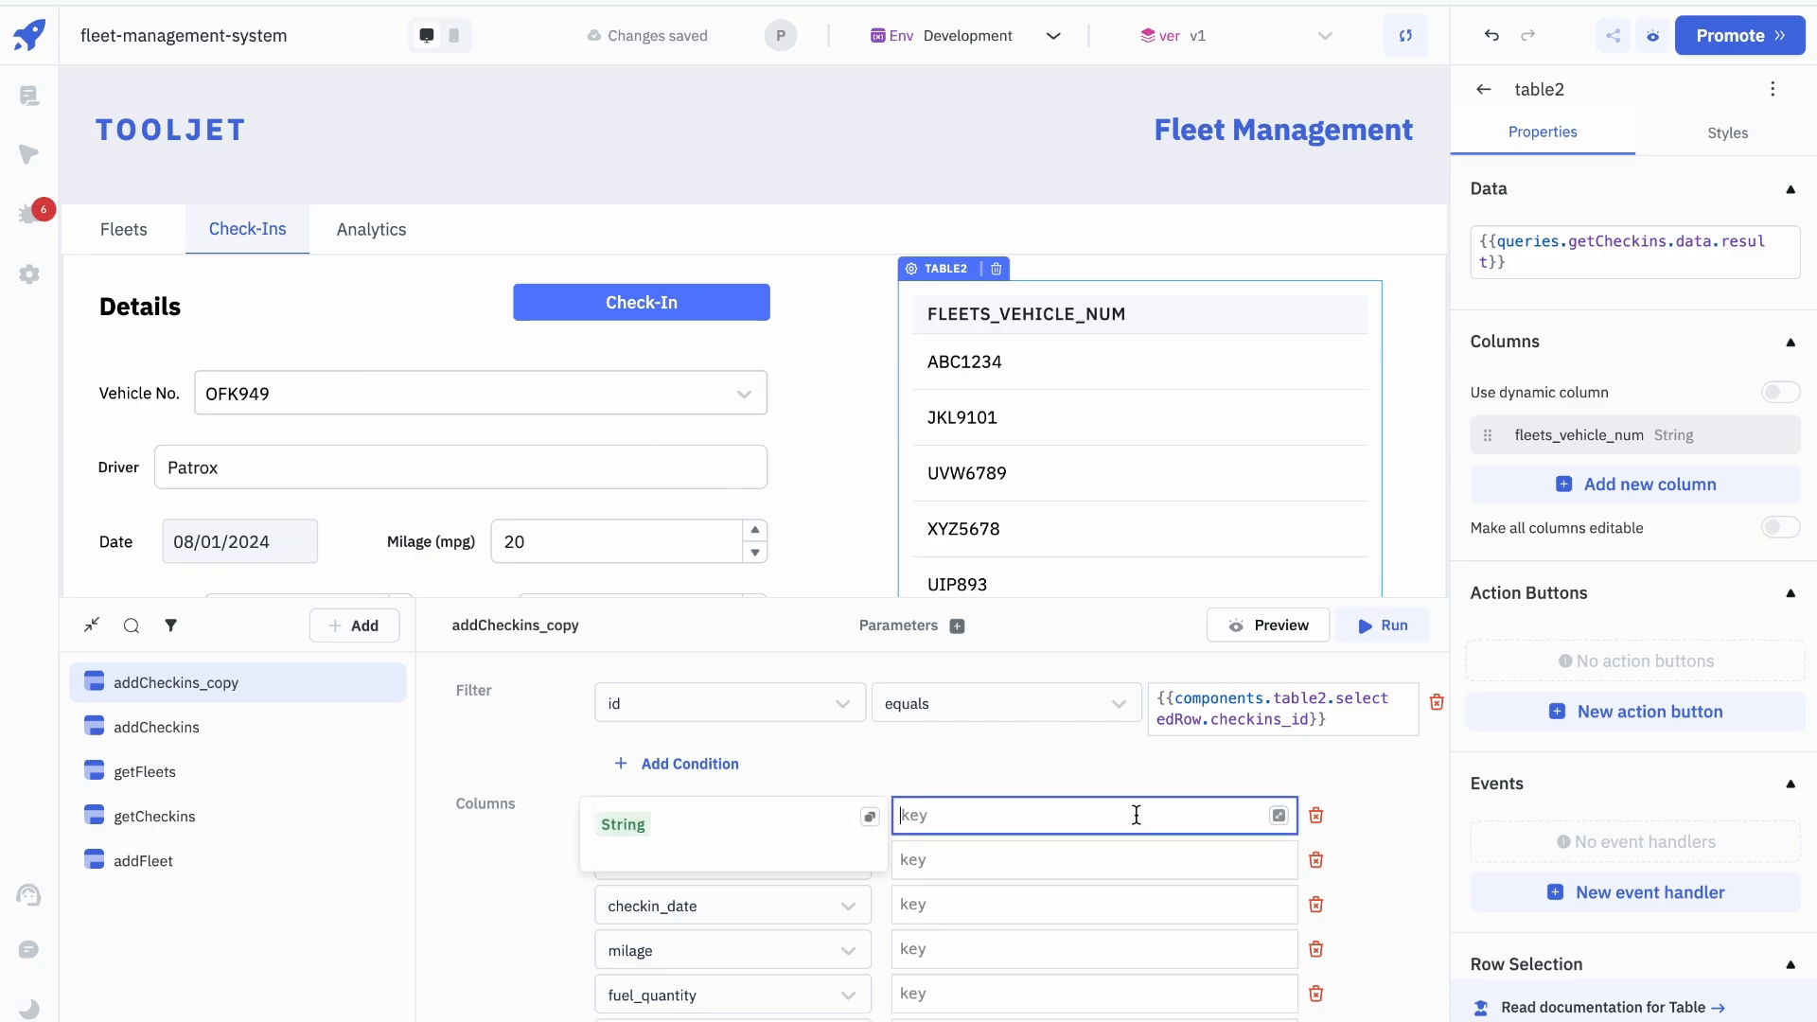
{"action": "type", "text": "{{"}
{"action": "key", "text": "Return"}
{"action": "type", "text": ".dr"}
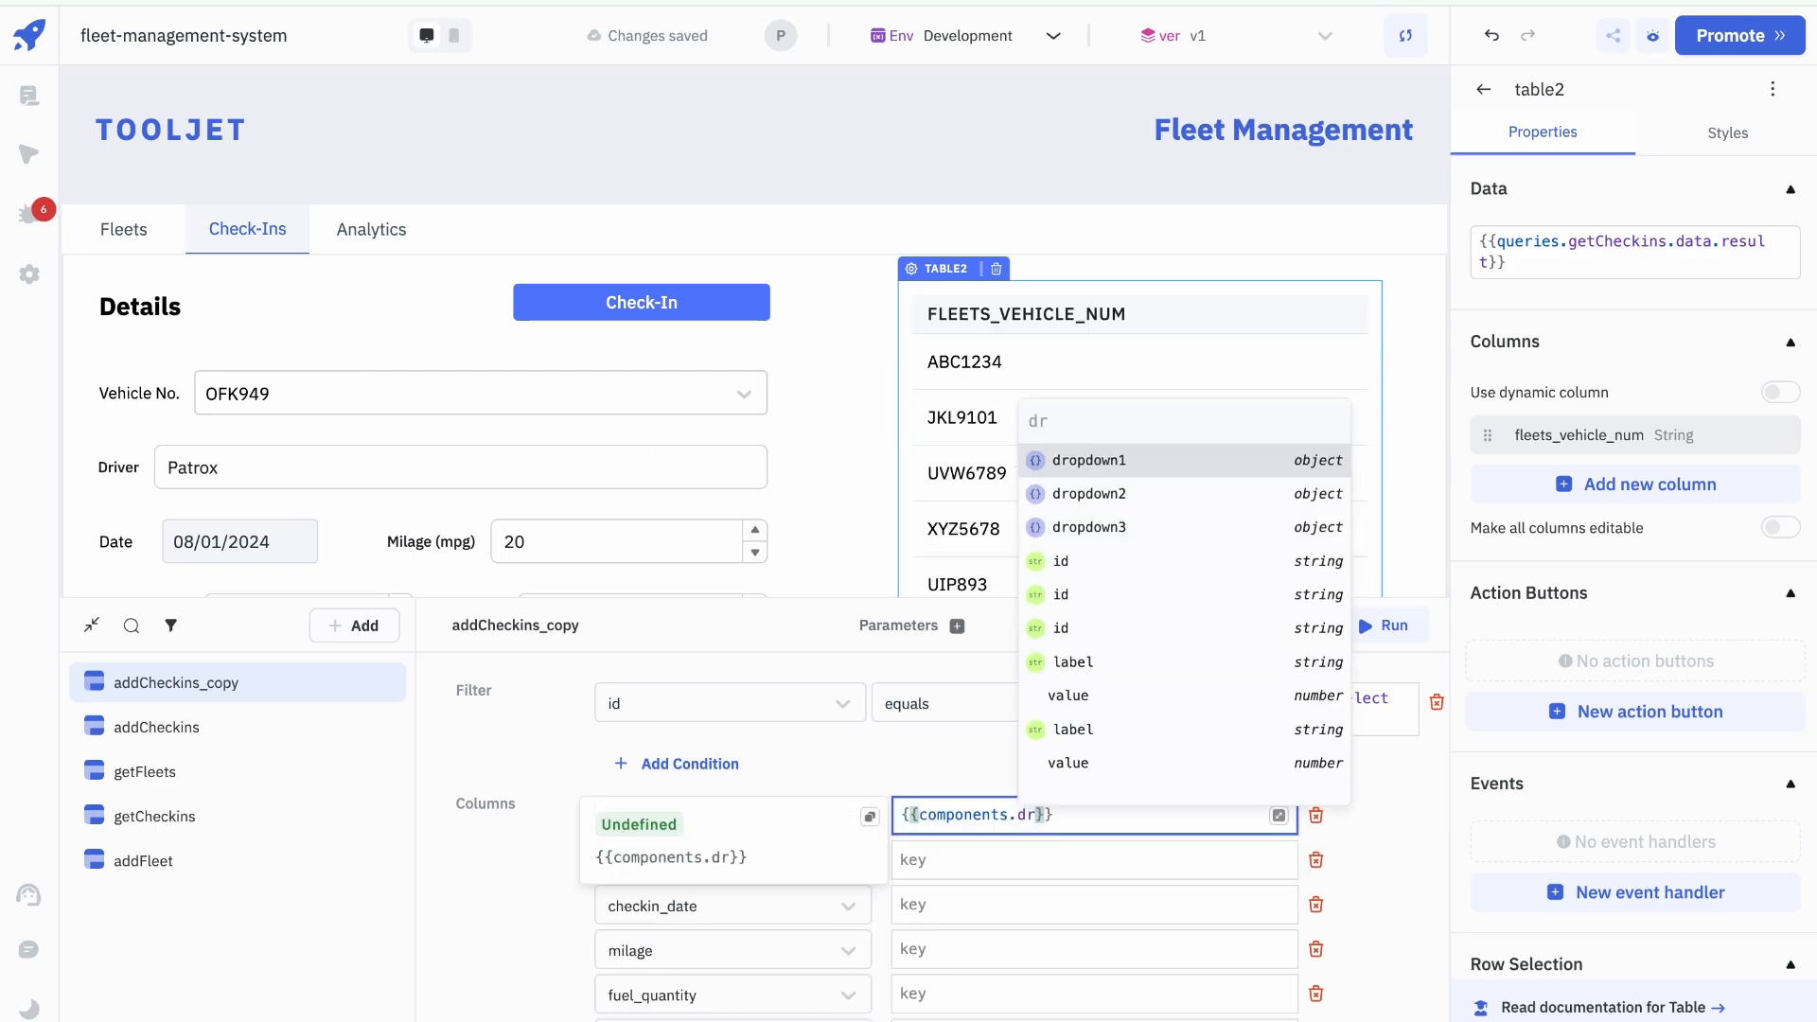
{"action": "key", "text": "Down"}
{"action": "key", "text": "Return"}
{"action": "type", "text": "."}
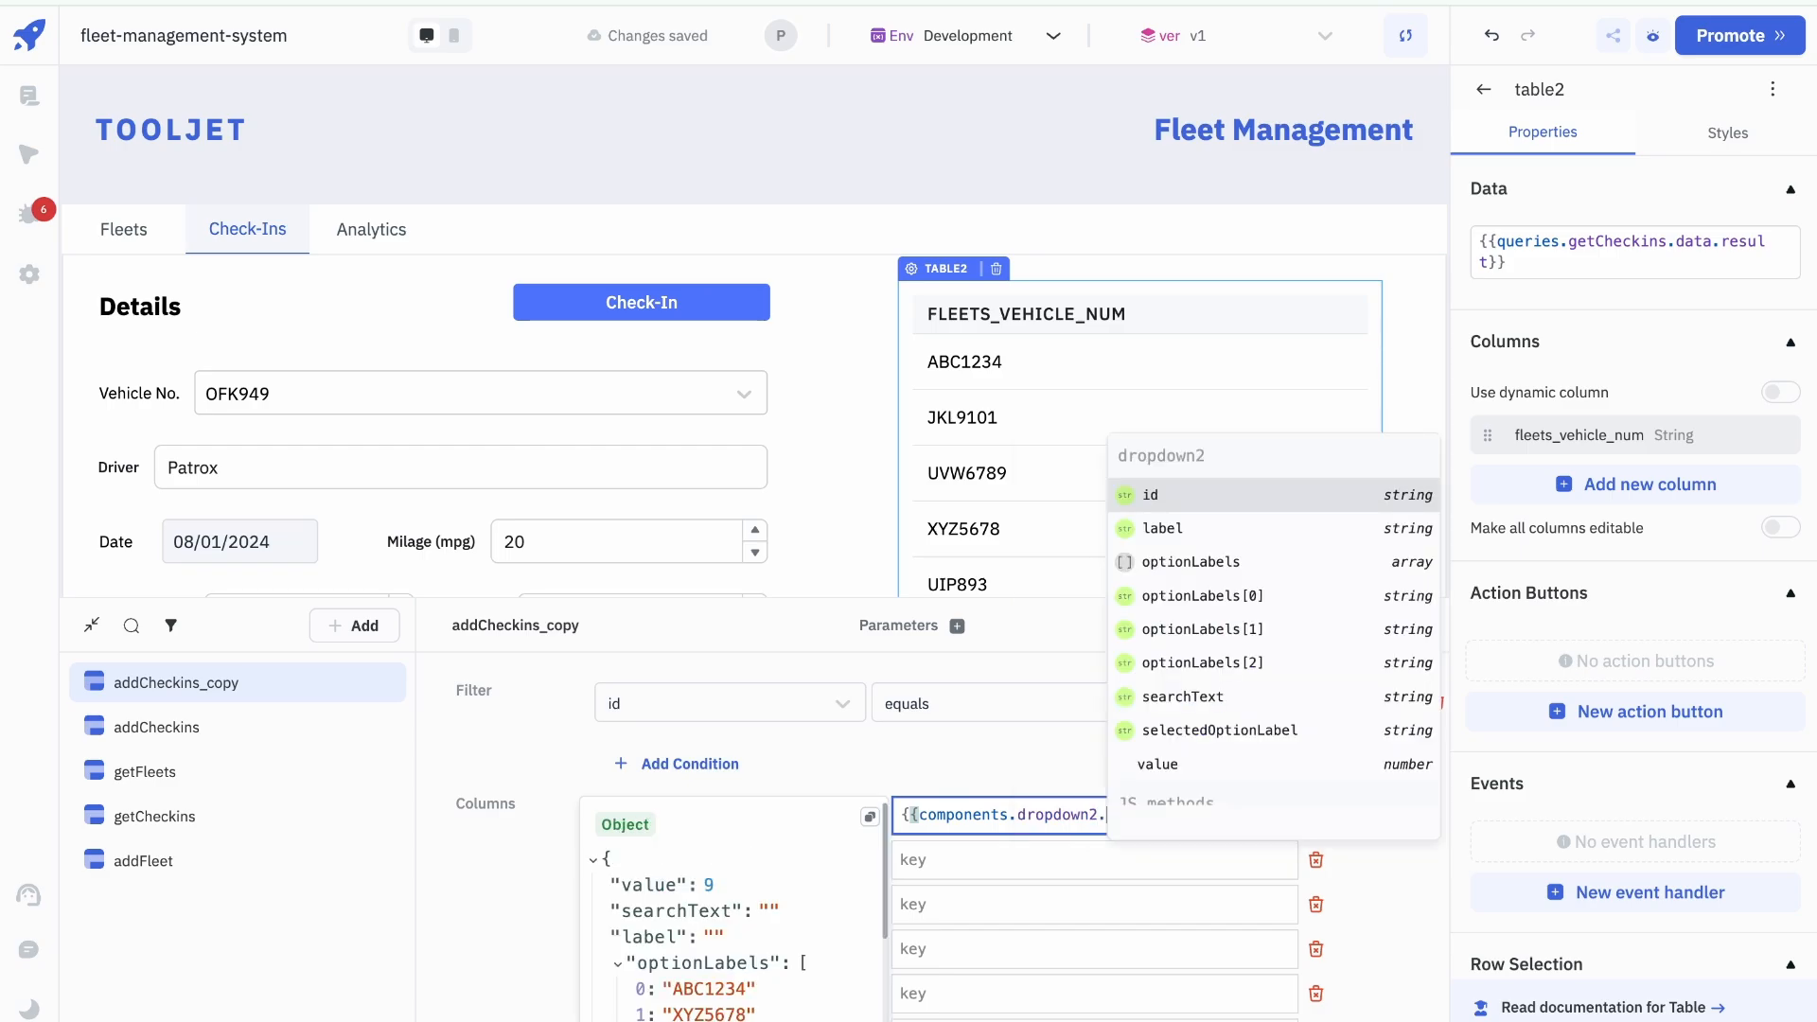
{"action": "type", "text": "va"}
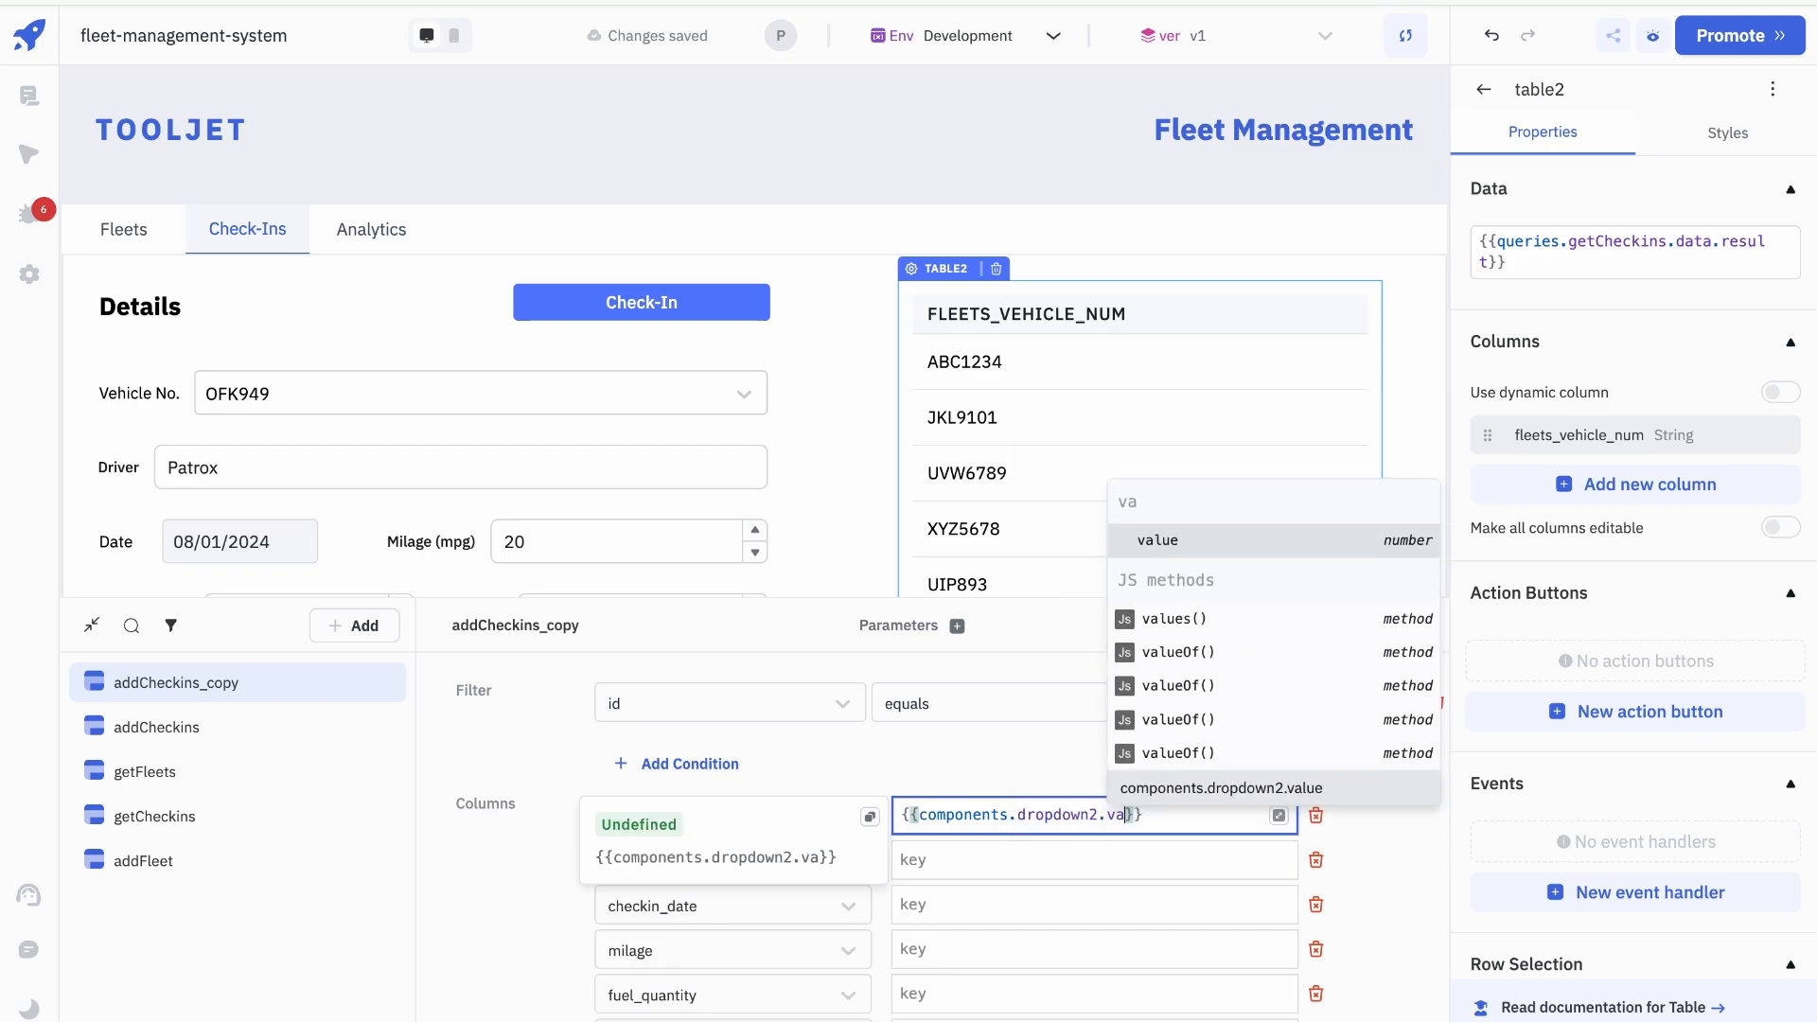
{"action": "key", "text": "Return"}
Step: Set the driver column's value to {{components.textinput5.value}}, reusing a copy of the fleet_id expression
{"action": "key", "text": "ctrl+a"}
{"action": "key", "text": "ctrl+c"}
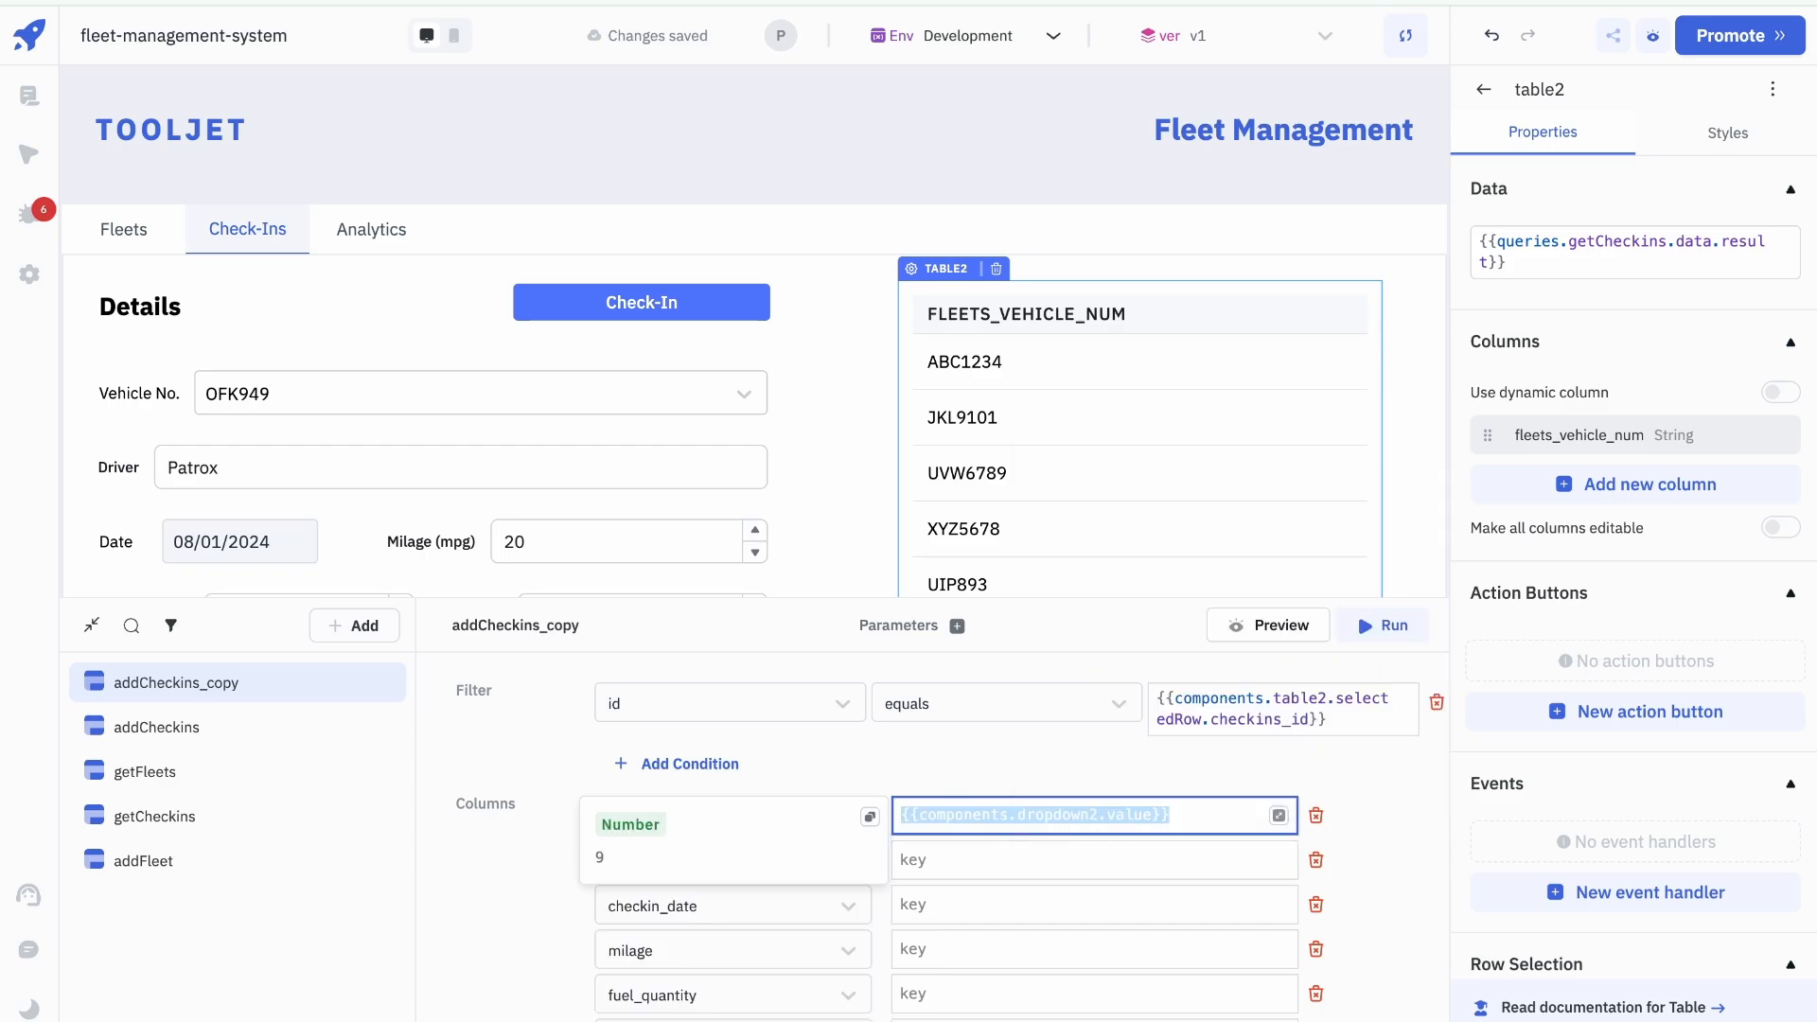
{"action": "left_click", "coordinate": [1081, 847]}
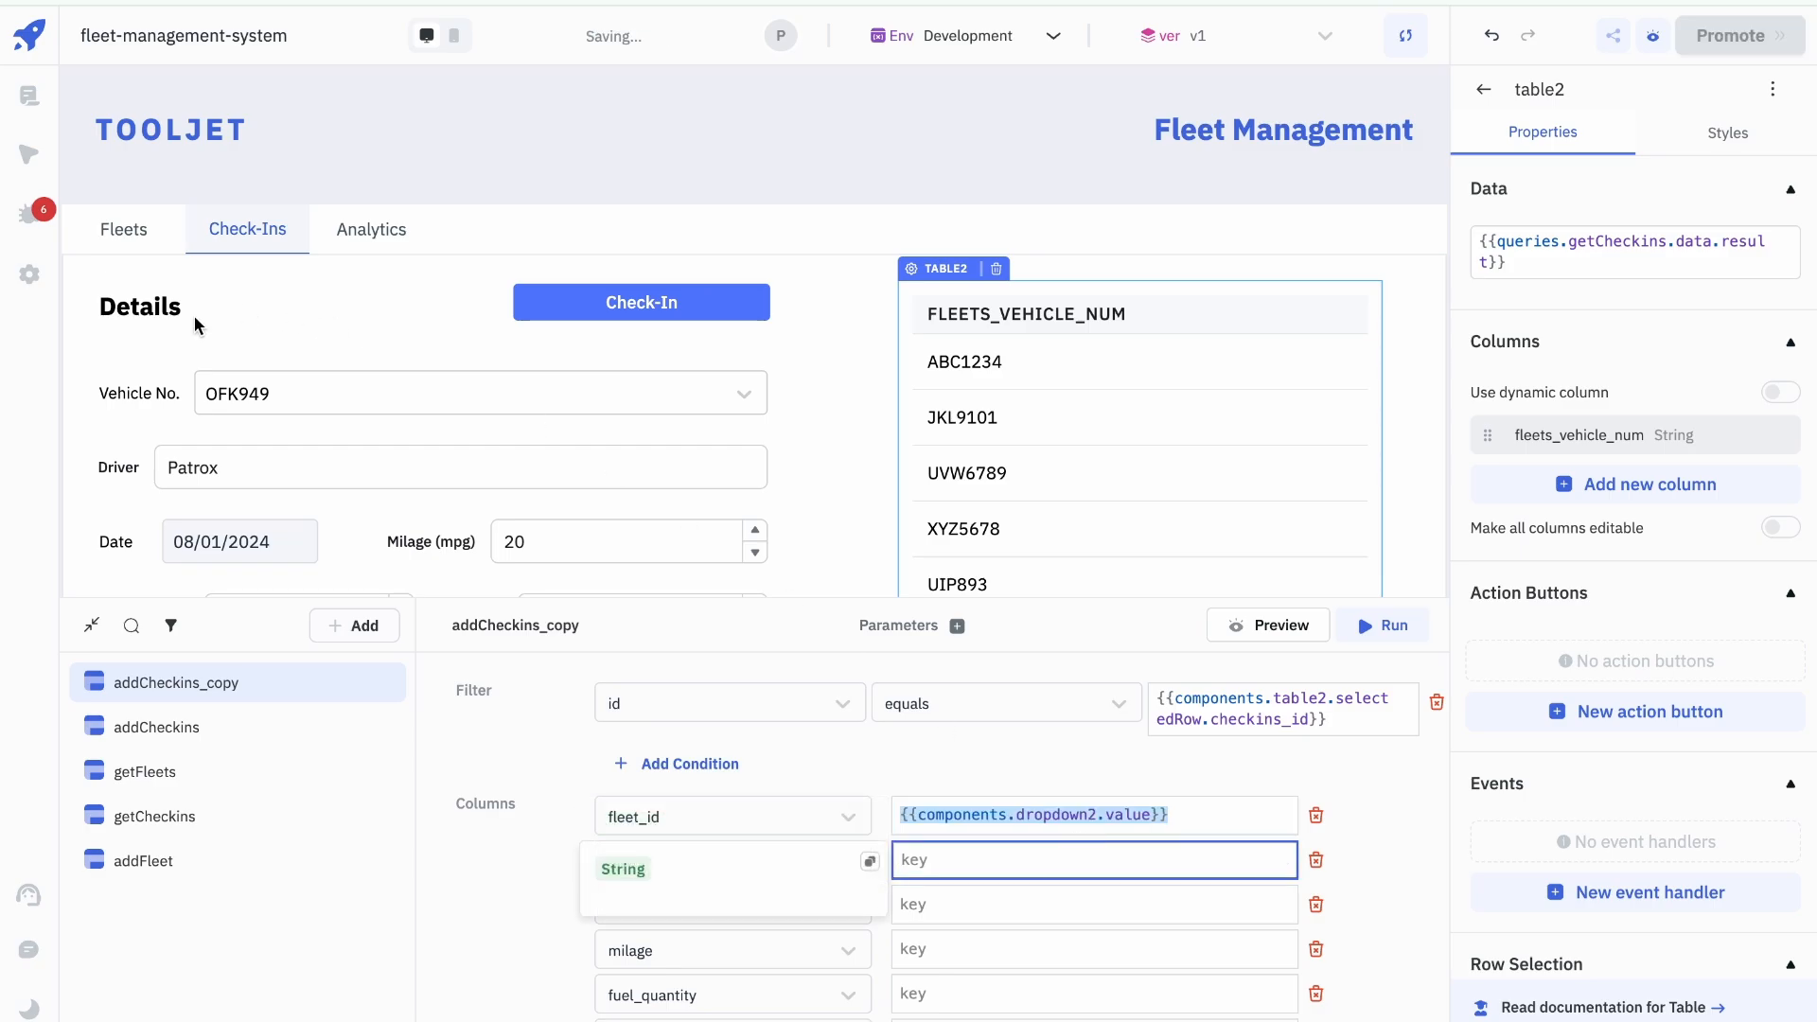
{"action": "key", "text": "ctrl+v"}
{"action": "double_click", "coordinate": [1065, 869]}
{"action": "type", "text": "texti"}
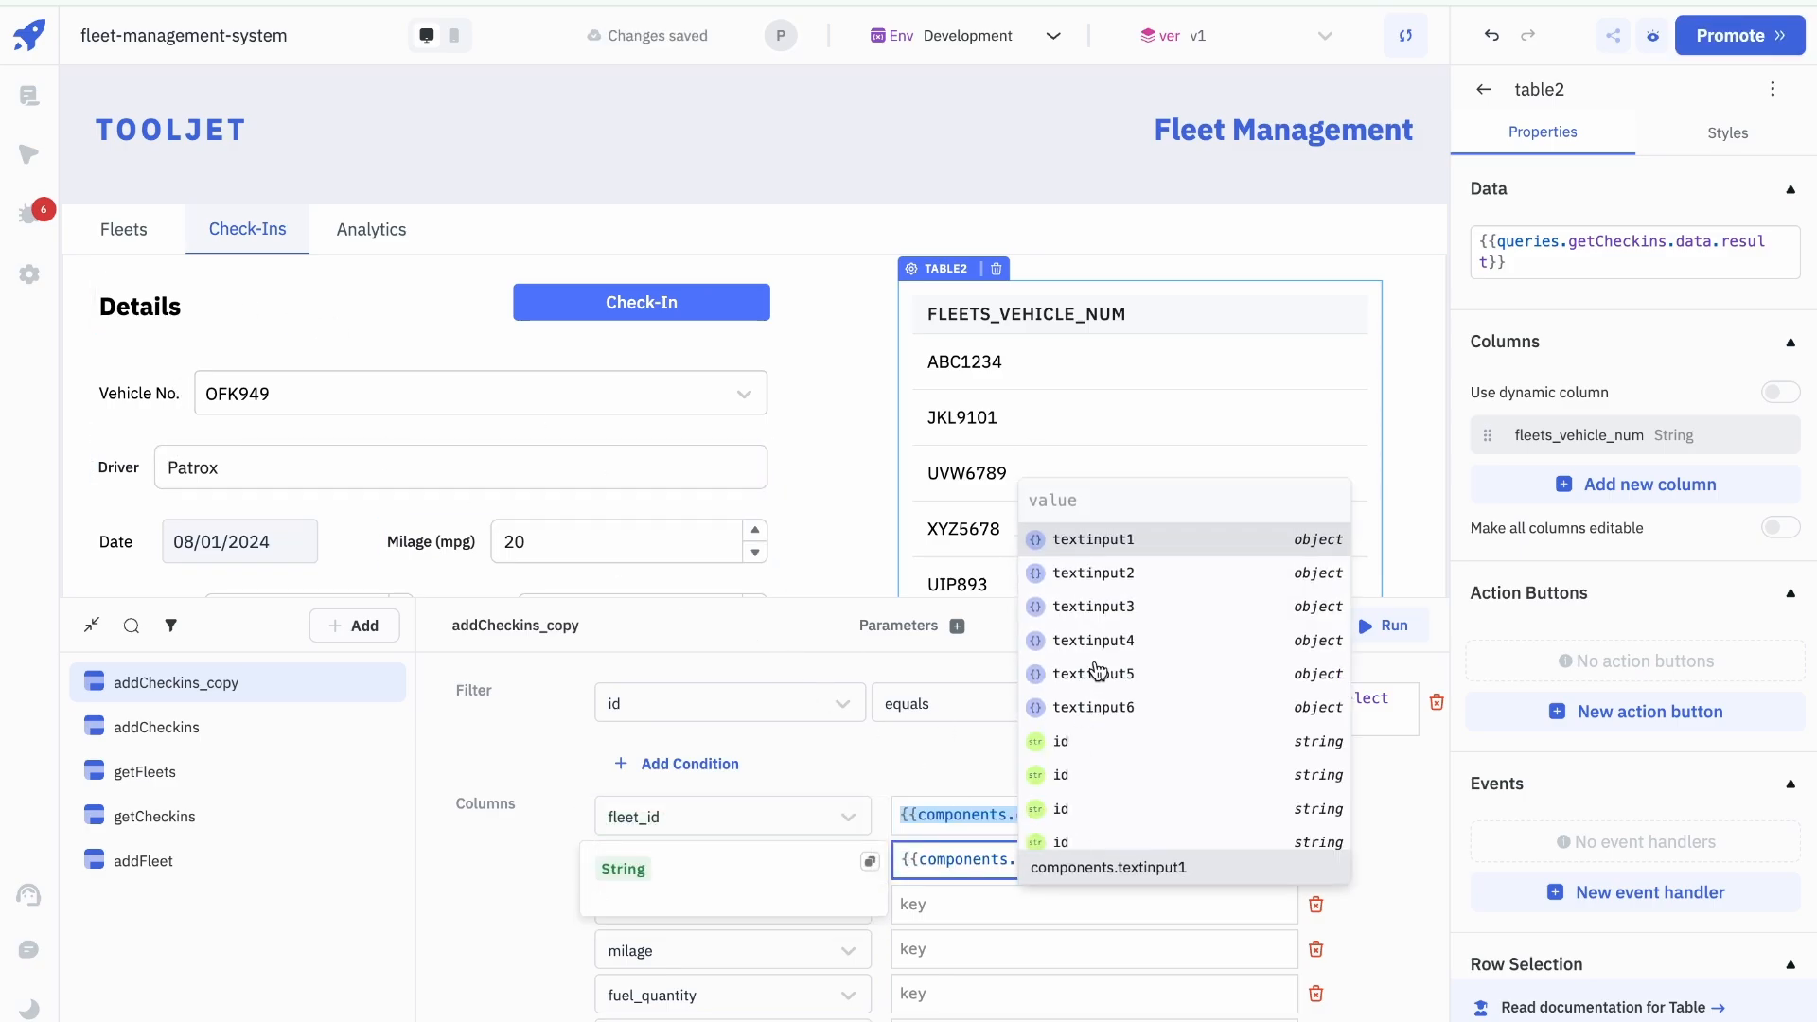
{"action": "left_click", "coordinate": [1095, 673]}
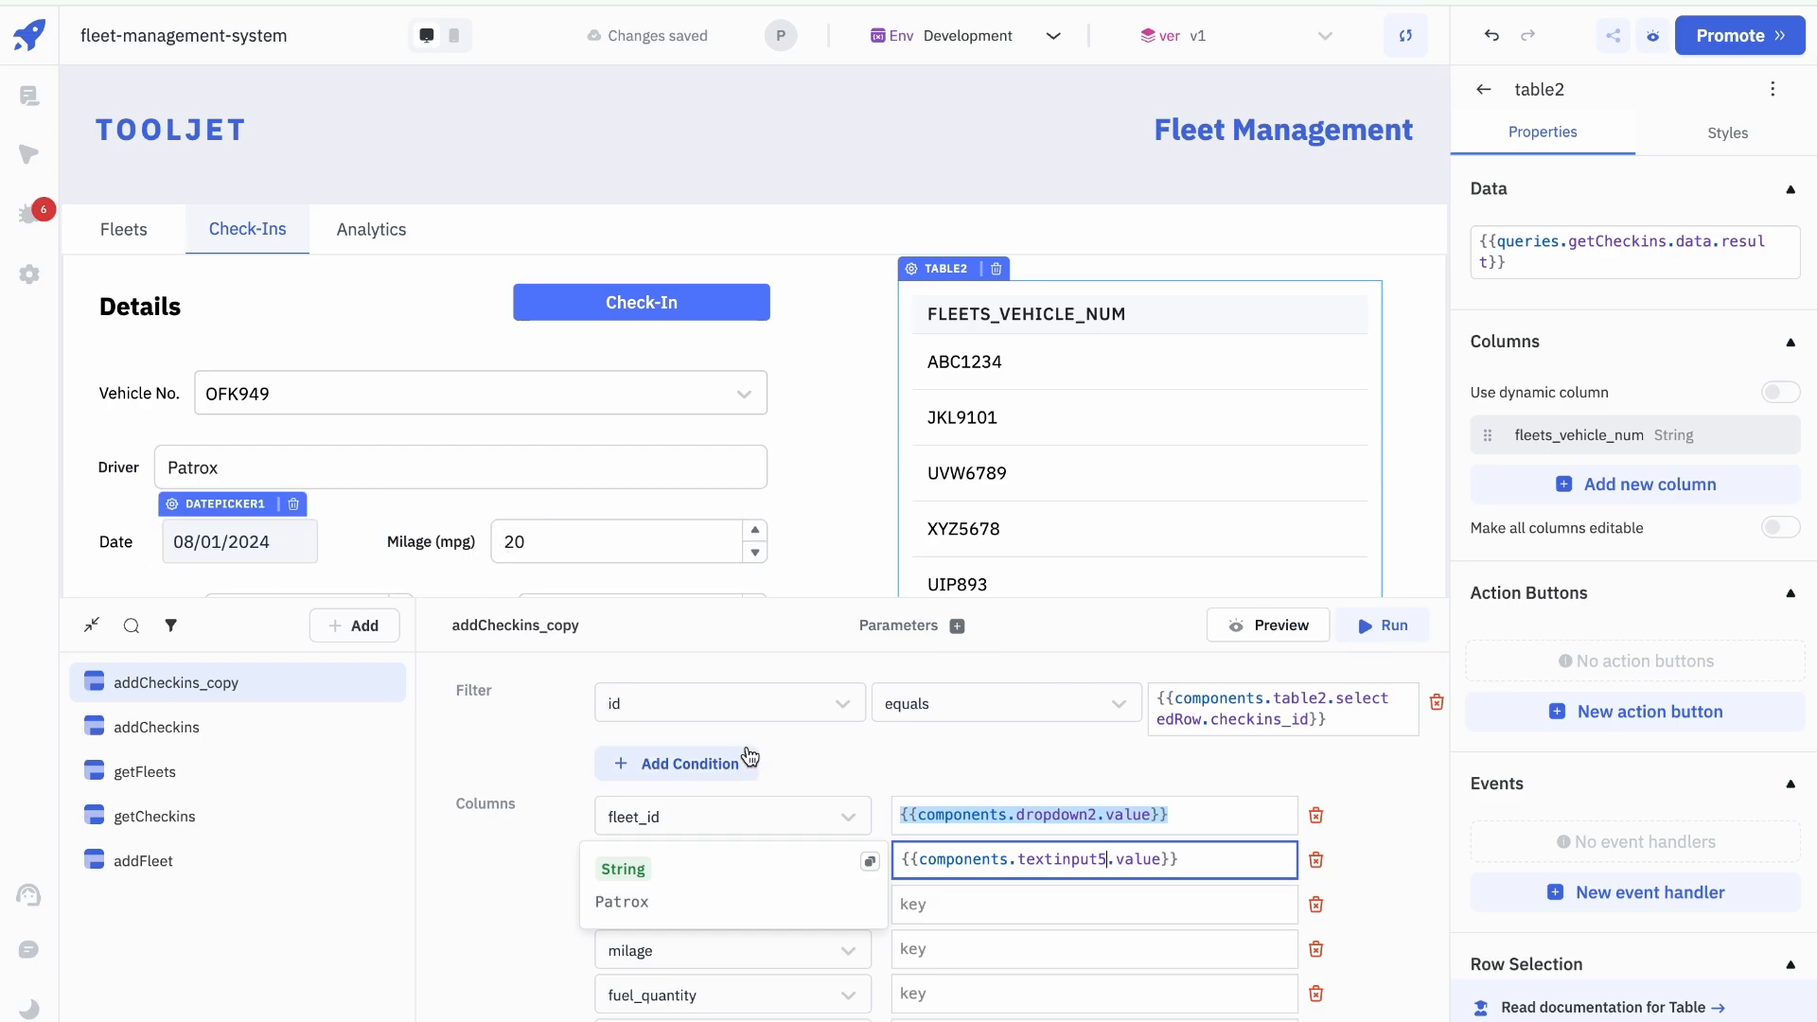
Step: Set the checkin_date column's value to {{components.datepicker1.value}}, reusing the copied expression
{"action": "left_click", "coordinate": [1037, 916]}
{"action": "key", "text": "ctrl+v"}
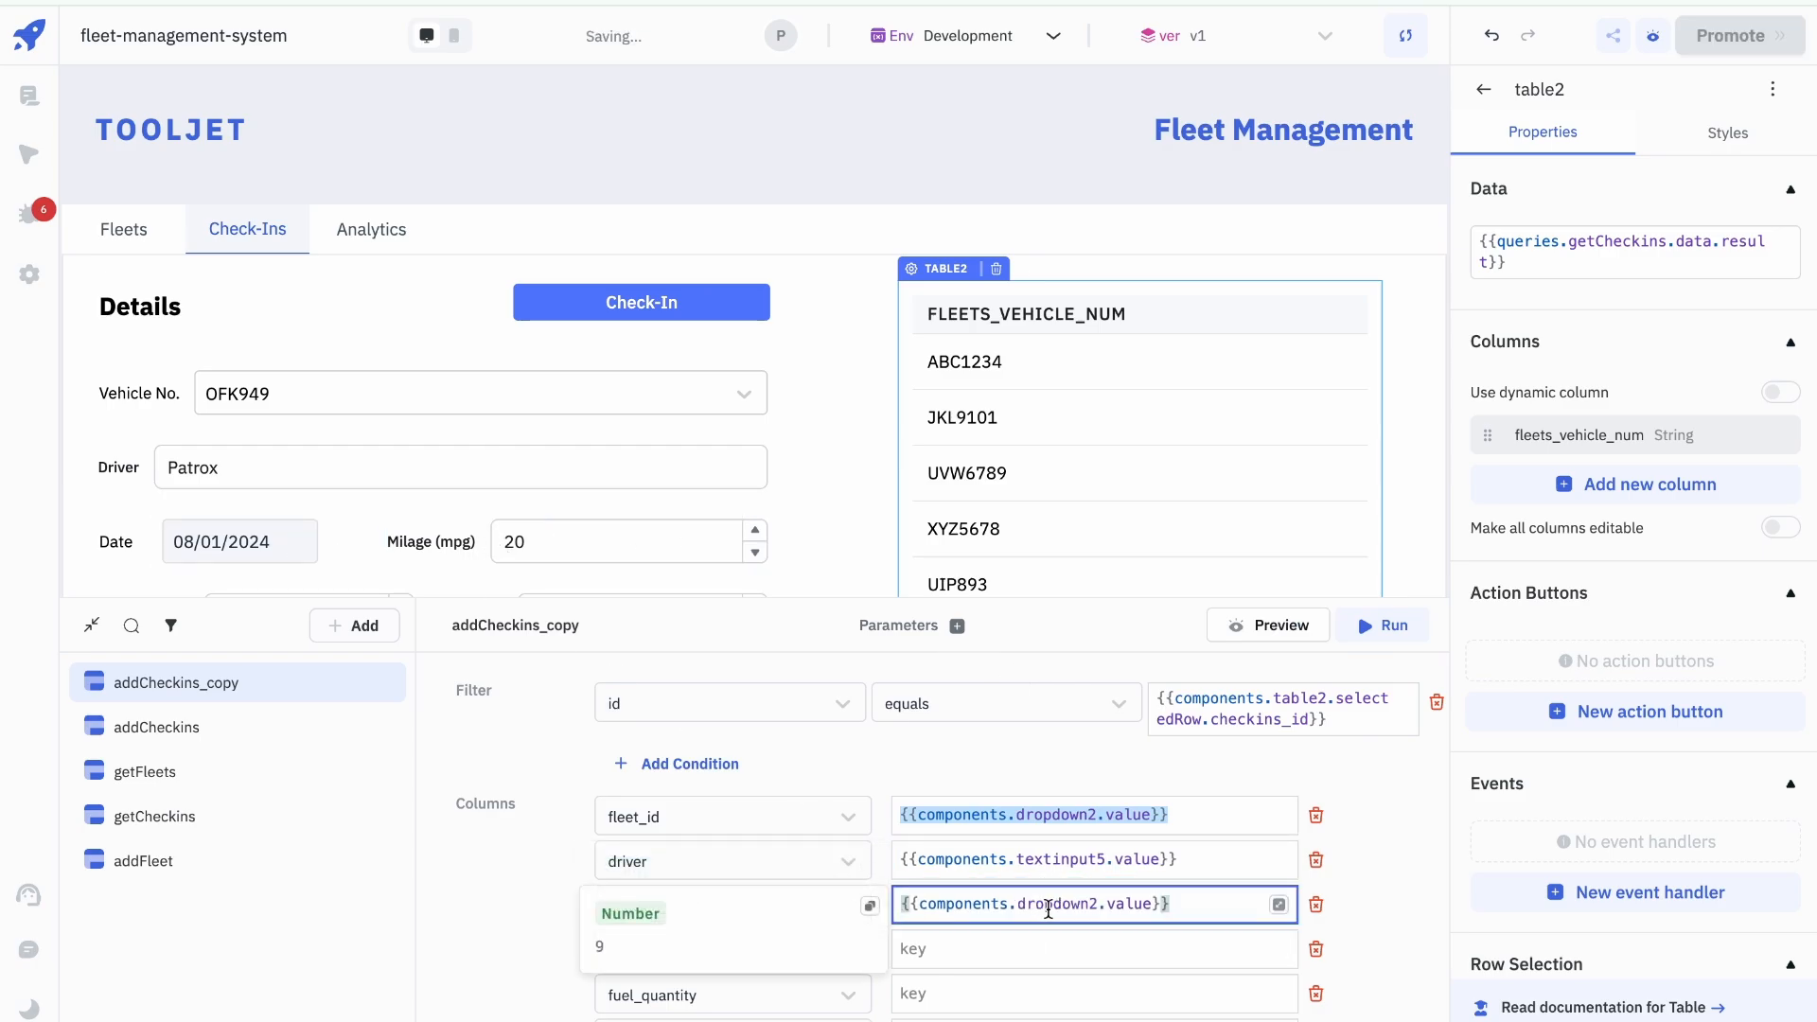
{"action": "double_click", "coordinate": [1048, 909]}
{"action": "type", "text": "da"}
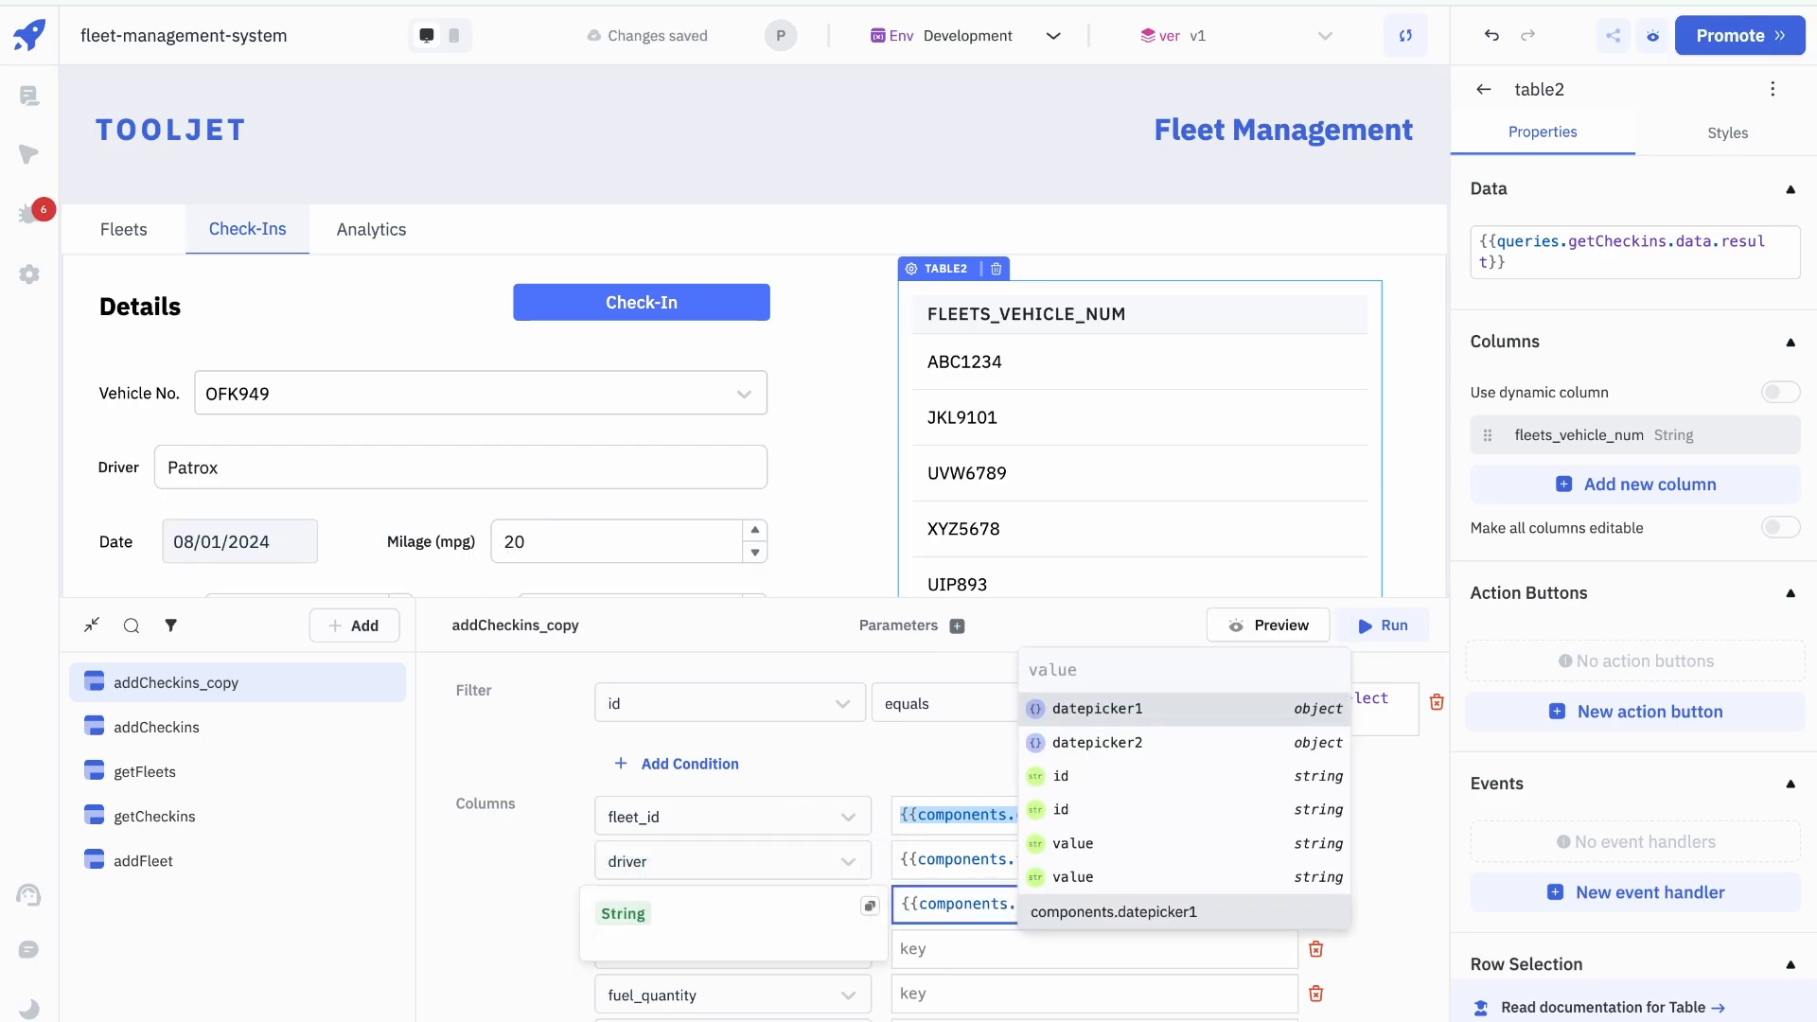
{"action": "left_click", "coordinate": [1088, 710]}
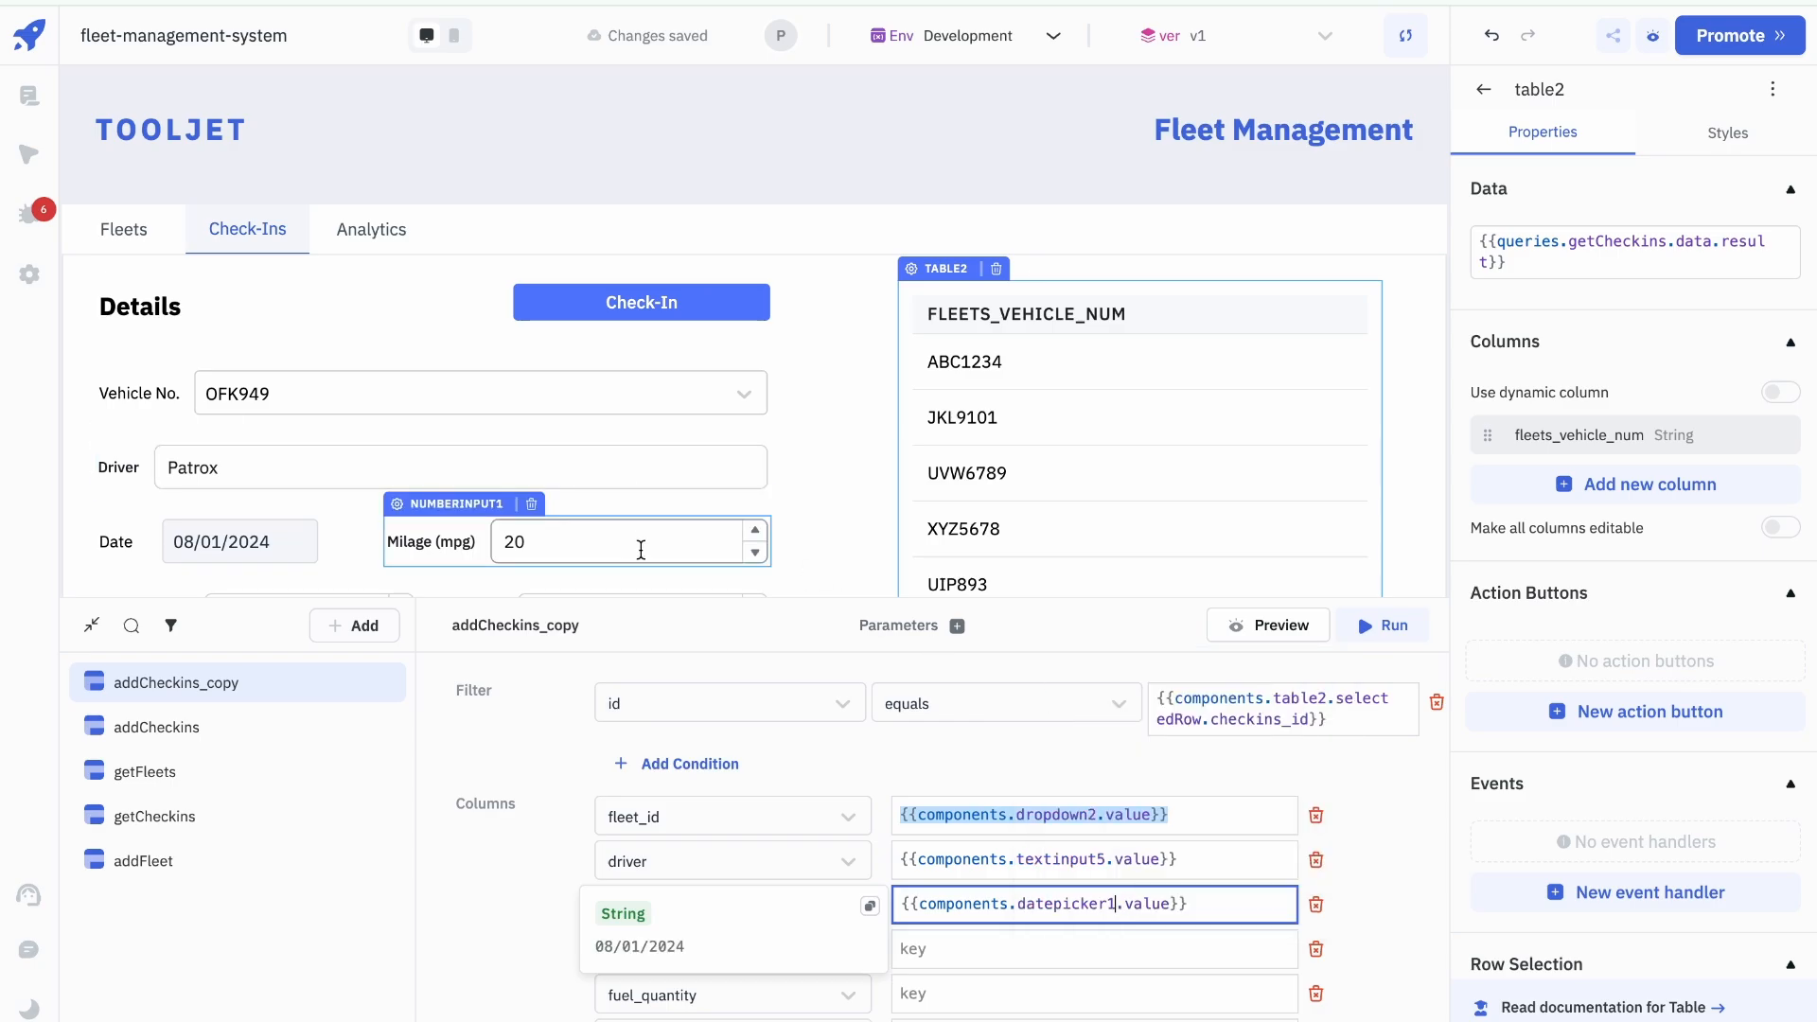
Step: Set the milage column's value to {{components.numberinput1.value}}, adapting the copied dropdown expression
{"action": "left_click", "coordinate": [1037, 954]}
{"action": "type", "text": "{{components.dropdown2.value}}"}
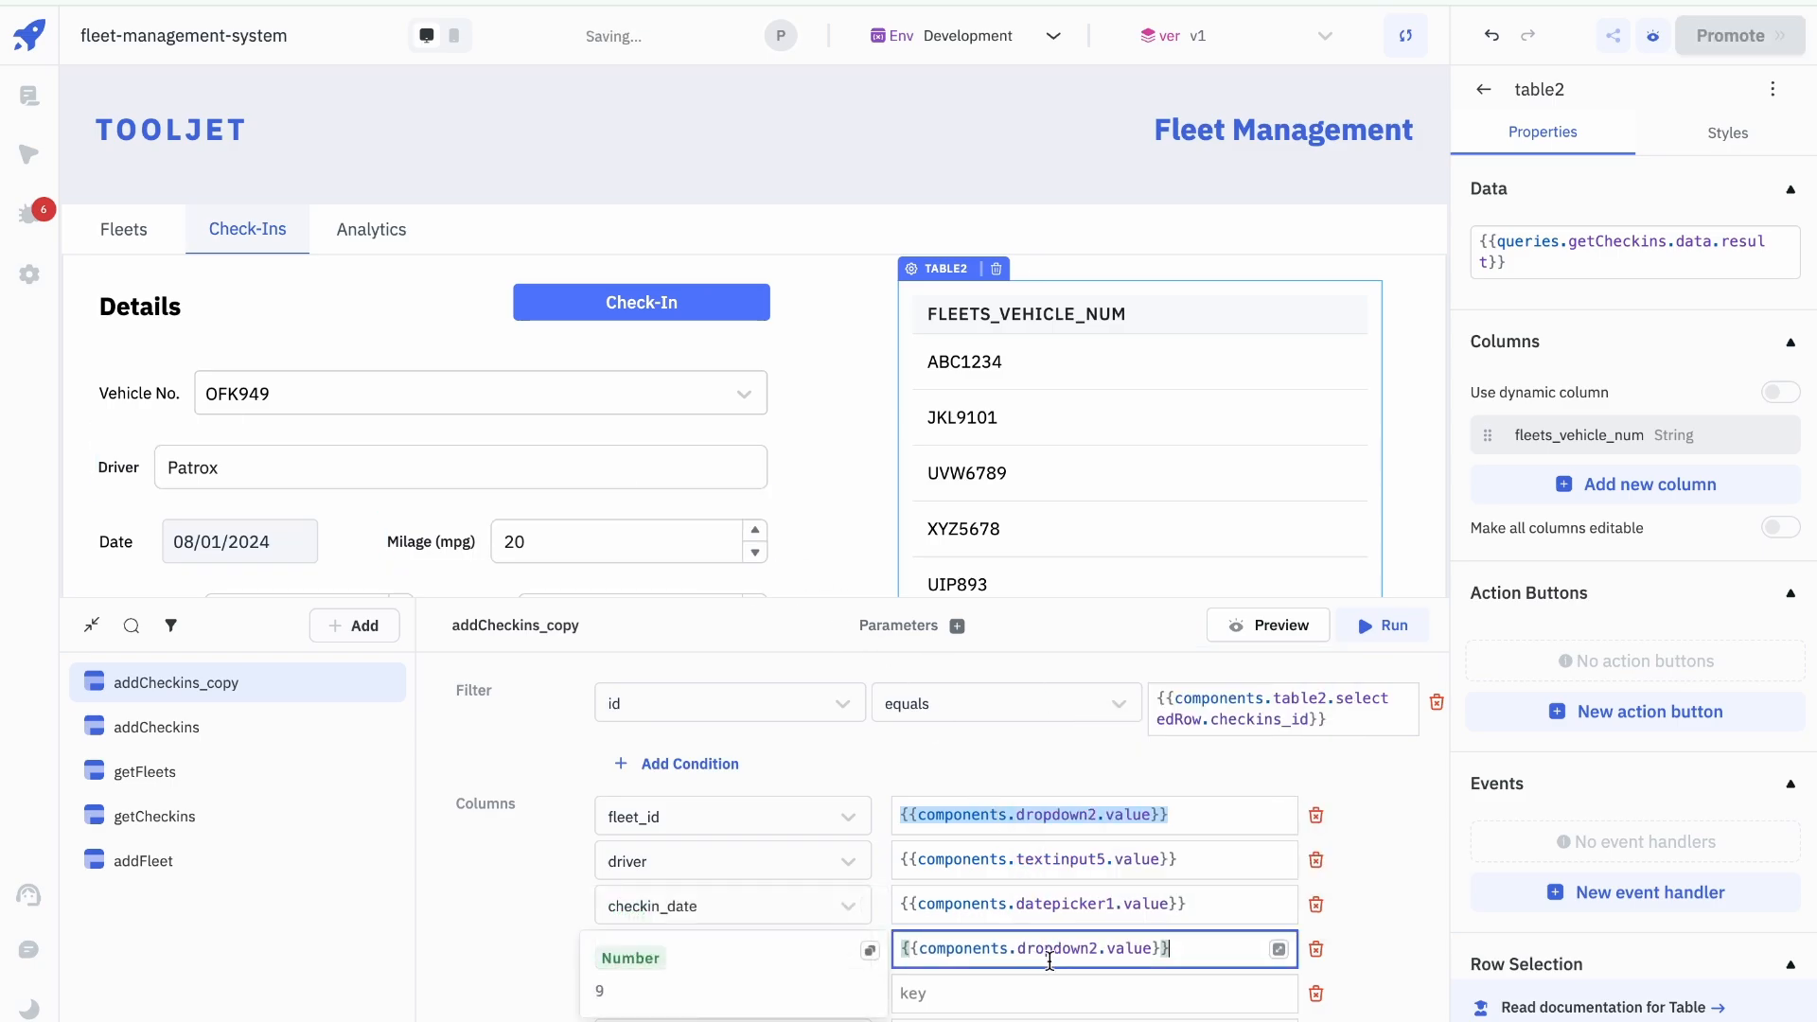
{"action": "double_click", "coordinate": [1058, 950]}
{"action": "type", "text": "num"}
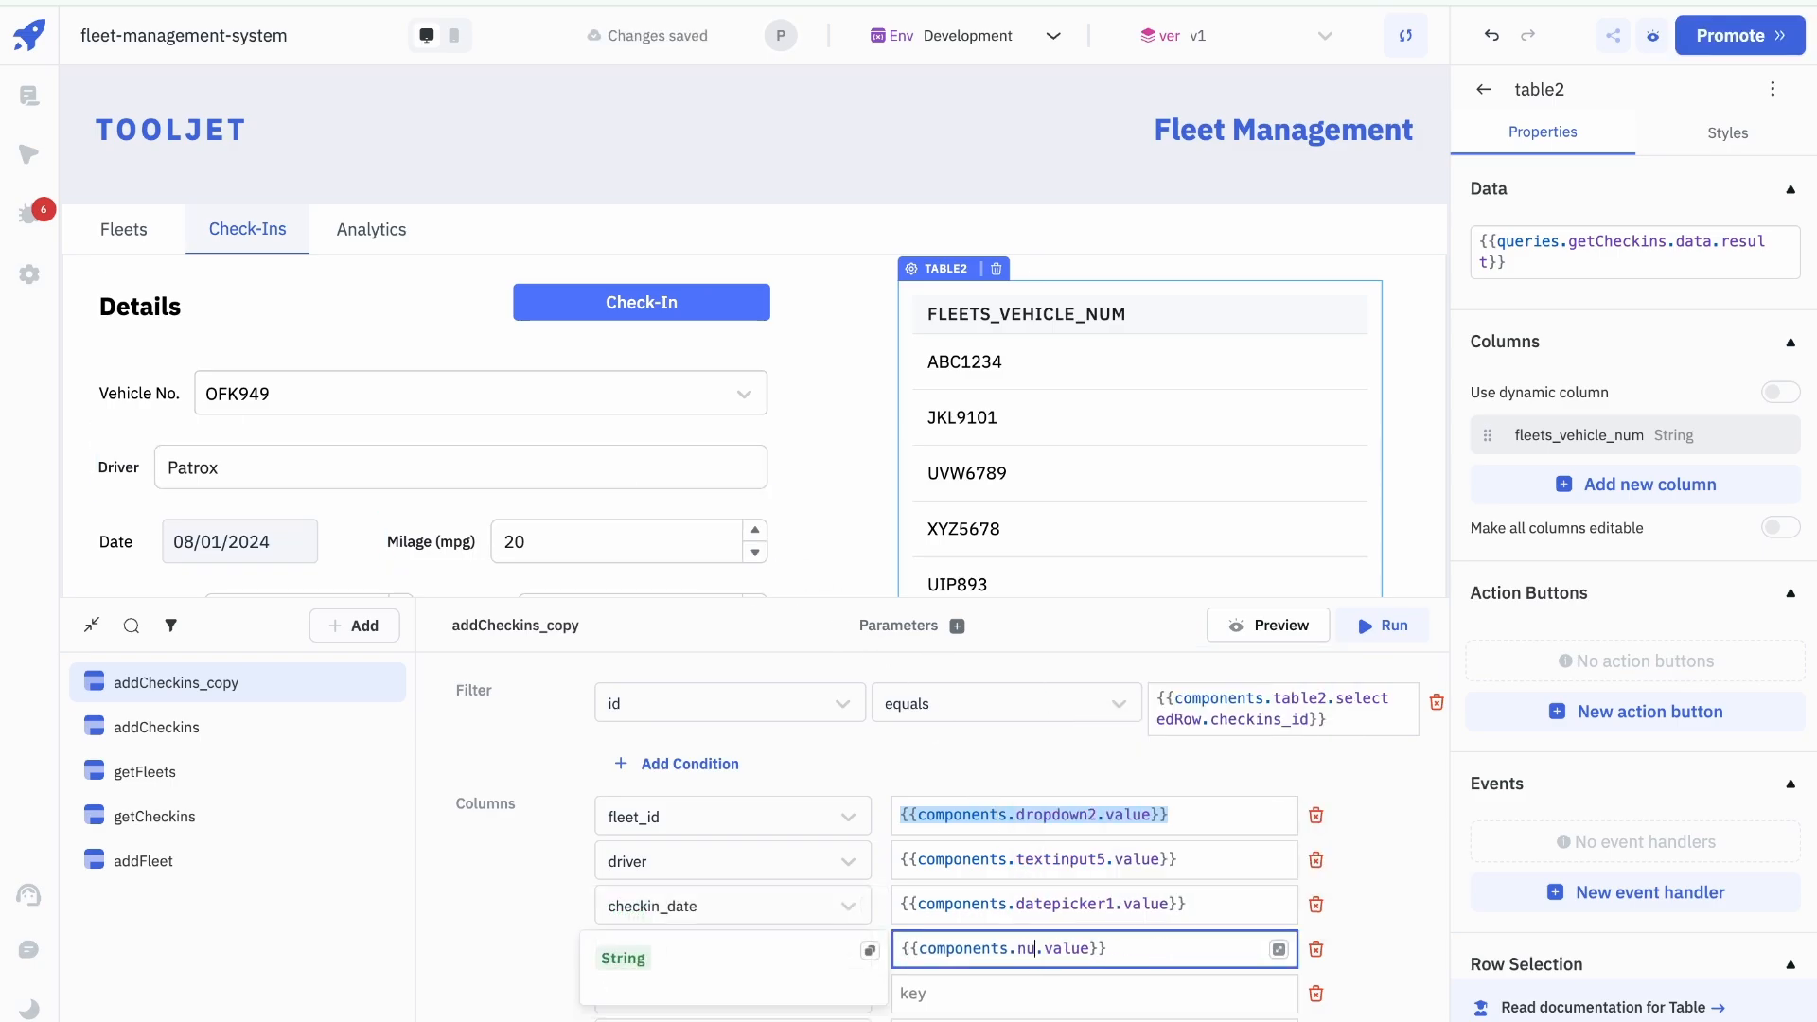
{"action": "left_click", "coordinate": [1103, 628]}
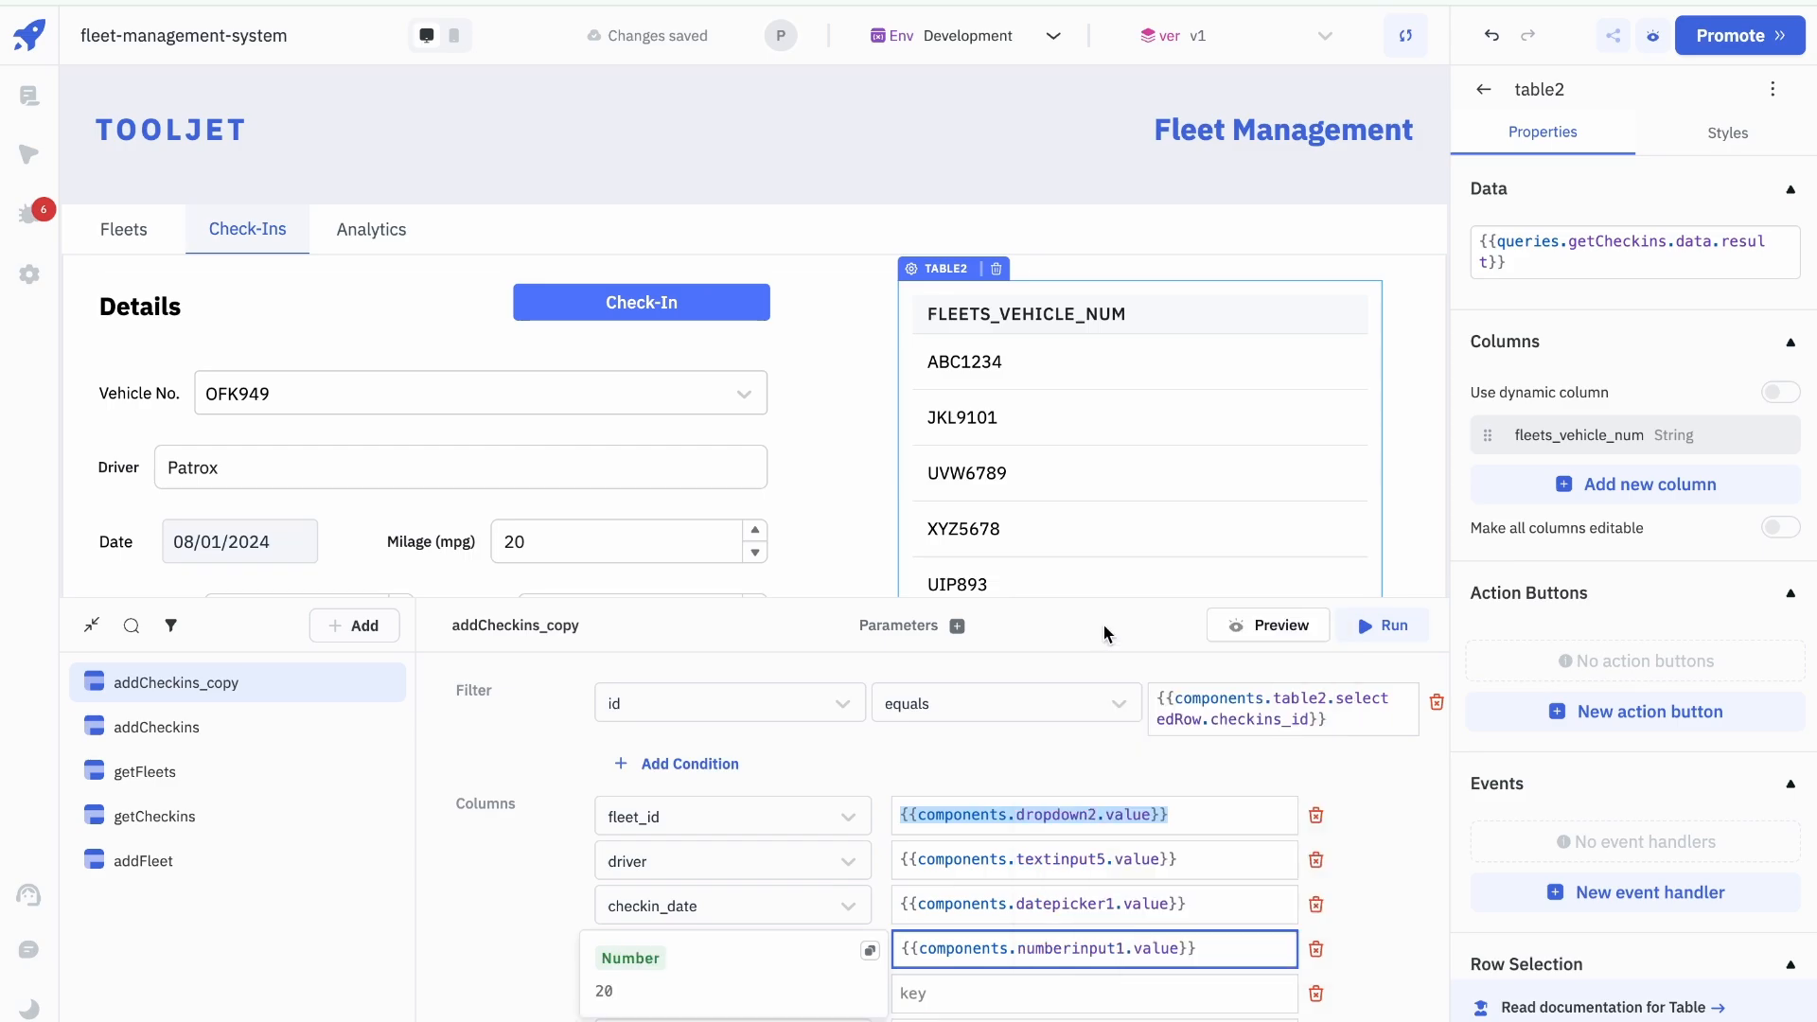
Step: Copy the milage expression into the fuel_quantity column and change it to {{components.numberinput3.value}}
{"action": "scroll", "coordinate": [644, 406], "scroll_direction": "down", "scroll_amount": 2}
{"action": "scroll", "coordinate": [644, 413], "scroll_direction": "down", "scroll_amount": 1}
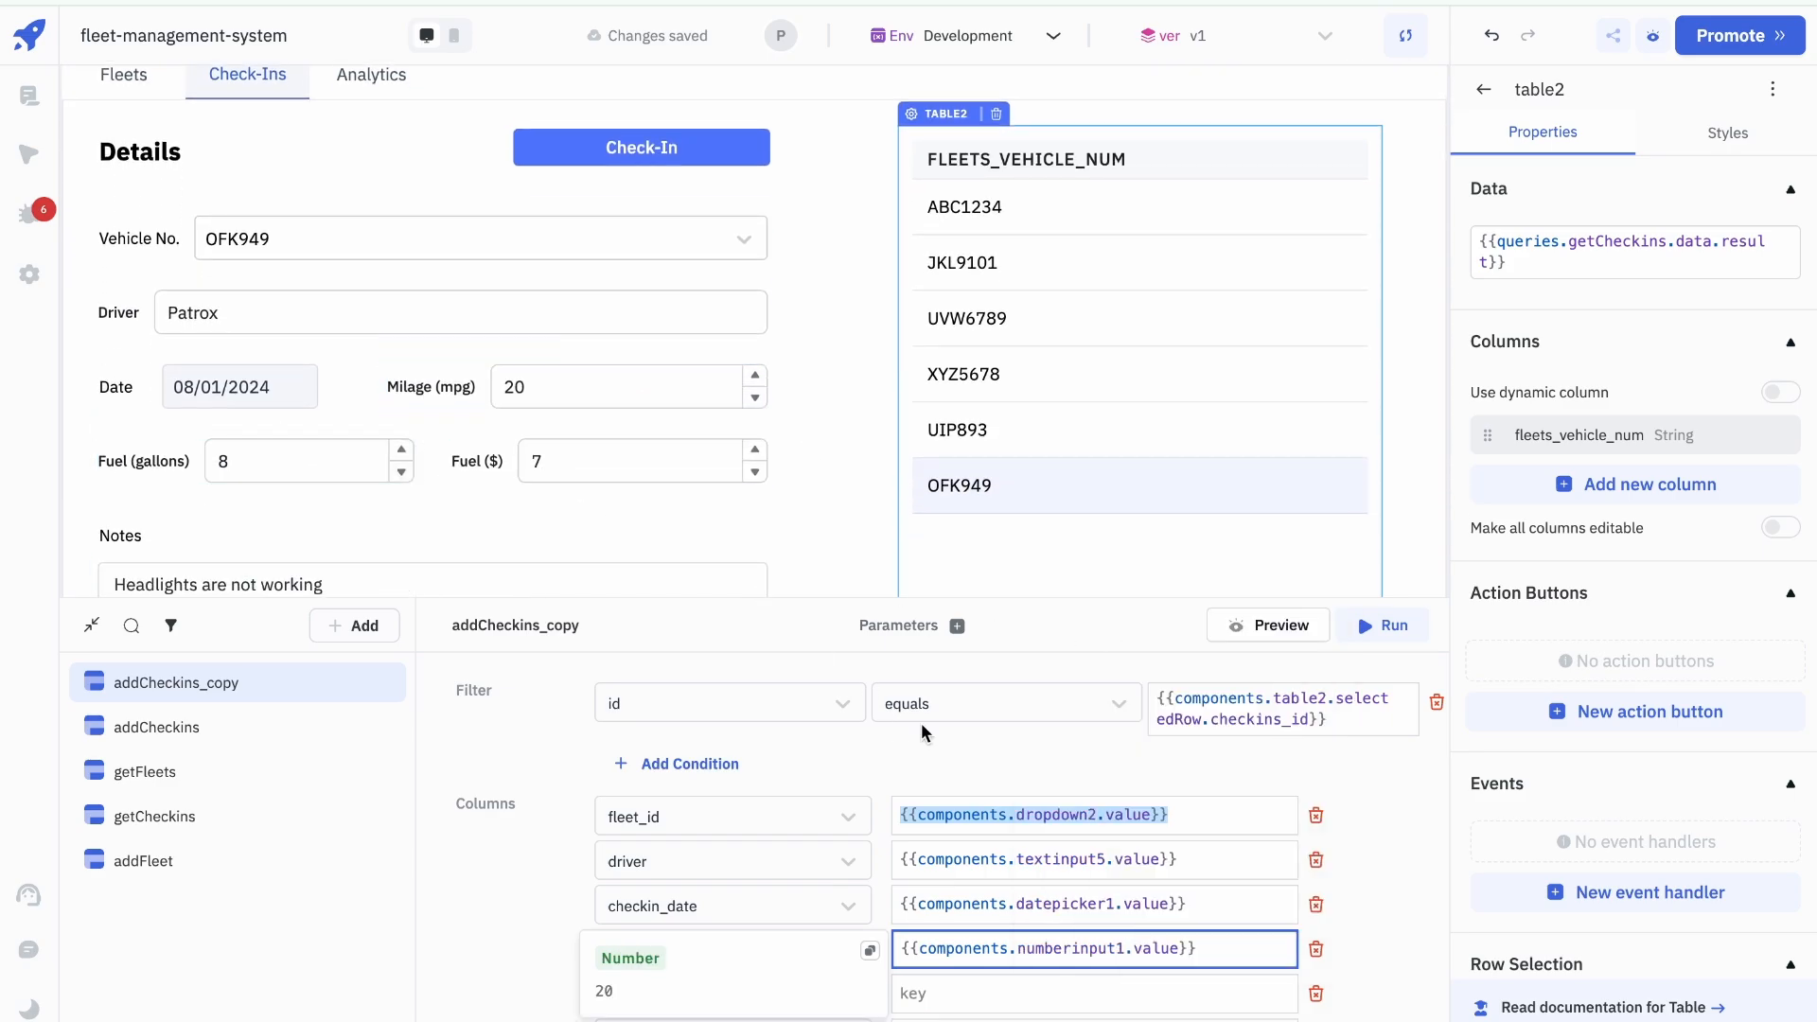
{"action": "left_click", "coordinate": [1053, 986]}
{"action": "triple_click", "coordinate": [1081, 949]}
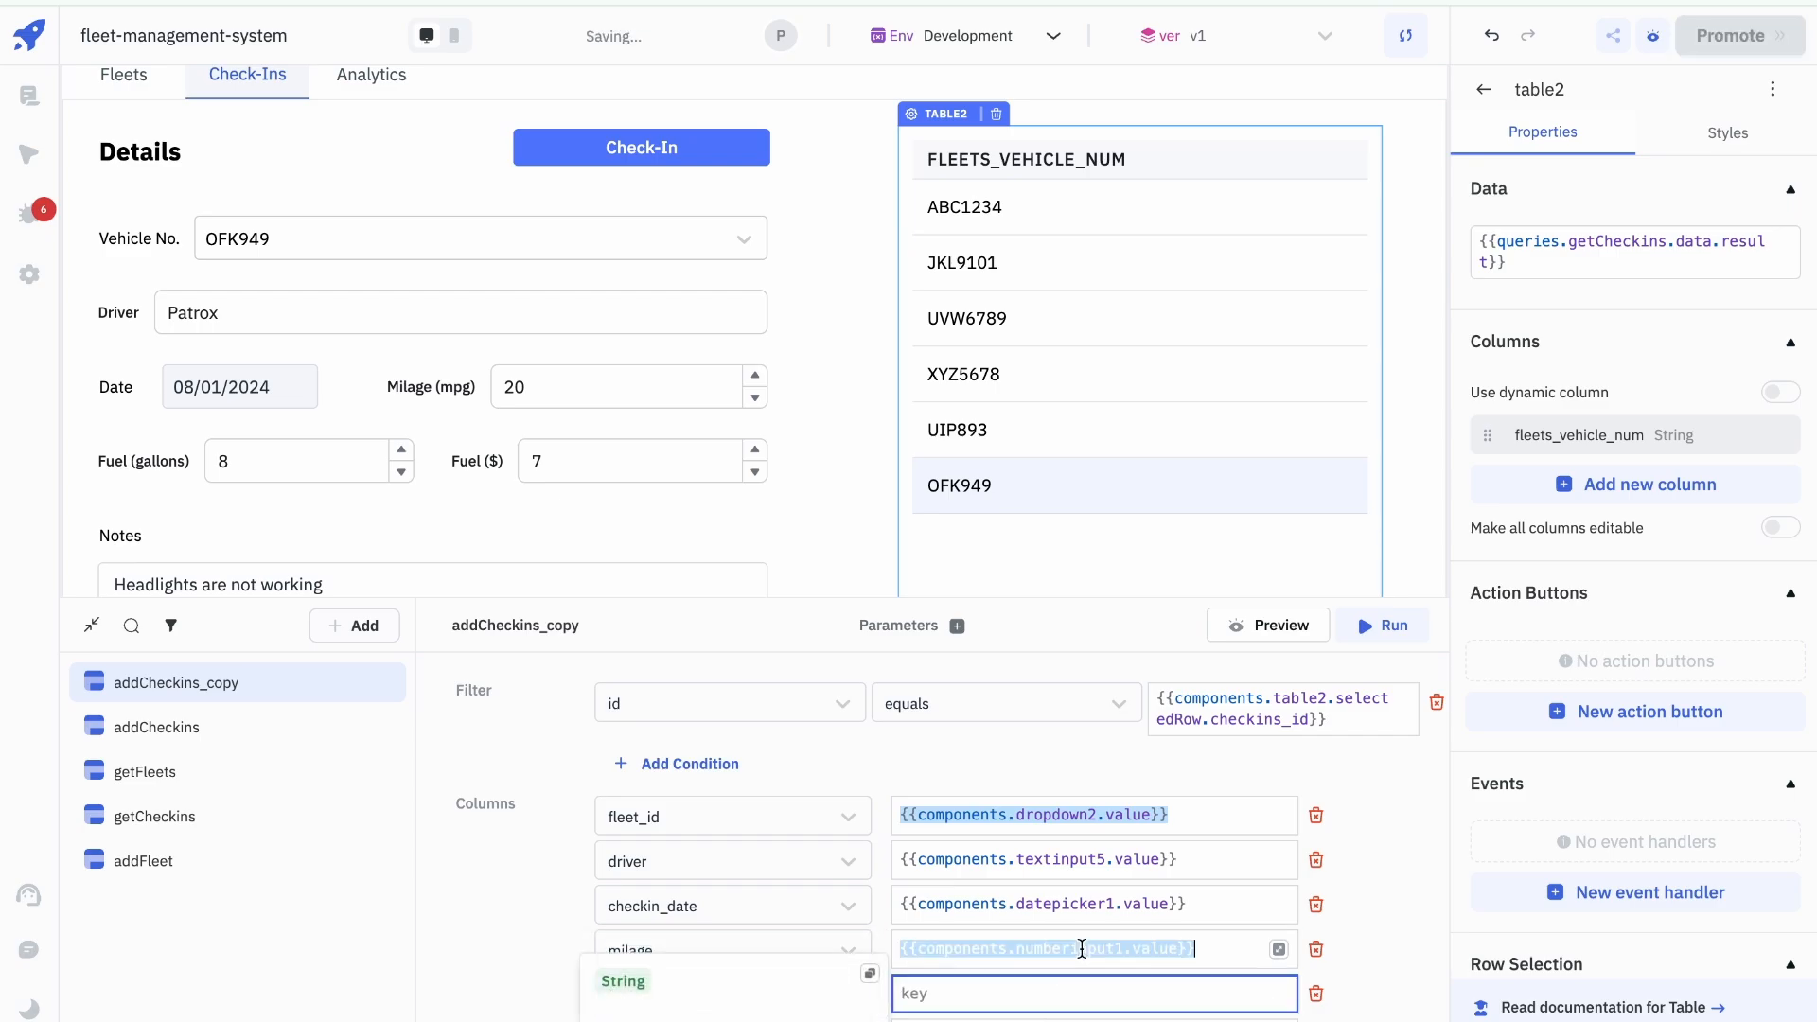
{"action": "key", "text": "ctrl+a"}
{"action": "key", "text": "ctrl+c"}
{"action": "left_click", "coordinate": [1051, 989]}
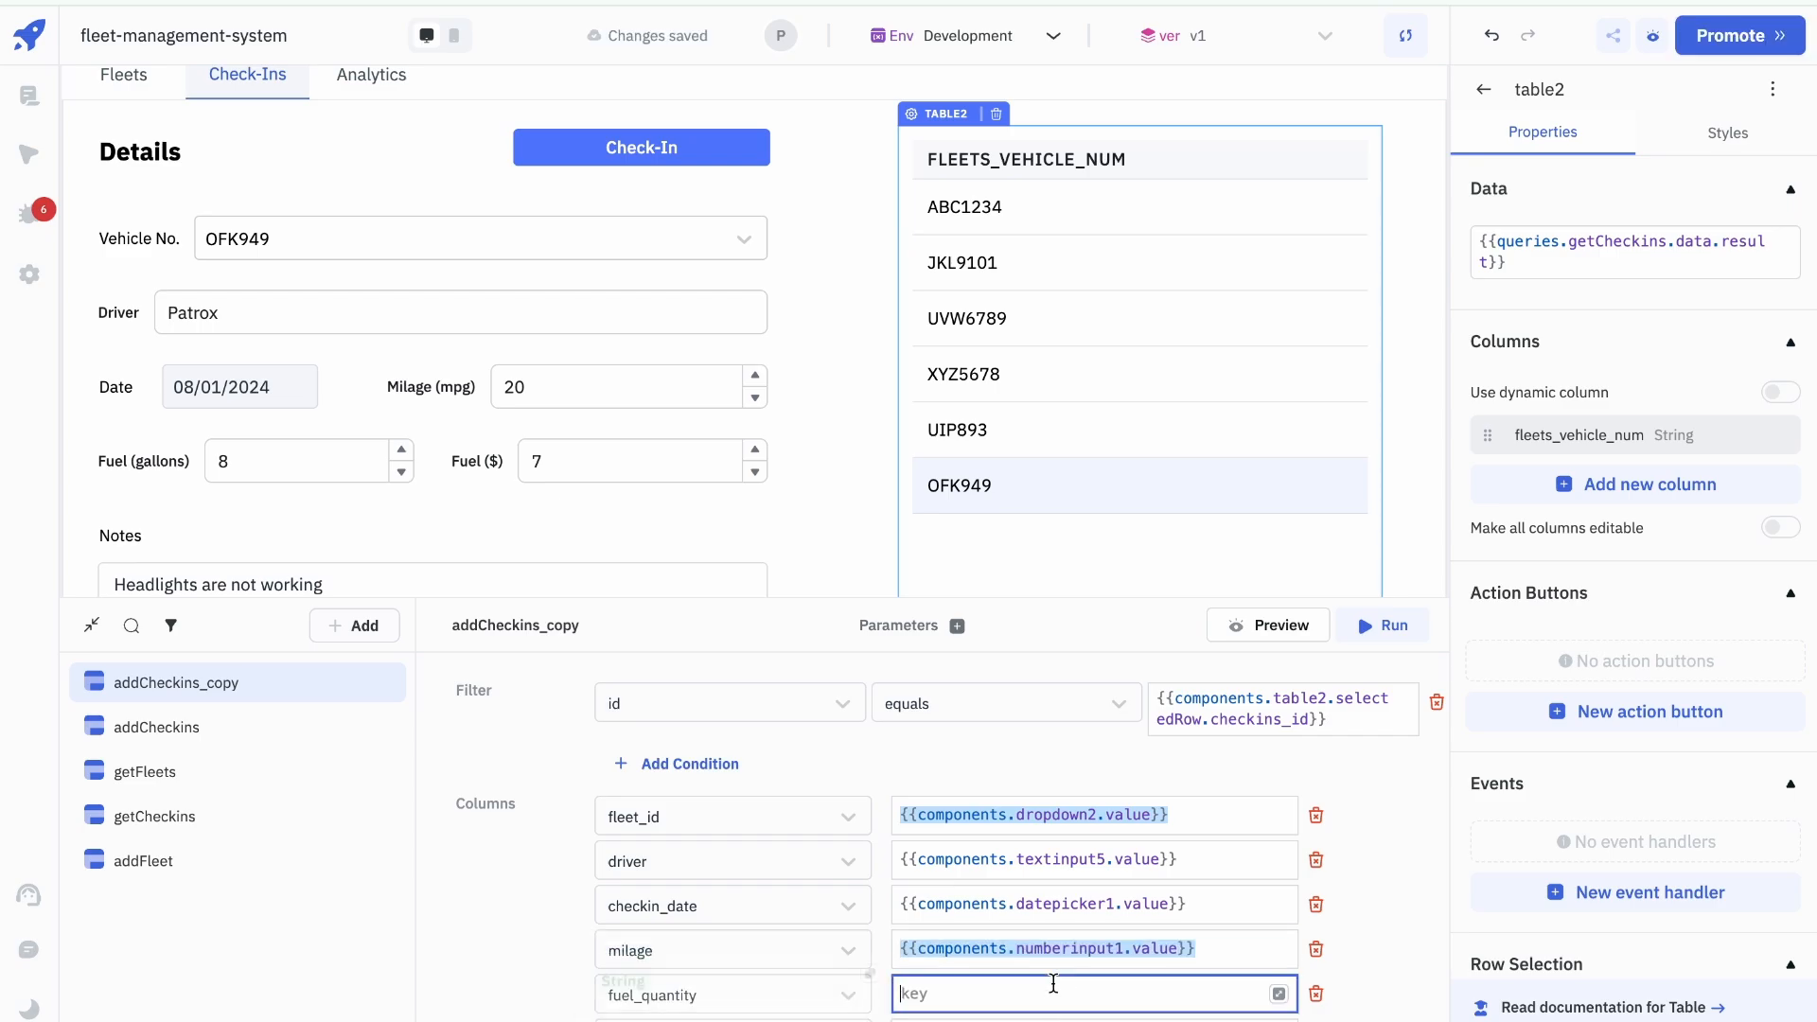
{"action": "key", "text": "ctrl+v"}
{"action": "left_click", "coordinate": [1126, 915]}
{"action": "key", "text": "BackSpace"}
{"action": "type", "text": "3"}
Step: Set the fuel_price column's value to {{components.numberinput2.value}}, reusing the copied milage expression
{"action": "left_click", "coordinate": [1112, 959]}
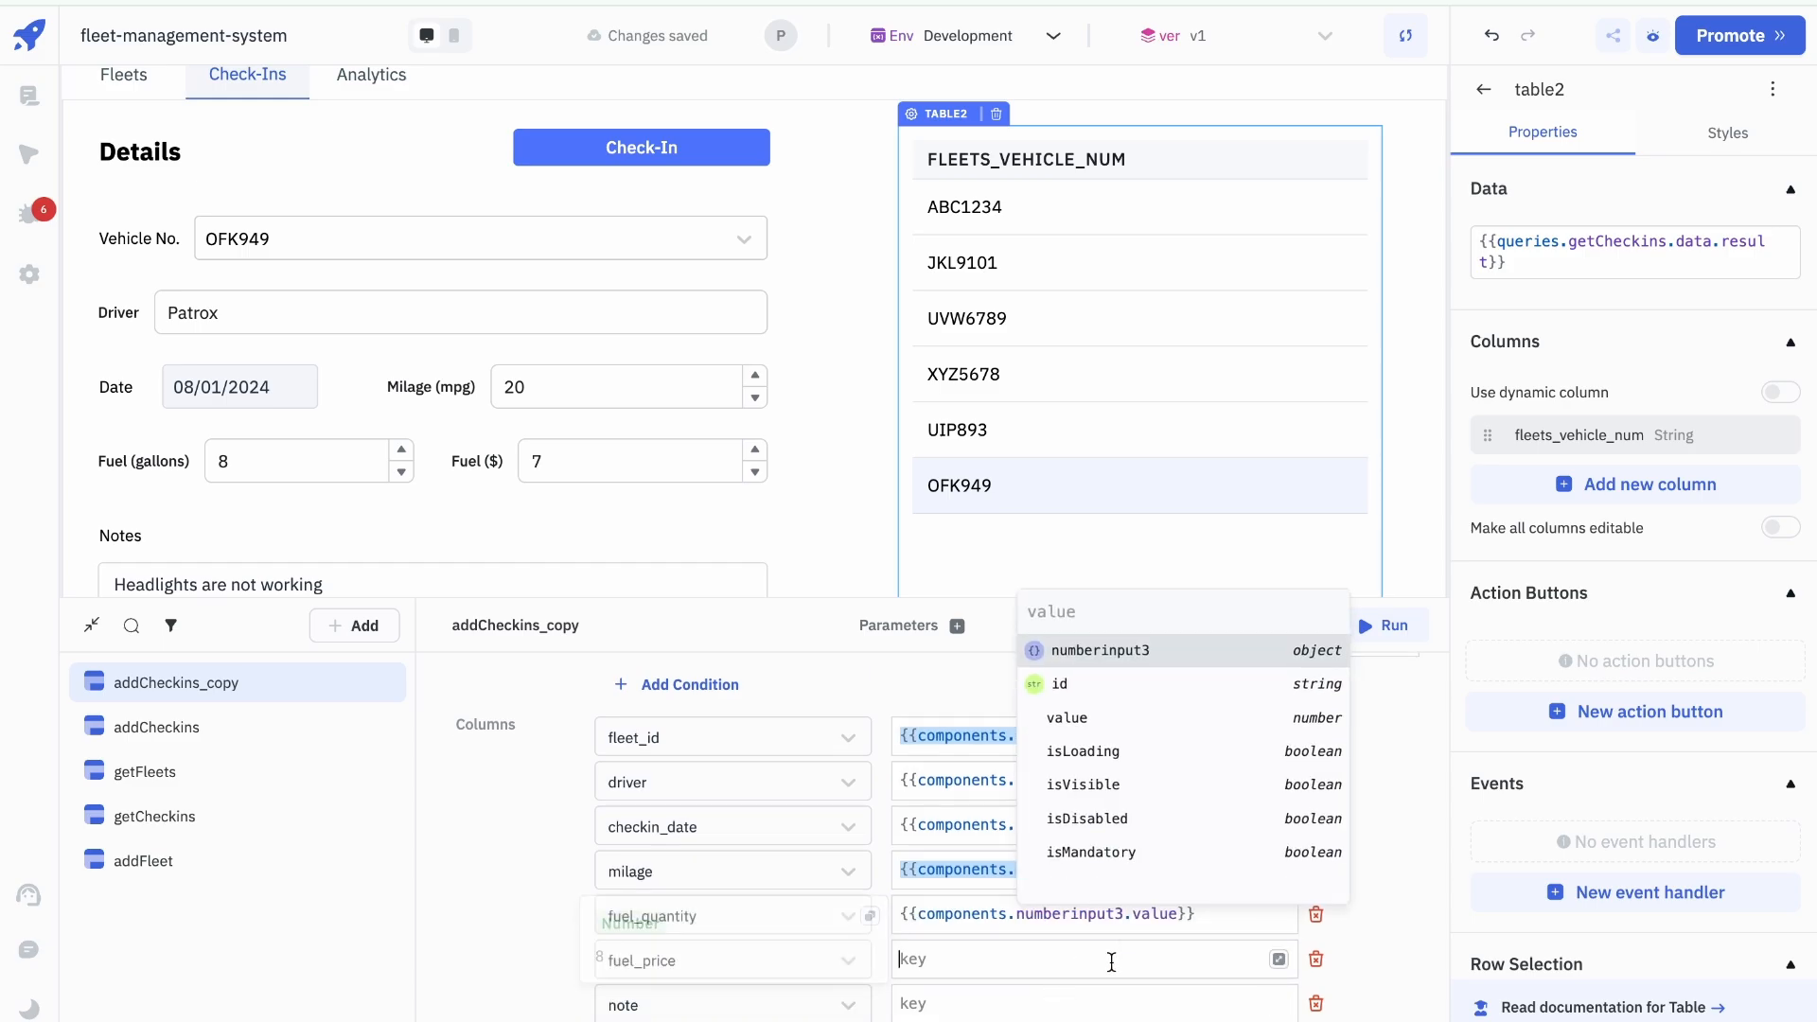
{"action": "key", "text": "ctrl+v"}
{"action": "left_click", "coordinate": [1118, 959]}
{"action": "key", "text": "BackSpace"}
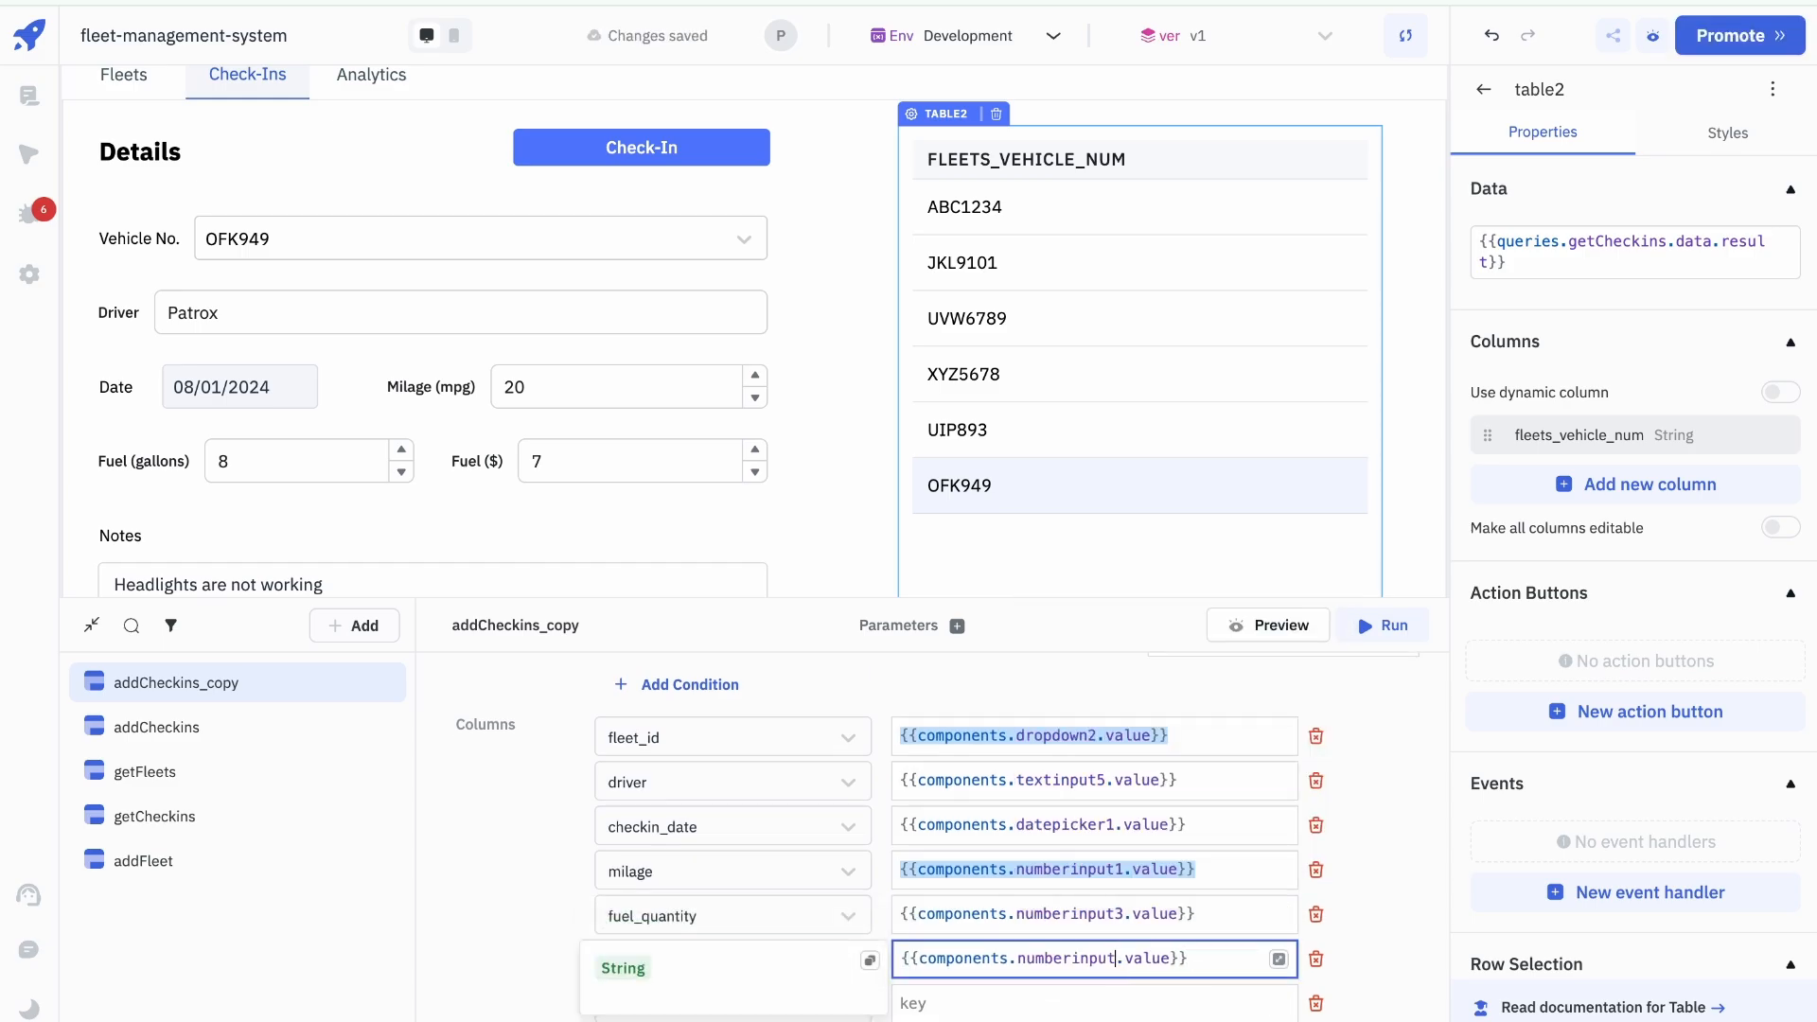
{"action": "type", "text": "2"}
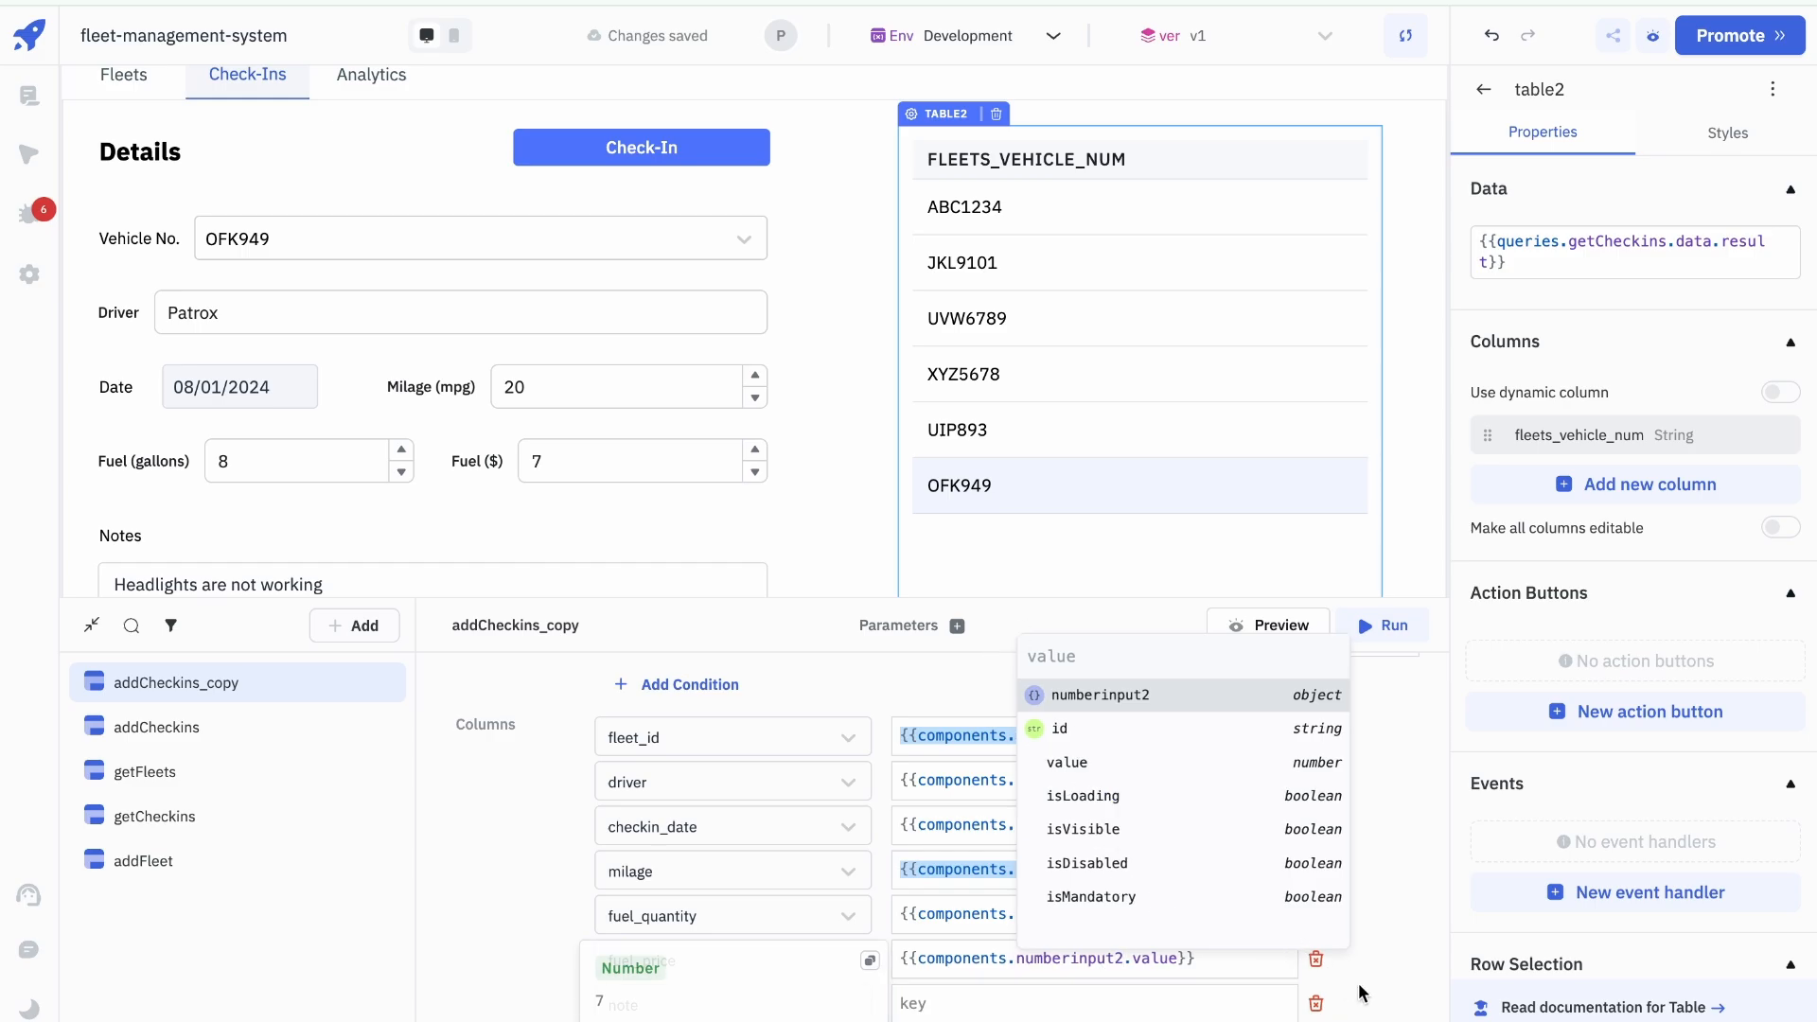
Step: Set the note column's value to {{components.textarea1.value}}, adapting the copied number input expression
{"action": "scroll", "coordinate": [1359, 984], "scroll_direction": "down", "scroll_amount": 2}
{"action": "left_click", "coordinate": [1095, 857]}
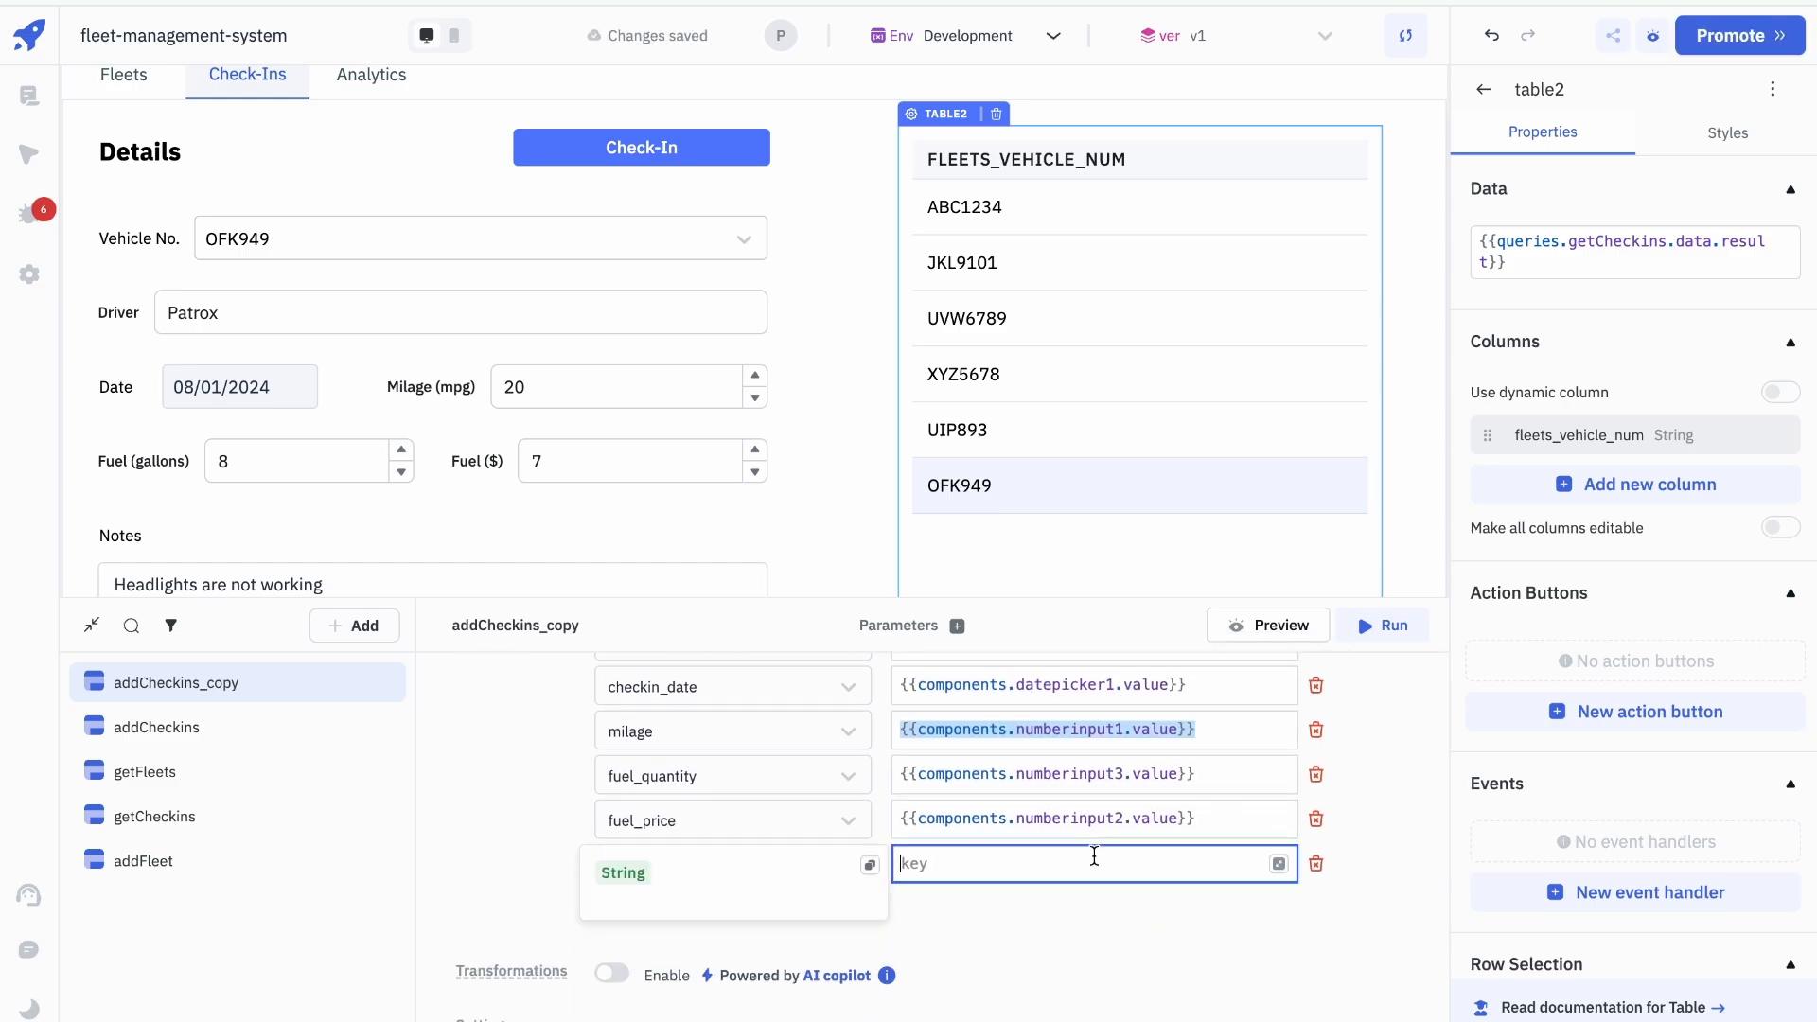
{"action": "key", "text": "ctrl+v"}
{"action": "double_click", "coordinate": [1095, 862]}
{"action": "type", "text": "text"}
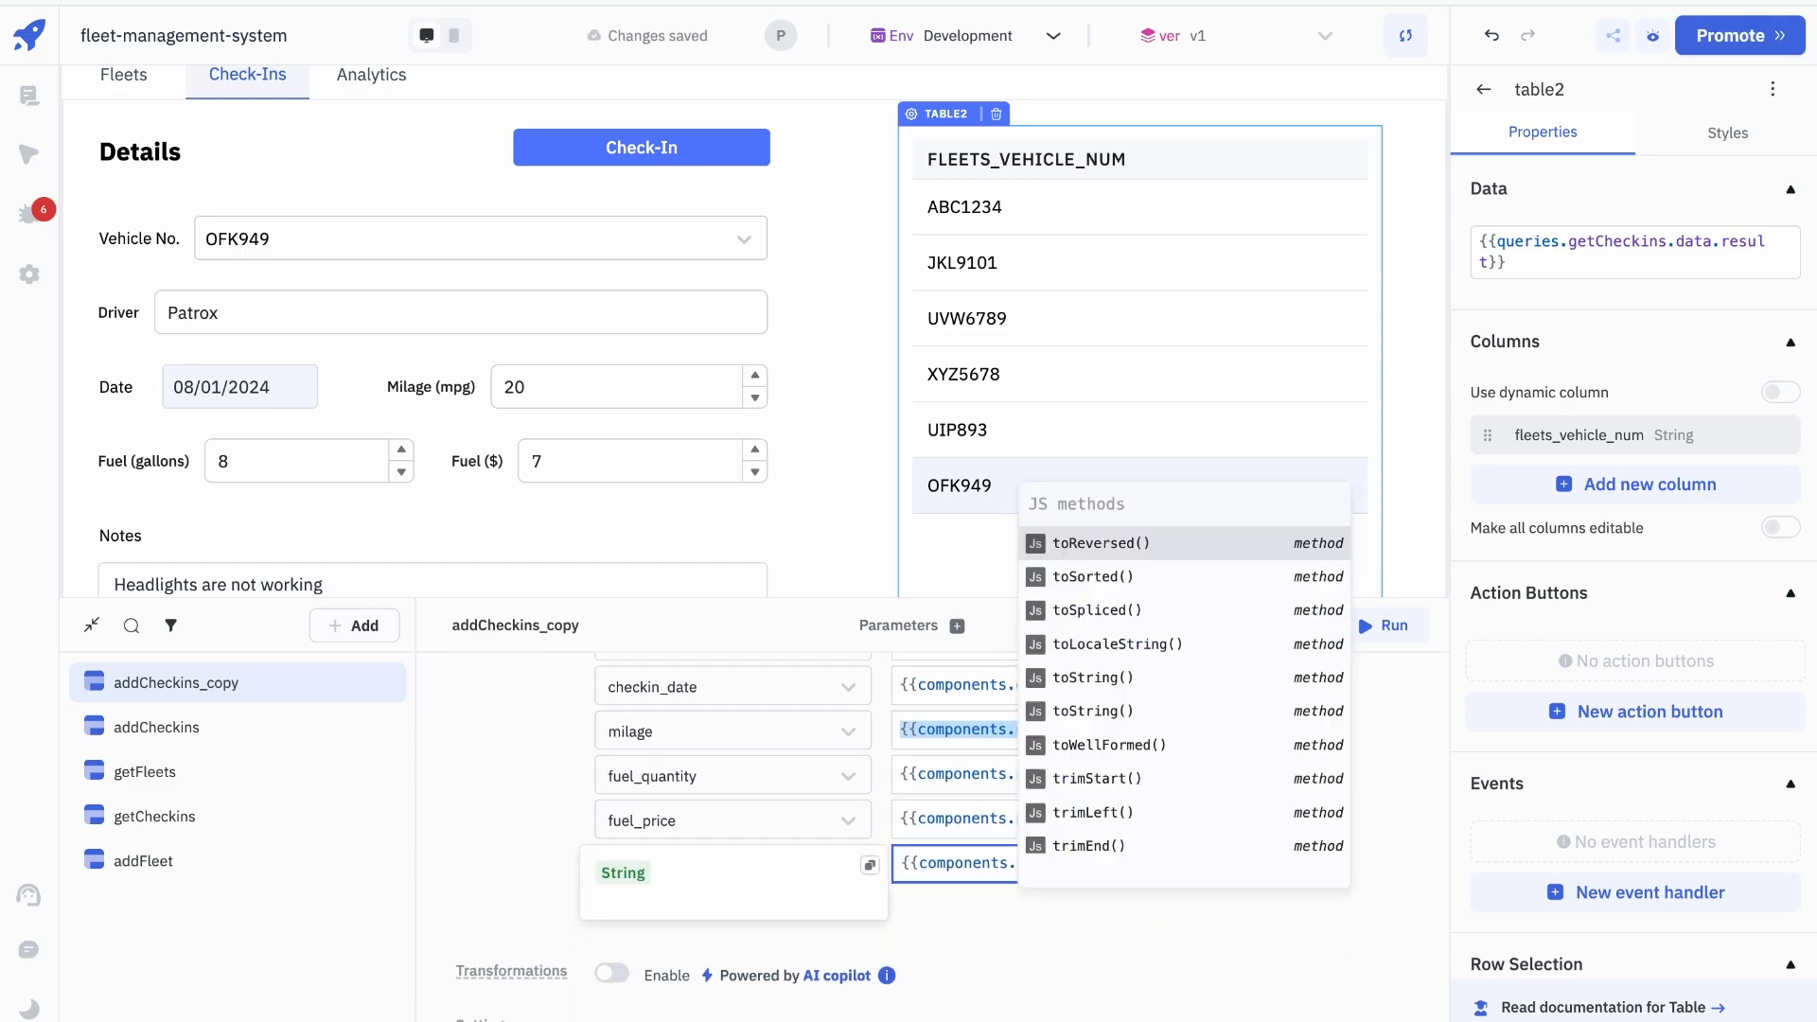
{"action": "type", "text": "area"}
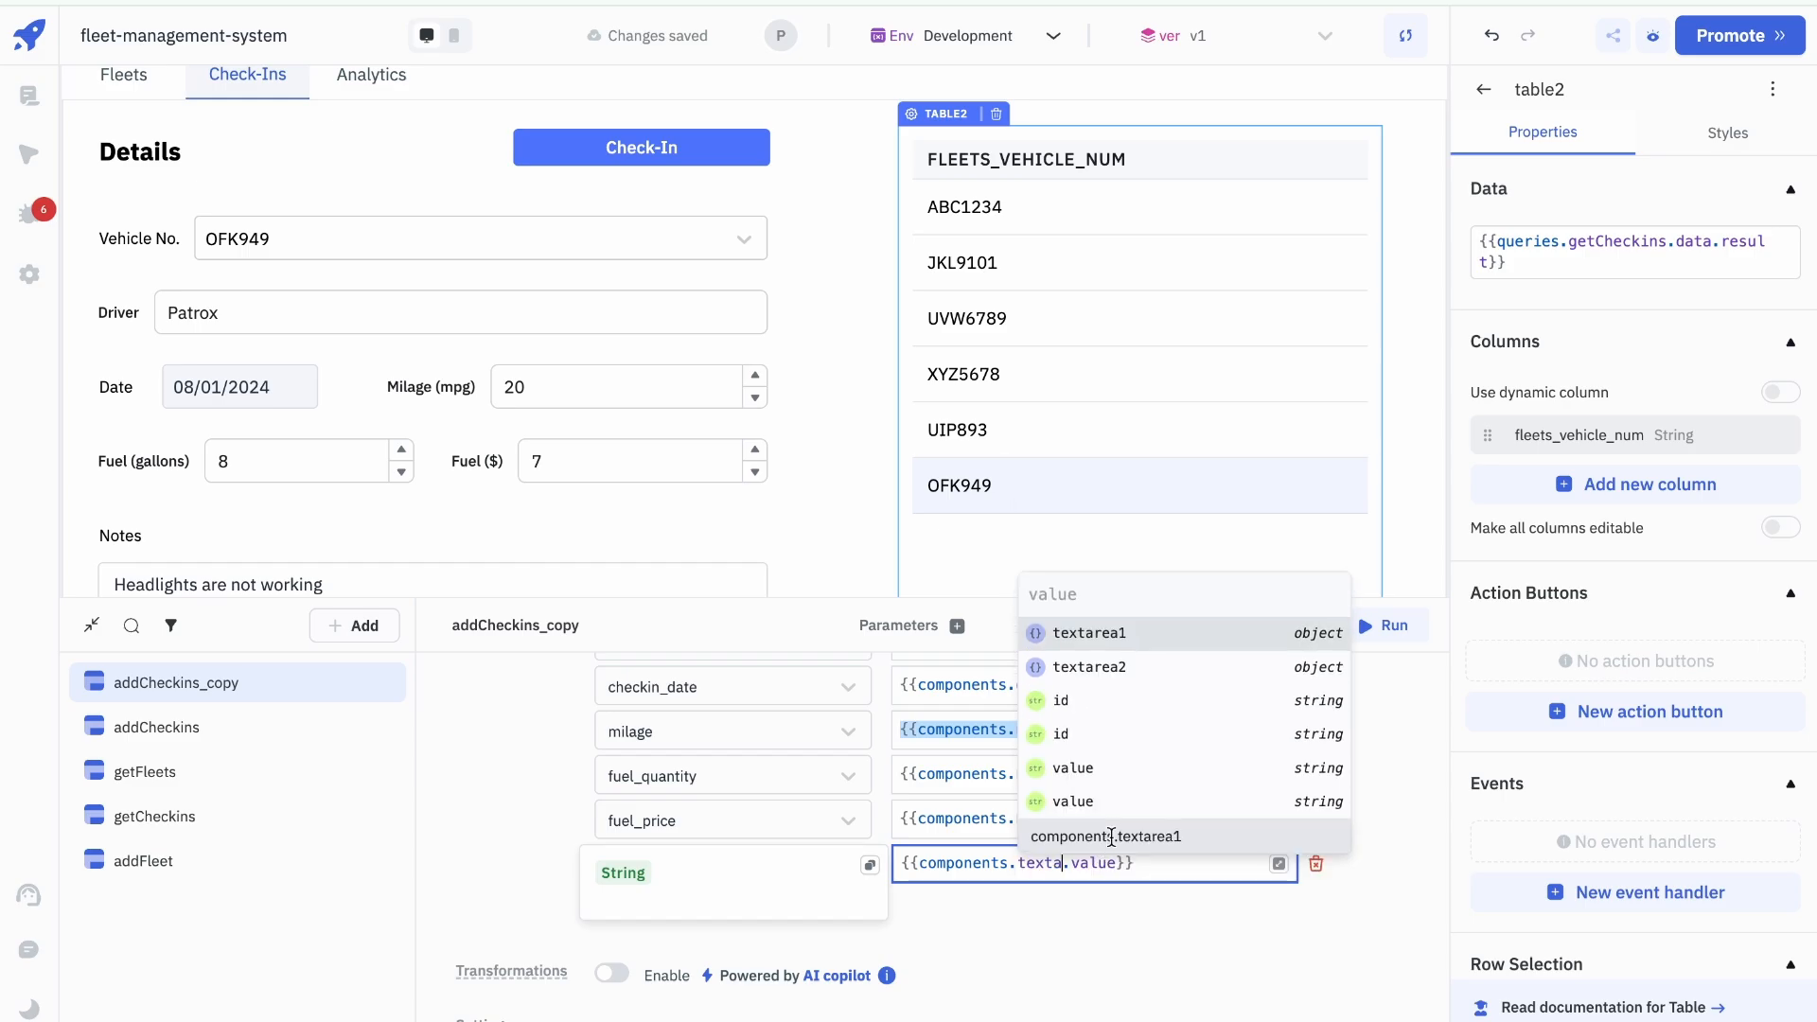
{"action": "left_click", "coordinate": [1115, 638]}
{"action": "scroll", "coordinate": [656, 530], "scroll_direction": "down", "scroll_amount": 3}
{"action": "left_click", "coordinate": [1396, 918]}
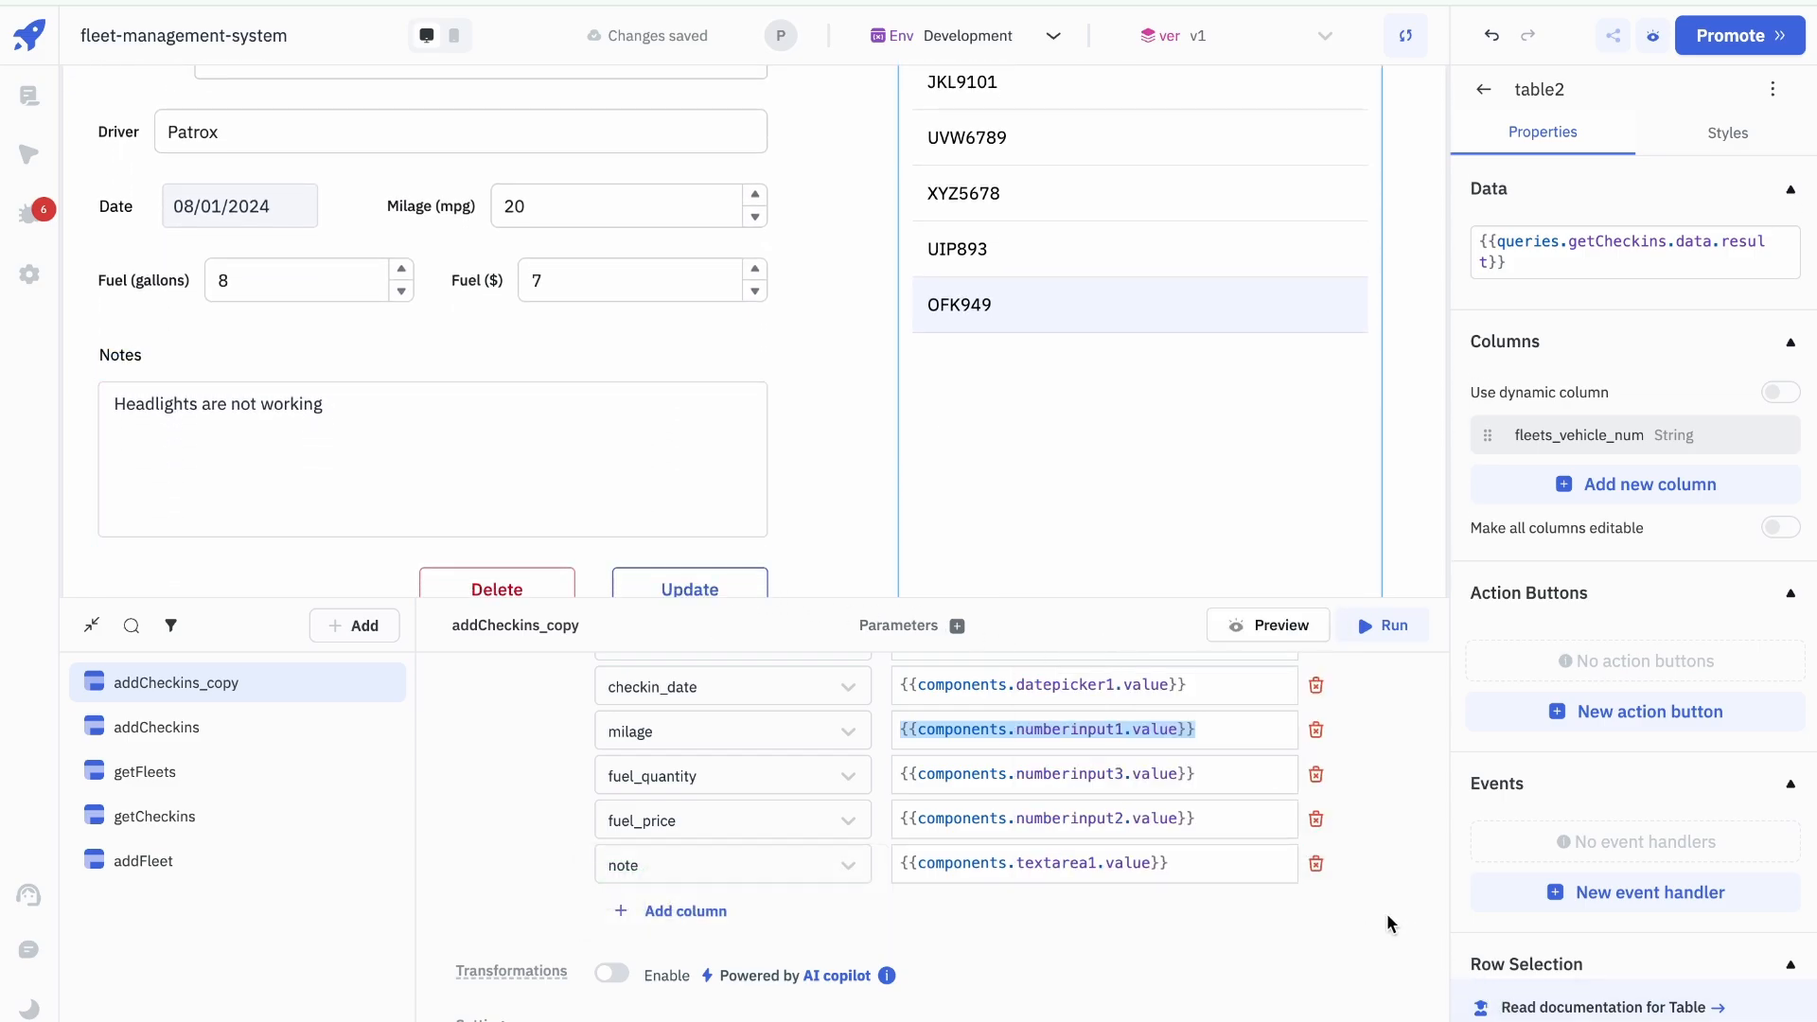
Step: Change the query's success alert message to "Checkin updated!" and delete its Close Modal event handler
{"action": "scroll", "coordinate": [1388, 916], "scroll_direction": "down", "scroll_amount": 2}
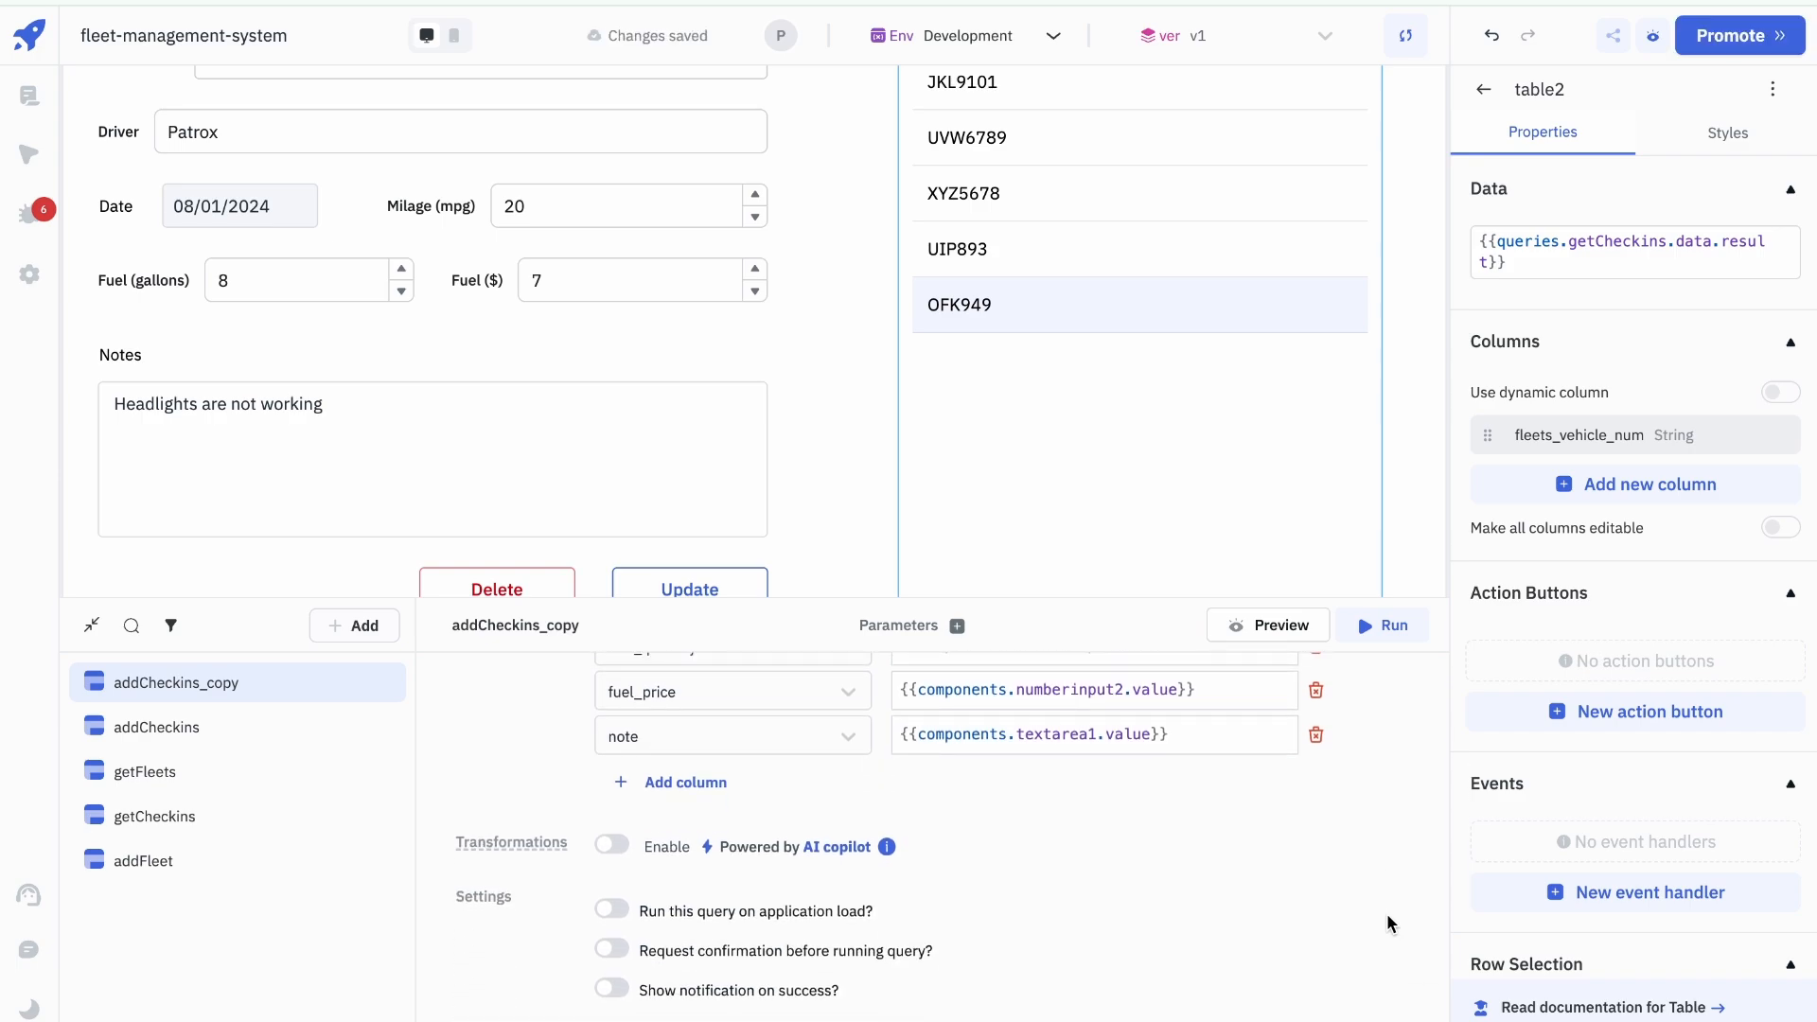
{"action": "scroll", "coordinate": [1387, 912], "scroll_direction": "down", "scroll_amount": 5}
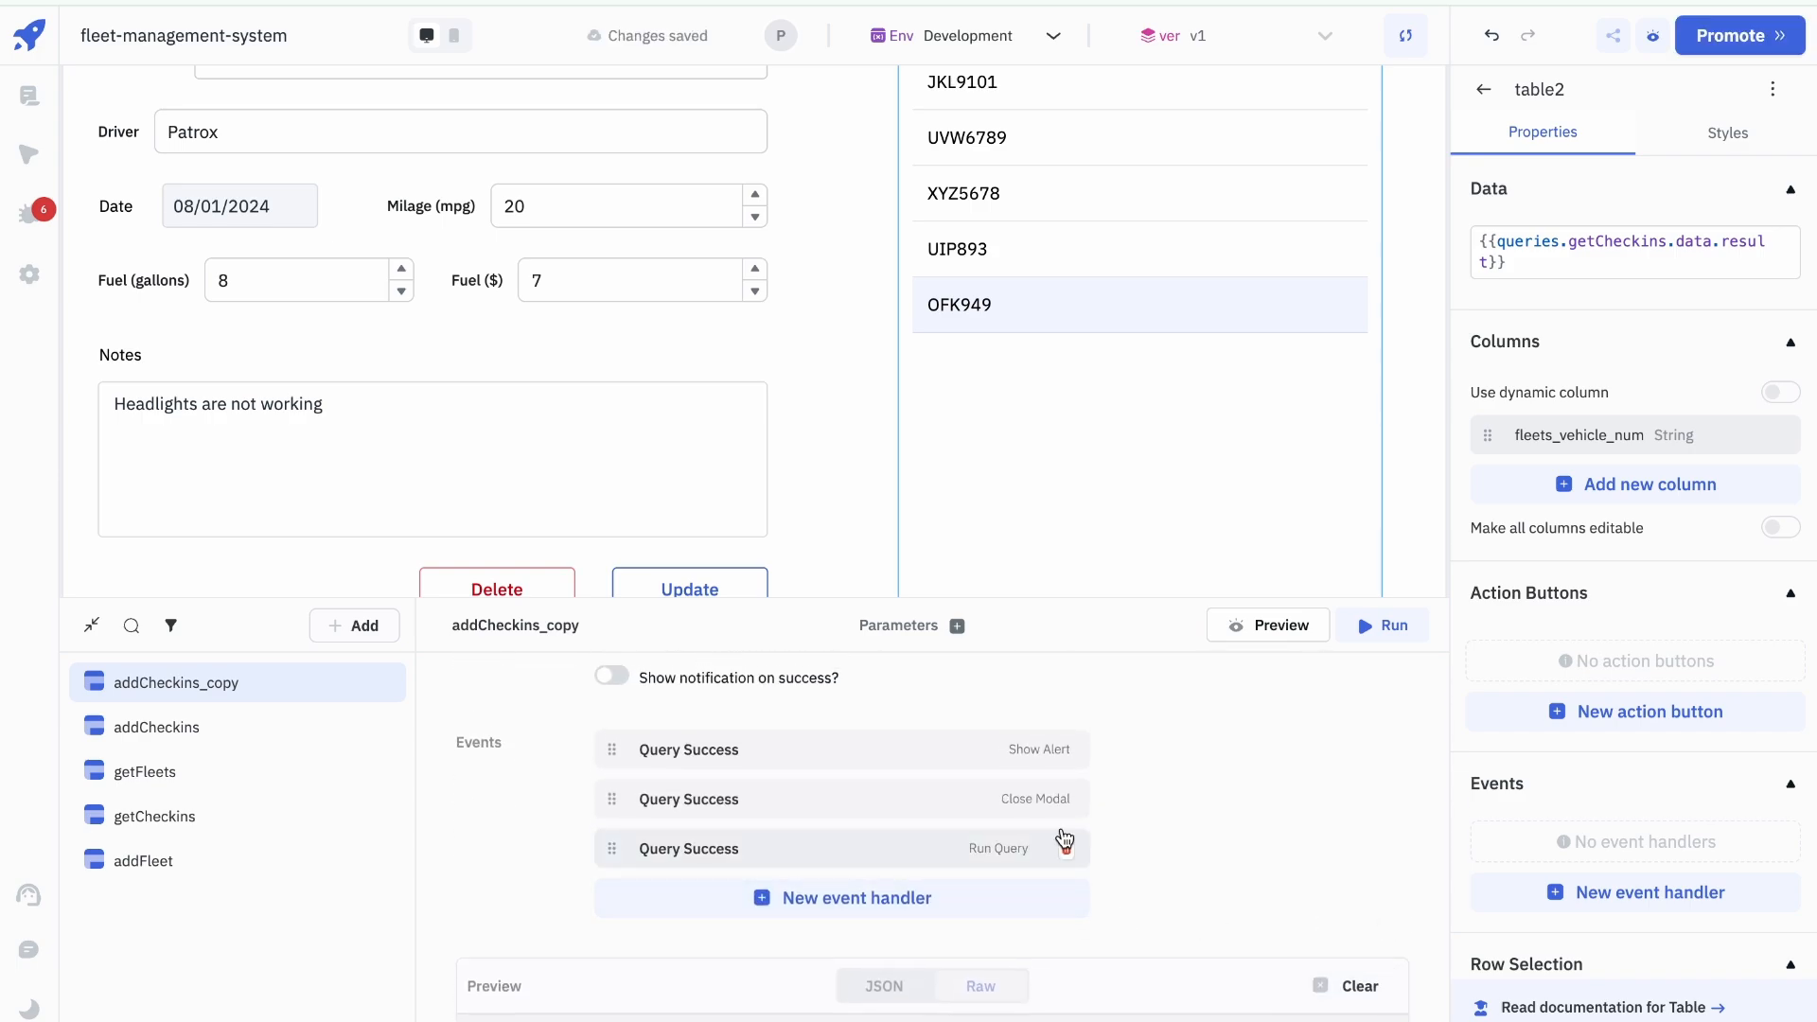
{"action": "left_click", "coordinate": [945, 749]}
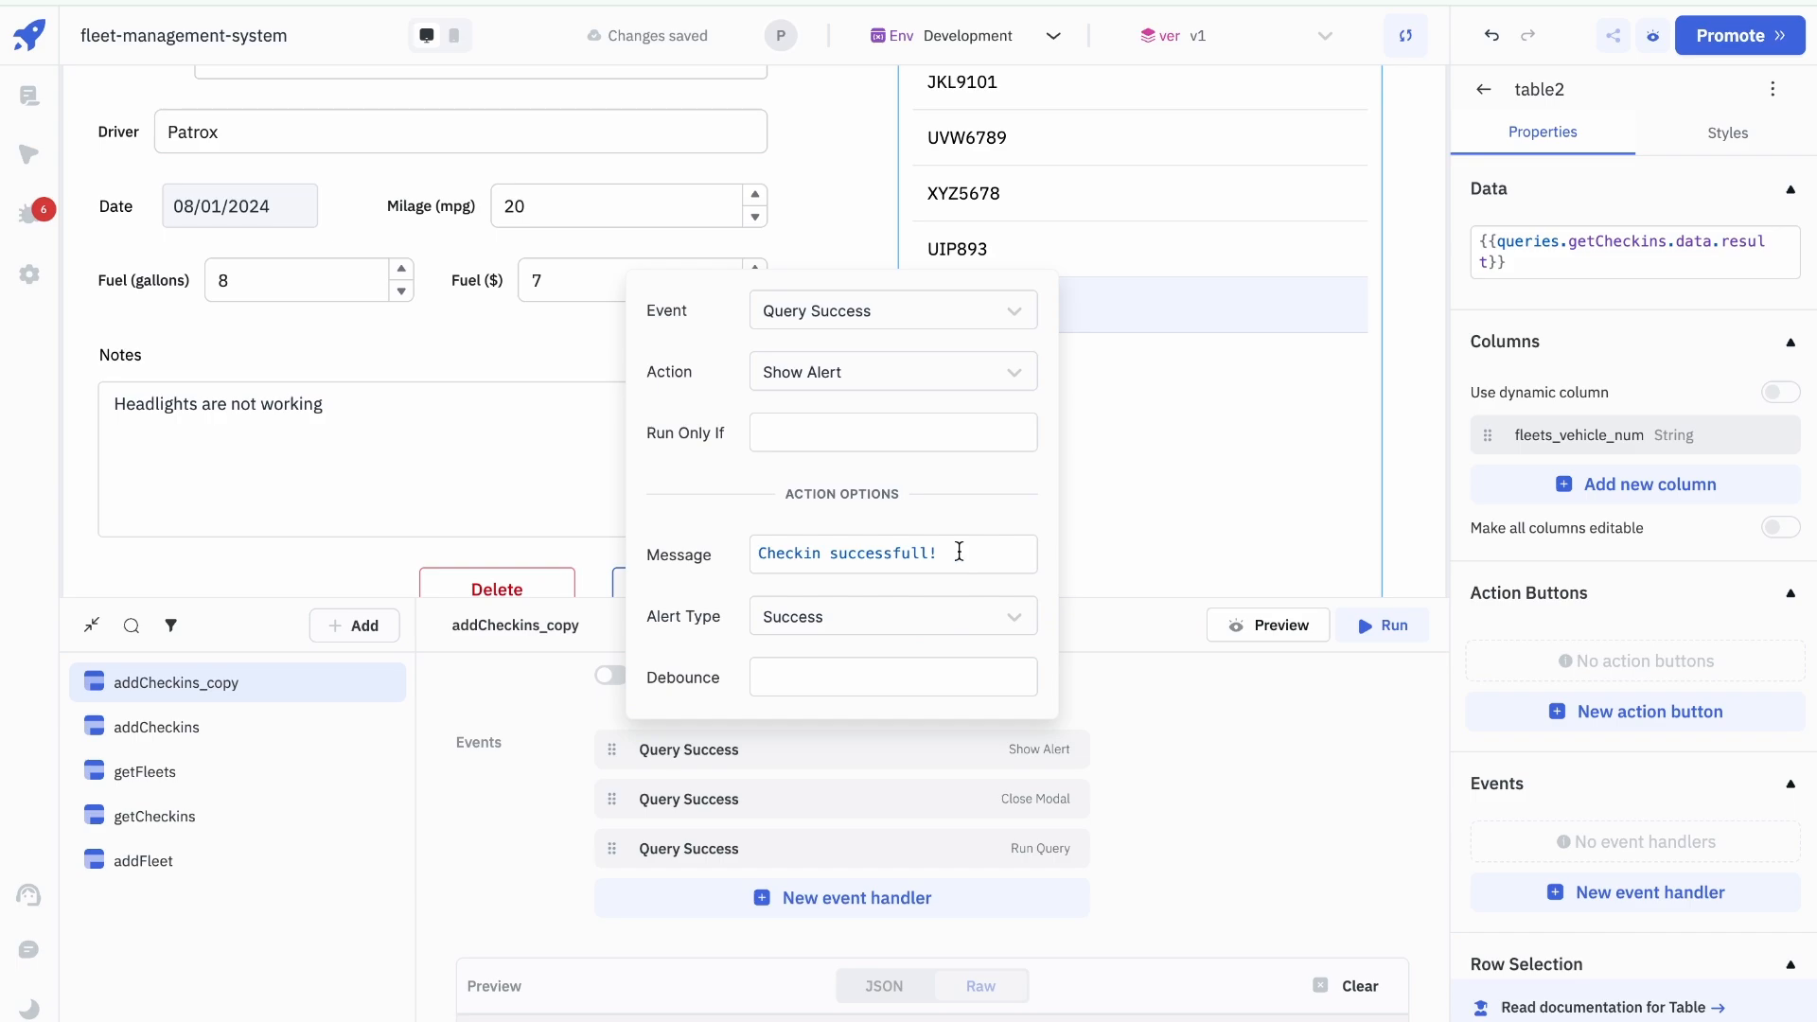
{"action": "left_click", "coordinate": [866, 554]}
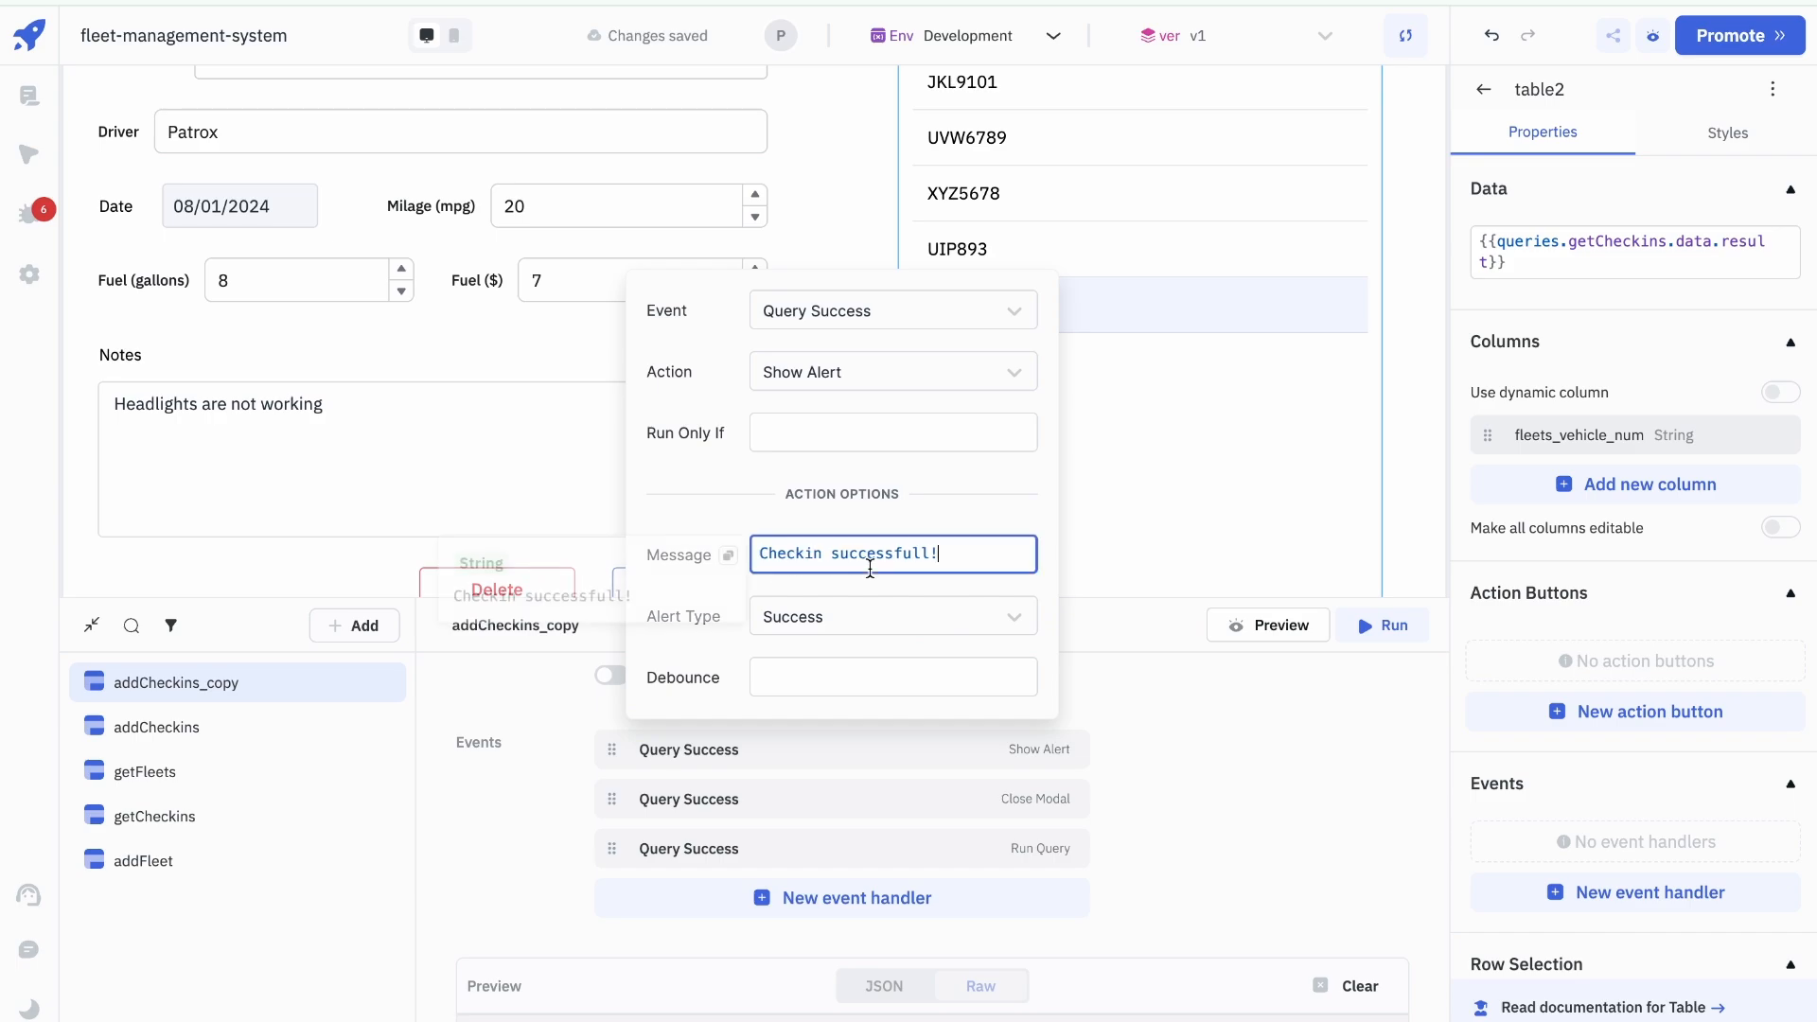
{"action": "double_click", "coordinate": [881, 552]}
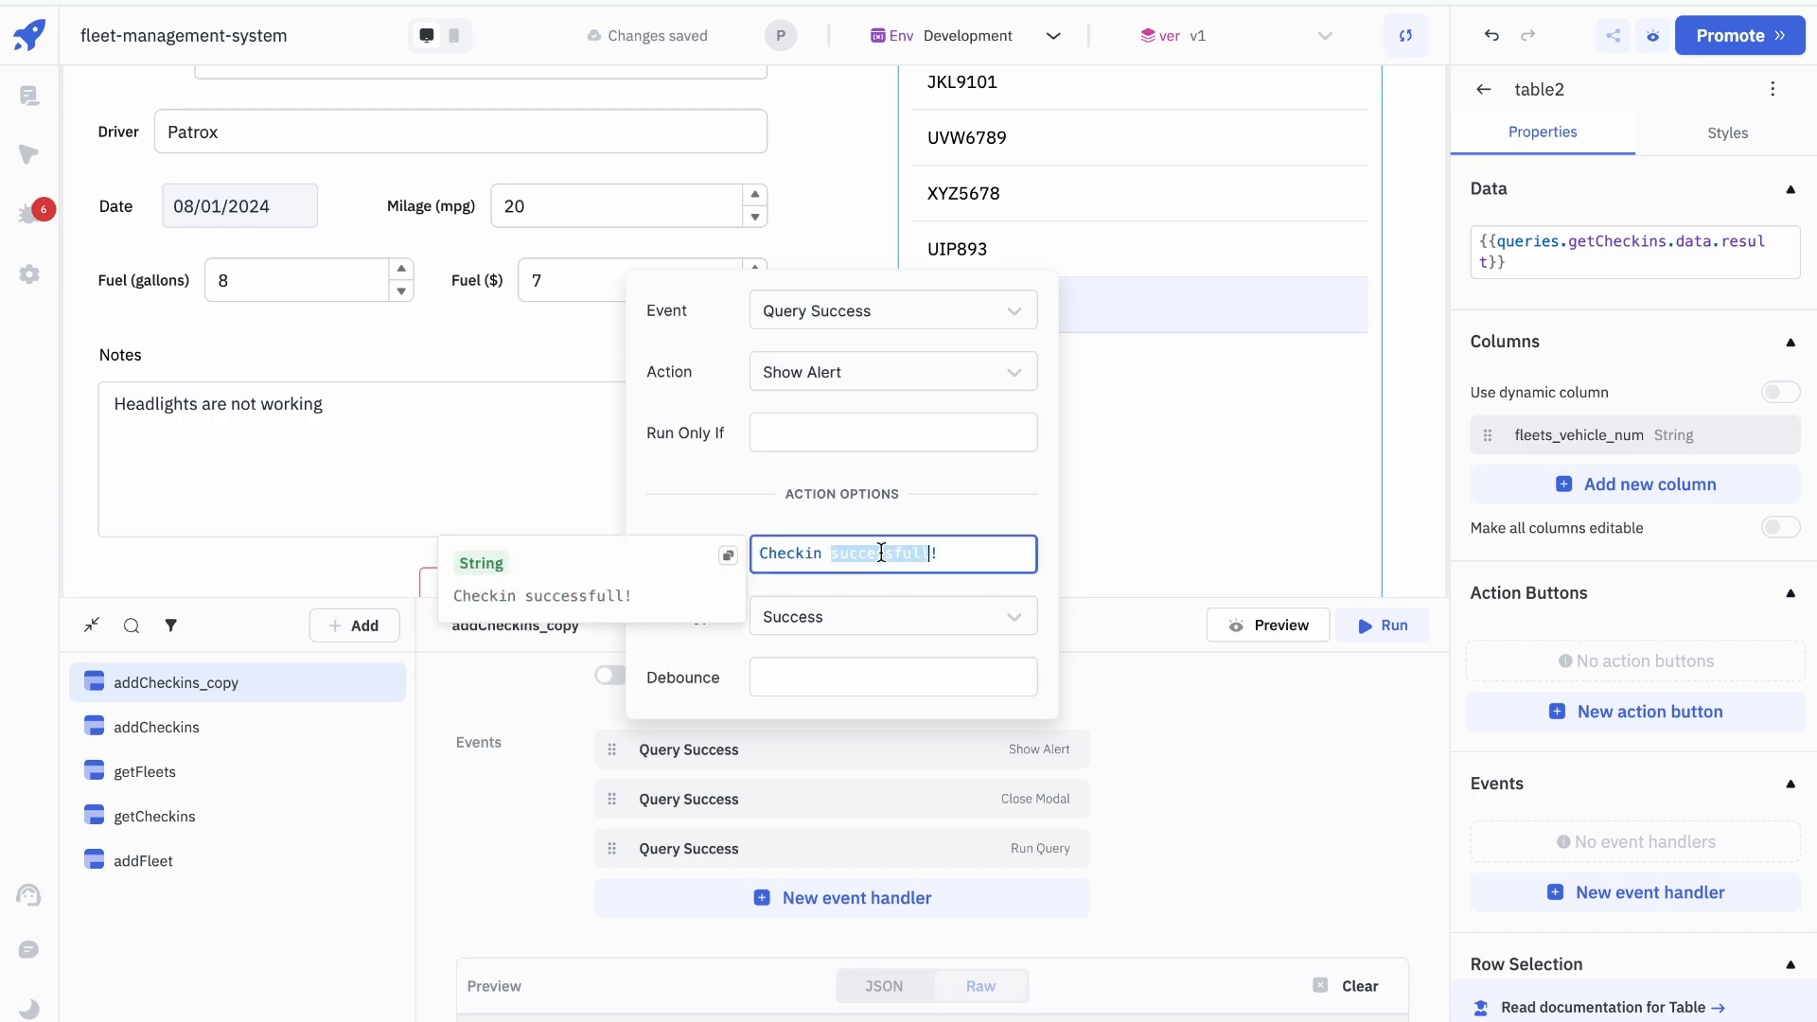
{"action": "type", "text": "updated"}
{"action": "left_click", "coordinate": [1194, 719]}
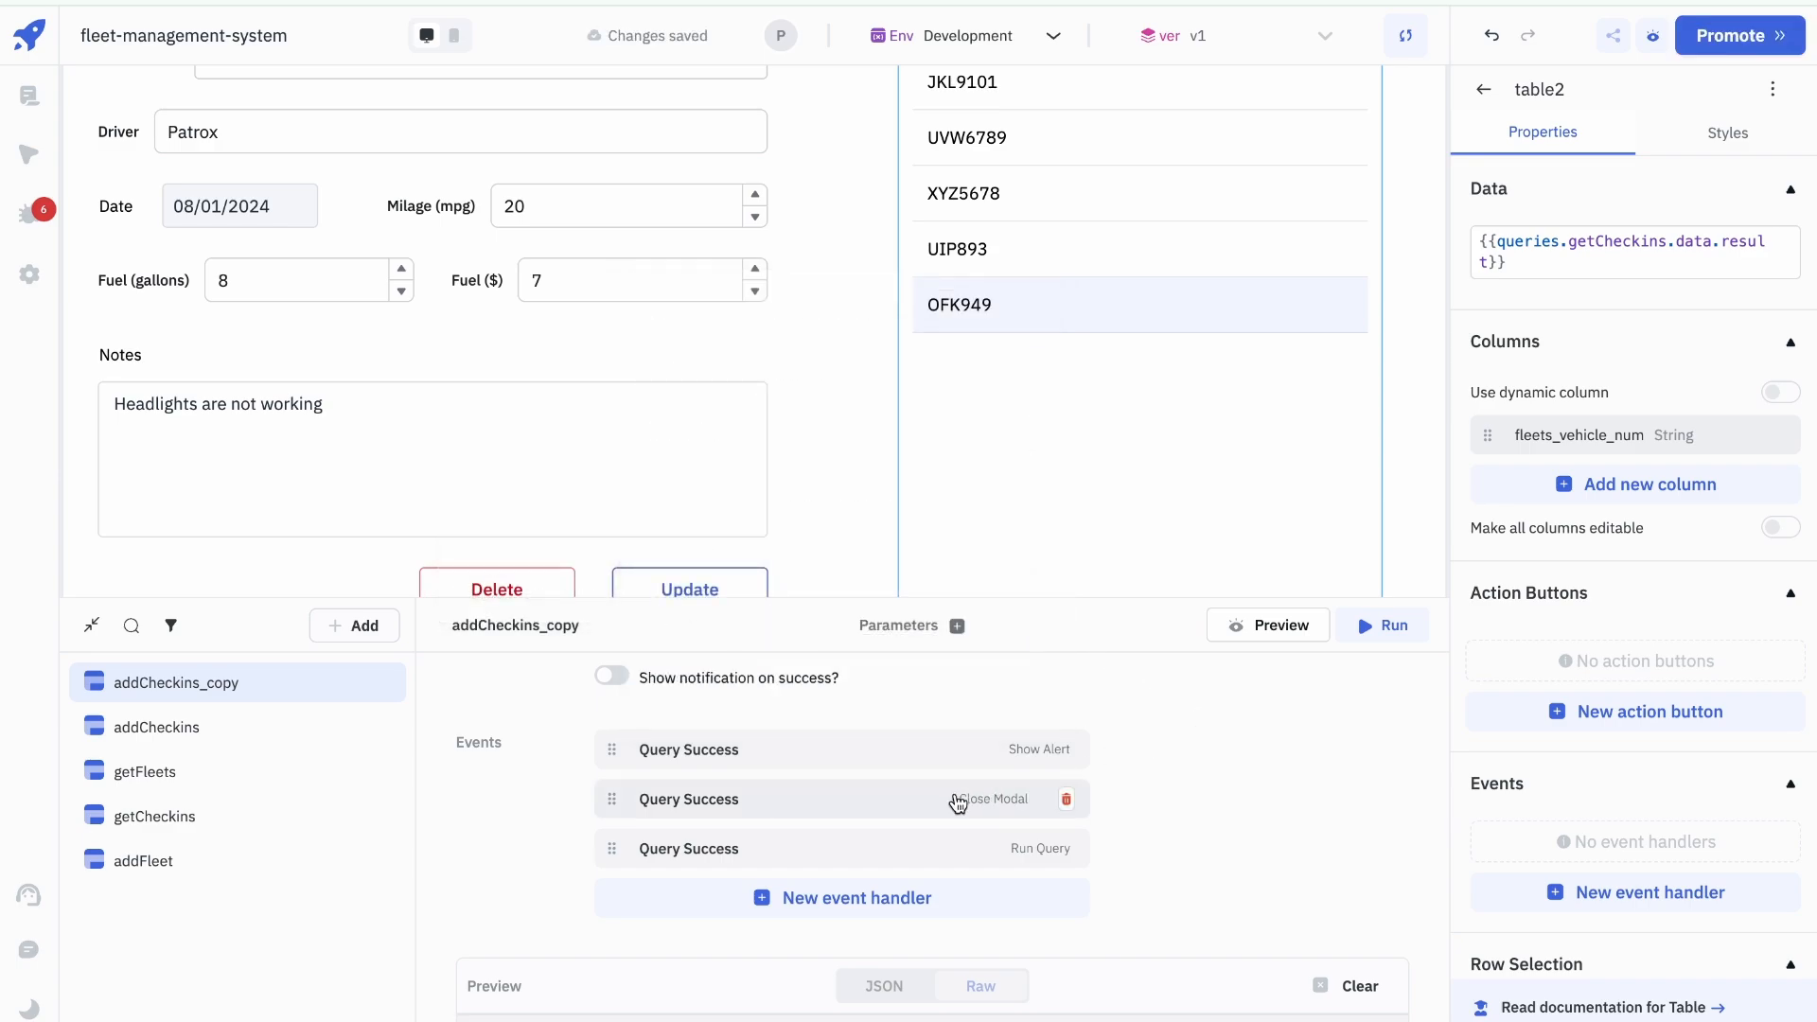
{"action": "left_click", "coordinate": [1066, 798]}
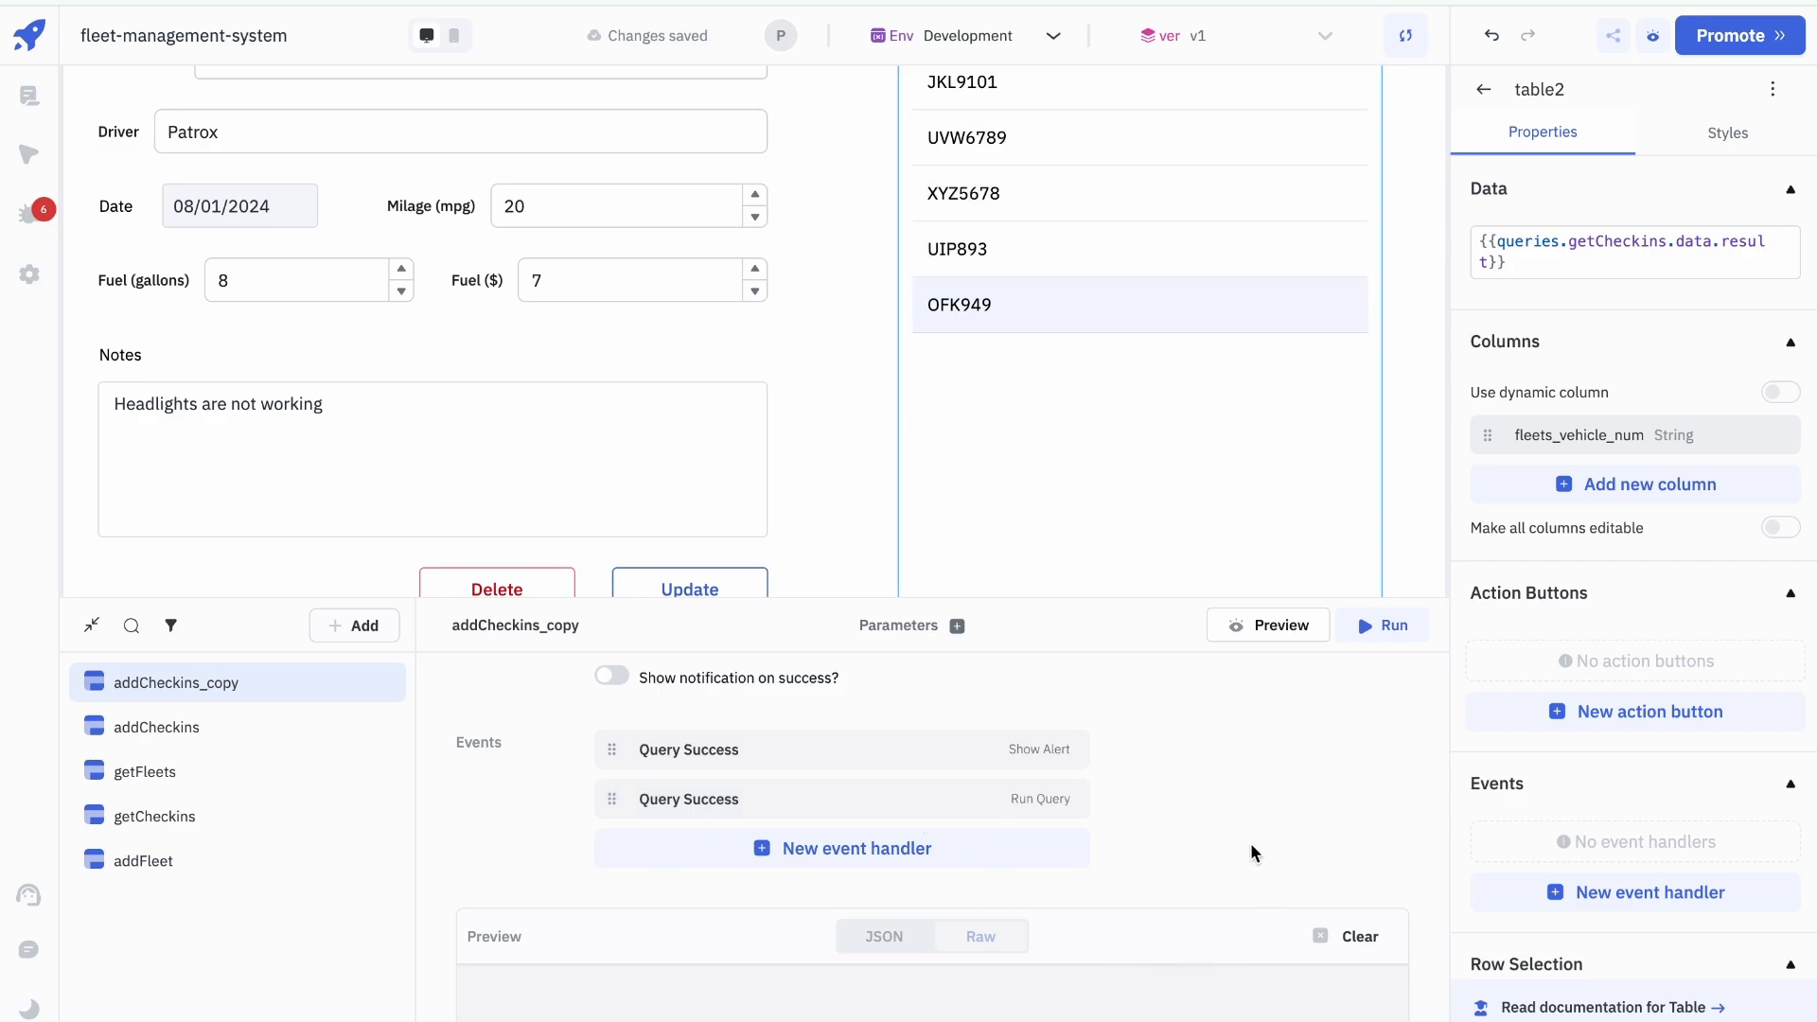
Step: Rename the addCheckins_copy query as updateCheckin
{"action": "left_click", "coordinate": [512, 624]}
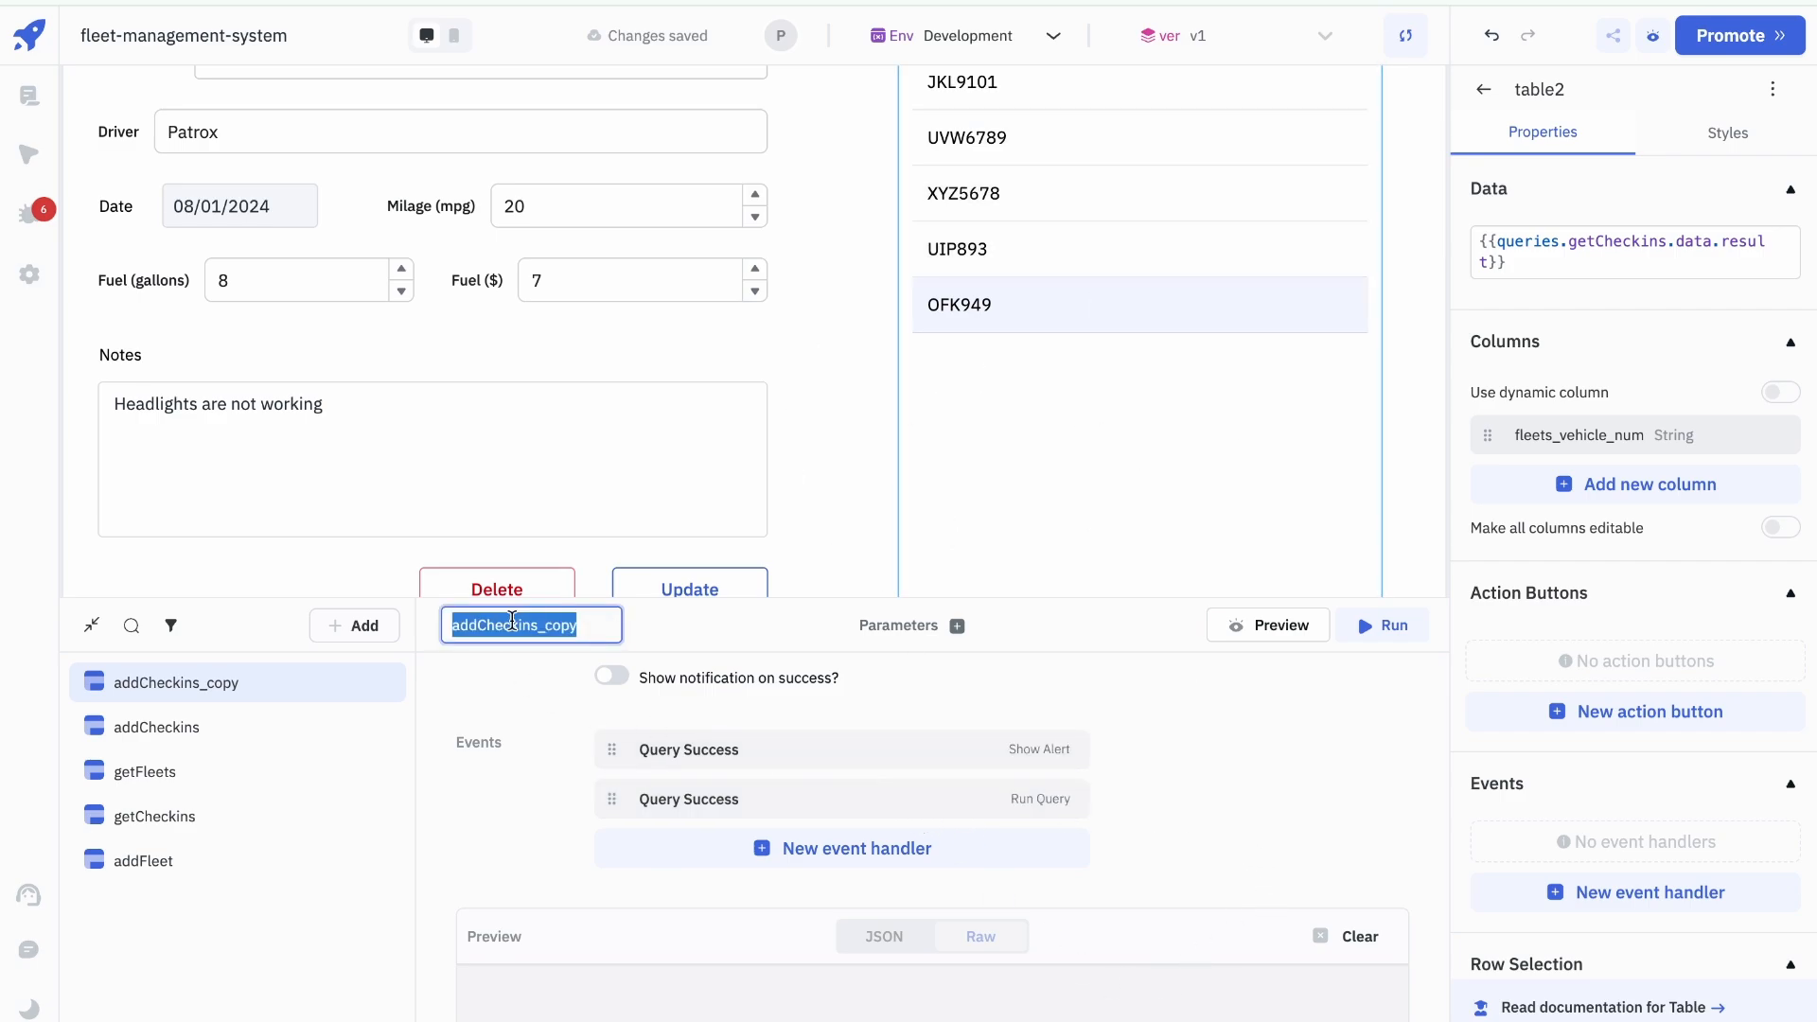
{"action": "type", "text": "update"}
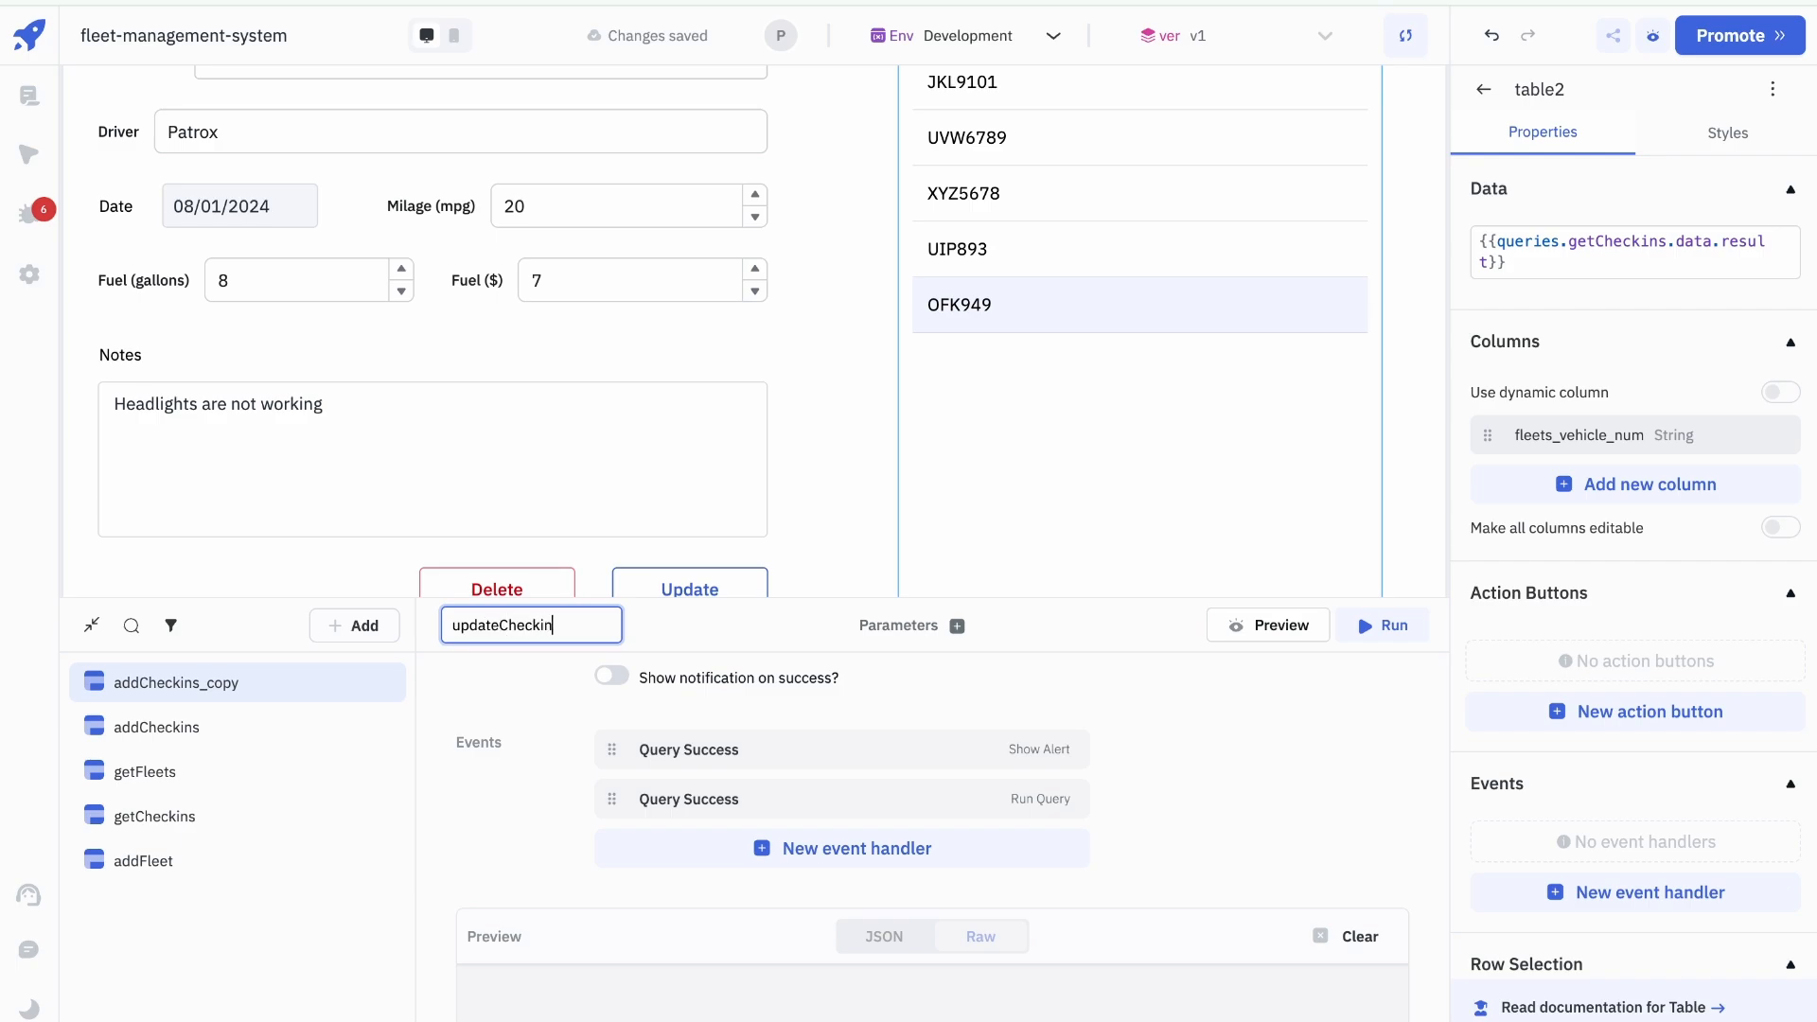
{"action": "type", "text": "Checkin"}
{"action": "key", "text": "Return"}
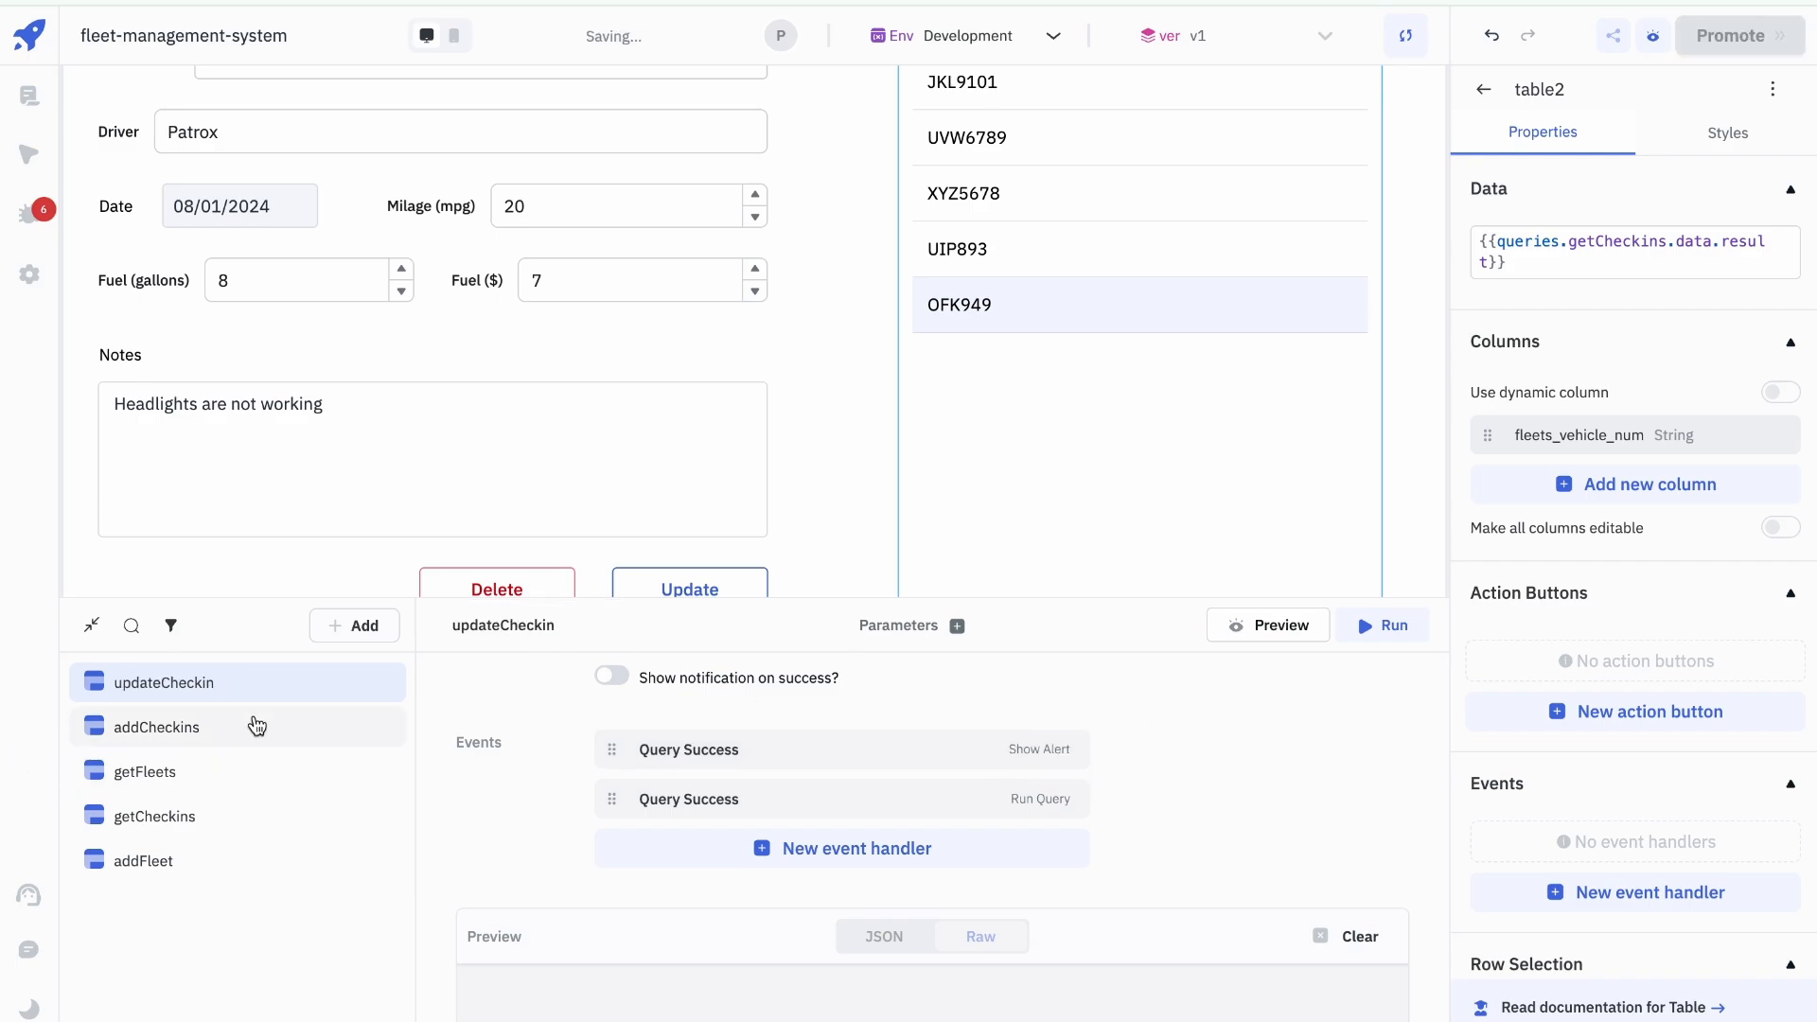
Step: Duplicate the updateCheckin query and change the copy's operation to Delete rows
{"action": "mouse_move", "coordinate": [323, 691]}
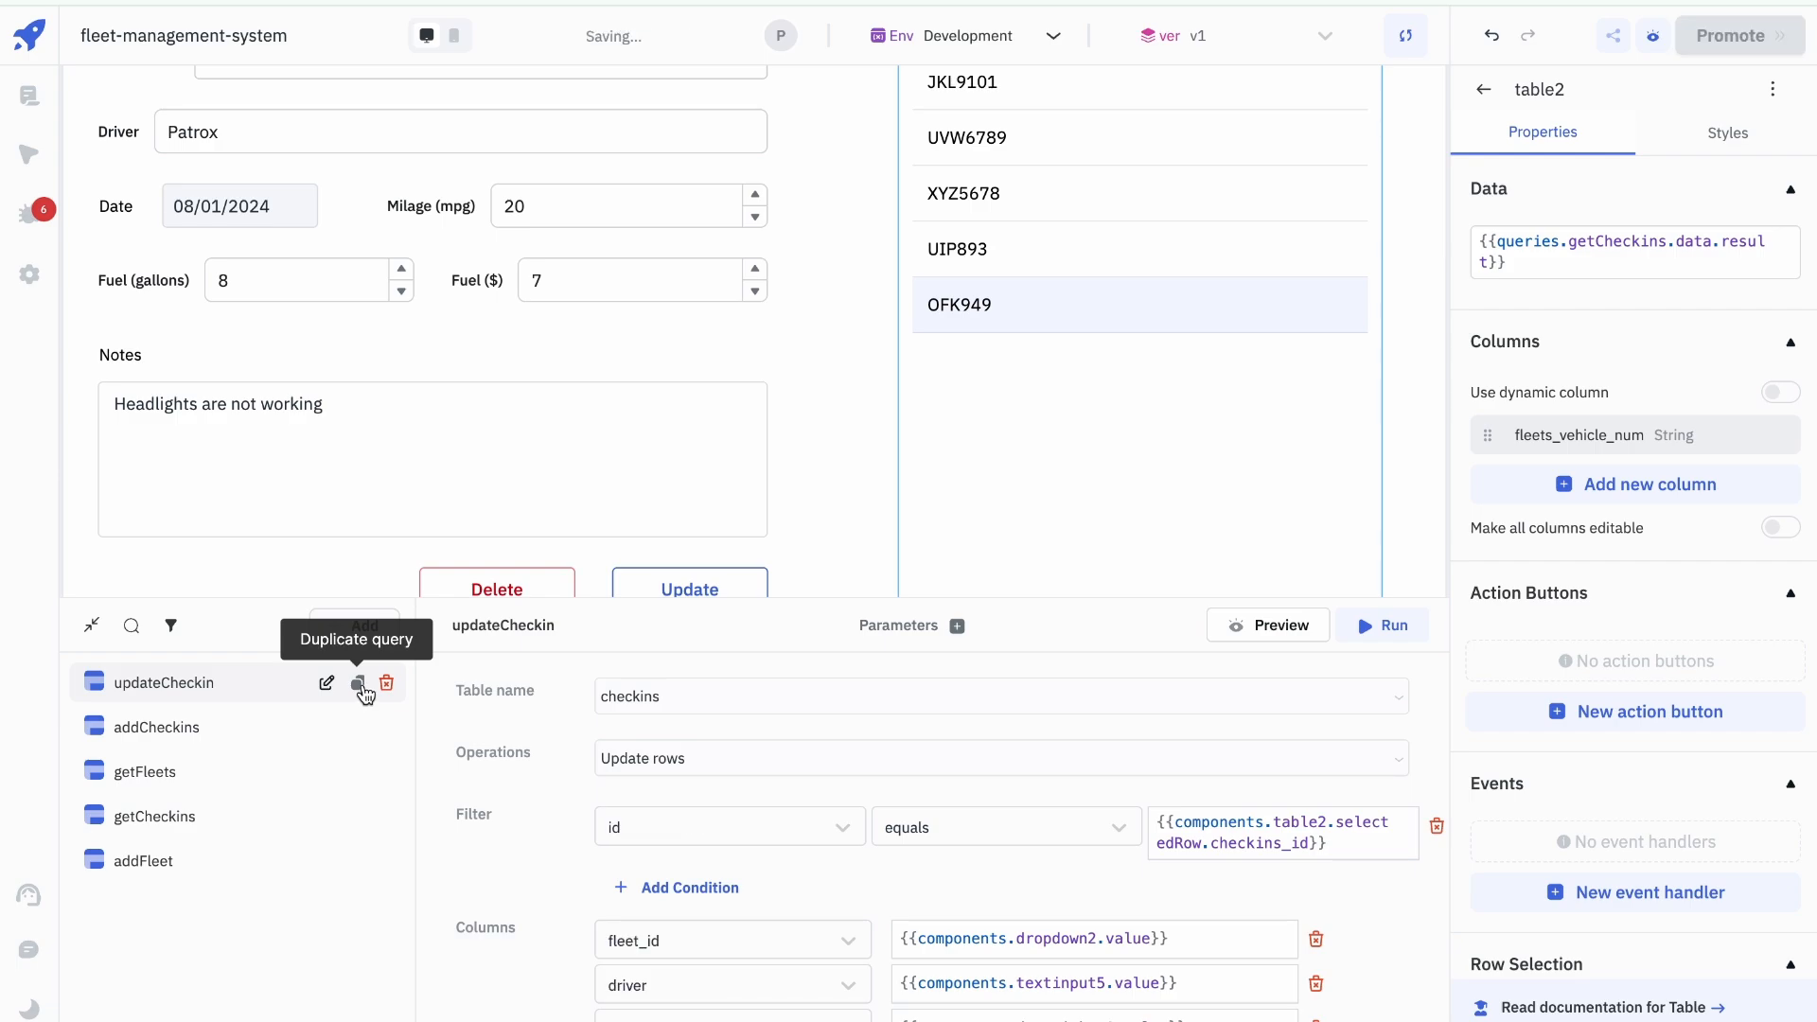
{"action": "left_click", "coordinate": [359, 685]}
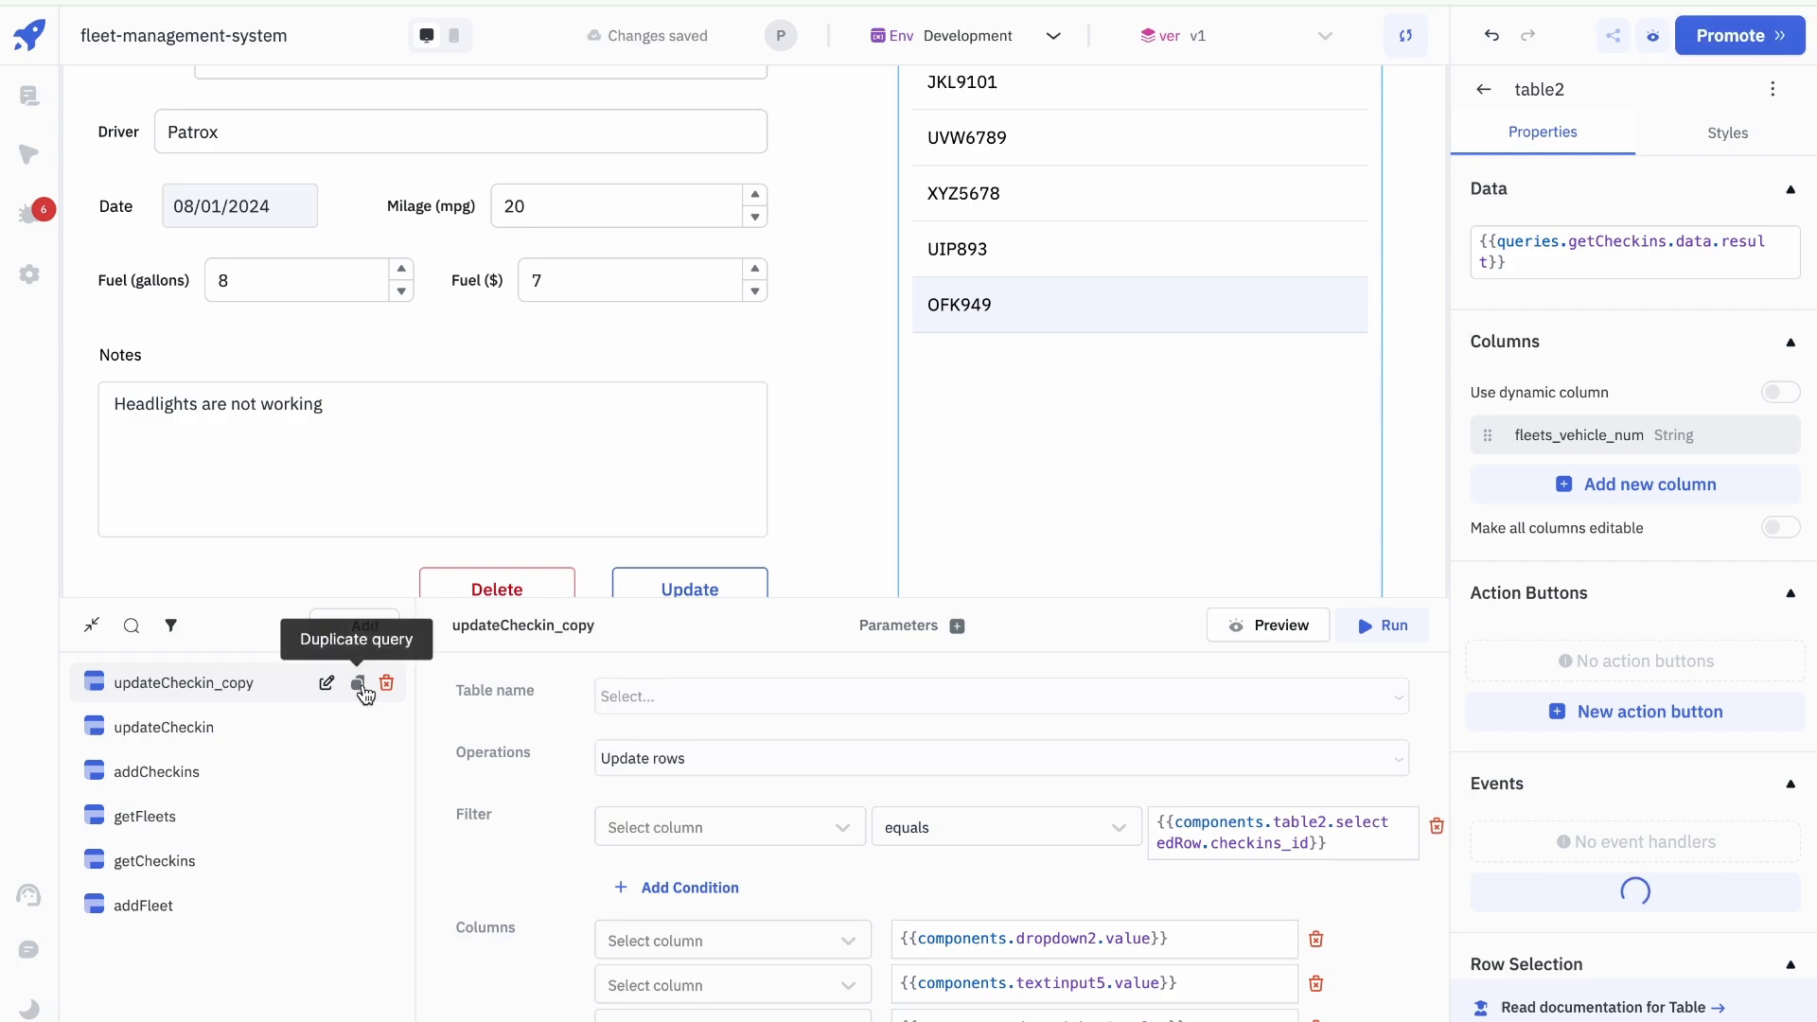
{"action": "left_click", "coordinate": [850, 768]}
{"action": "left_click", "coordinate": [736, 660]}
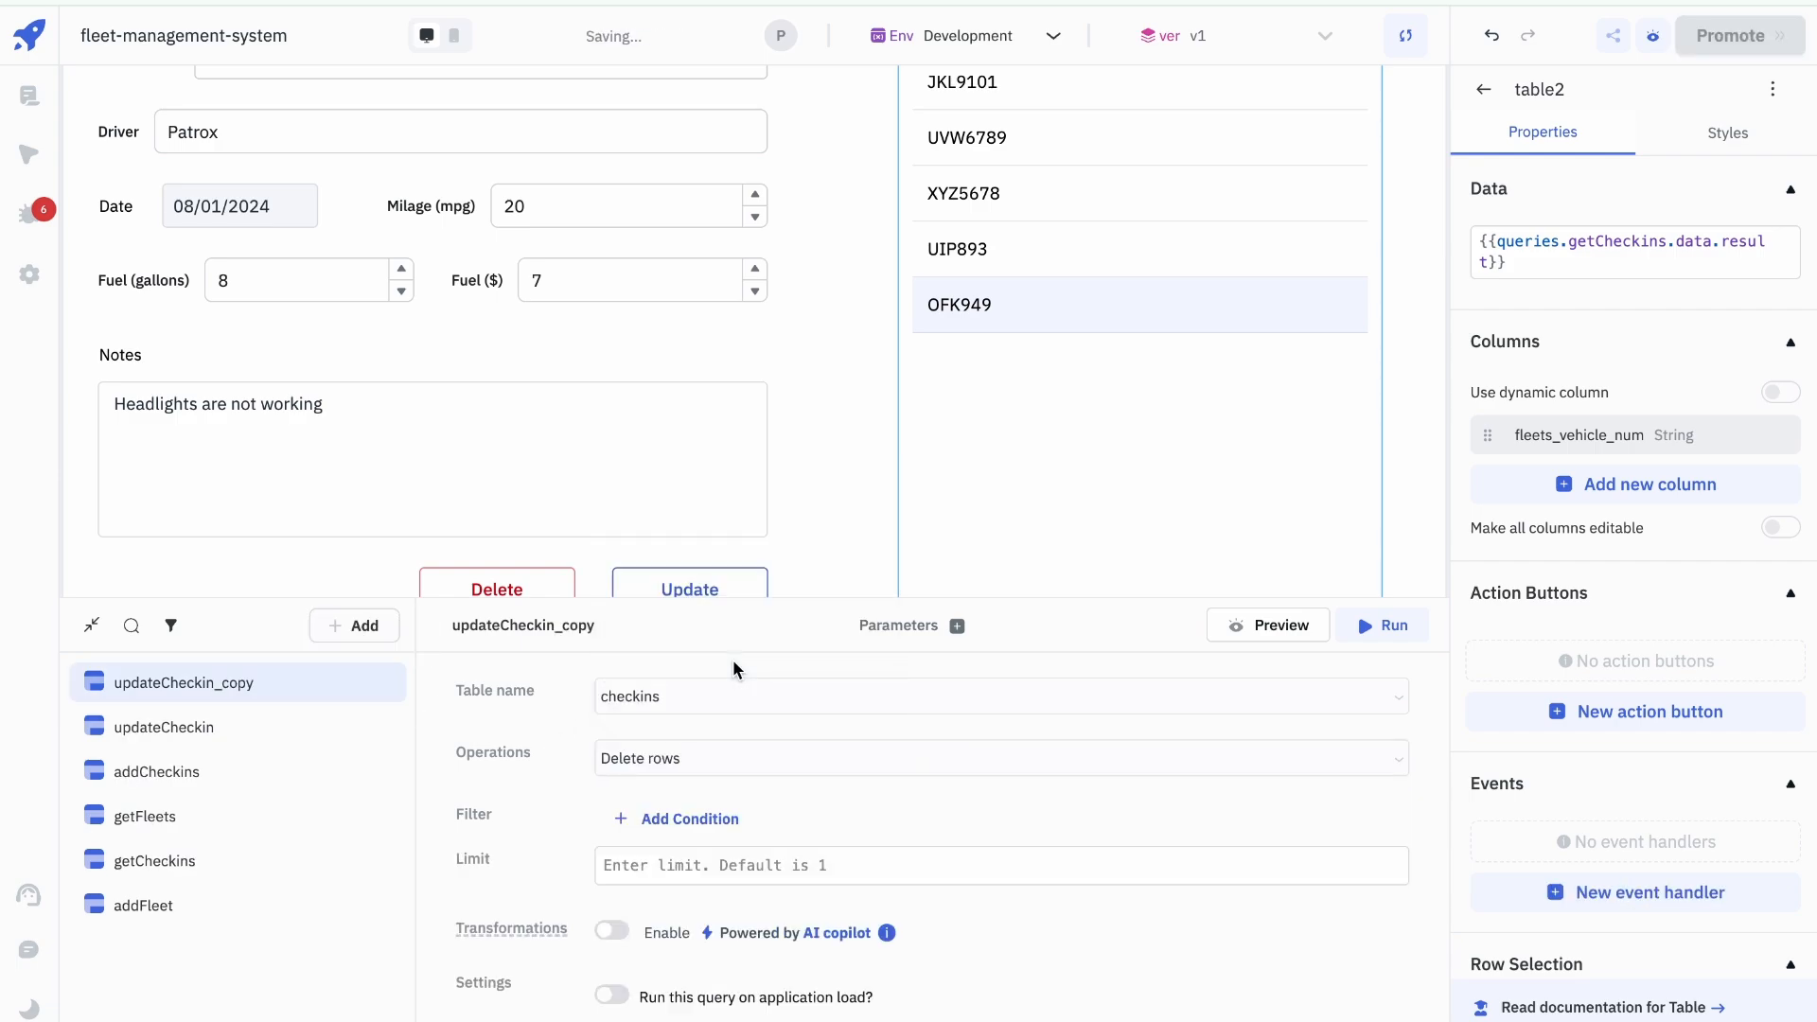
Step: Add a filter condition to the copied query on the id column with the equals operation
{"action": "left_click", "coordinate": [690, 820]}
{"action": "left_click", "coordinate": [690, 825]}
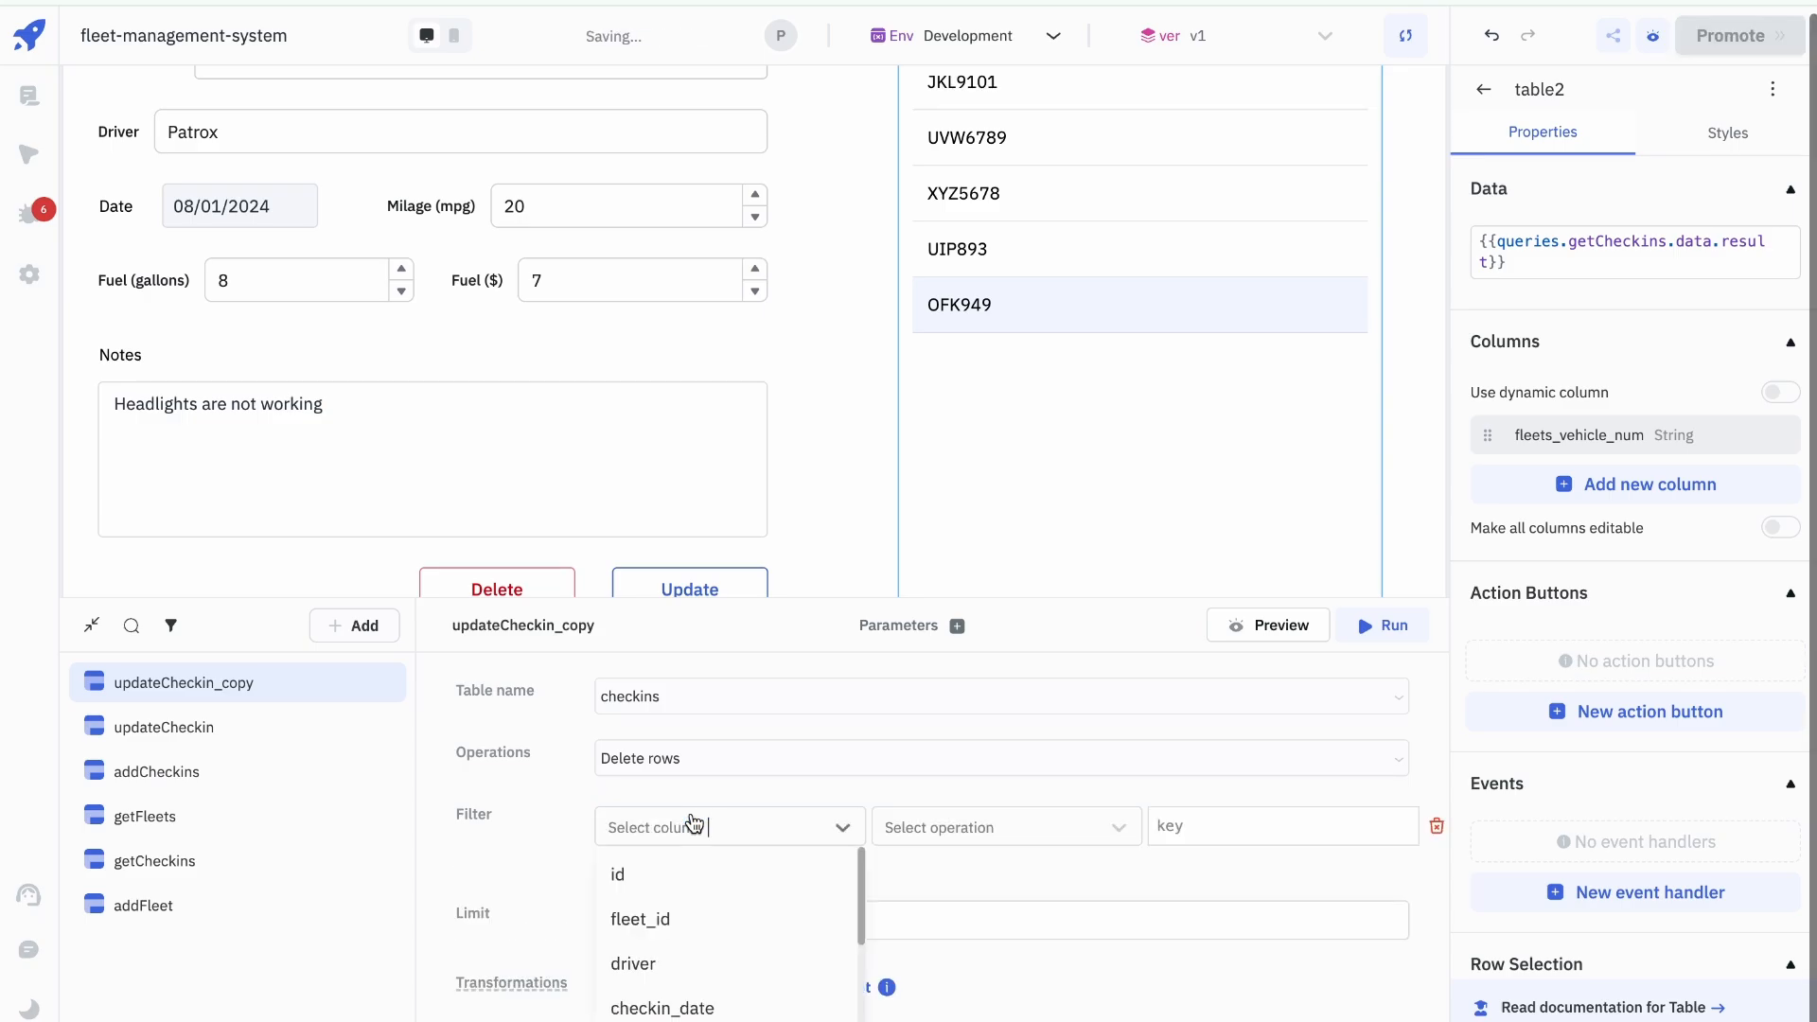
{"action": "left_click", "coordinate": [681, 877]}
{"action": "left_click", "coordinate": [1025, 836]}
{"action": "left_click", "coordinate": [986, 867]}
Step: Set the id filter's value to {{components.table2.selectedRow.checkins_id}}
{"action": "left_click", "coordinate": [1264, 840]}
{"action": "type", "text": "{{"}
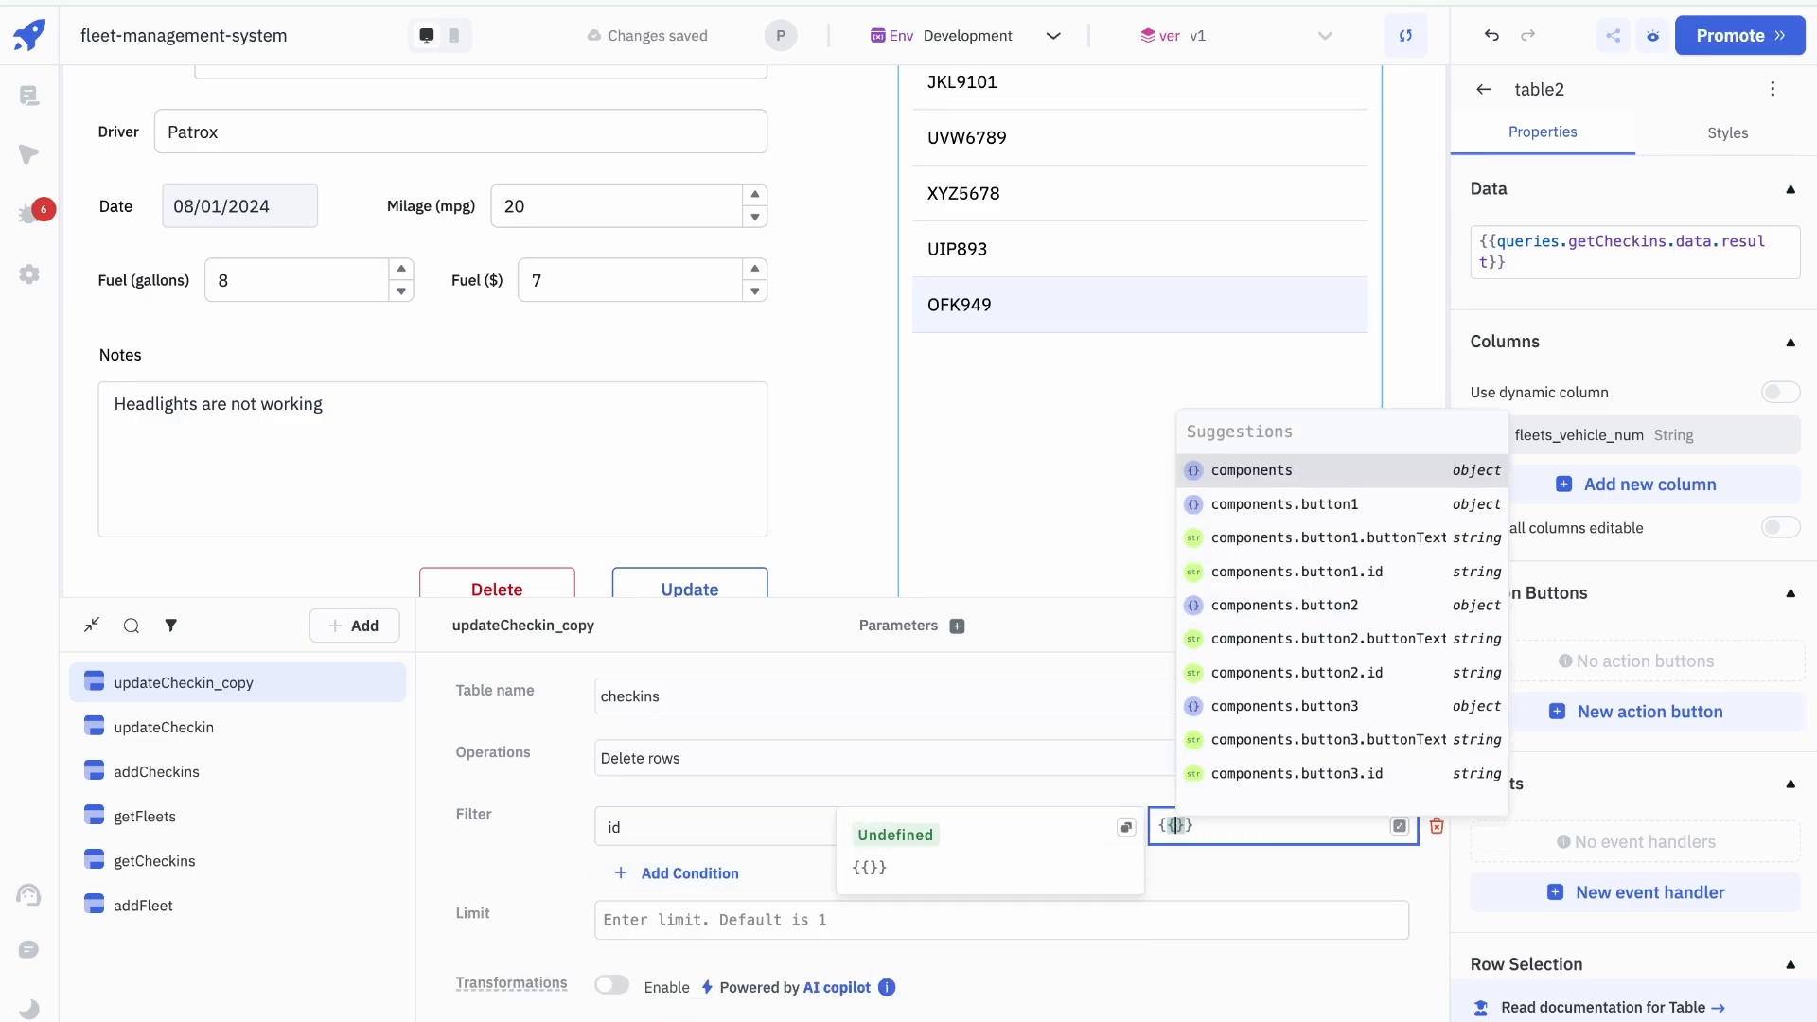
{"action": "type", "text": "components.tabl"}
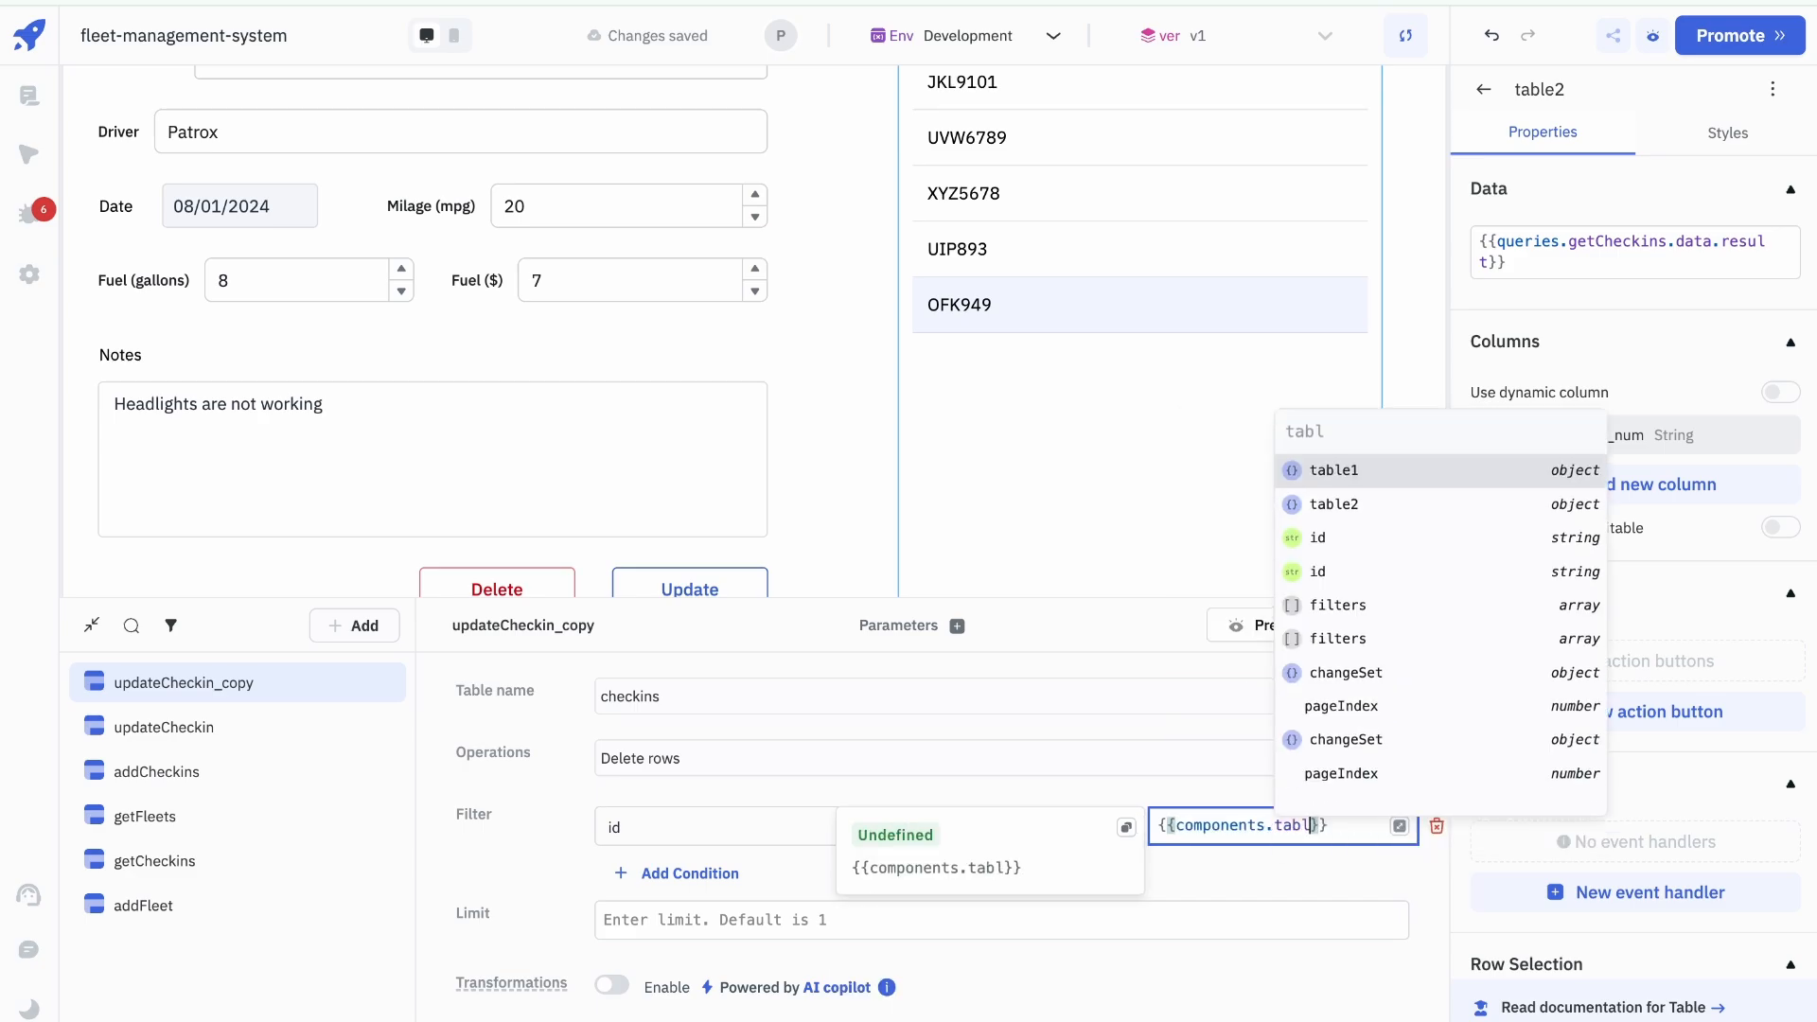
{"action": "key", "text": "Down"}
{"action": "key", "text": "Return"}
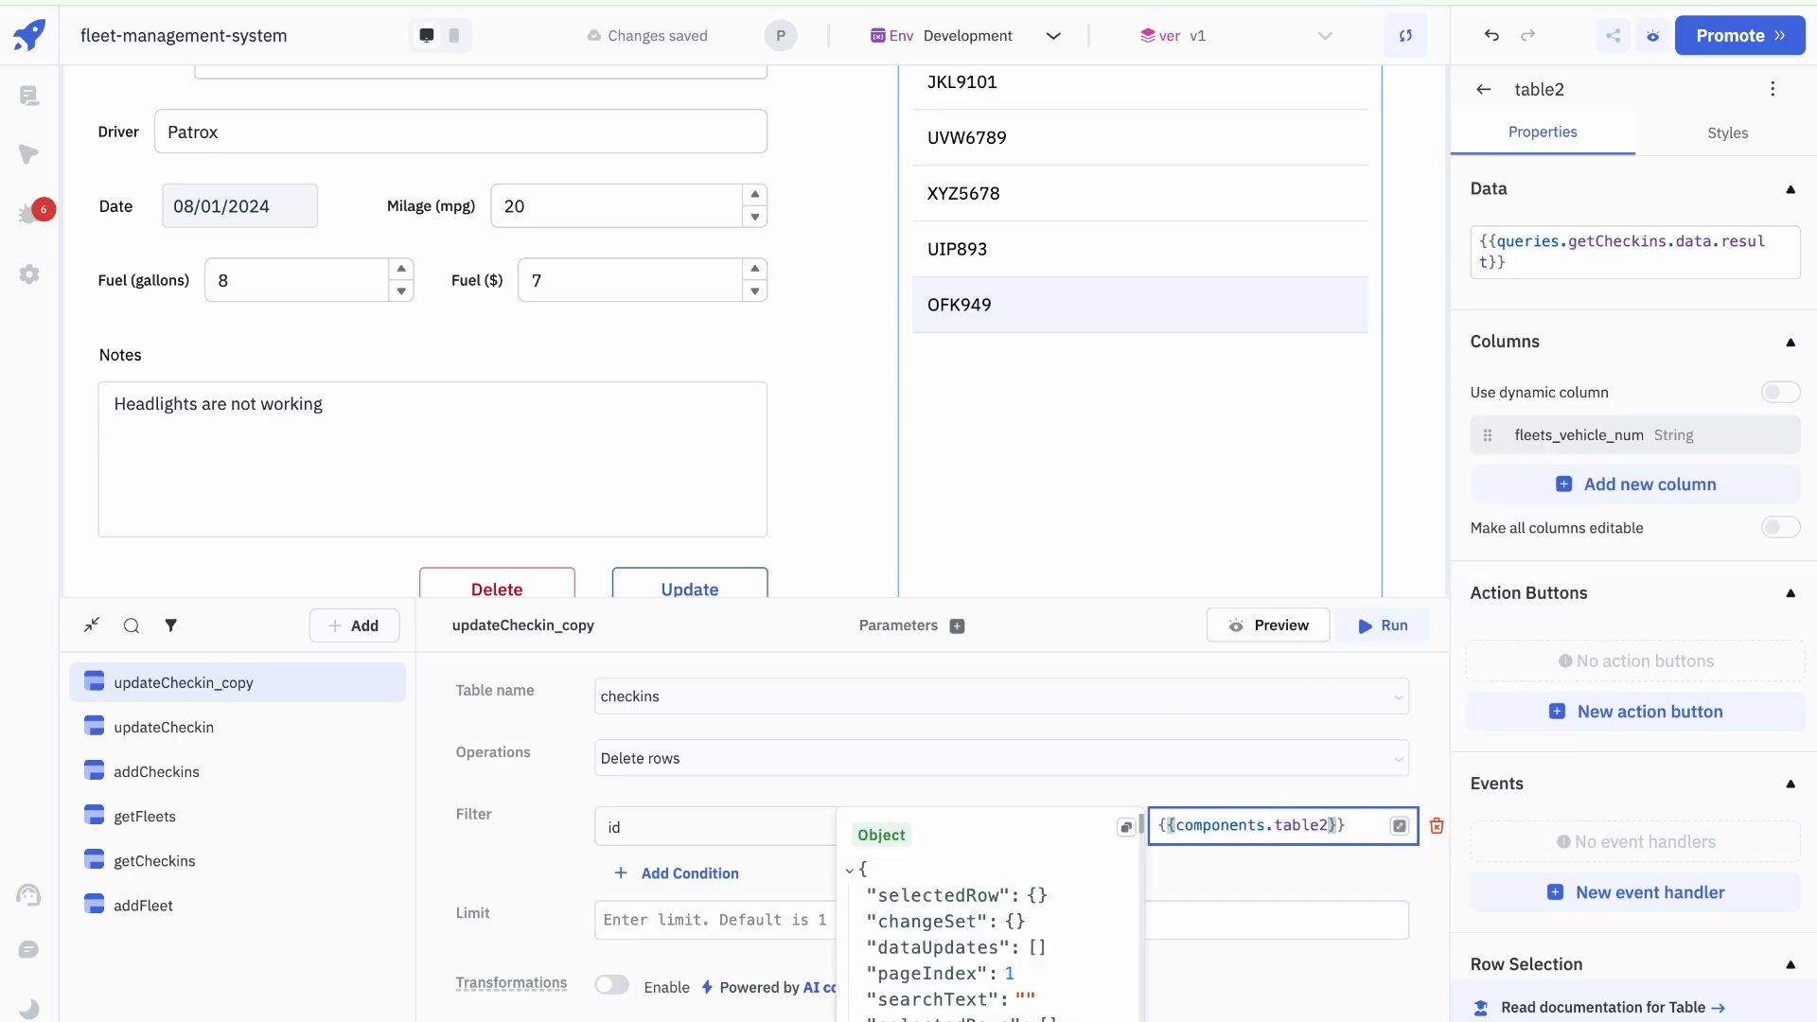
{"action": "type", "text": ".sel"}
{"action": "key", "text": "Return"}
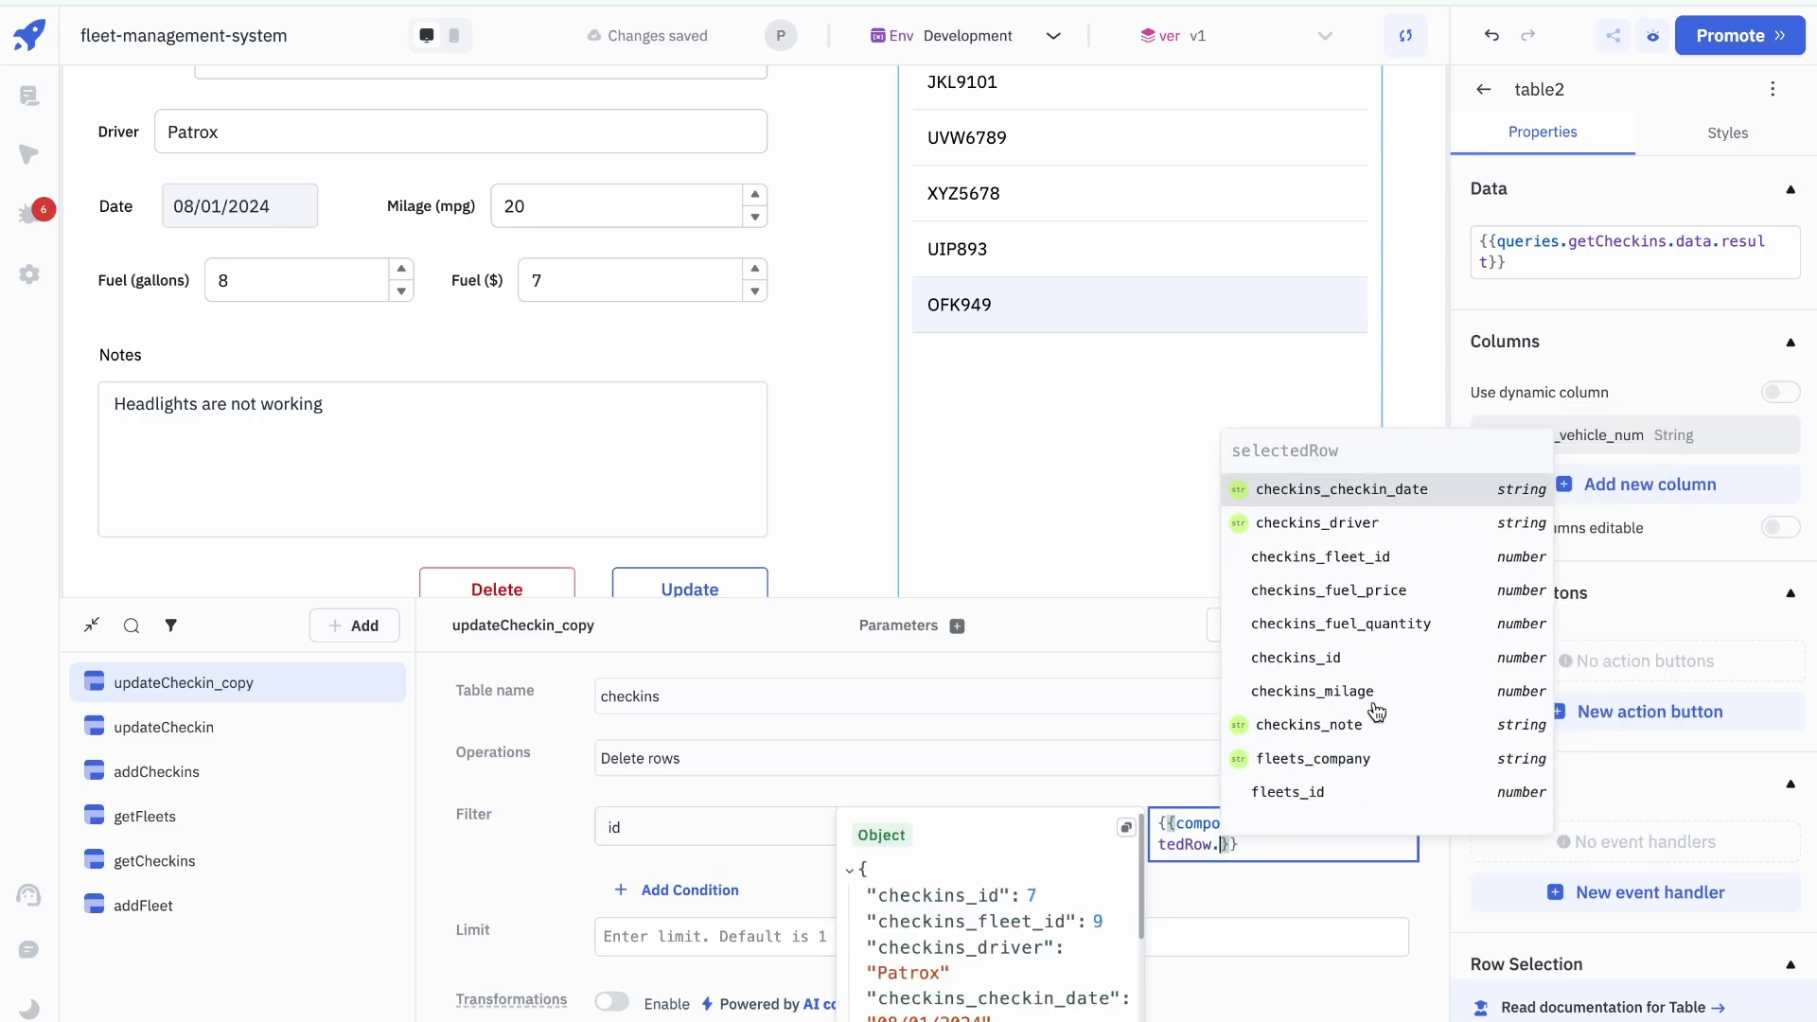
{"action": "left_click", "coordinate": [1350, 657]}
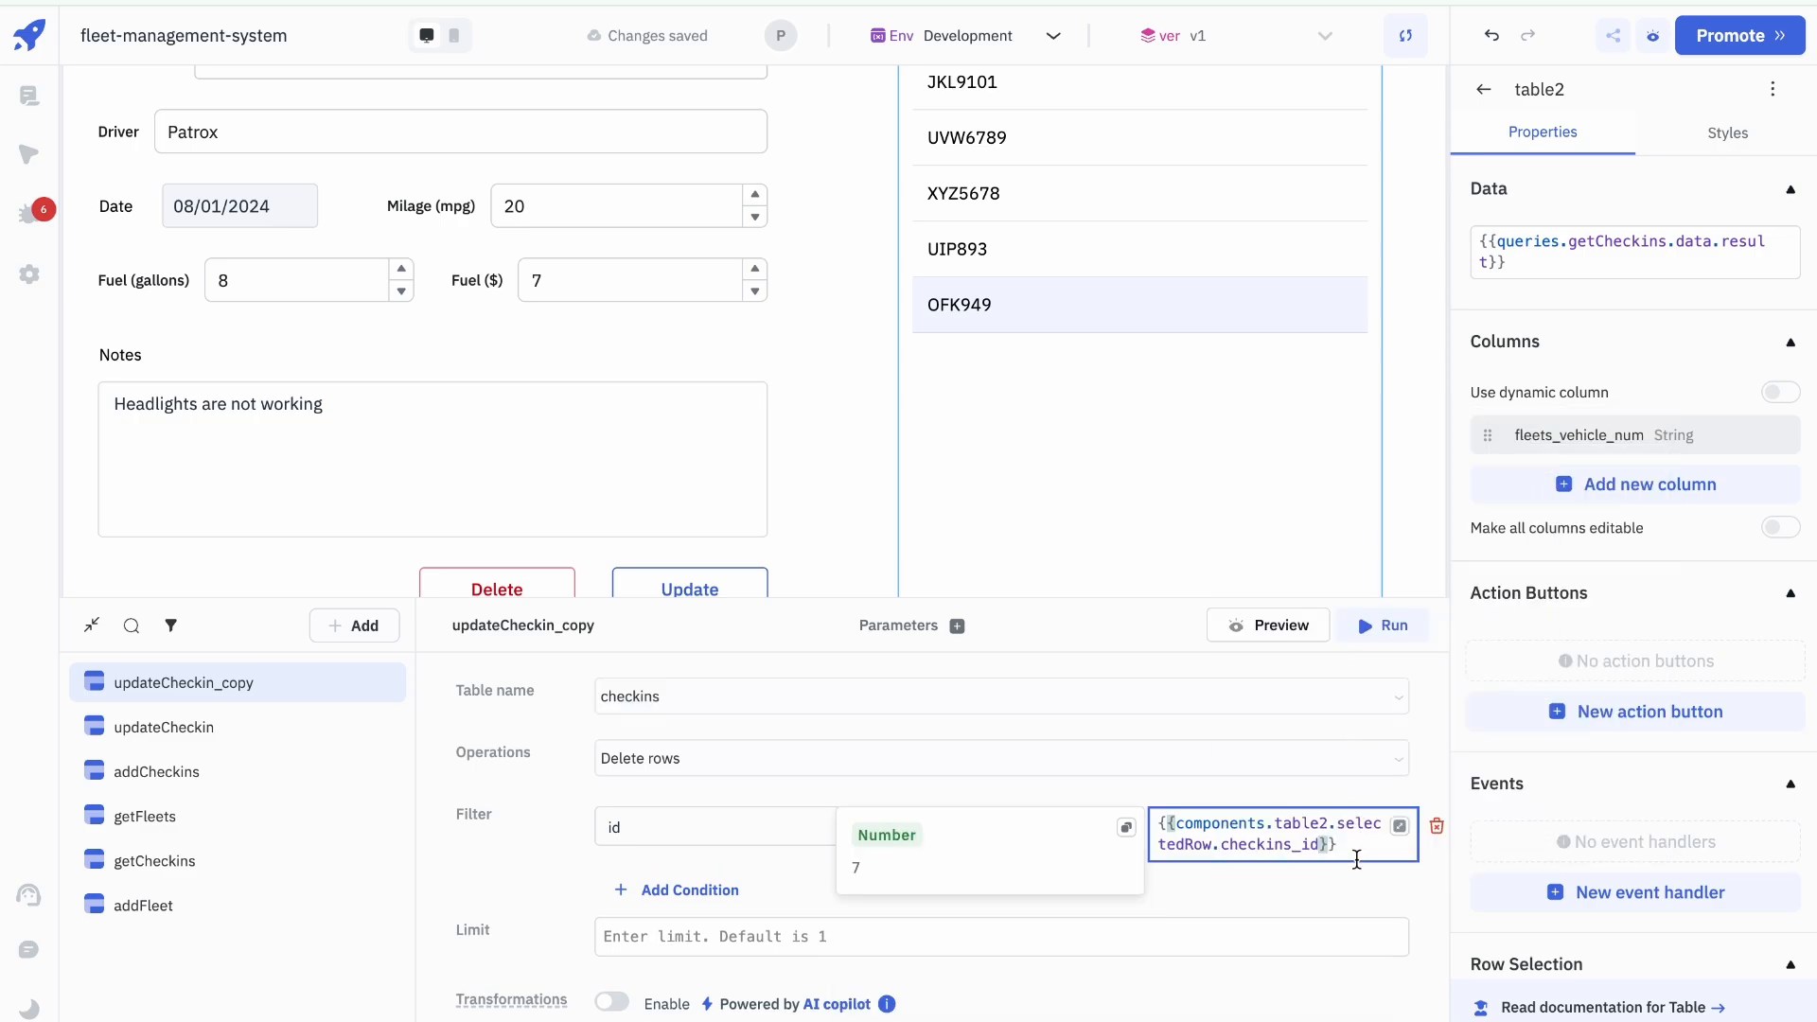
{"action": "left_click", "coordinate": [1343, 900]}
Step: Change the copied query's success alert message to "Checkin deleted!" and check its Run Query event handler
{"action": "scroll", "coordinate": [1343, 900], "scroll_direction": "down", "scroll_amount": 5}
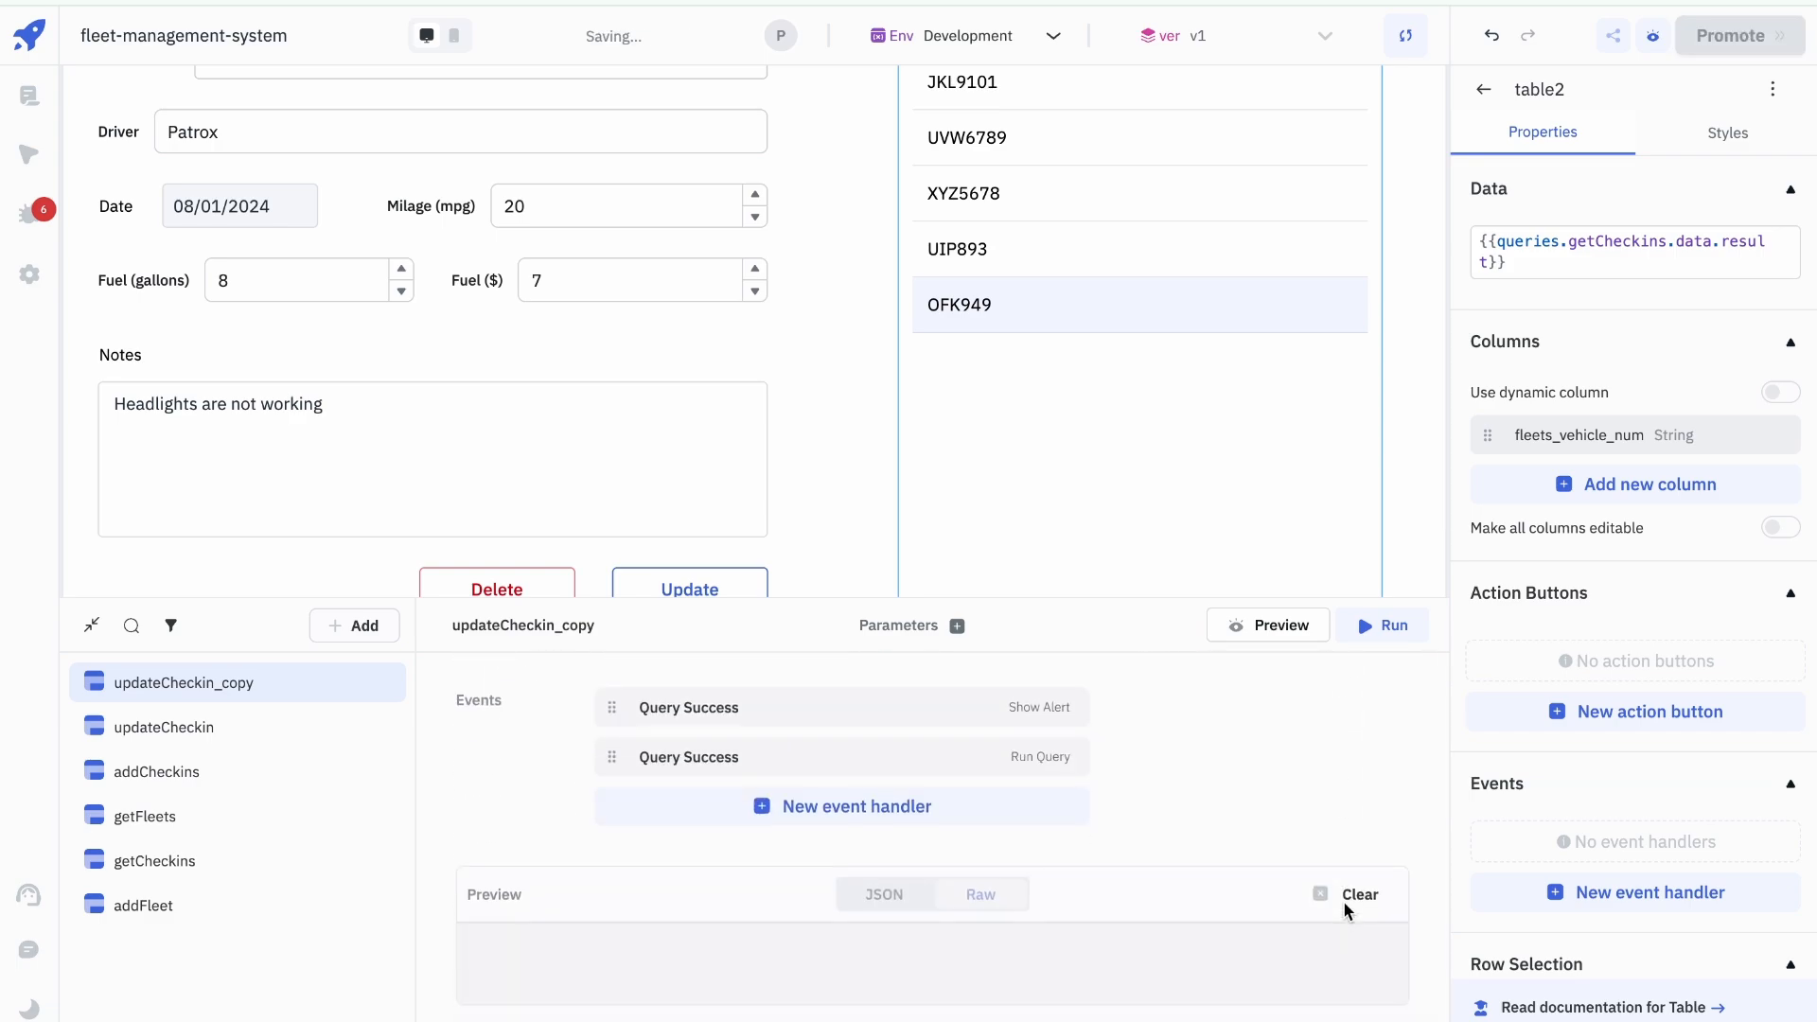
{"action": "left_click", "coordinate": [897, 753]}
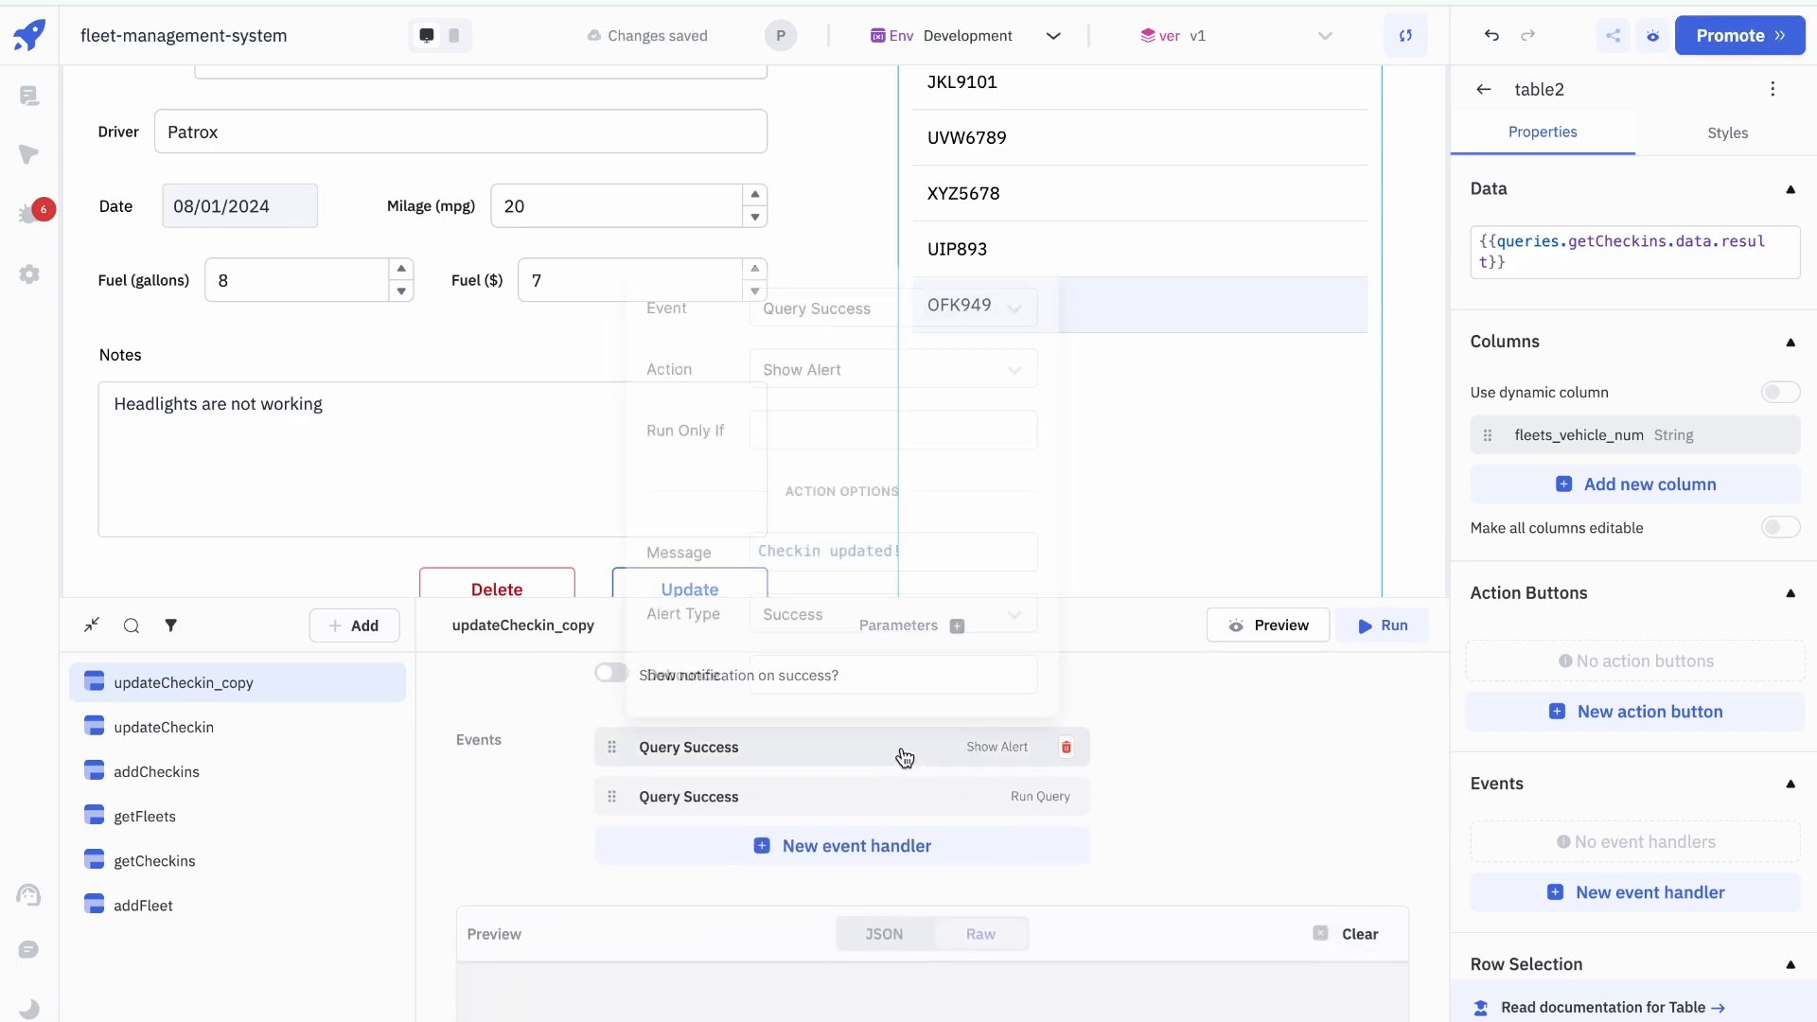
{"action": "double_click", "coordinate": [854, 552]}
{"action": "type", "text": "delet"}
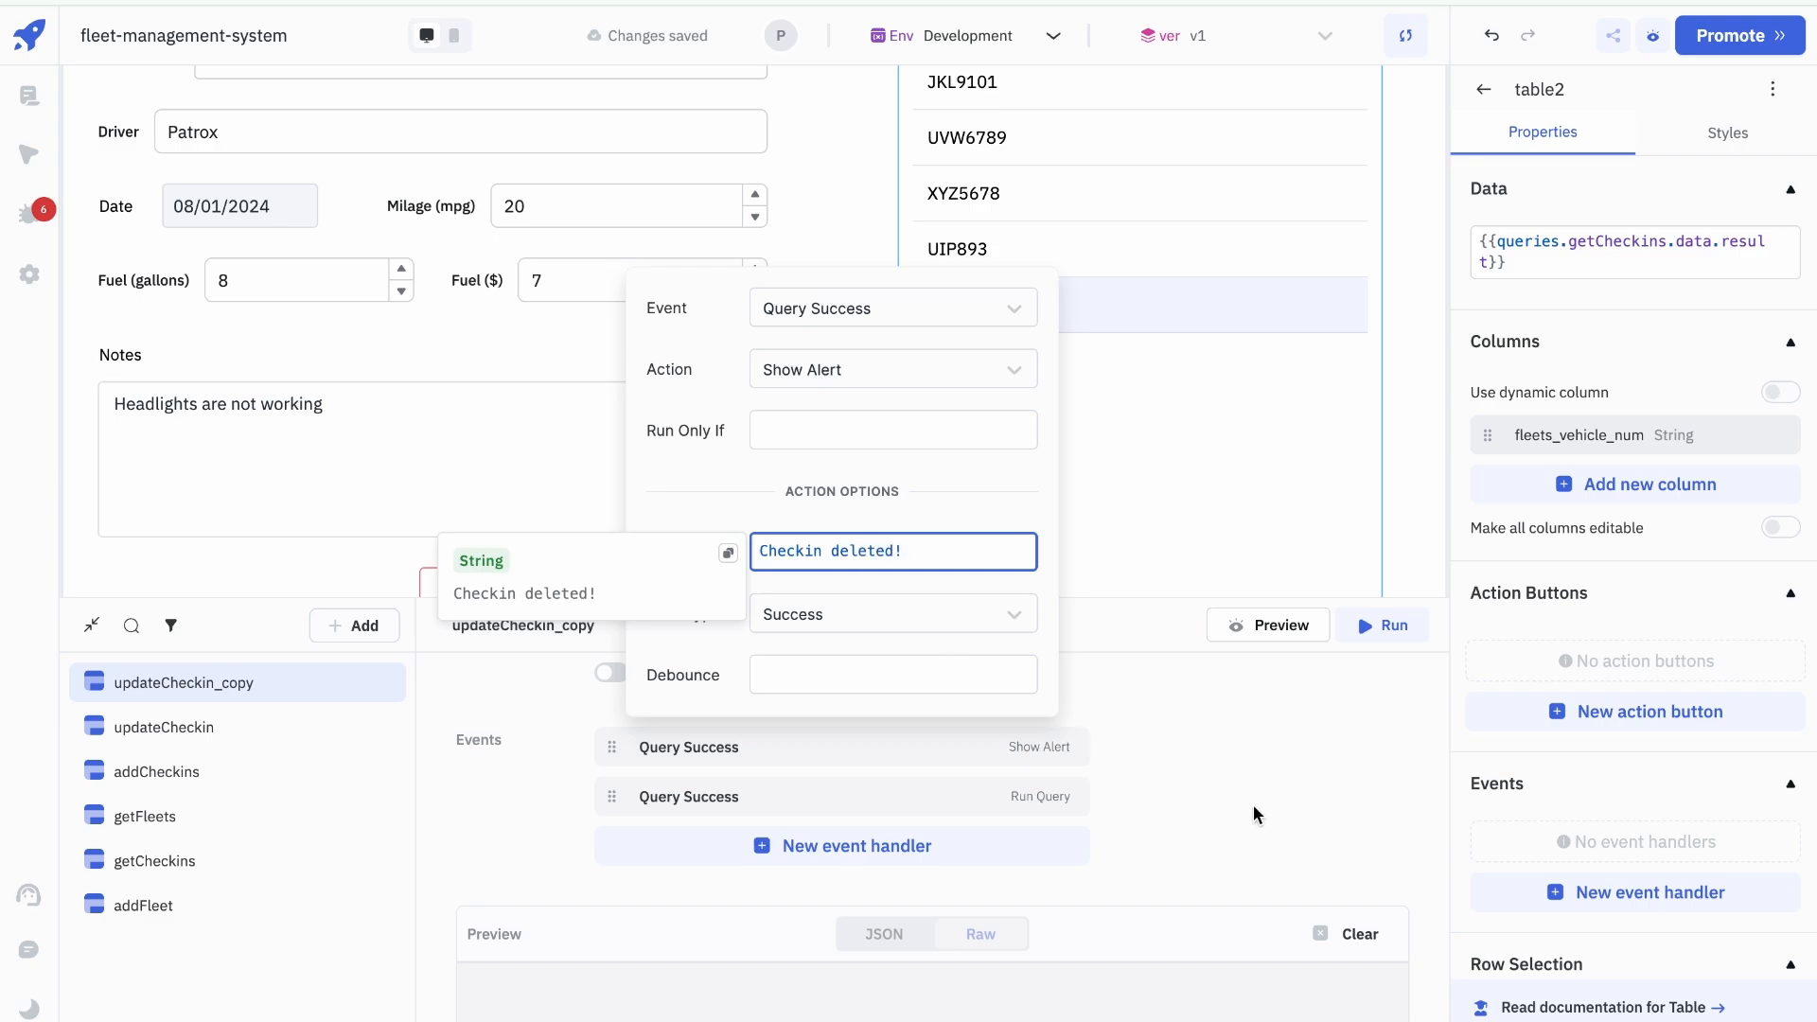
{"action": "left_click", "coordinate": [1258, 803]}
{"action": "left_click", "coordinate": [916, 803]}
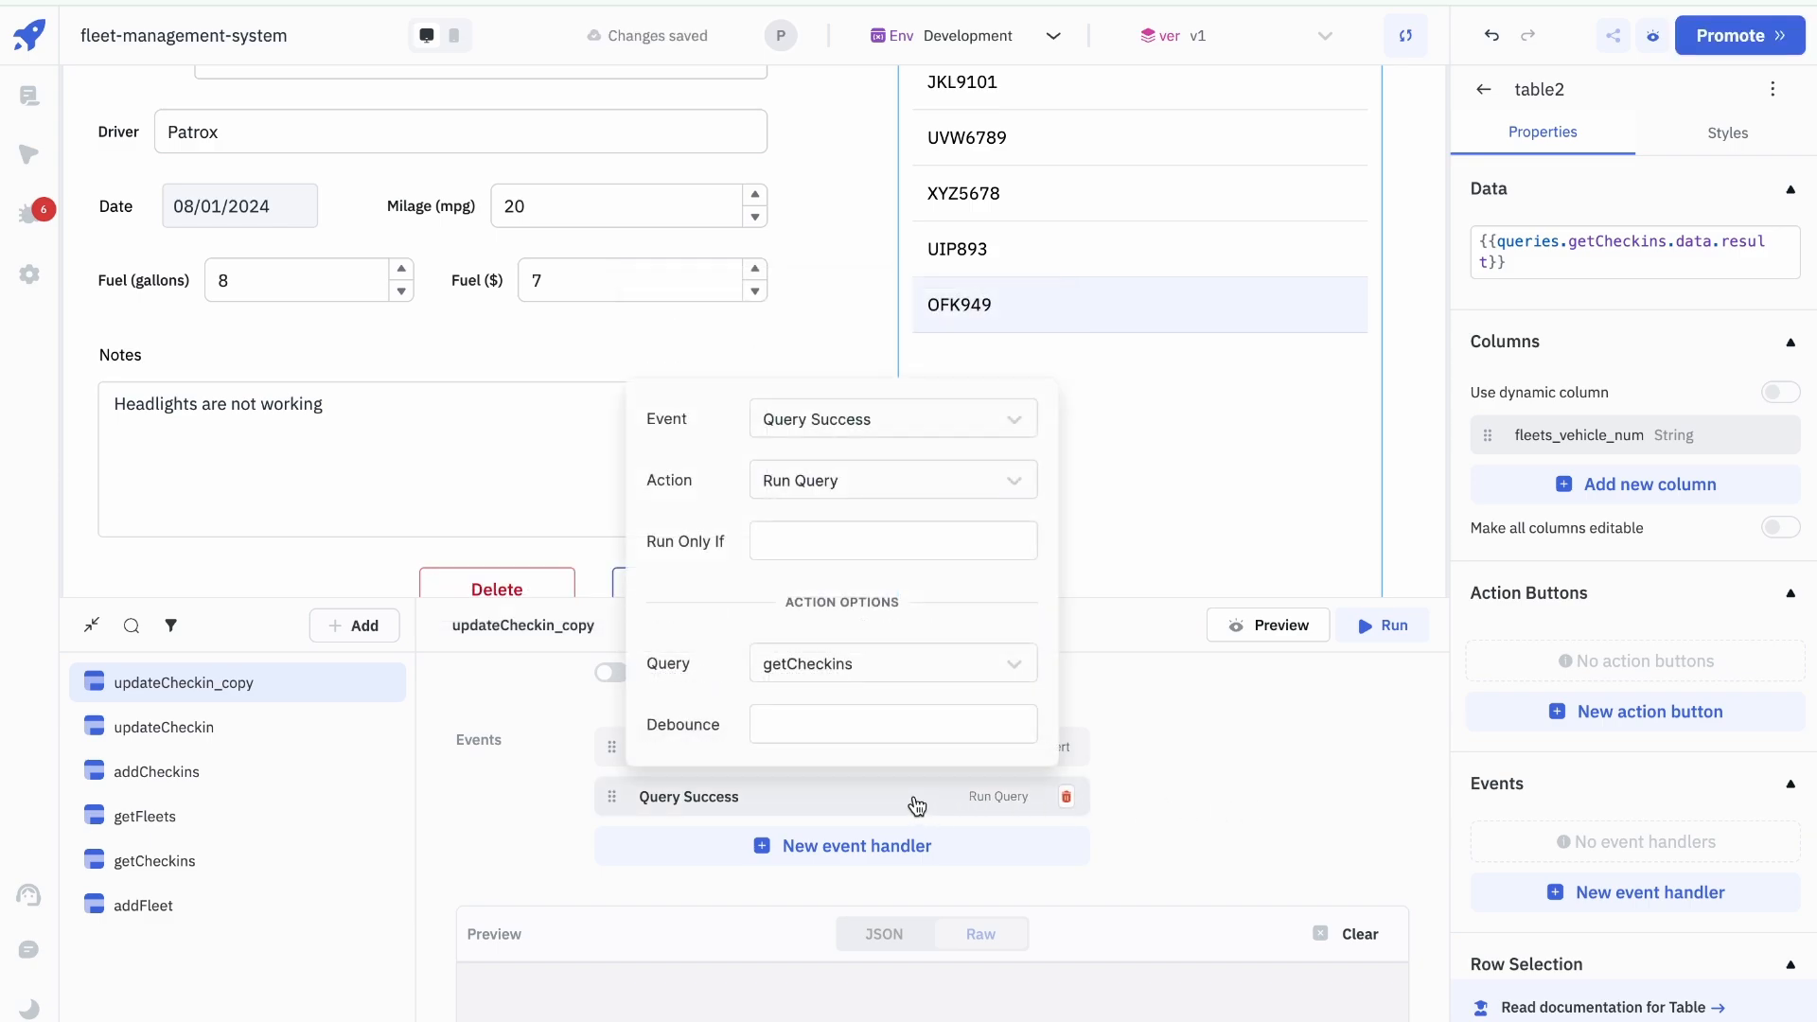
{"action": "left_click", "coordinate": [1311, 754]}
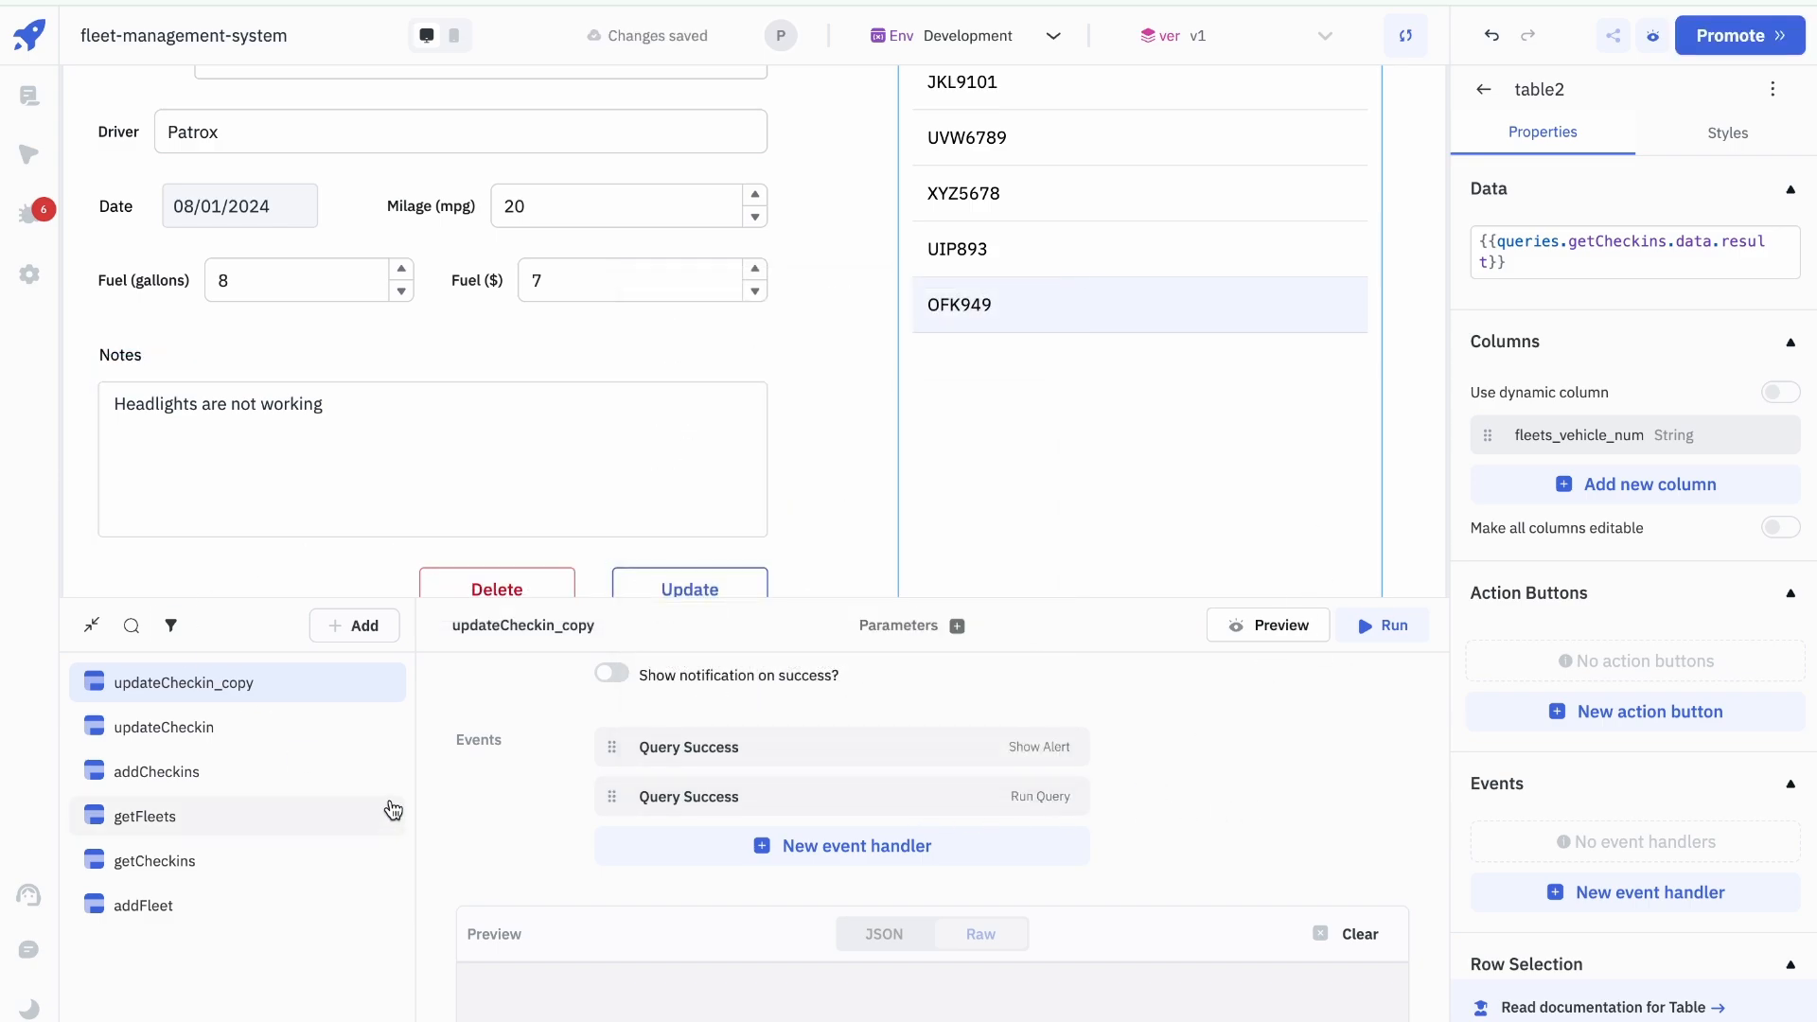
Step: Rename the updateCheckin_copy query as deleteCheckin
{"action": "left_click", "coordinate": [528, 613]}
{"action": "type", "text": "dele"}
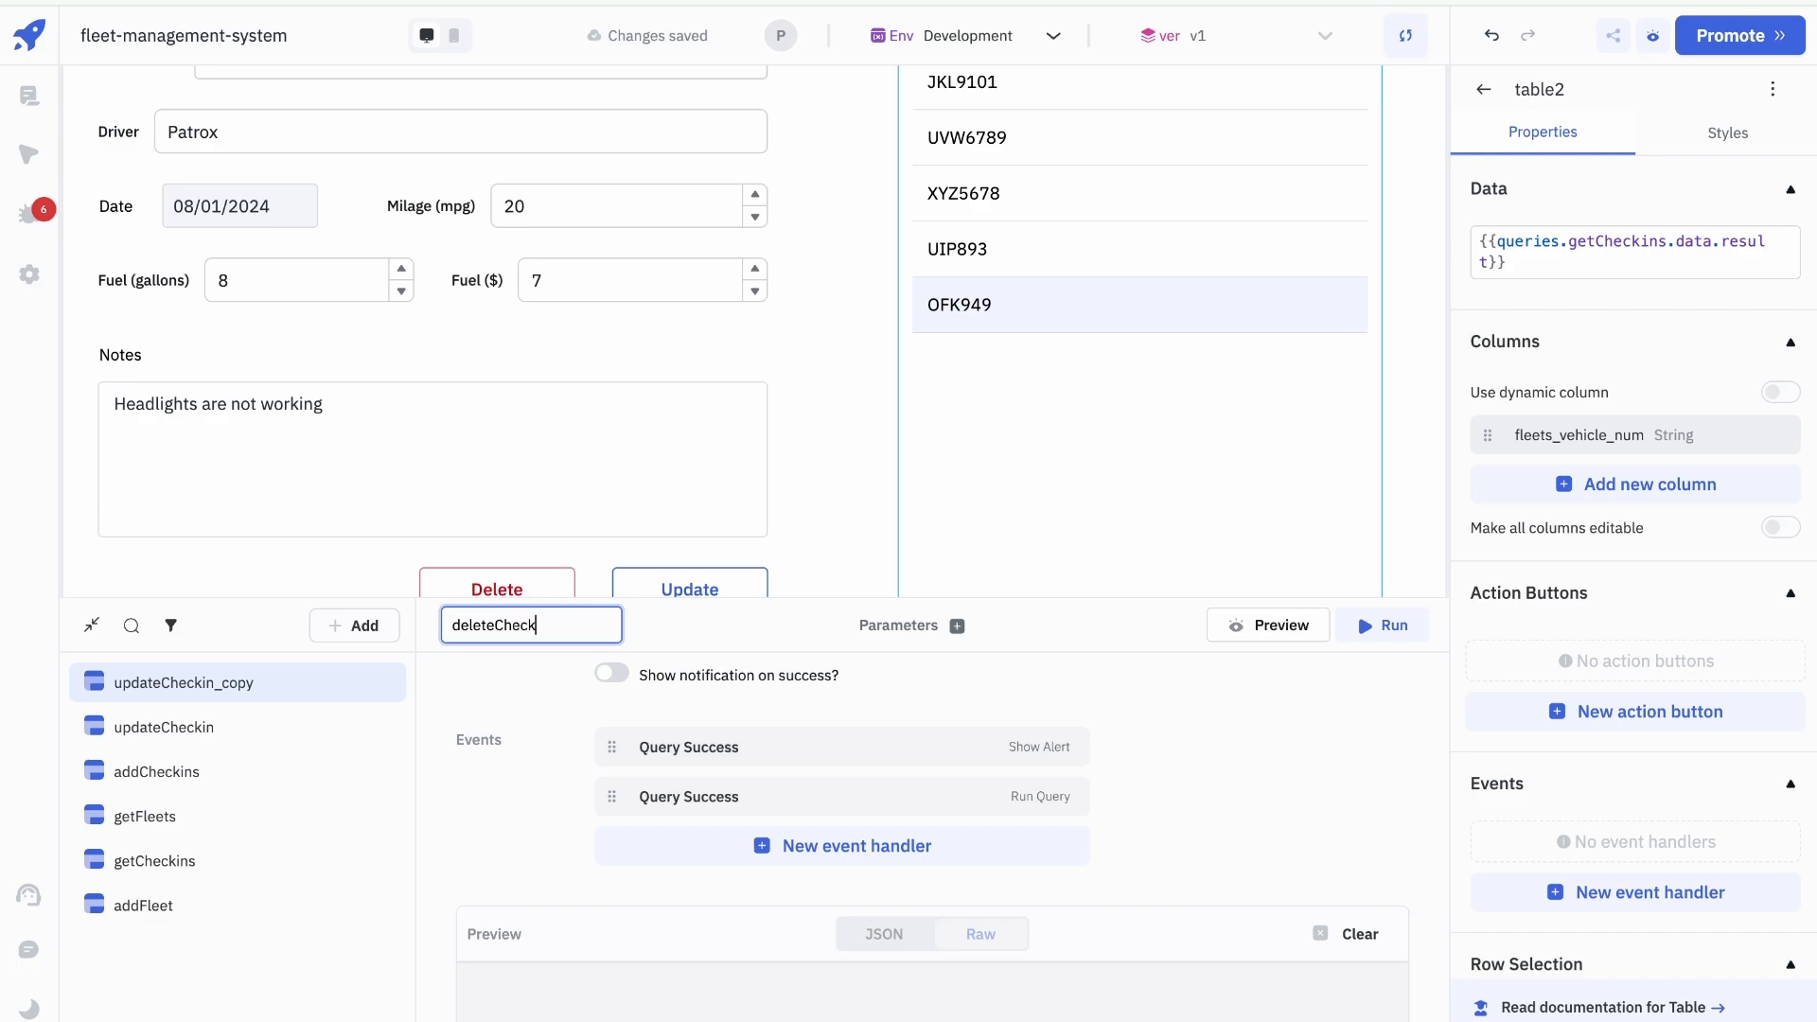
{"action": "key", "text": "Return"}
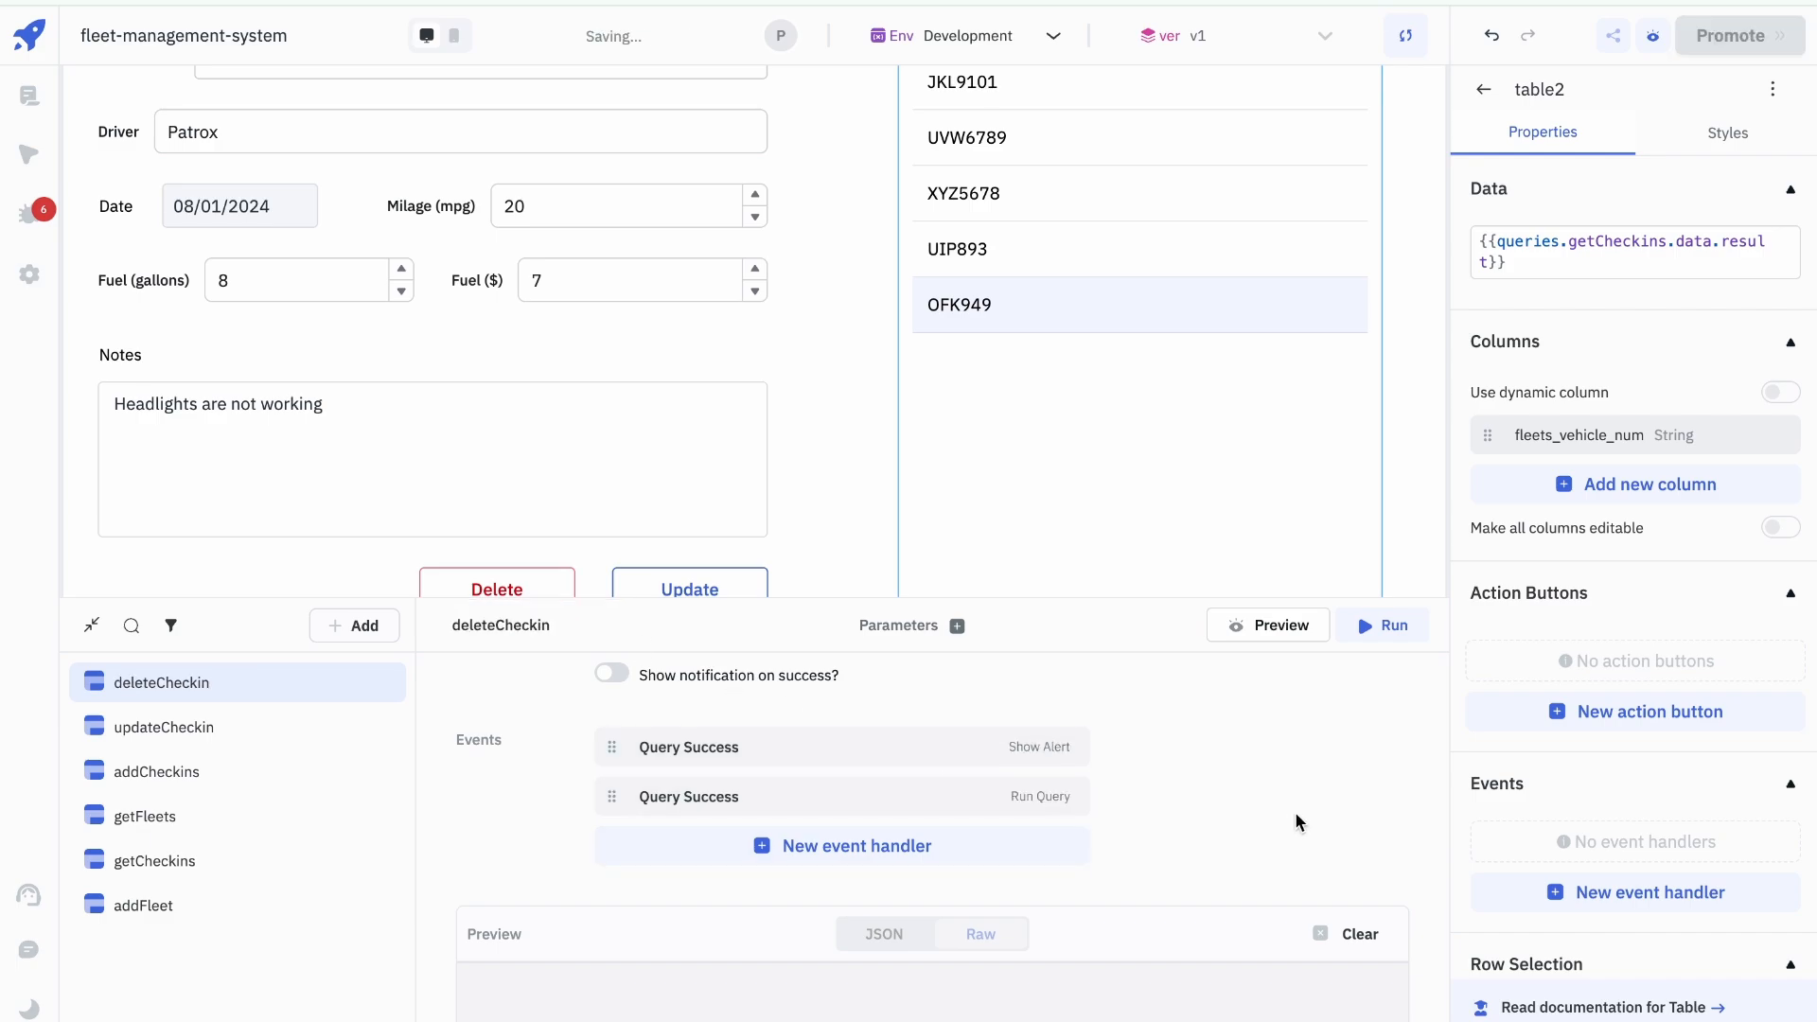
Step: Collapse the query manager and give the Update button an On click event handler that runs the updateCheckin query
{"action": "left_click", "coordinate": [91, 625]}
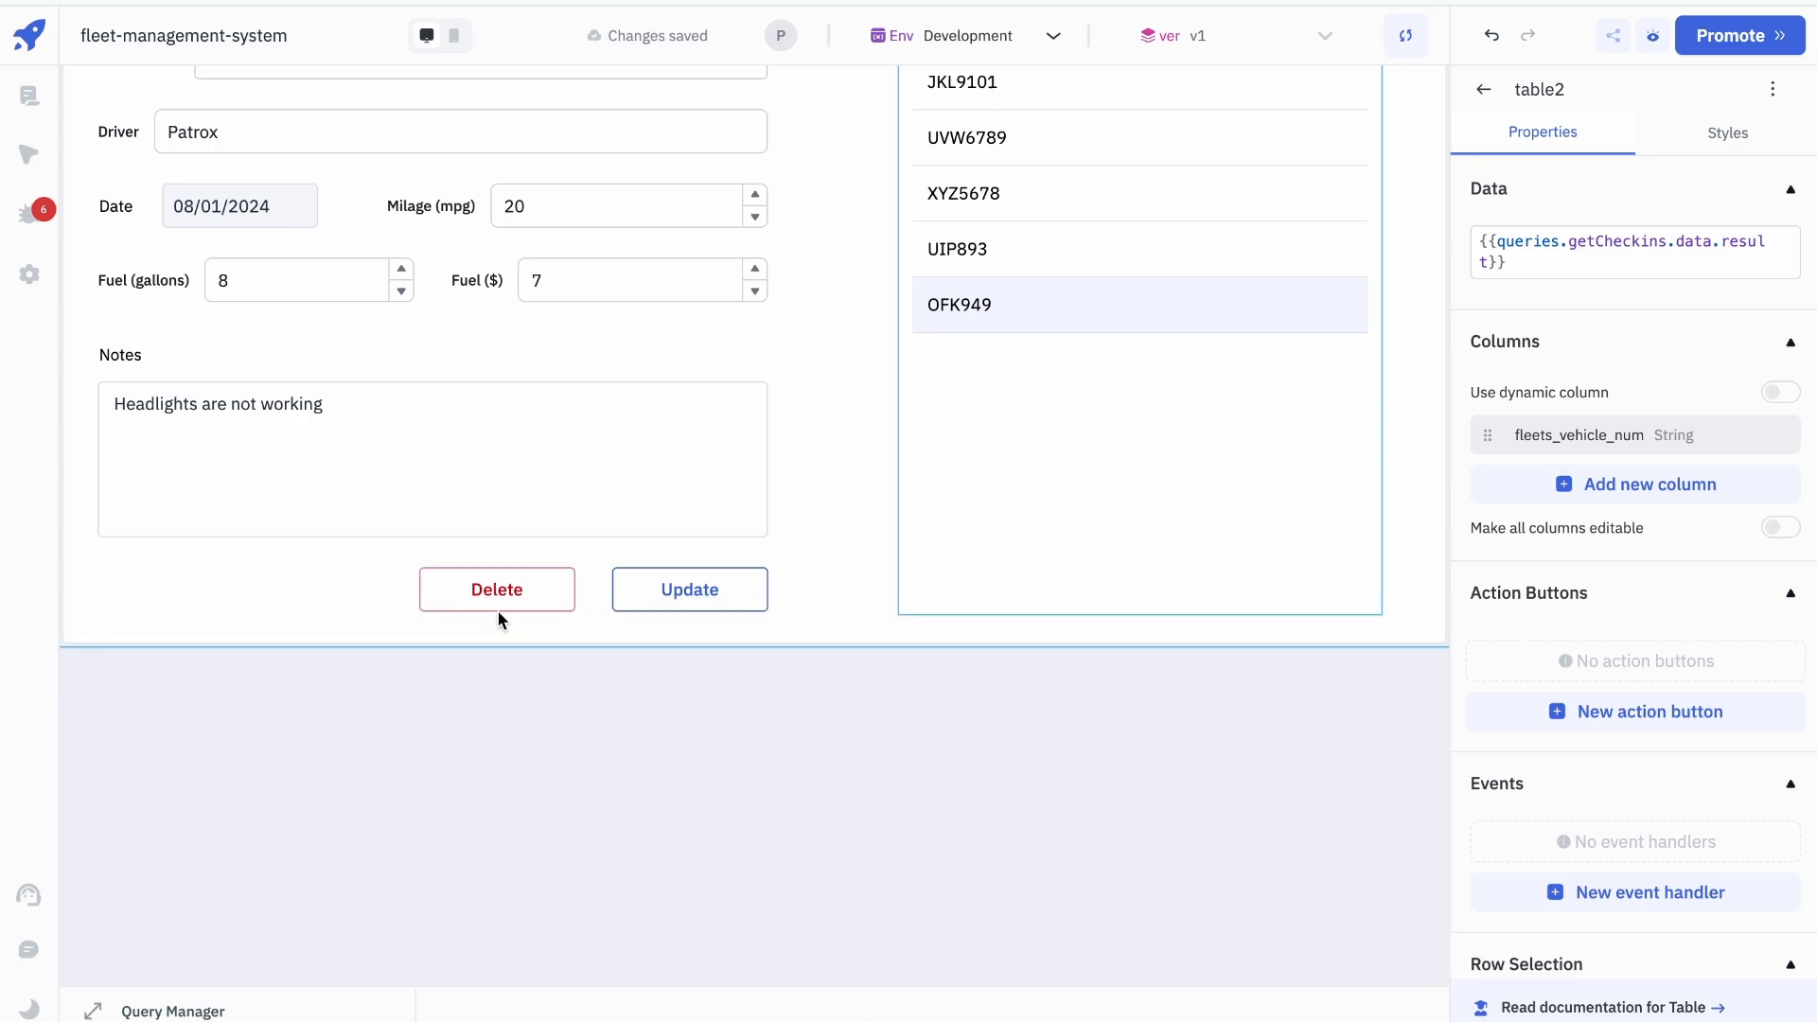
{"action": "left_click", "coordinate": [686, 608]}
{"action": "left_click", "coordinate": [1633, 509]}
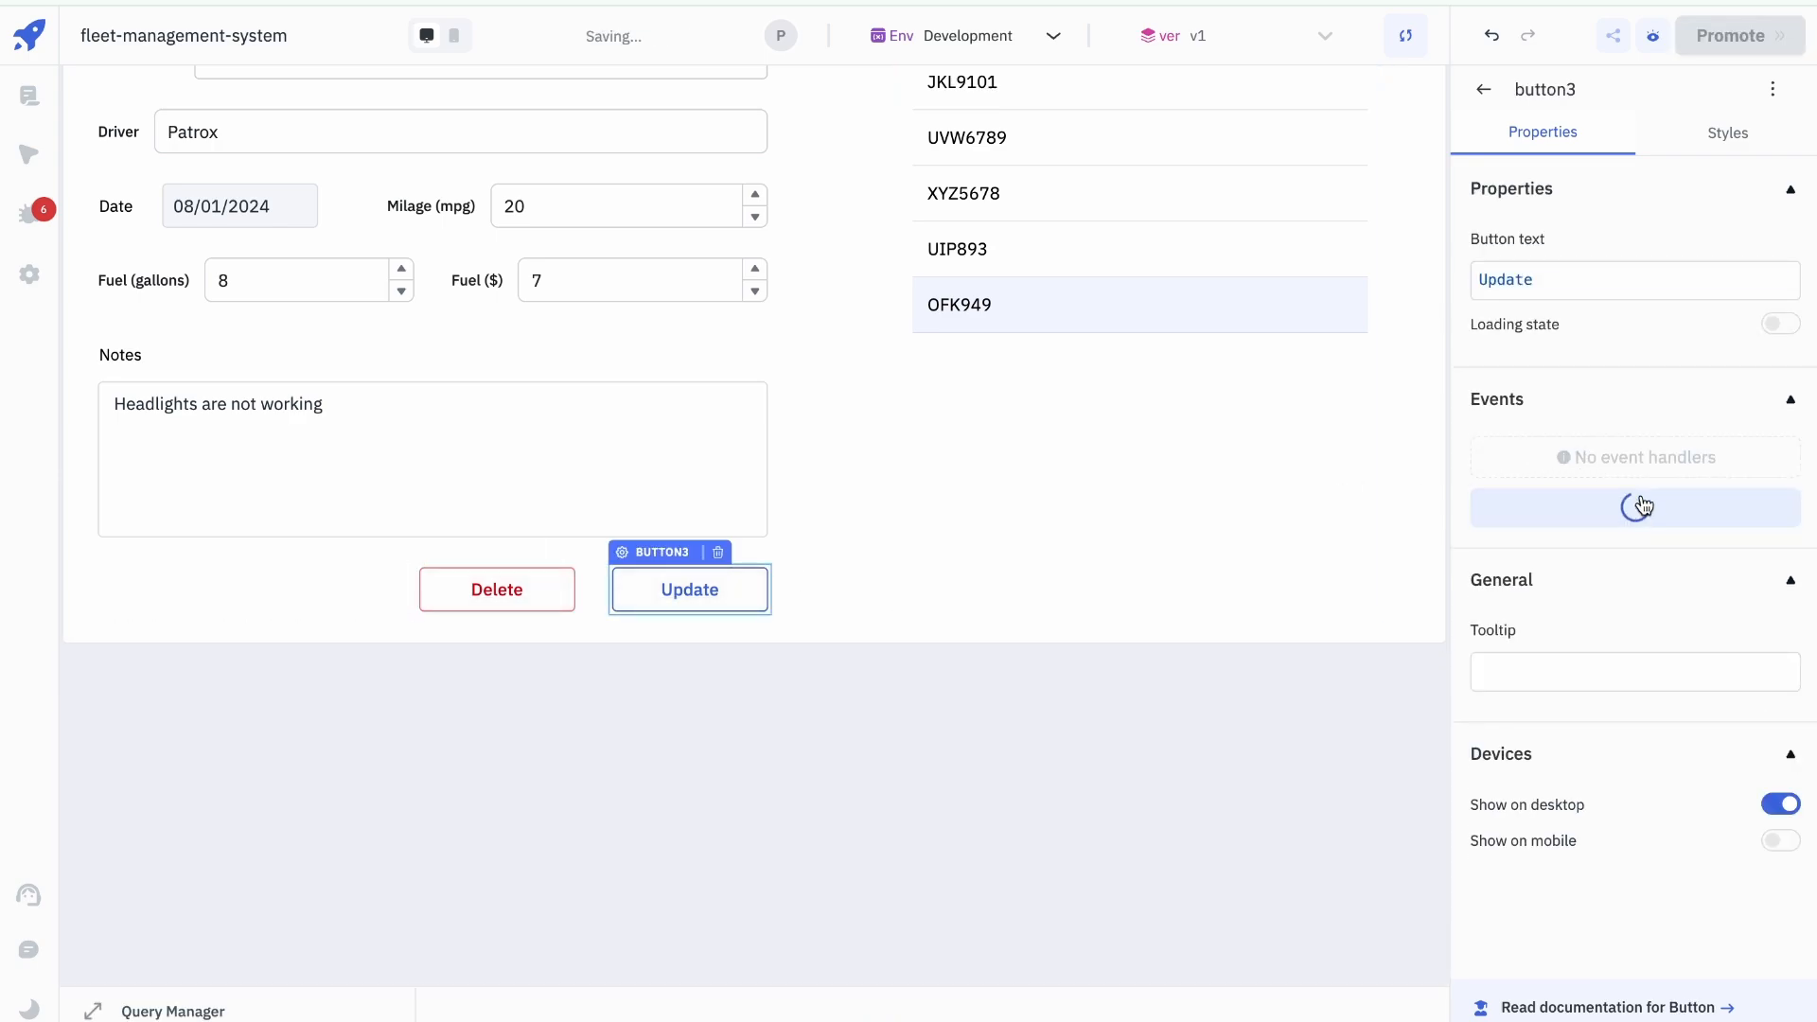
{"action": "left_click", "coordinate": [1667, 475]}
{"action": "left_click", "coordinate": [1350, 325]}
{"action": "key", "text": "Escape"}
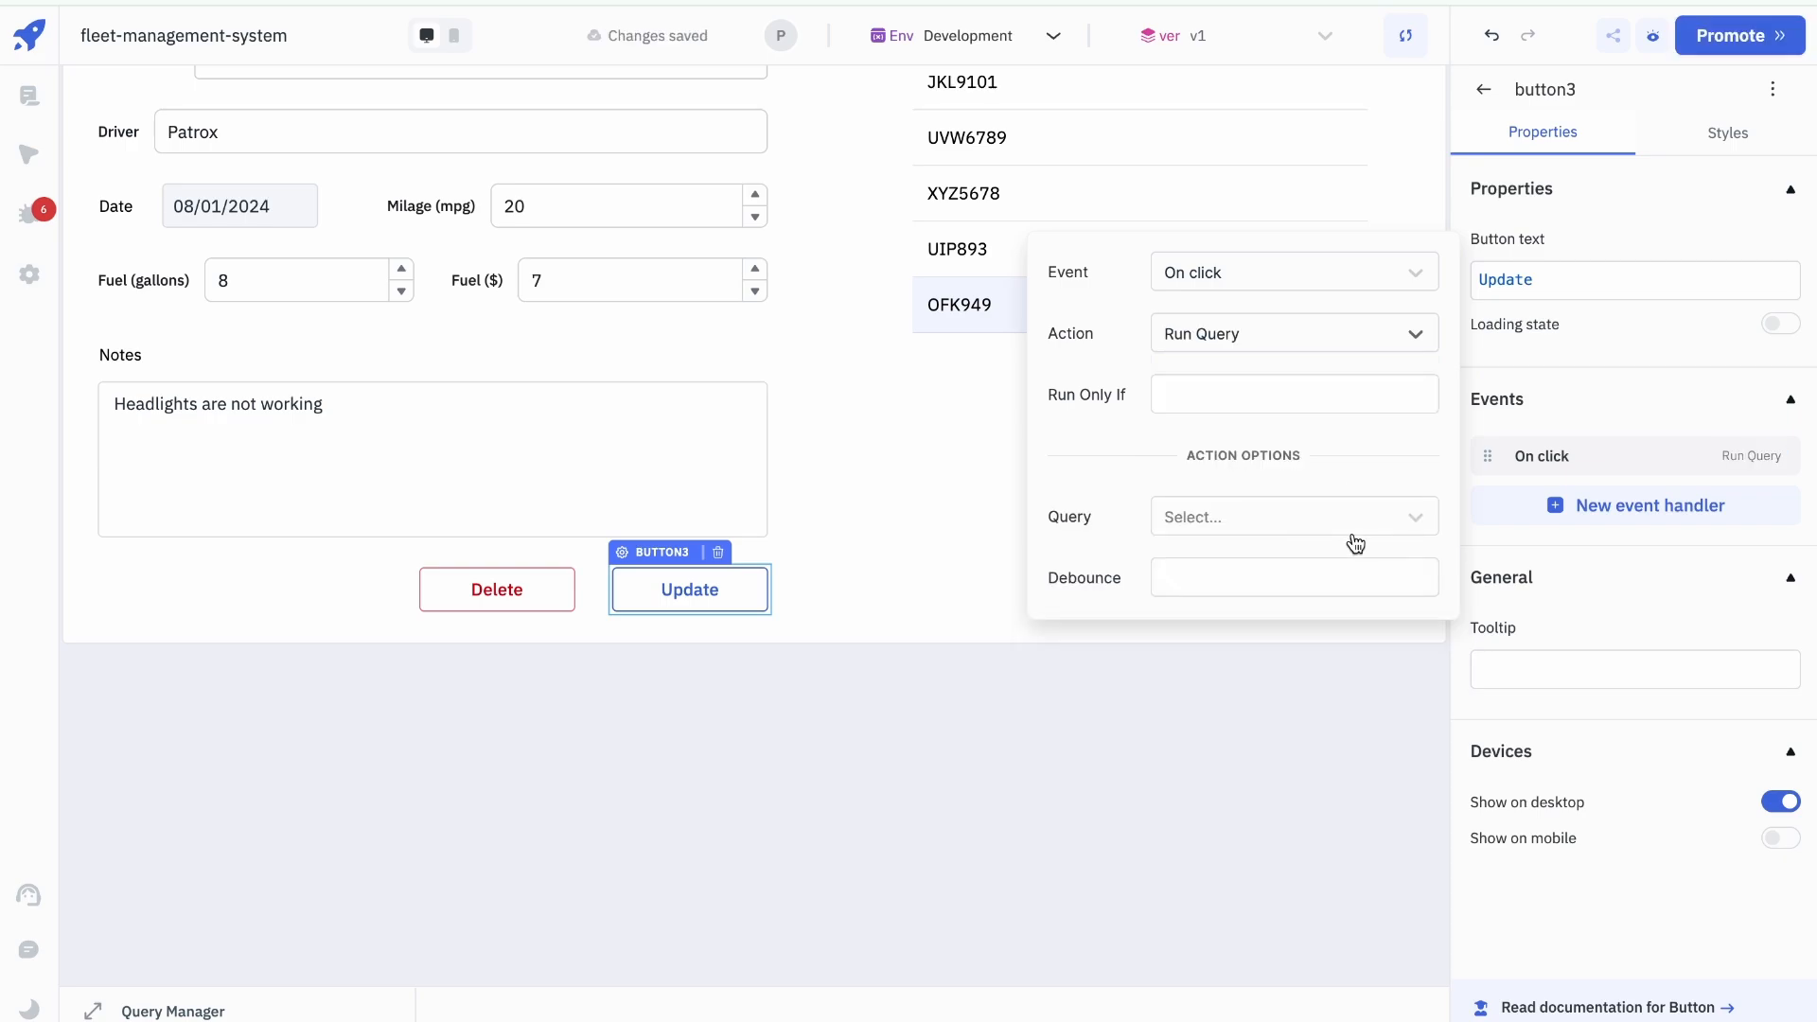
{"action": "left_click", "coordinate": [1358, 523]}
{"action": "left_click", "coordinate": [1258, 601]}
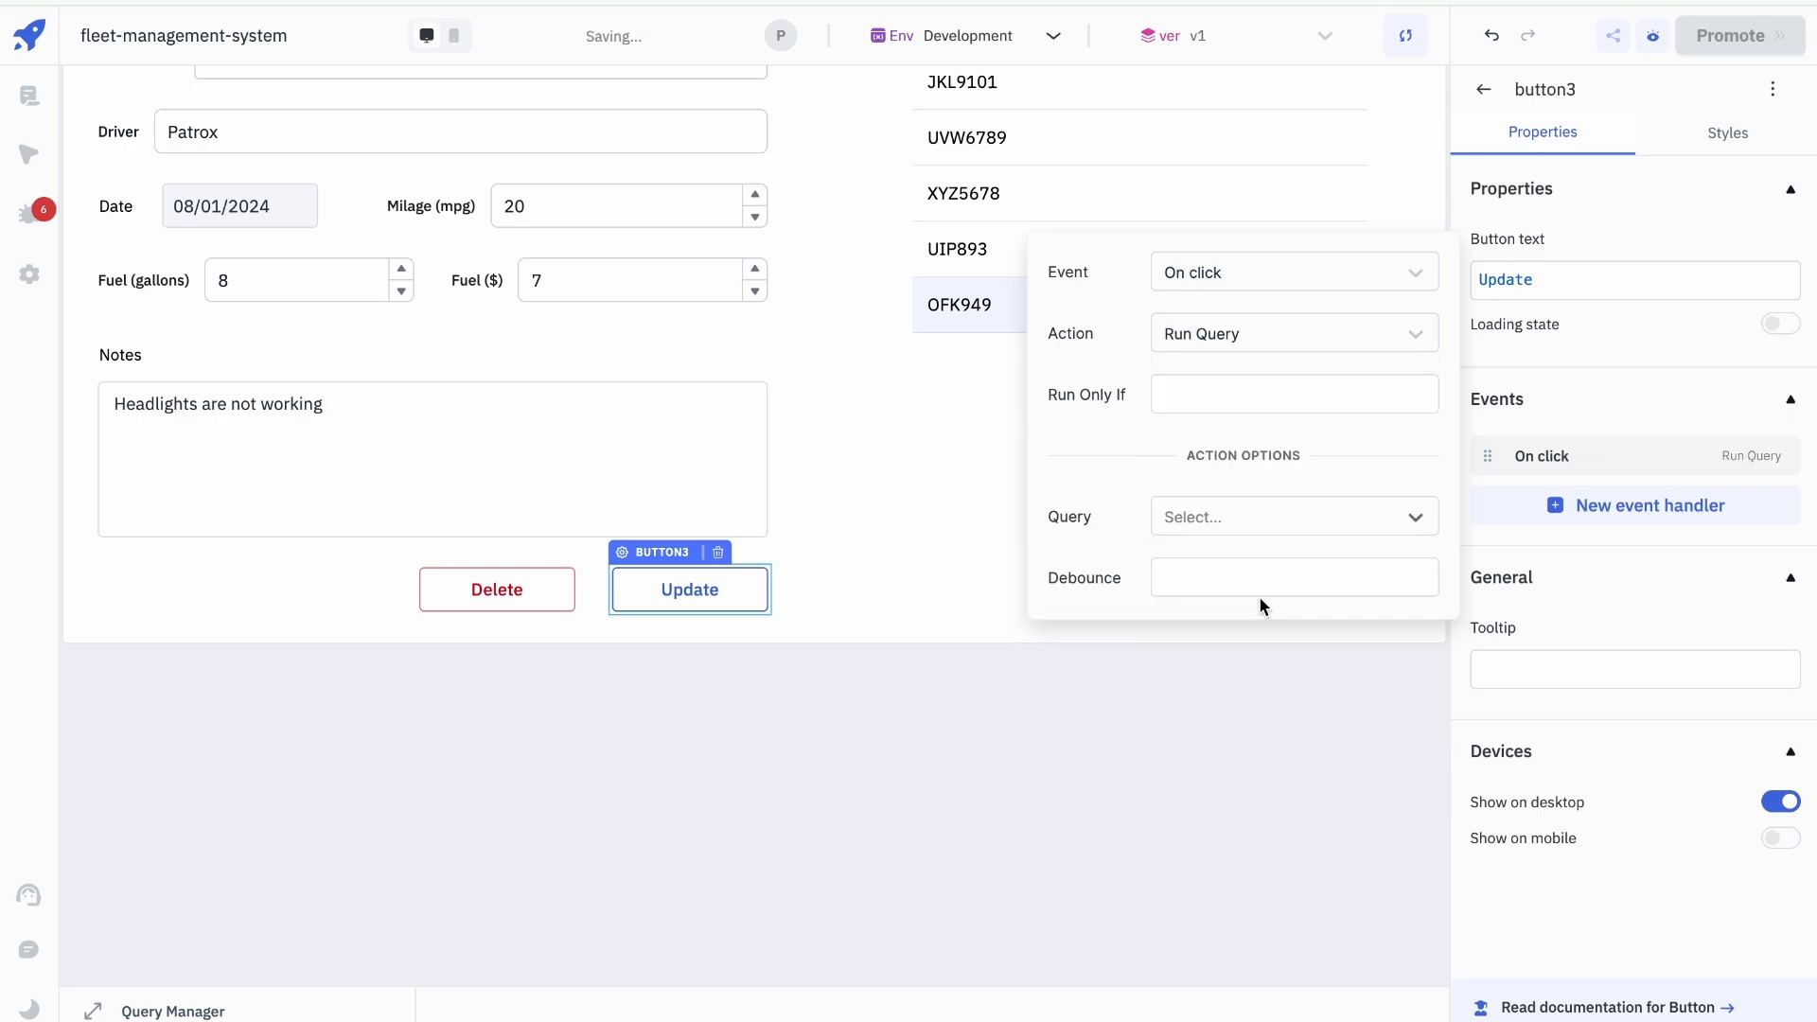
Step: Test the Update button by appending a surname to the OFK949 check-in's driver, and reselect that row to check the saved record
{"action": "scroll", "coordinate": [856, 421], "scroll_direction": "up", "scroll_amount": 5}
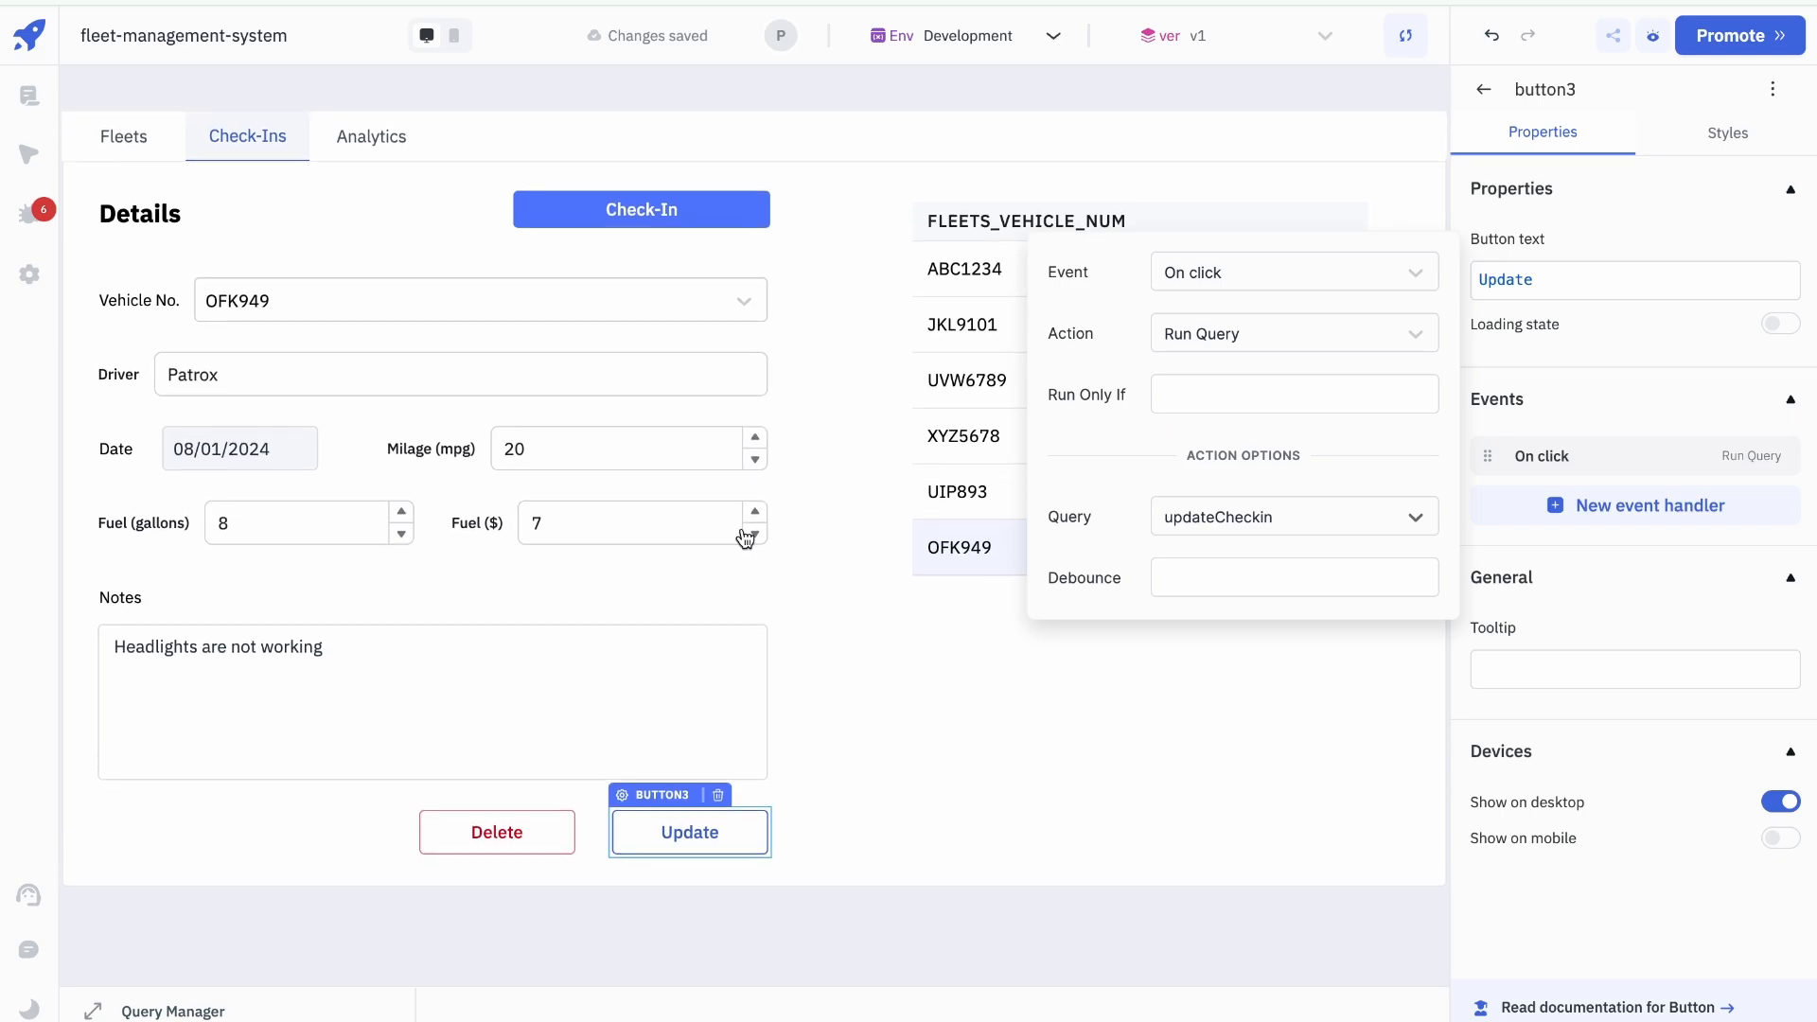
{"action": "left_click", "coordinate": [467, 648]}
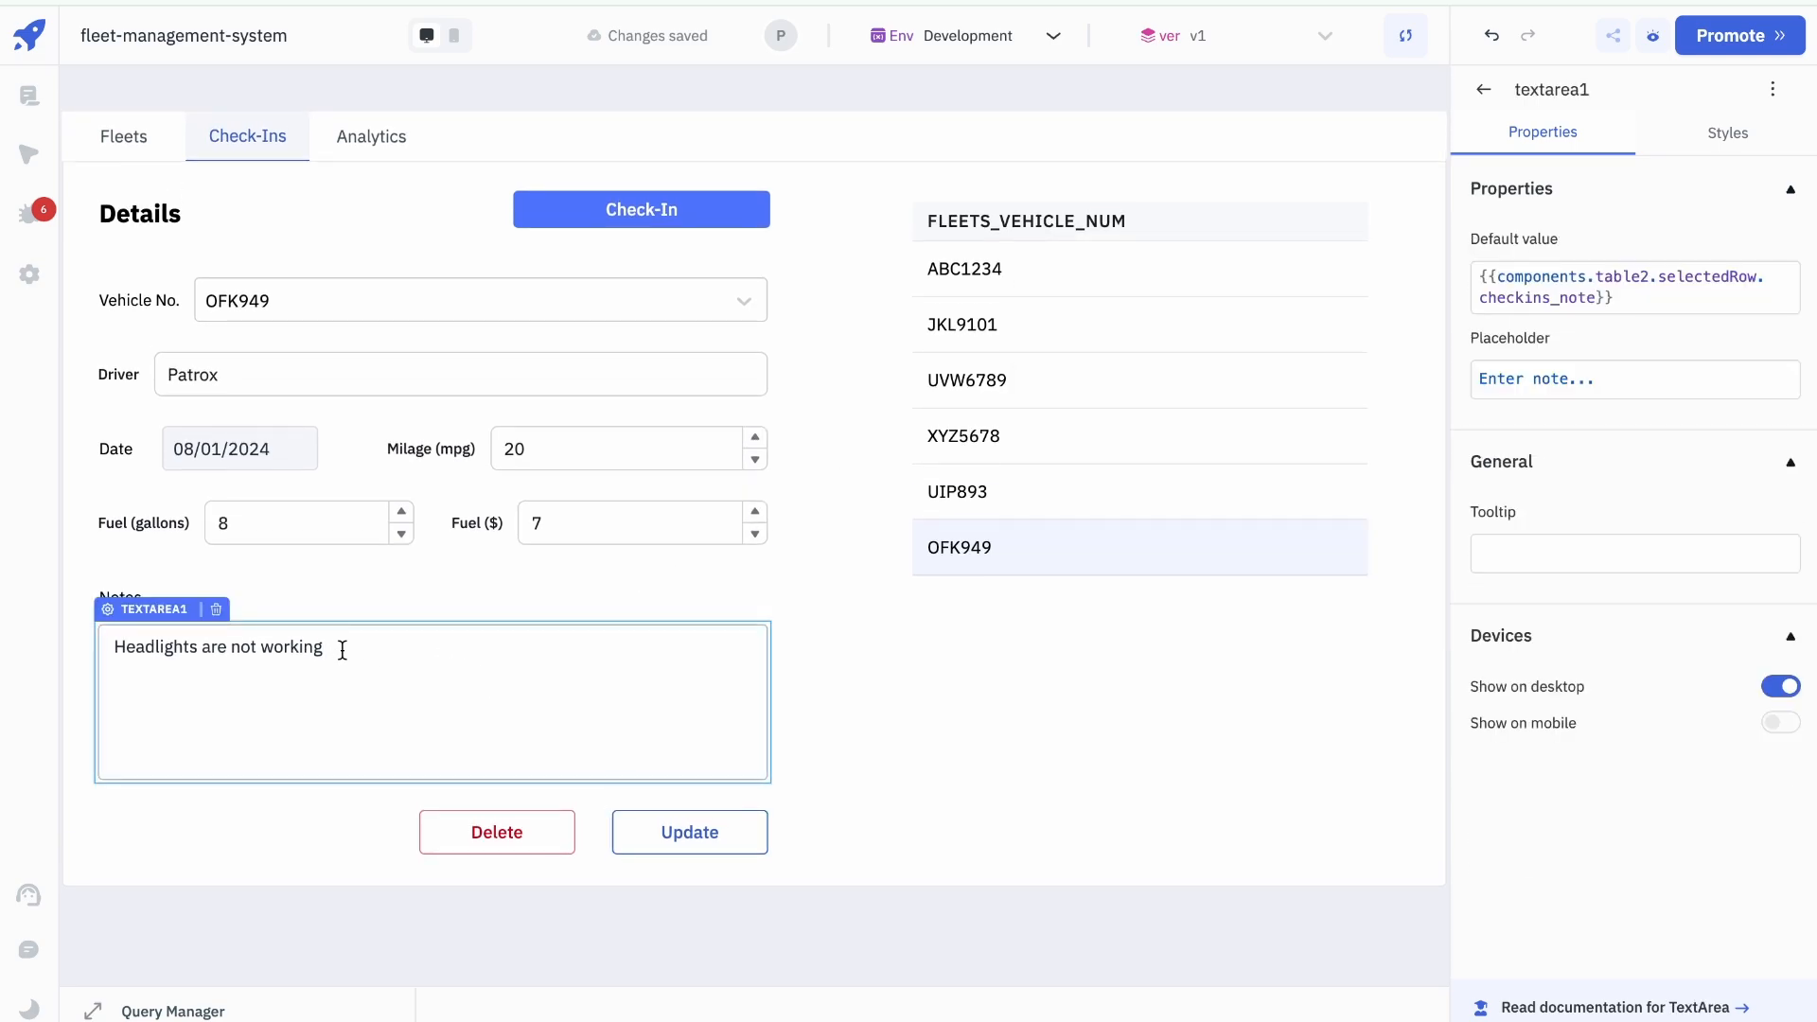
{"action": "left_click", "coordinate": [325, 373]}
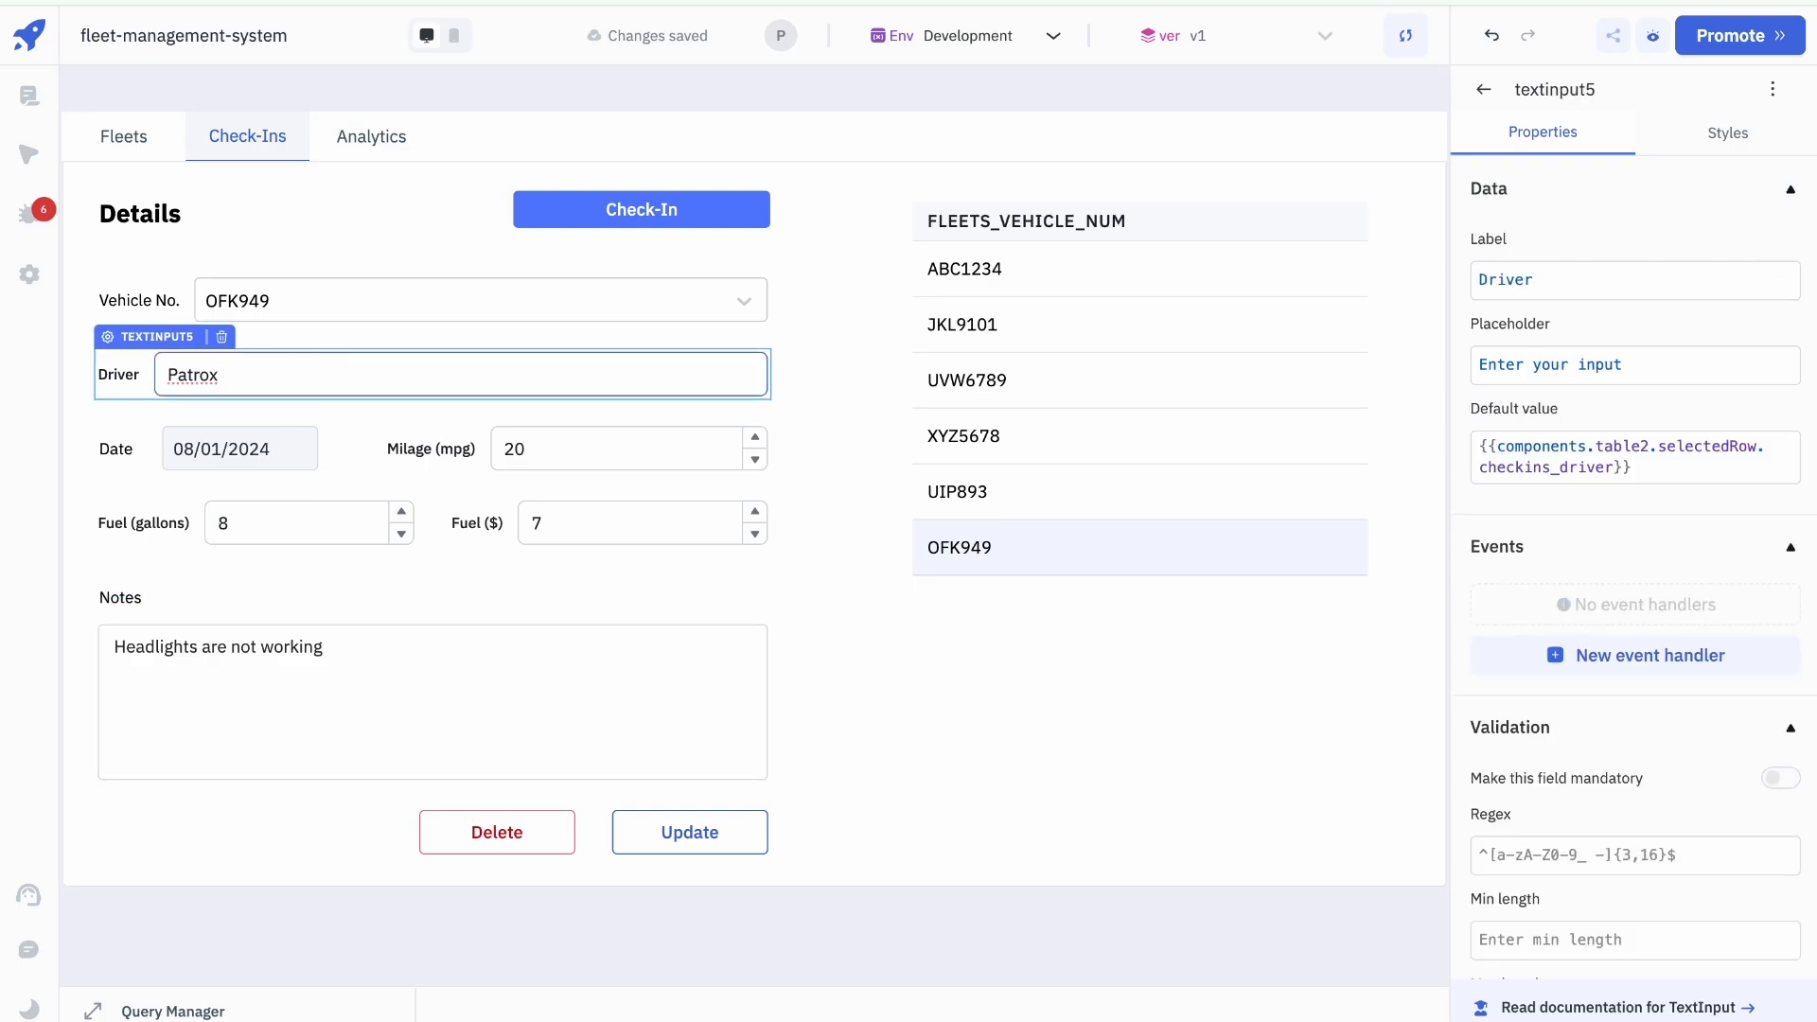
{"action": "type", "text": "smith"}
{"action": "left_click", "coordinate": [686, 841]}
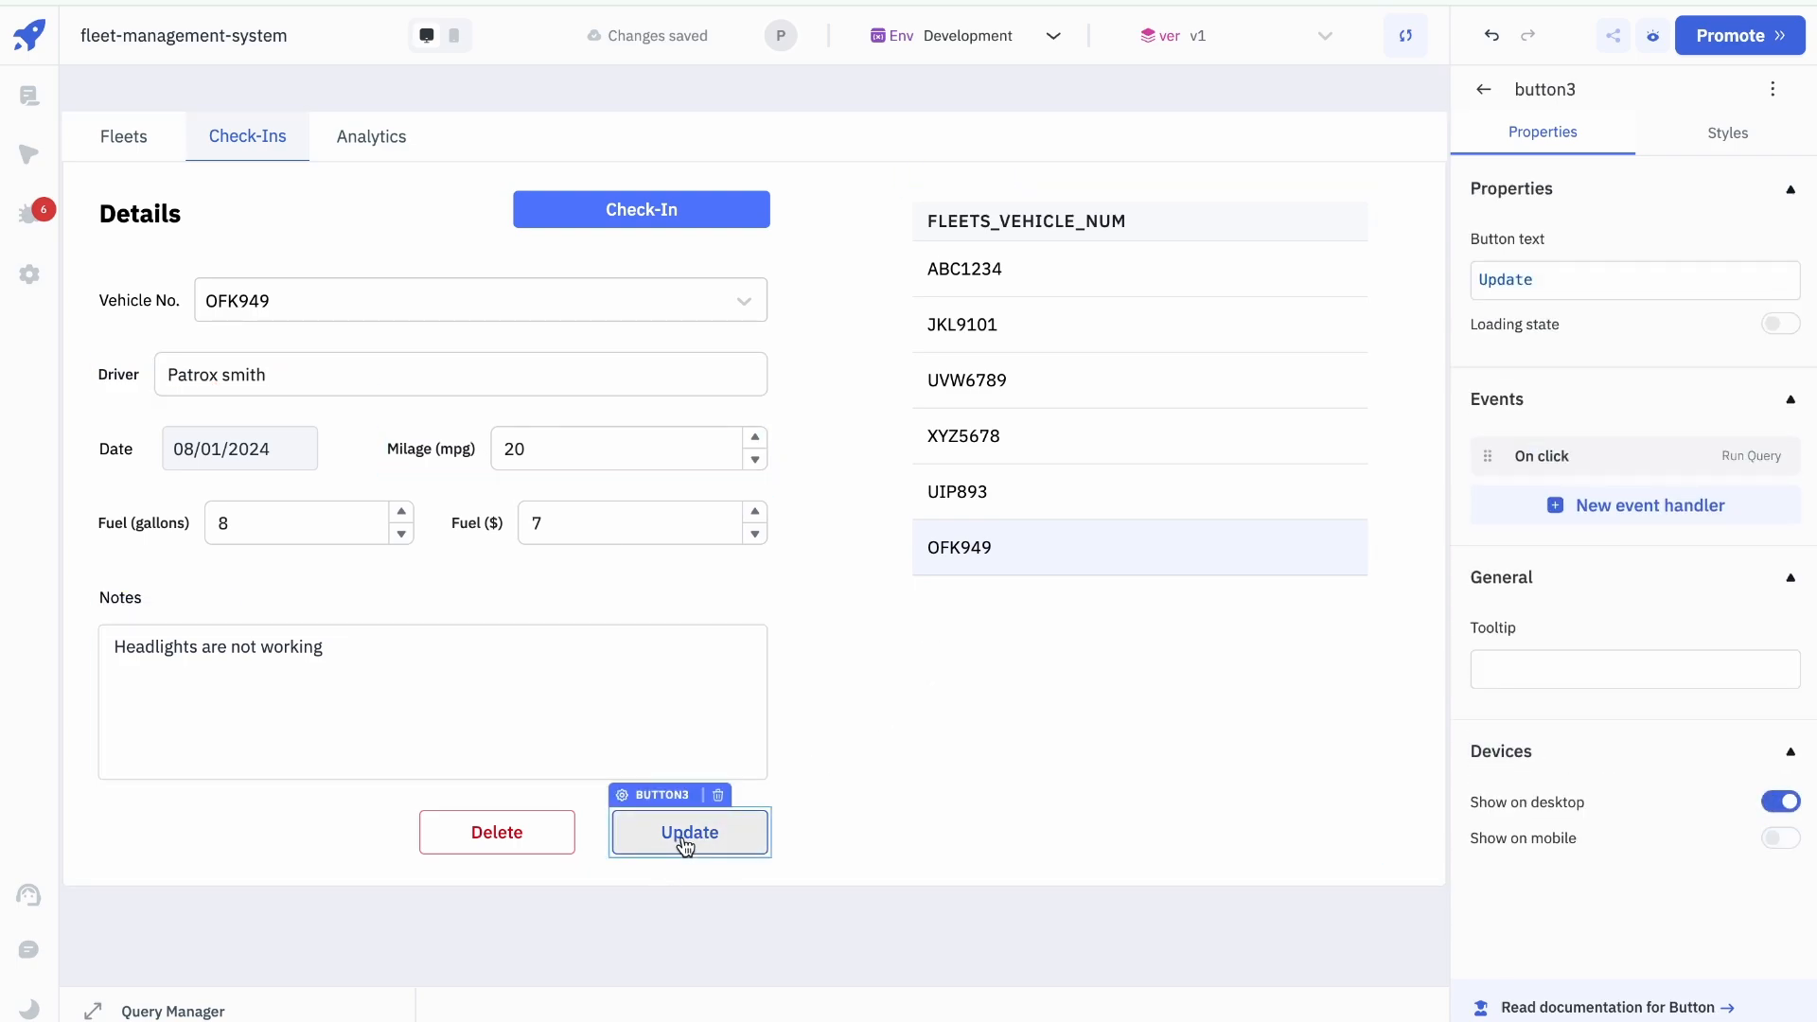
{"action": "left_click", "coordinate": [686, 841]}
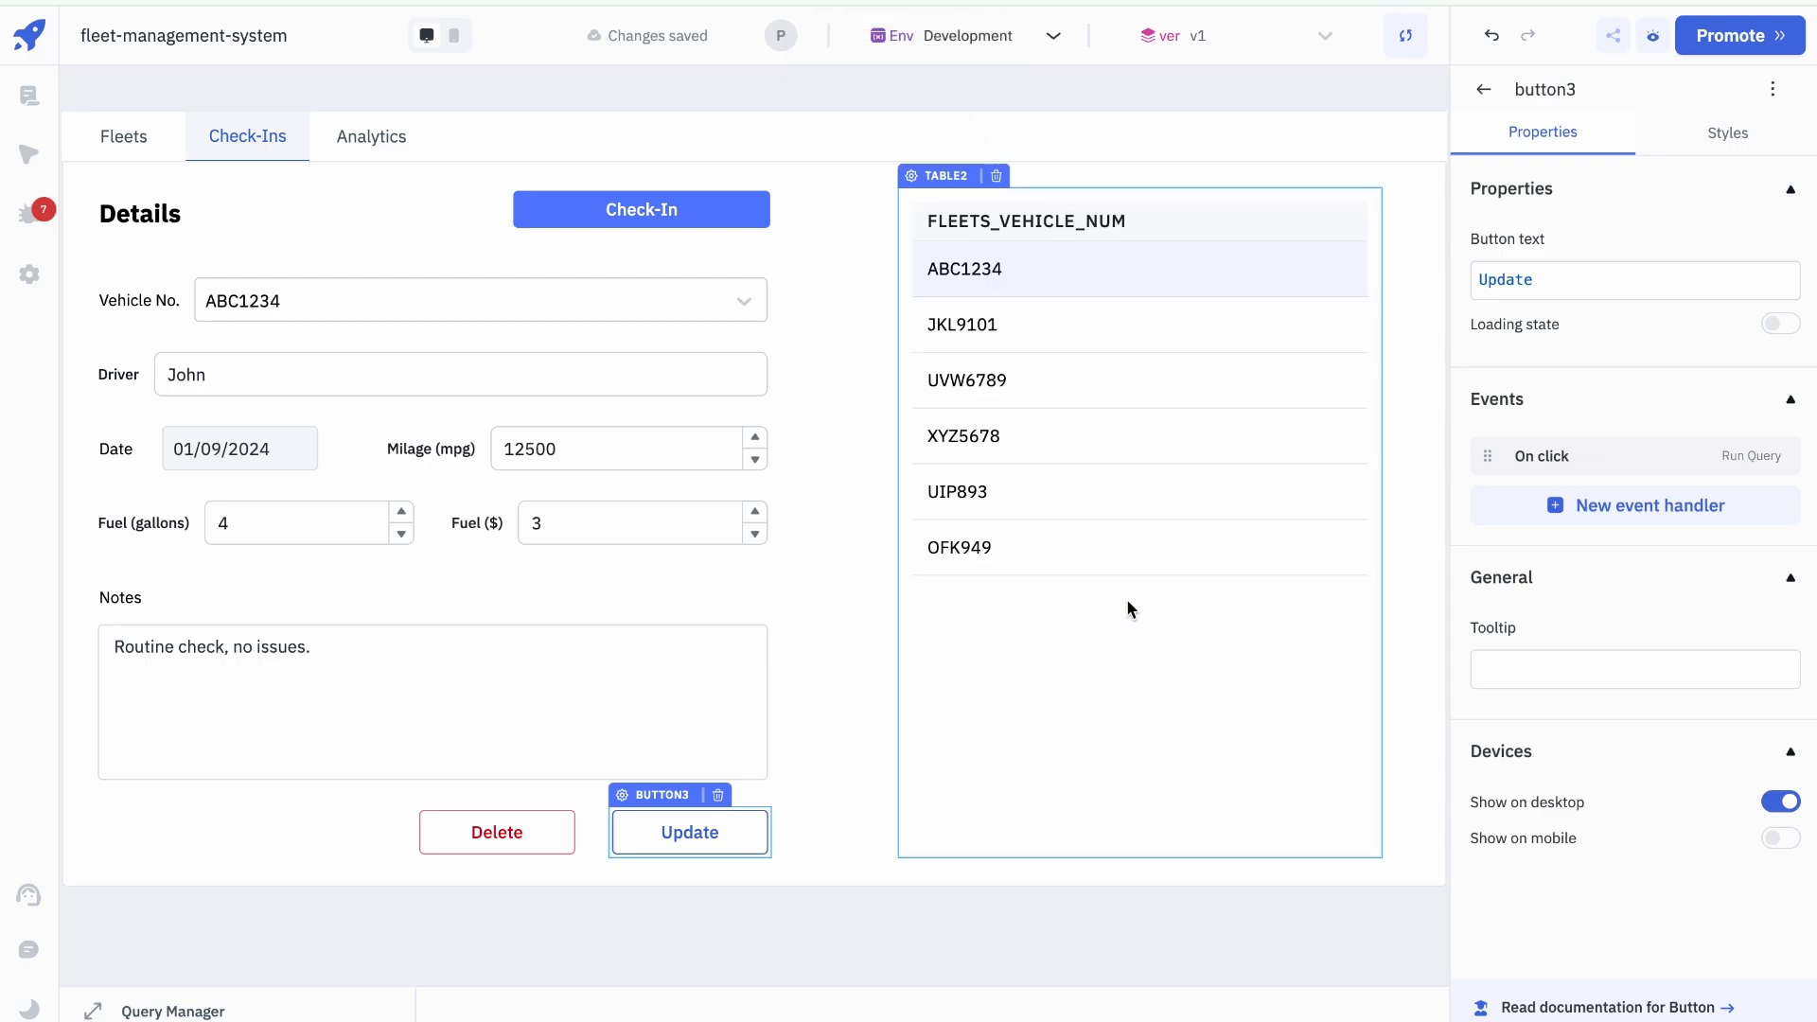
{"action": "left_click", "coordinate": [1046, 536]}
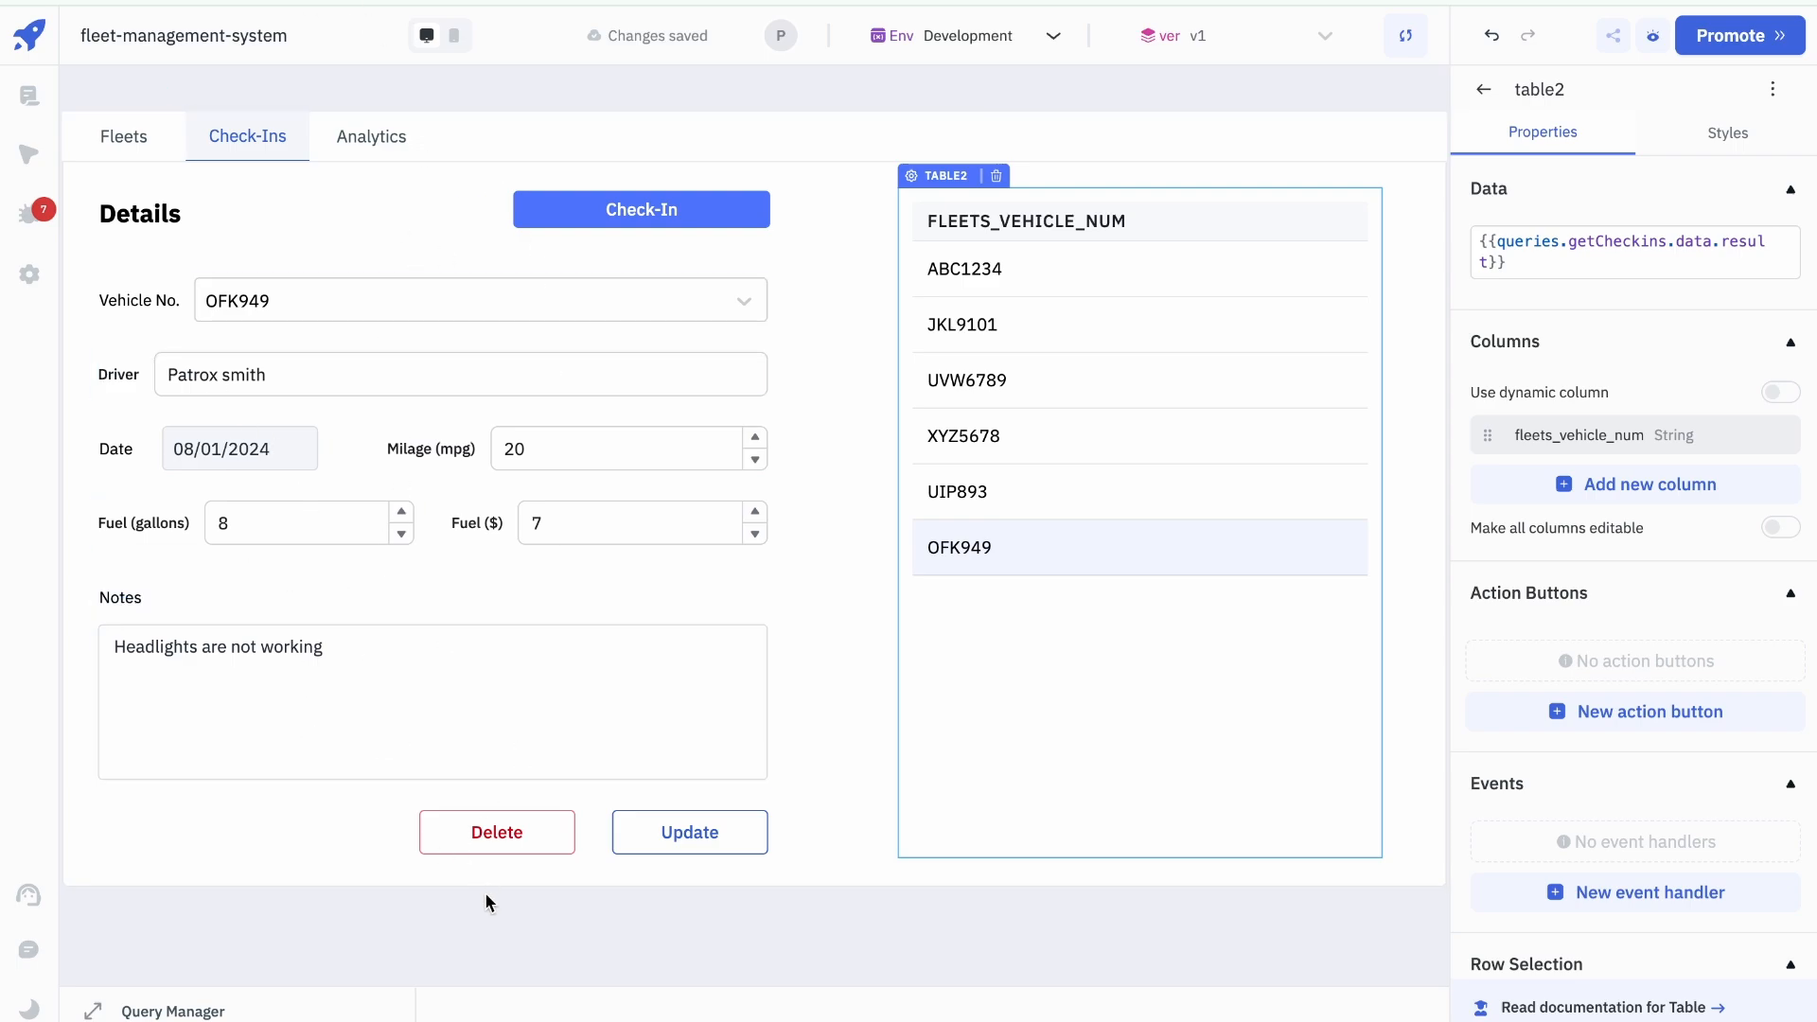
Step: Give the Delete button an On click event handler that runs the deleteCheckin query
{"action": "left_click", "coordinate": [509, 840]}
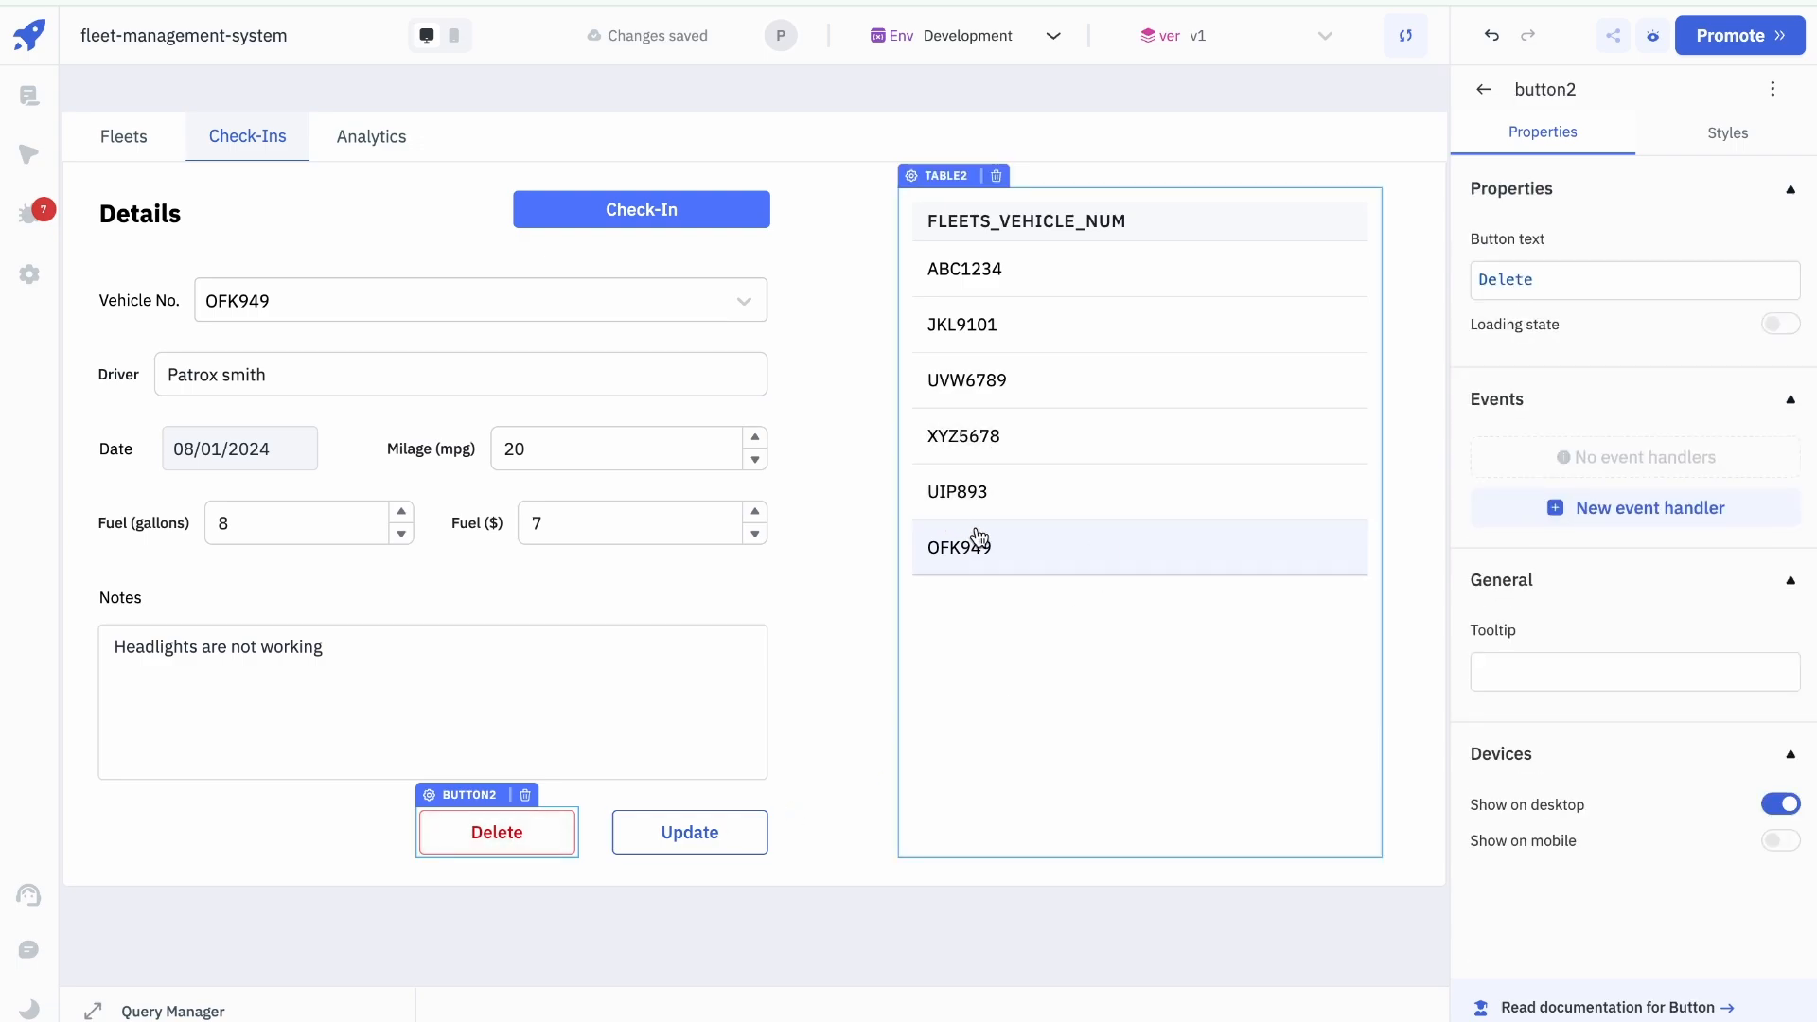
{"action": "left_click", "coordinate": [1615, 507]}
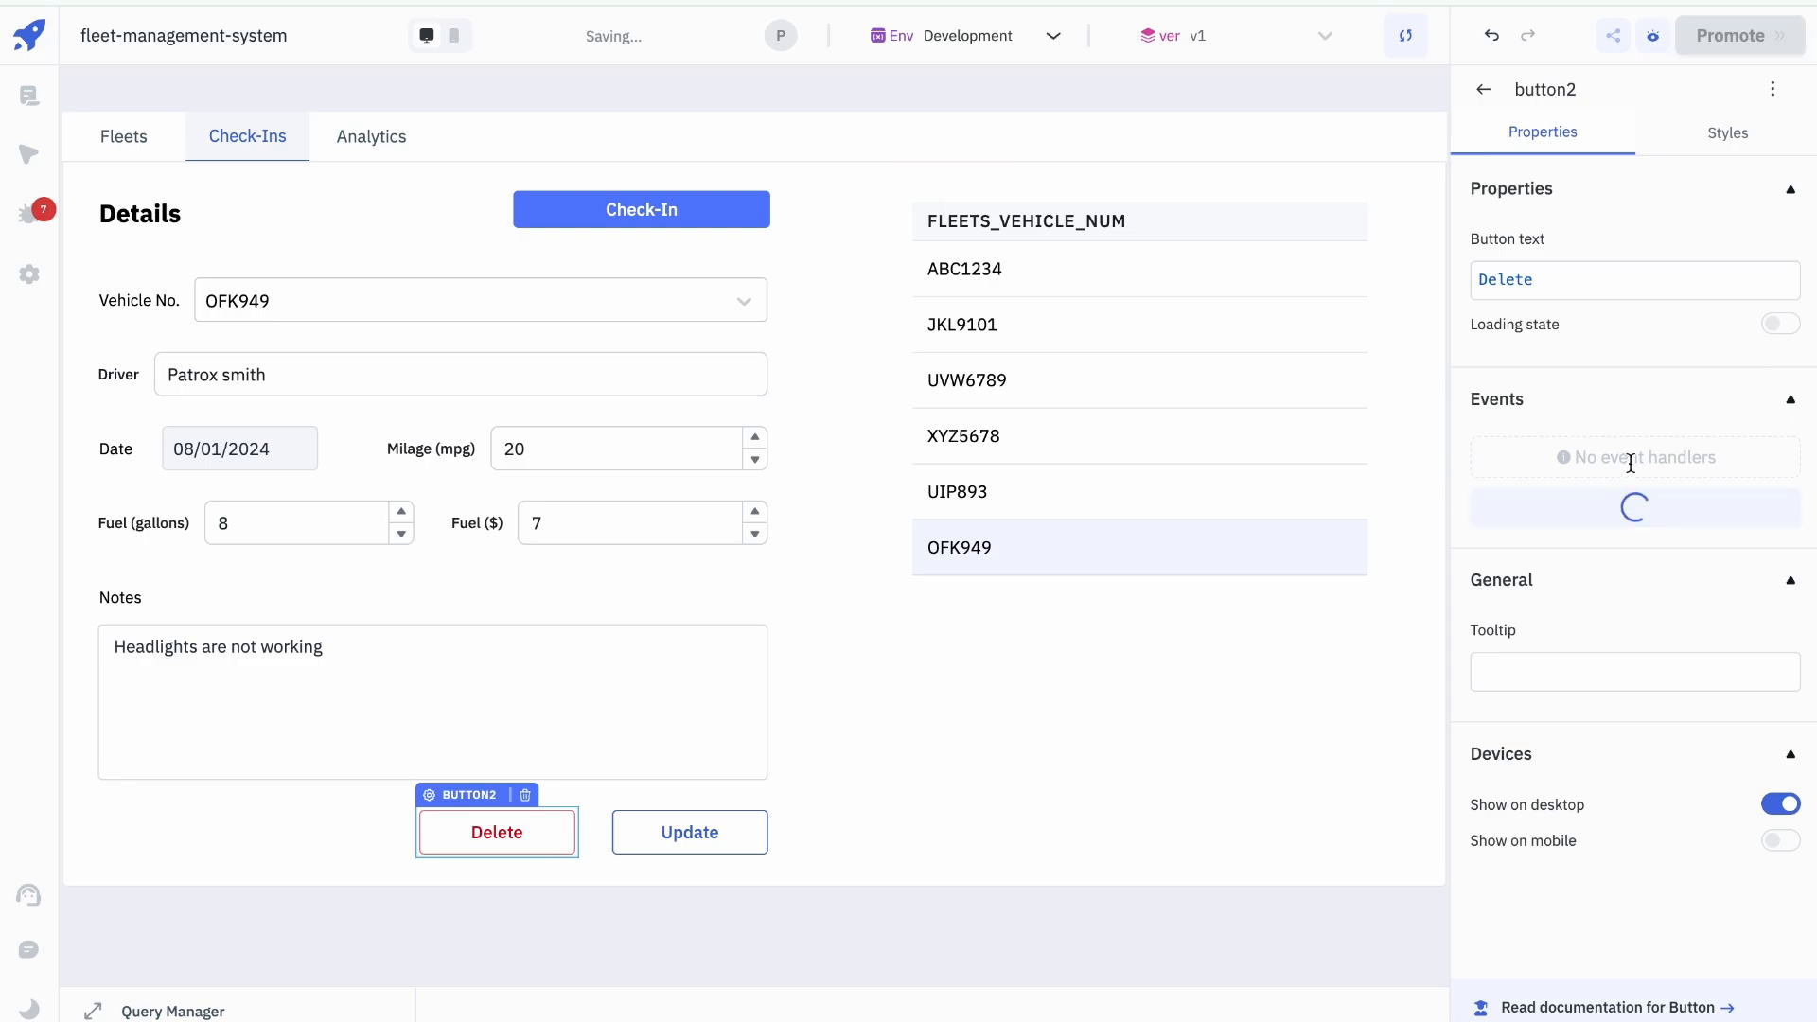
{"action": "left_click", "coordinate": [1524, 459]}
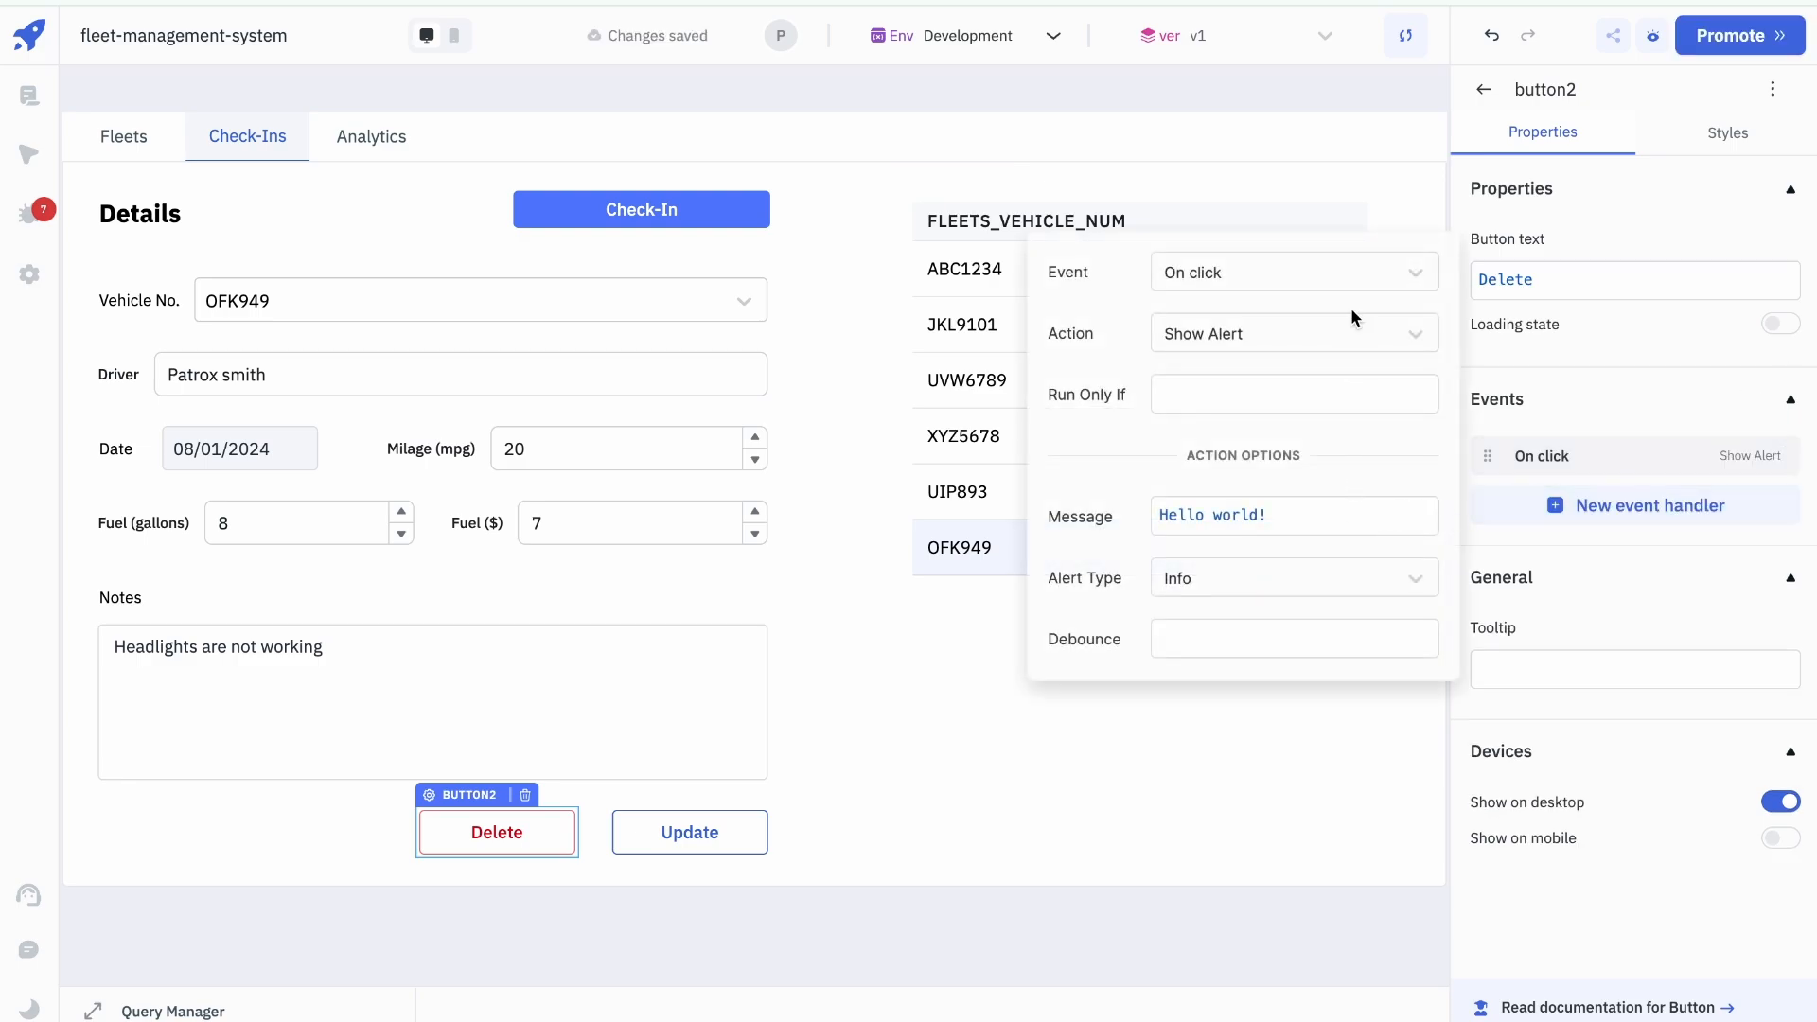
{"action": "left_click", "coordinate": [1329, 339]}
{"action": "left_click", "coordinate": [1227, 458]}
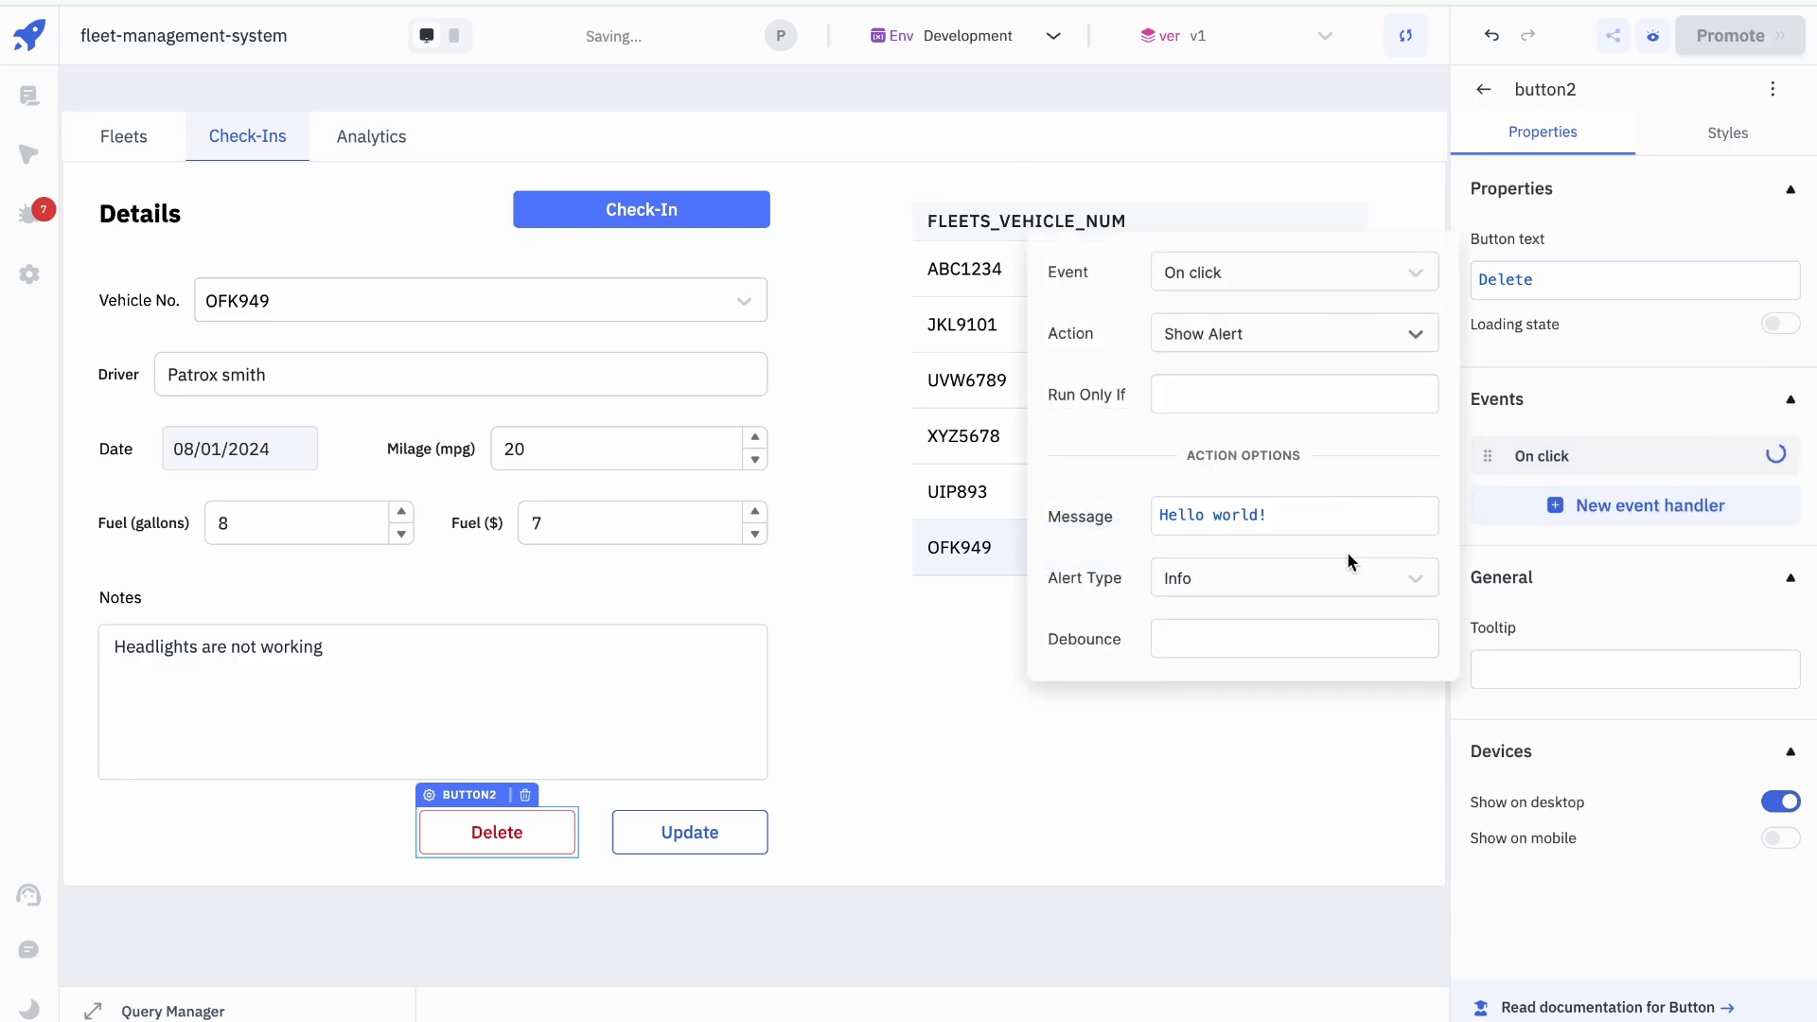
{"action": "left_click", "coordinate": [1401, 520]}
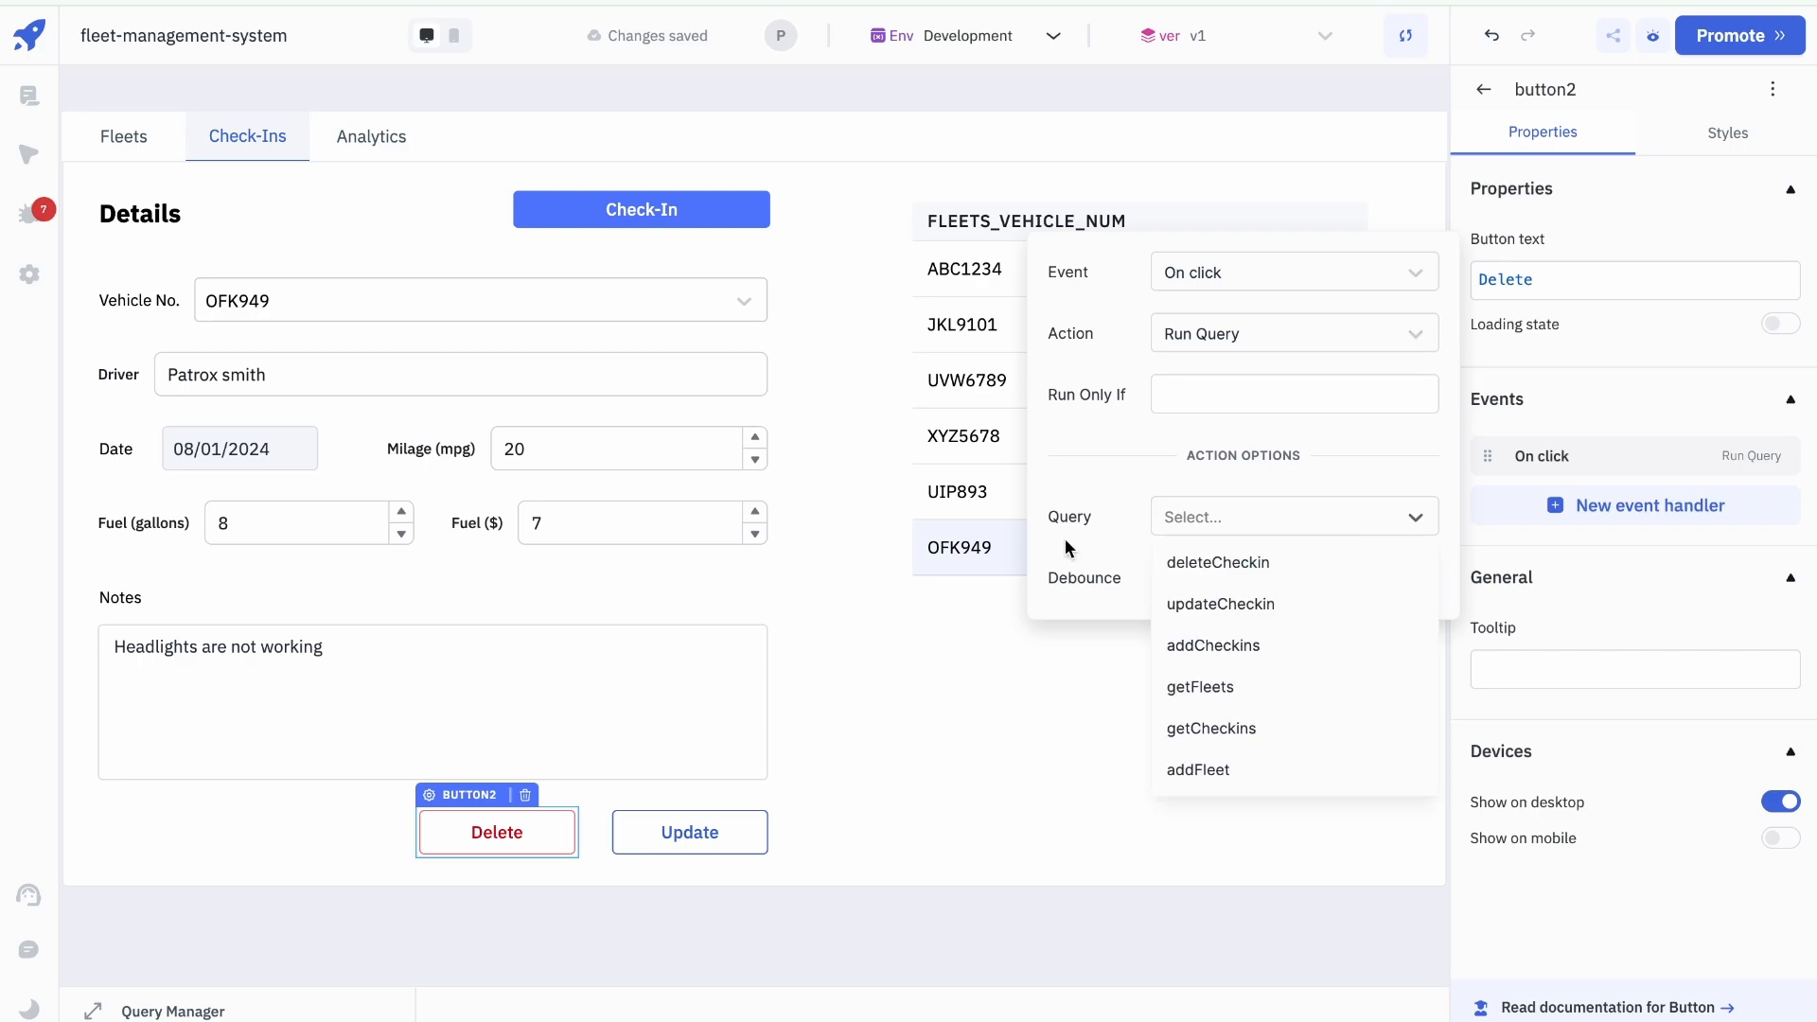
{"action": "left_click", "coordinate": [1294, 568]}
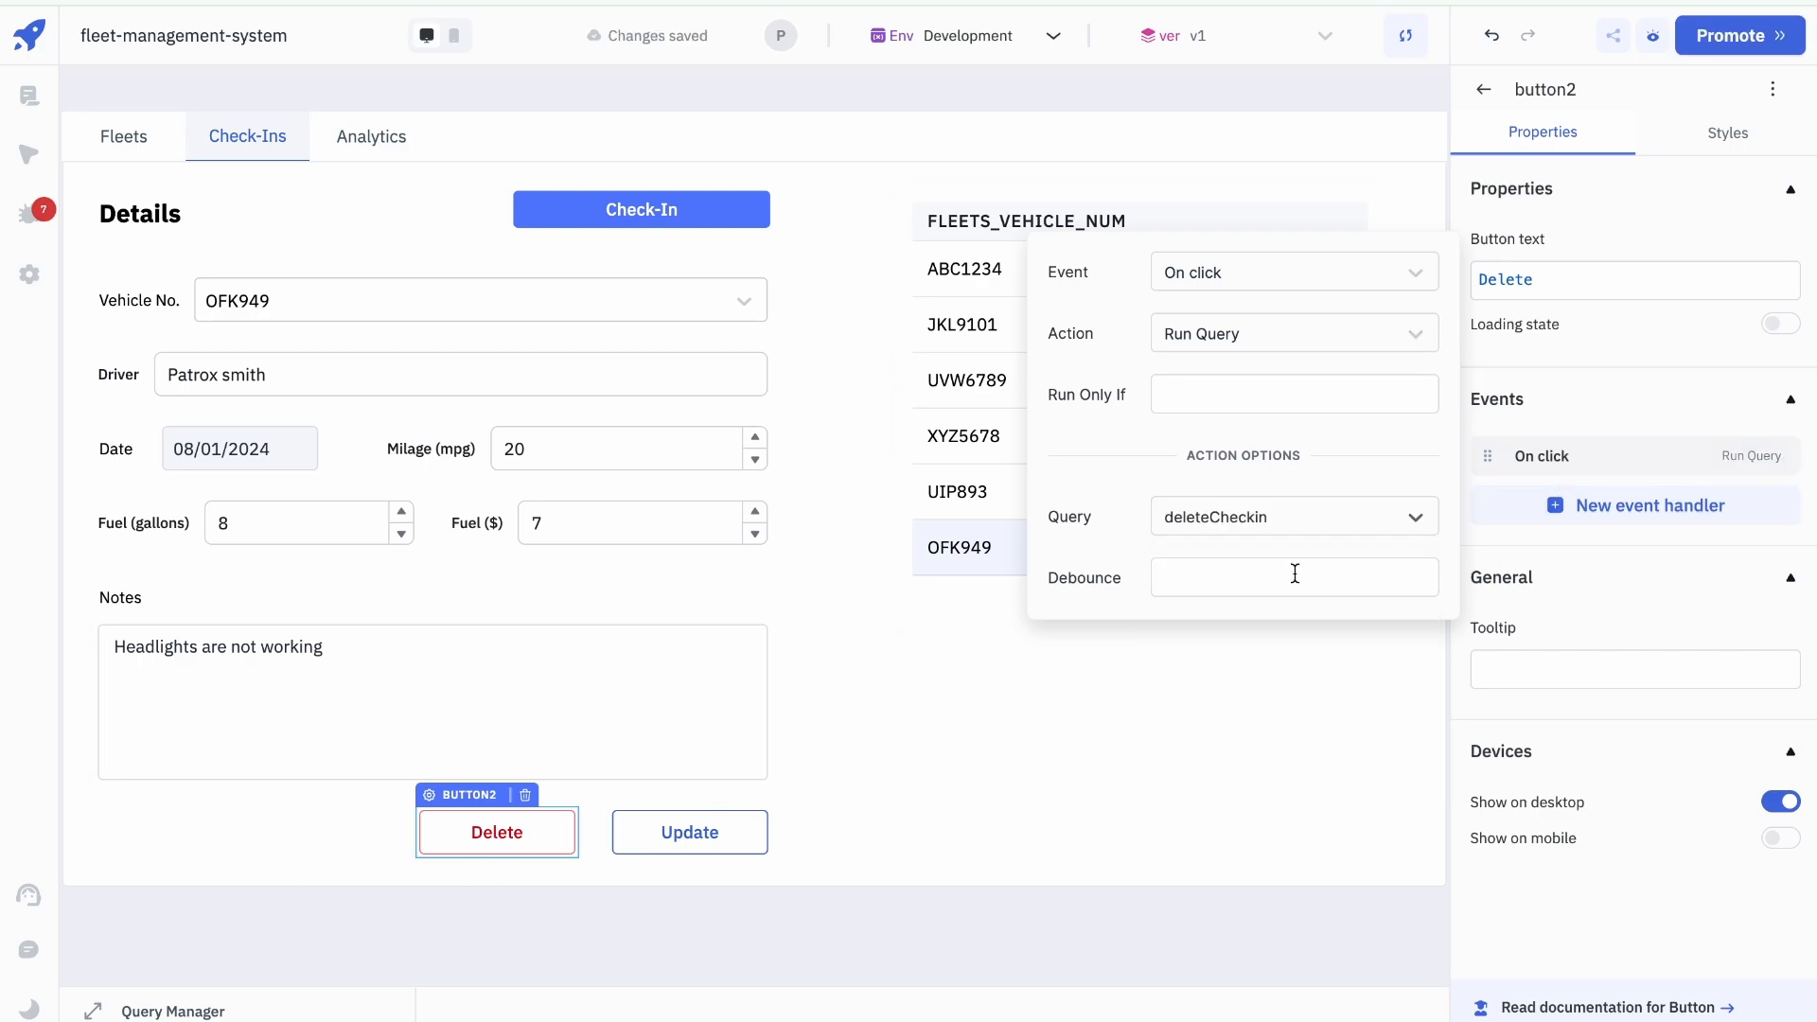
{"action": "left_click", "coordinate": [829, 492]}
Step: Test the Delete button by deleting the selected OFK949 check-in, and select the tabs component
{"action": "left_click", "coordinate": [515, 847]}
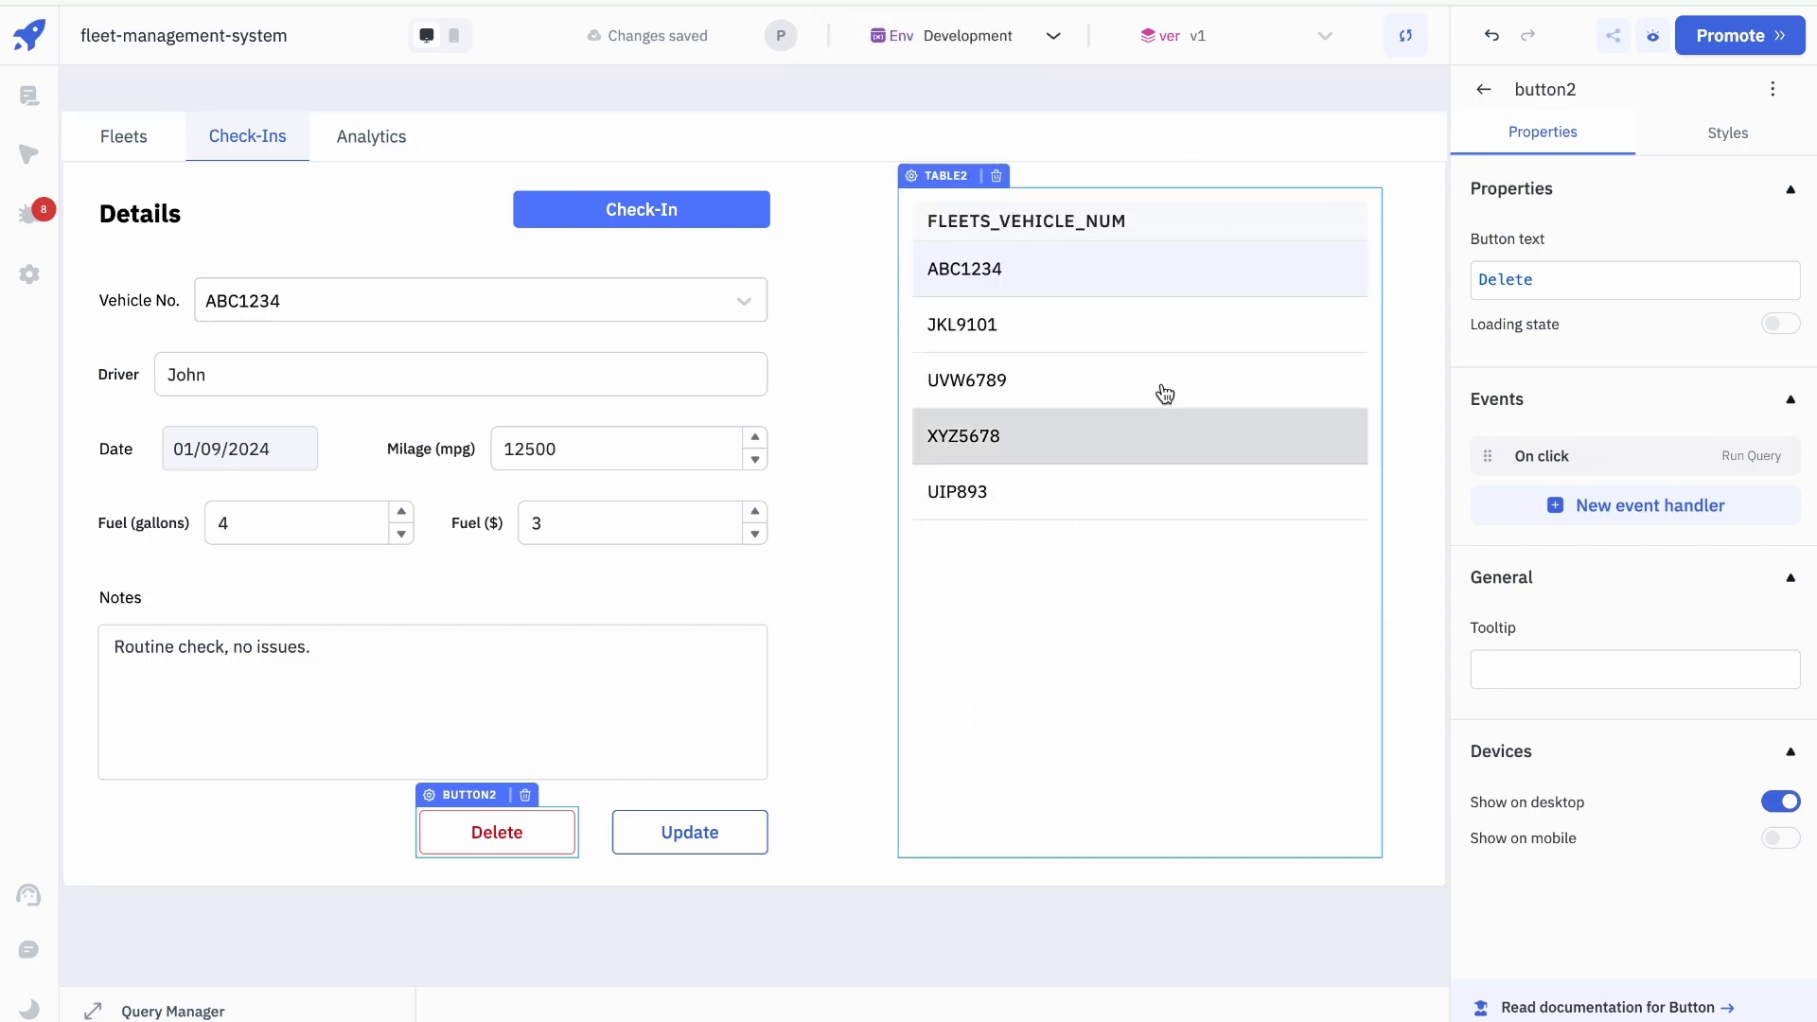
{"action": "left_click", "coordinate": [816, 575]}
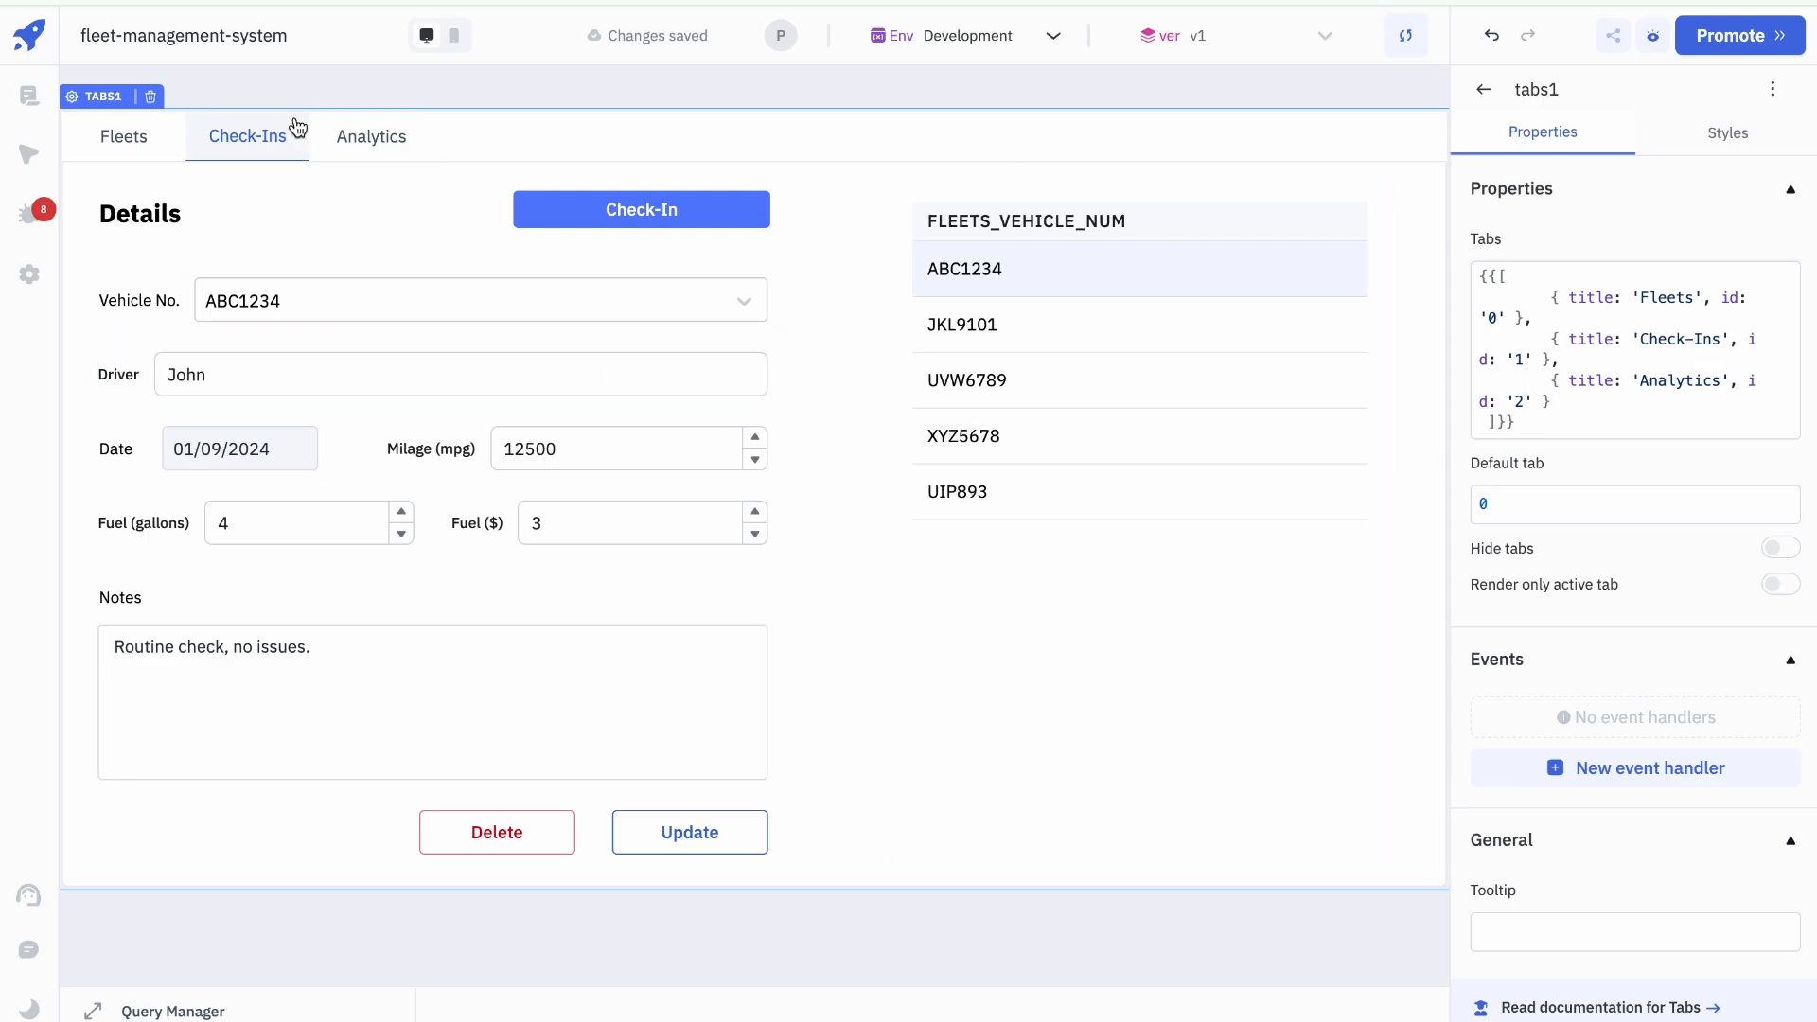
{"action": "scroll", "coordinate": [579, 396], "scroll_direction": "up", "scroll_amount": 2}
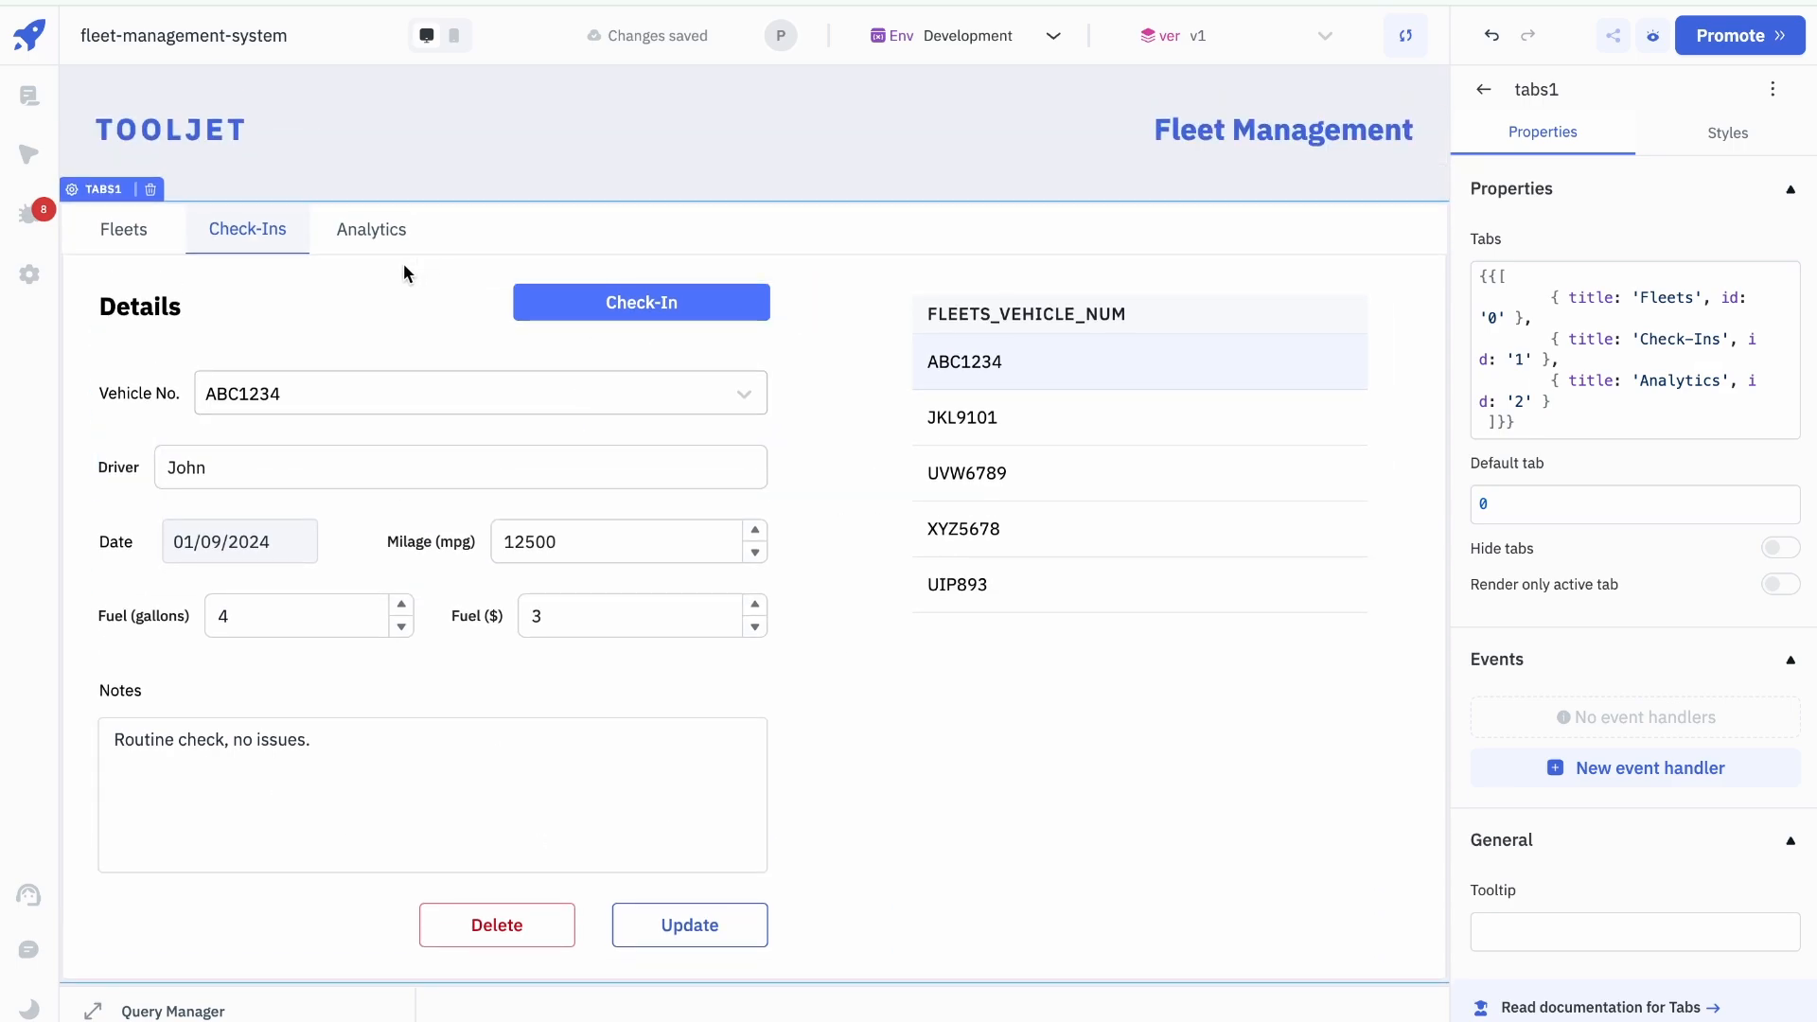
Step: Add a Chart component to the upper right area of the app's Analytics tab
{"action": "left_click", "coordinate": [383, 233]}
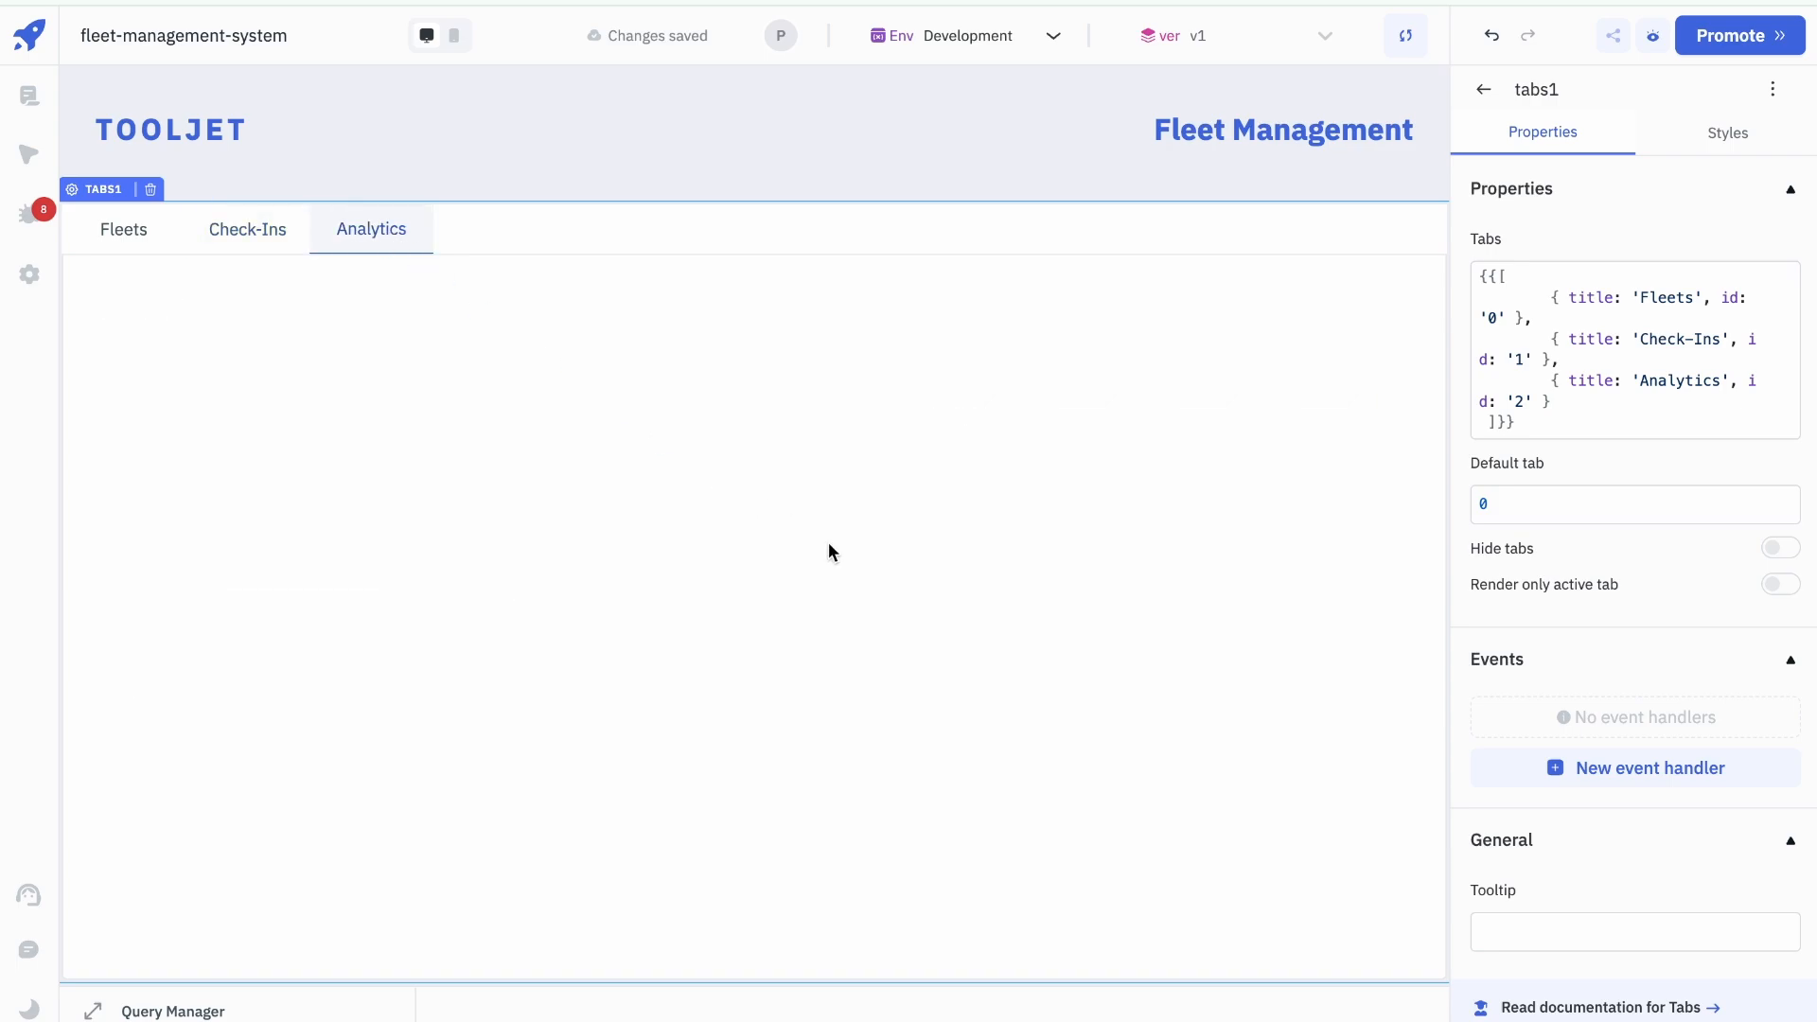
{"action": "left_click", "coordinate": [1484, 89]}
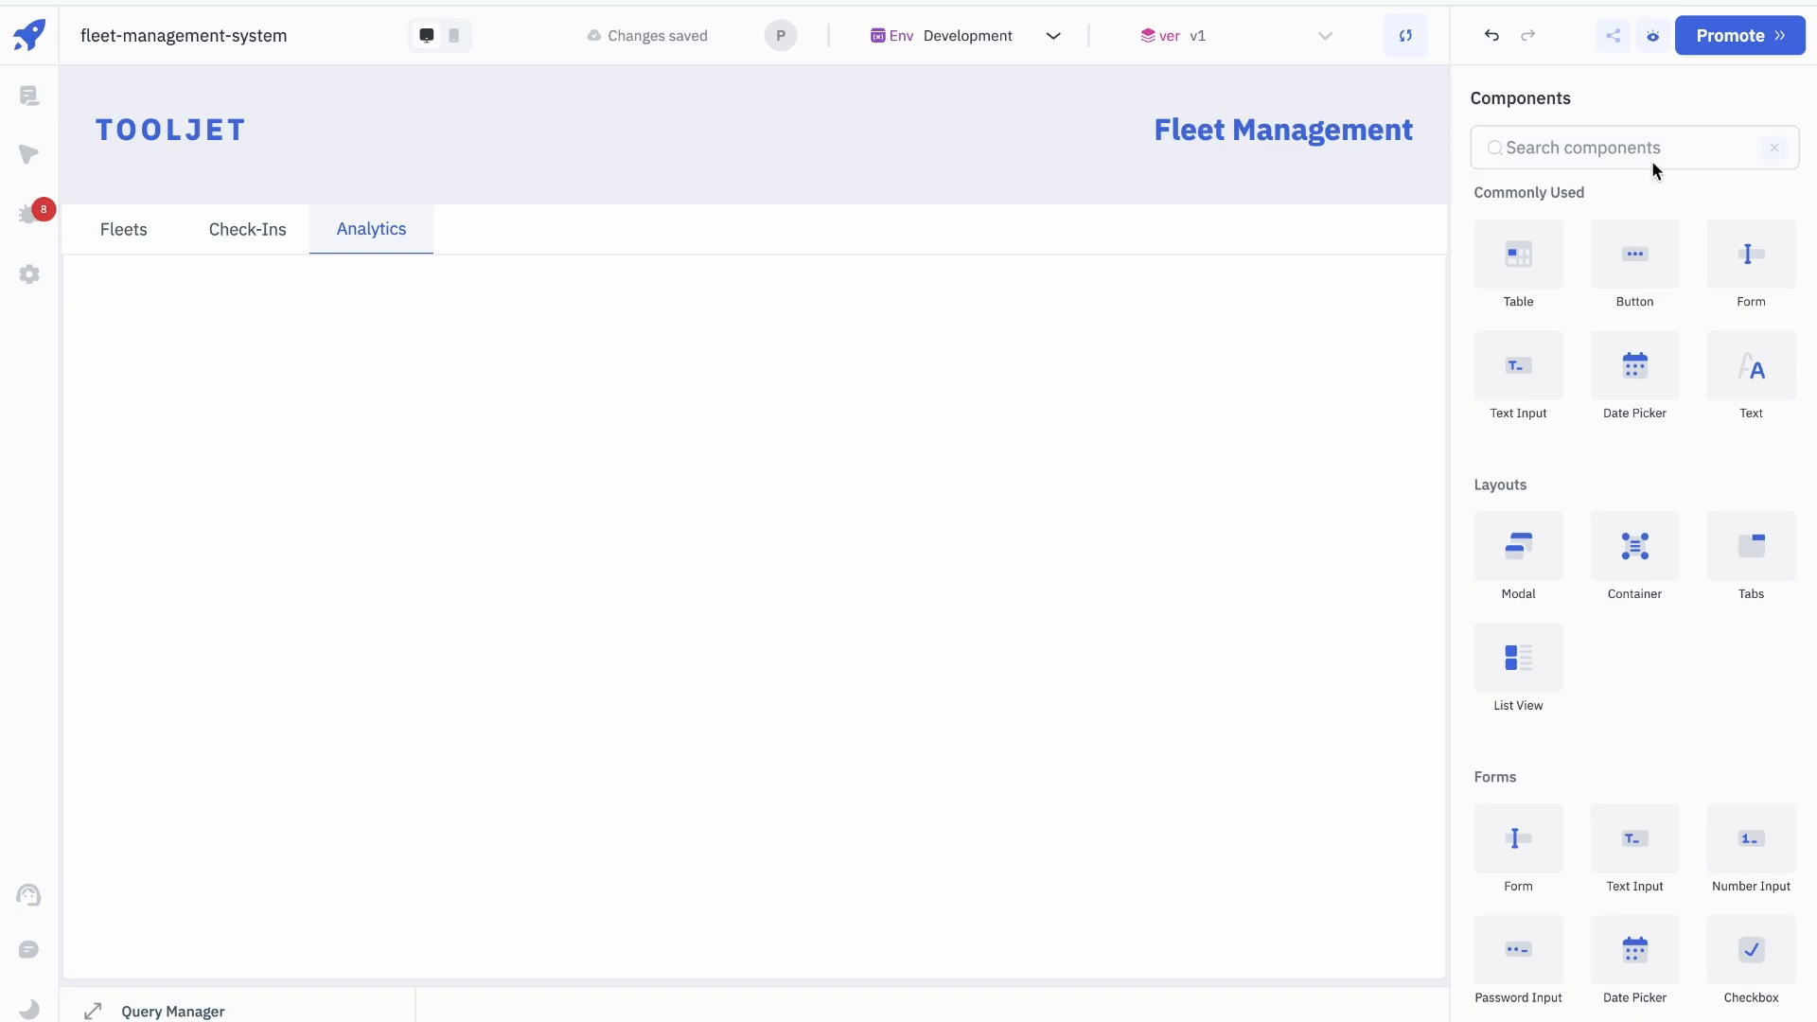
{"action": "type", "text": "ch"}
{"action": "left_click_drag", "start_coordinate": [1557, 215], "coordinate": [780, 322]}
{"action": "left_click_drag", "start_coordinate": [708, 800], "coordinate": [801, 625]}
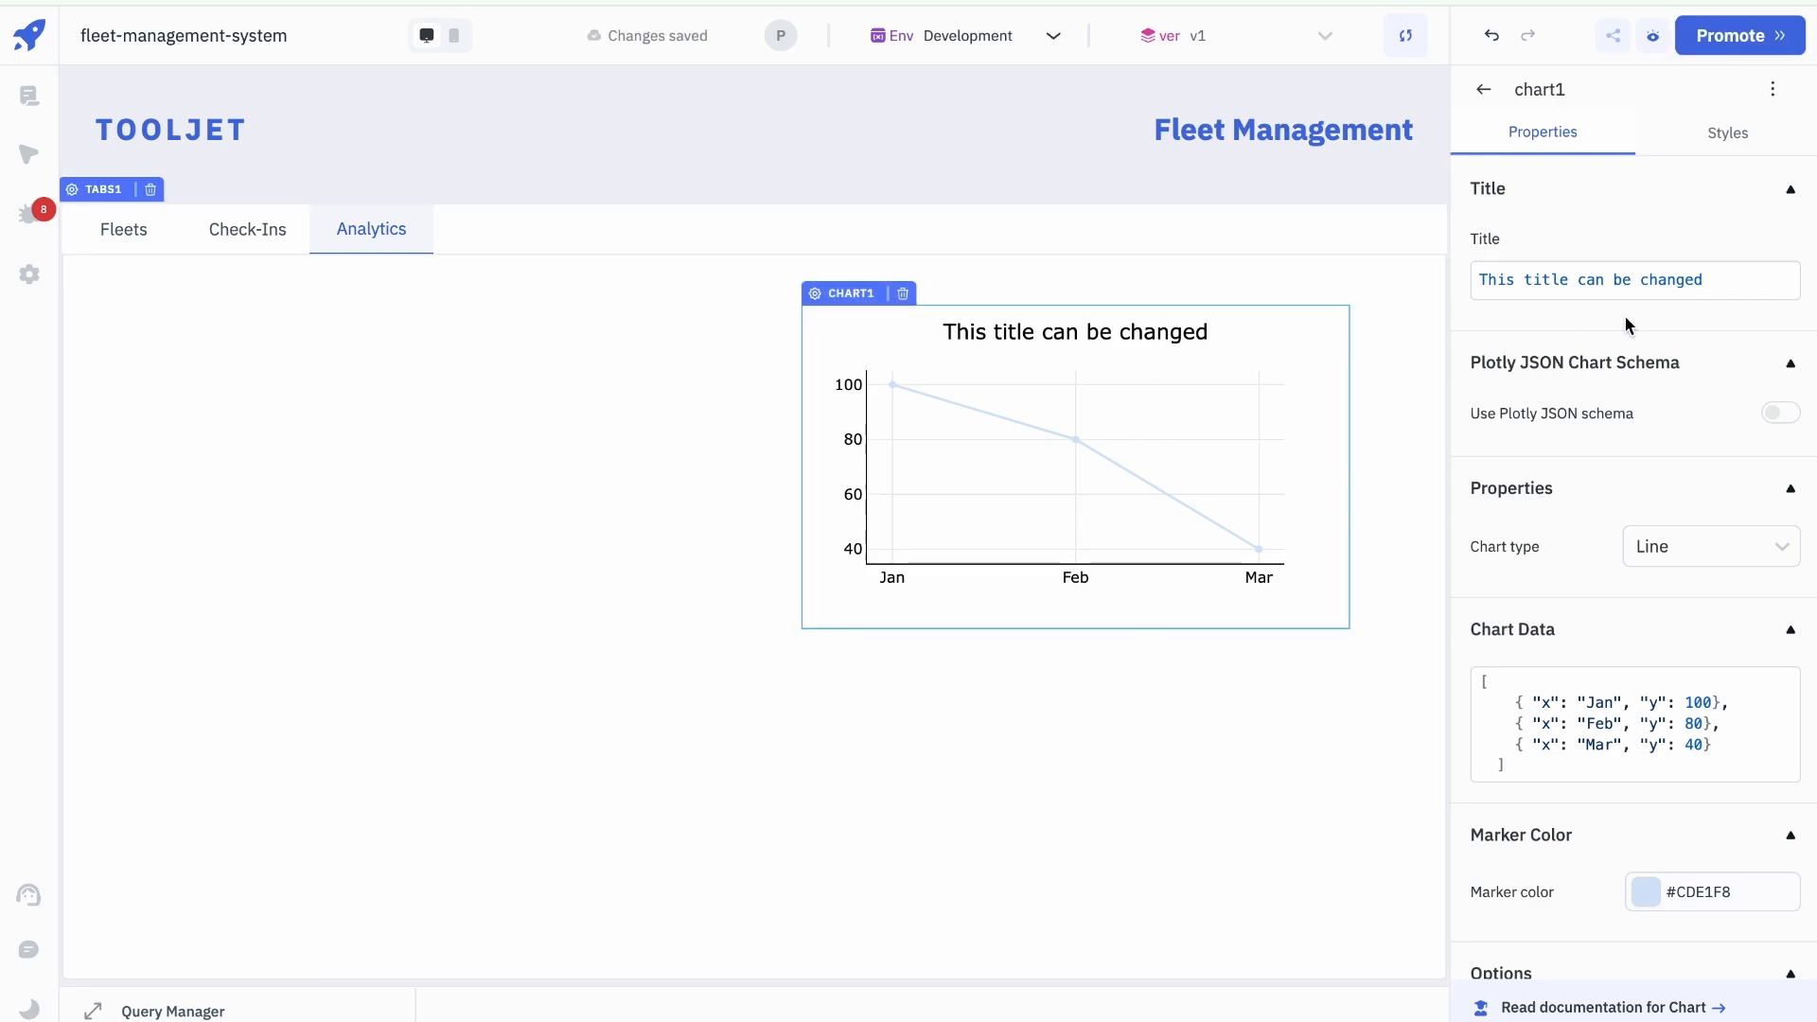
Step: Make the new chart a Bar chart and set its title to Fuel consumption
{"action": "left_click", "coordinate": [1664, 293]}
{"action": "left_click", "coordinate": [1773, 536]}
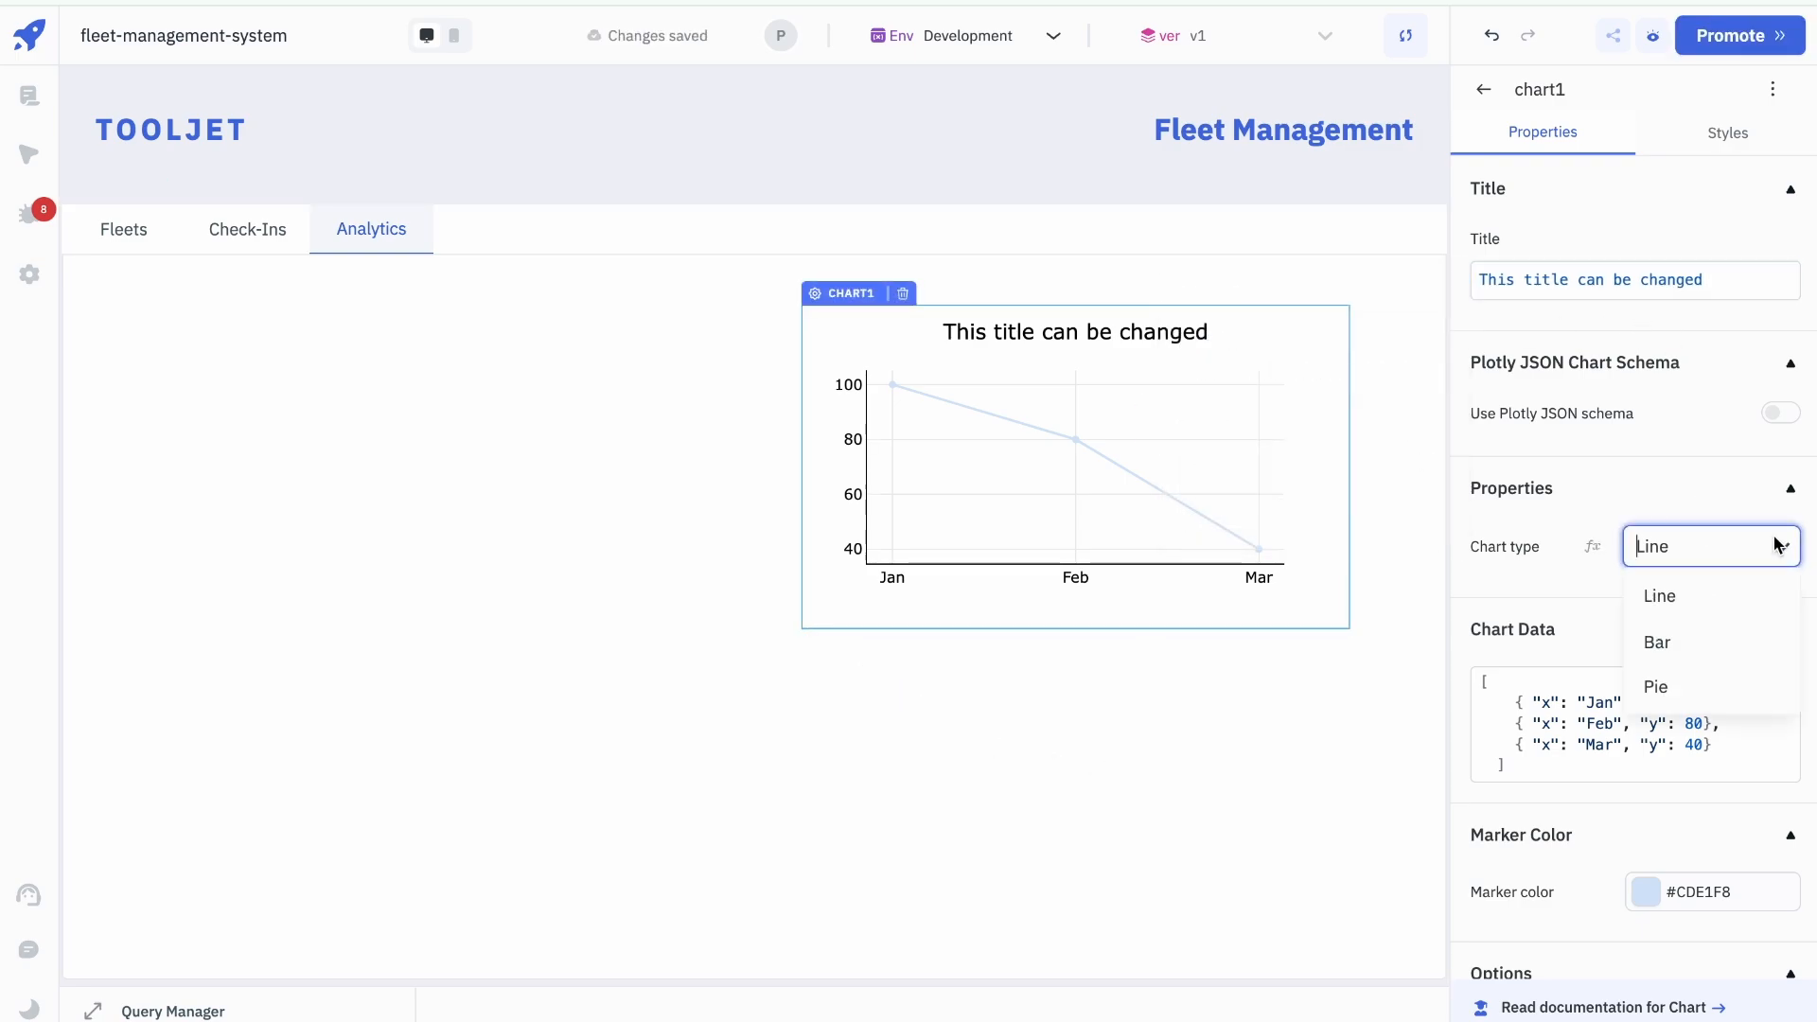
{"action": "left_click", "coordinate": [1695, 628]}
{"action": "triple_click", "coordinate": [1720, 283]}
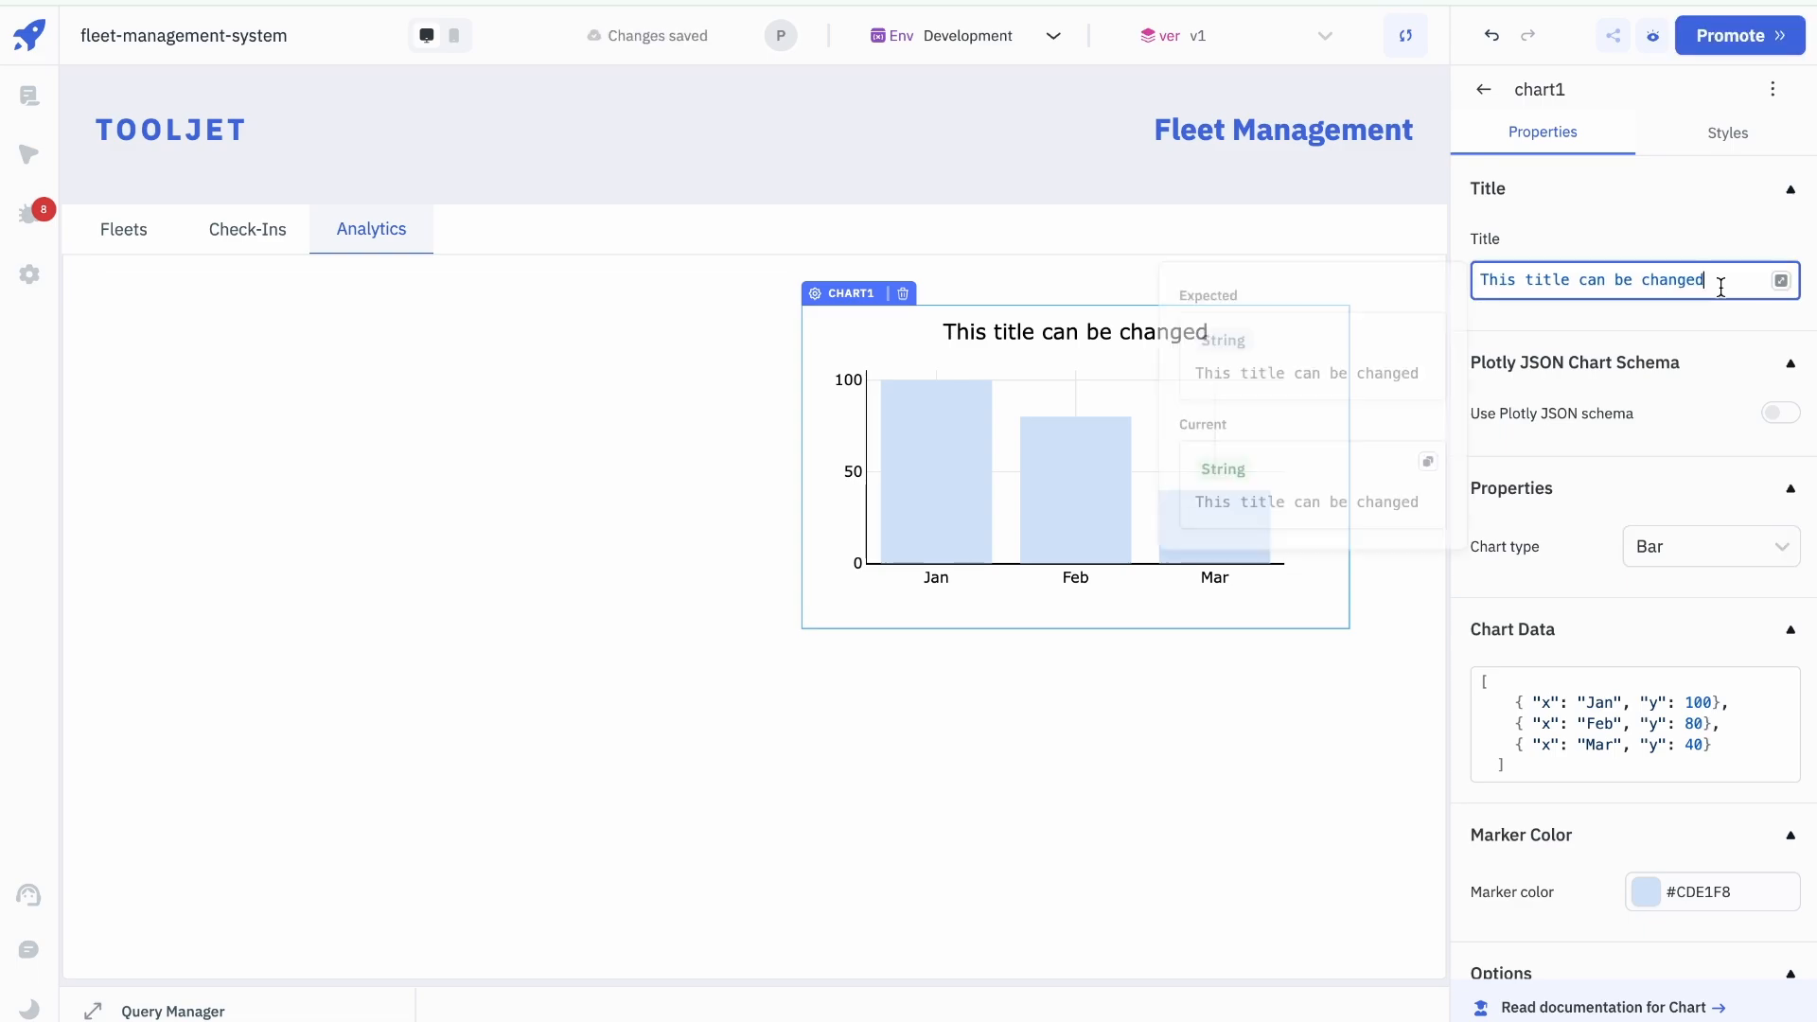
{"action": "type", "text": "Fu"}
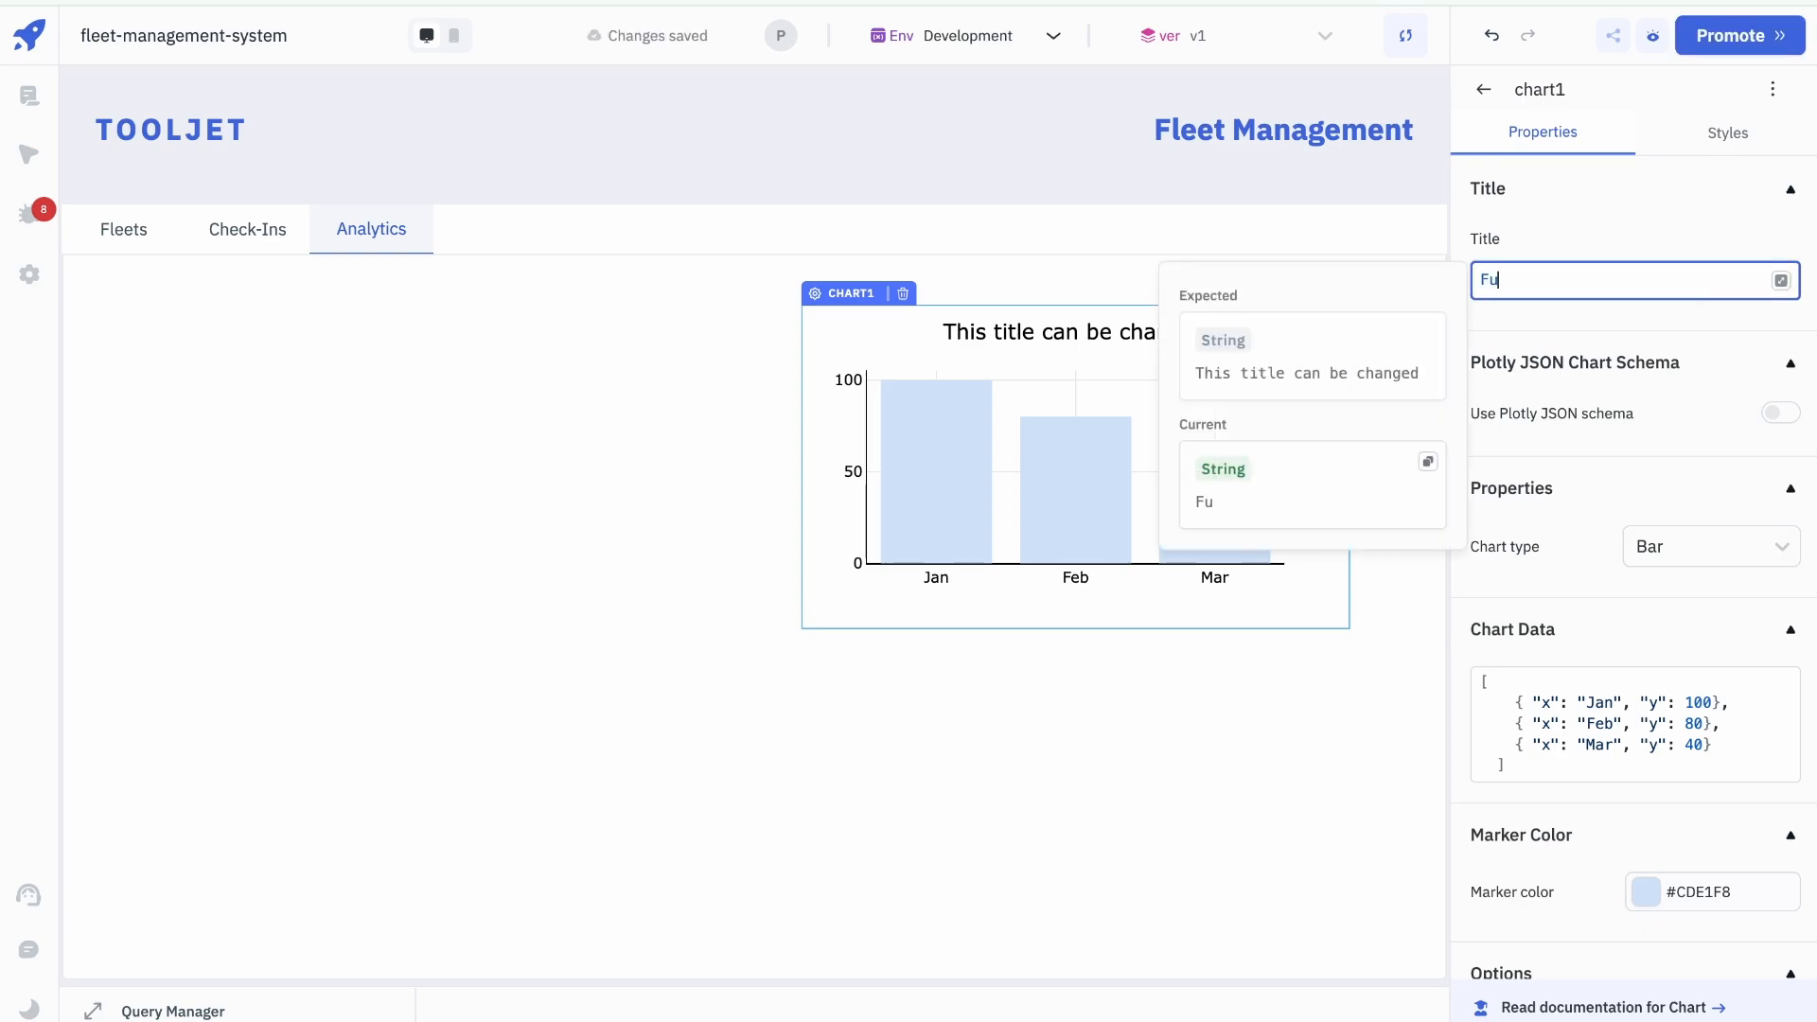
{"action": "type", "text": "el consumption"}
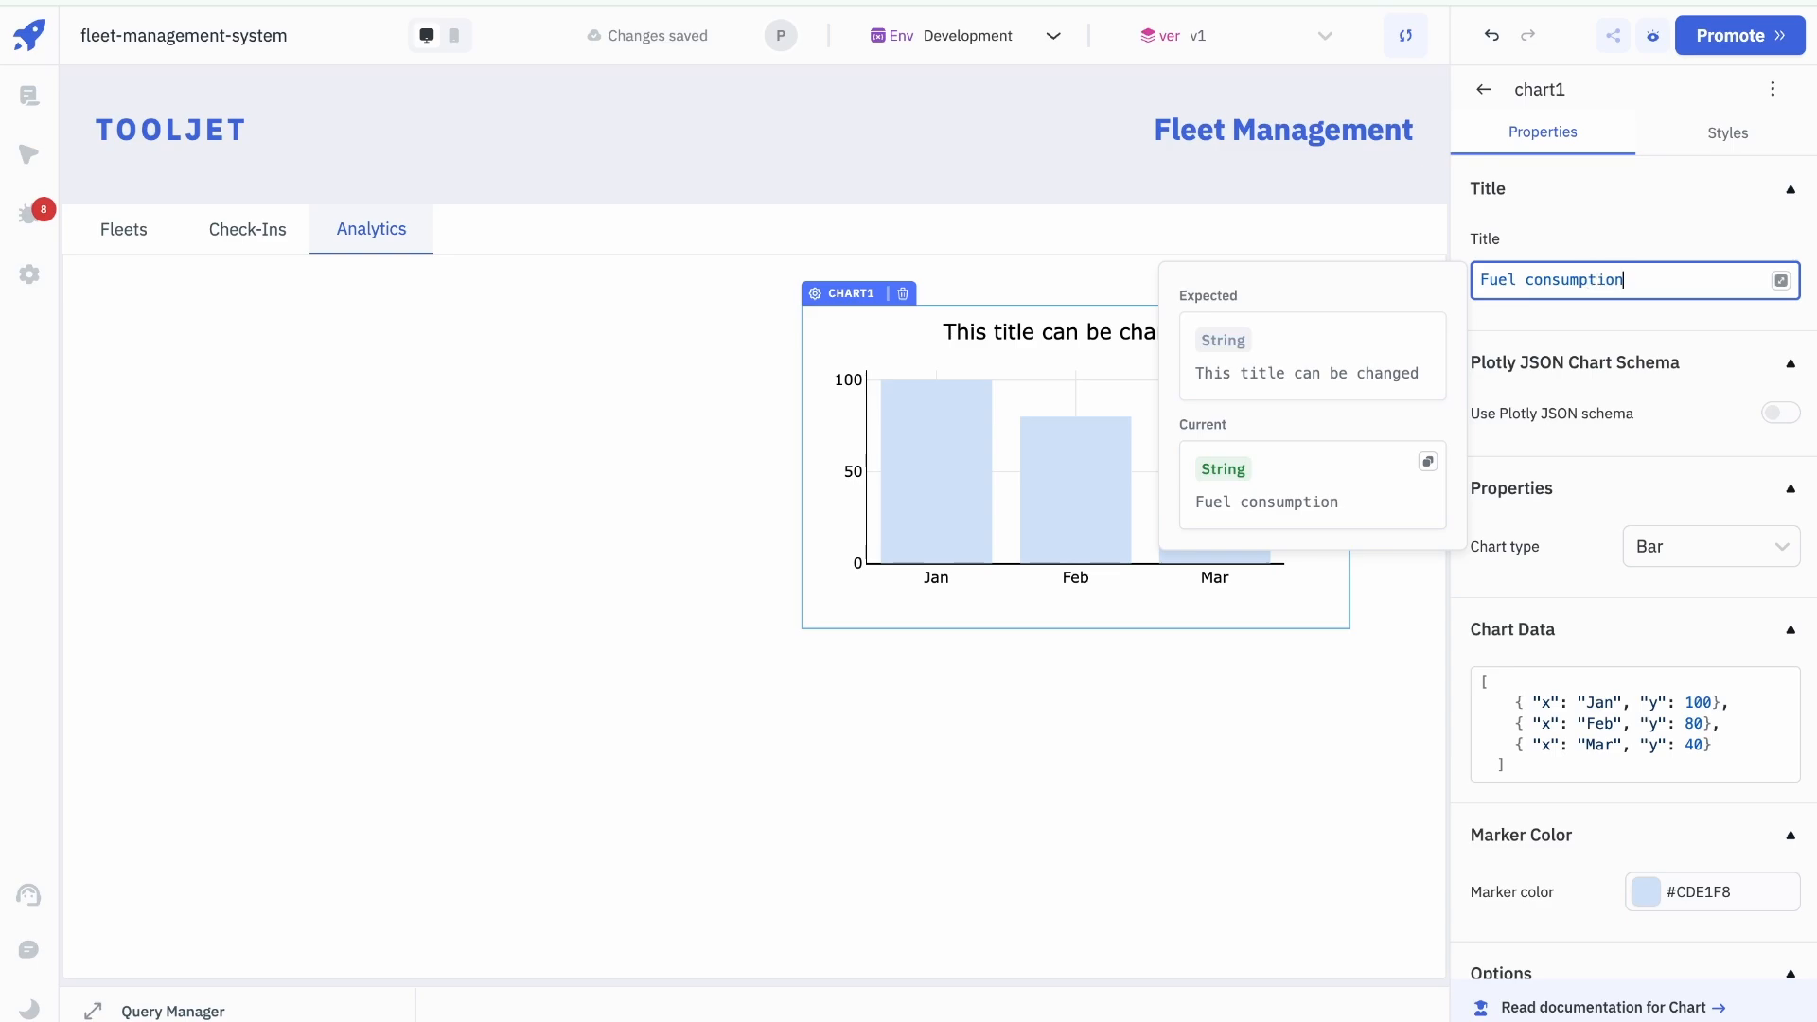
{"action": "left_click", "coordinate": [1393, 702]}
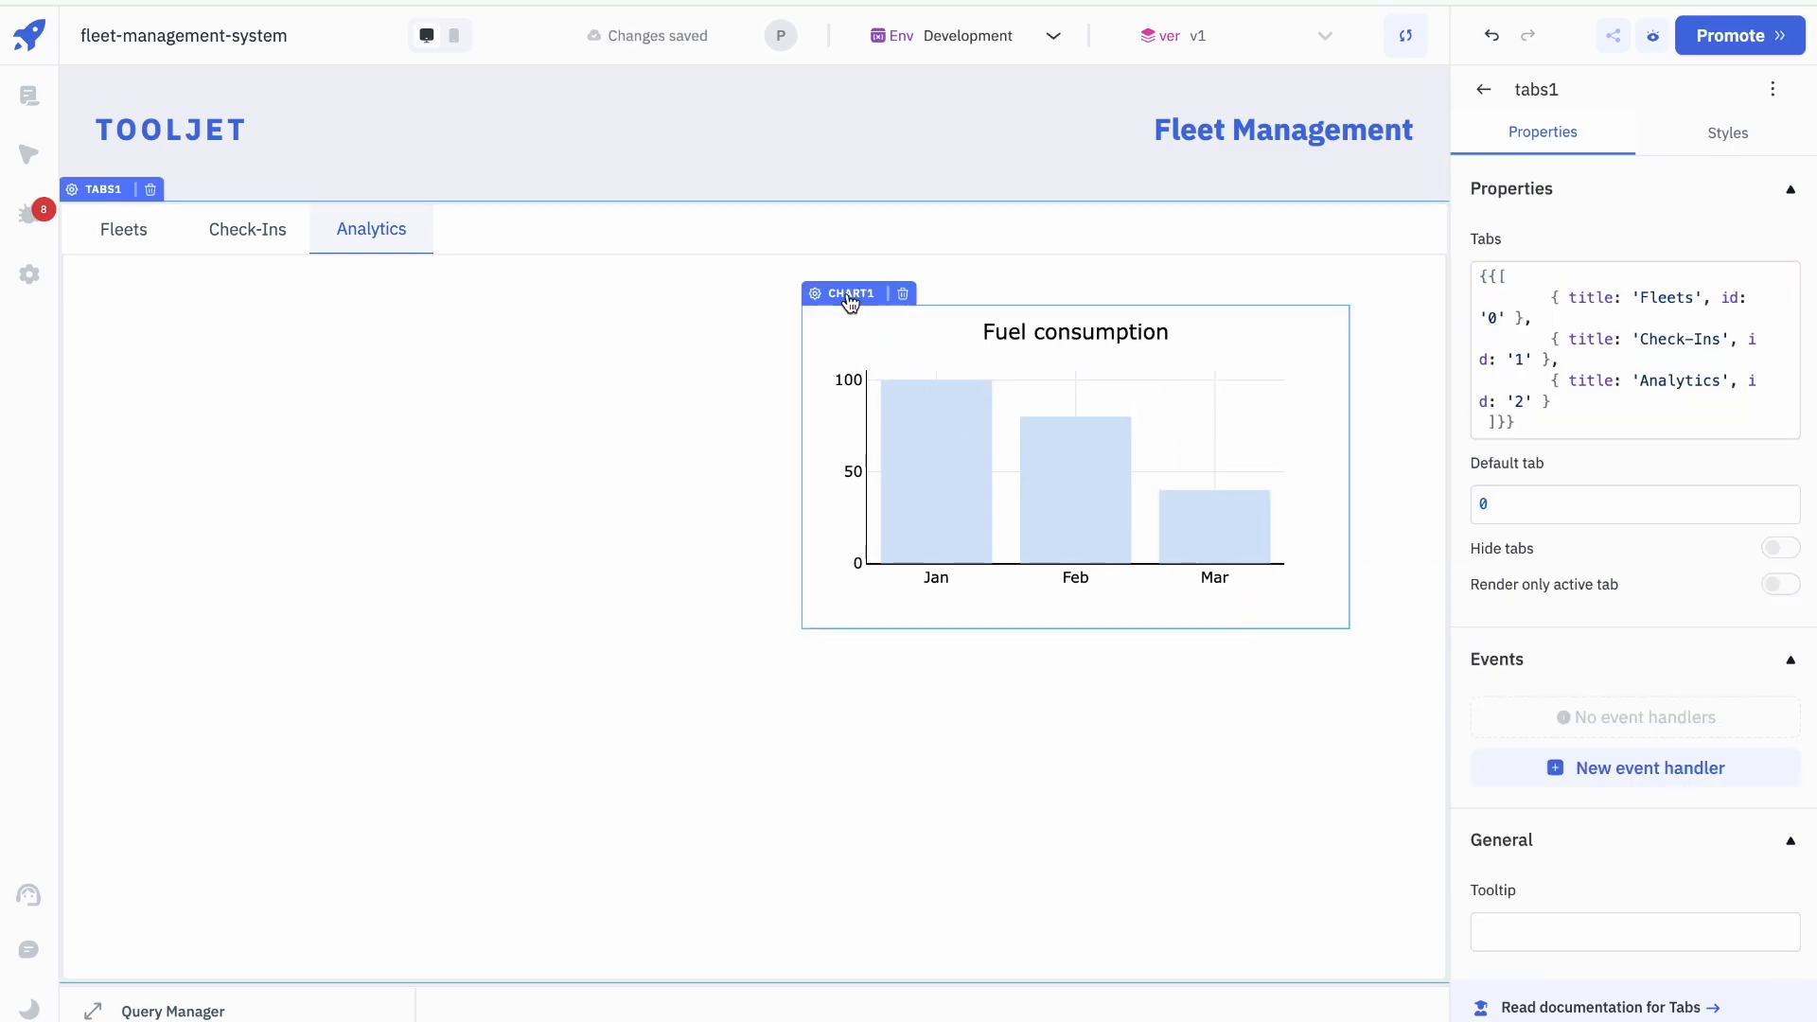
Step: Duplicate the Fuel consumption chart, with the original moved to the left of the copy and retitled Mileage
{"action": "left_click", "coordinate": [849, 296]}
{"action": "key", "text": "ctrl+c"}
{"action": "key", "text": "ctrl+v"}
{"action": "left_click_drag", "start_coordinate": [849, 296], "coordinate": [177, 296]}
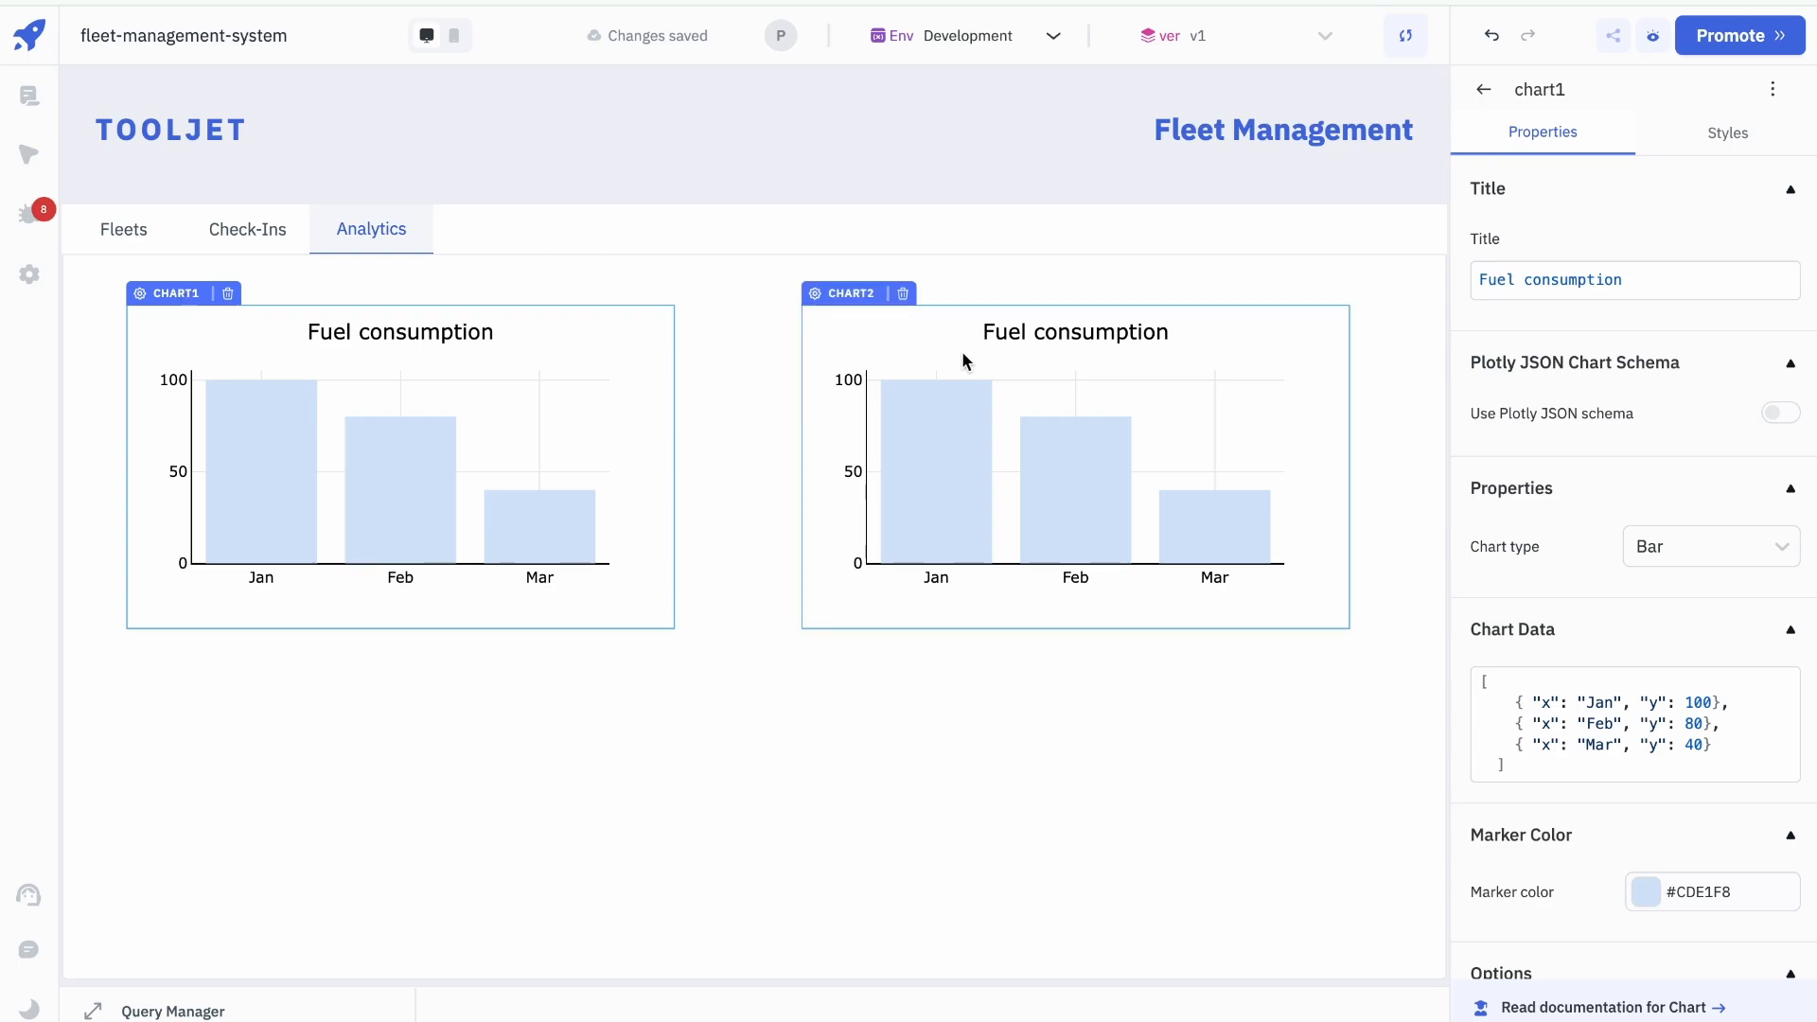
{"action": "triple_click", "coordinate": [1691, 282]}
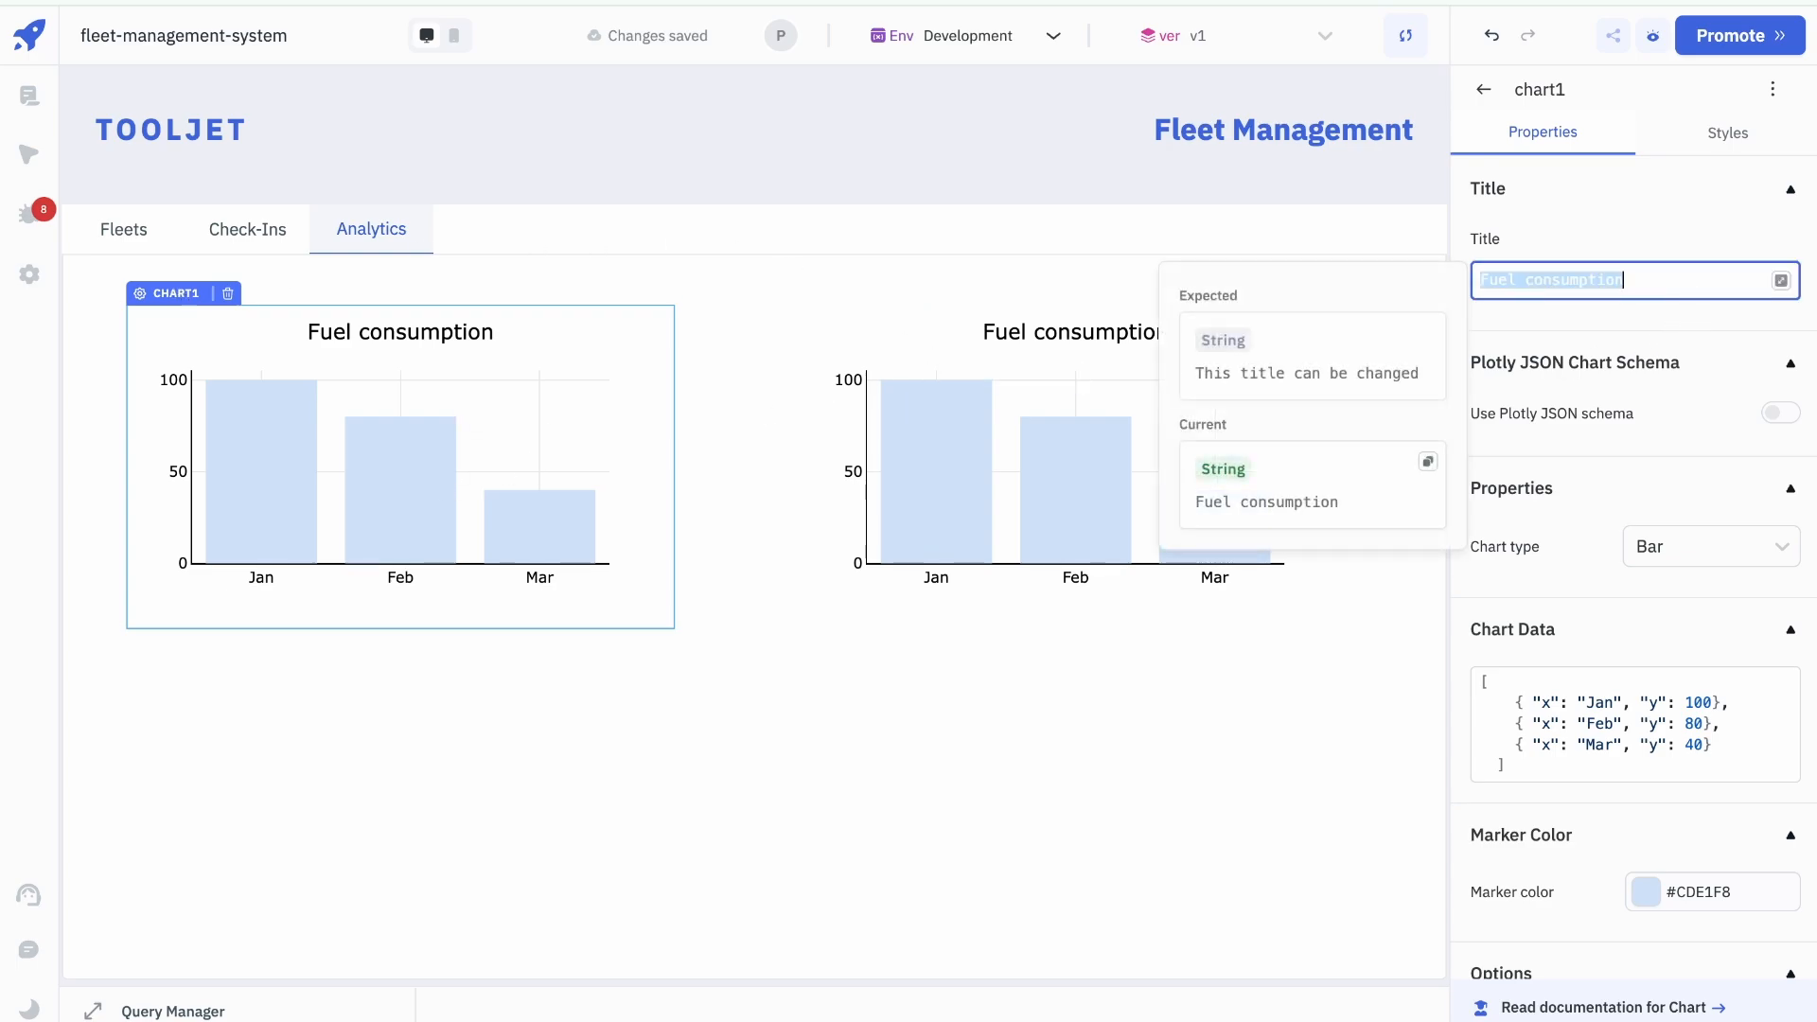
{"action": "type", "text": "Mileage"}
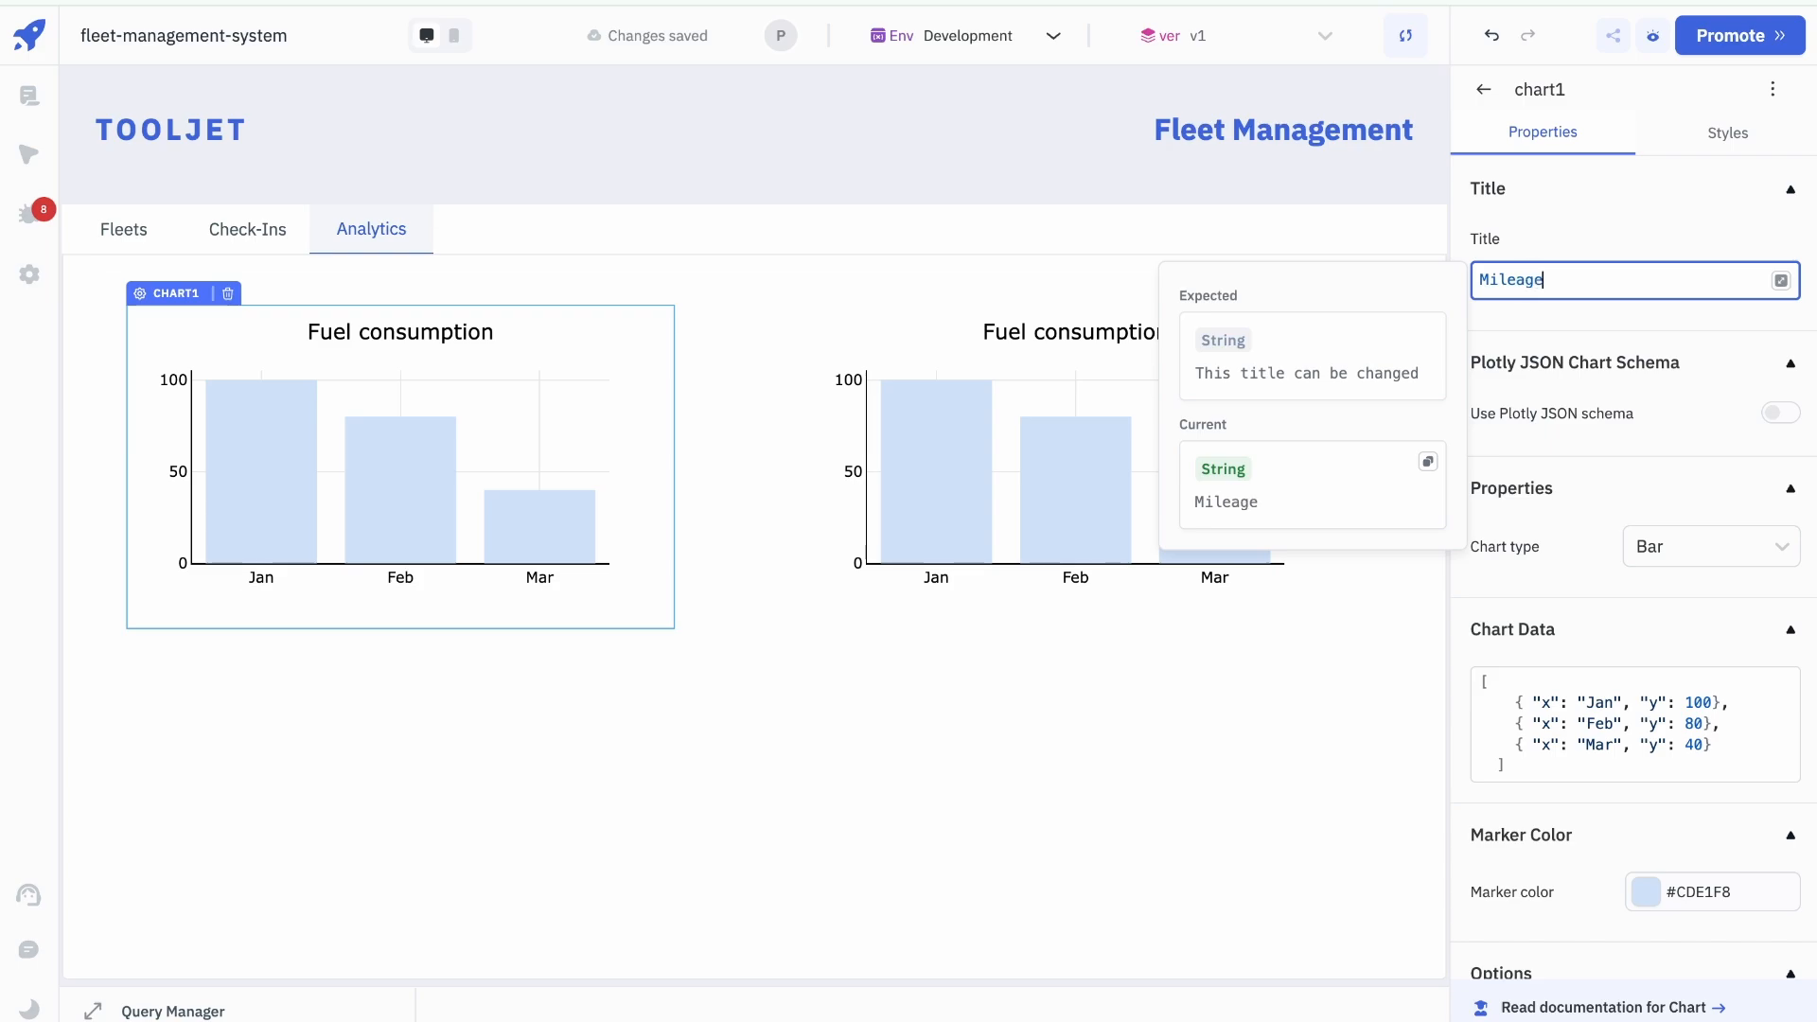
{"action": "left_click", "coordinate": [872, 791]}
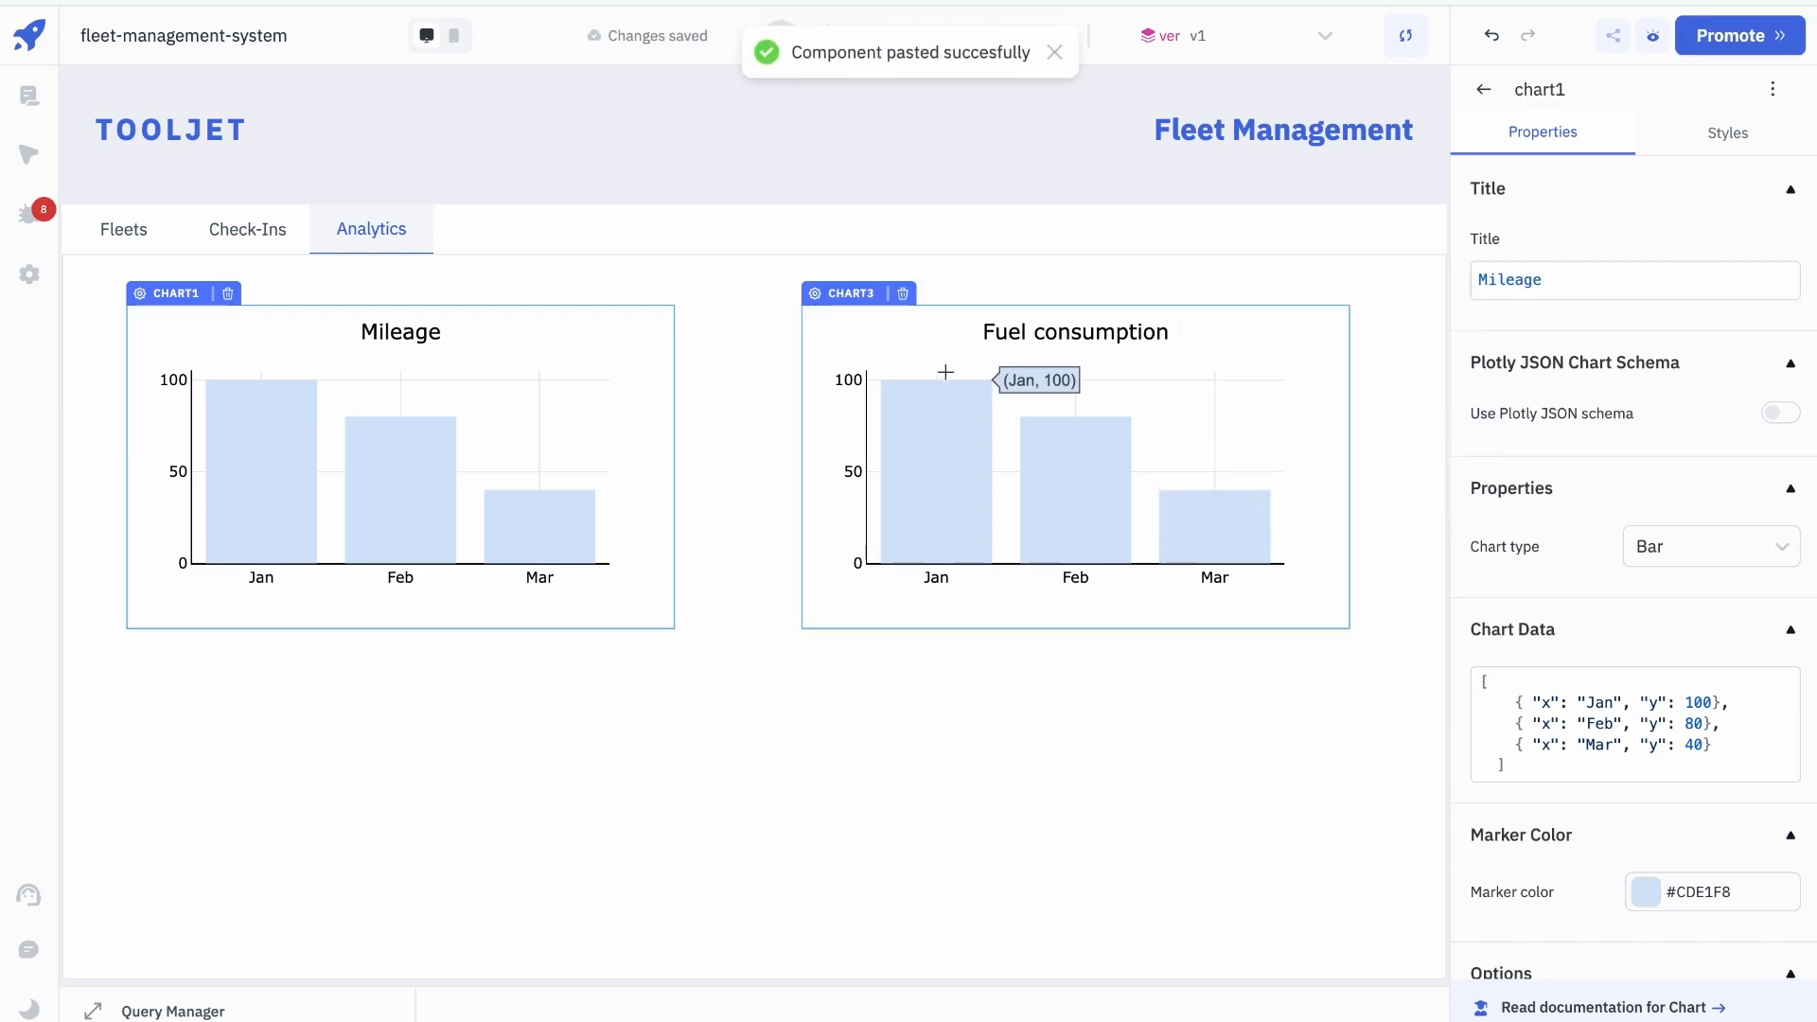
Step: Place another copy of the Fuel consumption chart below the Mileage chart and title it Fuel Cost
{"action": "left_click_drag", "start_coordinate": [852, 295], "coordinate": [237, 621]}
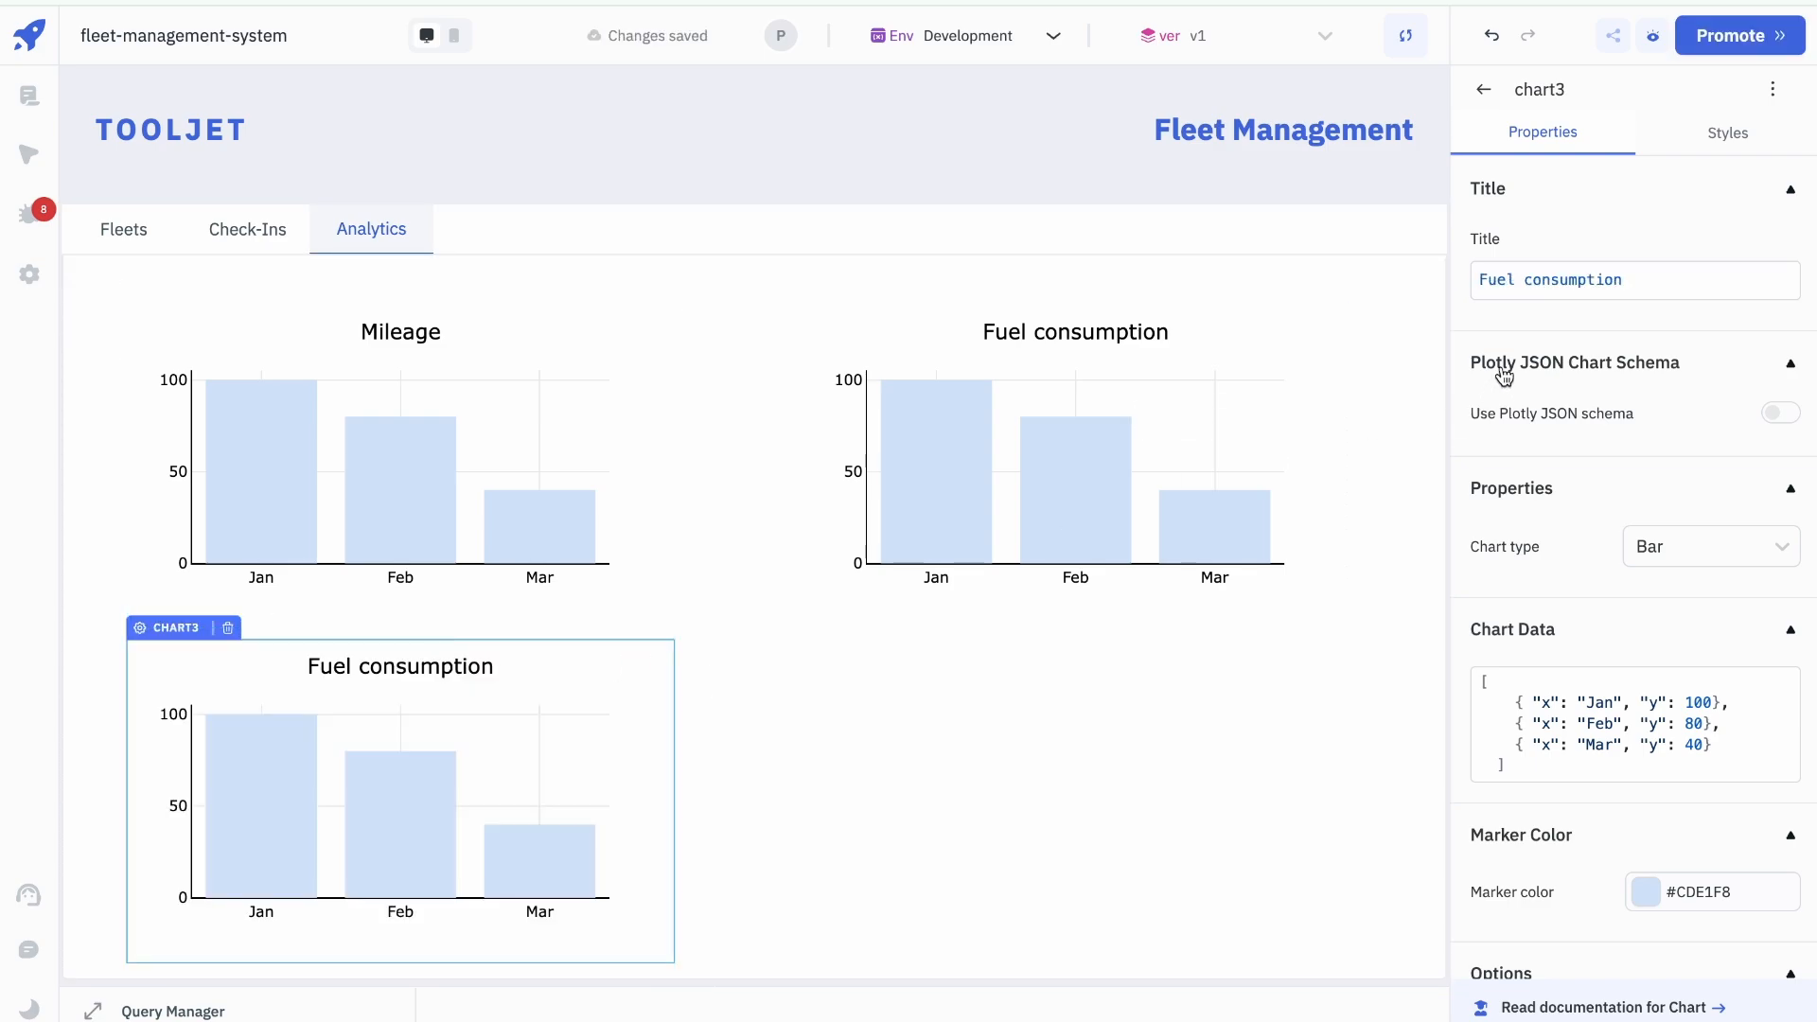
{"action": "triple_click", "coordinate": [1642, 277]}
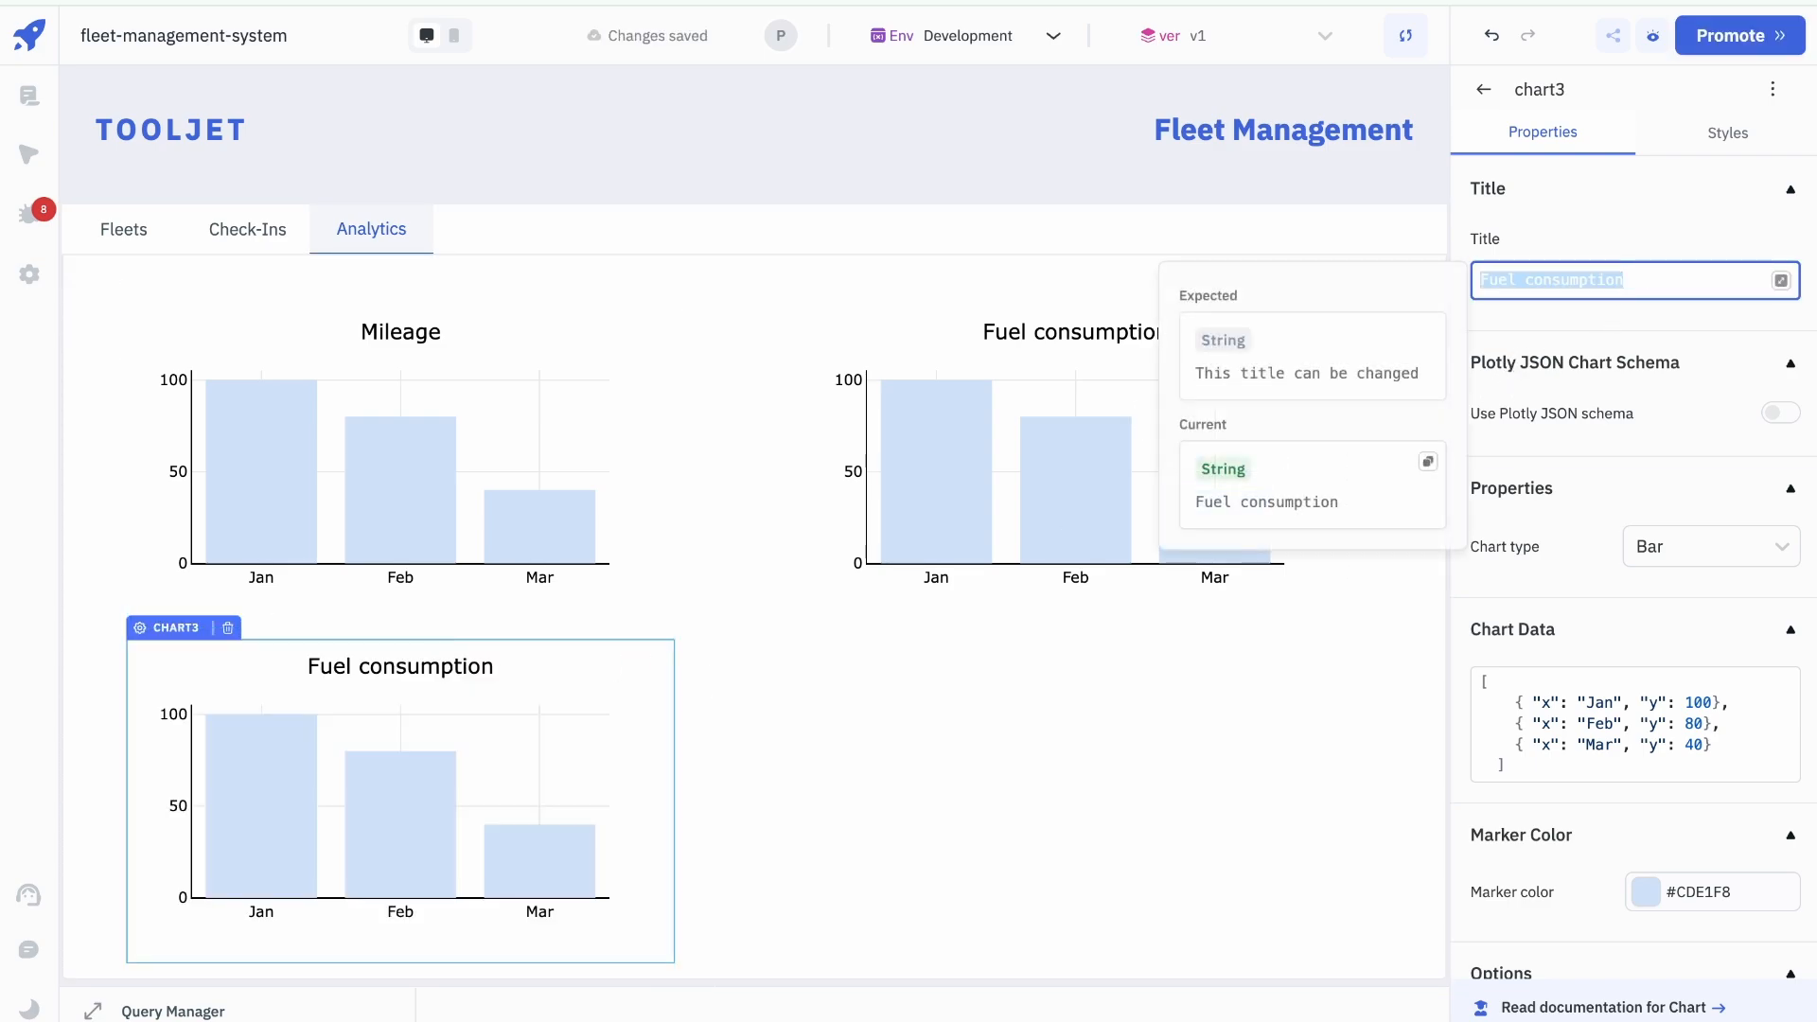
{"action": "type", "text": "Fuel Co"}
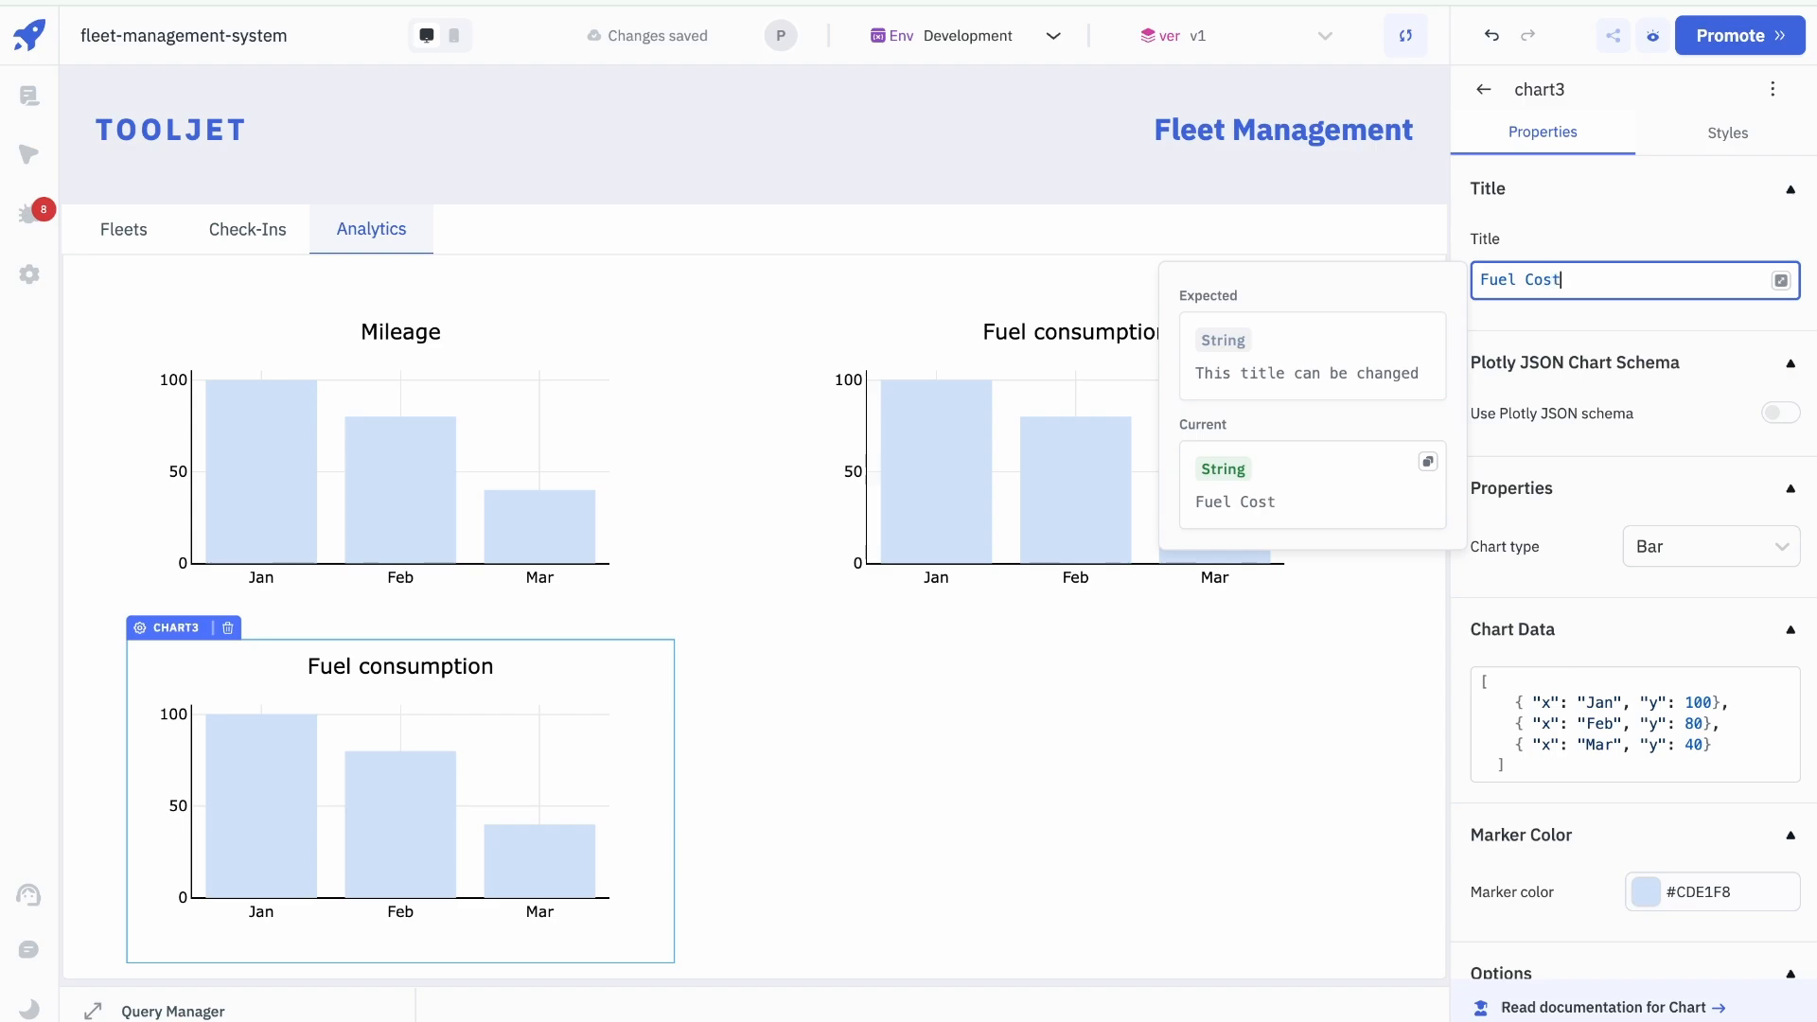
{"action": "left_click", "coordinate": [832, 705]}
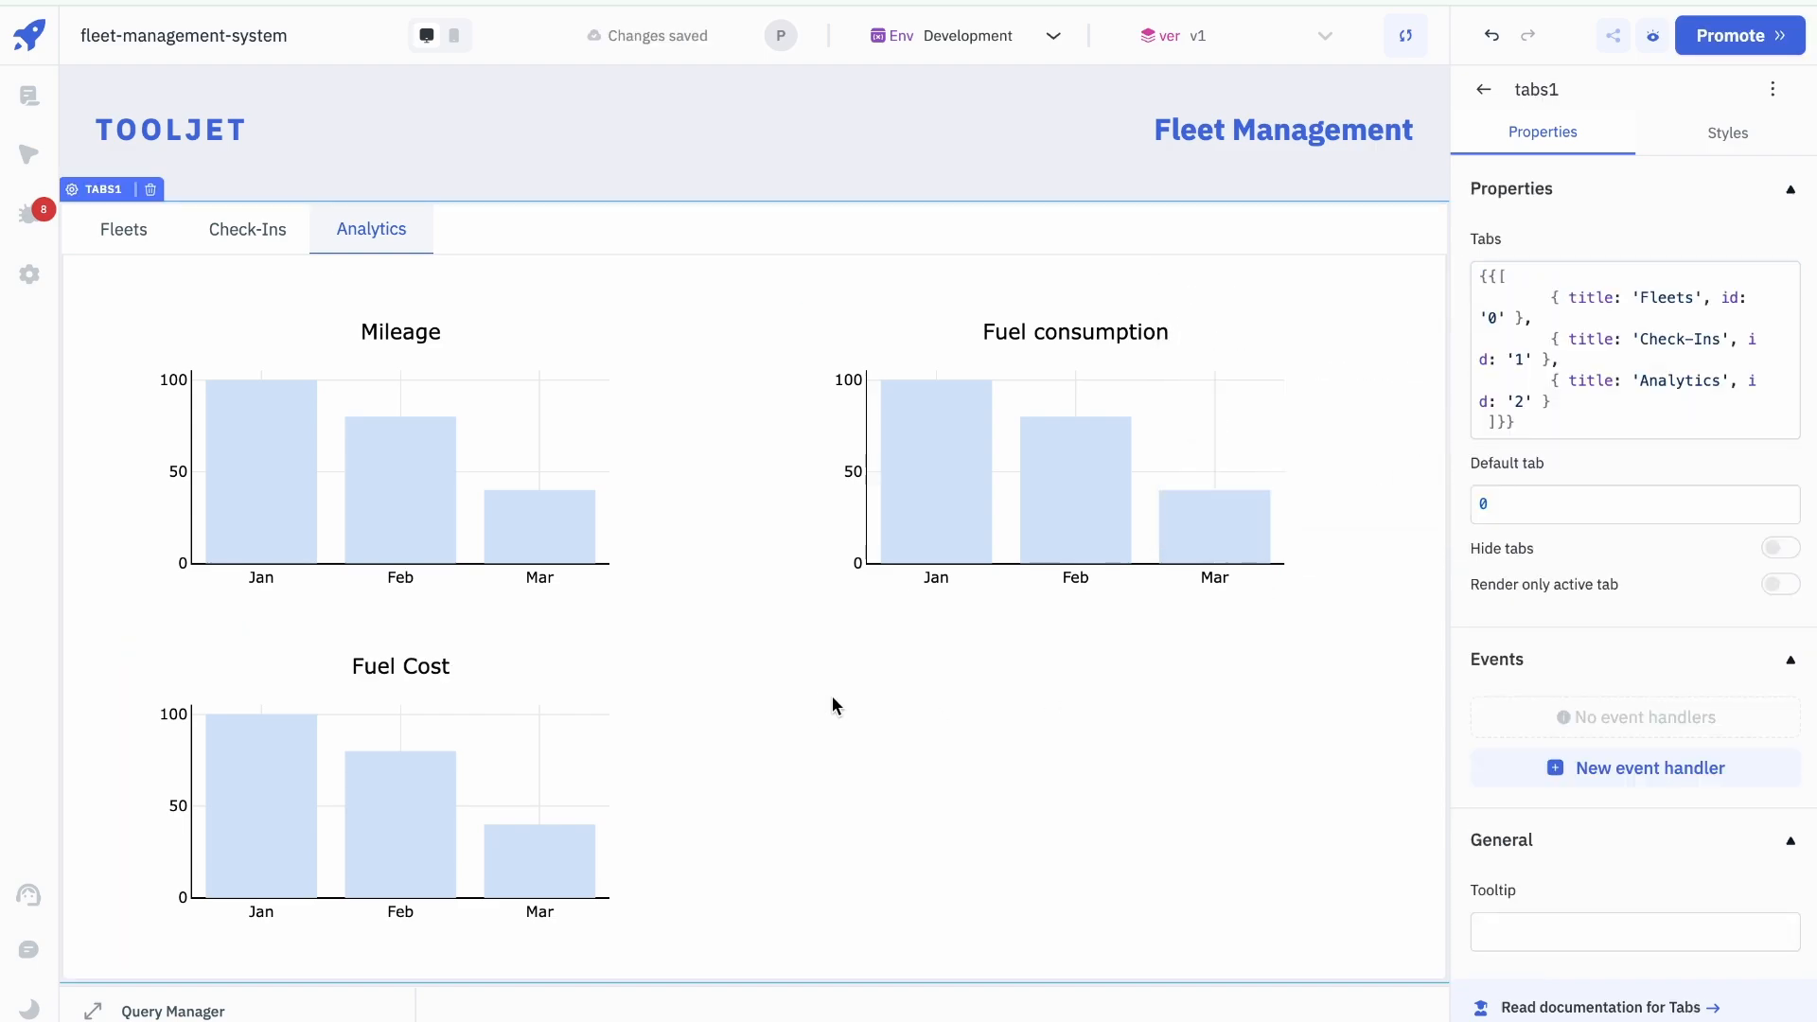
Step: Paste one more chart copy, place it below the Fuel consumption chart, and title it Status
{"action": "key", "text": "ctrl+v"}
{"action": "left_click_drag", "start_coordinate": [864, 308], "coordinate": [867, 635]}
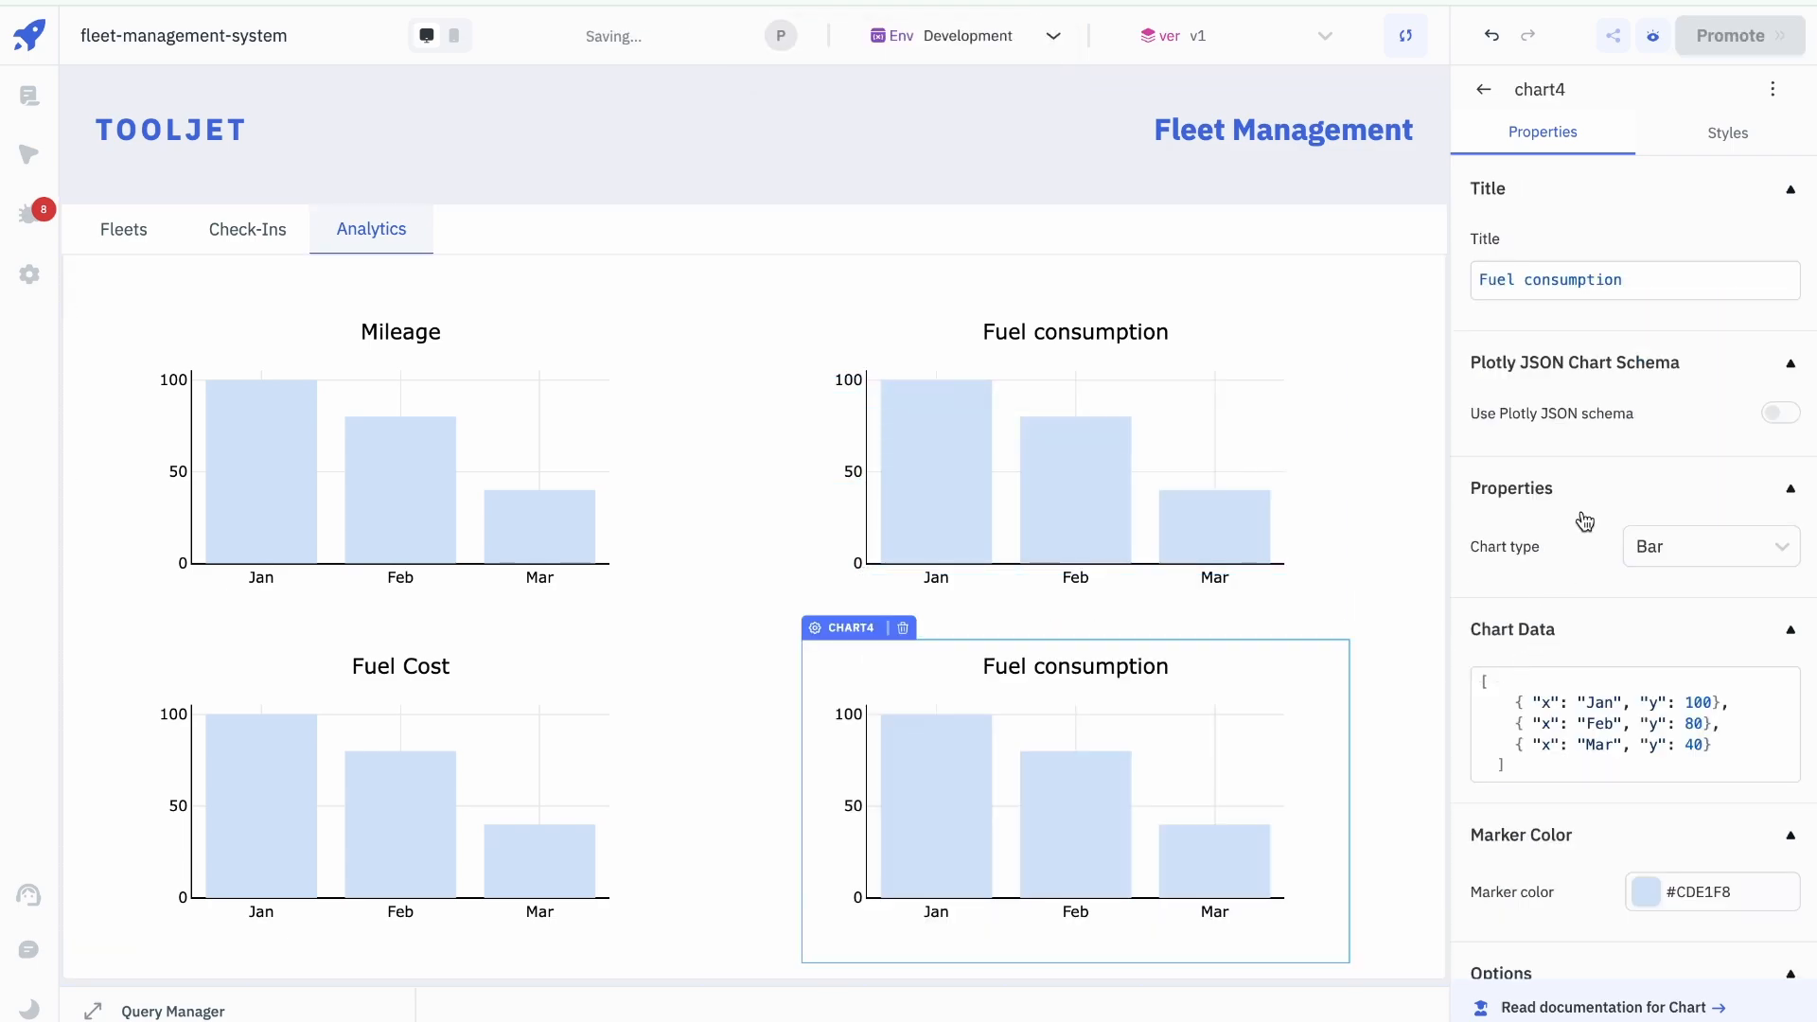
{"action": "left_click", "coordinate": [1666, 282]}
{"action": "key", "text": "ctrl+a"}
{"action": "type", "text": "St"}
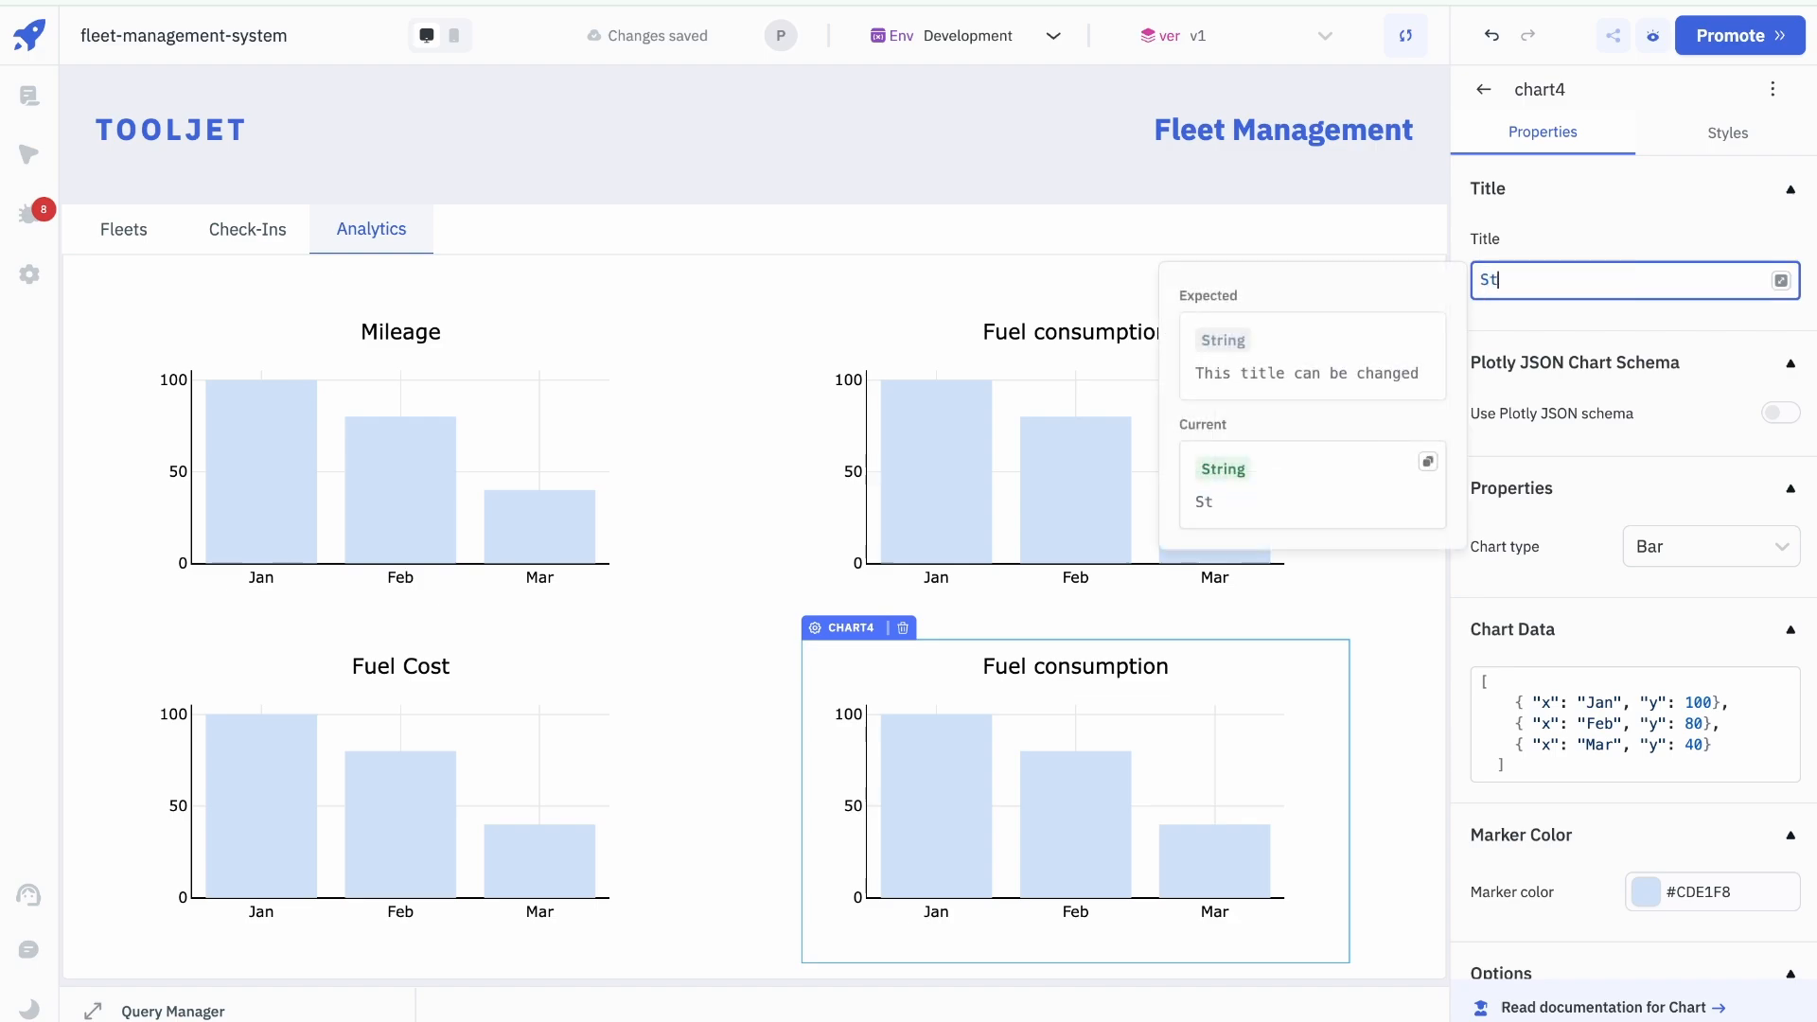
{"action": "type", "text": "atus"}
{"action": "left_click", "coordinate": [980, 254]}
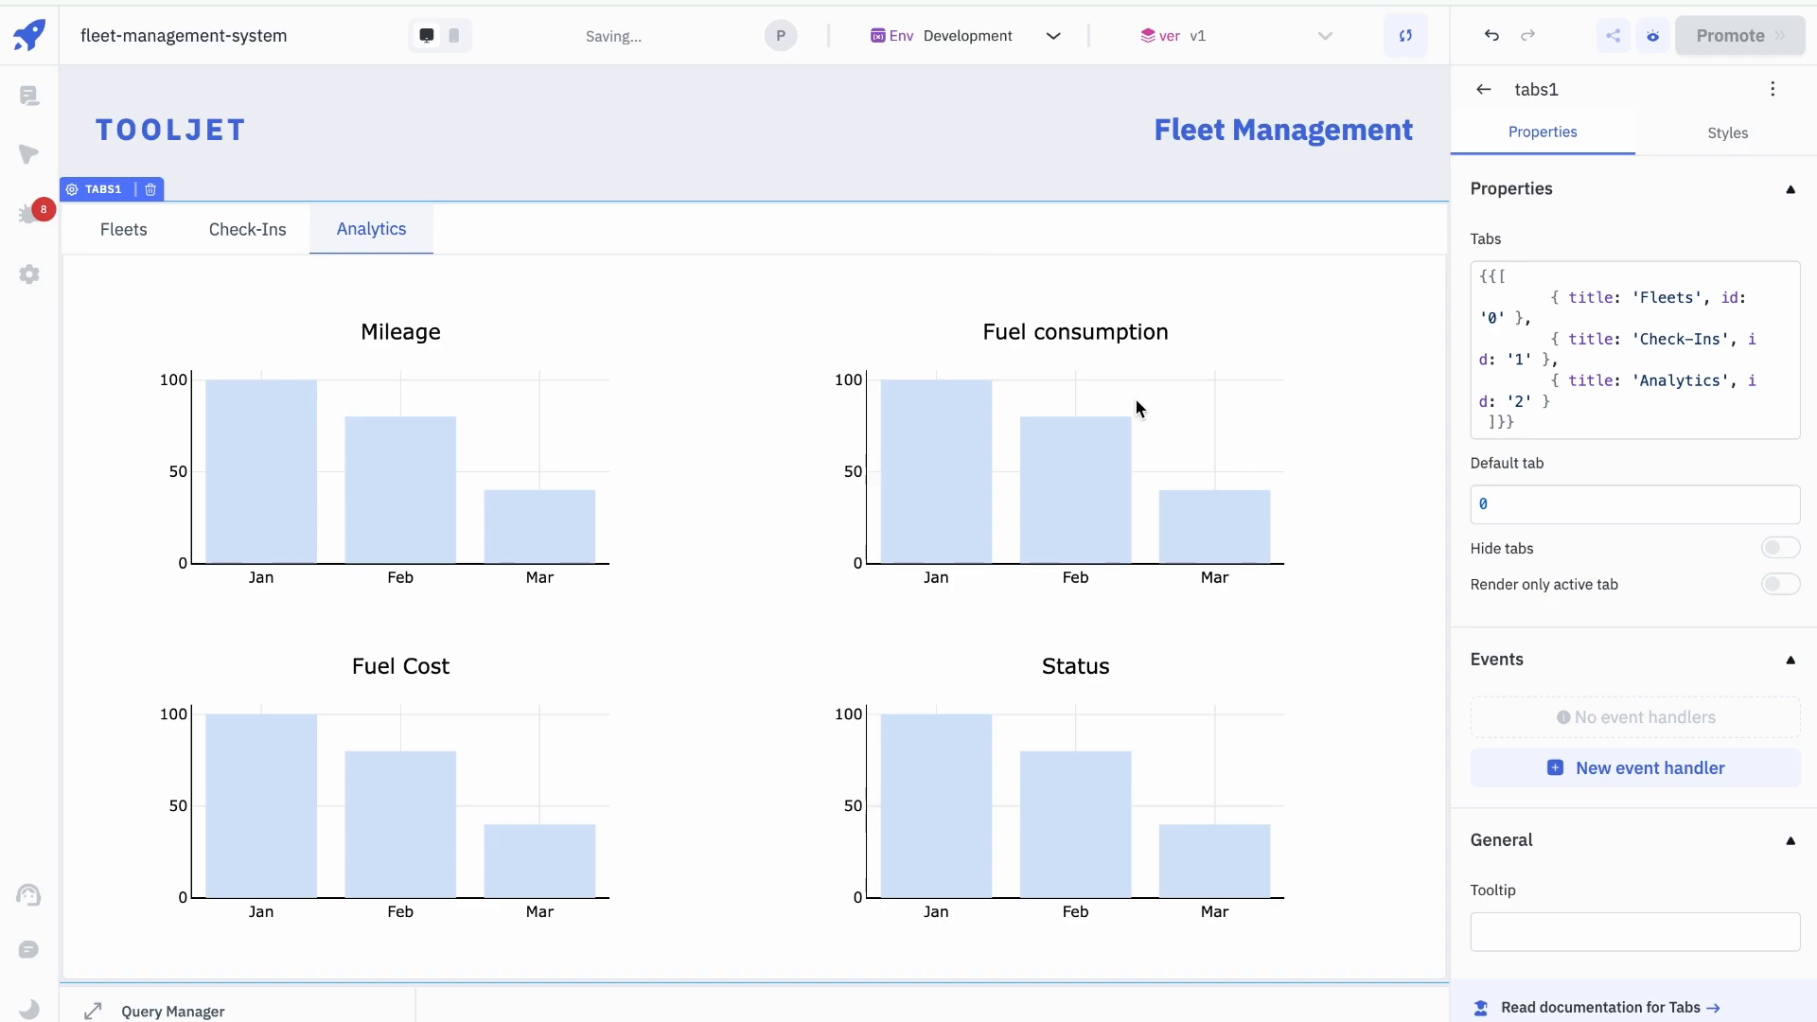
Step: Change the Status chart's type to Pie and review the four-chart layout
{"action": "left_click", "coordinate": [1123, 763]}
{"action": "left_click", "coordinate": [1775, 557]}
{"action": "left_click", "coordinate": [1683, 675]}
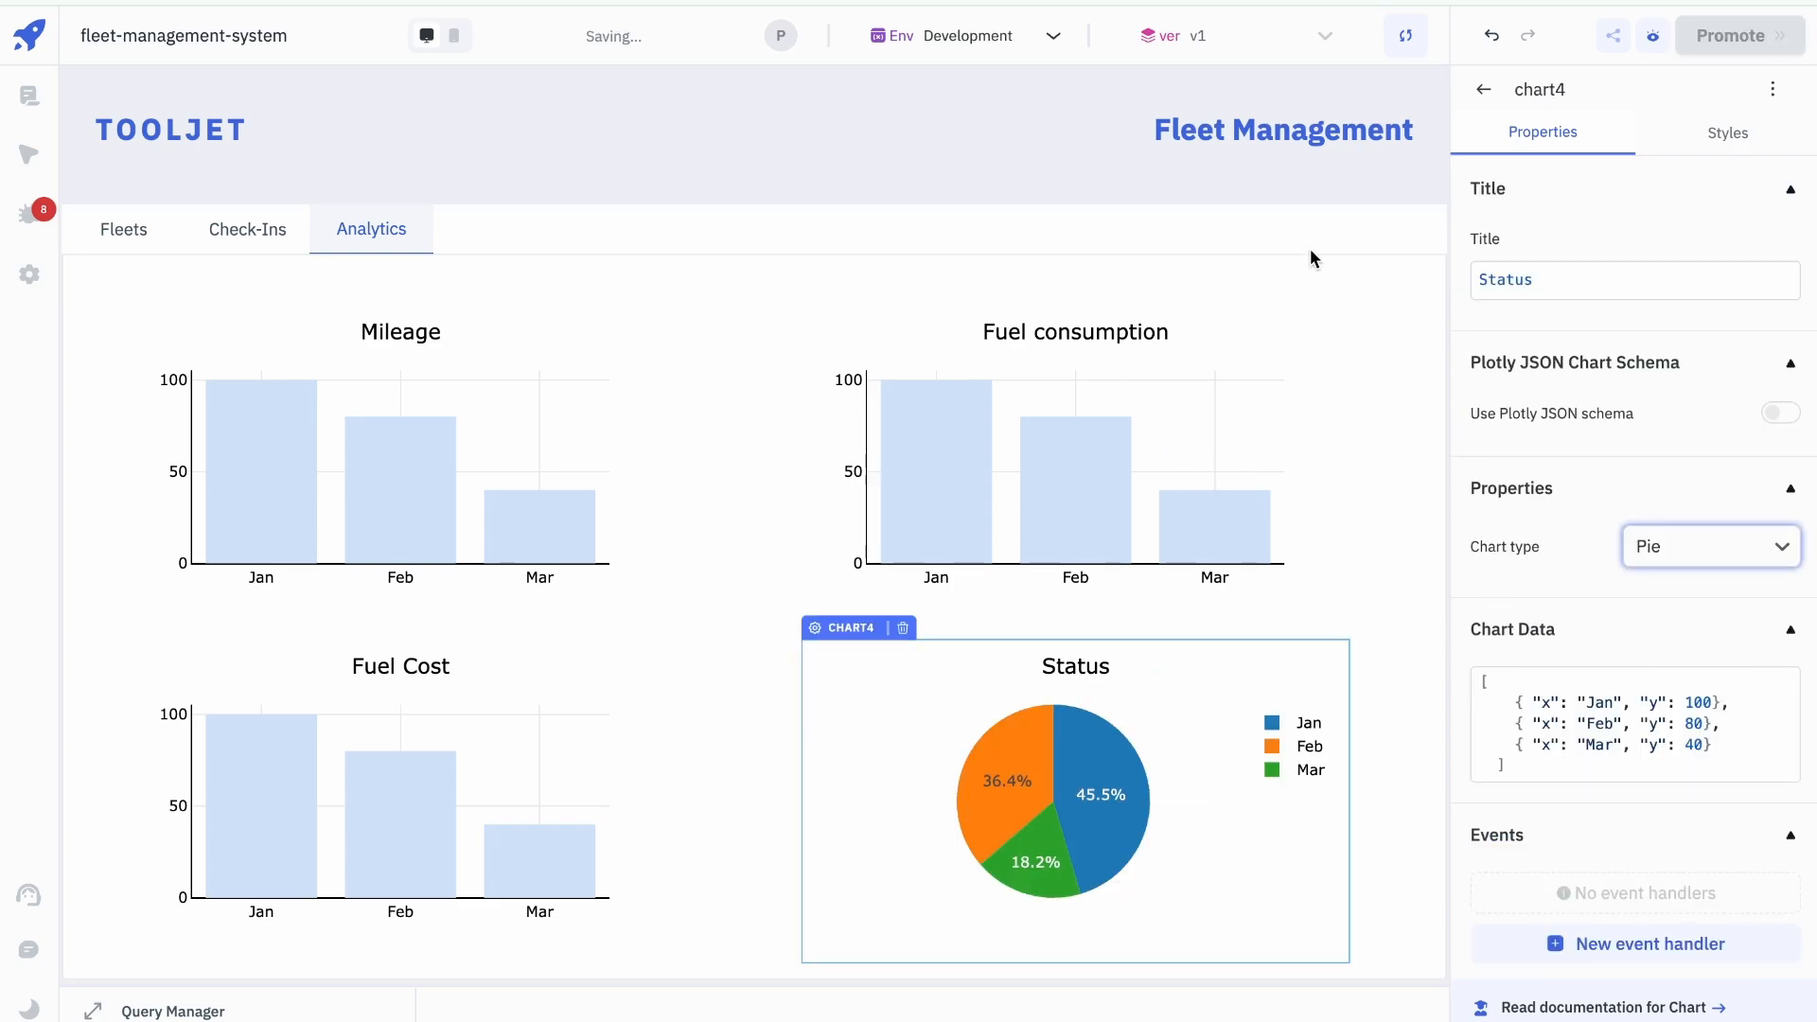
{"action": "left_click", "coordinate": [1308, 214]}
{"action": "scroll", "coordinate": [1308, 214], "scroll_direction": "down", "scroll_amount": 1}
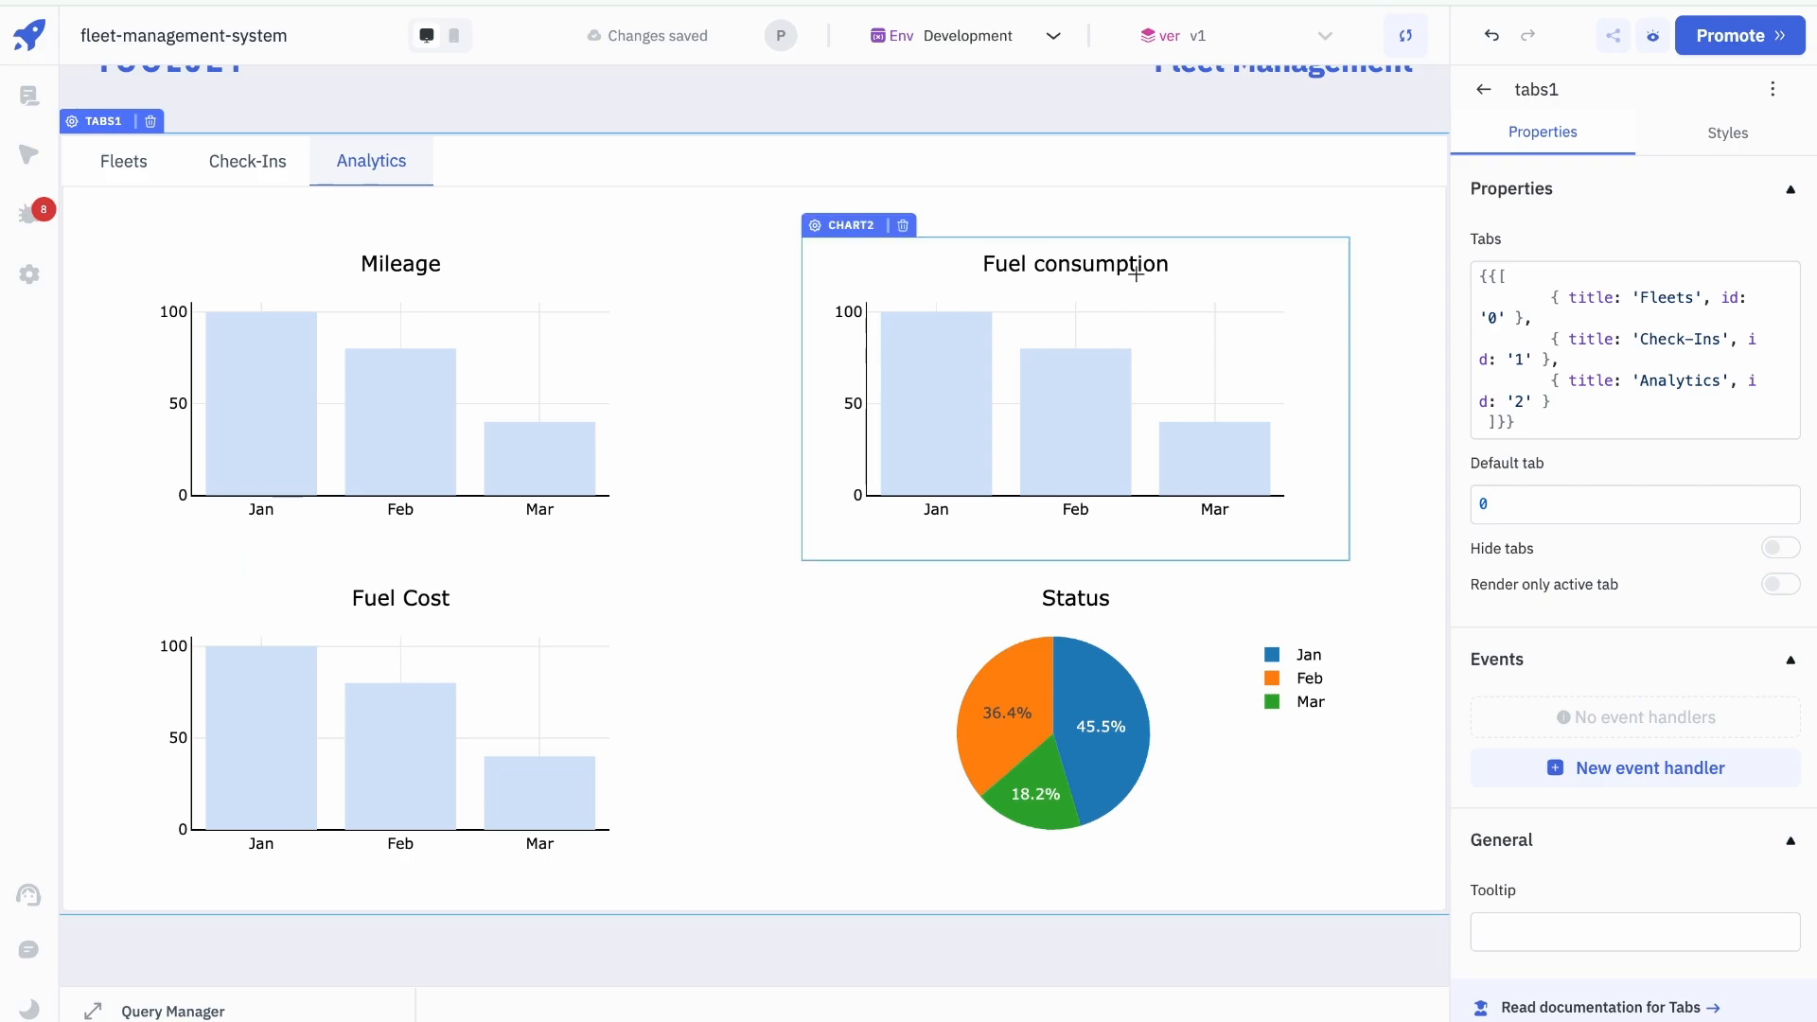
{"action": "scroll", "coordinate": [422, 275], "scroll_direction": "up", "scroll_amount": 1}
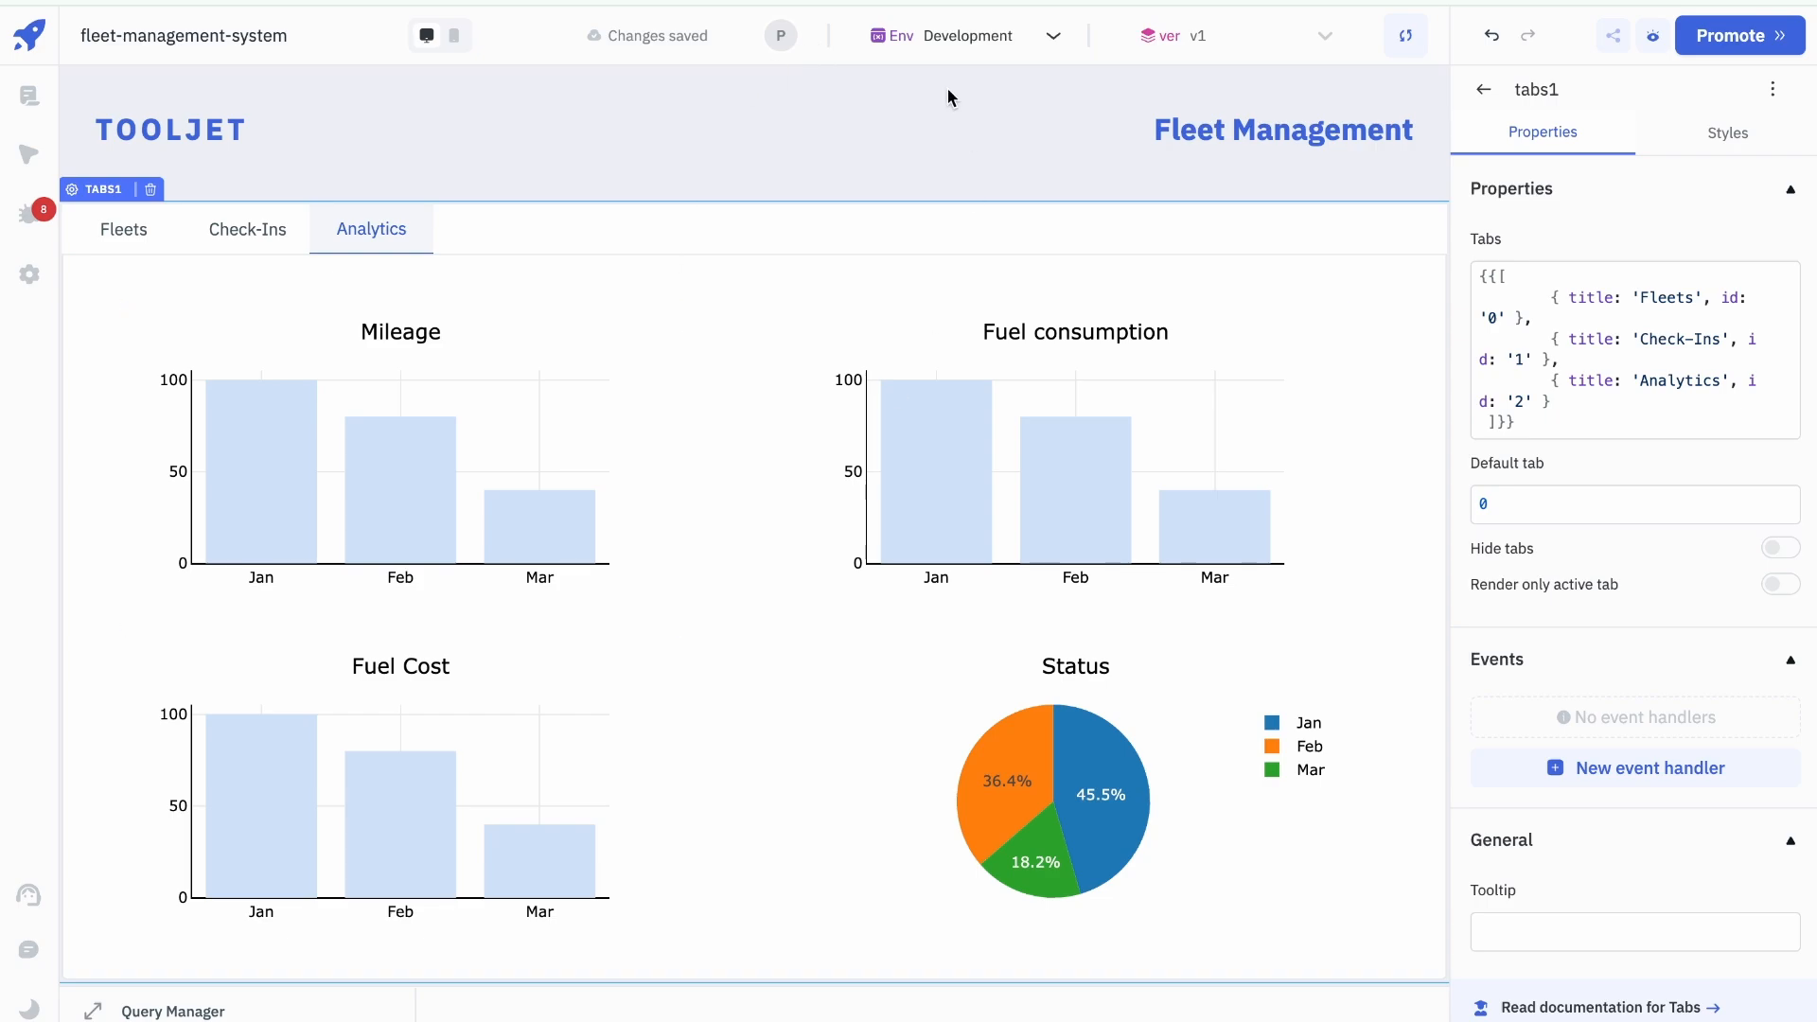
Step: Reopen the query manager and add a Run JavaScript code query named chartData
{"action": "left_click", "coordinate": [482, 376]}
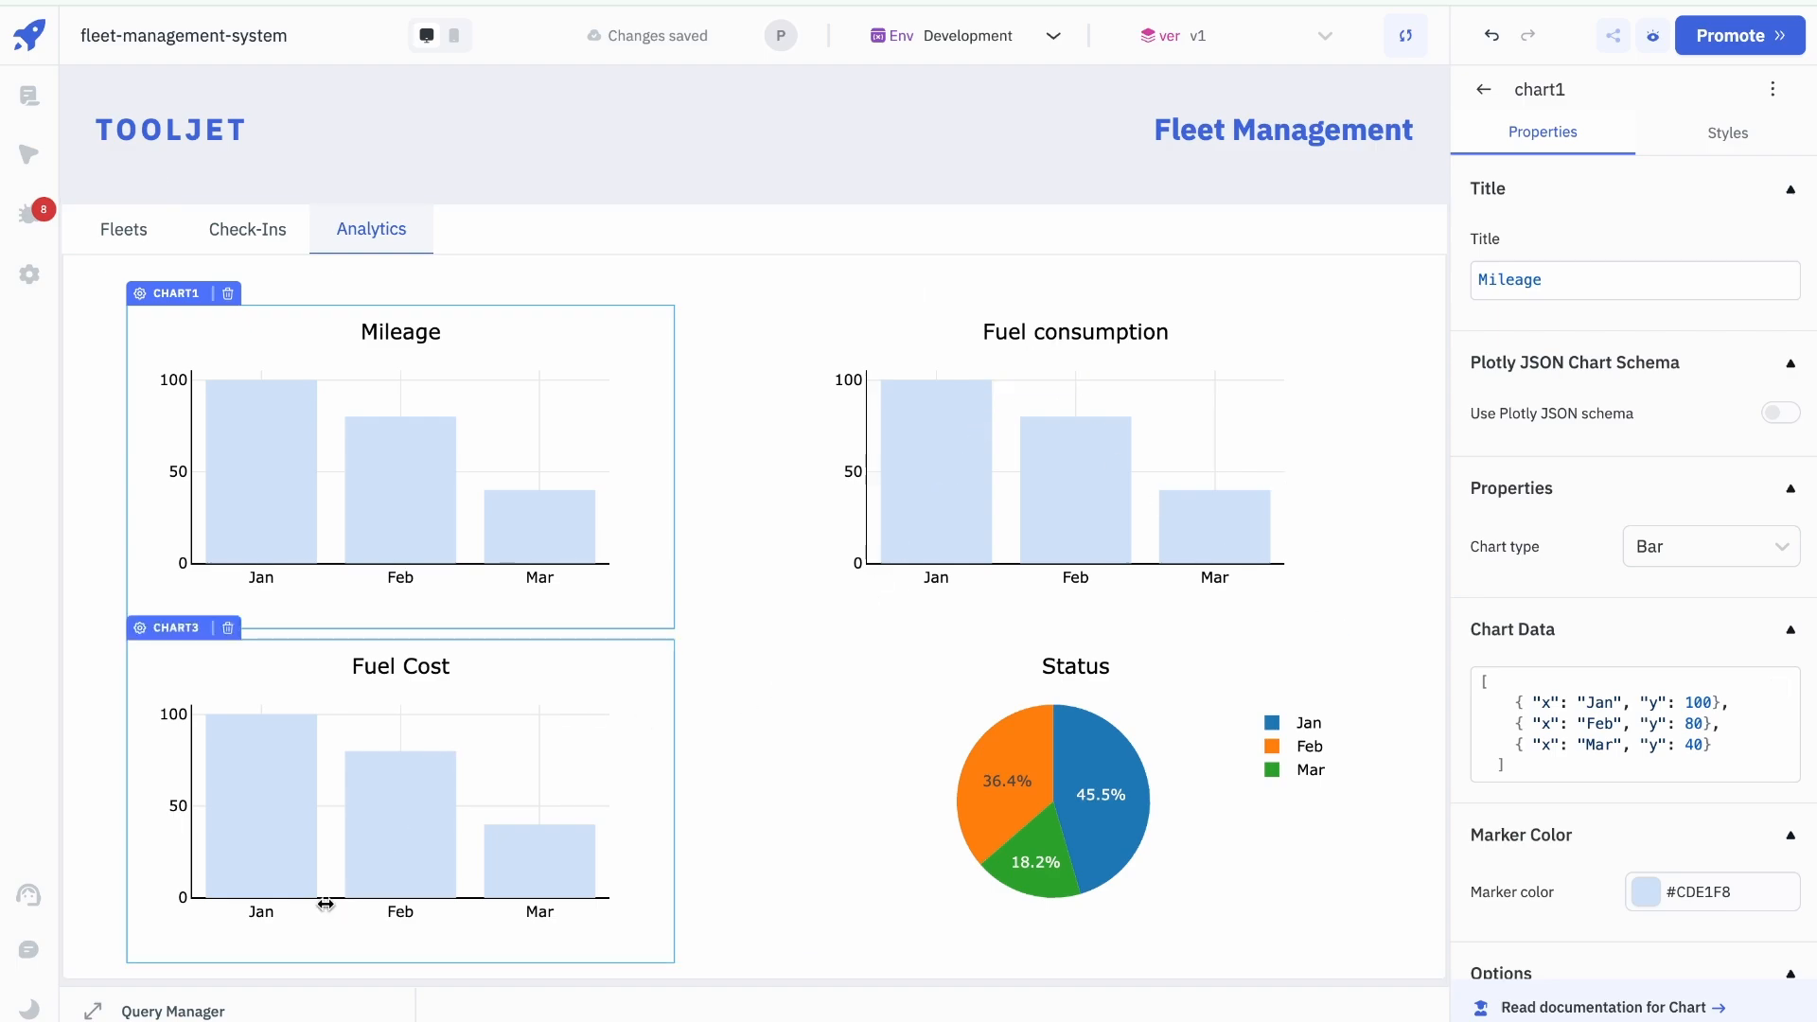
{"action": "left_click", "coordinate": [93, 1010]}
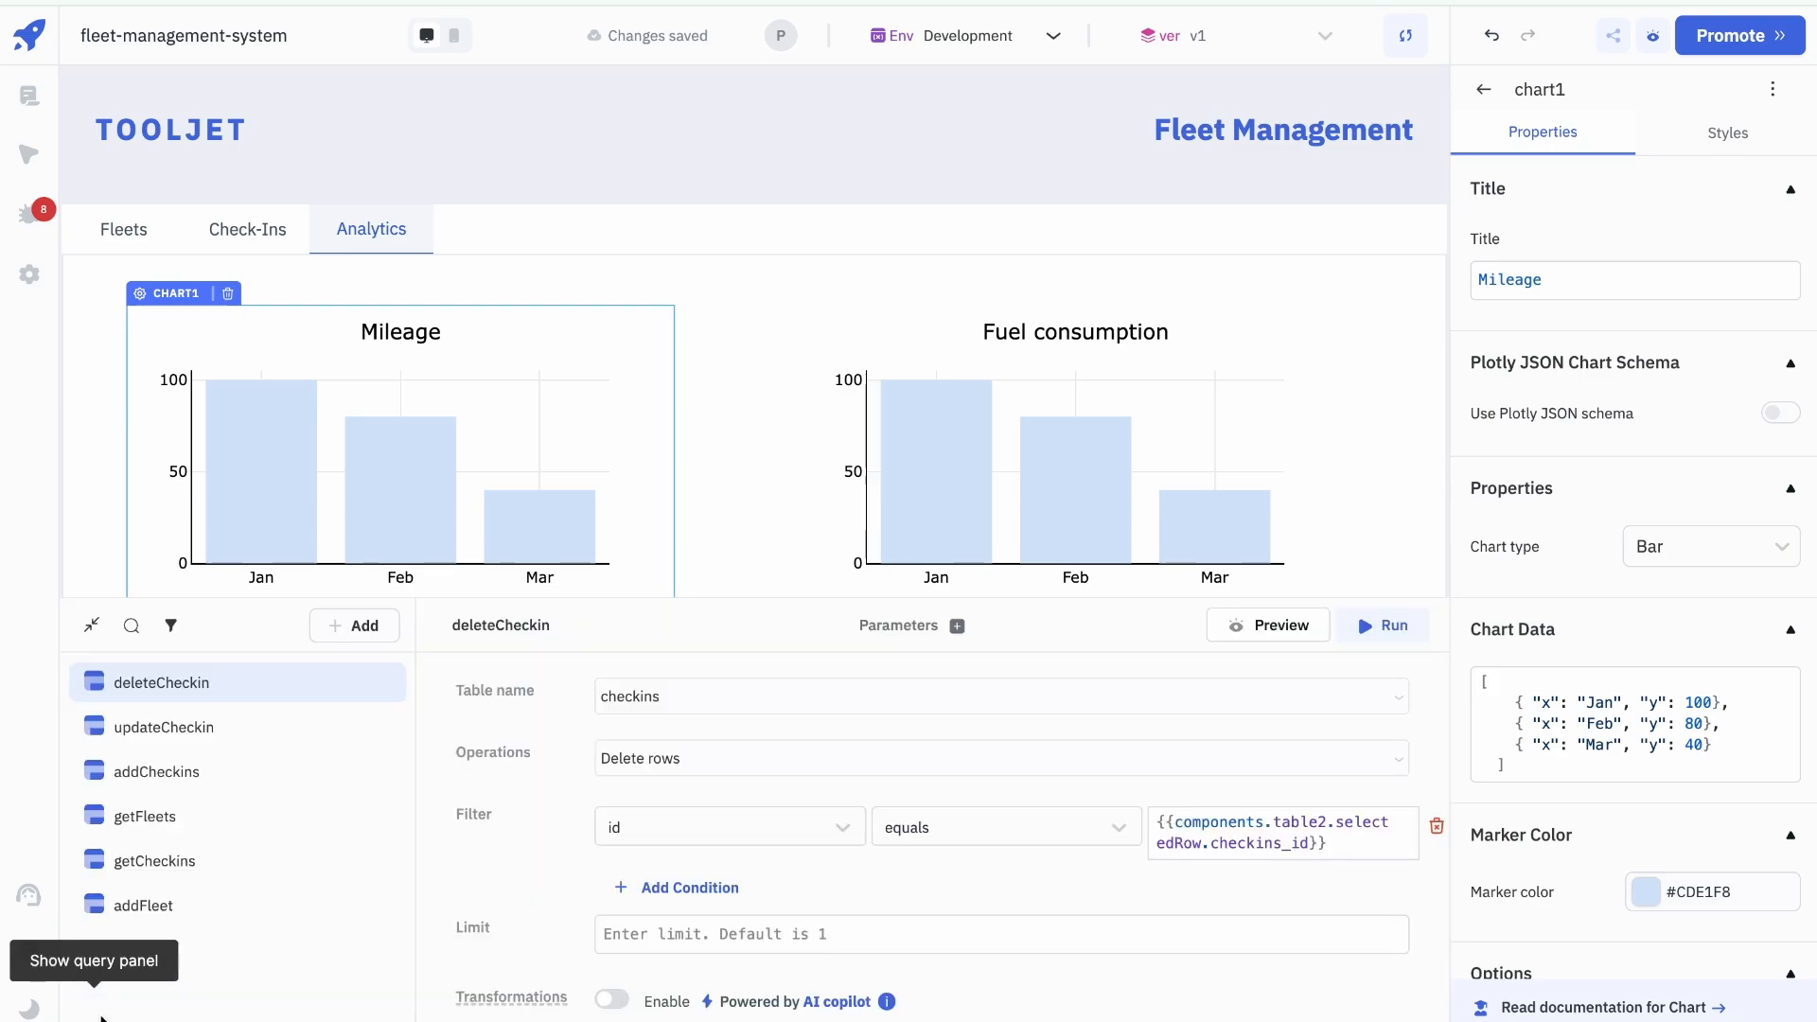
{"action": "left_click", "coordinate": [341, 627]}
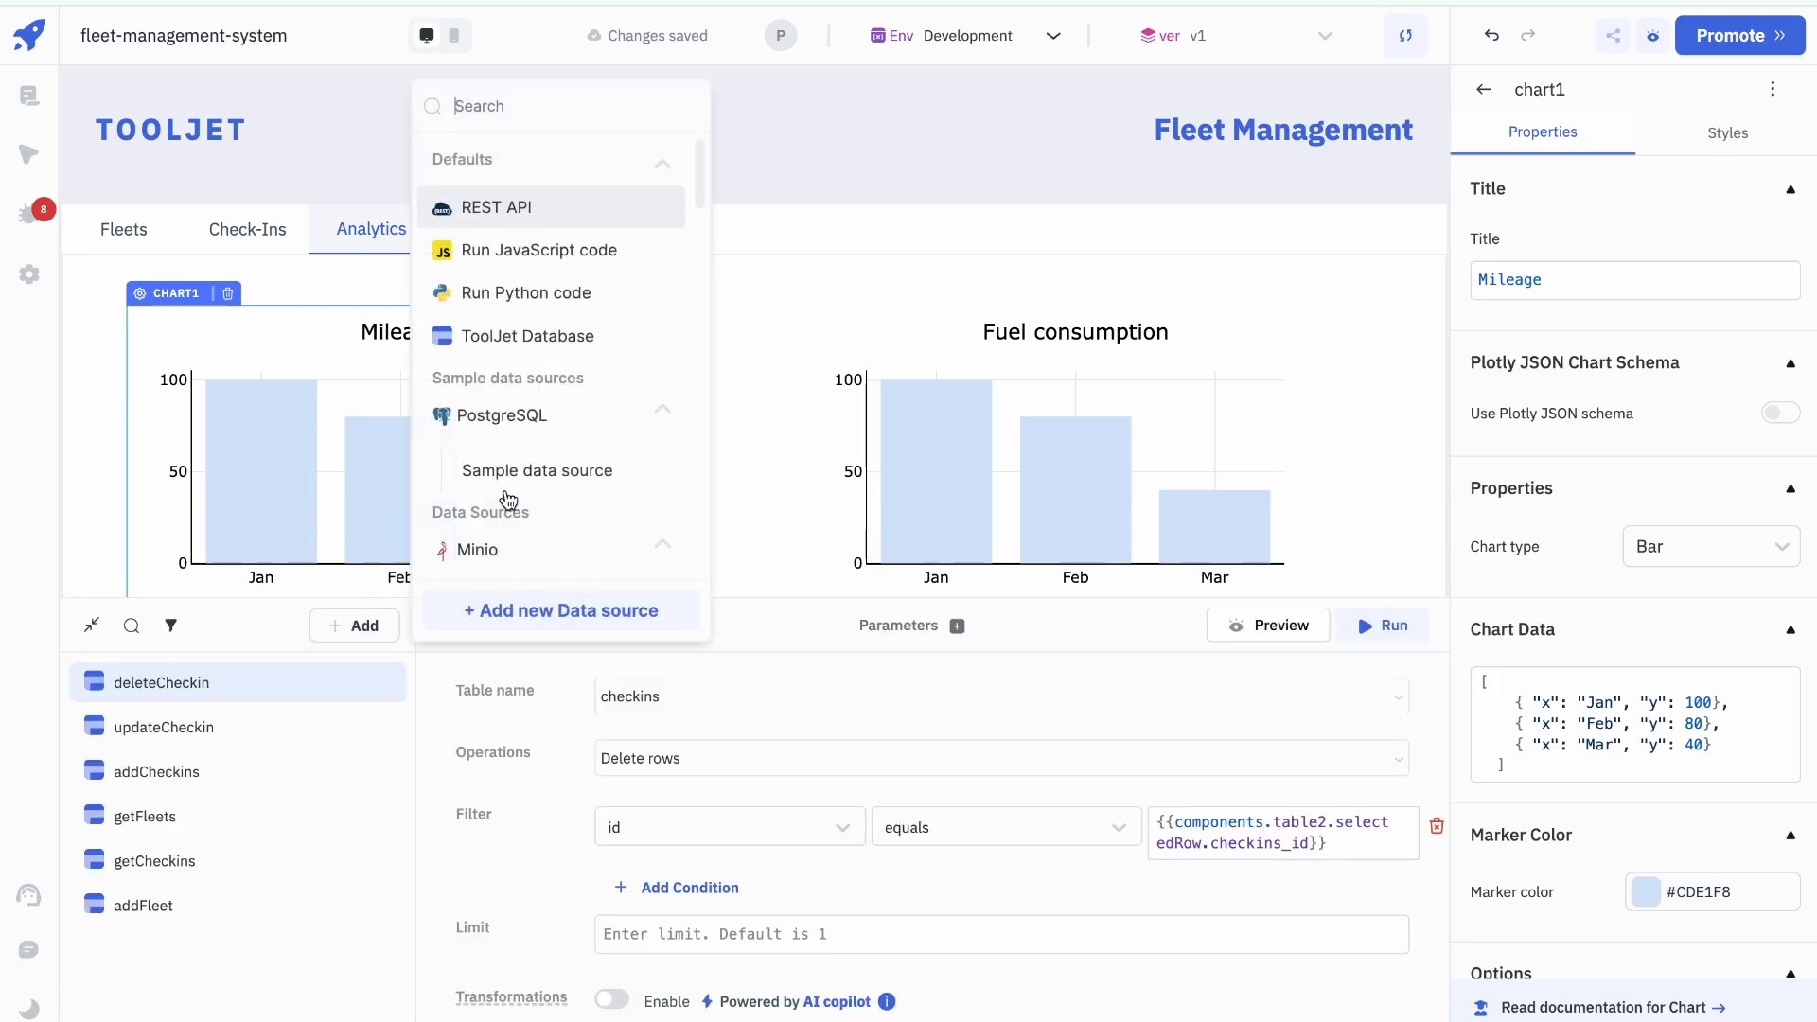
{"action": "left_click", "coordinate": [553, 261]}
{"action": "key", "text": "ctrl+a"}
{"action": "type", "text": "chartD"}
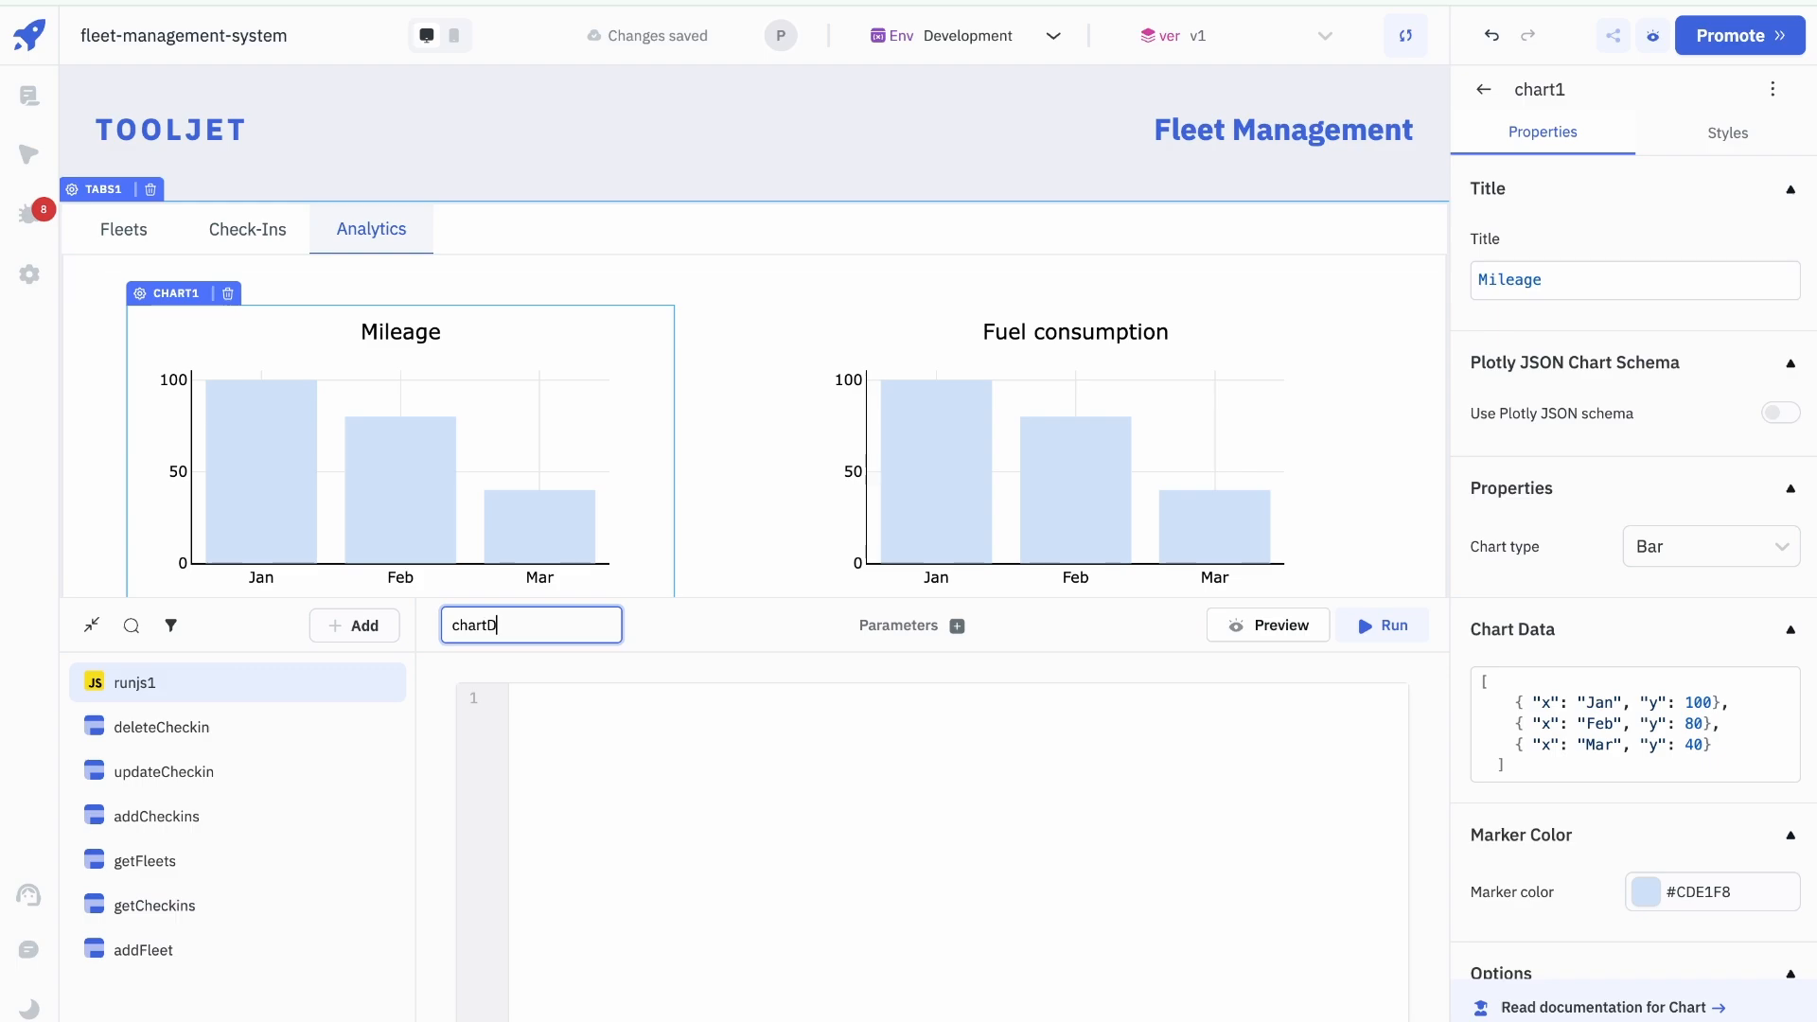
{"action": "type", "text": "ata"}
{"action": "key", "text": "Return"}
Step: Set the chartData query to run on application load
{"action": "scroll", "coordinate": [1275, 672], "scroll_direction": "down", "scroll_amount": 5}
{"action": "scroll", "coordinate": [1372, 814], "scroll_direction": "up", "scroll_amount": 4}
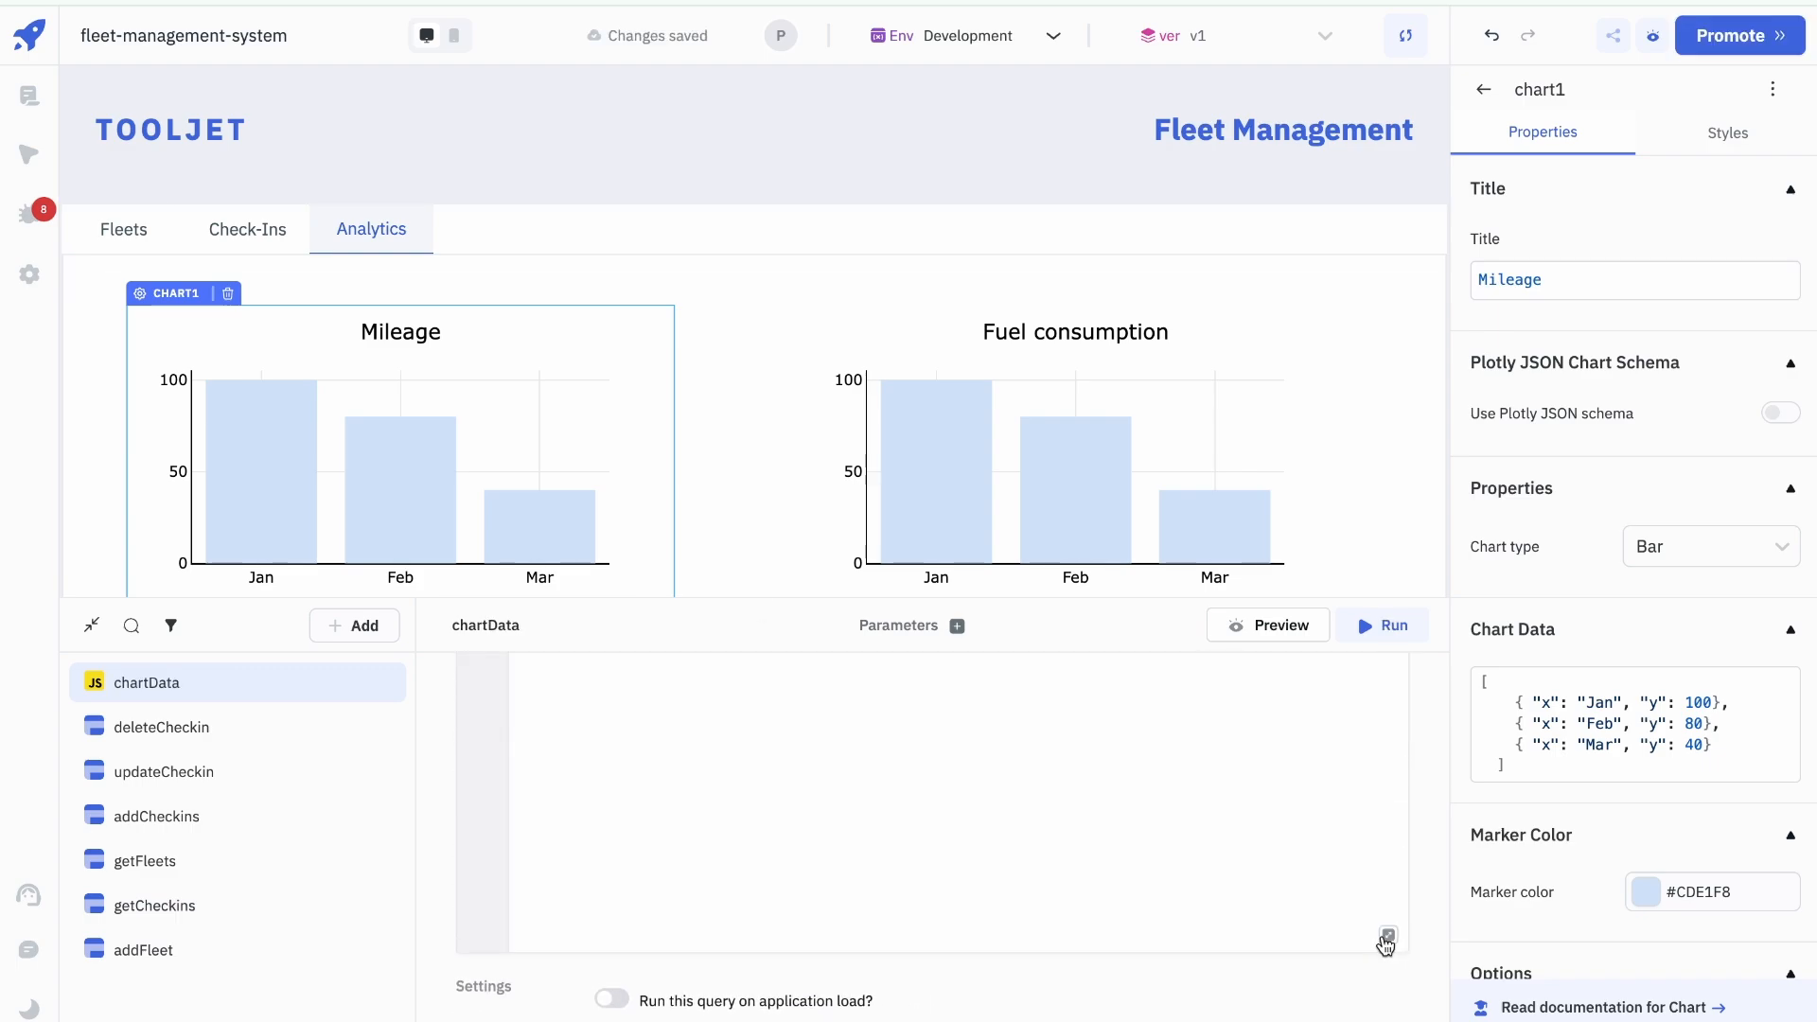
{"action": "scroll", "coordinate": [1230, 876], "scroll_direction": "down", "scroll_amount": 2}
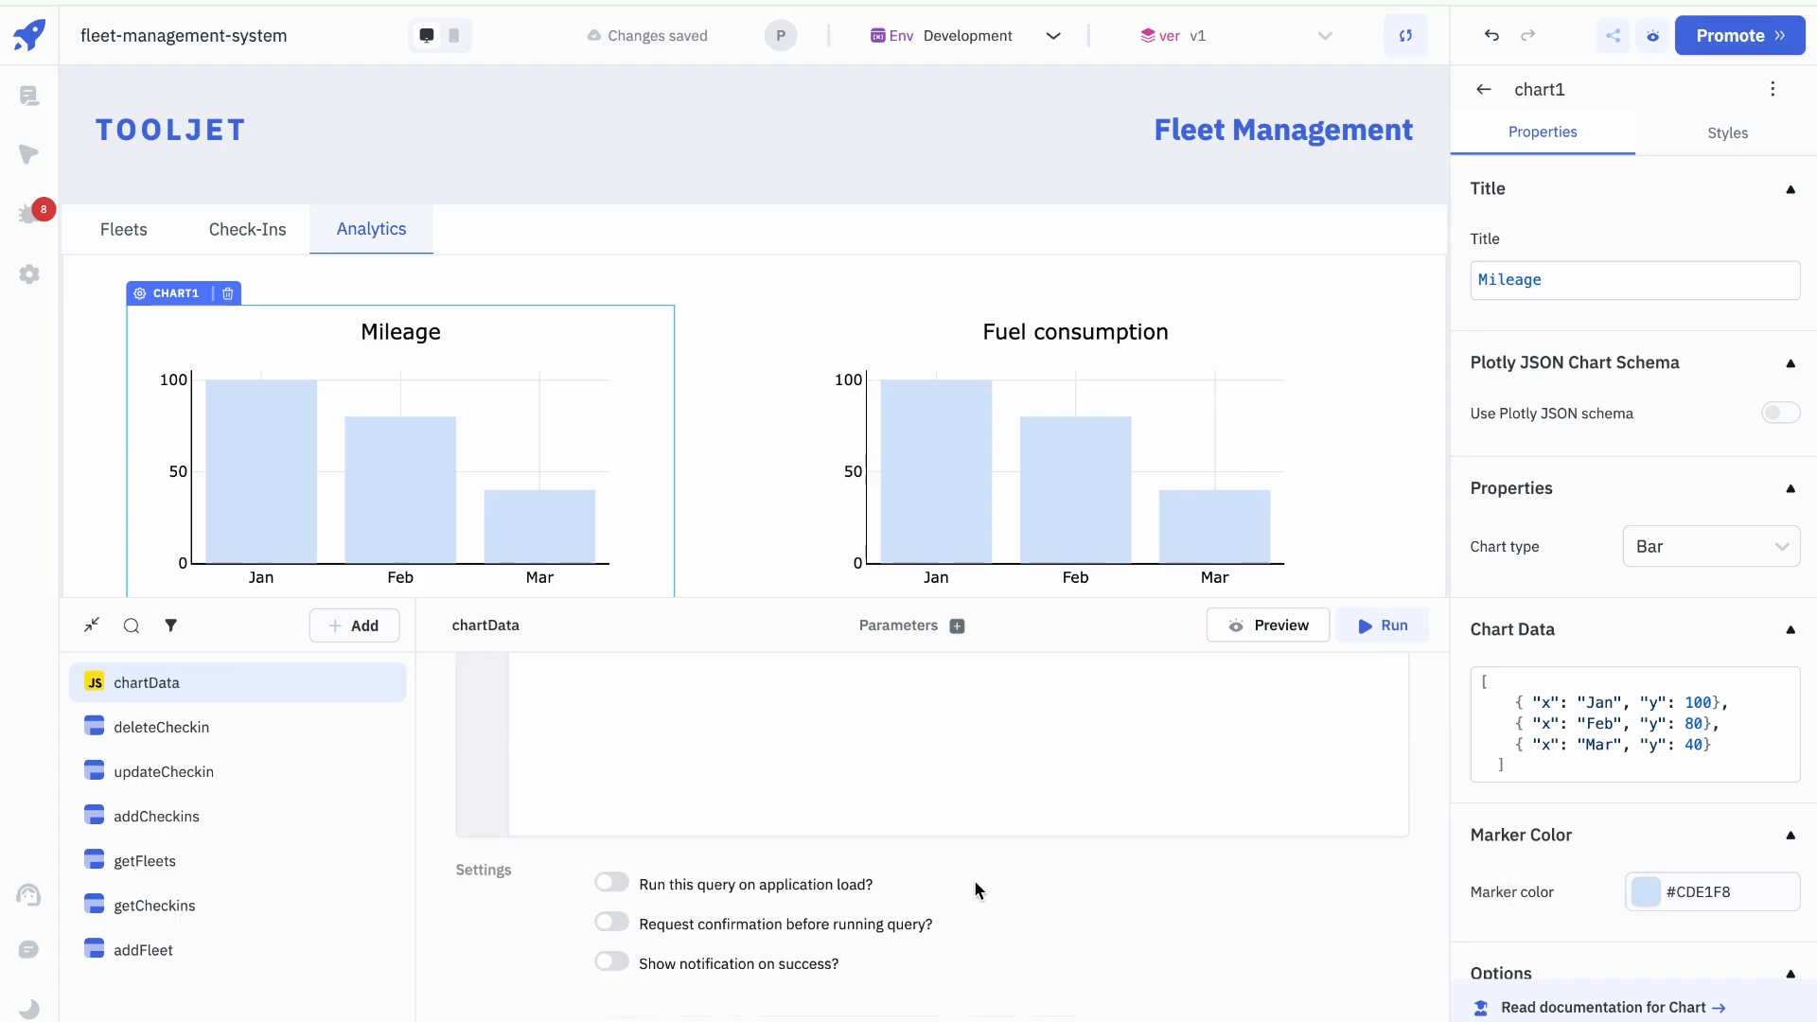
{"action": "left_click", "coordinate": [643, 883]}
{"action": "scroll", "coordinate": [1325, 908], "scroll_direction": "up", "scroll_amount": 2}
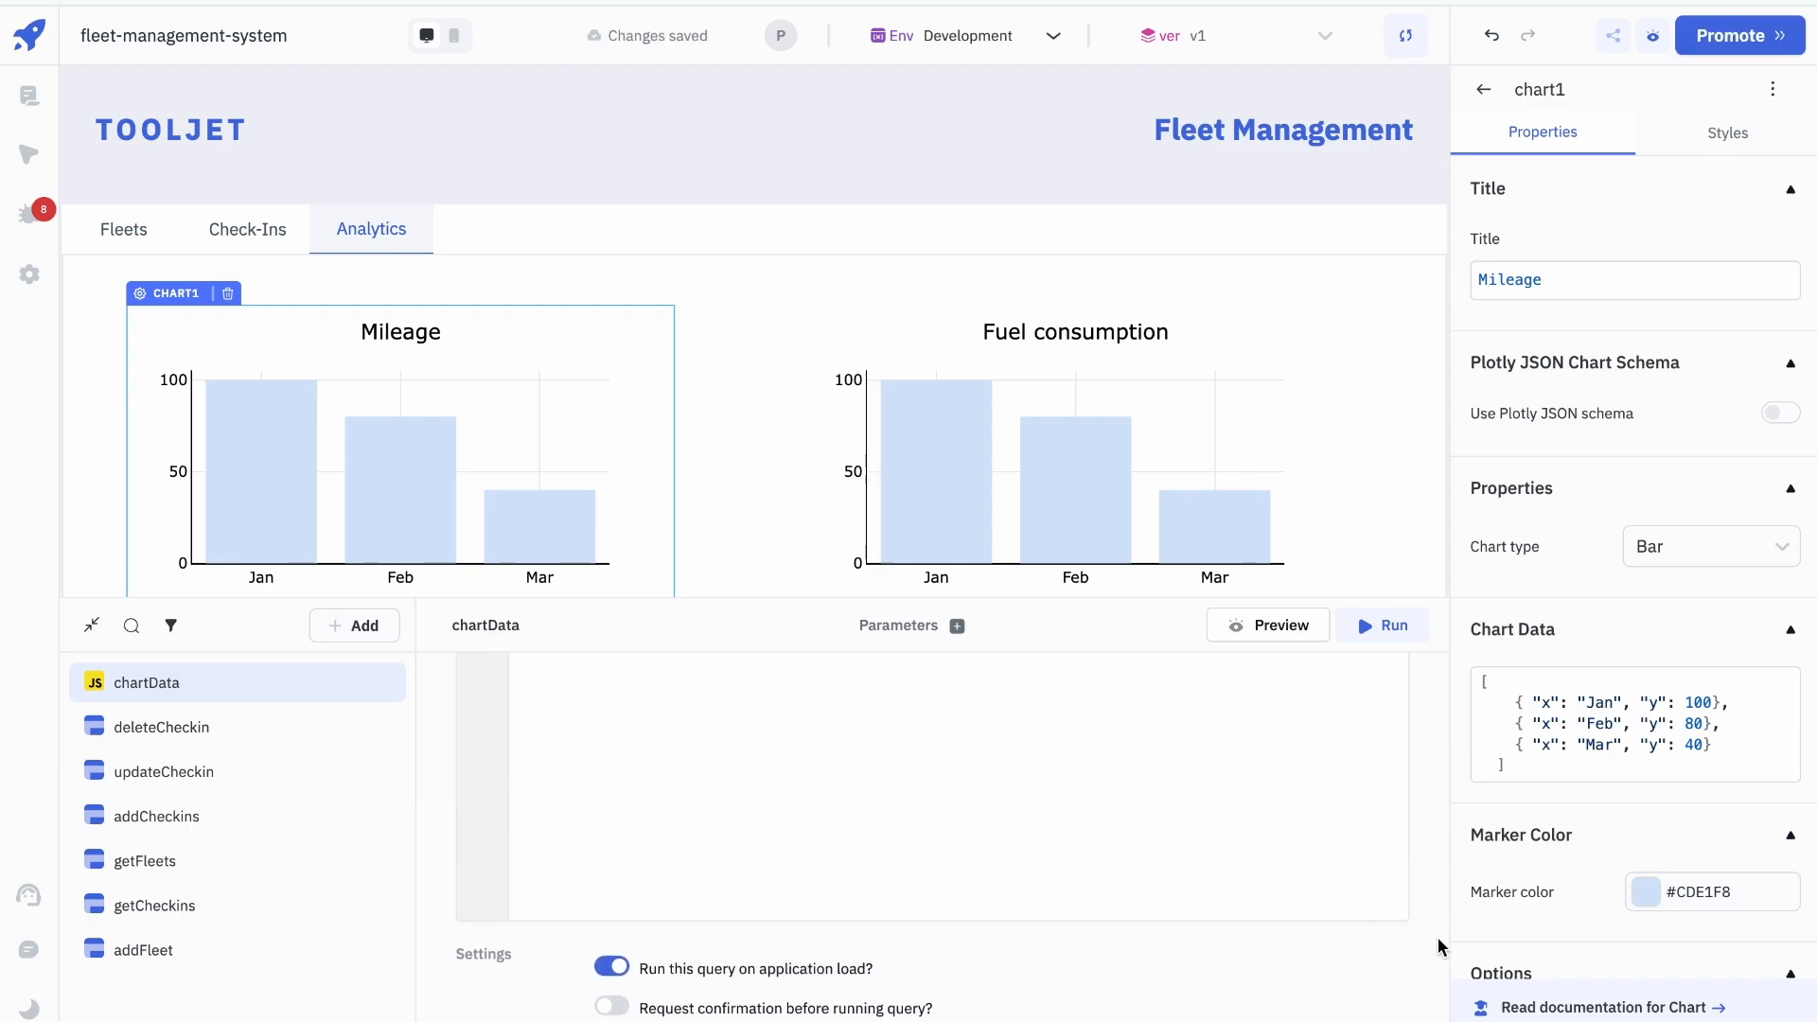
Step: Open the chartData code in a floating editor and enlarge it to cover most of the workspace
{"action": "left_click", "coordinate": [1388, 904]}
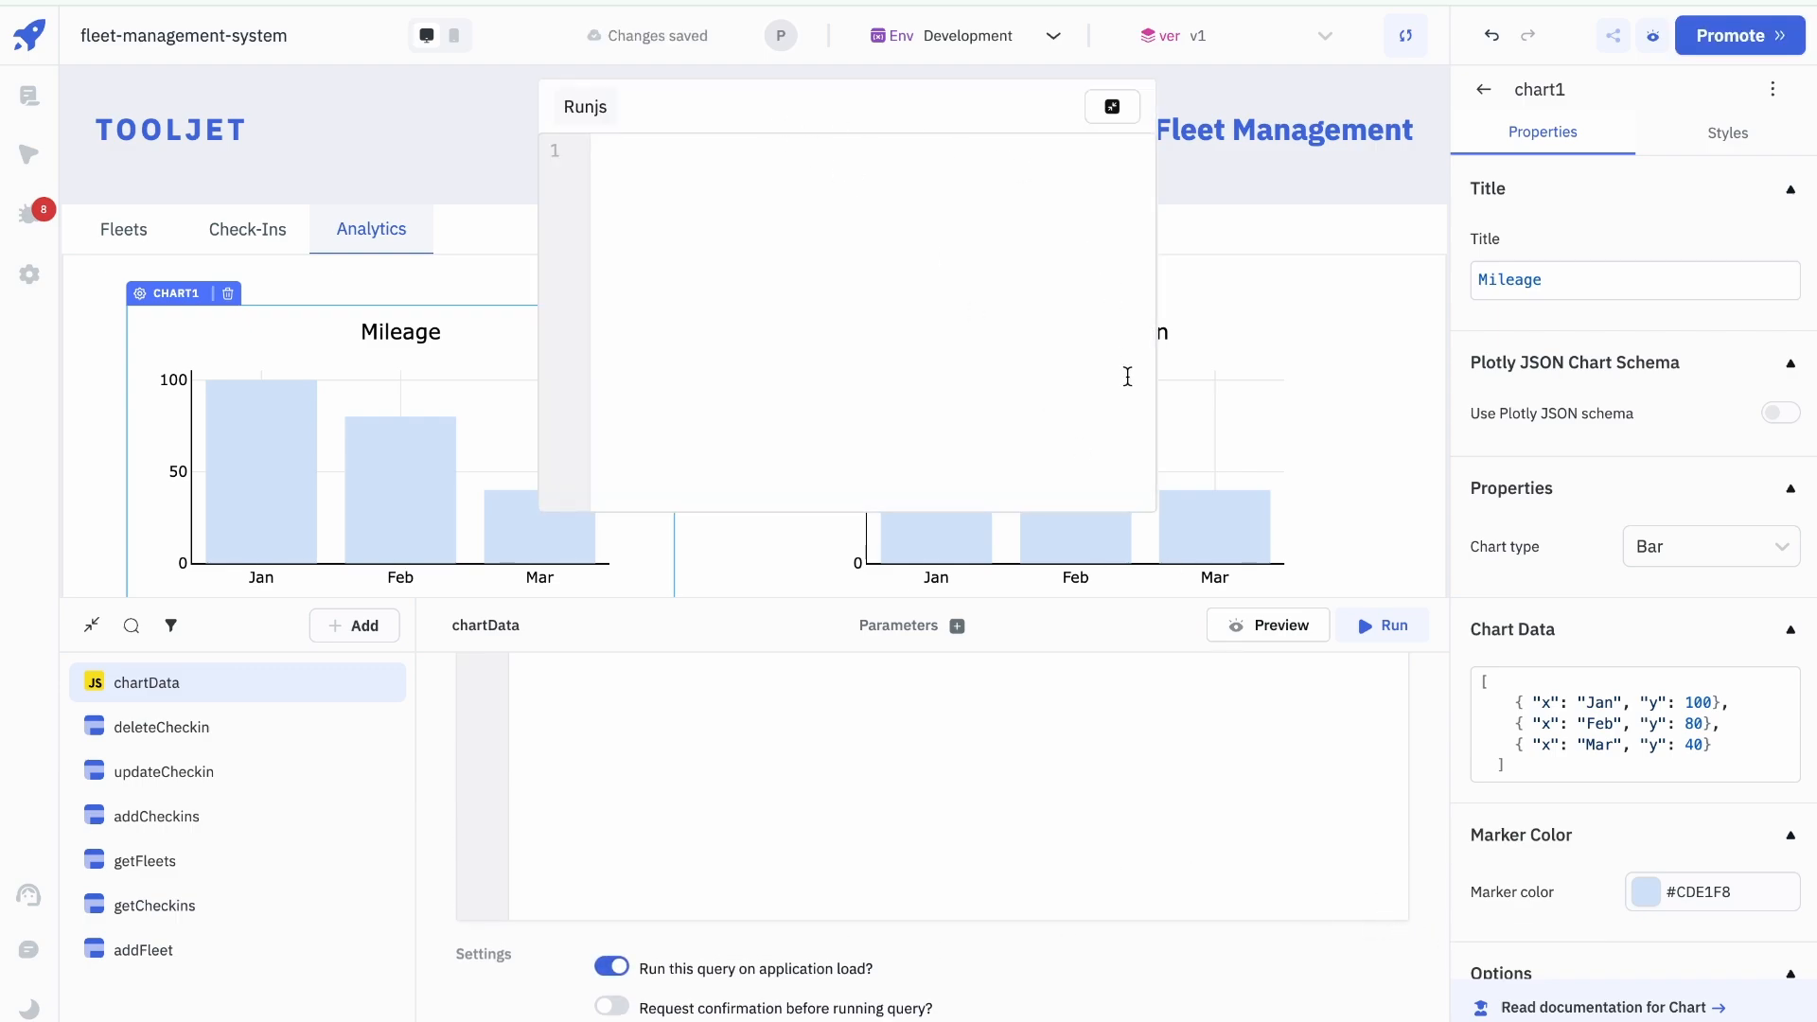
{"action": "left_click_drag", "start_coordinate": [1155, 513], "coordinate": [1473, 830]}
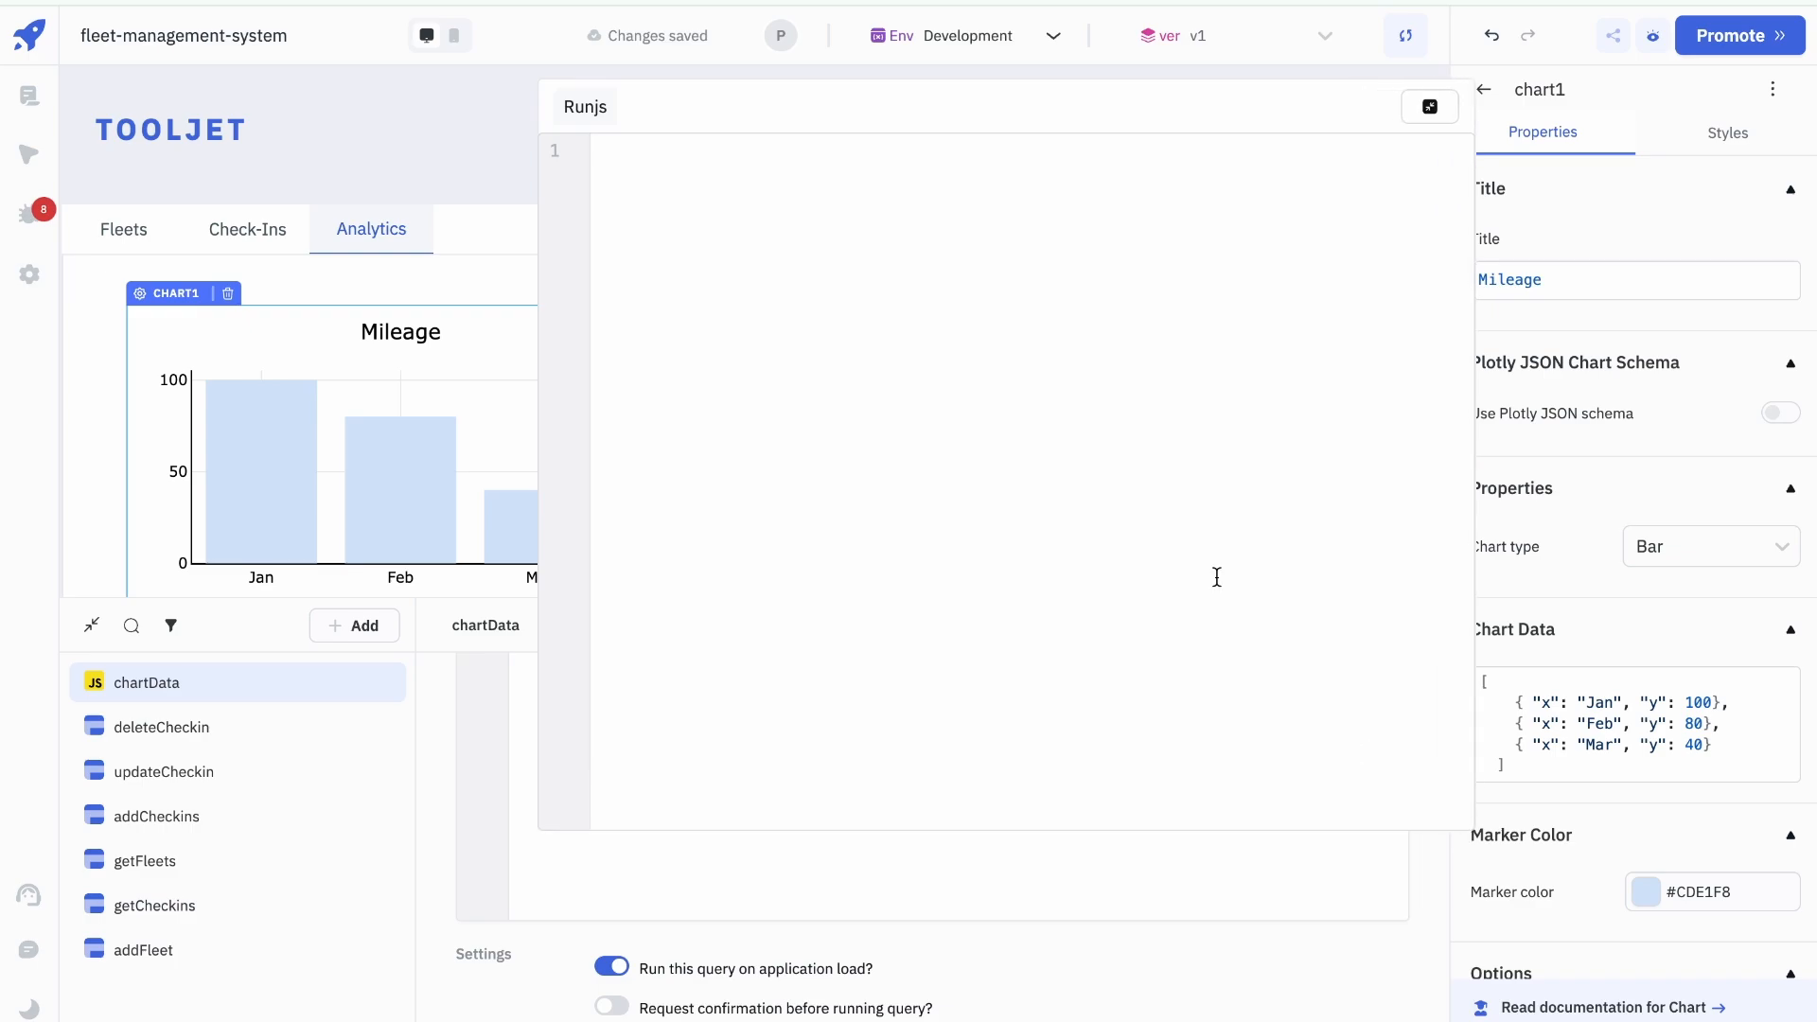
{"action": "left_click_drag", "start_coordinate": [907, 128], "coordinate": [483, 29]}
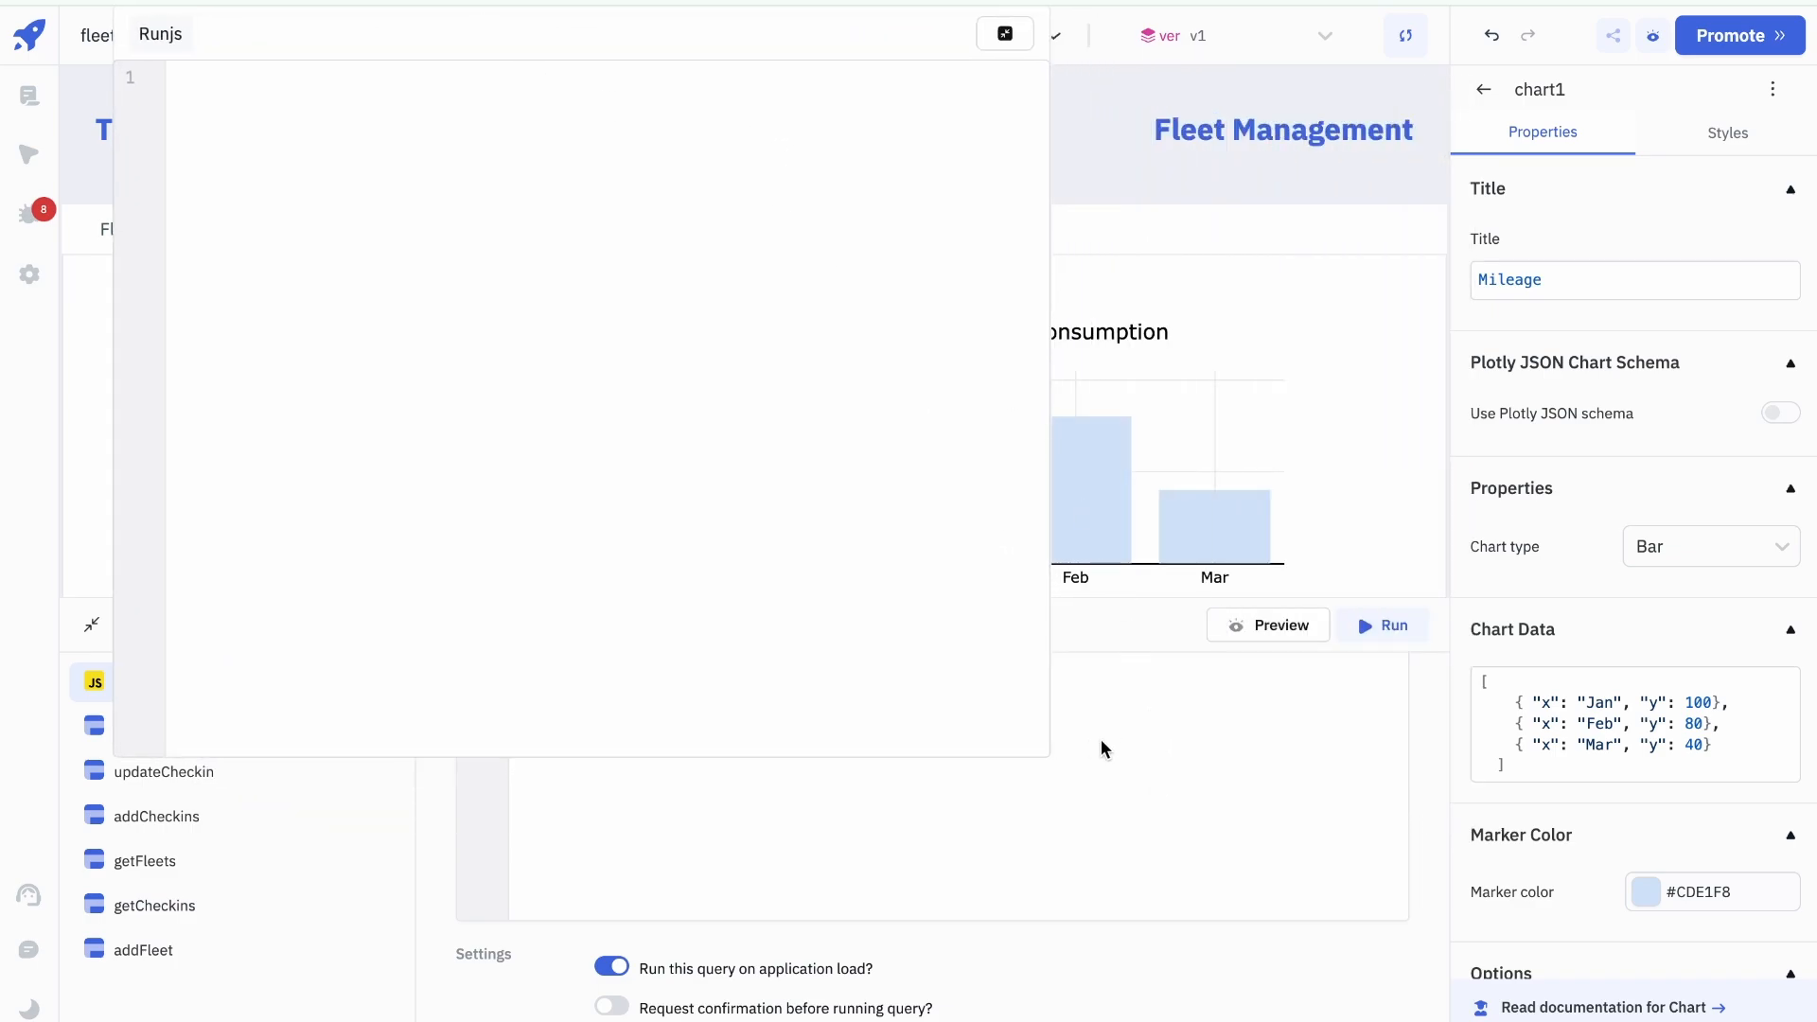
{"action": "left_click_drag", "start_coordinate": [1042, 757], "coordinate": [1750, 954]}
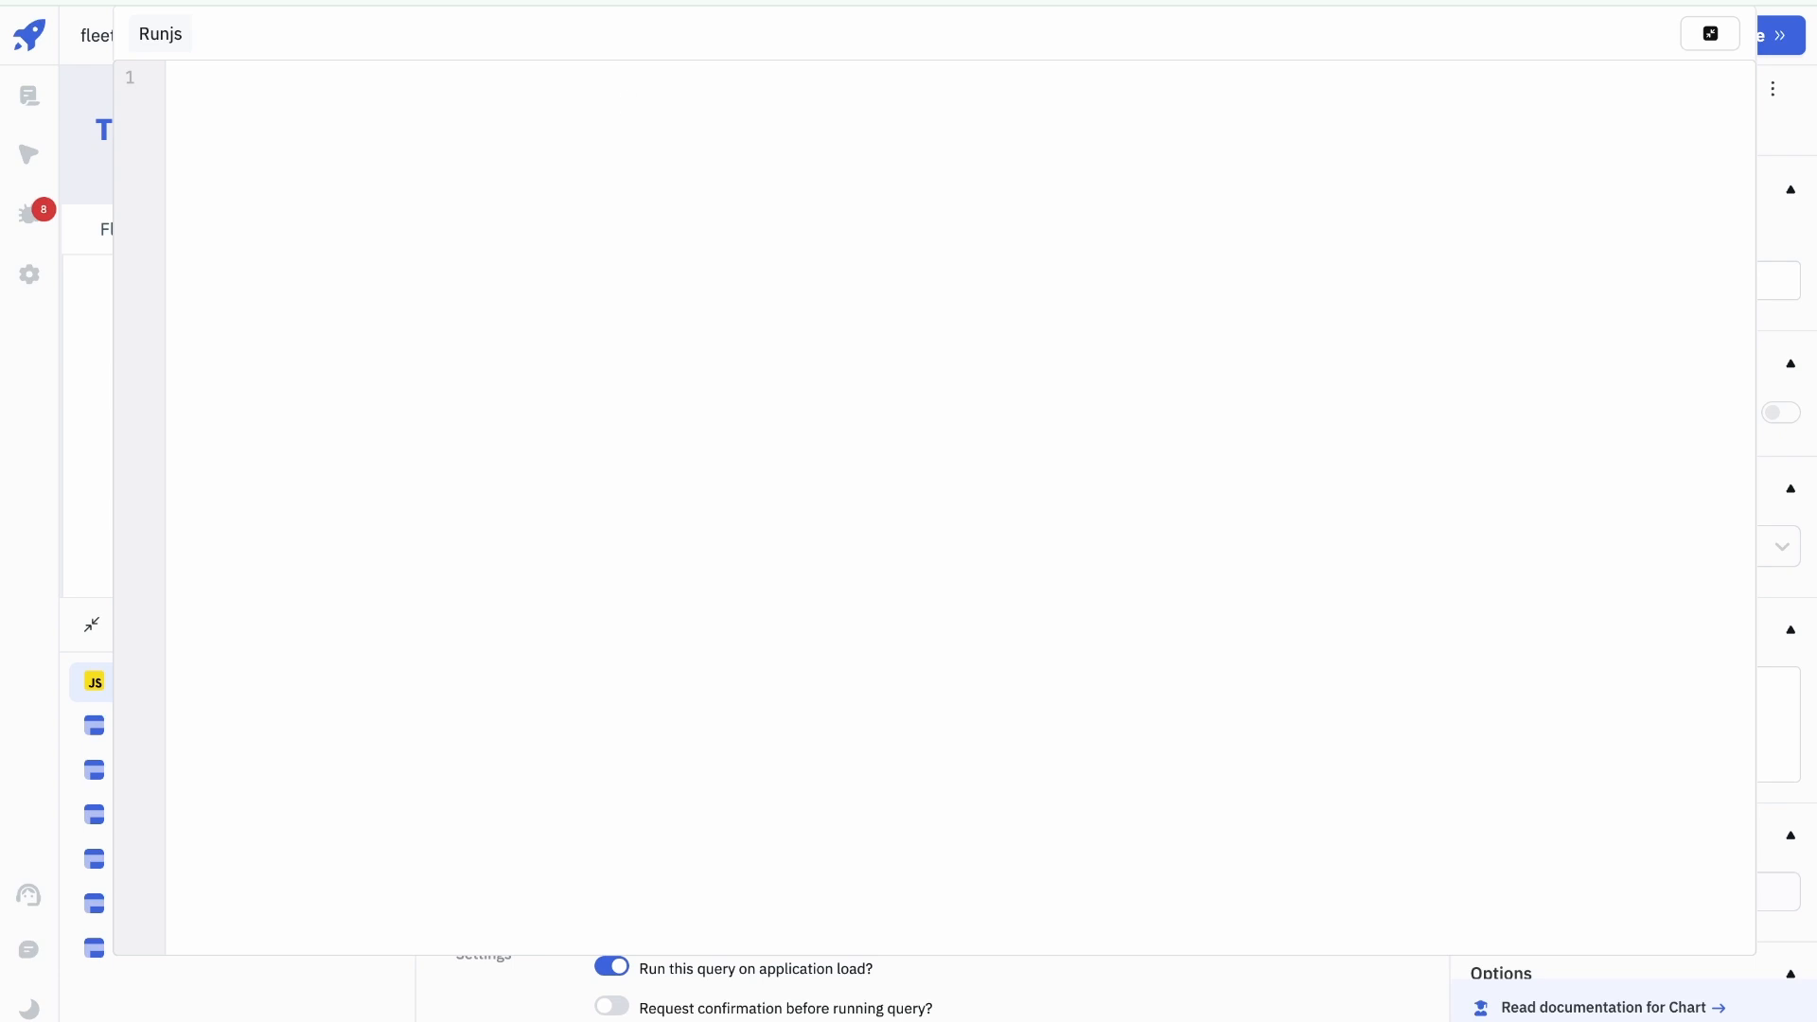
Step: Define checkInData as queries.getCheckins.data.result and fleetData as queries.getFleets.data, and paste in the functions getMilageData, getFuleConsumptionData, getFuelCostData and getStatusData
{"action": "left_click", "coordinate": [499, 212]}
{"action": "type", "text": "const checkInData = queries.getCheckins.data.result const fleetData = queries.getFleets.data"}
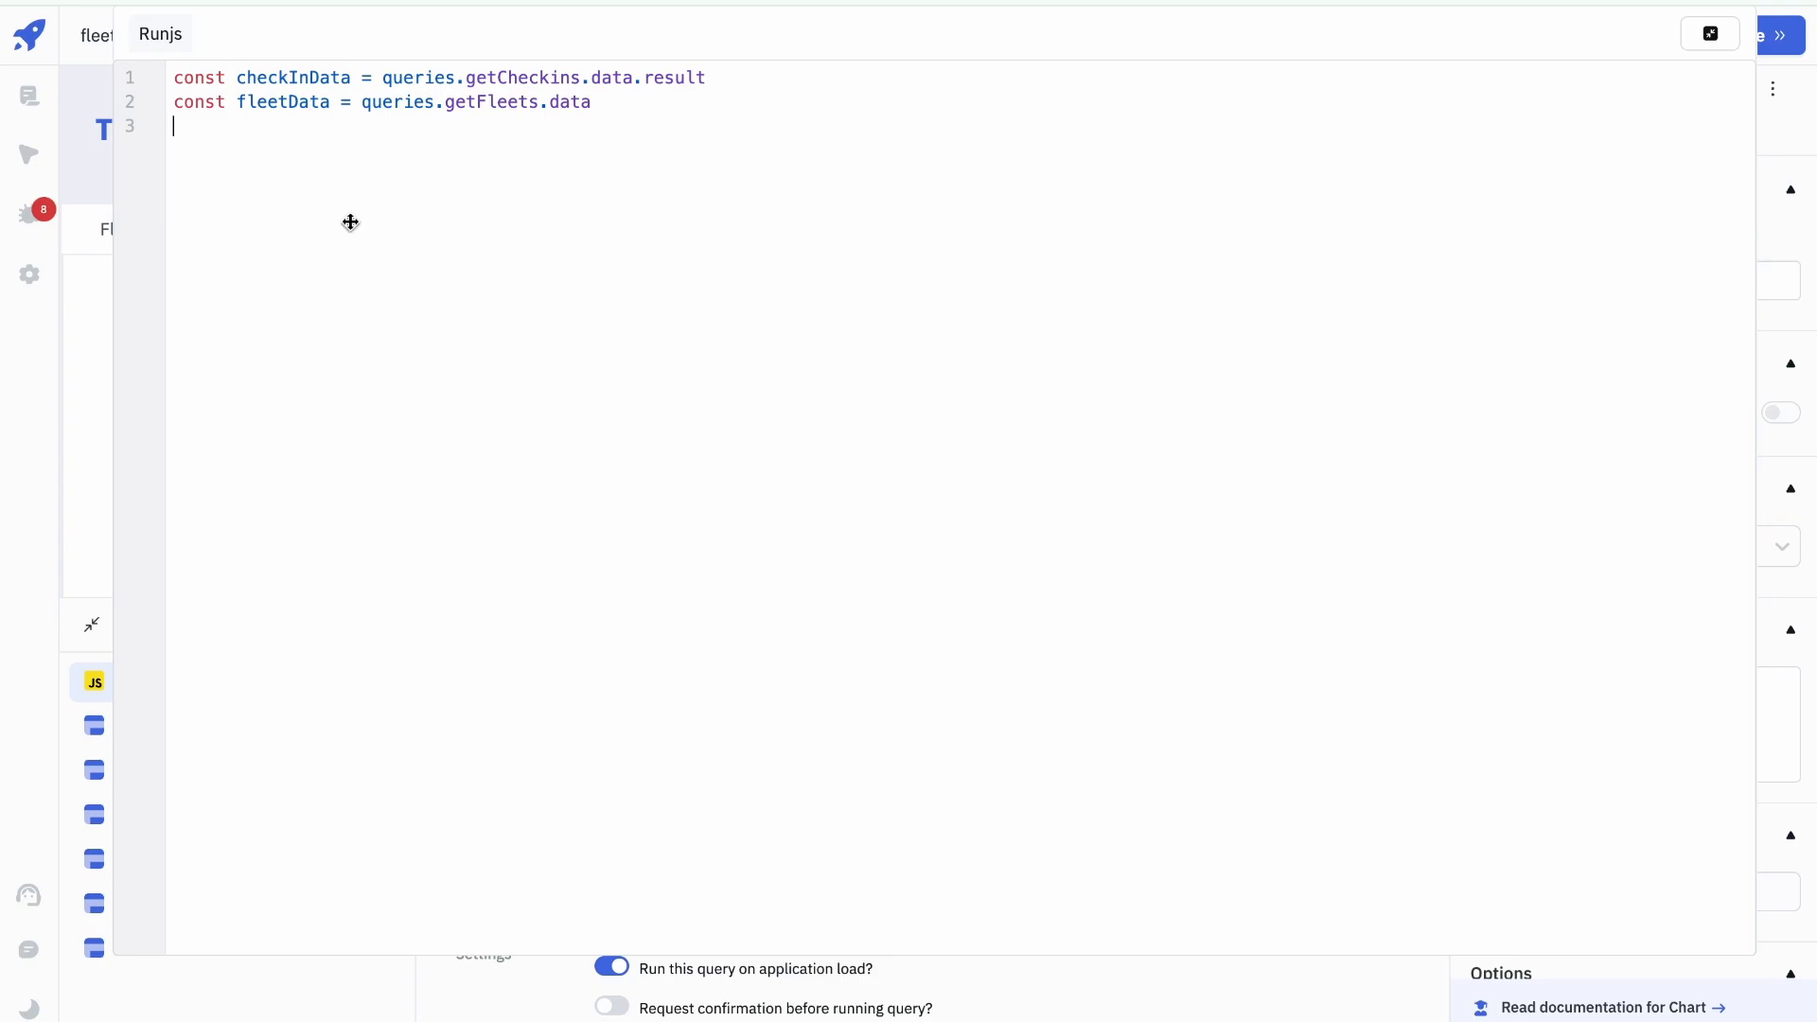
{"action": "key", "text": "ctrl+v"}
{"action": "scroll", "coordinate": [363, 116], "scroll_direction": "up", "scroll_amount": 1}
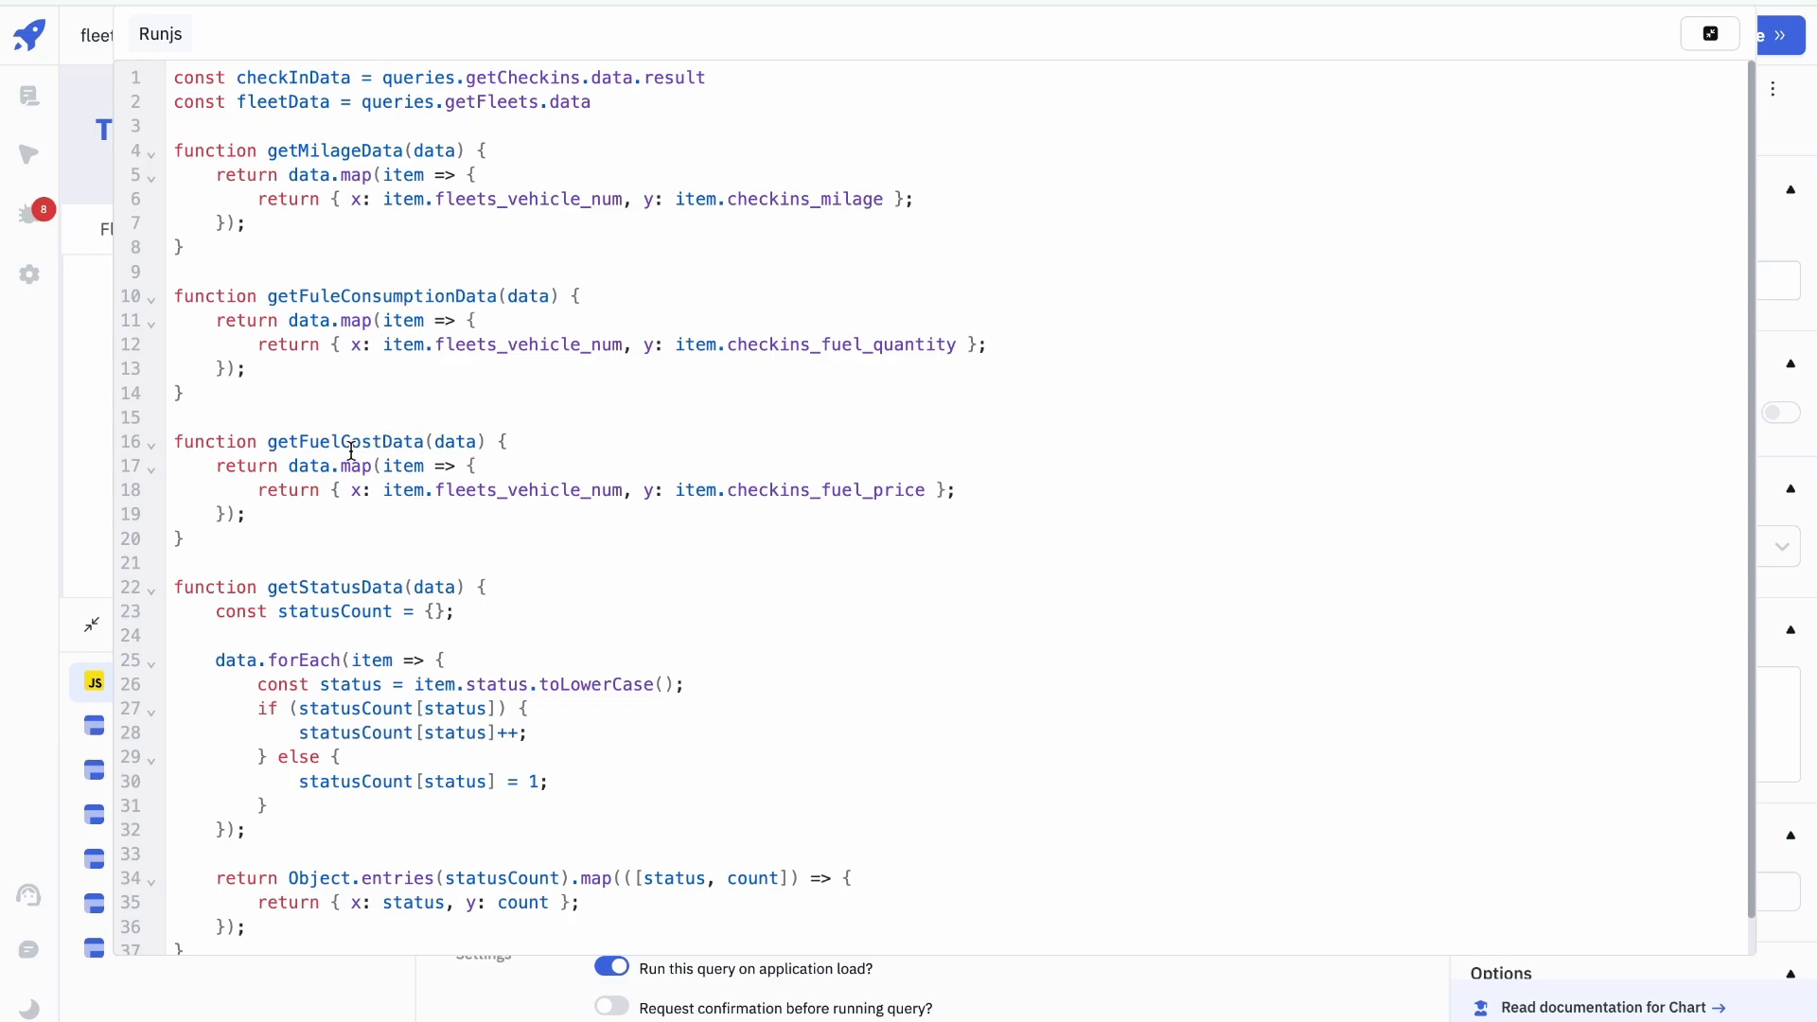
Step: Define statusData, milageData, fuelConsumptionData and fuelCostData by calling their functions, return all four, and close the floating code editor
{"action": "scroll", "coordinate": [403, 532], "scroll_direction": "down", "scroll_amount": 1}
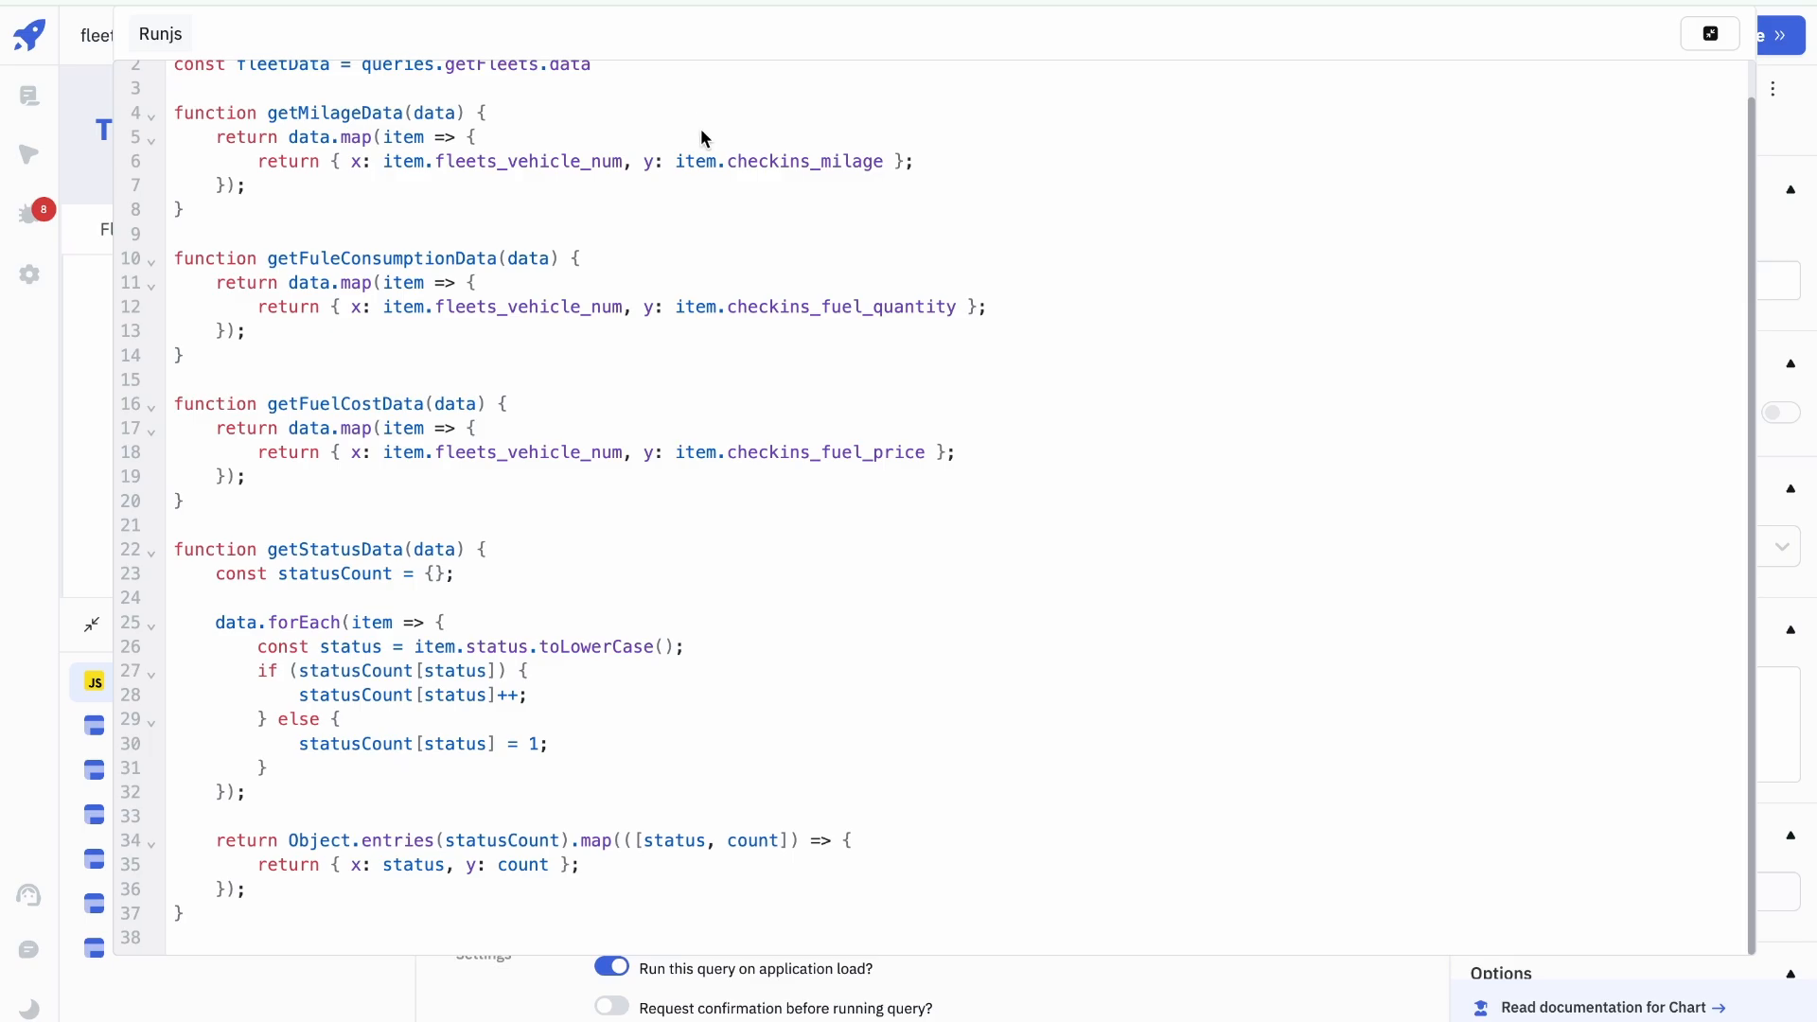
{"action": "scroll", "coordinate": [345, 851], "scroll_direction": "down", "scroll_amount": 3}
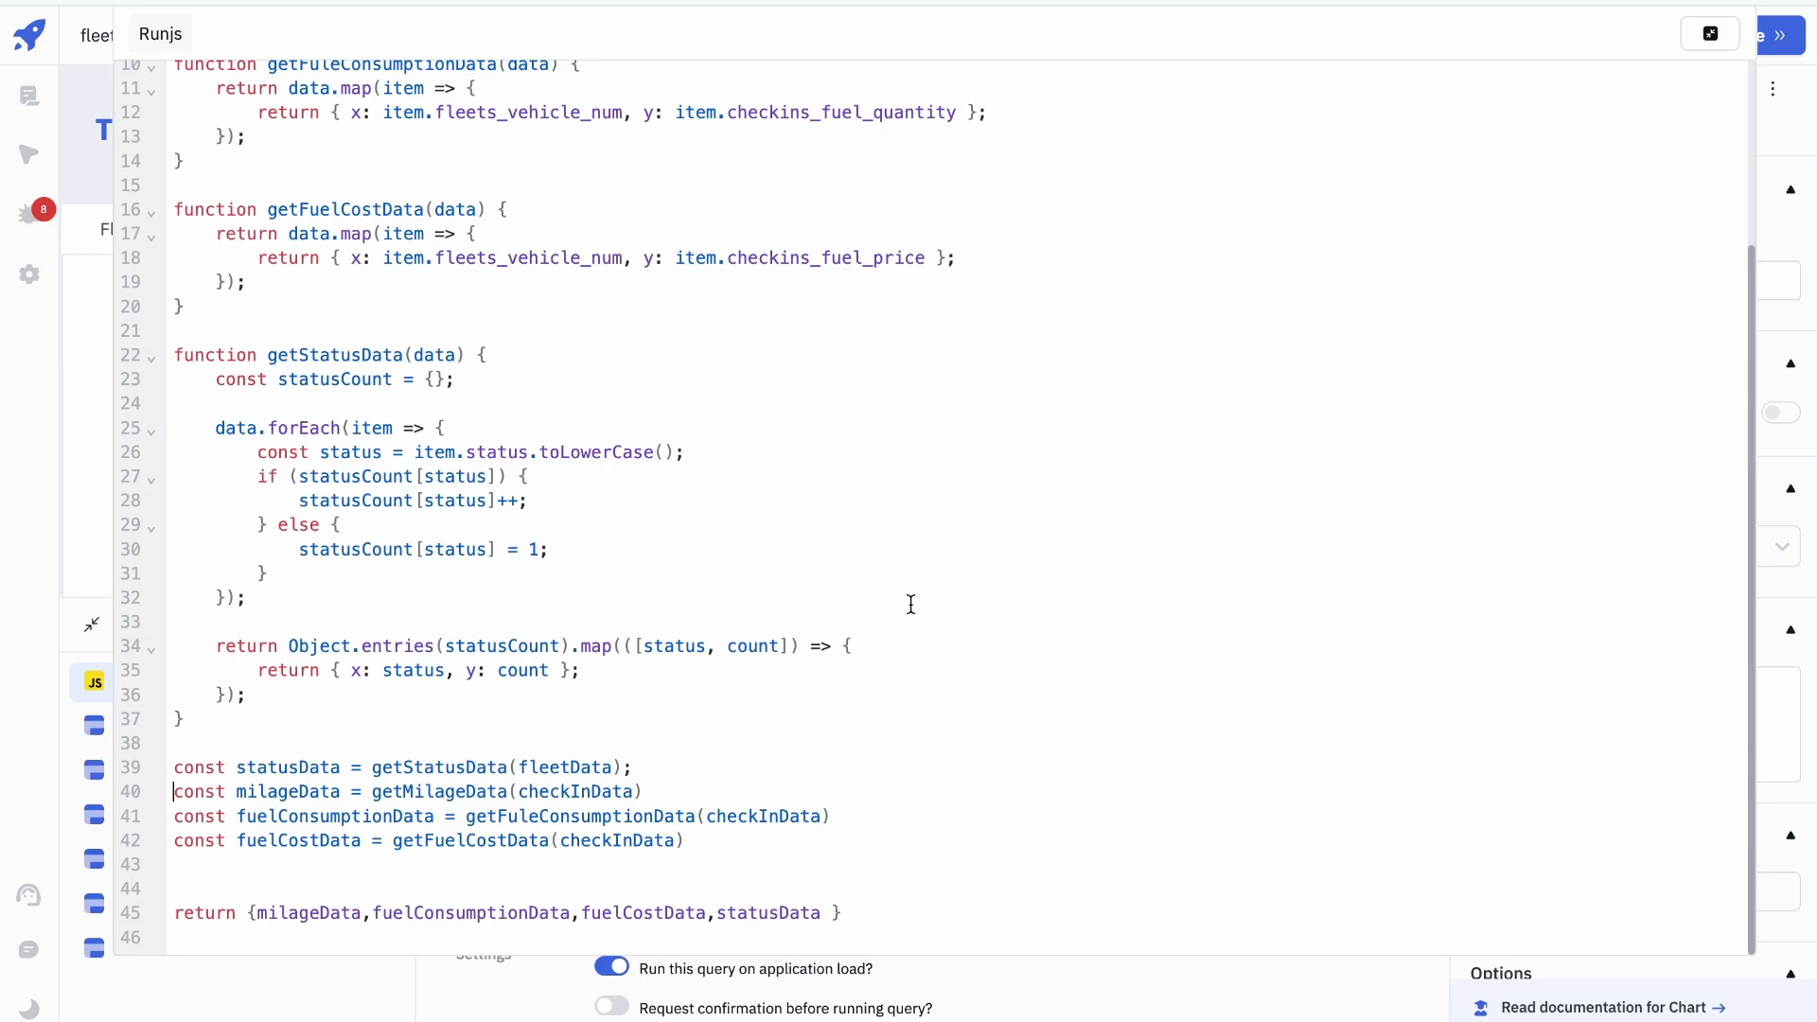
{"action": "left_click", "coordinate": [1711, 37]}
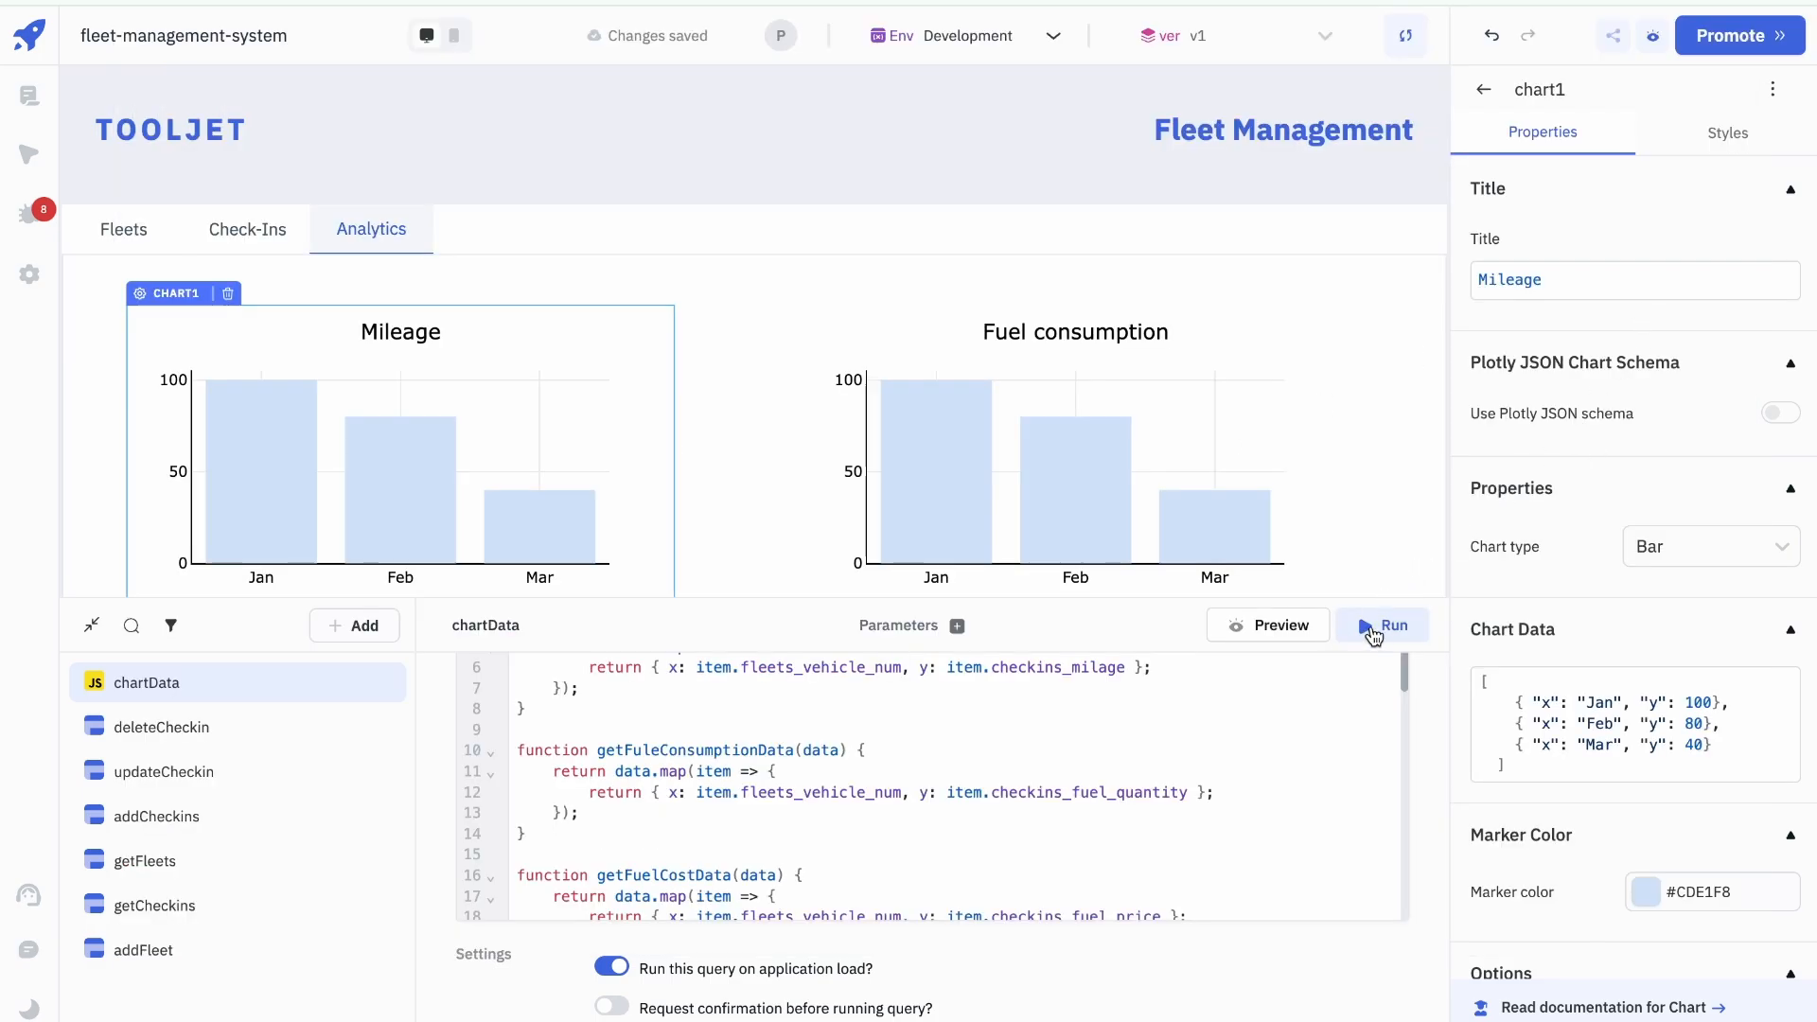
Step: Run the chartData query and inspect the returned data in its preview
{"action": "left_click", "coordinate": [1381, 627]}
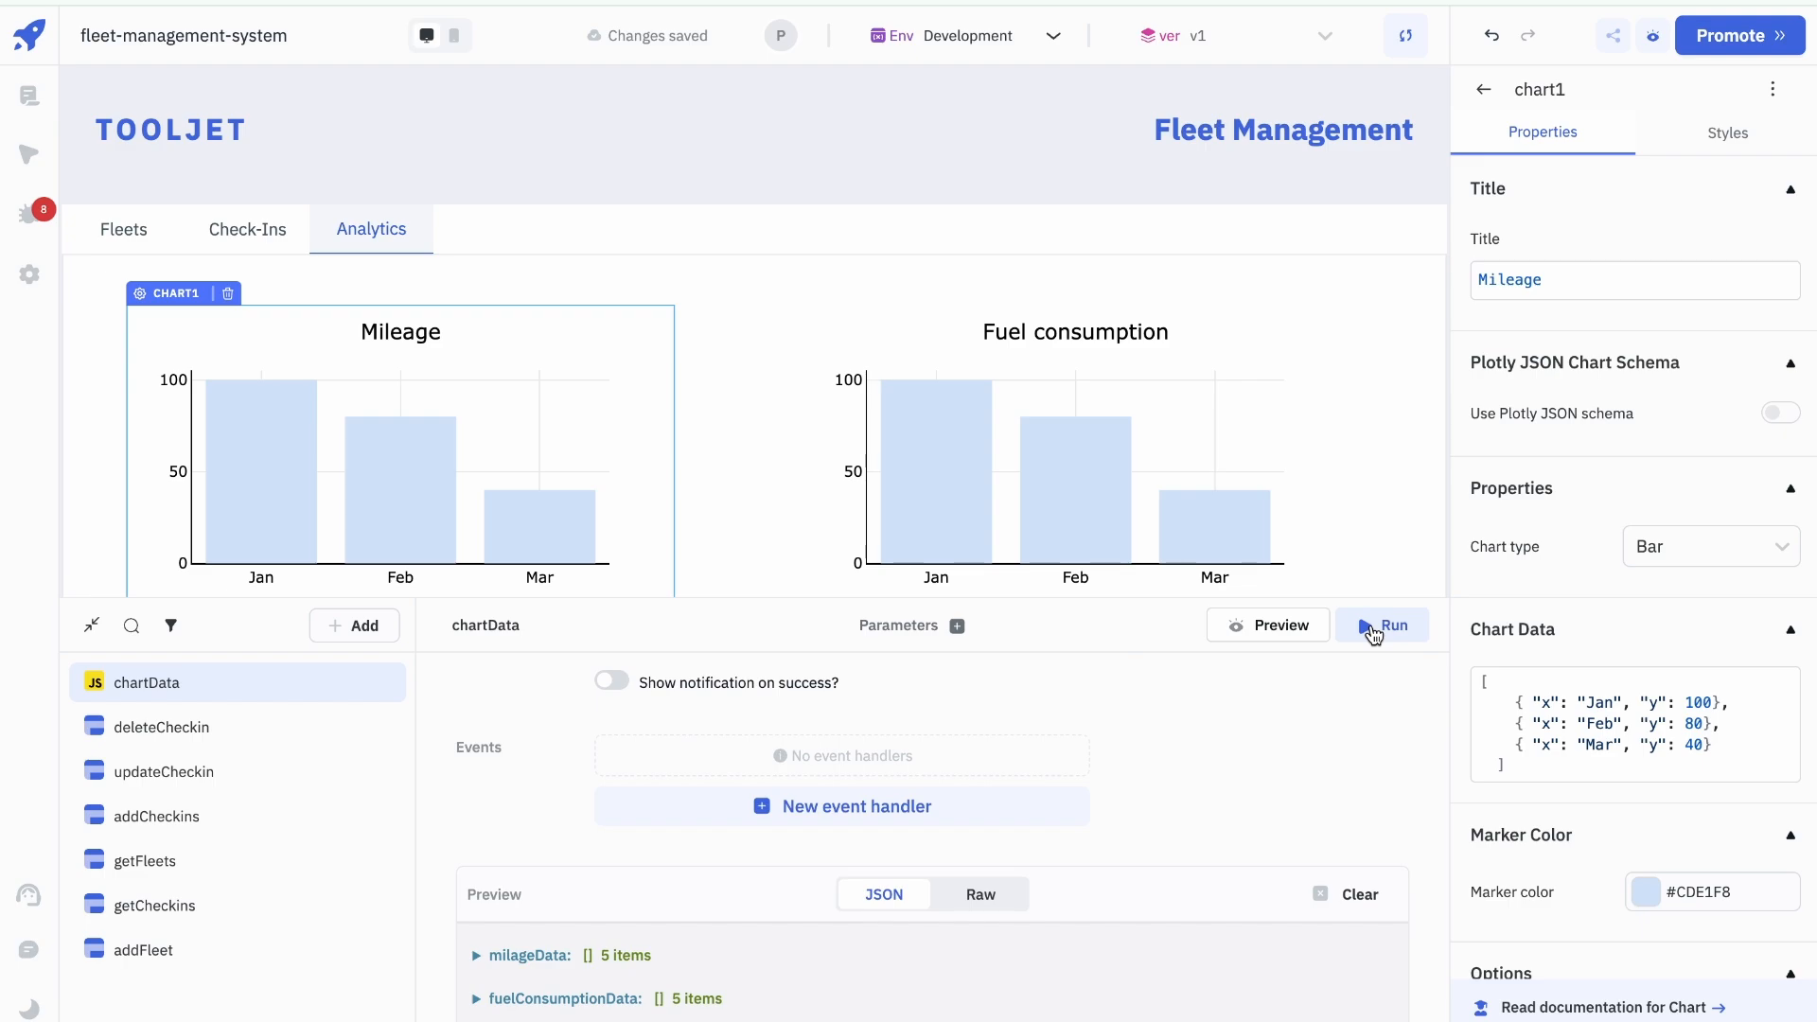
{"action": "scroll", "coordinate": [588, 925], "scroll_direction": "down", "scroll_amount": 2}
{"action": "scroll", "coordinate": [588, 925], "scroll_direction": "down", "scroll_amount": 1}
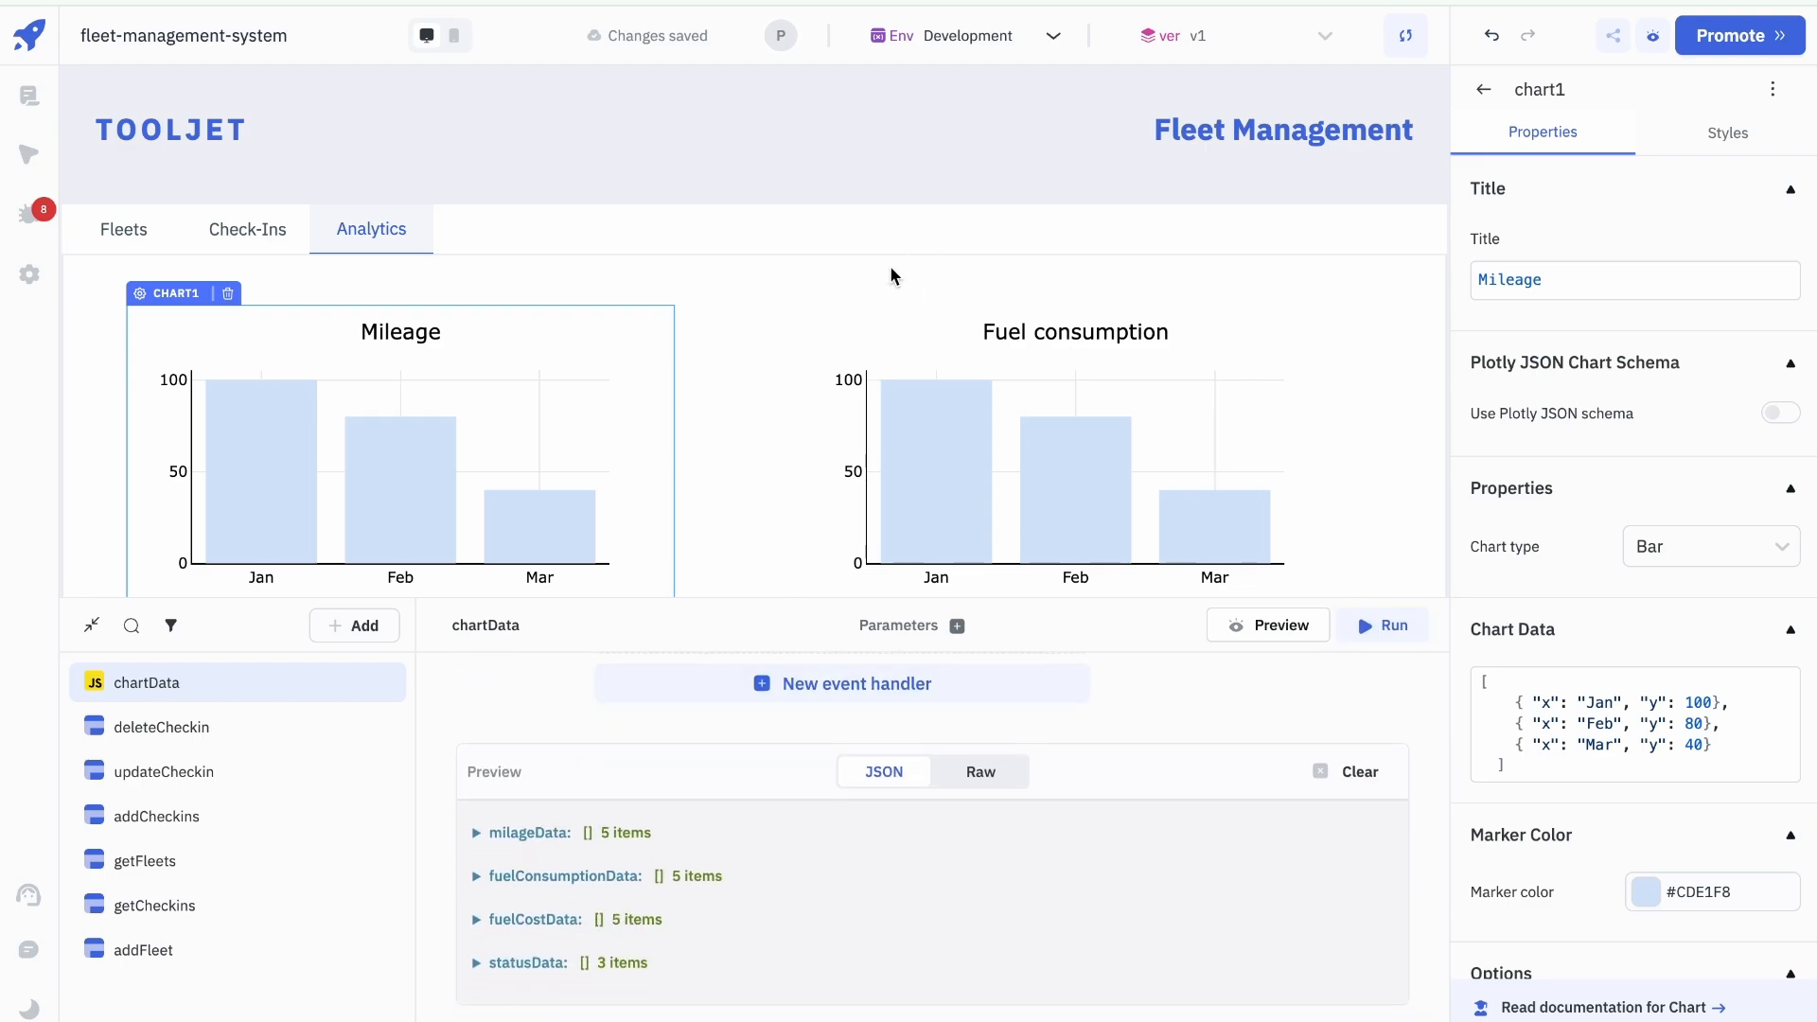
Step: Set the Mileage chart's data to {{queries.chartData.data.milageData}}
{"action": "left_click", "coordinate": [884, 311]}
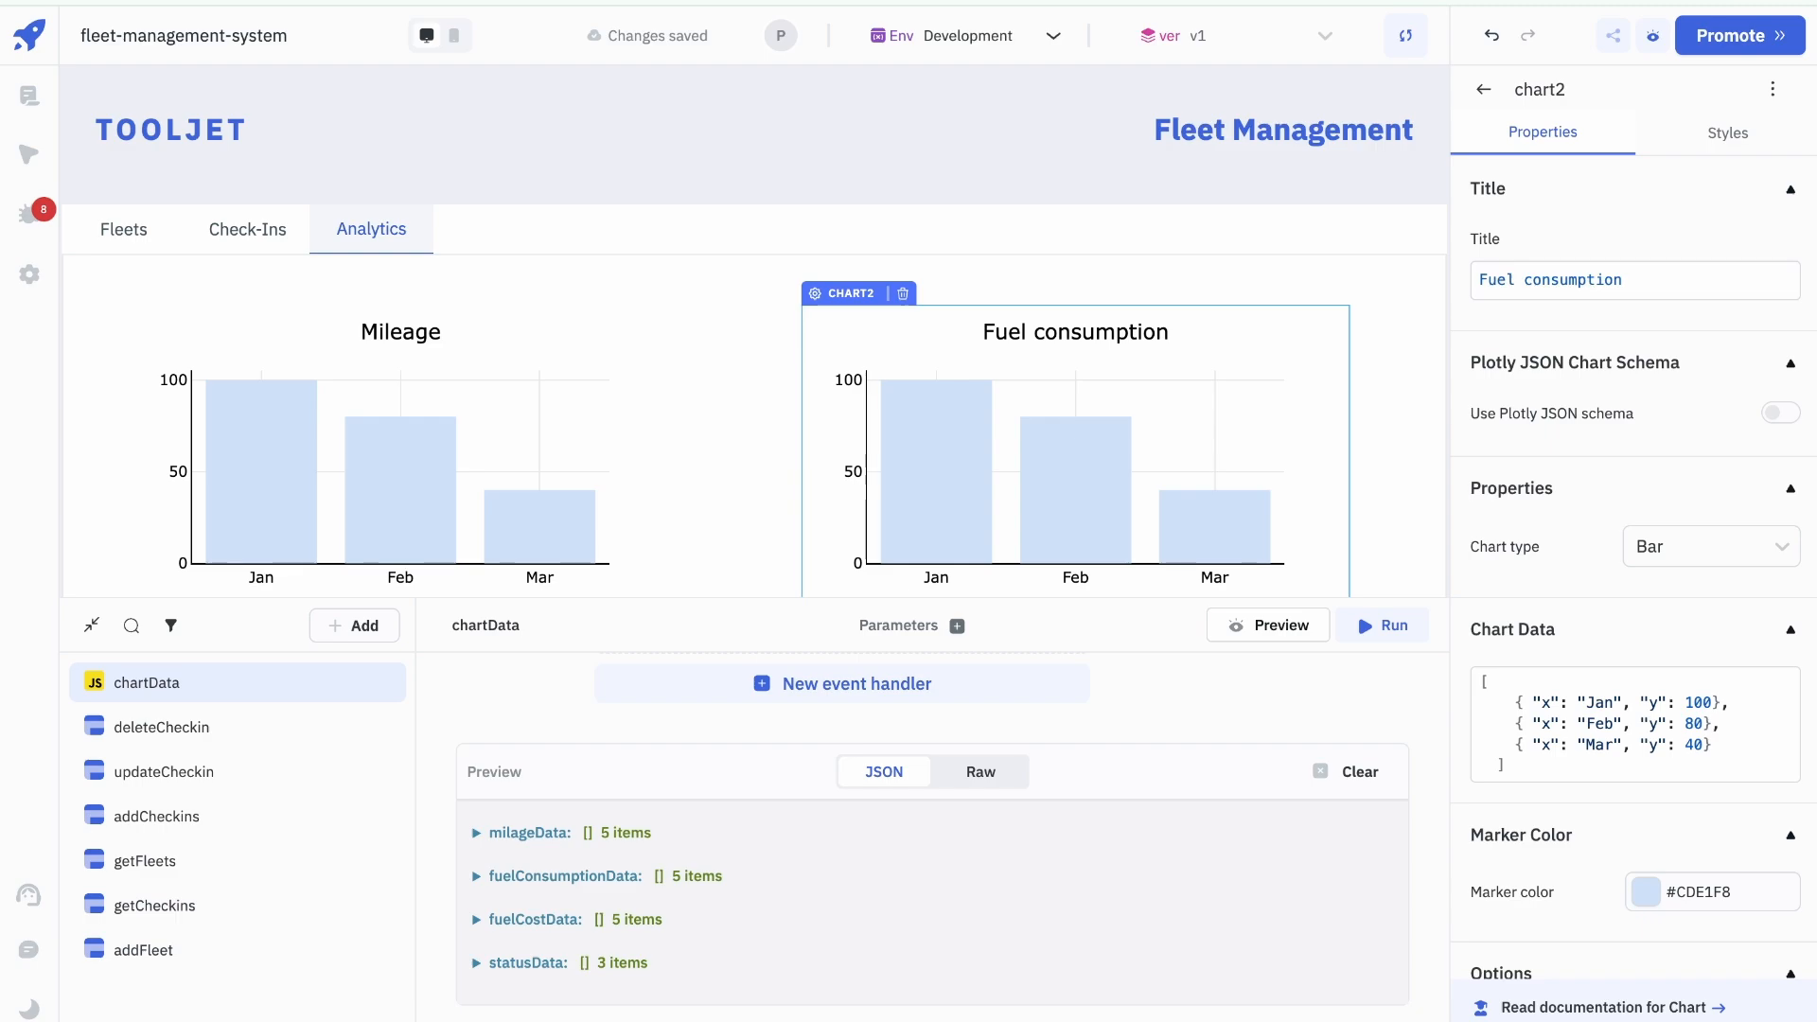
{"action": "left_click", "coordinate": [435, 342]}
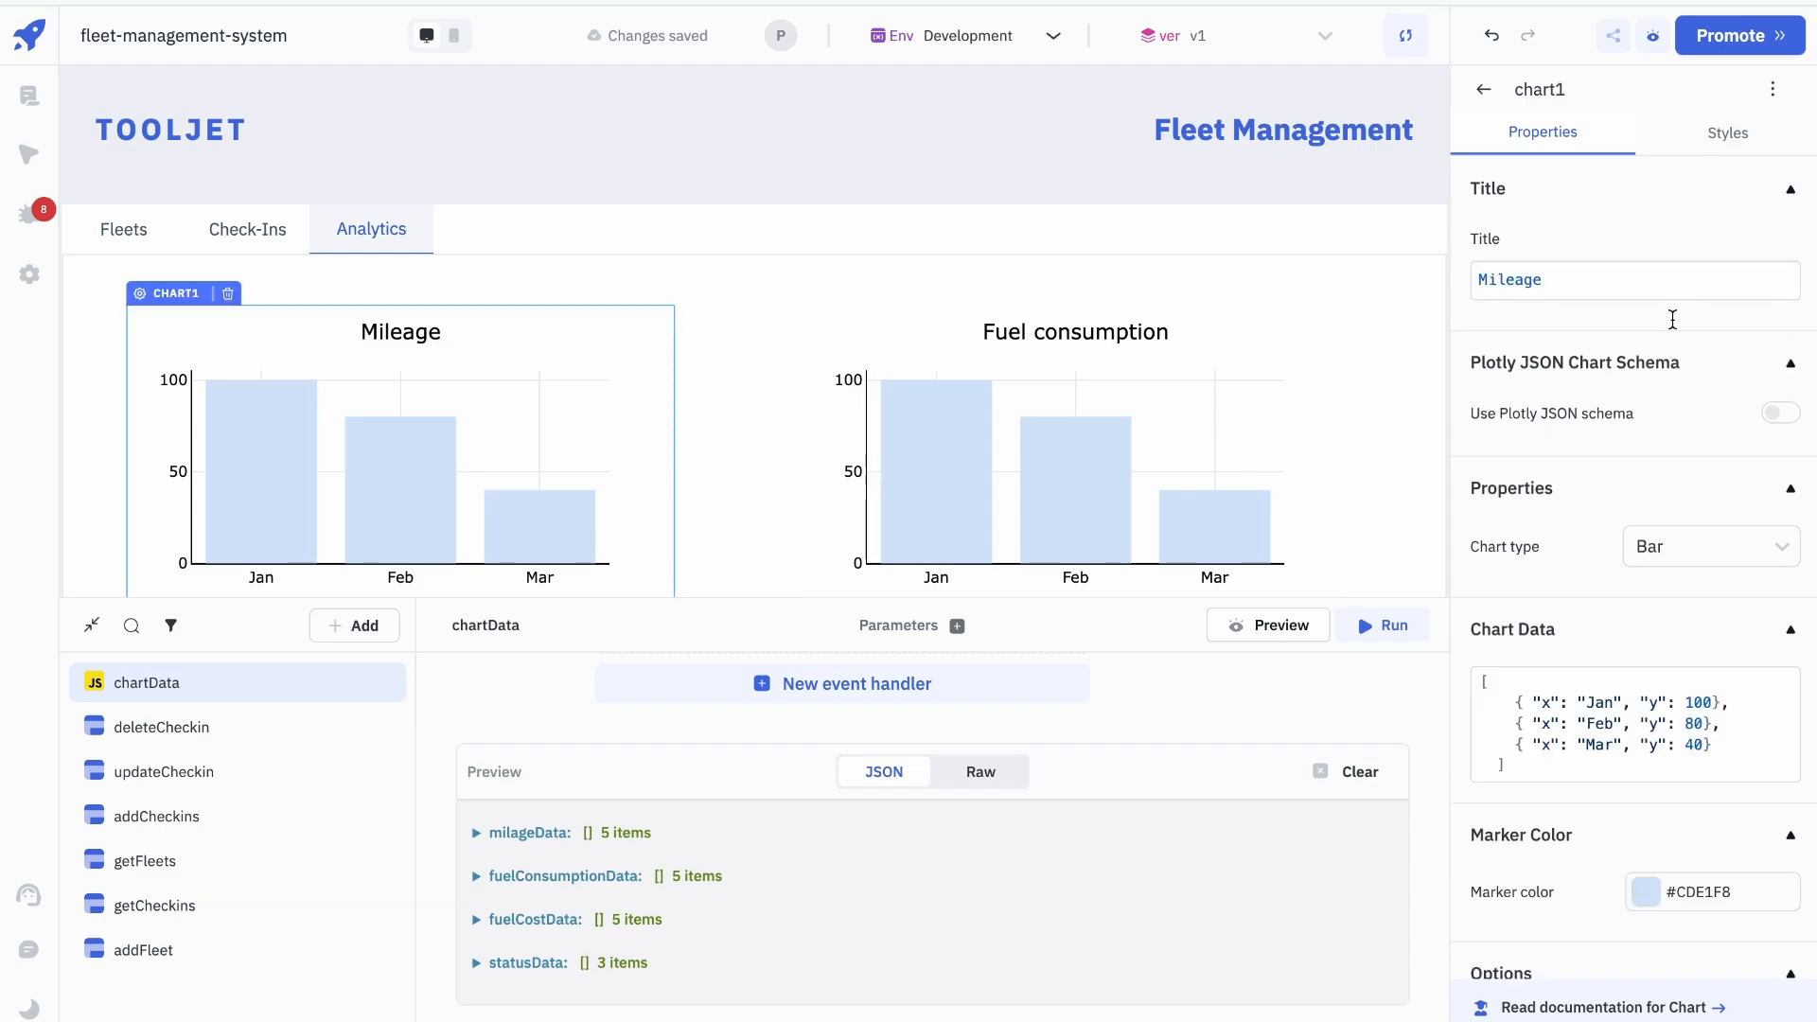
{"action": "left_click", "coordinate": [1670, 722]}
{"action": "key", "text": "ctrl+a"}
{"action": "type", "text": "{{queries.chartData.data.milageData}}"}
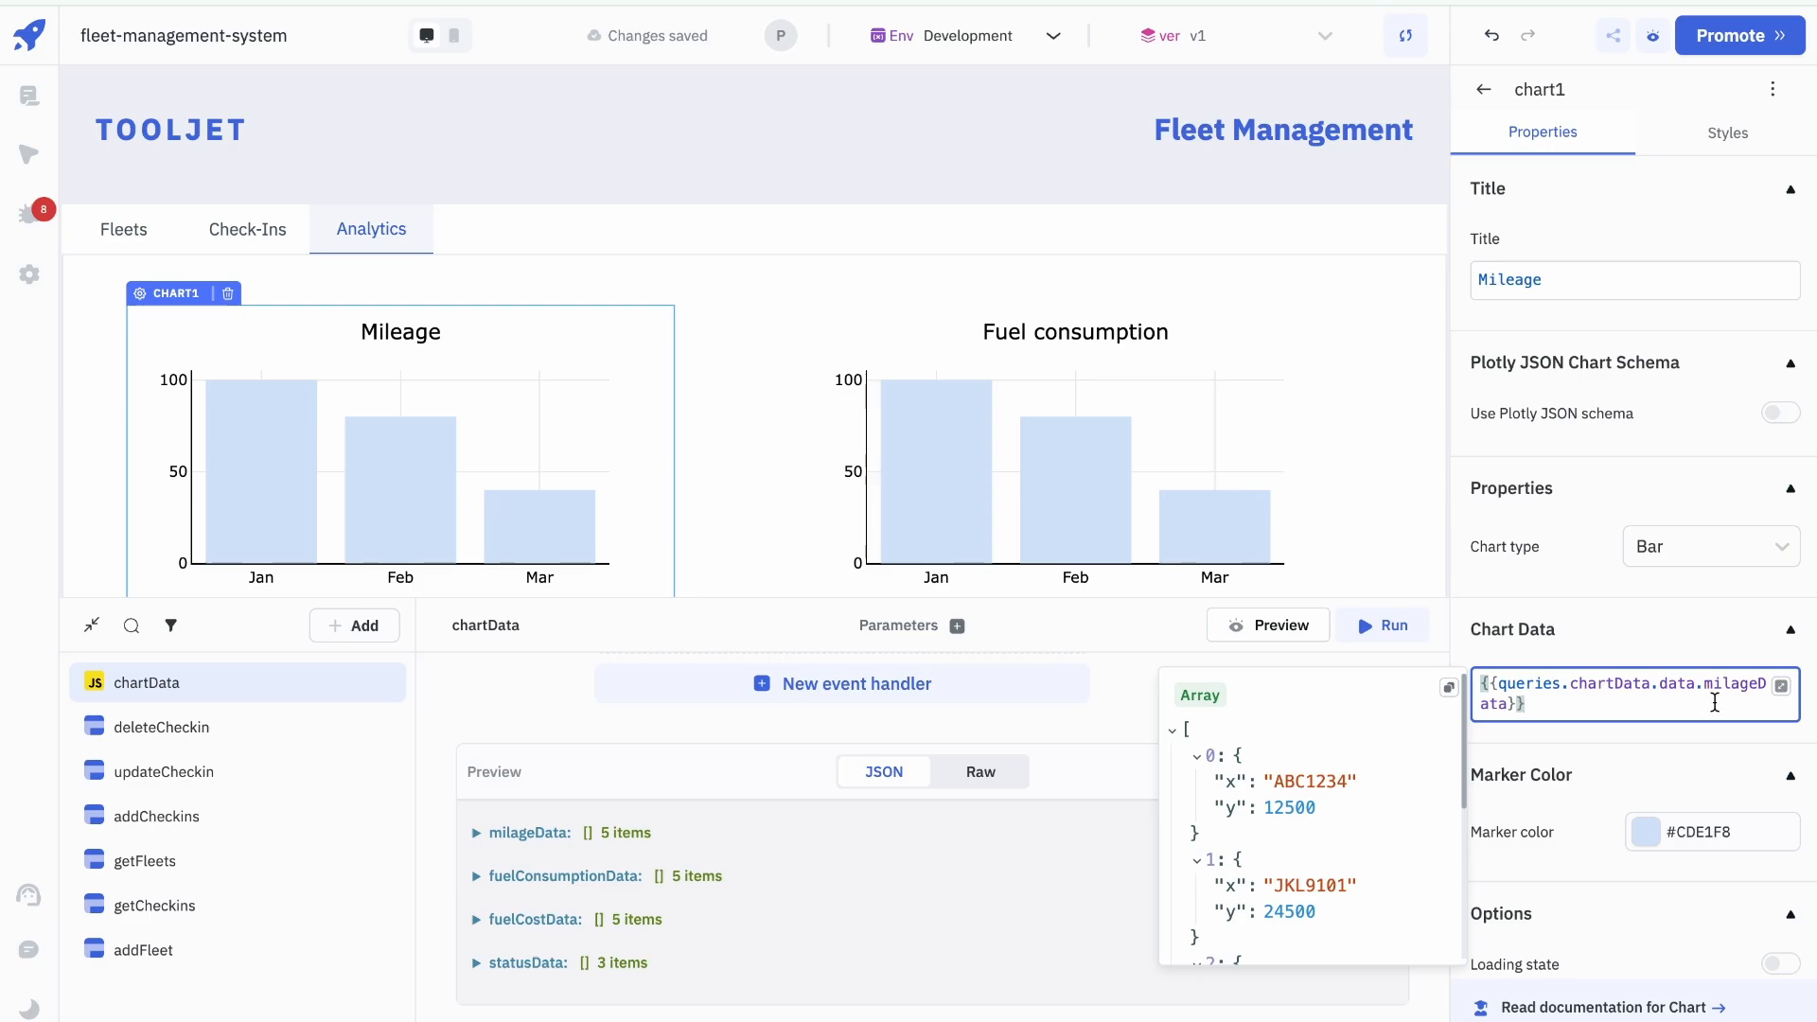
{"action": "scroll", "coordinate": [1364, 775], "scroll_direction": "down", "scroll_amount": 1}
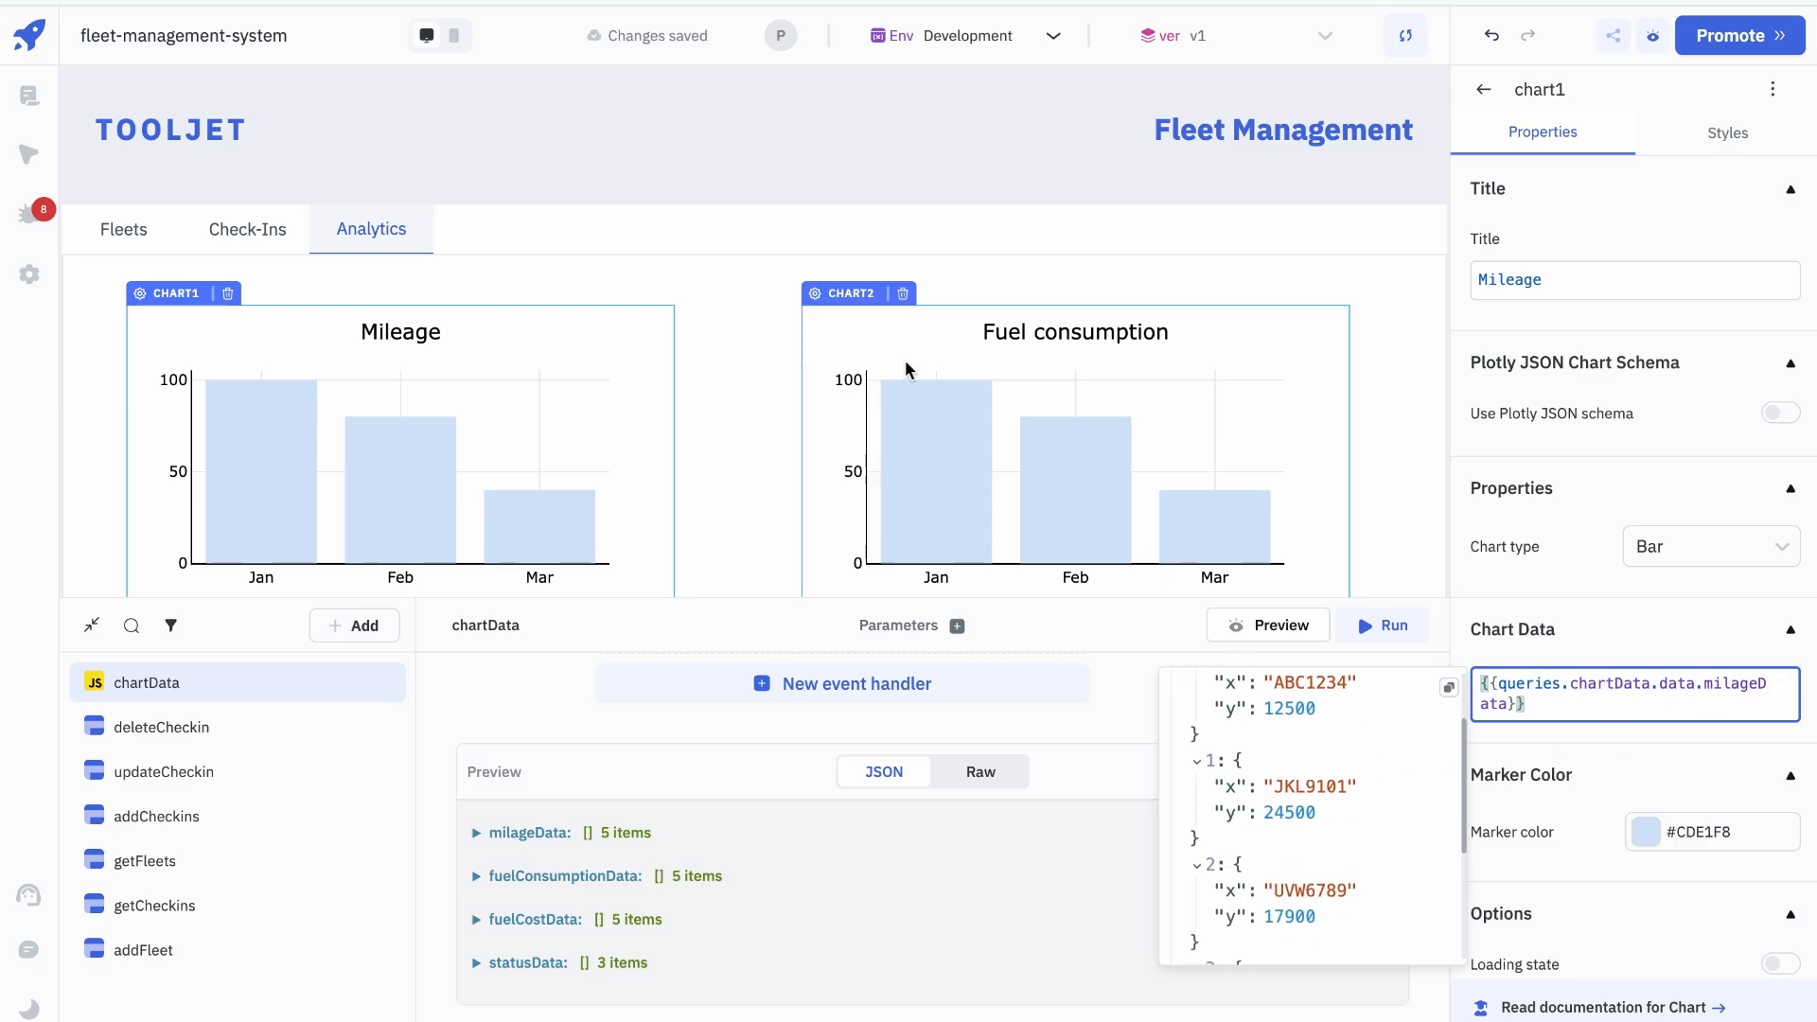
{"action": "left_click", "coordinate": [708, 286]}
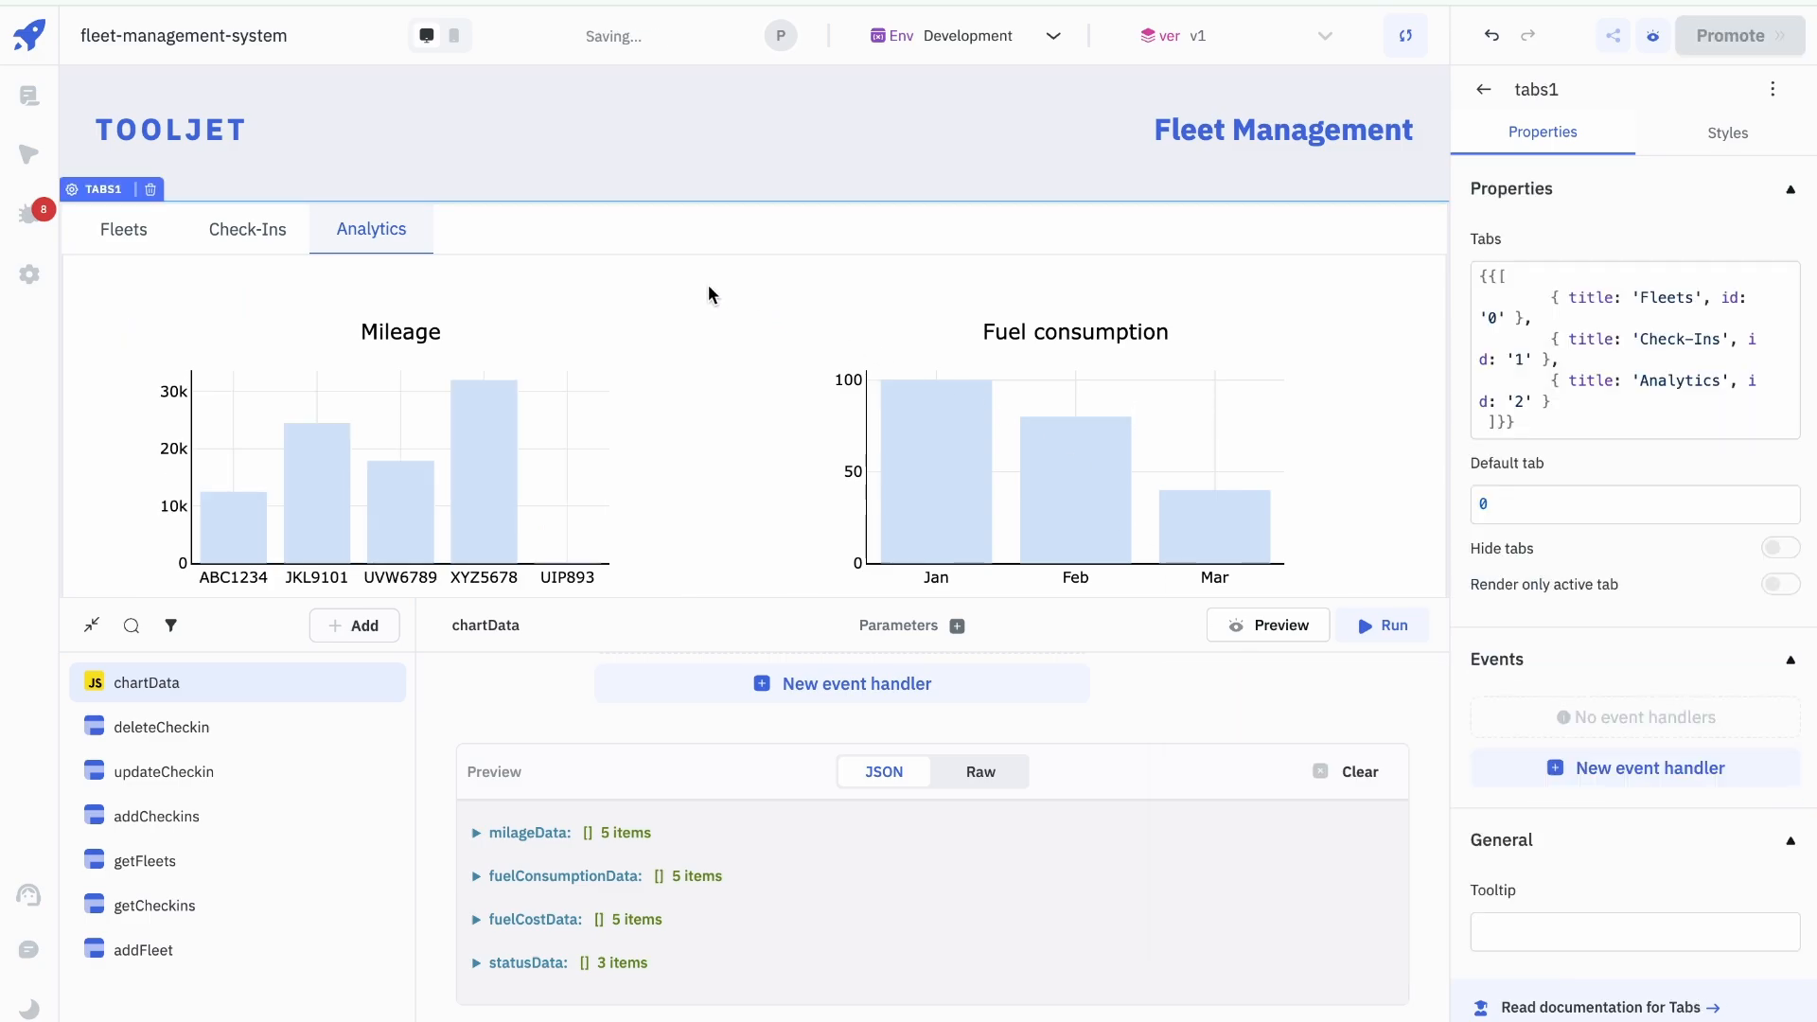
Step: Set the Fuel consumption chart's data to {{queries.chartData.data.fuelConsumptionData}}
{"action": "scroll", "coordinate": [637, 335], "scroll_direction": "down", "scroll_amount": 1}
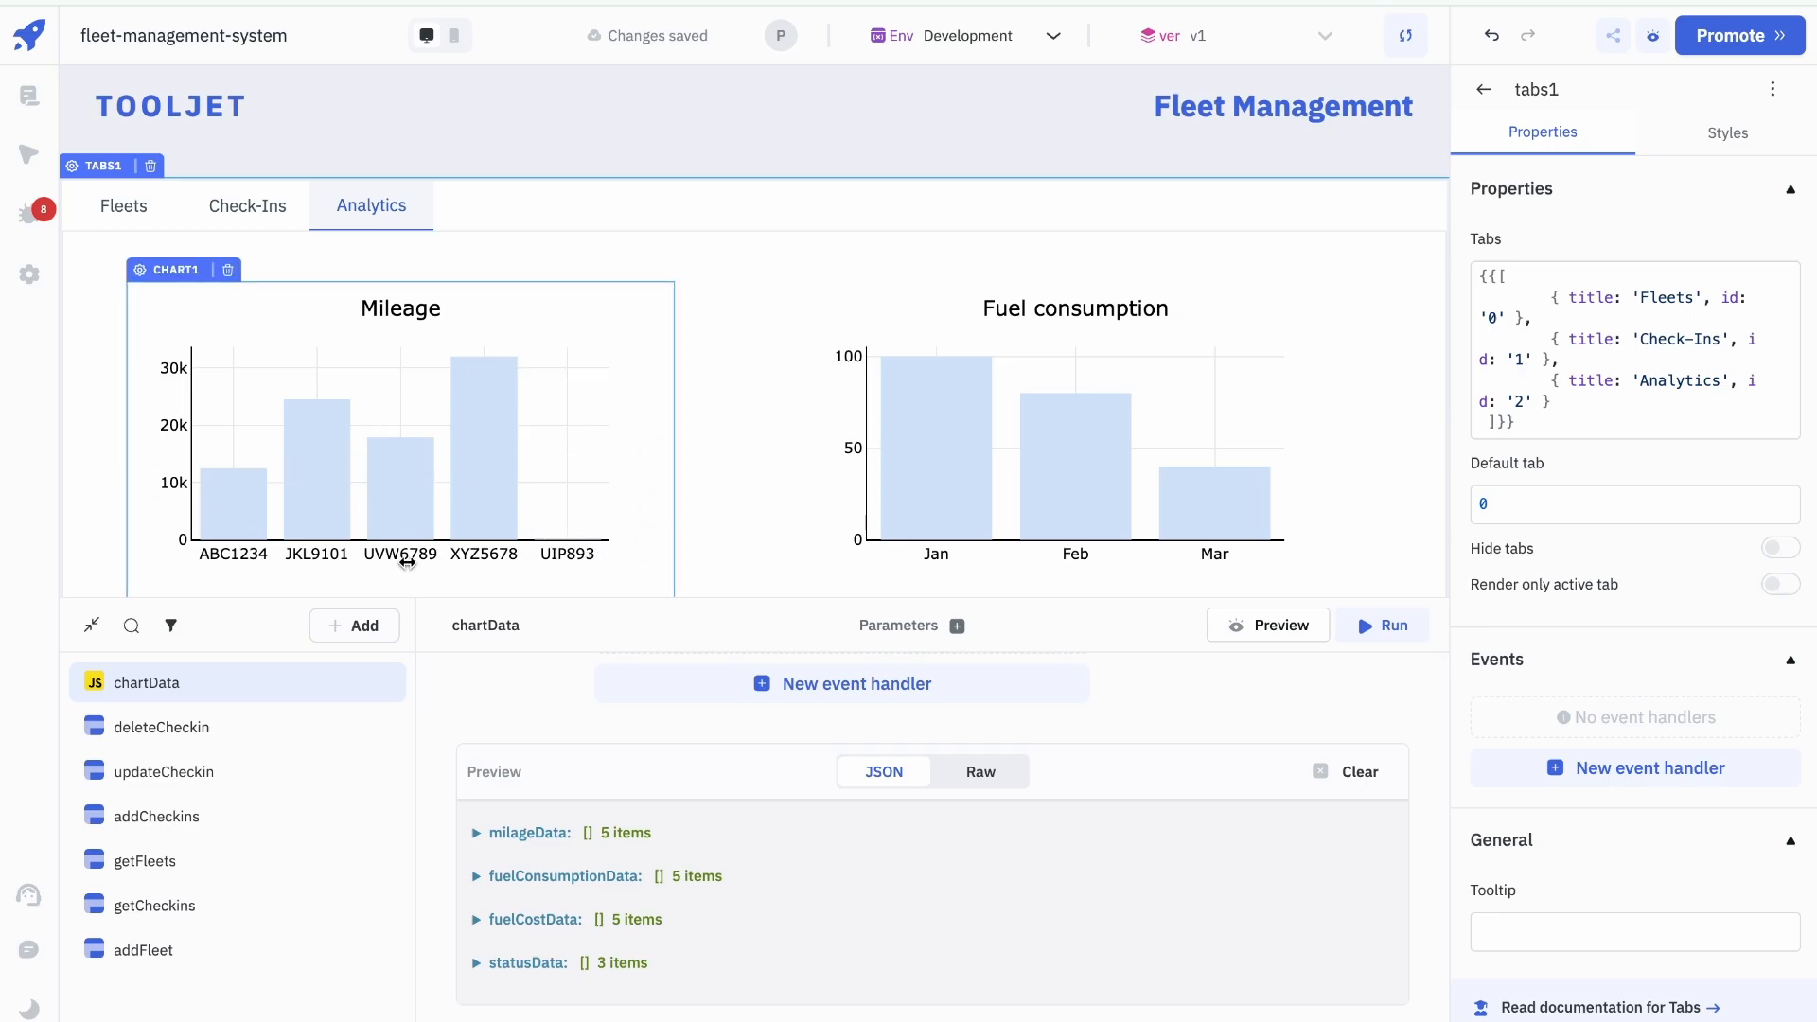
{"action": "scroll", "coordinate": [621, 443], "scroll_direction": "down", "scroll_amount": 1}
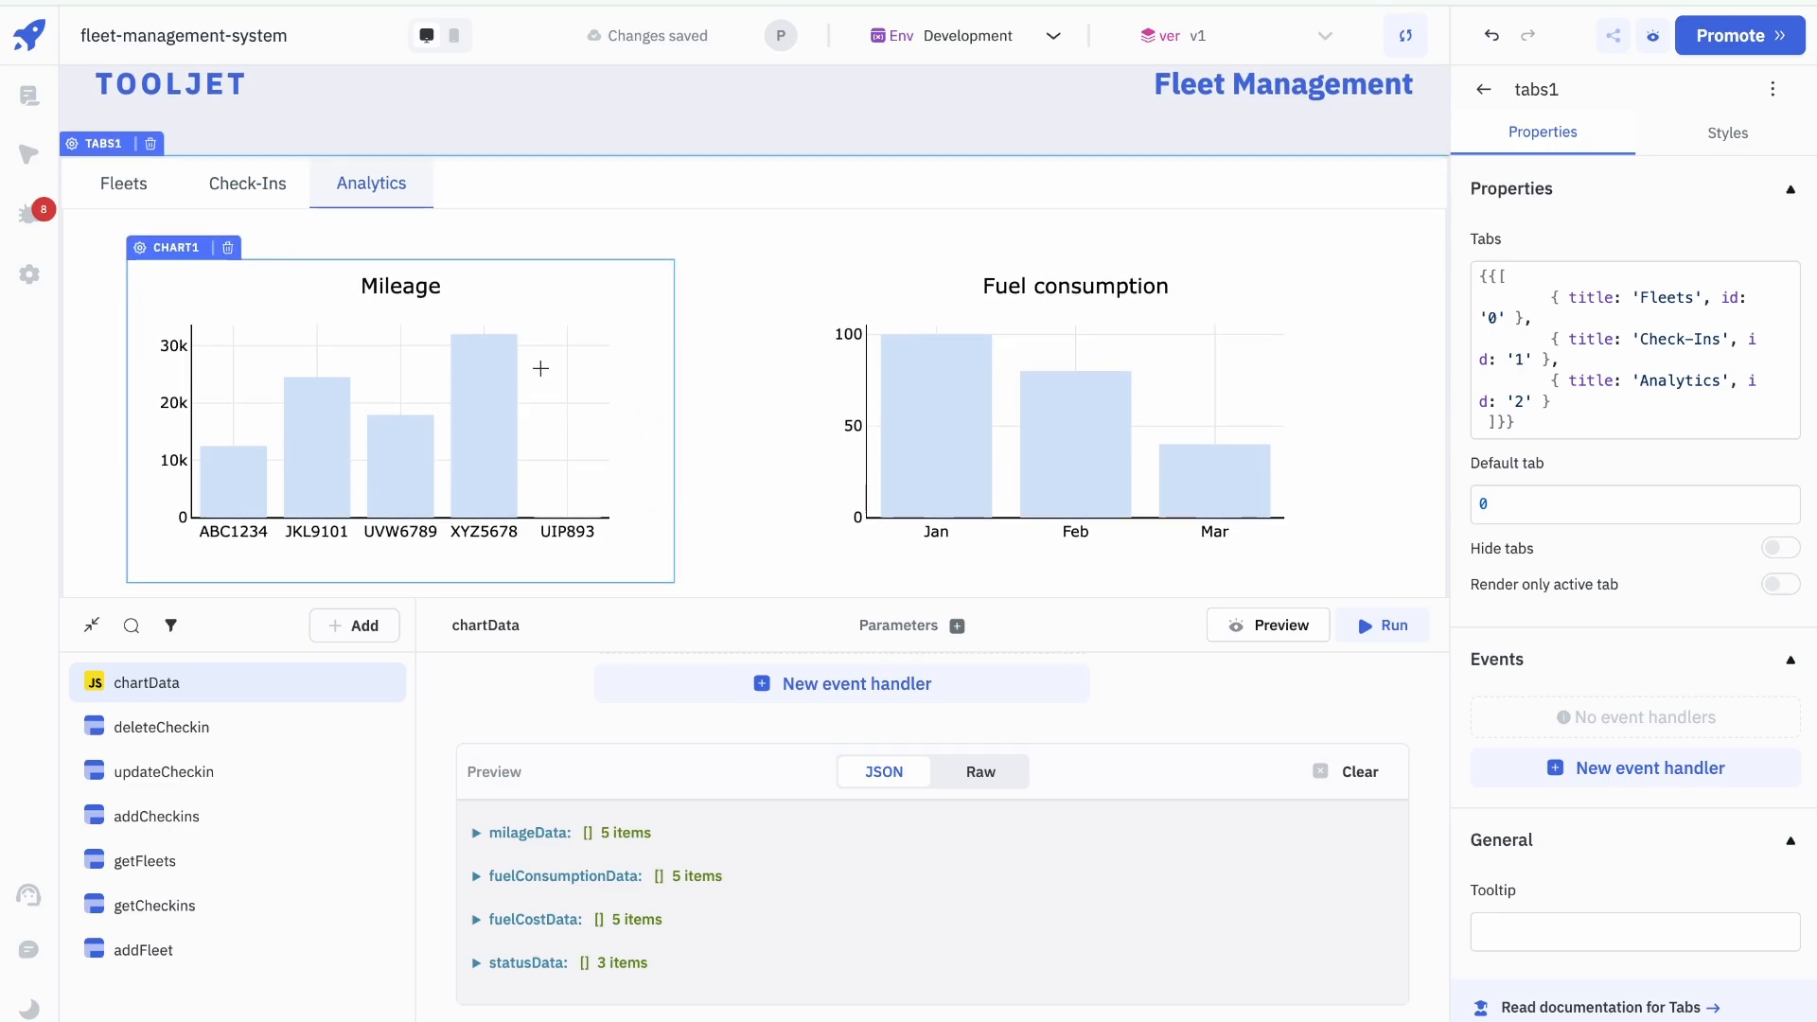
{"action": "left_click", "coordinate": [923, 289]}
{"action": "left_click", "coordinate": [1632, 754]}
{"action": "key", "text": "ctrl+a"}
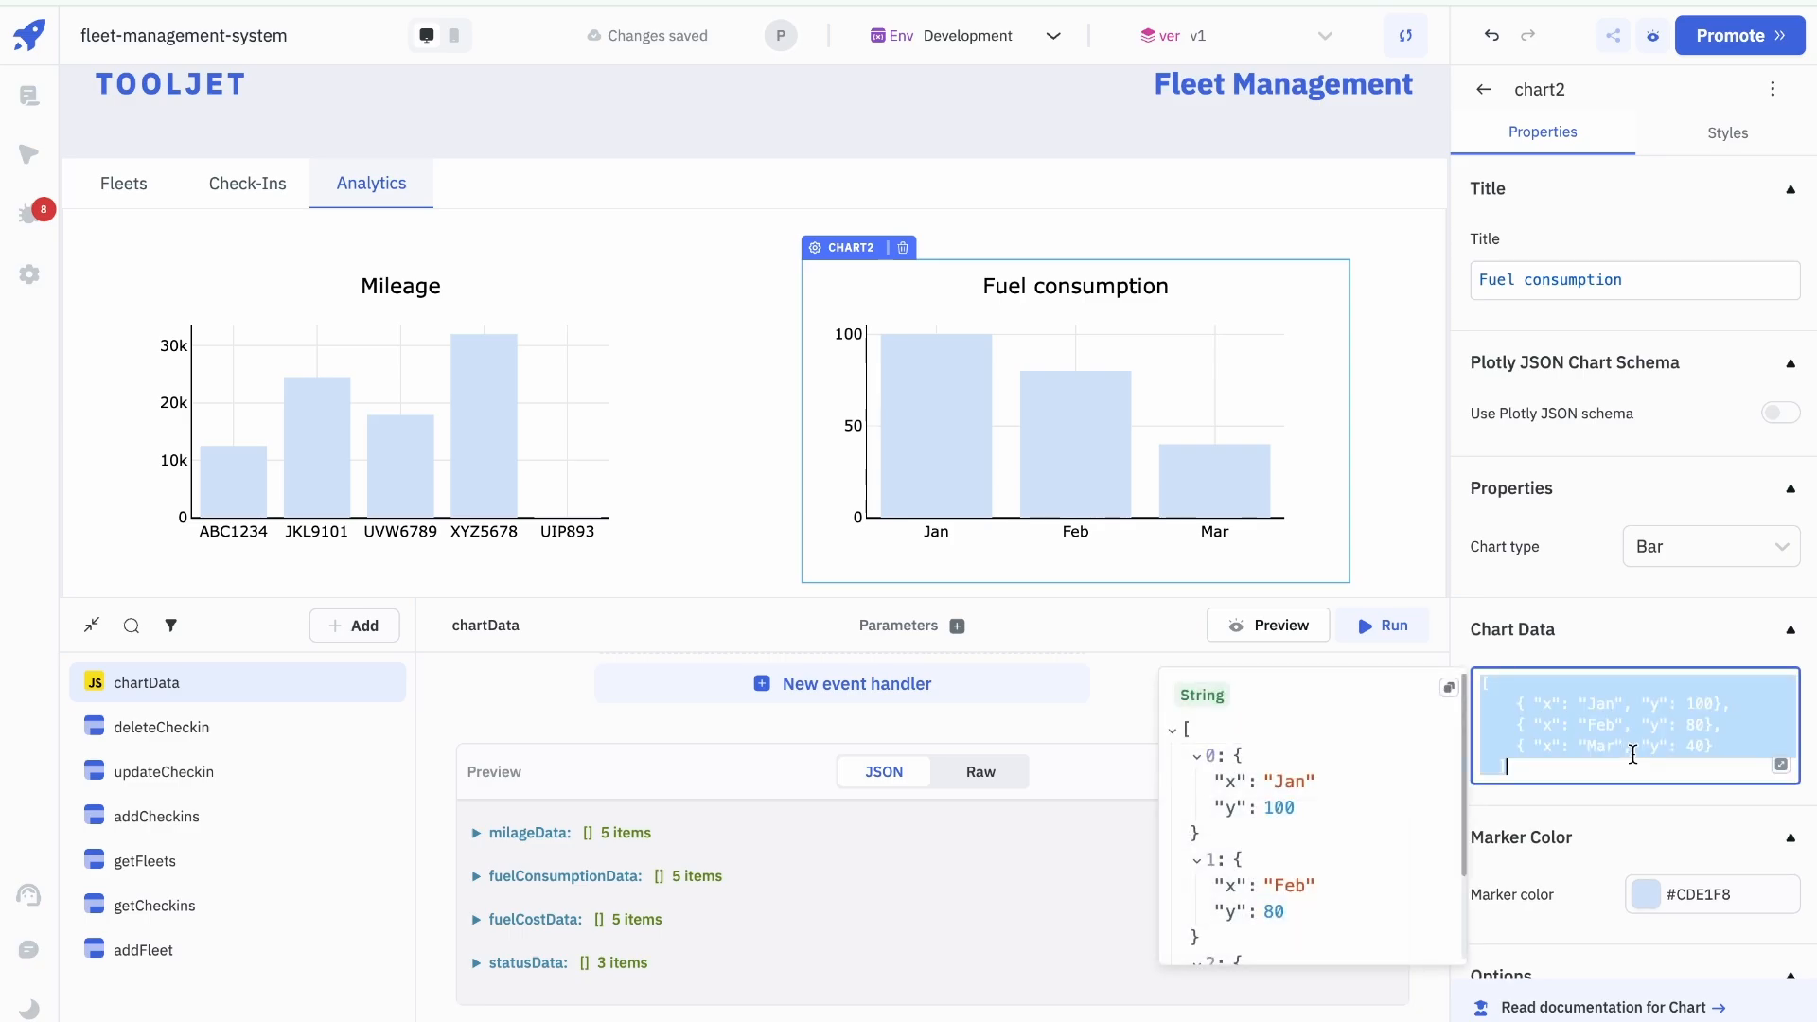
{"action": "type", "text": "{{queries.chartData.data.milageData}}"}
{"action": "double_click", "coordinate": [1715, 683]}
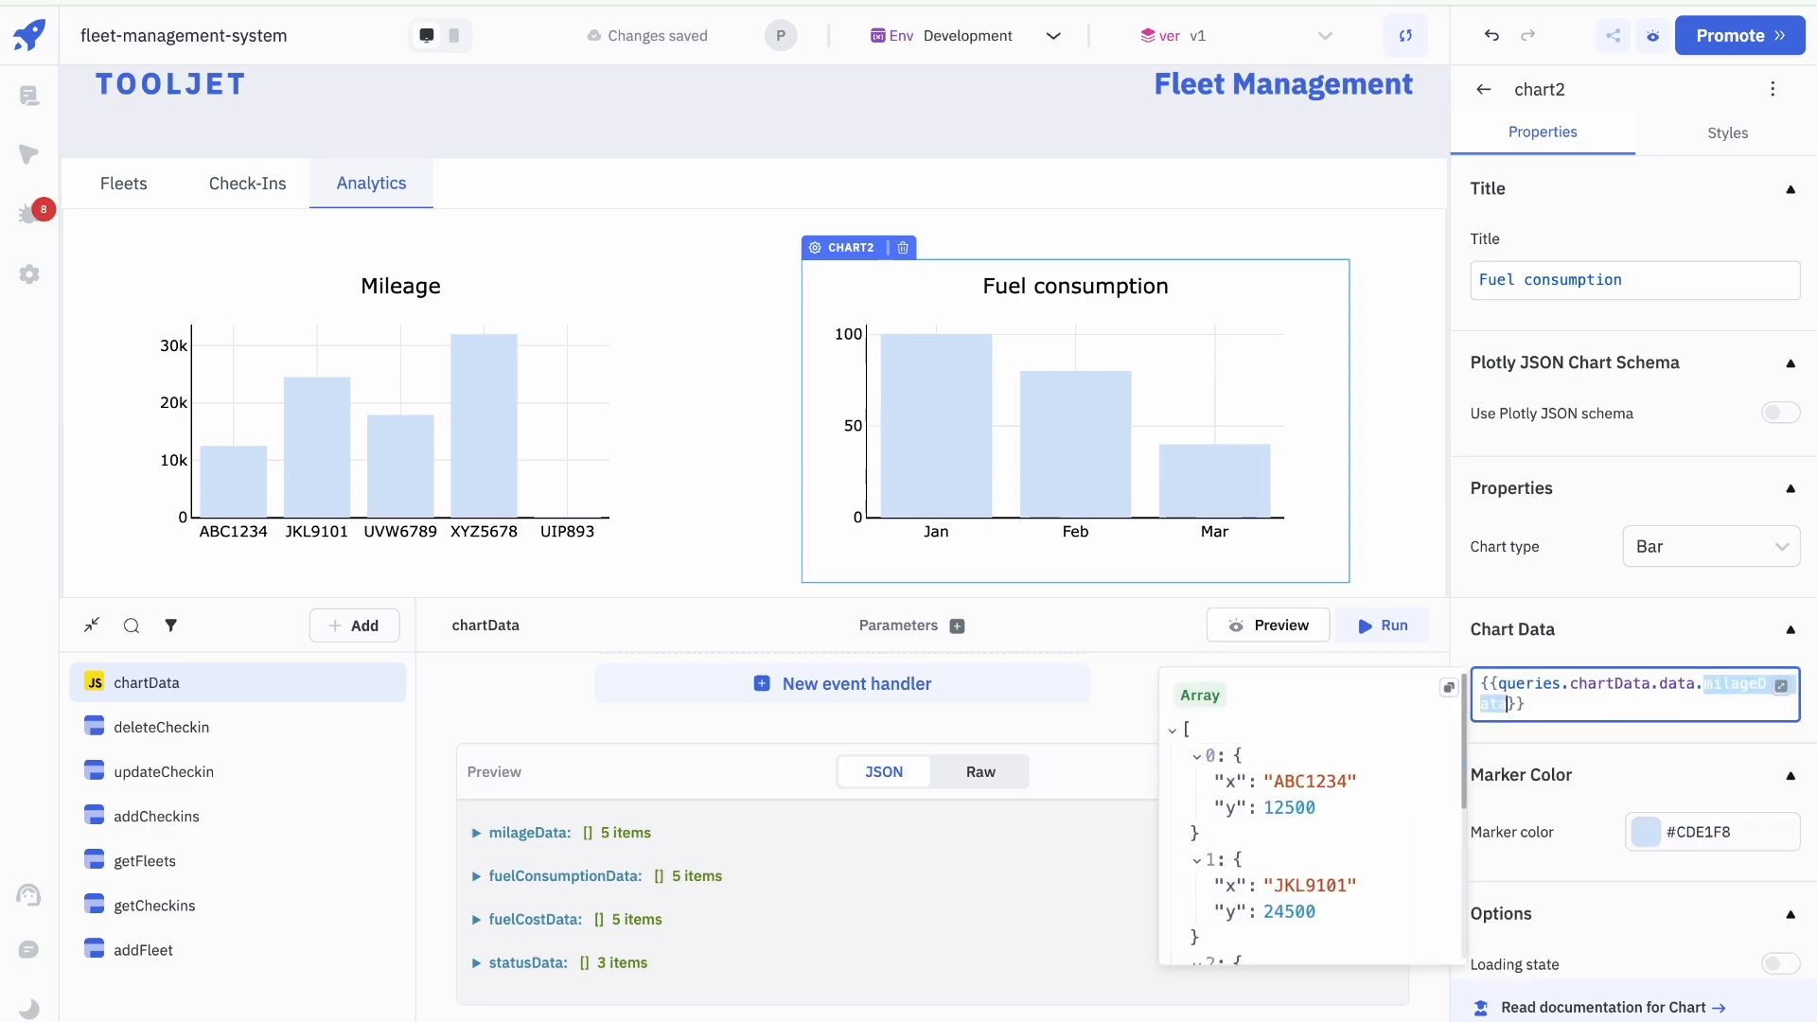
{"action": "key", "text": "BackSpace"}
{"action": "type", "text": "f"}
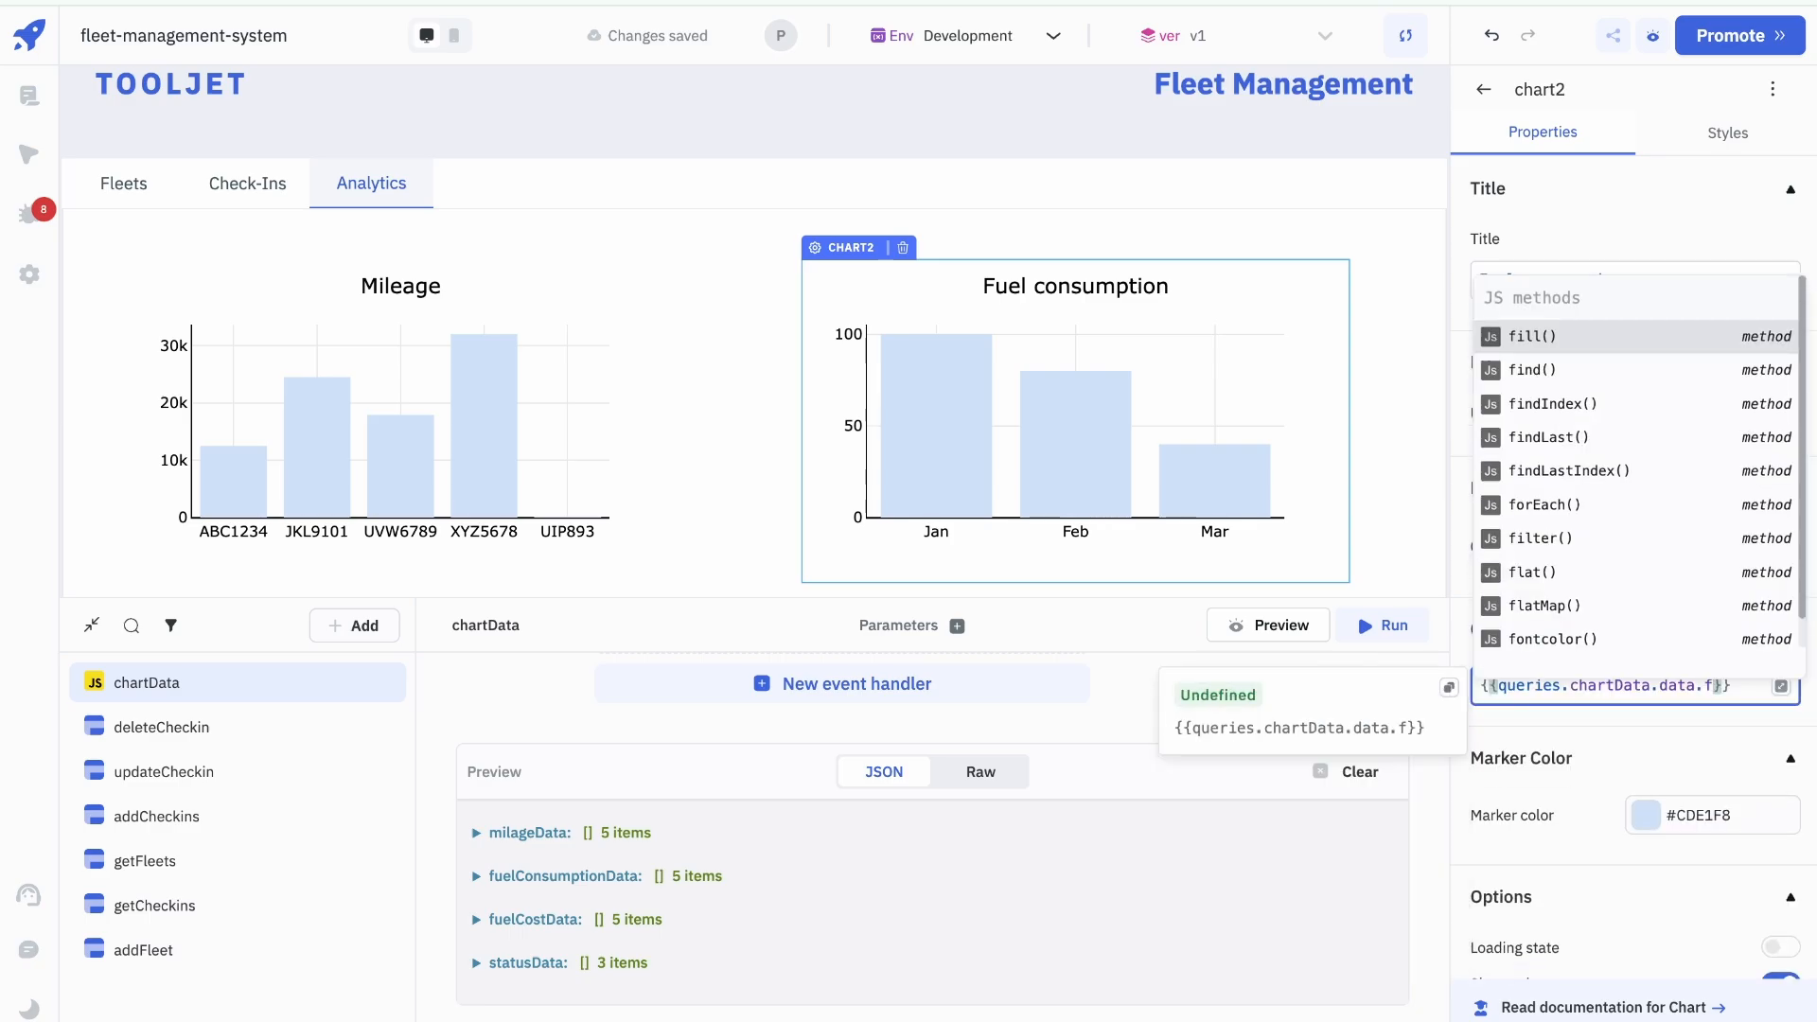
{"action": "type", "text": "ue"}
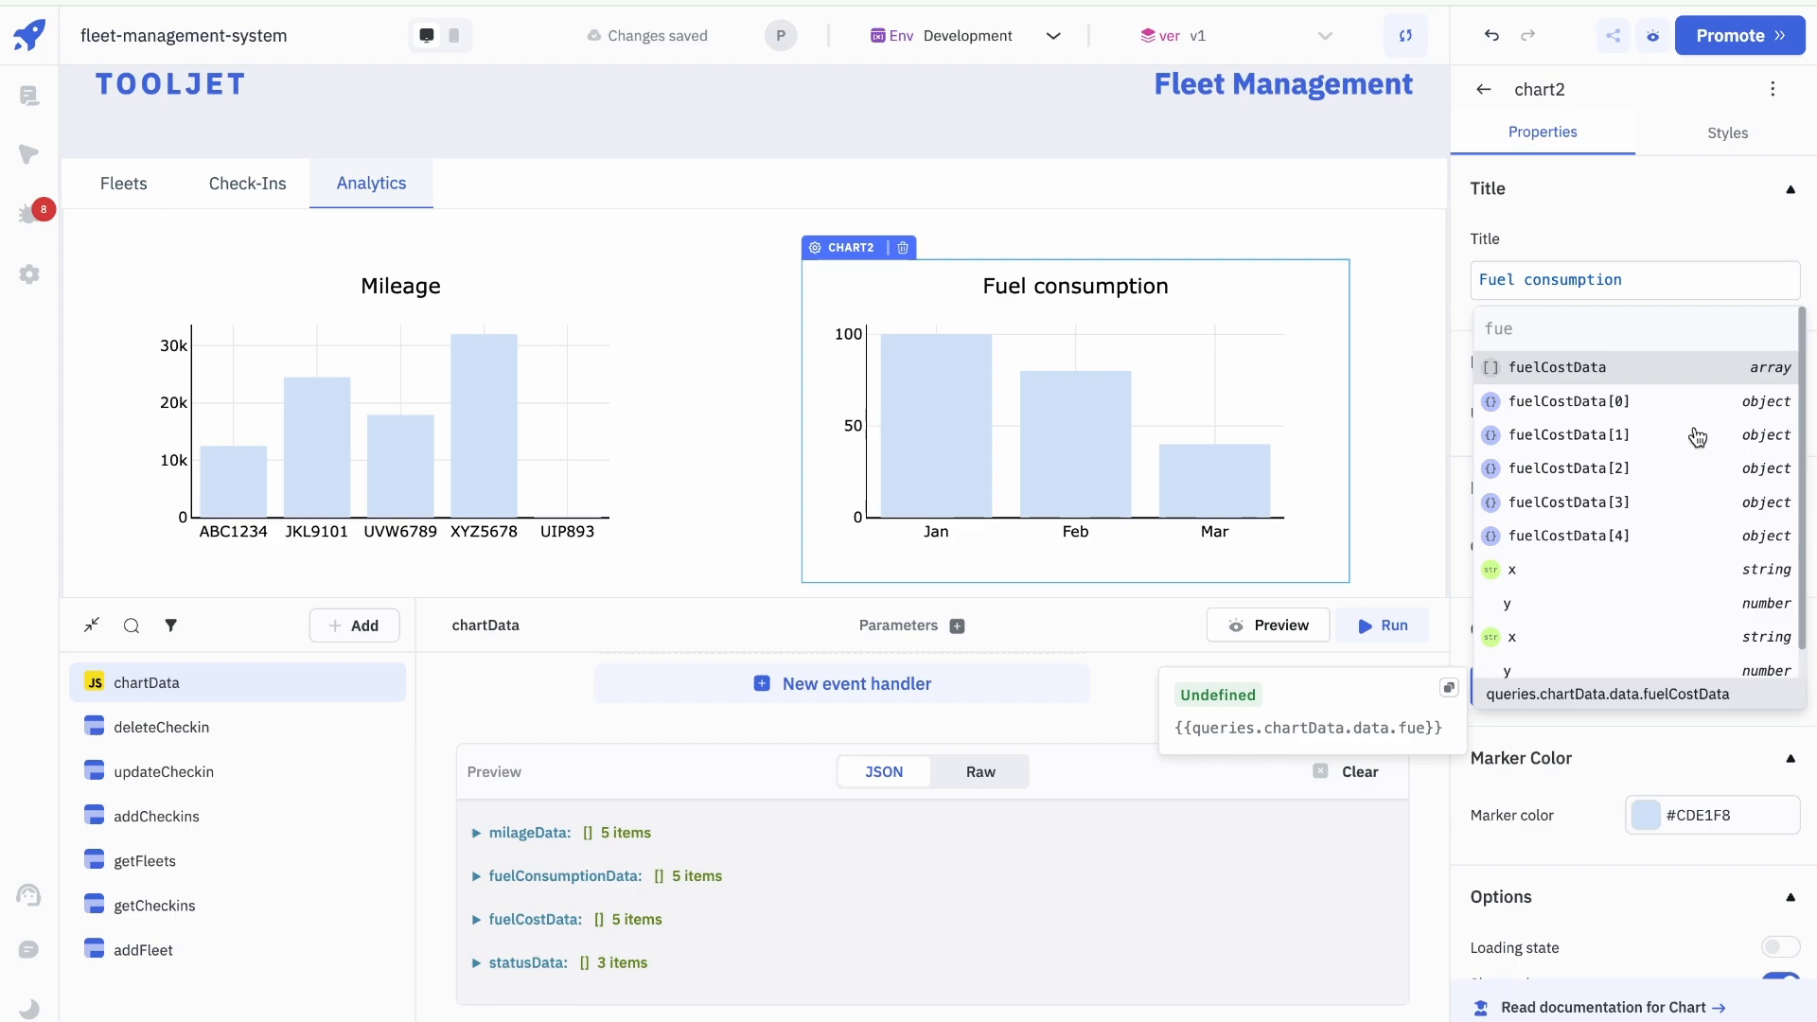
{"action": "type", "text": "lc"}
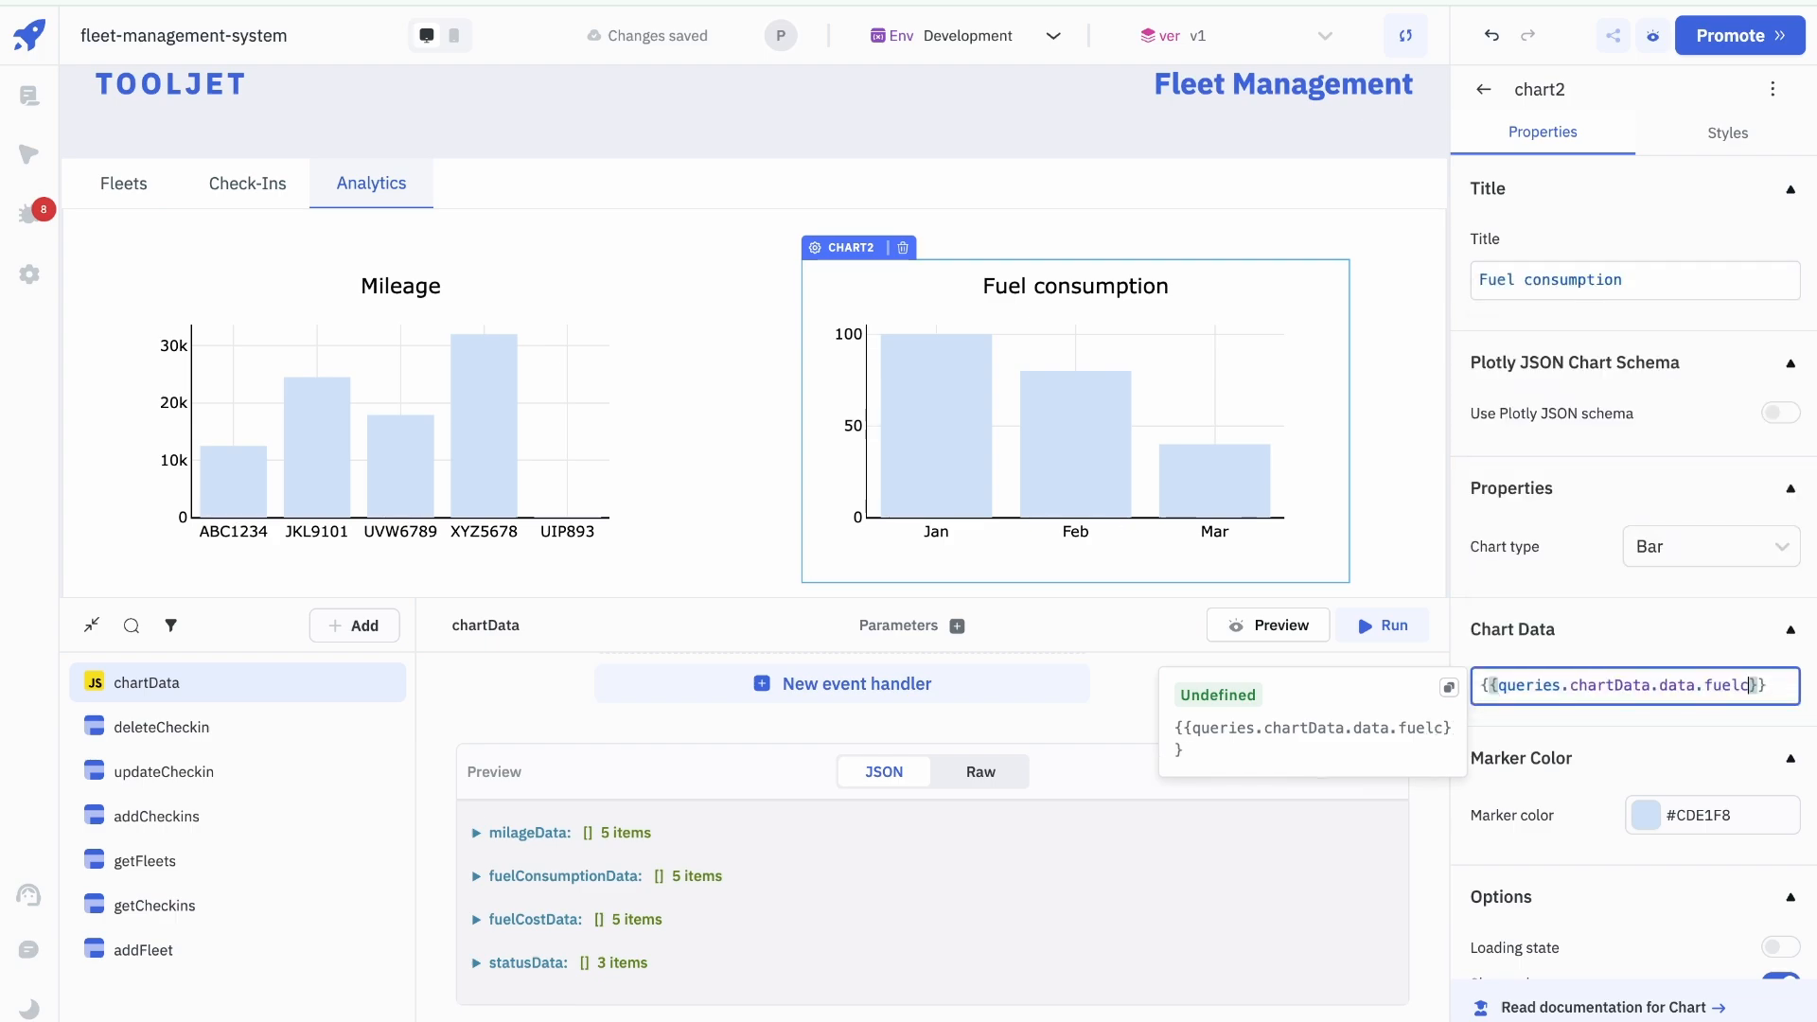
{"action": "key", "text": "BackSpace"}
{"action": "key", "text": "BackSpace"}
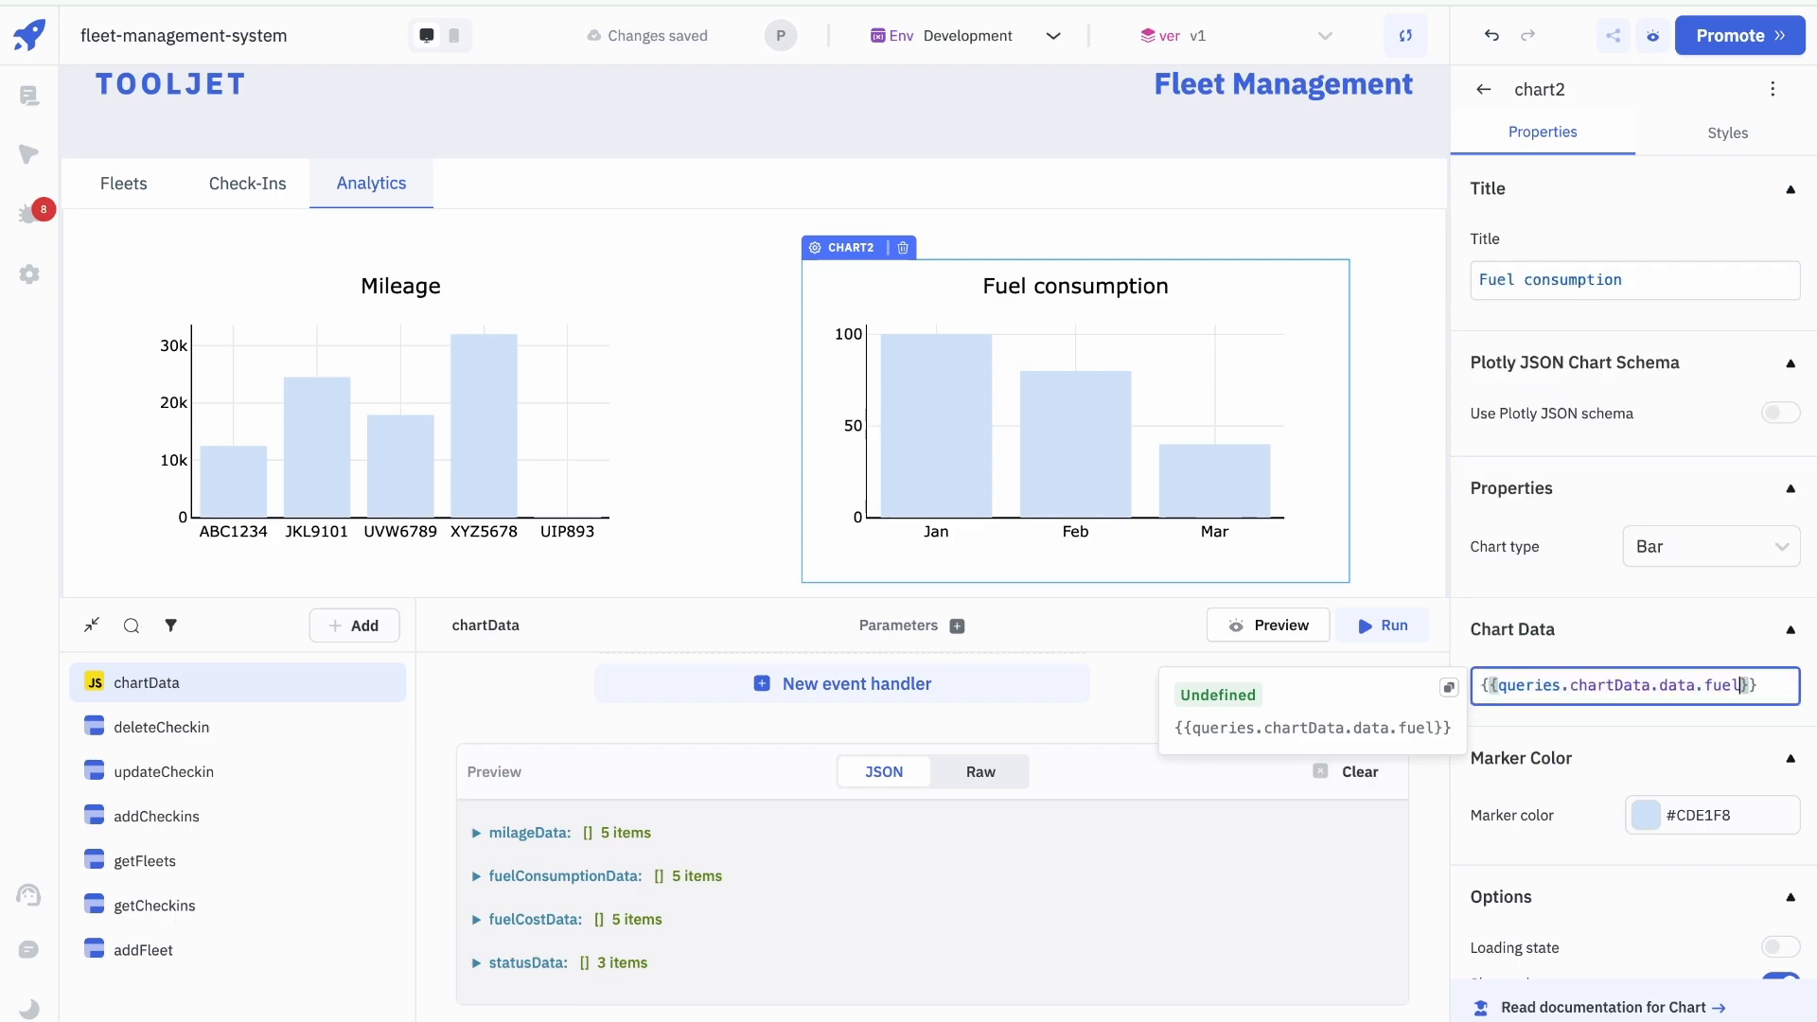
{"action": "type", "text": "l"}
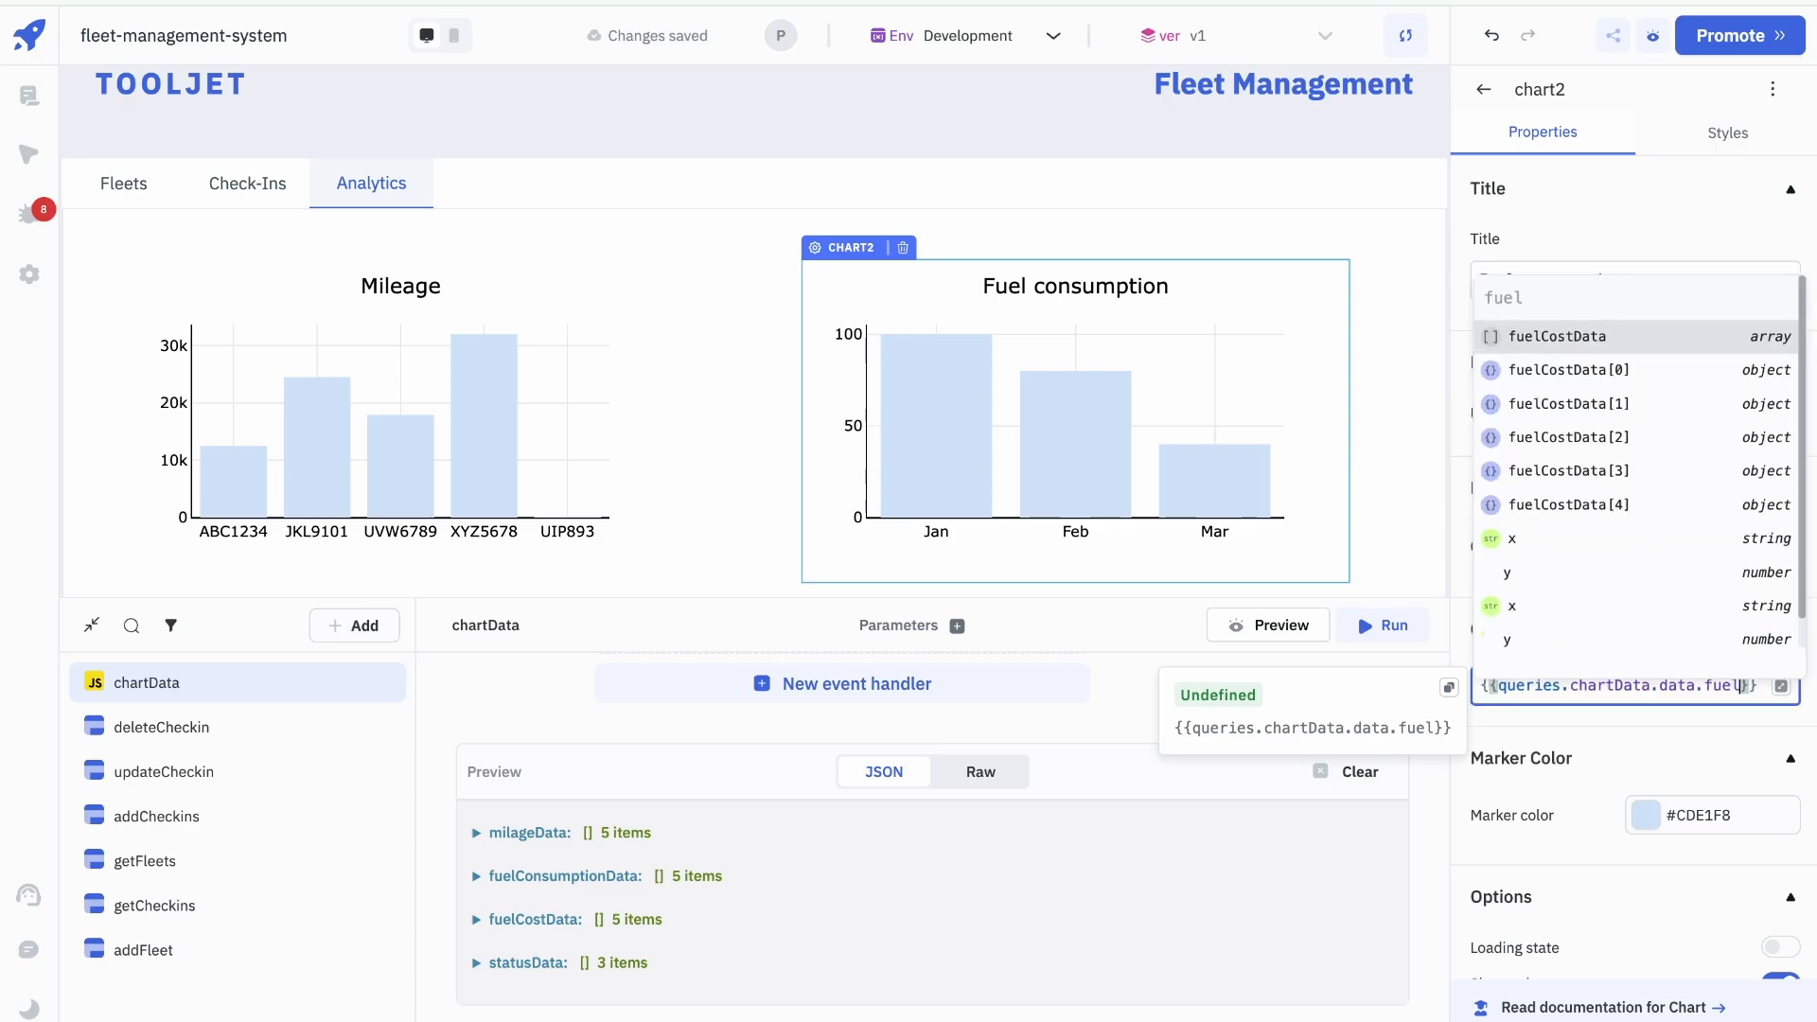
{"action": "type", "text": "Con"}
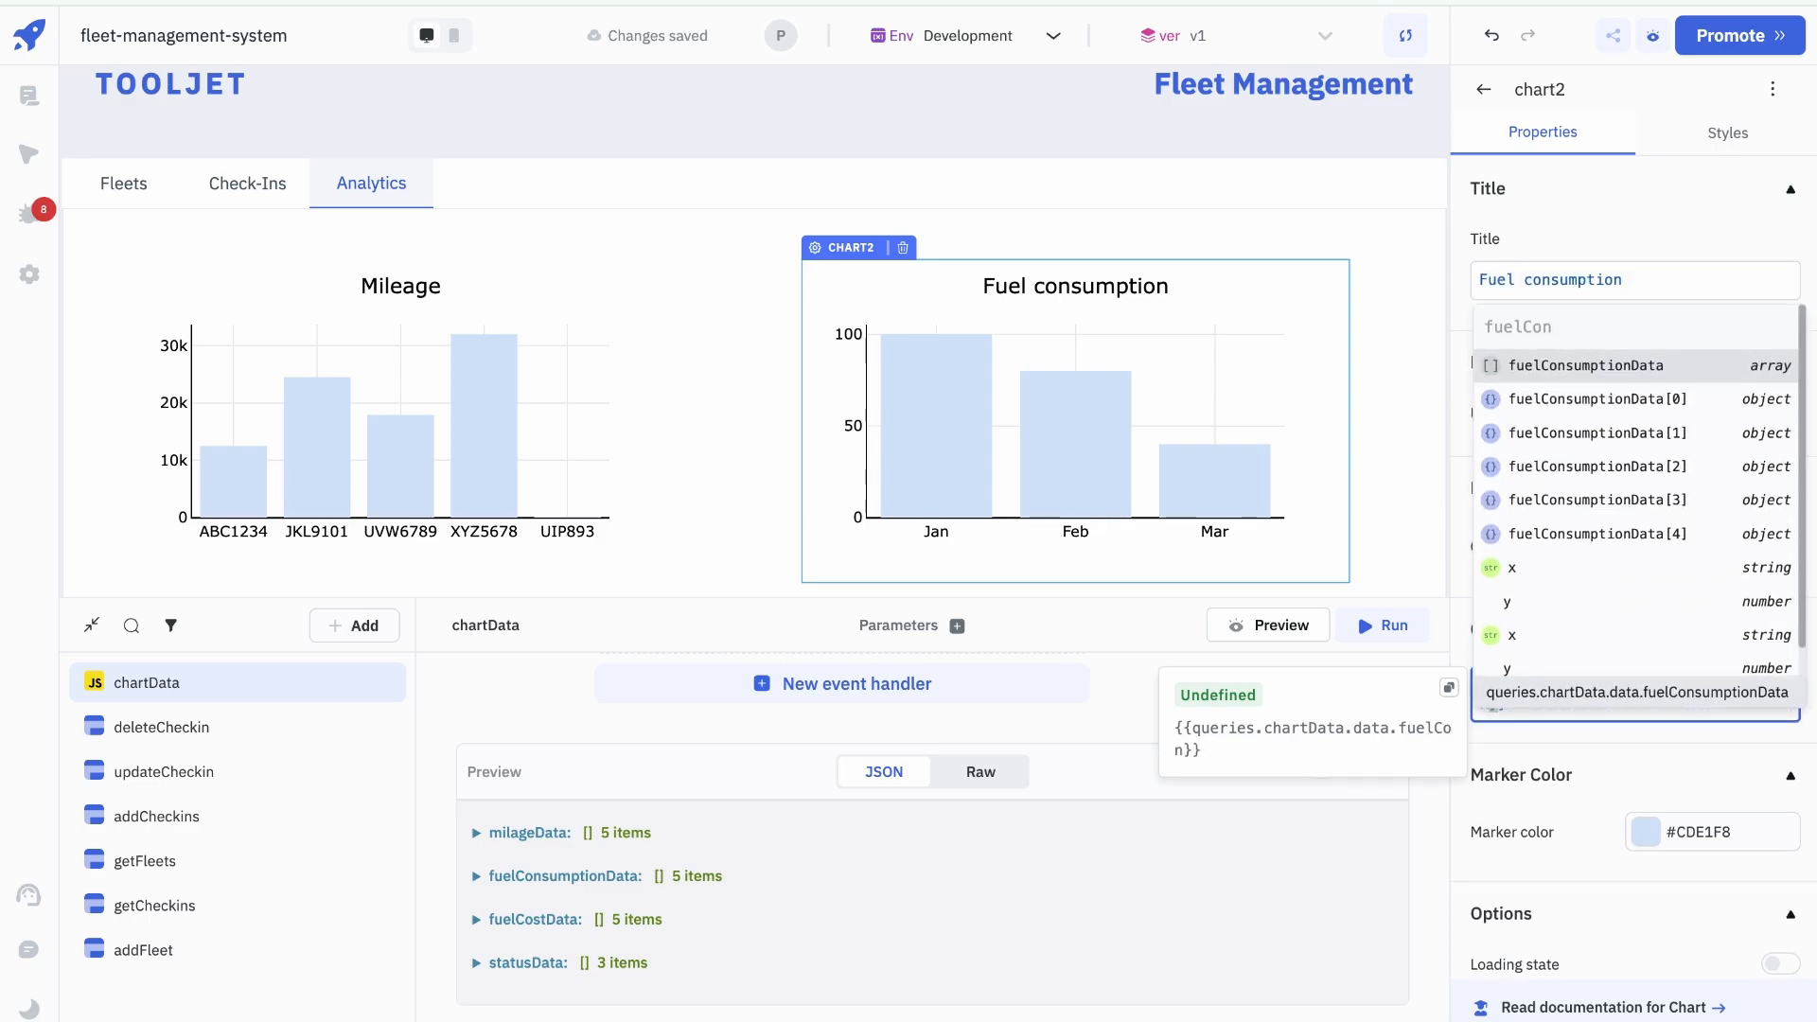
{"action": "key", "text": "Return"}
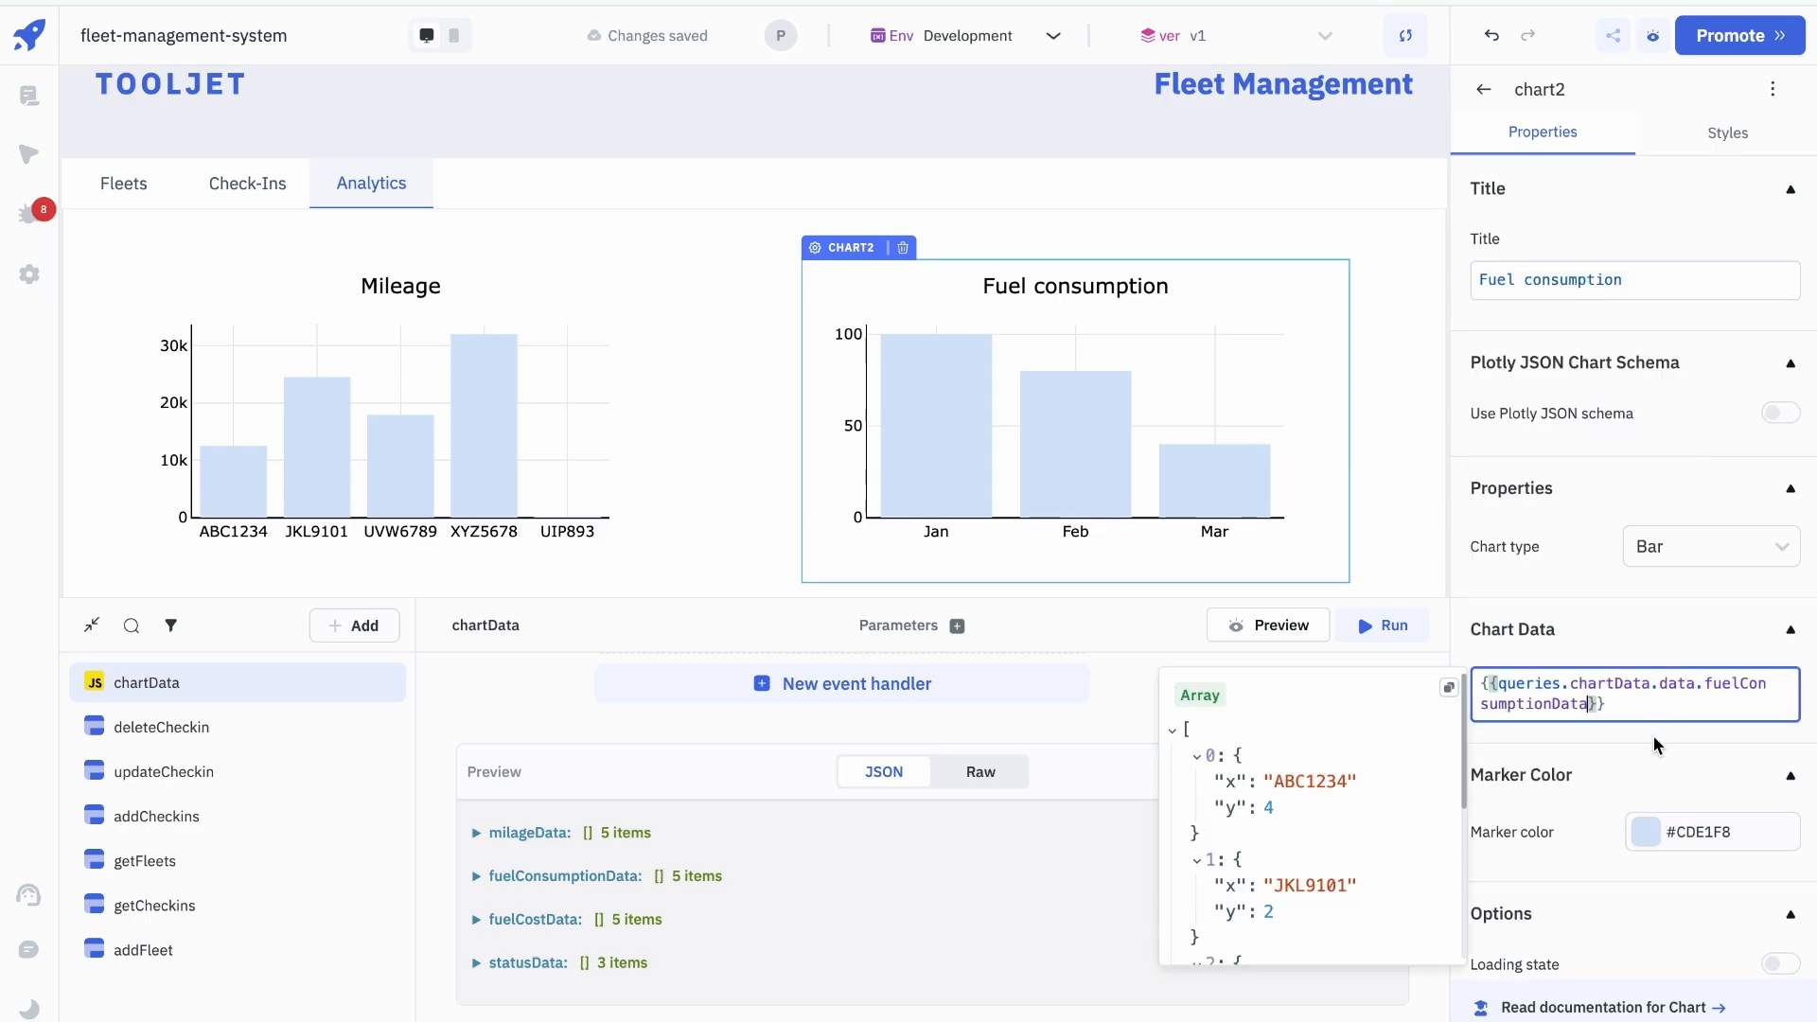
{"action": "left_click", "coordinate": [1654, 775]}
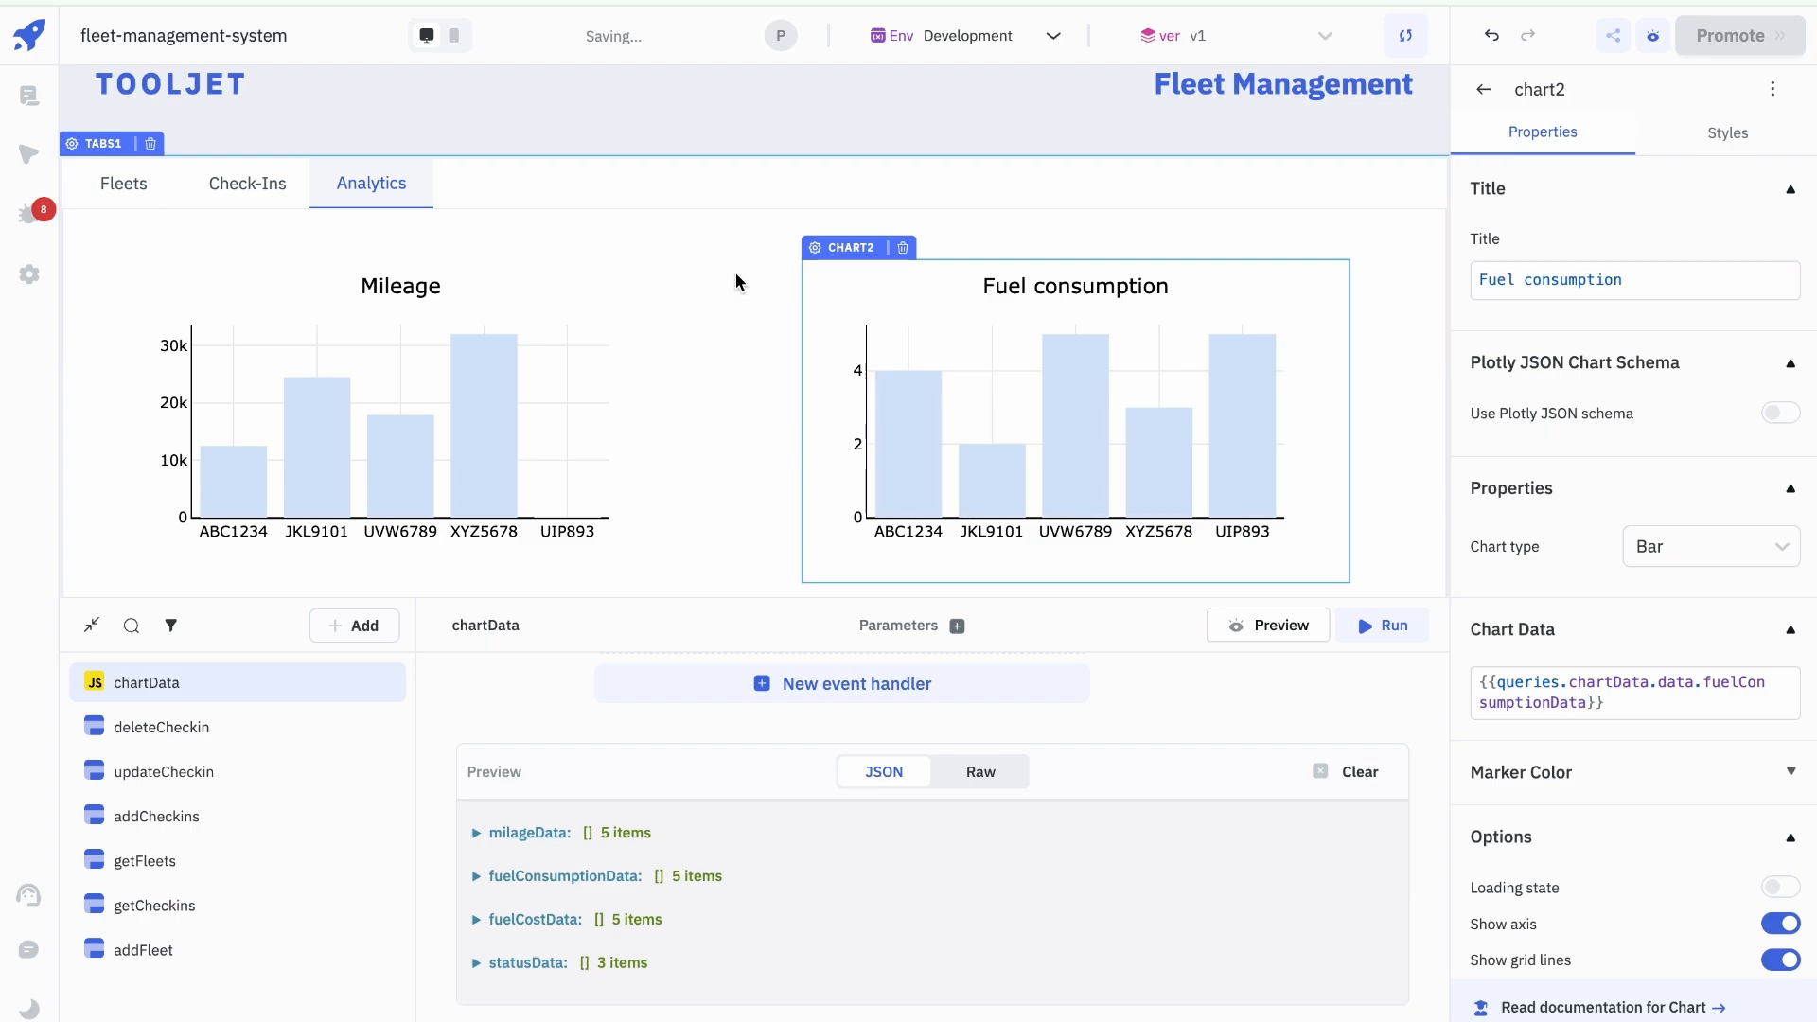
Step: Set the Fuel Cost chart's data to {{queries.chartData.data.fuelCostData}}
{"action": "scroll", "coordinate": [736, 275], "scroll_direction": "down", "scroll_amount": 1}
{"action": "scroll", "coordinate": [759, 344], "scroll_direction": "down", "scroll_amount": 2}
{"action": "left_click", "coordinate": [524, 379]}
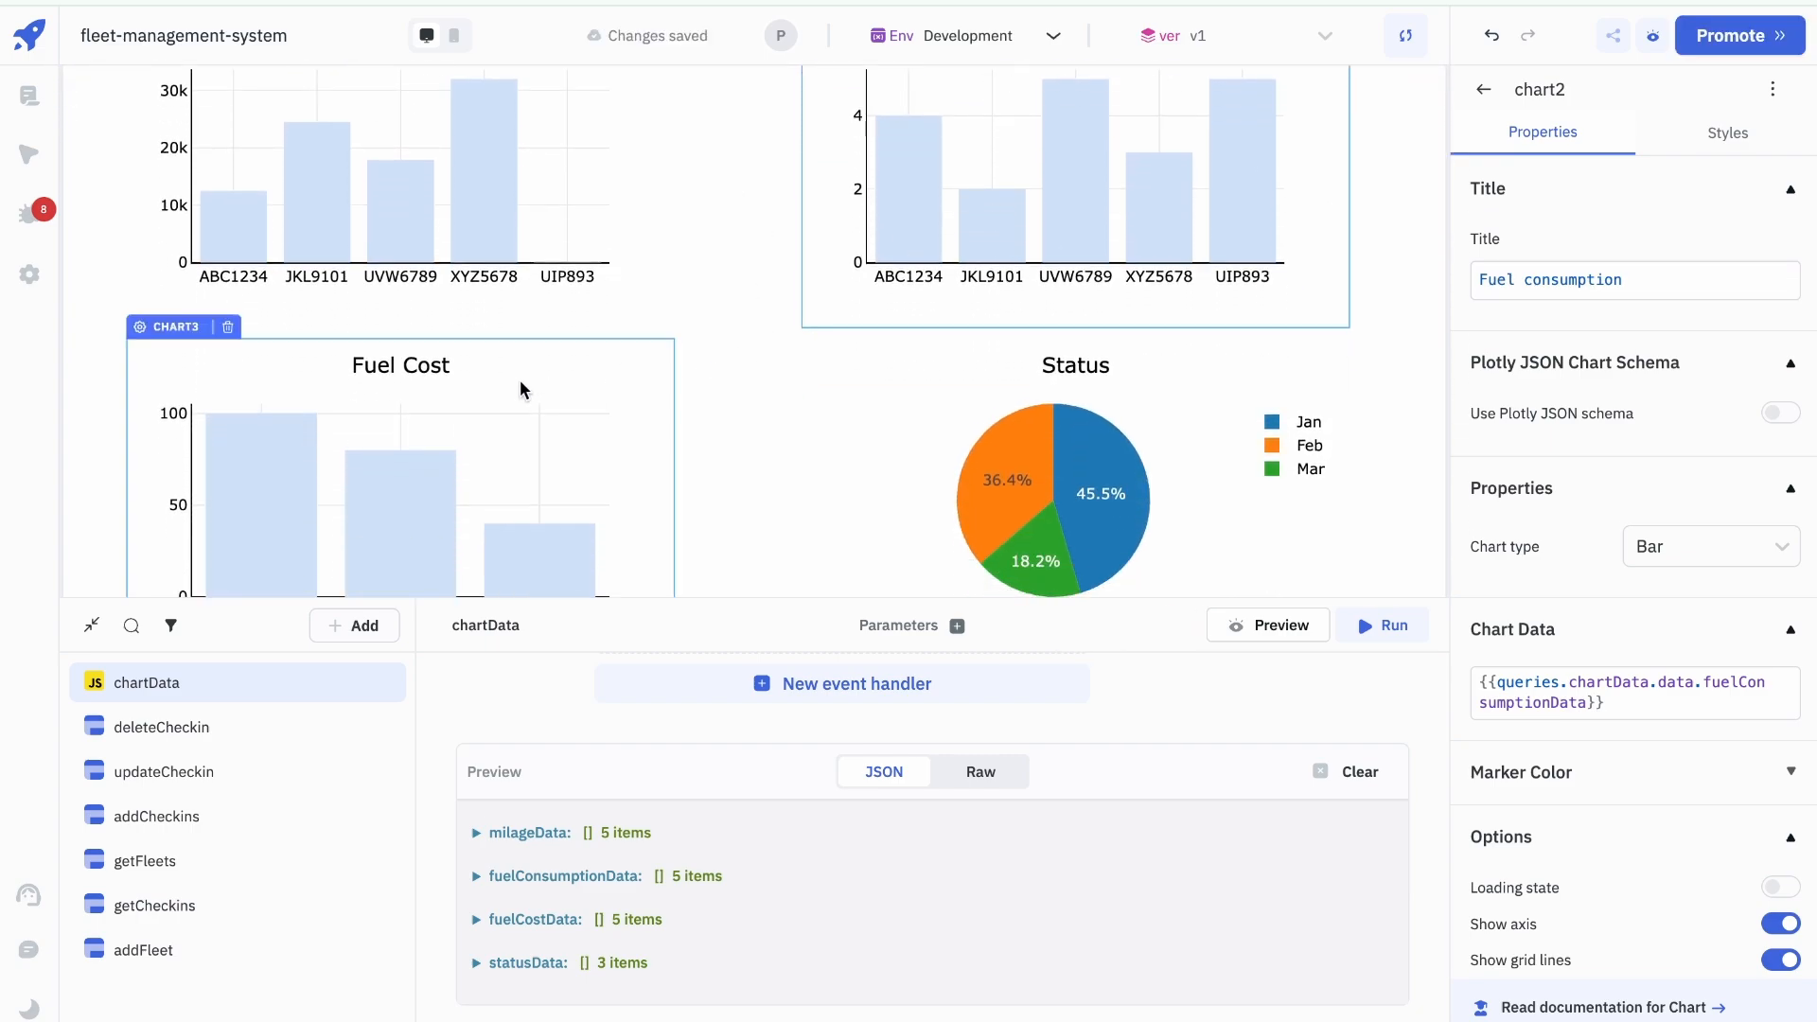
{"action": "left_click", "coordinate": [1641, 727]}
{"action": "key", "text": "ctrl+a"}
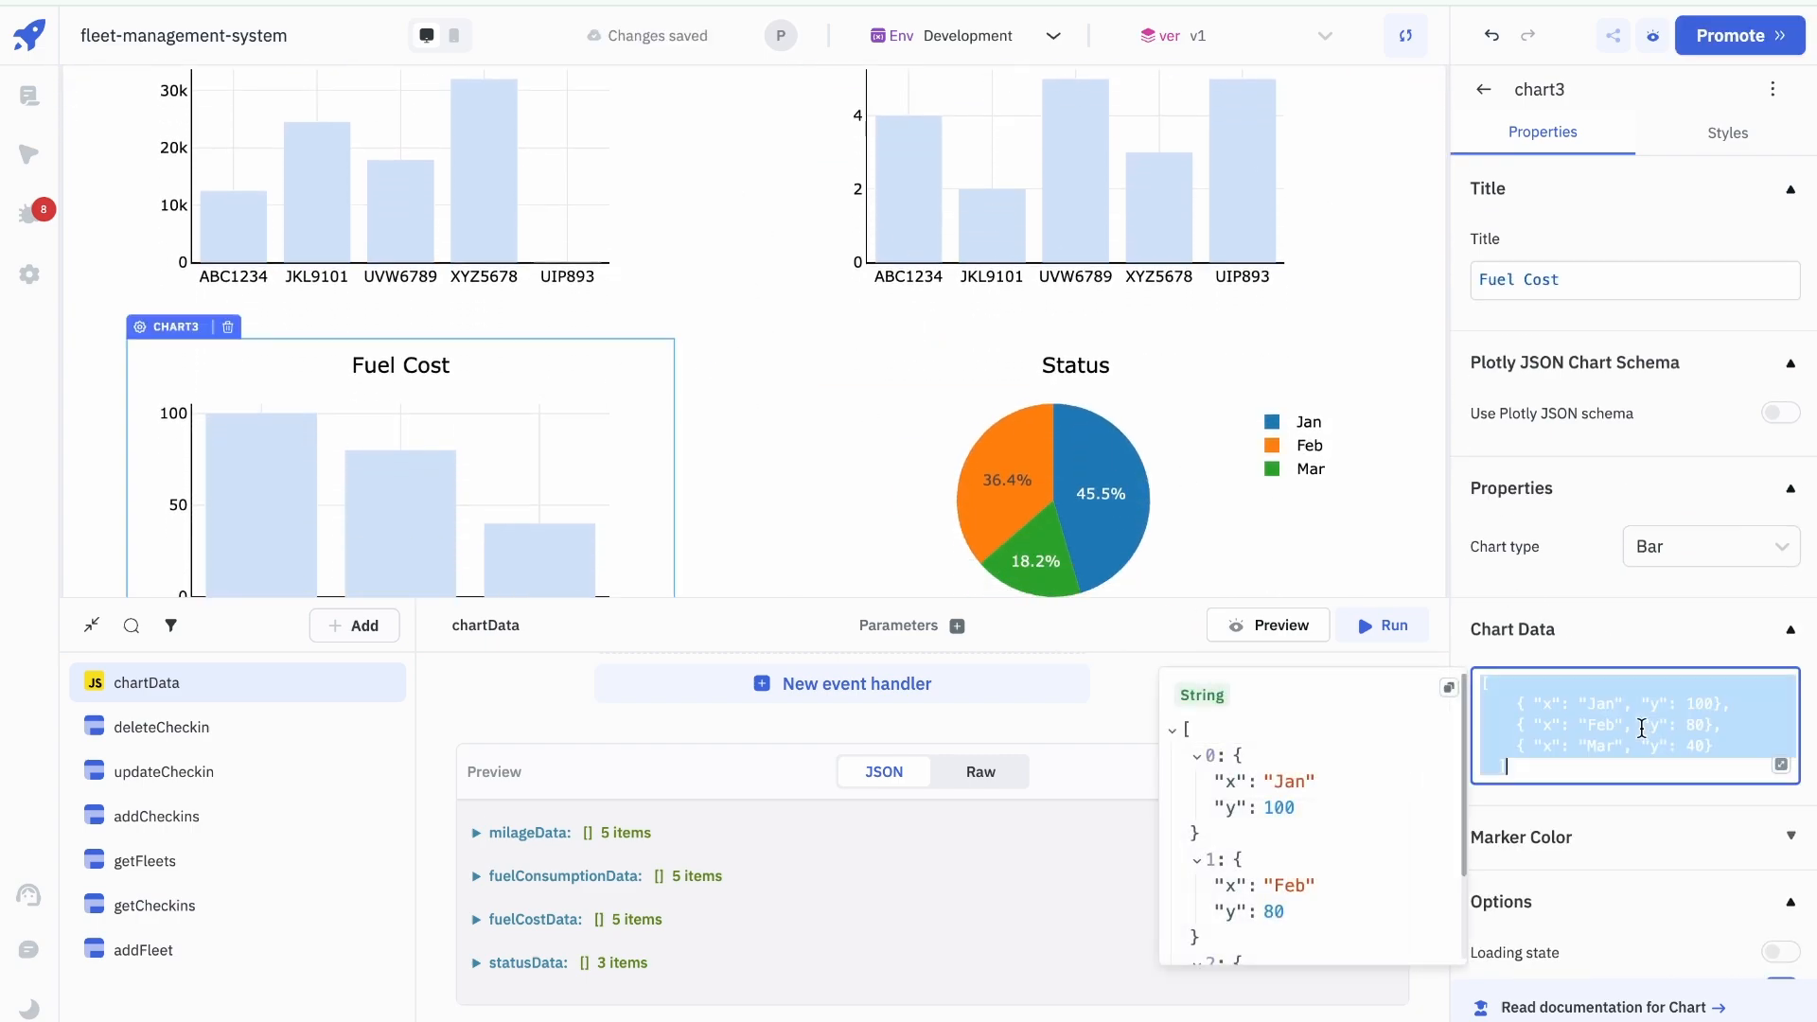
{"action": "type", "text": "{{queries.chartData.data.milageData}}"}
{"action": "double_click", "coordinate": [1483, 704]}
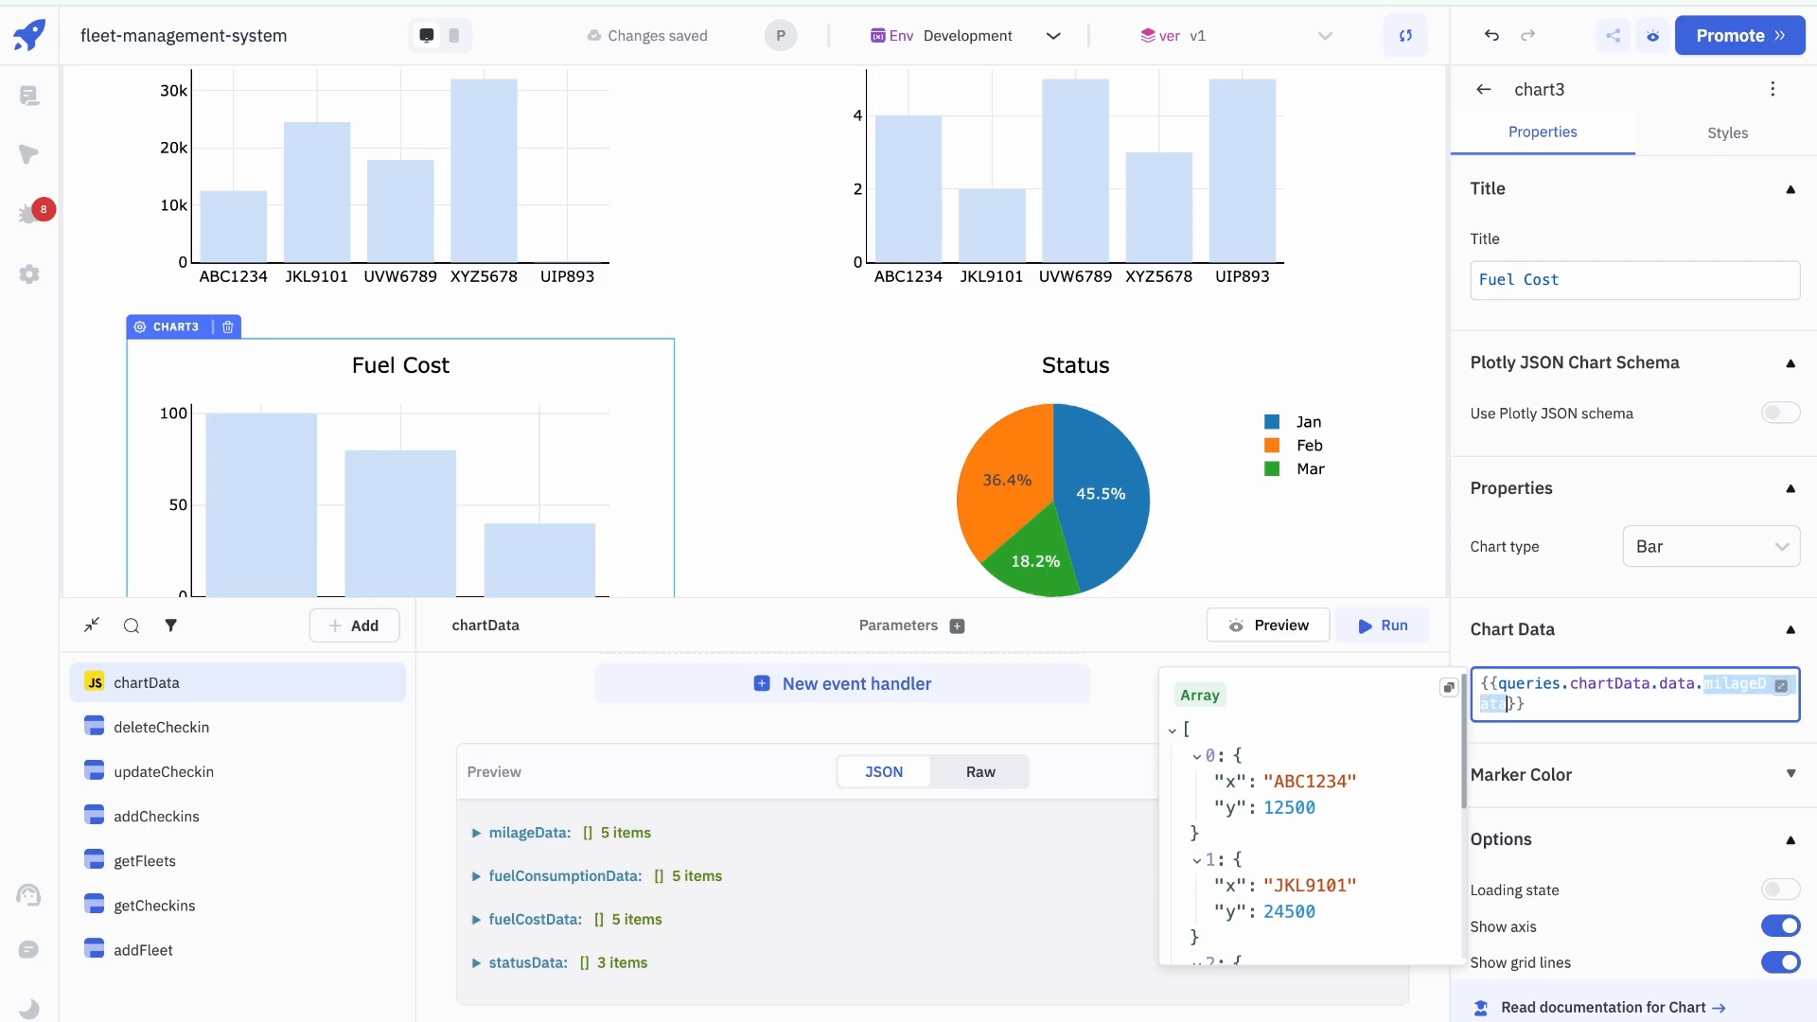
{"action": "key", "text": "BackSpace"}
{"action": "type", "text": "fue"}
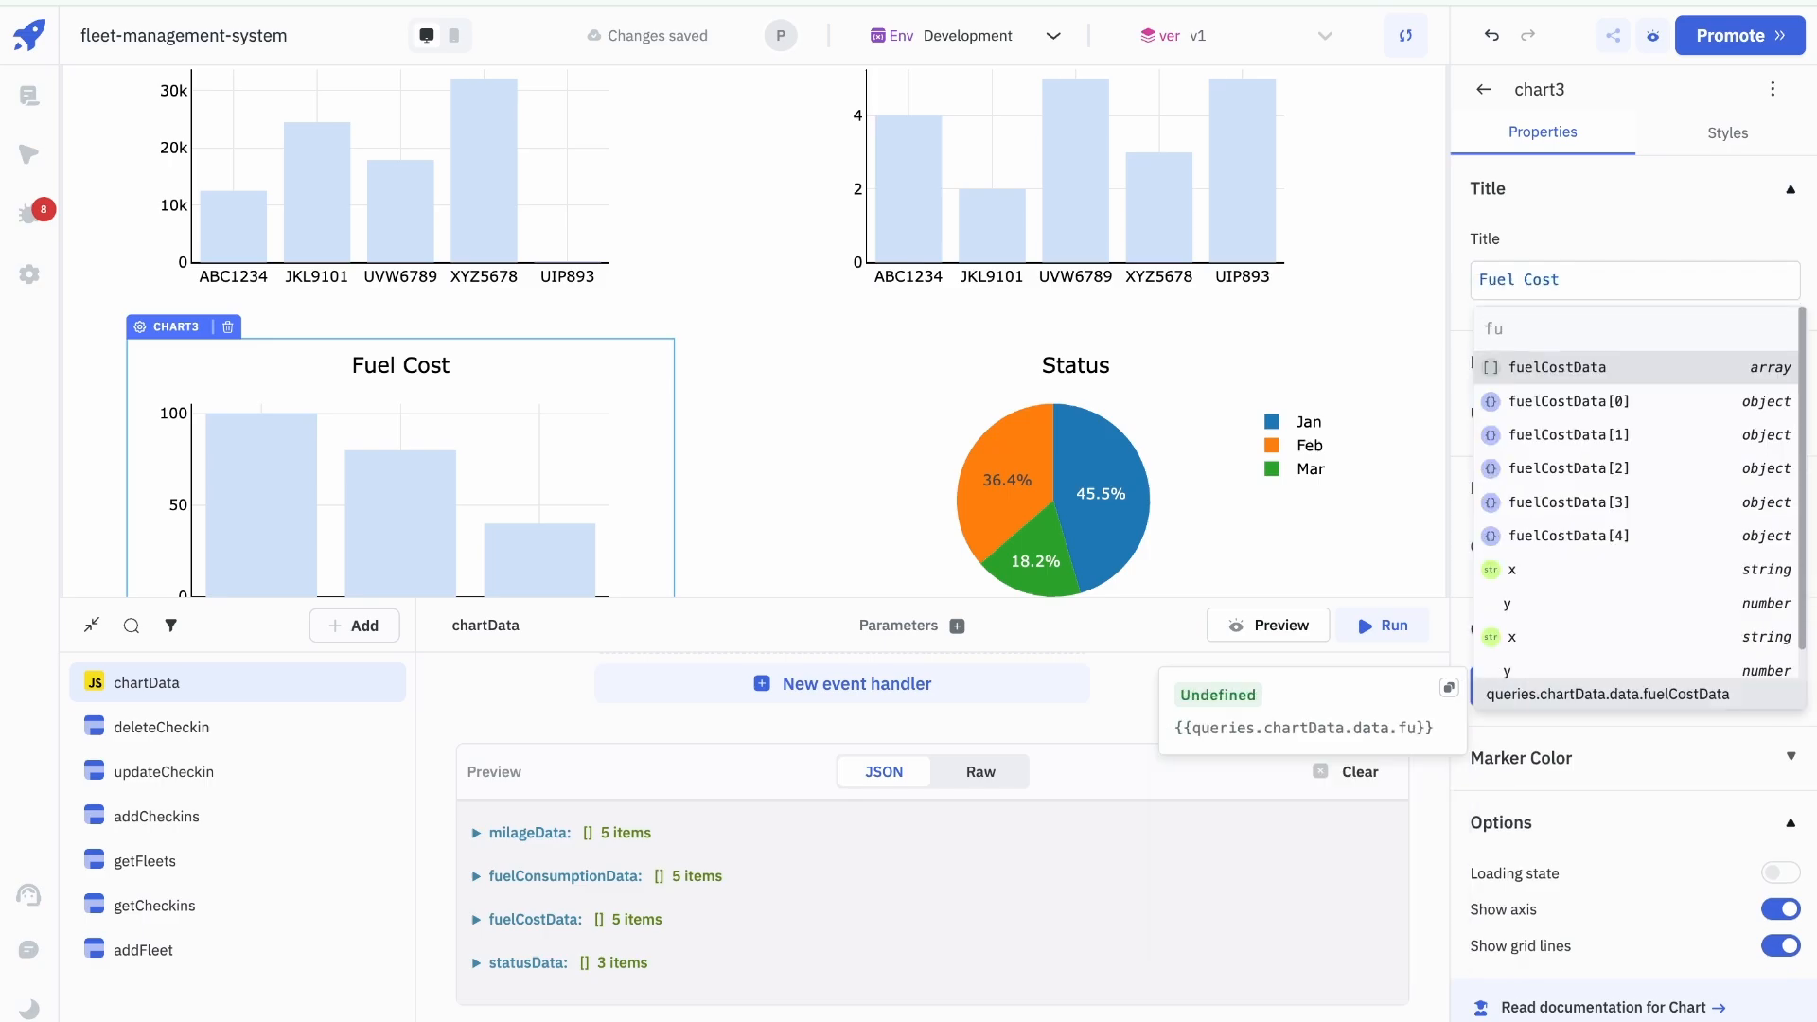
{"action": "key", "text": "Return"}
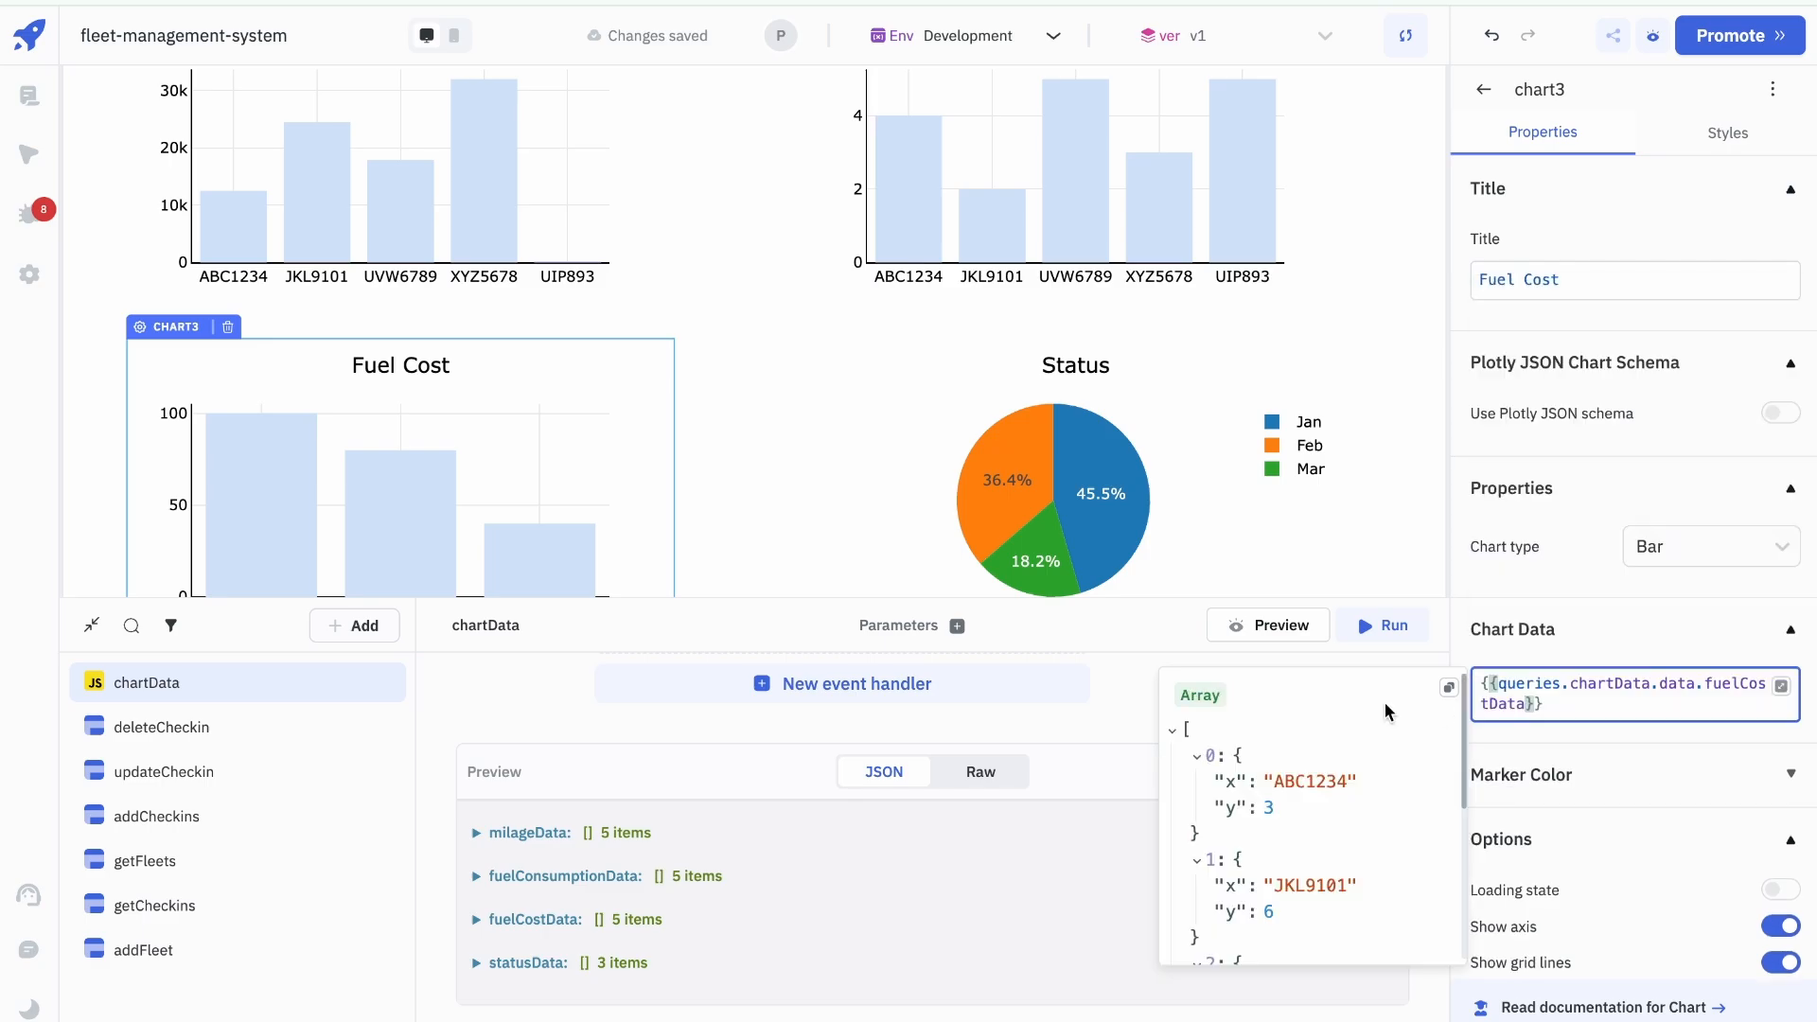
Step: Set the Status pie chart's data to {{queries.chartData.data.statusData}}
{"action": "left_click", "coordinate": [896, 405]}
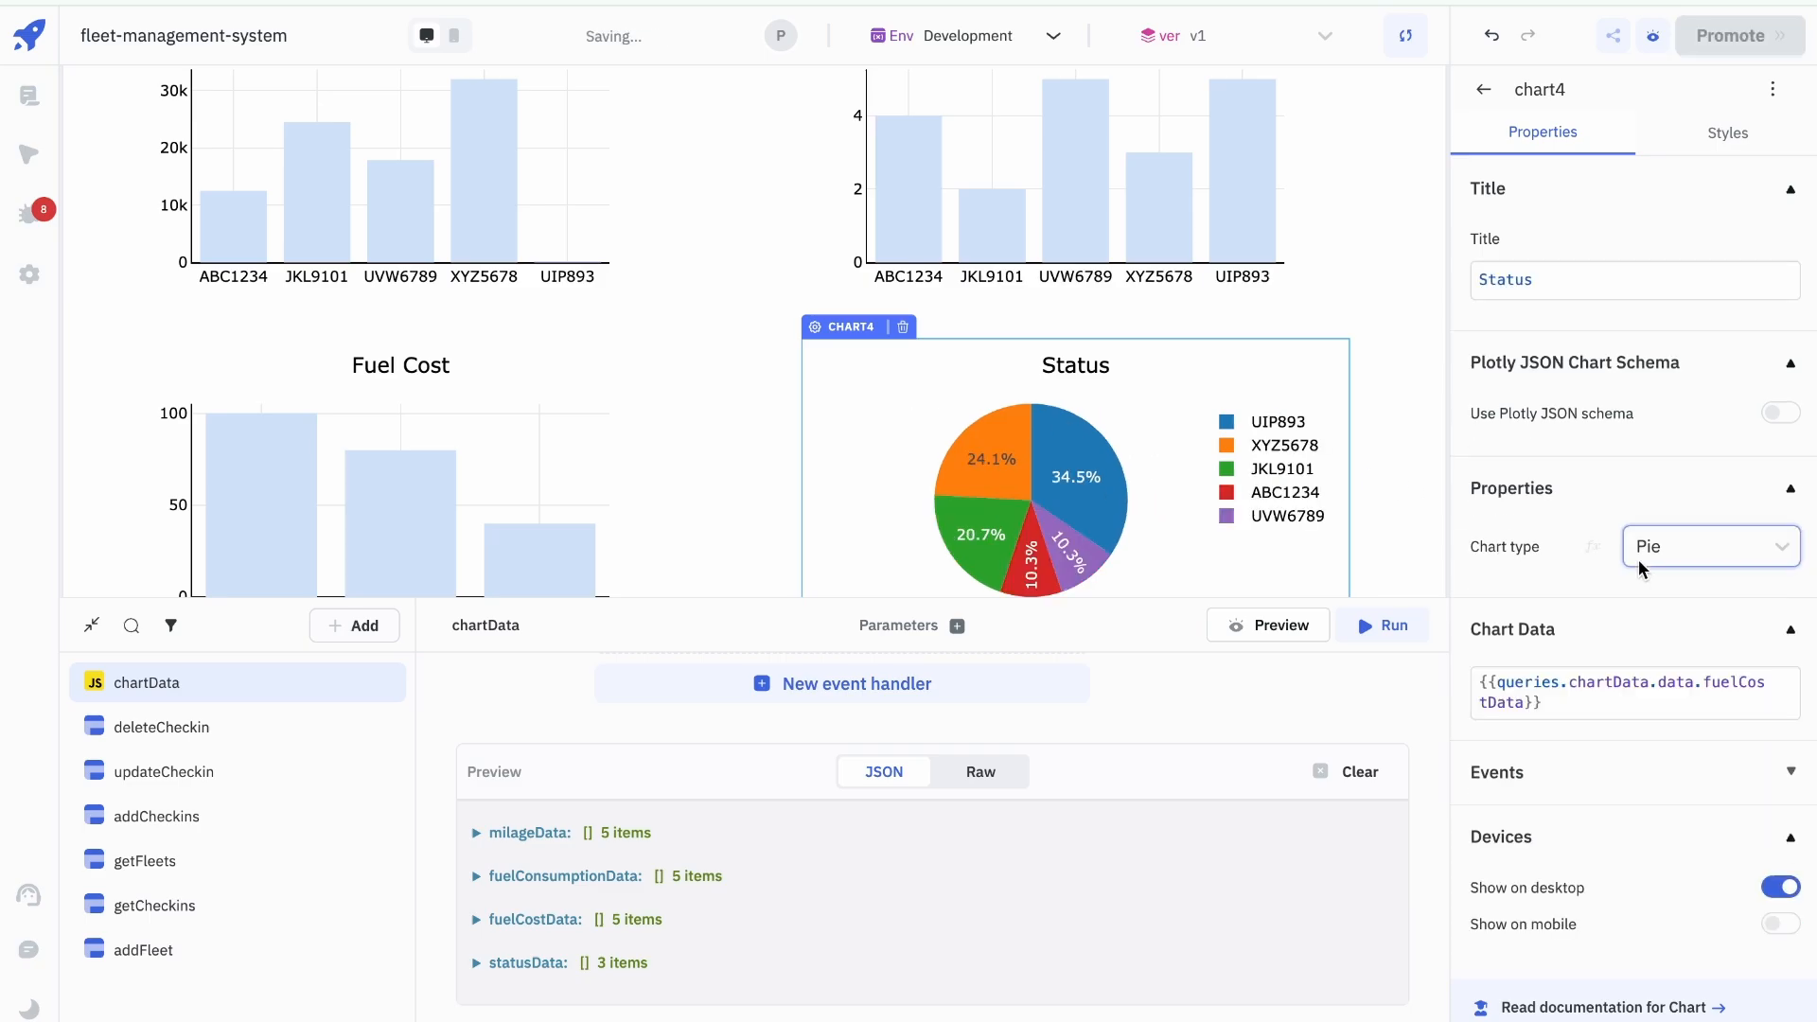
{"action": "left_click", "coordinate": [1592, 708]}
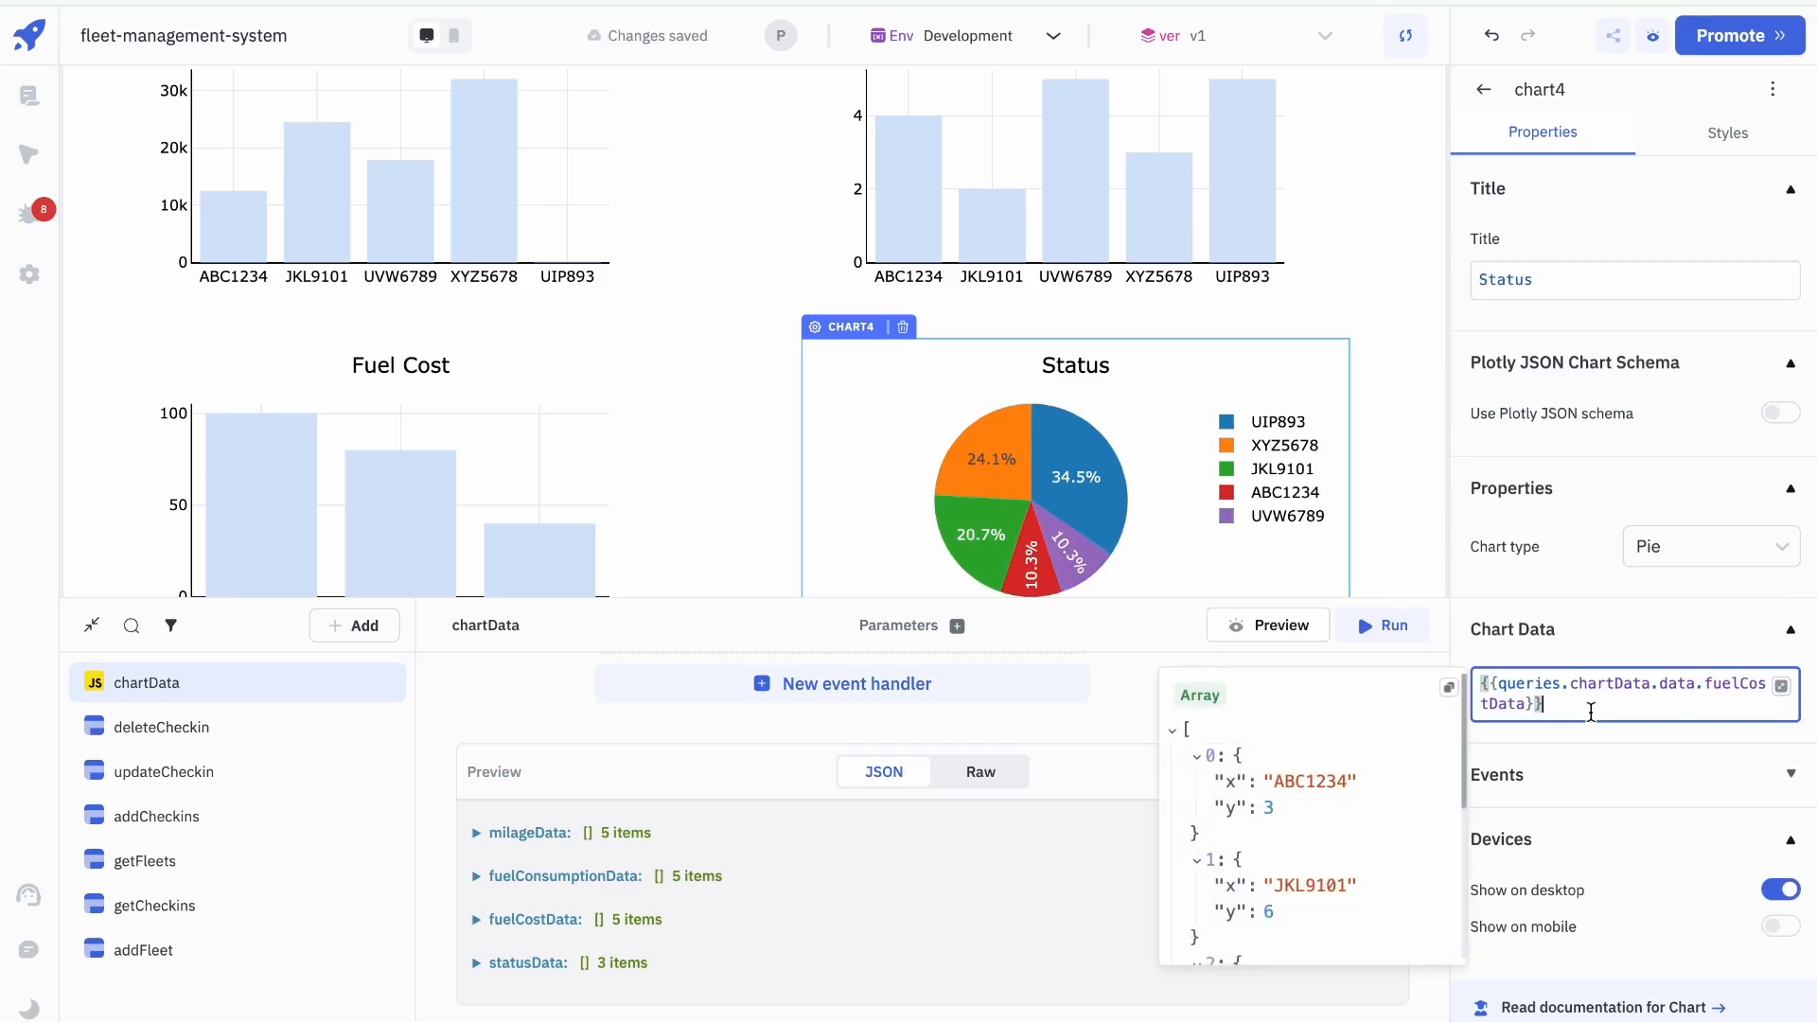
{"action": "left_click", "coordinate": [589, 447]}
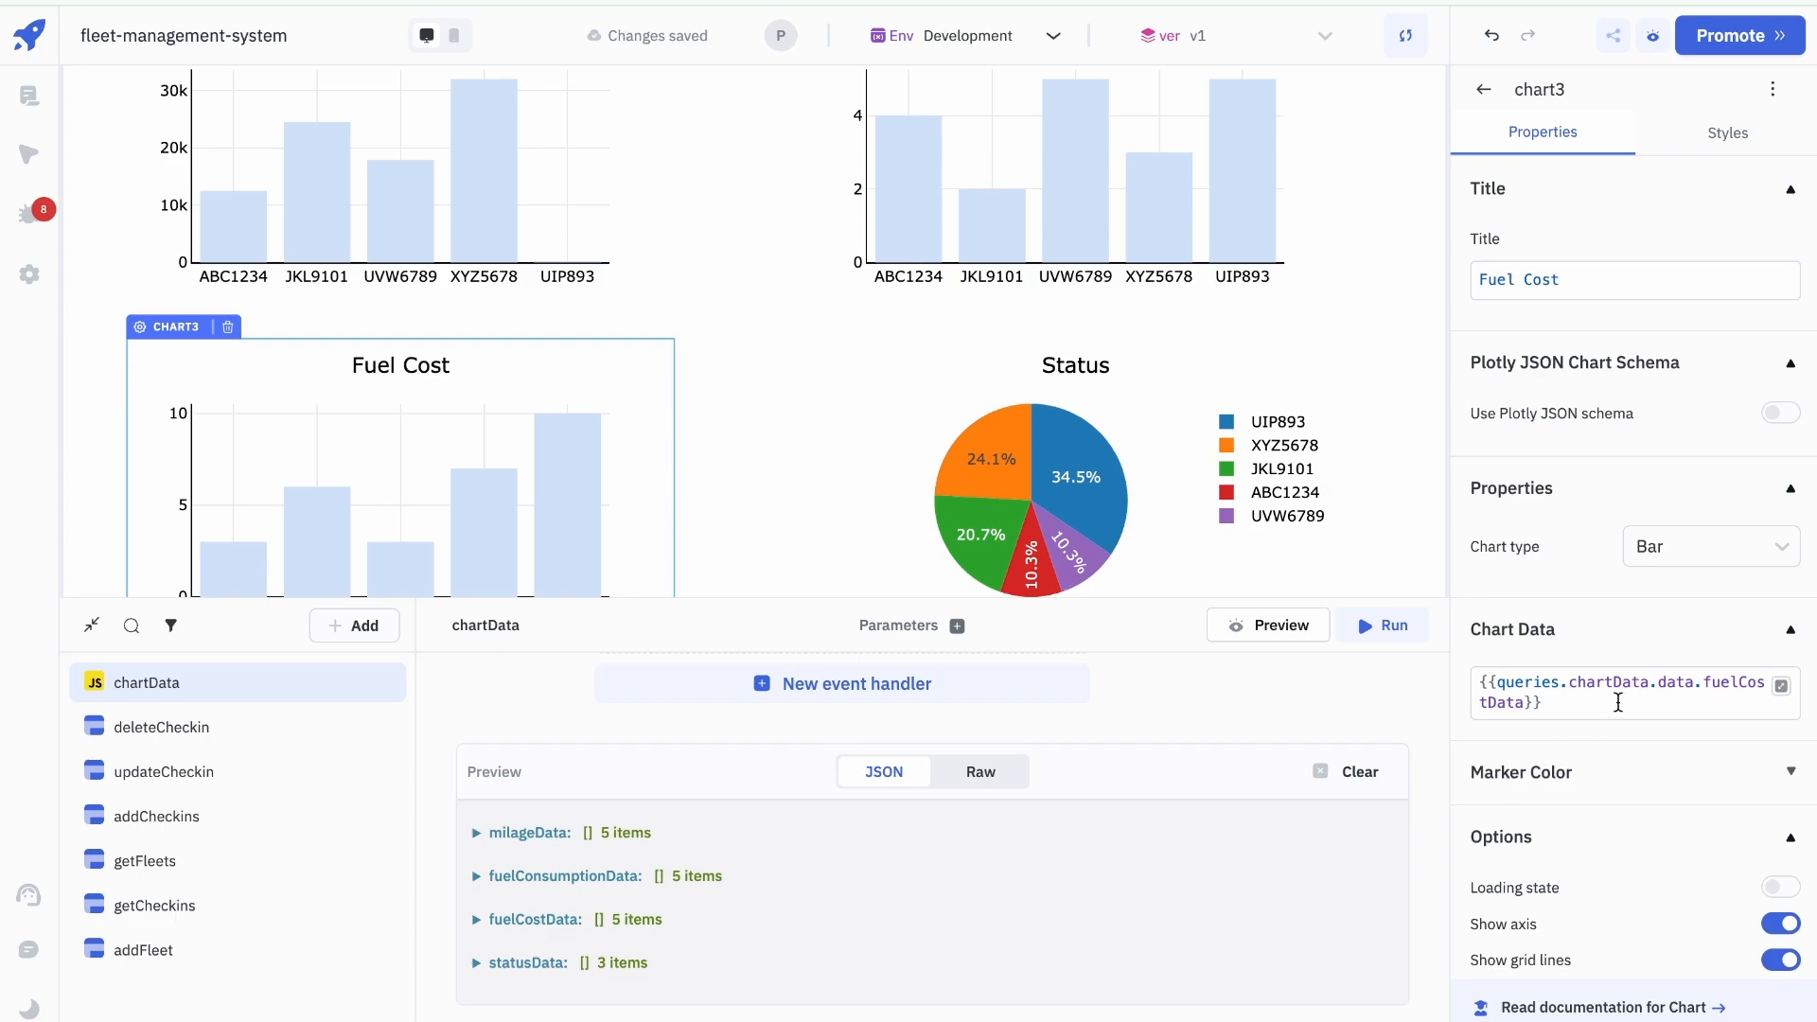
{"action": "left_click", "coordinate": [1046, 405]}
{"action": "triple_click", "coordinate": [1684, 700]}
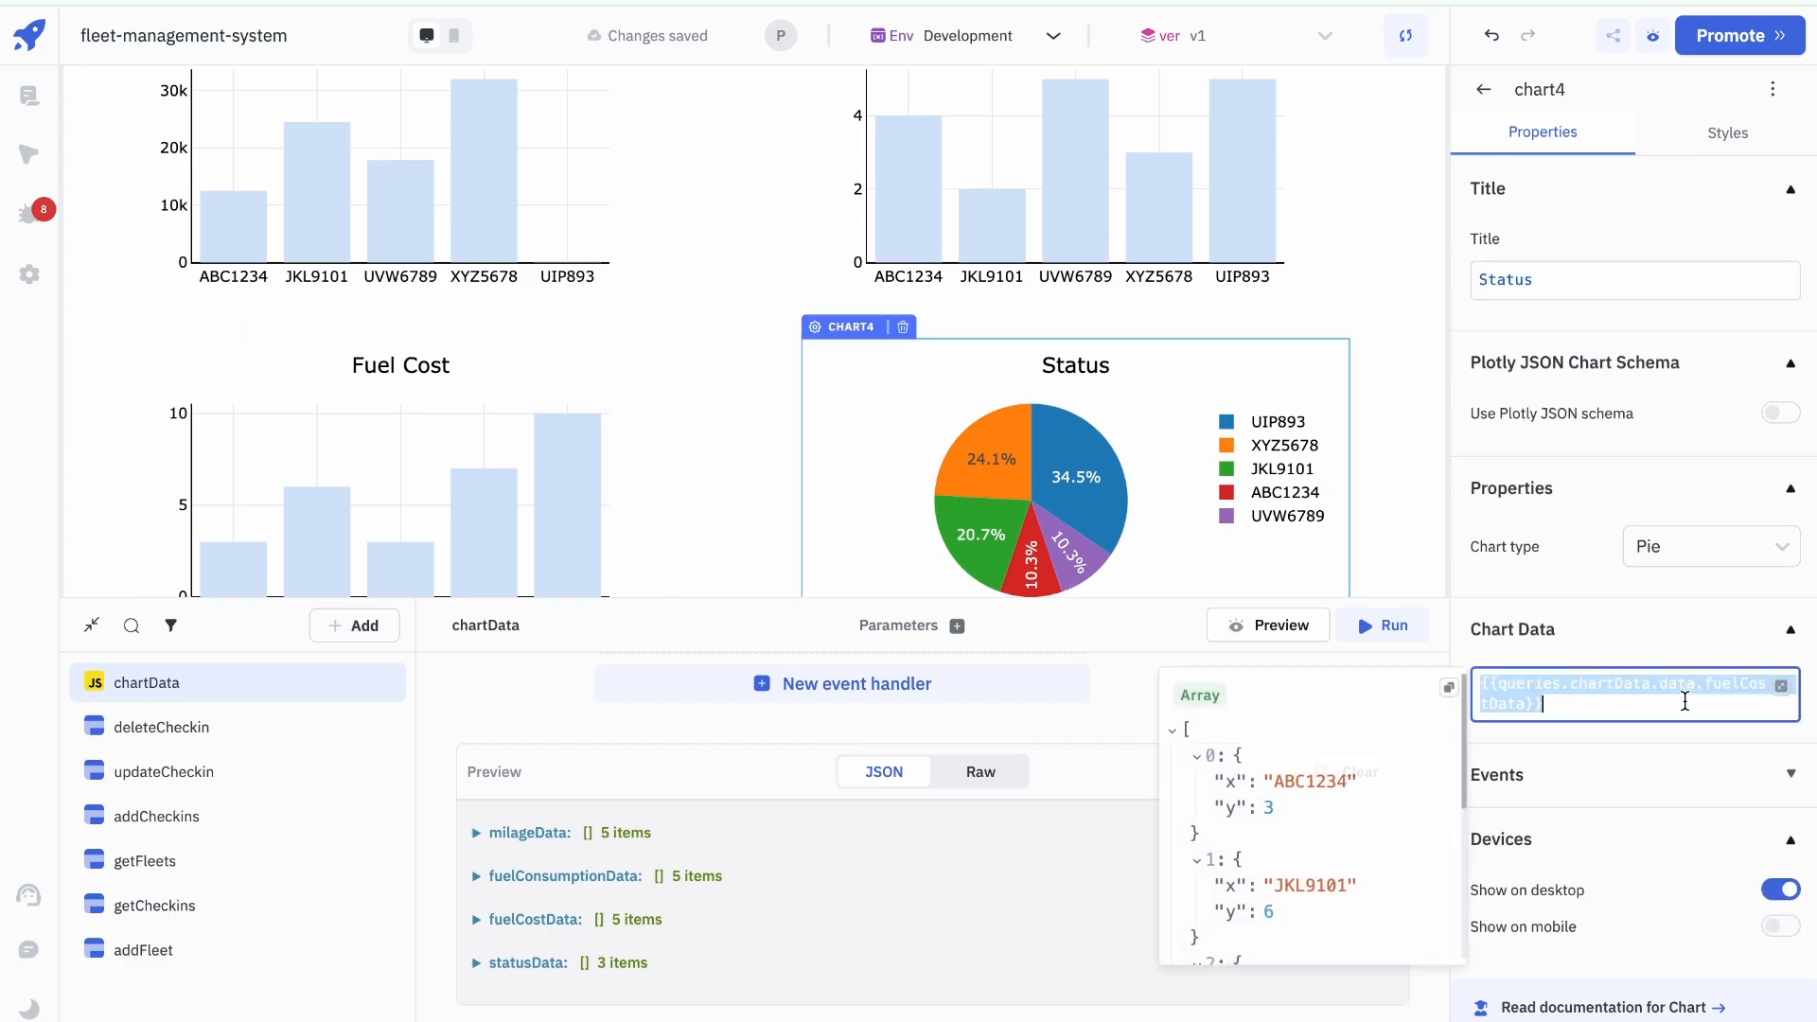
{"action": "type", "text": "{{queries.chartData.data.milageData}}"}
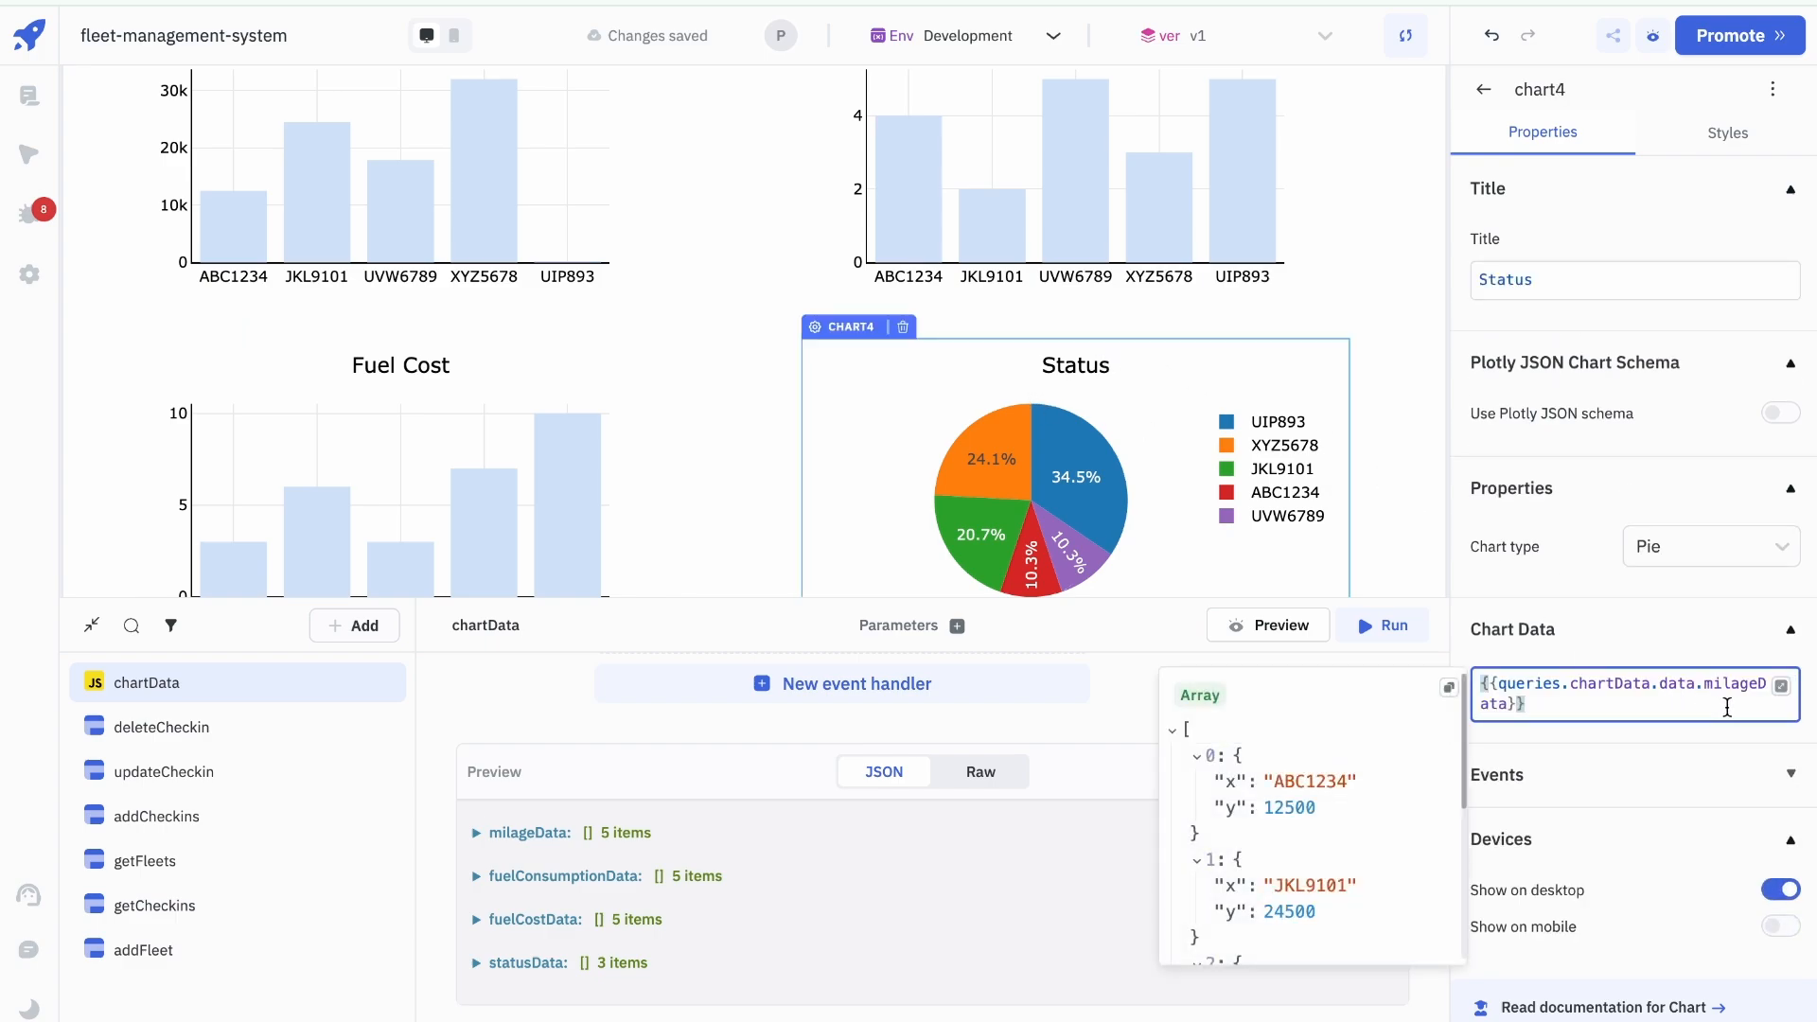
{"action": "double_click", "coordinate": [1746, 685]}
{"action": "key", "text": "BackSpace"}
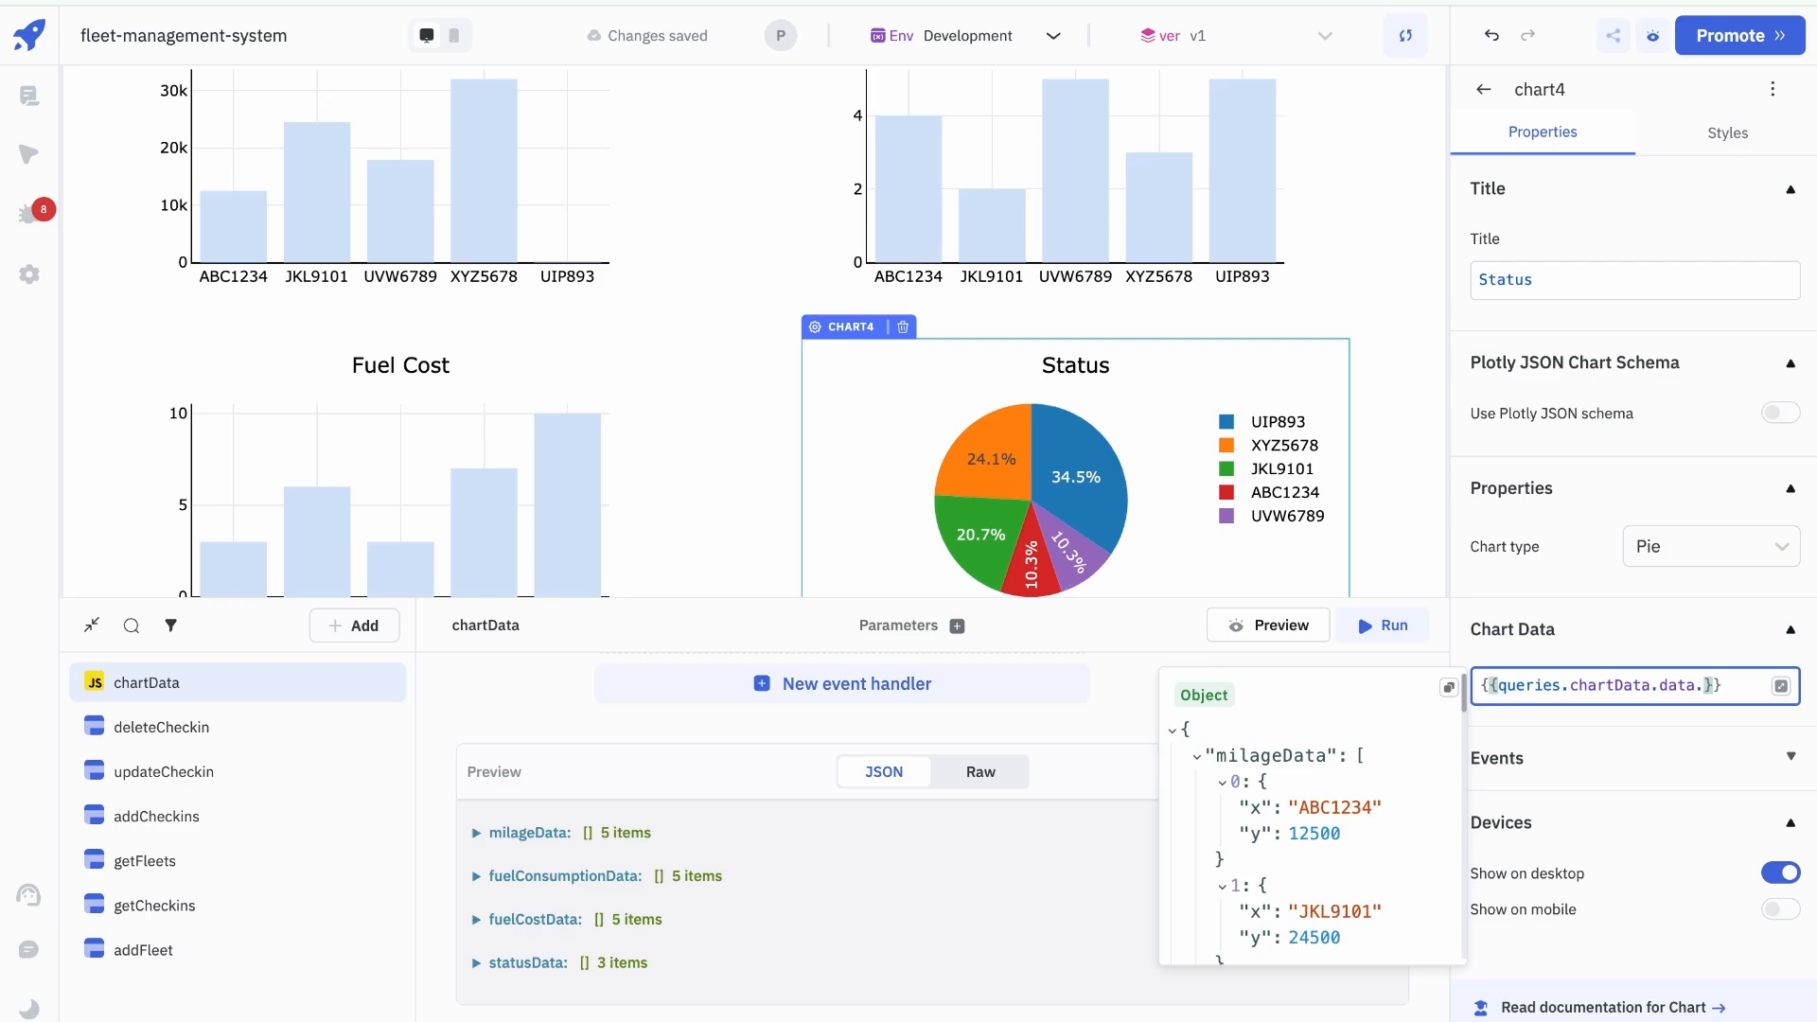
{"action": "type", "text": "a"}
{"action": "key", "text": "BackSpace"}
{"action": "type", "text": "st"}
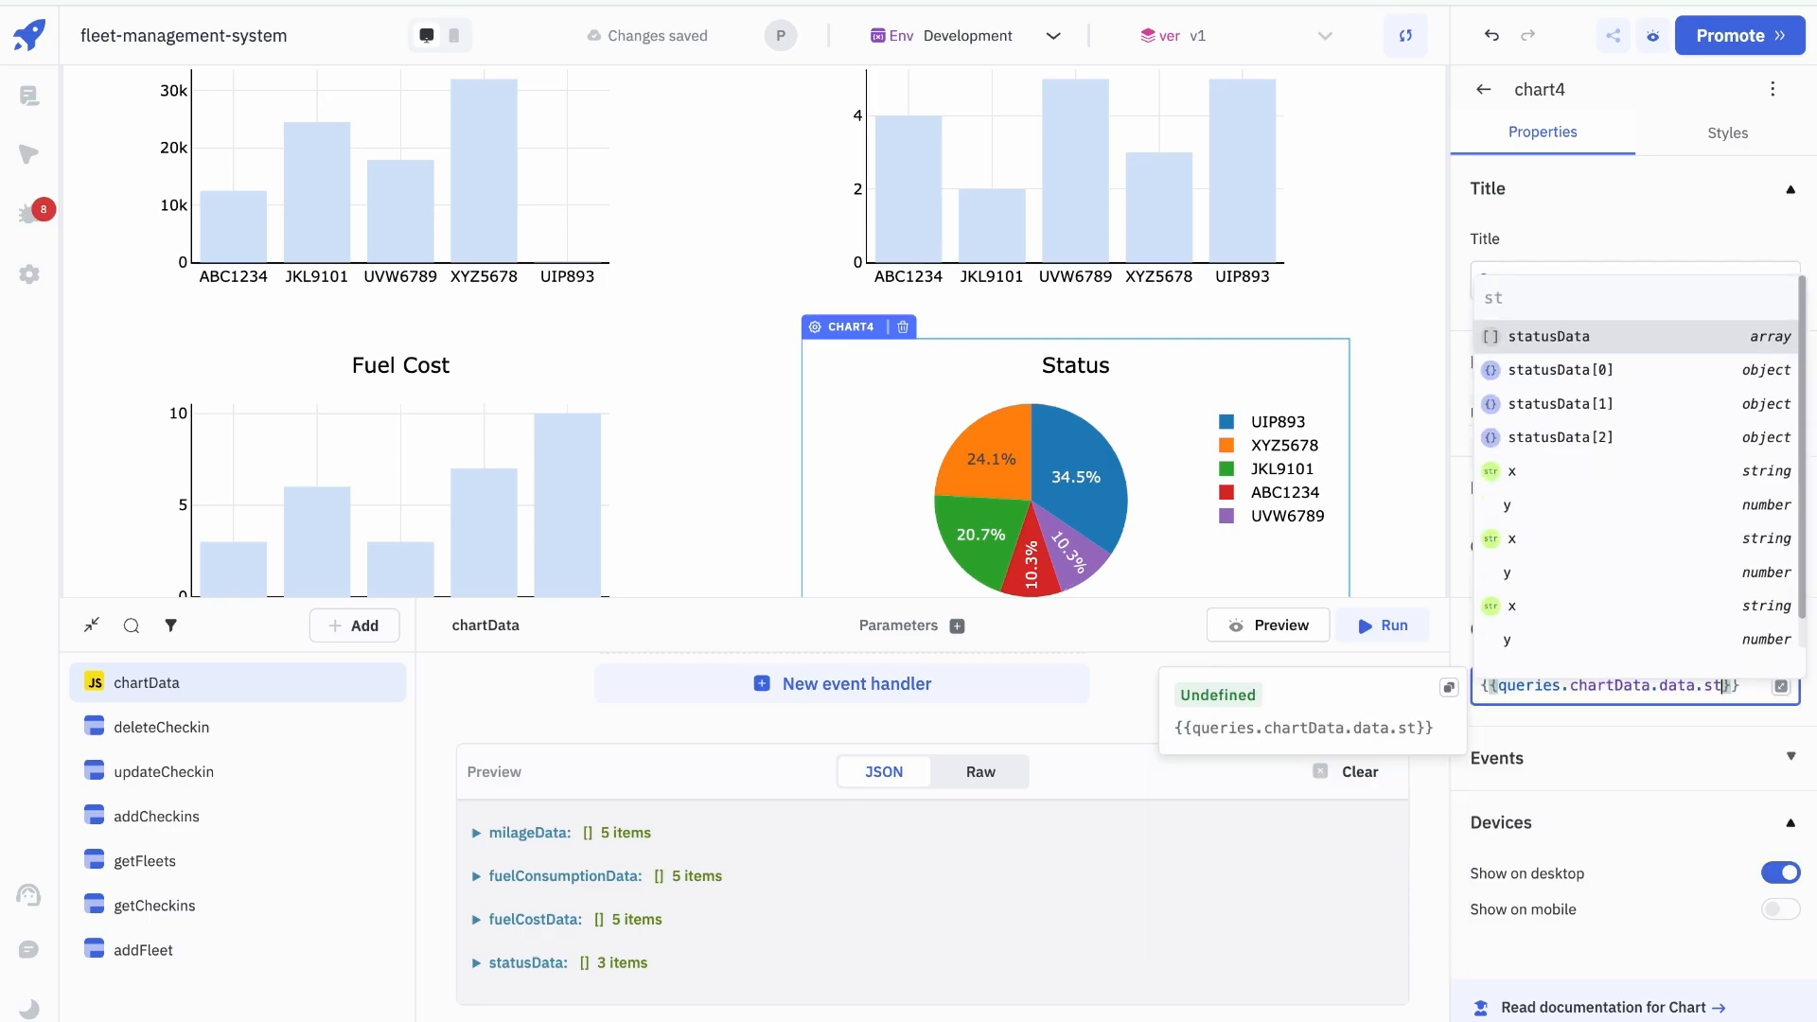
{"action": "key", "text": "Return"}
{"action": "left_click", "coordinate": [722, 360]}
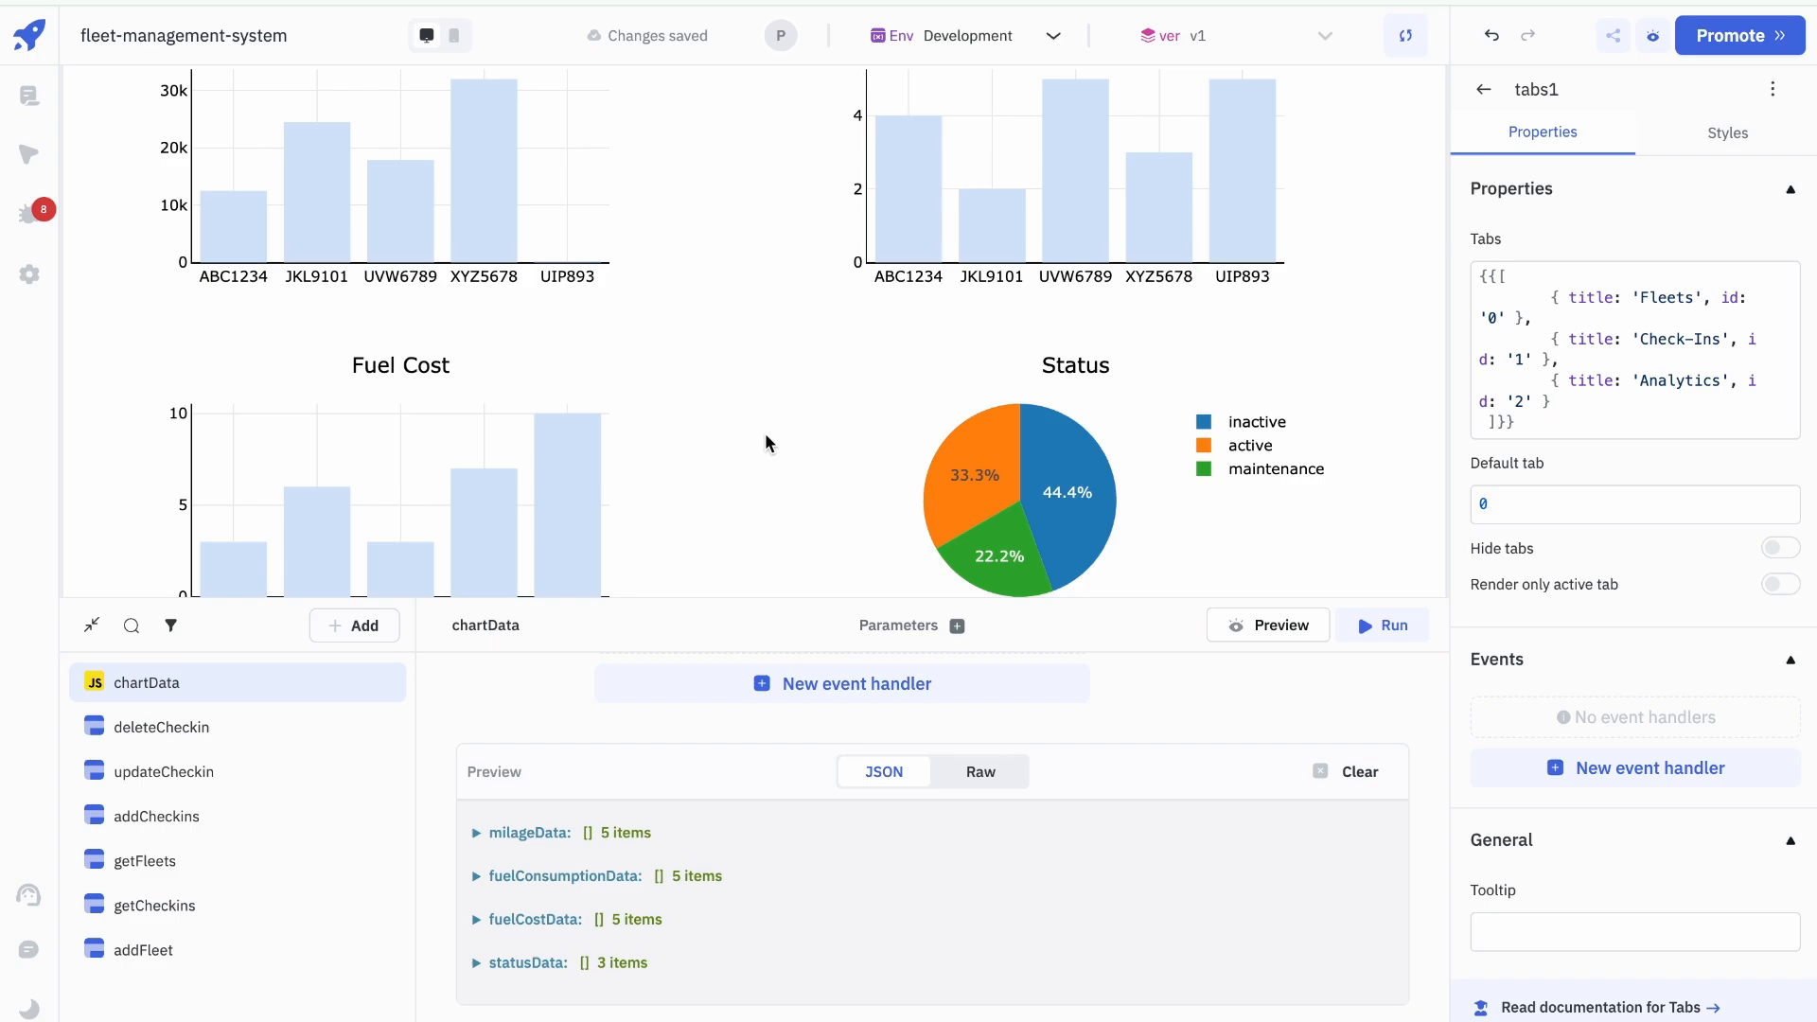
Step: Examine the Fuel Cost chart and the inactive, maintenance and active slices of the Status pie chart
{"action": "scroll", "coordinate": [764, 433], "scroll_direction": "down", "scroll_amount": 2}
{"action": "scroll", "coordinate": [765, 443], "scroll_direction": "down", "scroll_amount": 1}
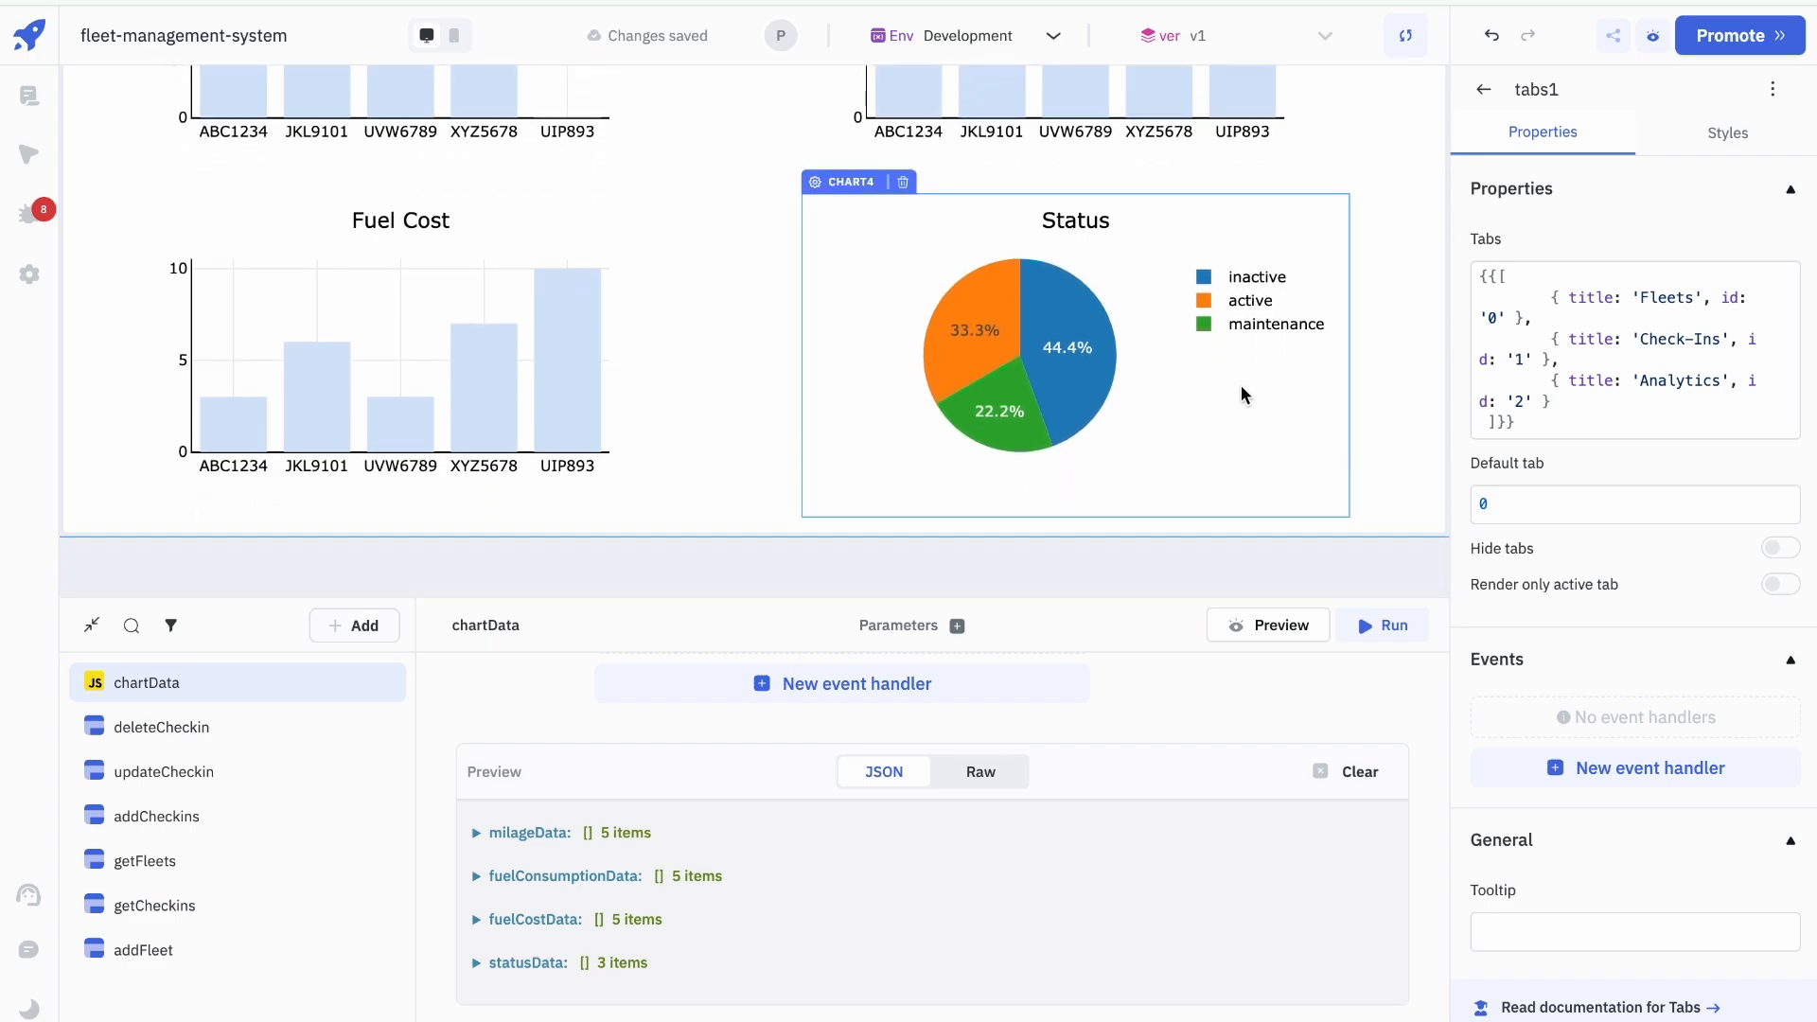
{"action": "mouse_move", "coordinate": [1045, 390]}
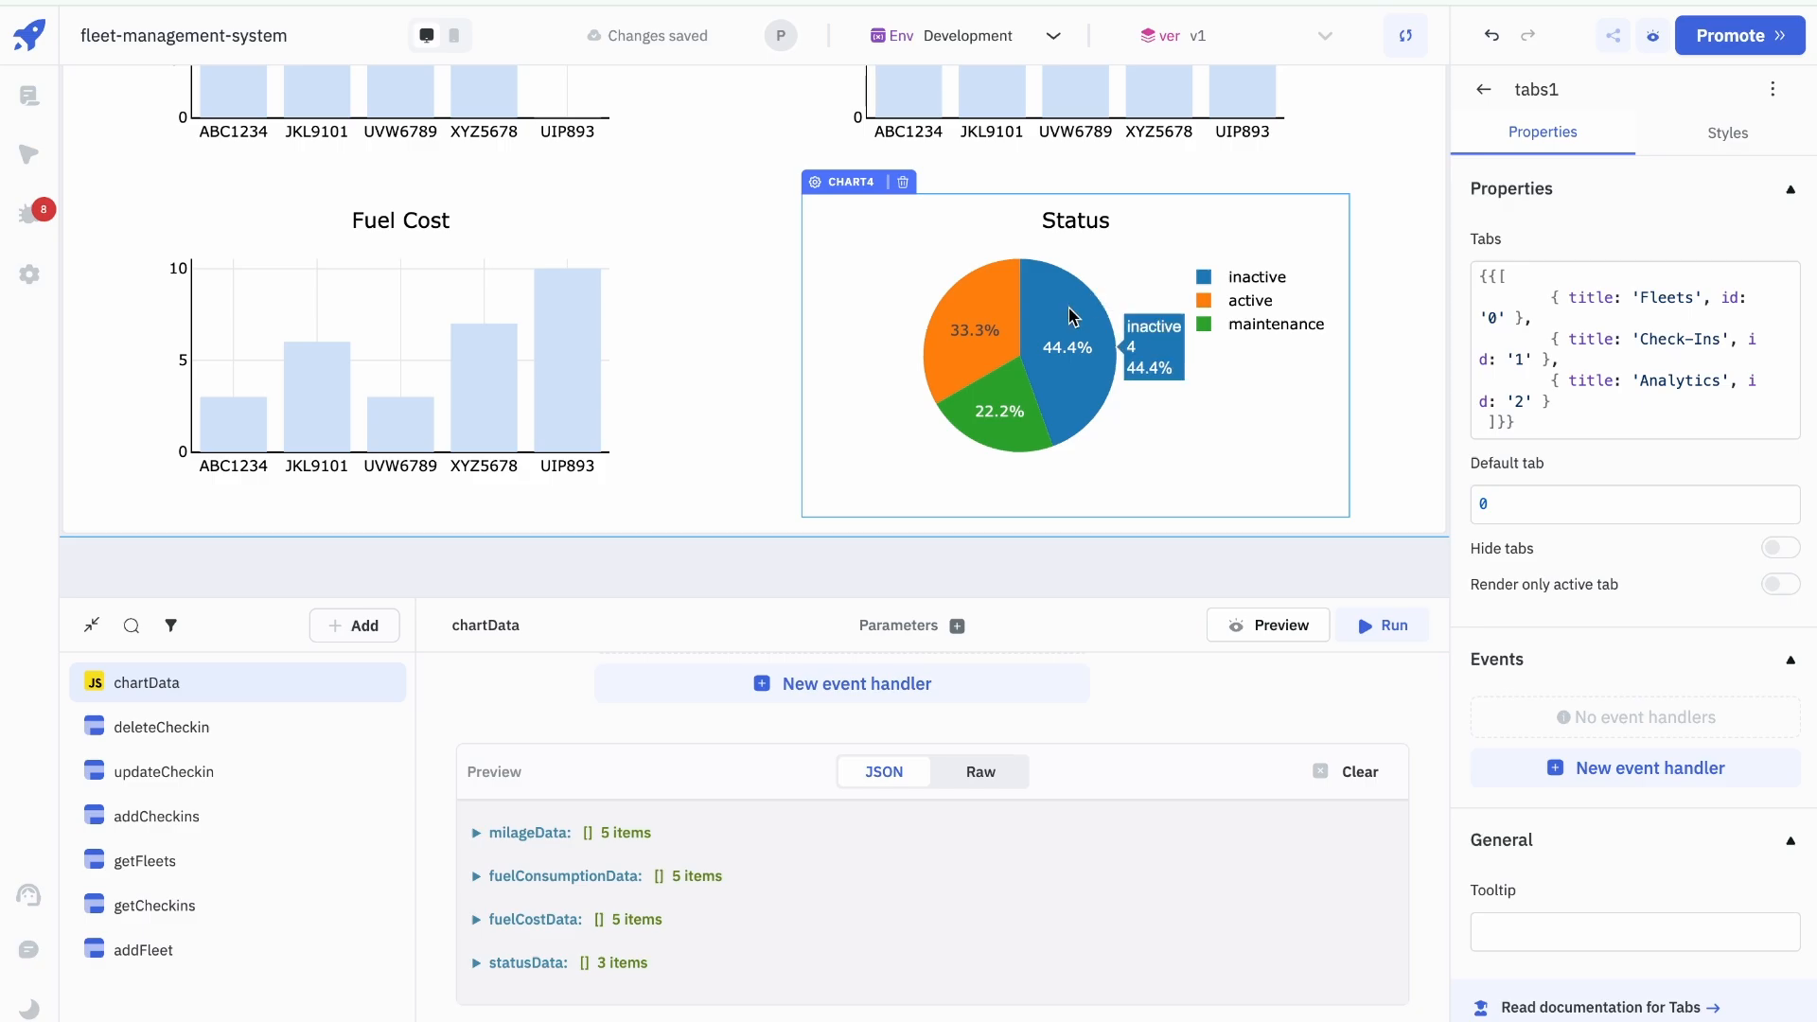
{"action": "mouse_move", "coordinate": [981, 432]}
{"action": "mouse_move", "coordinate": [966, 349]}
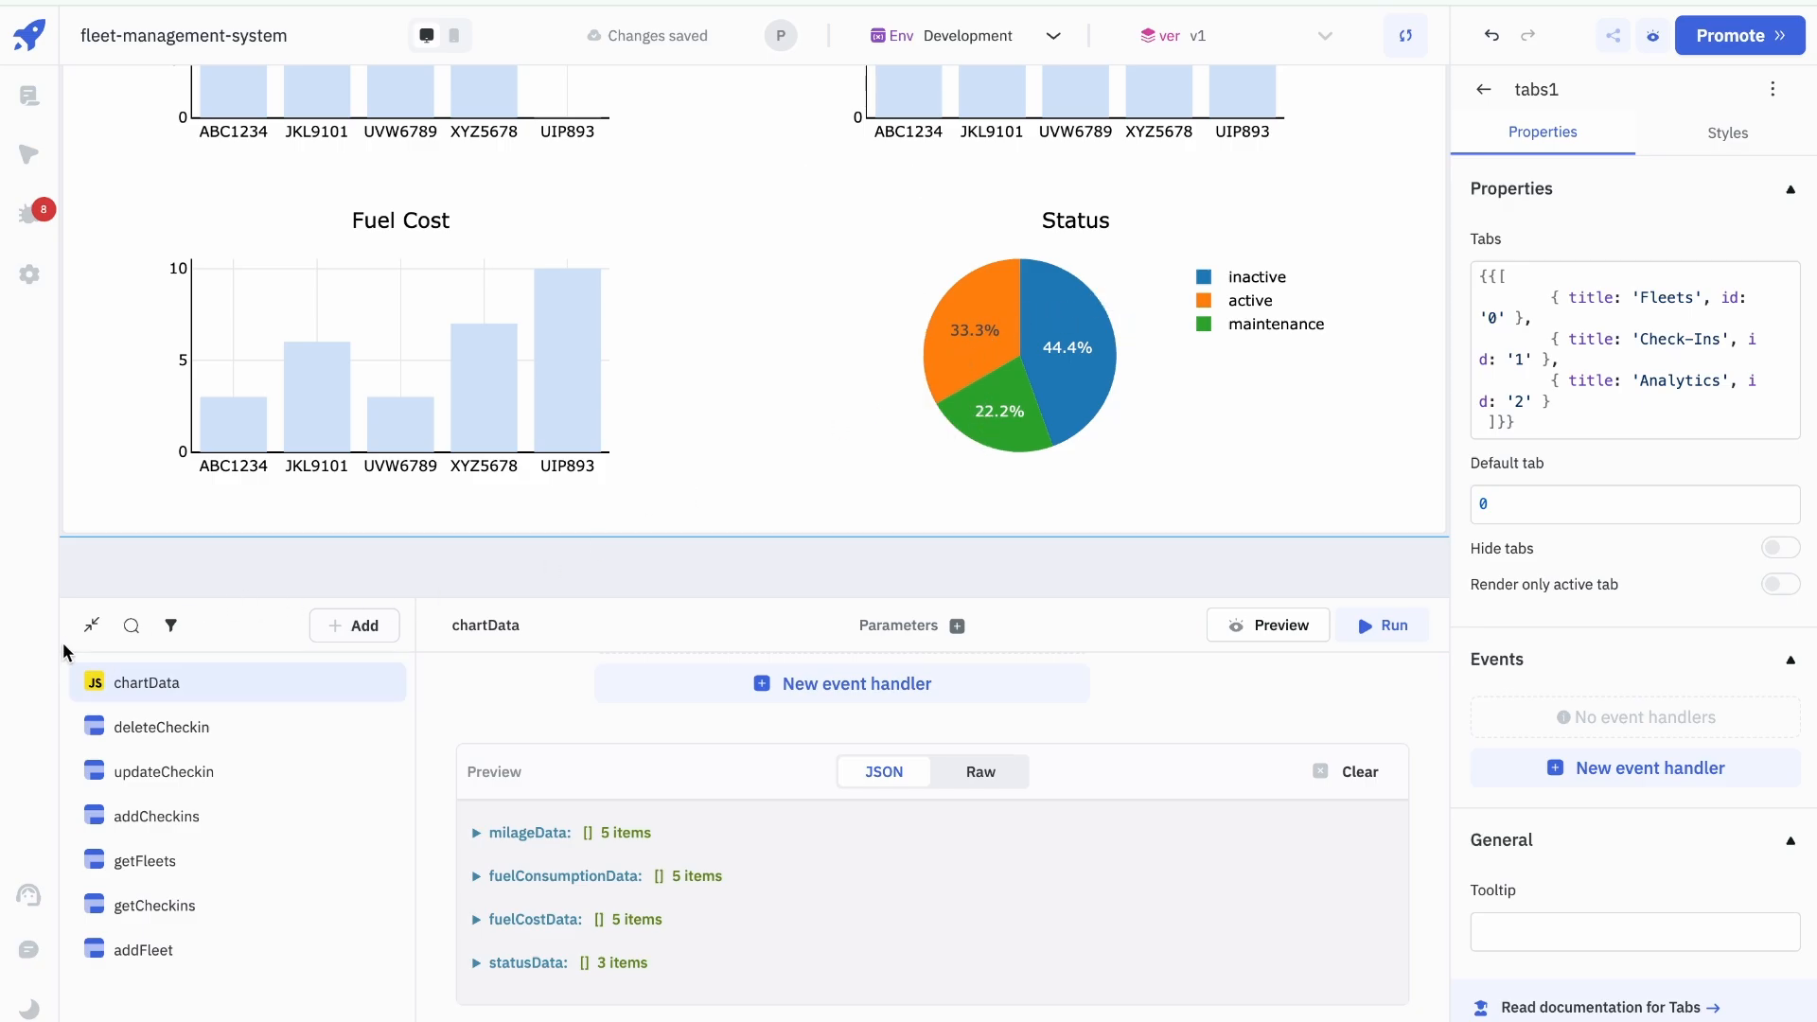
Step: Collapse the query manager and review the app's Check-Ins and Fleets pages
{"action": "left_click", "coordinate": [92, 625]}
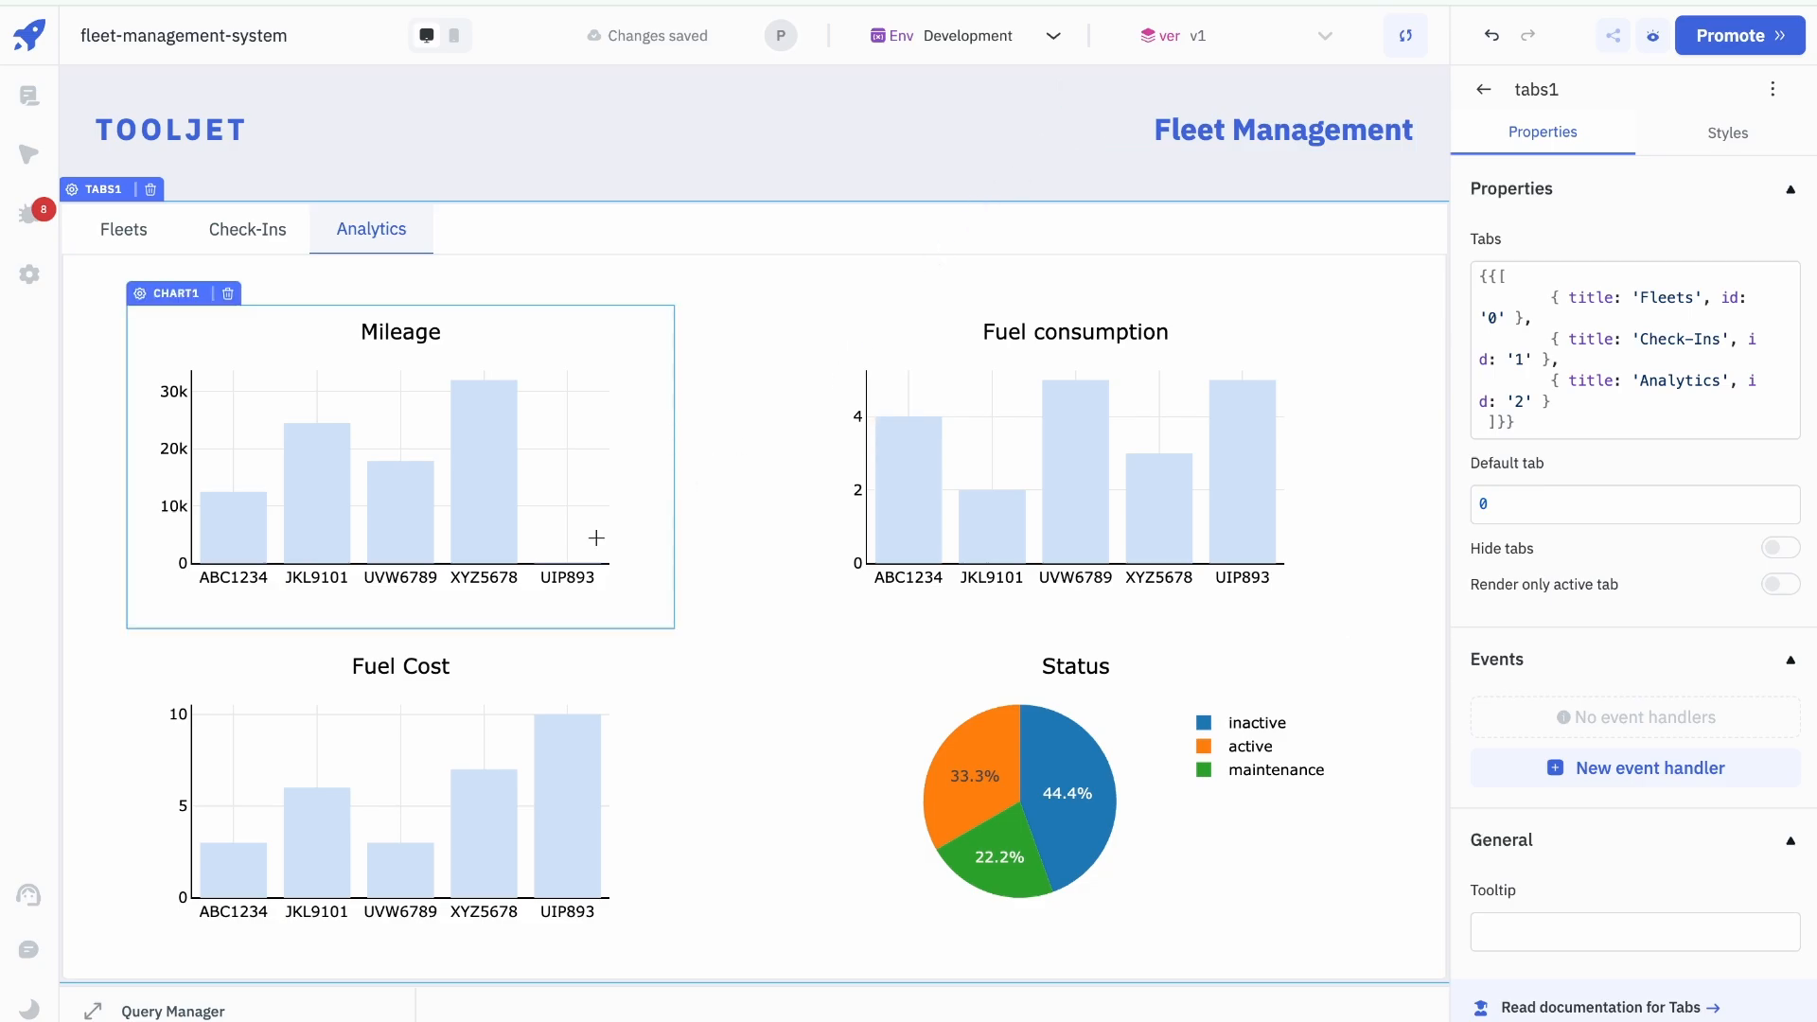
{"action": "left_click", "coordinate": [232, 246]}
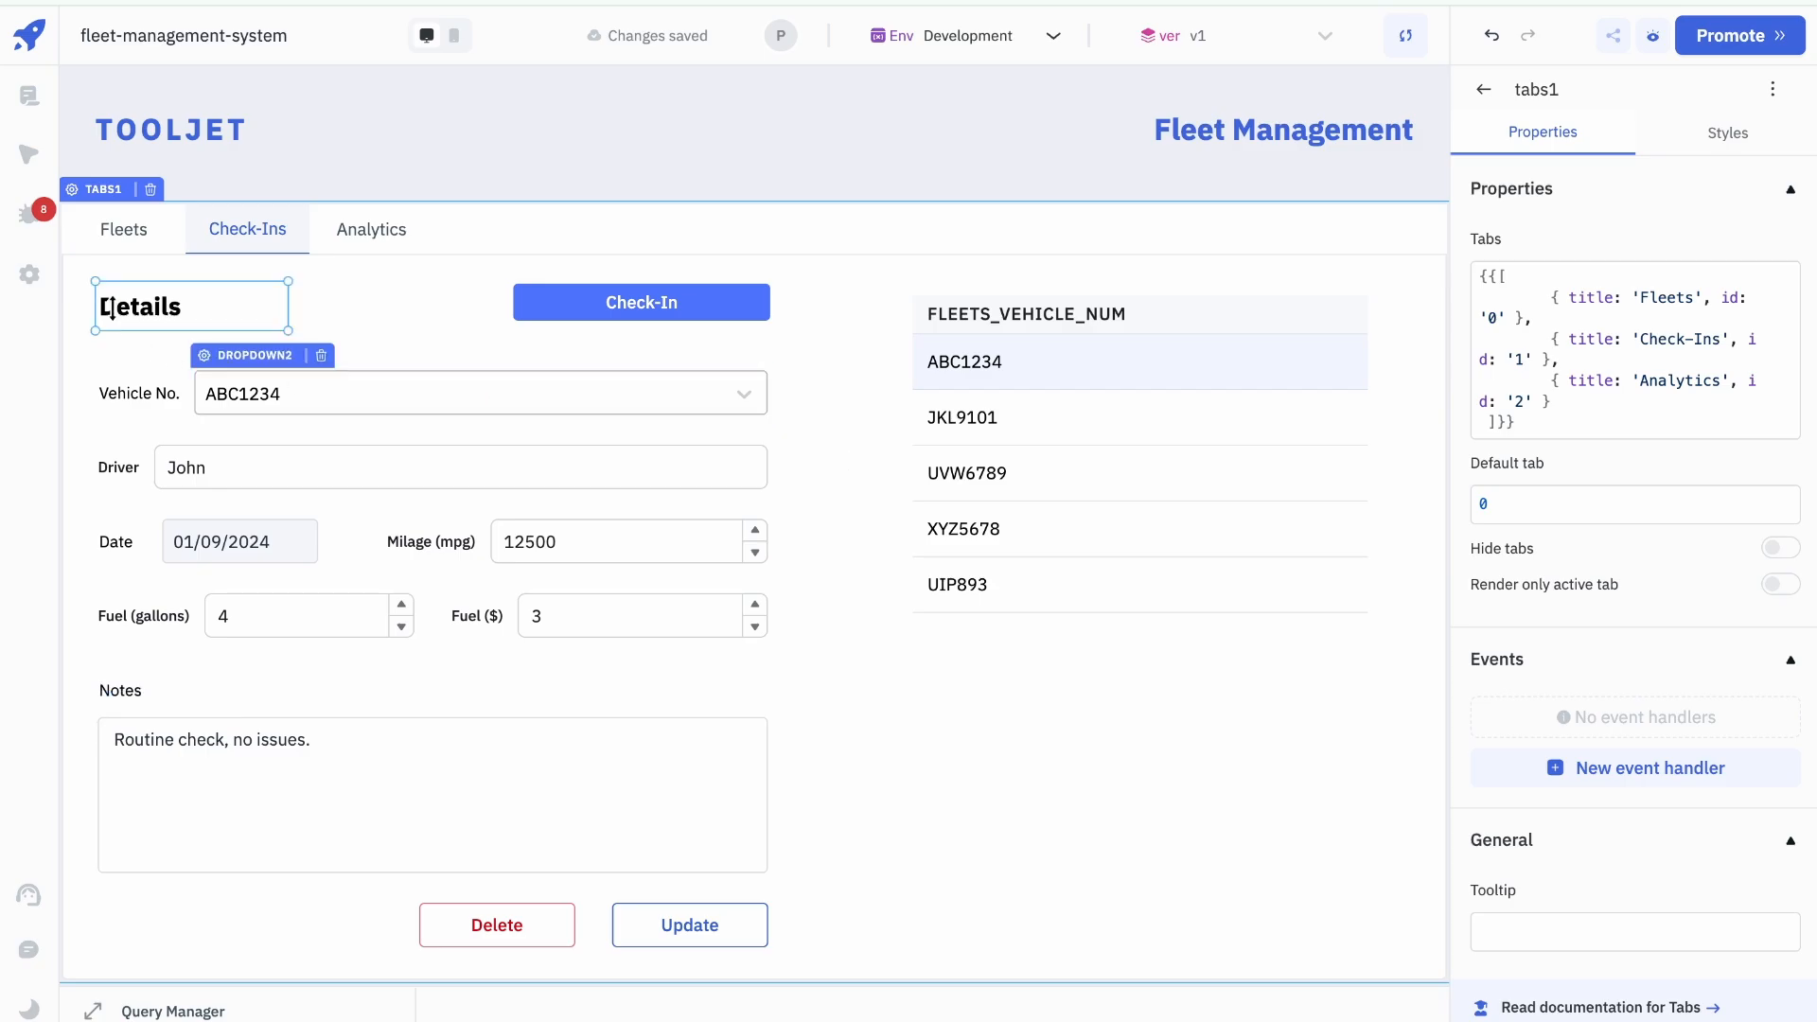
{"action": "left_click", "coordinate": [126, 234]}
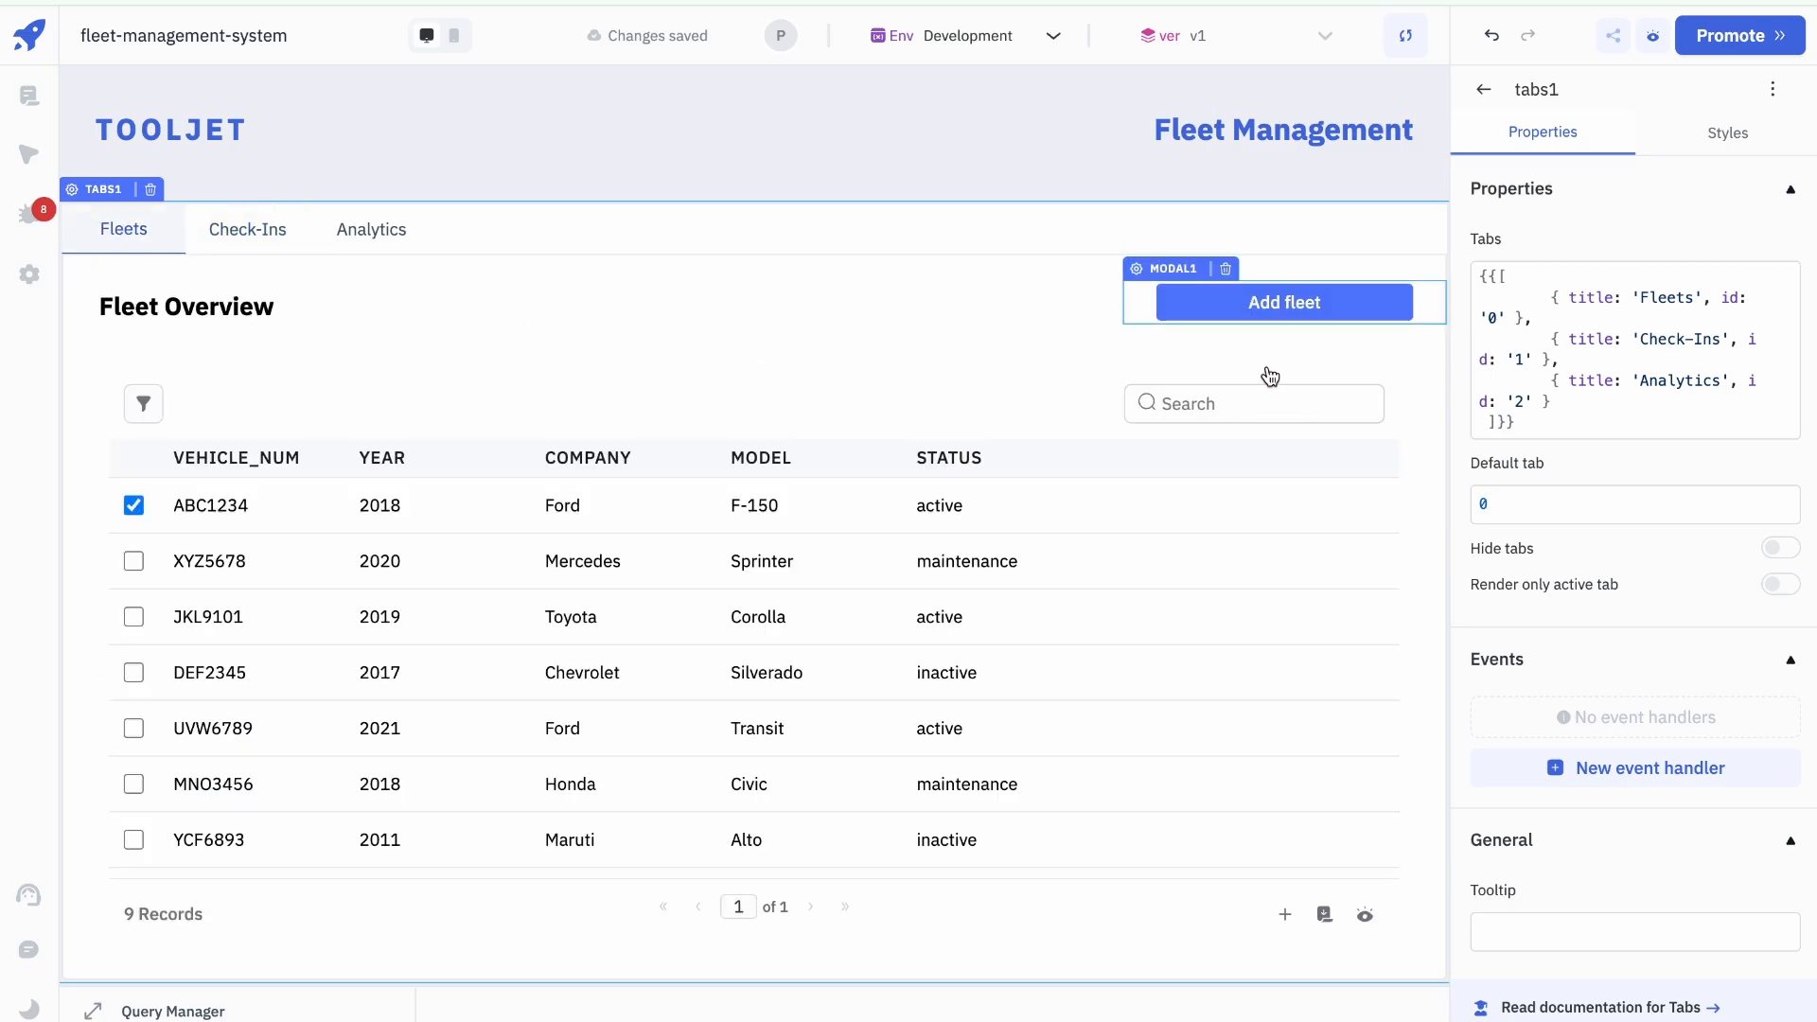